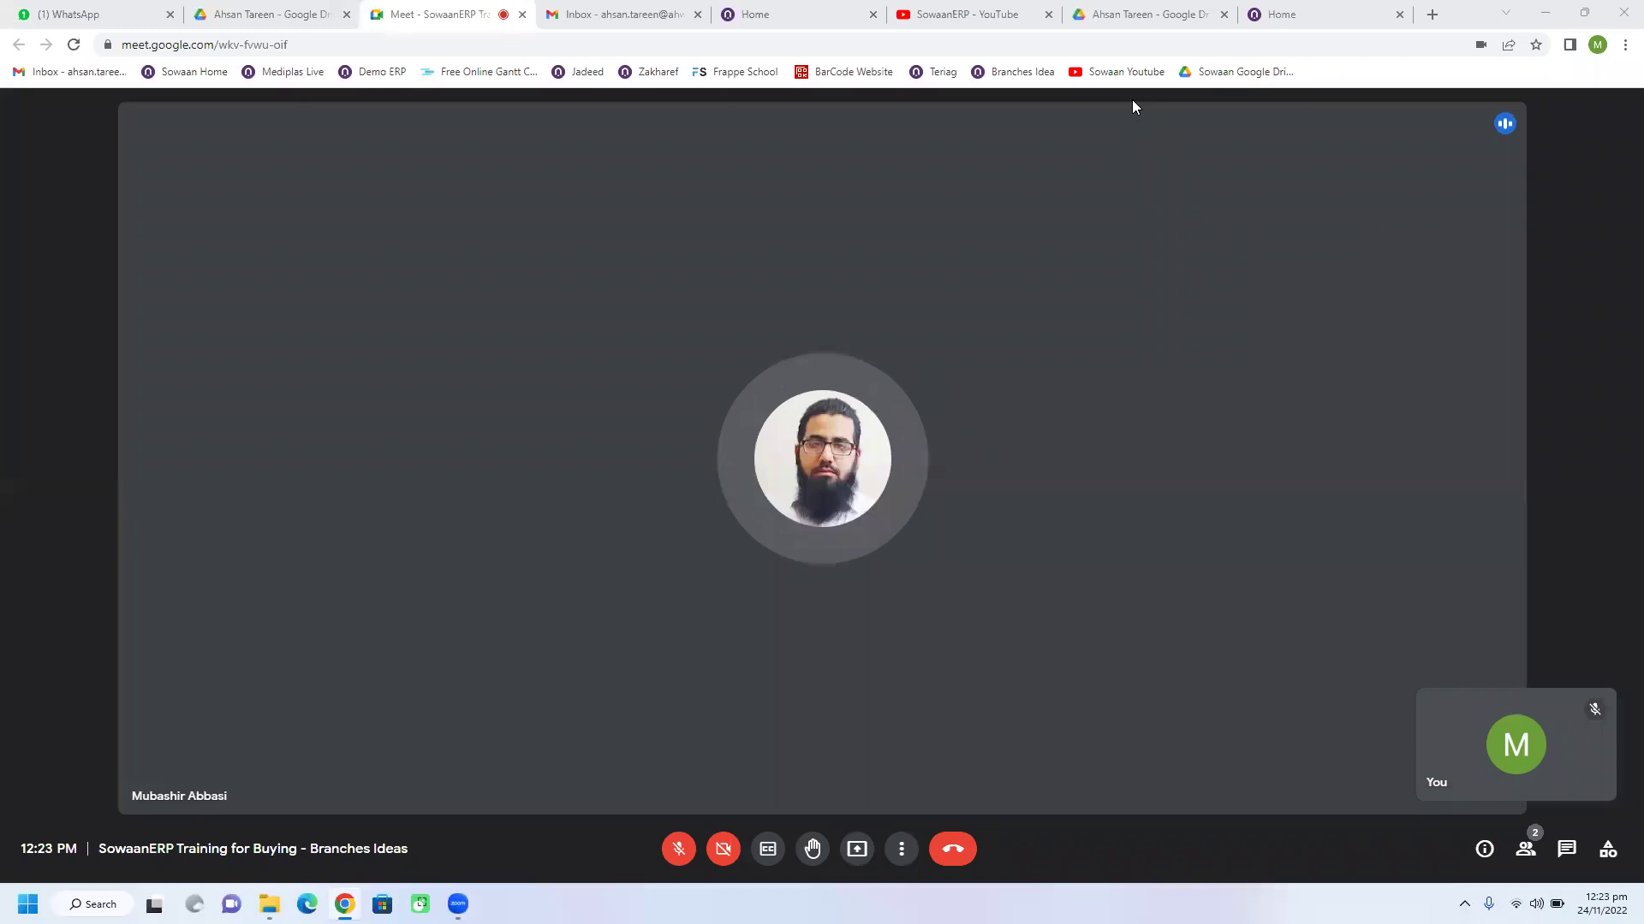
Step: Switch the Meet microphone on briefly, then mute it again
click(674, 849)
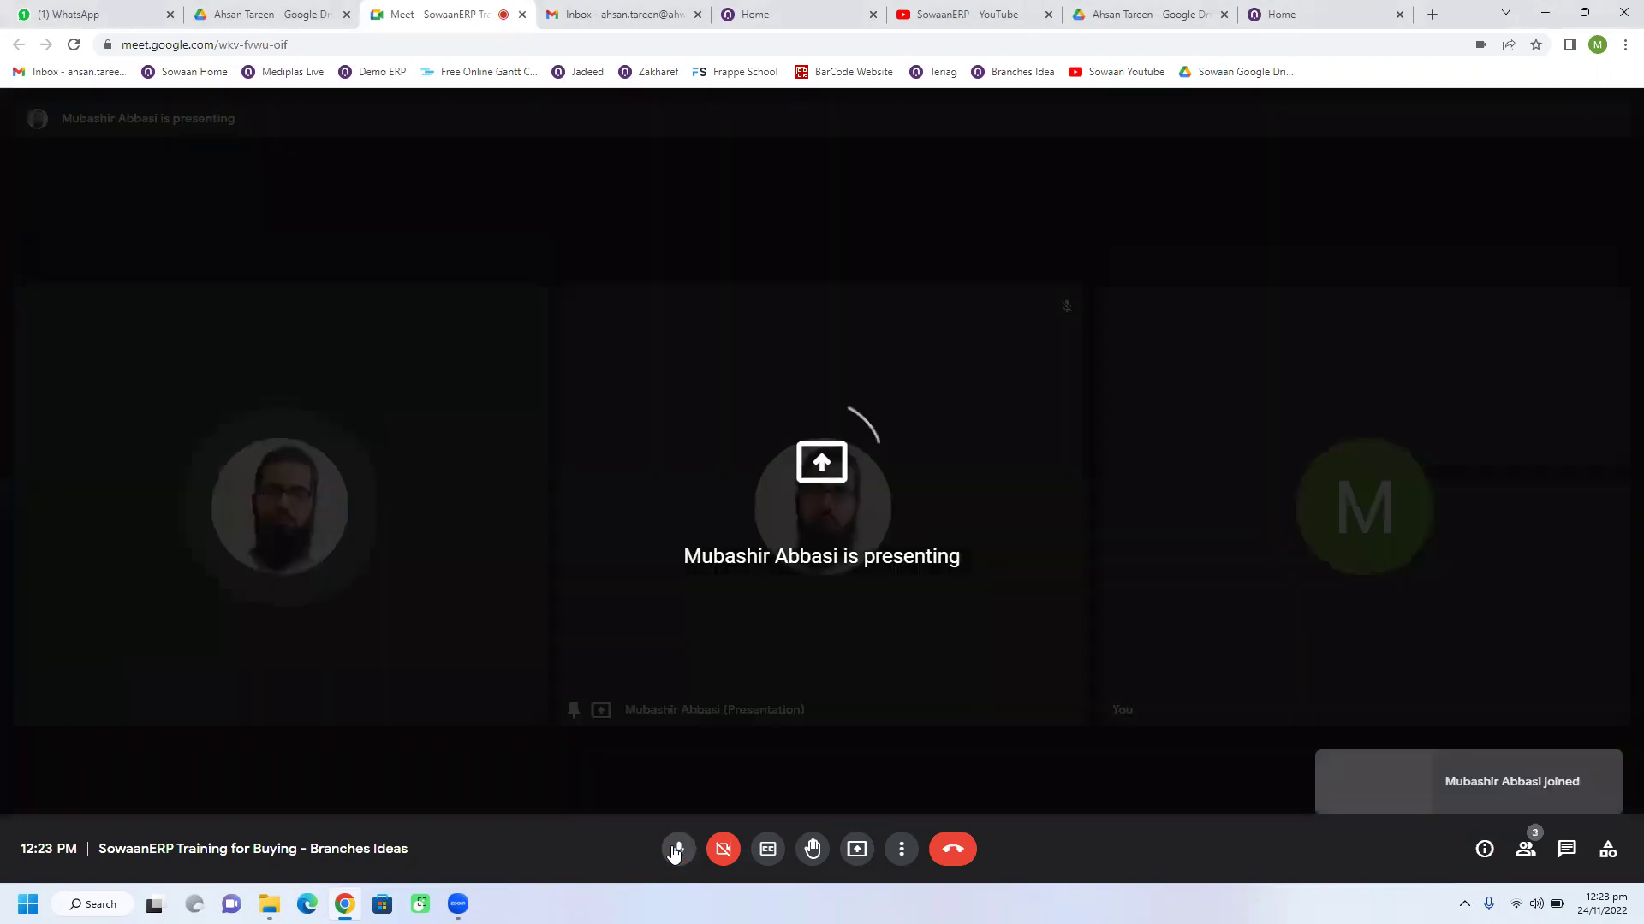
click(676, 849)
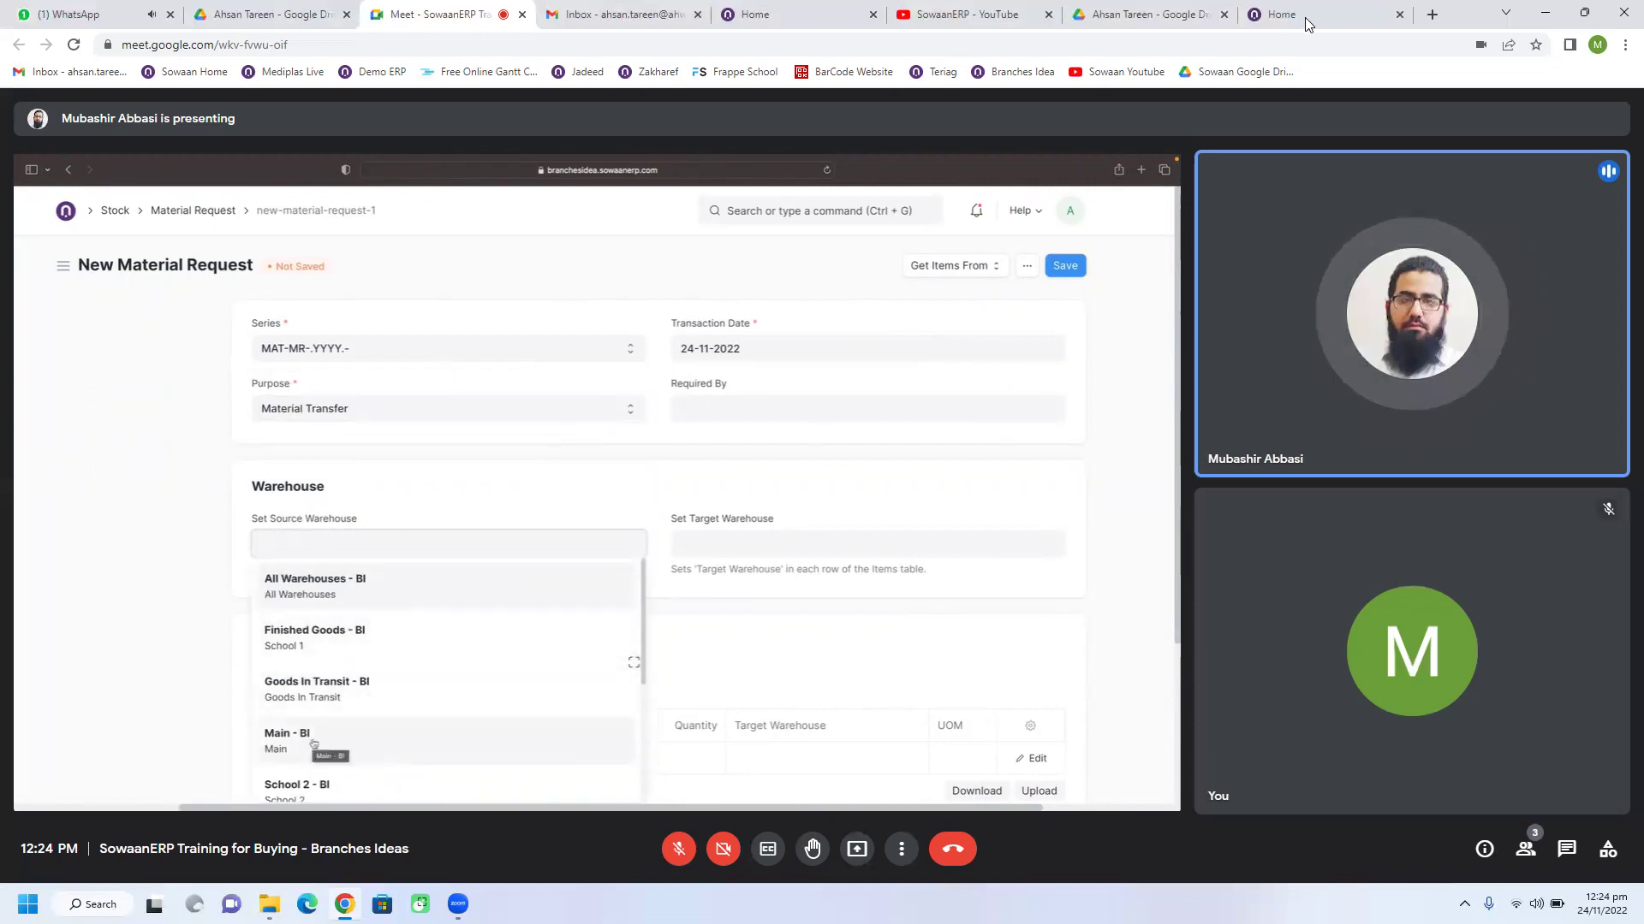
mouse_move(1306, 24)
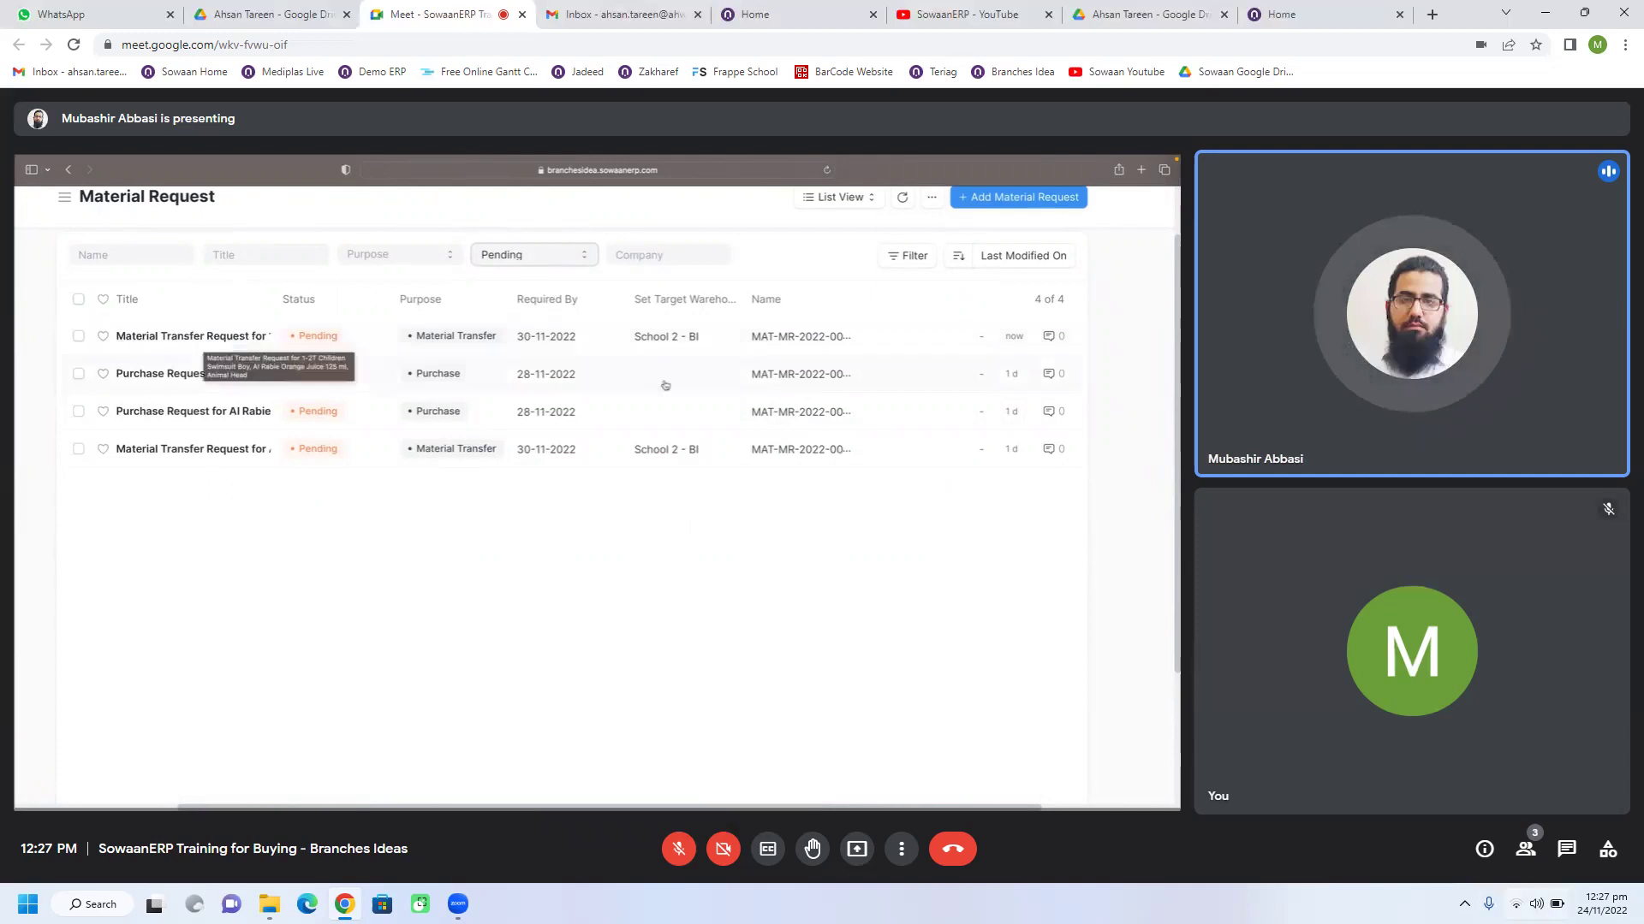
Step: Lower the system sound volume in Quick Settings, then set it back to 72
click(1536, 904)
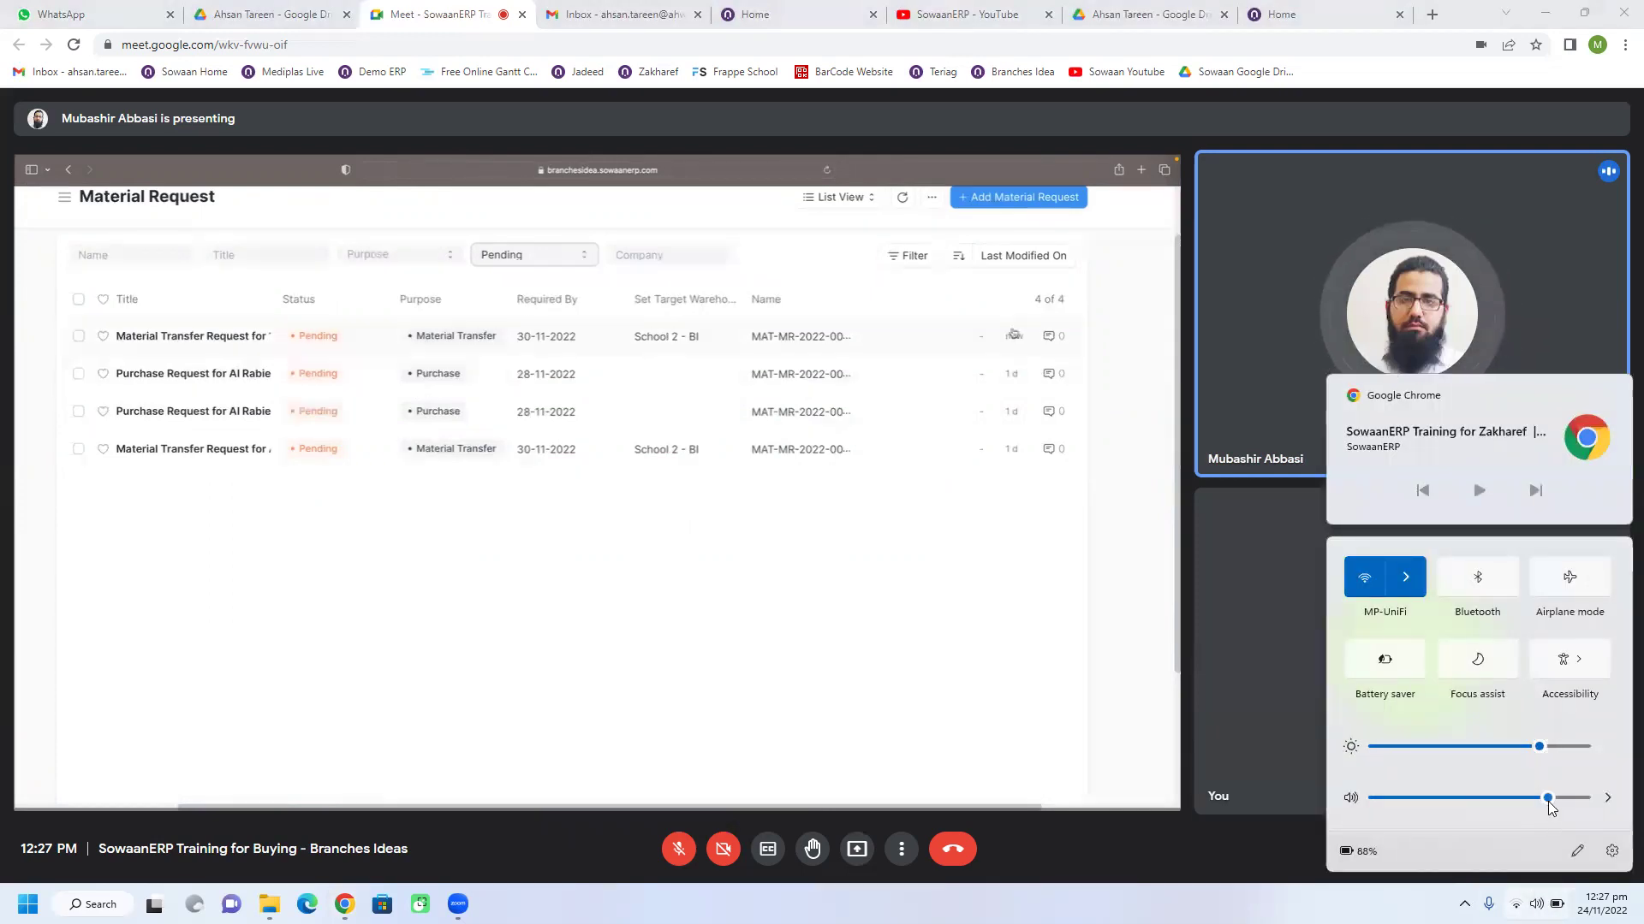
drag(1534, 799, 1508, 796)
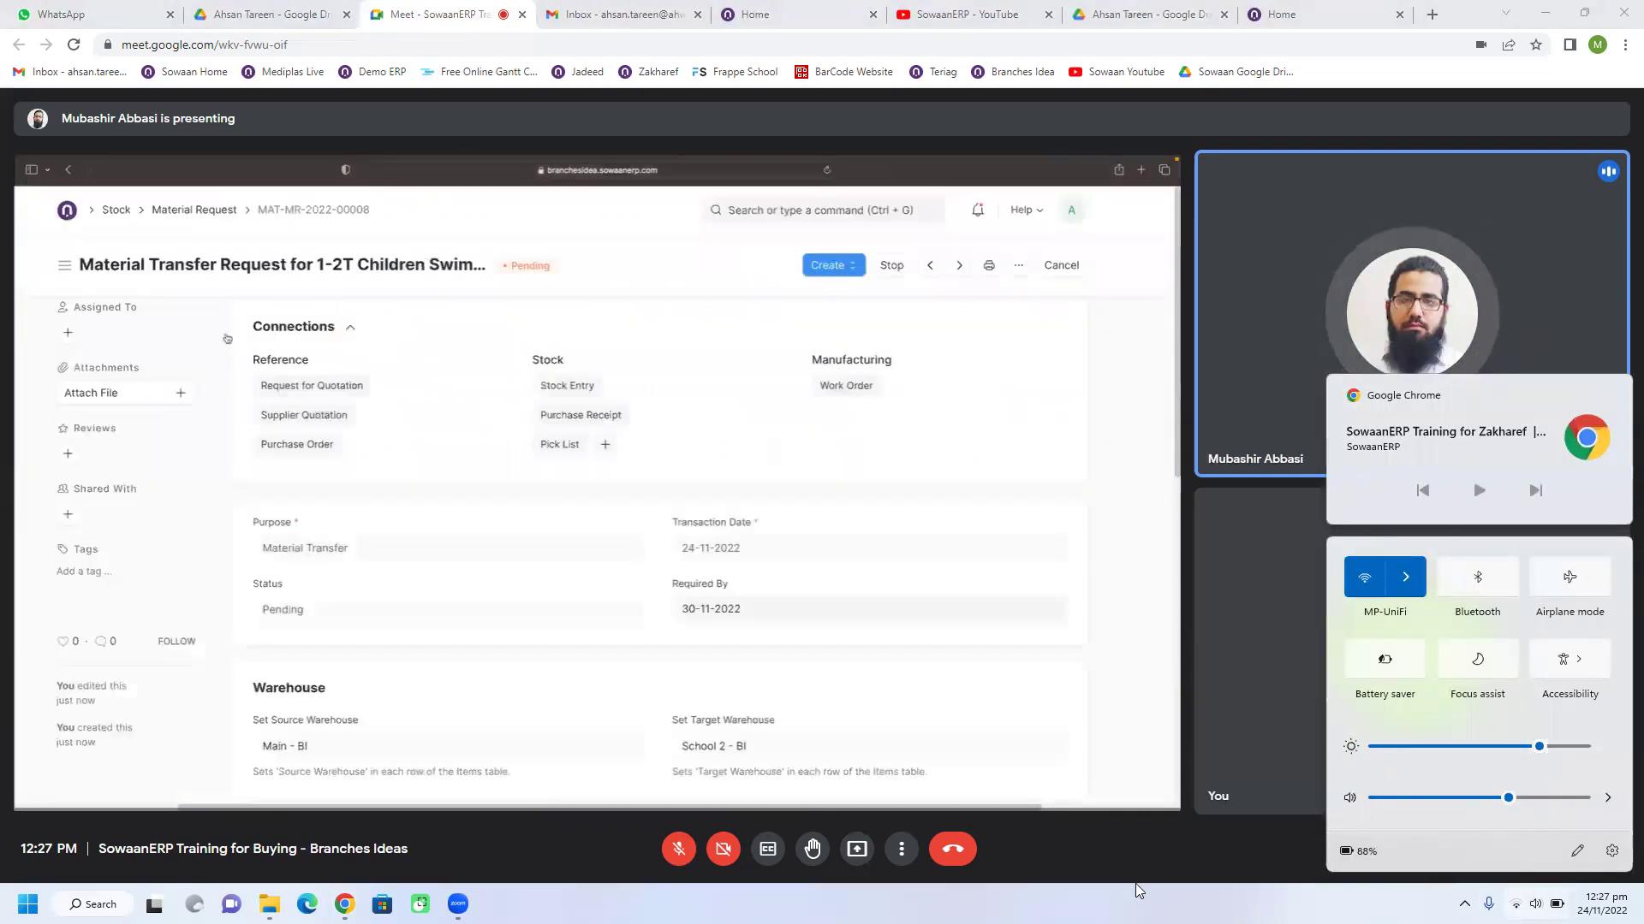
key(Escape)
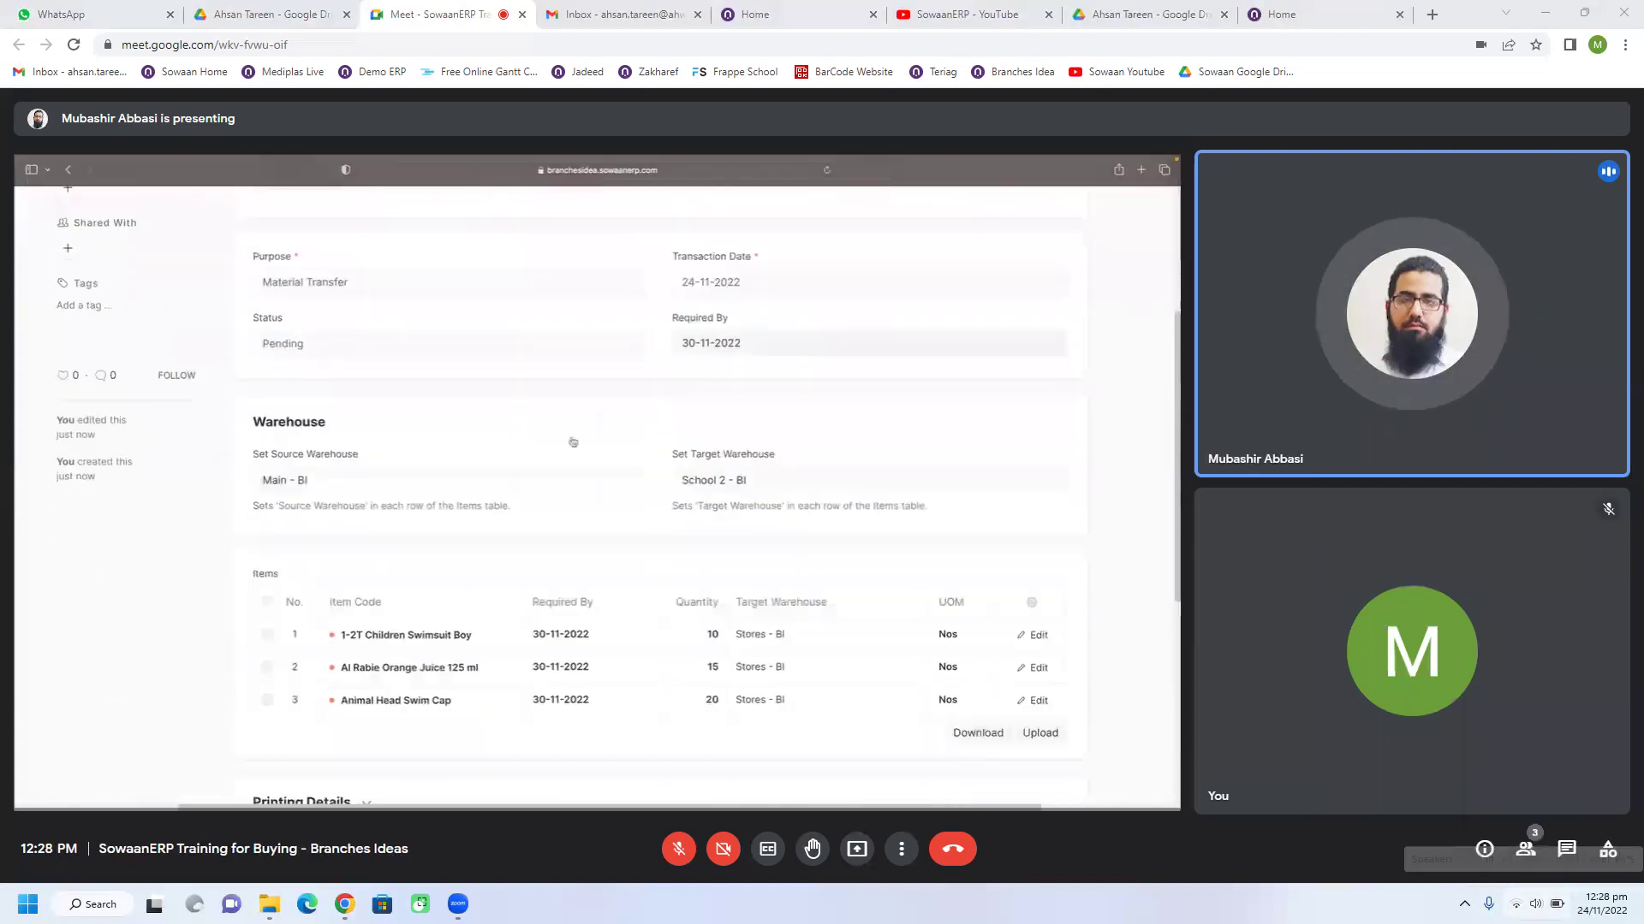
click(1534, 904)
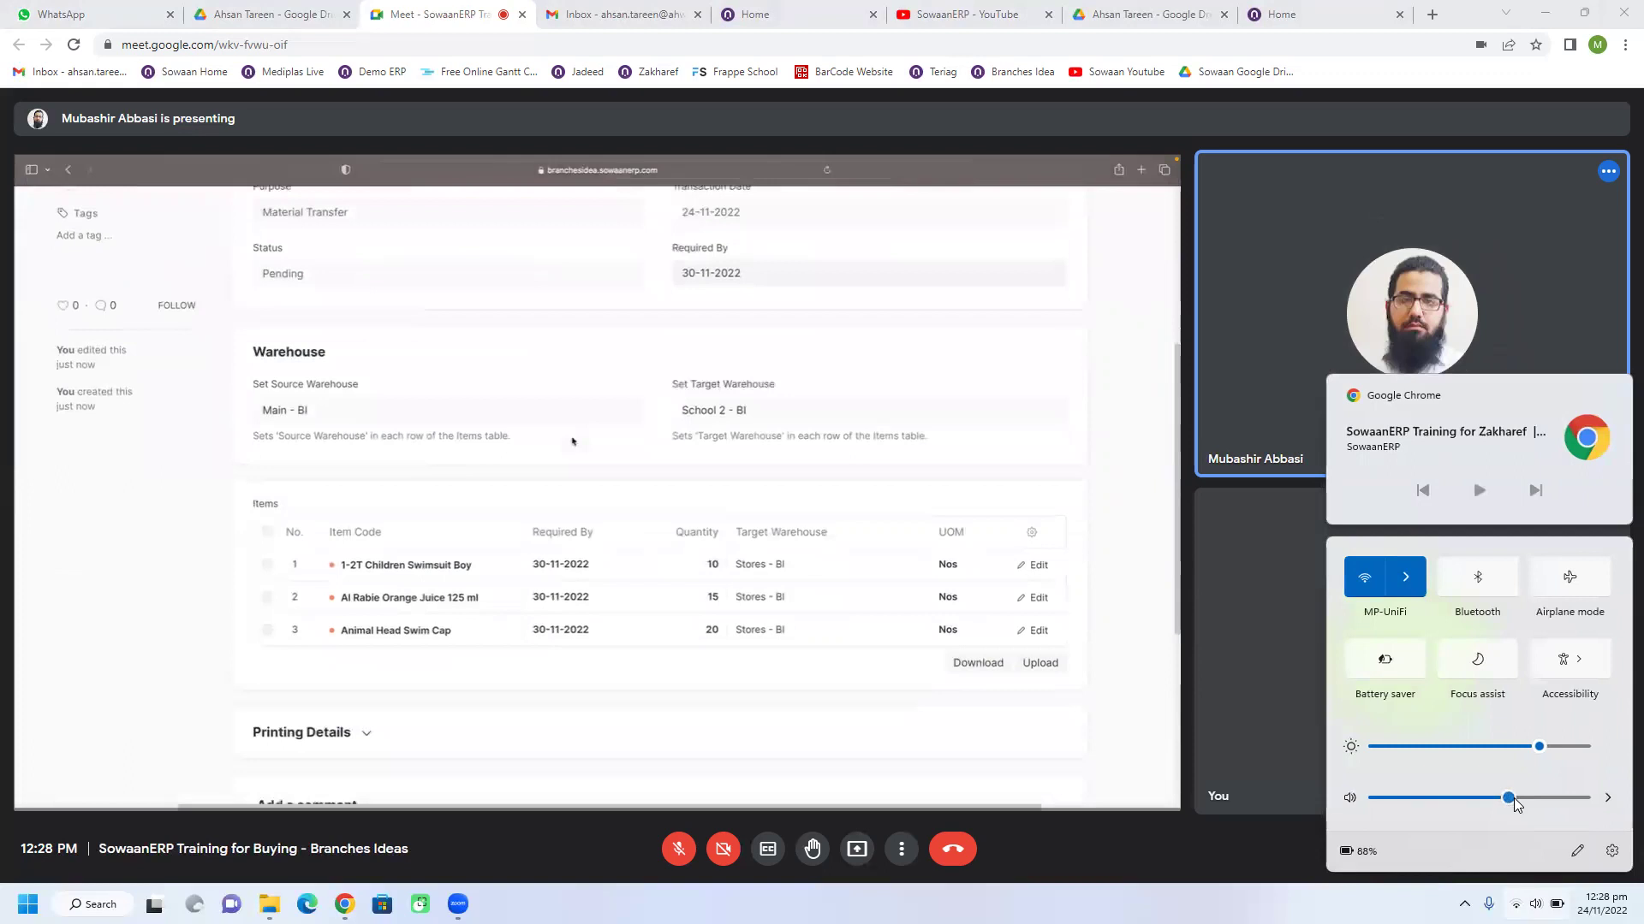
click(1530, 798)
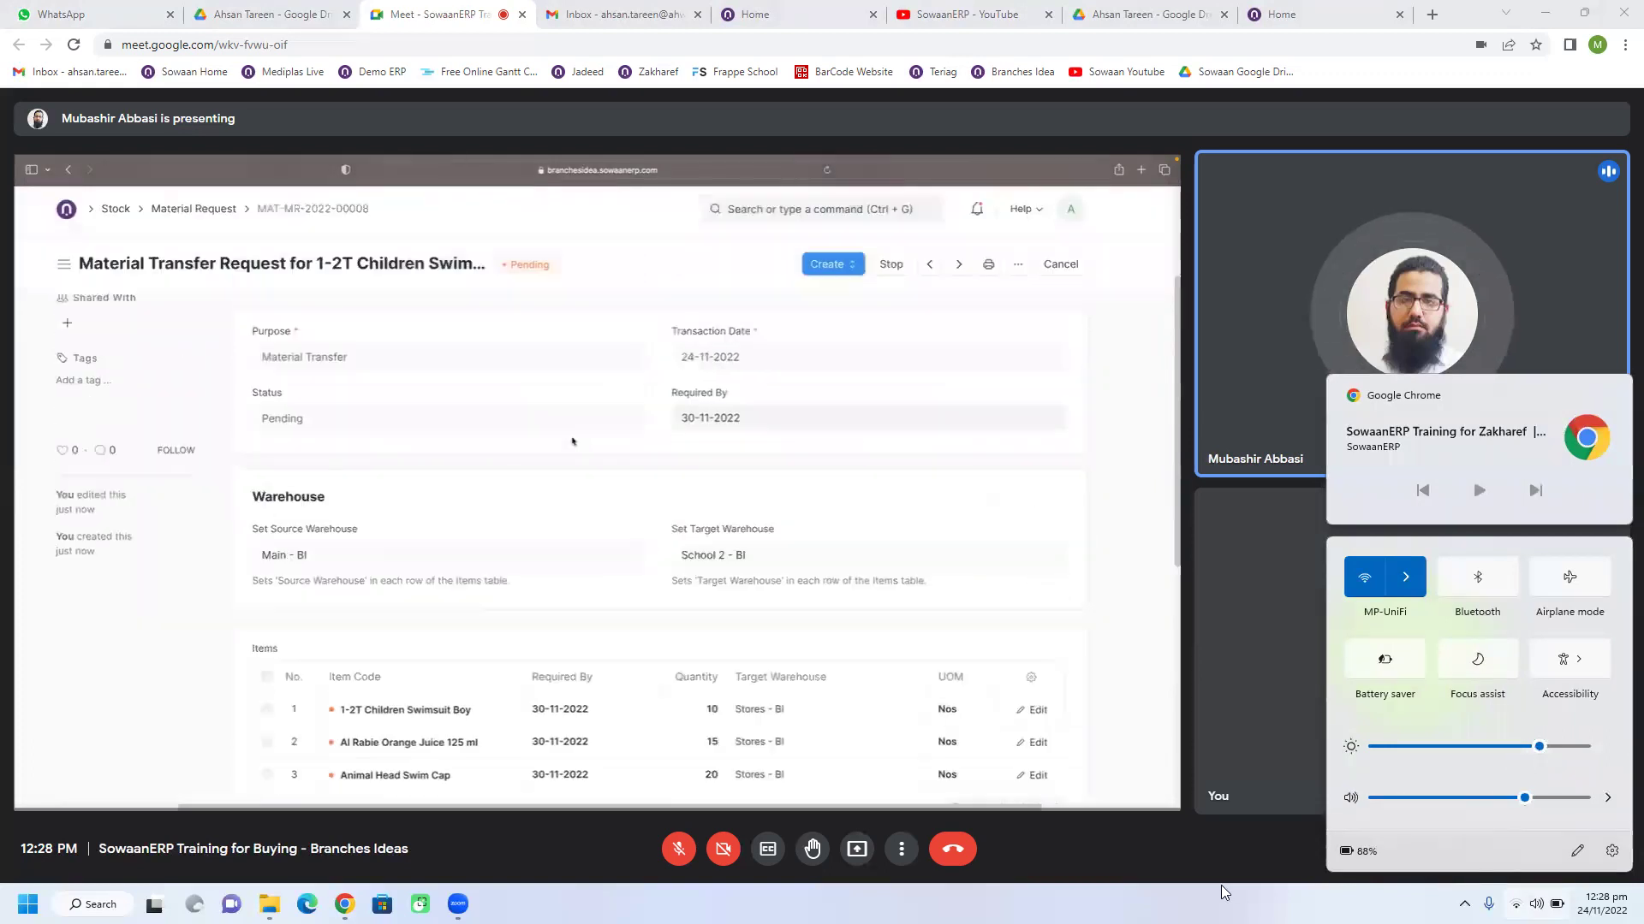
click(1221, 885)
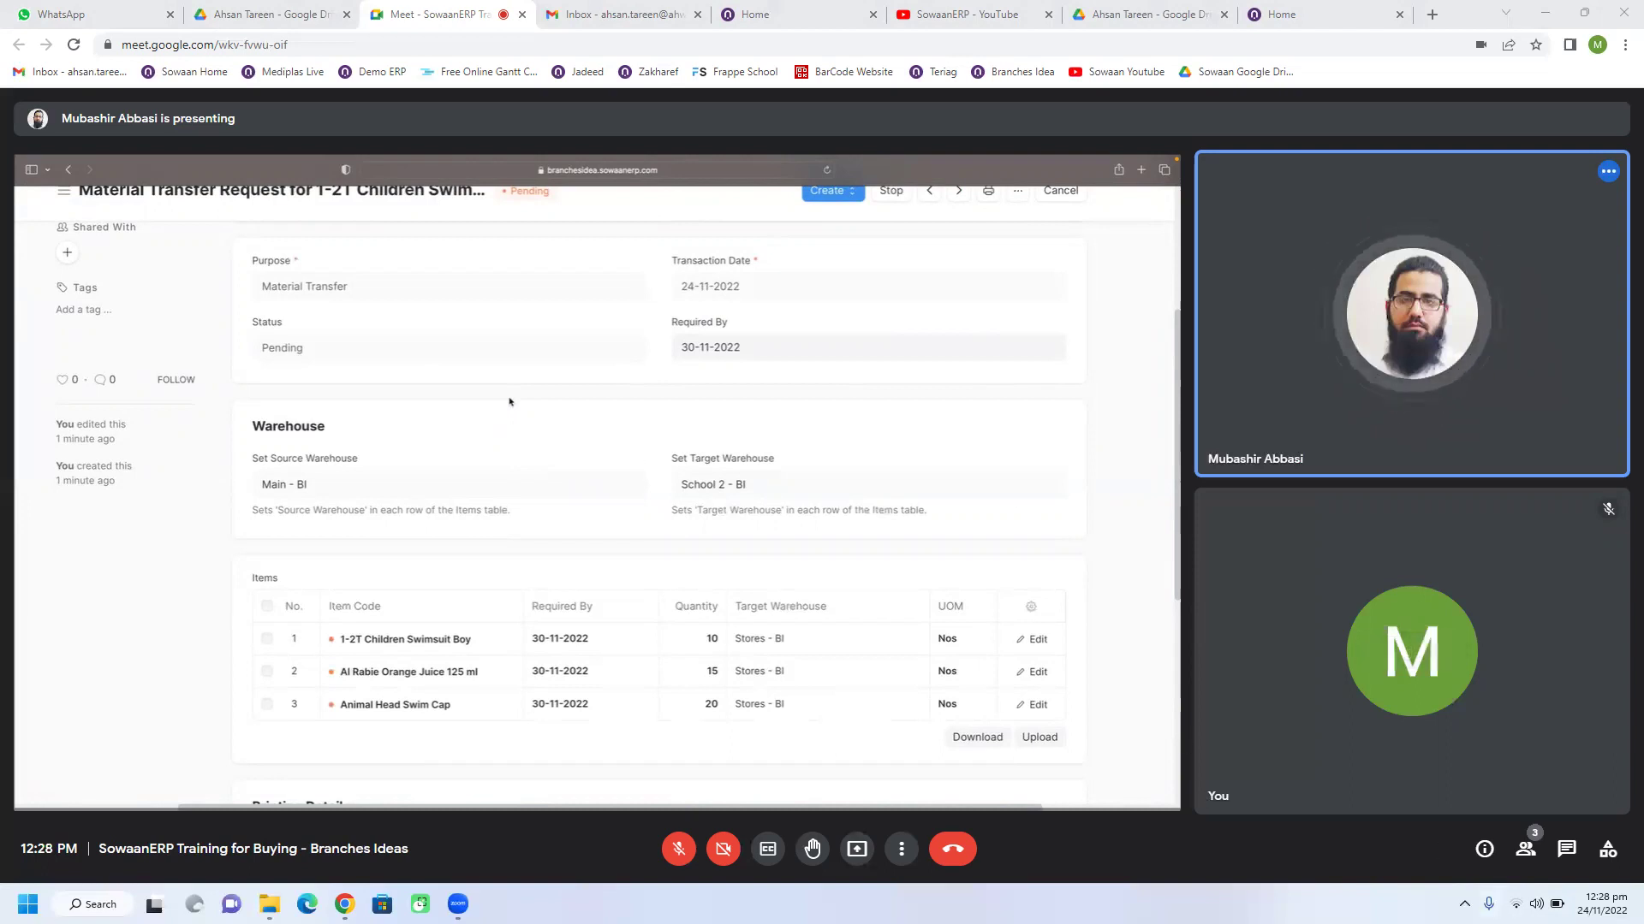
Step: Nudge the system volume up slightly and unmute the Meet microphone to speak
click(1537, 904)
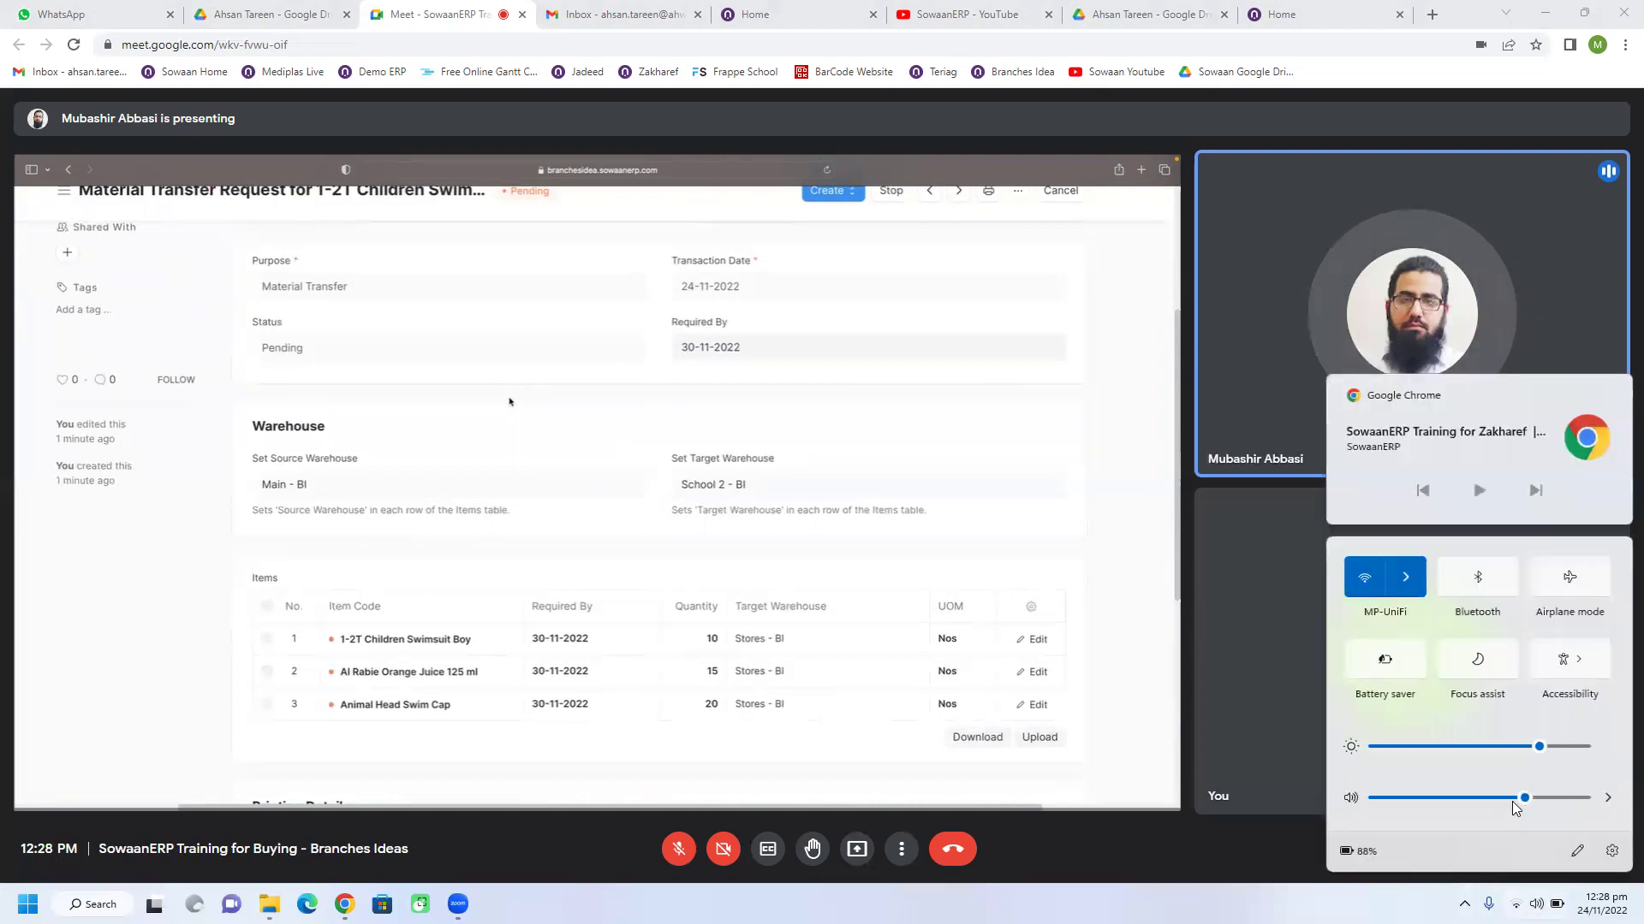
drag(1526, 803, 1534, 805)
click(947, 617)
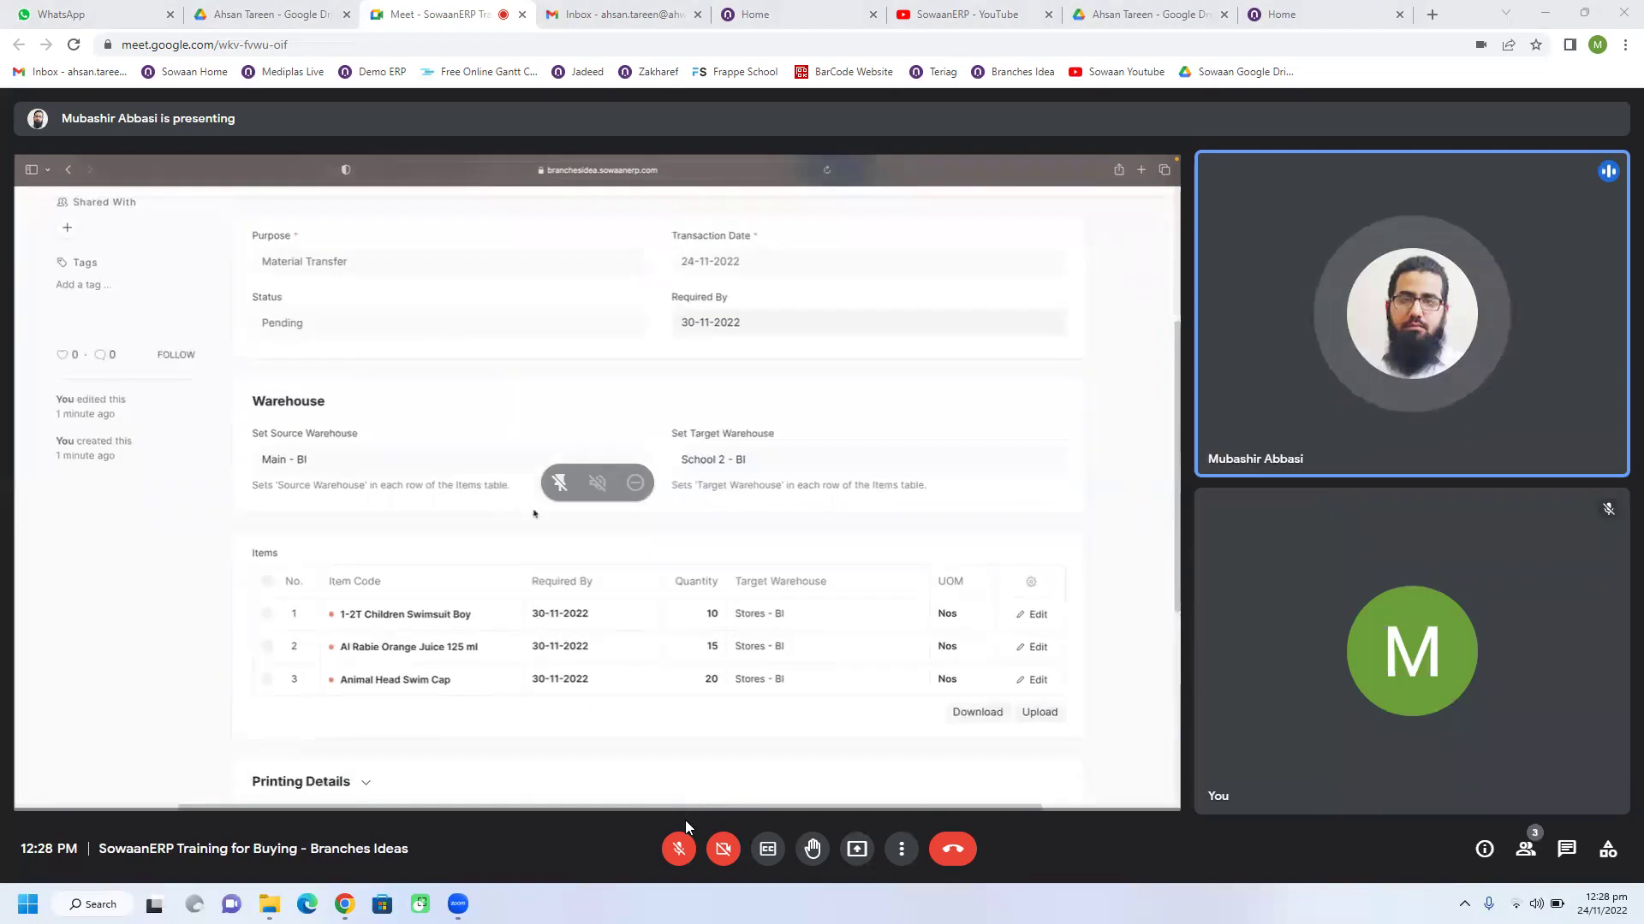
click(679, 845)
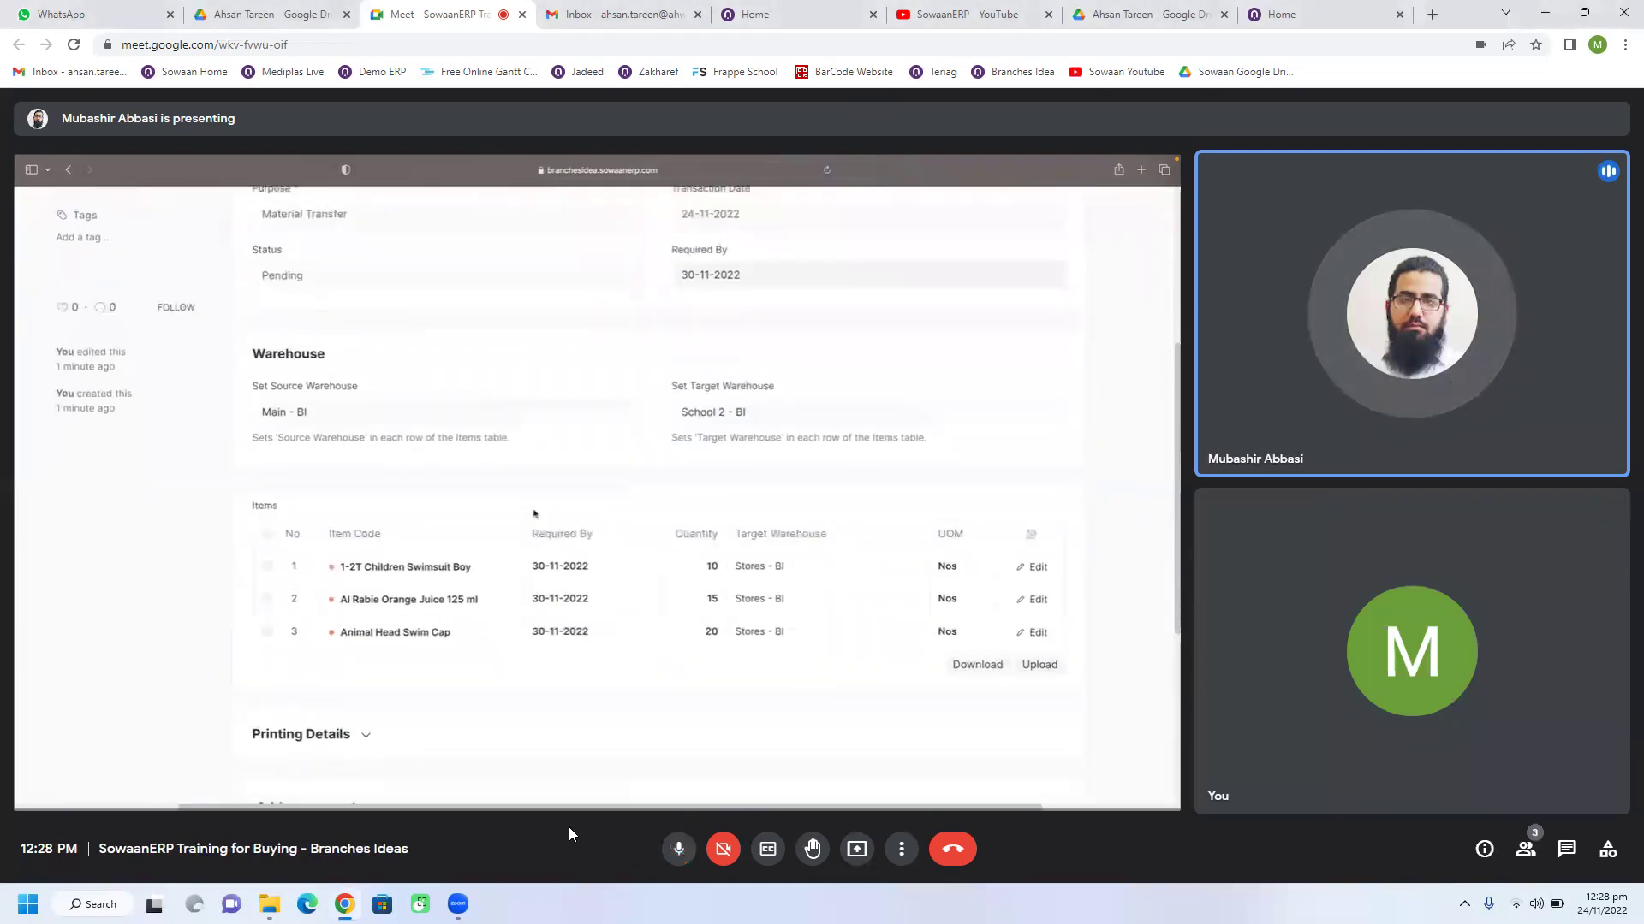
Step: Mute the Meet microphone, unmute briefly to speak, then mute it again
click(685, 861)
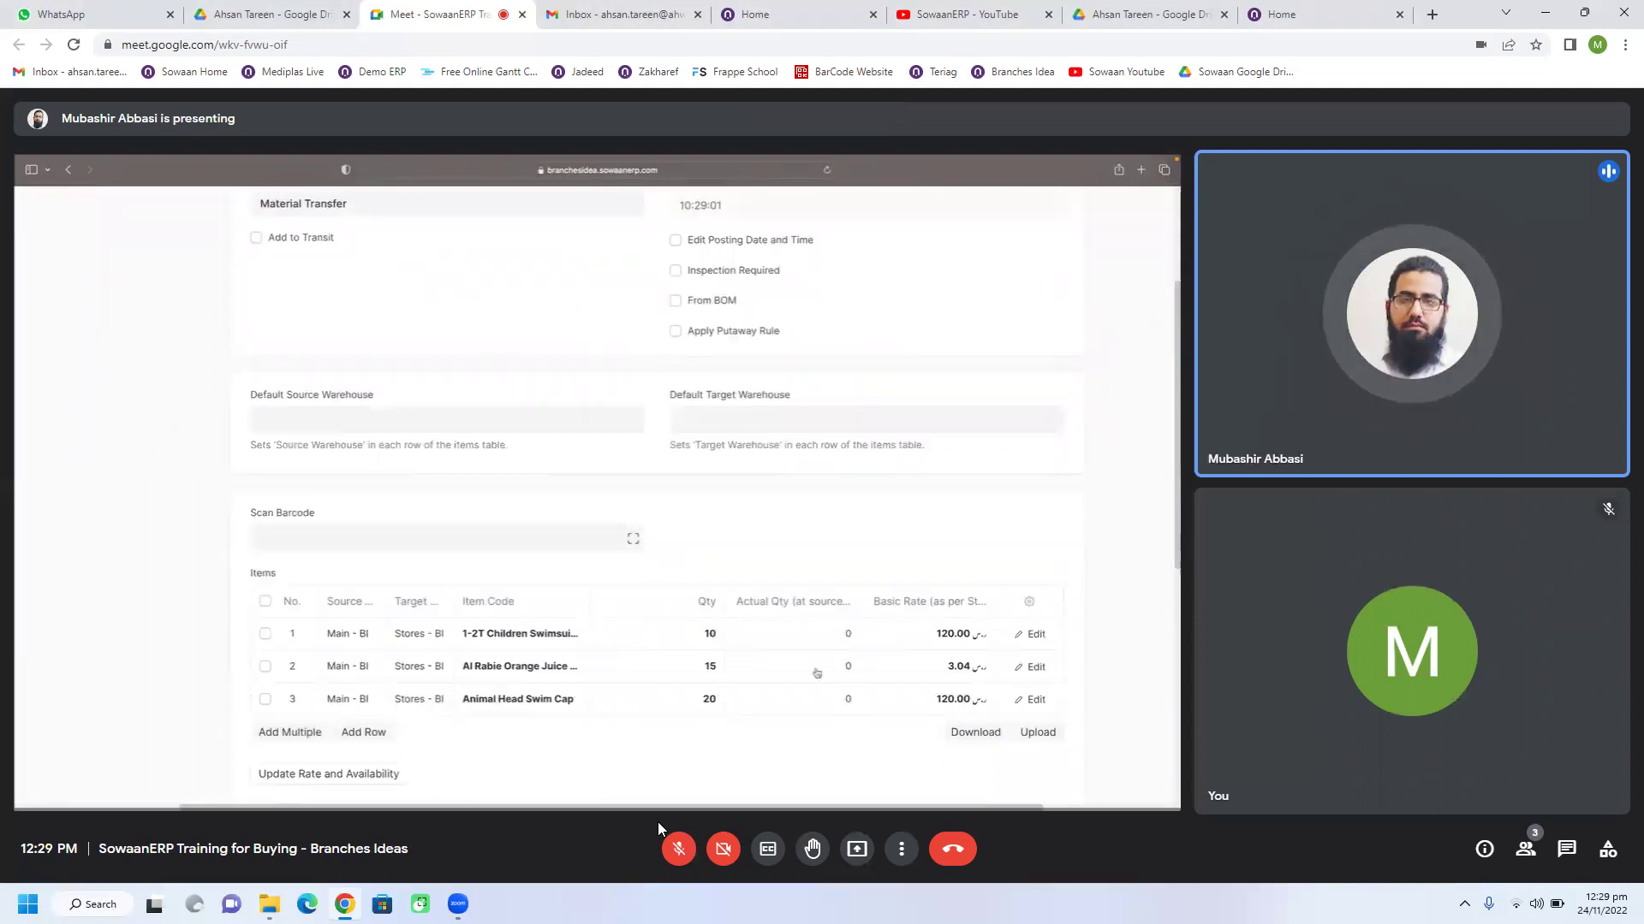
mouse_move(743, 759)
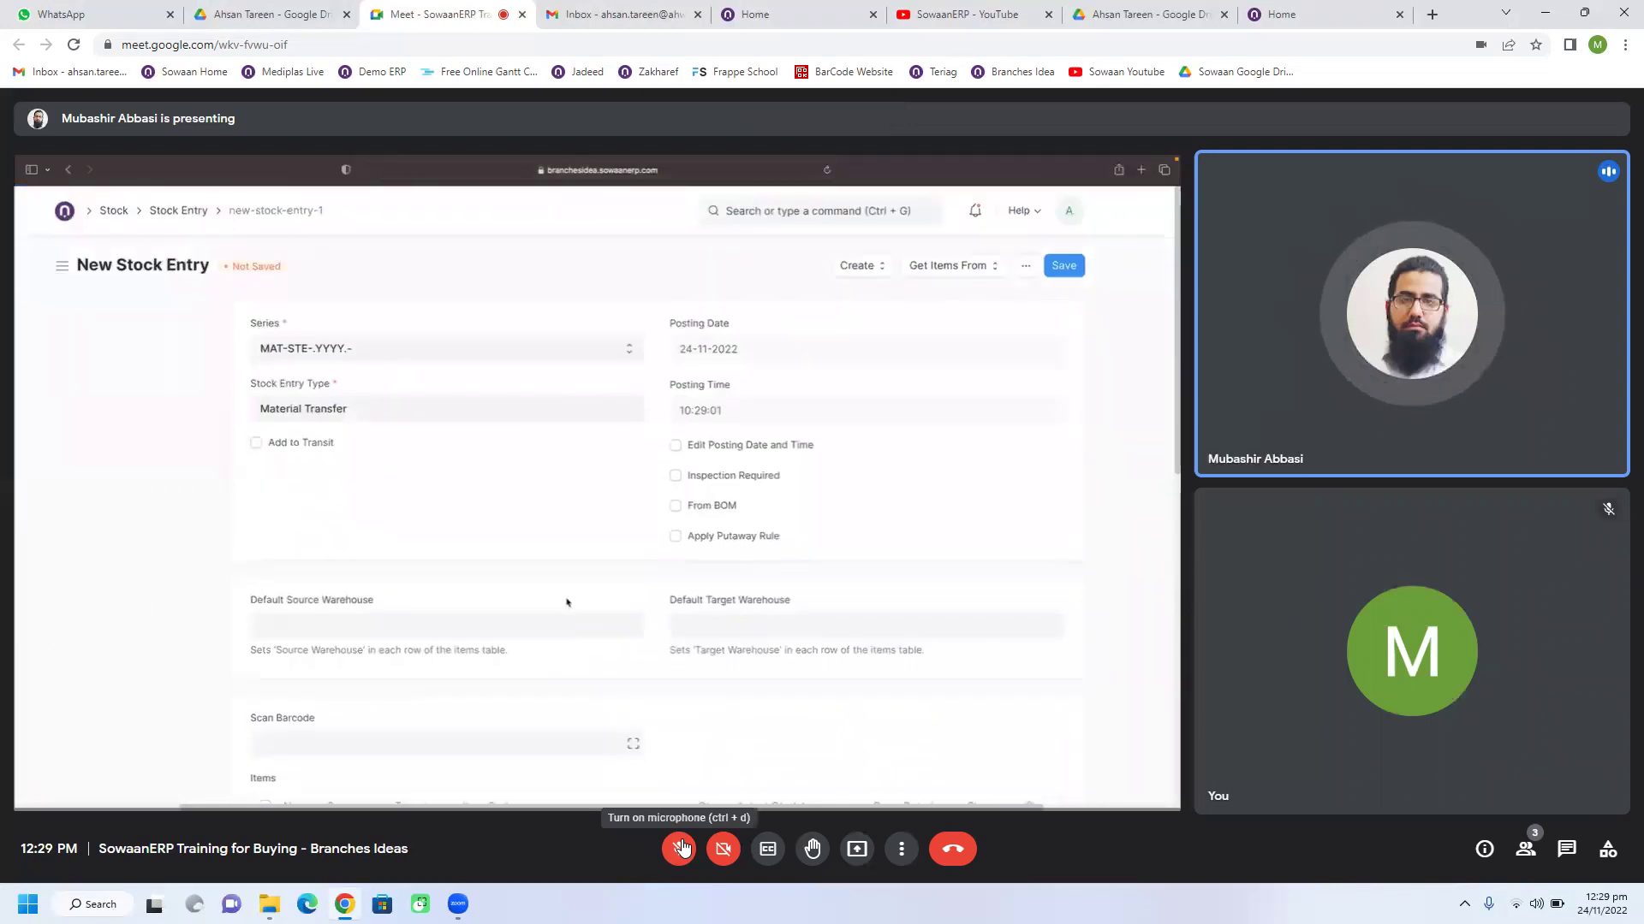
click(682, 848)
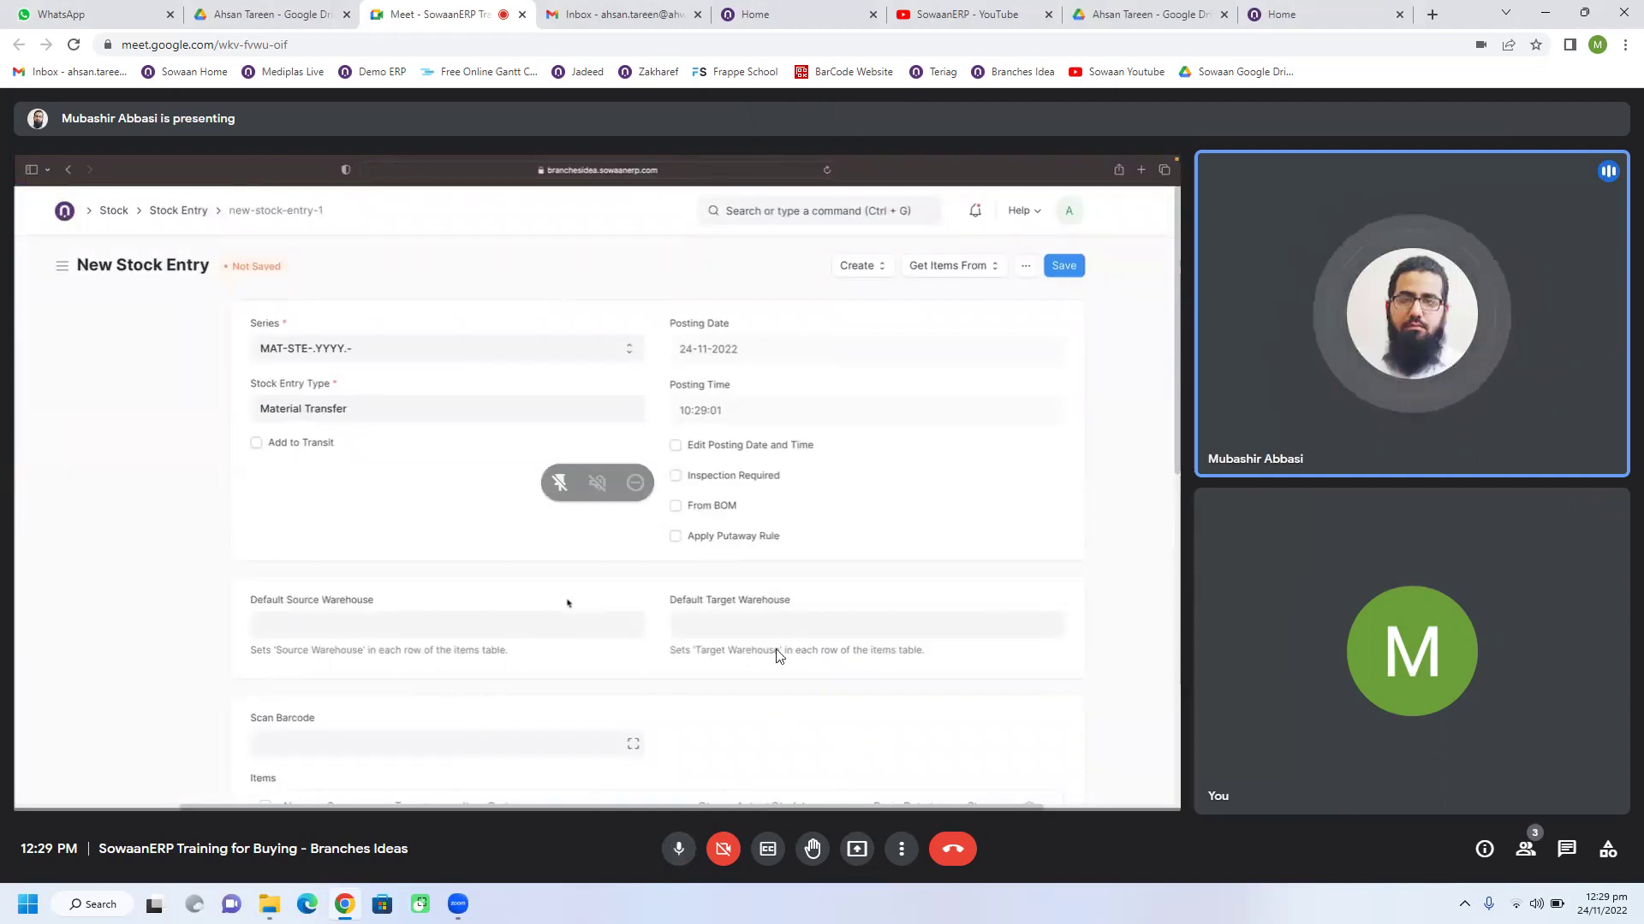
click(678, 847)
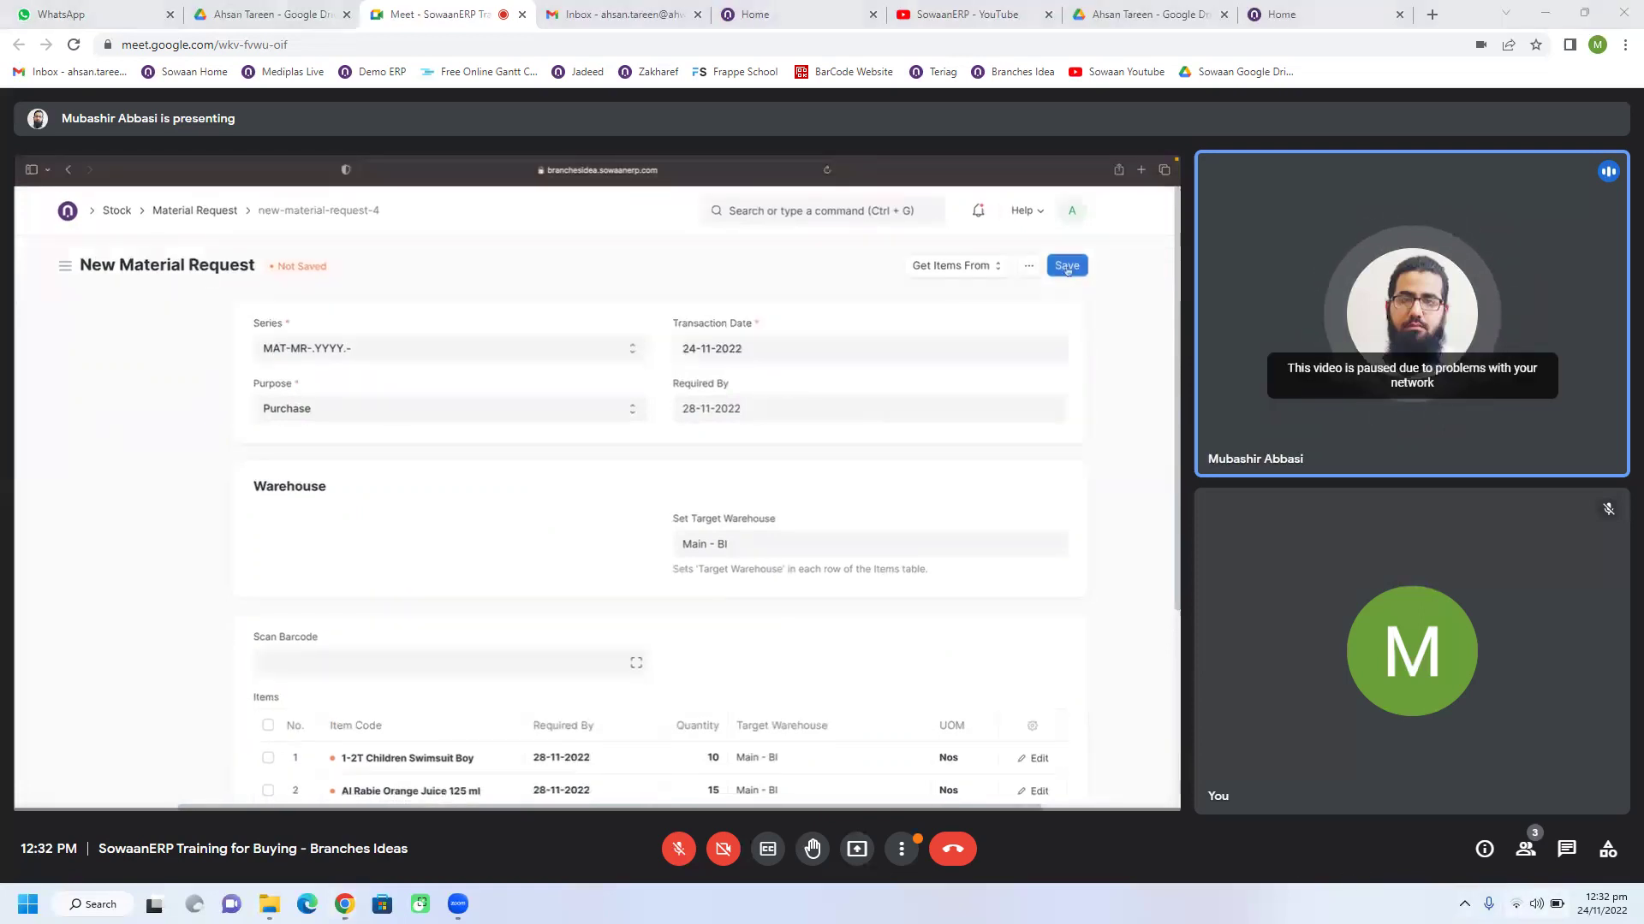
Step: Bring up Windows Quick Settings from the Wi-Fi/volume tray area
click(1554, 904)
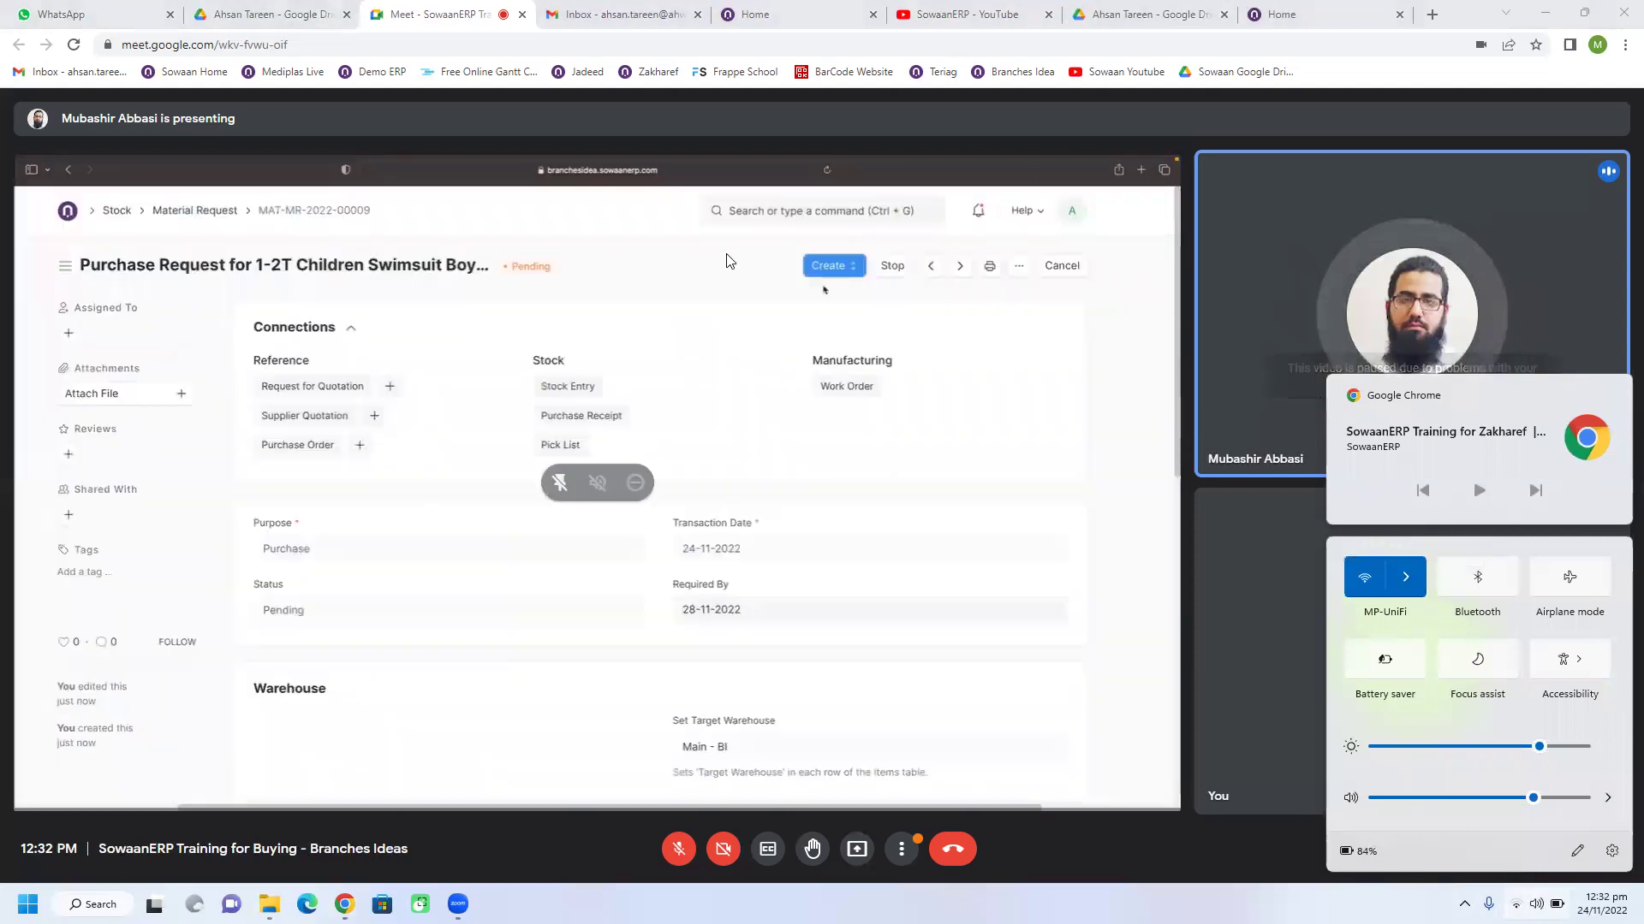
Step: Dismiss Quick Settings over the Meet window, then reopen it to manage Wi-Fi
click(729, 261)
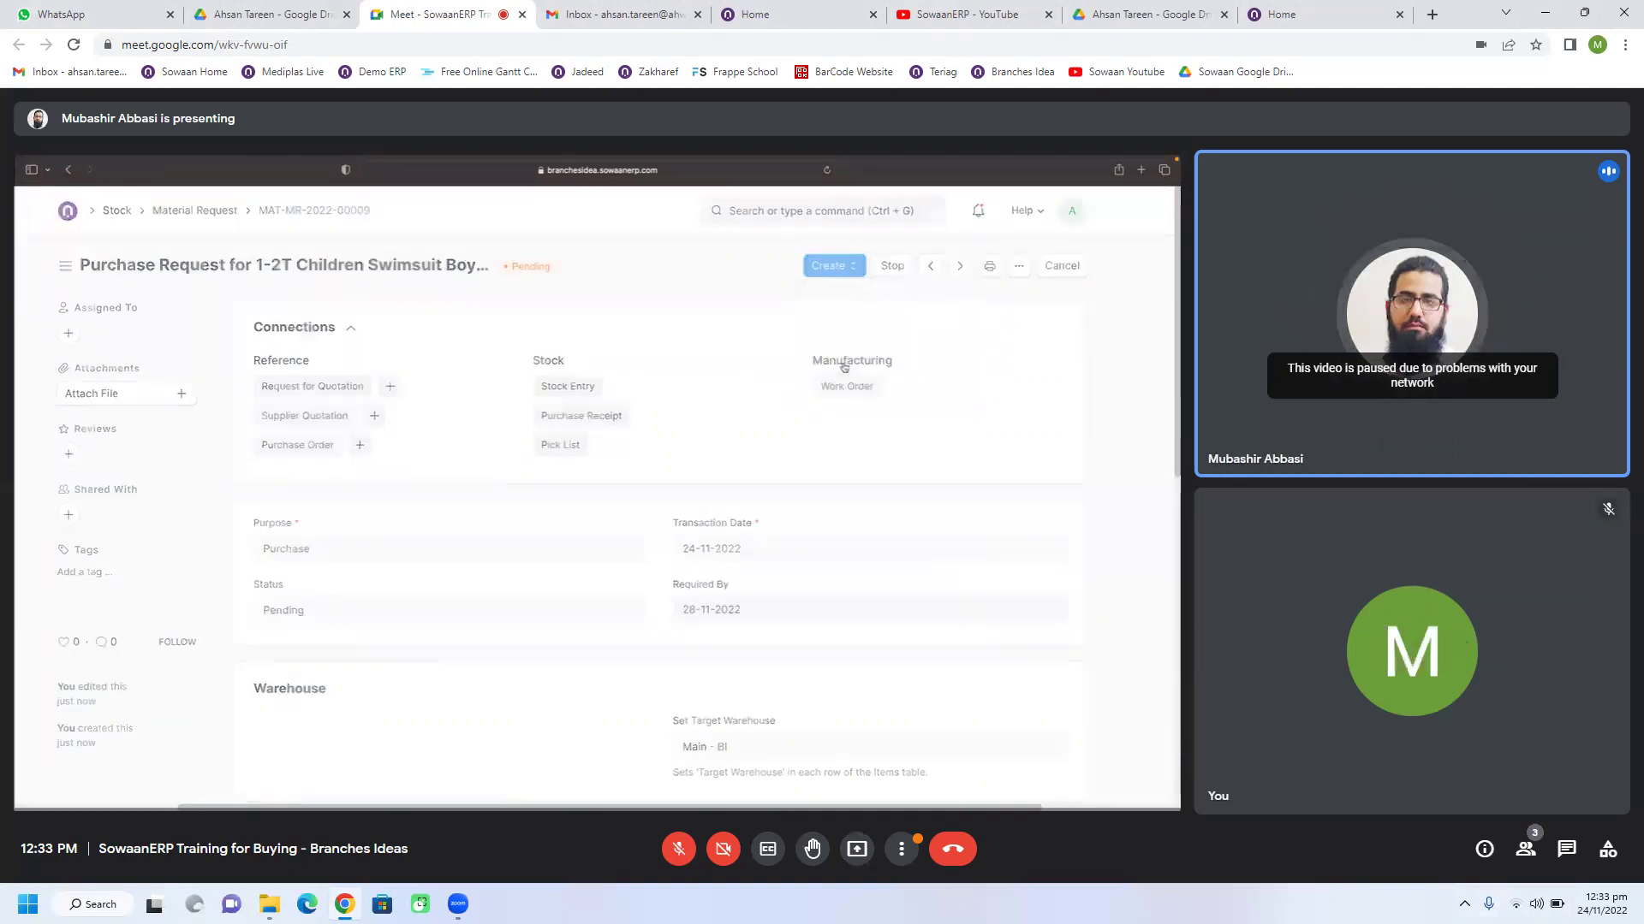
click(1537, 904)
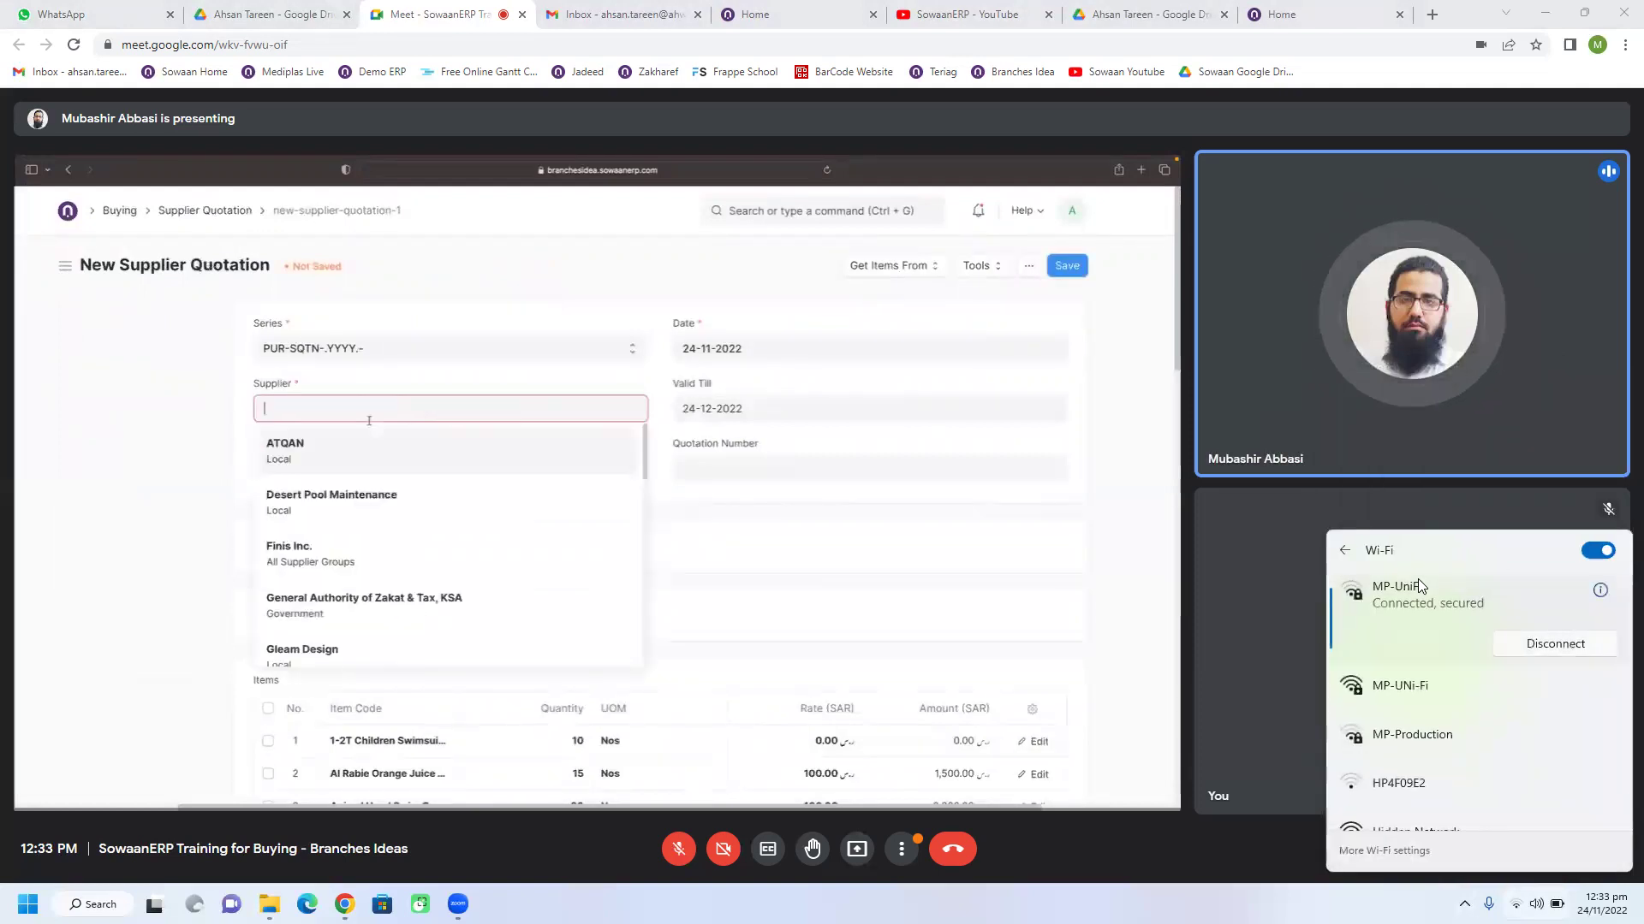
click(1429, 681)
click(1514, 719)
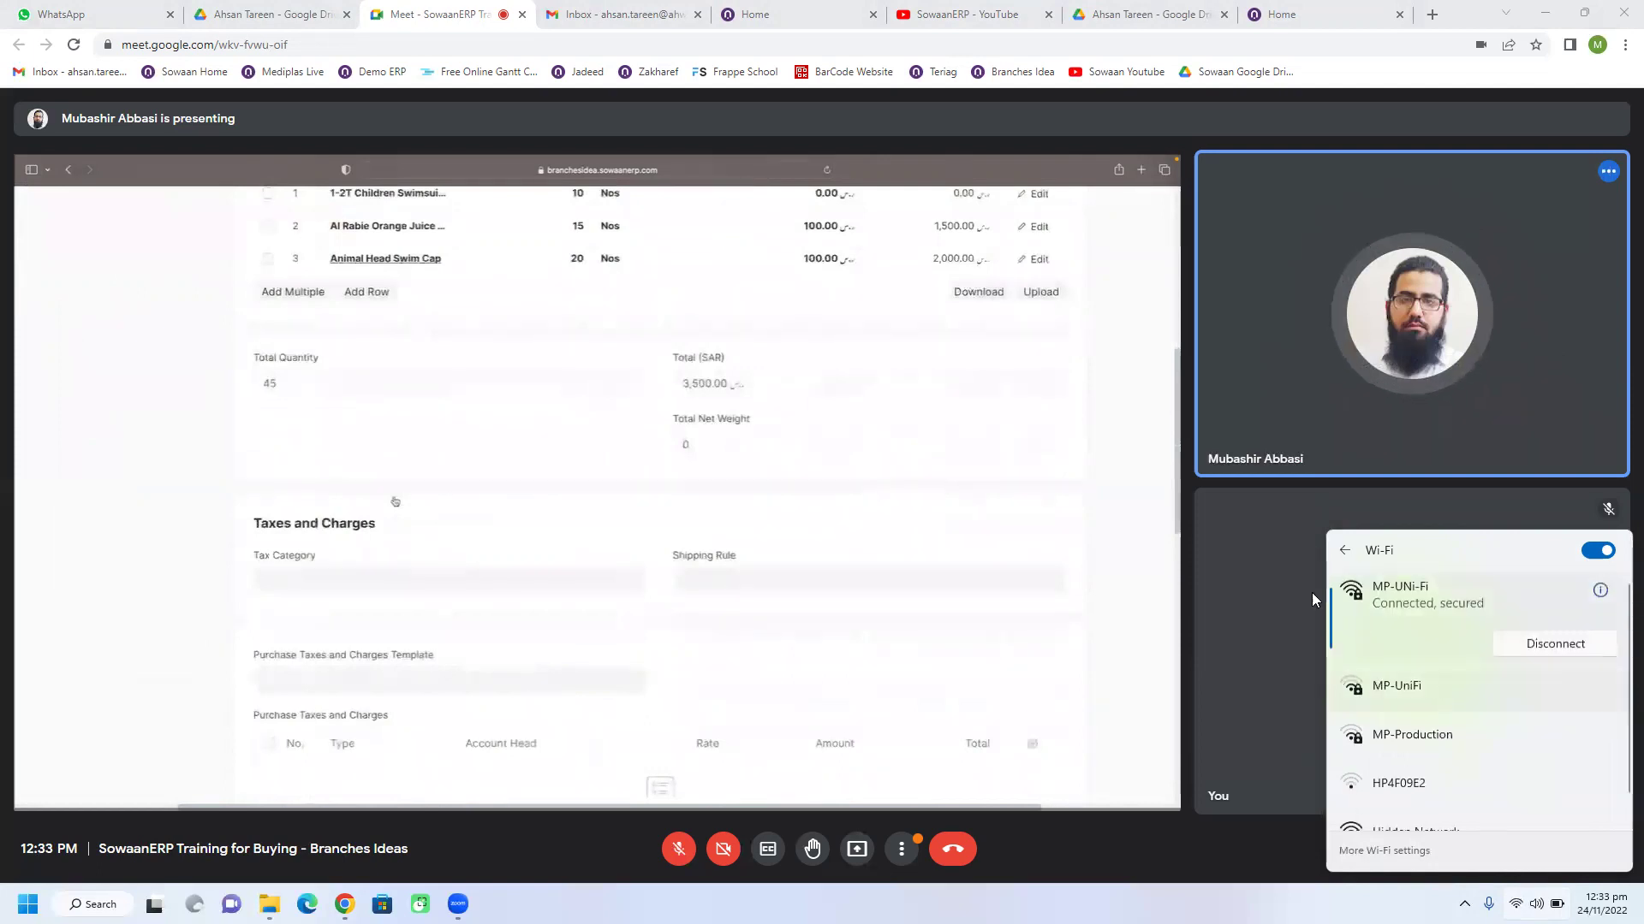
click(1133, 331)
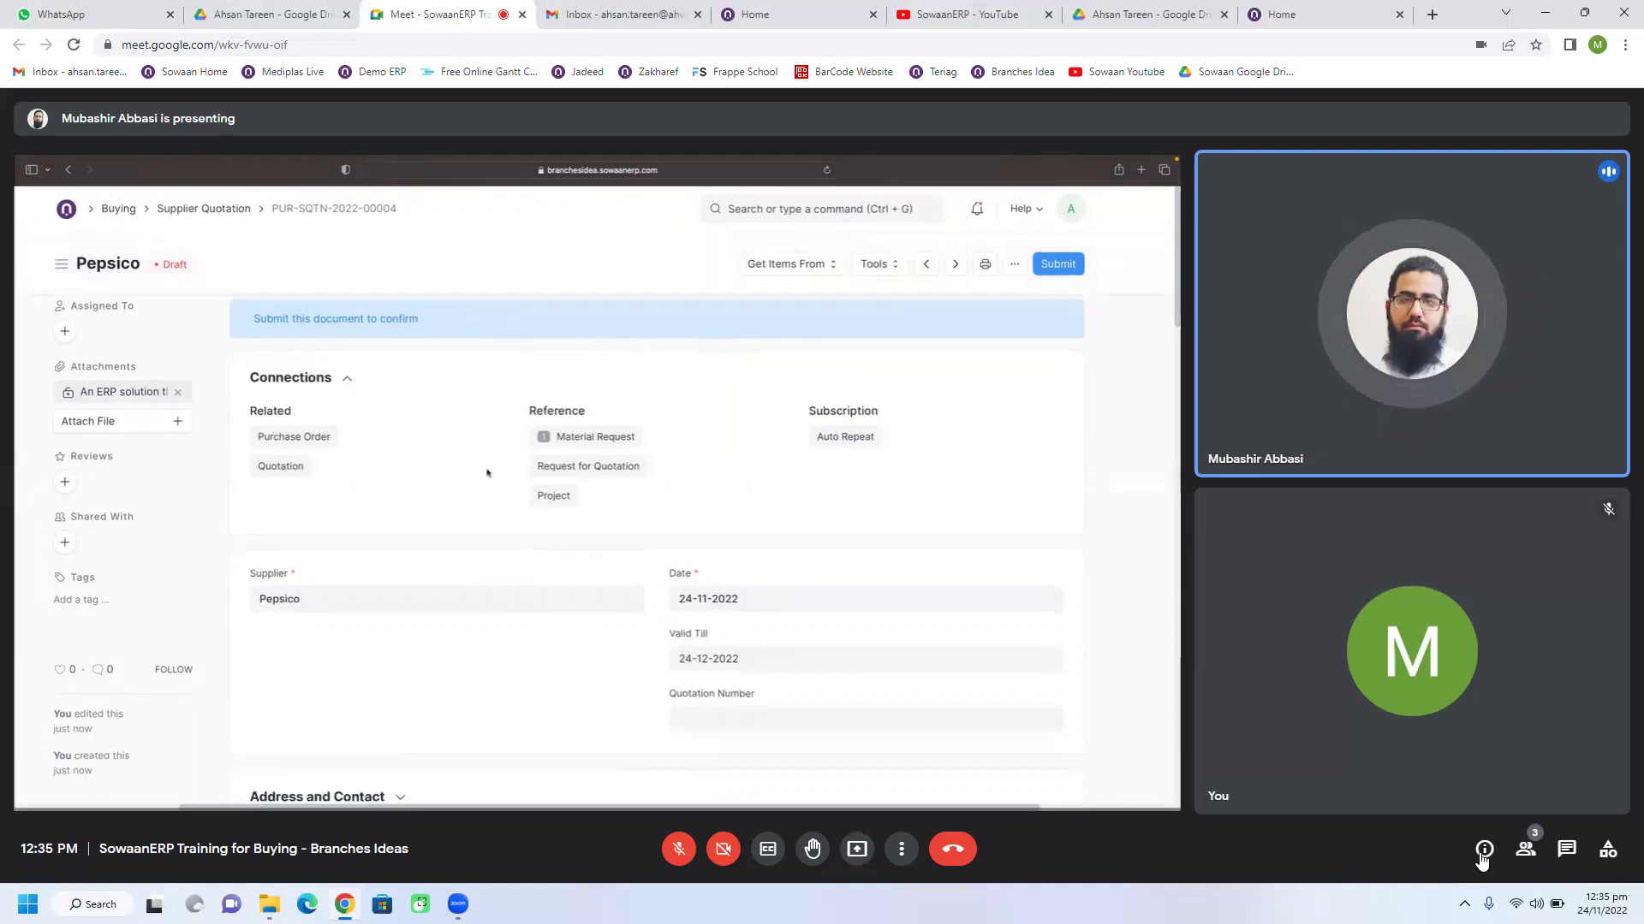
click(1527, 851)
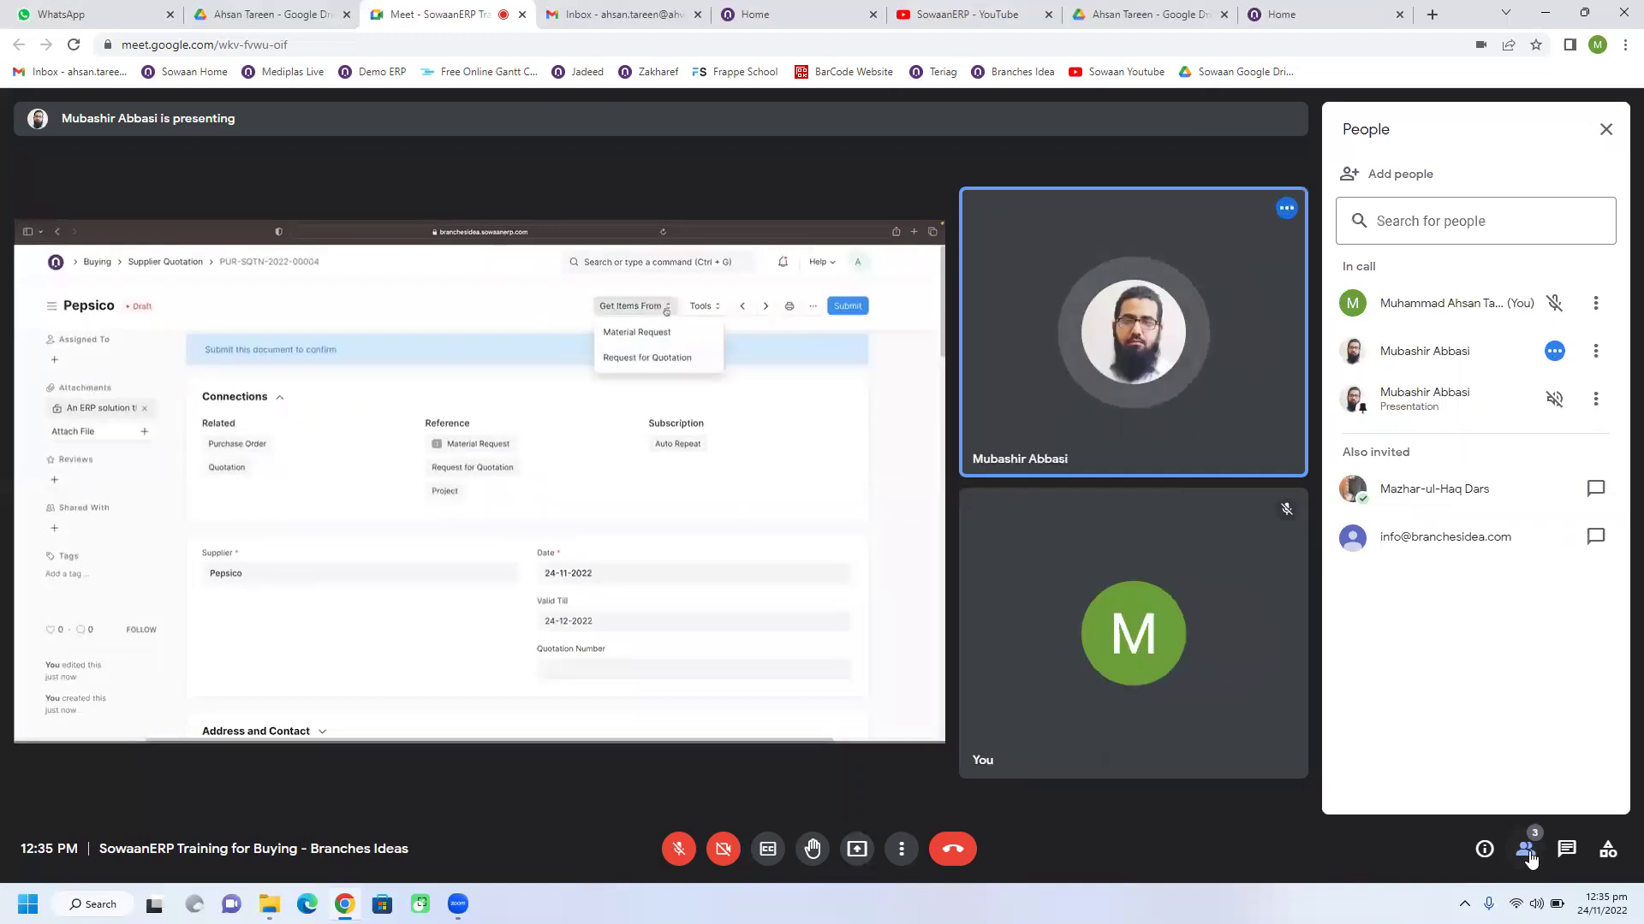
click(1527, 851)
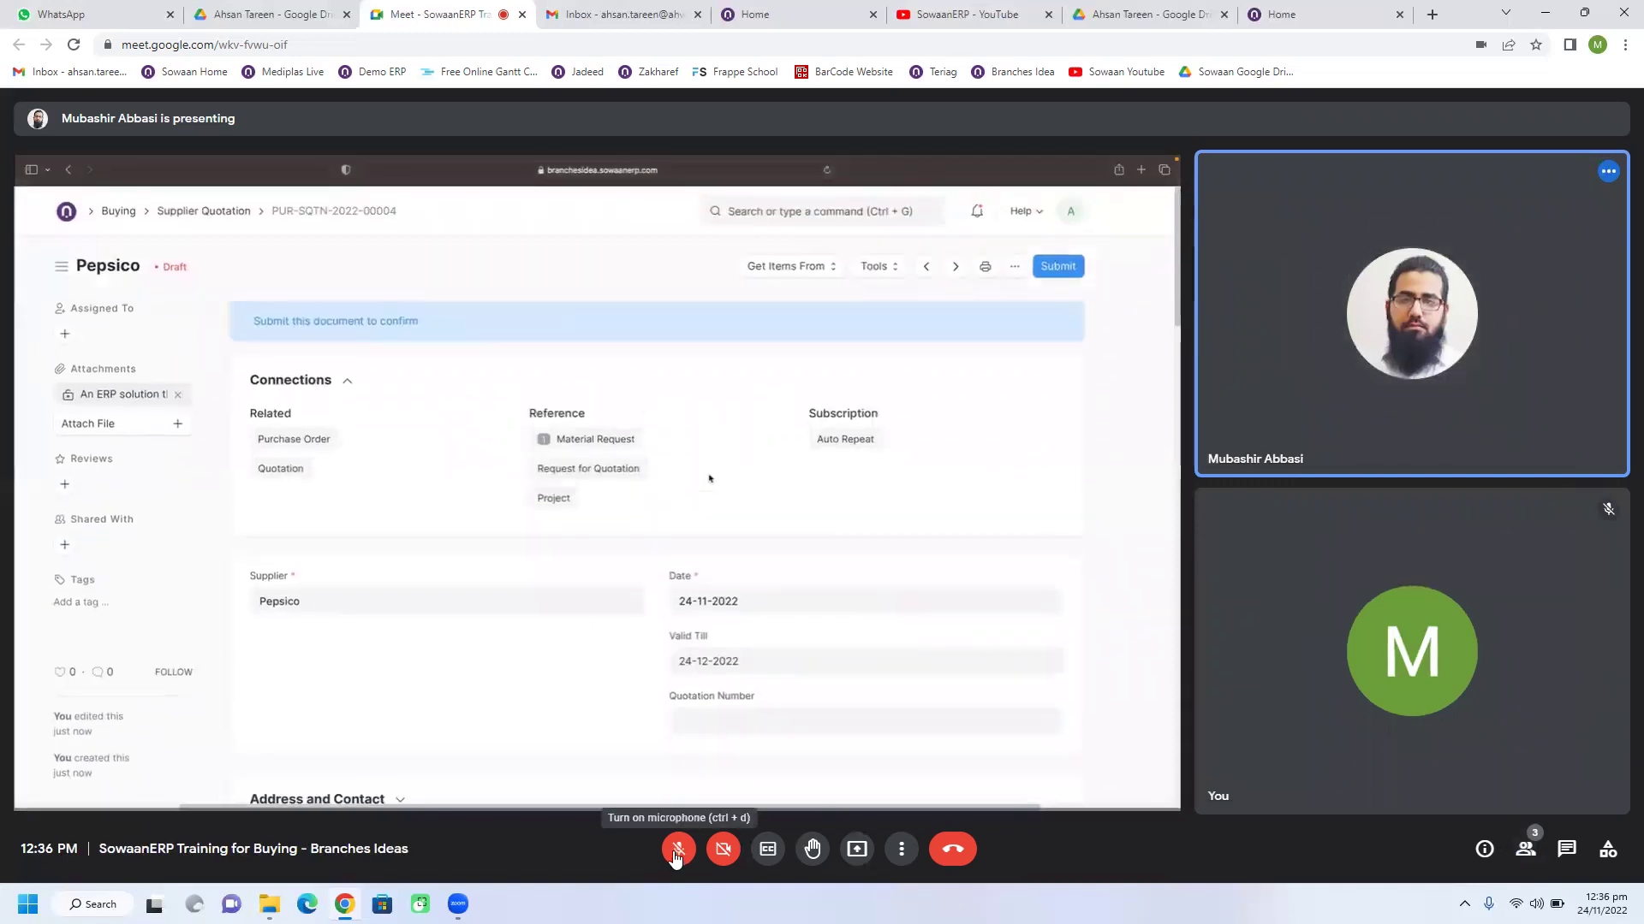
click(677, 851)
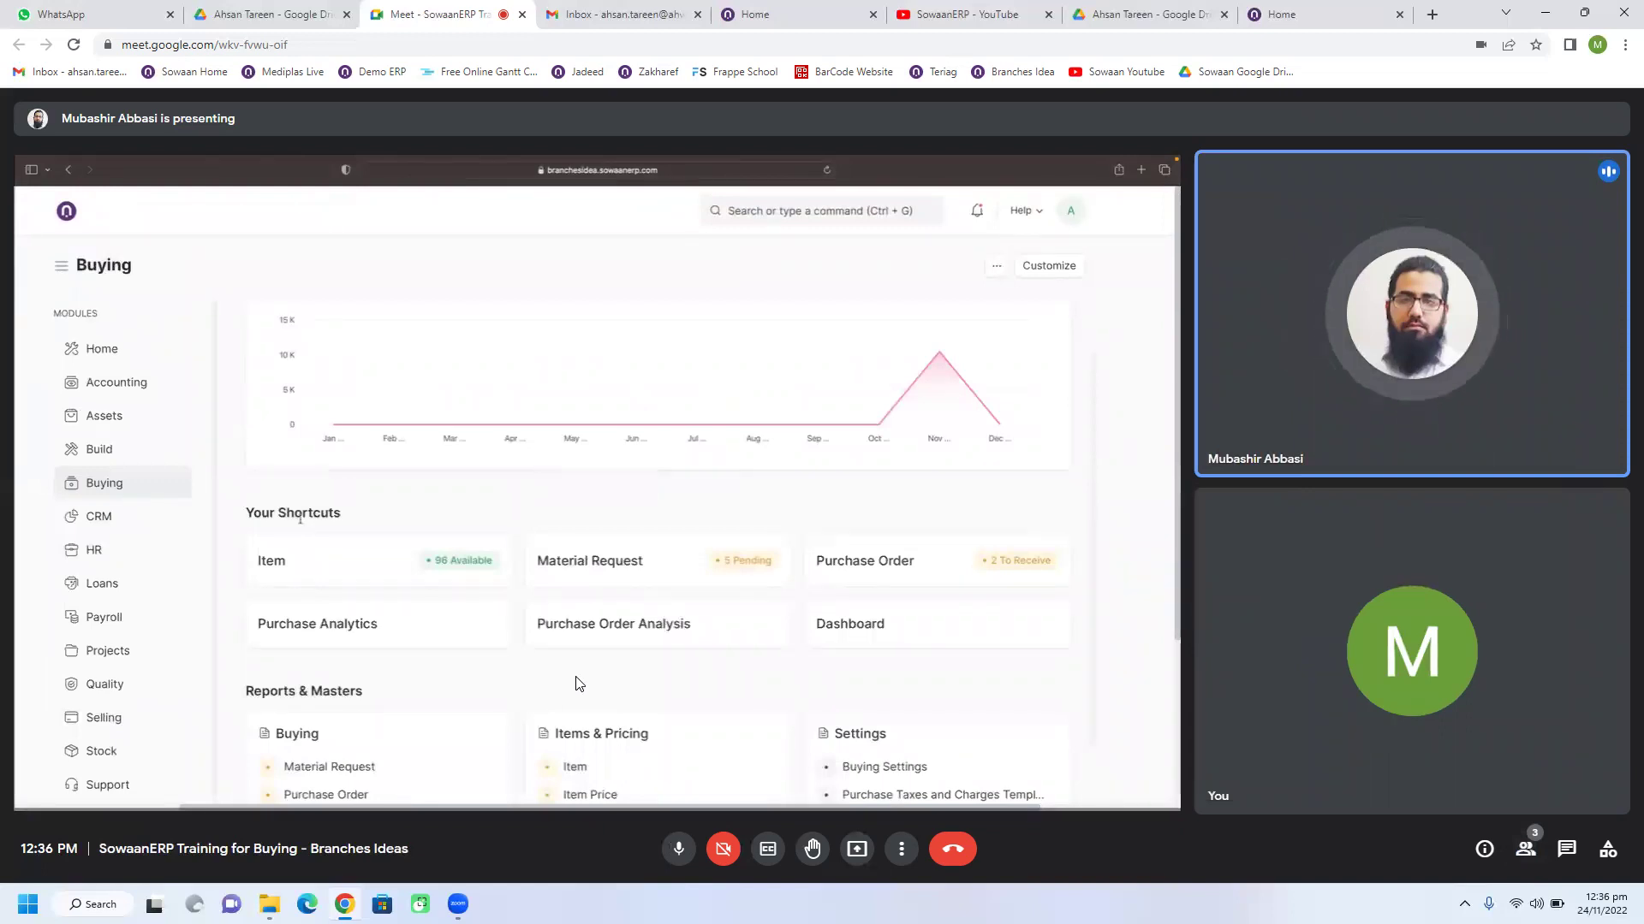
click(676, 849)
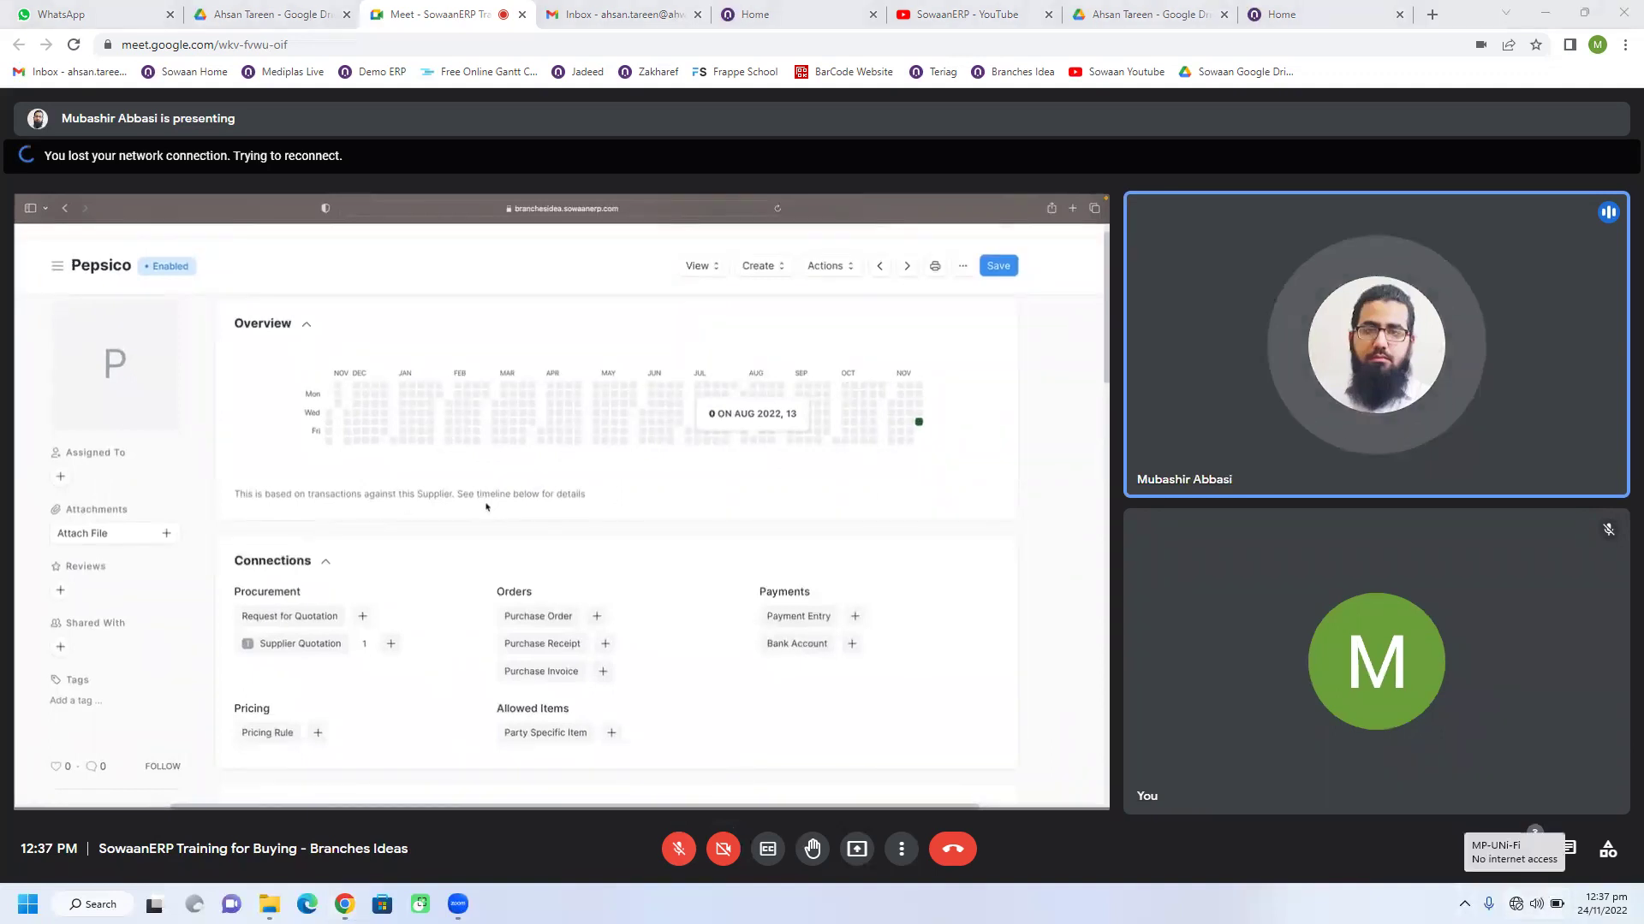
Step: Connect the Wi-Fi to the MP-UniFi network and close the Quick Settings panel
click(1516, 904)
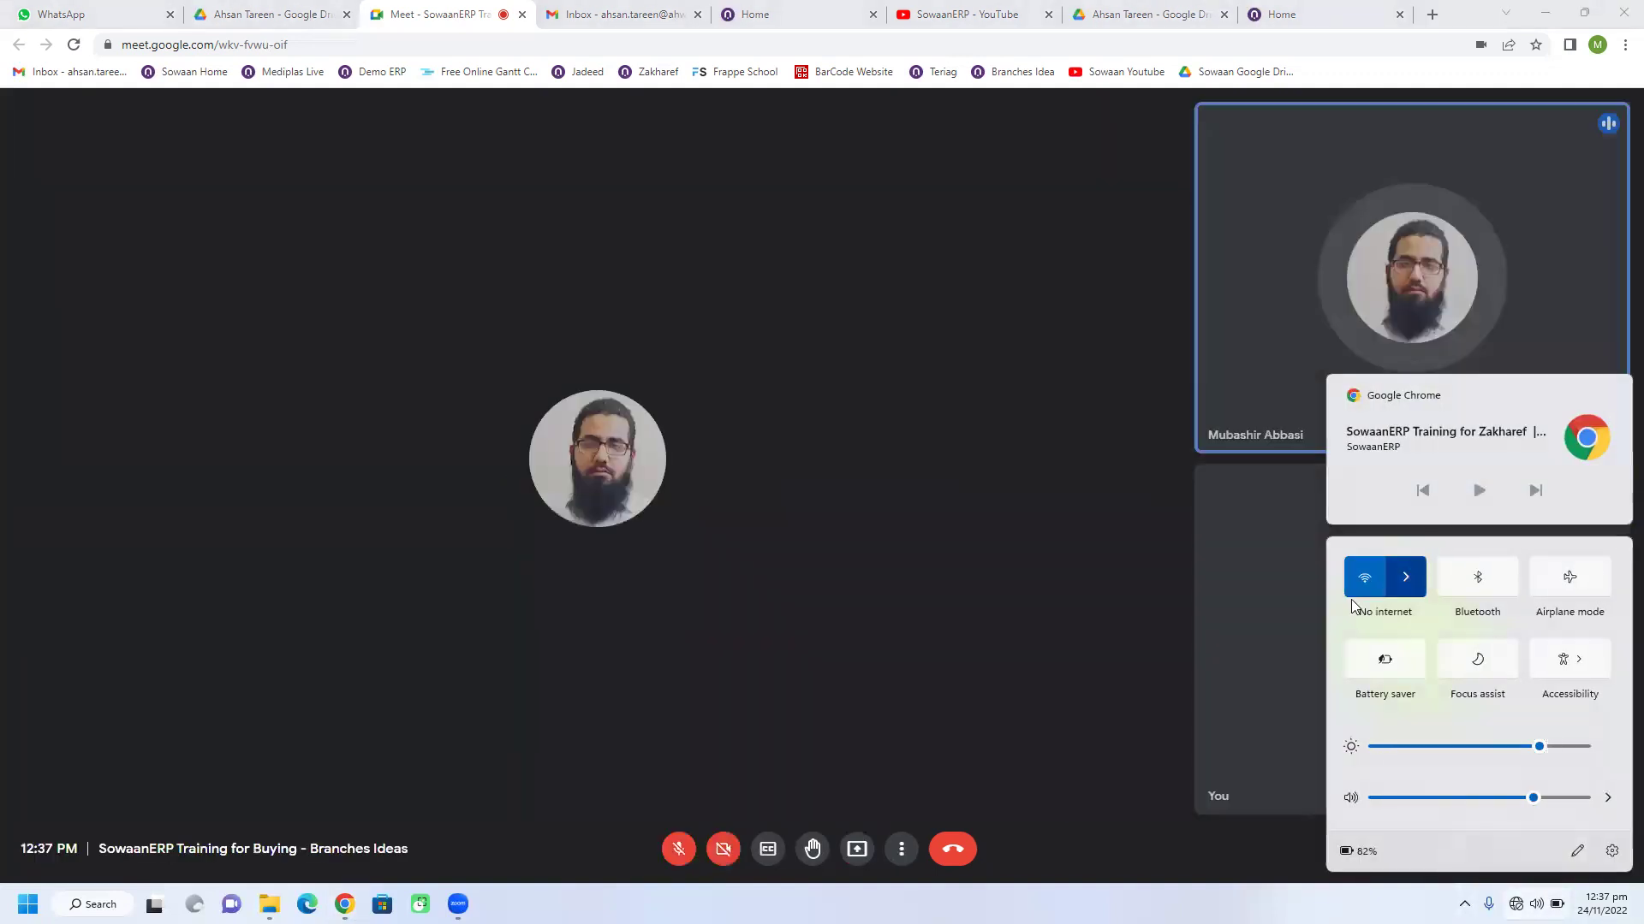
click(1405, 578)
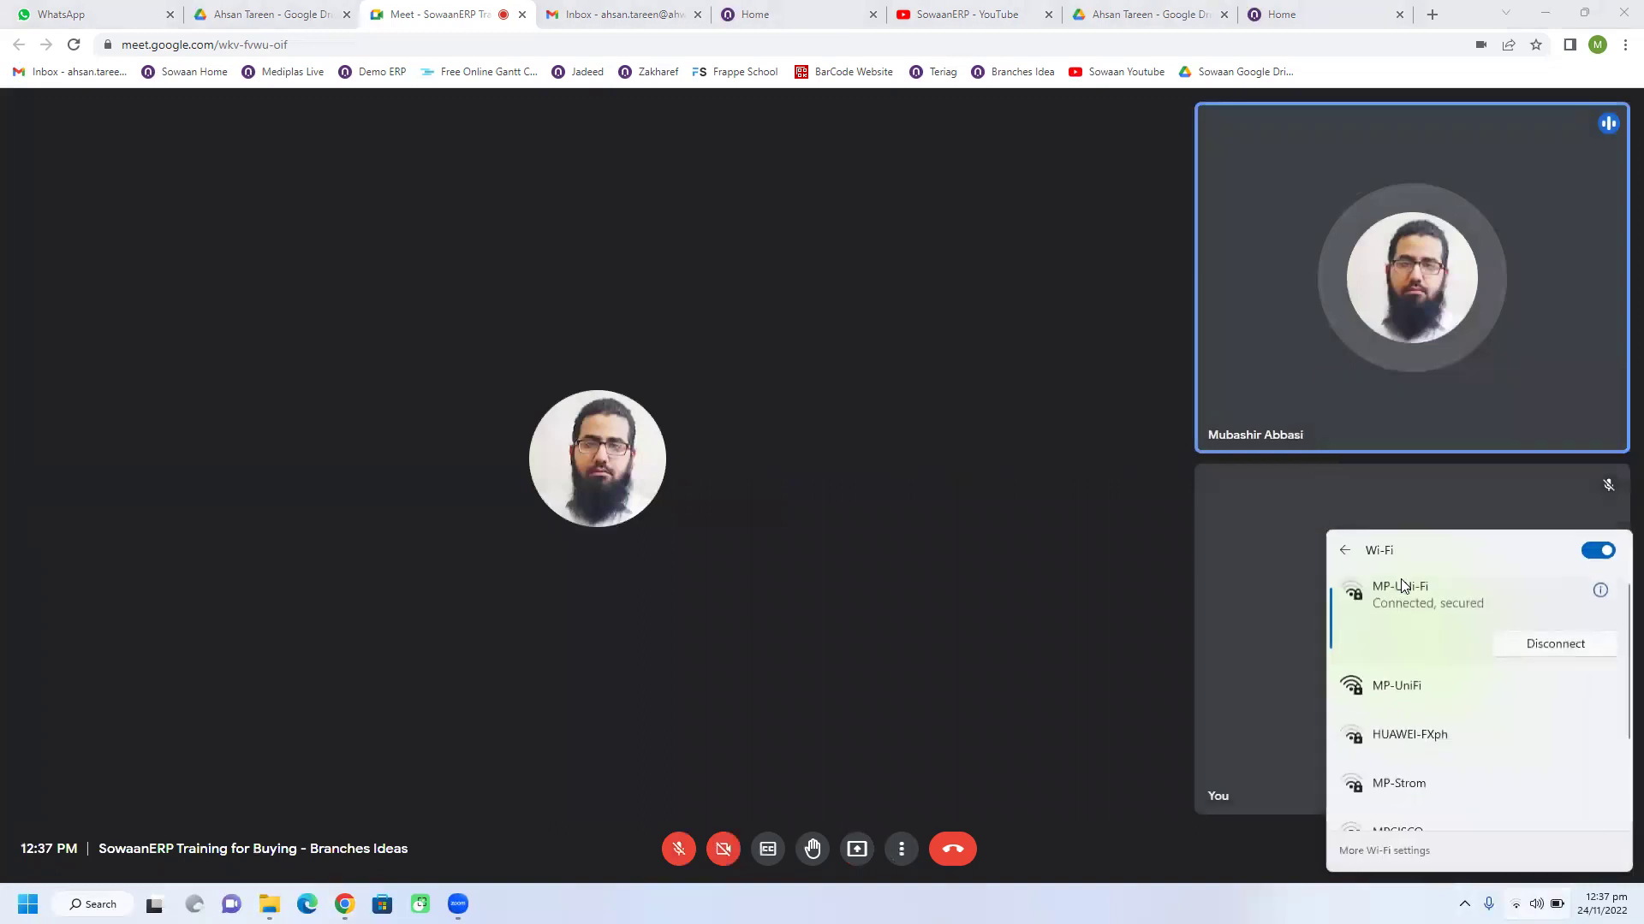
click(1388, 687)
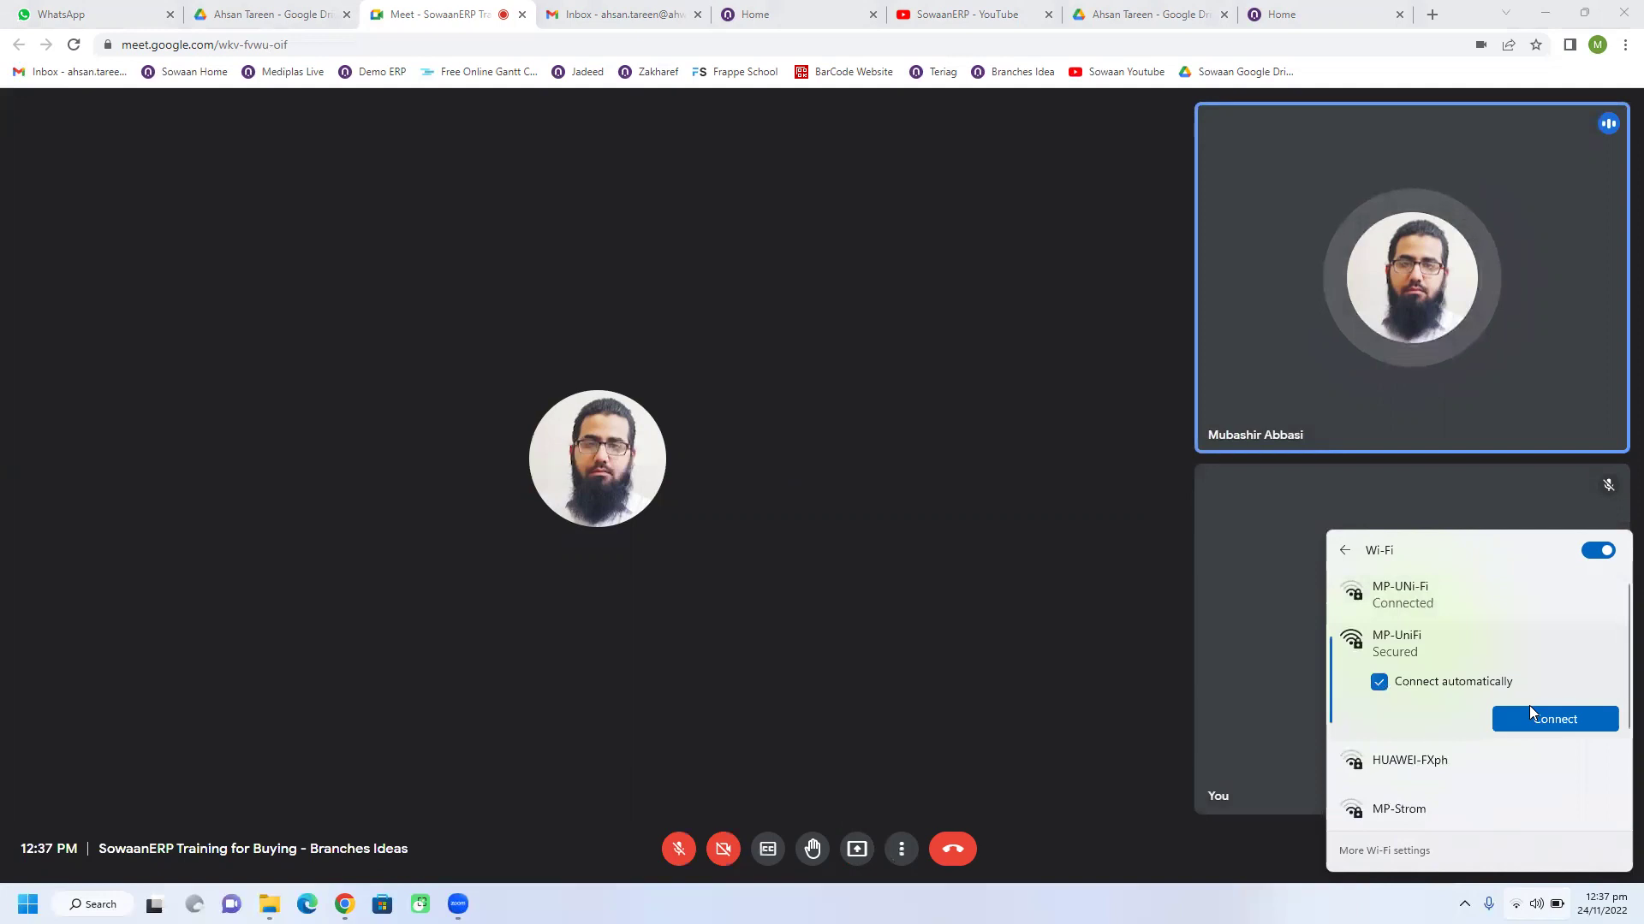
click(1522, 722)
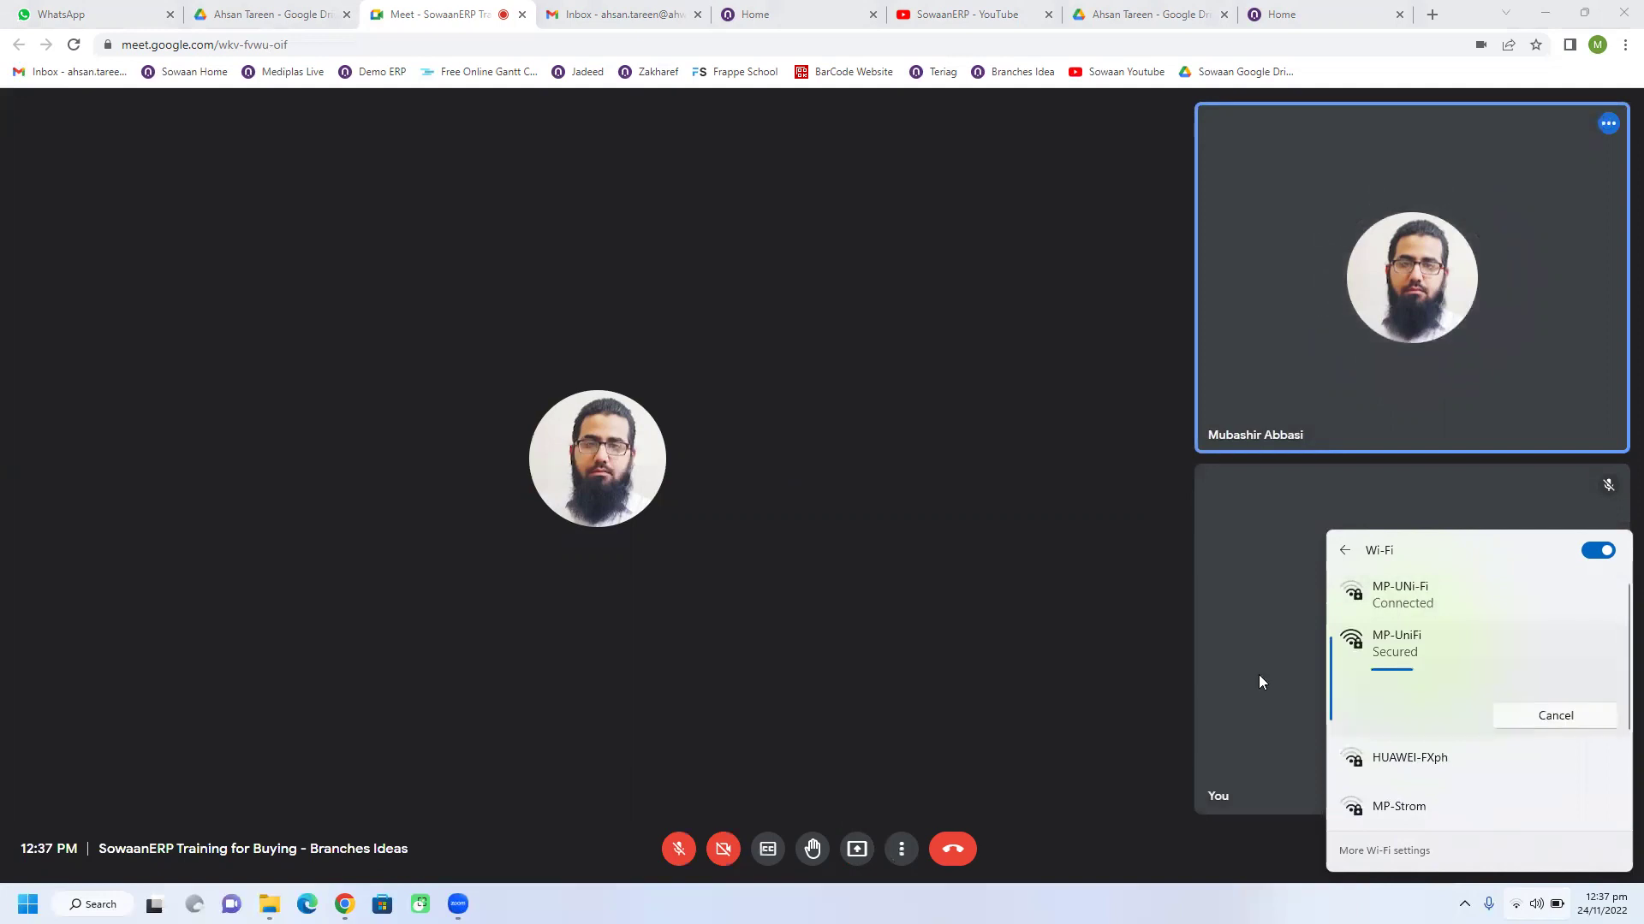
click(963, 484)
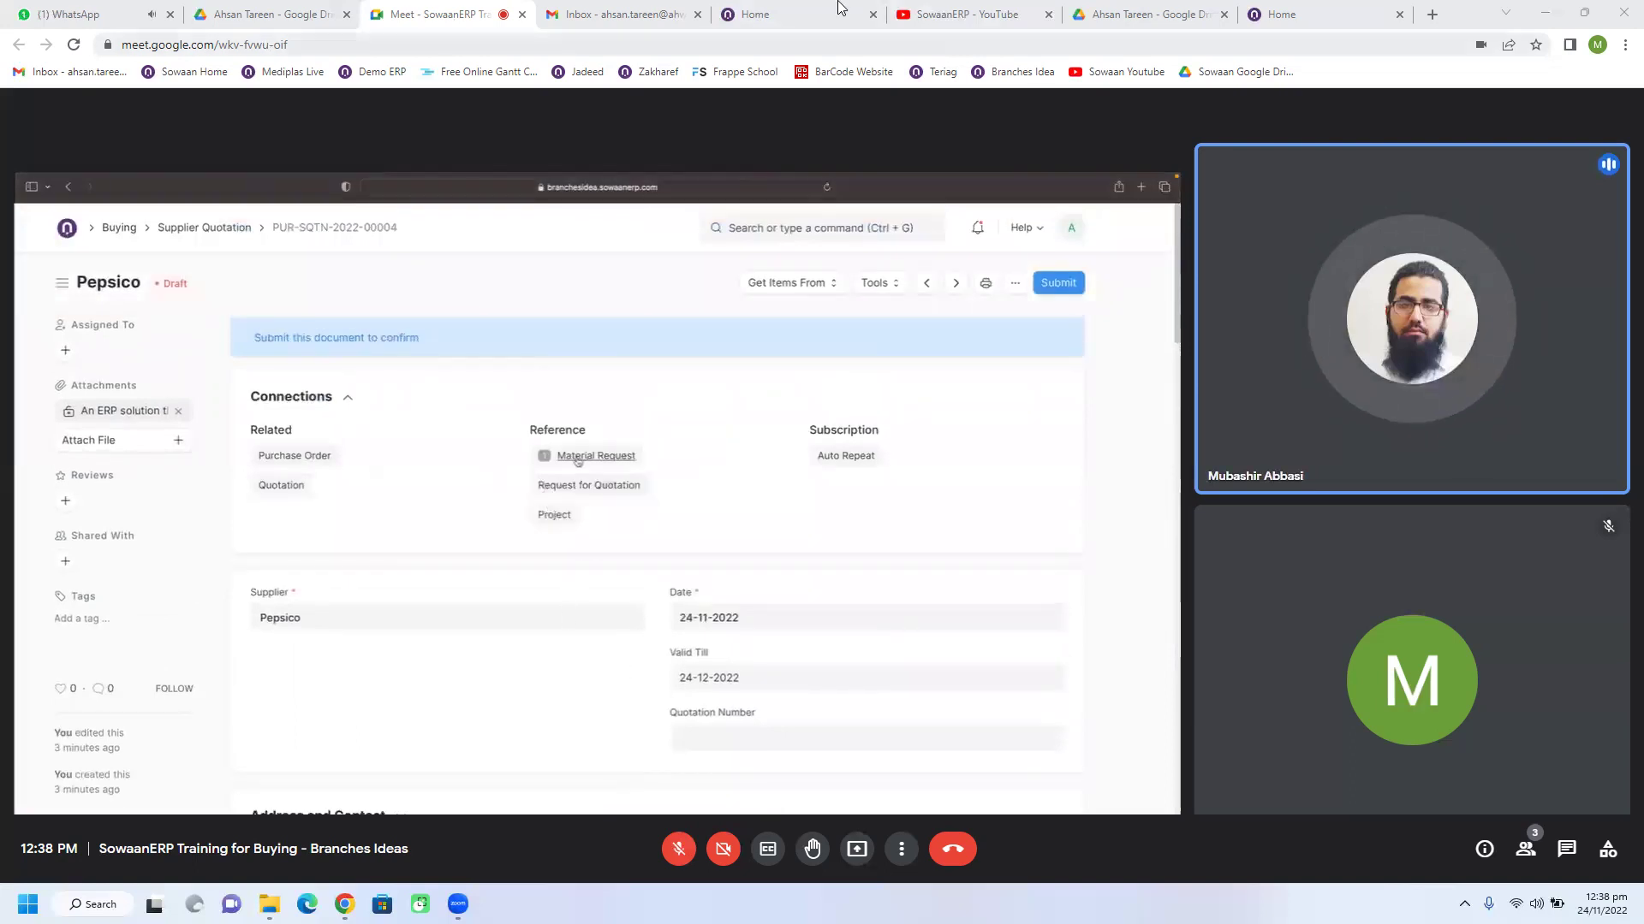
Step: Glance at WhatsApp, the SowaanERP YouTube channel and the Drive recordings folder, then return to Meet
click(44, 12)
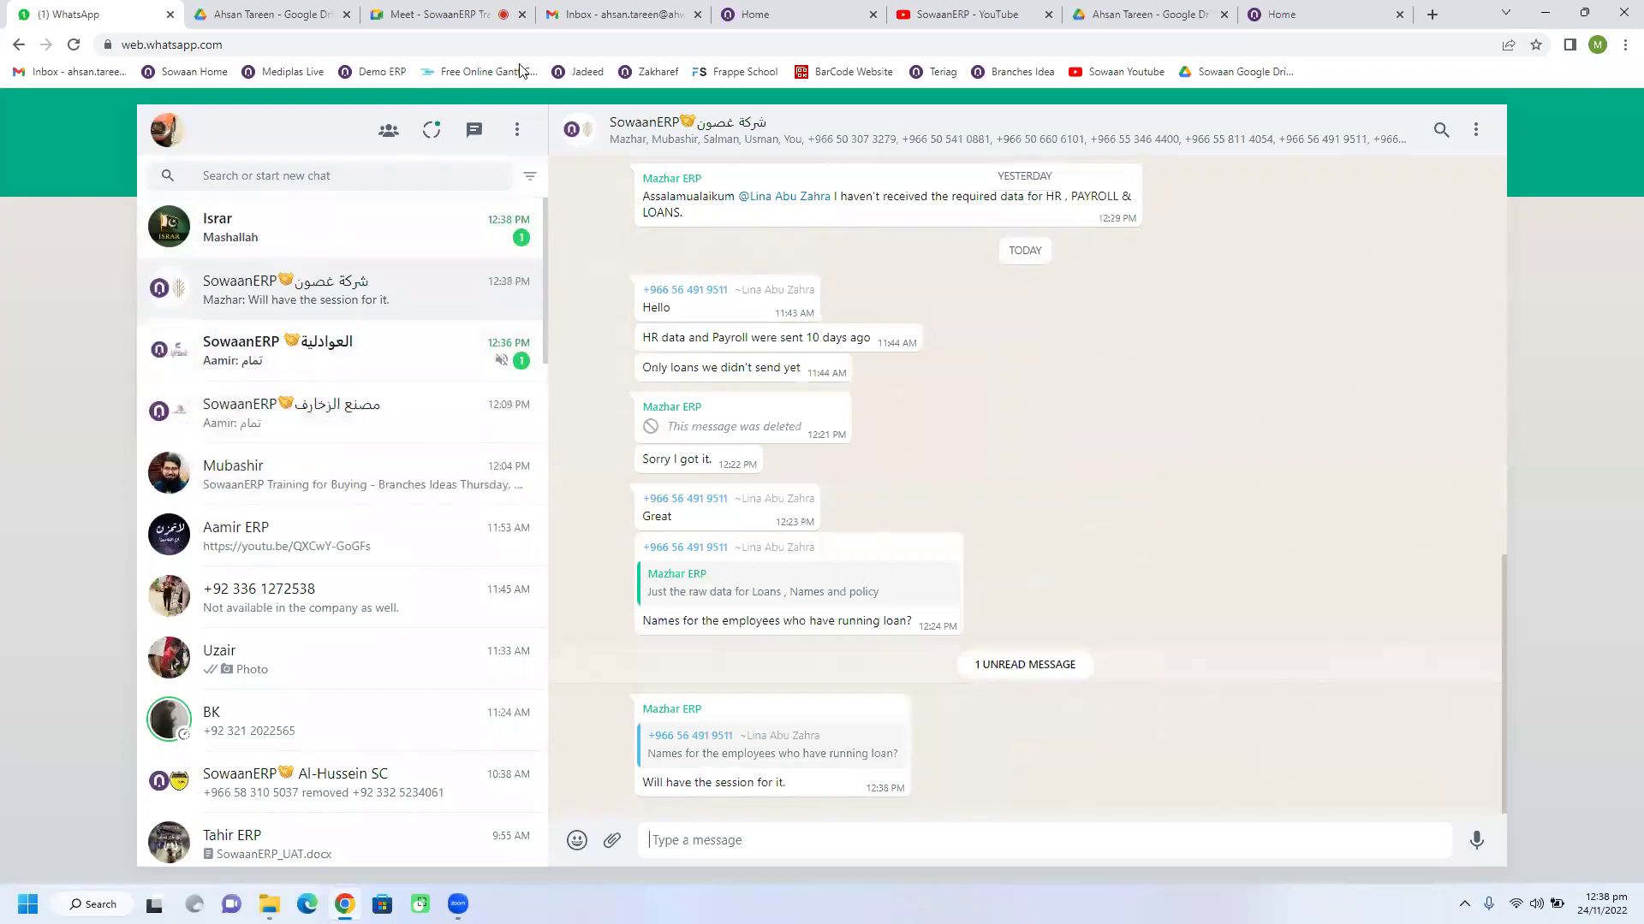
click(923, 10)
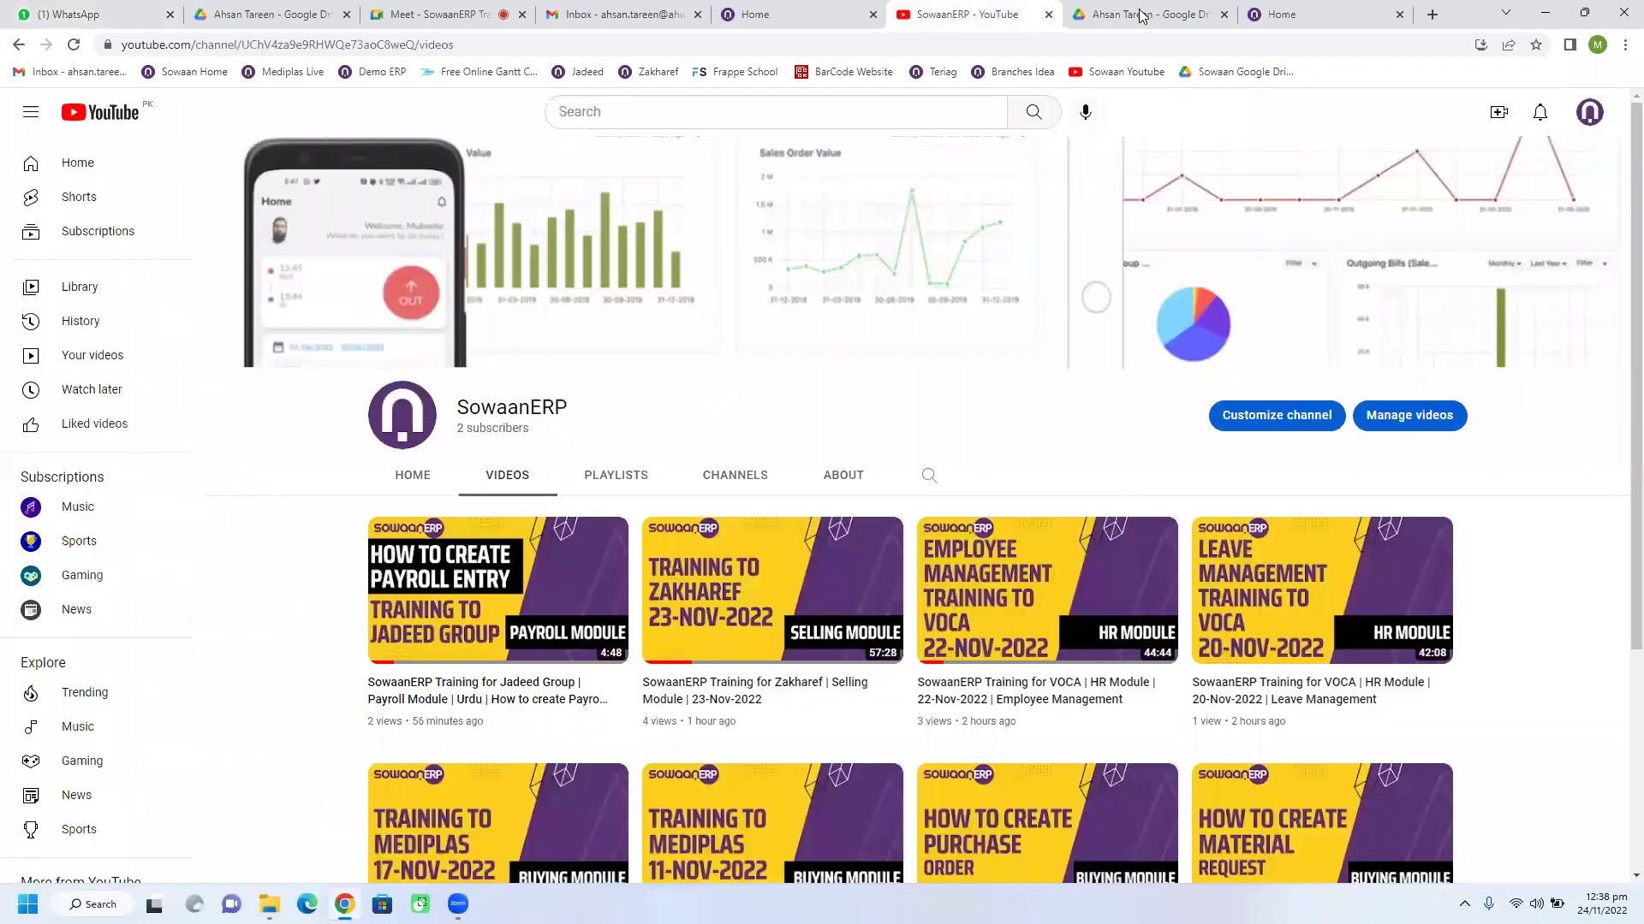
click(1142, 12)
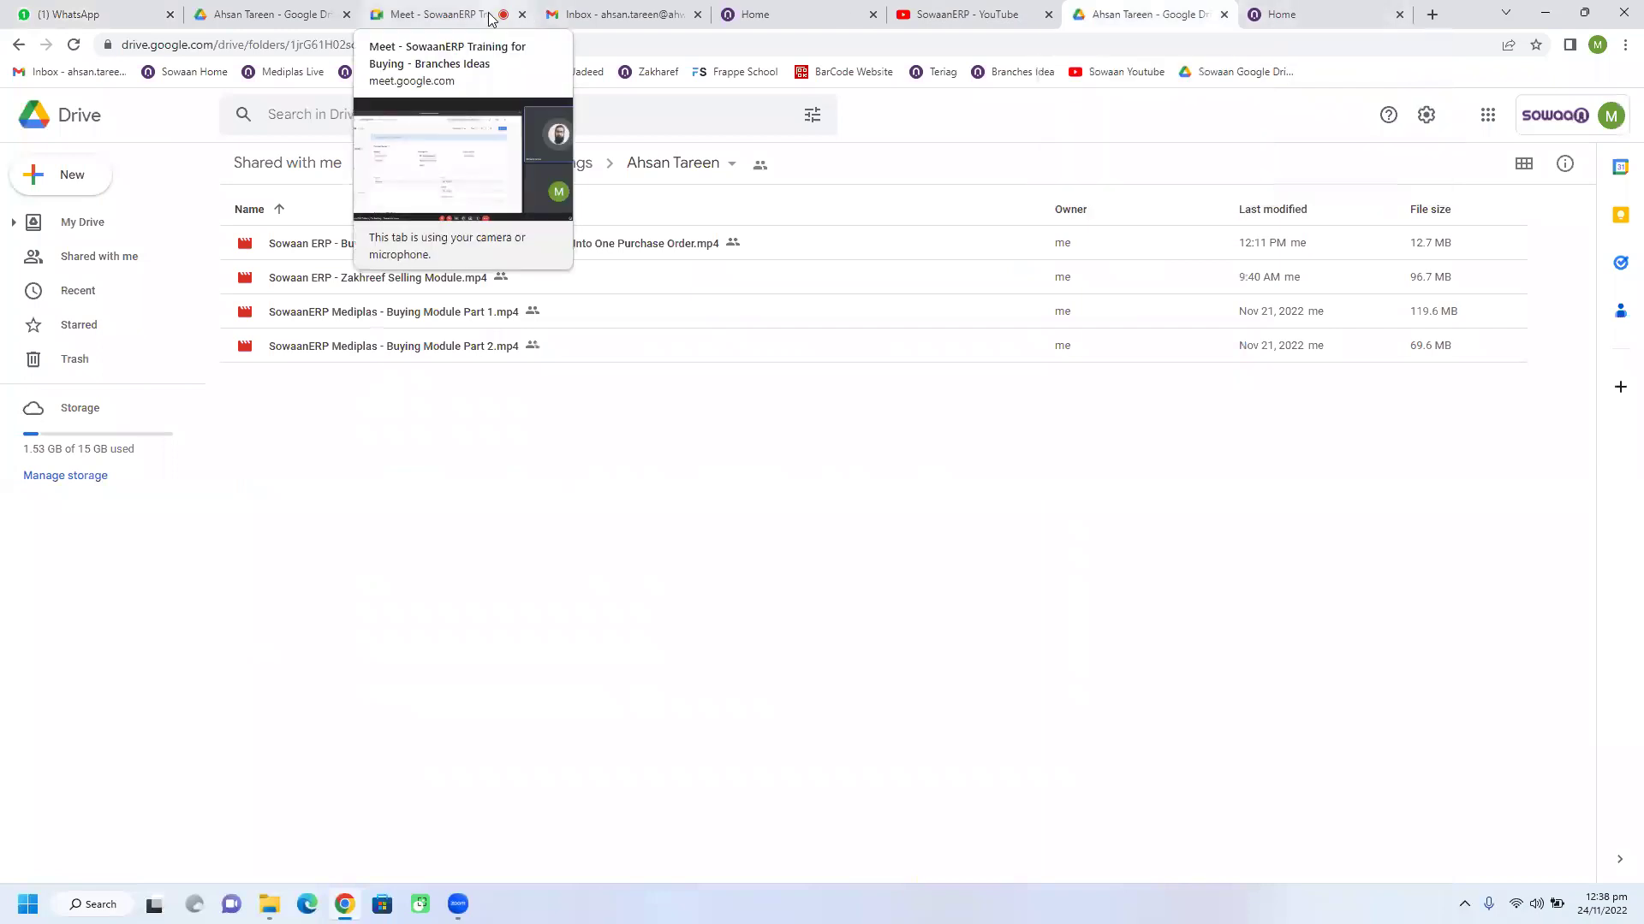
click(433, 13)
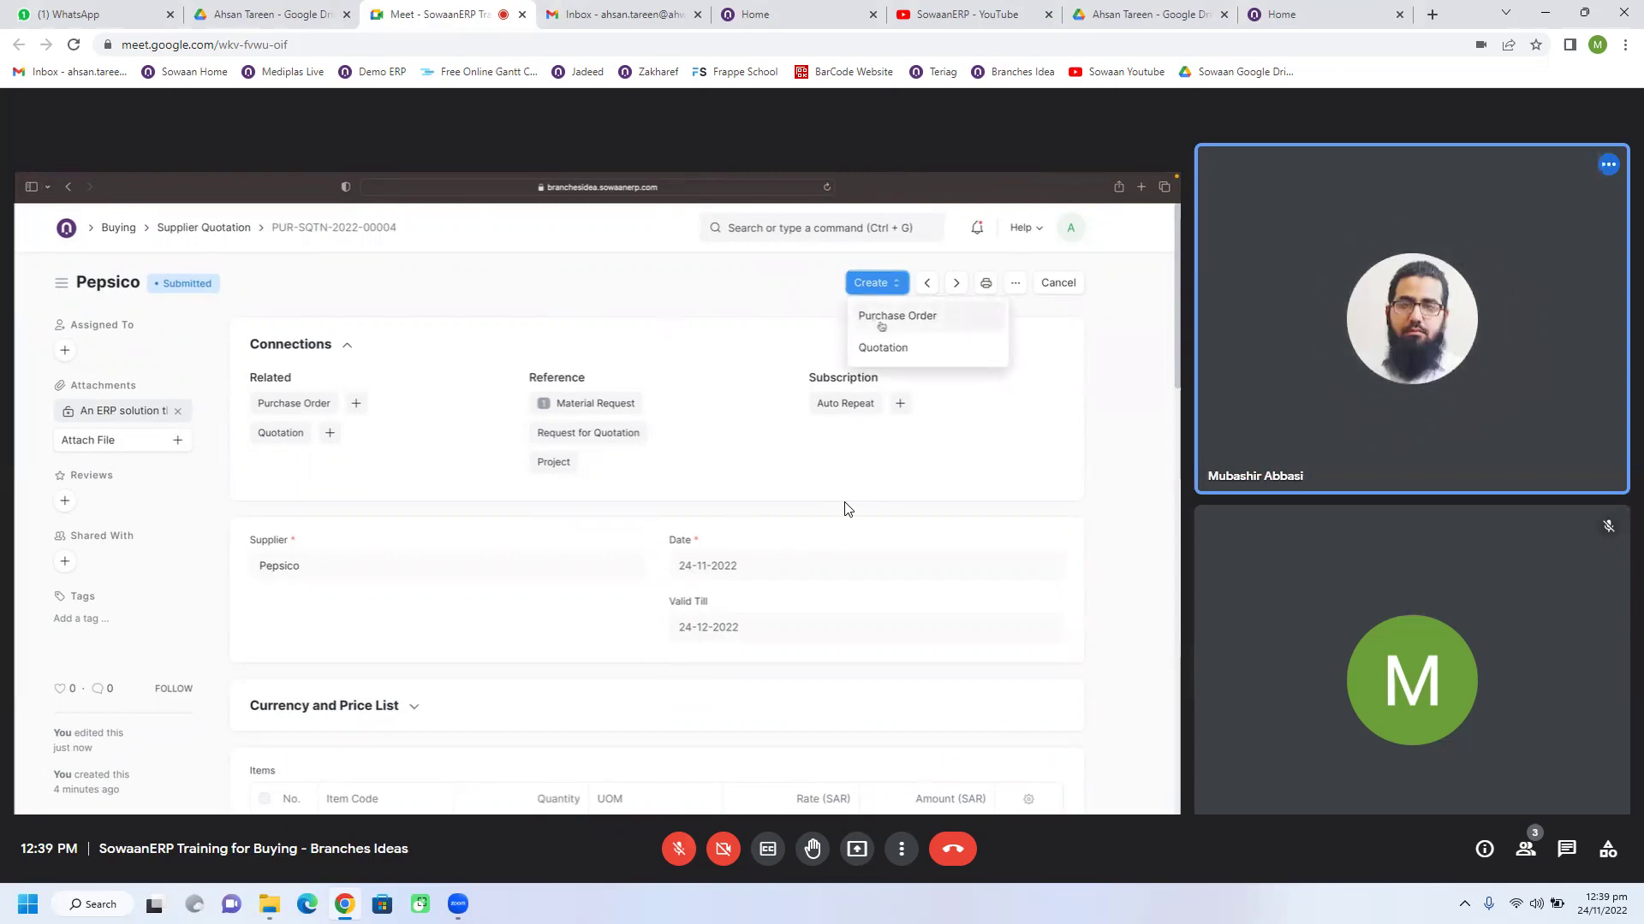
Step: Switch from the Meet call to the SowaanERP Home browser tab
click(1303, 14)
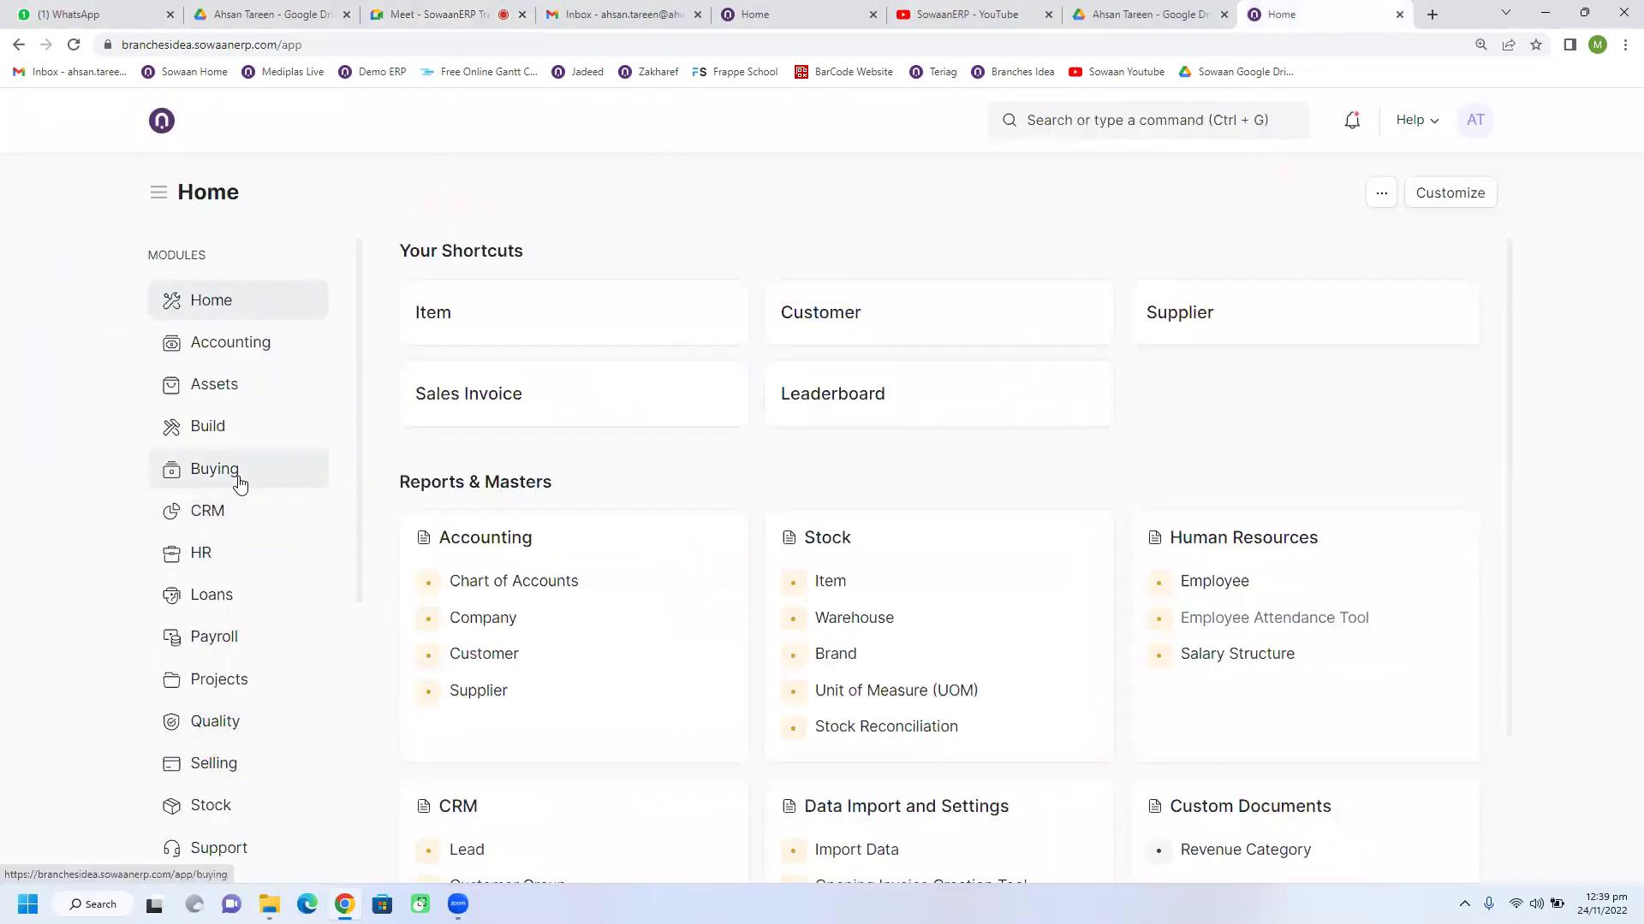
Step: Open the RFQ Report from the Stock workspace and show 100 rows per page
click(240, 485)
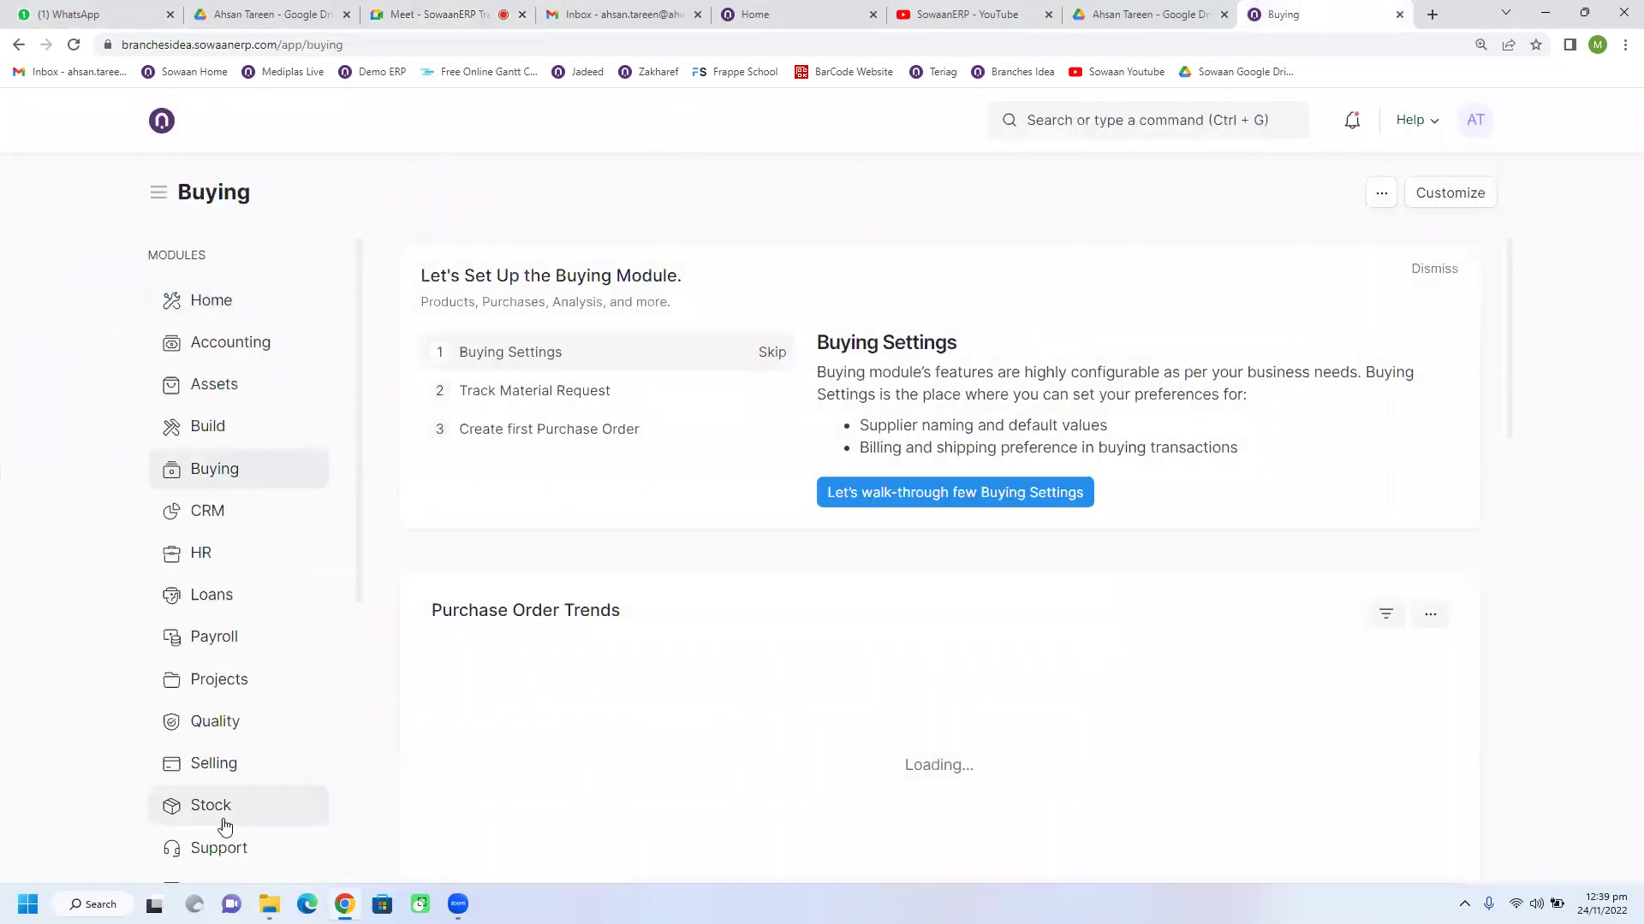
click(224, 809)
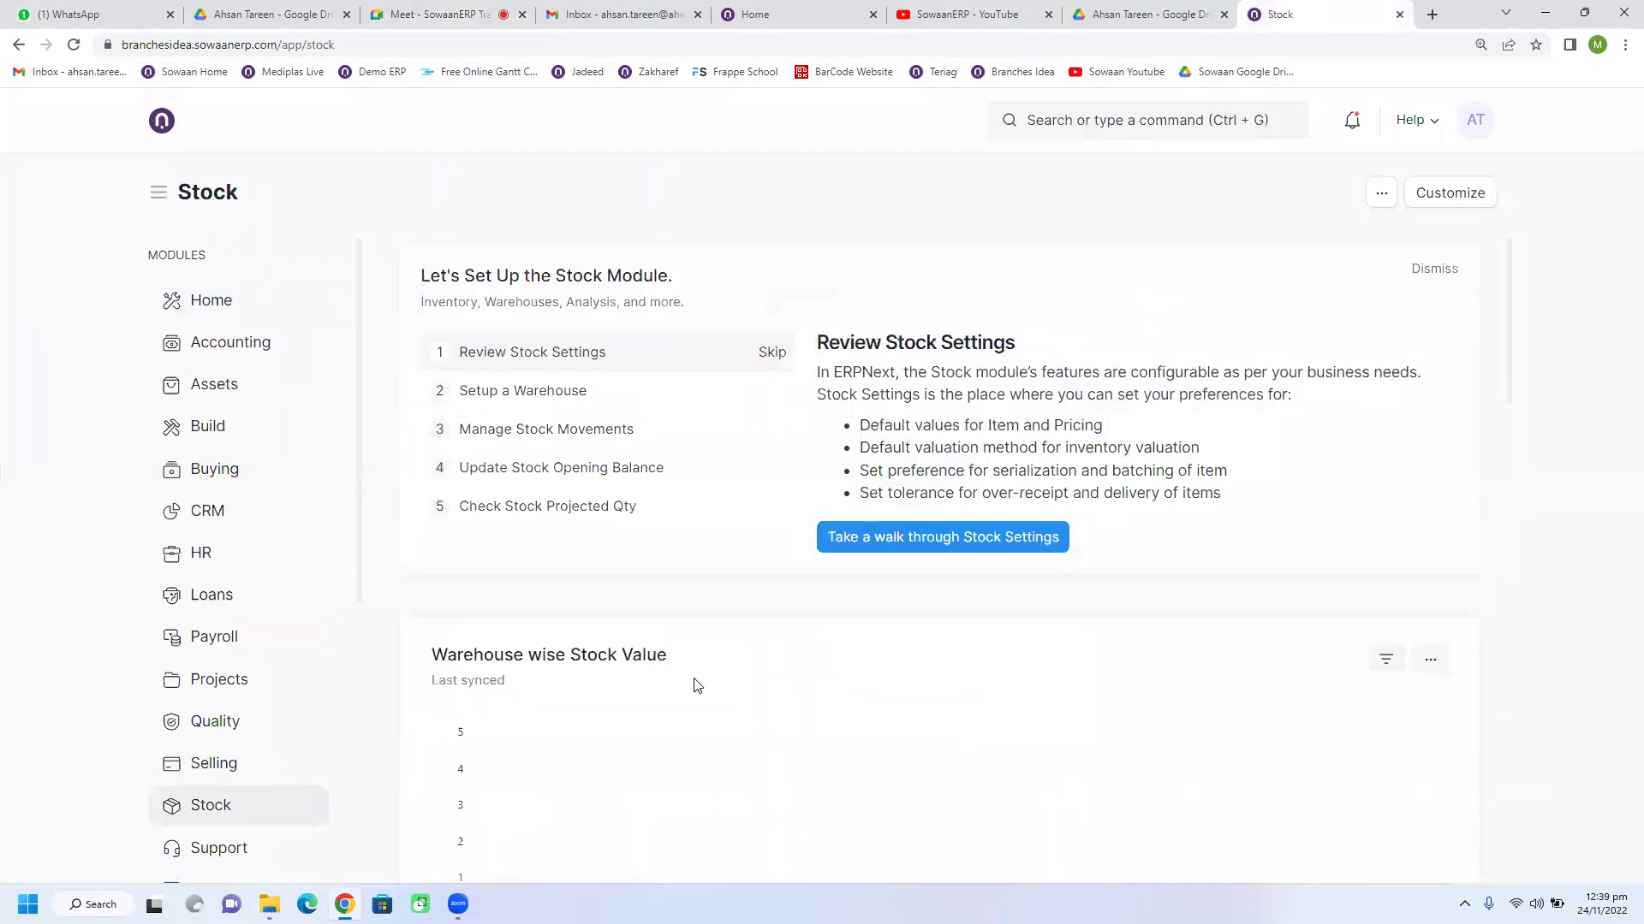
scroll(698, 685, down, 20)
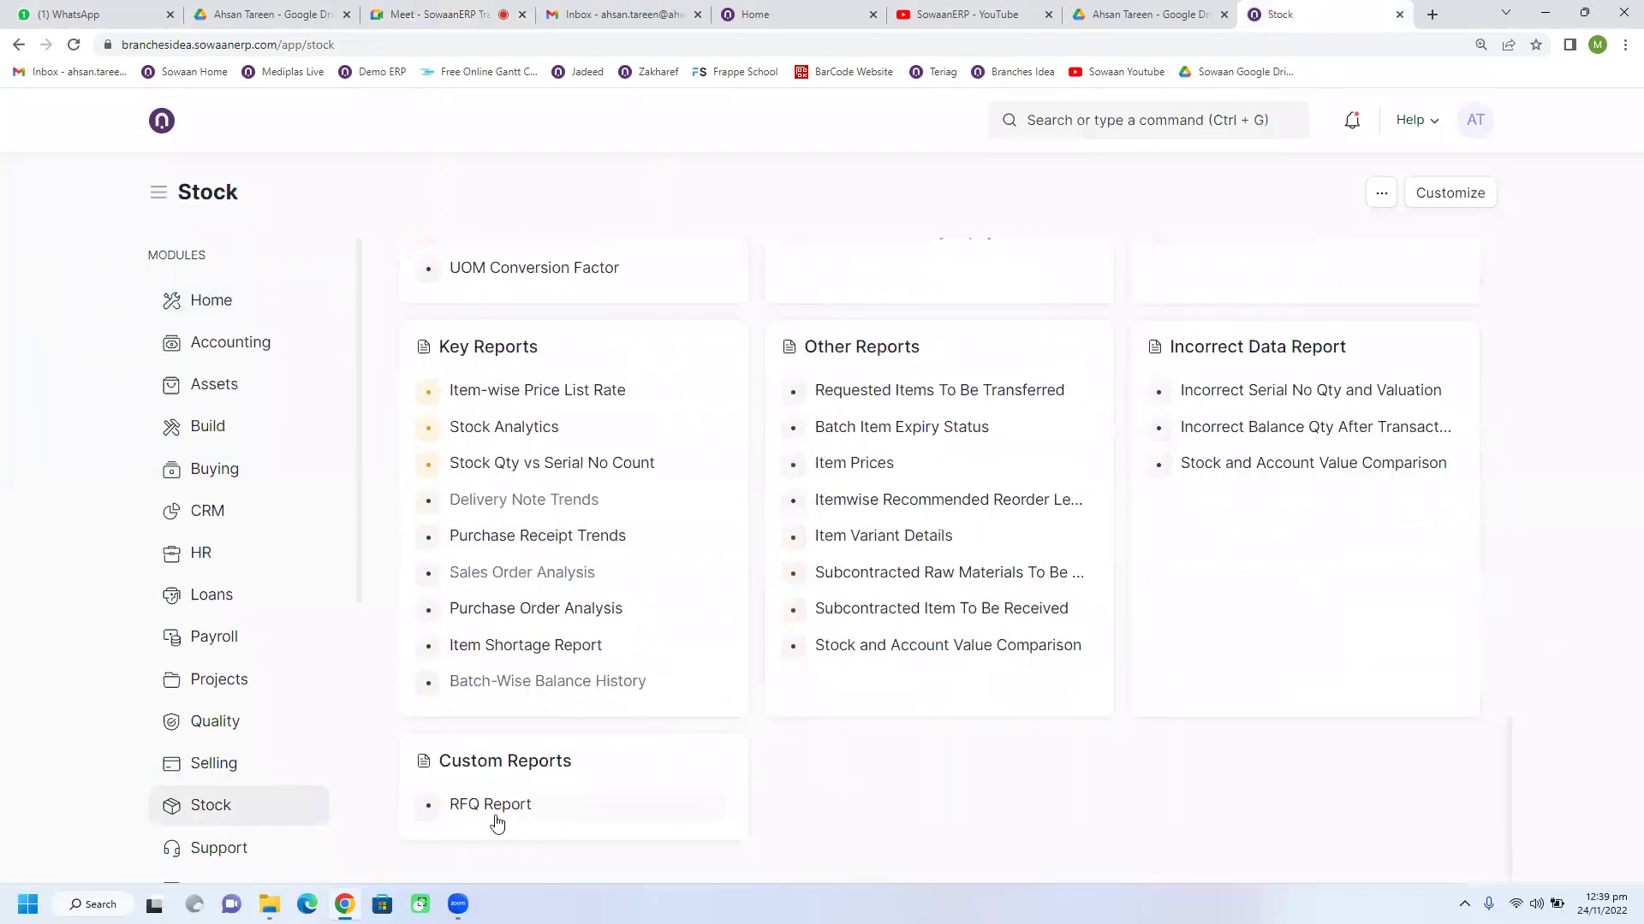
click(492, 805)
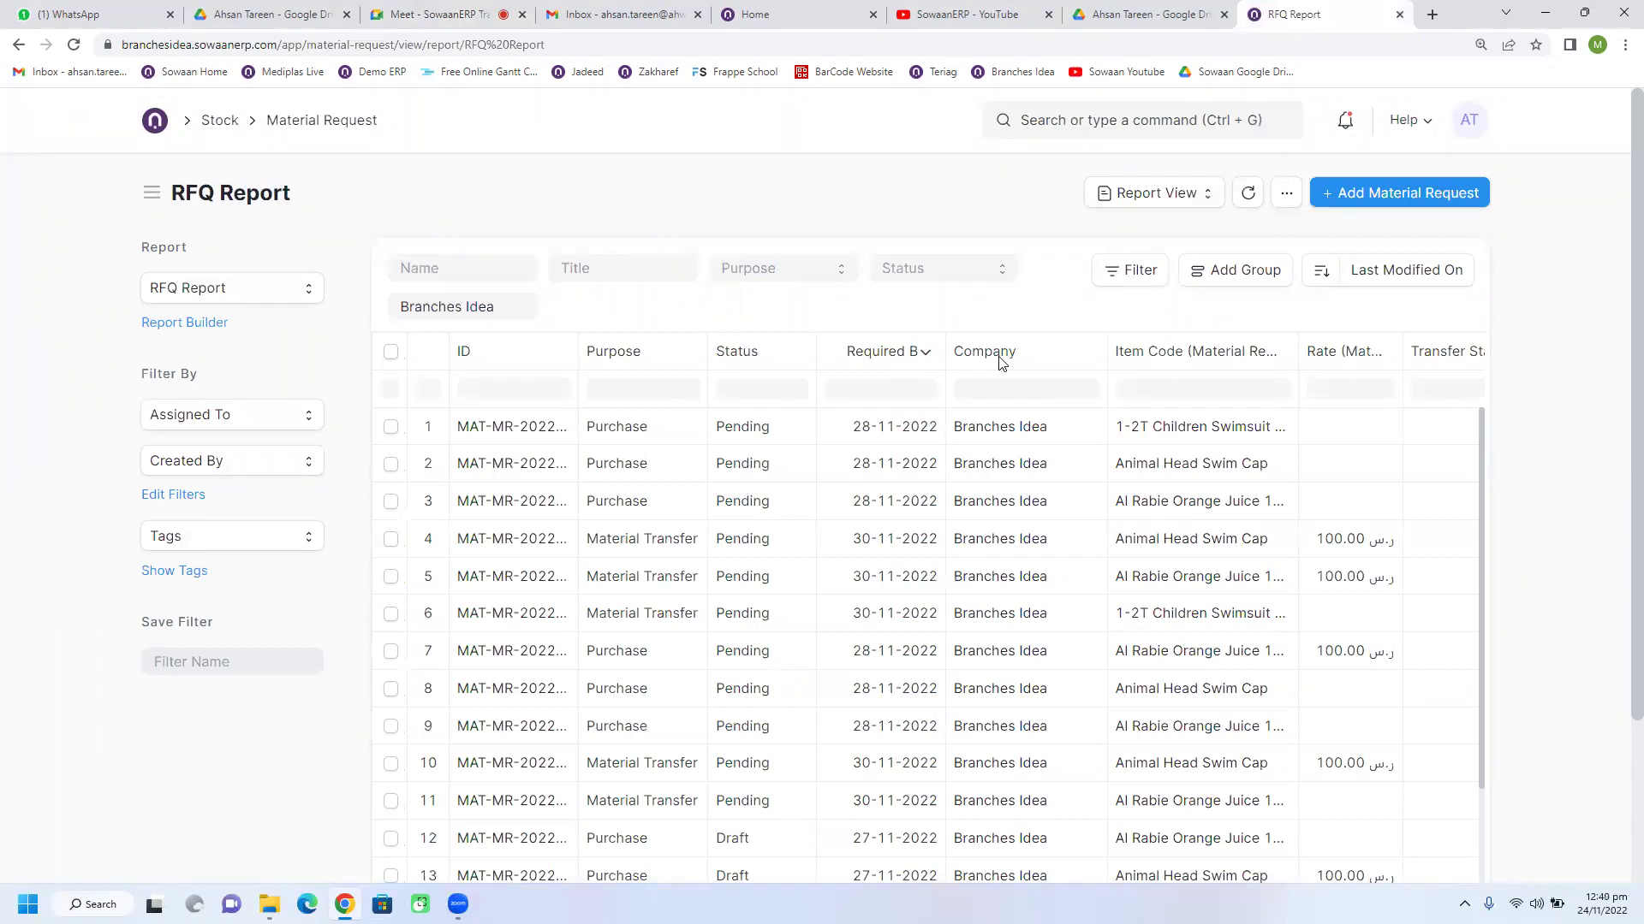
scroll(820, 483, down, 5)
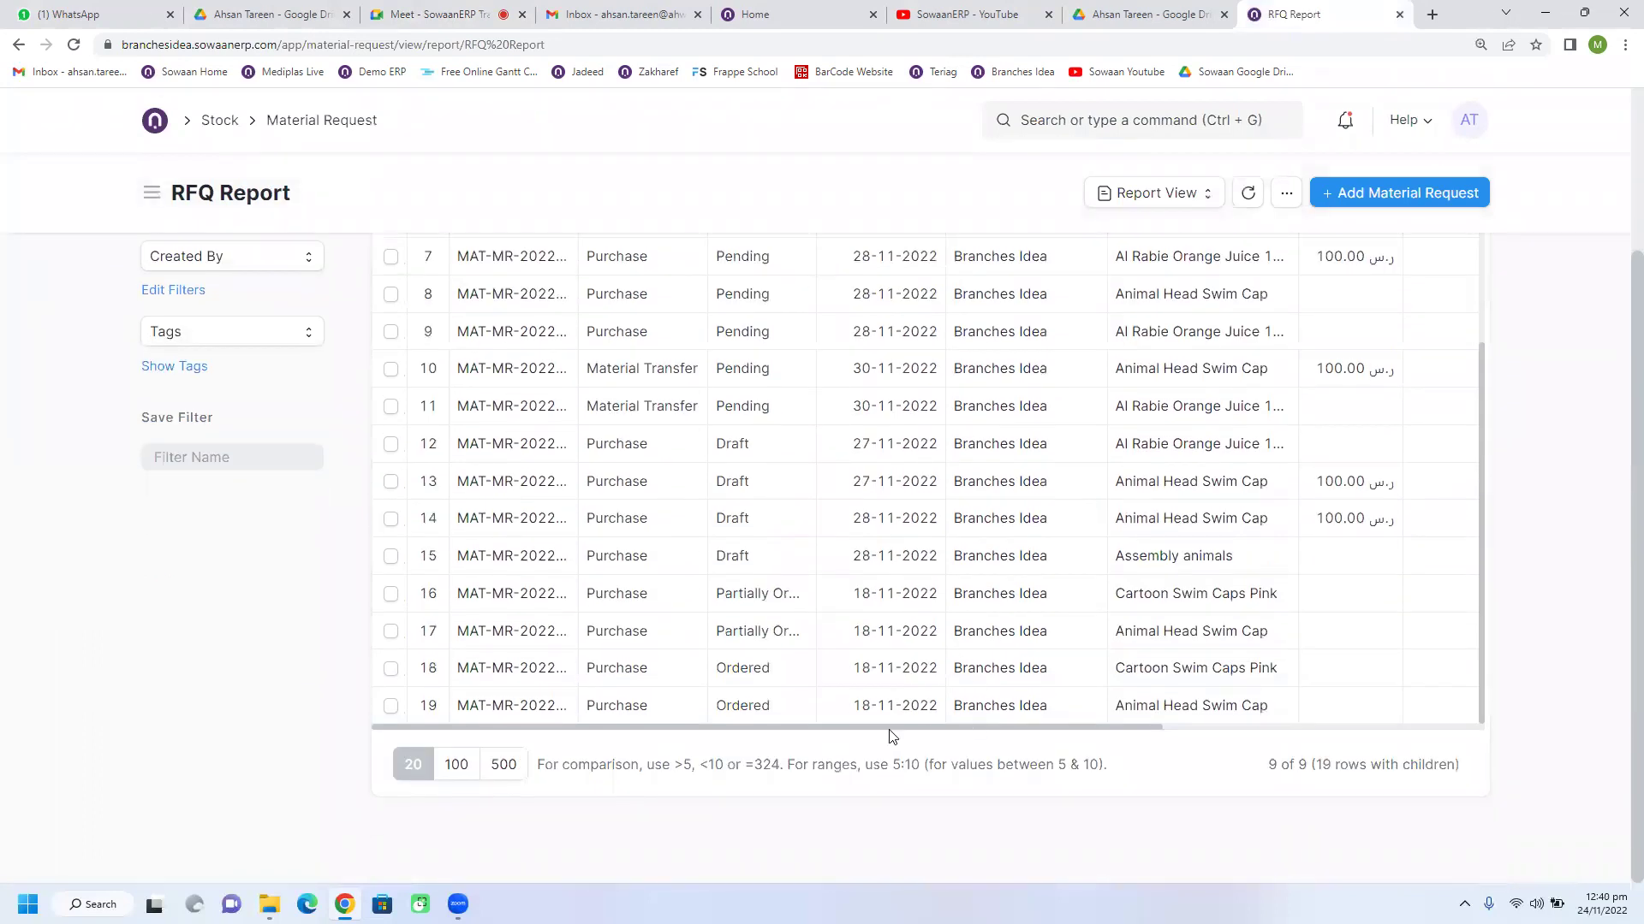
click(462, 764)
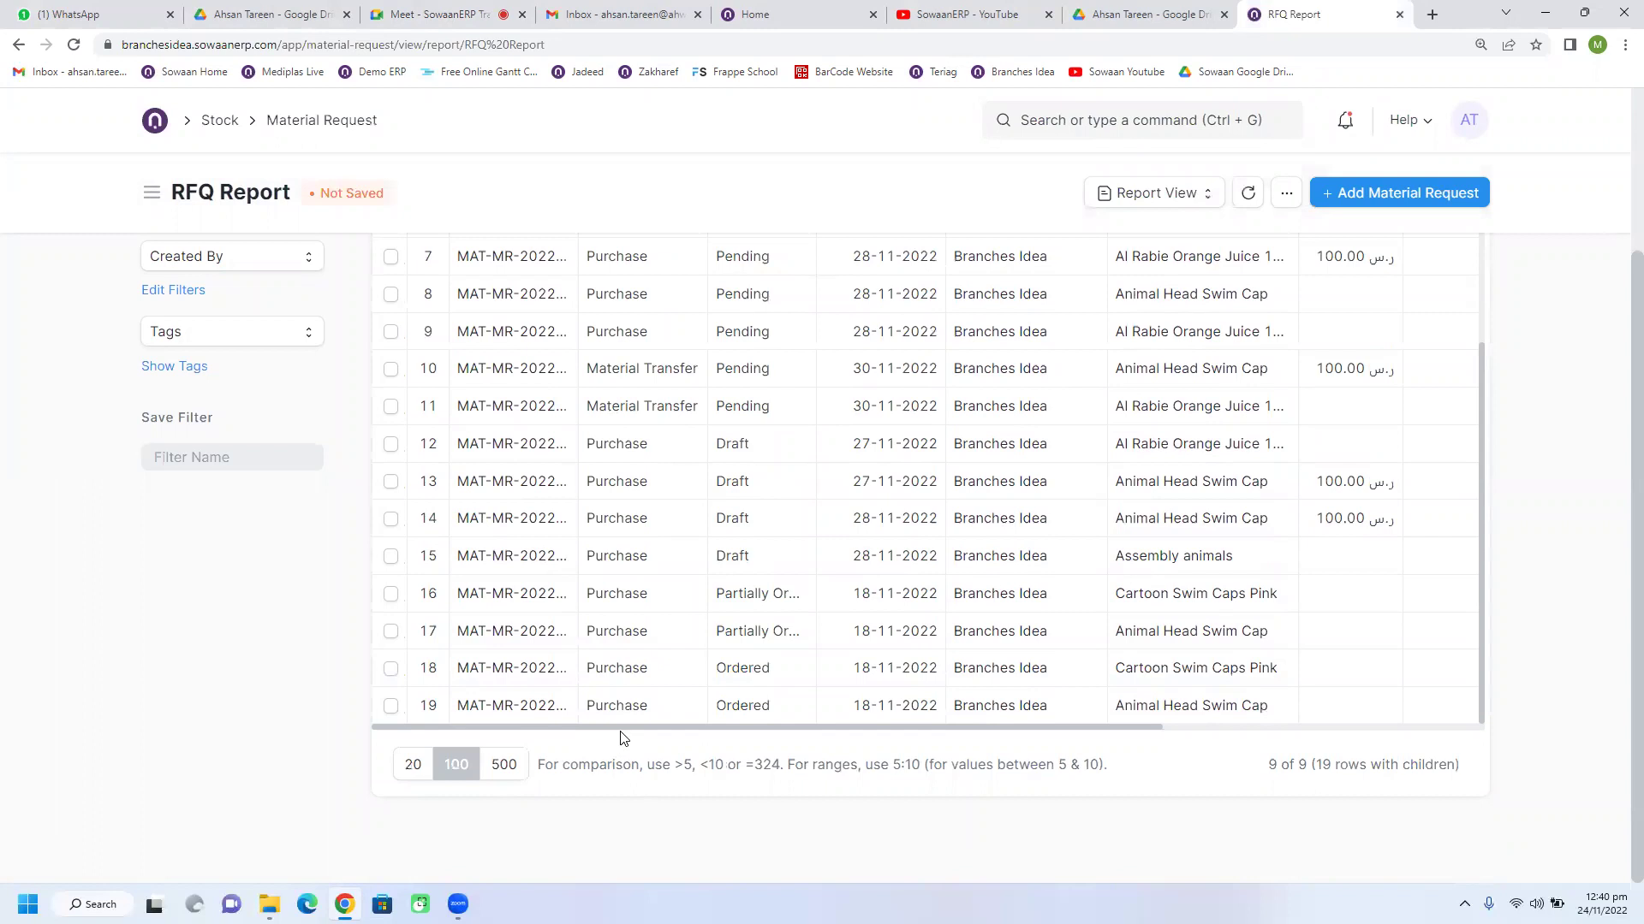
Step: Browse the RFQ Report, selecting row 1's Rate and row 2's Transfer Status cells, then return to Meet
scroll(866, 738, right, 5)
scroll(981, 621, up, 3)
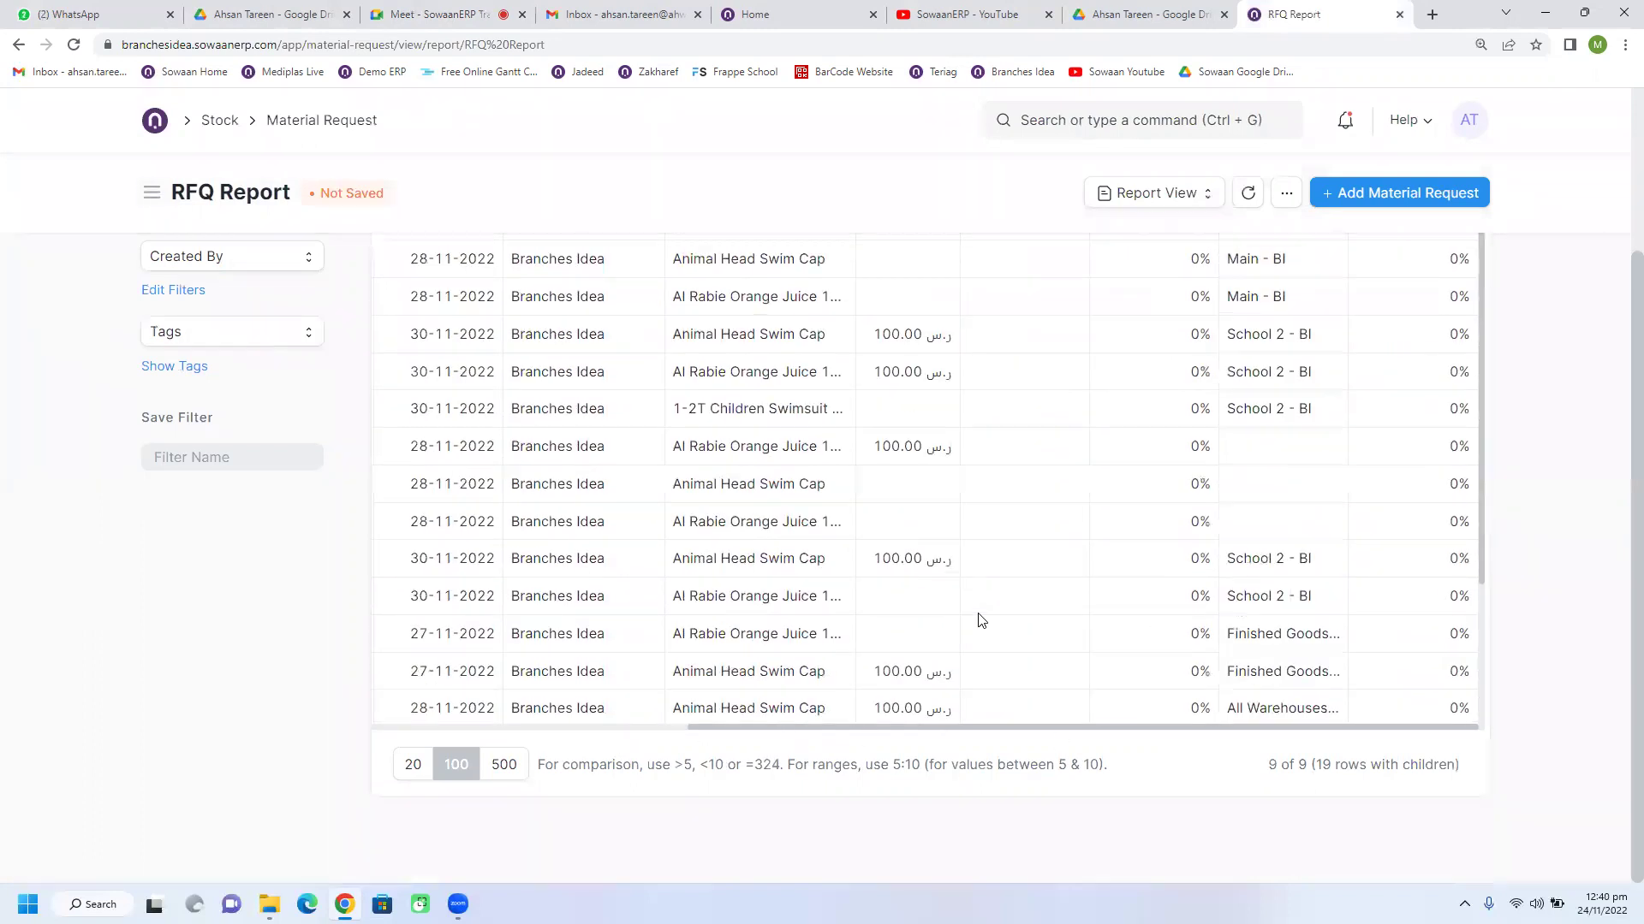
scroll(600, 509, up, 3)
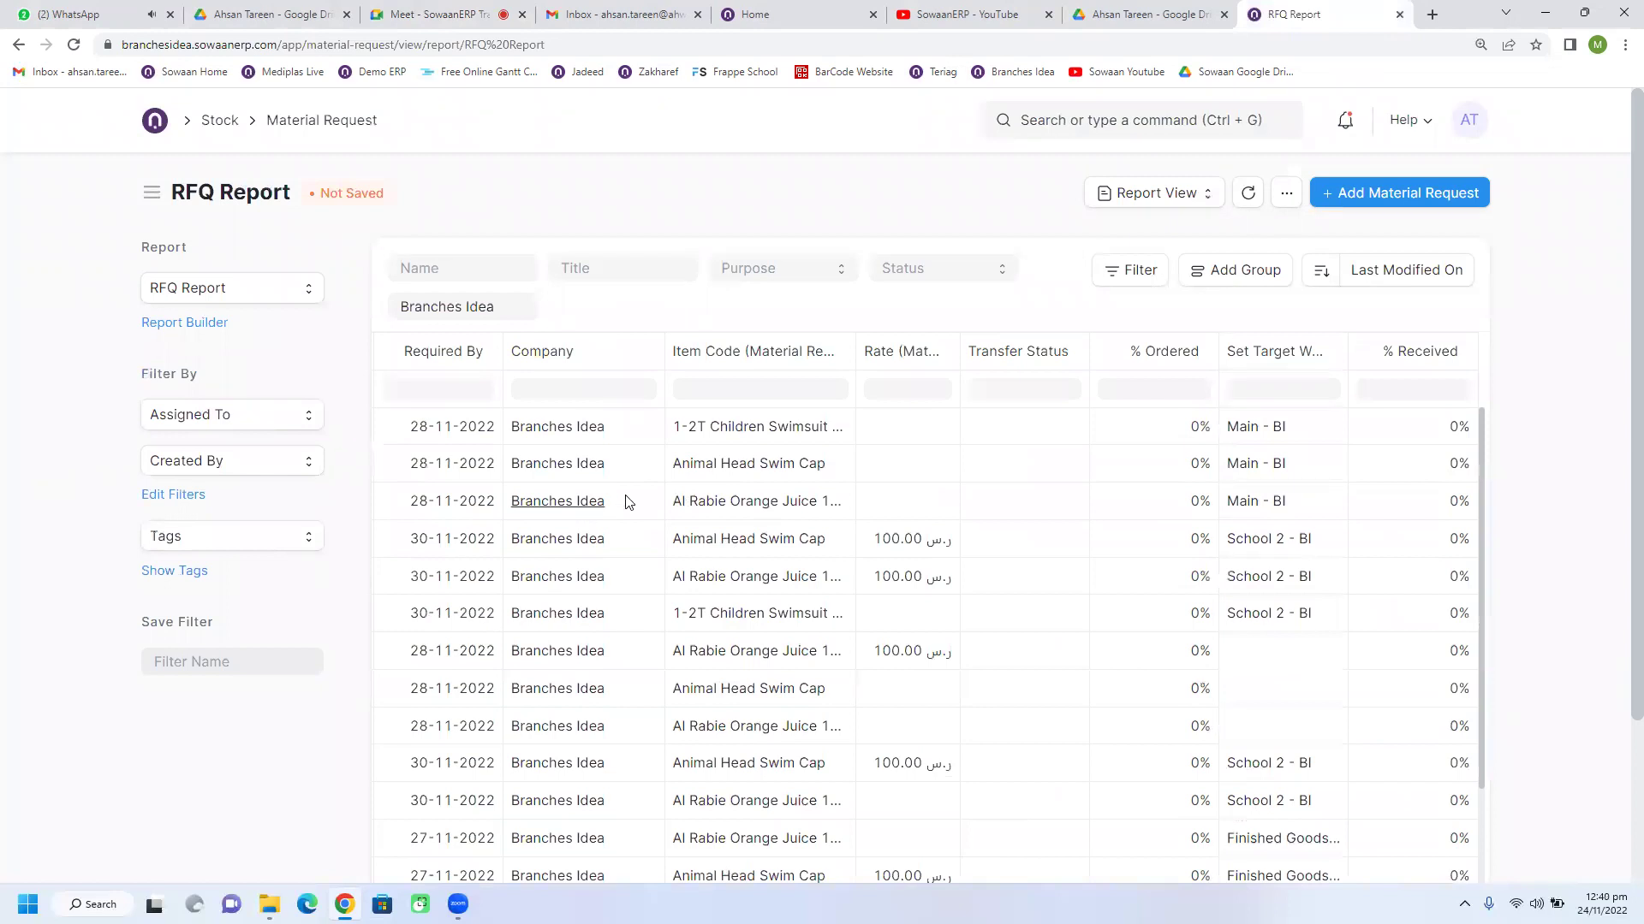
click(898, 438)
click(1031, 458)
scroll(805, 449, down, 3)
scroll(783, 514, up, 3)
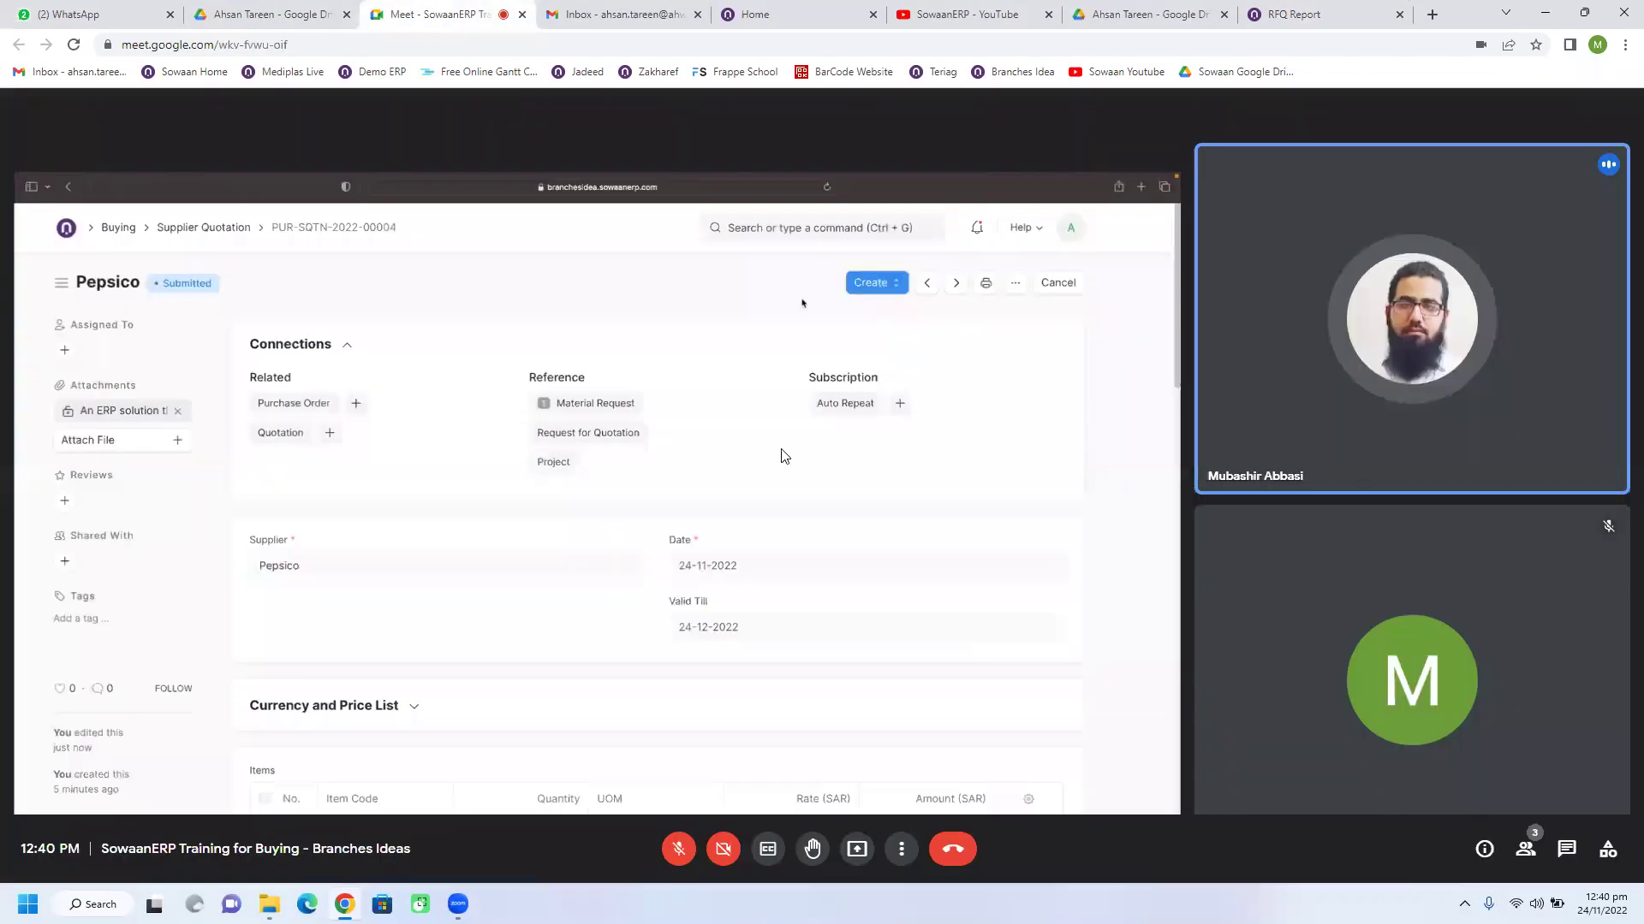
click(441, 14)
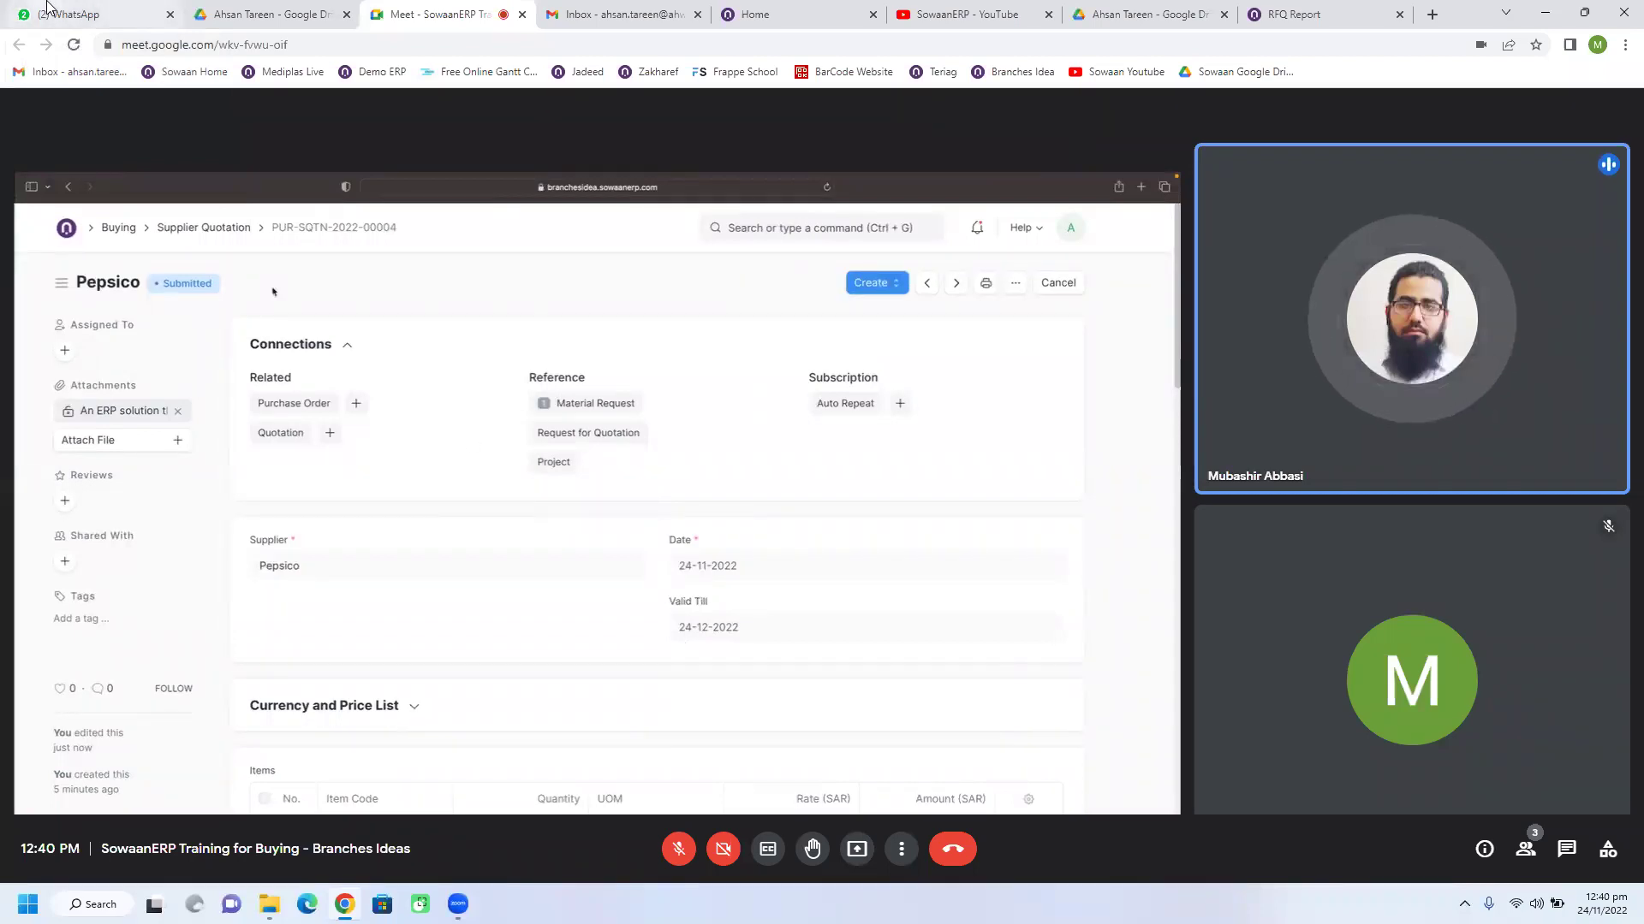
Step: Read the unread SowaanERP group chats and a personal chat in WhatsApp, then return to Meet
click(72, 14)
click(351, 365)
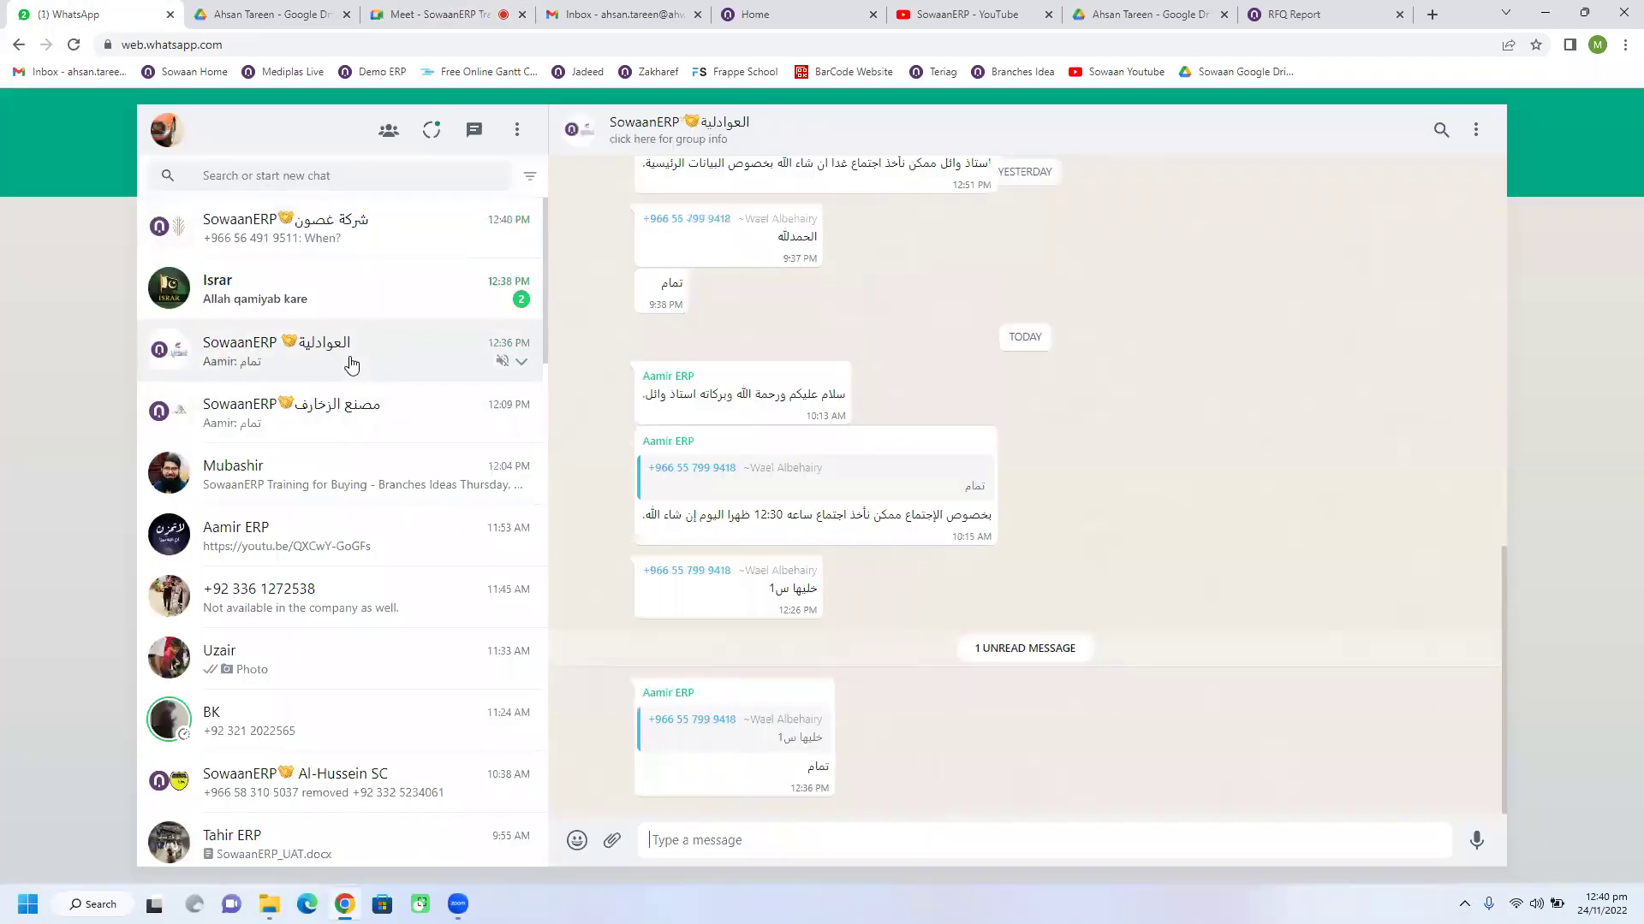
click(337, 313)
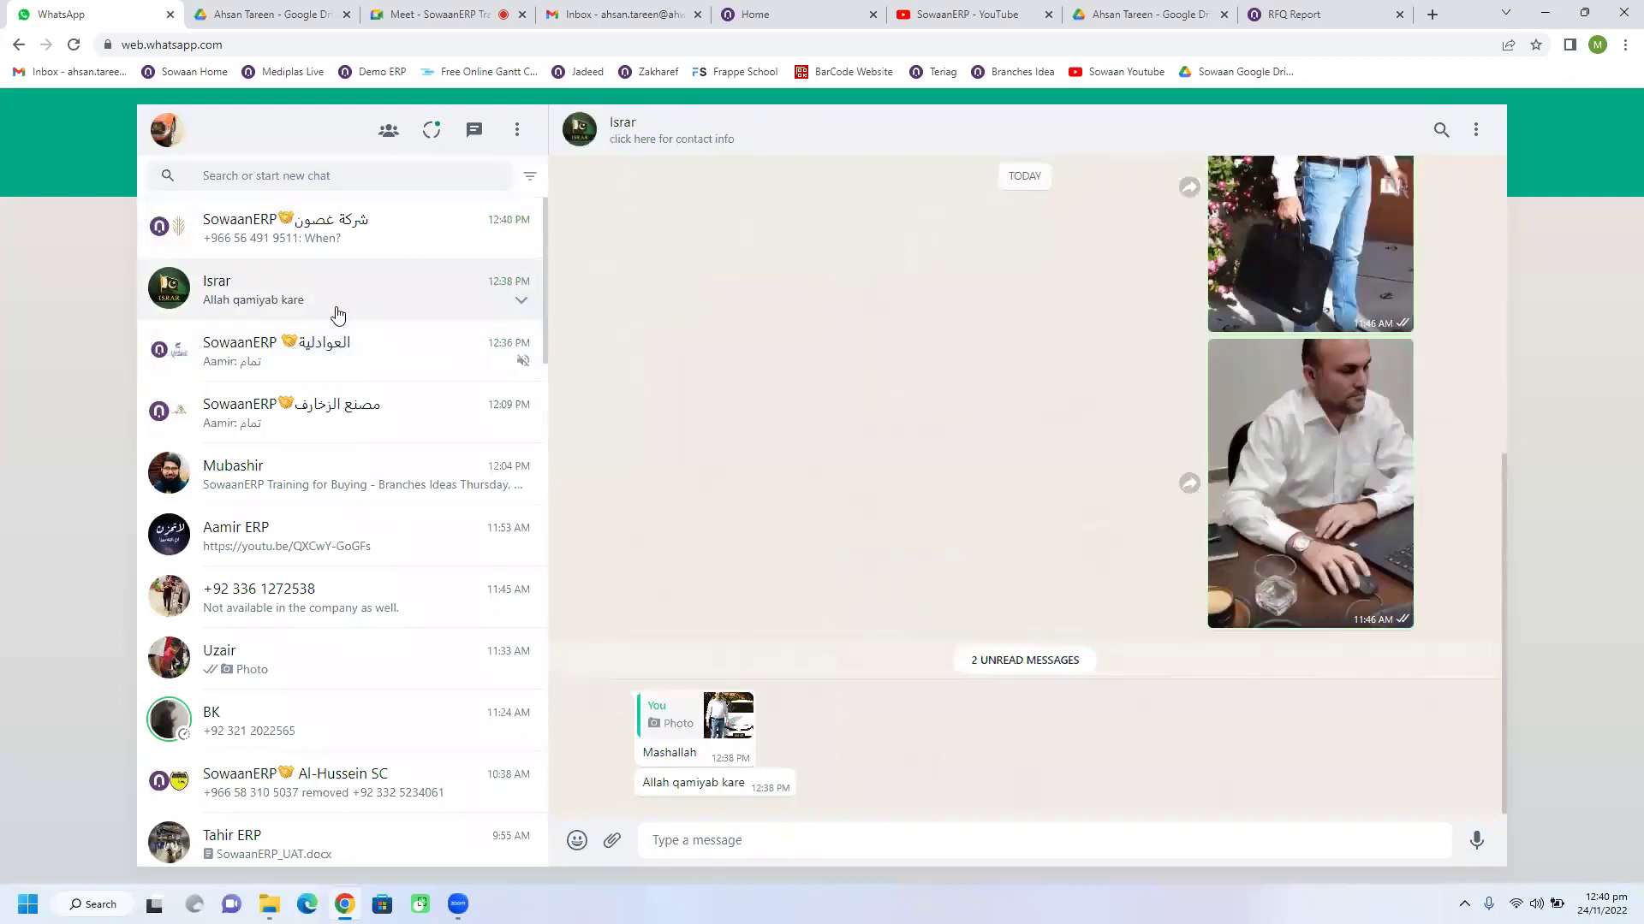
click(309, 244)
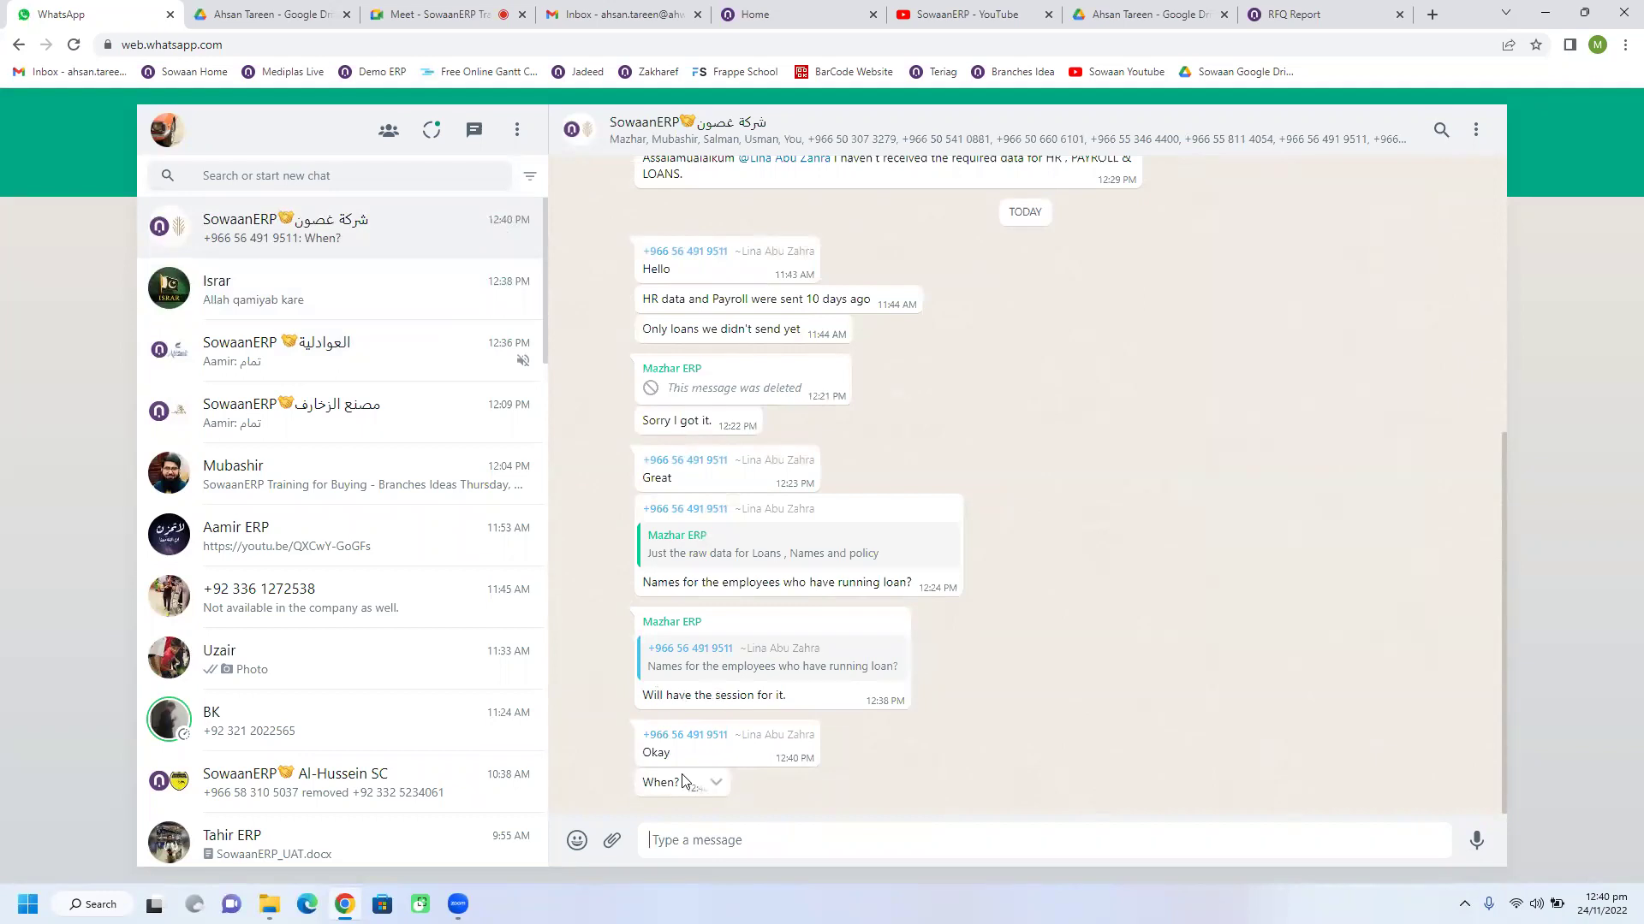
click(428, 14)
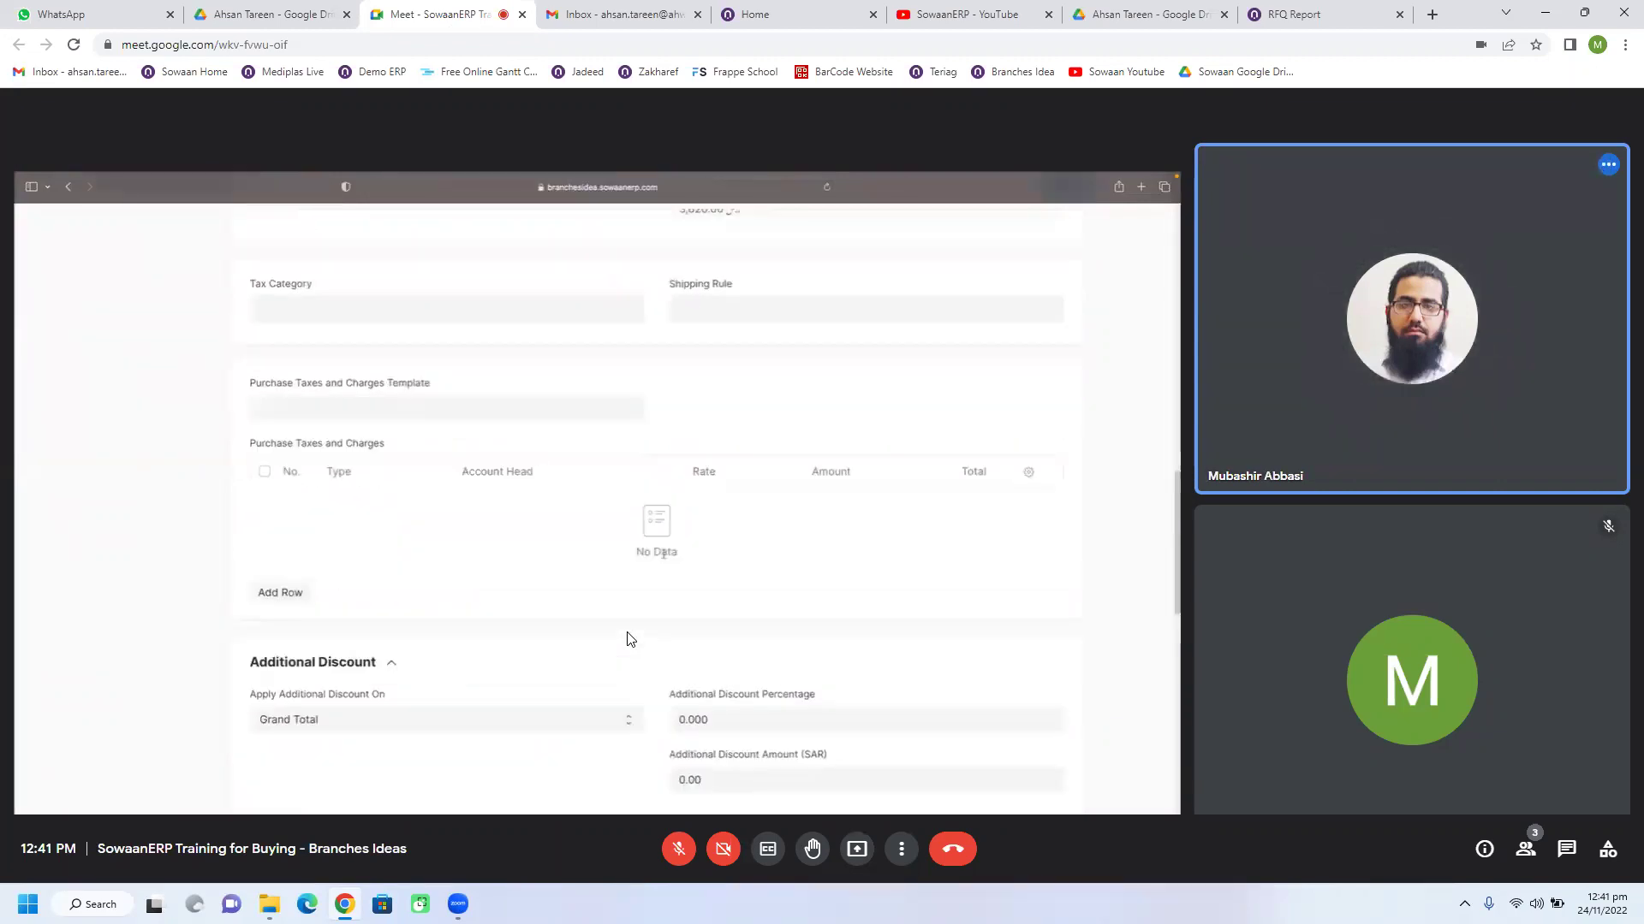
Step: Unmute the microphone in the Google Meet call
click(680, 854)
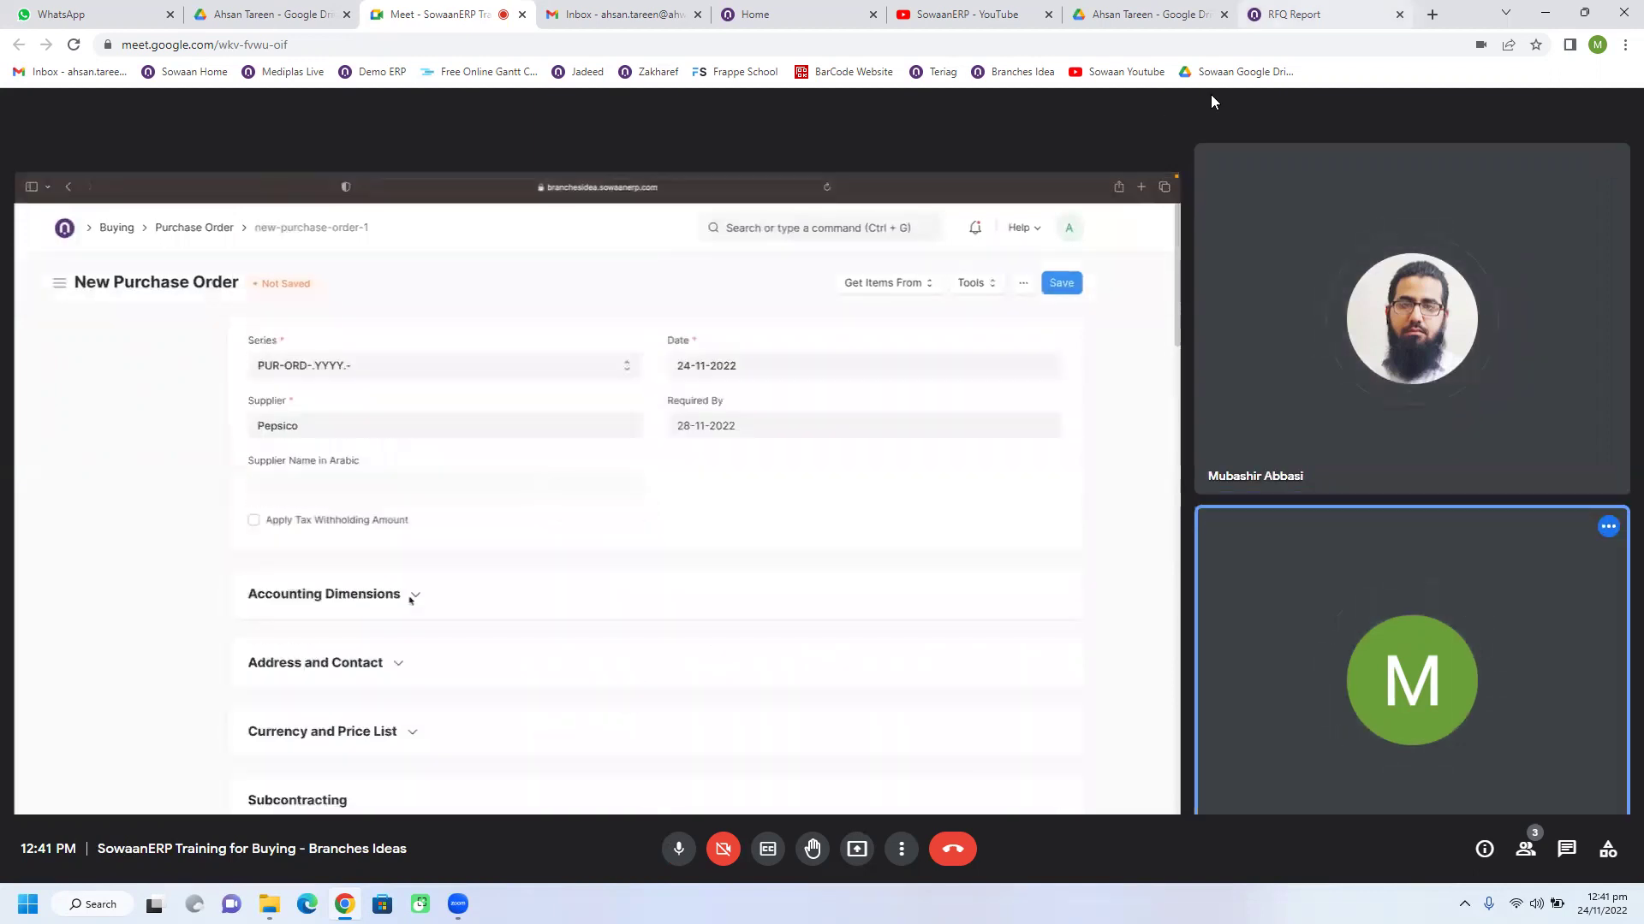
Step: From Home > Buying, open the Purchase Order list and clear its status filter
click(1303, 19)
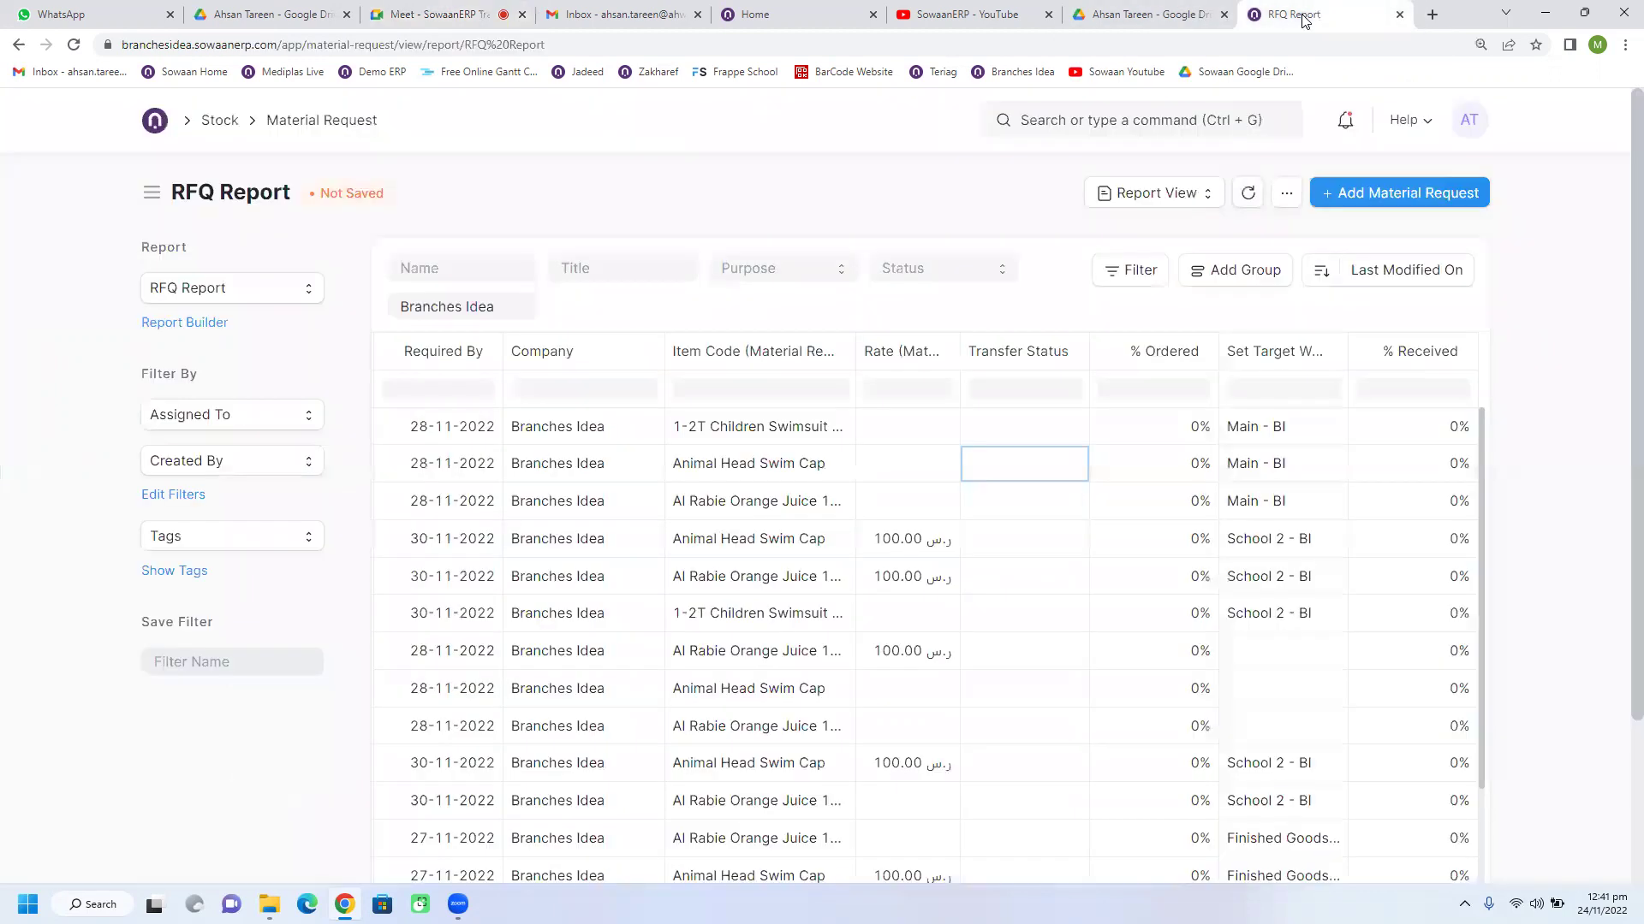
click(162, 122)
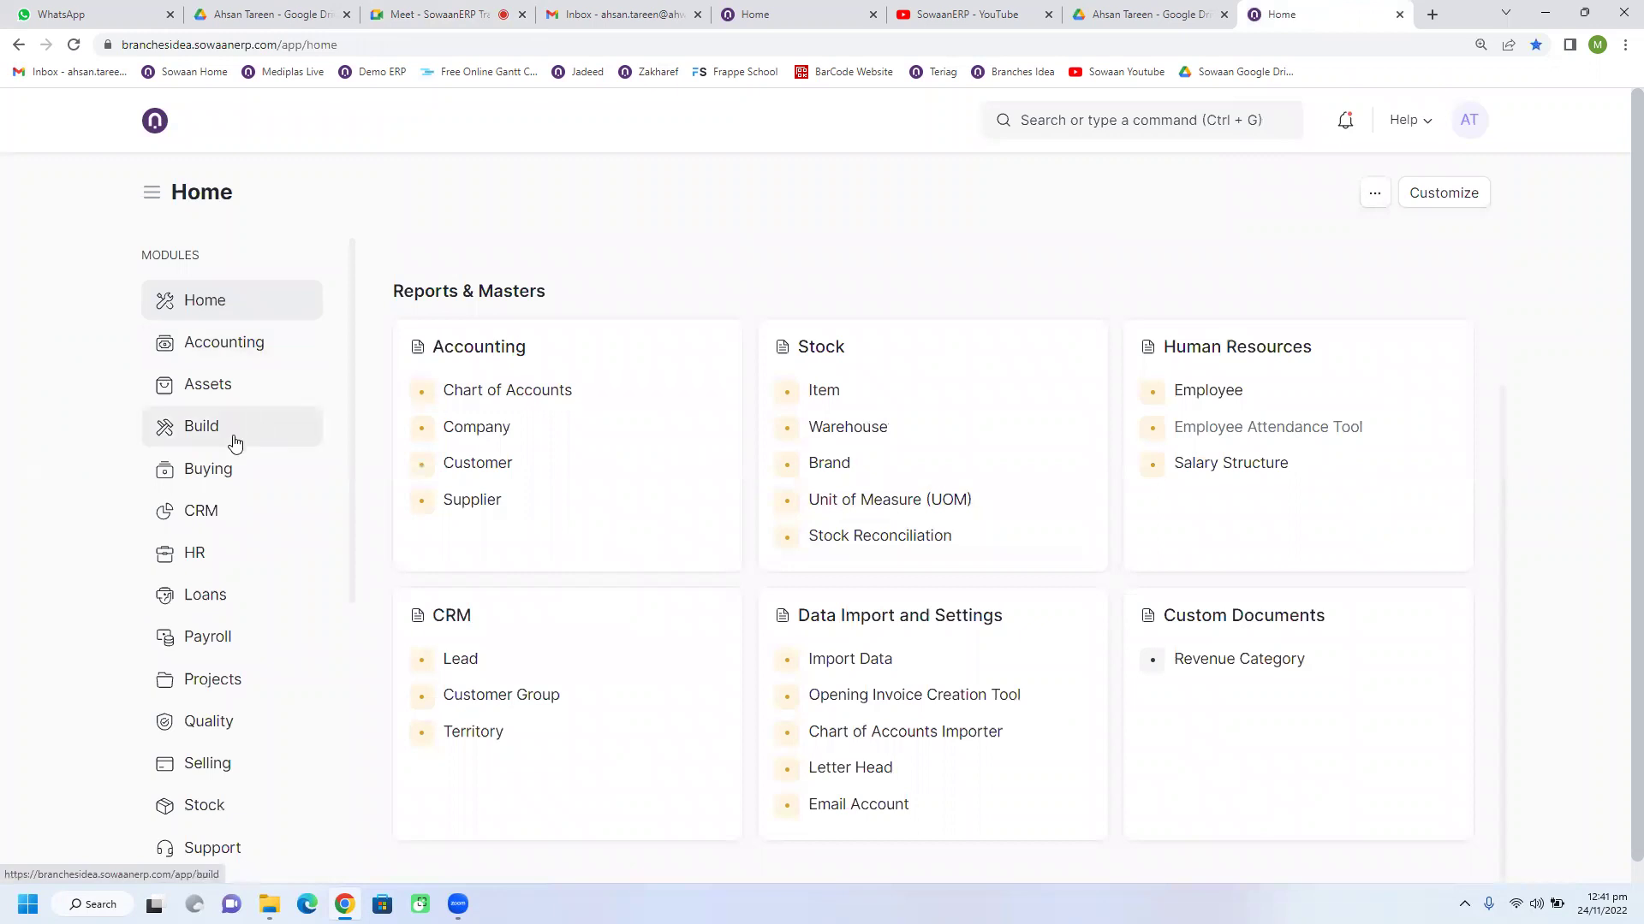
click(318, 473)
scroll(856, 685, down, 6)
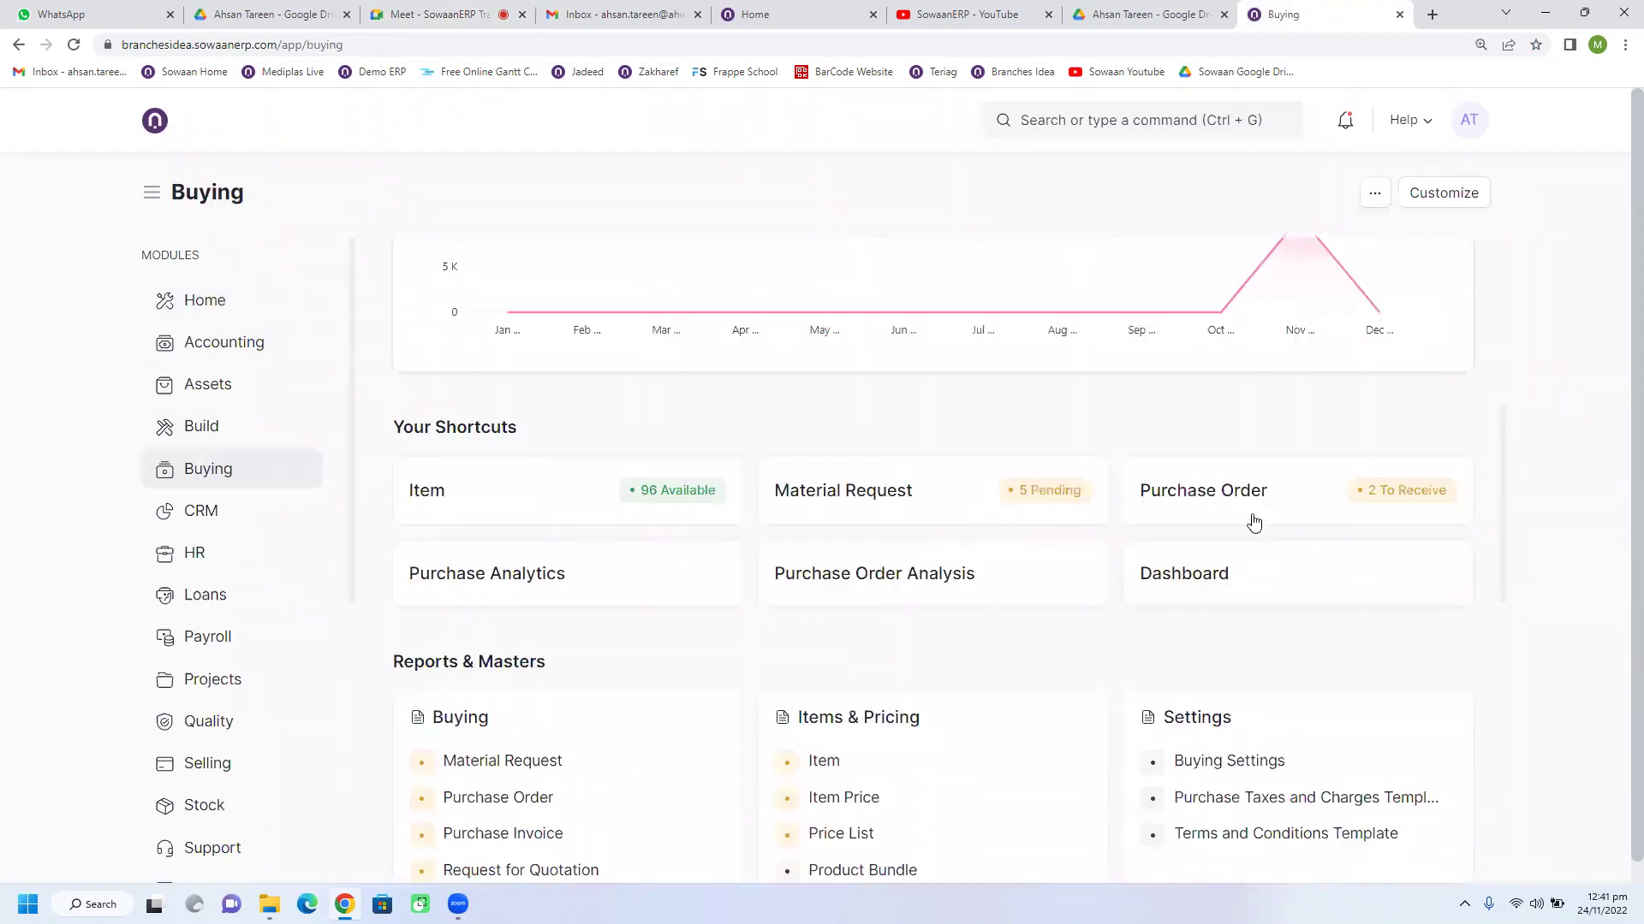
click(1230, 514)
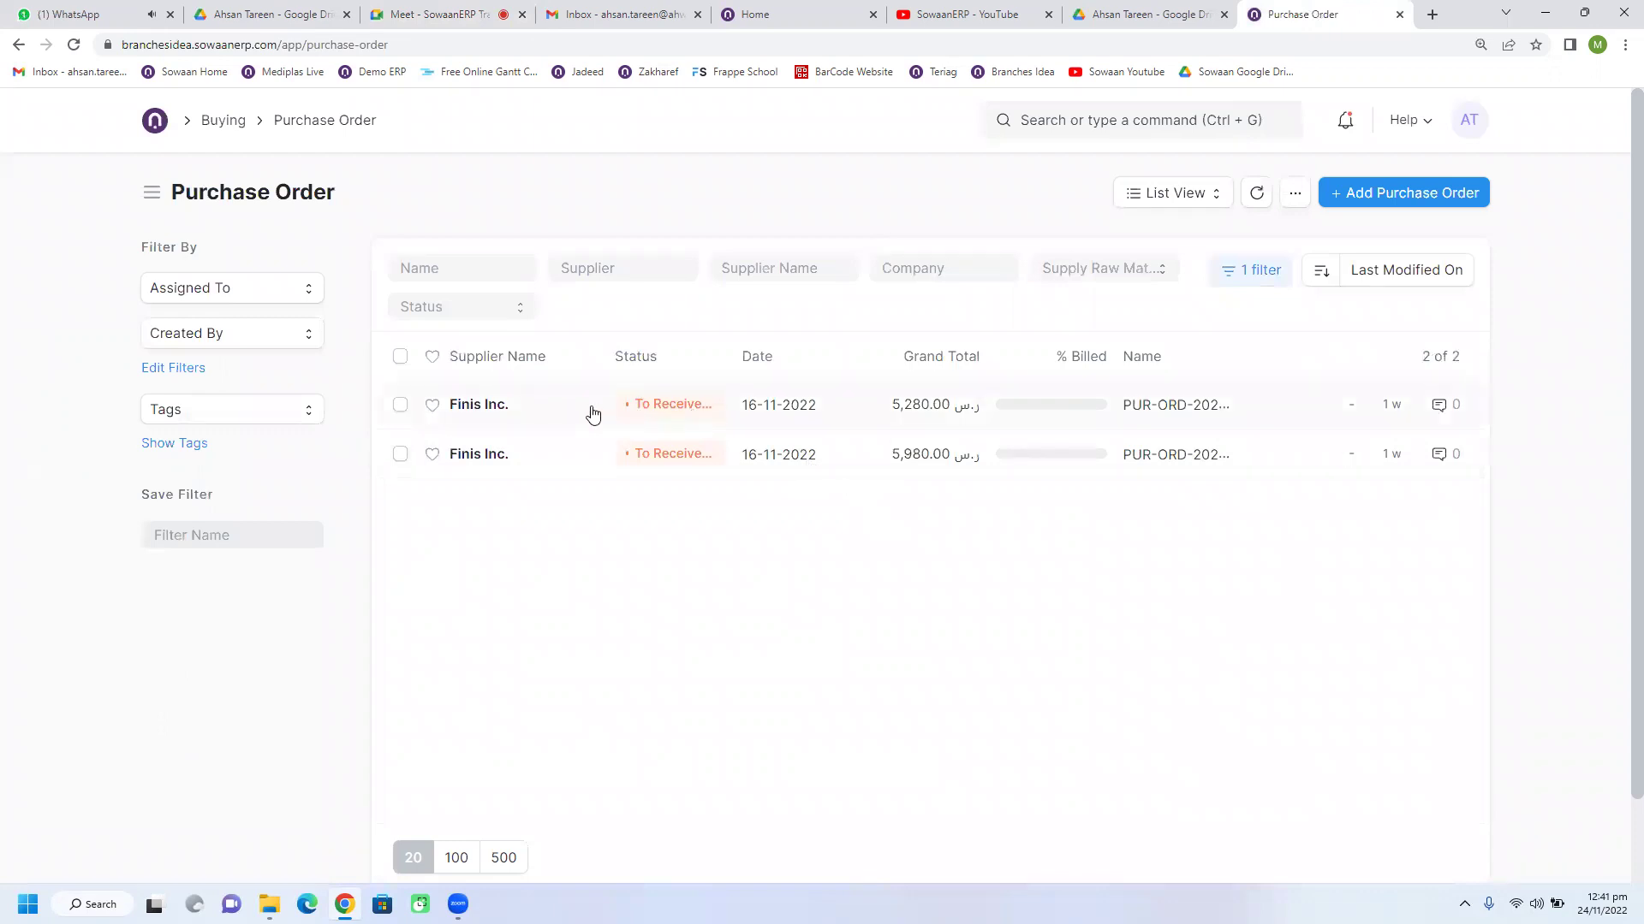
click(1250, 270)
click(1216, 433)
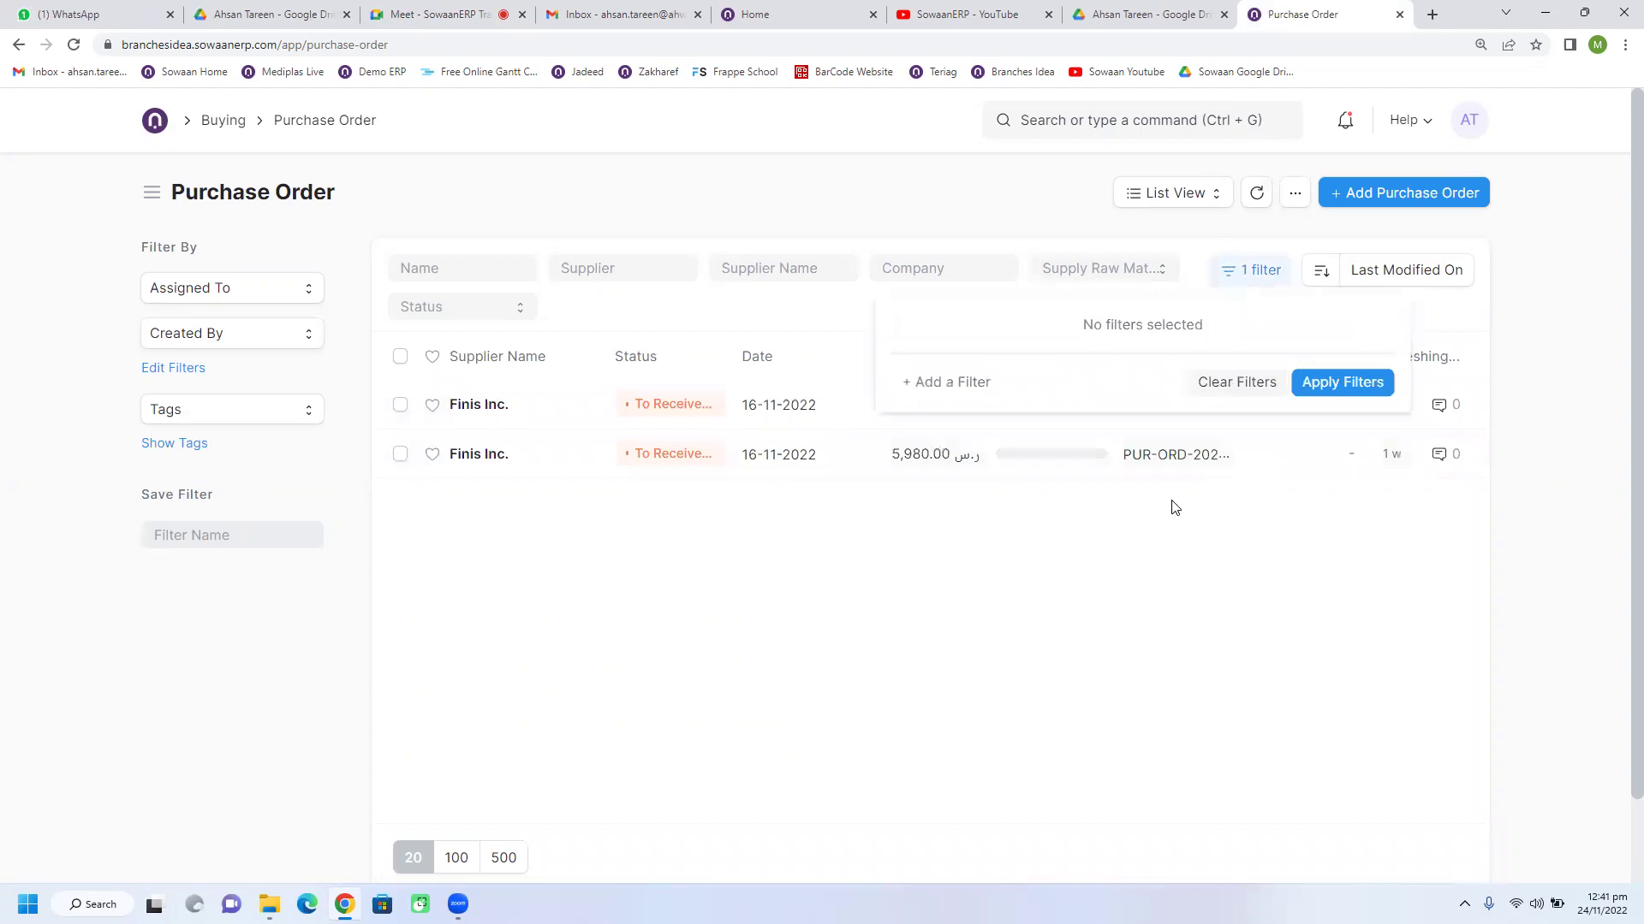
click(899, 190)
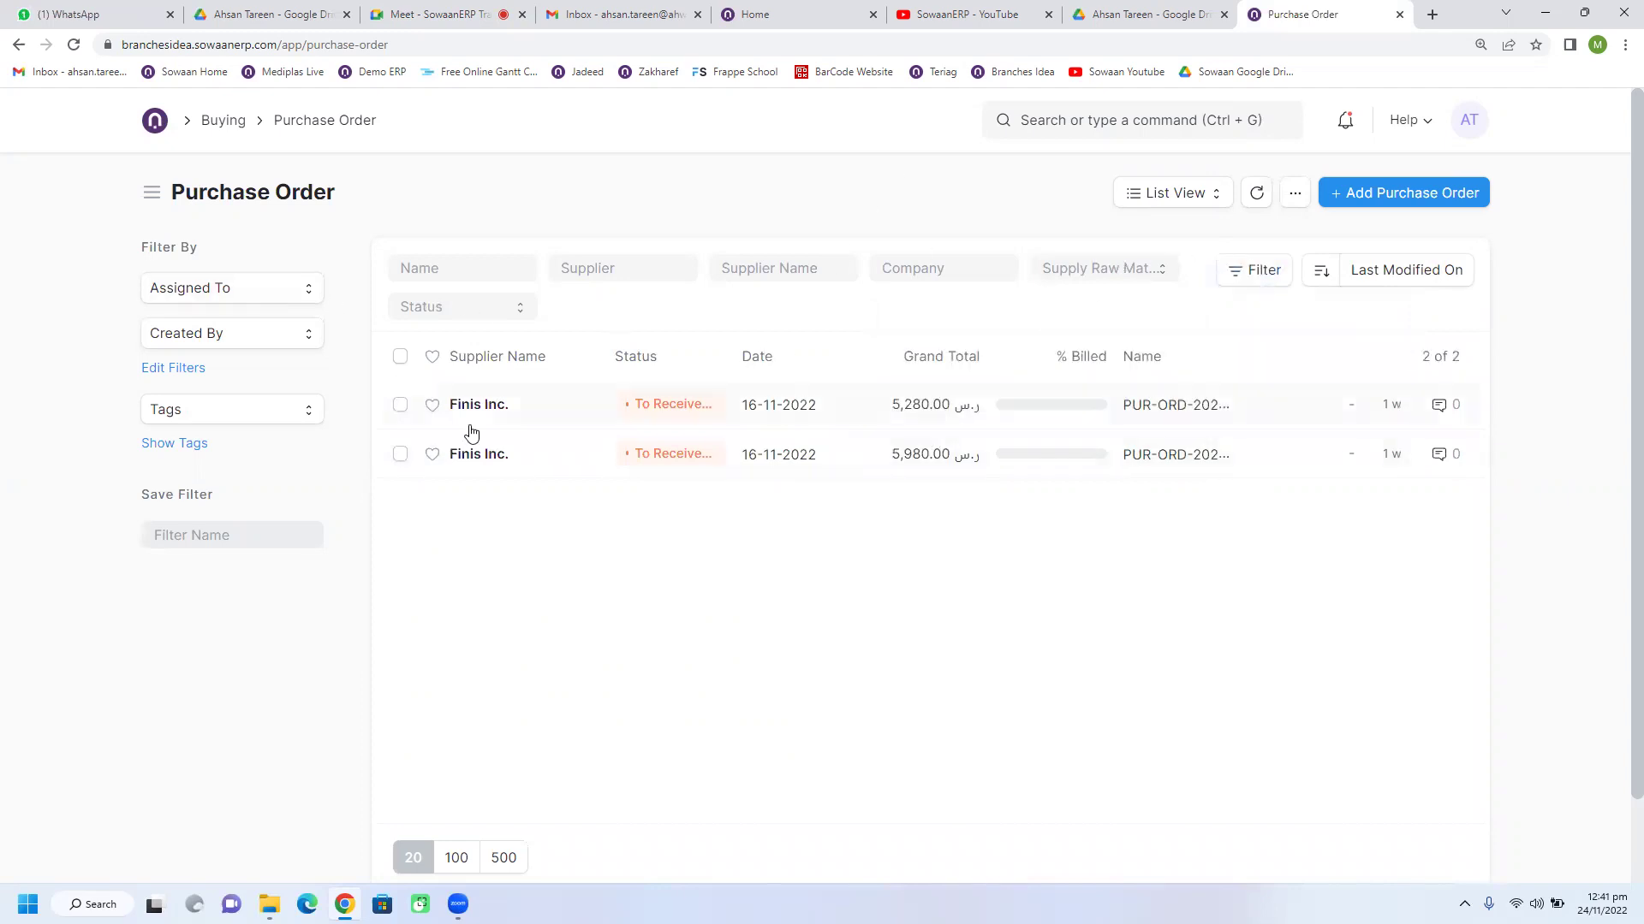
Step: Reopen the Purchase Order list, clear the To Receive filter, and open the Pepsico draft PUR-ORD-2022-00003
click(205, 120)
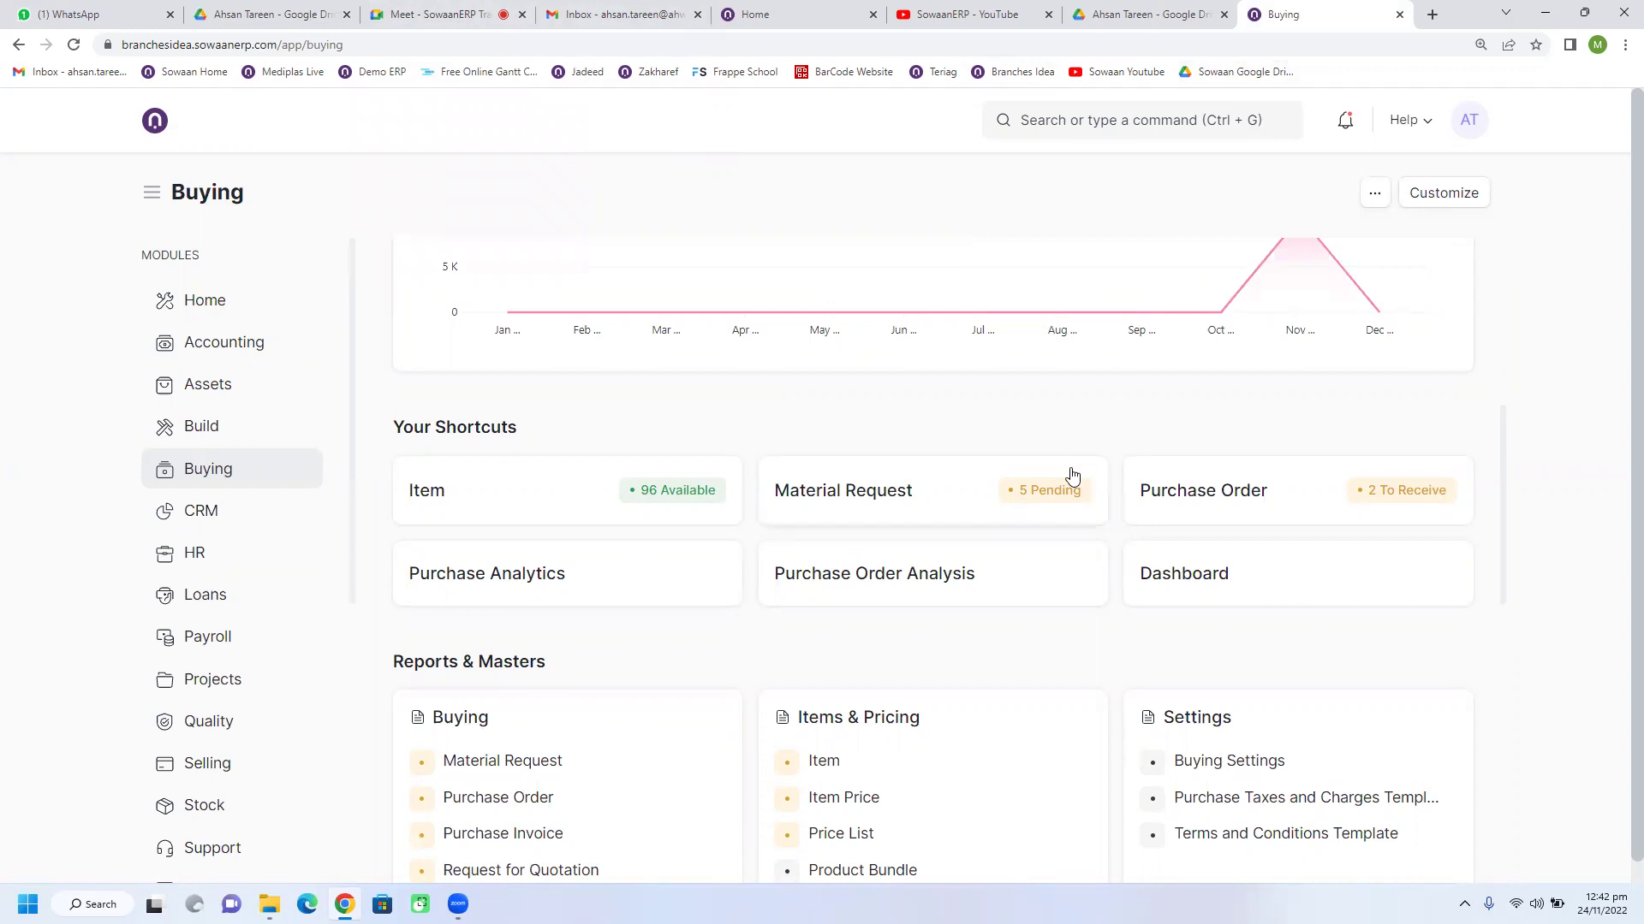
click(422, 15)
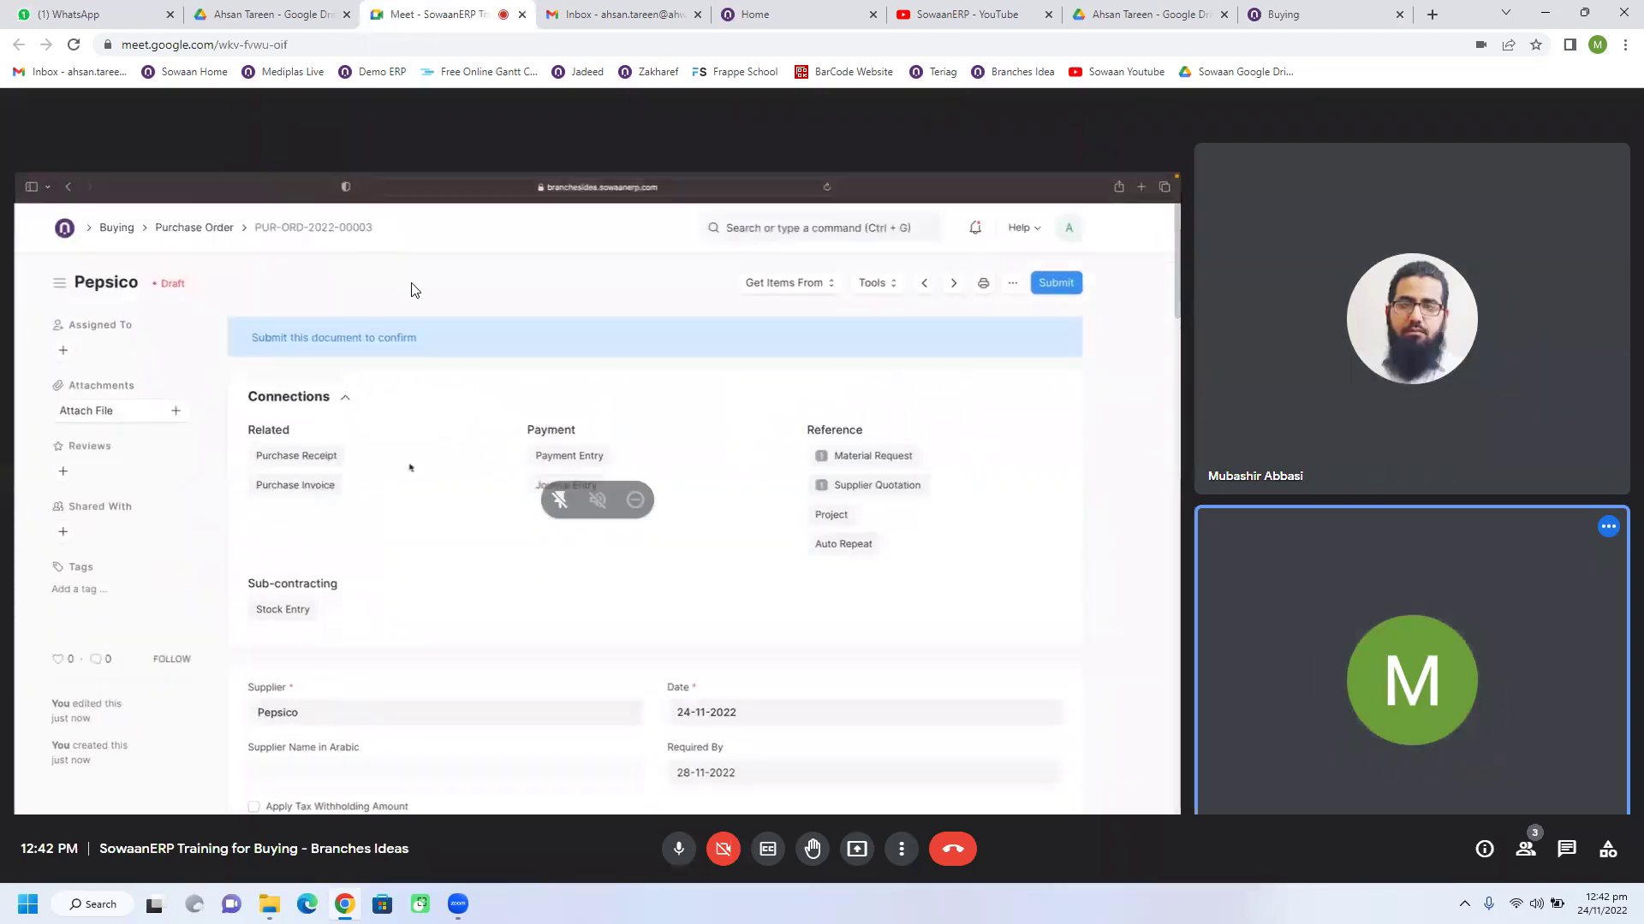
click(1344, 15)
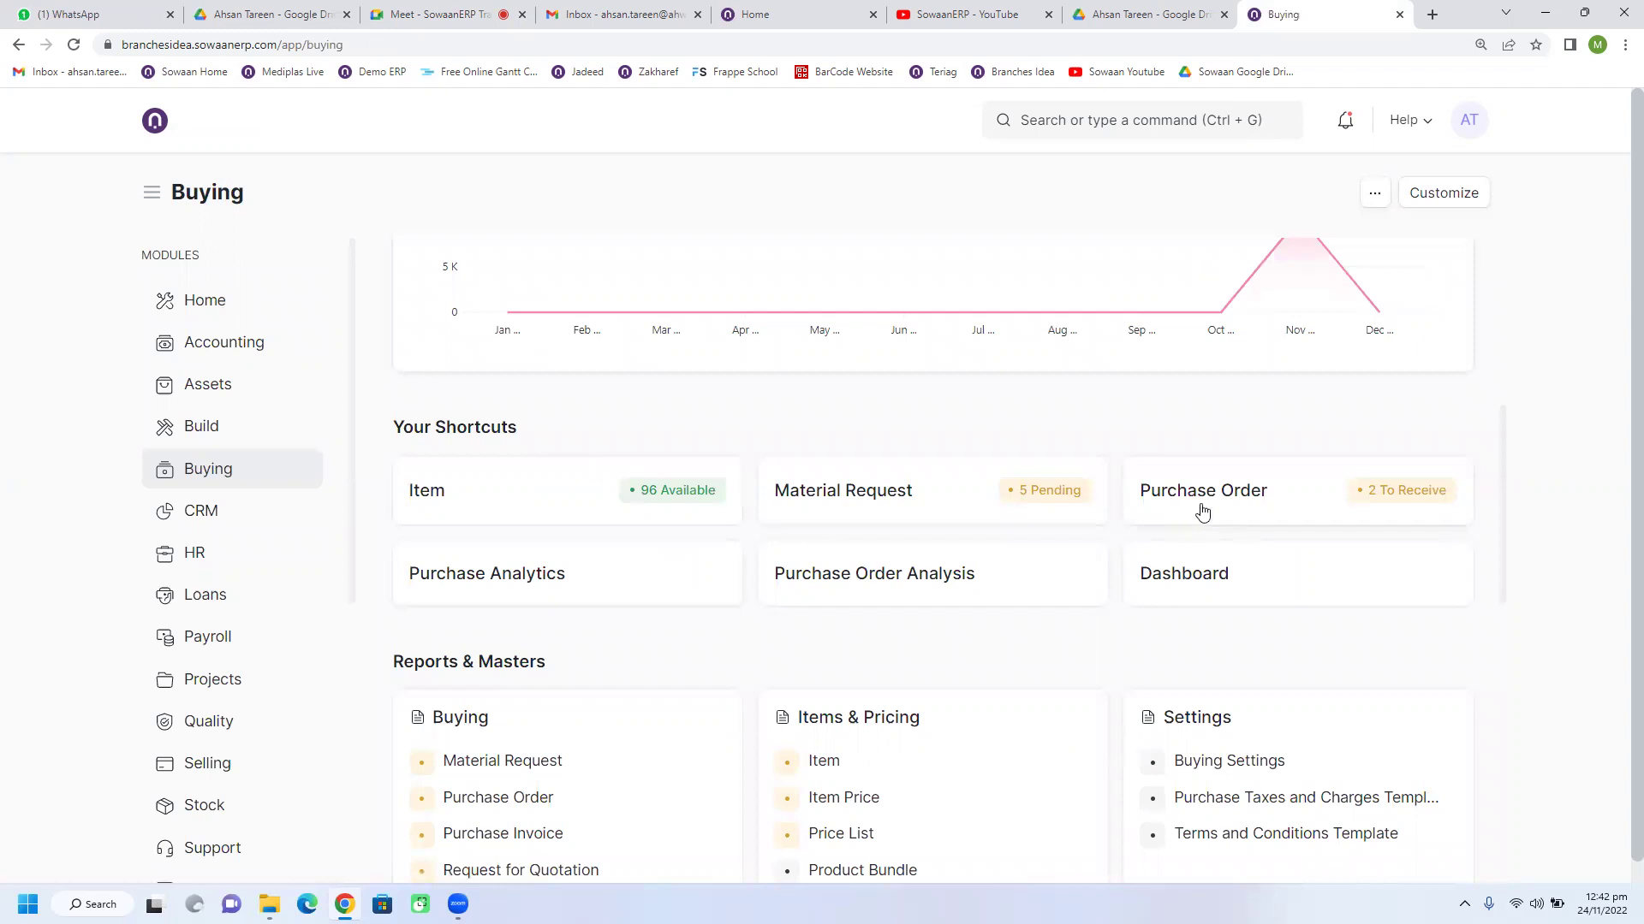
click(1198, 508)
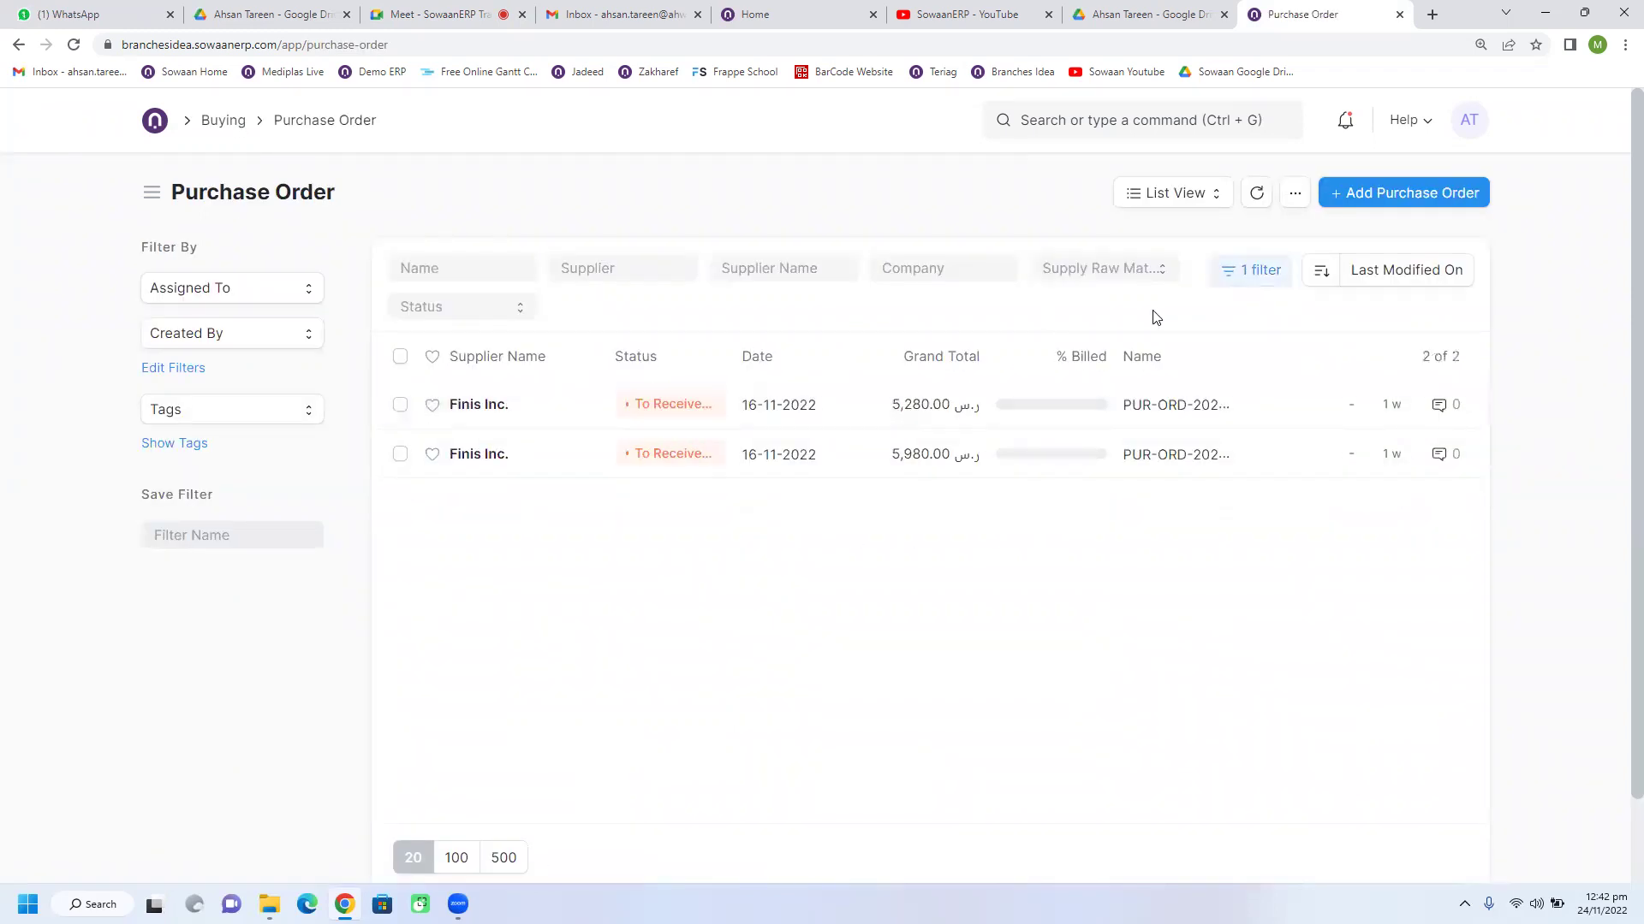
click(1239, 282)
click(1221, 437)
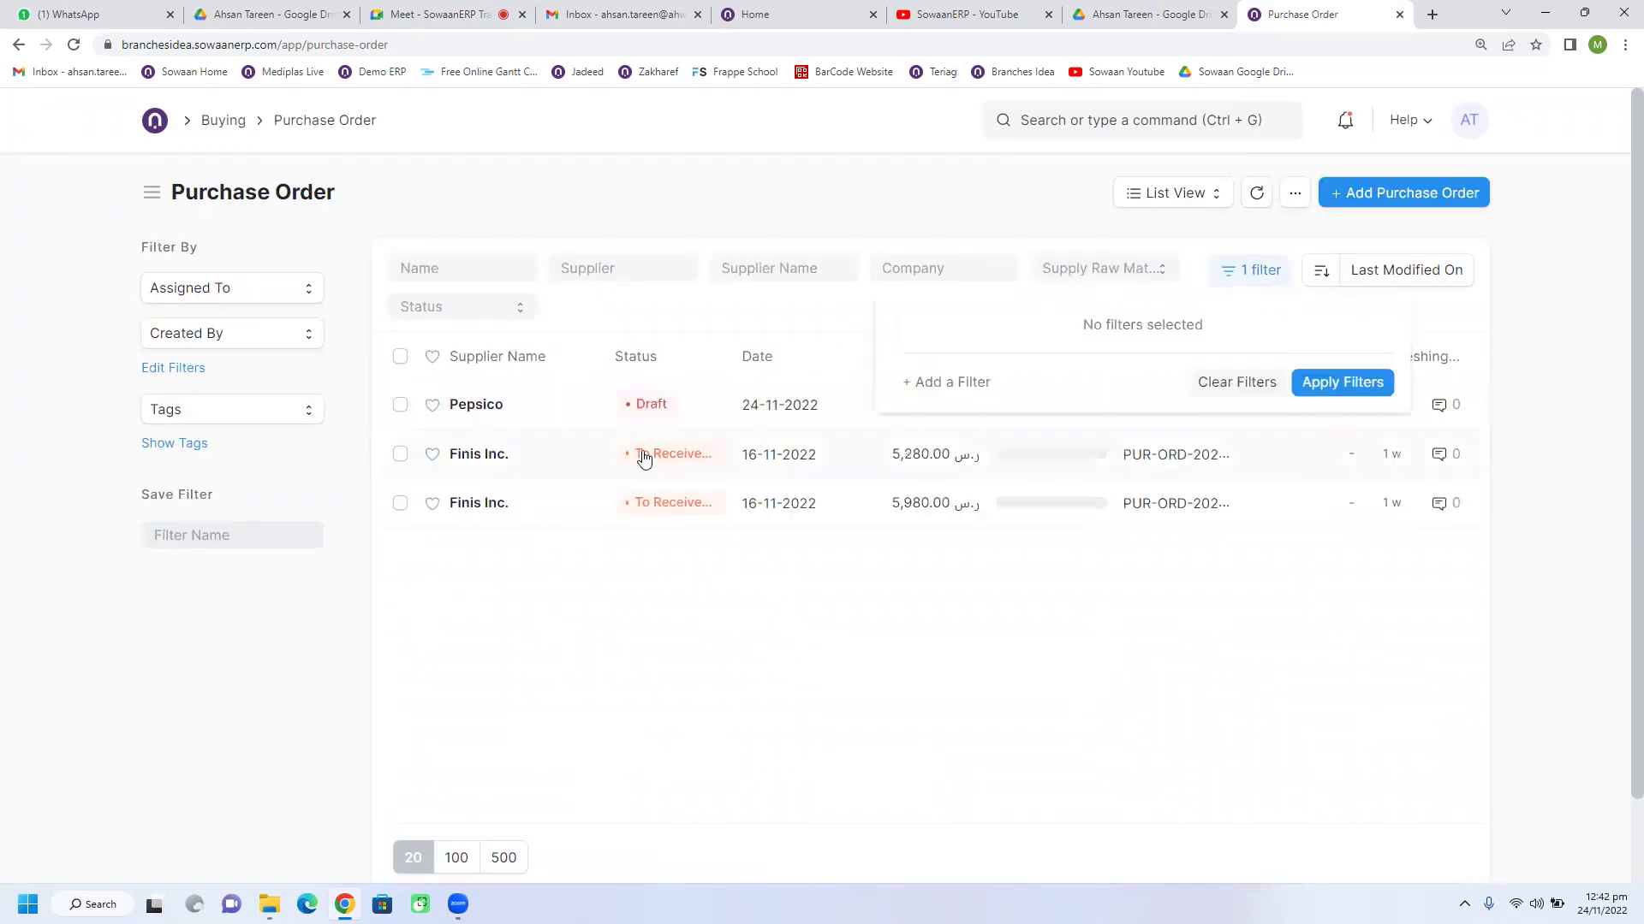
click(552, 410)
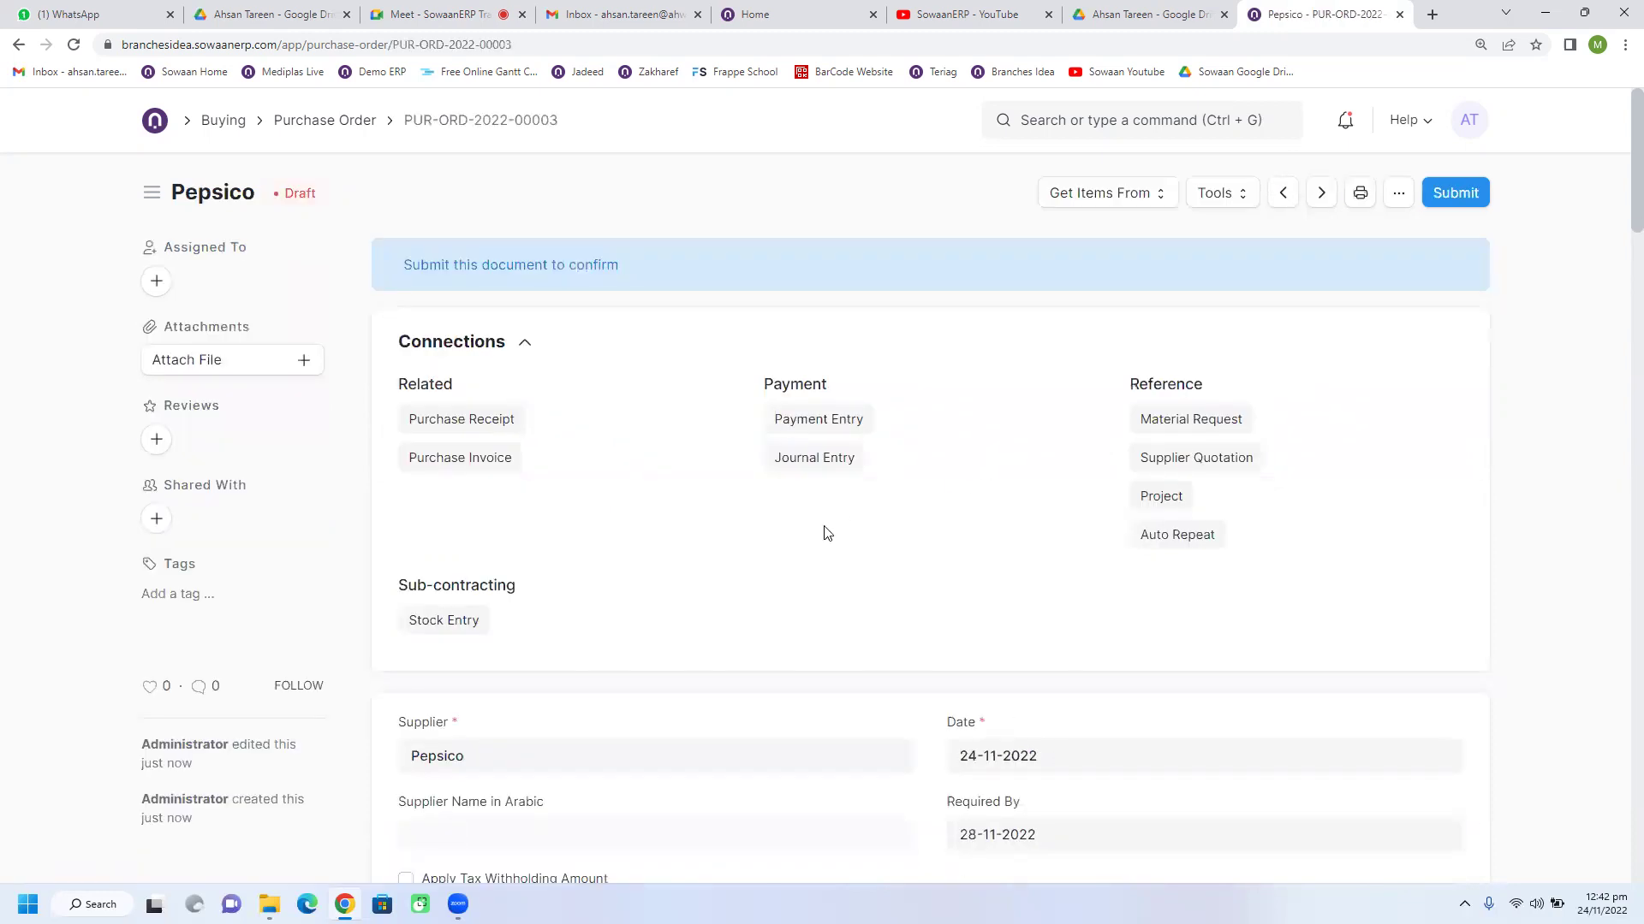
scroll(827, 534, down, 3)
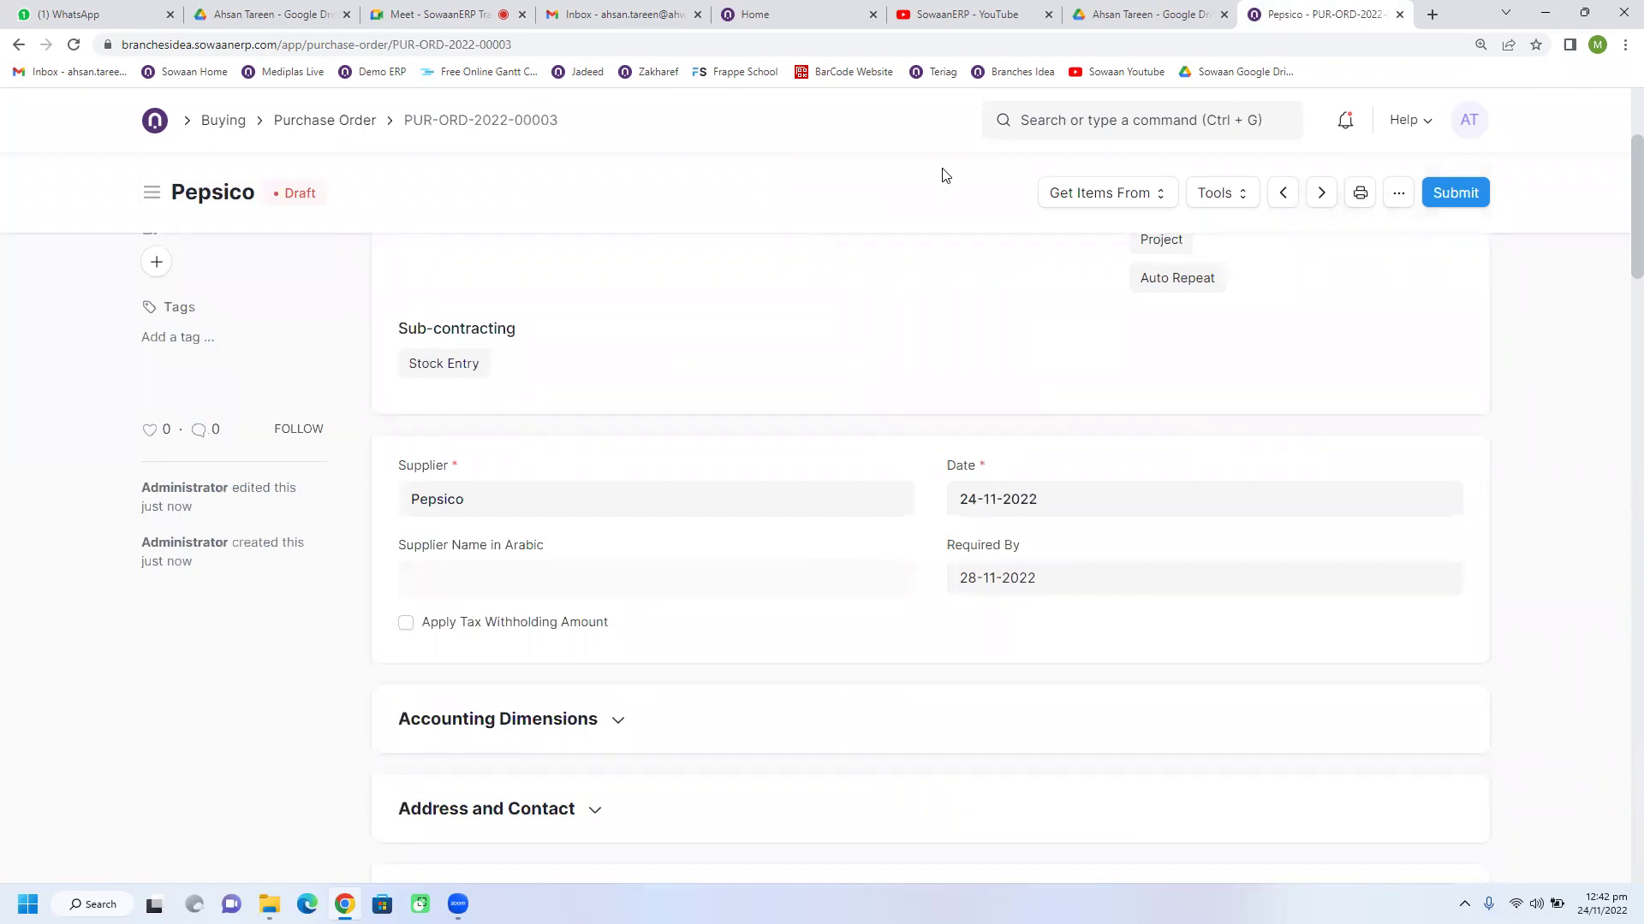
scroll(743, 483, up, 3)
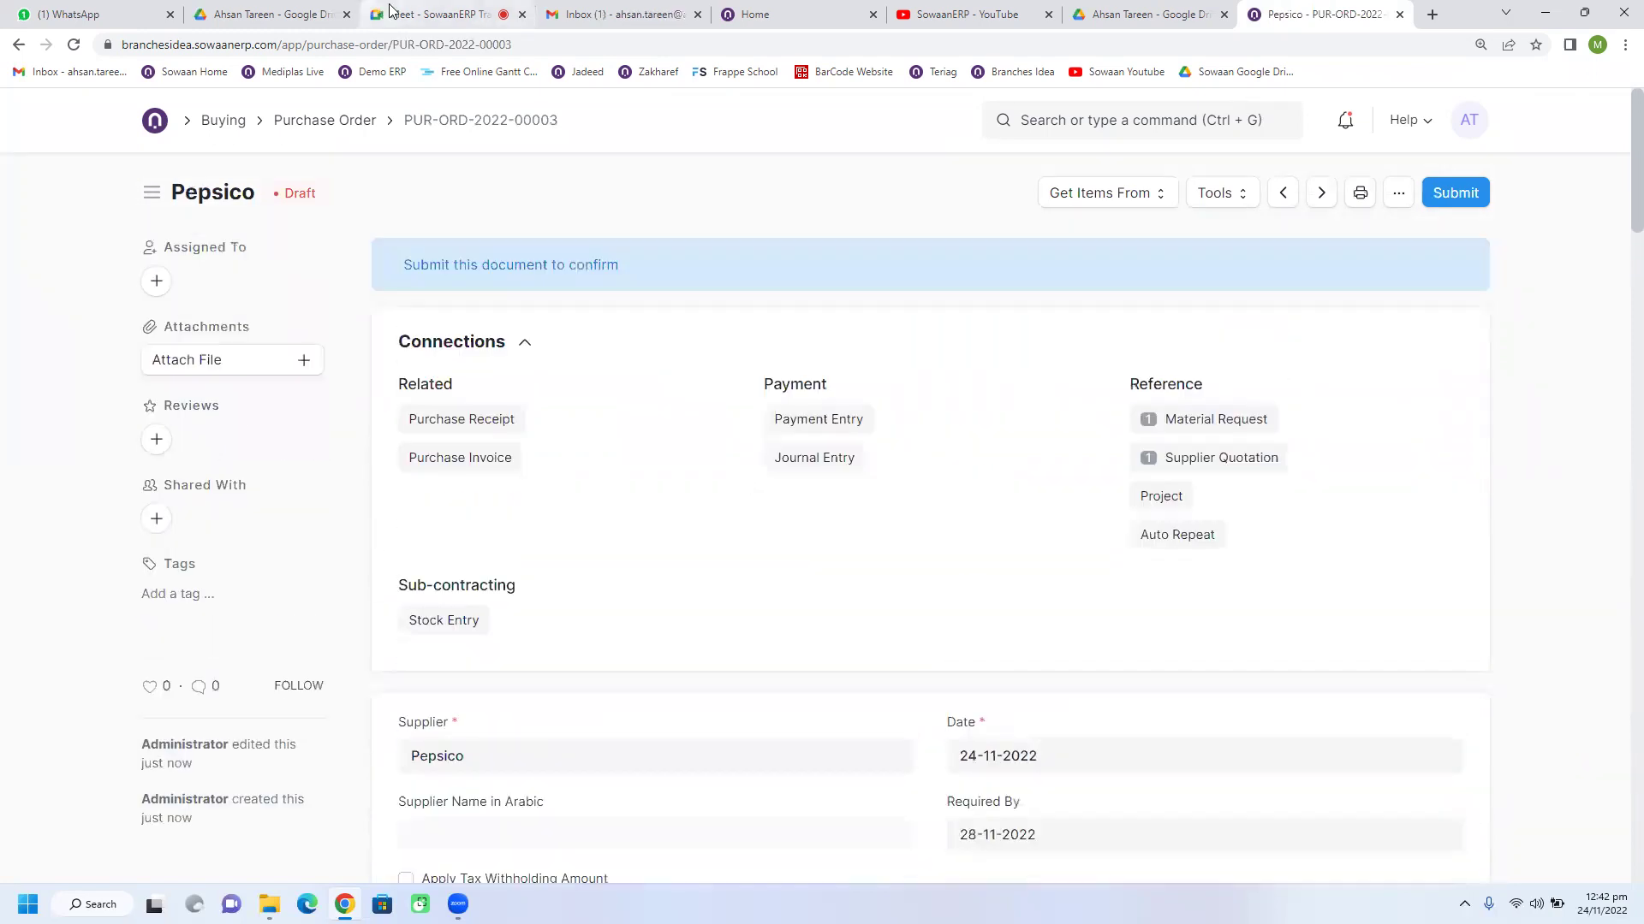
click(390, 14)
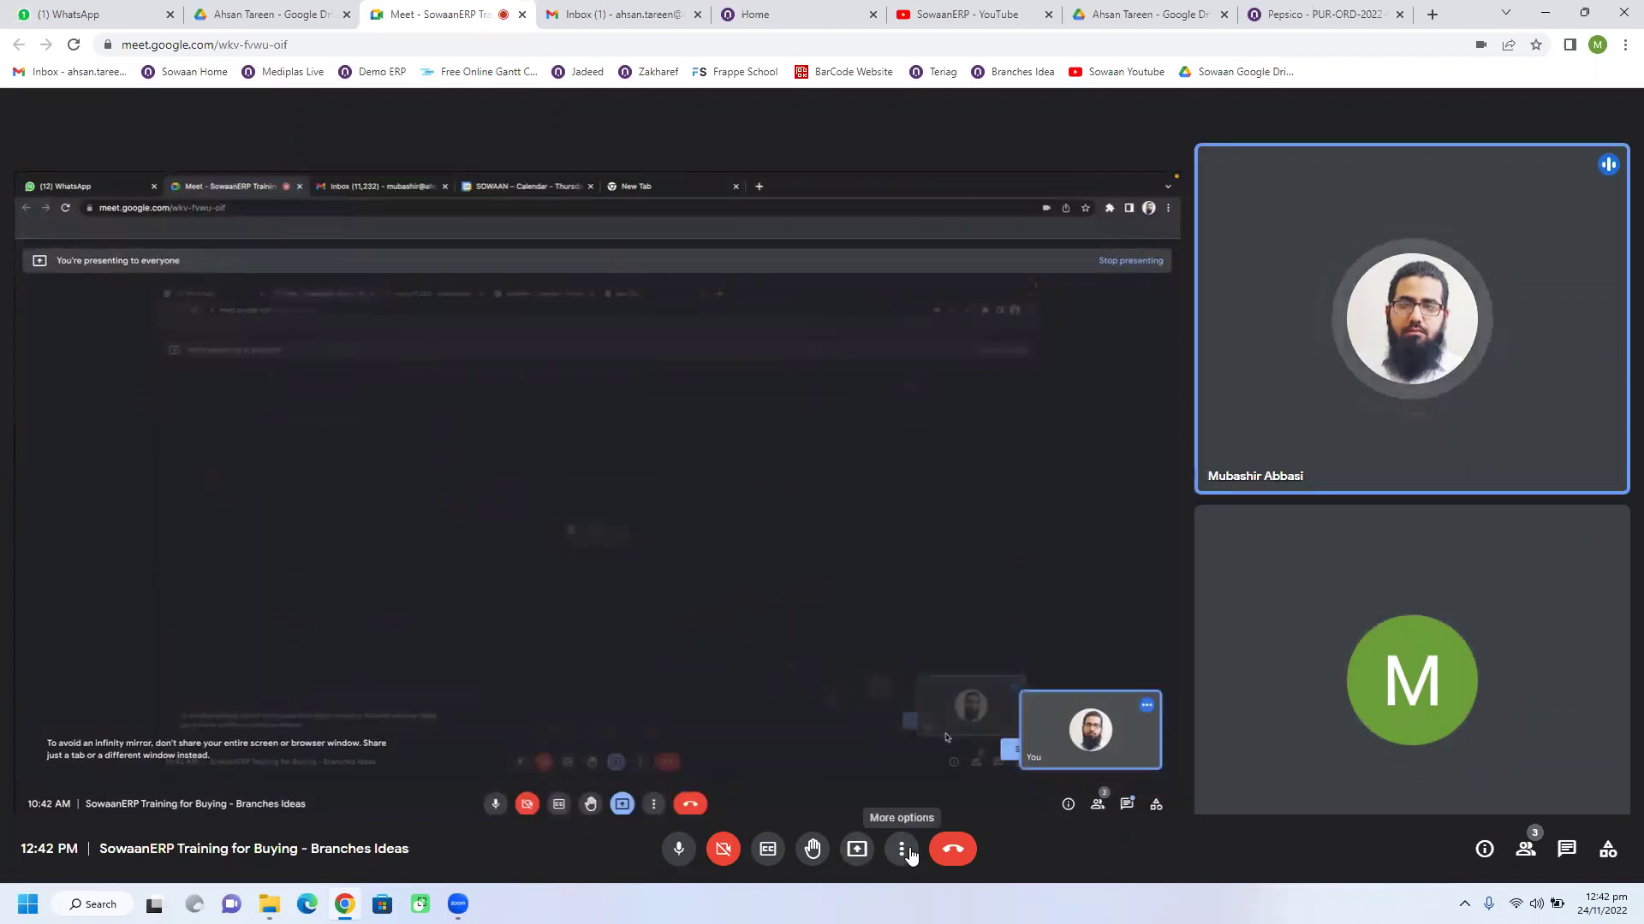
click(1319, 14)
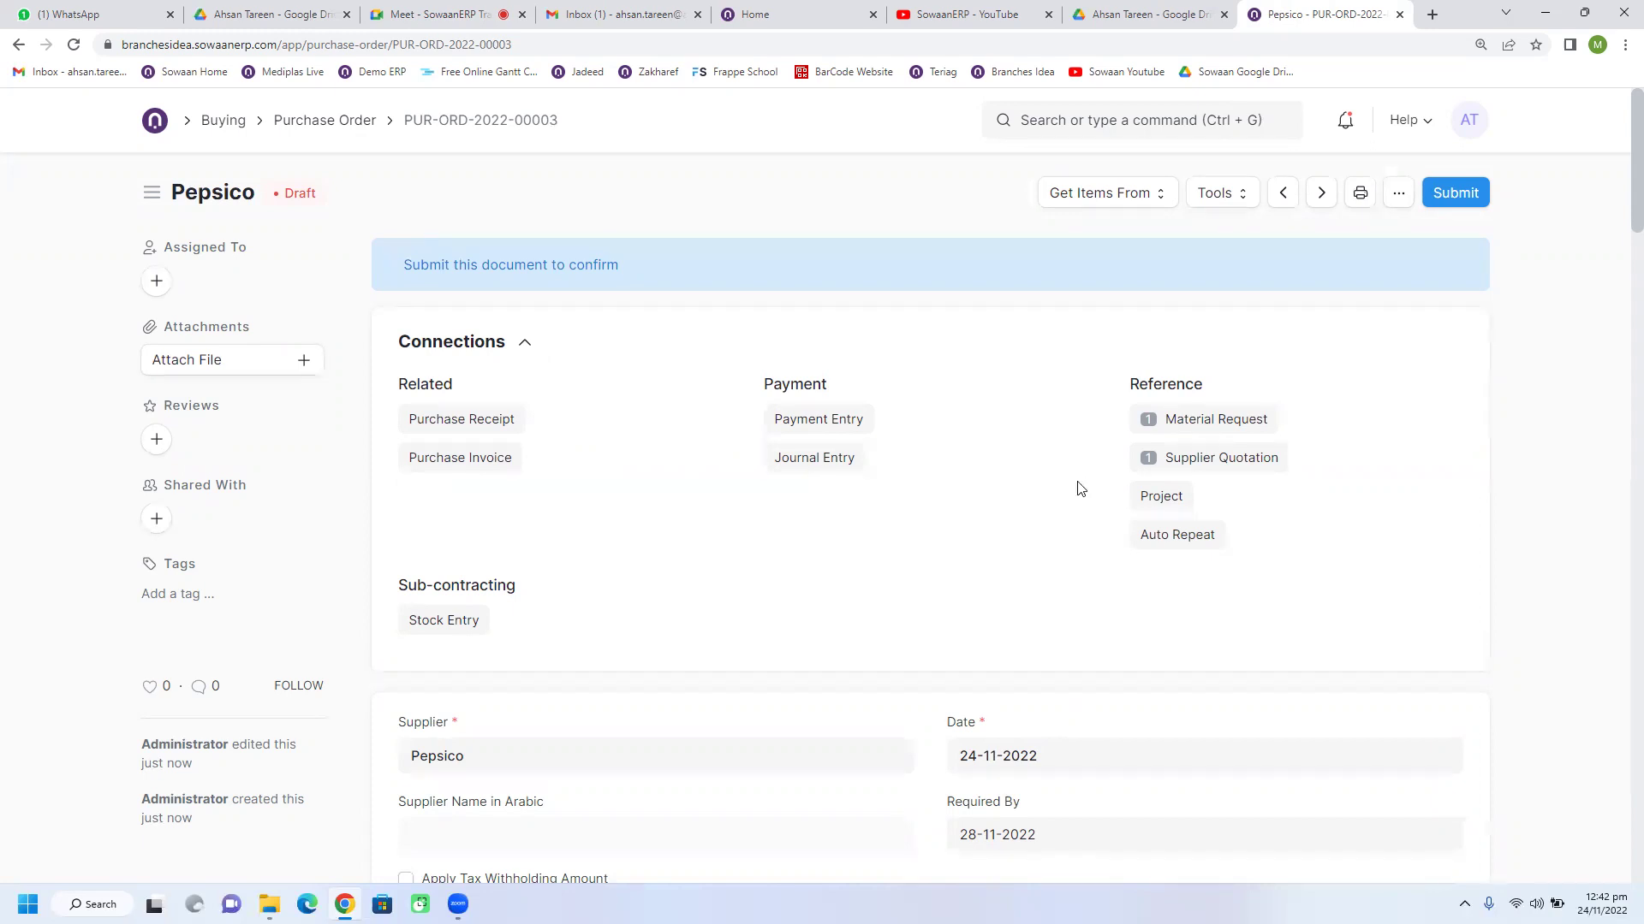
scroll(880, 531, down, 2)
scroll(864, 503, down, 2)
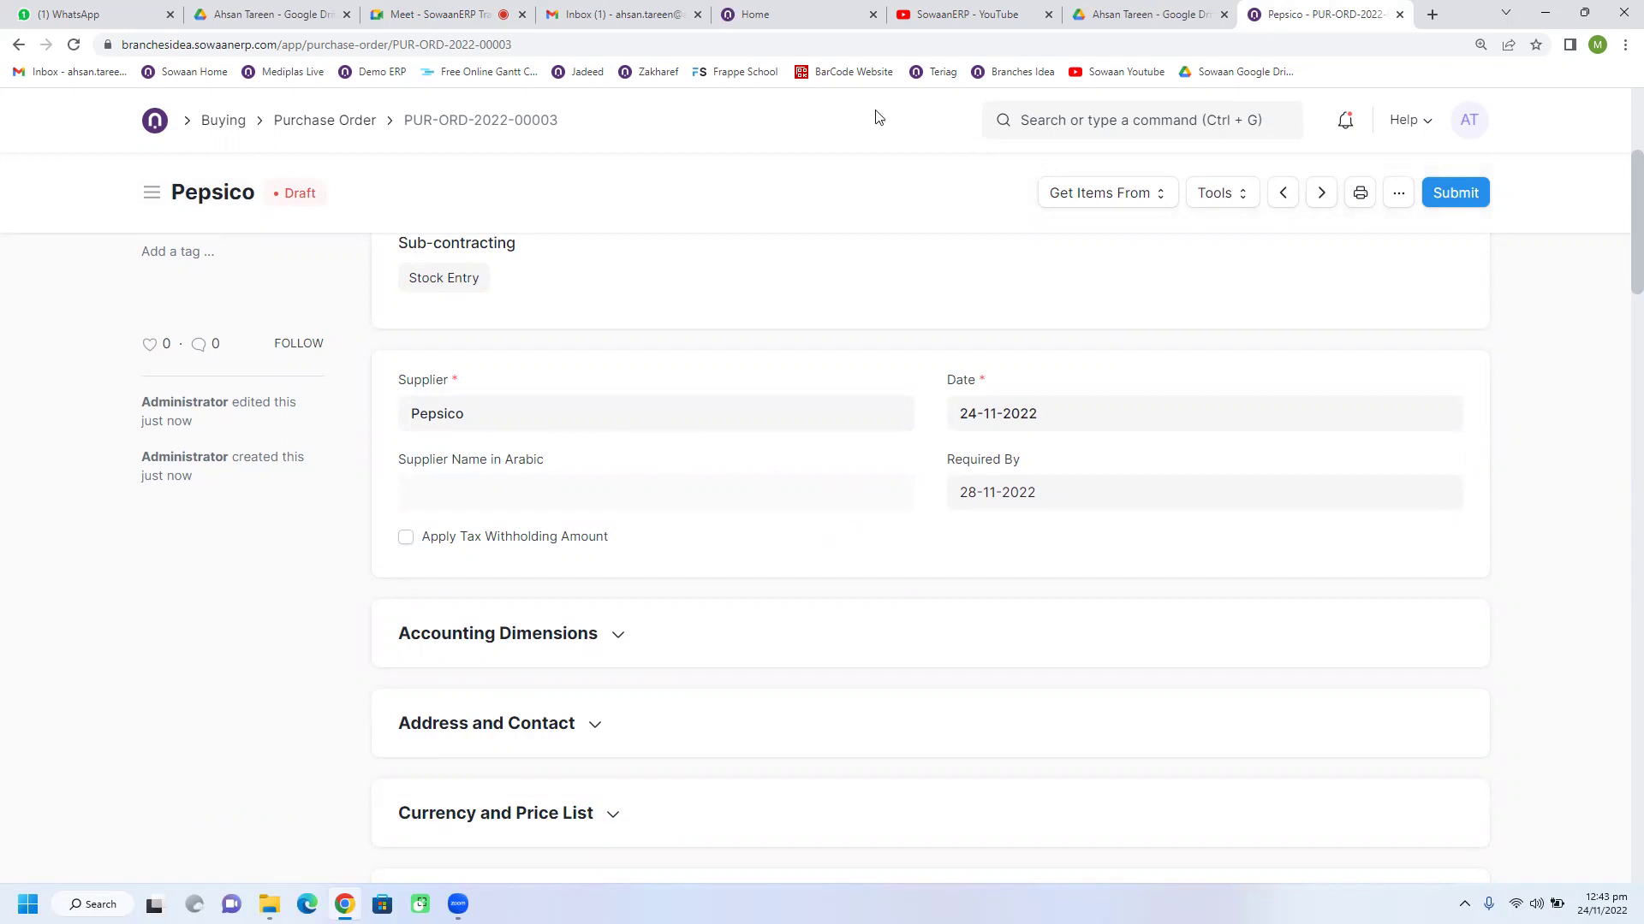
Step: Share your entire screen in the Google Meet call
click(432, 13)
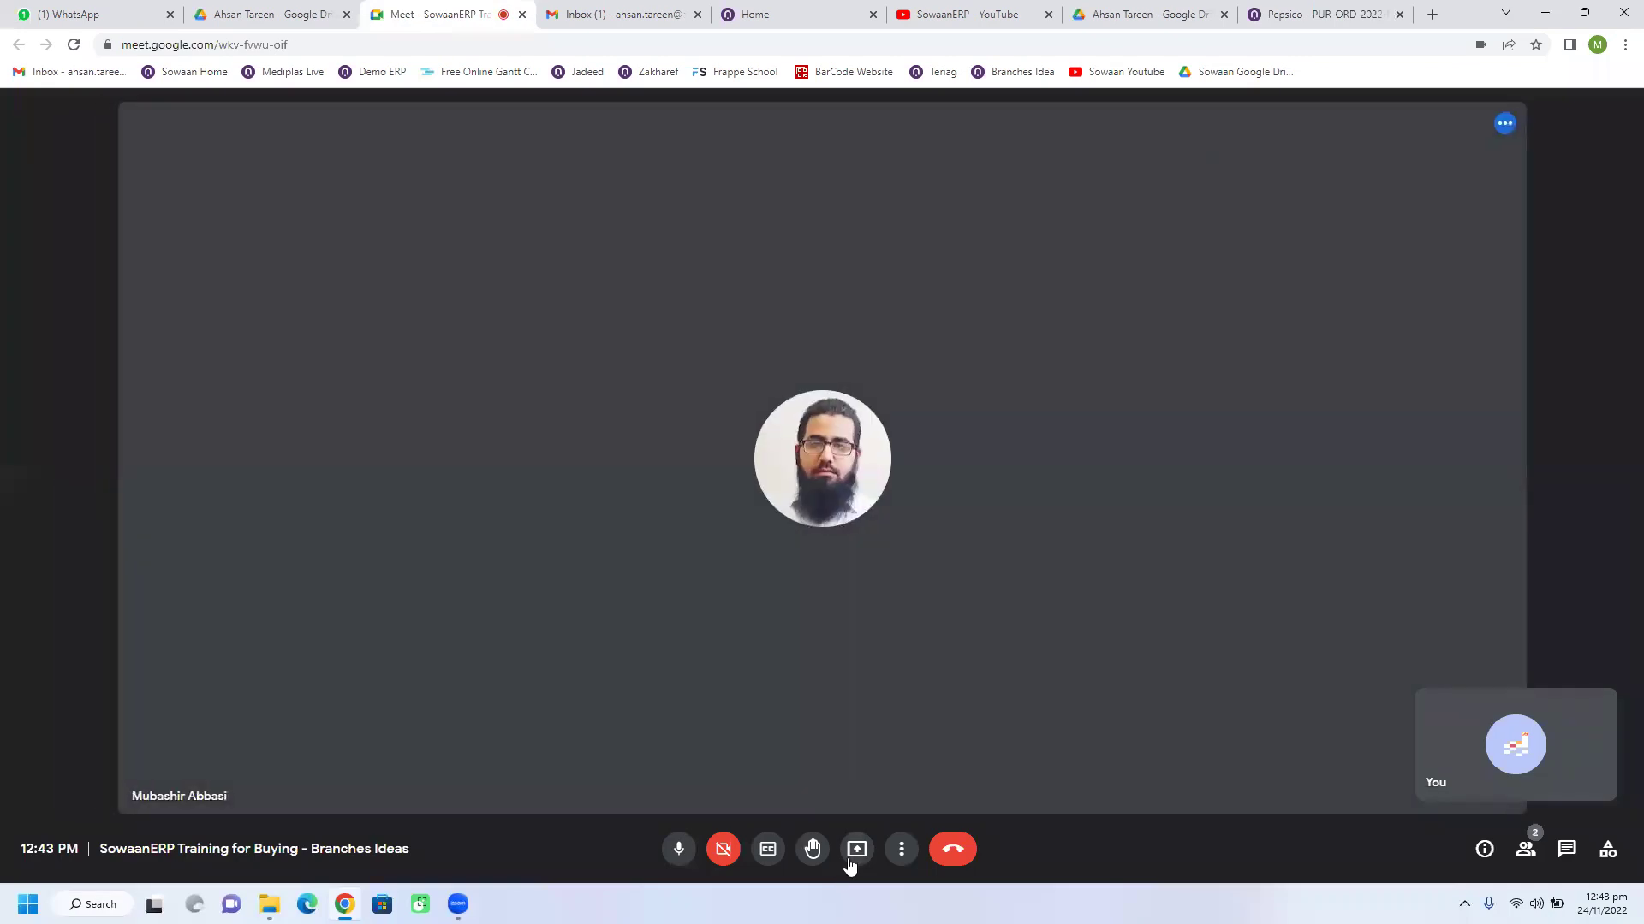
click(852, 863)
click(895, 727)
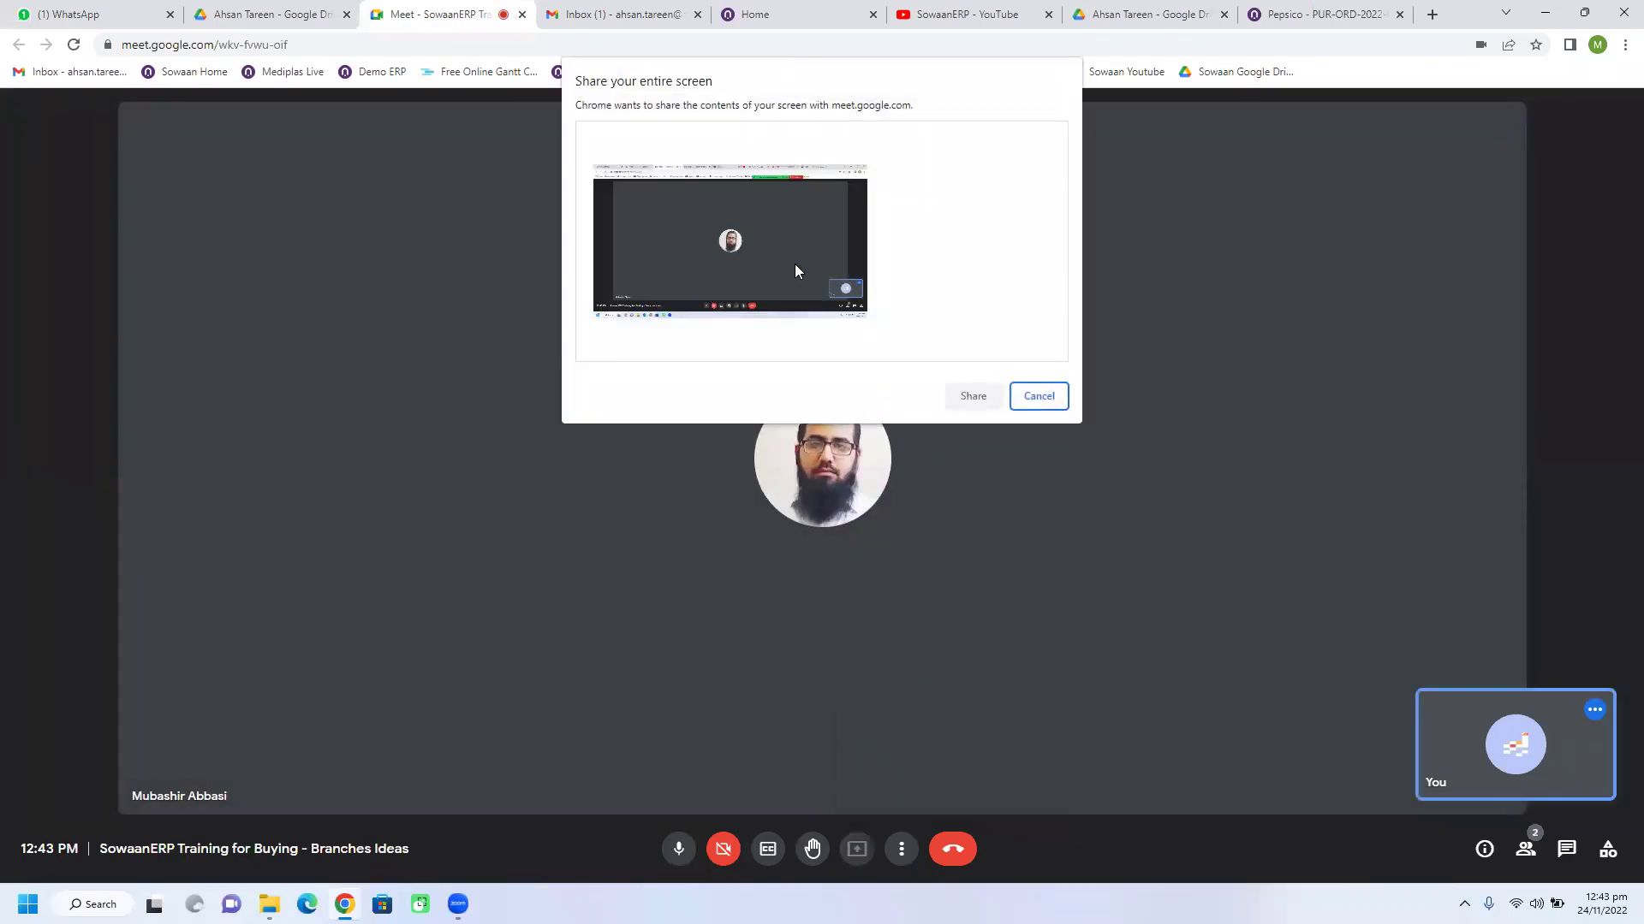
click(795, 272)
click(976, 398)
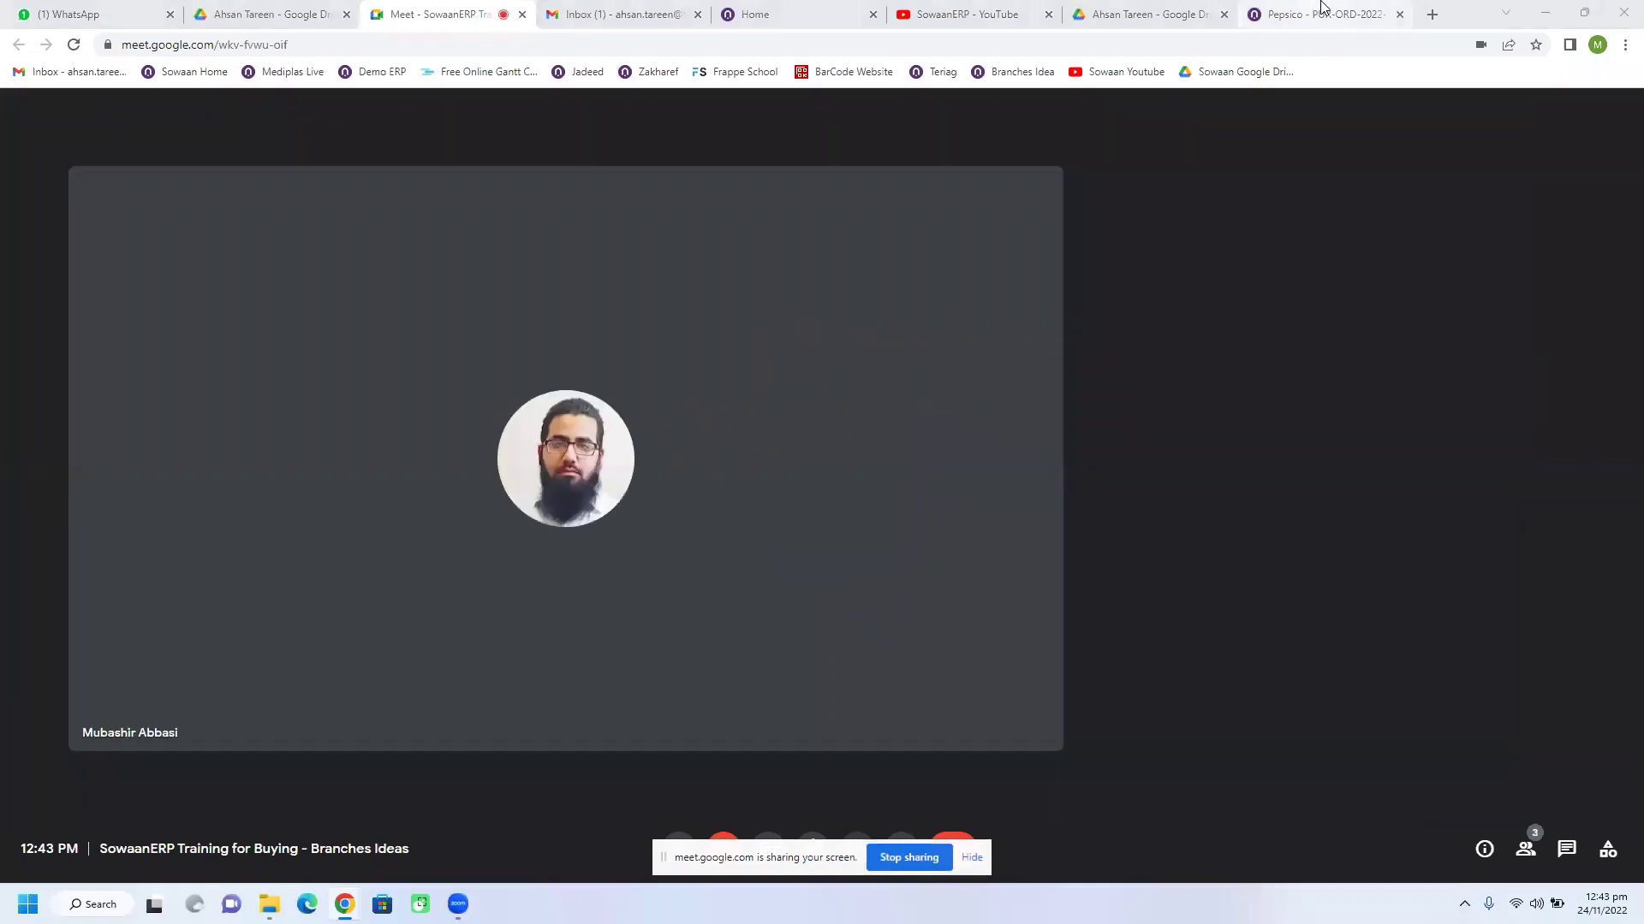
Step: Hide the Meet screen-sharing bar and return to the Pepsico purchase order
click(1319, 13)
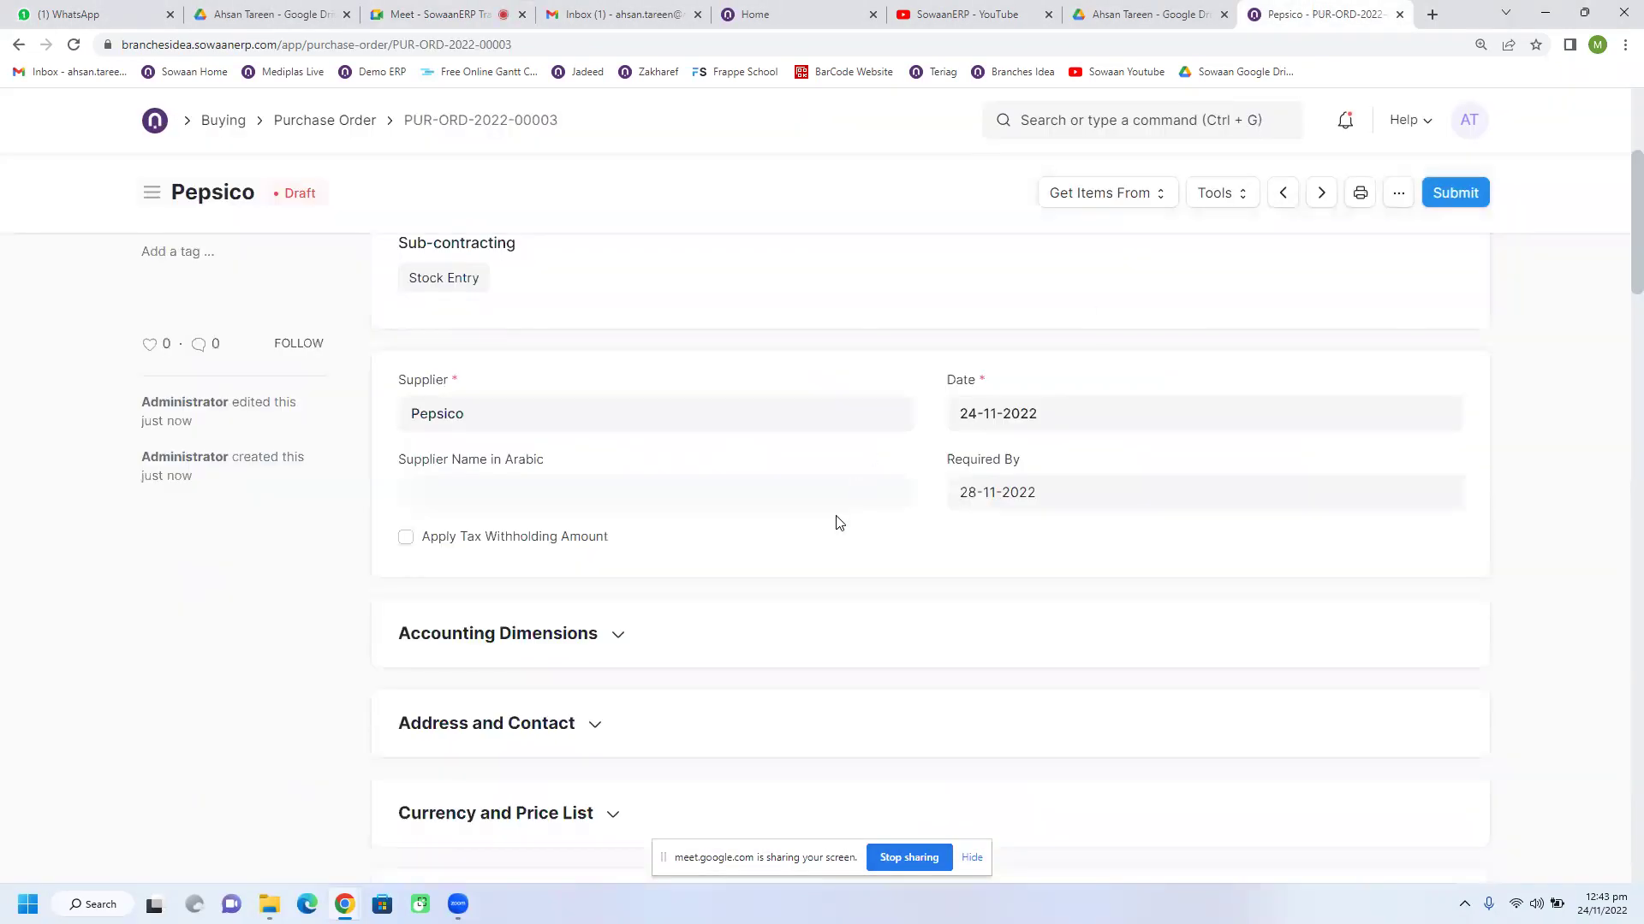
scroll(839, 522, up, 4)
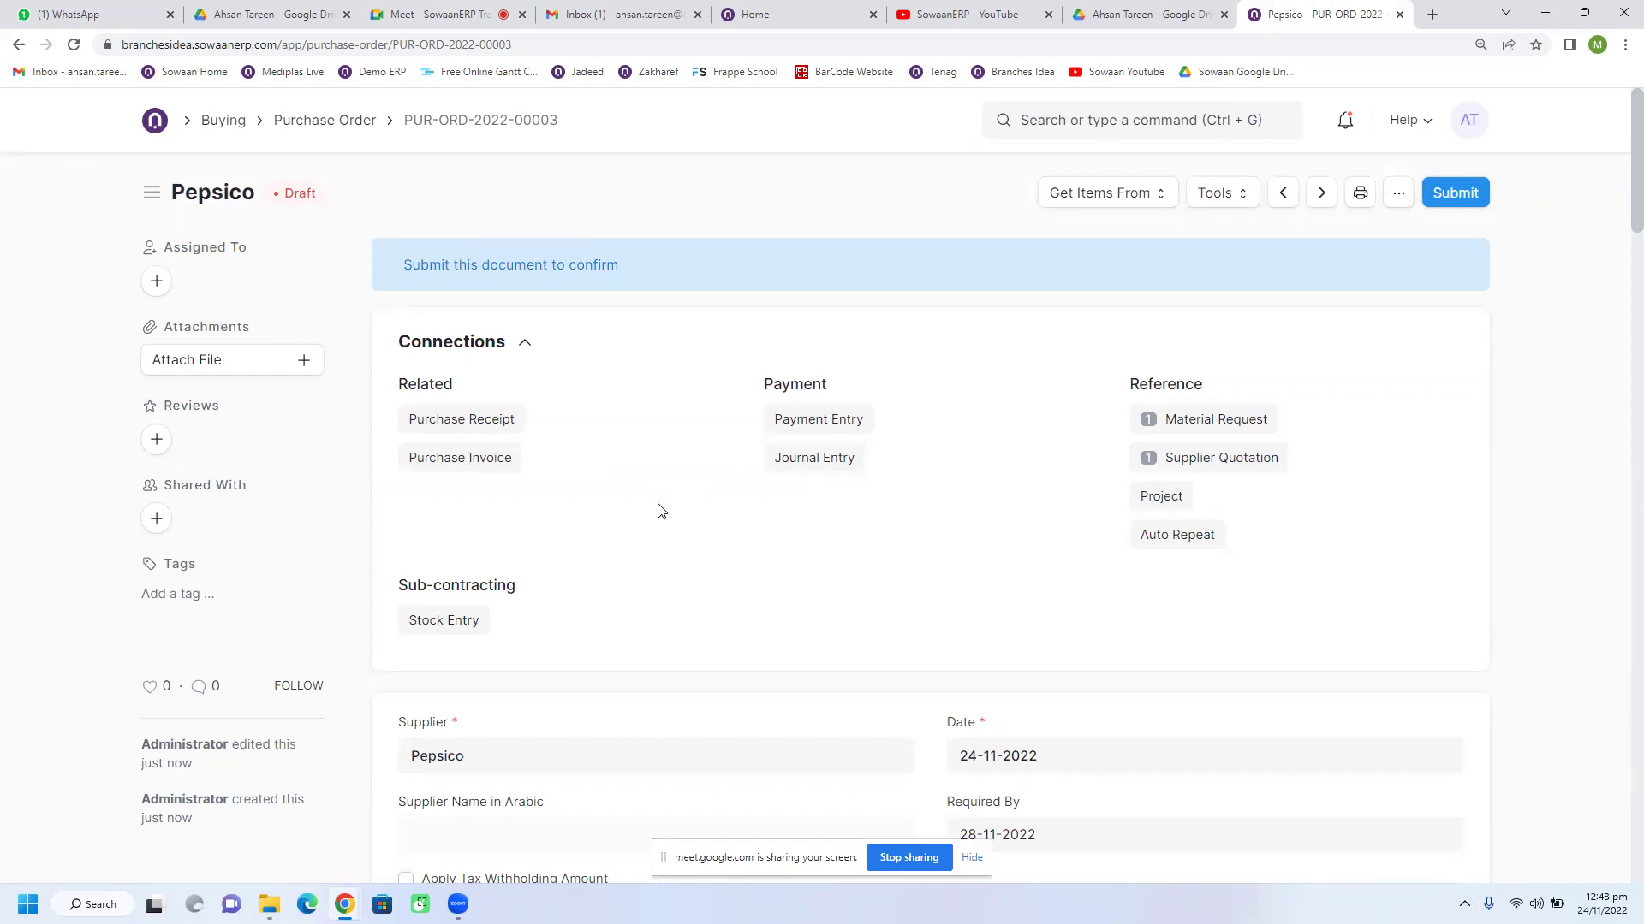
click(454, 15)
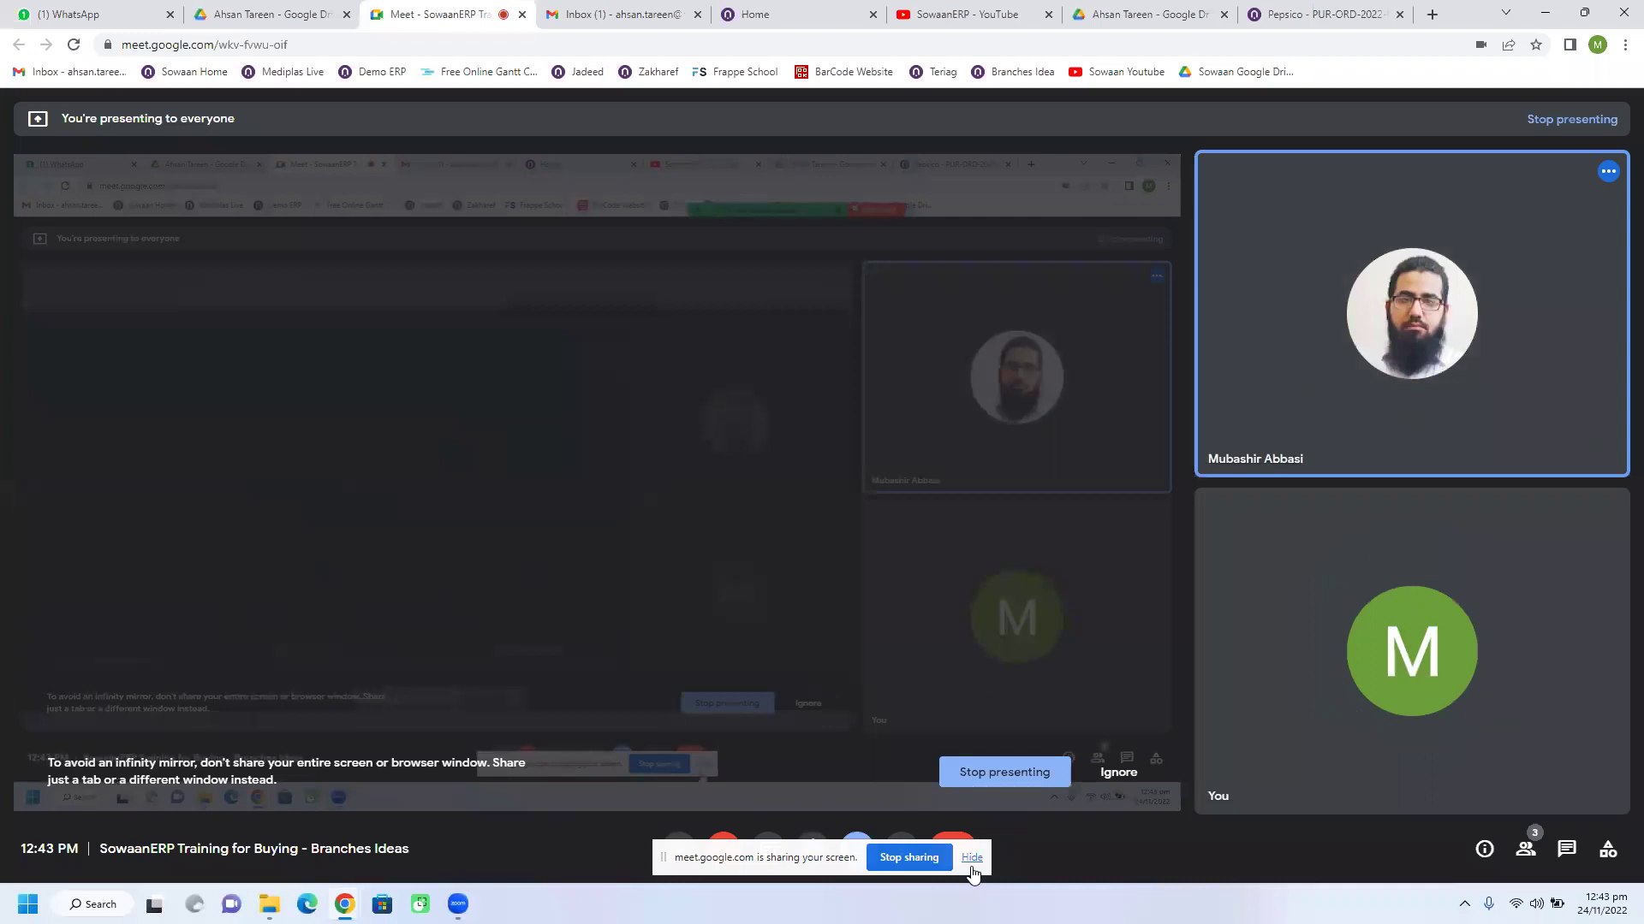
click(971, 865)
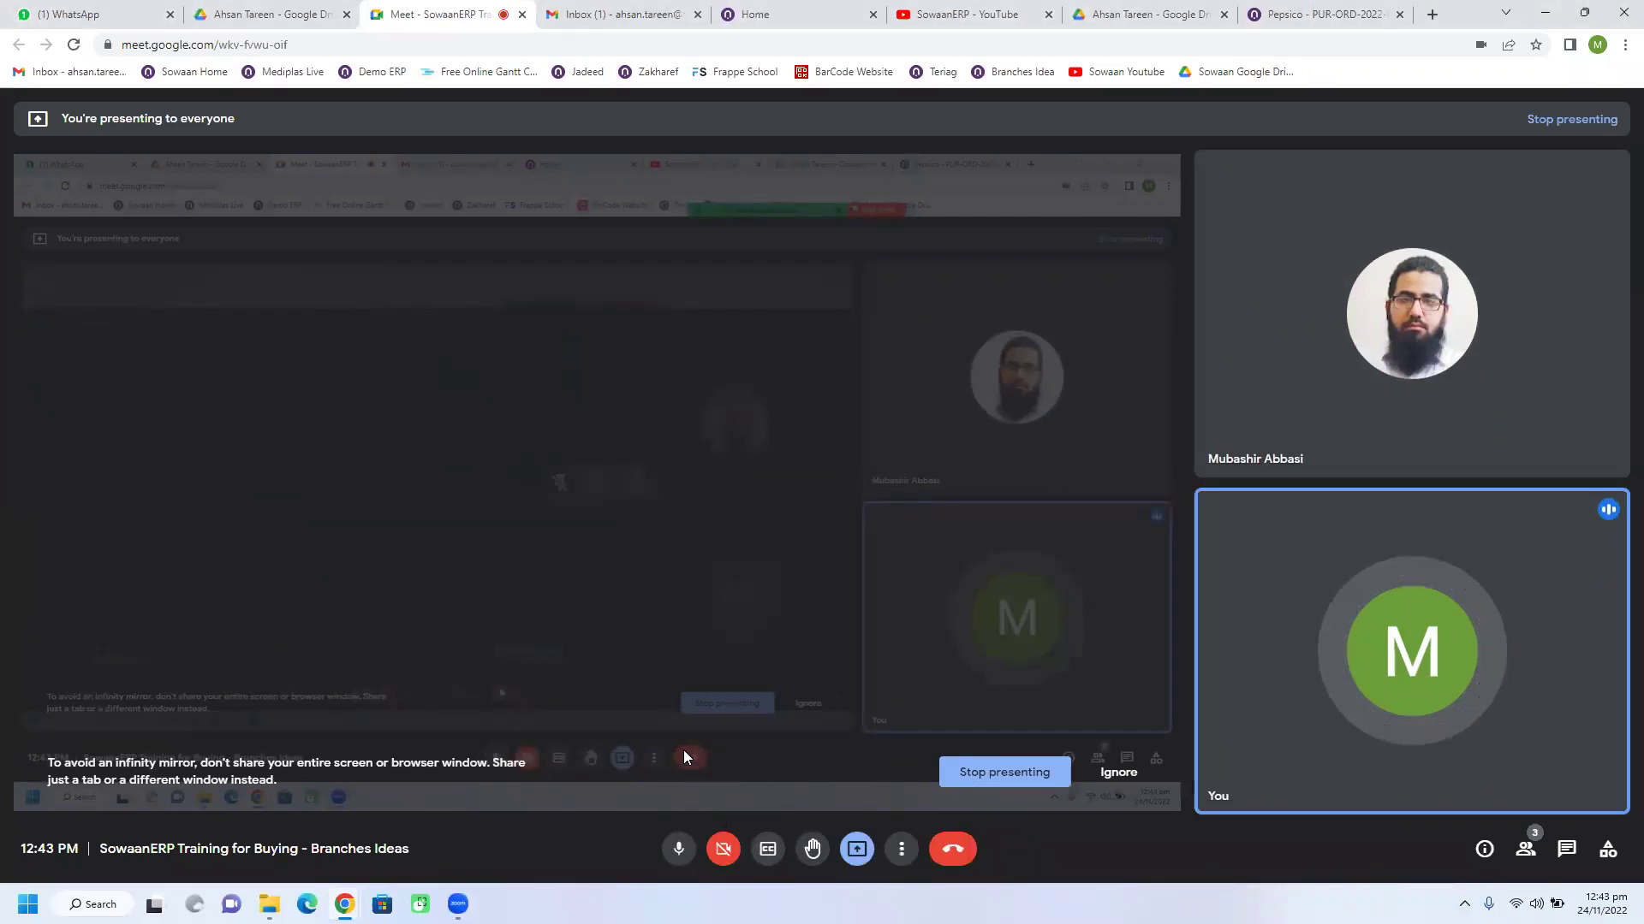
click(1315, 16)
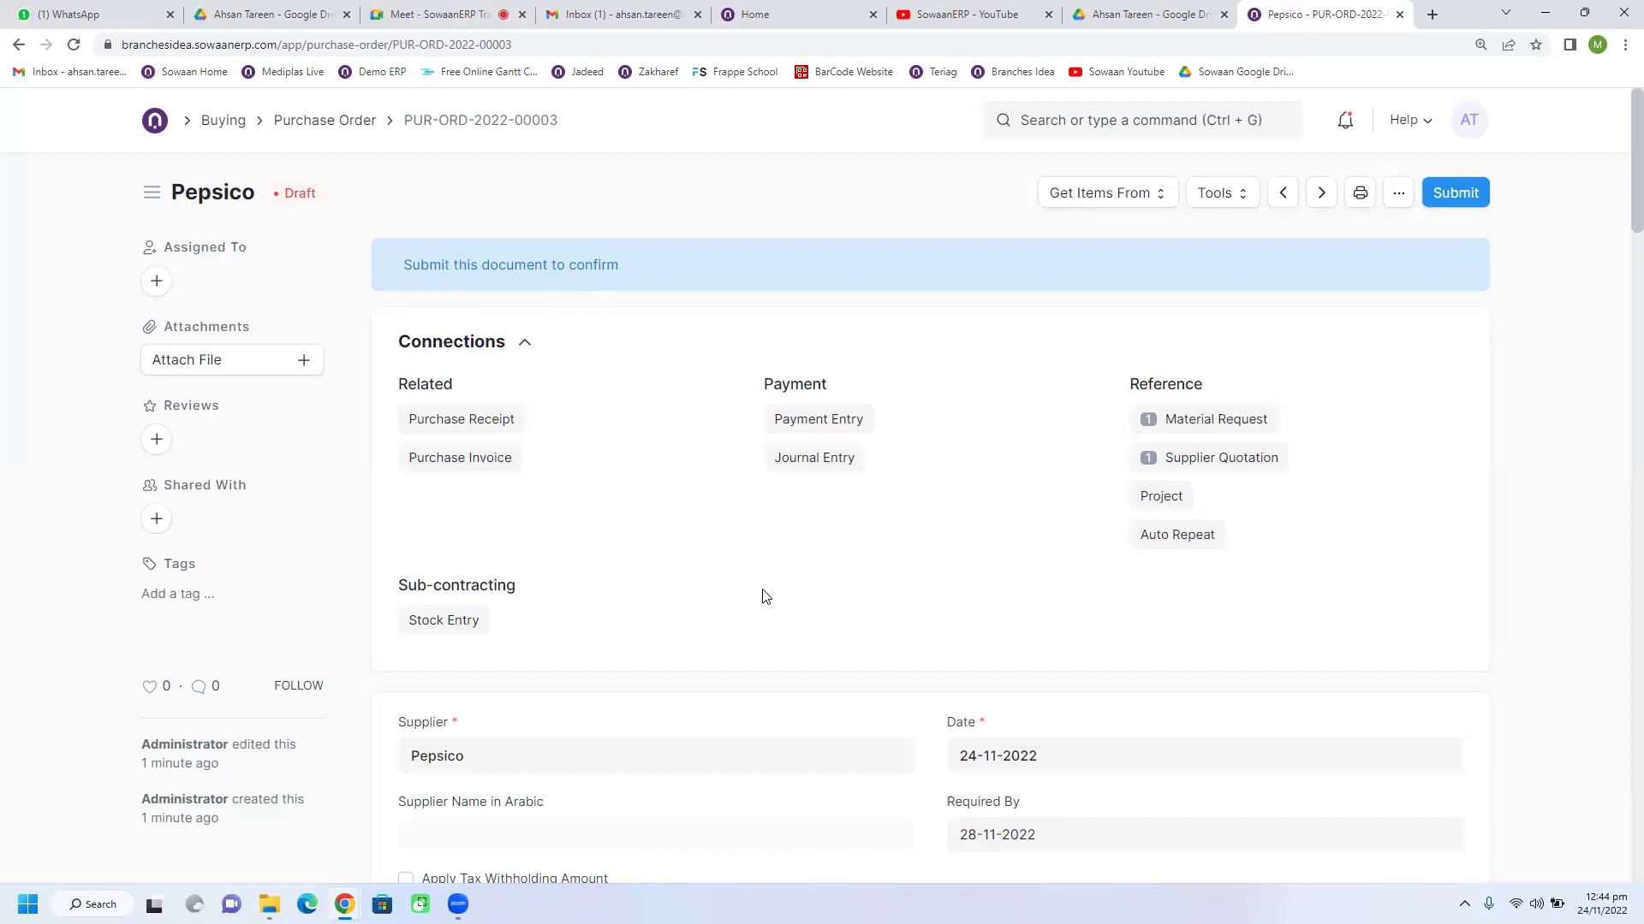
Step: Scroll the Pepsico order to the Supplier, Date 24-11-2022 and Required By 28-11-2022 fields
scroll(764, 597, down, 2)
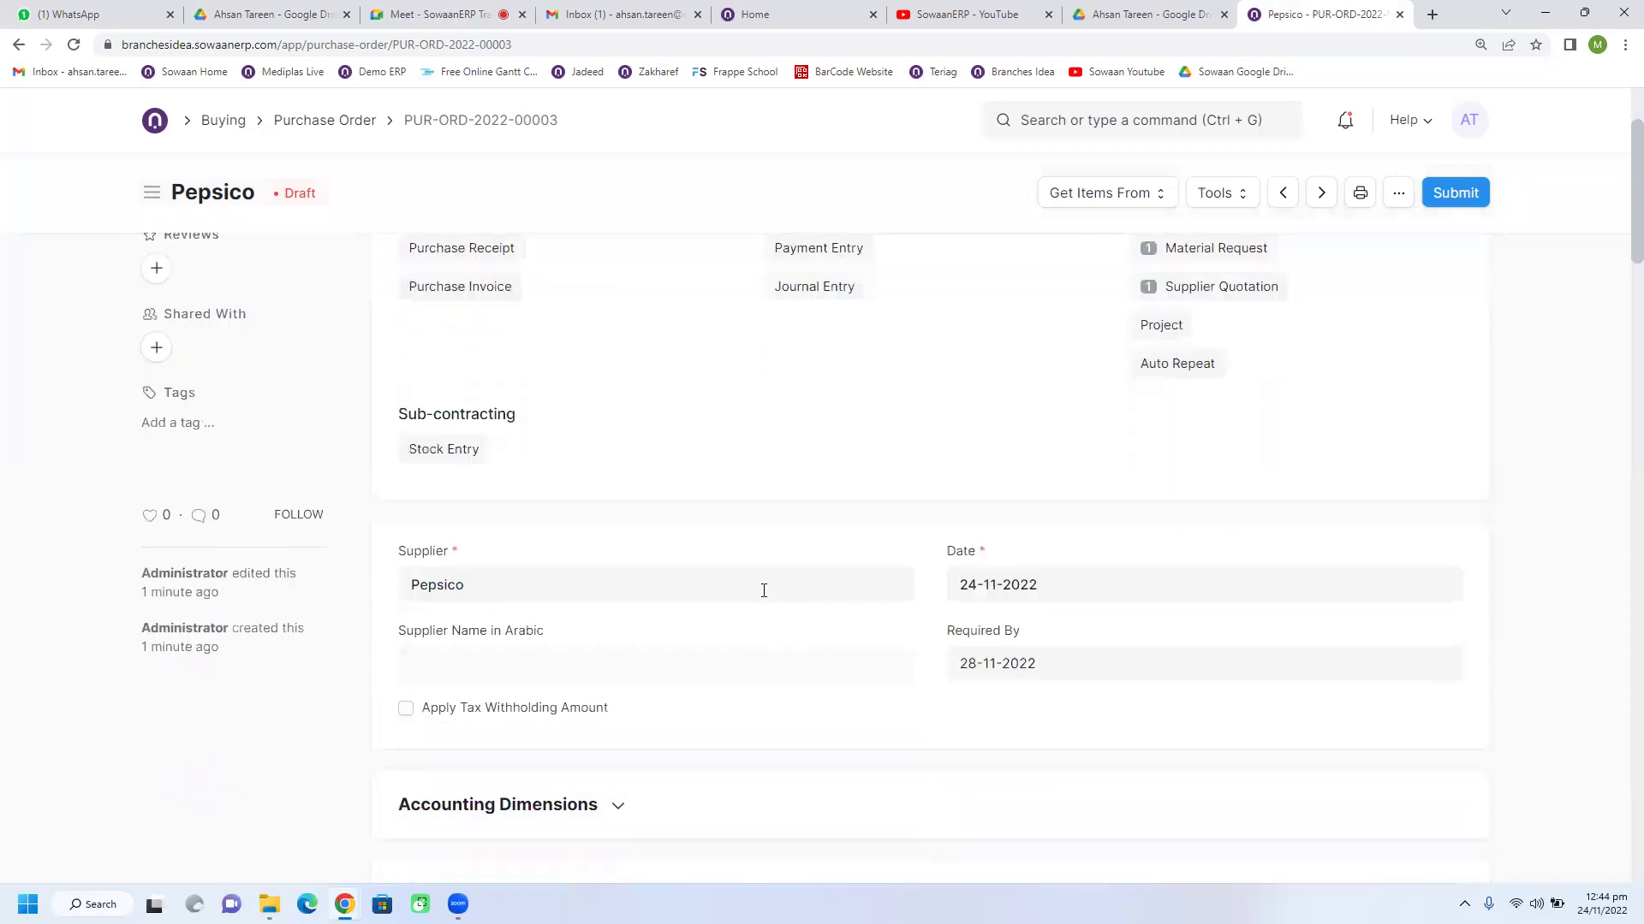
scroll(907, 693, down, 1)
scroll(908, 693, up, 1)
scroll(907, 694, down, 1)
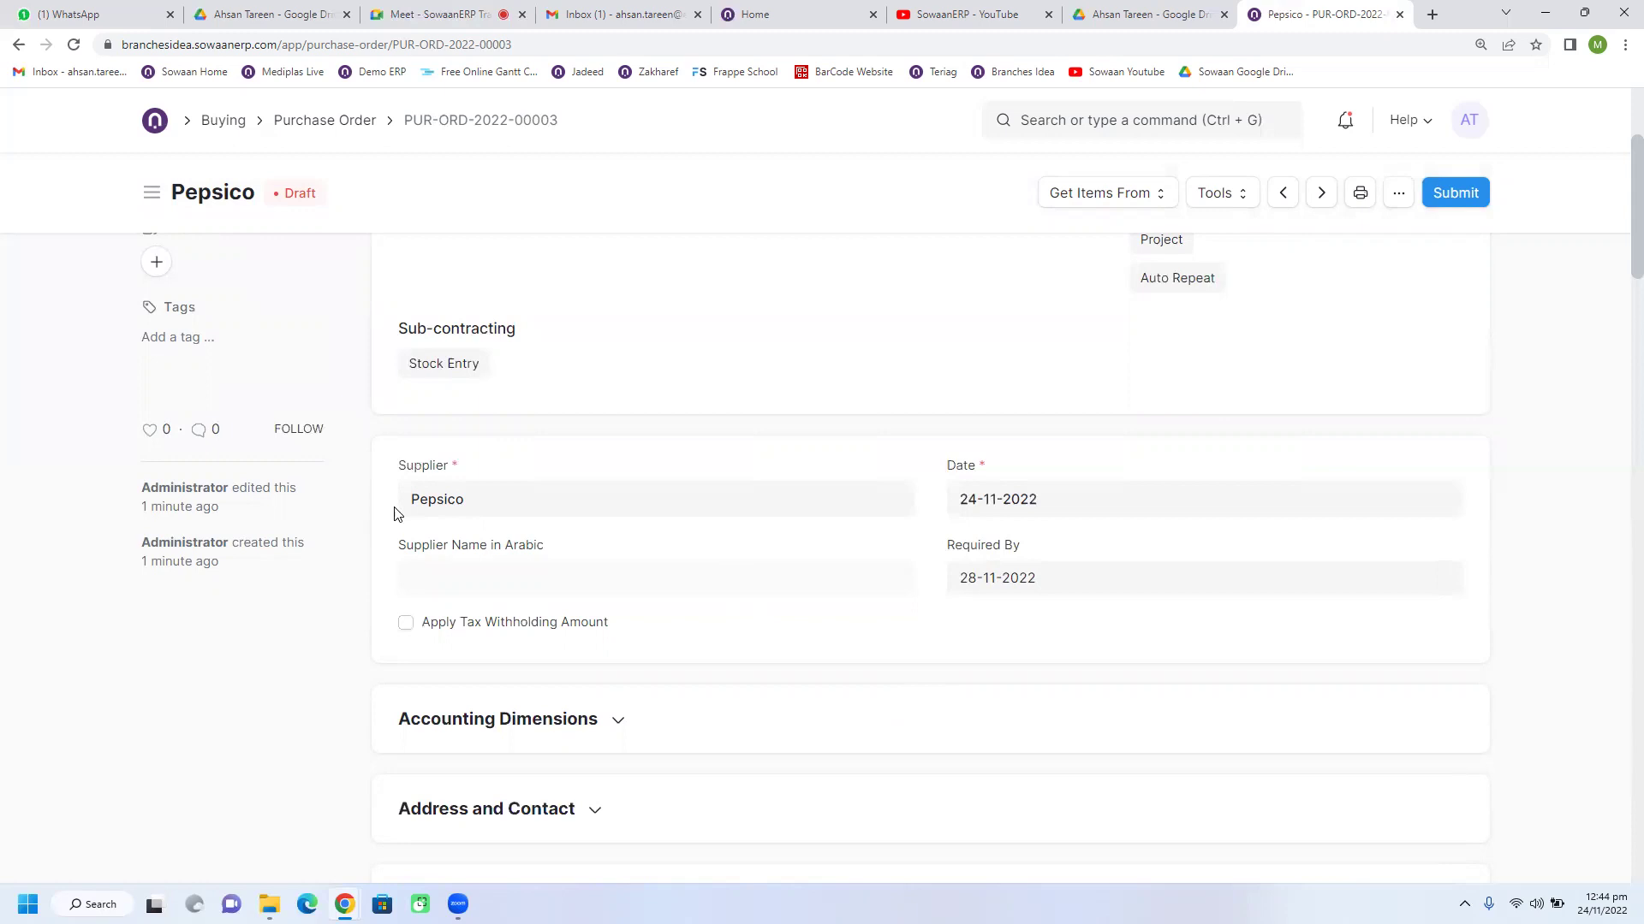
scroll(907, 517, down, 1)
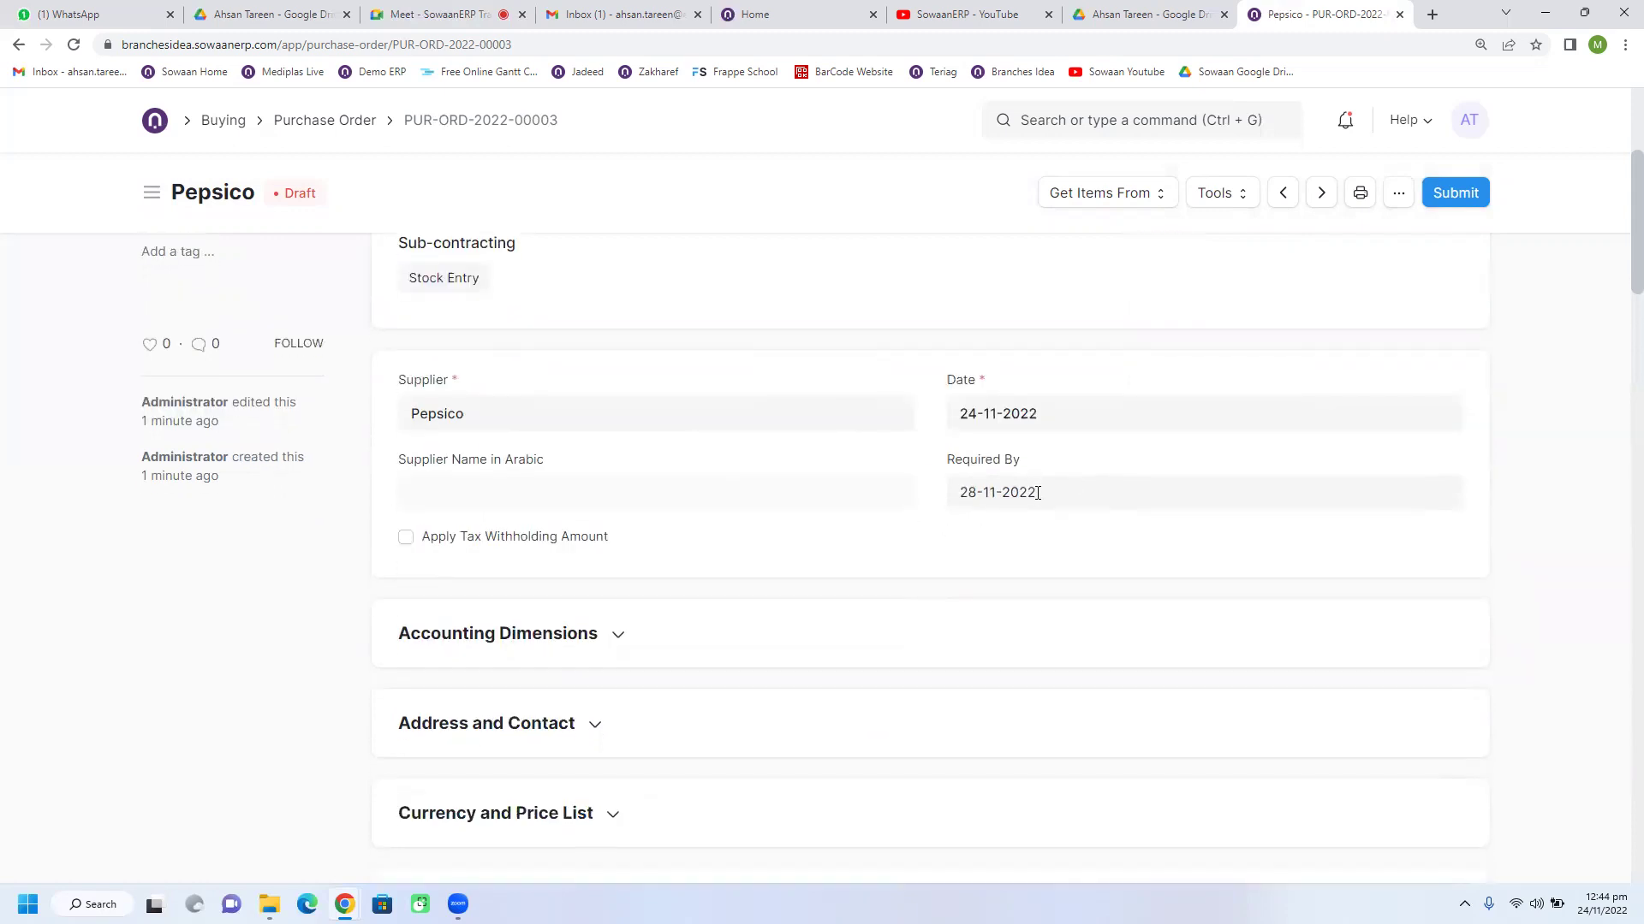
Step: Set the third item's Required By date to 29-11-2022 in the Items table
click(971, 505)
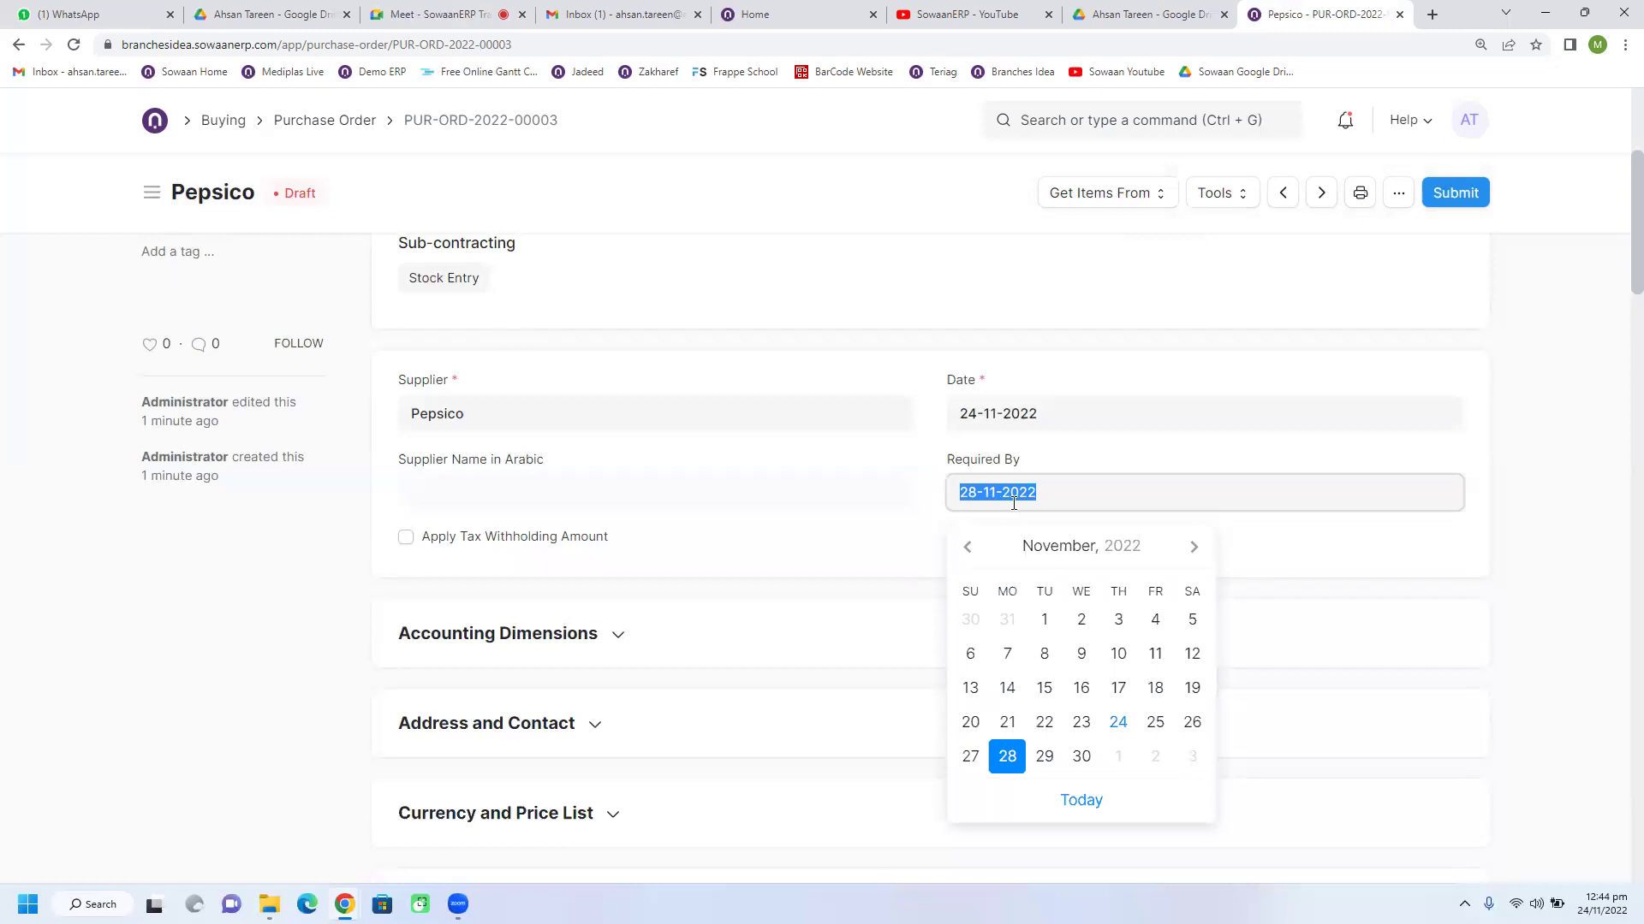
click(937, 524)
scroll(874, 569, down, 5)
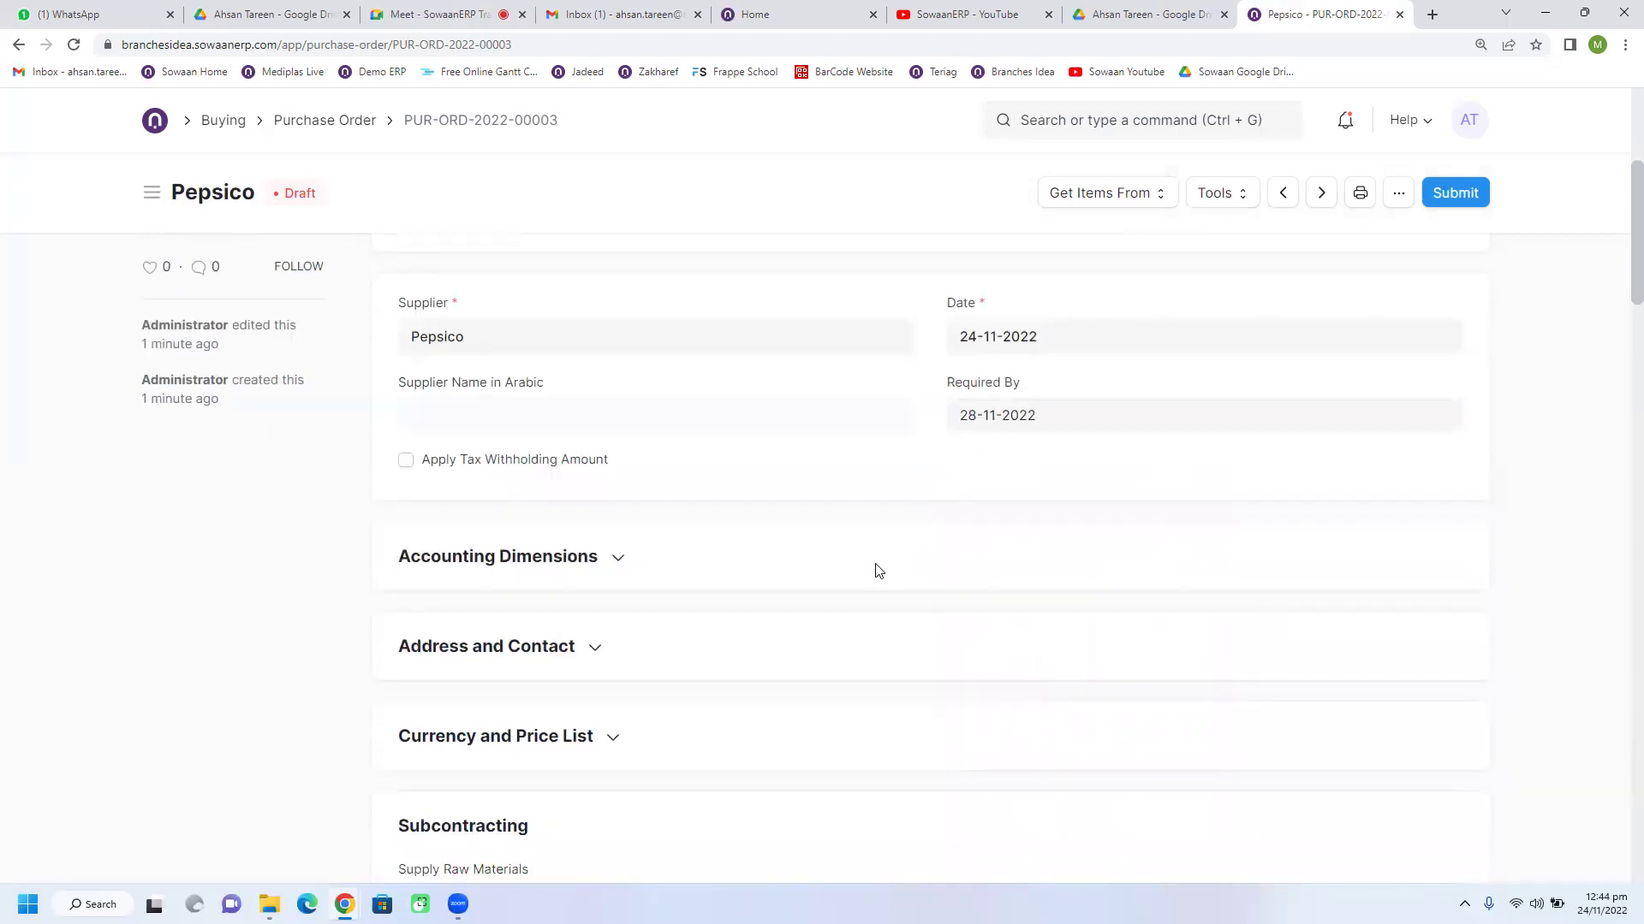
scroll(876, 571, down, 2)
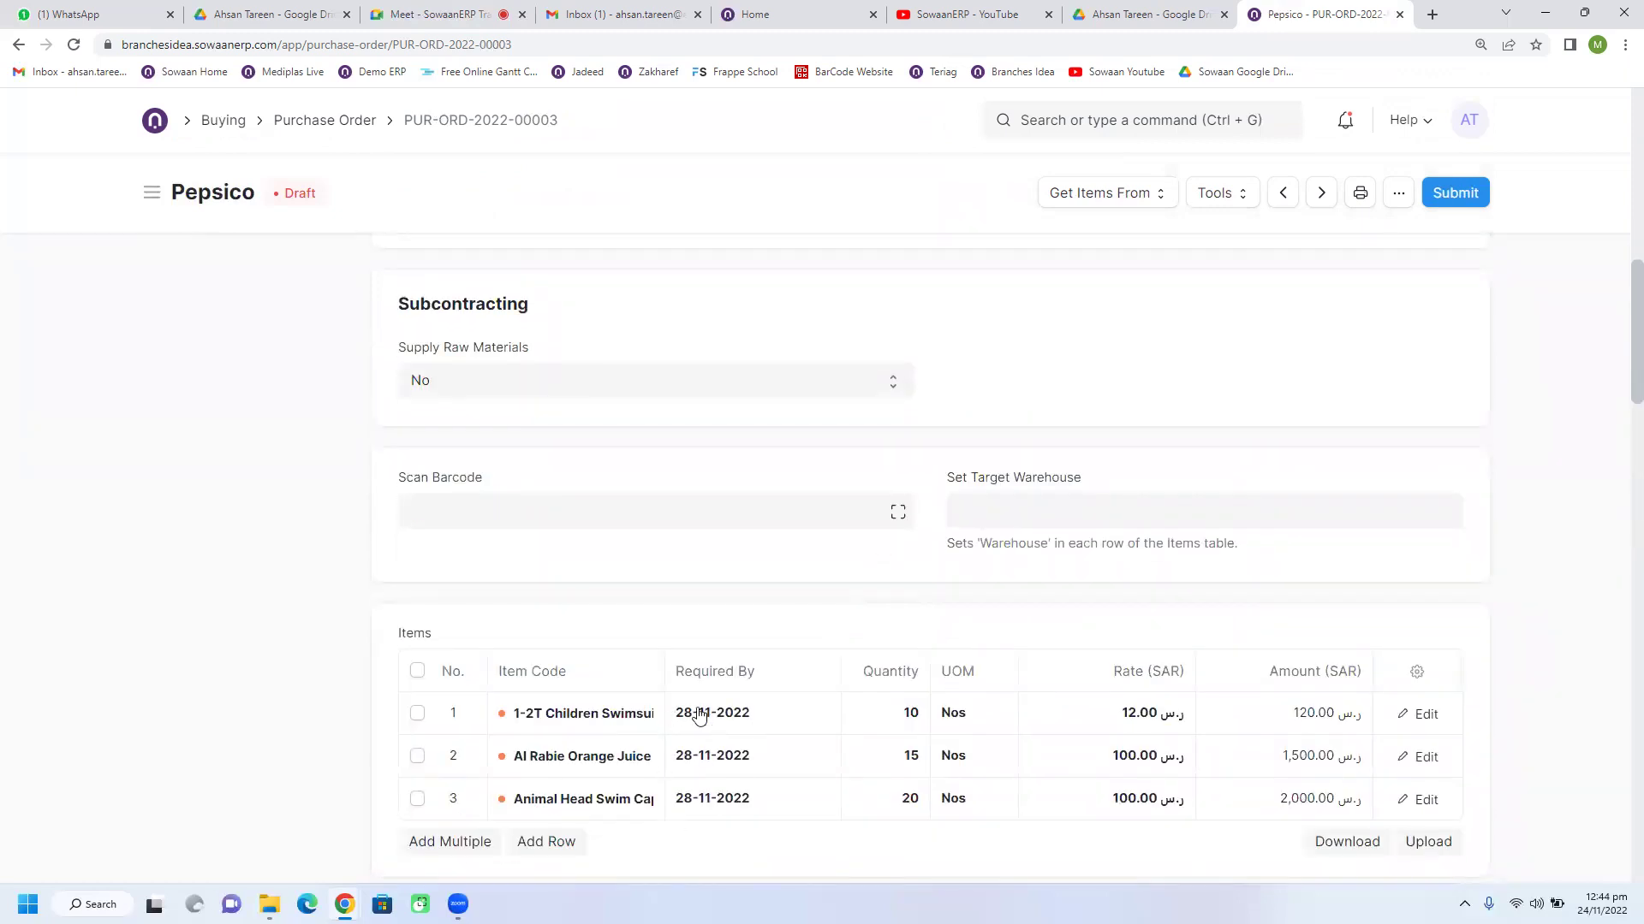
scroll(699, 703, down, 1)
click(778, 713)
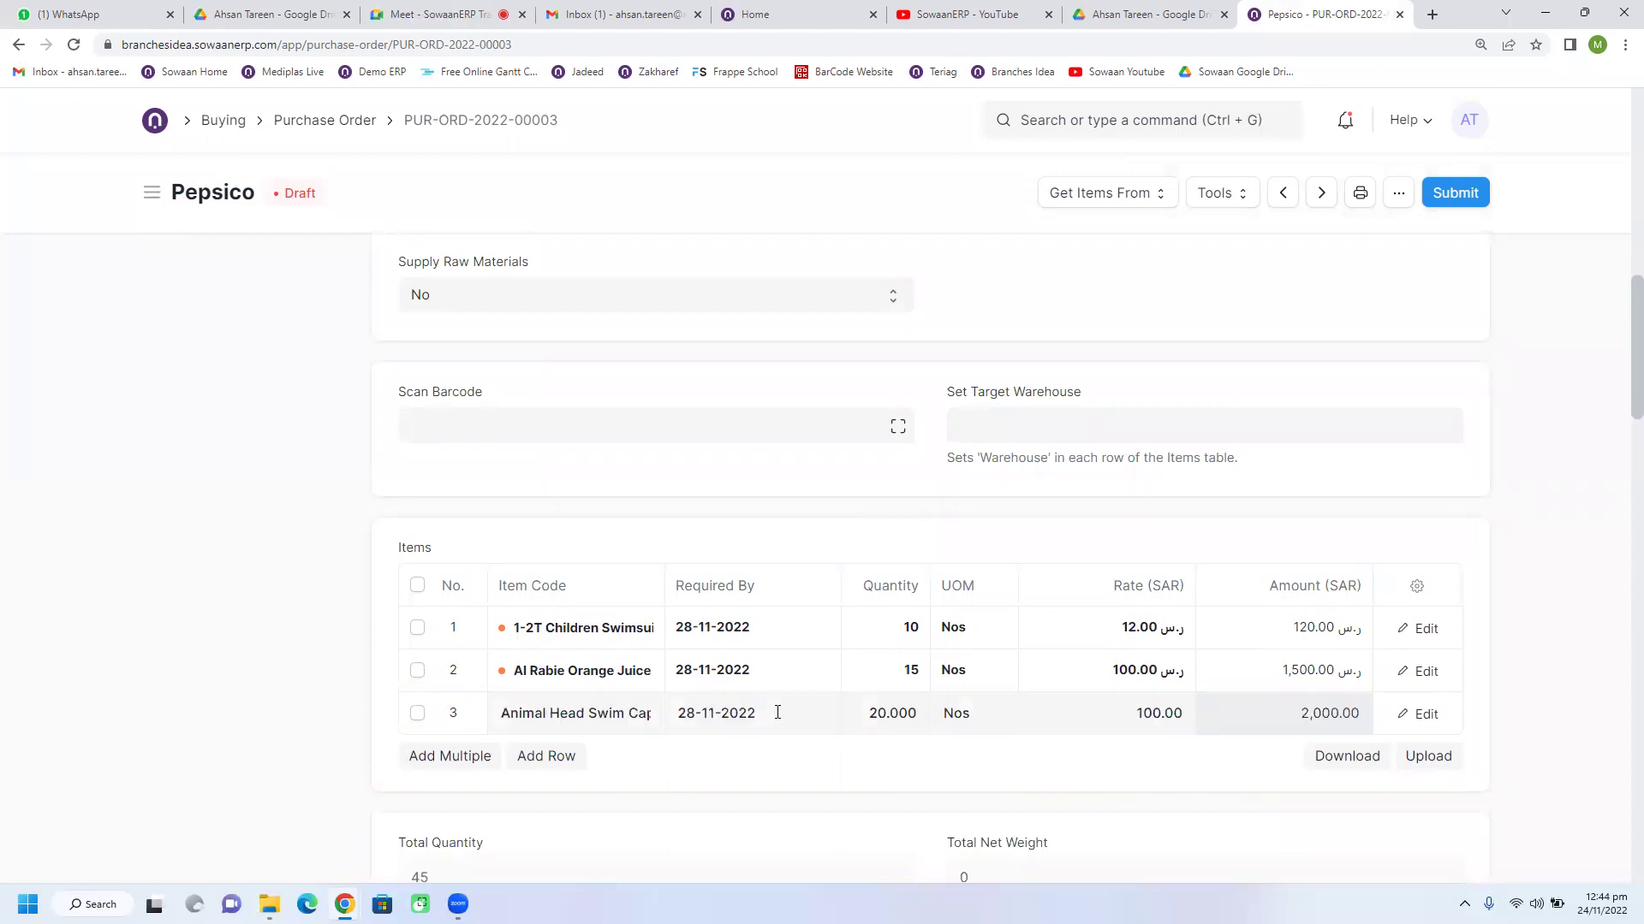
triple_click(777, 713)
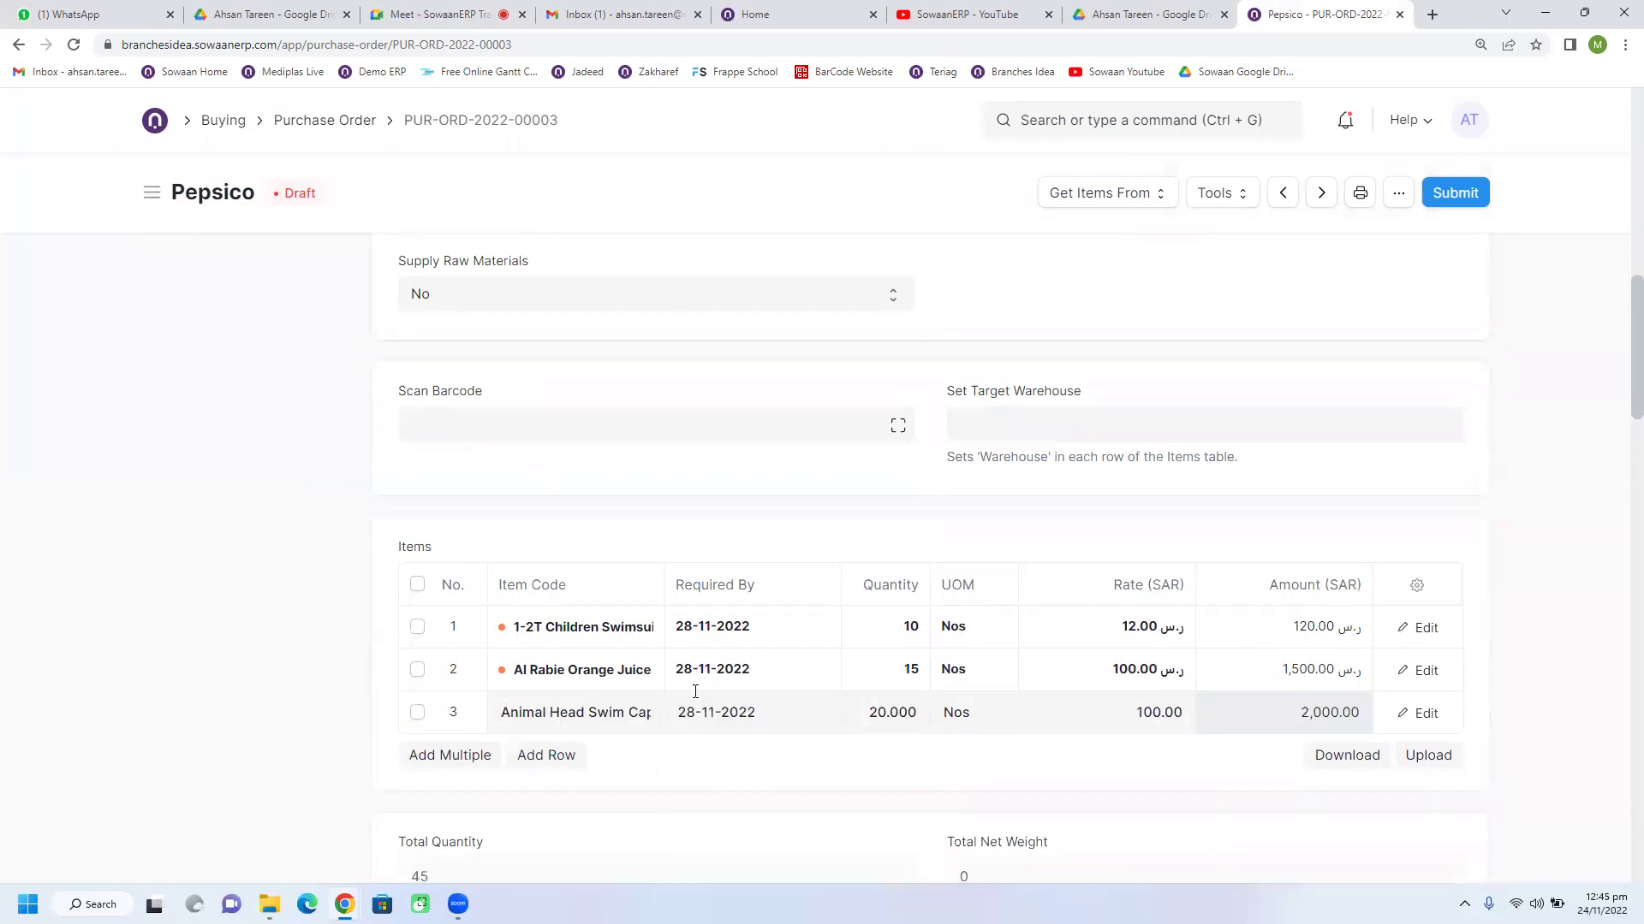
scroll(804, 599, down, 2)
click(806, 549)
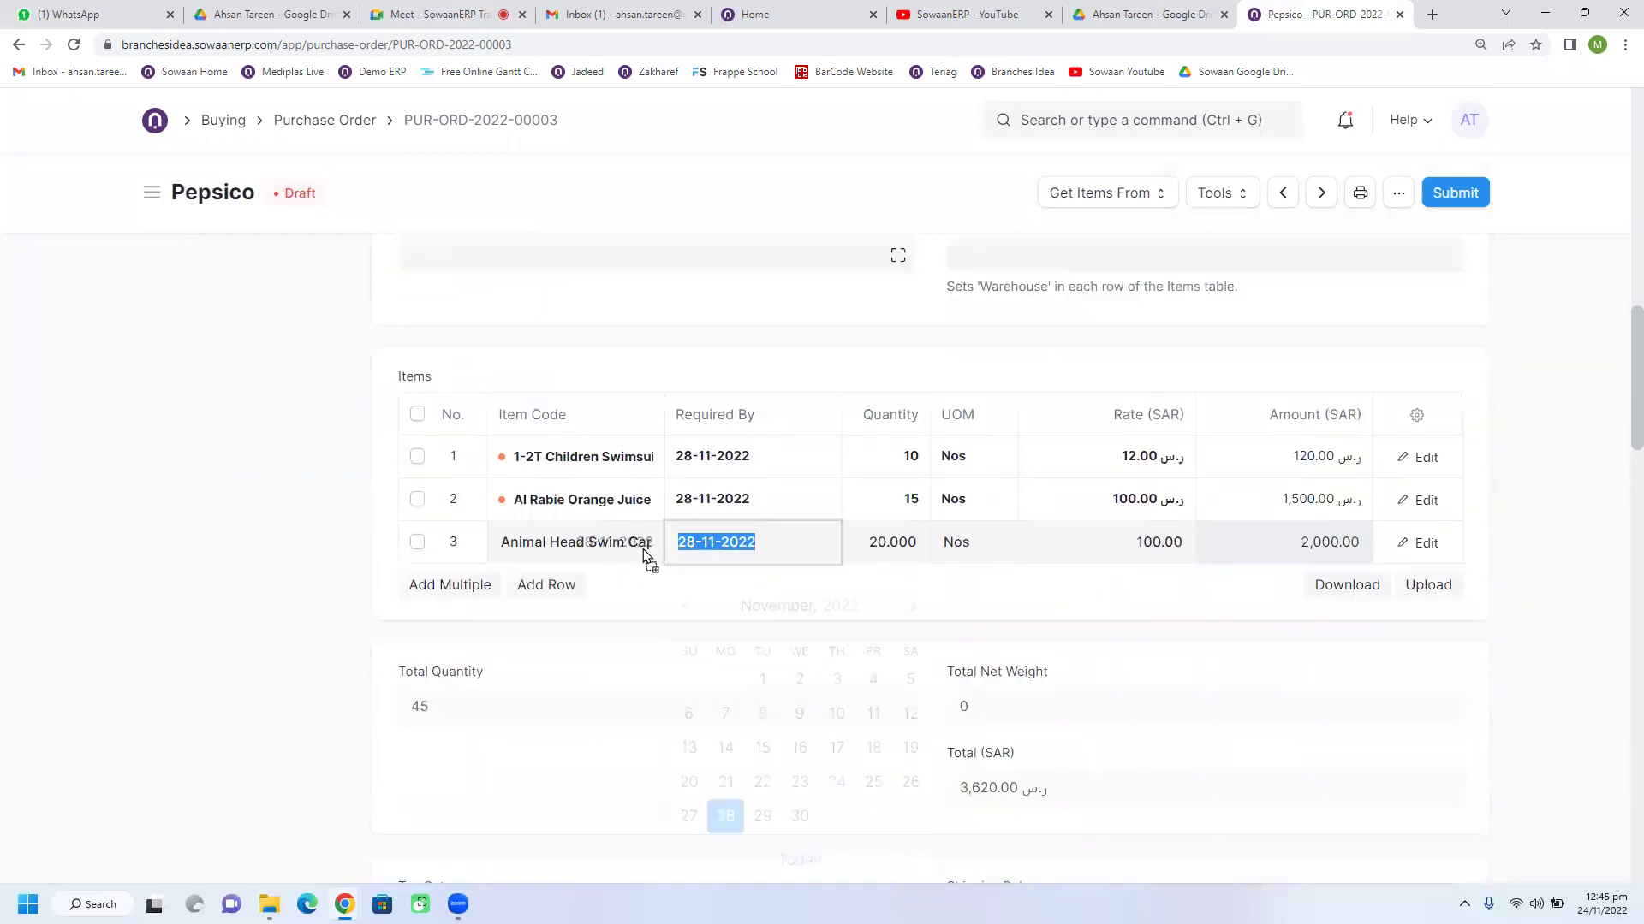
click(763, 810)
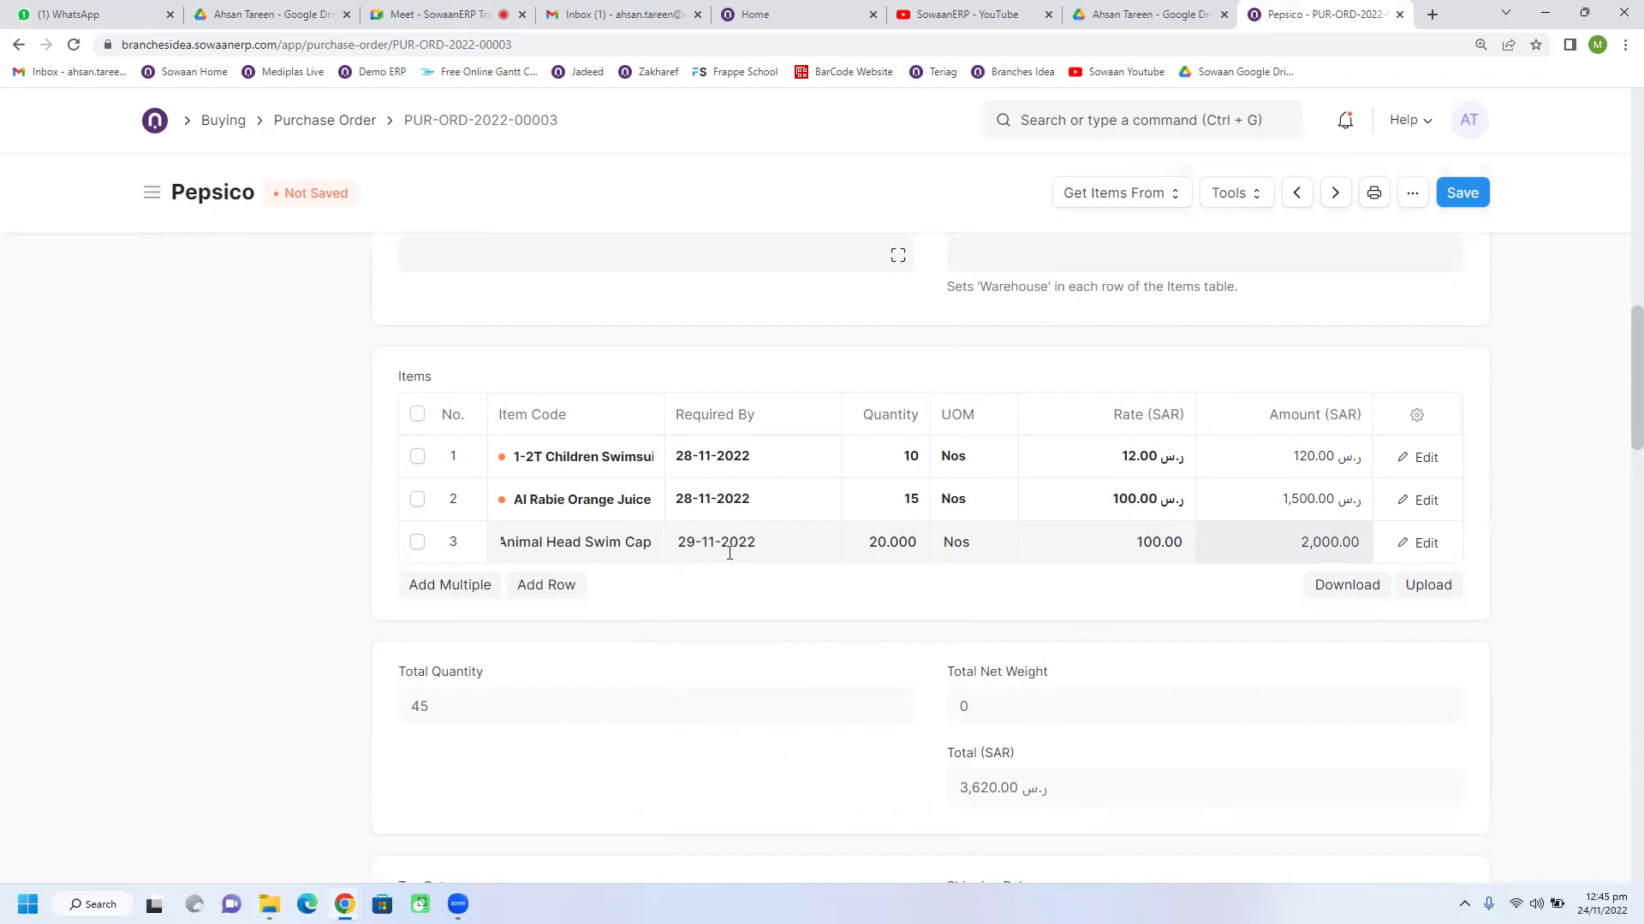
Step: Delete the order's overall Required By date, leaving the field empty
scroll(821, 606, up, 7)
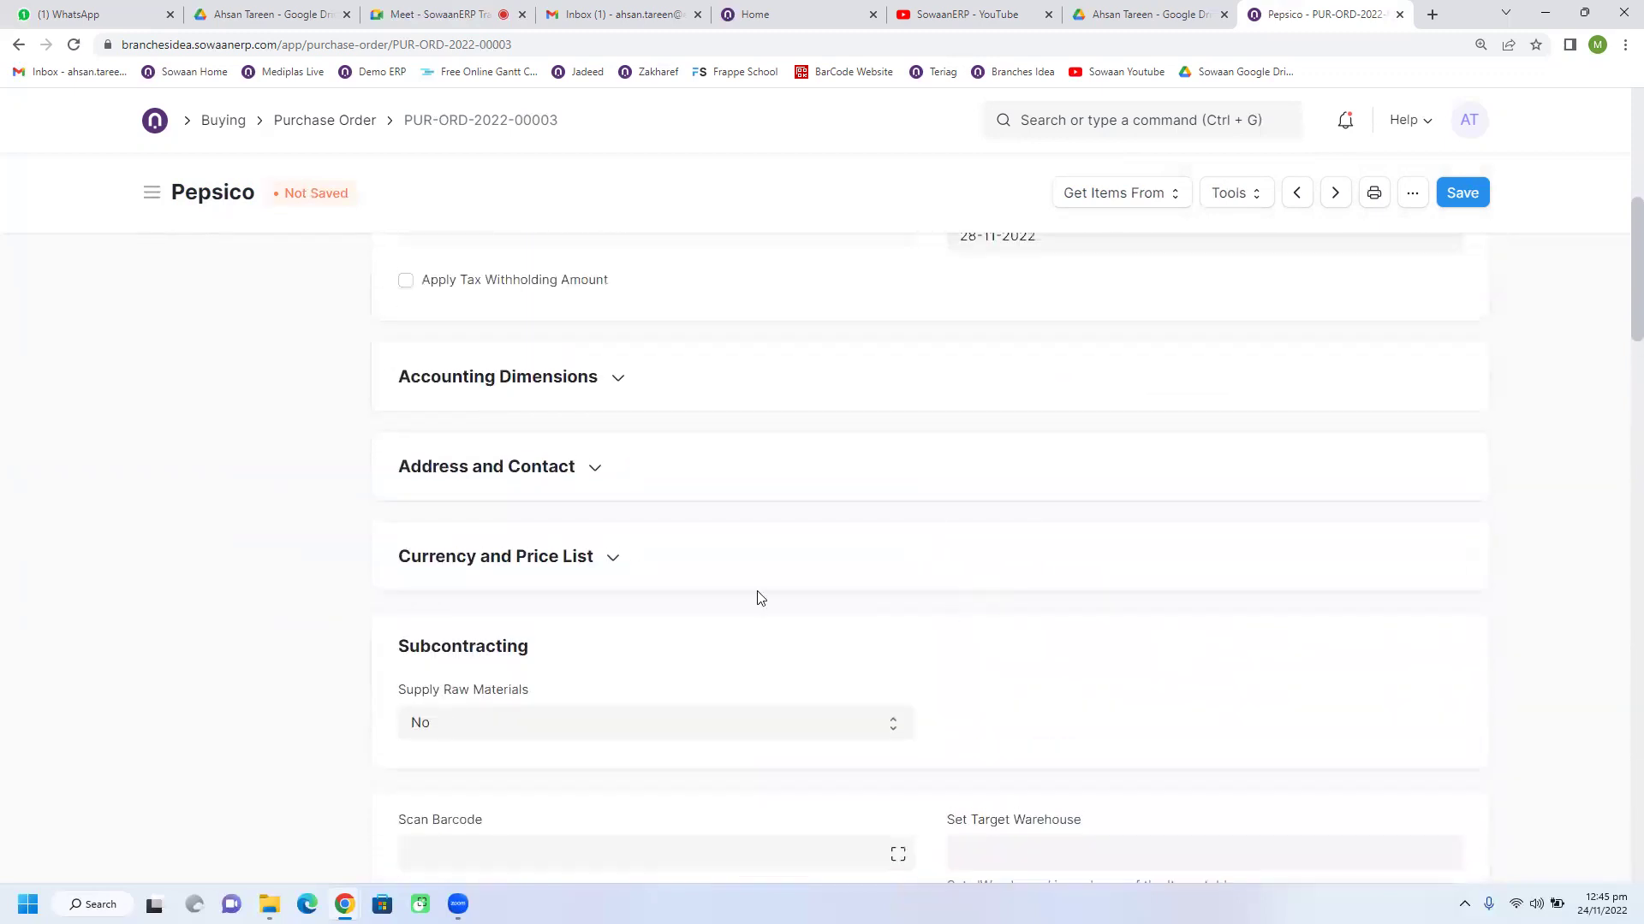
scroll(1104, 509, up, 1)
click(1053, 322)
click(917, 323)
click(1101, 319)
drag(1101, 321, 932, 345)
key(BackSpace)
click(925, 363)
Step: Scroll up and expand Accounting Dimensions to reveal Cost Center and Project
scroll(856, 454, down, 5)
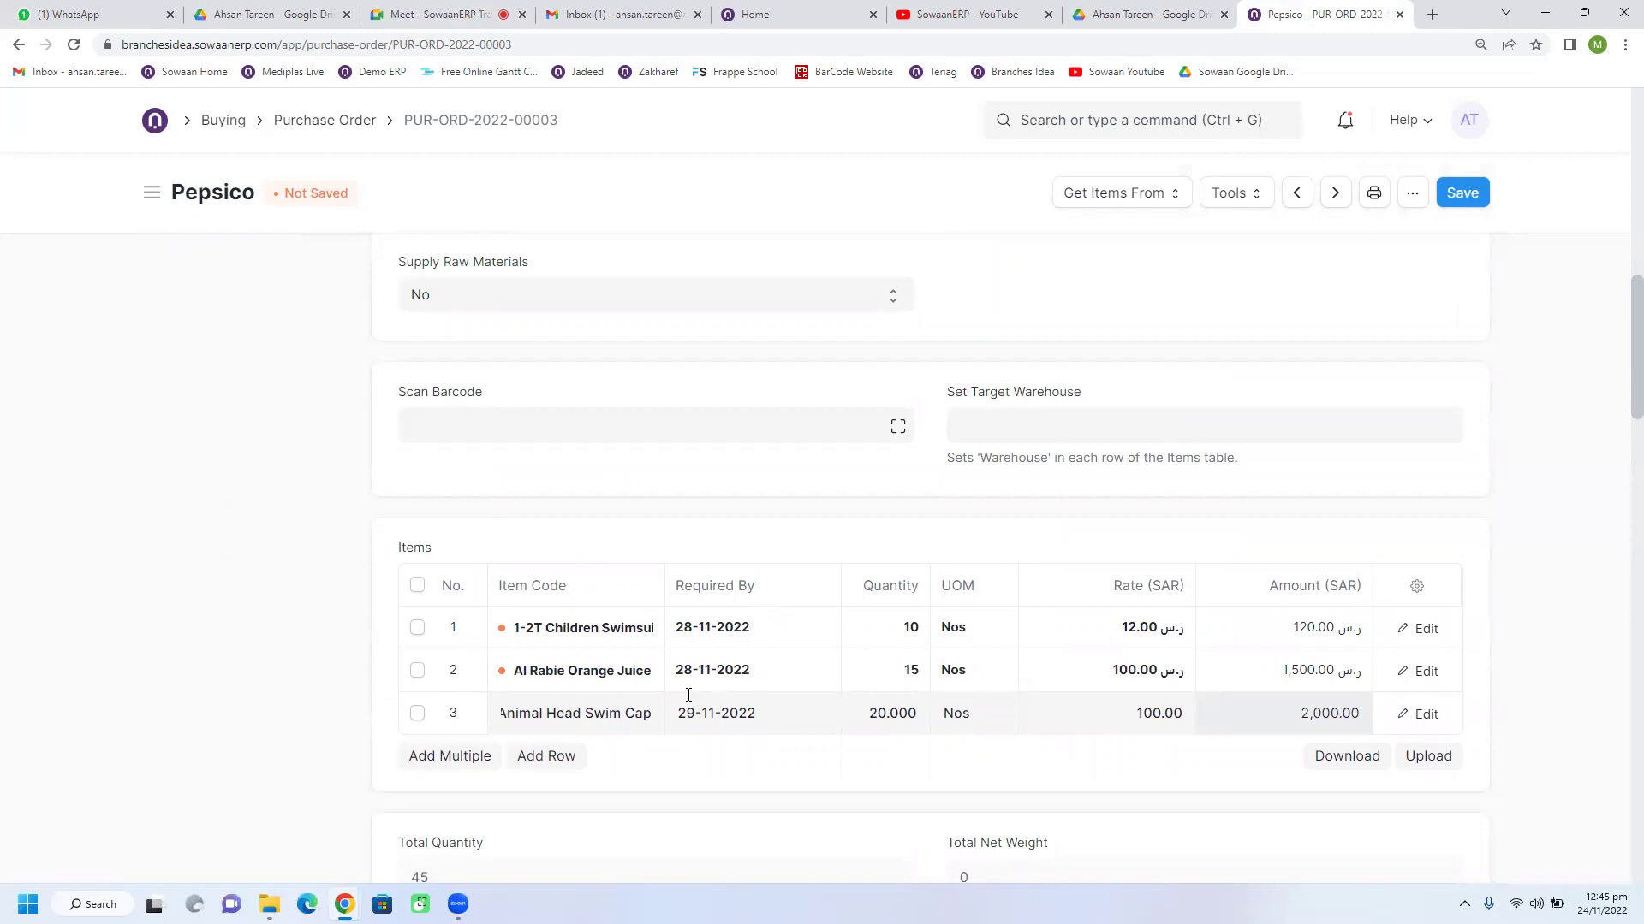
scroll(770, 664, up, 2)
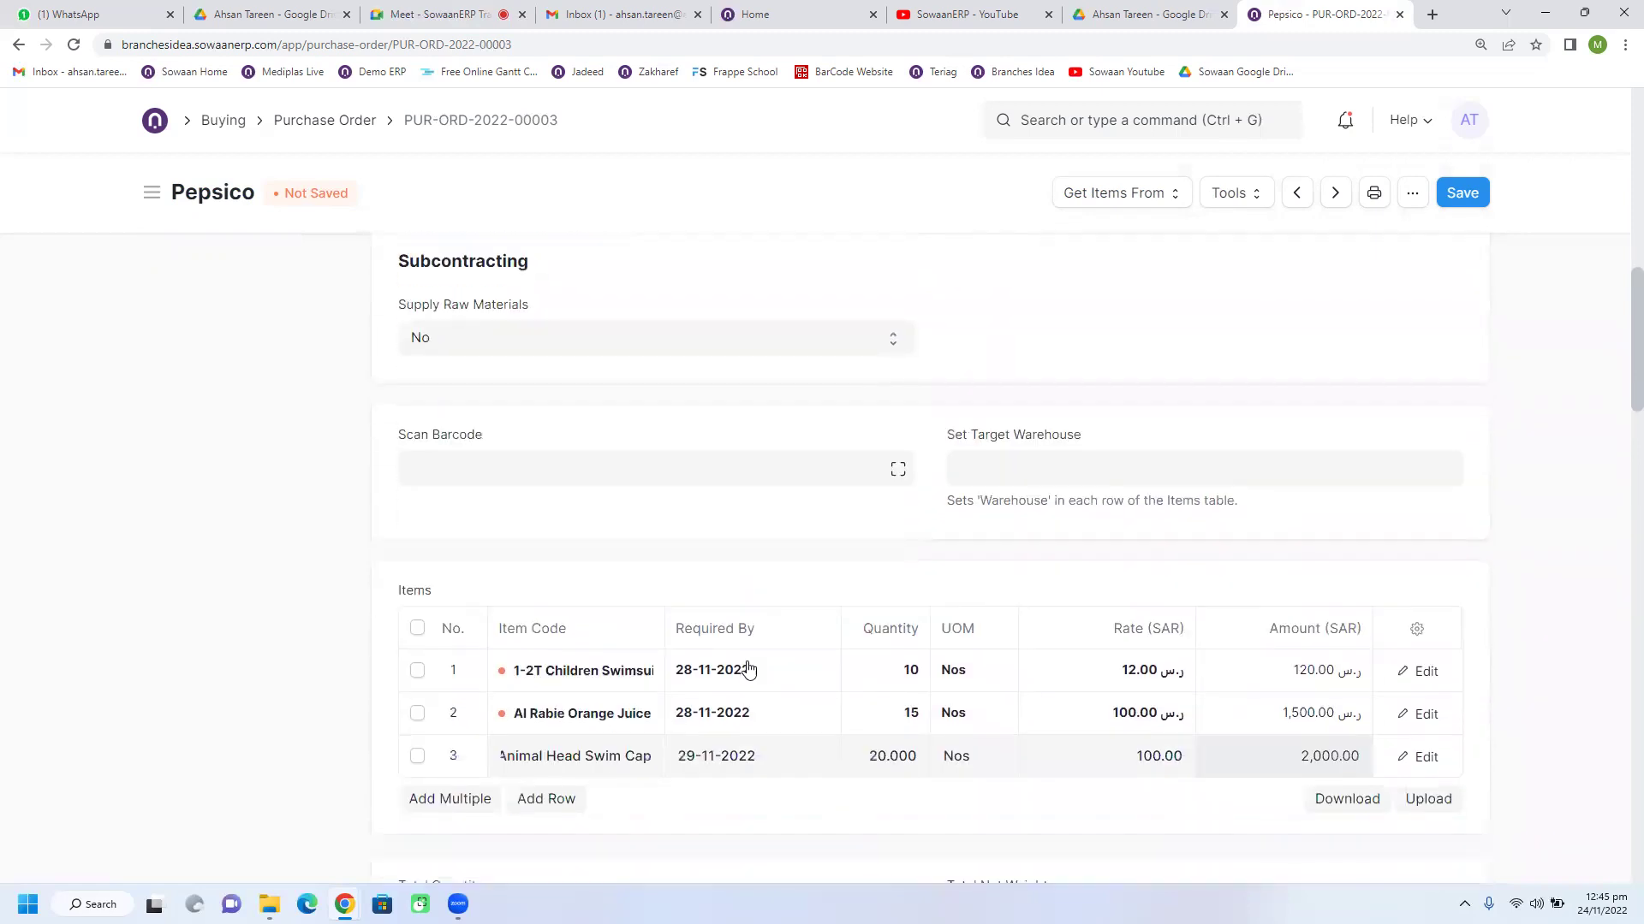
scroll(749, 668, up, 5)
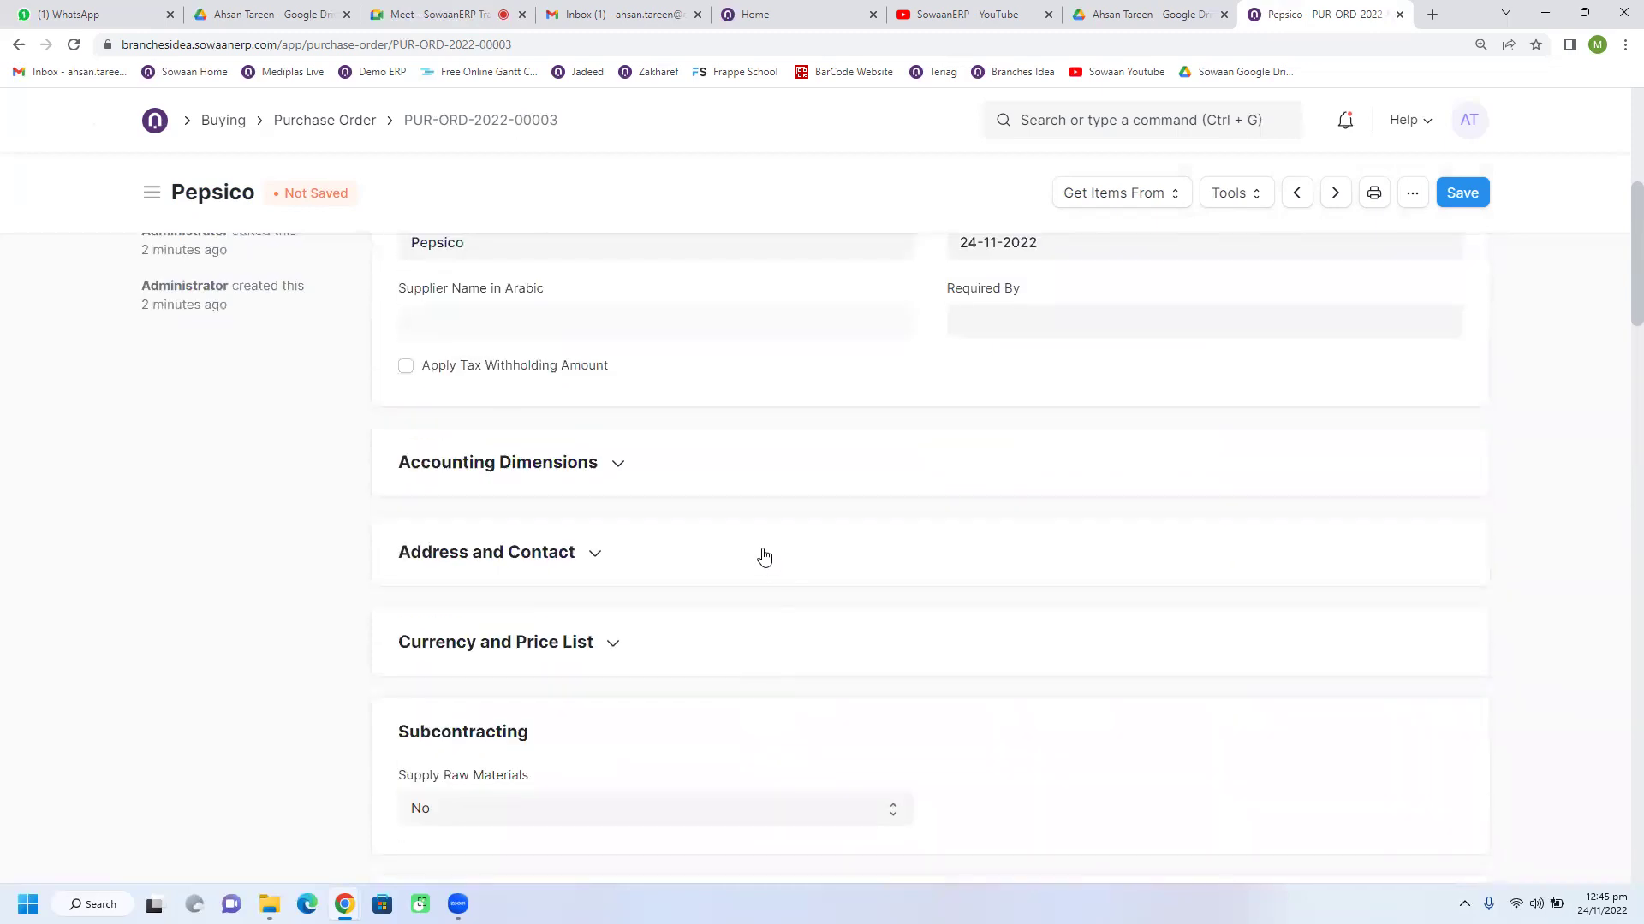
scroll(764, 557, down, 1)
scroll(765, 557, up, 2)
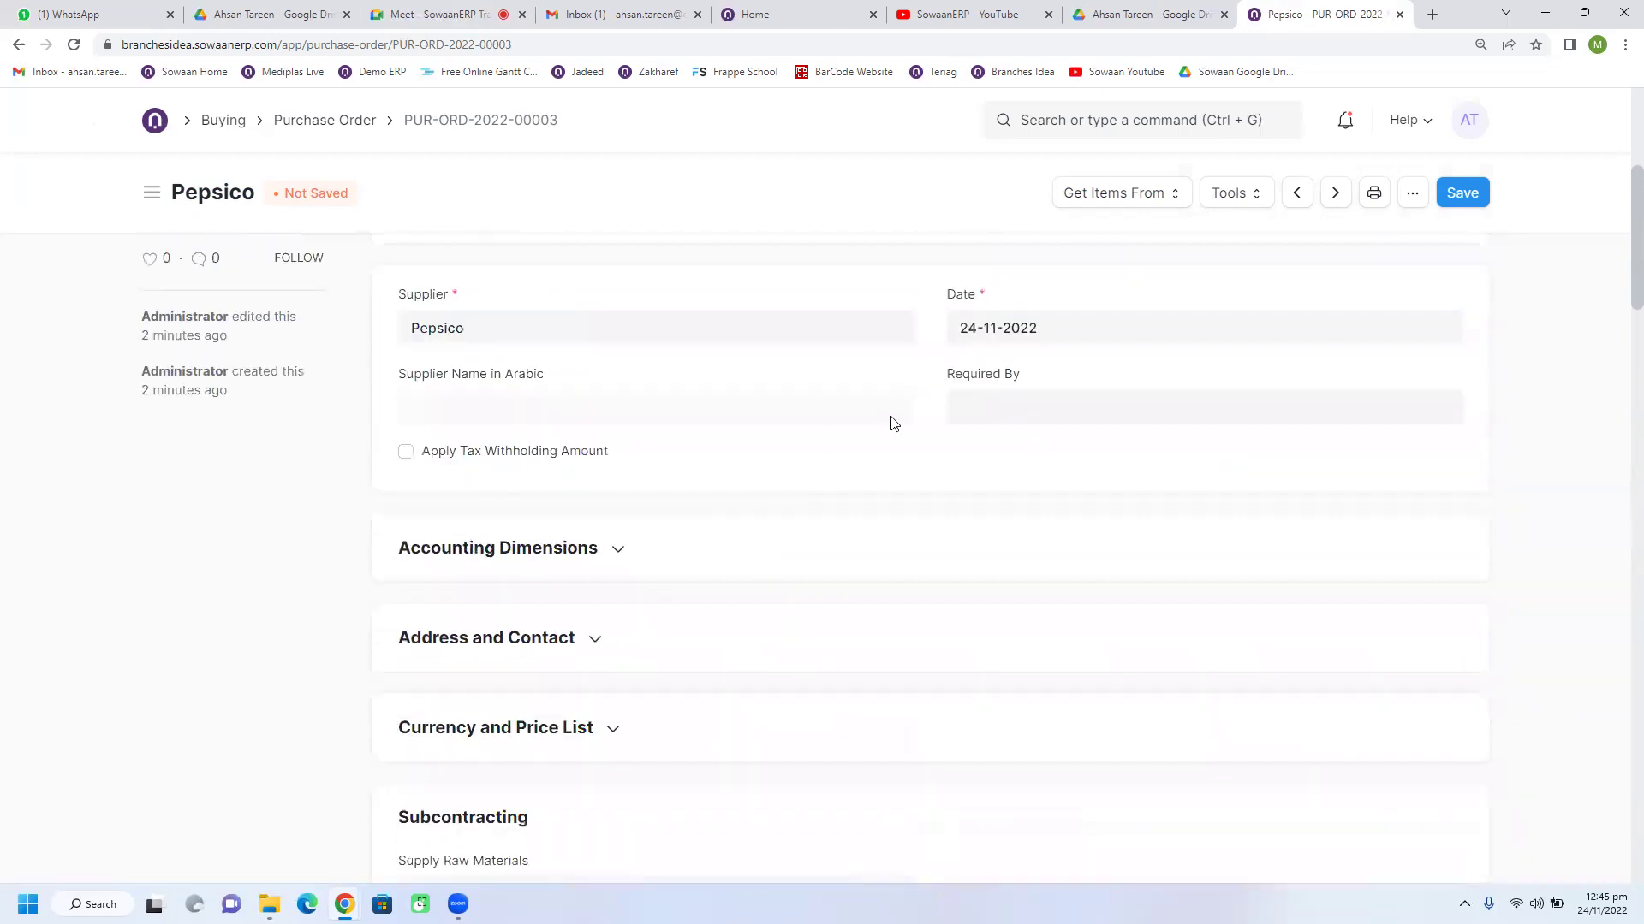
scroll(661, 448, down, 4)
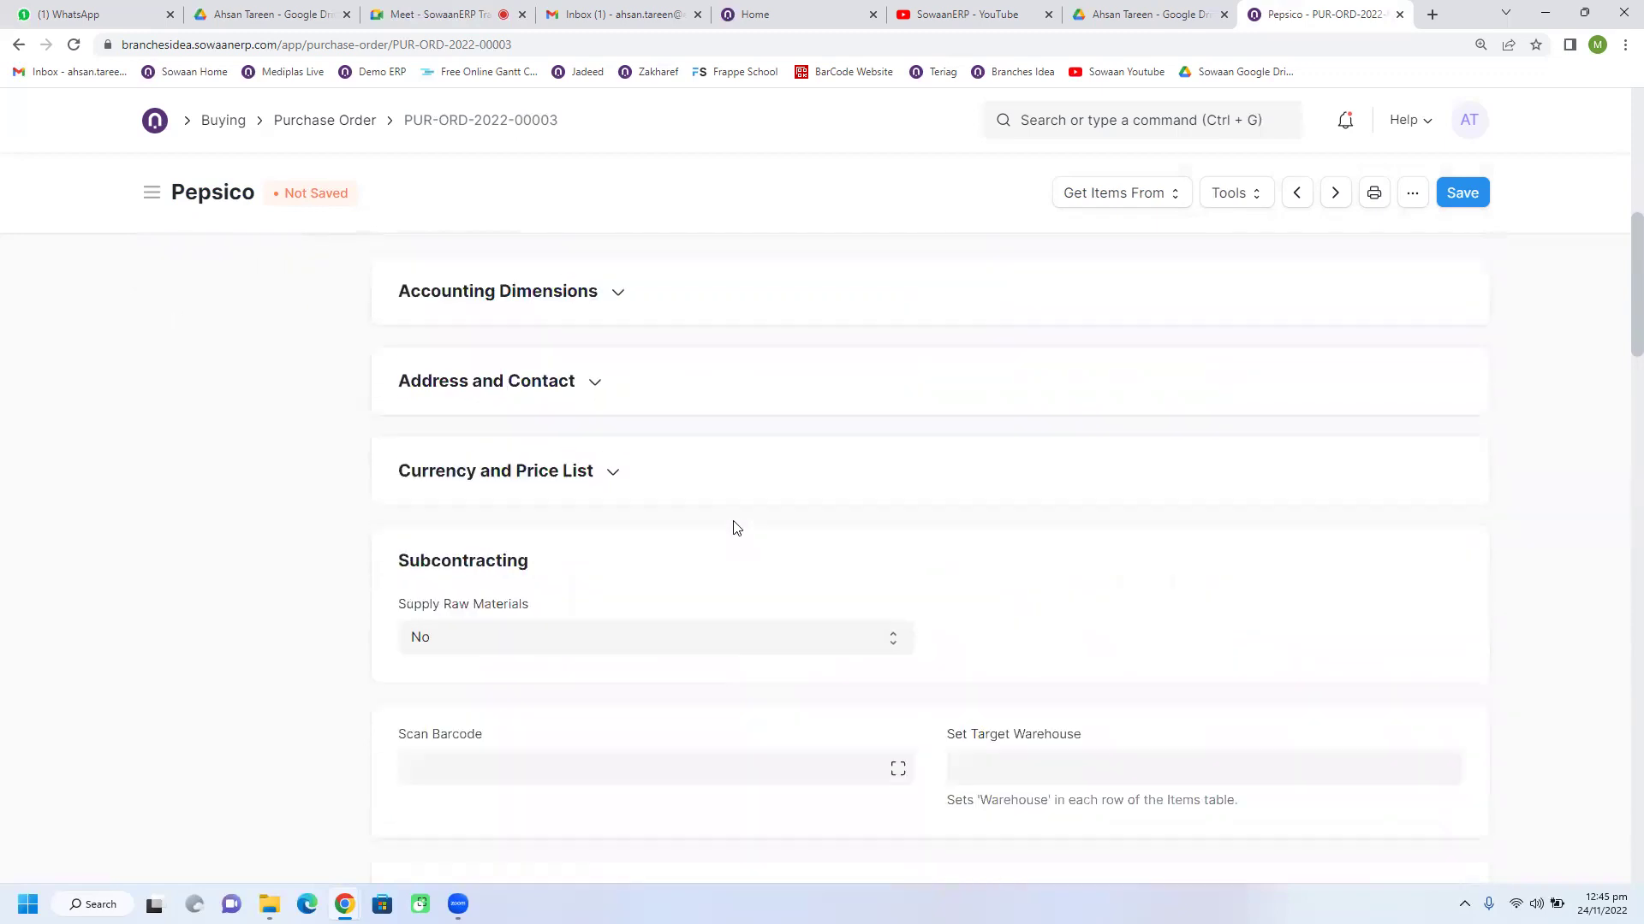
scroll(762, 556, up, 3)
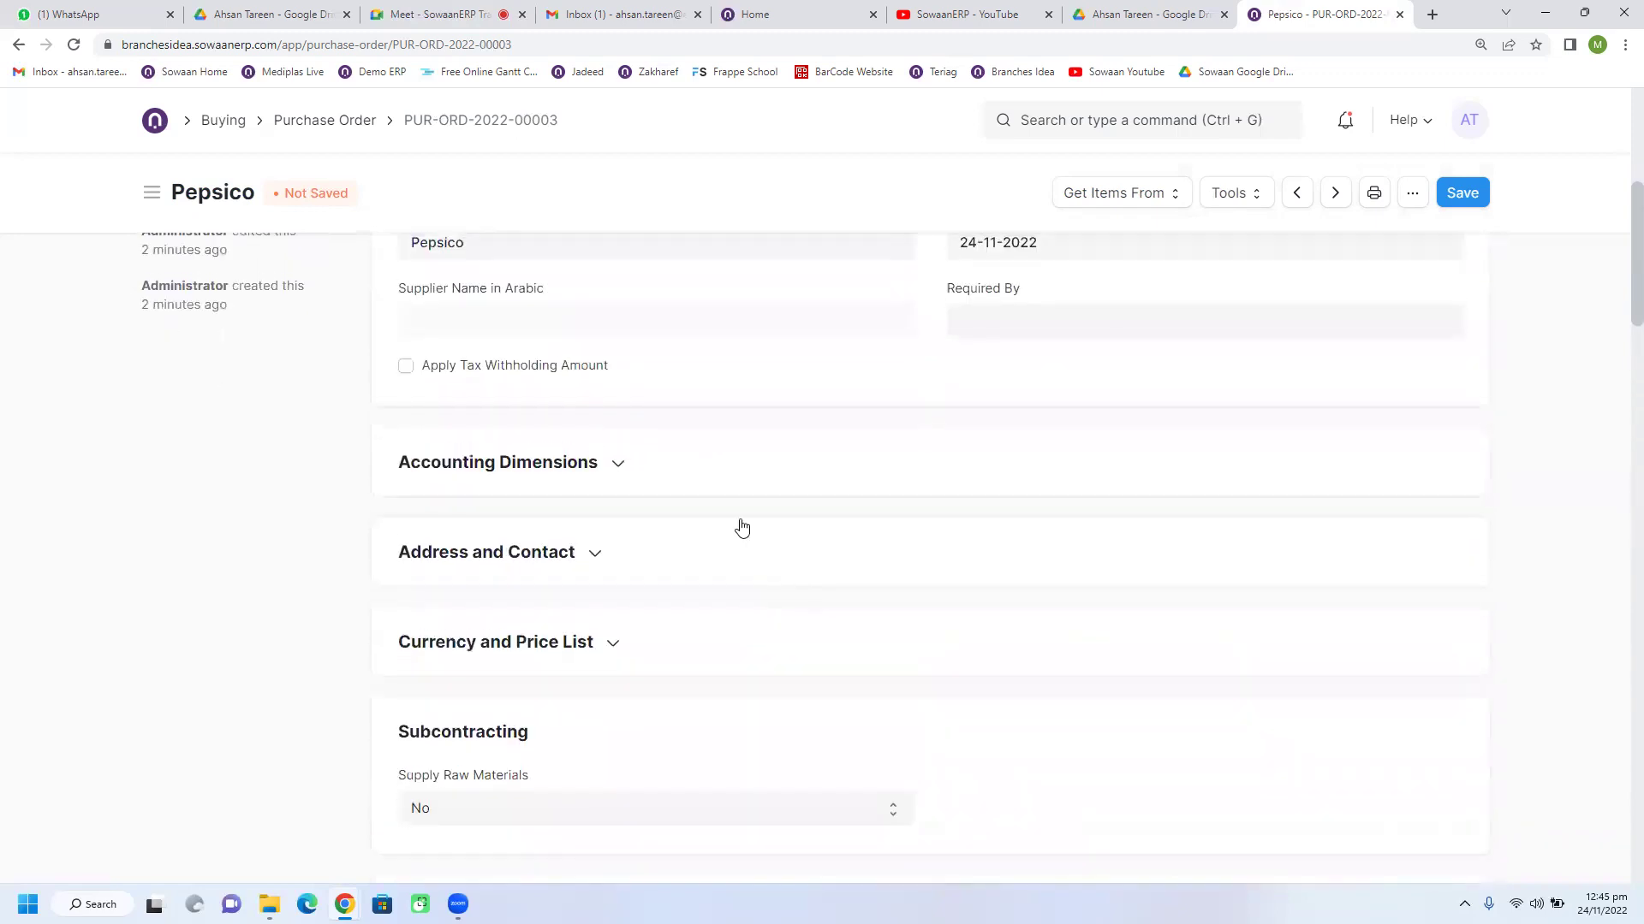
click(591, 462)
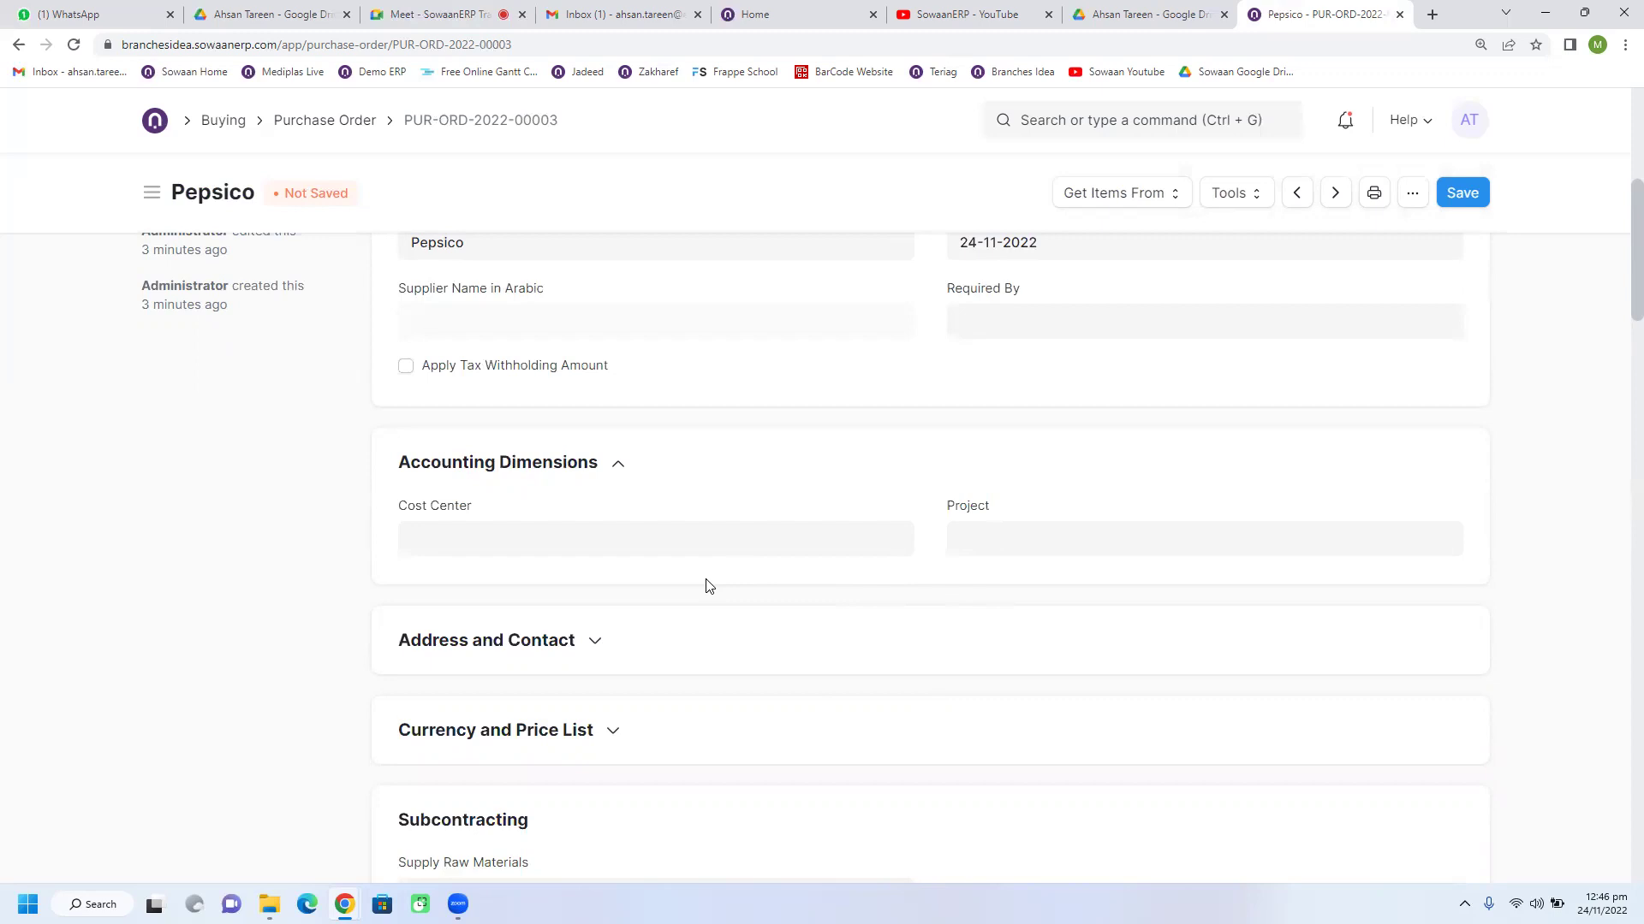
Step: Set the purchase order's Cost Center to Khobar - BI
click(625, 538)
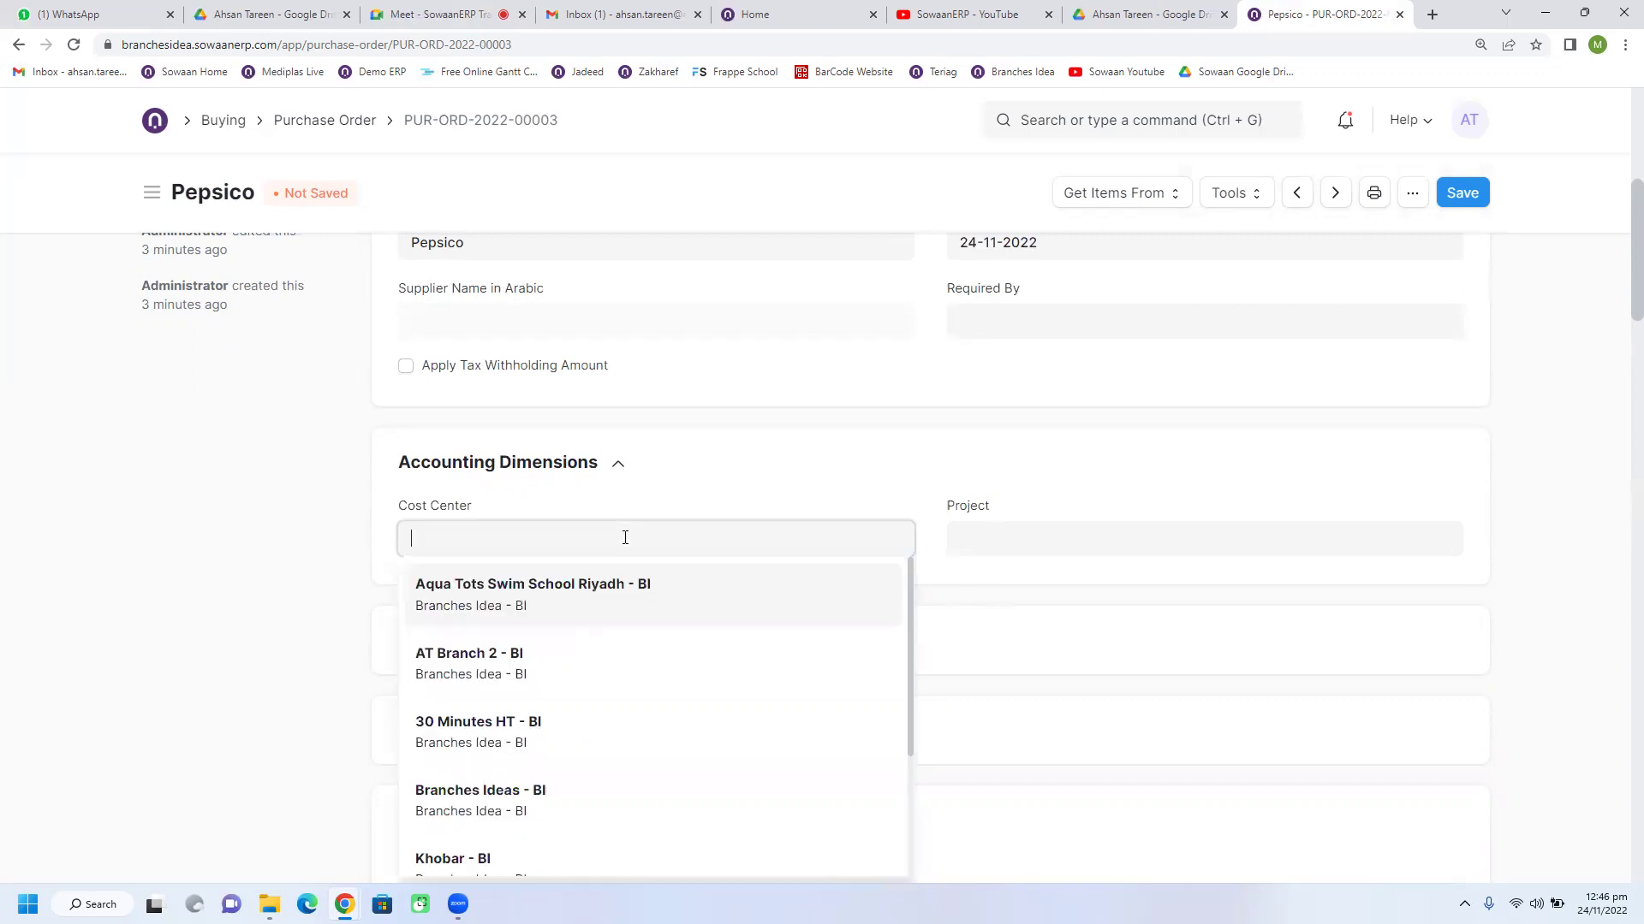
key(Escape)
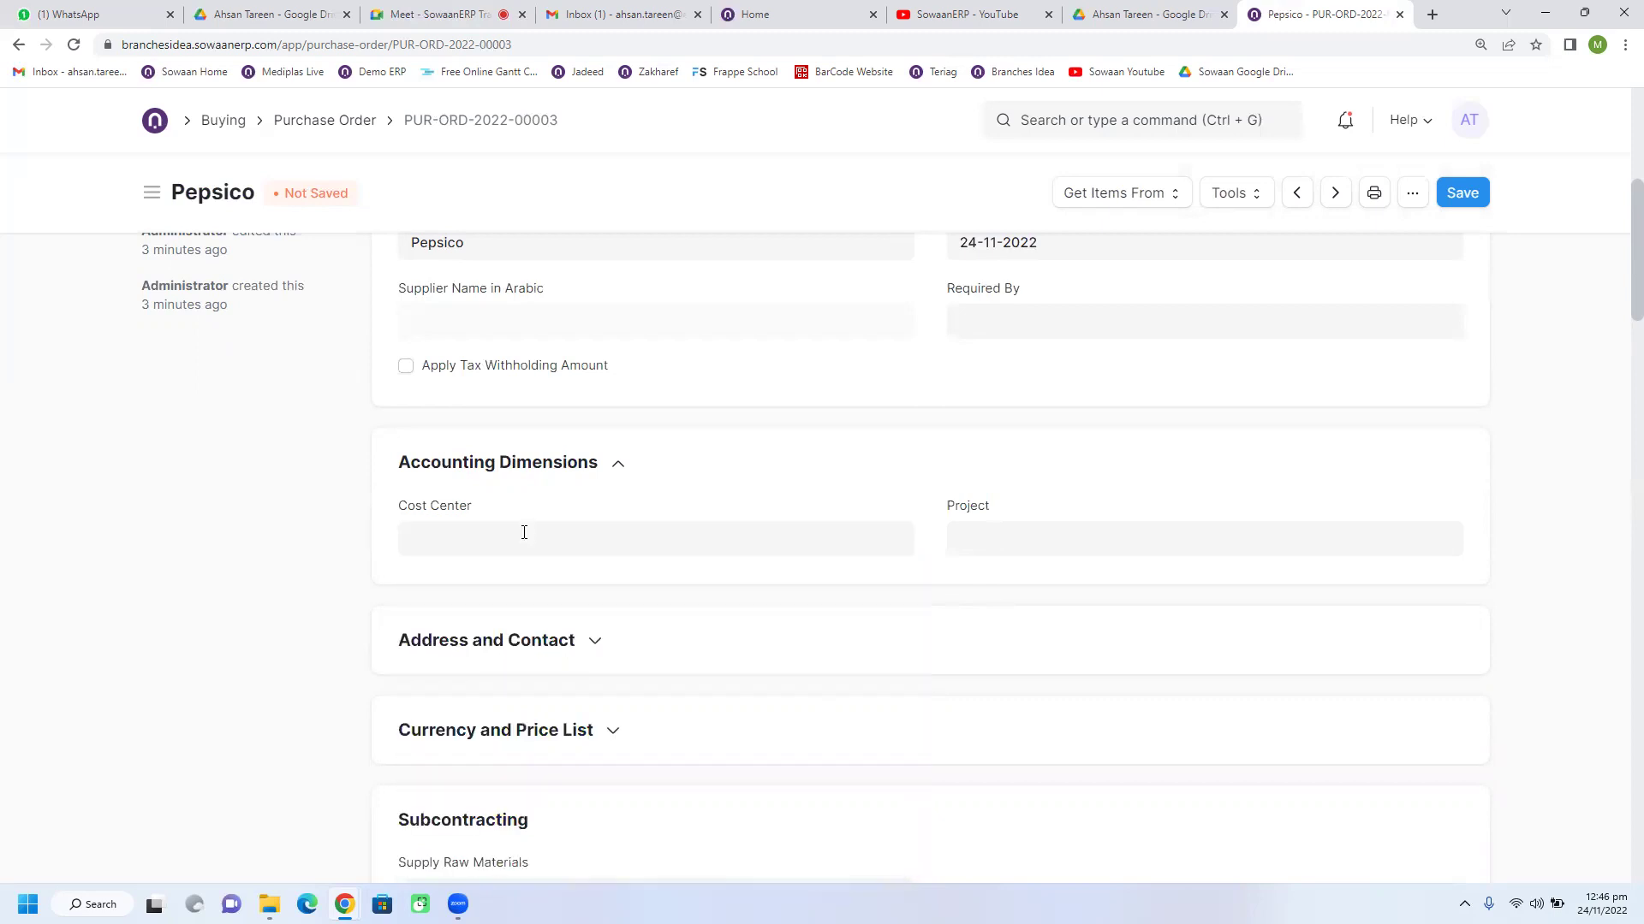
click(524, 533)
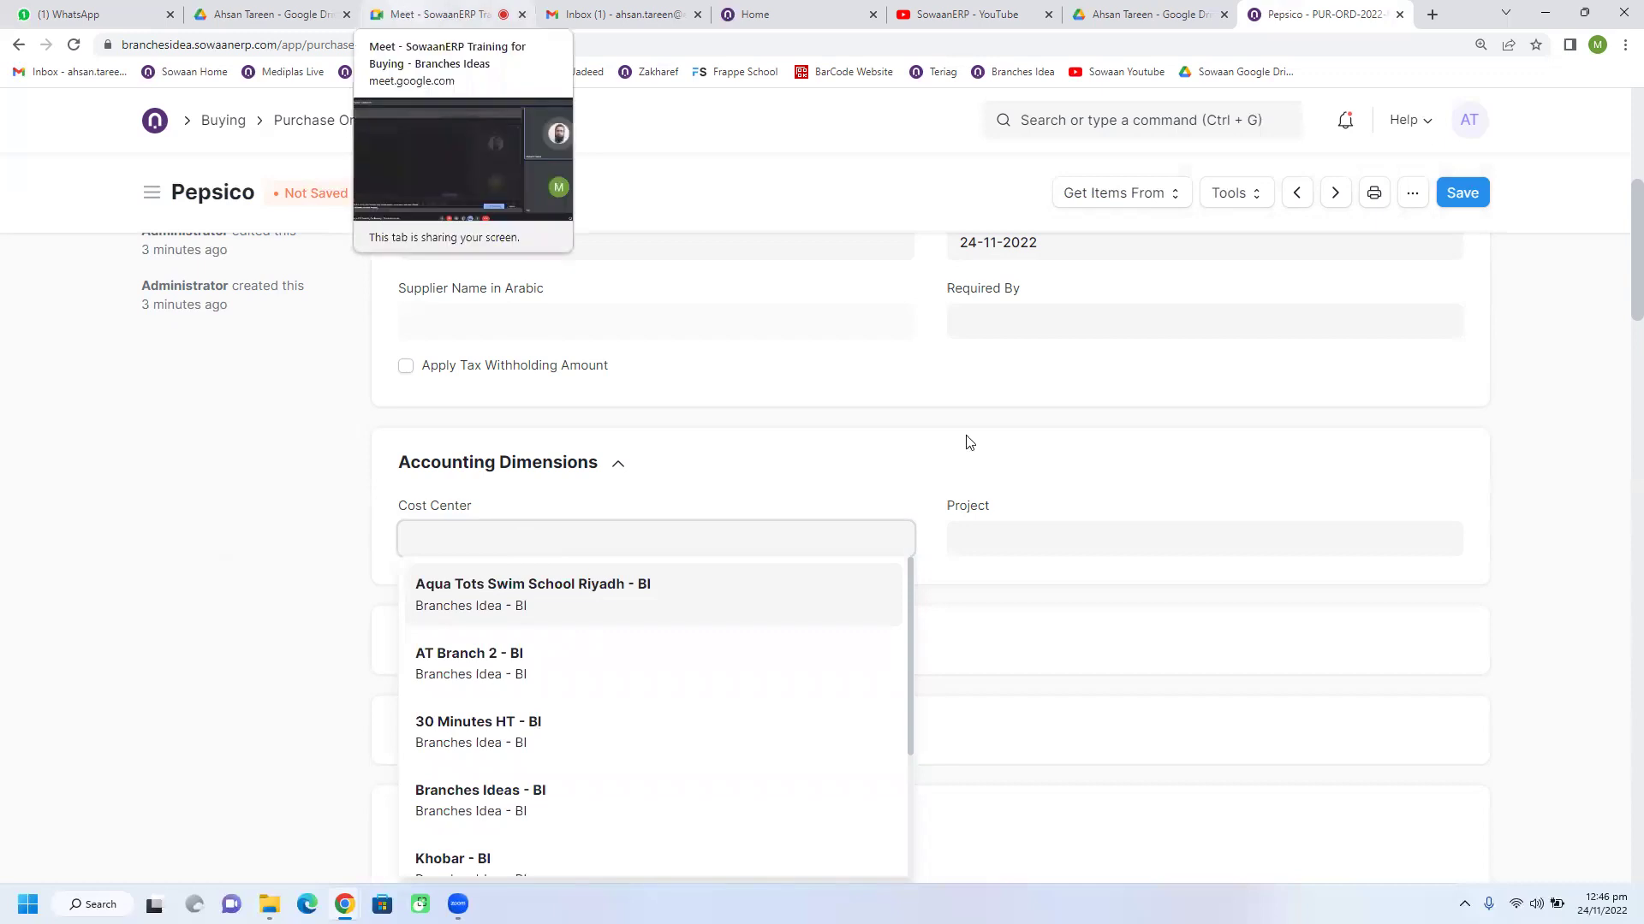
click(809, 385)
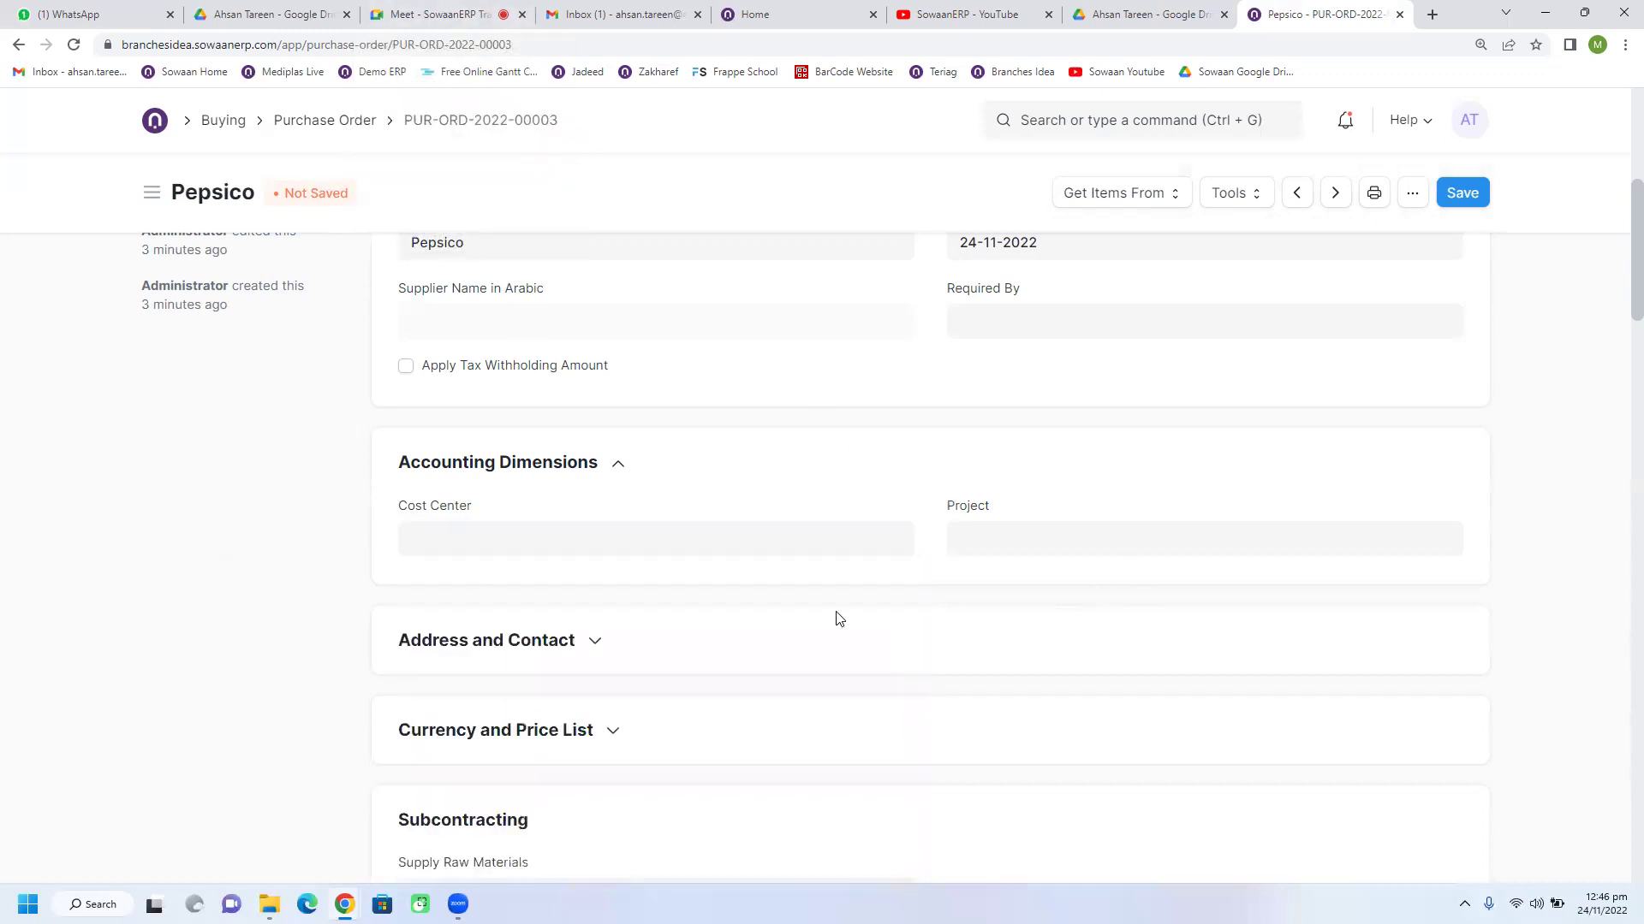
click(667, 538)
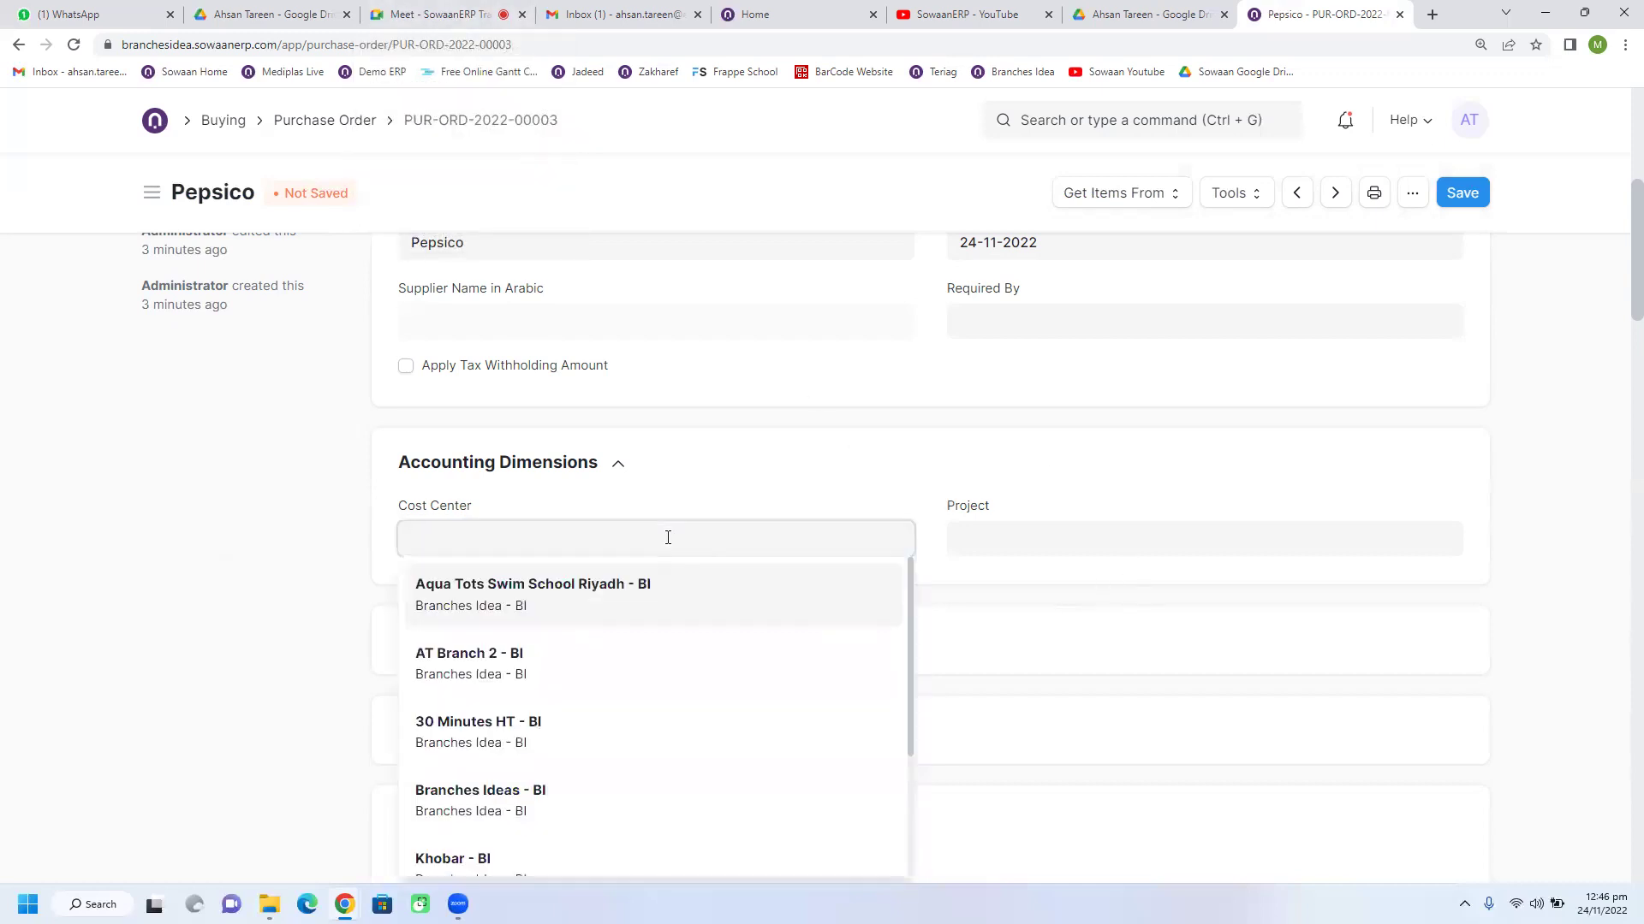
scroll(638, 685, down, 3)
scroll(638, 704, up, 1)
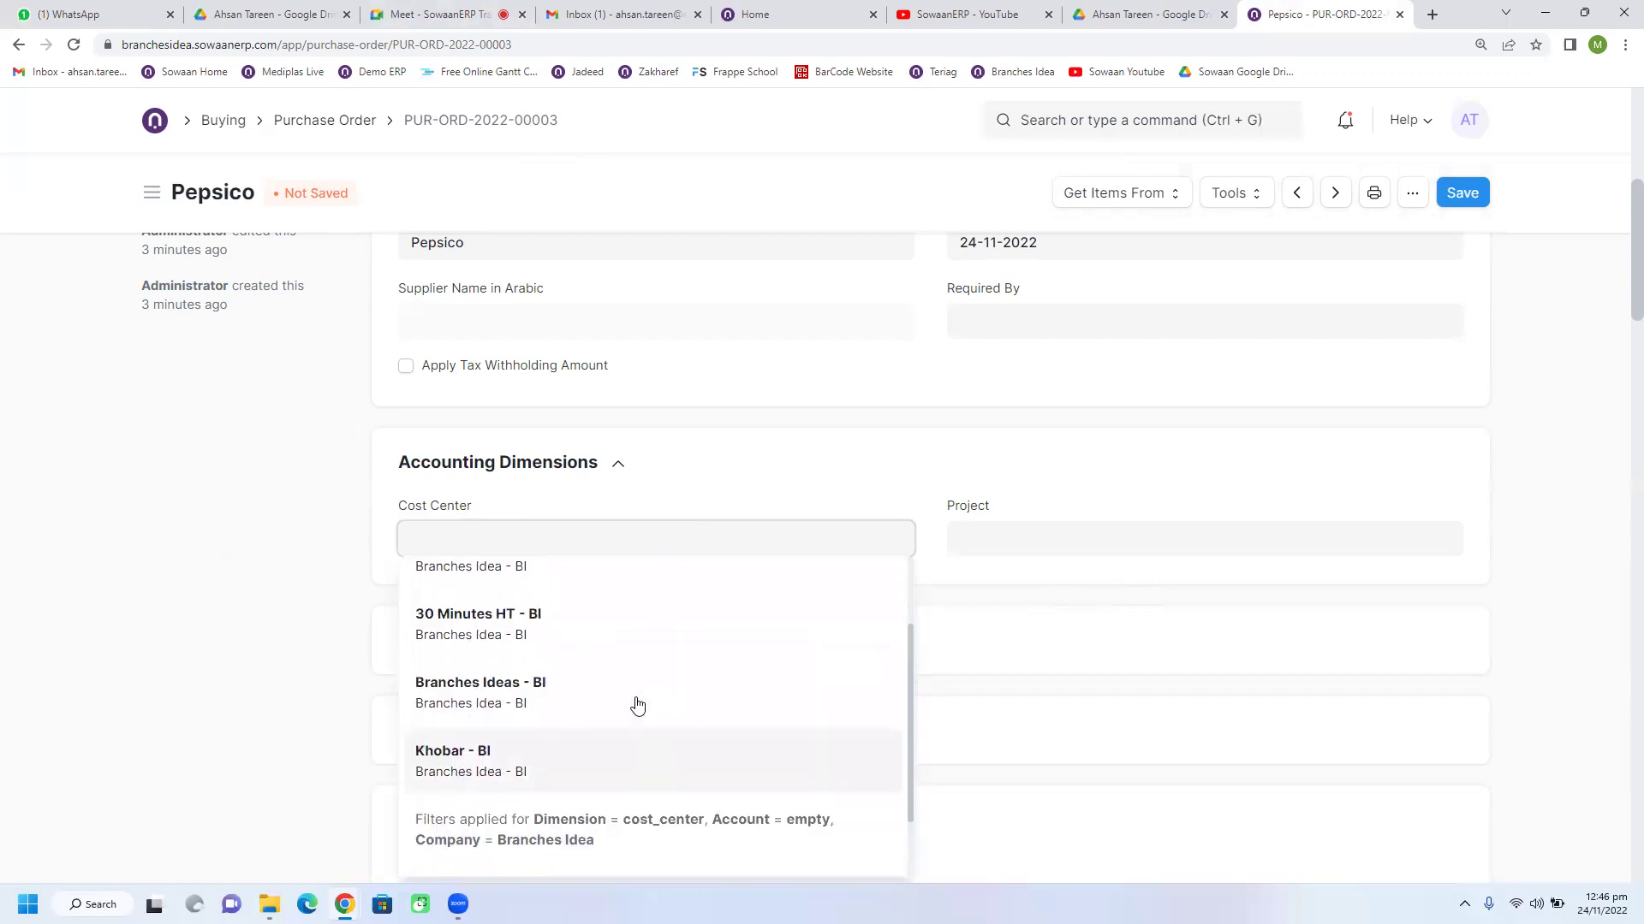
click(585, 759)
click(998, 540)
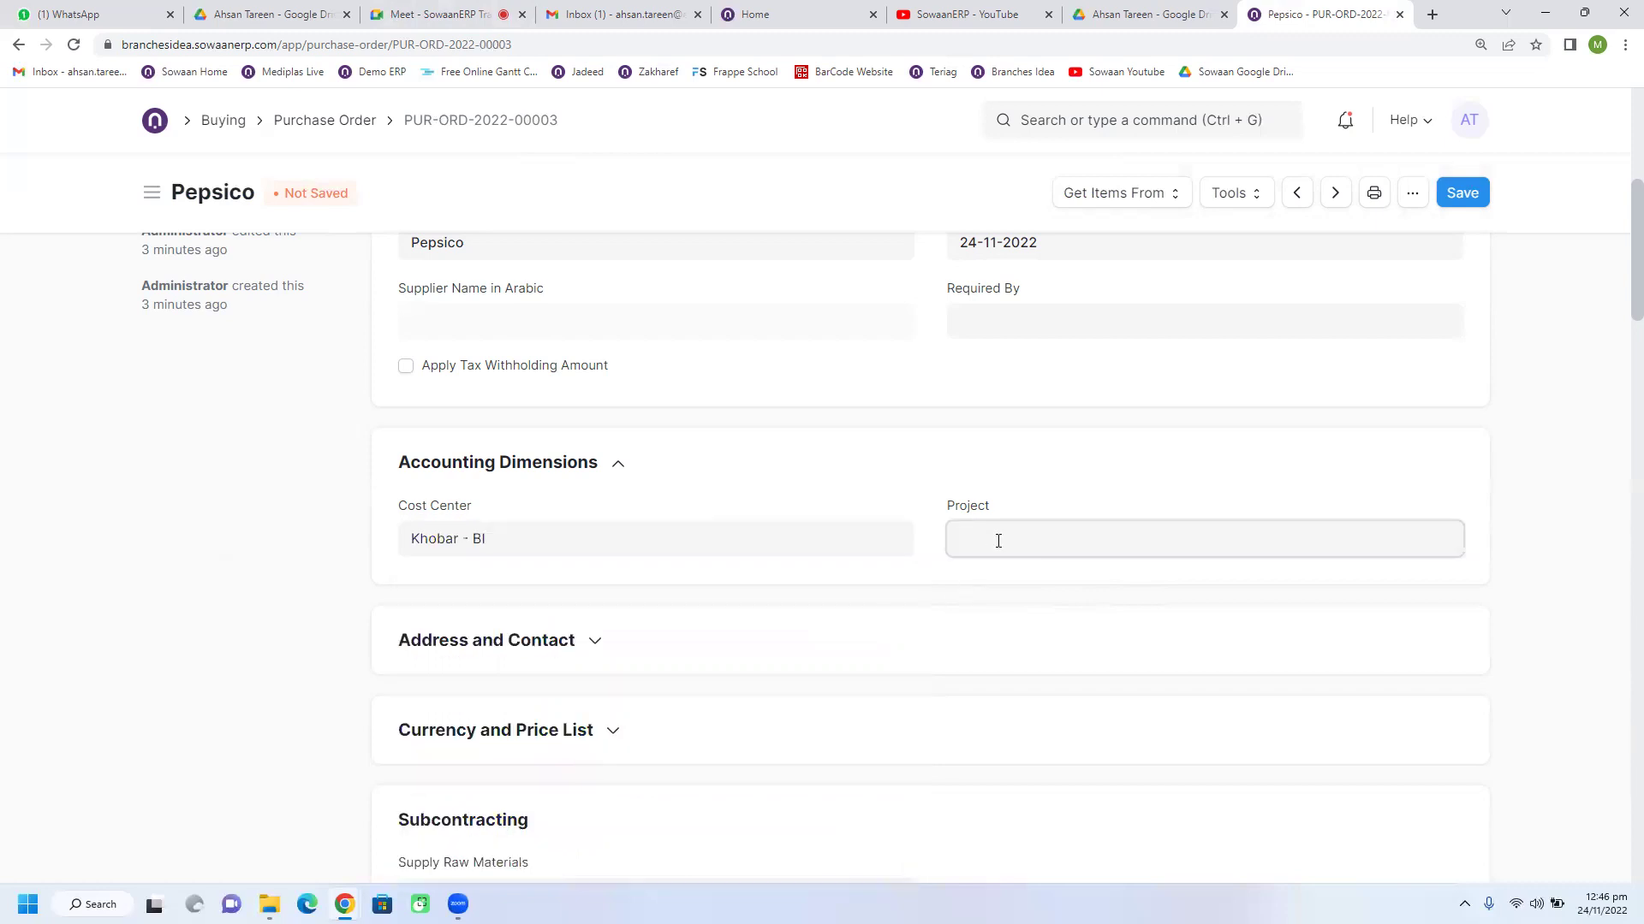
Step: Switch the Cost Center to AT Branch 2 - BI, then delete it, leaving it empty
click(700, 536)
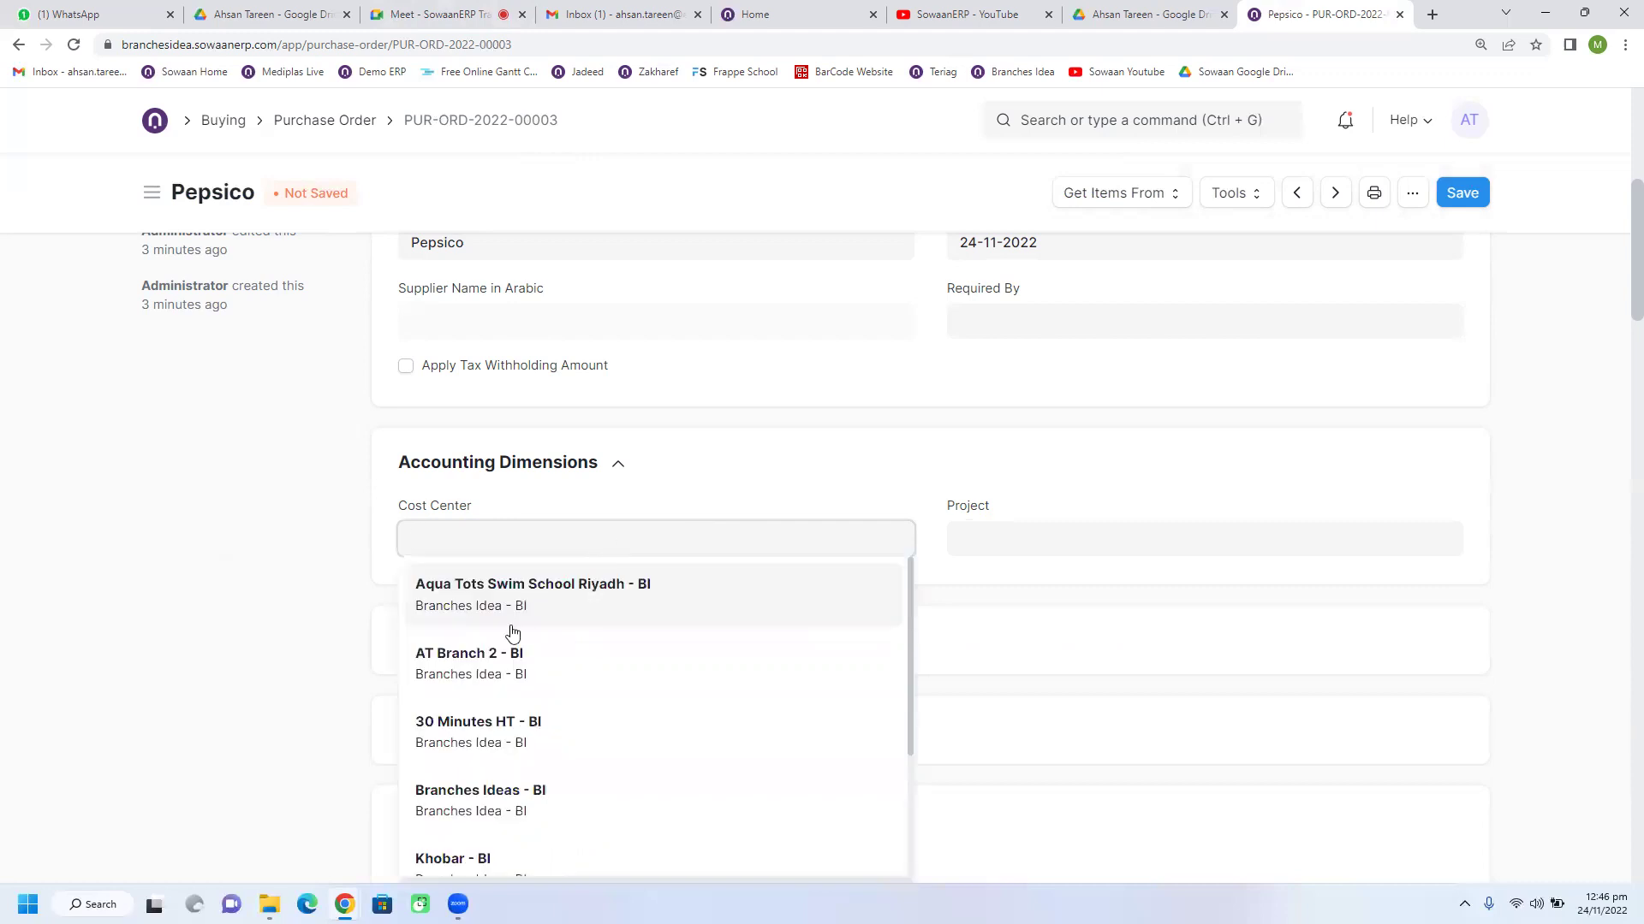
click(508, 642)
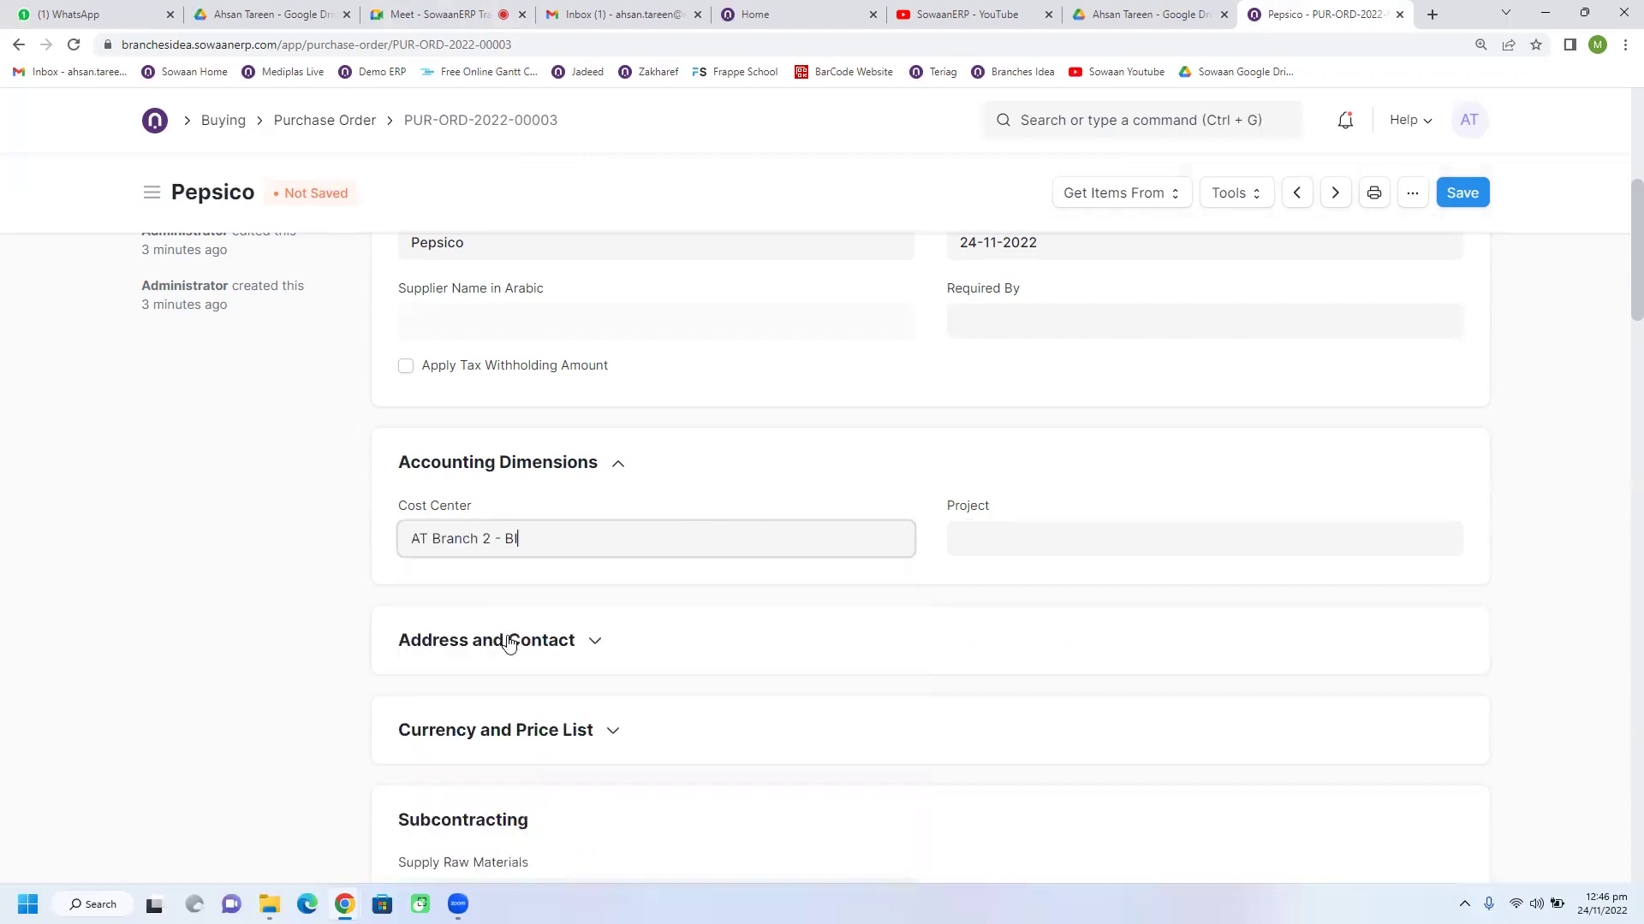
triple_click(558, 548)
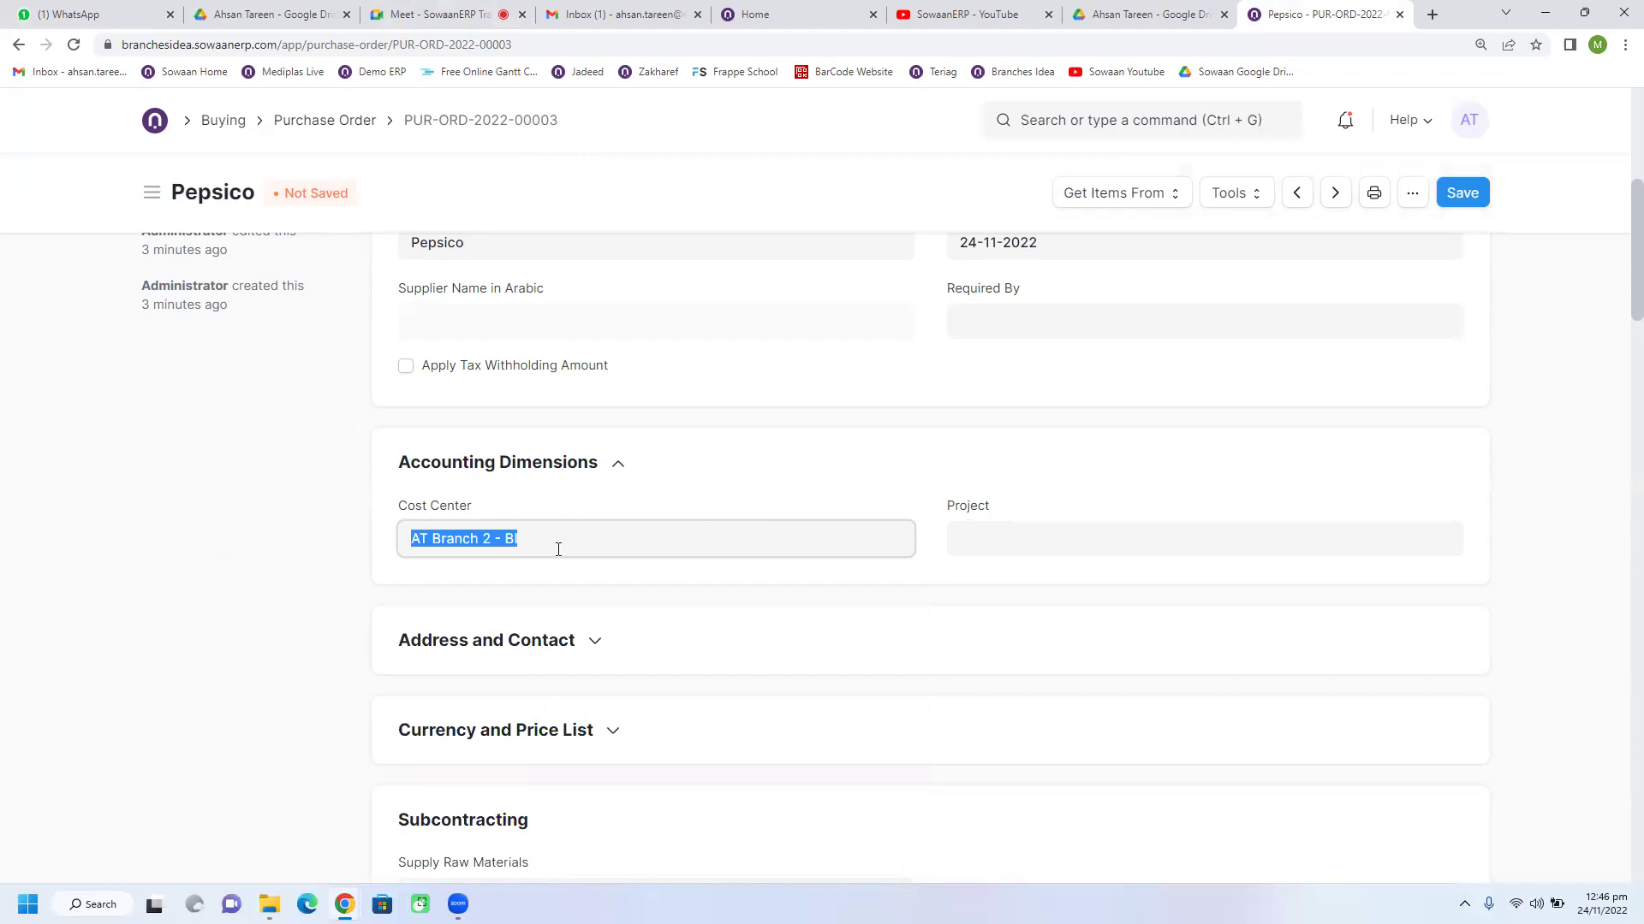
key(BackSpace)
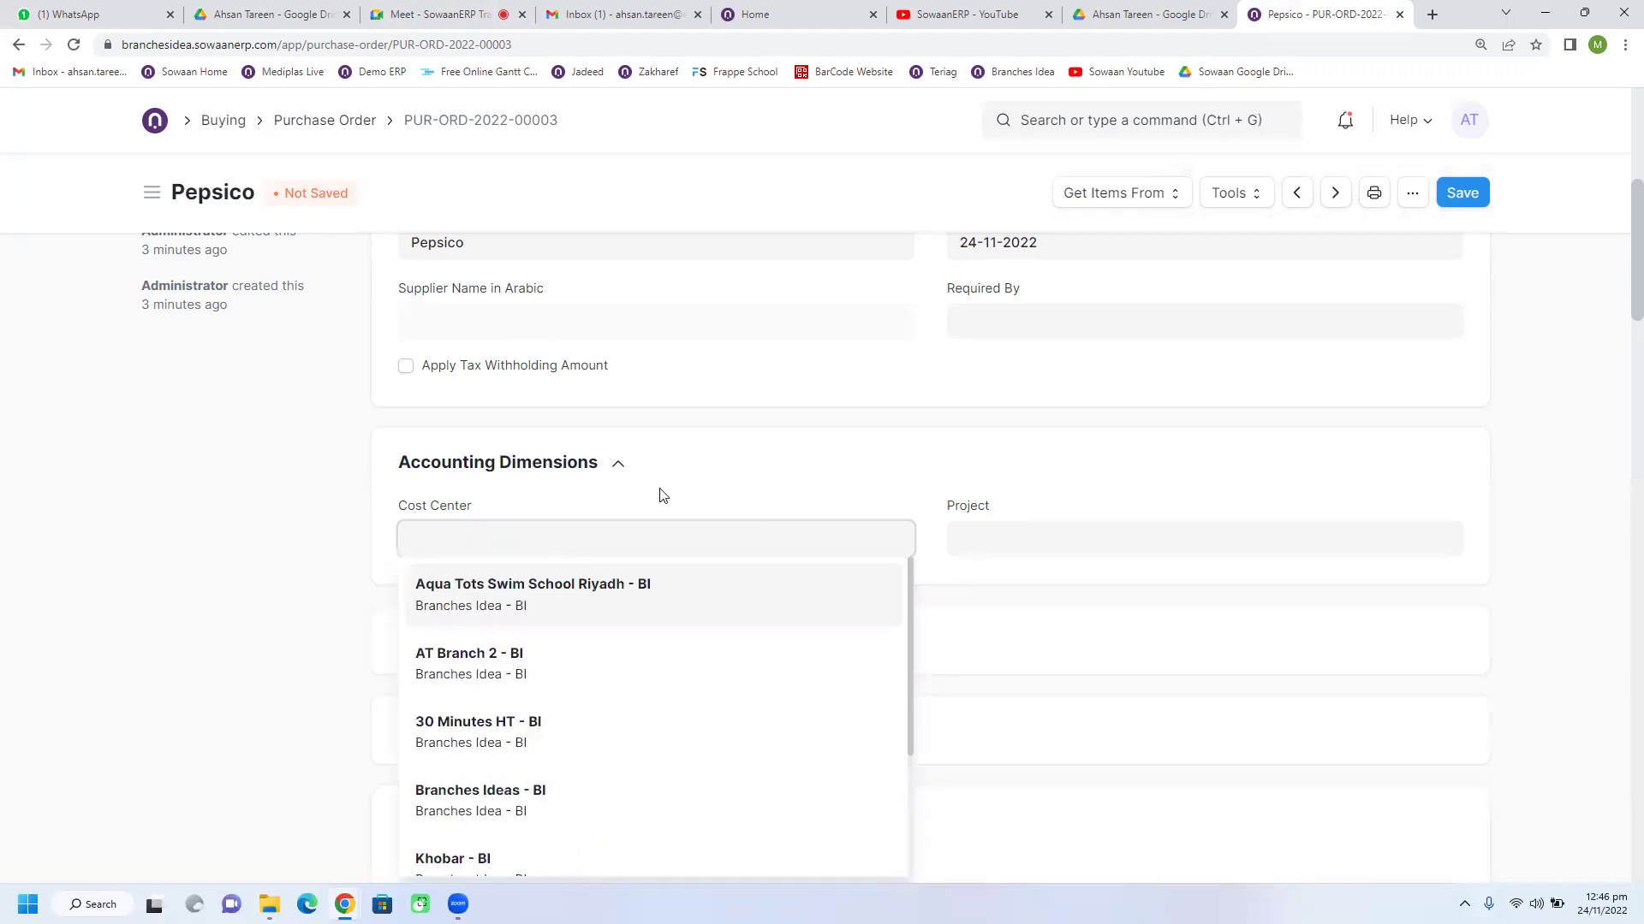
click(676, 483)
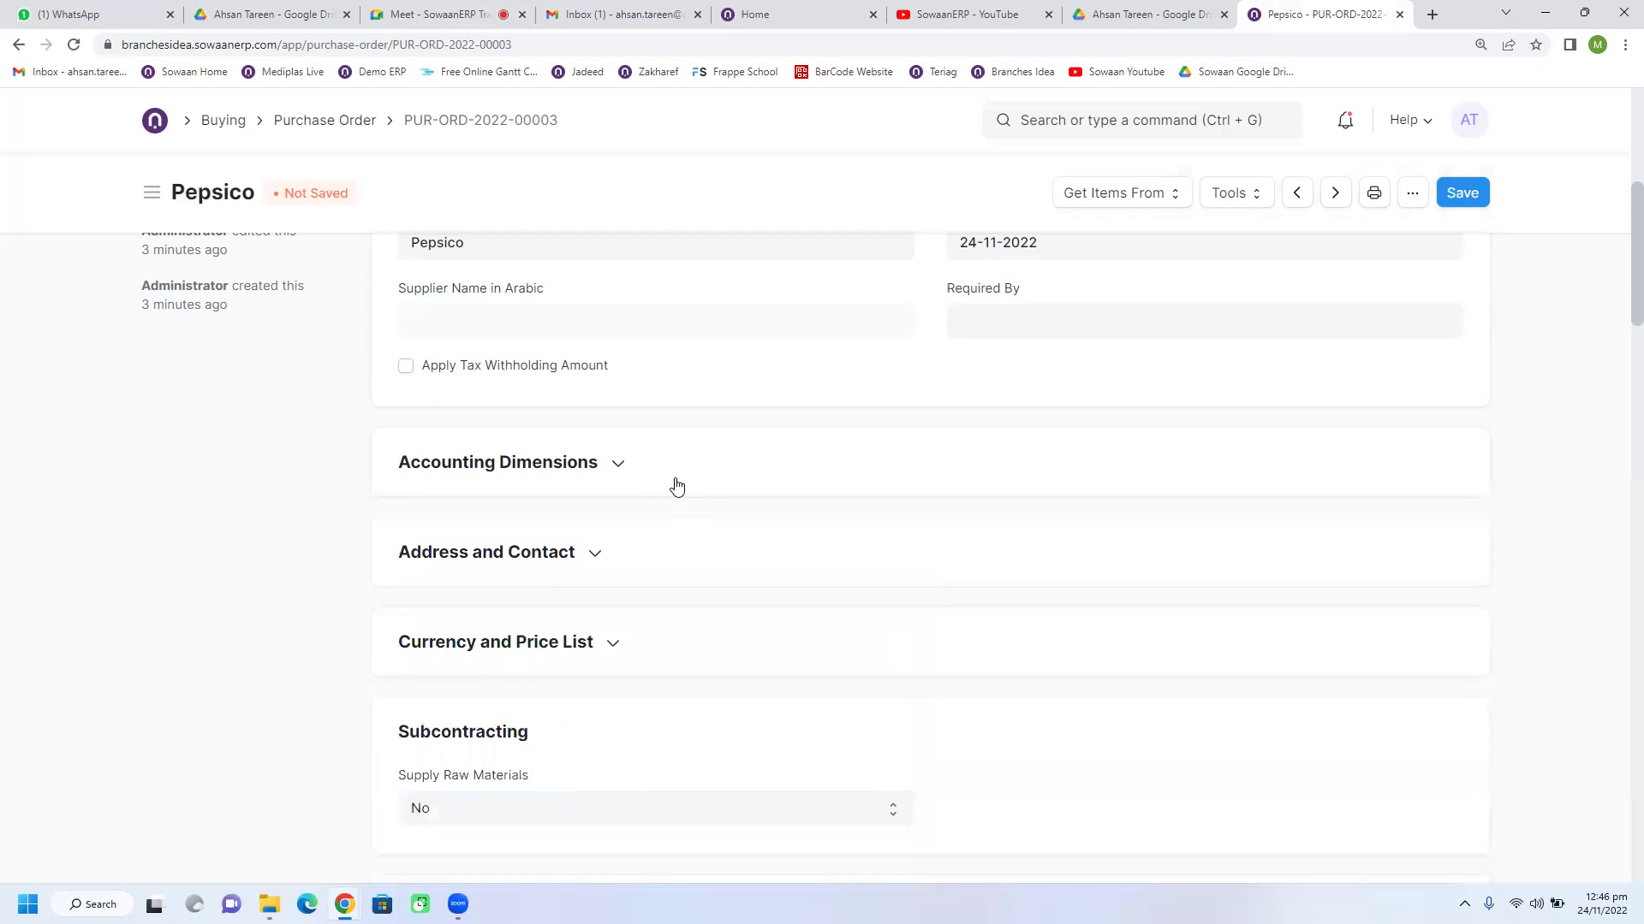
scroll(676, 485, up, 1)
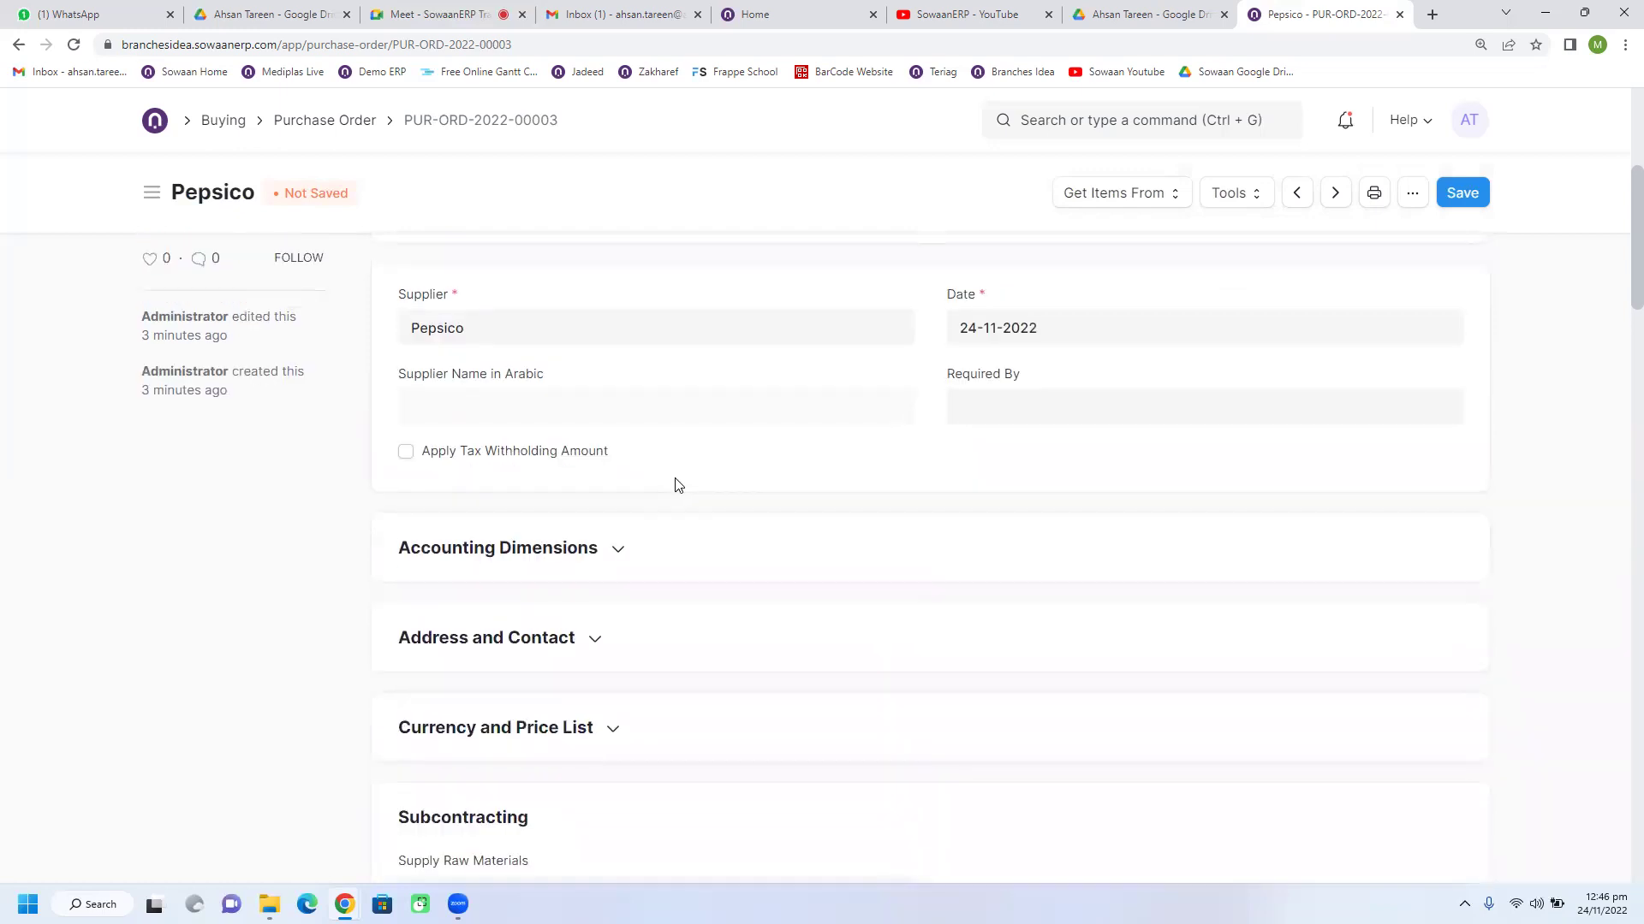
scroll(679, 485, down, 1)
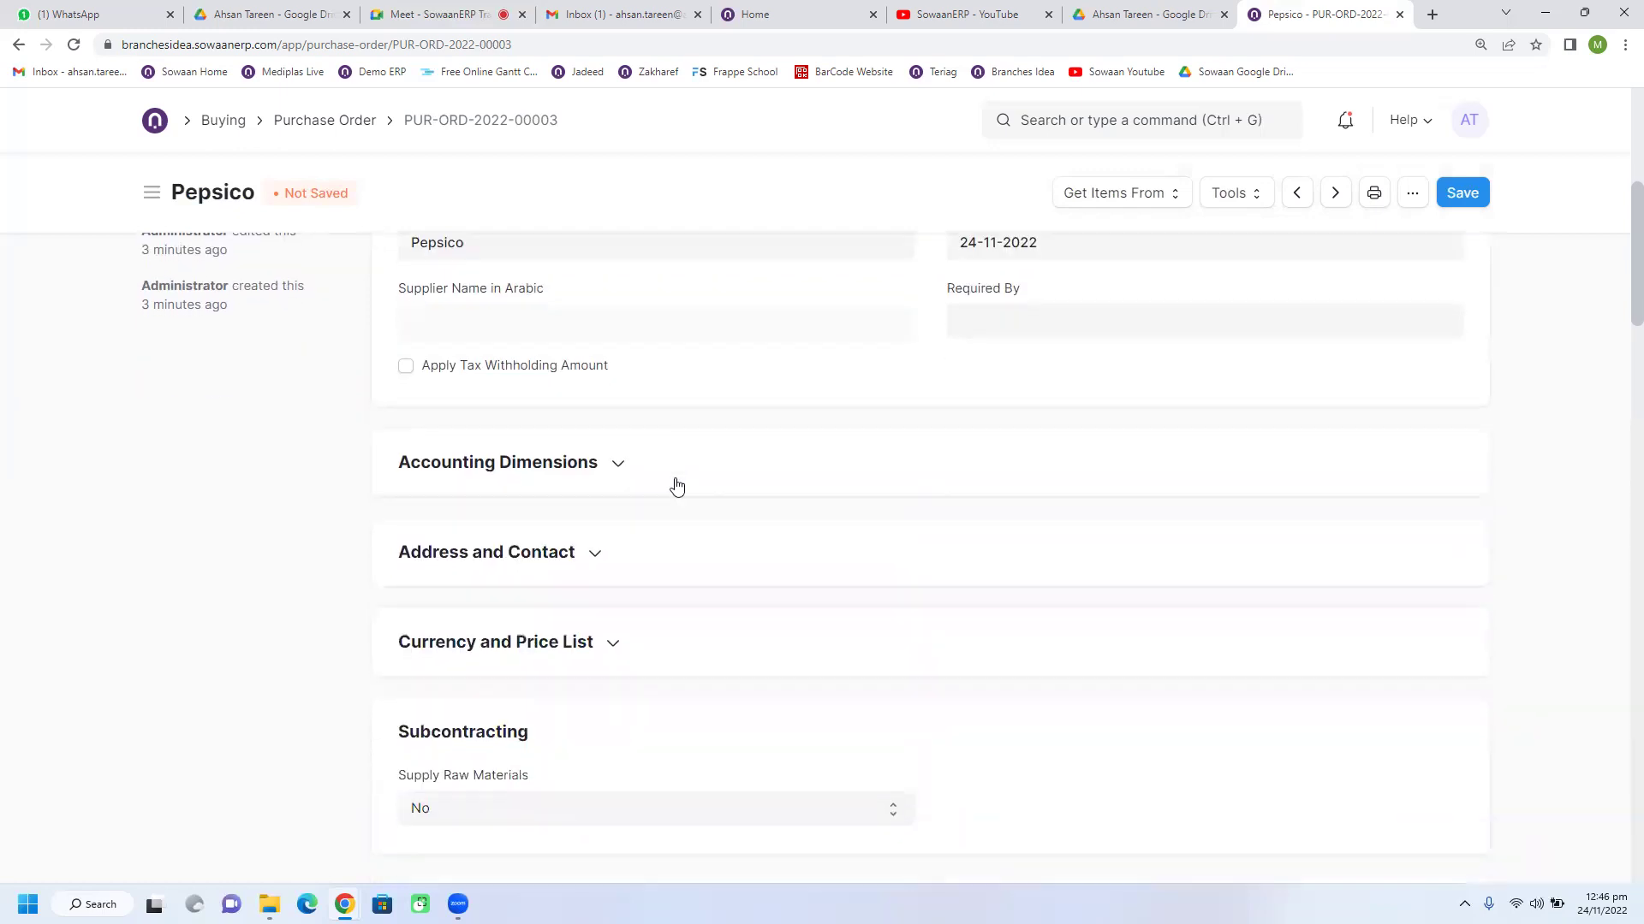
click(589, 483)
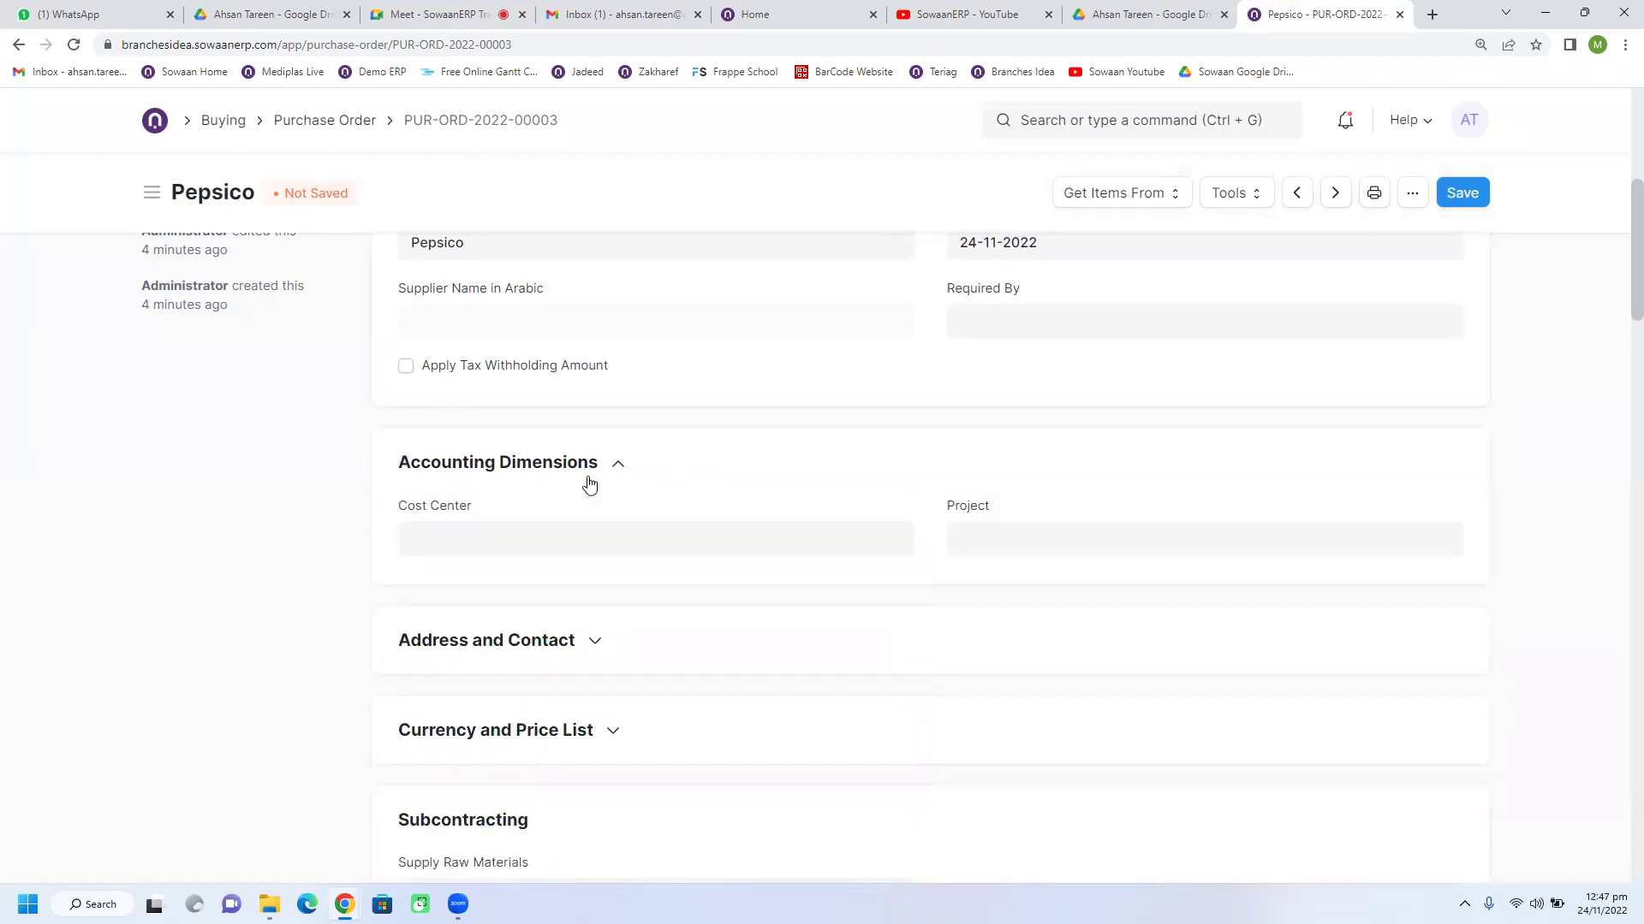
click(558, 534)
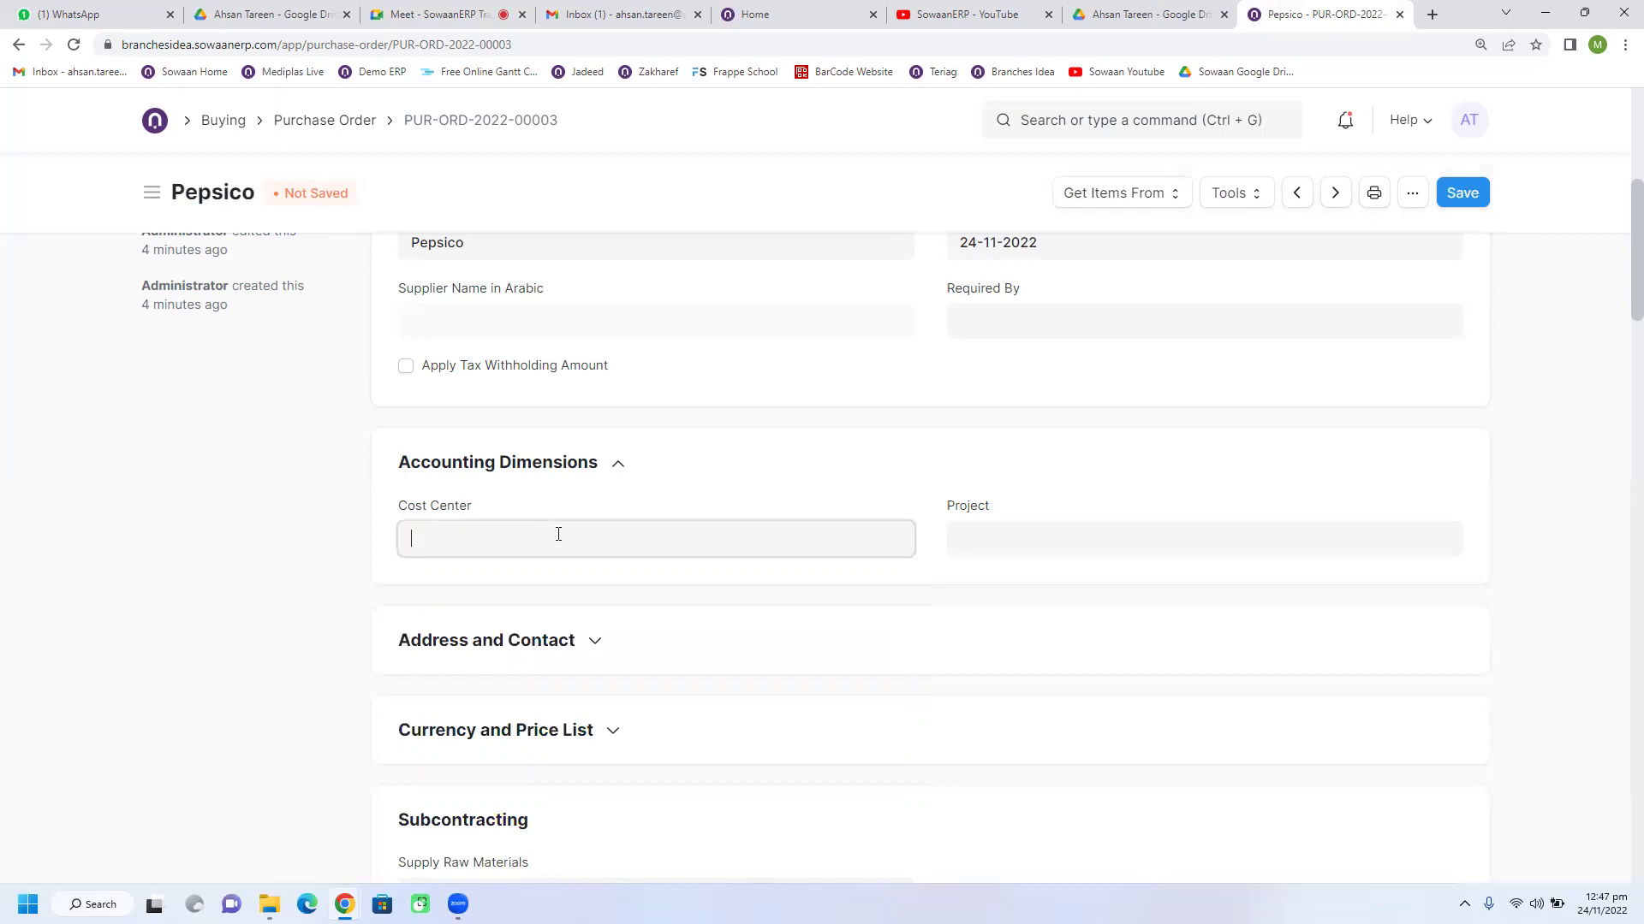
scroll(568, 762, down, 3)
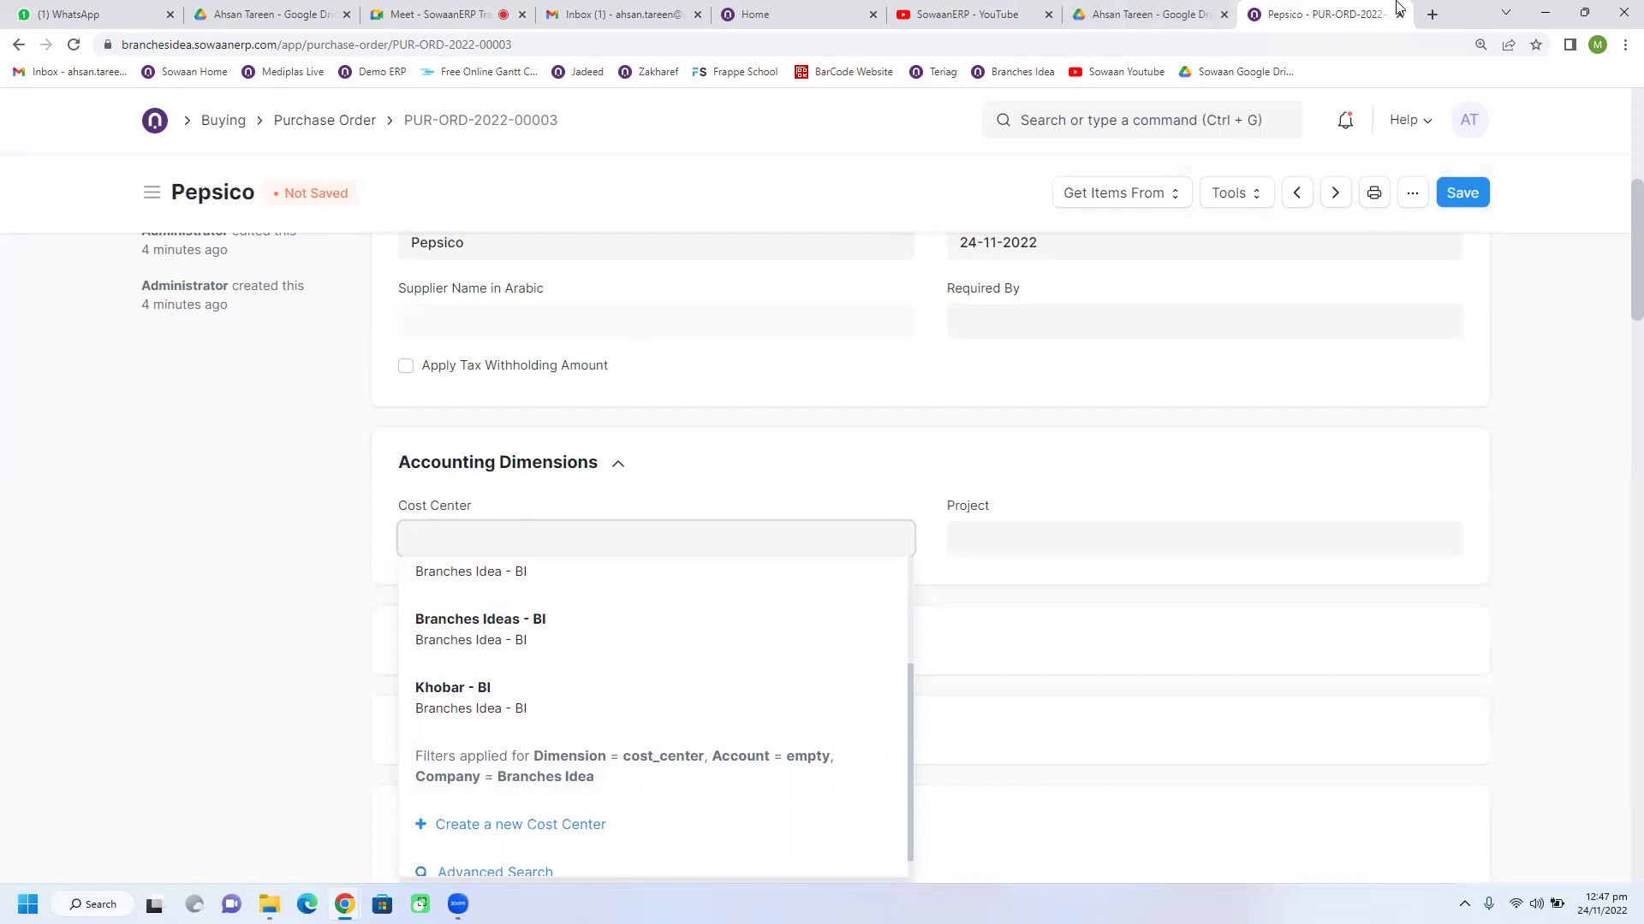
right_click(1333, 15)
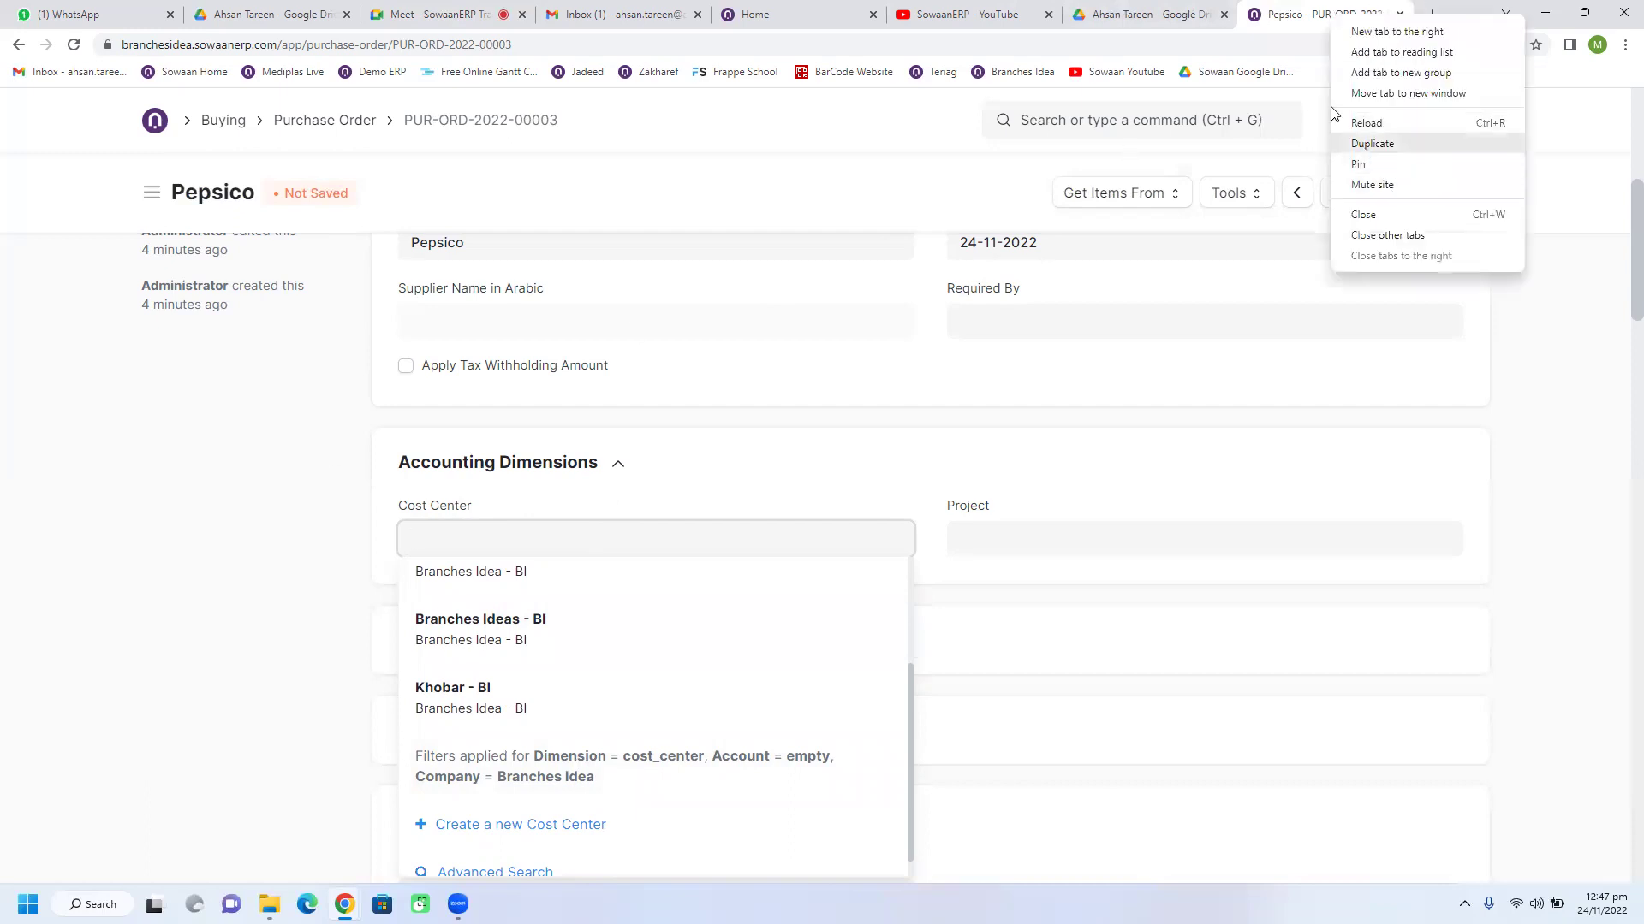
click(1304, 135)
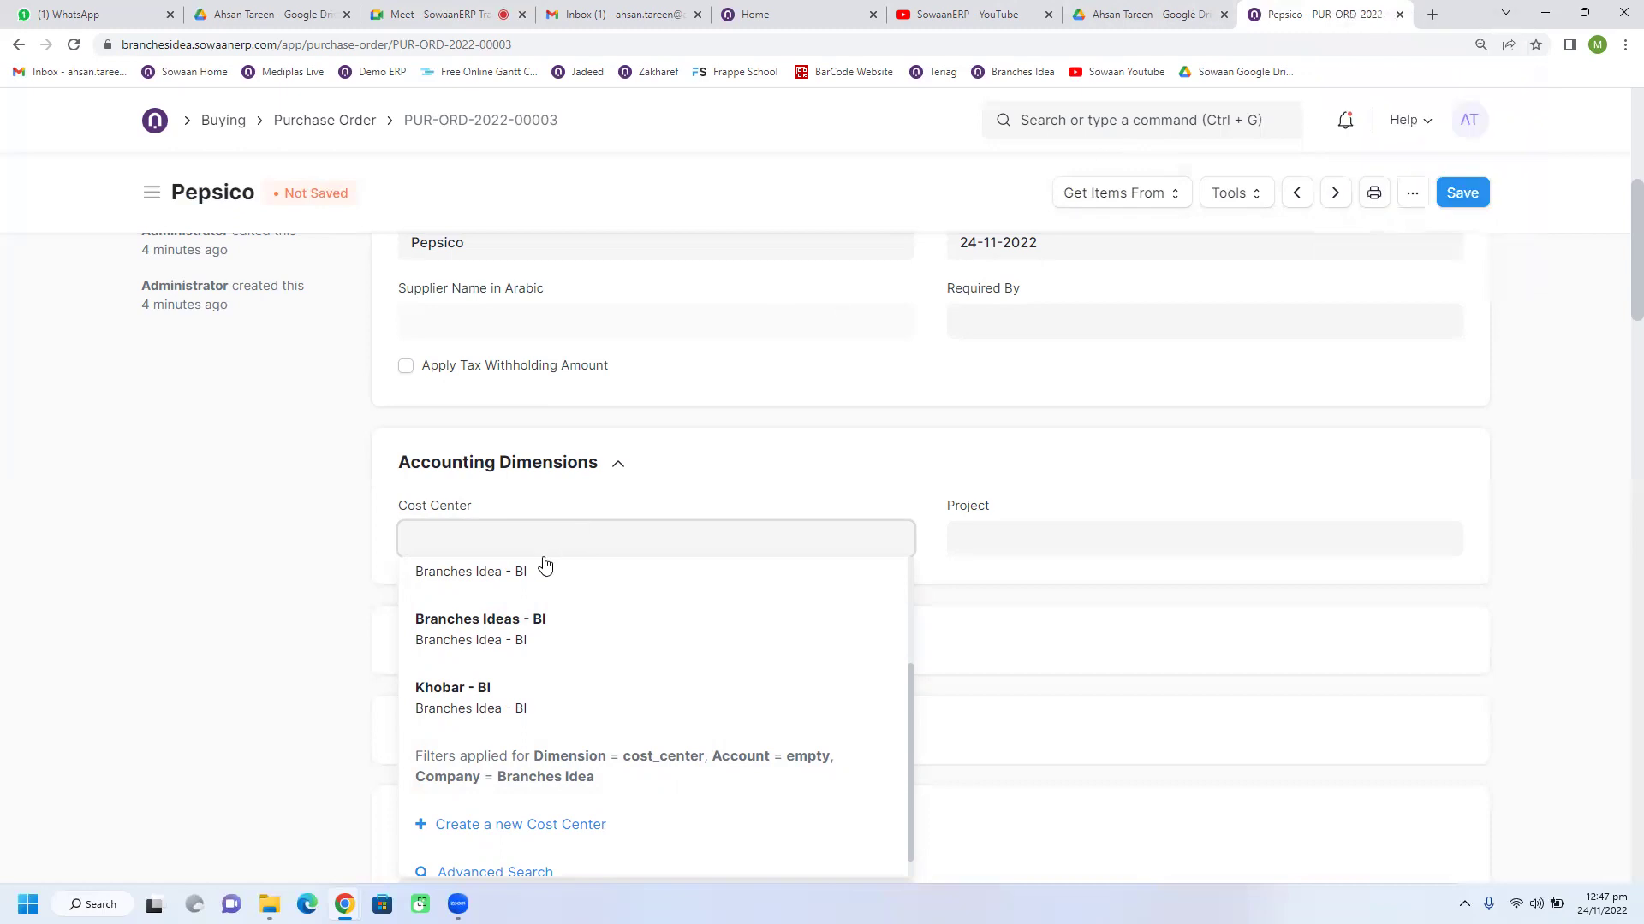
scroll(503, 682, up, 2)
scroll(504, 682, up, 1)
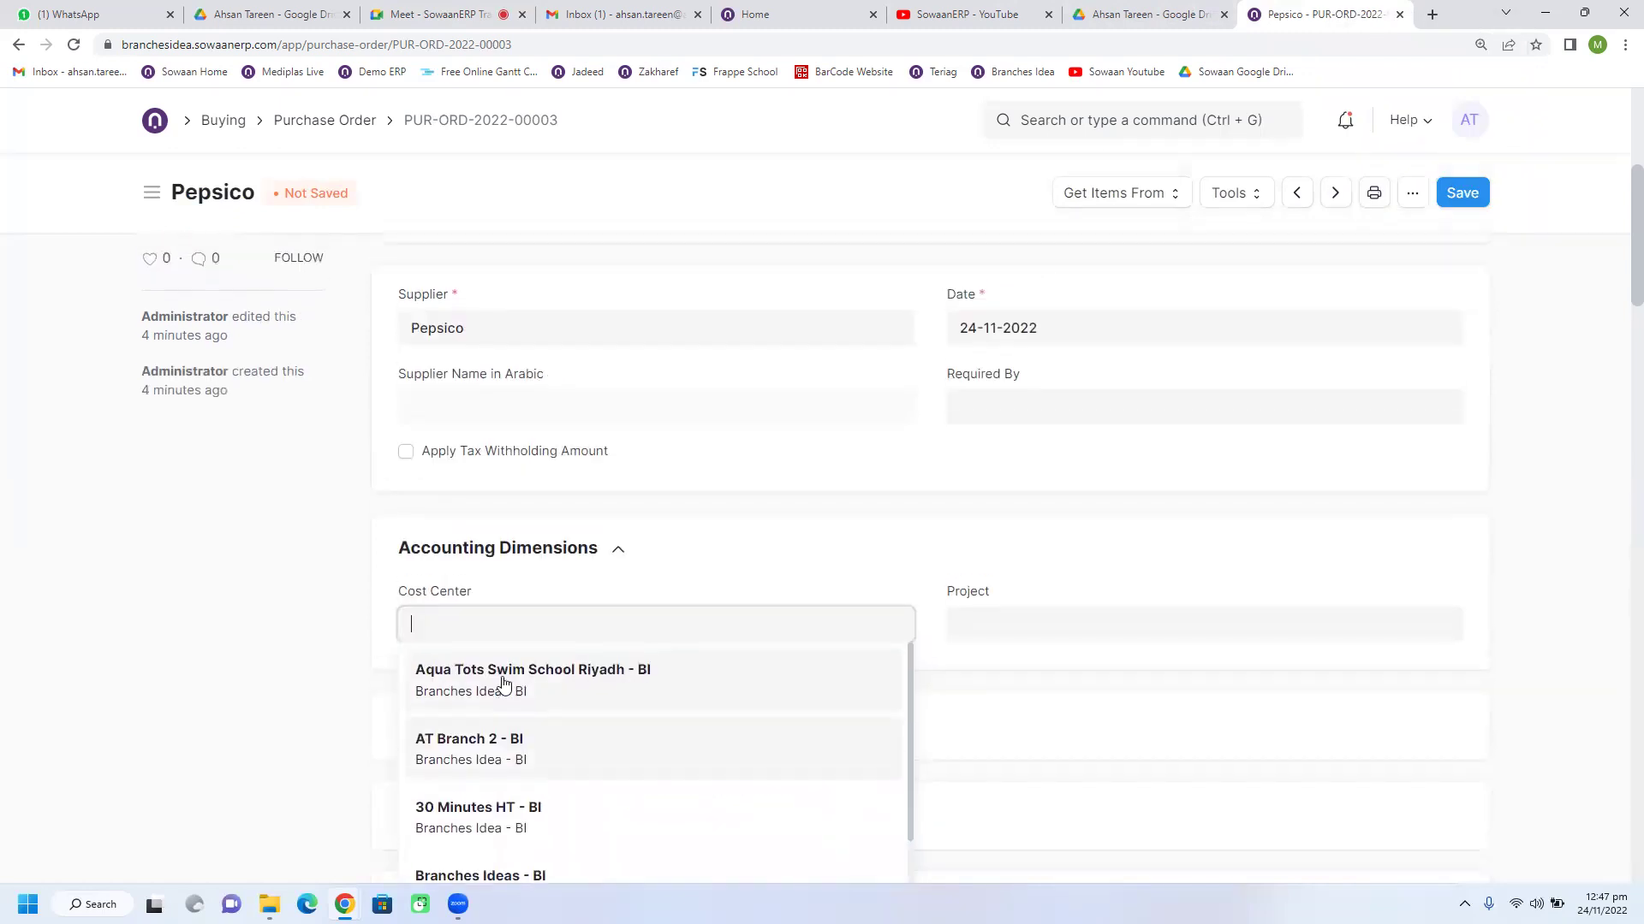
click(386, 587)
click(444, 618)
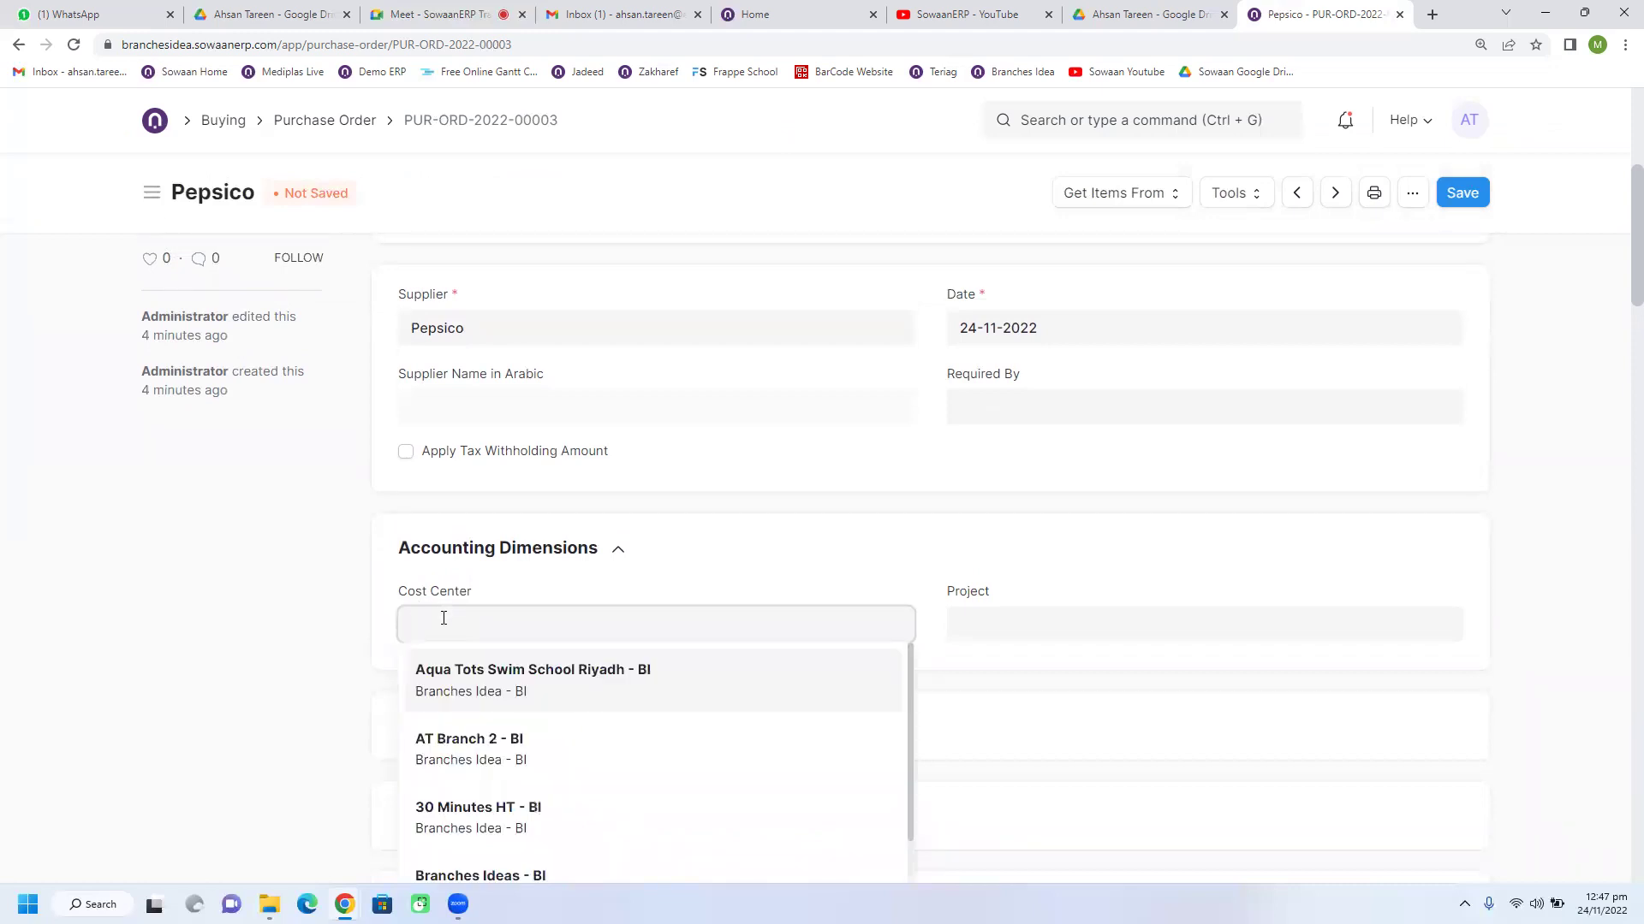
scroll(453, 625, down, 1)
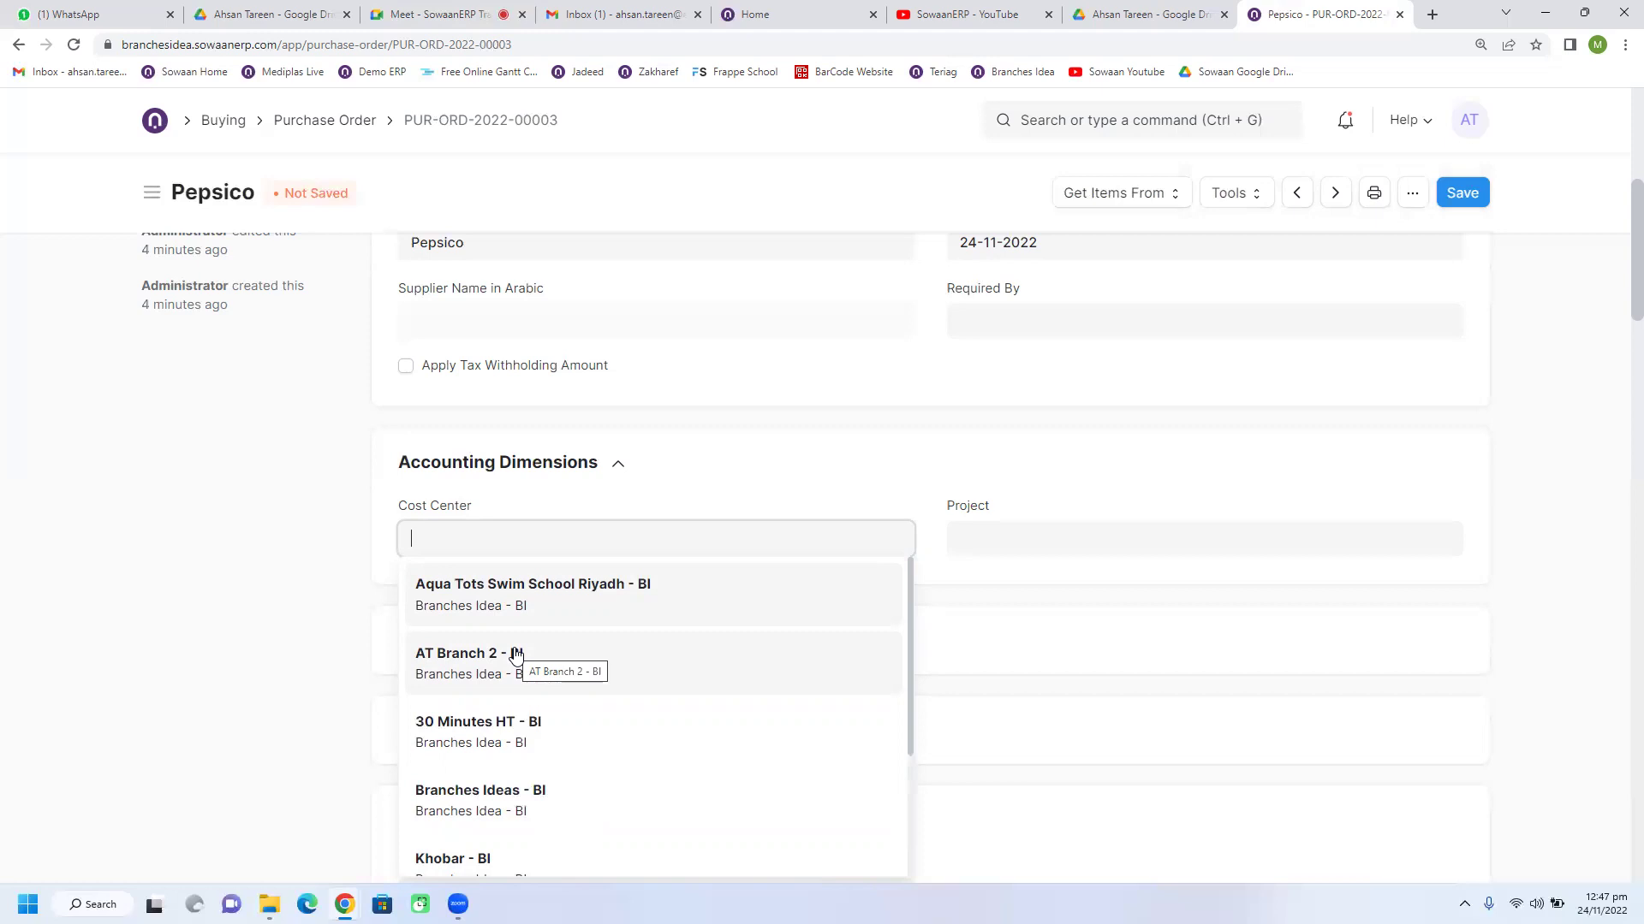
click(925, 488)
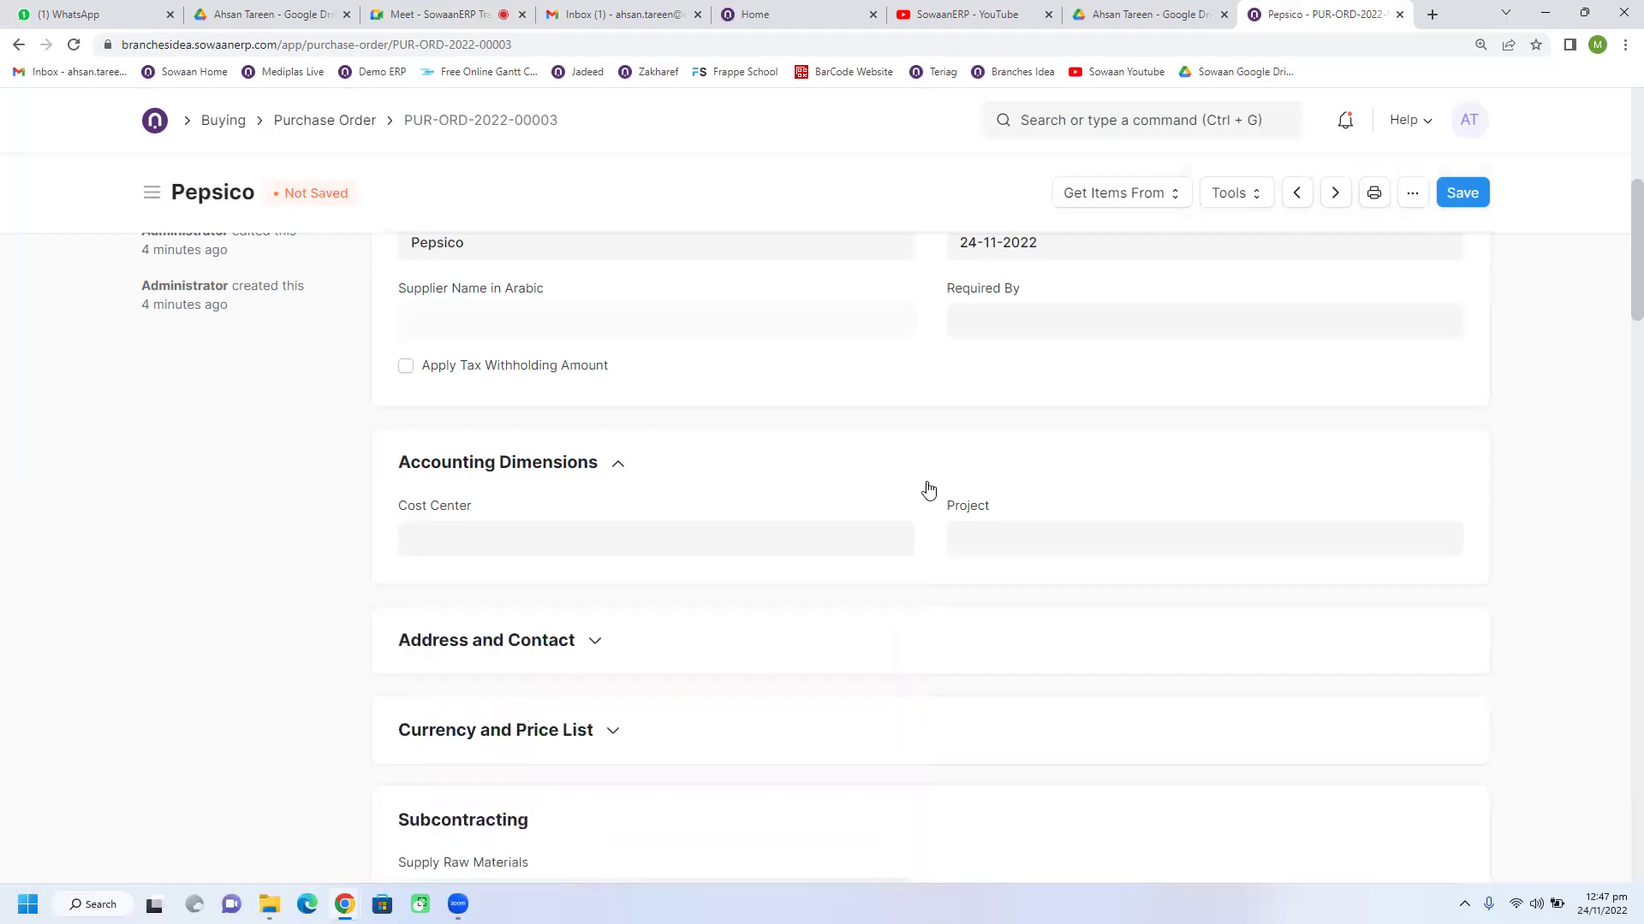
click(642, 490)
click(589, 481)
scroll(742, 548, down, 1)
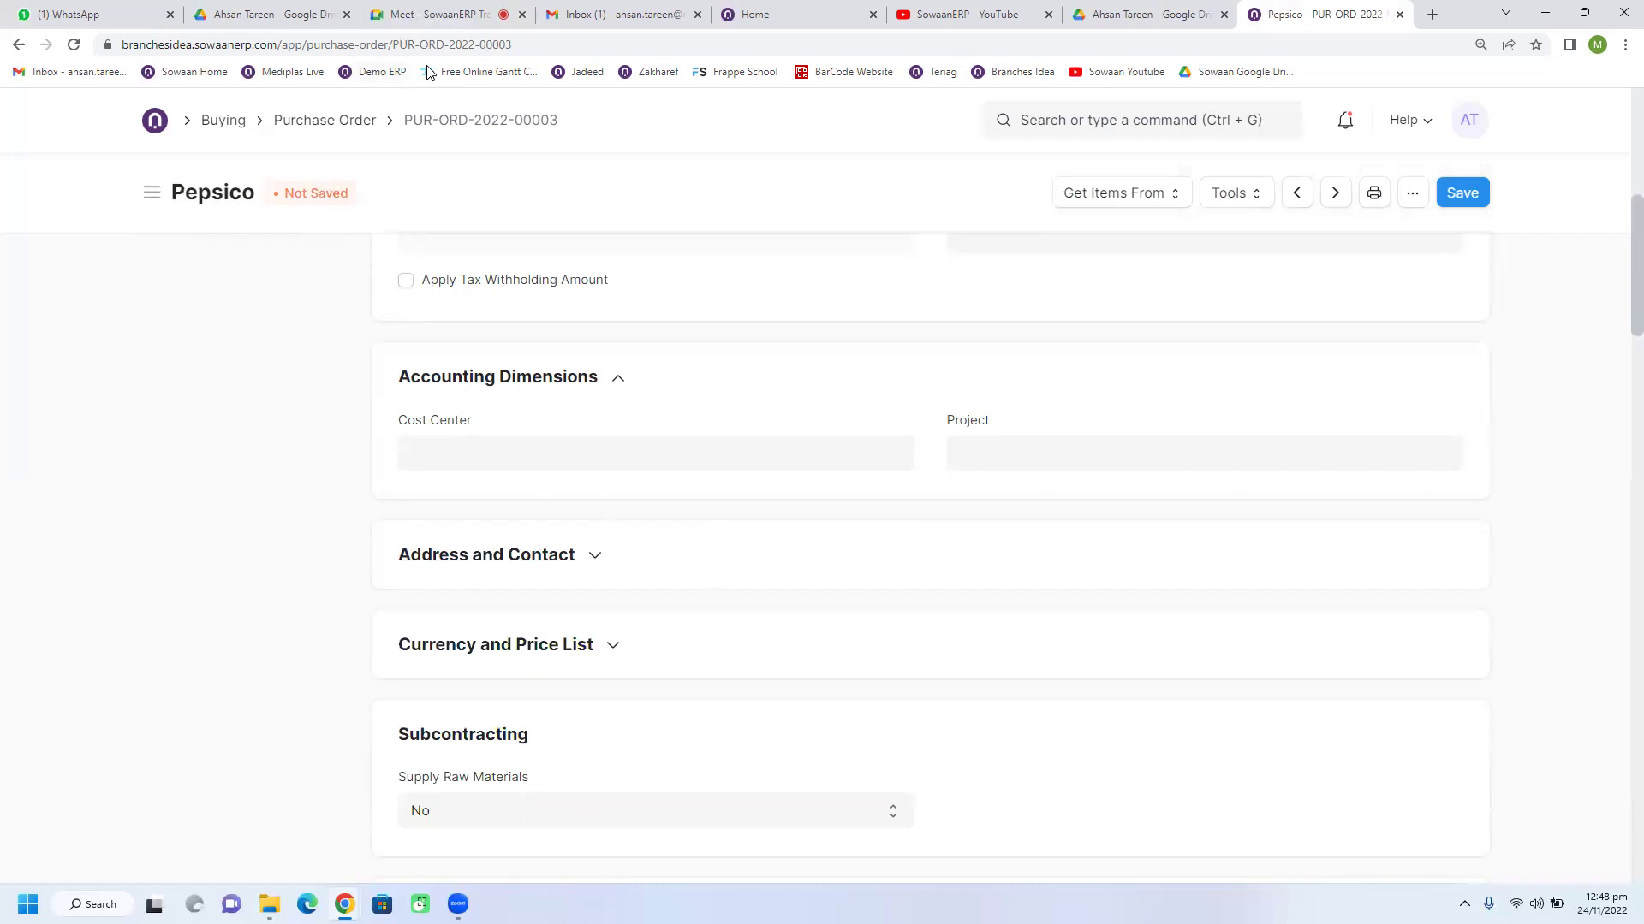
click(448, 15)
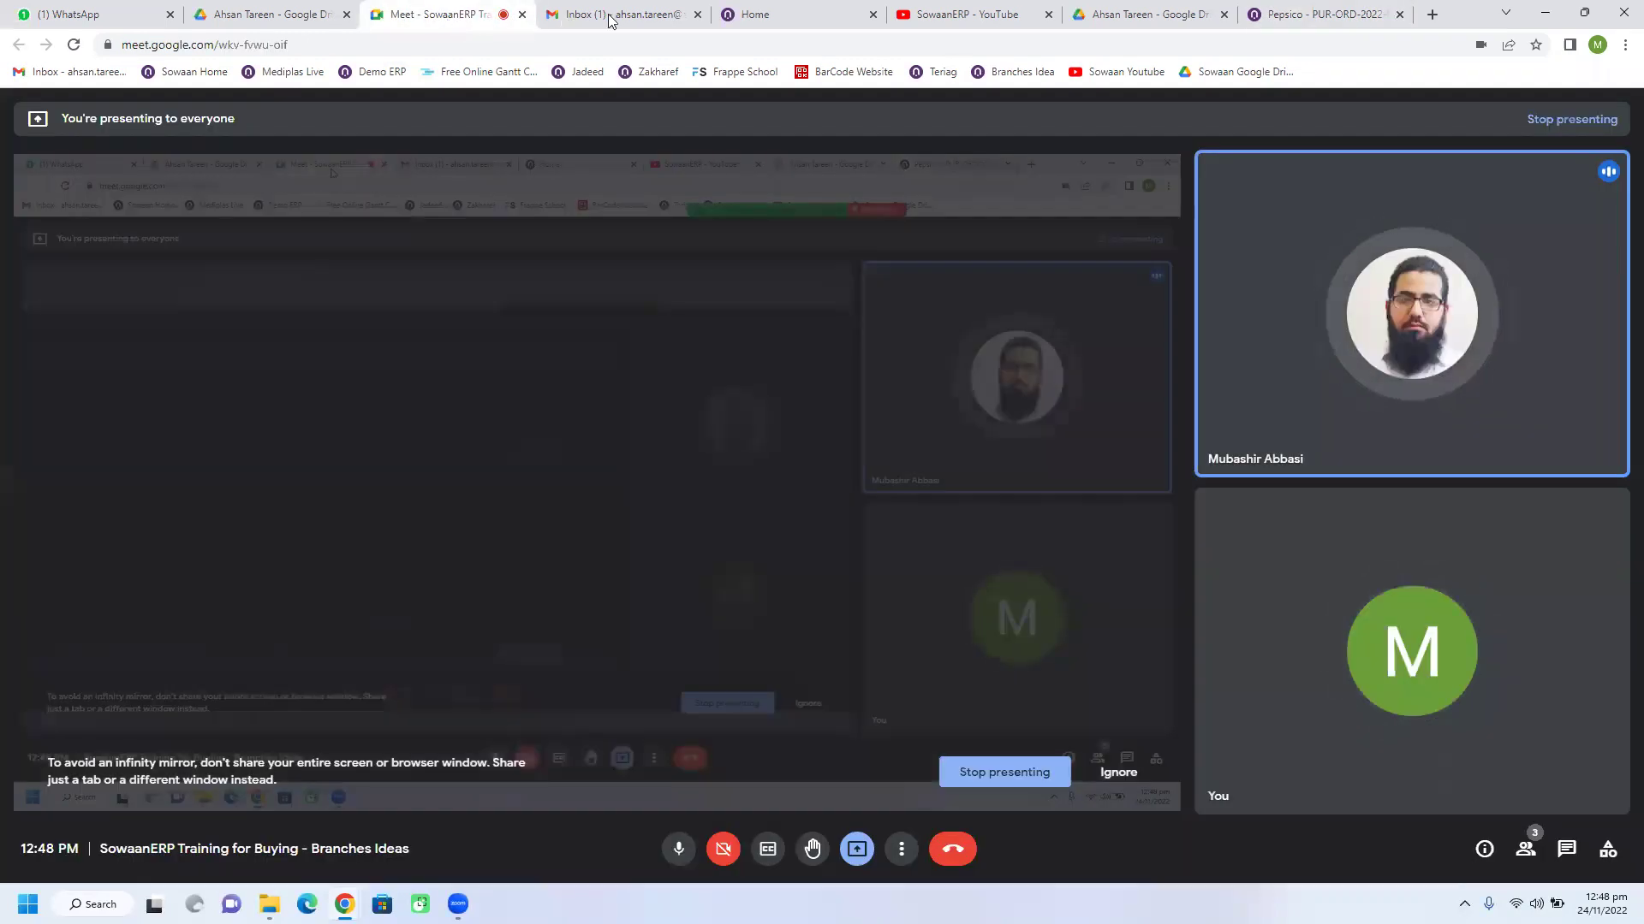
click(1279, 14)
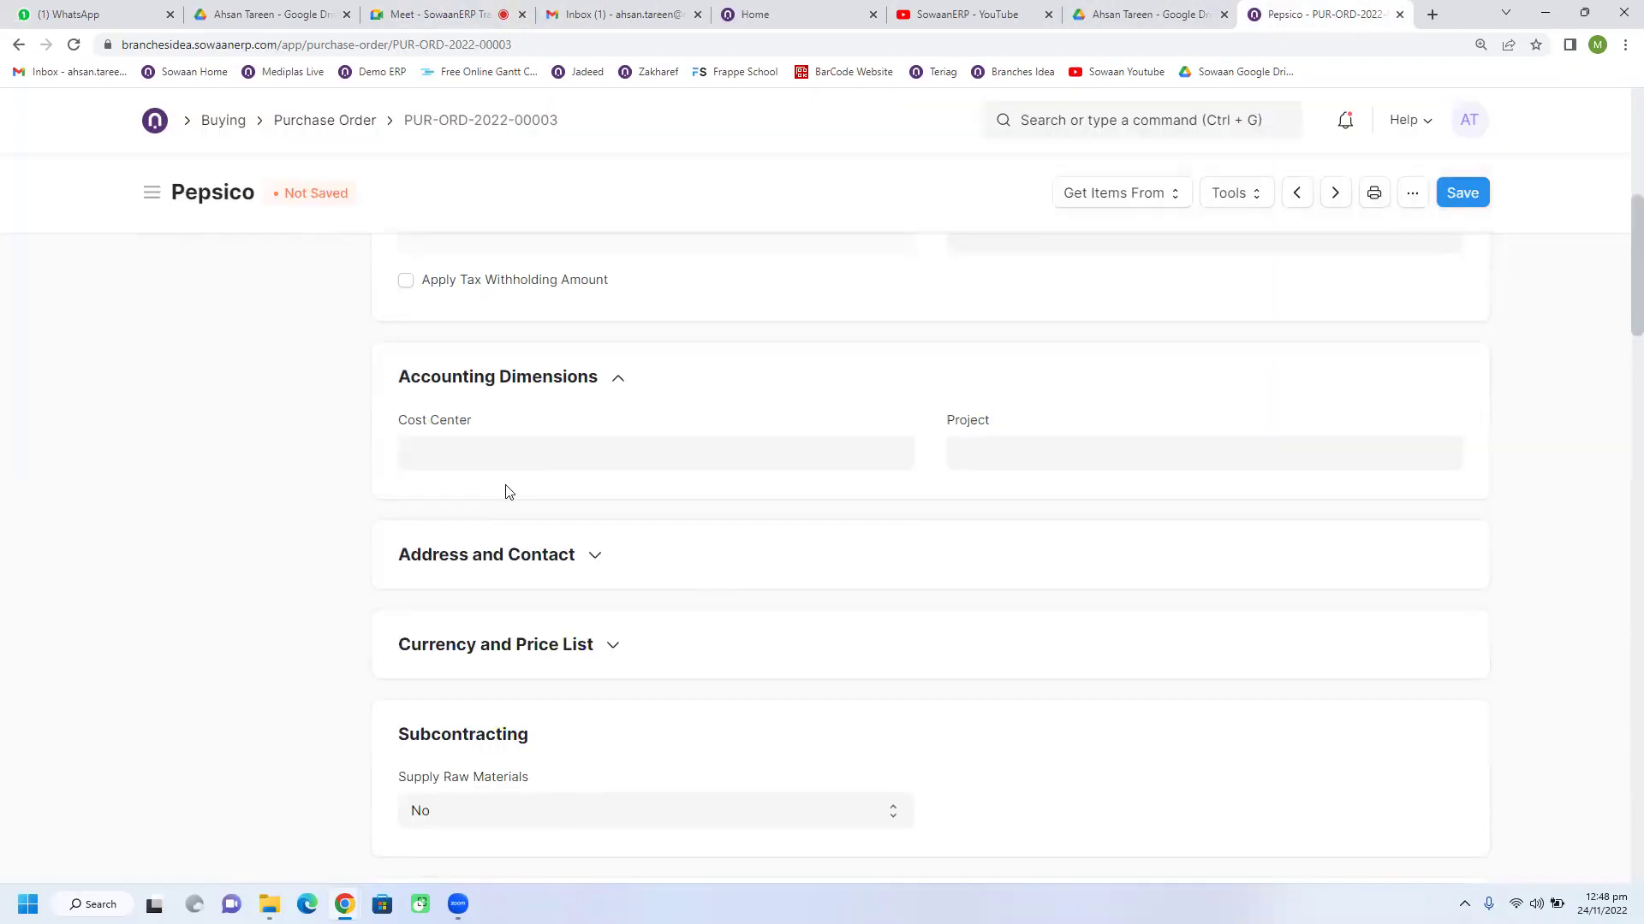
scroll(651, 573, down, 4)
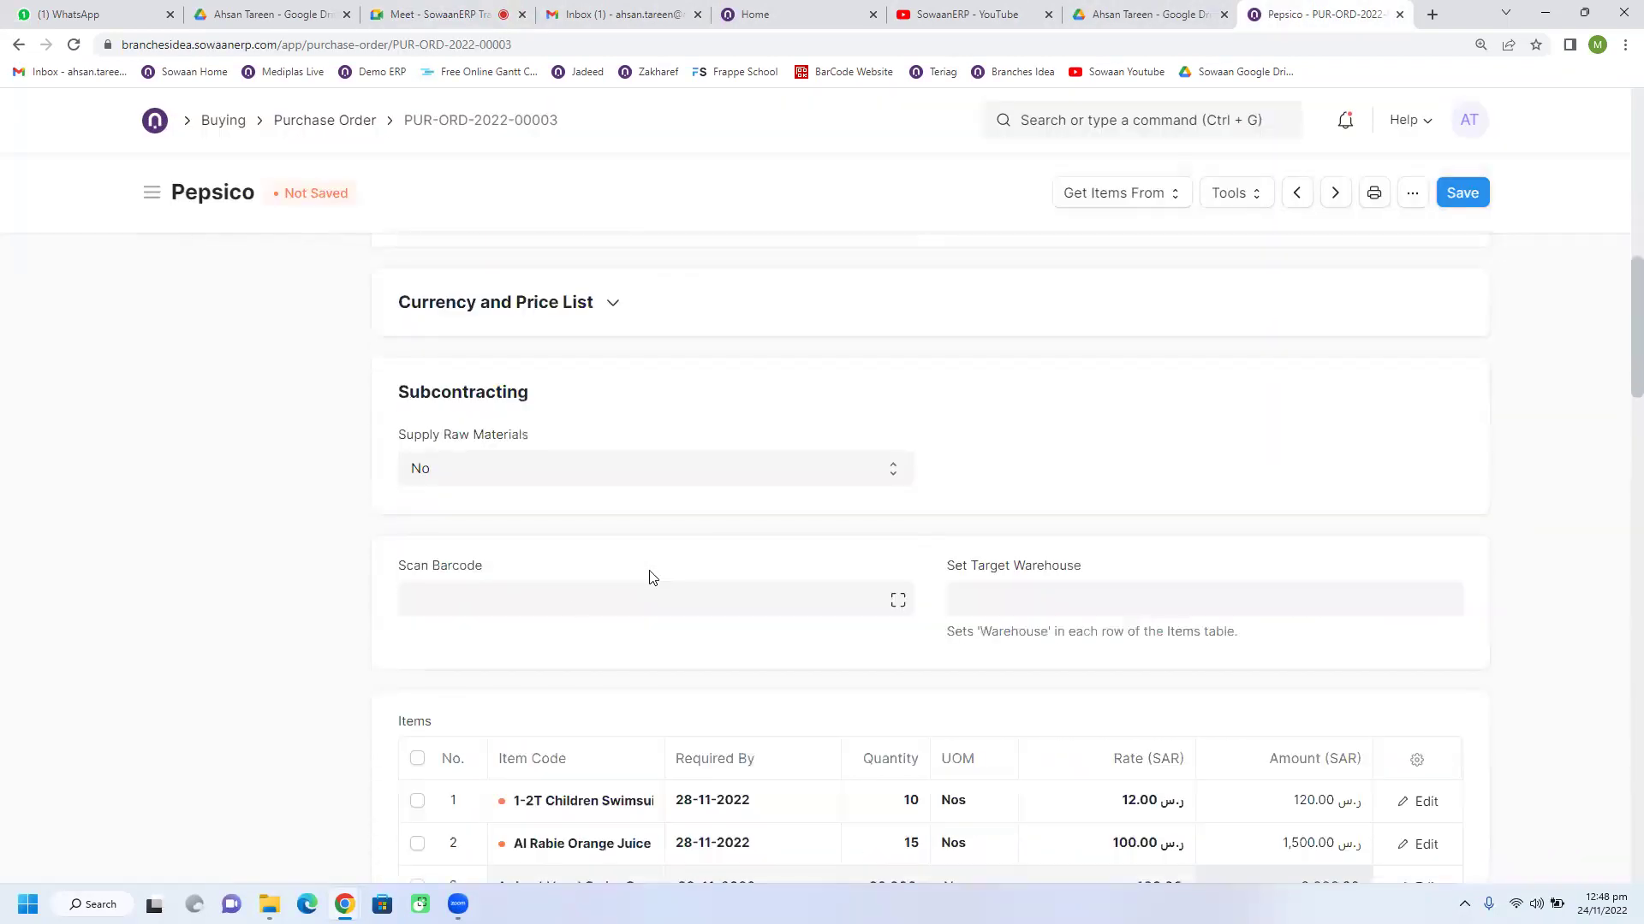
scroll(537, 623, up, 3)
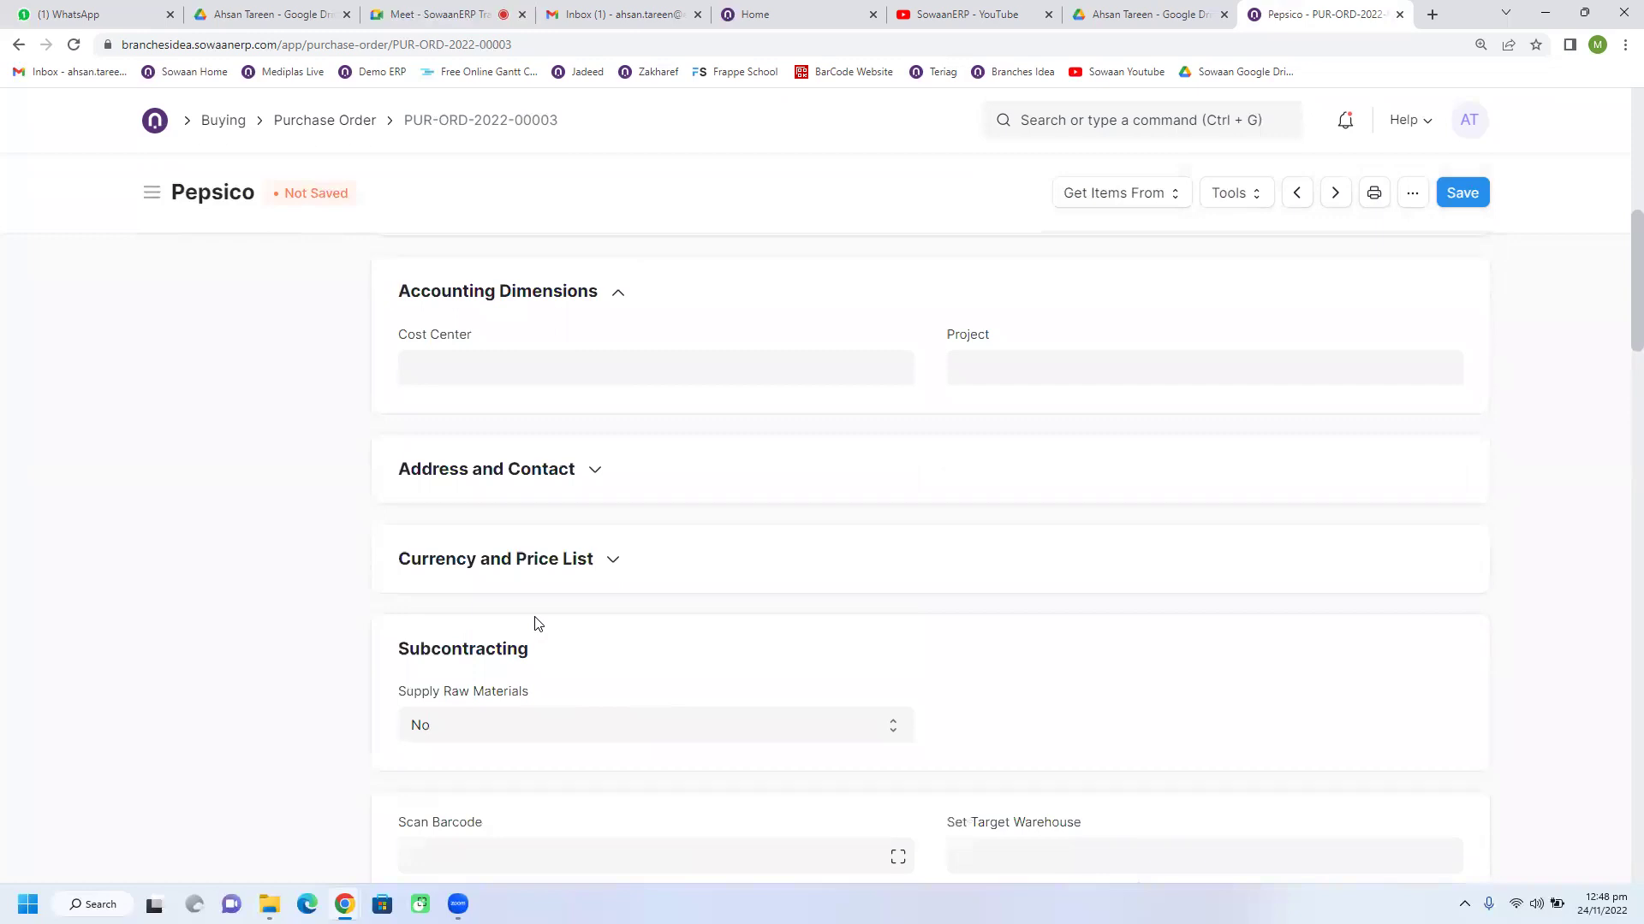
click(572, 478)
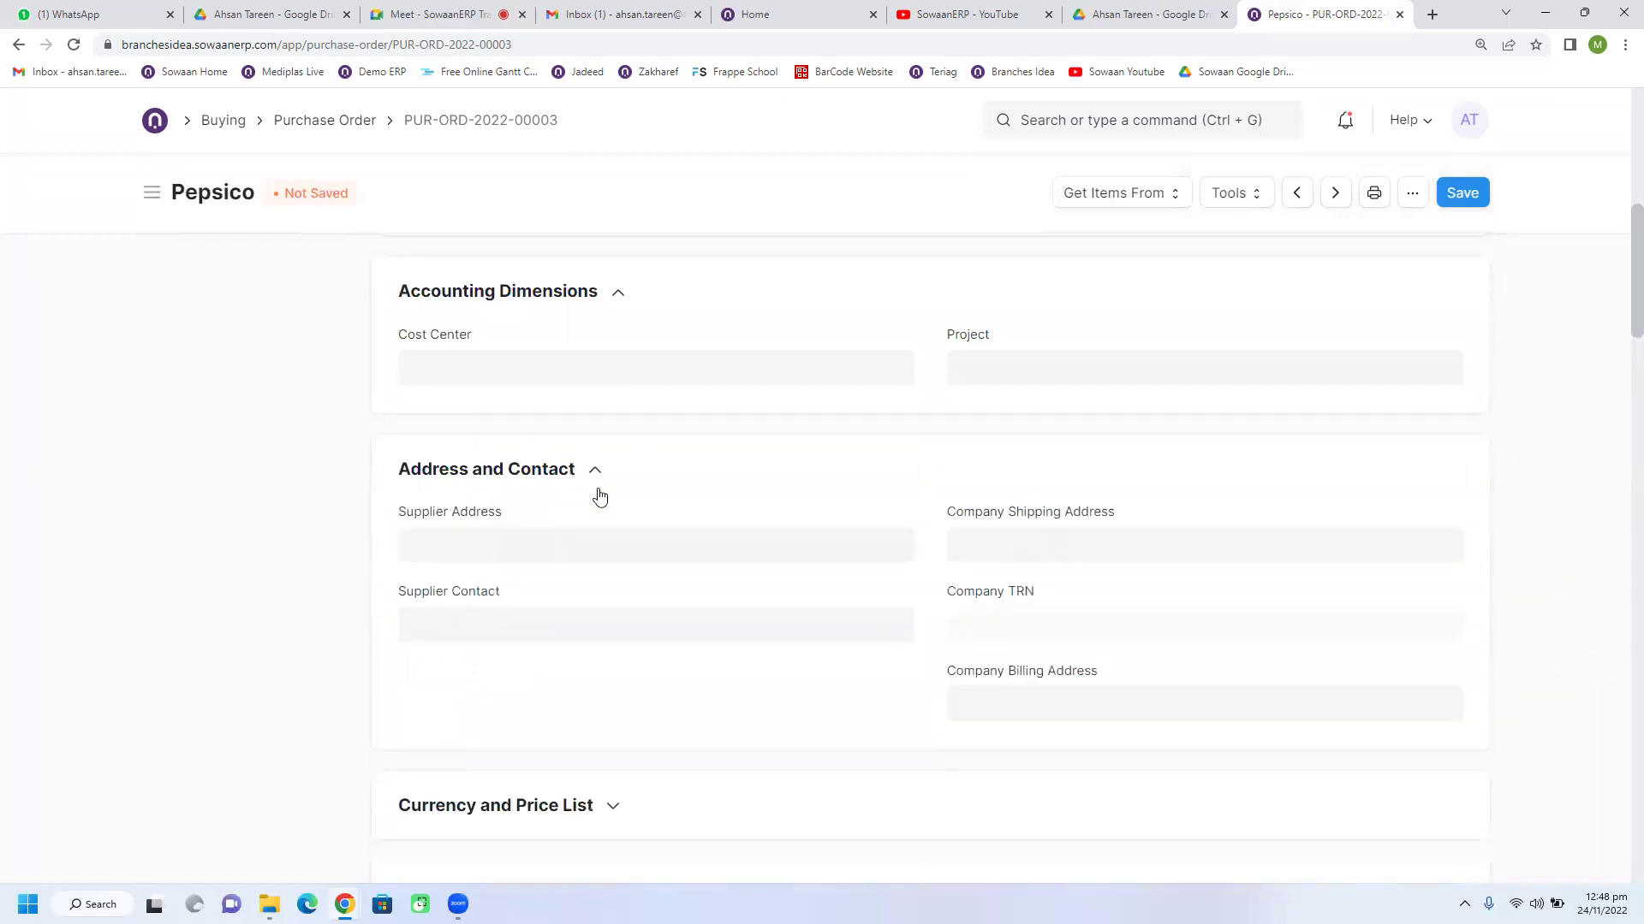
scroll(623, 626, up, 3)
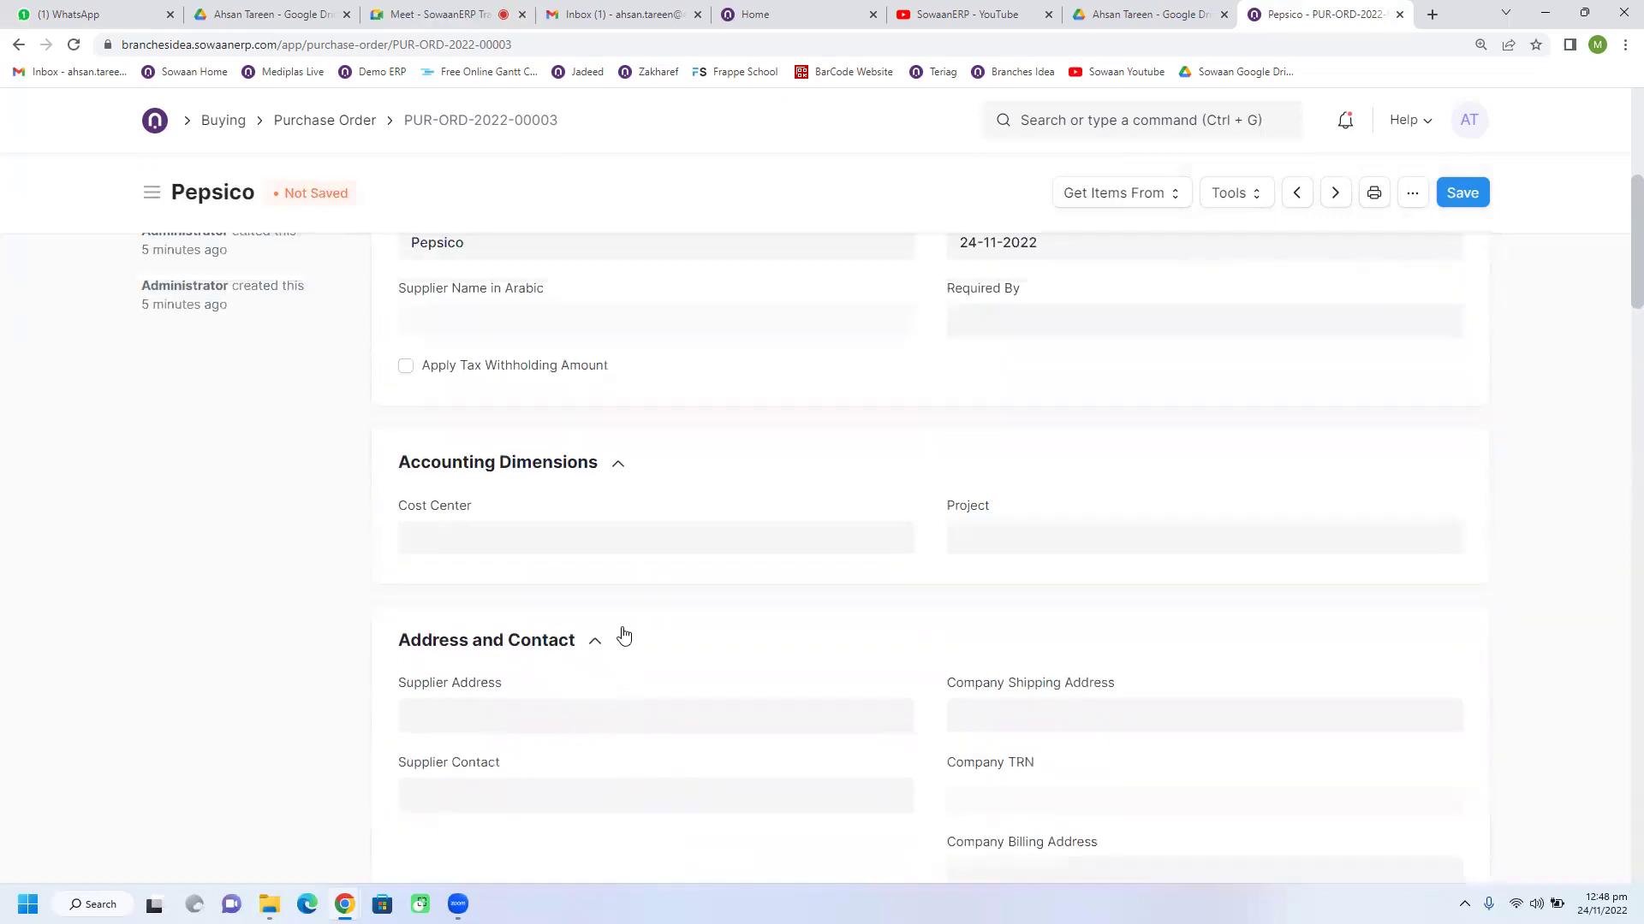
scroll(628, 727, down, 1)
scroll(513, 400, up, 1)
drag(478, 326, 389, 325)
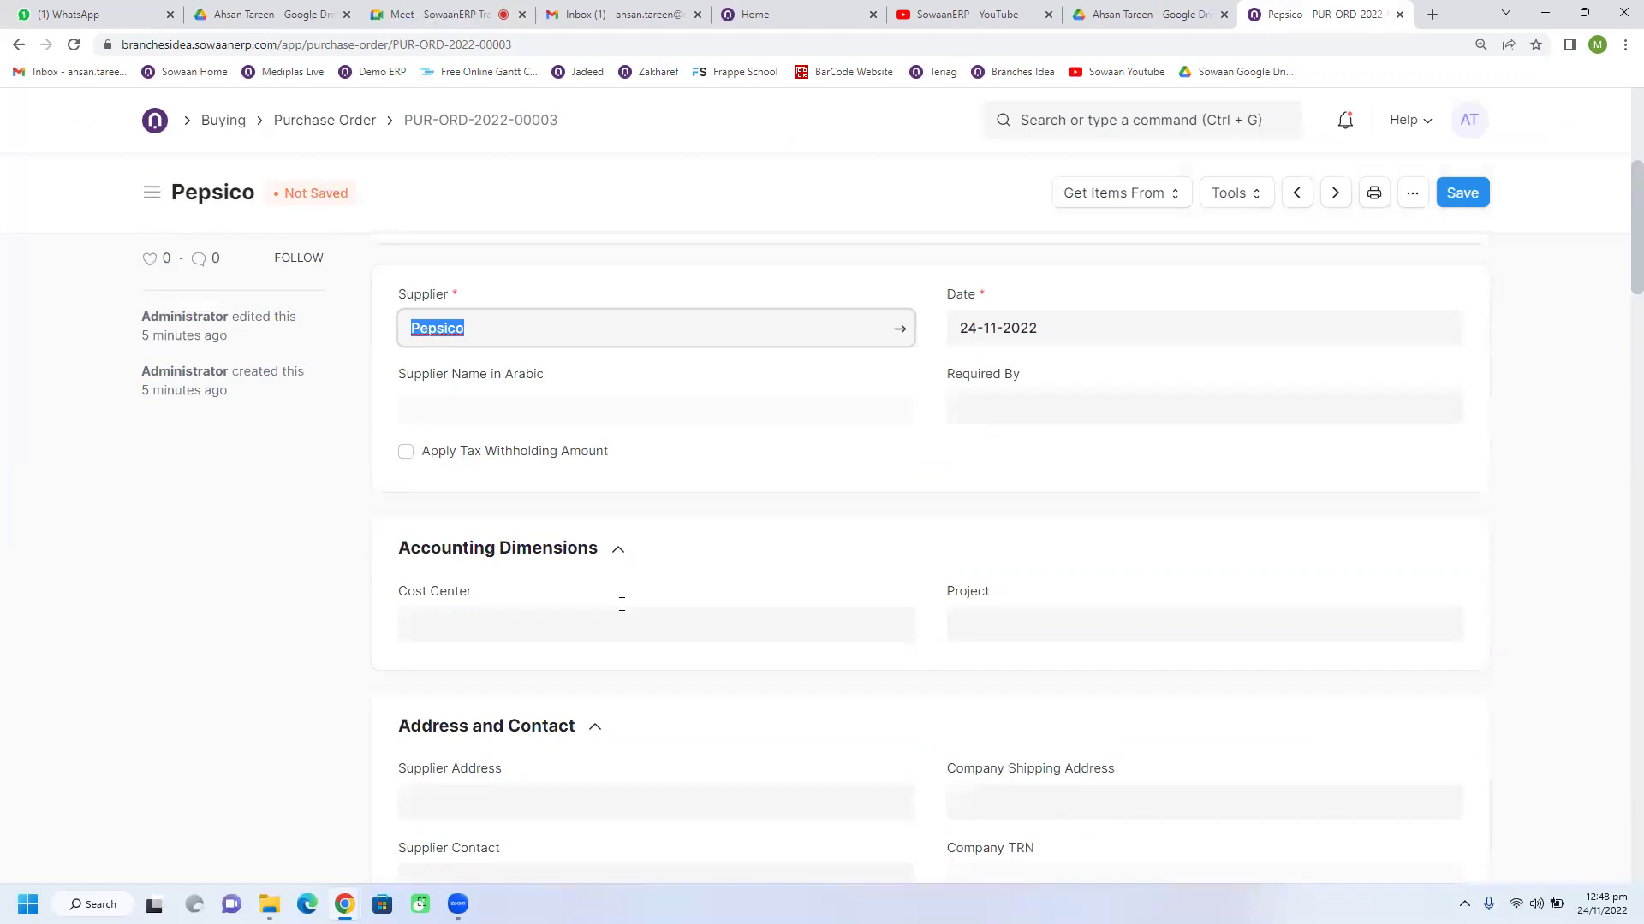
scroll(570, 606, down, 2)
scroll(513, 605, down, 1)
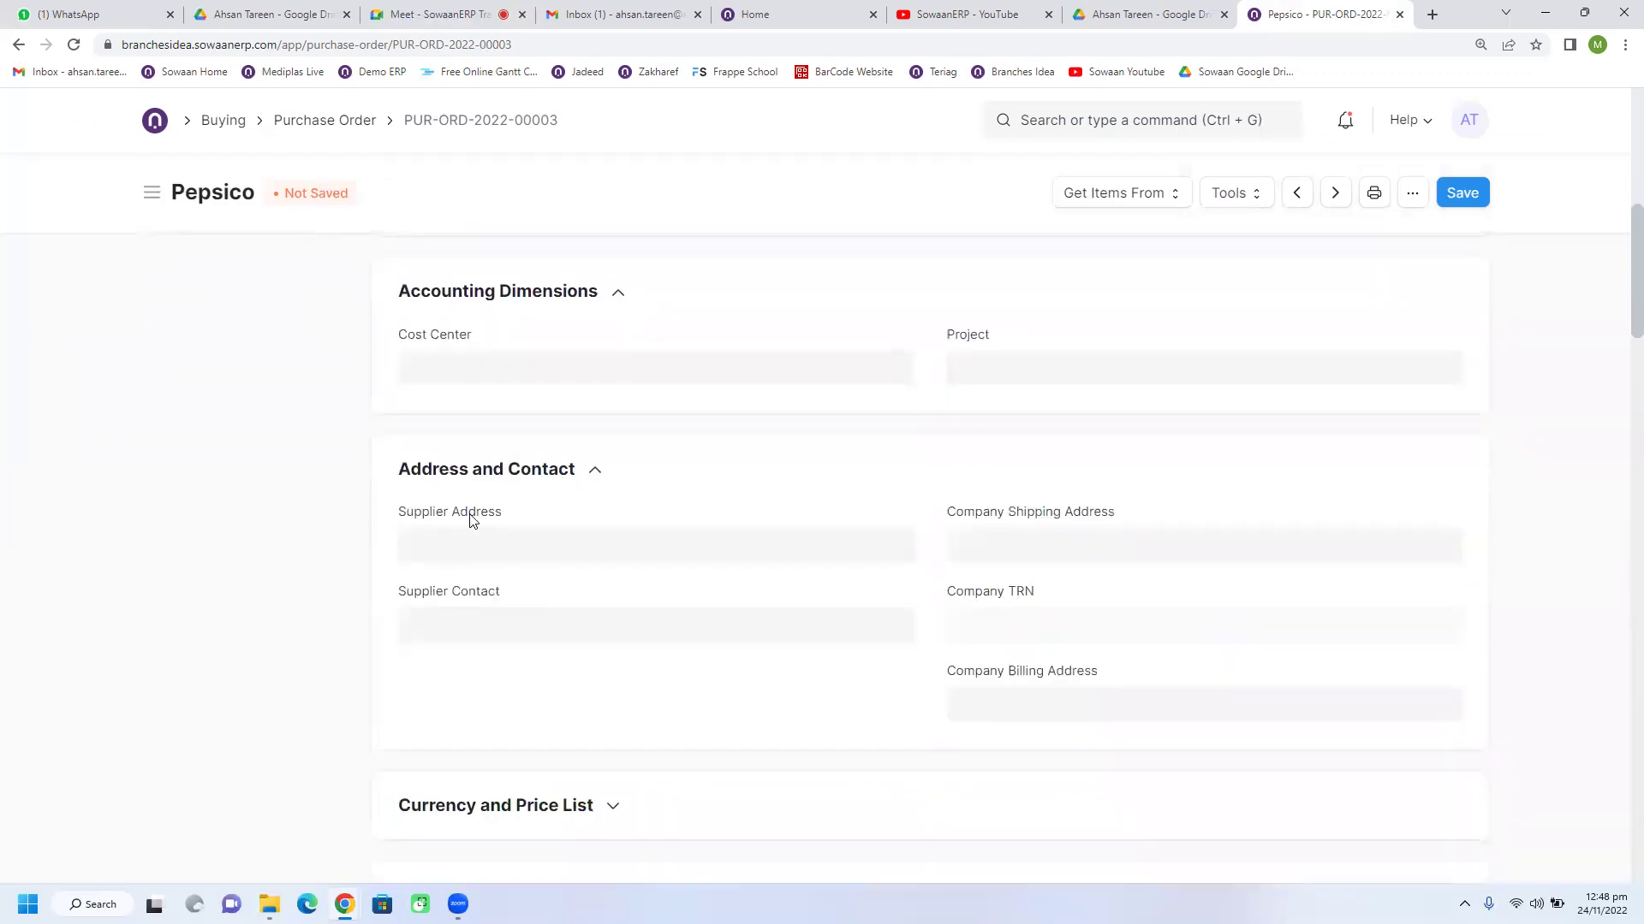
click(474, 535)
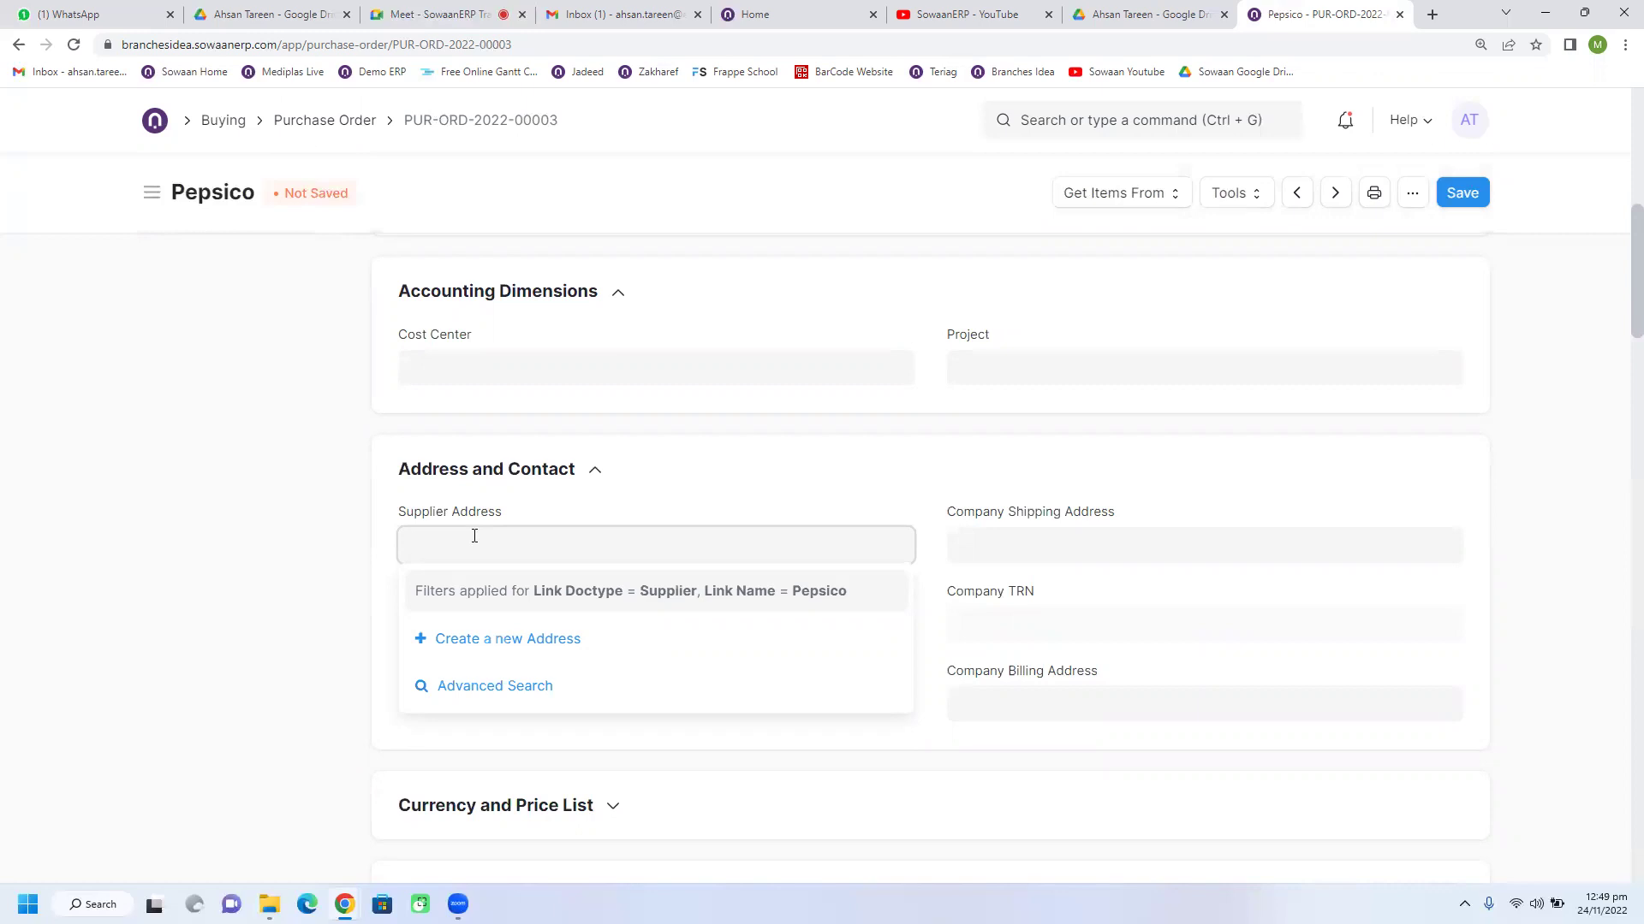
click(361, 532)
scroll(364, 533, down, 1)
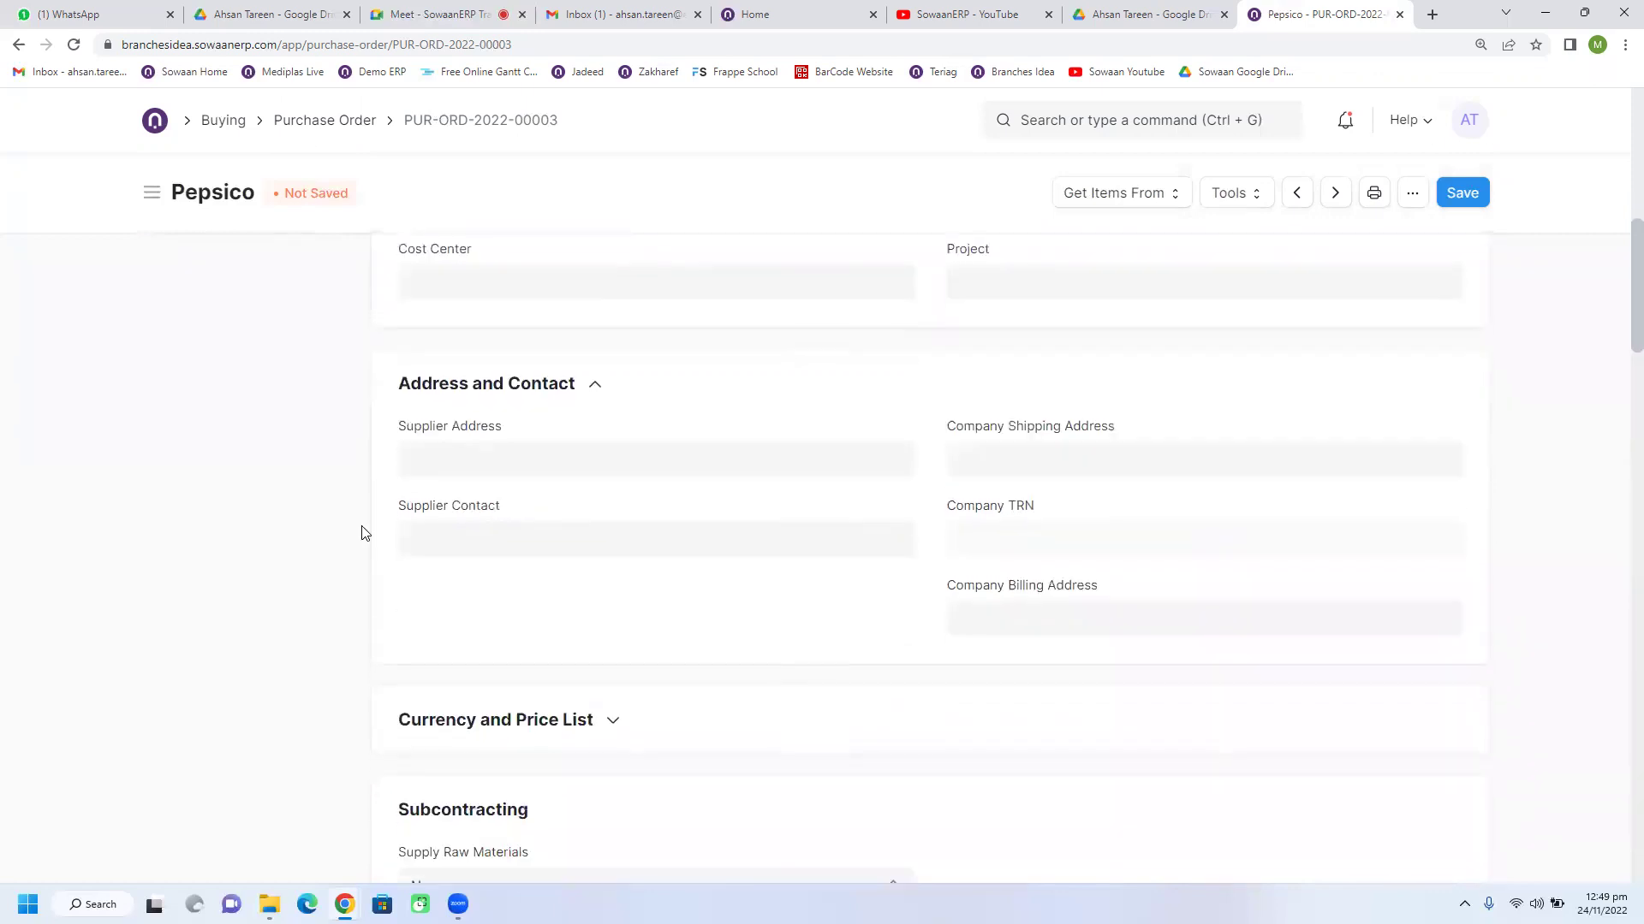
scroll(361, 533, up, 4)
click(500, 333)
double_click(500, 334)
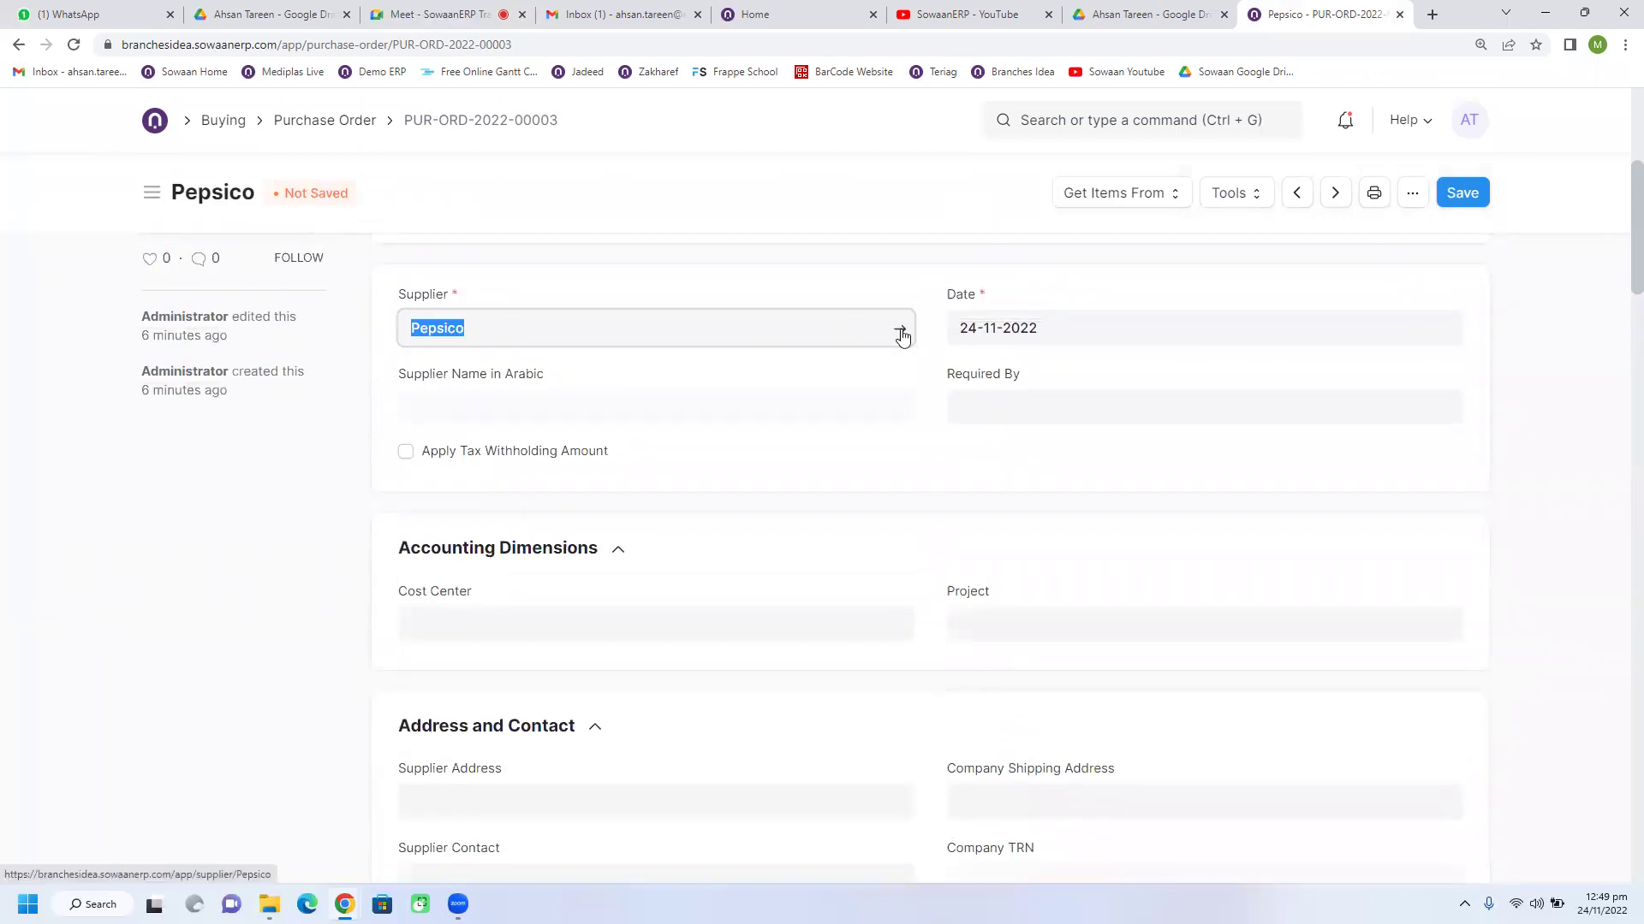
click(649, 325)
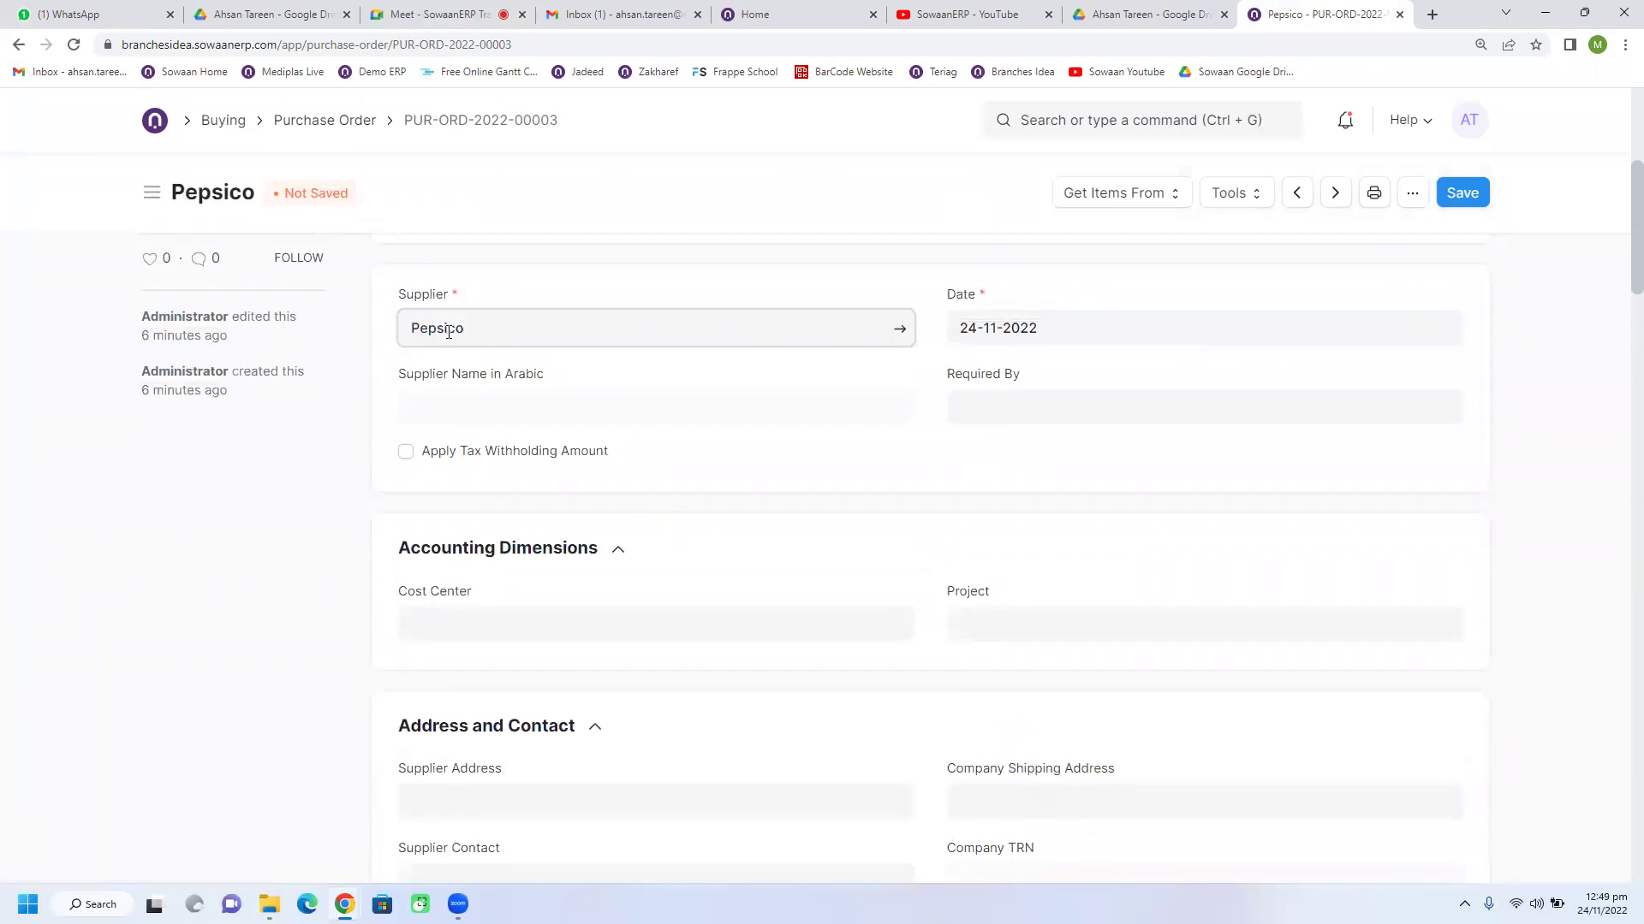
scroll(706, 774, down, 1)
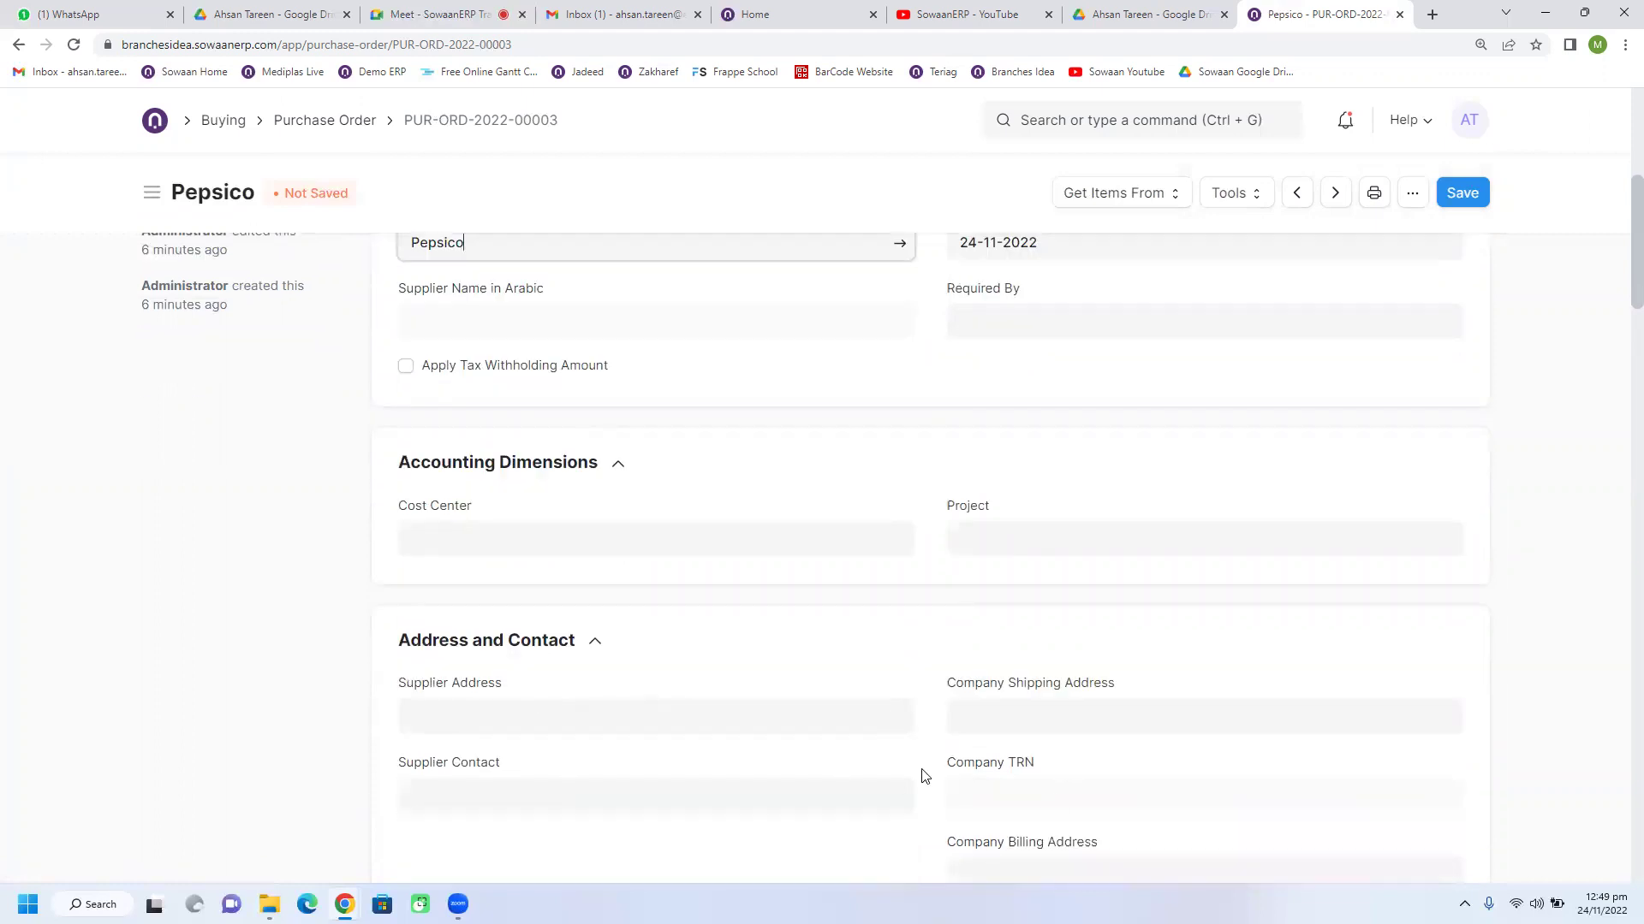
scroll(931, 756, up, 1)
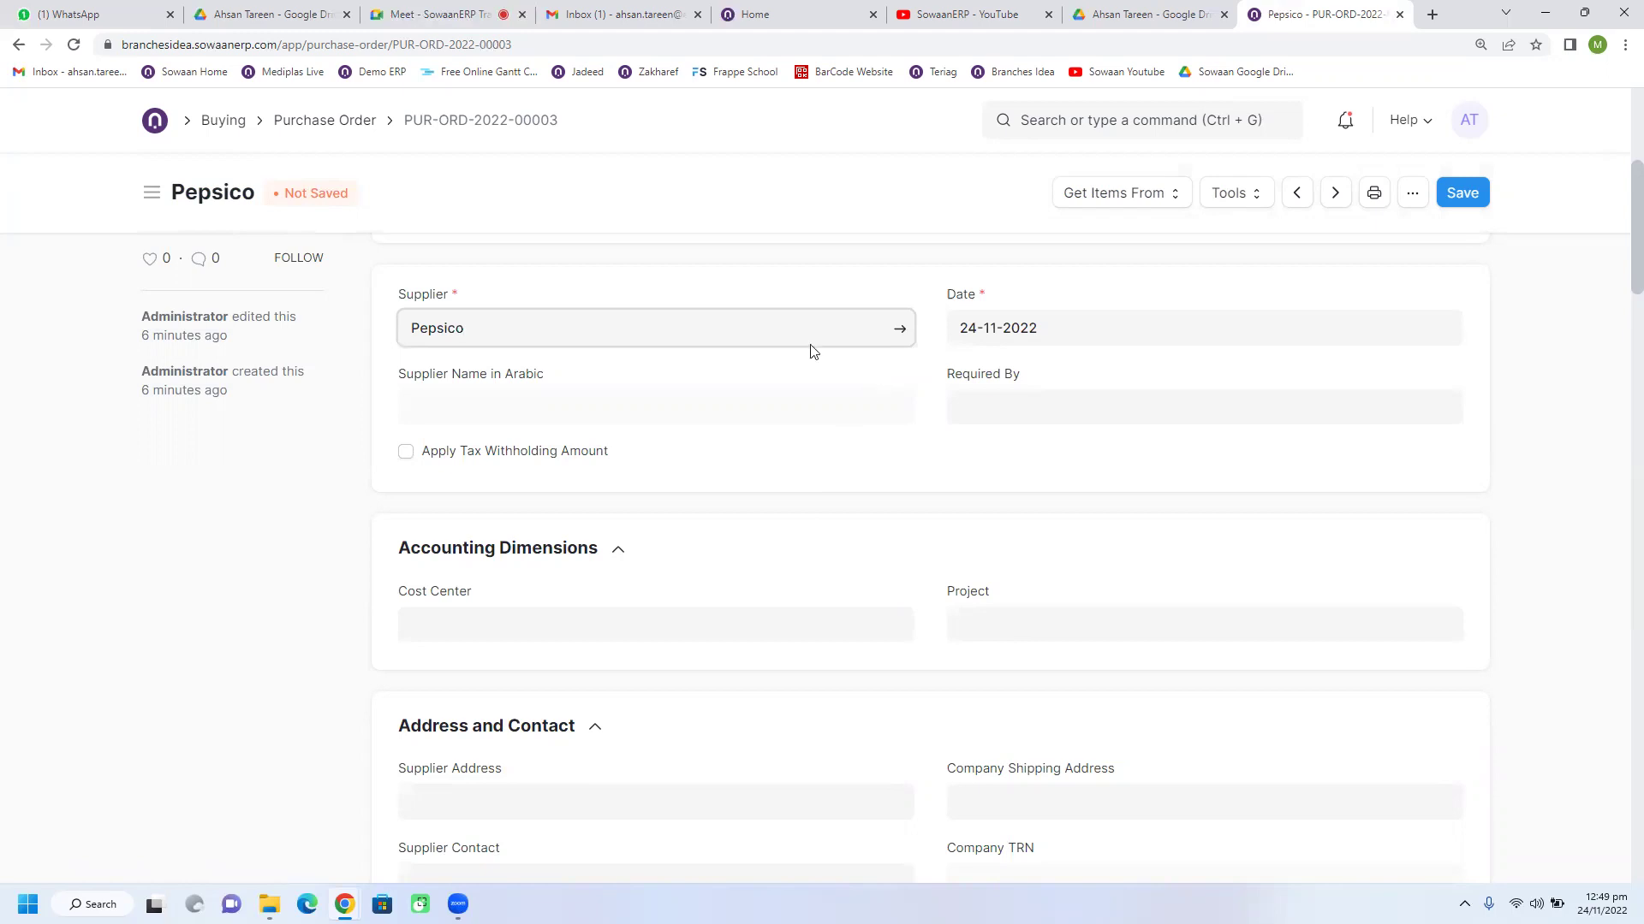
Step: Open the Pepsico supplier record and start a New Address under Address and Contacts
click(898, 330)
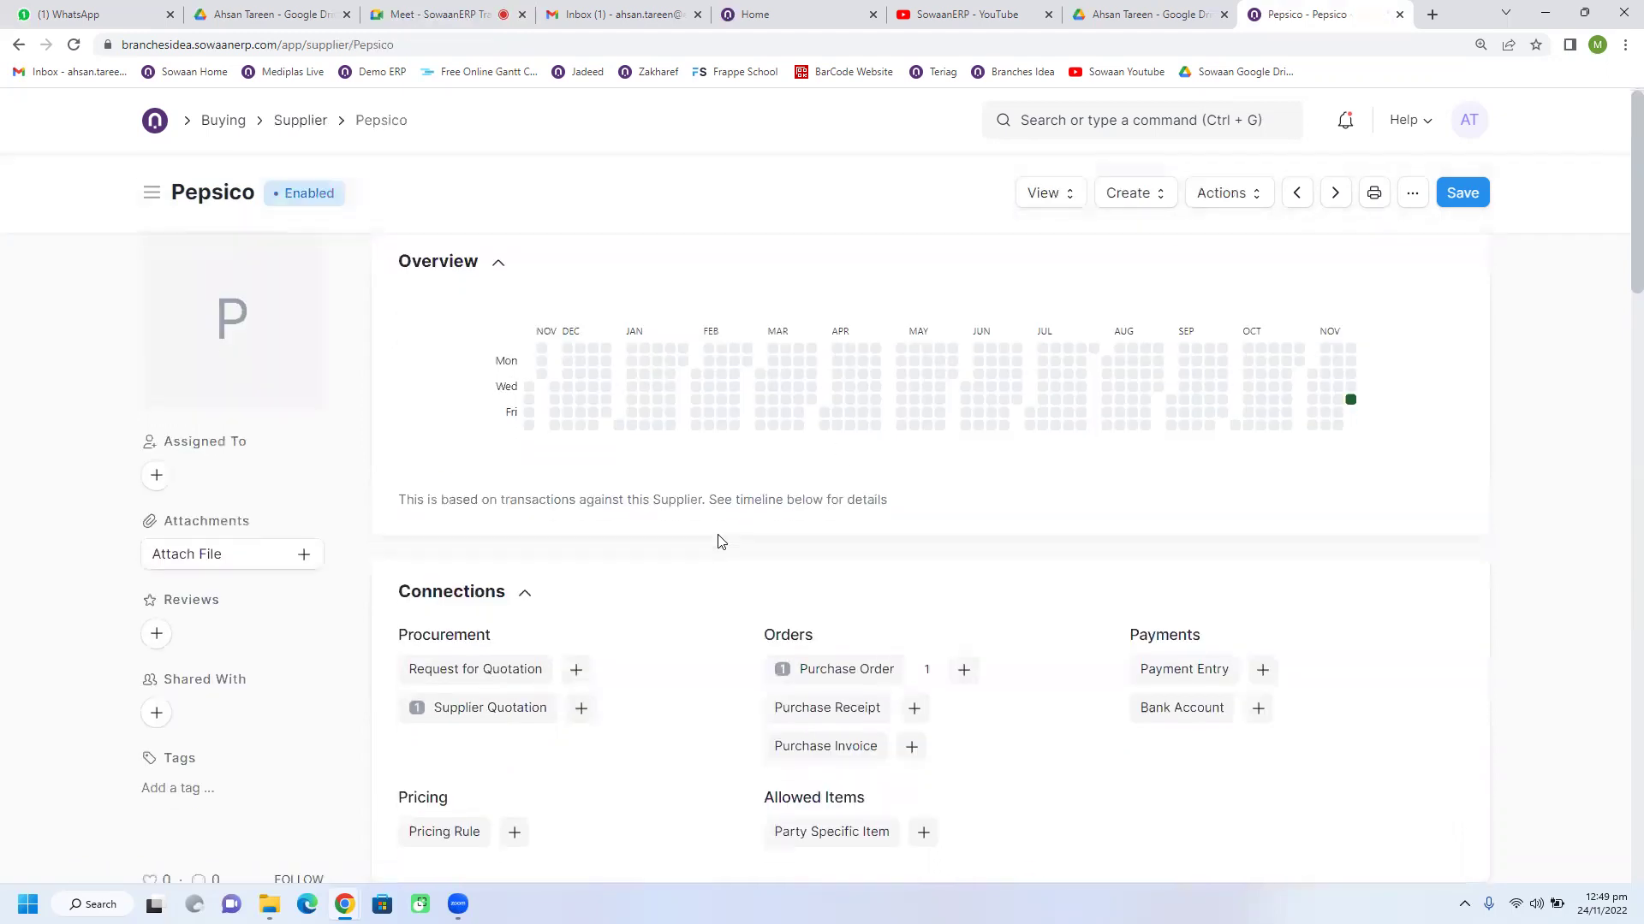
scroll(723, 539, down, 7)
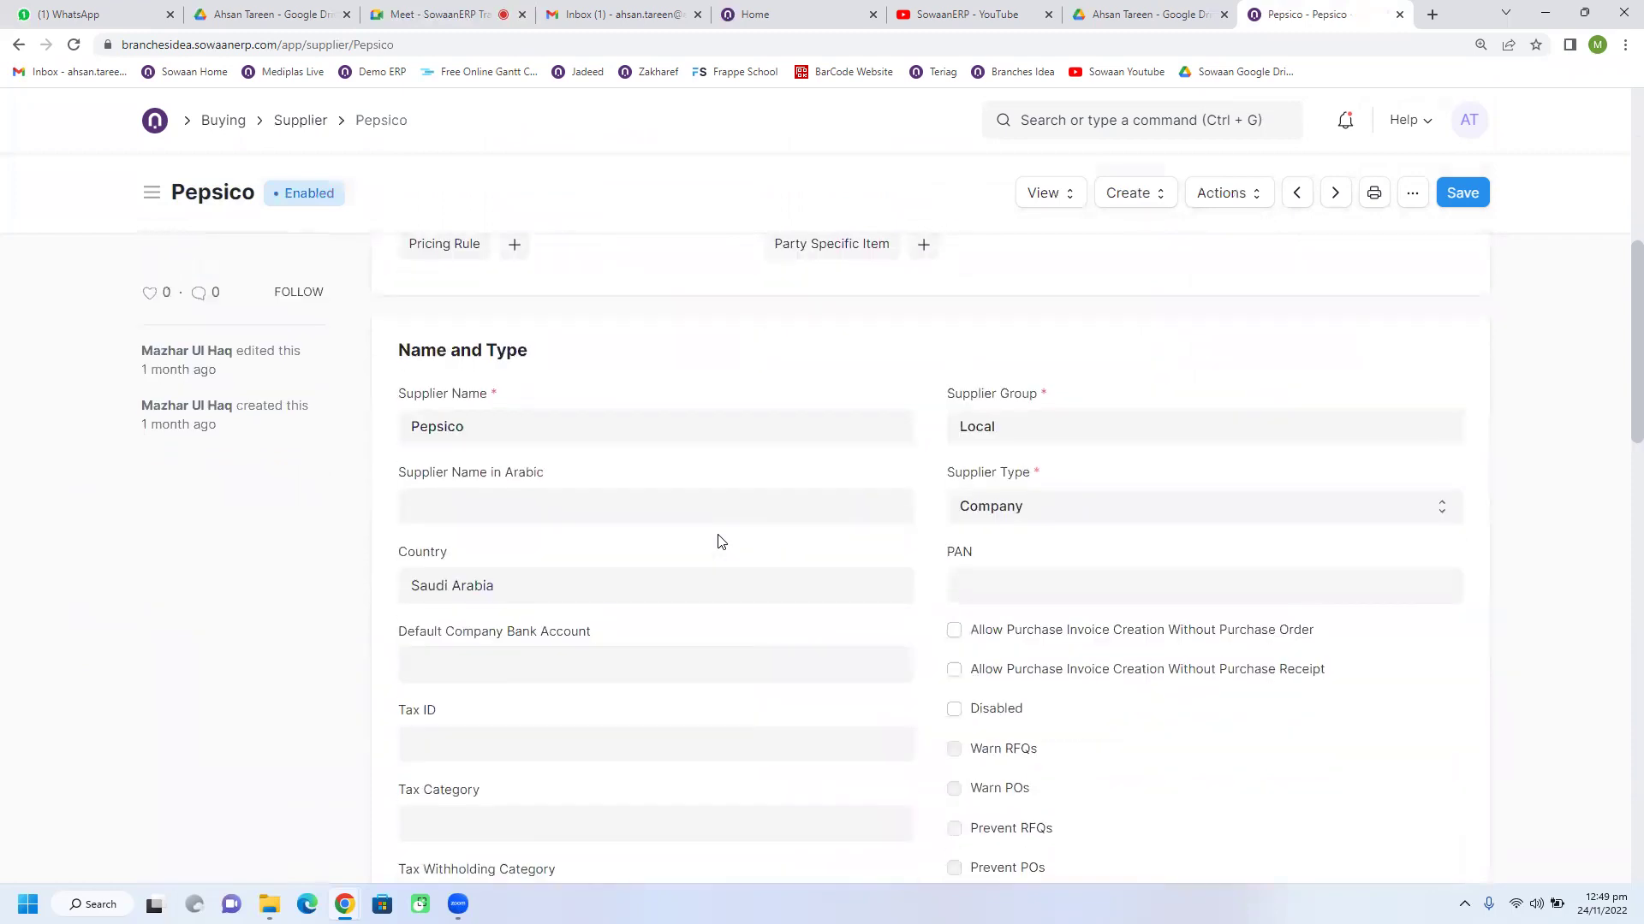
scroll(721, 541, down, 1)
scroll(719, 541, down, 7)
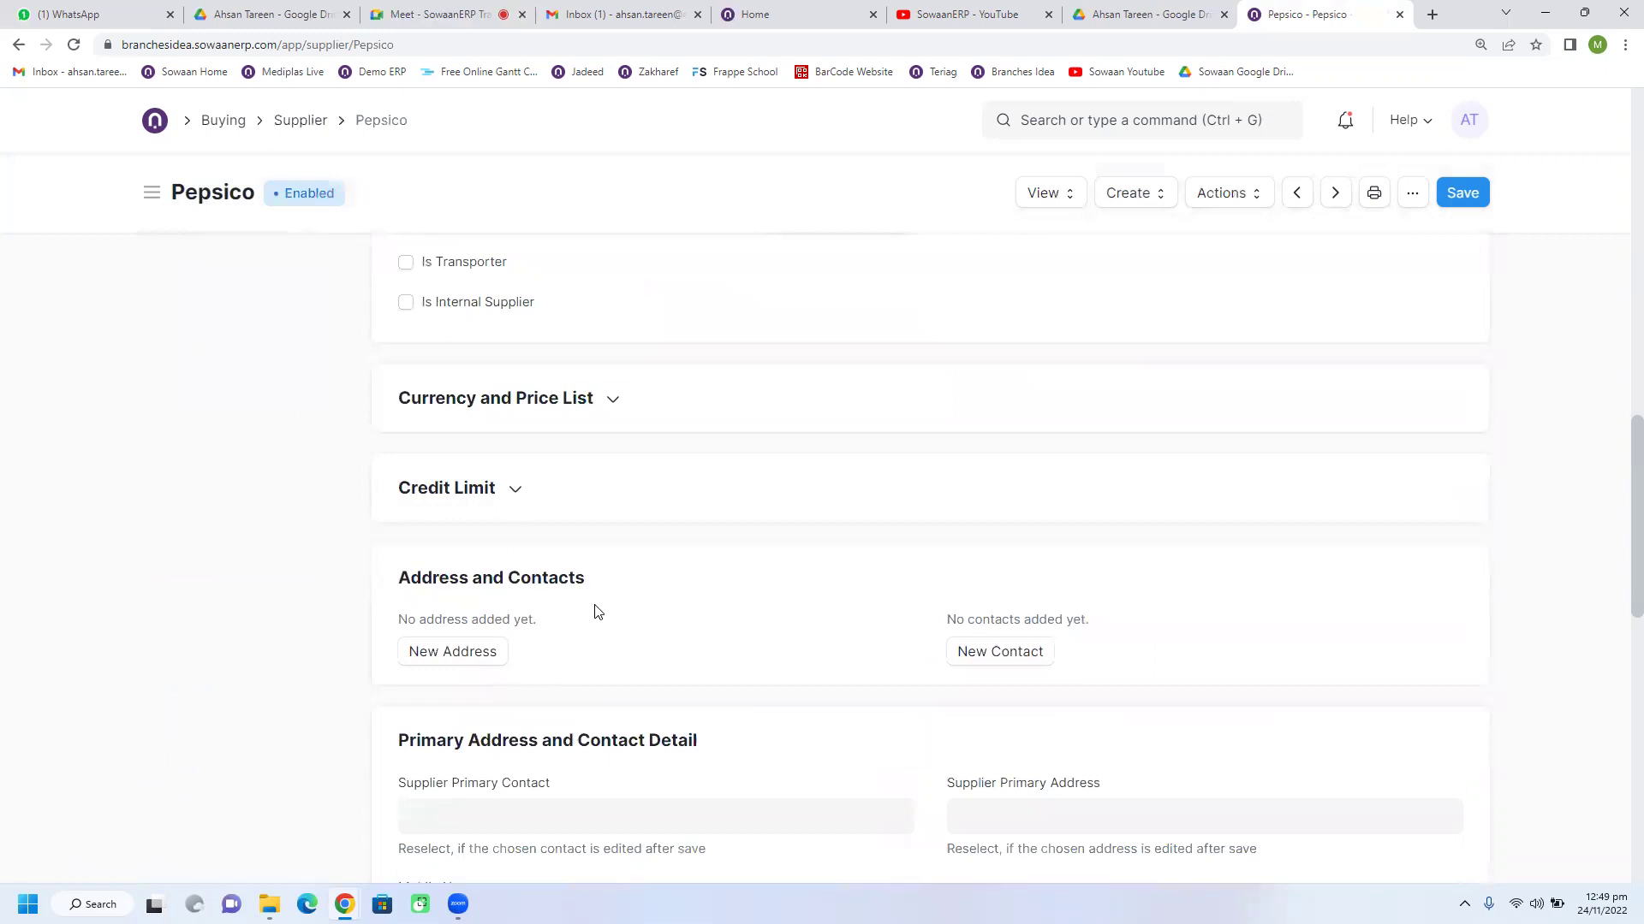
scroll(603, 652, down, 1)
click(468, 574)
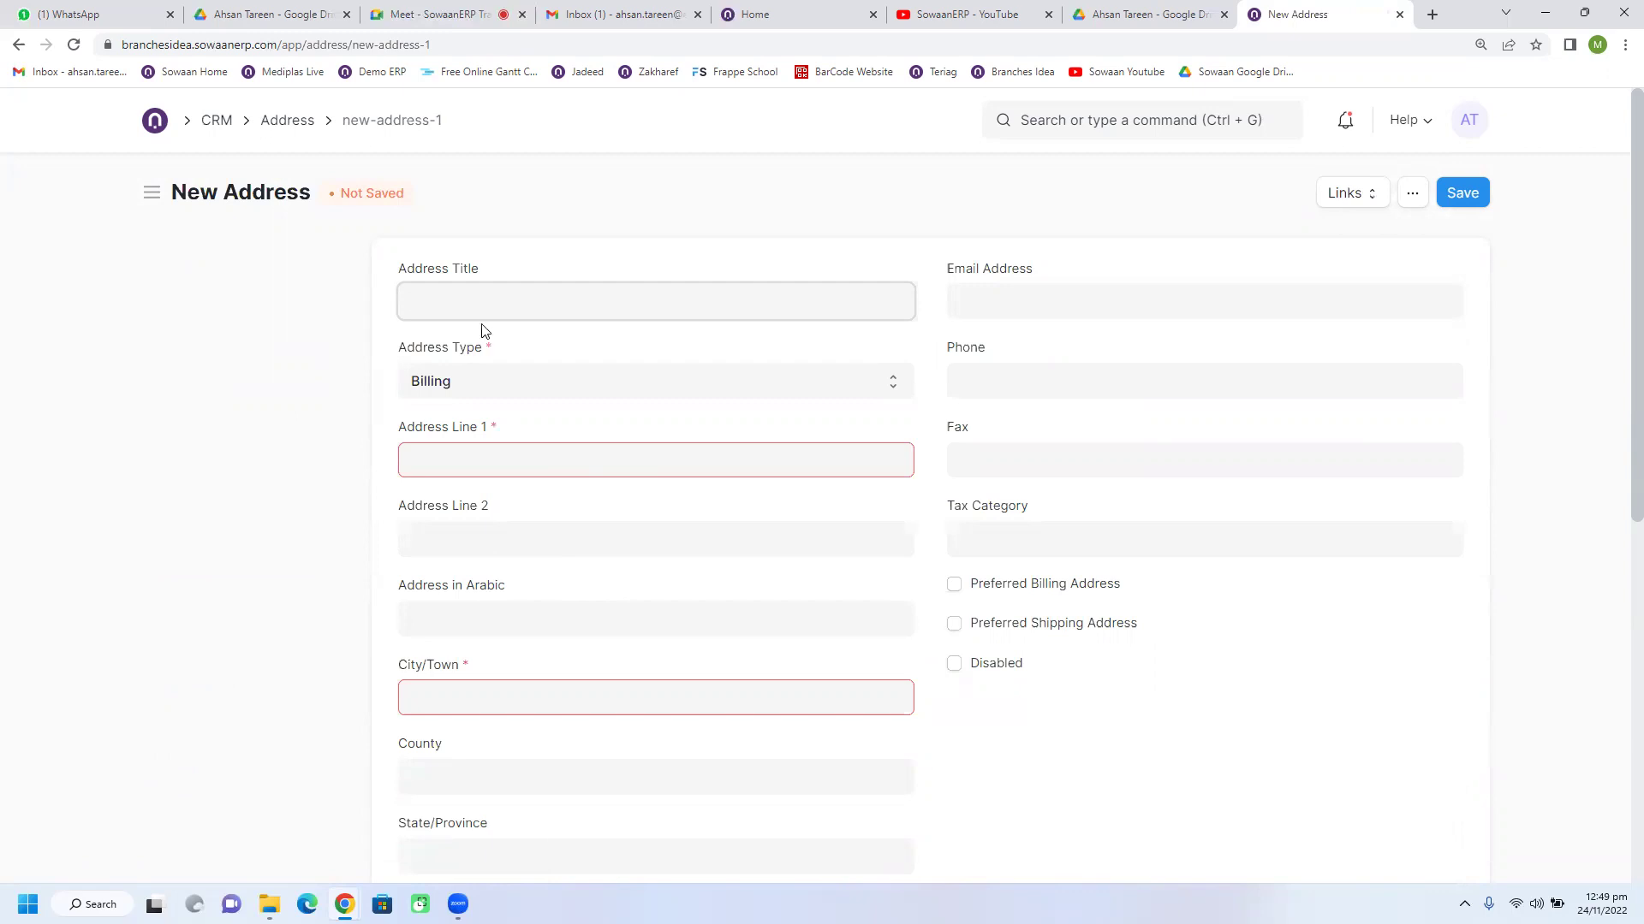
Step: Title the address 'Plot # 2' and, after trying Shipping and Warehouse, set type Billing
text(Plot # 2)
click(496, 390)
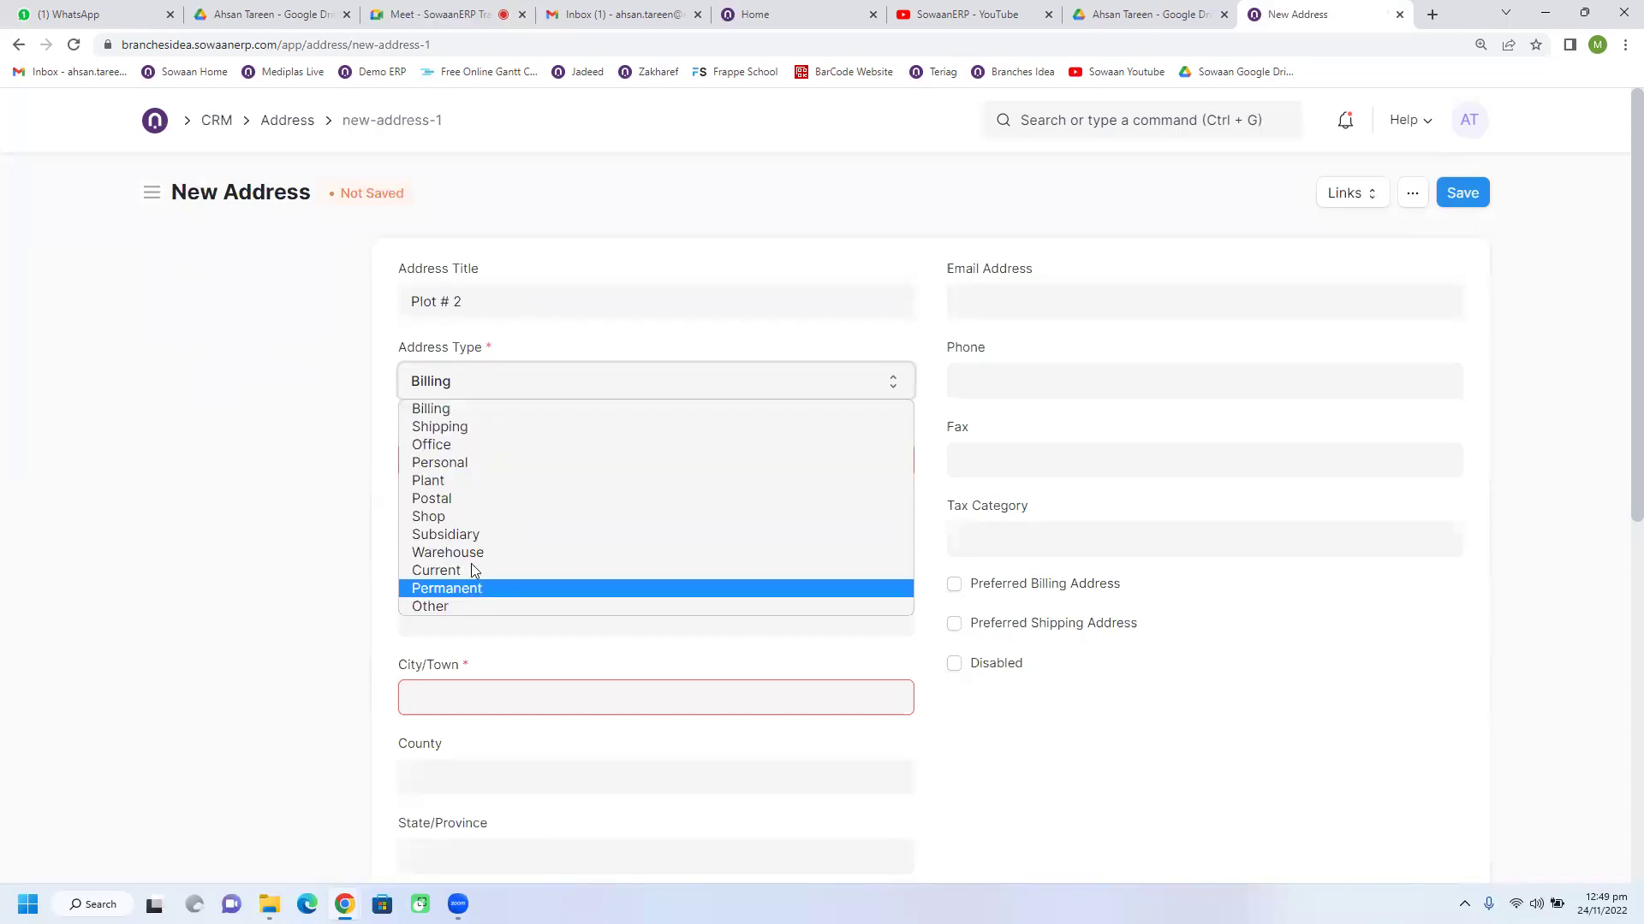
click(475, 433)
click(531, 468)
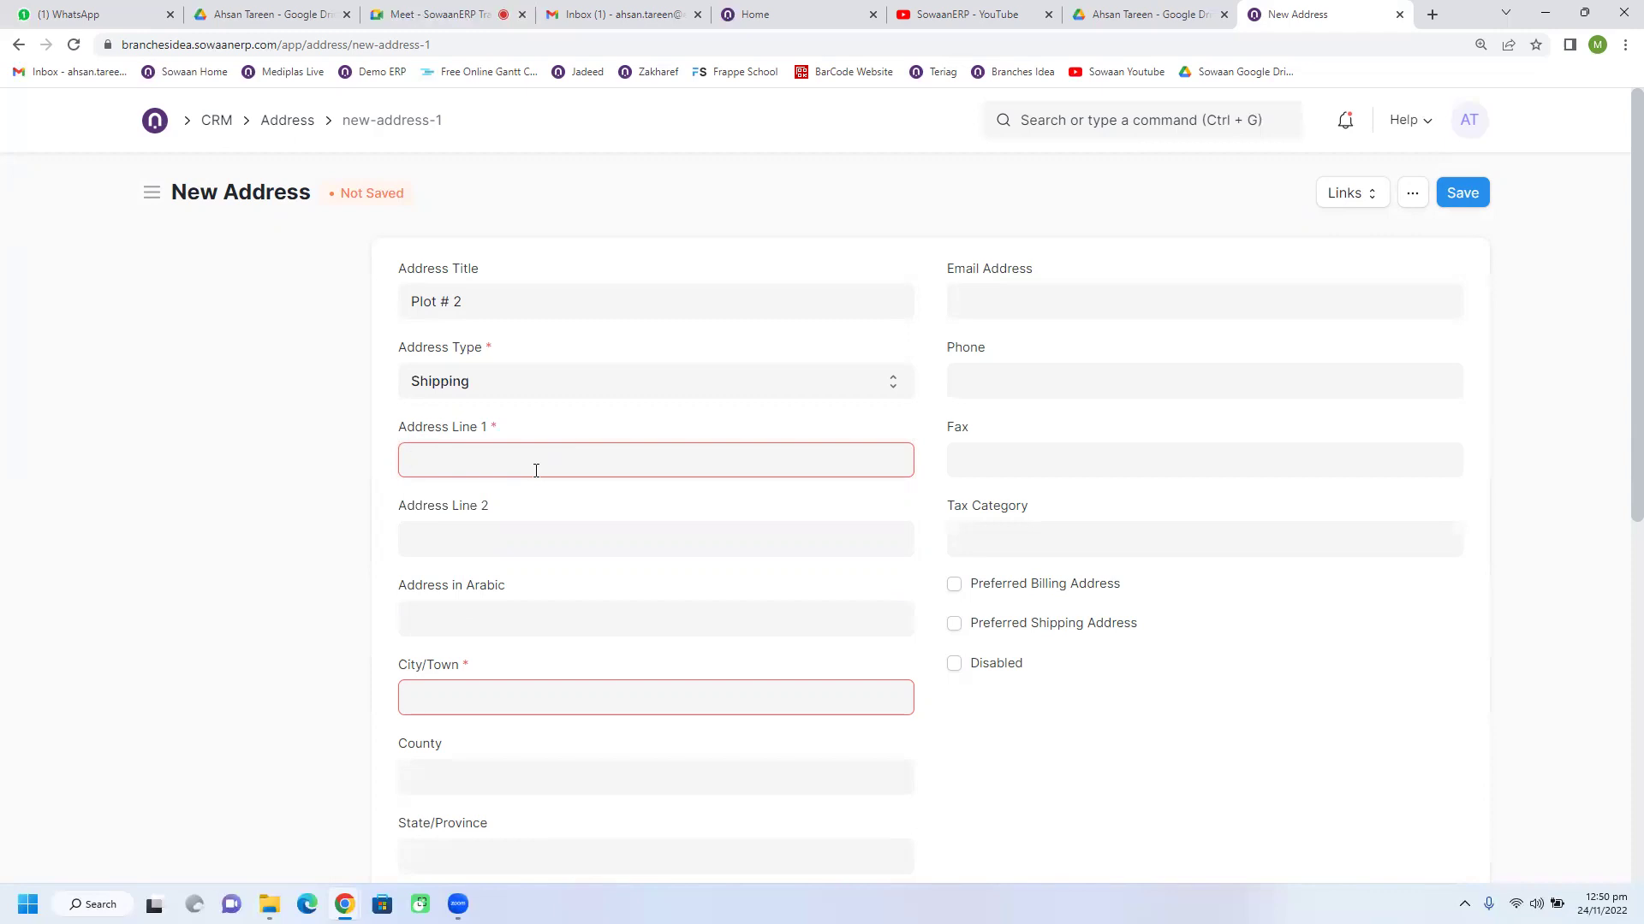
click(493, 397)
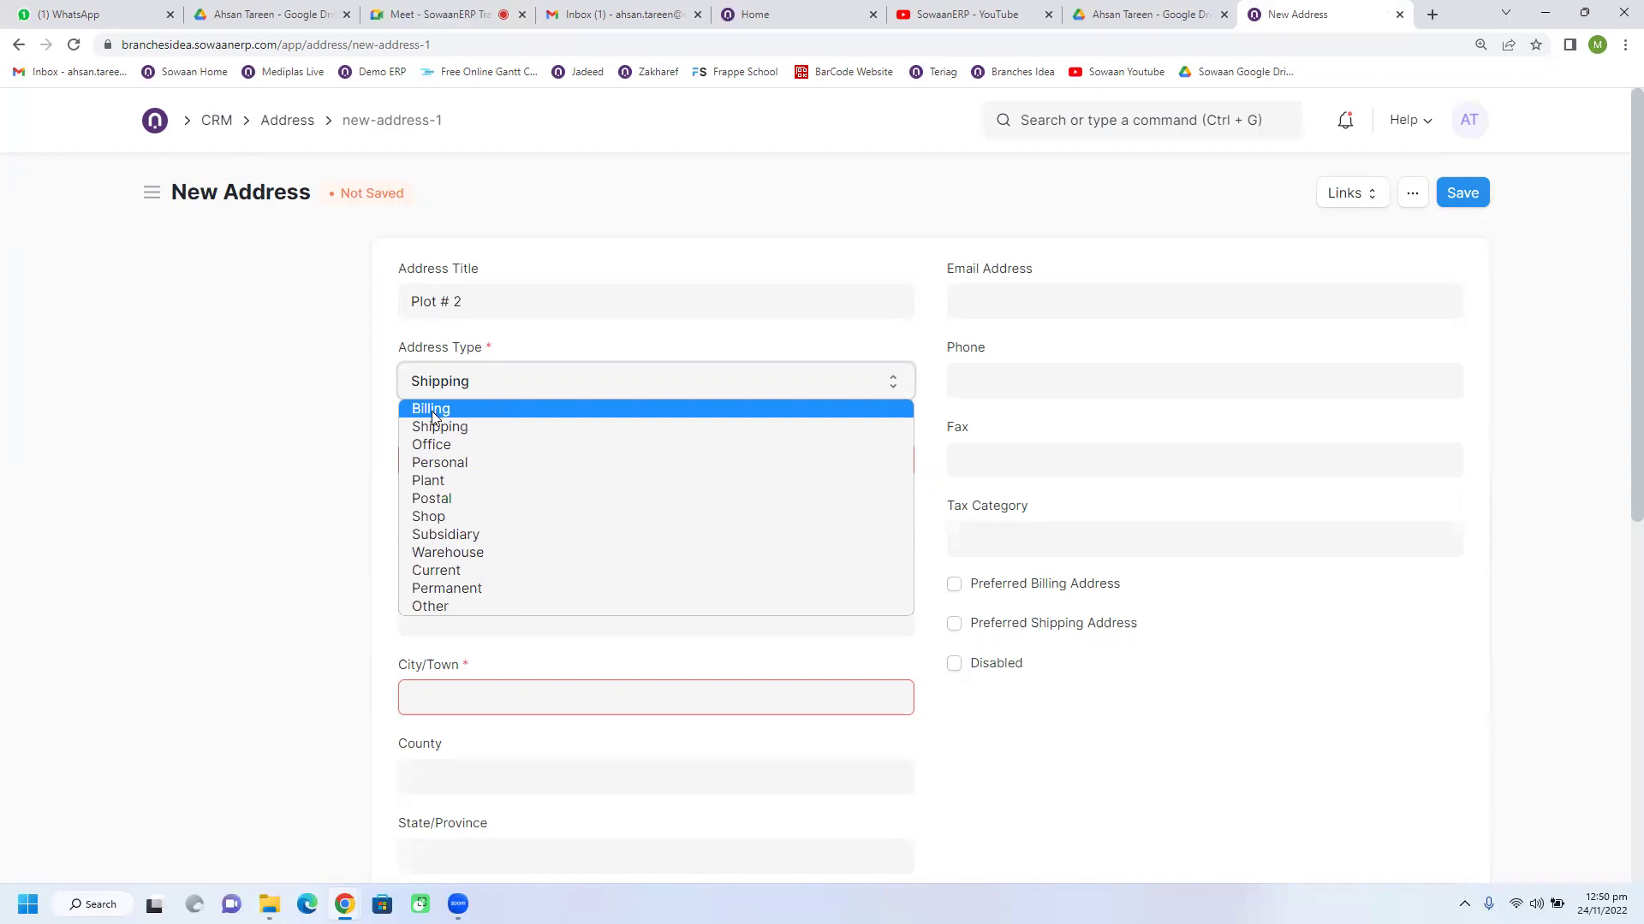
click(473, 555)
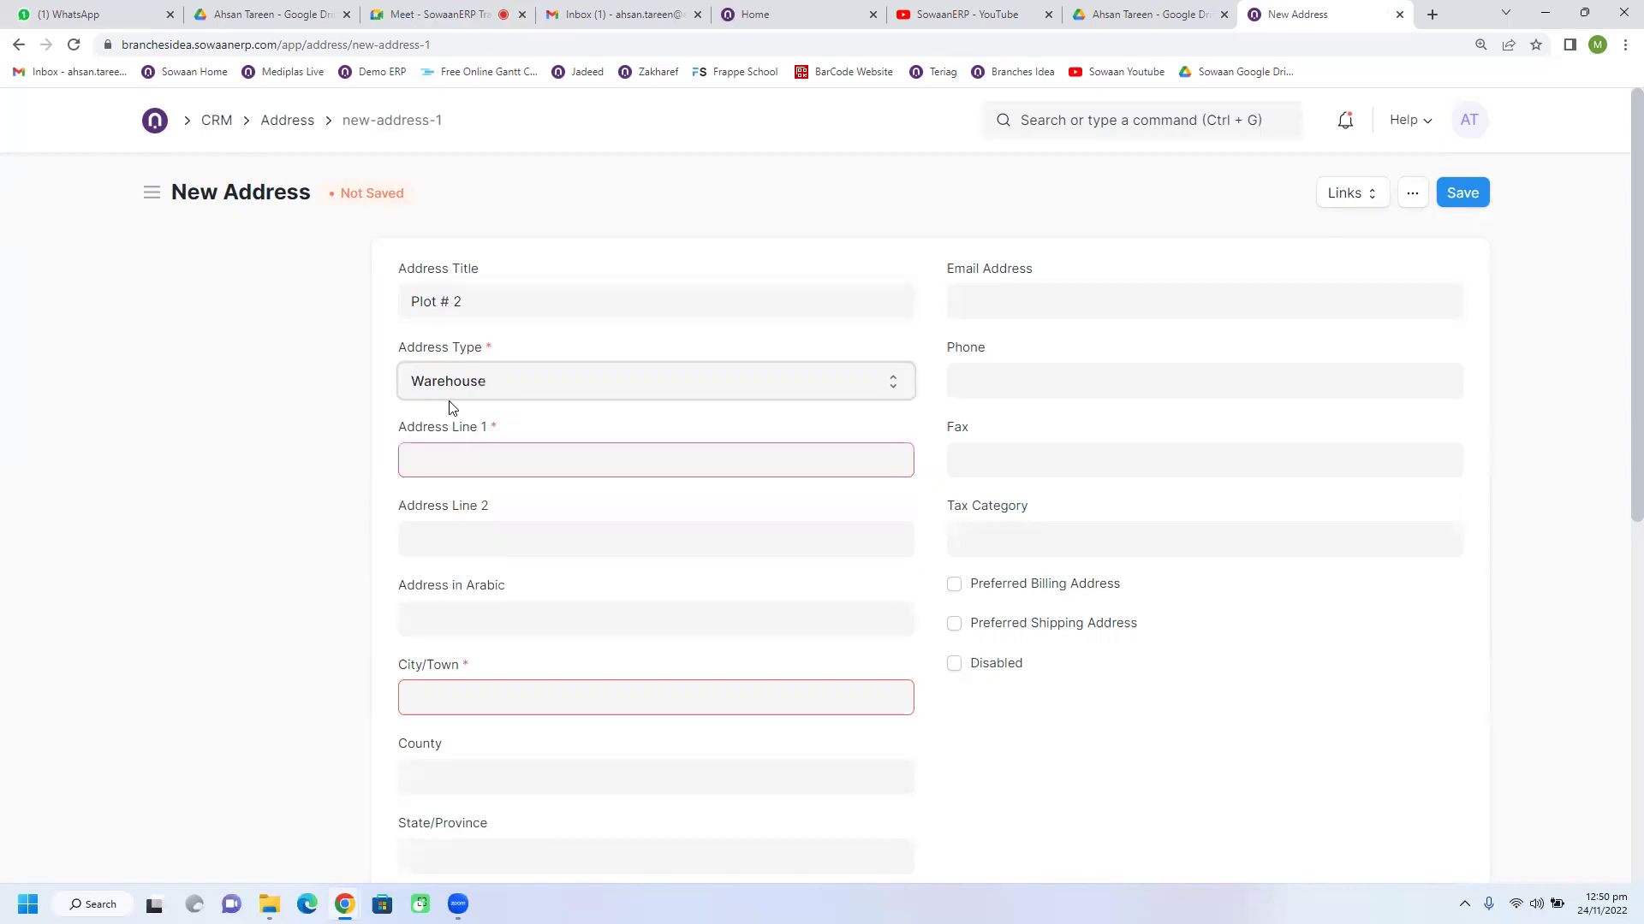
click(505, 396)
click(503, 408)
click(507, 450)
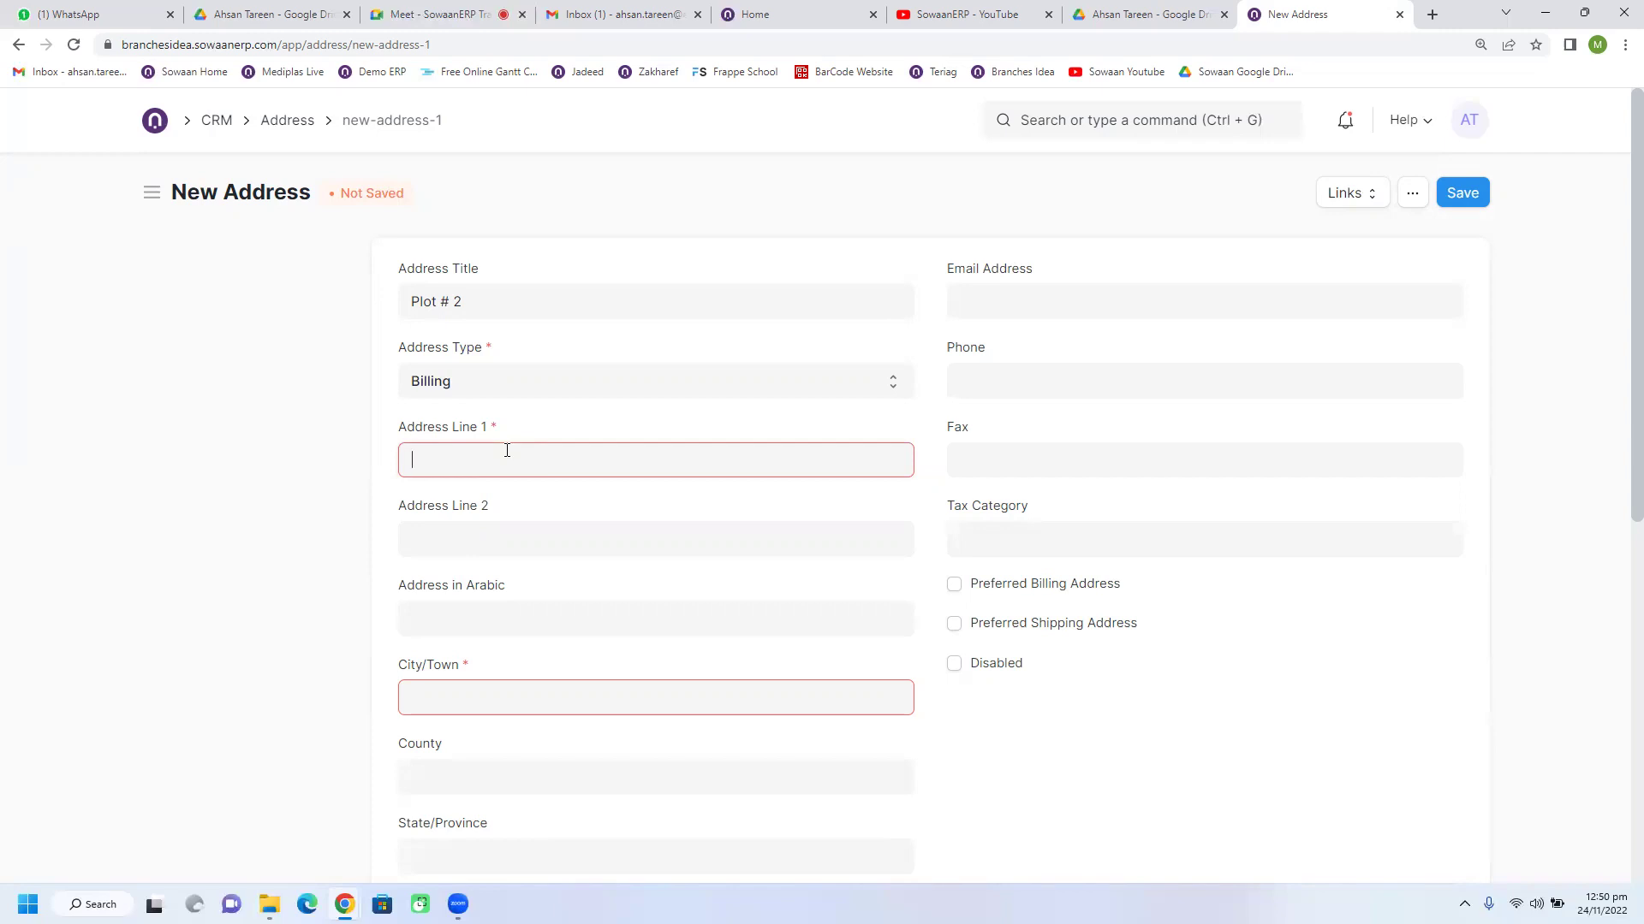
Step: Enter address line 'Kingdom Building', line 2 and city 'Riyad', and county 'Saudi Arabia'
text(ingdo)
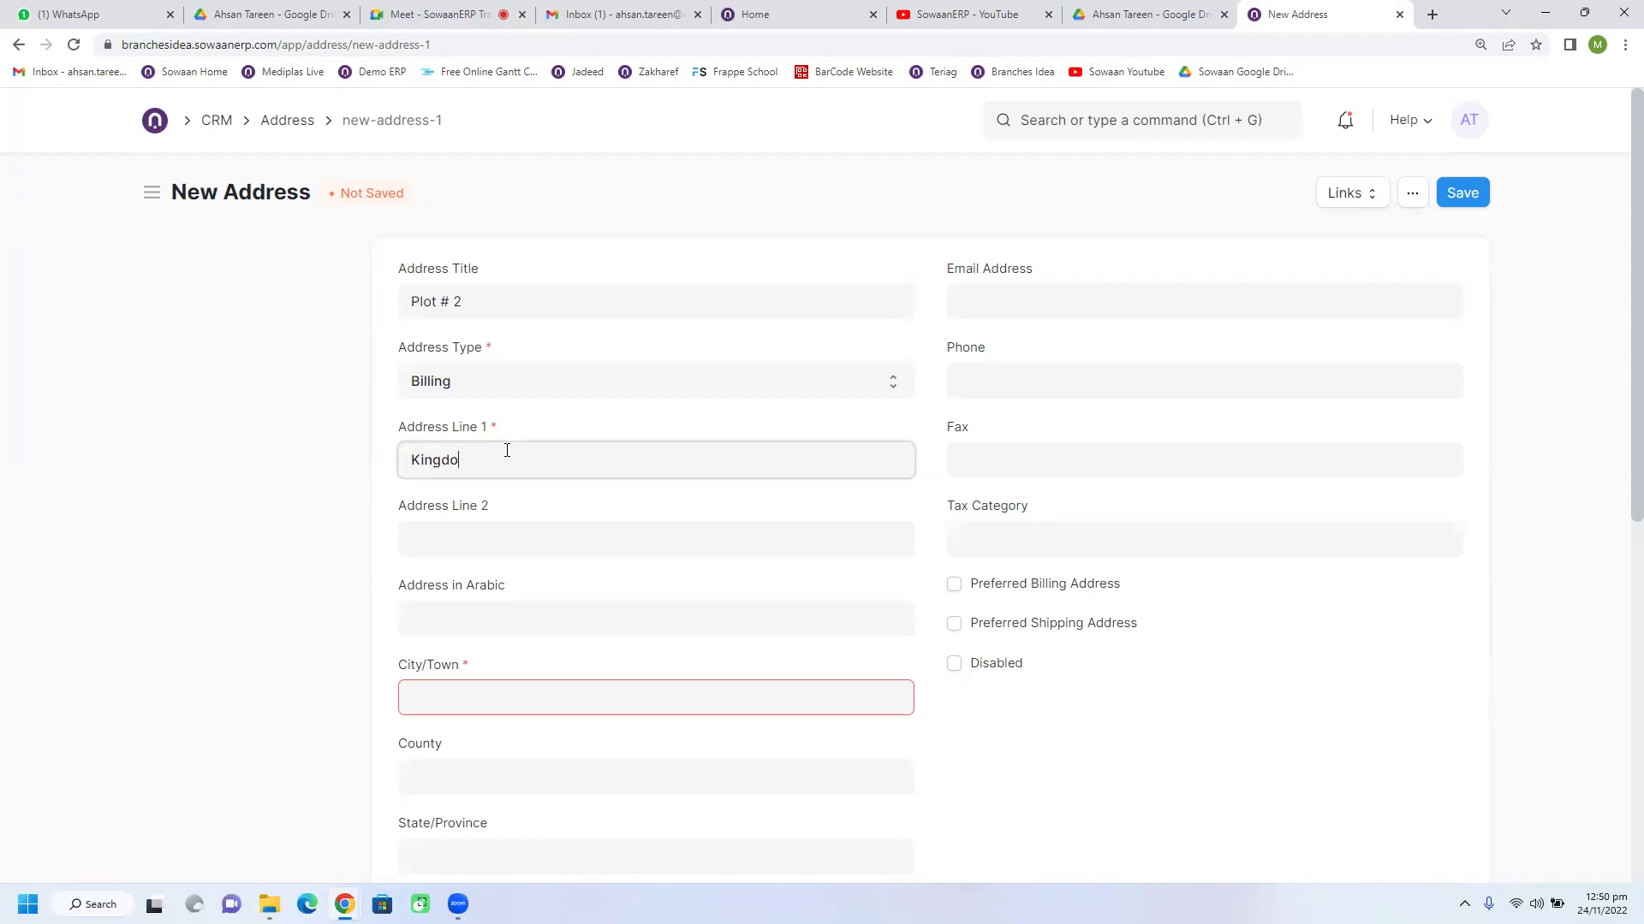
text(m M)
key(BackSpace)
text(Building)
click(507, 543)
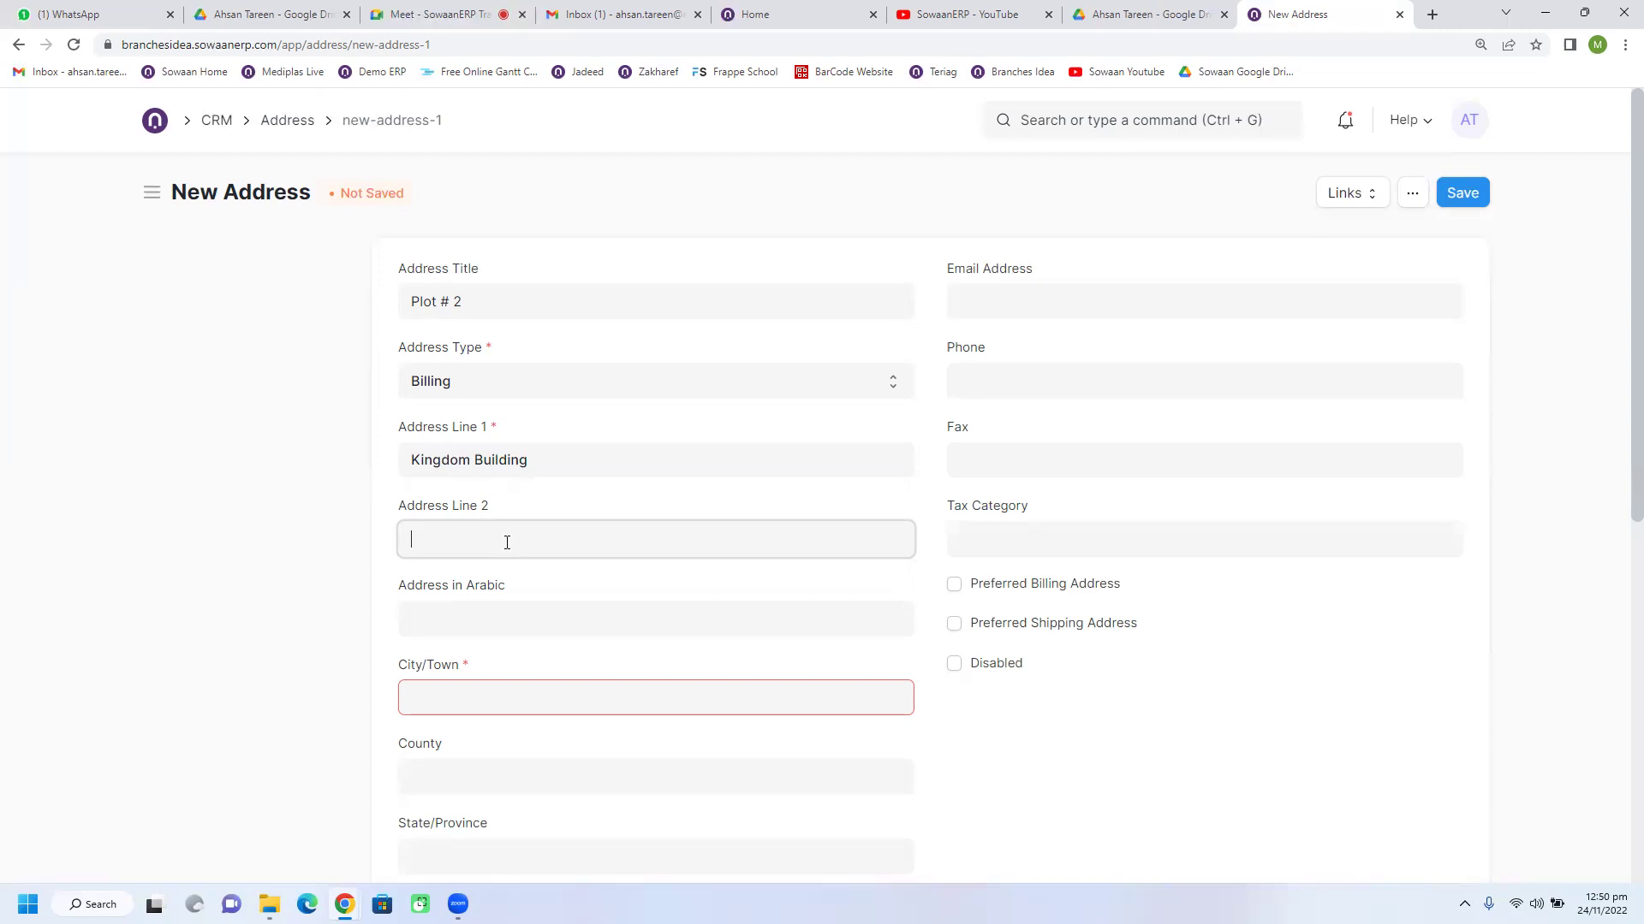
text(Riyad)
click(509, 684)
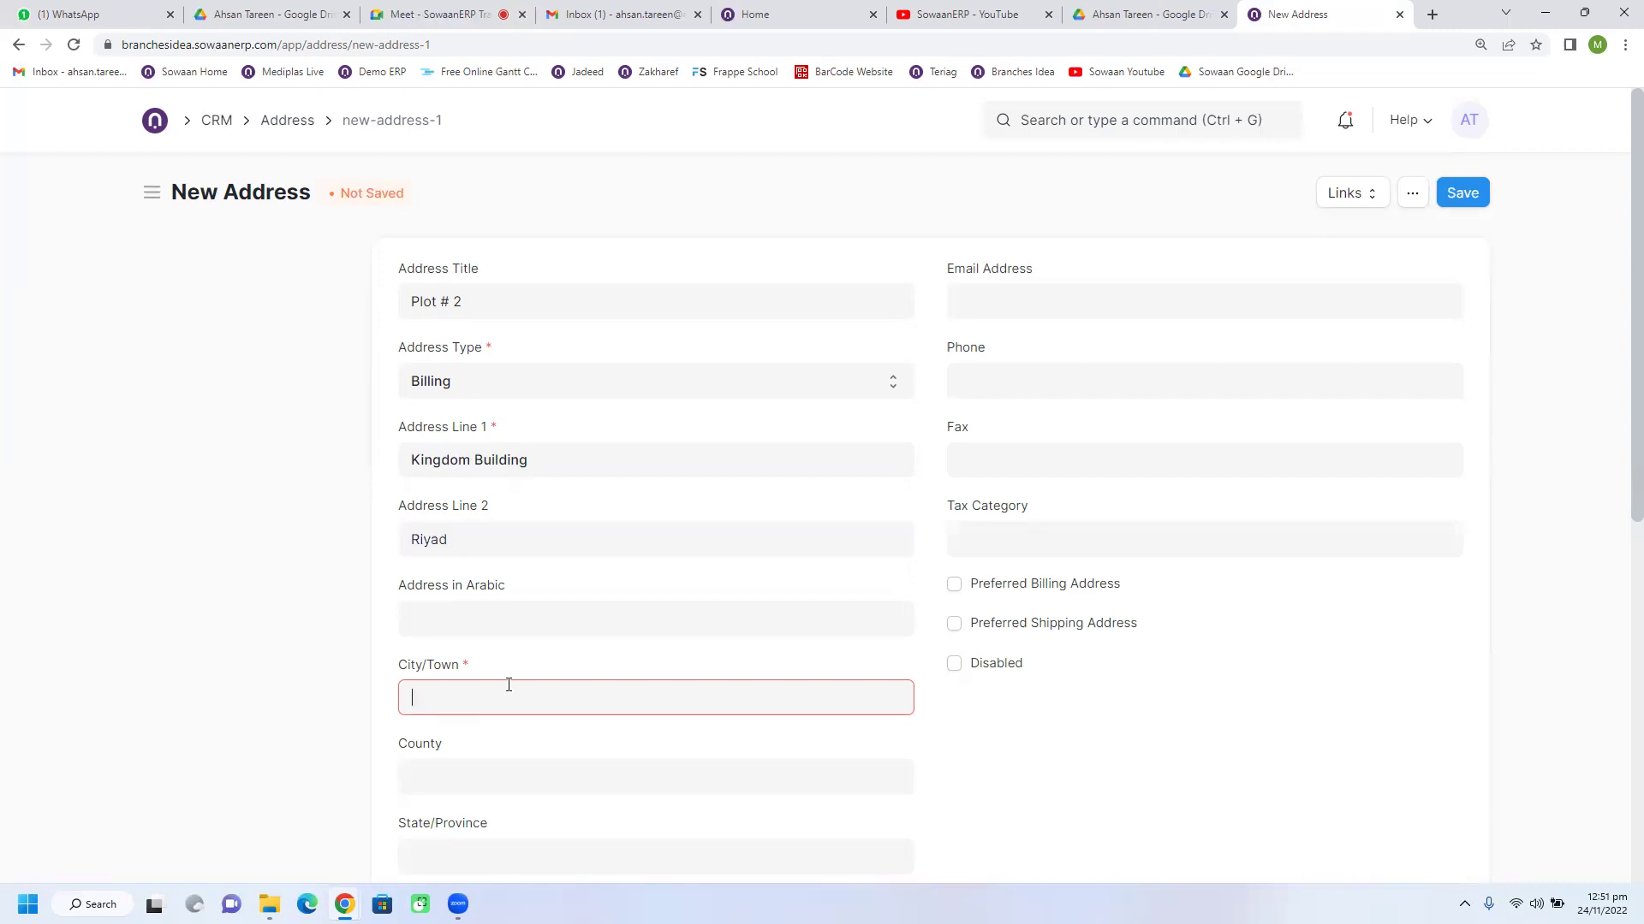
text(Riyad)
click(506, 776)
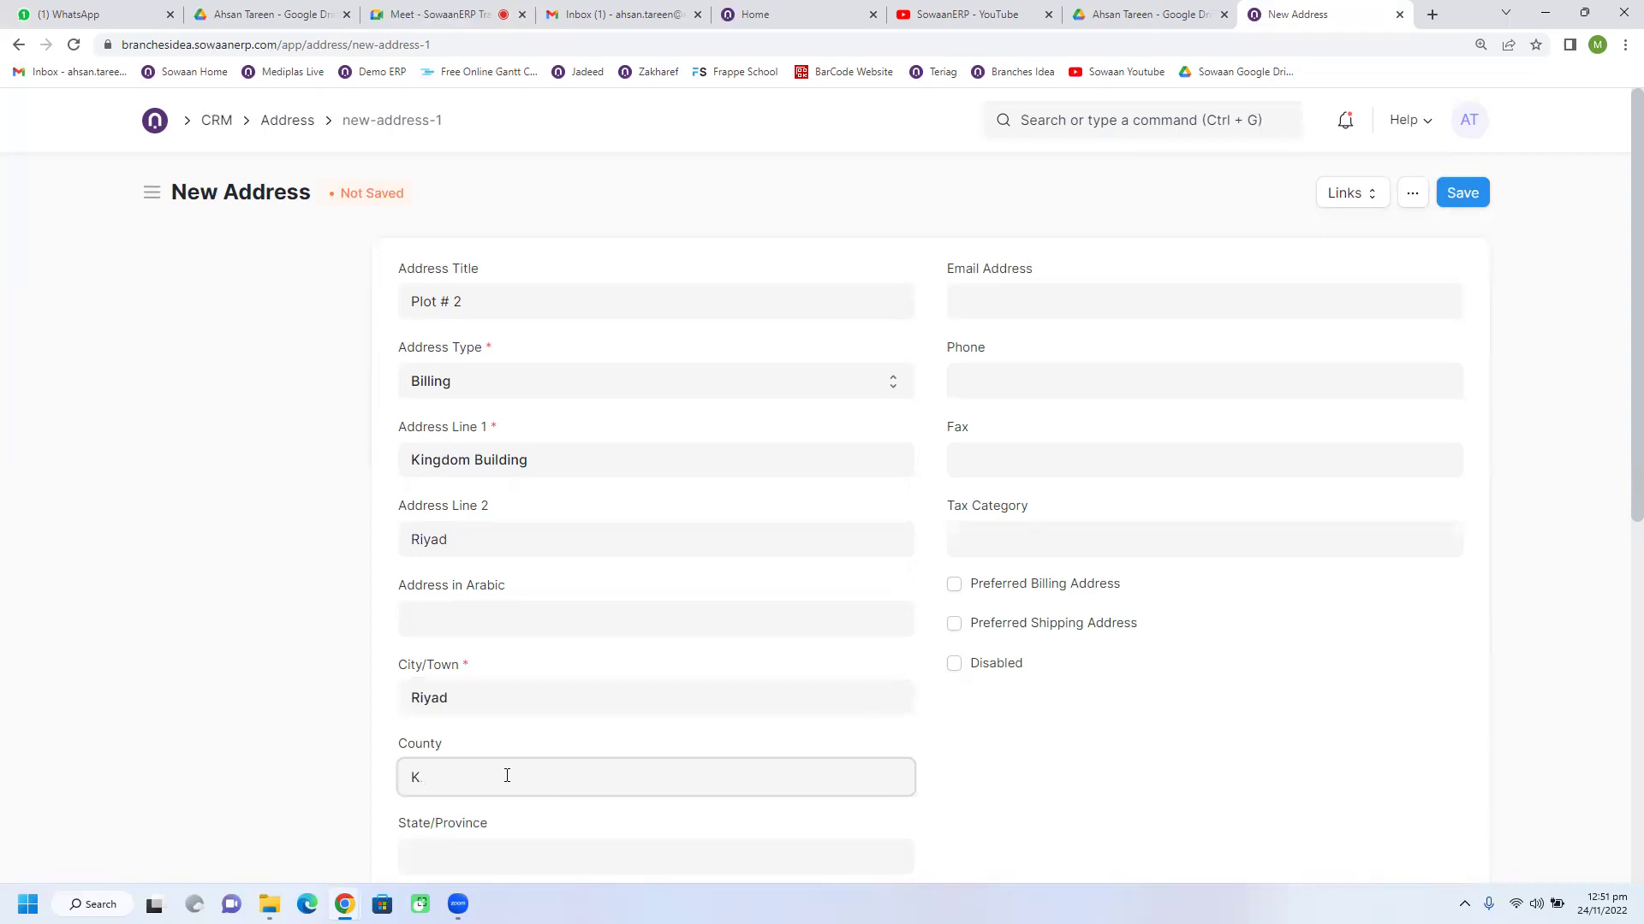
text(Sadu)
key(BackSpace)
key(BackSpace)
text(ud)
text(i R)
text(Arabia)
Step: Fill in the postal code, the contact e-mail and the phone number
scroll(507, 776, down, 1)
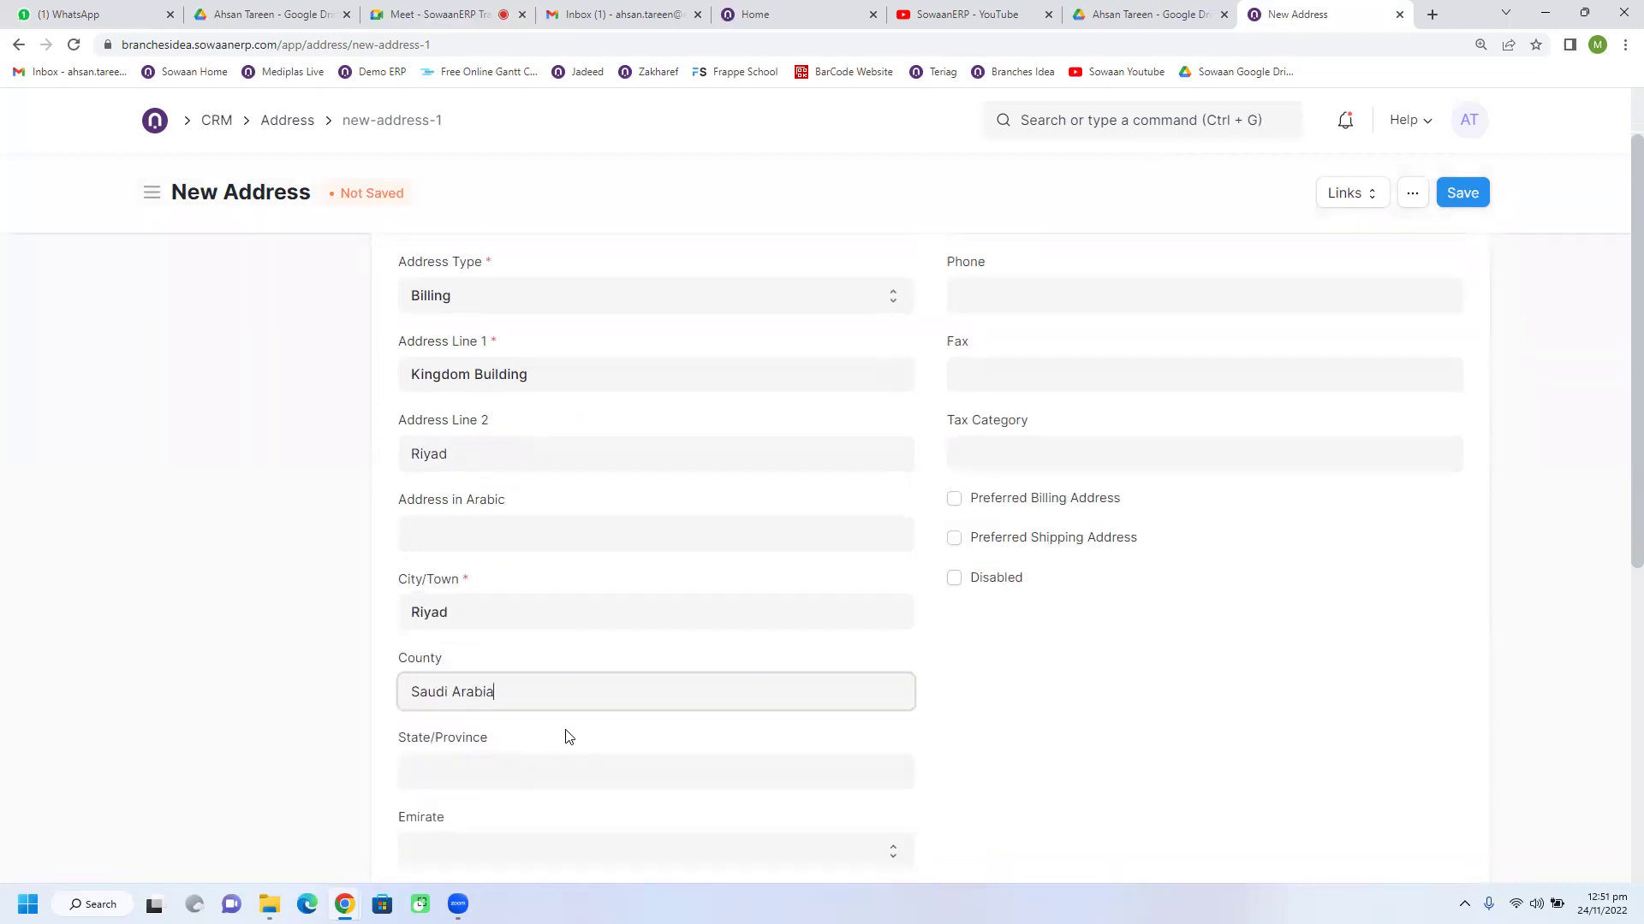
scroll(565, 736, down, 4)
click(529, 667)
text(12345)
scroll(755, 625, up, 5)
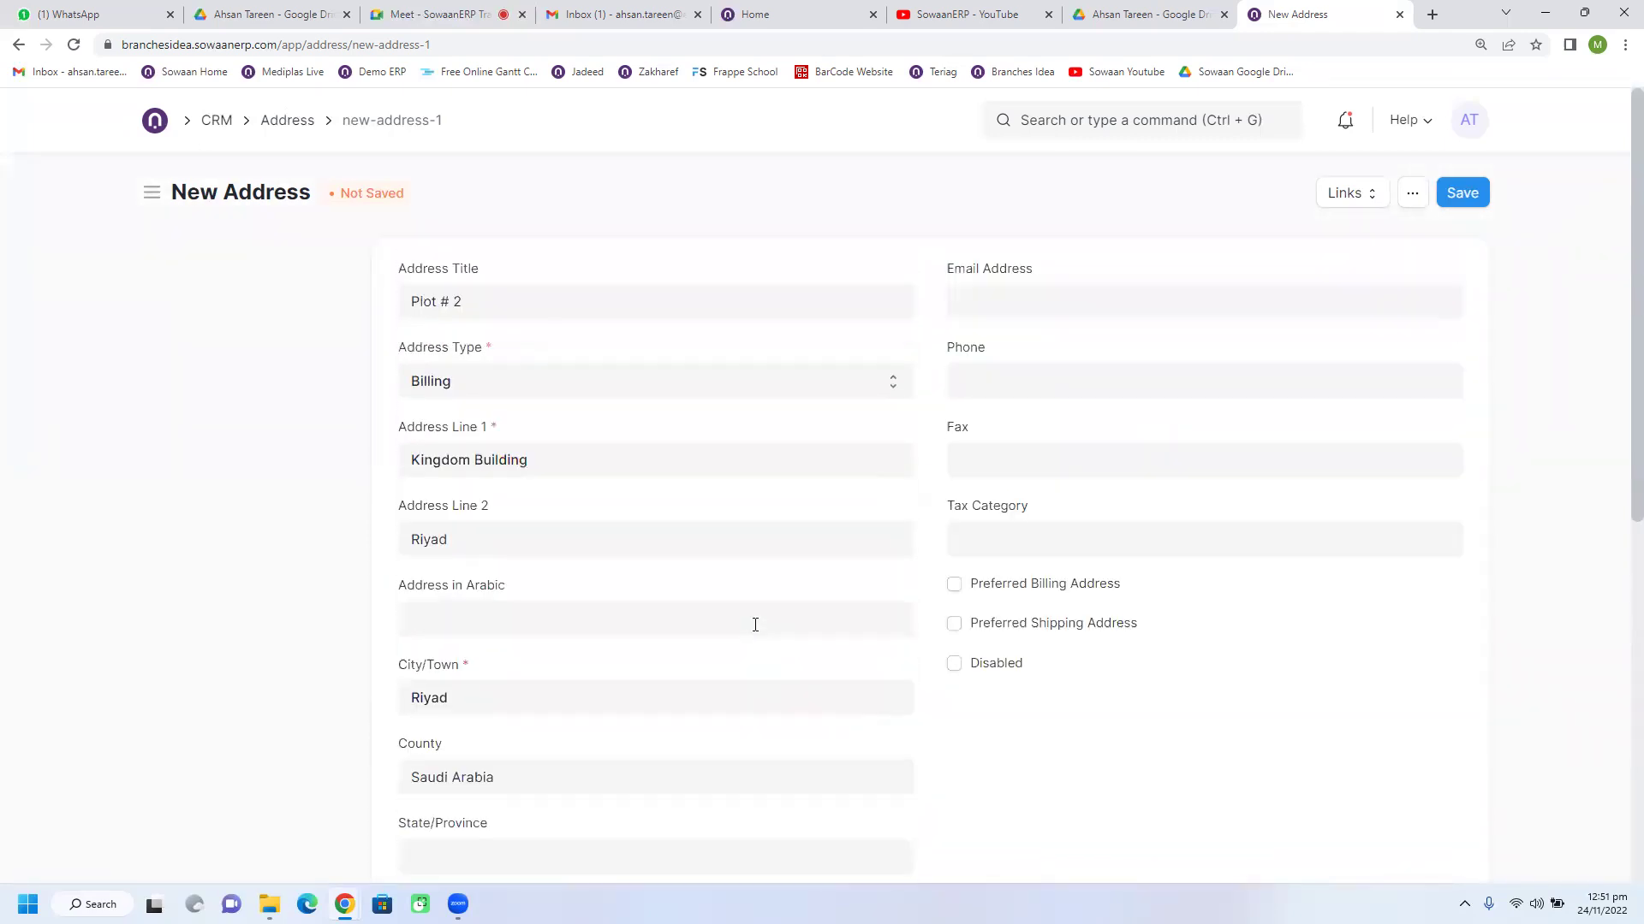
click(998, 303)
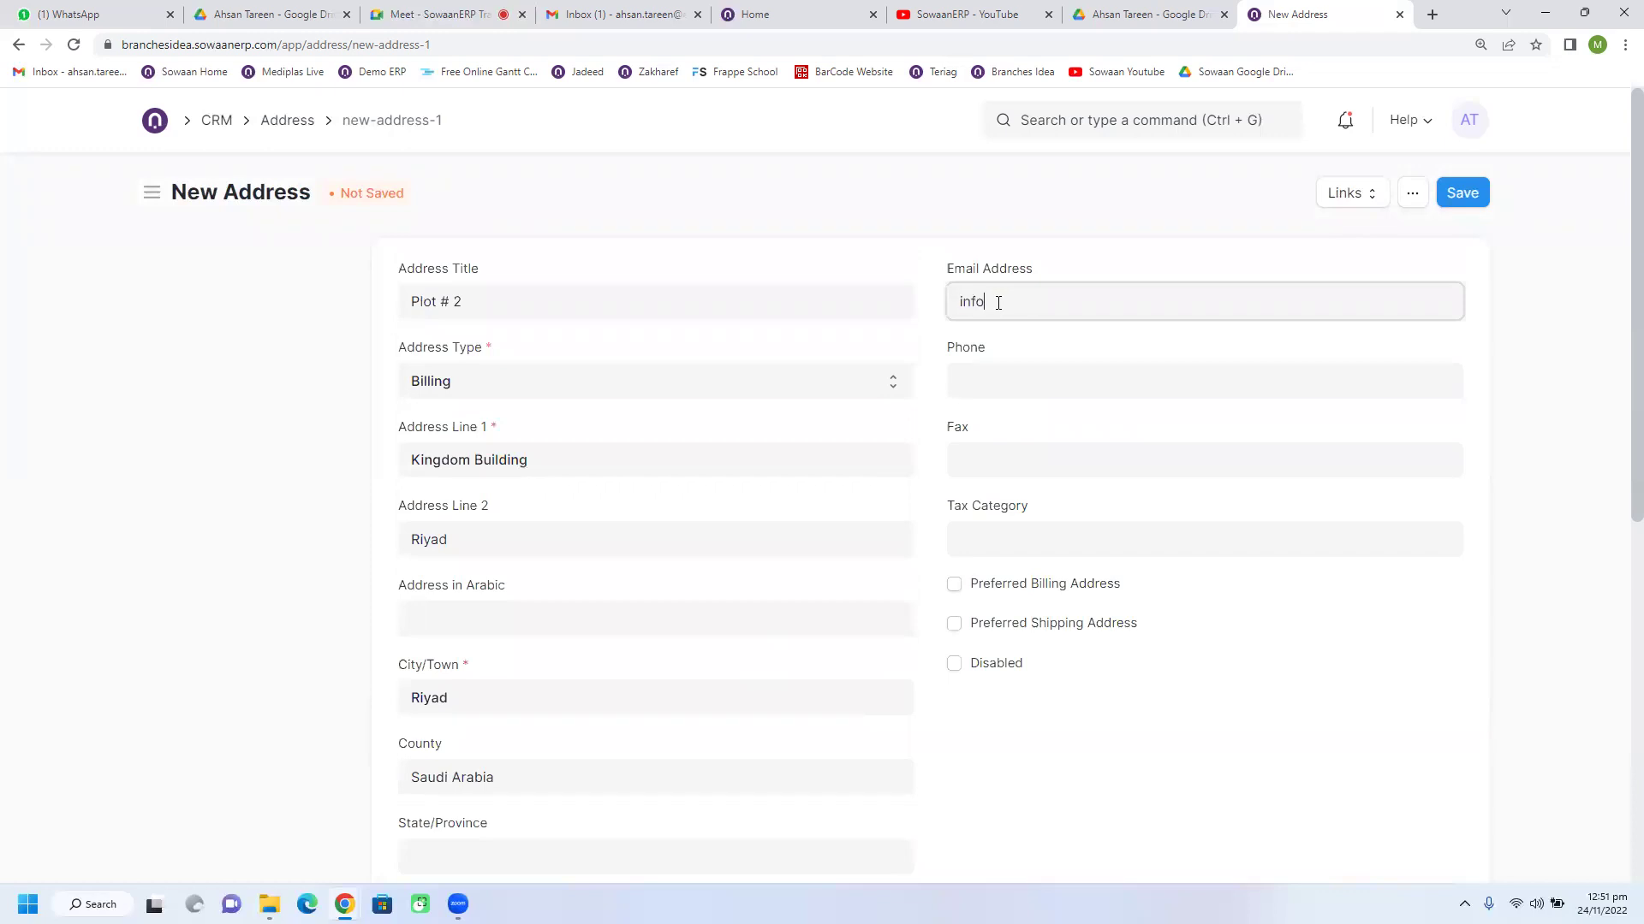
click(1012, 390)
text(324324222)
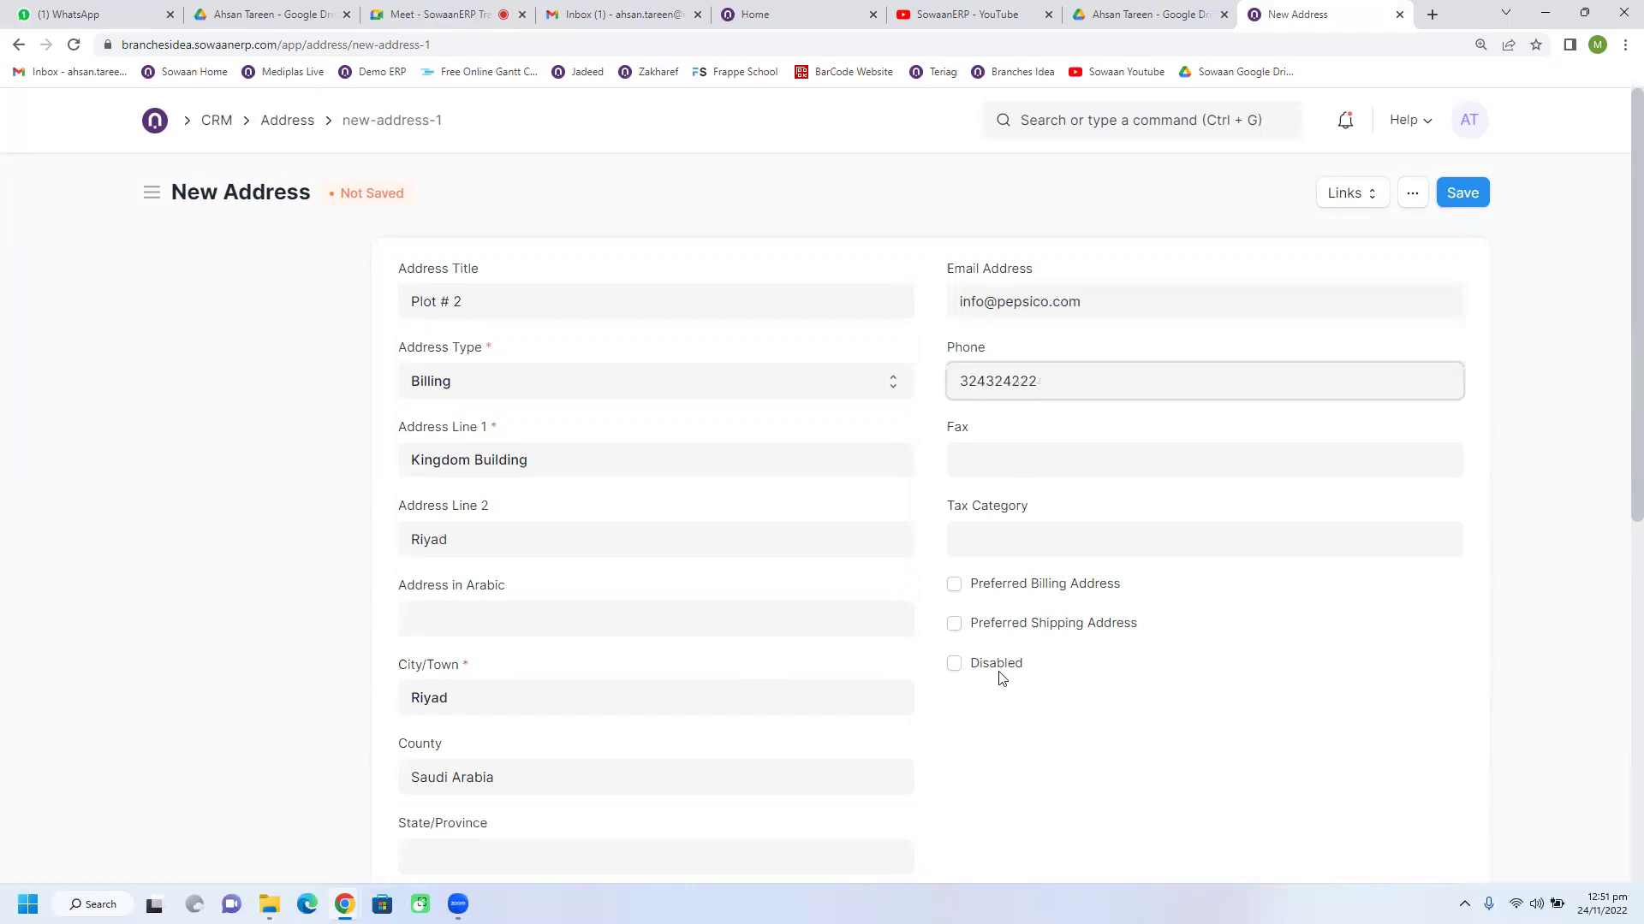
Step: Tick Preferred Billing Address and scroll back up the form
scroll(935, 598, down, 1)
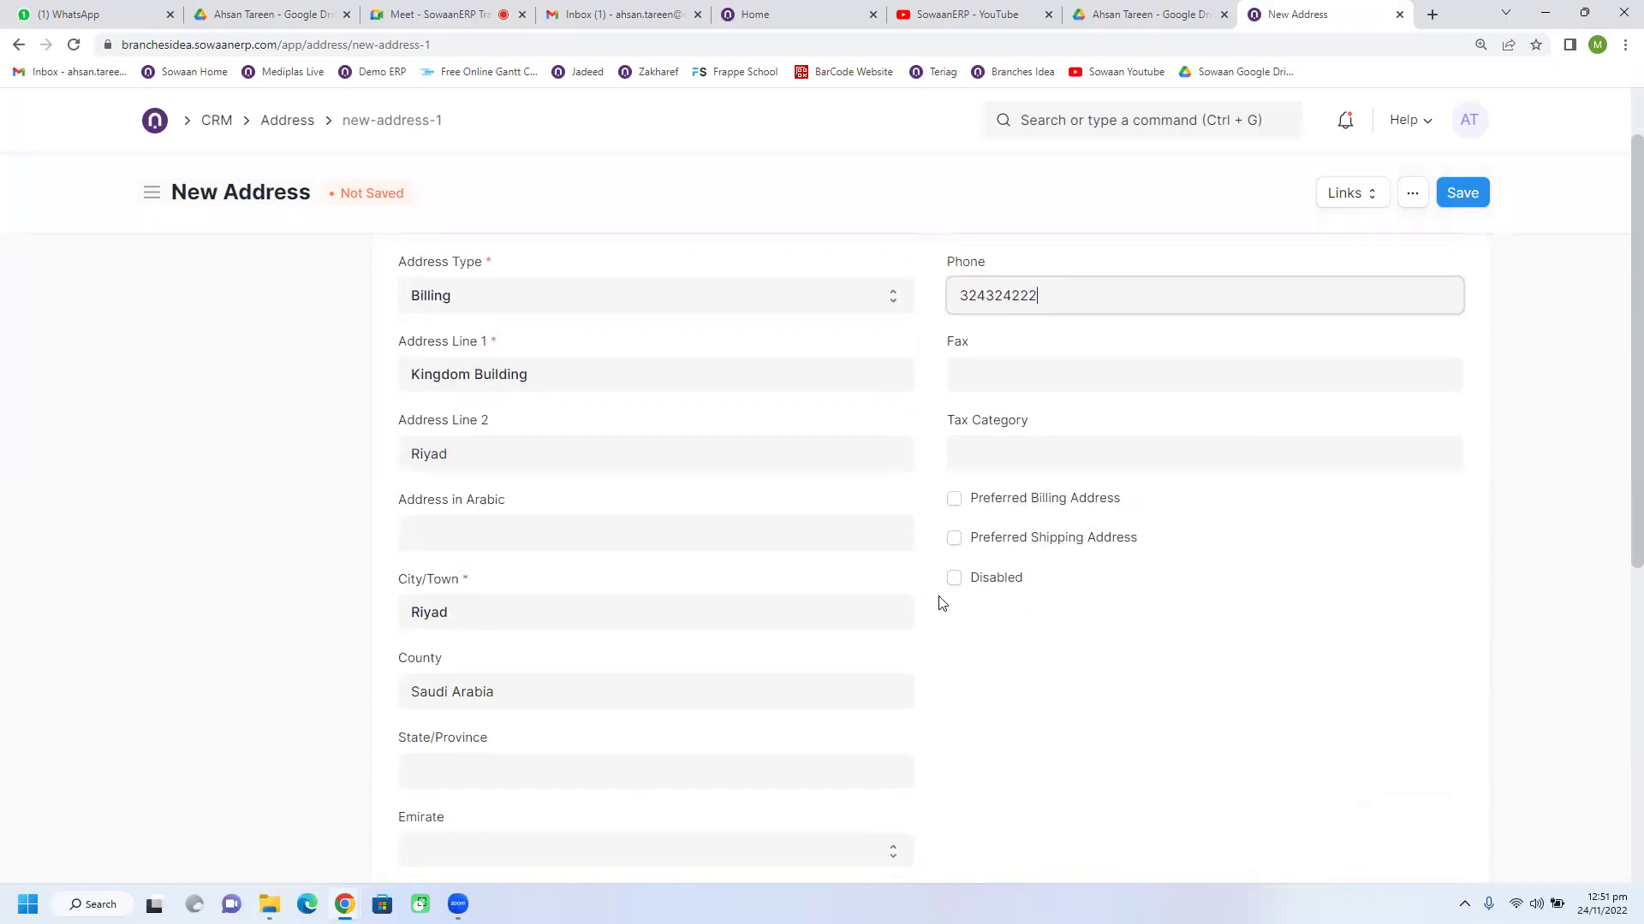
click(953, 505)
scroll(942, 676, down, 1)
scroll(941, 678, down, 3)
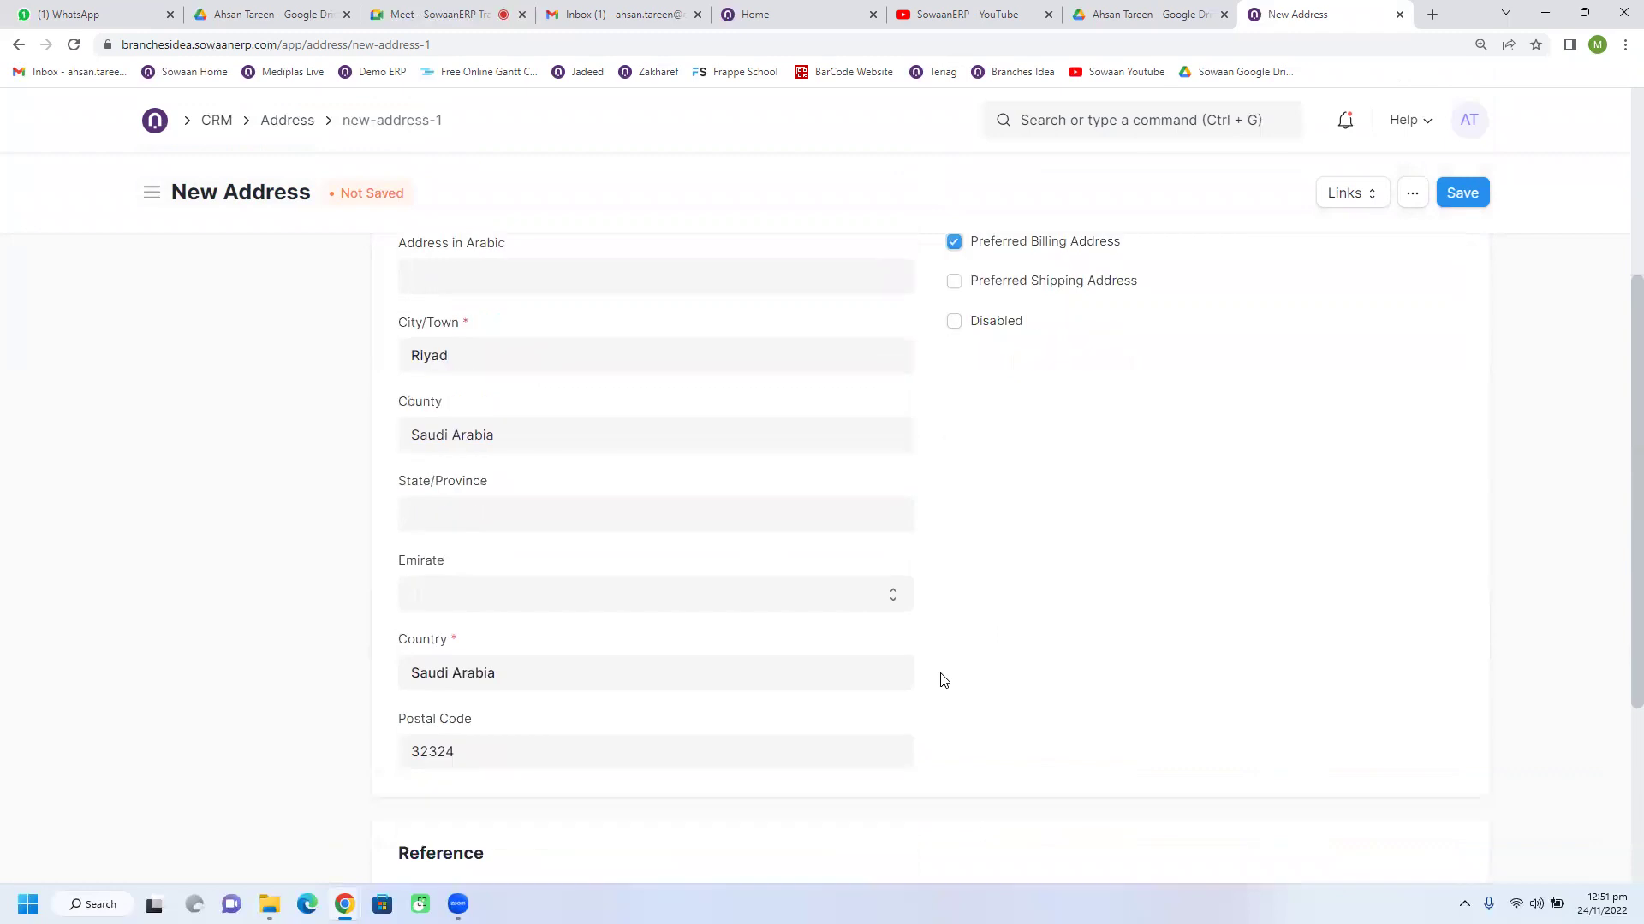
scroll(928, 638, up, 3)
scroll(945, 565, up, 1)
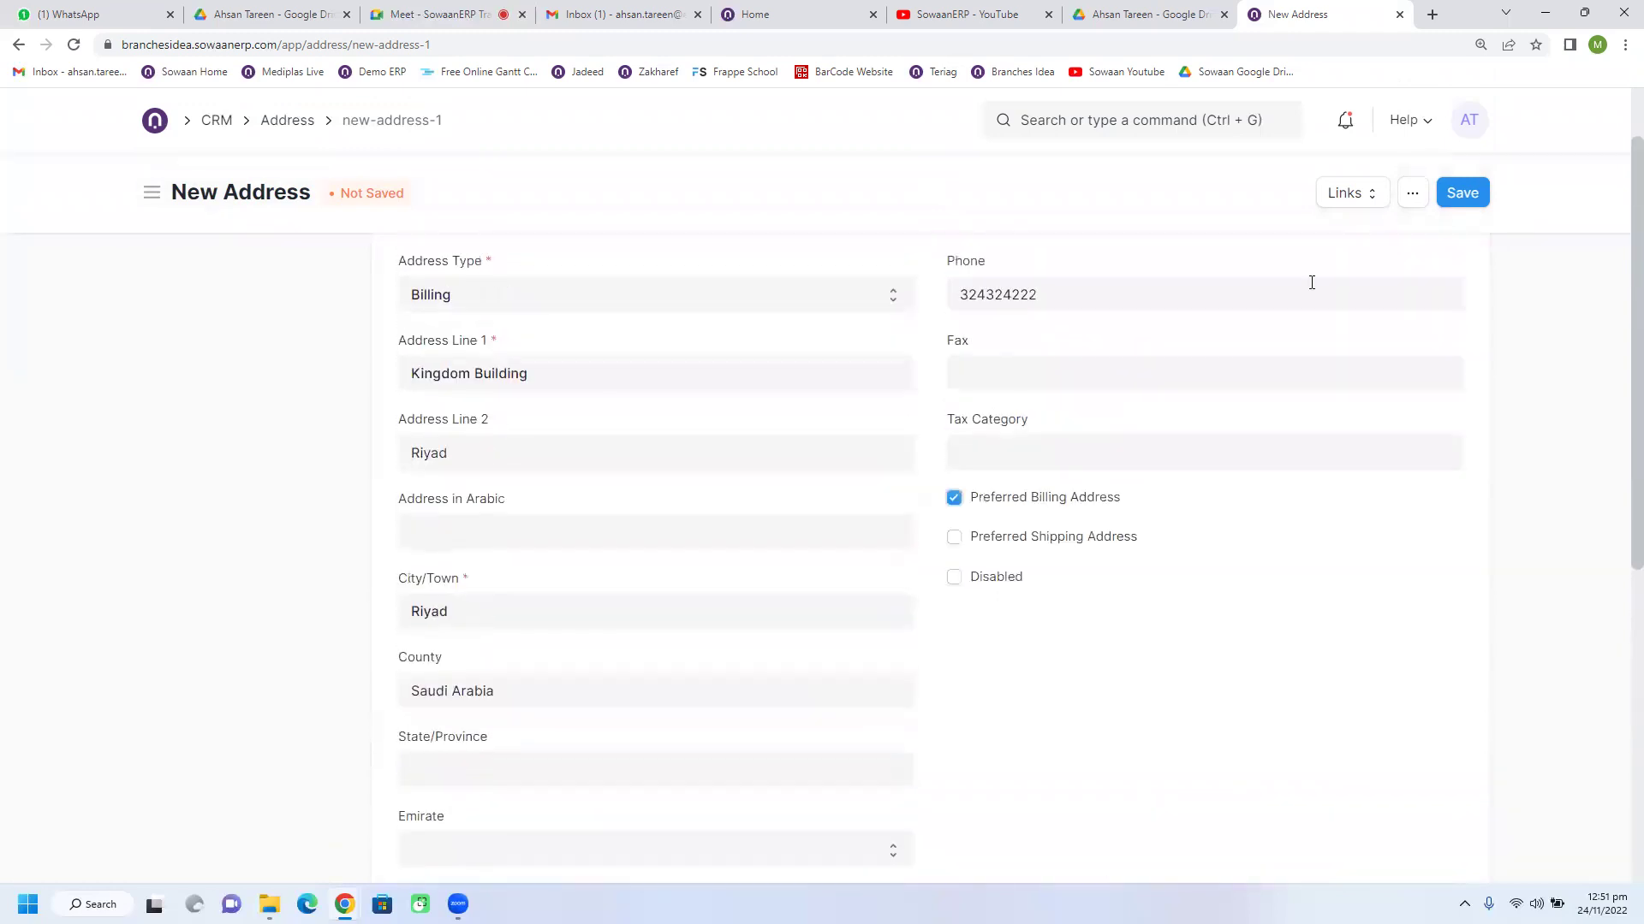
Step: Save the Plot # 2 address and the Pepsico supplier record
click(1466, 198)
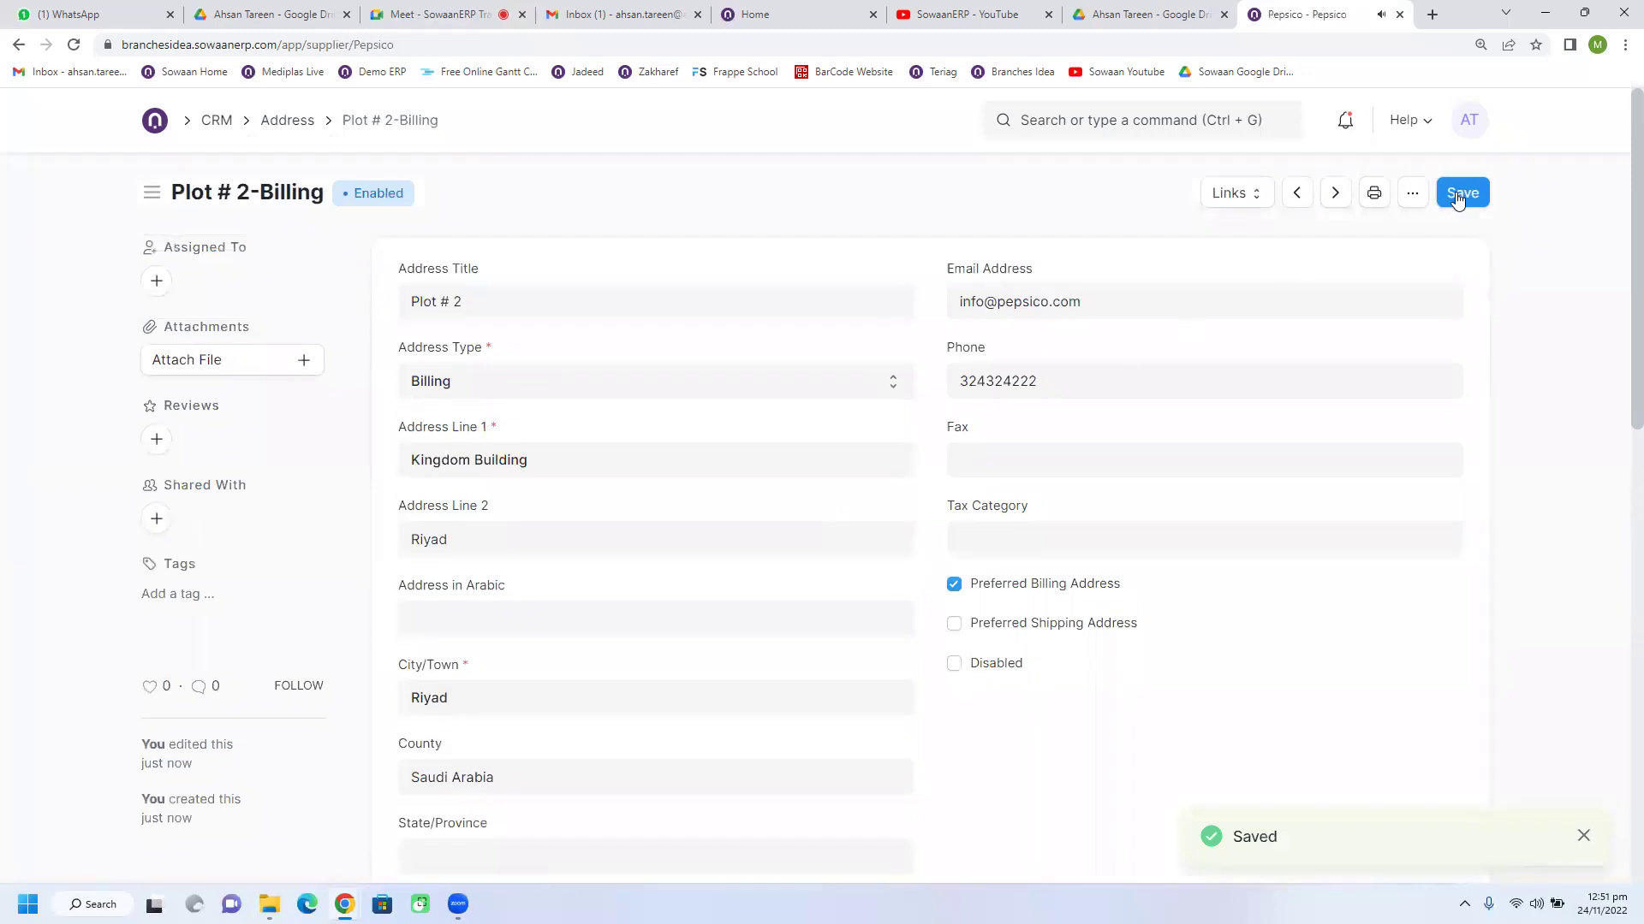
scroll(690, 536, down, 10)
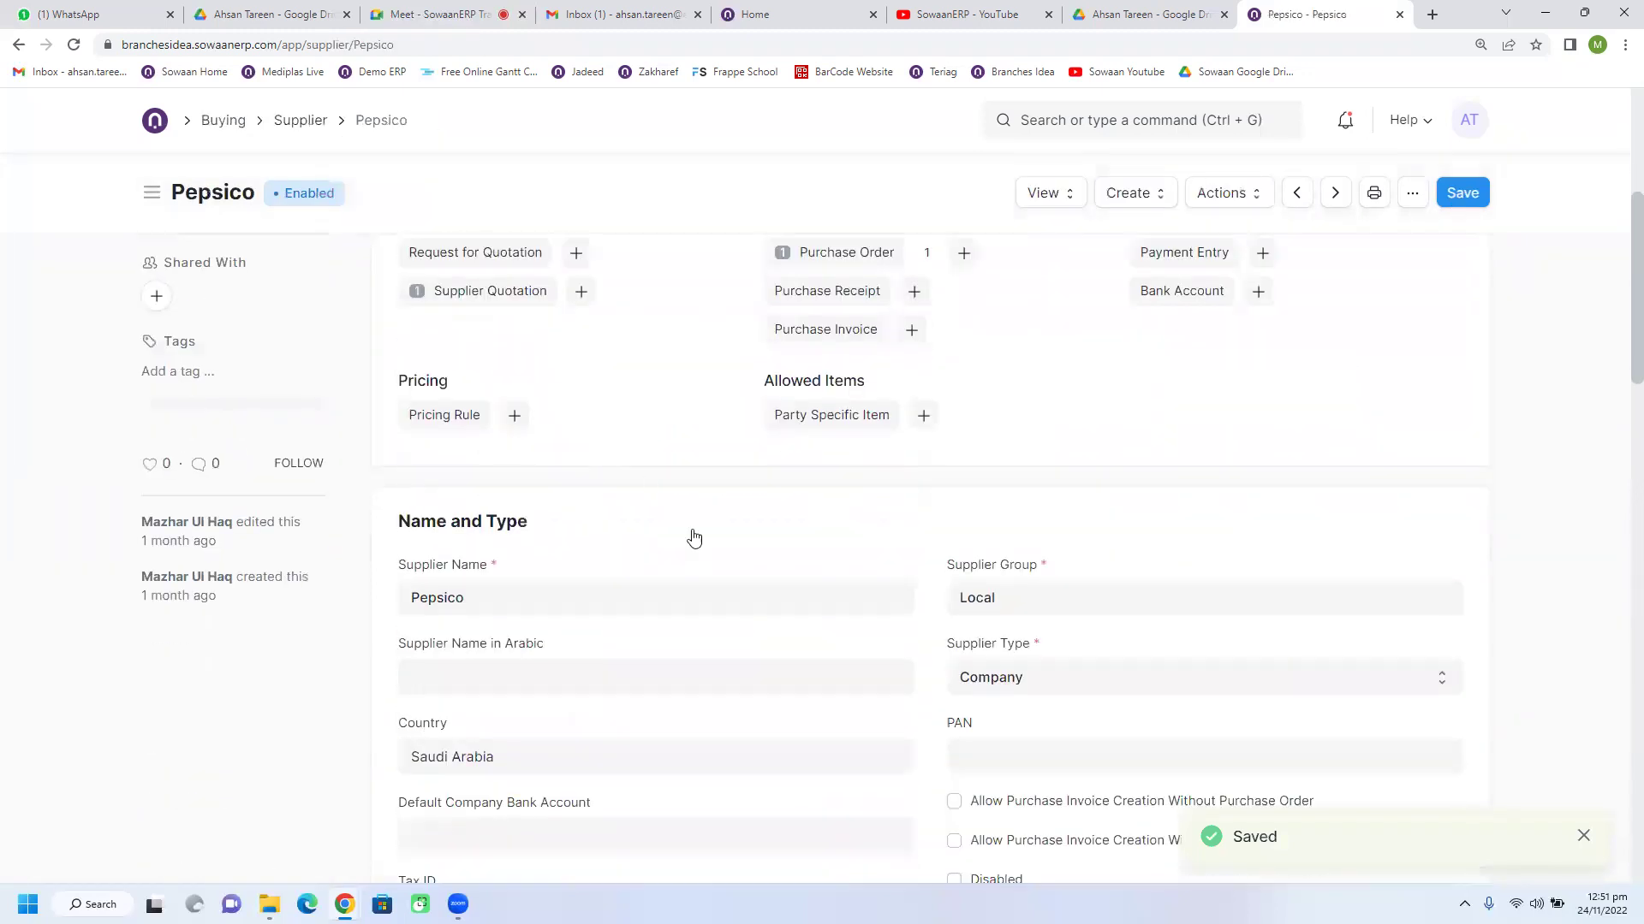
scroll(669, 553, down, 4)
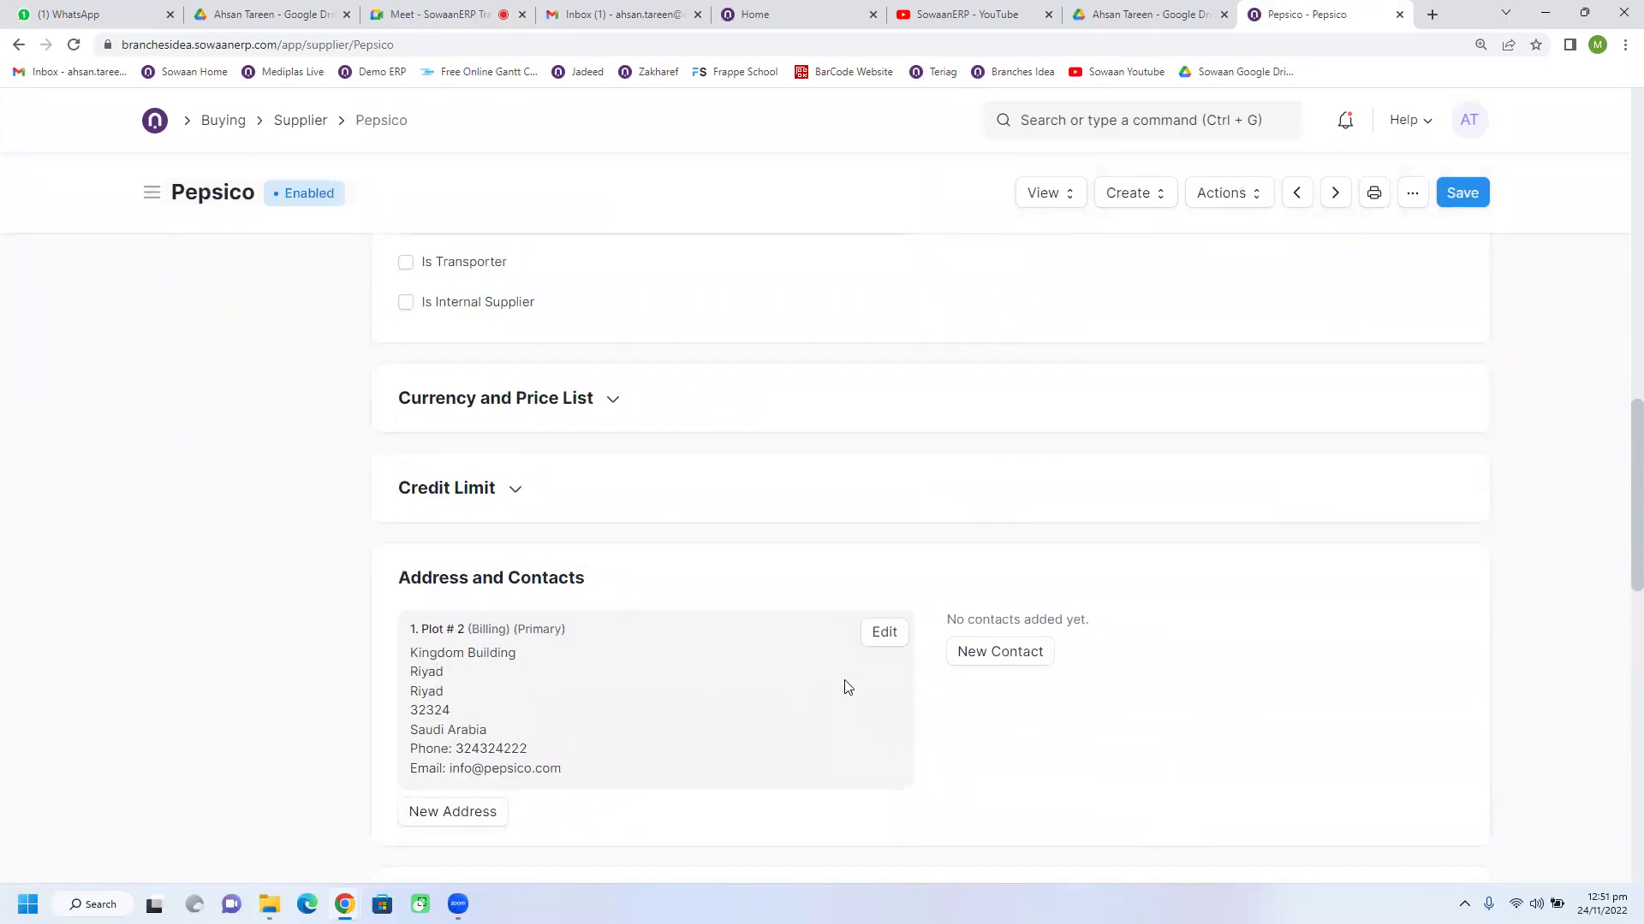
scroll(848, 685, down, 1)
click(1464, 198)
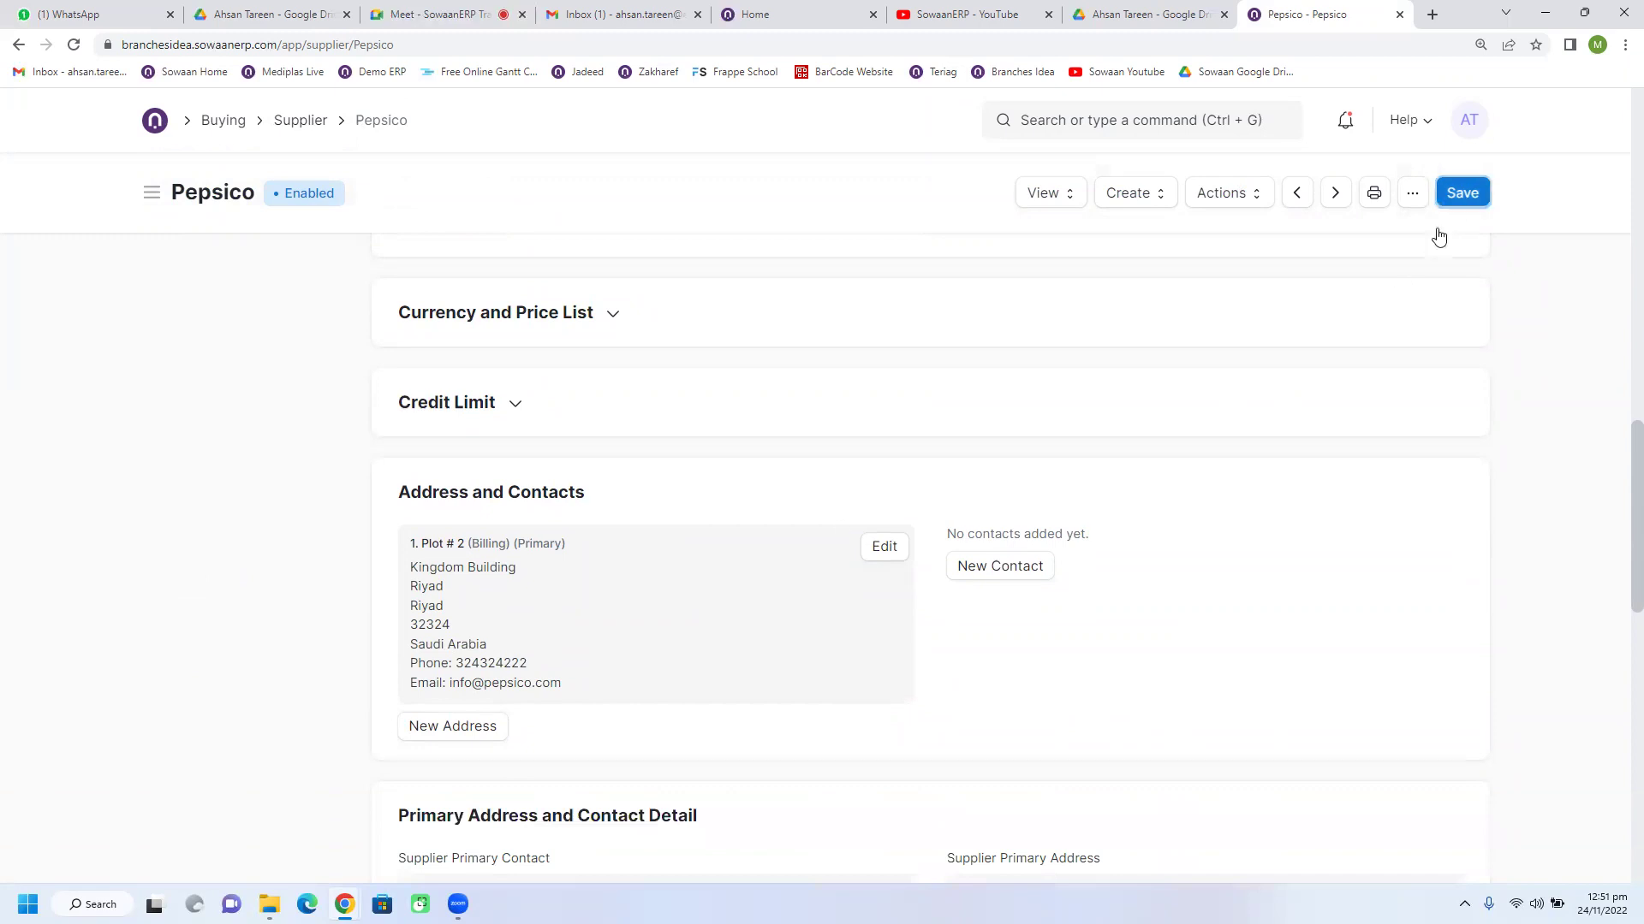
Step: Open the Purchase Order list from Buying and remove its status filter
click(231, 123)
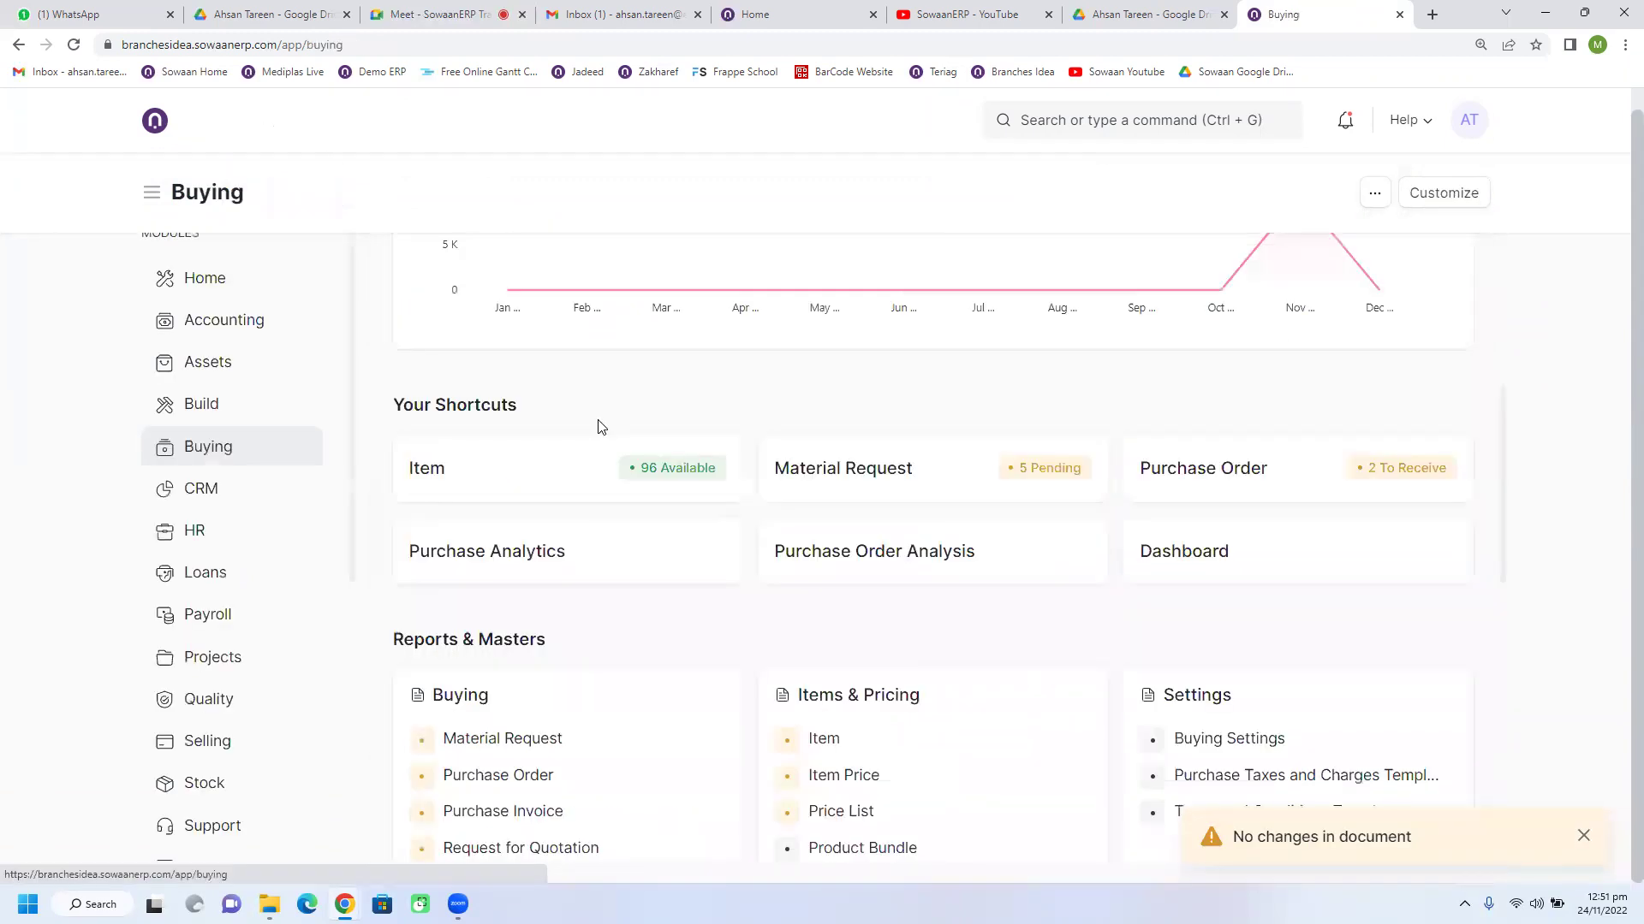
click(1197, 484)
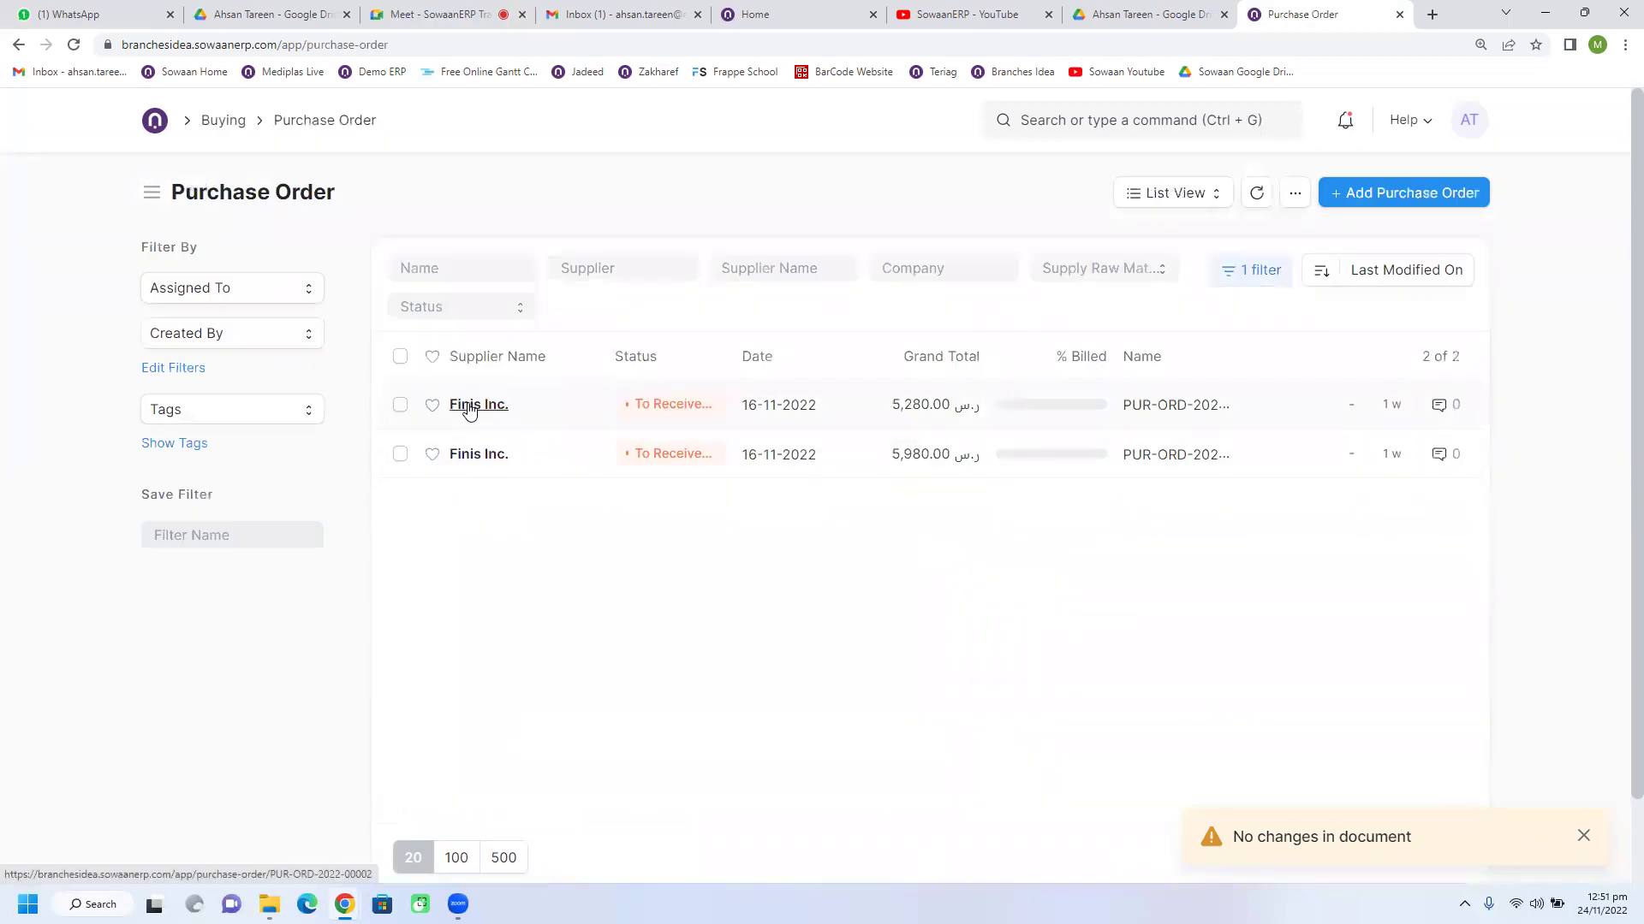
click(1251, 269)
click(1222, 434)
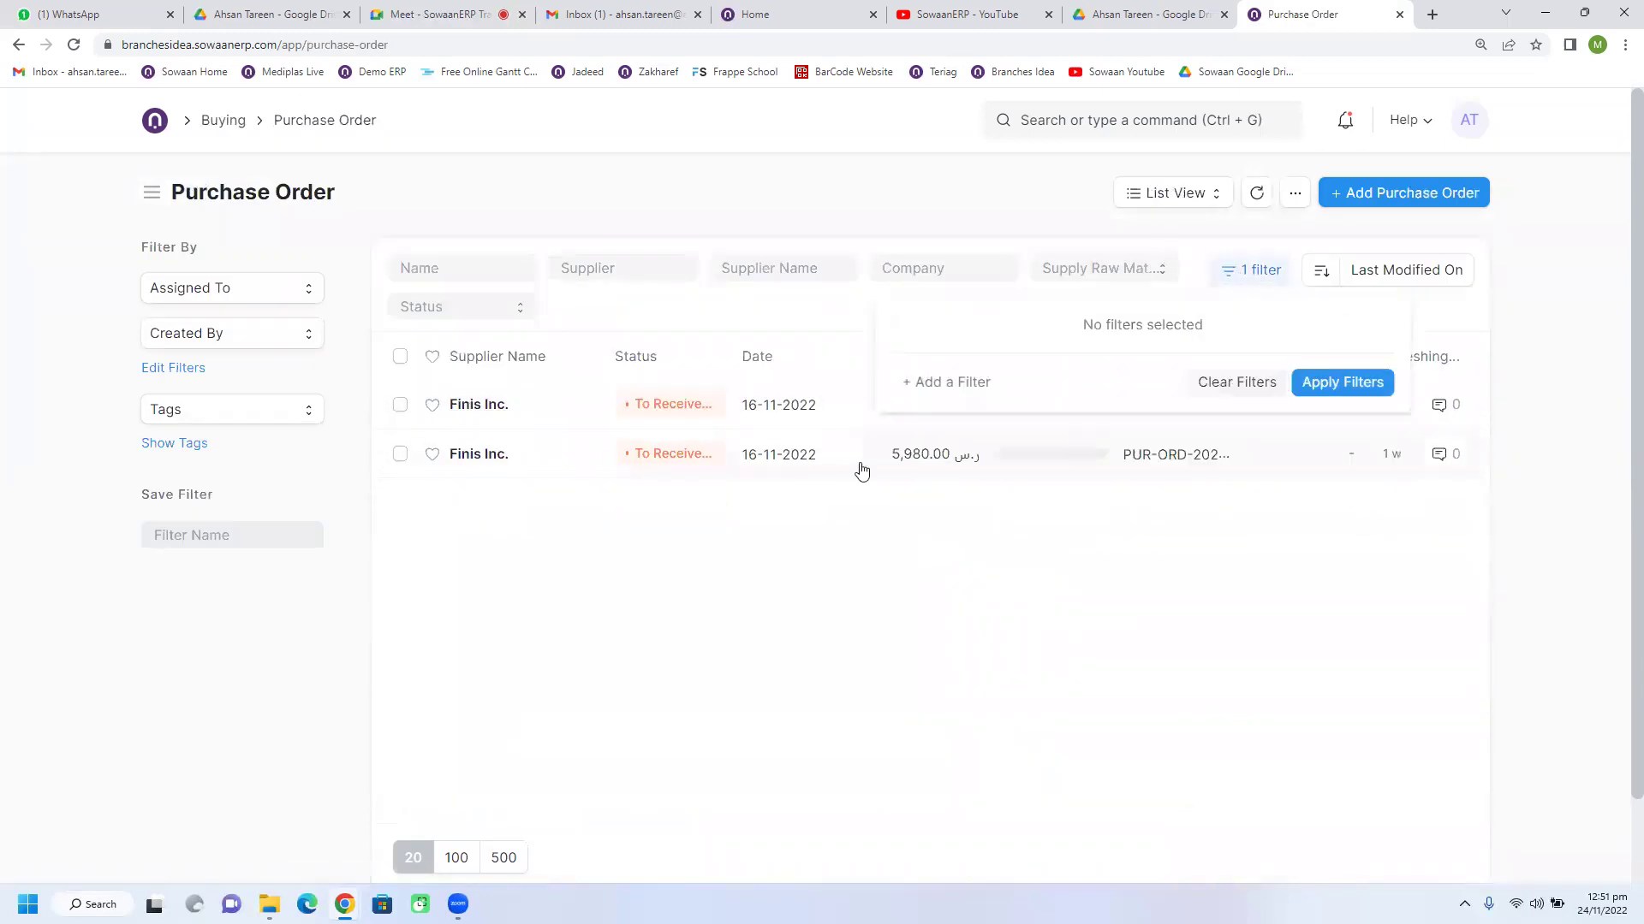
Step: Open Pepsico's draft purchase order and choose Plot # 2-Billing as its Supplier Address
click(476, 405)
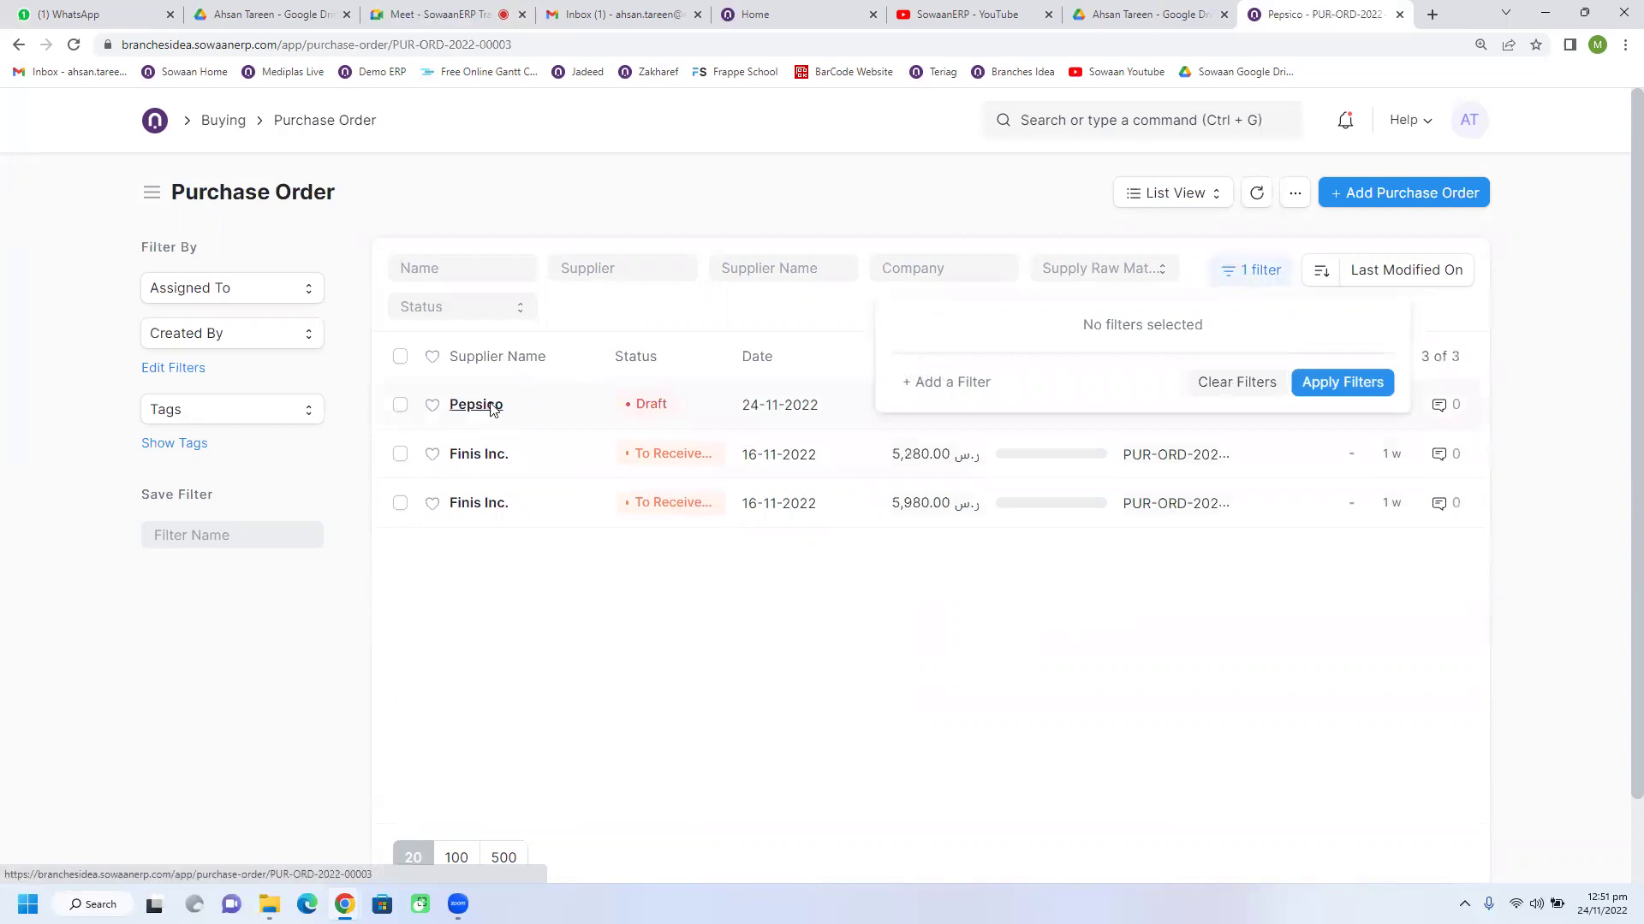
scroll(613, 552, down, 4)
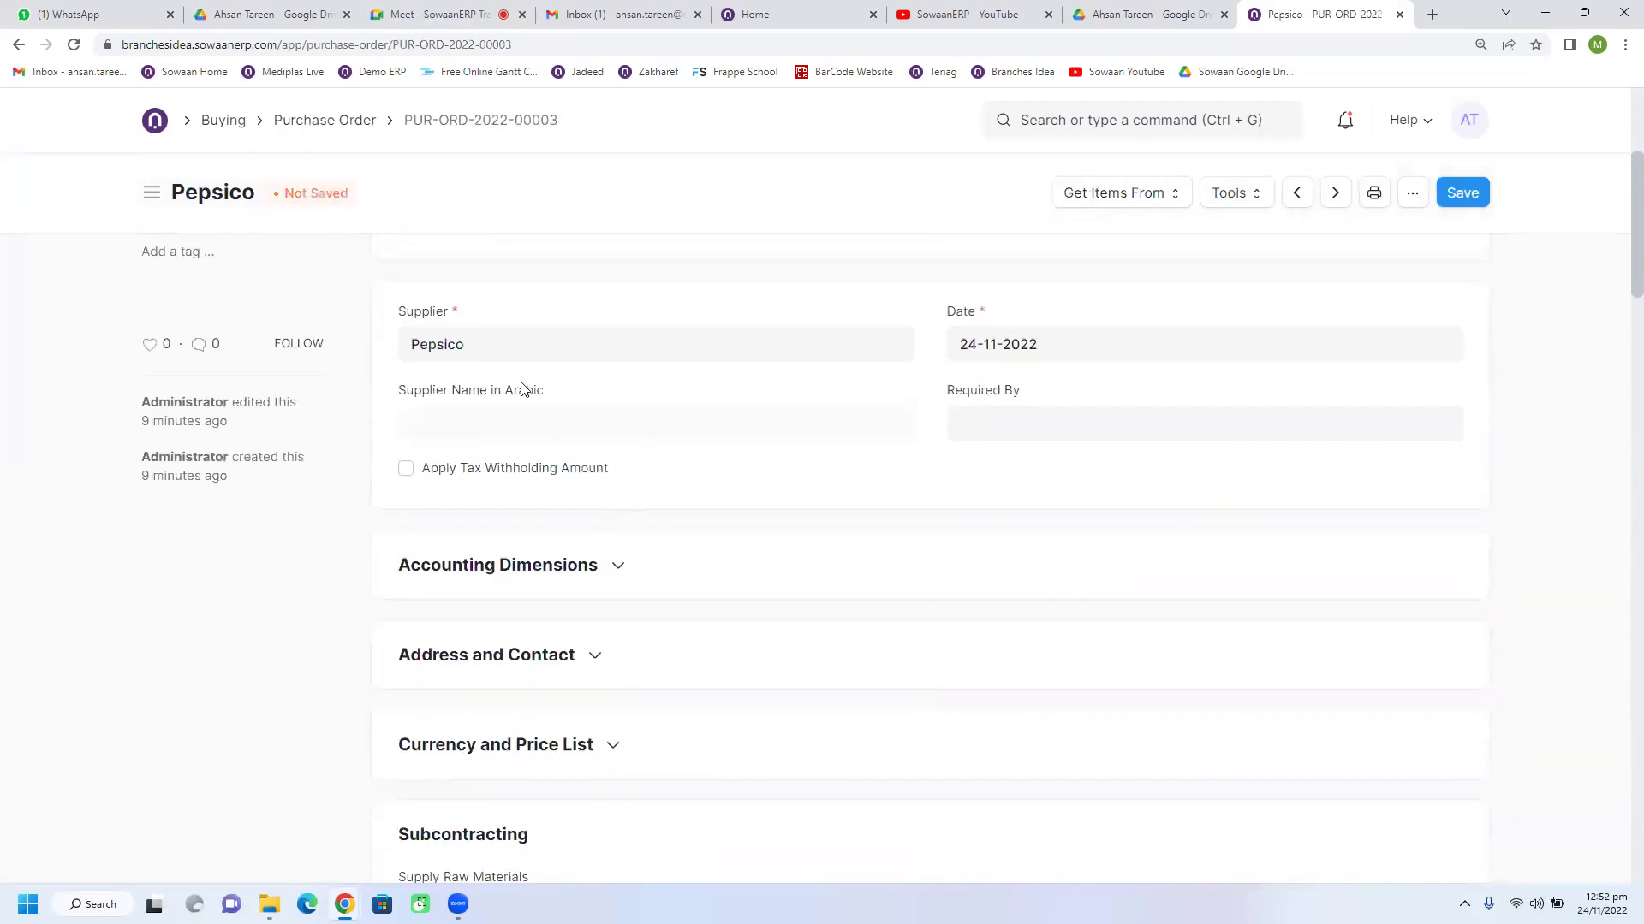
scroll(599, 466, down, 2)
click(589, 481)
click(537, 548)
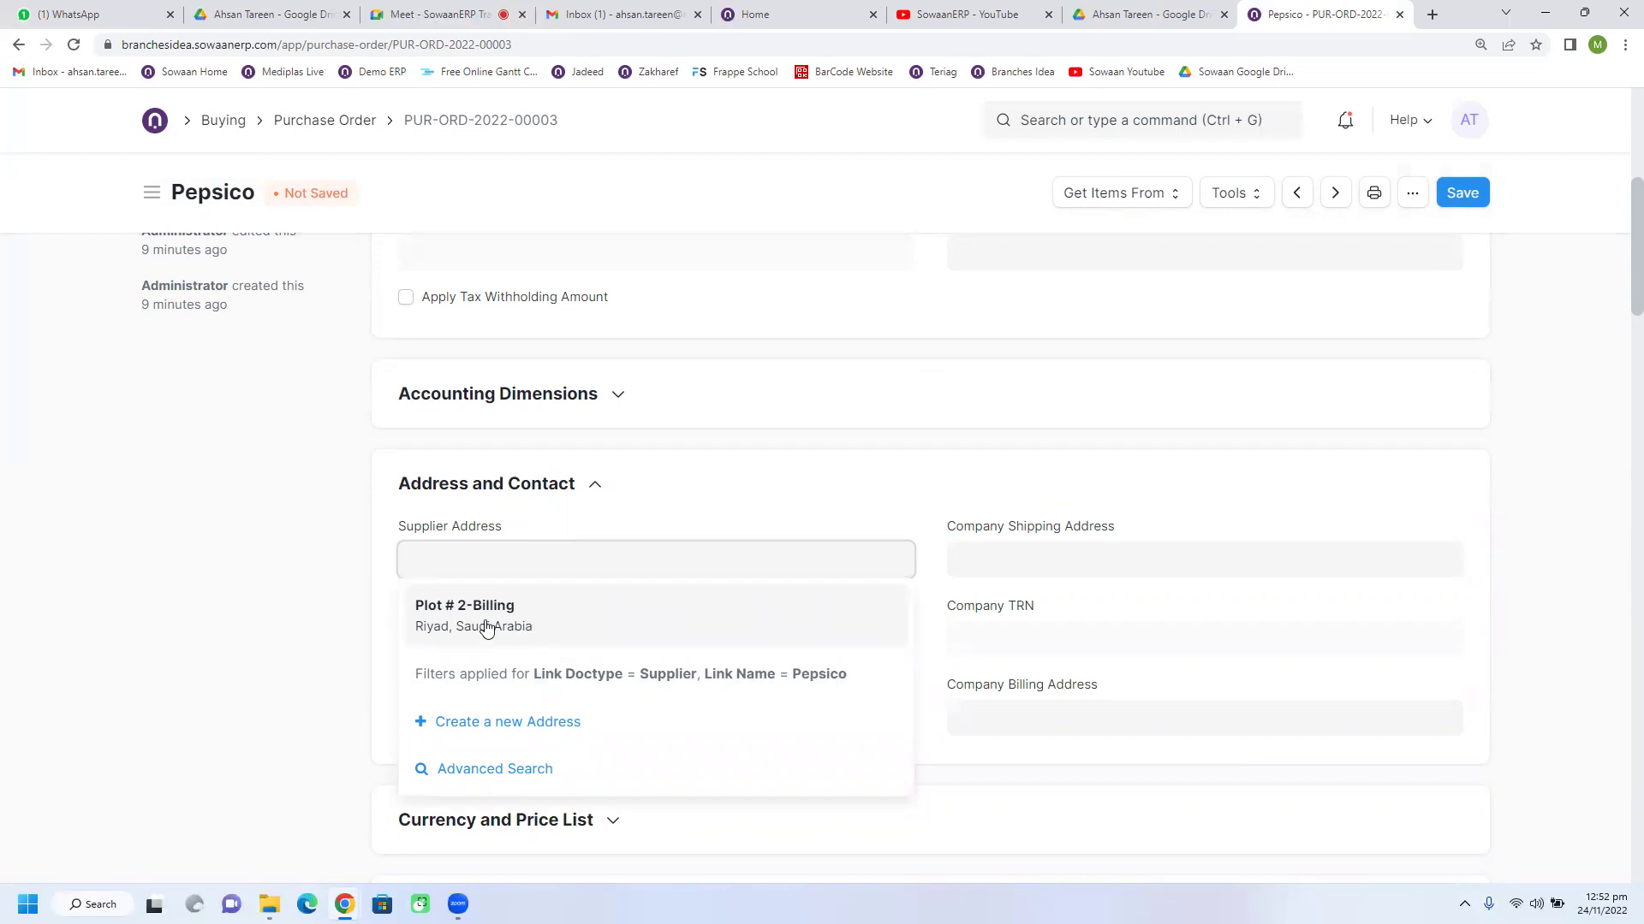
click(541, 627)
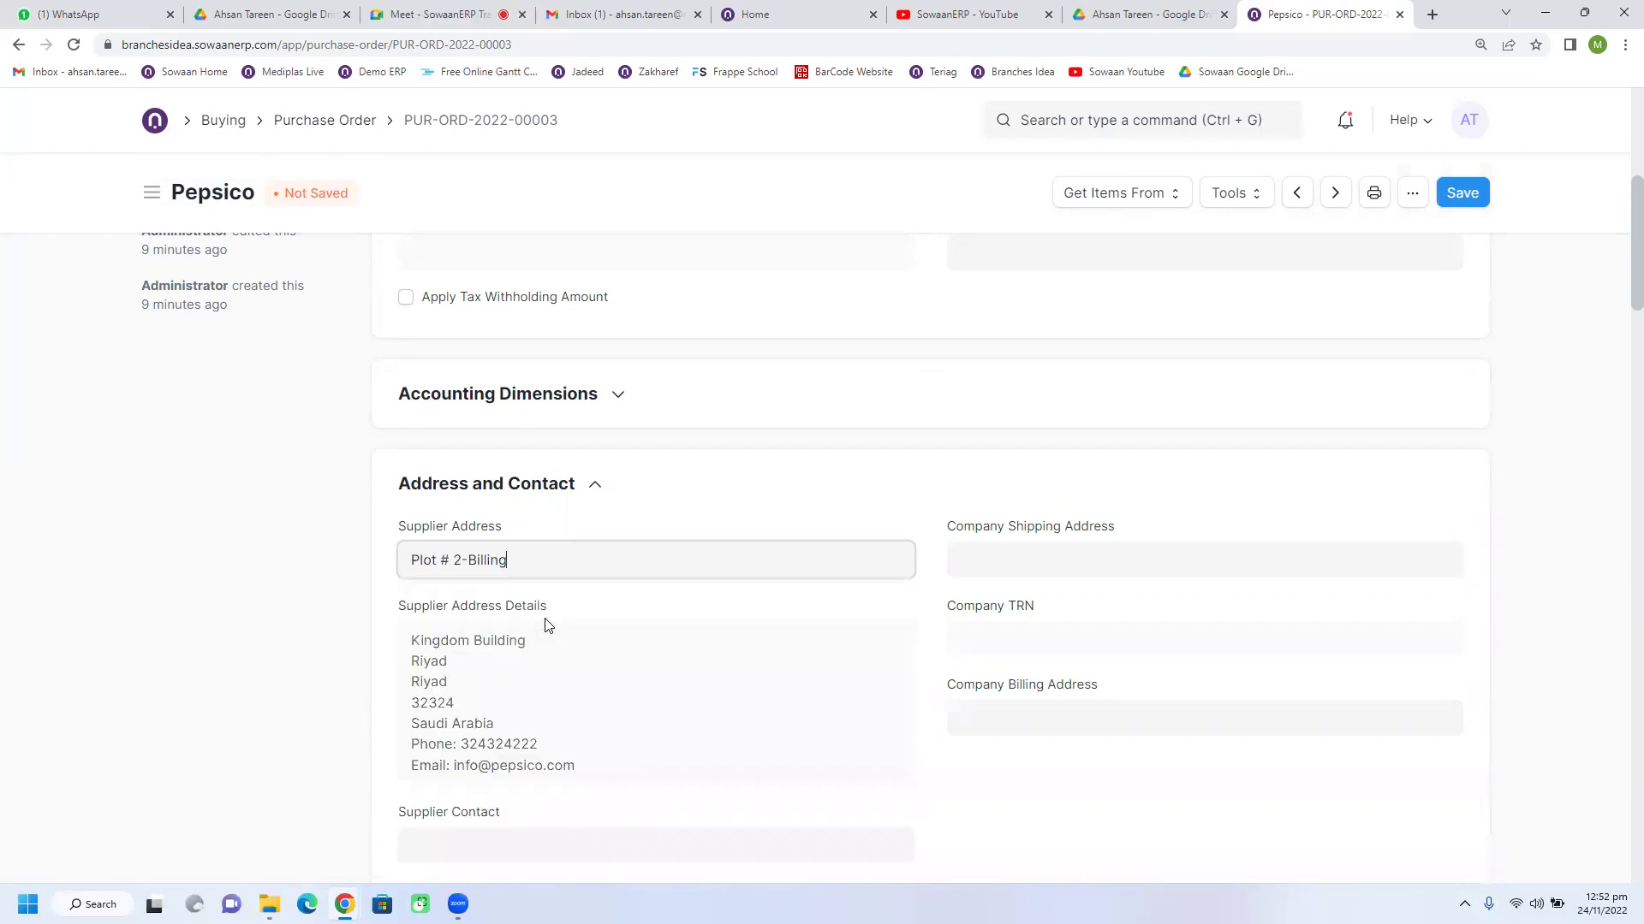
scroll(546, 625, down, 1)
scroll(546, 625, up, 5)
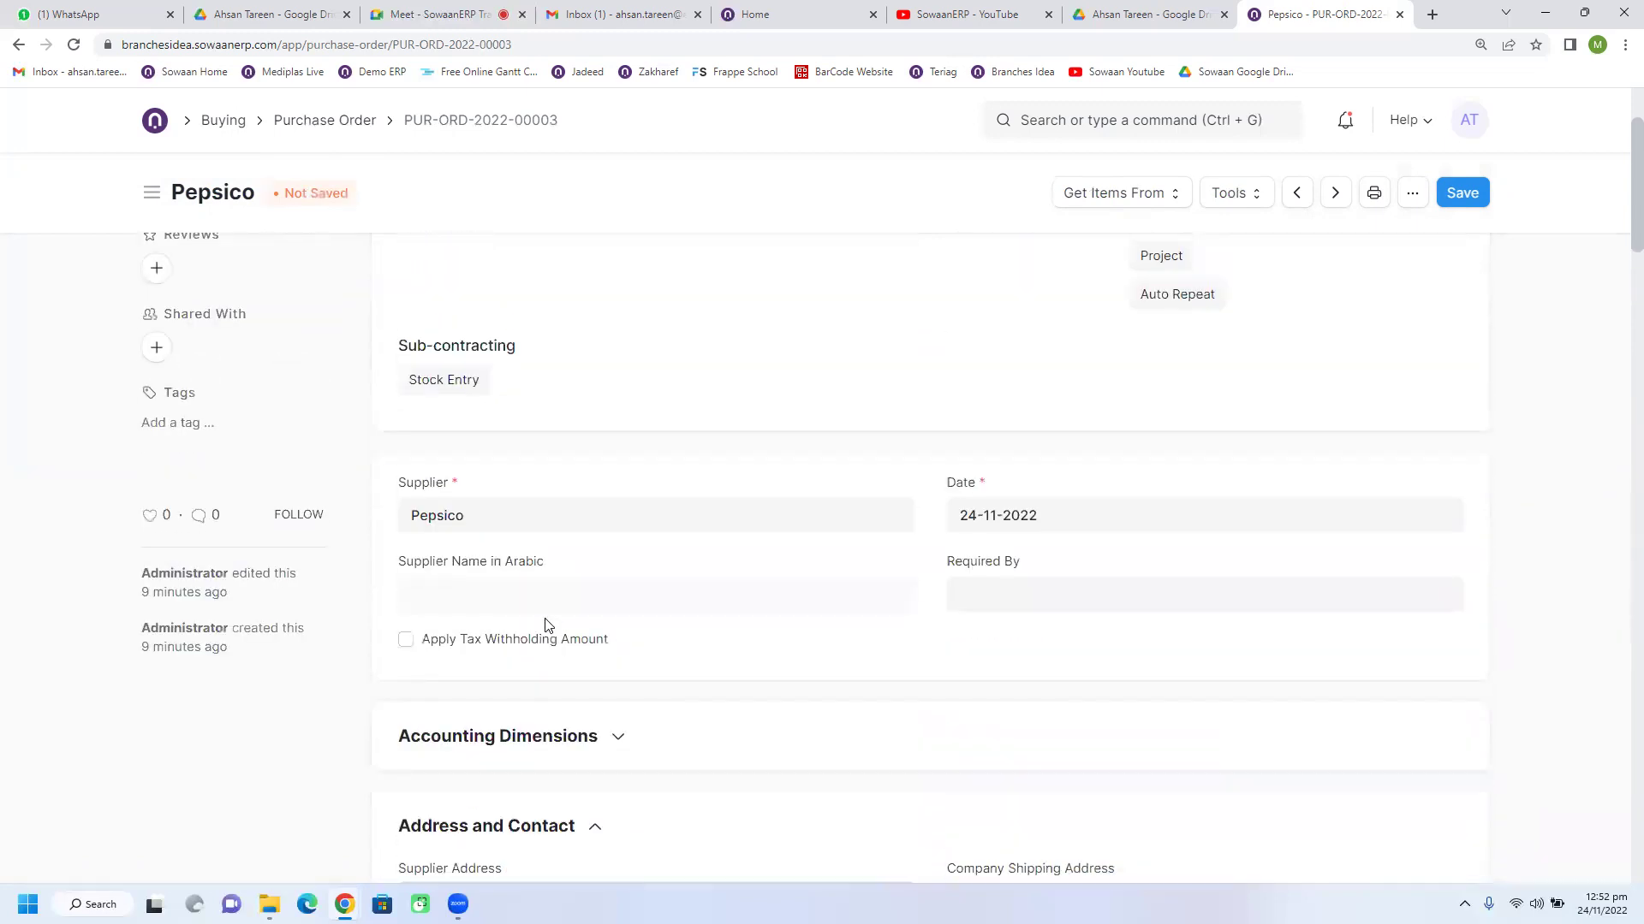
Step: Clear the Supplier field and re-select Pepsico from the search results
double_click(519, 517)
key(BackSpace)
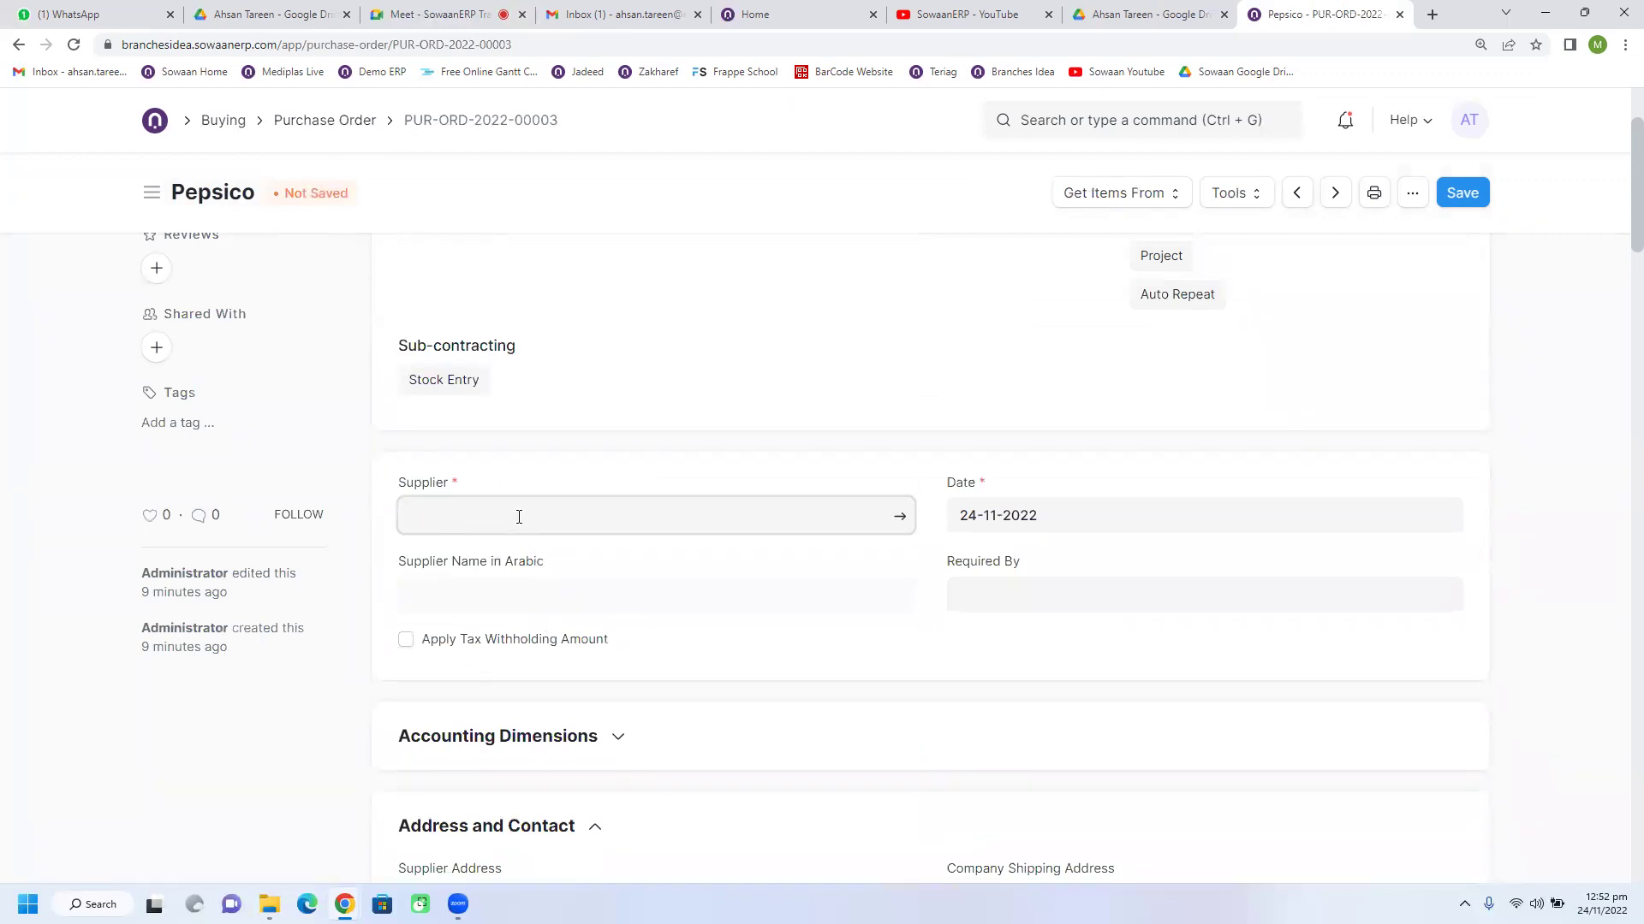
text(peops)
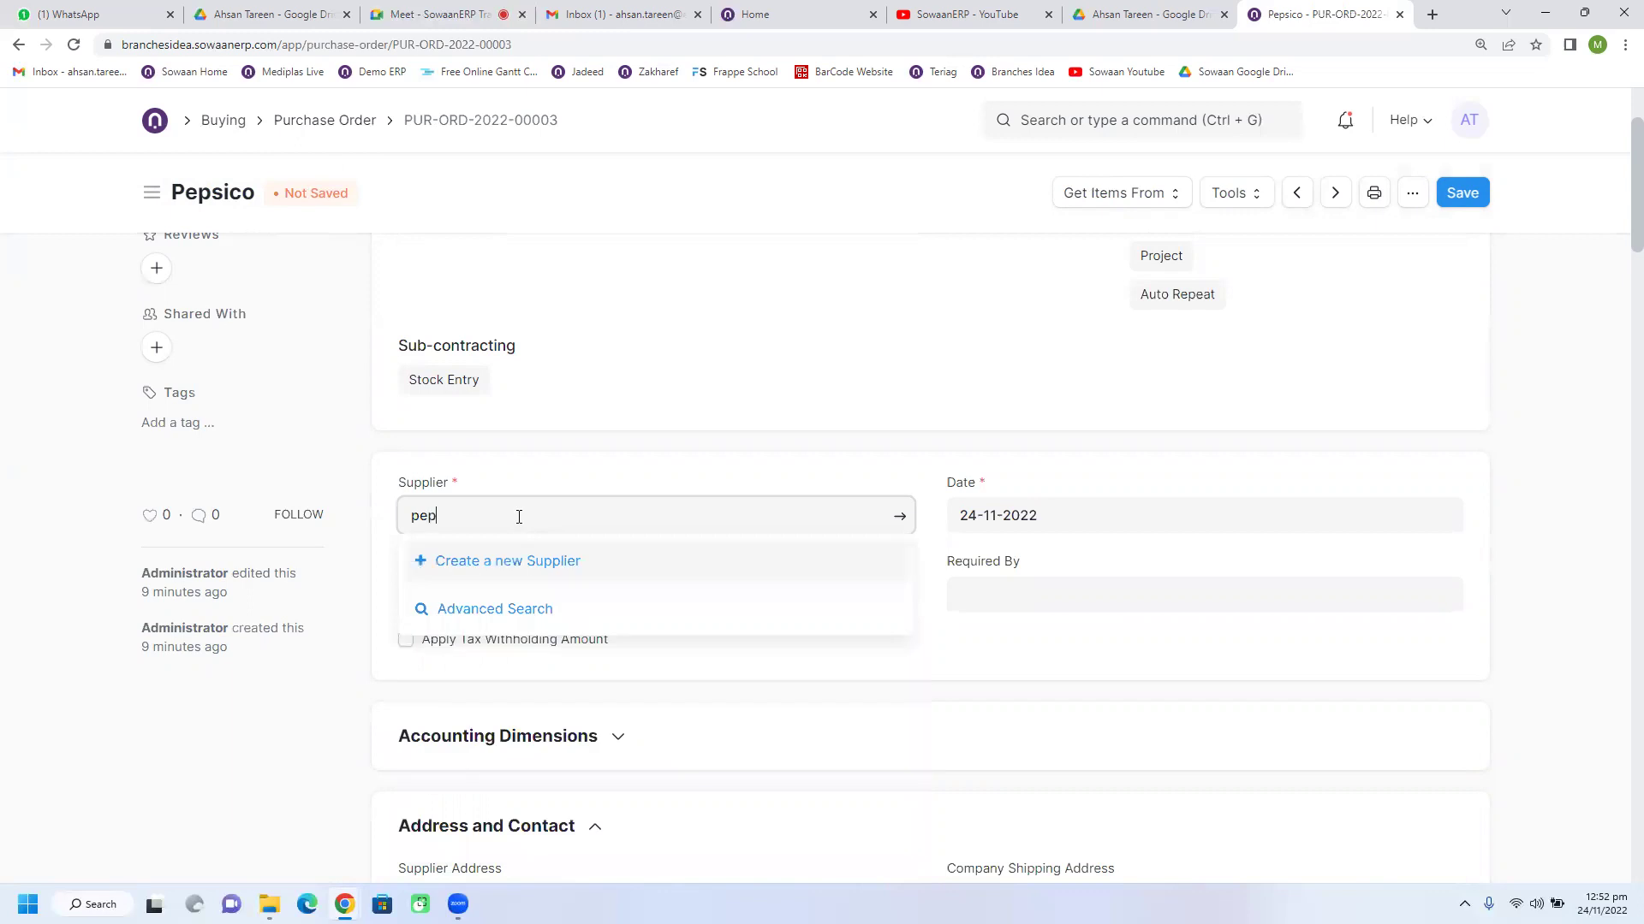
click(508, 569)
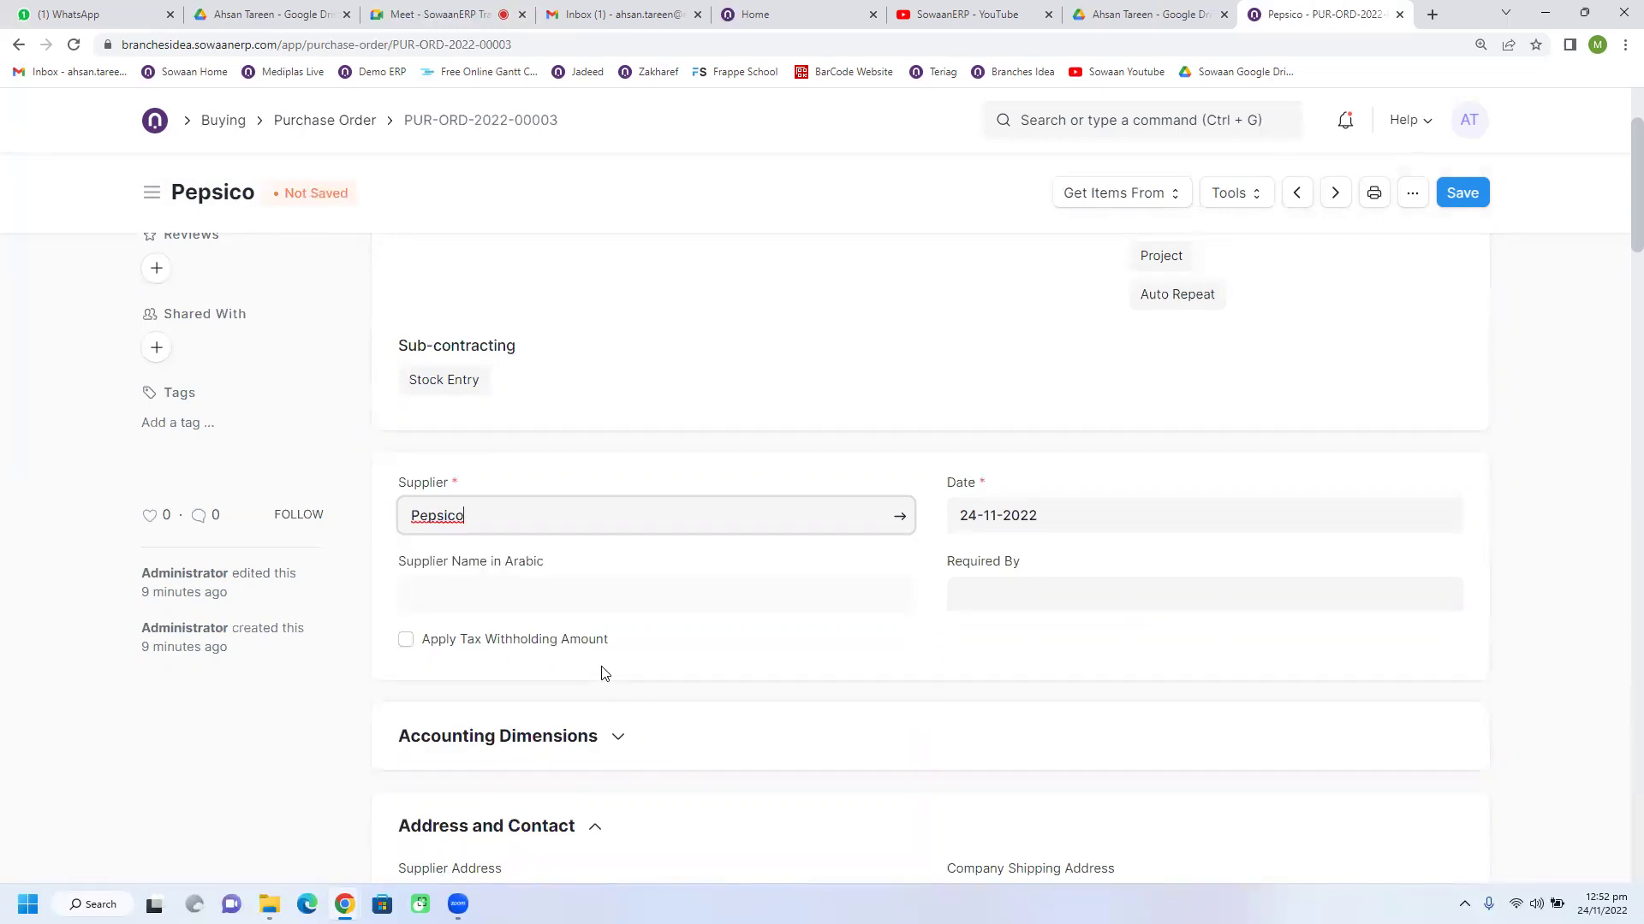
scroll(599, 672, down, 4)
scroll(602, 673, down, 3)
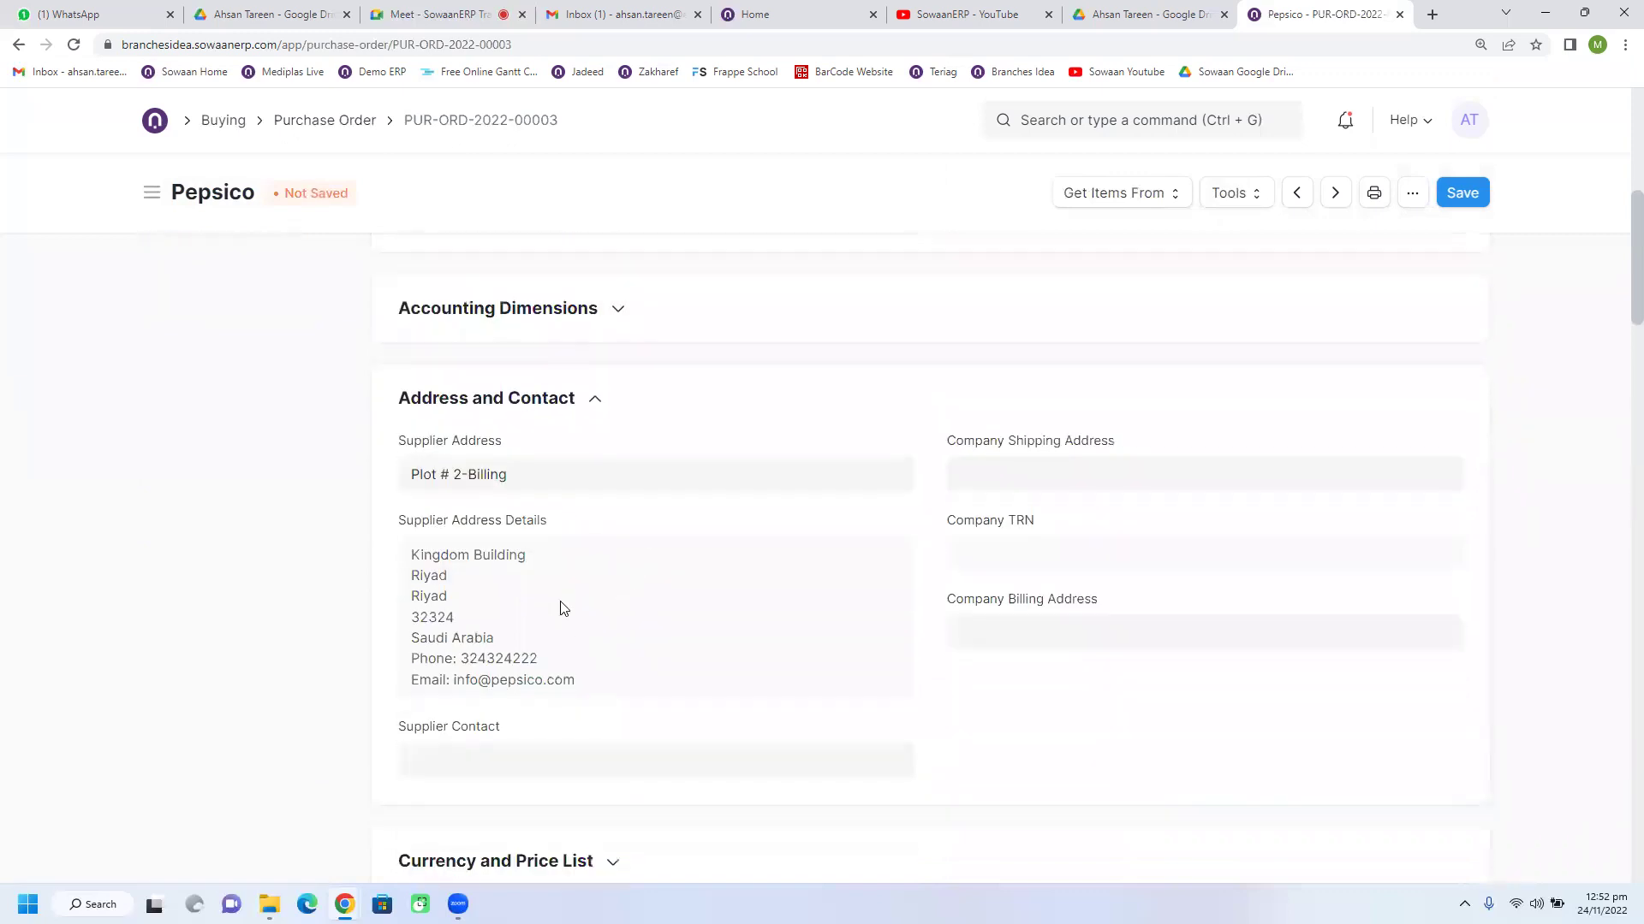
scroll(597, 625, up, 1)
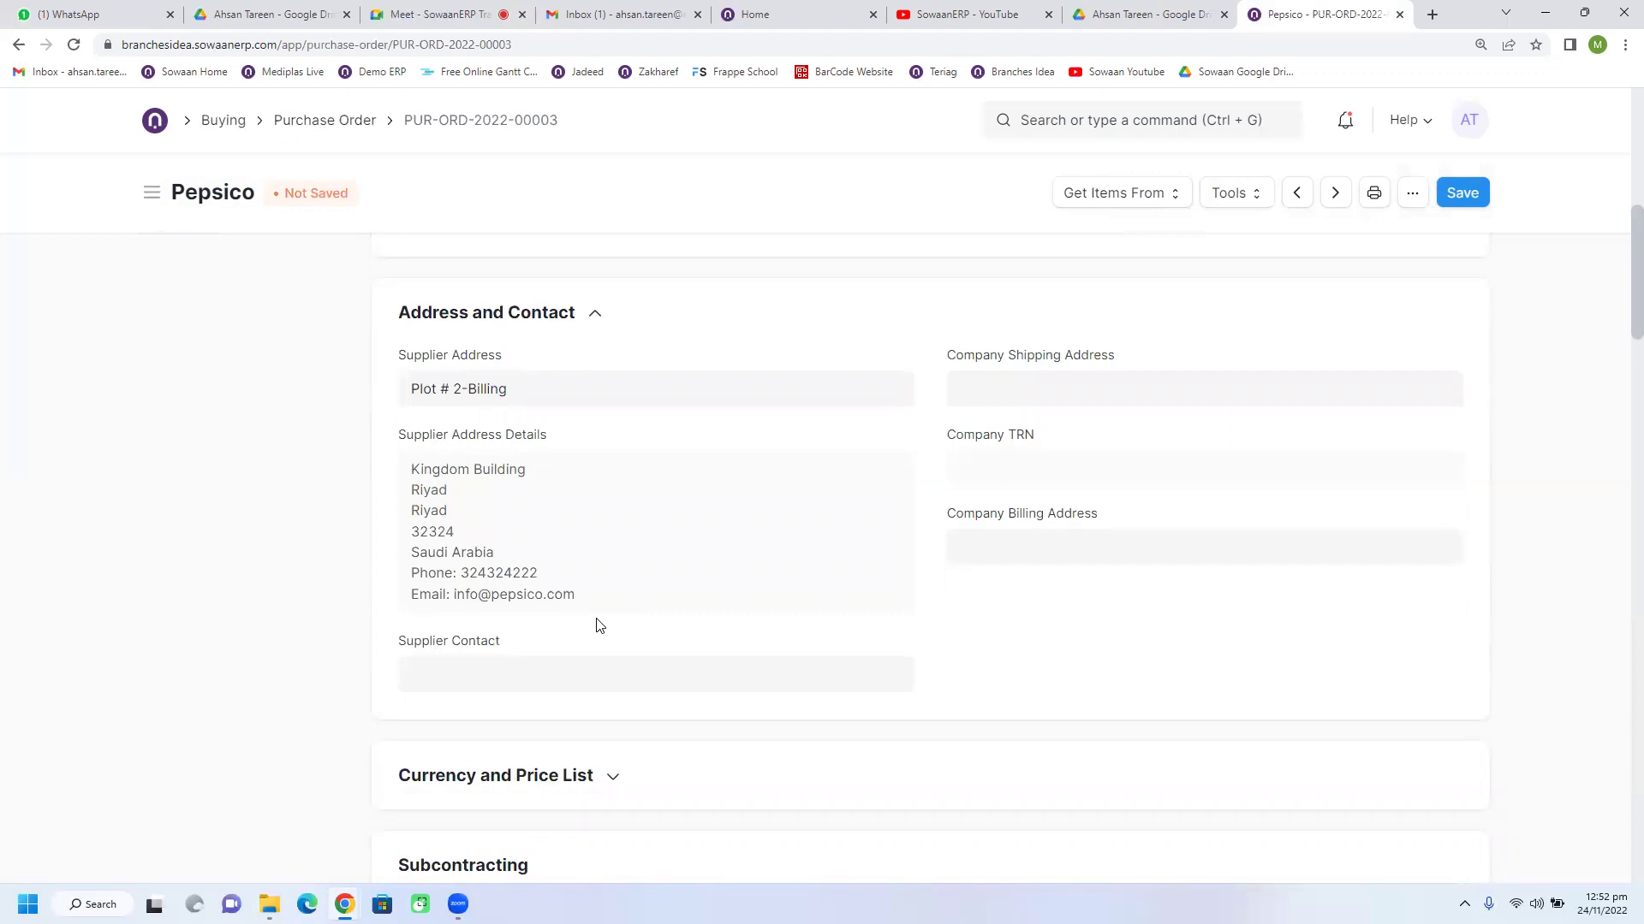
Step: Check the Address and Contact section for a Company Shipping Address option
click(984, 392)
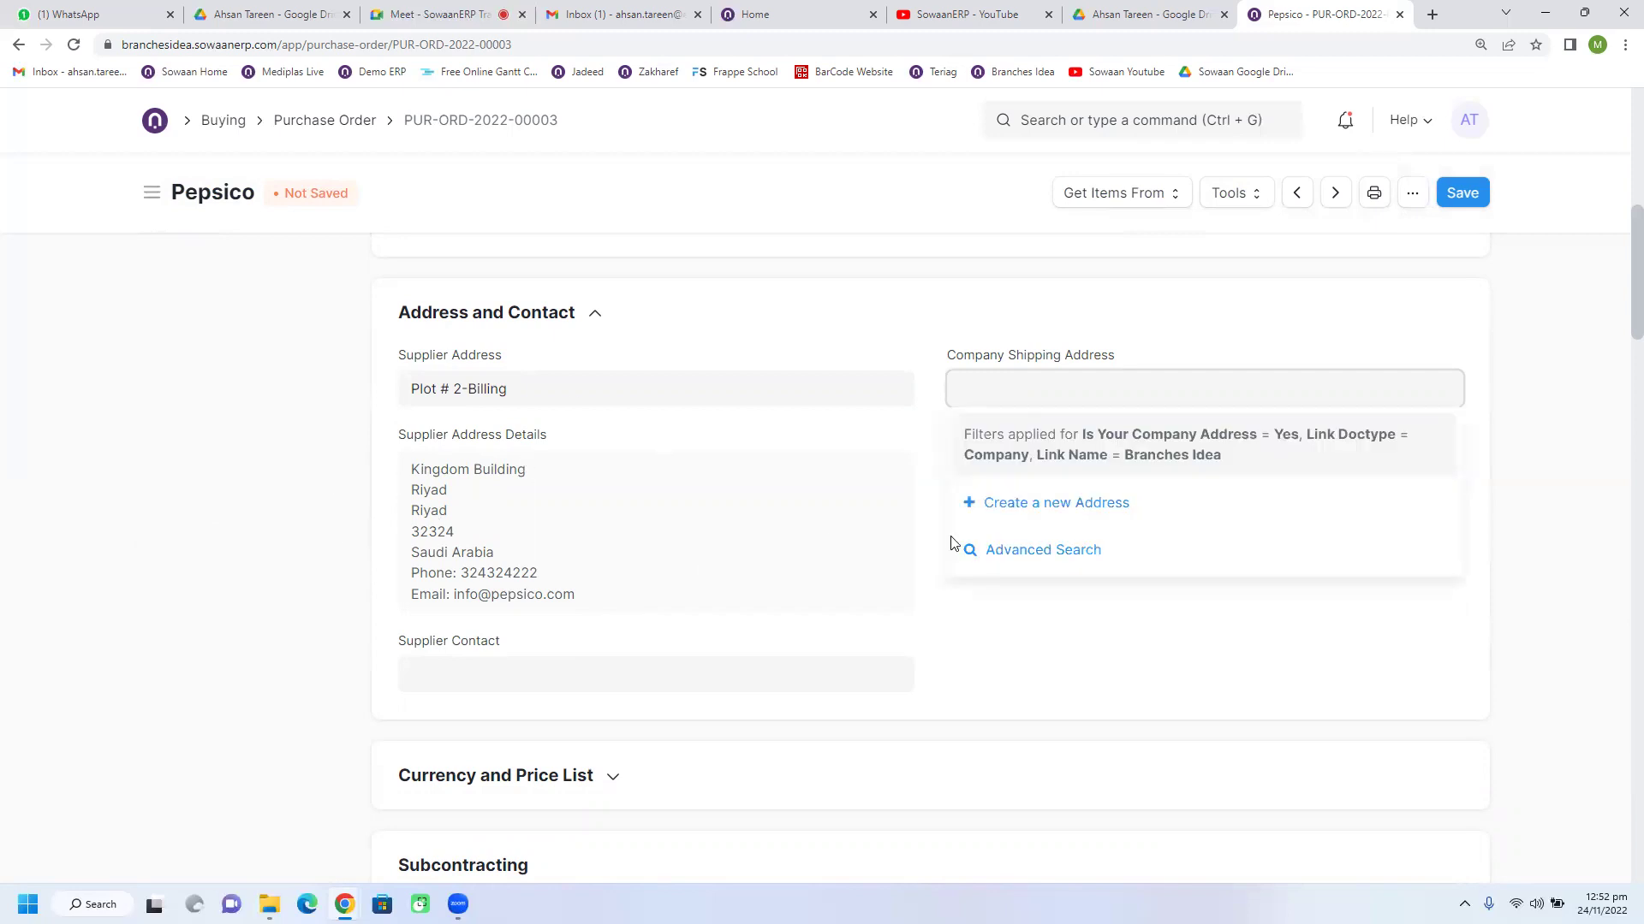
click(882, 332)
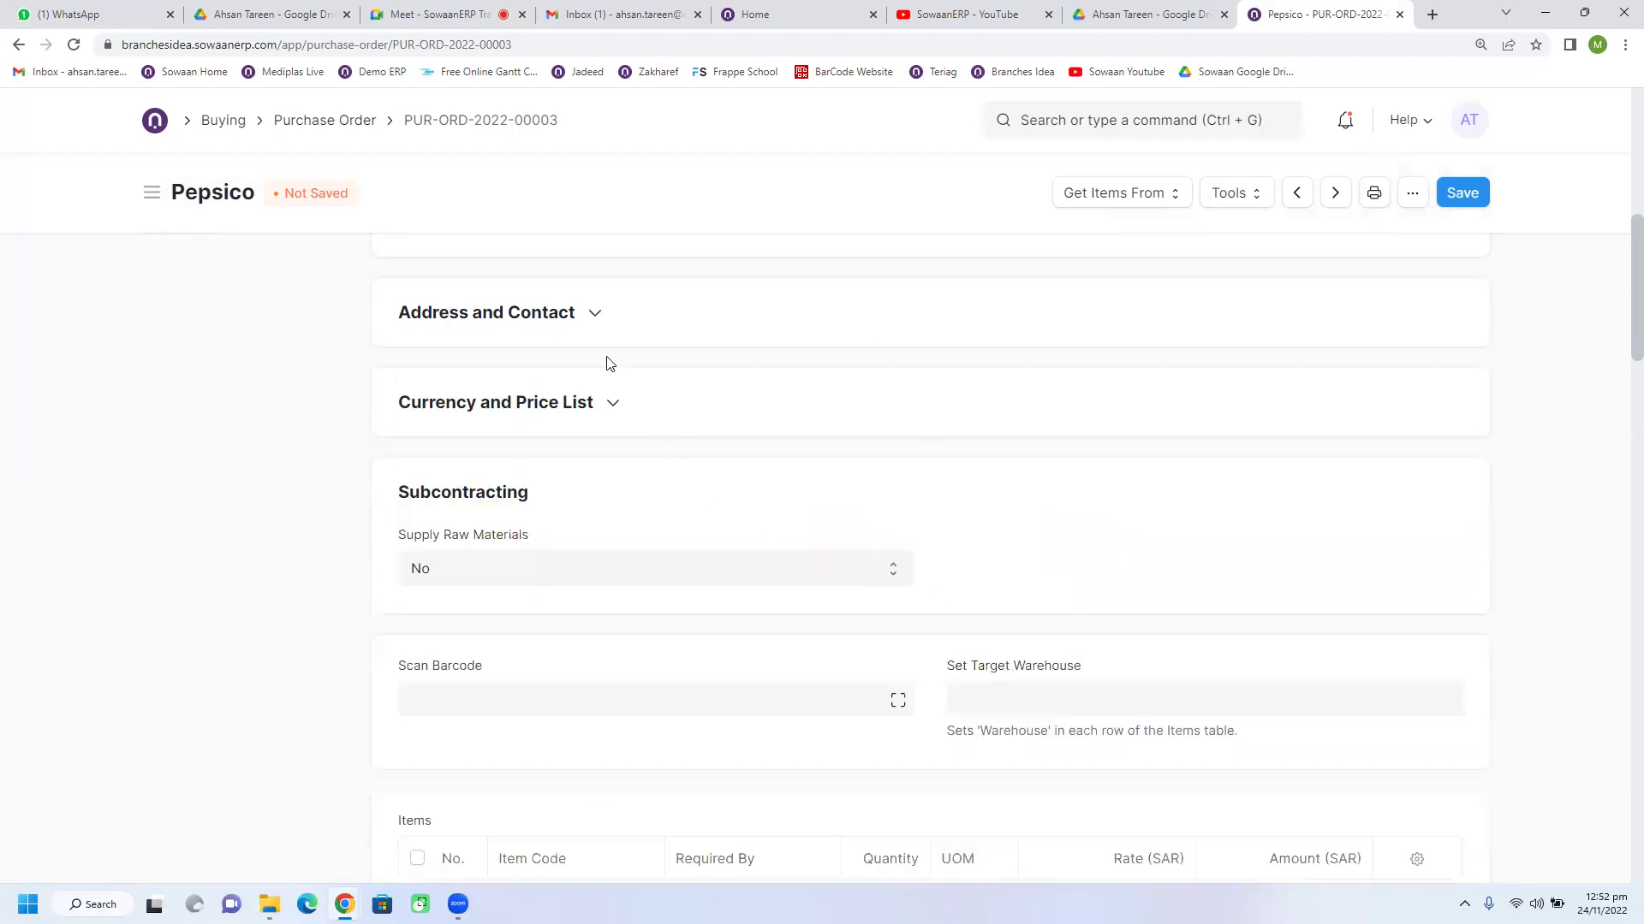
click(505, 317)
click(1035, 394)
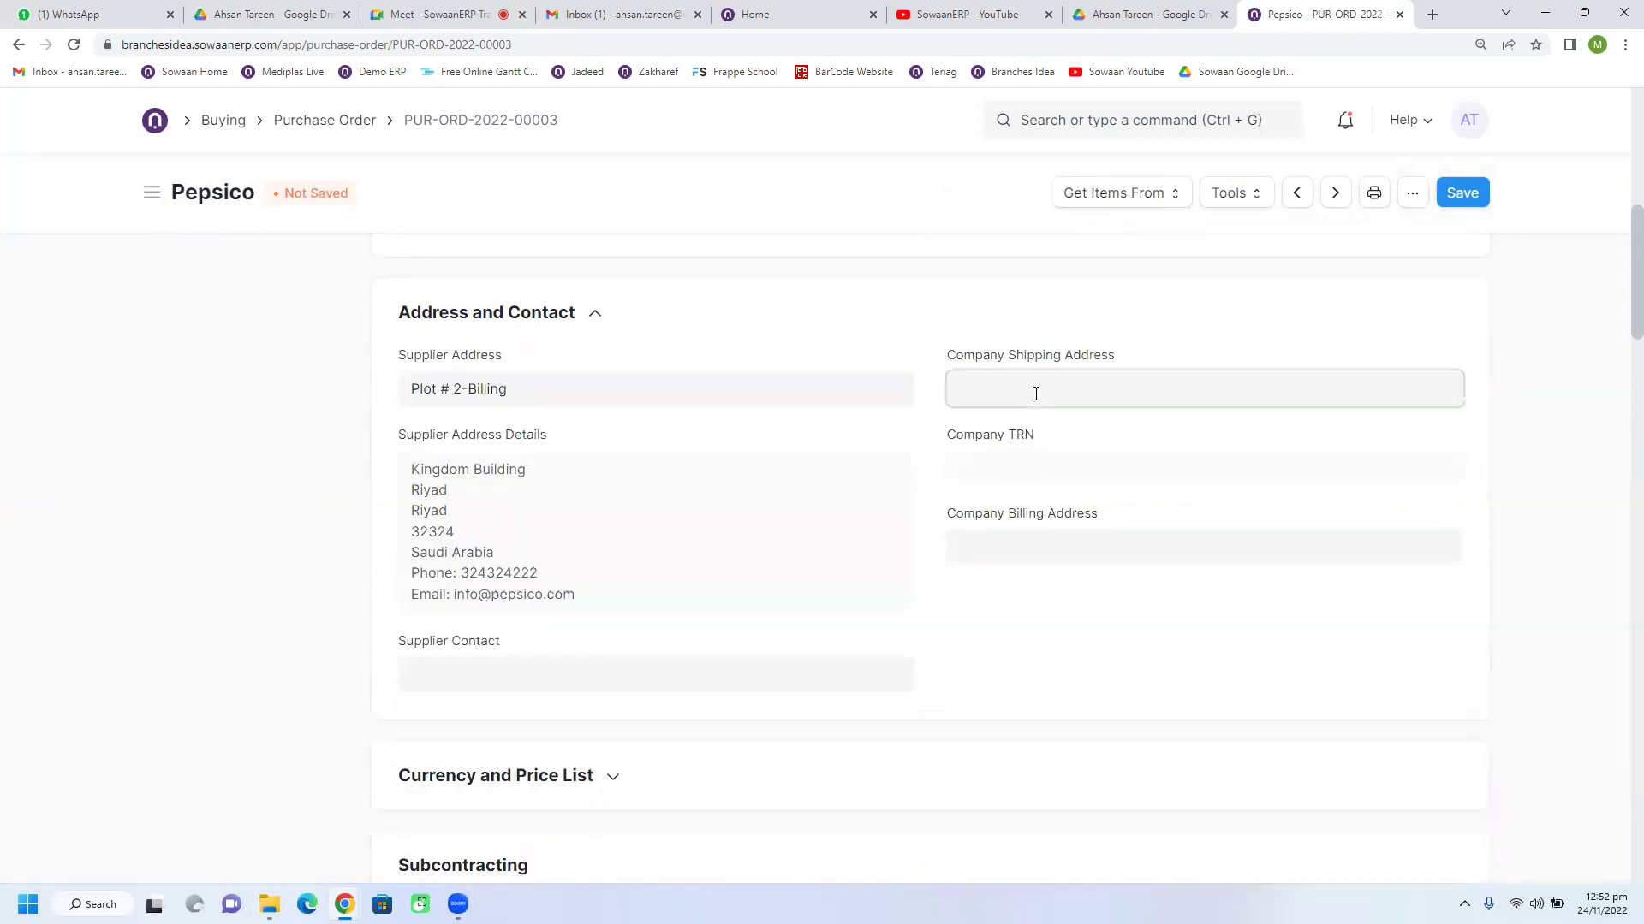
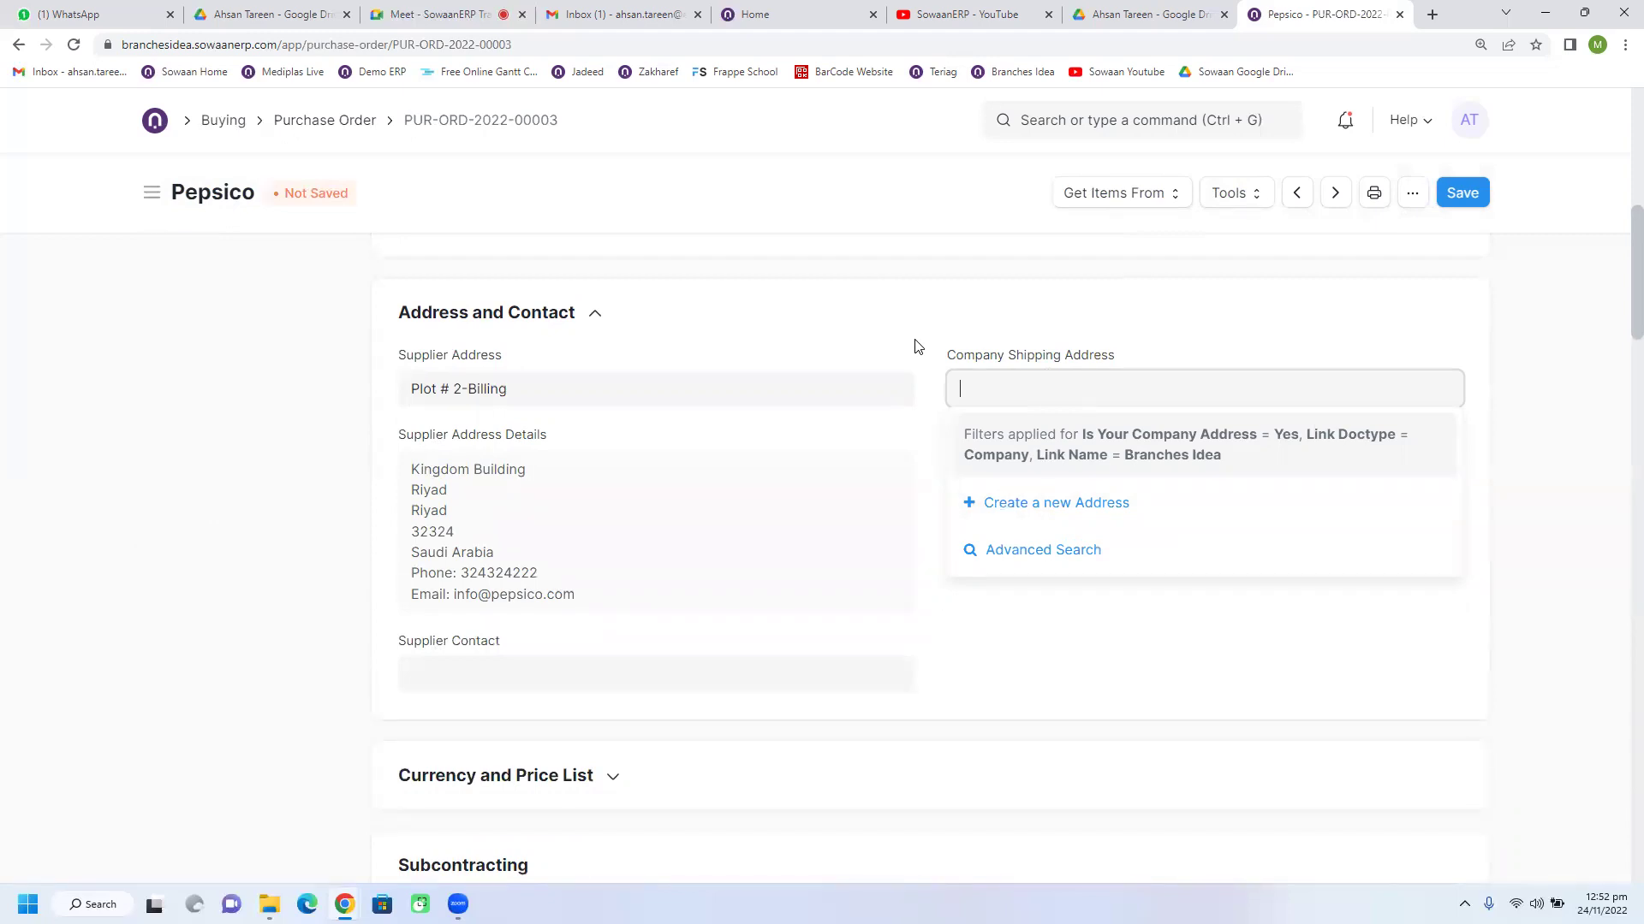
Step: Choose 'Create a new Address' from the Company Shipping Address dropdown
click(984, 503)
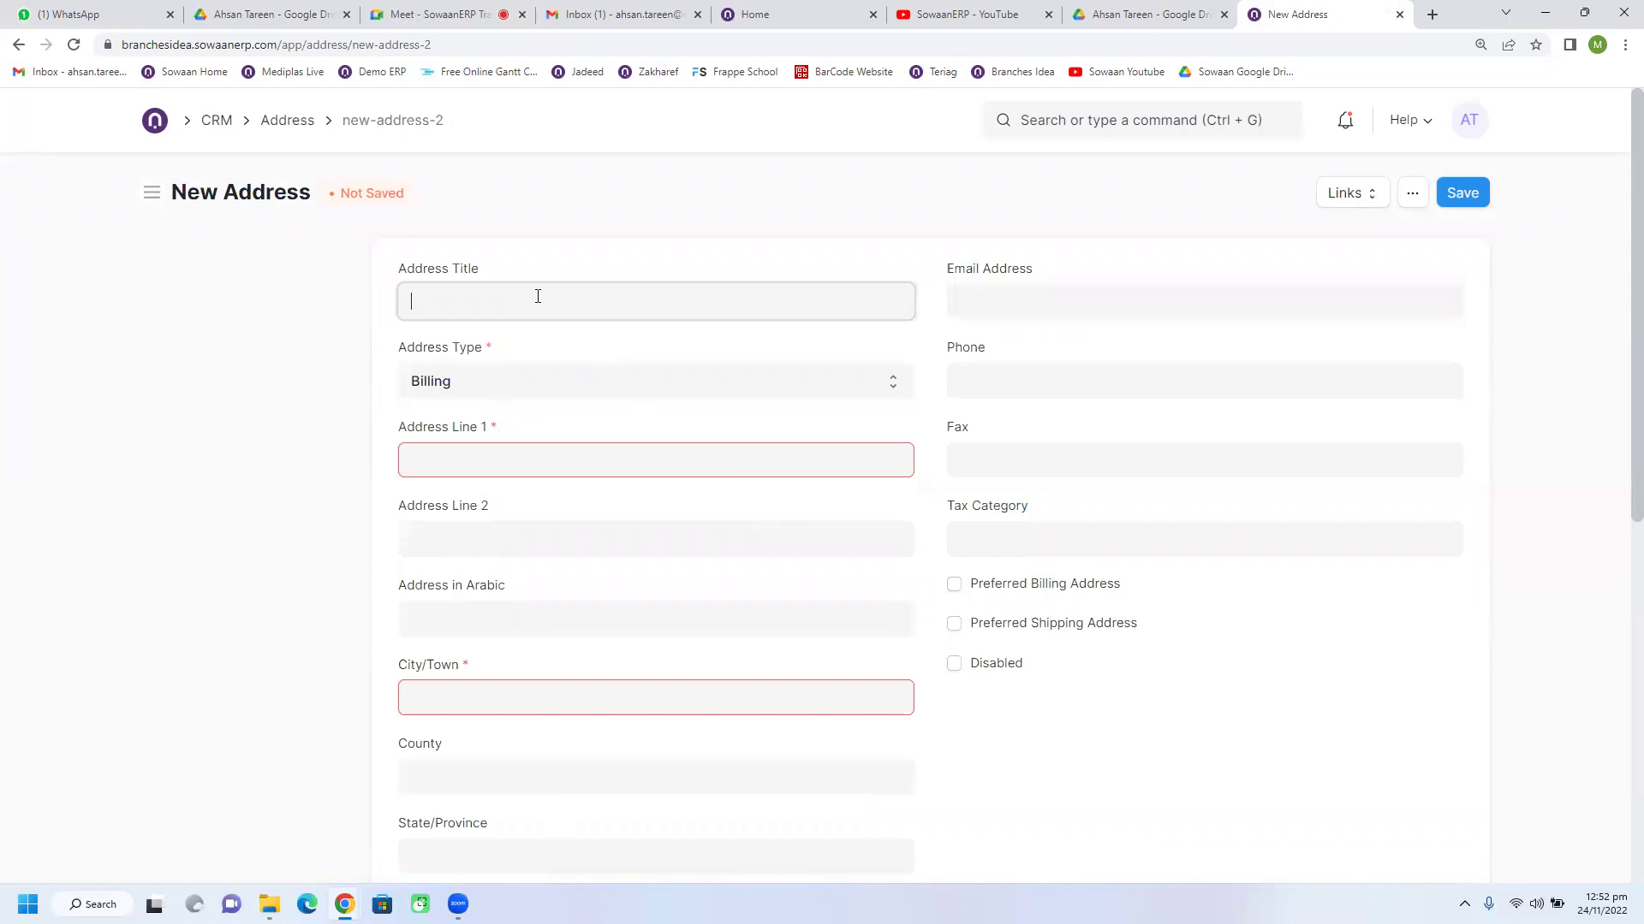
Step: Title the address 'Main Warehouse', type Shipping, with lines 'Plot 44' and 'Streeet 22'
text(Warehouse # 1)
key(ctrl+a)
text(Main Warehouse)
click(491, 379)
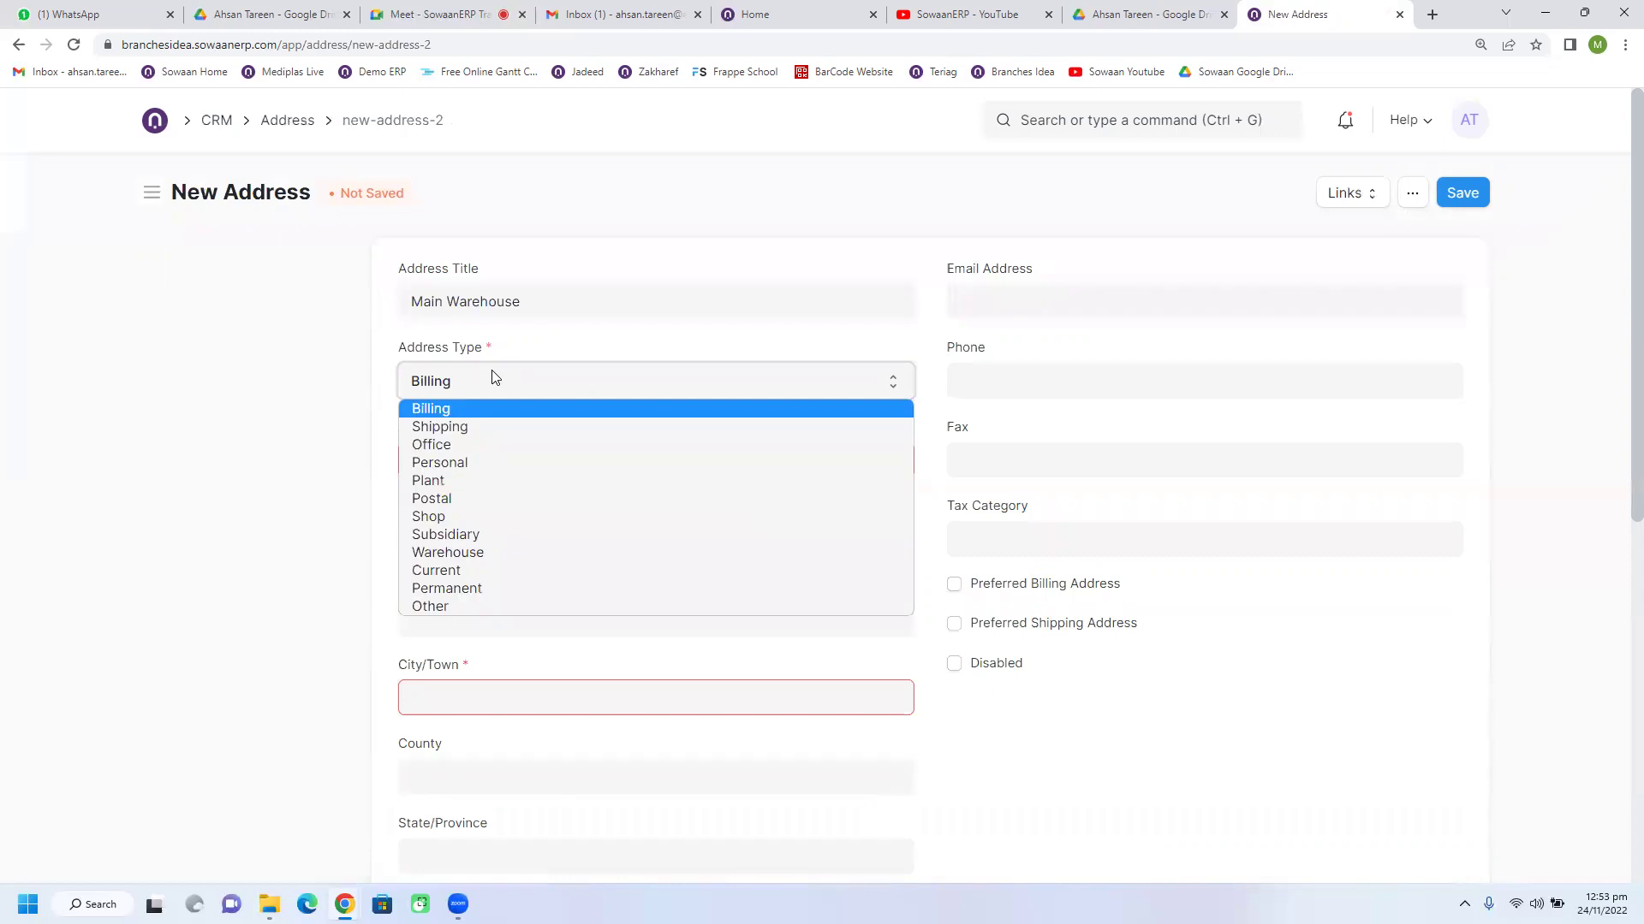
click(487, 553)
click(525, 460)
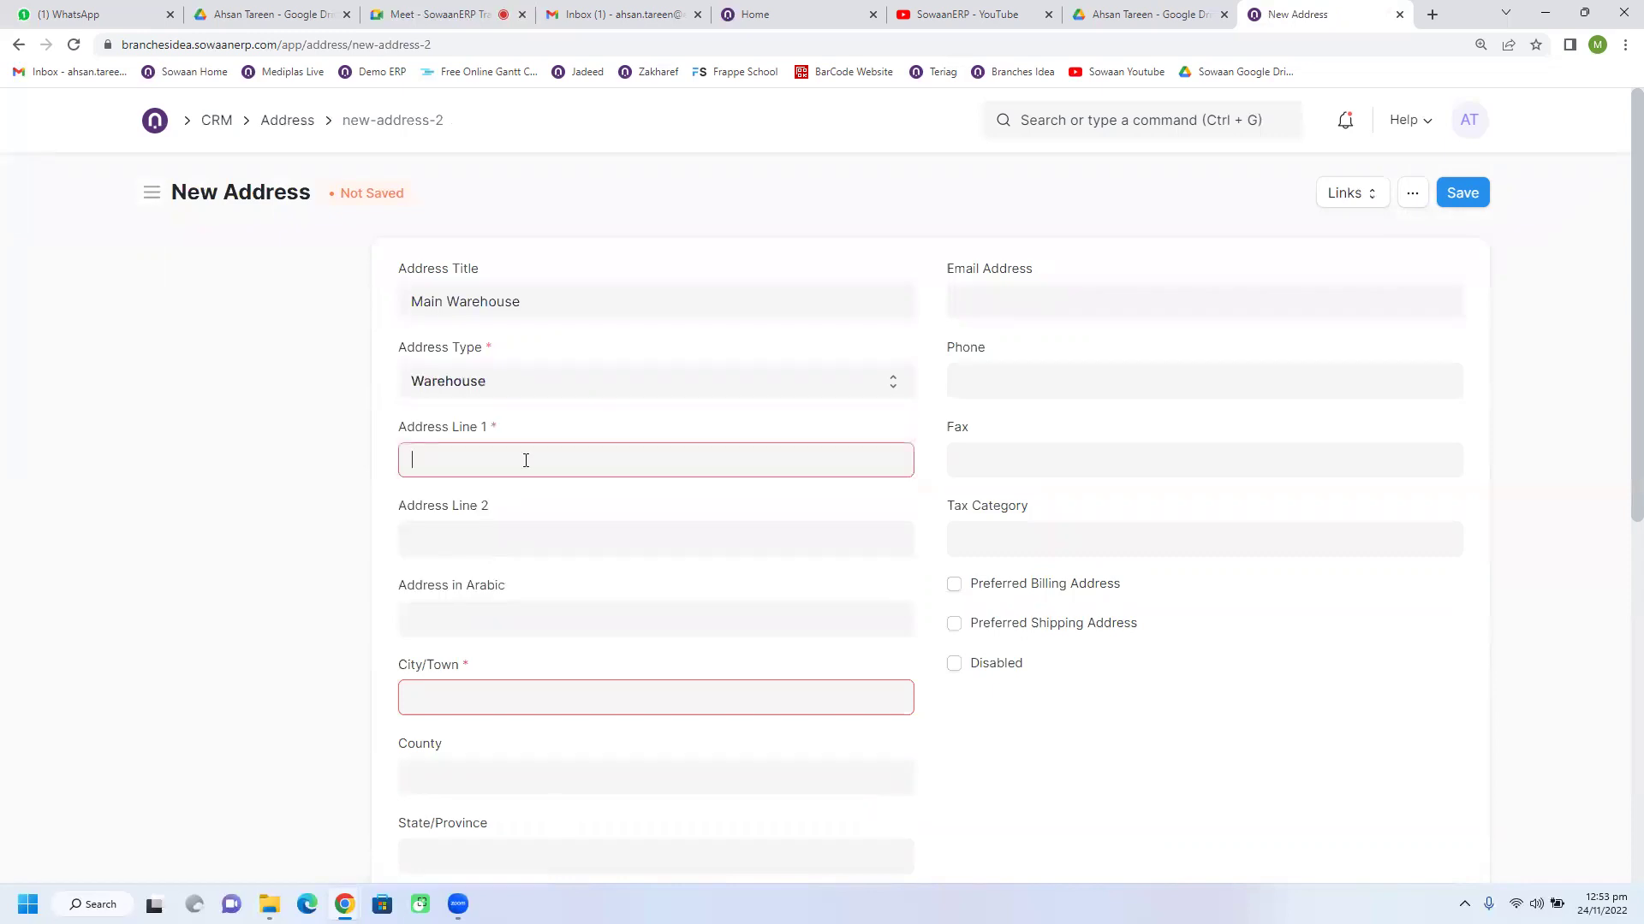
text(Plot 44)
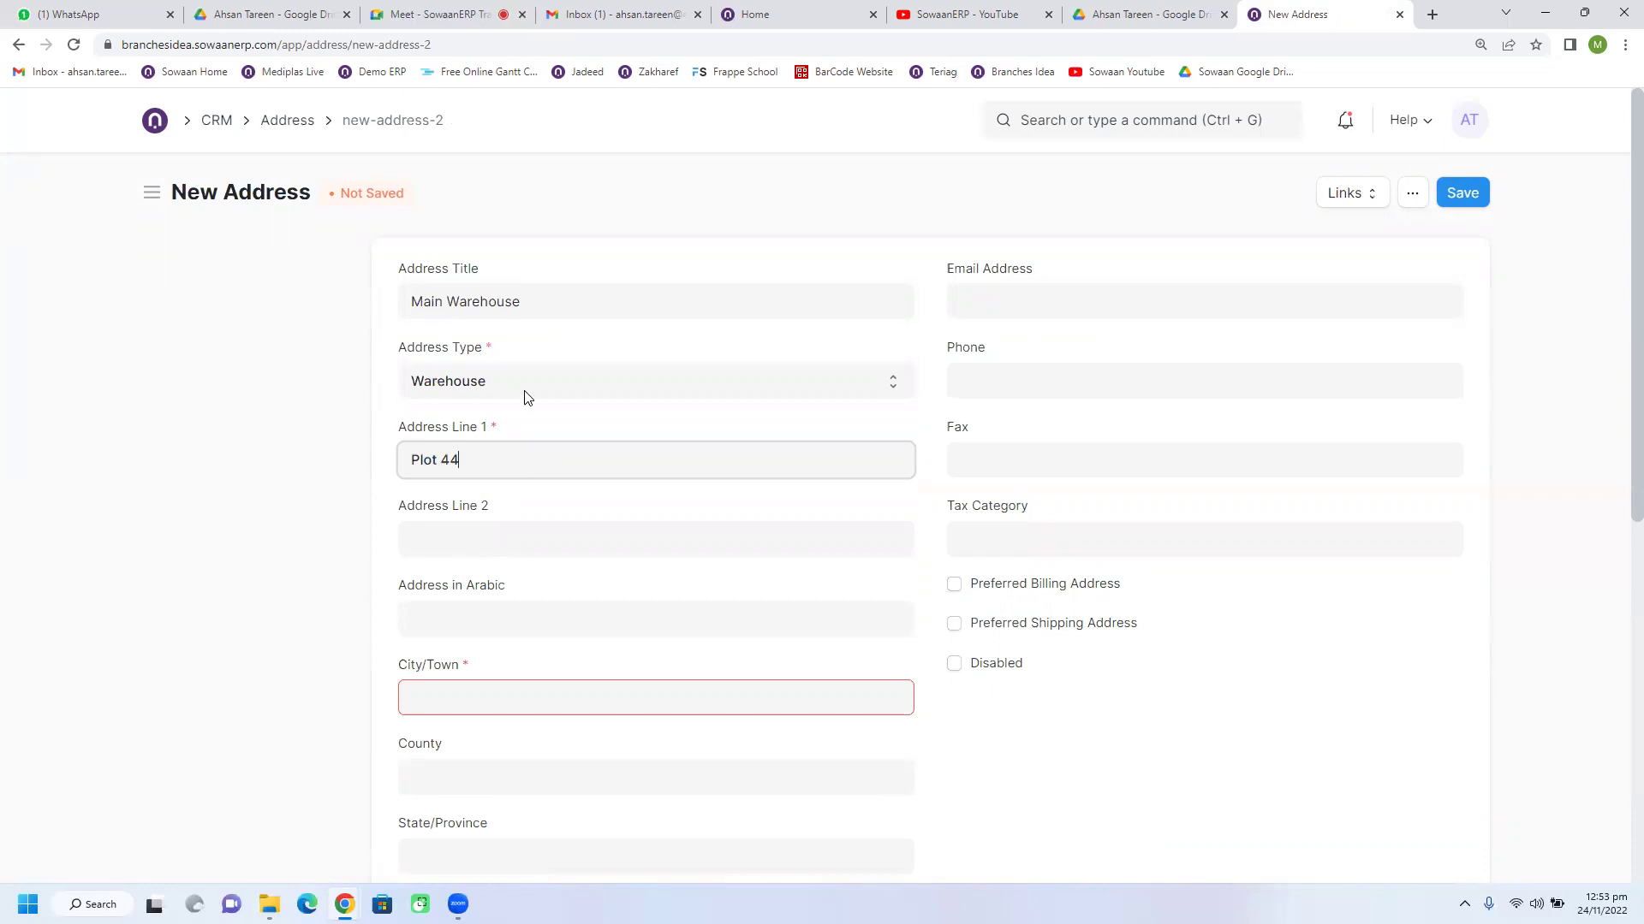
click(524, 392)
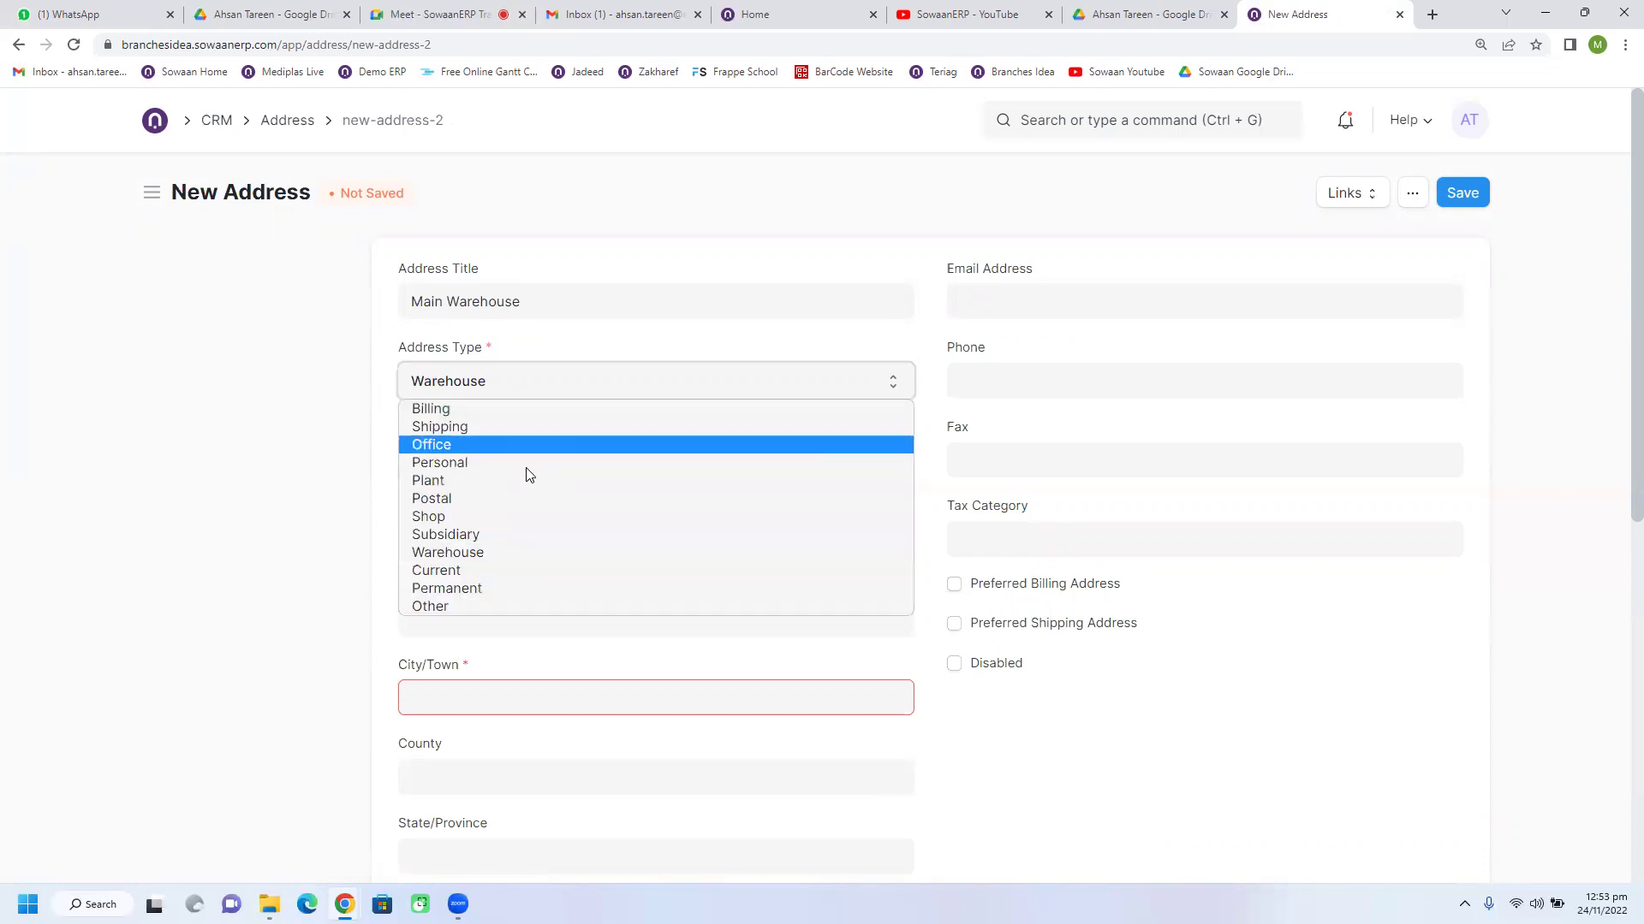
click(503, 428)
click(524, 529)
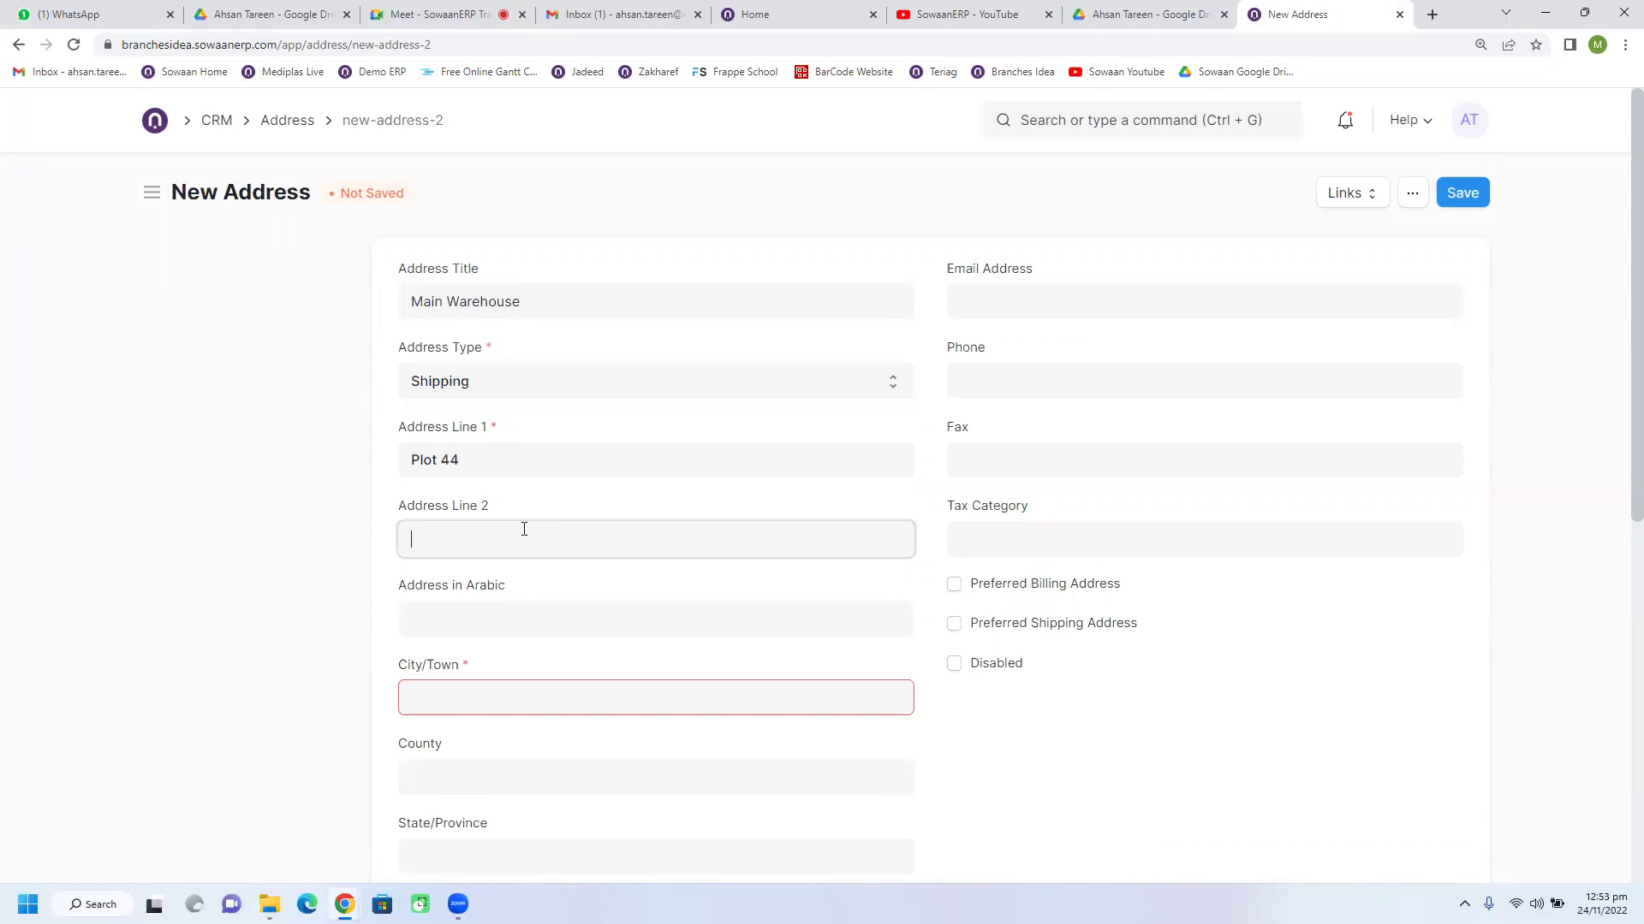
text(Streeet 22)
Step: Enter city Riyad, county Saudi Arabia and postal code 322310
click(490, 621)
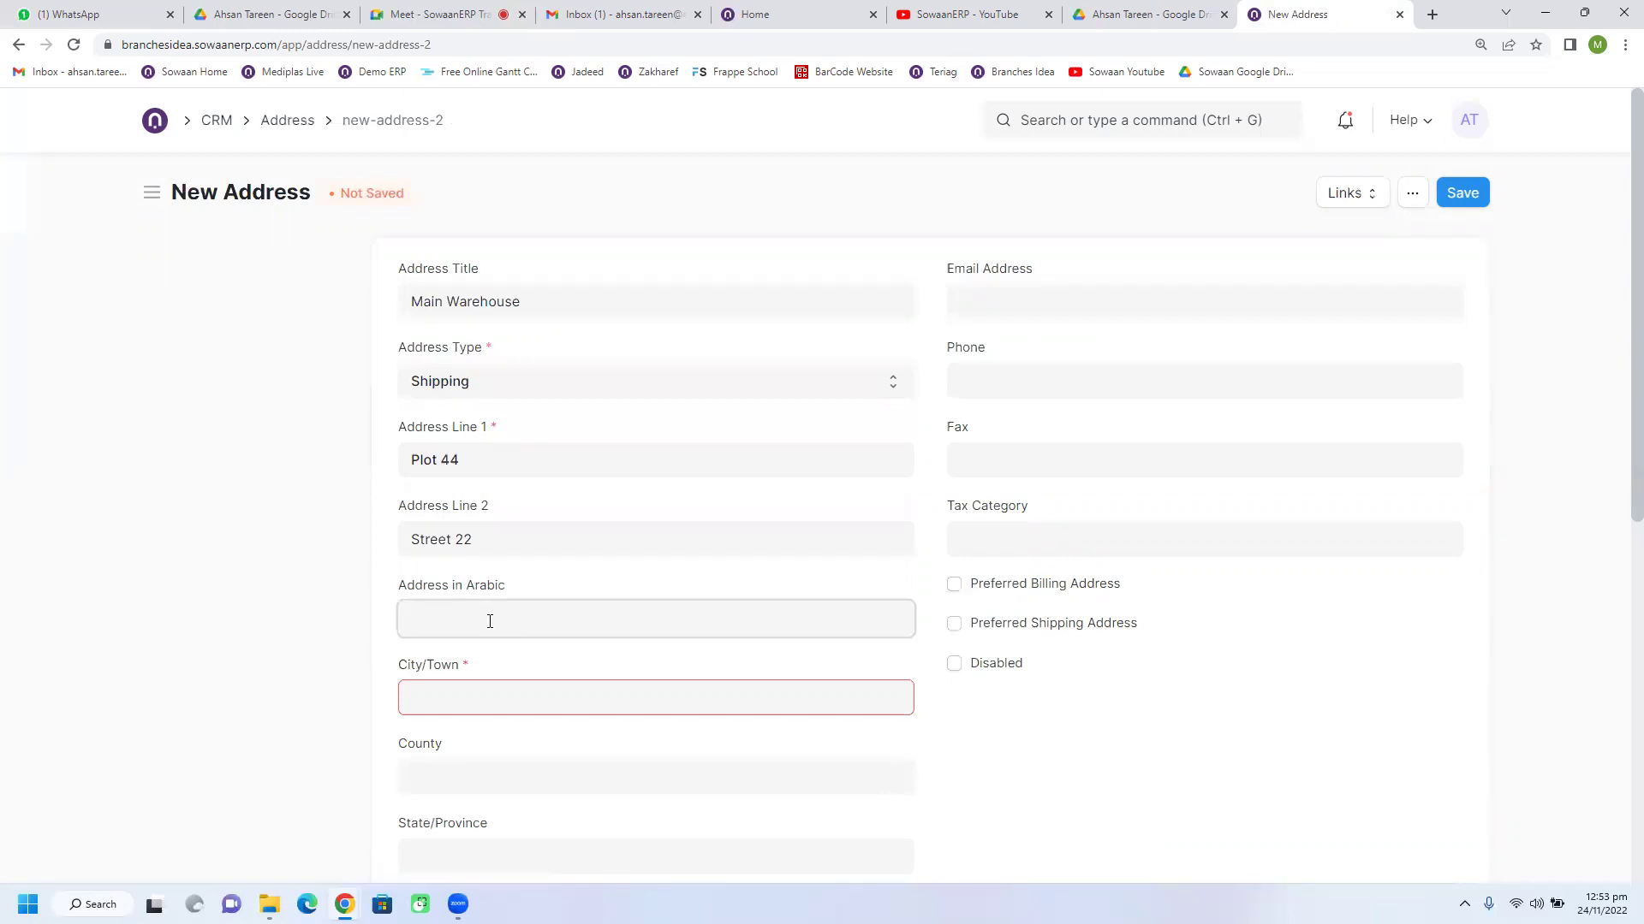
click(481, 695)
text(Riyad)
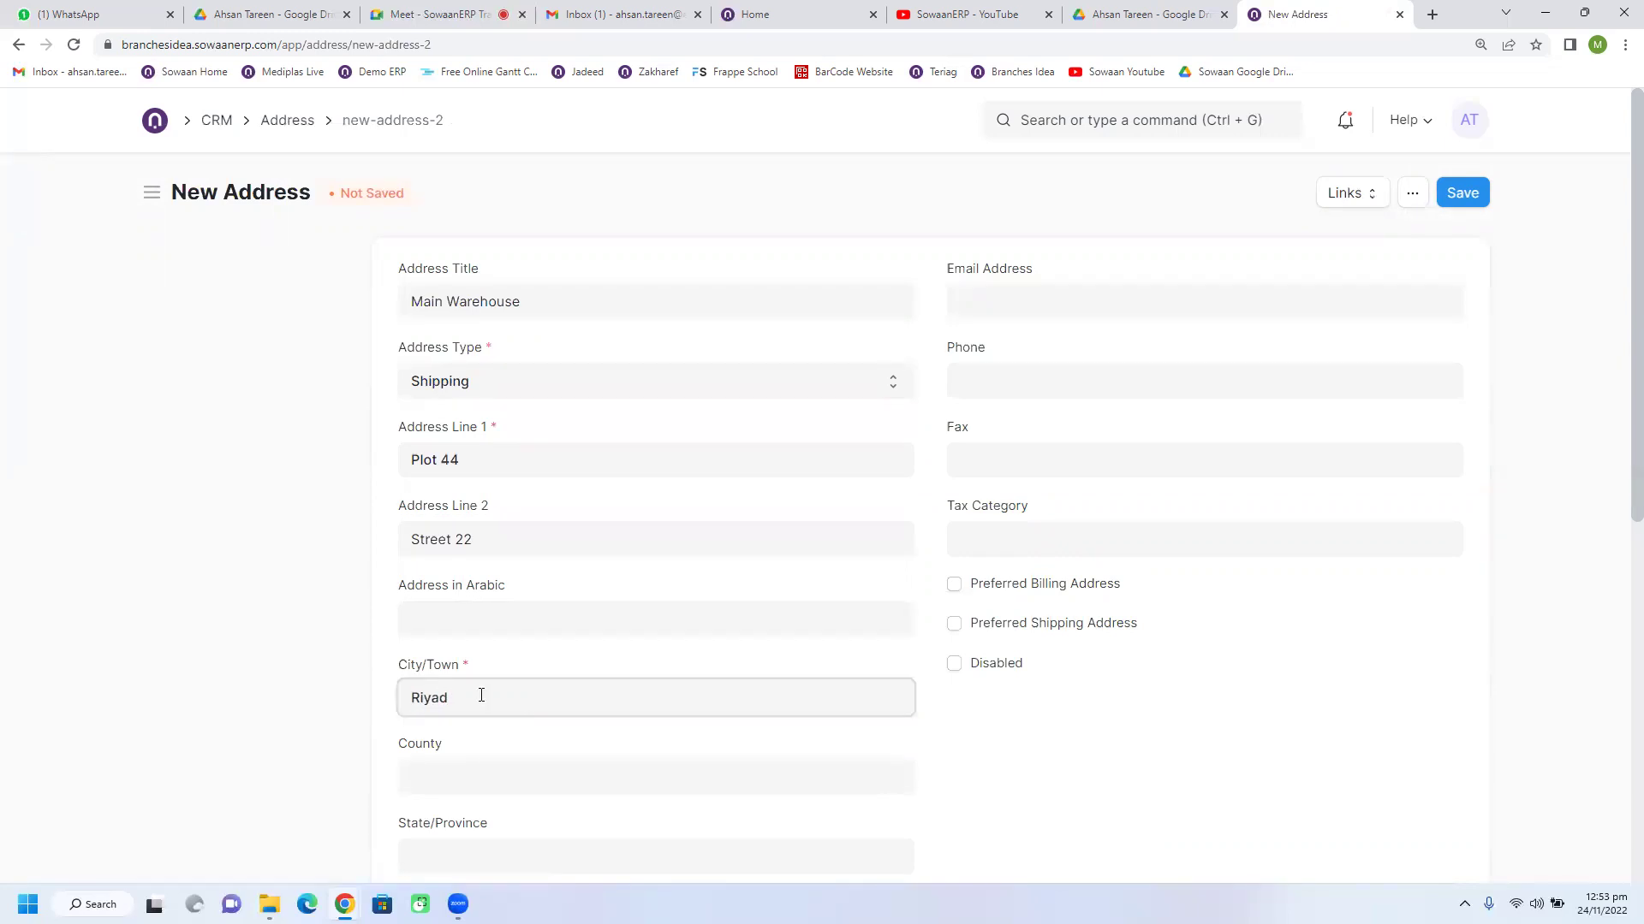
scroll(485, 683, down, 2)
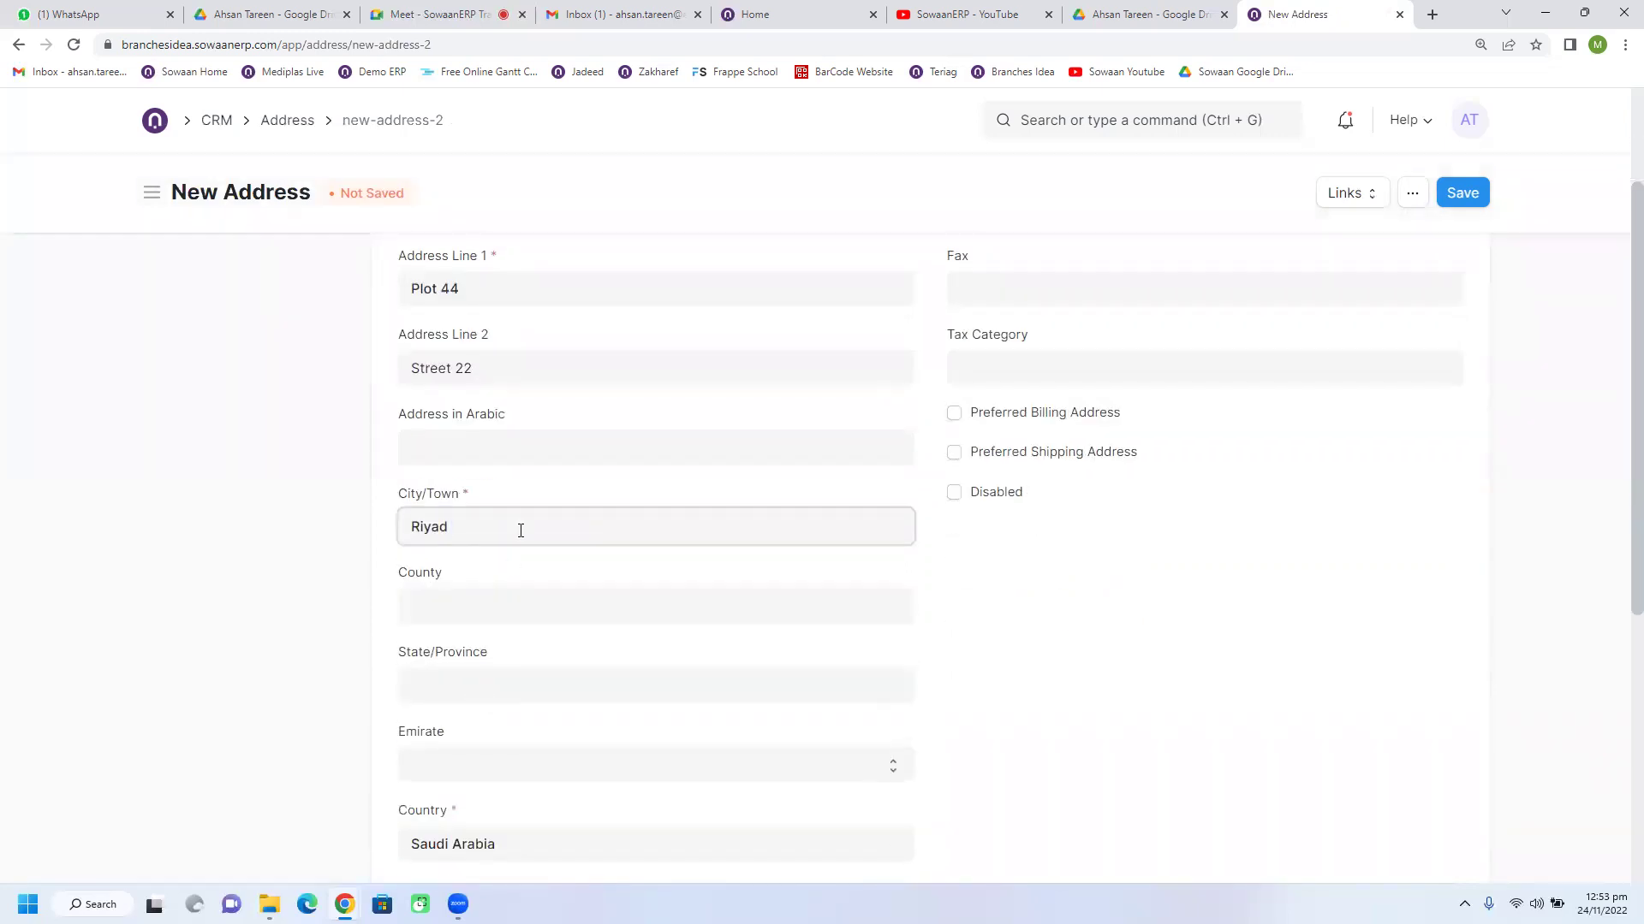
click(520, 606)
text(Saudi Arabia)
scroll(513, 656, down, 3)
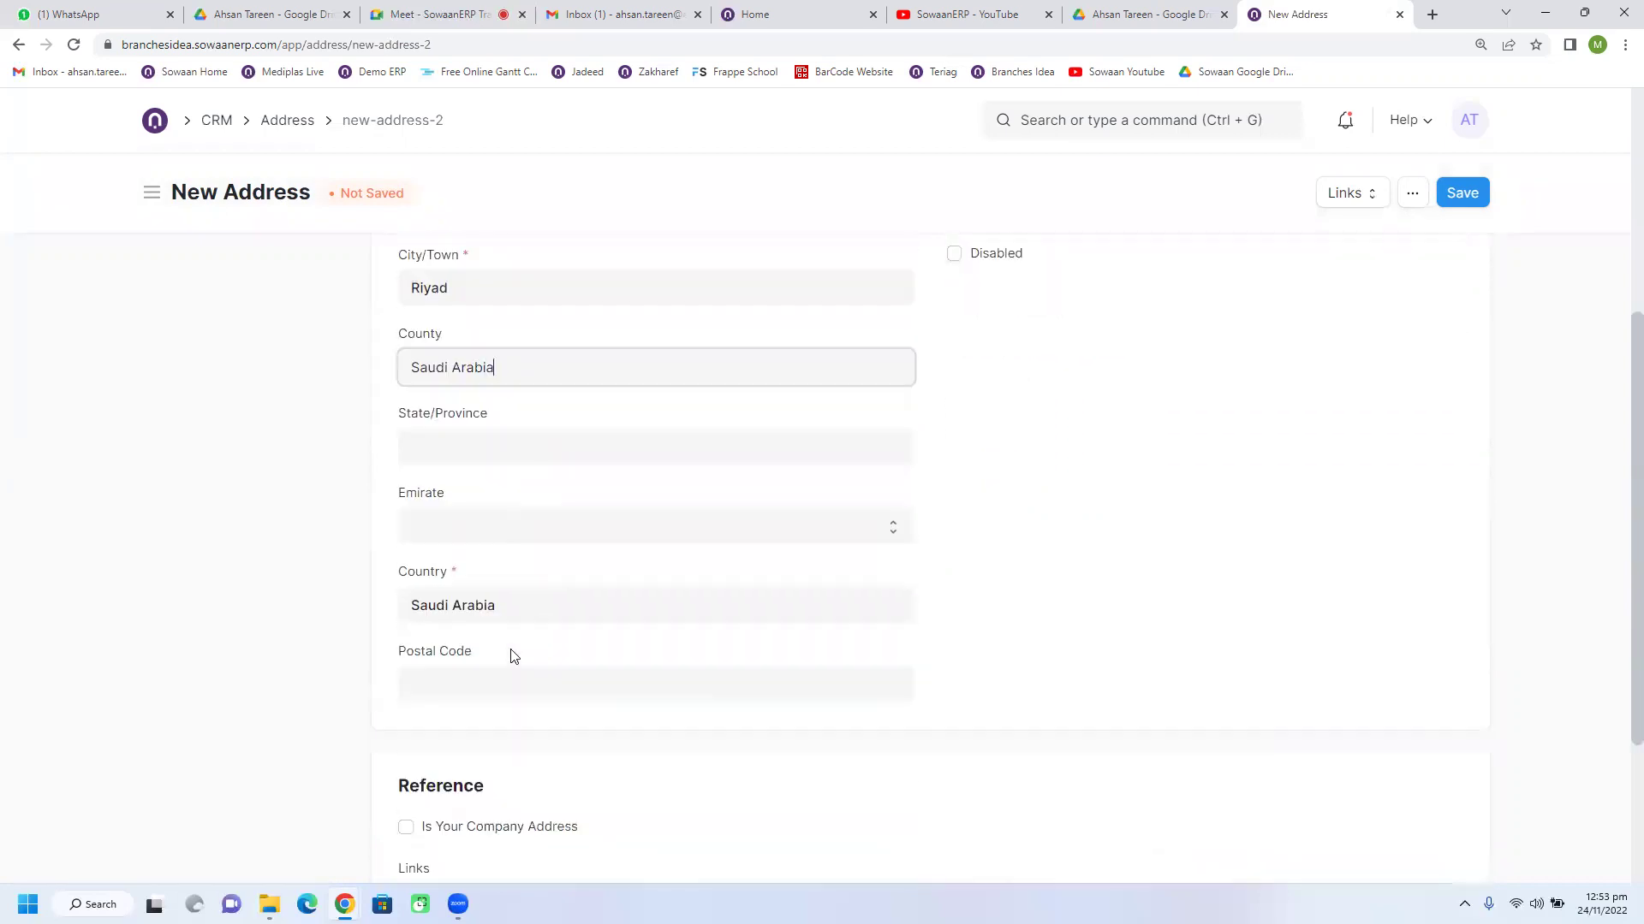
scroll(556, 651, up, 1)
scroll(514, 676, down, 1)
click(456, 680)
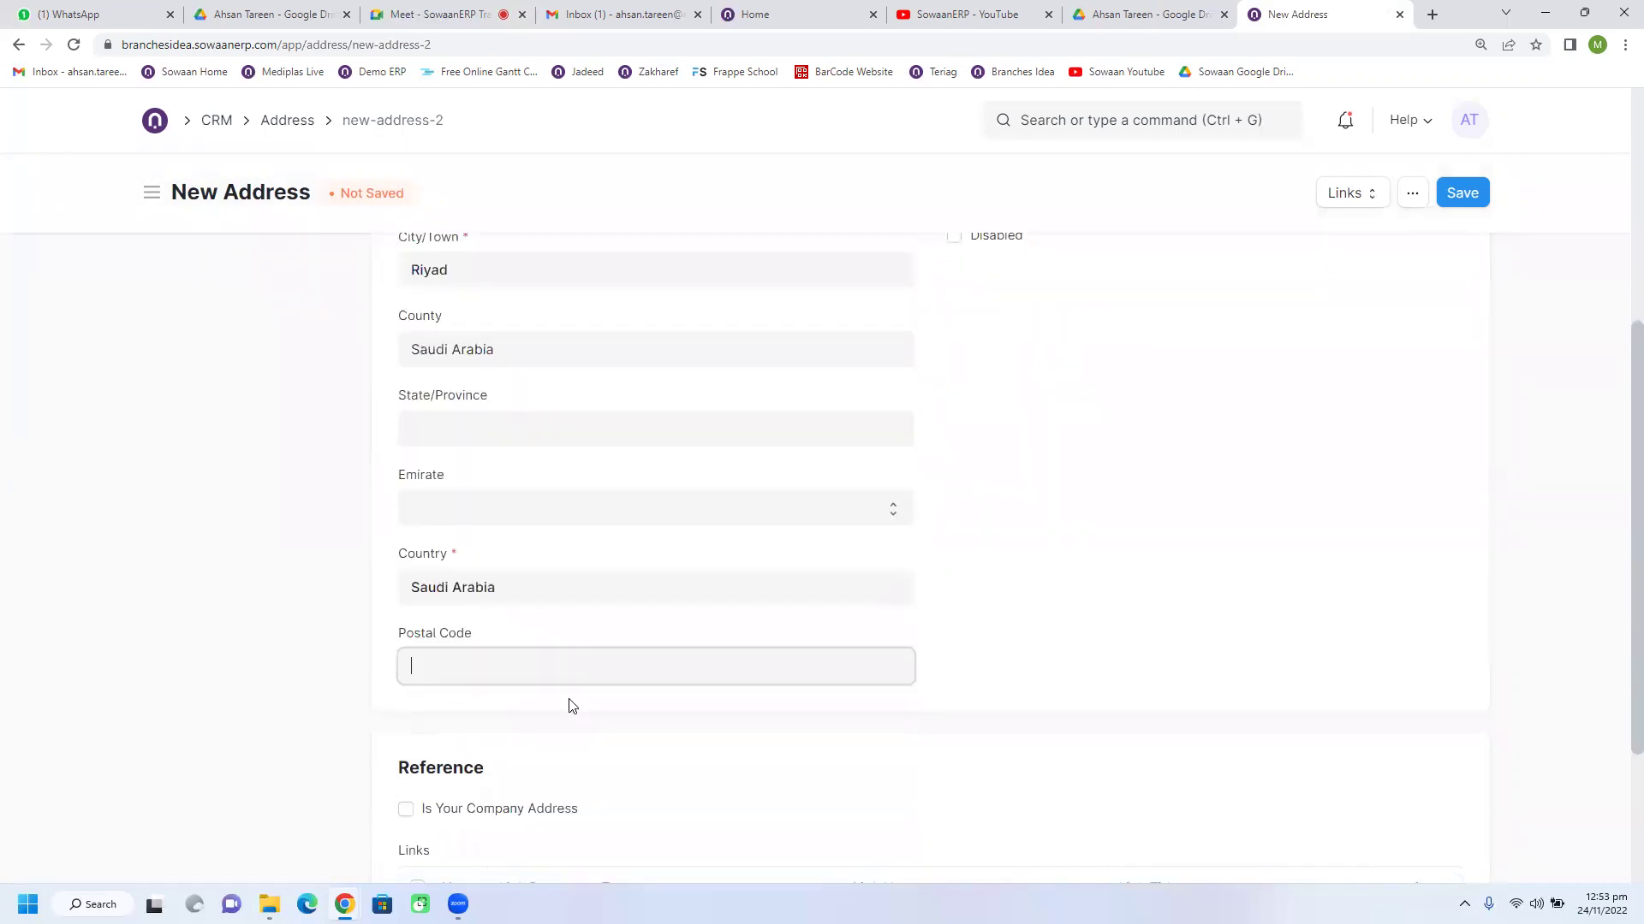
text(322310)
Step: Fill in the address's e-mail and phone number, then save the address
scroll(1034, 518, up, 5)
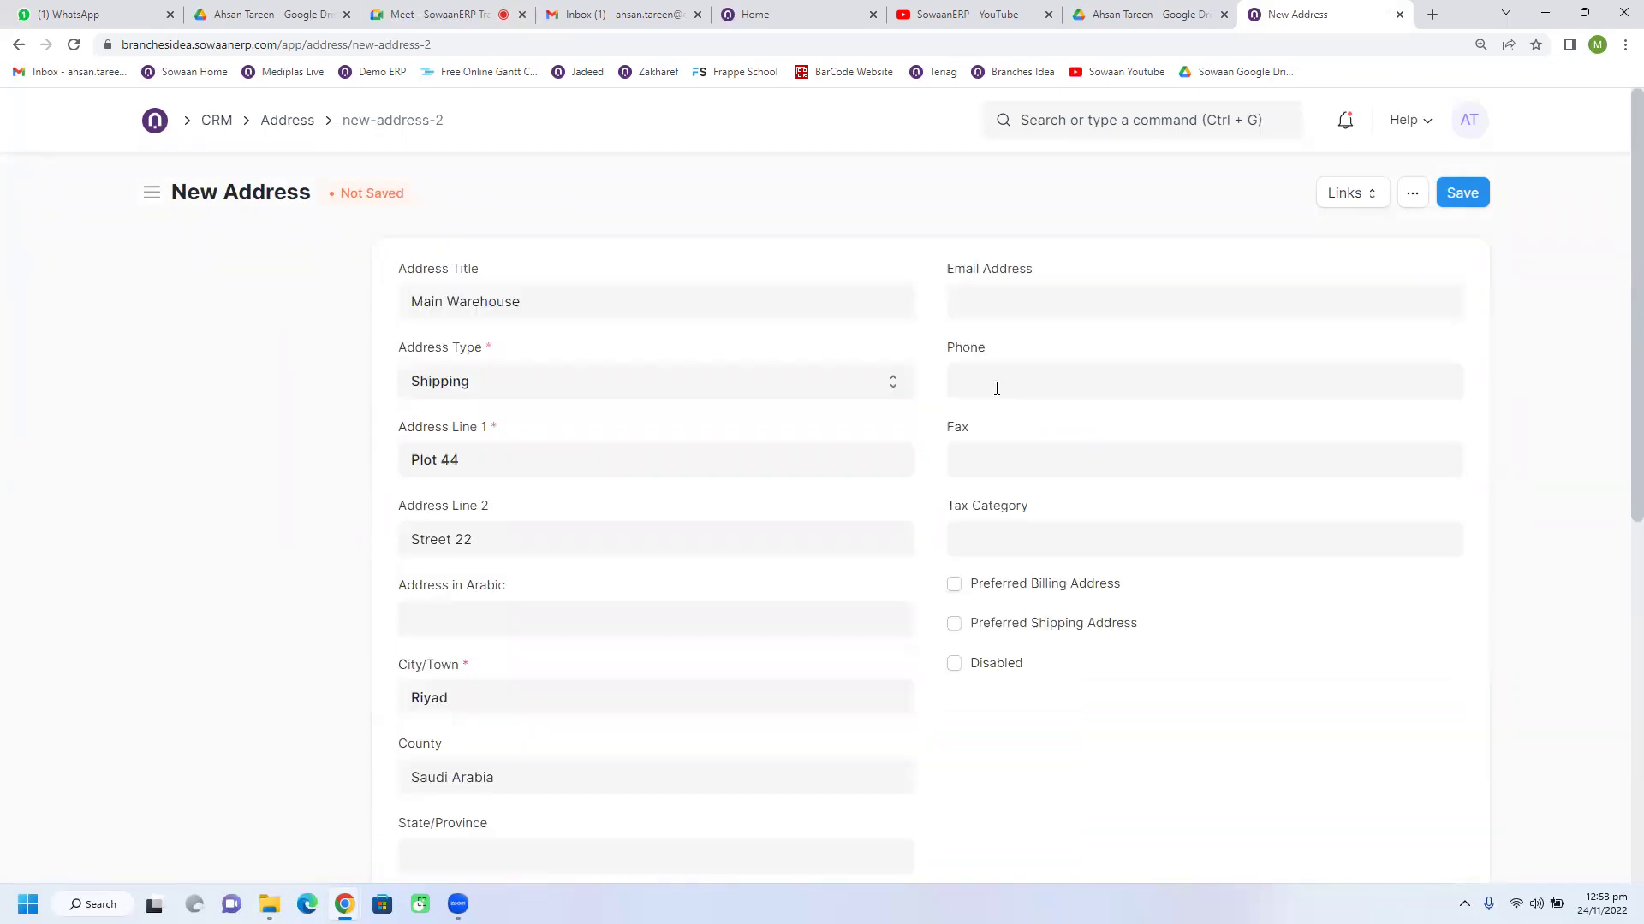
click(1027, 301)
text(info@)
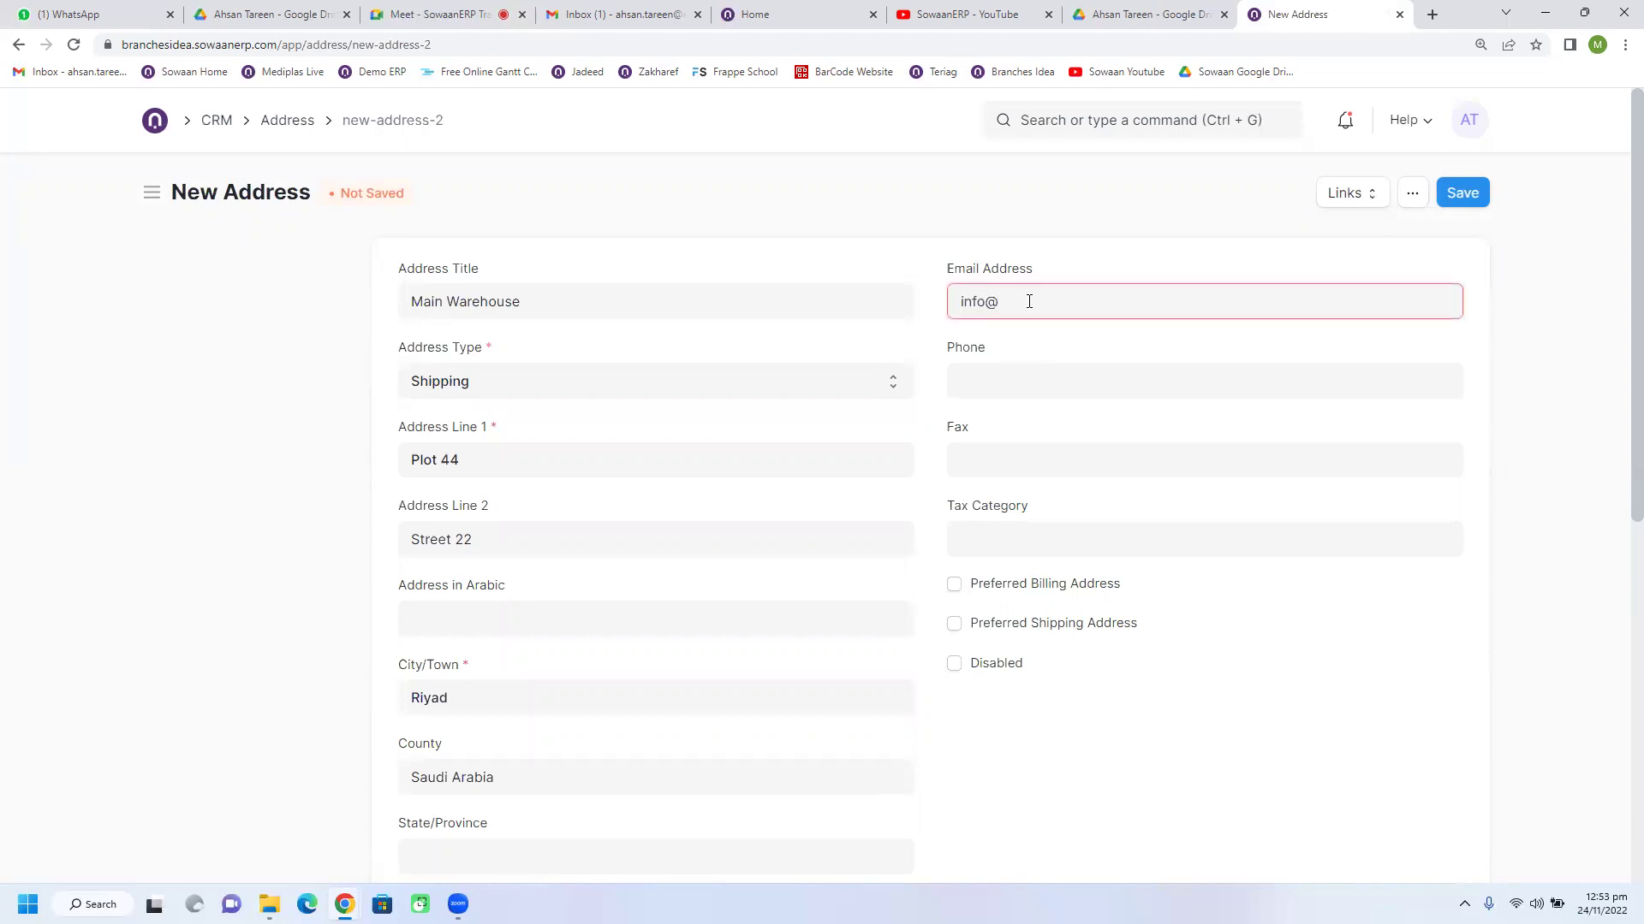
text(info.com)
click(1041, 411)
click(1037, 391)
text(32423324)
click(1452, 196)
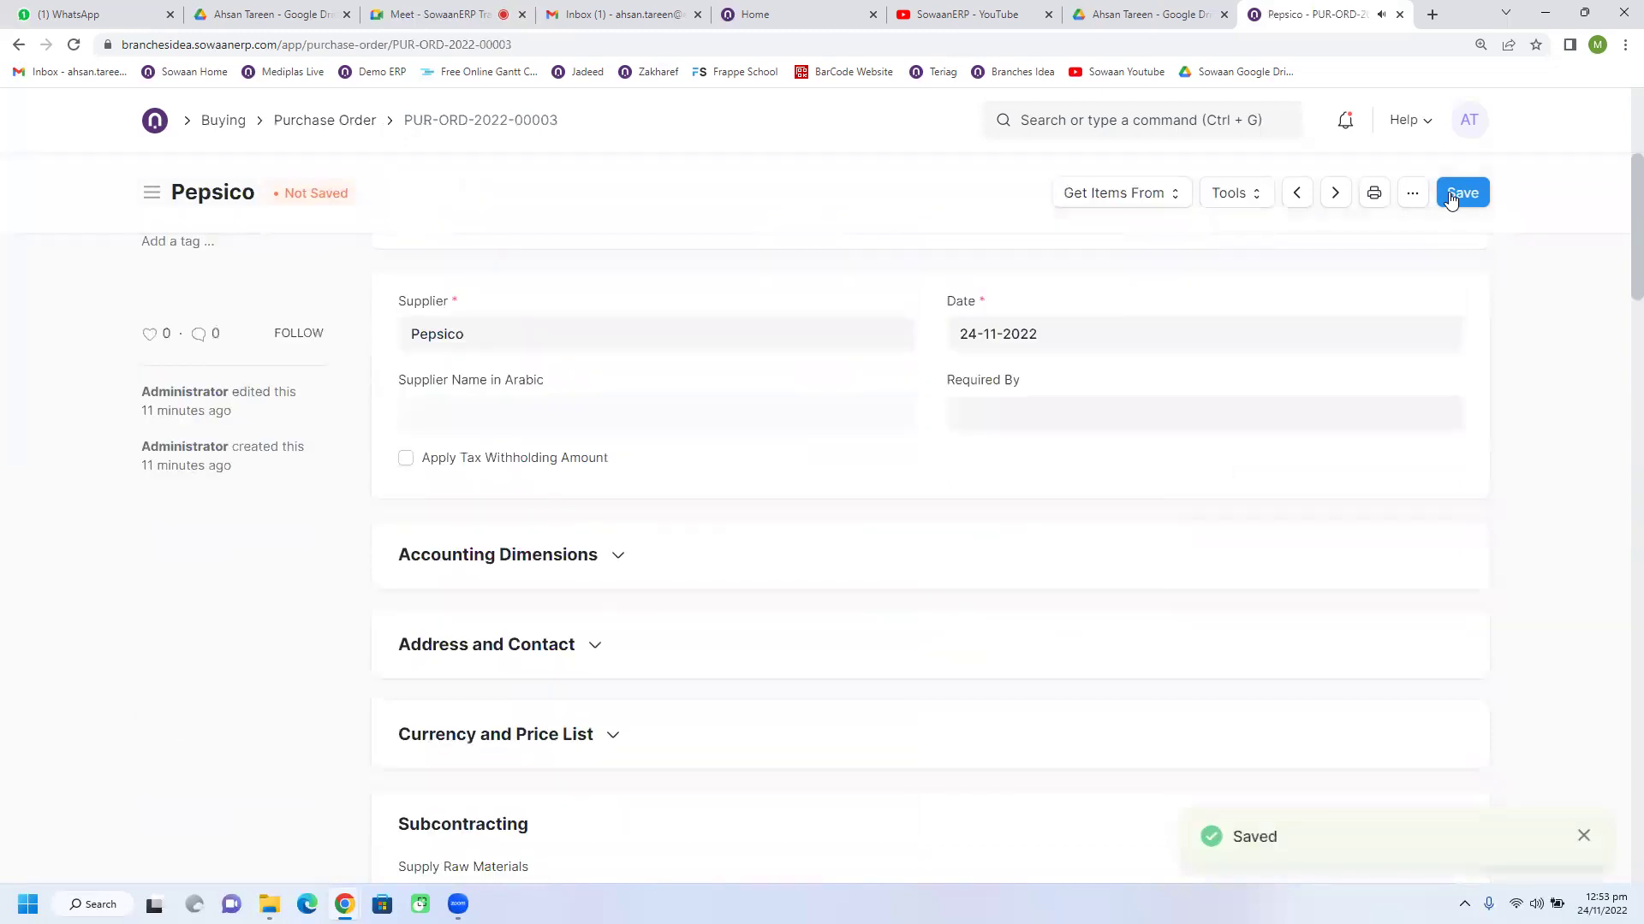
Step: Reveal the order's Main Warehouse-Shipping address details and its Currency and Price List section
scroll(975, 517, down, 4)
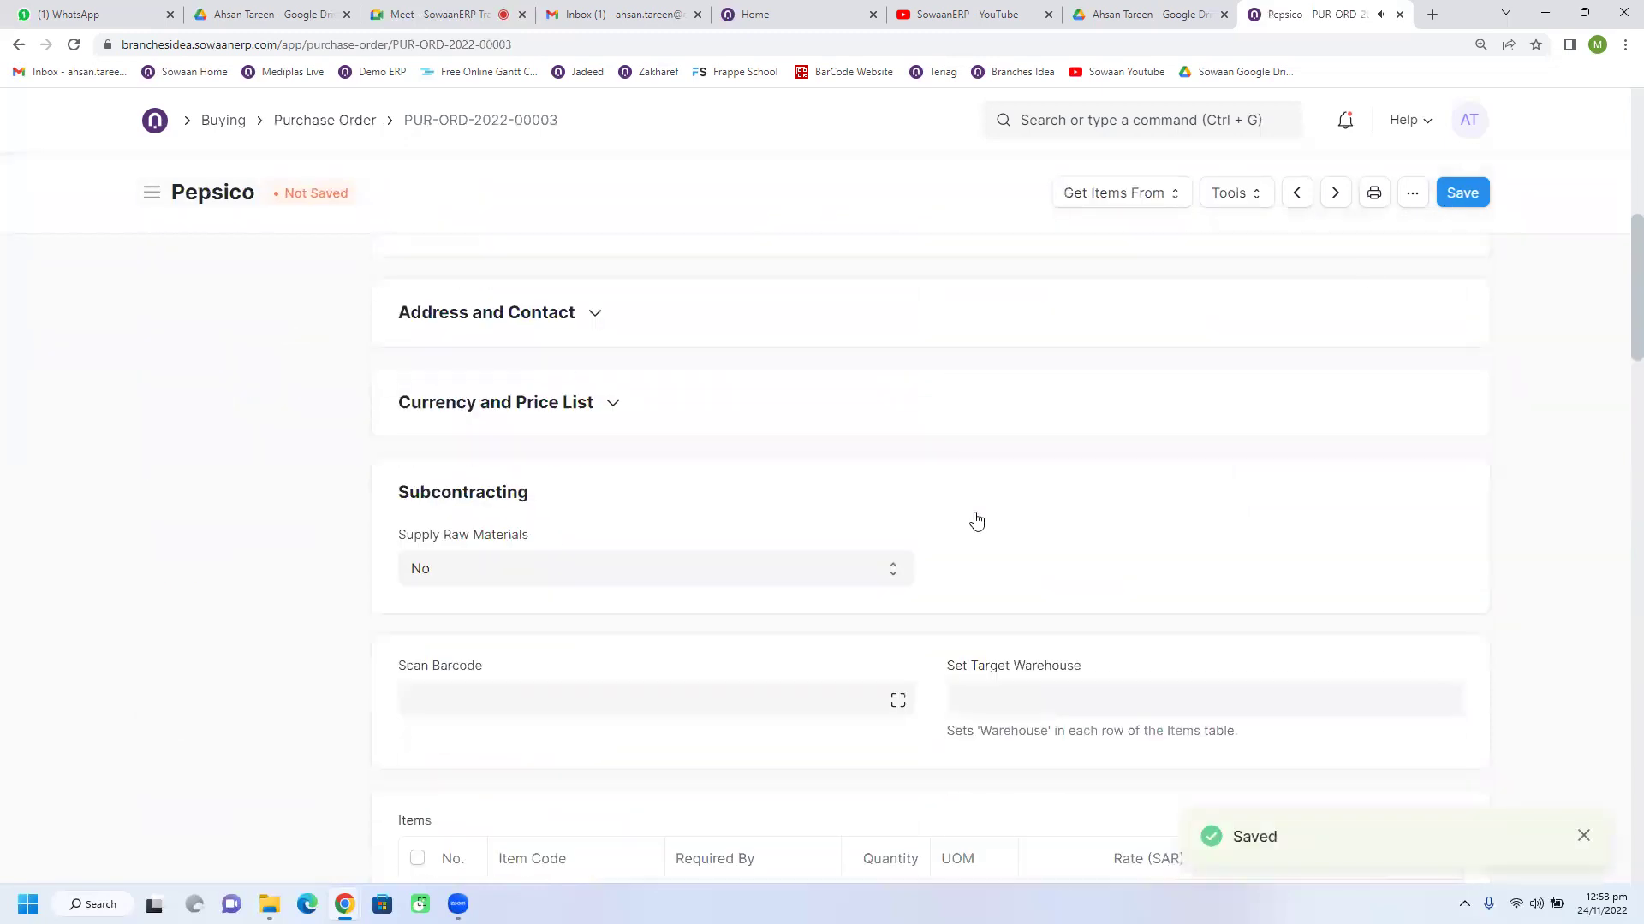
click(513, 314)
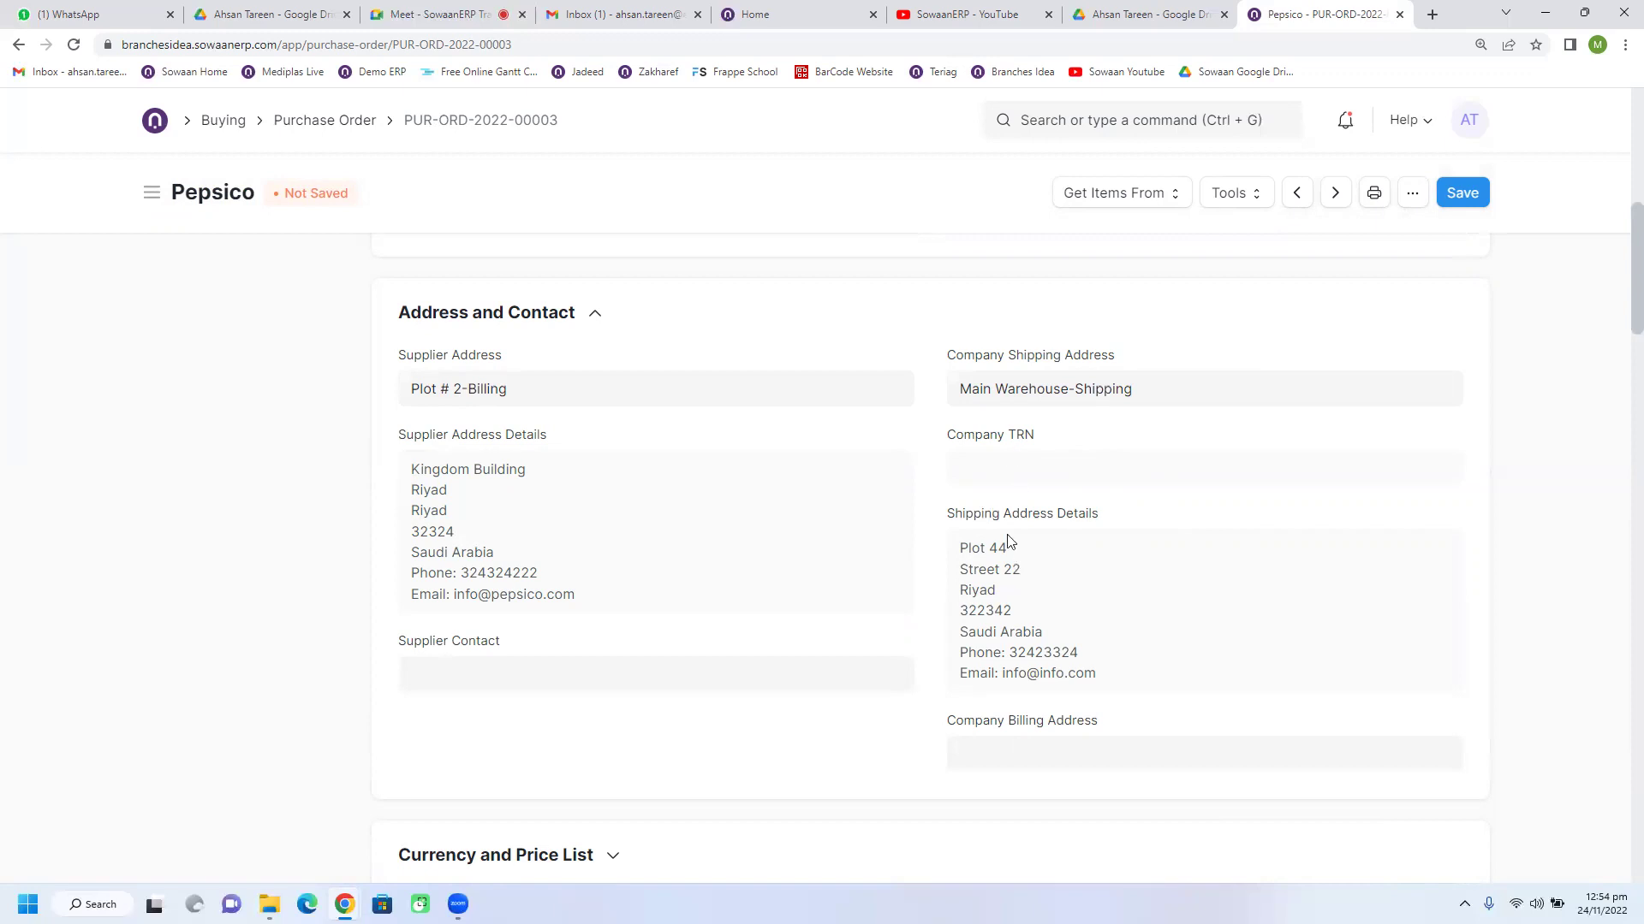
scroll(1008, 541, down, 3)
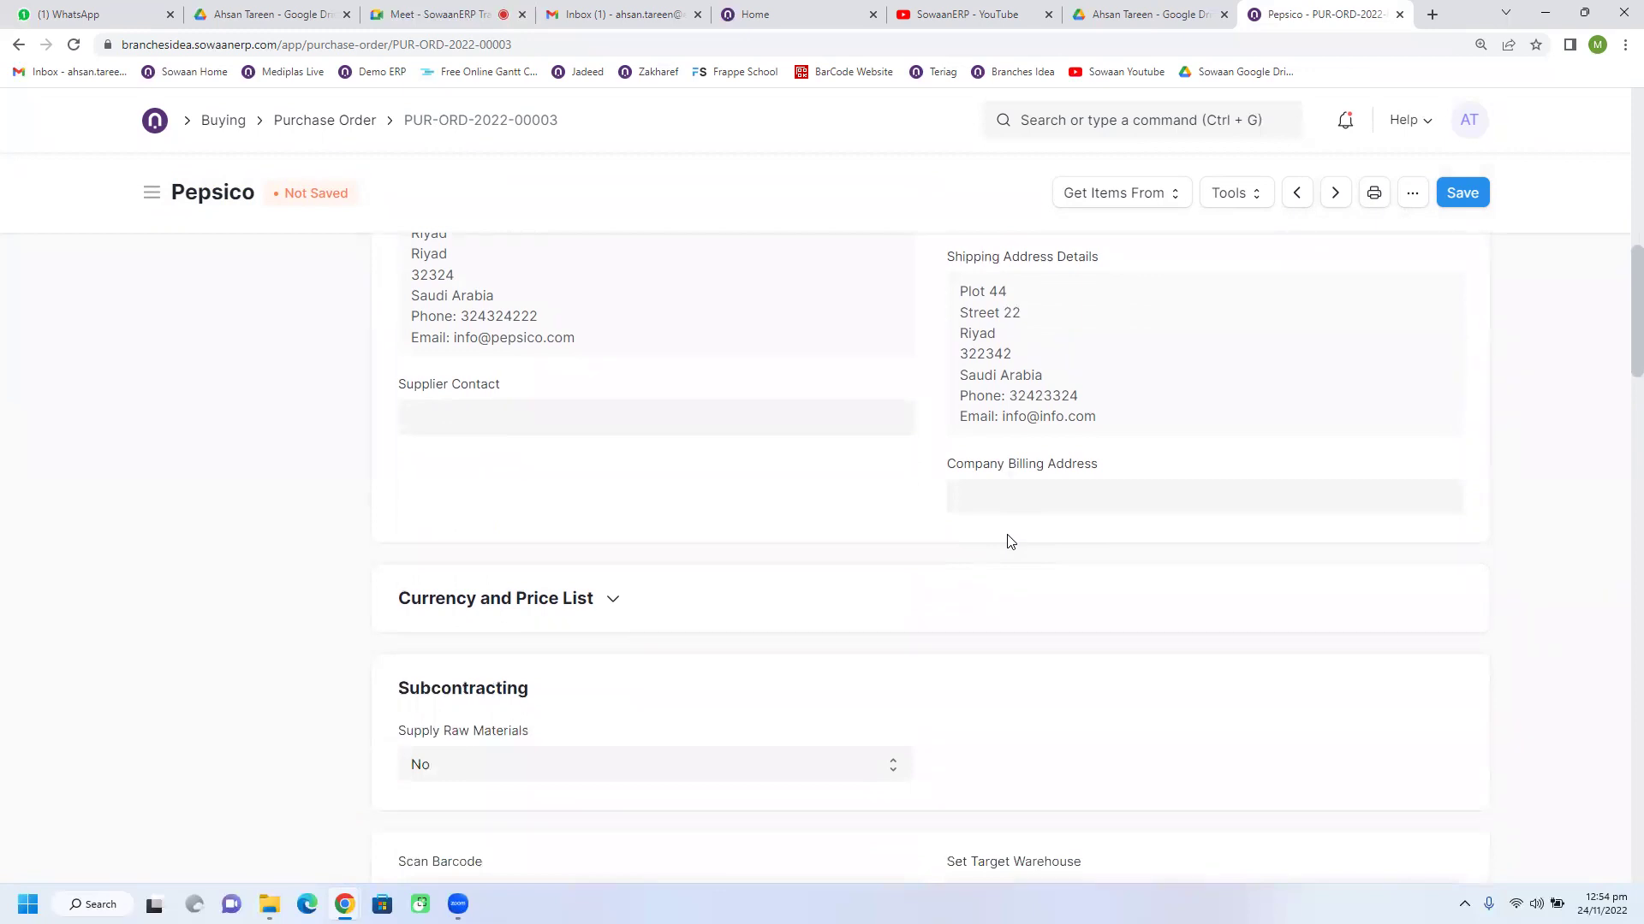
scroll(1008, 541, down, 2)
click(642, 434)
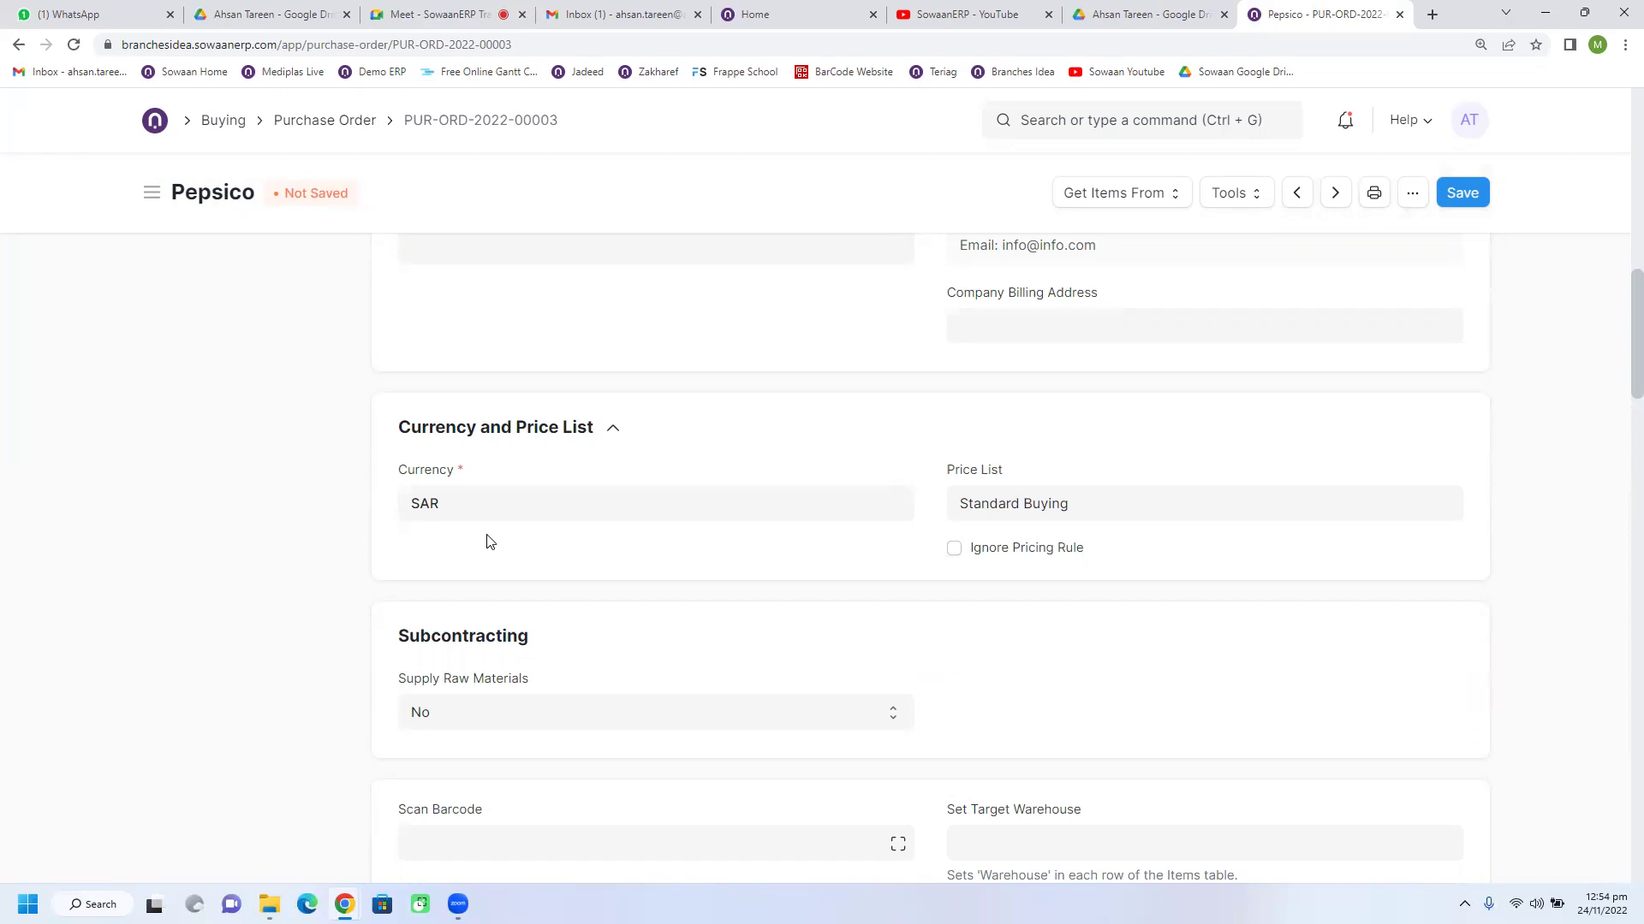
Step: Keep the currency as SAR and save the Pepsico purchase order as a draft
double_click(425, 510)
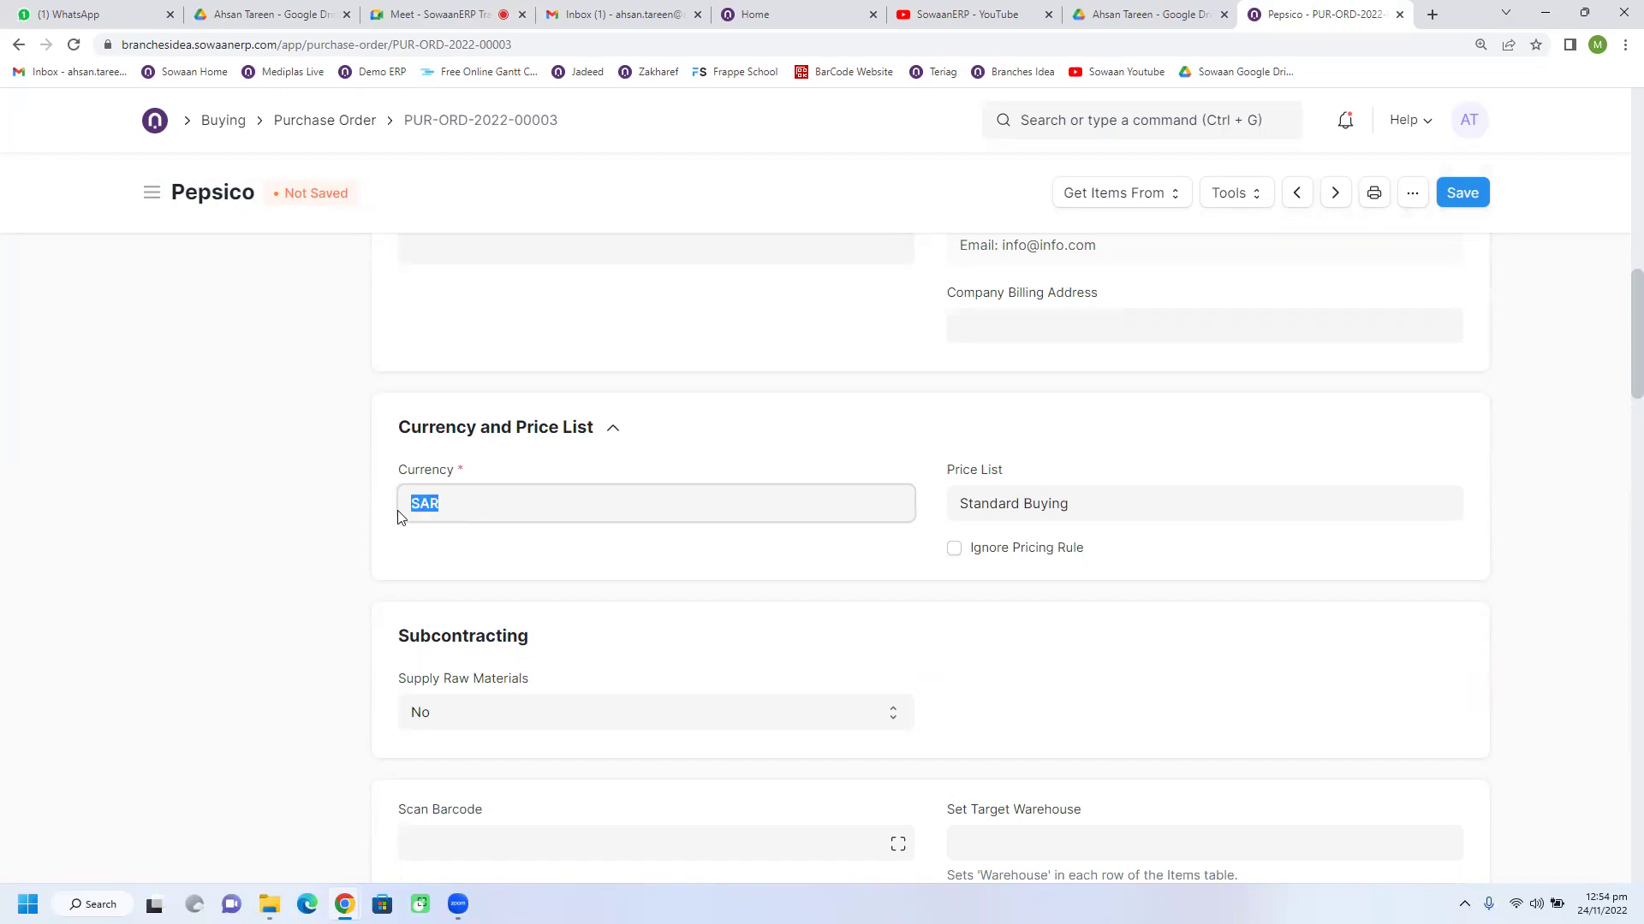
click(442, 547)
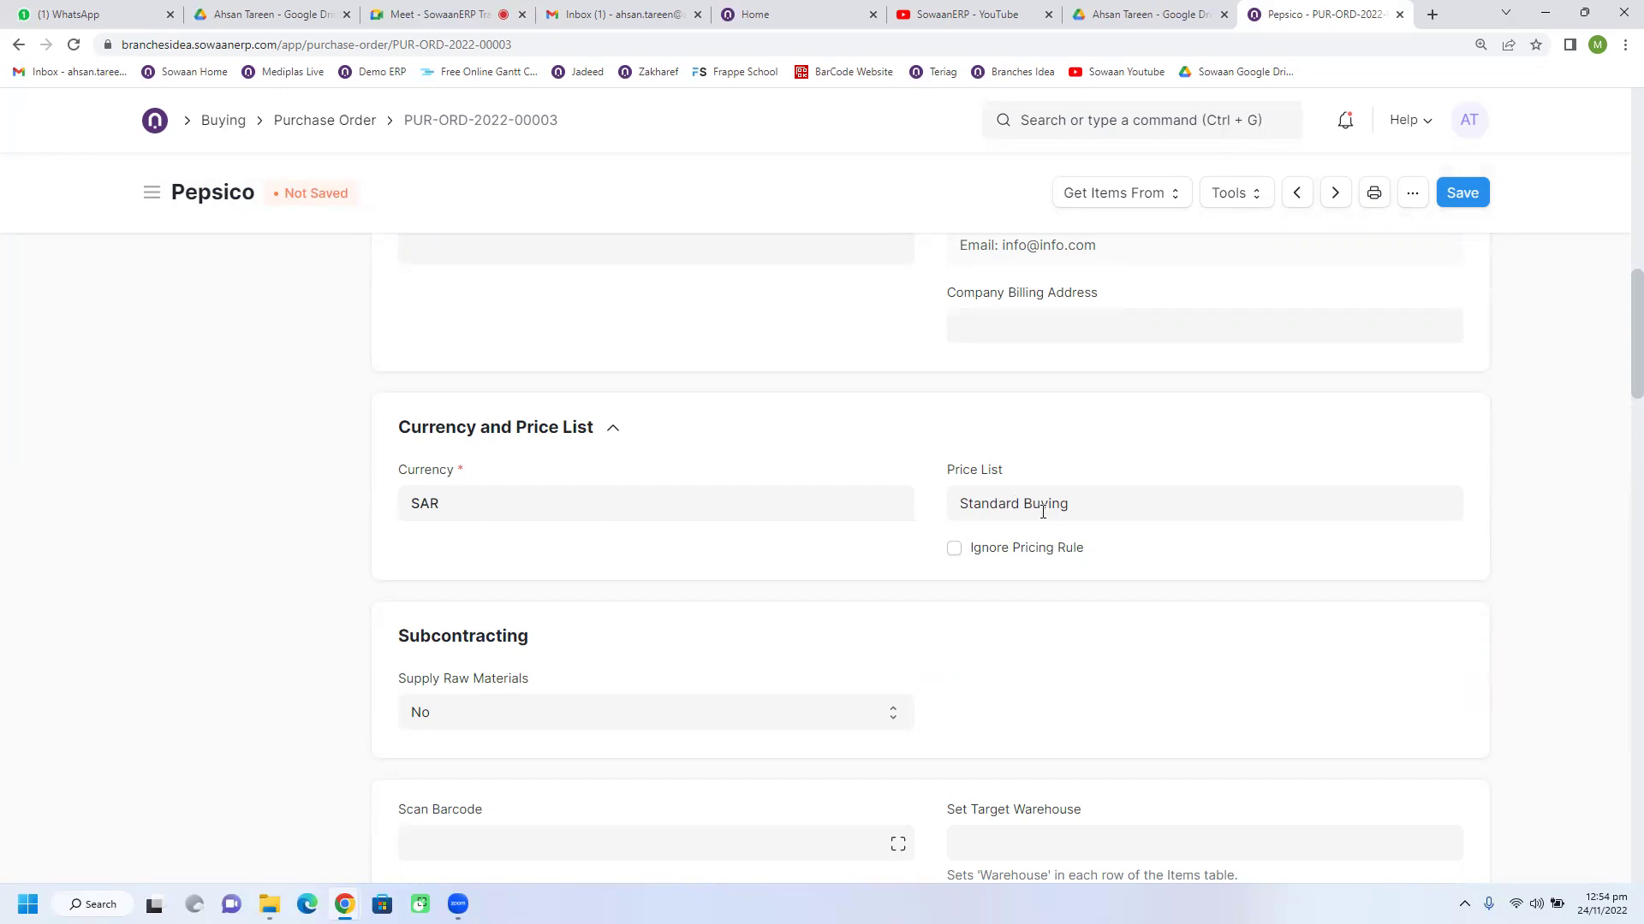
click(657, 505)
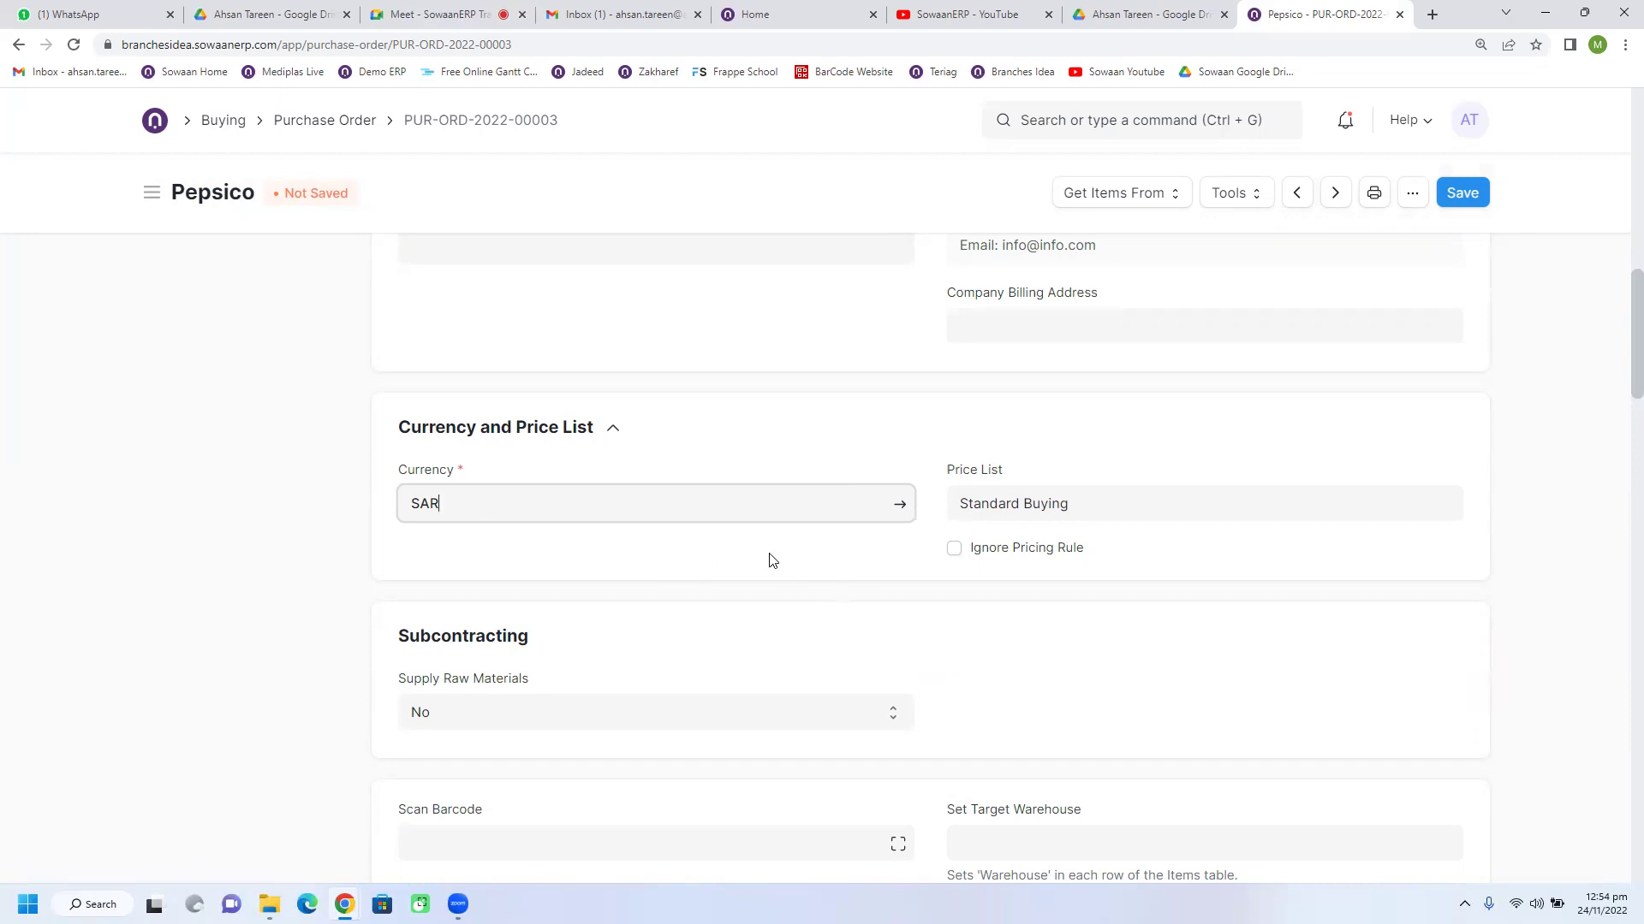
click(1462, 192)
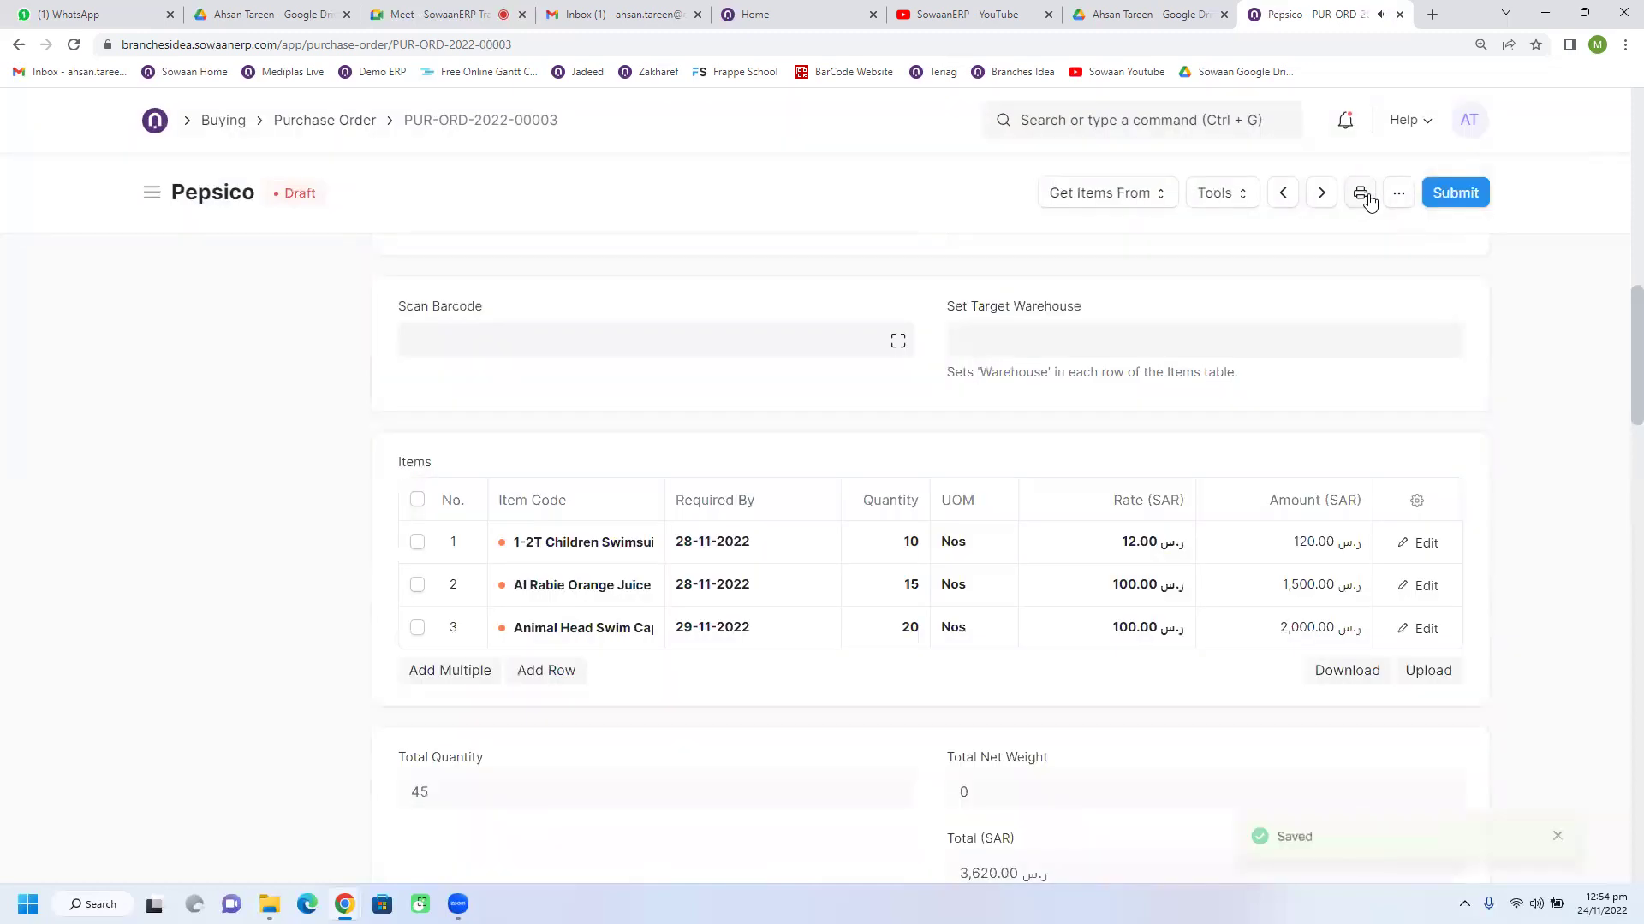
scroll(800, 488, up, 5)
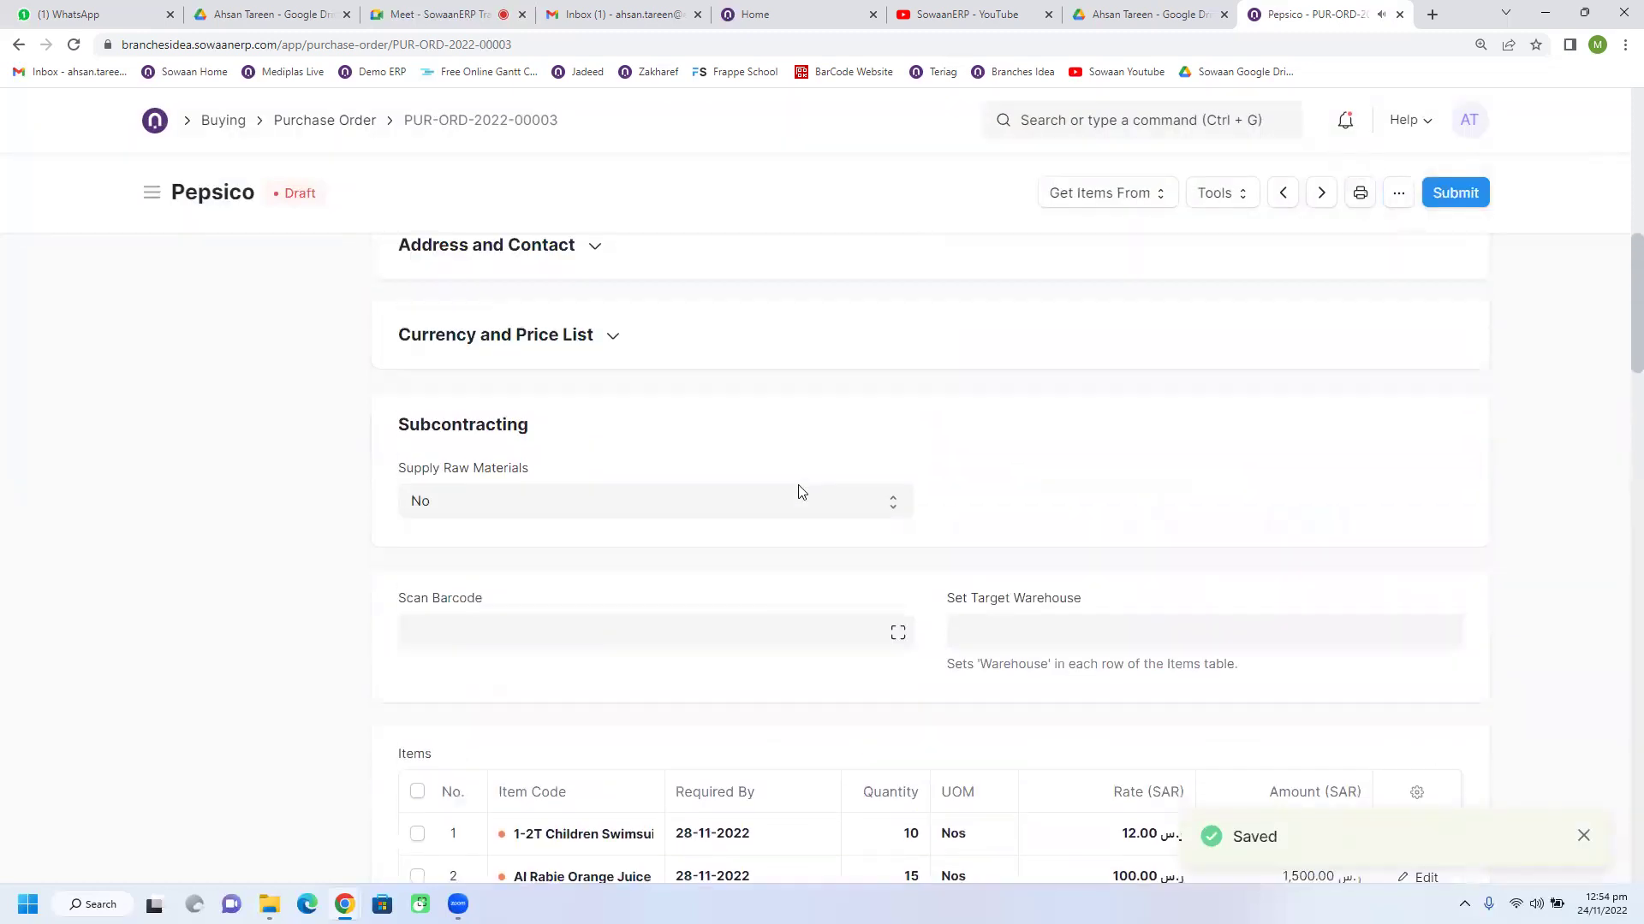
click(624, 387)
click(1362, 194)
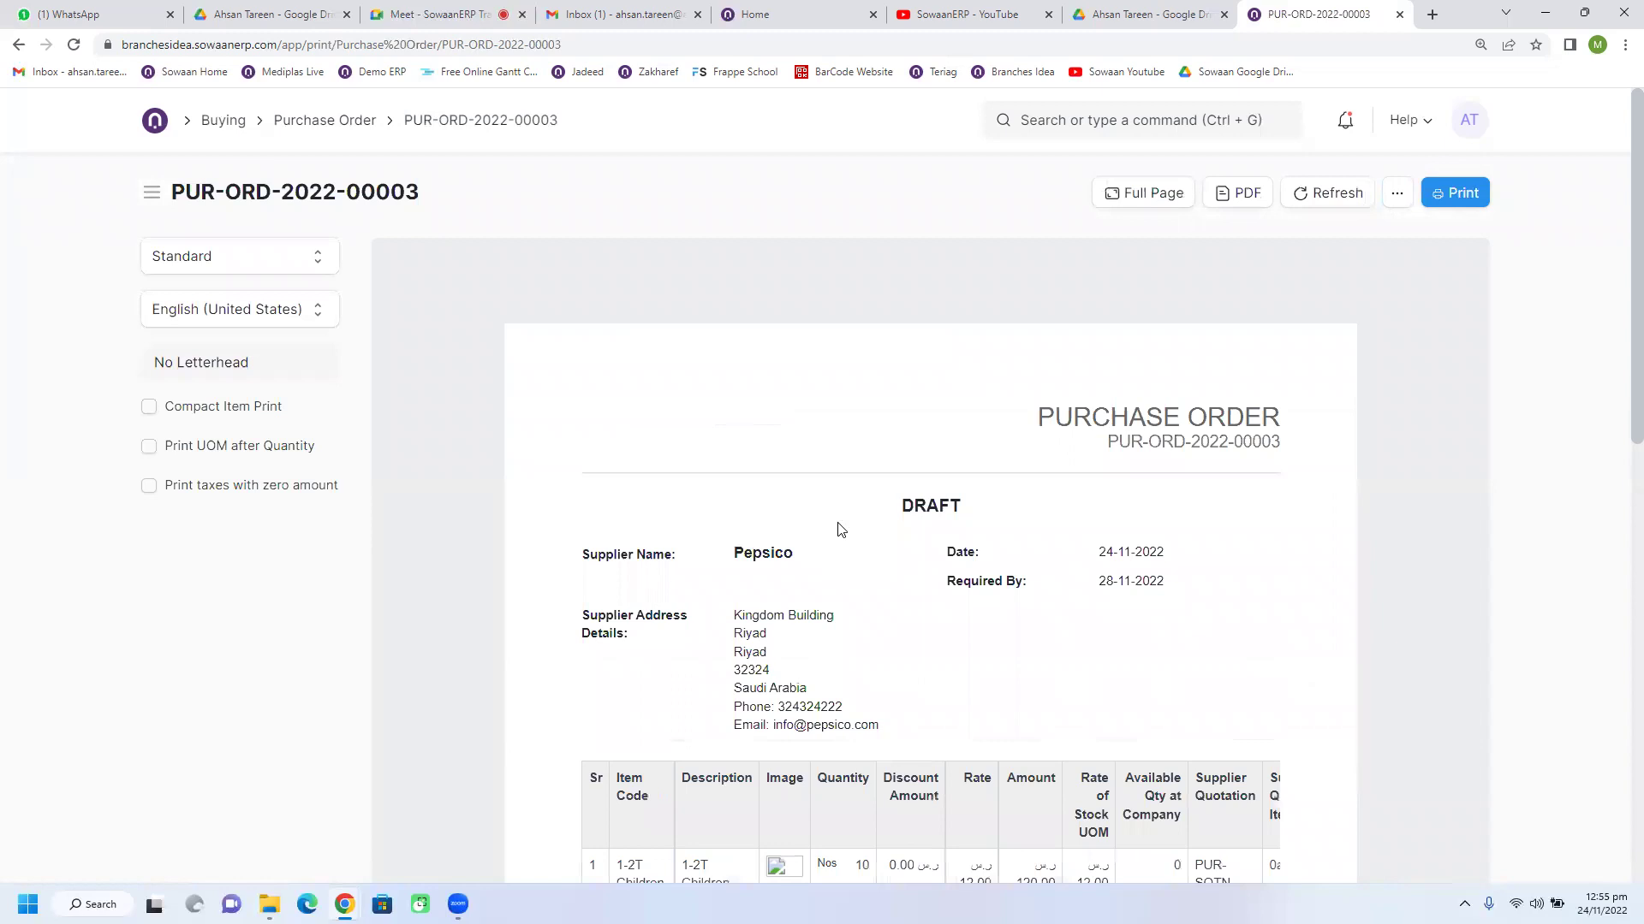
scroll(839, 530, down, 2)
scroll(839, 529, down, 2)
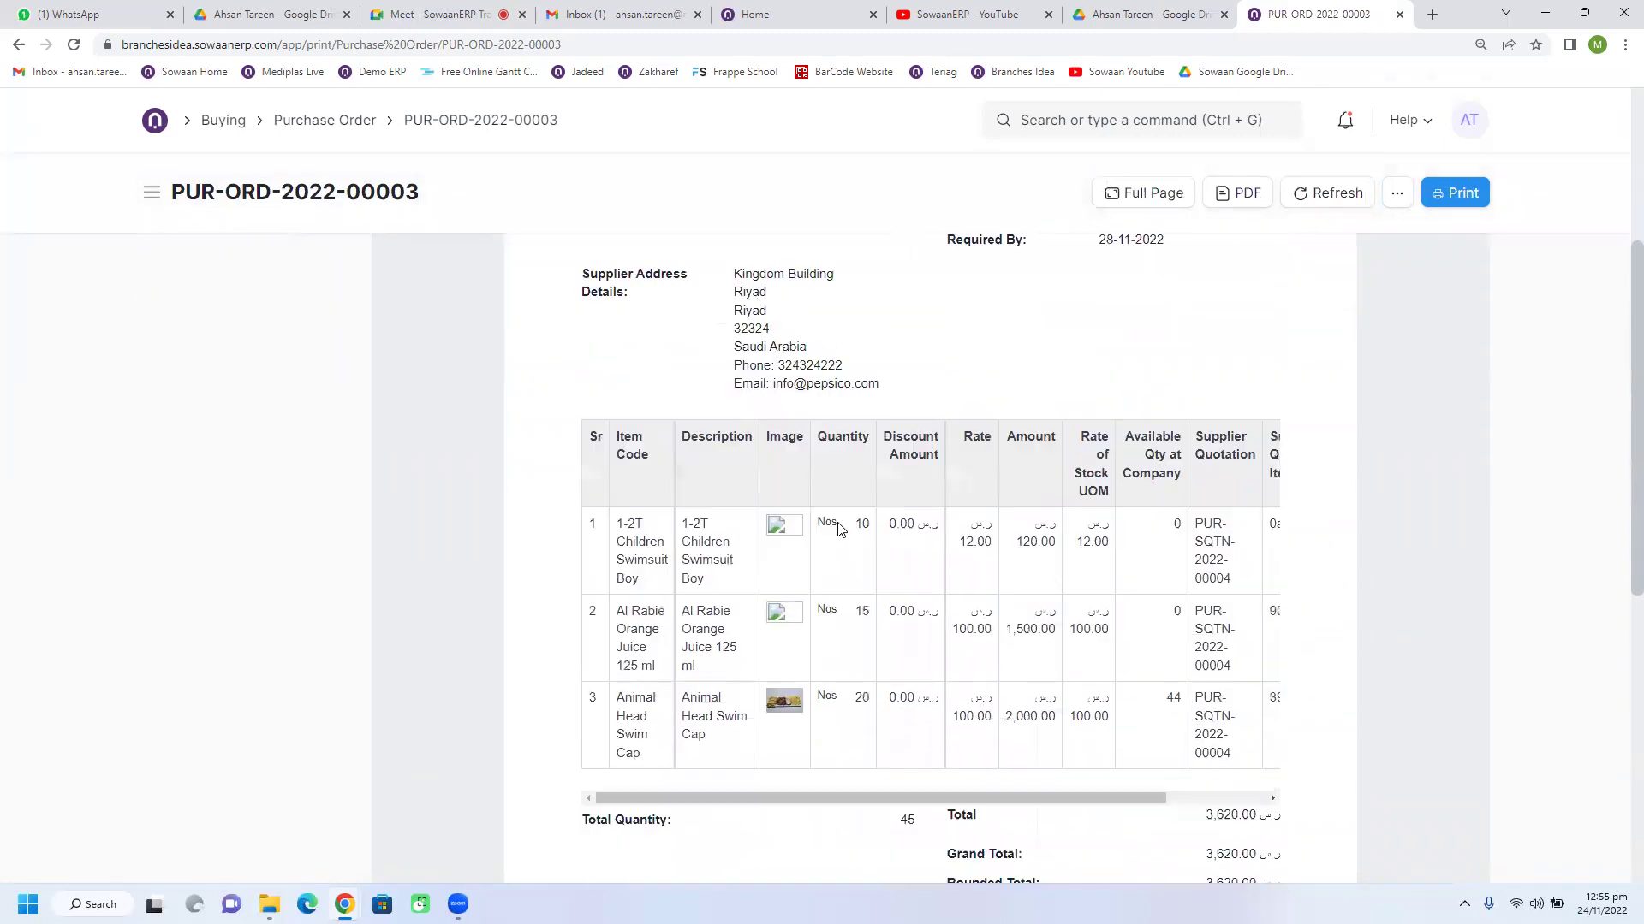
scroll(839, 530, up, 1)
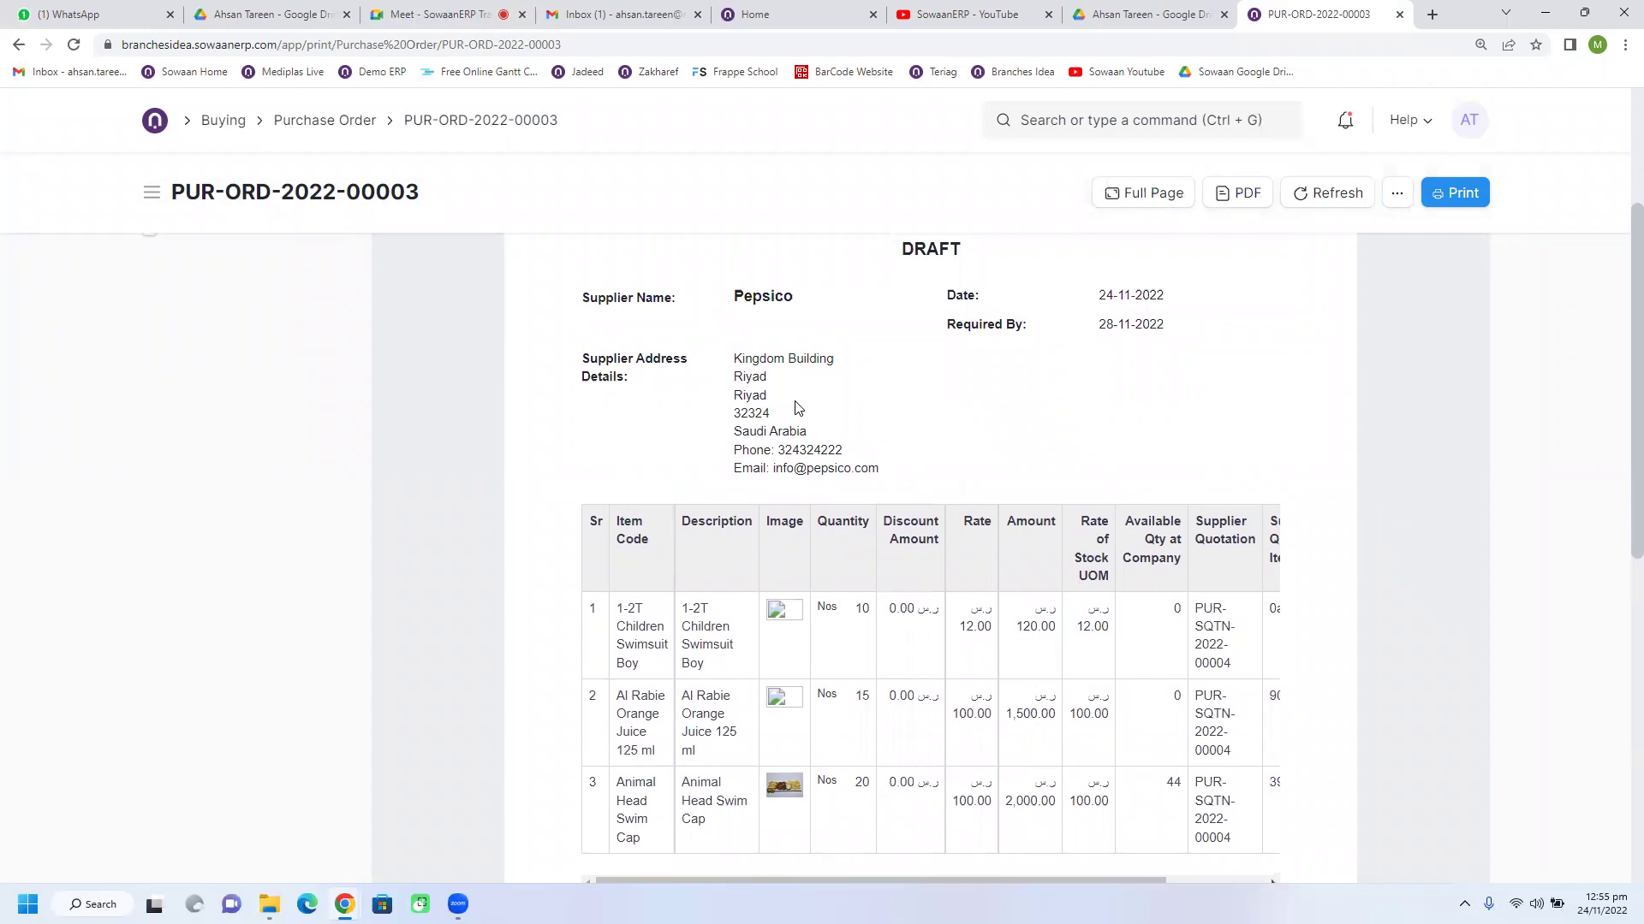
scroll(795, 407, down, 3)
scroll(795, 407, up, 4)
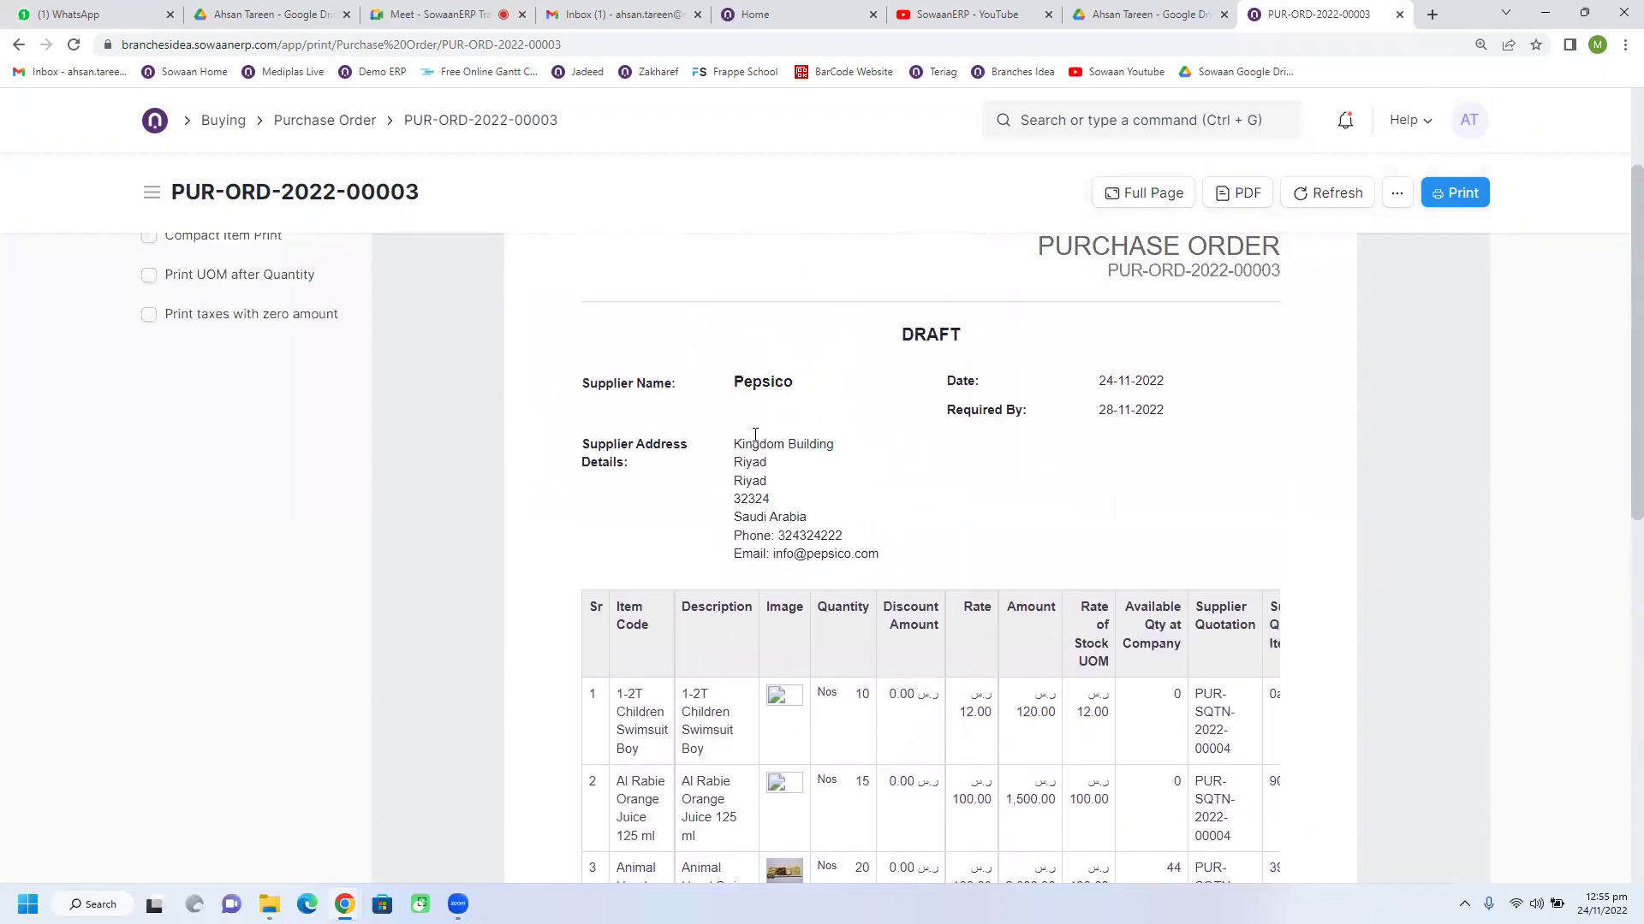
click(17, 47)
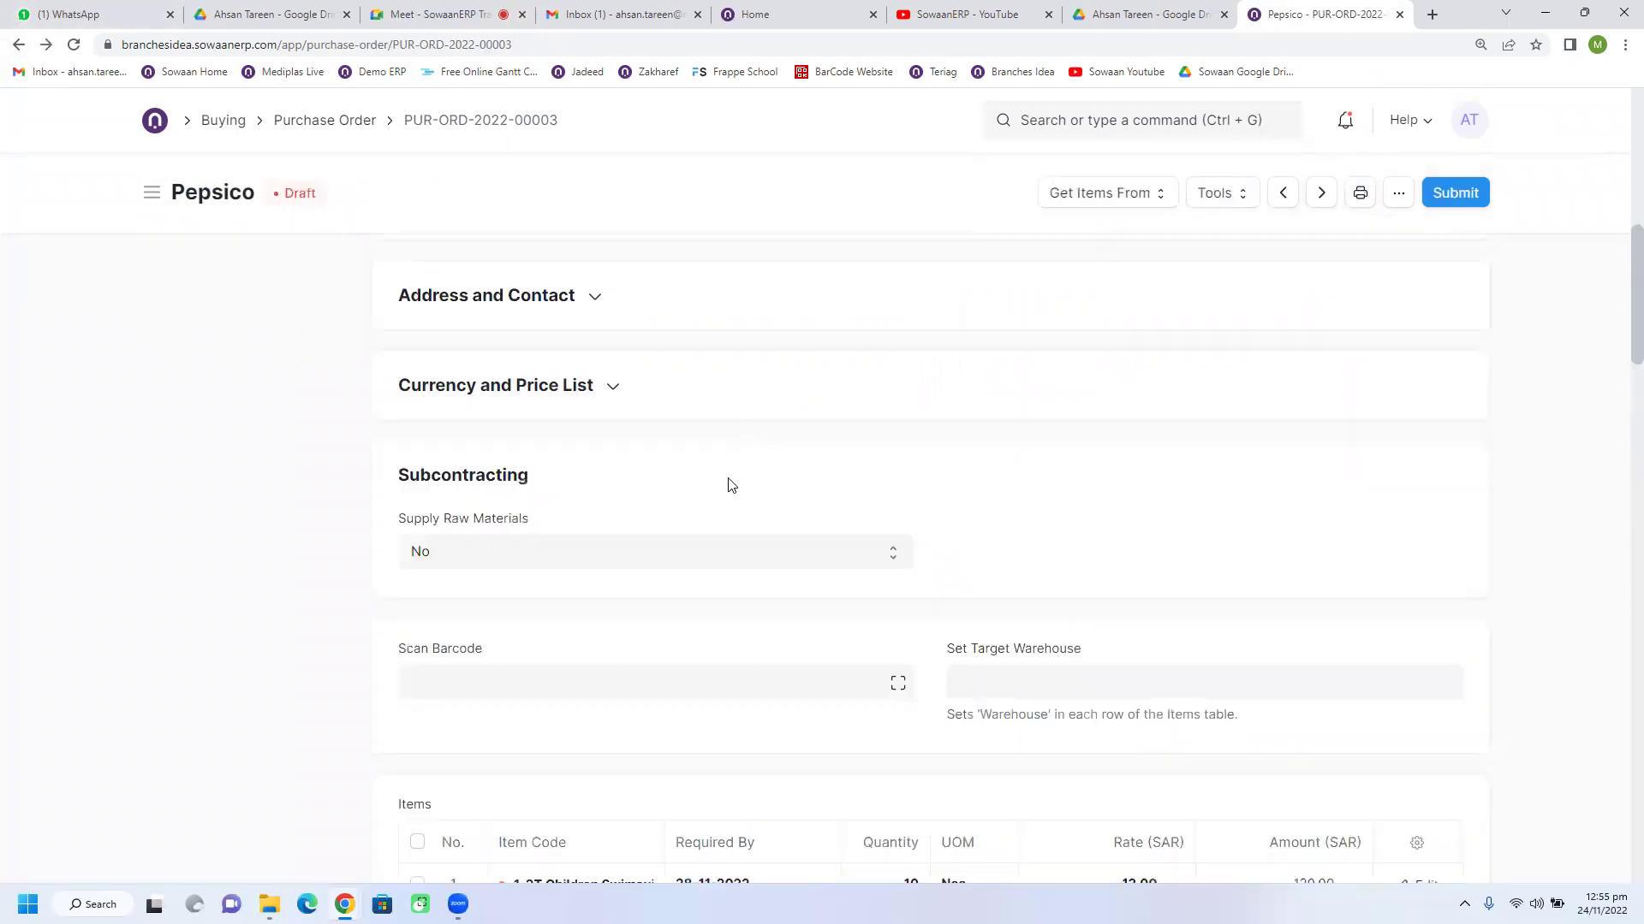
Step: Clear the SAR currency and pick AED instead
scroll(613, 499, down, 2)
click(543, 392)
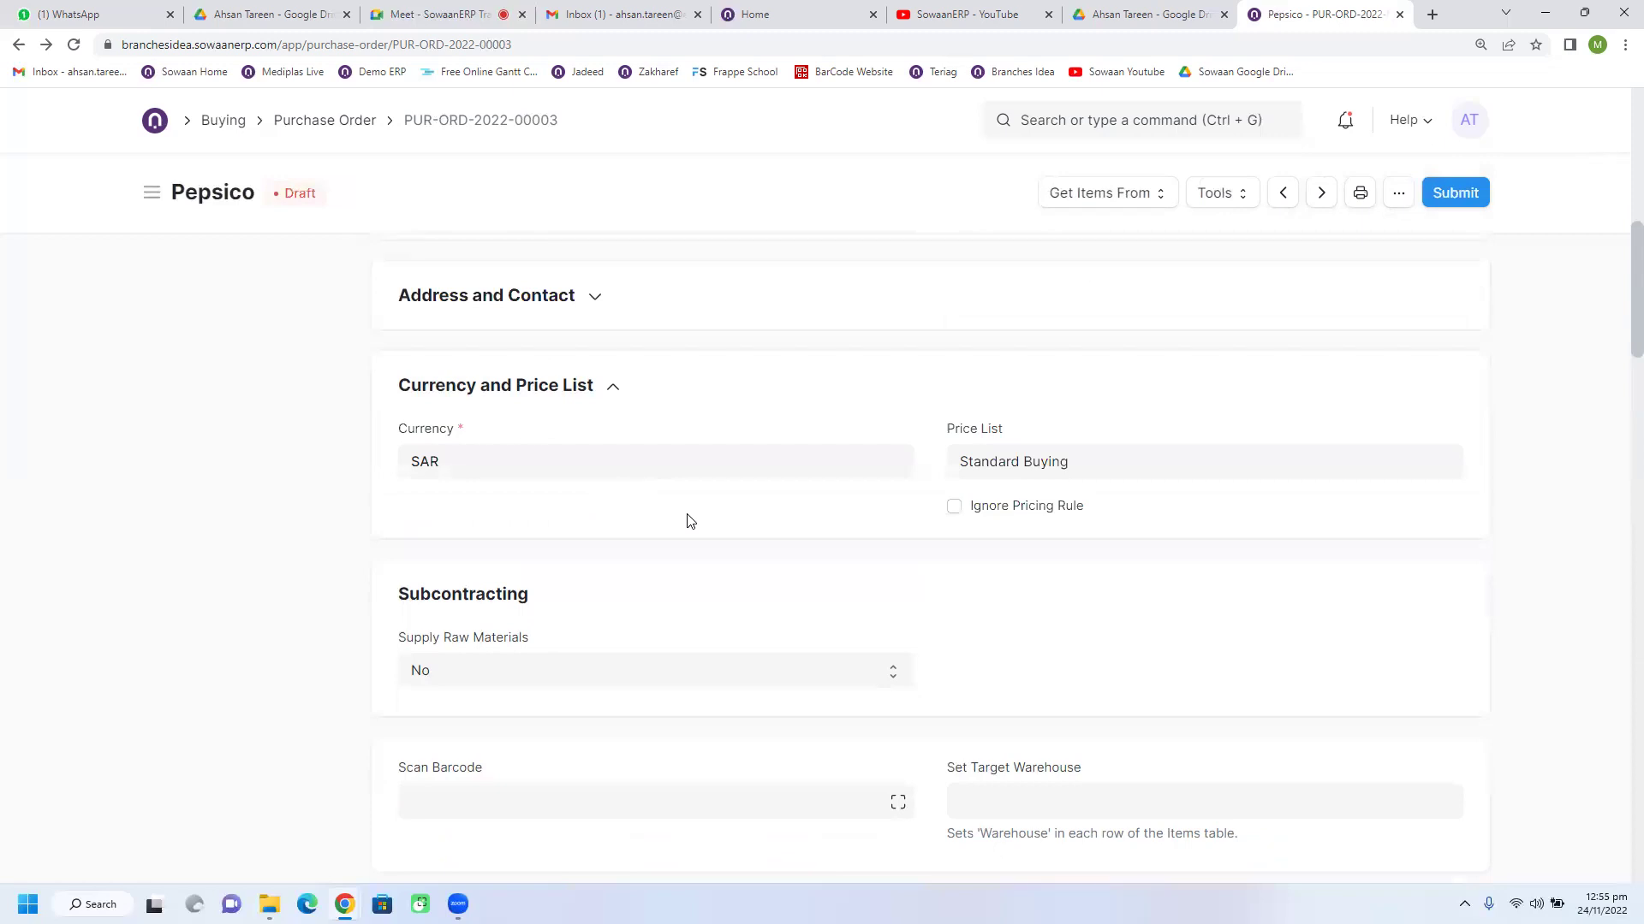
click(634, 469)
double_click(635, 470)
key(BackSpace)
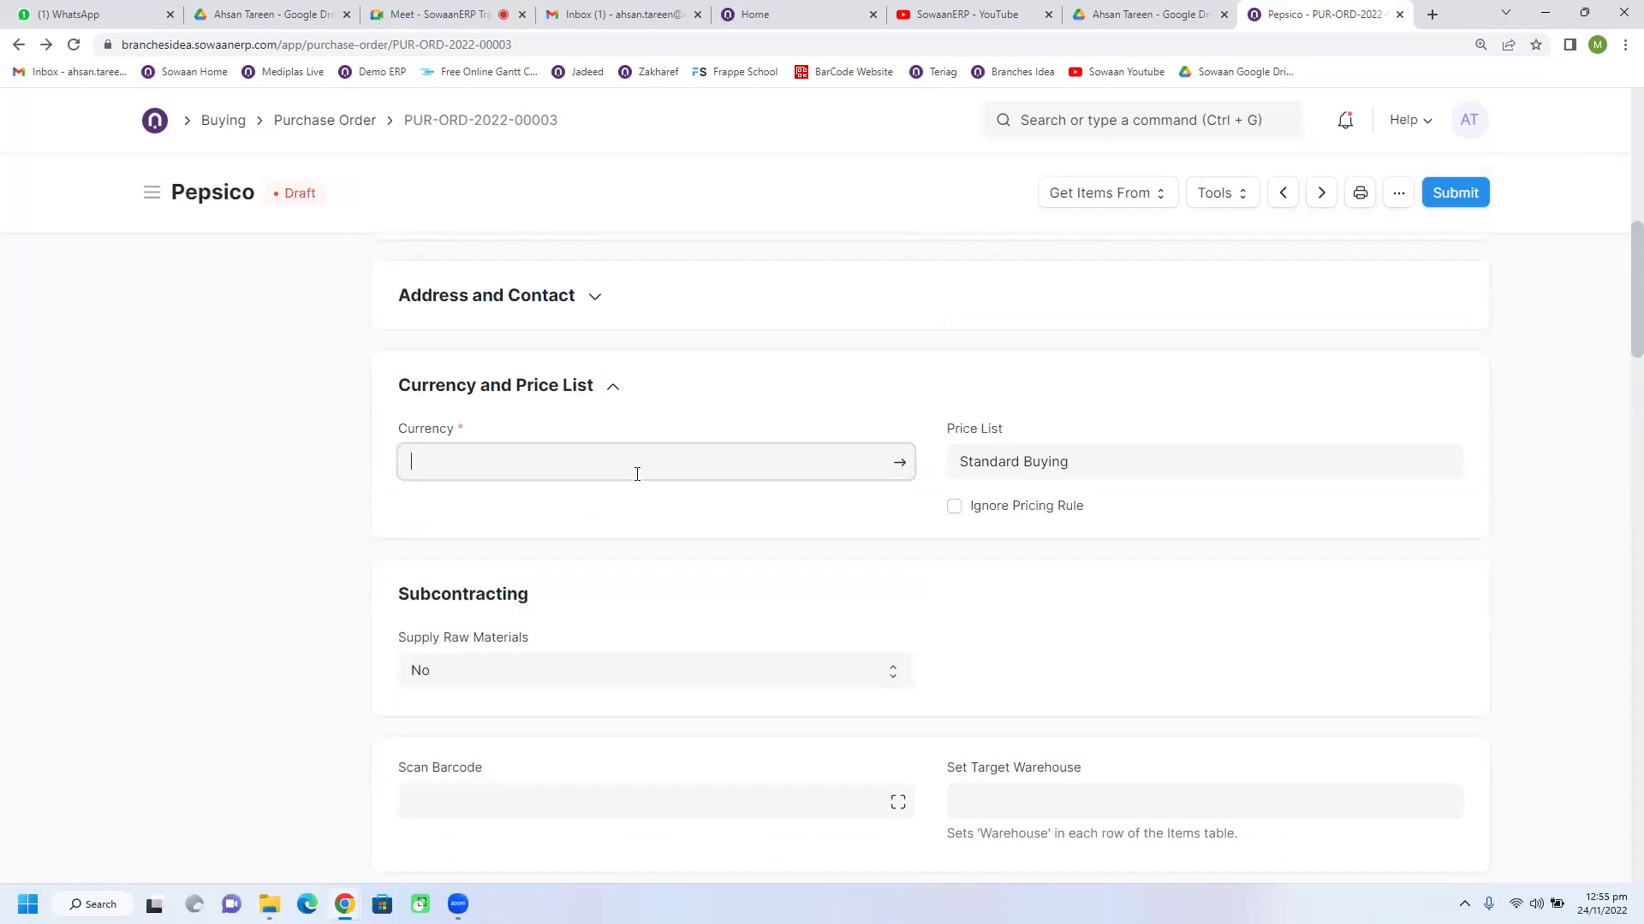
scroll(605, 616, down, 3)
scroll(605, 616, up, 2)
scroll(605, 616, up, 2)
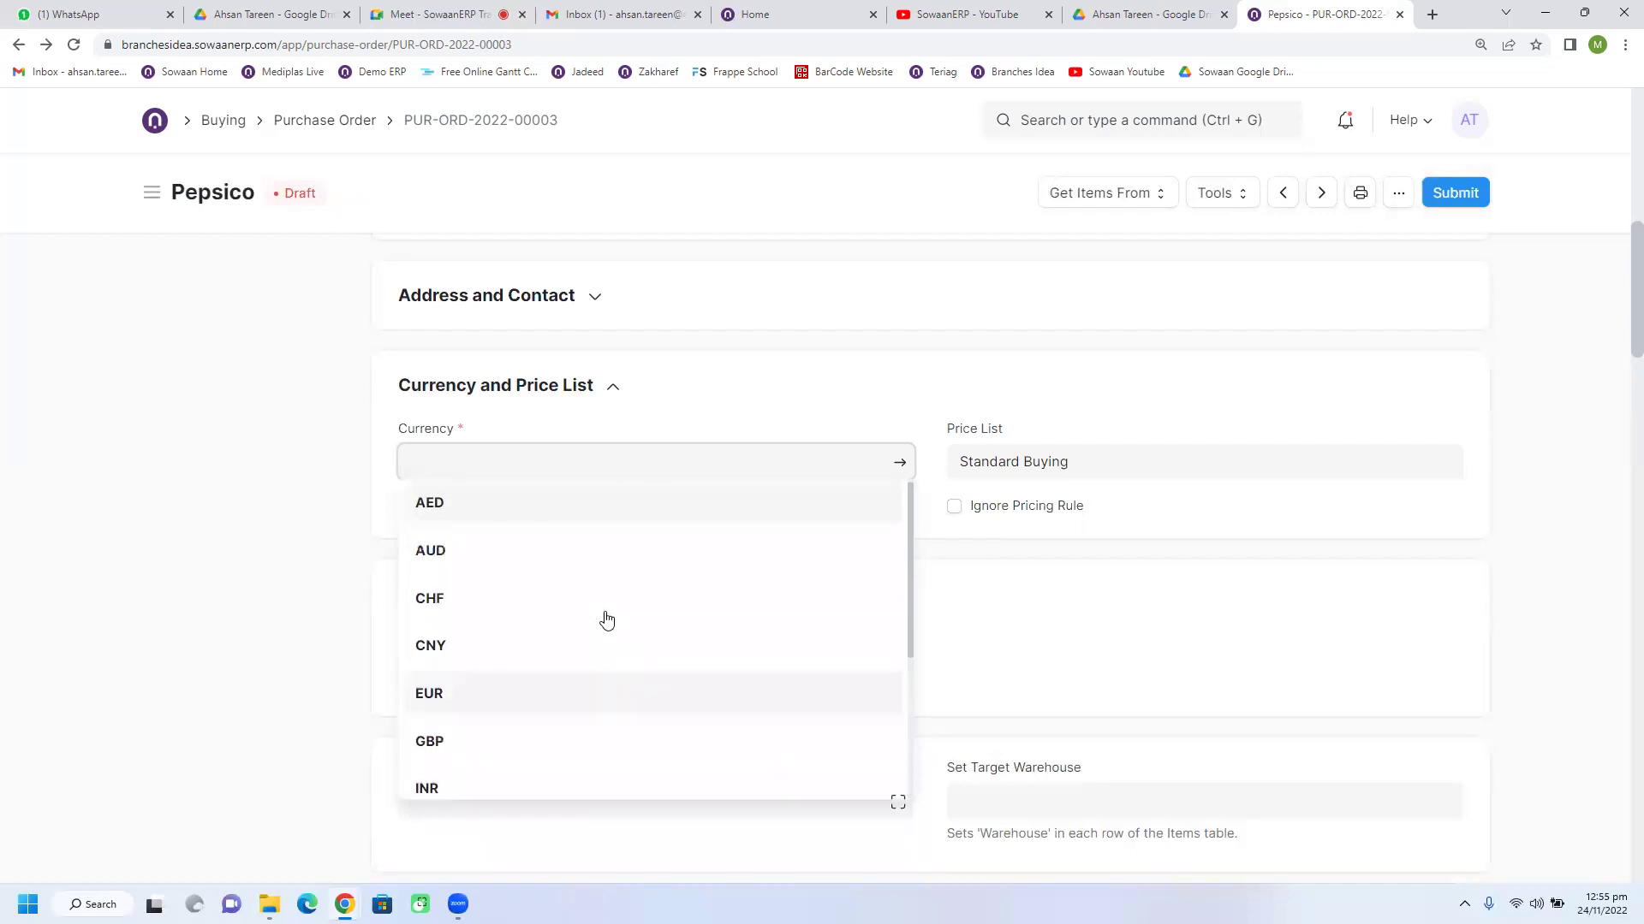
scroll(606, 616, up, 1)
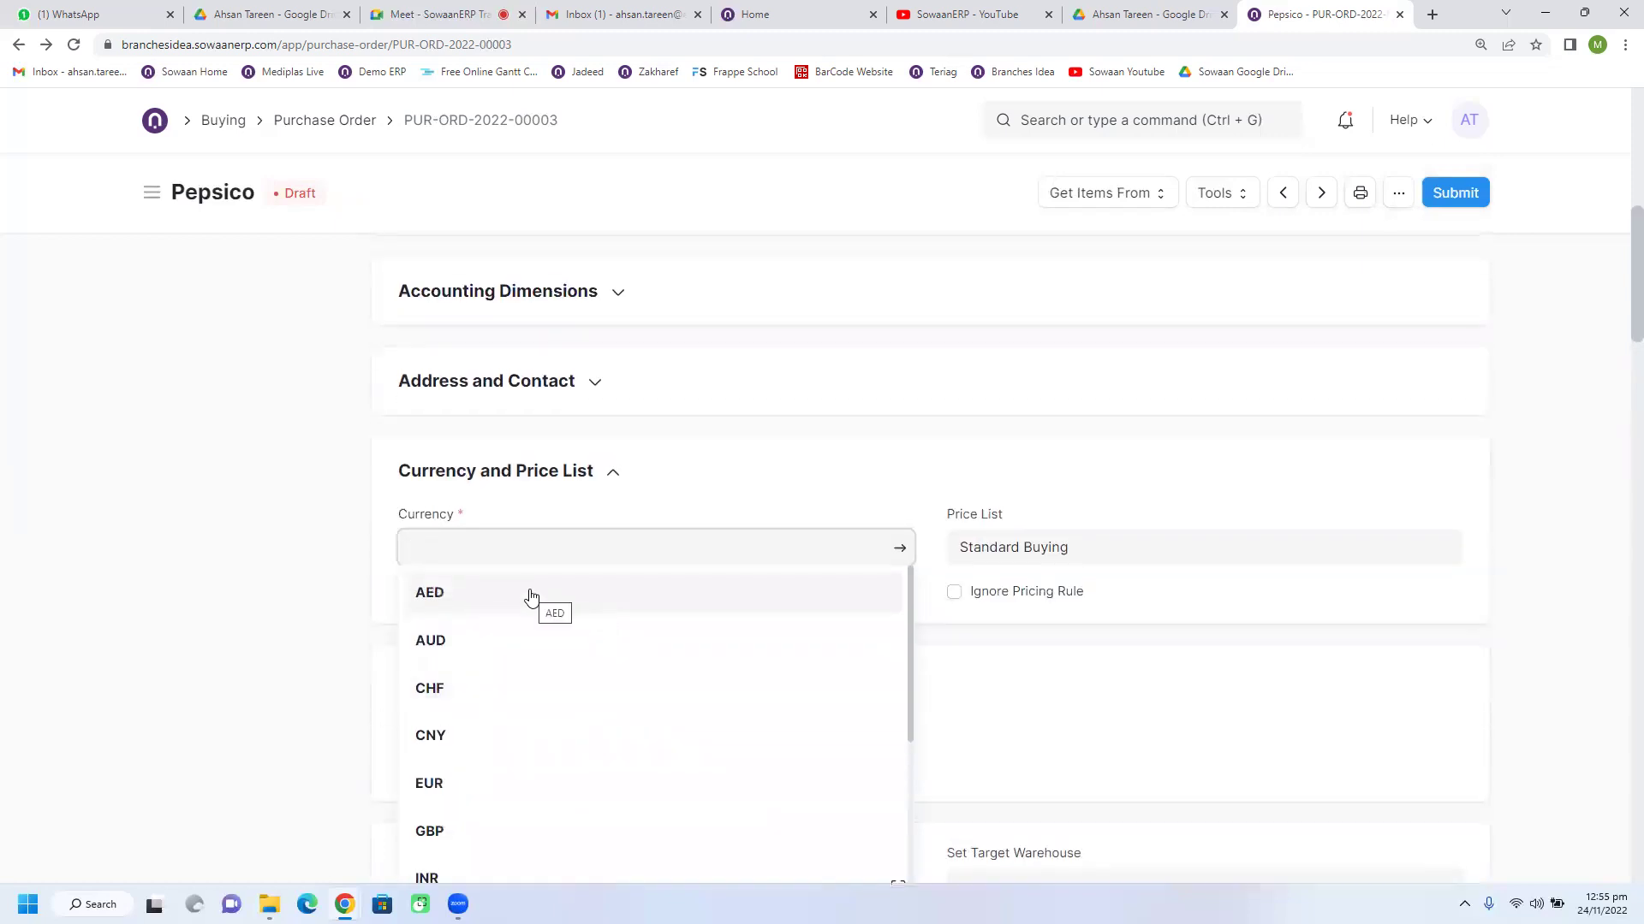
scroll(528, 596, down, 3)
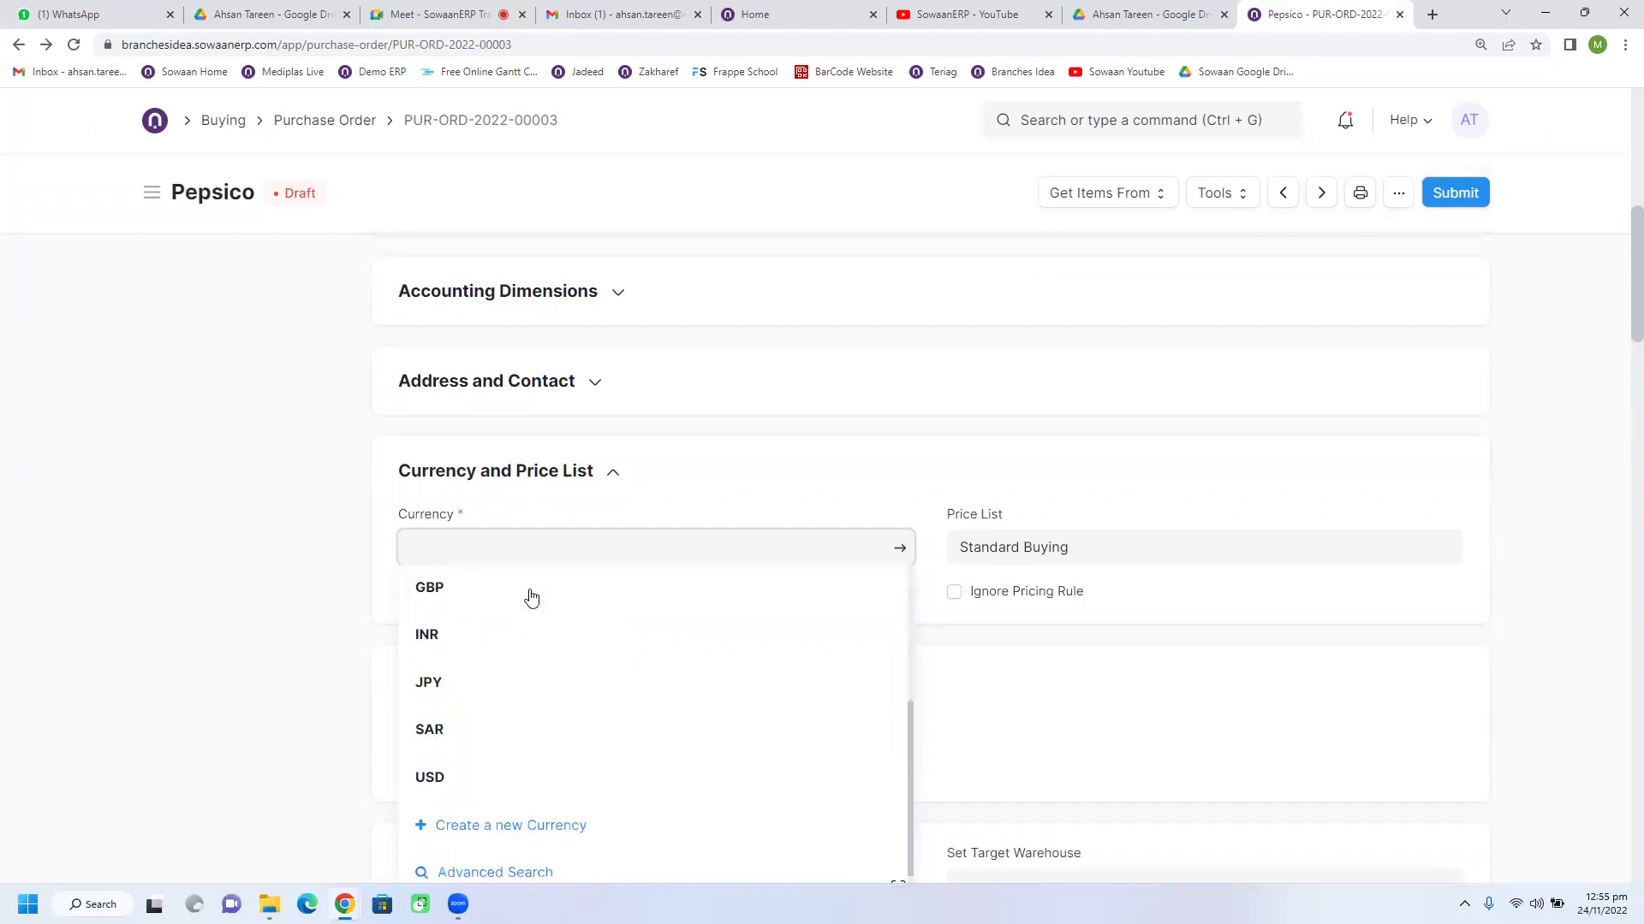
scroll(517, 616, up, 3)
scroll(514, 632, up, 1)
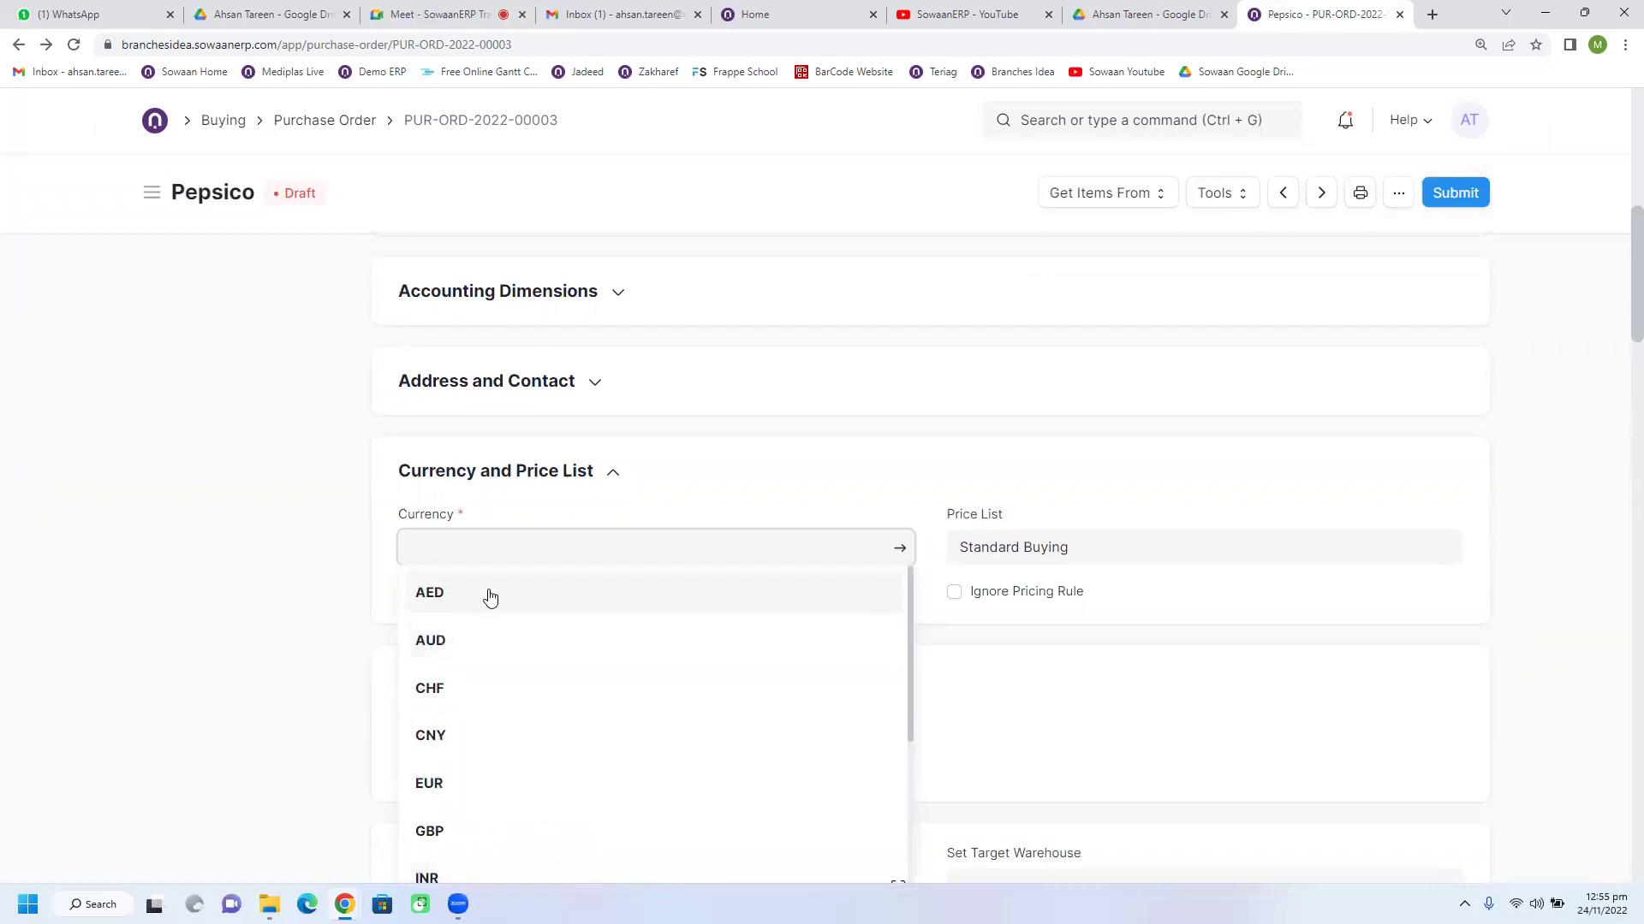
click(490, 595)
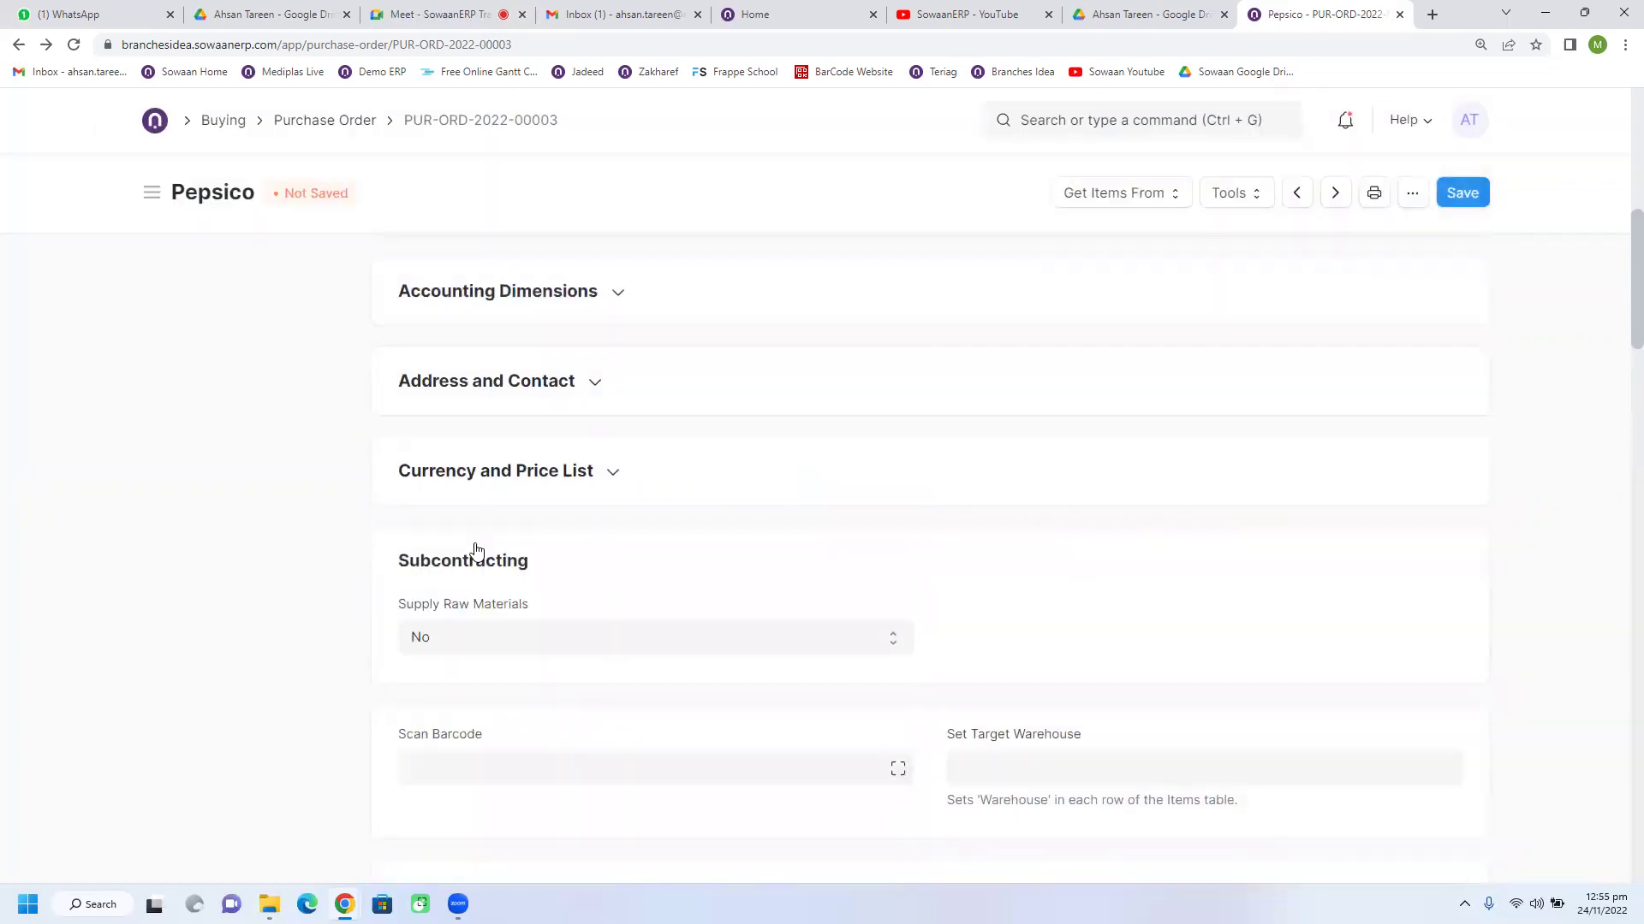
Step: Switch the order currency back to SAR, then to USD
double_click(507, 565)
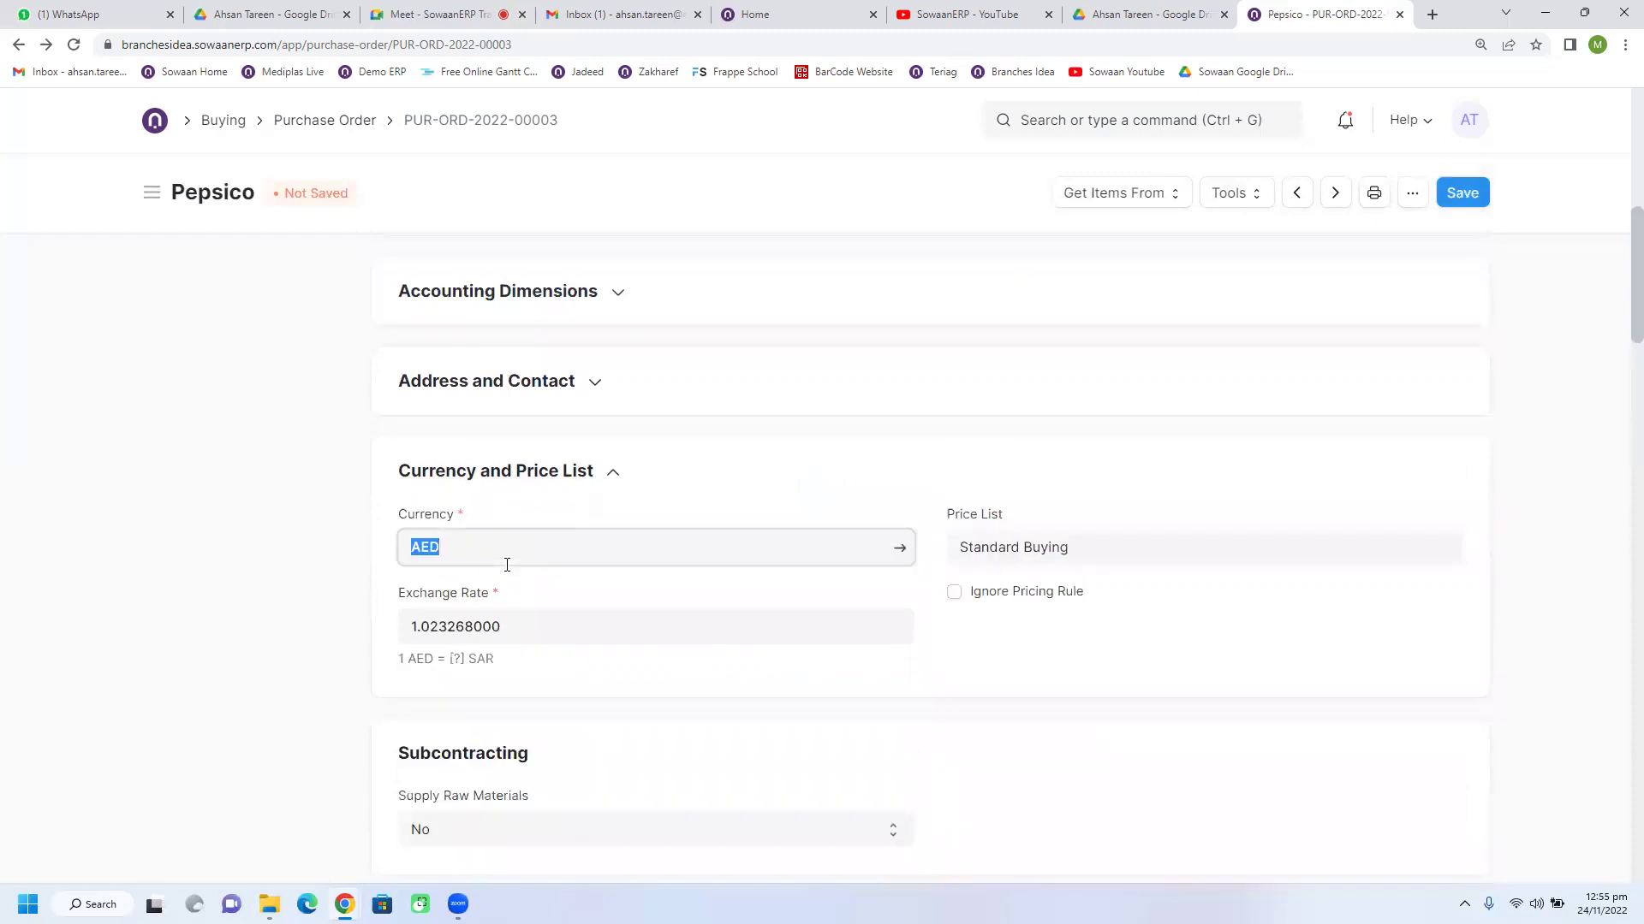
text(sar)
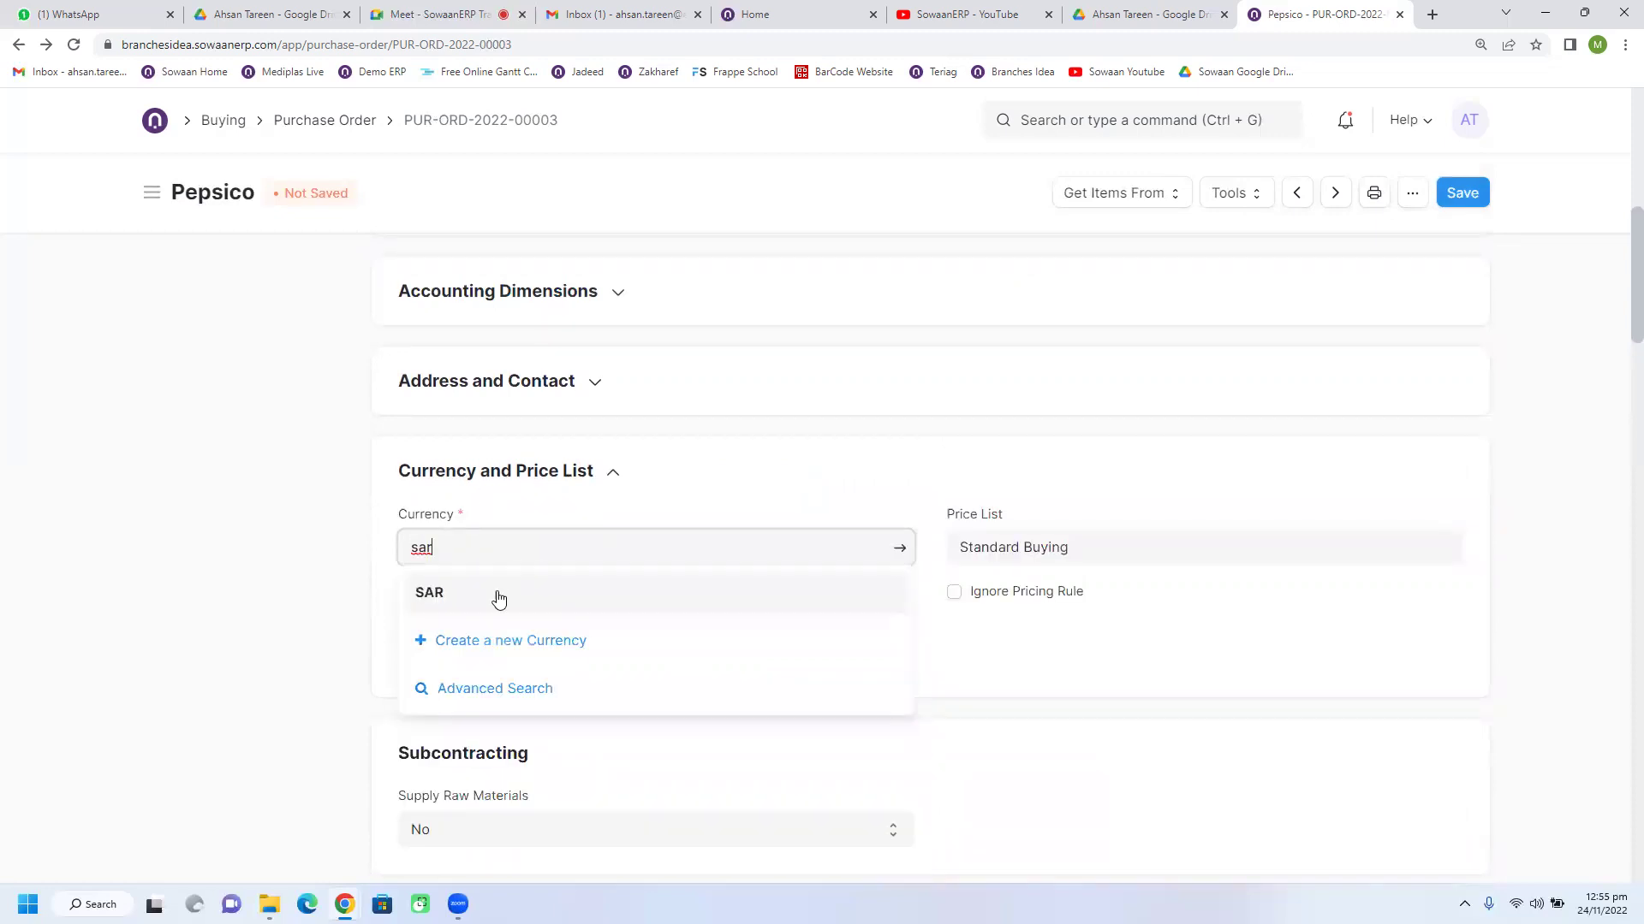
click(497, 593)
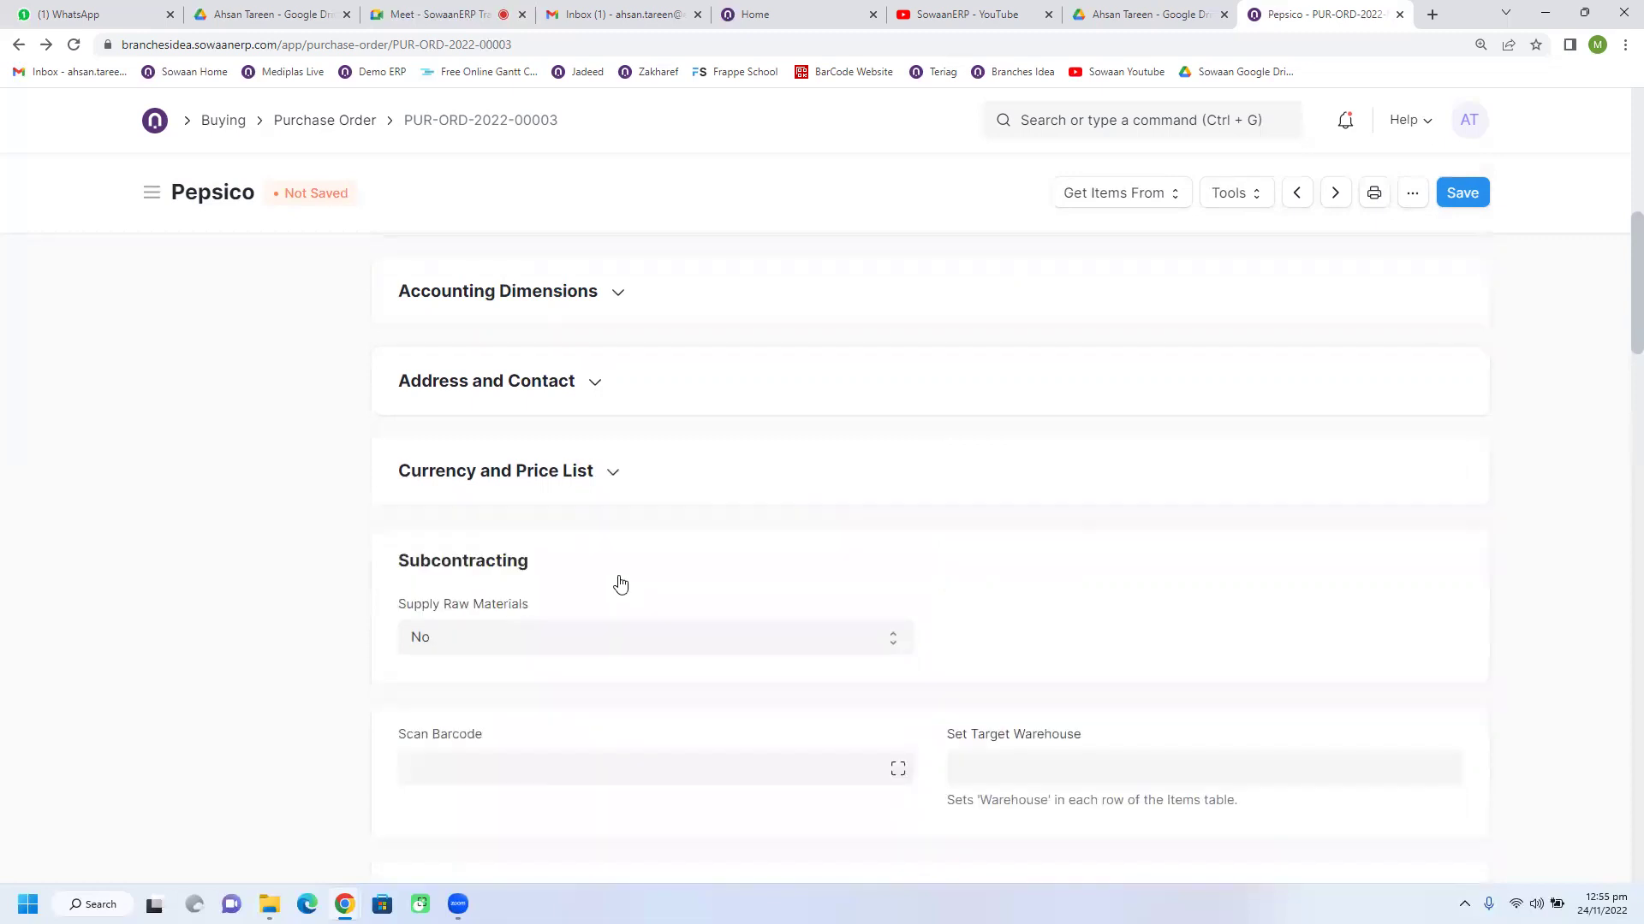
click(596, 477)
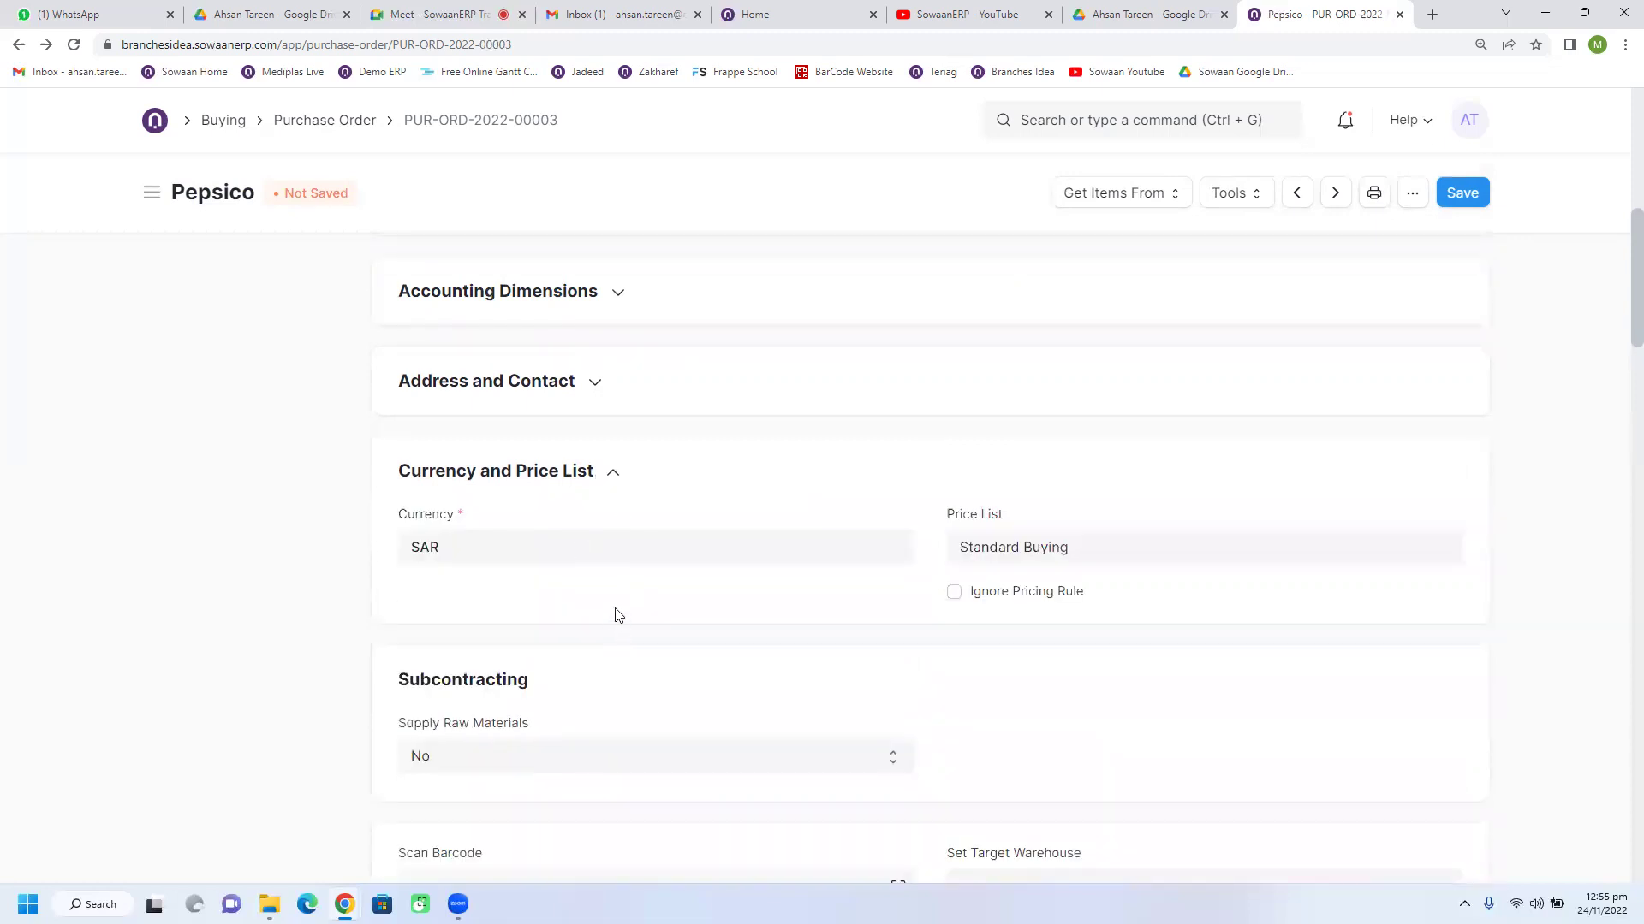
click(490, 564)
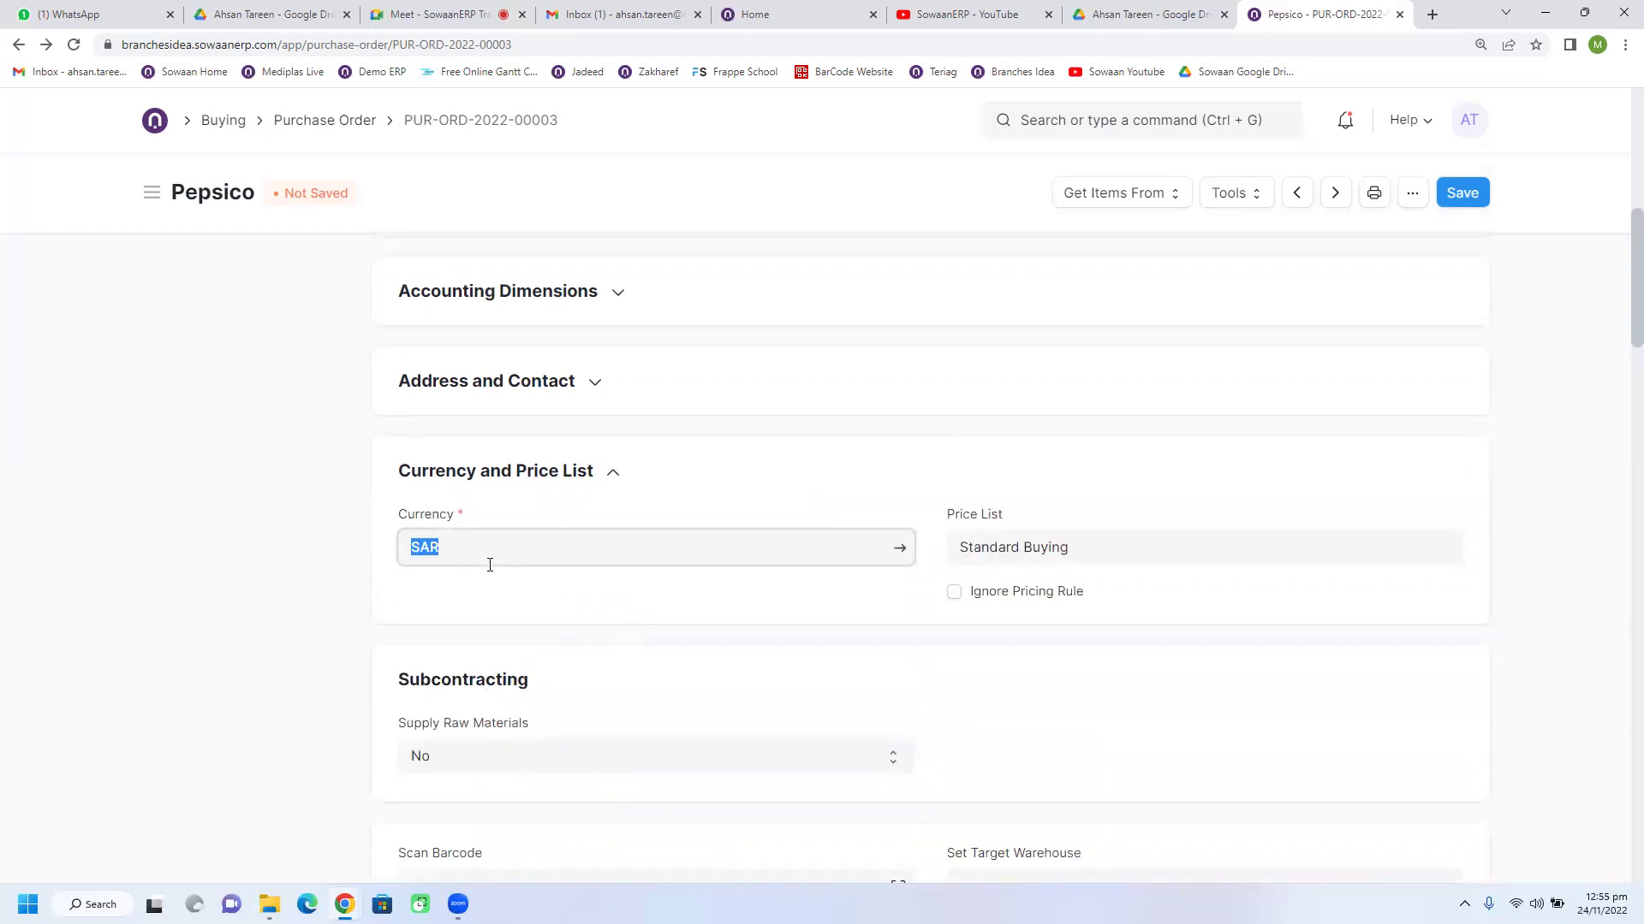
text(aed)
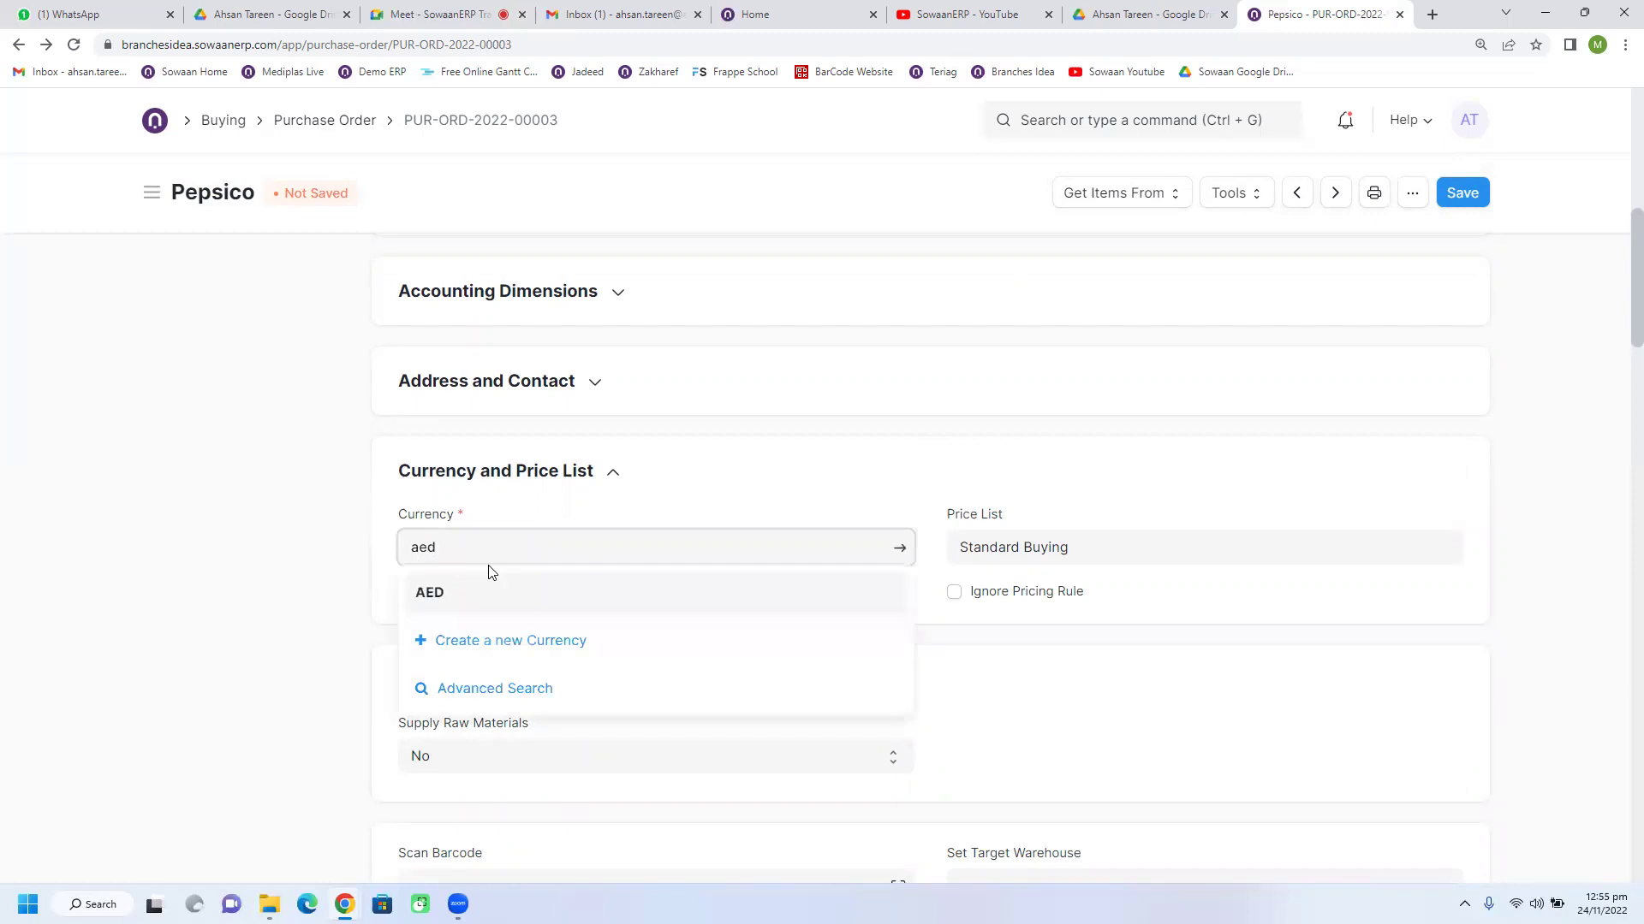
double_click(491, 550)
text(us)
click(462, 600)
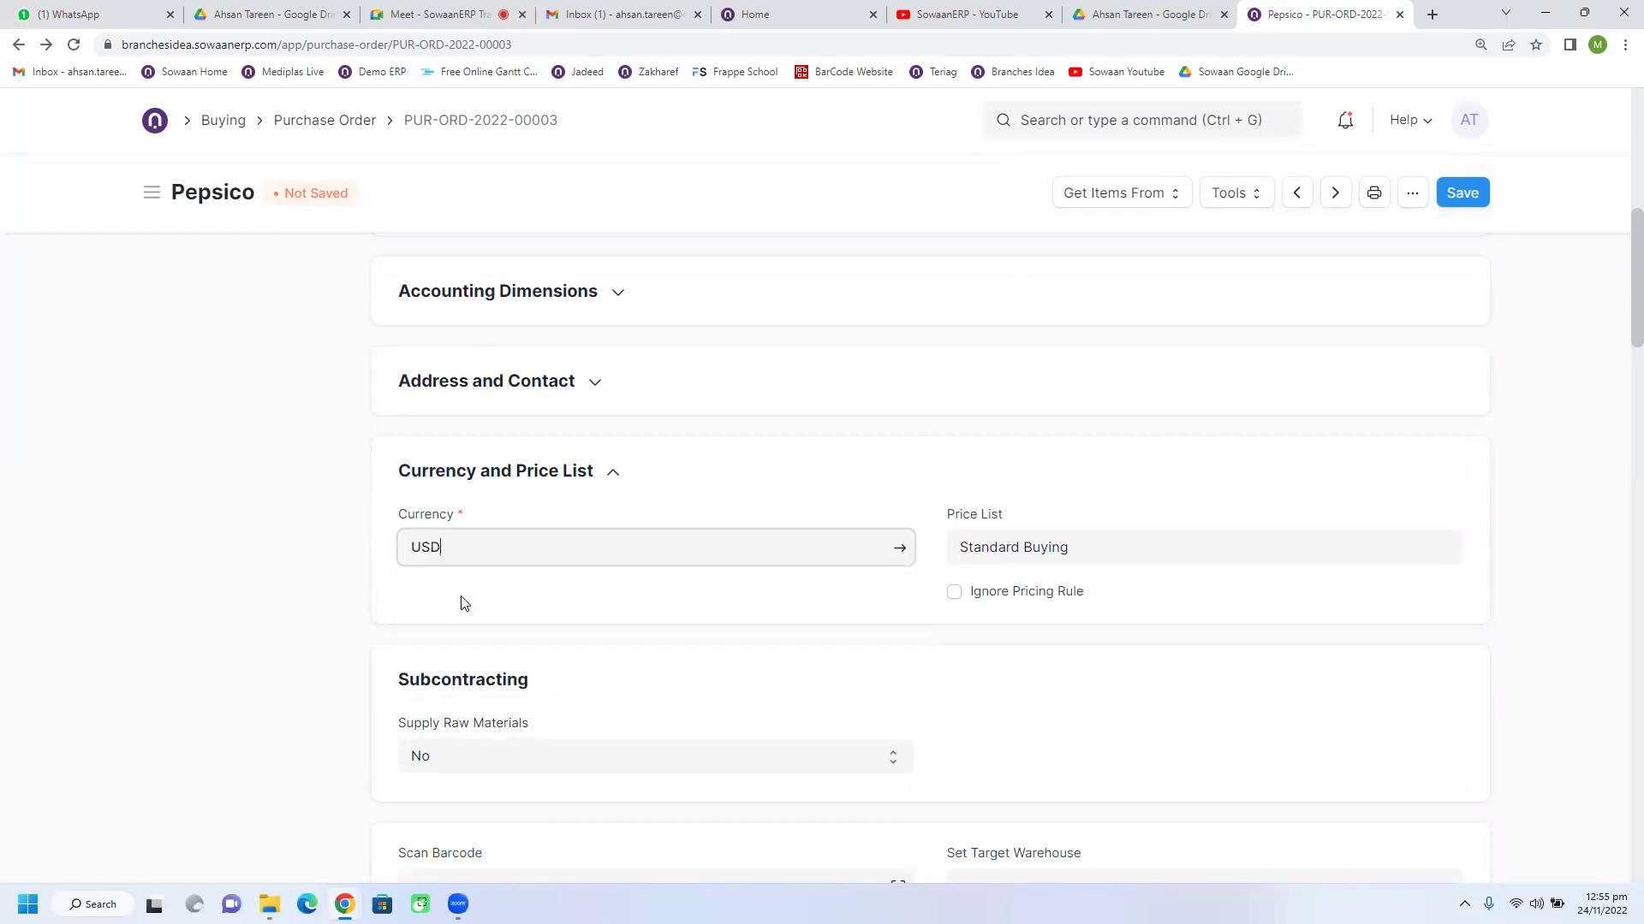
click(480, 484)
Step: Overwrite the USD exchange rate with 3.65
click(525, 628)
click(590, 680)
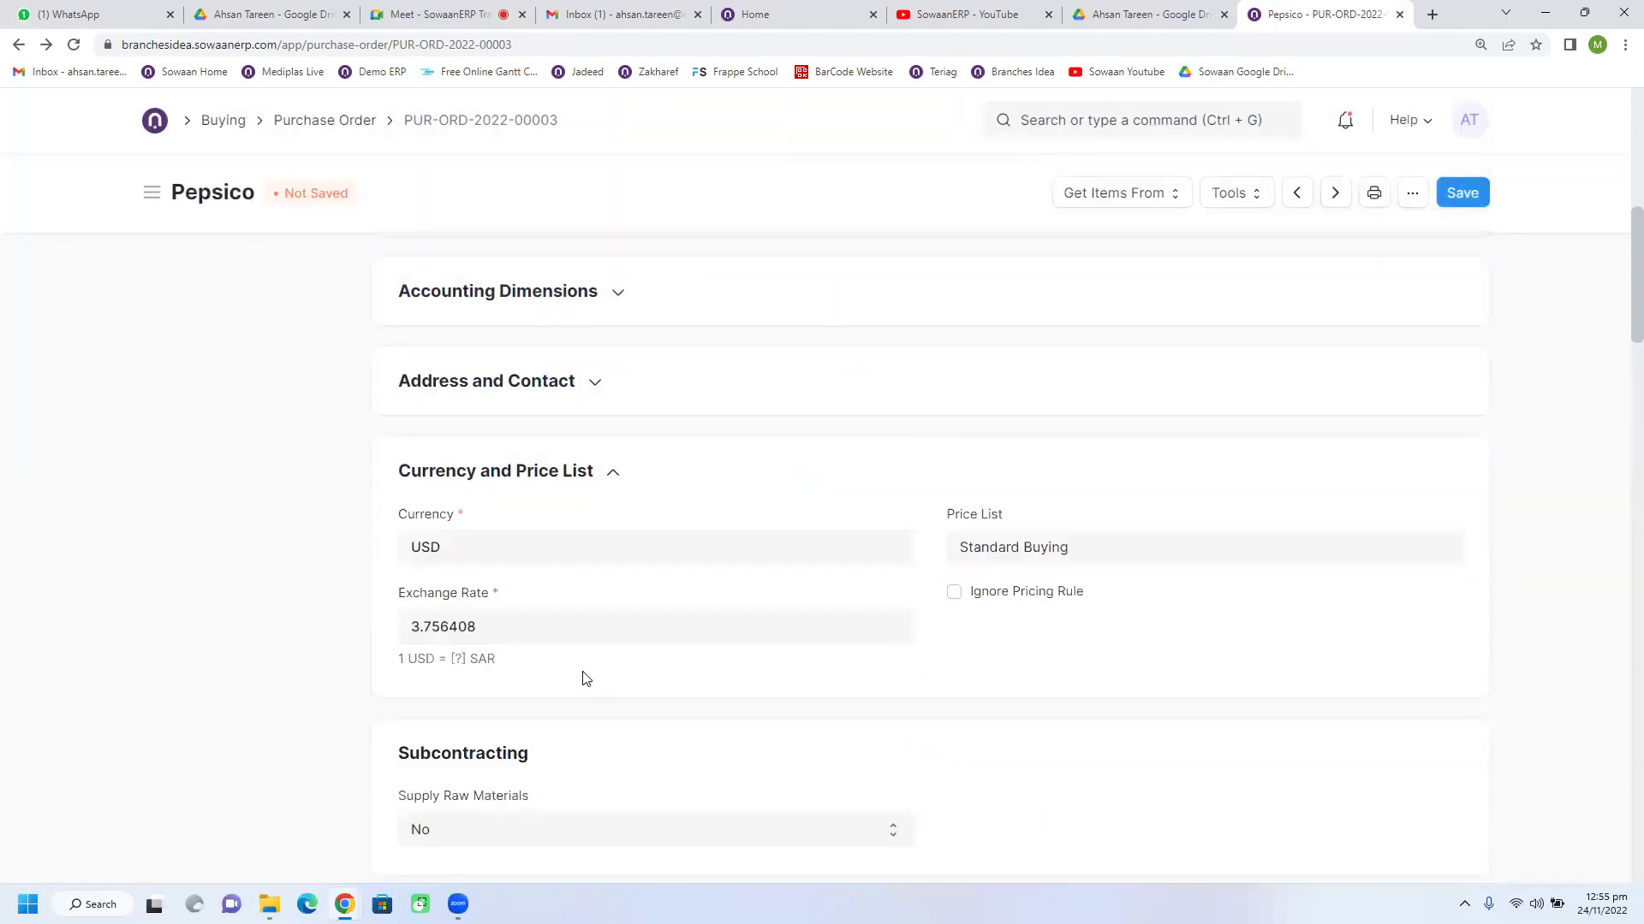
click(564, 640)
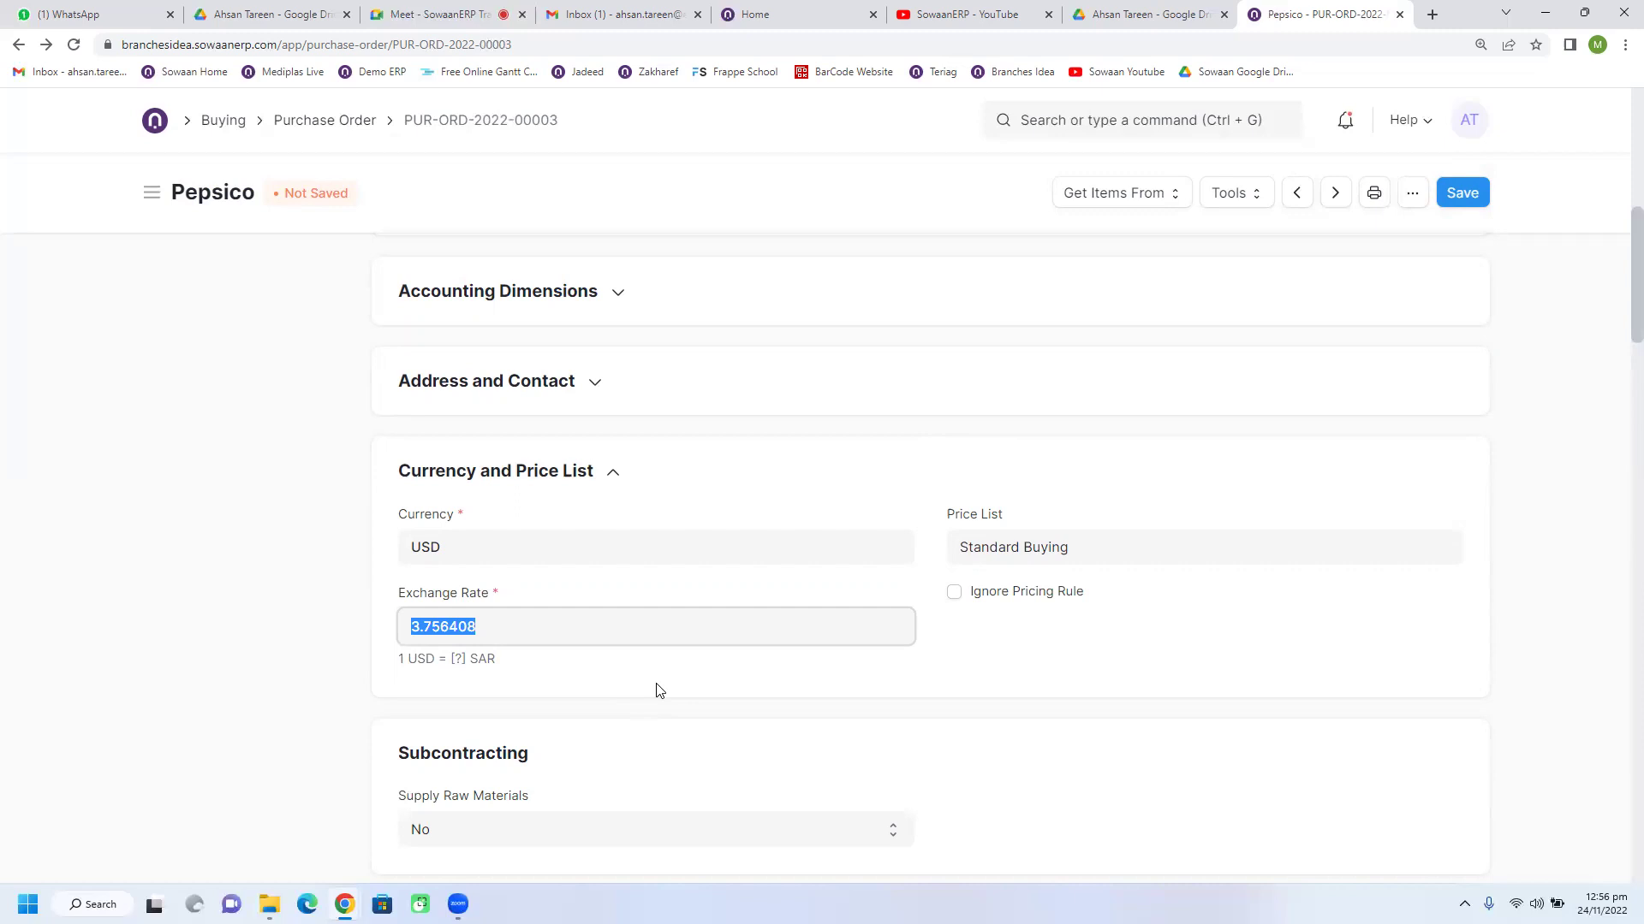
text(3.65)
click(1031, 648)
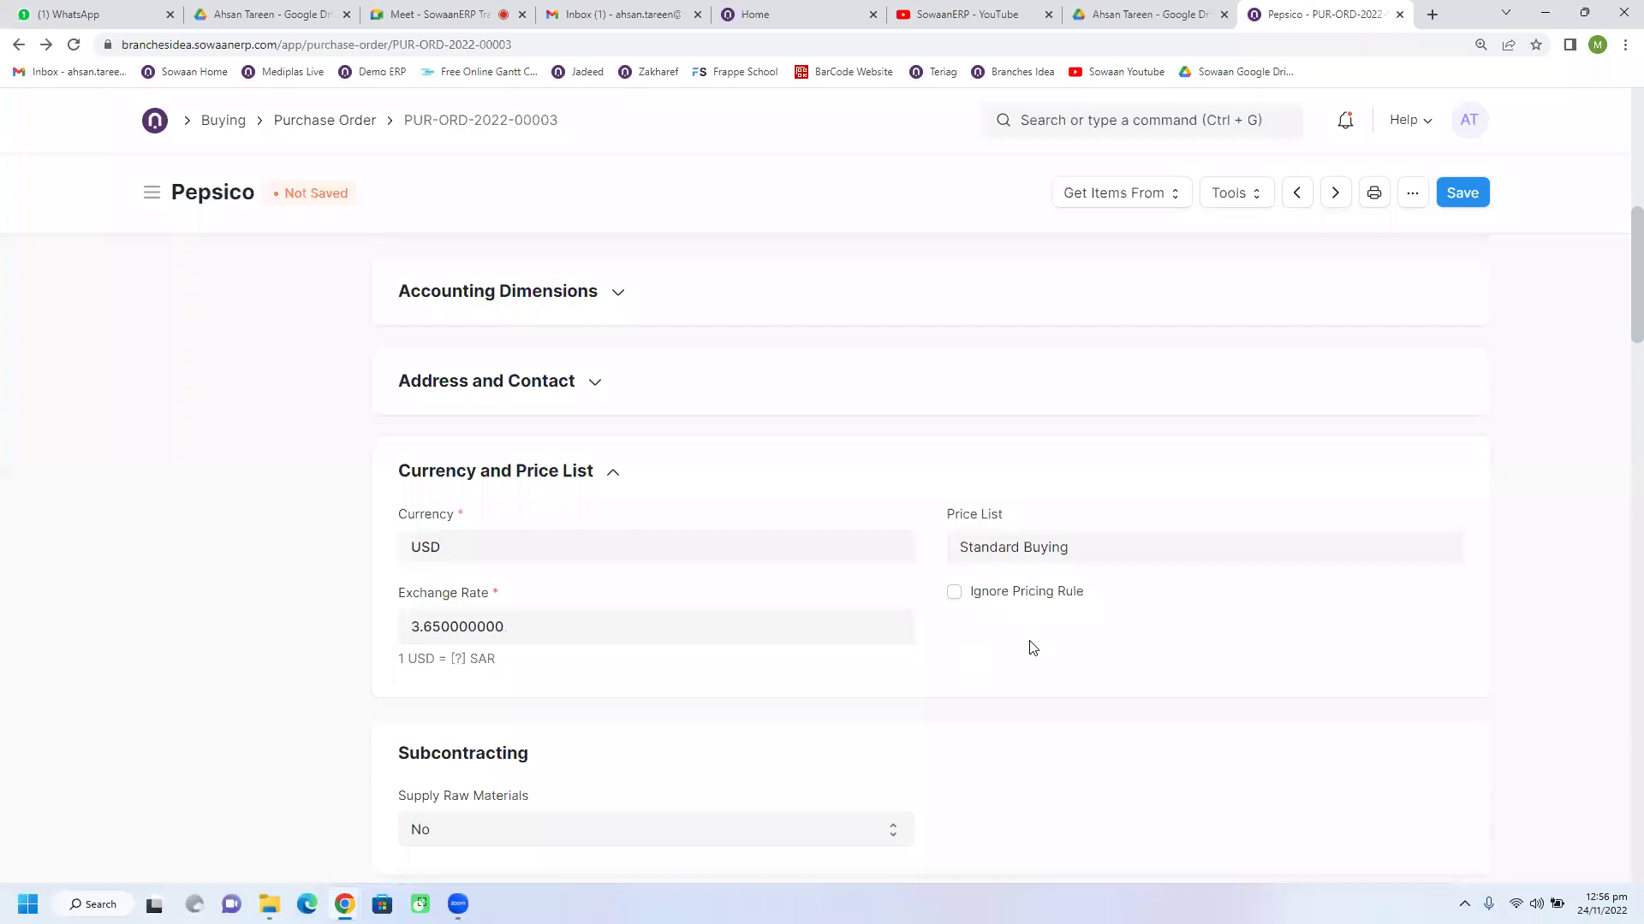
click(505, 479)
scroll(613, 590, down, 1)
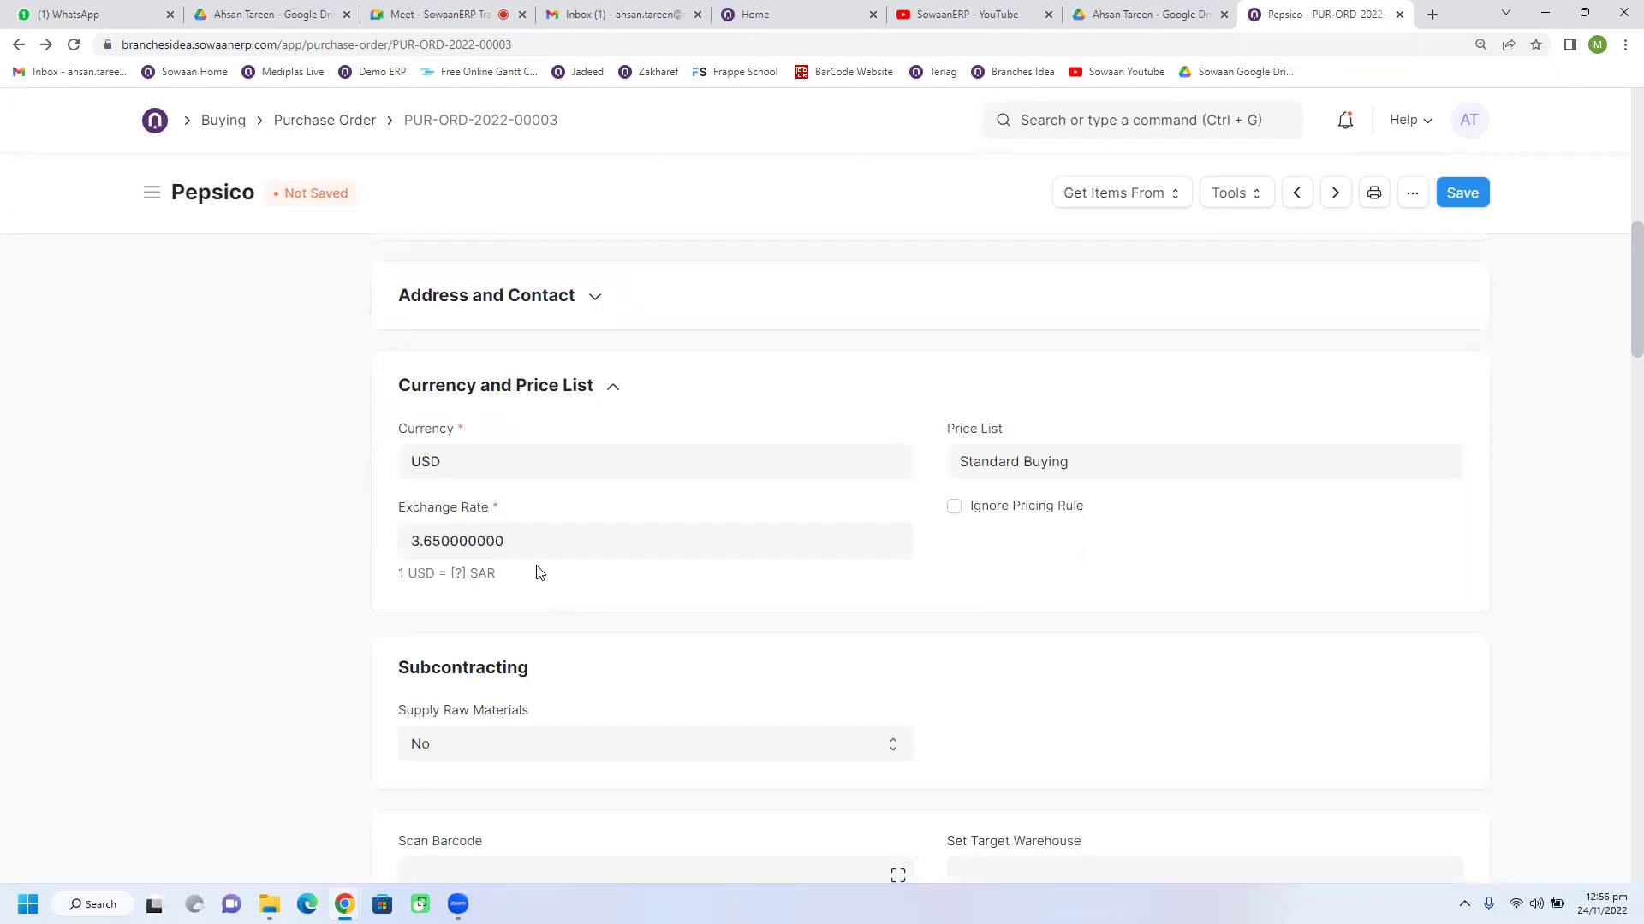
click(505, 539)
scroll(557, 584, down, 2)
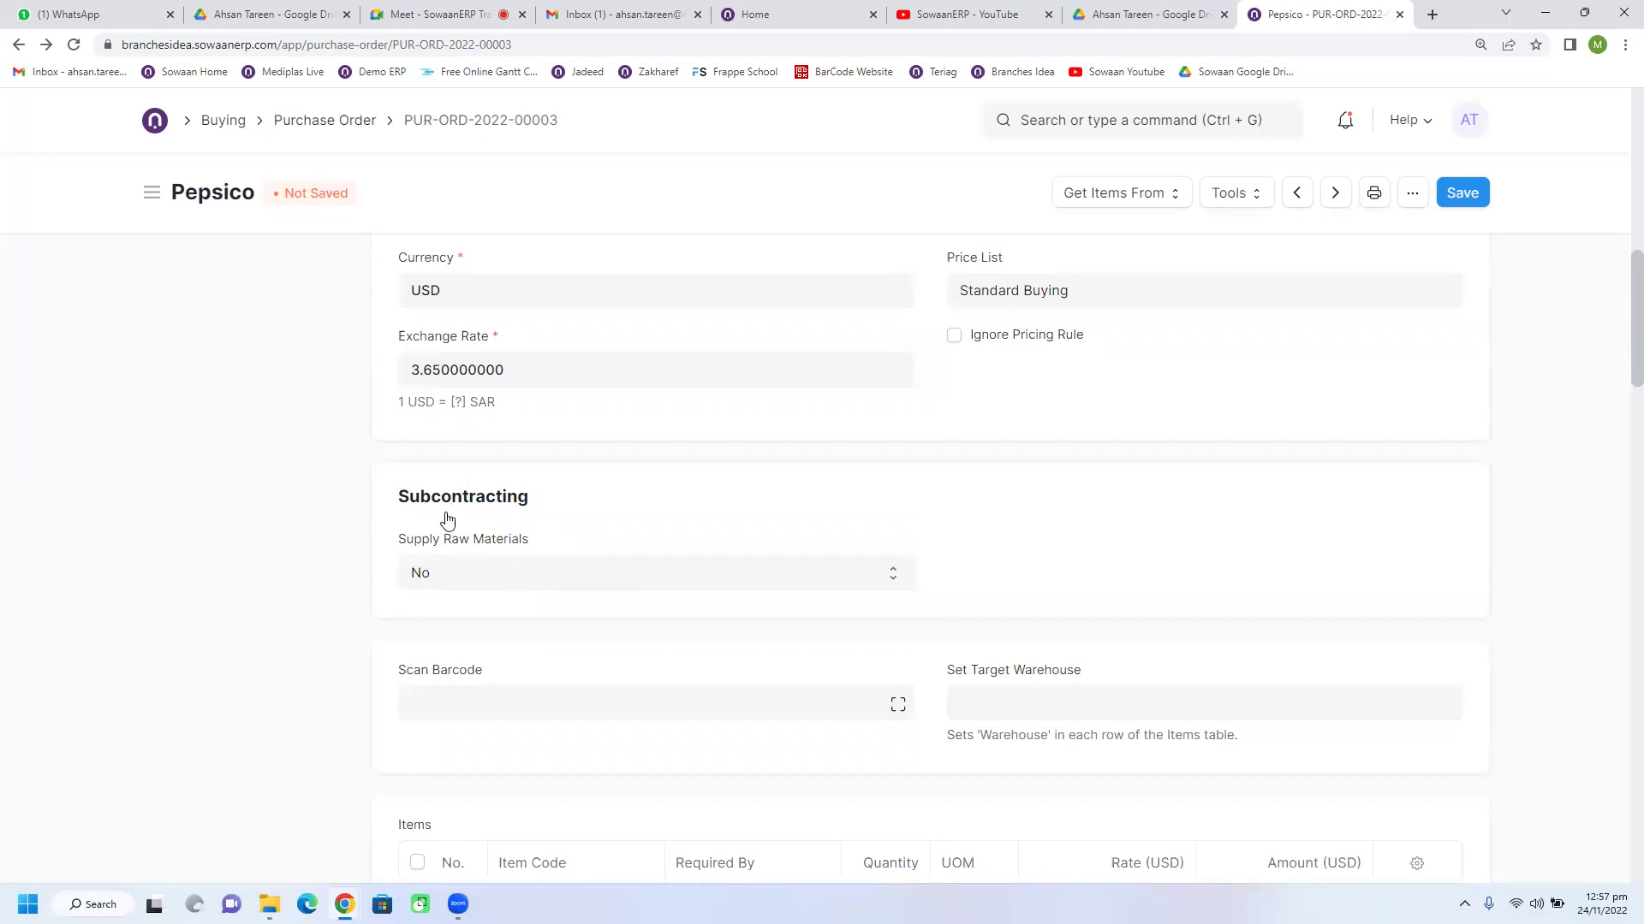
Step: Scroll through the Items table to review the three USD items ($32.90, $411.00, $548.00)
scroll(599, 601, down, 2)
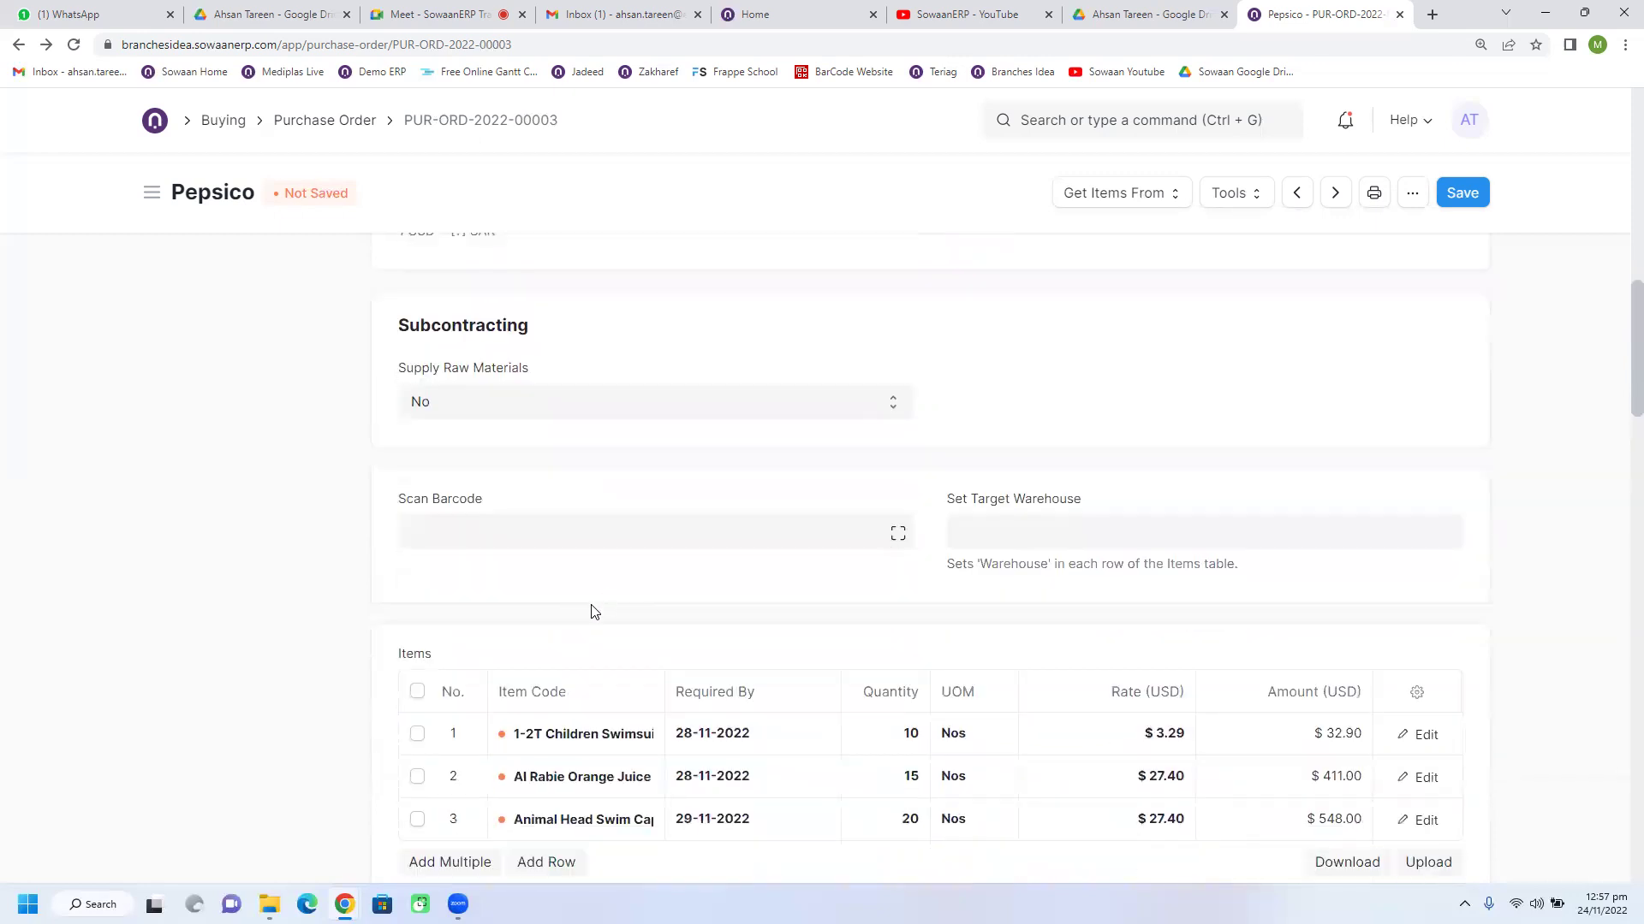
scroll(591, 609, up, 2)
scroll(595, 611, up, 1)
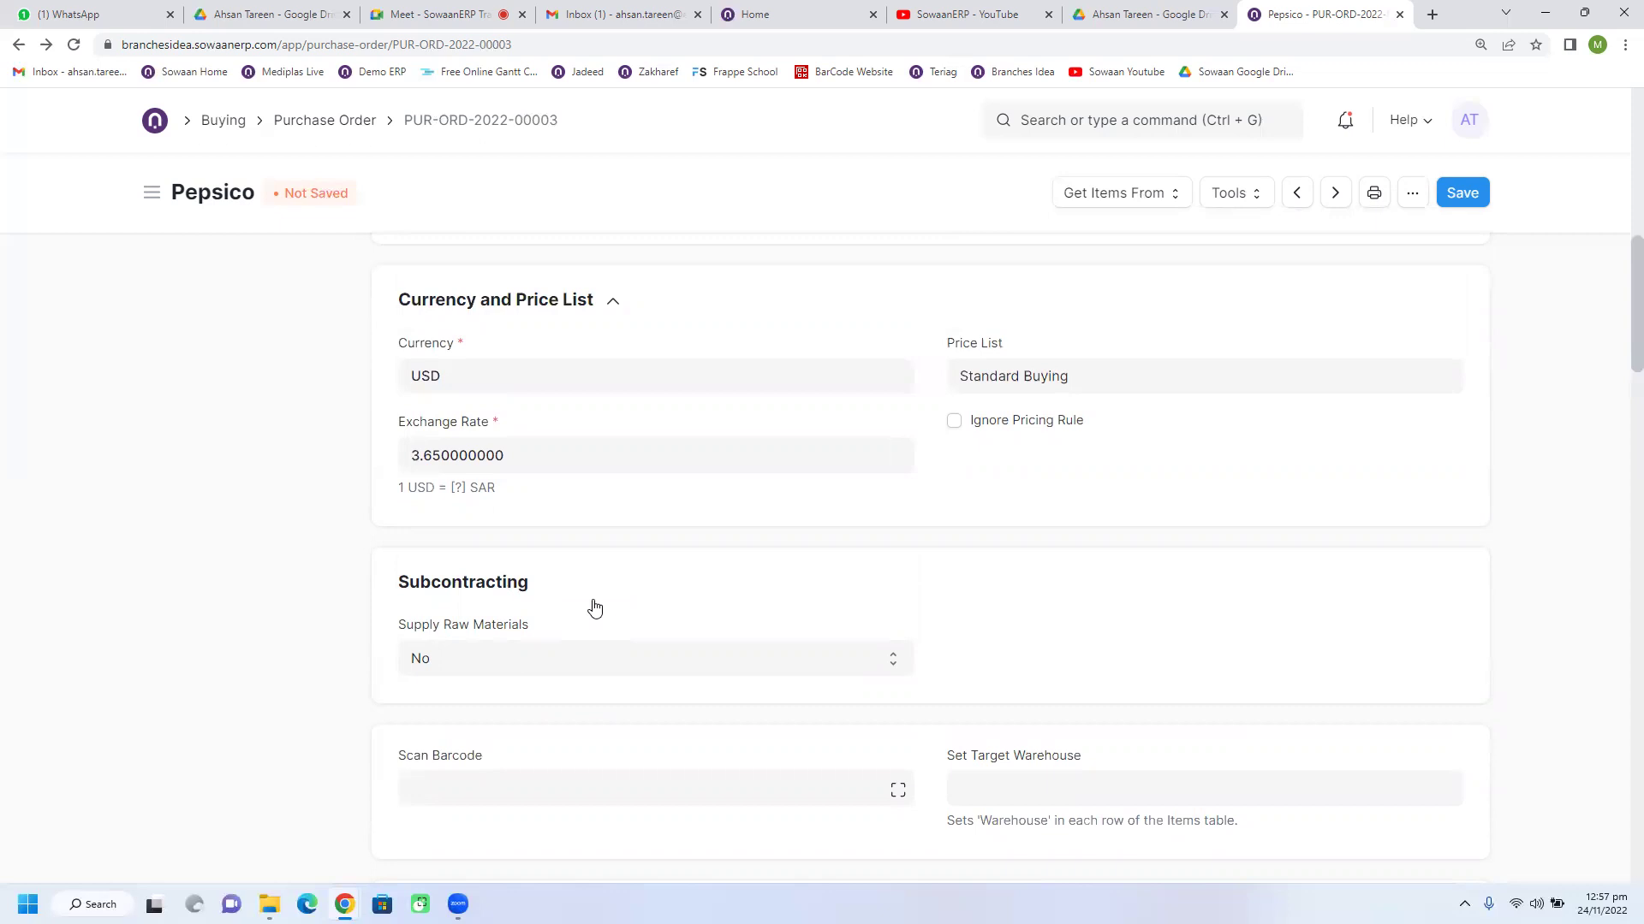
scroll(595, 607, down, 5)
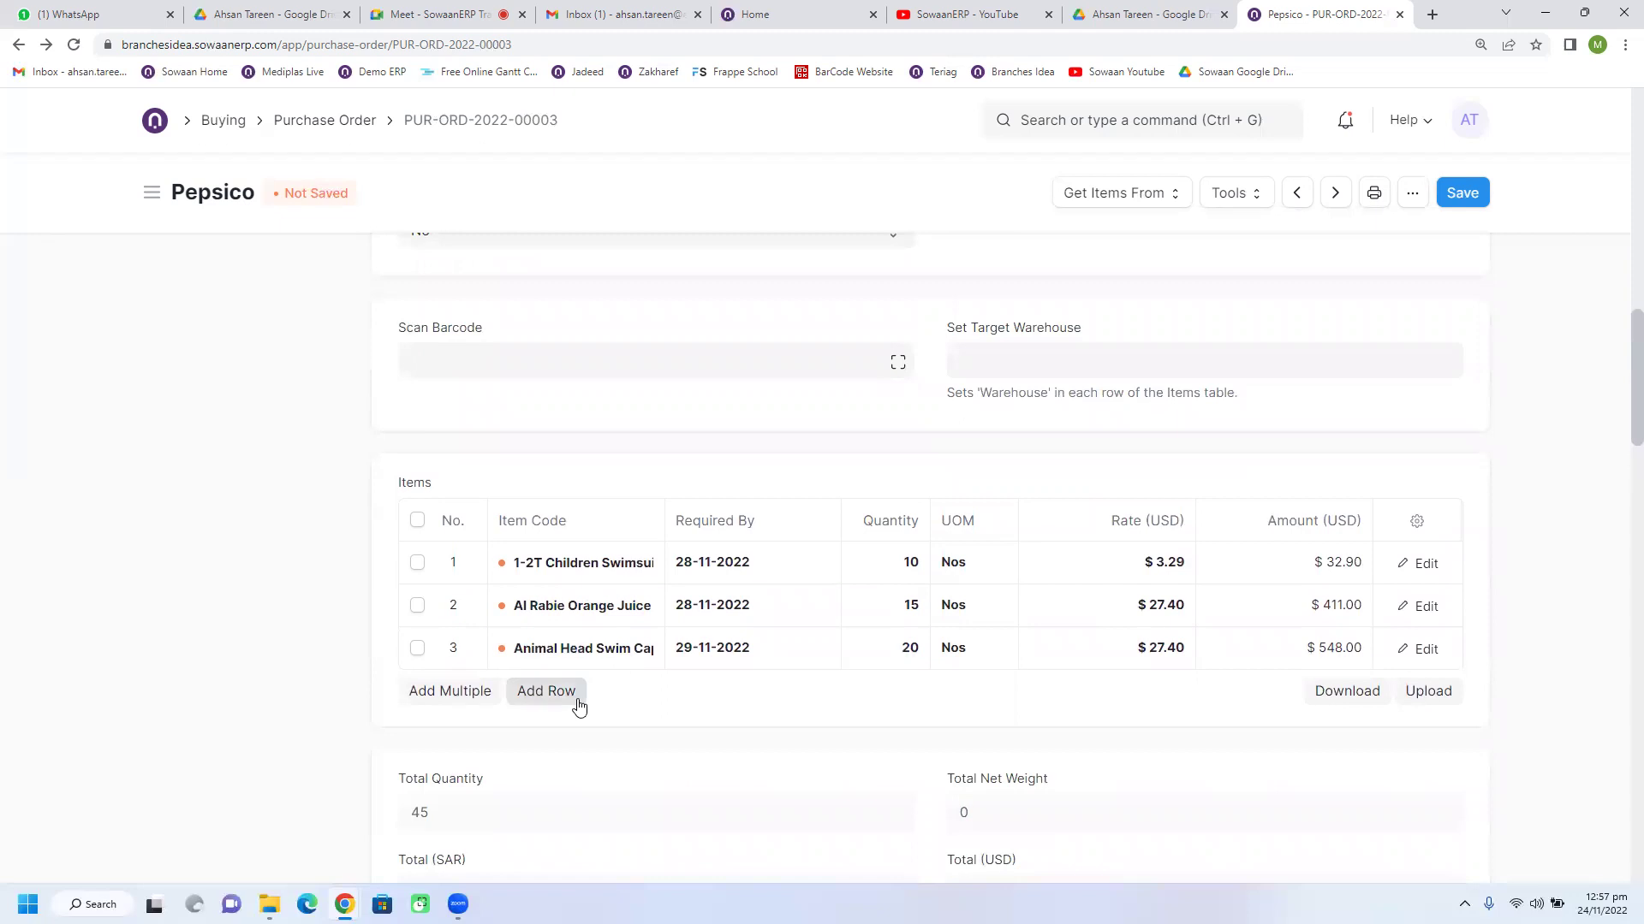
scroll(579, 705, up, 2)
scroll(579, 705, down, 1)
scroll(579, 705, up, 3)
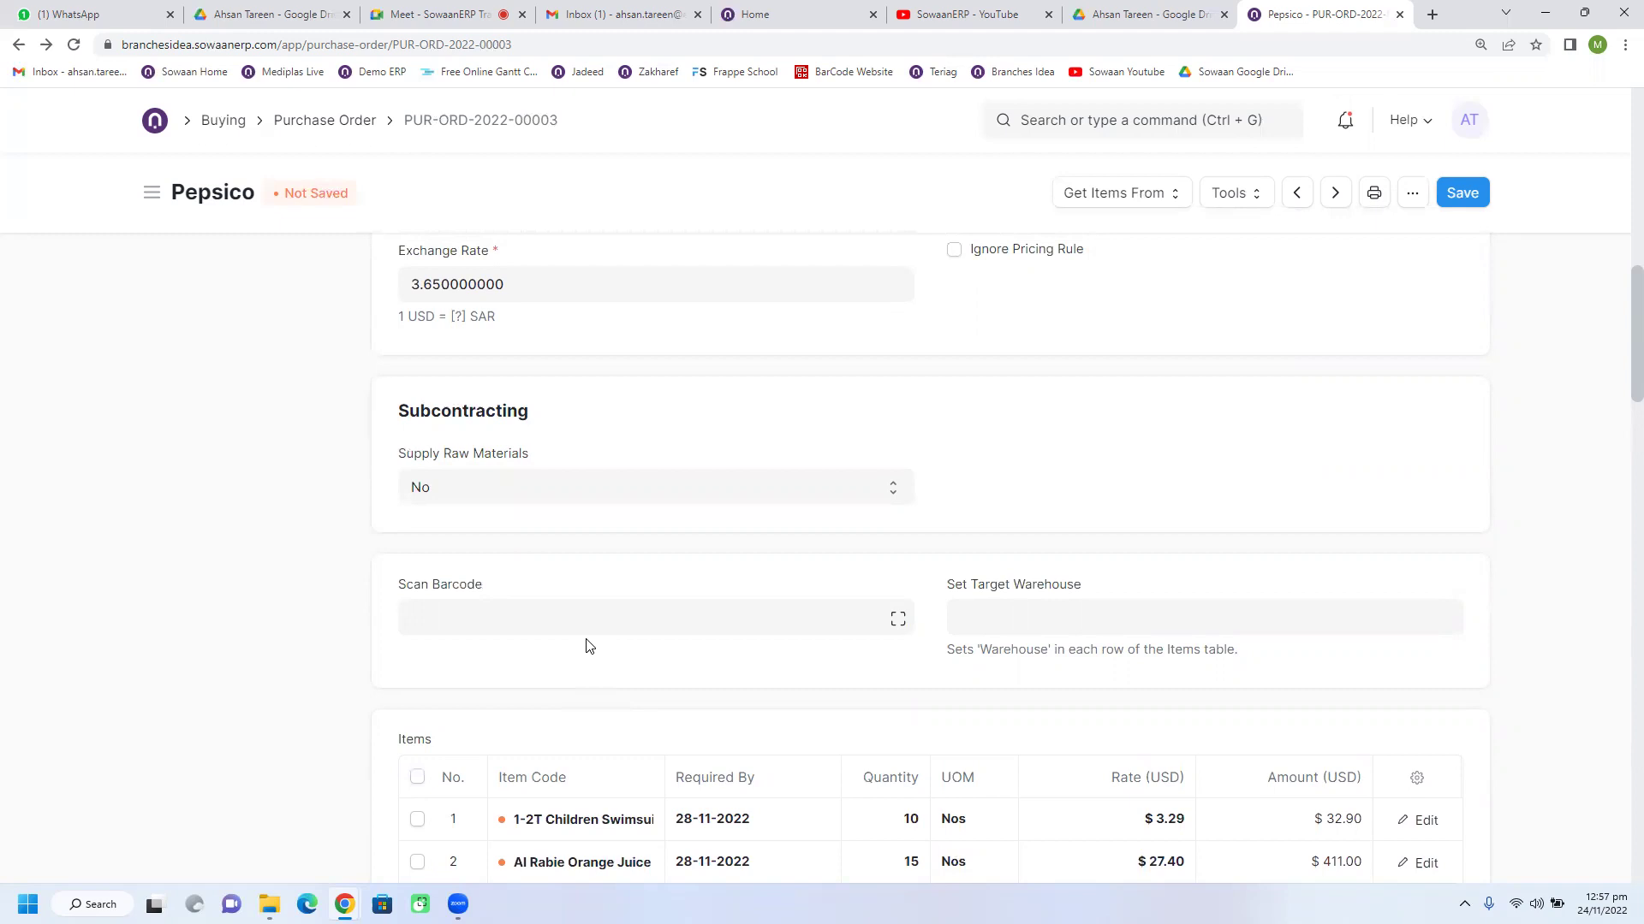
scroll(587, 647, down, 2)
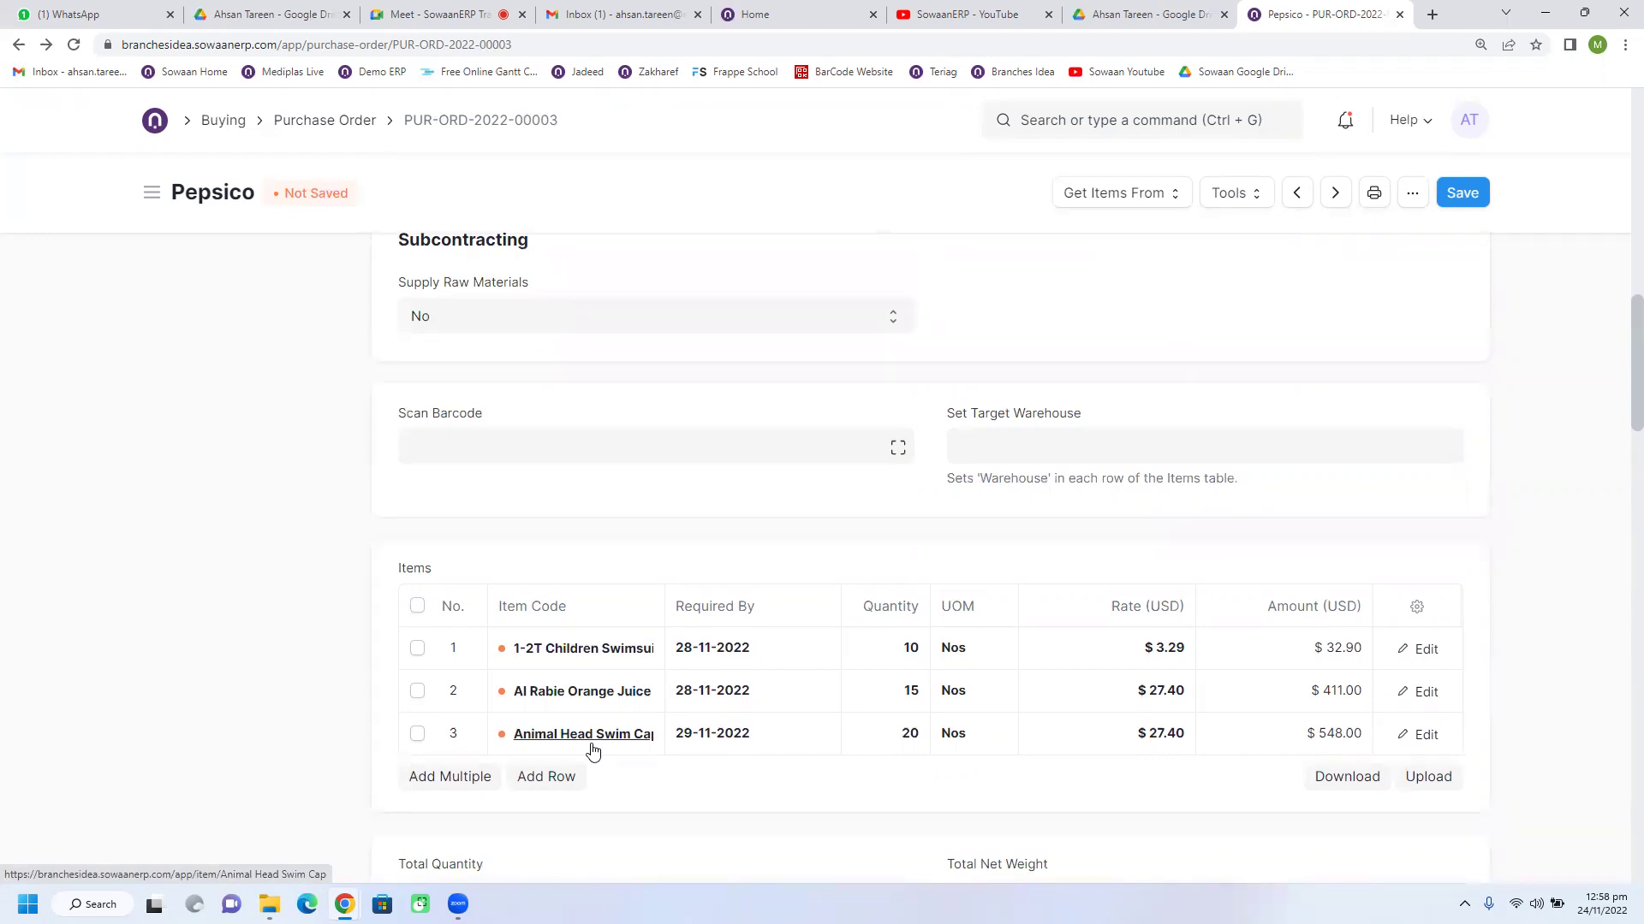
Step: Add an empty fourth row to the Items table, then delete it
click(550, 779)
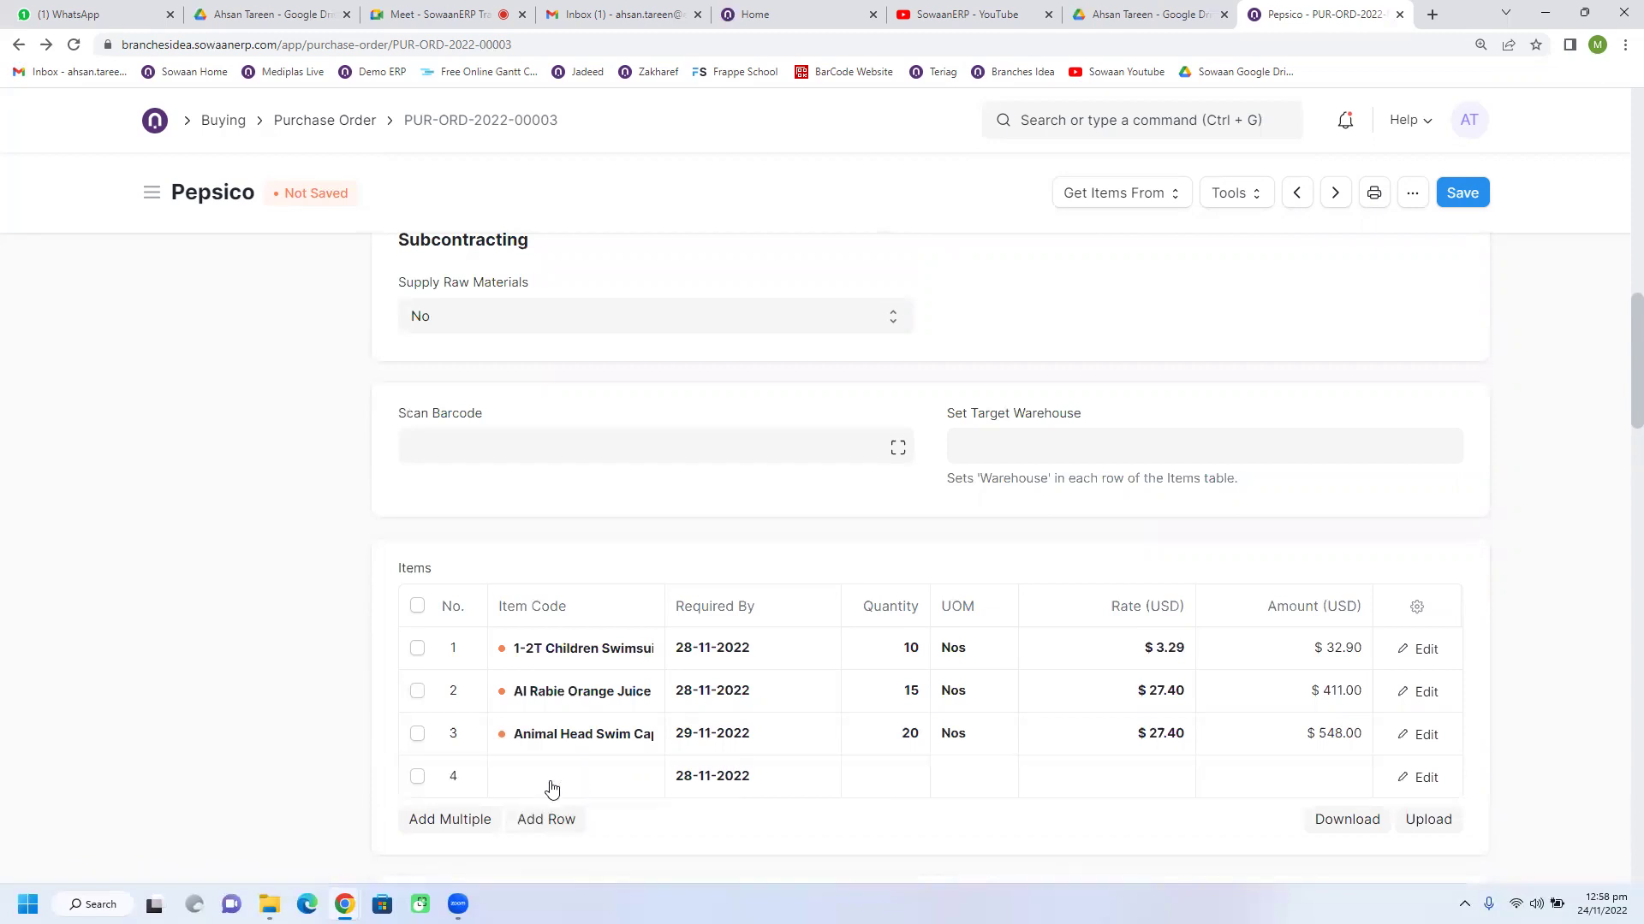
scroll(551, 782, down, 2)
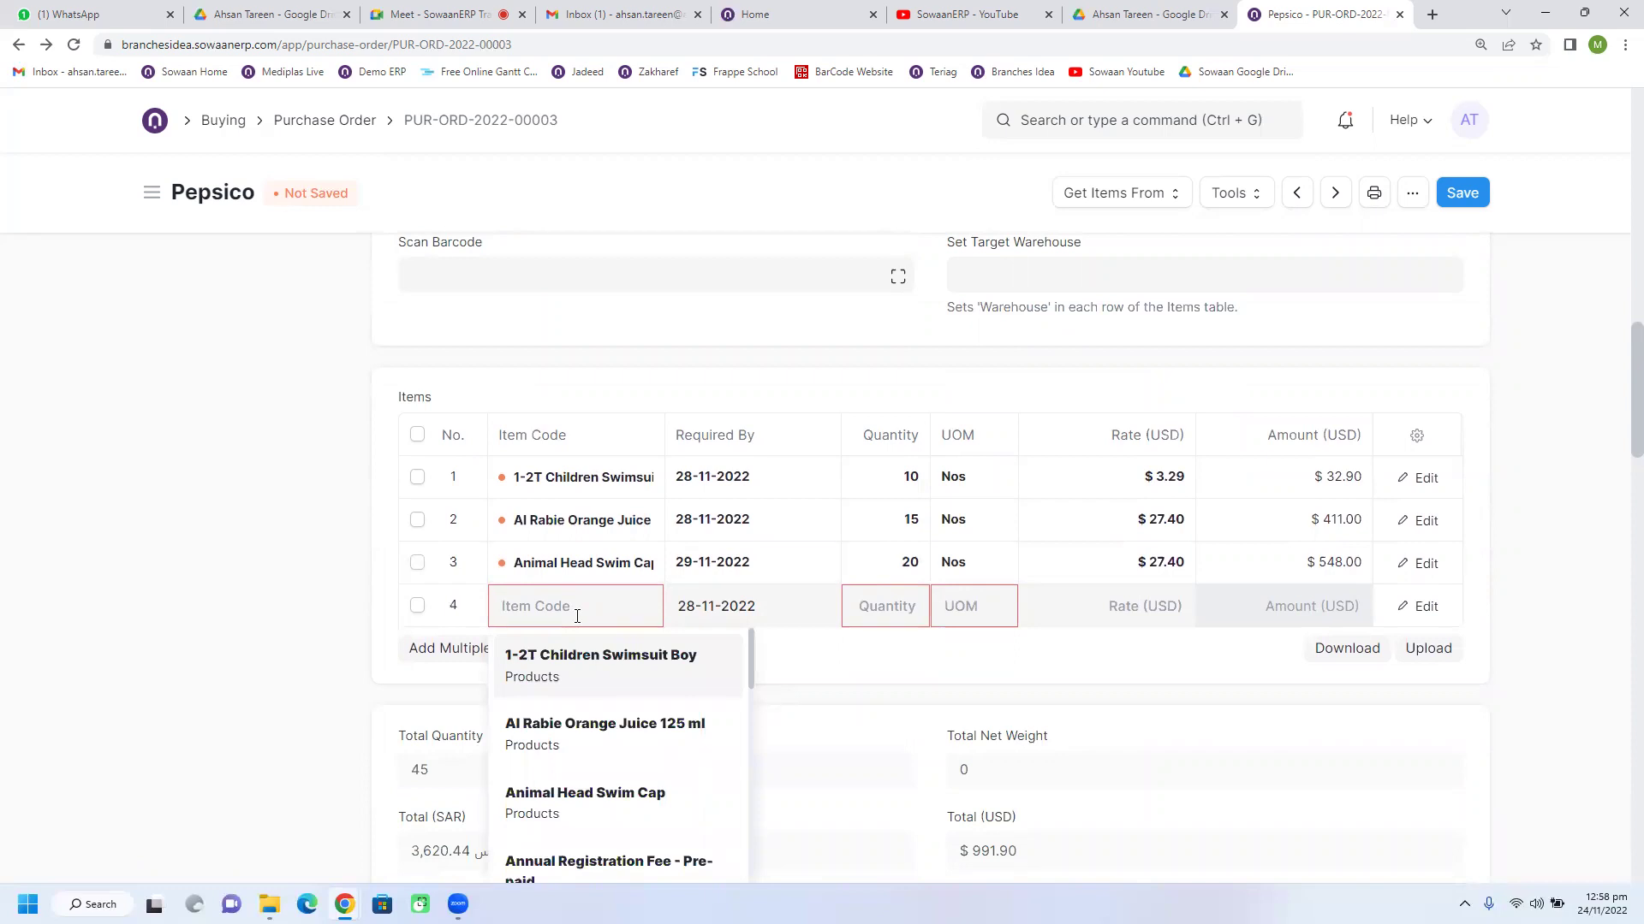
click(417, 606)
click(425, 648)
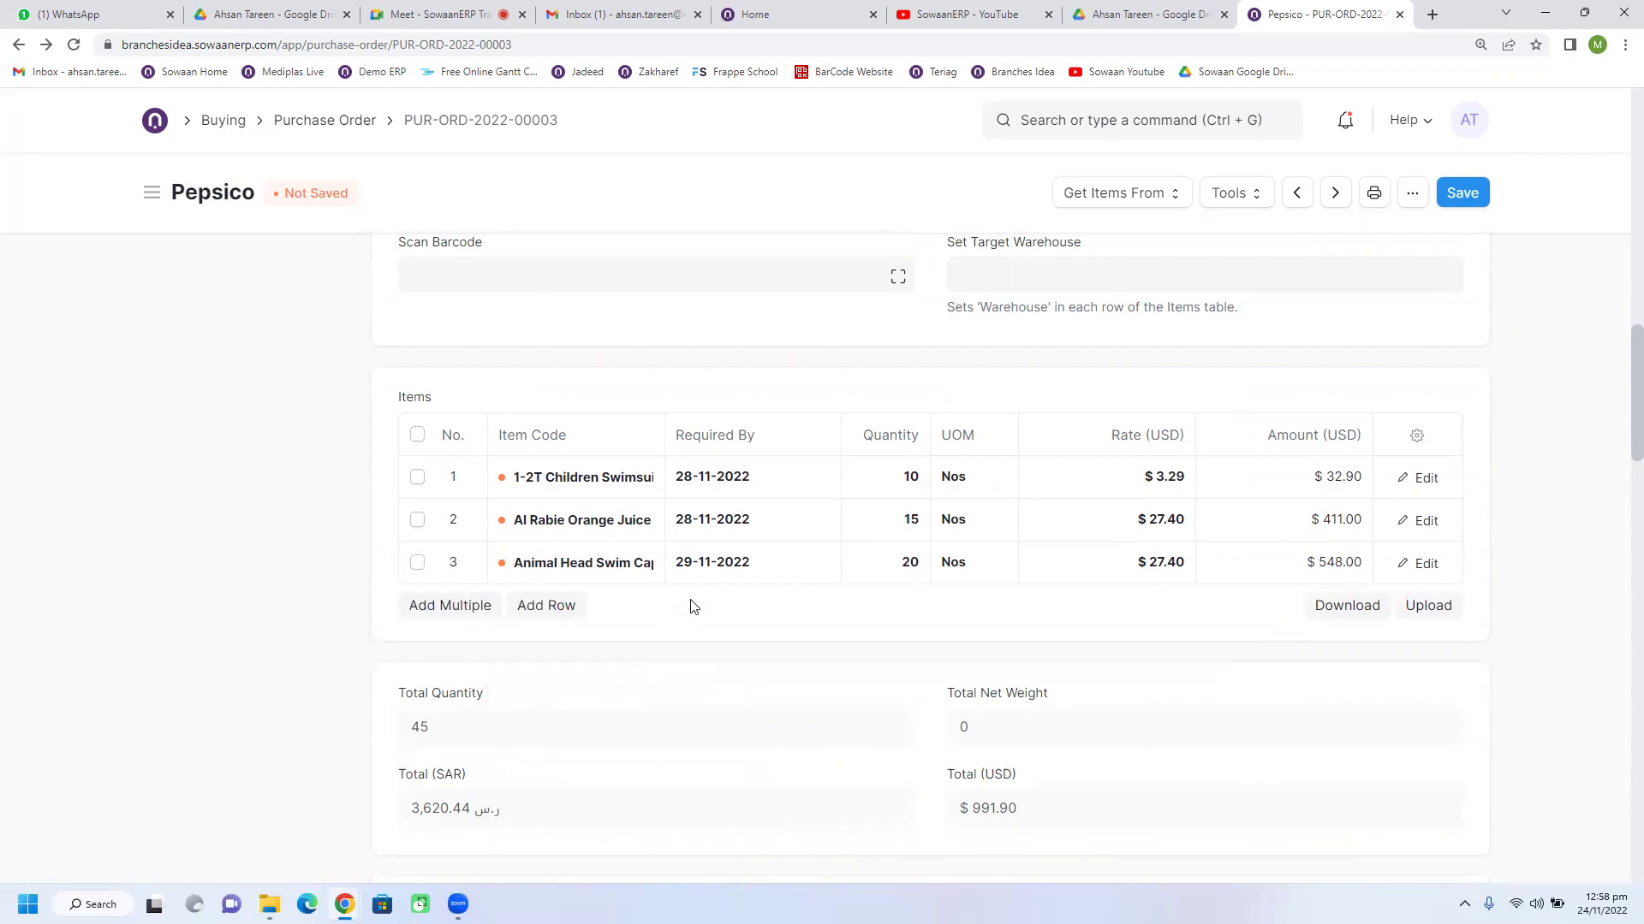
Step: Apply the KSA VAT 15% - BI tax template and remove the duplicate second tax row
scroll(683, 536, down, 2)
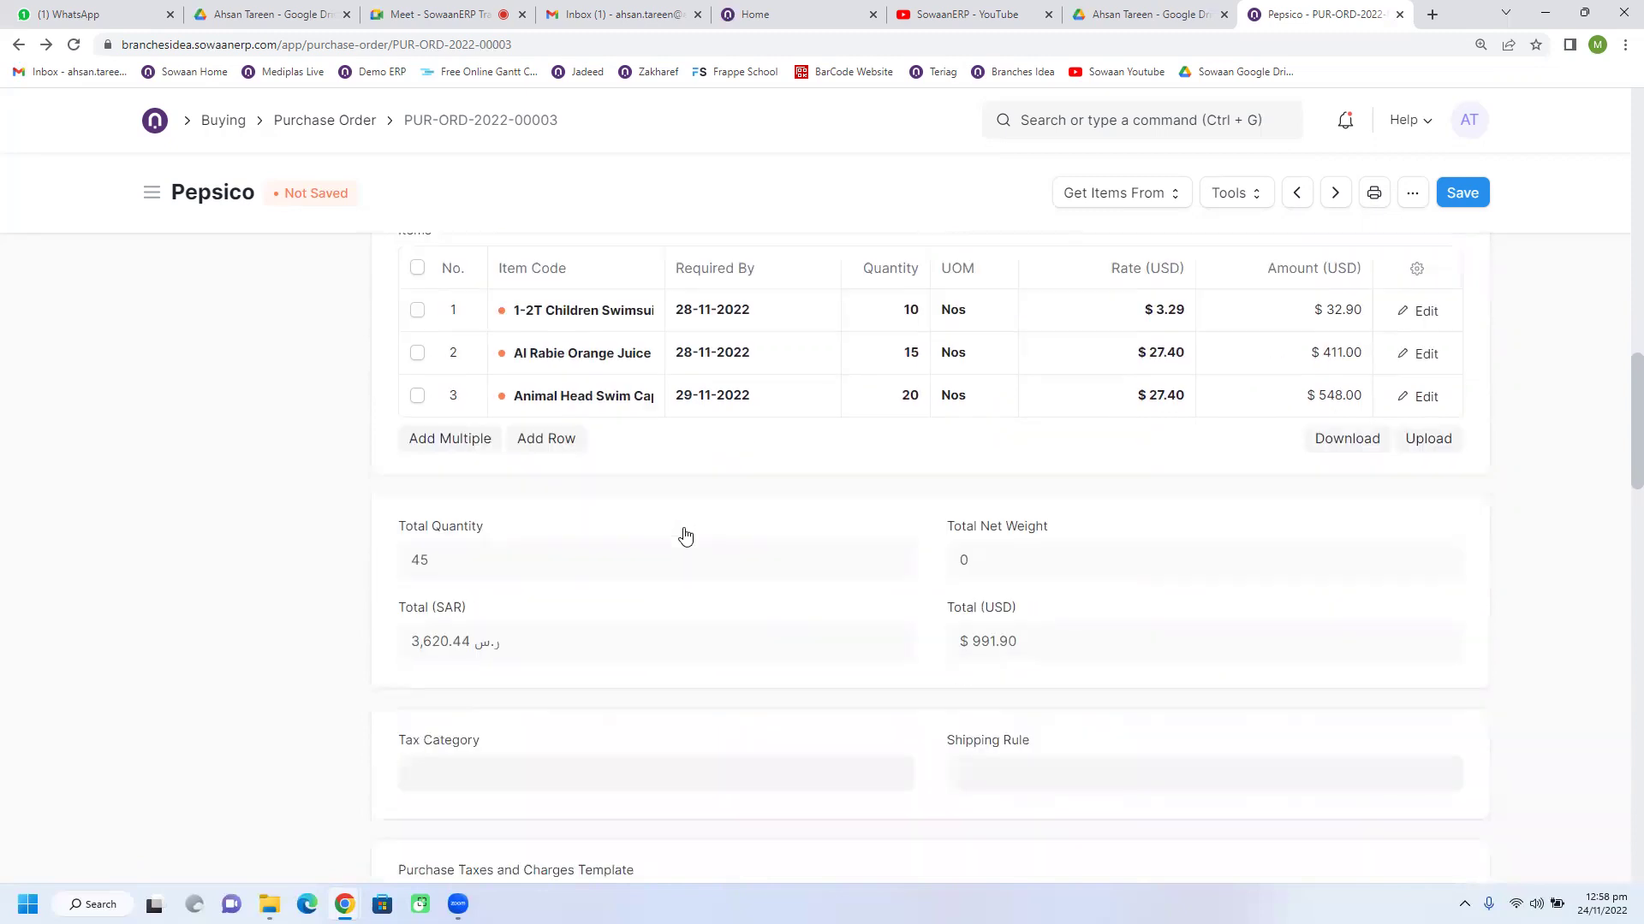
scroll(683, 536, down, 6)
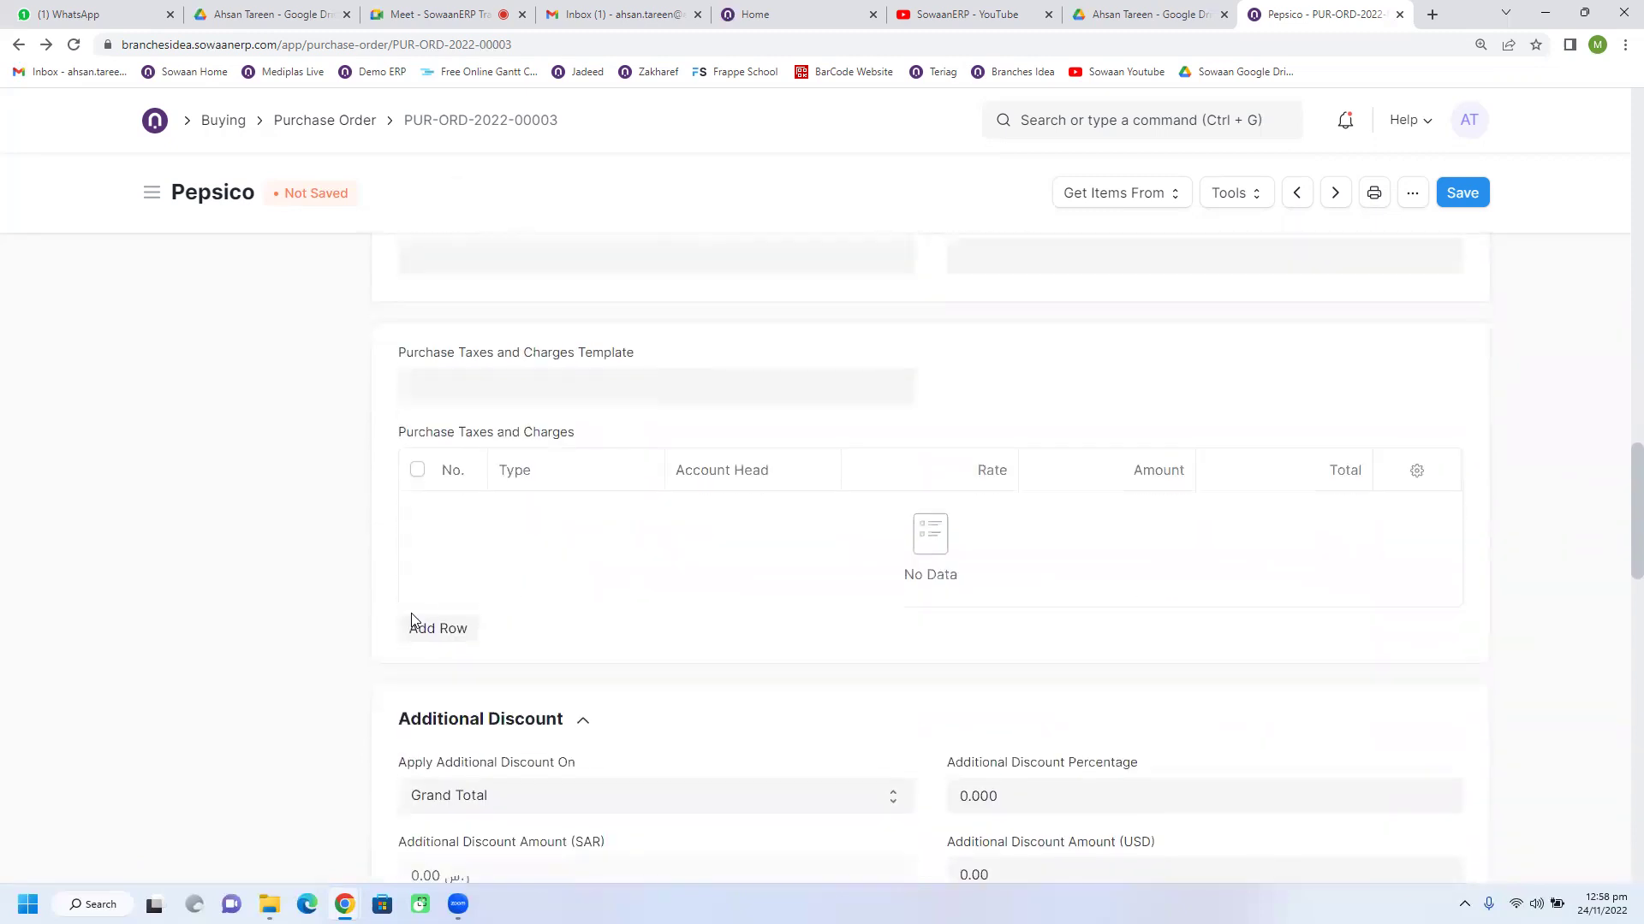
click(438, 628)
scroll(531, 436, up, 2)
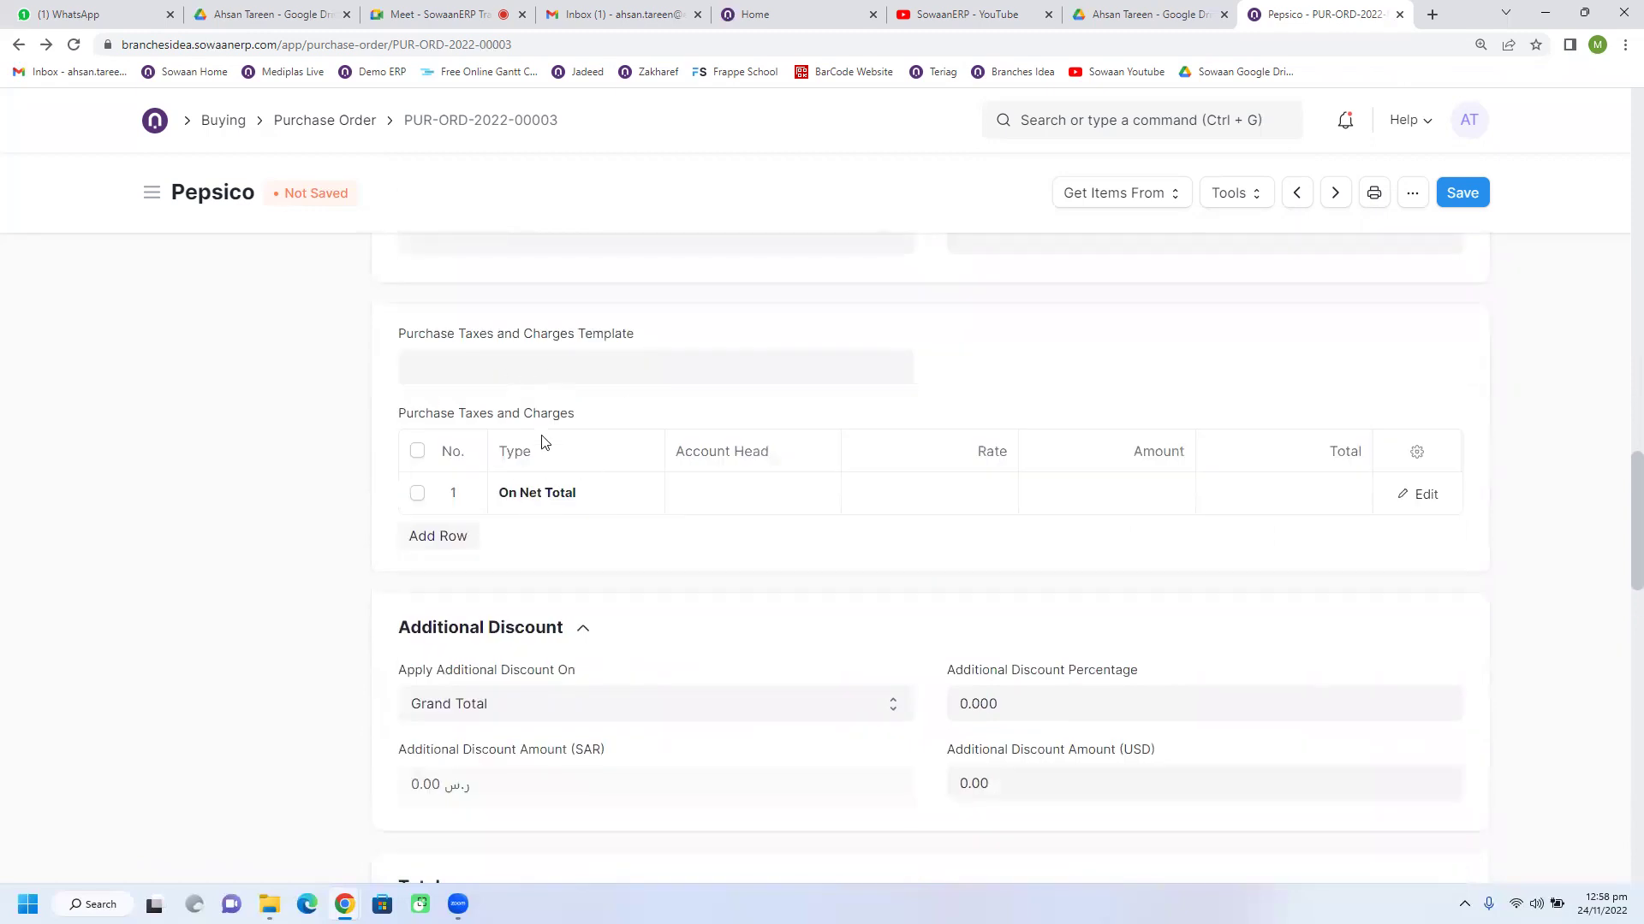
scroll(552, 379, up, 1)
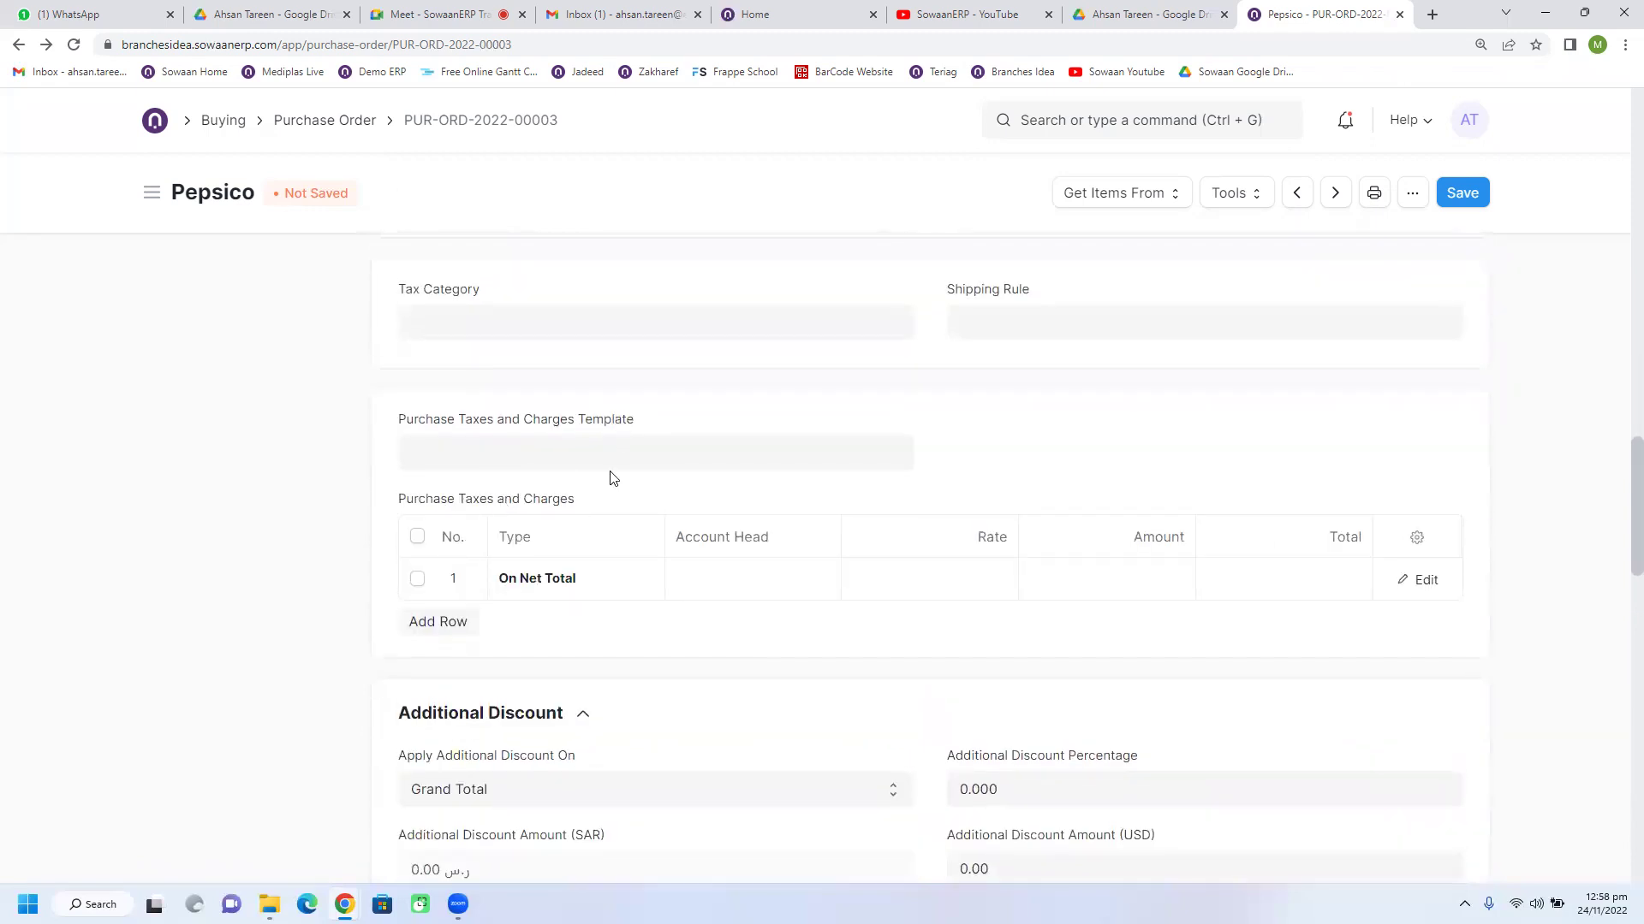
click(587, 455)
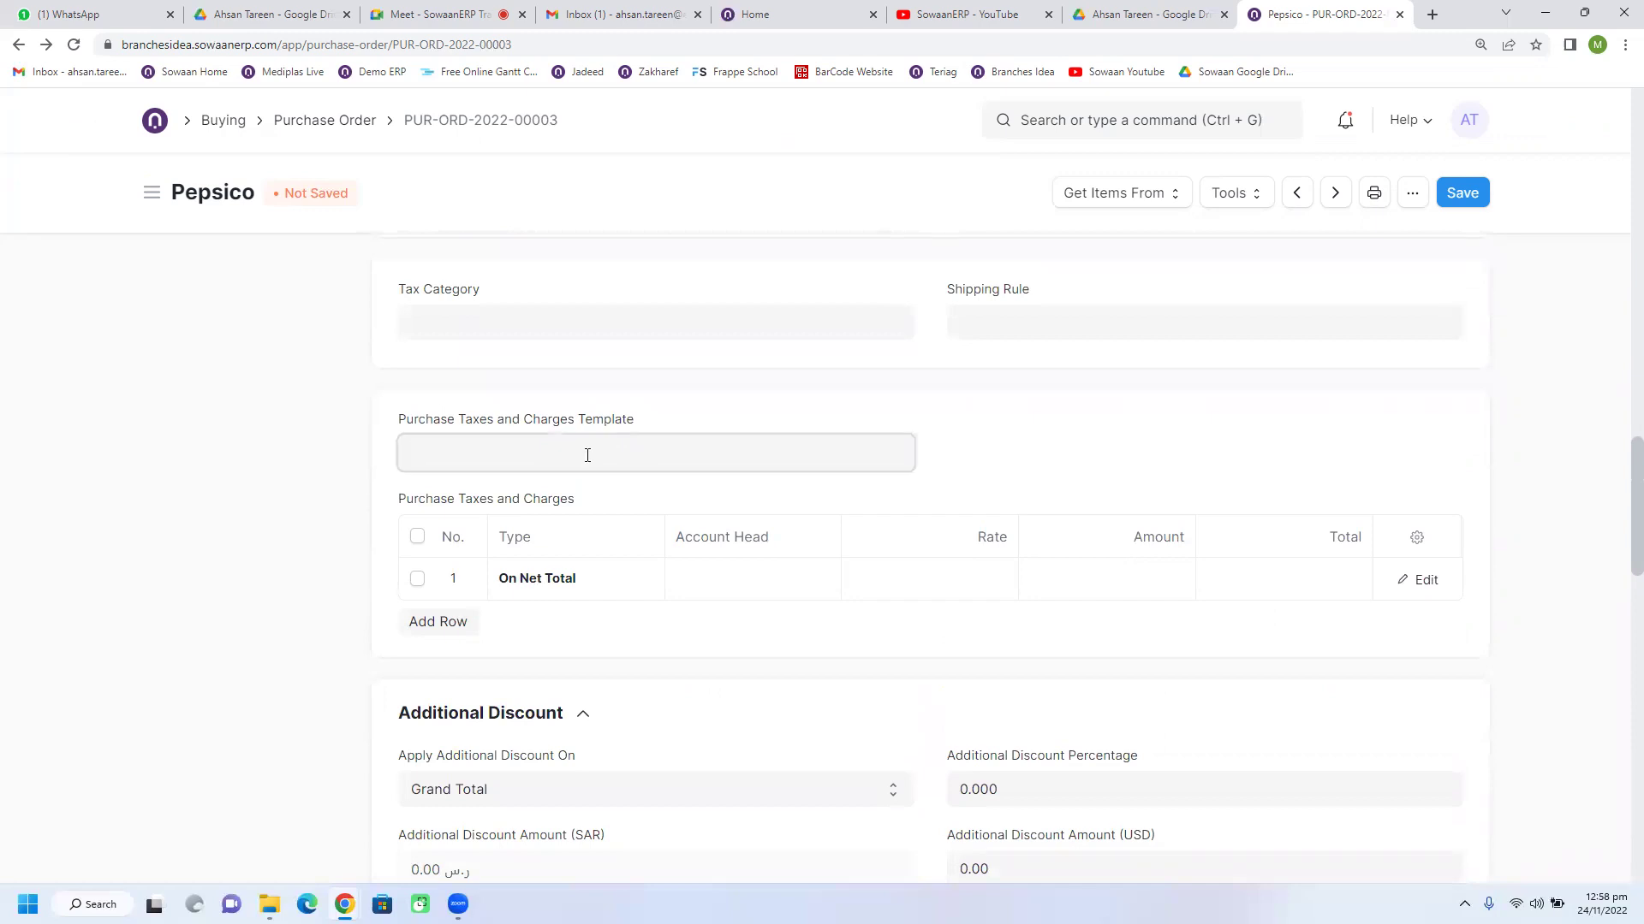
click(472, 604)
scroll(848, 602, down, 2)
click(416, 429)
click(430, 473)
Step: Add an Actual-type second tax row and start a new 'Transport Charges' account for it
click(443, 429)
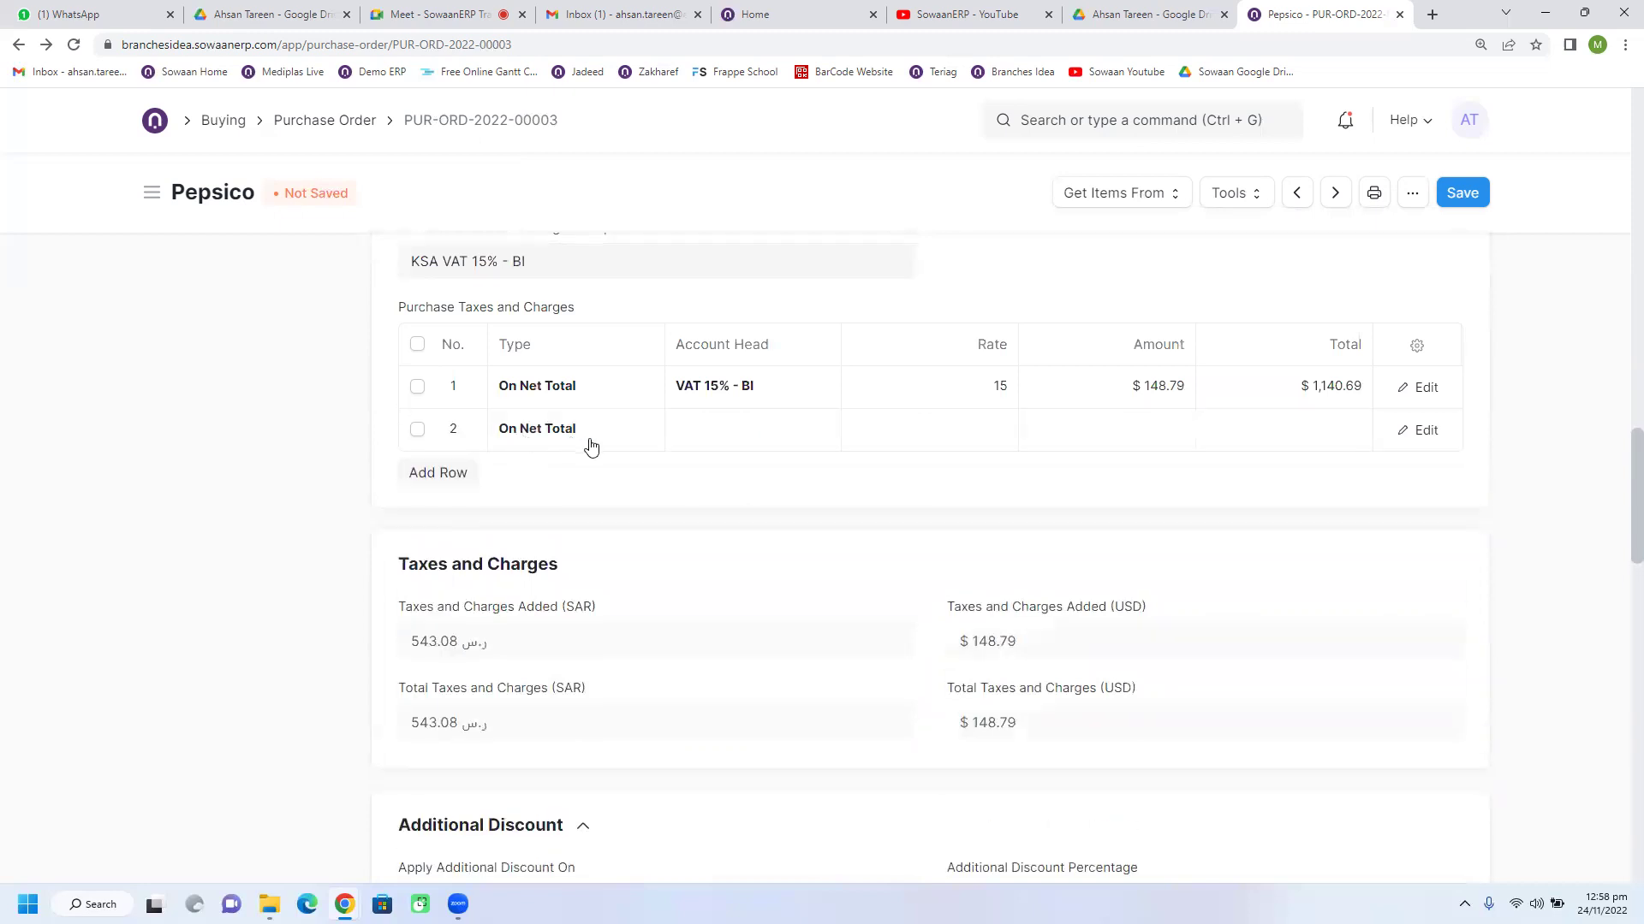
click(589, 439)
click(577, 477)
click(789, 443)
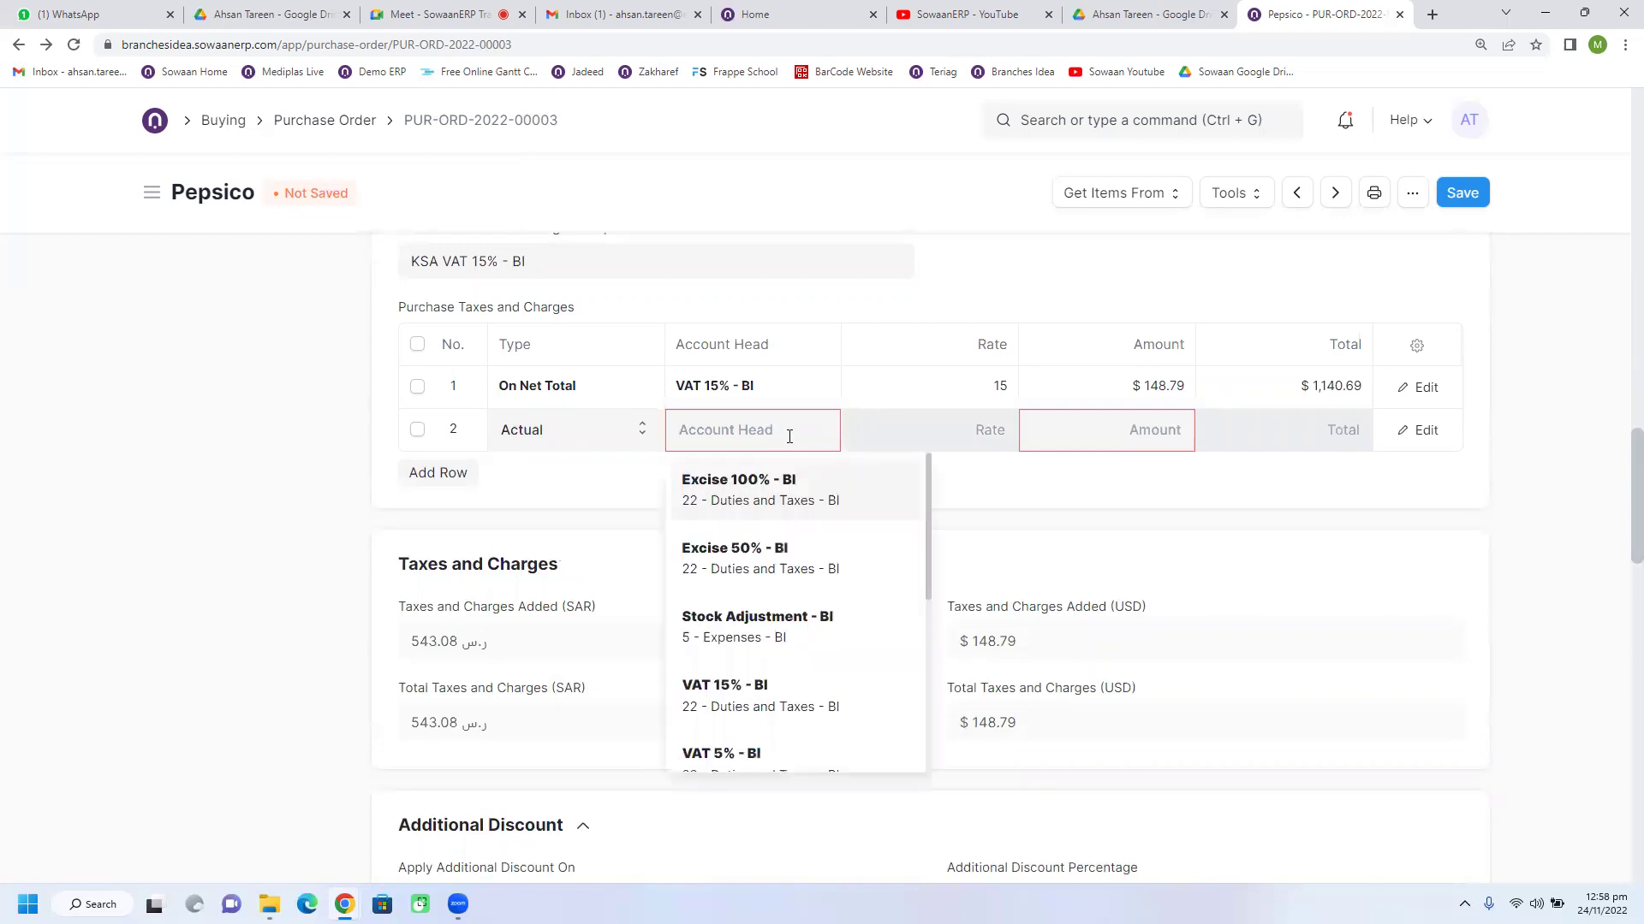
text(fr)
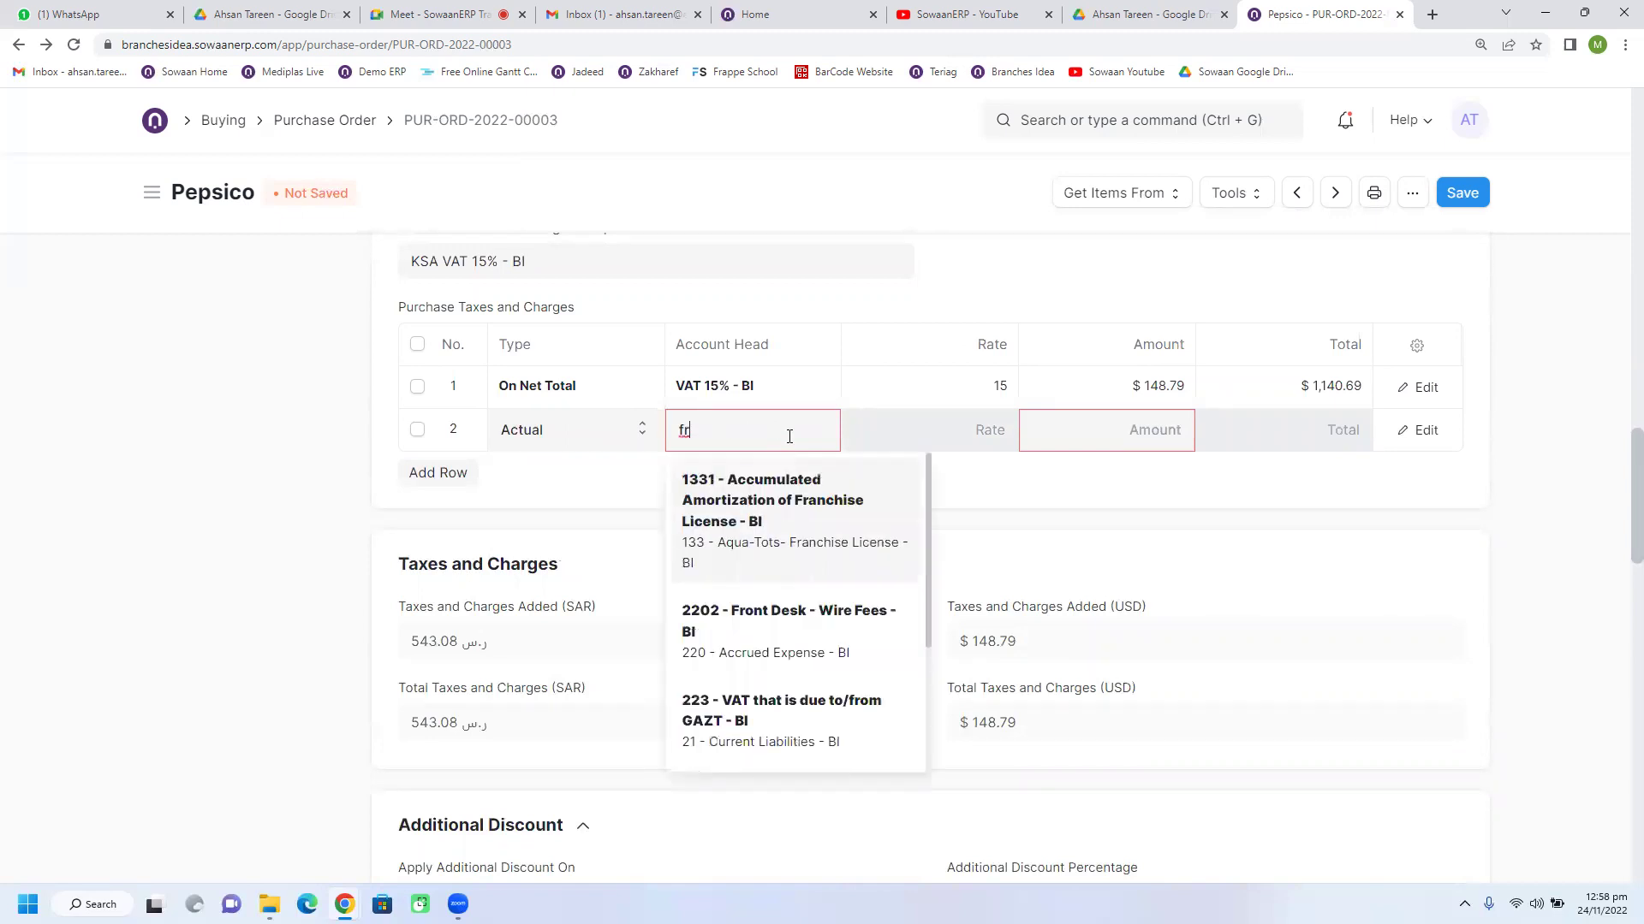
text(e)
key(ctrl+a)
text(trans)
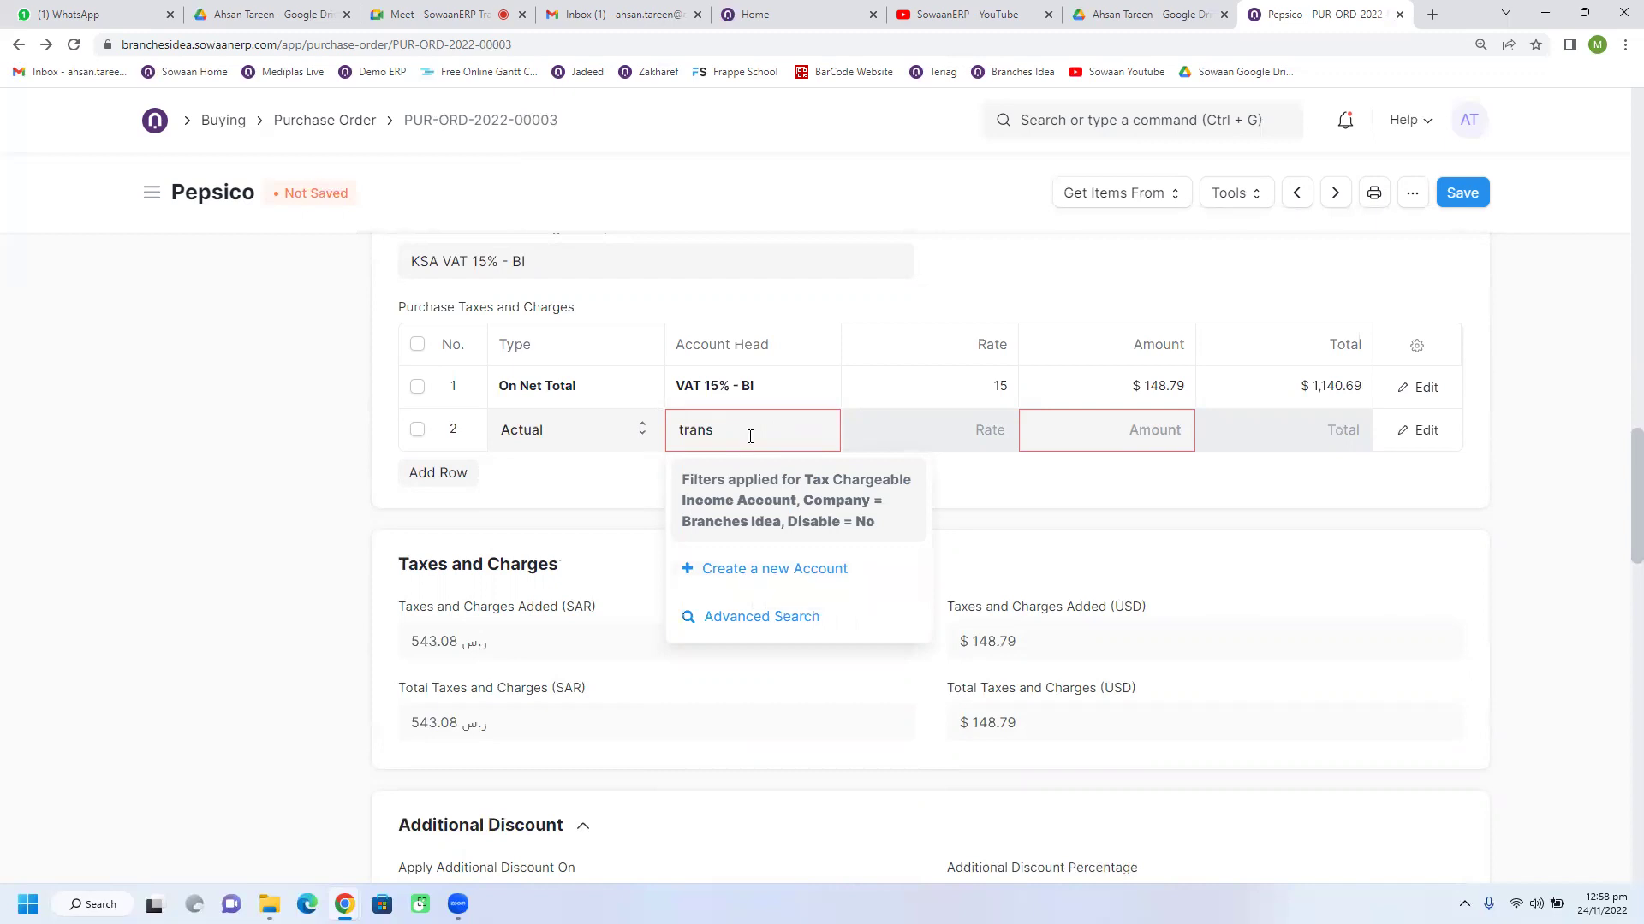
click(768, 569)
text(Transport )
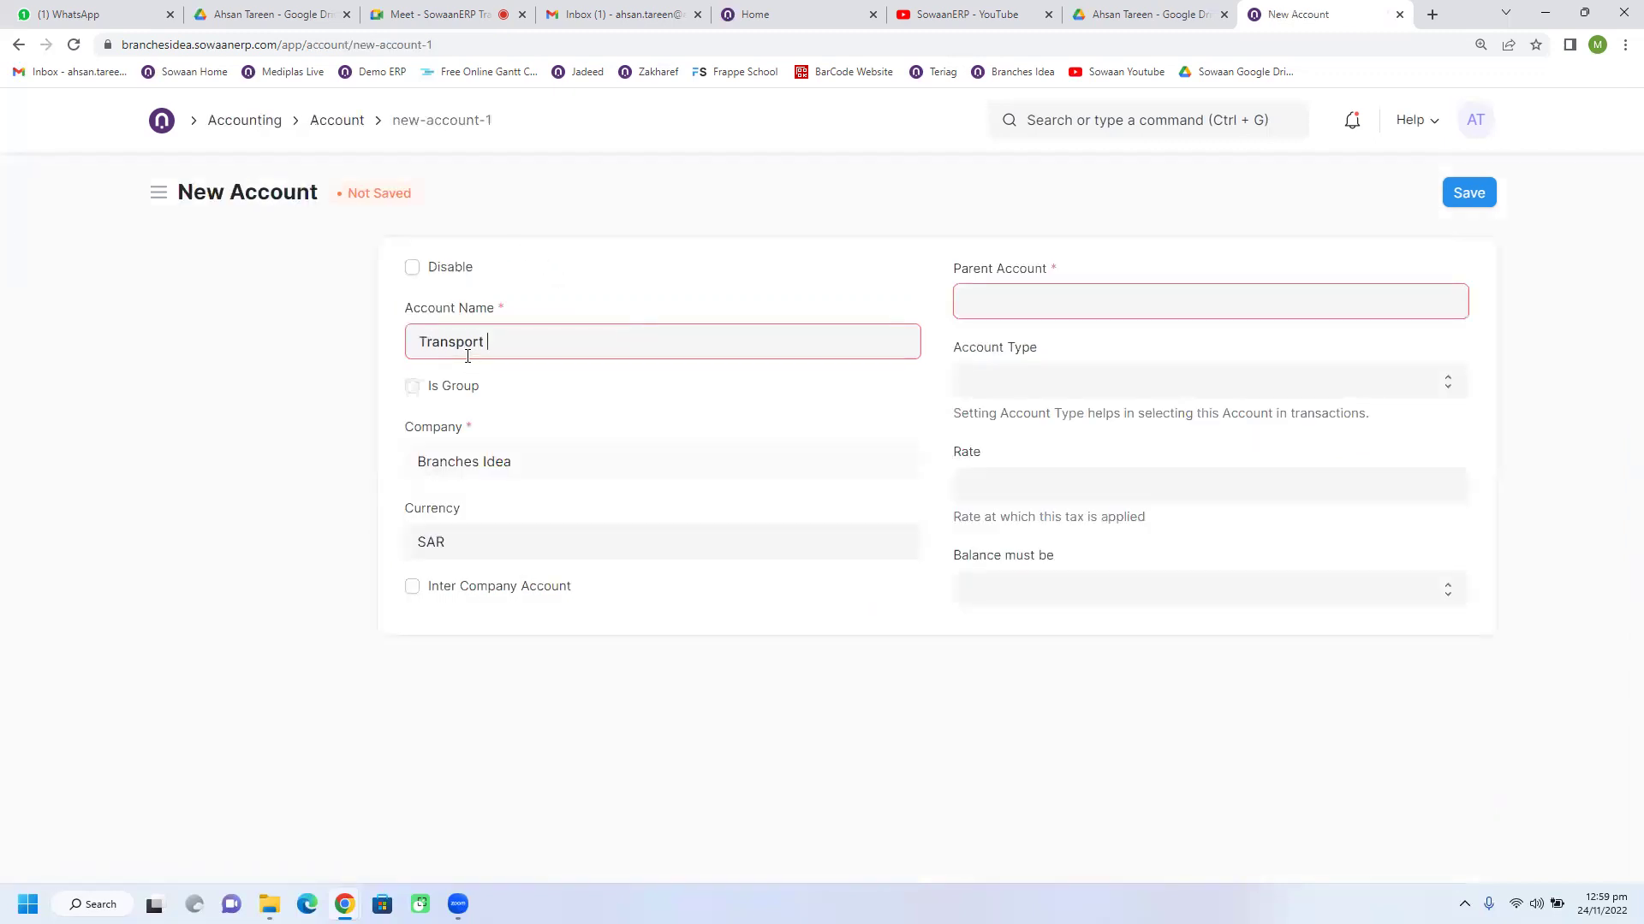
text(Charges)
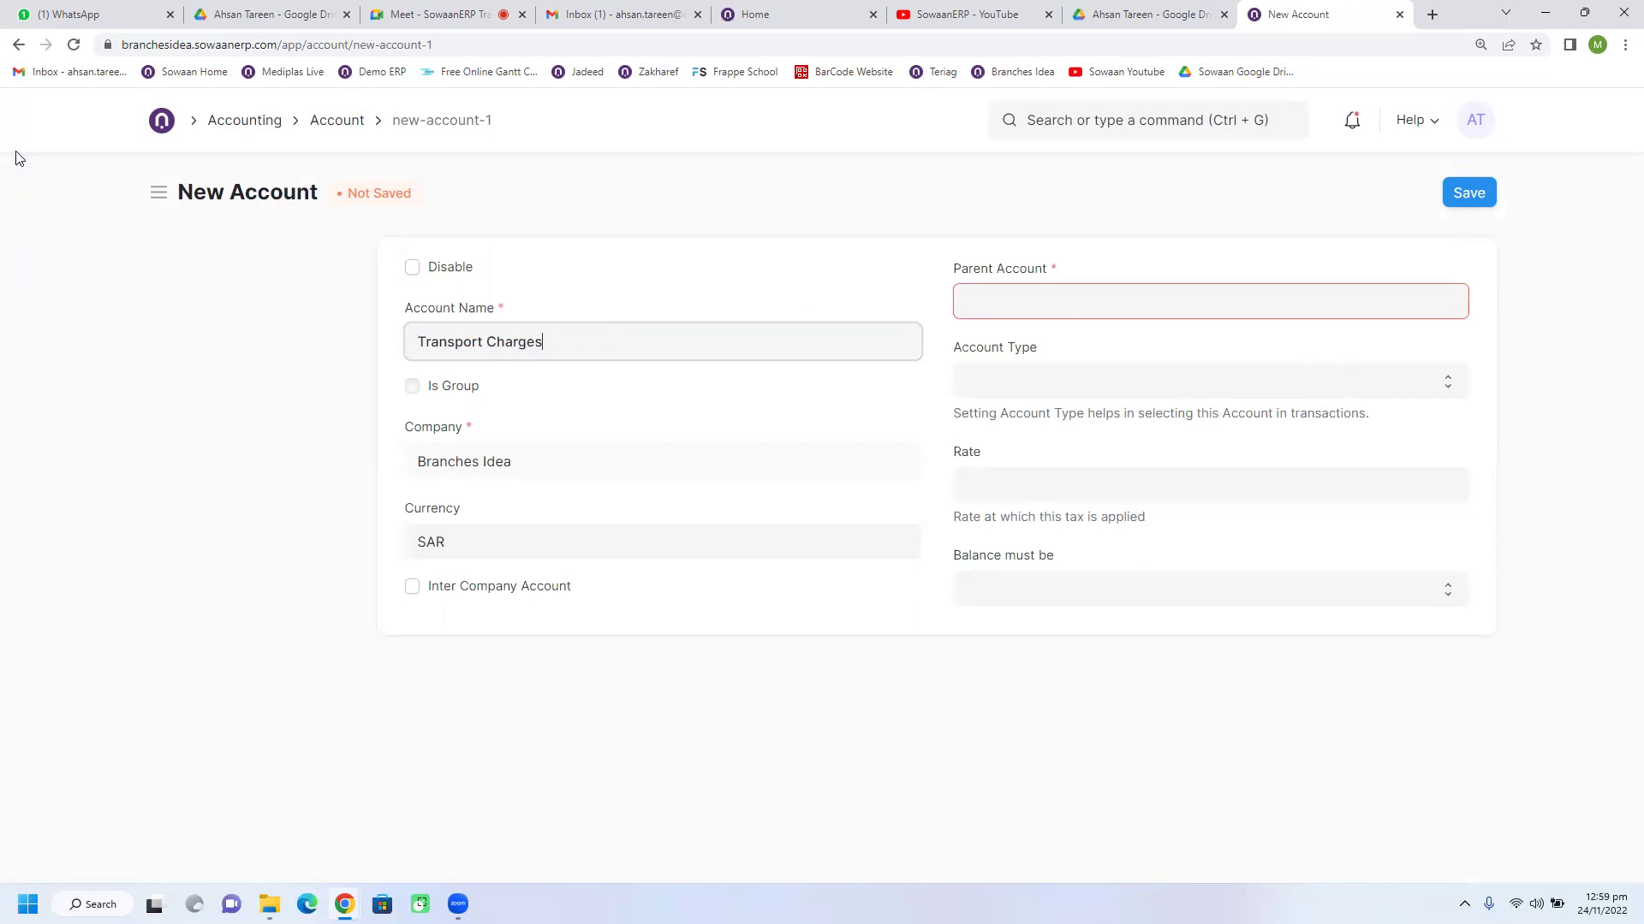
Step: Abandon the new Transport Charges account and go back to the Pepsico purchase order
click(3, 24)
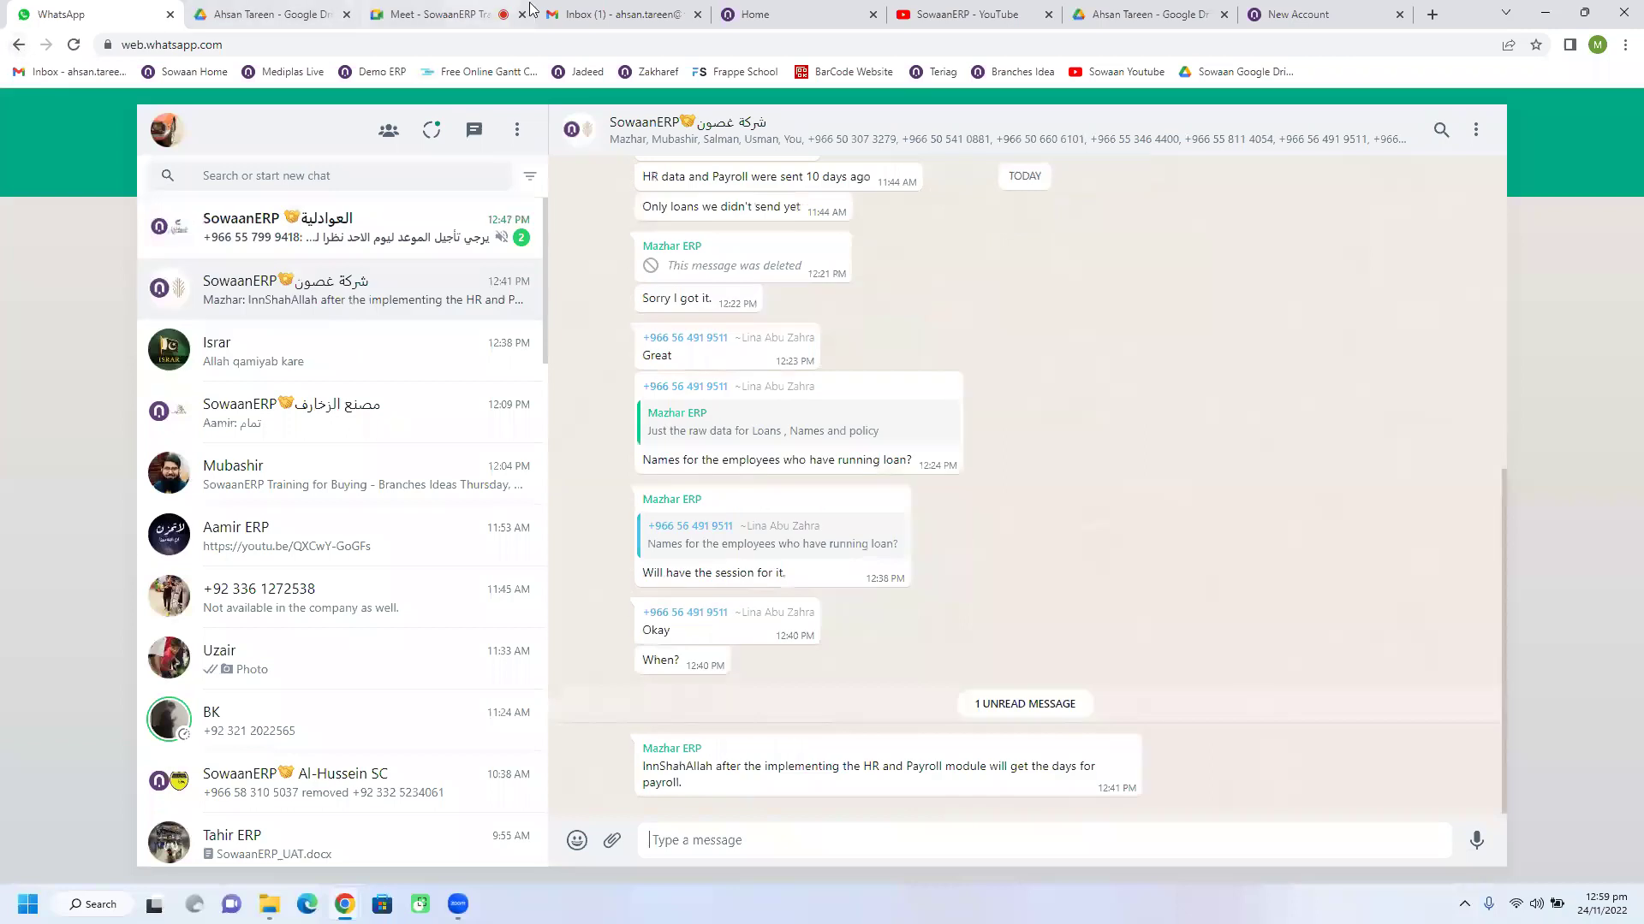
click(1297, 15)
click(19, 45)
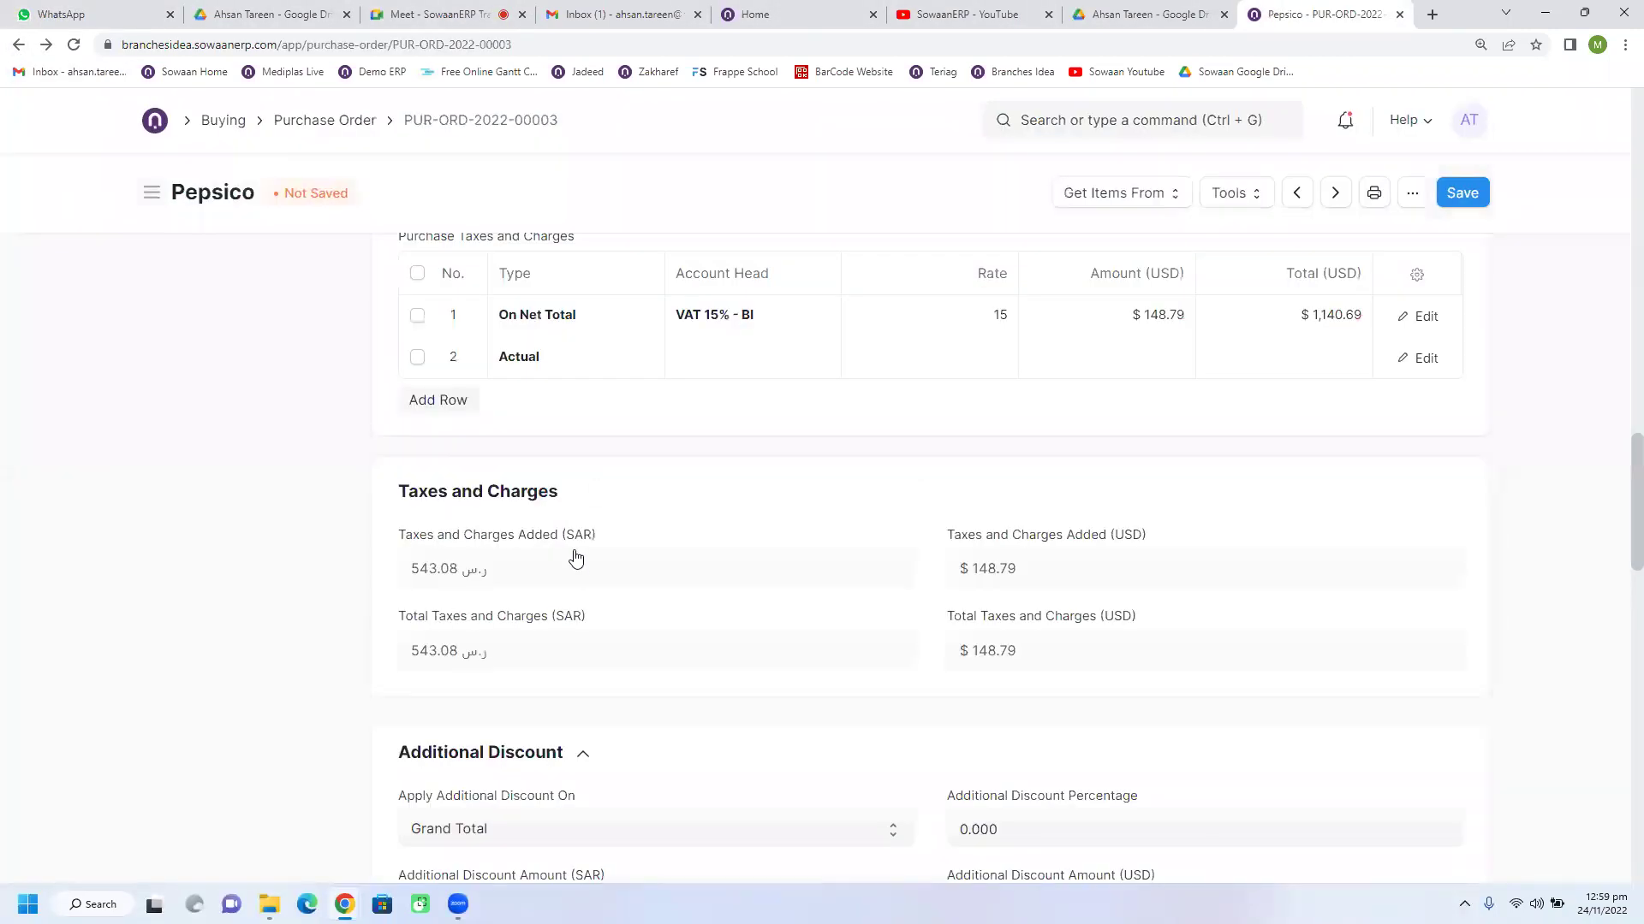
Step: Search row 2's account head and select 76 - Shipping - BI
click(730, 371)
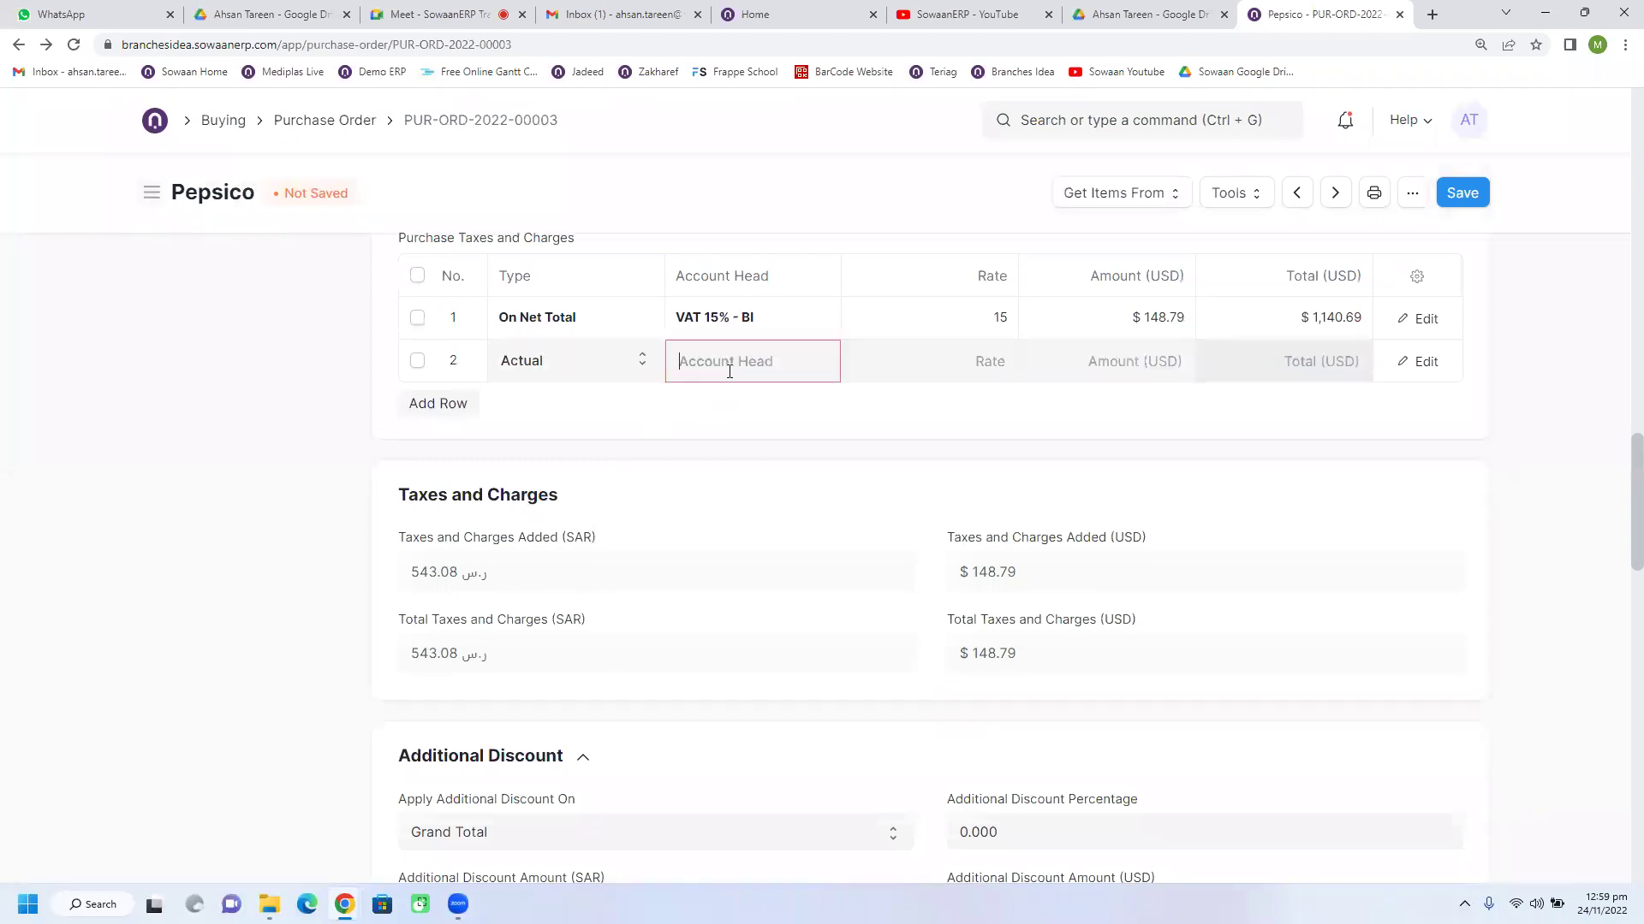
text(fr)
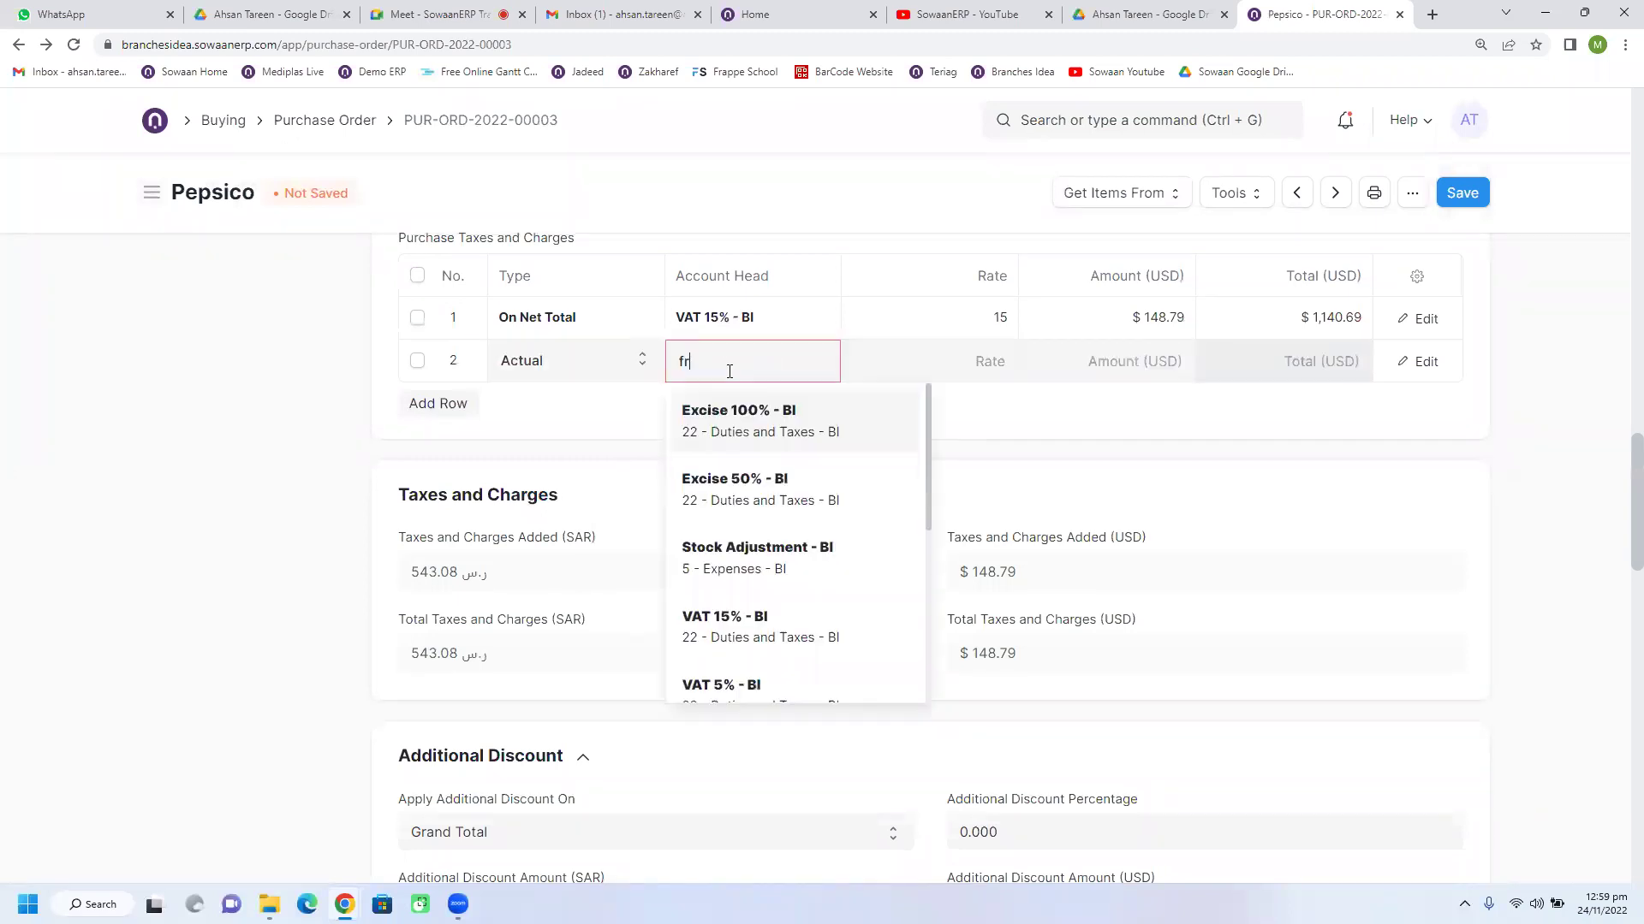
key(BackSpace)
key(BackSpace)
text(tran)
key(ctrl+a)
text(exp)
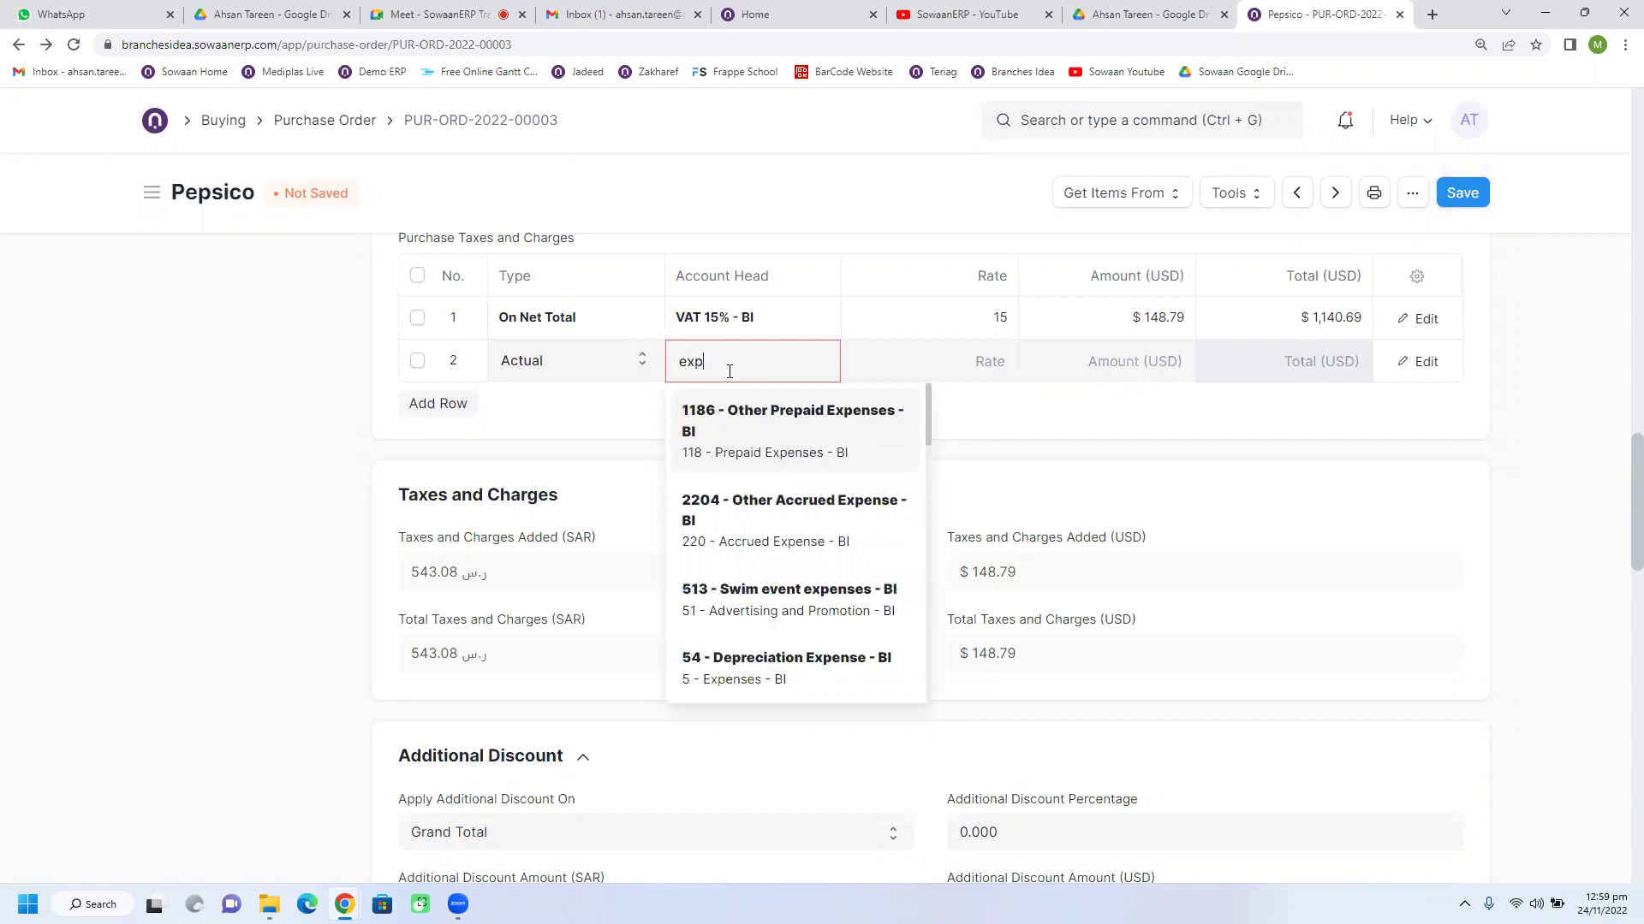
scroll(751, 542, down, 3)
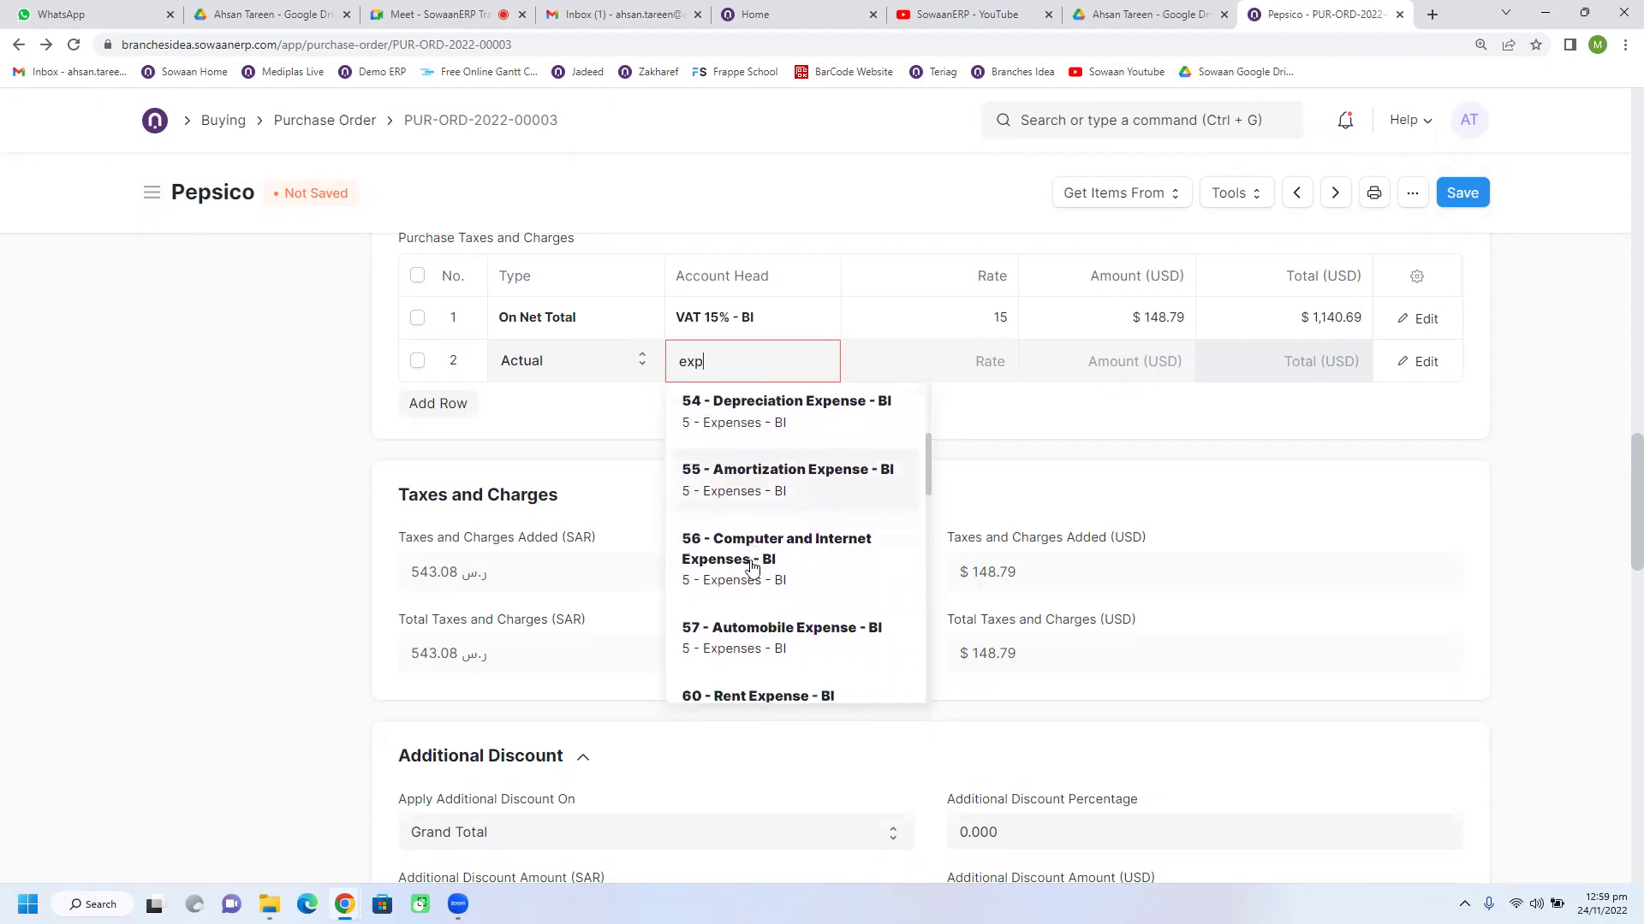
scroll(752, 566, down, 3)
scroll(752, 566, up, 1)
scroll(751, 567, down, 2)
scroll(752, 567, up, 1)
scroll(752, 566, down, 2)
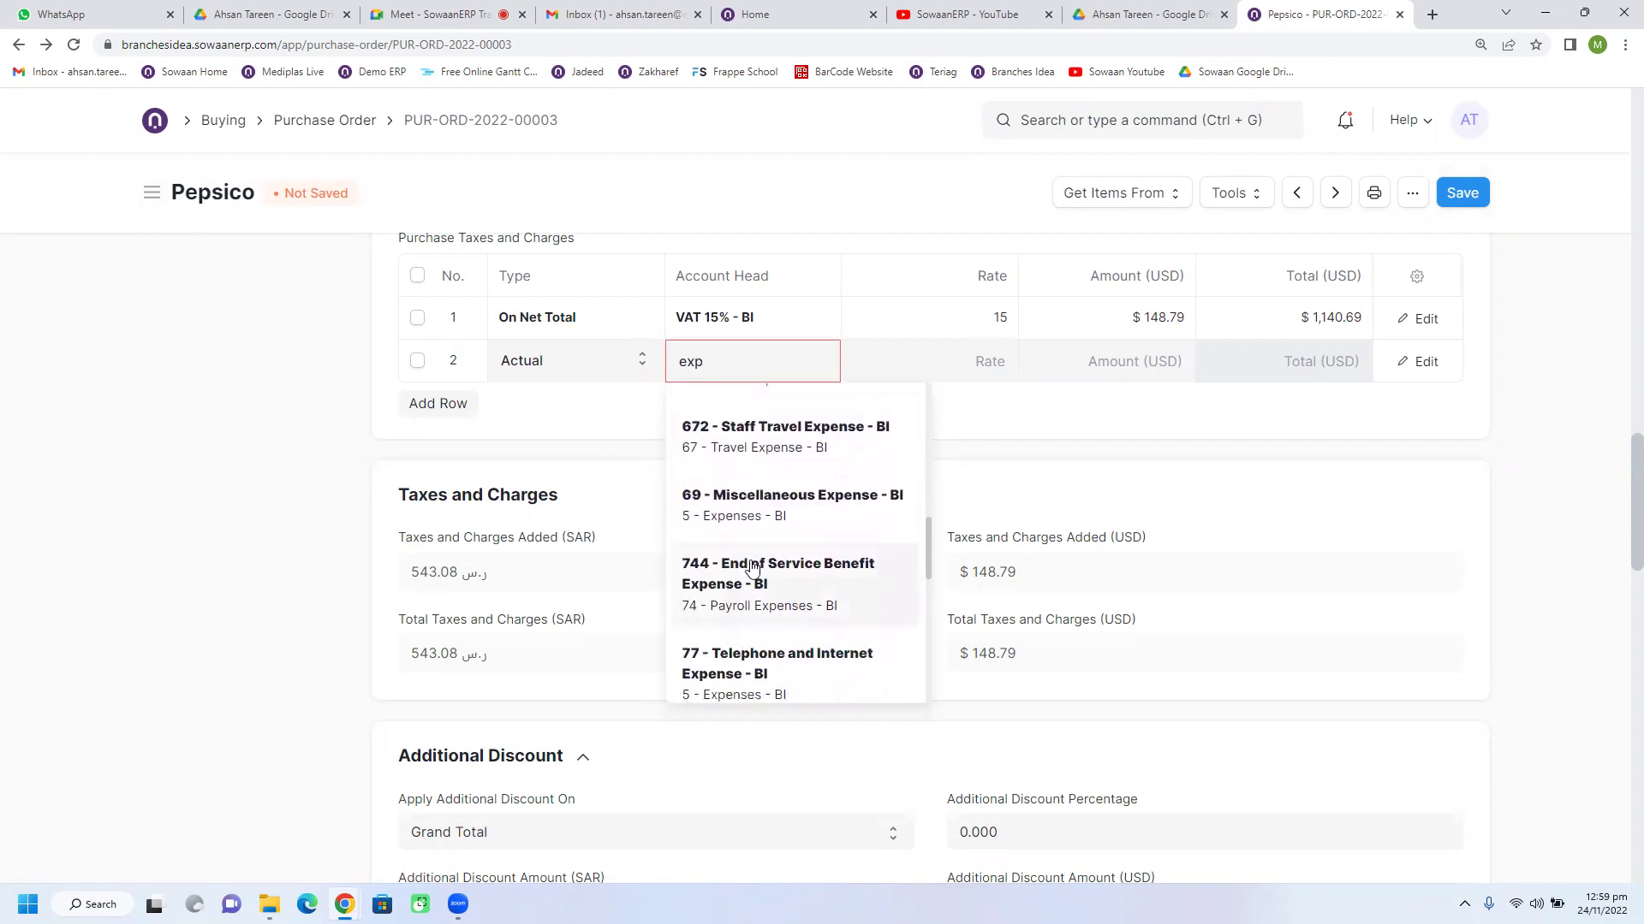
scroll(752, 566, down, 1)
scroll(752, 566, down, 2)
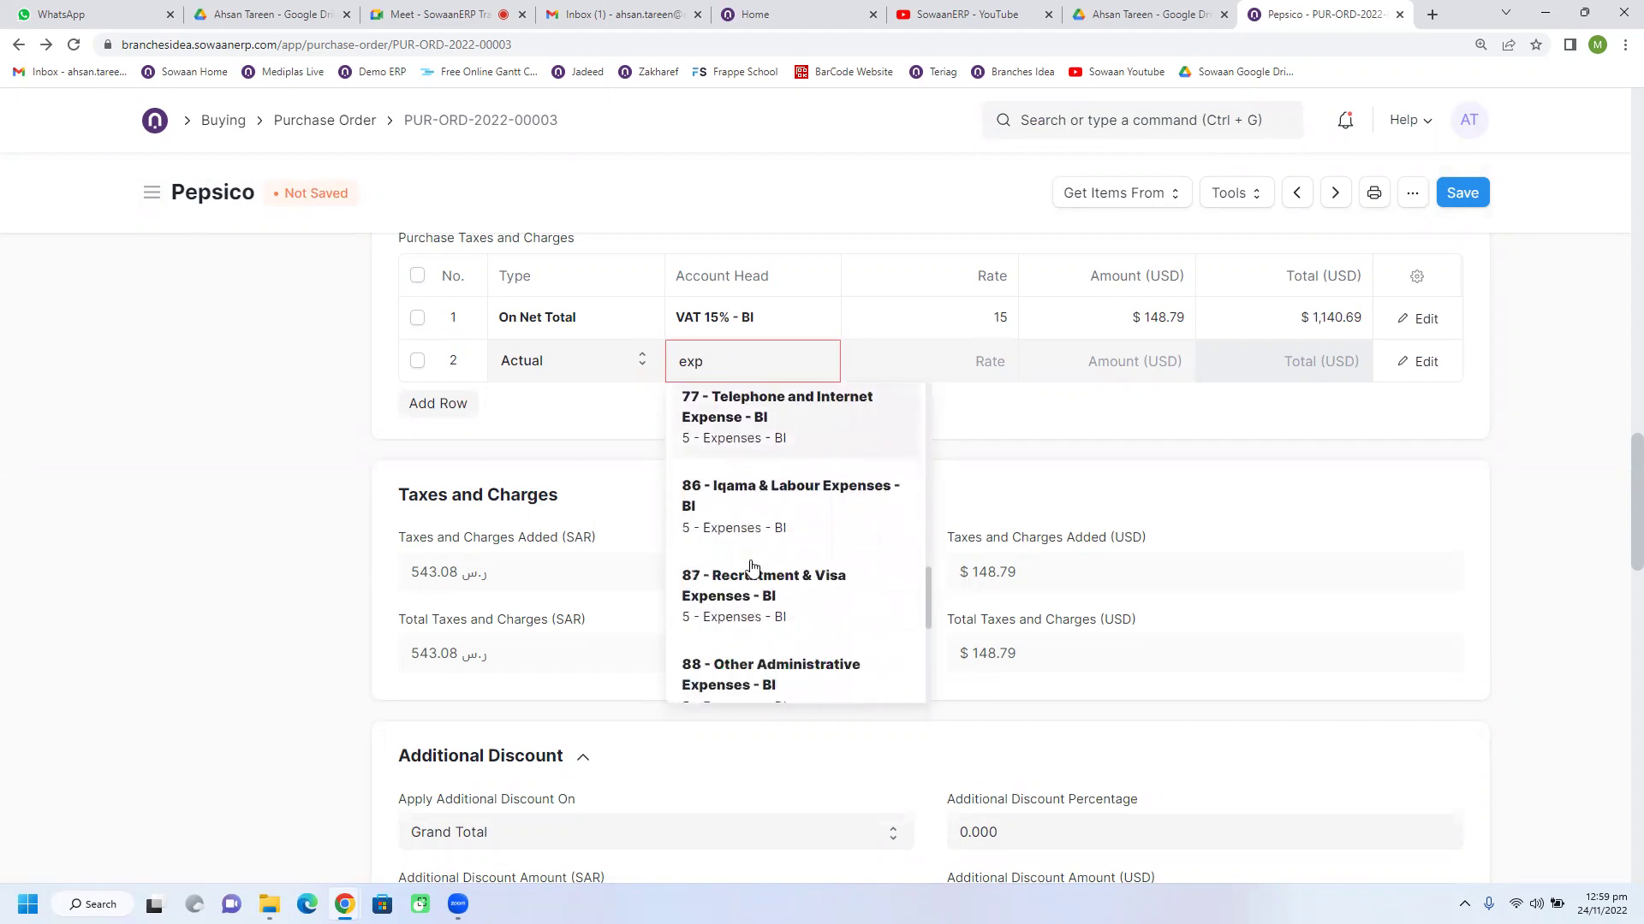
scroll(751, 567, up, 3)
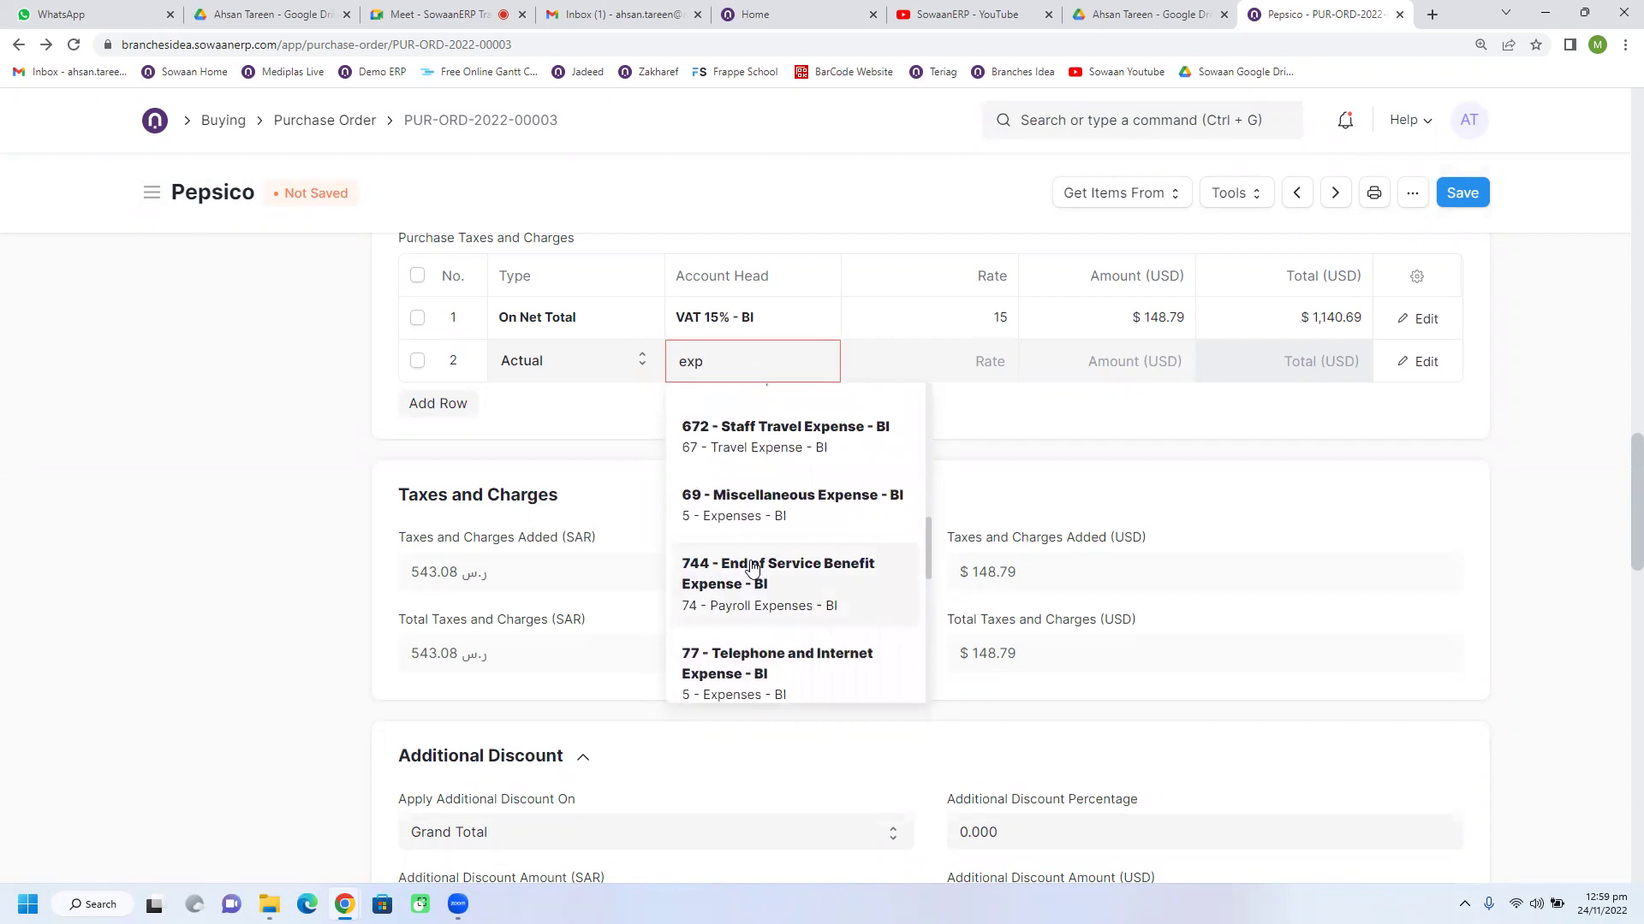
double_click(726, 362)
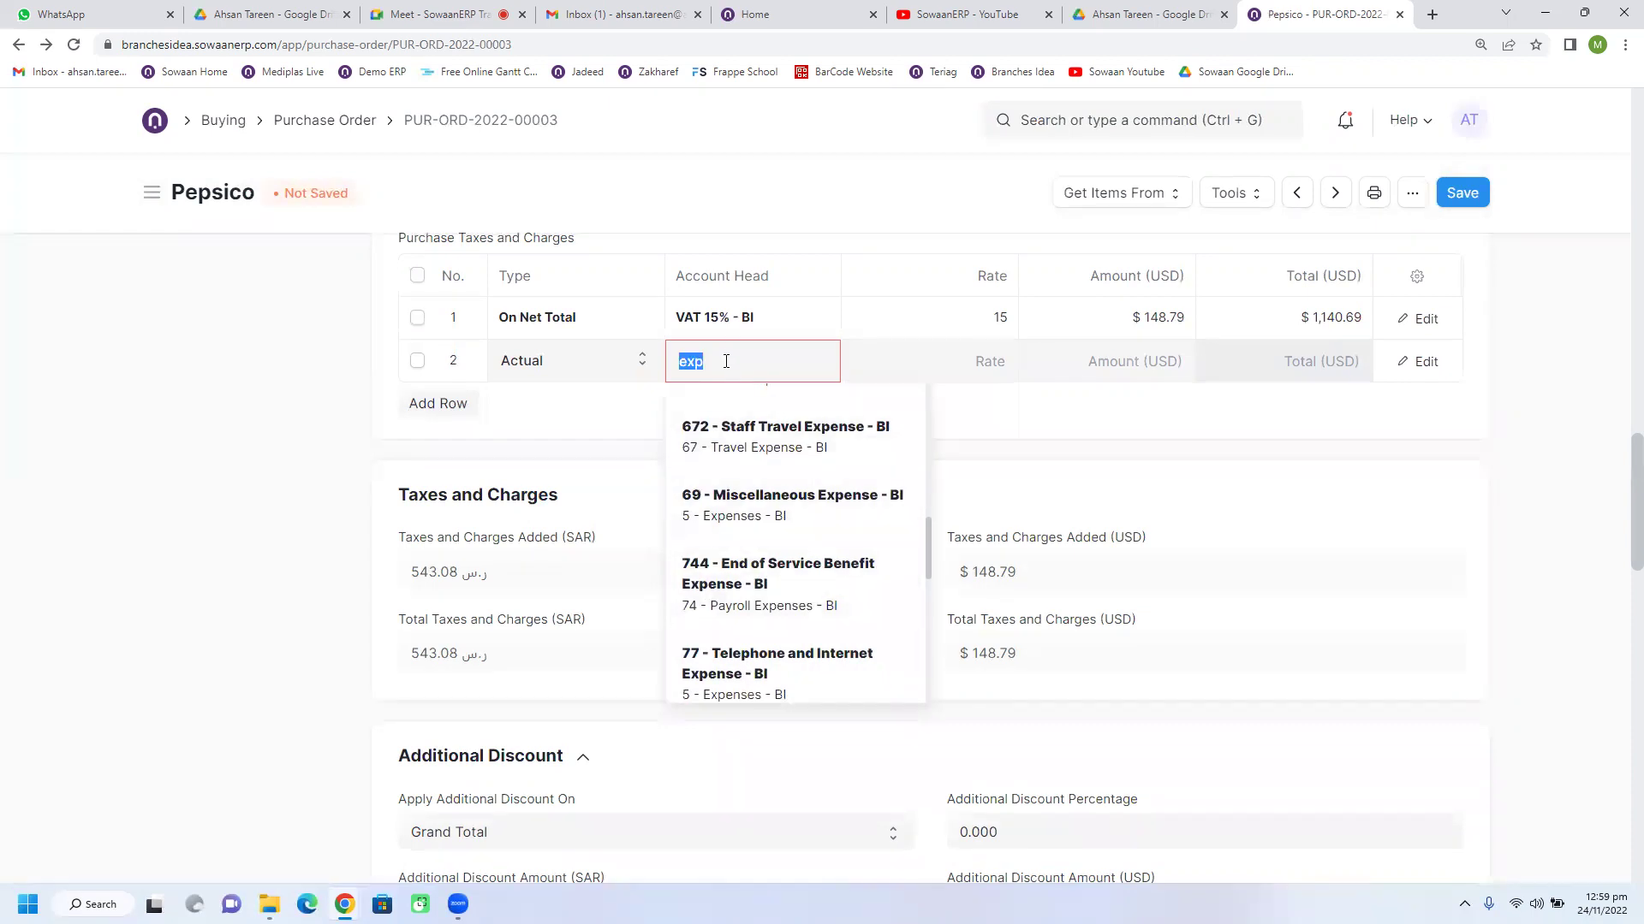
text(shipp)
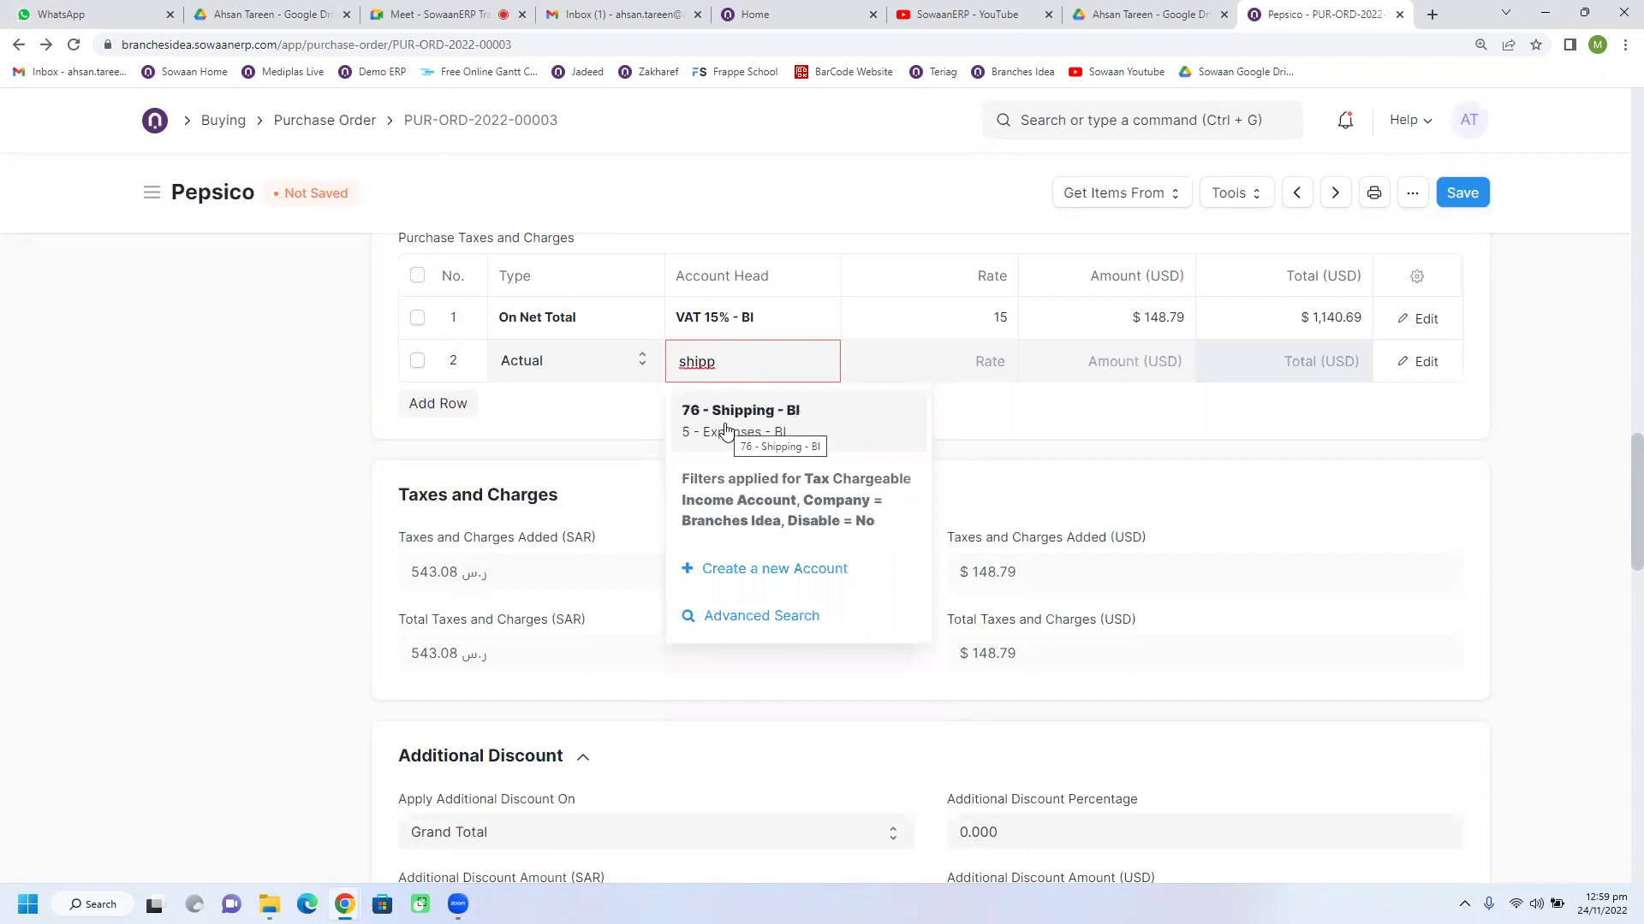
click(725, 431)
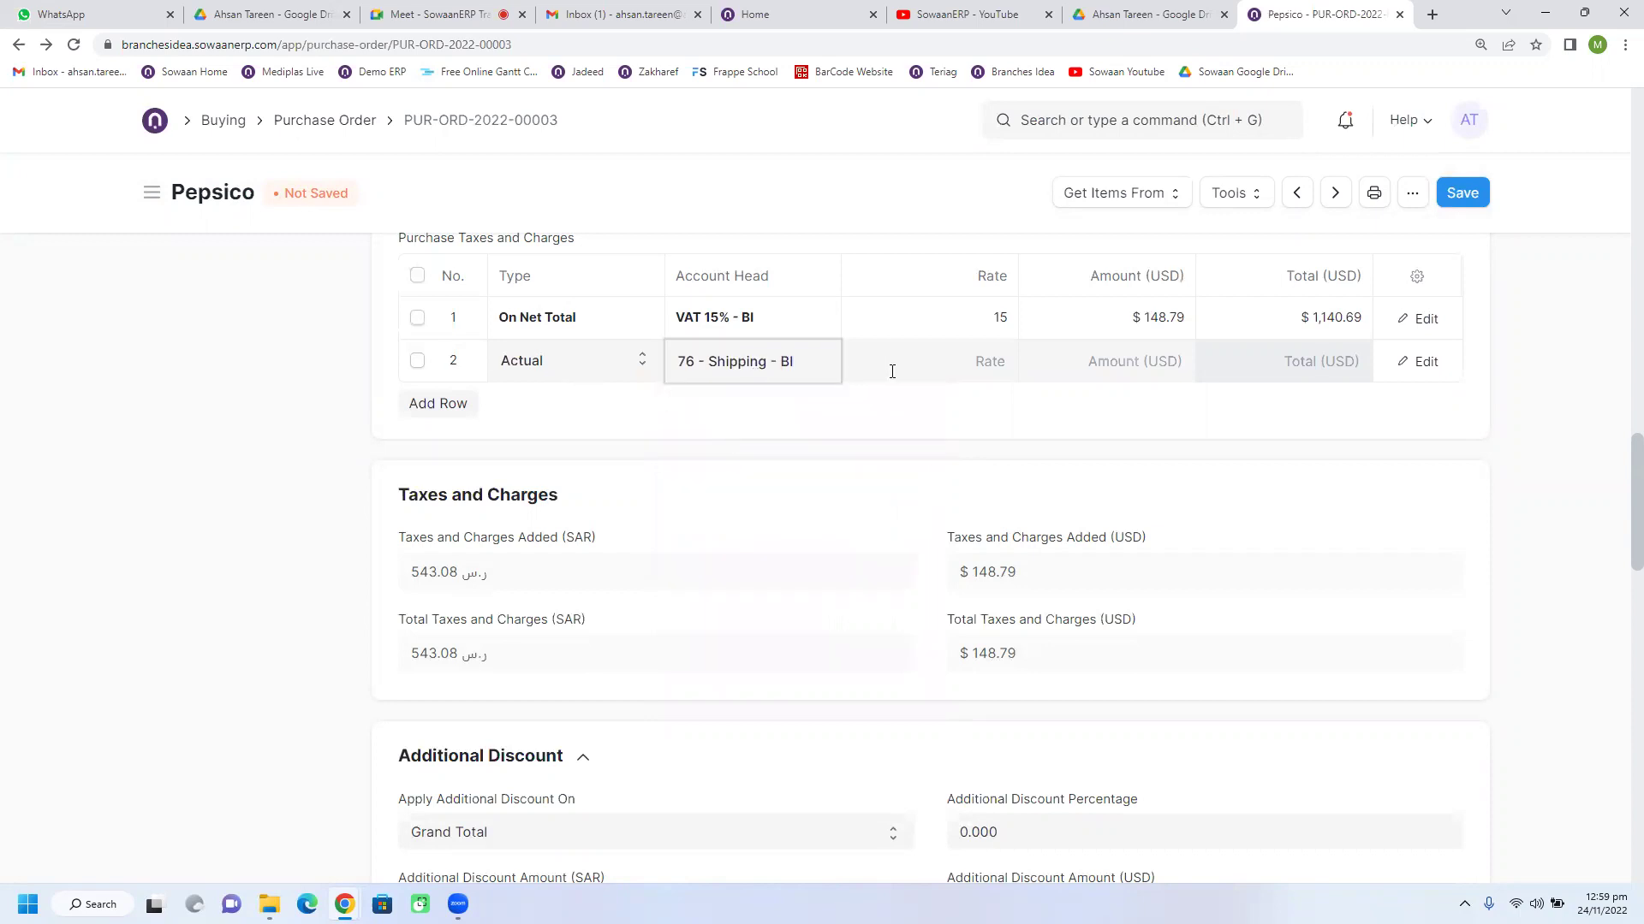
Step: Enter a rate of 100 for the shipping tax row
scroll(917, 532, up, 6)
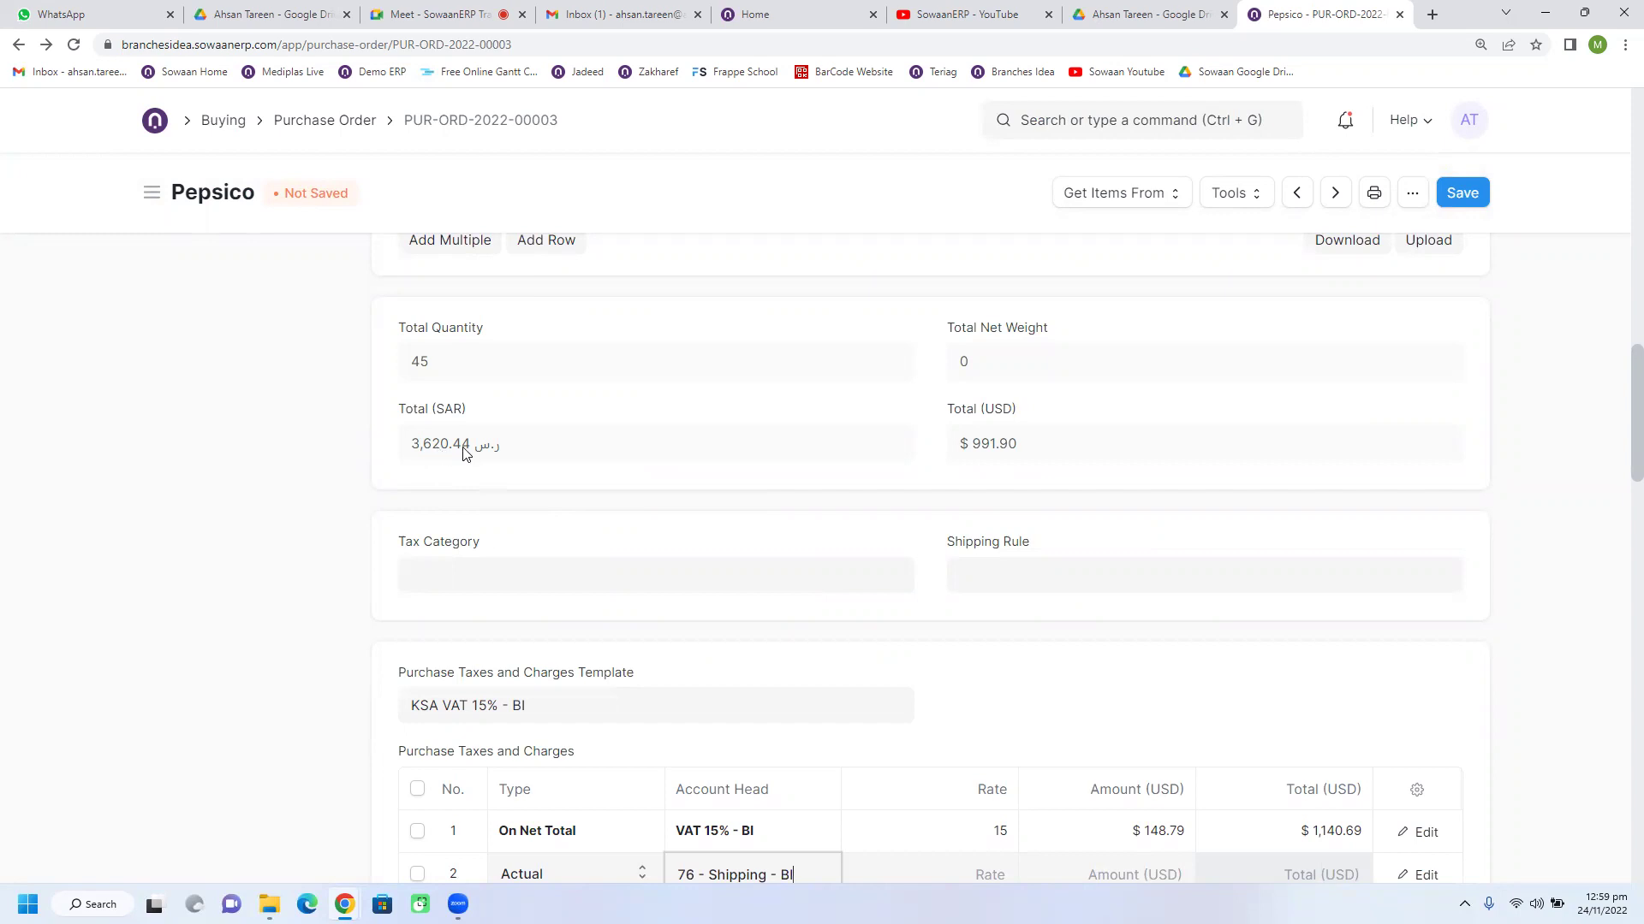
scroll(847, 500, down, 4)
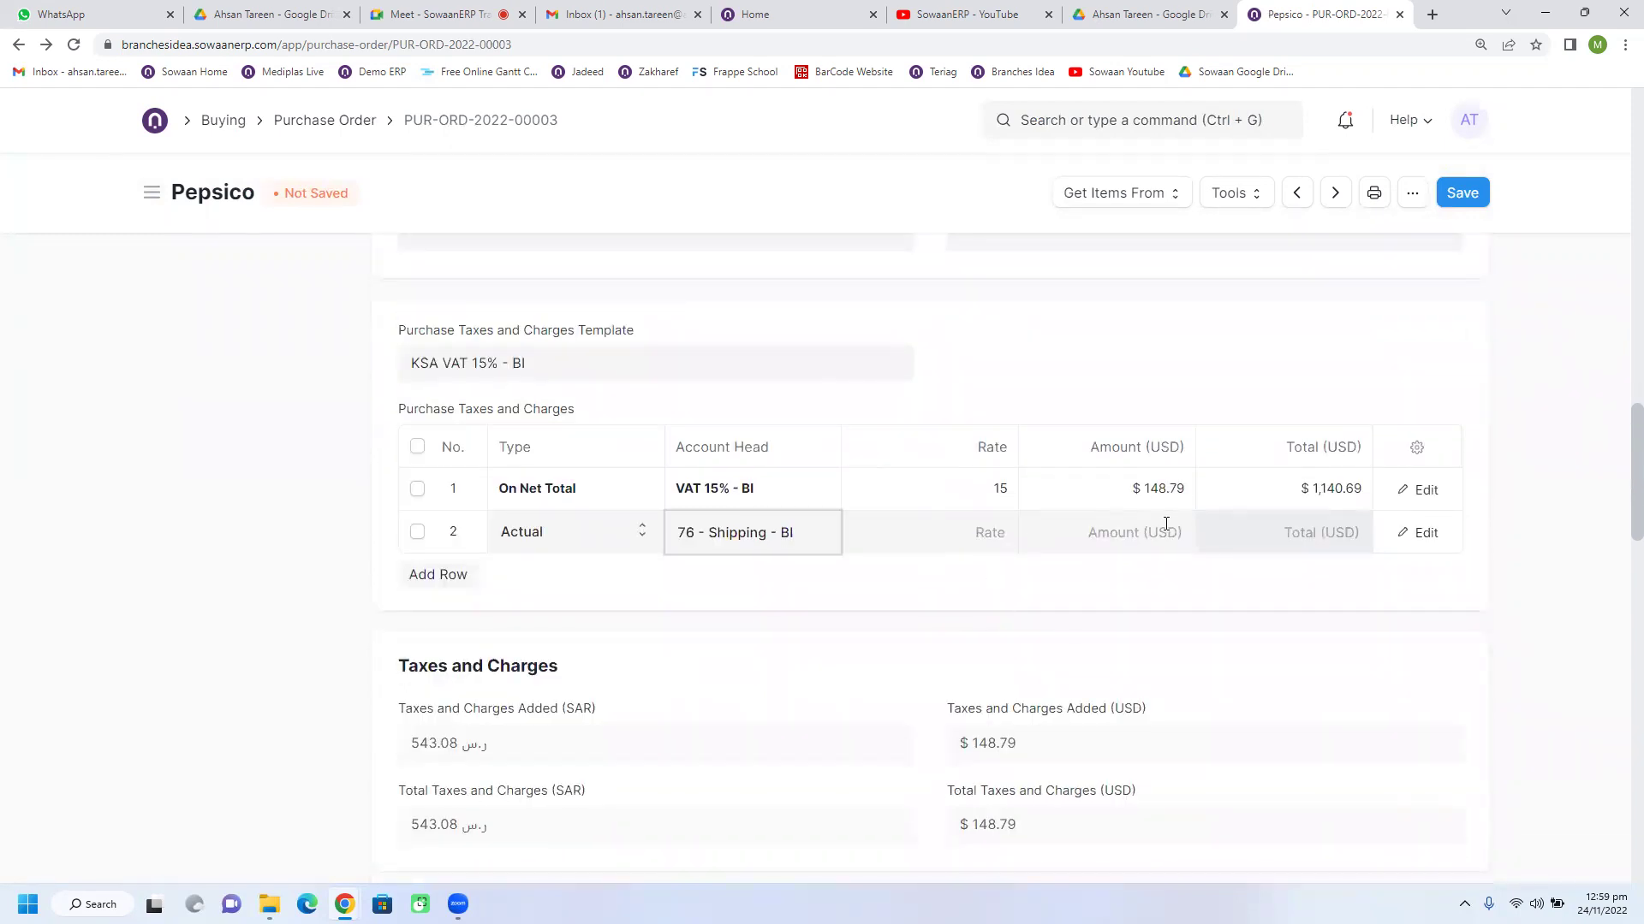
click(1001, 534)
text(100)
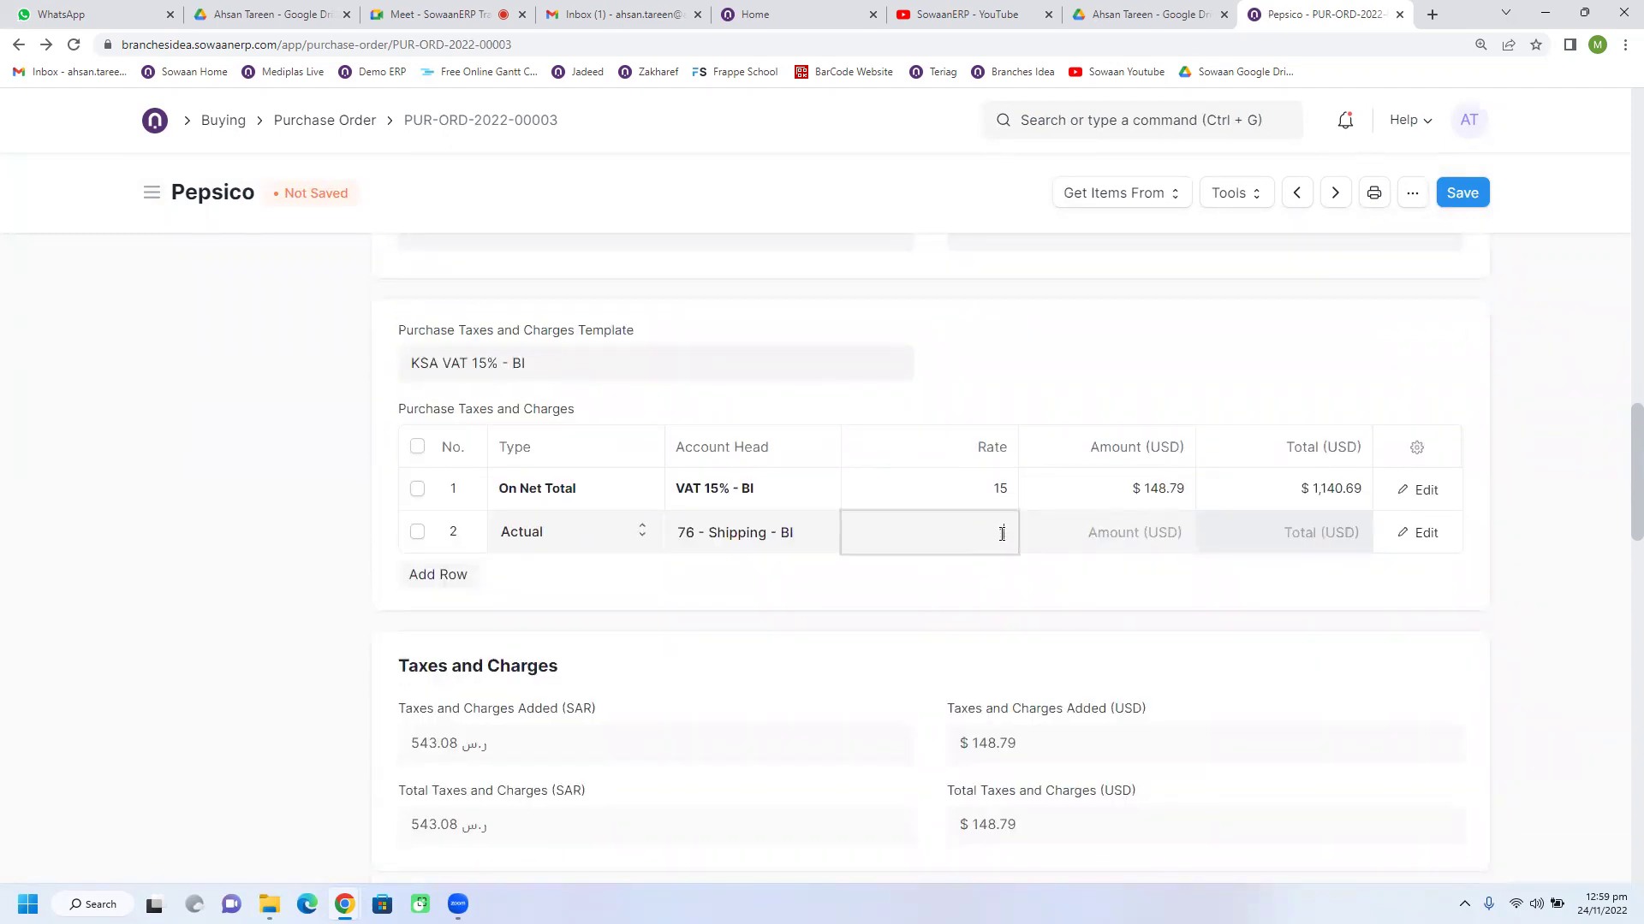
click(993, 578)
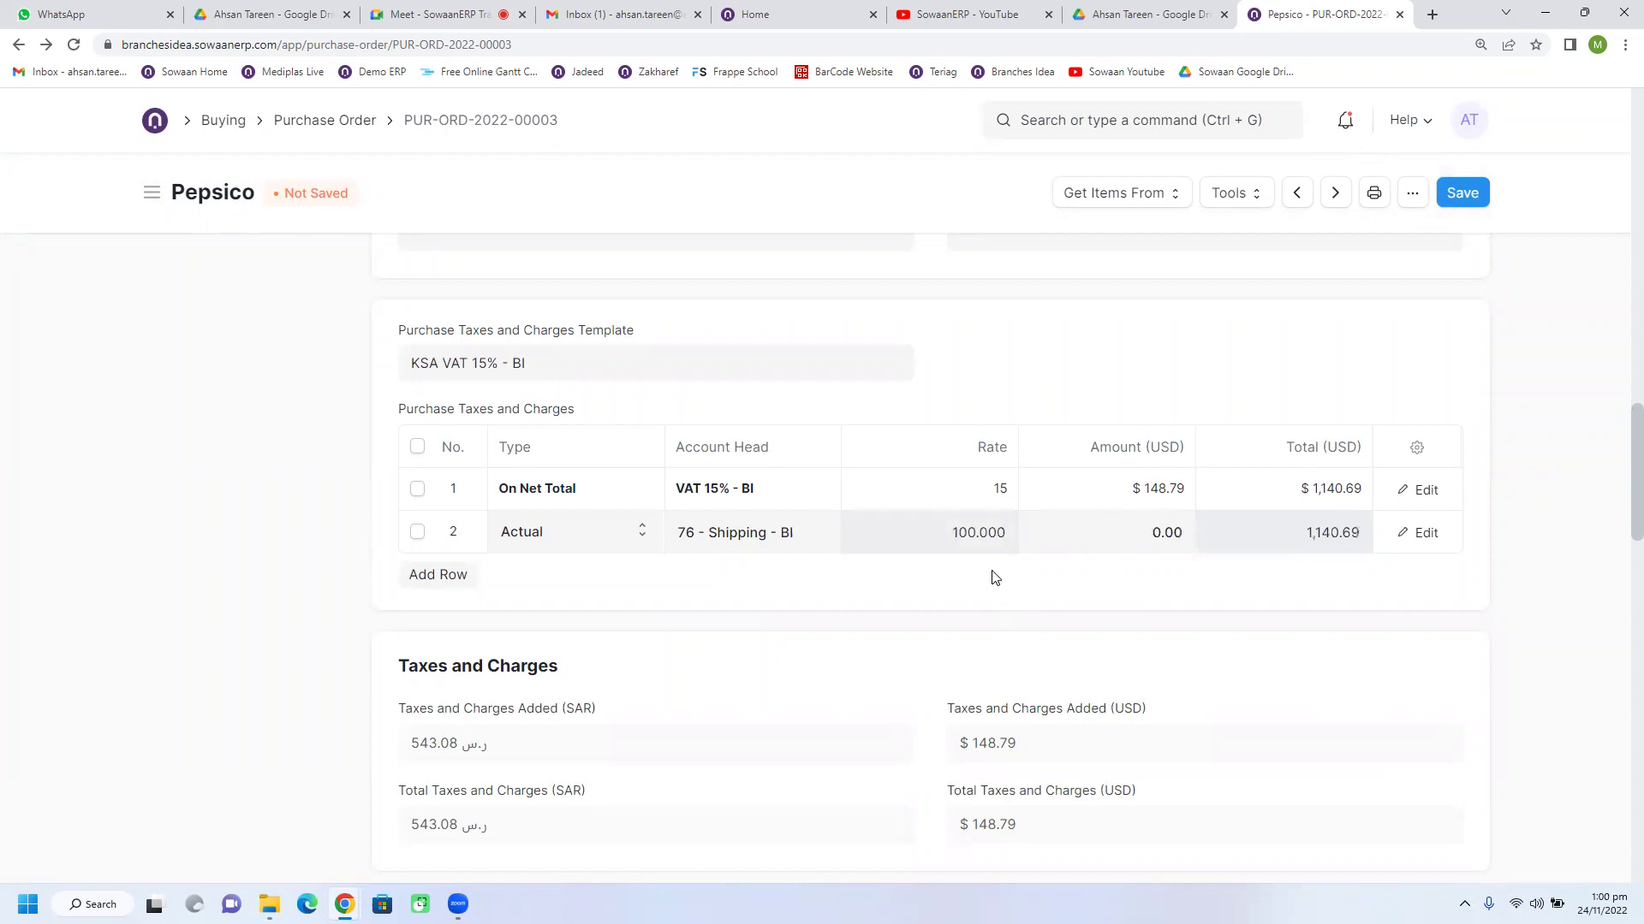
Step: Expand Currency and Price List and start replacing USD by typing 'saa'
scroll(722, 535, up, 10)
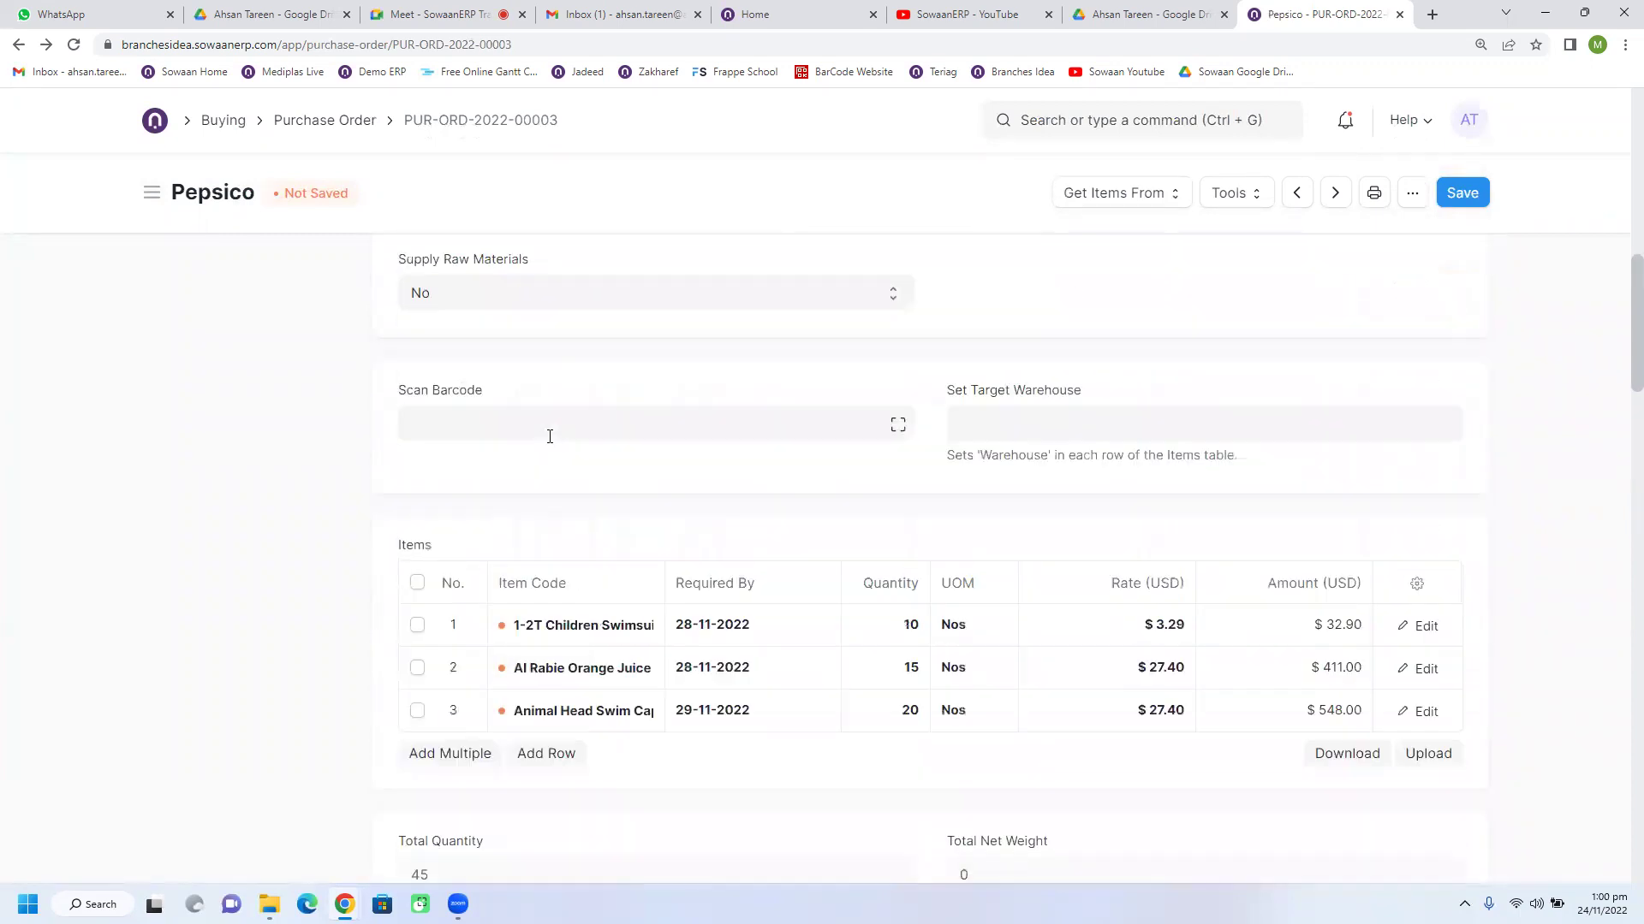
scroll(520, 411, up, 1)
click(481, 315)
double_click(505, 382)
text(saa)
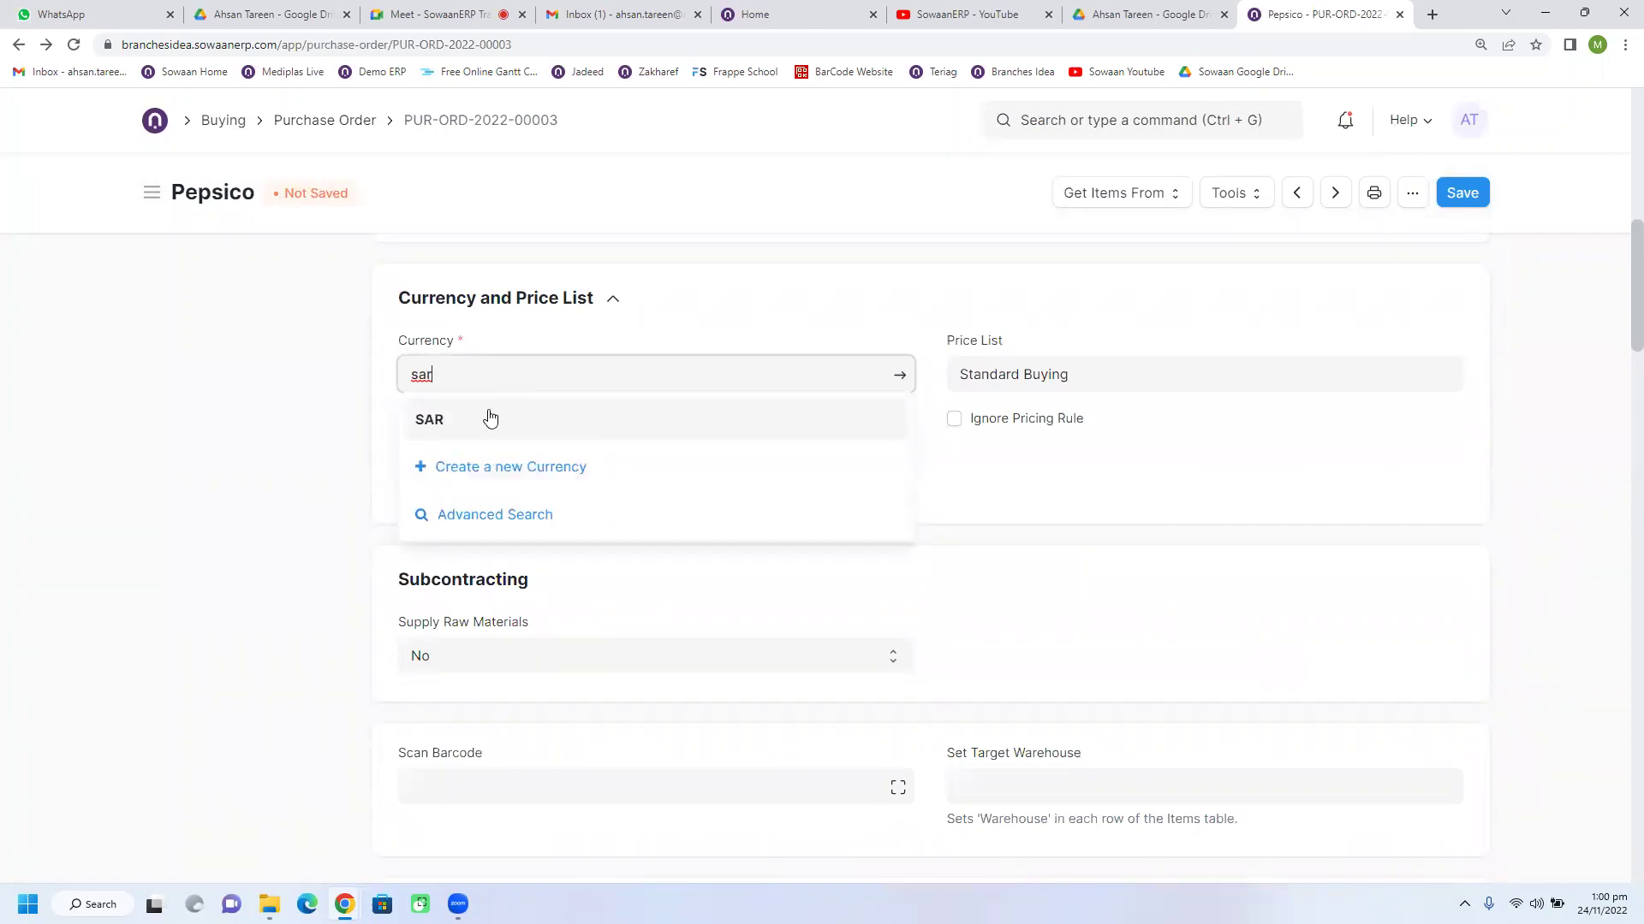
Step: Switch the order currency from USD to SAR, giving items 3,620.00 SAR and VAT 543.00 SAR
click(491, 419)
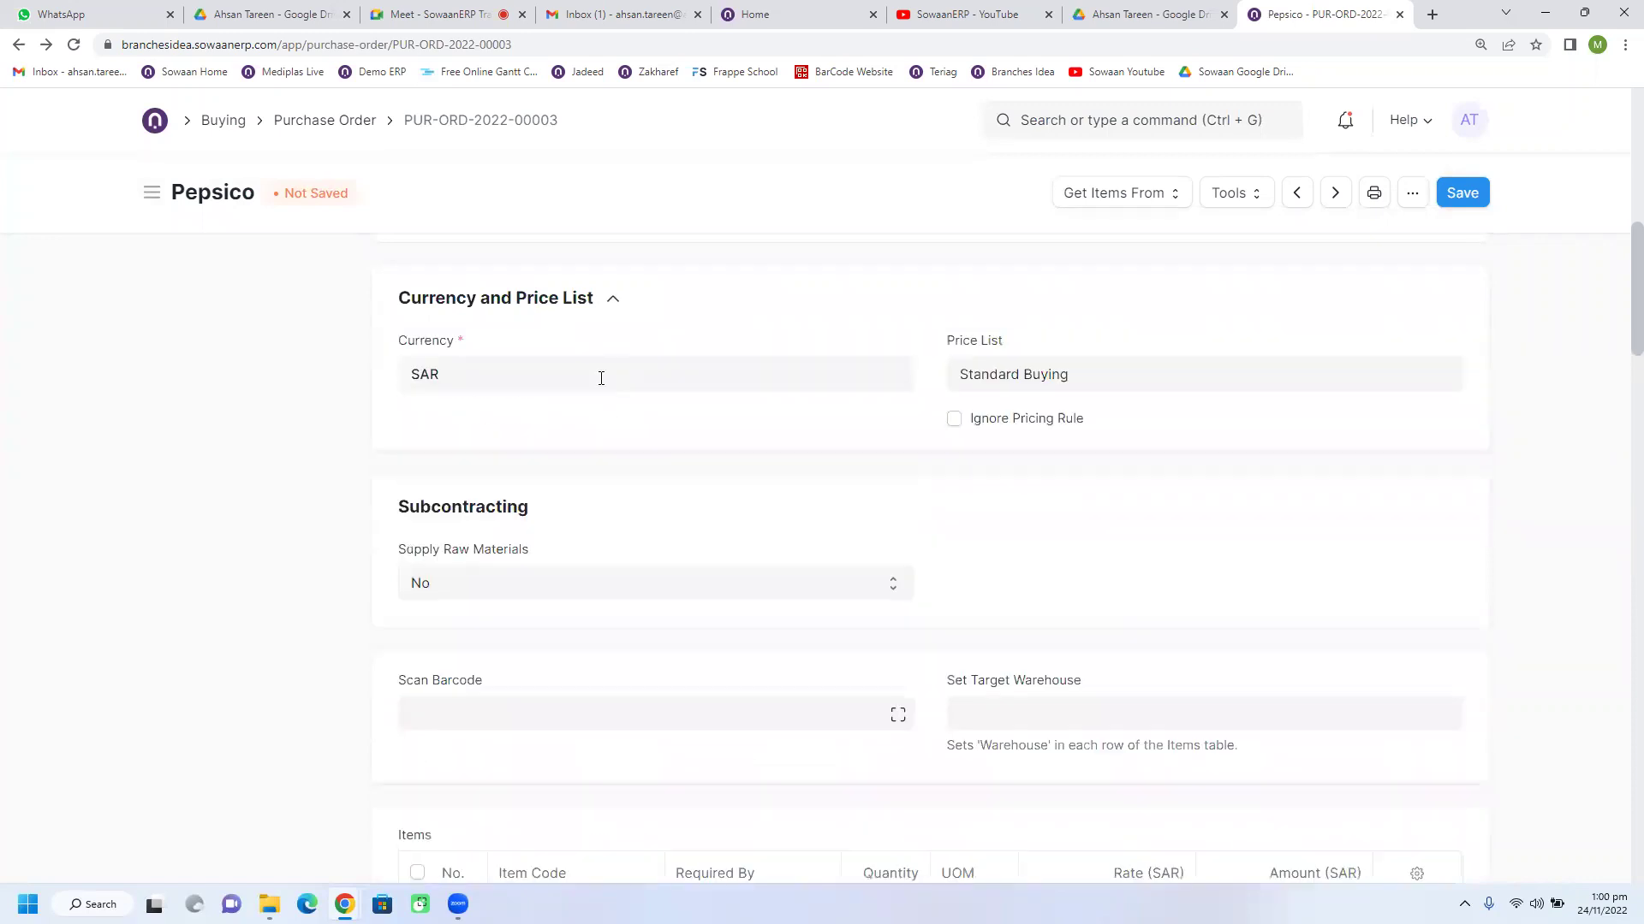
scroll(796, 623, down, 10)
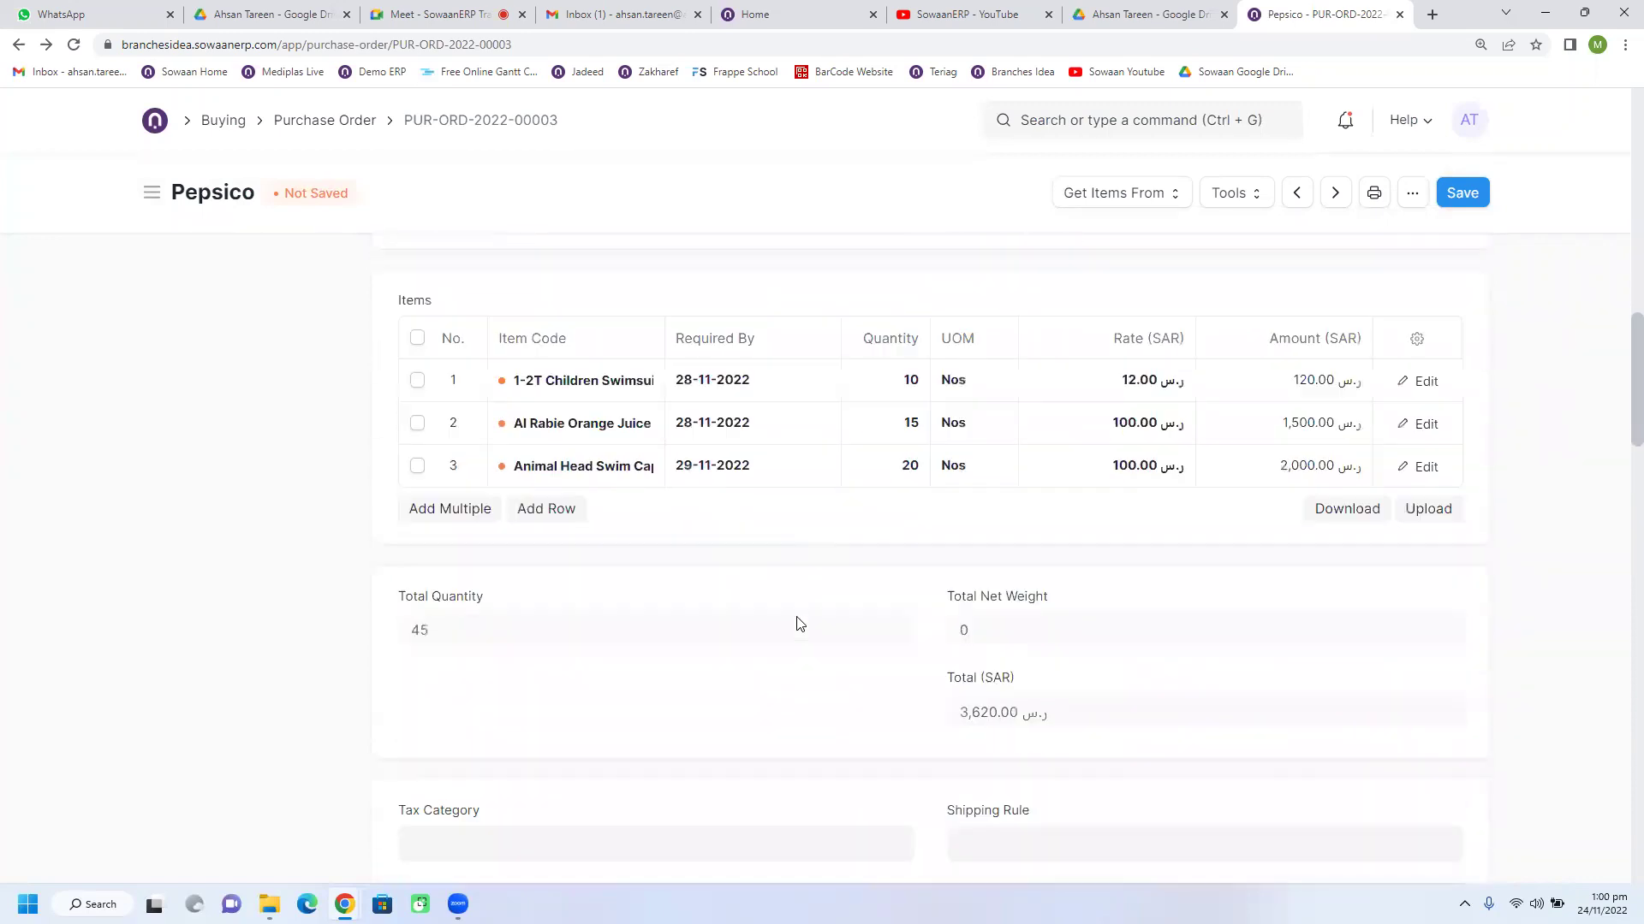
scroll(797, 623, down, 2)
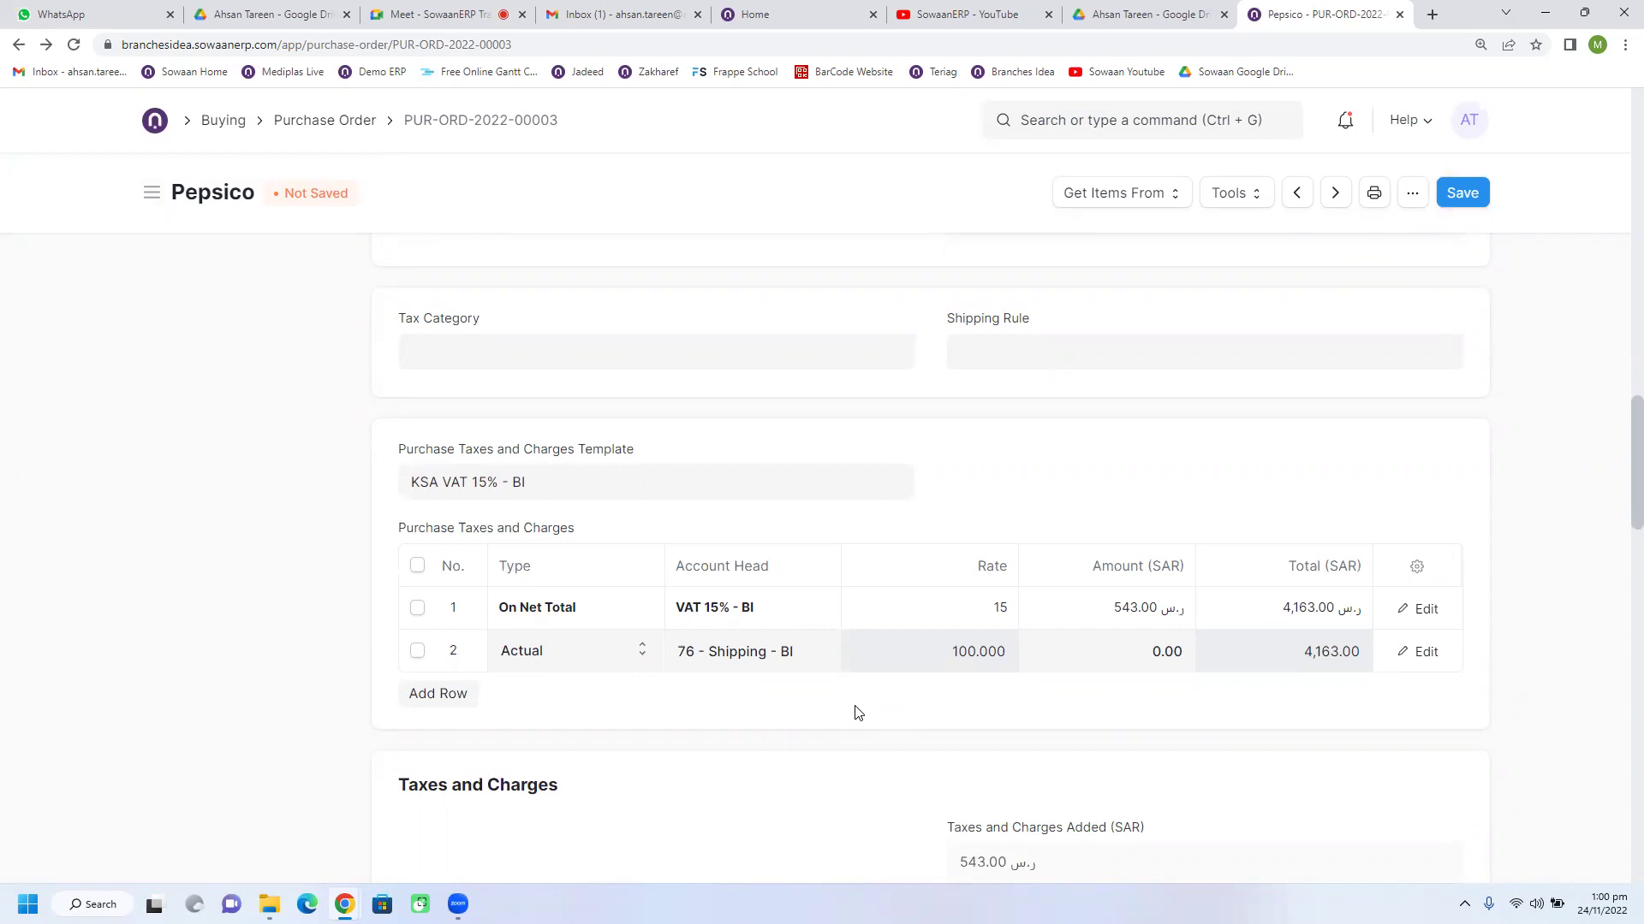
scroll(890, 638, up, 6)
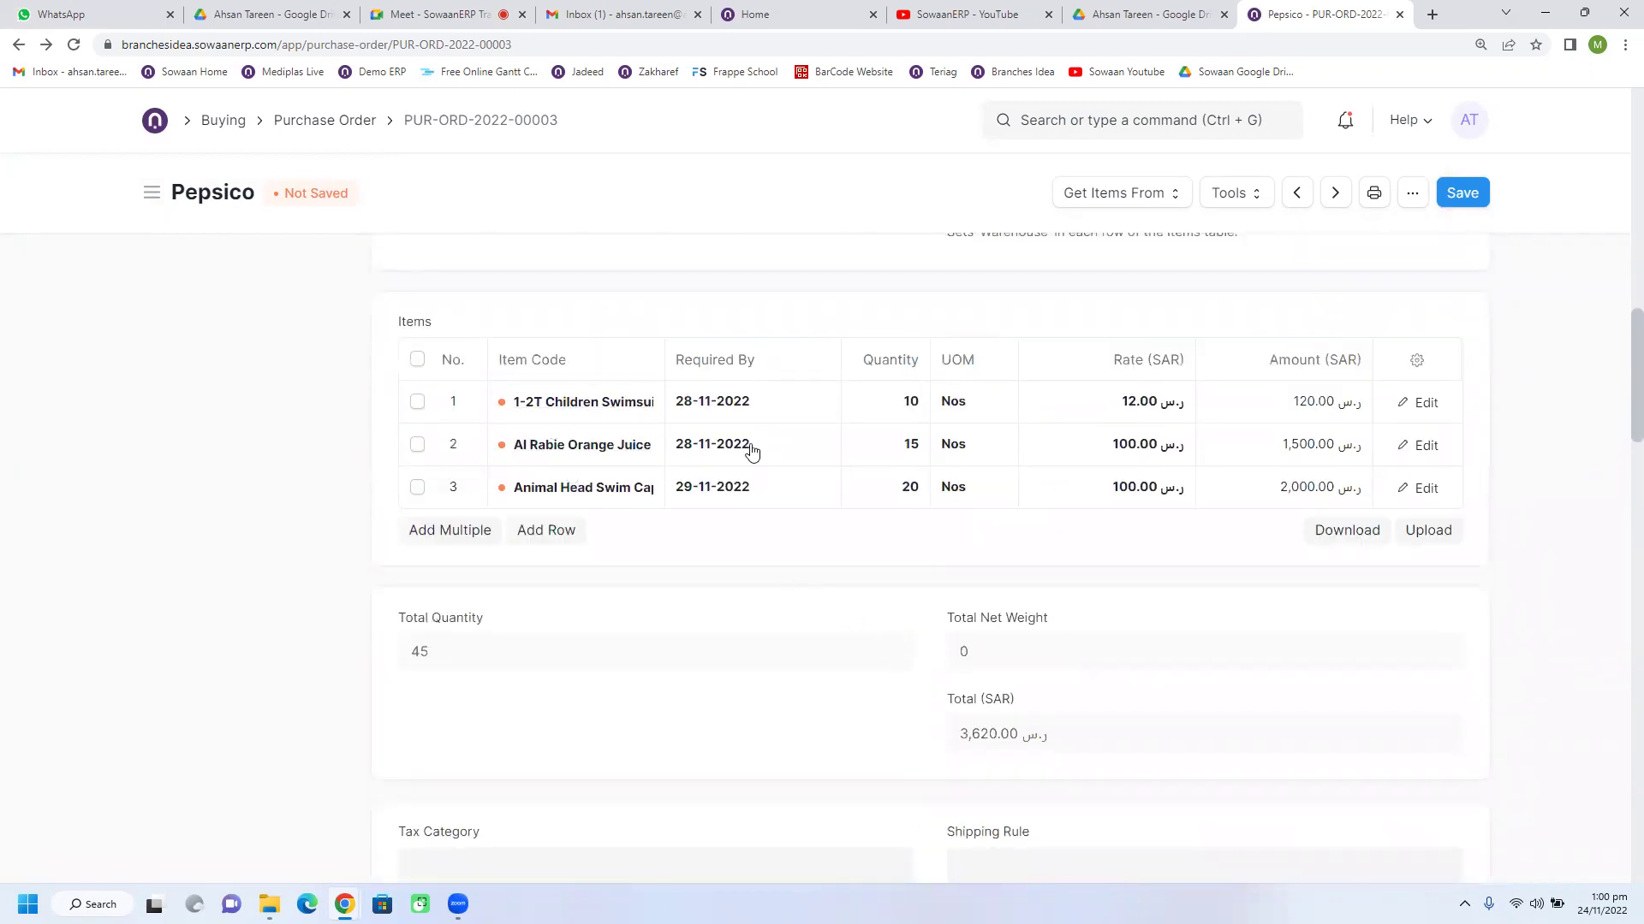
scroll(752, 448, down, 6)
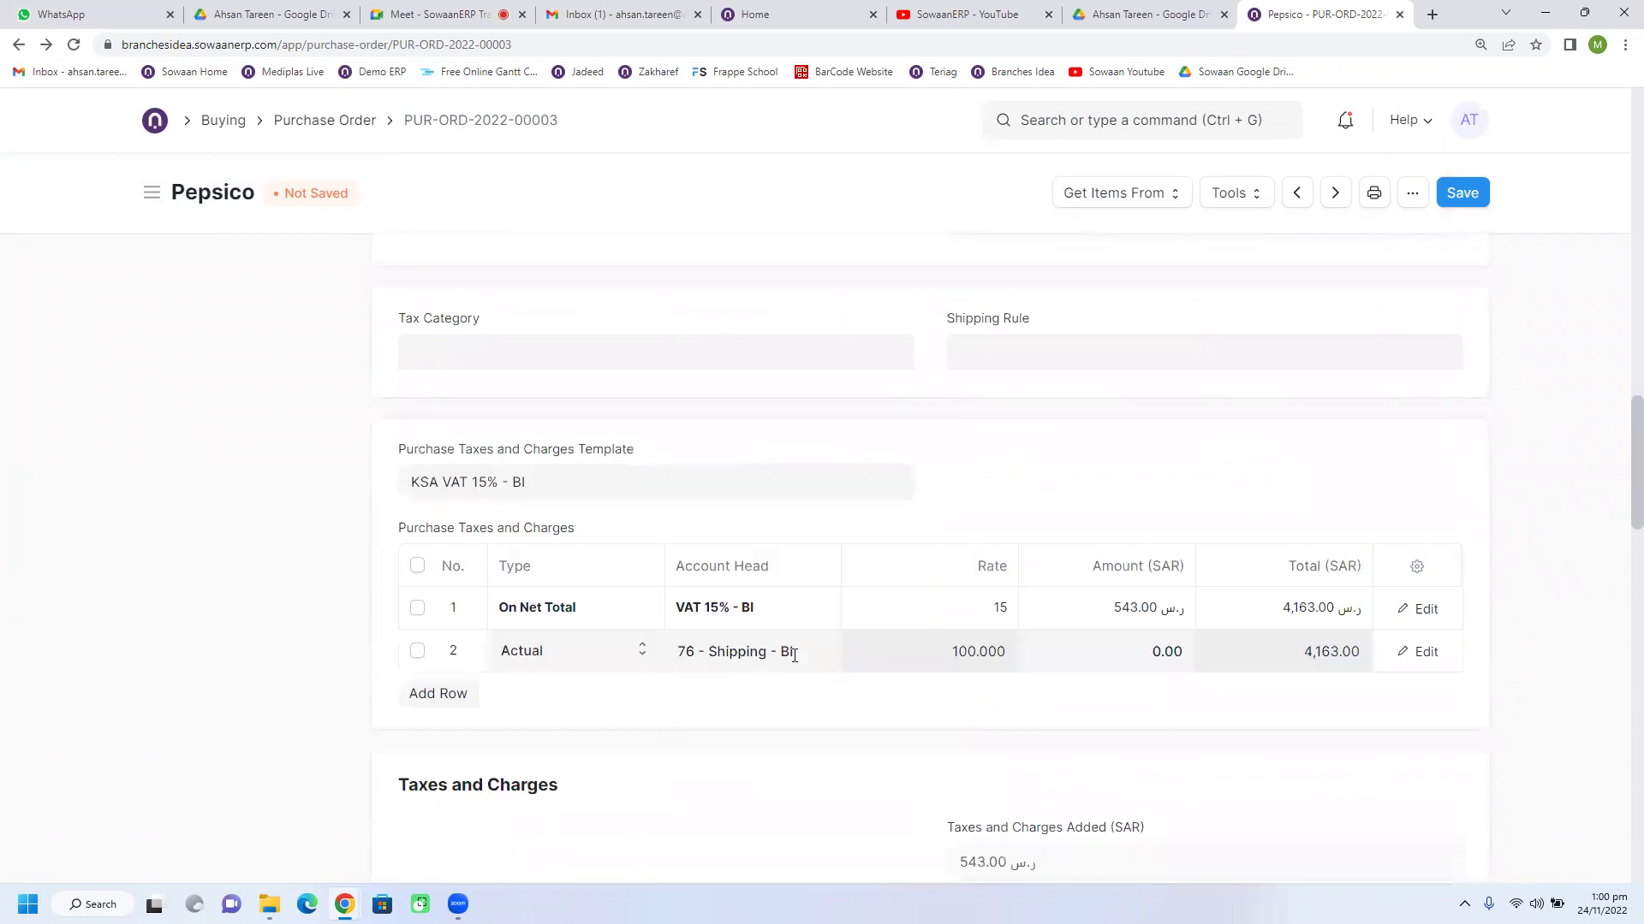
Step: Review the shipping and VAT rows: VAT 543, running total 4,163.00, items total 3,620.00
click(955, 658)
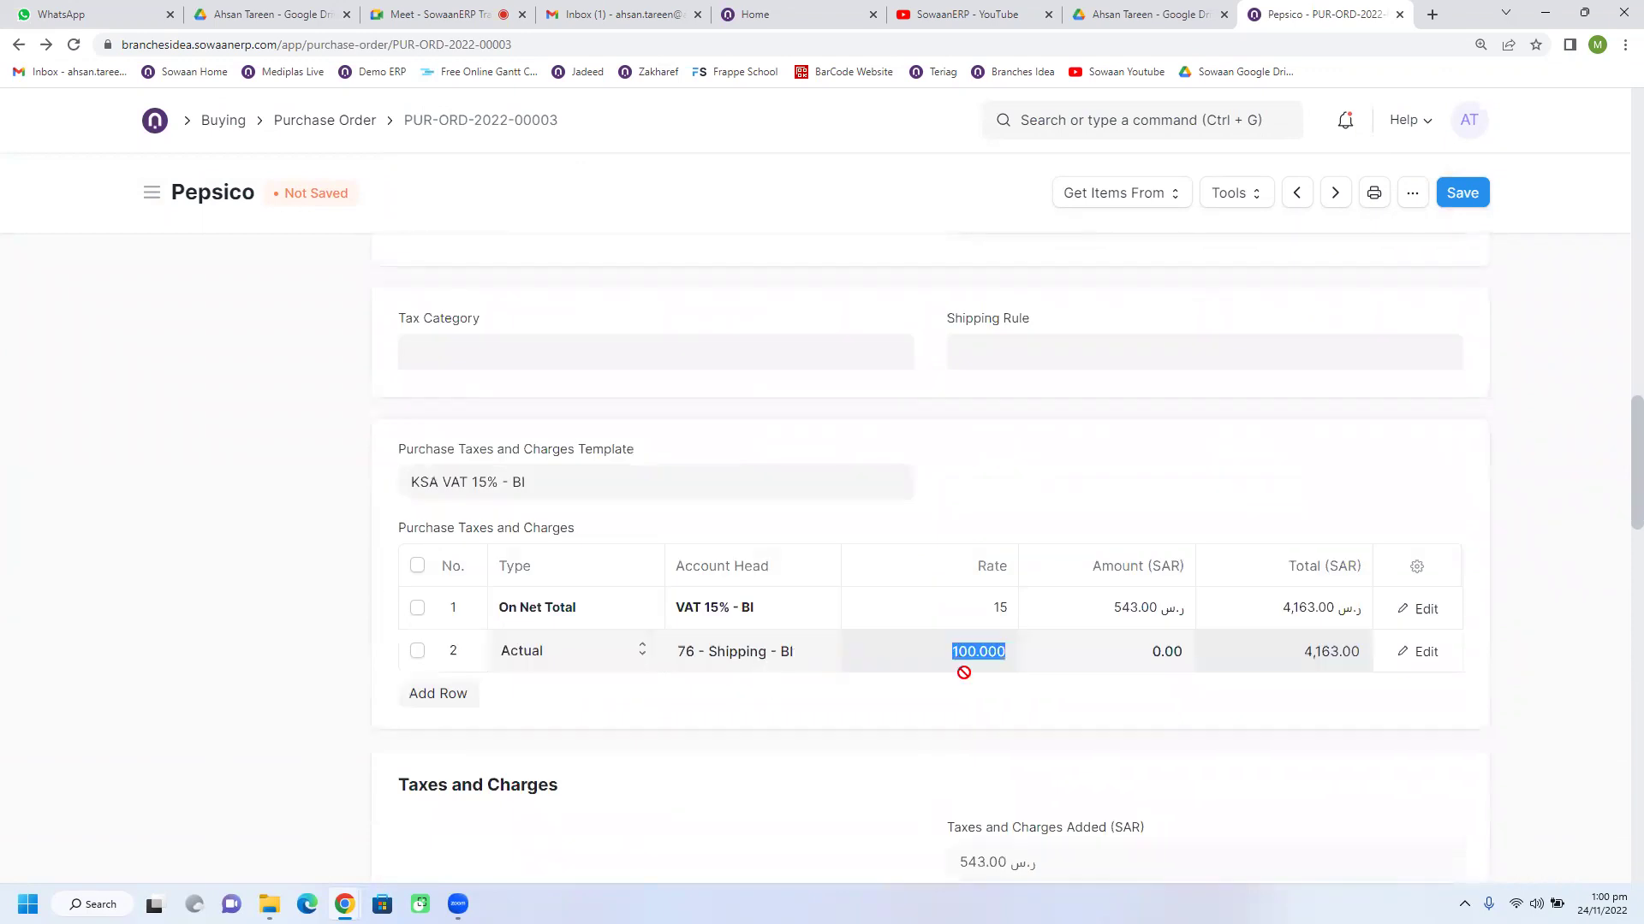
double_click(1308, 651)
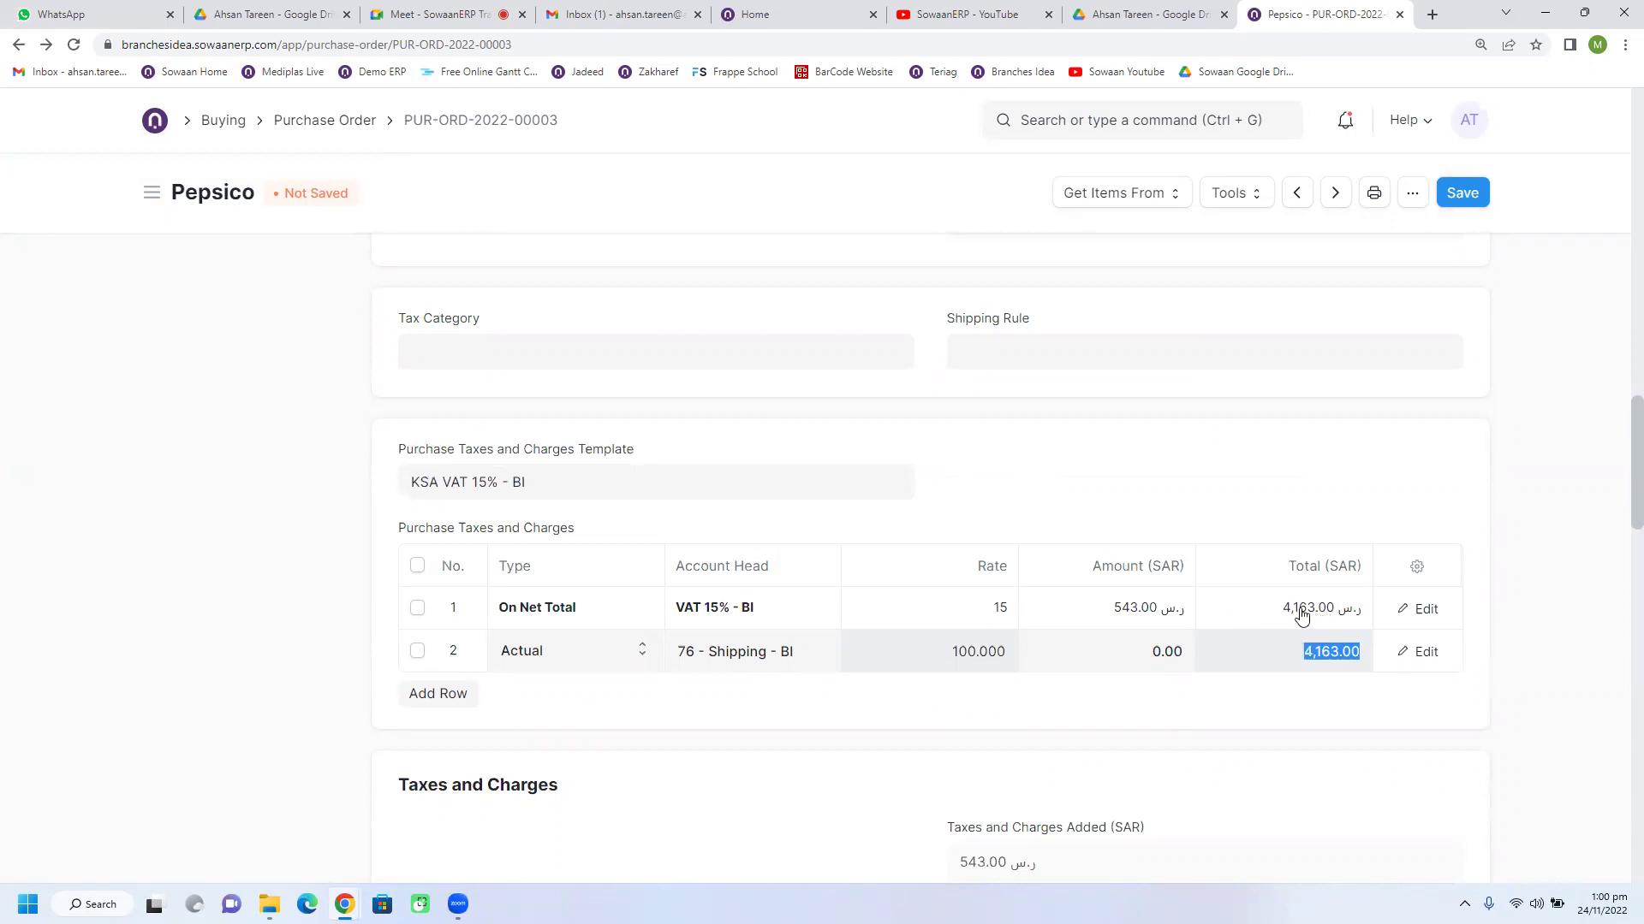
double_click(1294, 613)
click(1294, 655)
double_click(1118, 611)
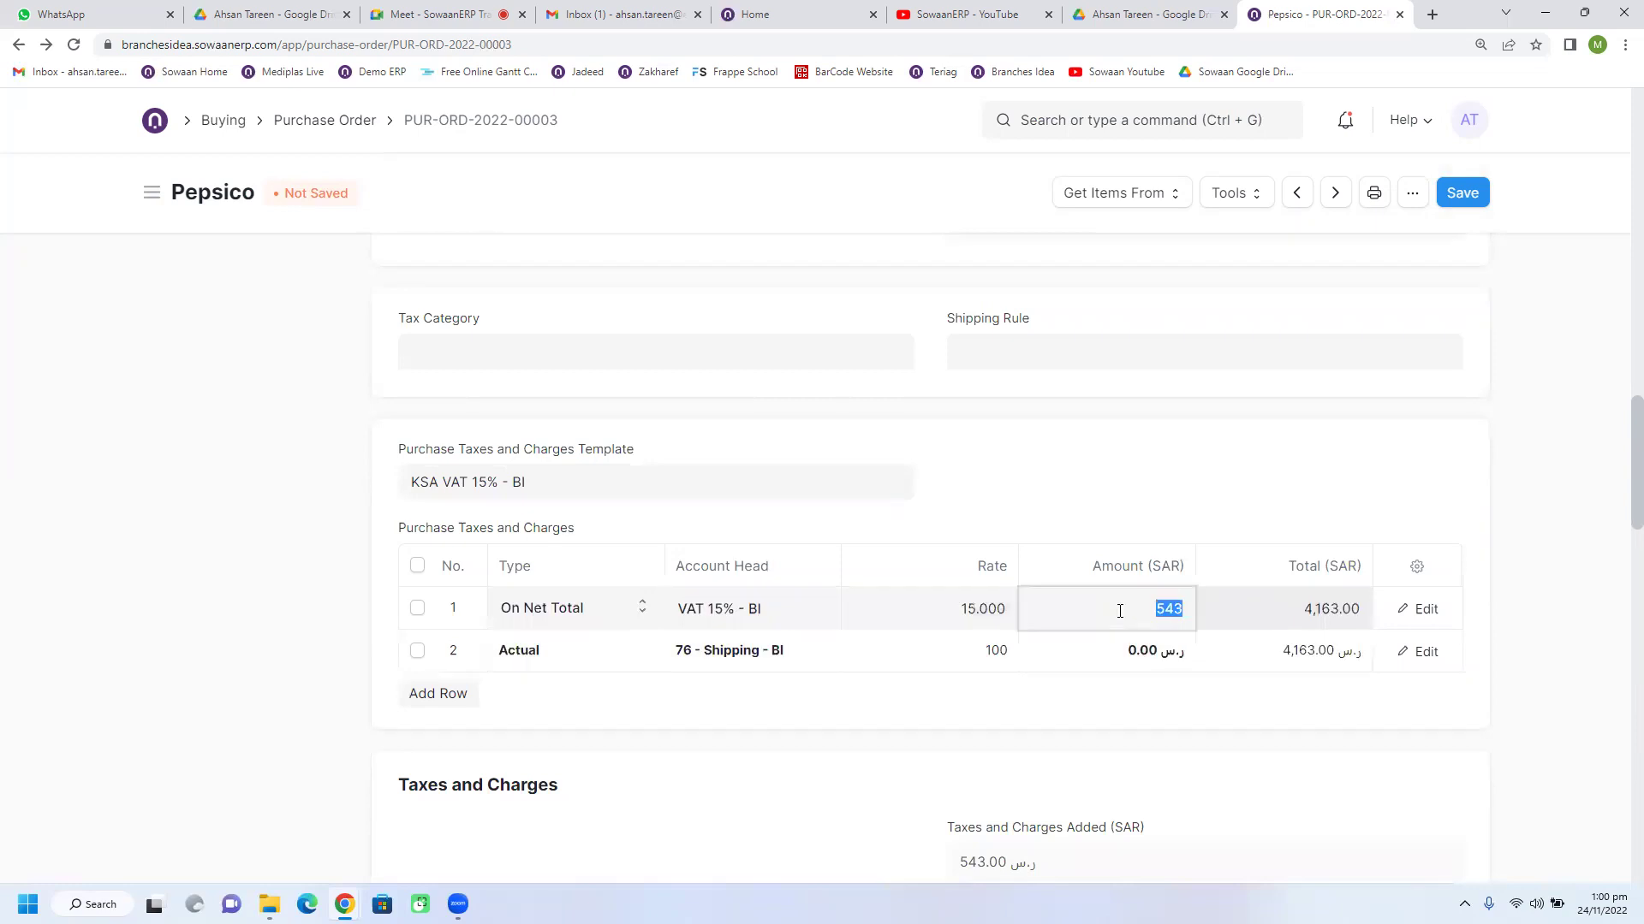
scroll(1028, 582, up, 2)
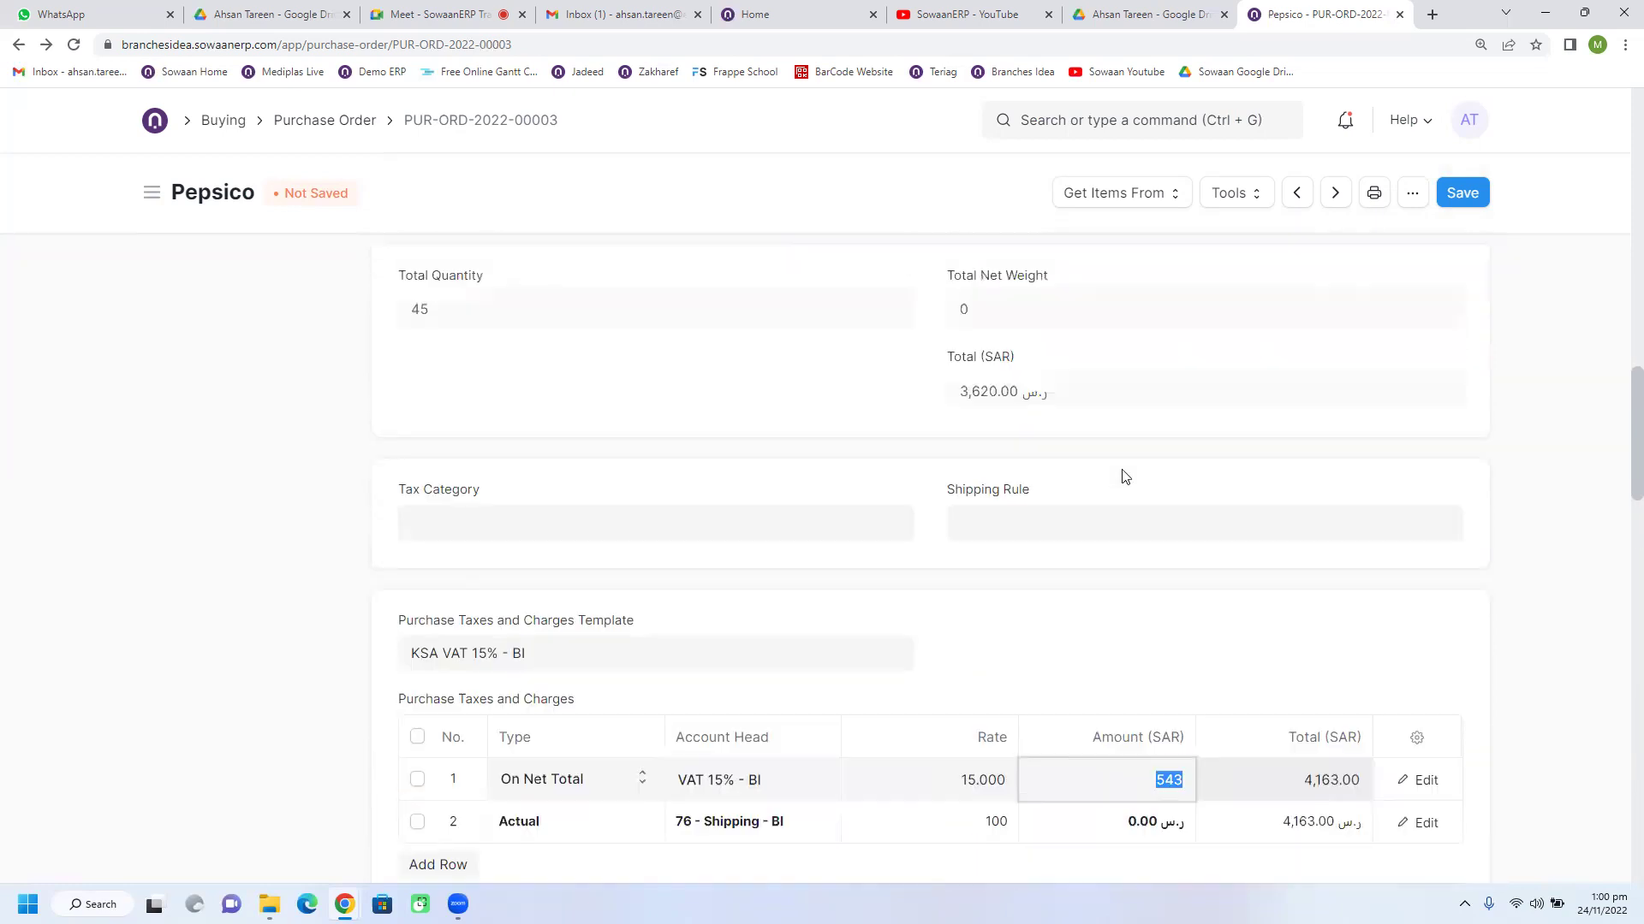
drag(962, 396, 1017, 394)
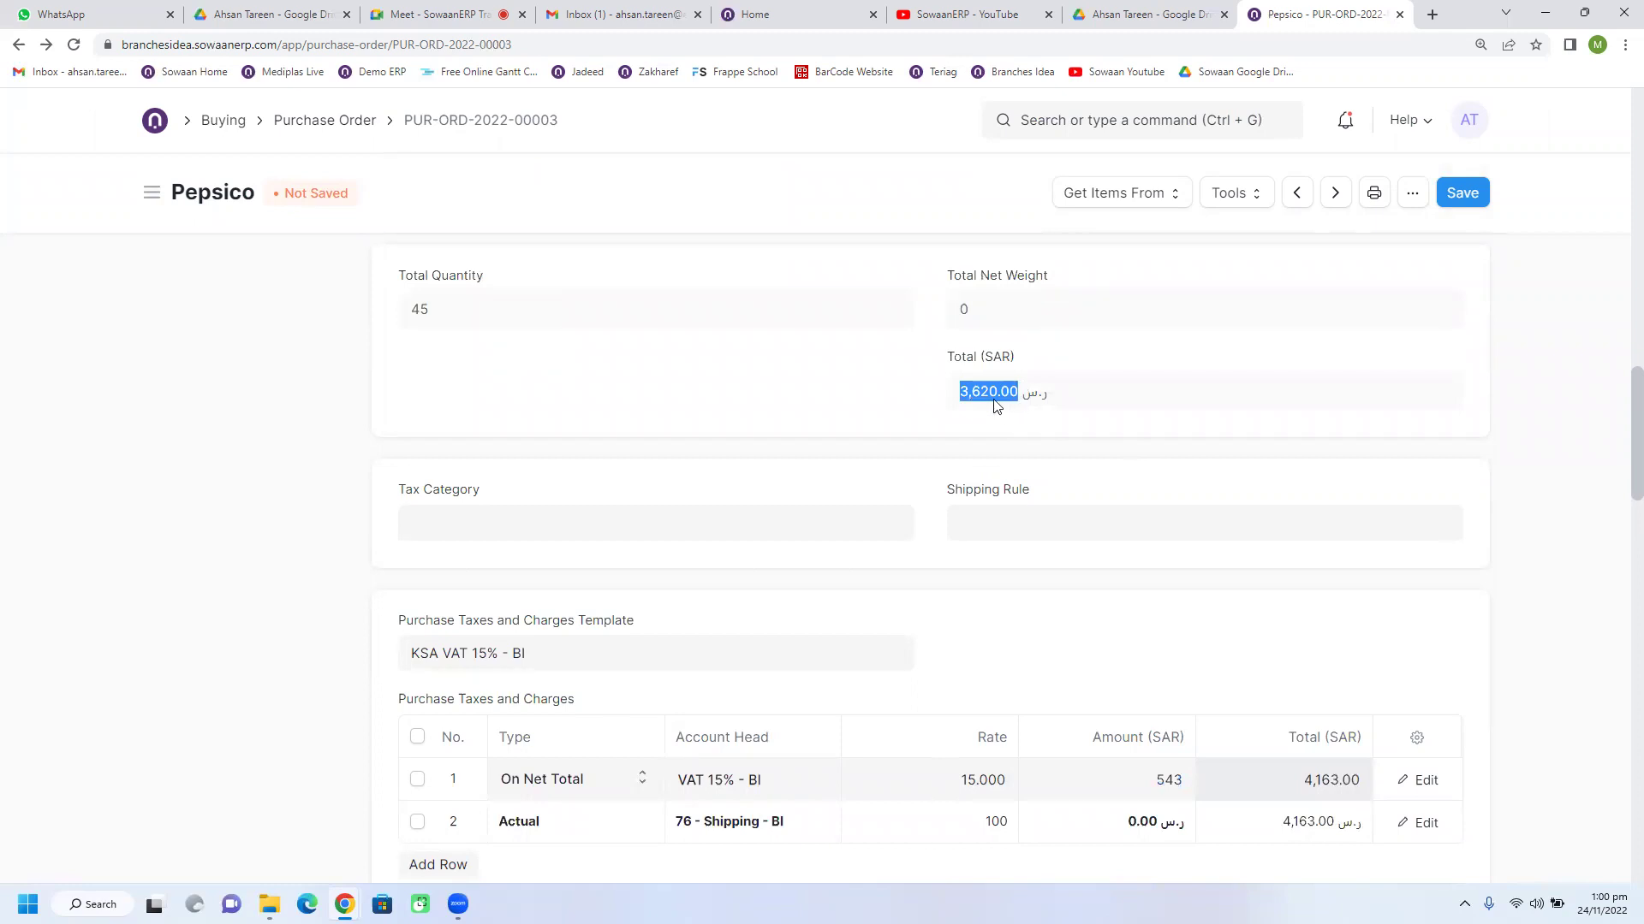
Step: Recheck the VAT row's 15 rate and the shipping row's 100.000 rate
scroll(995, 405, down, 2)
click(968, 618)
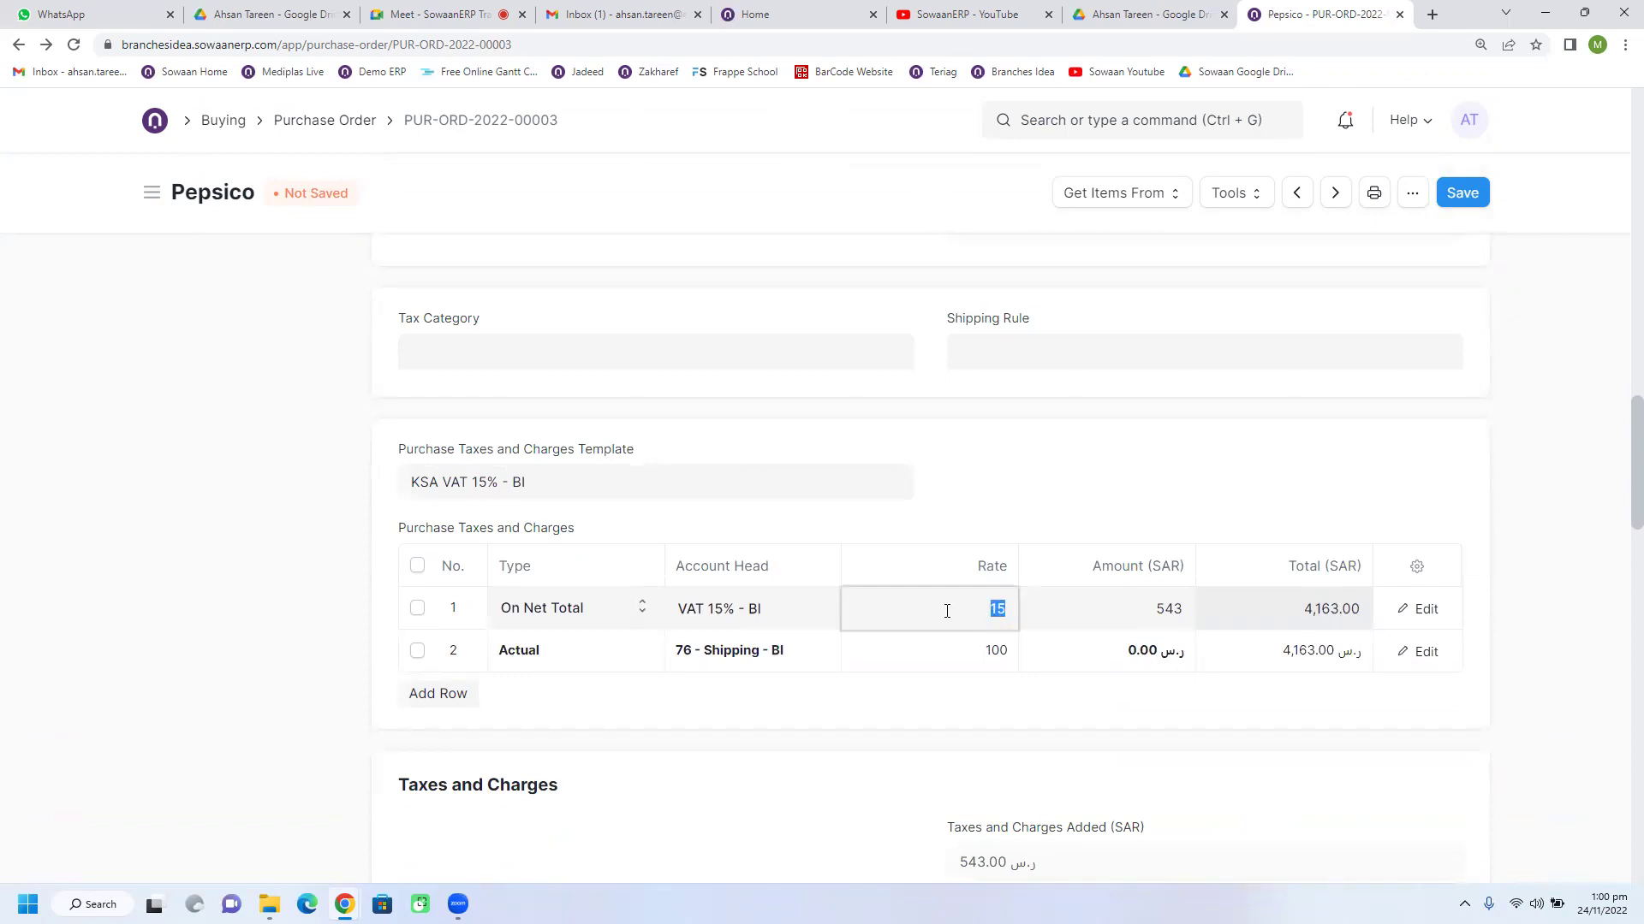
double_click(1166, 609)
drag(1299, 609, 1361, 610)
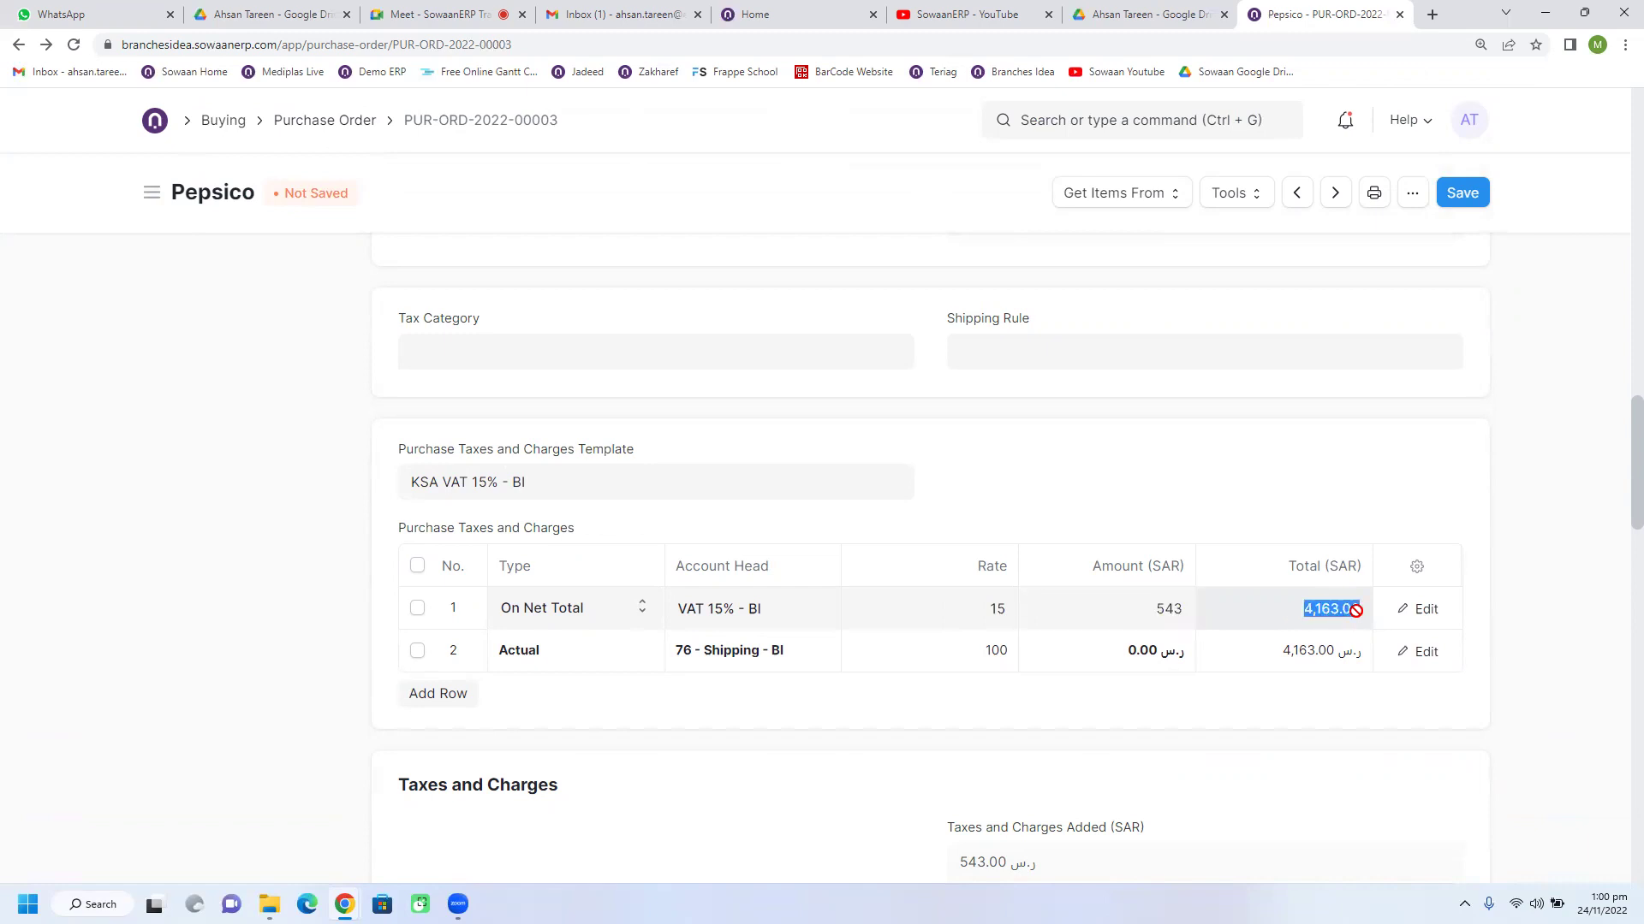
click(995, 649)
double_click(982, 661)
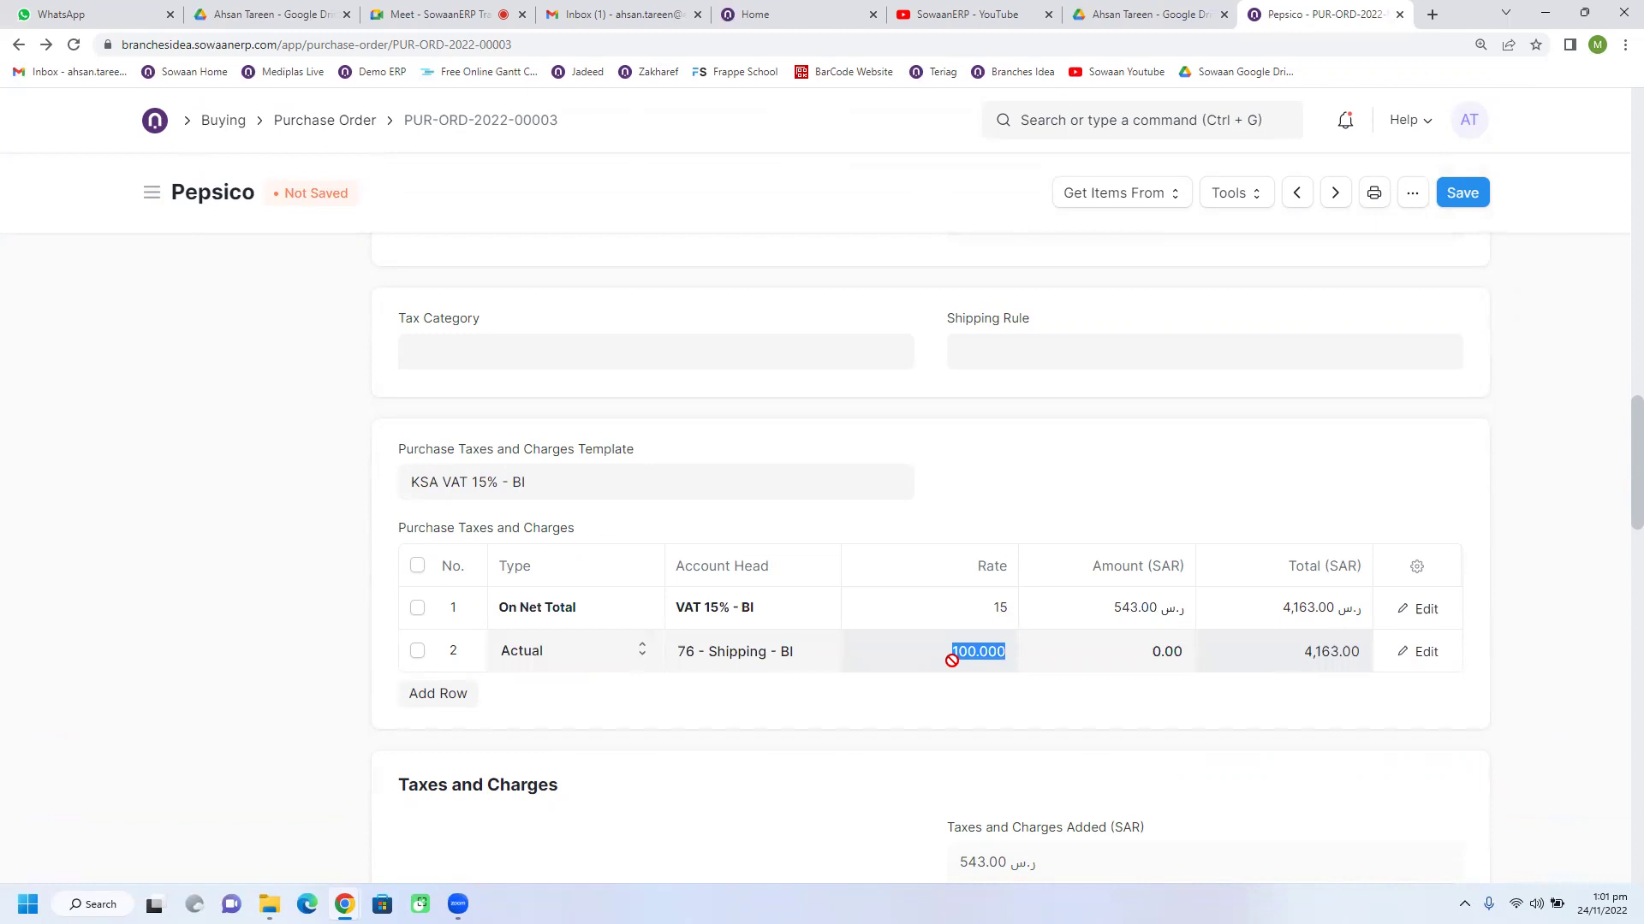
click(1275, 664)
scroll(1198, 685, down, 1)
scroll(1139, 666, down, 1)
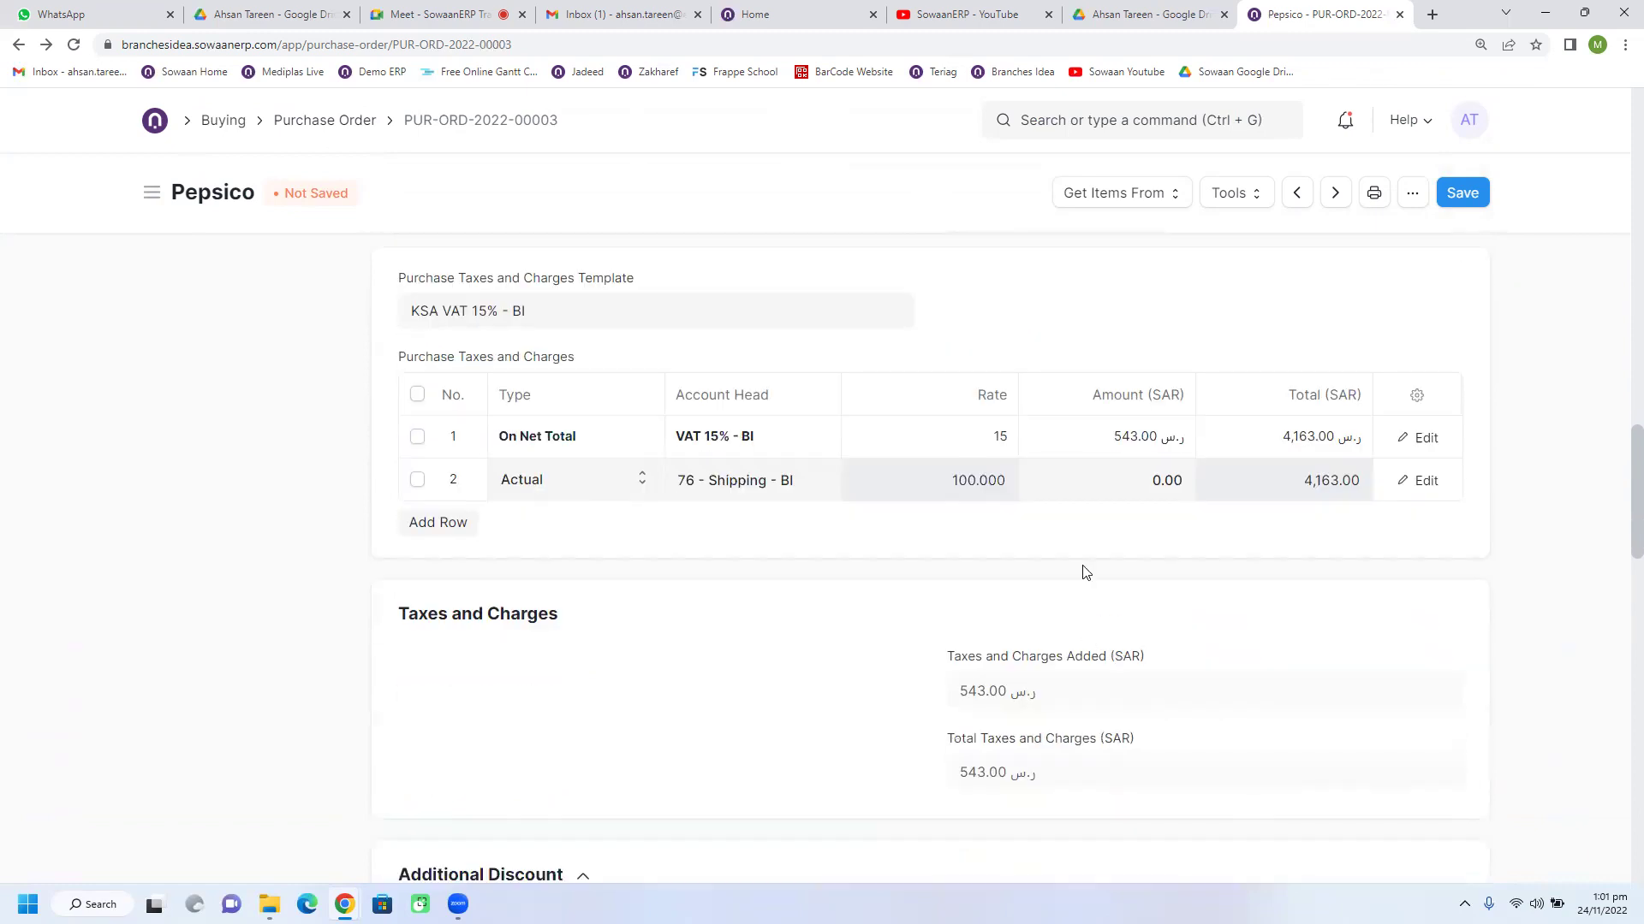
scroll(1083, 571, down, 3)
scroll(1083, 572, up, 2)
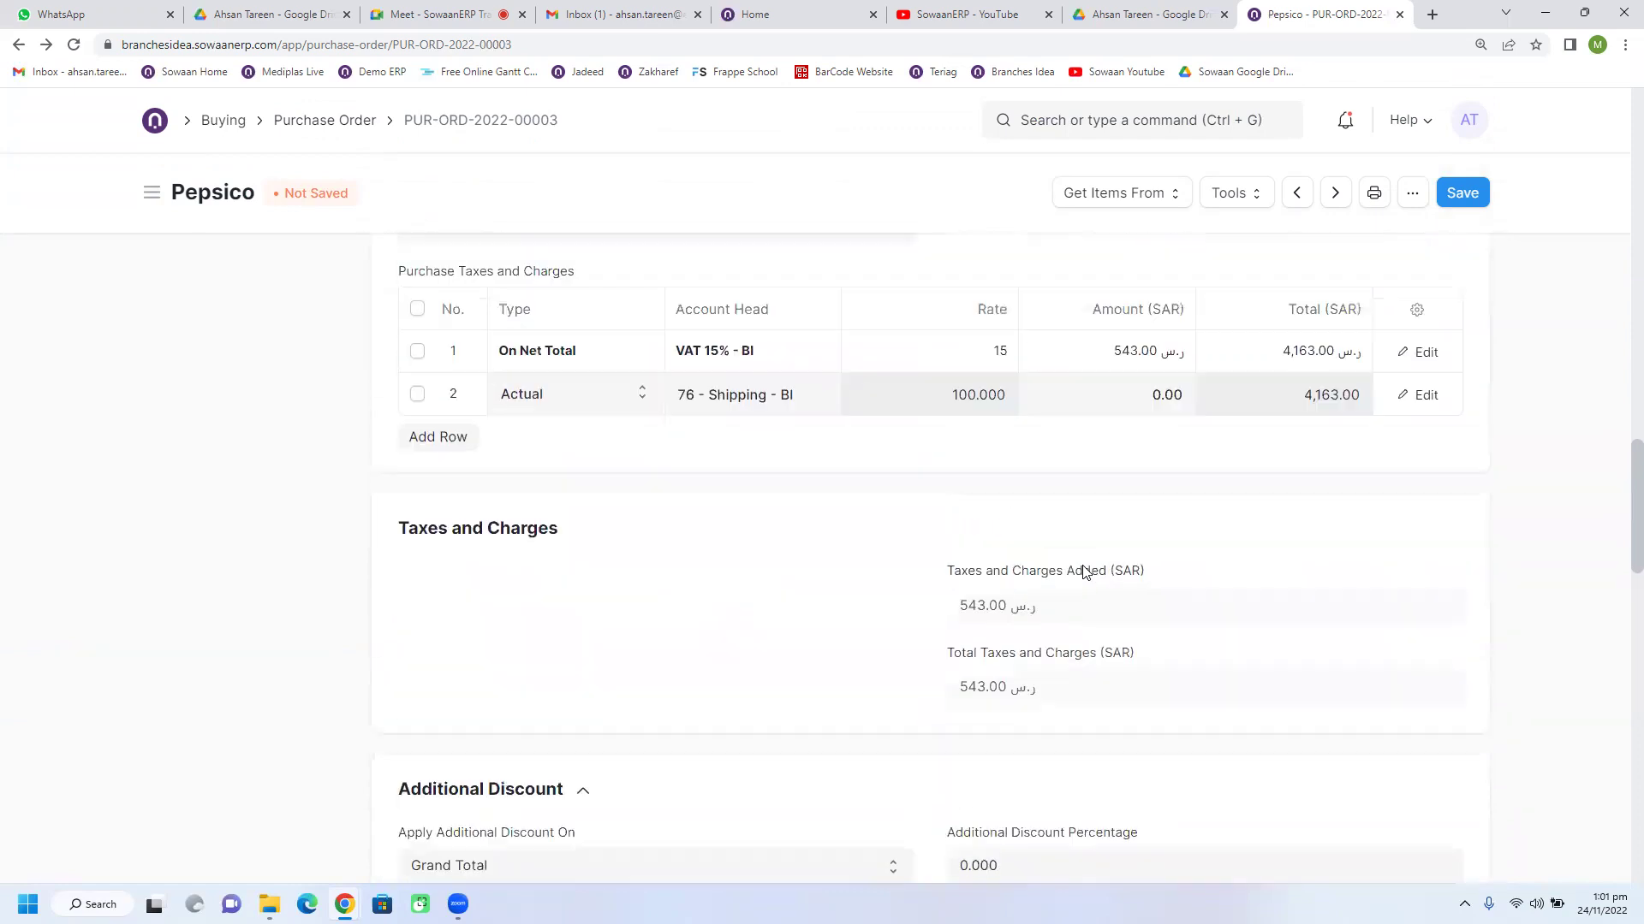
Step: Enter 100 as the shipping amount, bringing taxes and charges to 643.00 and grand total to 4,263.00 SAR
click(1108, 409)
text(100)
click(1098, 437)
scroll(994, 397, down, 2)
click(972, 274)
scroll(984, 415, up, 2)
drag(983, 445, 721, 479)
double_click(1301, 449)
double_click(1303, 409)
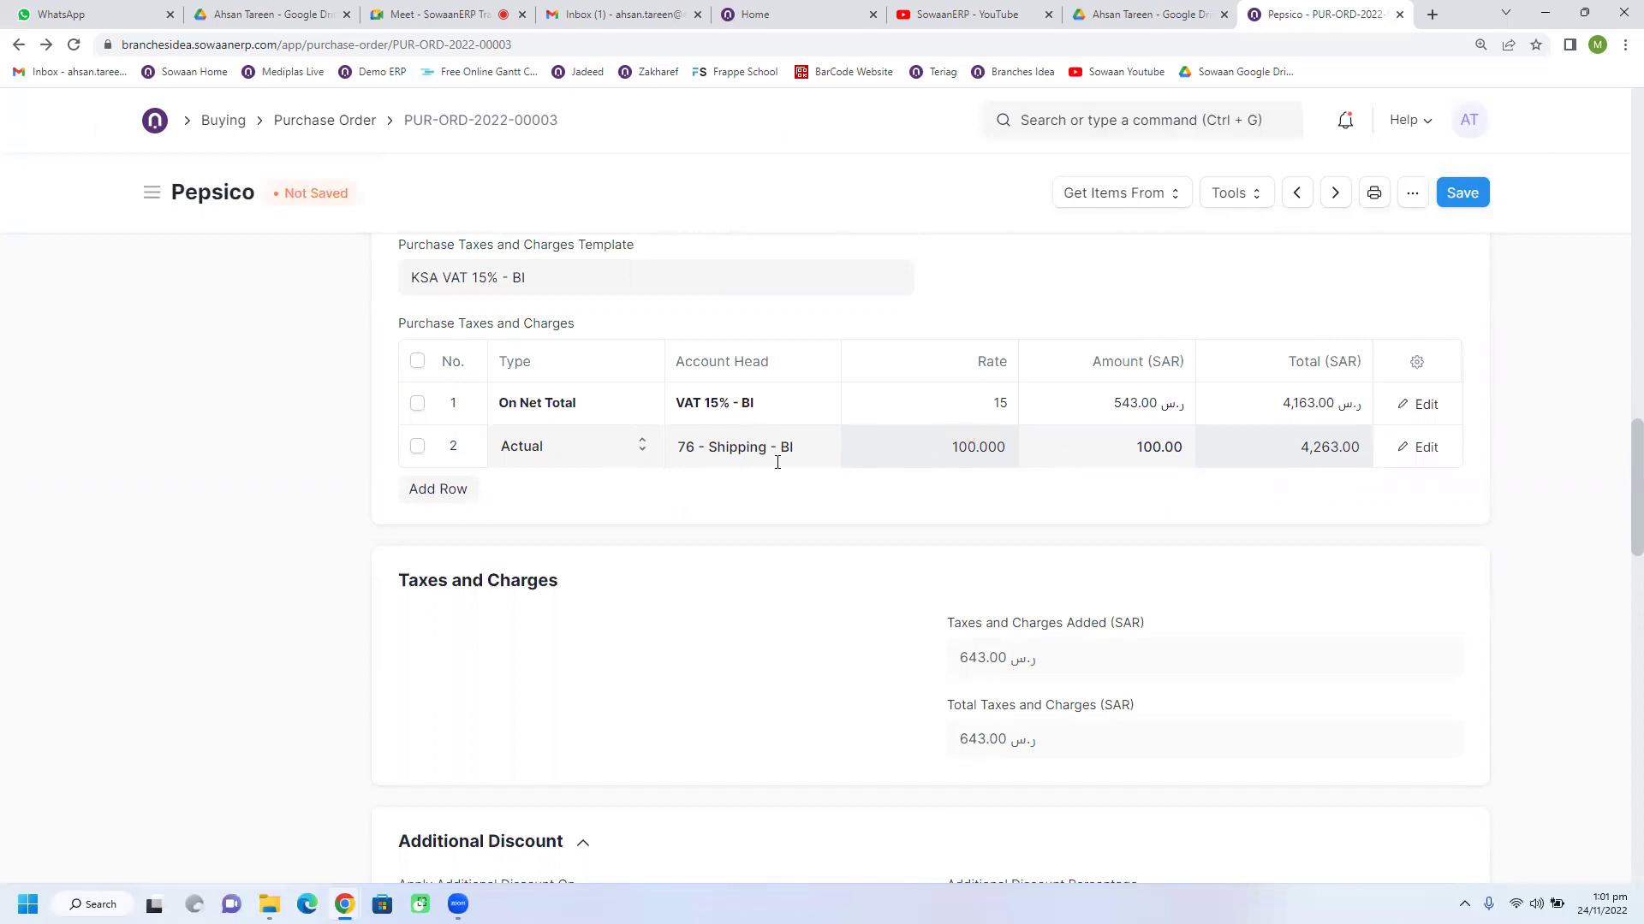
drag(762, 488, 921, 477)
scroll(835, 586, down, 5)
scroll(827, 570, up, 3)
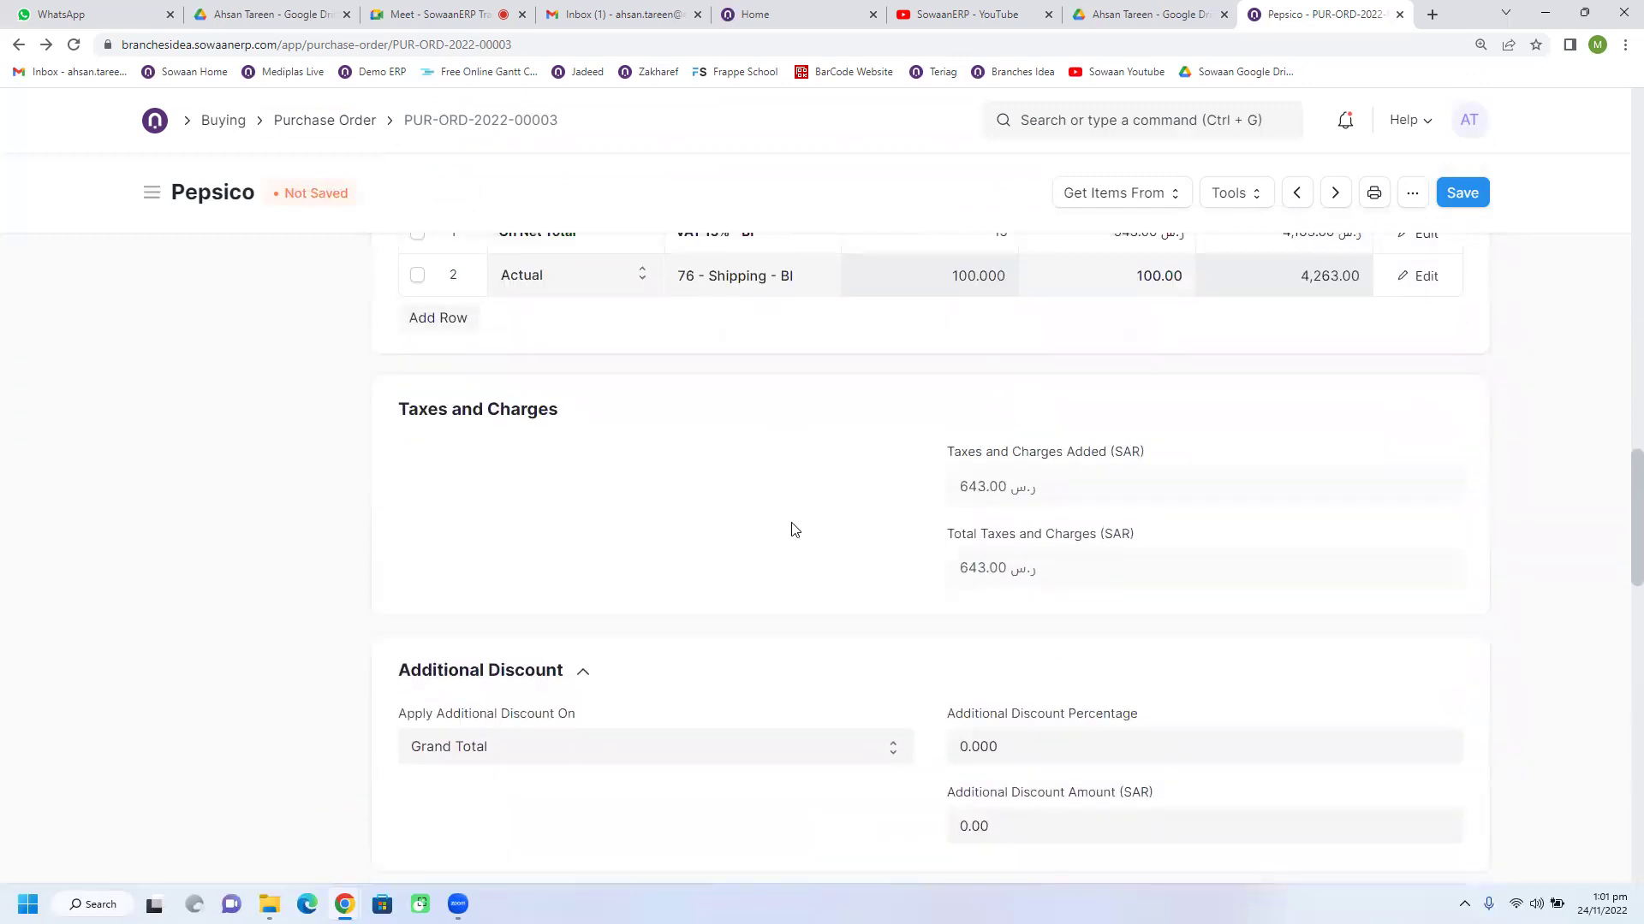
scroll(792, 530, down, 3)
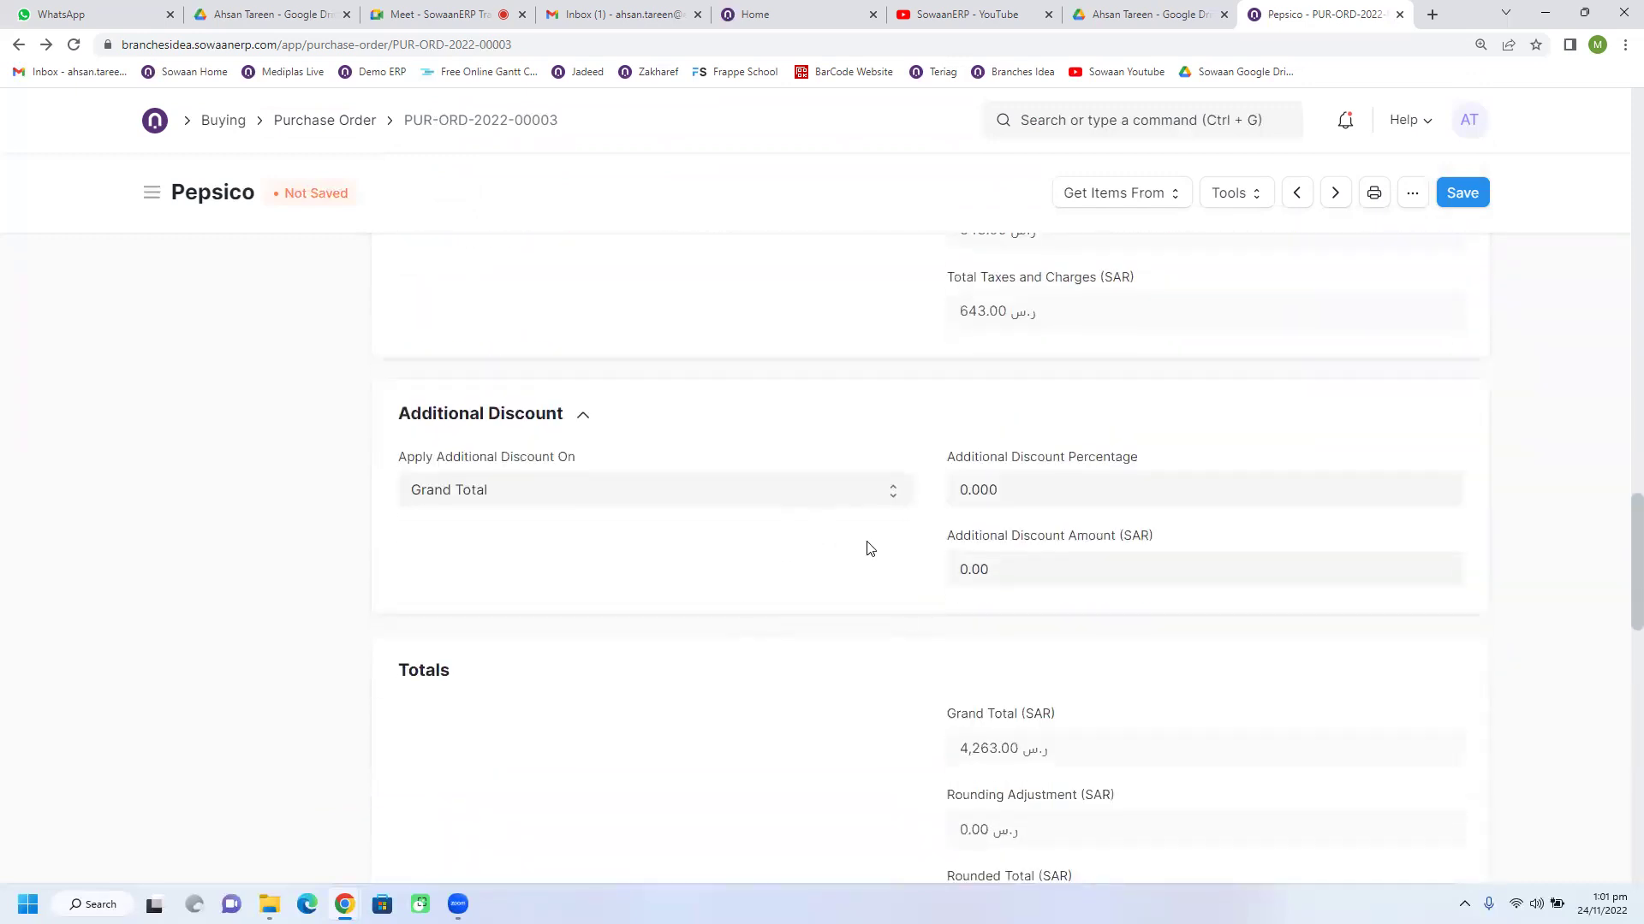
Step: Expand the order's Payment Terms section
scroll(839, 538, down, 1)
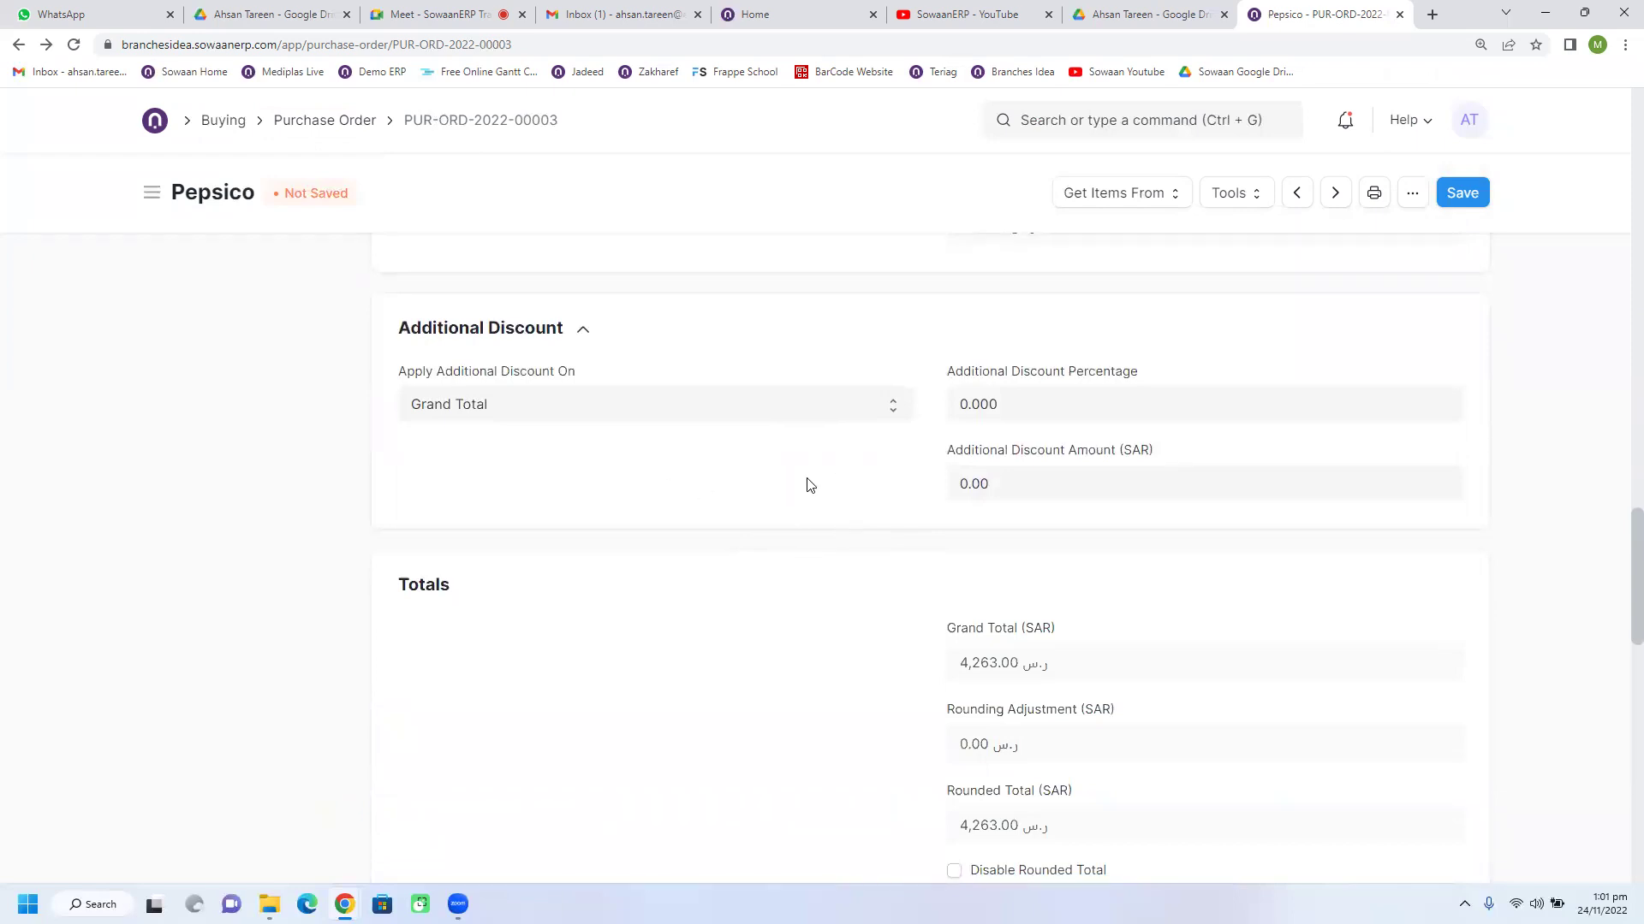
scroll(753, 560, down, 4)
scroll(741, 545, up, 1)
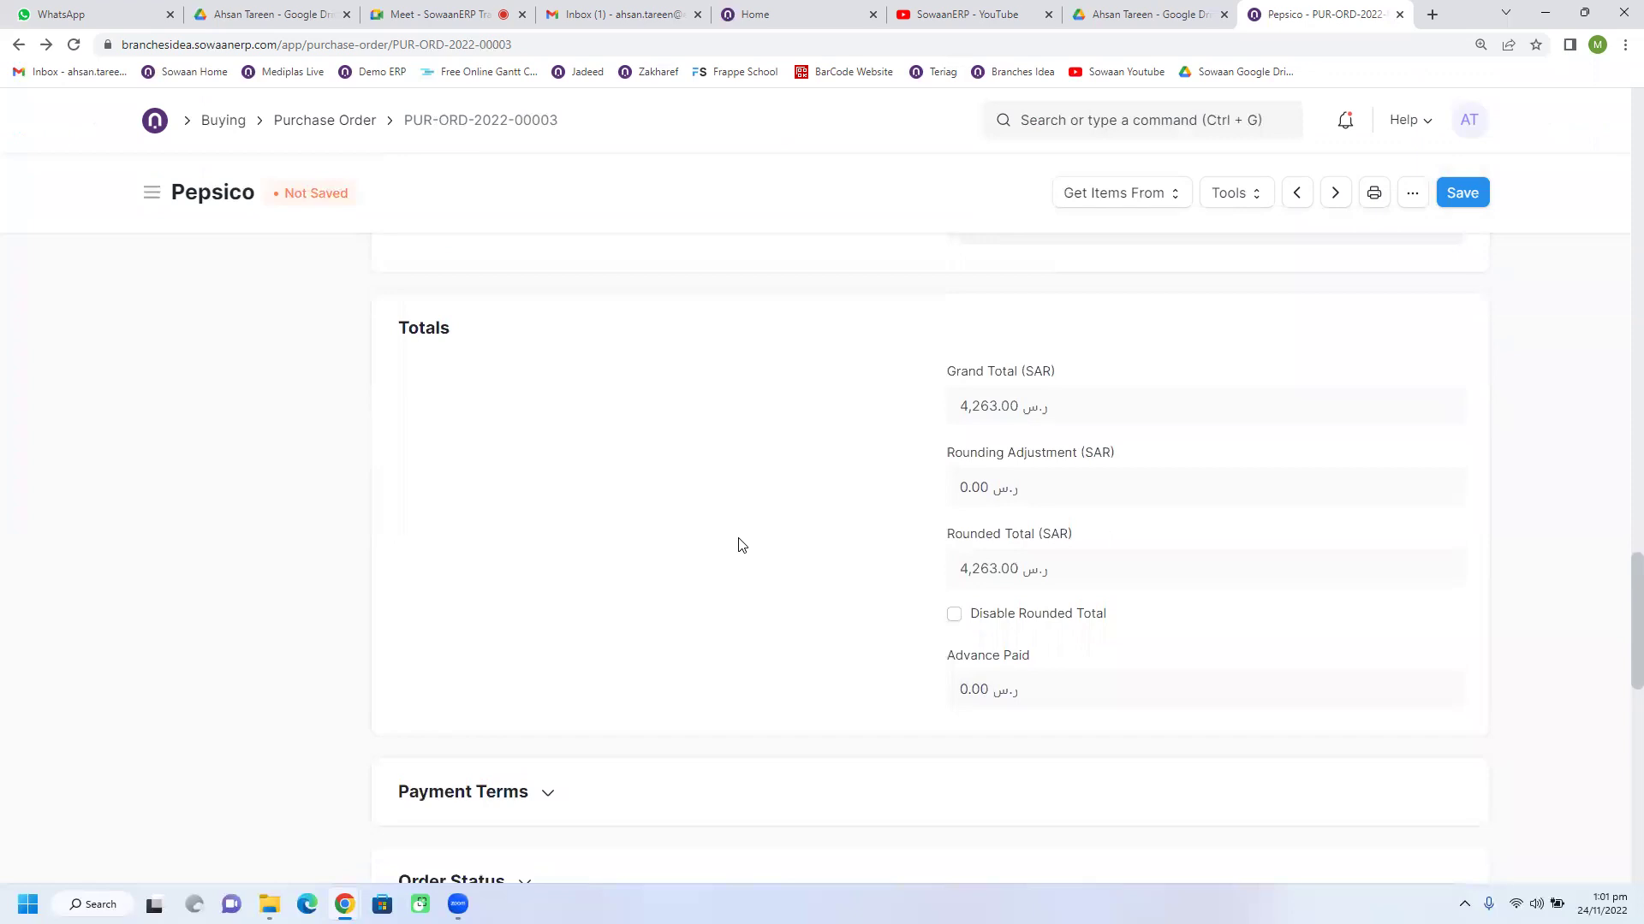
scroll(742, 545, down, 4)
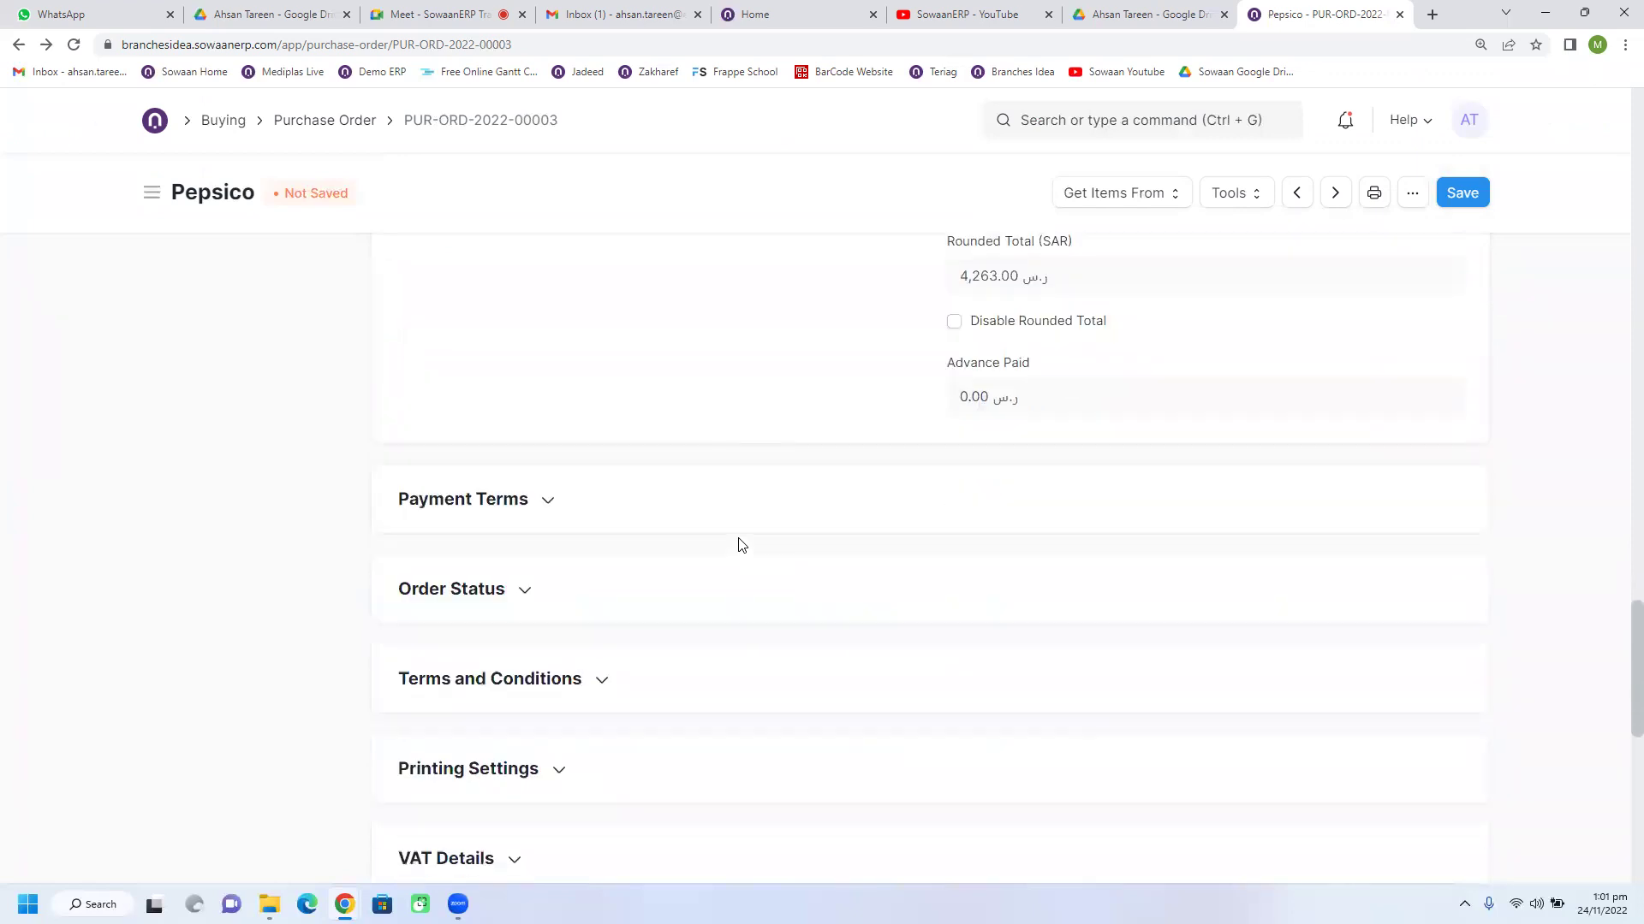
click(501, 451)
scroll(702, 591, down, 1)
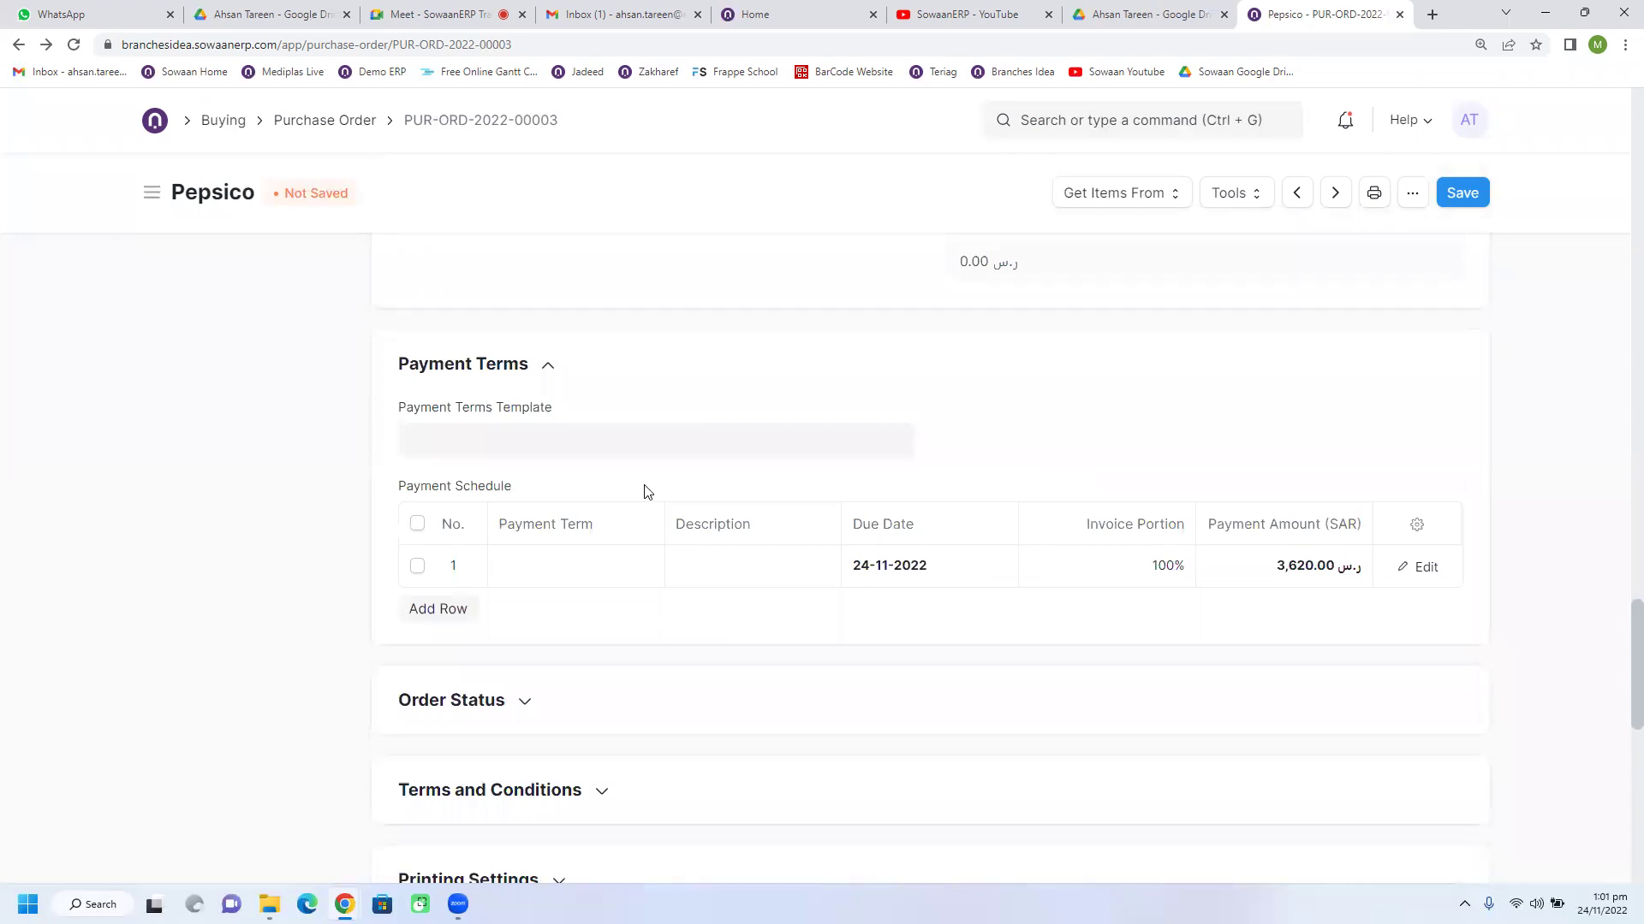
Step: Create a new payment terms template named '100 % Advance'
click(605, 443)
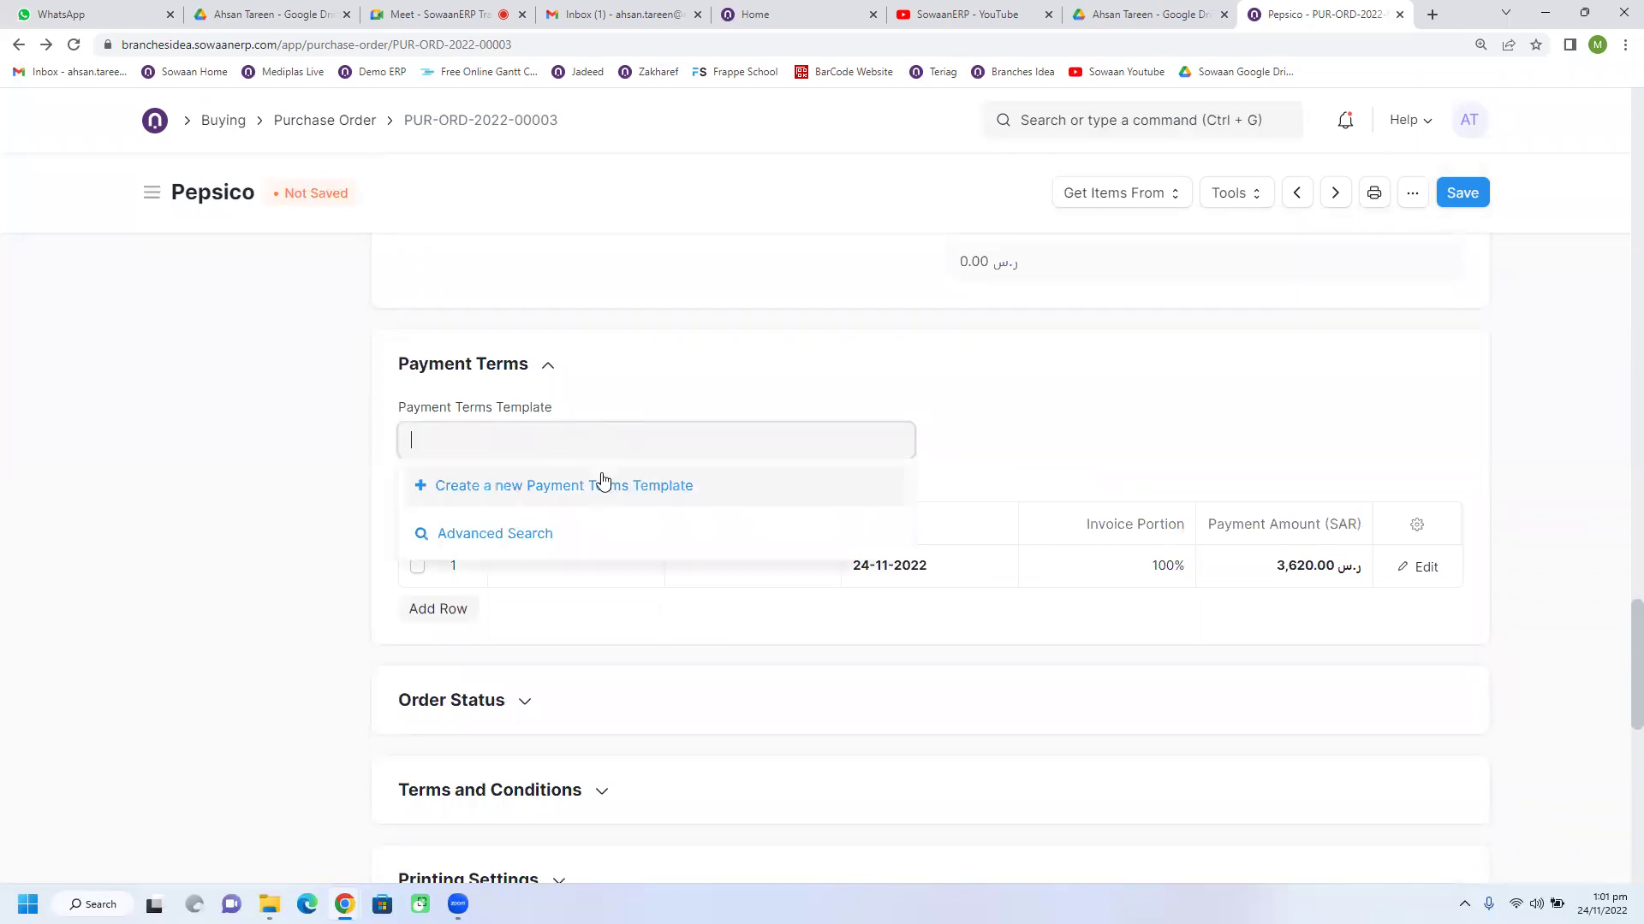
click(604, 481)
text(100)
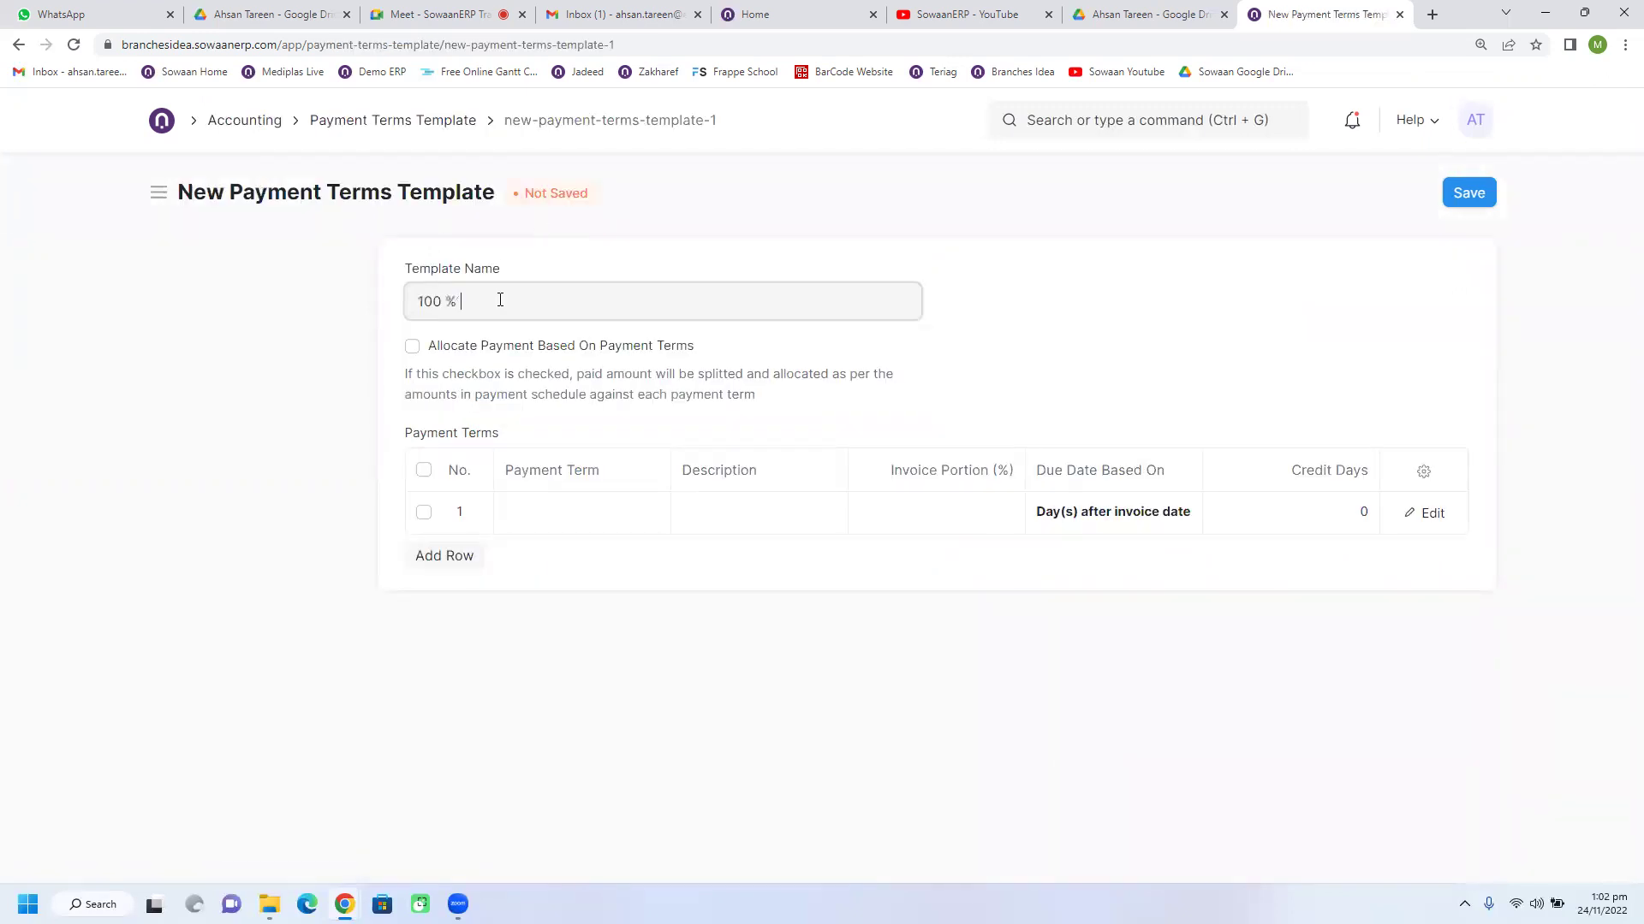
text( % Advance)
Step: Add a '100 % Advance' payment term at 100% portion, due from invoice date, with matching description
triple_click(538, 292)
key(ctrl+c)
click(562, 531)
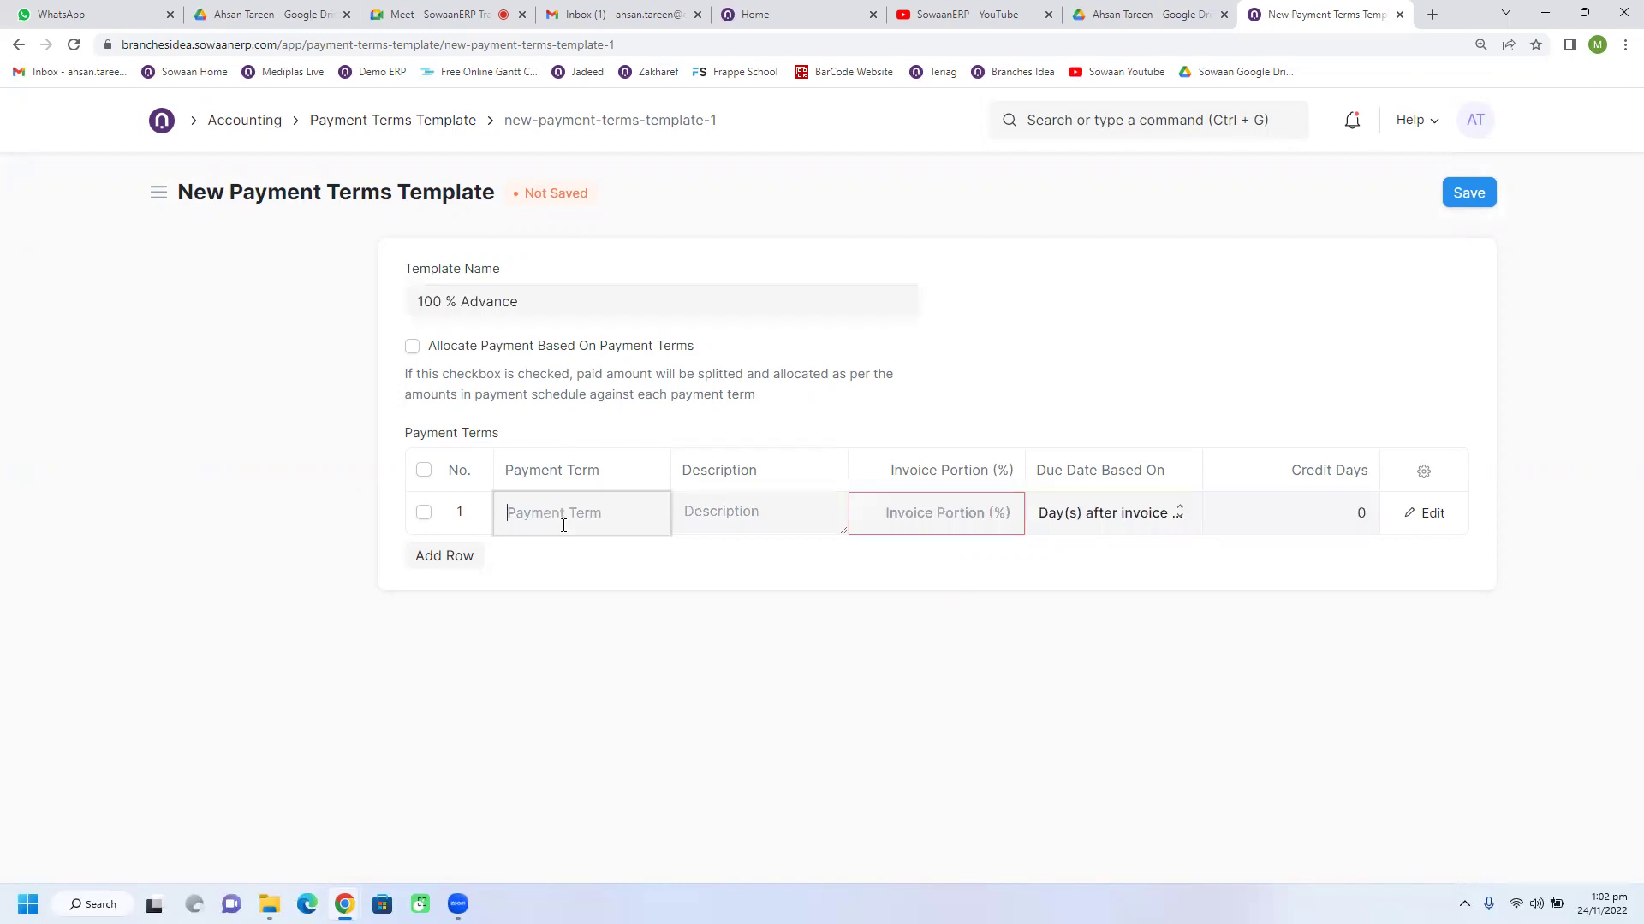
click(634, 563)
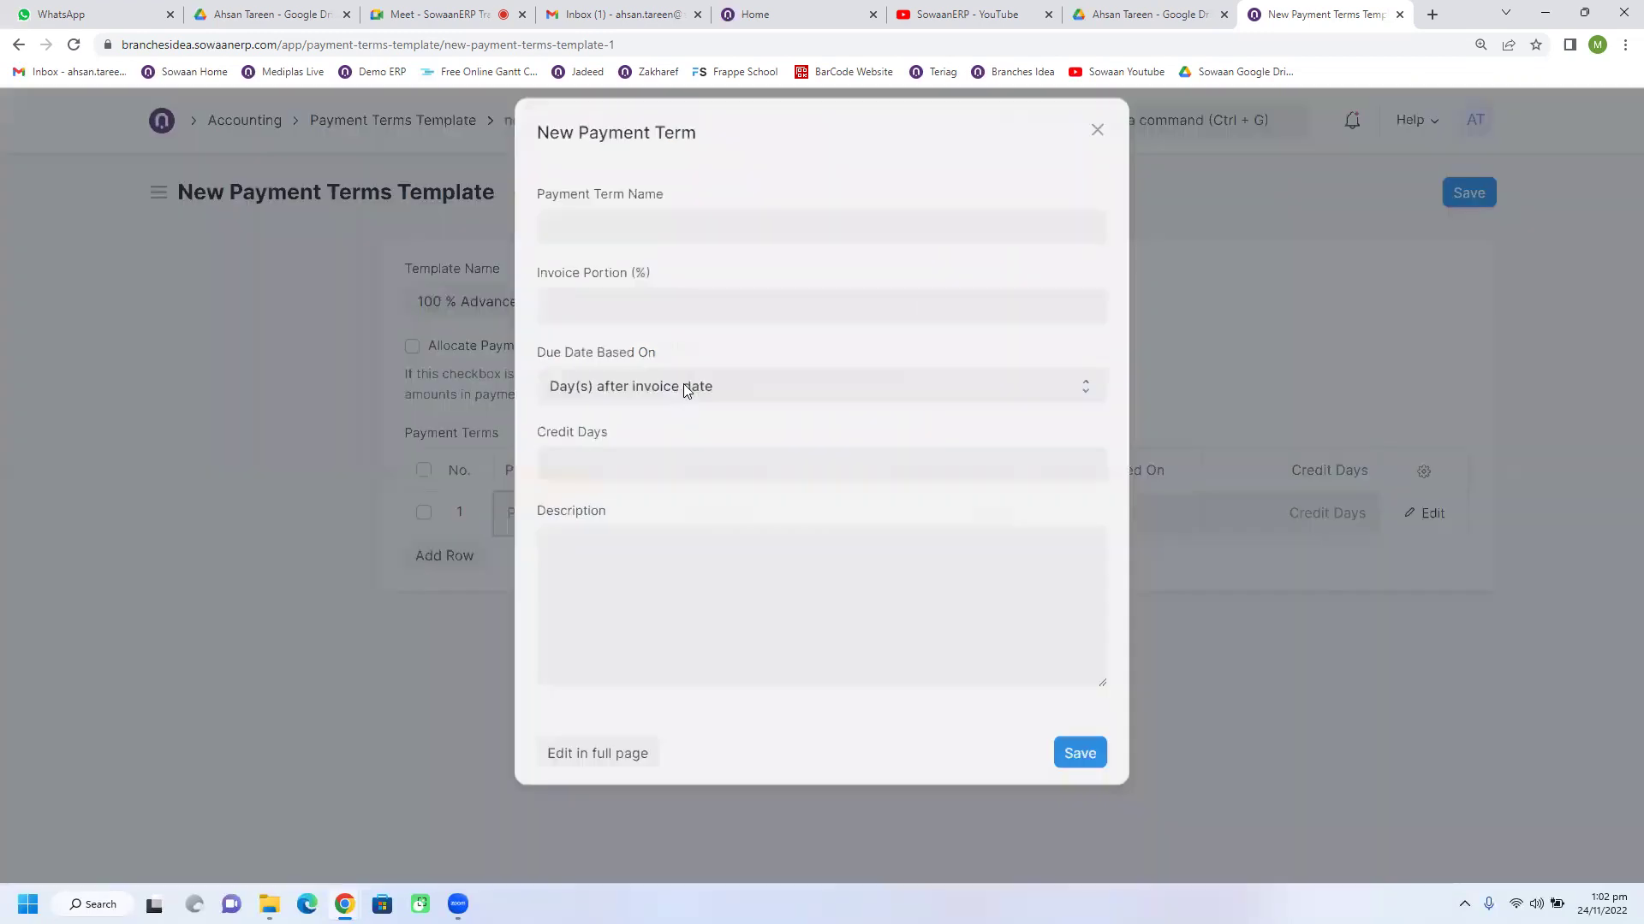
key(ctrl+v)
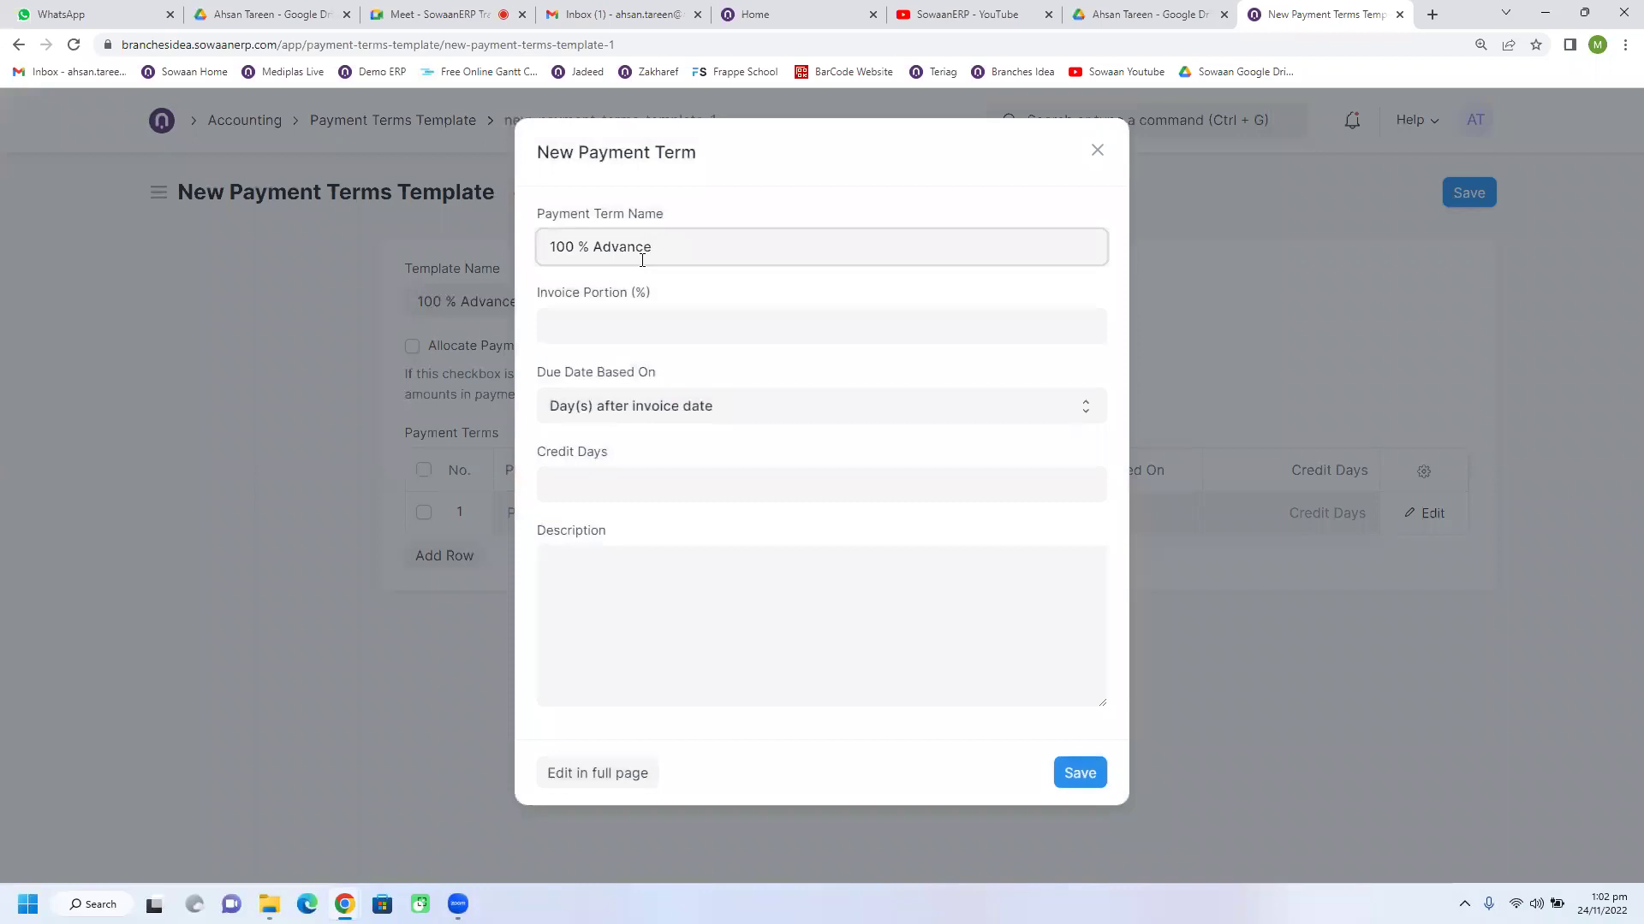
click(657, 324)
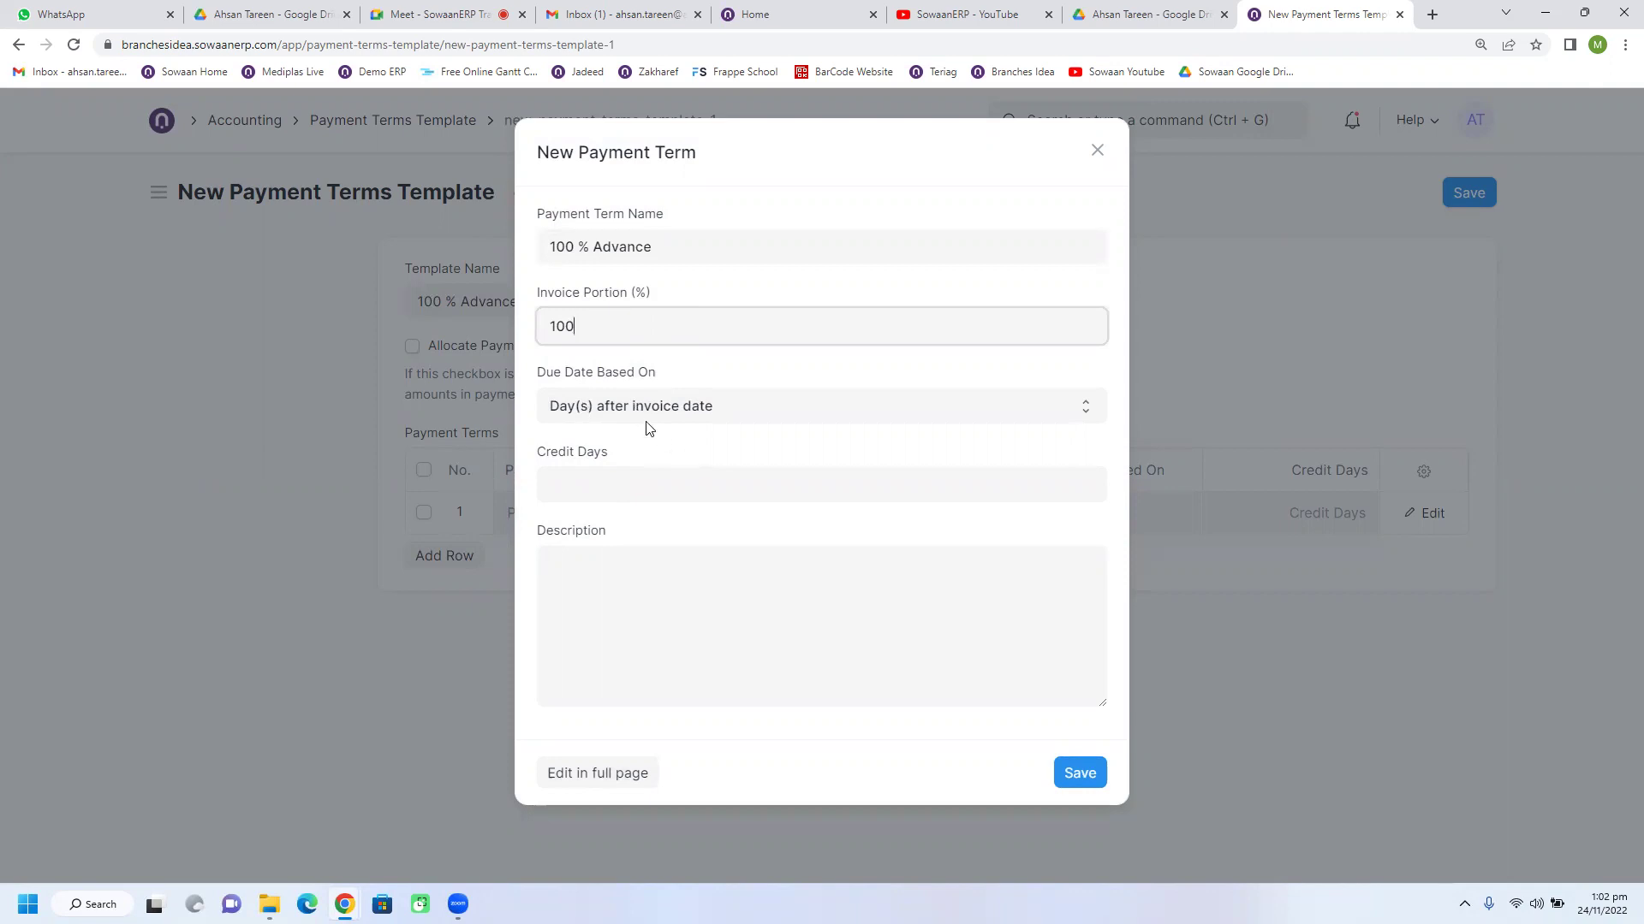
click(704, 408)
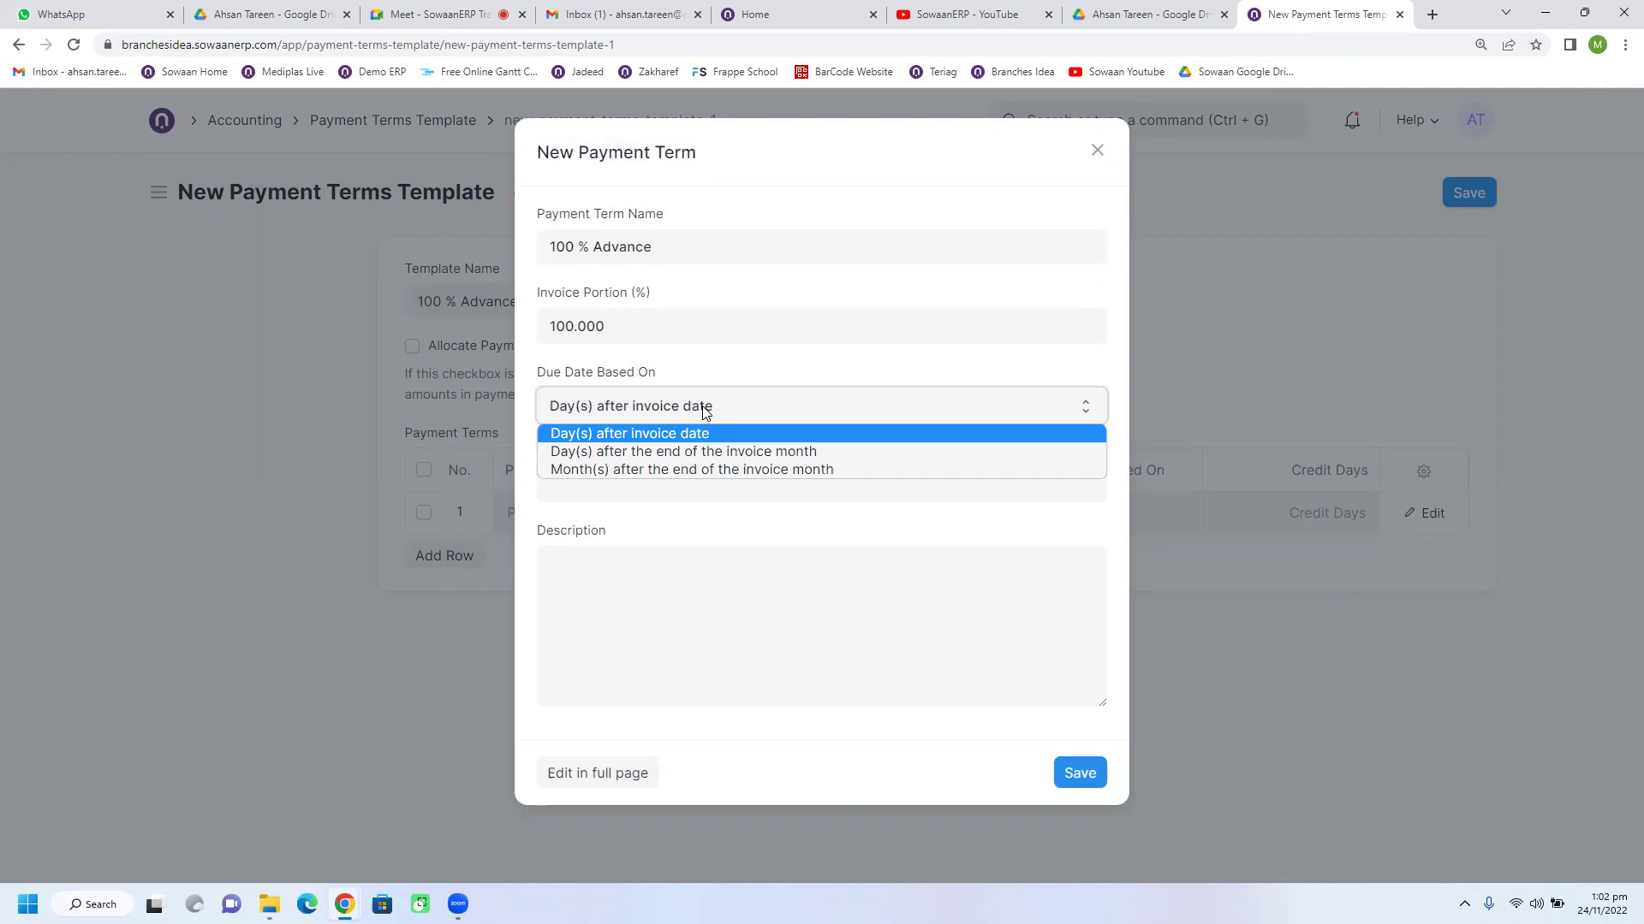
click(631, 435)
click(596, 475)
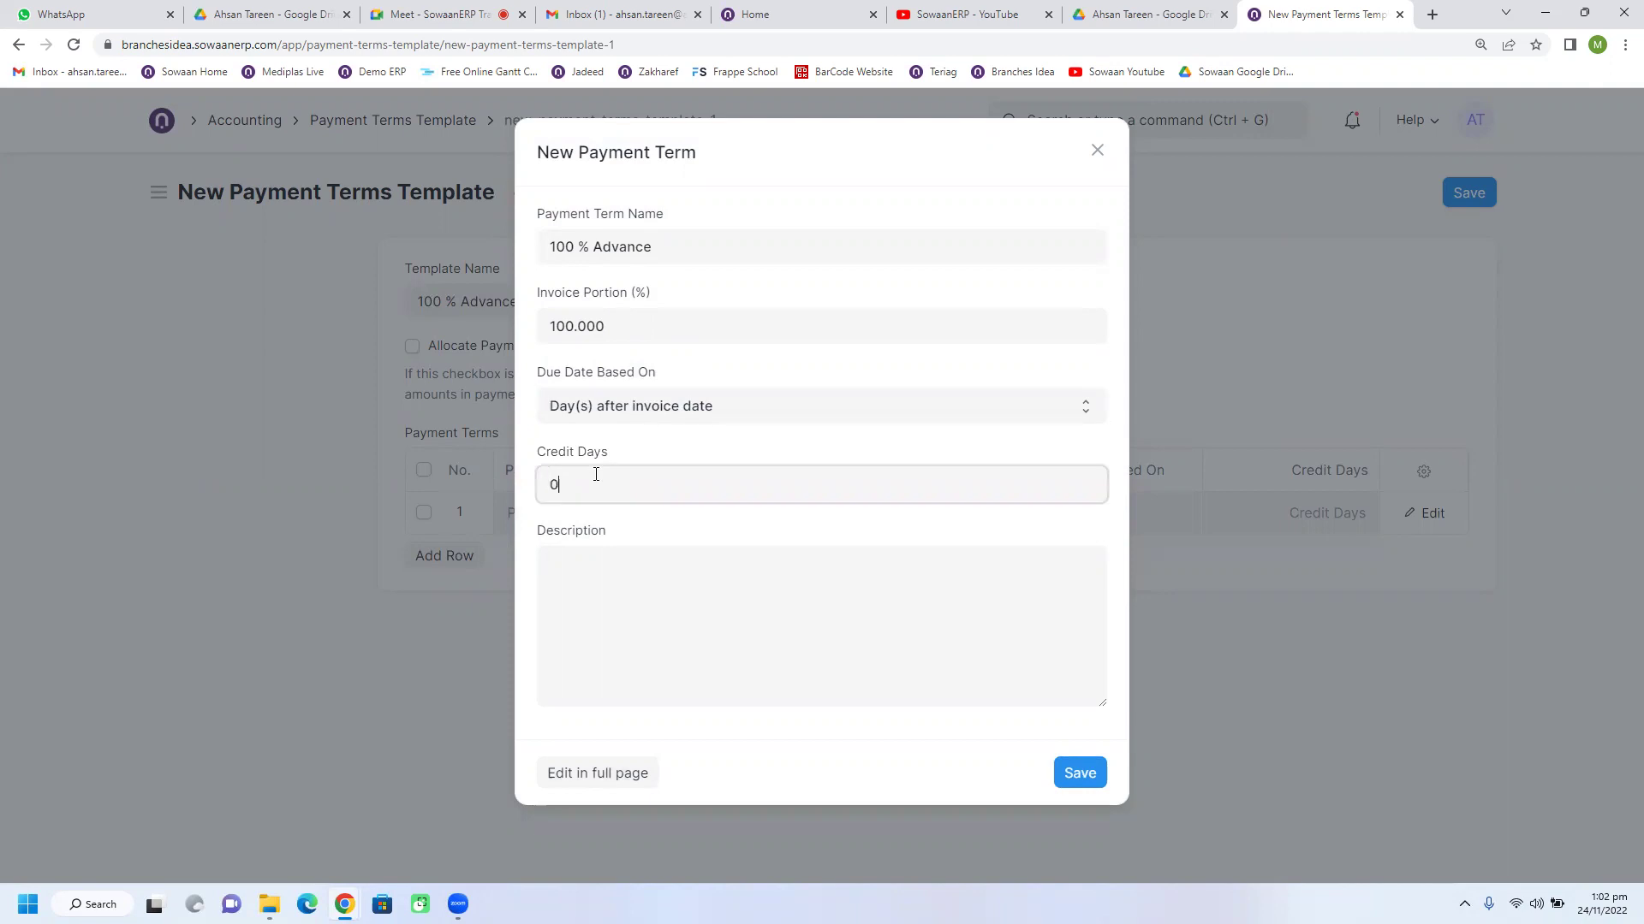
click(608, 601)
key(ctrl+v)
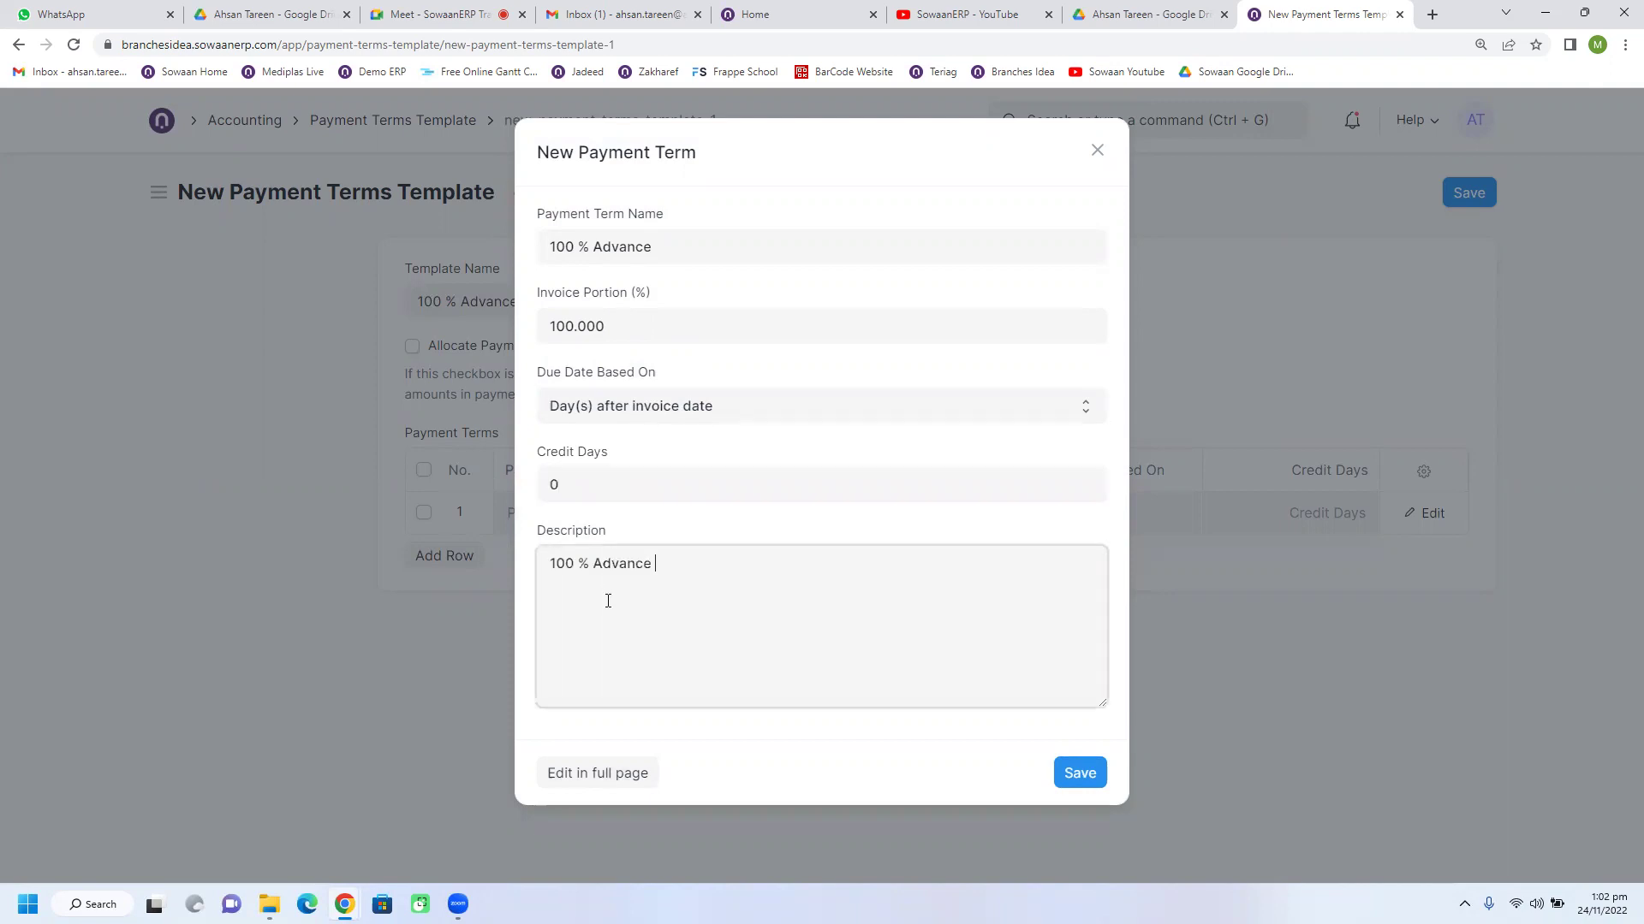
click(1080, 774)
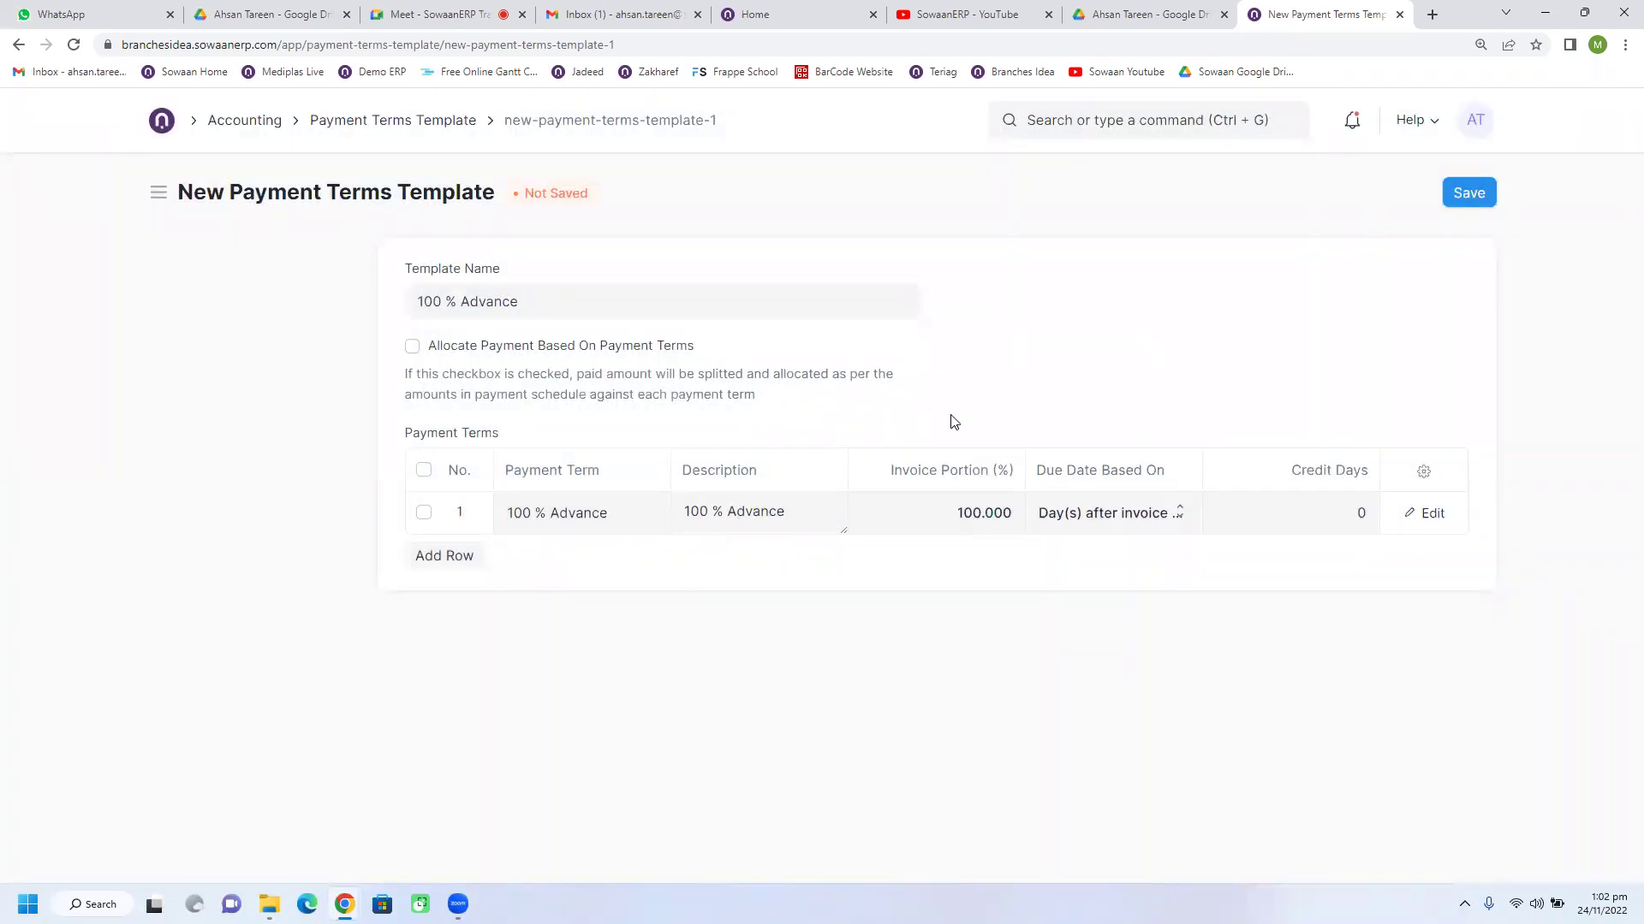
Step: Save the '100 % Advance' template and return to the Pepsico purchase order
click(1466, 197)
scroll(885, 550, down, 5)
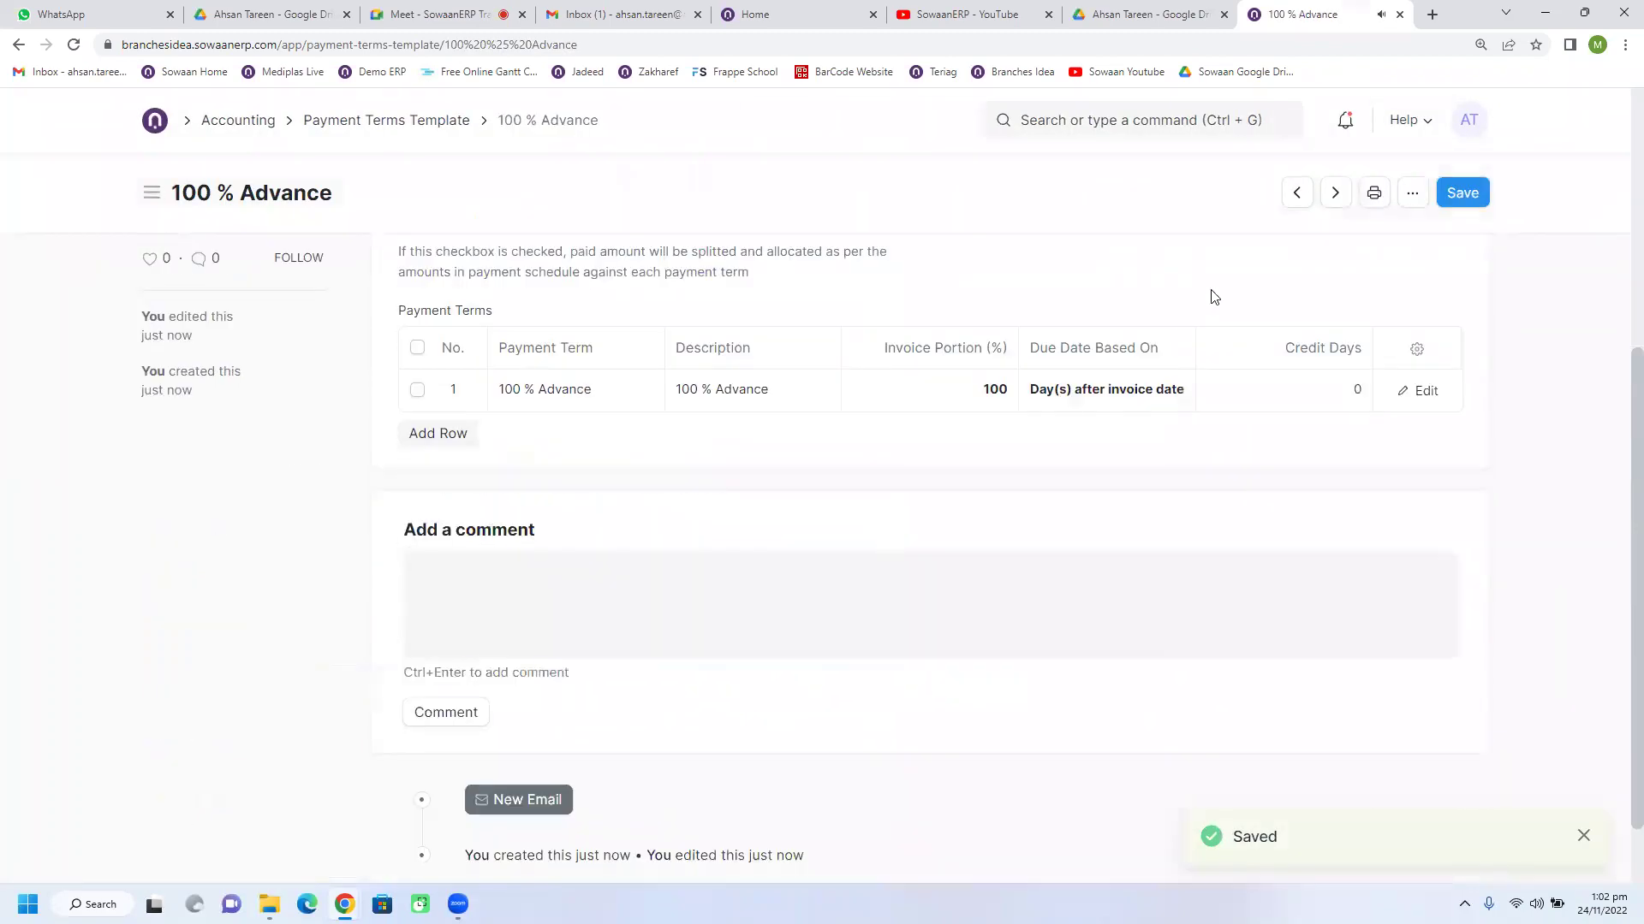
click(1467, 194)
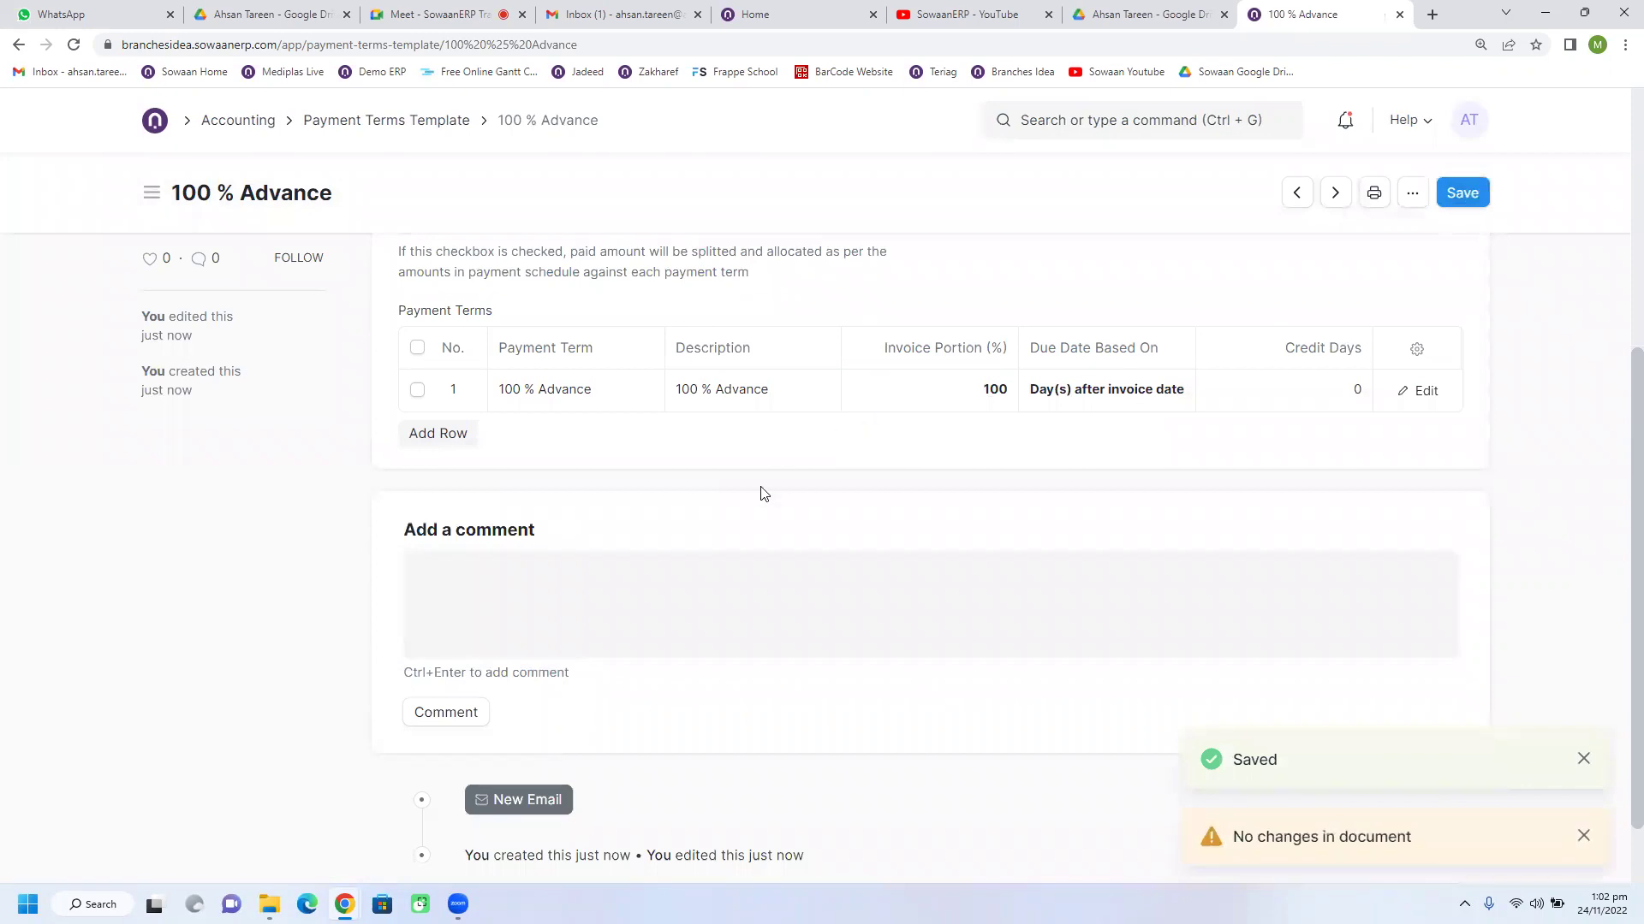
click(17, 49)
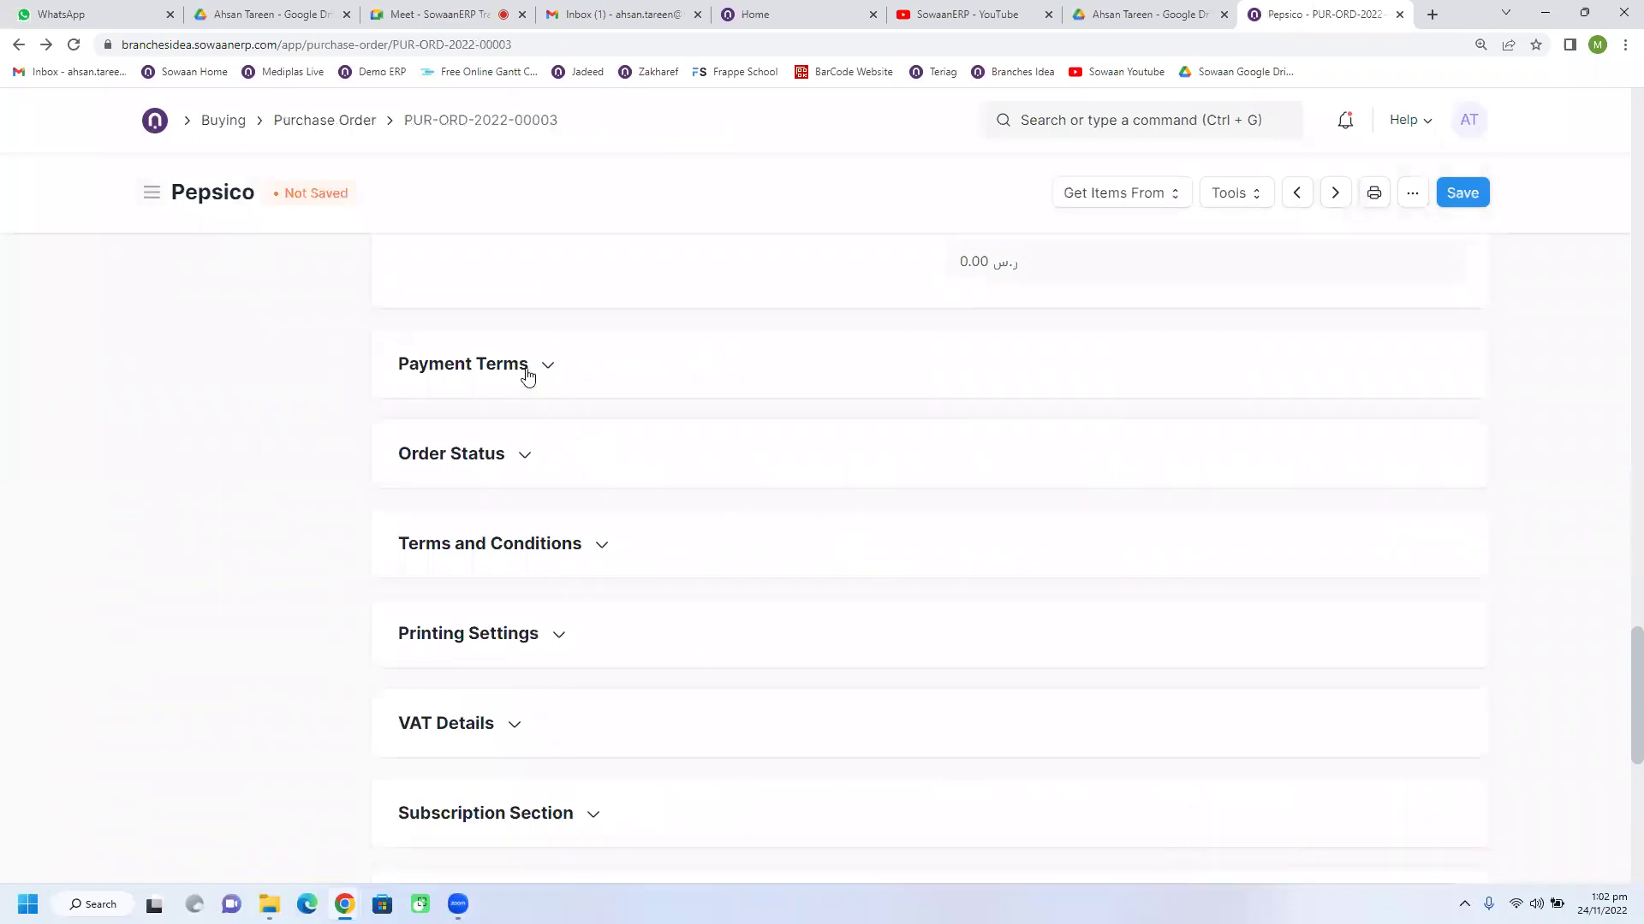
Step: Apply the '100 % Advance' template, giving one 4,263.00 SAR schedule row due 24-11-2022
click(513, 364)
click(543, 443)
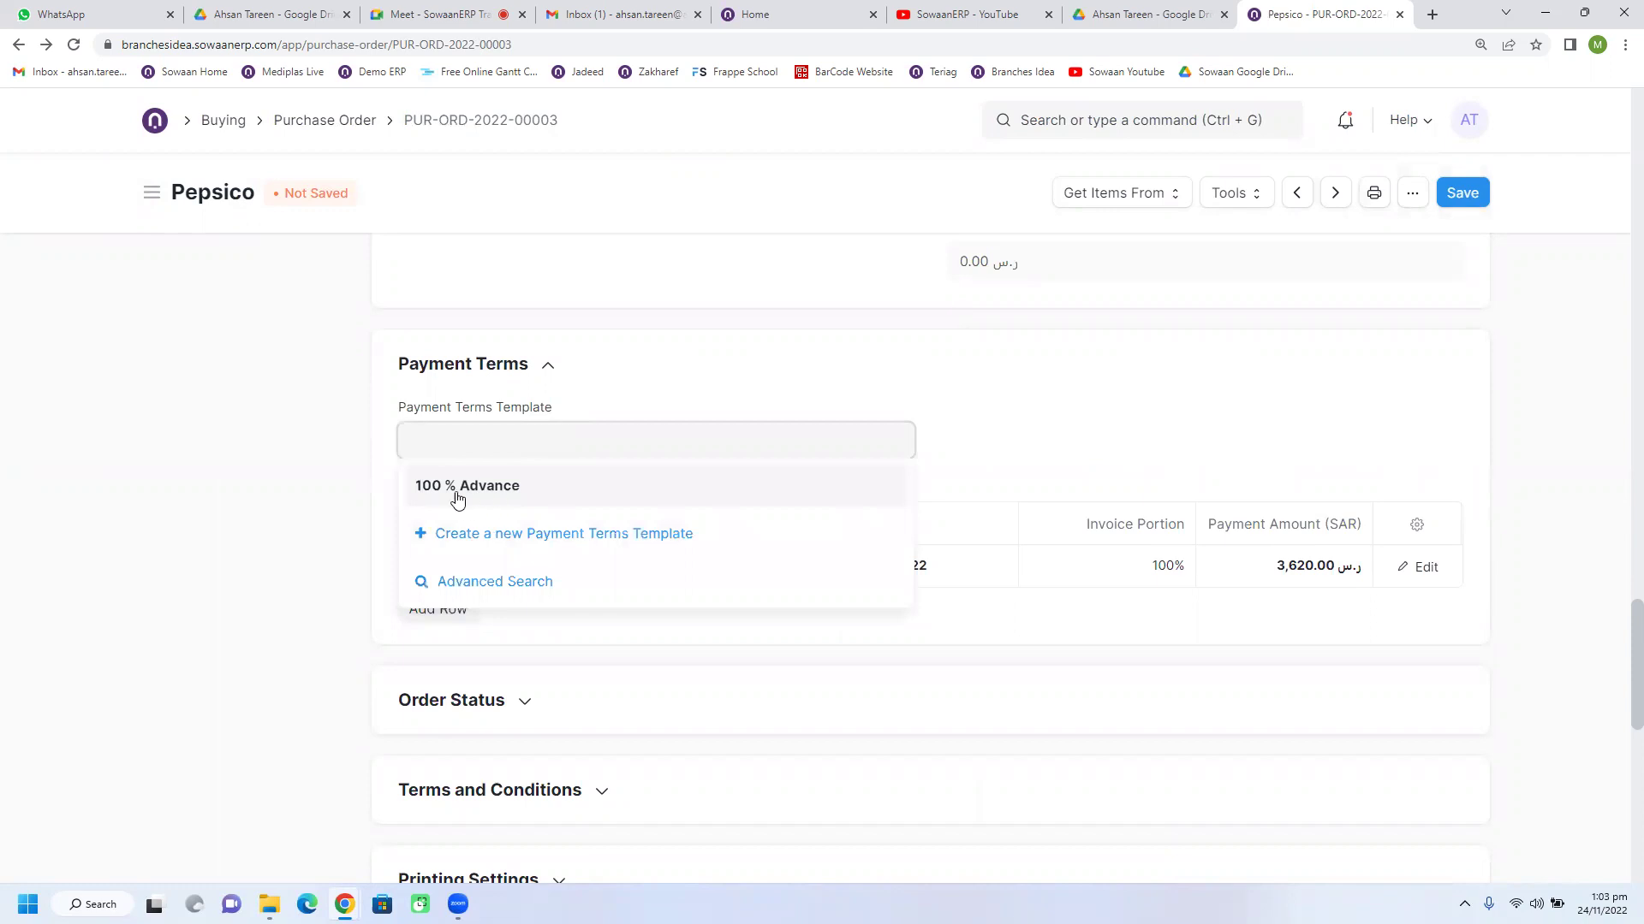
click(477, 485)
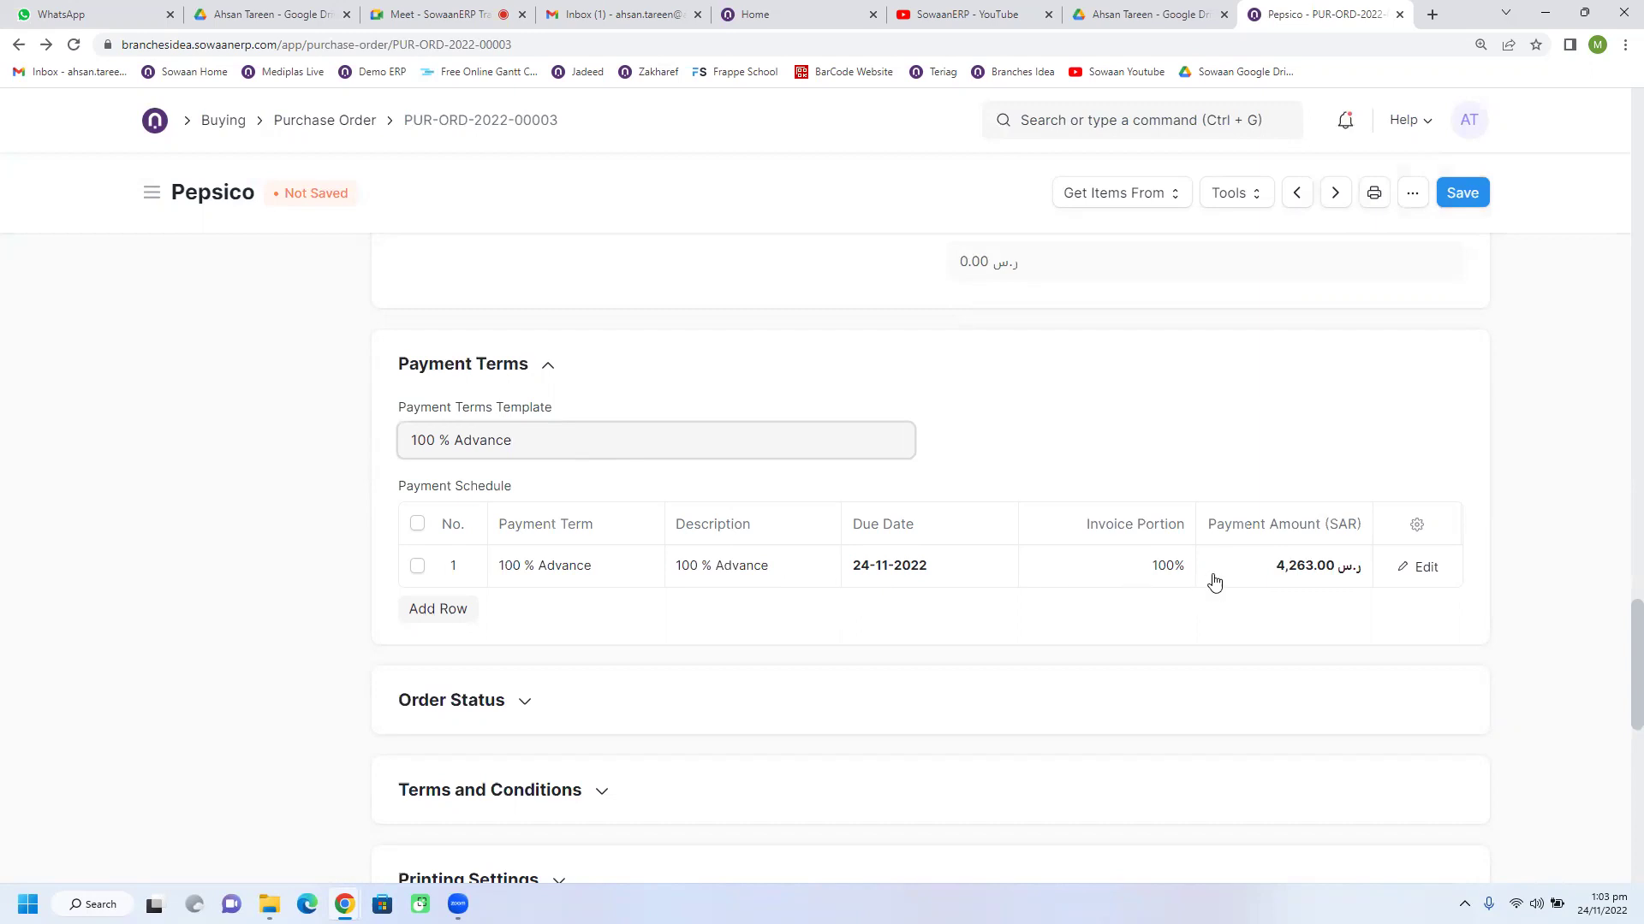
click(928, 580)
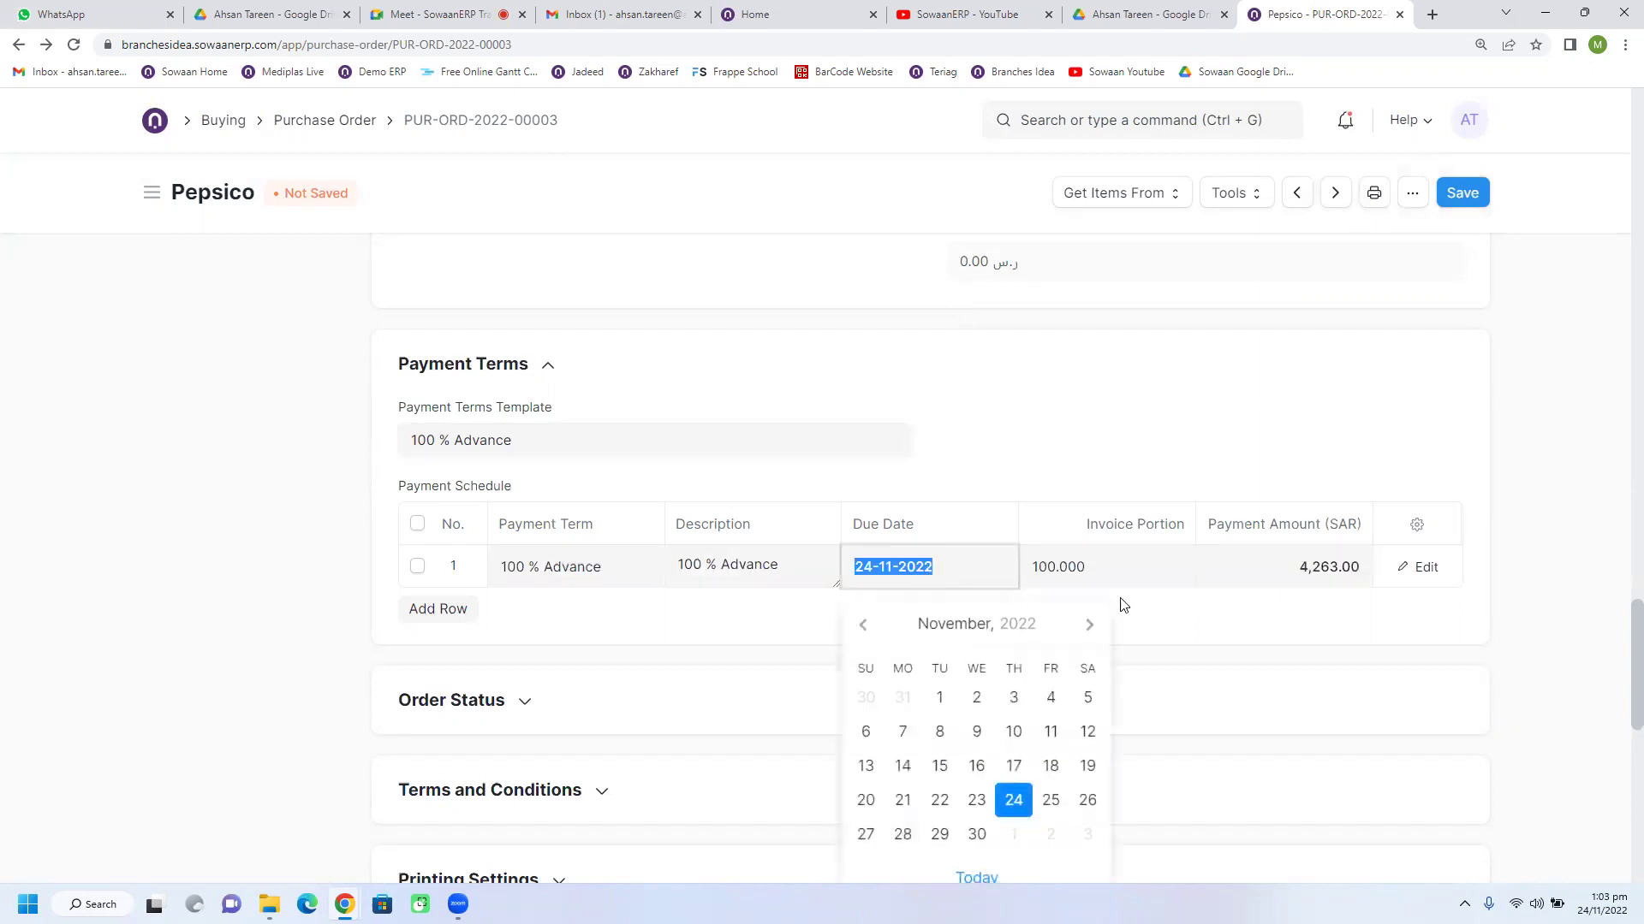
click(1310, 575)
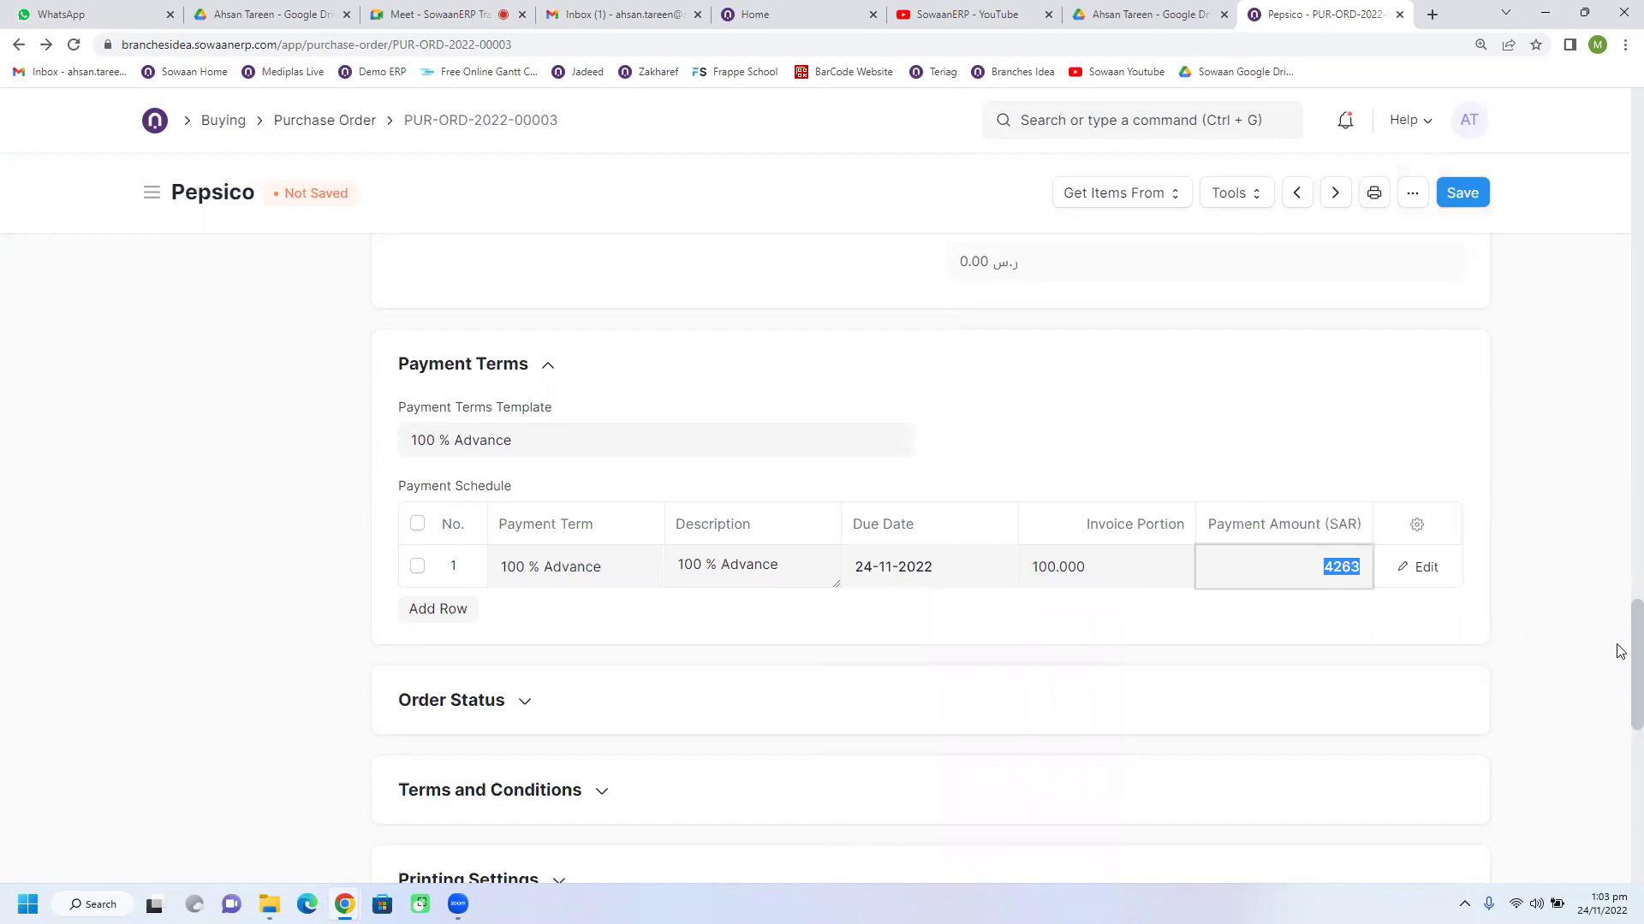
scroll(1621, 652, up, 3)
scroll(1620, 604, down, 5)
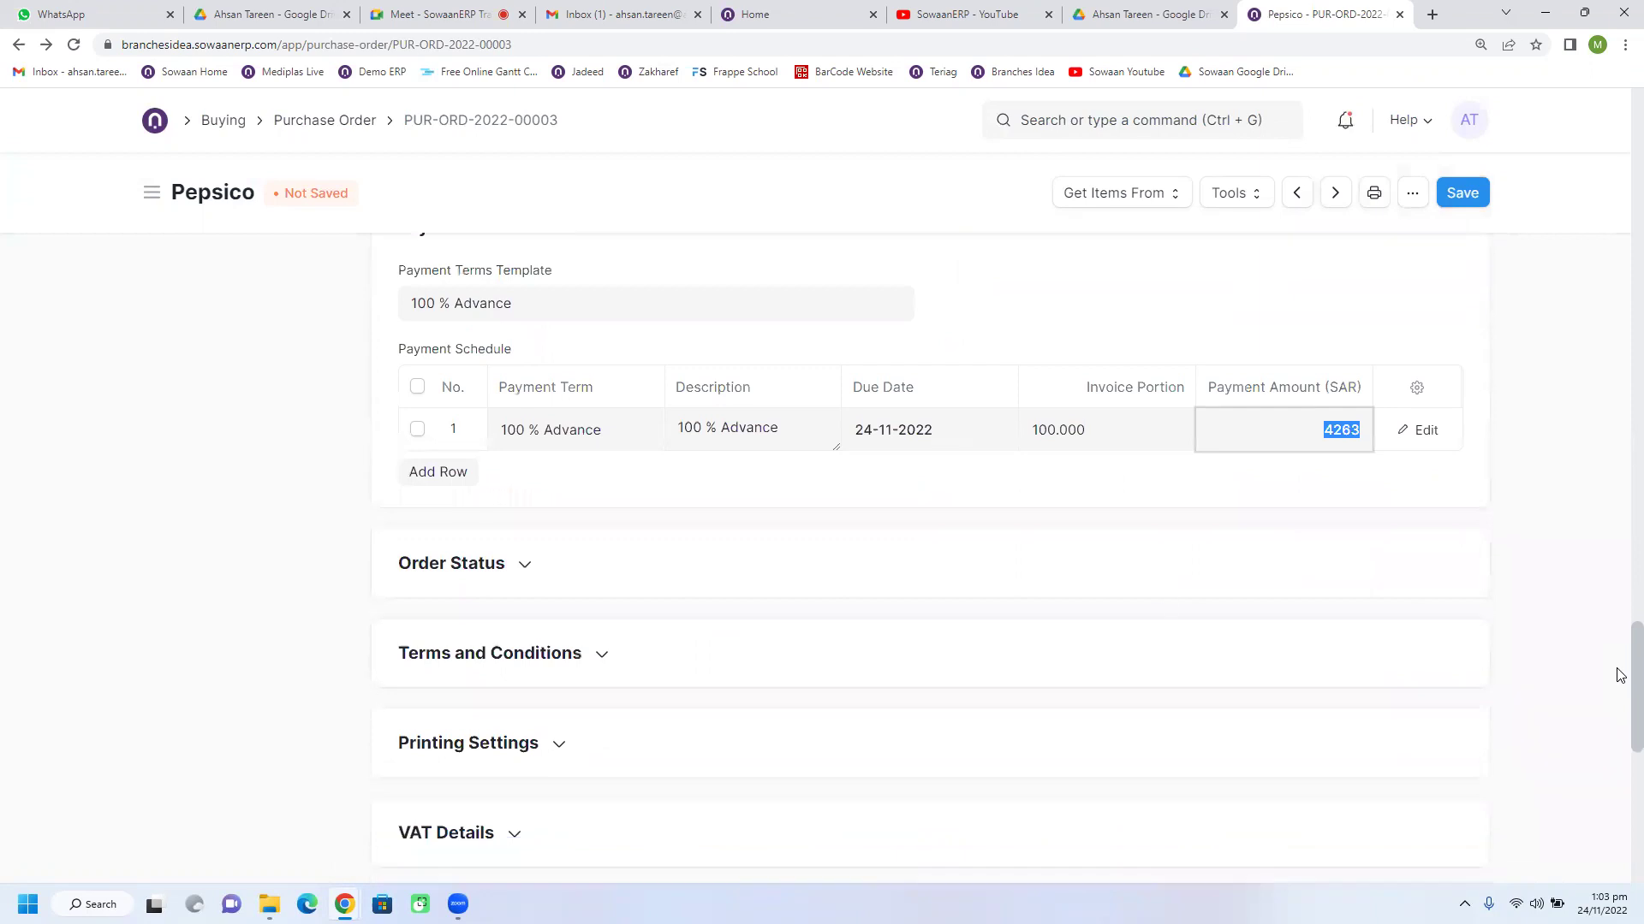
scroll(697, 616, down, 2)
Step: Expand Terms and Conditions and list the available Terms choices
click(562, 485)
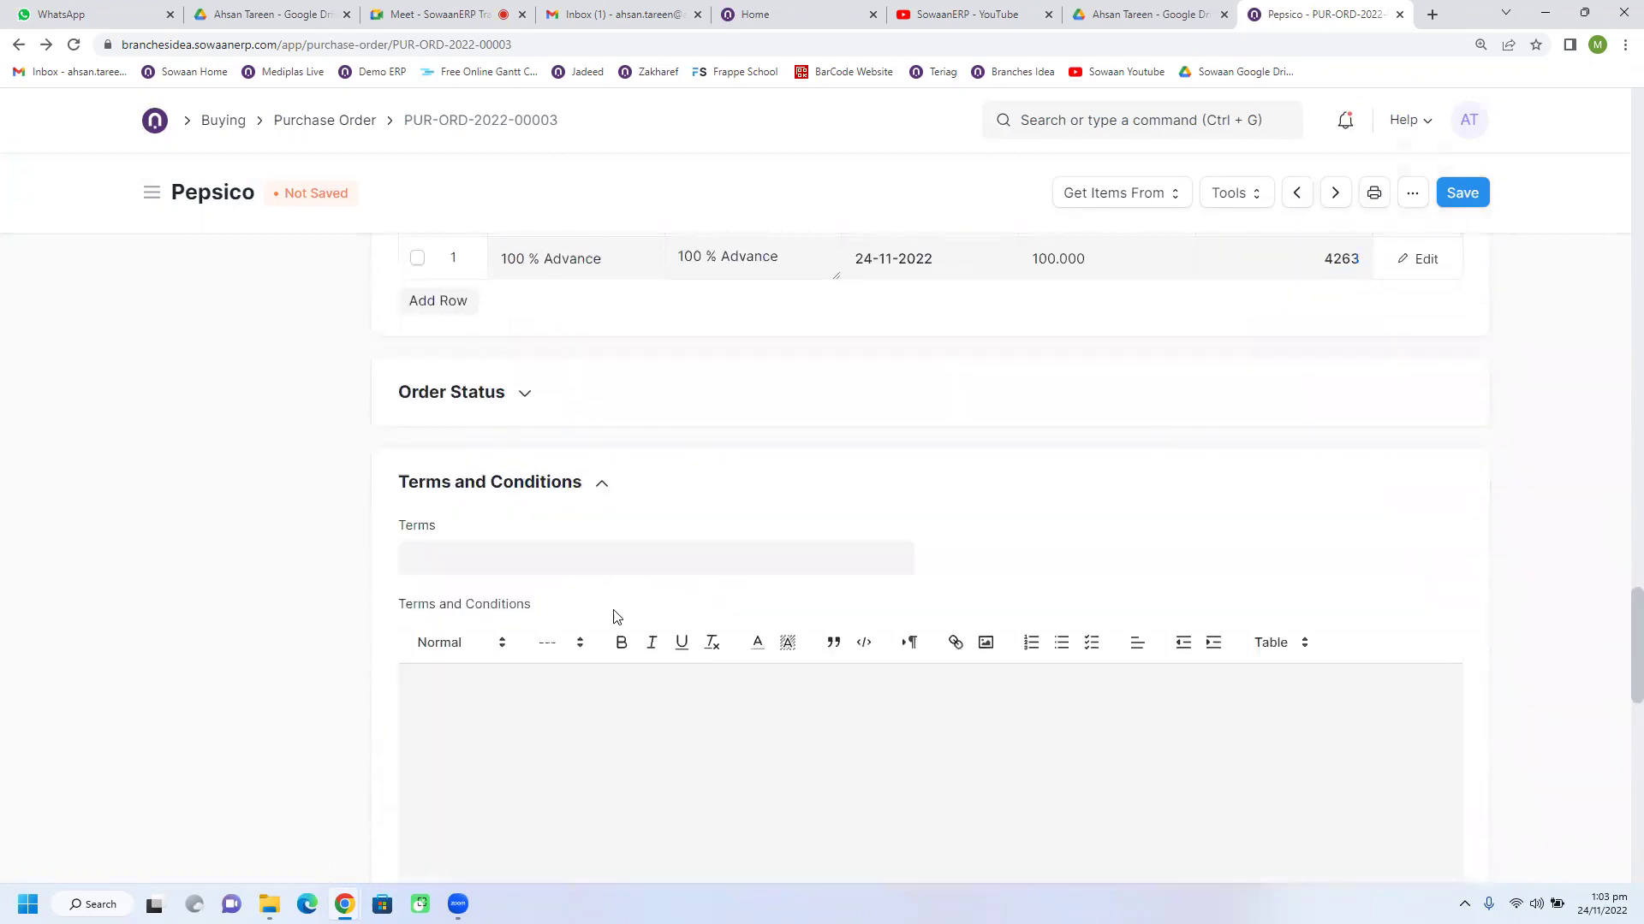
scroll(526, 588, down, 1)
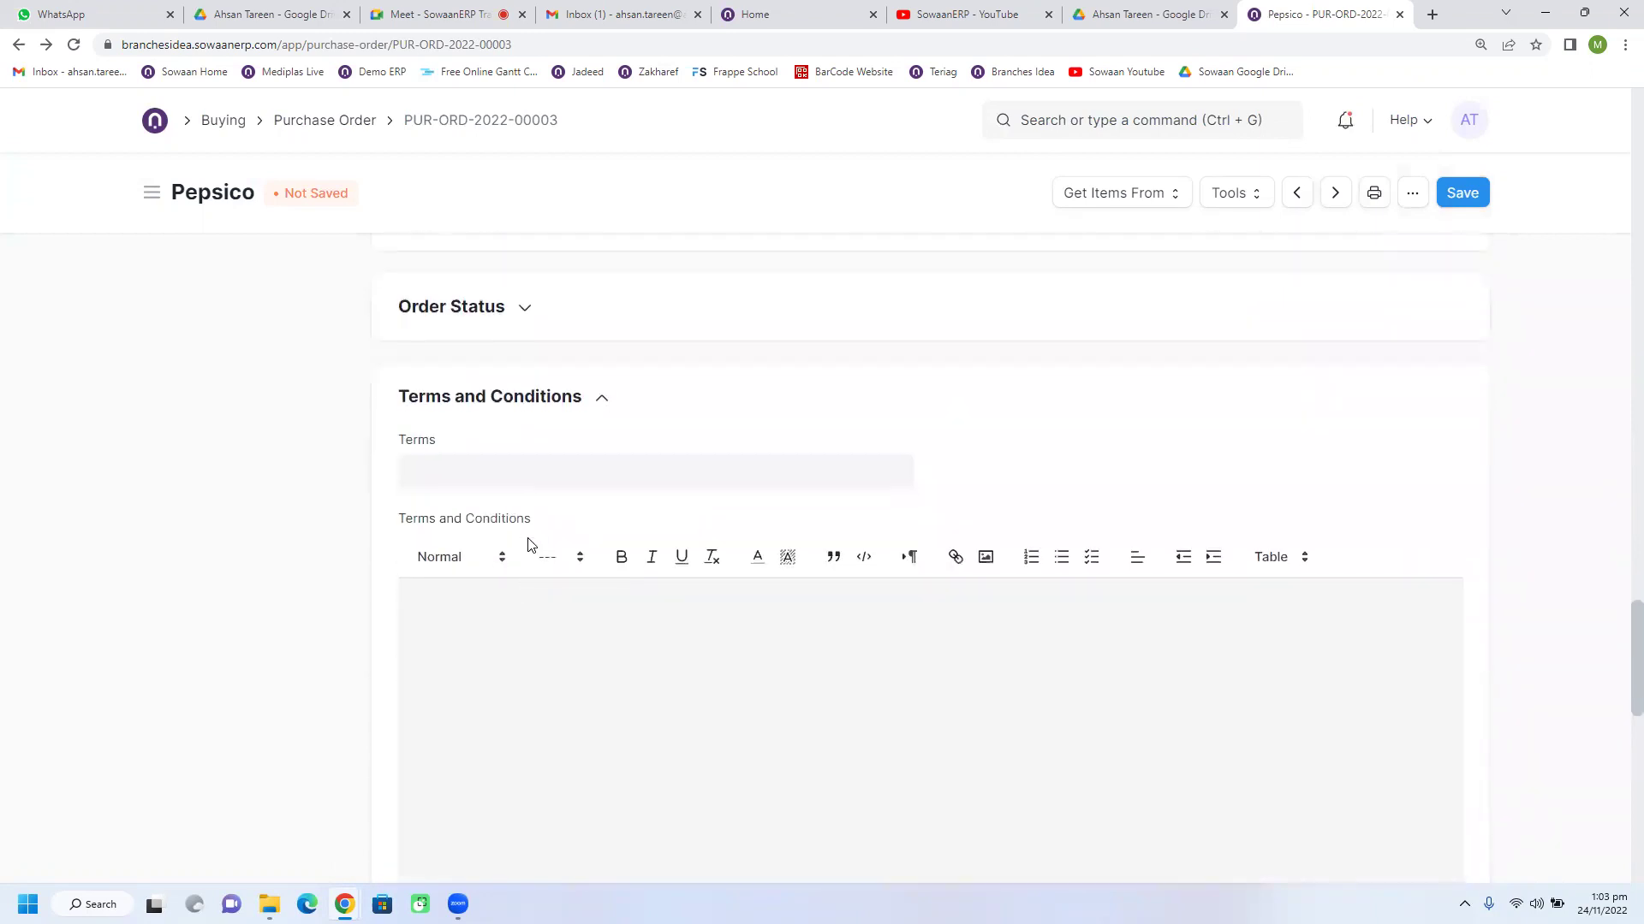
click(568, 478)
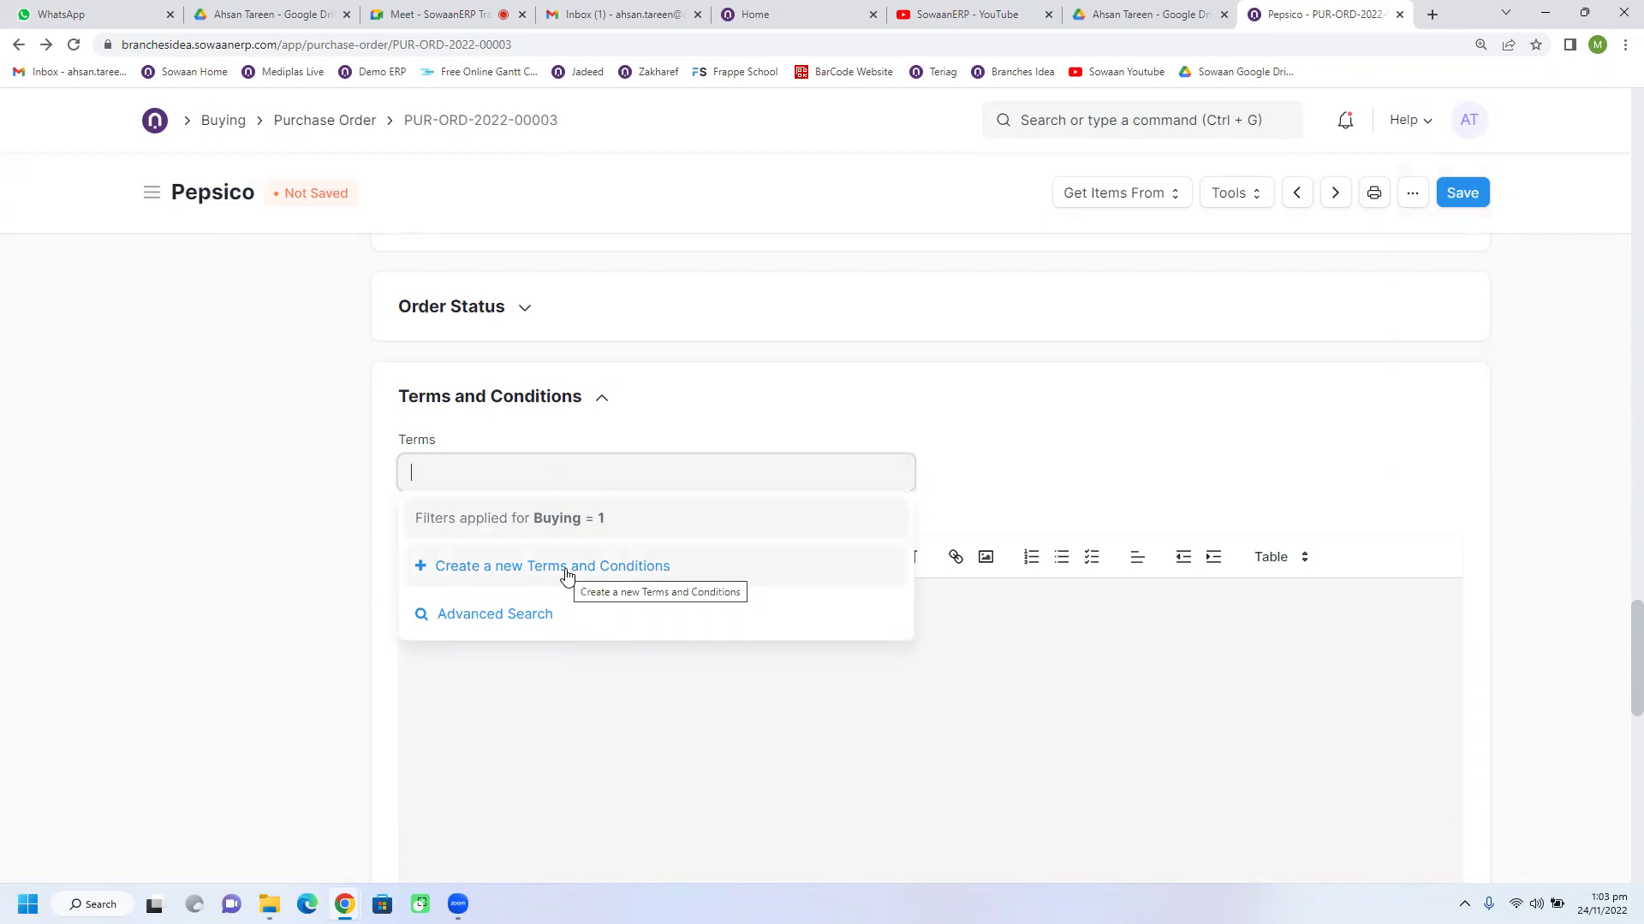
Step: Save new terms 'Buying Term & Company' requiring delivery on time before 5 pm every working day
click(629, 567)
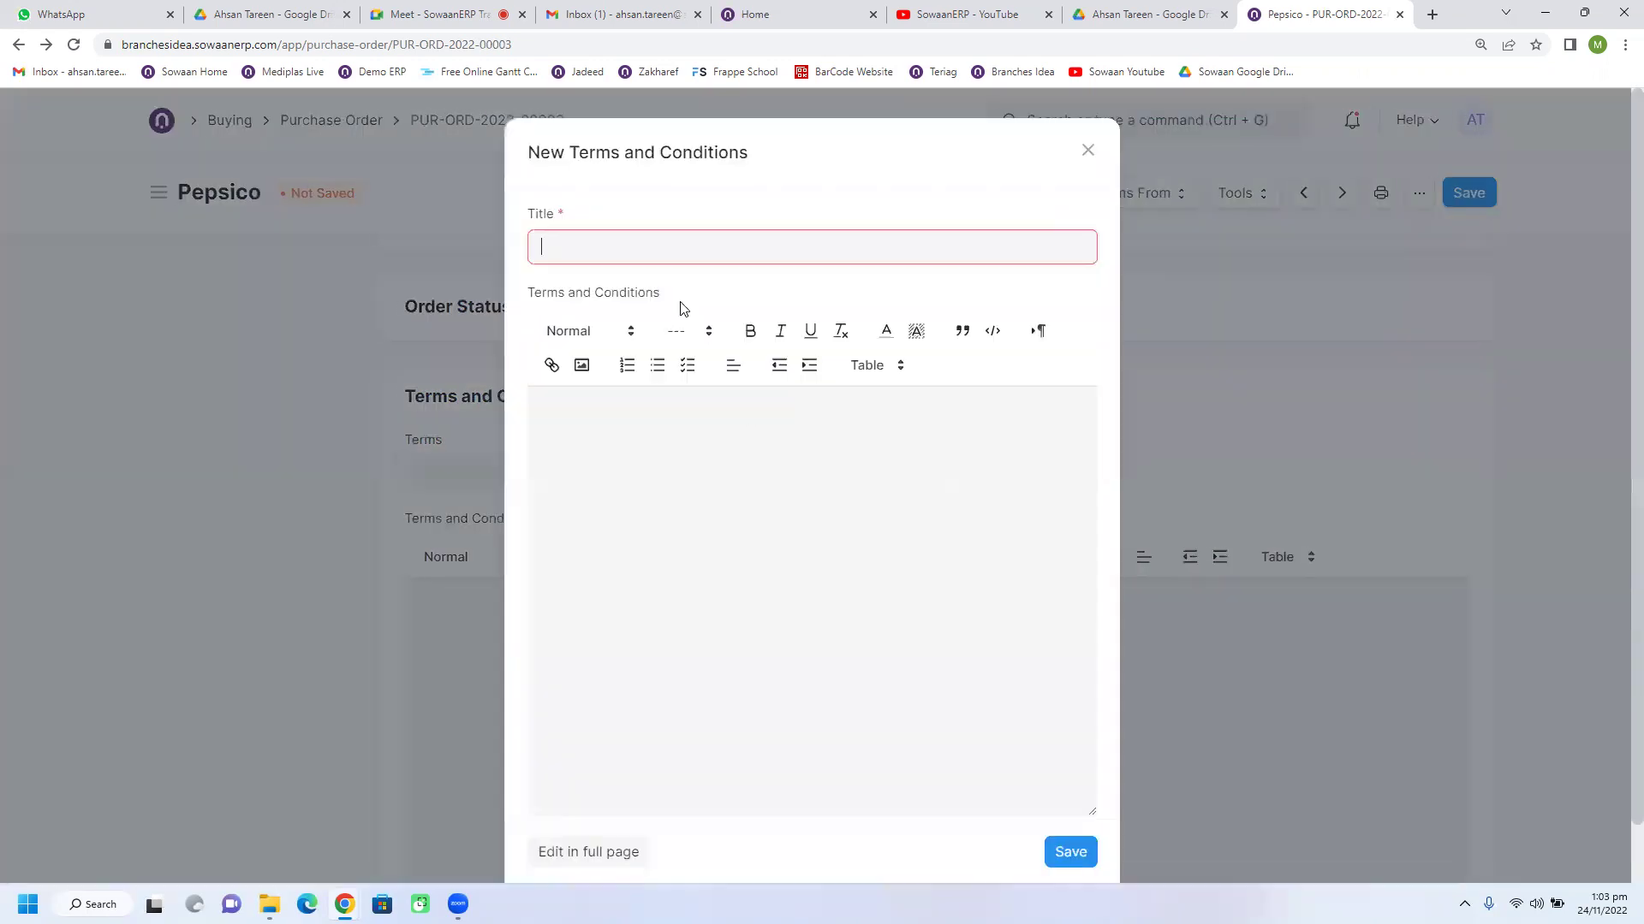
text(Buying T)
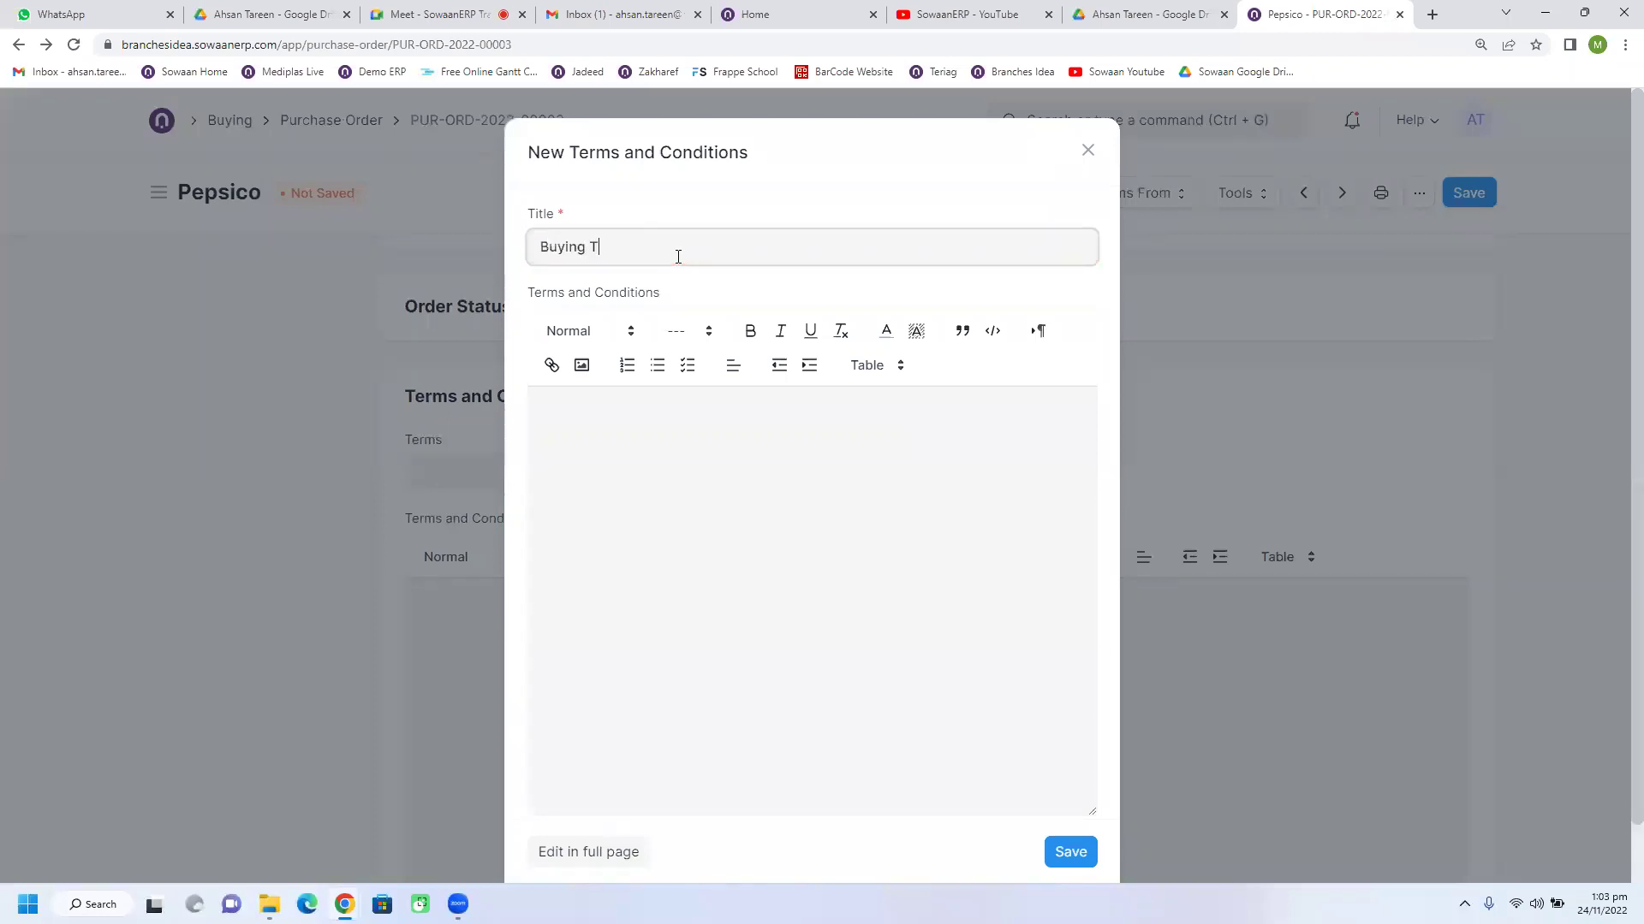
text(erm & Company)
click(700, 402)
text(The derlivery has to be made on time before 5 pm every)
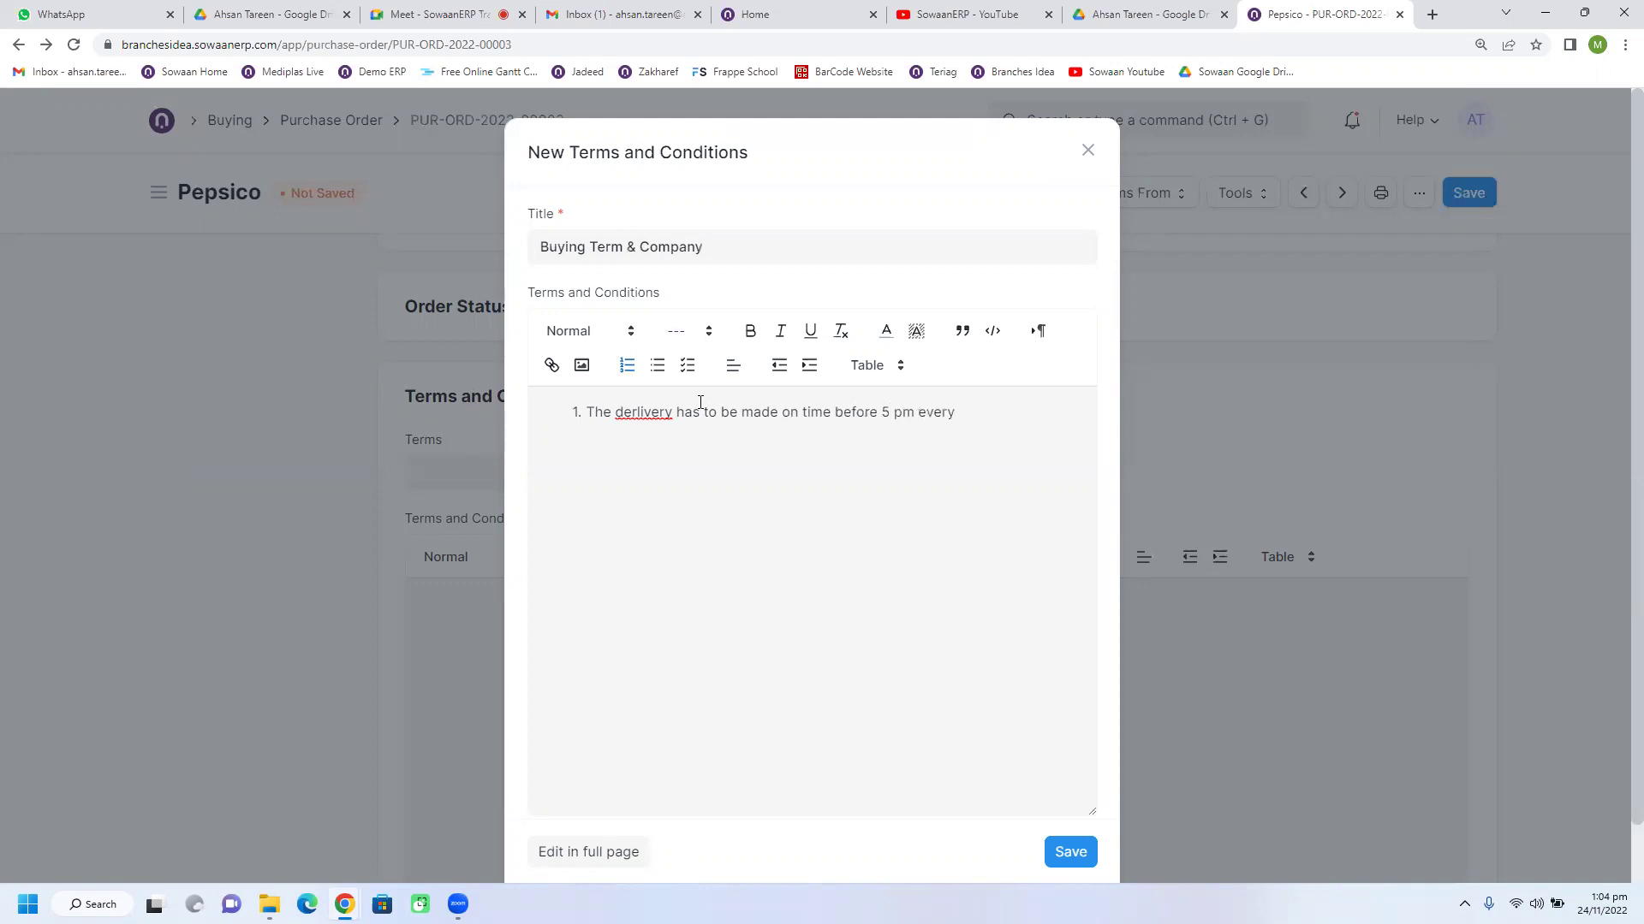
text(working day)
right_click(652, 413)
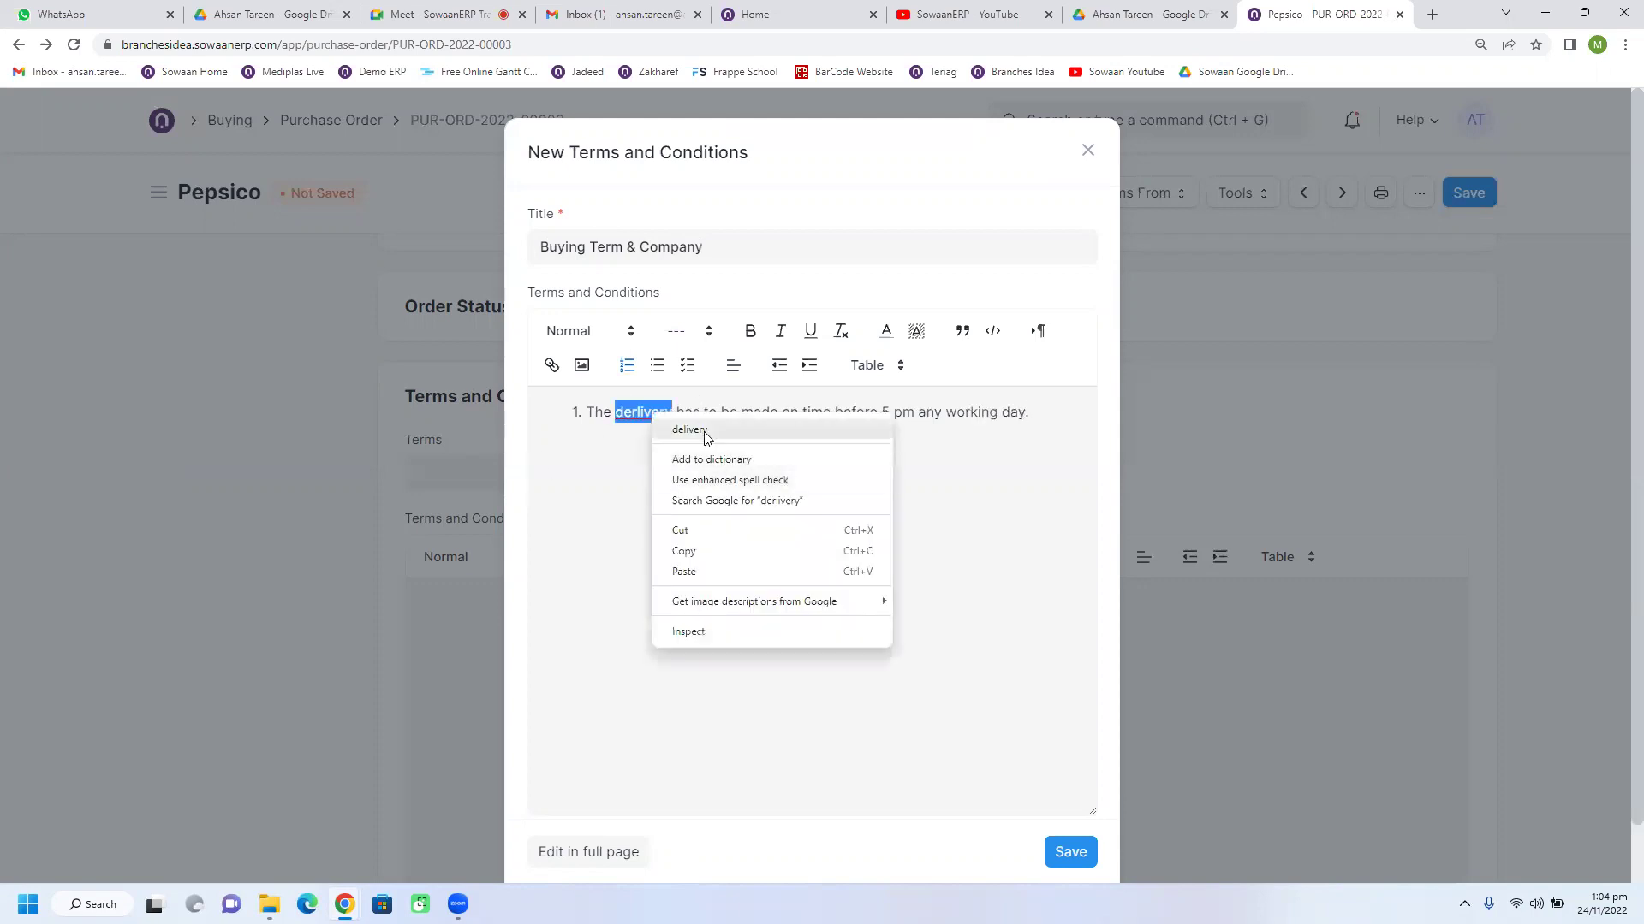
click(702, 431)
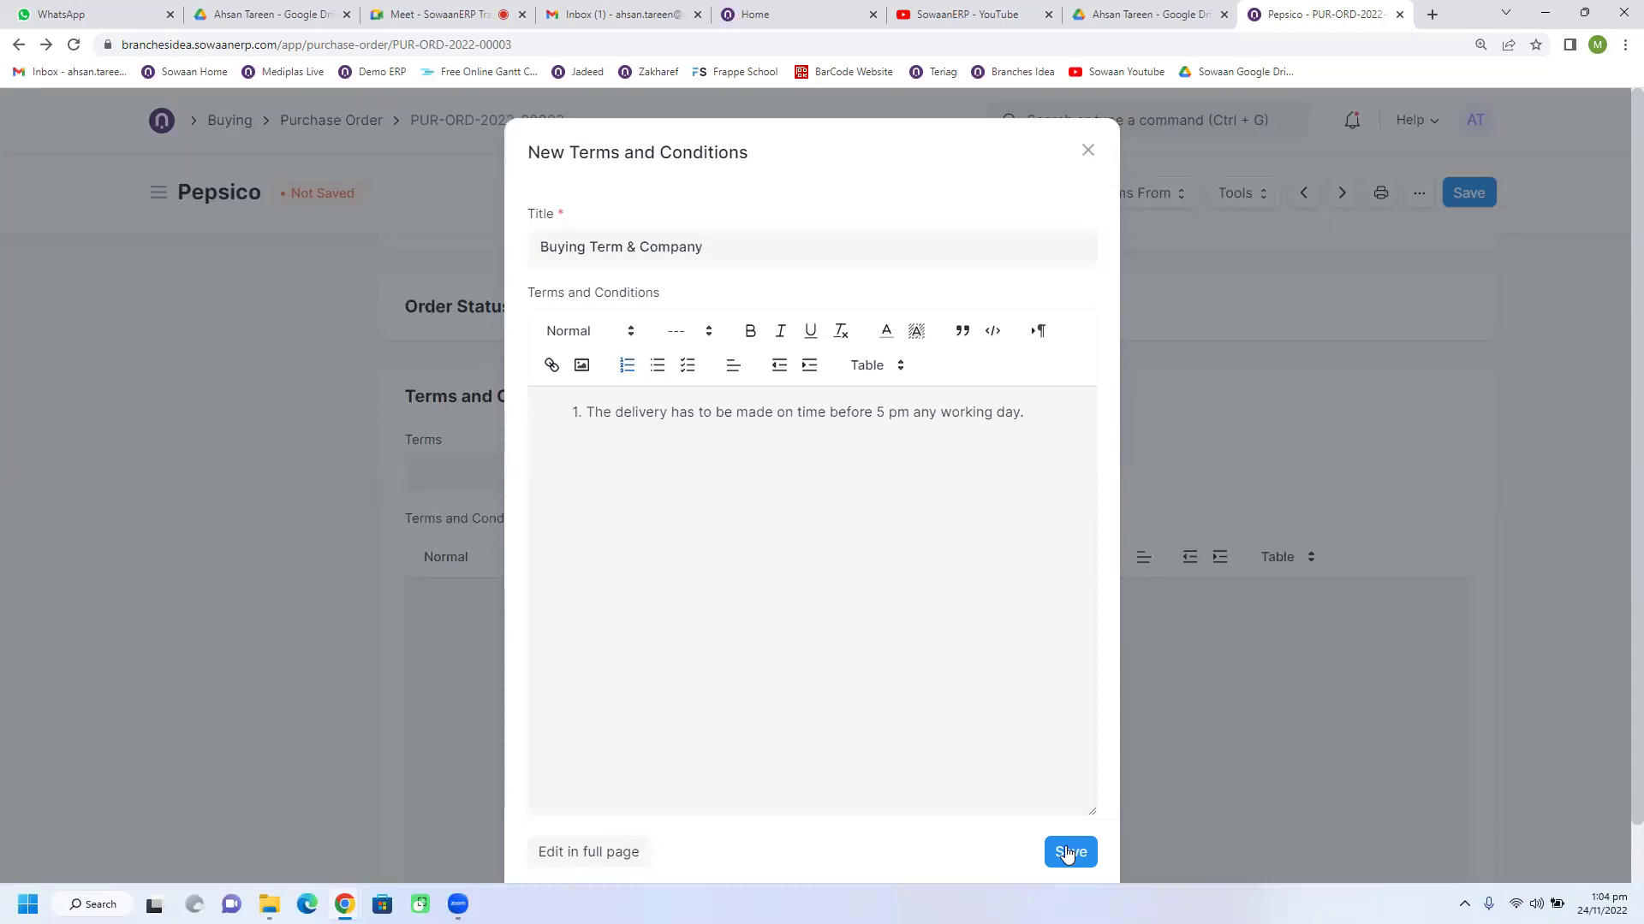
click(1070, 852)
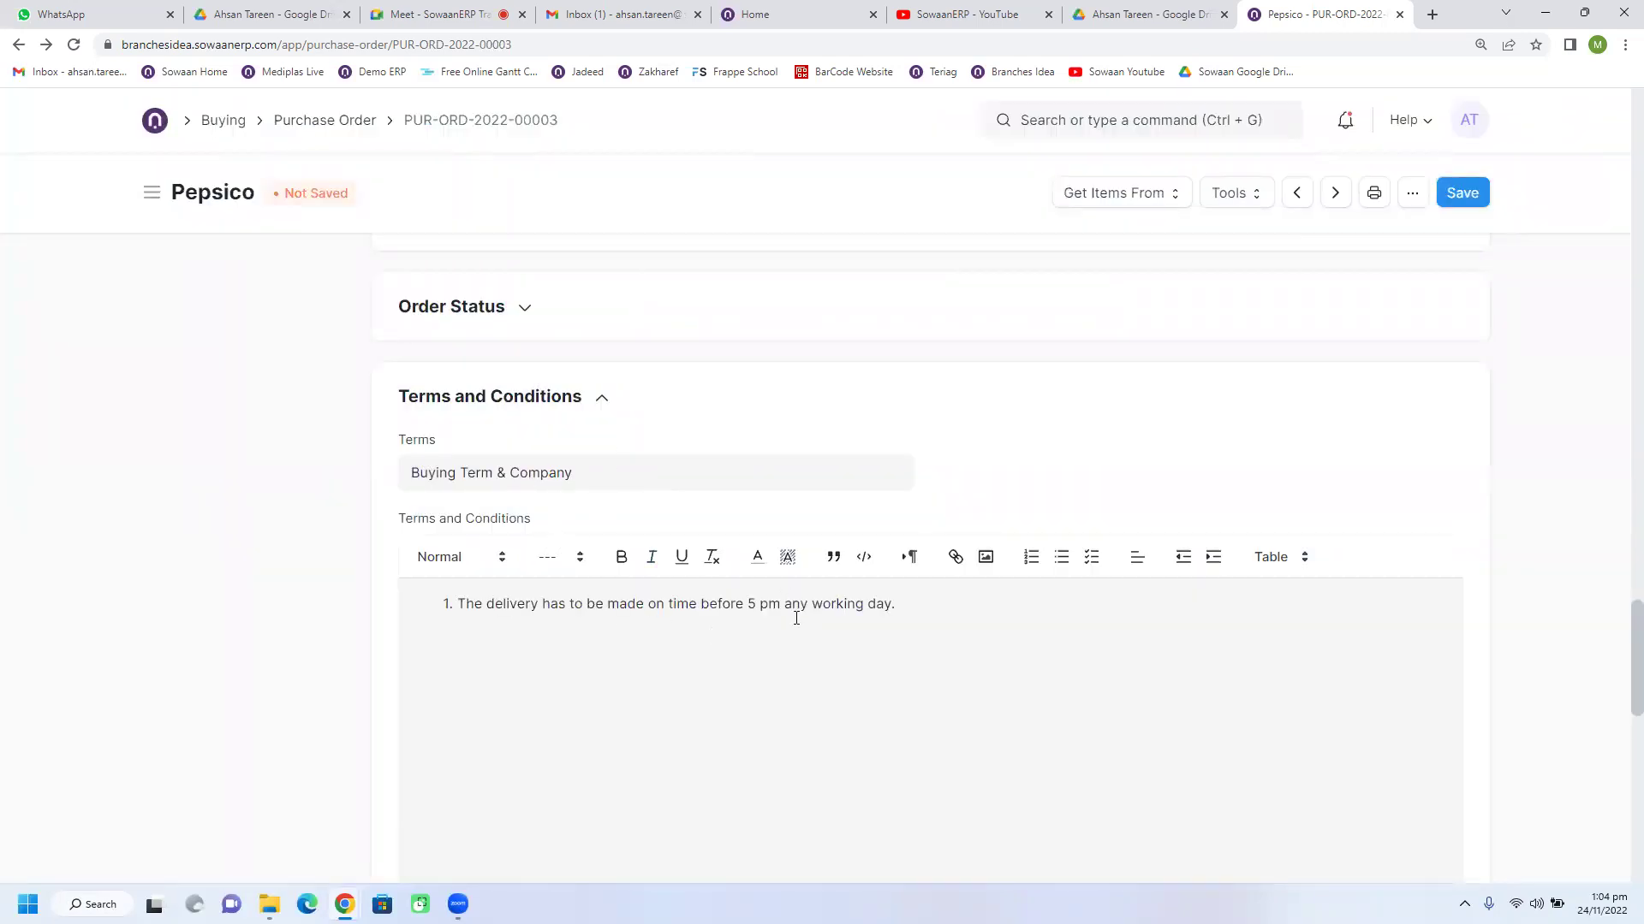
scroll(916, 540, down, 2)
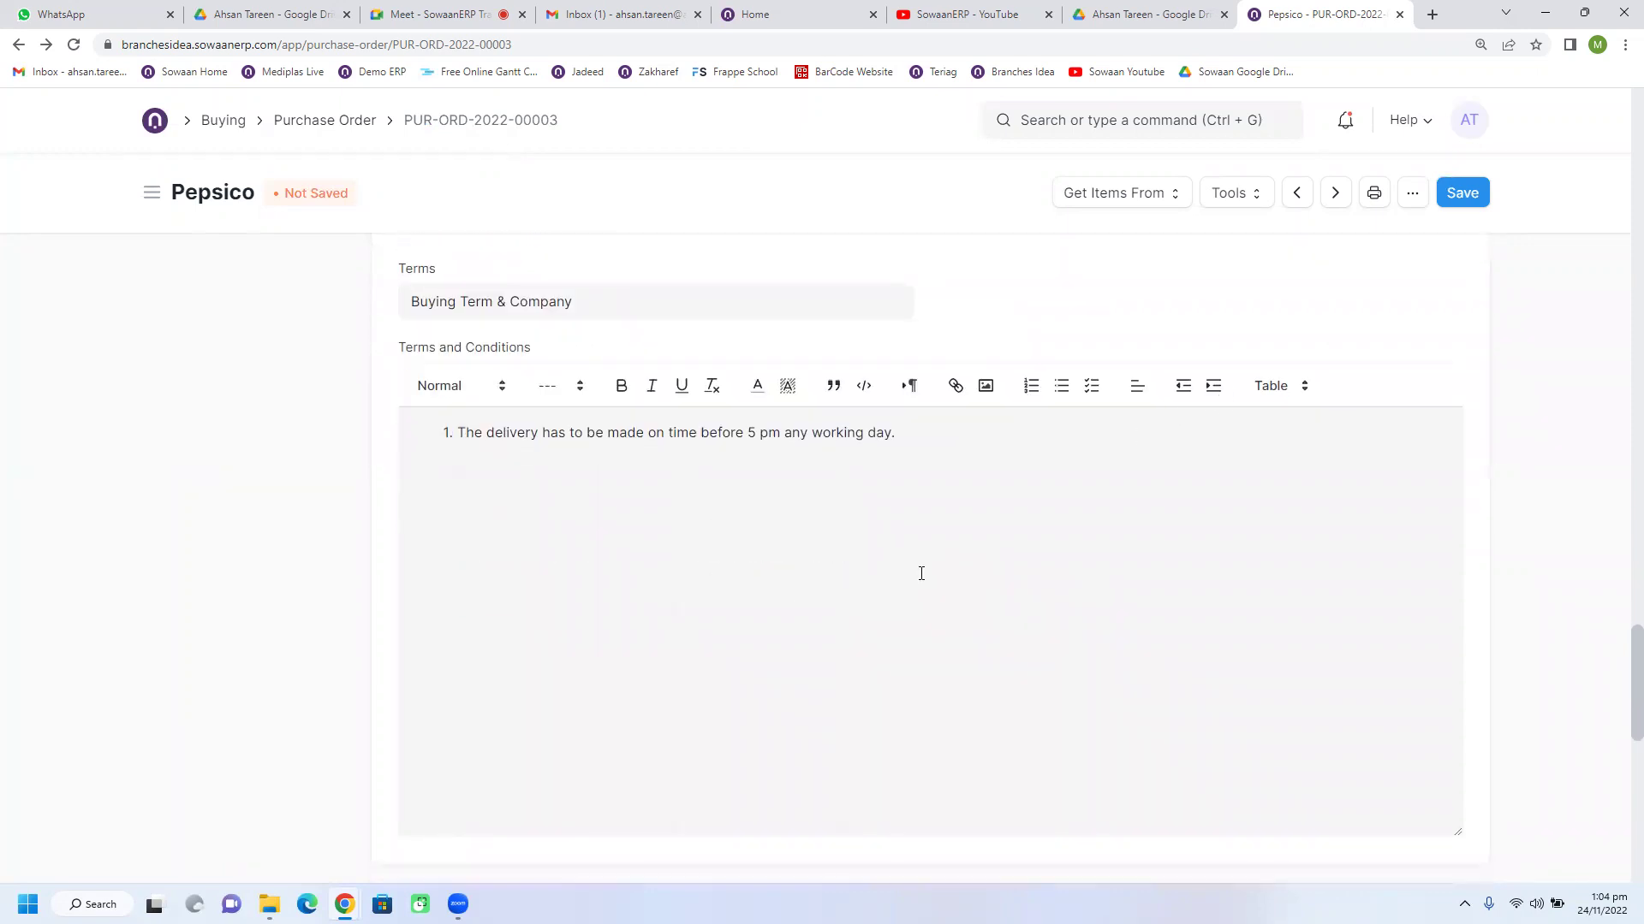
scroll(921, 573, down, 2)
scroll(921, 573, up, 2)
click(633, 303)
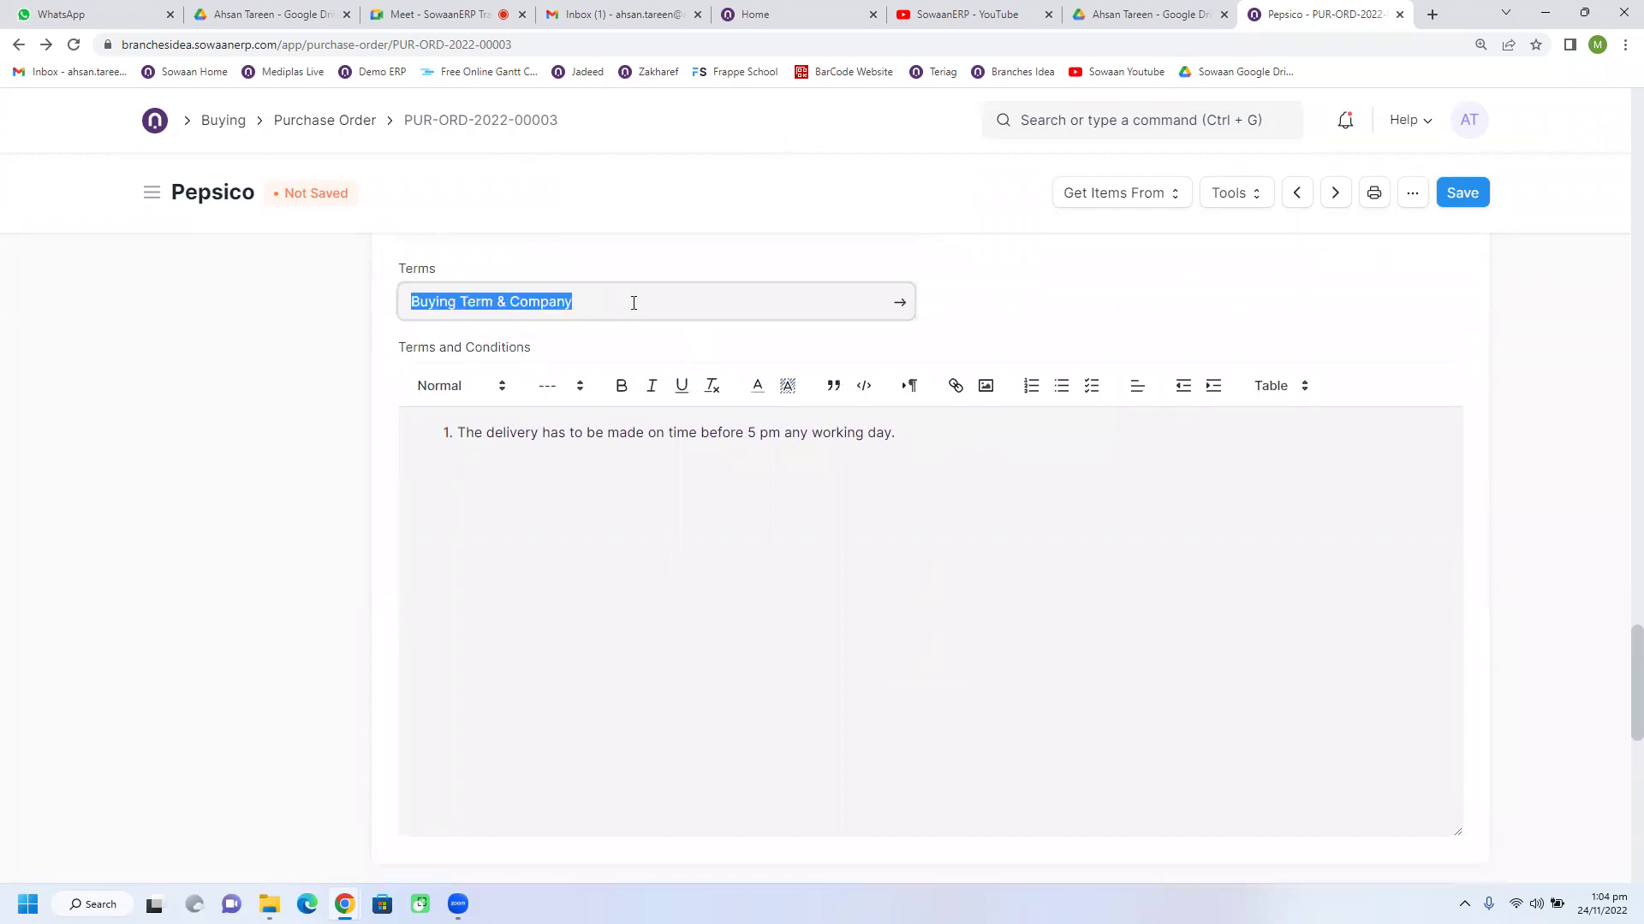
key(BackSpace)
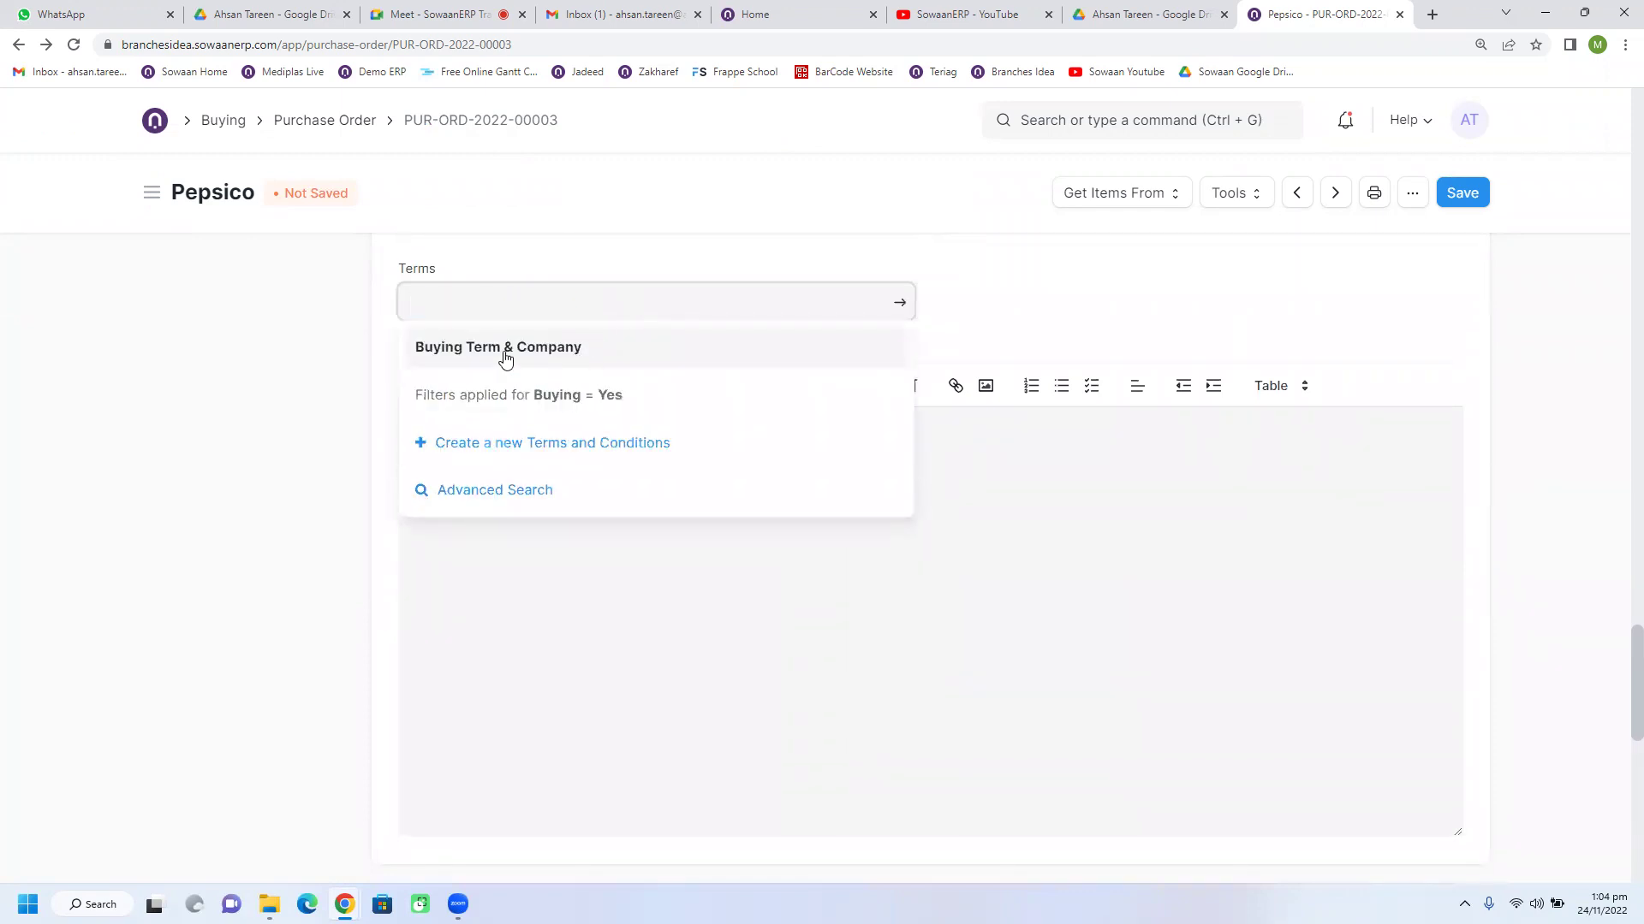
click(503, 349)
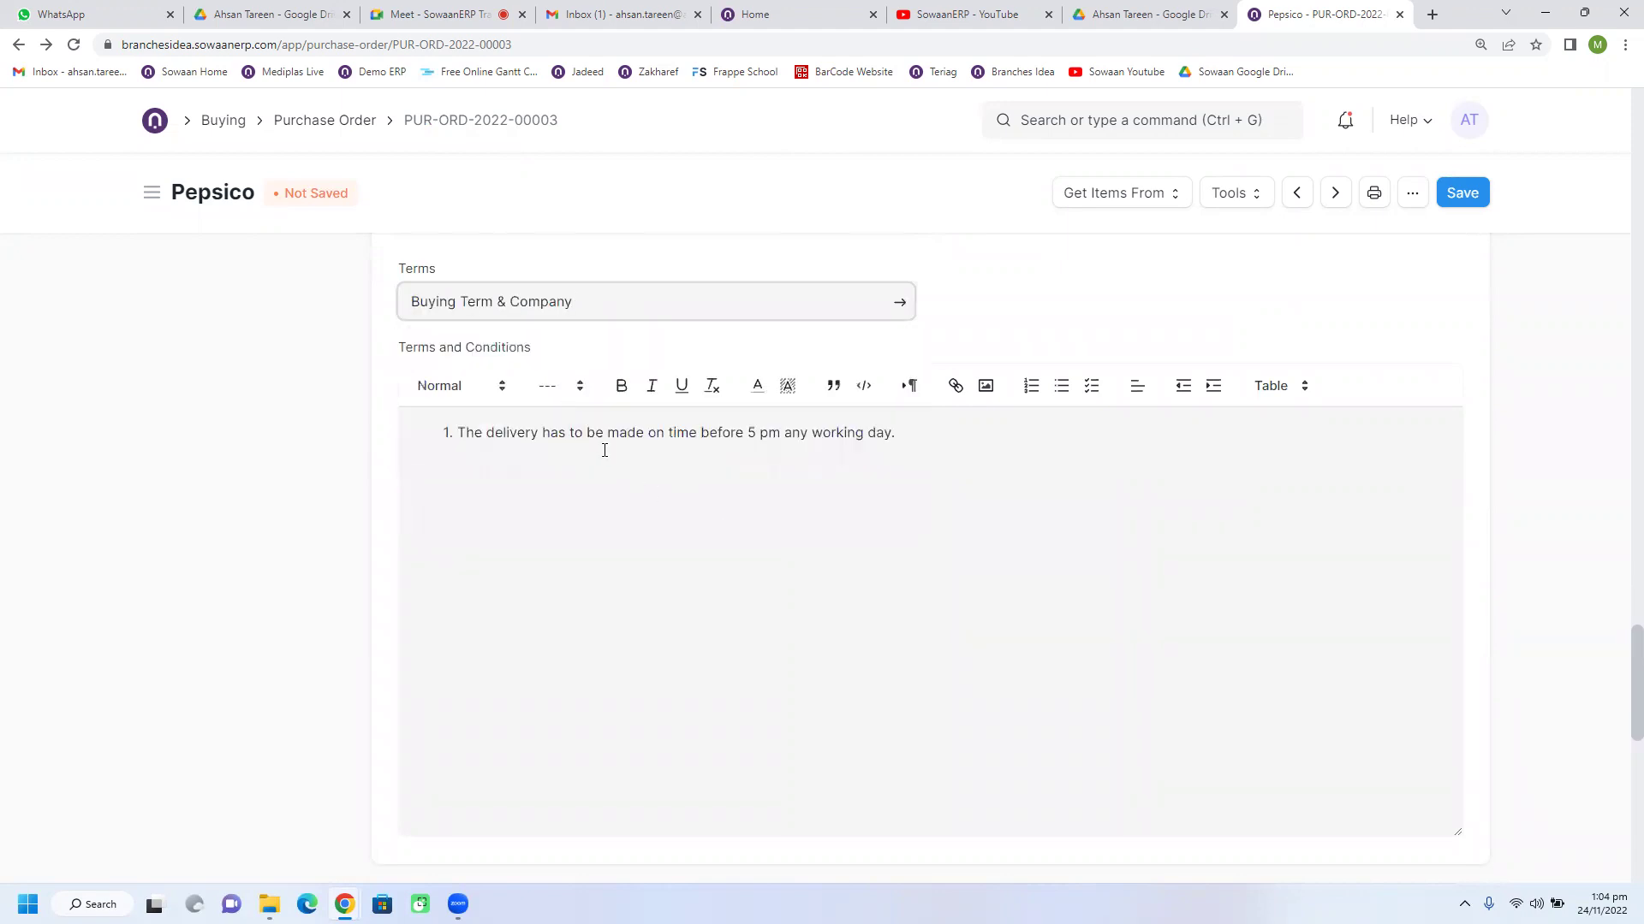
drag(483, 435, 907, 454)
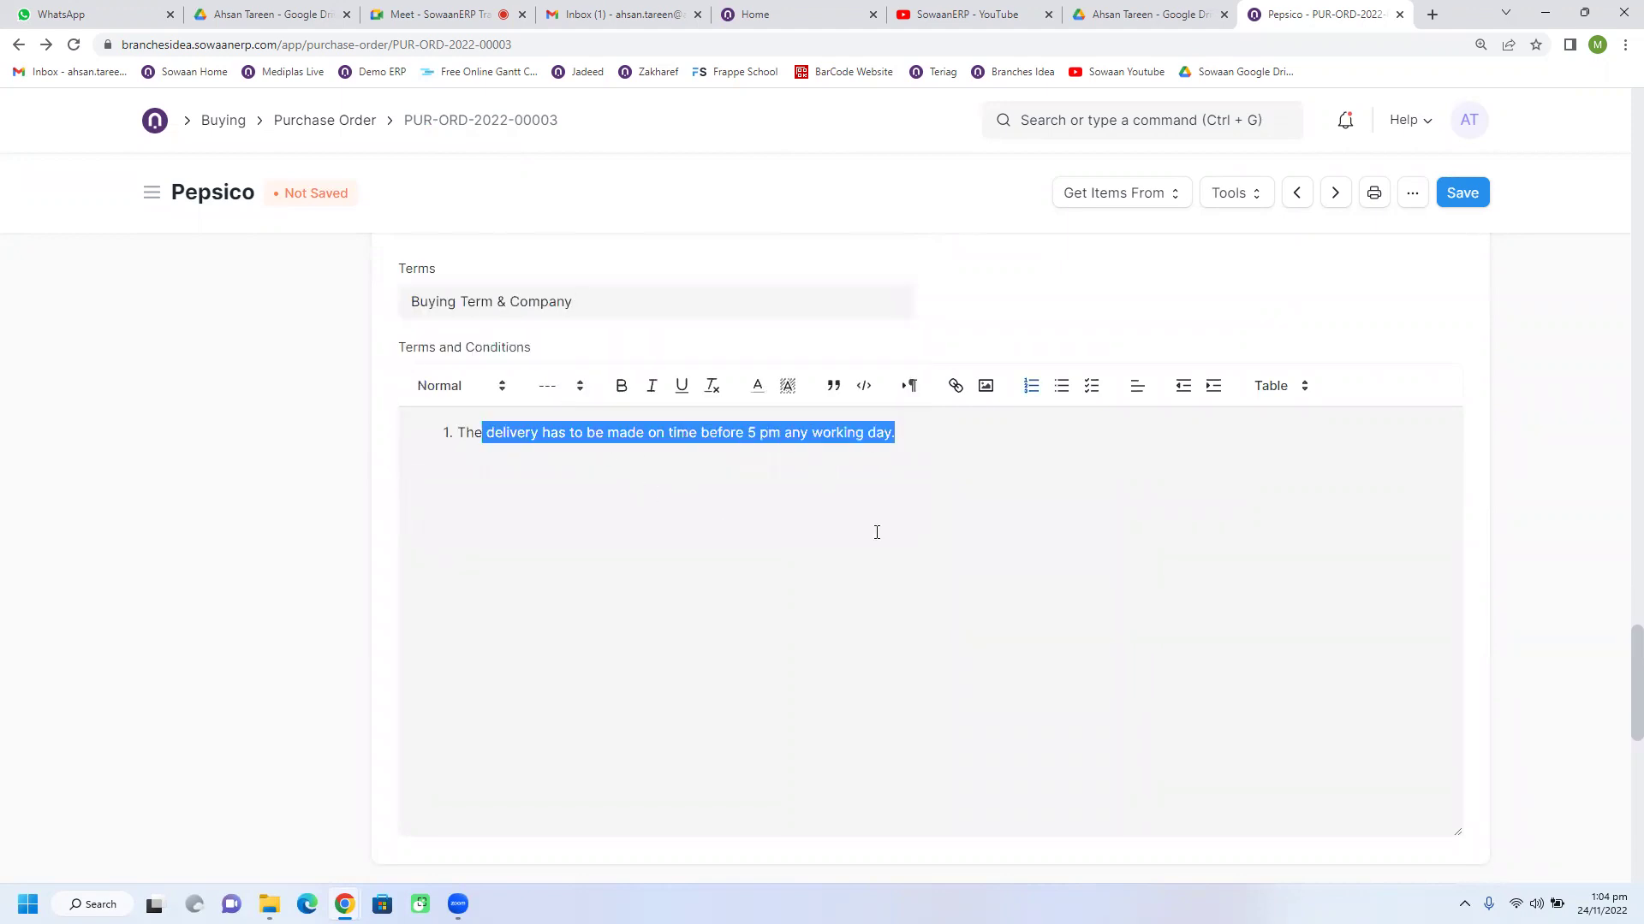
scroll(851, 560, down, 3)
scroll(851, 560, down, 1)
scroll(851, 560, up, 8)
drag(1618, 651, 1618, 202)
Step: Expand and review the Accounting Dimensions and Address and Contact sections
click(475, 411)
click(537, 628)
scroll(428, 600, down, 2)
scroll(451, 564, down, 1)
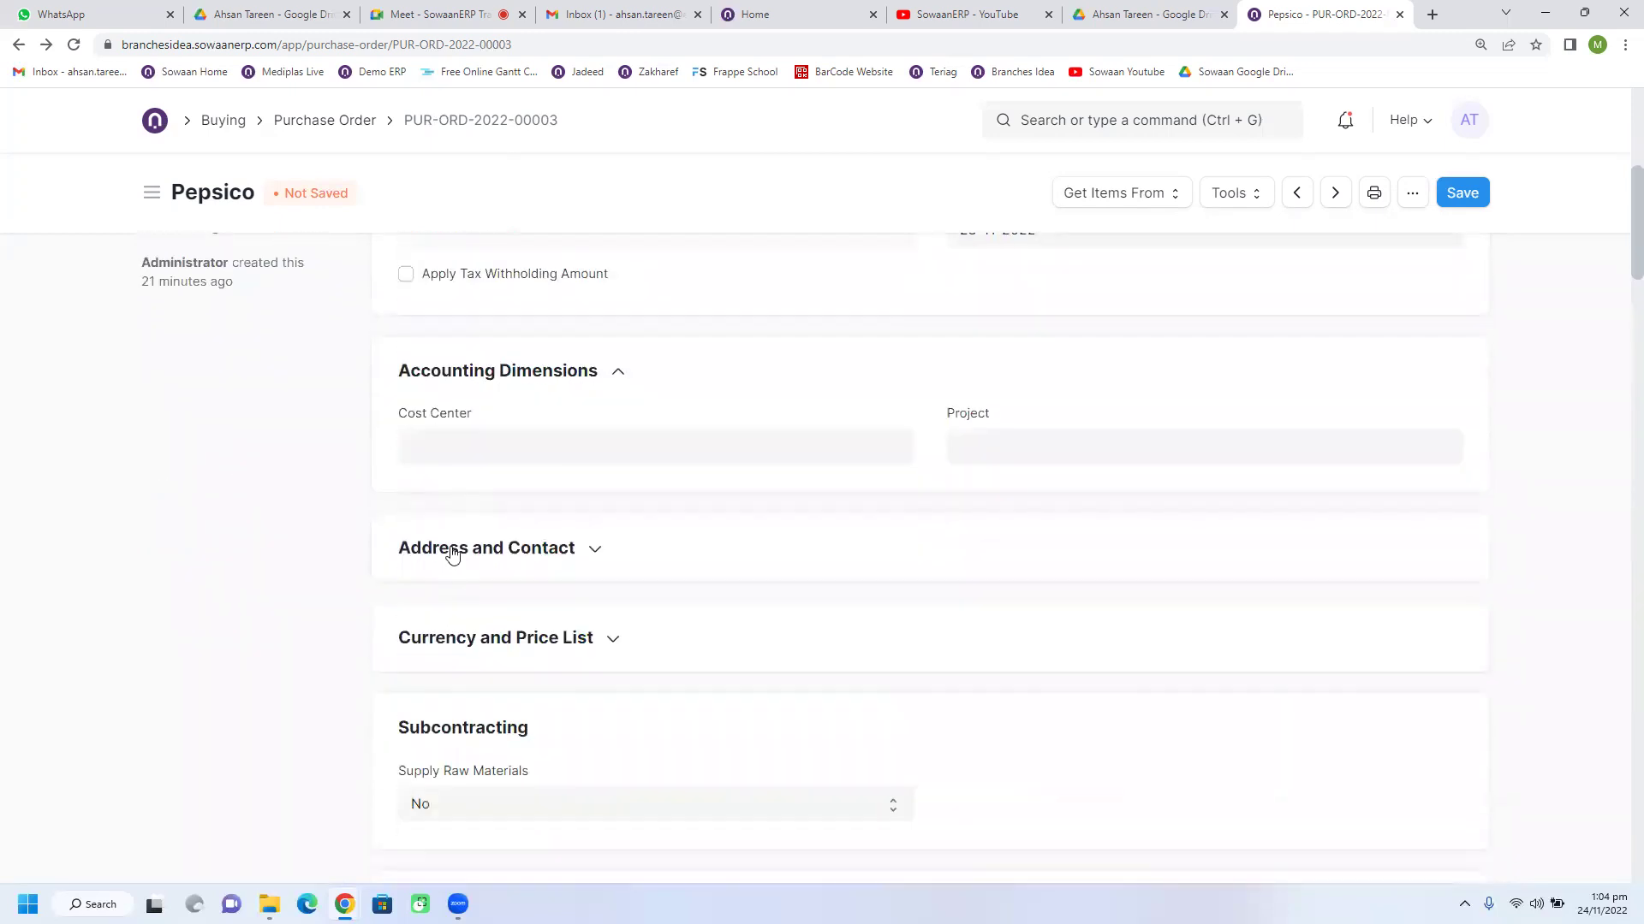
scroll(471, 480, down, 1)
click(509, 462)
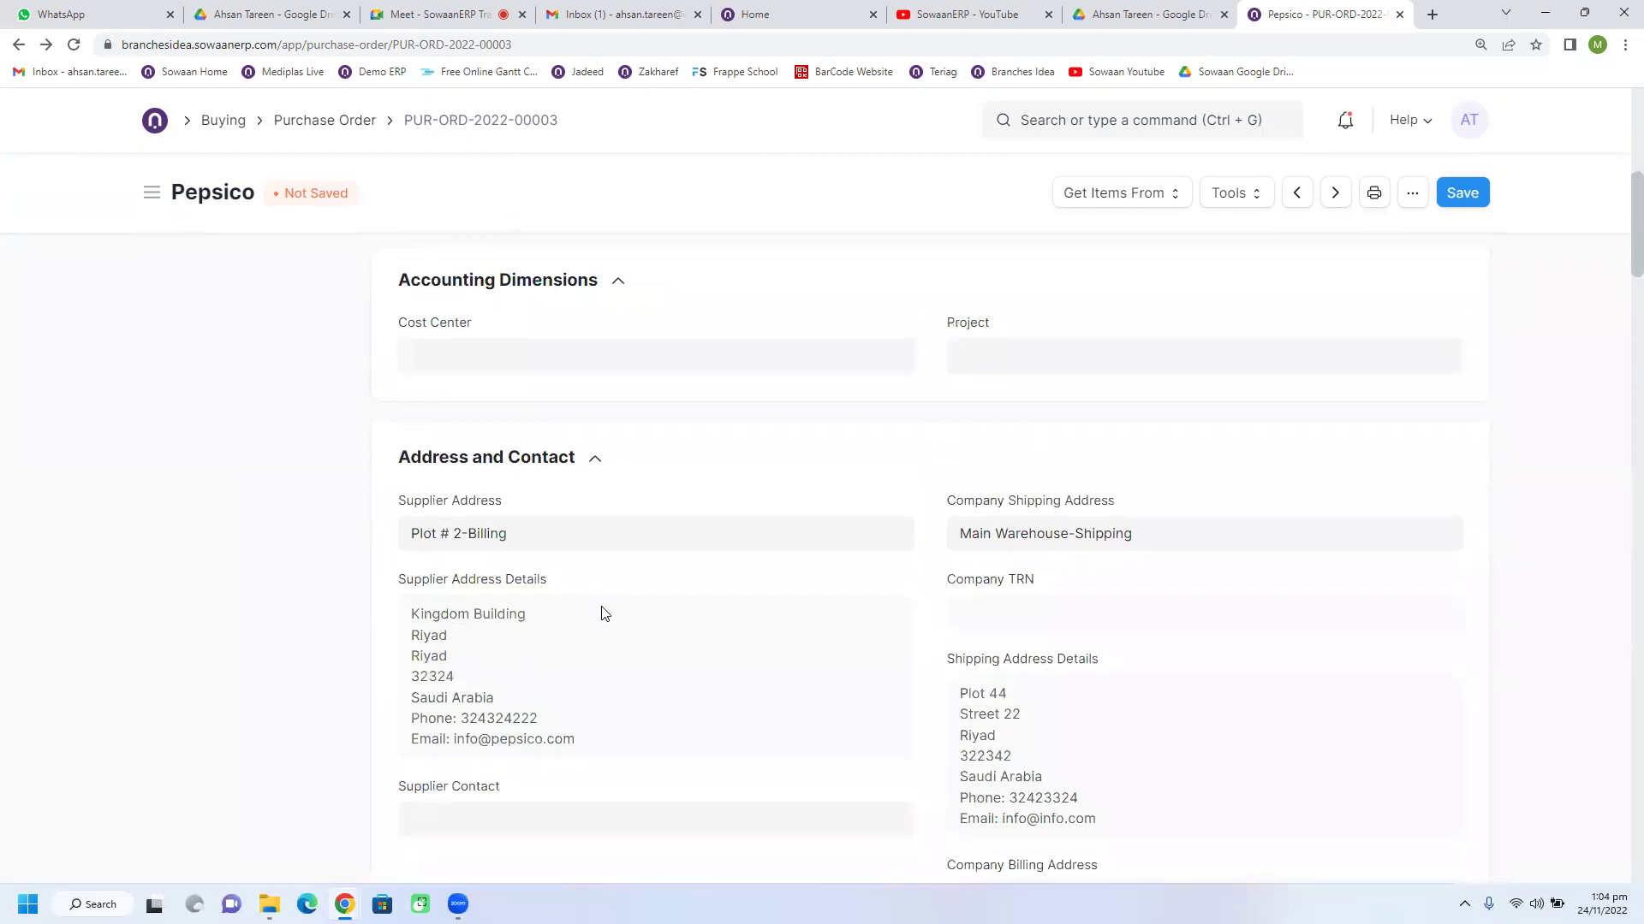
scroll(603, 612, down, 1)
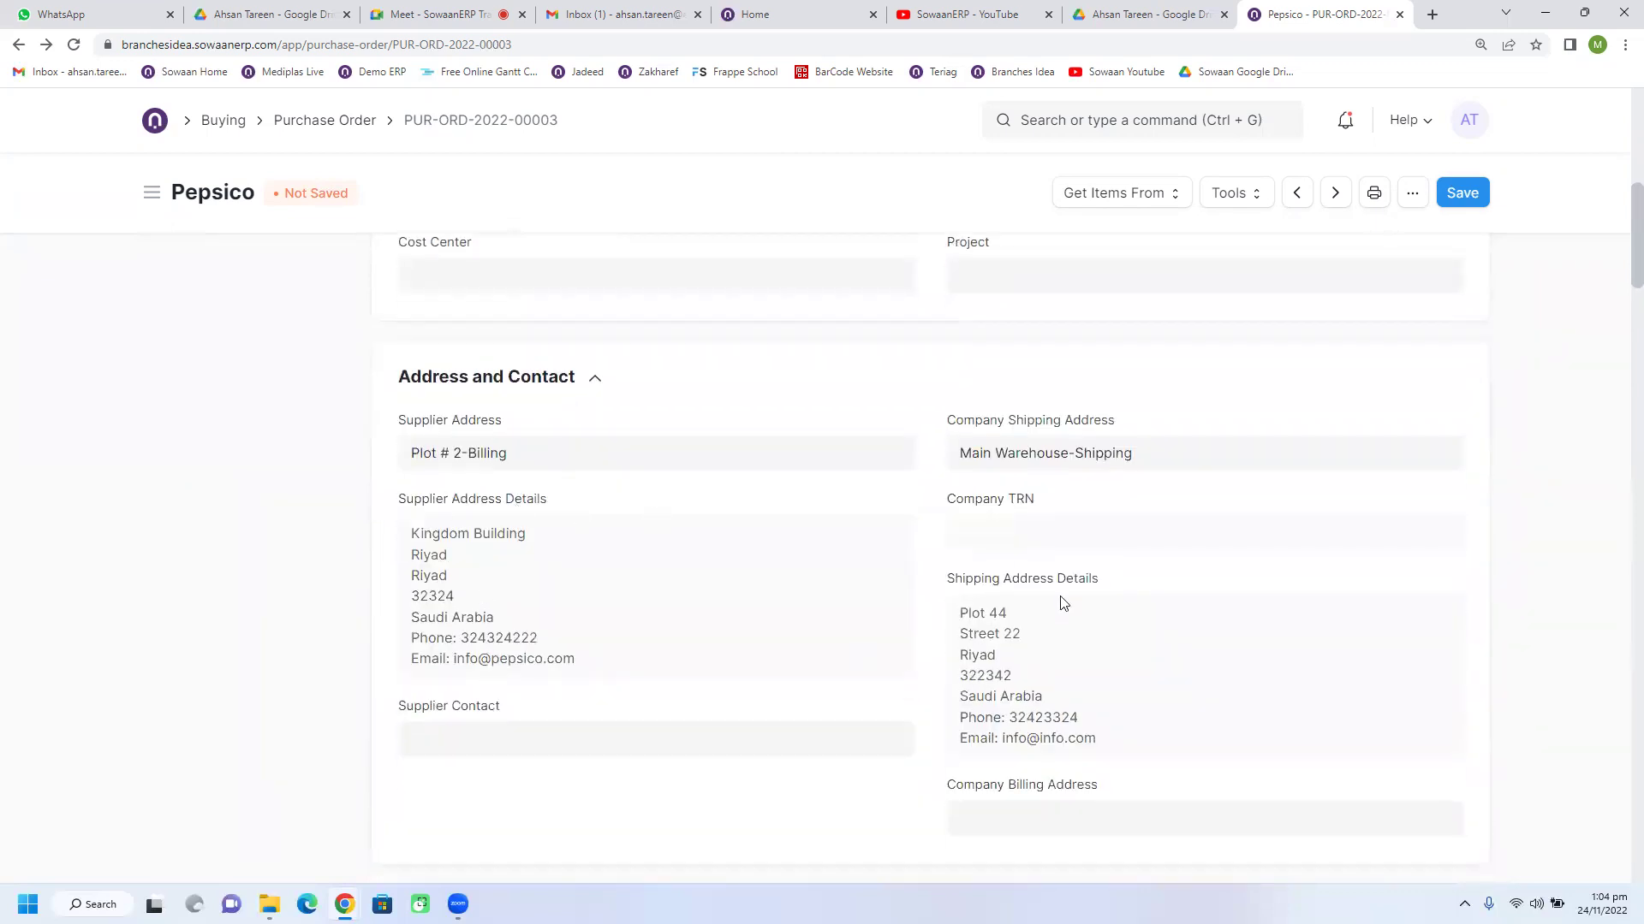
scroll(1076, 625, down, 1)
scroll(950, 621, down, 4)
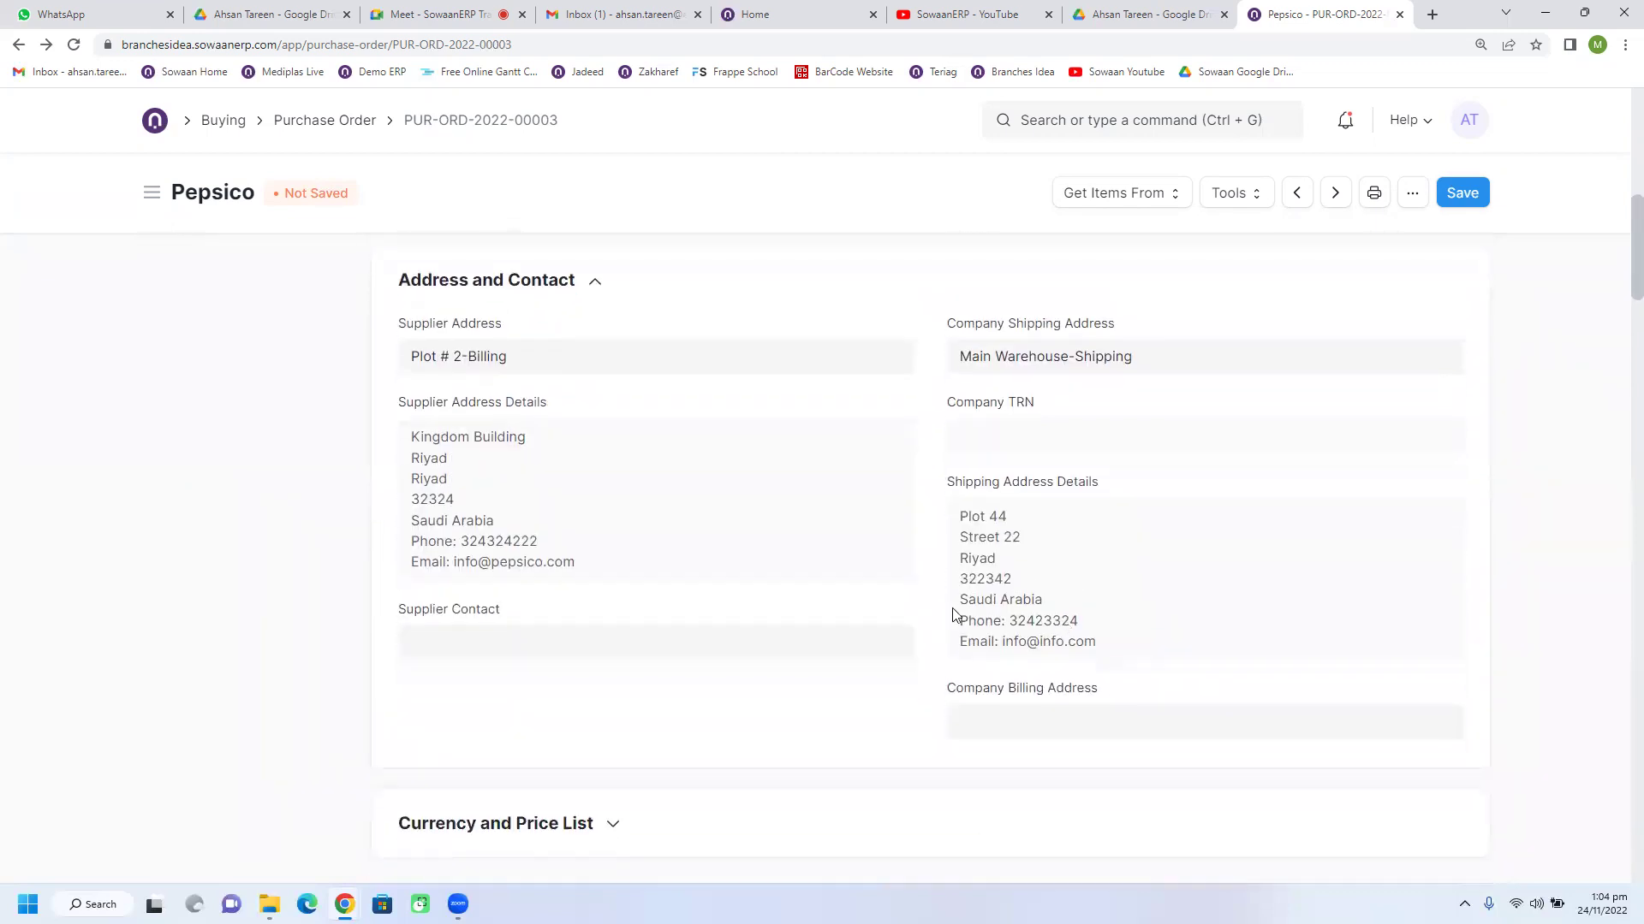
Step: Expand Currency and Price List, review the rest of the form, and save the order
click(597, 491)
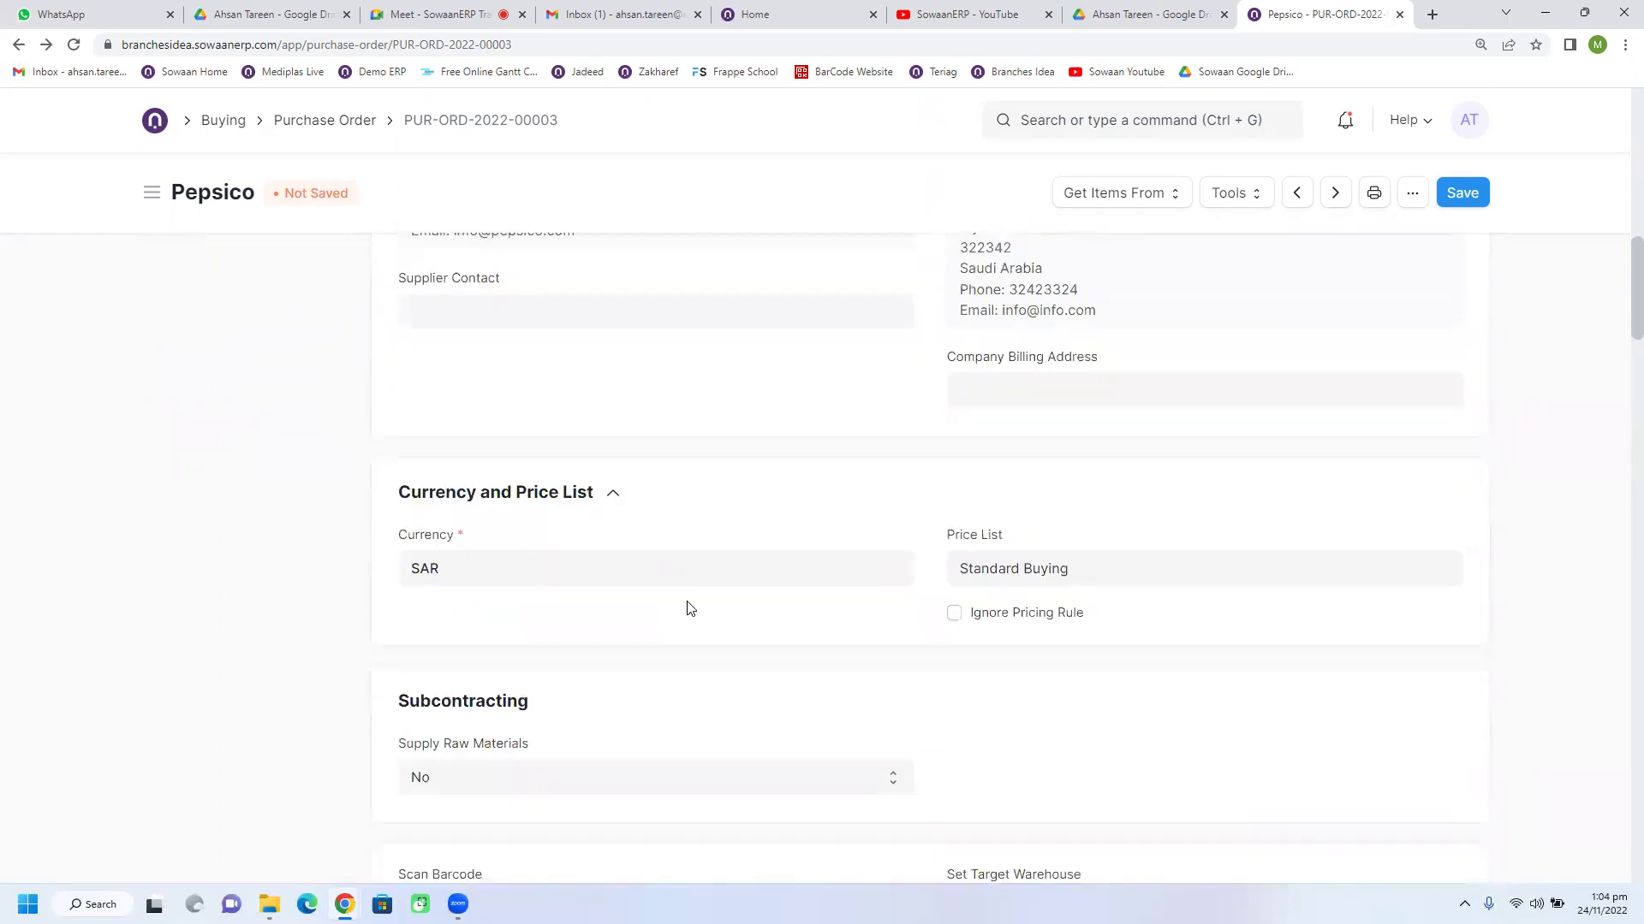
scroll(690, 608, down, 7)
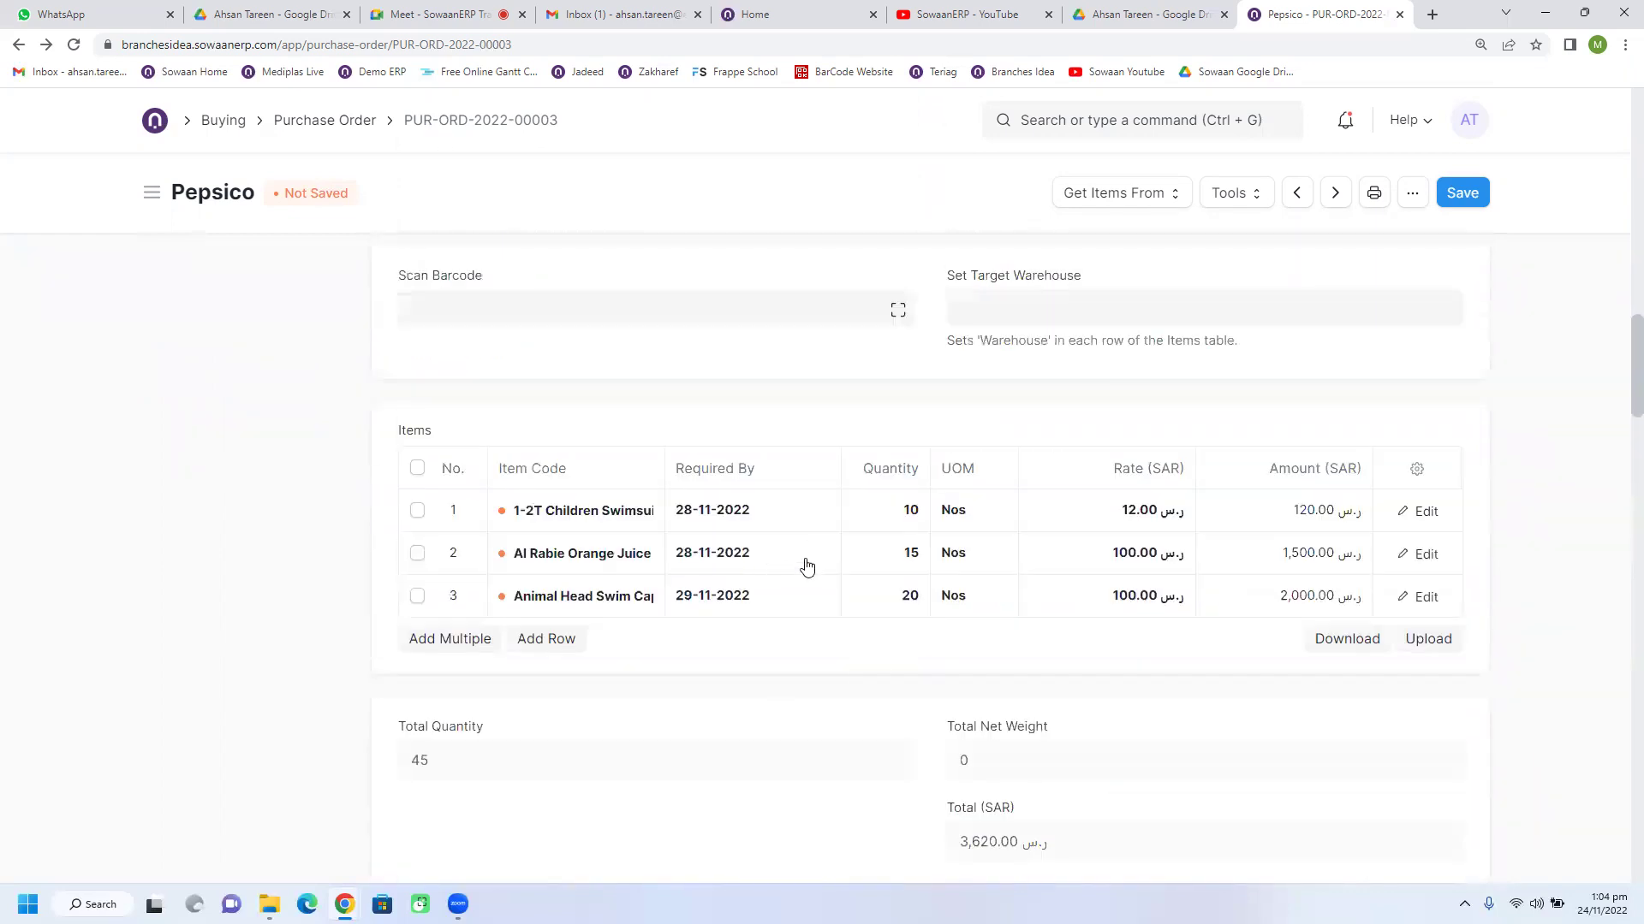
scroll(805, 561, down, 7)
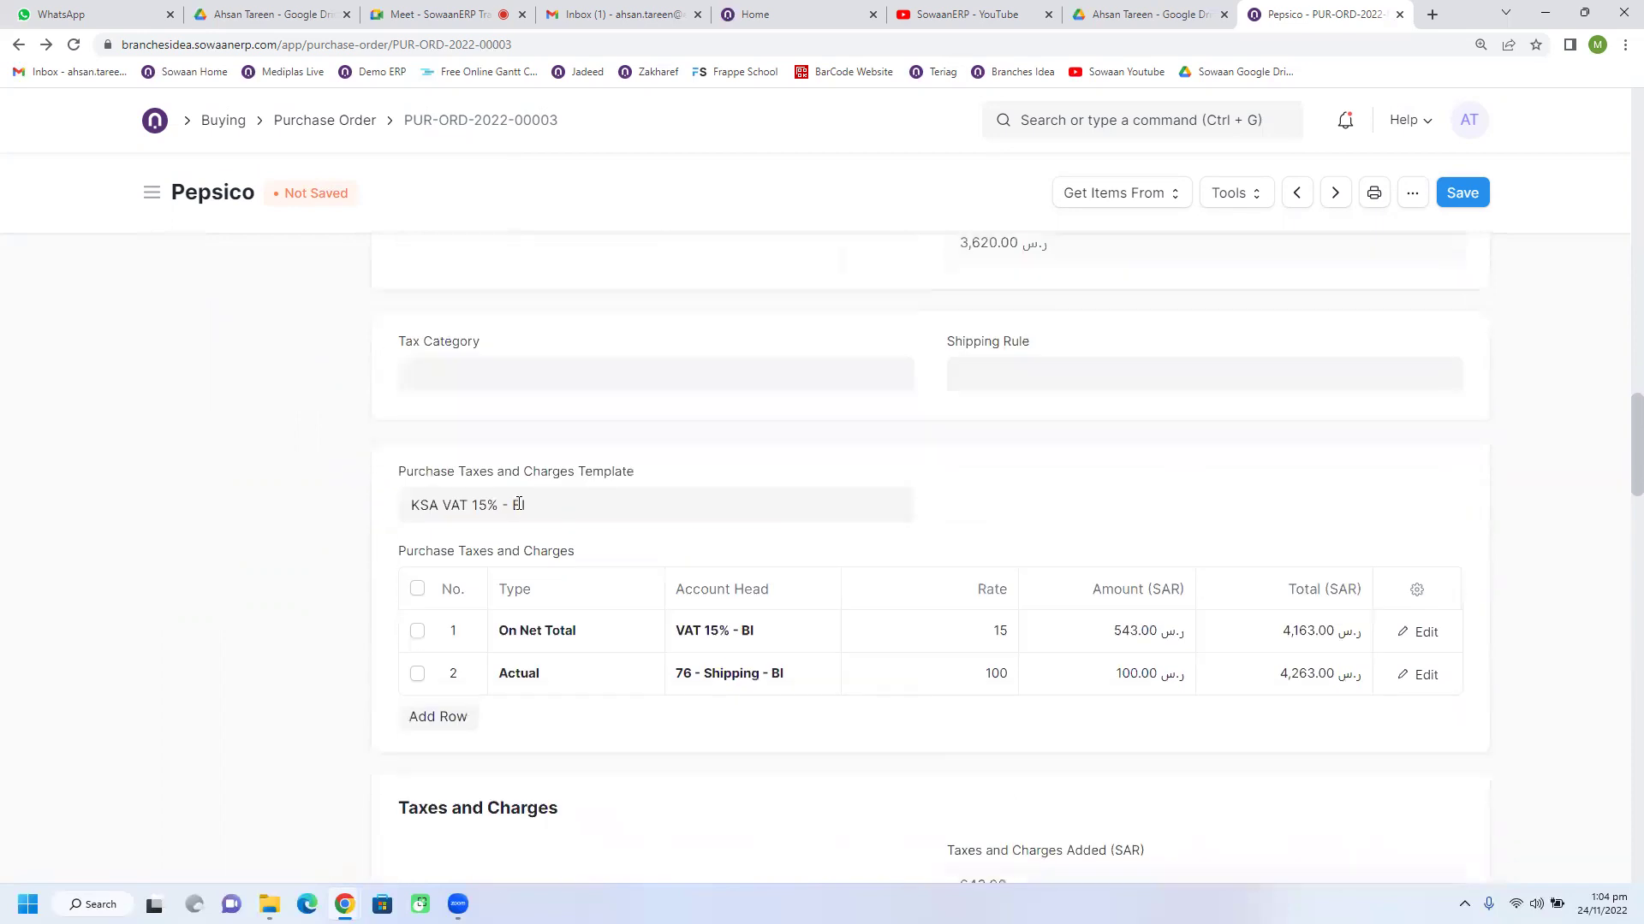
scroll(517, 504, down, 2)
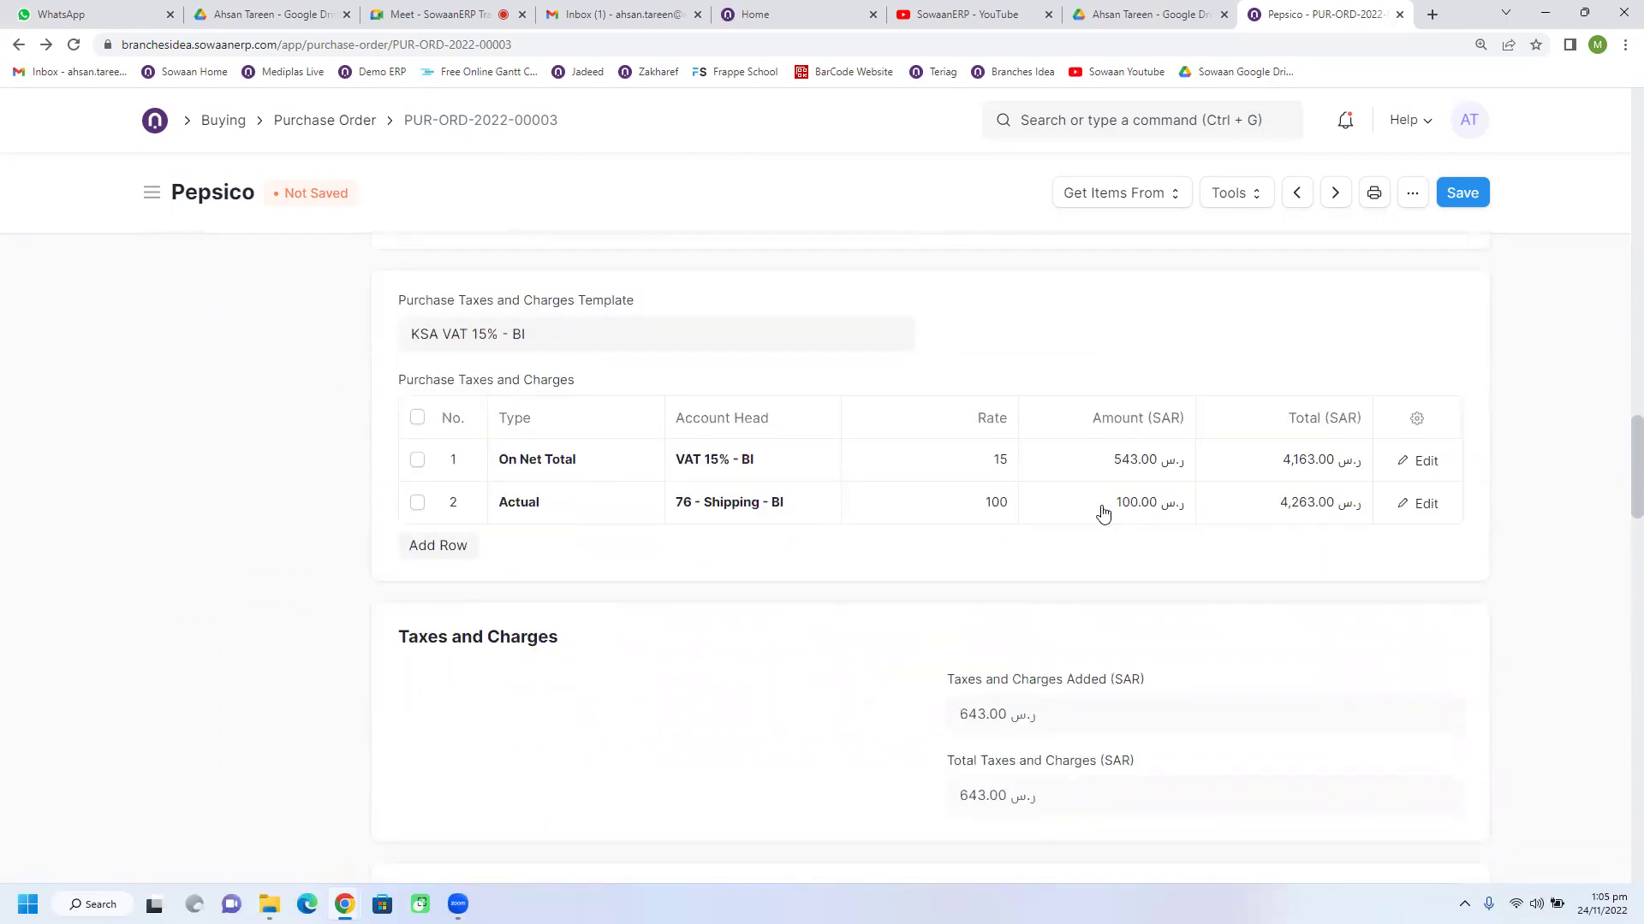
scroll(858, 562, down, 4)
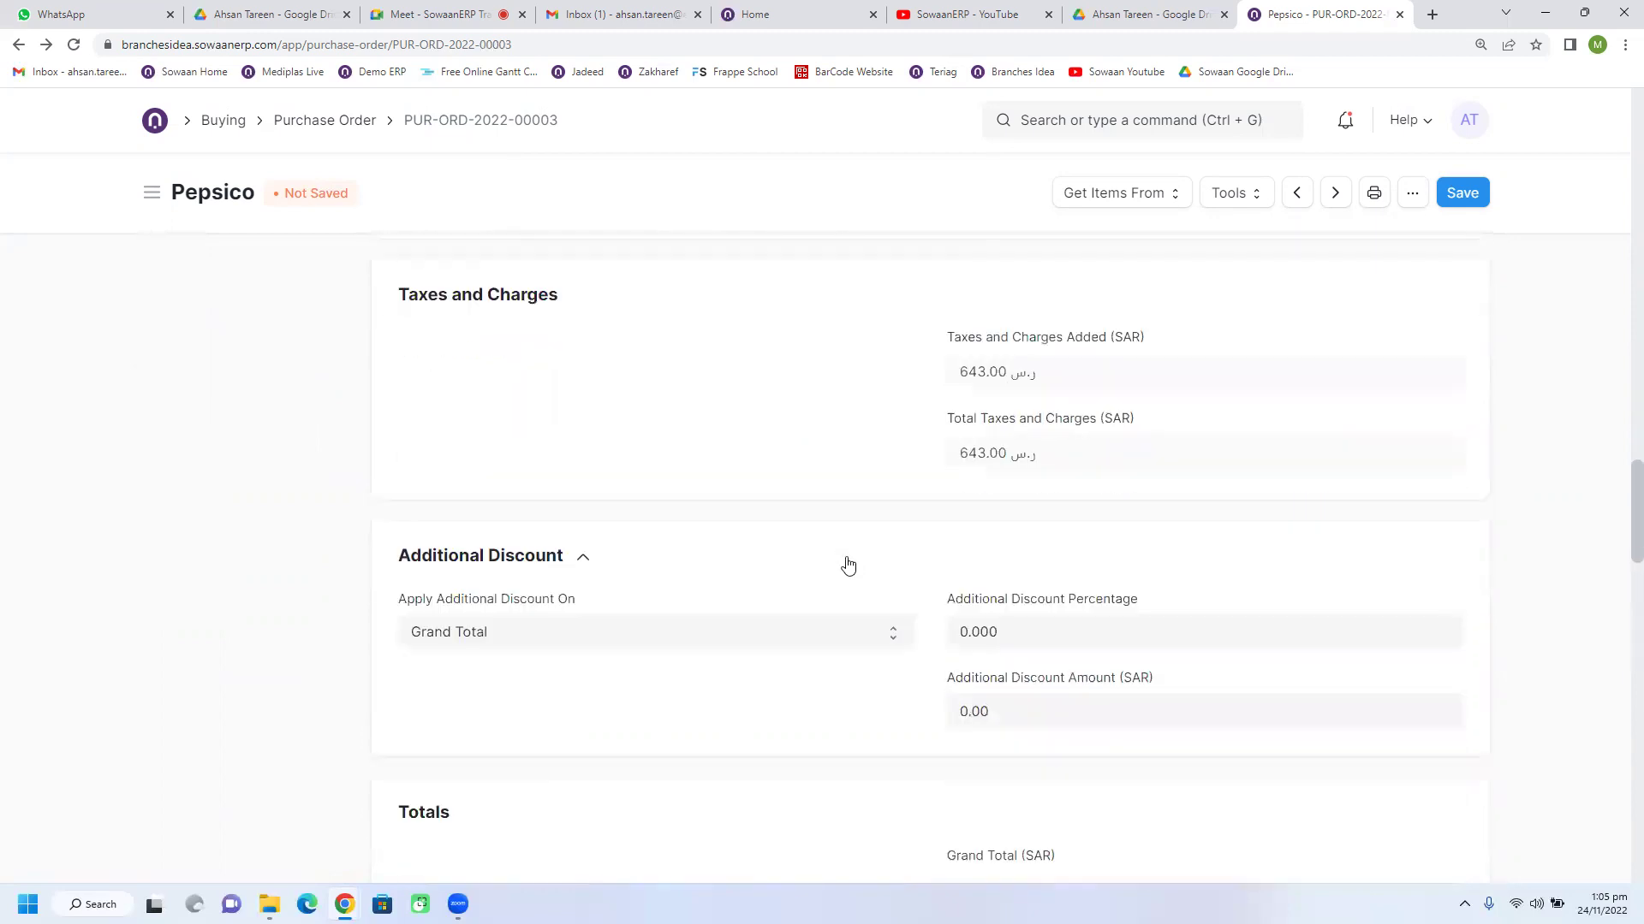
scroll(847, 565, down, 10)
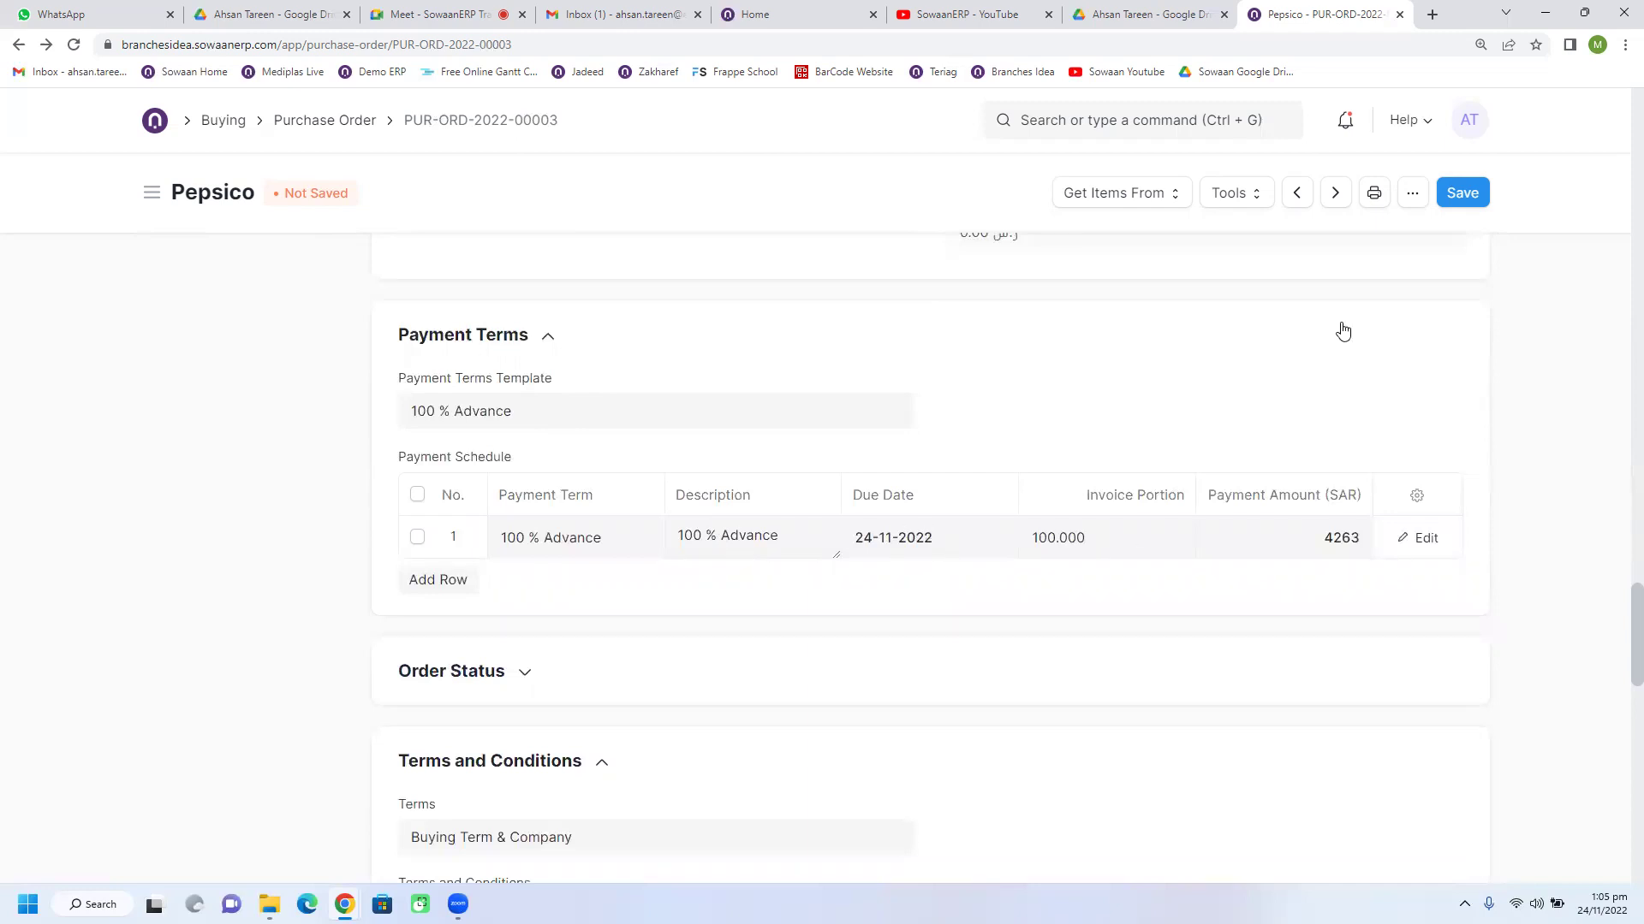
click(1452, 199)
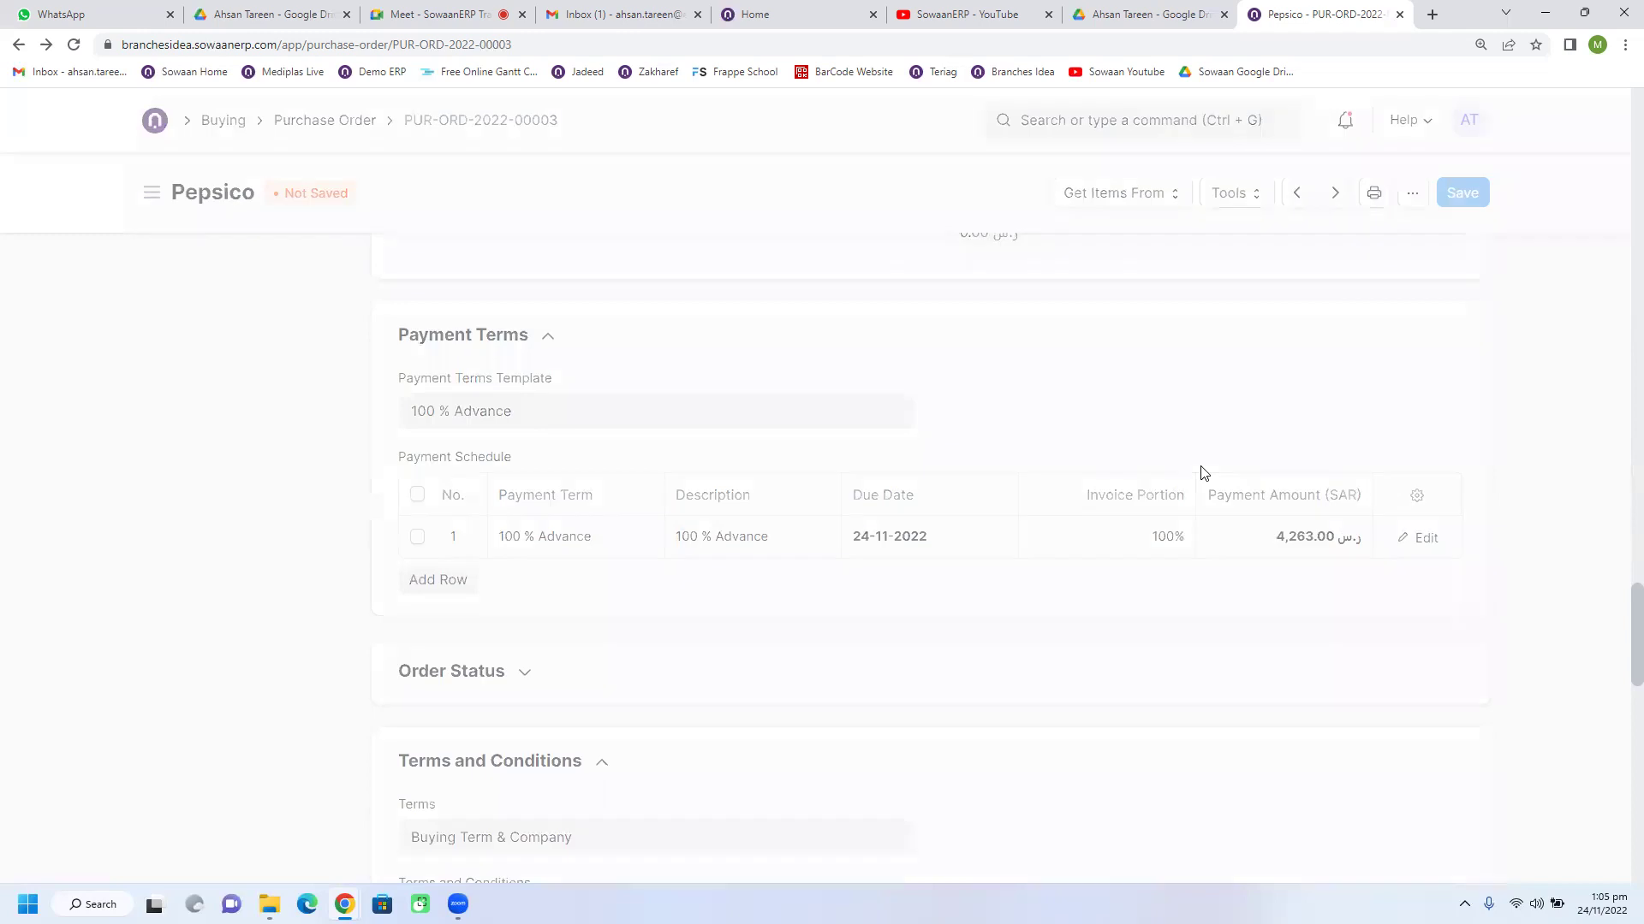
Step: Preview PUR-ORD-2022-00003 for print, checking the delivery line and 100 % Advance terms
click(1361, 195)
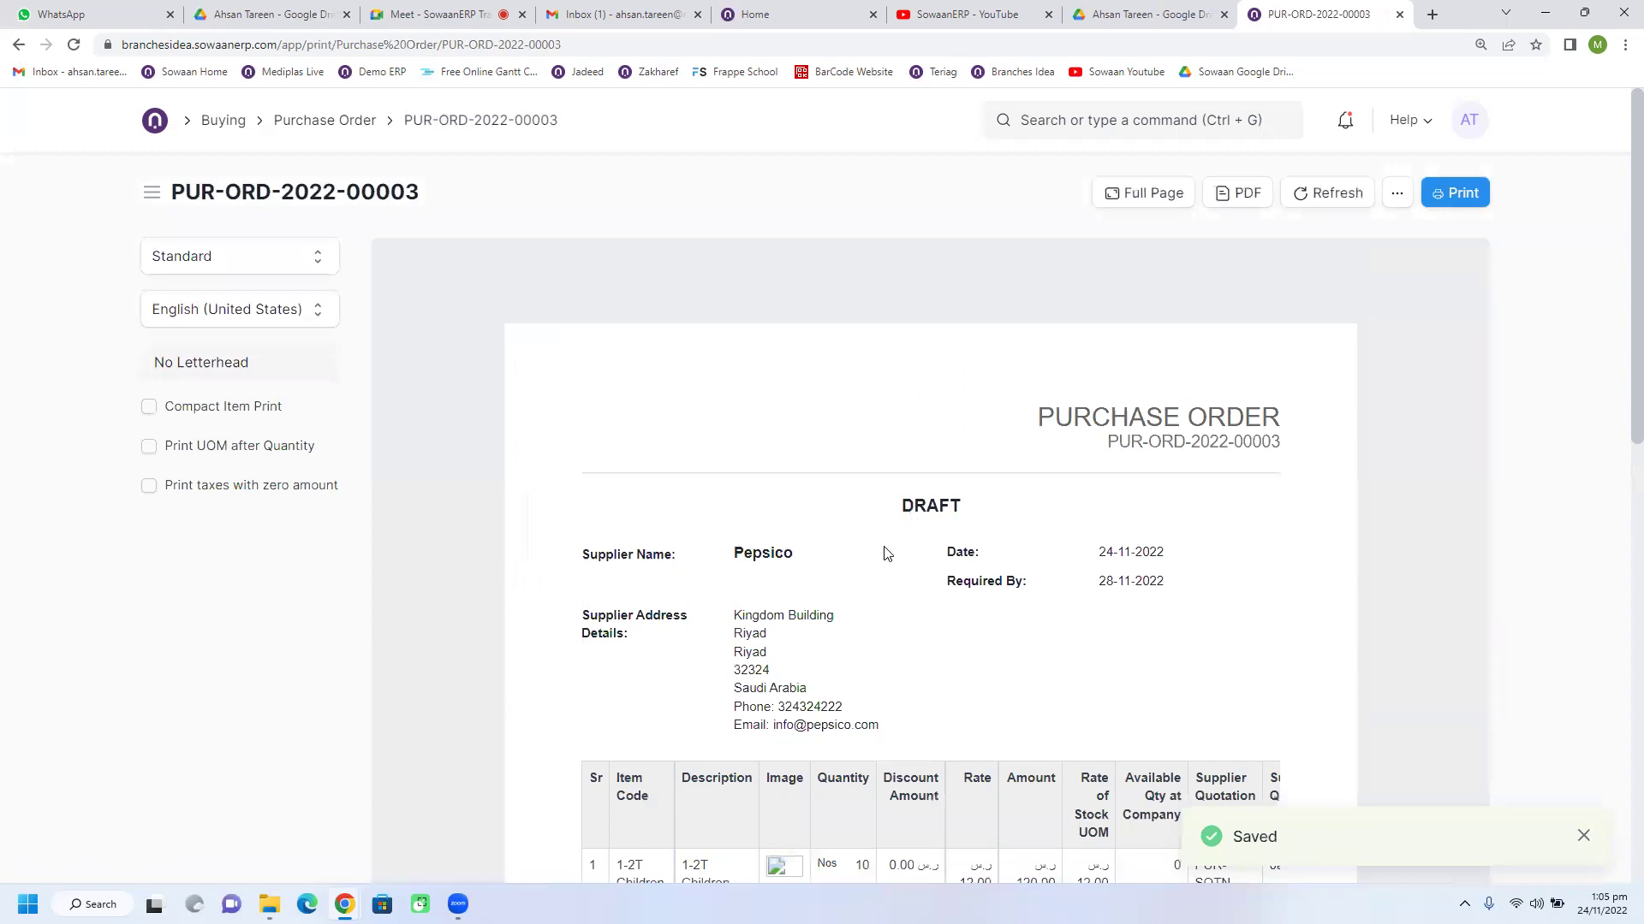
scroll(923, 603, down, 2)
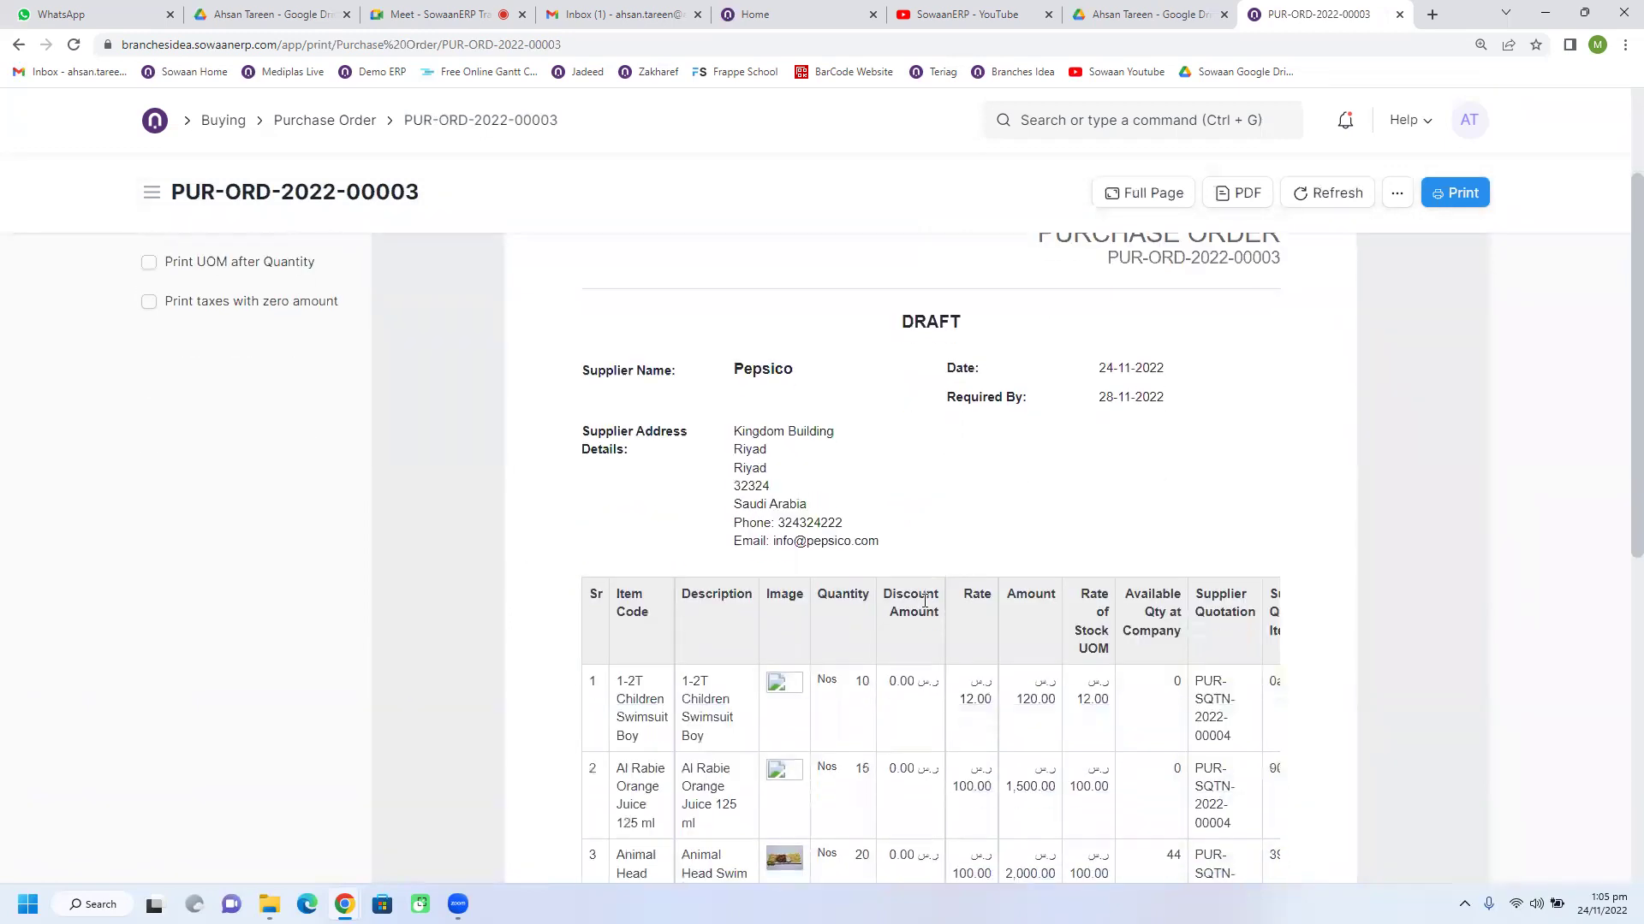
scroll(925, 602, down, 2)
scroll(924, 606, down, 5)
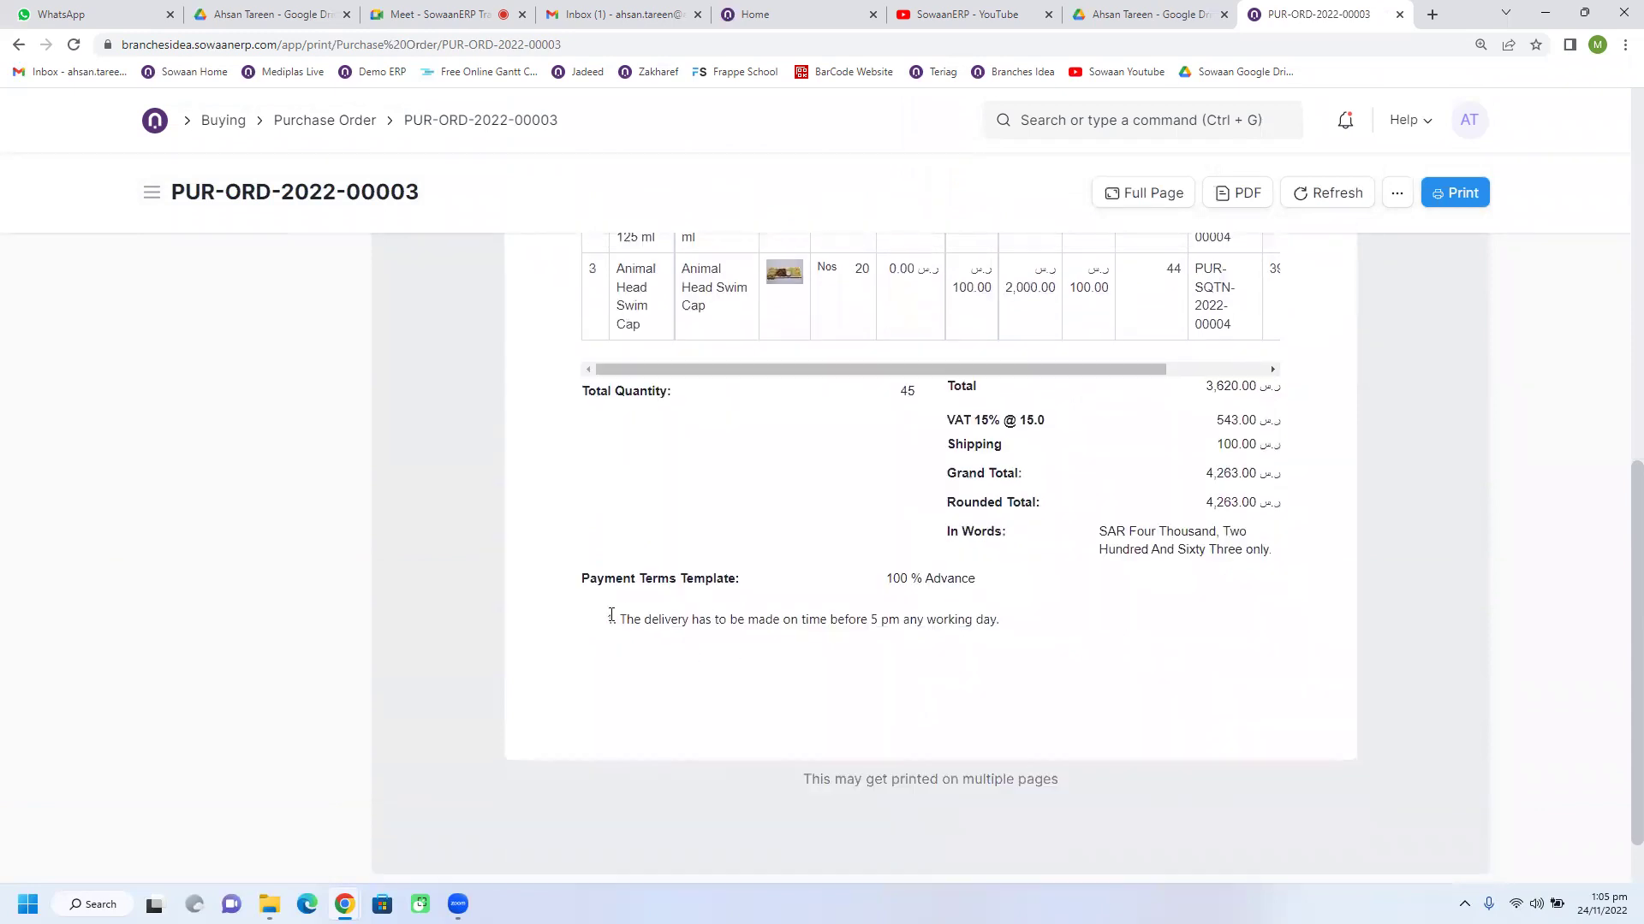
drag(622, 617, 1008, 634)
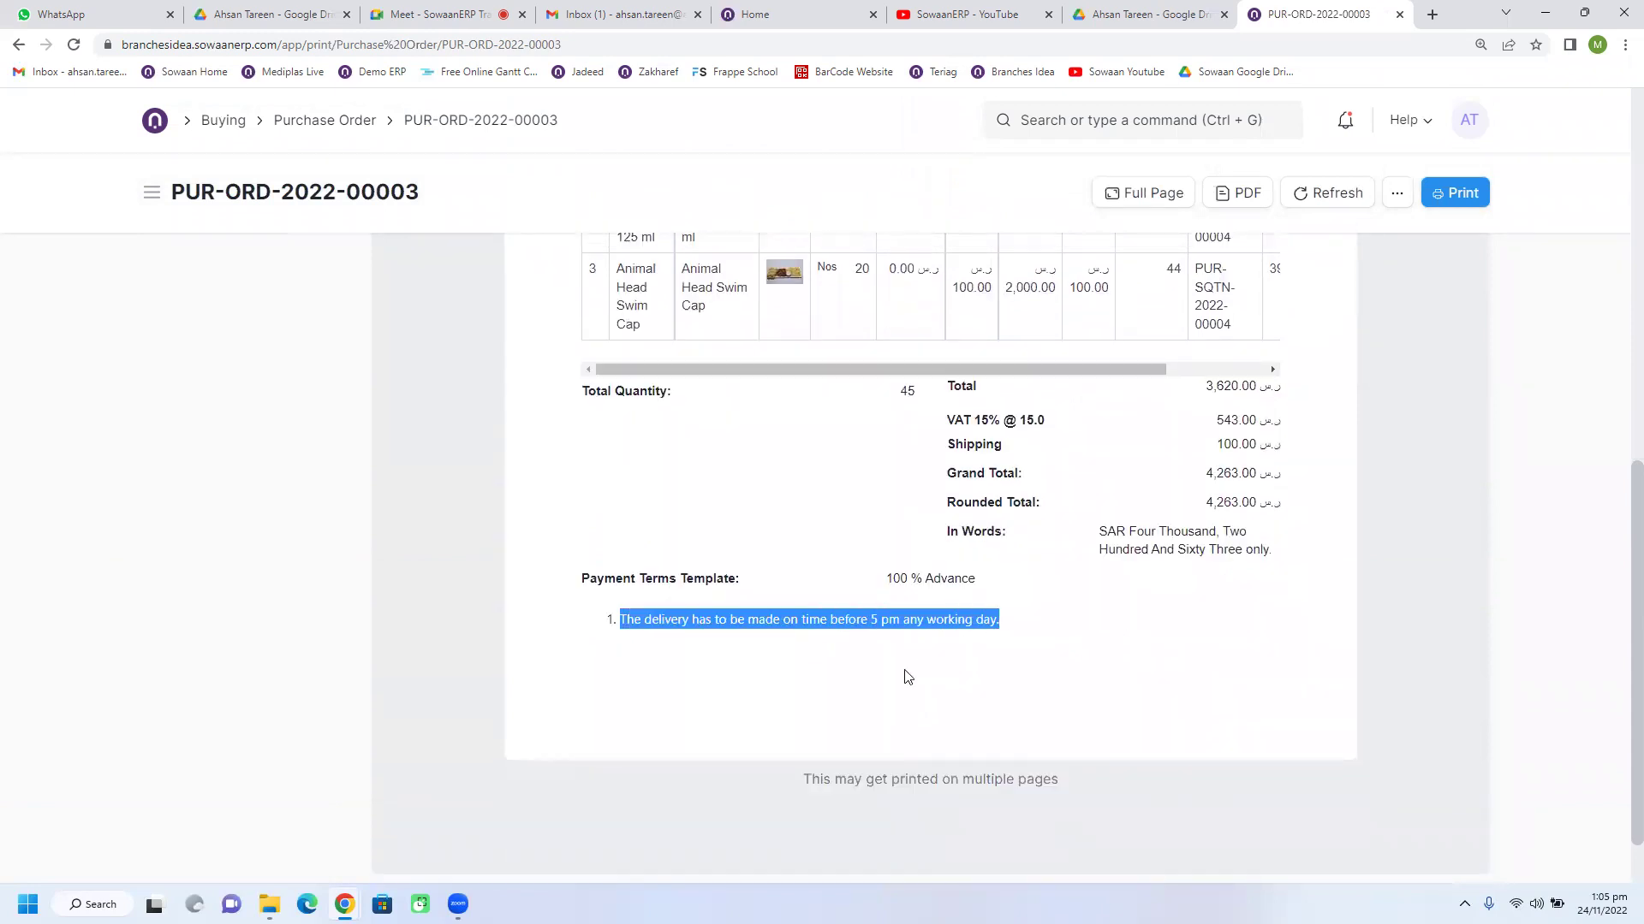
drag(882, 587, 976, 576)
drag(858, 619, 1048, 669)
click(1047, 669)
scroll(1045, 672, up, 5)
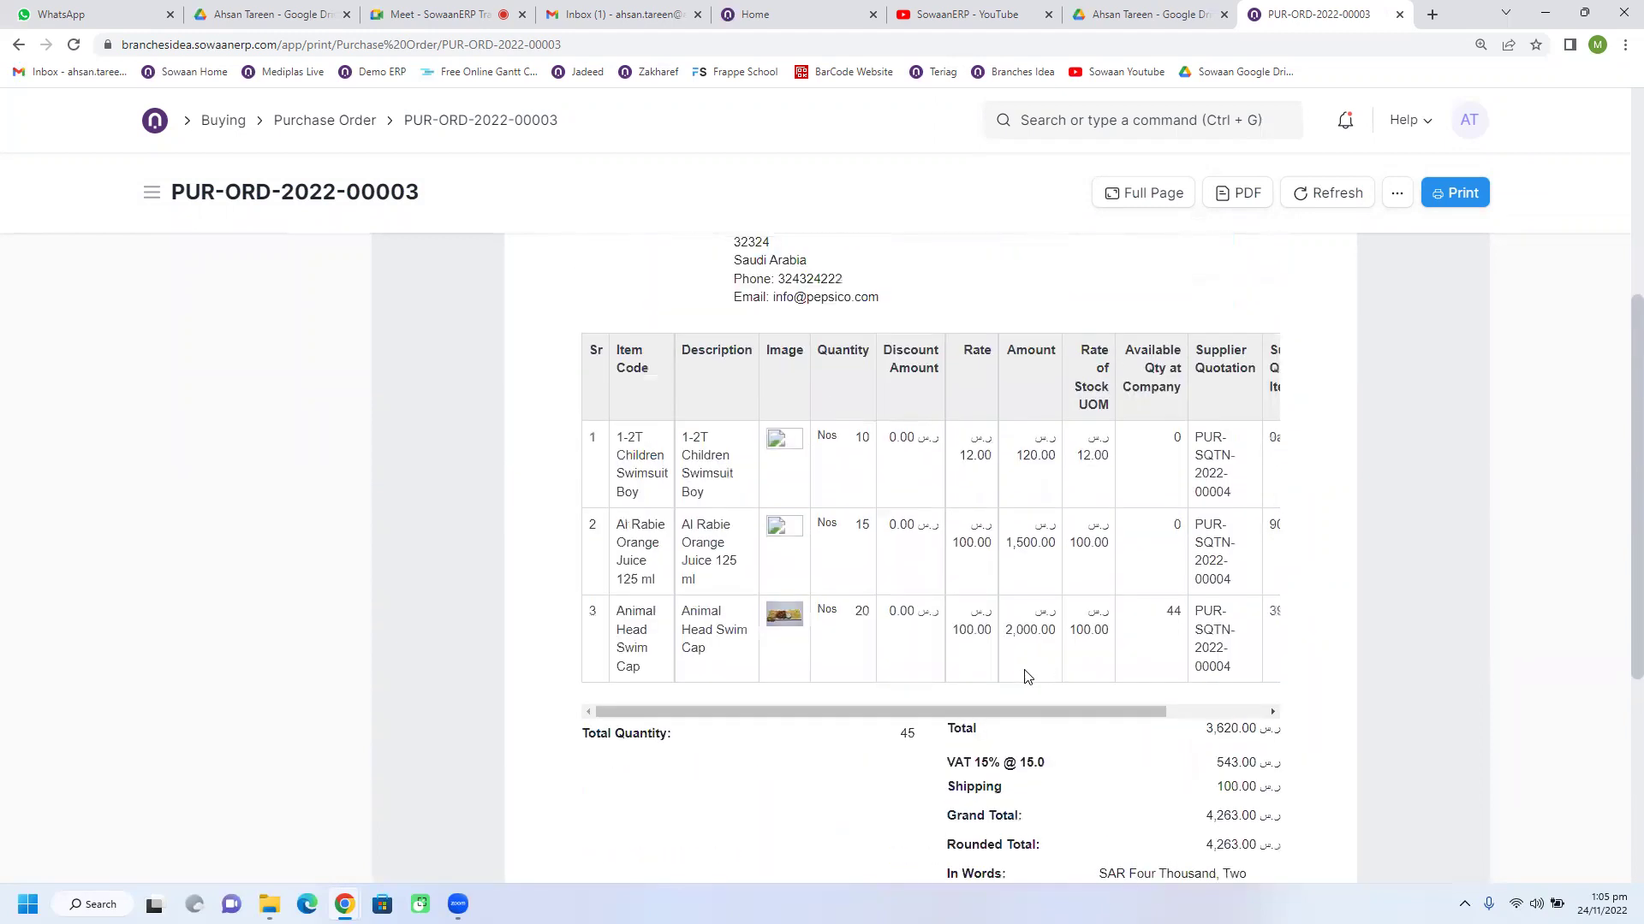
scroll(1027, 676, up, 3)
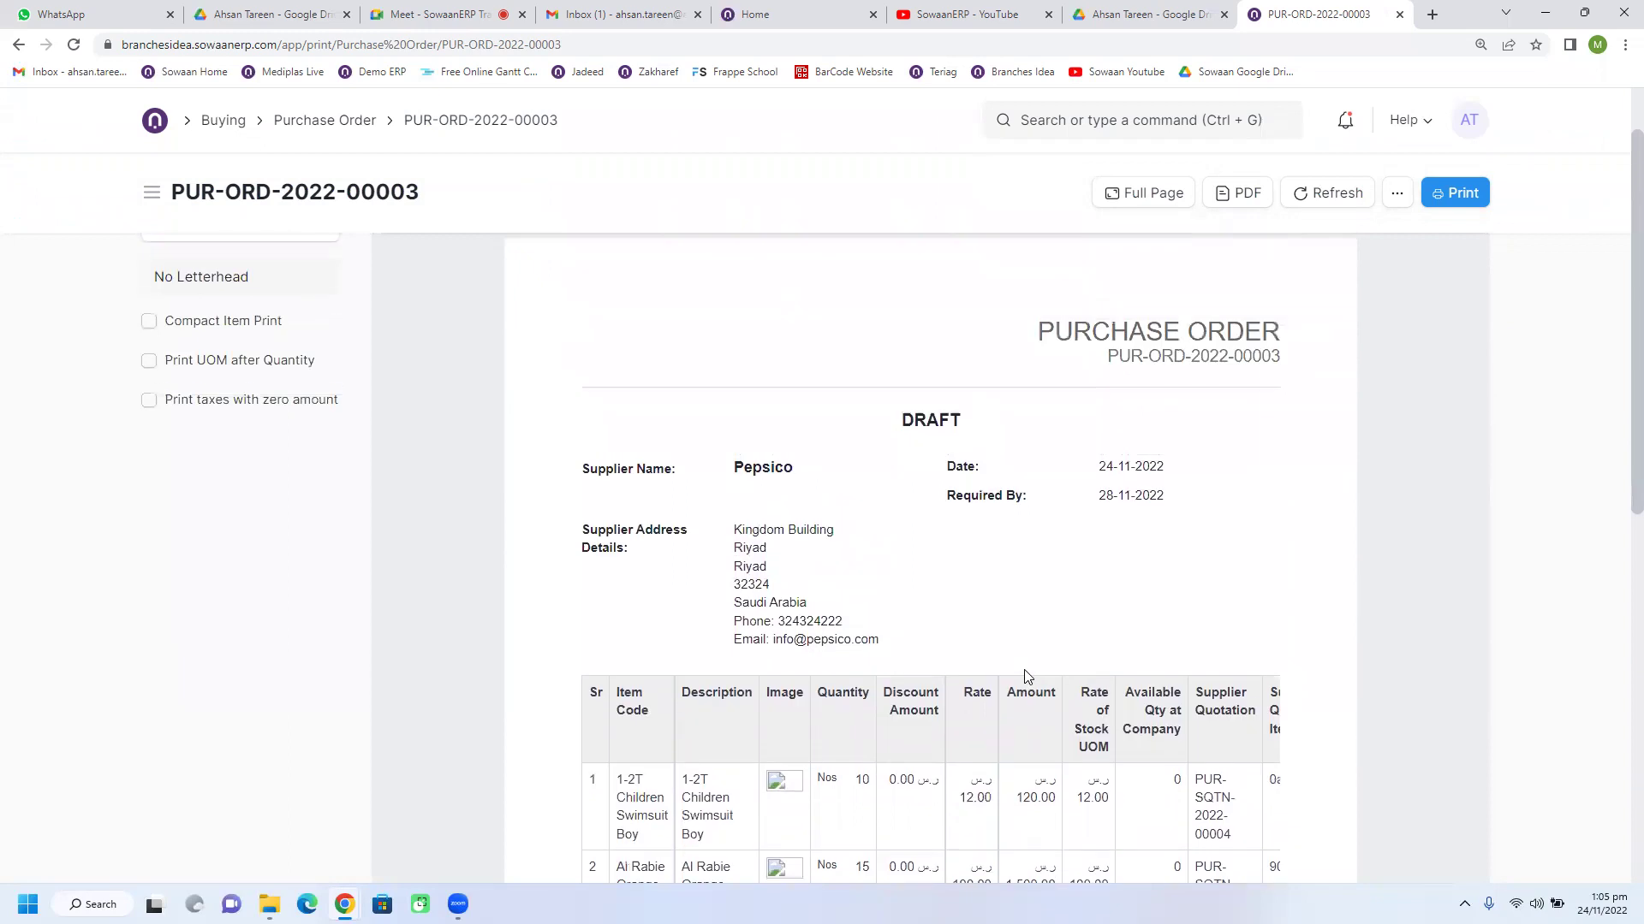
scroll(1024, 677, up, 1)
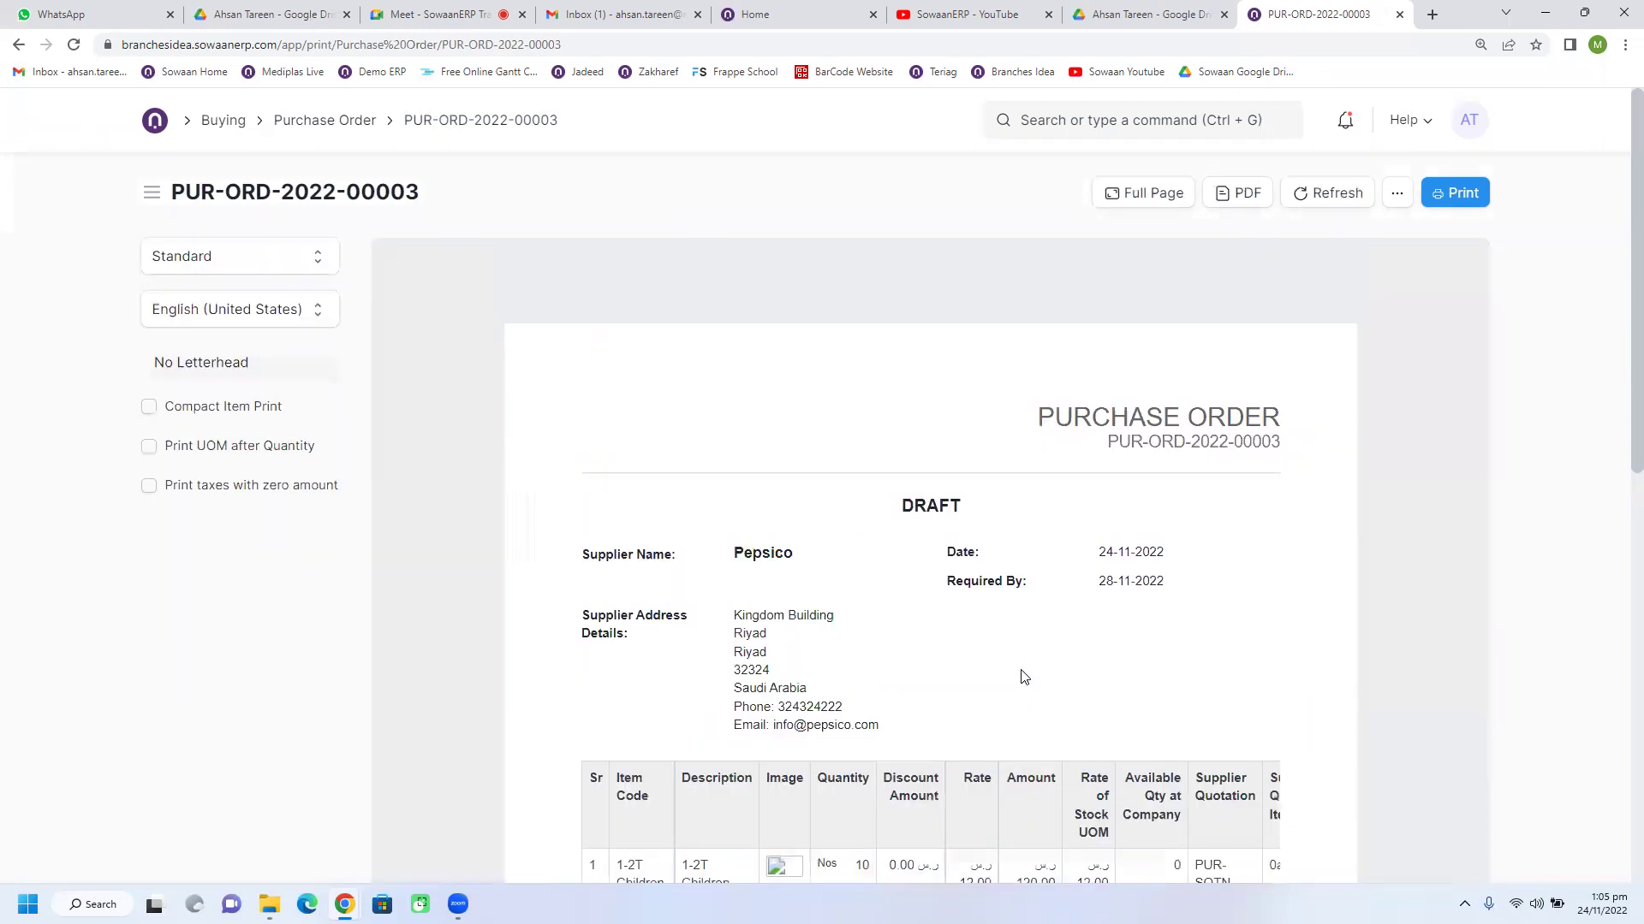
Step: Preview the order in the Drop Shipping Format
click(280, 269)
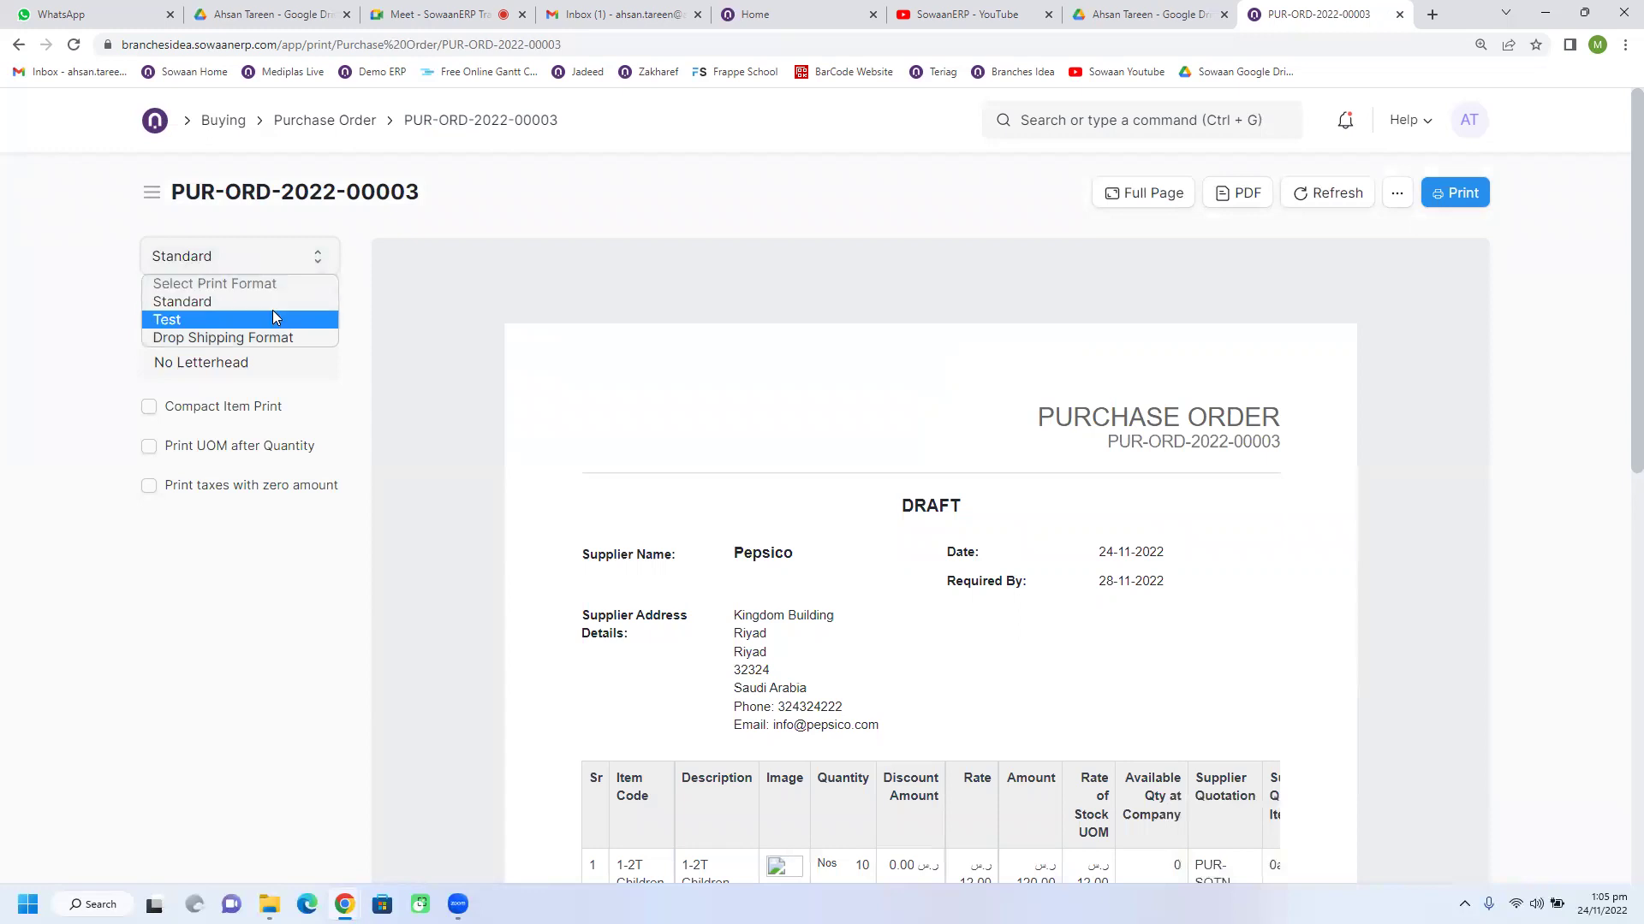
click(255, 337)
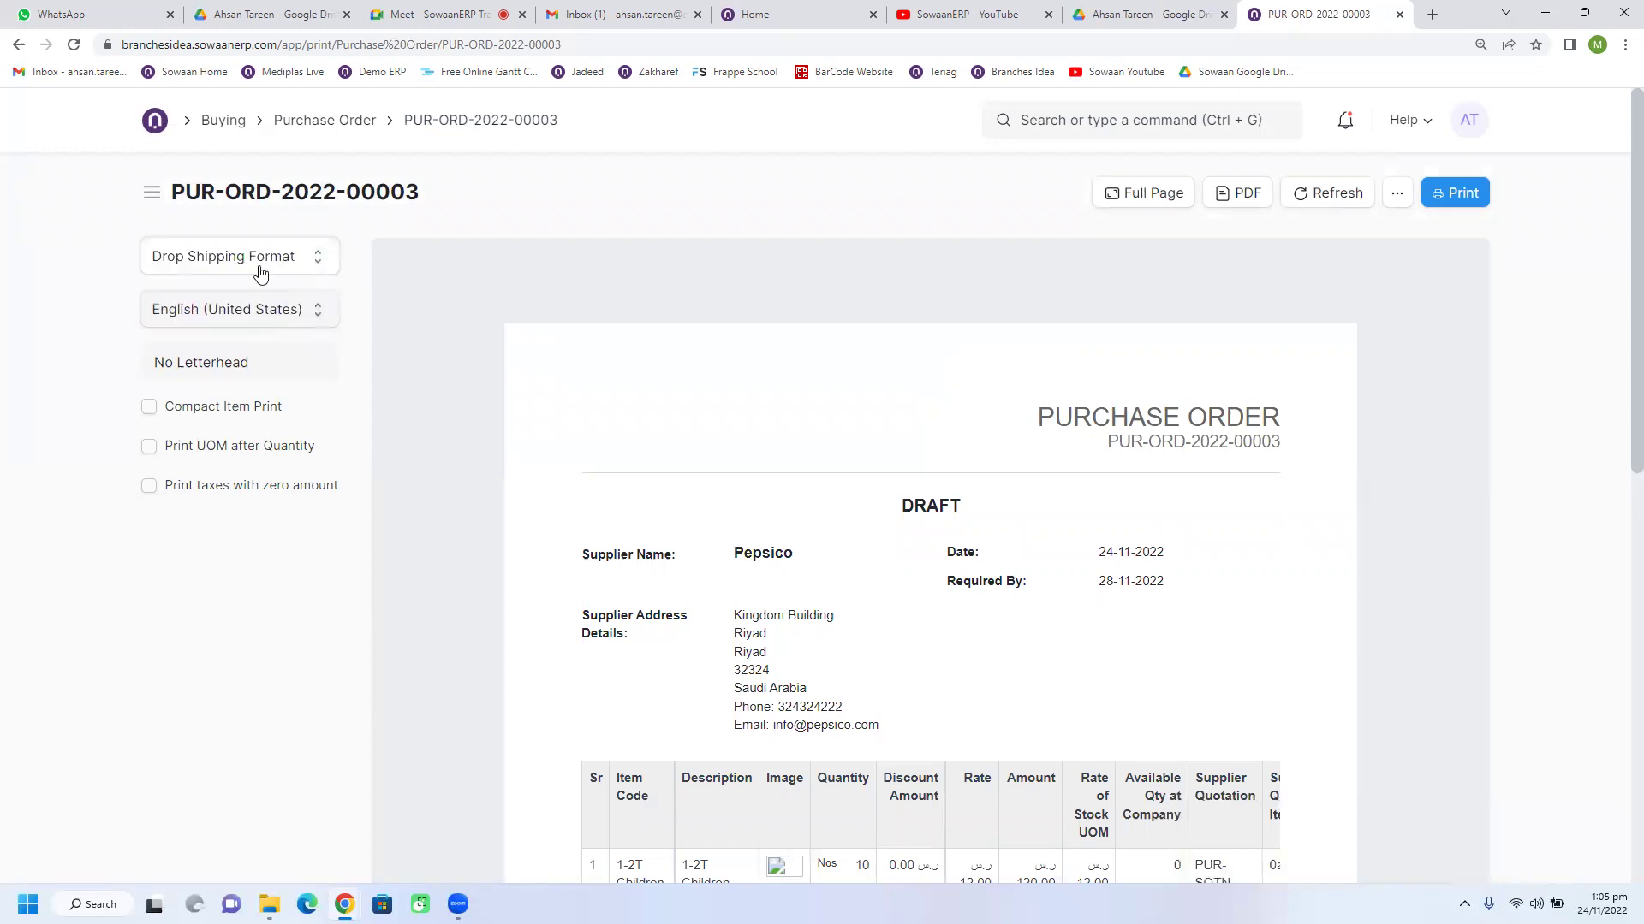
scroll(577, 495, down, 4)
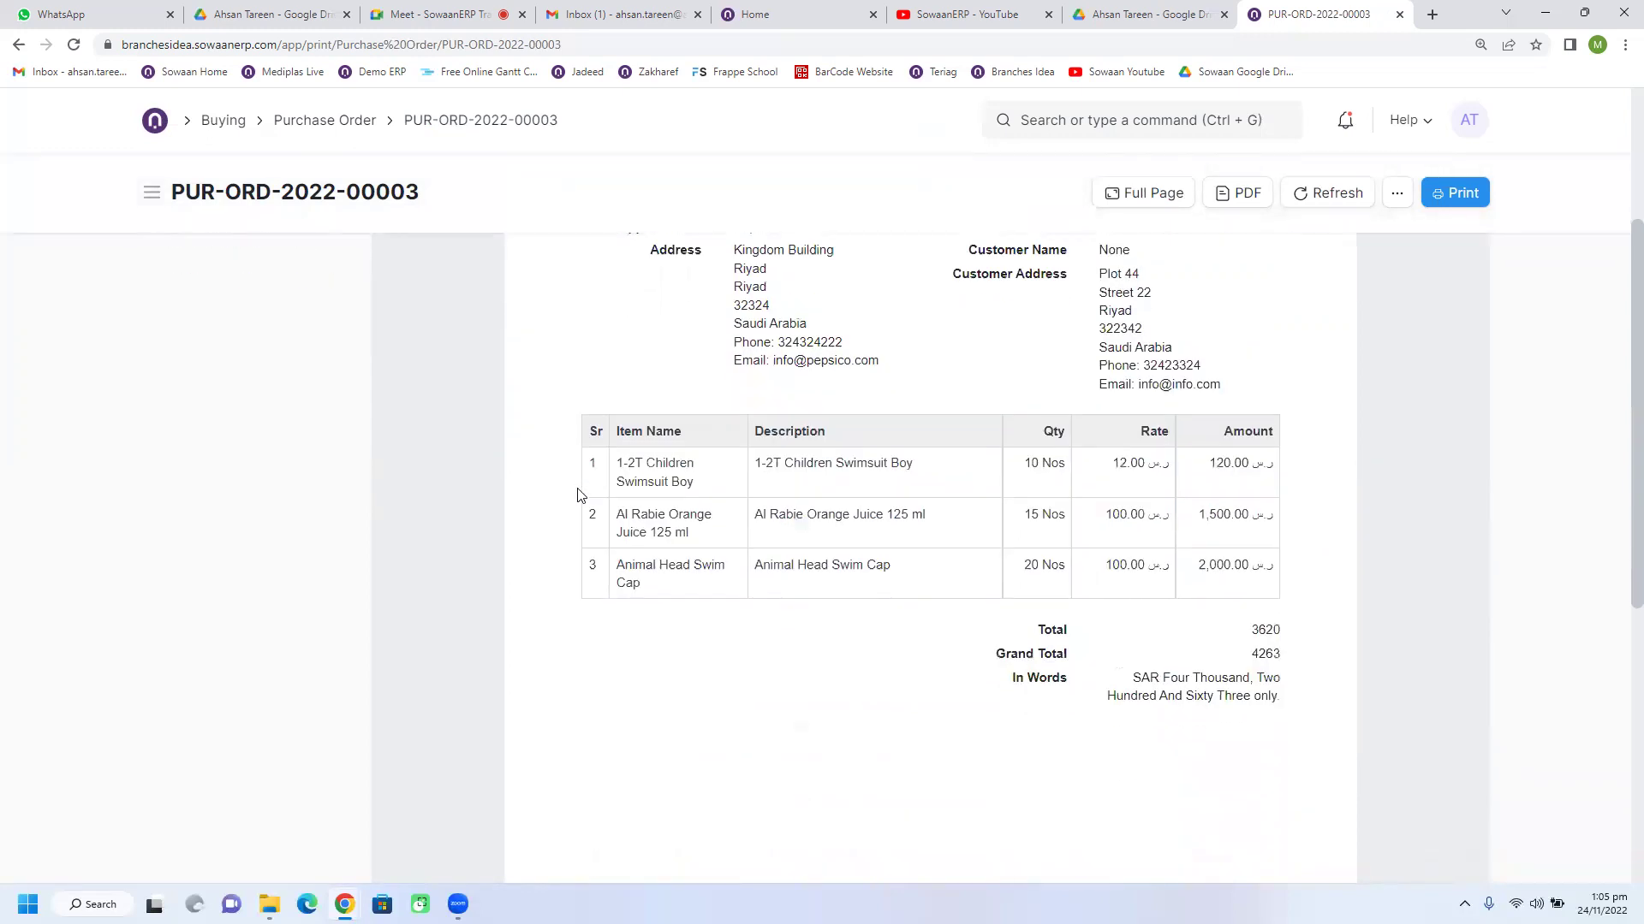
scroll(577, 495, up, 3)
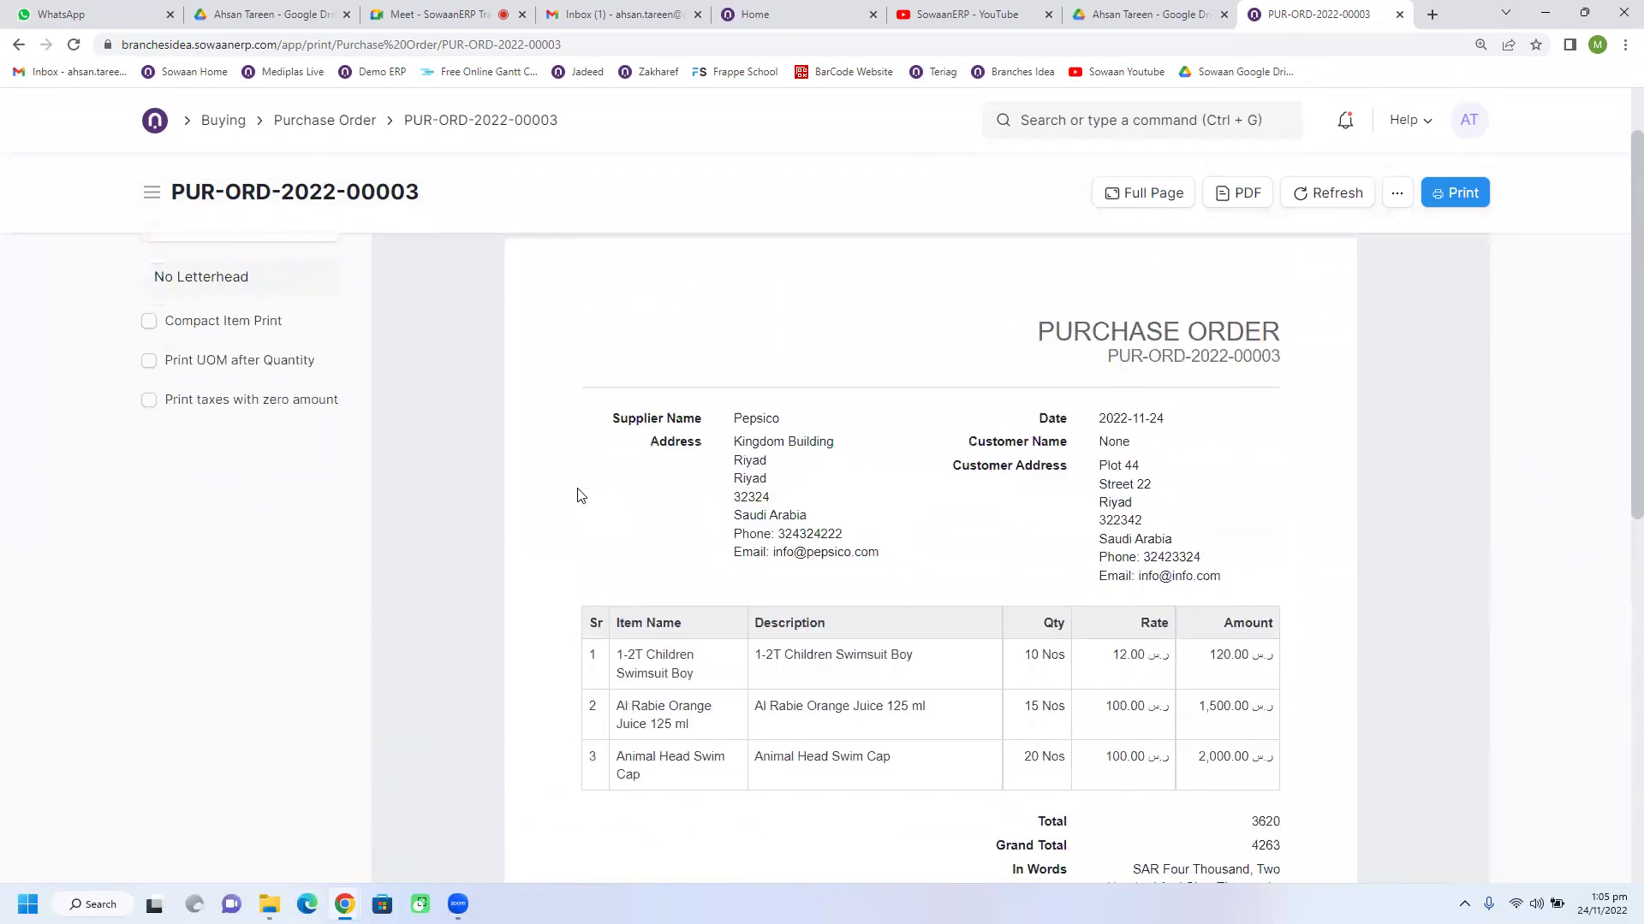
scroll(577, 495, up, 1)
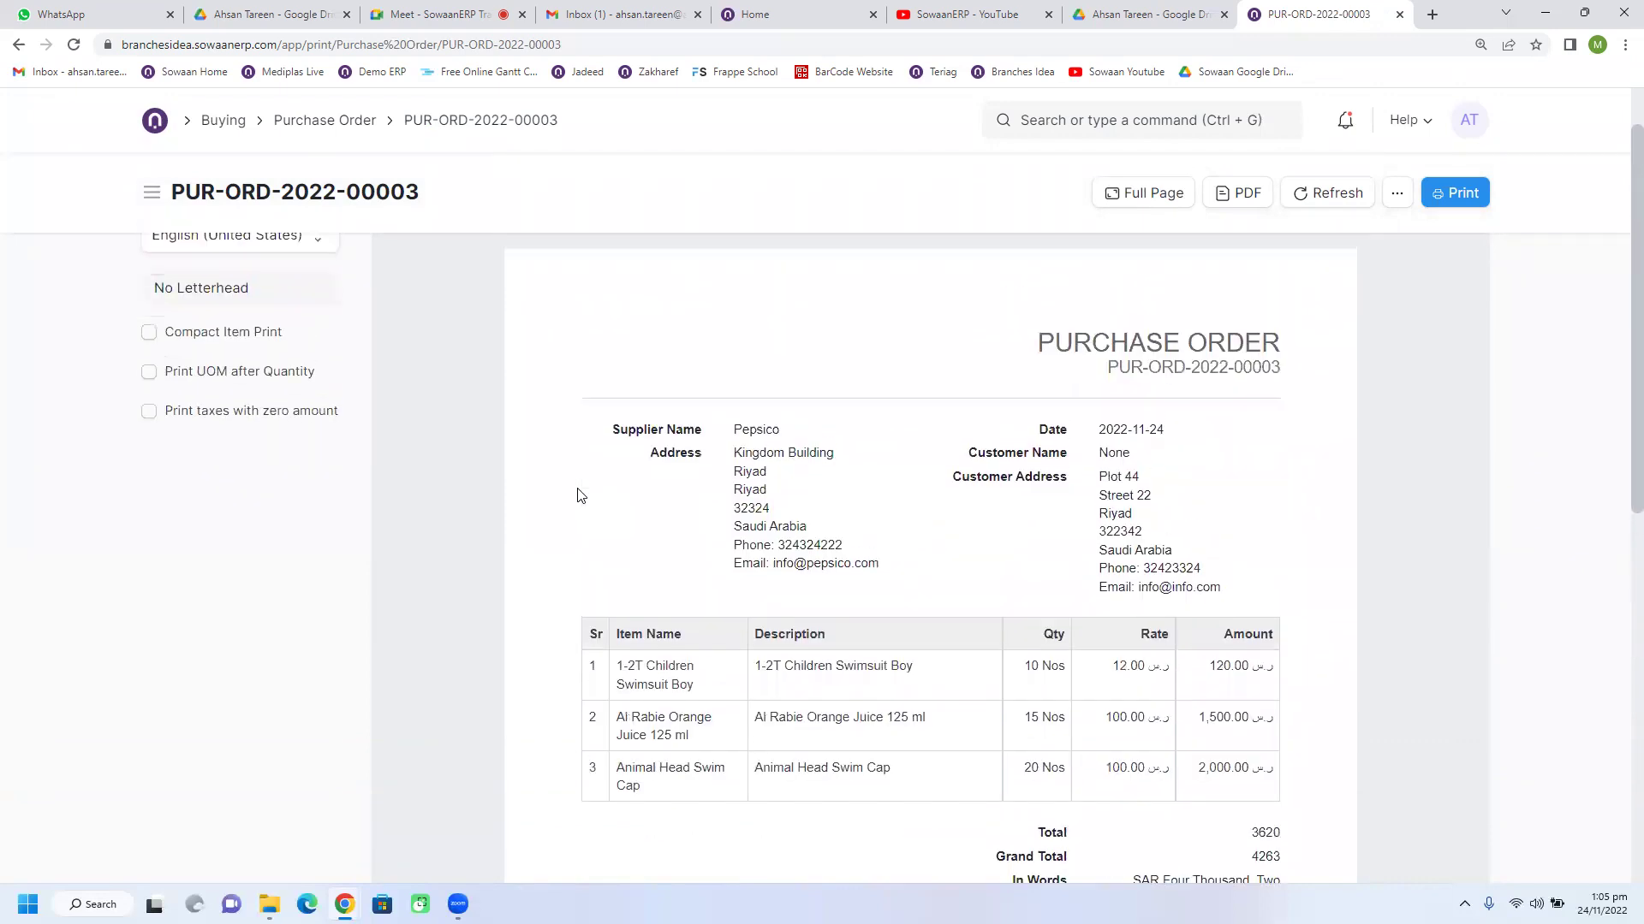
Step: Switch the preview to the Test print format
click(207, 266)
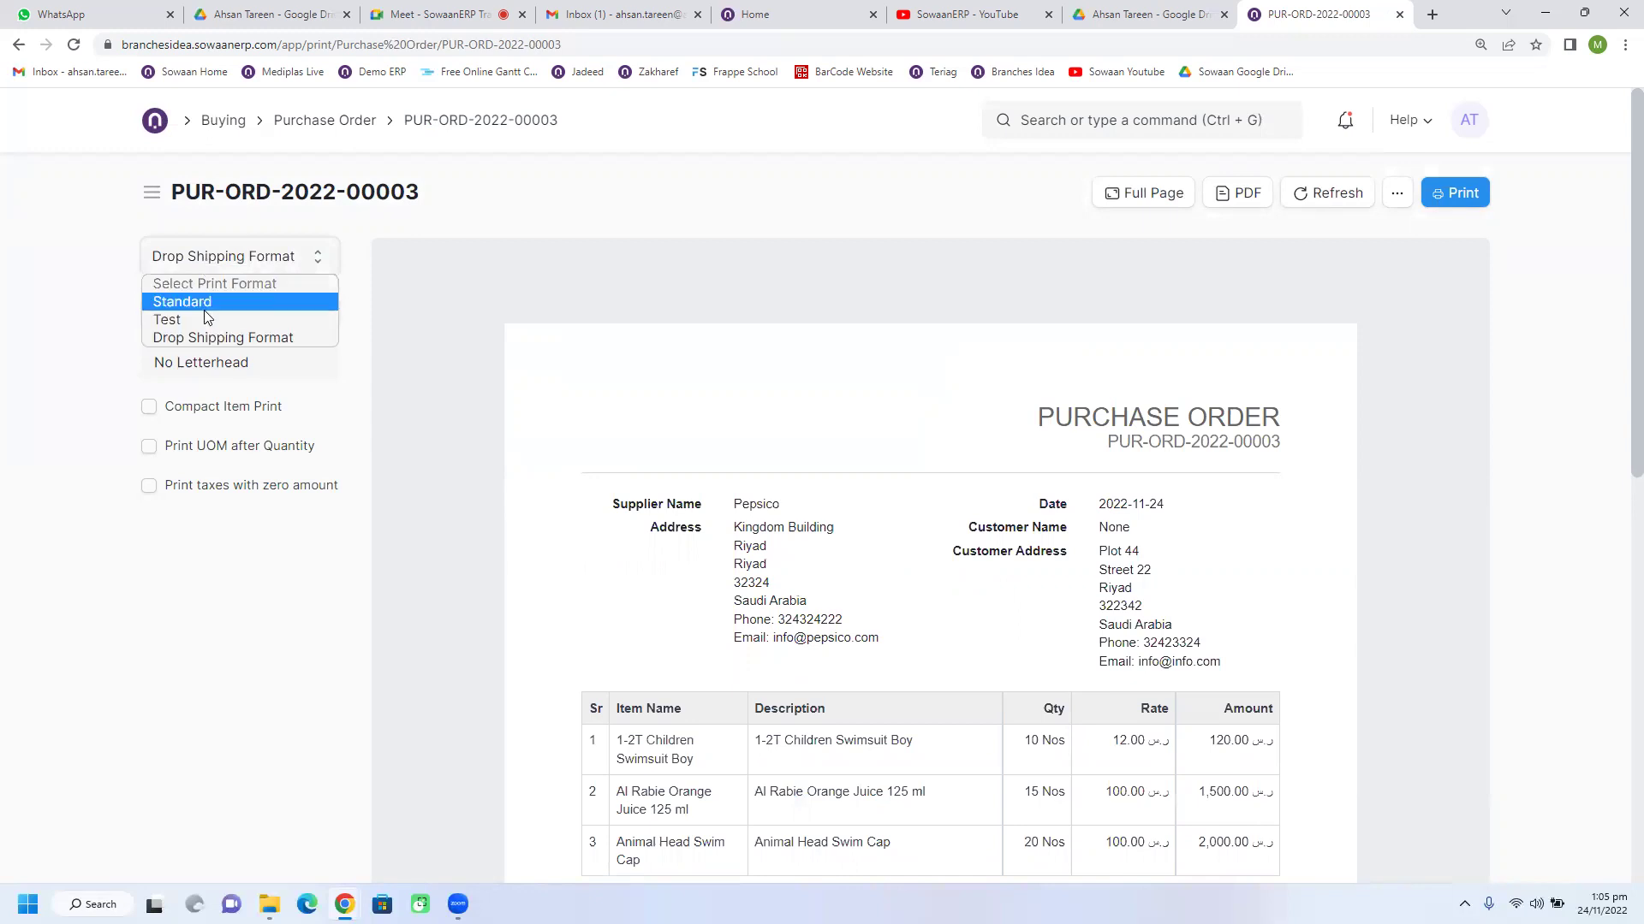
click(199, 317)
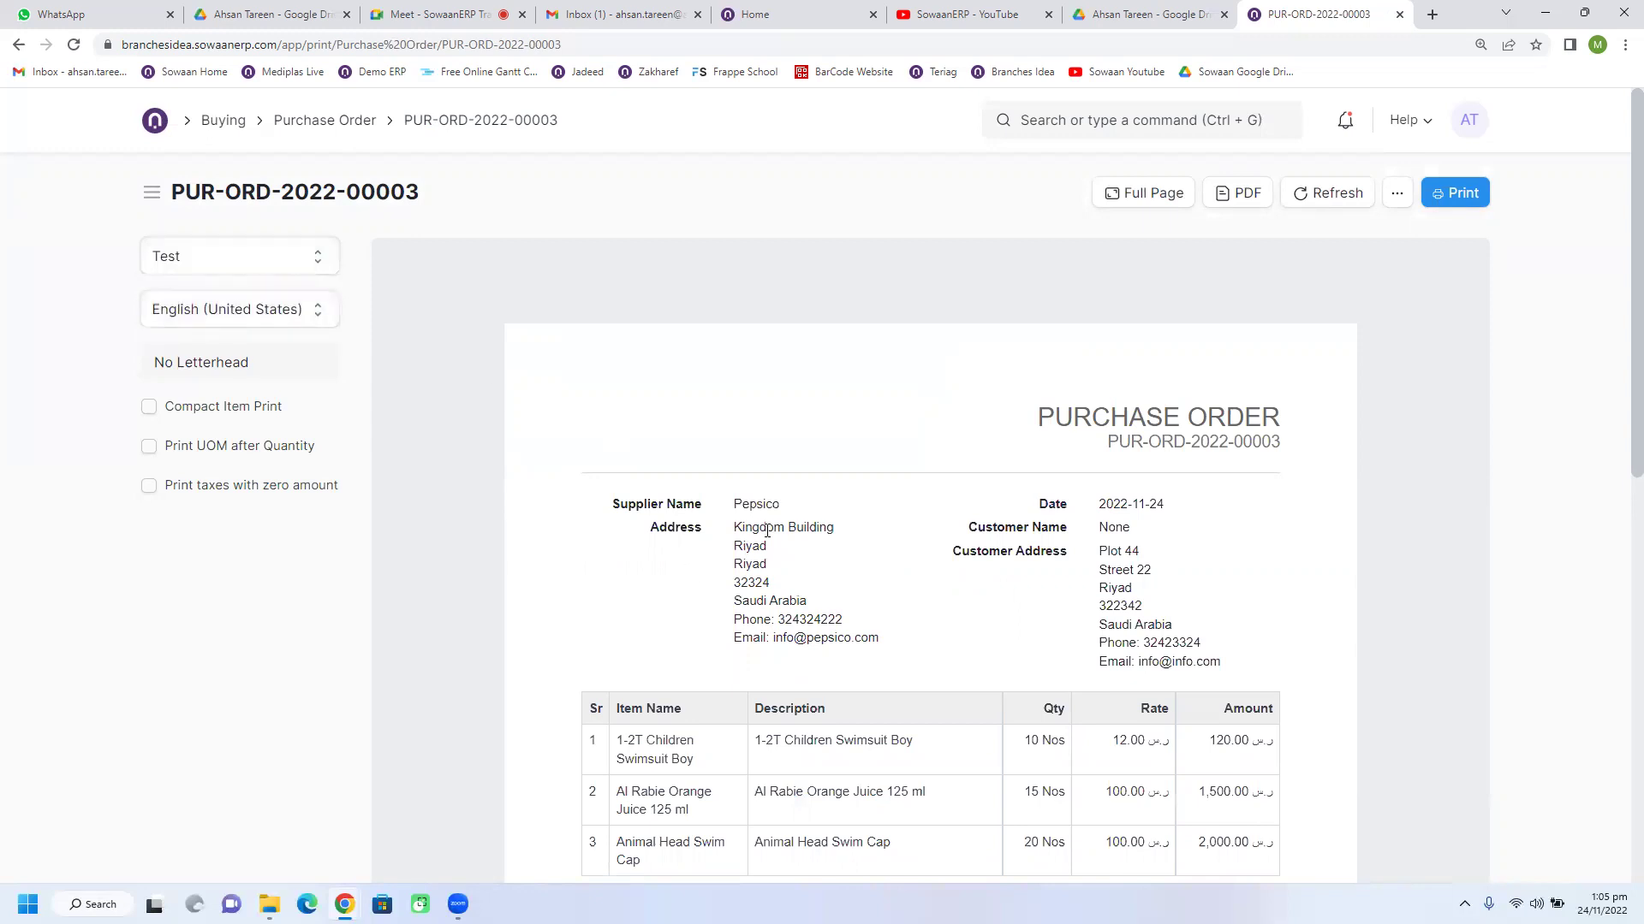
scroll(815, 525, down, 3)
scroll(885, 561, down, 5)
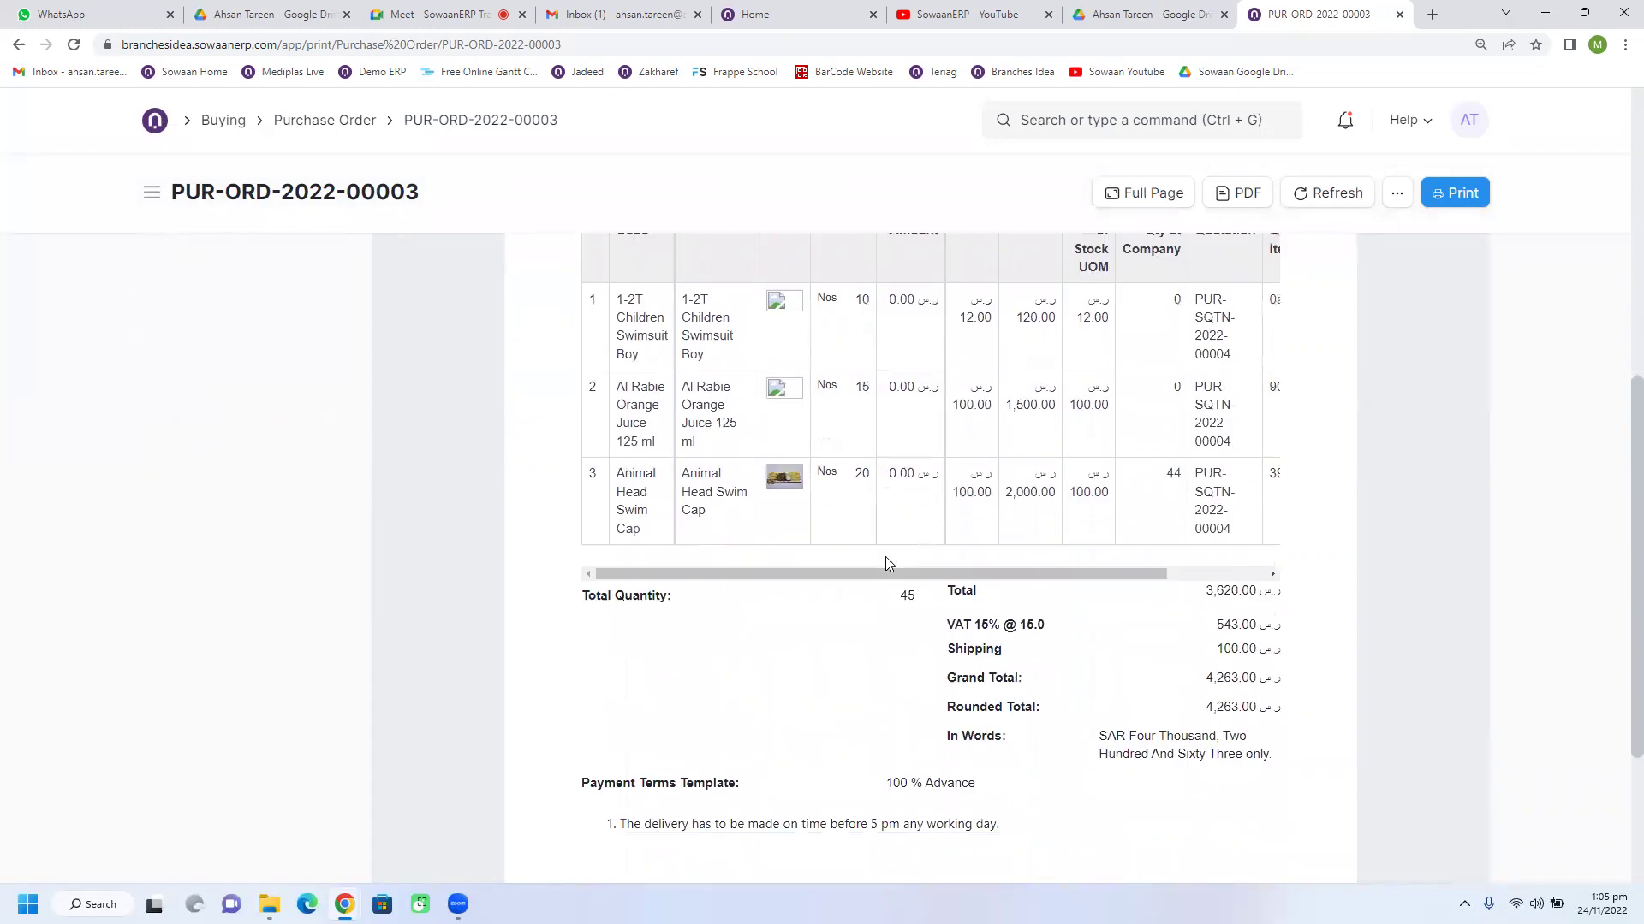
scroll(887, 562, up, 7)
scroll(888, 562, up, 1)
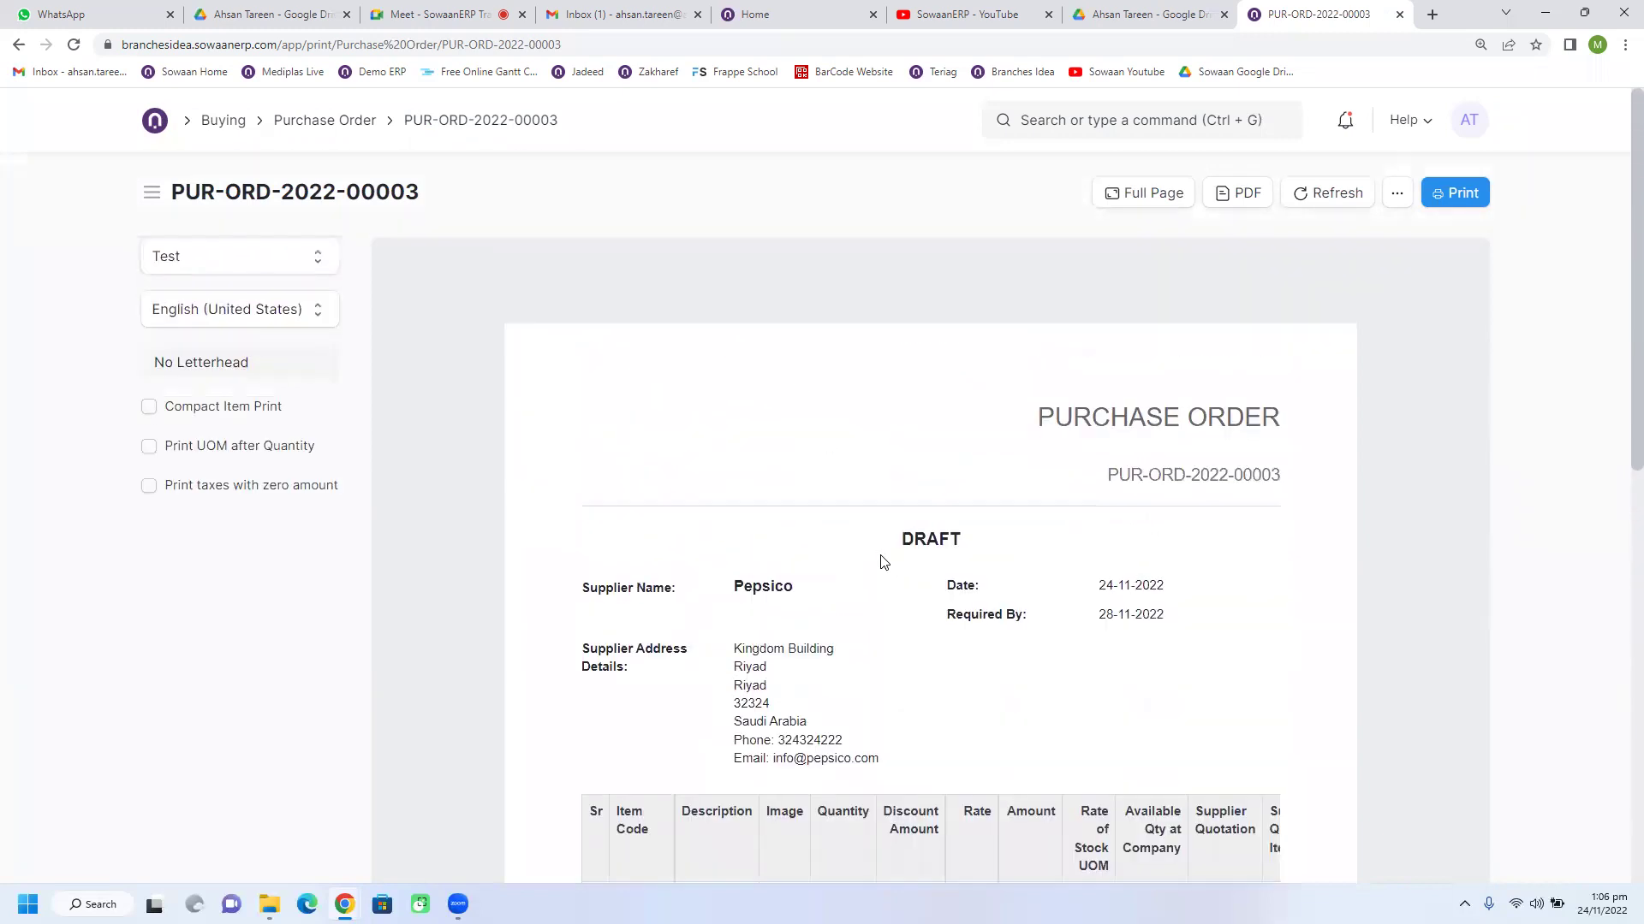
Step: Turn on Compact Item Print and review the compacted item rows
click(150, 409)
scroll(846, 552, down, 5)
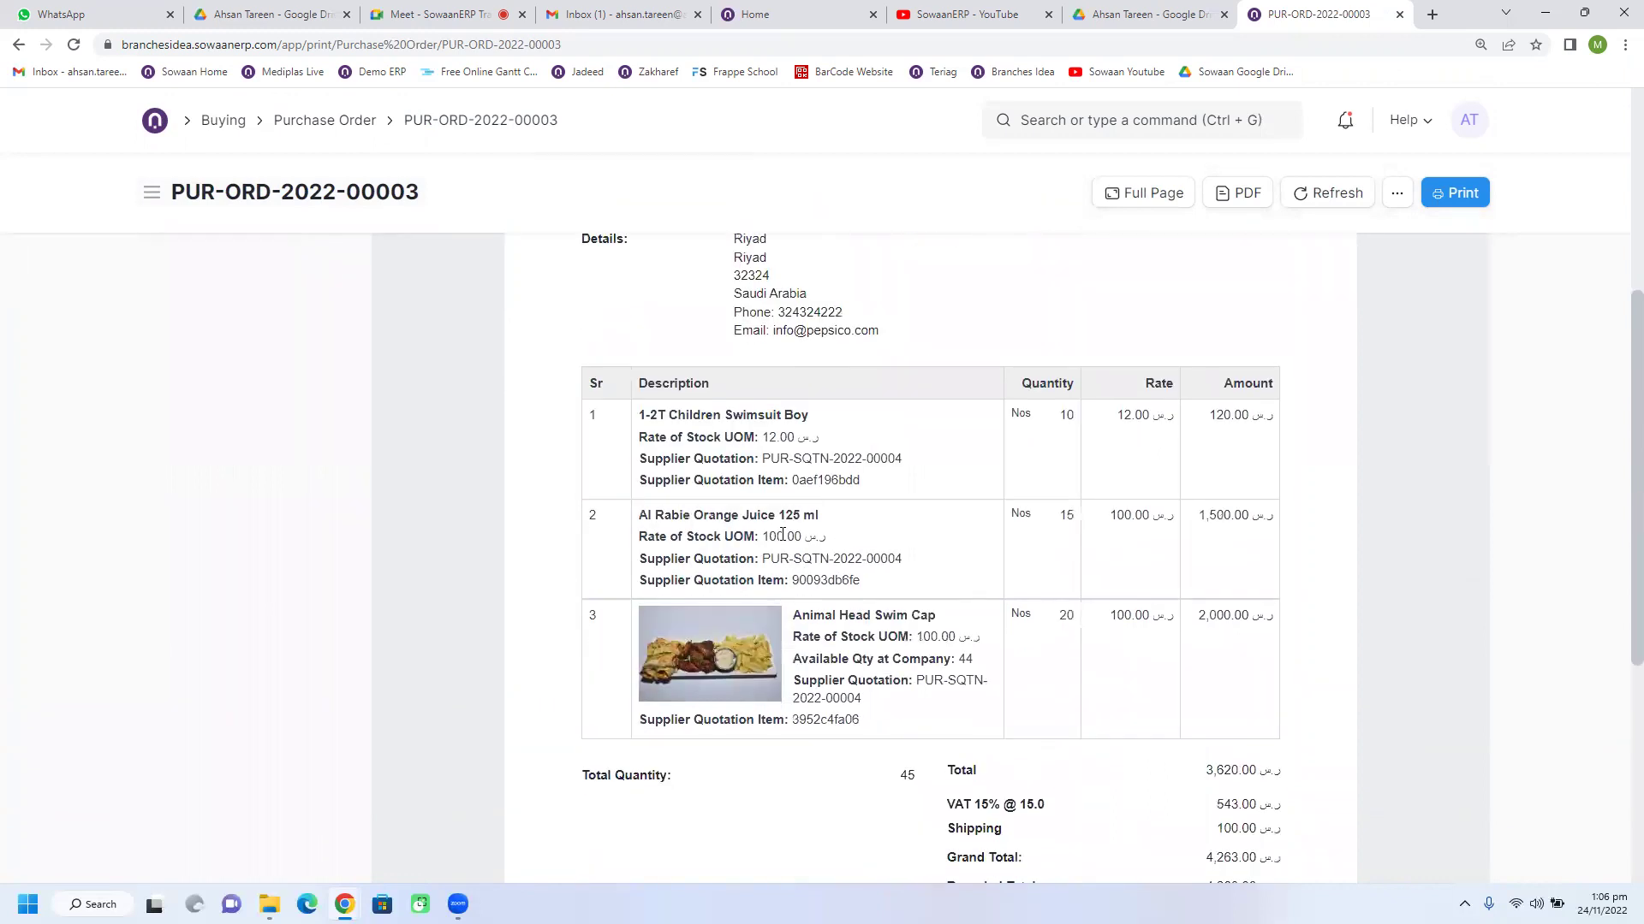
scroll(783, 534, down, 4)
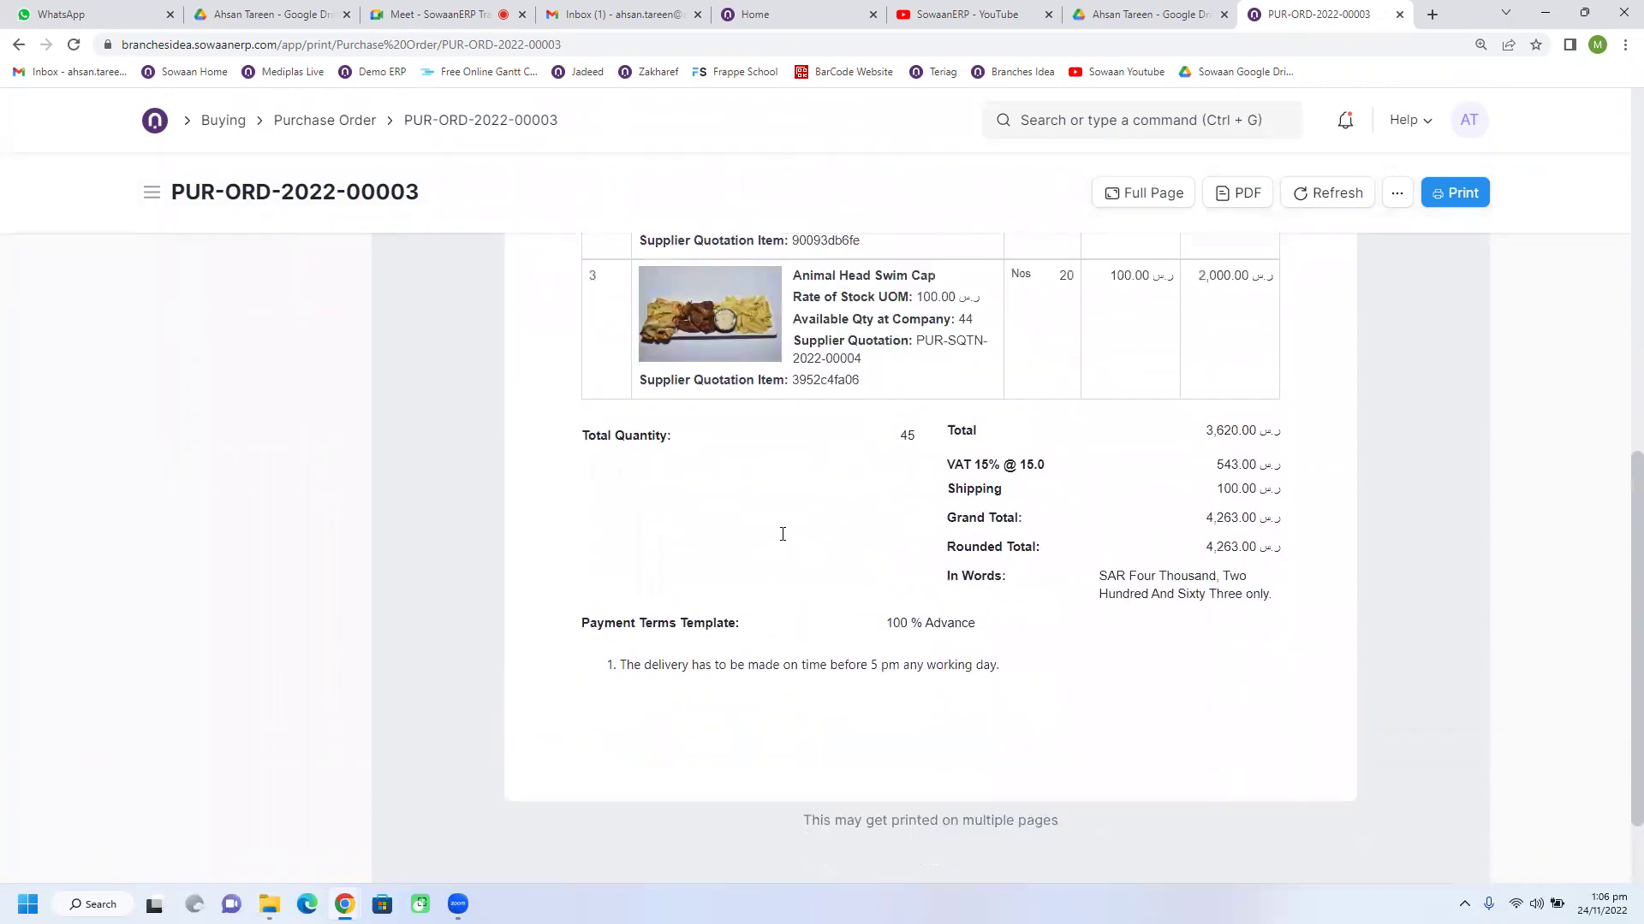
scroll(783, 534, up, 5)
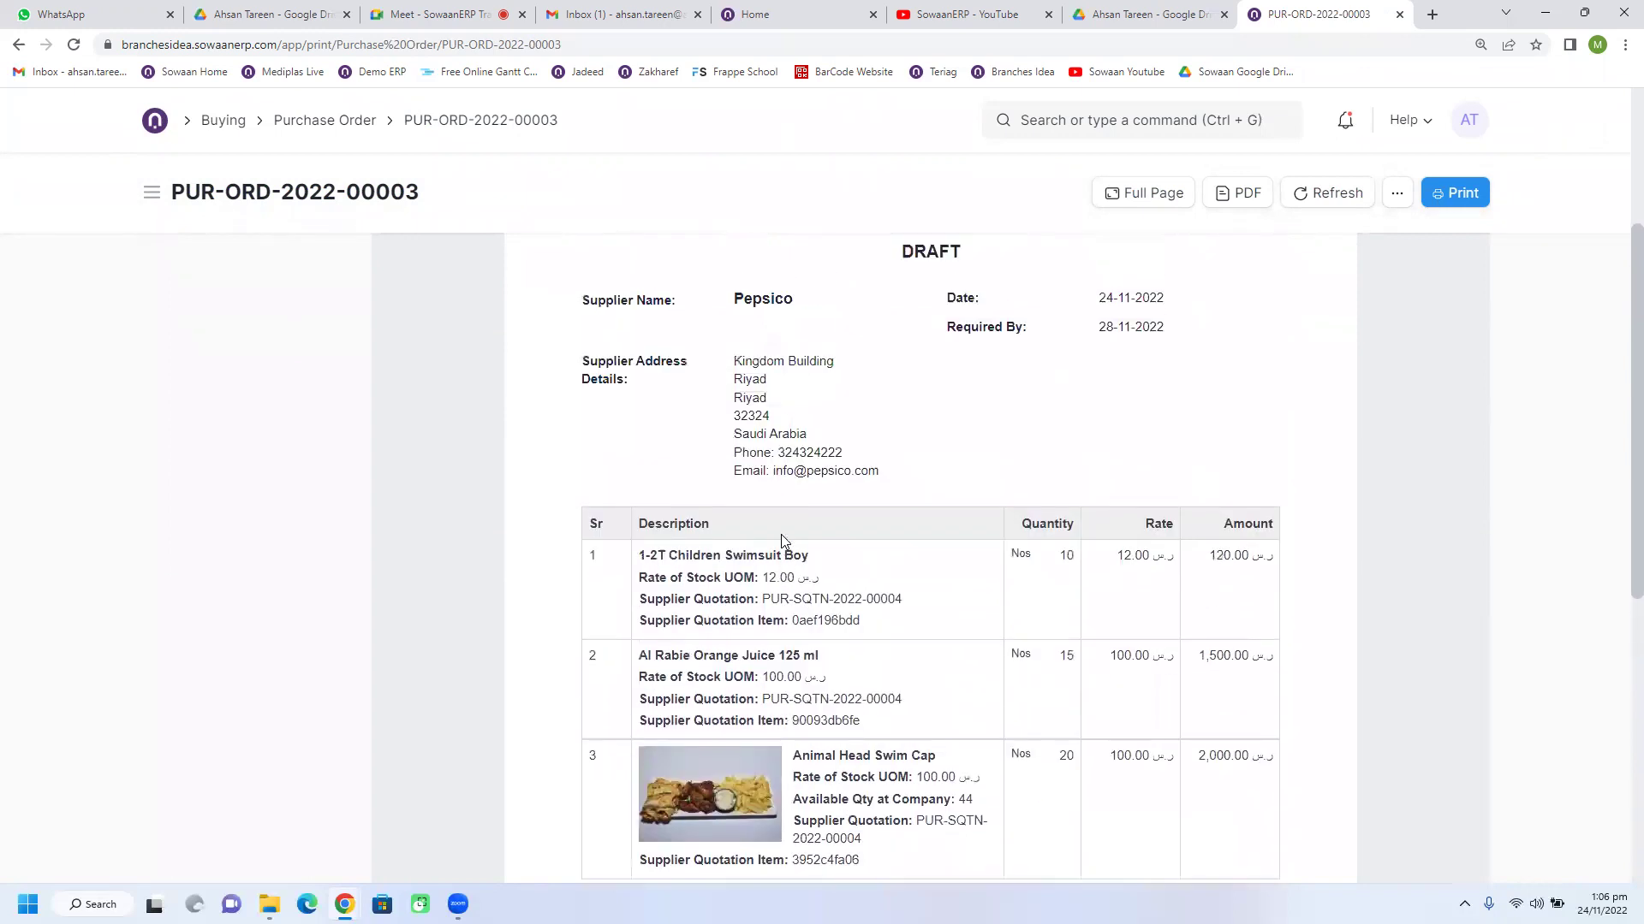
scroll(780, 539, up, 3)
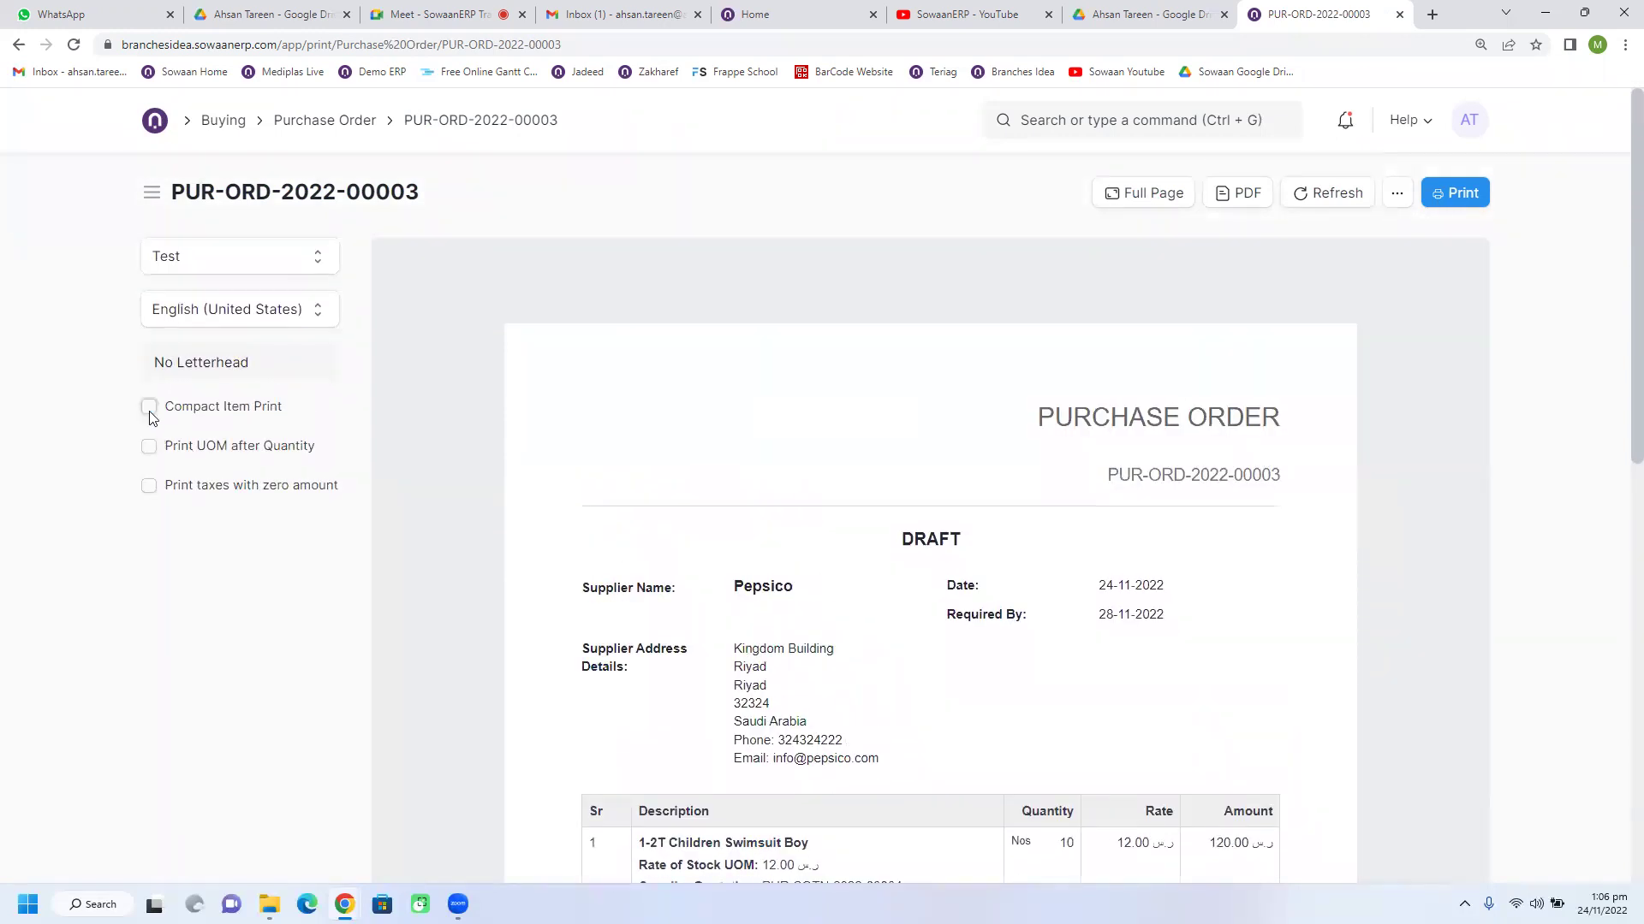
scroll(733, 522, down, 4)
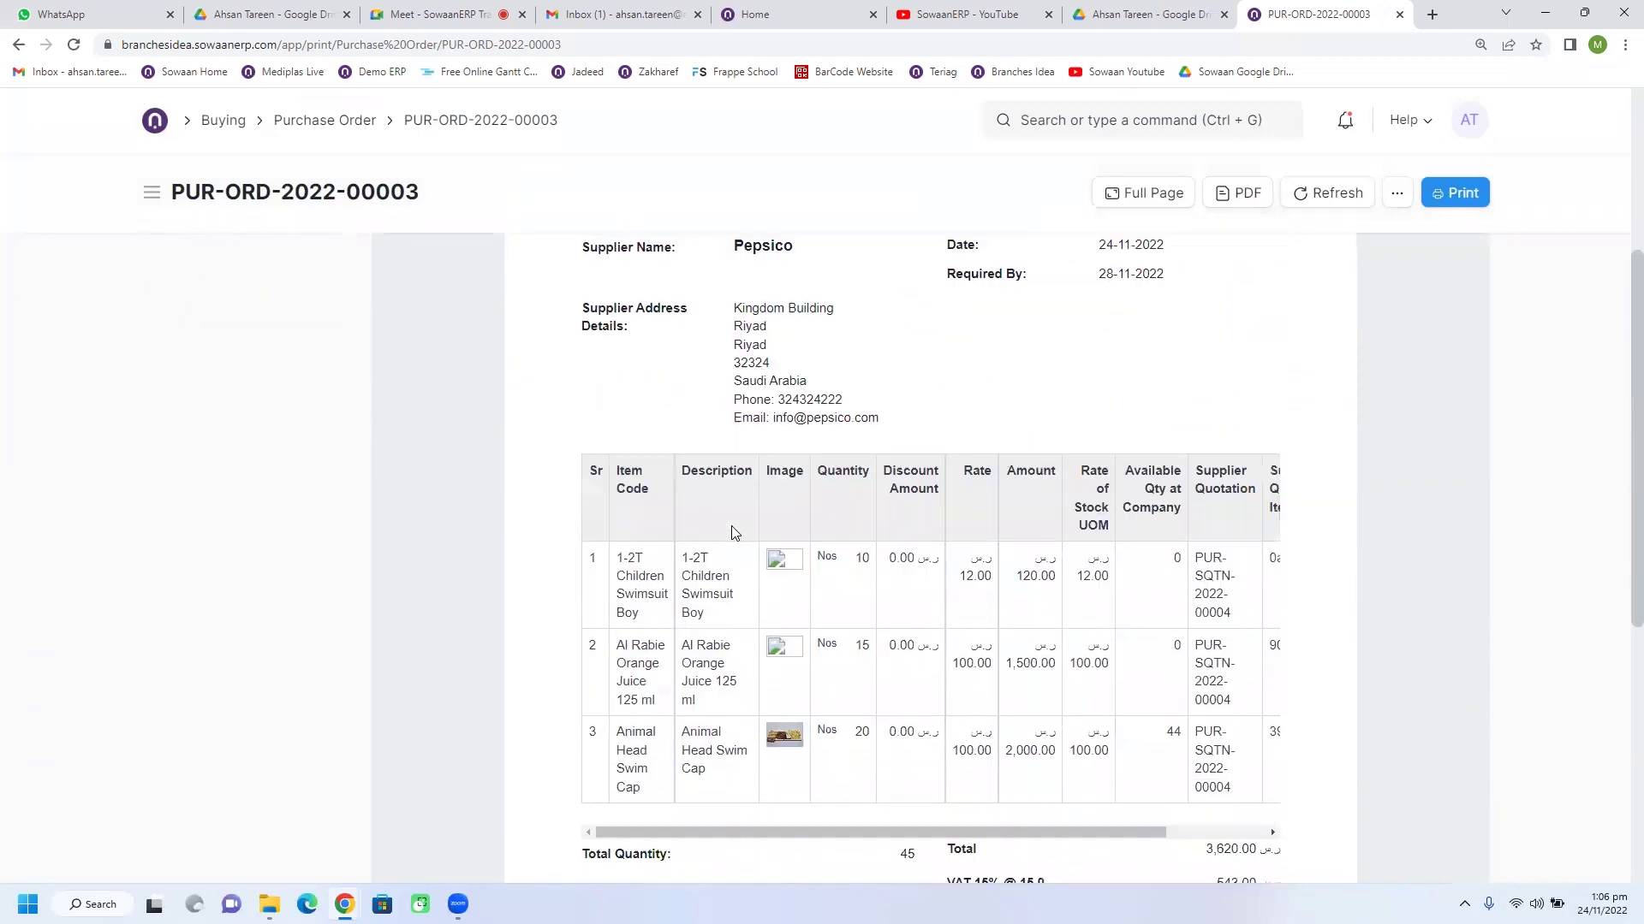
scroll(734, 533, down, 1)
scroll(733, 532, up, 5)
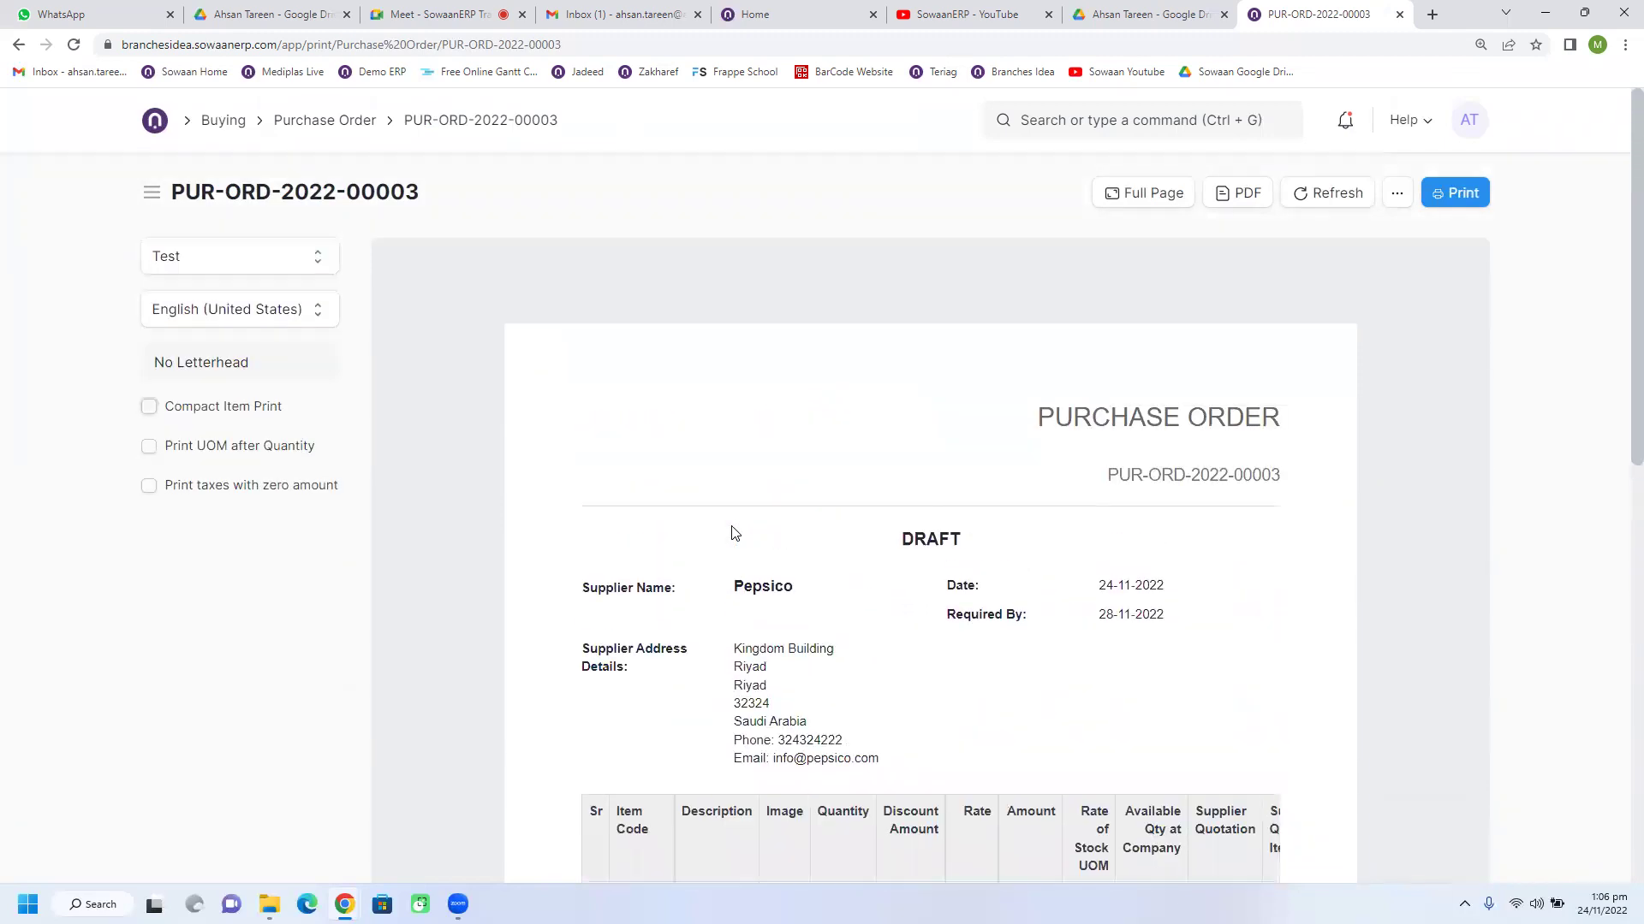
click(151, 408)
scroll(811, 554, down, 5)
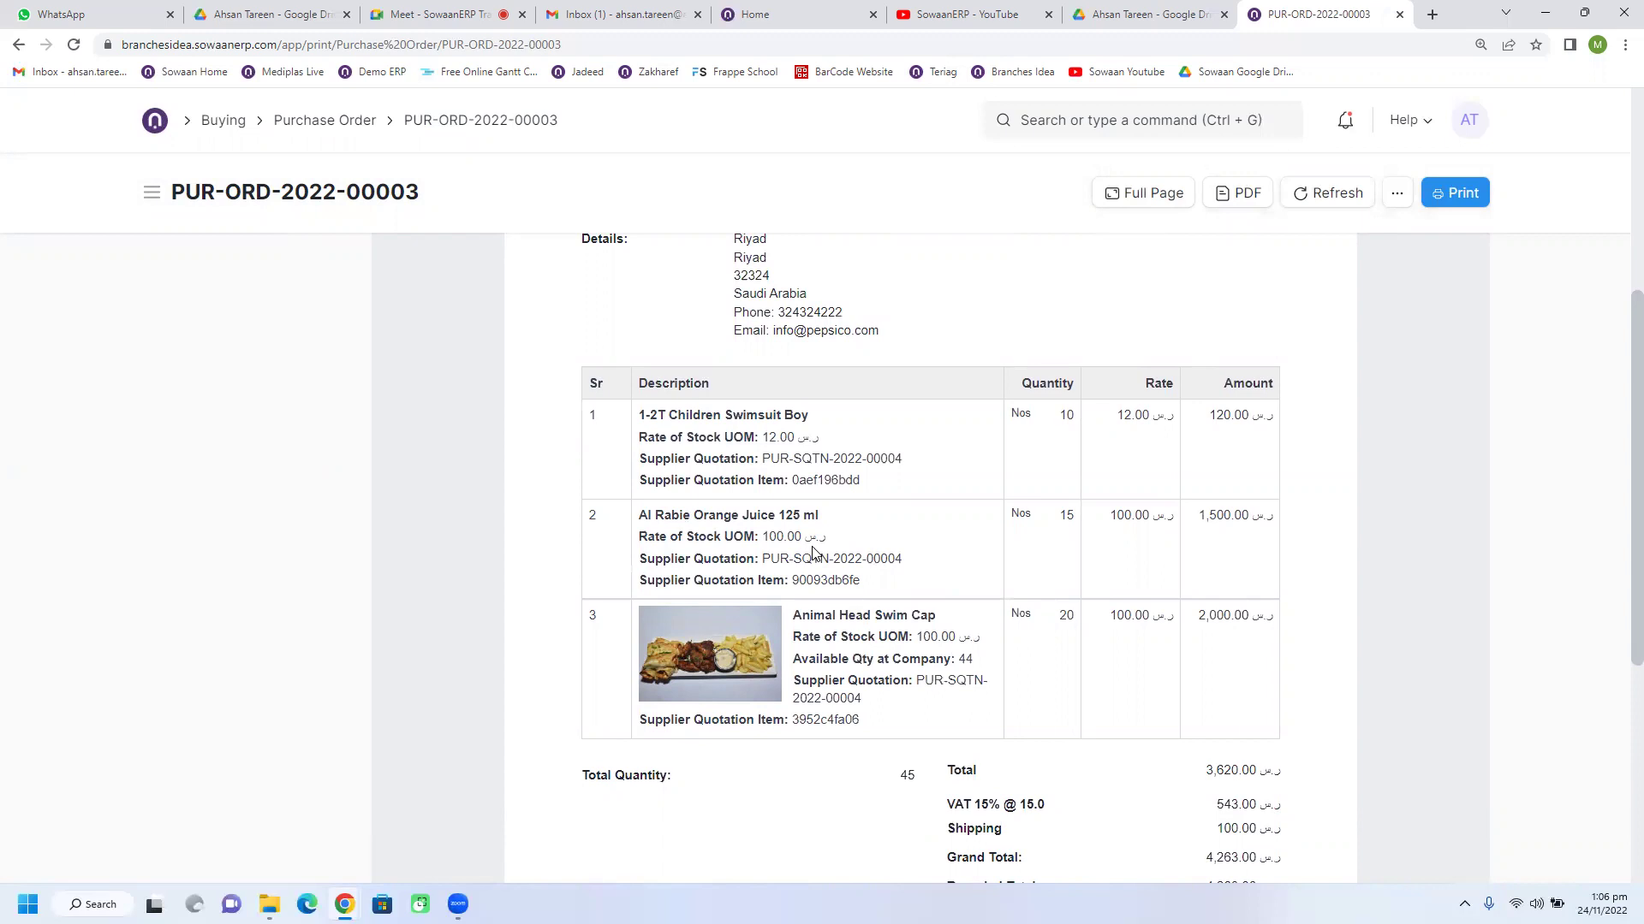
scroll(1030, 499, up, 5)
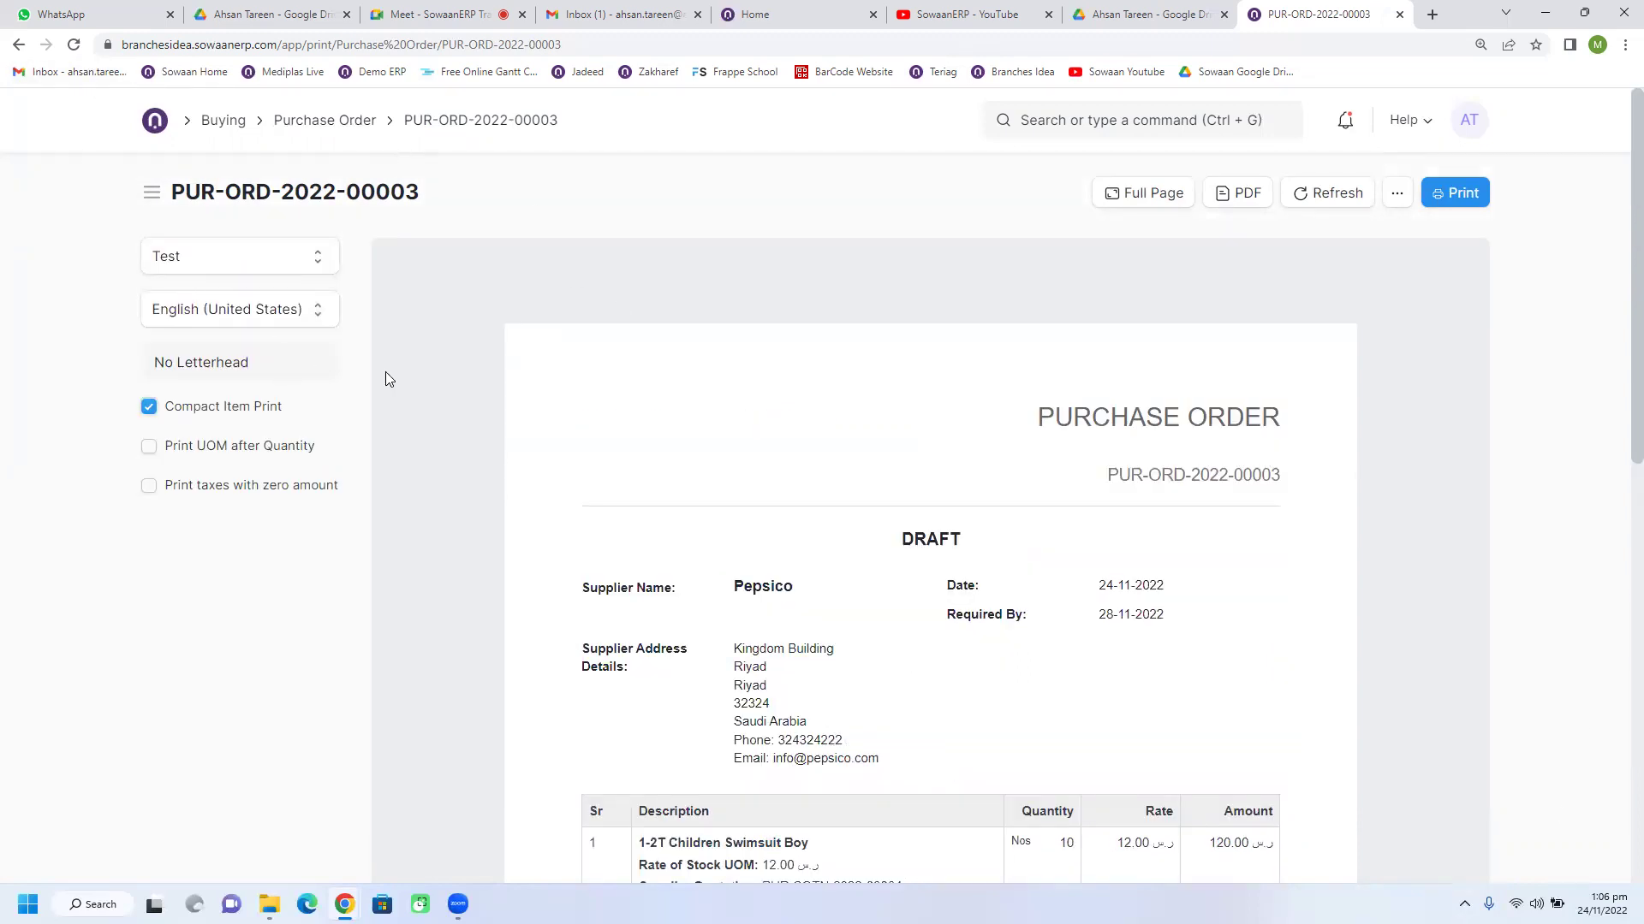
Step: Compare the preview in Drop Shipping Format again
click(245, 258)
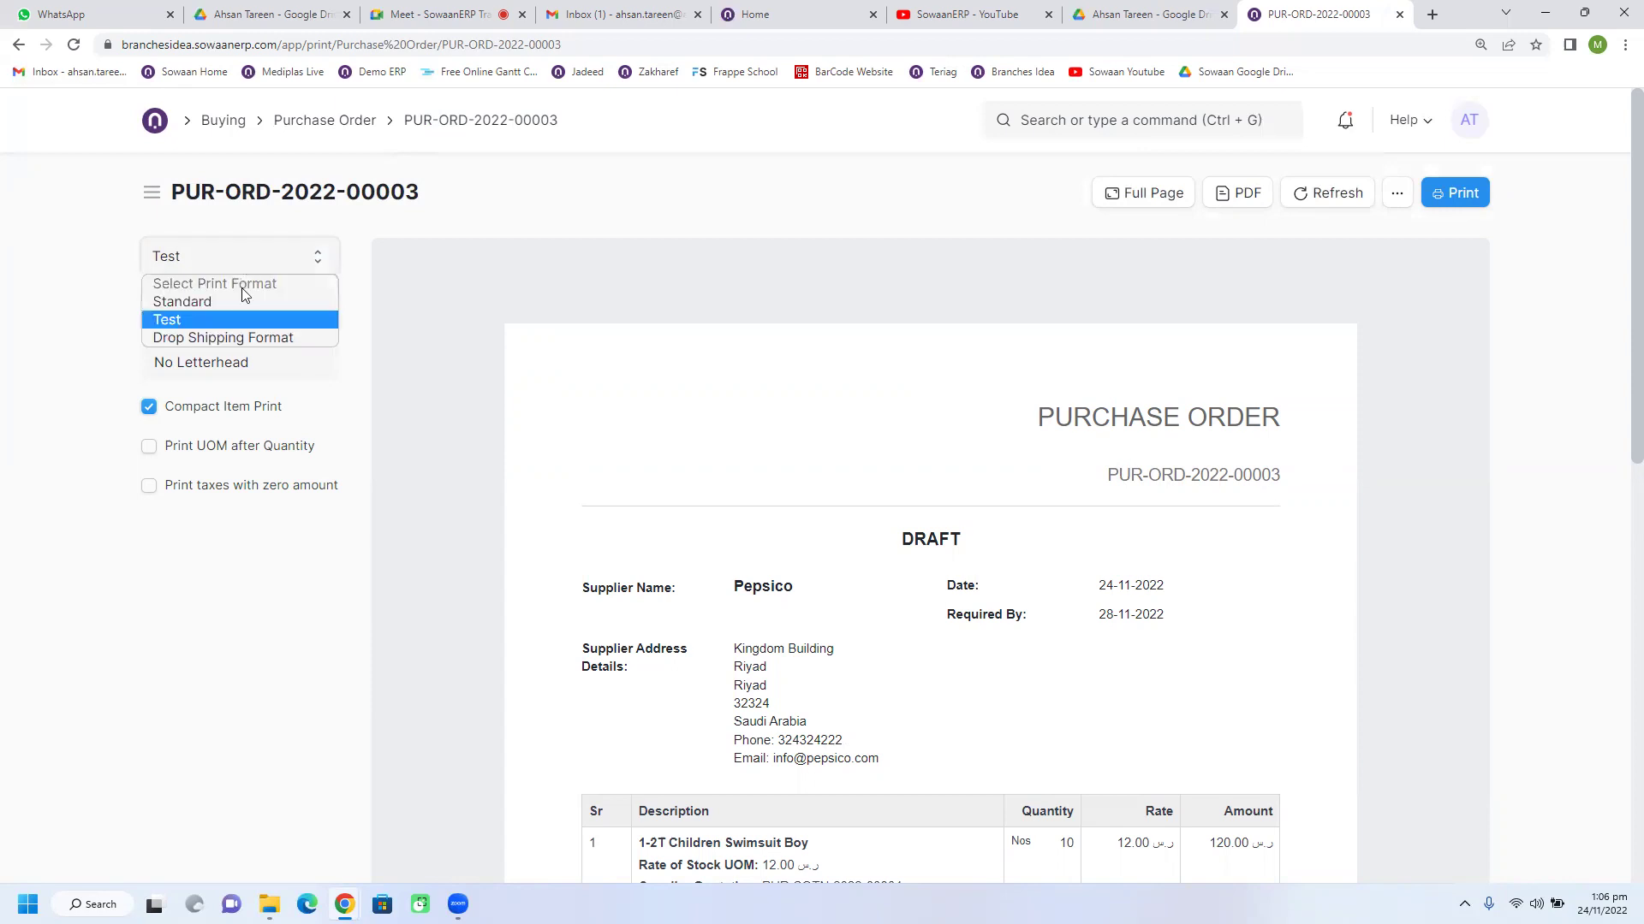
click(225, 337)
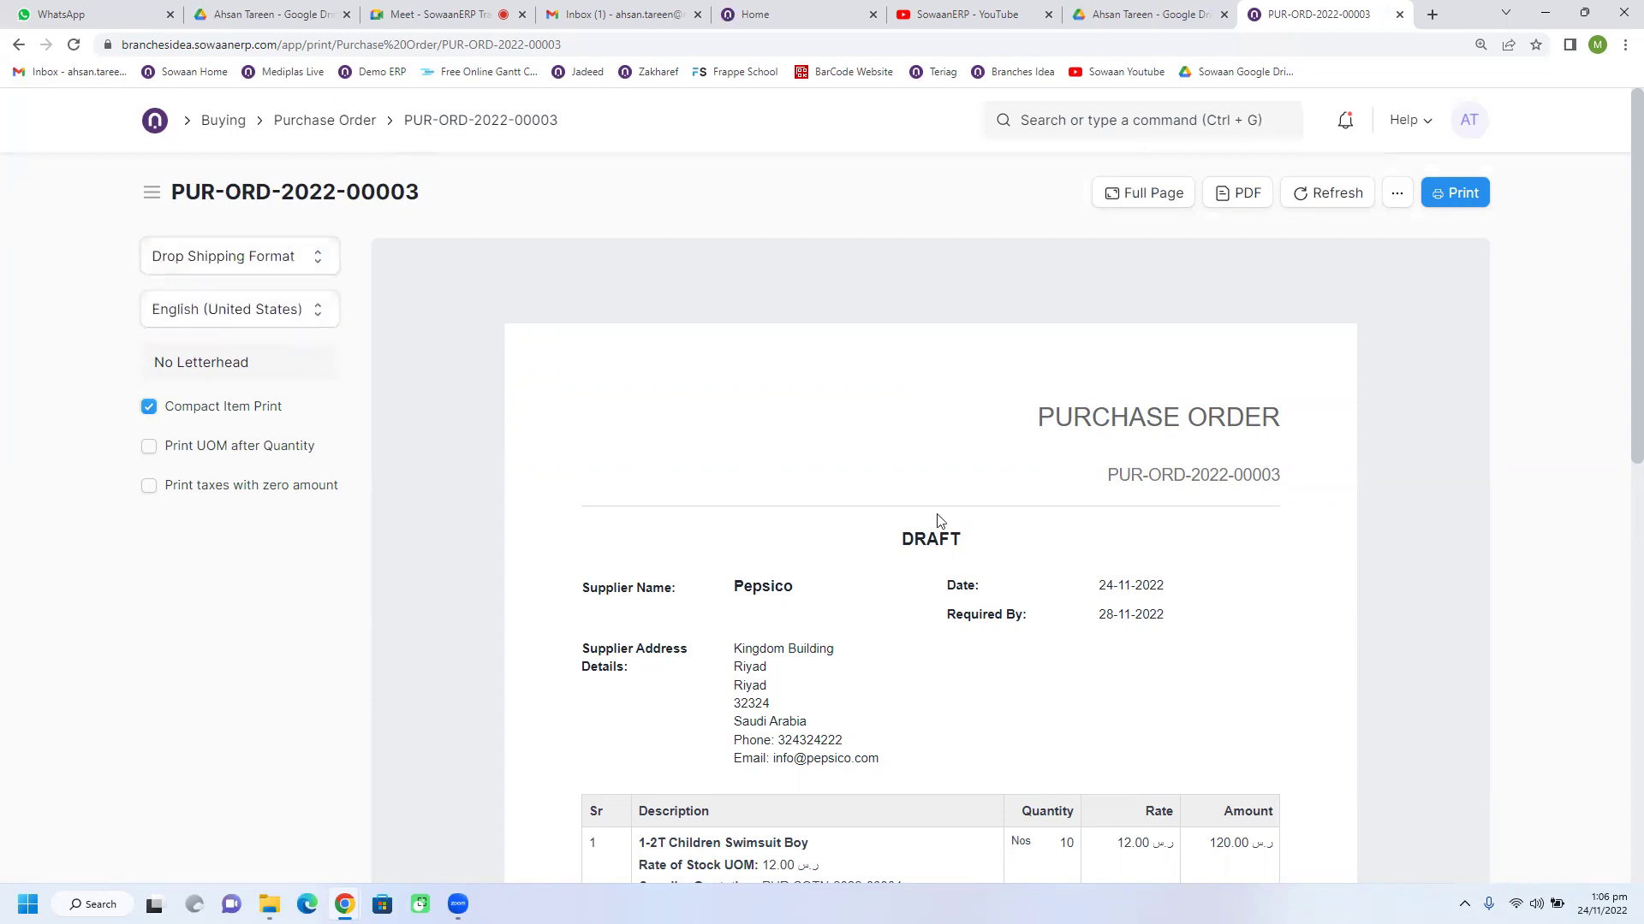
scroll(909, 528, down, 1)
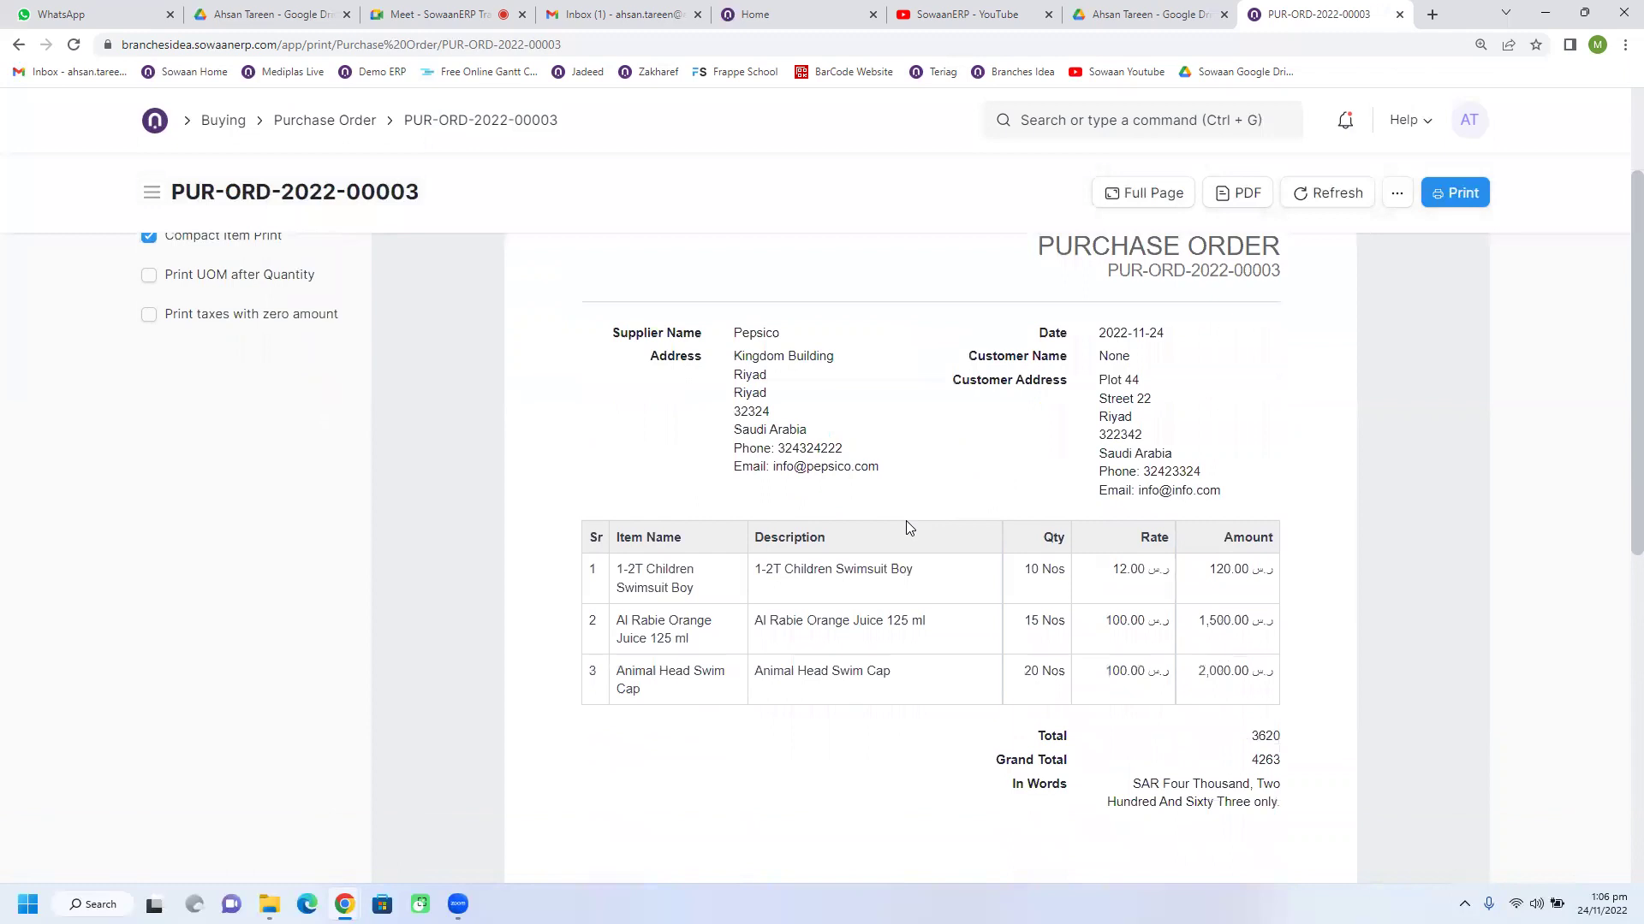
scroll(909, 527, down, 5)
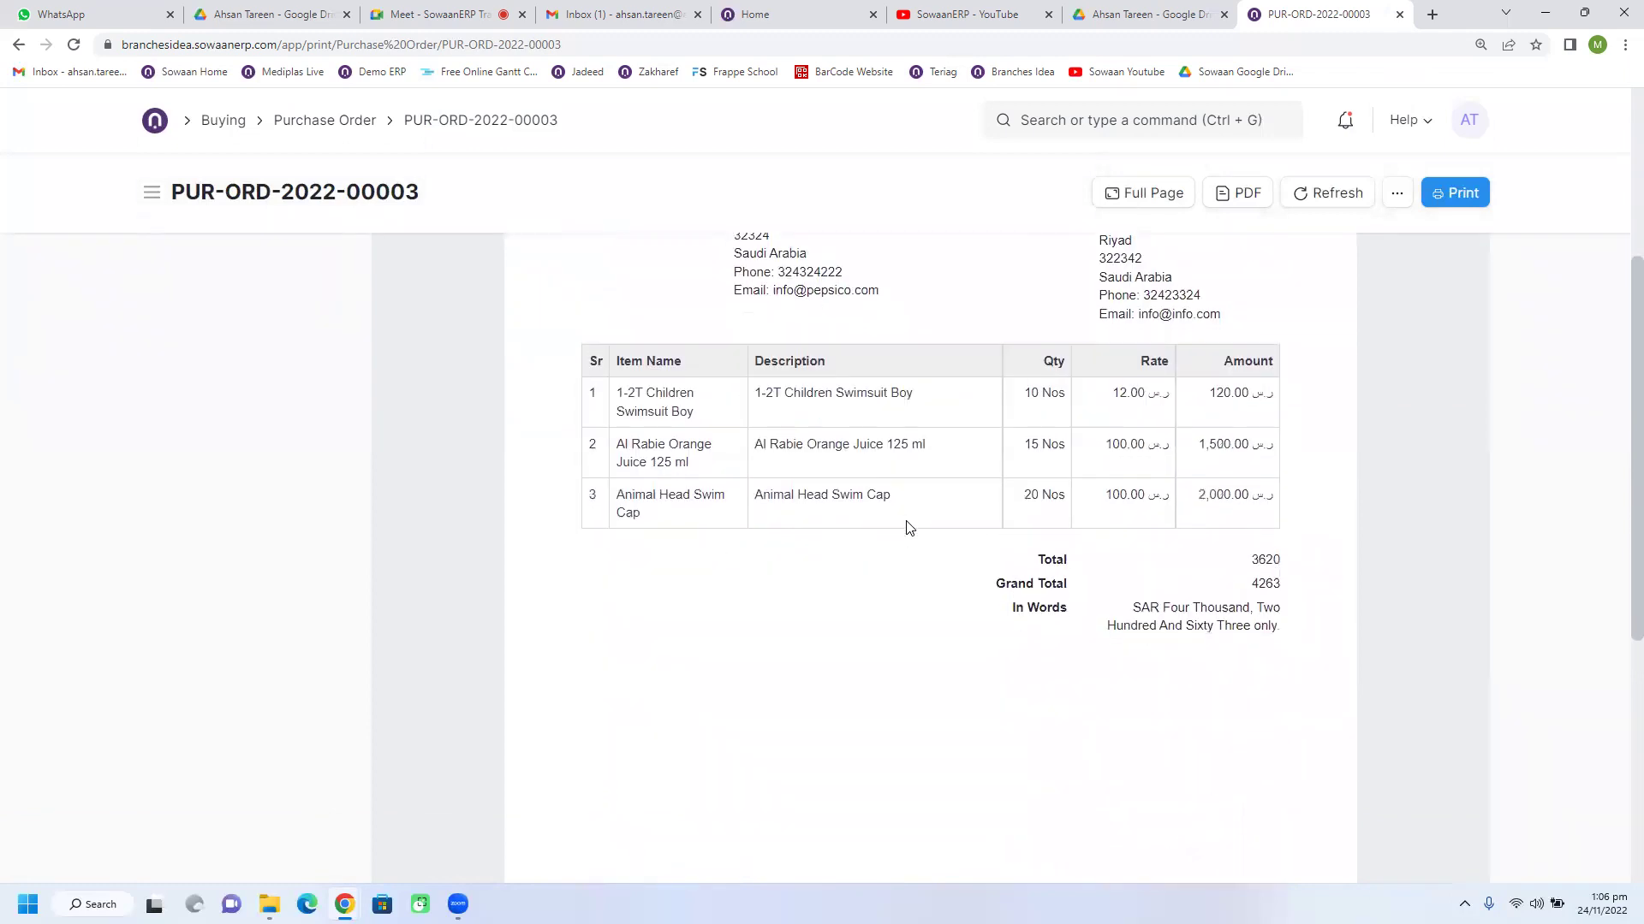
scroll(909, 527, up, 5)
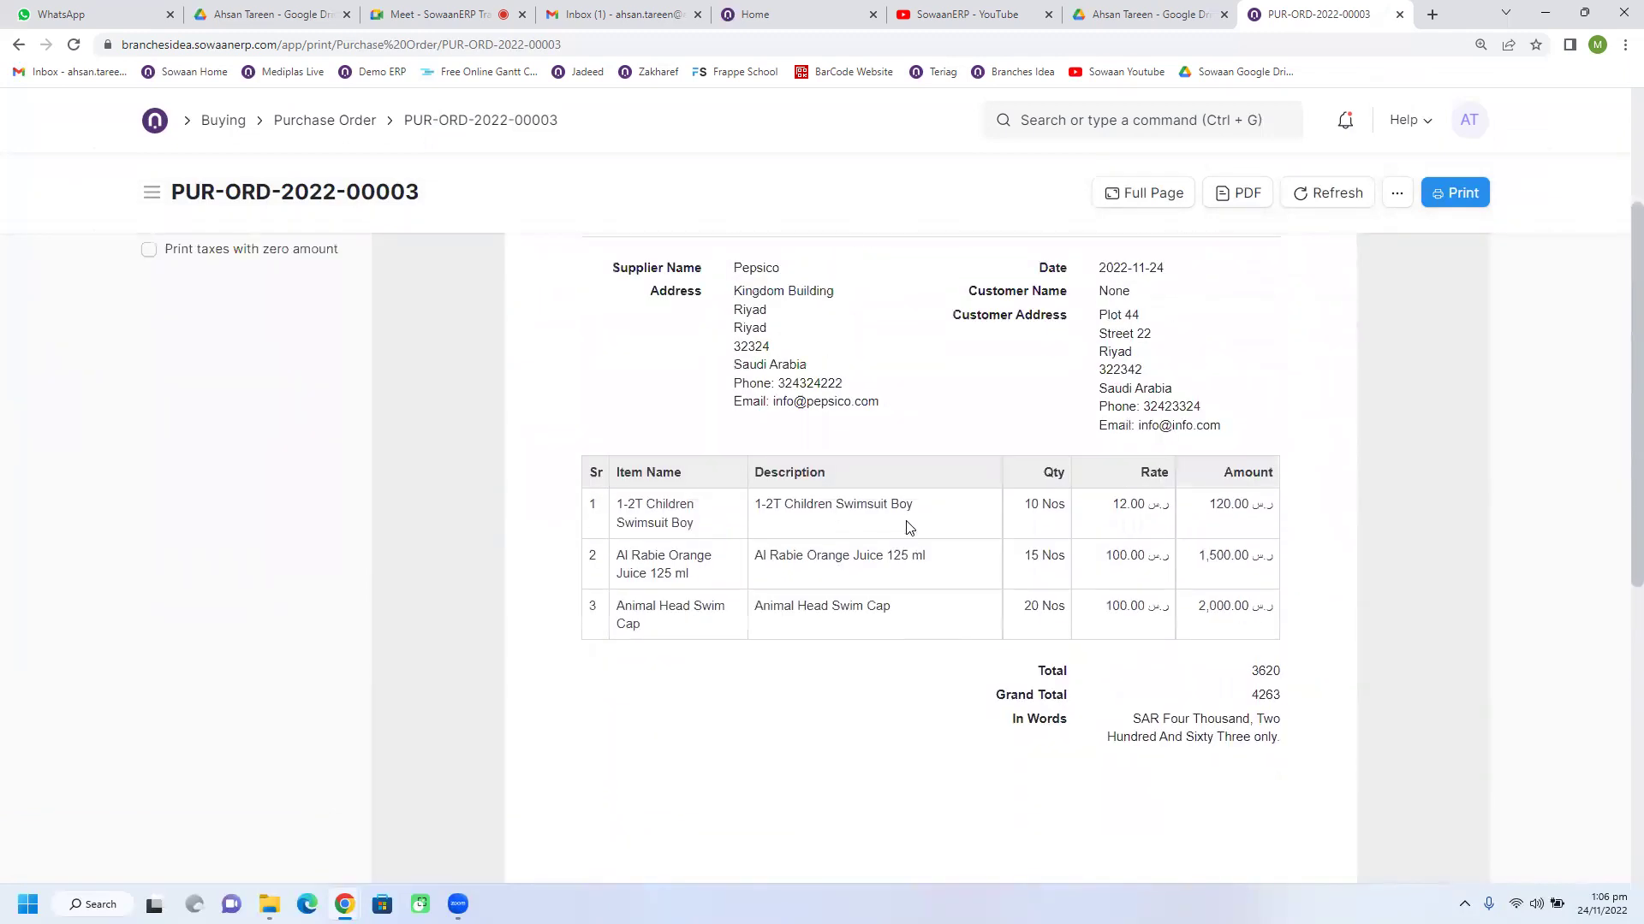
scroll(909, 527, up, 1)
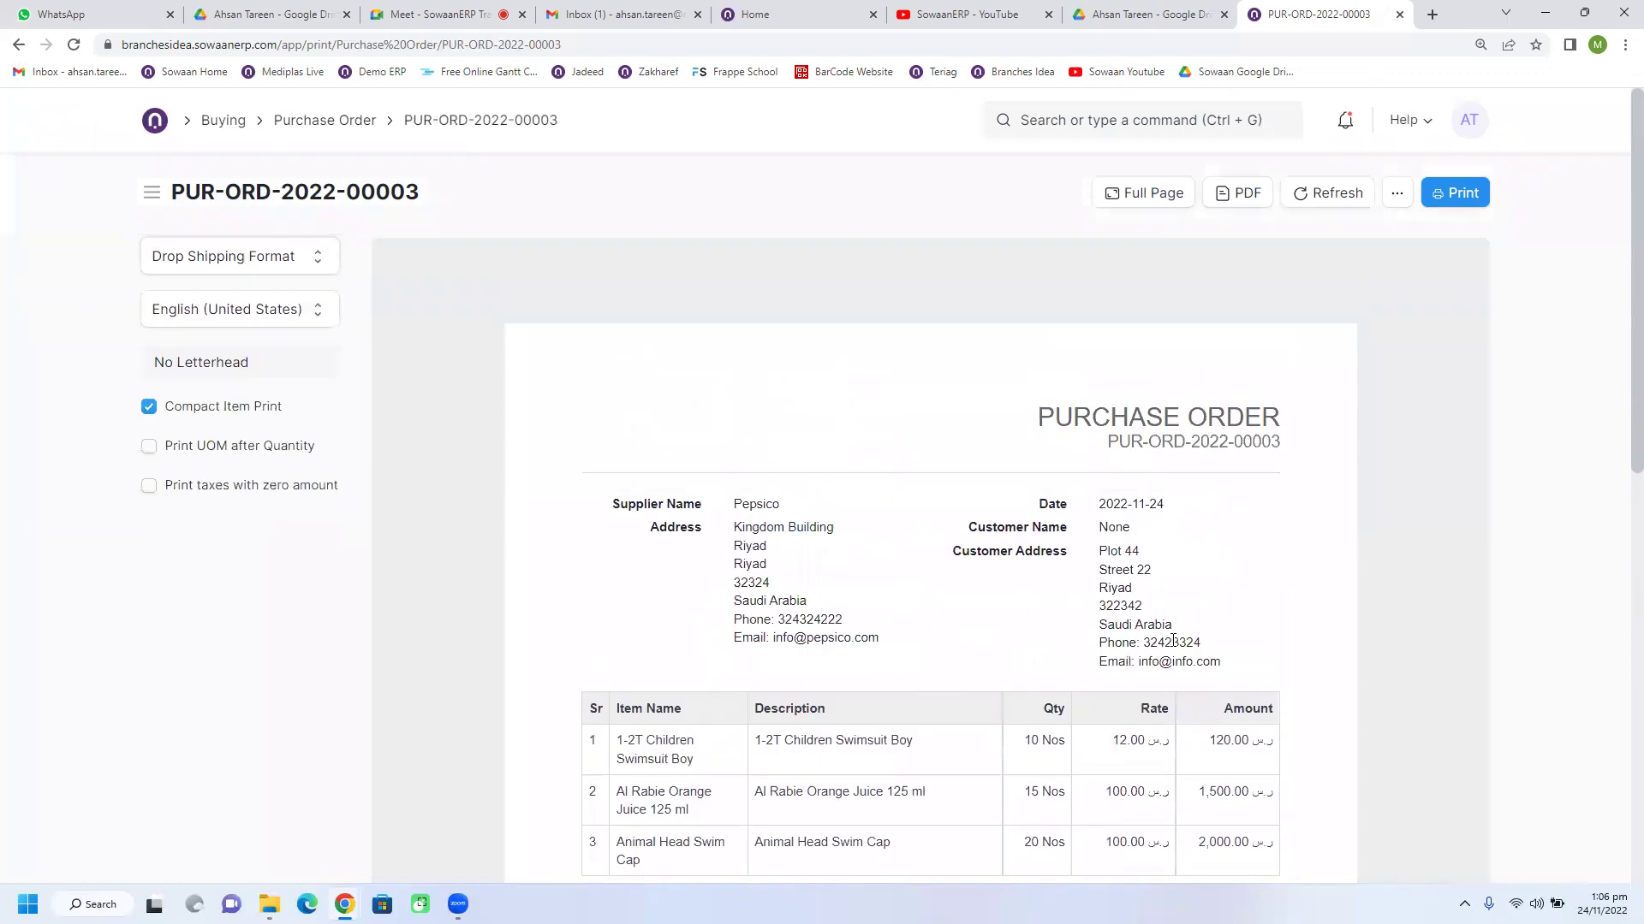
Step: Finish with the preview back in the Test print format
click(253, 262)
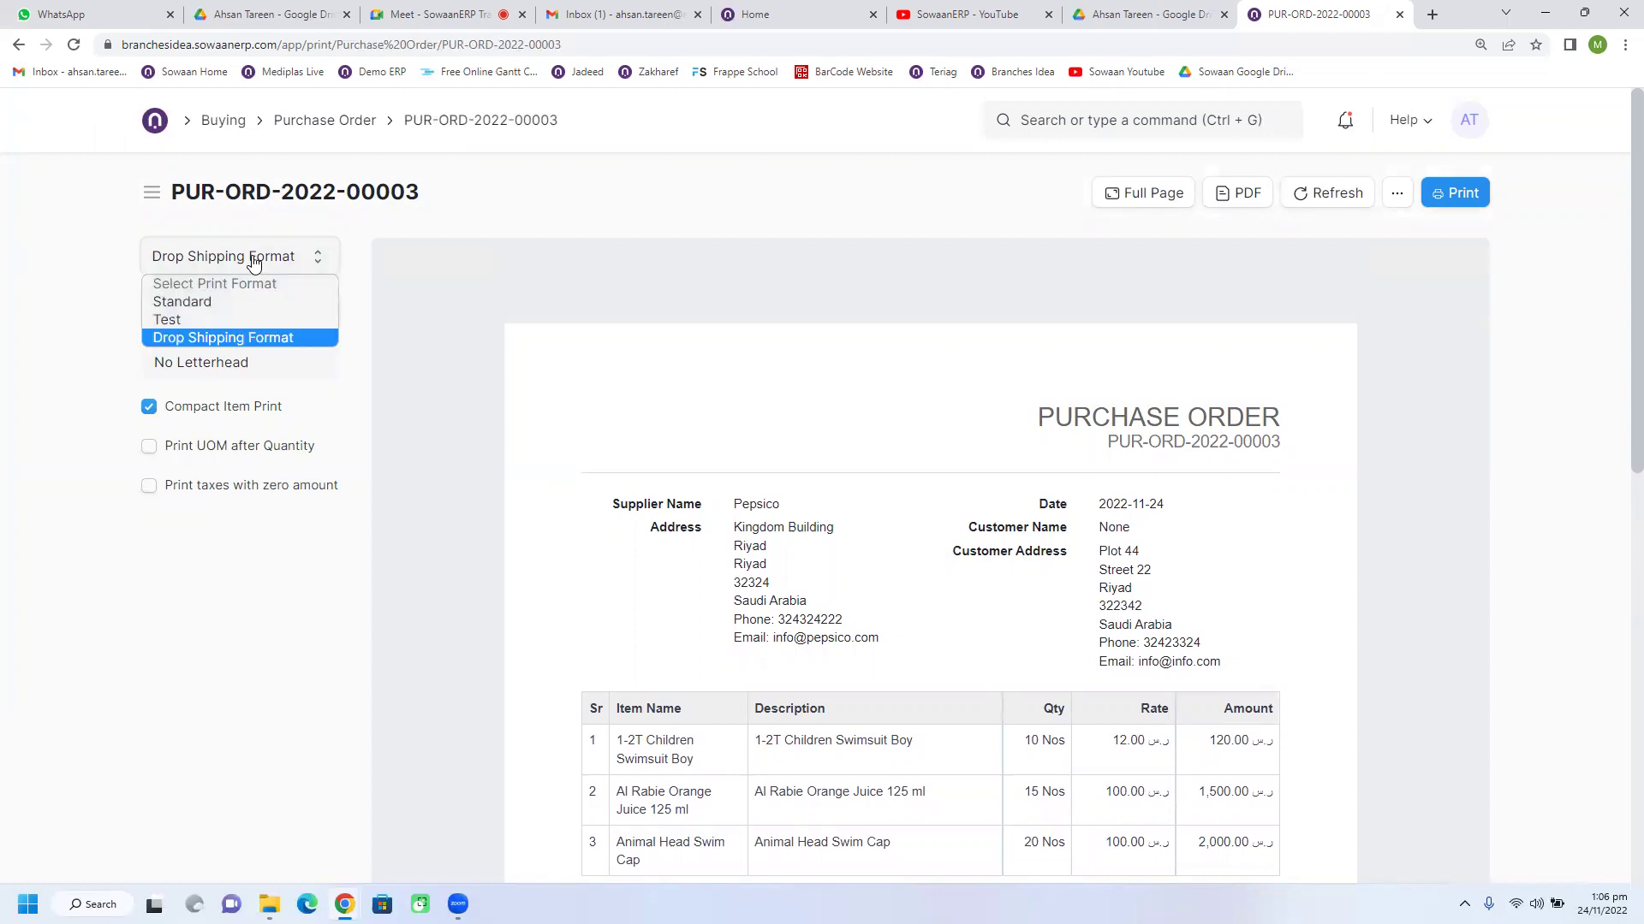
click(227, 319)
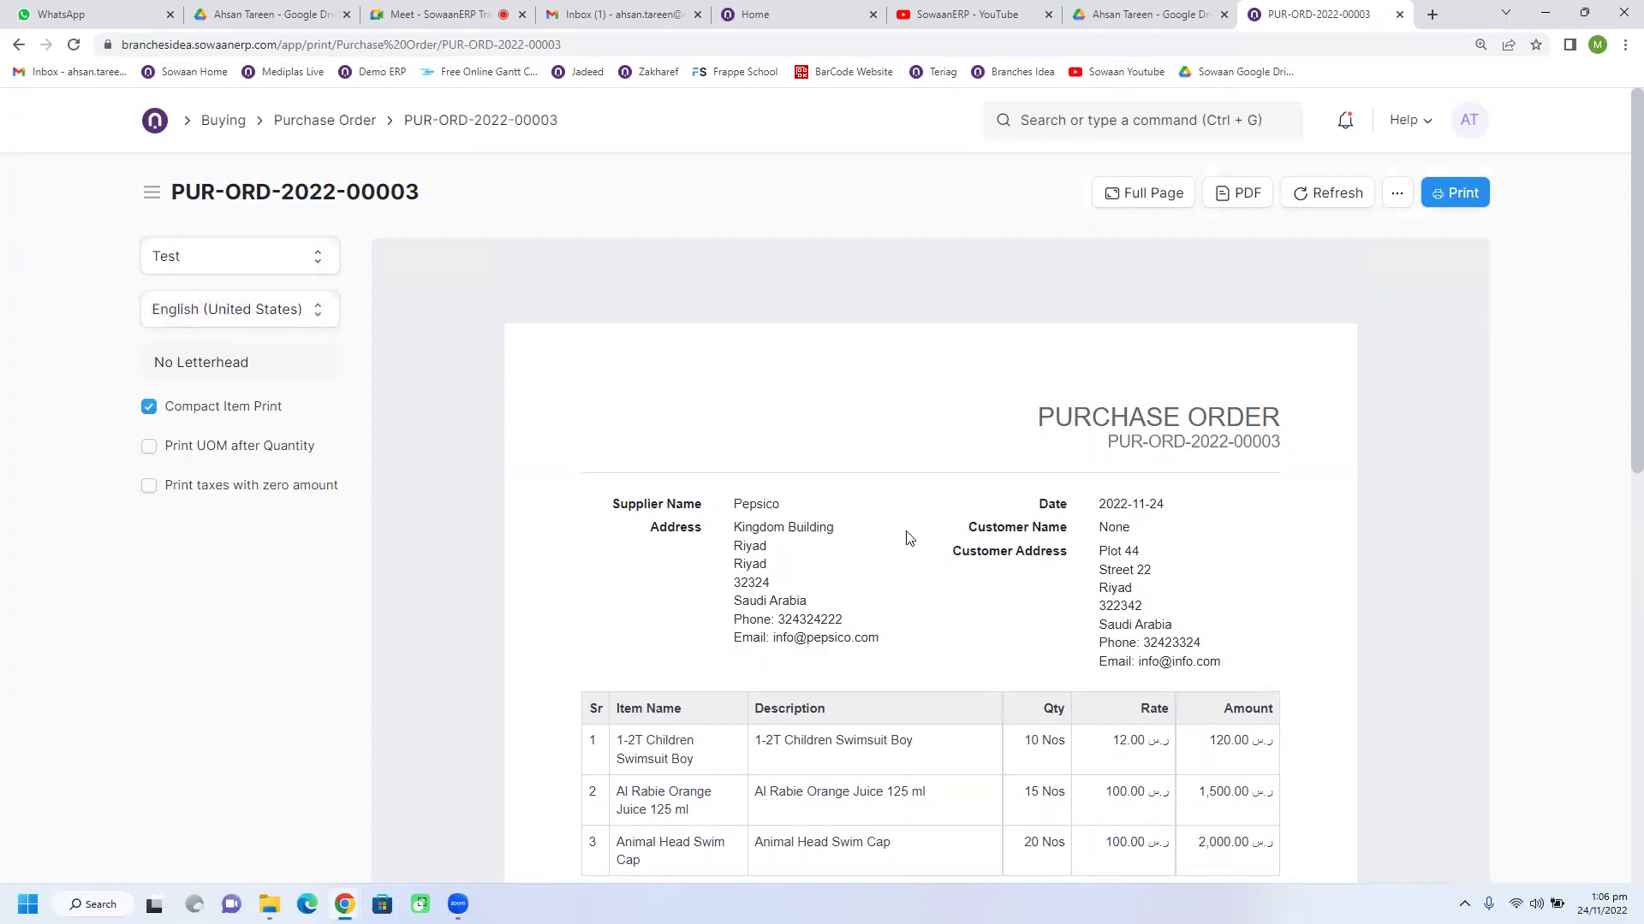
scroll(859, 526, down, 5)
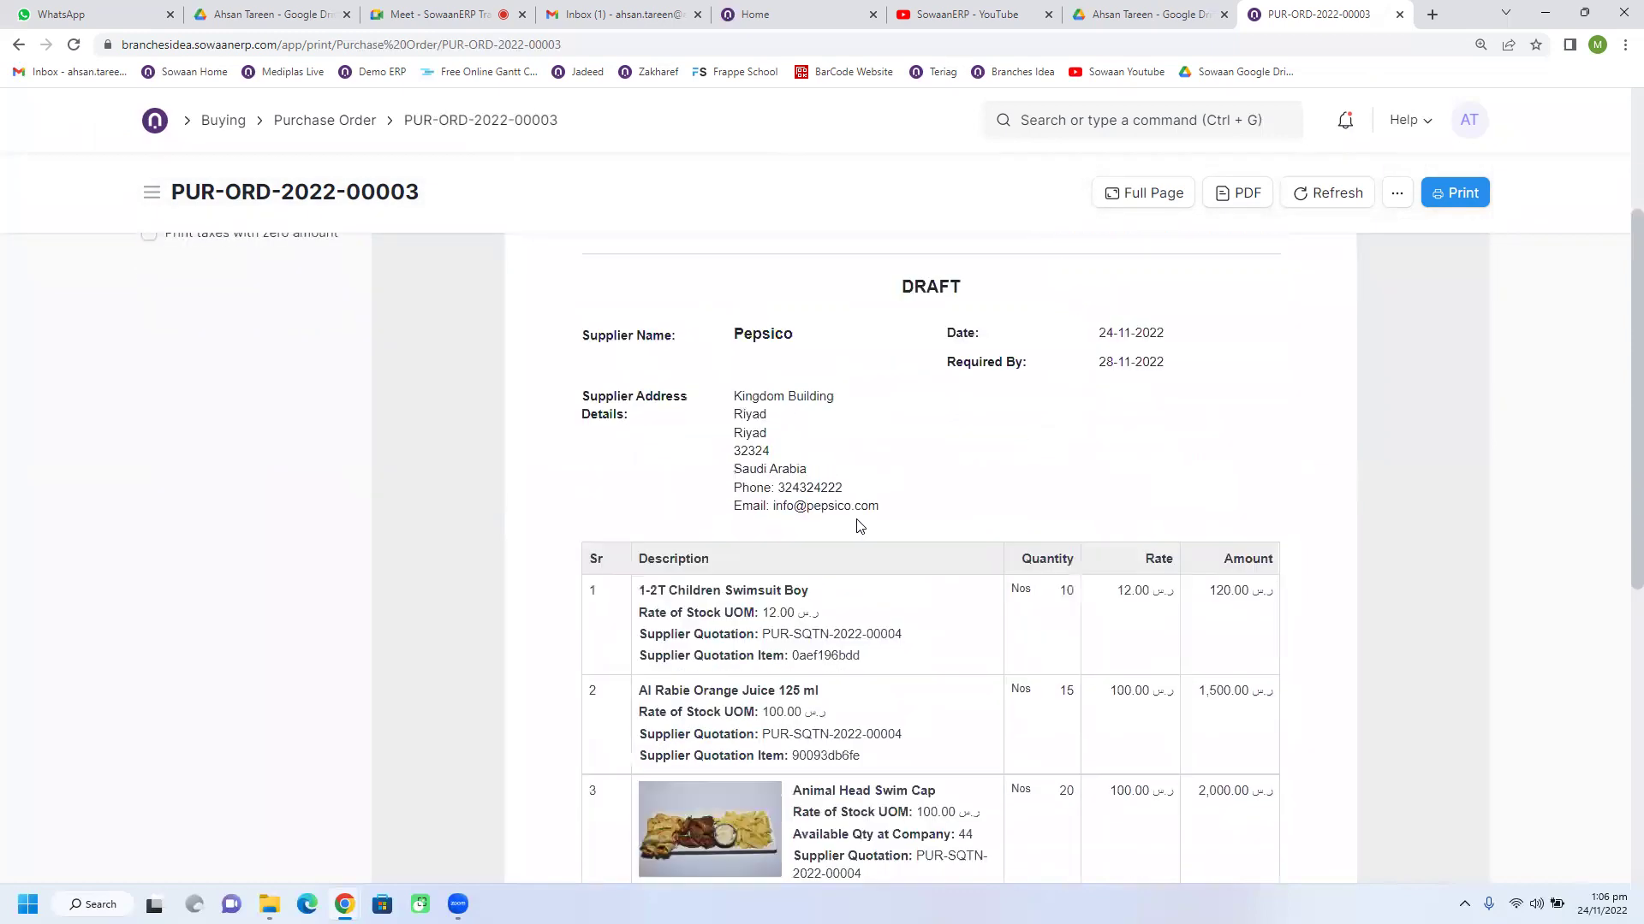
scroll(859, 526, down, 3)
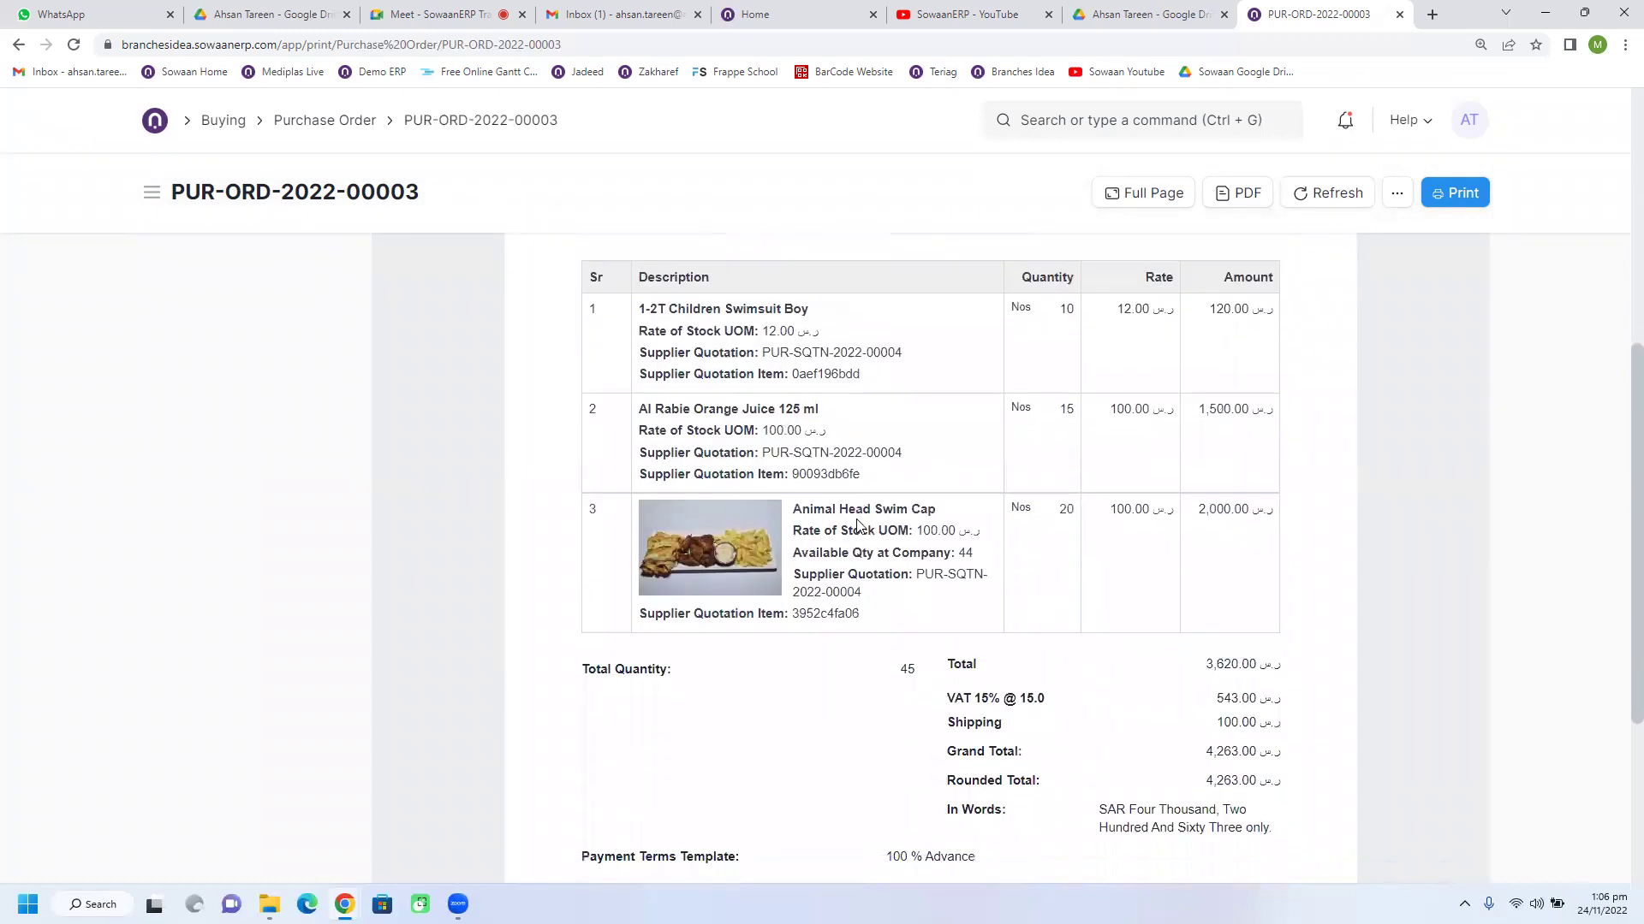
scroll(1114, 629, up, 7)
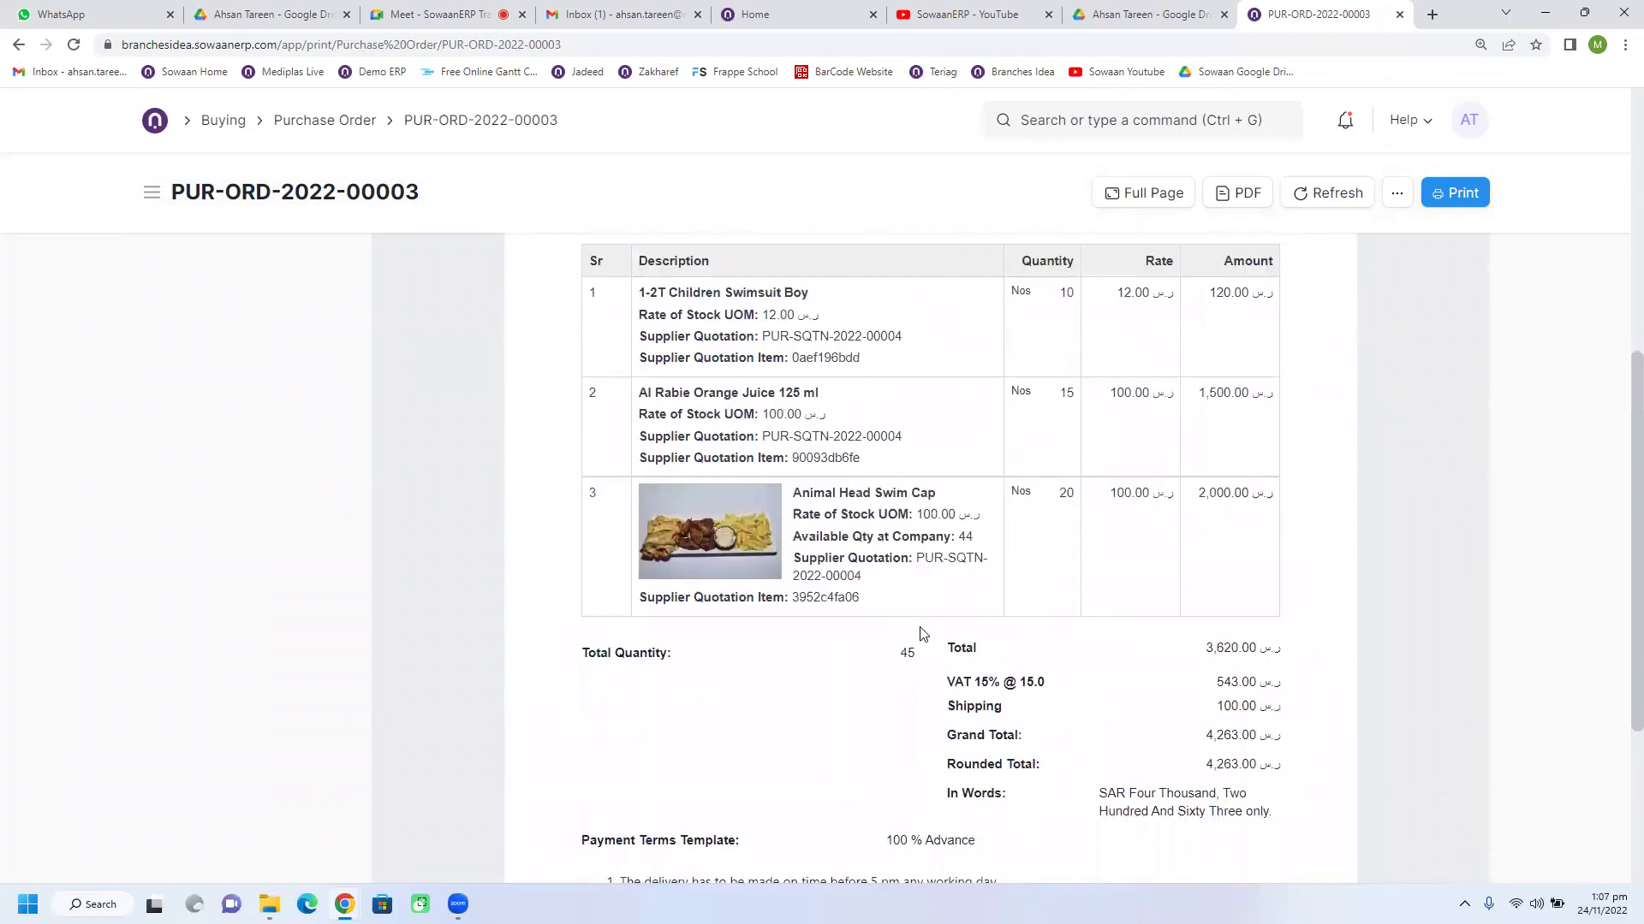
Step: Go back from the print preview to purchase order PUR-ORD-2022-00003
click(19, 46)
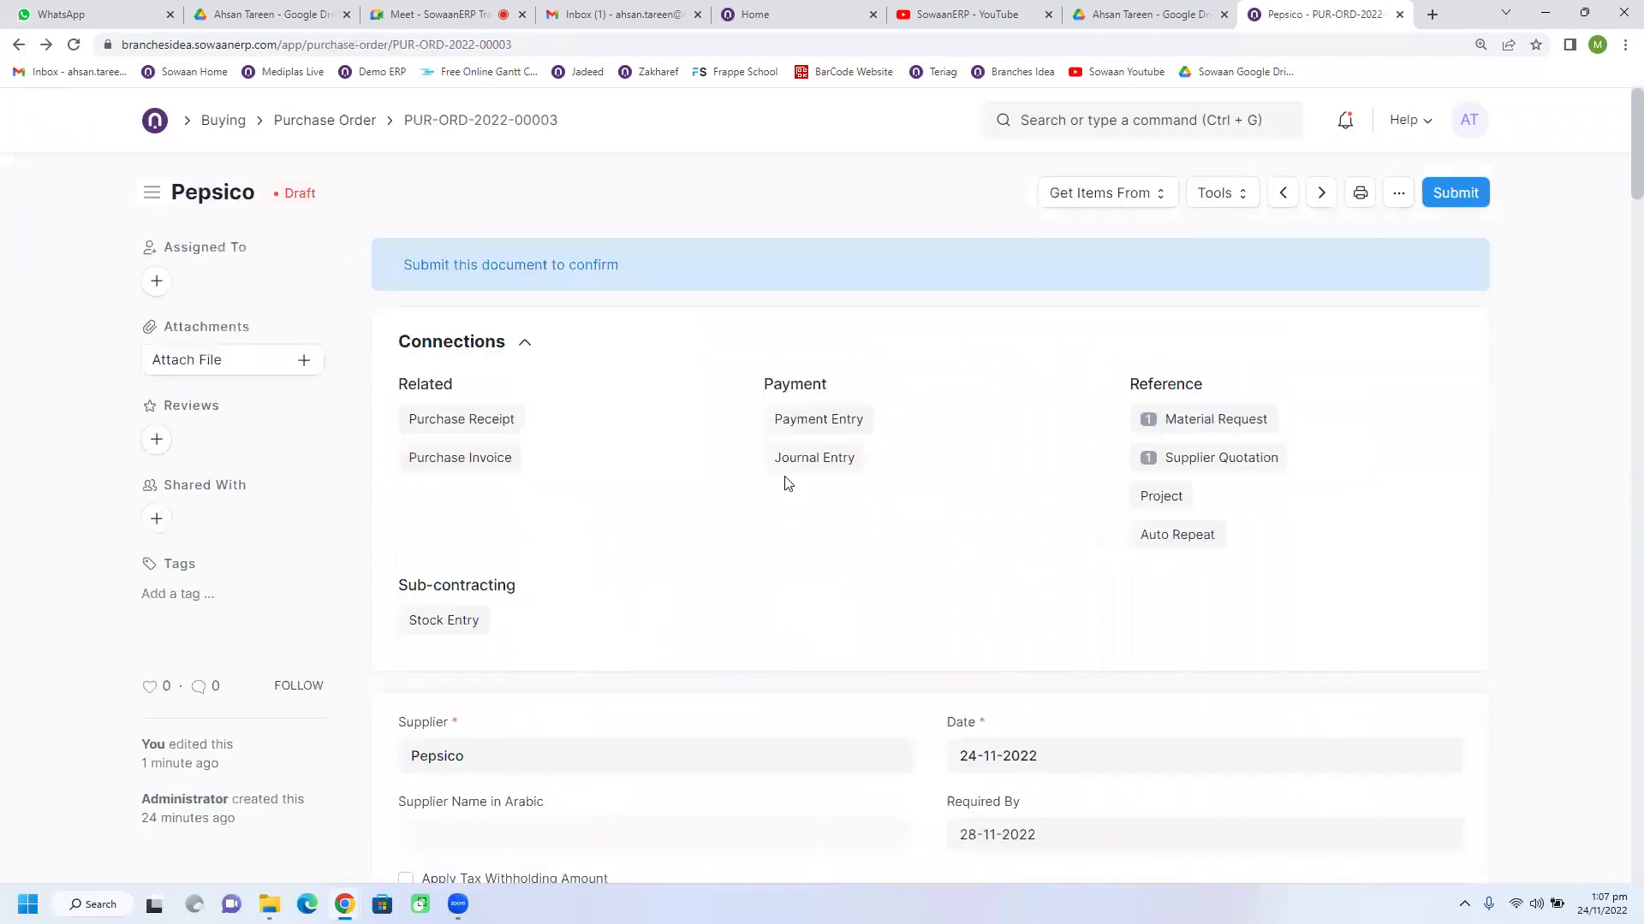
scroll(782, 536, down, 20)
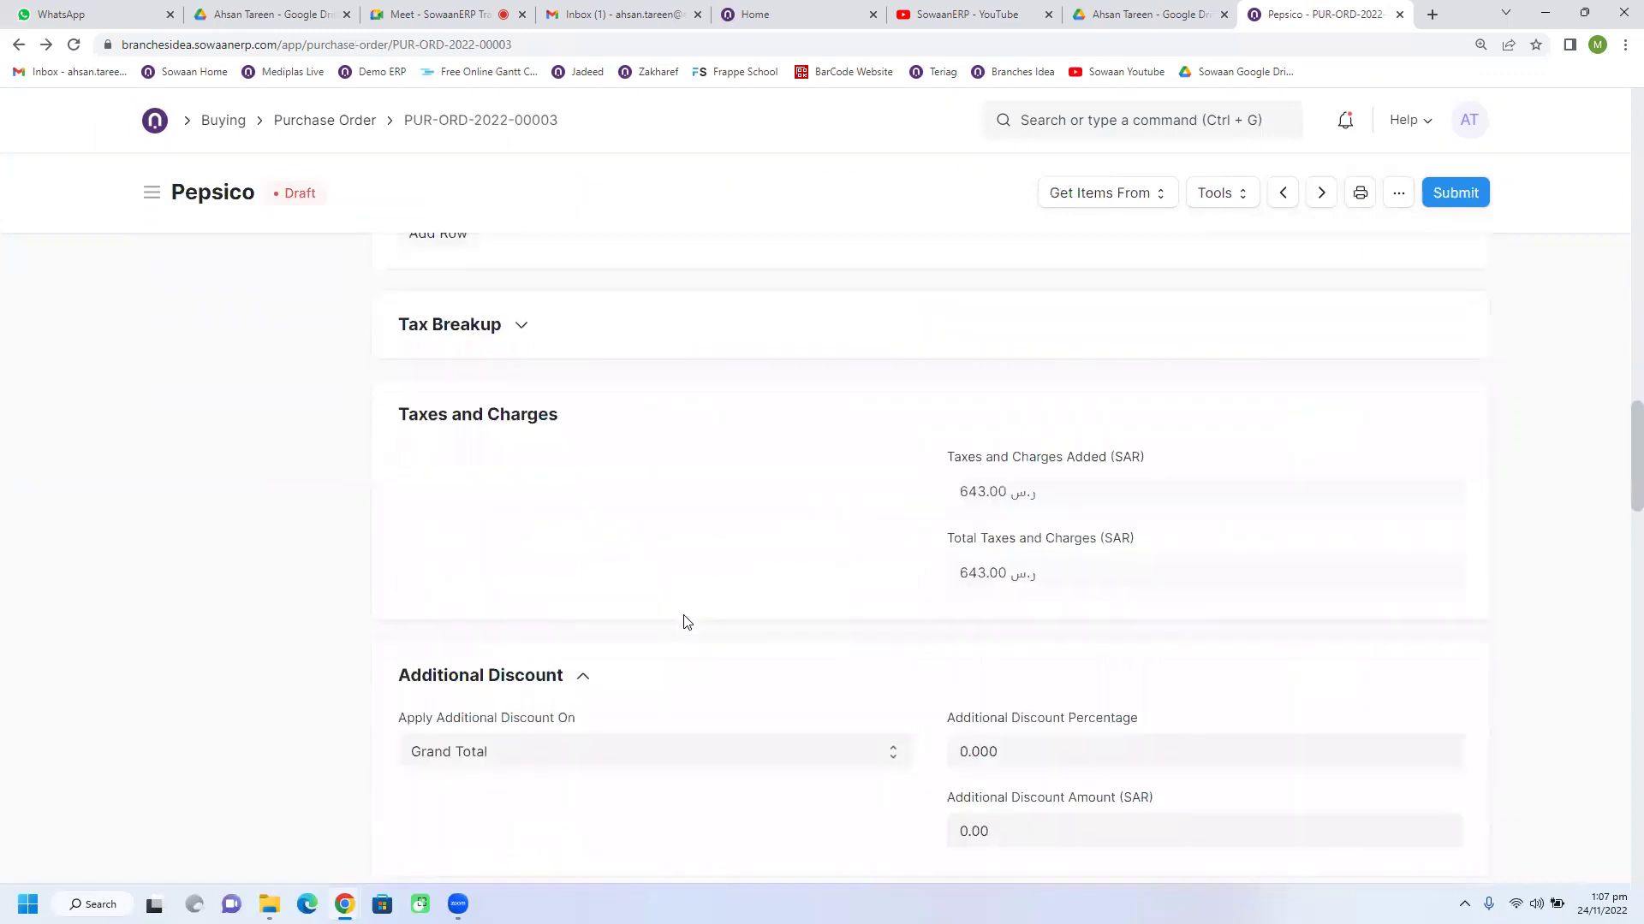
scroll(685, 622, down, 20)
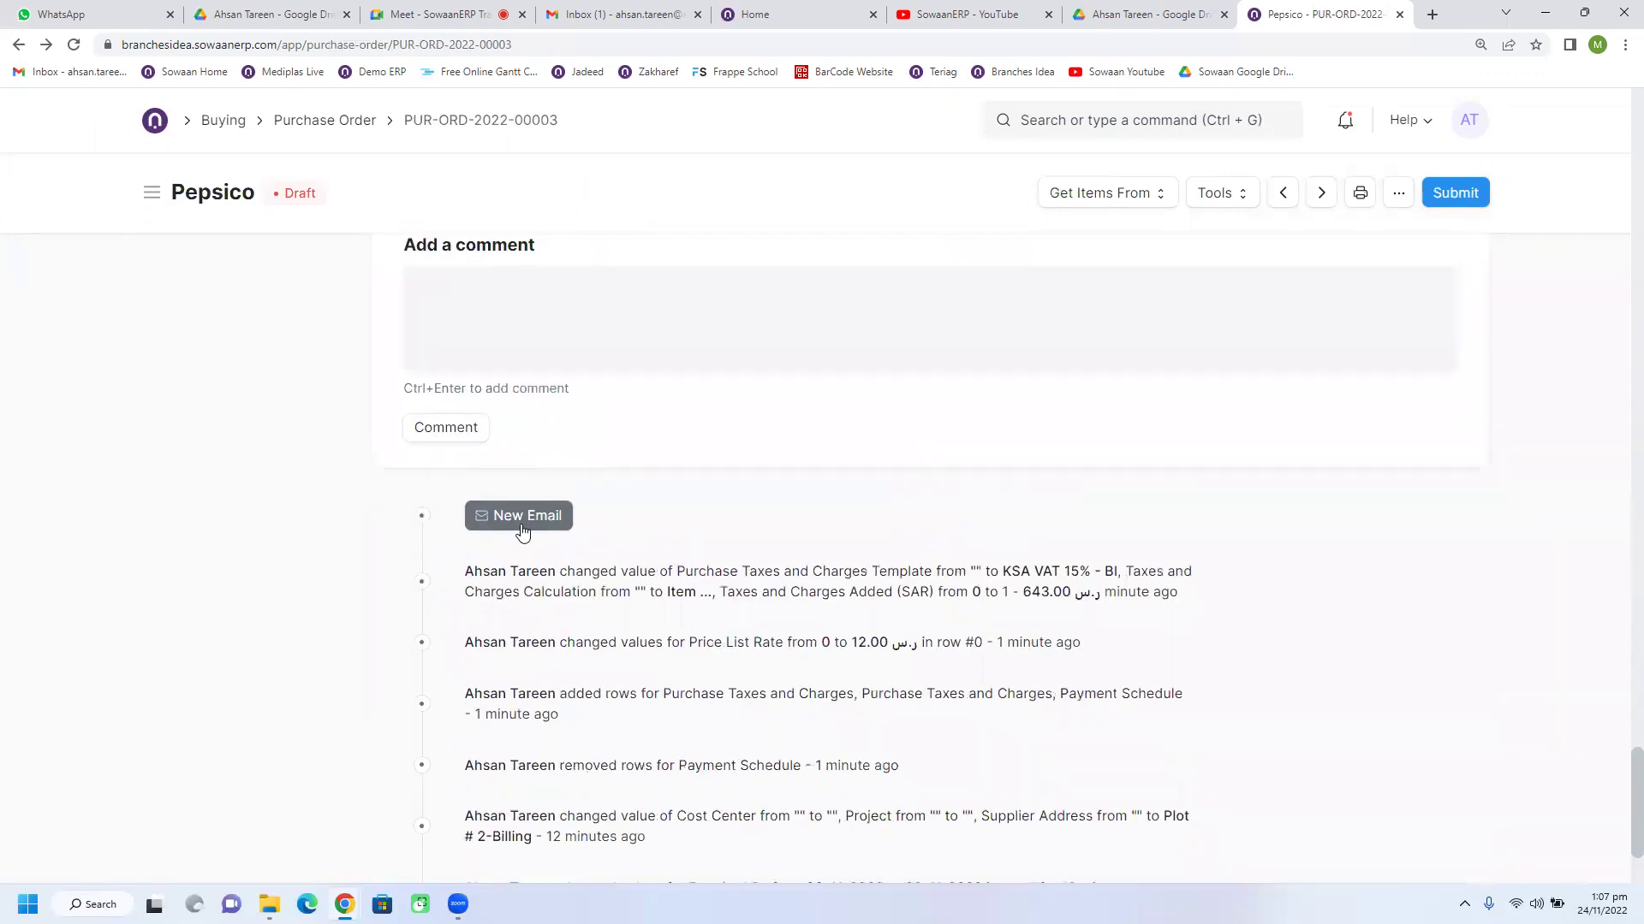
Step: Start a new email for the order, discard it unsent, and return to the form's top
click(522, 531)
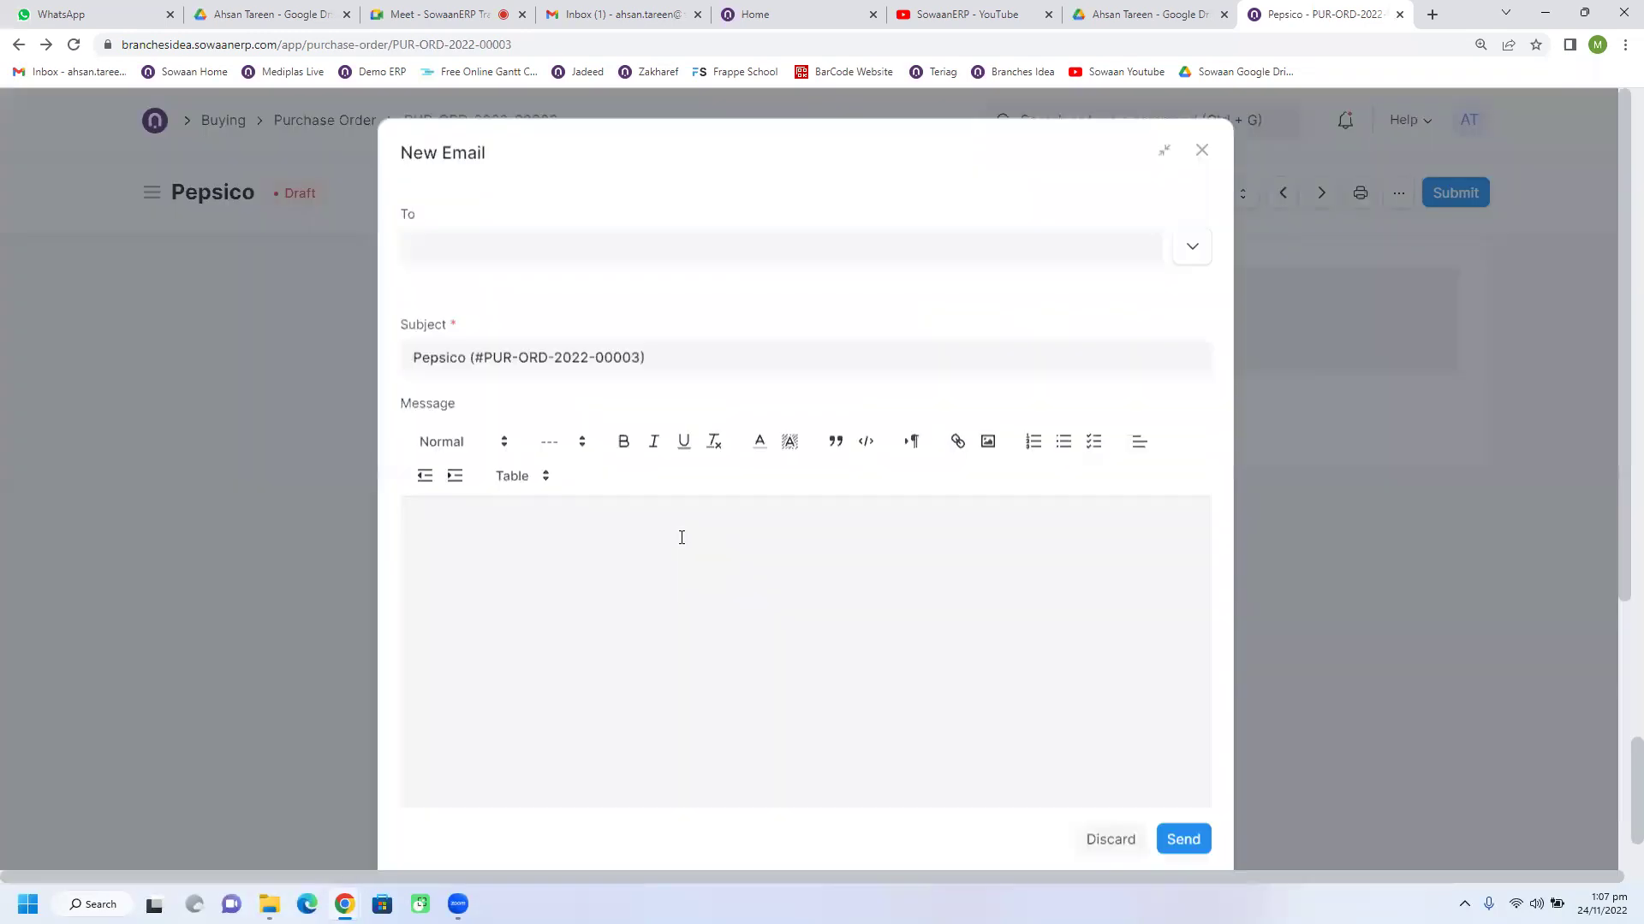
click(1210, 150)
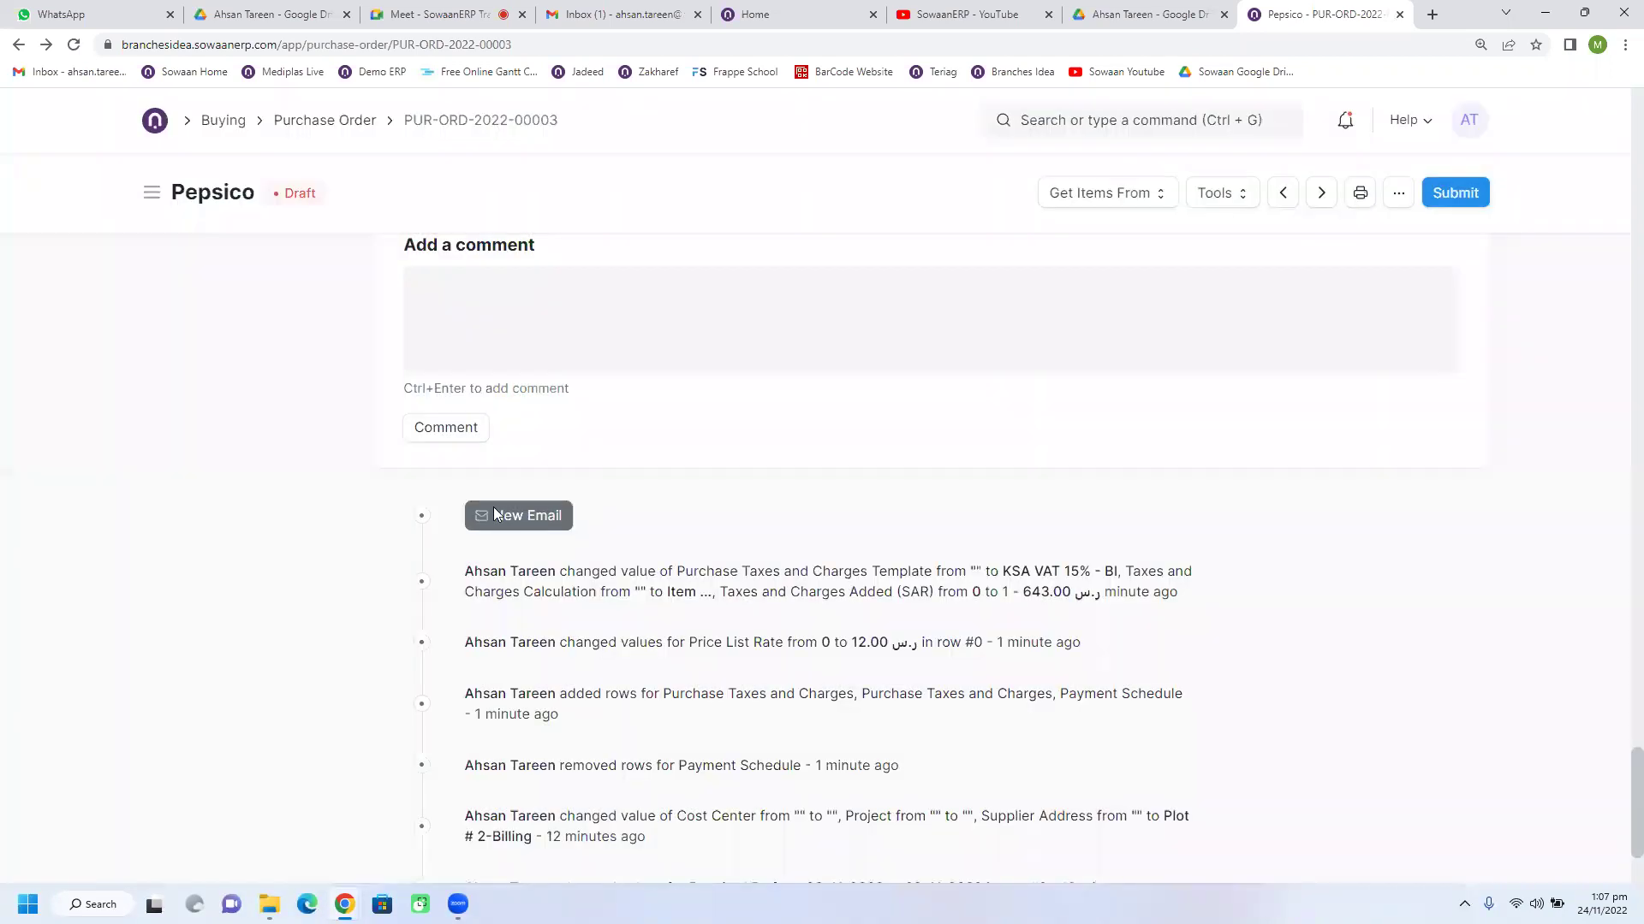
scroll(539, 573, up, 1)
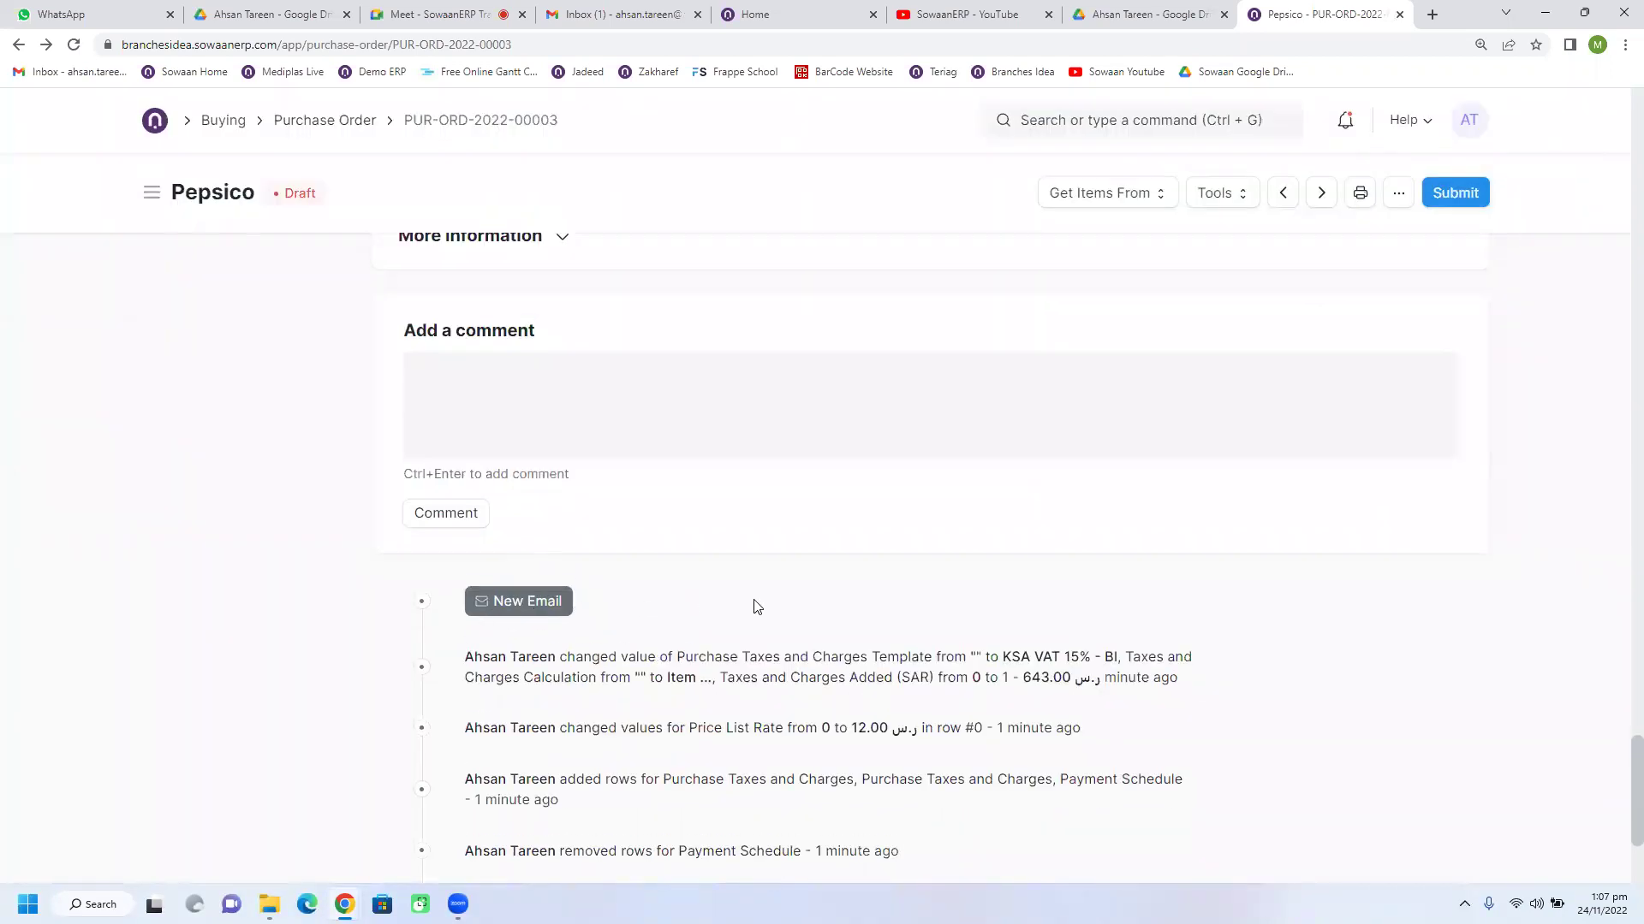
scroll(757, 606, up, 5)
scroll(757, 606, up, 20)
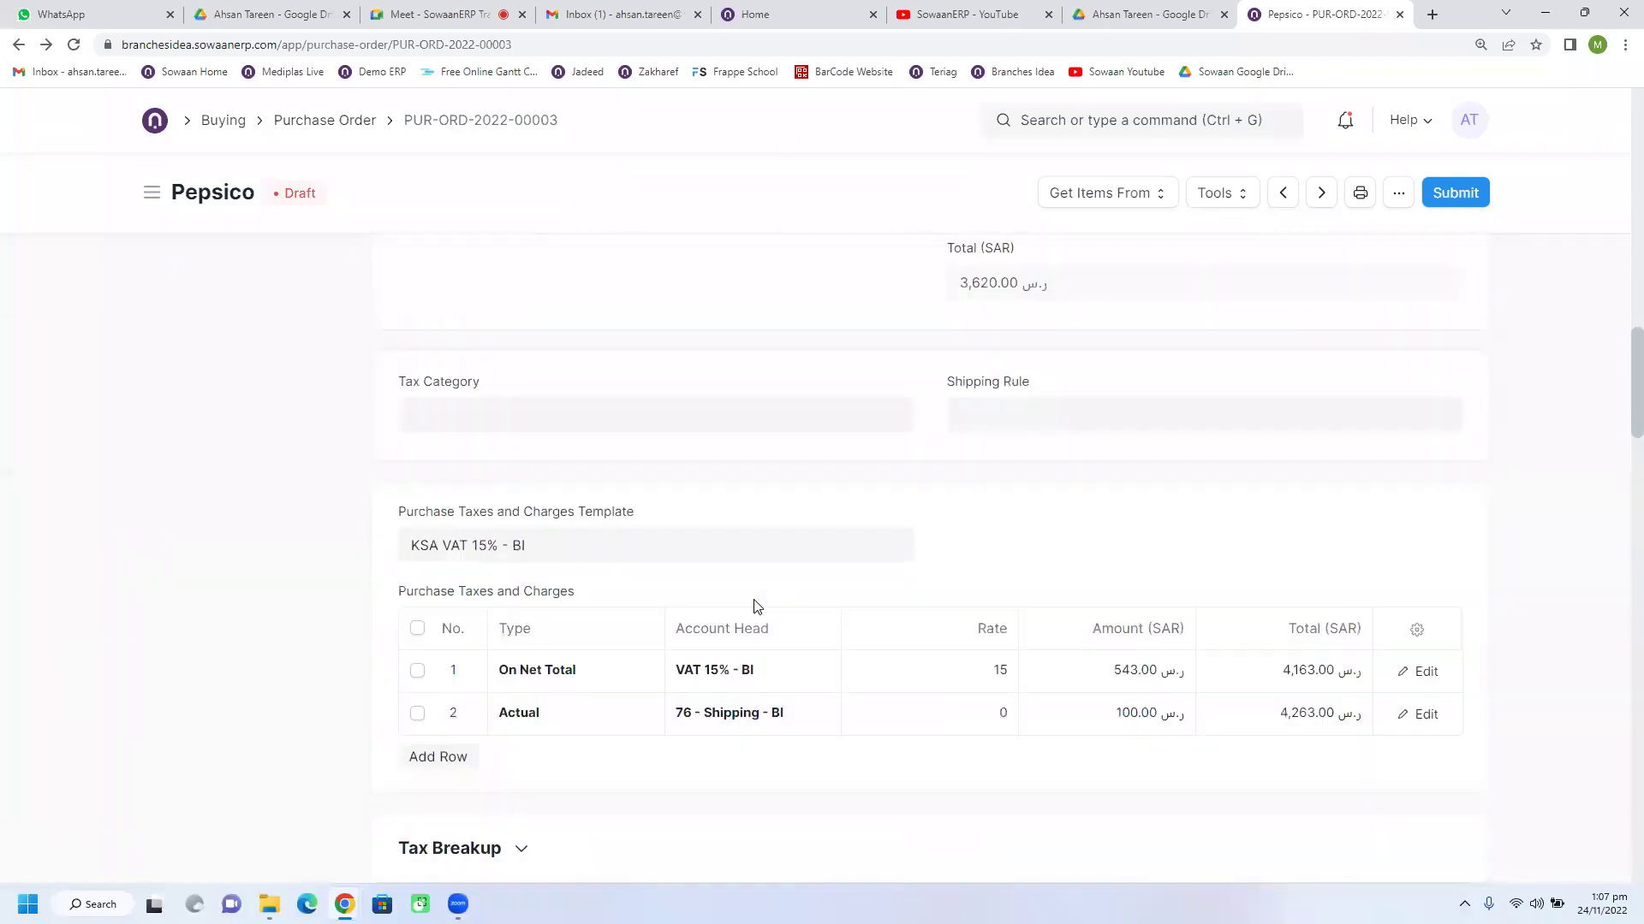
scroll(756, 606, up, 8)
click(1114, 114)
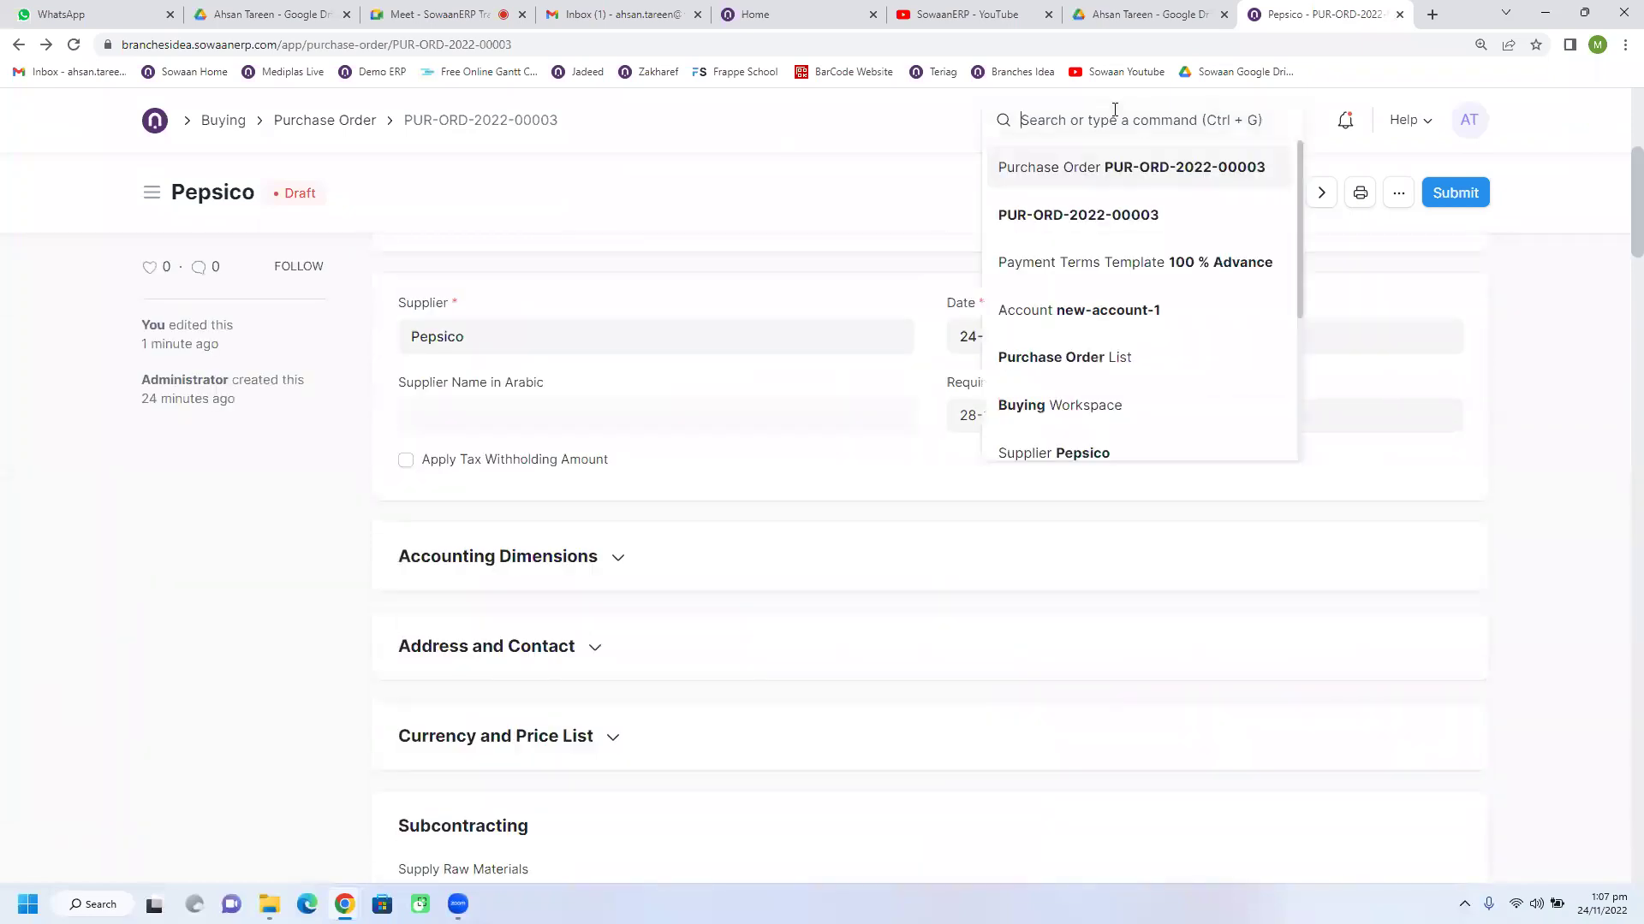
text(notif)
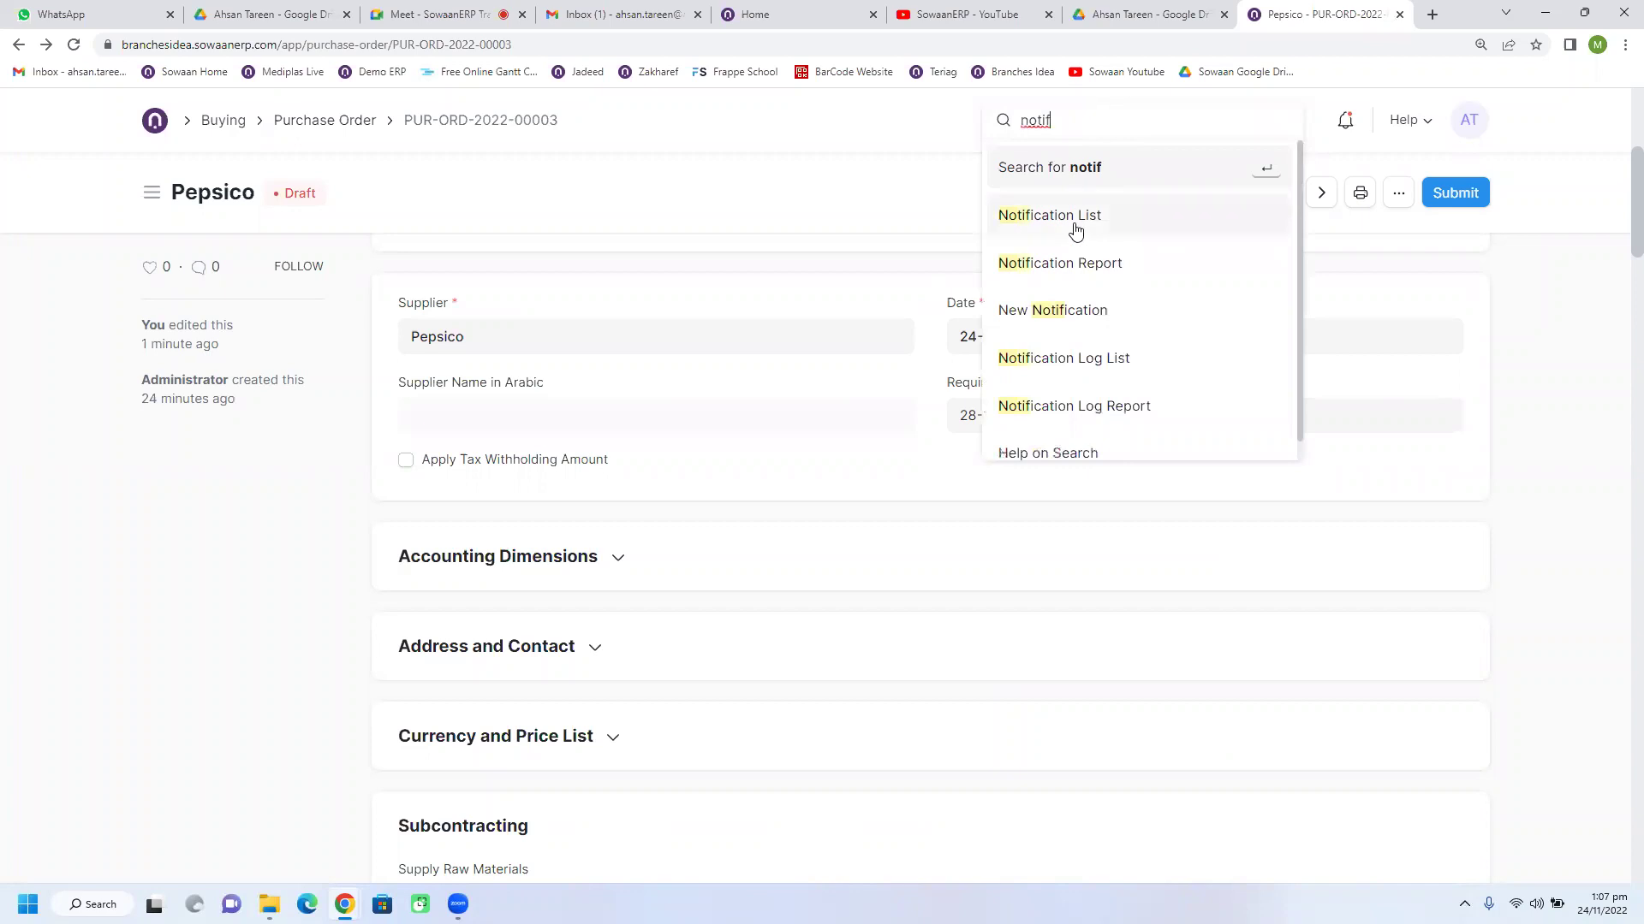
click(1071, 220)
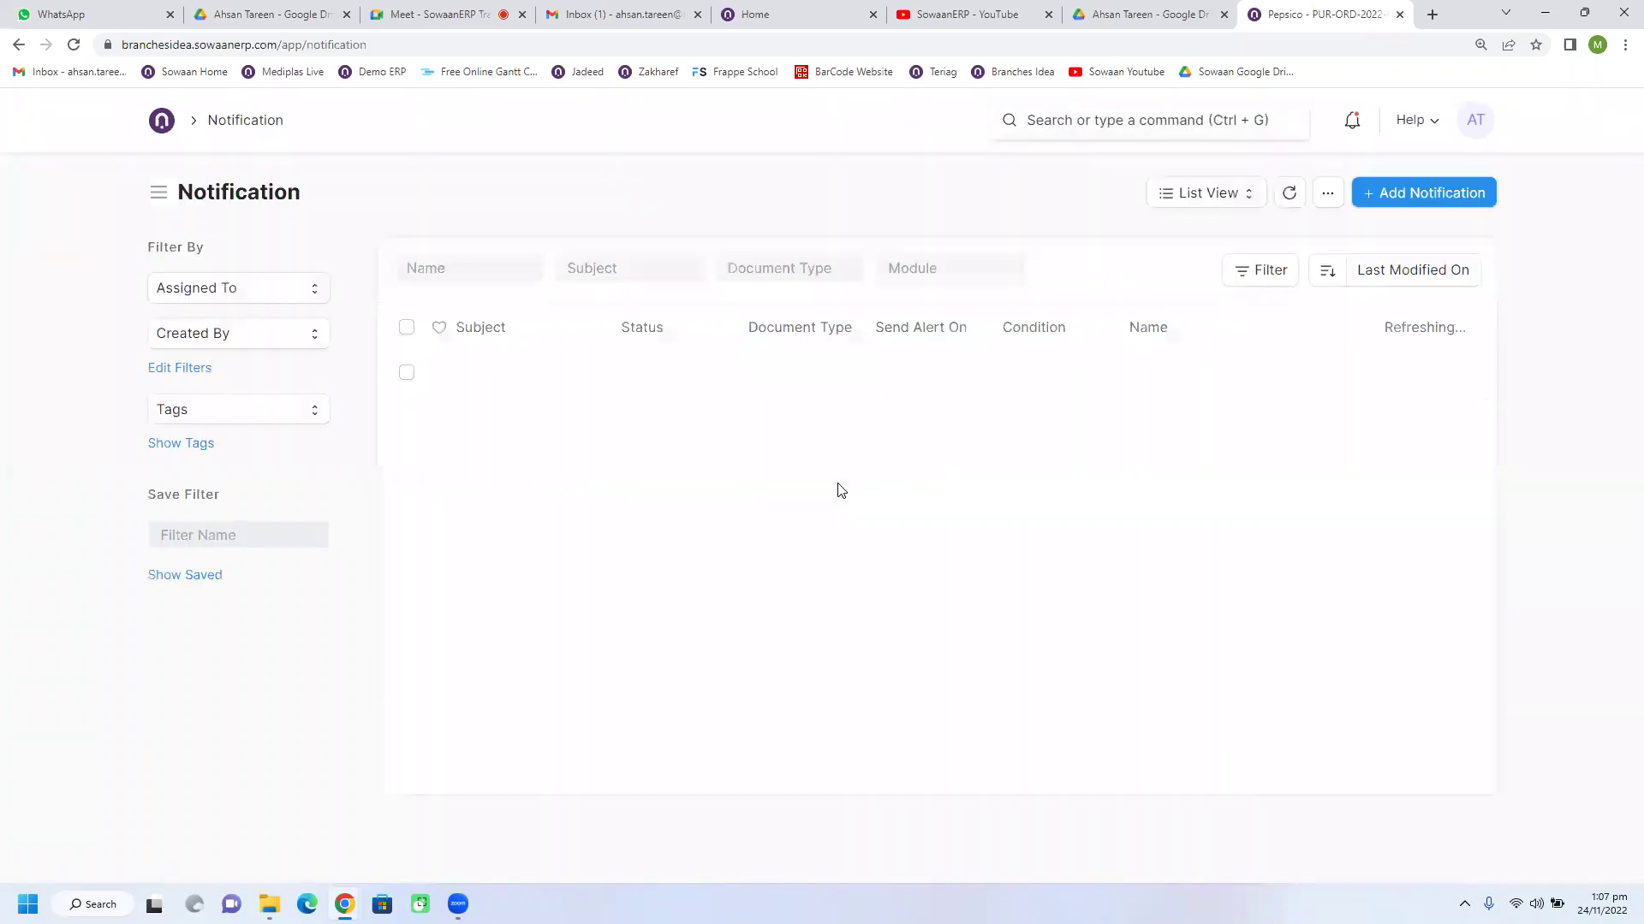
click(1380, 195)
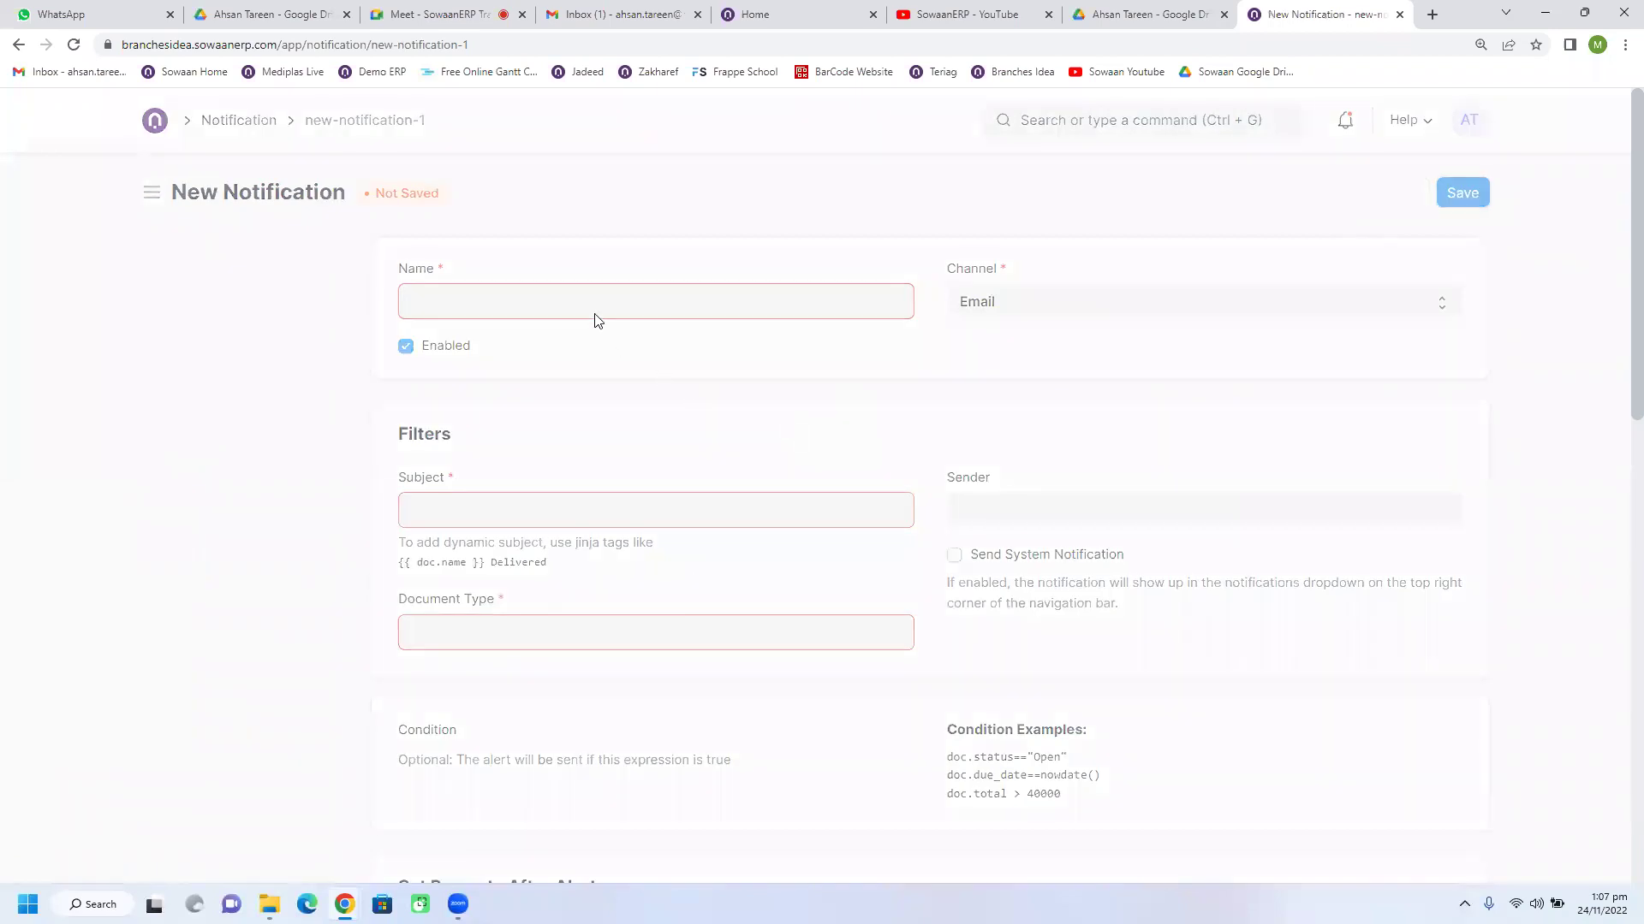
scroll(531, 488, down, 2)
click(512, 458)
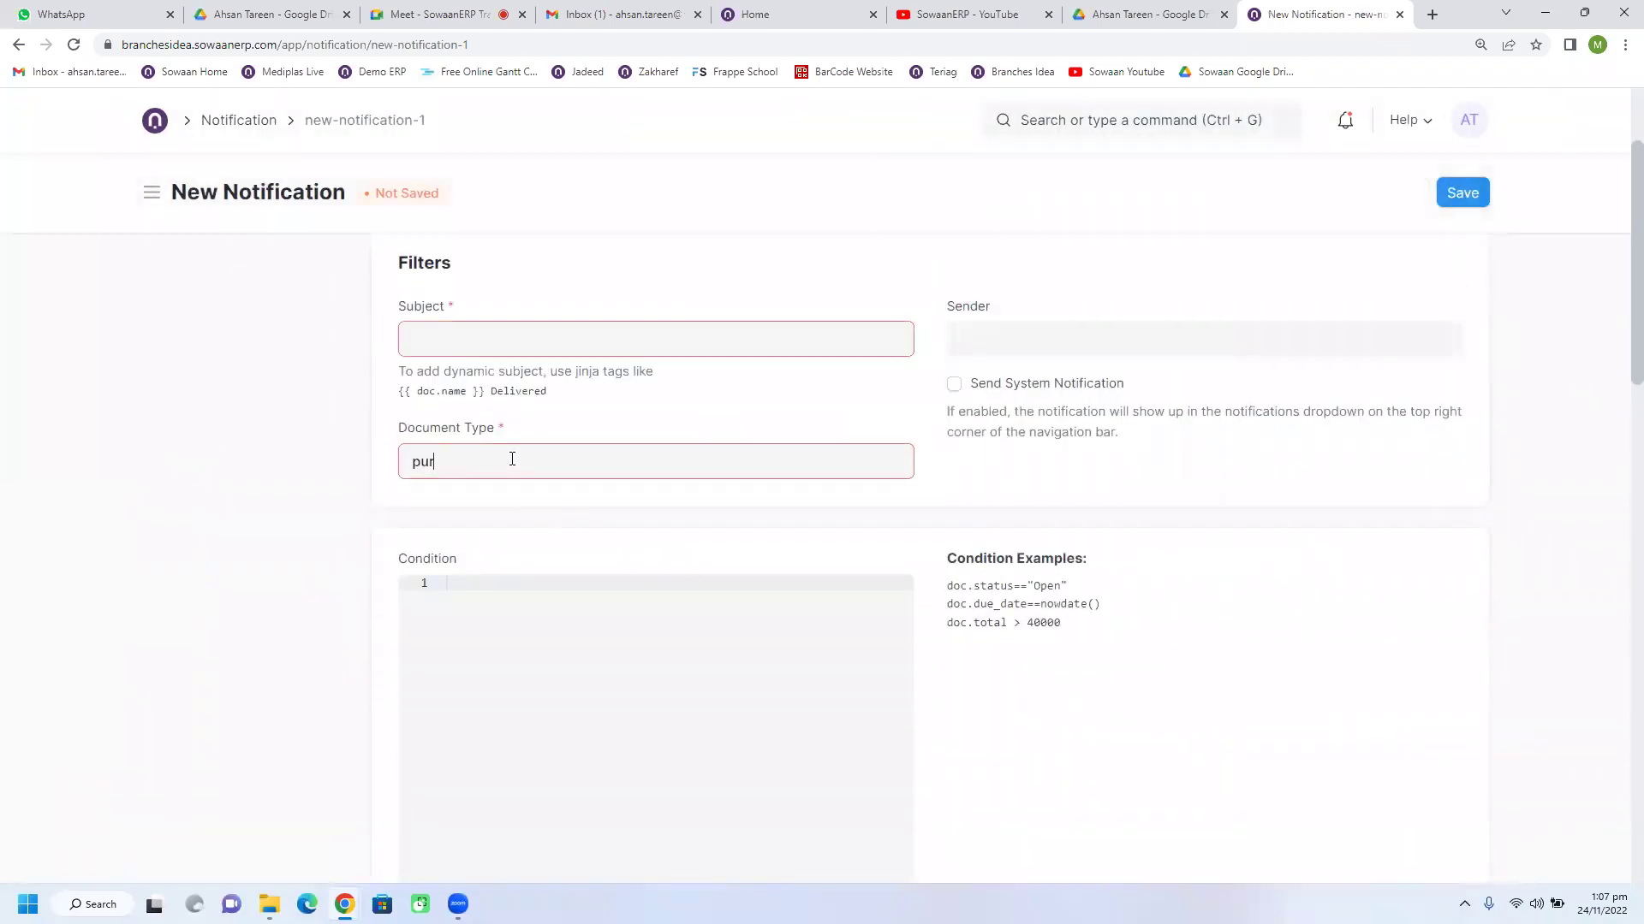
text(pur)
click(466, 592)
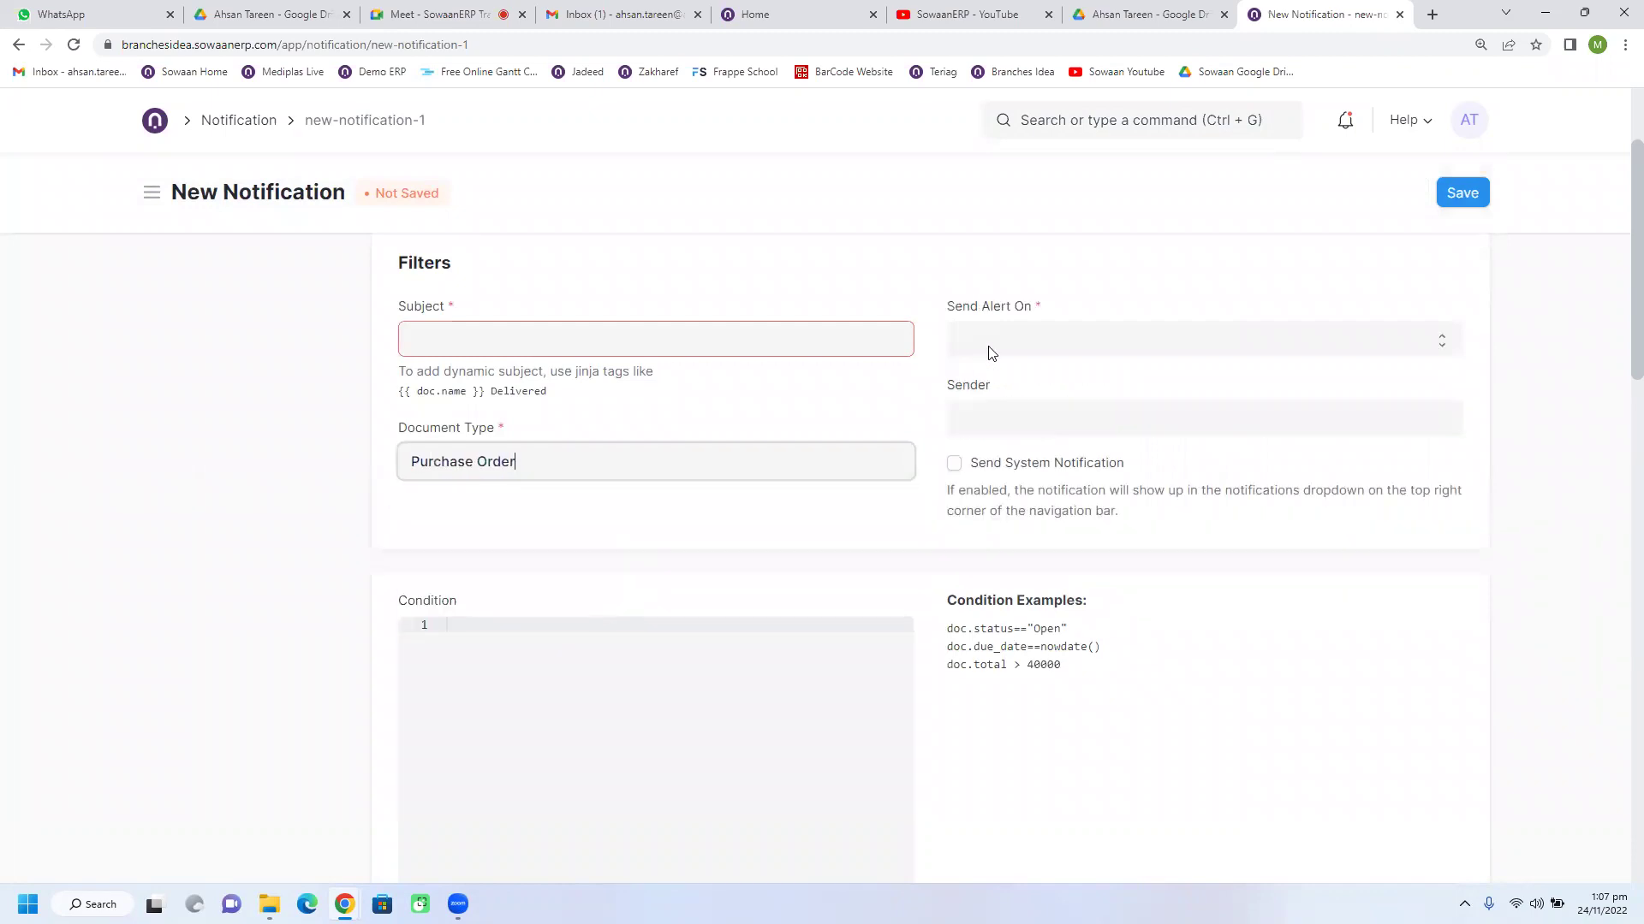
click(989, 346)
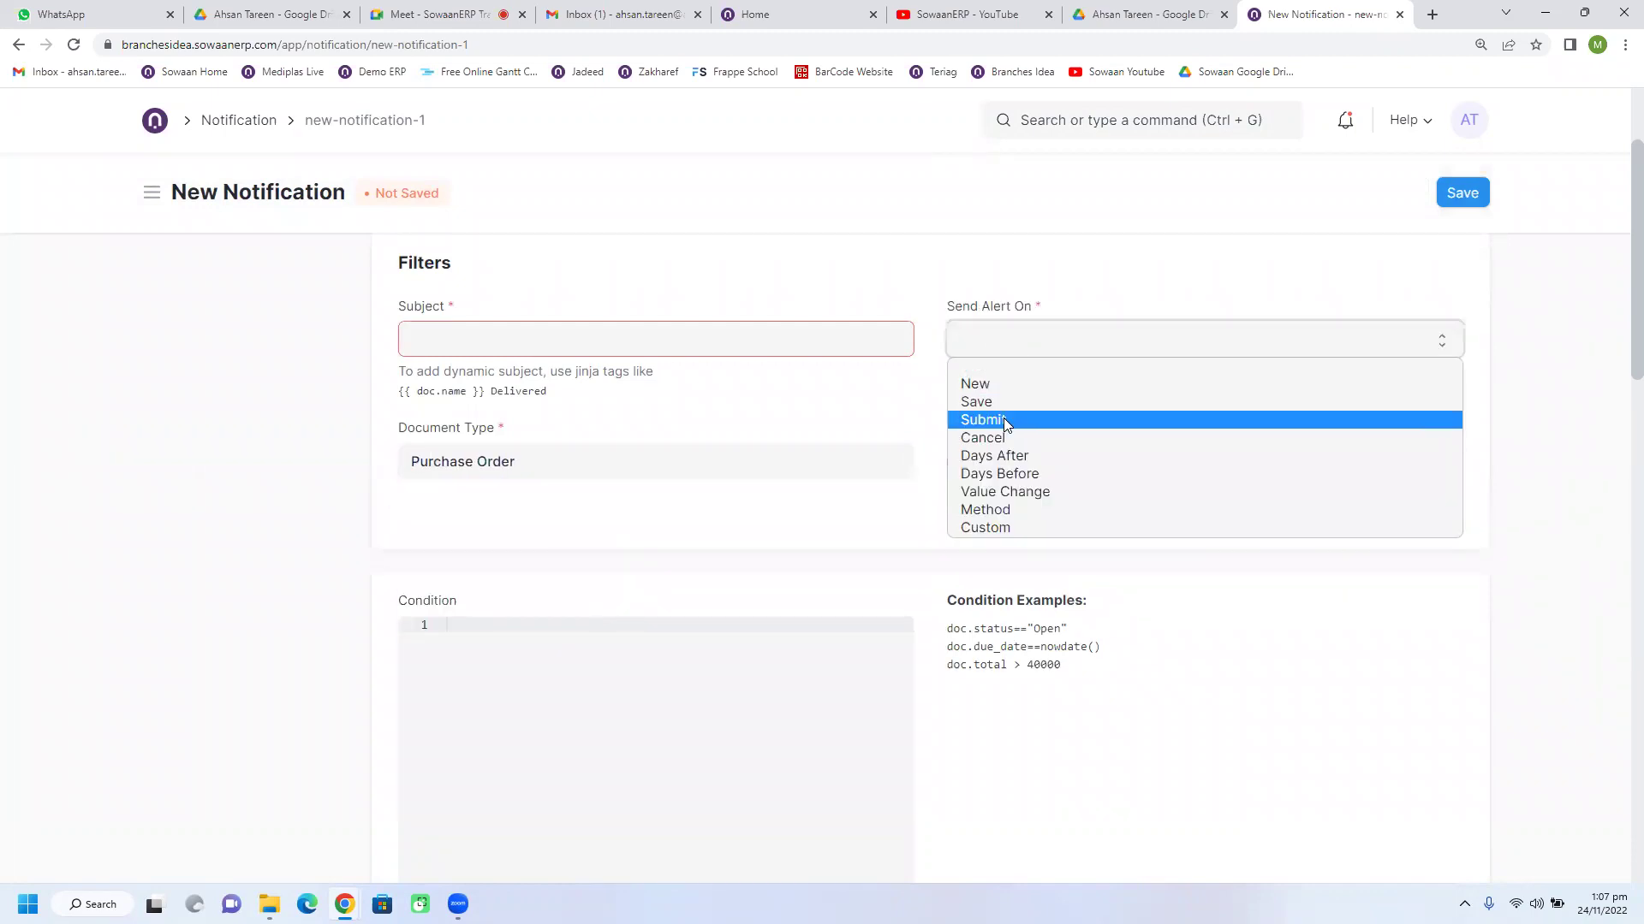
click(1007, 438)
click(1023, 355)
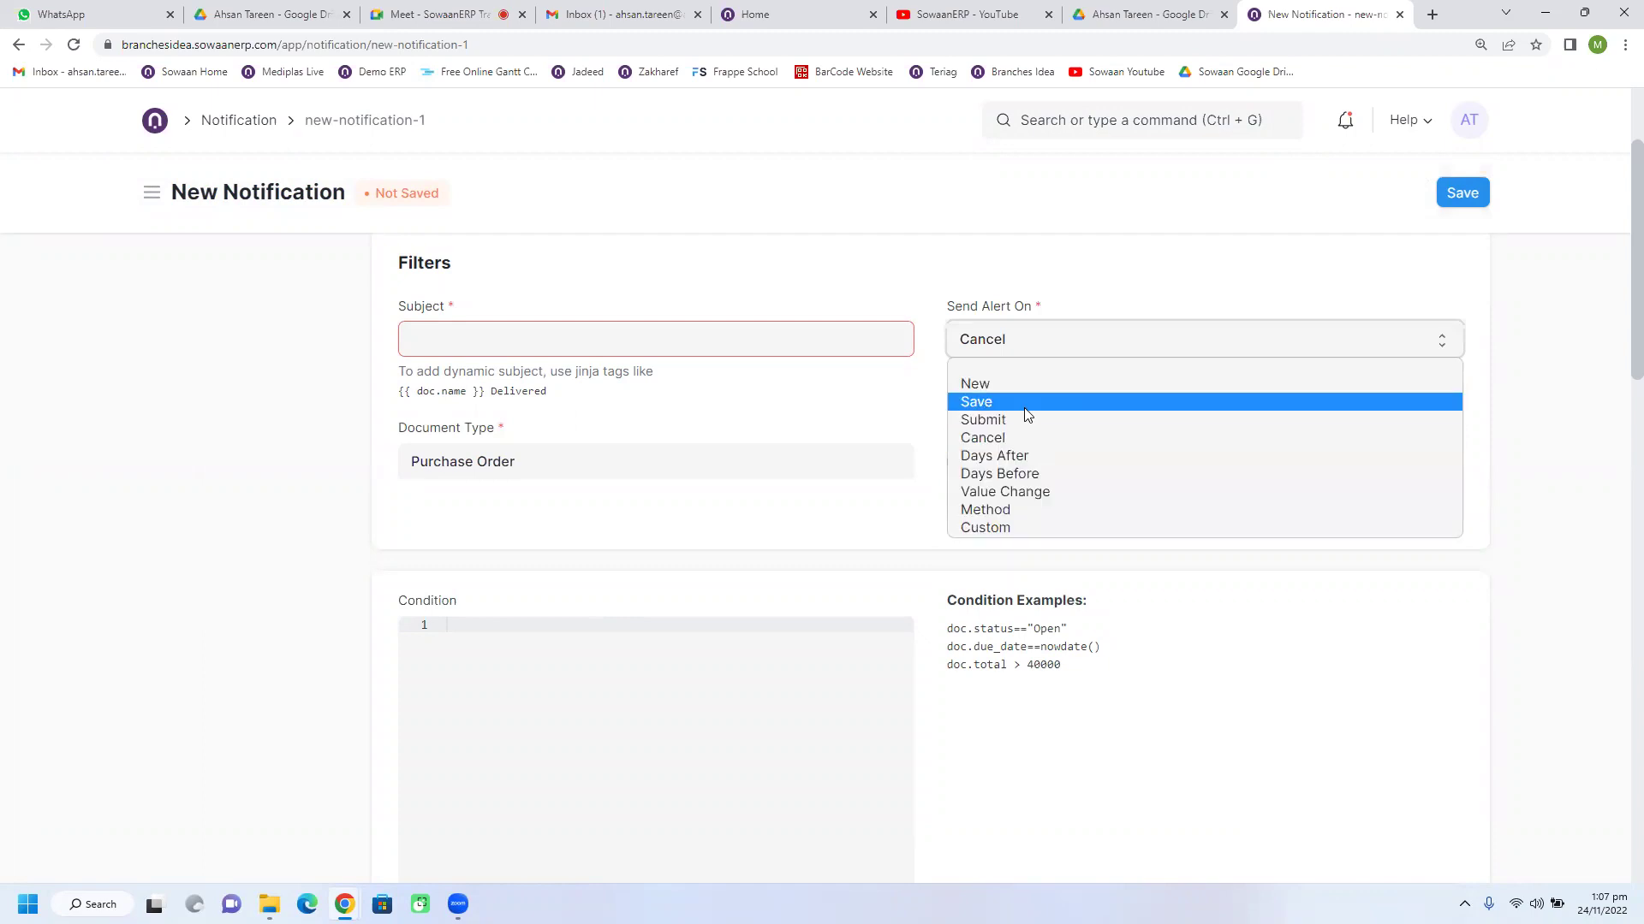
click(1027, 421)
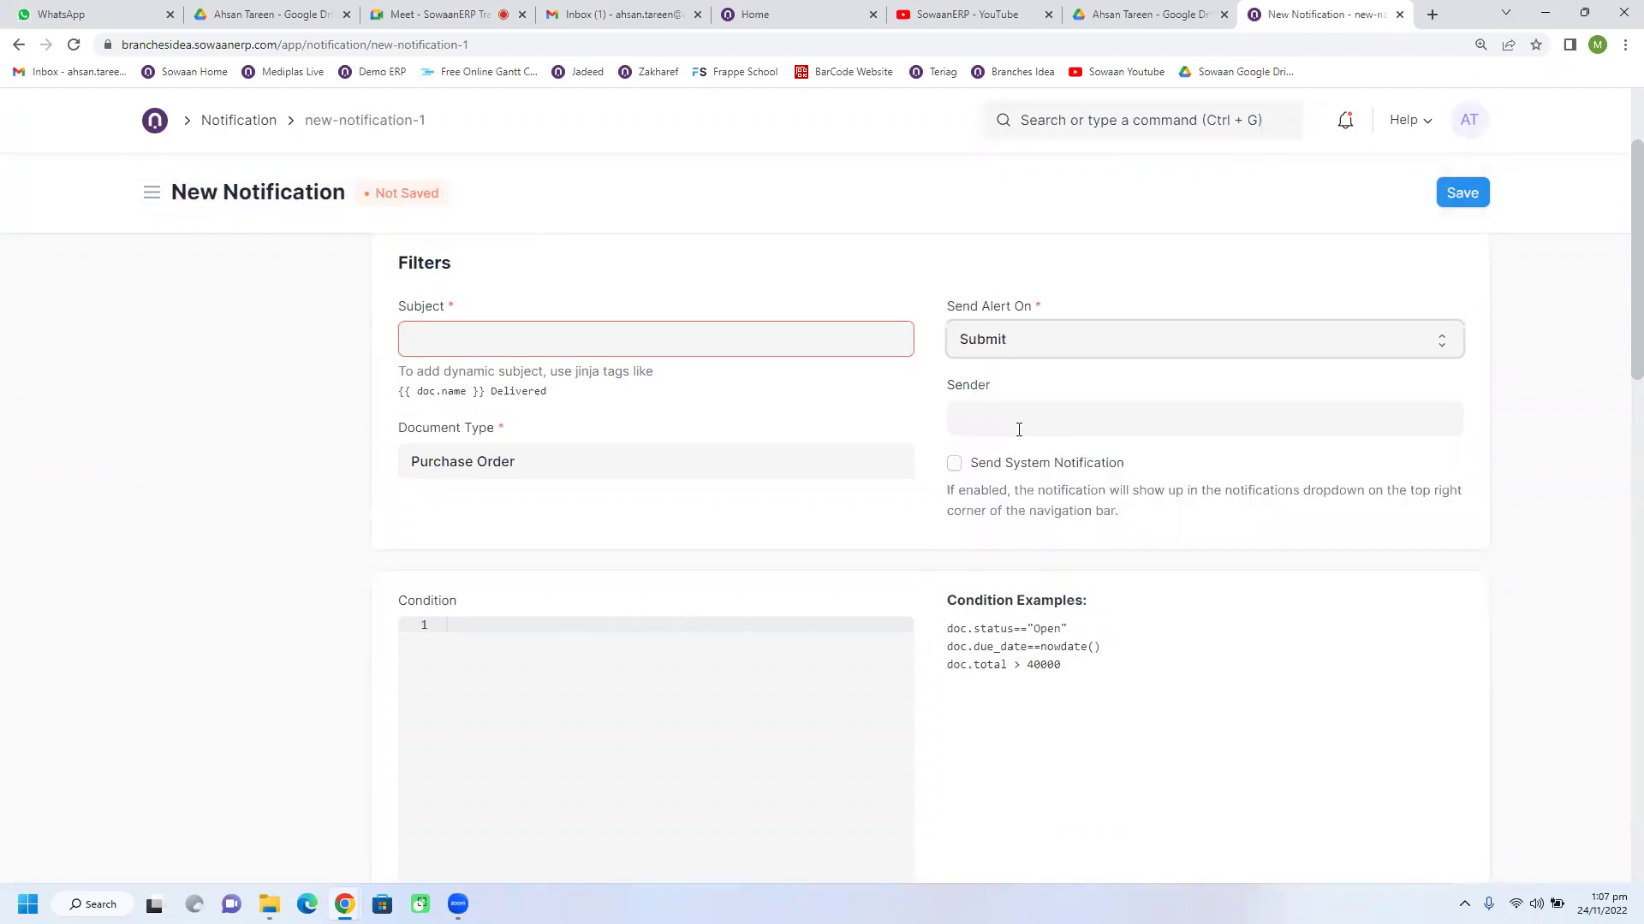
click(986, 426)
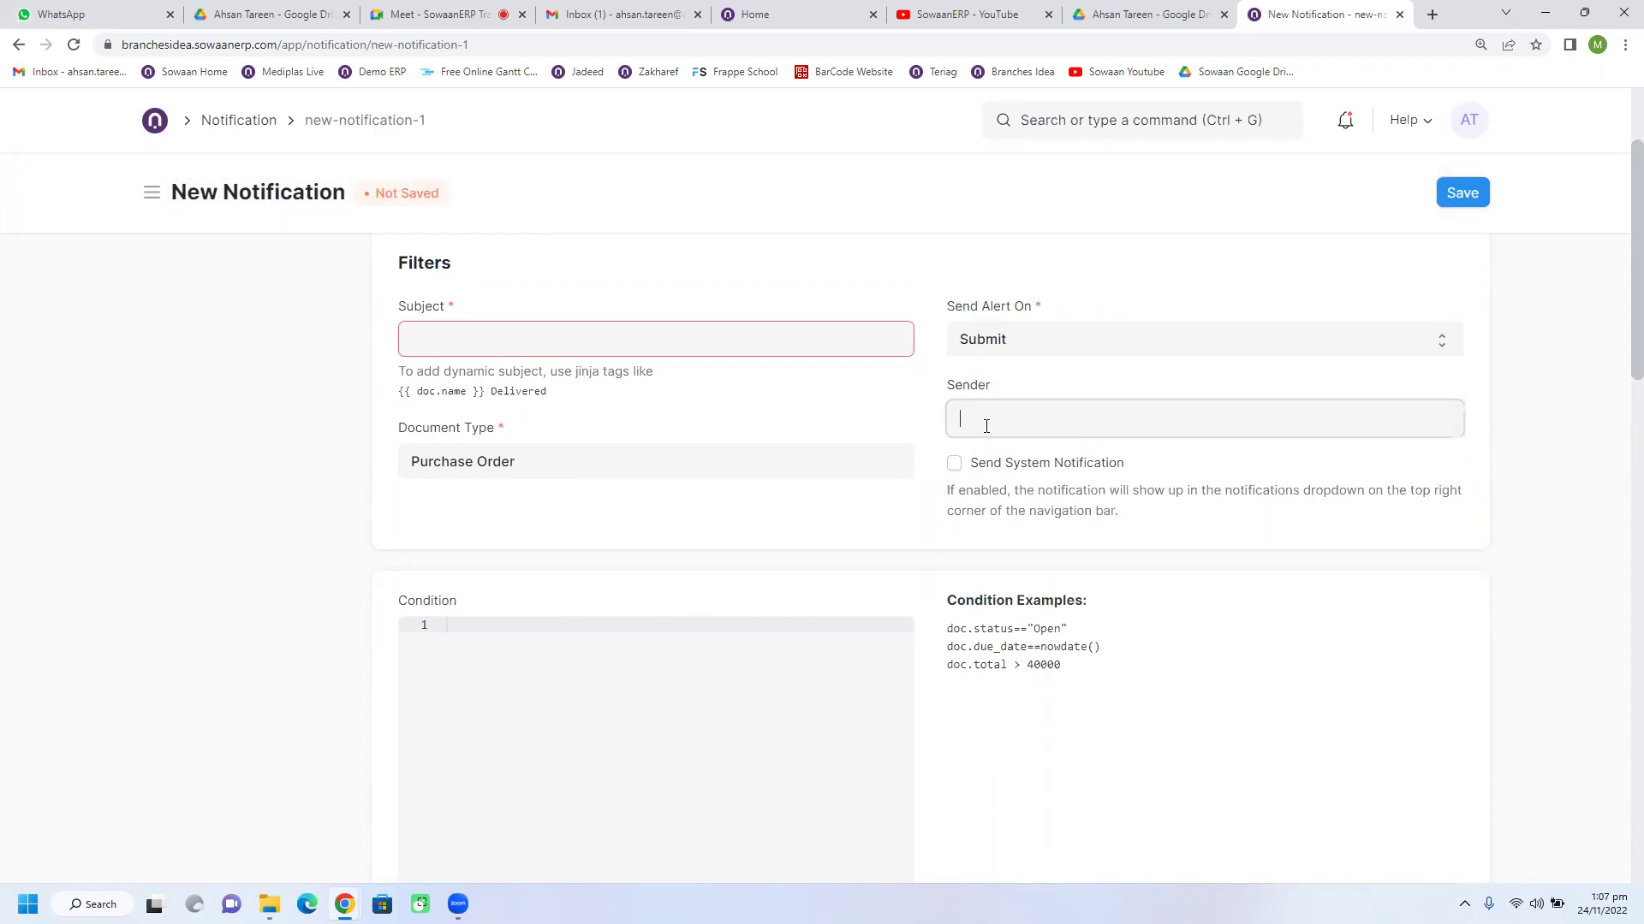
click(492, 462)
scroll(744, 543, down, 5)
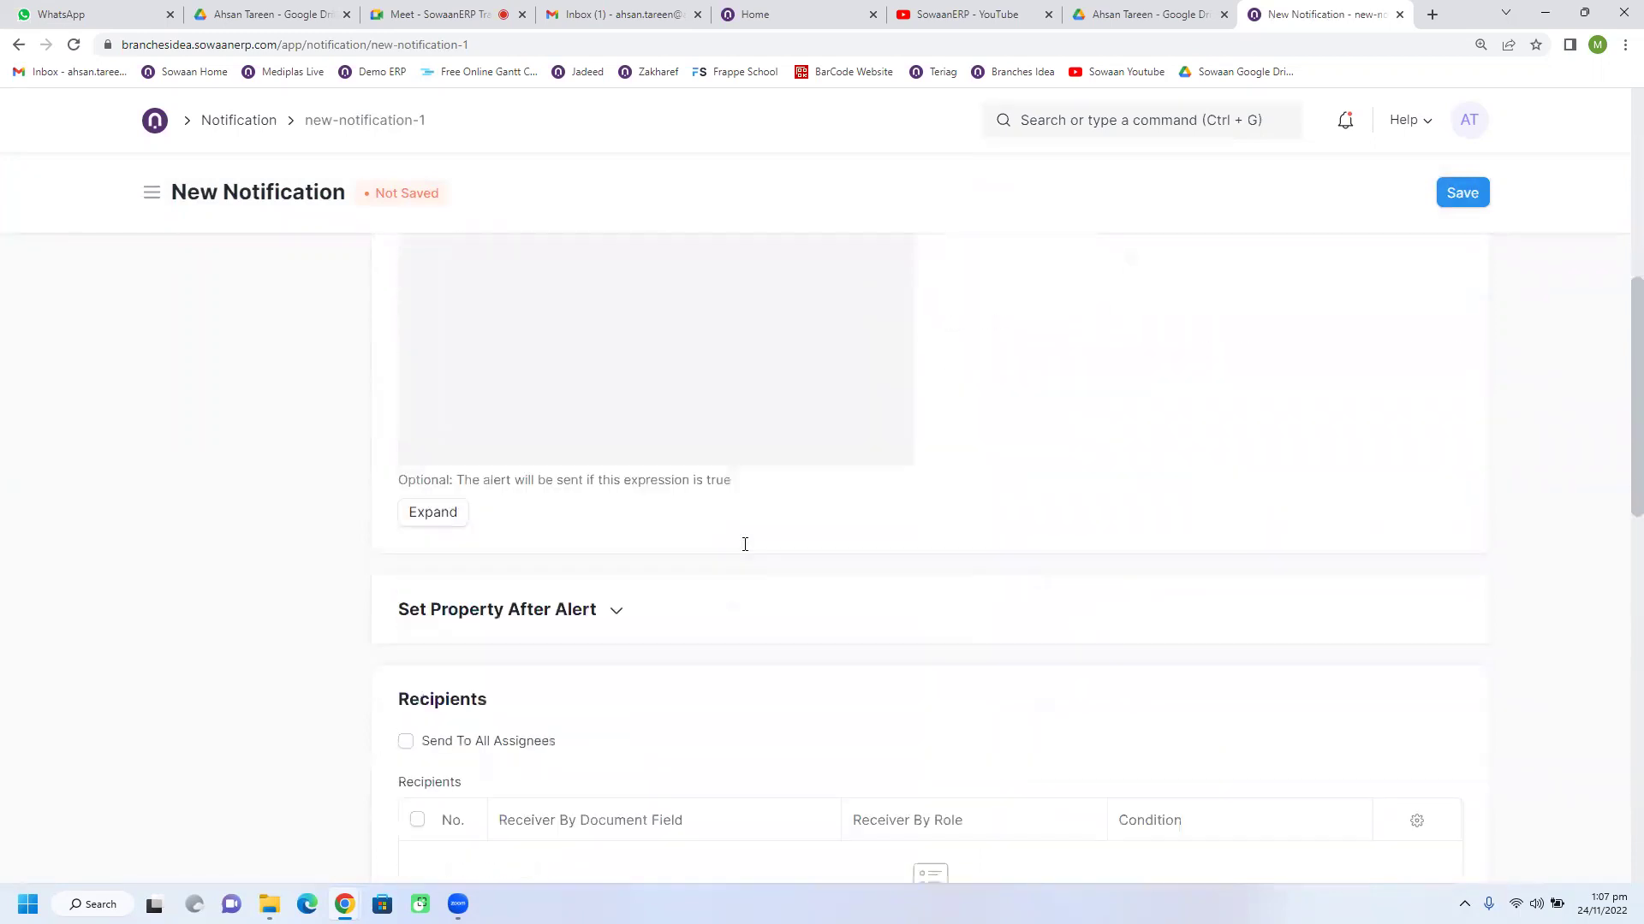
scroll(466, 684, down, 3)
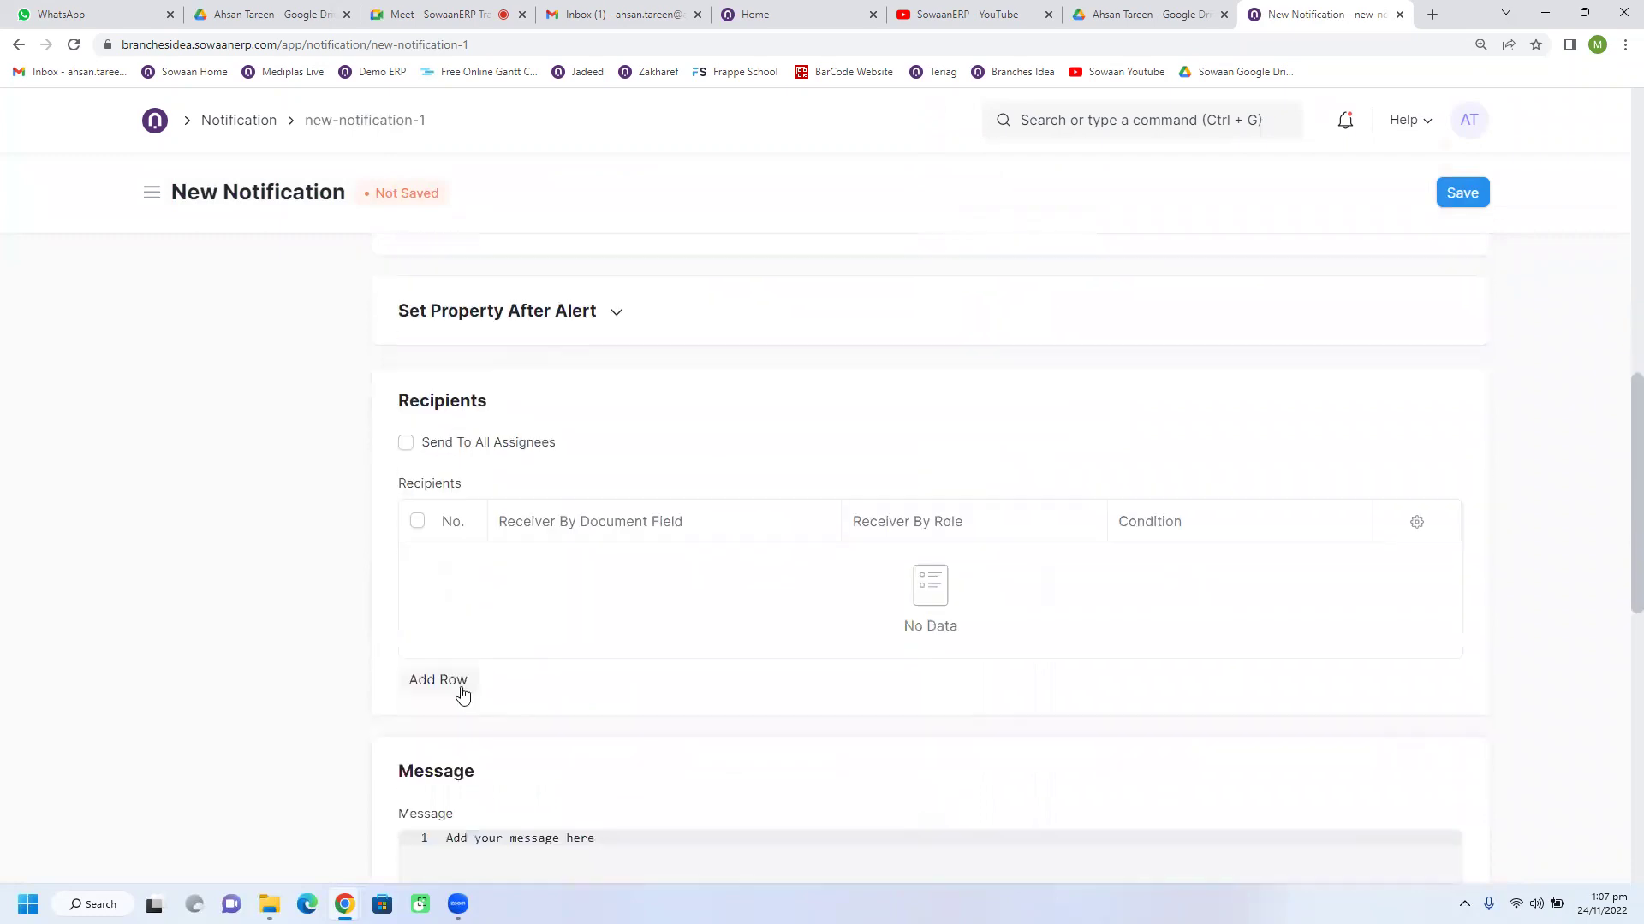
click(462, 690)
scroll(635, 342, down, 2)
scroll(680, 591, up, 4)
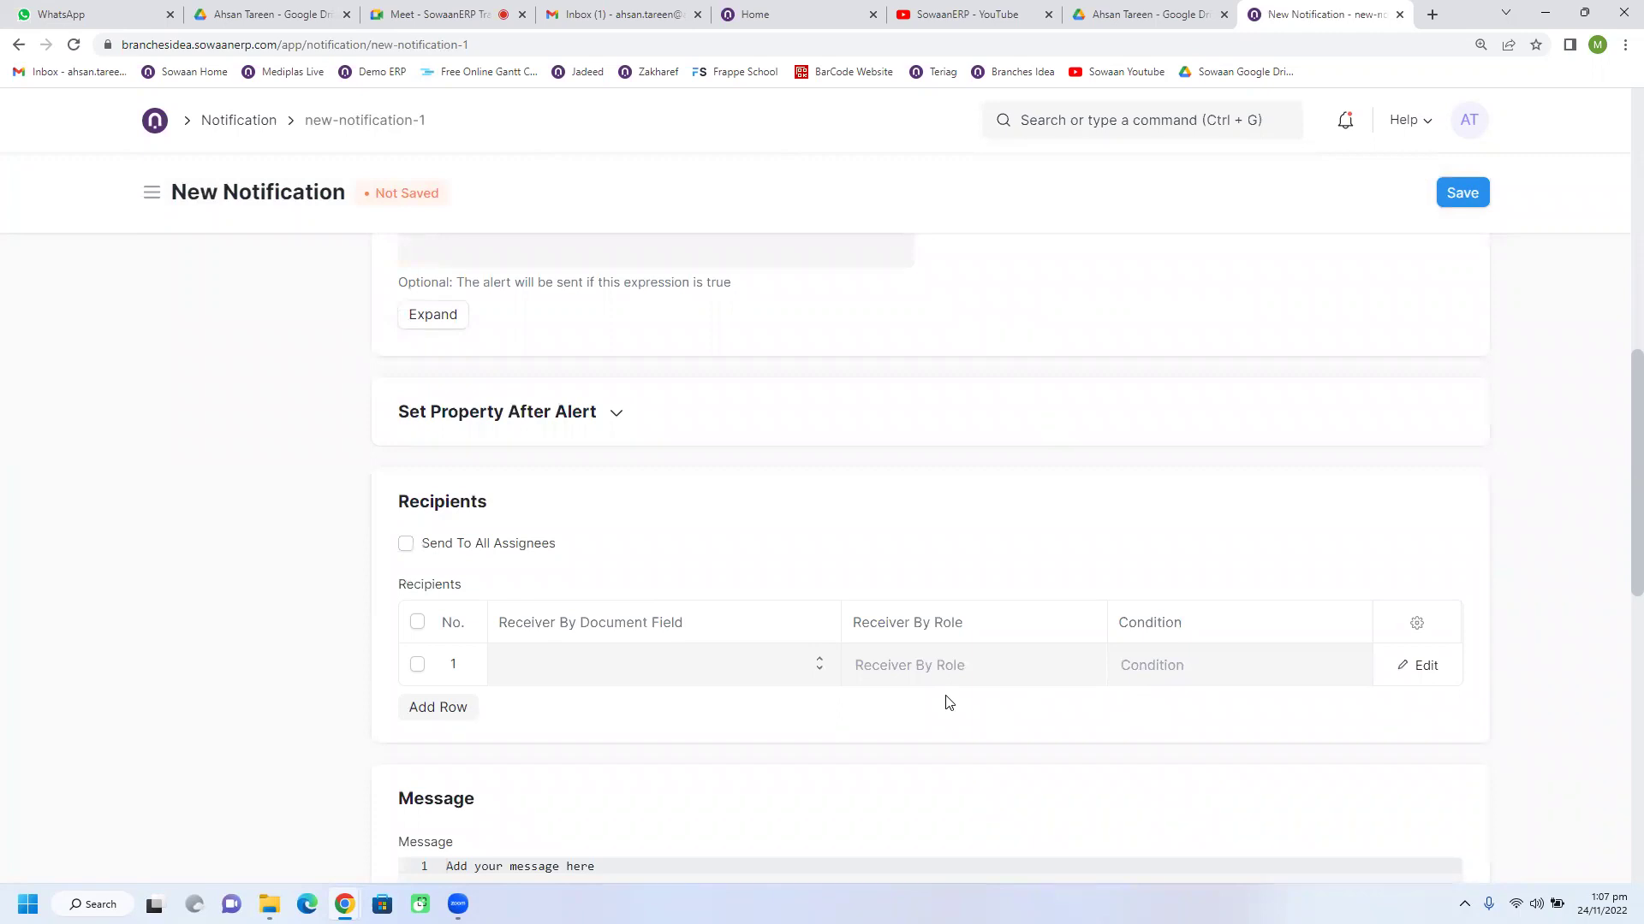
scroll(948, 702, up, 10)
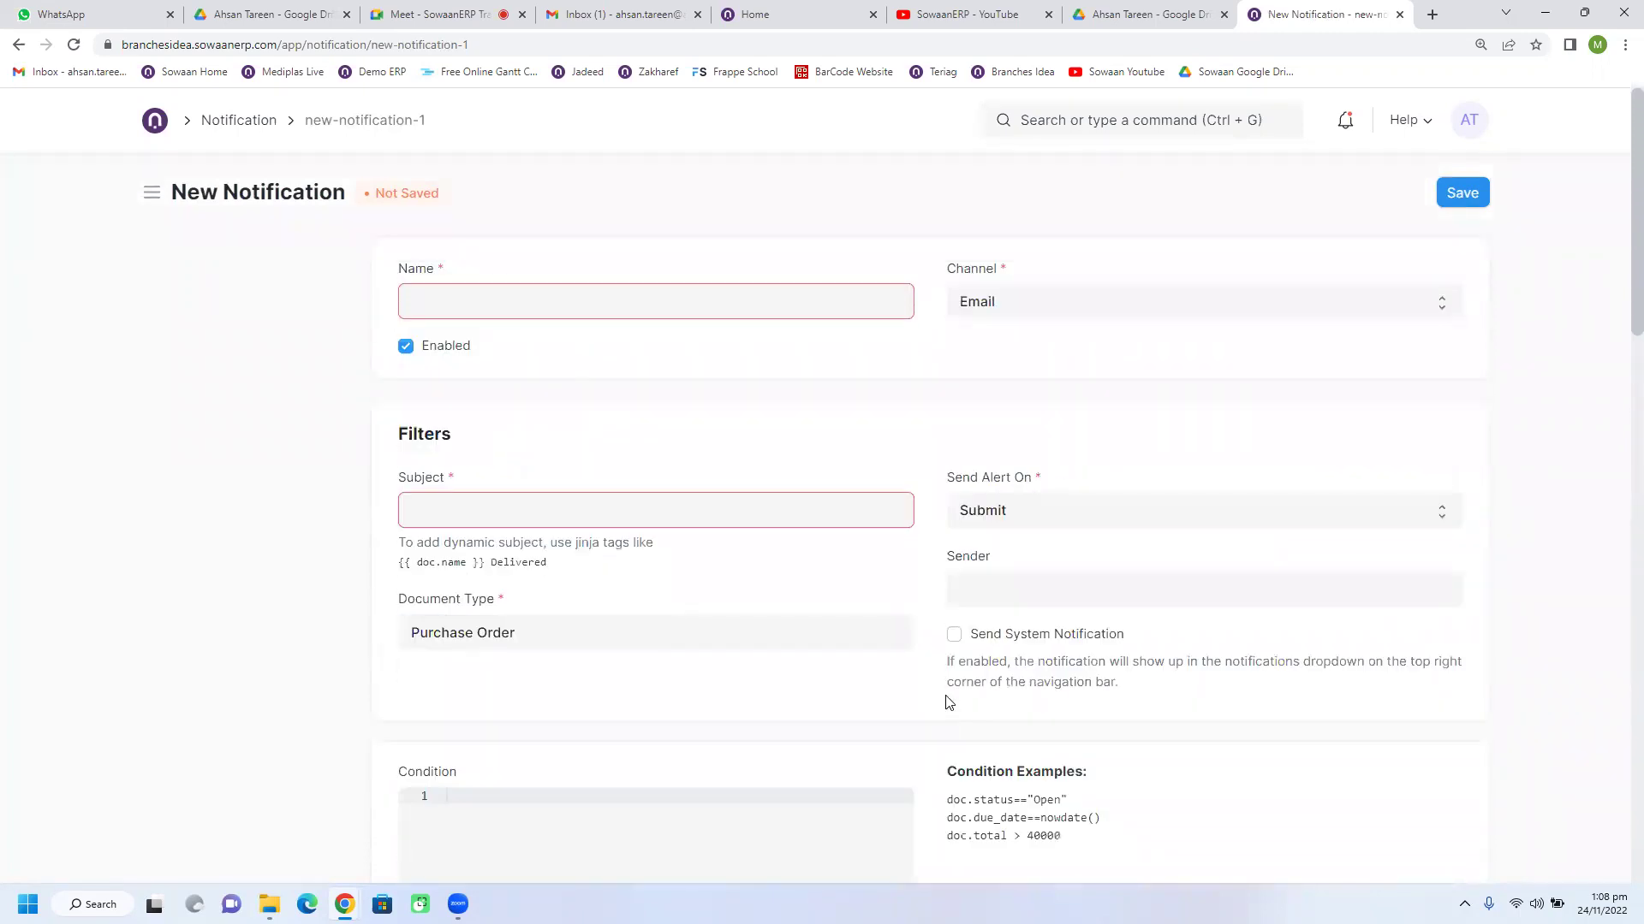
click(19, 44)
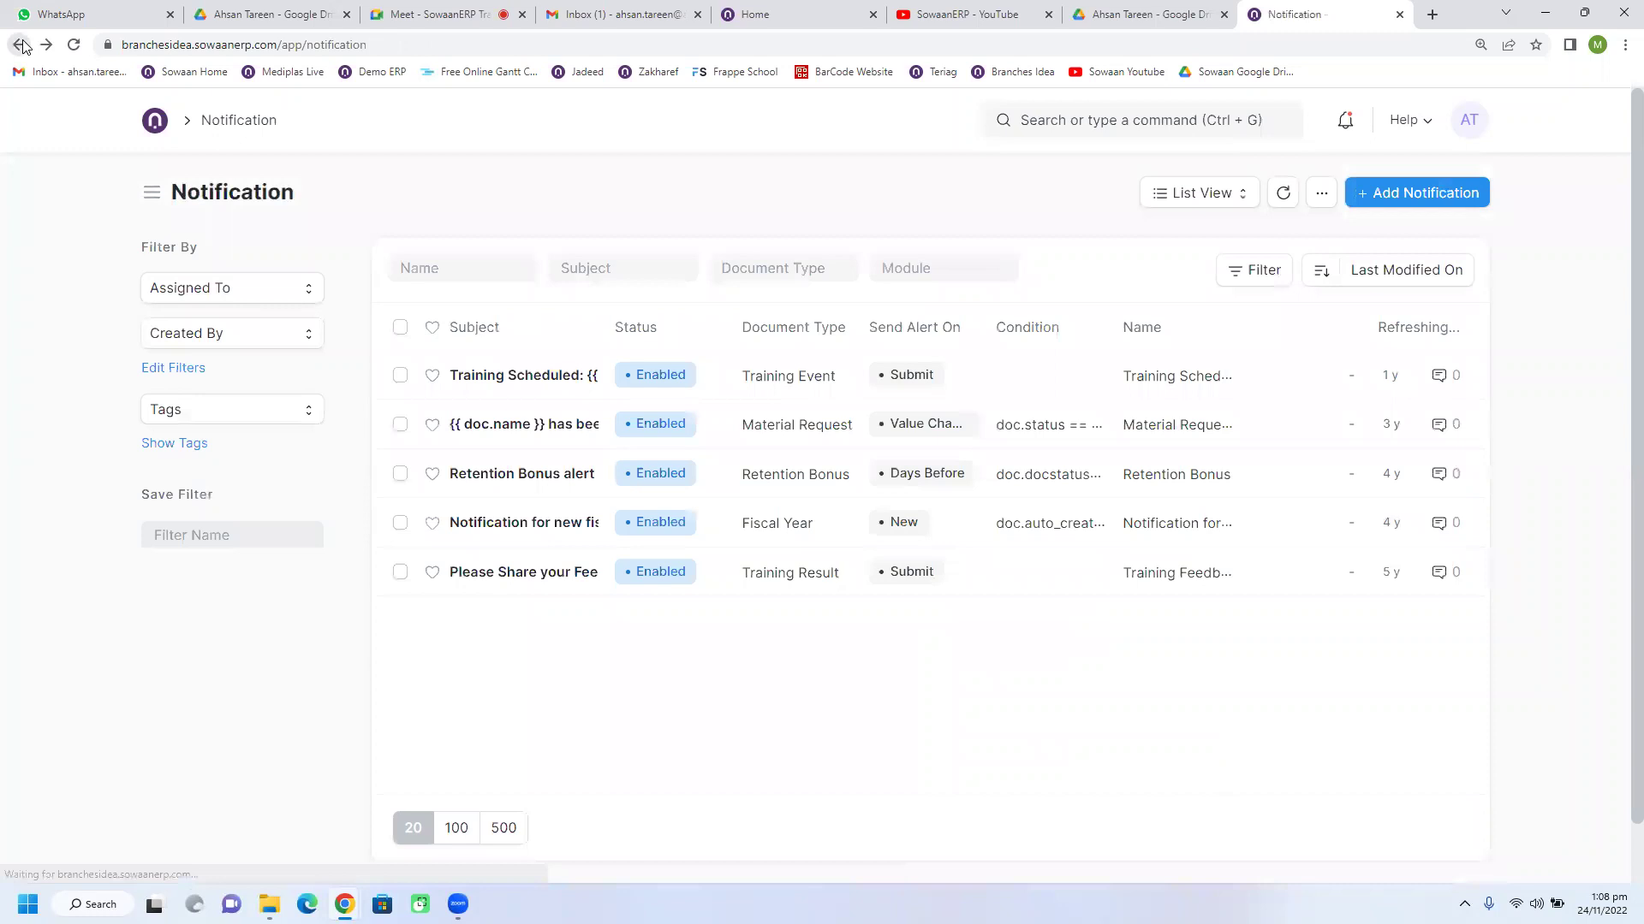
Step: Go back to draft order PUR-ORD-2022-00003 and scroll through the form
click(20, 44)
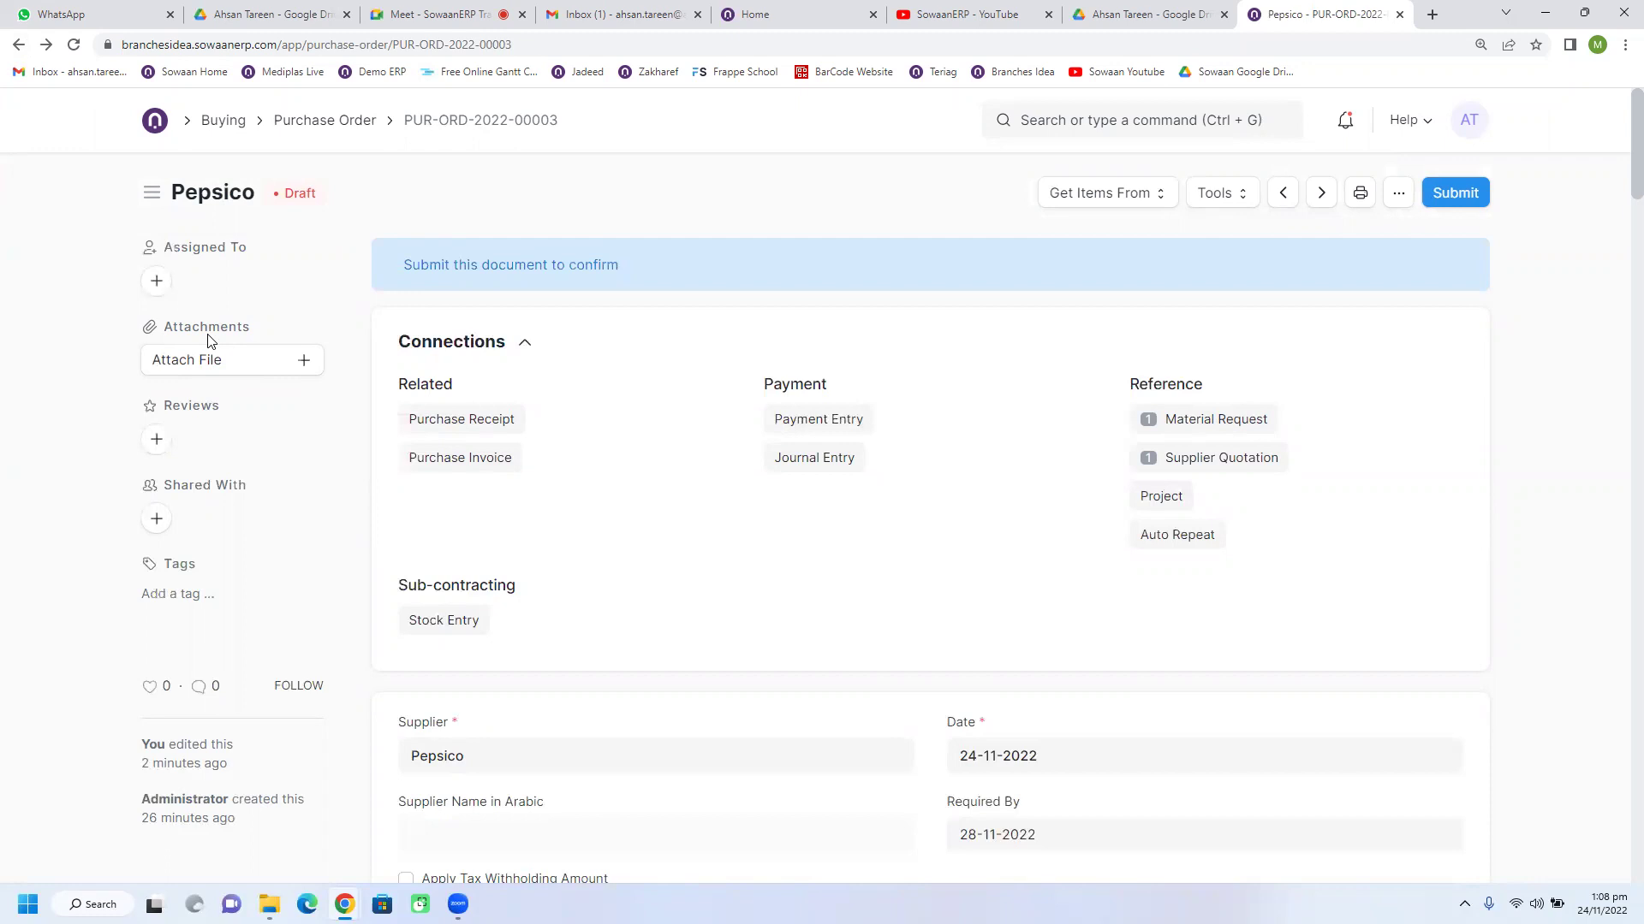
scroll(797, 557, down, 5)
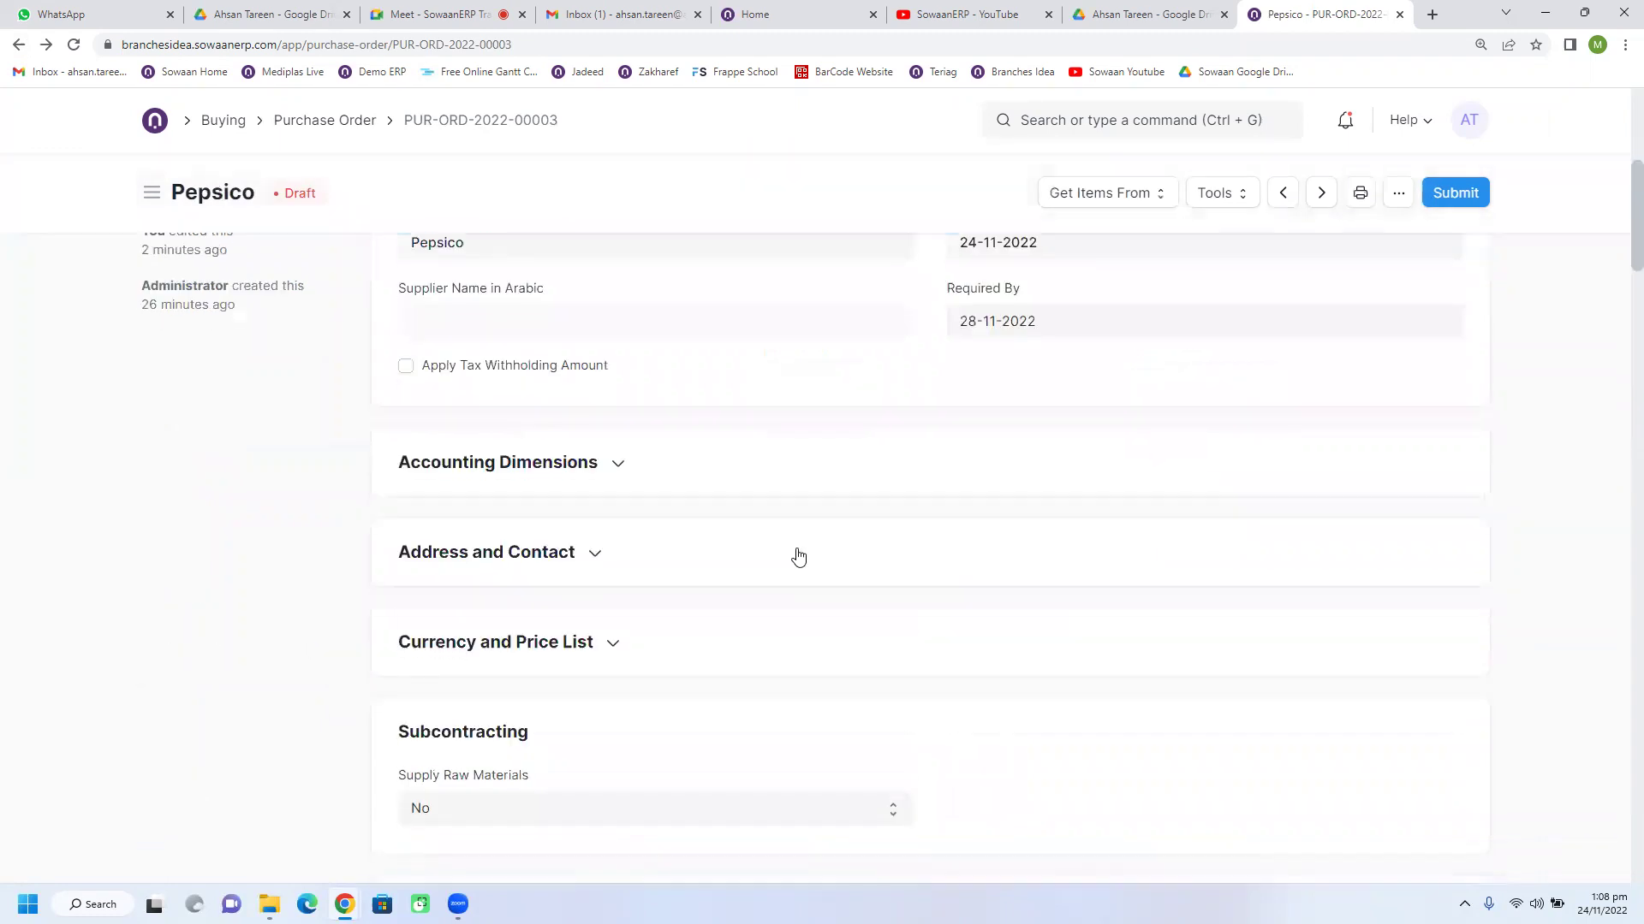
scroll(798, 557, down, 6)
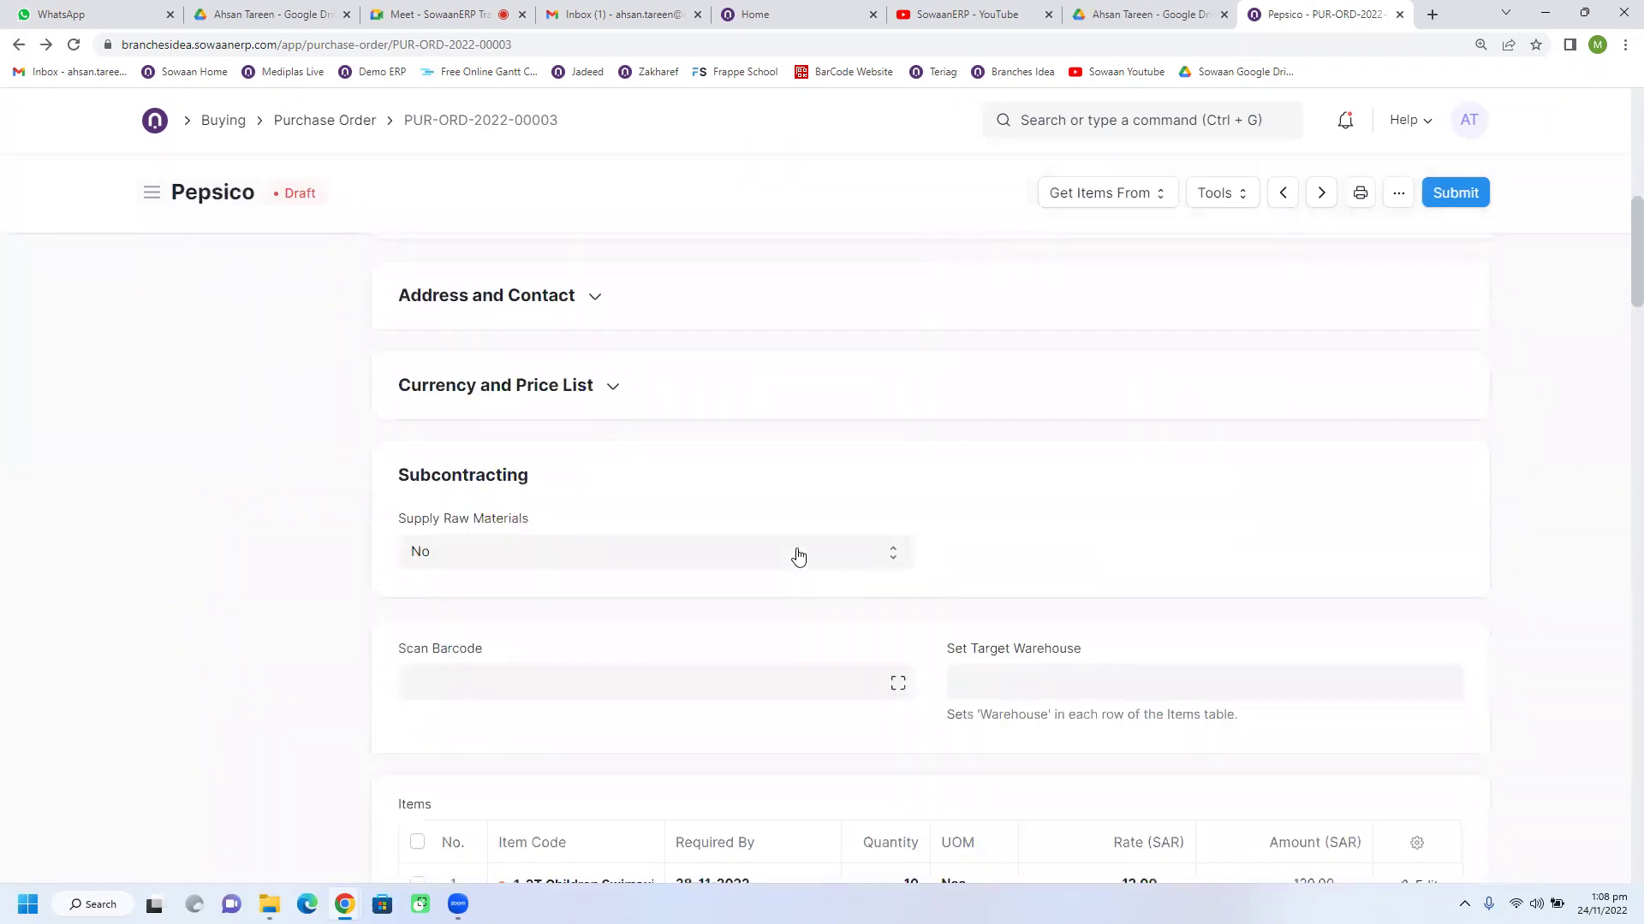
scroll(798, 557, up, 12)
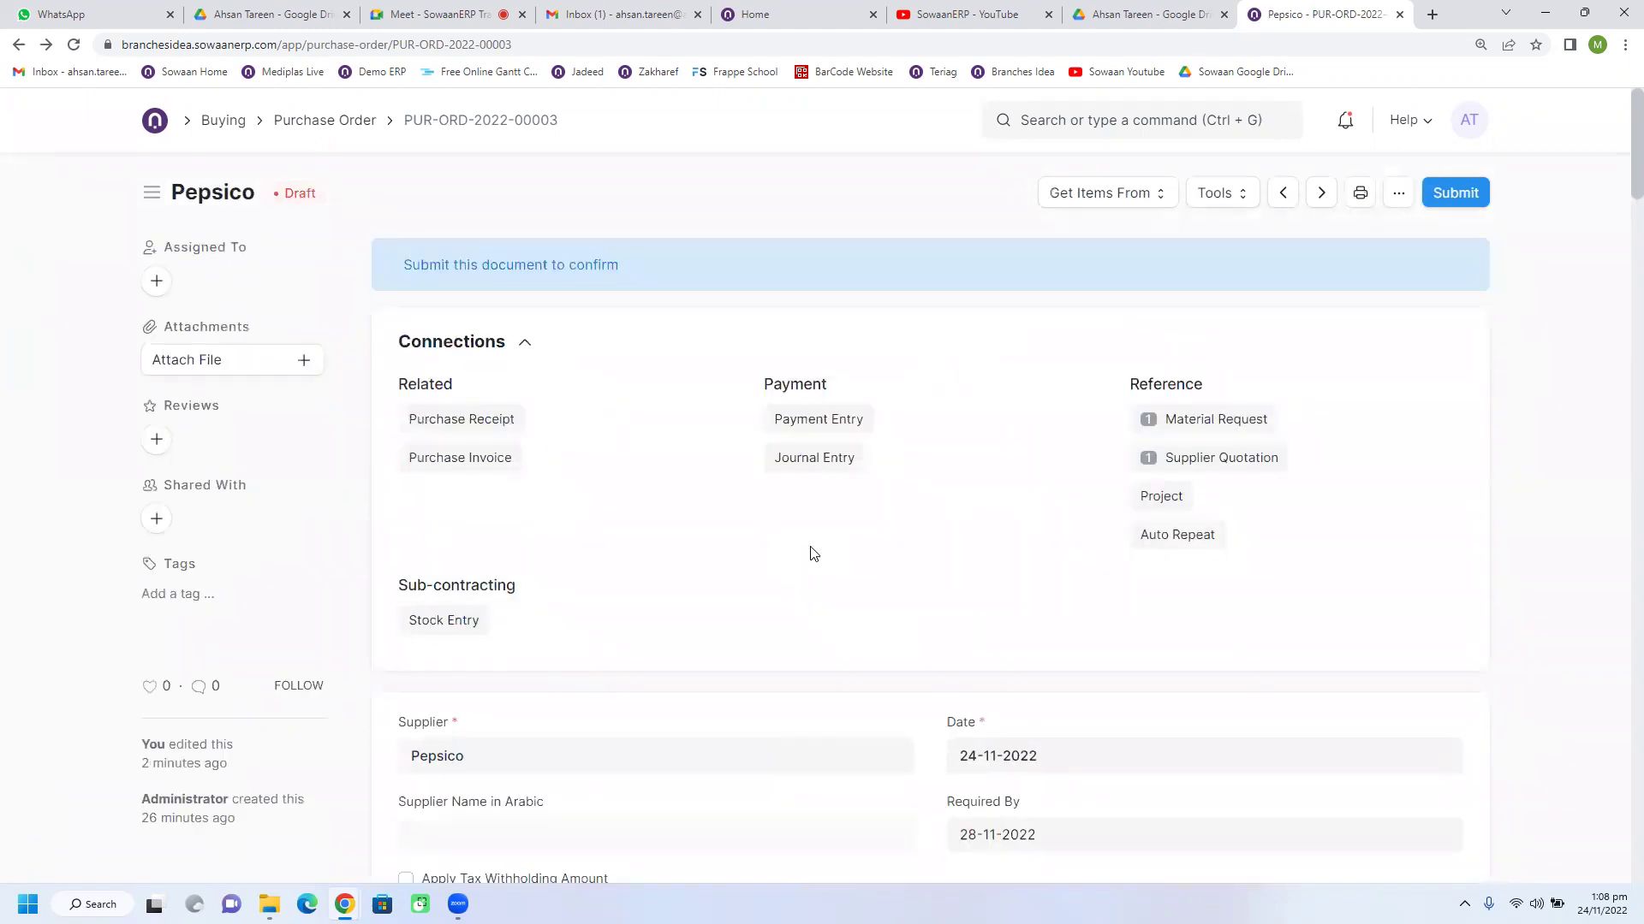
Step: Check the Get Items From sources, then show the Tools actions list
click(1087, 202)
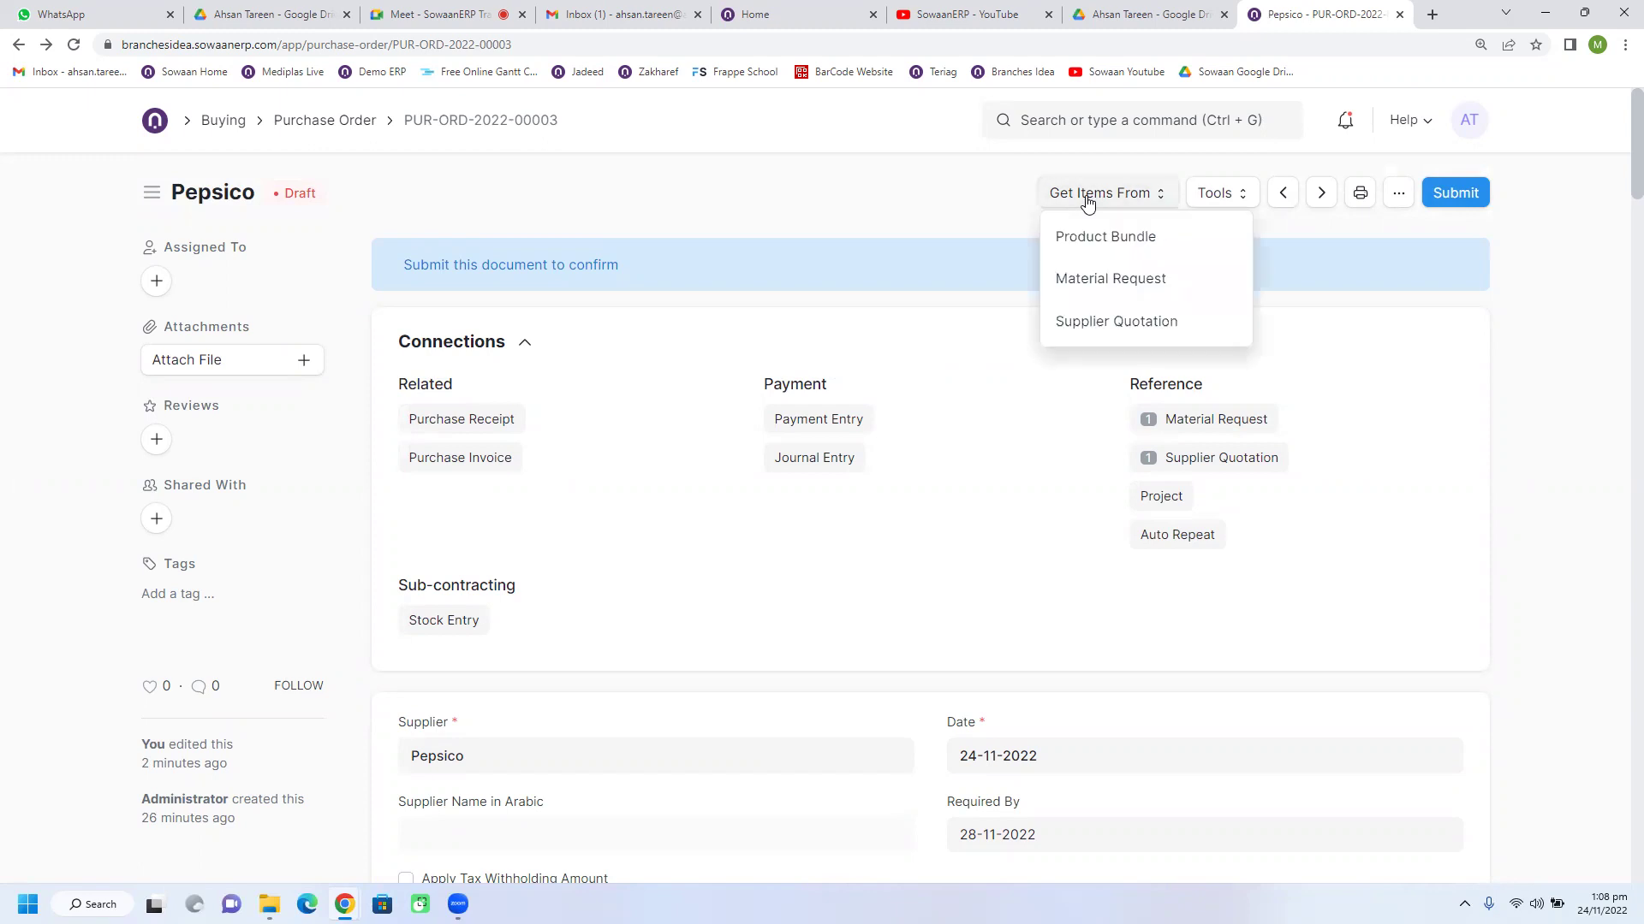
click(968, 201)
click(1207, 210)
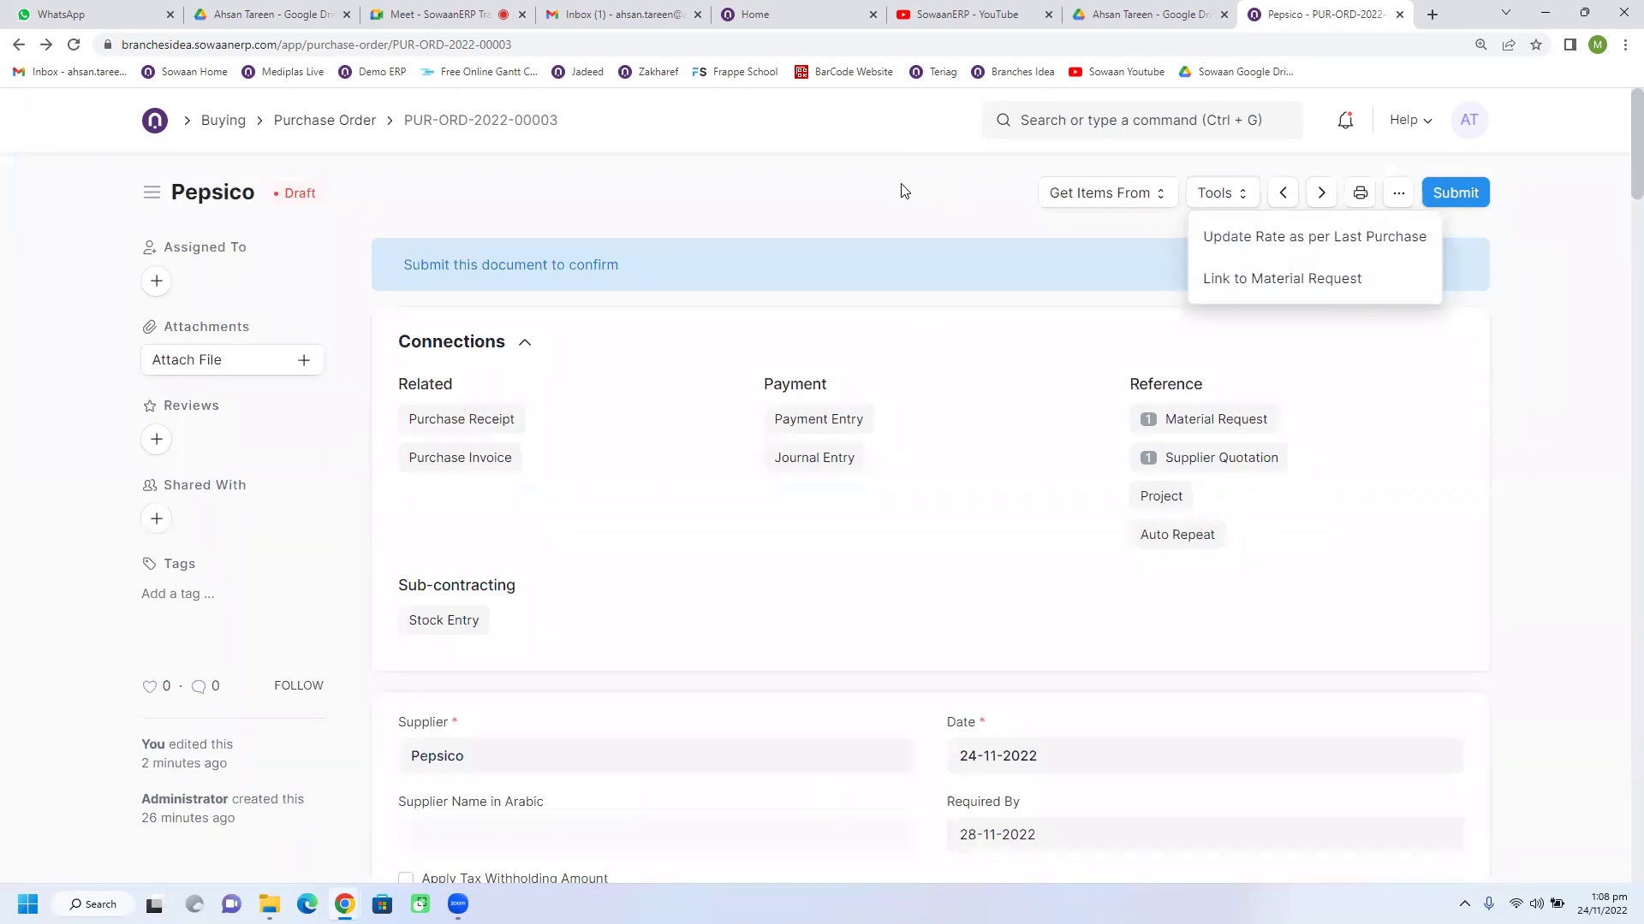
Step: Close the Tools list and review items, totals (3,620.00 SAR, 643.00 taxes), terms and activity
click(902, 190)
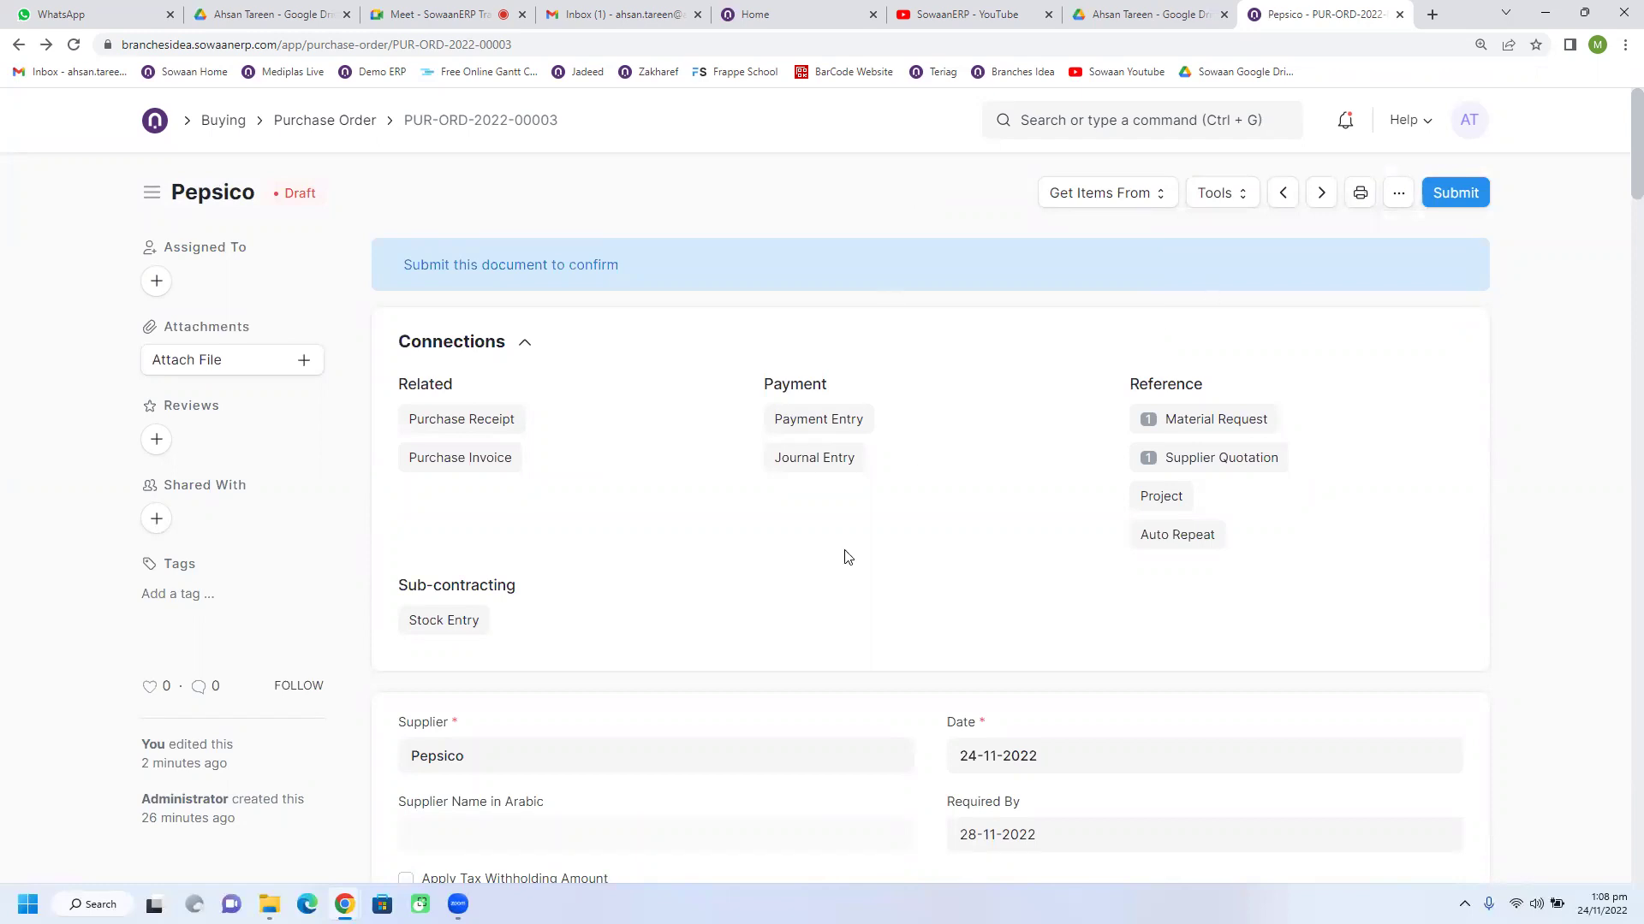
scroll(844, 557, down, 3)
scroll(844, 557, up, 3)
scroll(560, 569, down, 20)
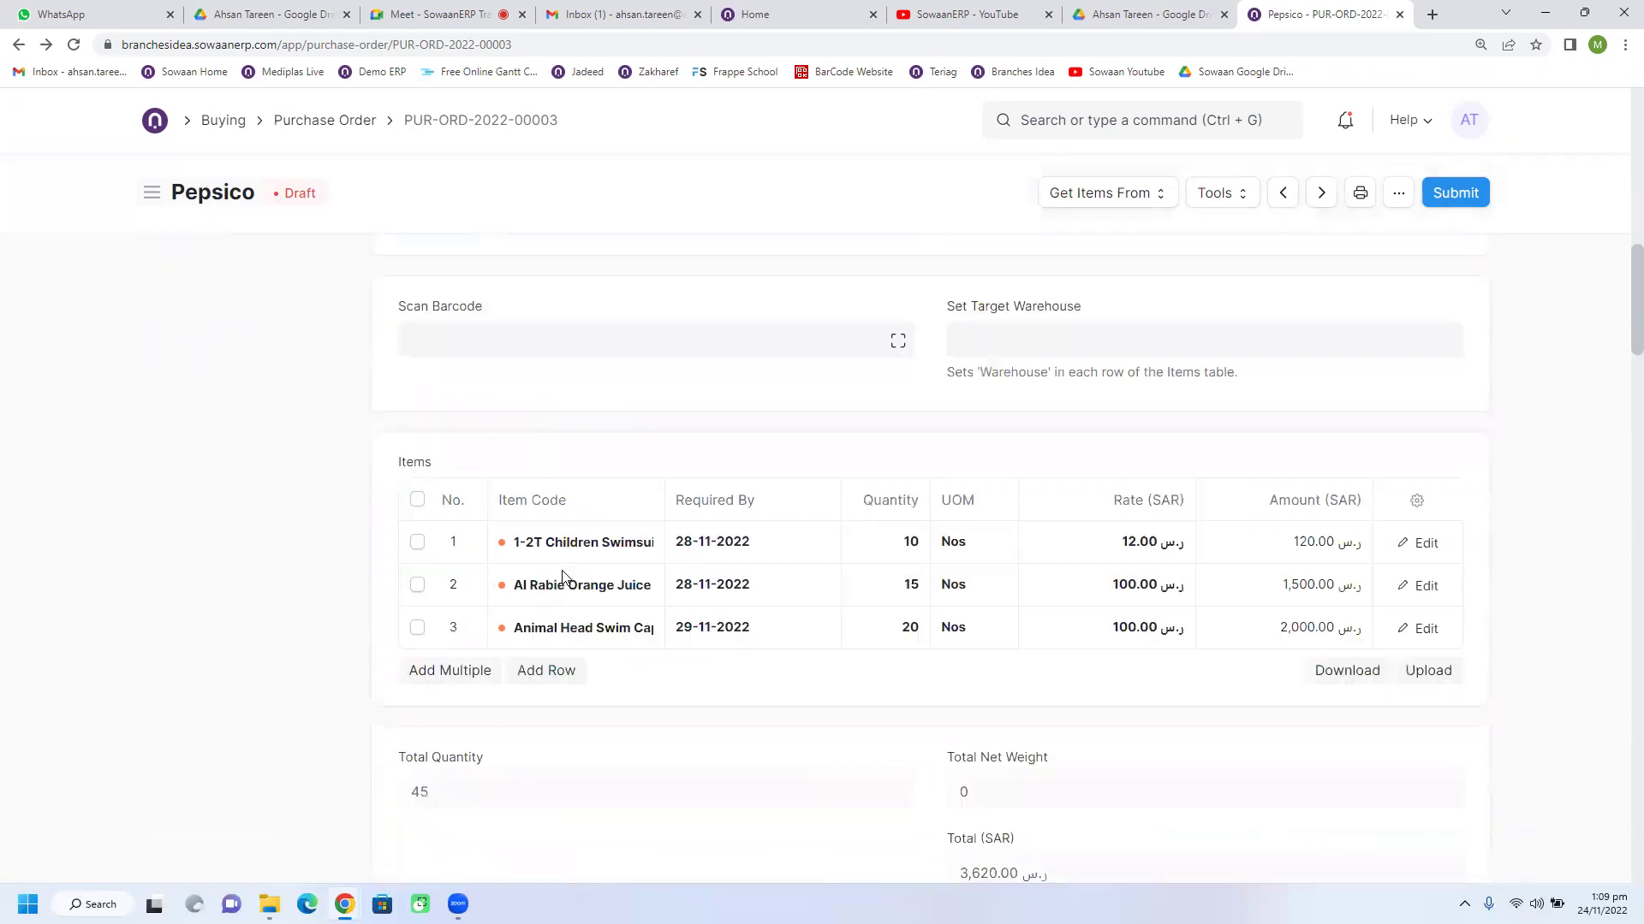
scroll(564, 579, down, 15)
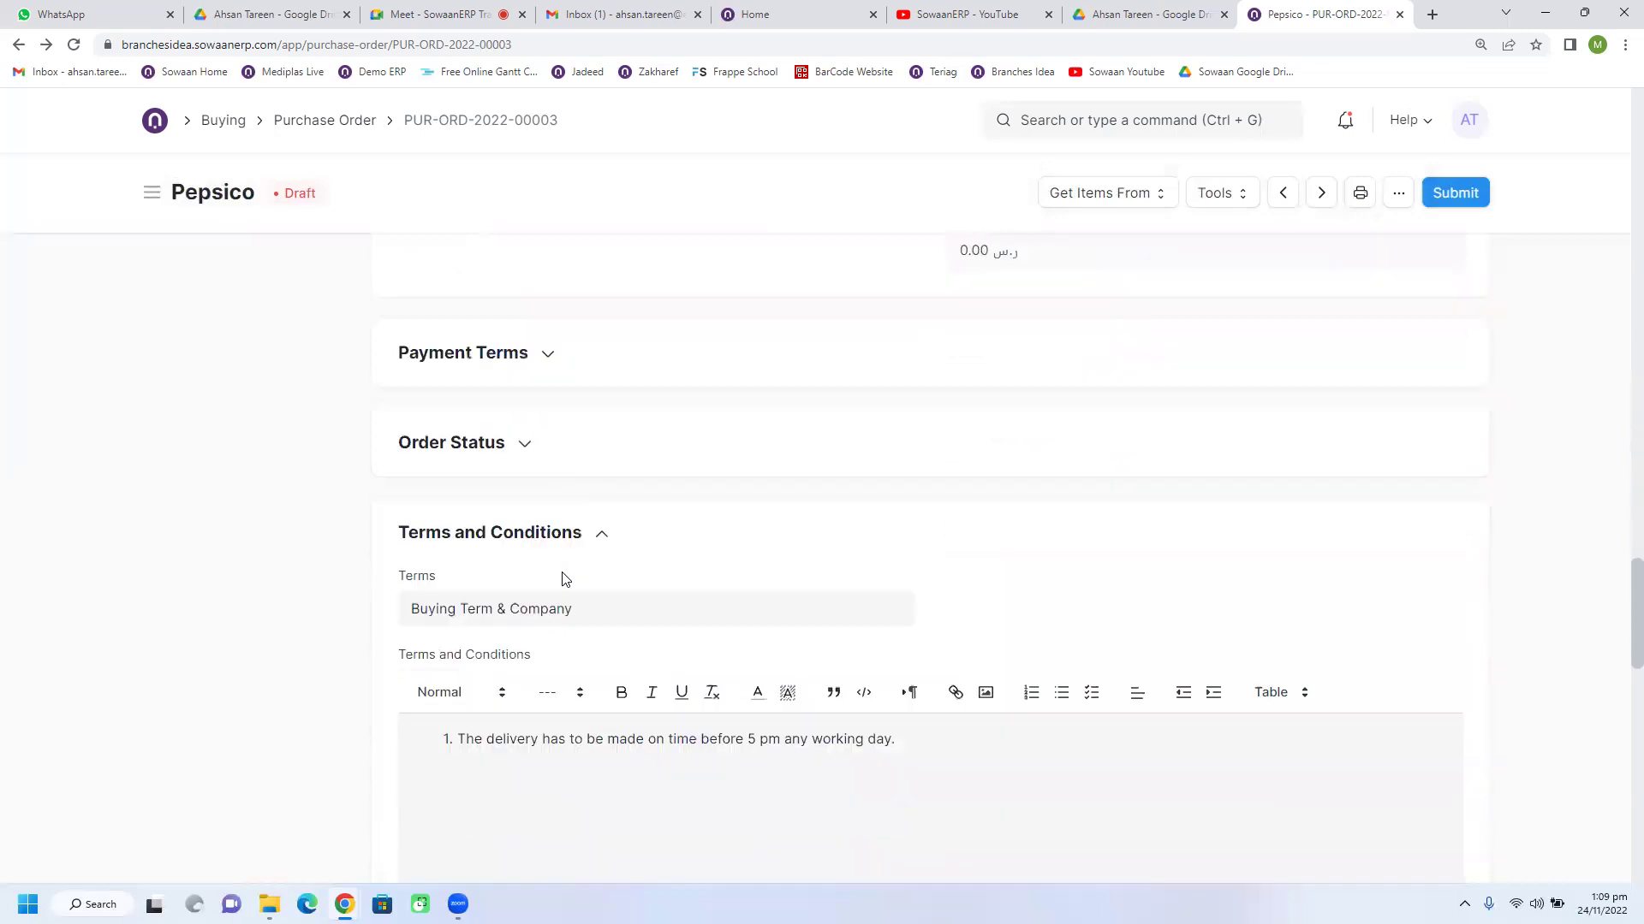
scroll(563, 574, down, 6)
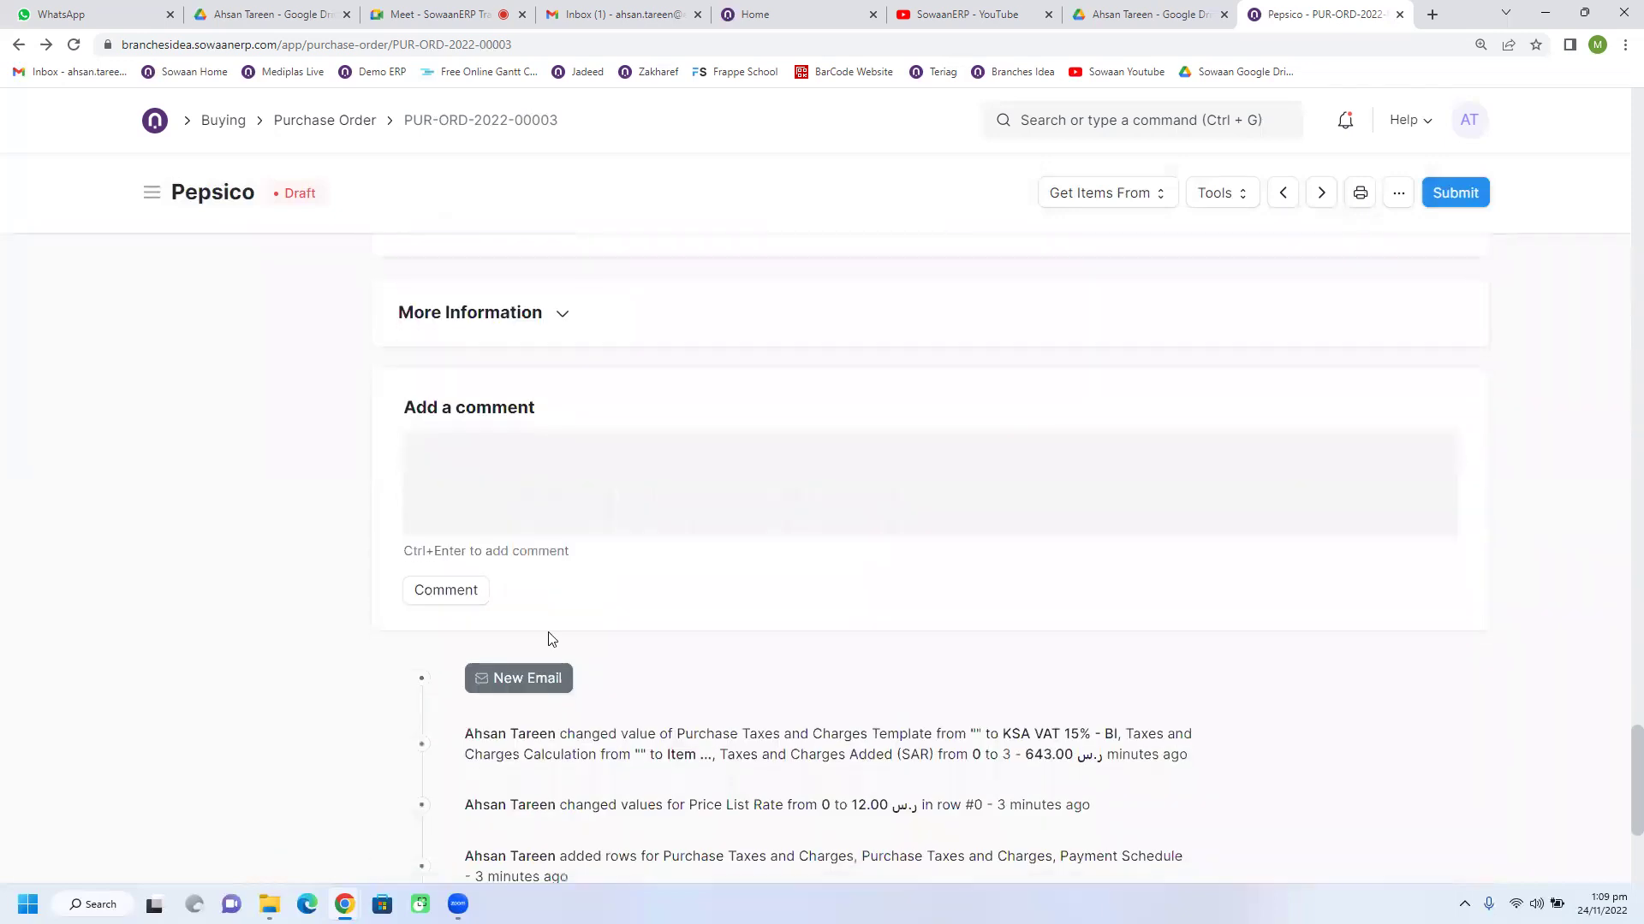
click(517, 679)
scroll(555, 558, down, 5)
scroll(554, 558, up, 5)
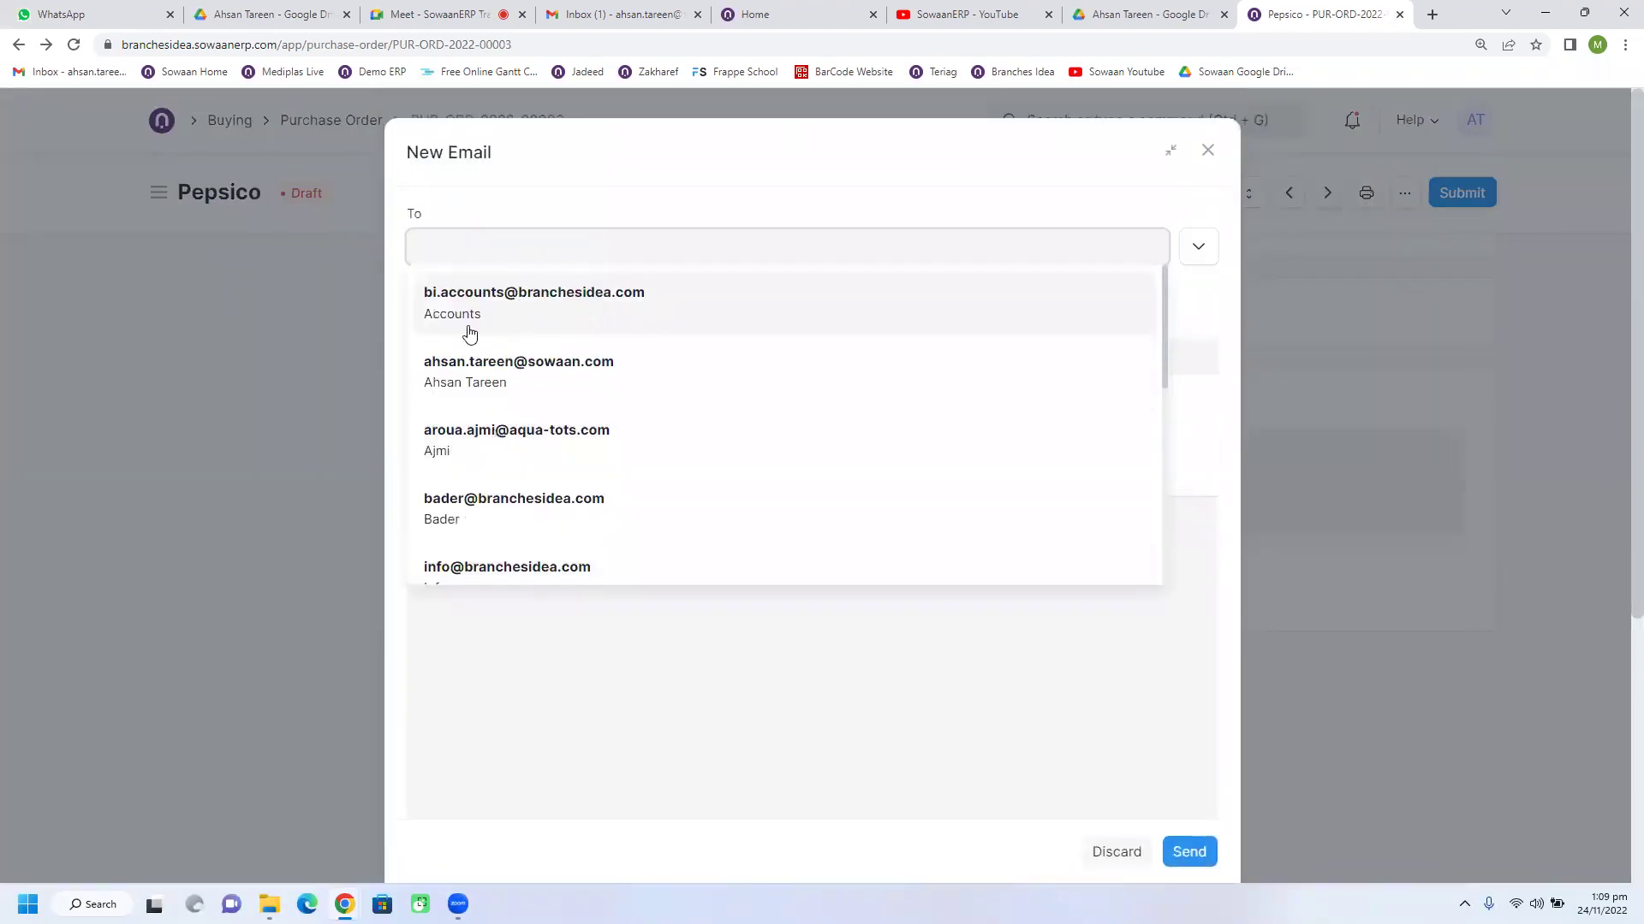
click(262, 346)
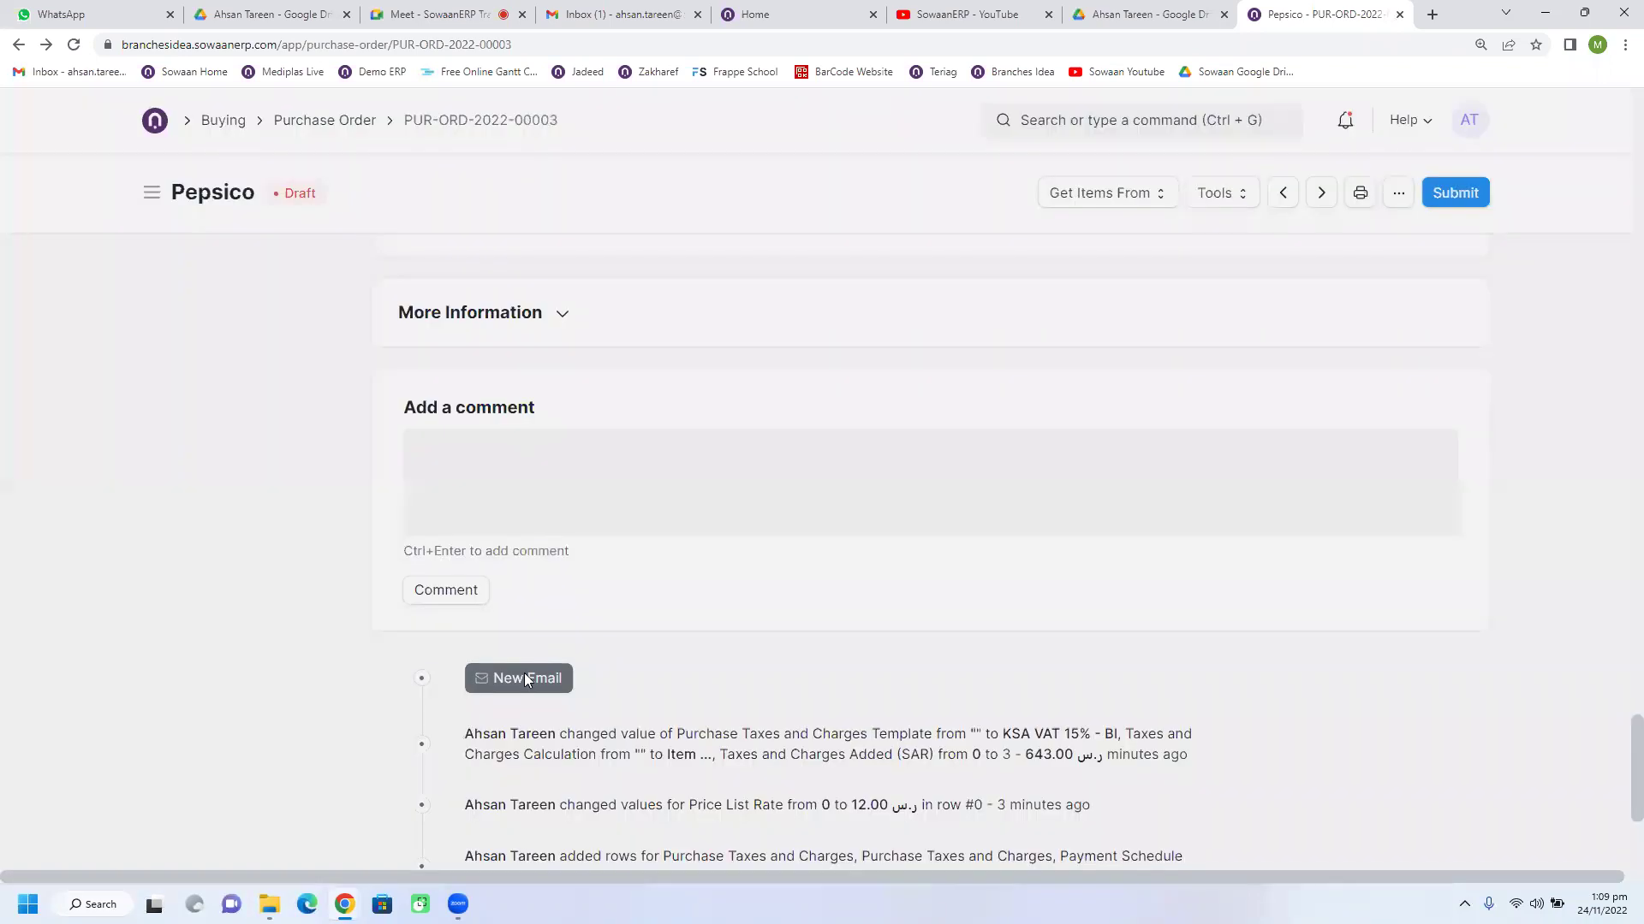
scroll(876, 464, up, 20)
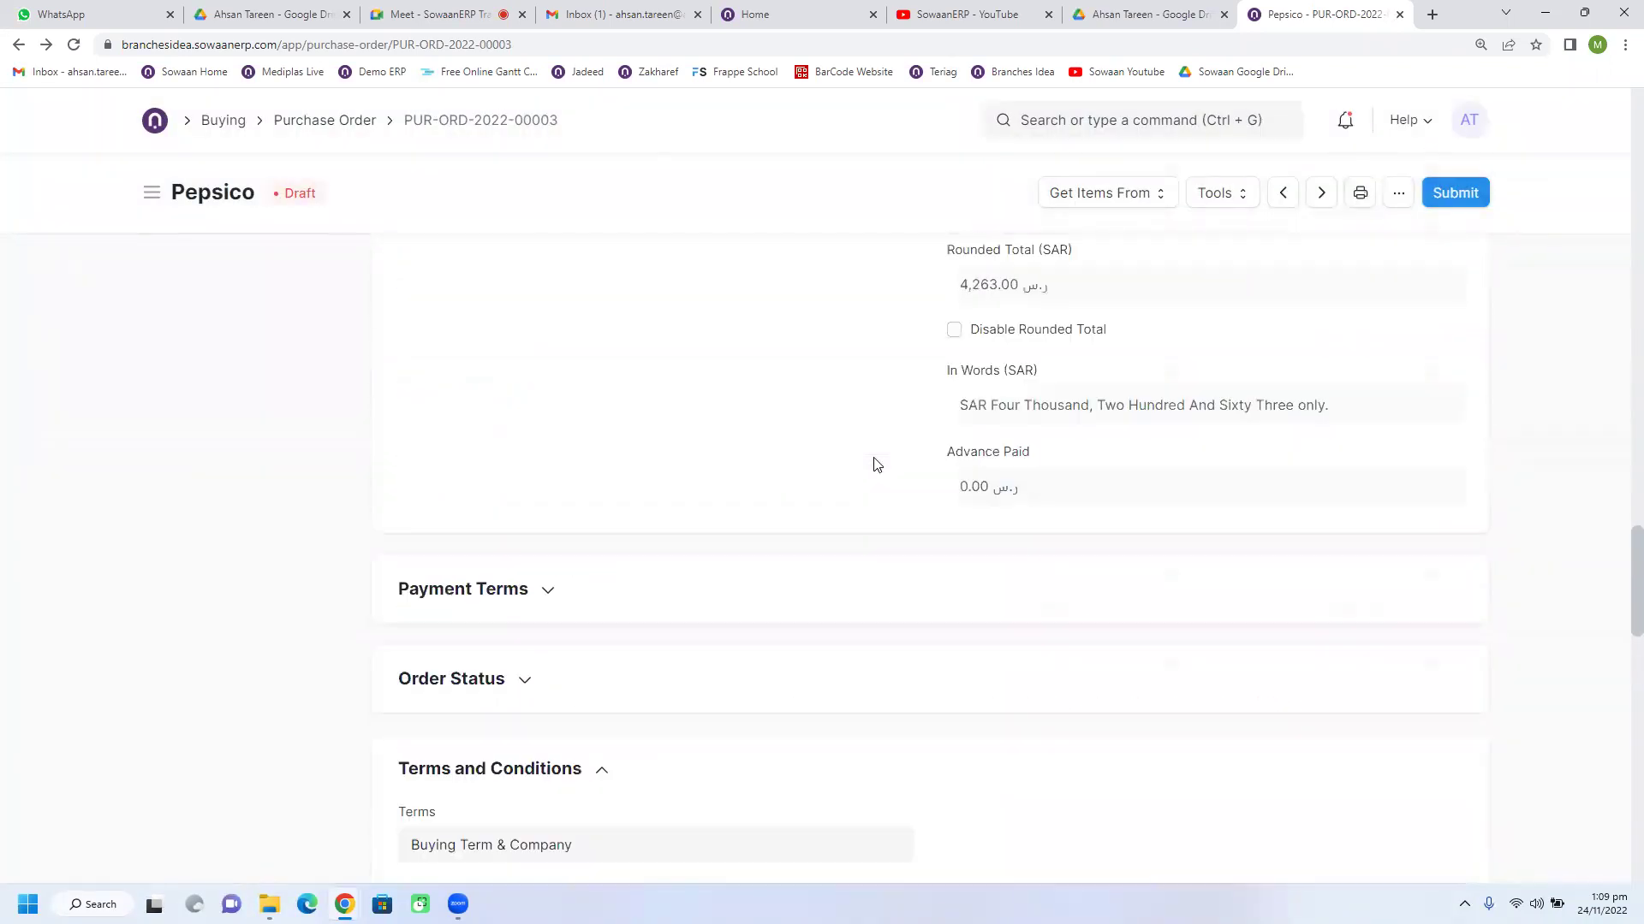
scroll(876, 464, up, 20)
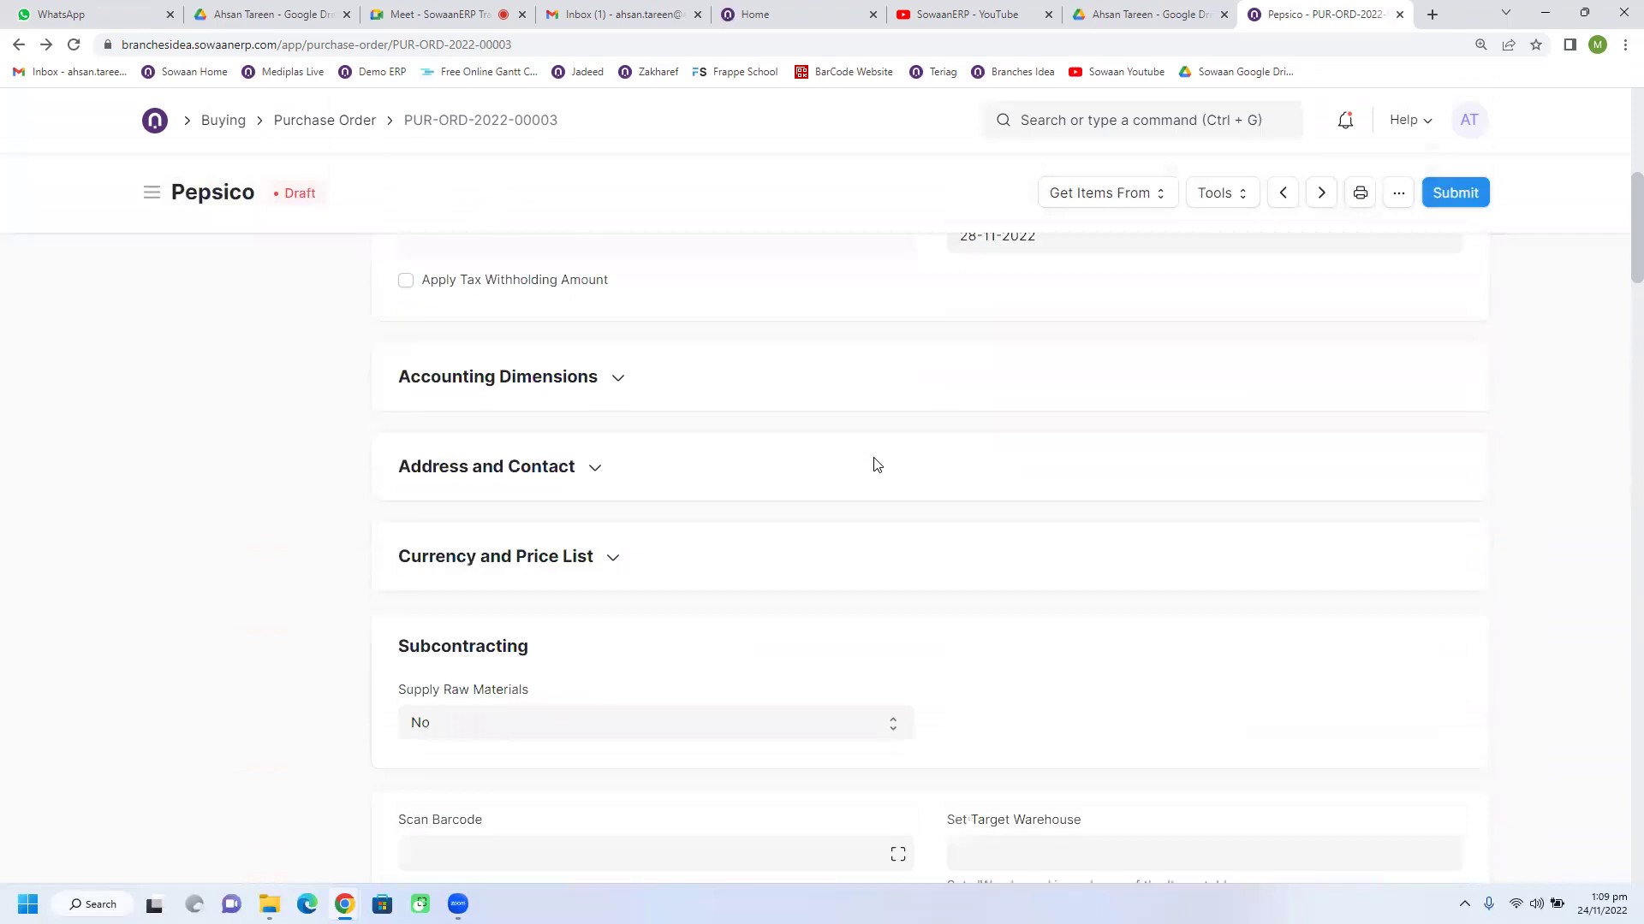
Step: Submit and confirm PUR-ORD-2022-00003, then go to the Purchase Order list
click(1462, 206)
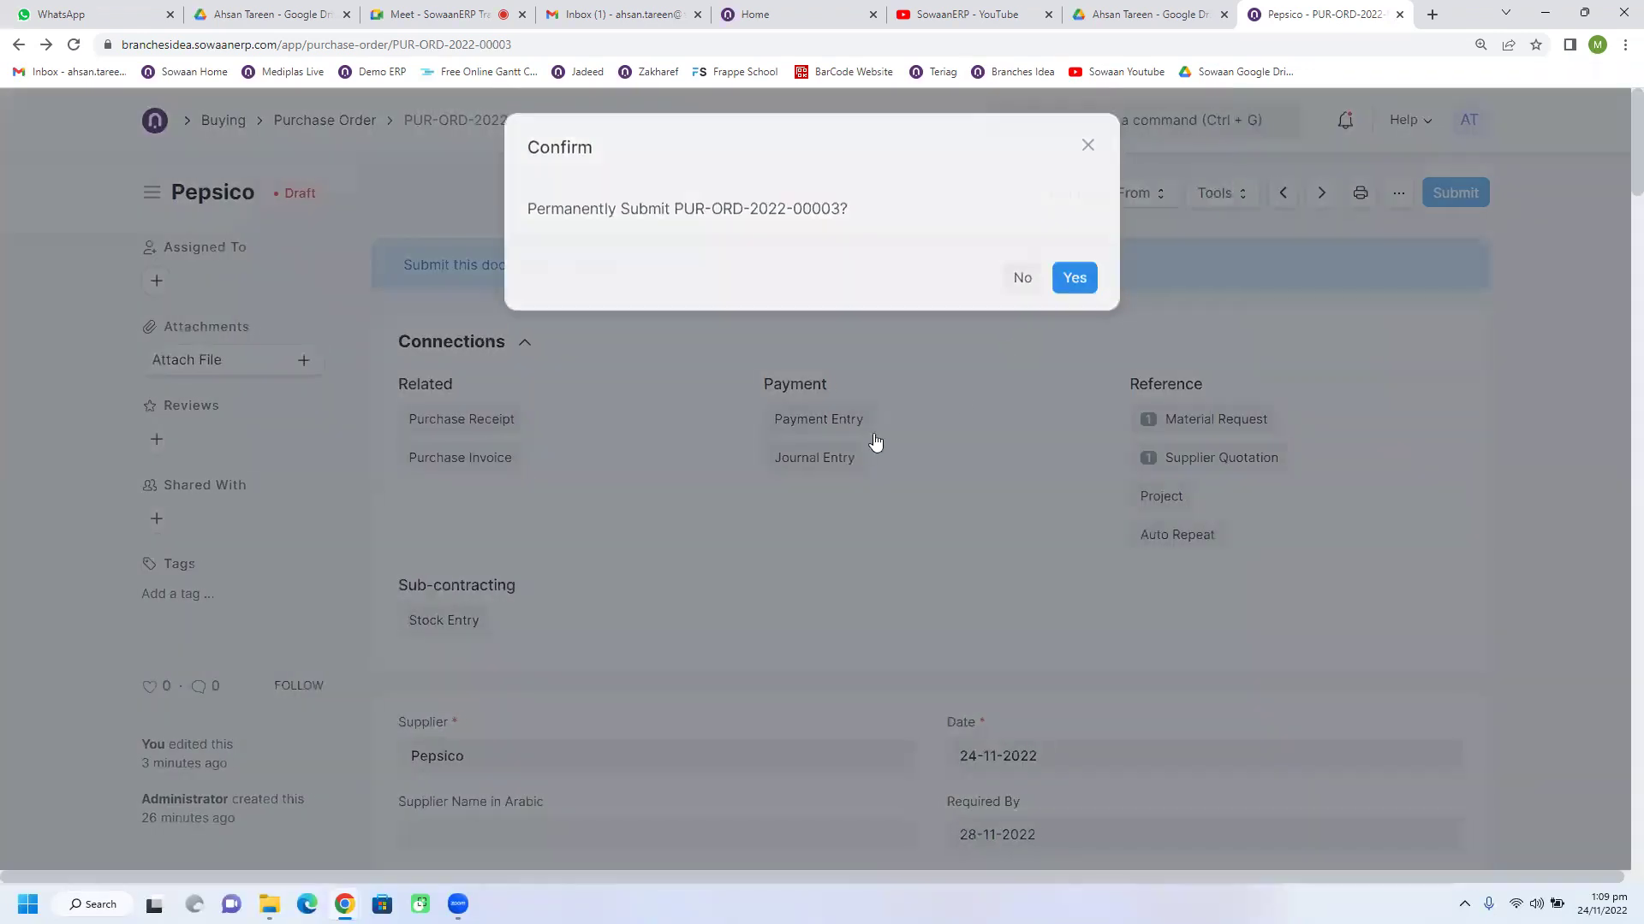
key(Return)
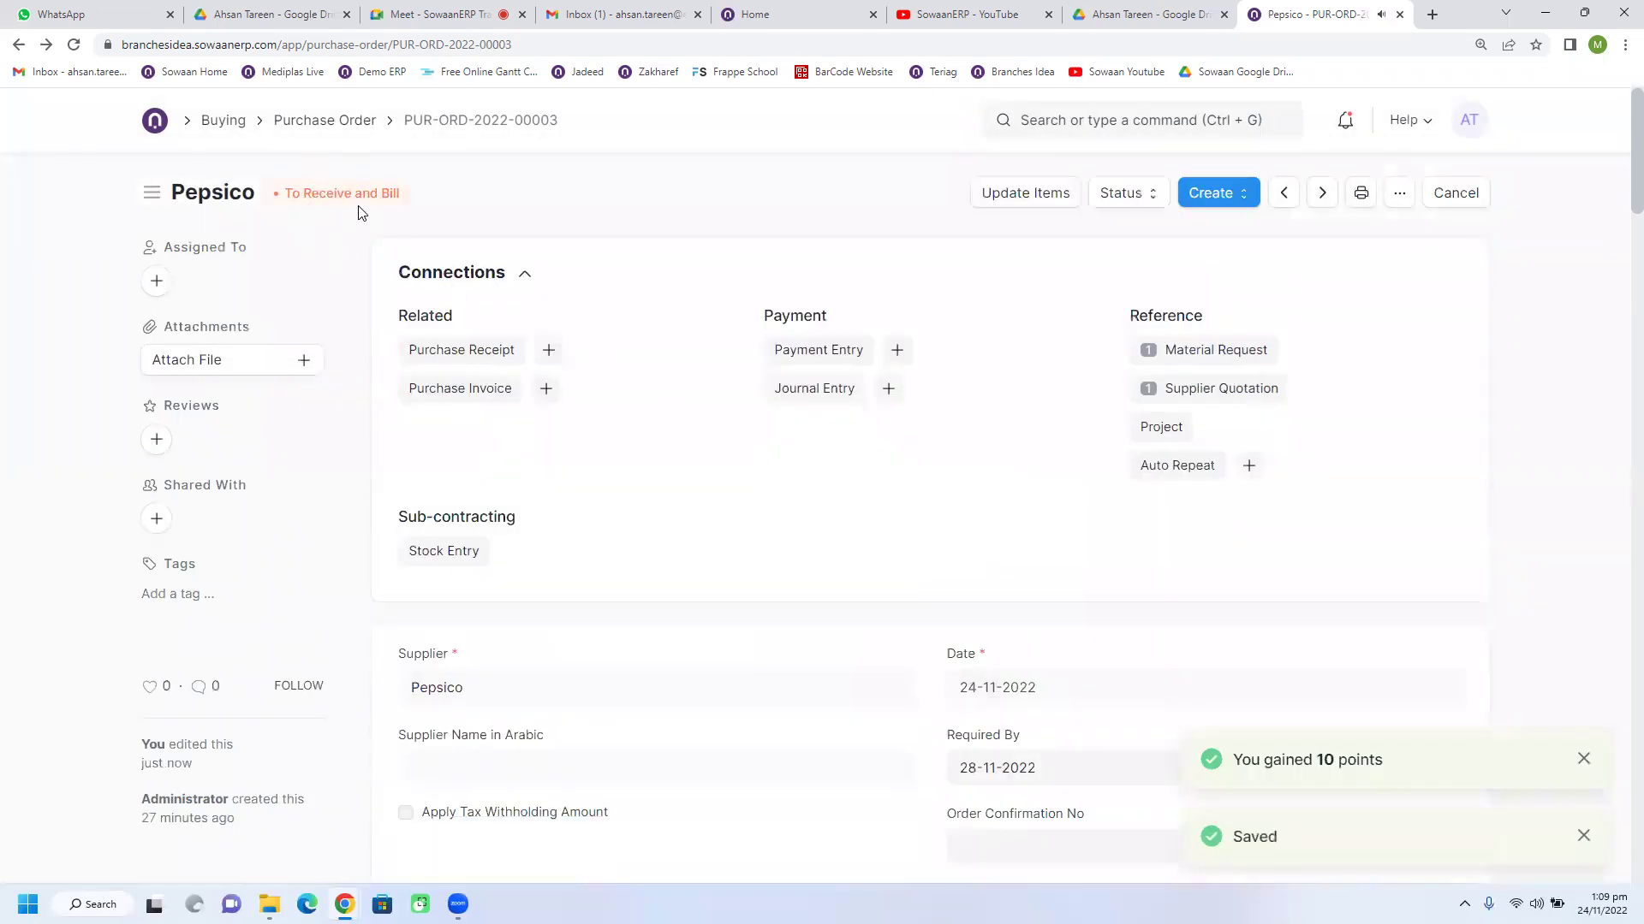
click(325, 124)
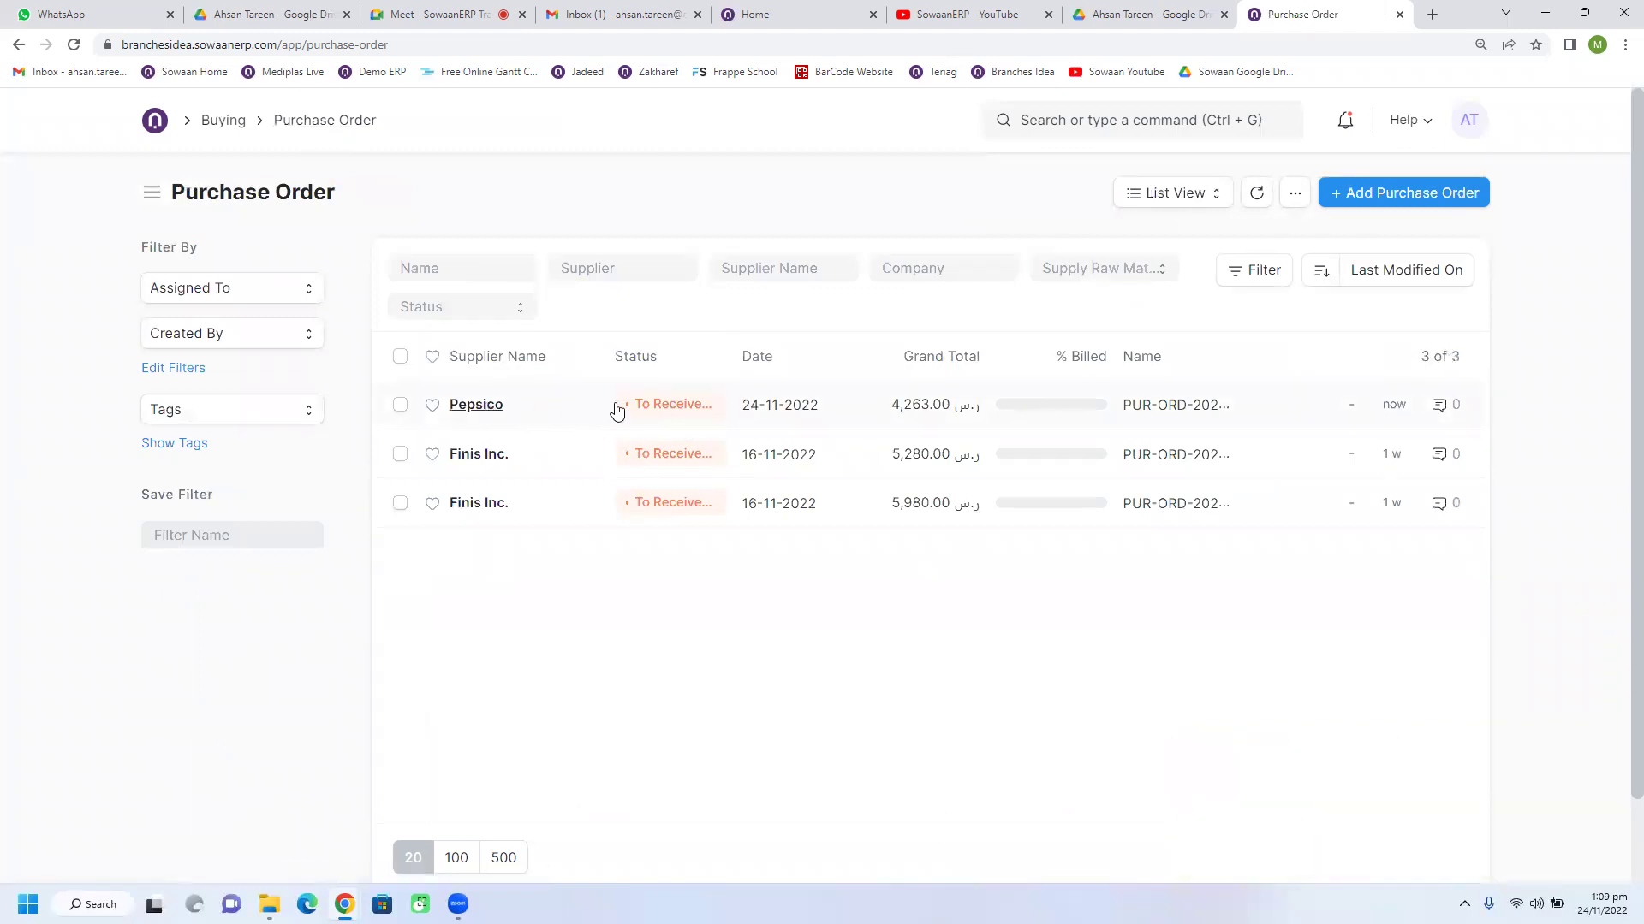
Step: Open the list view settings and confirm the ticked fields, including % Billed and % Received
click(1293, 195)
click(1115, 569)
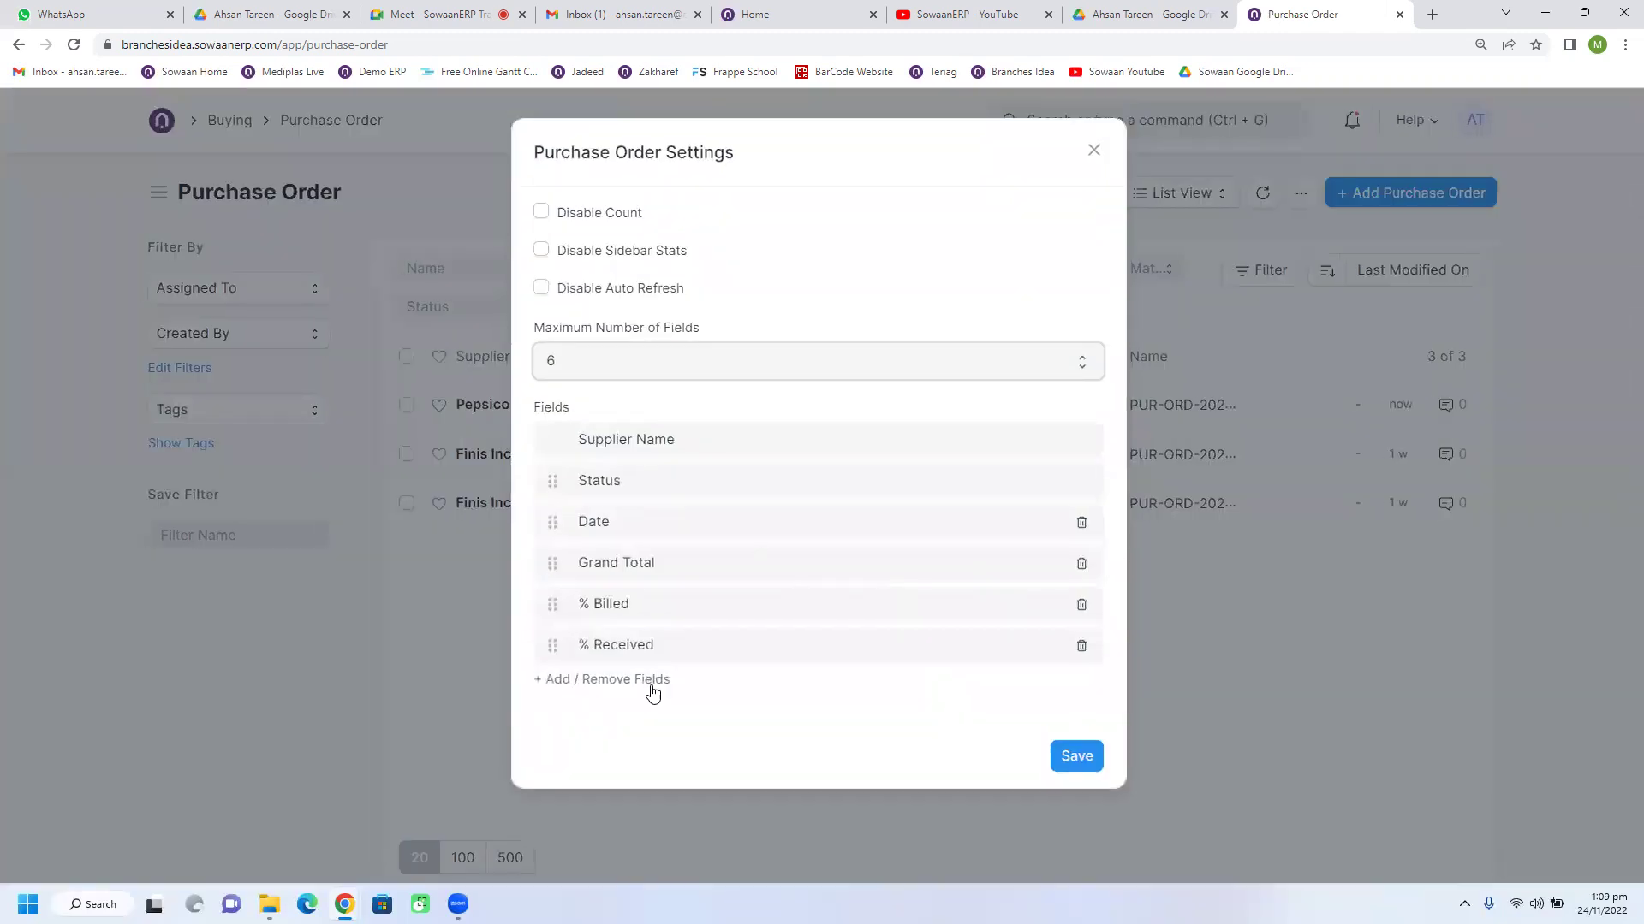
click(641, 689)
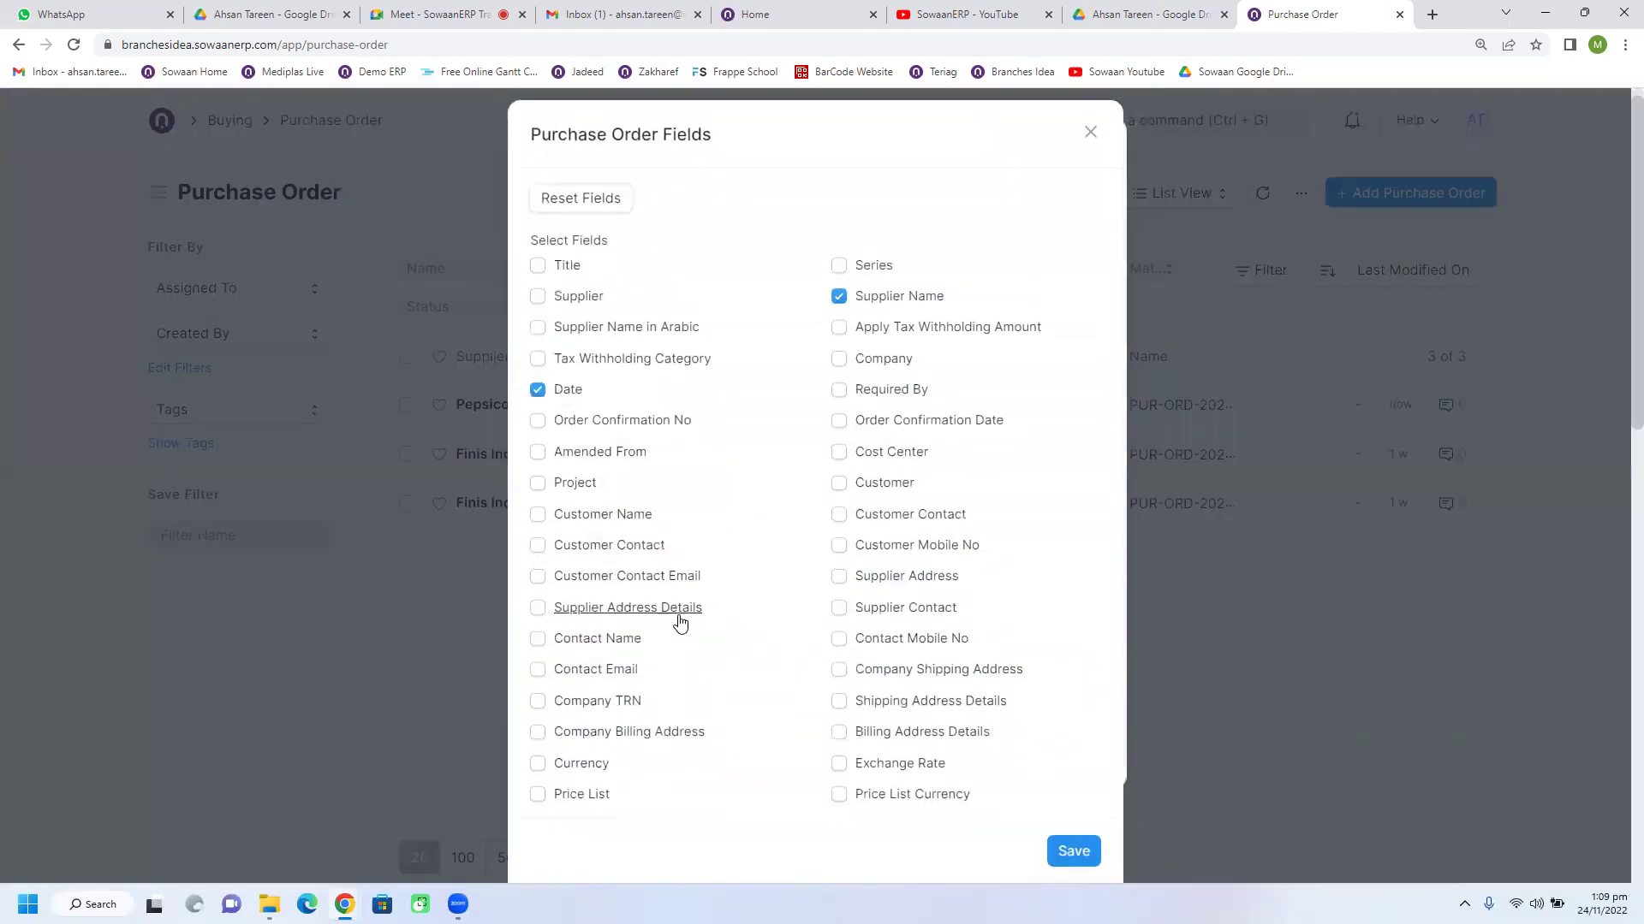
scroll(685, 620, down, 4)
scroll(688, 619, down, 6)
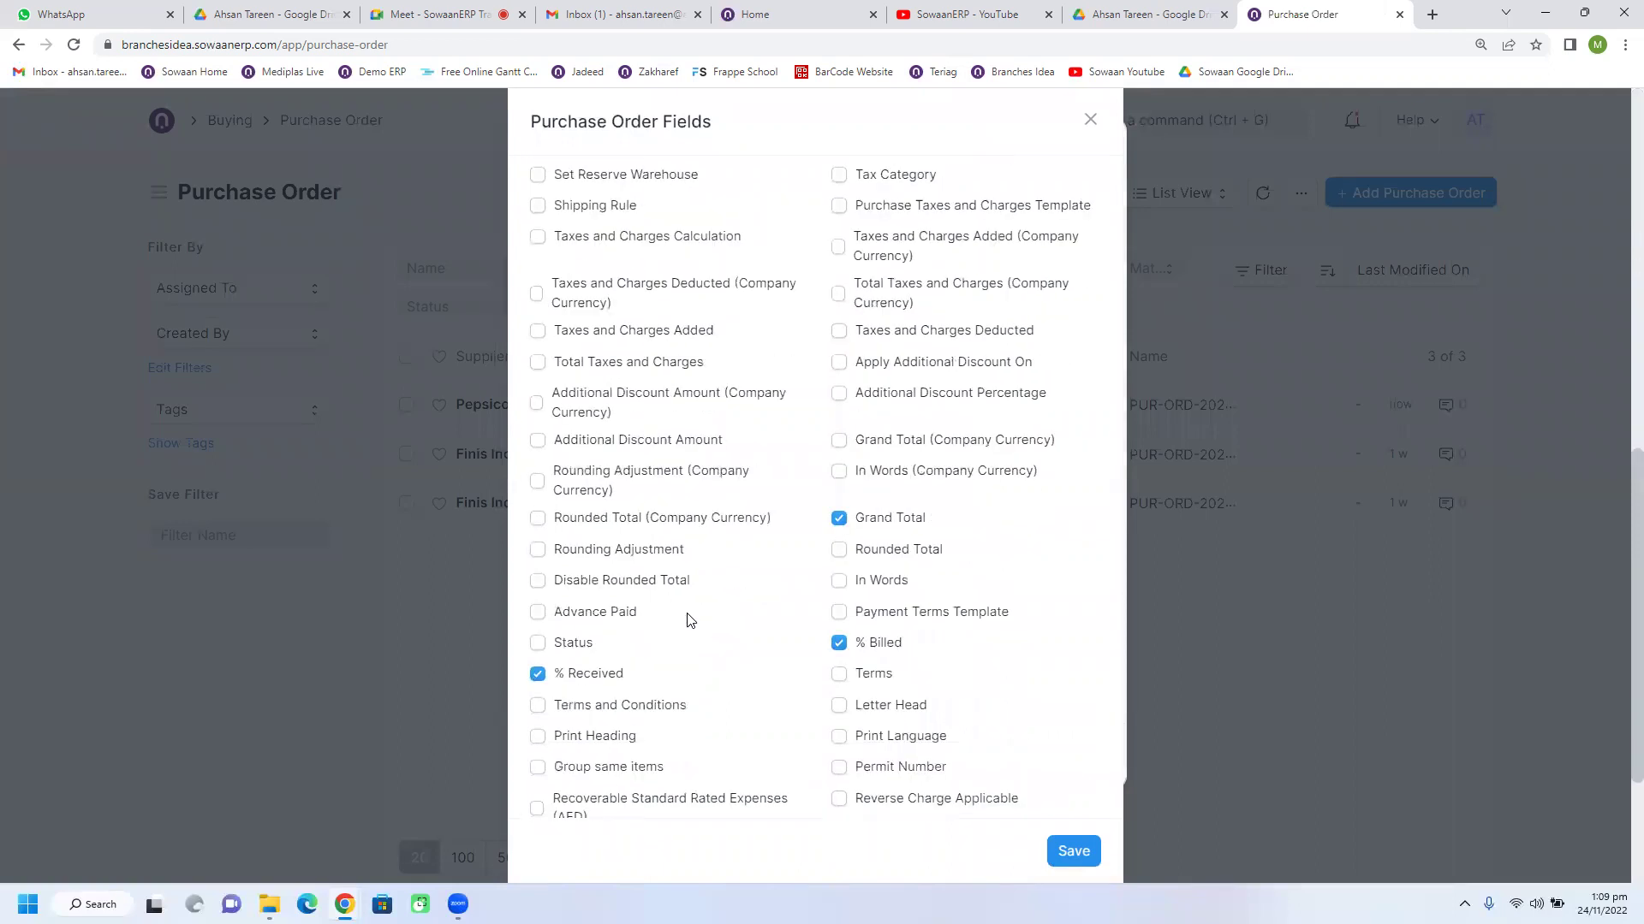
scroll(688, 619, up, 2)
click(1073, 853)
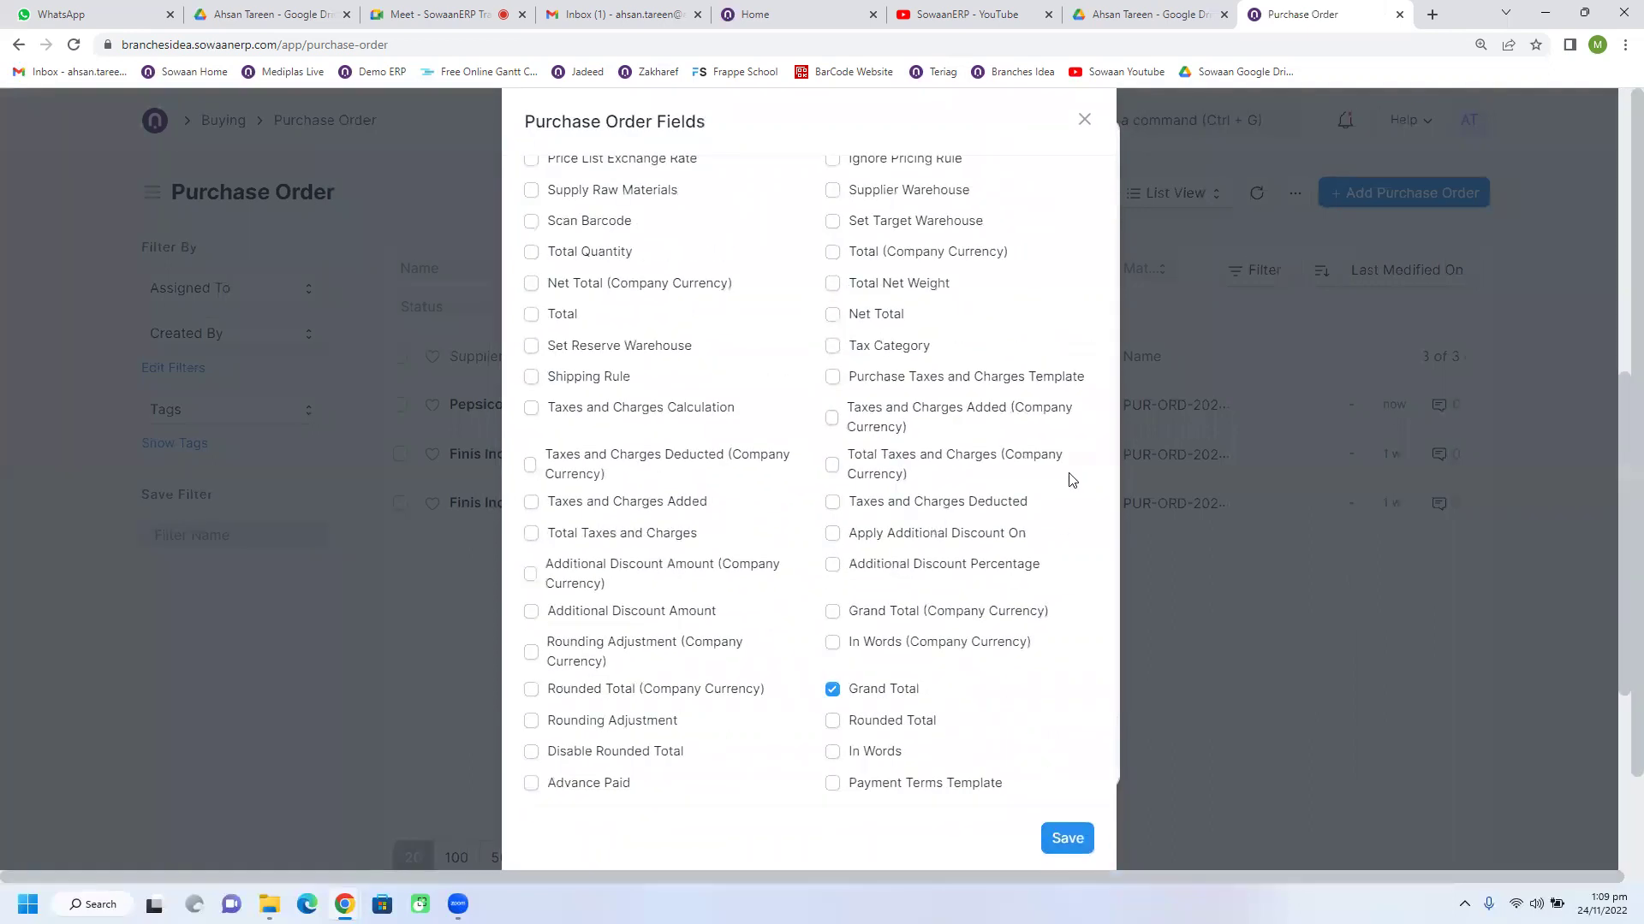
Step: Set Maximum Number of Fields to 7 and save the list settings
click(582, 360)
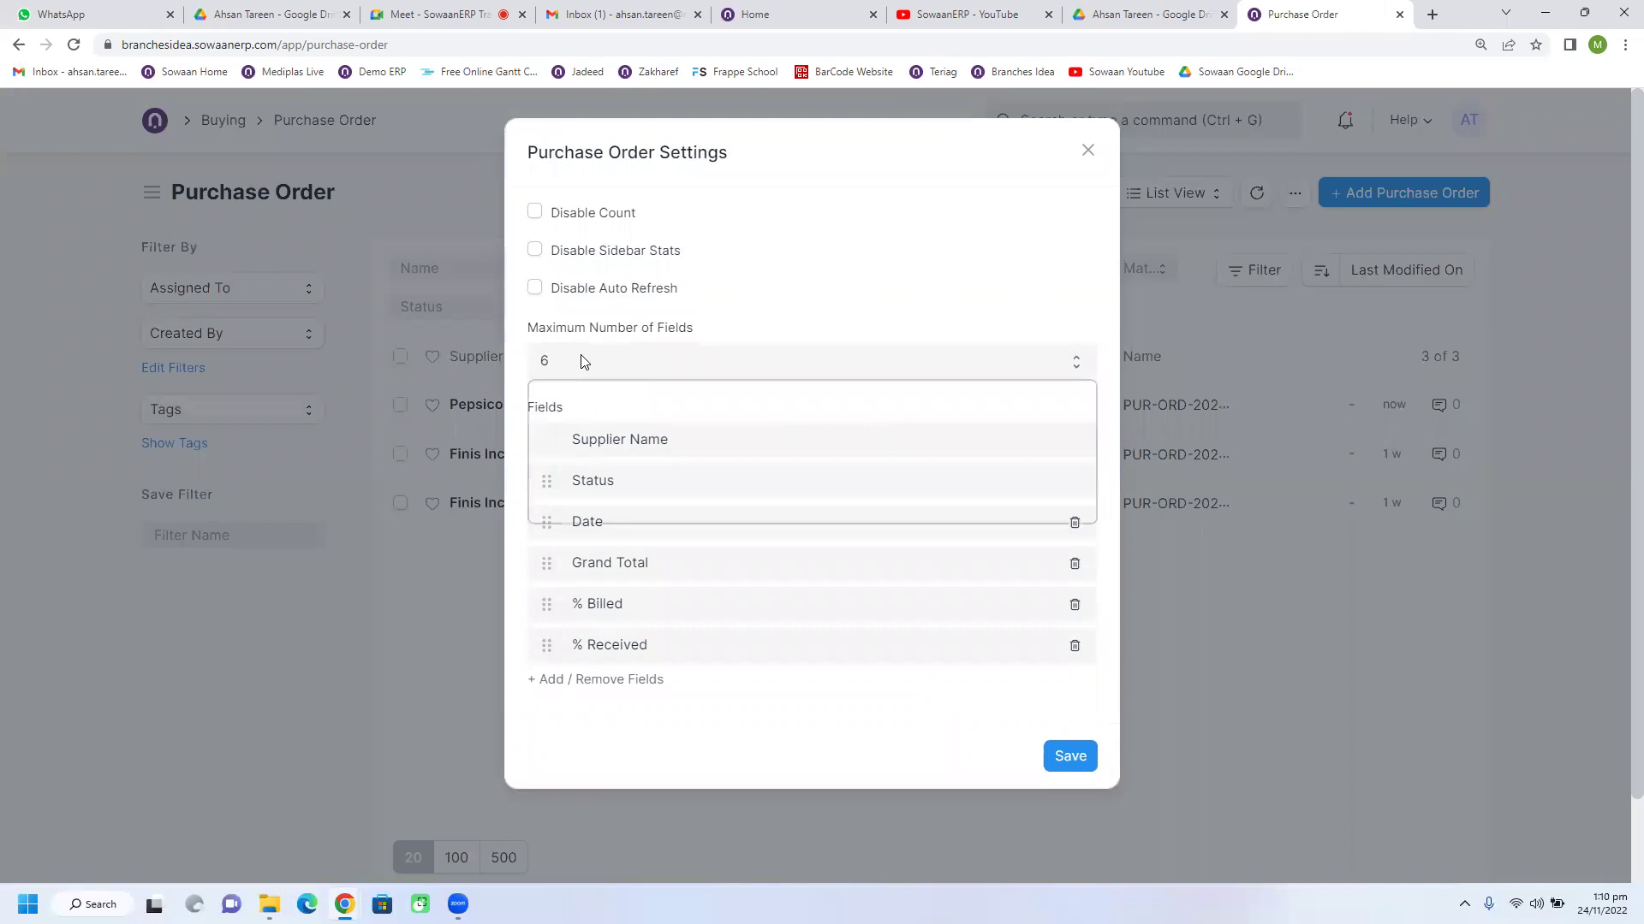
click(565, 465)
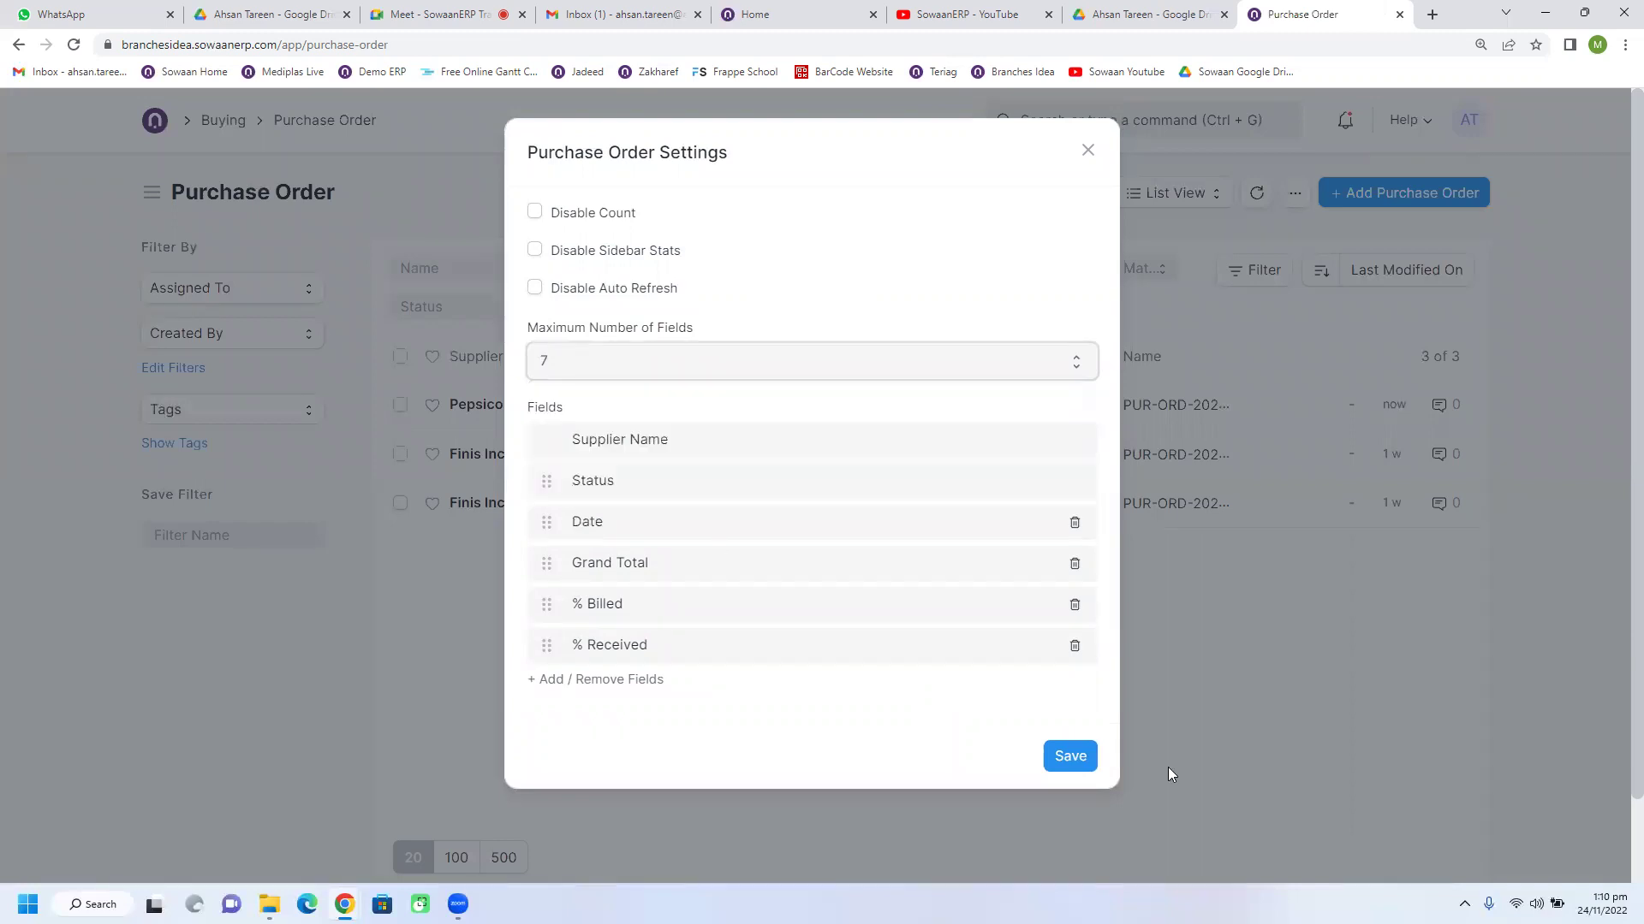
click(1070, 756)
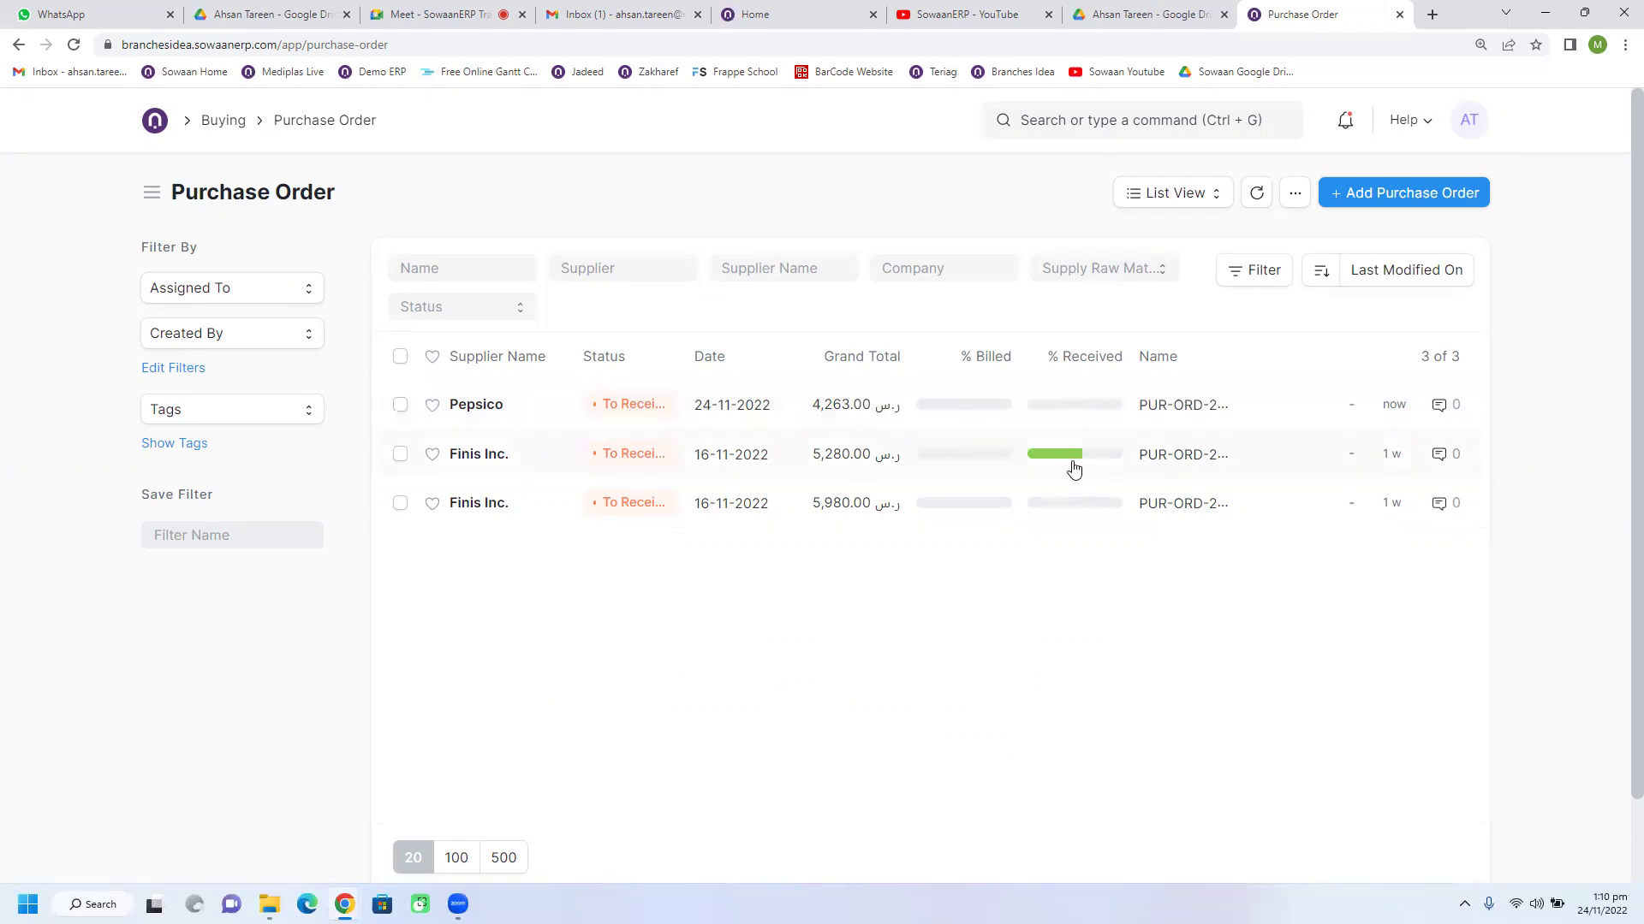
Step: Open Pepsico's order PUR-ORD-2022-00003 from the Purchase Order list
mouse_move(1074, 459)
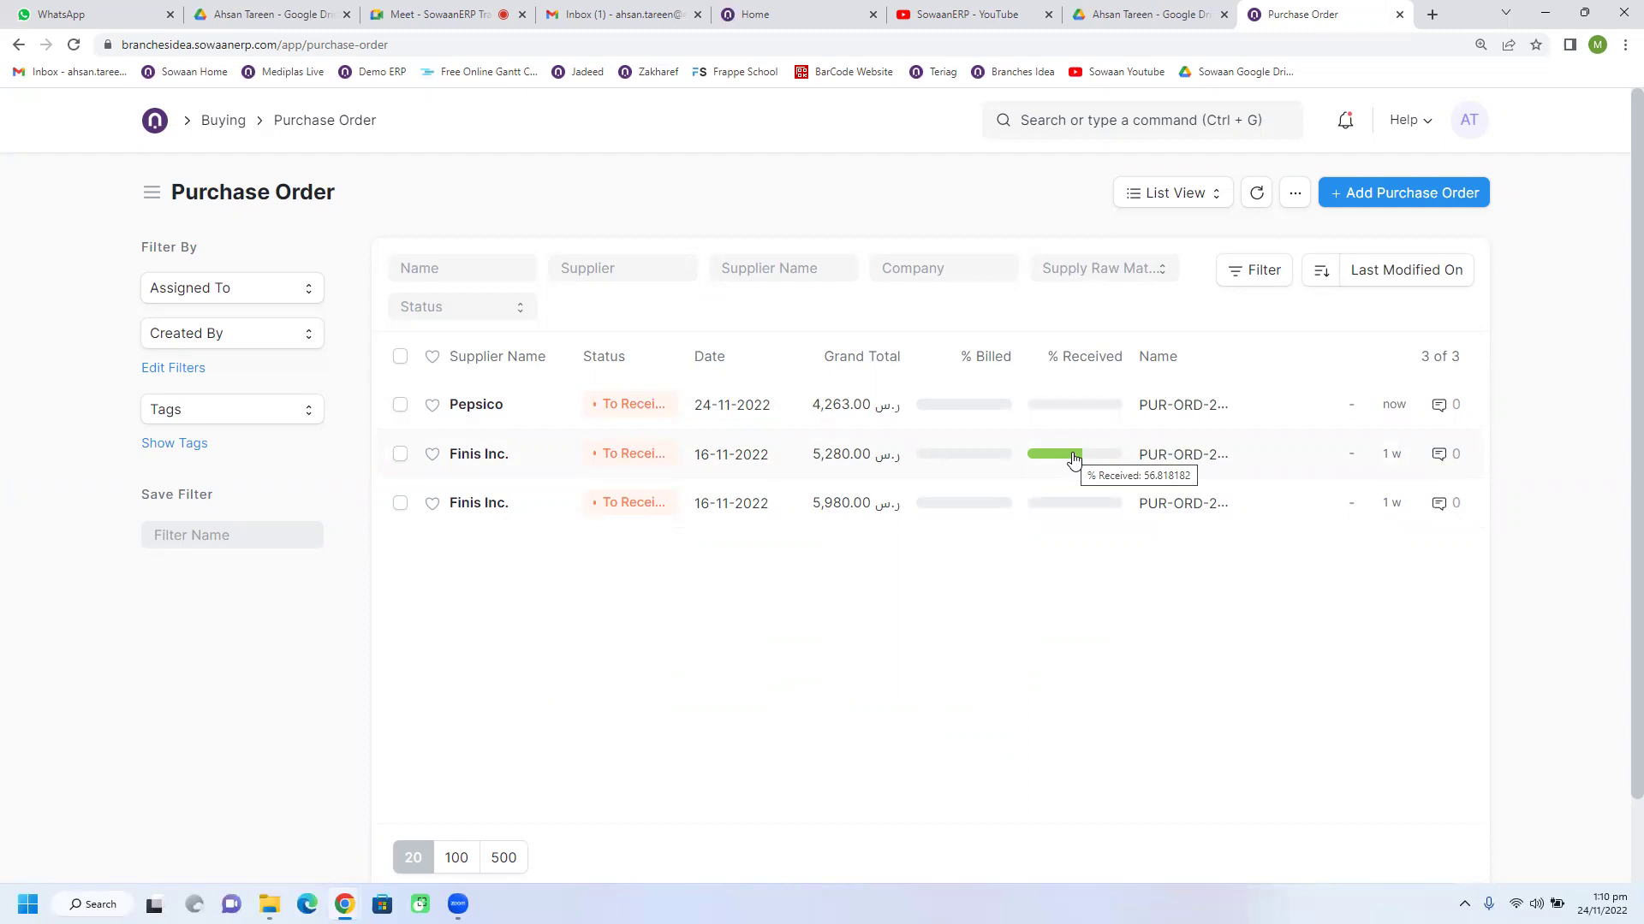
mouse_move(993, 463)
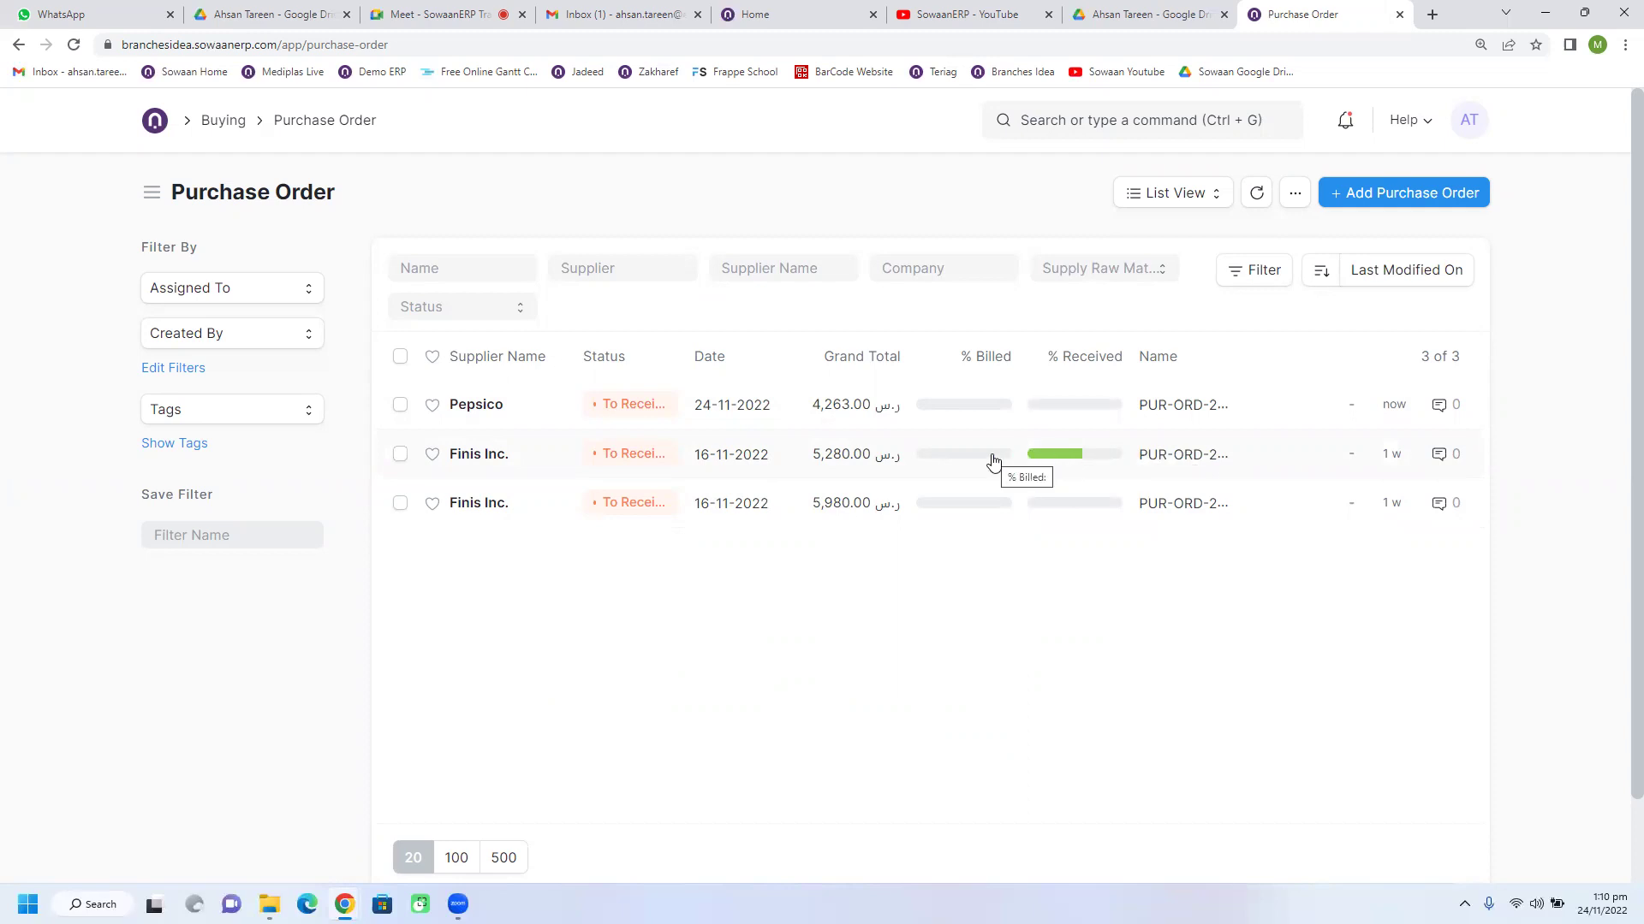
click(479, 409)
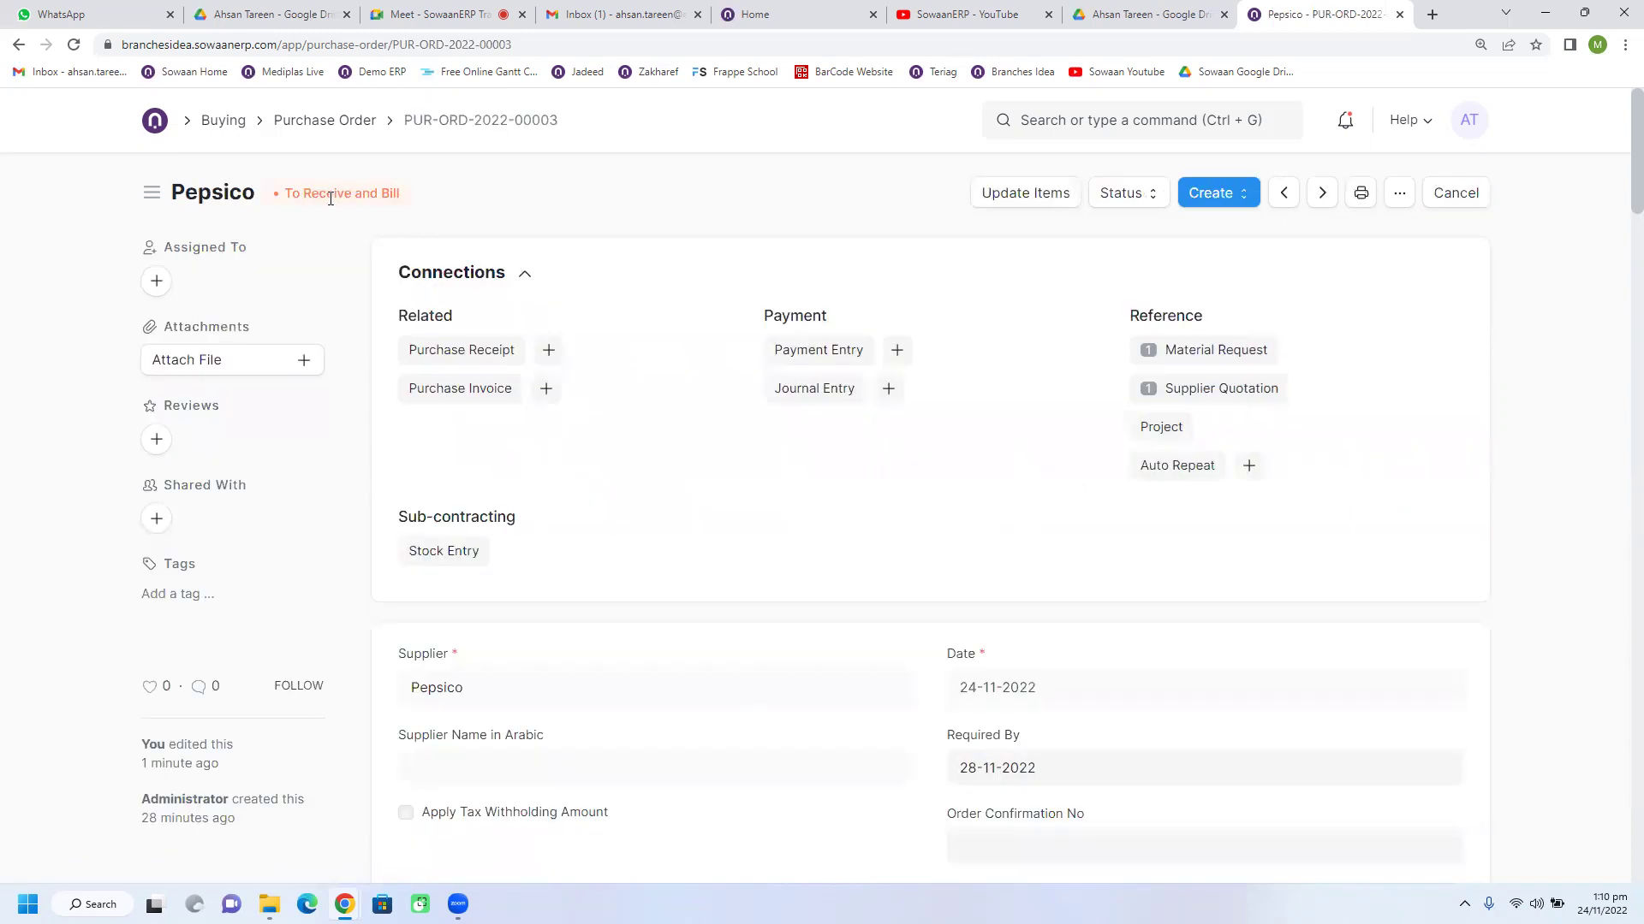
Step: Zoom the page in and scroll through the submitted Pepsico order
key(ctrl+plus)
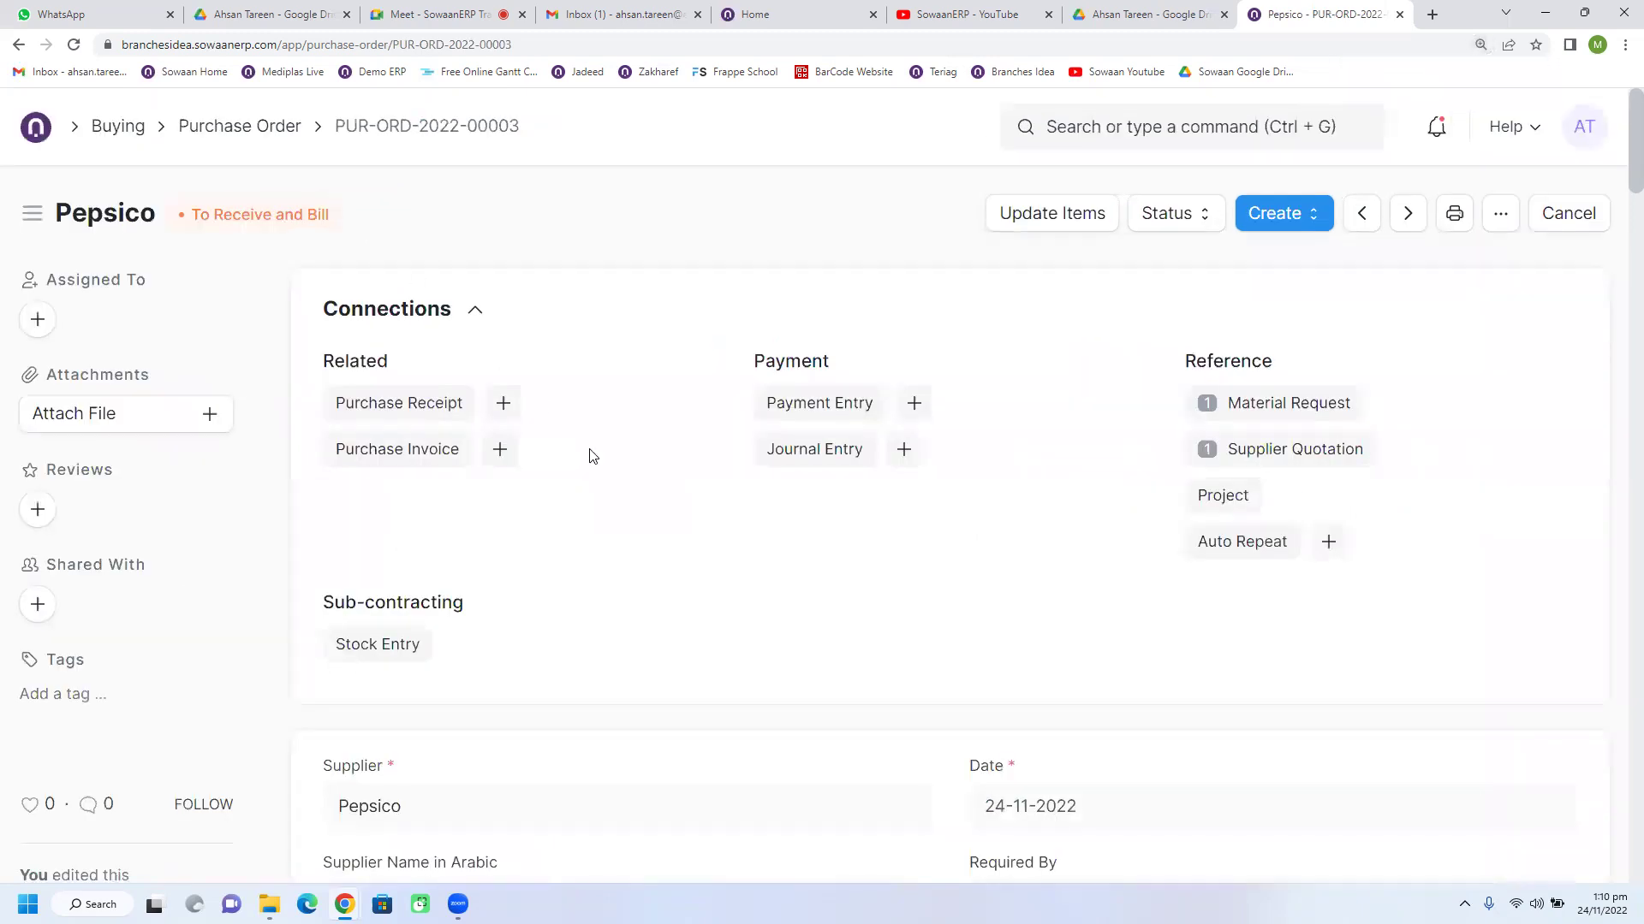
key(ctrl+plus)
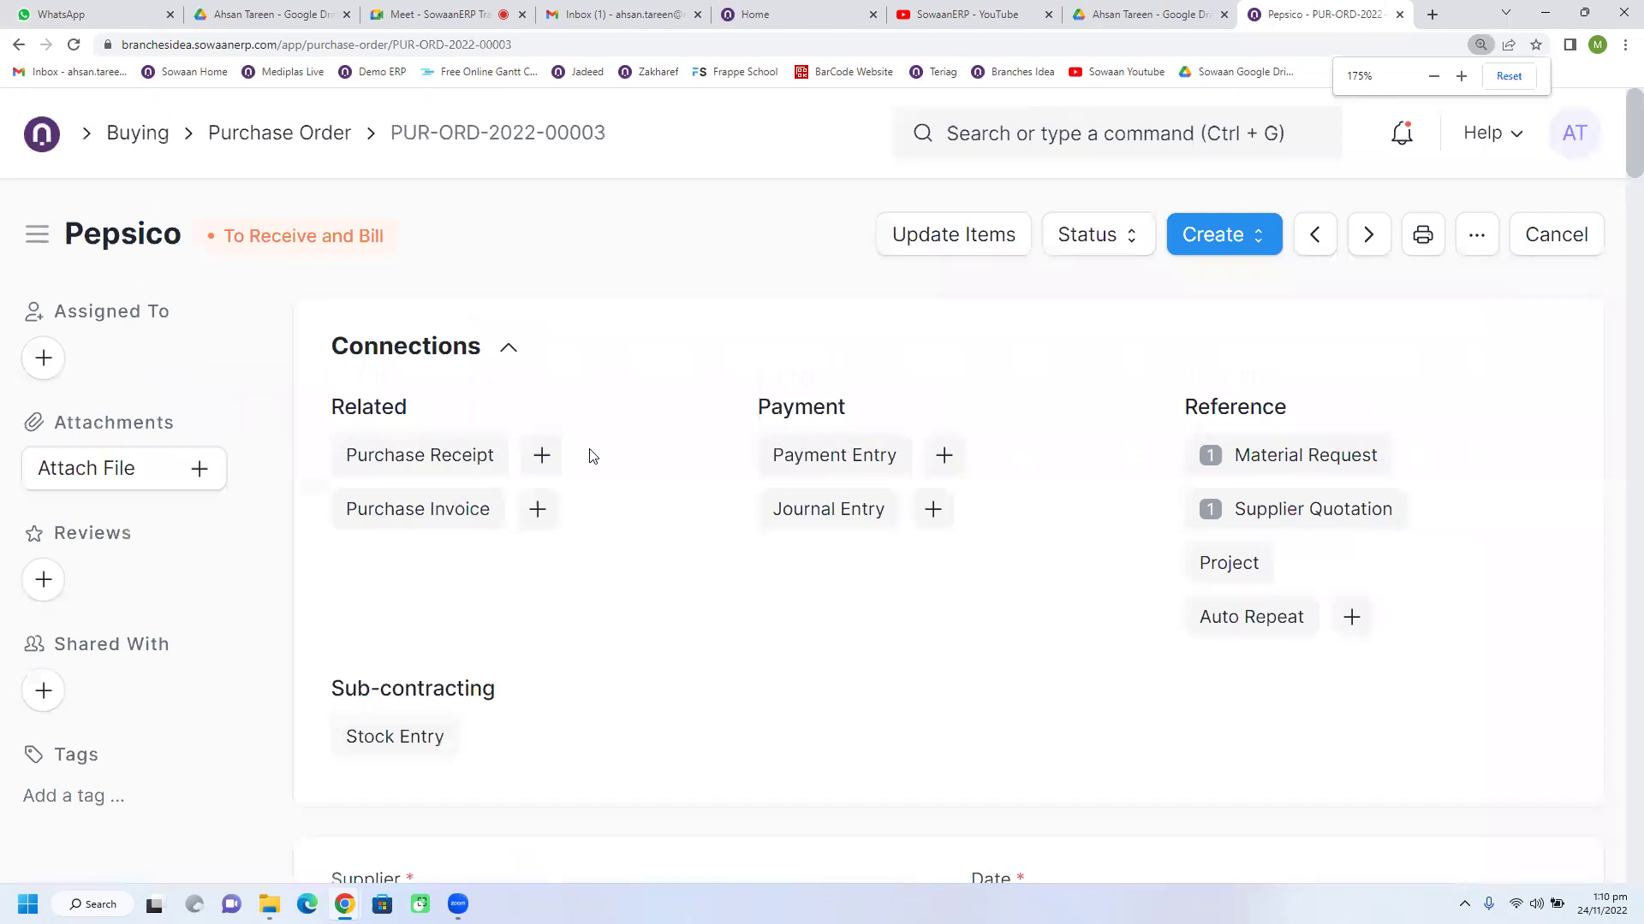
scroll(594, 455, down, 2)
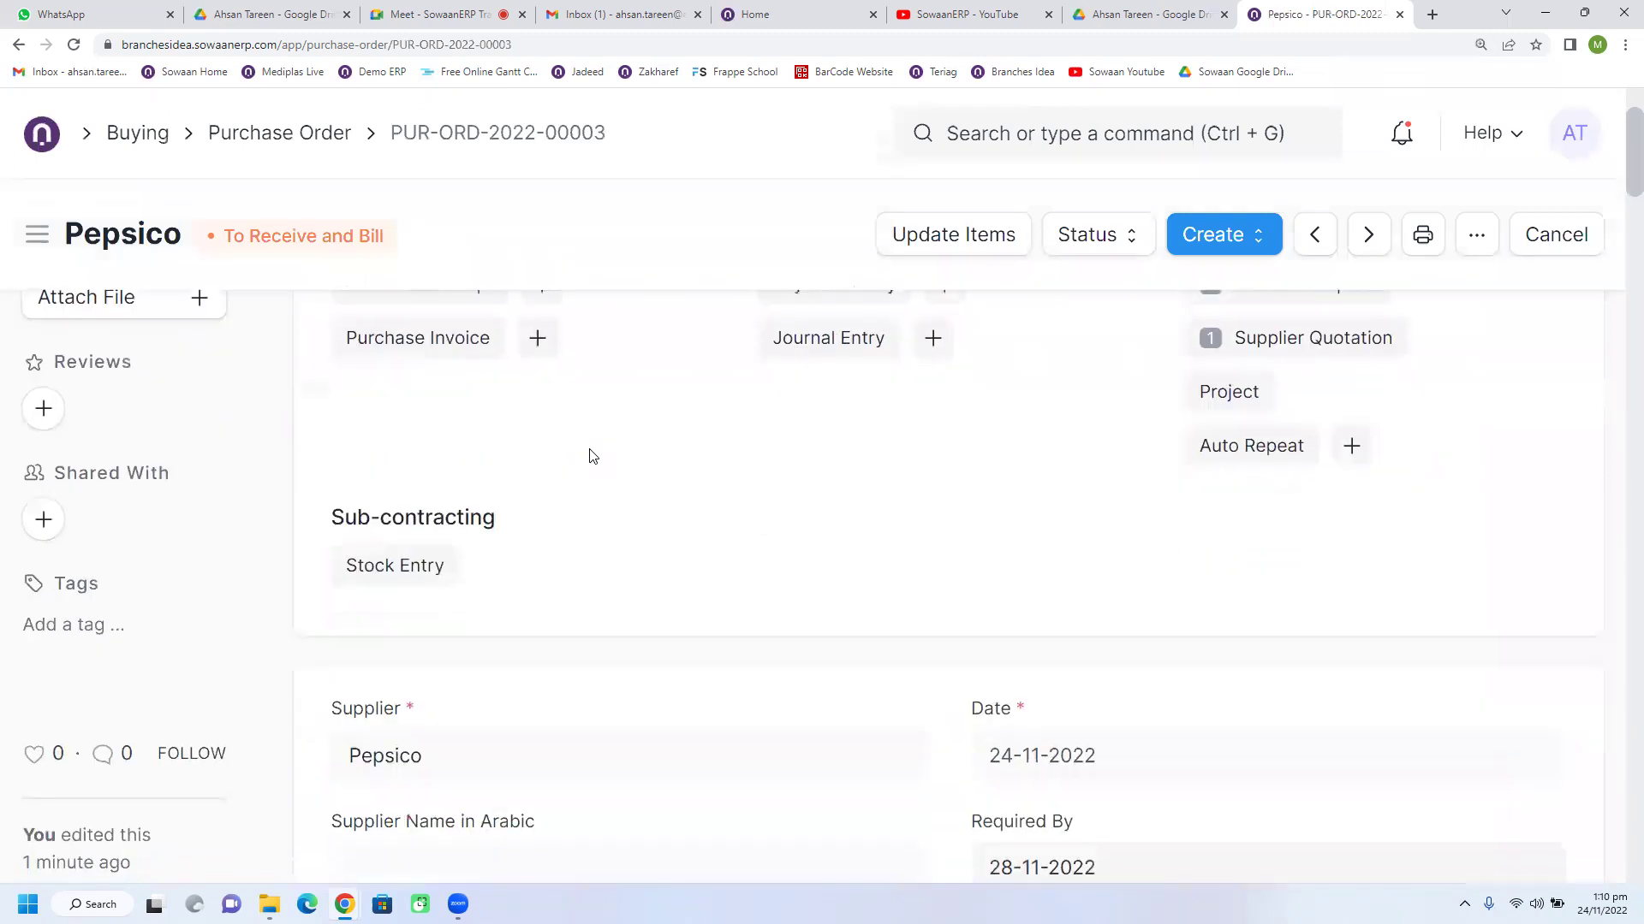
scroll(593, 455, down, 3)
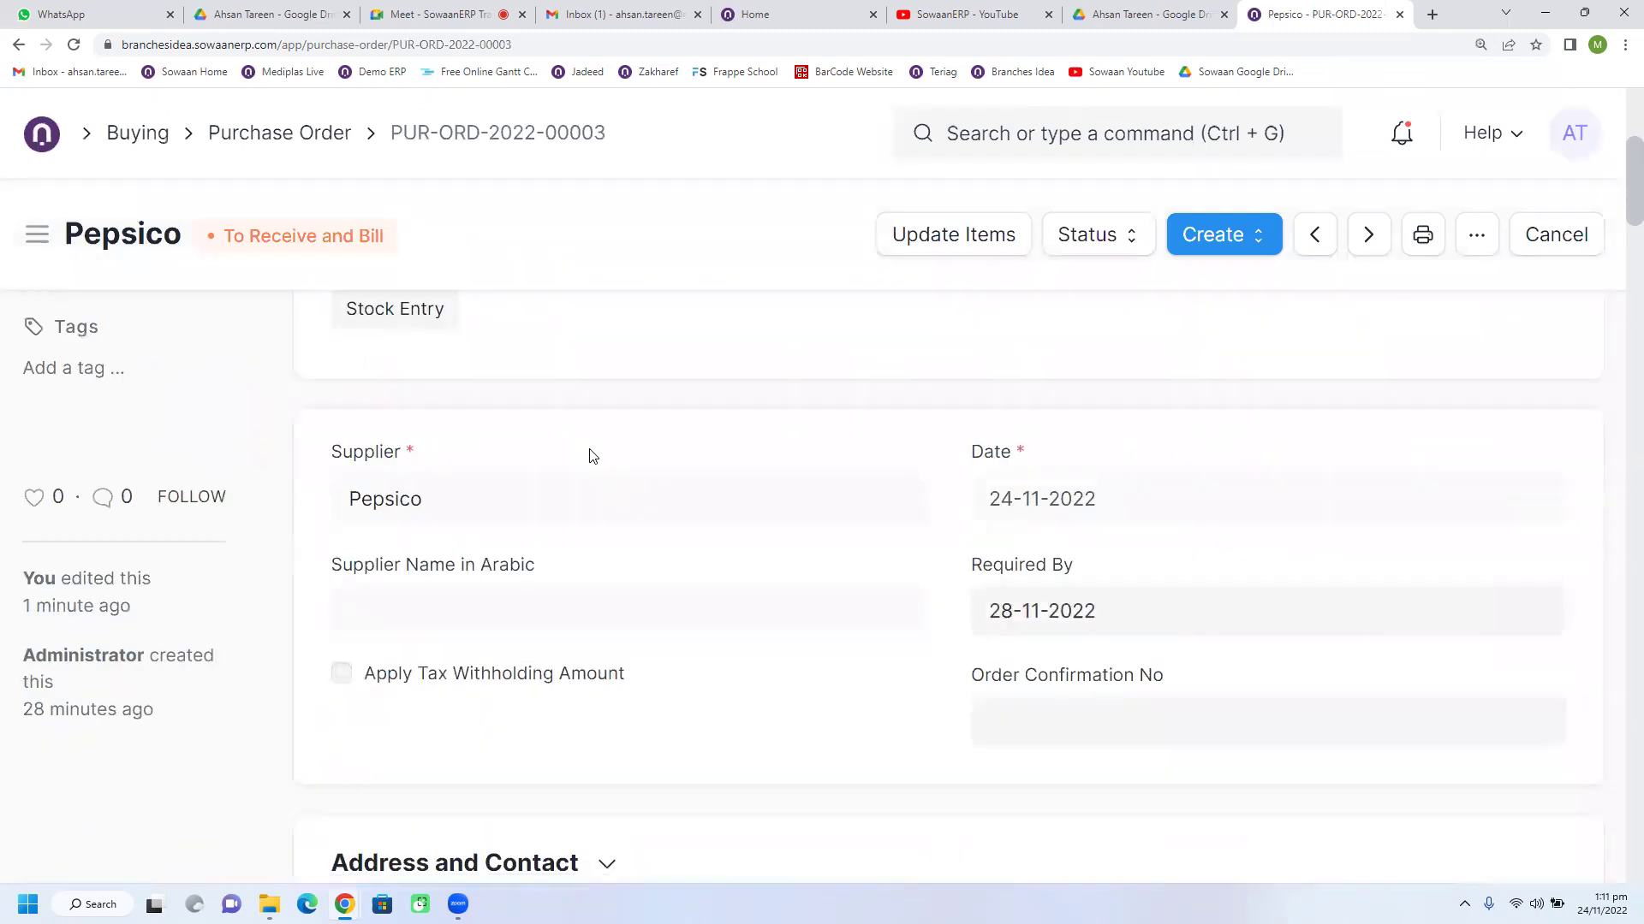
scroll(593, 456, down, 2)
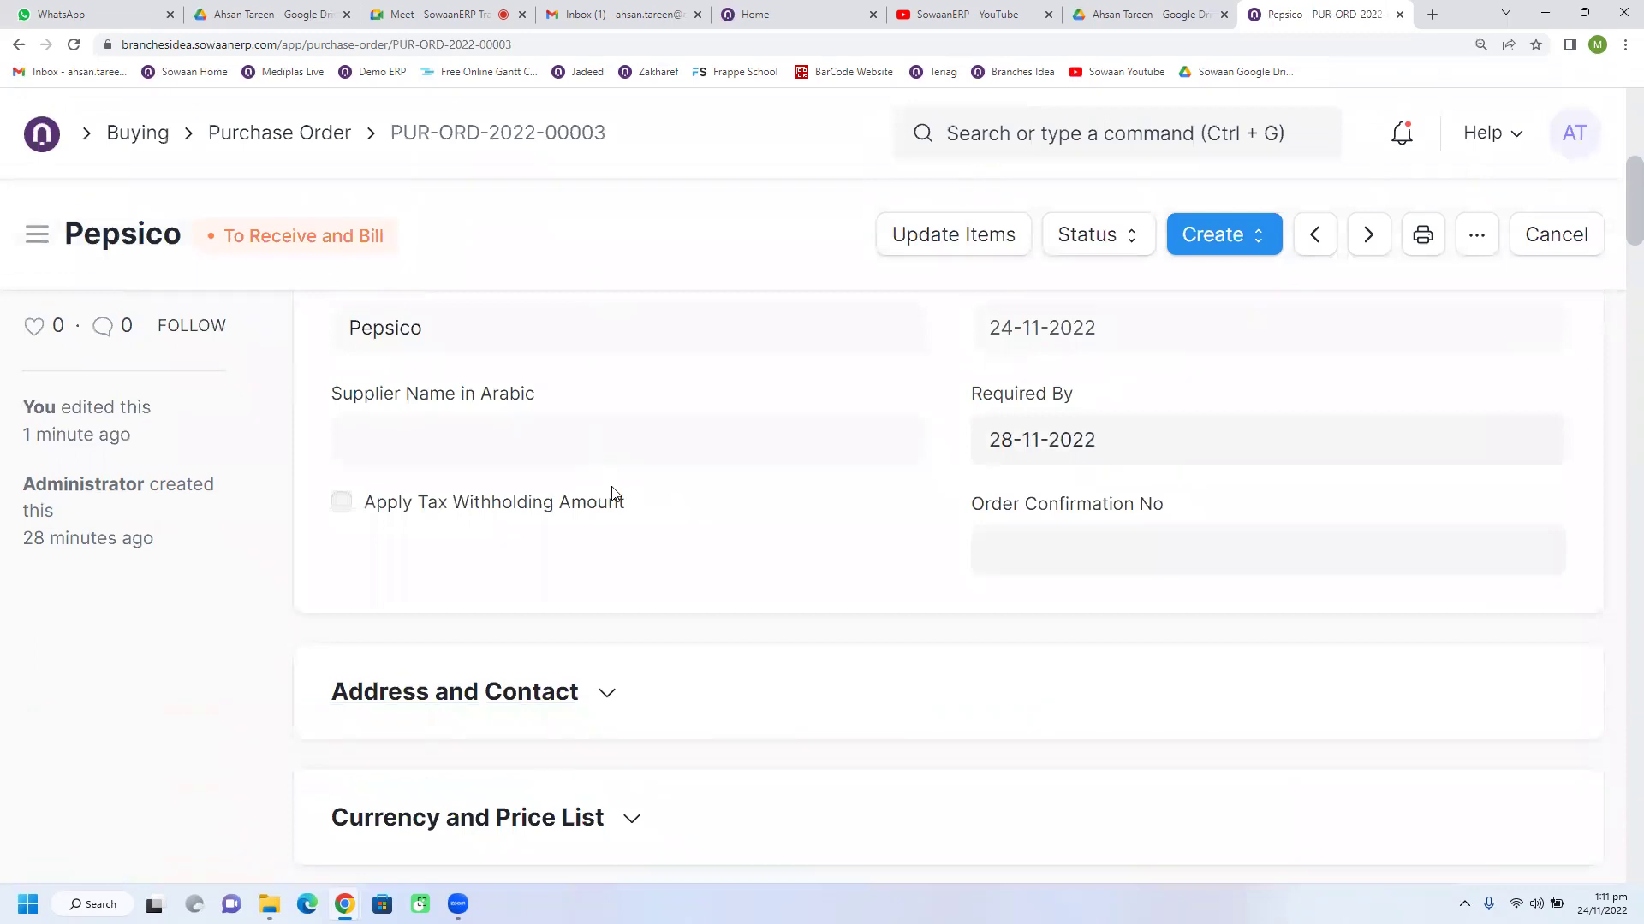
key(ctrl+plus)
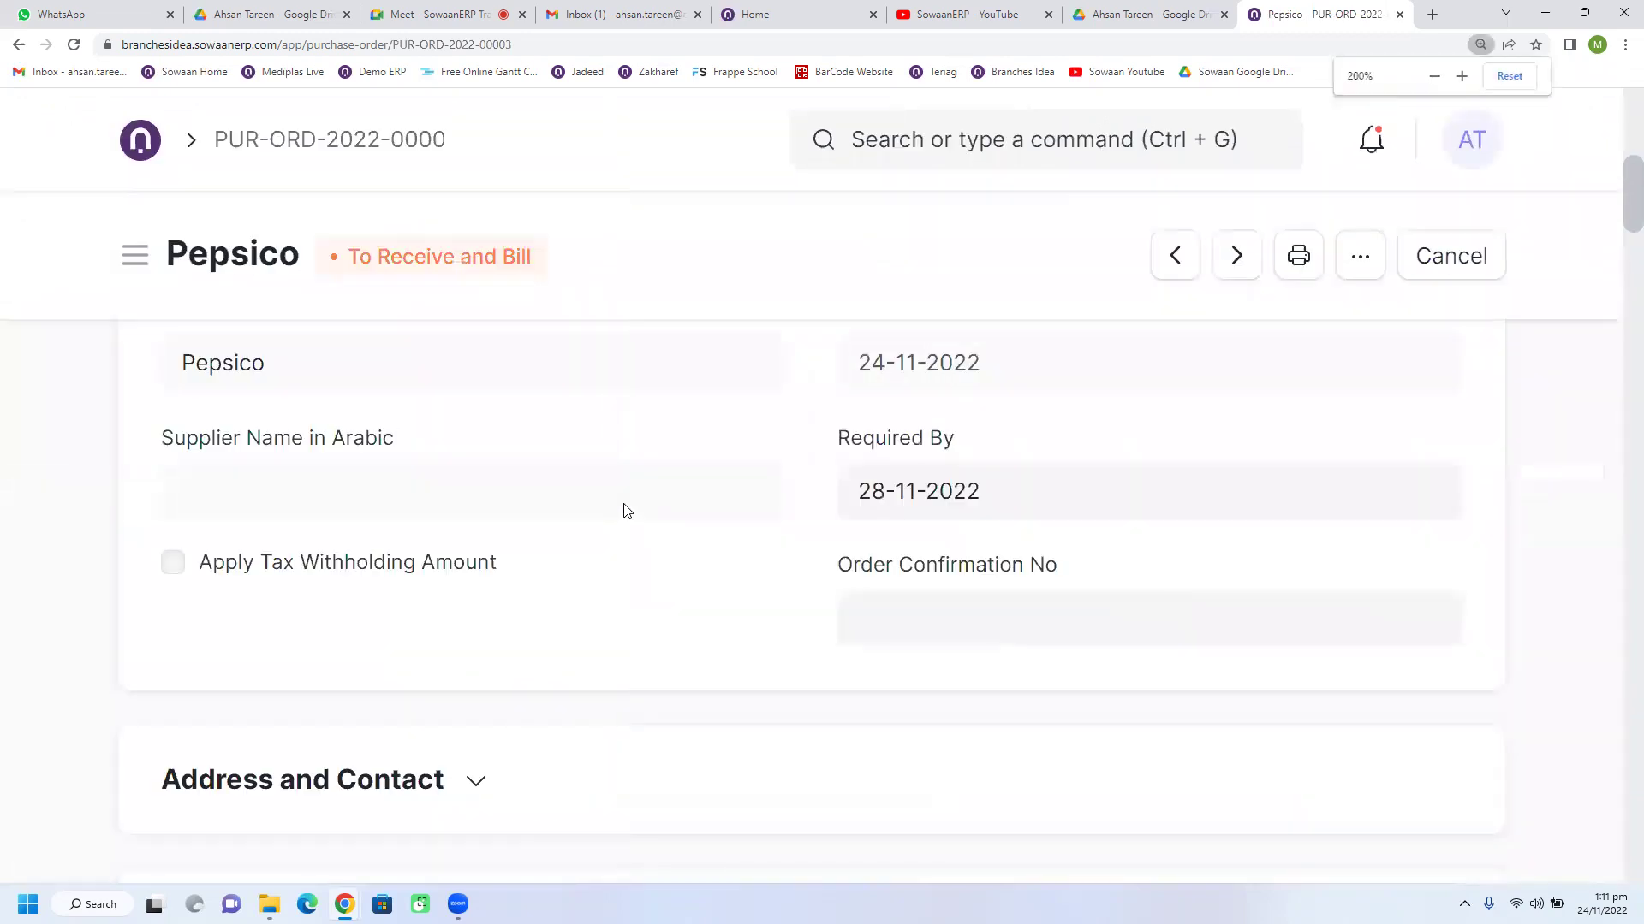
scroll(627, 511, up, 5)
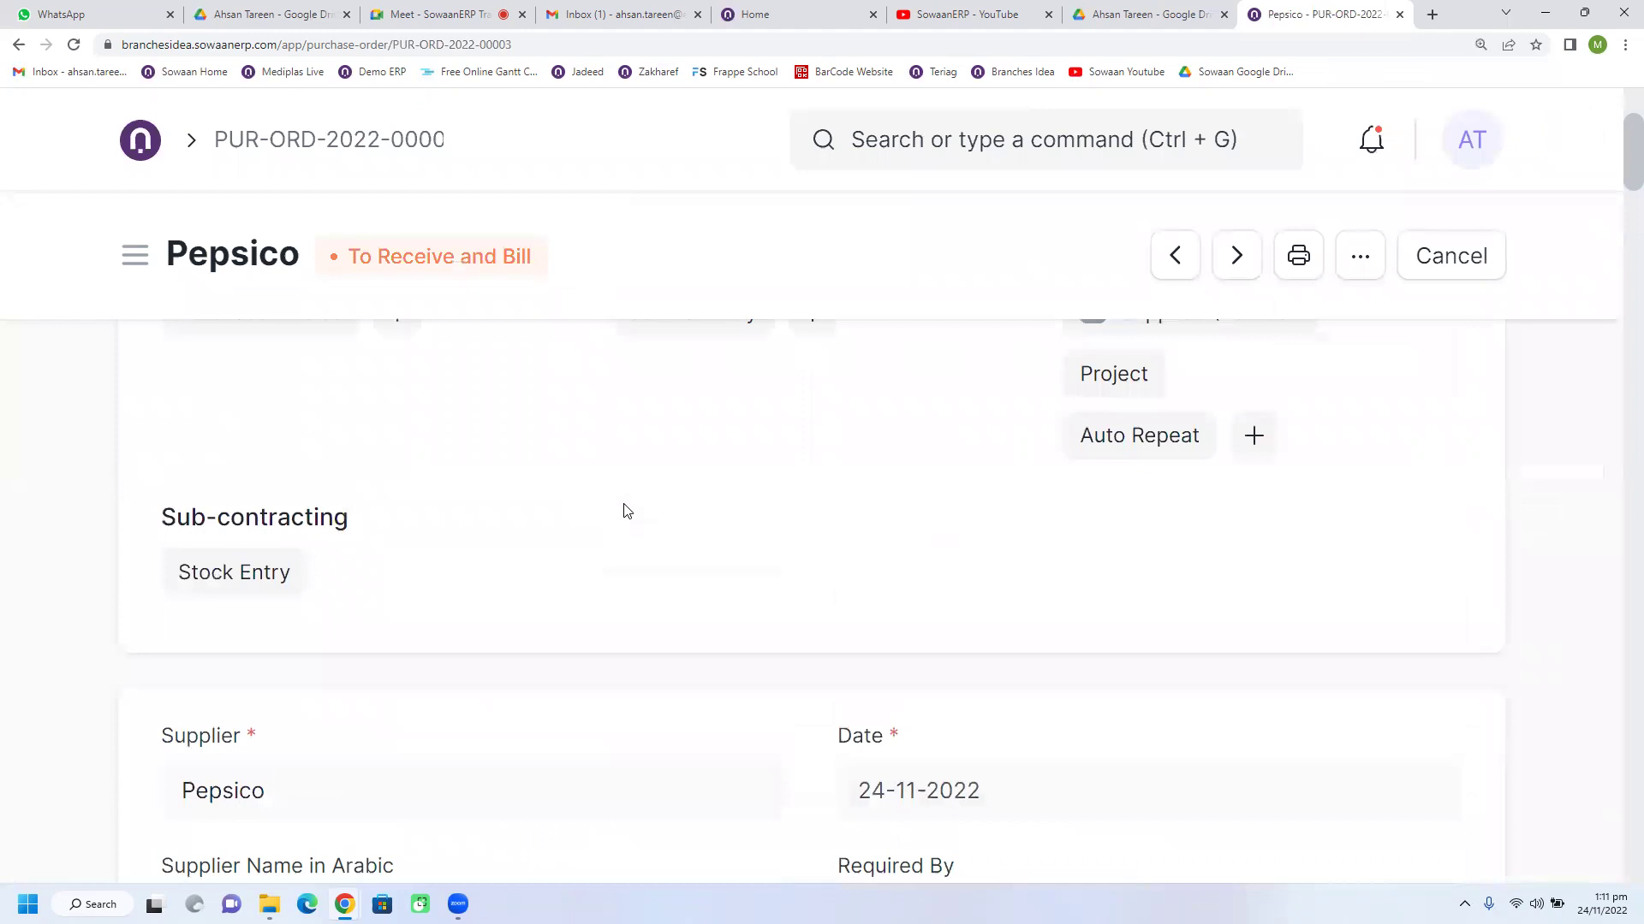
scroll(628, 511, down, 10)
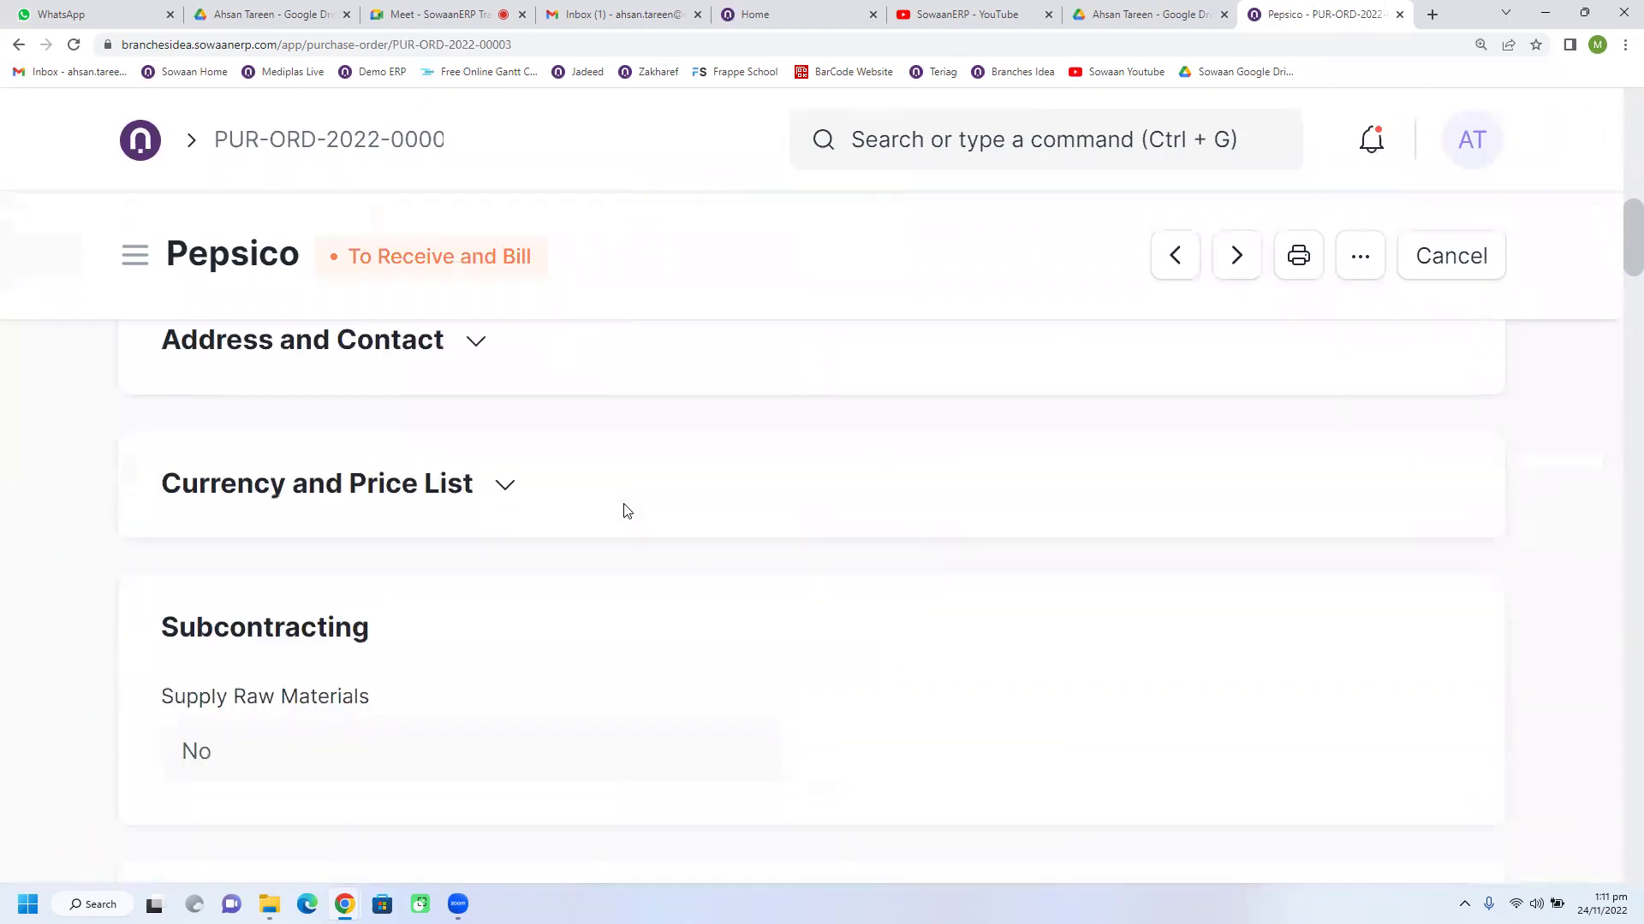
scroll(627, 511, down, 7)
scroll(626, 511, down, 3)
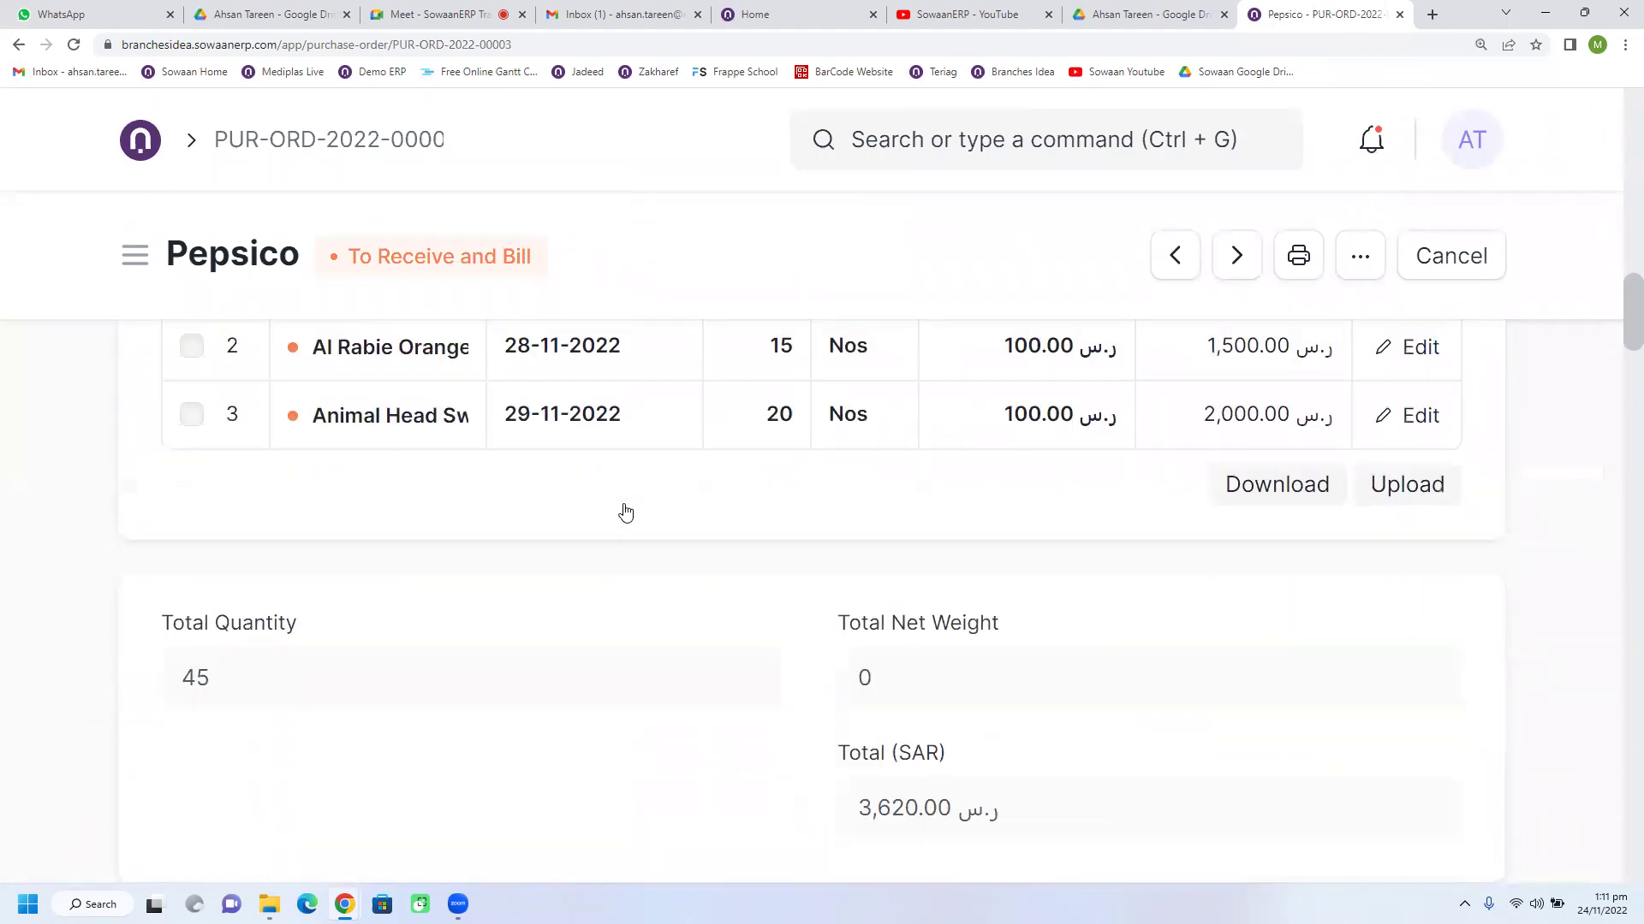
scroll(628, 511, down, 2)
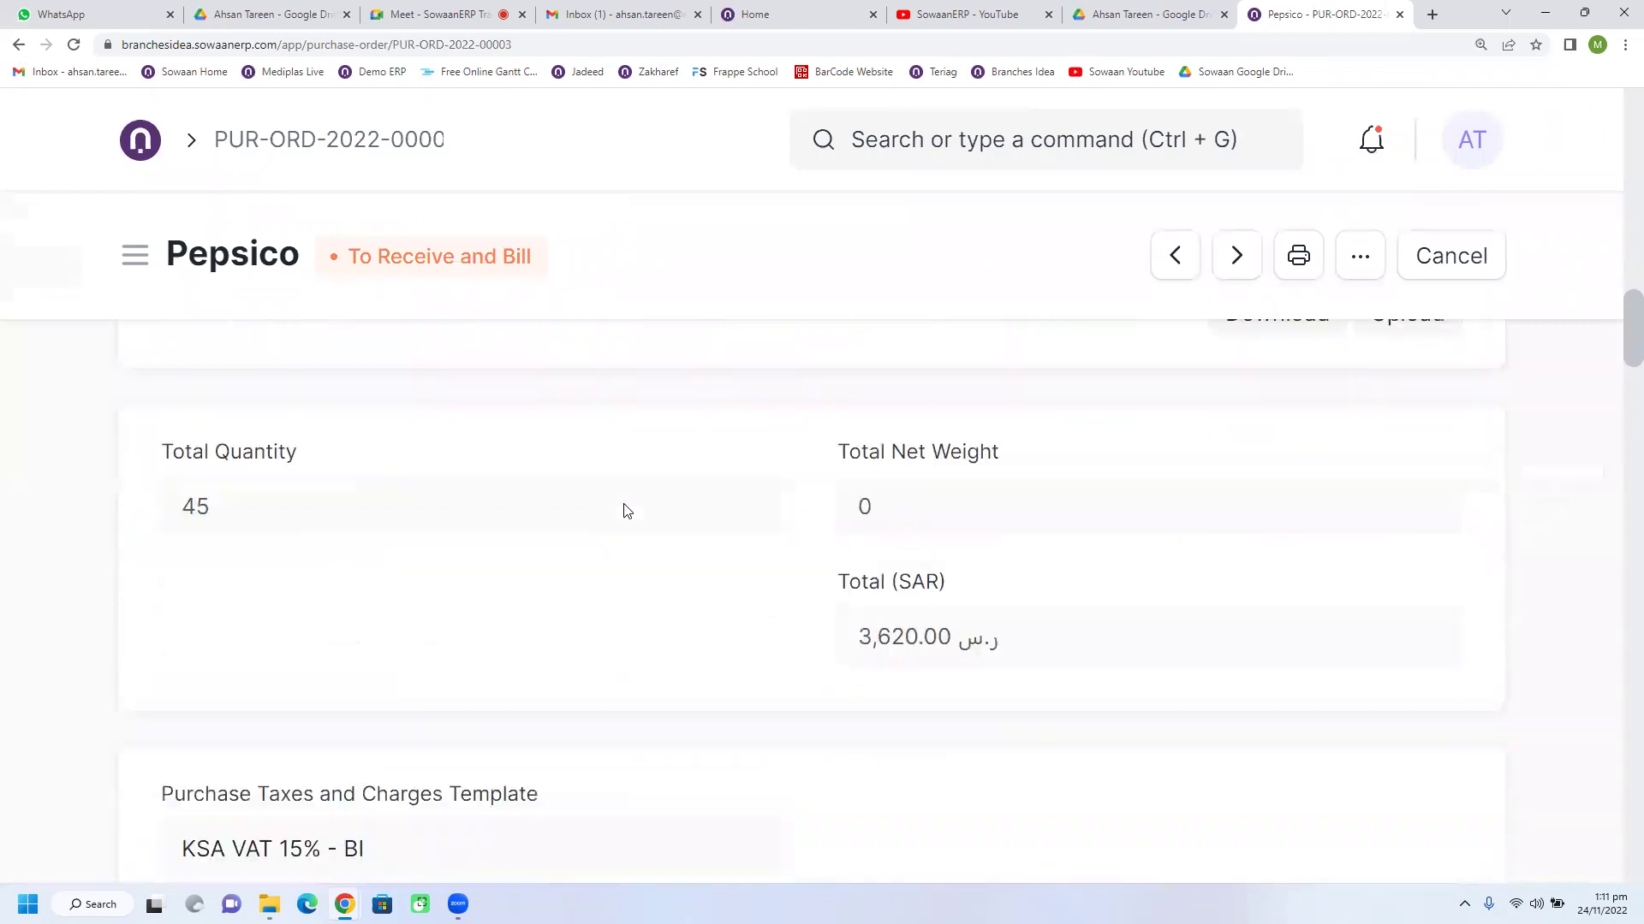
scroll(627, 511, up, 8)
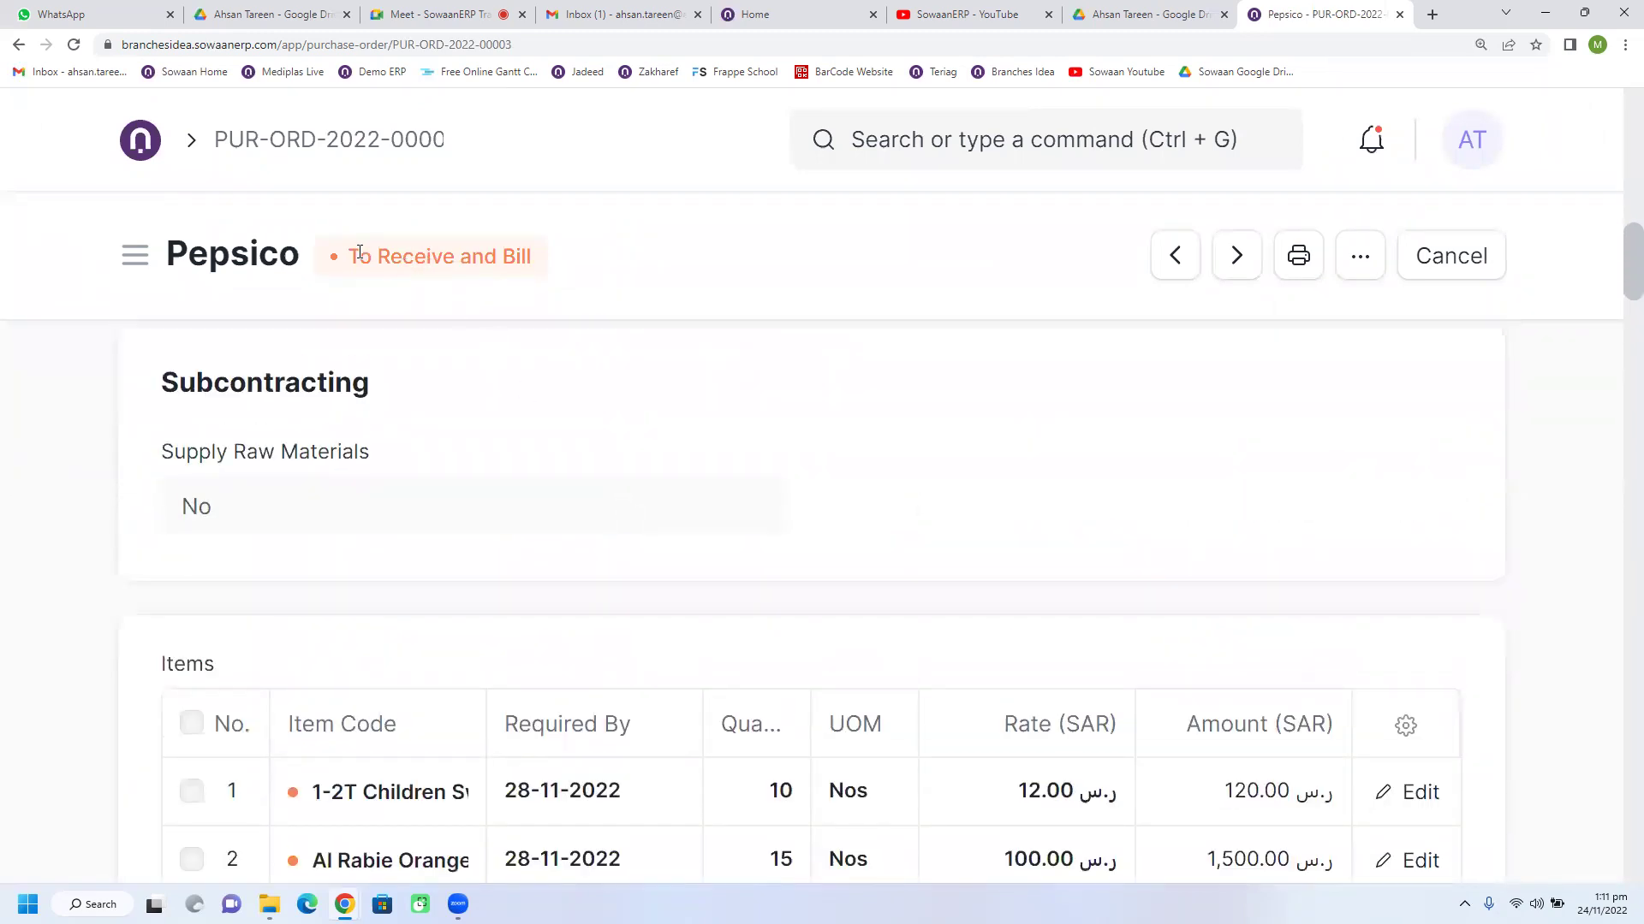
Step: Highlight the To Receive and Bill status text on the order
drag(352, 253, 579, 282)
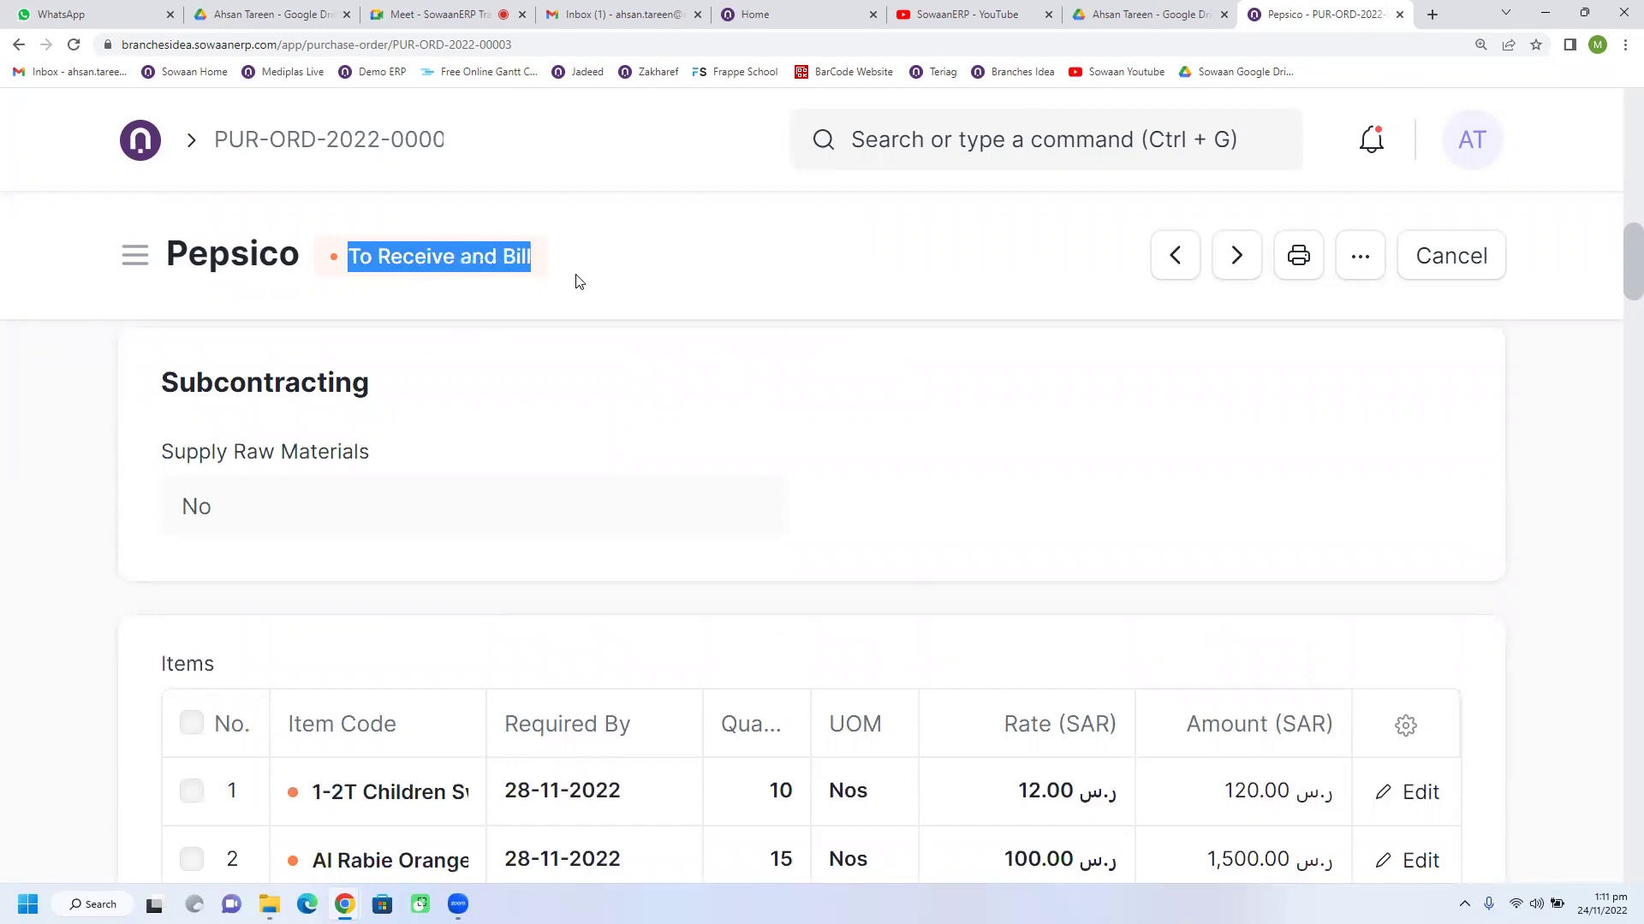
click(448, 285)
drag(444, 255, 373, 261)
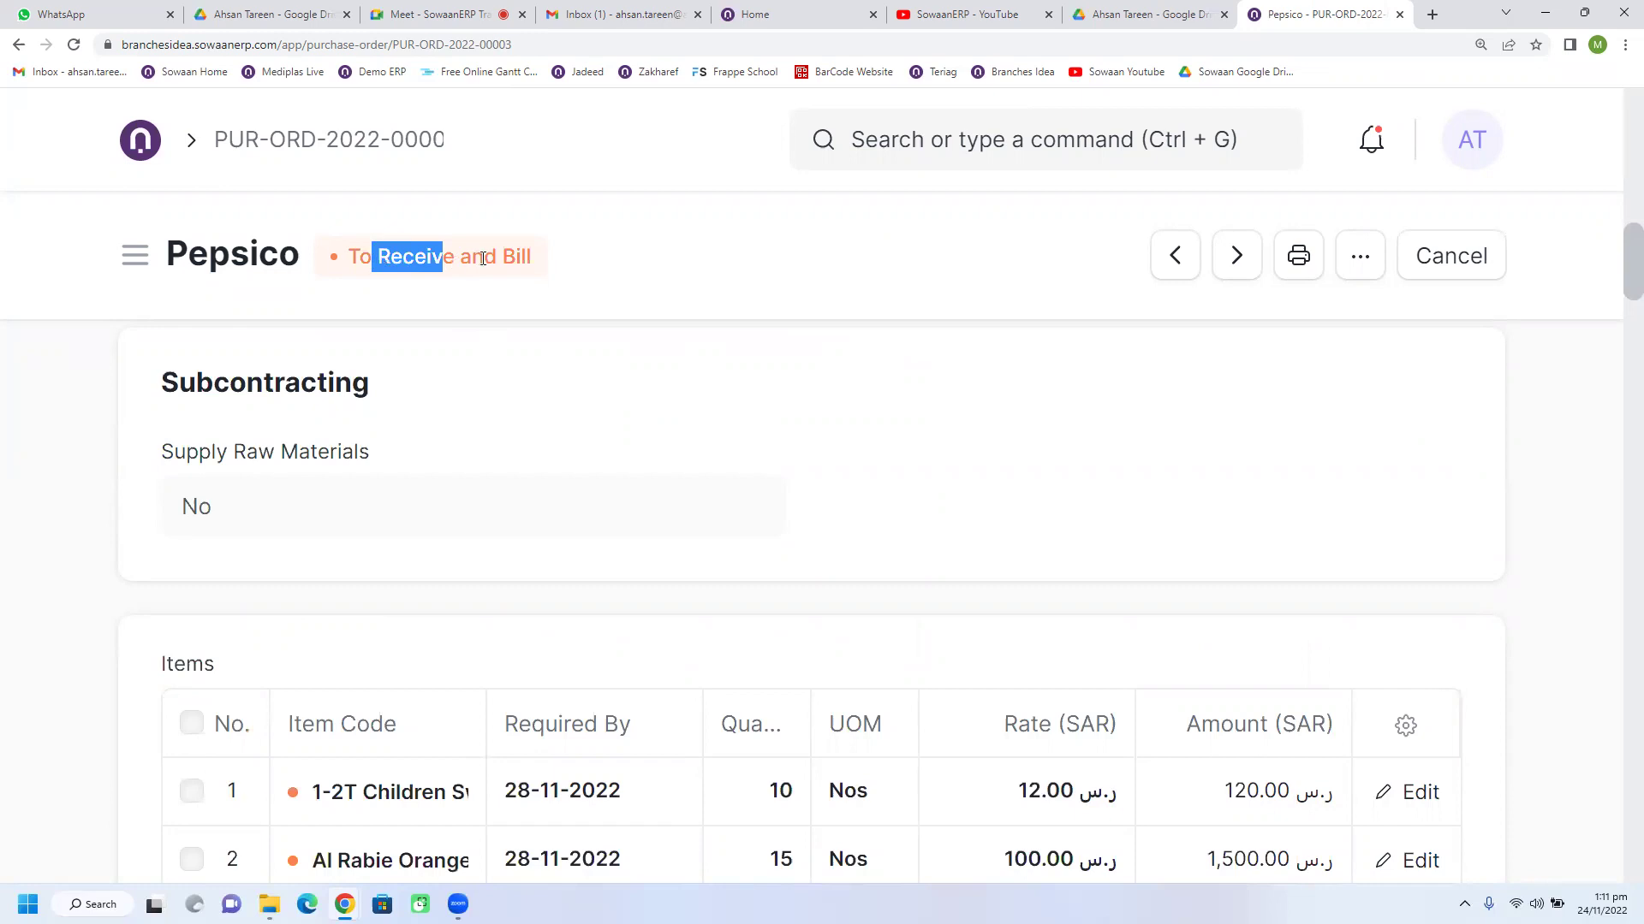
drag(516, 257, 557, 260)
click(557, 260)
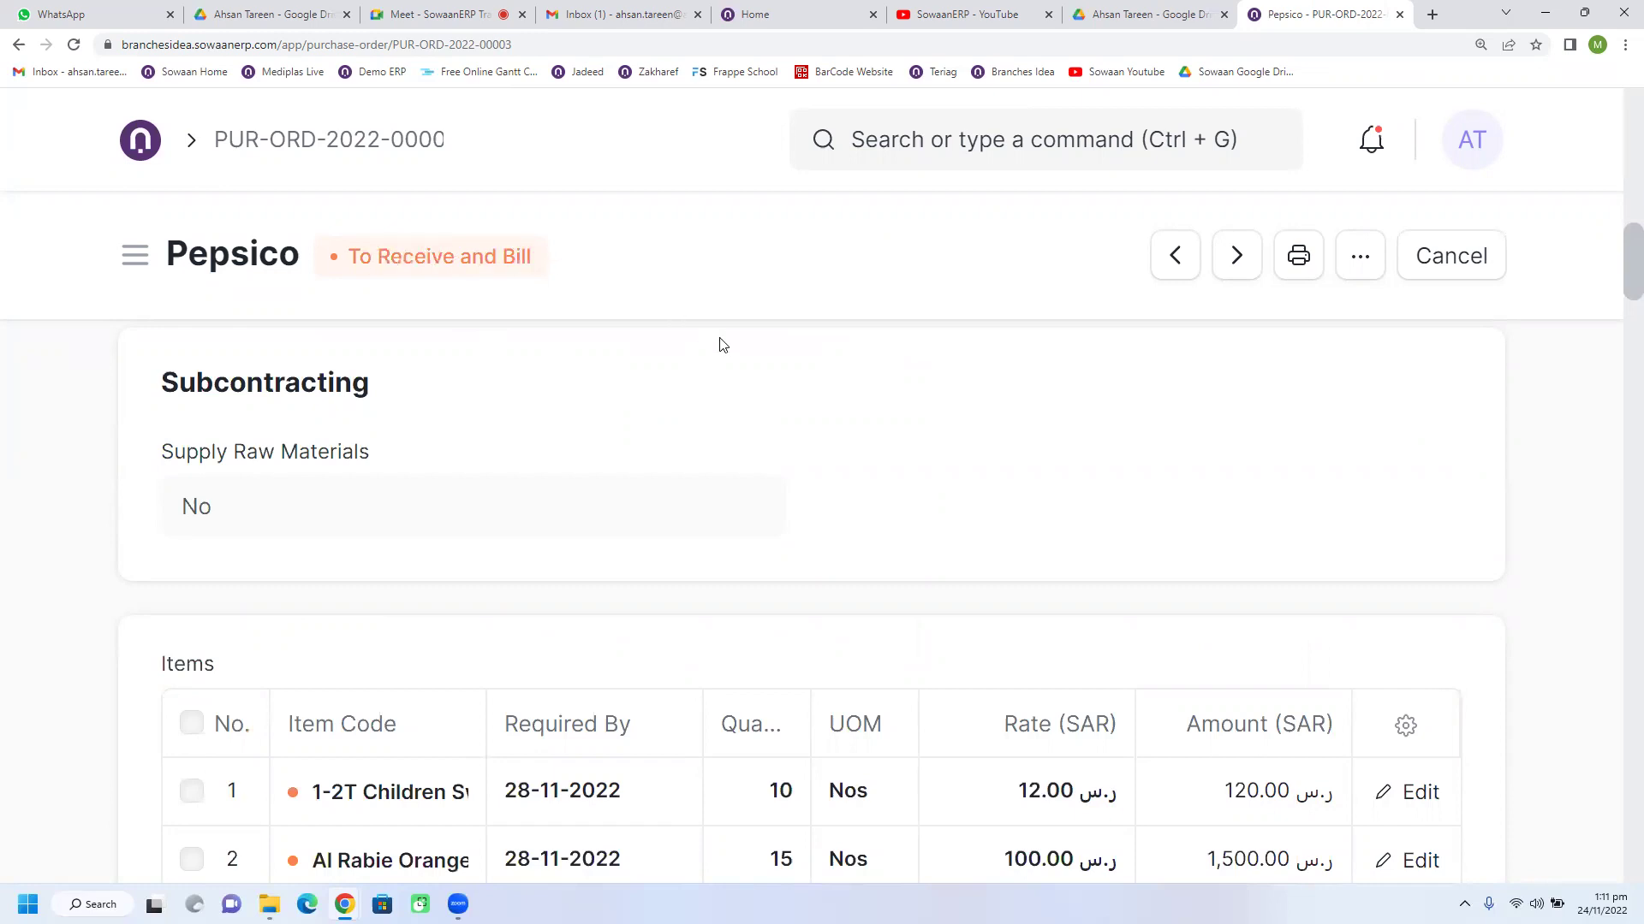
Step: Zoom back out and show the order's Create dropdown options
scroll(796, 499, up, 5)
scroll(796, 499, up, 5)
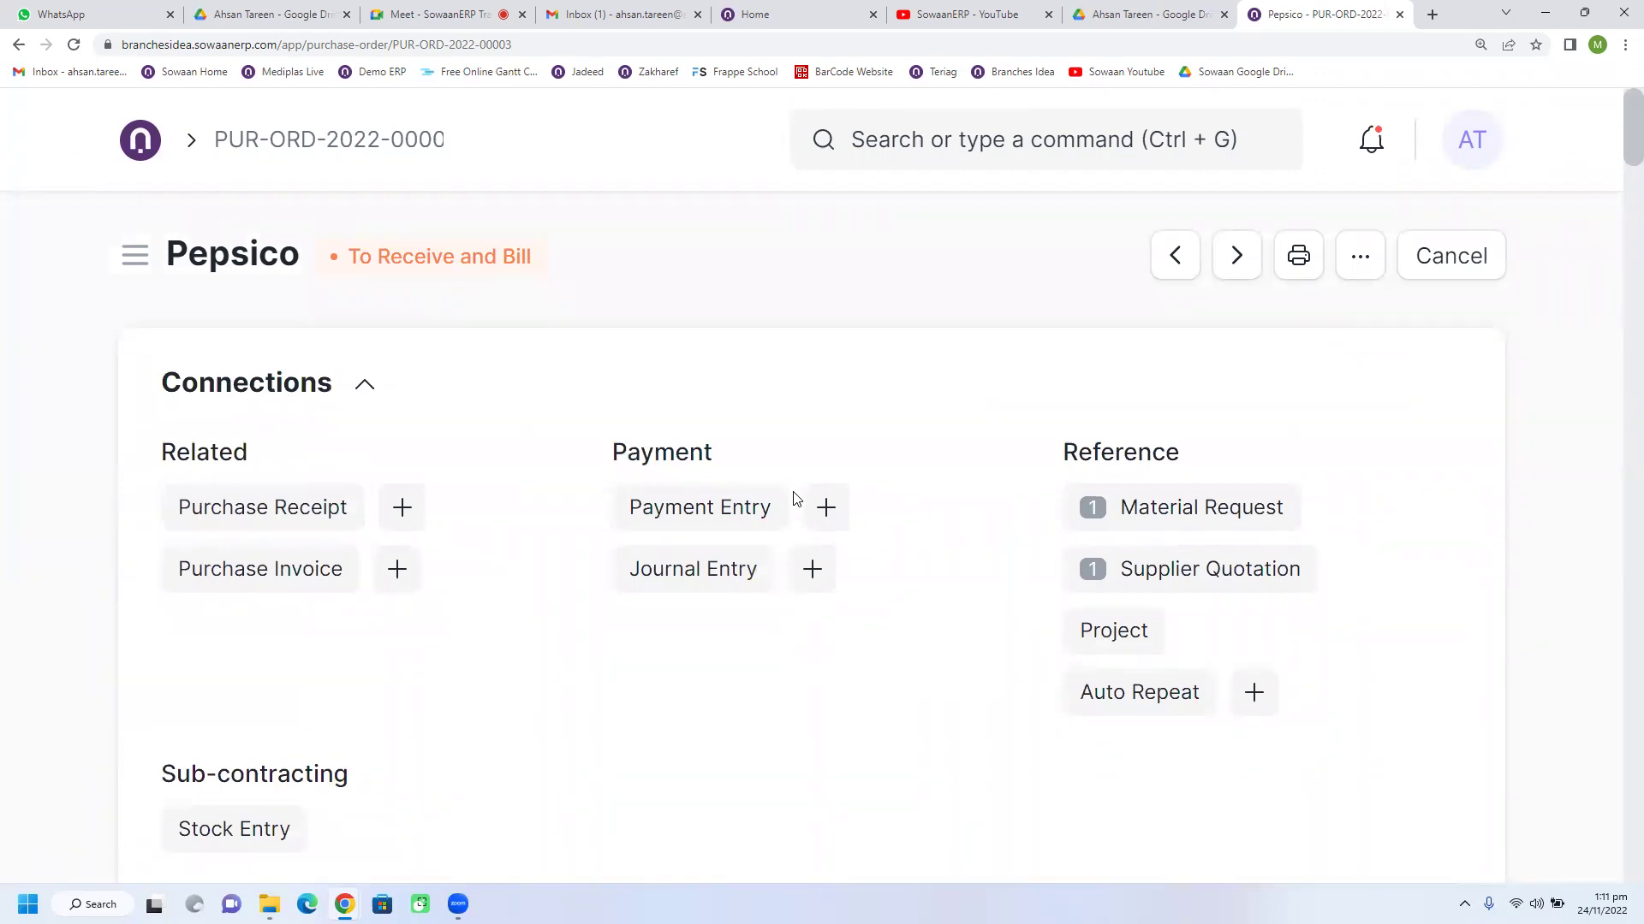
key(ctrl+minus)
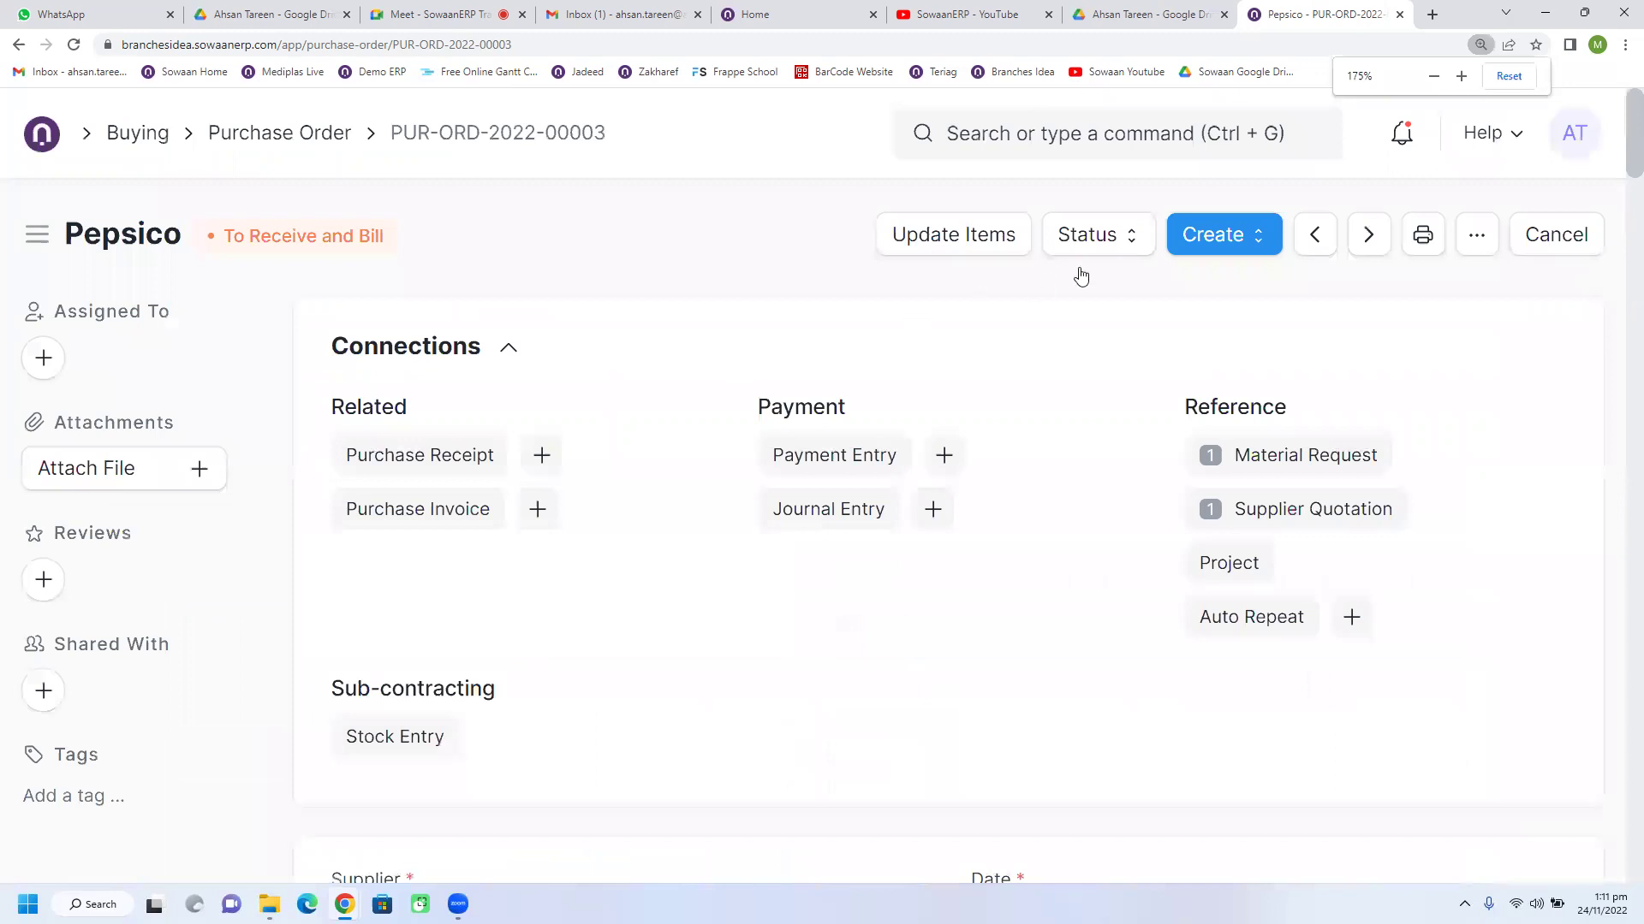
click(1203, 246)
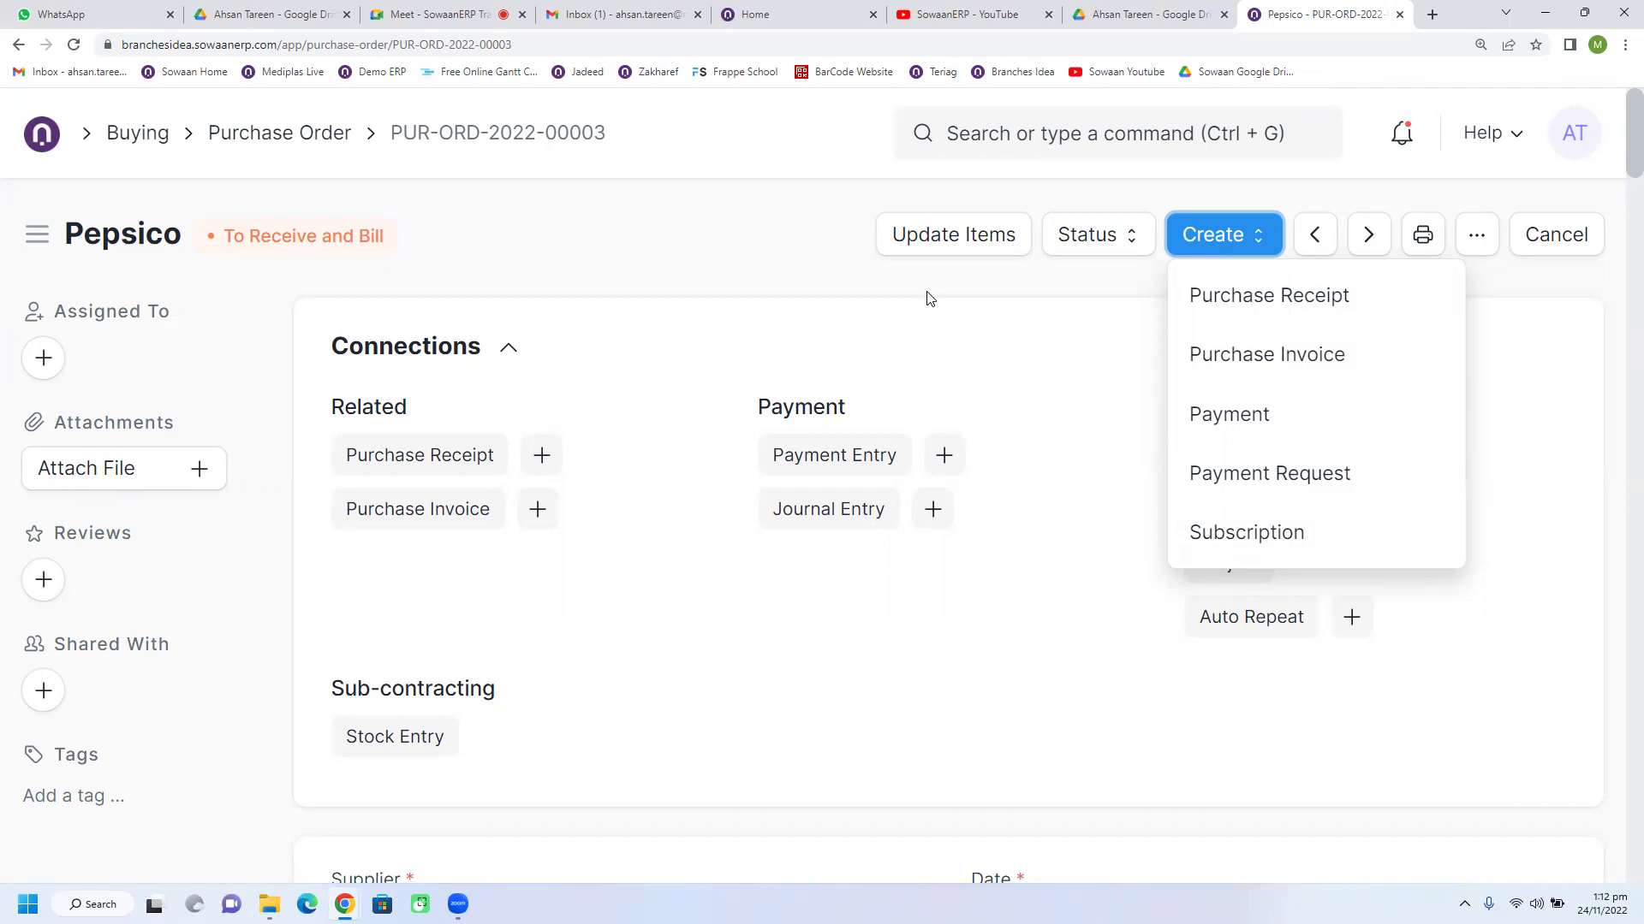
Step: Expand the Pepsico order's Payment Terms to reveal its 100 % Advance payment schedule
click(929, 299)
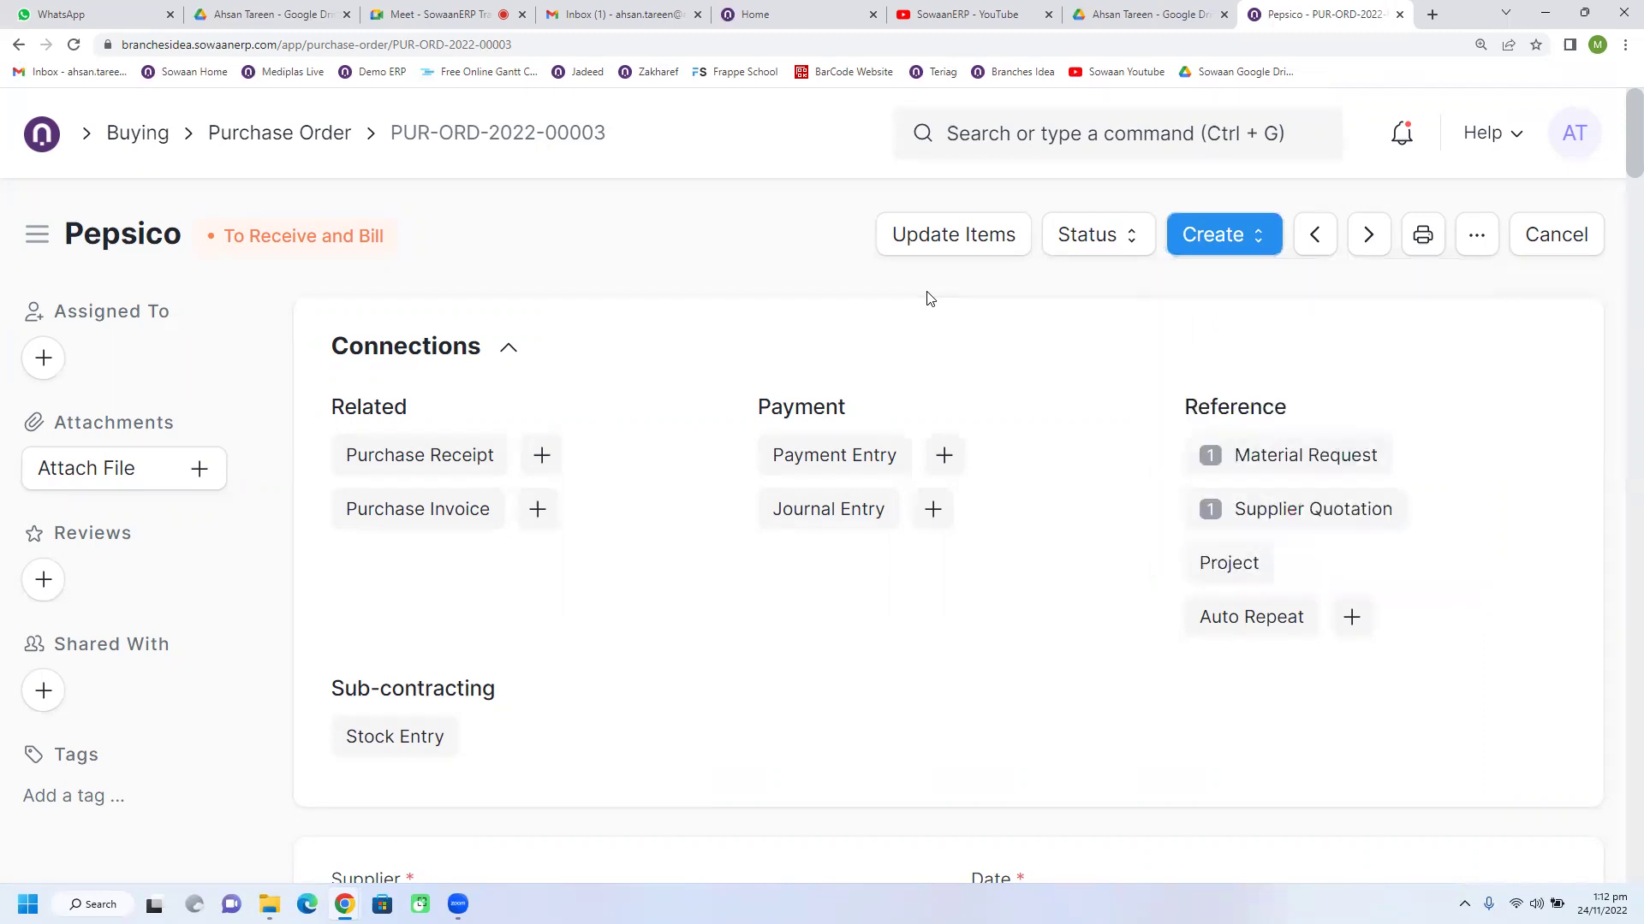
scroll(859, 635, down, 10)
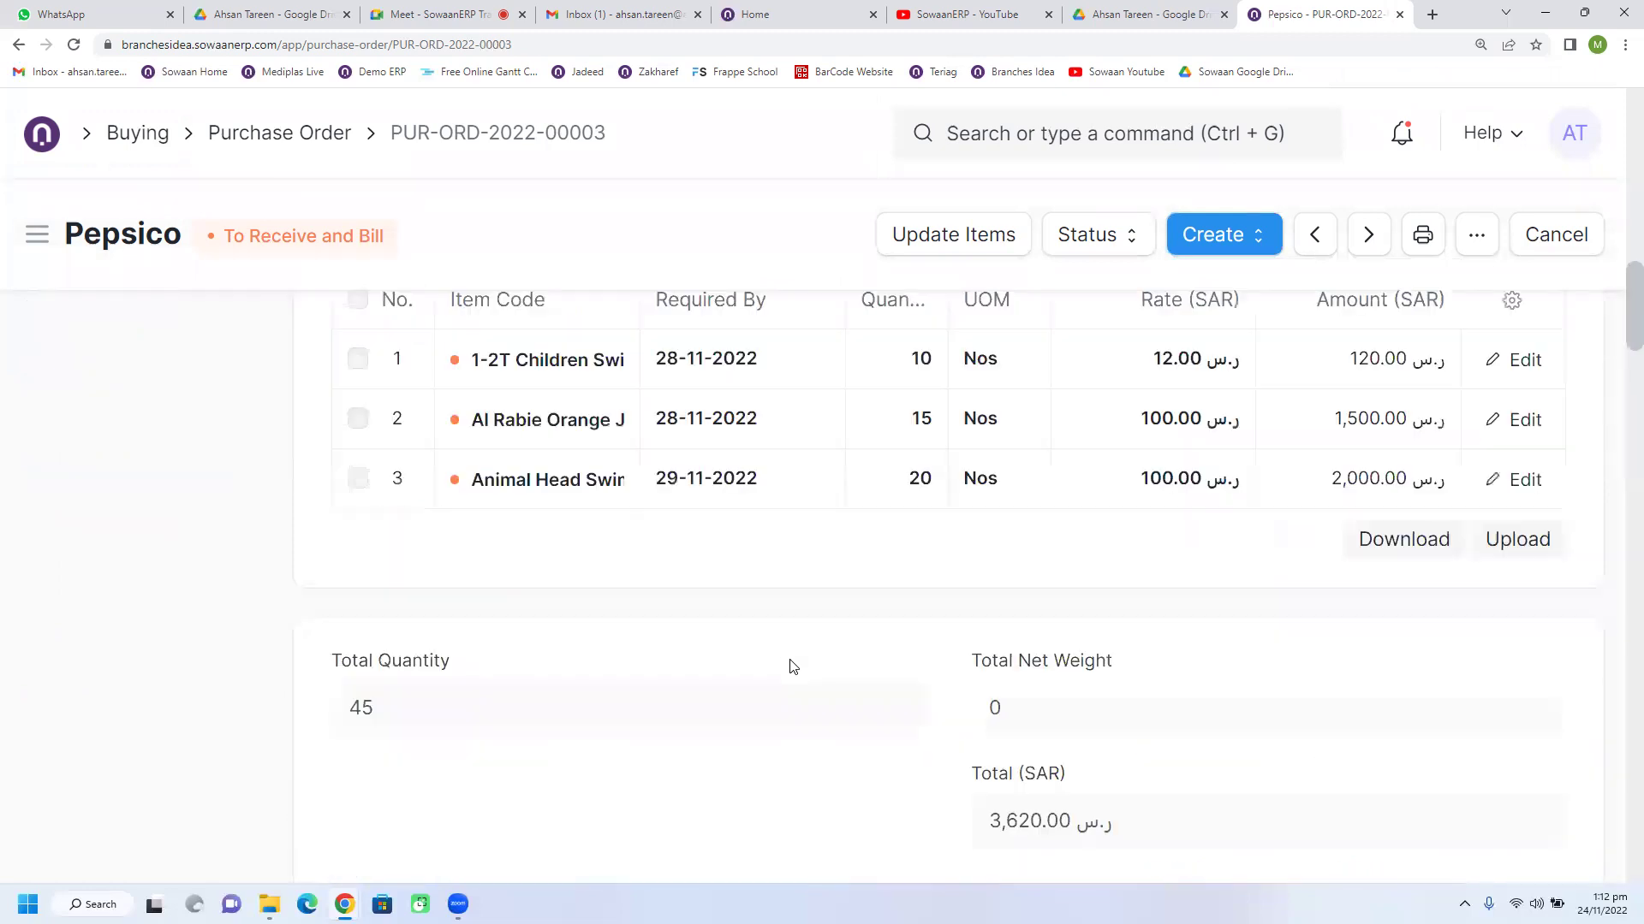
scroll(792, 667, down, 15)
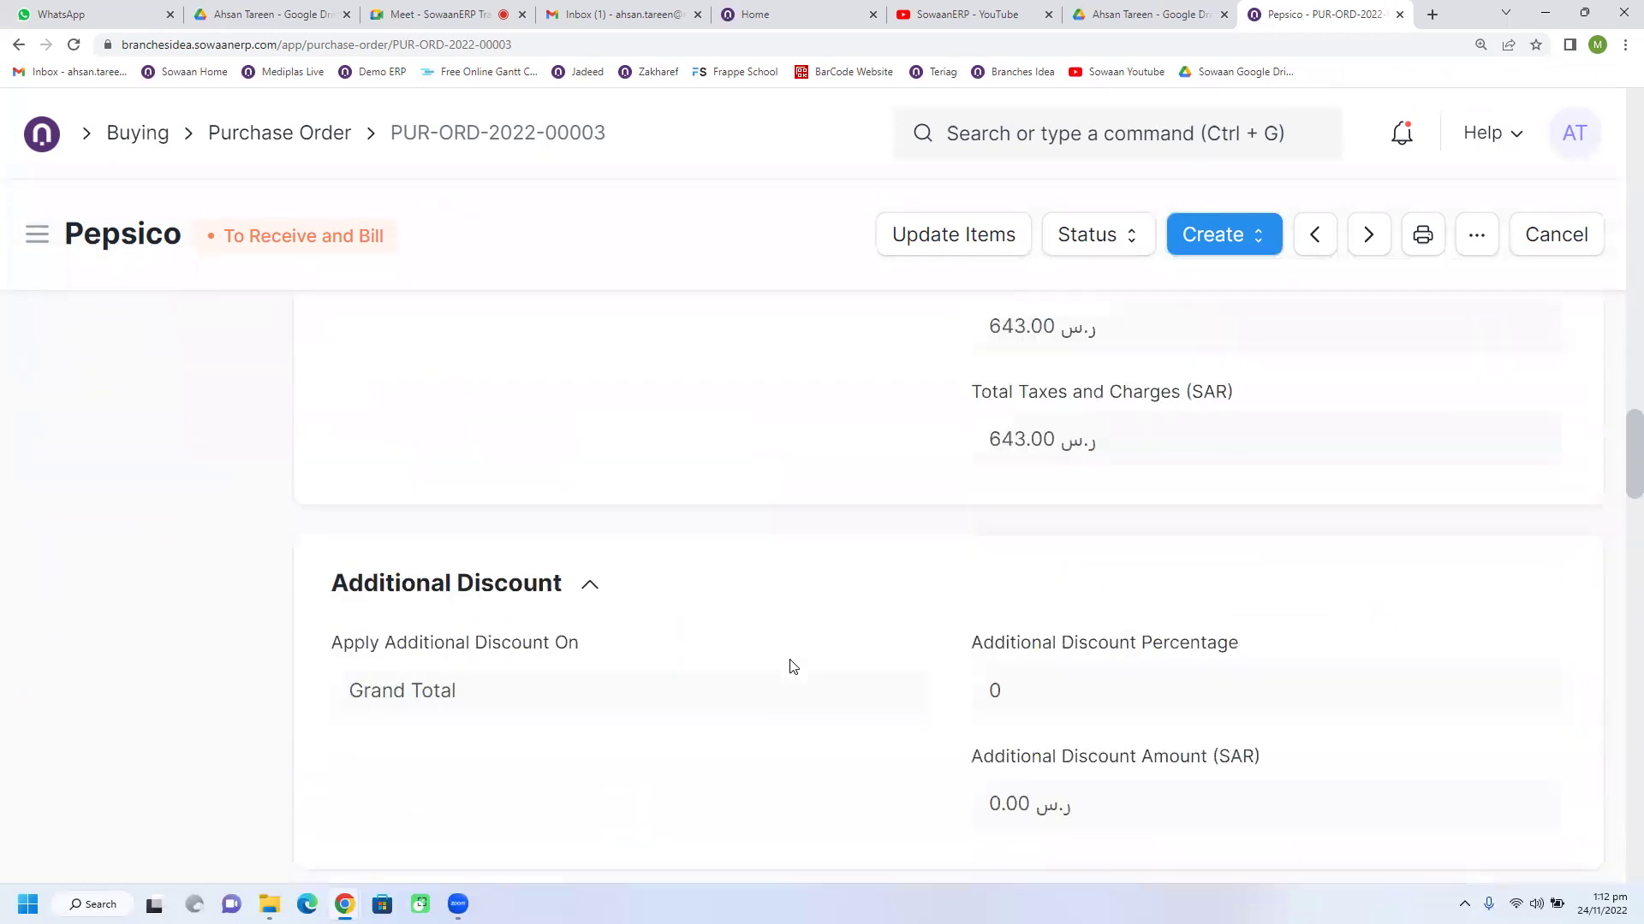
scroll(792, 667, down, 10)
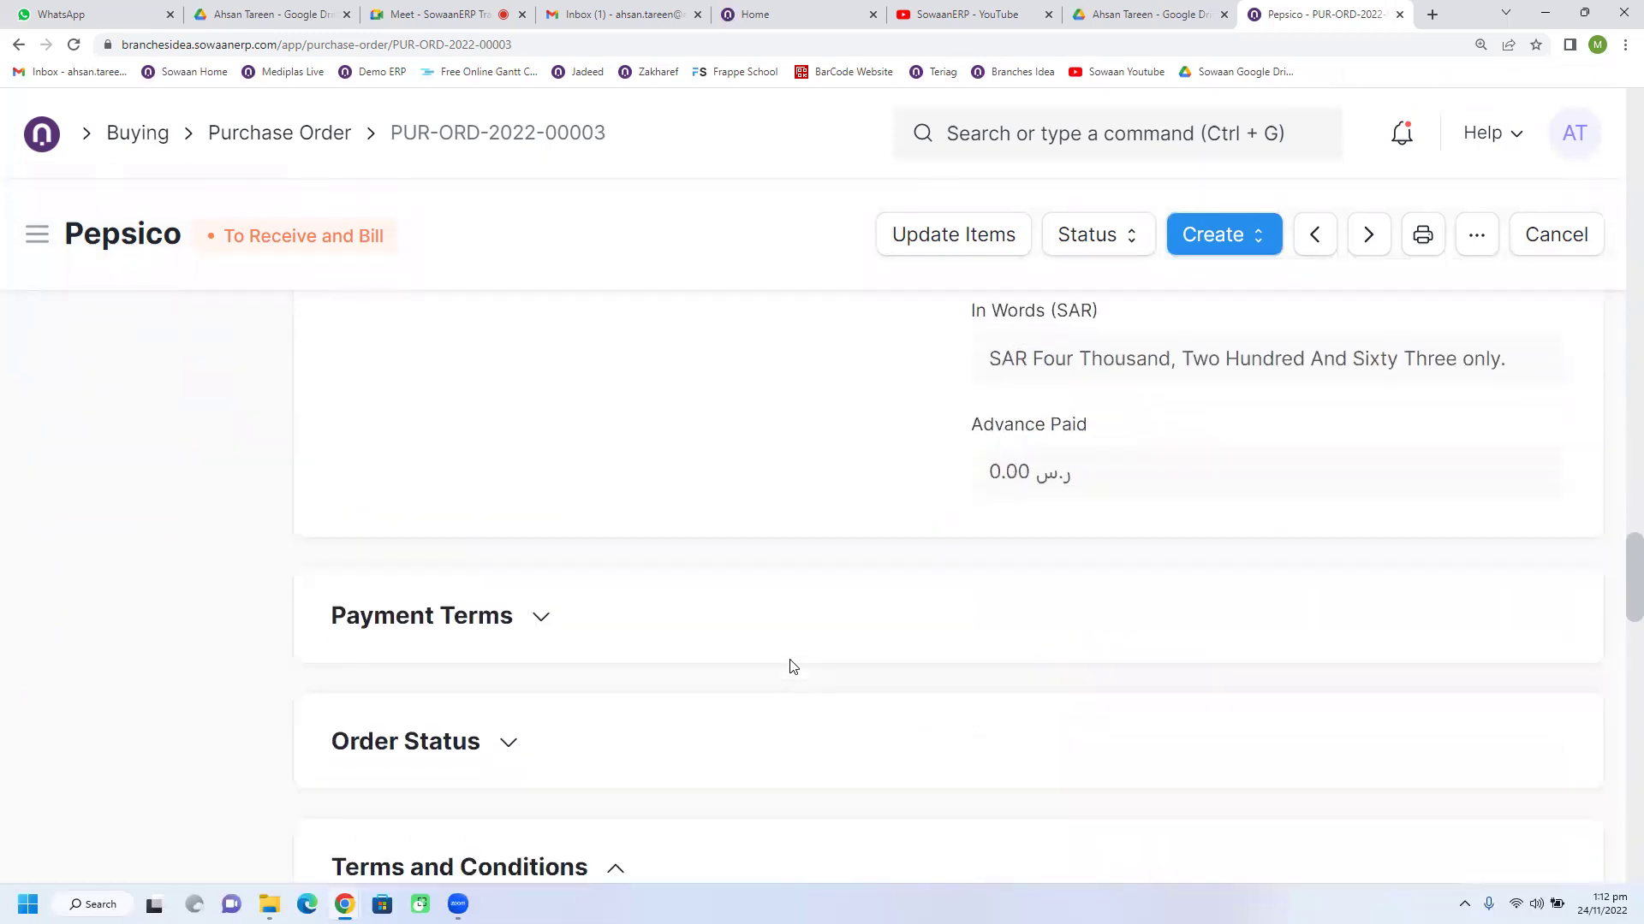
click(569, 618)
scroll(374, 528, down, 3)
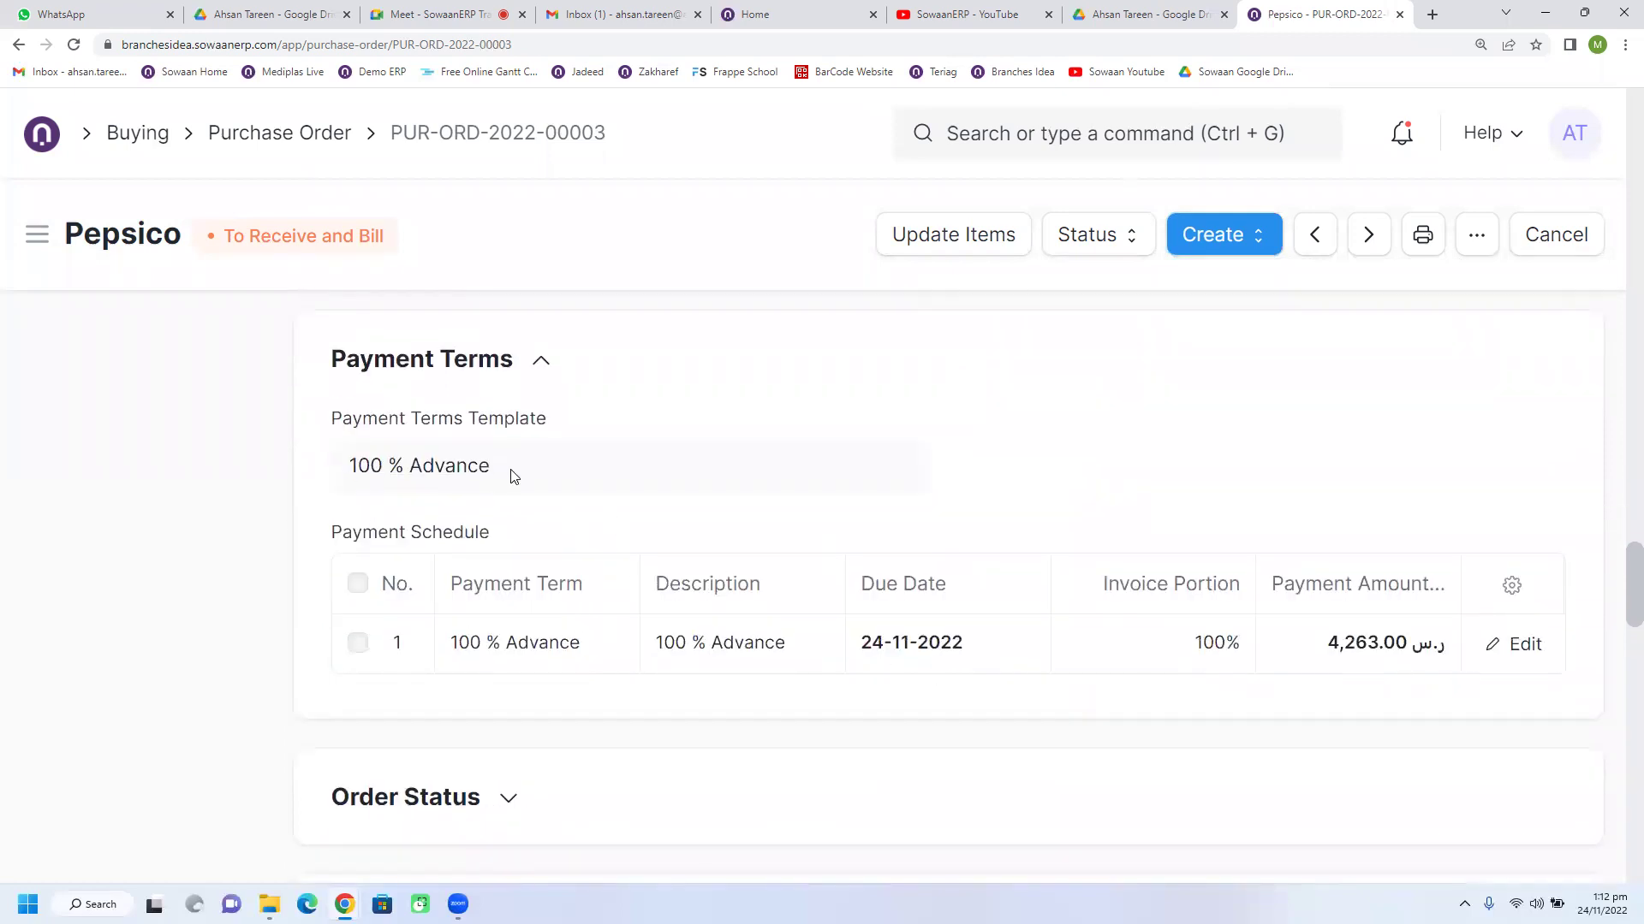
drag(514, 477, 301, 480)
scroll(1089, 620, up, 10)
scroll(1096, 619, up, 20)
scroll(1096, 618, up, 3)
click(1211, 241)
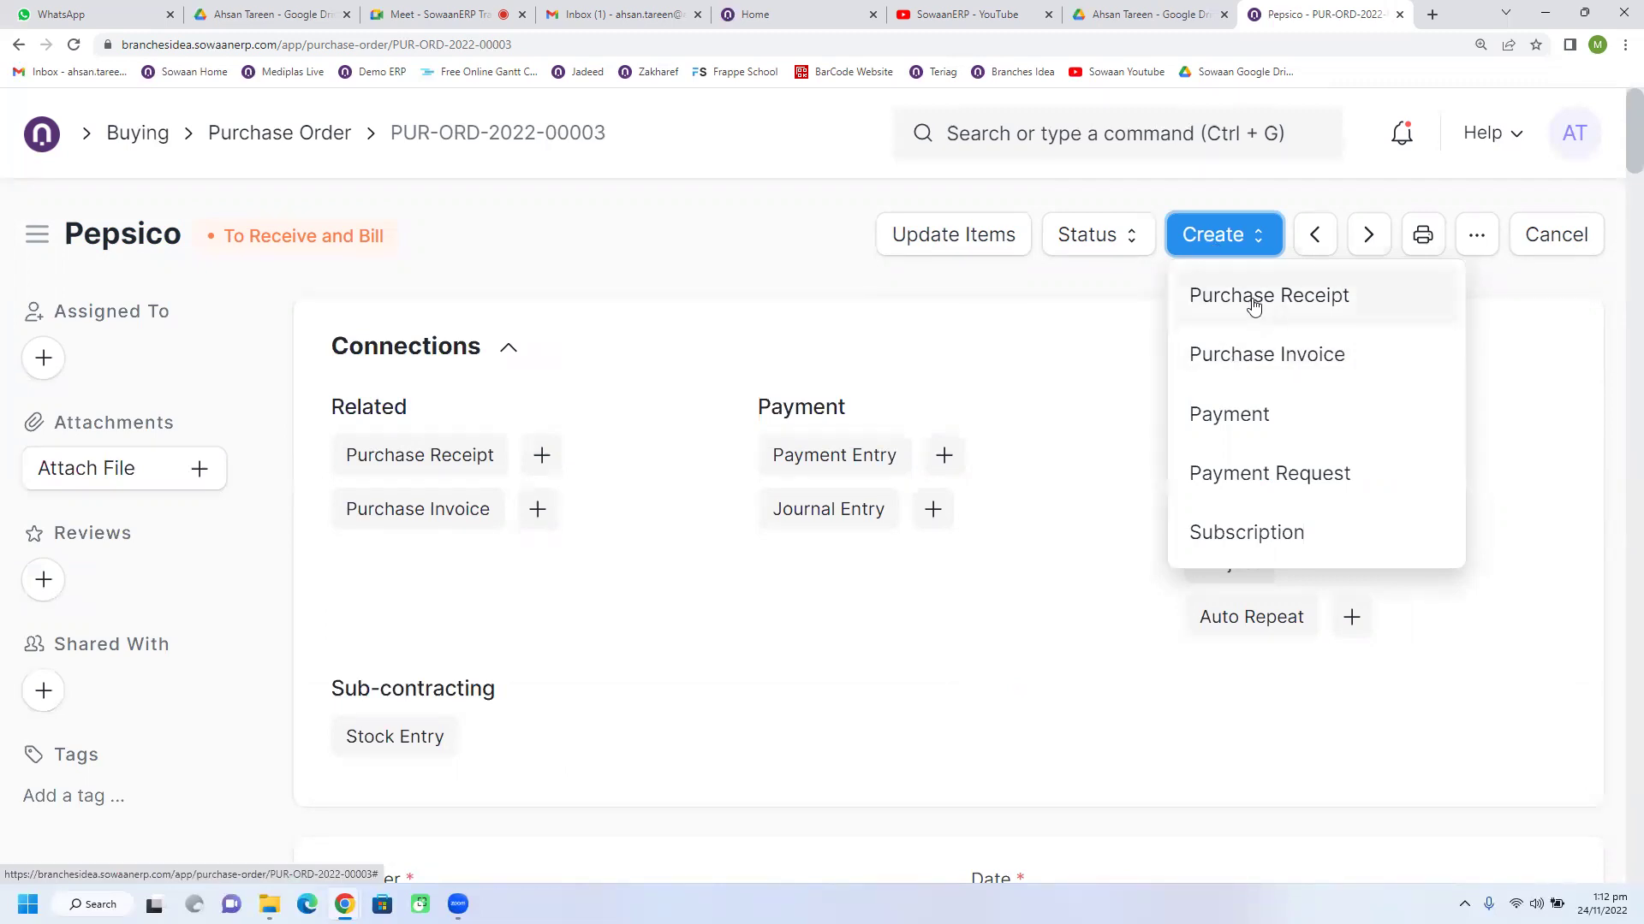
click(1240, 358)
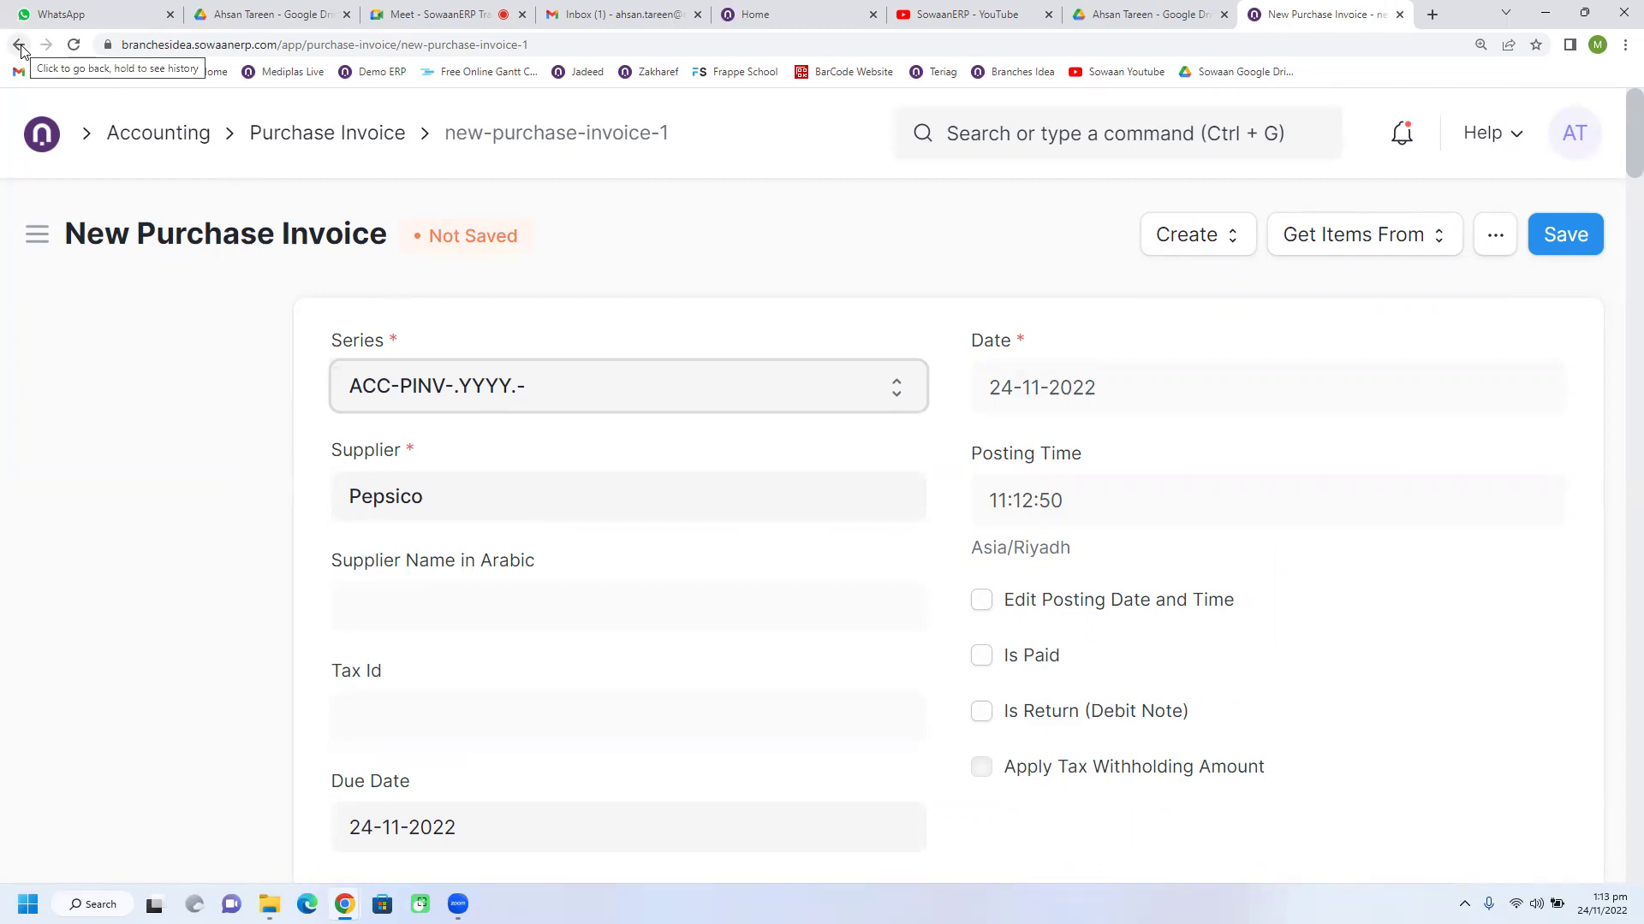
scroll(983, 638, down, 5)
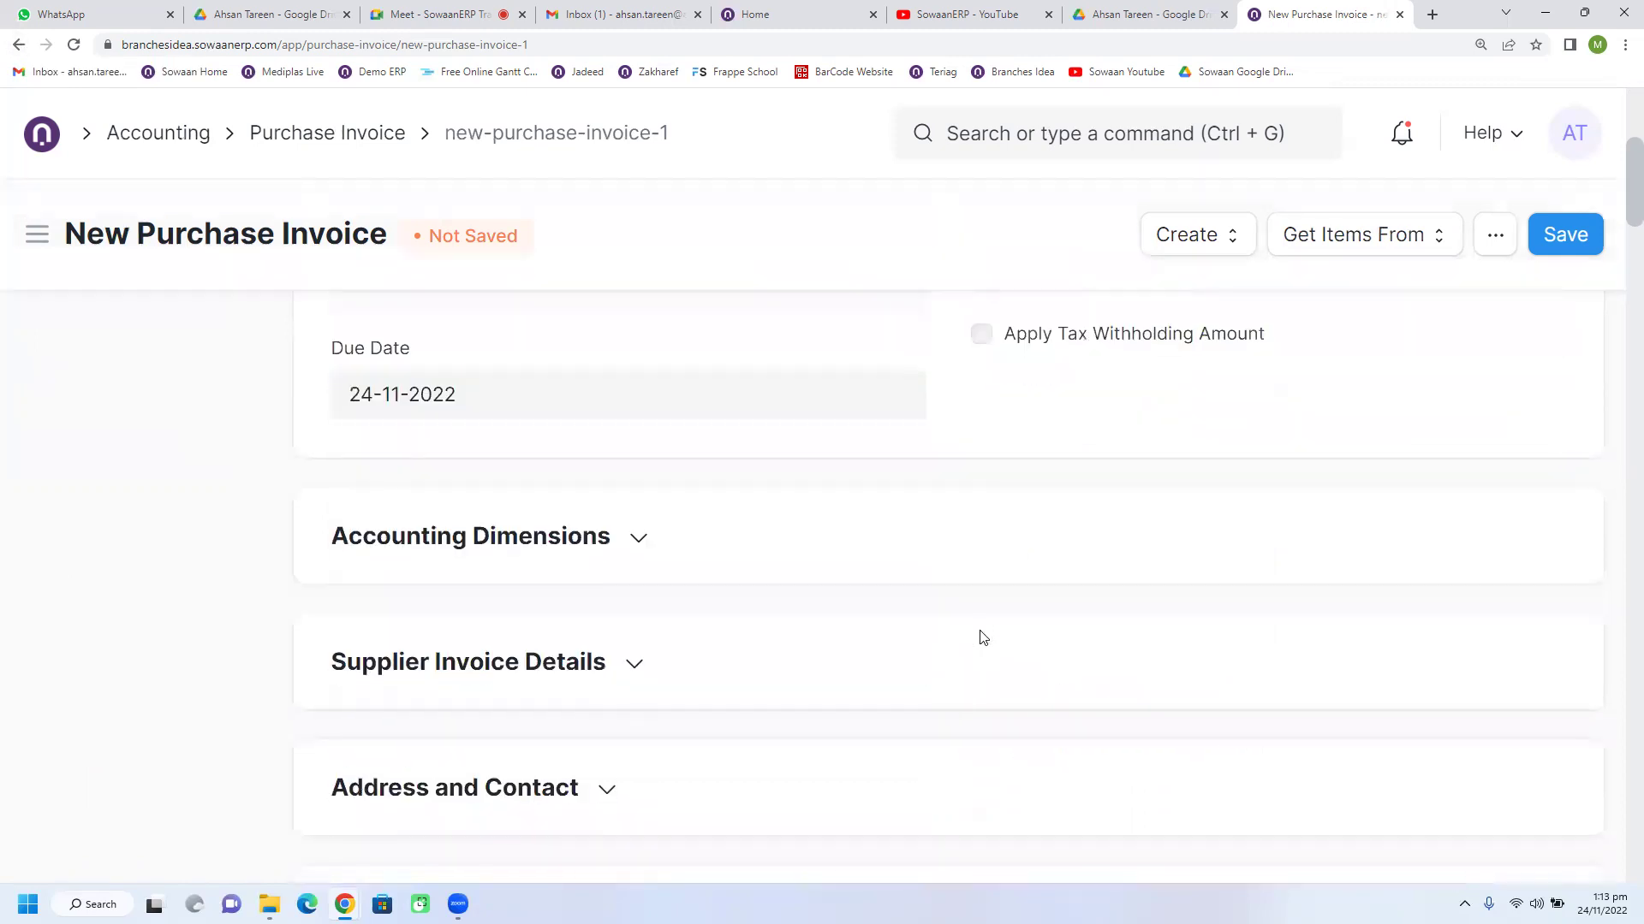
scroll(983, 638, down, 10)
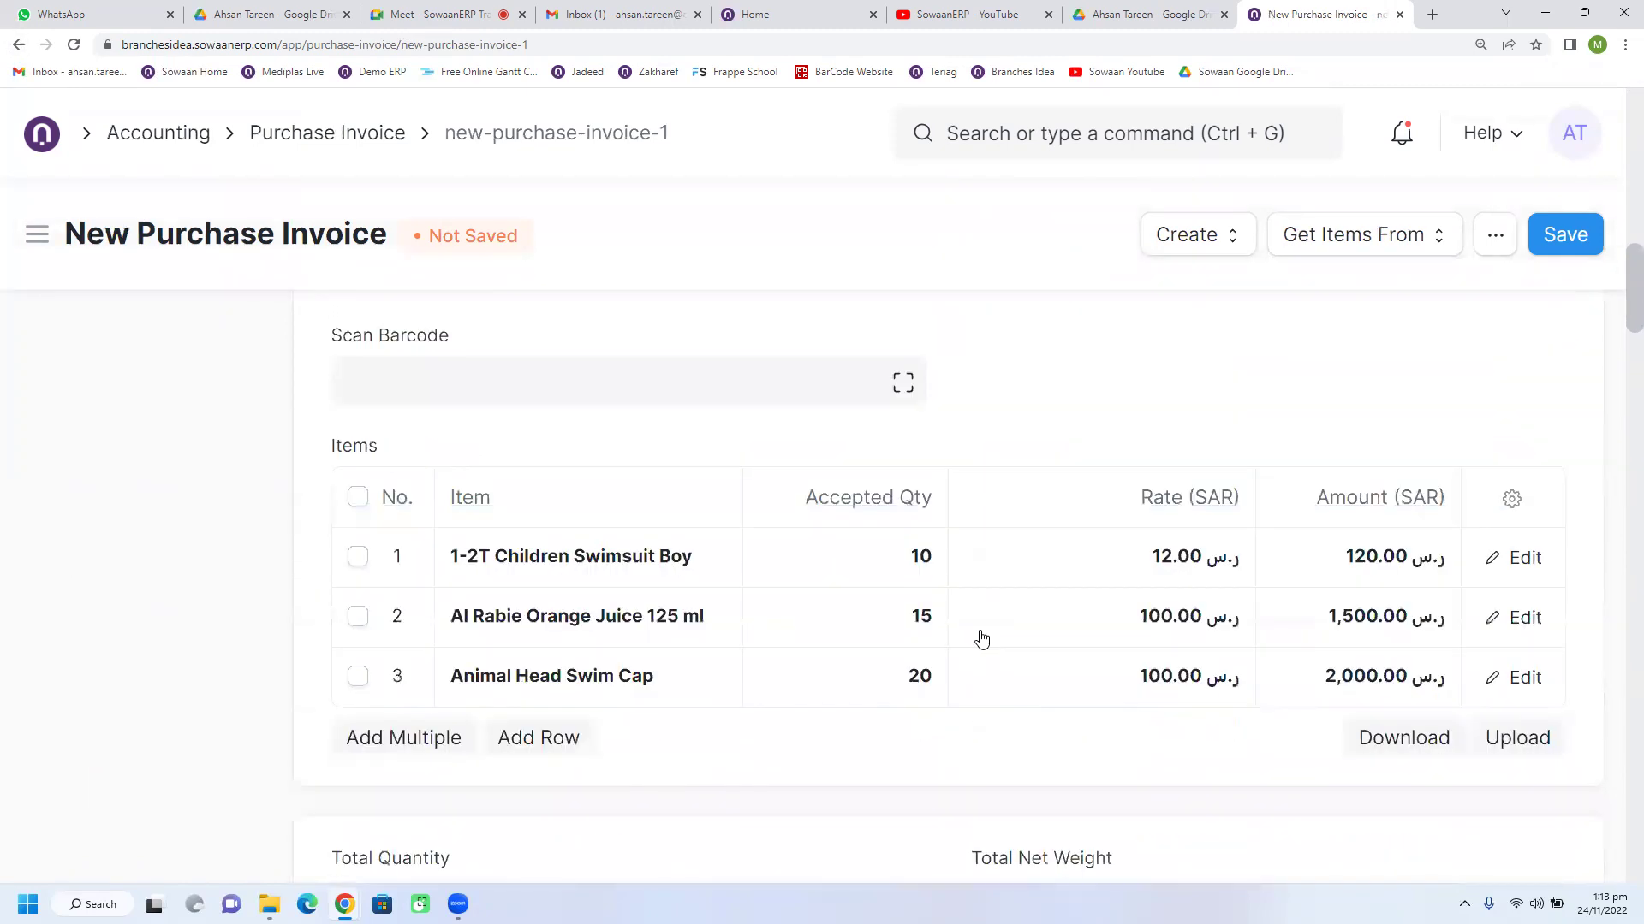
scroll(983, 637, down, 12)
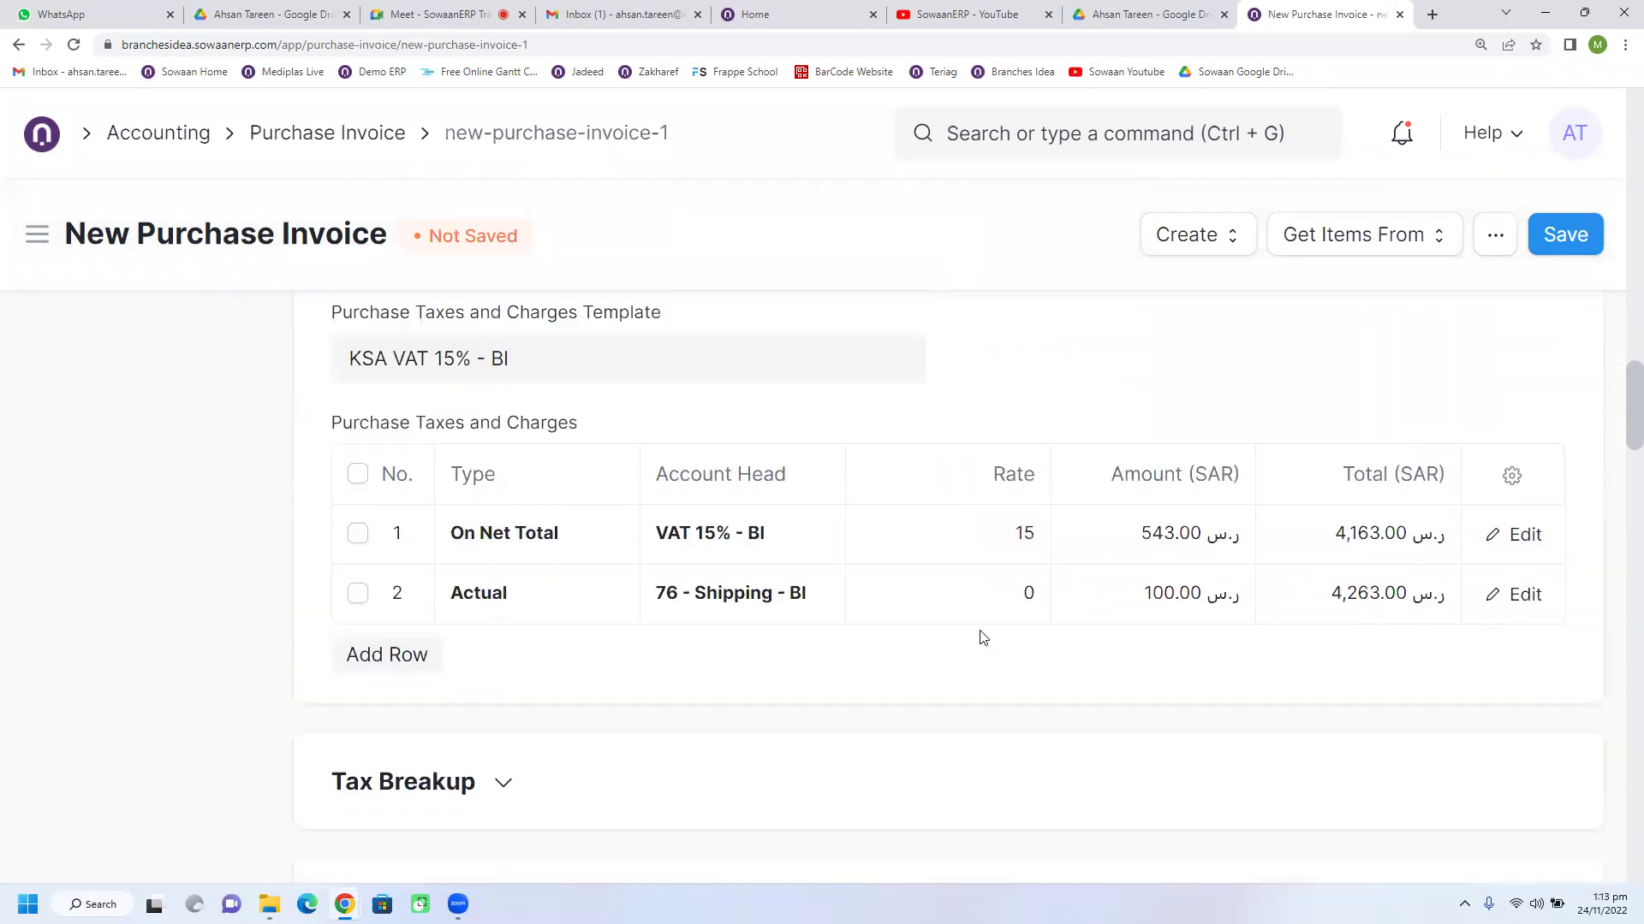
scroll(983, 638, up, 20)
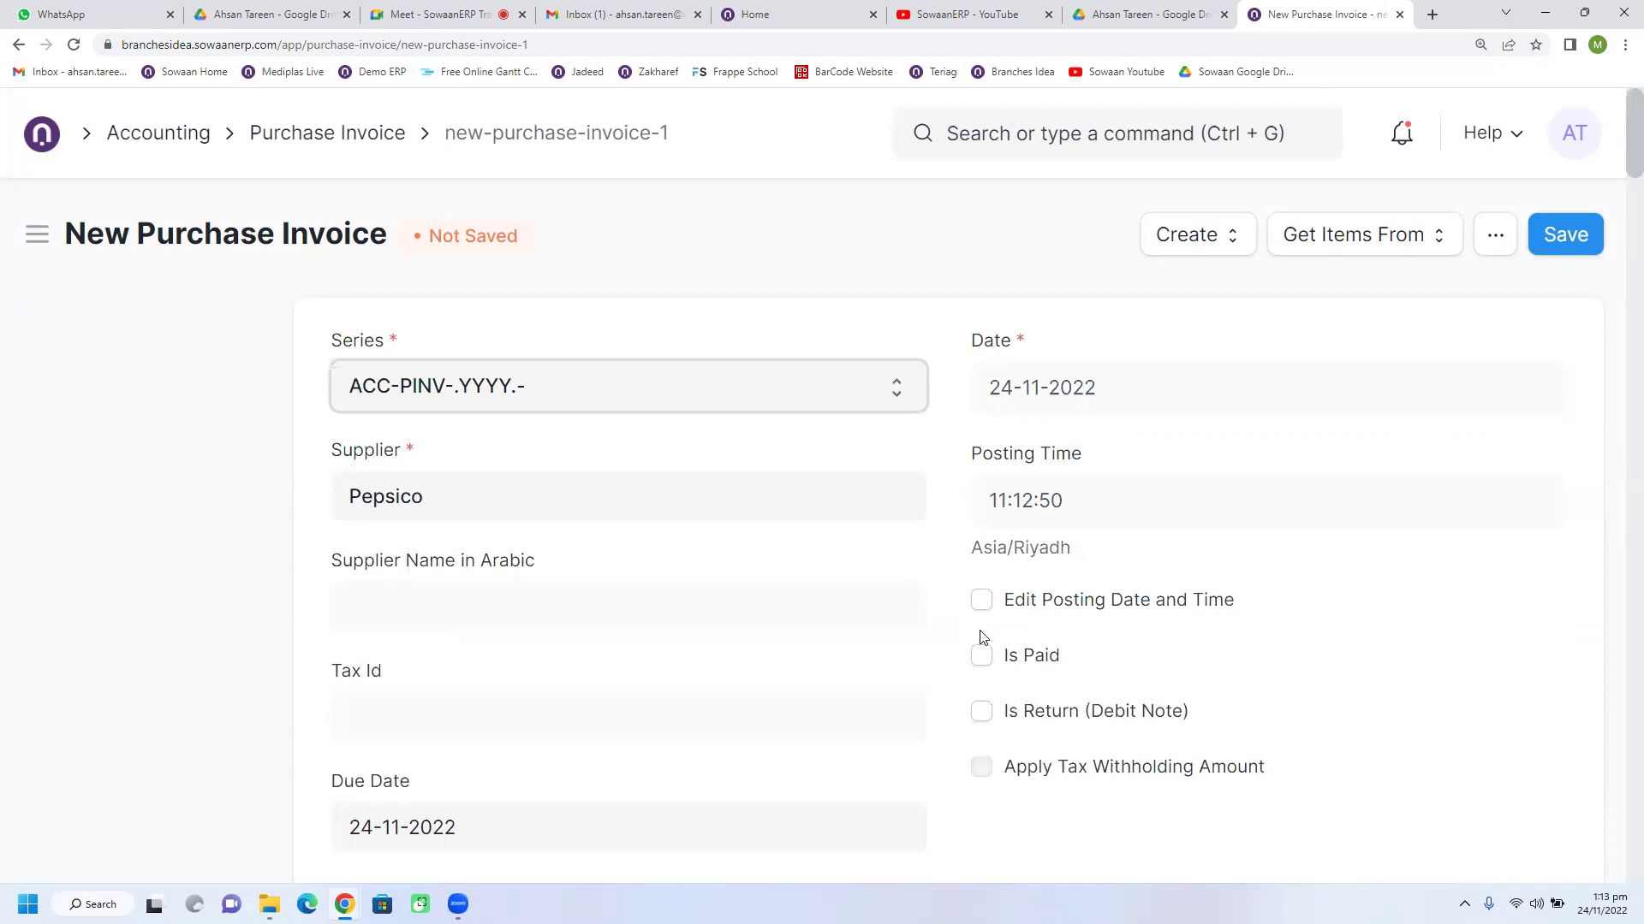
click(18, 44)
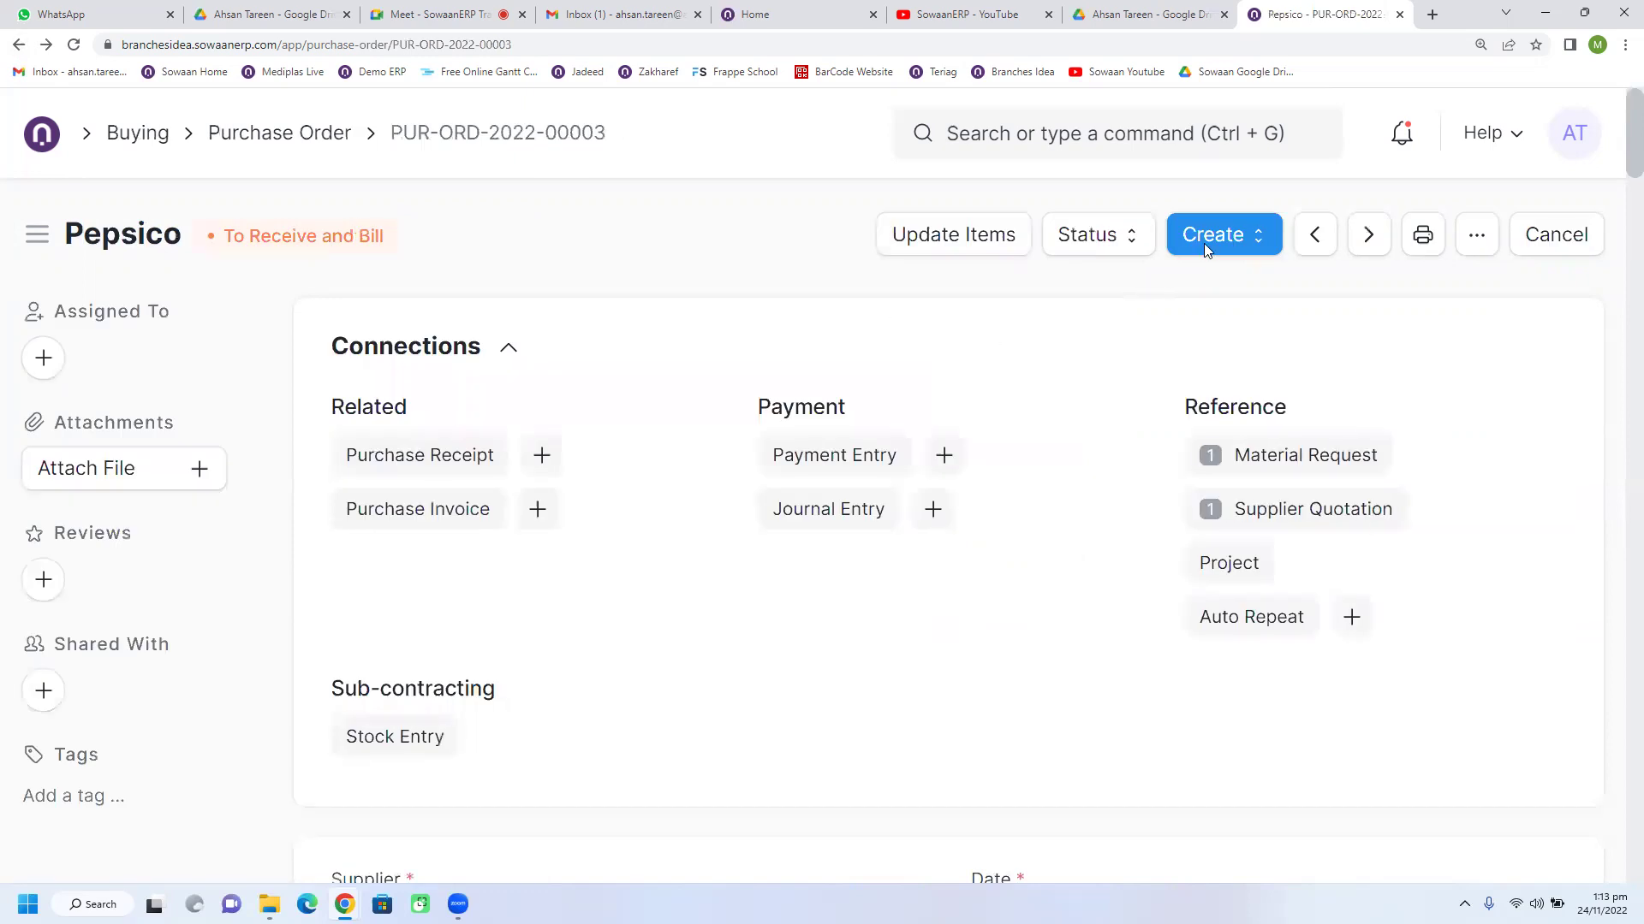
Step: Create a Purchase Receipt from the Pepsico order and review the new receipt form
click(1235, 243)
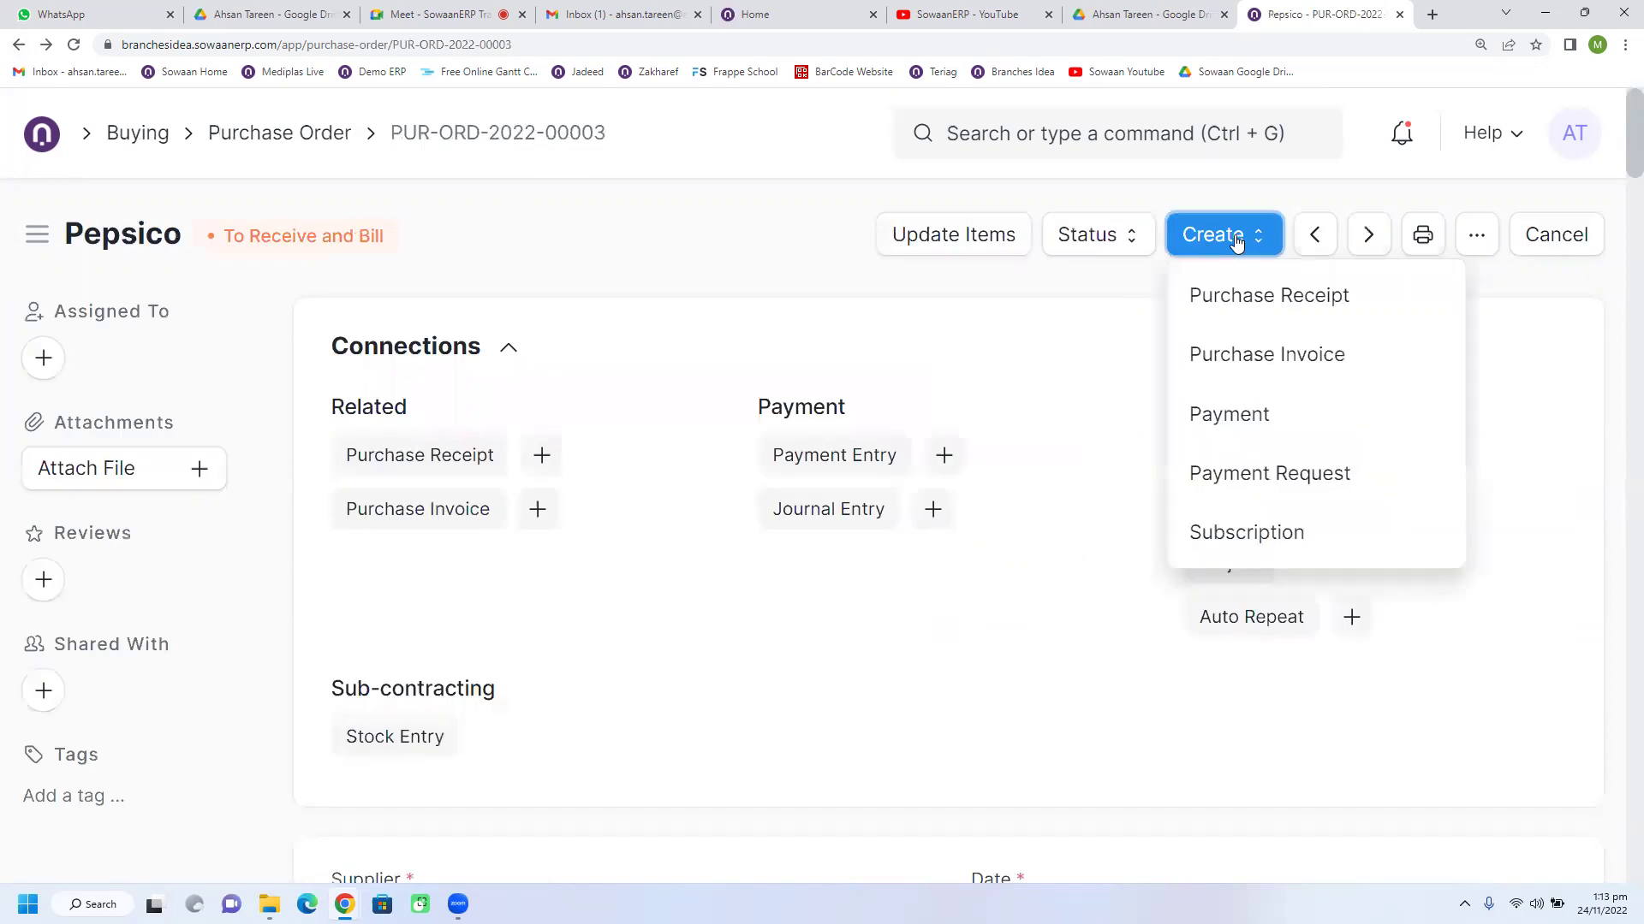
click(1260, 310)
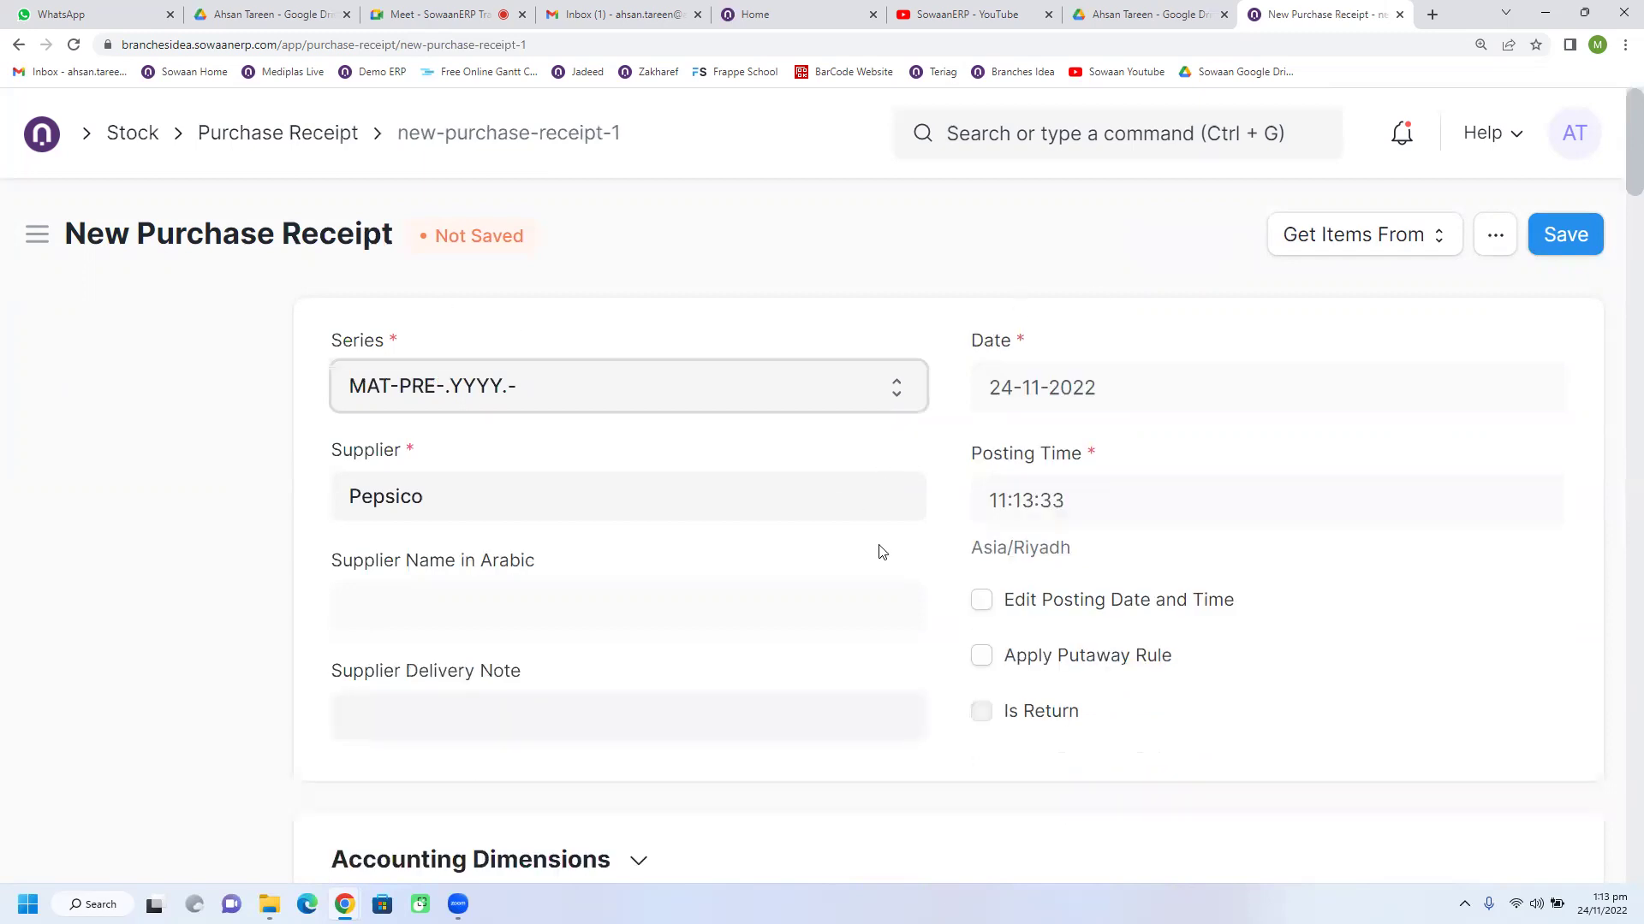
scroll(882, 552, down, 3)
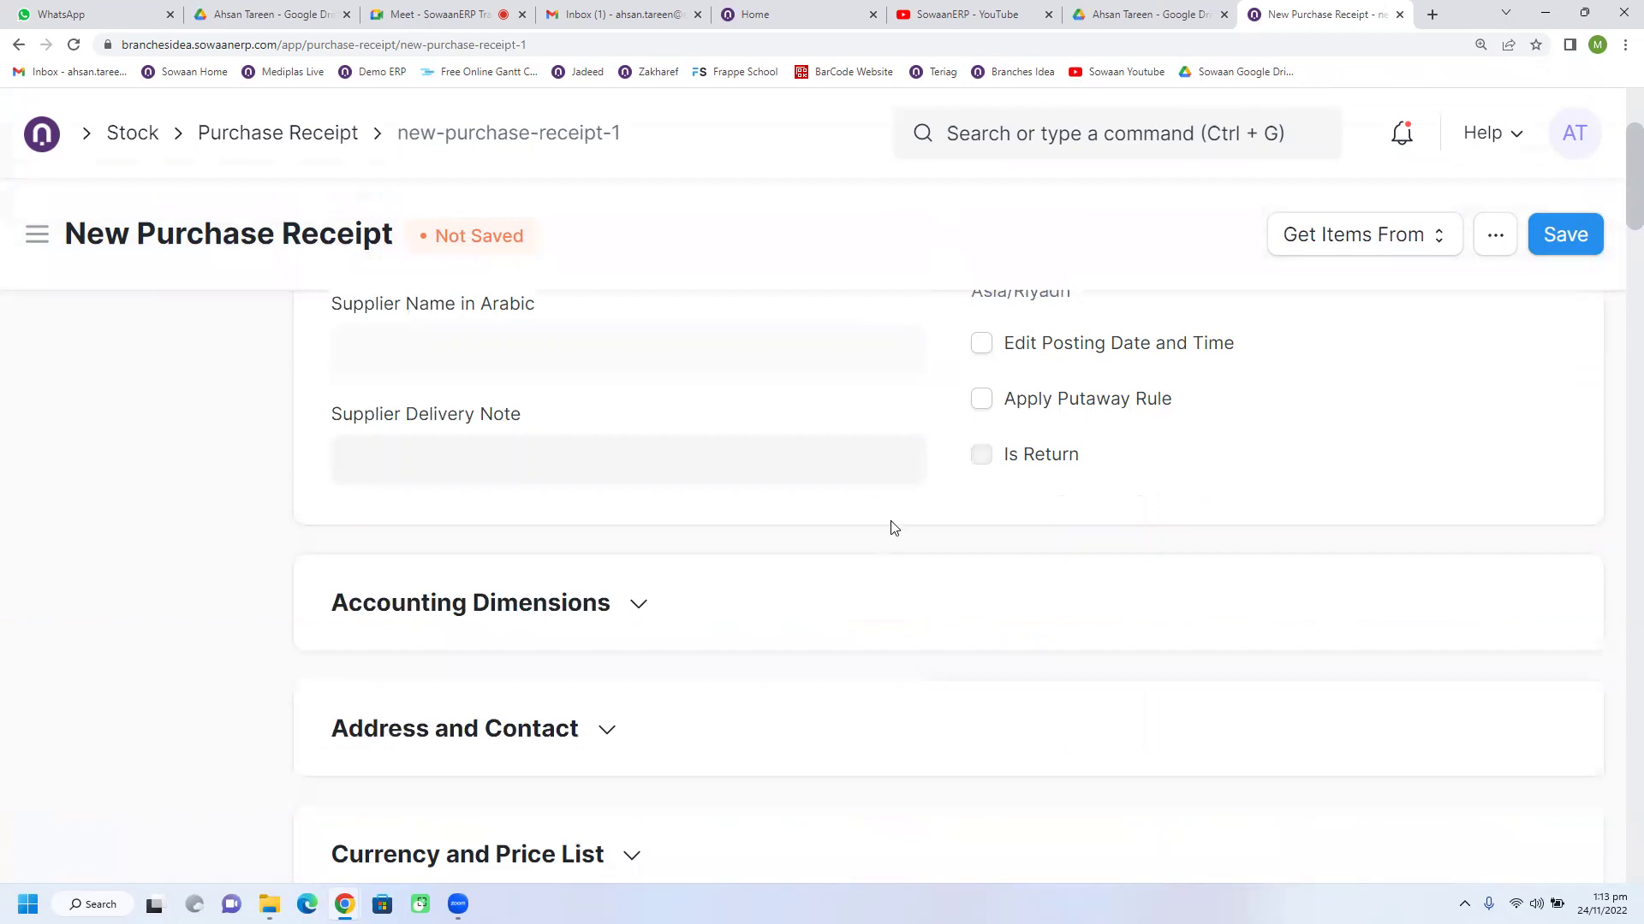
scroll(891, 525, up, 3)
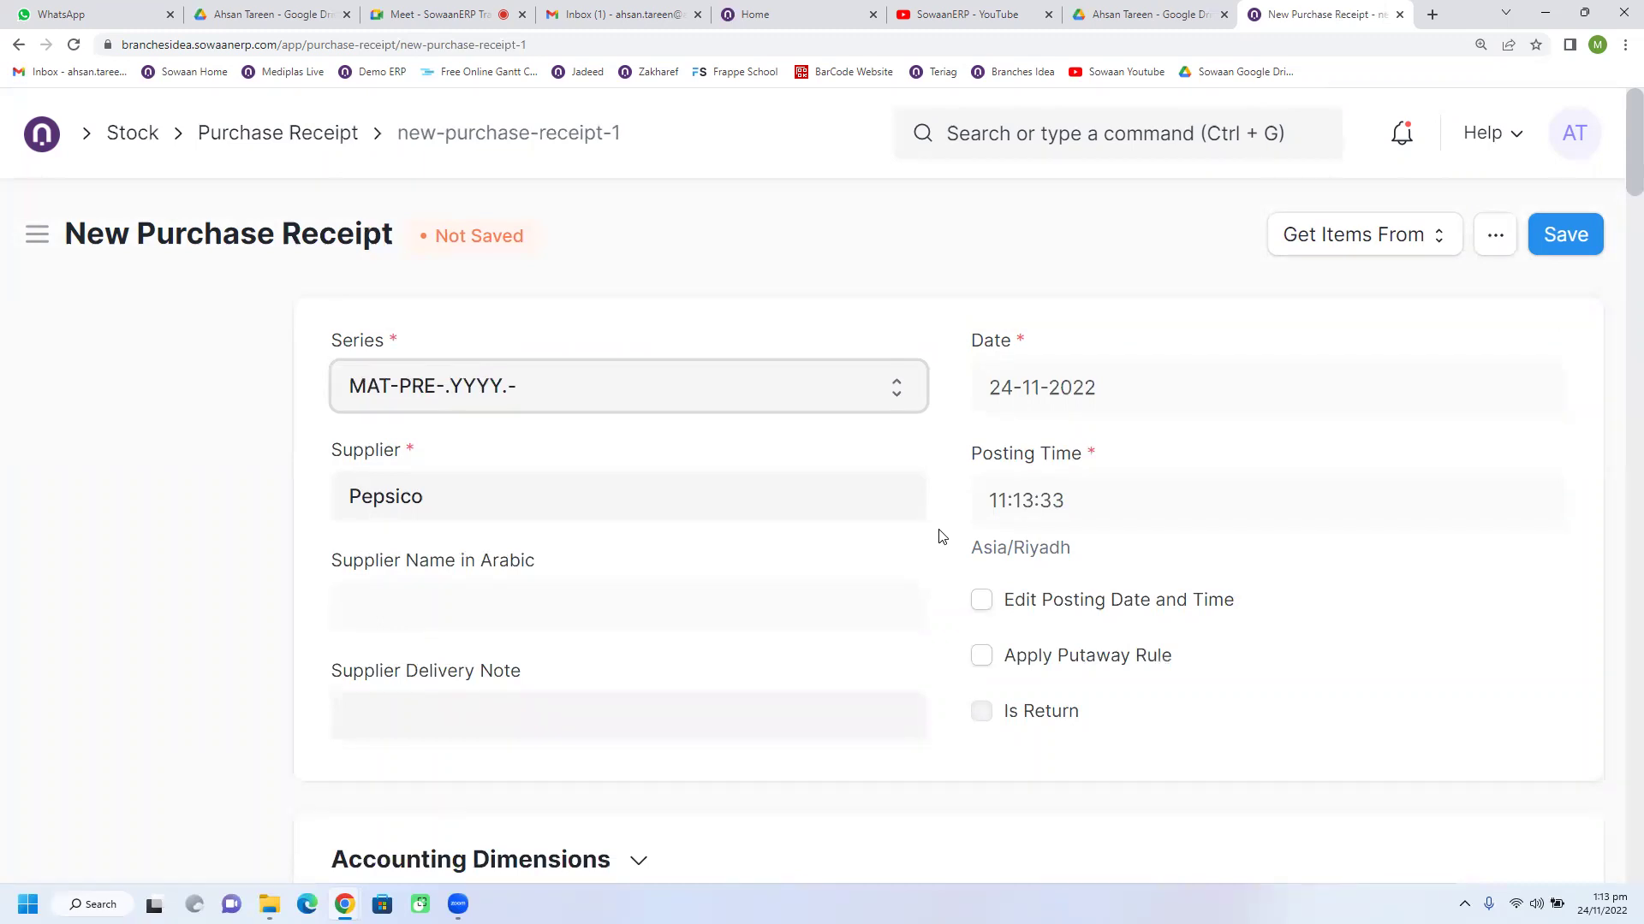
scroll(941, 537, down, 5)
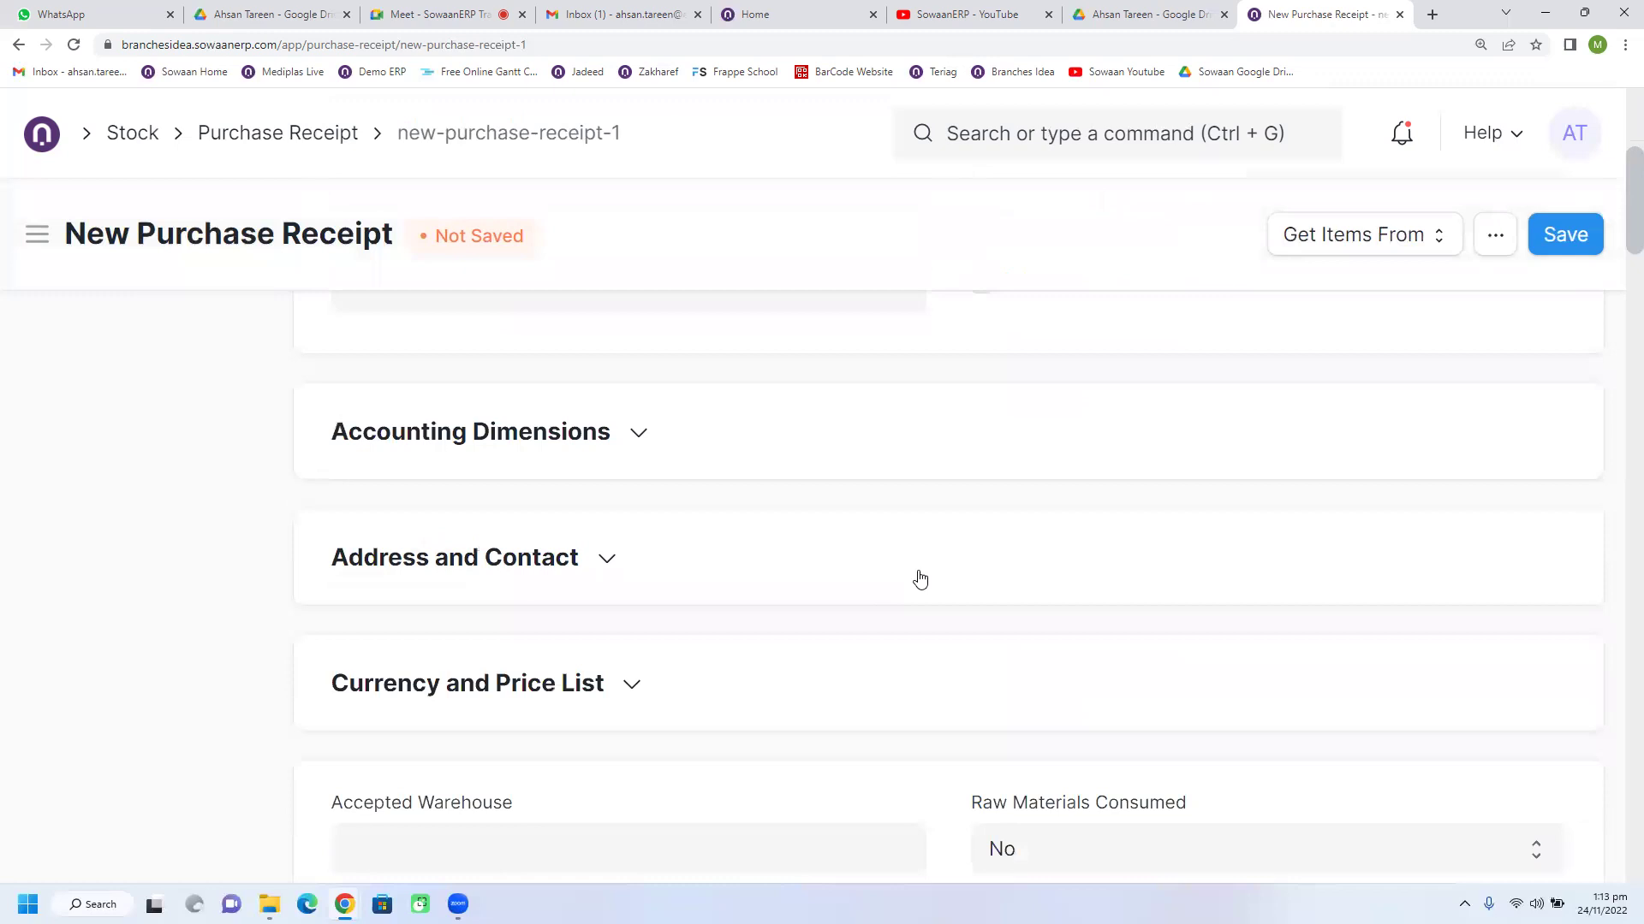
scroll(920, 580, up, 5)
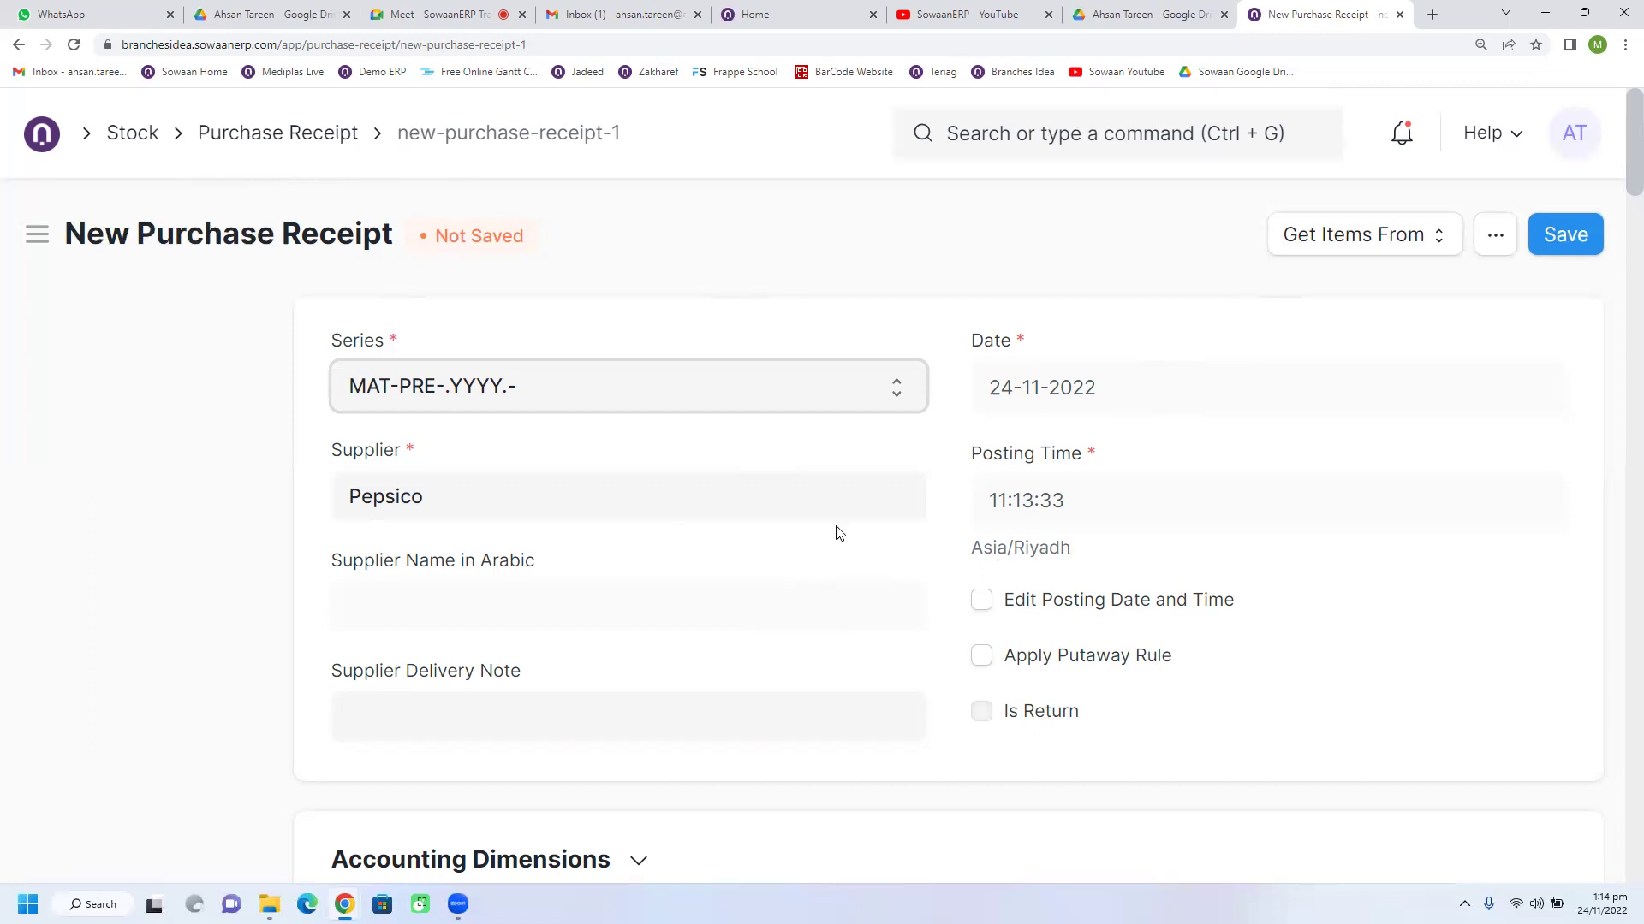
scroll(983, 596, down, 4)
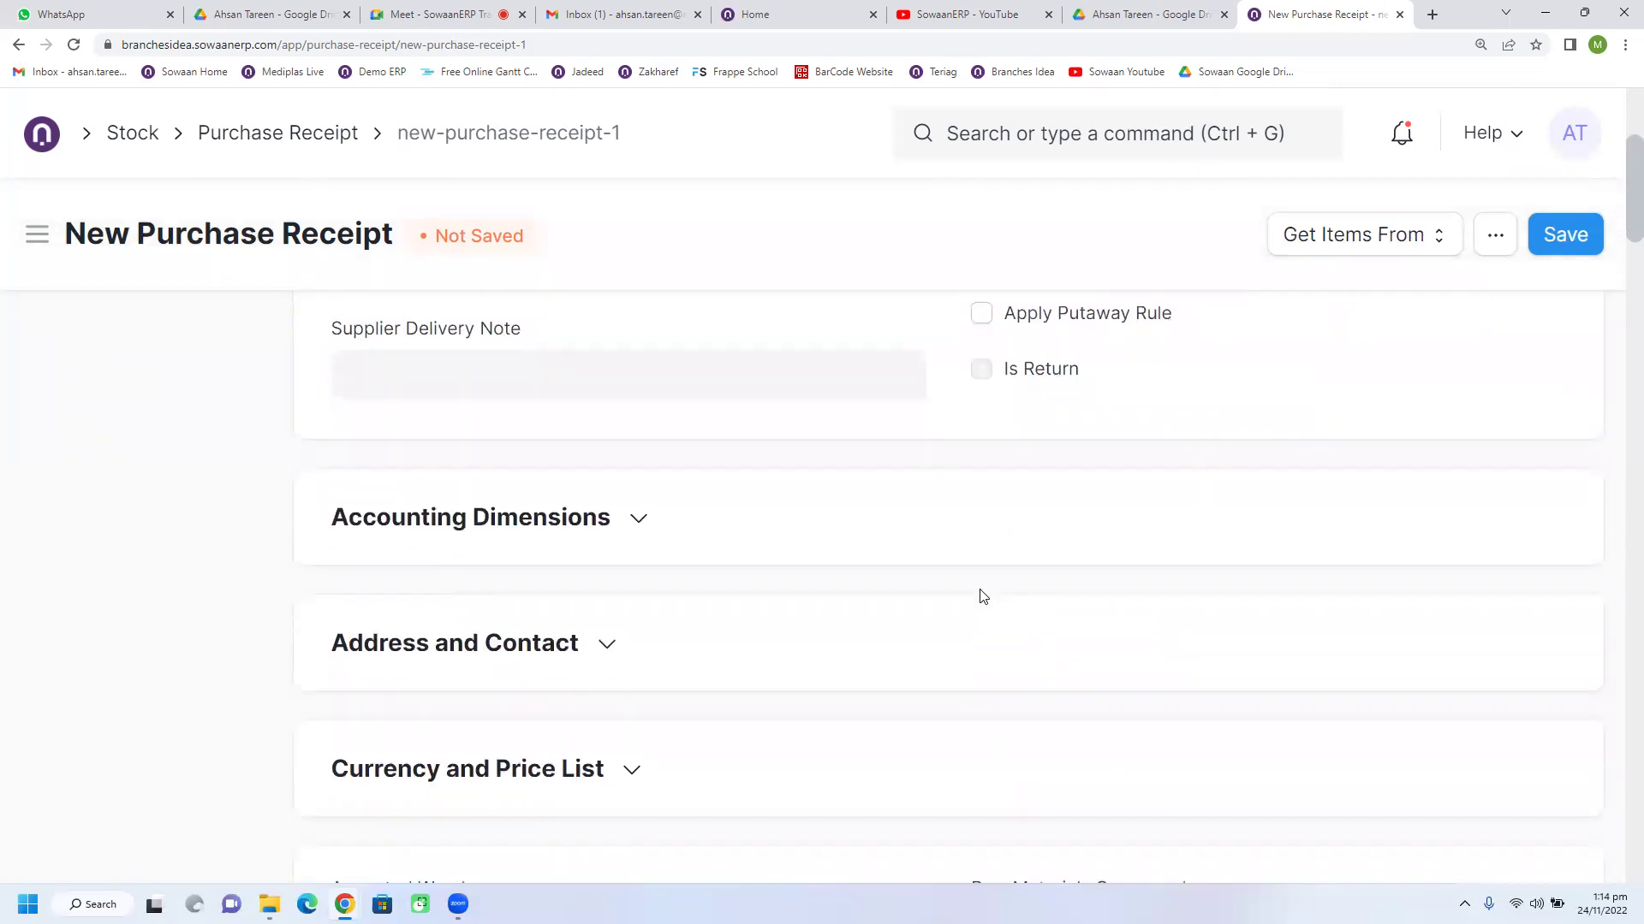
scroll(911, 607, down, 5)
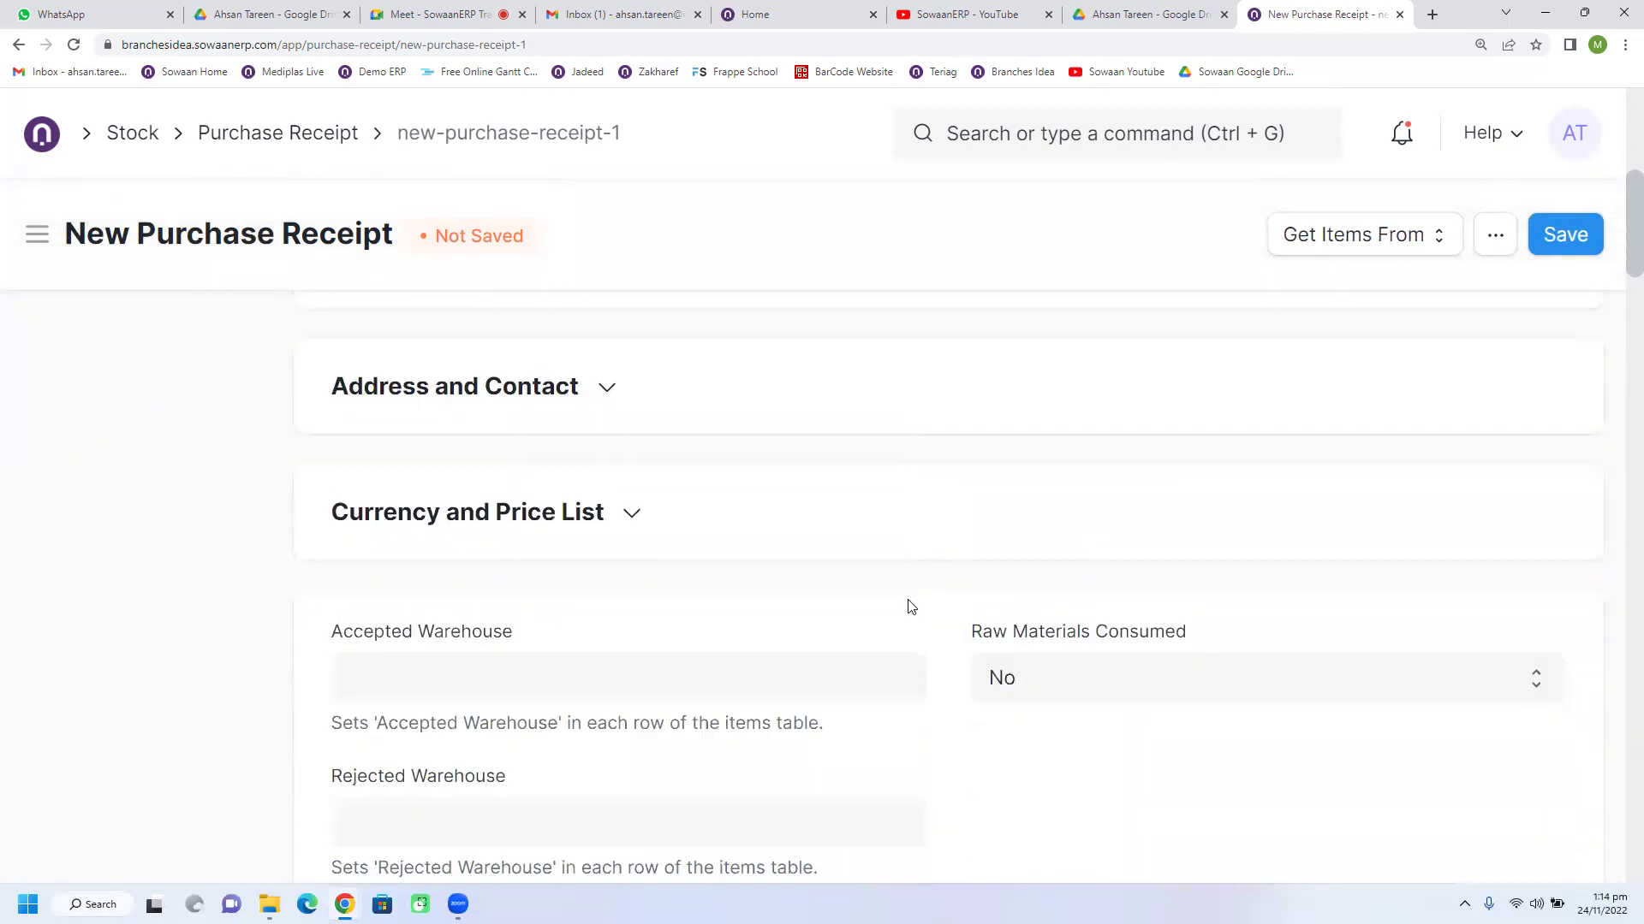
scroll(909, 604, down, 5)
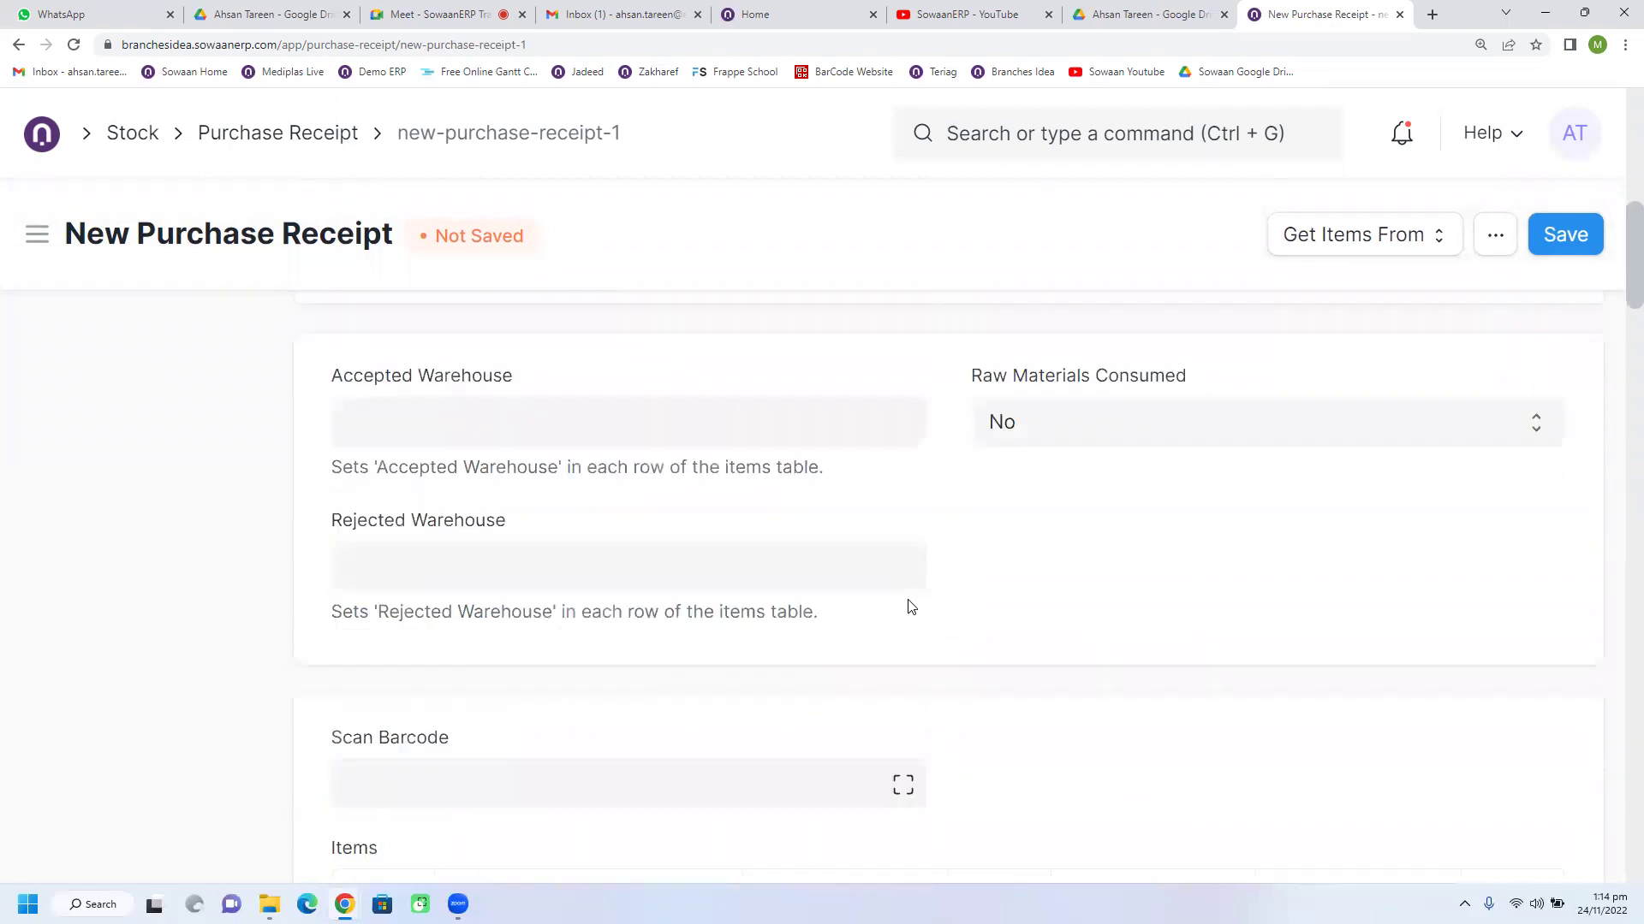
Step: Set the receipt's accepted warehouse to Main - BI
scroll(568, 528, up, 4)
click(440, 416)
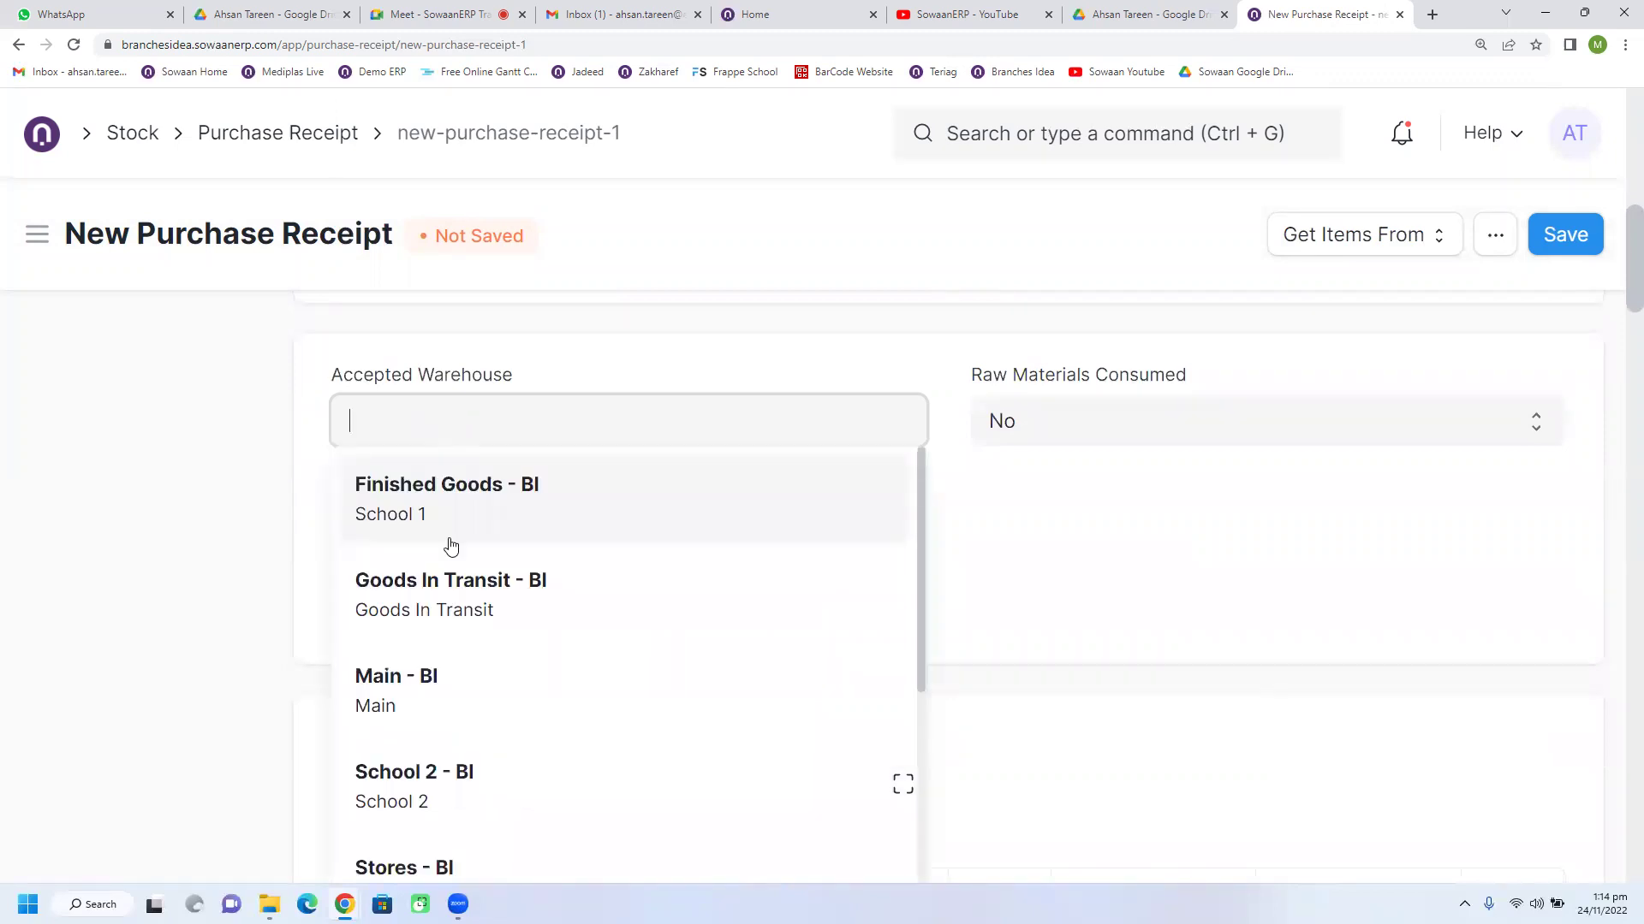
click(430, 691)
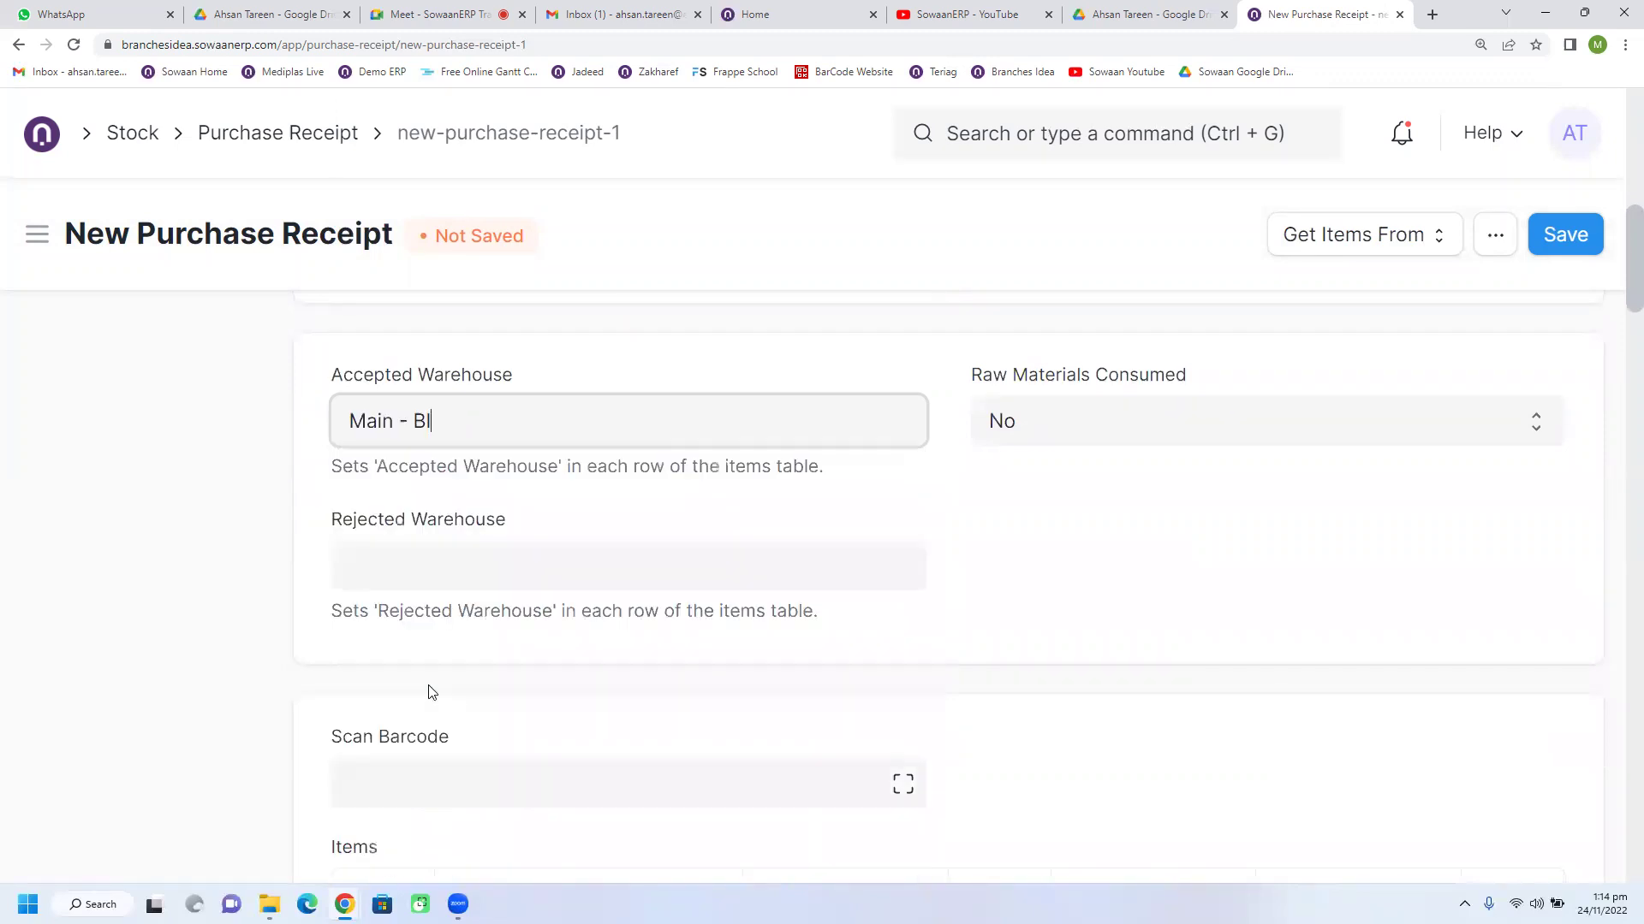
triple_click(479, 422)
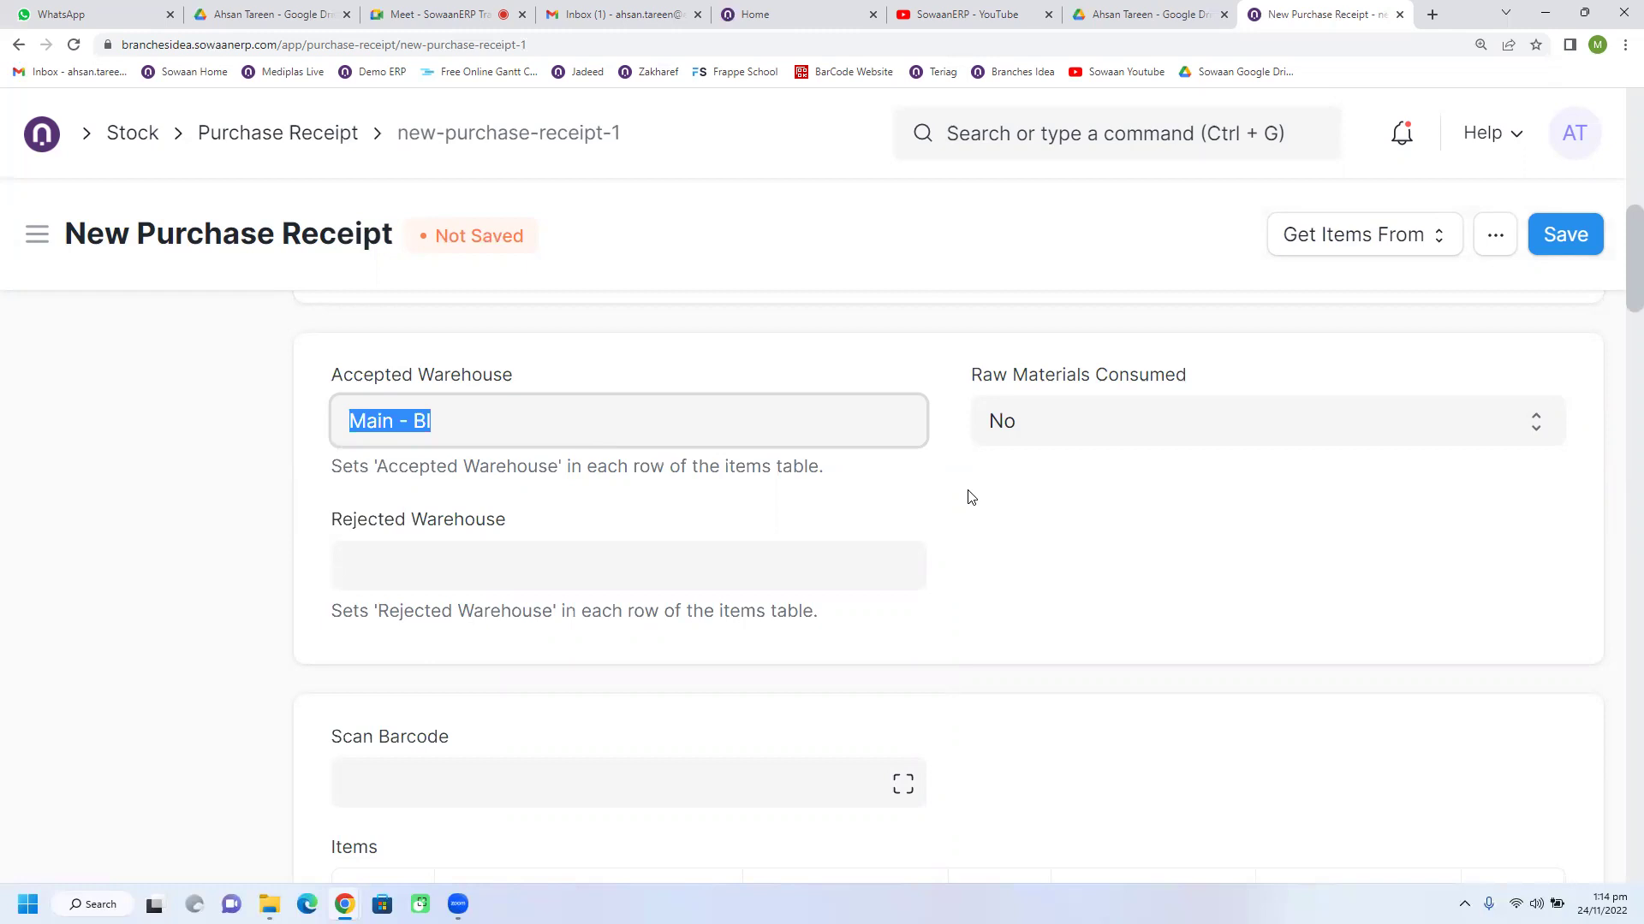
Step: Leave the rejected warehouse blank and review the rest of the receipt
click(573, 572)
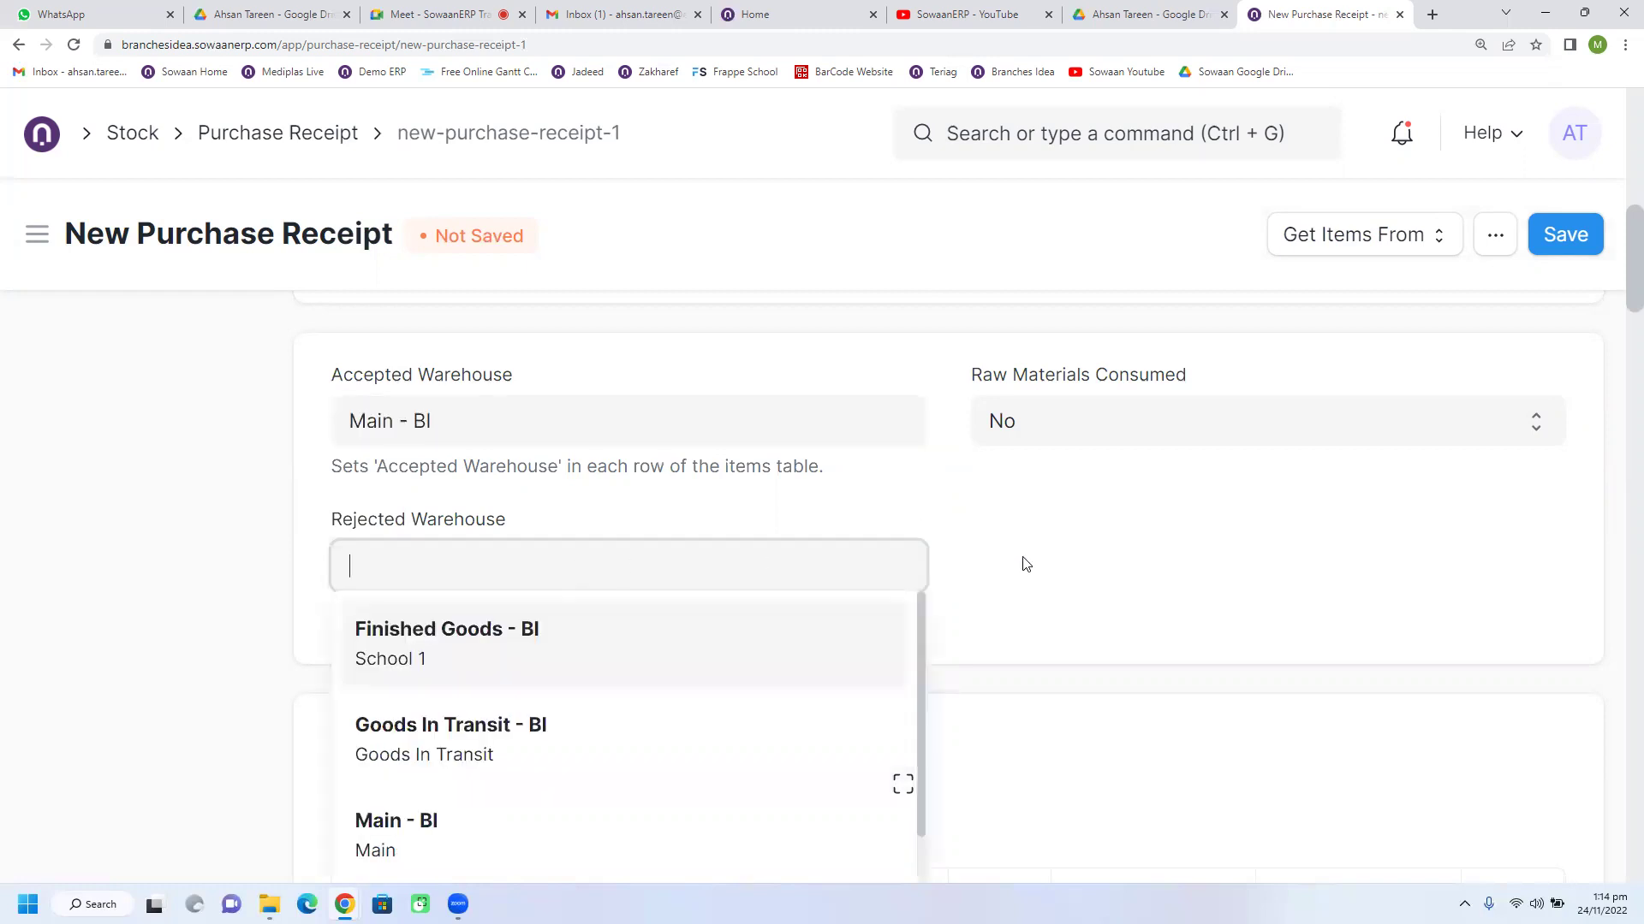
scroll(741, 713, down, 3)
scroll(737, 711, up, 5)
click(1015, 591)
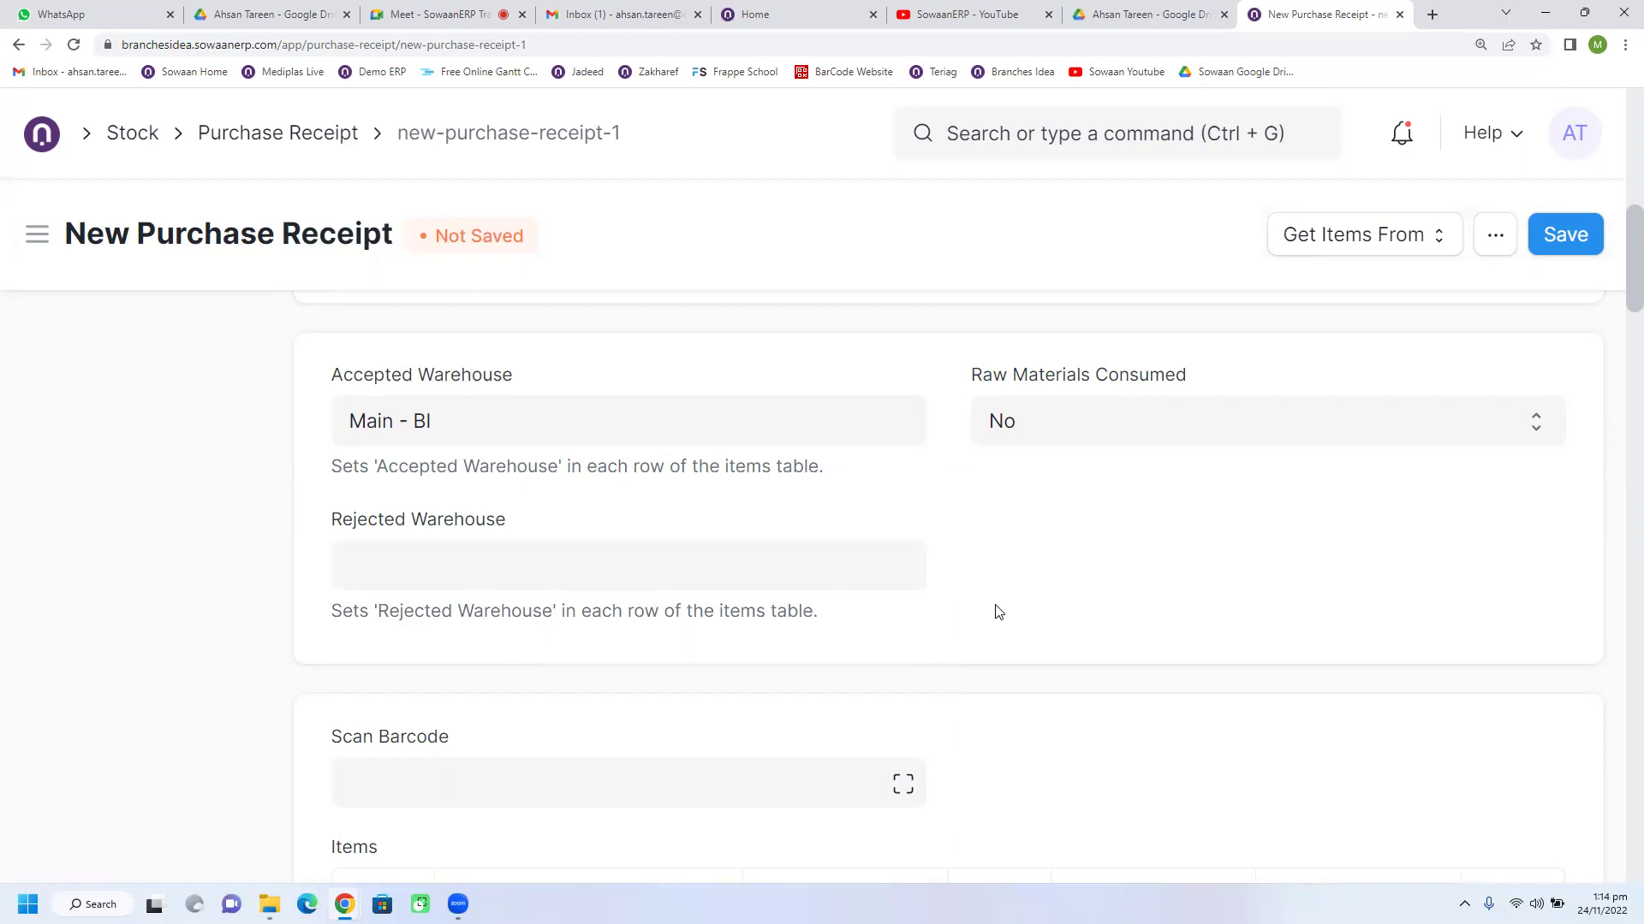
scroll(997, 611, down, 5)
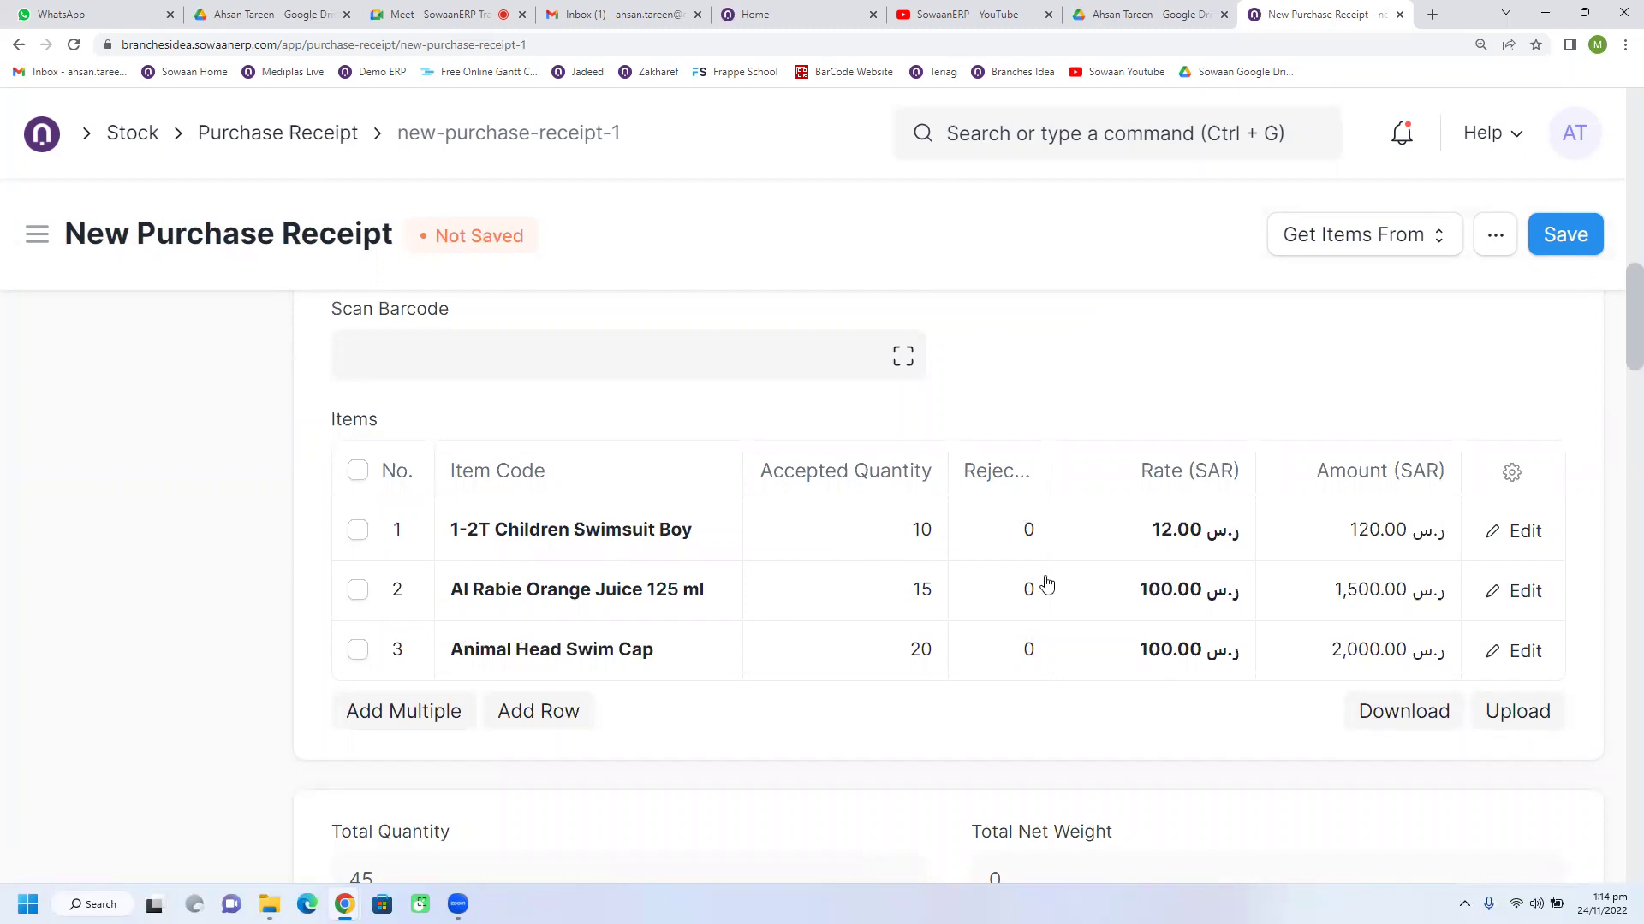
scroll(982, 637, down, 5)
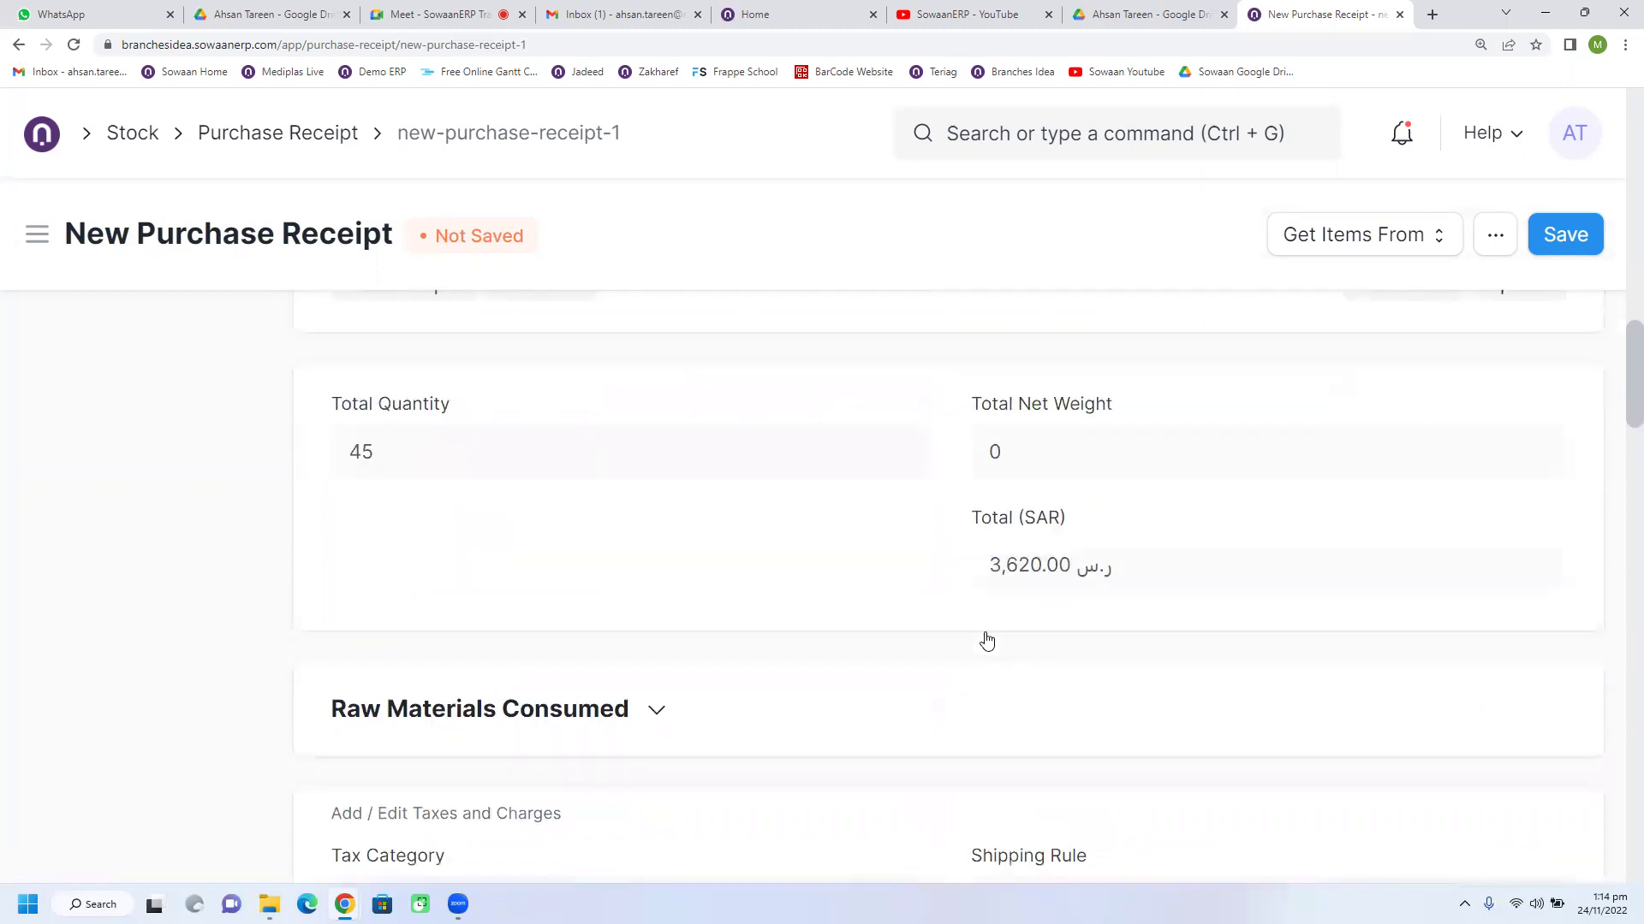
scroll(984, 659, up, 3)
scroll(984, 663, up, 4)
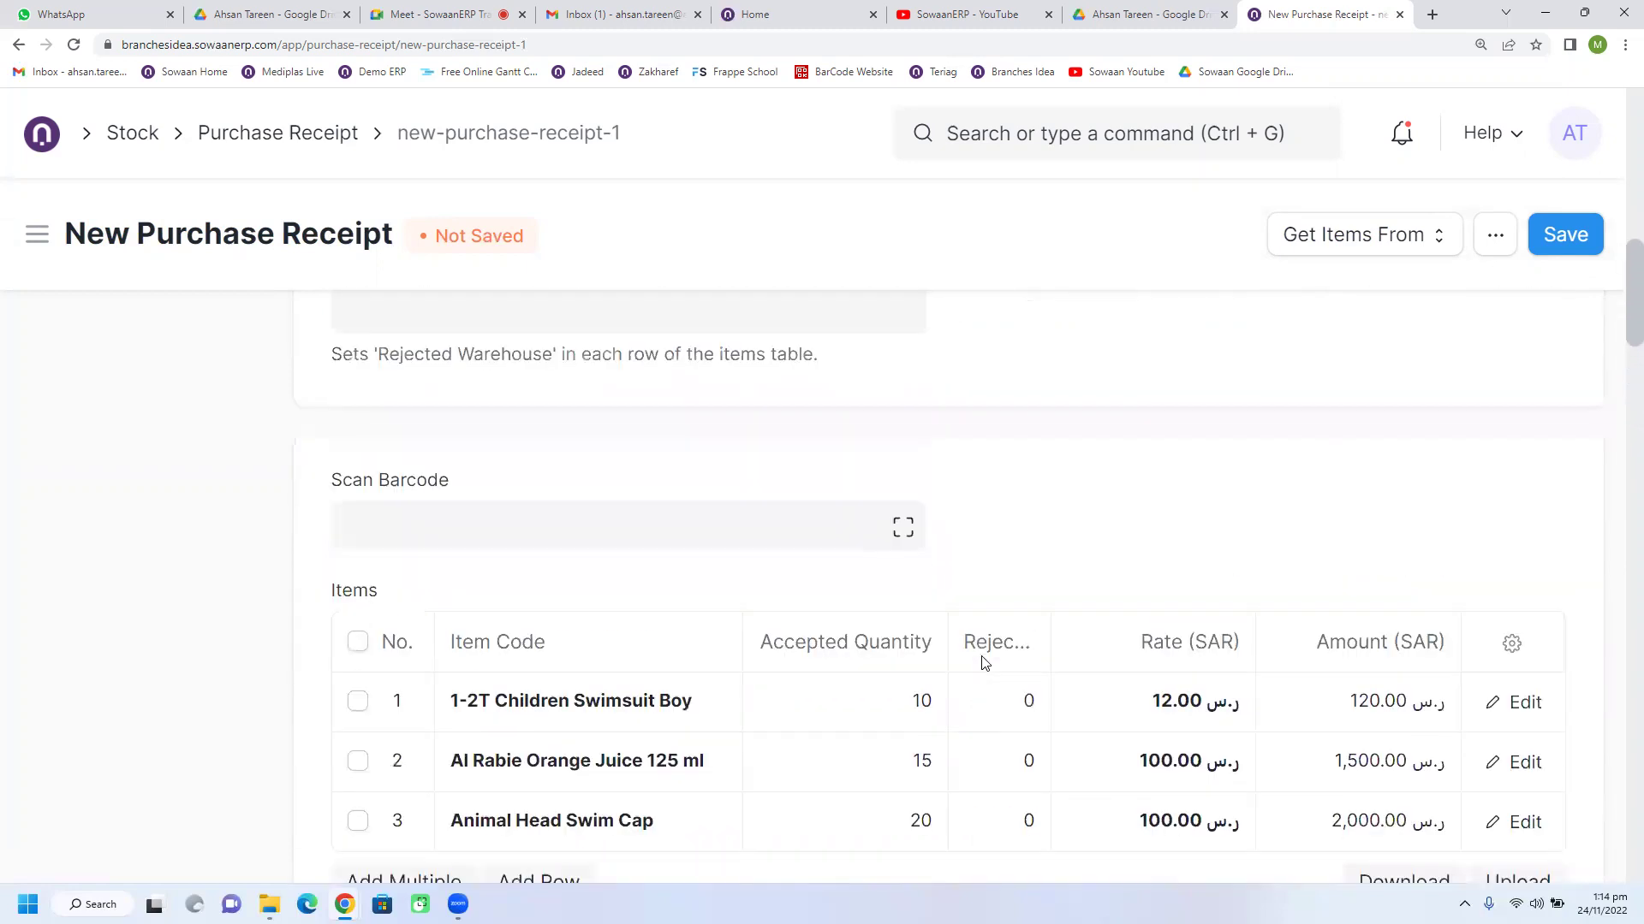
scroll(984, 663, up, 4)
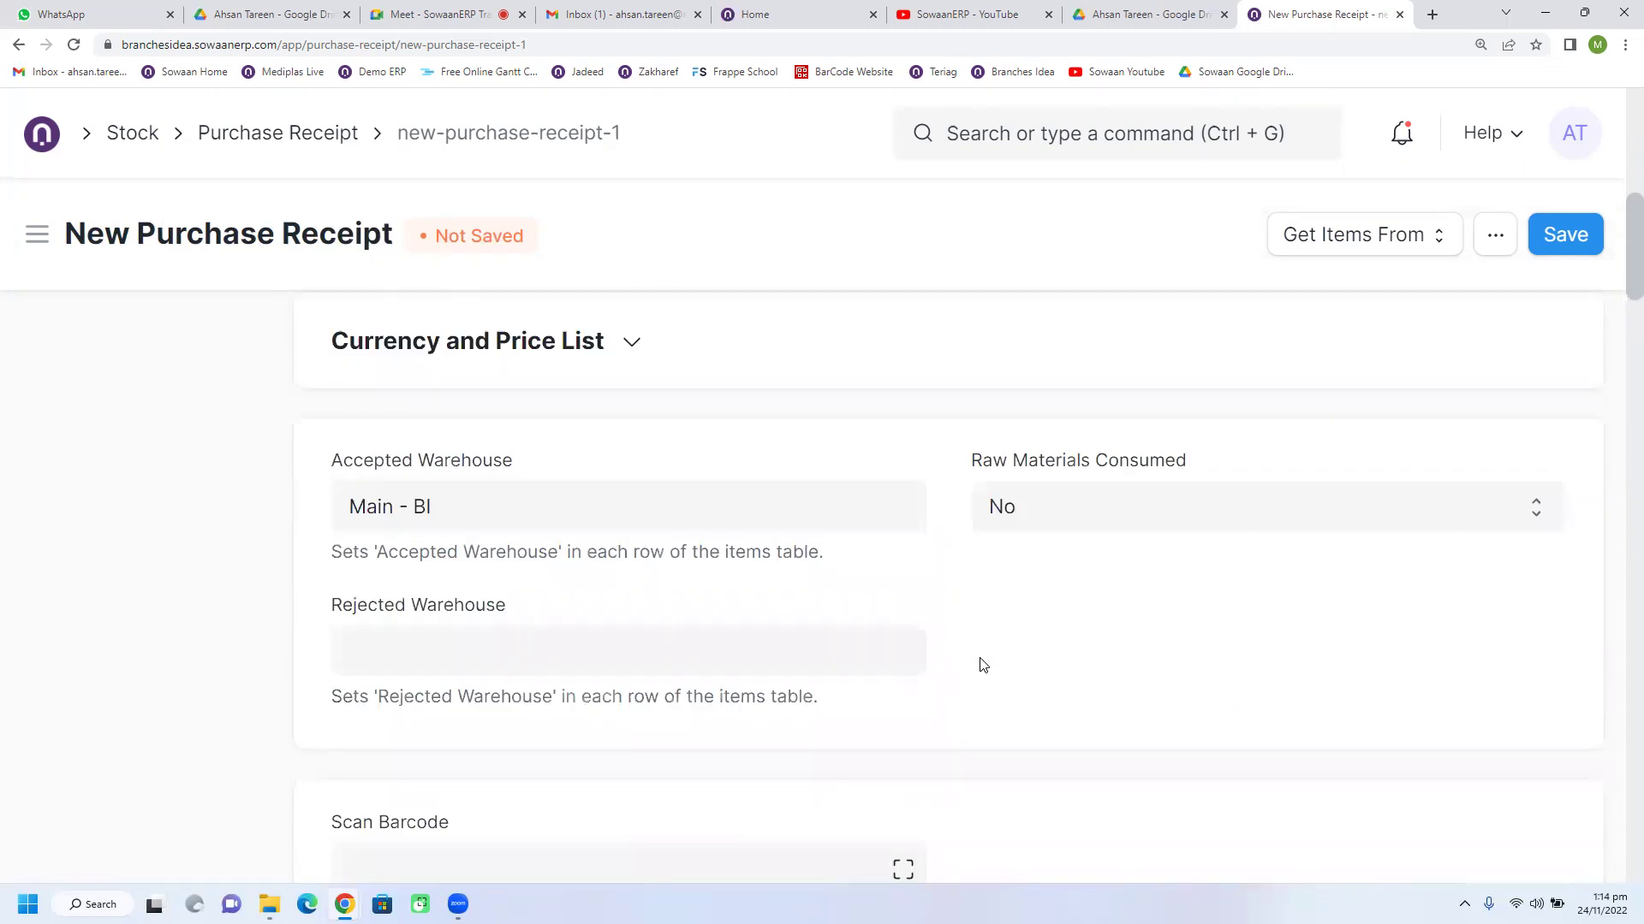
scroll(982, 665, up, 9)
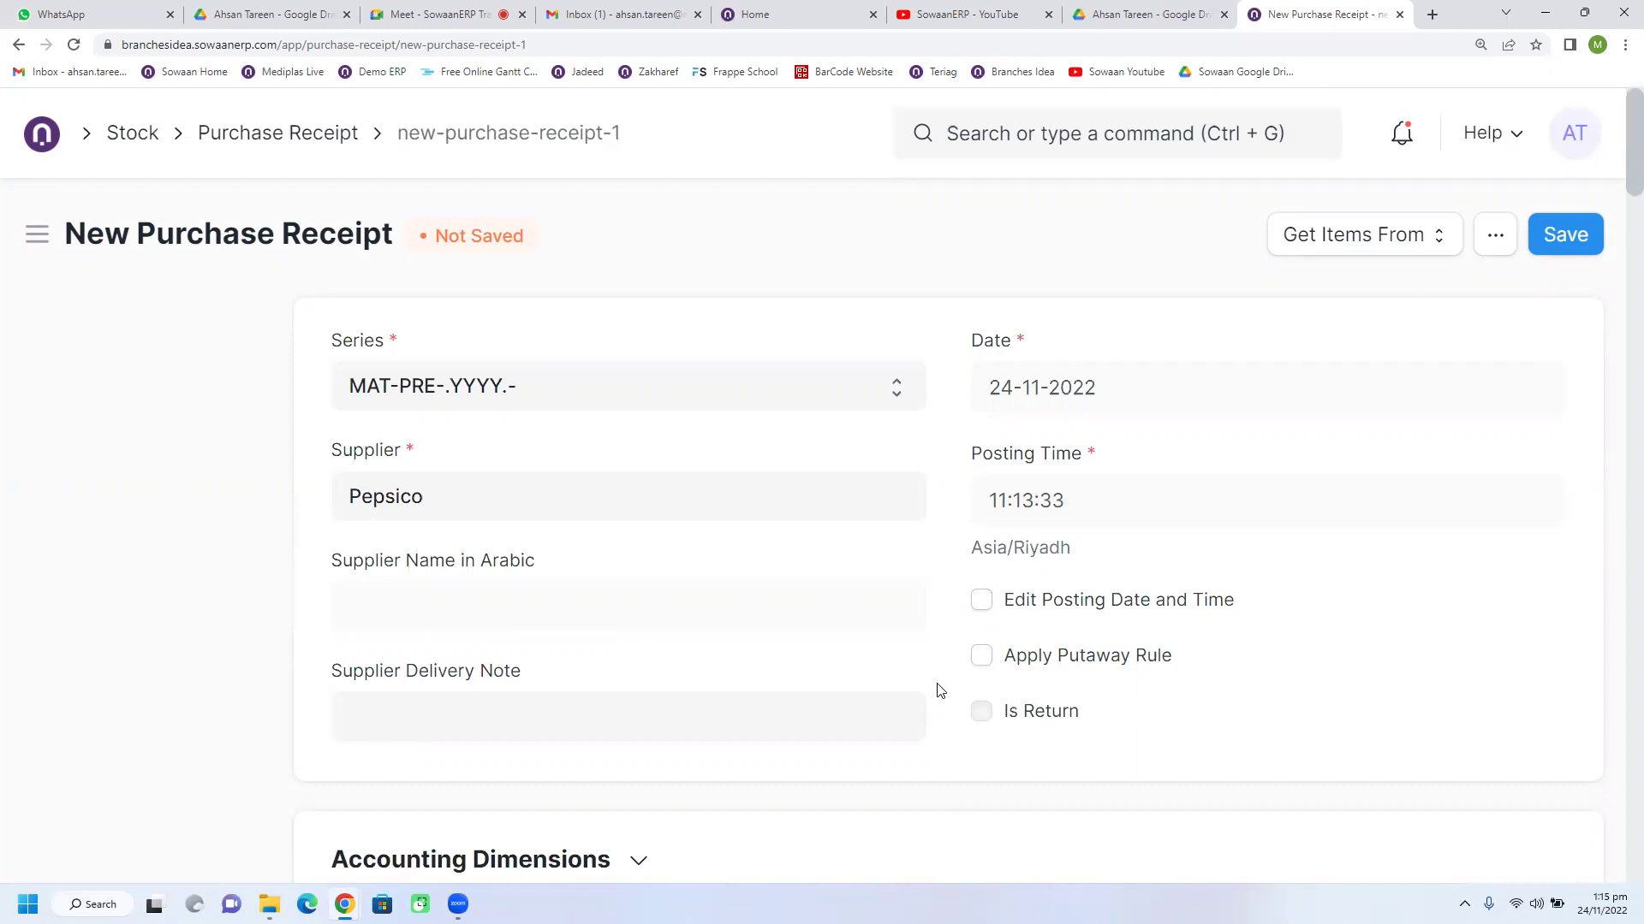
Step: Set the swimsuit row's accepted quantity to 5 and rejected quantity to 5
scroll(938, 687, down, 15)
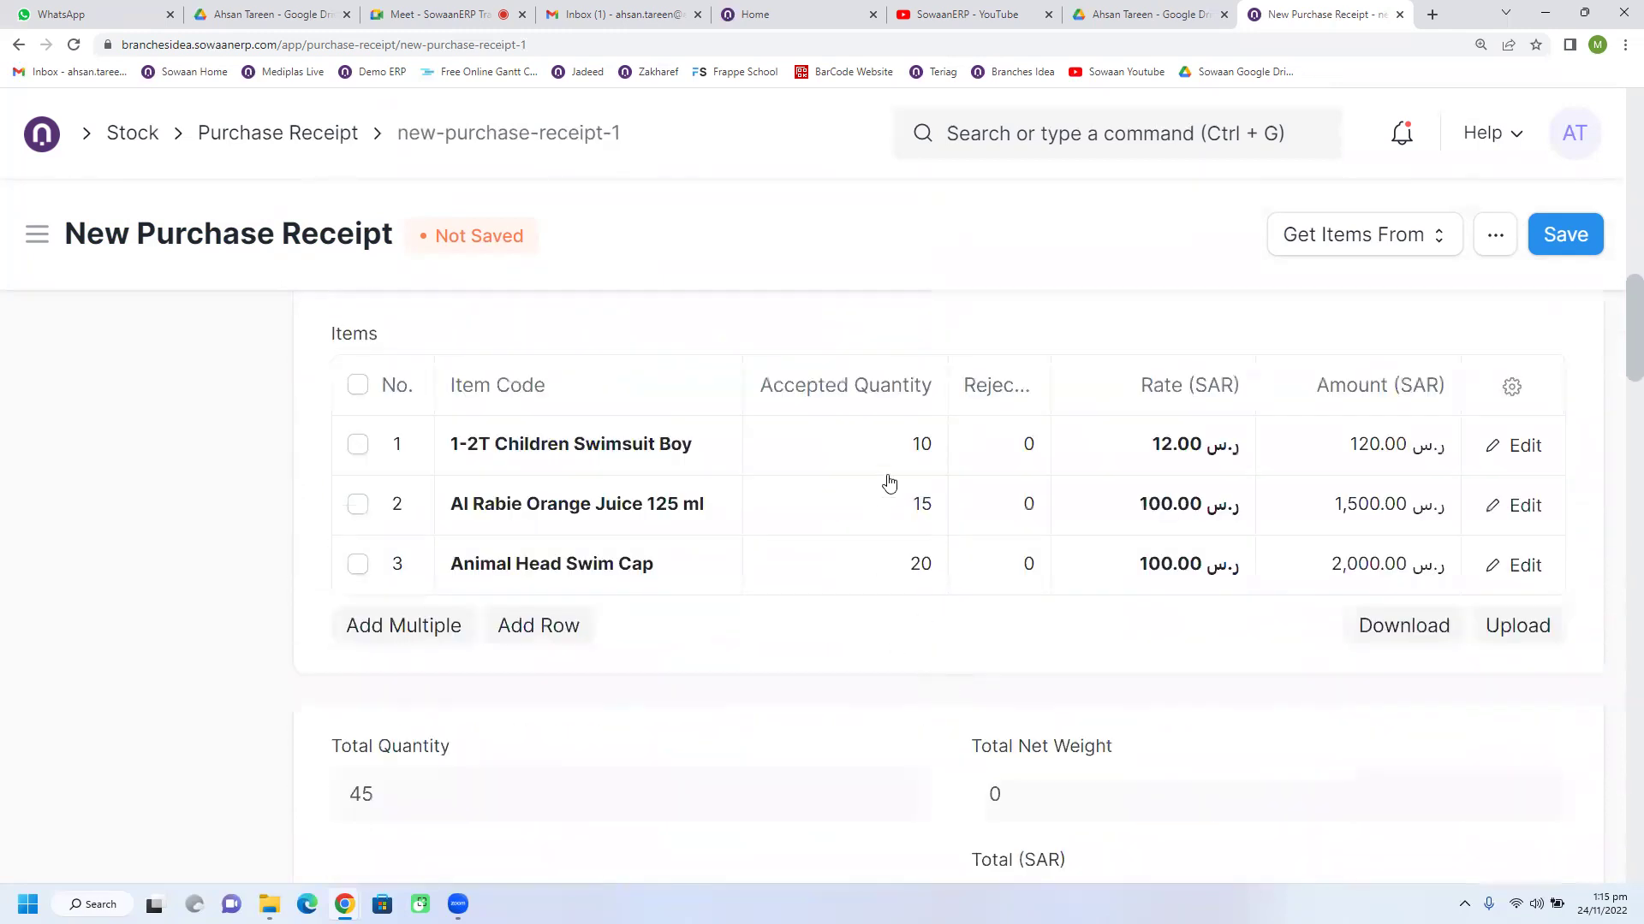
click(894, 453)
click(1016, 445)
double_click(1017, 444)
text(5)
double_click(924, 442)
text(5)
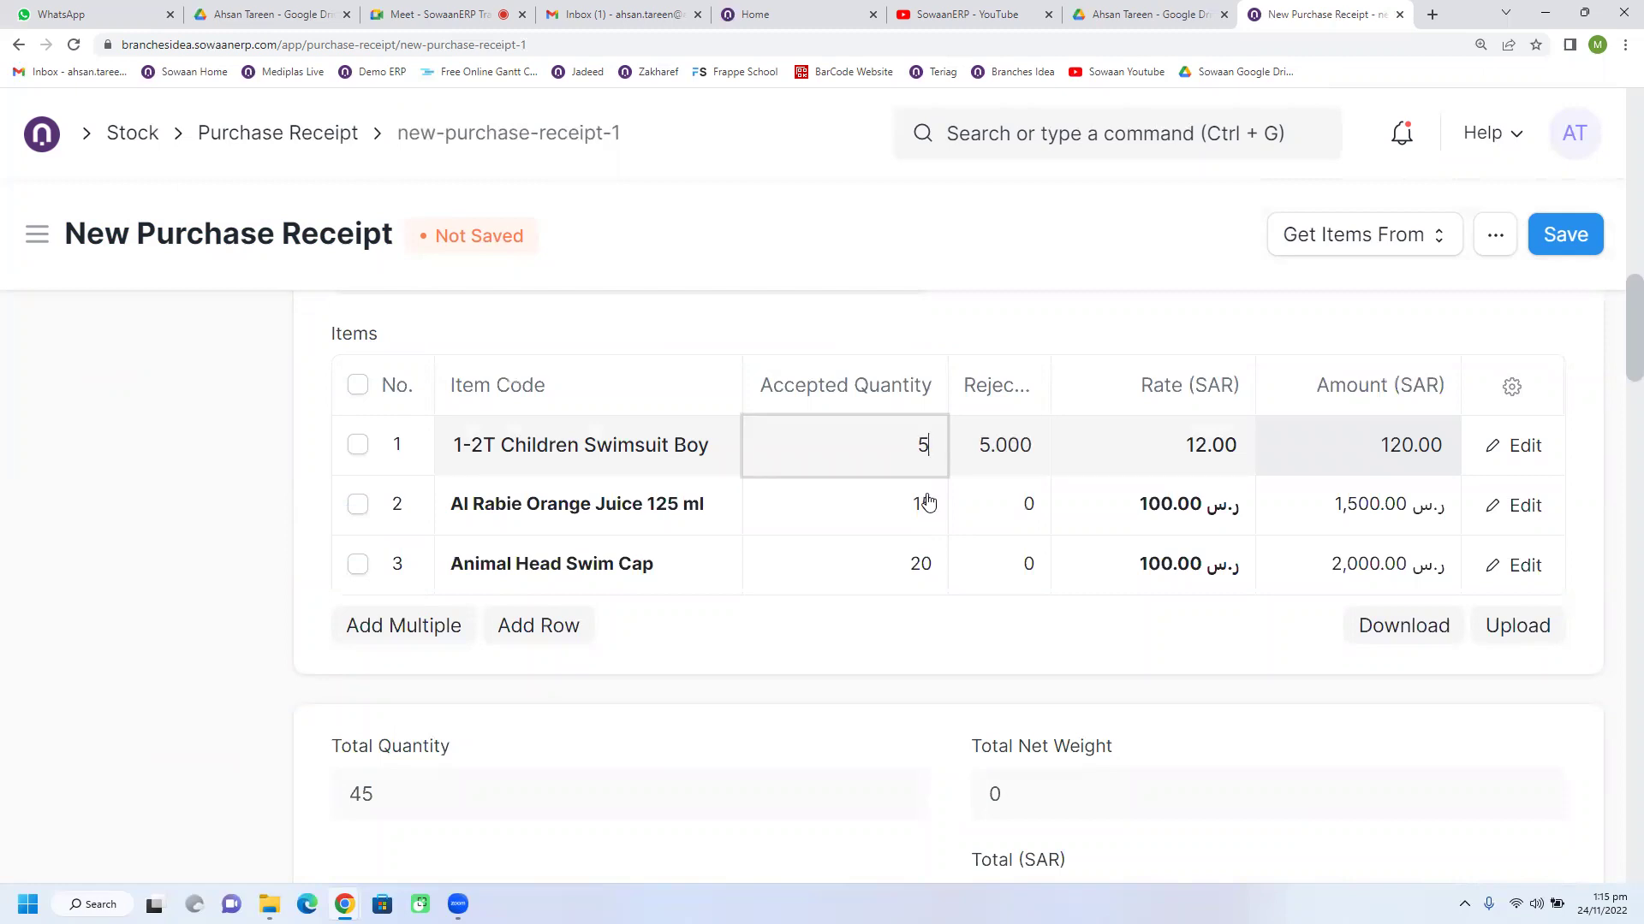
click(958, 510)
click(909, 446)
key(Tab)
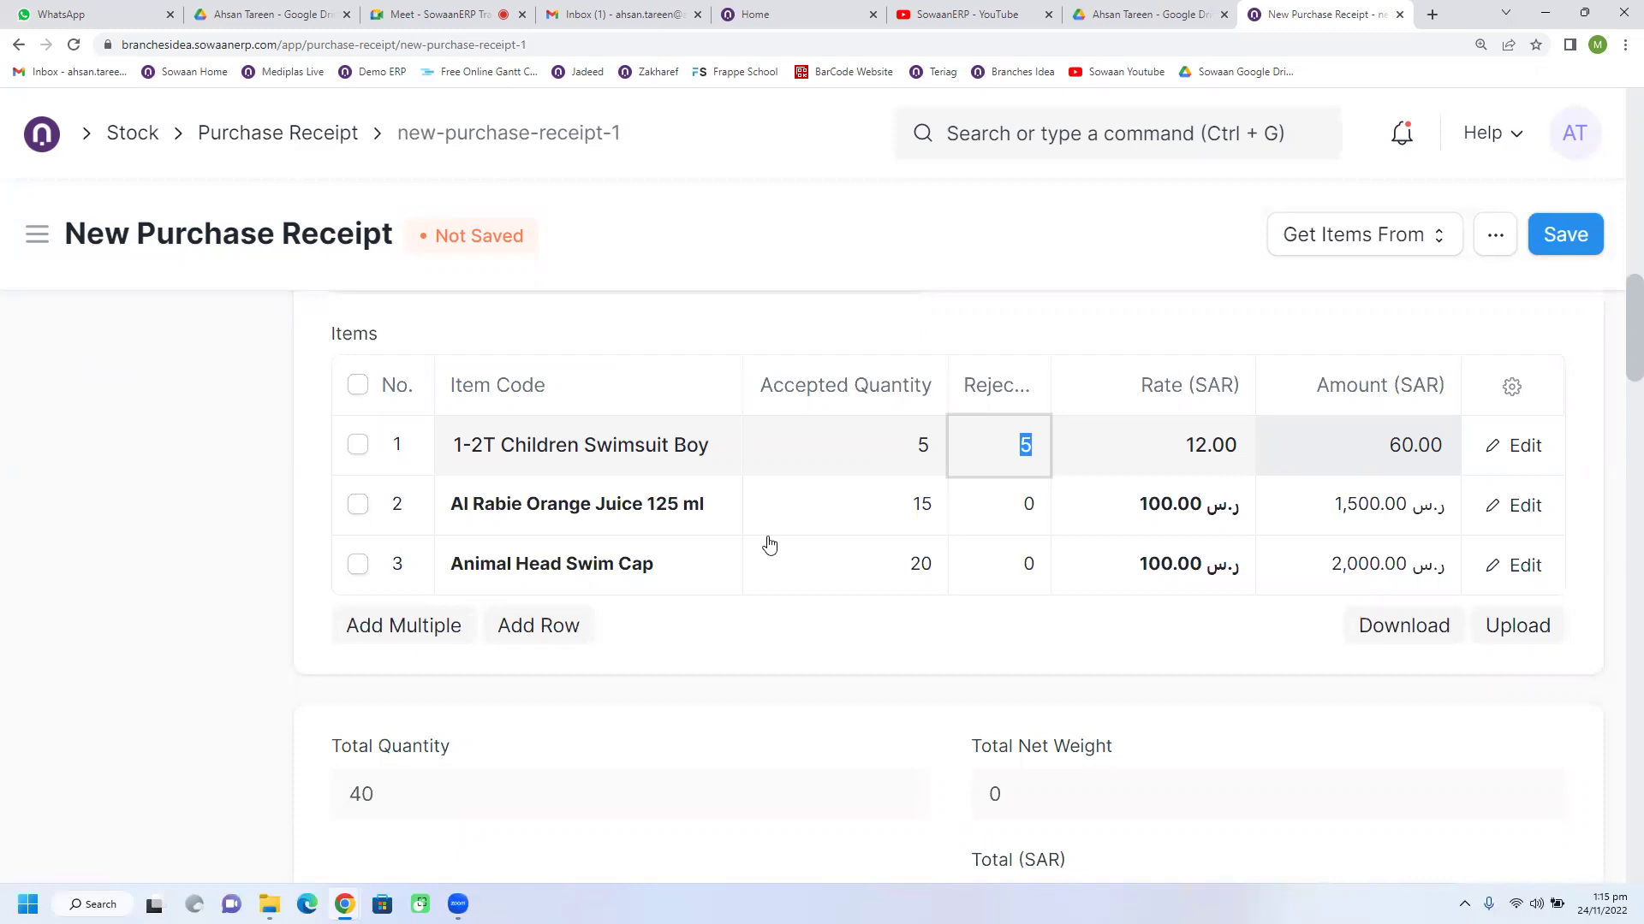
Step: Choose Stores - BI as the receipt's rejected warehouse
scroll(763, 552, up, 4)
click(556, 416)
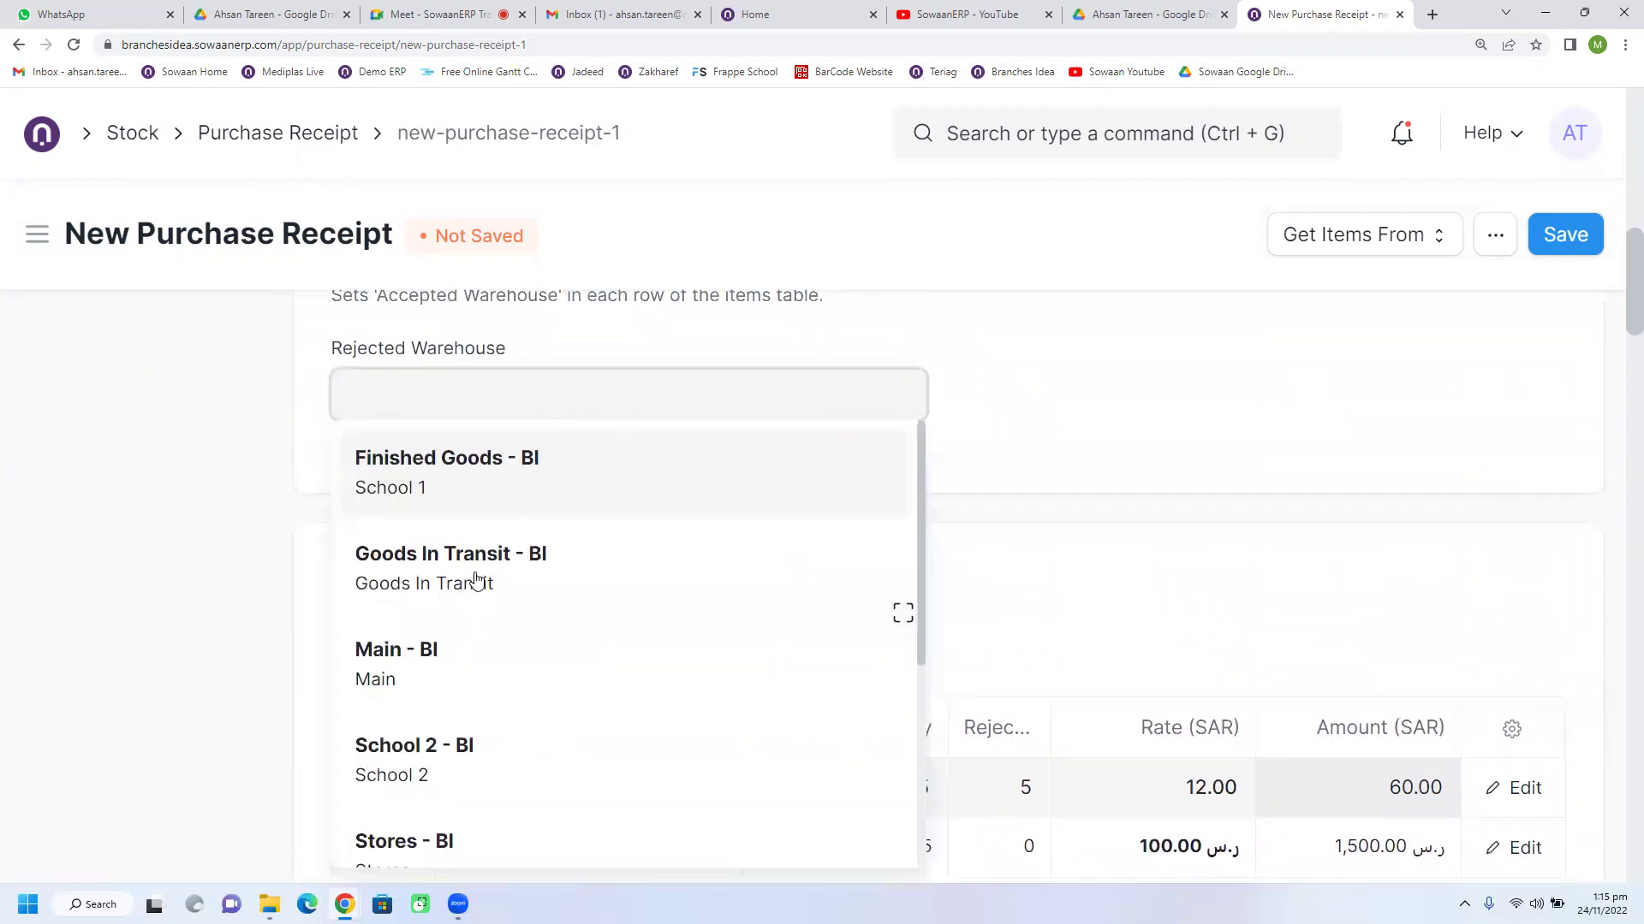
click(409, 841)
scroll(874, 512, up, 2)
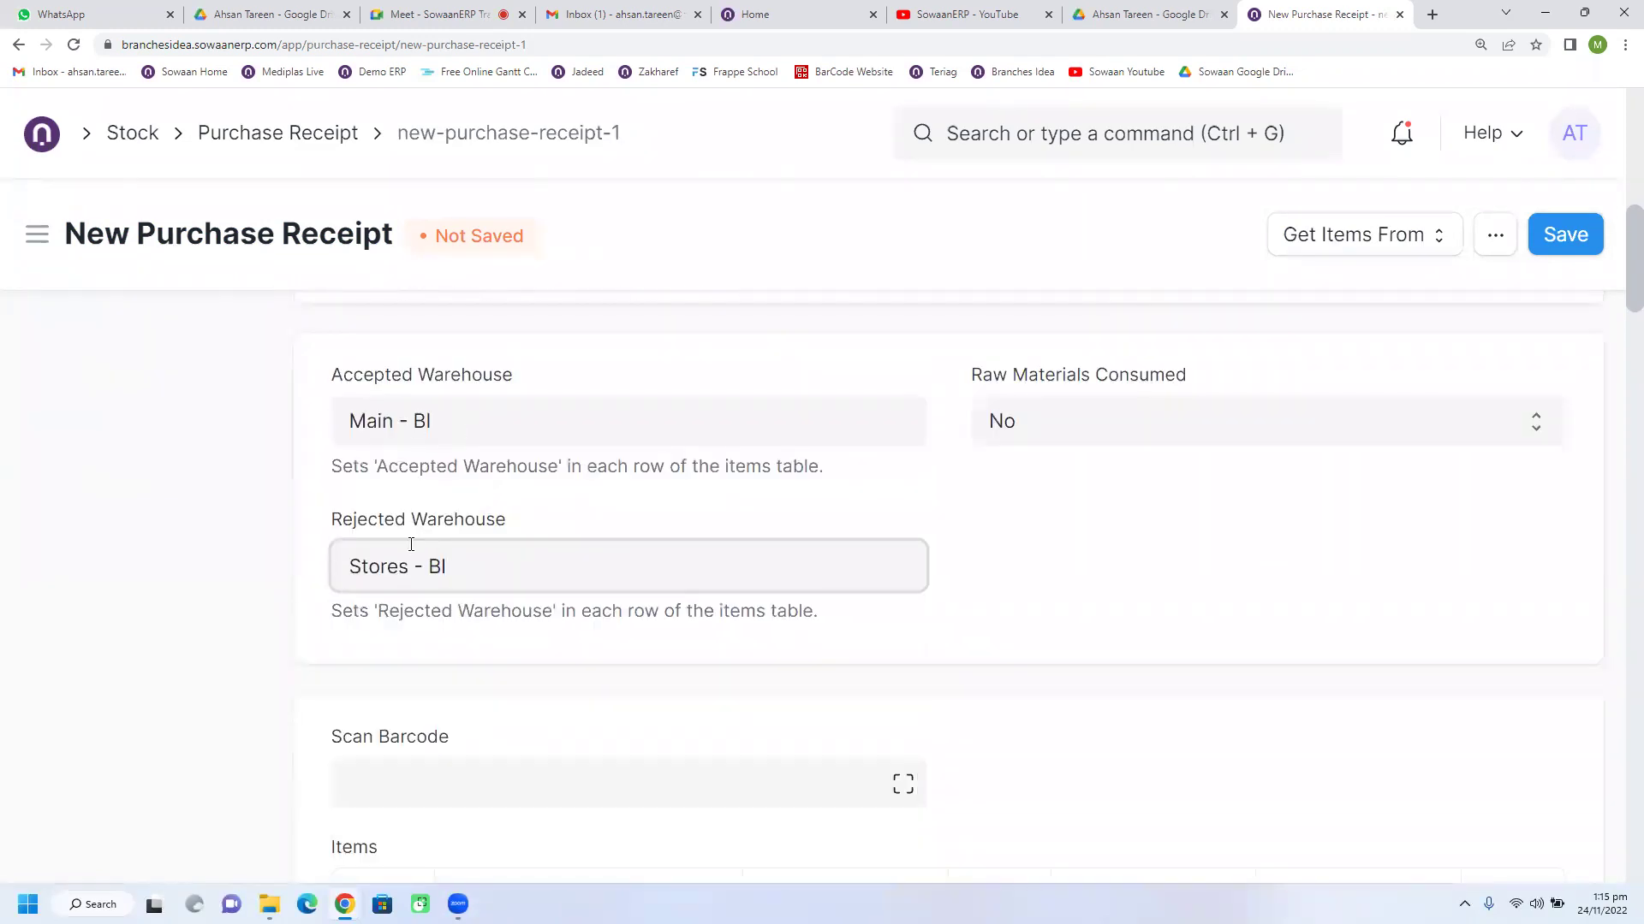
scroll(930, 632, down, 5)
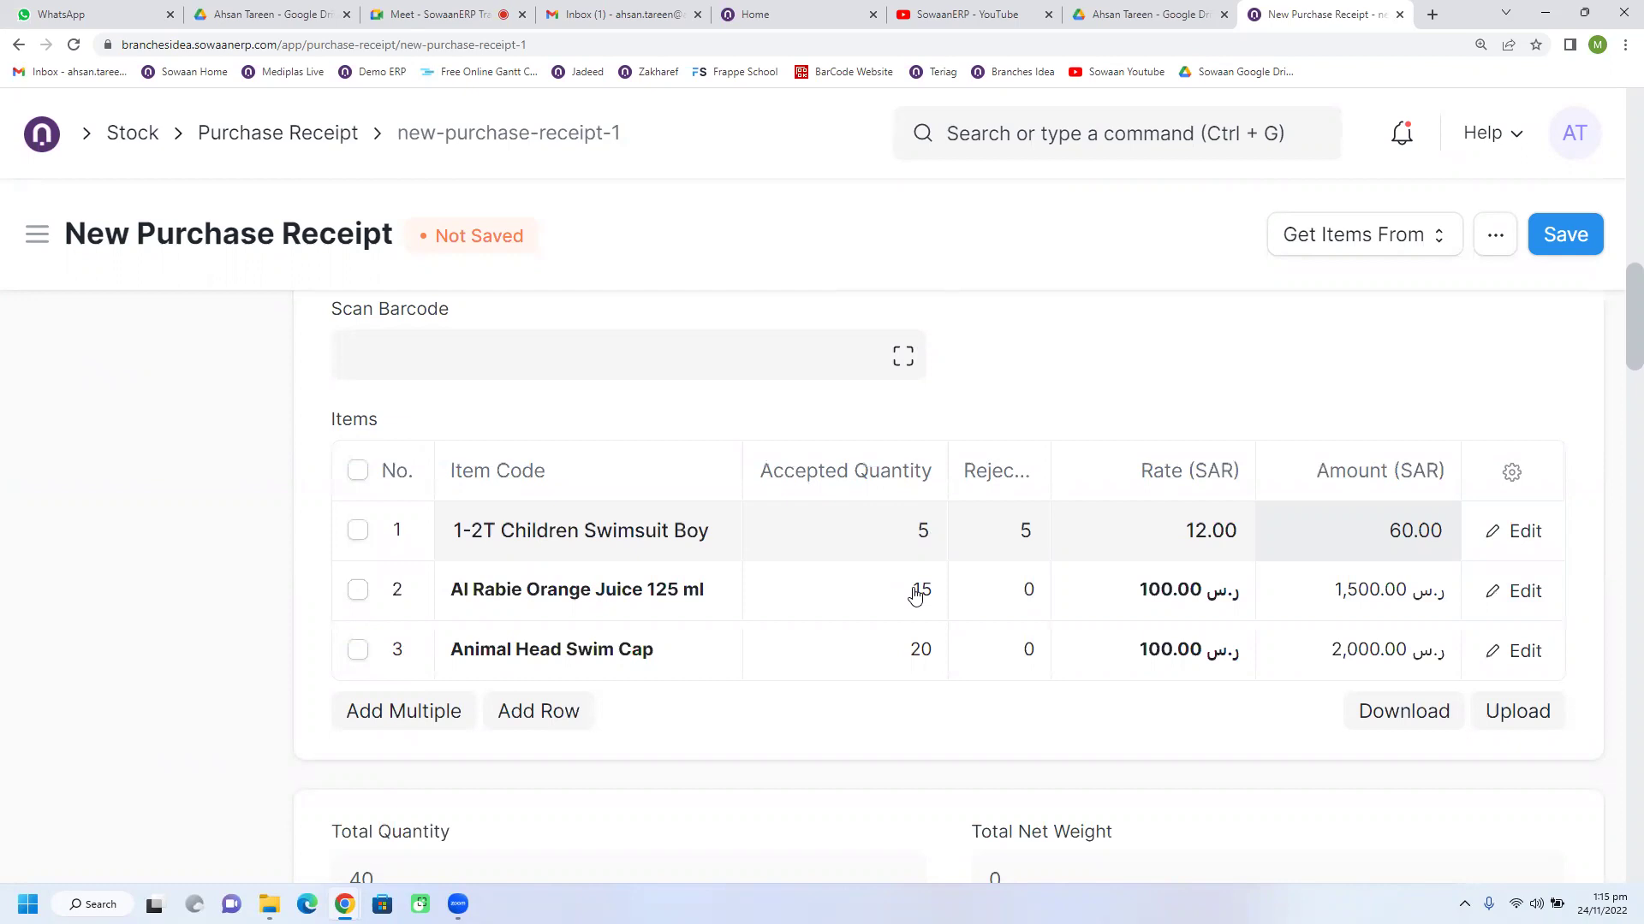
scroll(770, 740, up, 3)
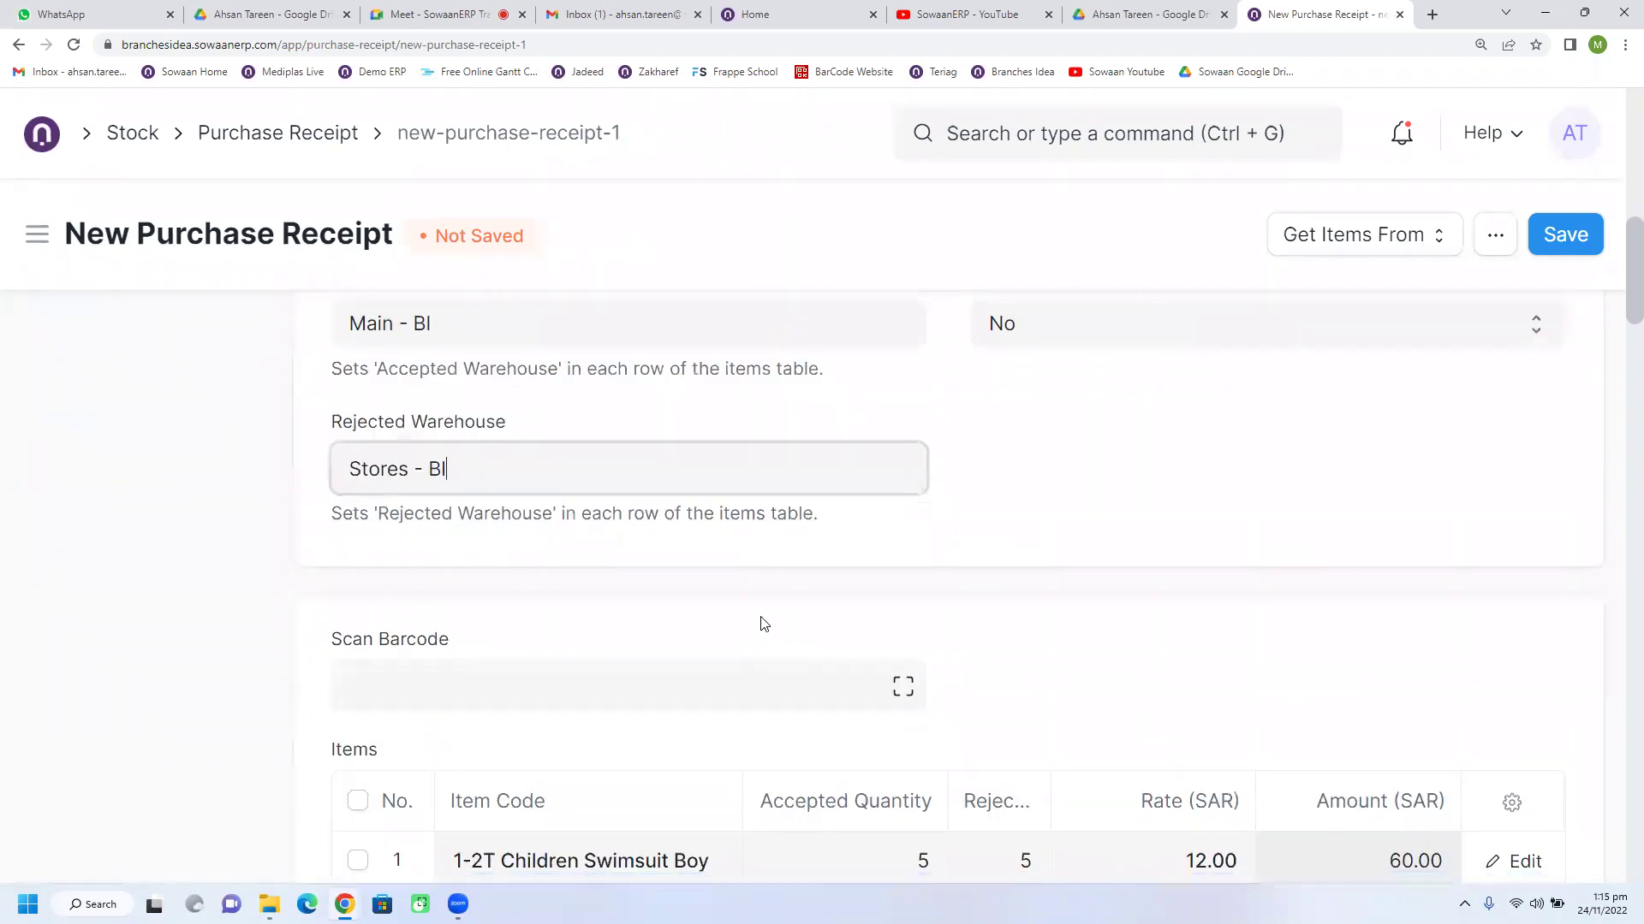
scroll(764, 624, down, 2)
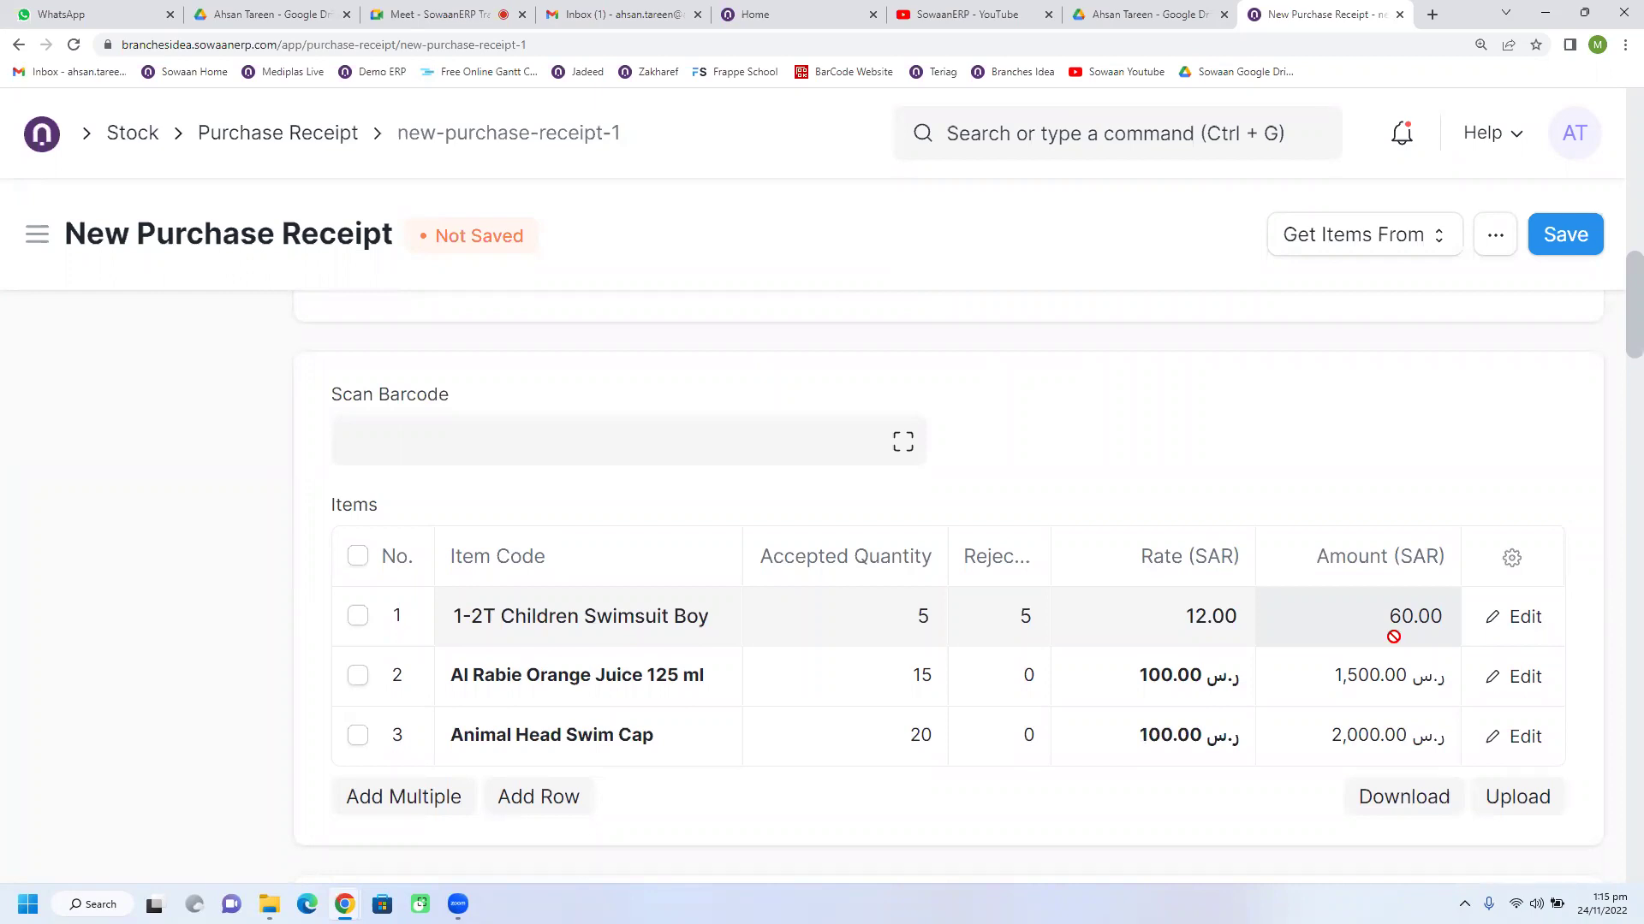
scroll(1199, 599, down, 1)
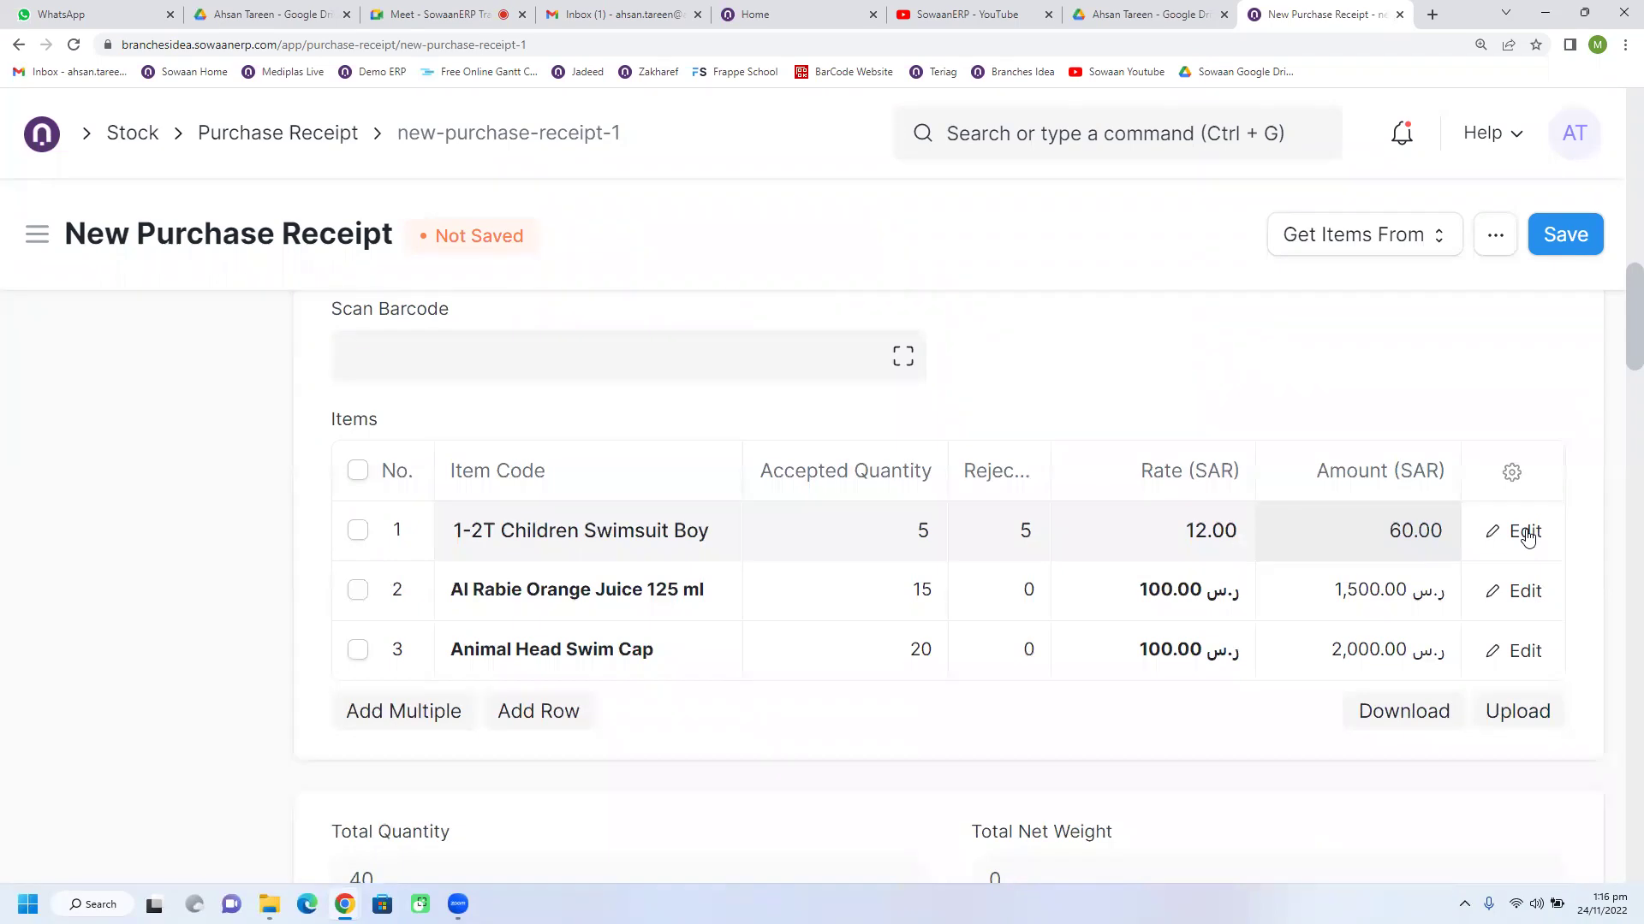
click(1528, 532)
scroll(865, 488, down, 7)
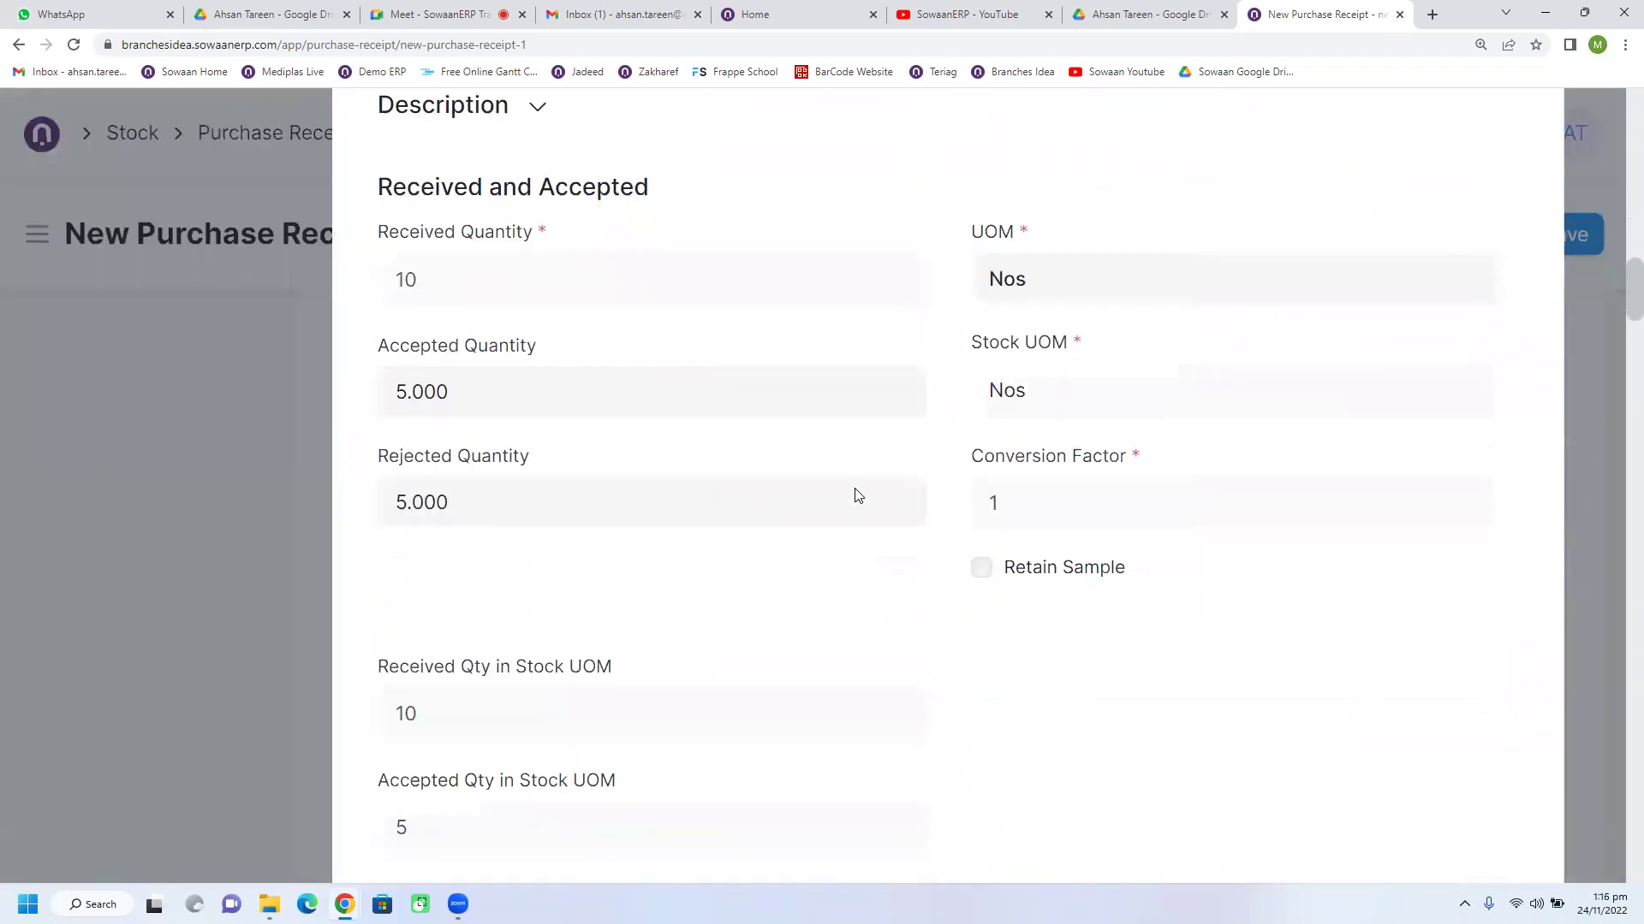
scroll(856, 492, down, 10)
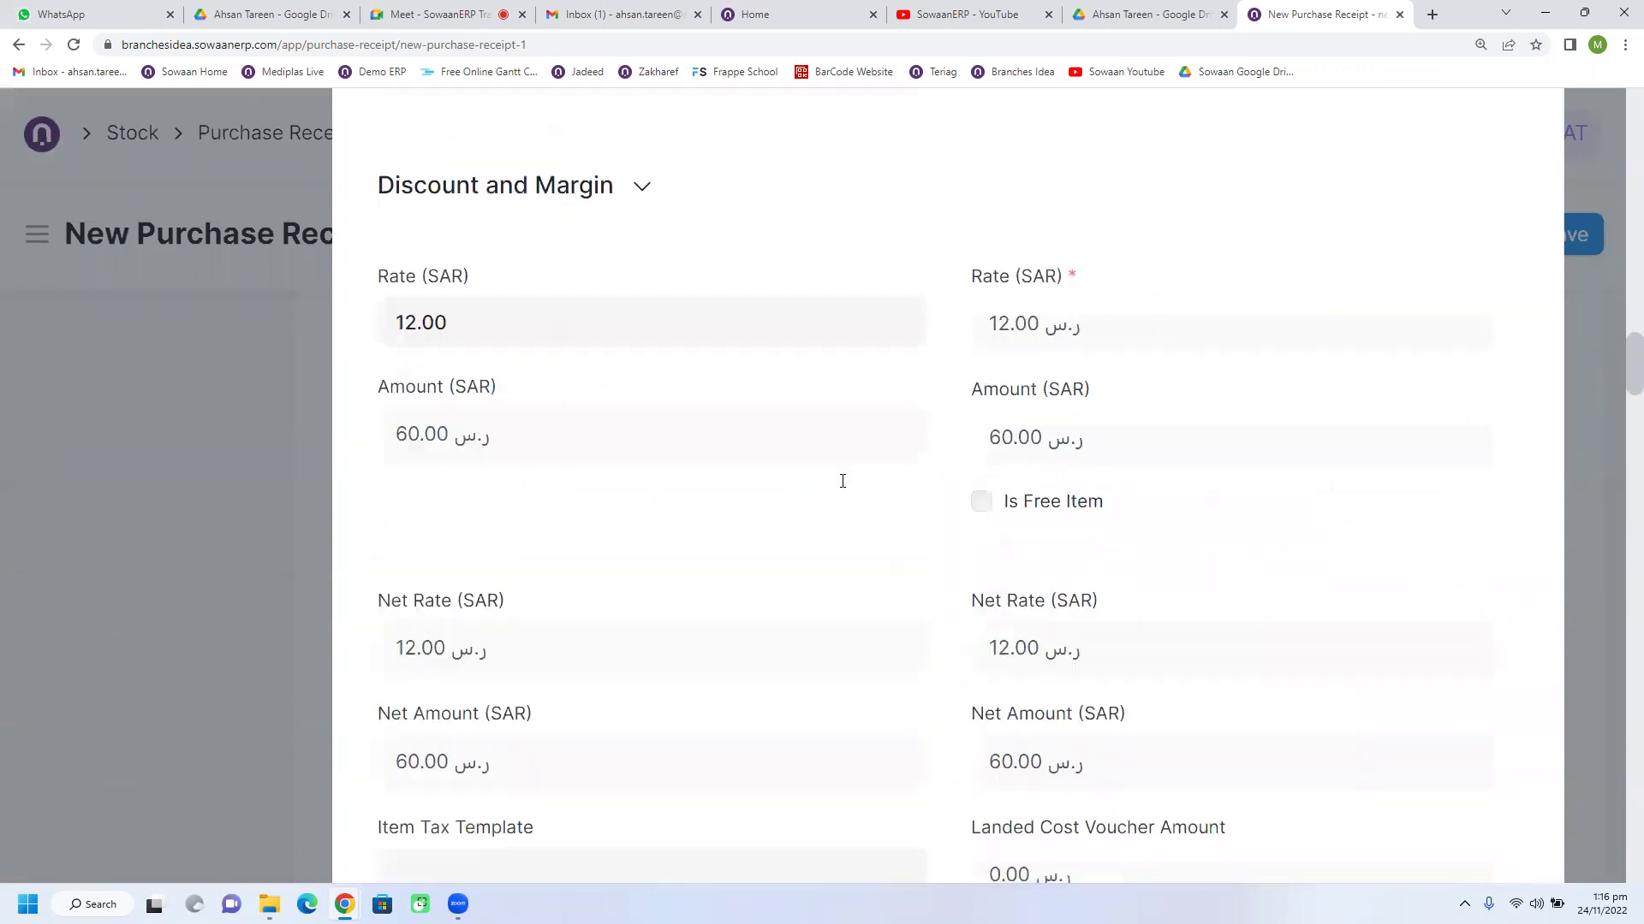
scroll(843, 481, down, 1)
scroll(843, 488, down, 6)
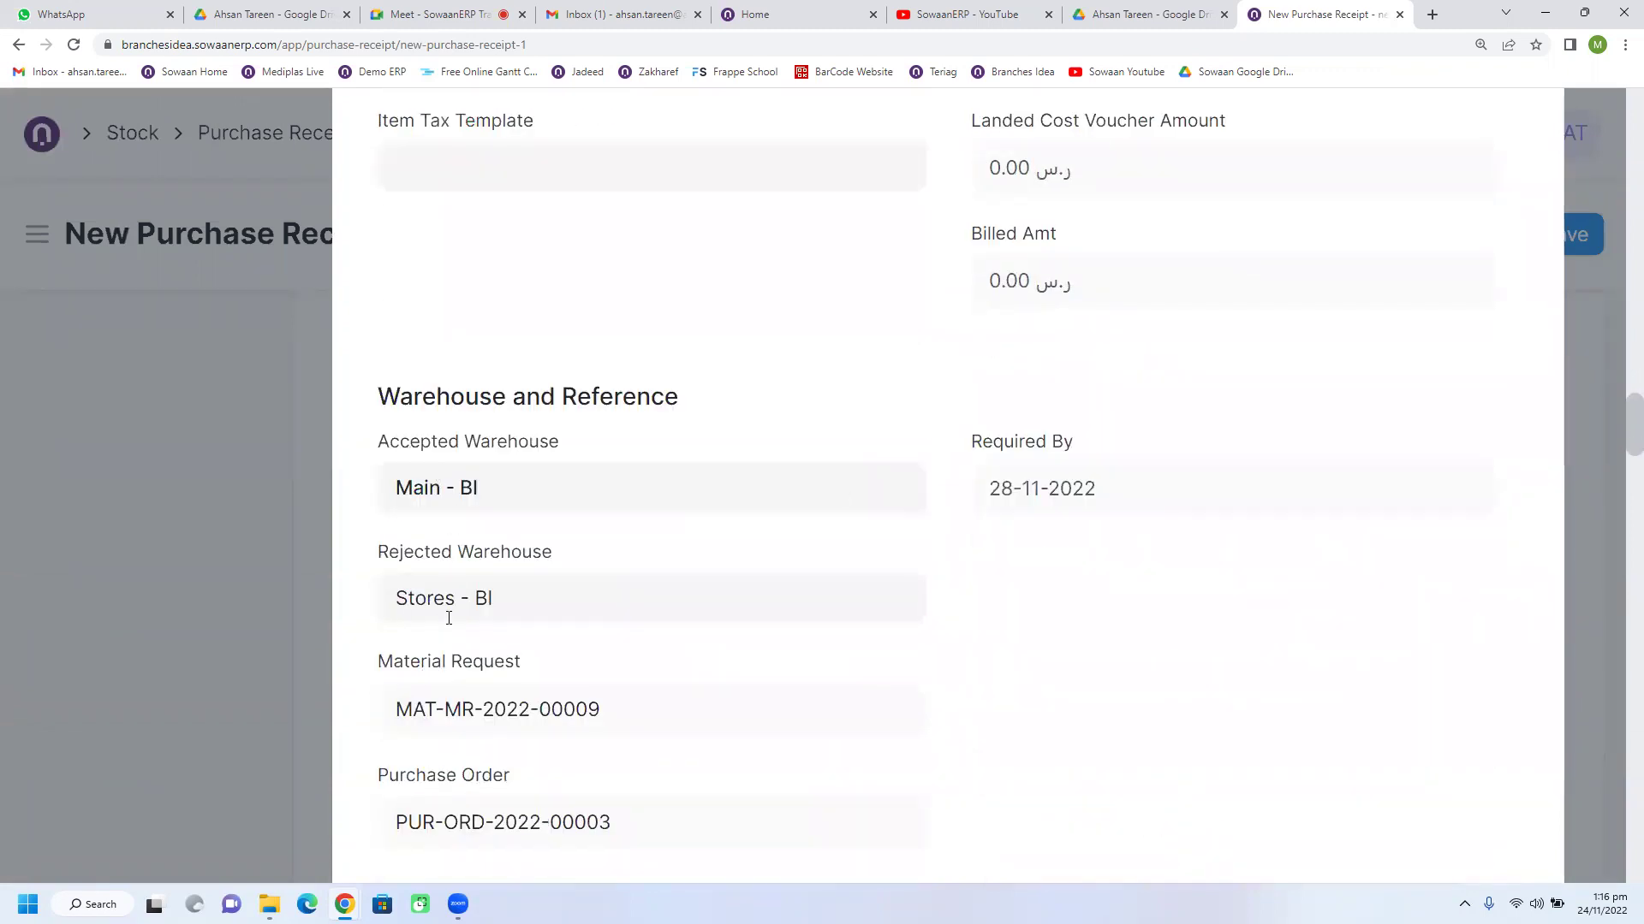
click(286, 534)
scroll(873, 638, up, 10)
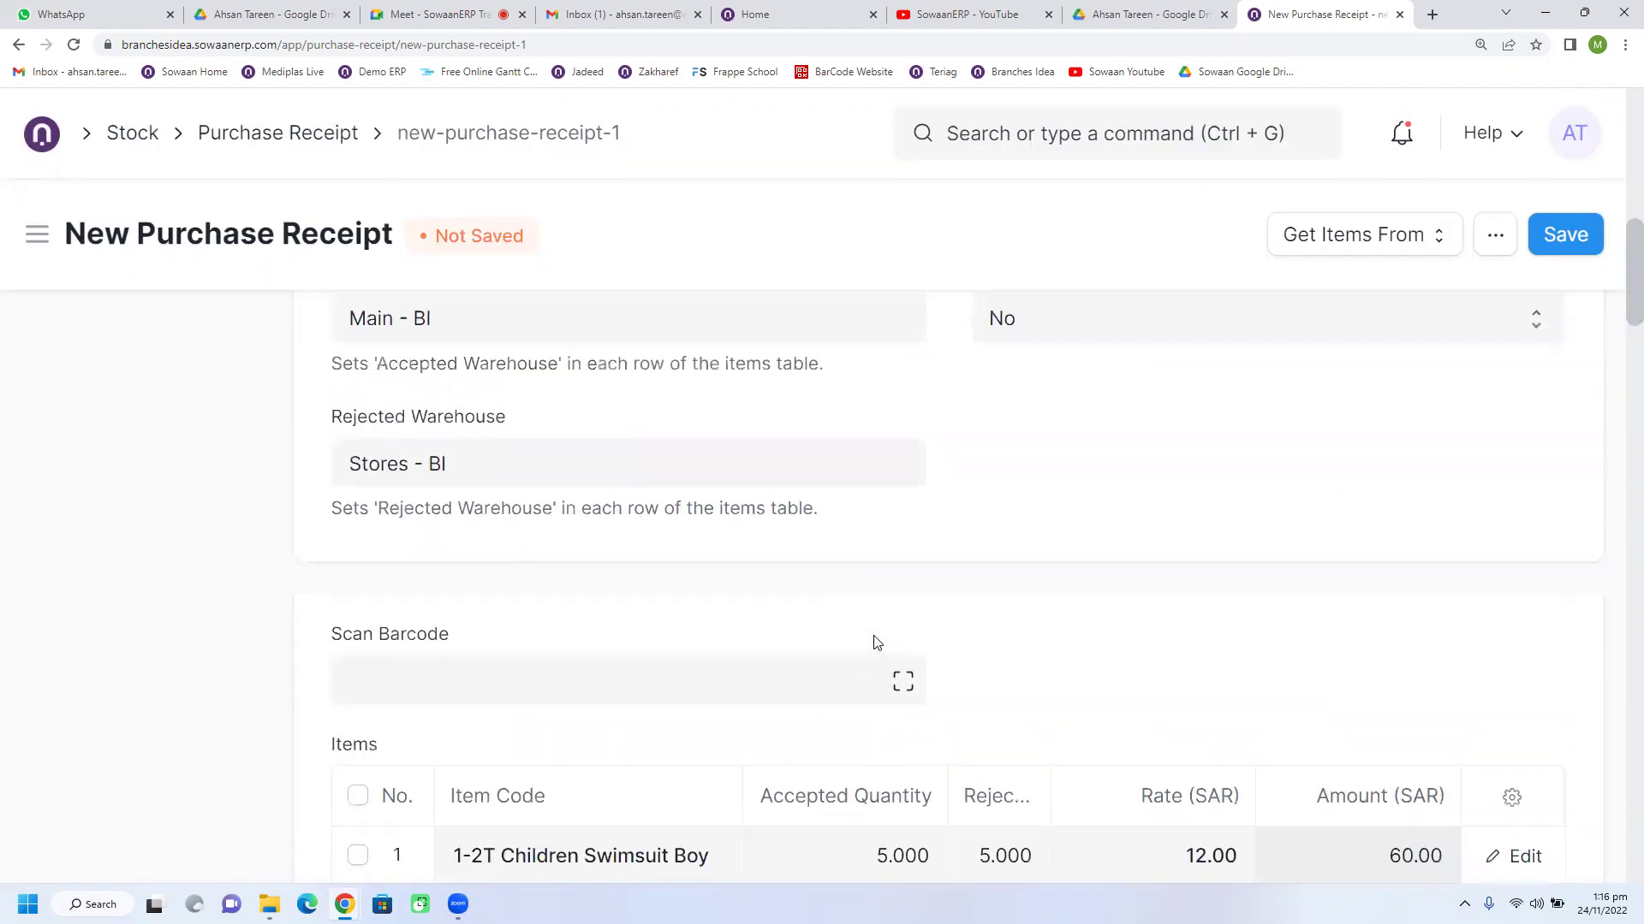
scroll(875, 642, up, 1)
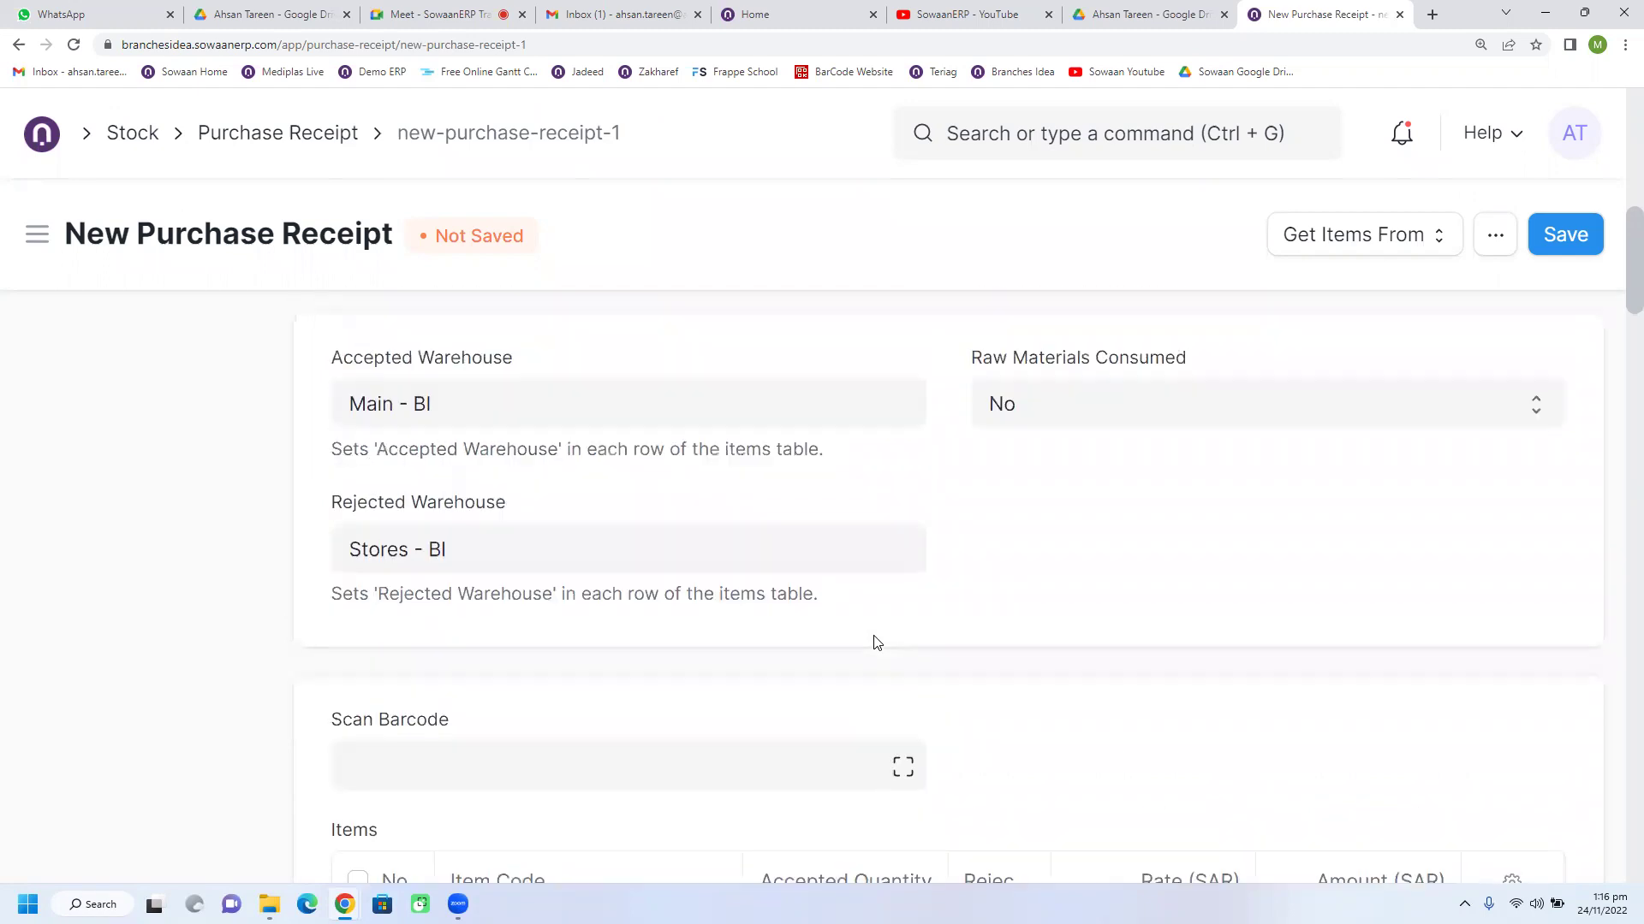
scroll(875, 642, up, 1)
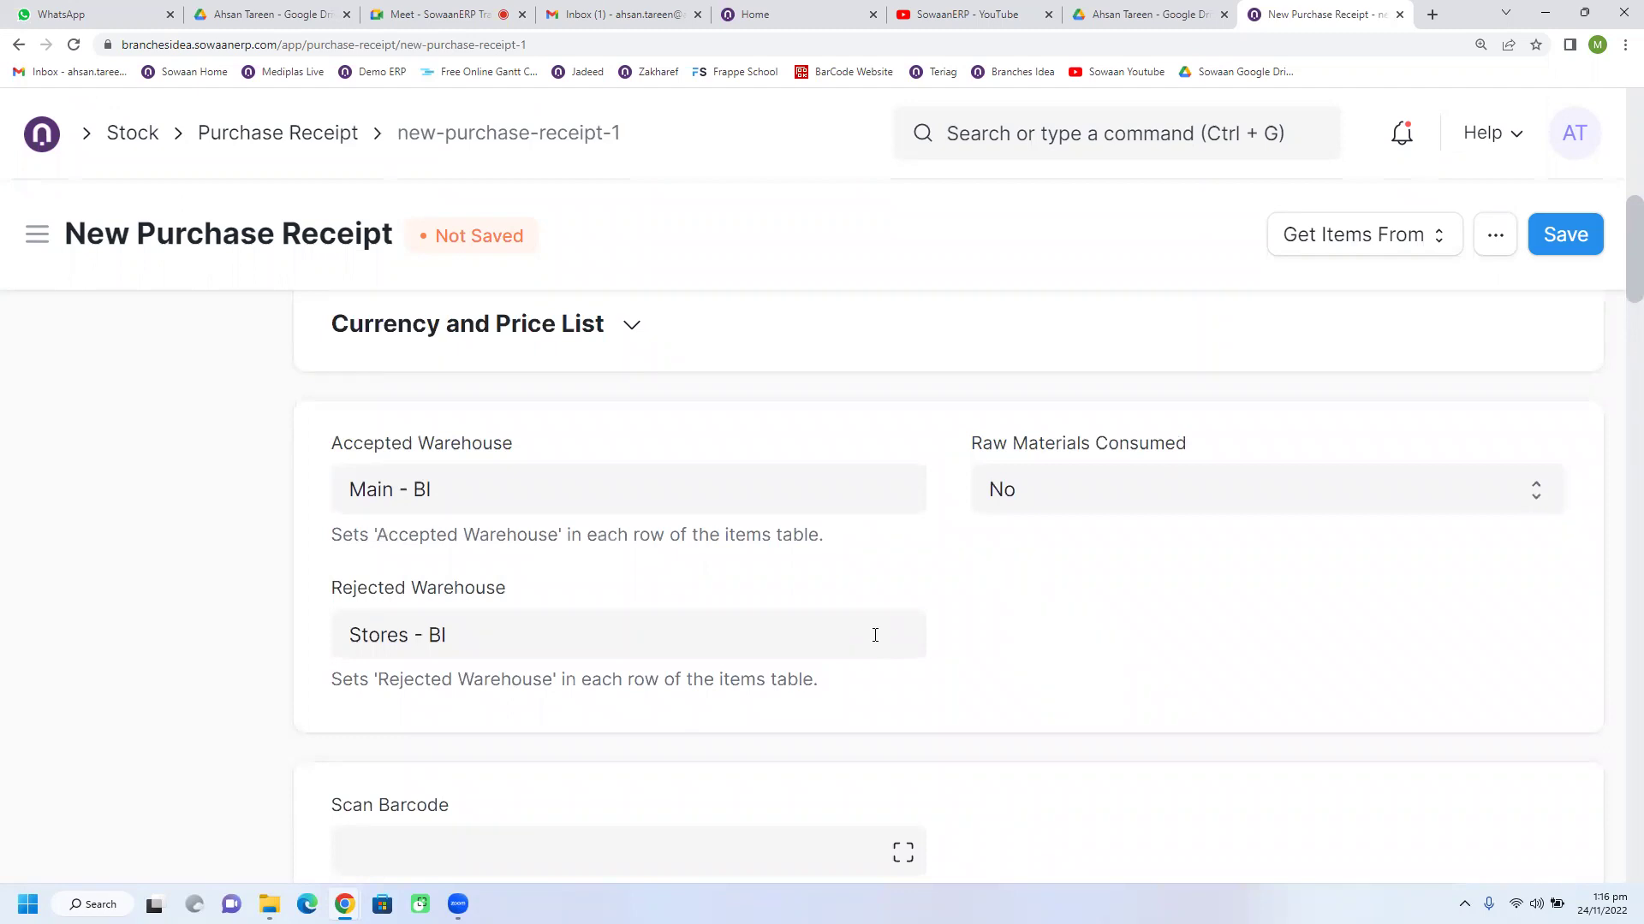
scroll(875, 635, down, 4)
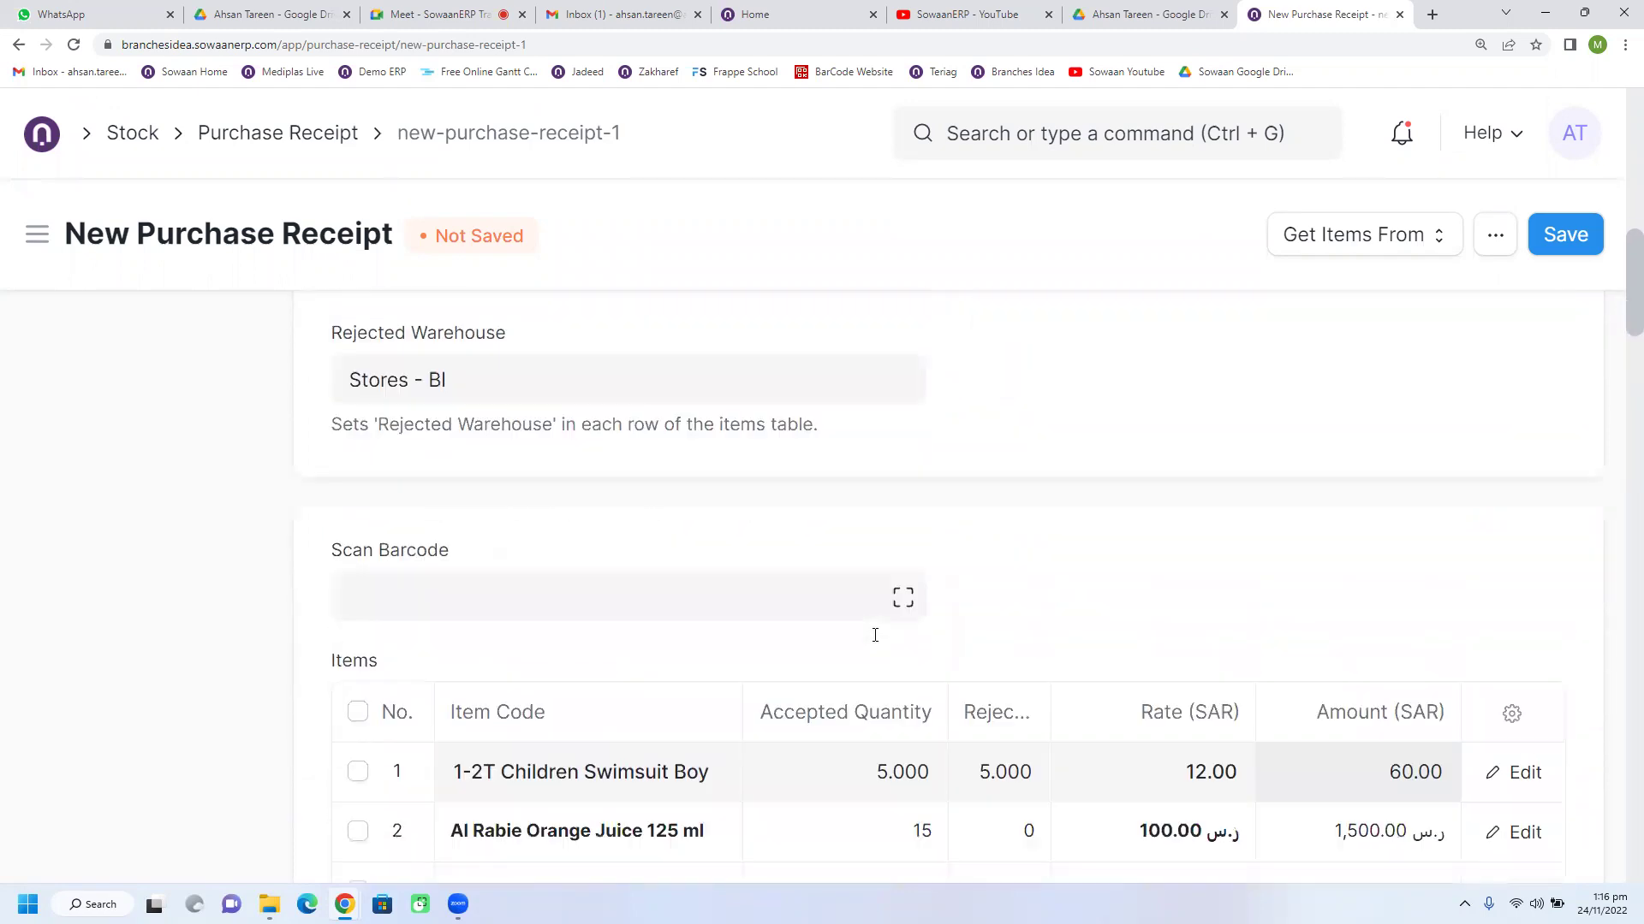
scroll(875, 637, down, 1)
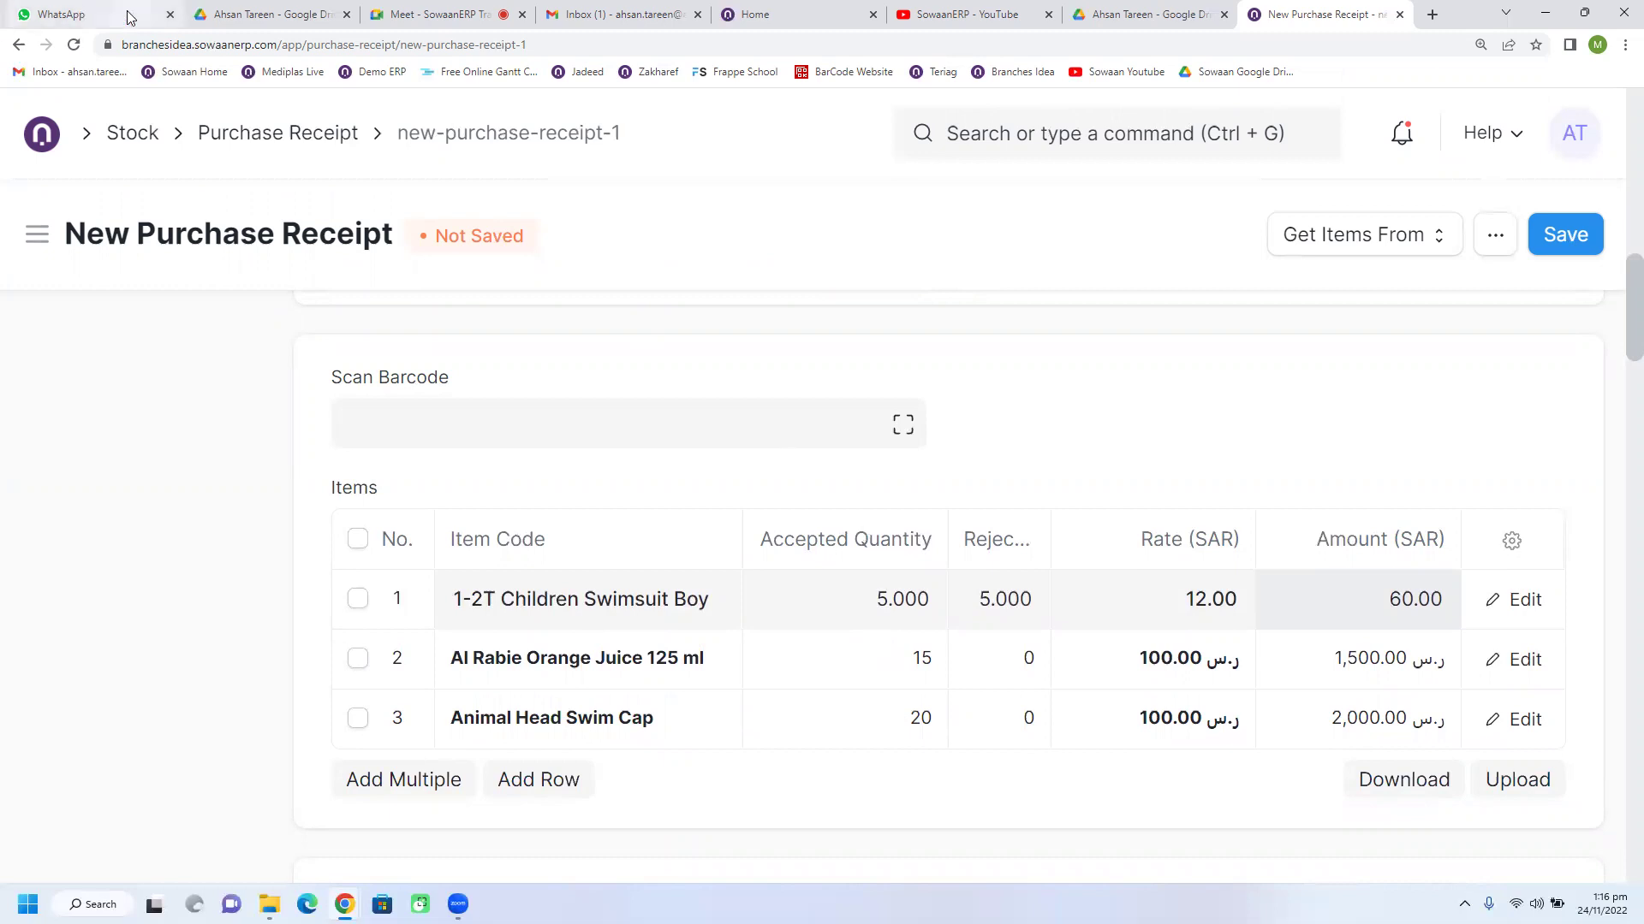
click(604, 18)
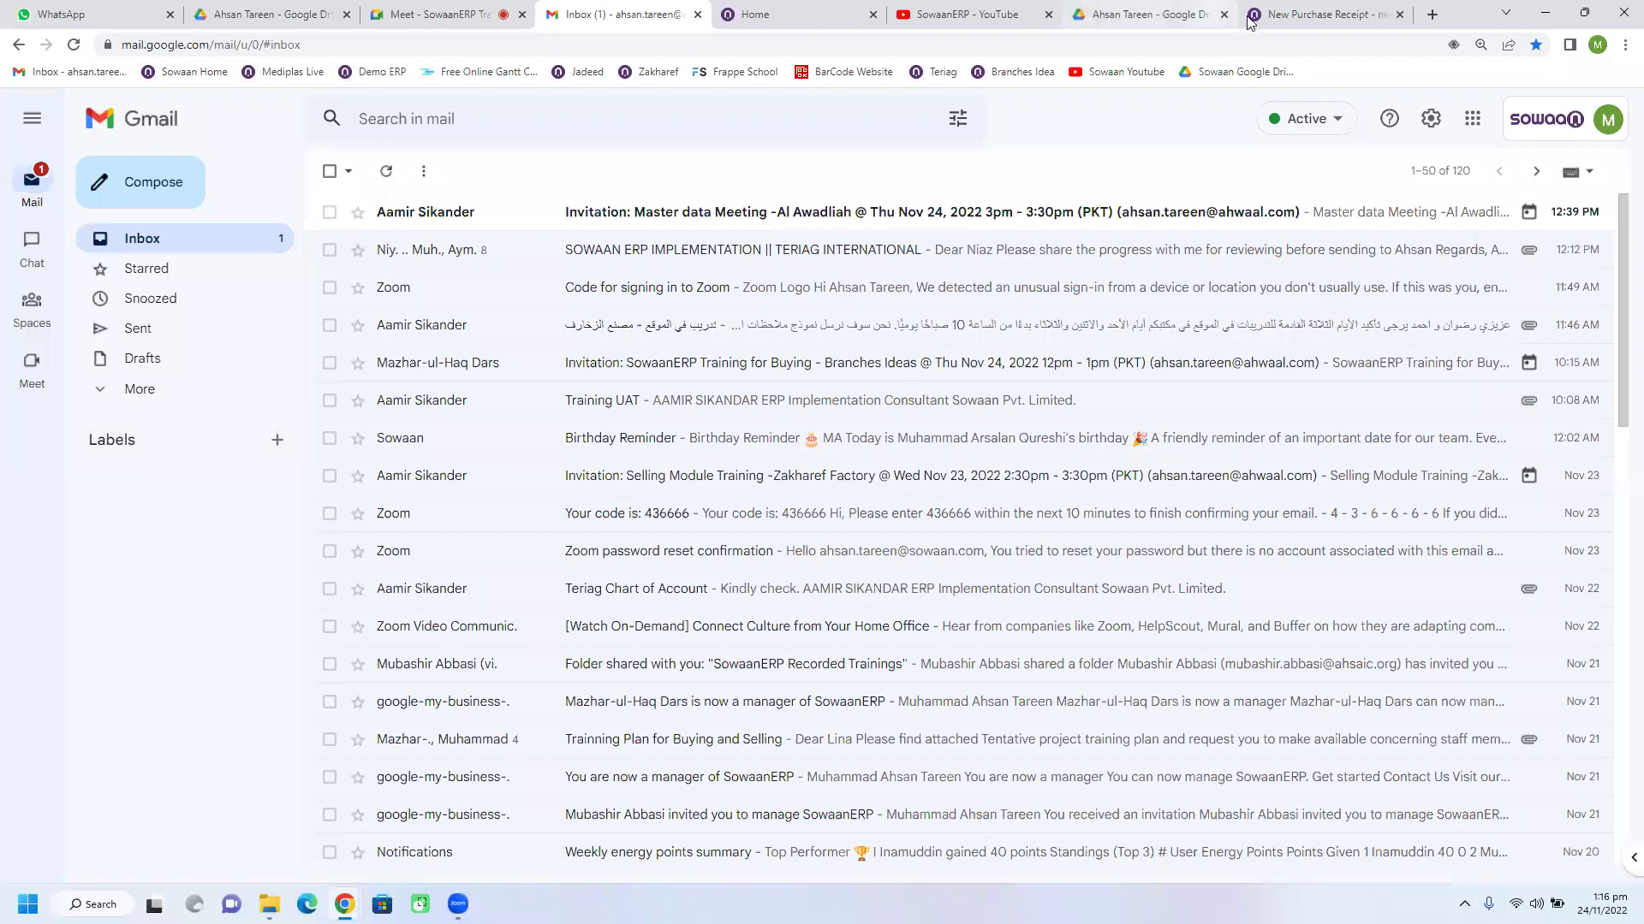
click(1301, 15)
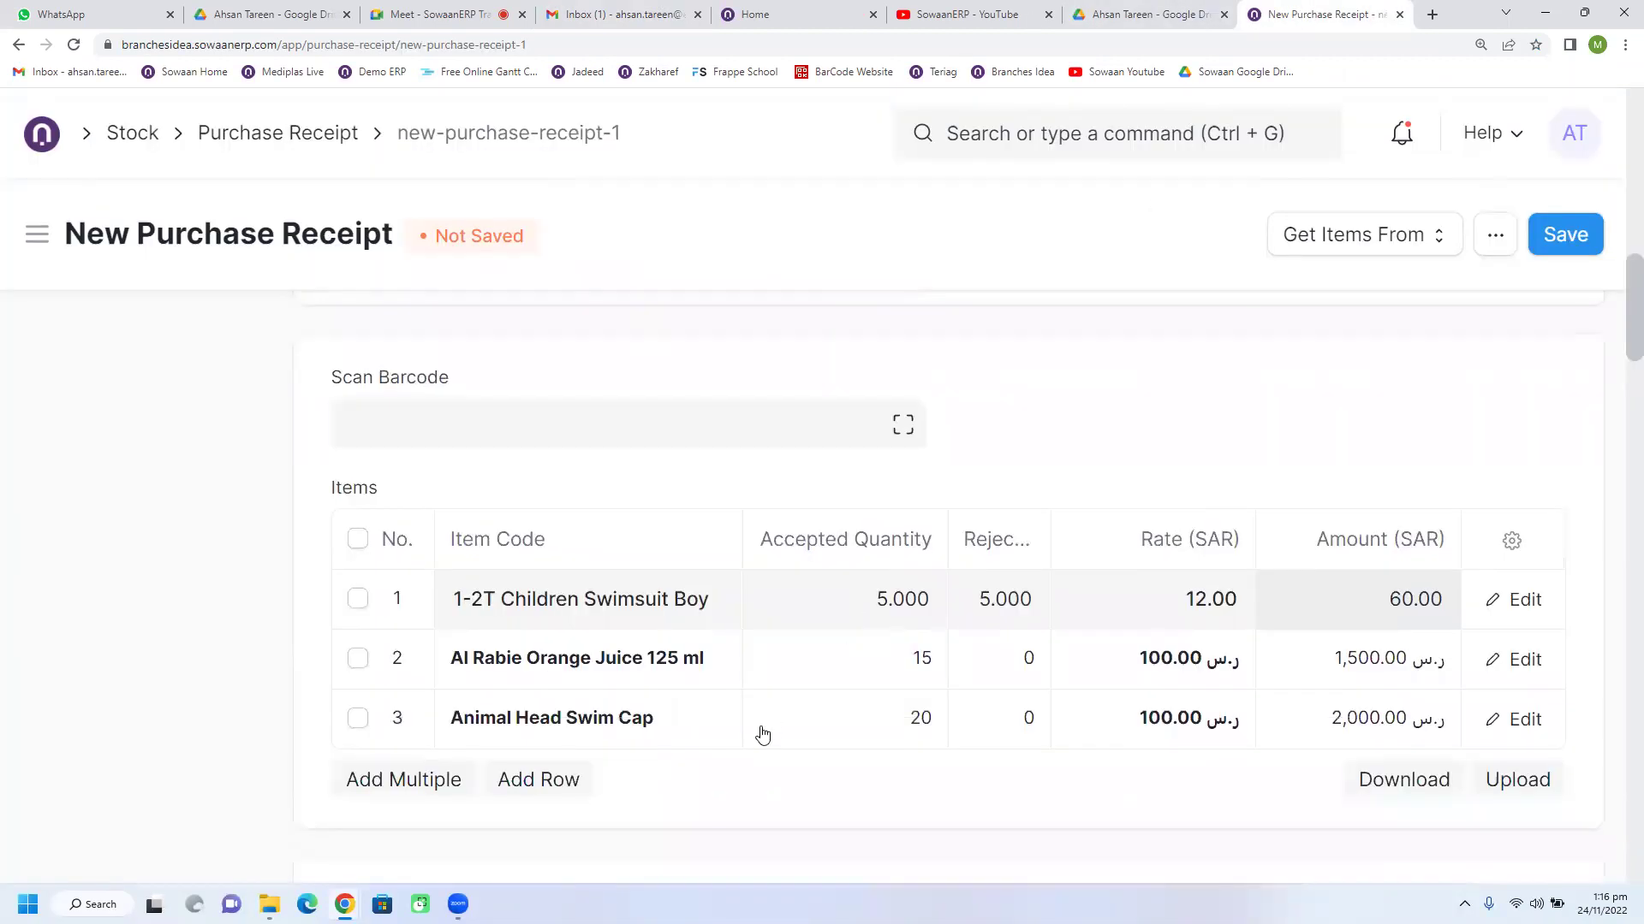
scroll(762, 734, up, 4)
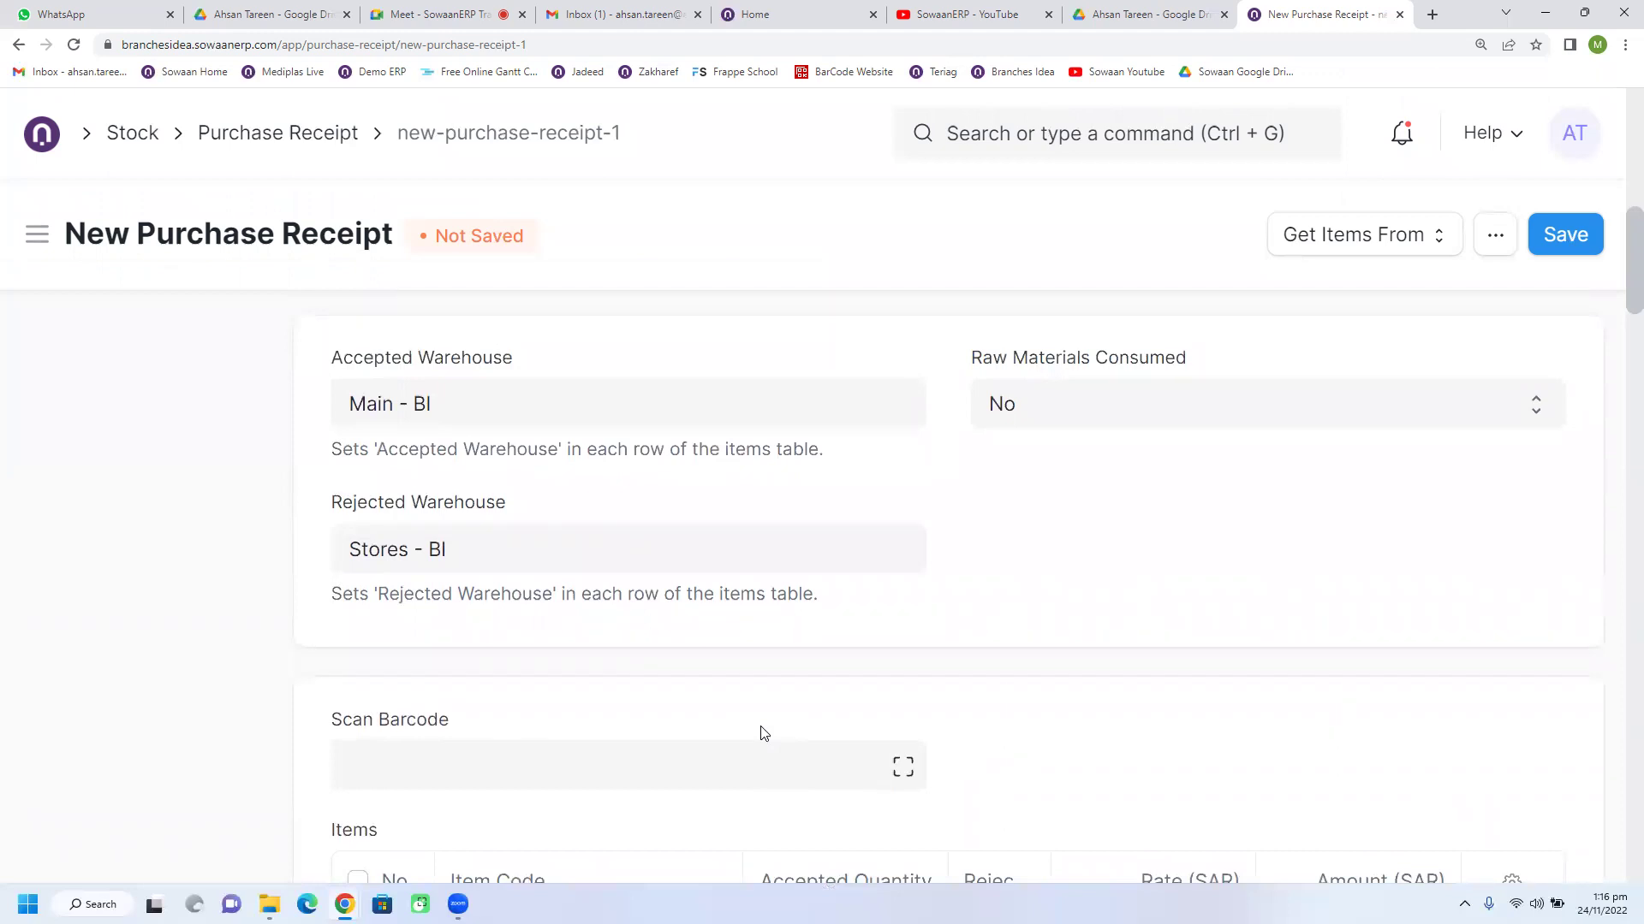
scroll(676, 697, down, 1)
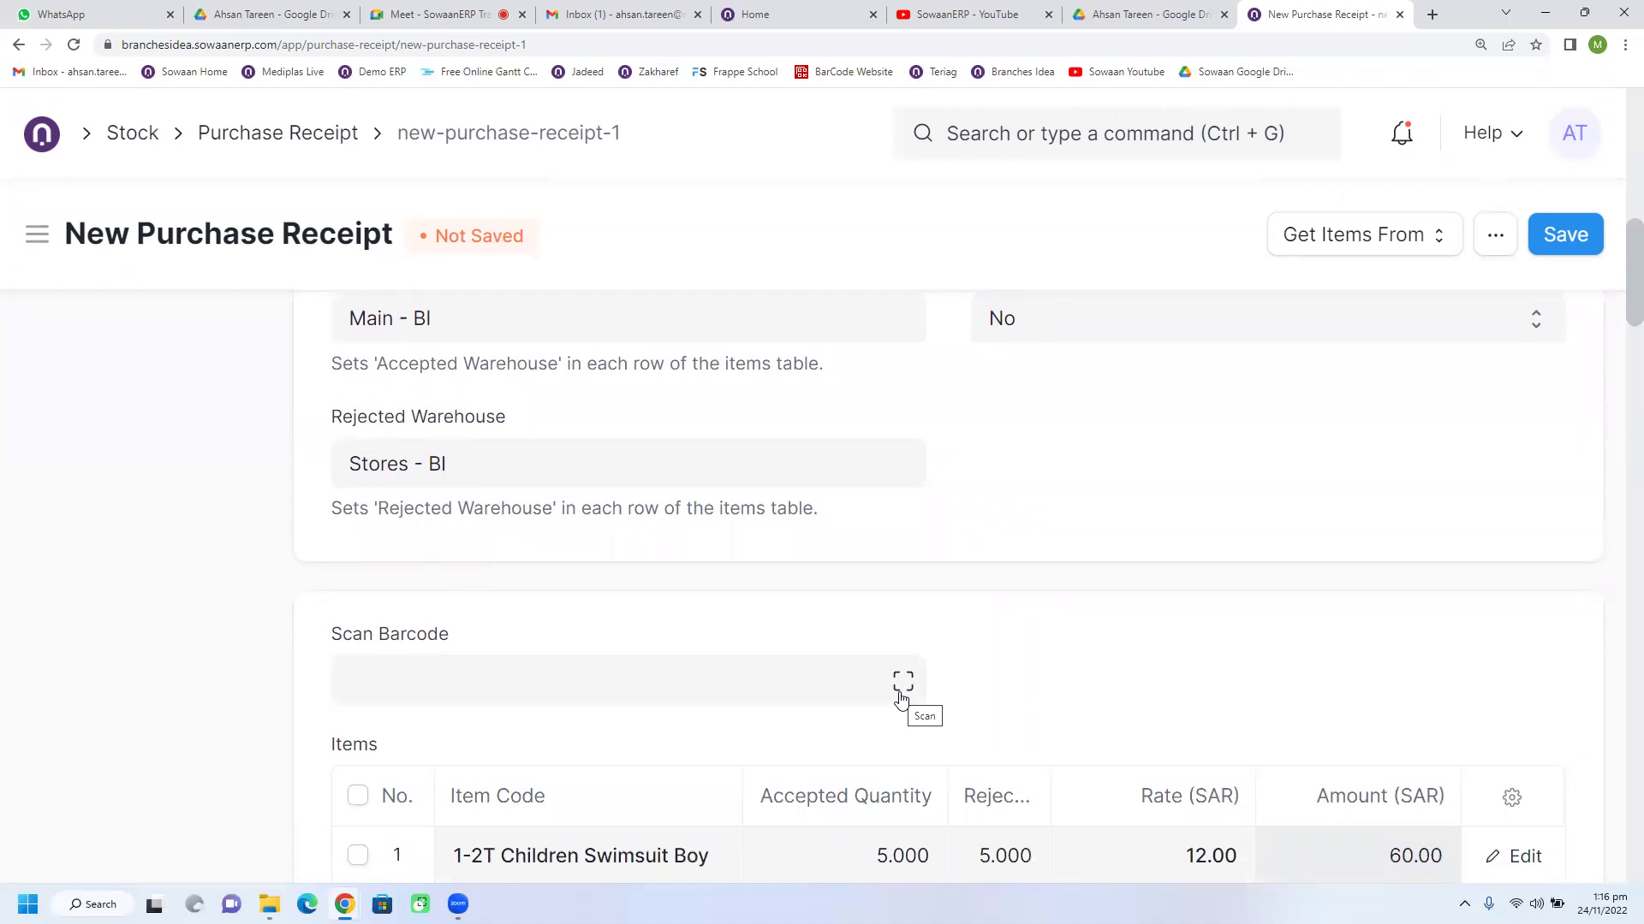
scroll(900, 700, down, 3)
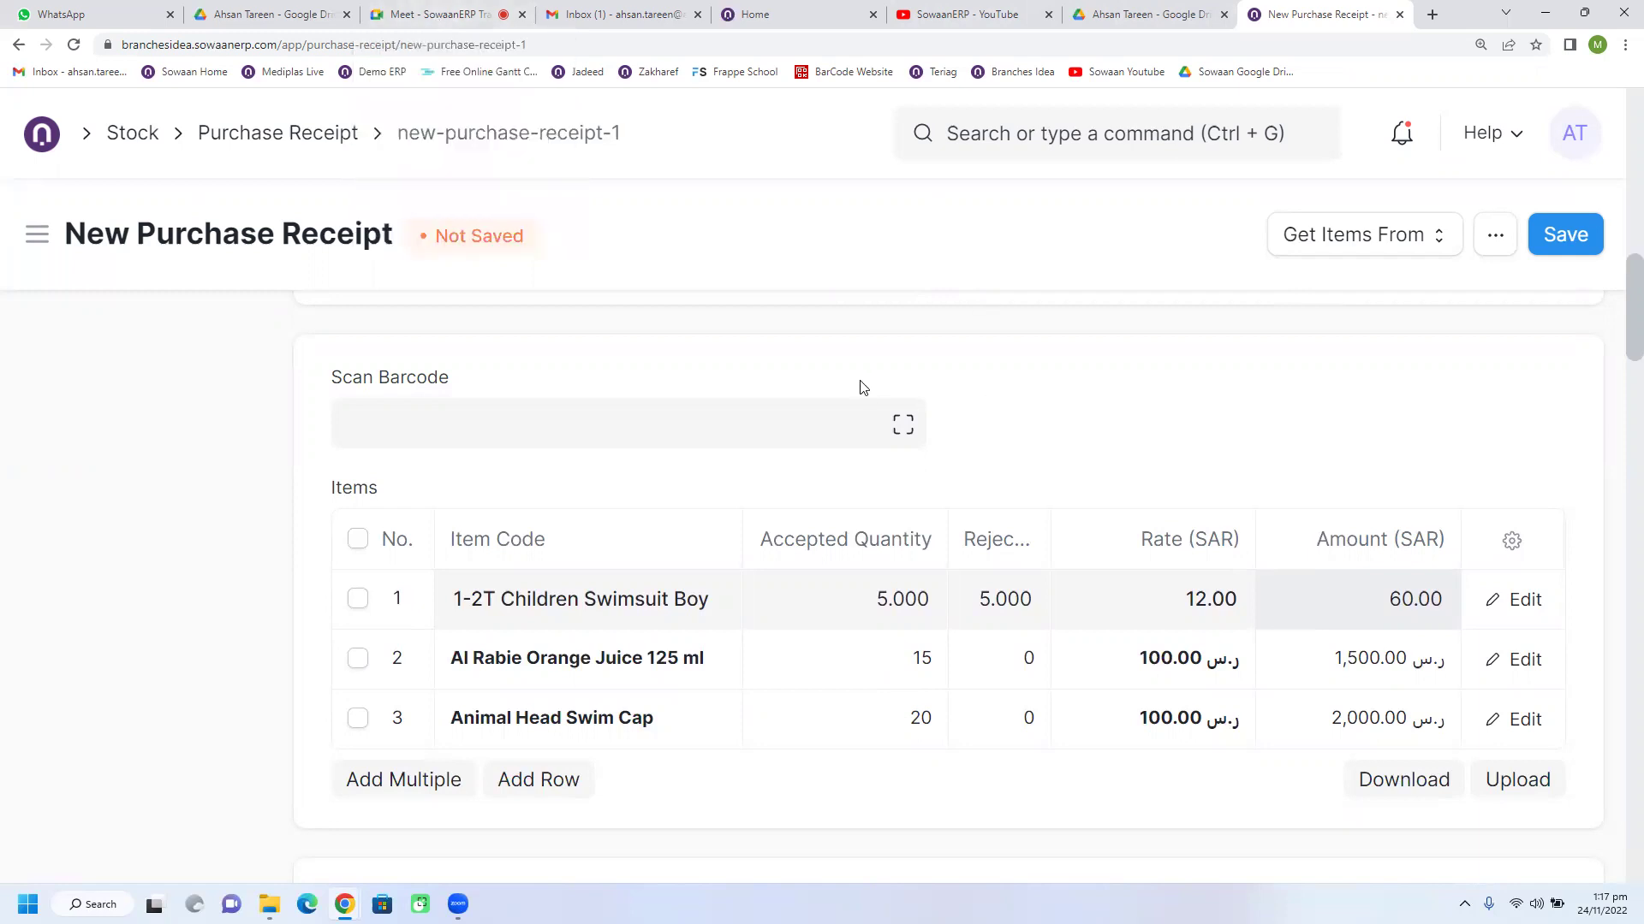
scroll(609, 638, up, 3)
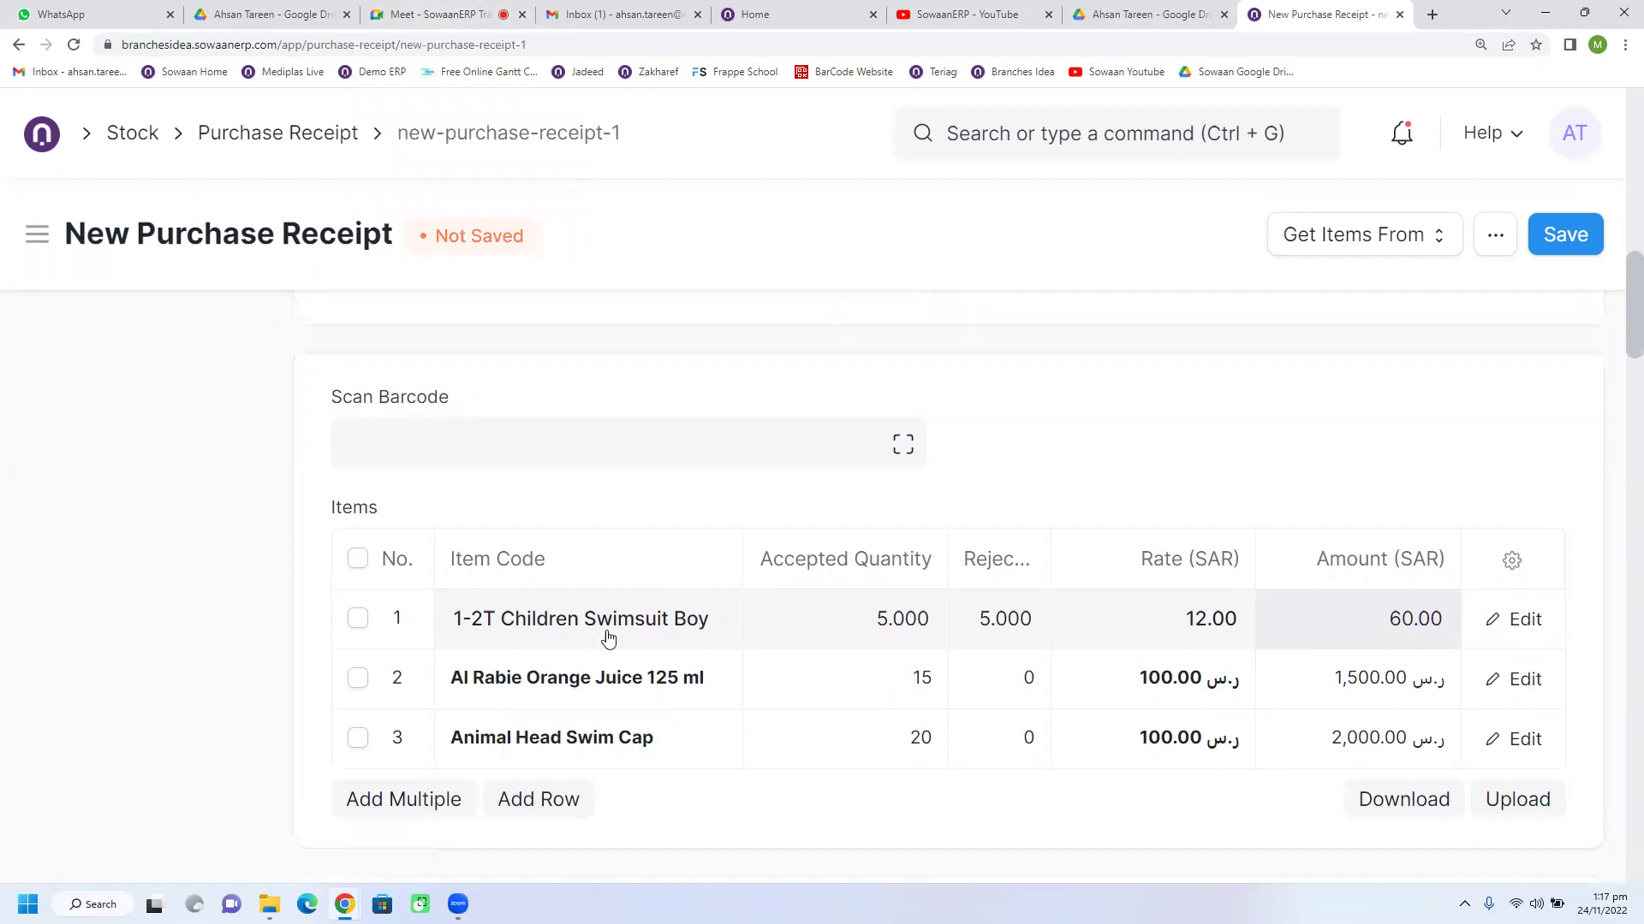
scroll(608, 640, up, 1)
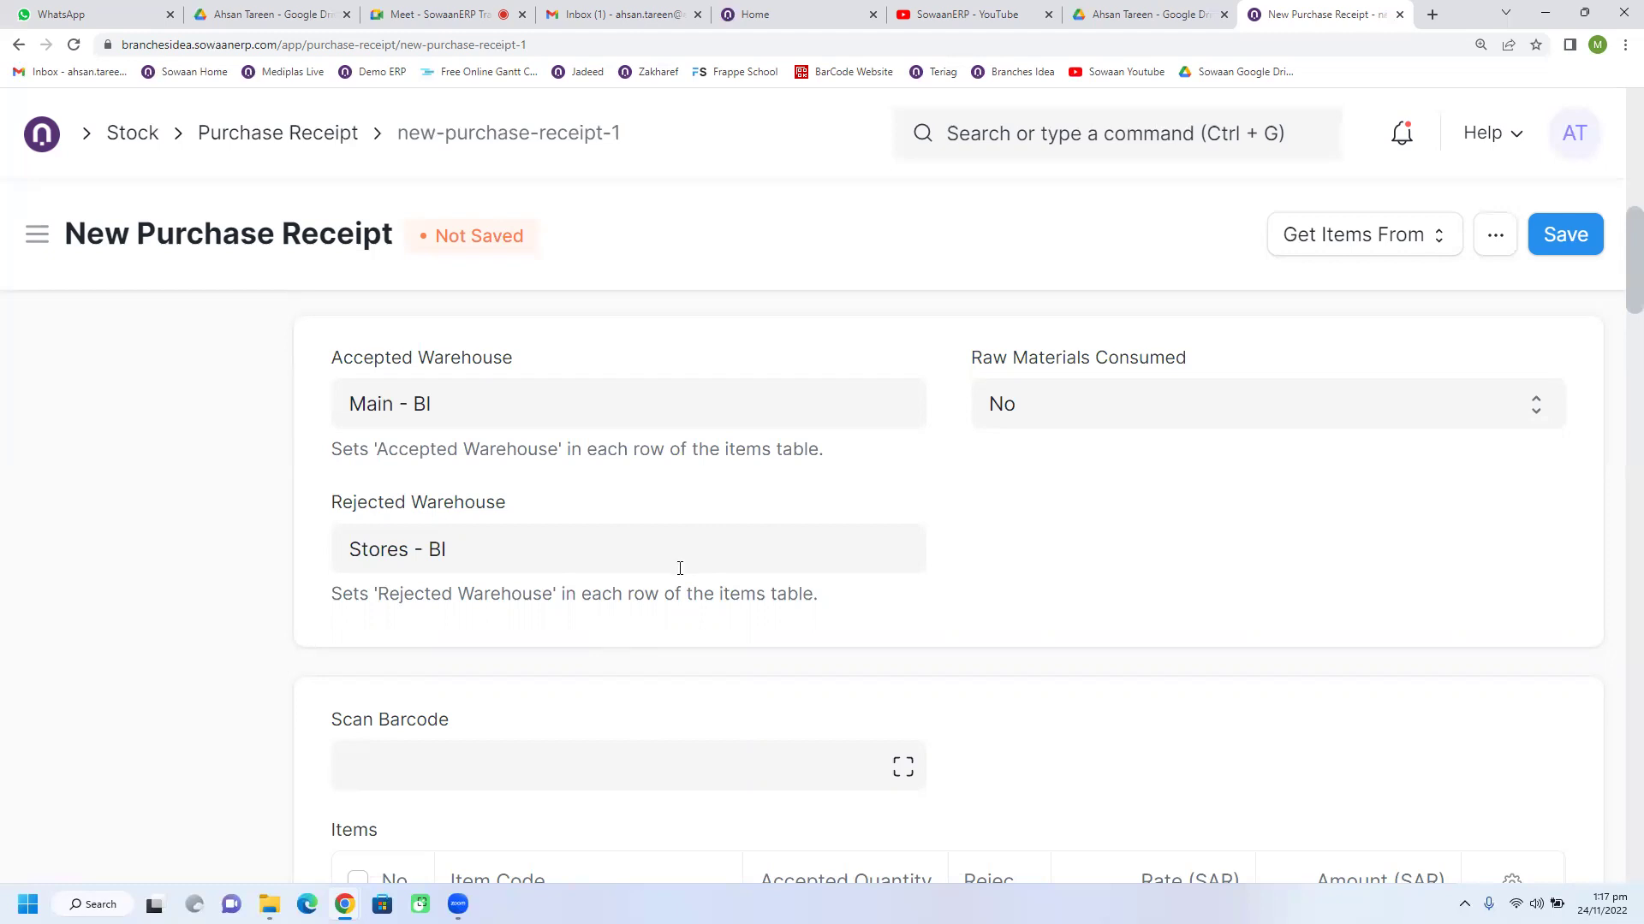
scroll(680, 568, down, 4)
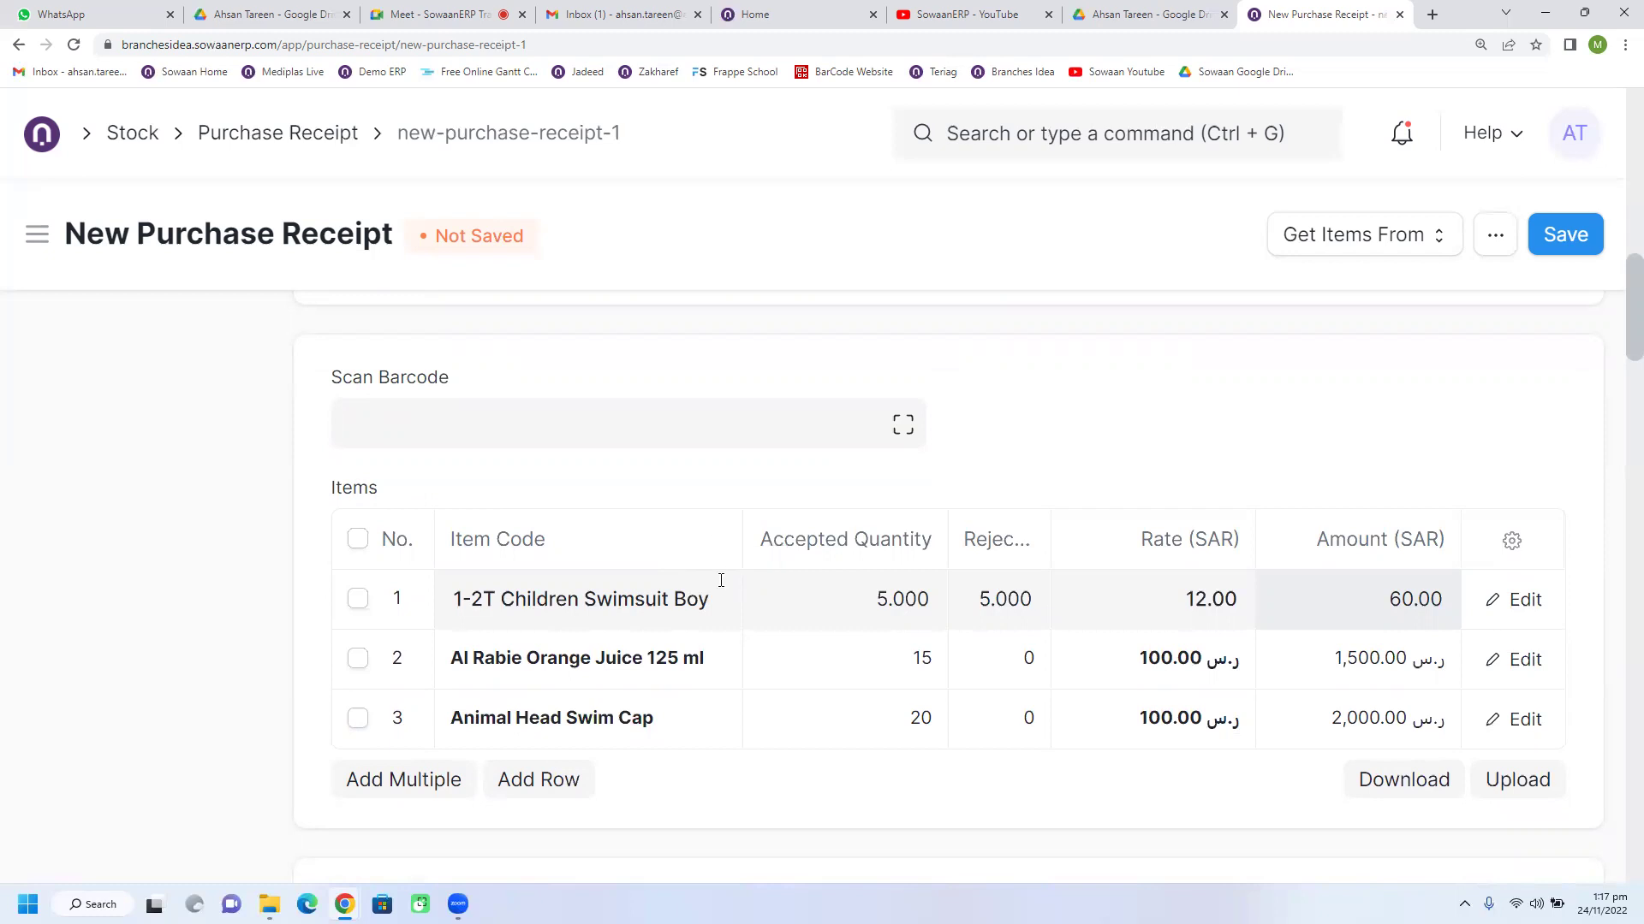
scroll(721, 565, up, 5)
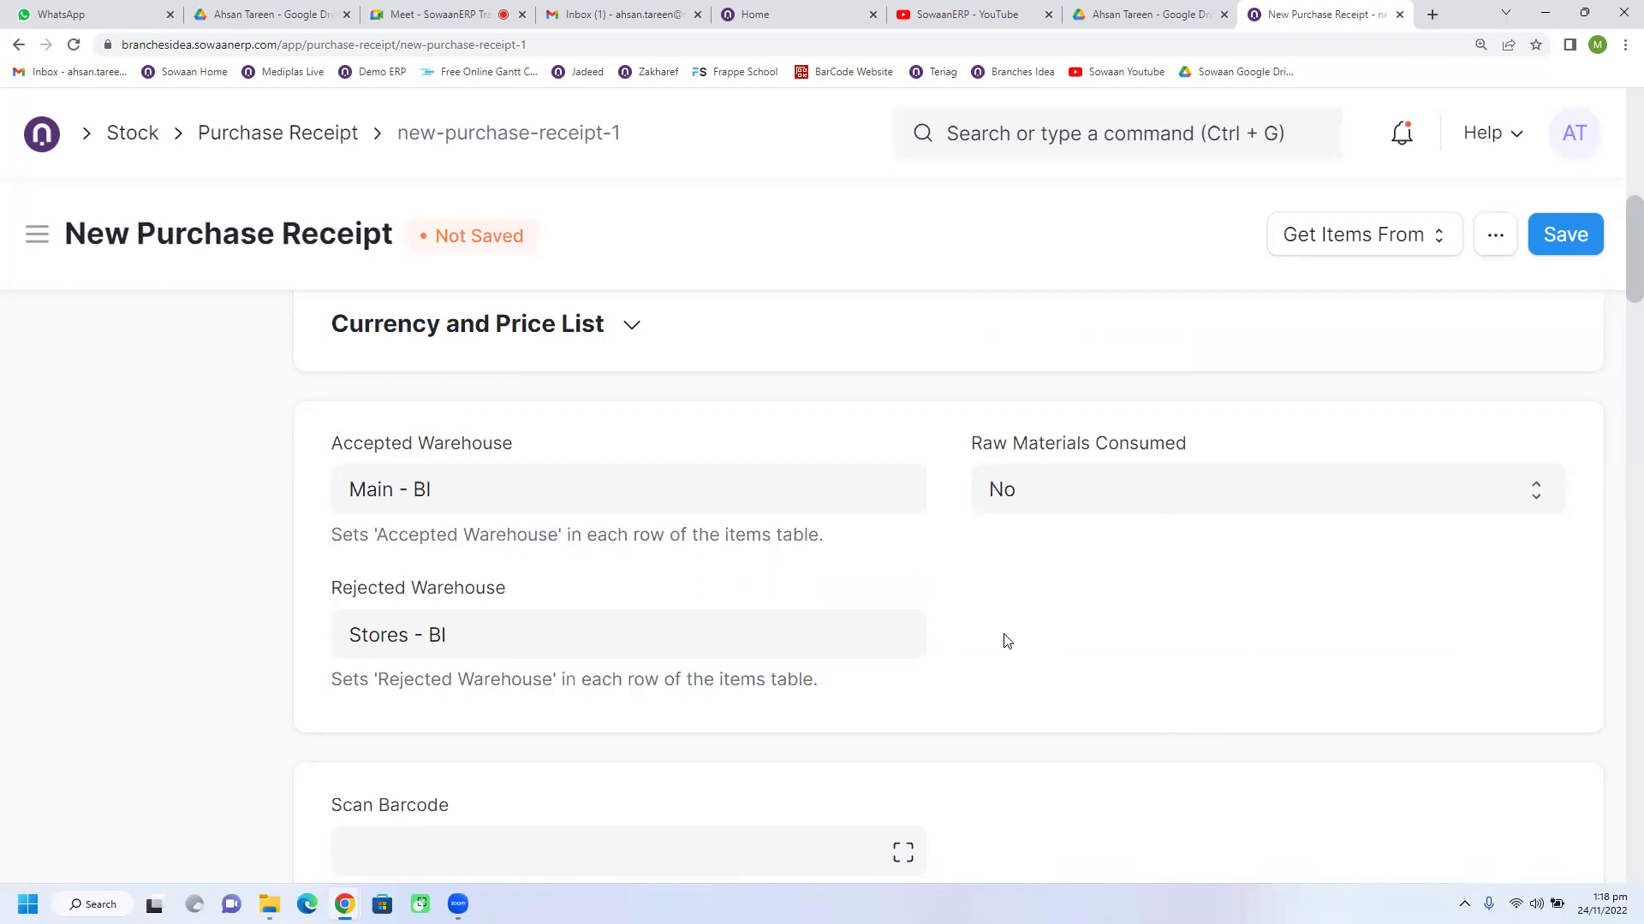
scroll(1007, 642, down, 4)
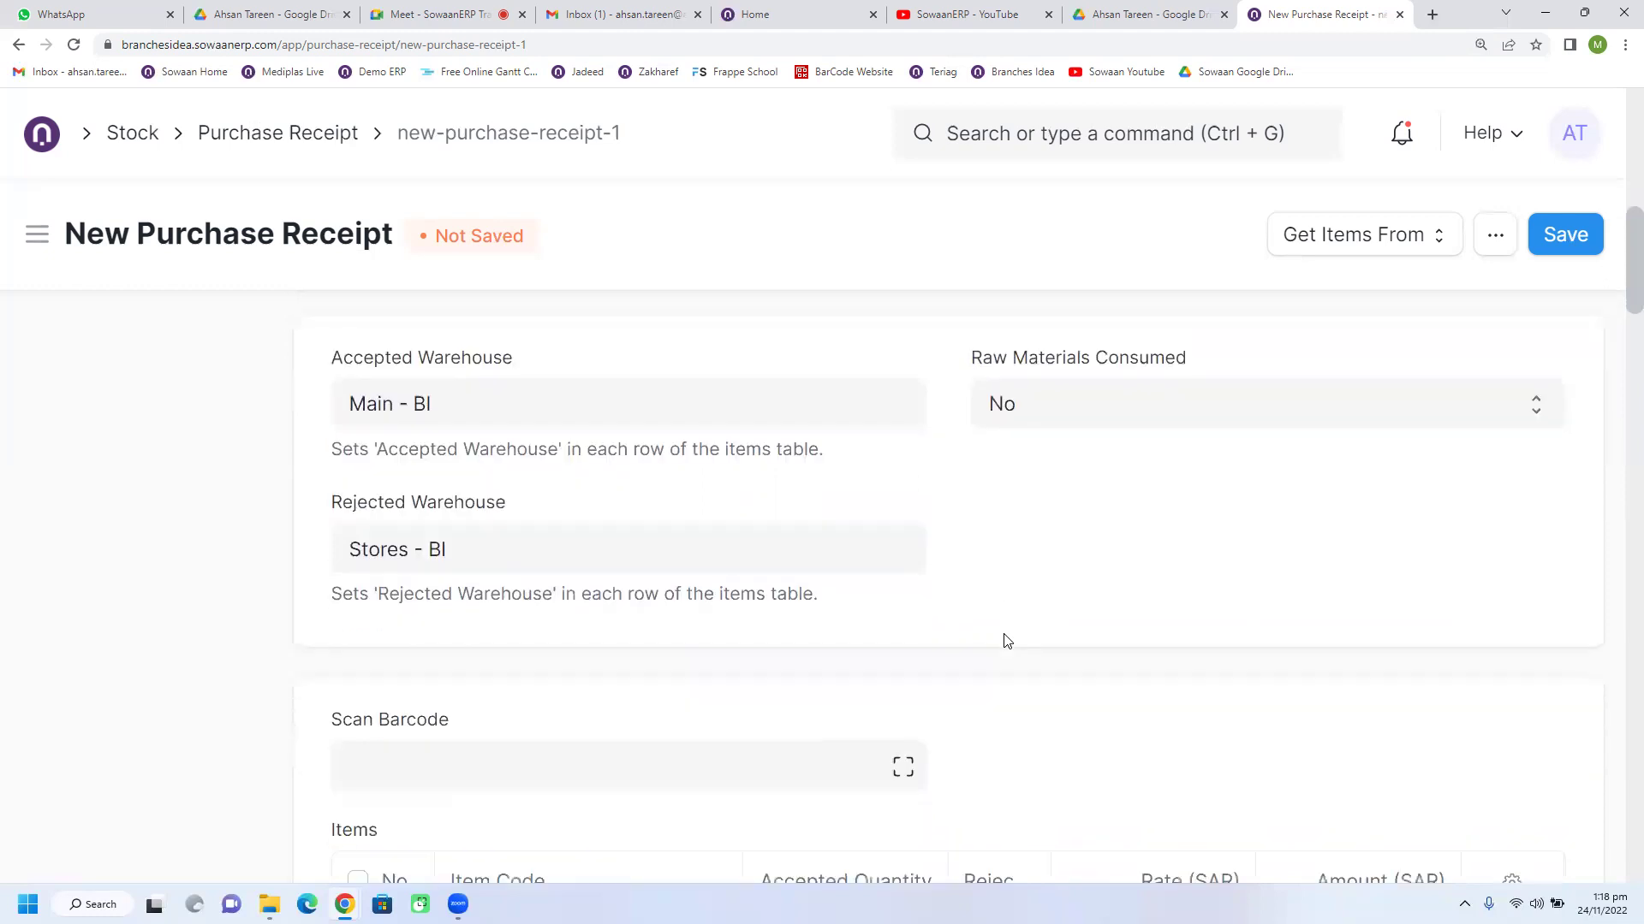
scroll(1005, 638, down, 5)
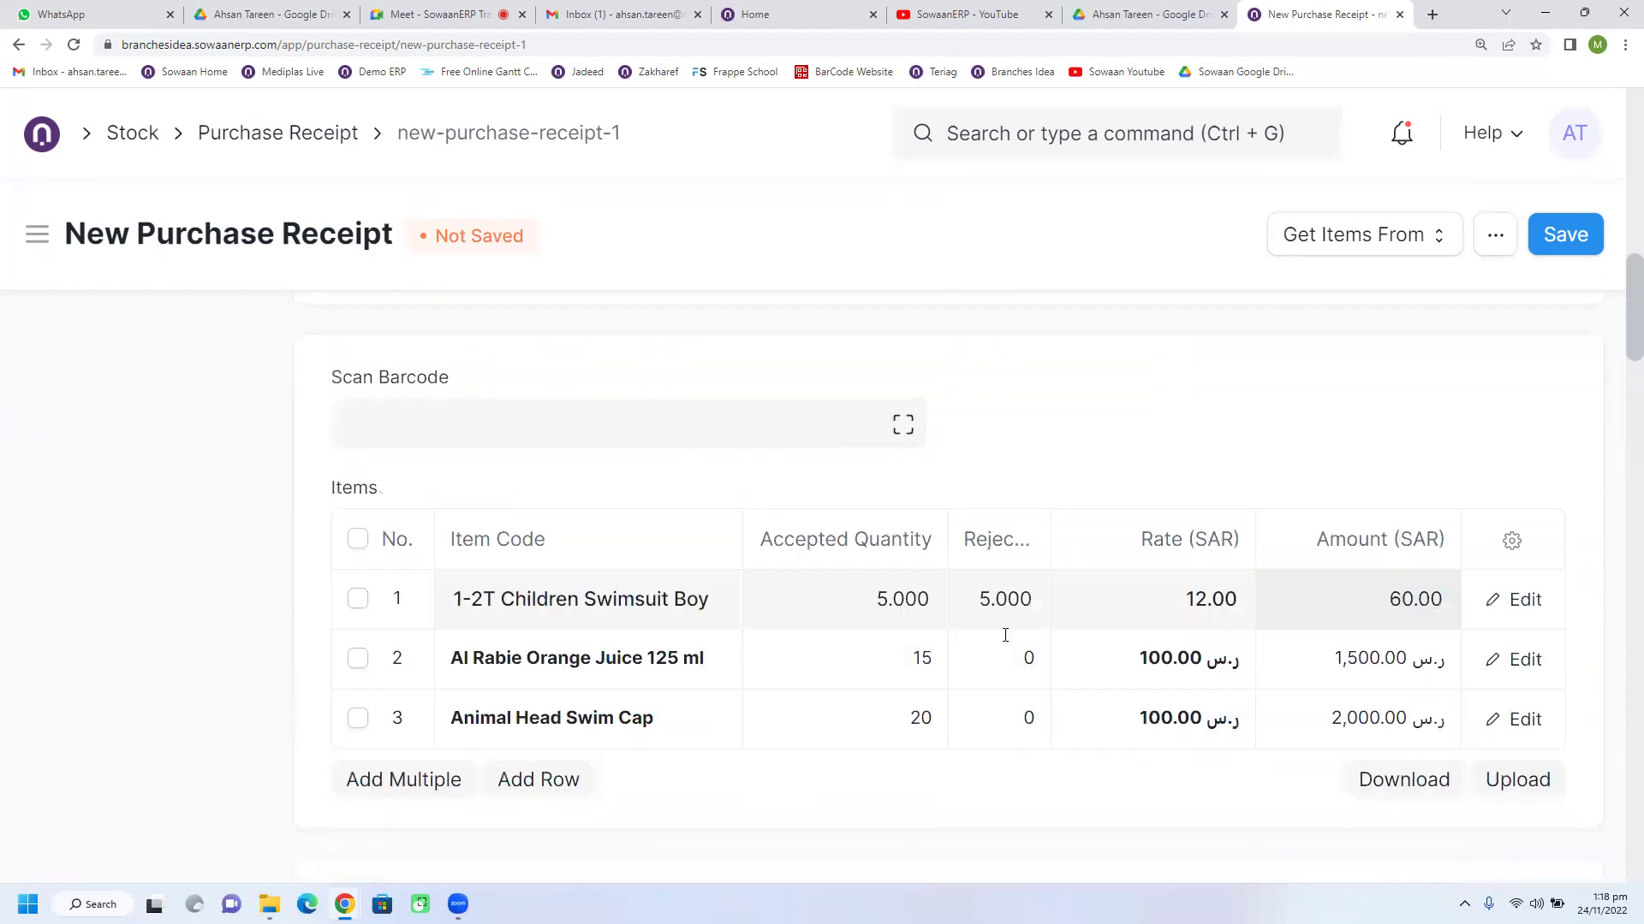
scroll(1006, 642, down, 9)
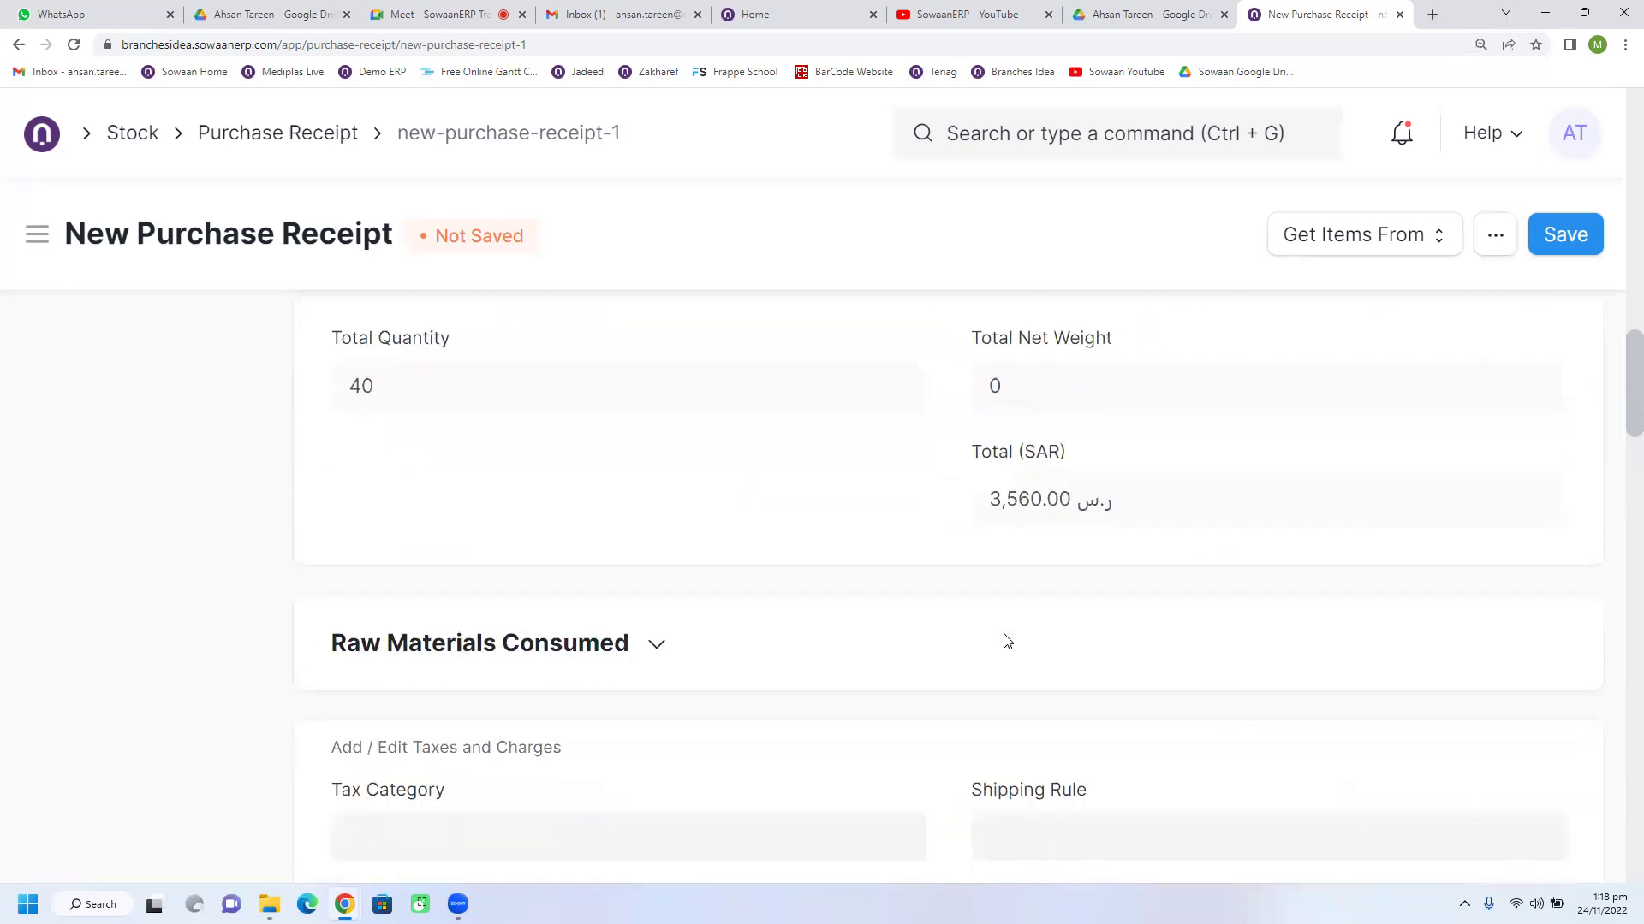
scroll(1006, 642, down, 1)
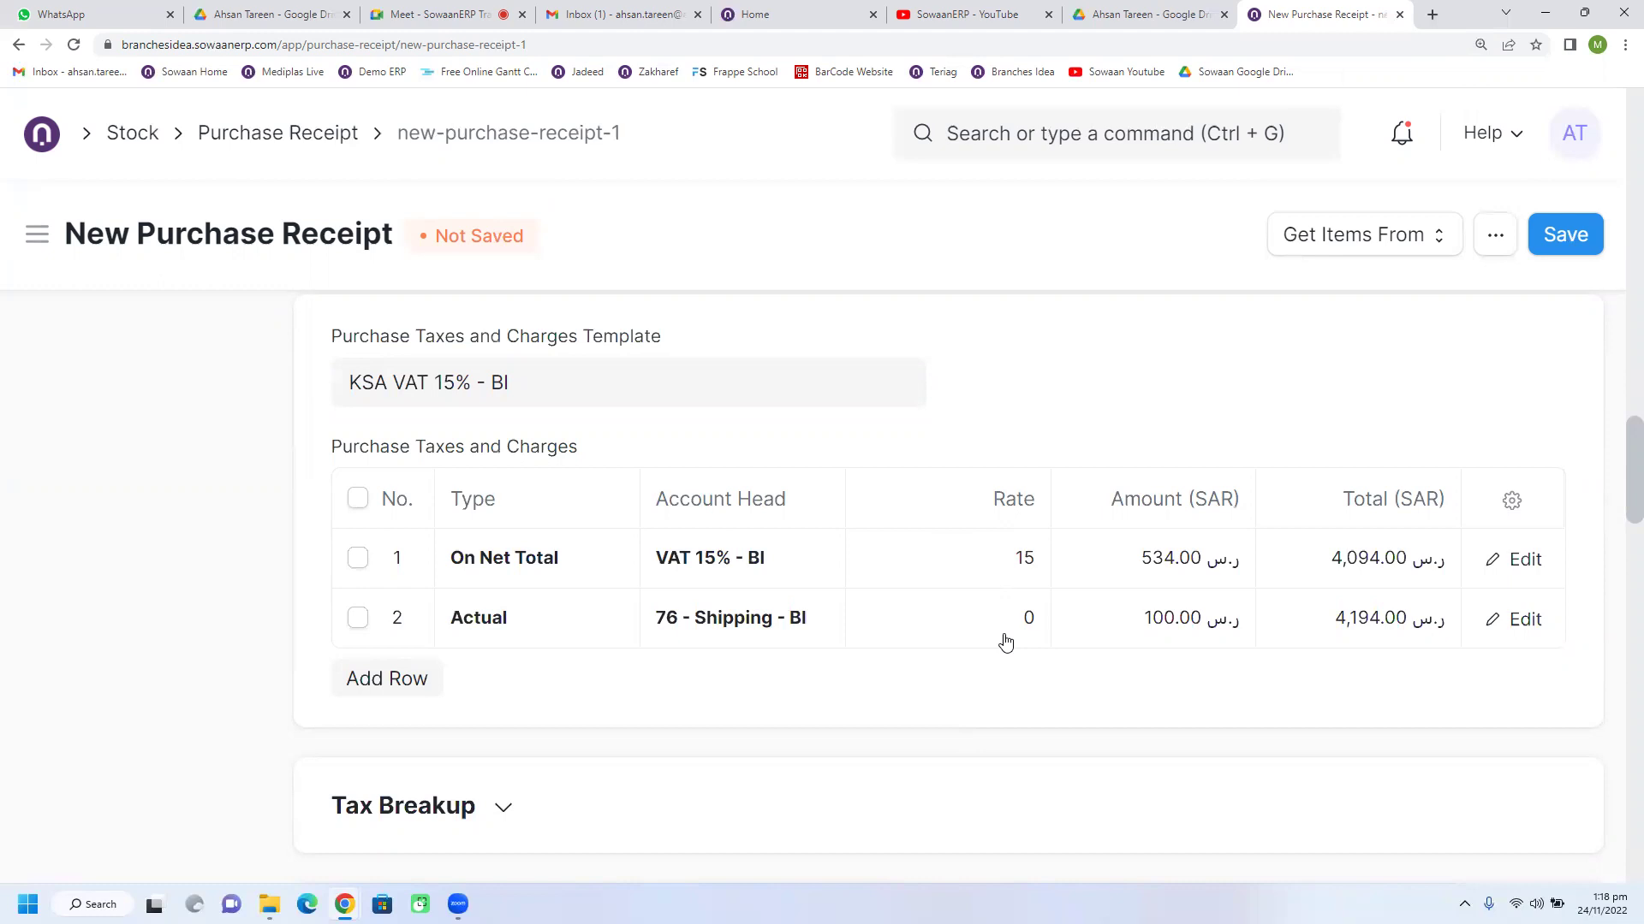
scroll(1006, 642, up, 5)
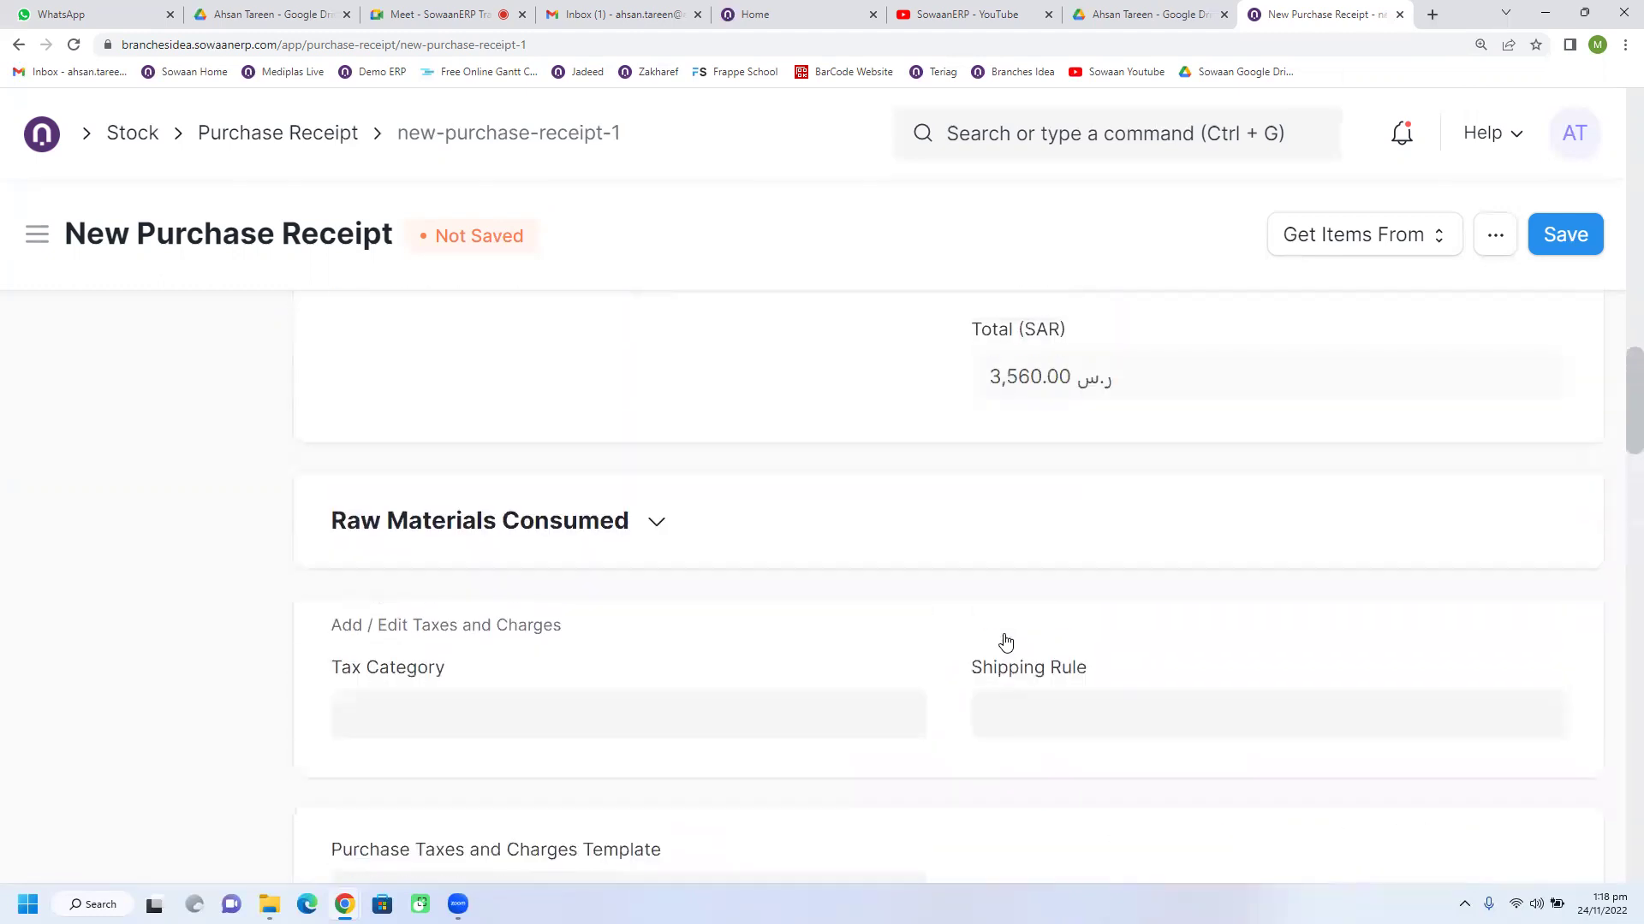
scroll(1007, 642, up, 3)
scroll(1007, 642, up, 3)
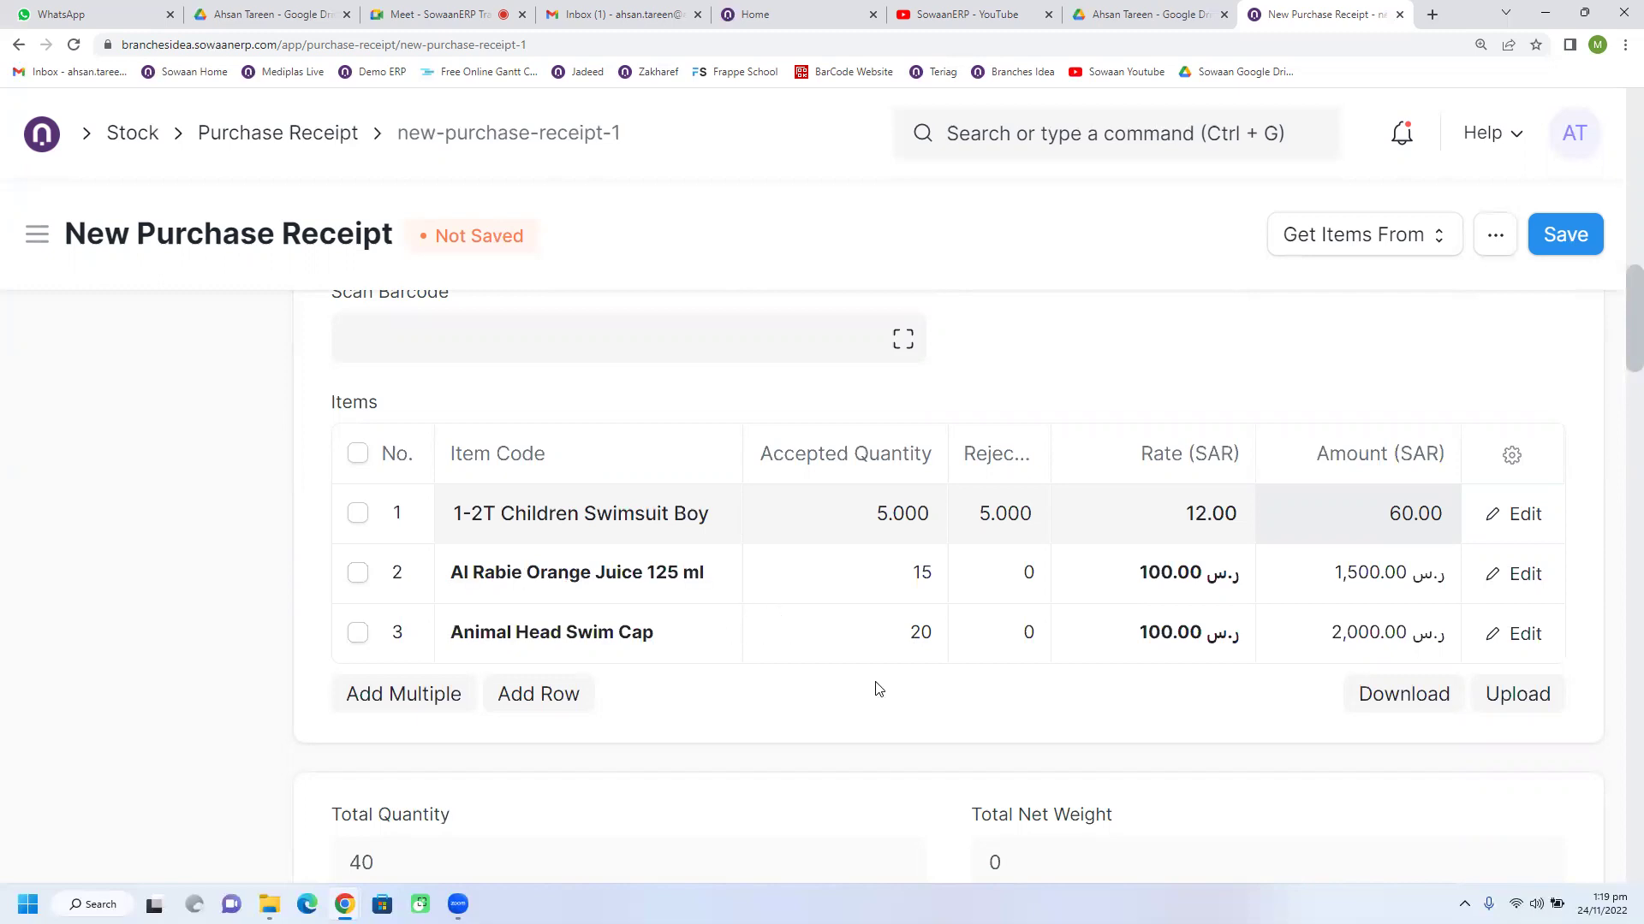
scroll(877, 690, up, 6)
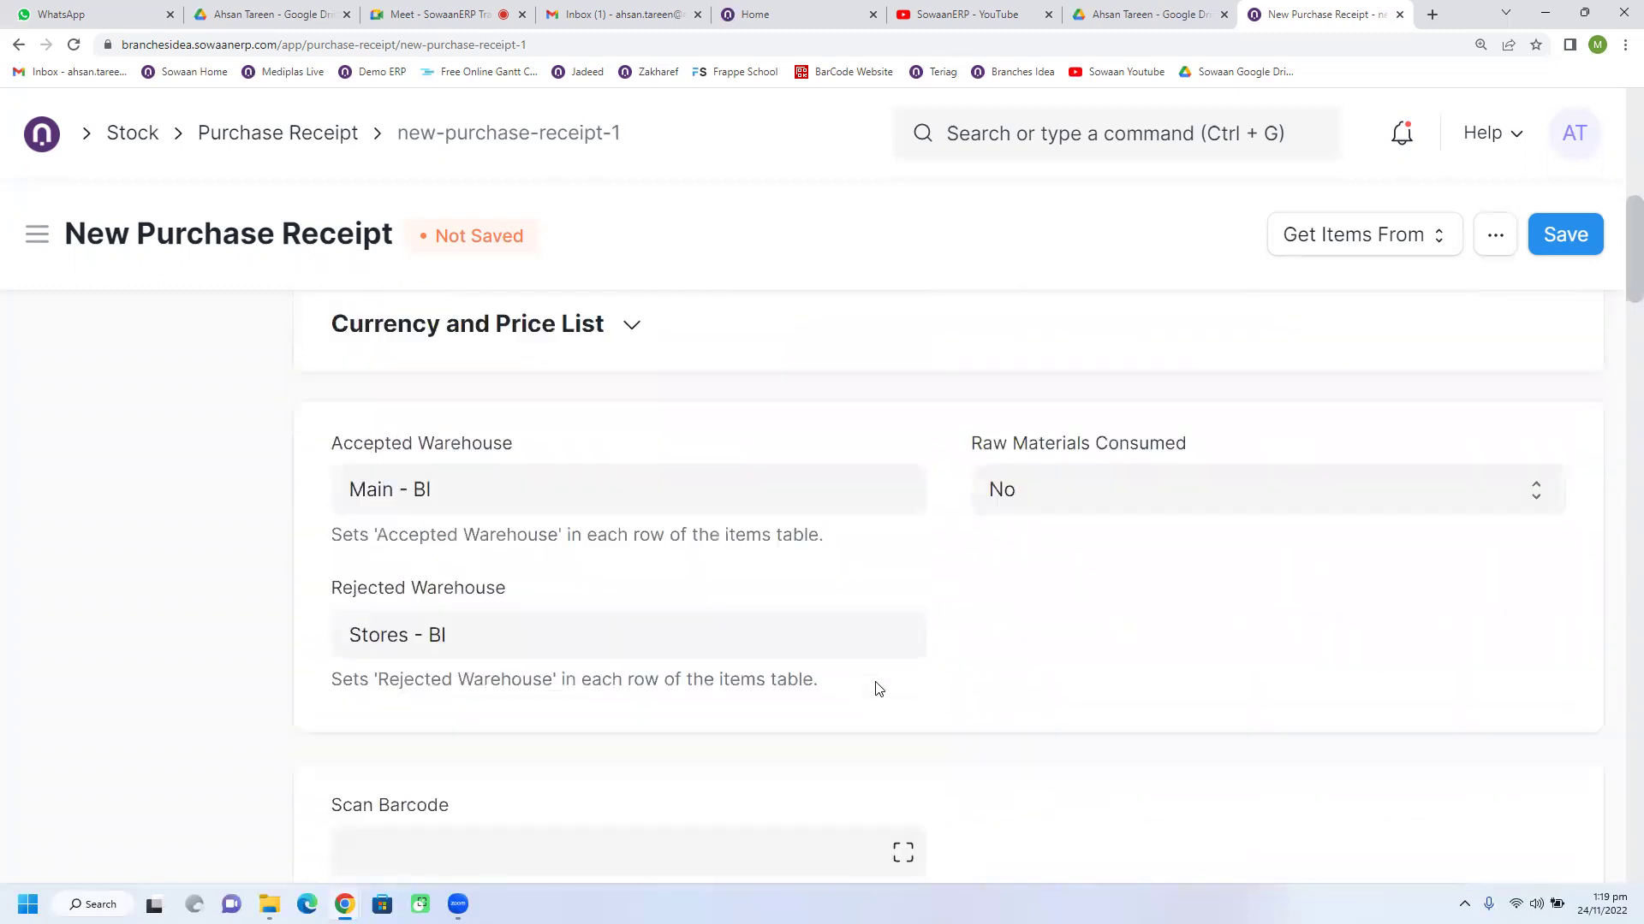
scroll(878, 689, down, 1)
scroll(877, 689, up, 1)
click(1272, 244)
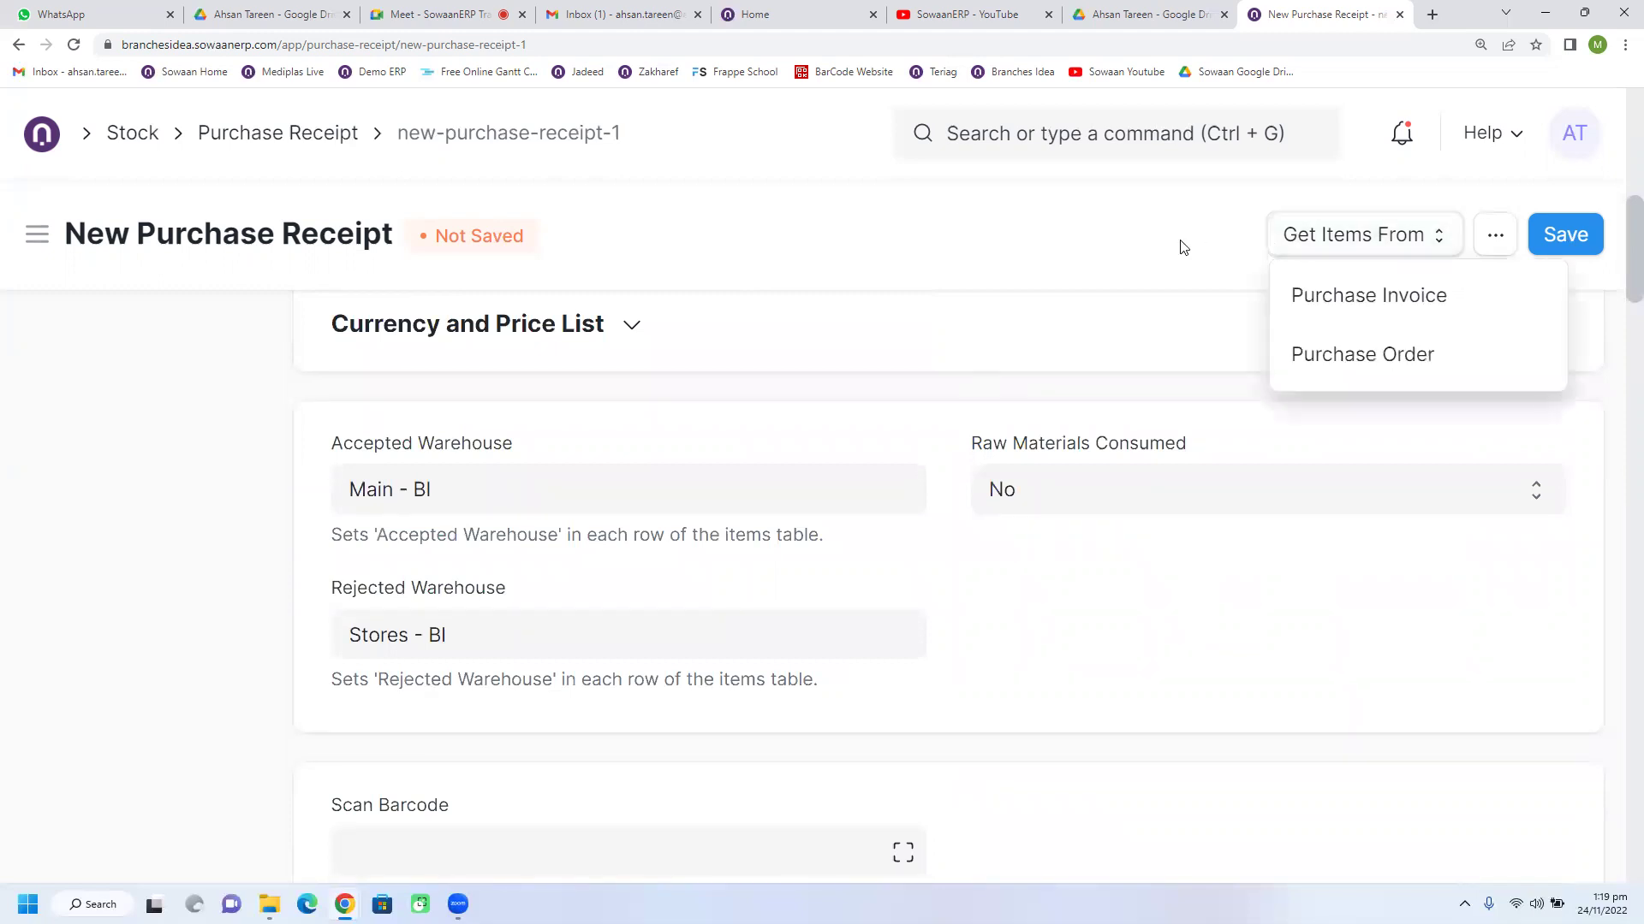
click(1183, 248)
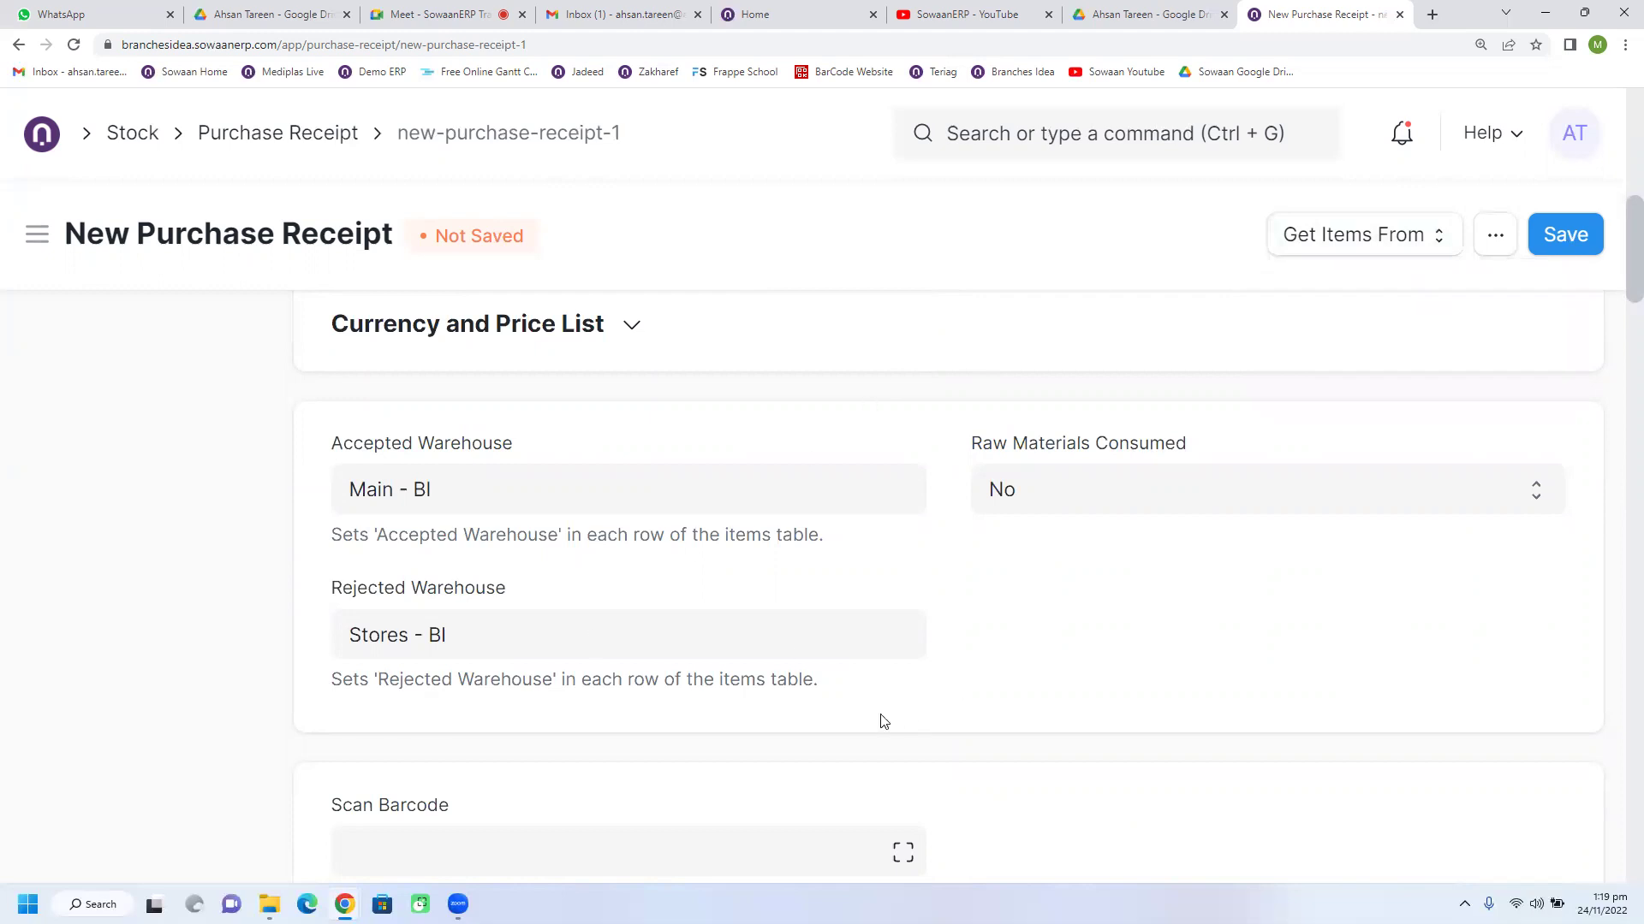
scroll(878, 716, down, 3)
scroll(876, 714, down, 3)
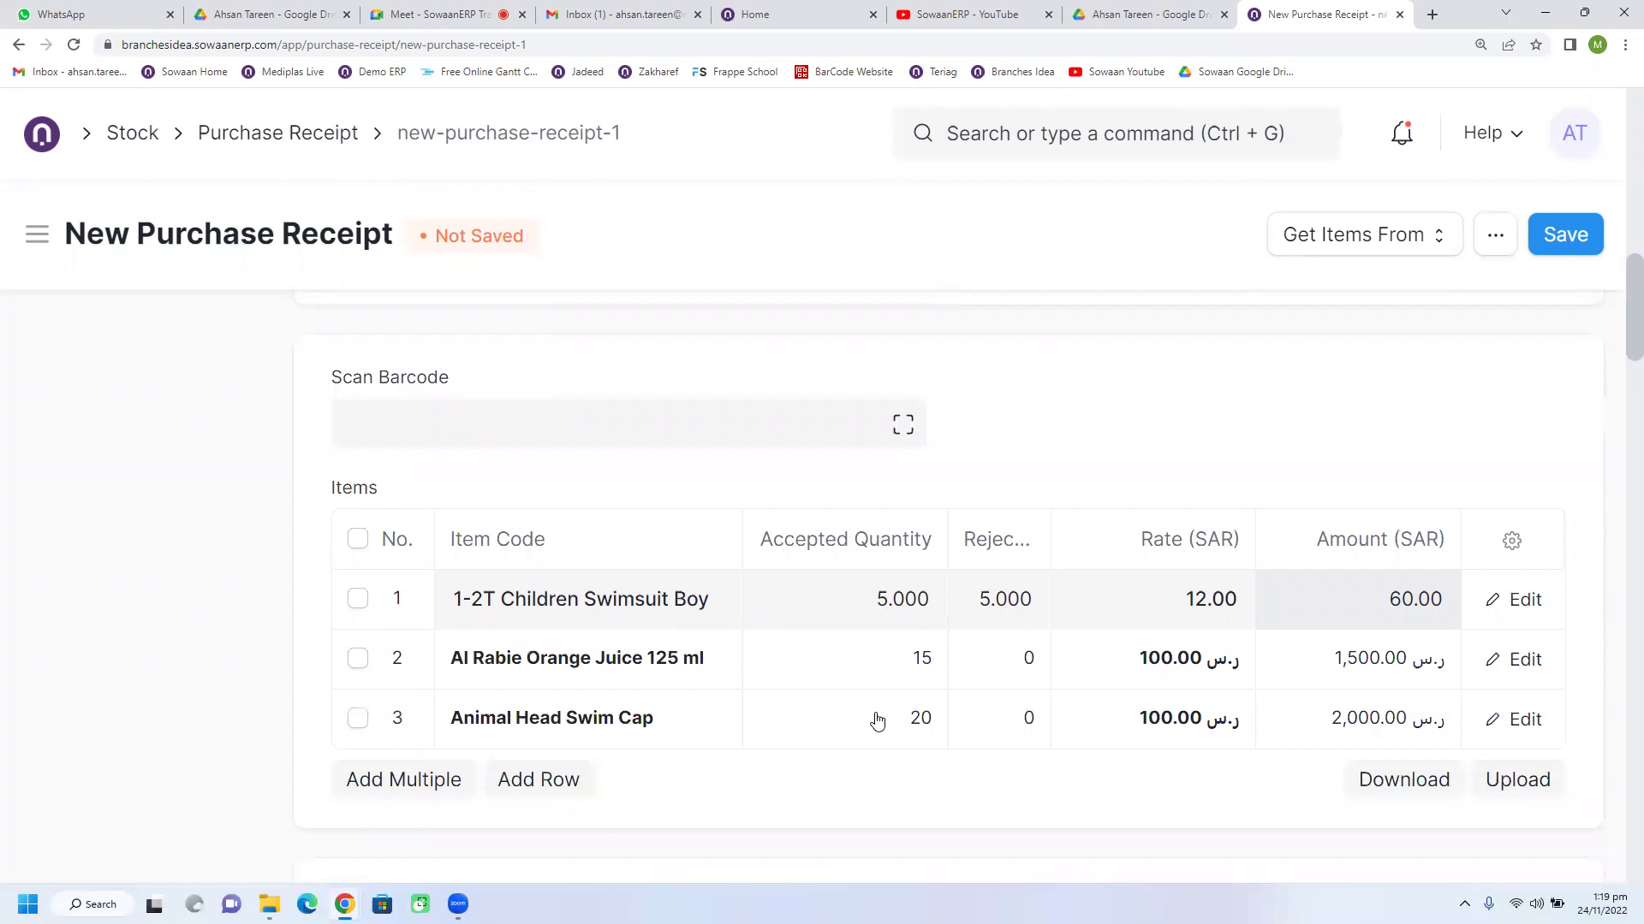
scroll(878, 722, down, 1)
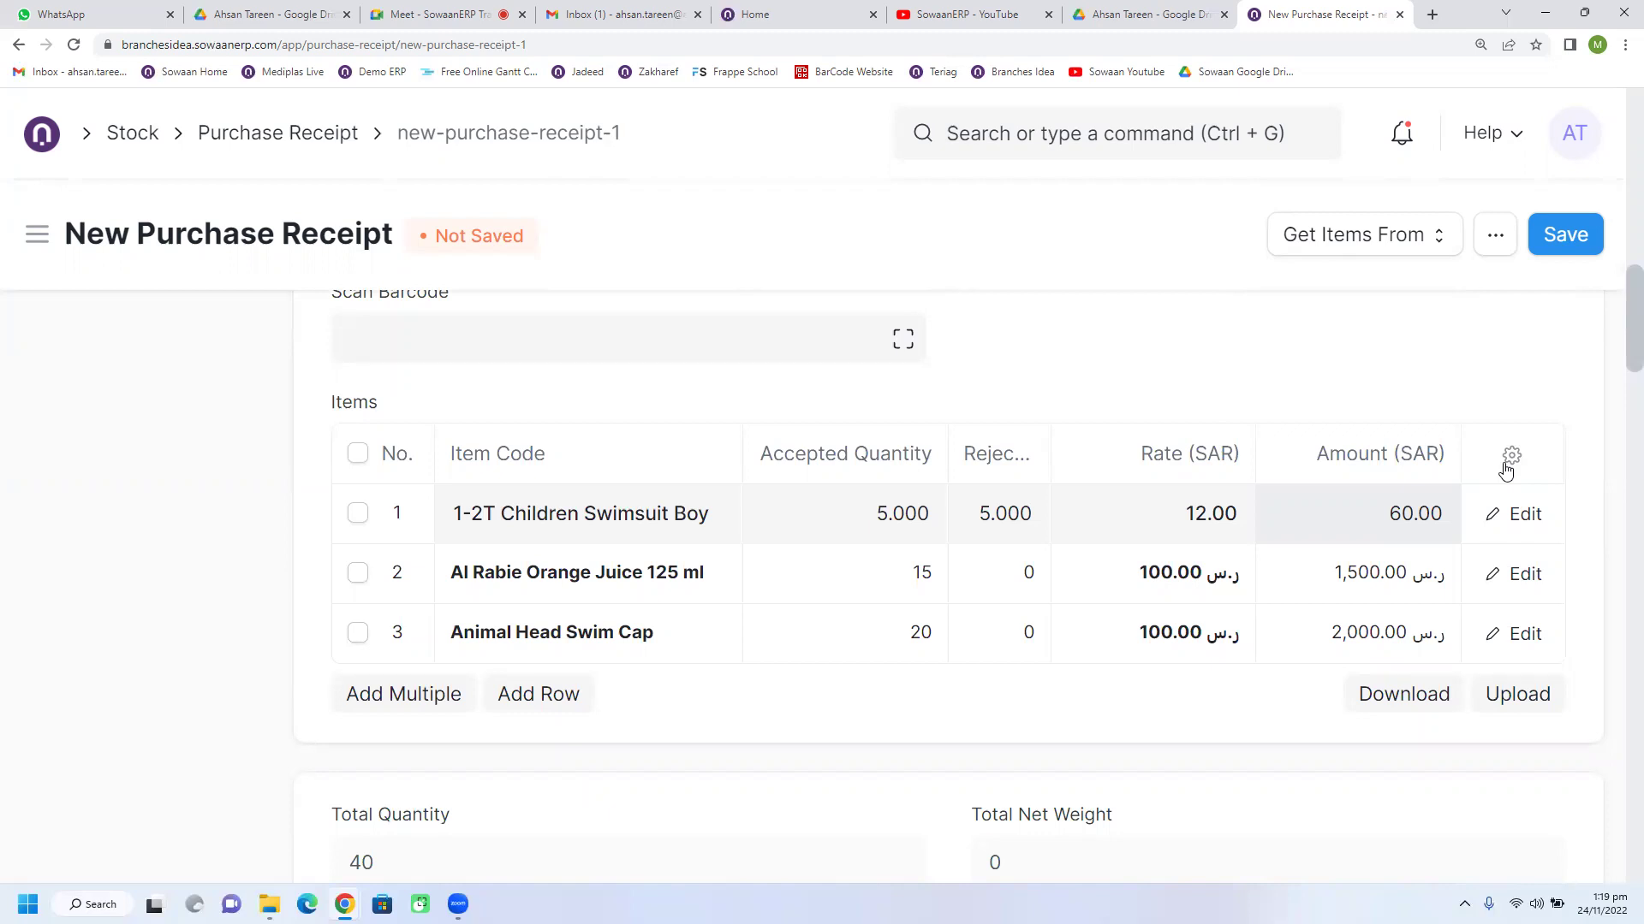
click(1506, 463)
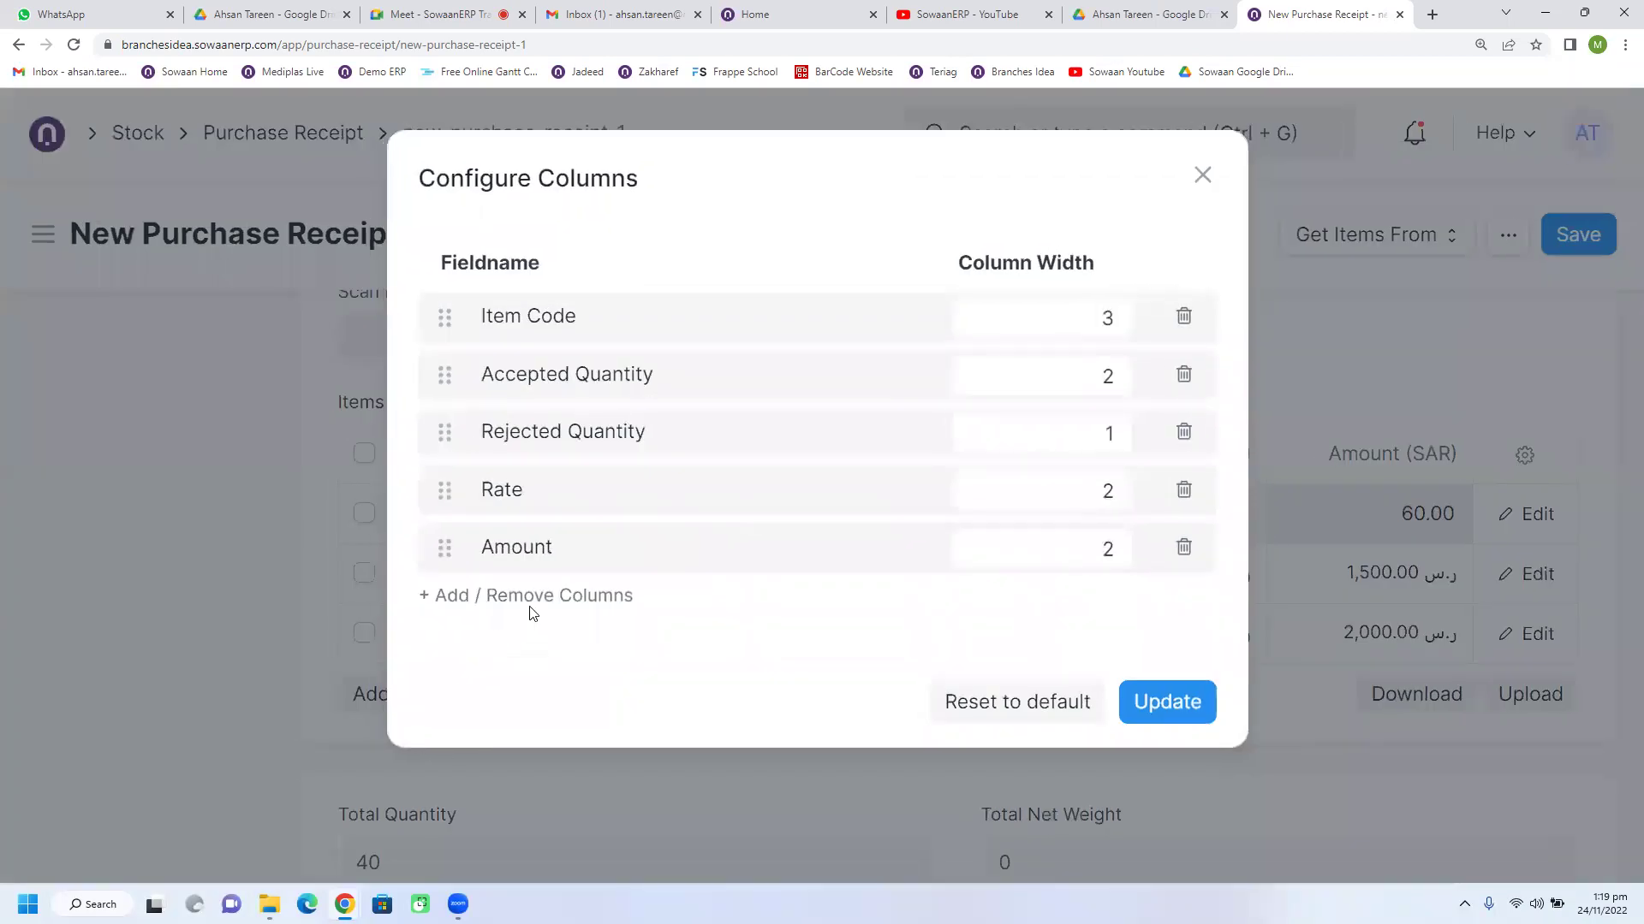
click(540, 597)
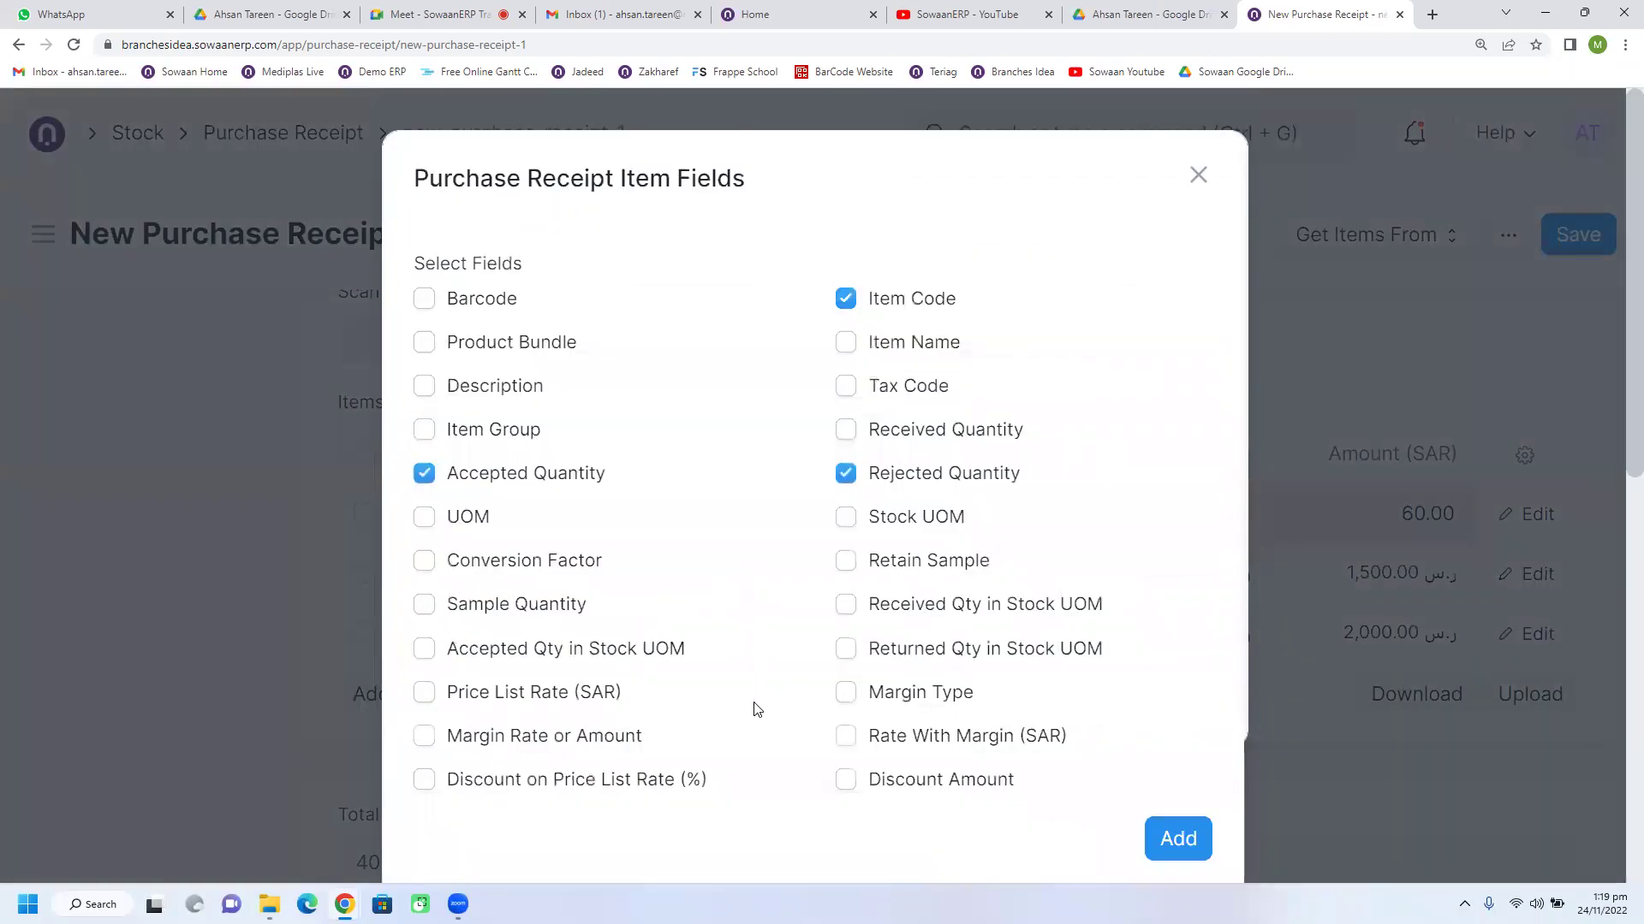
scroll(756, 693, down, 5)
scroll(756, 708, down, 3)
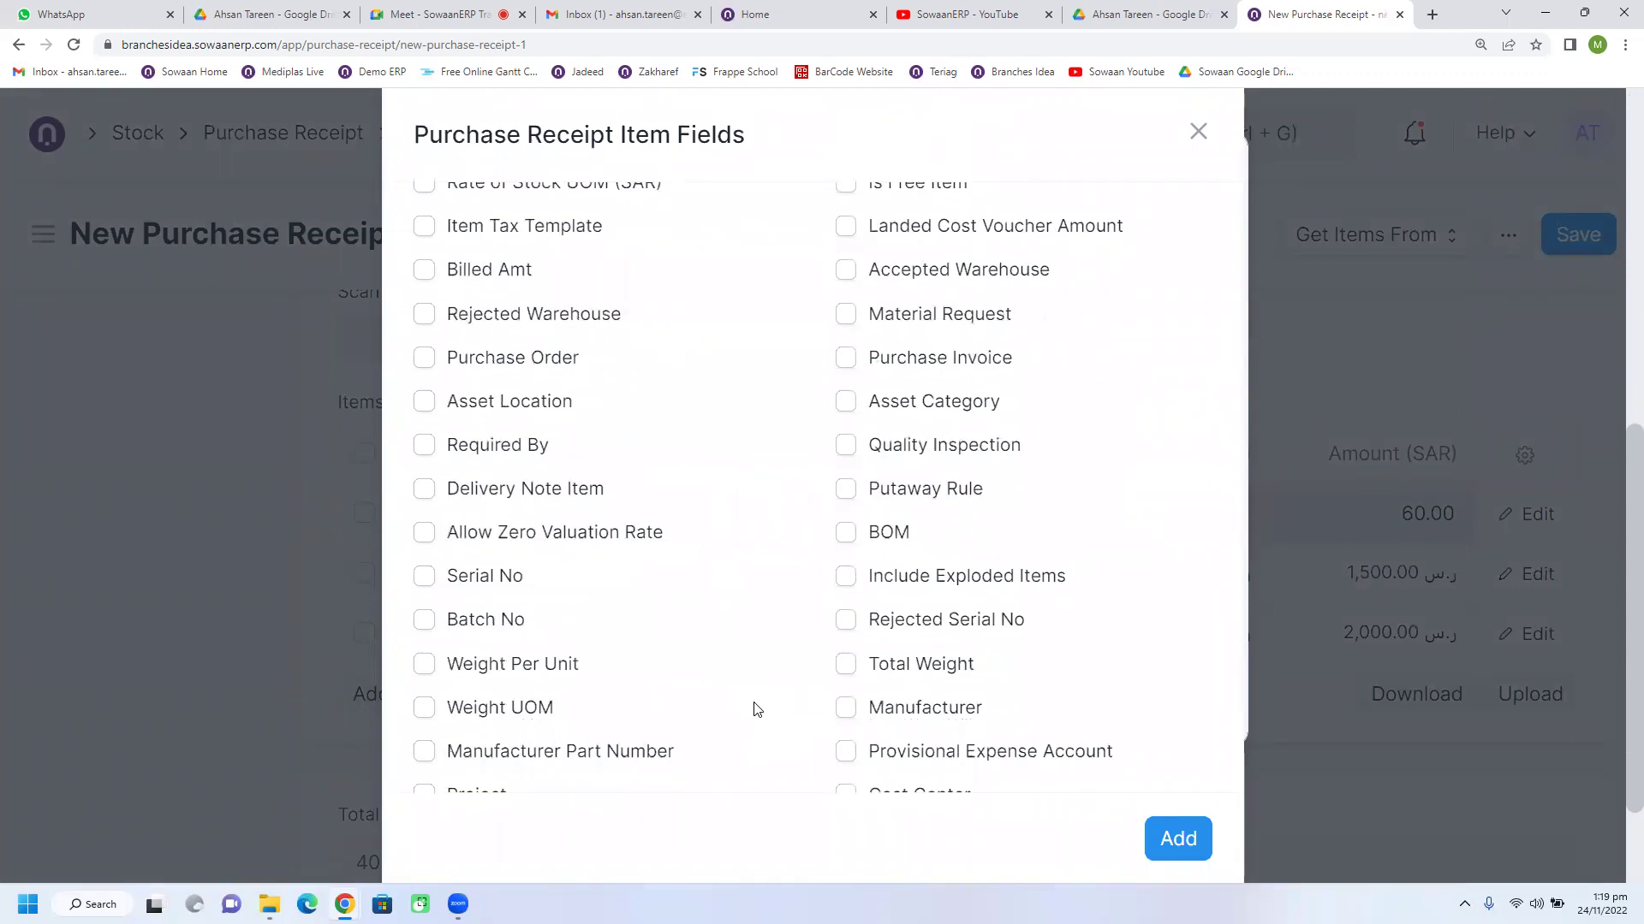
click(222, 488)
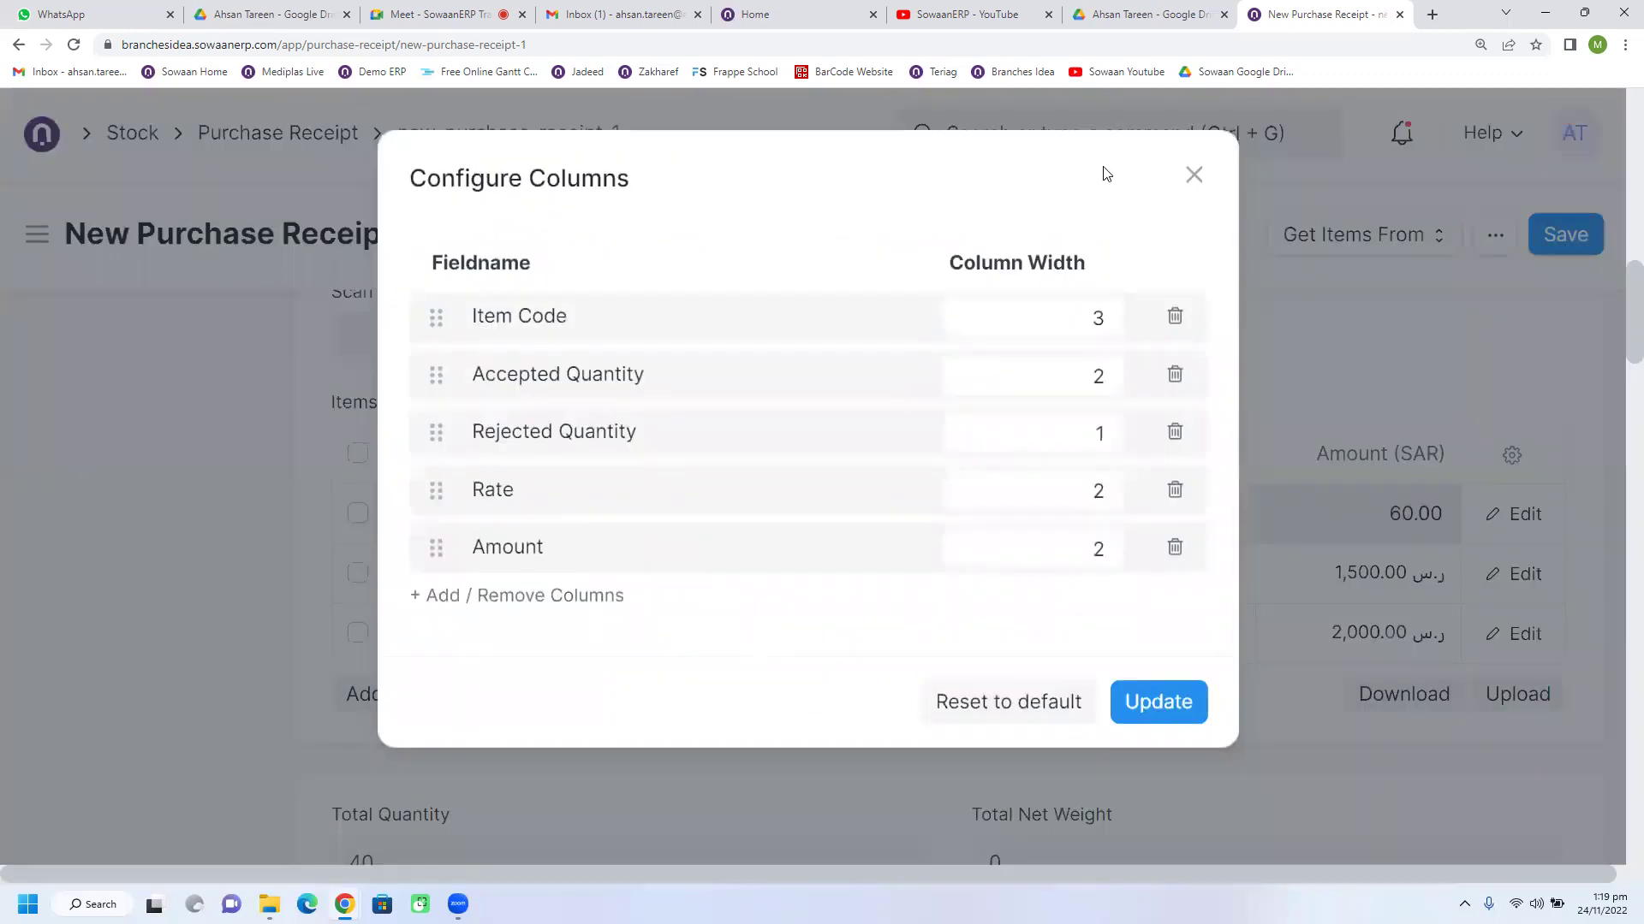
click(1194, 177)
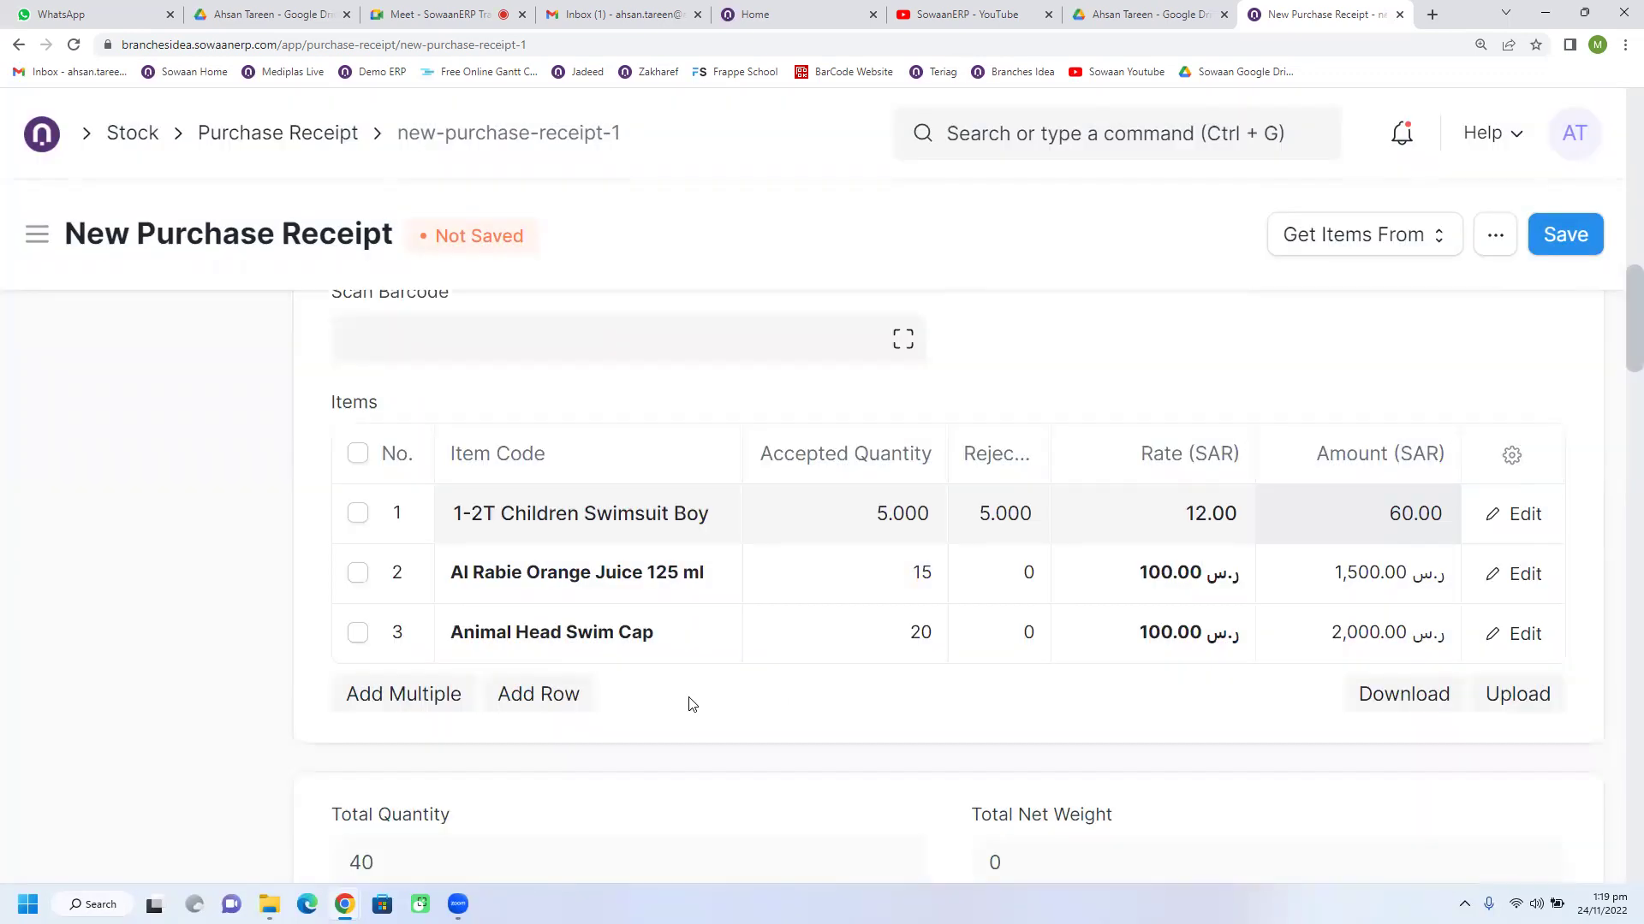
scroll(692, 704, up, 5)
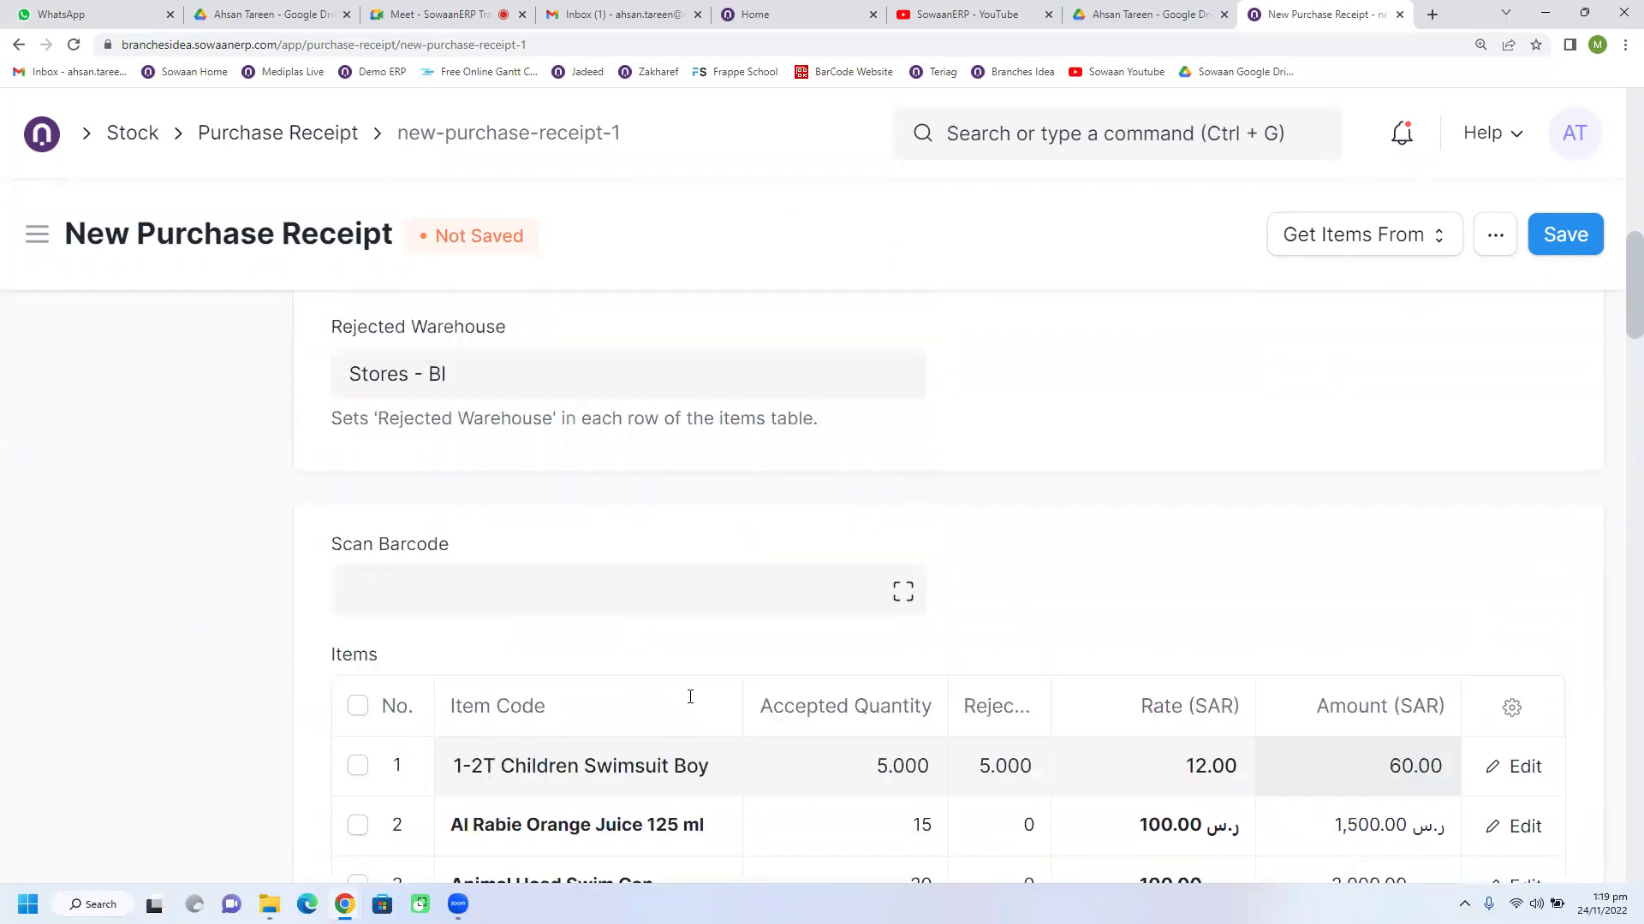
scroll(691, 702, up, 2)
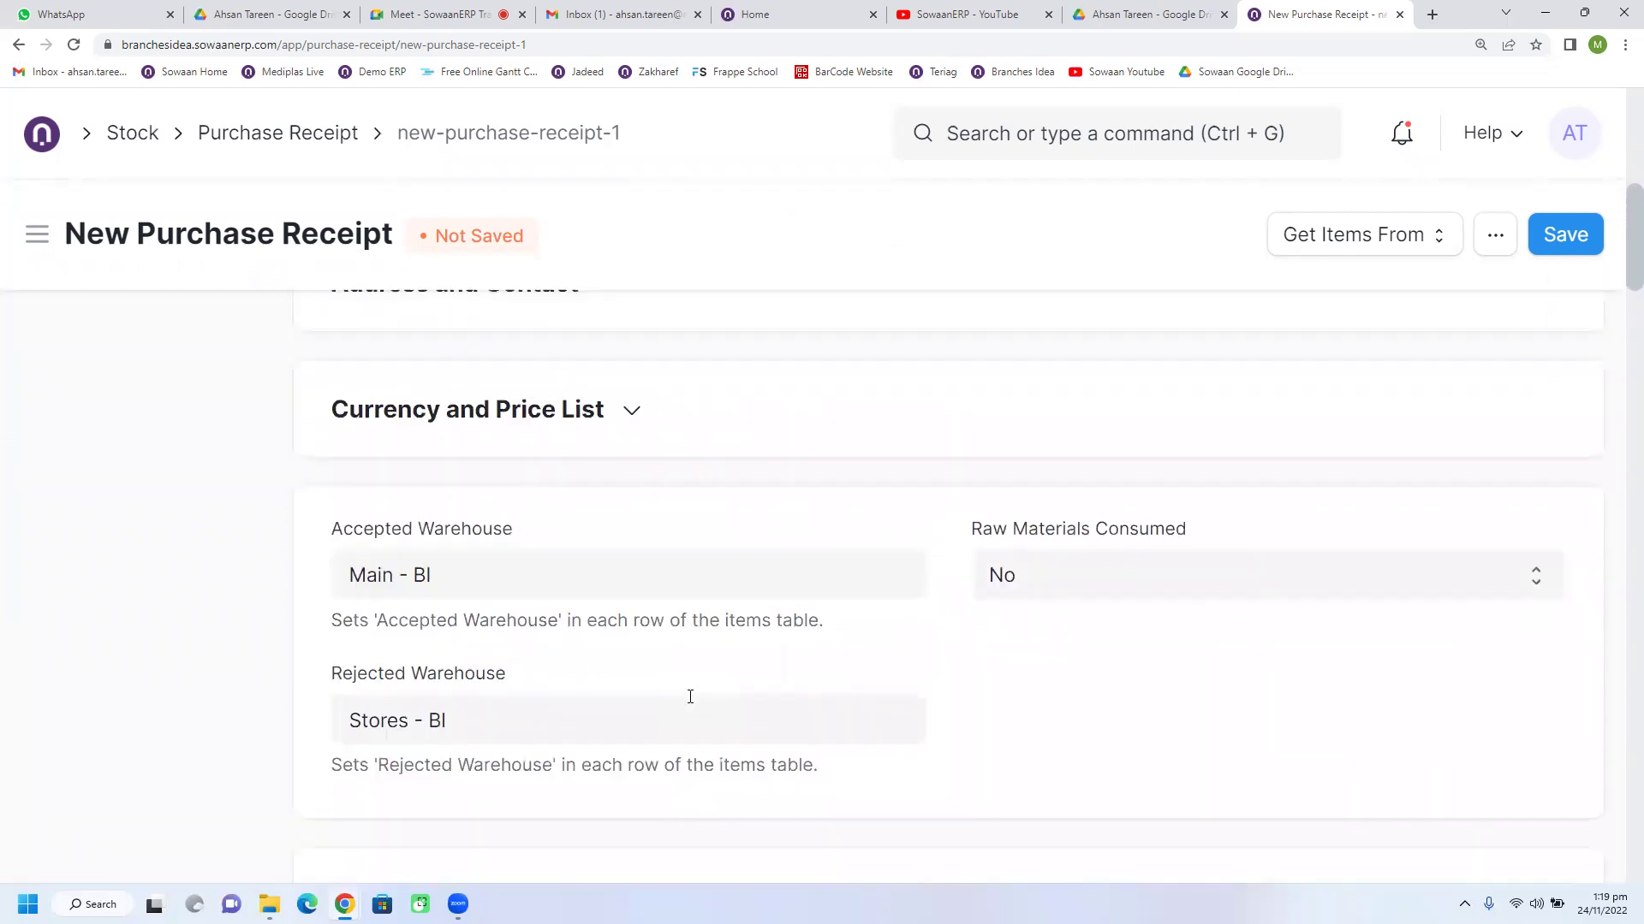
scroll(690, 696, up, 8)
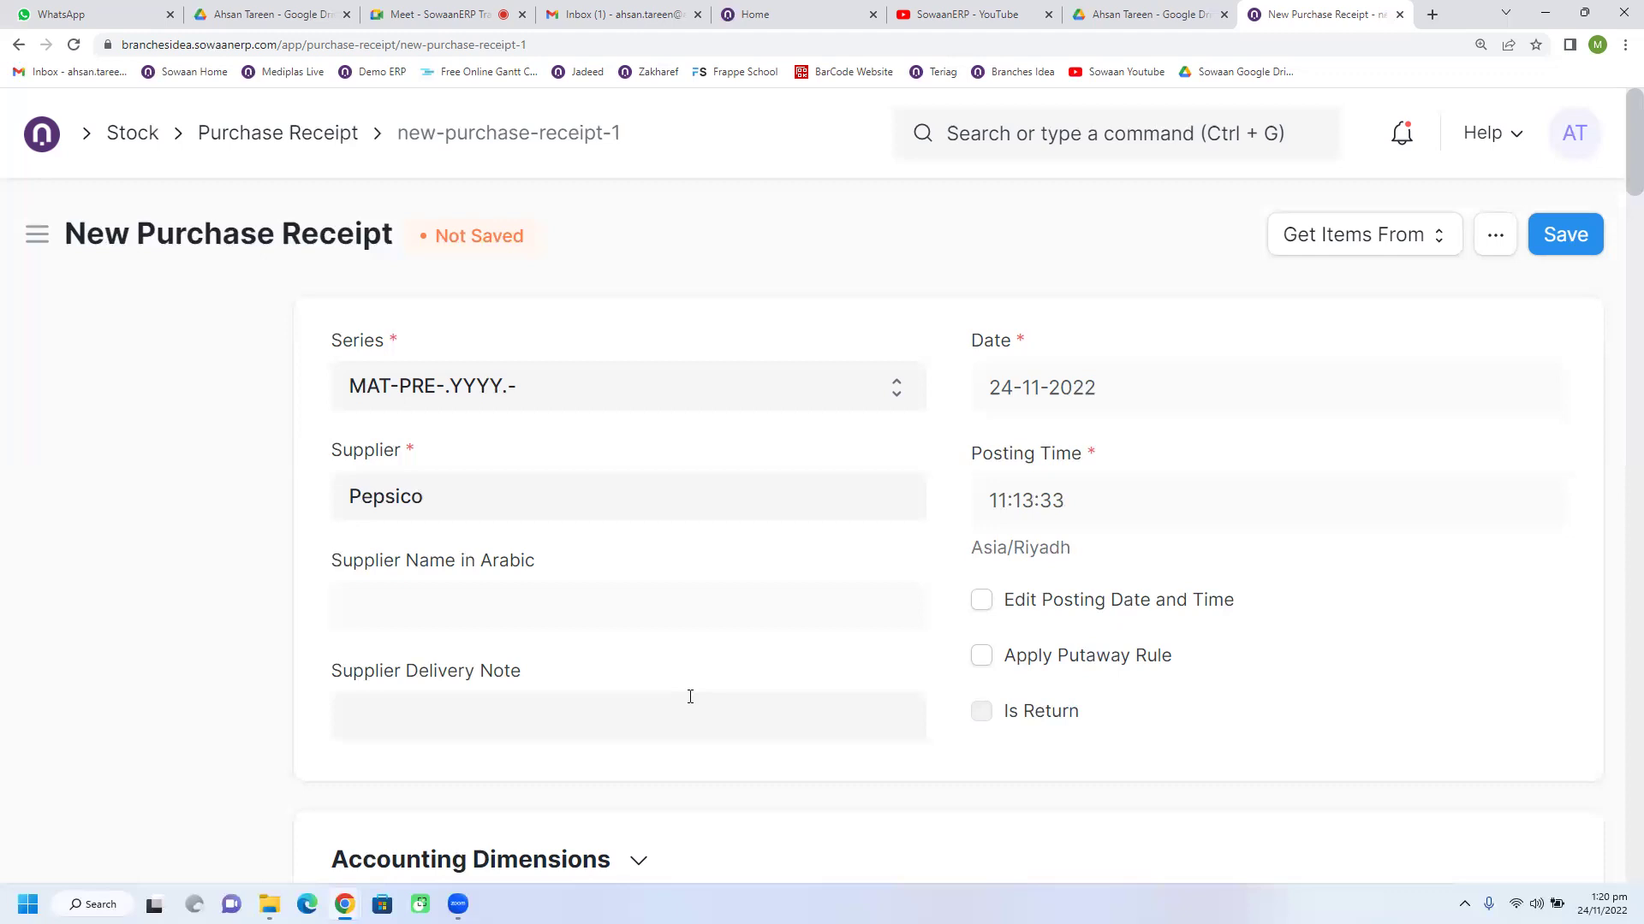
scroll(591, 692, down, 10)
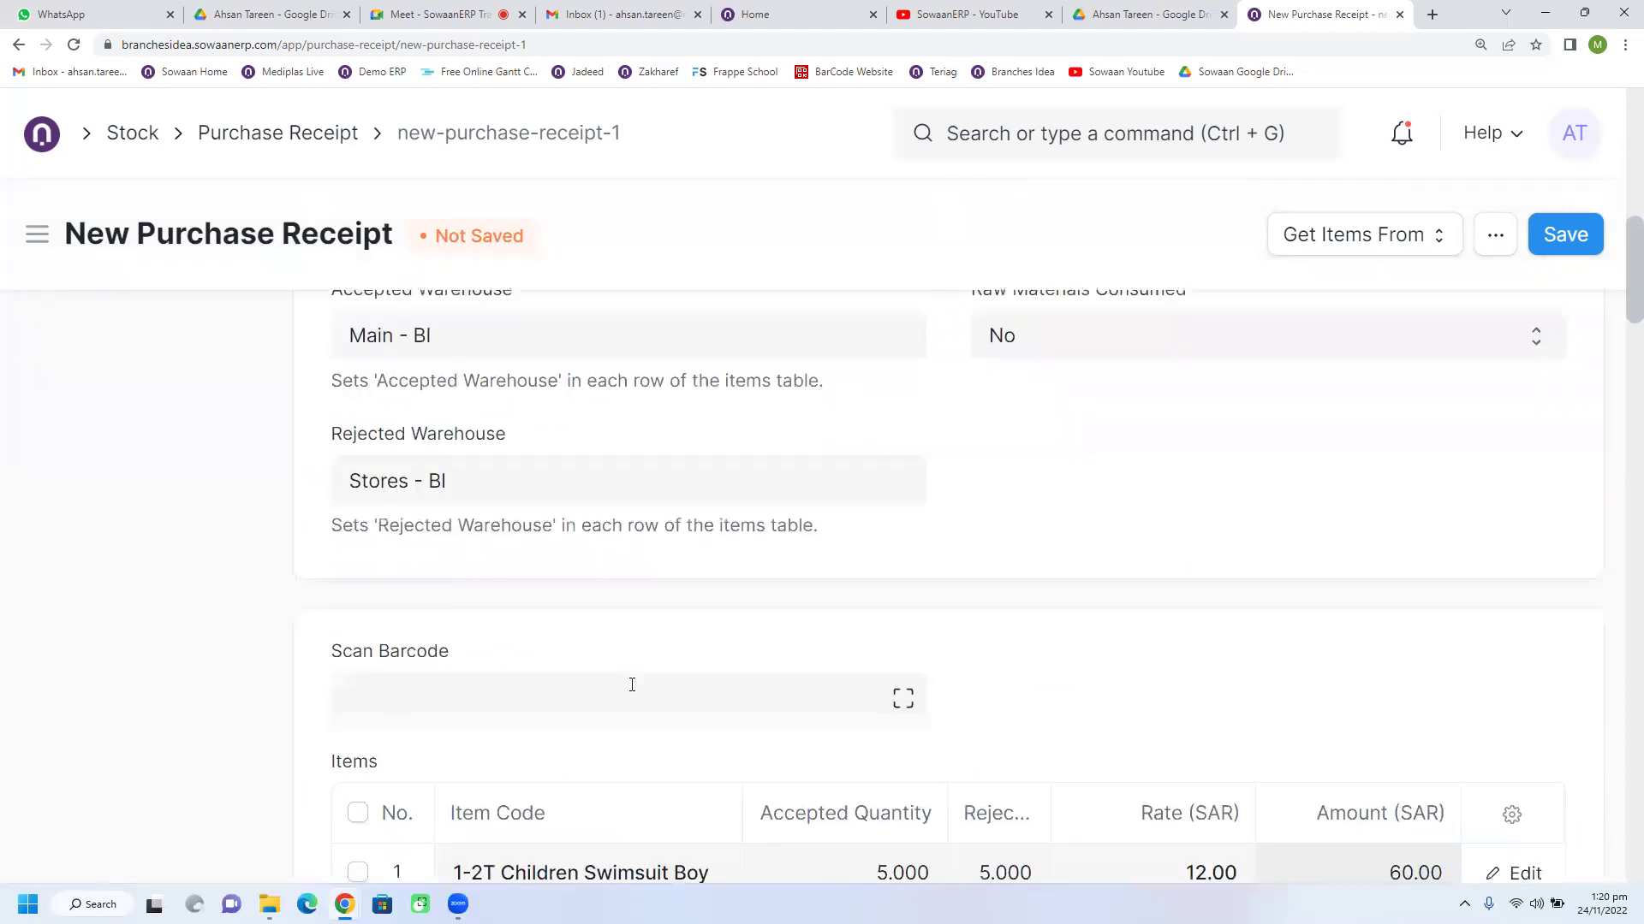
scroll(632, 684, down, 4)
scroll(709, 673, down, 6)
scroll(709, 673, down, 15)
scroll(695, 631, down, 5)
scroll(695, 632, up, 9)
scroll(695, 634, up, 9)
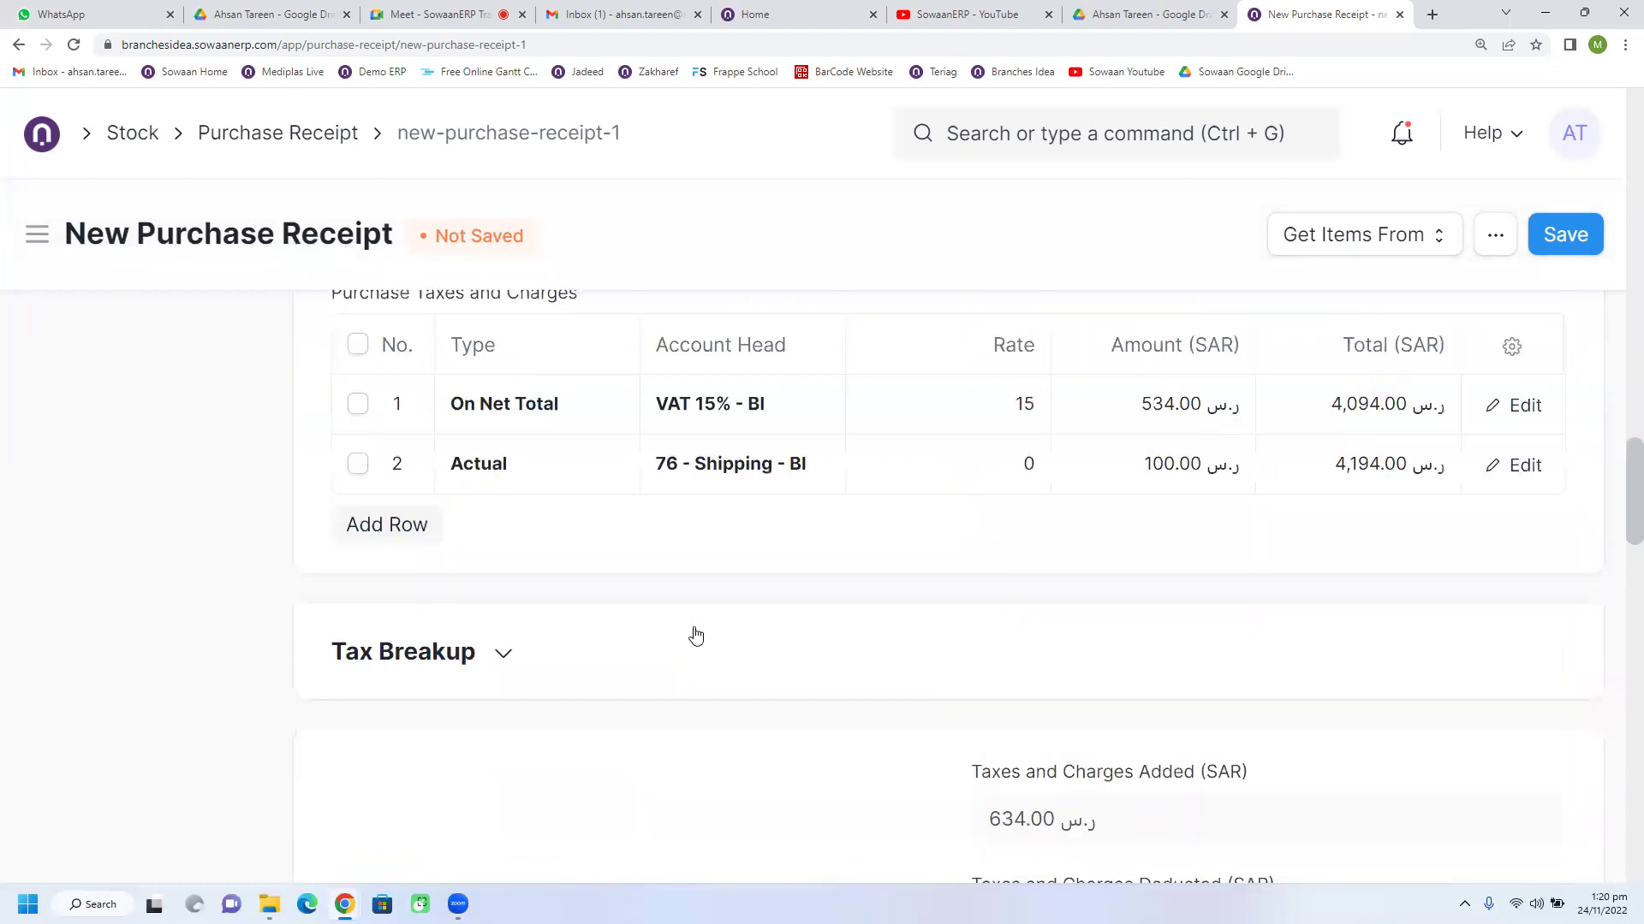
scroll(696, 636, down, 15)
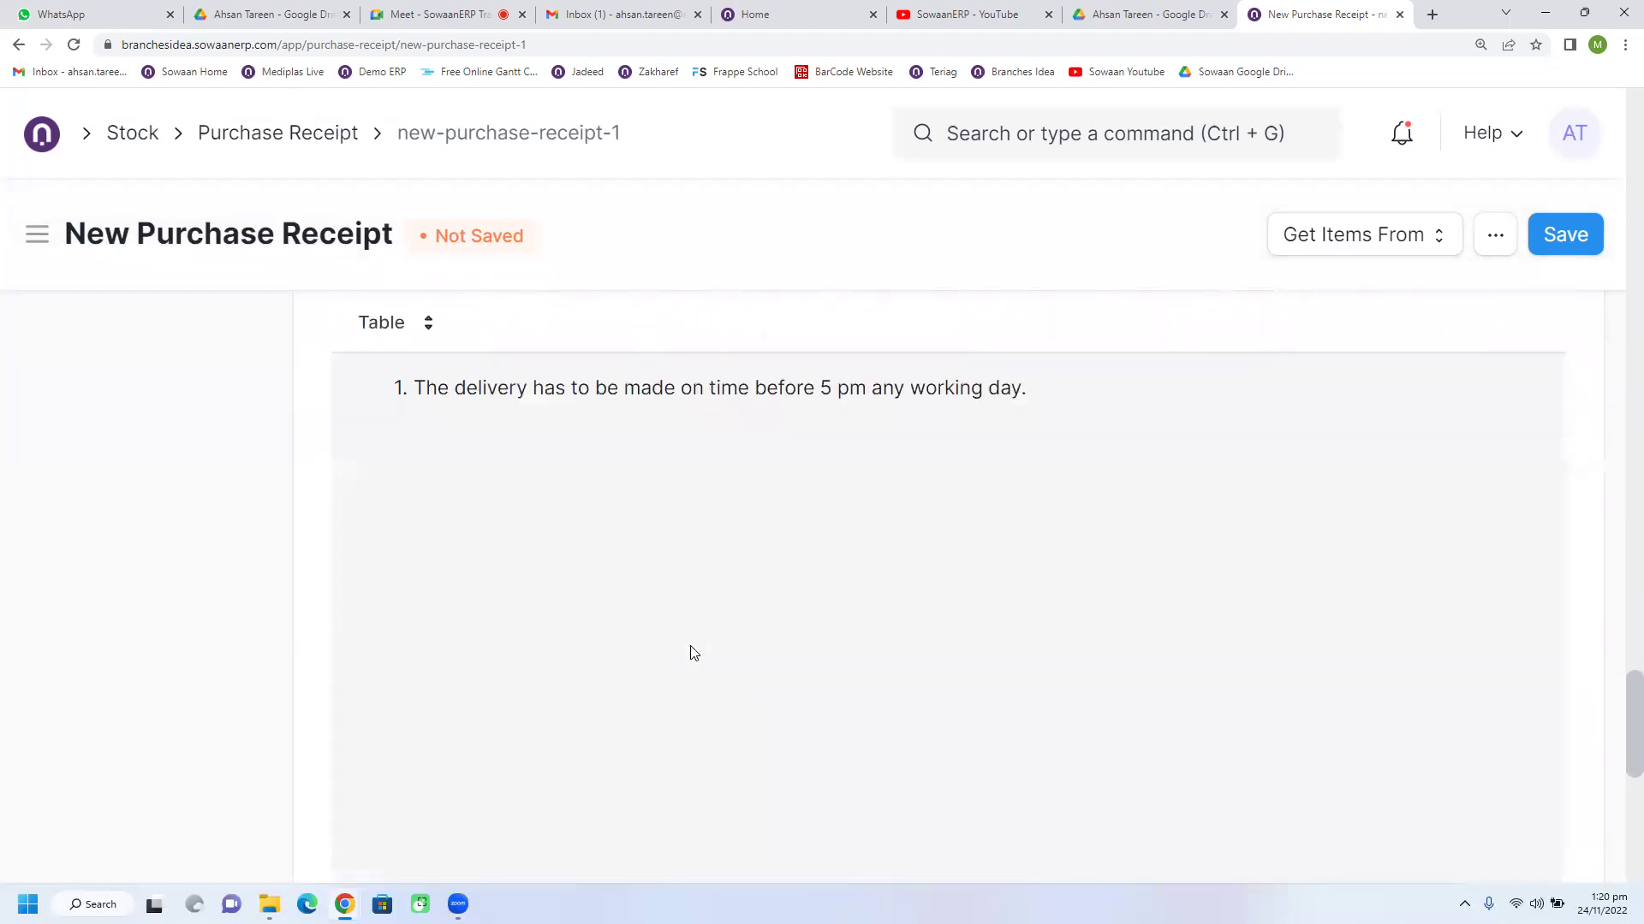
scroll(693, 653, down, 5)
scroll(694, 653, down, 2)
scroll(693, 654, up, 10)
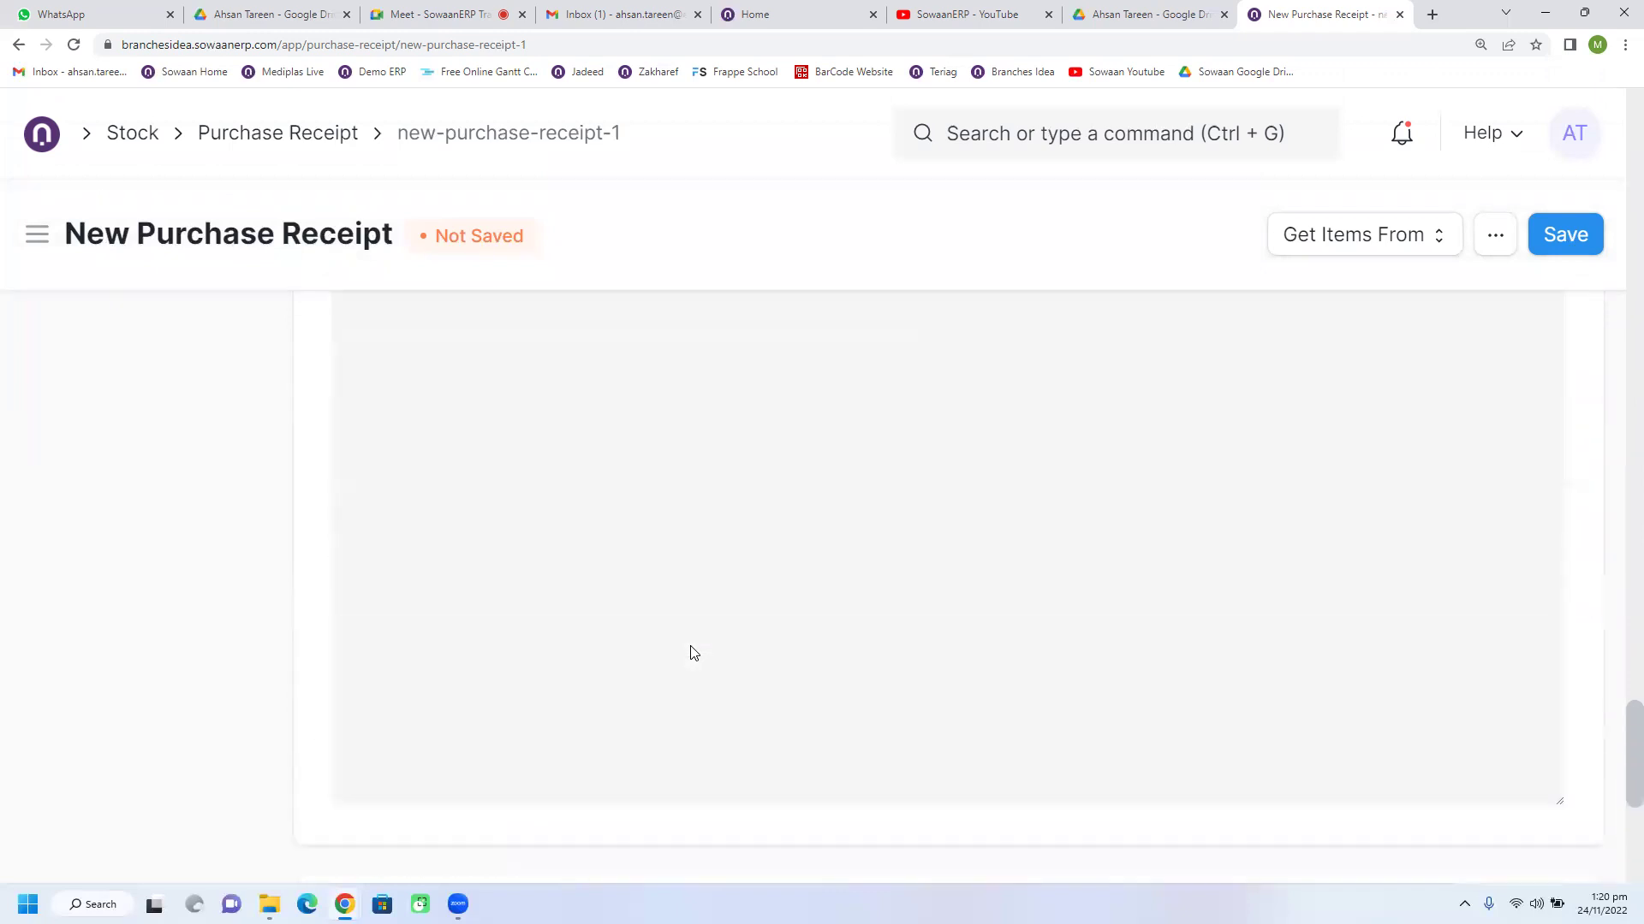
scroll(694, 653, up, 12)
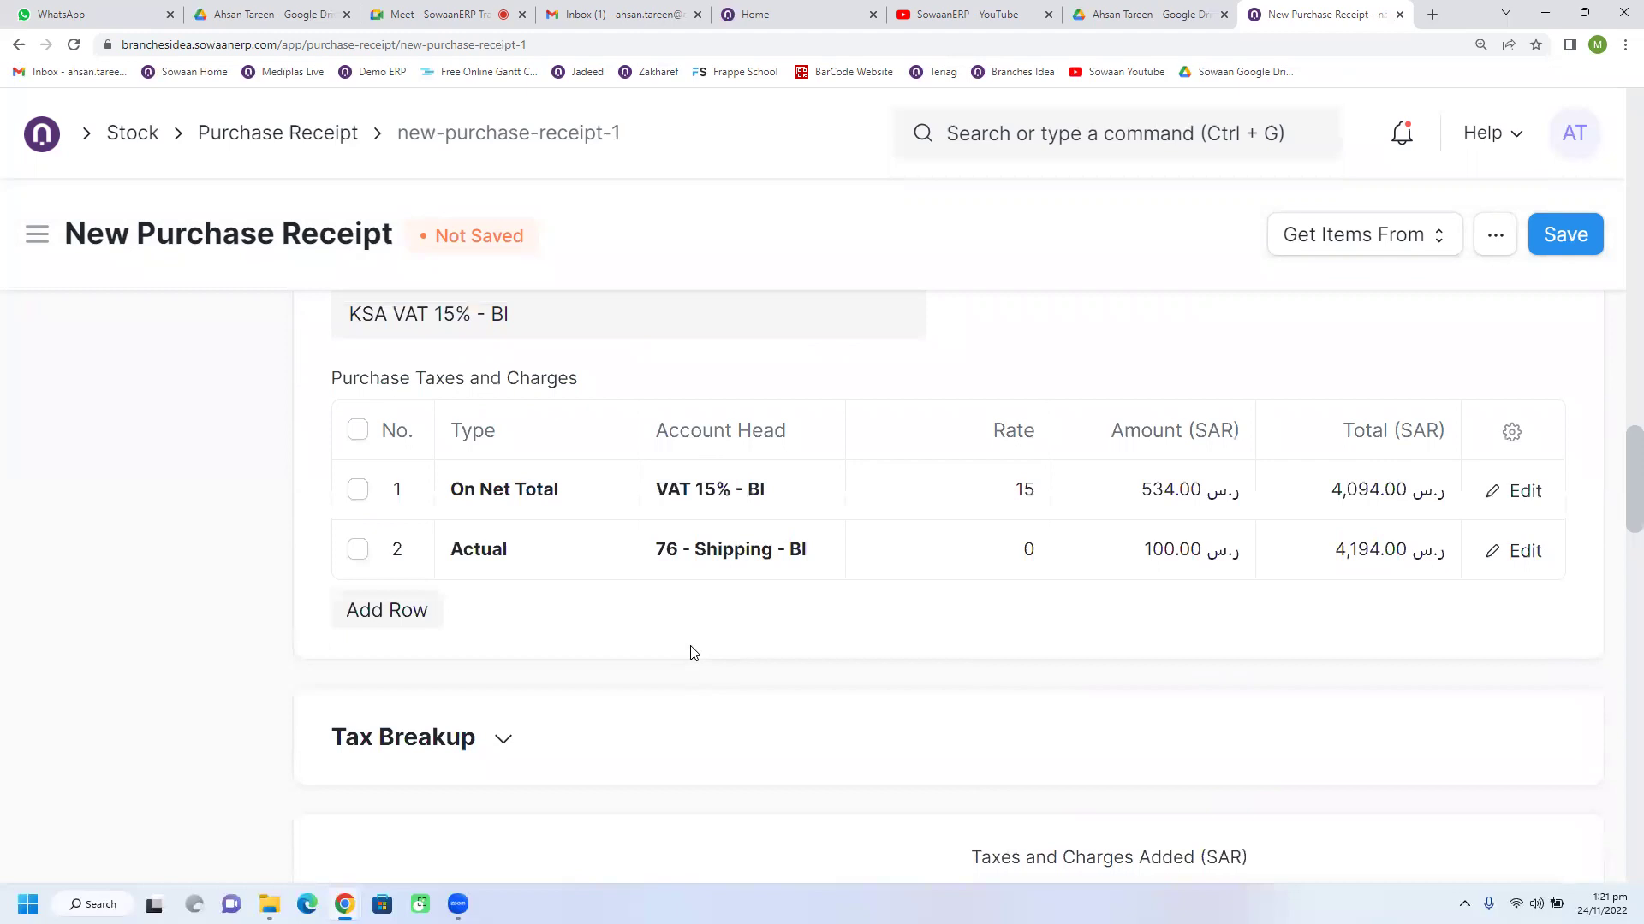
scroll(693, 653, up, 3)
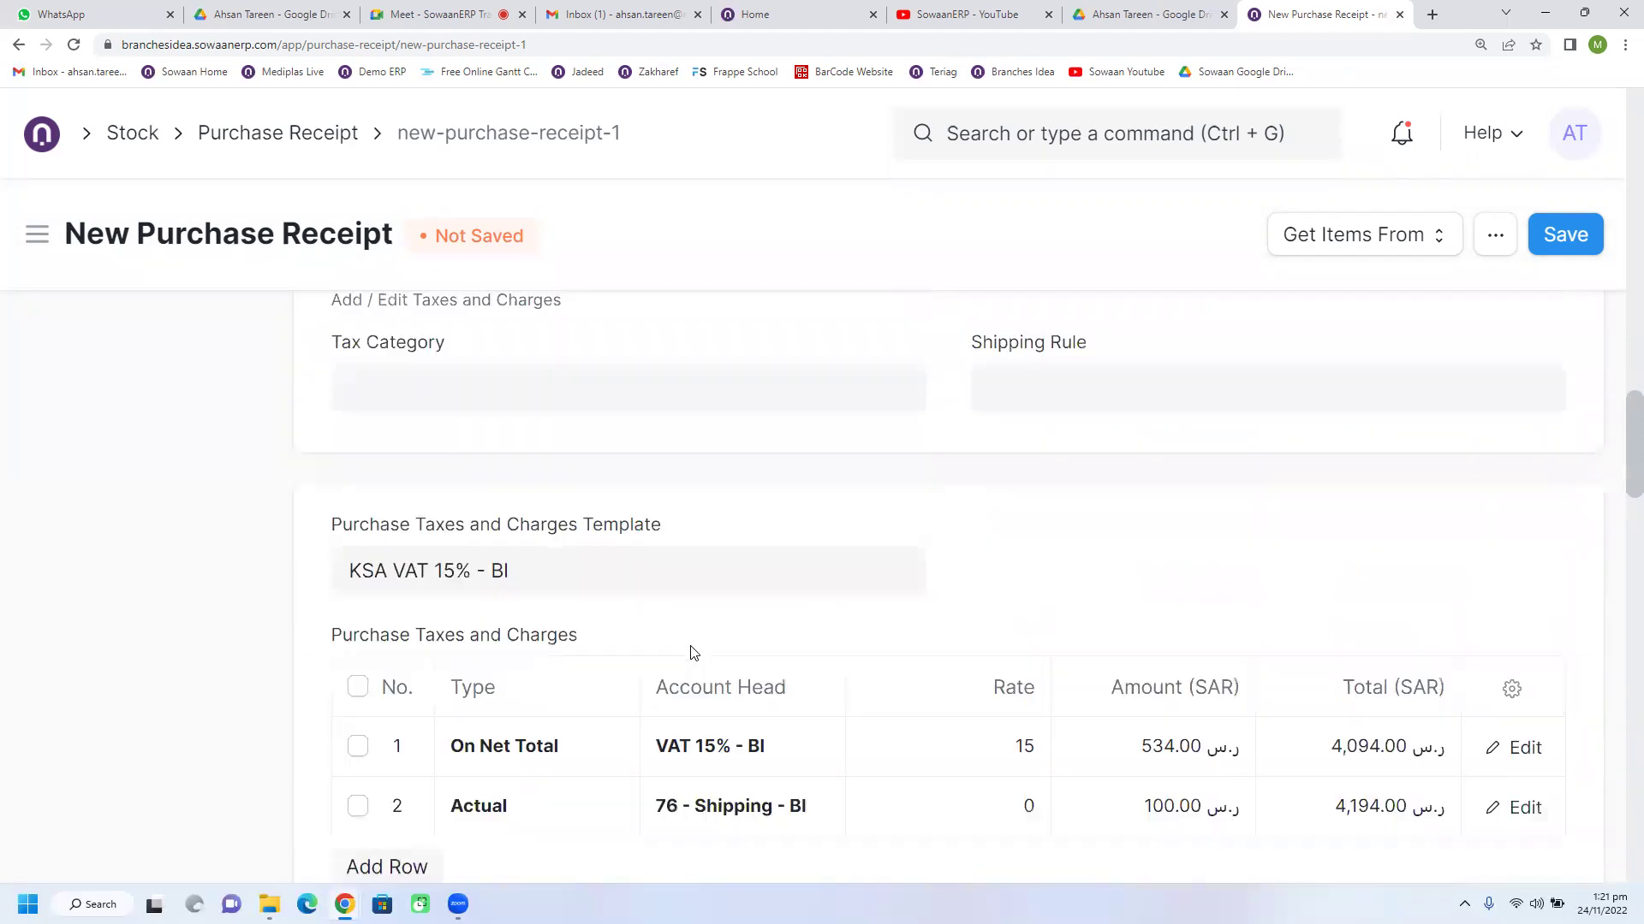
scroll(693, 653, up, 3)
scroll(691, 648, down, 2)
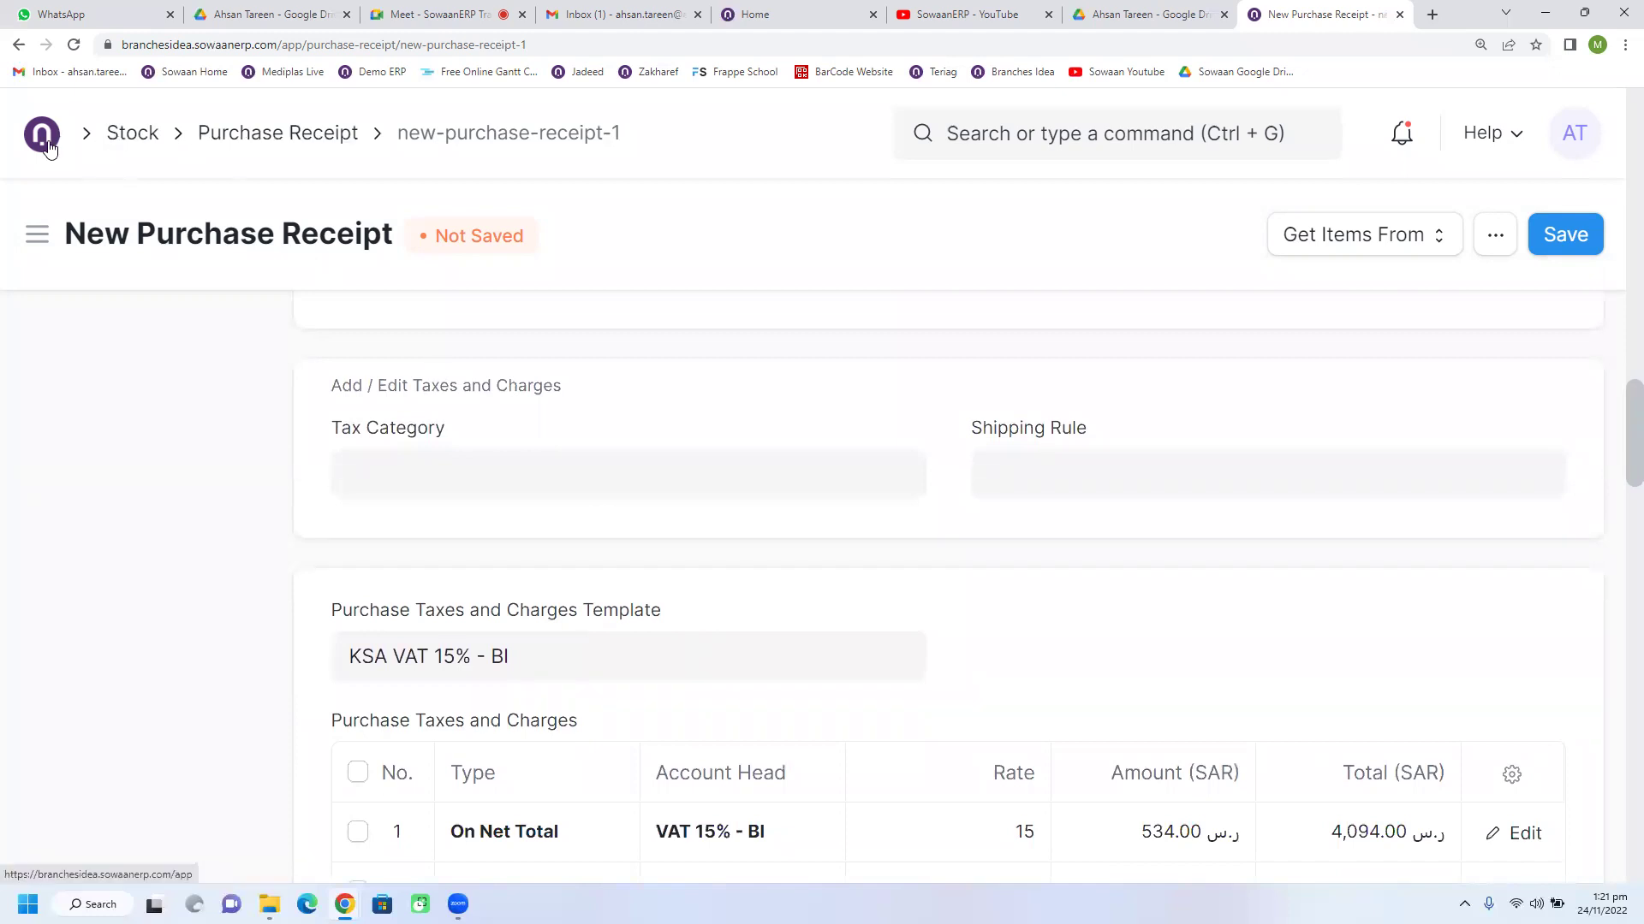
scroll(563, 695, up, 6)
scroll(563, 697, up, 12)
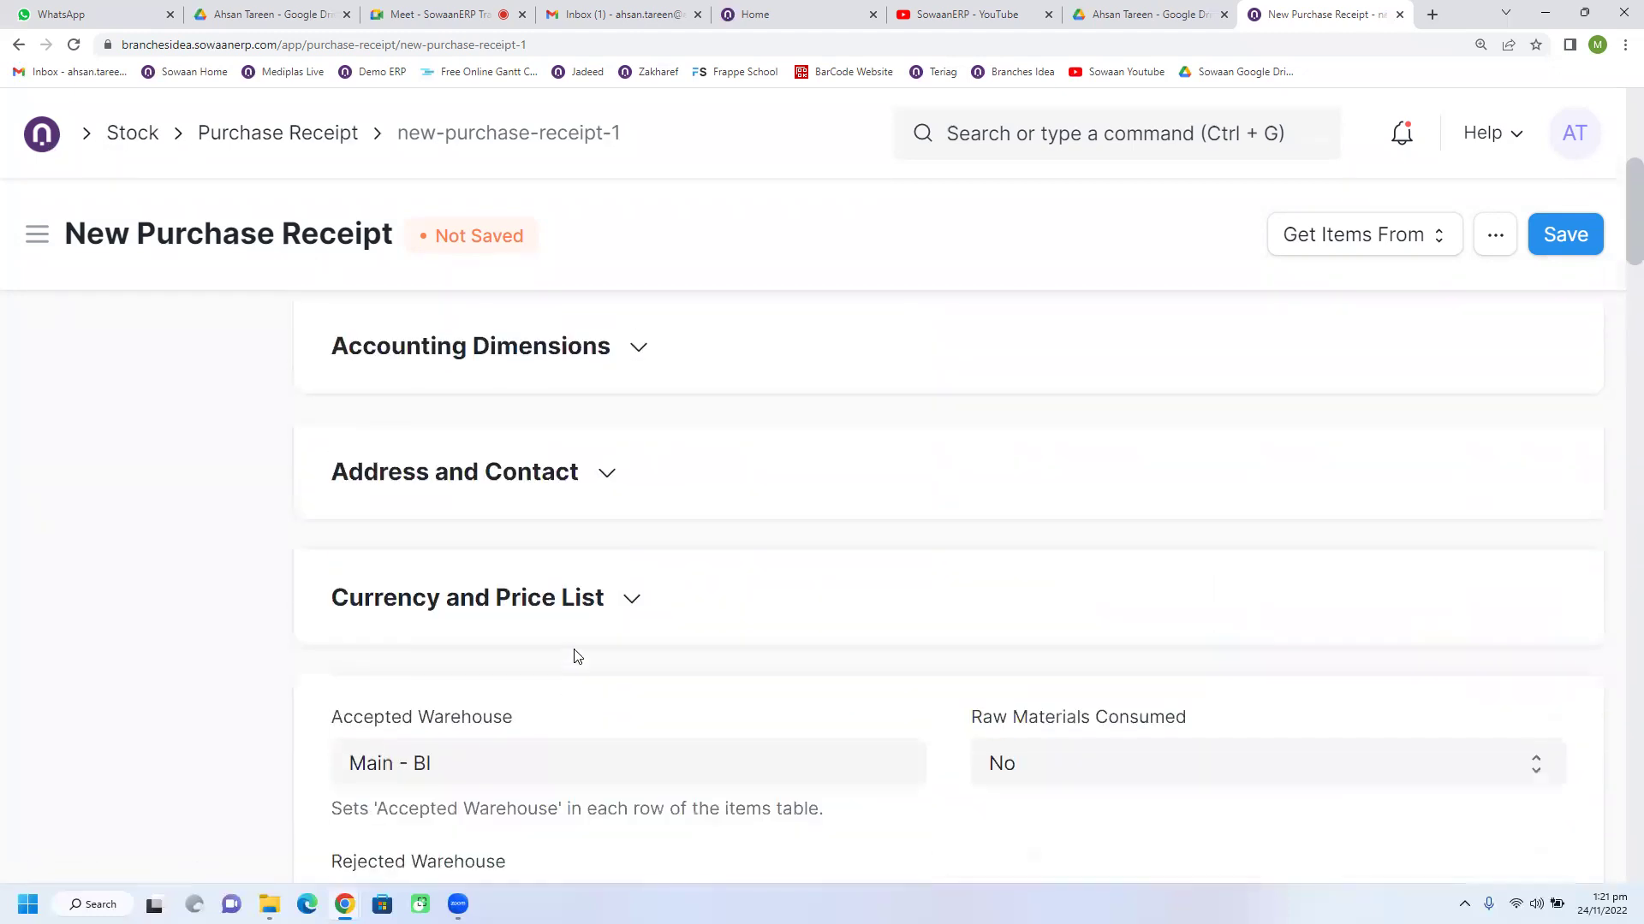
Step: Open the Pepsico supplier record from the receipt and scroll through it
click(465, 482)
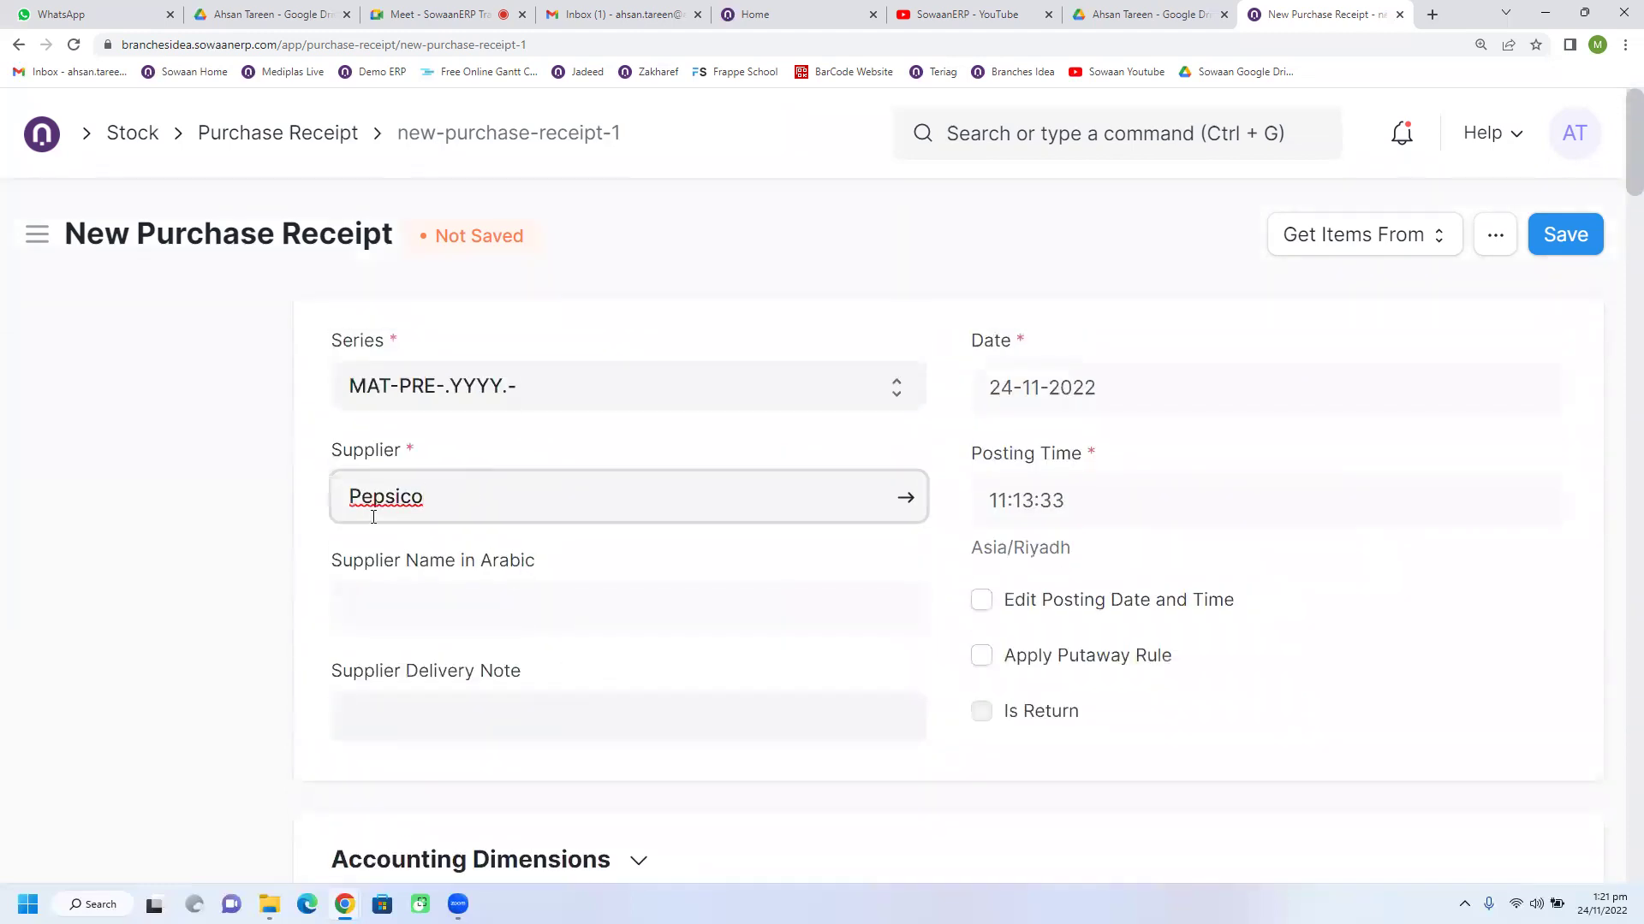
click(913, 502)
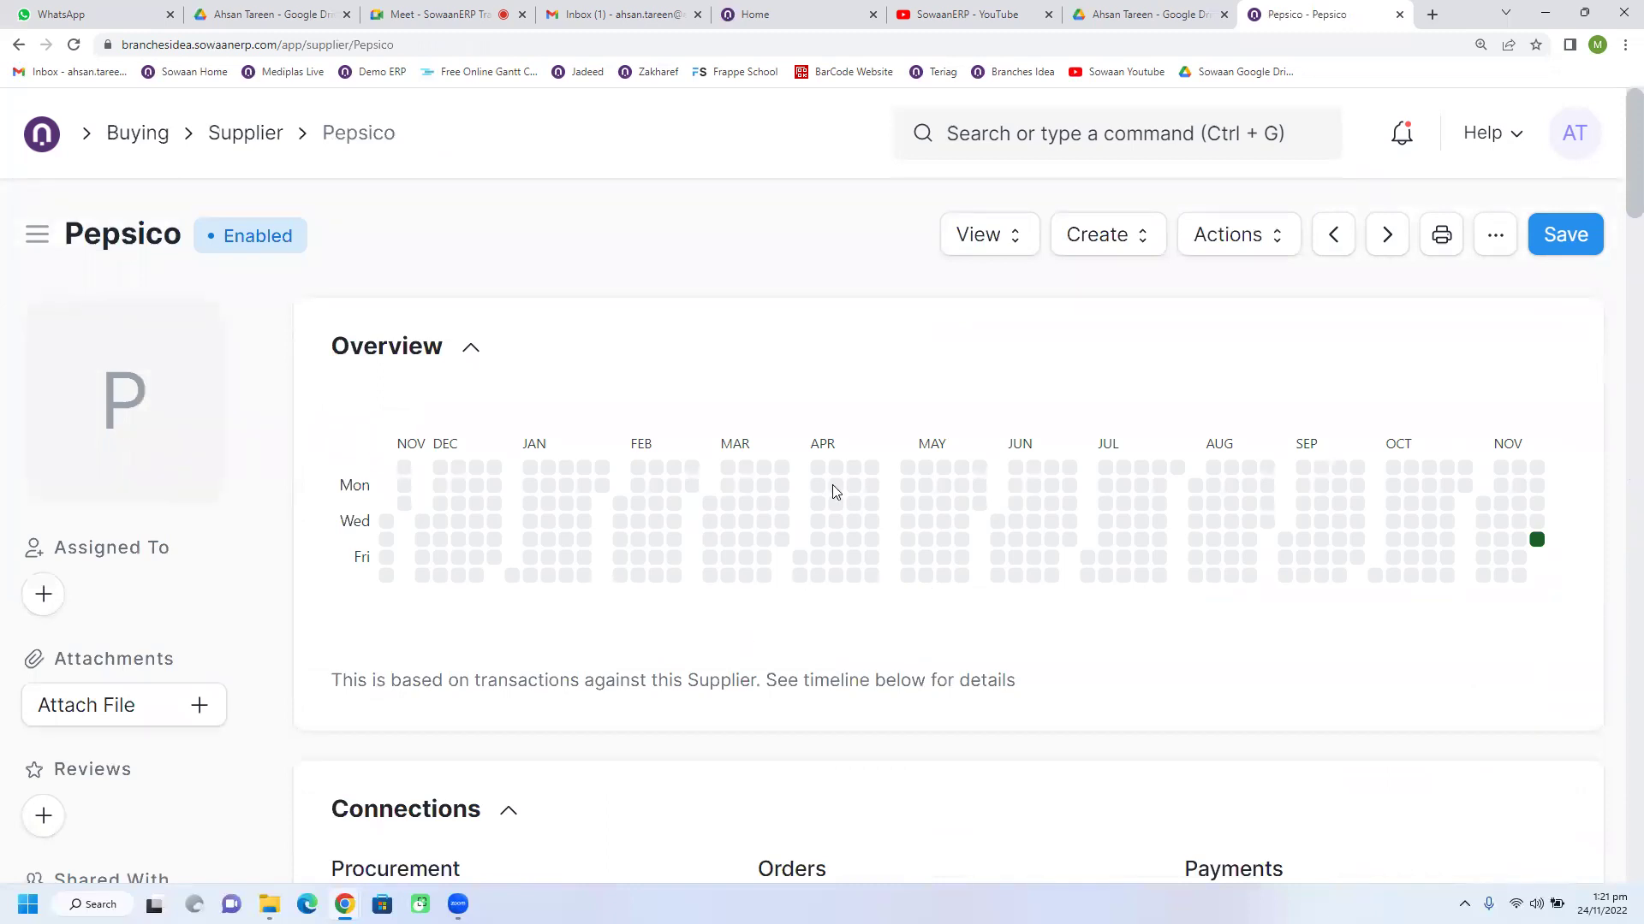
scroll(668, 512, down, 8)
scroll(722, 588, up, 7)
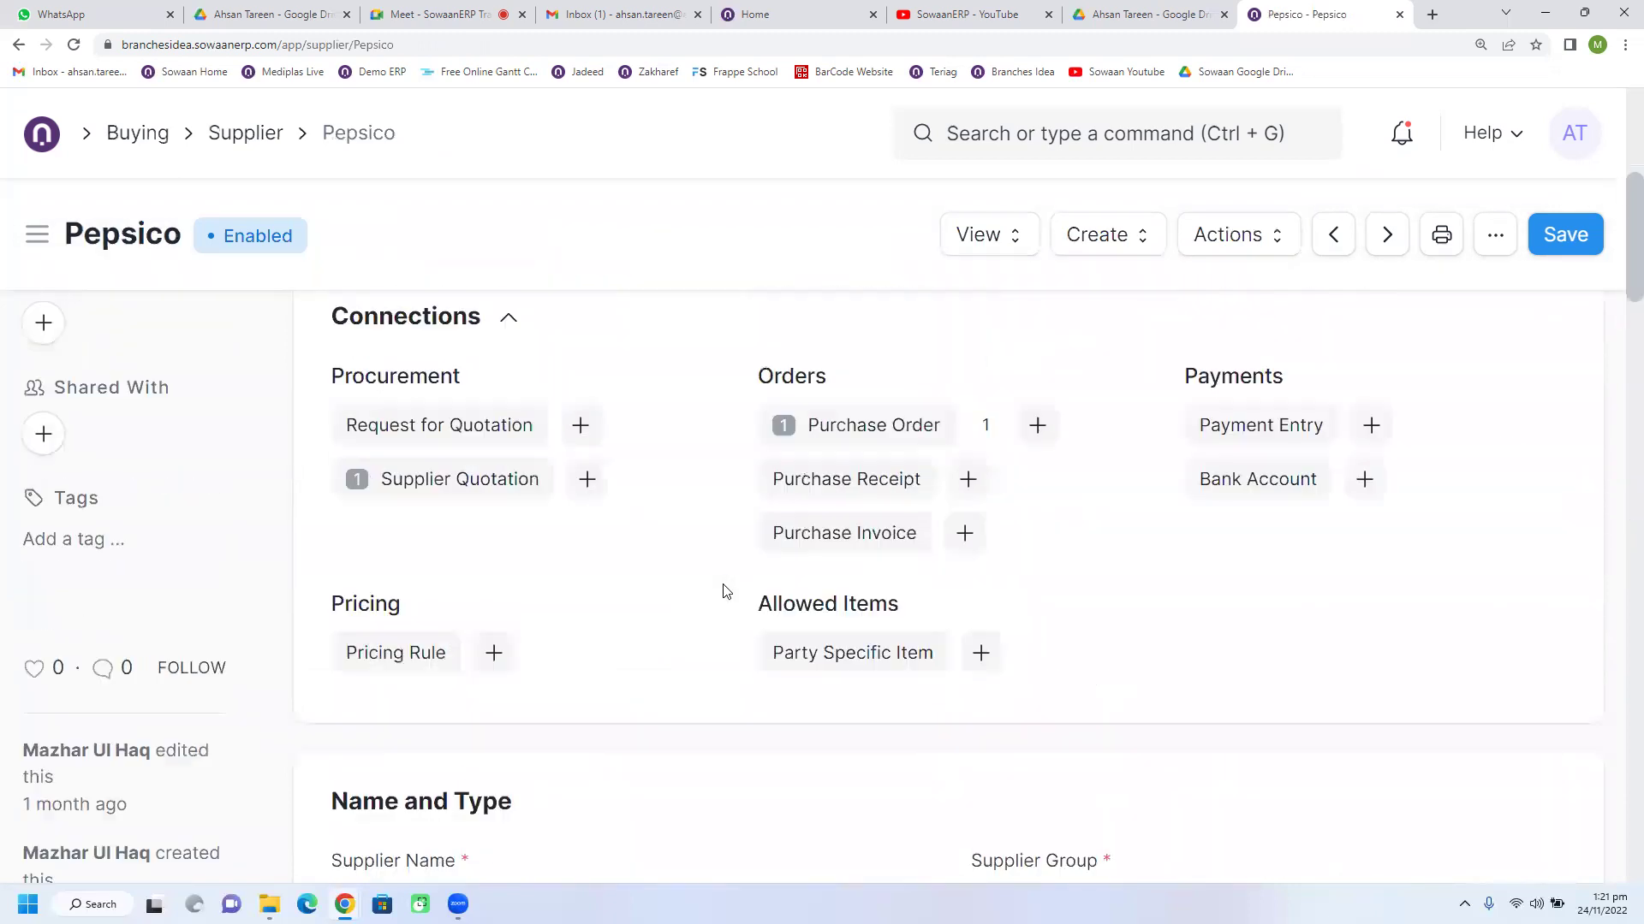
scroll(724, 585, down, 5)
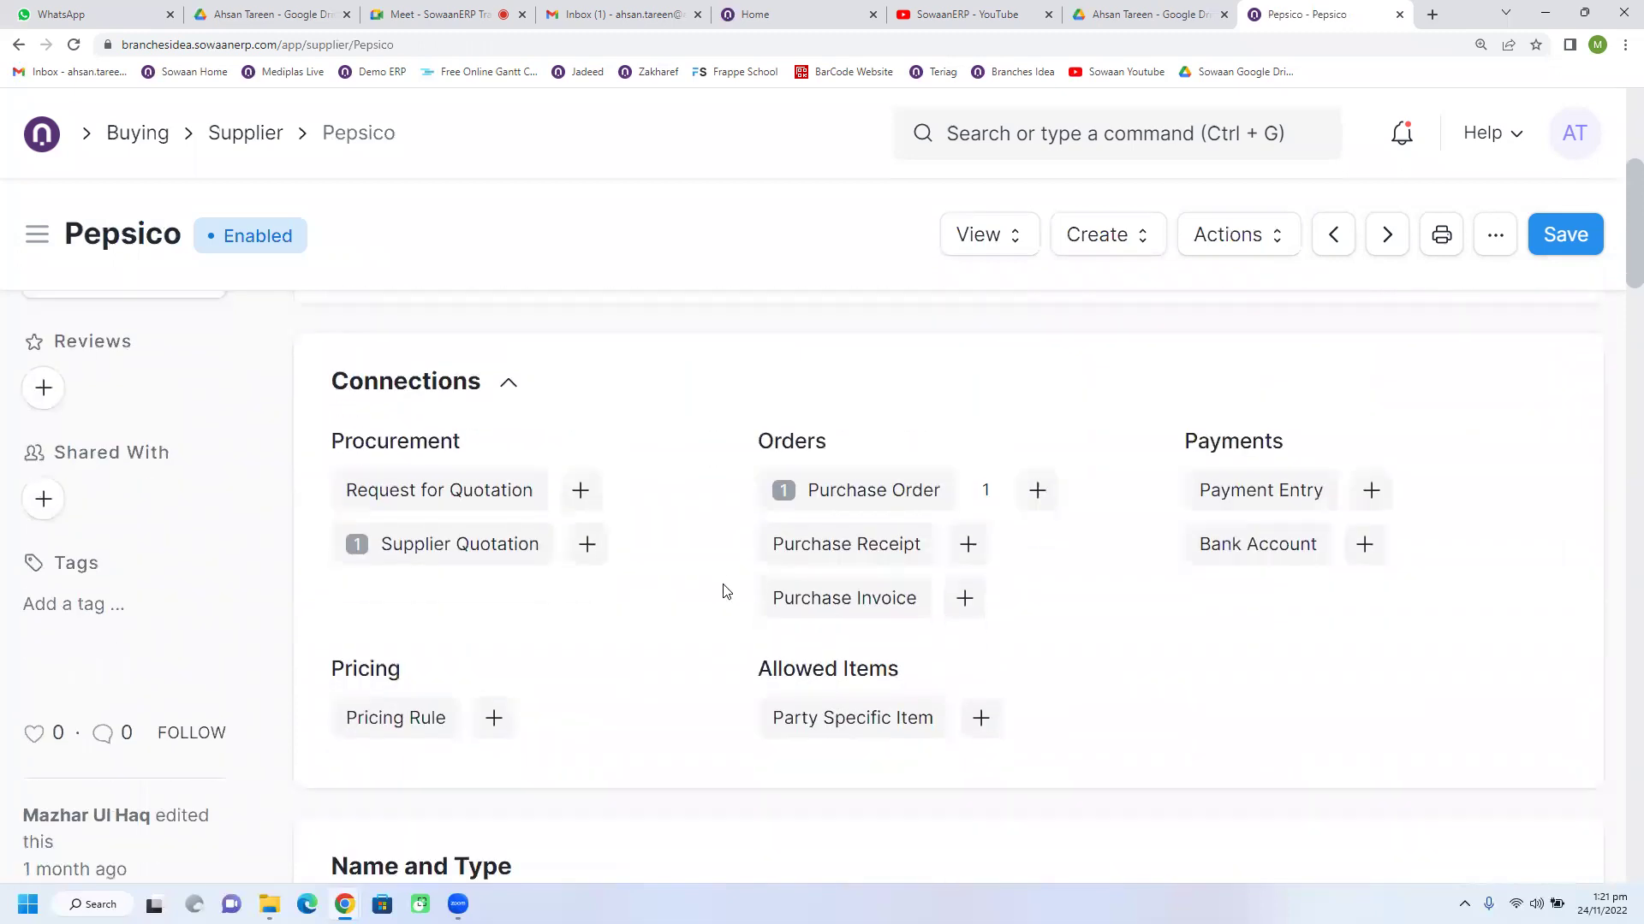
scroll(726, 591, down, 4)
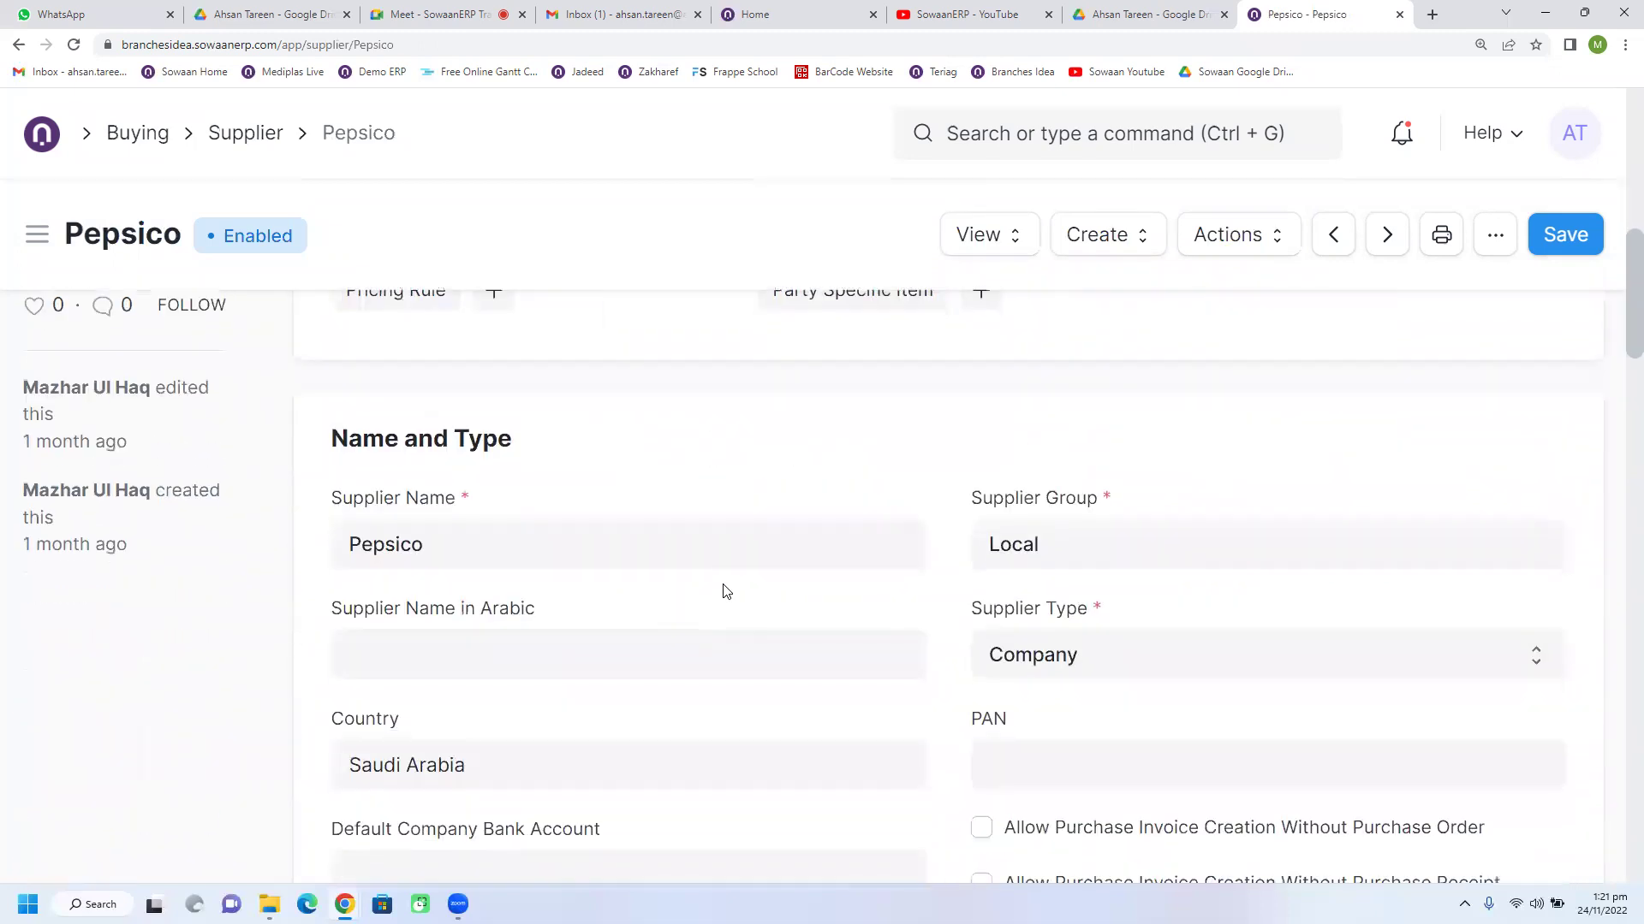
scroll(724, 591, down, 2)
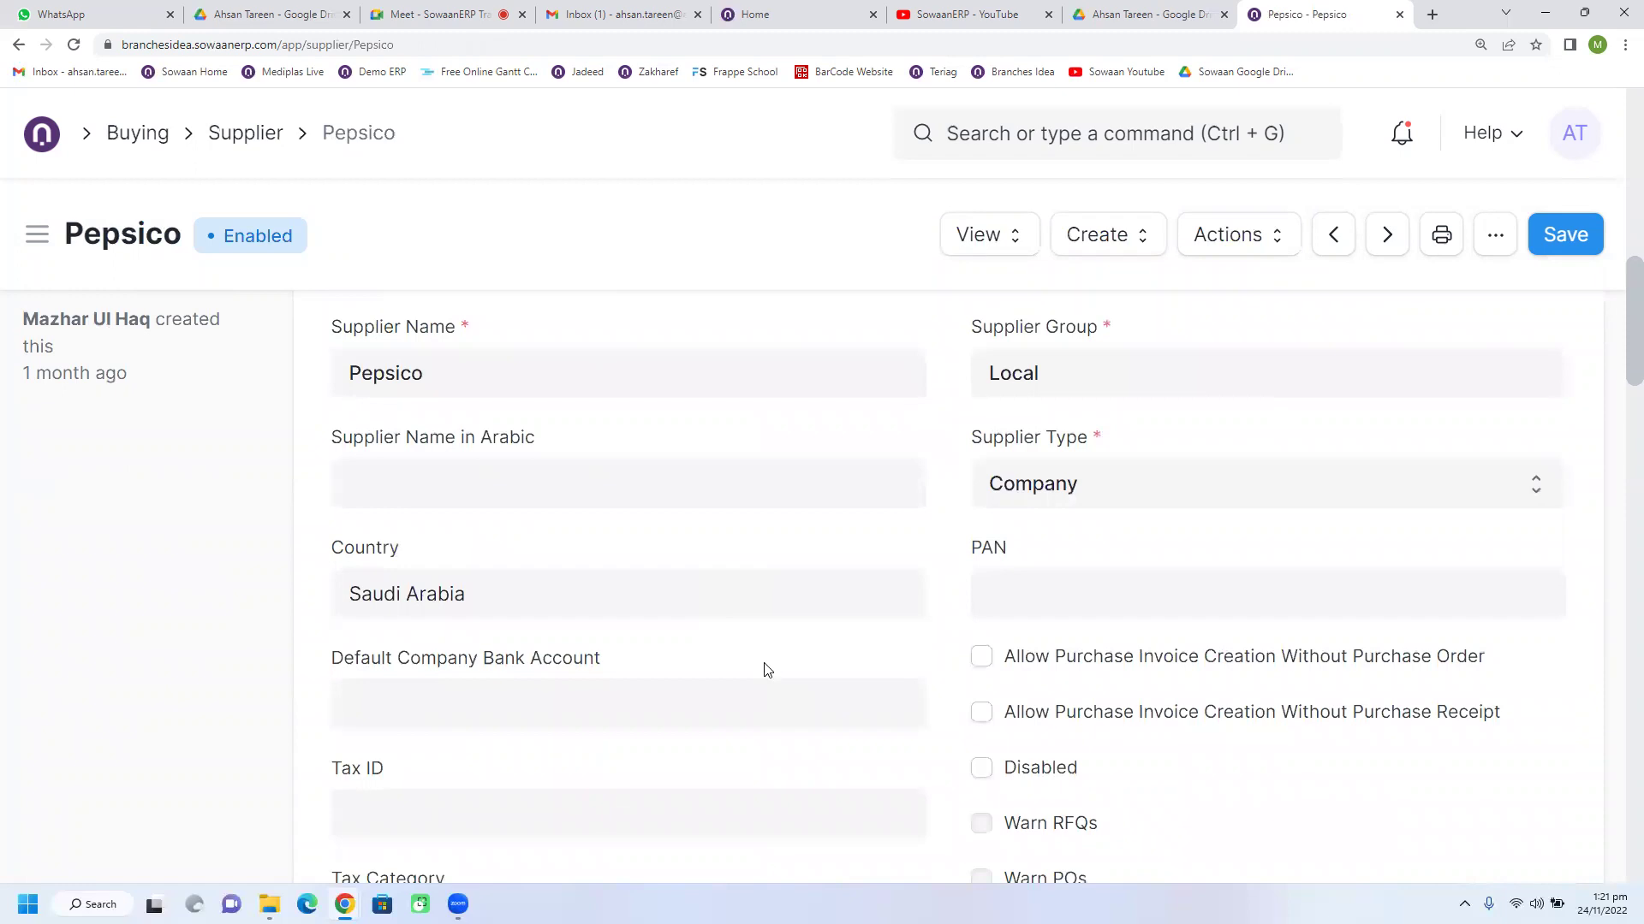
scroll(767, 670, down, 9)
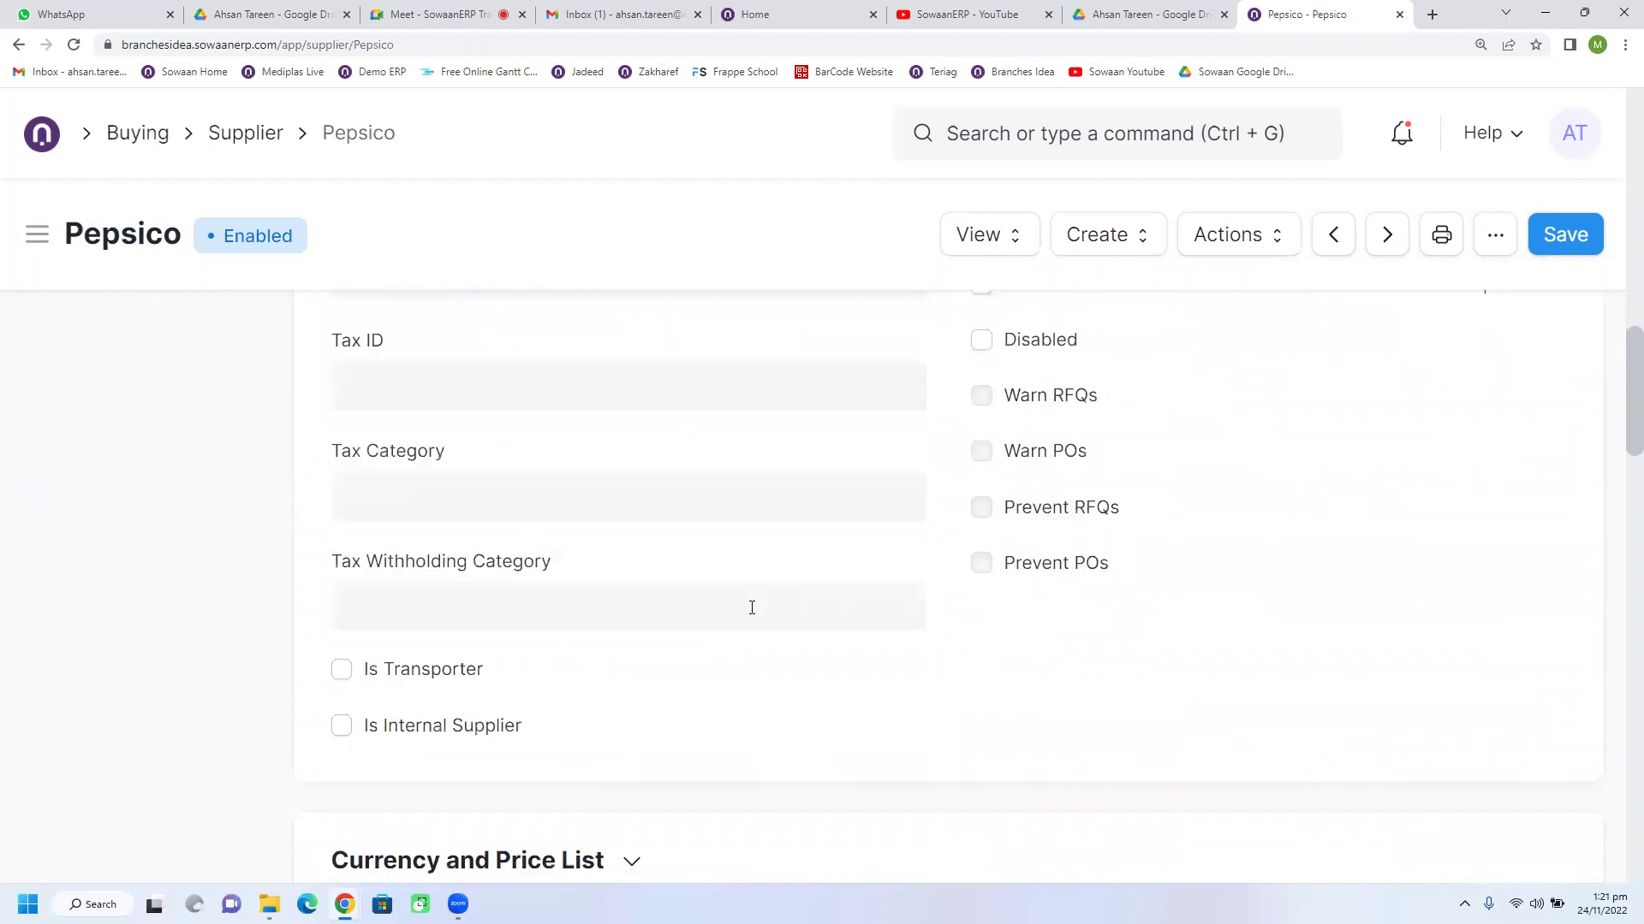
scroll(605, 492, down, 2)
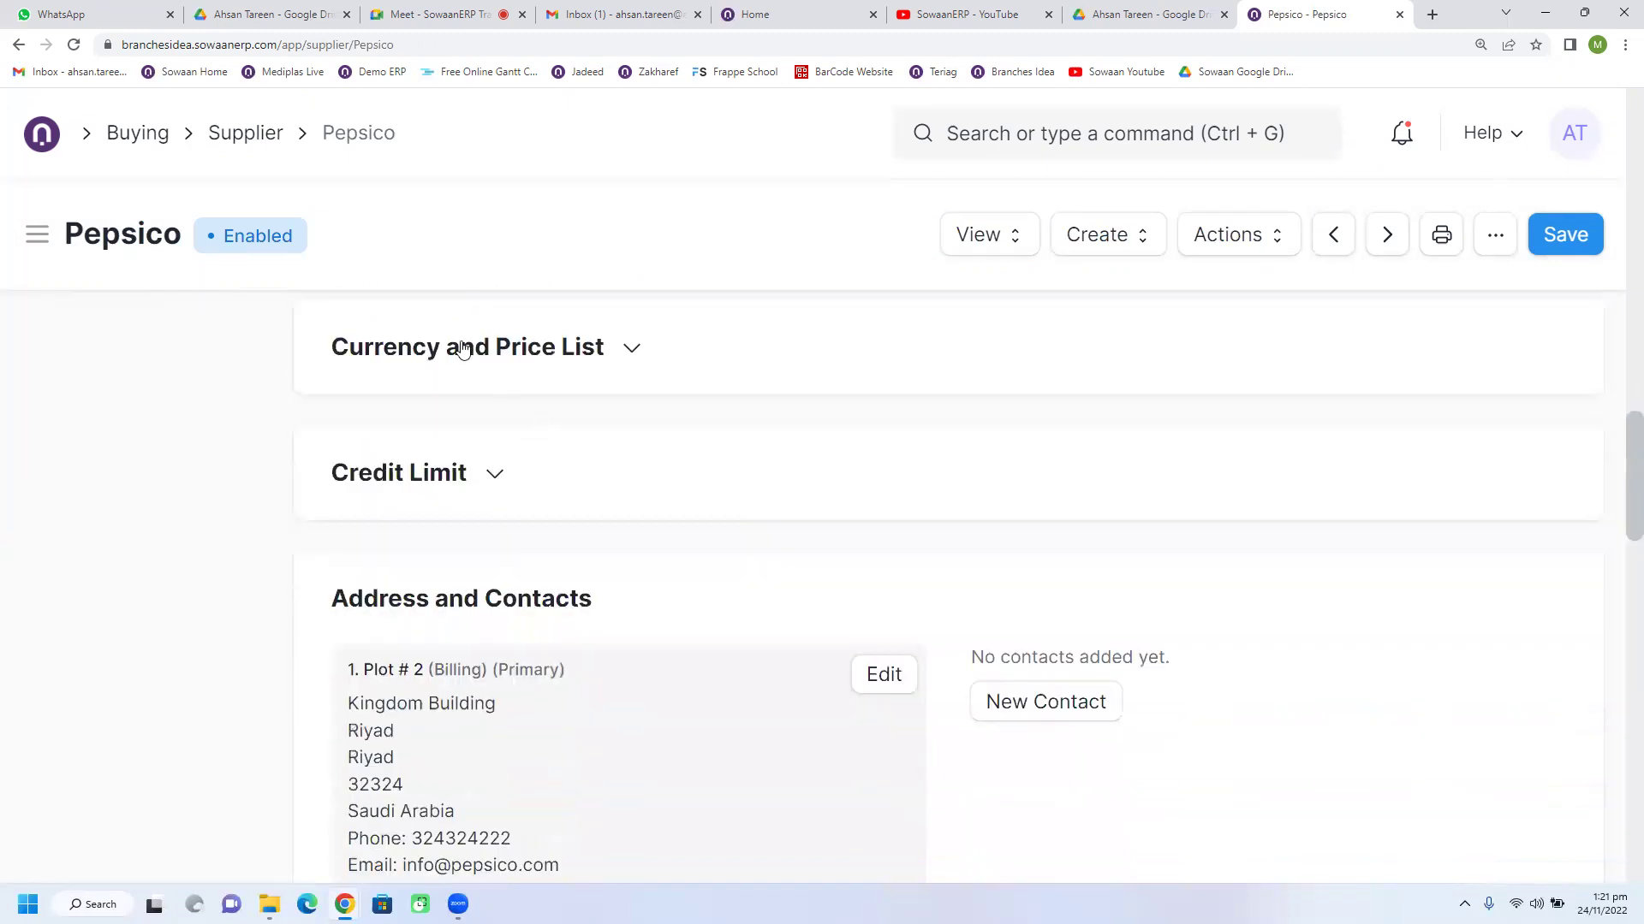
Step: Clear the Default Payment Terms Template value in the supplier's Credit Limit section
click(484, 348)
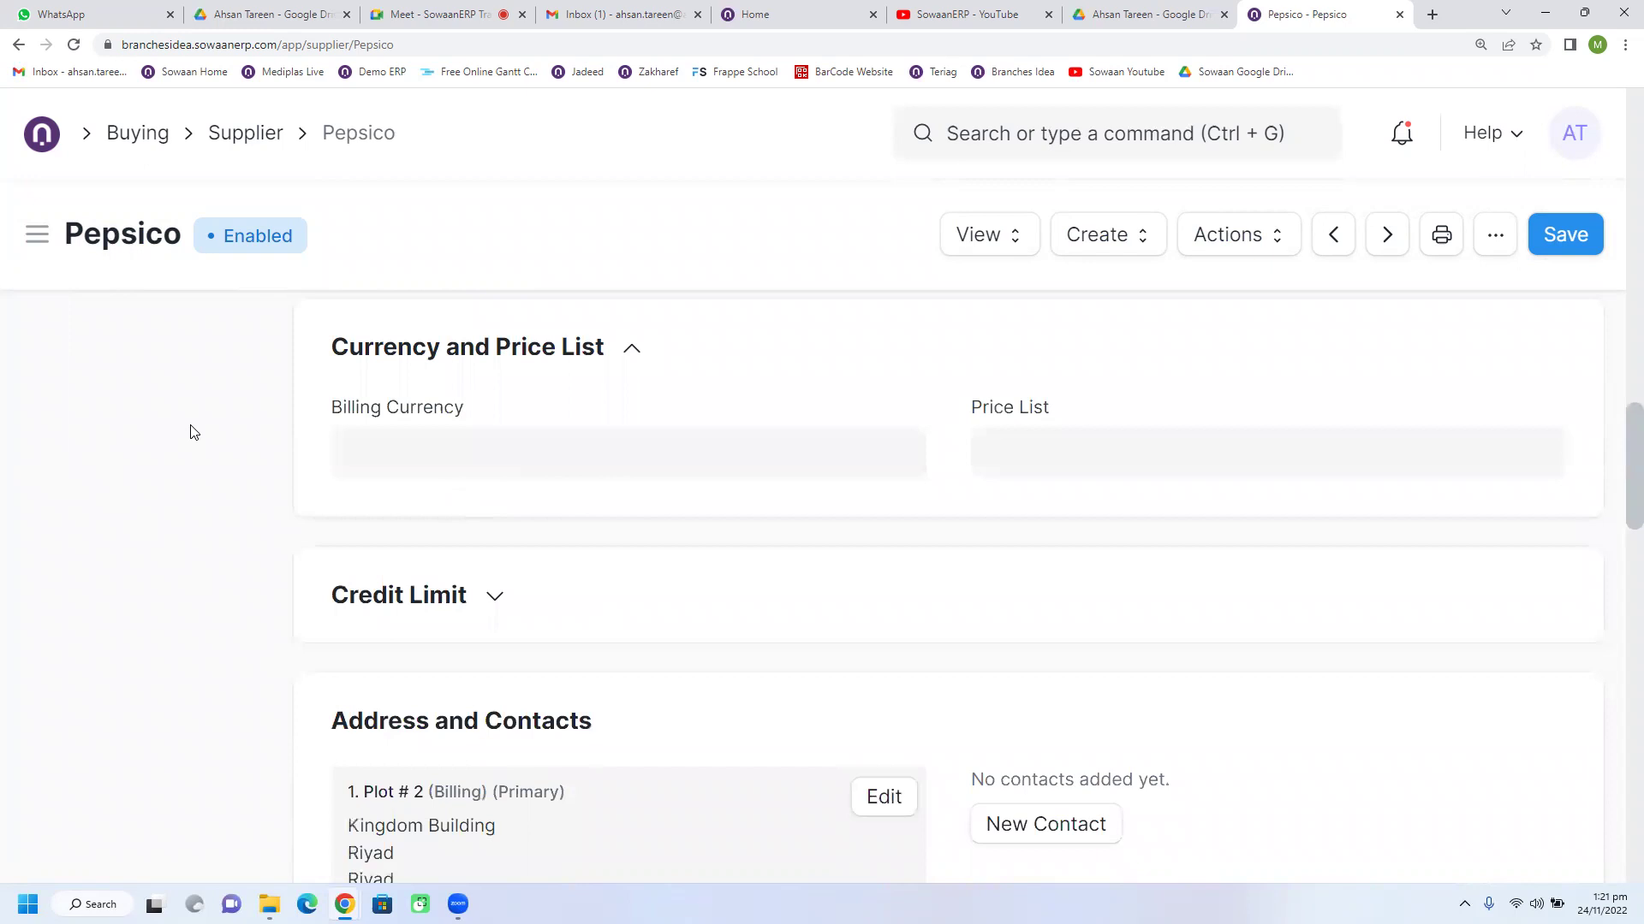
click(426, 597)
scroll(687, 602, down, 3)
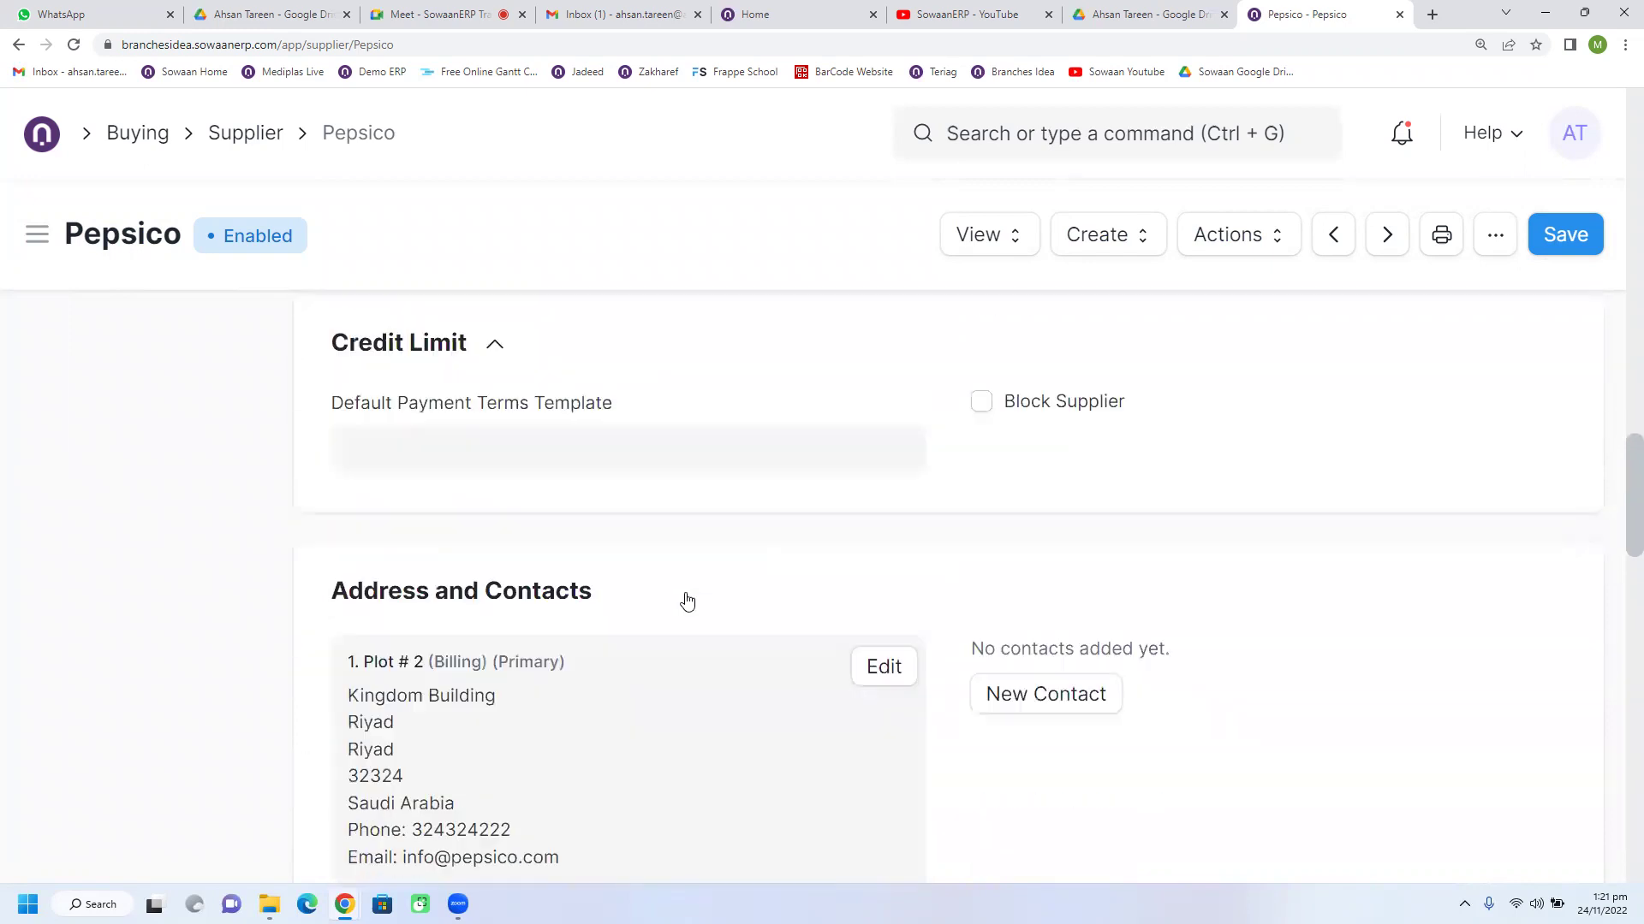
click(421, 436)
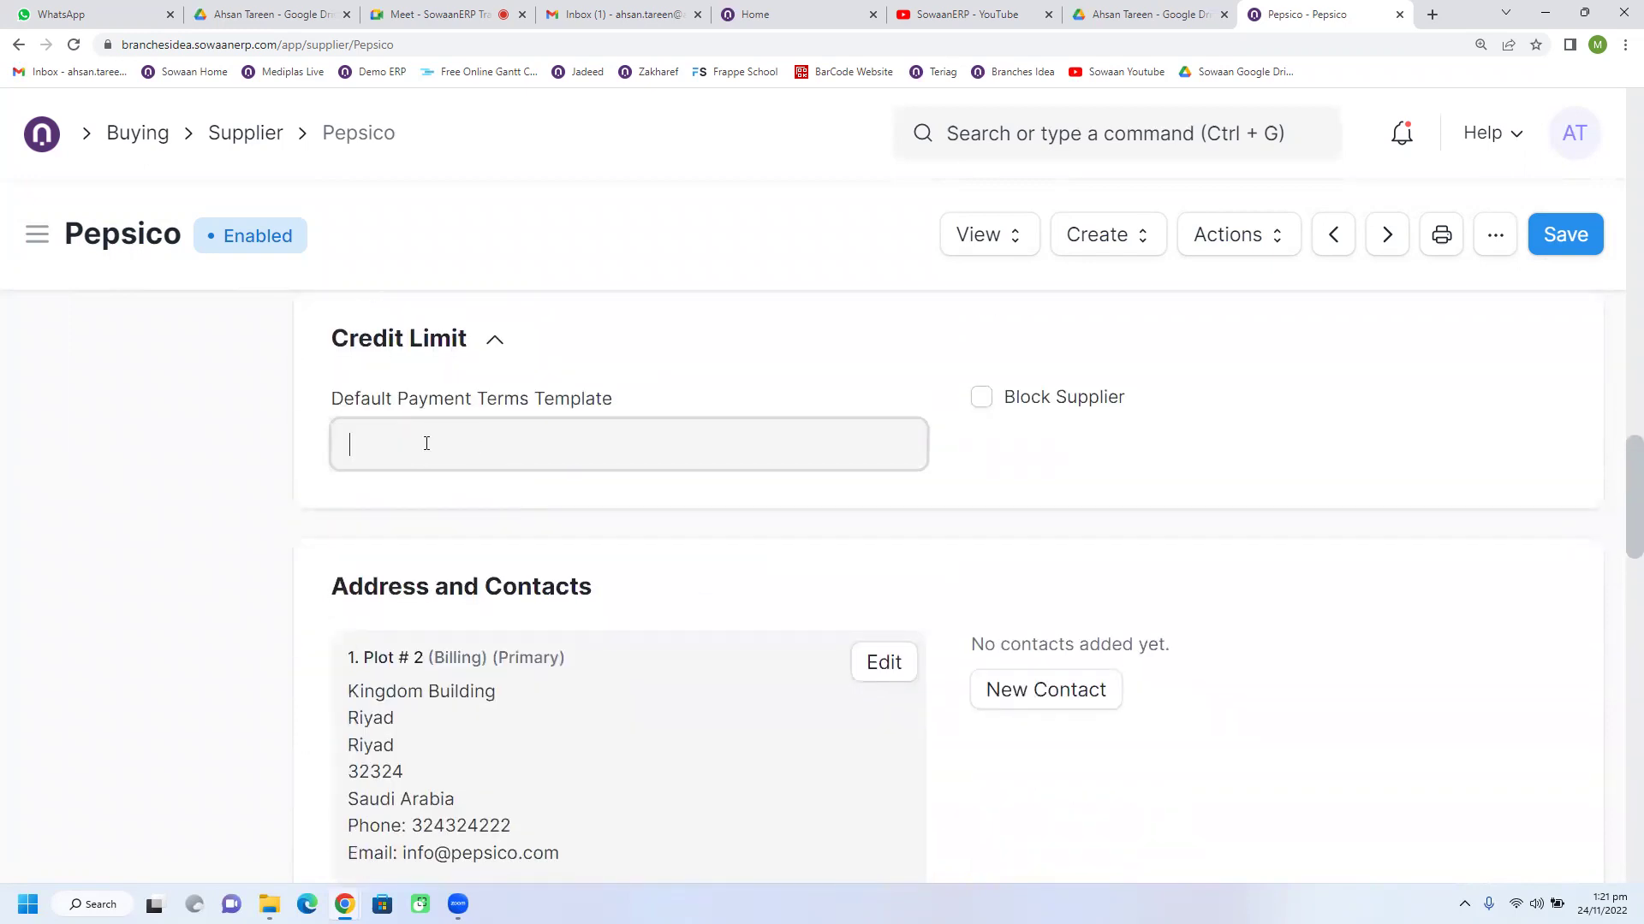
click(434, 507)
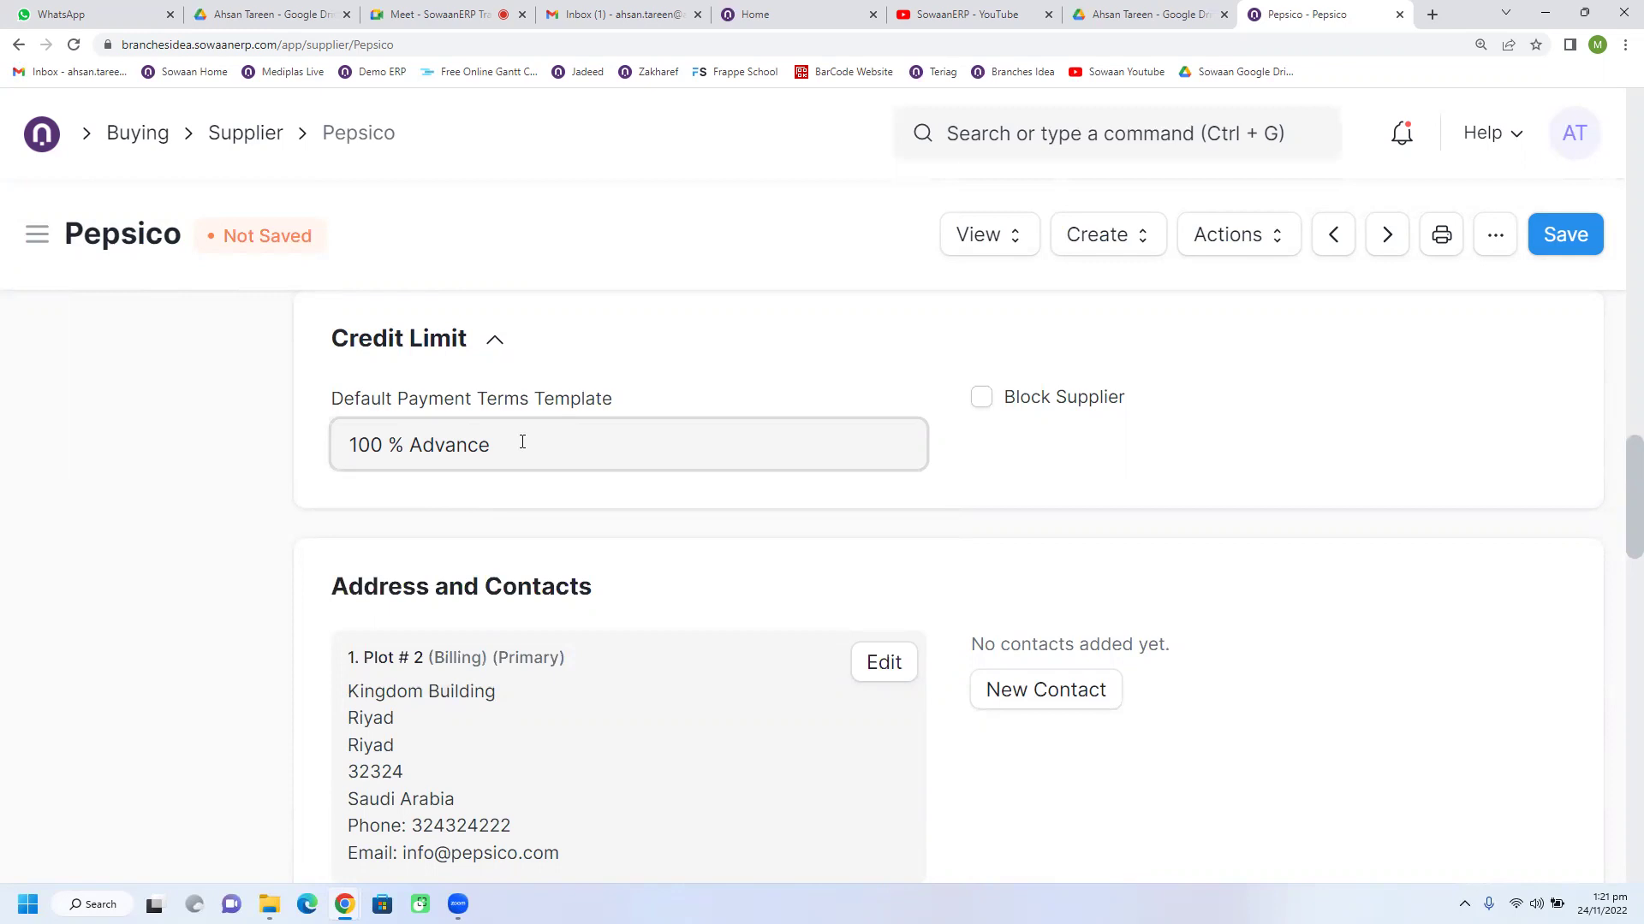
key(ctrl+shift+Left)
key(ctrl+shift+Left)
key(ctrl+shift+Left)
key(BackSpace)
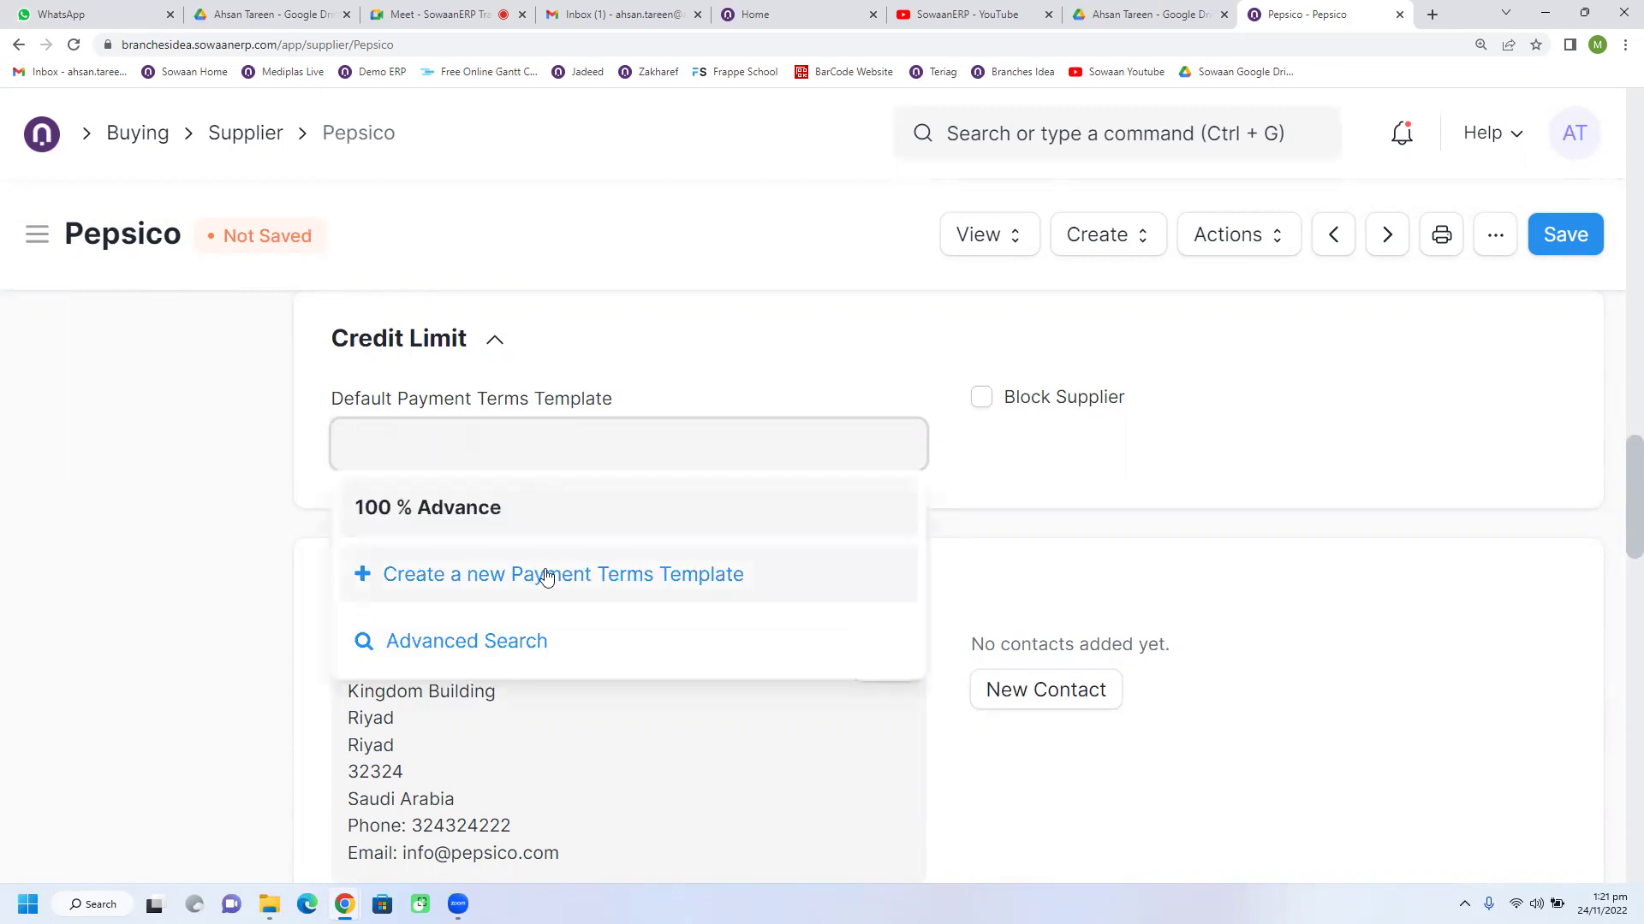
Step: Create a new payment terms template named 'Partial Payment 30/30/40', correcting the typo
click(548, 576)
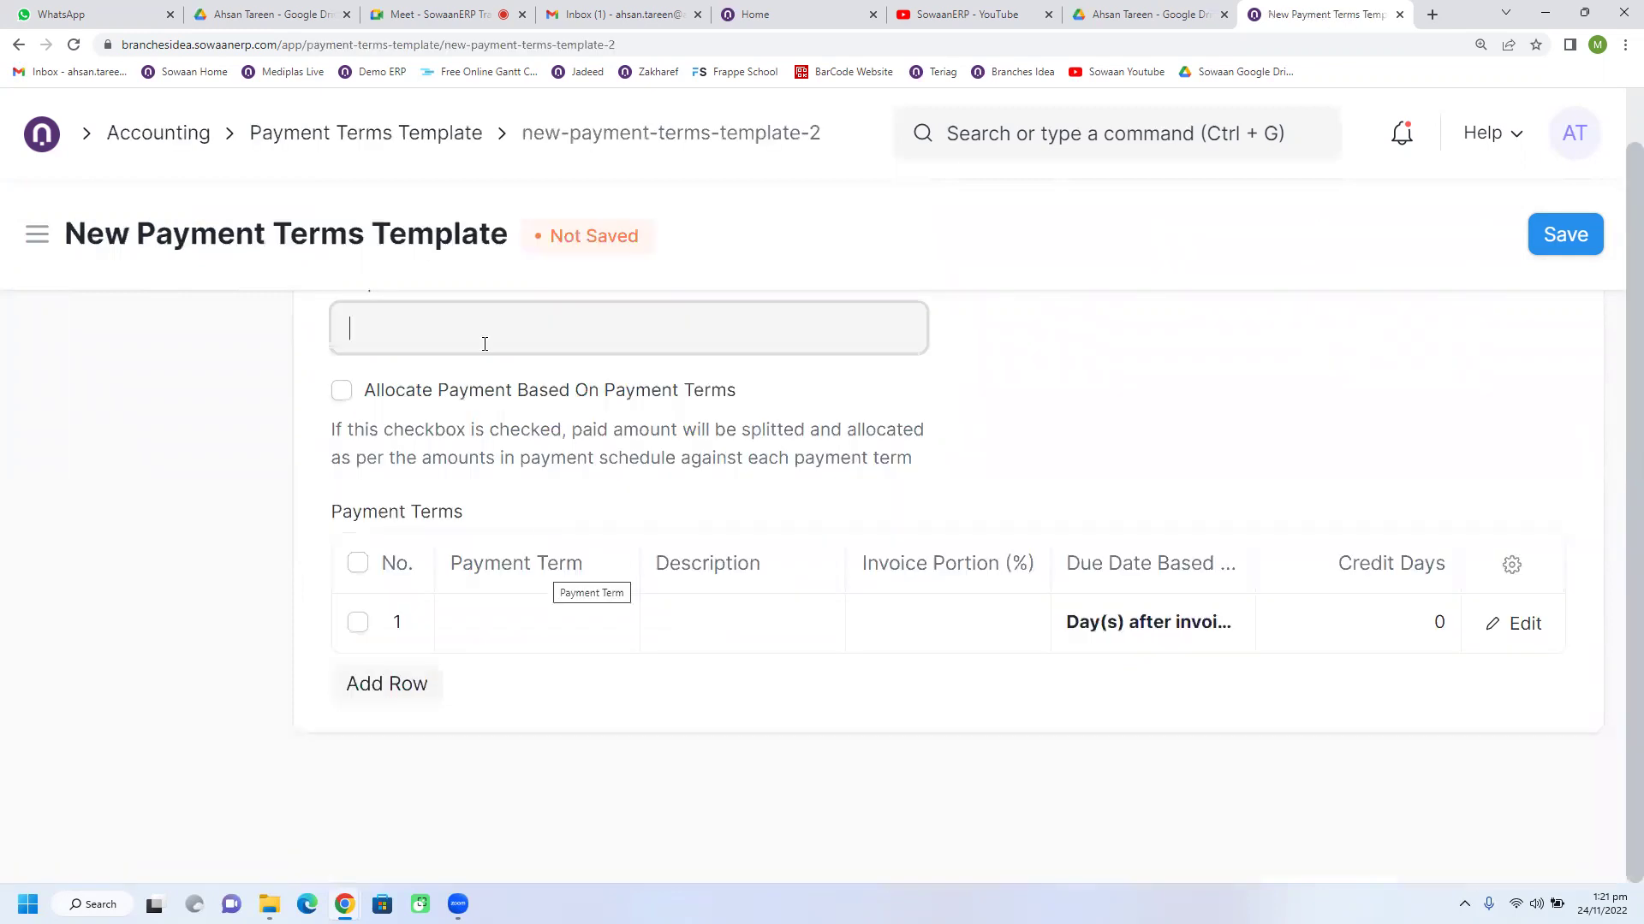
text(30 % Advance)
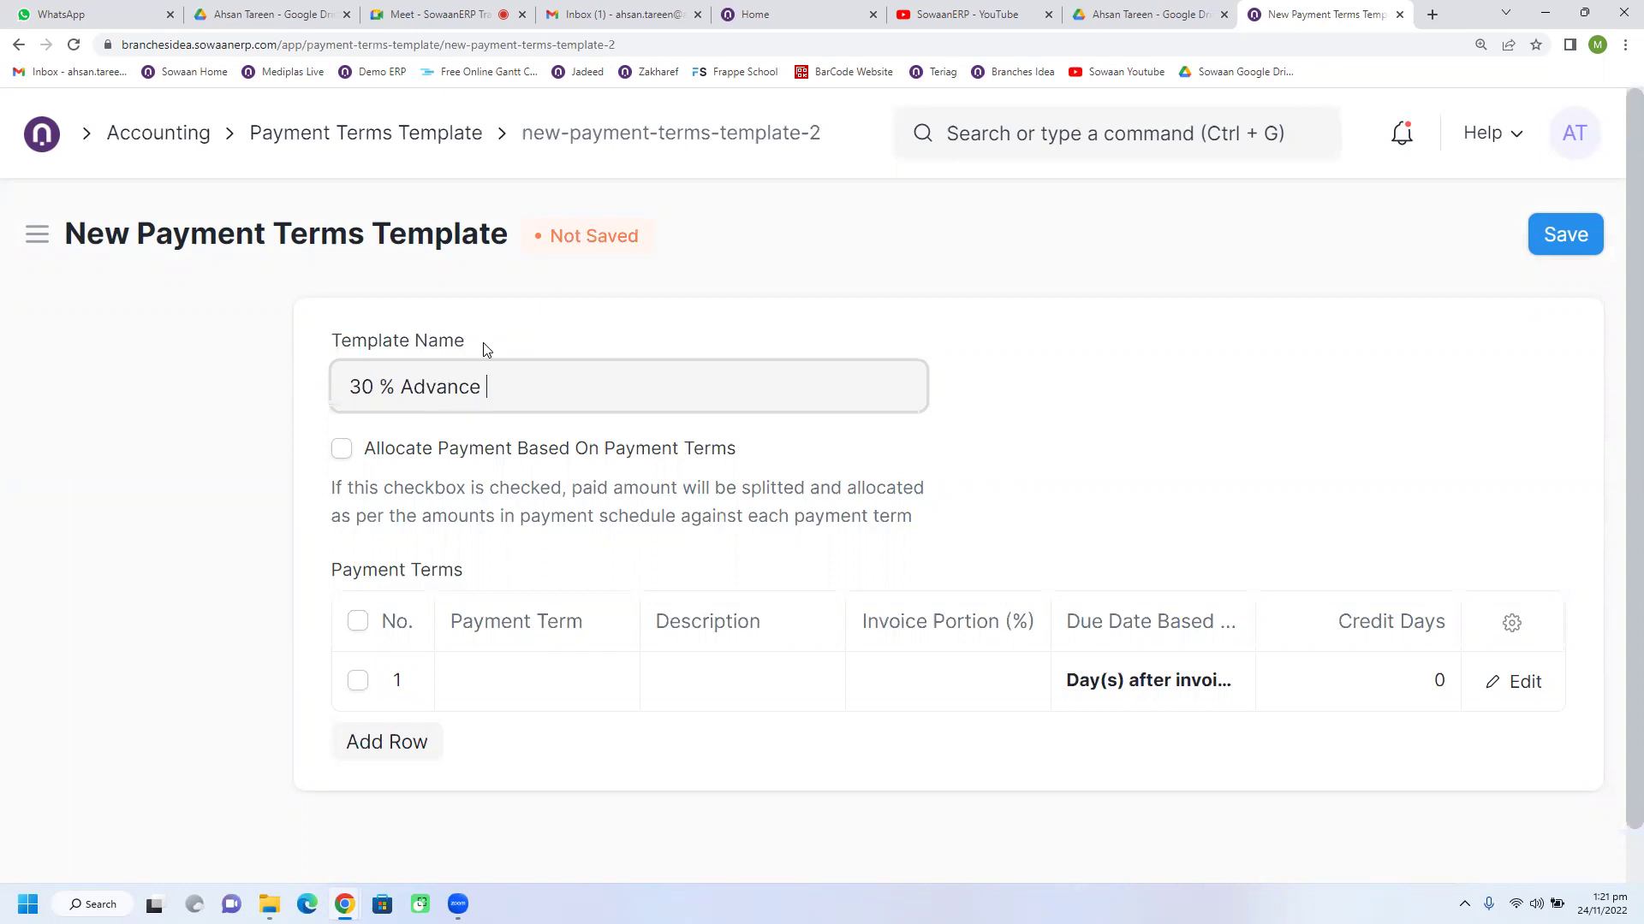
text(7)
key(BackSpace)
key(BackSpace)
key(BackSpace)
key(BackSpace)
key(BackSpace)
key(BackSpace)
key(BackSpace)
key(BackSpace)
key(BackSpace)
key(BackSpace)
key(BackSpace)
key(BackSpace)
key(BackSpace)
key(BackSpace)
text(Part)
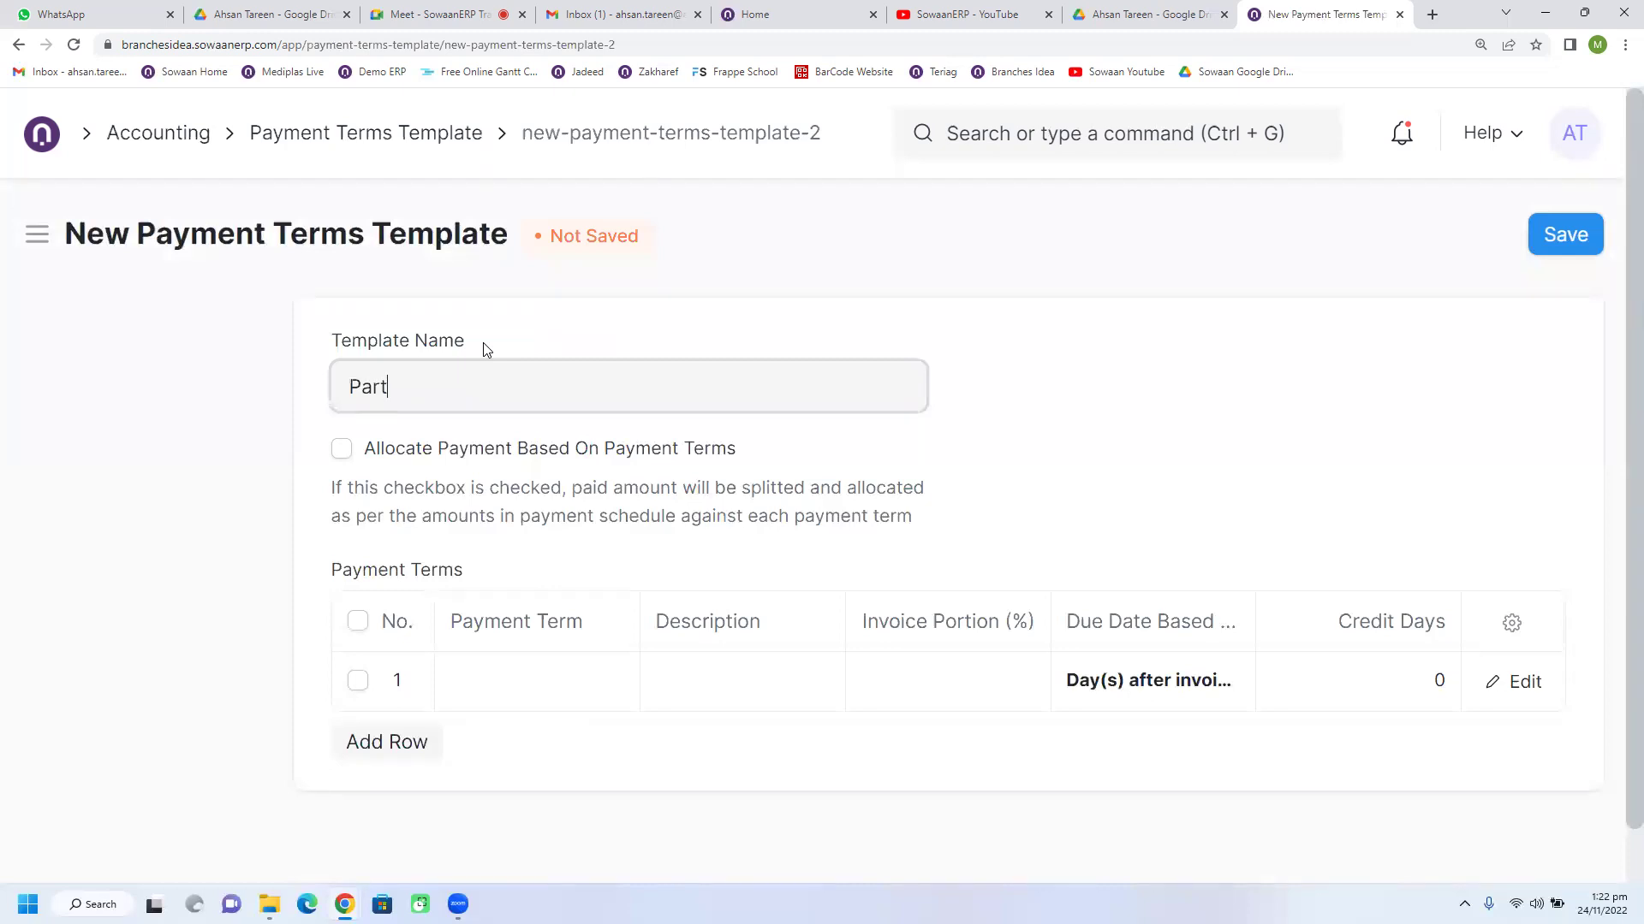
text(rial Payment 3)
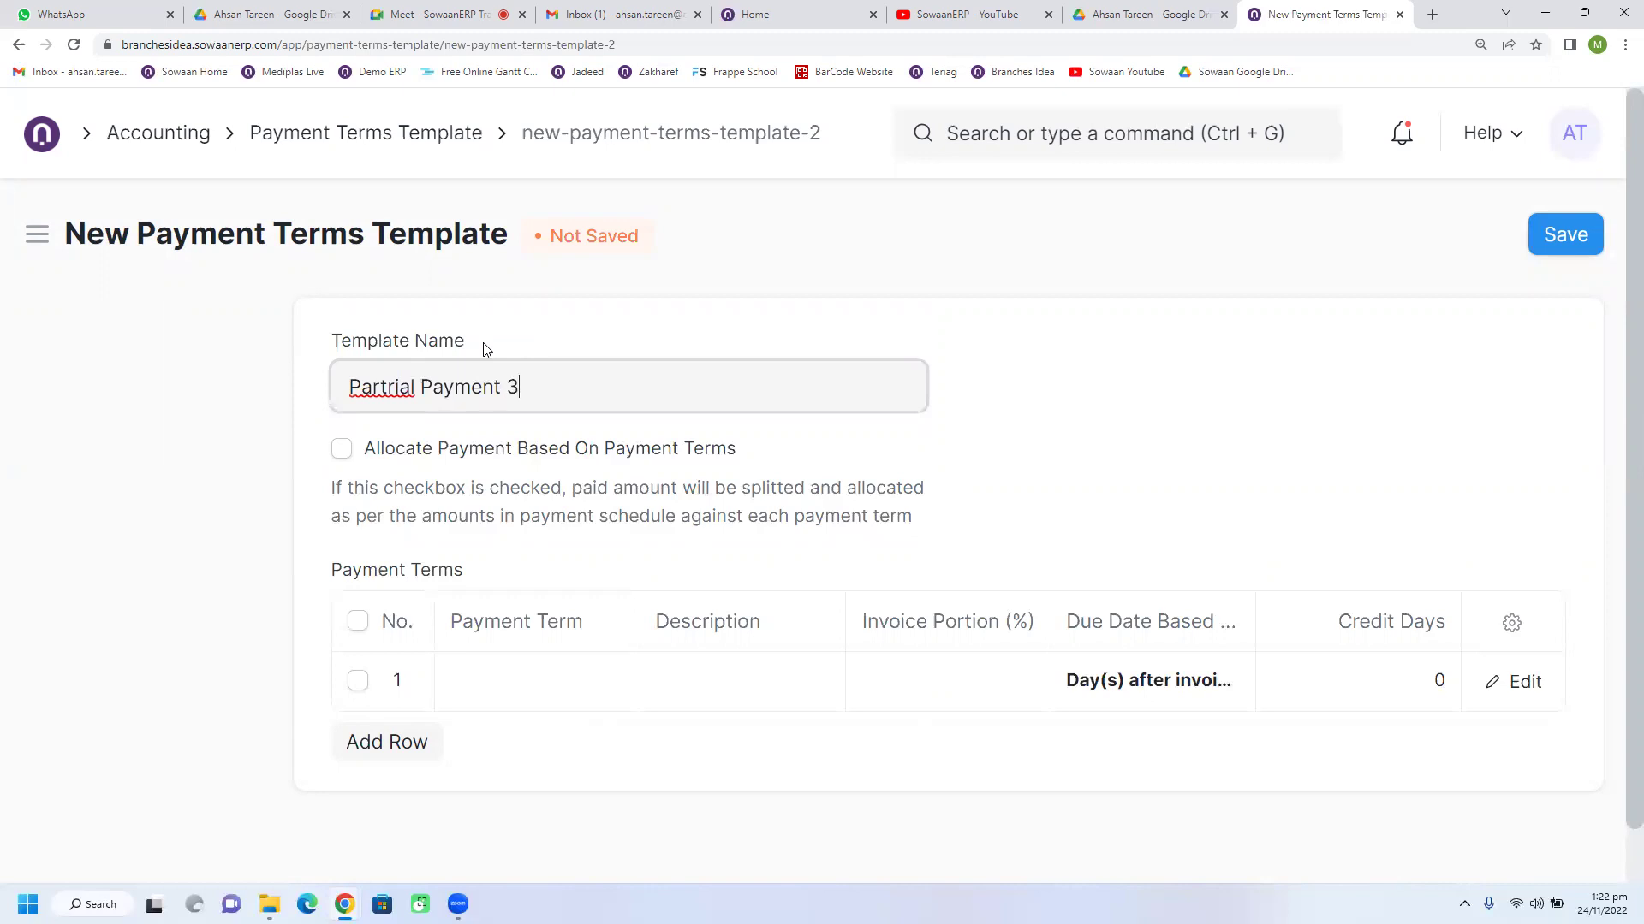
text(0/30/40)
double_click(381, 387)
right_click(381, 387)
click(376, 392)
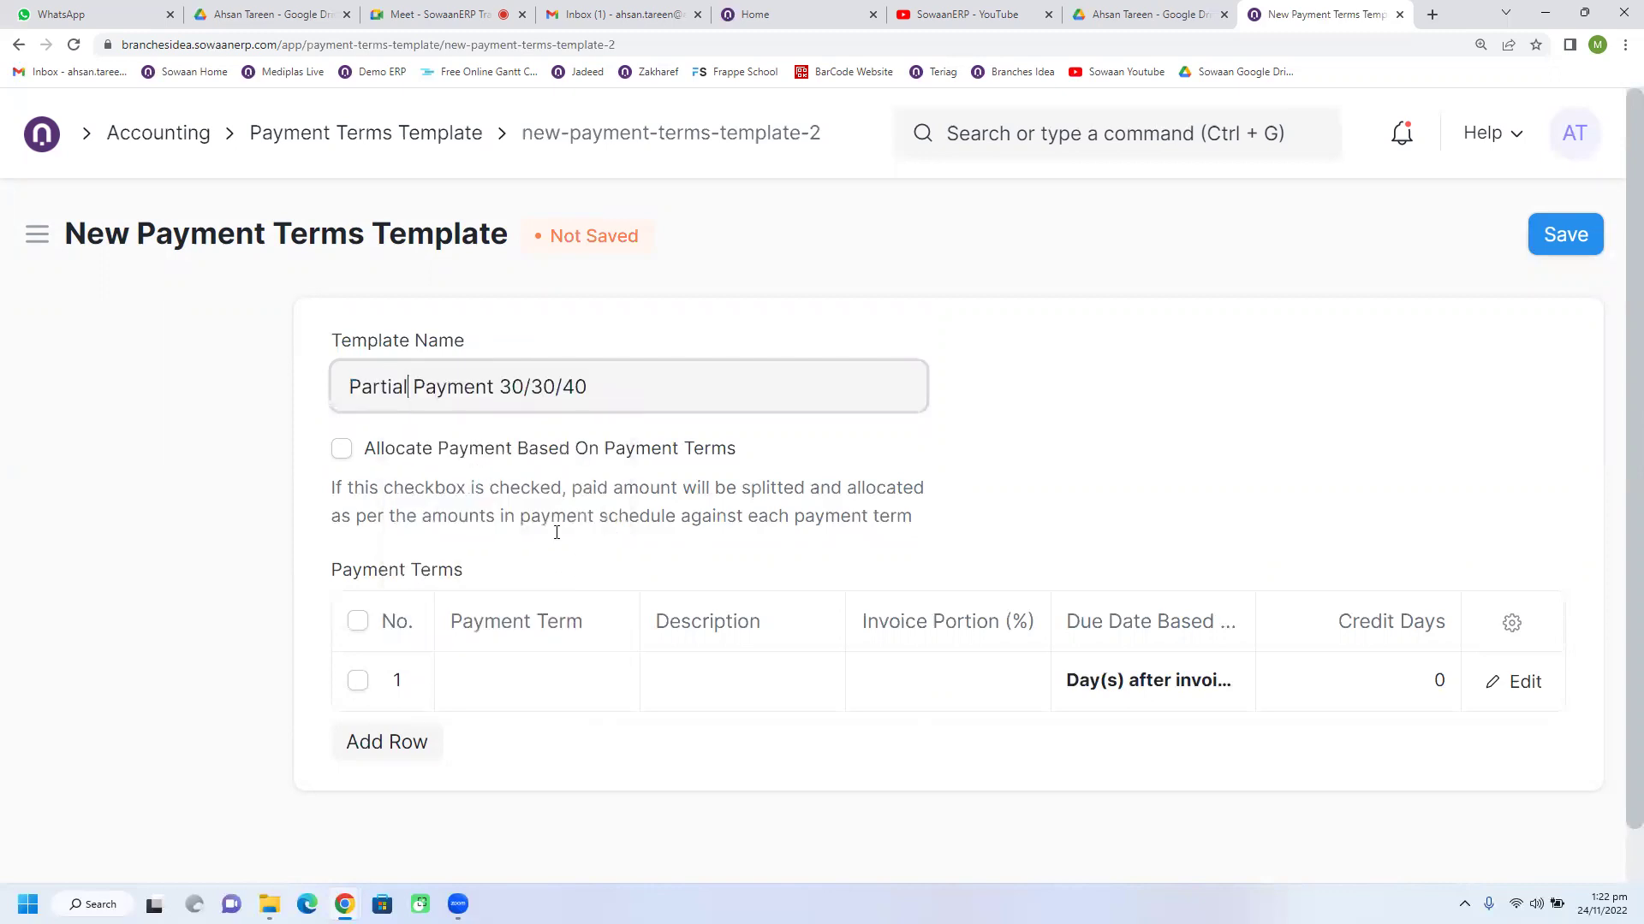
click(568, 682)
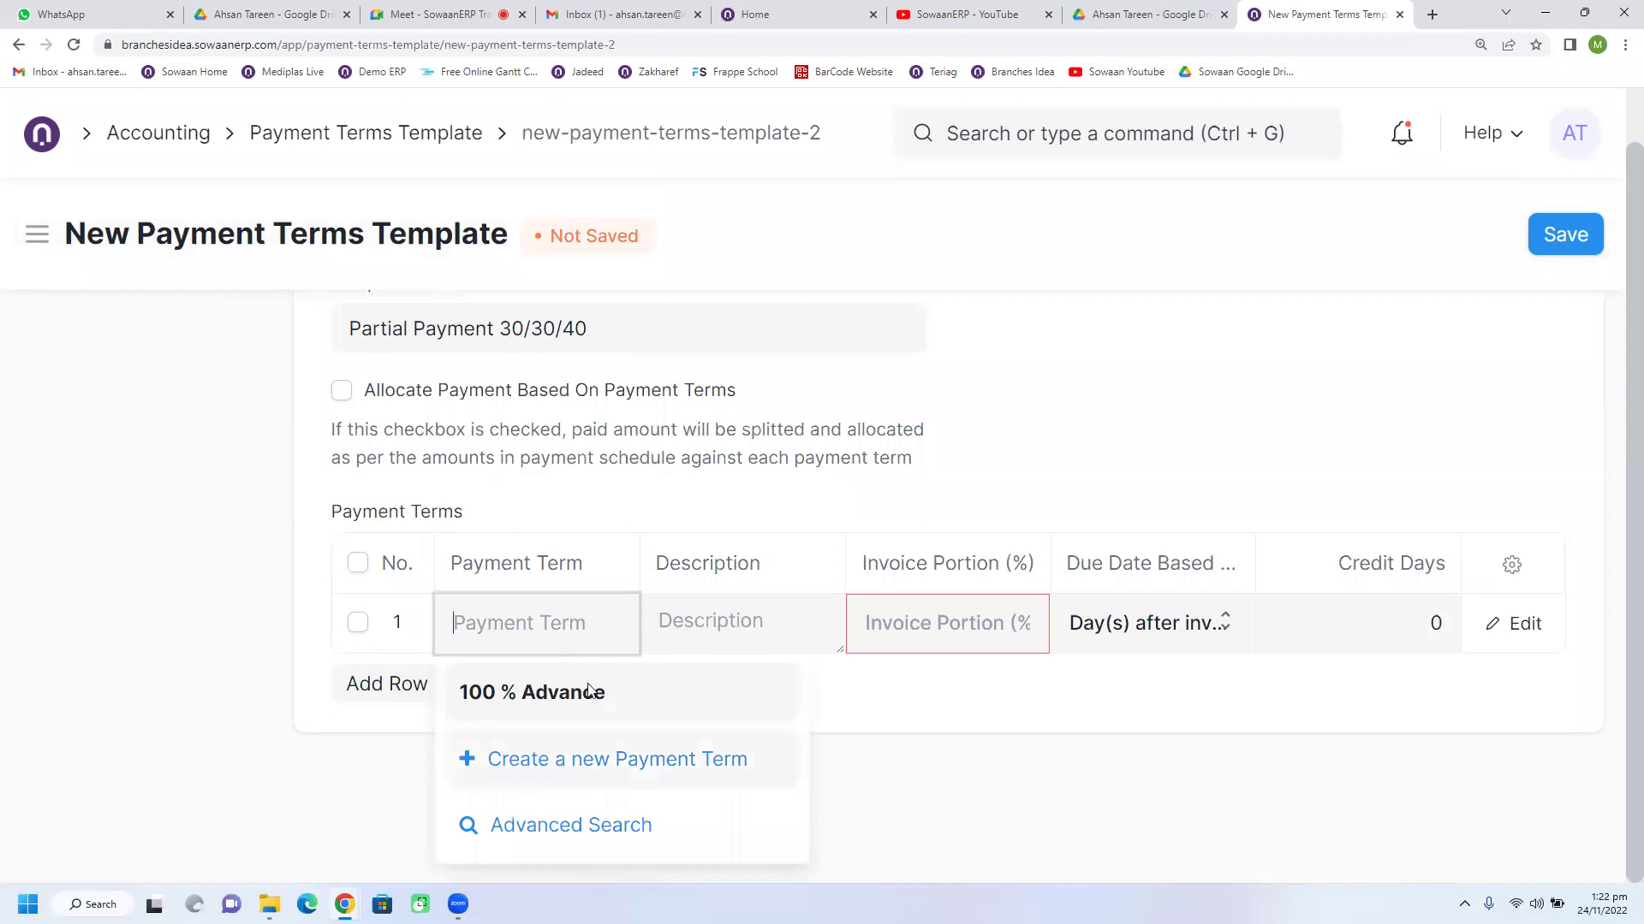
Step: Create a new payment term named '30 % Advance' with a 30 invoice portion
click(599, 759)
text(30 )
text(&)
key(BackSpace)
text(% Ada)
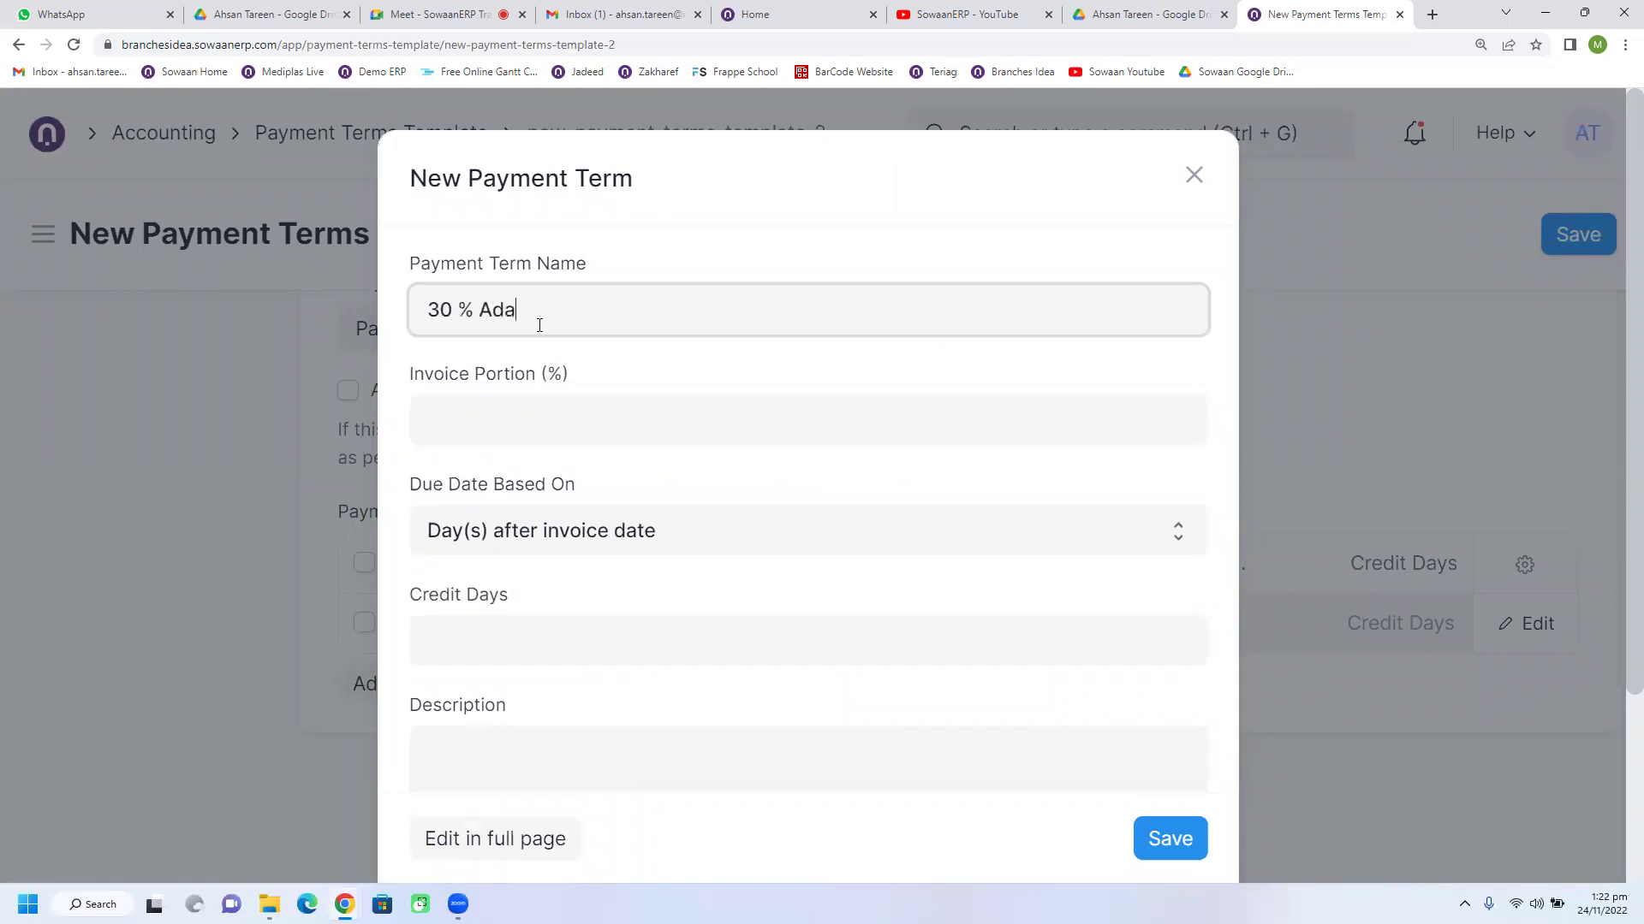
key(BackSpace)
text(vance)
key(ctrl+a)
key(ctrl+c)
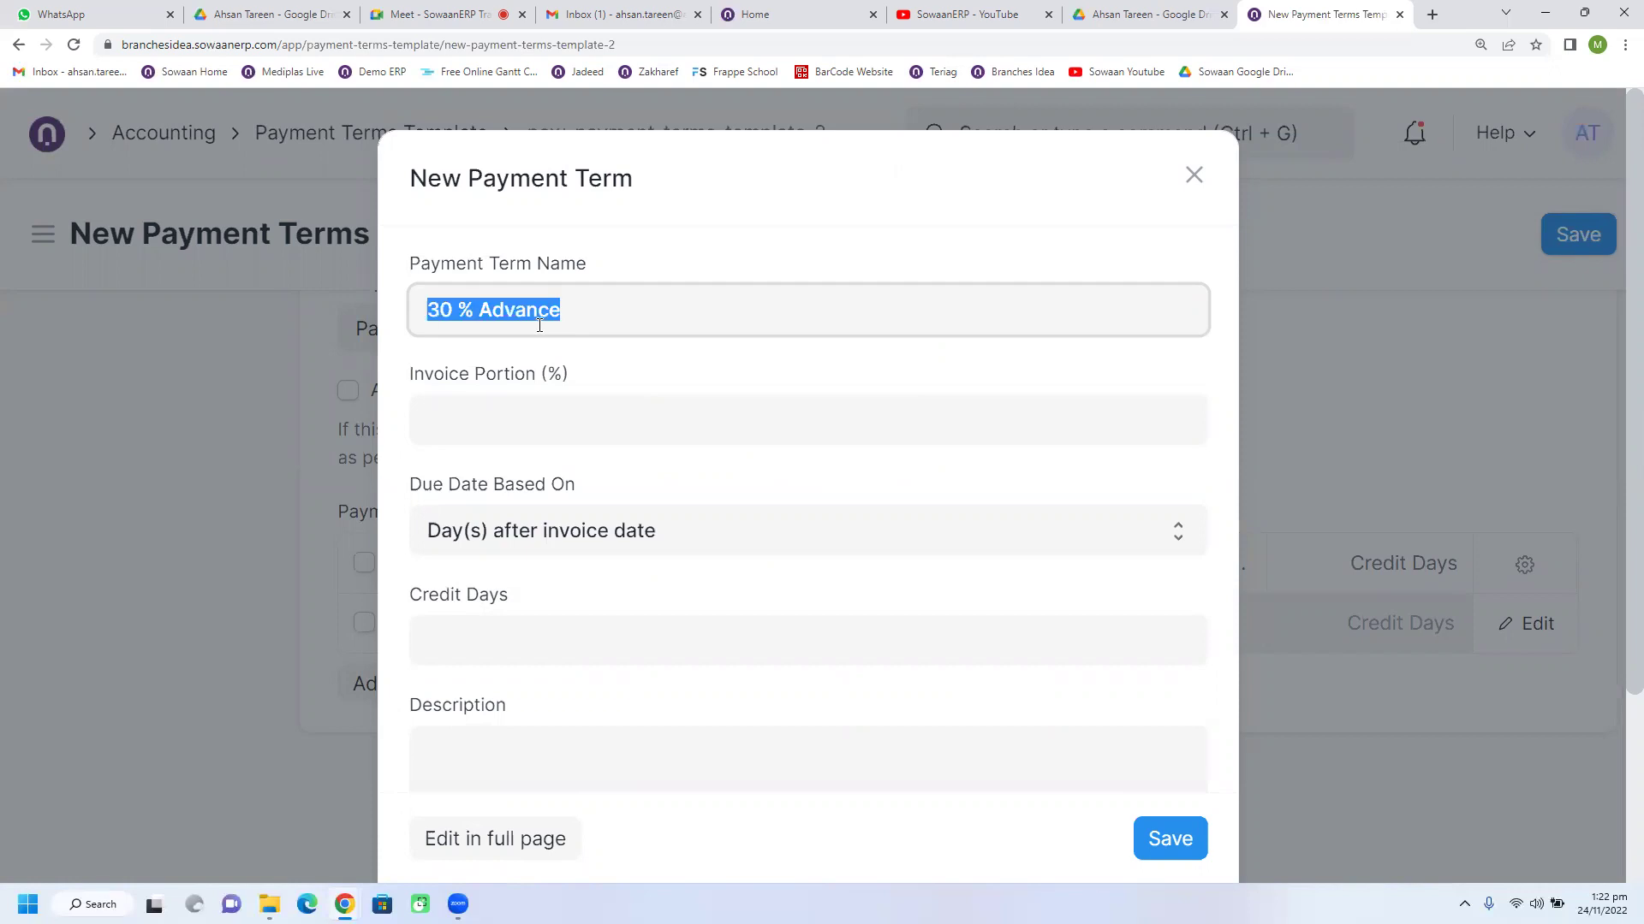
click(543, 419)
text(30)
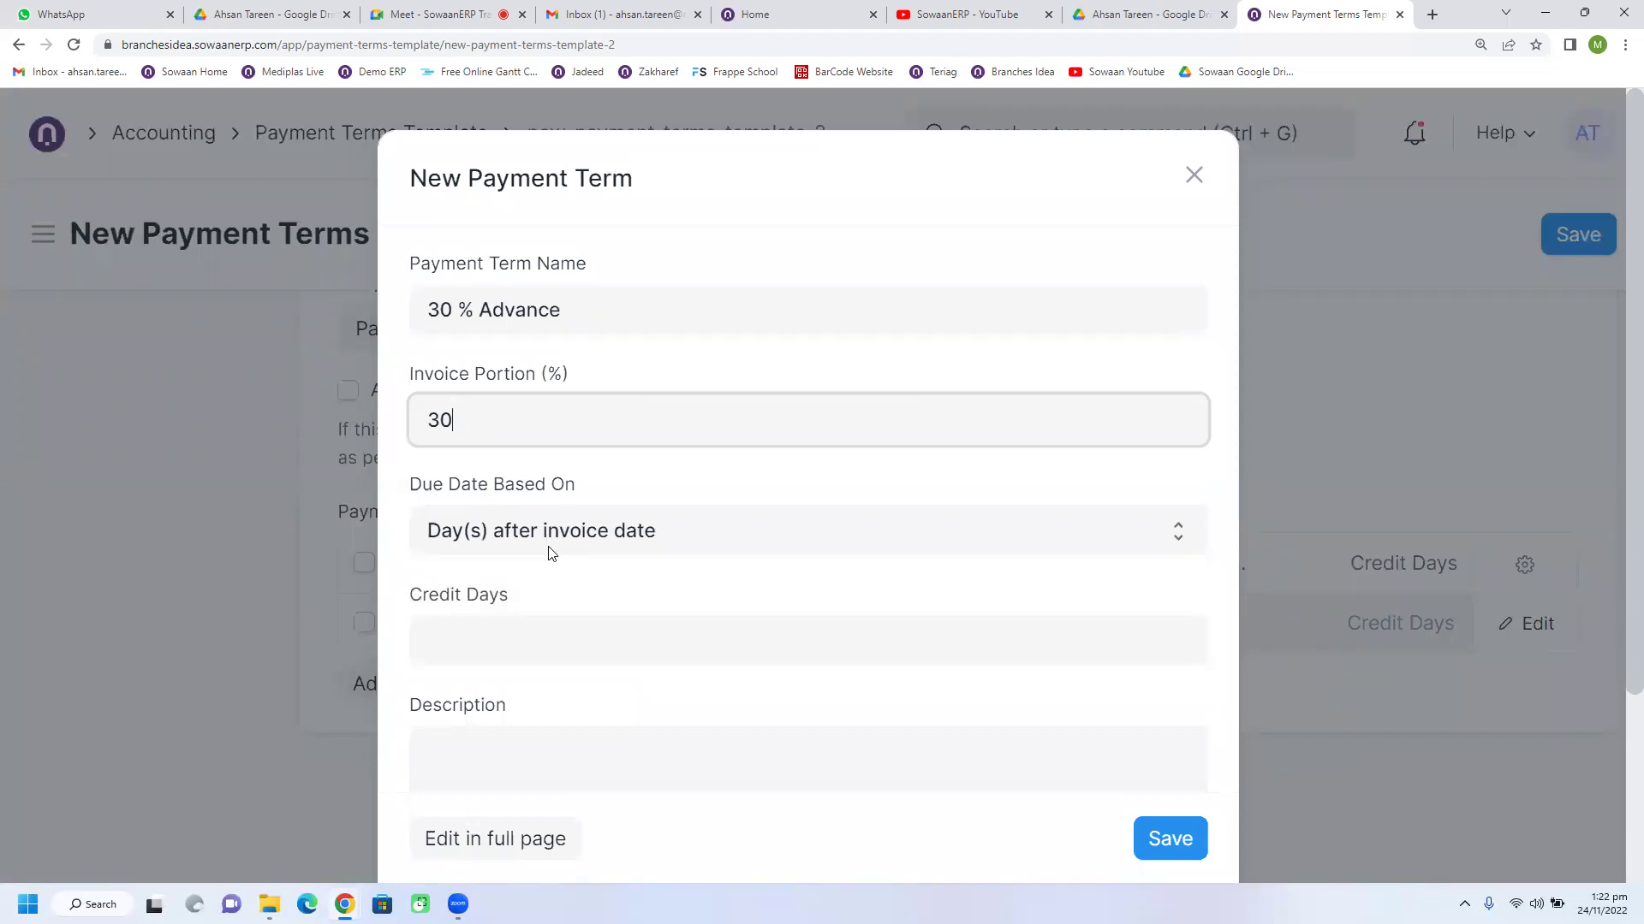
Step: Give the term 0 credit days after invoice date, its name as description, and save
click(524, 637)
text(0)
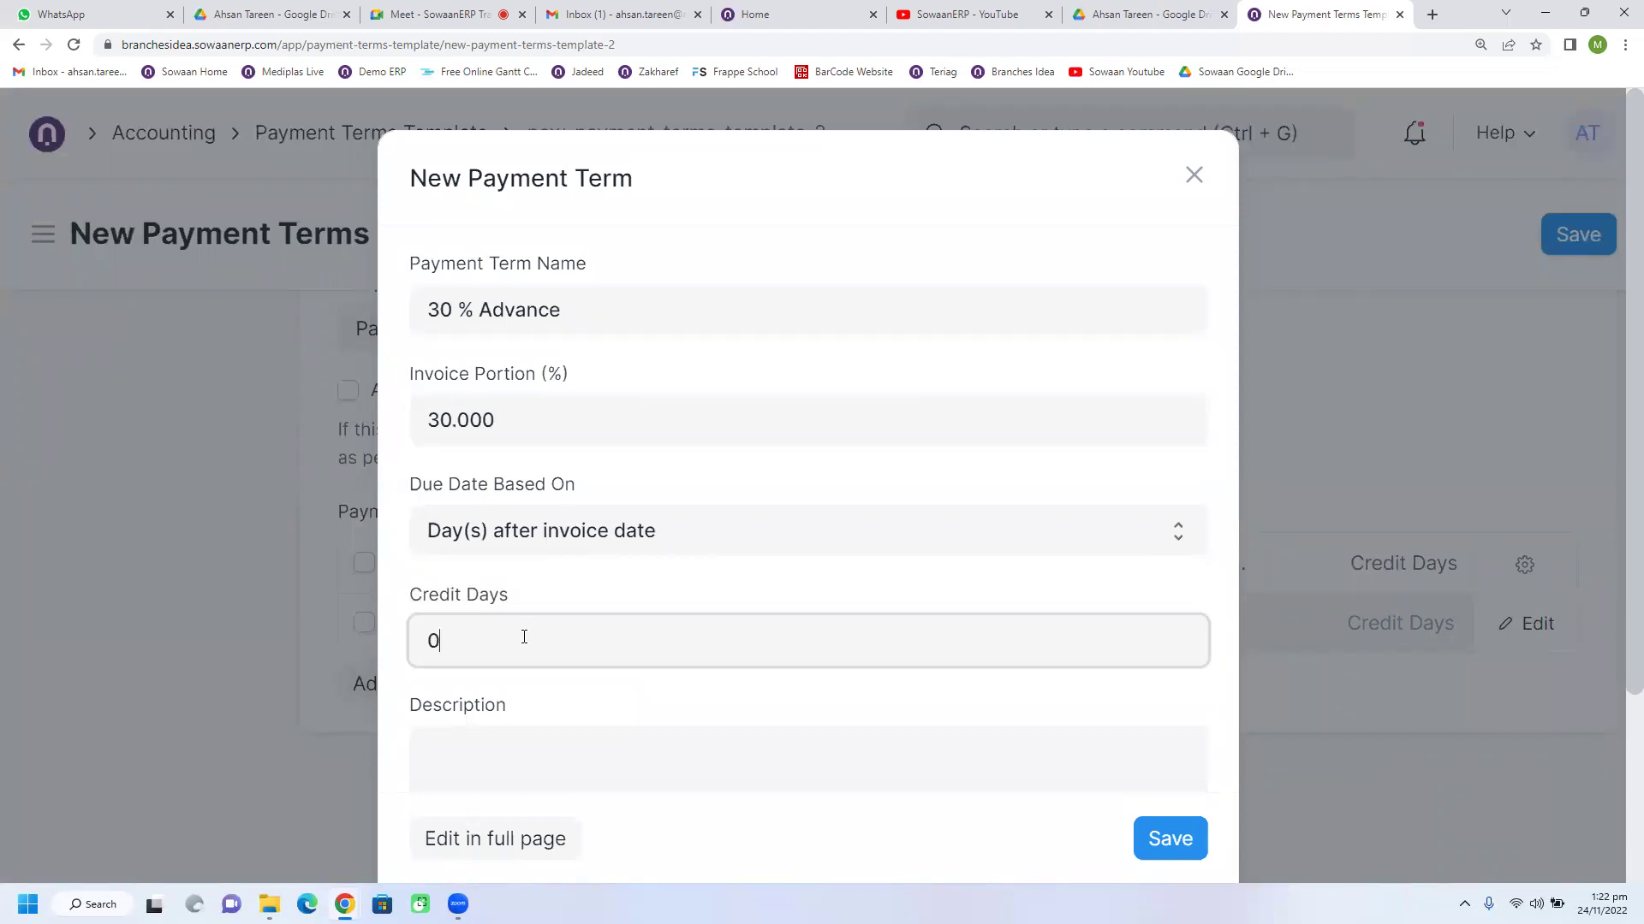
scroll(524, 637, down, 2)
click(543, 609)
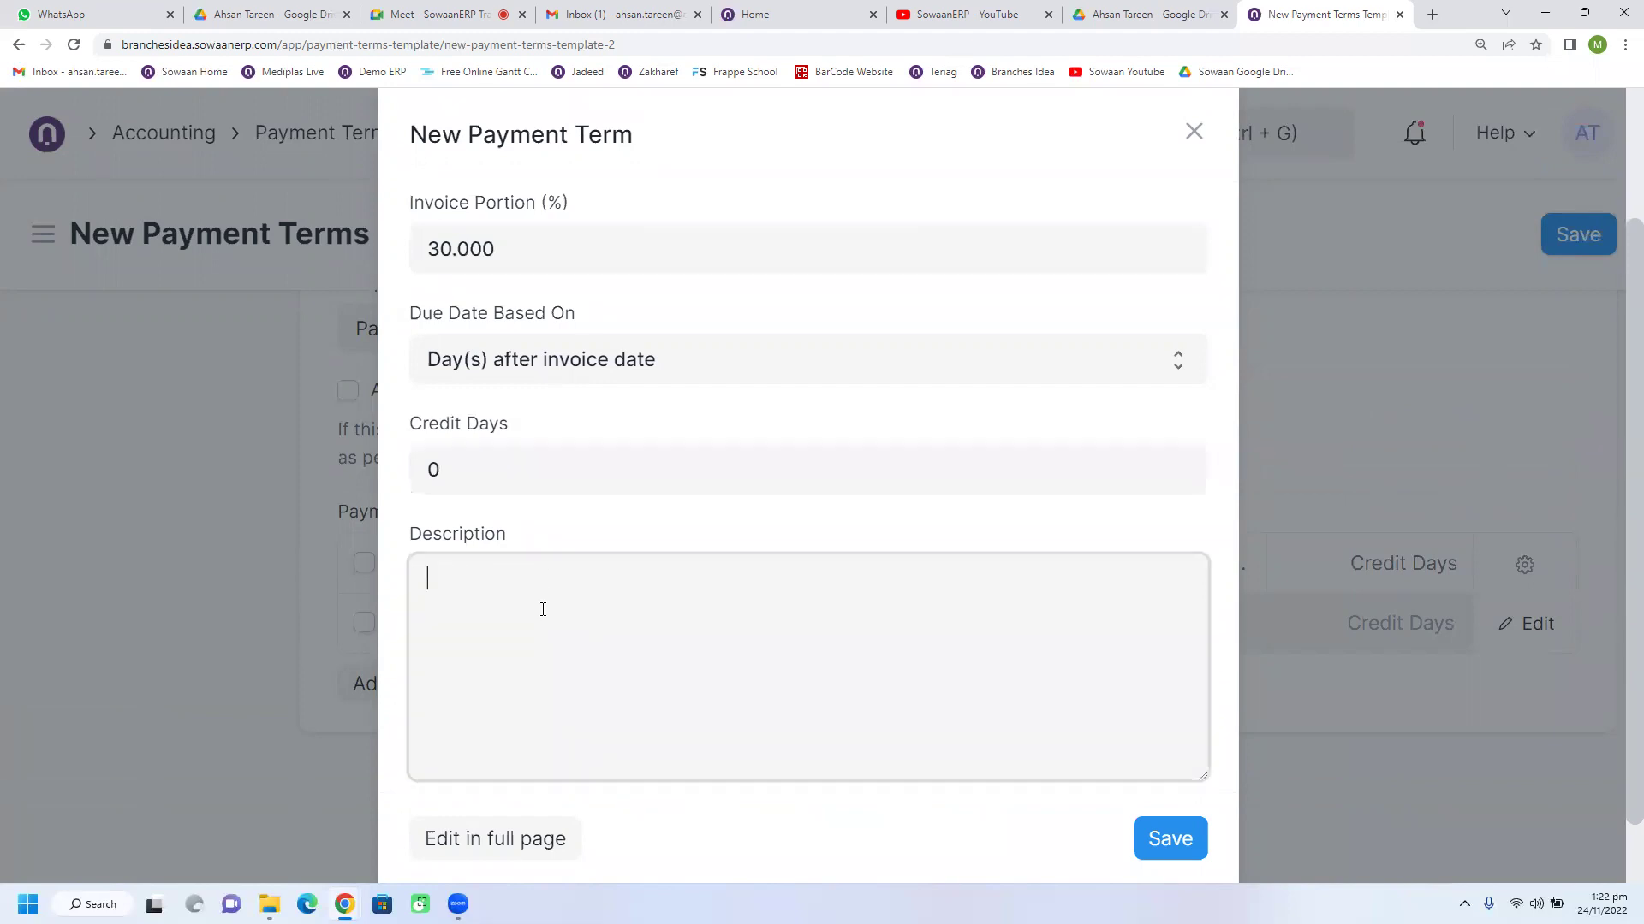
key(ctrl+v)
double_click(446, 477)
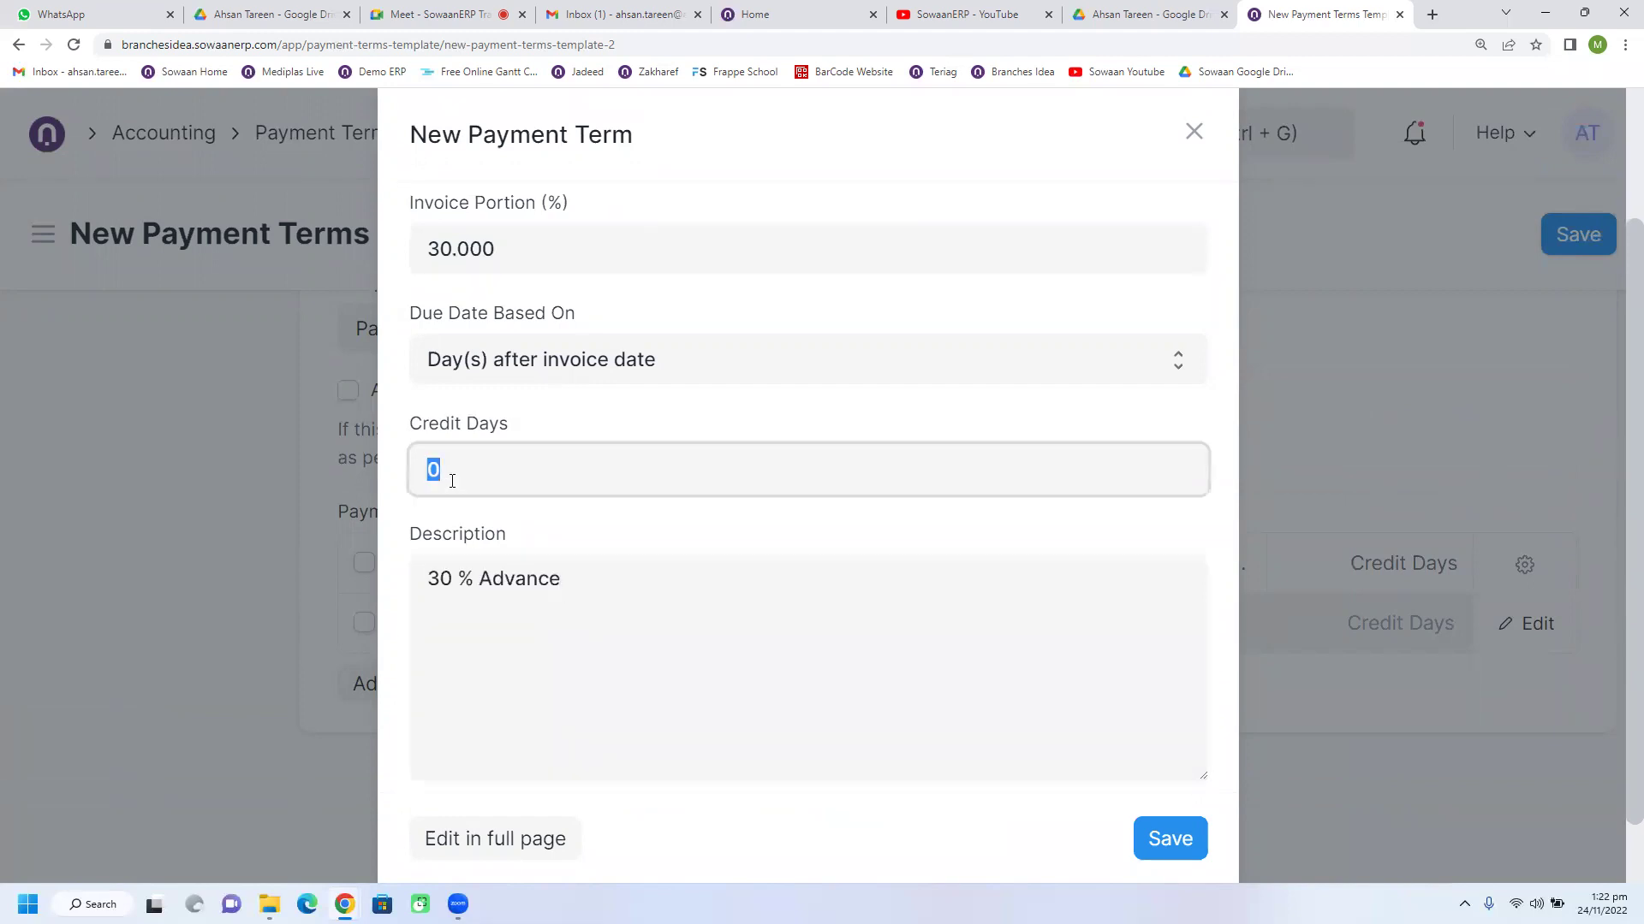
click(509, 370)
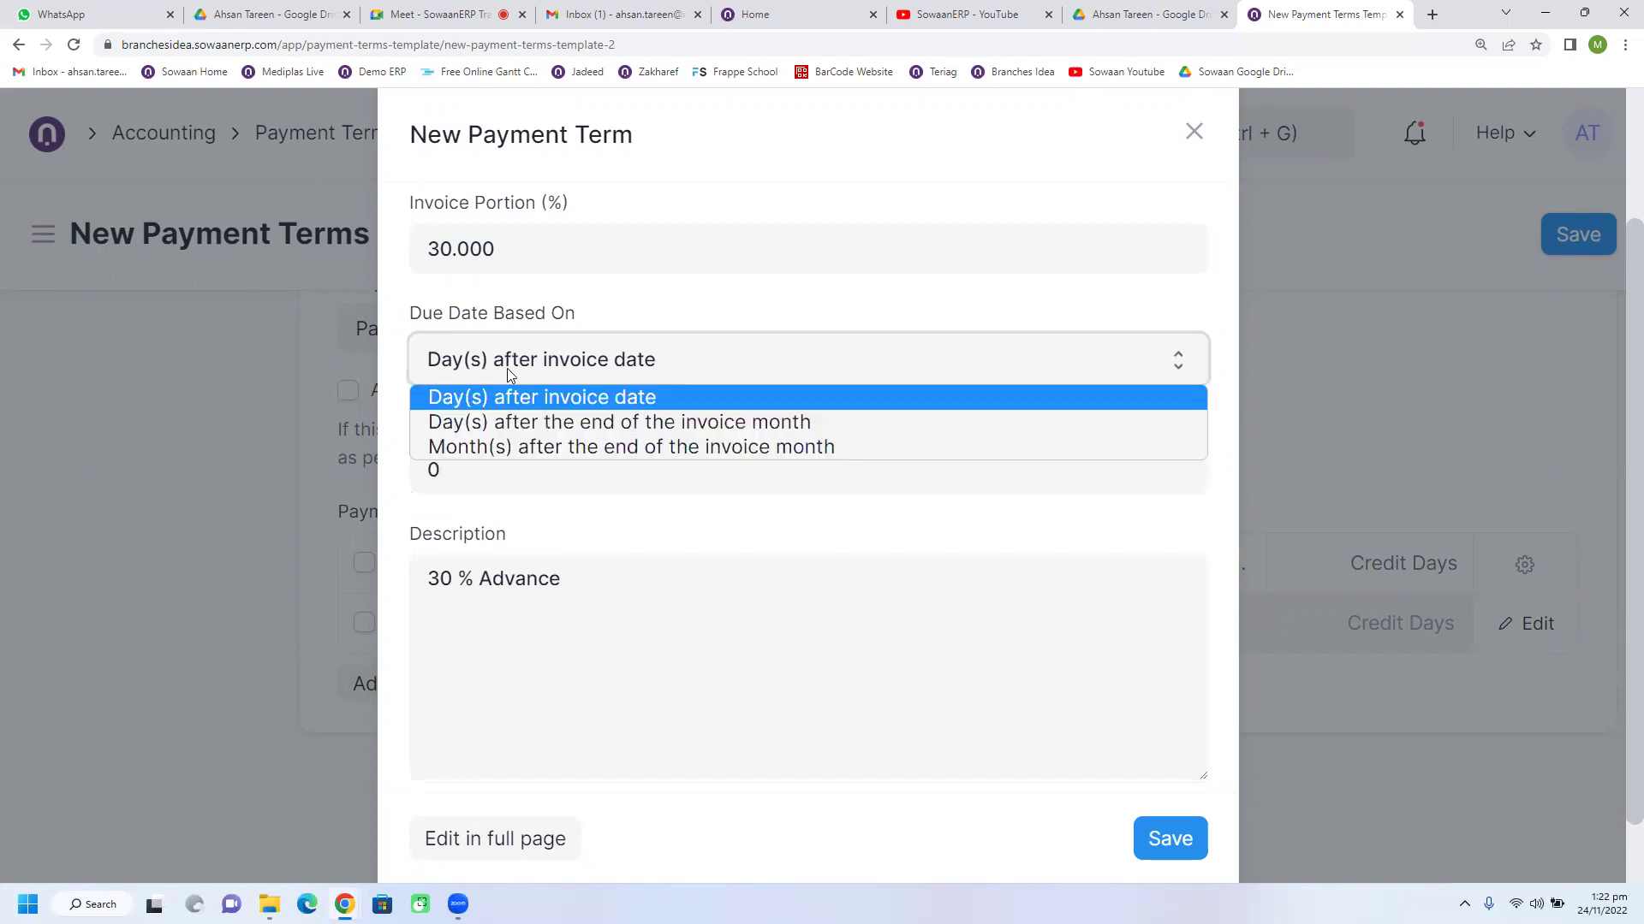
click(507, 368)
click(502, 480)
click(534, 627)
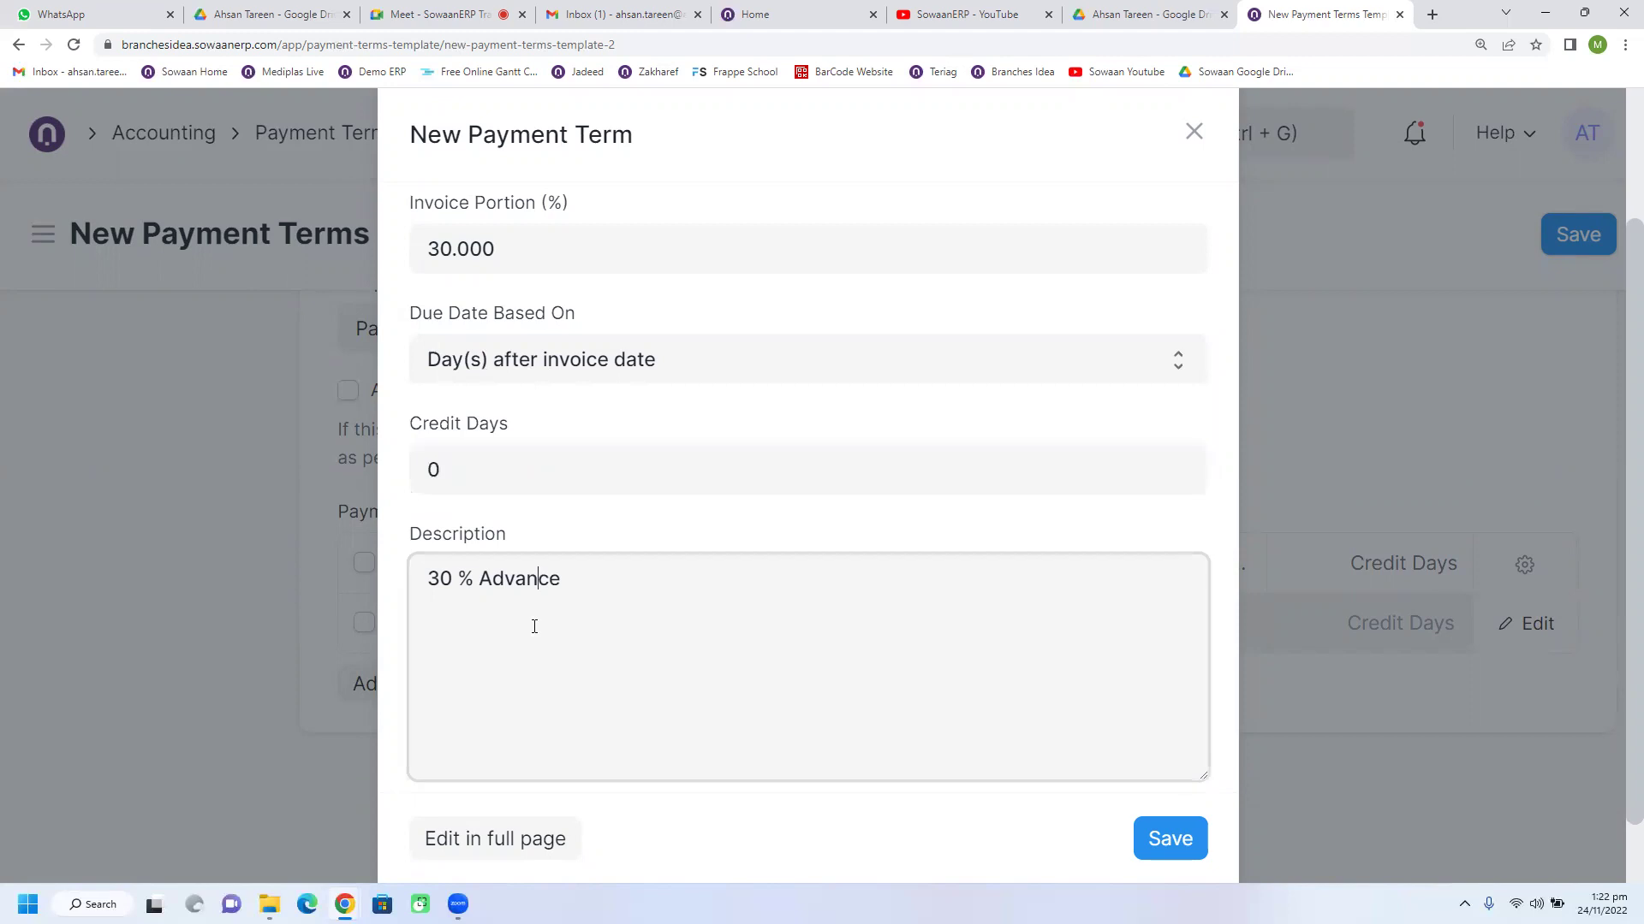
click(1157, 800)
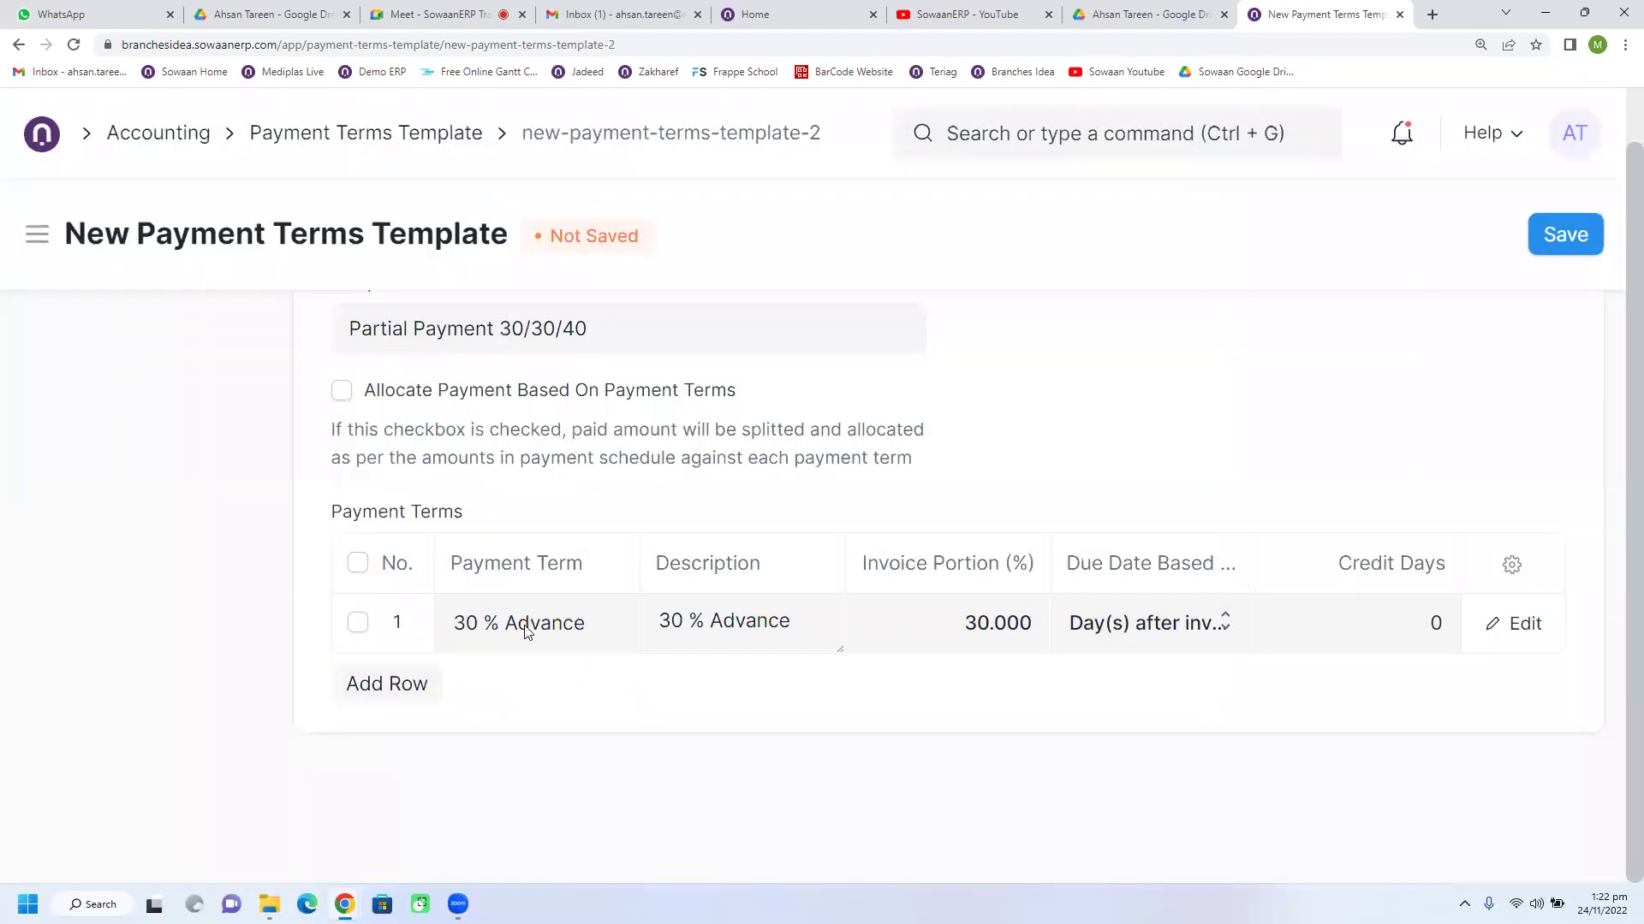
Step: Add a second payment terms row, abandoning an attempt to create a new term for it
scroll(503, 352, up, 1)
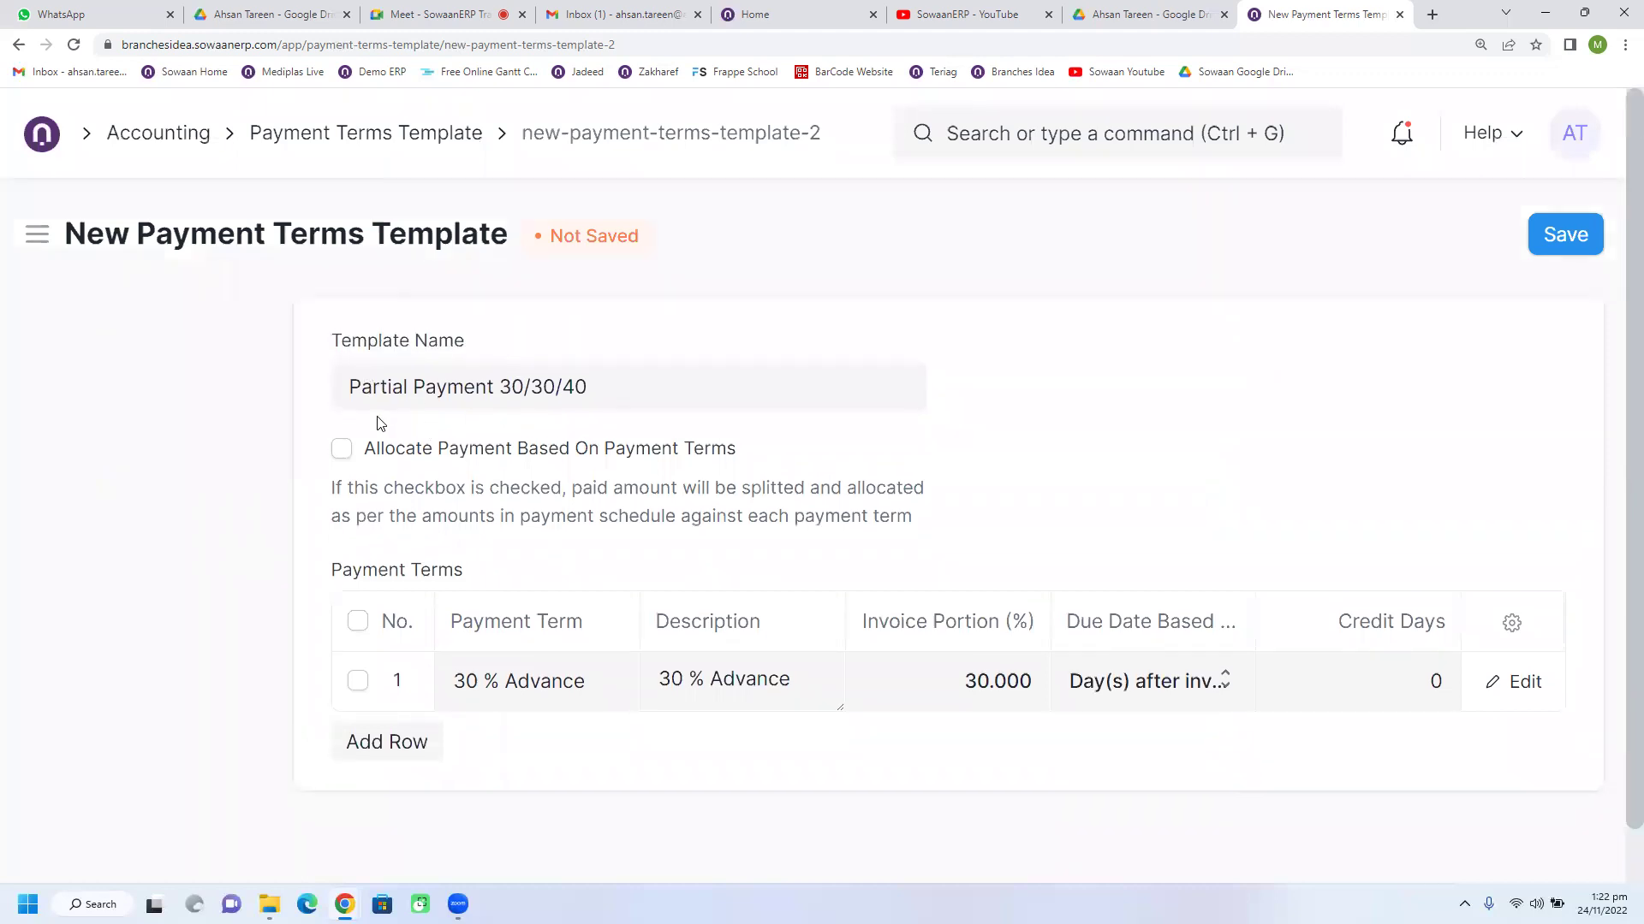
double_click(515, 387)
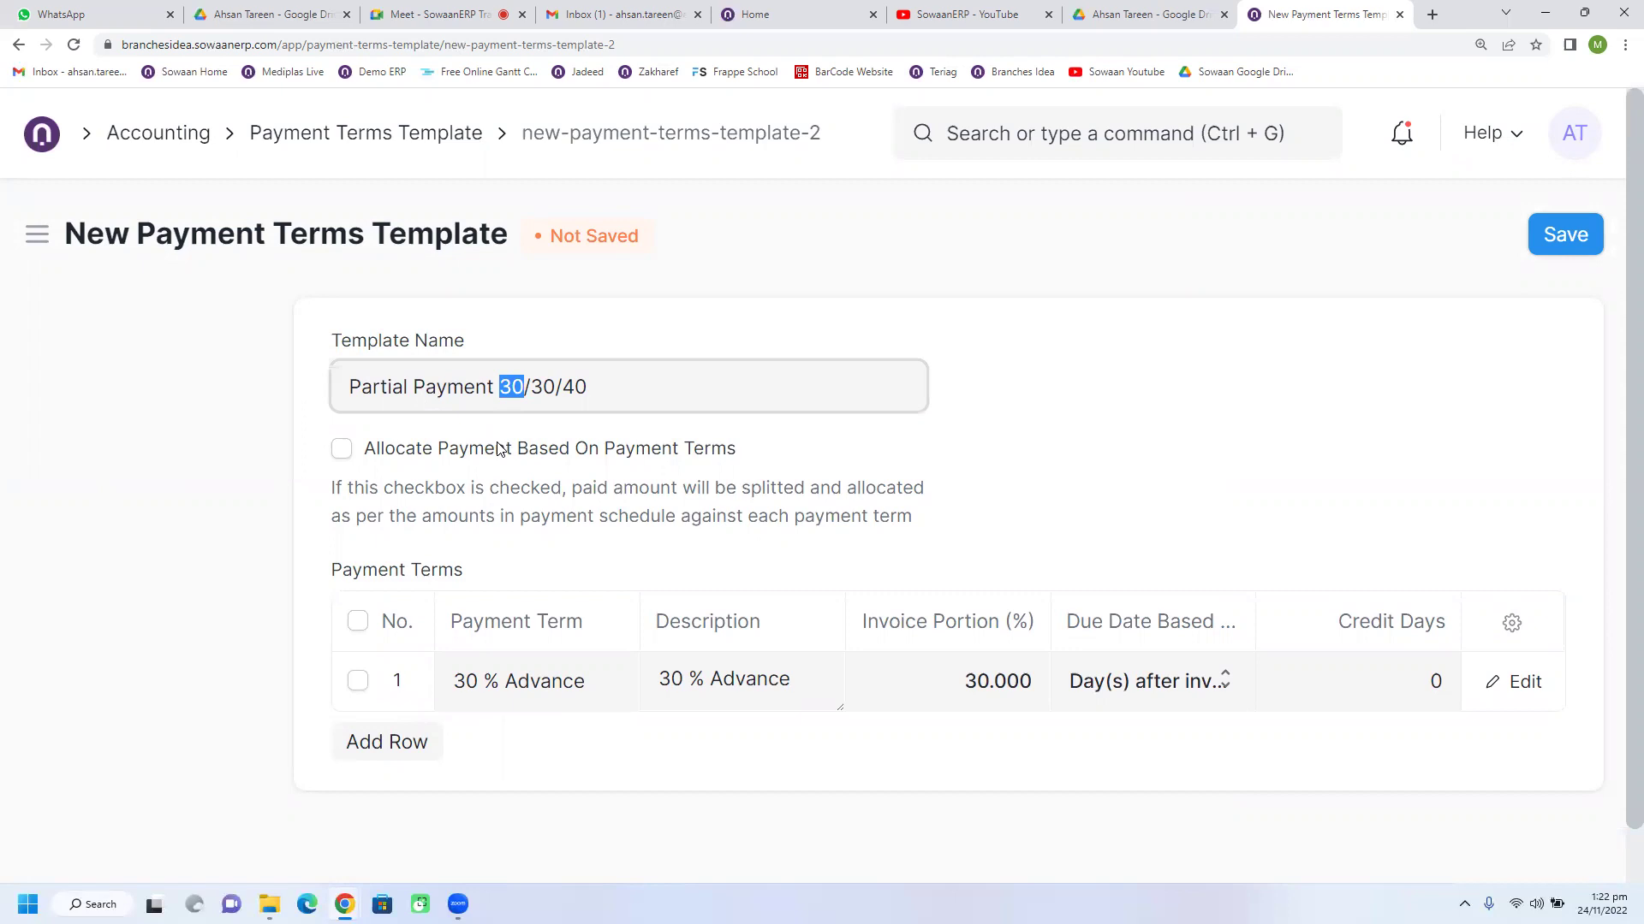
mouse_move(540, 387)
mouse_down()
mouse_move(554, 387)
mouse_move(534, 390)
mouse_up()
click(387, 744)
scroll(513, 685, down, 1)
click(534, 624)
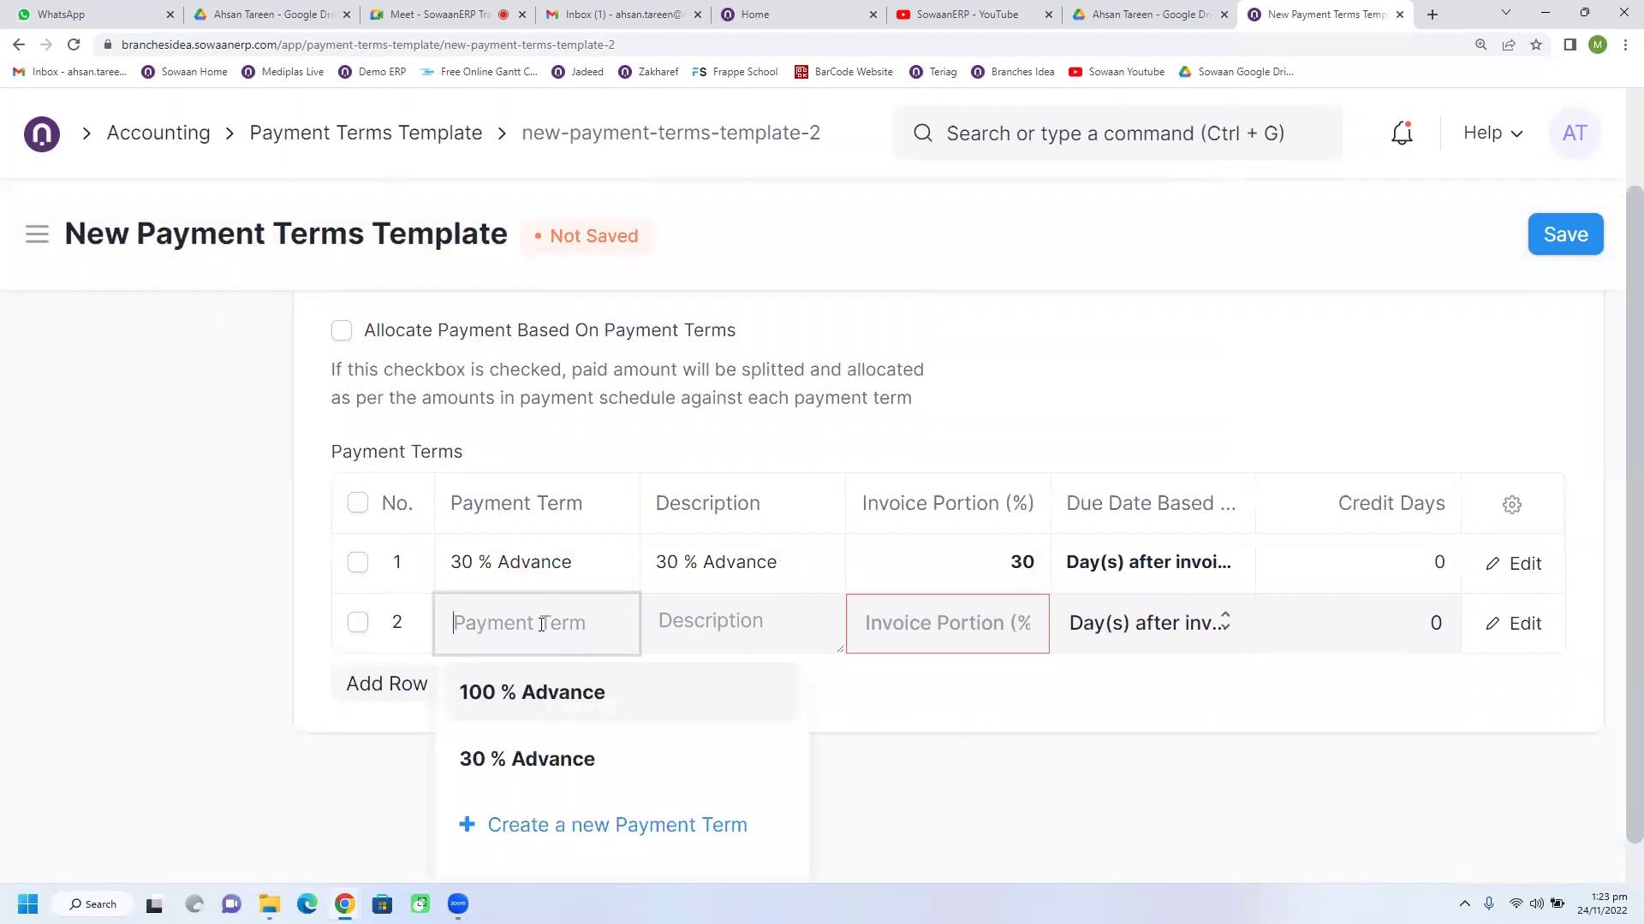
click(581, 826)
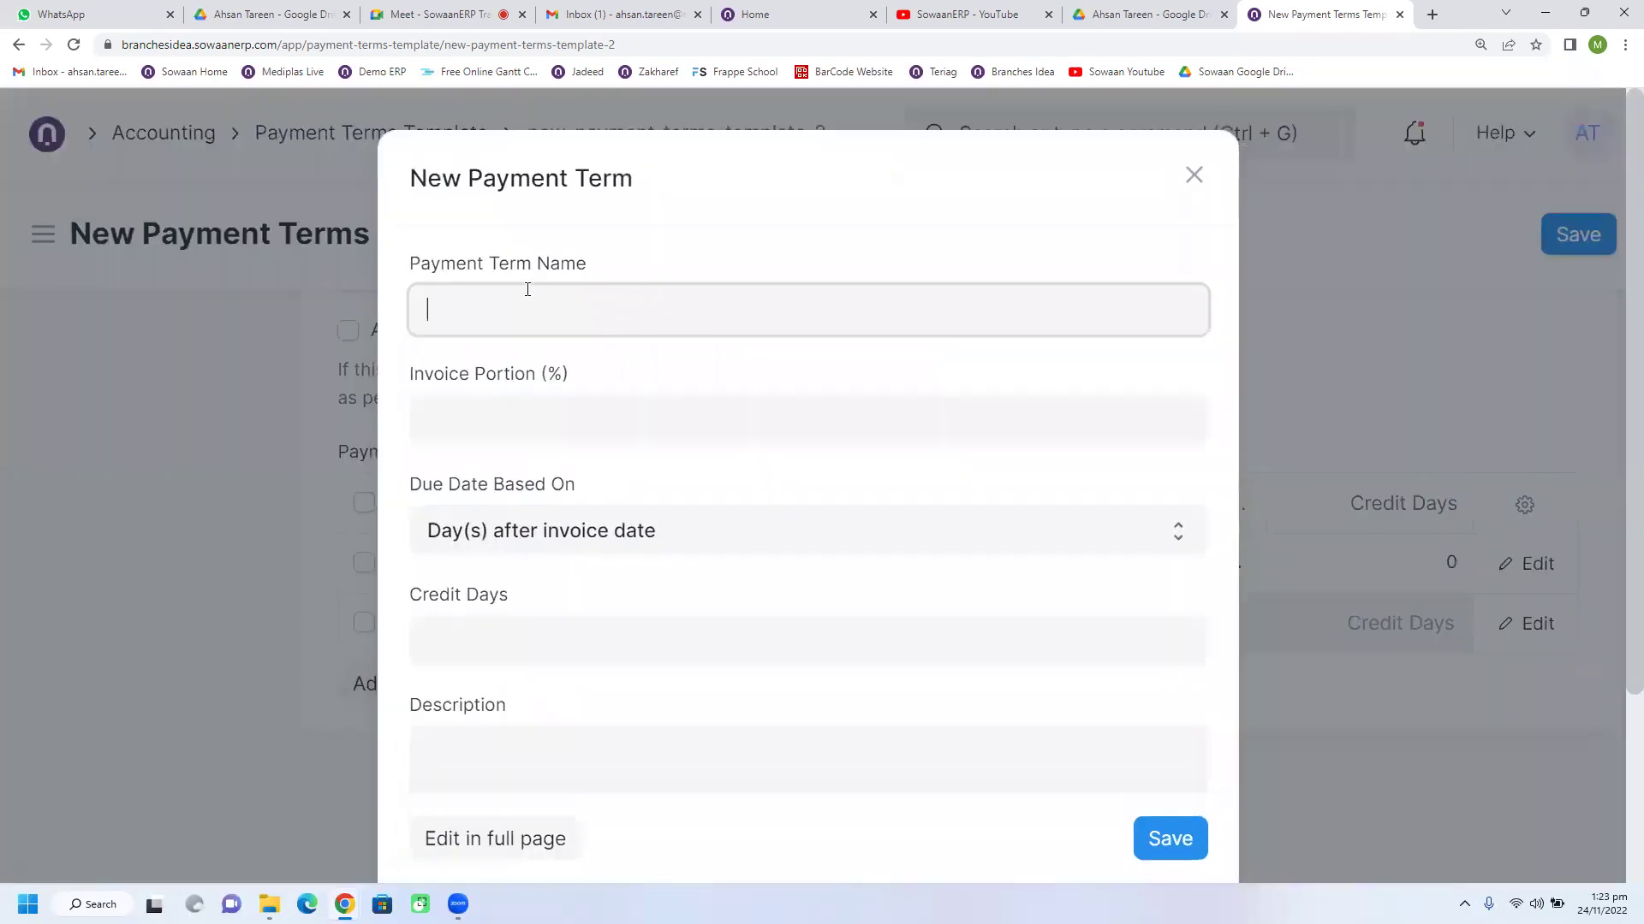
text(30 %)
click(1192, 176)
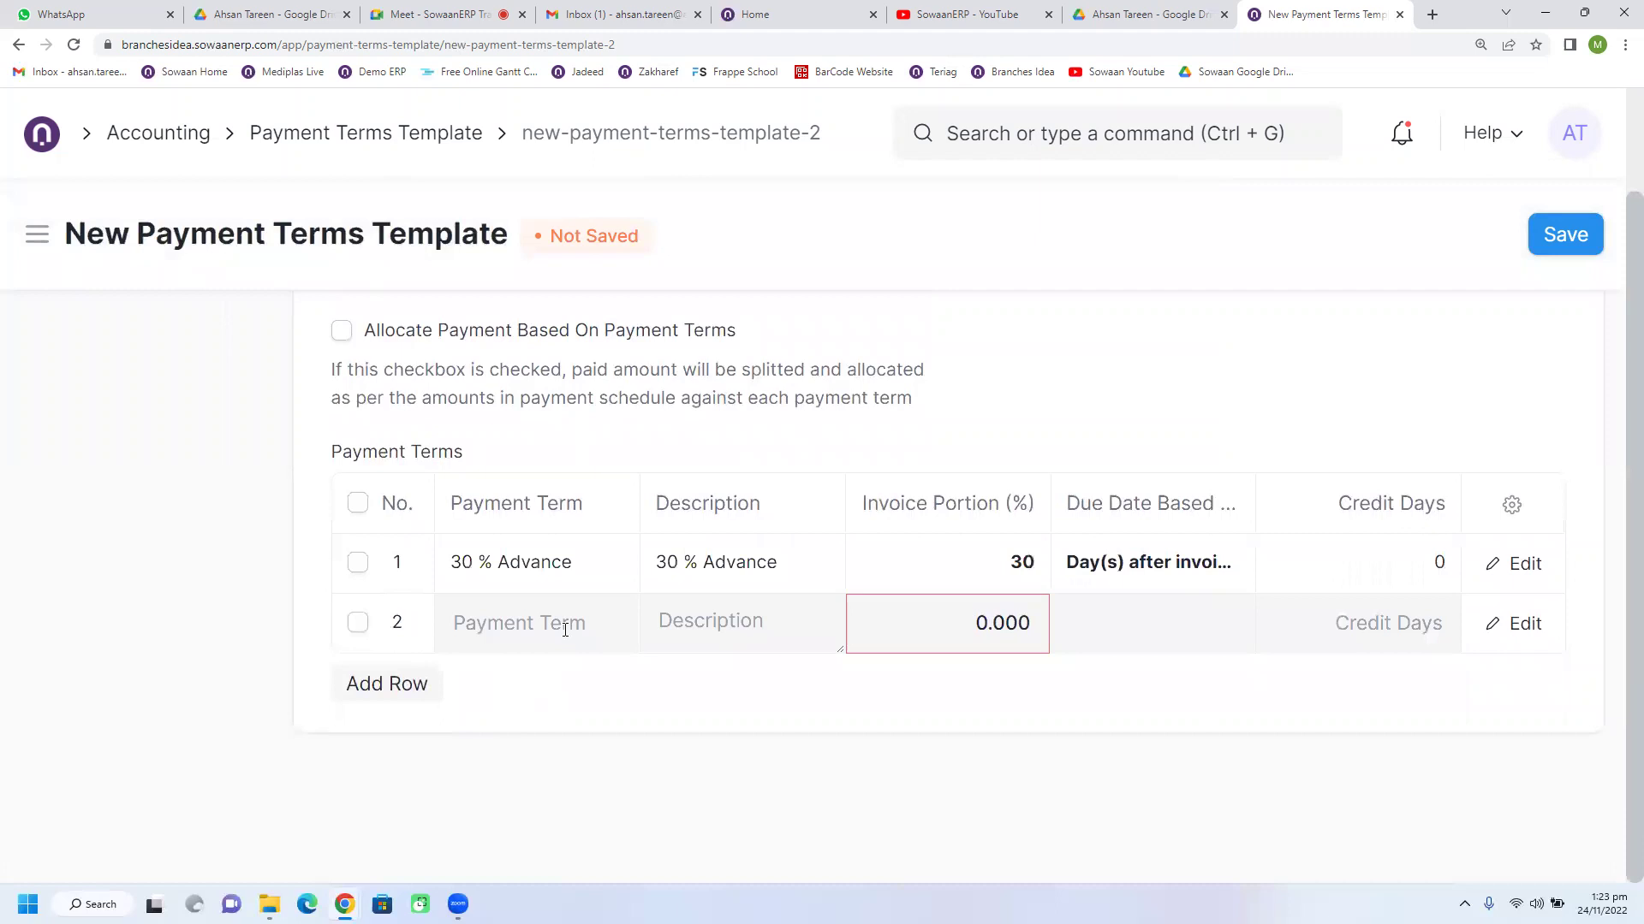
Step: Set row 2 to the 30 % Advance term, due 30 days after invoice date
click(530, 619)
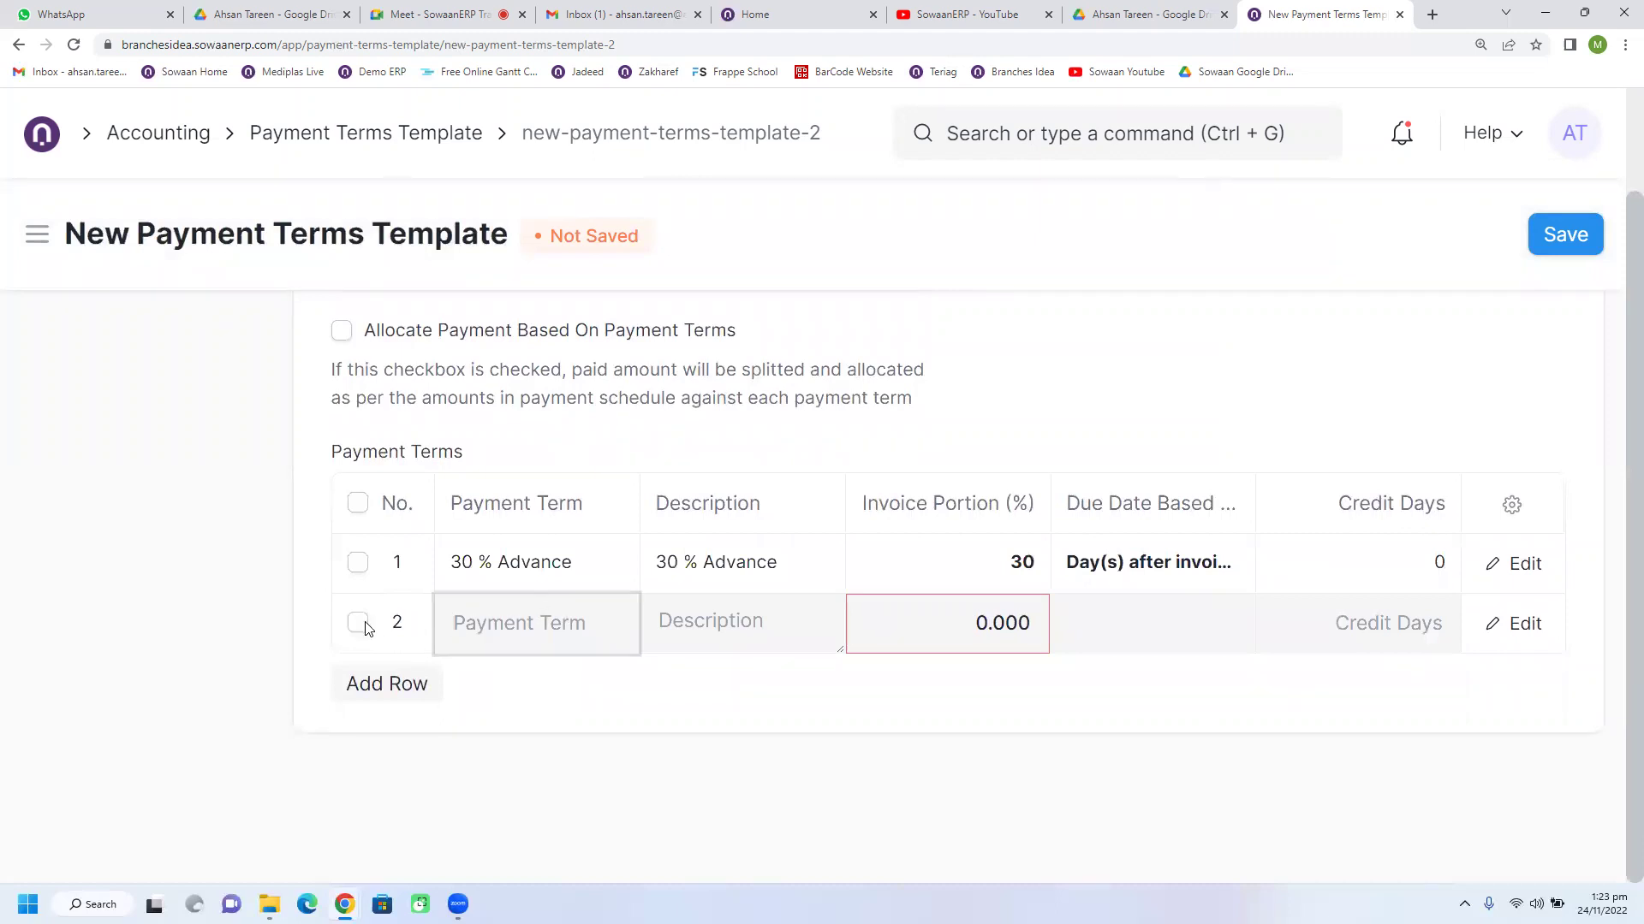
click(459, 623)
click(513, 757)
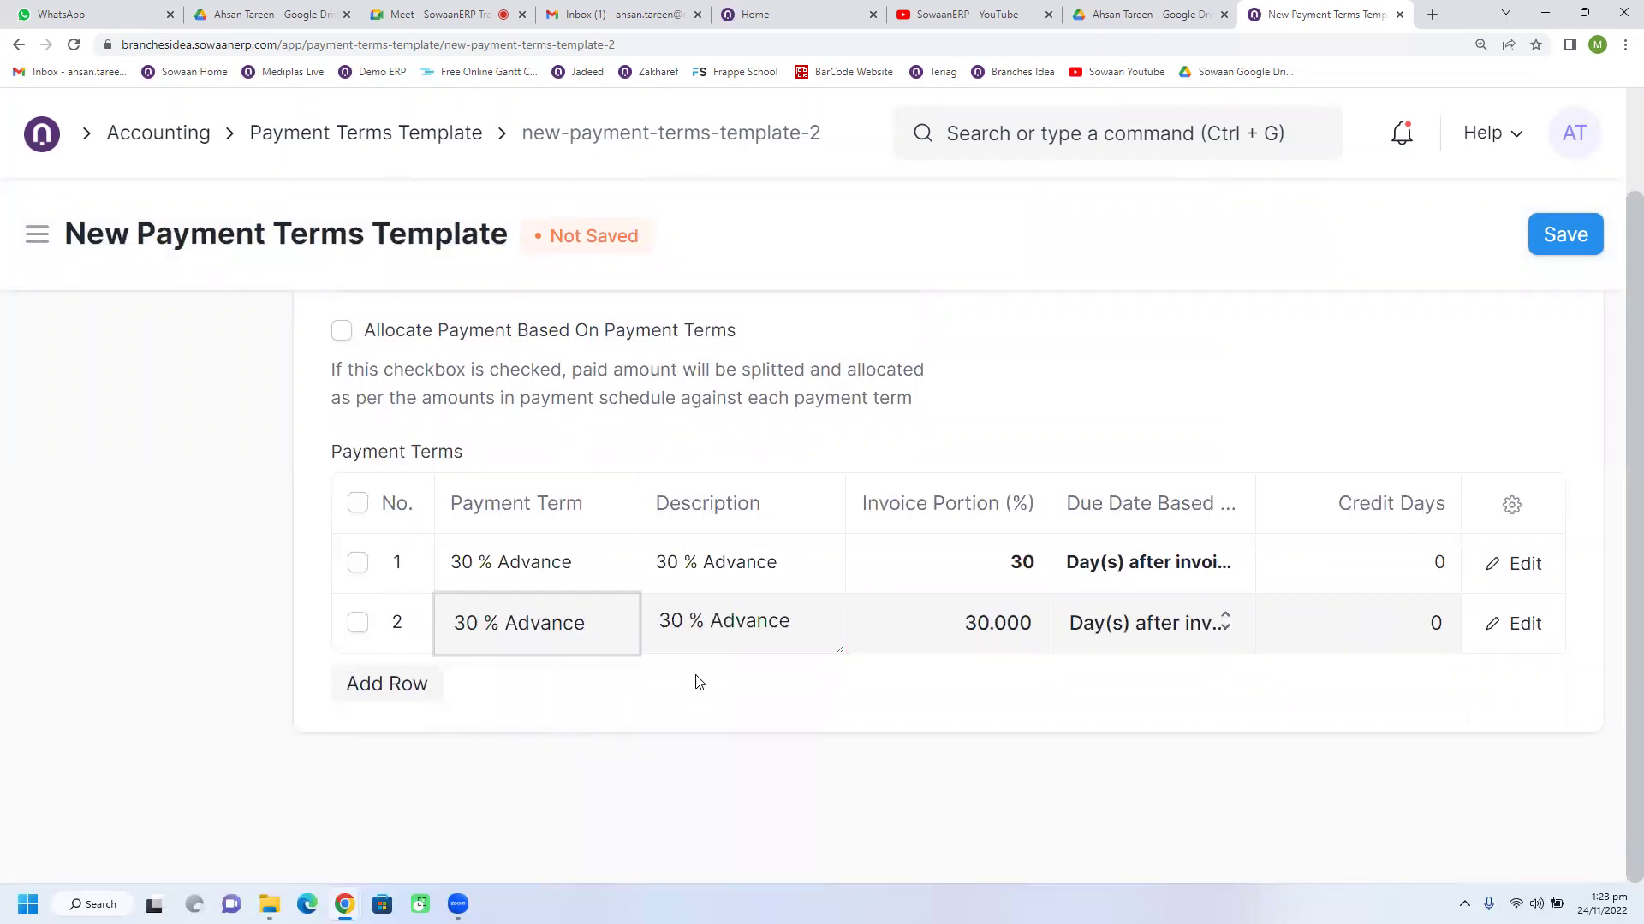
triple_click(774, 640)
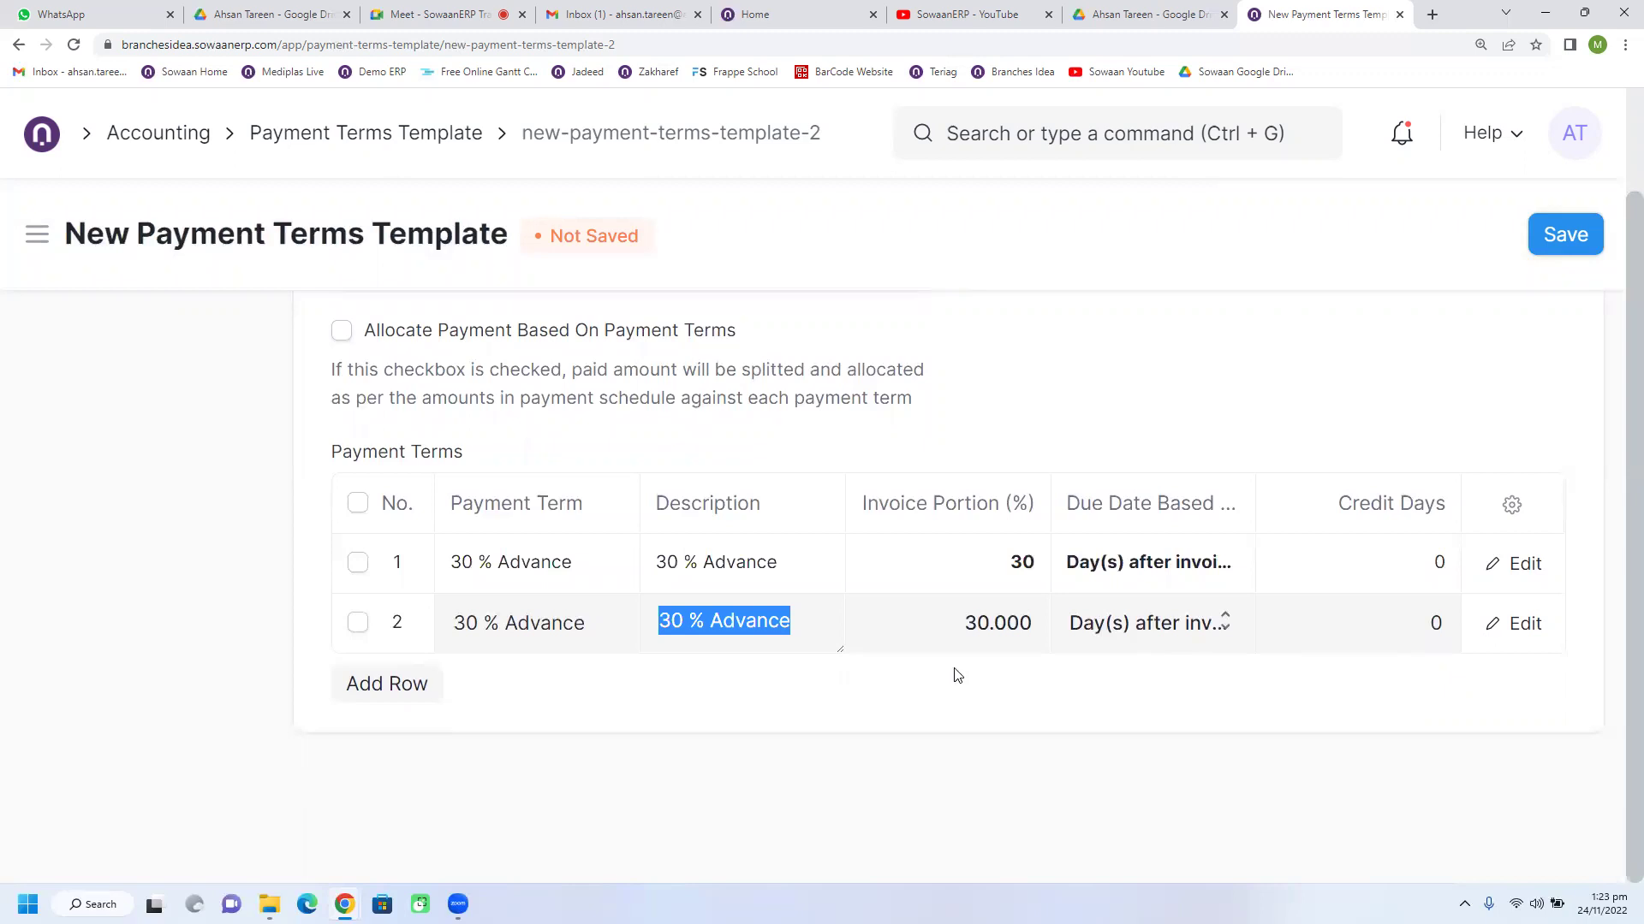
click(950, 623)
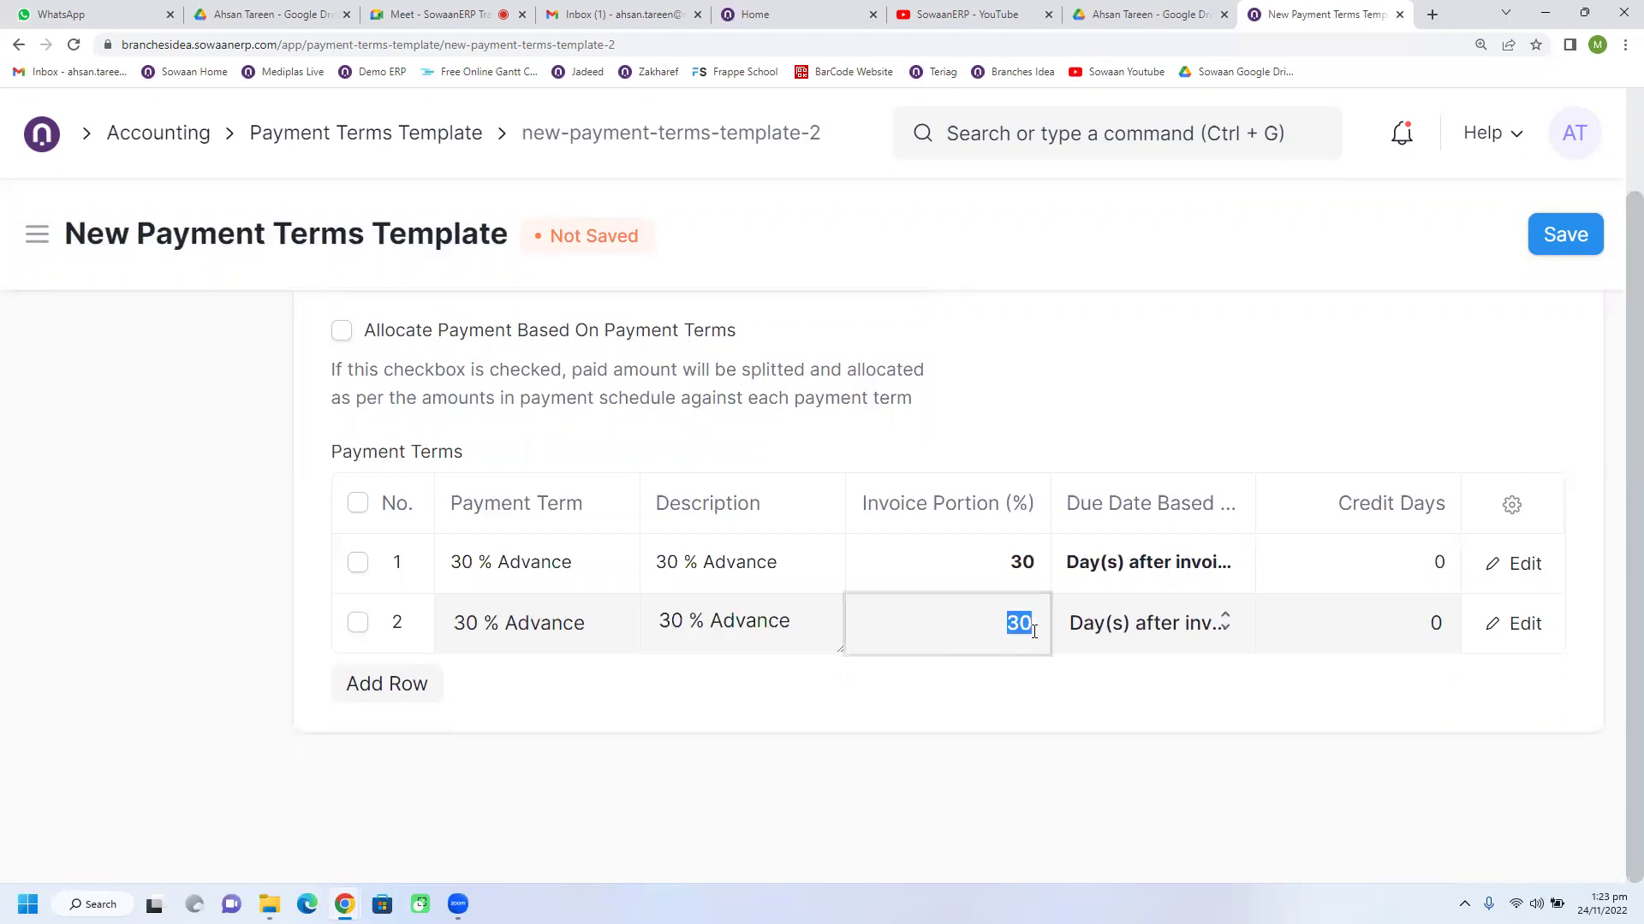
click(1174, 638)
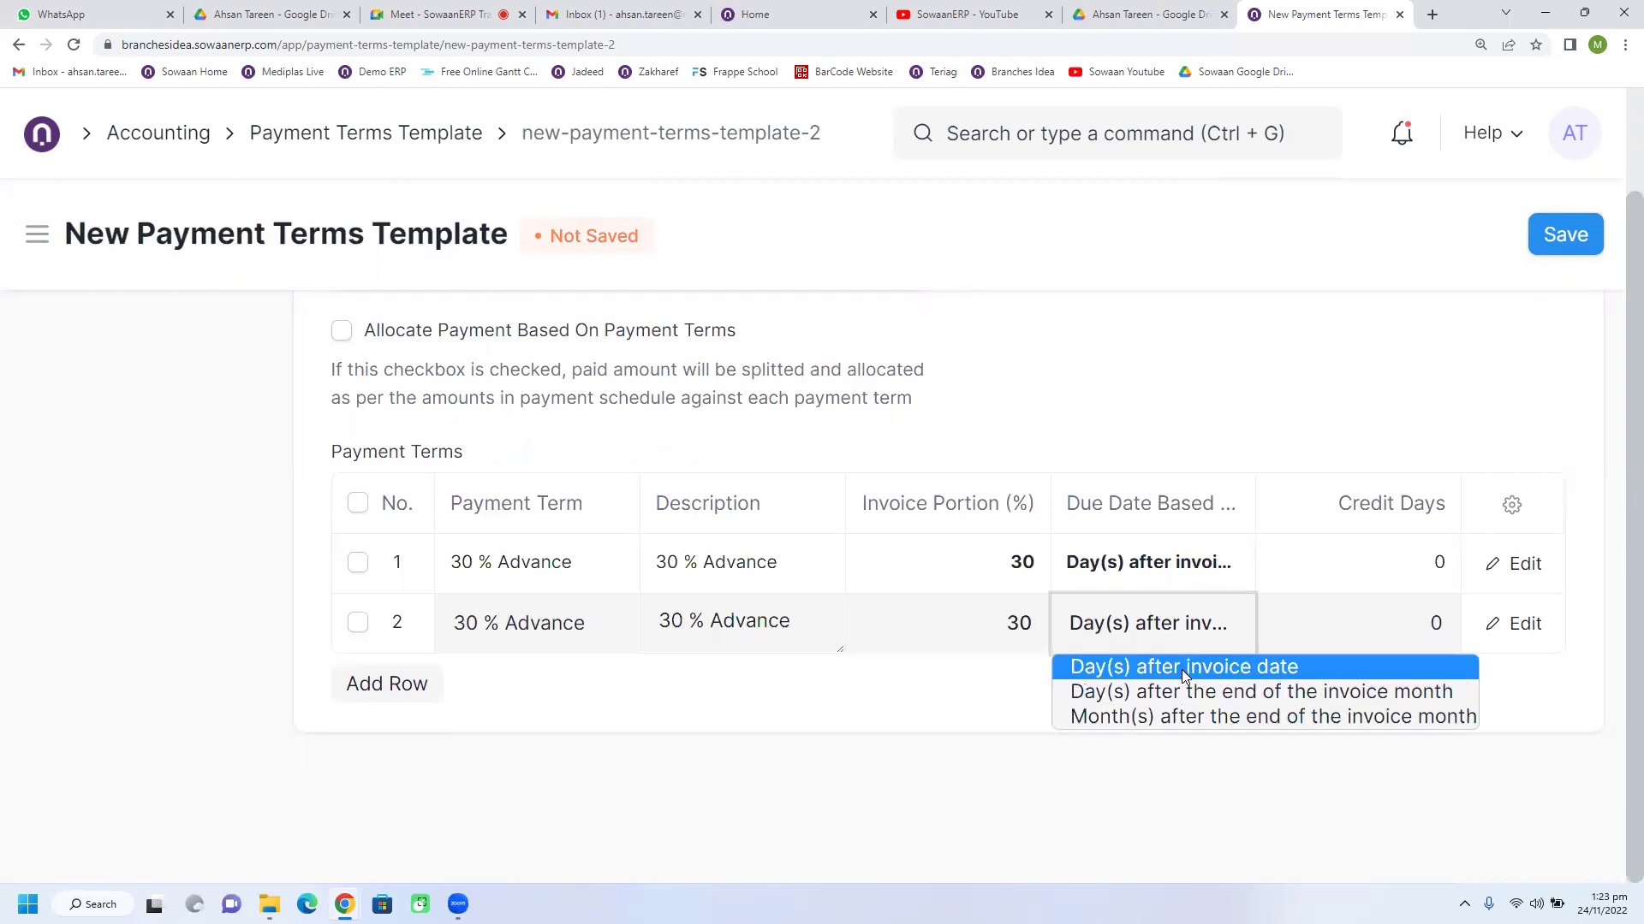
click(1183, 668)
click(1391, 642)
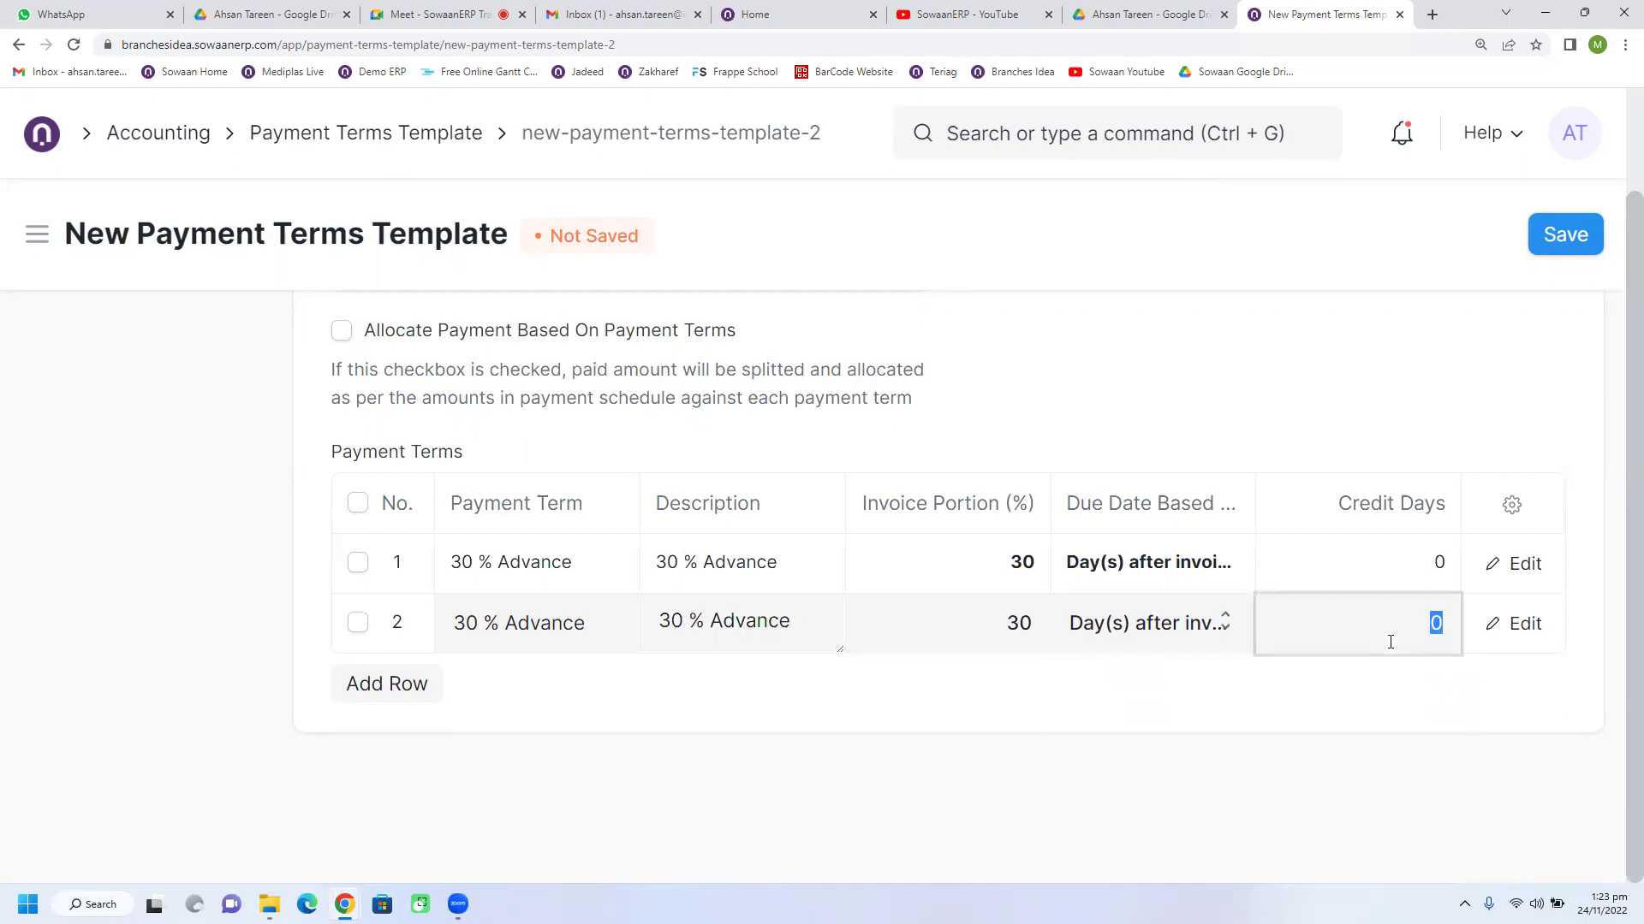
text(30)
click(1381, 680)
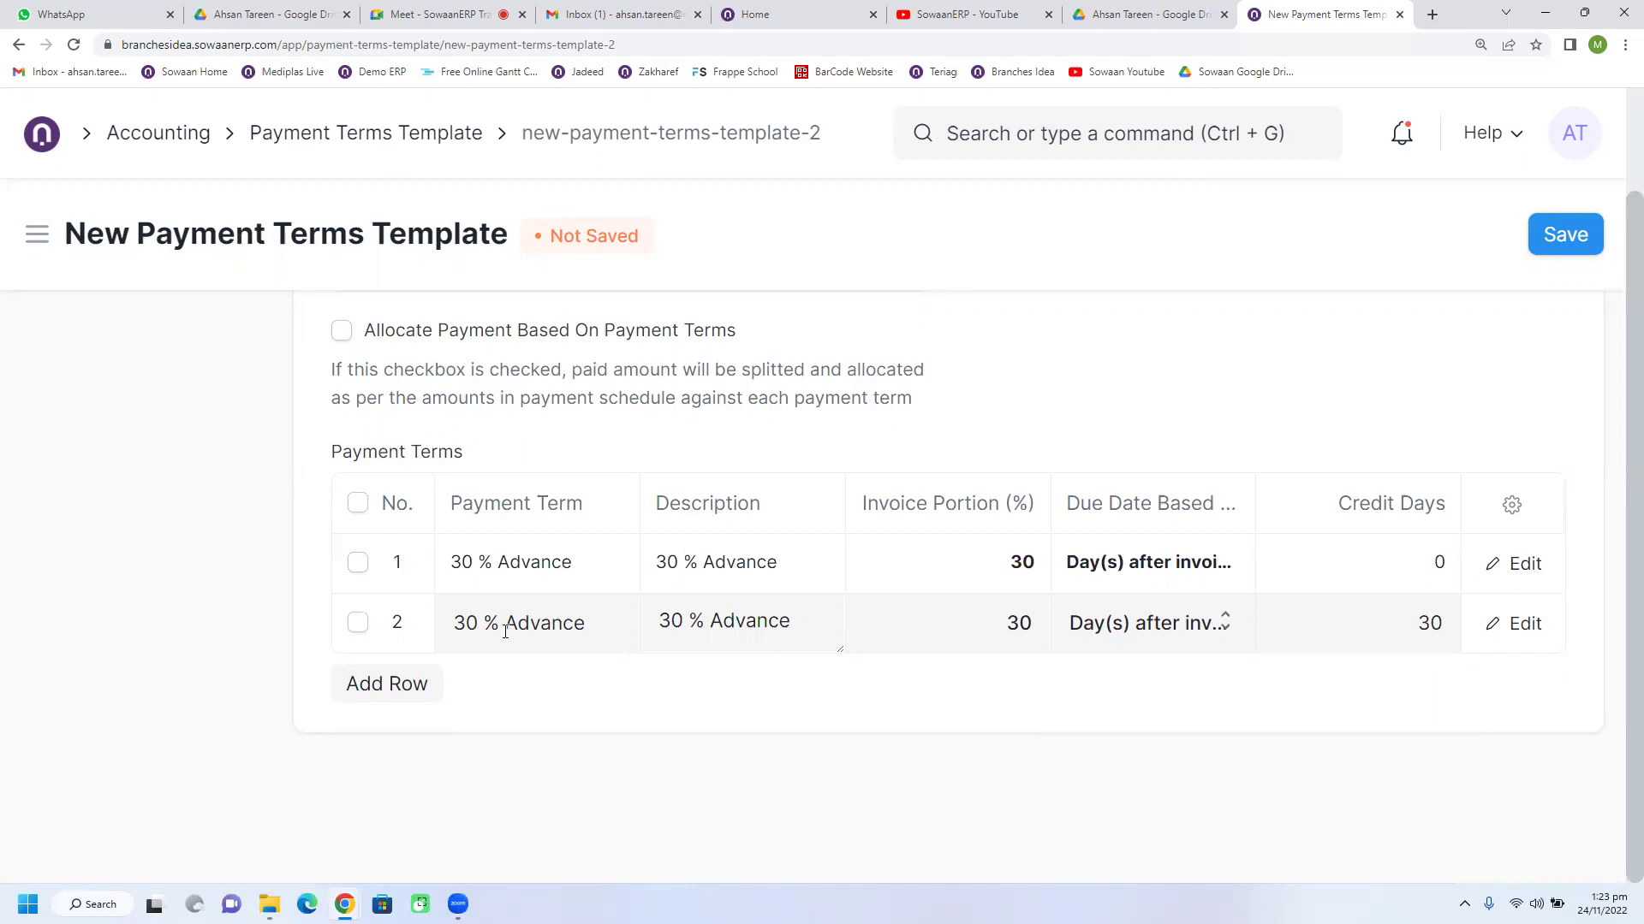
Step: Add a third payment term row and start creating a new '40% Advance' term
click(423, 684)
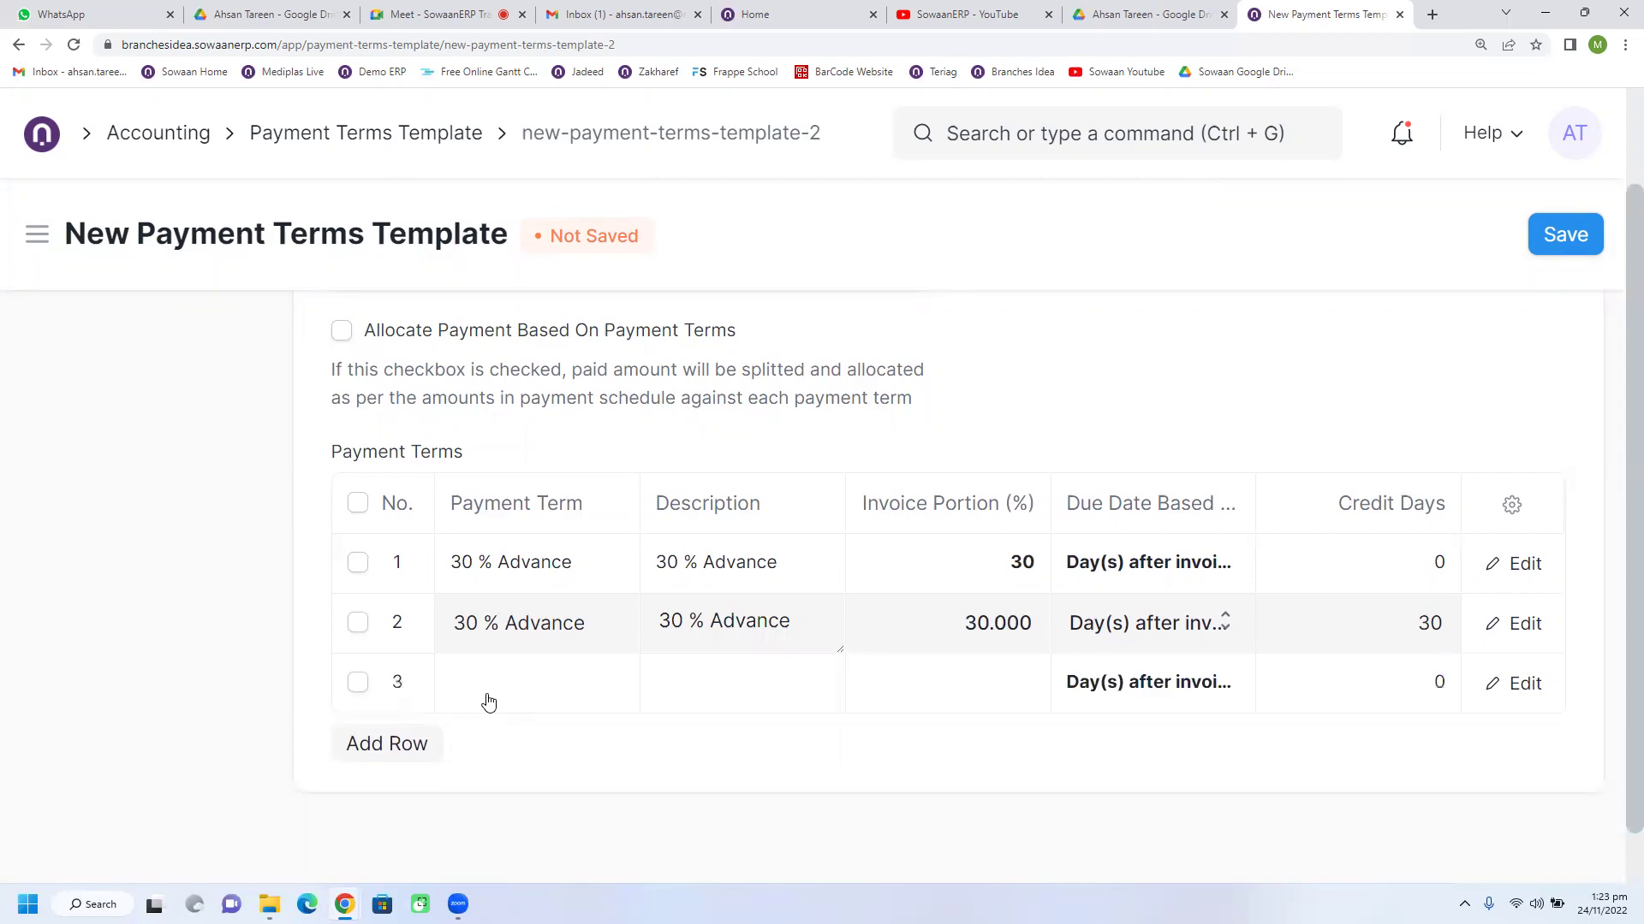
click(488, 702)
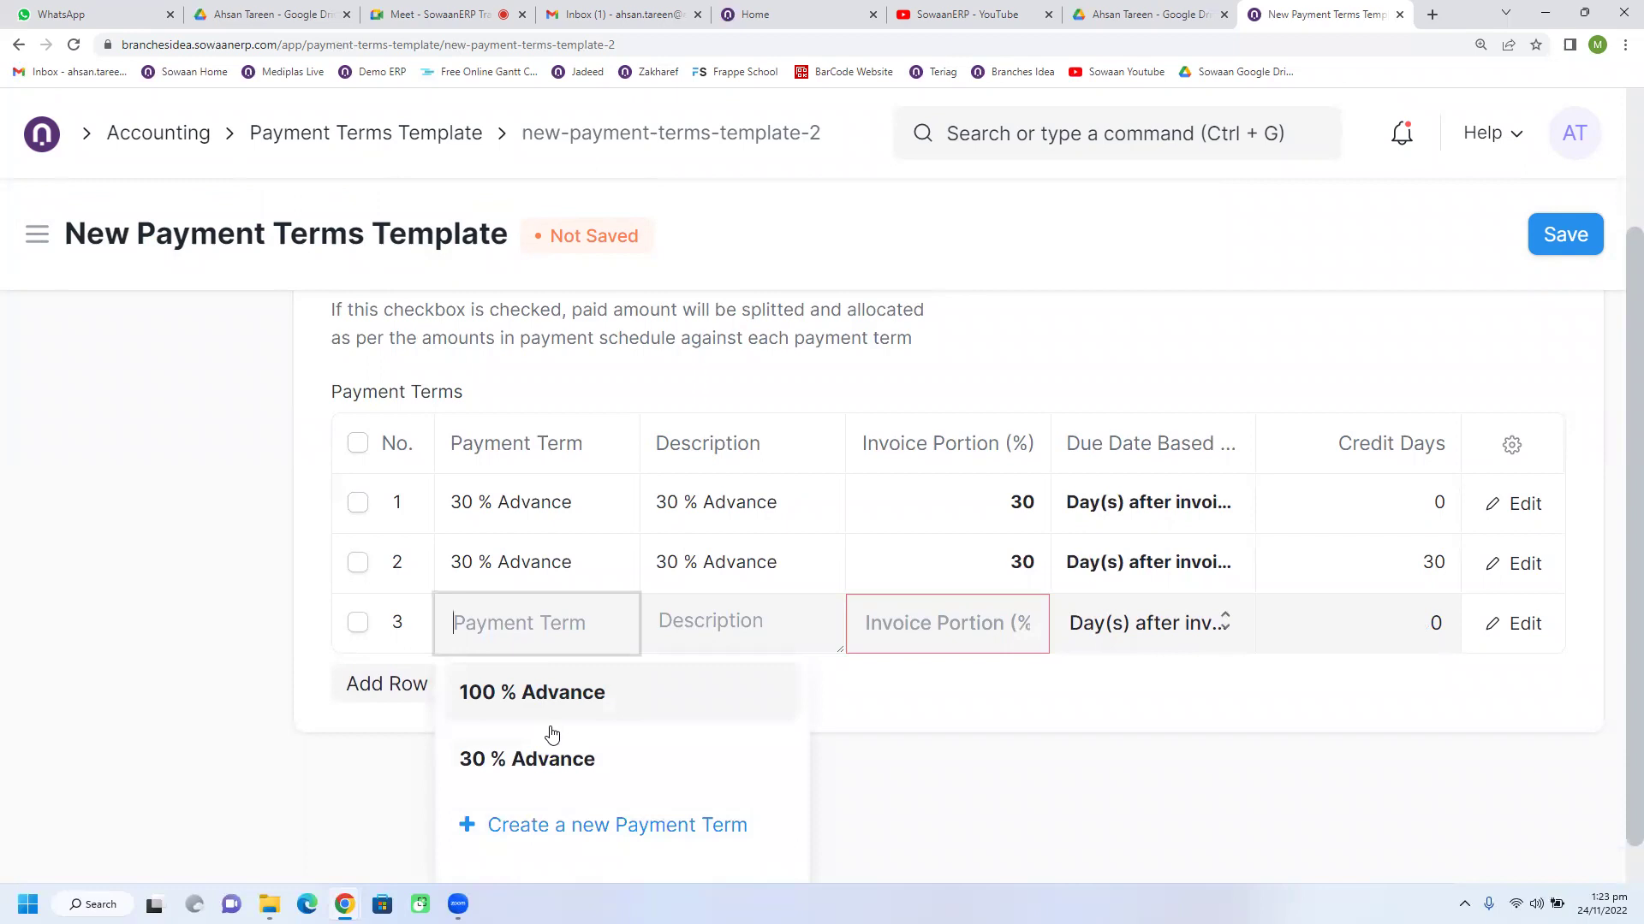
click(548, 761)
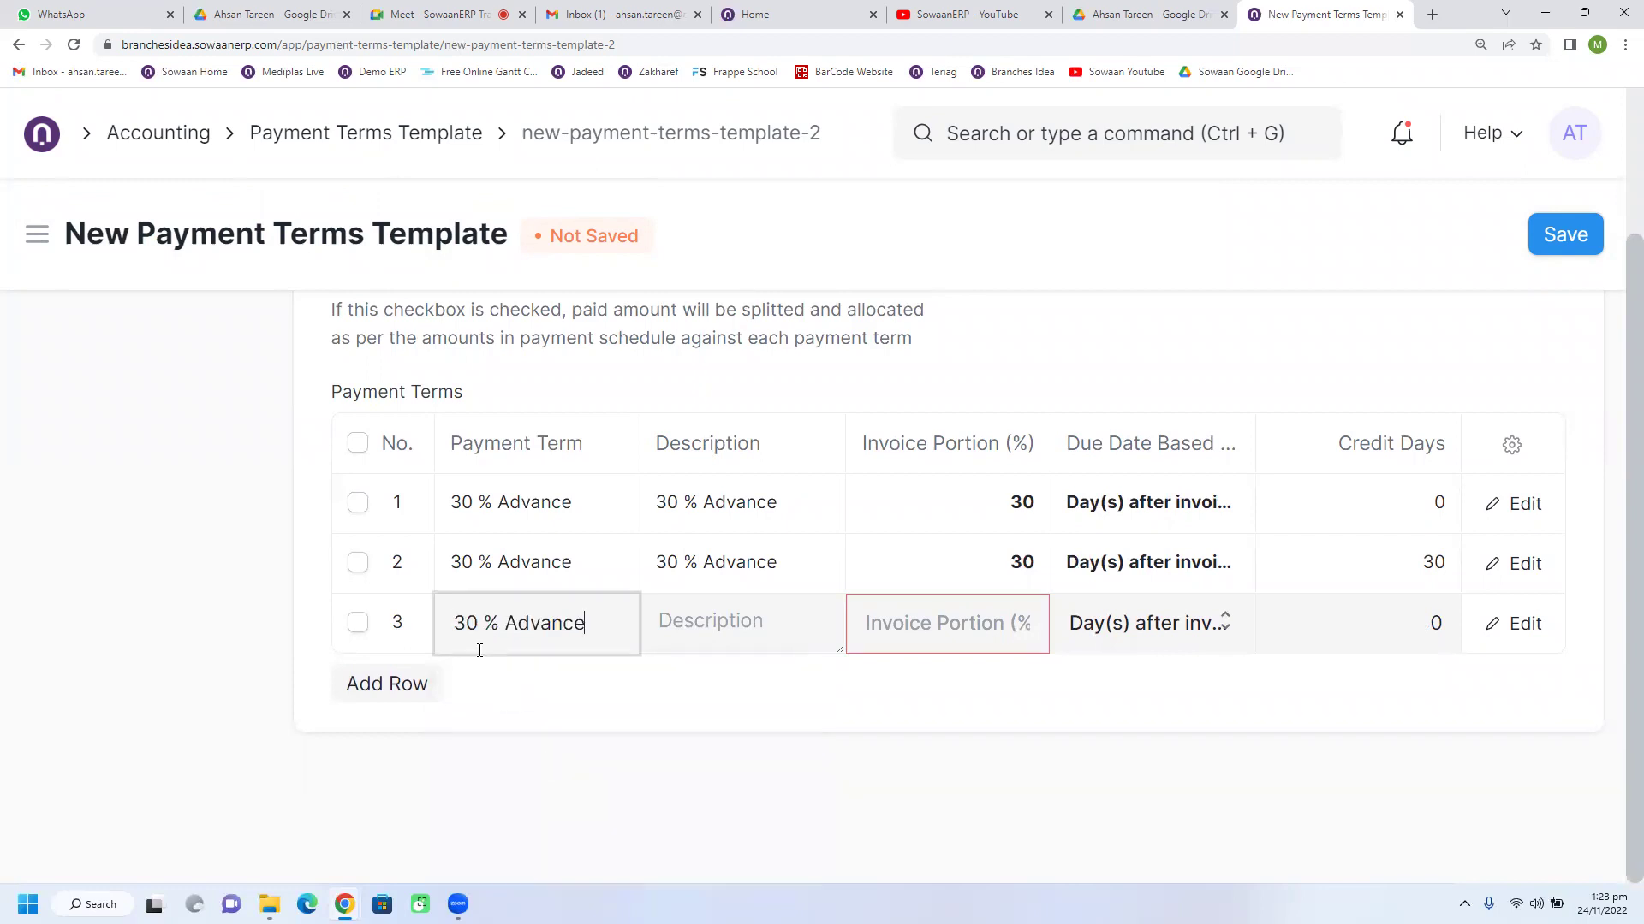
double_click(464, 629)
text(40)
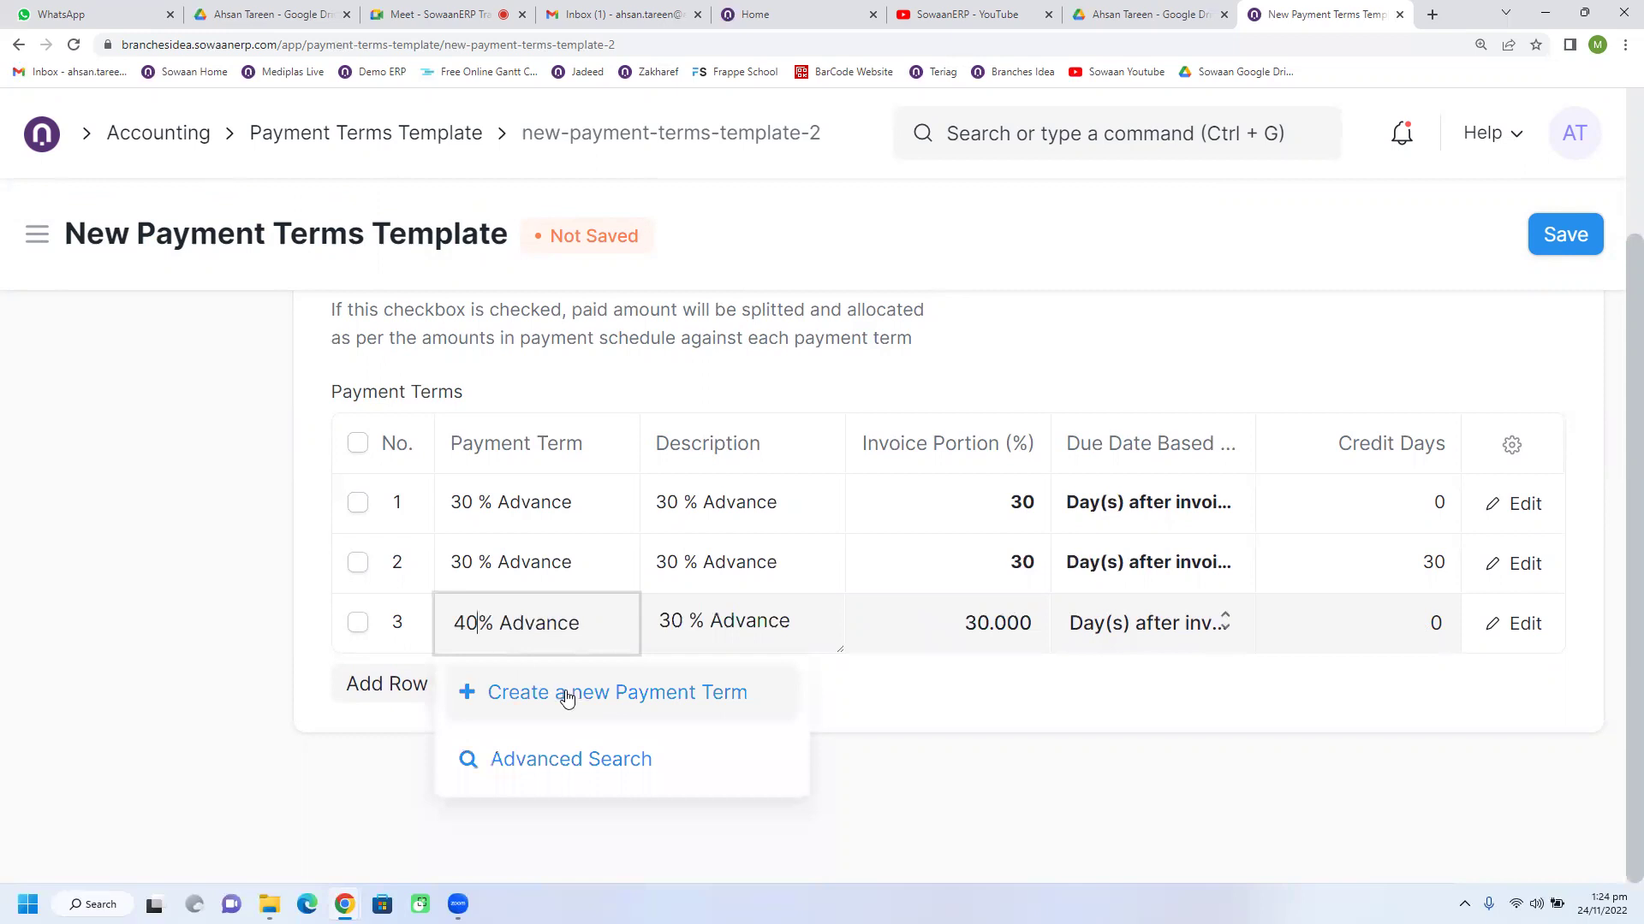
click(564, 692)
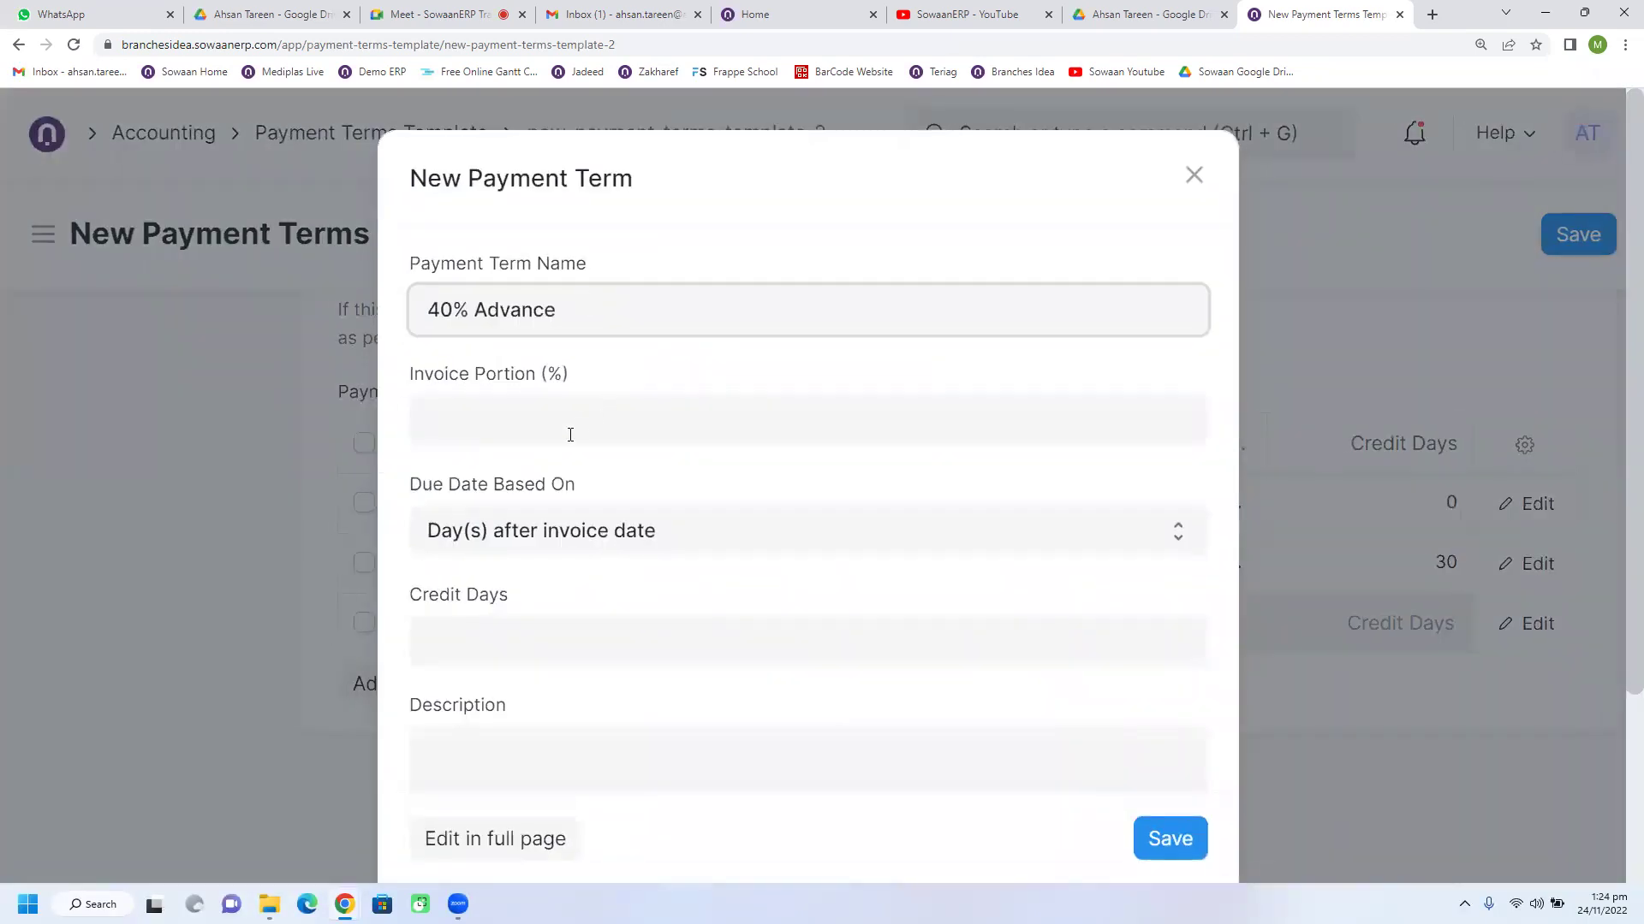
Step: Give the 40% Advance term a 40 invoice portion and '40% Advance' as its description
click(570, 435)
text(40)
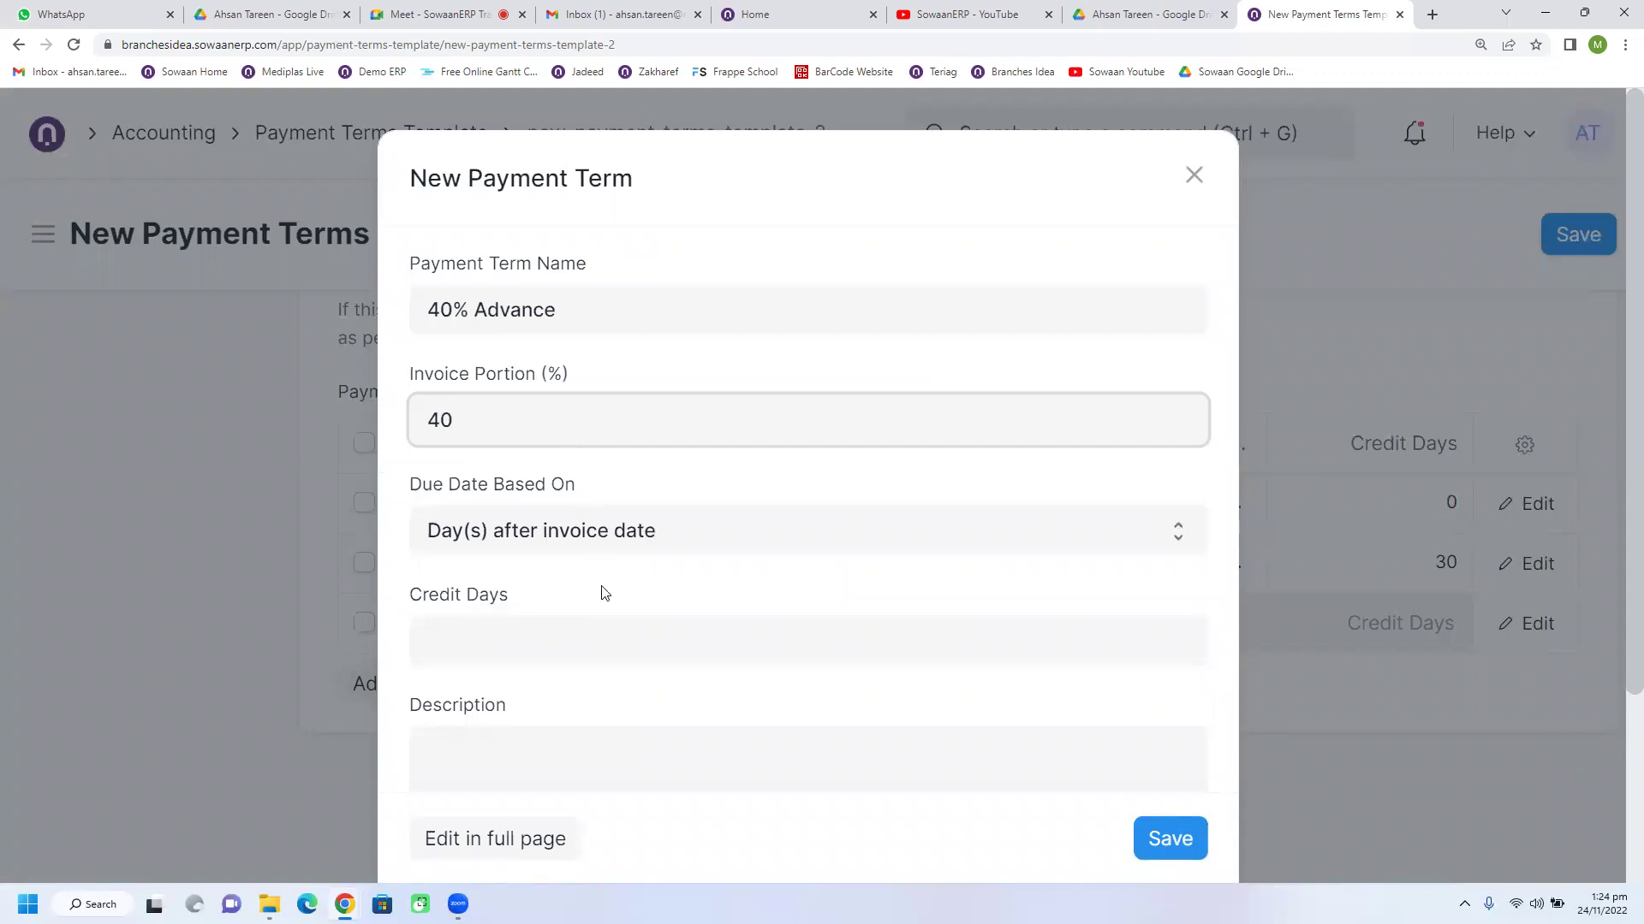
scroll(601, 590, down, 1)
click(524, 566)
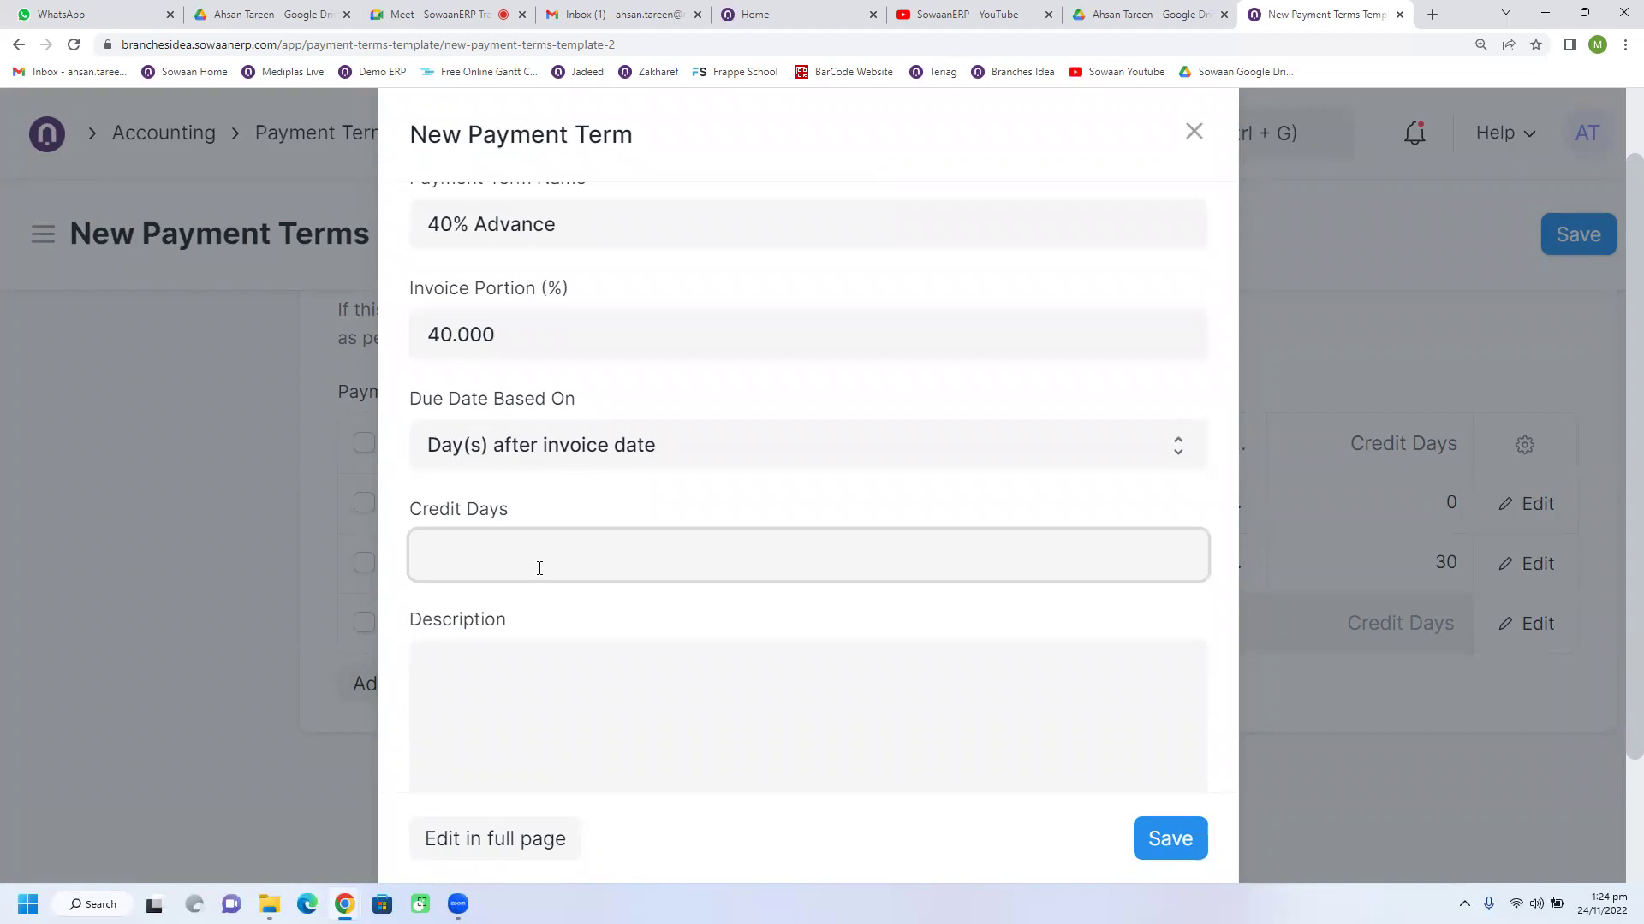
text(60)
triple_click(545, 247)
key(ctrl+c)
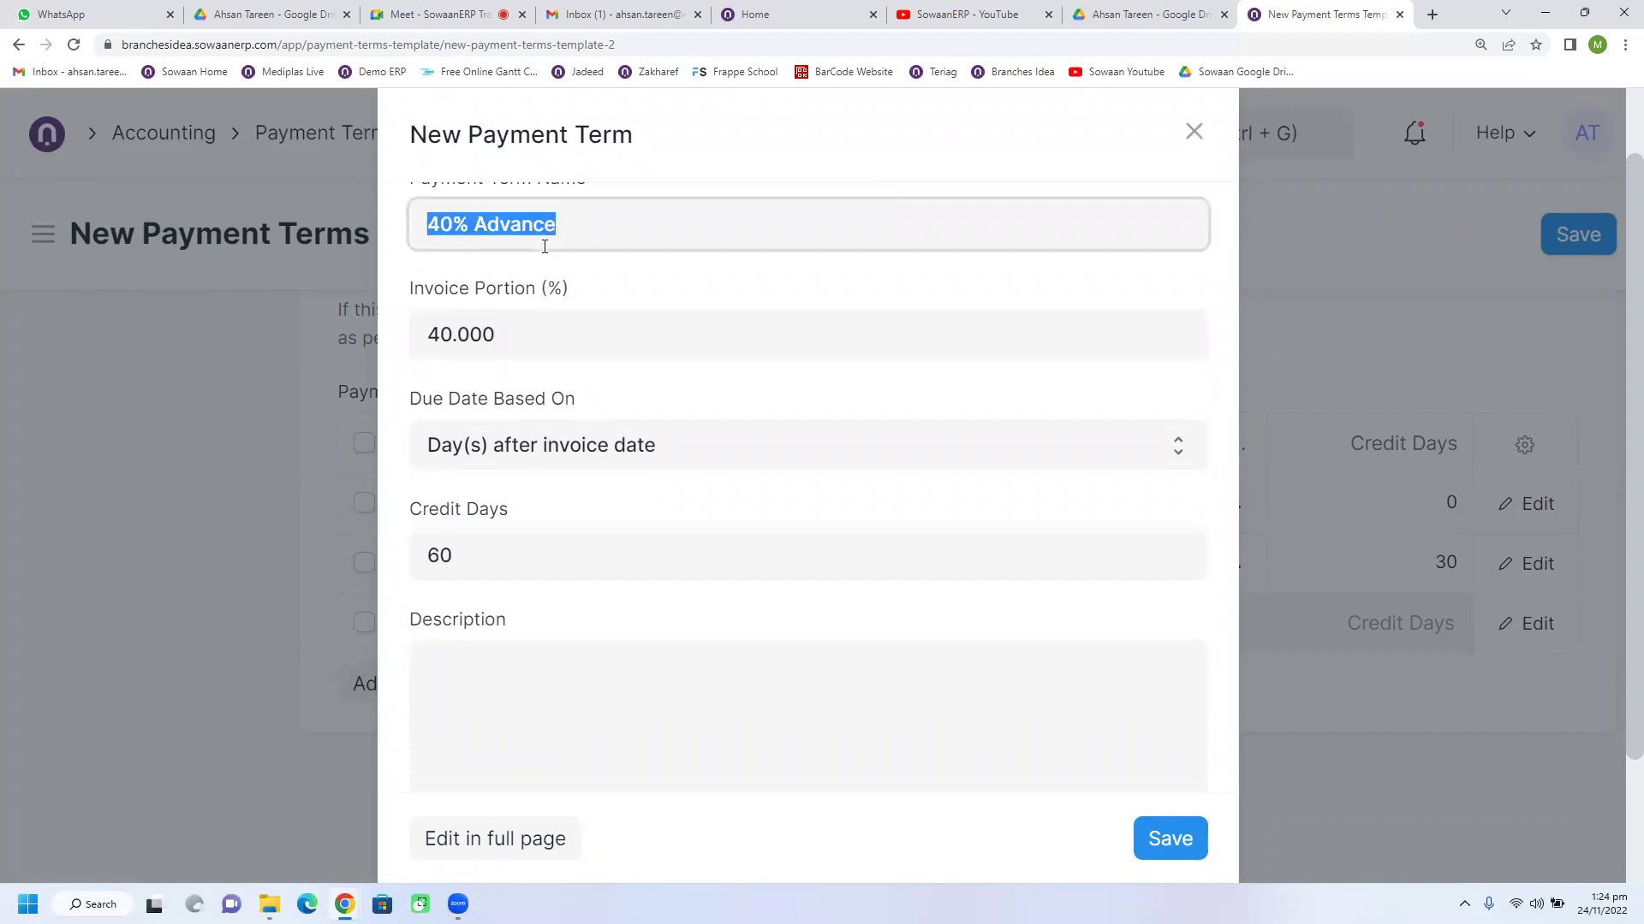
click(505, 672)
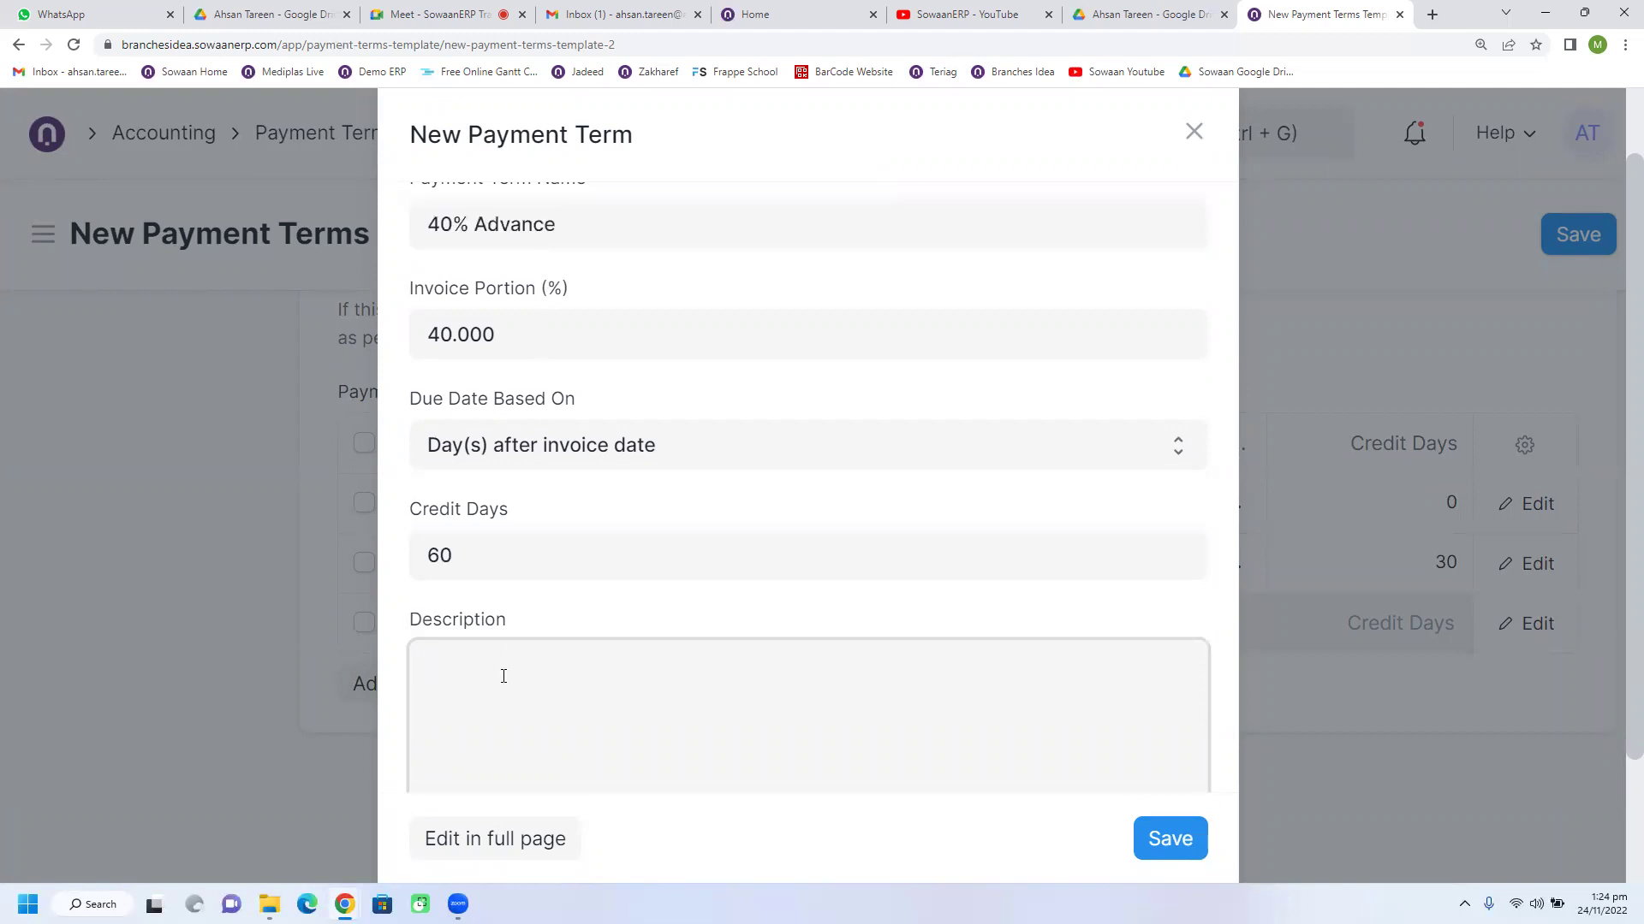
key(ctrl+v)
Step: Base the due date on days after invoice date with 40 credit days, and save the term
click(632, 454)
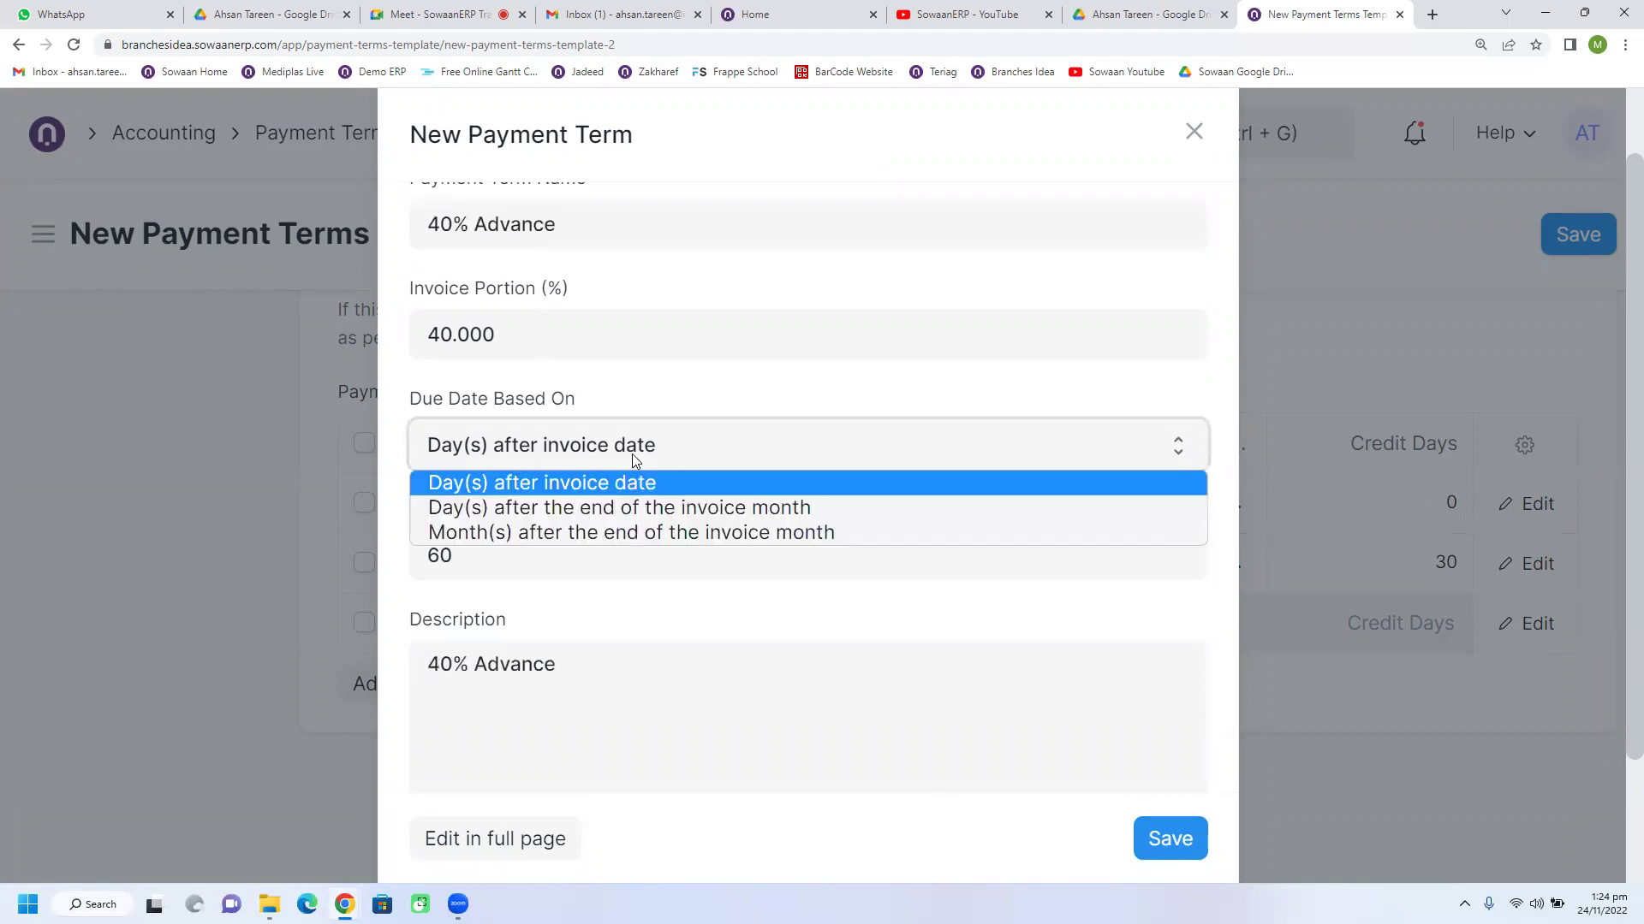
click(567, 481)
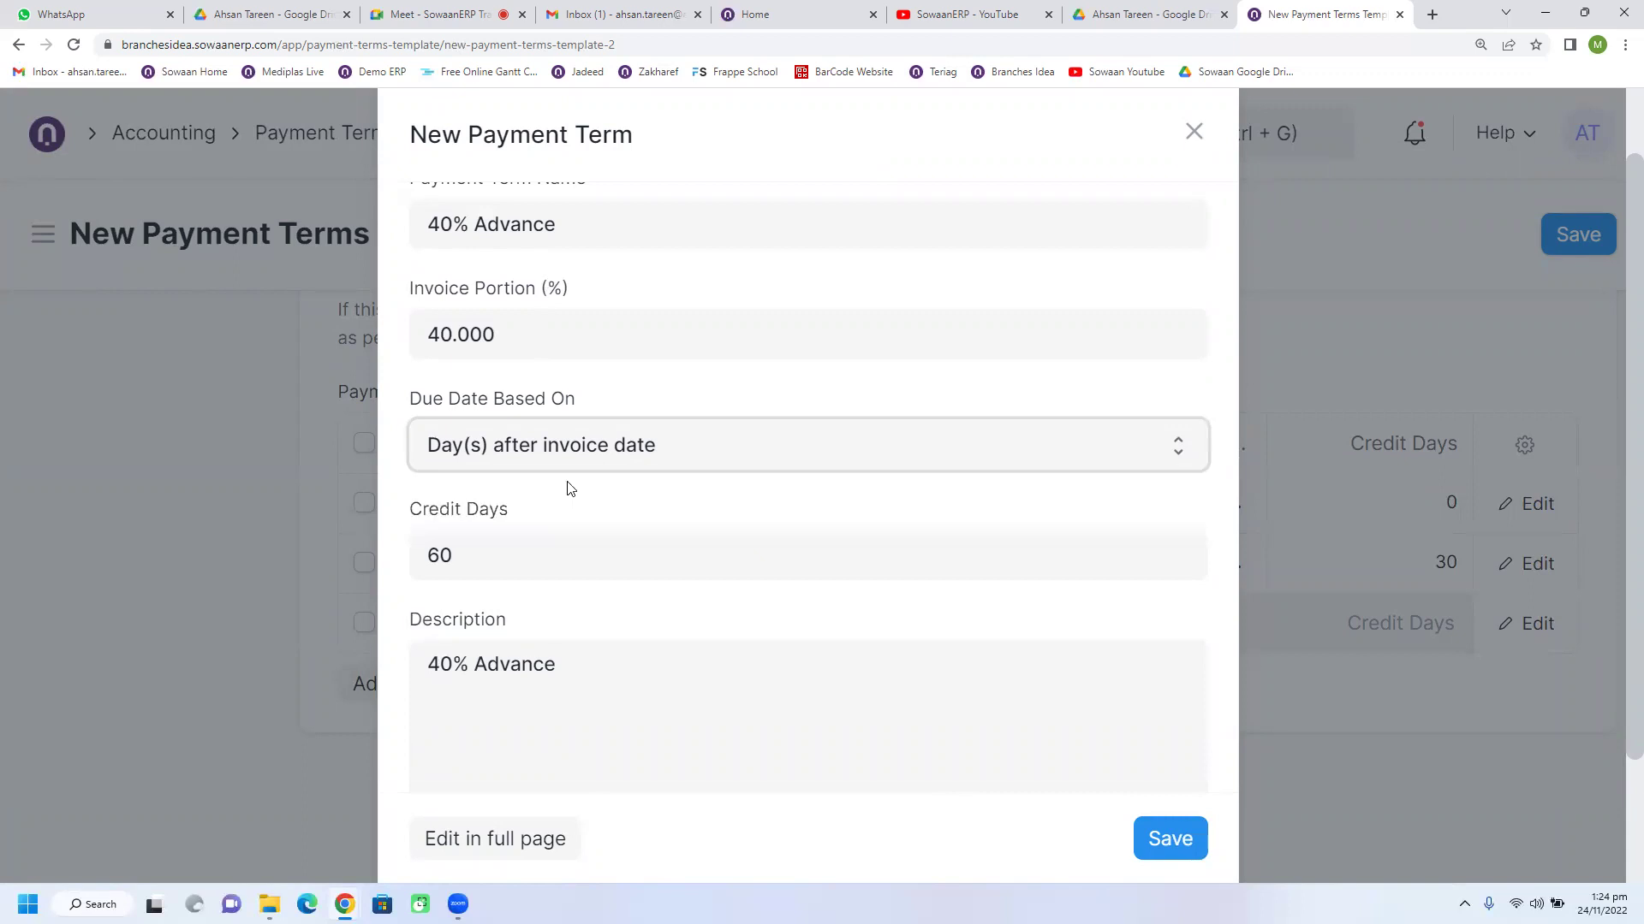
click(468, 553)
text(0)
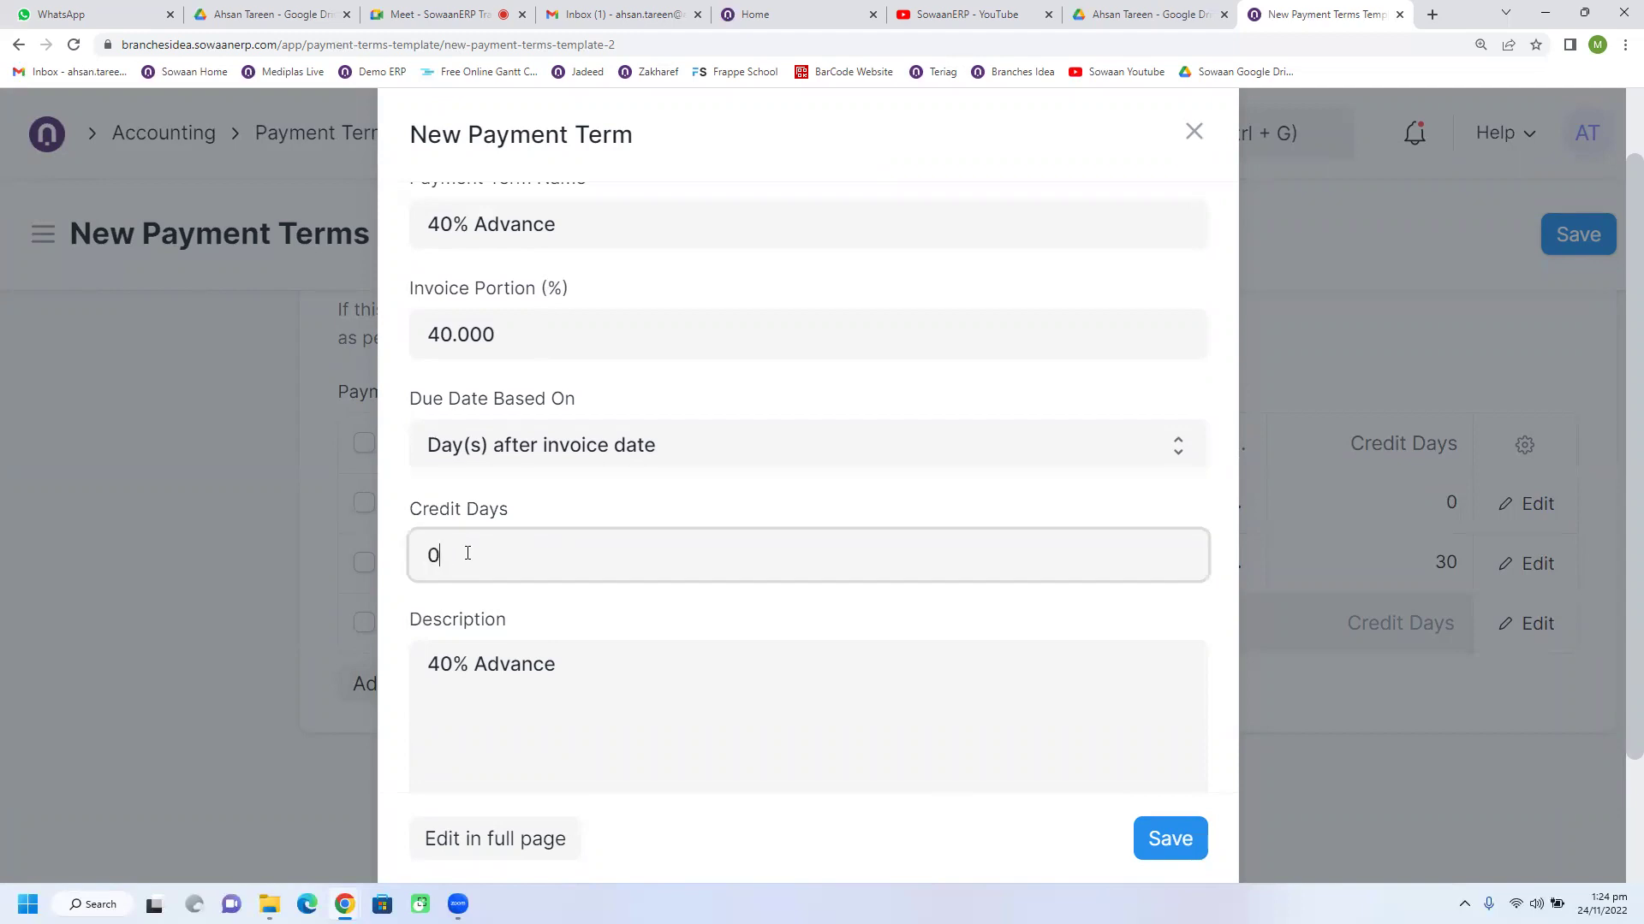
click(605, 450)
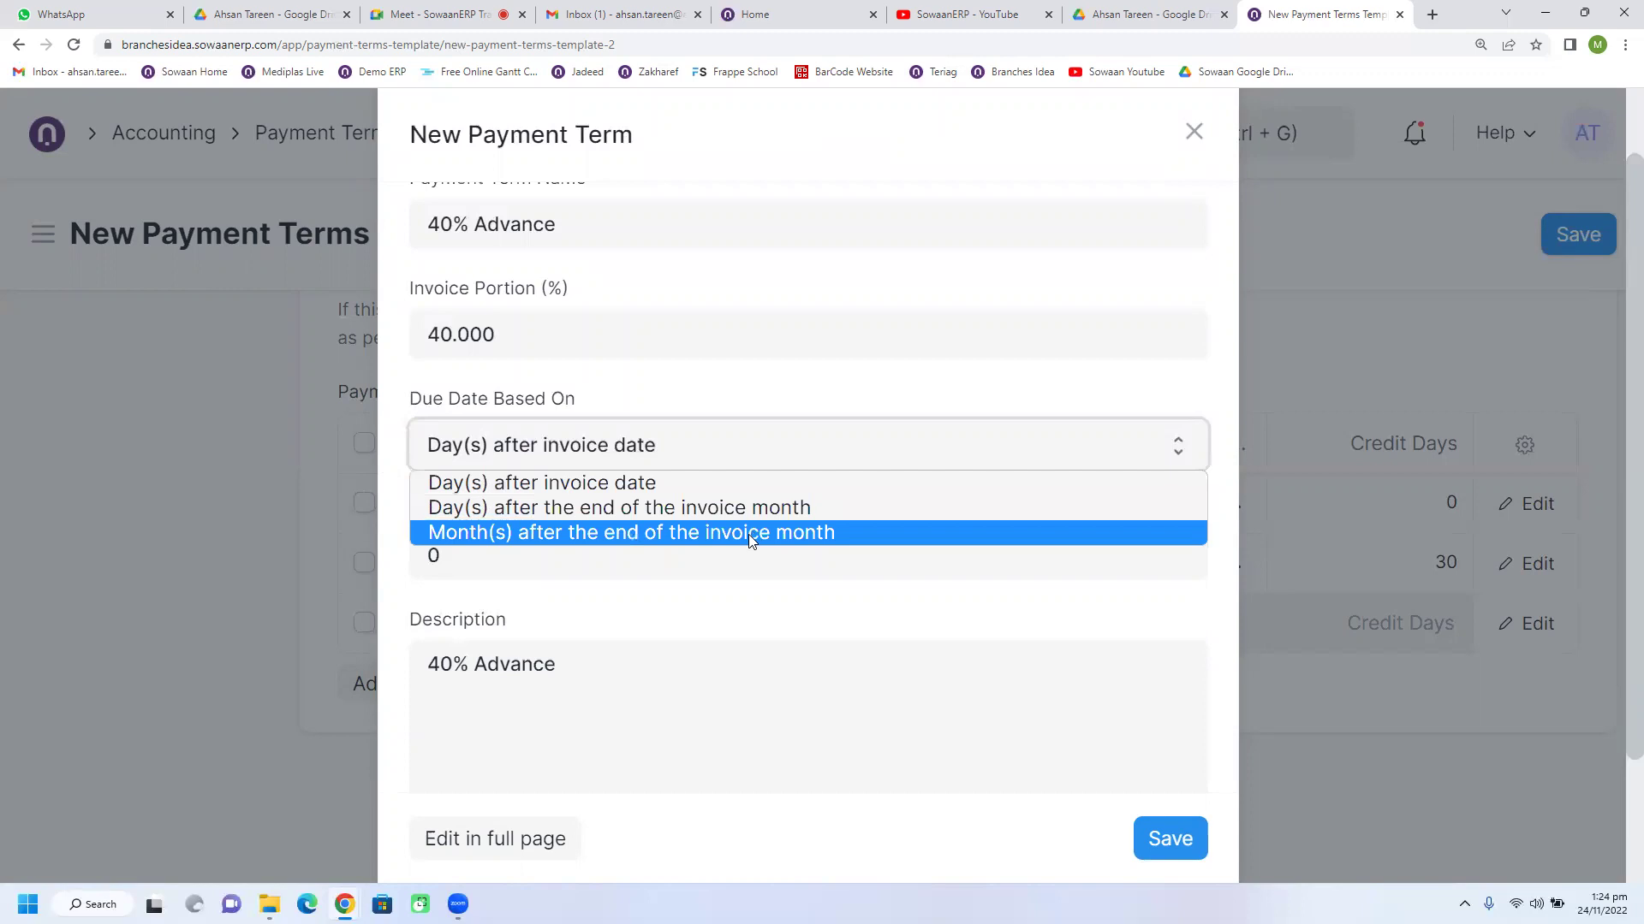
click(629, 488)
click(512, 550)
text(40)
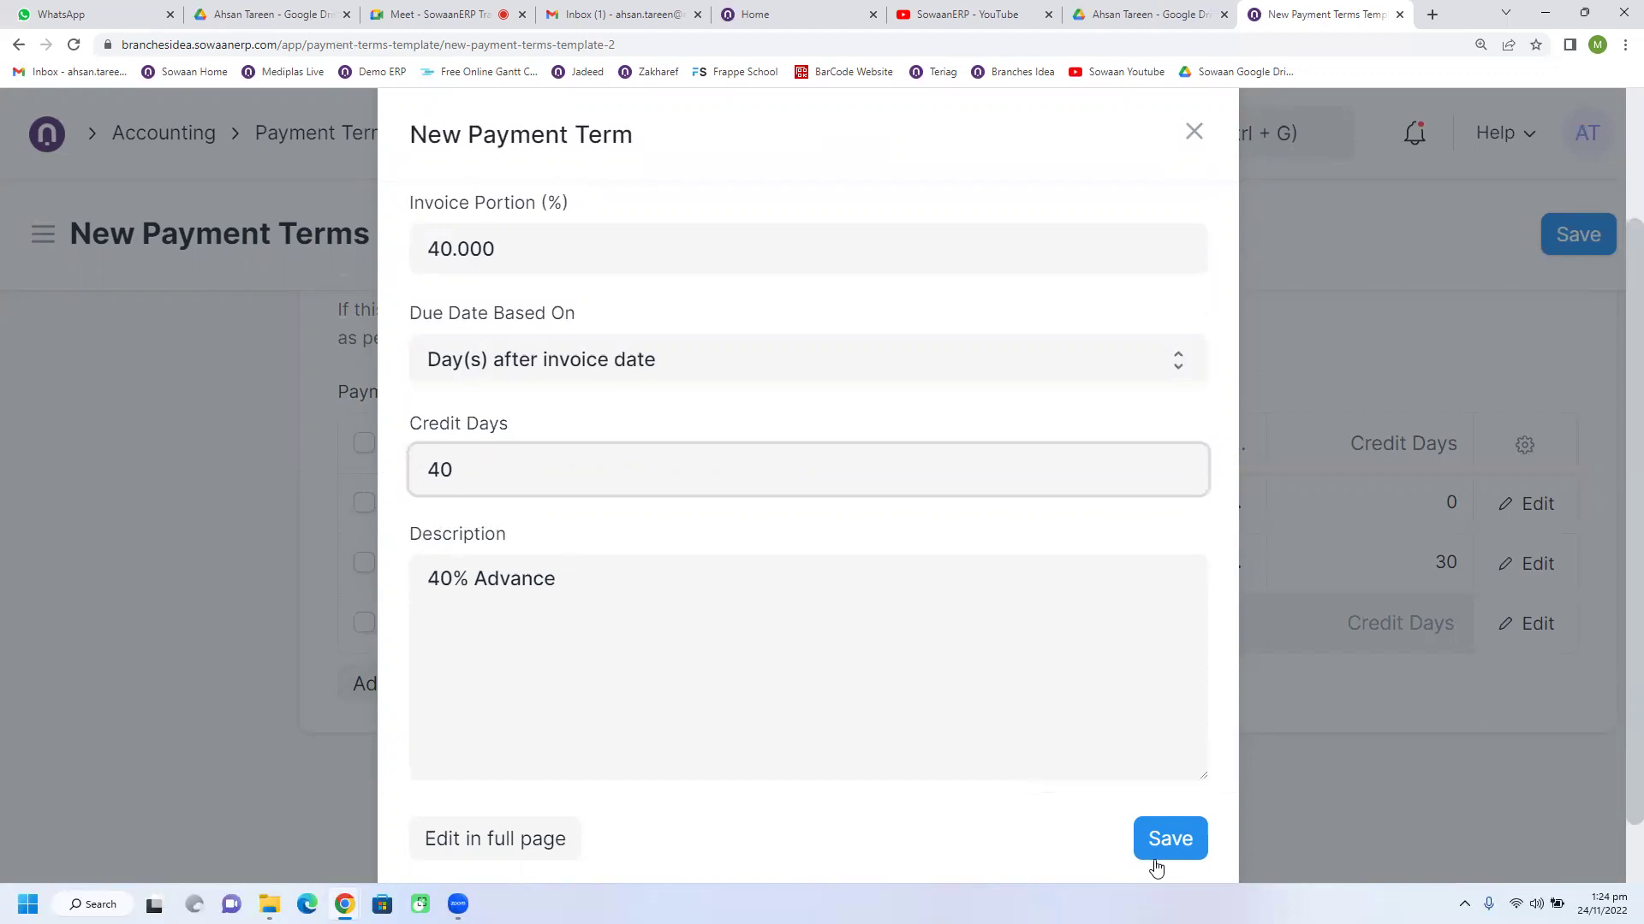
click(1156, 847)
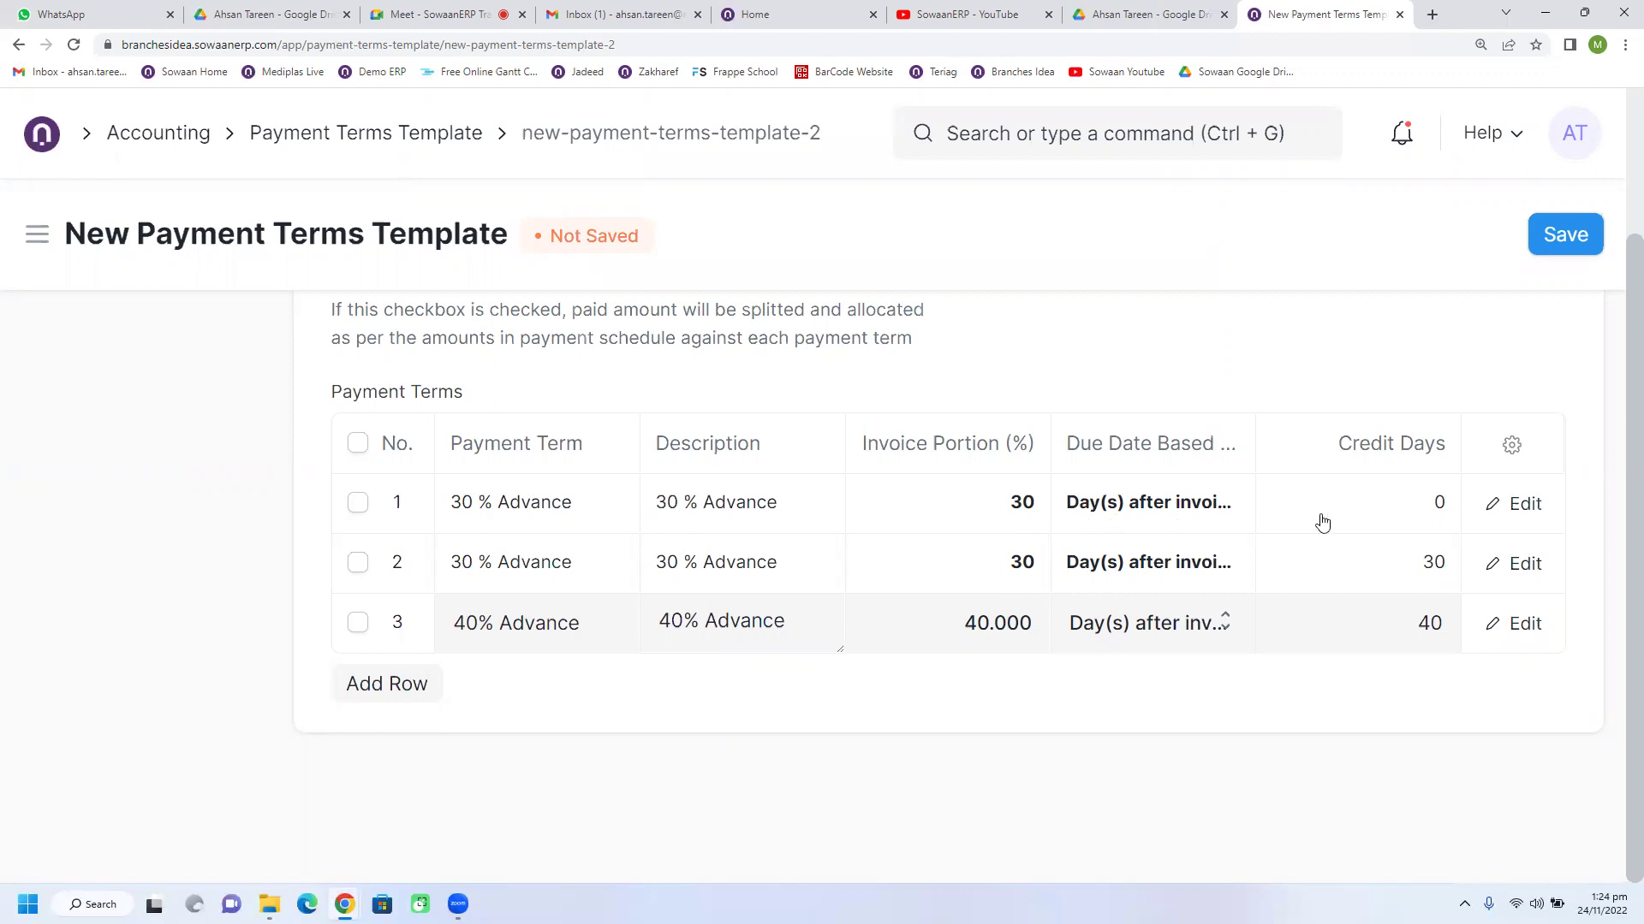
Step: Save the Partial Payment 30/30/40 template and return to the Home workspace
click(1582, 234)
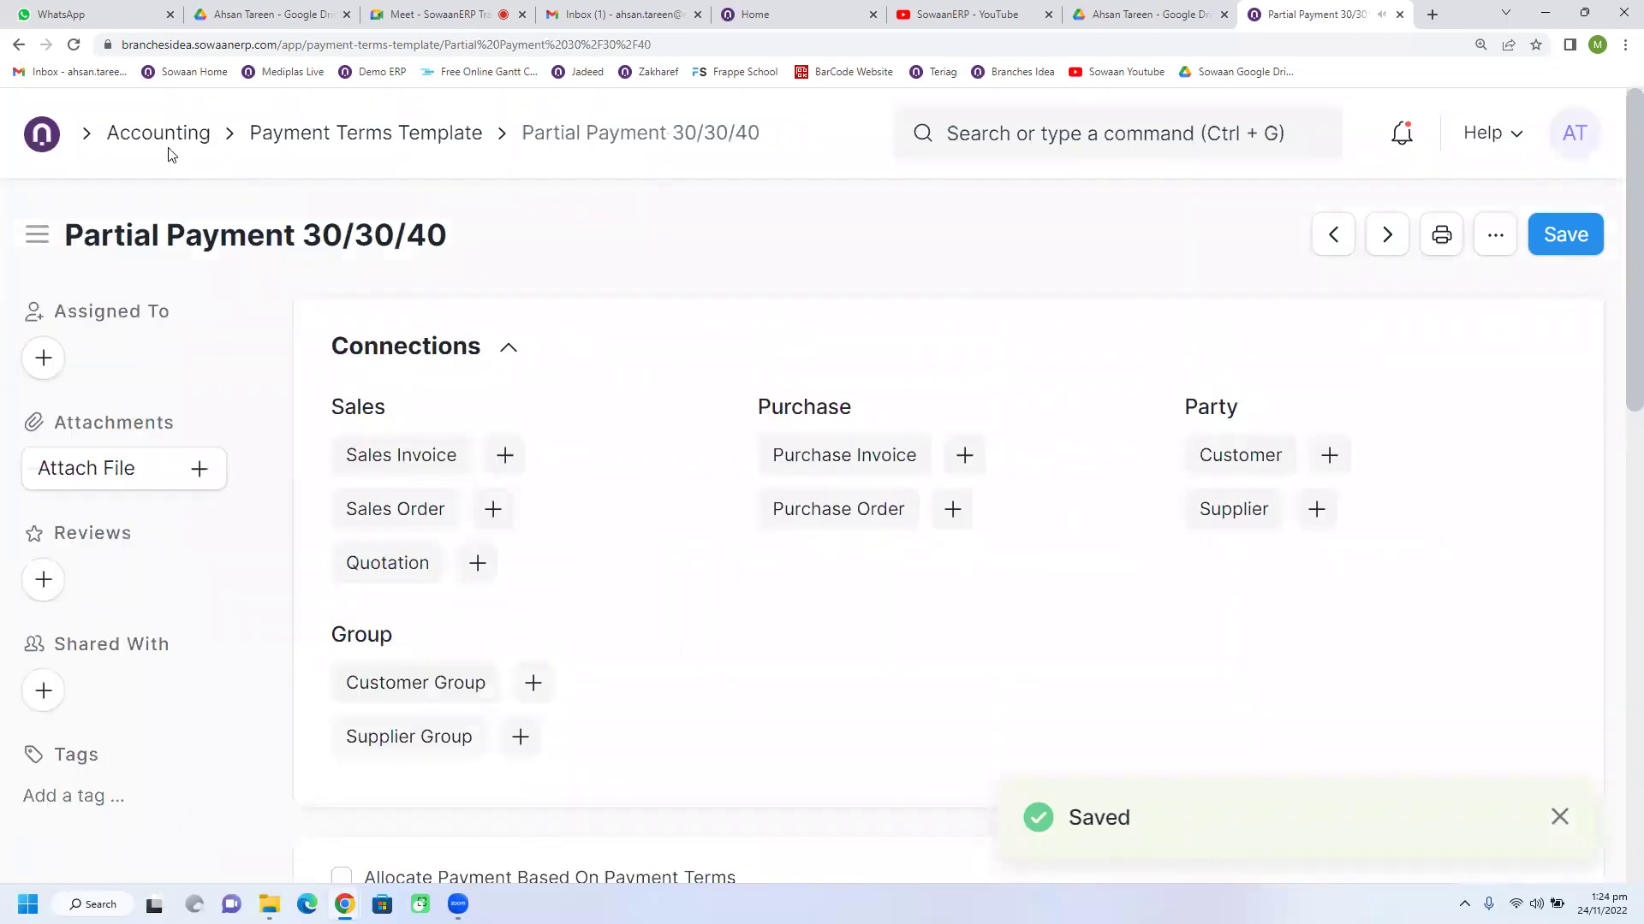
click(1561, 248)
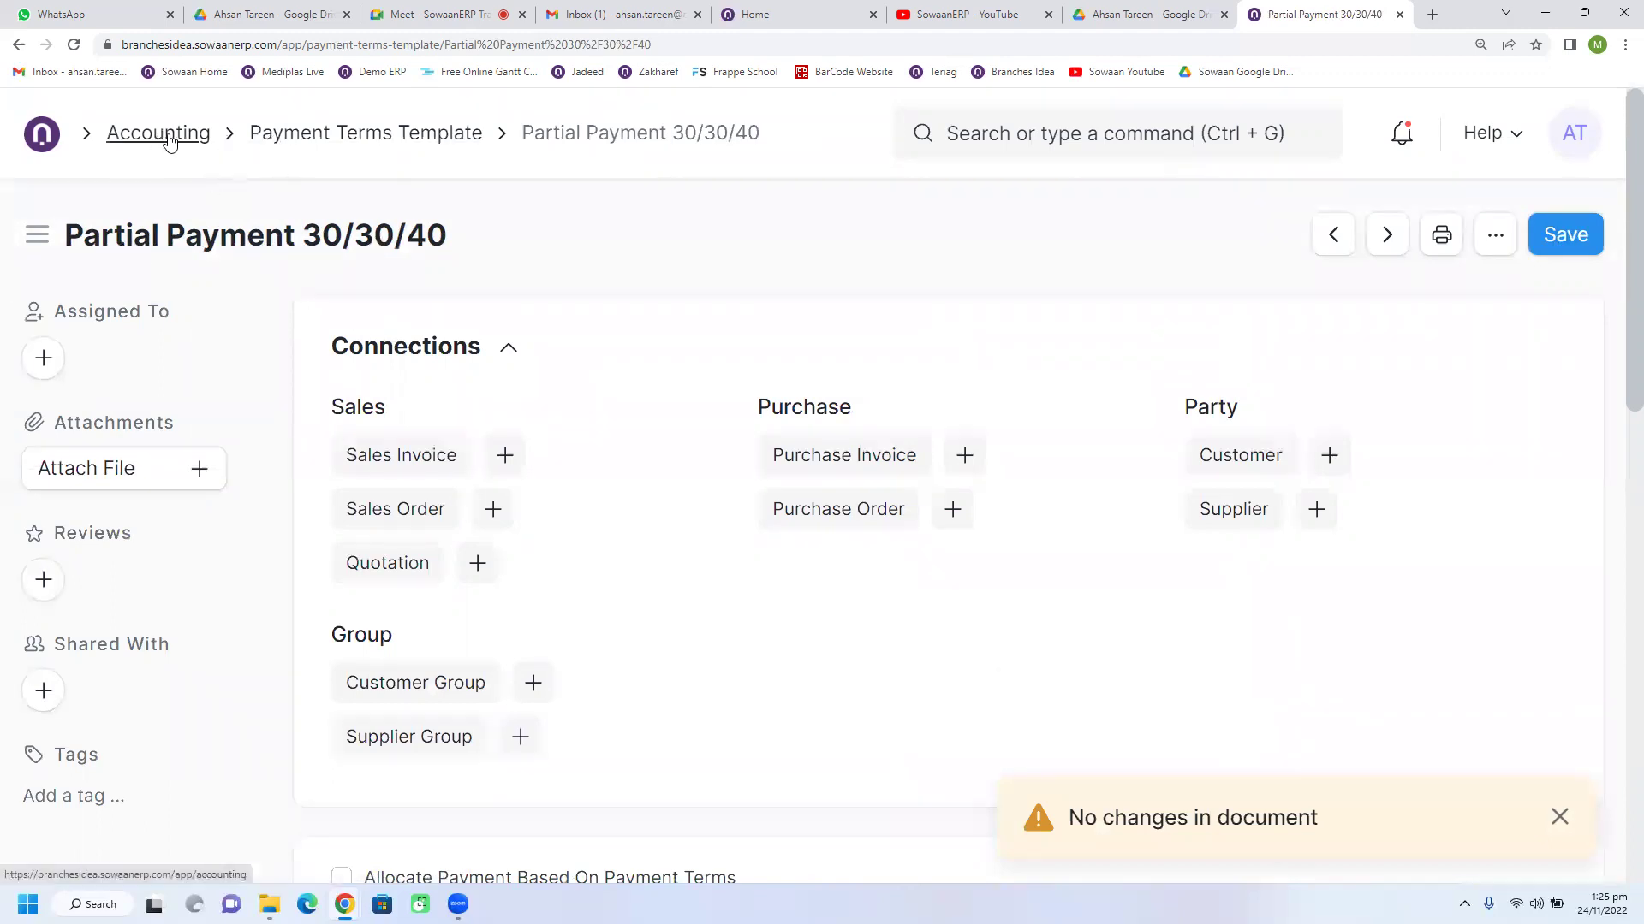
click(41, 134)
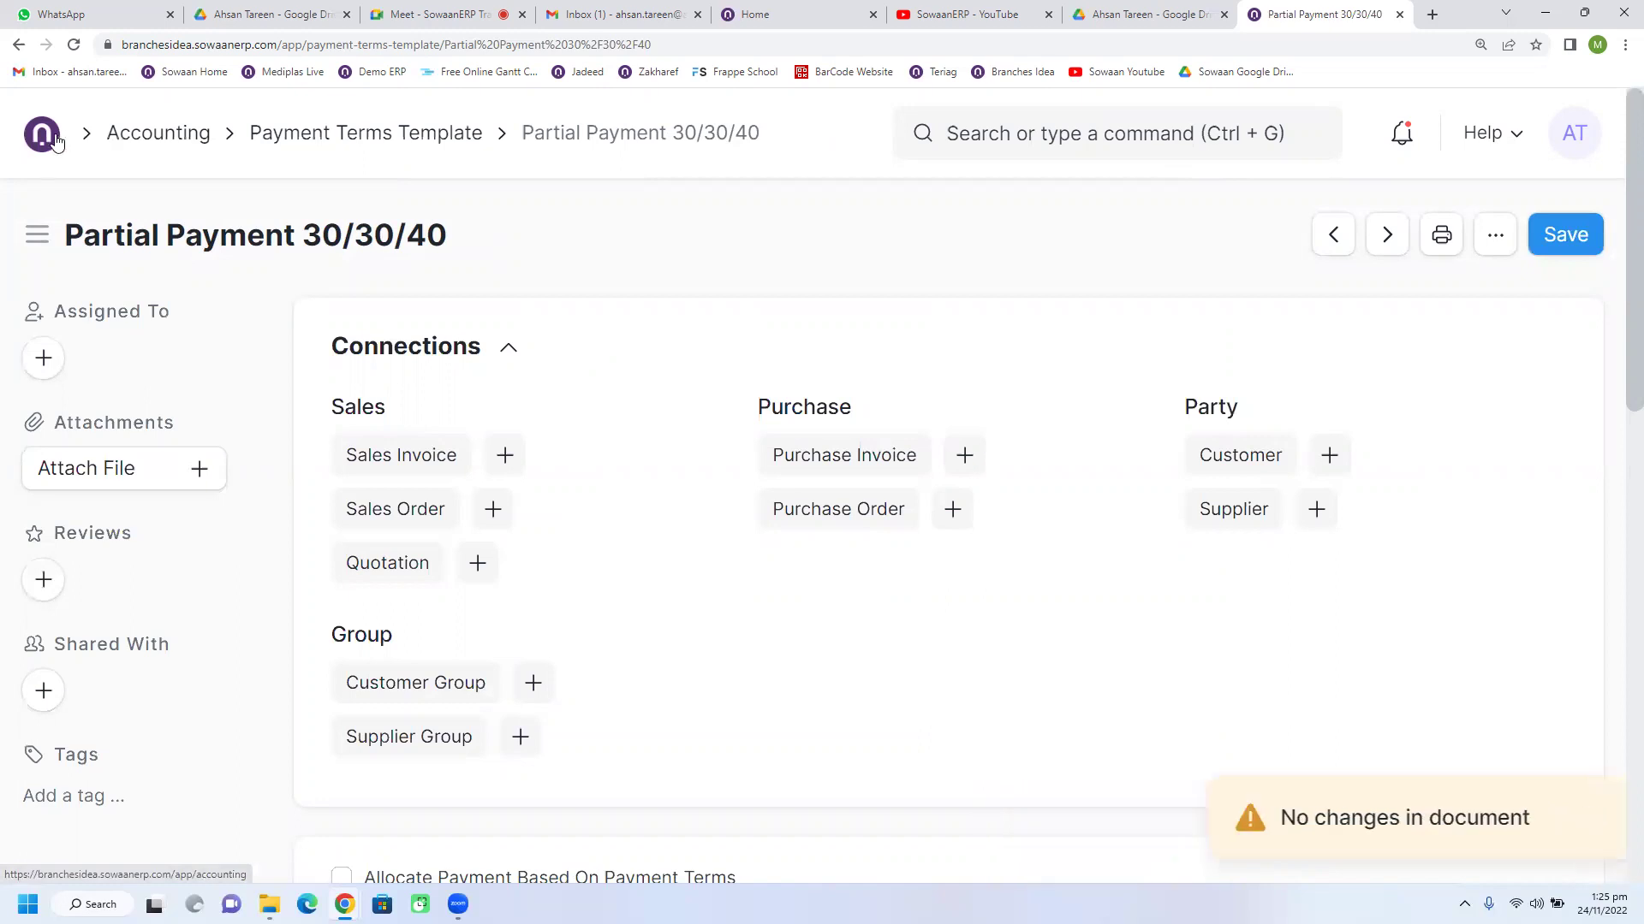
scroll(576, 627, up, 6)
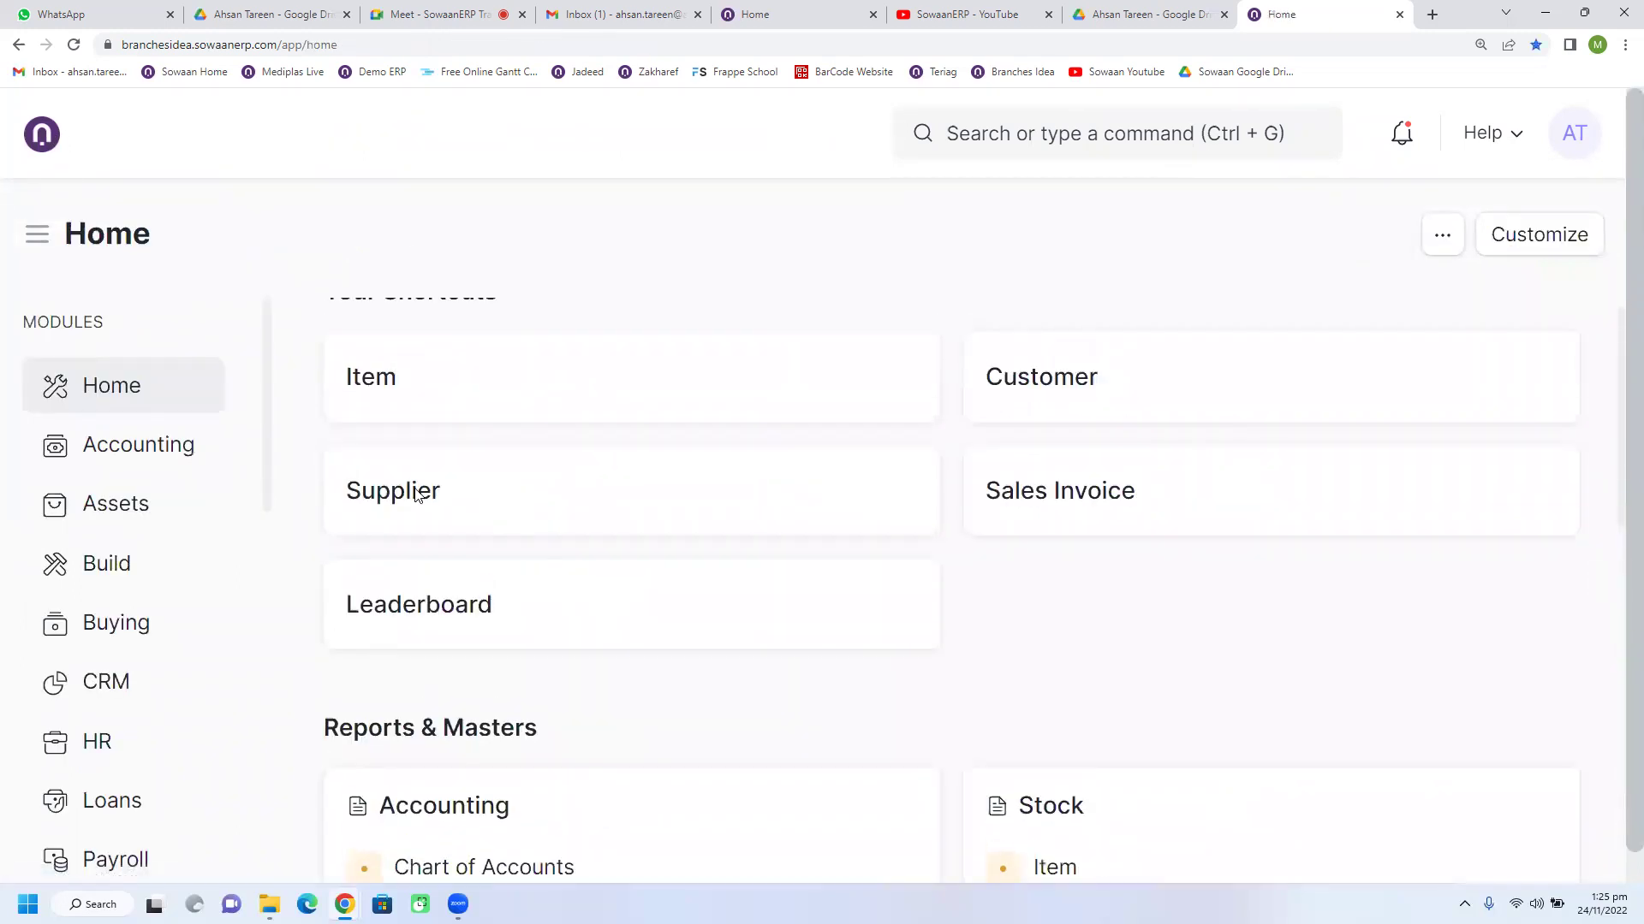
Step: Filter the Supplier list for 'pep' and open the Pepsico supplier record
click(416, 497)
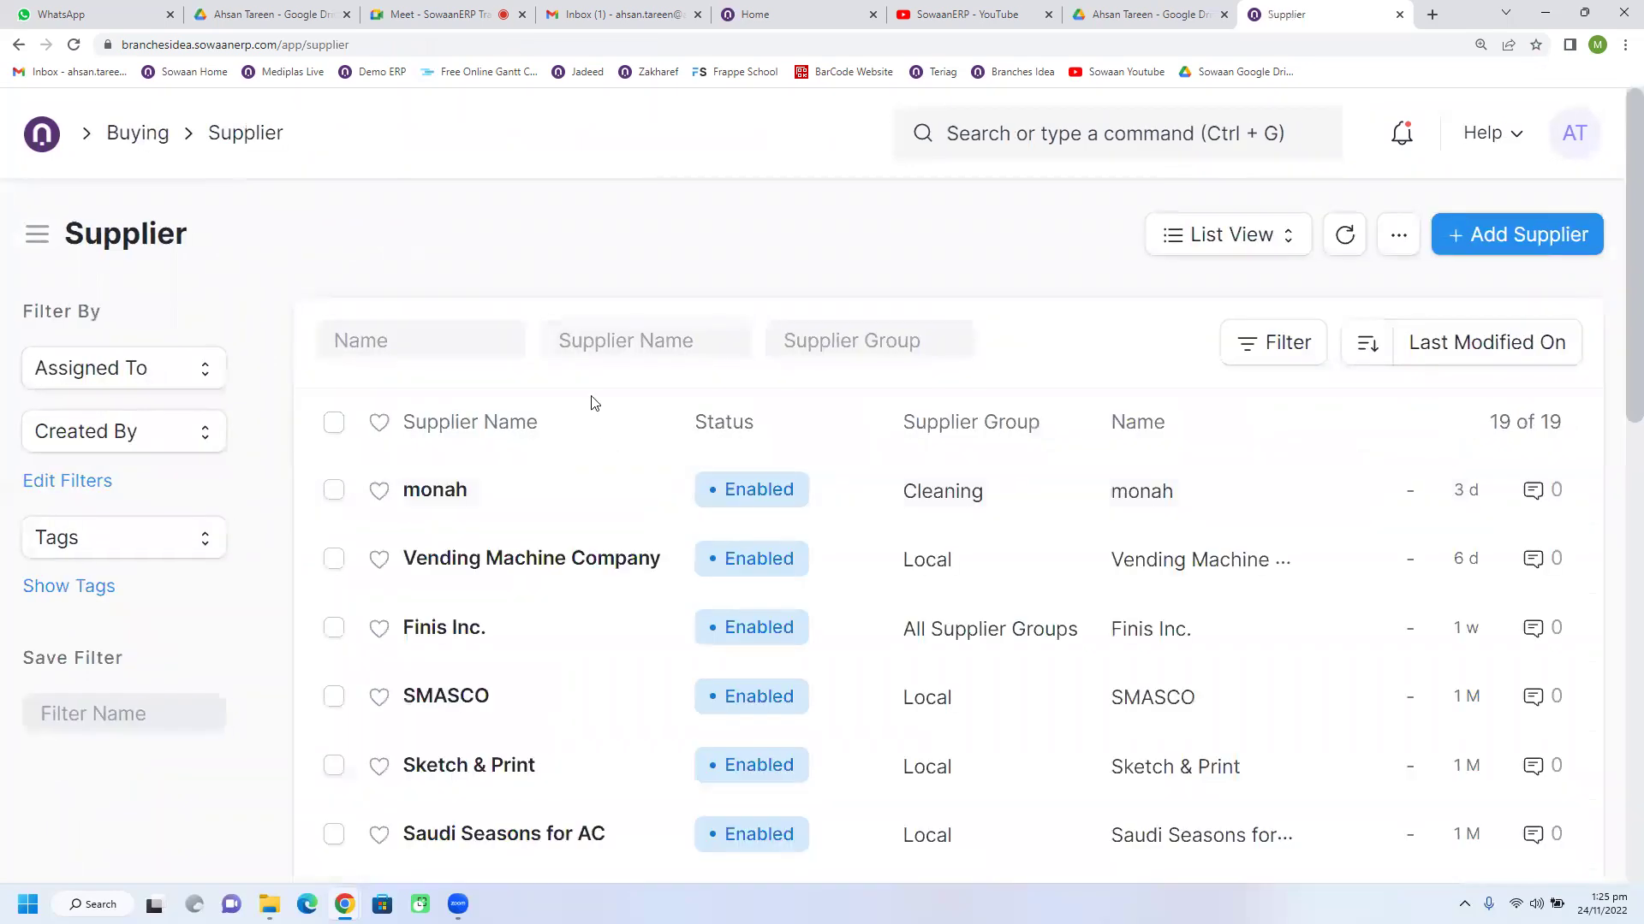
click(582, 344)
text(pe)
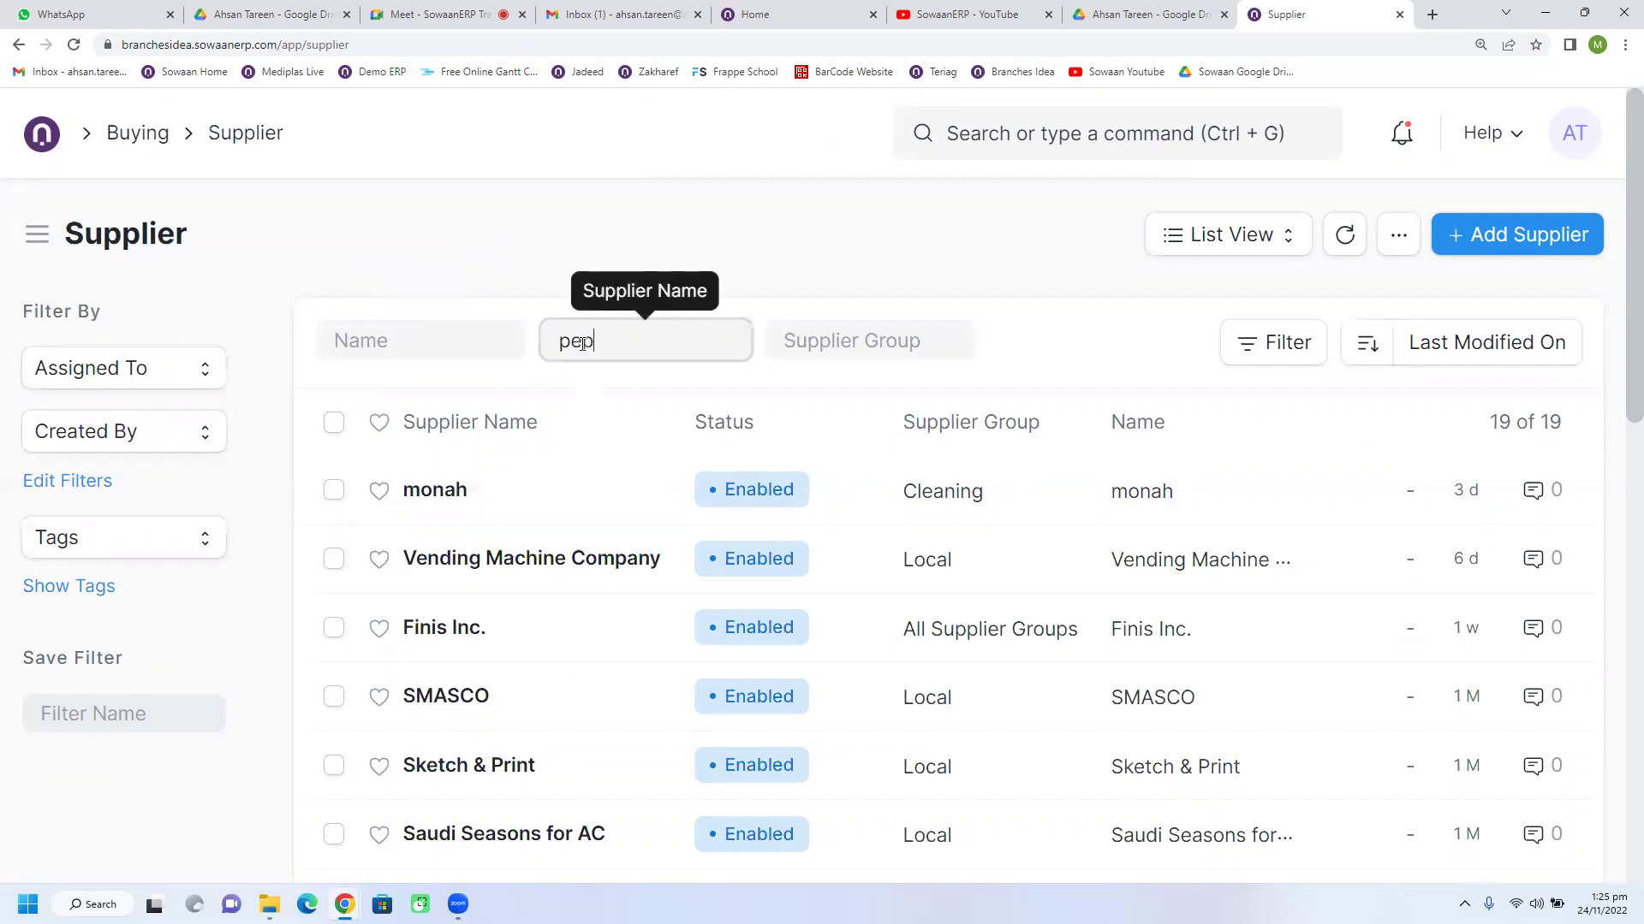
text(p)
click(463, 505)
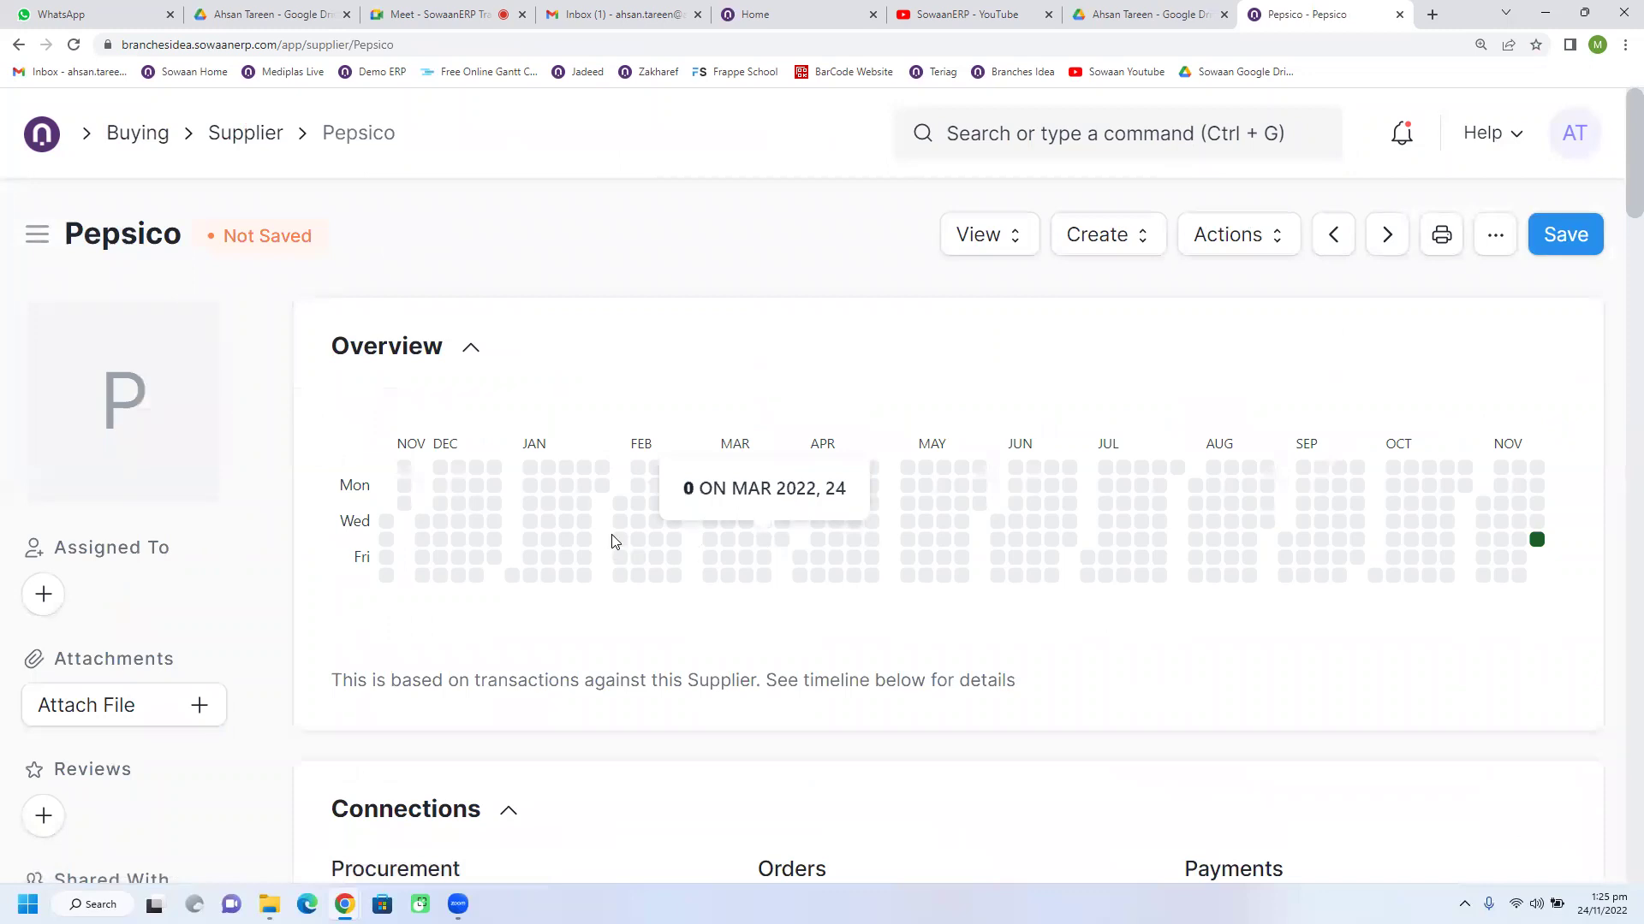
Step: Under Credit Limit, set the default payment terms template to Partial Payment 30/30/40 and save
scroll(713, 582, down, 12)
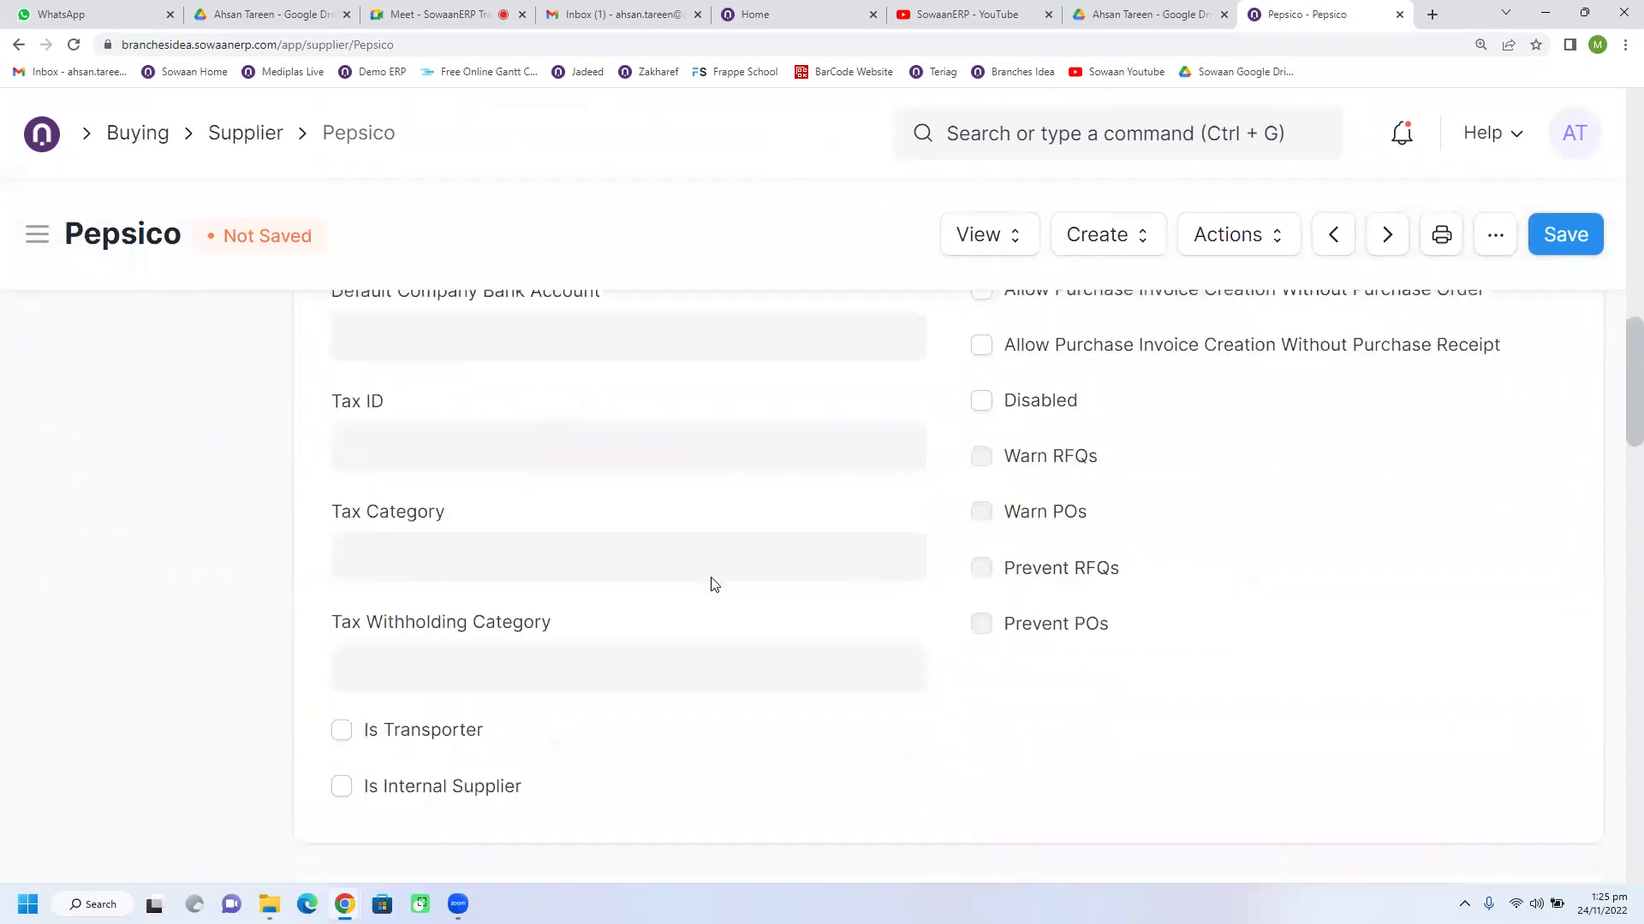
scroll(712, 585, down, 7)
scroll(500, 629, down, 1)
scroll(497, 627, down, 3)
scroll(495, 624, up, 4)
click(430, 477)
click(431, 584)
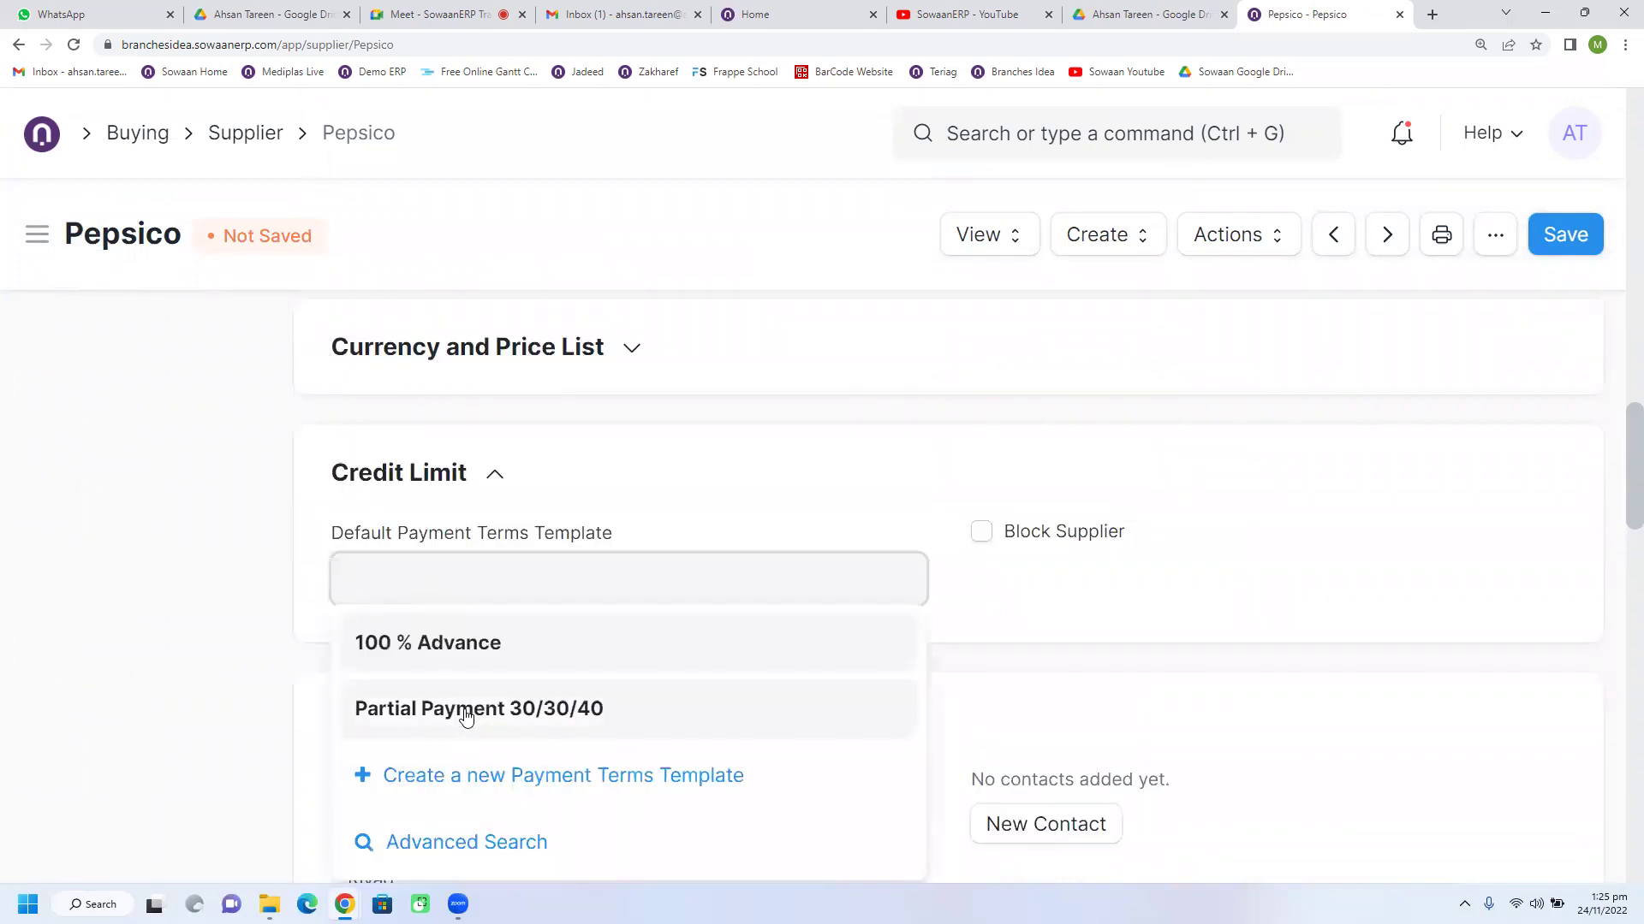
click(467, 716)
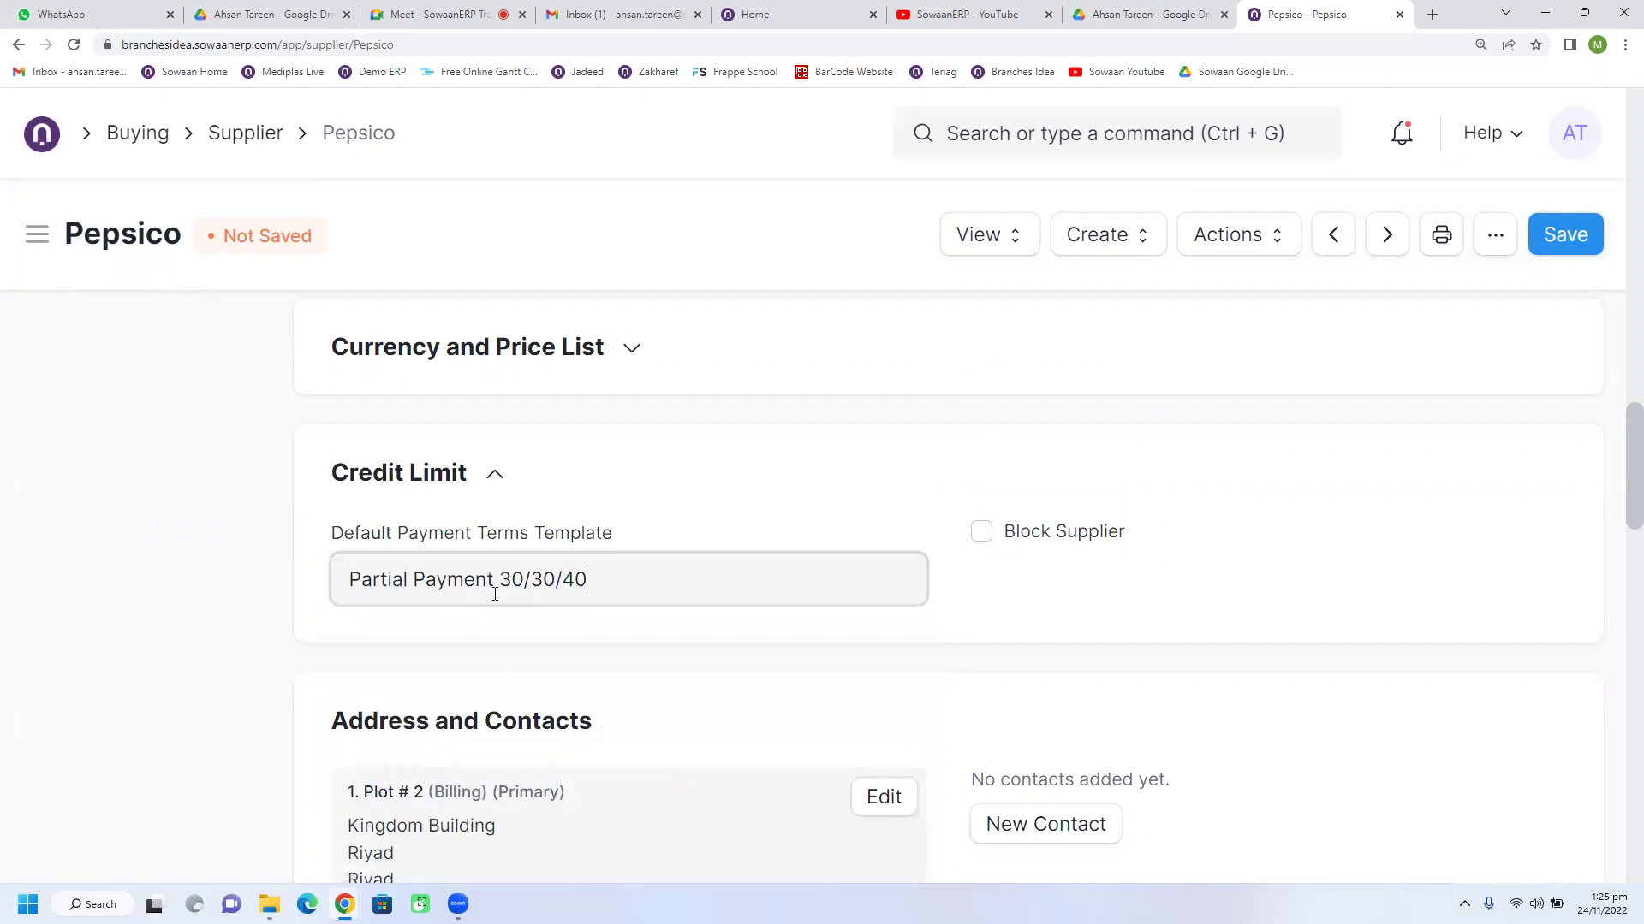
click(1584, 248)
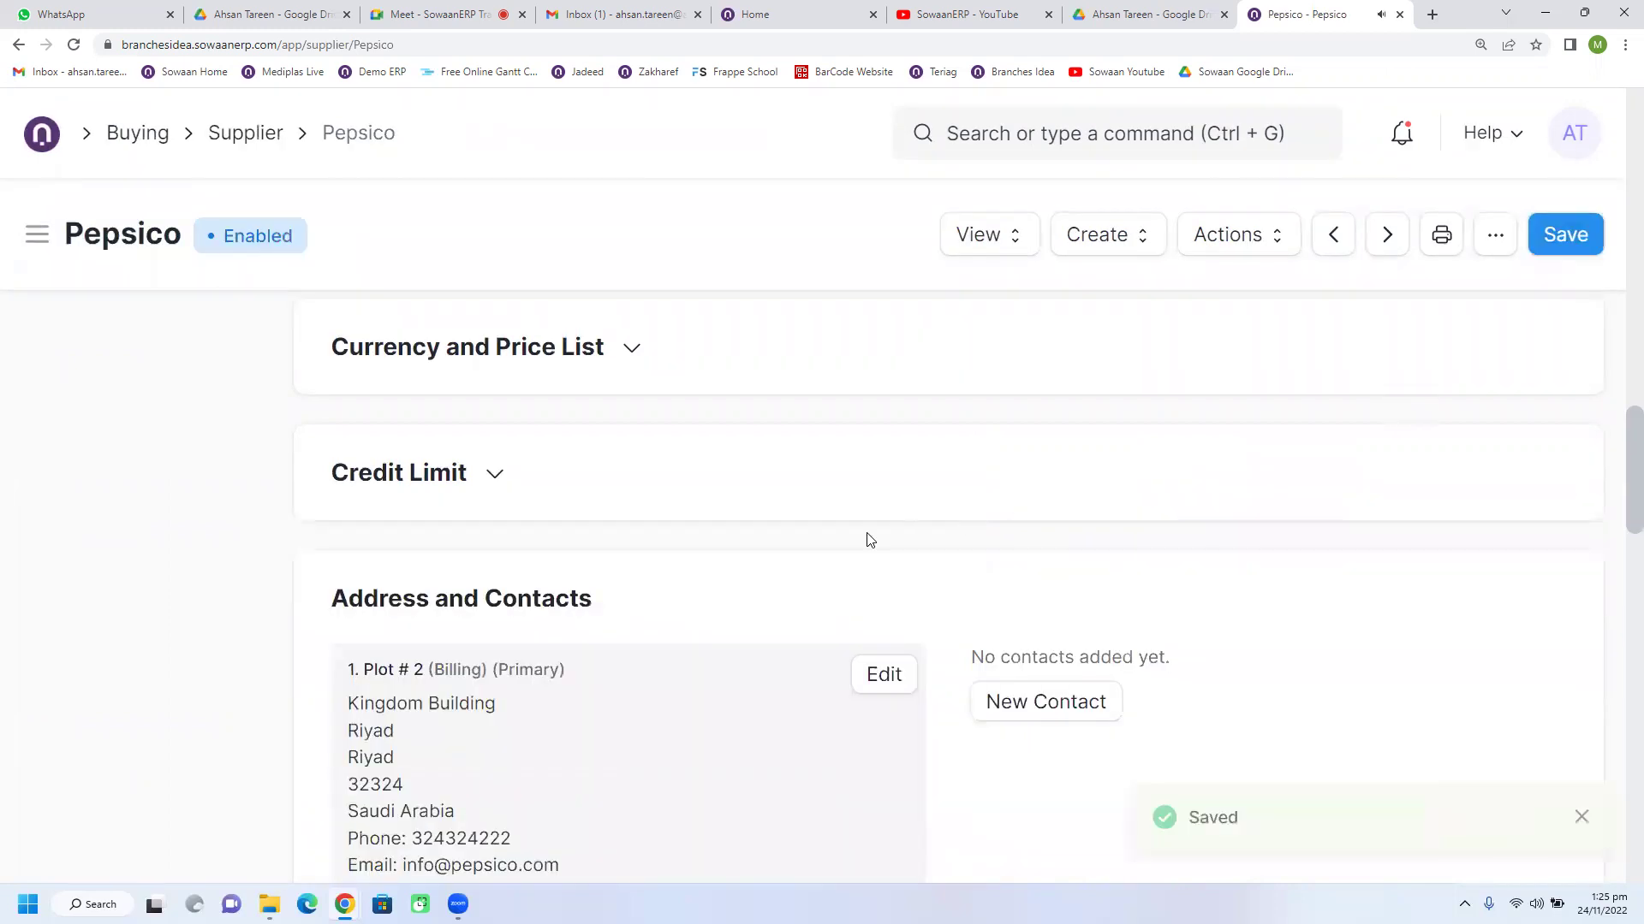
scroll(660, 624, up, 15)
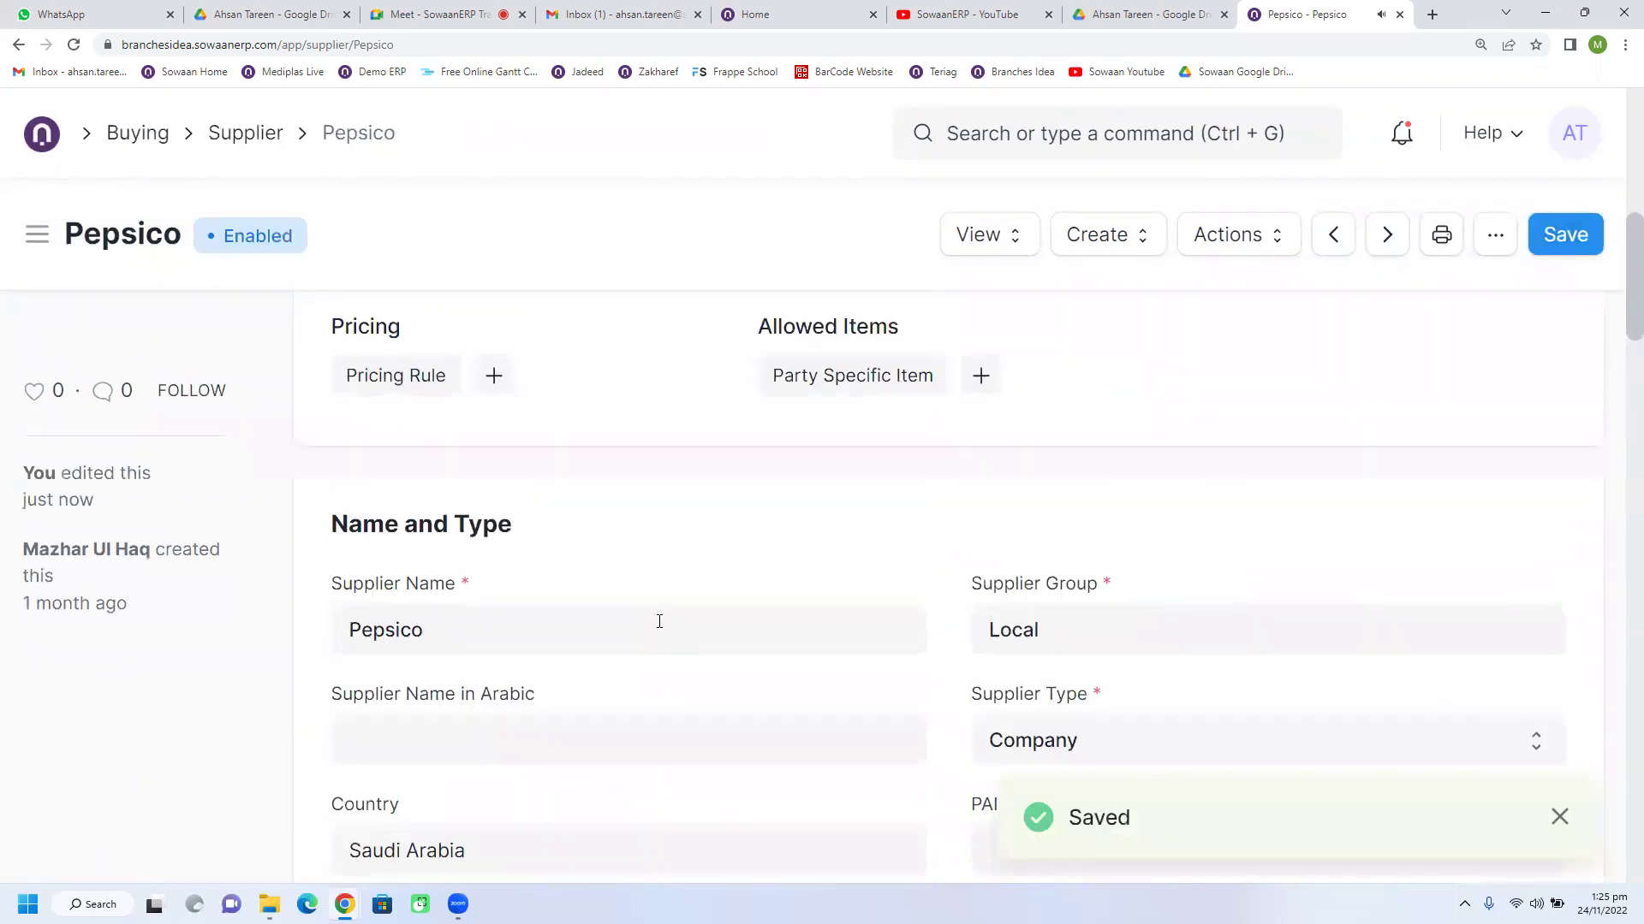
scroll(659, 622, up, 4)
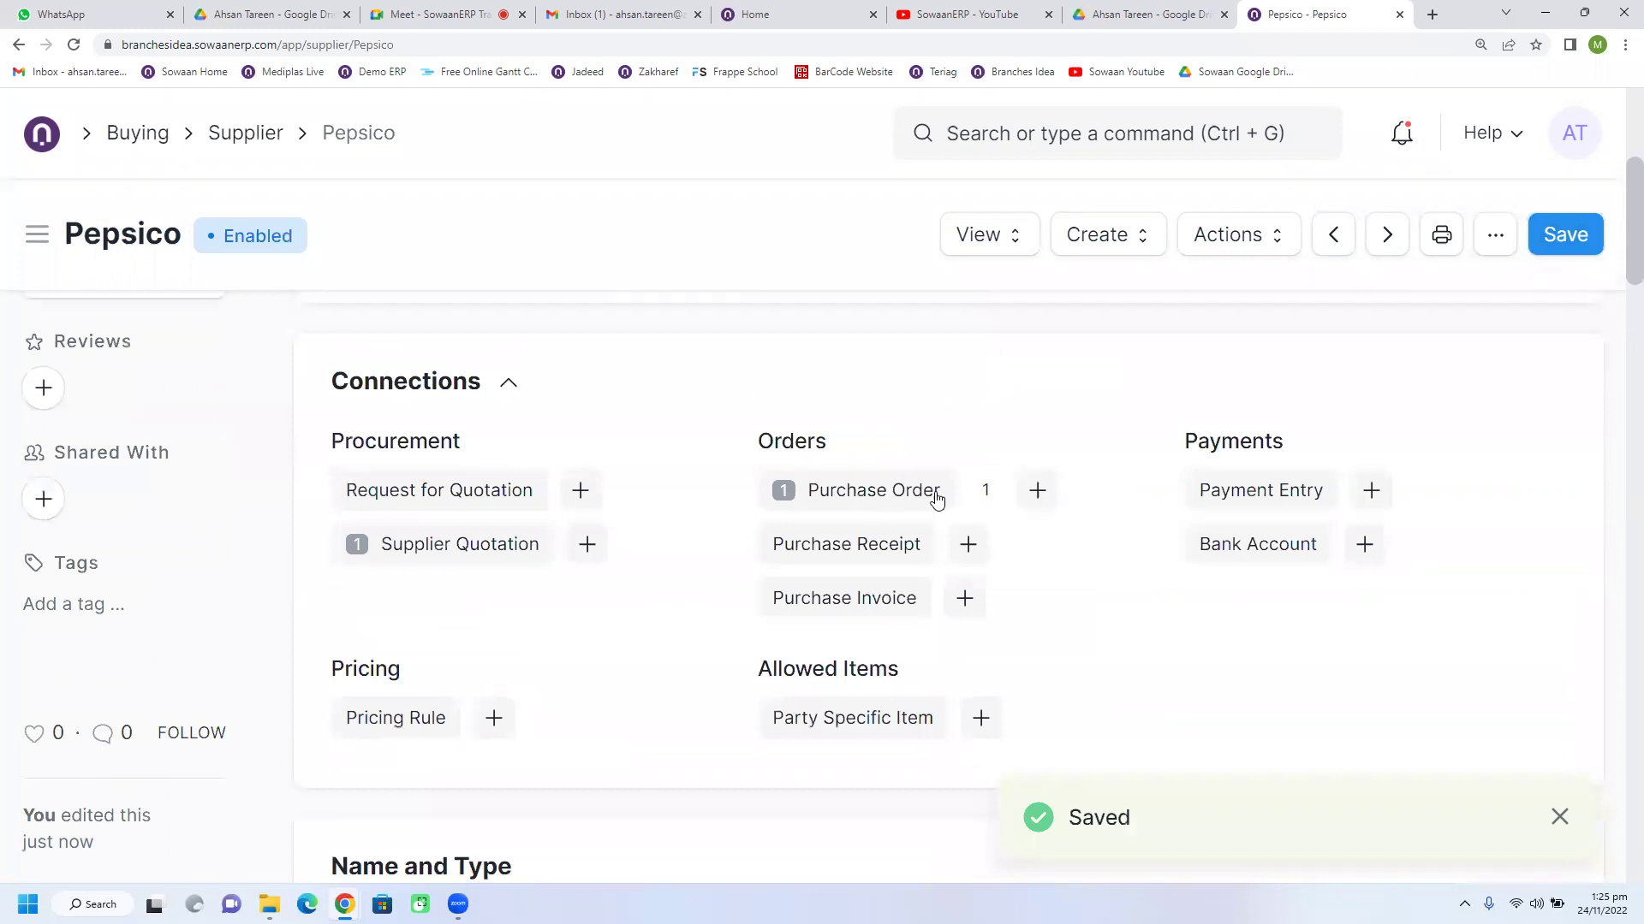
click(1034, 492)
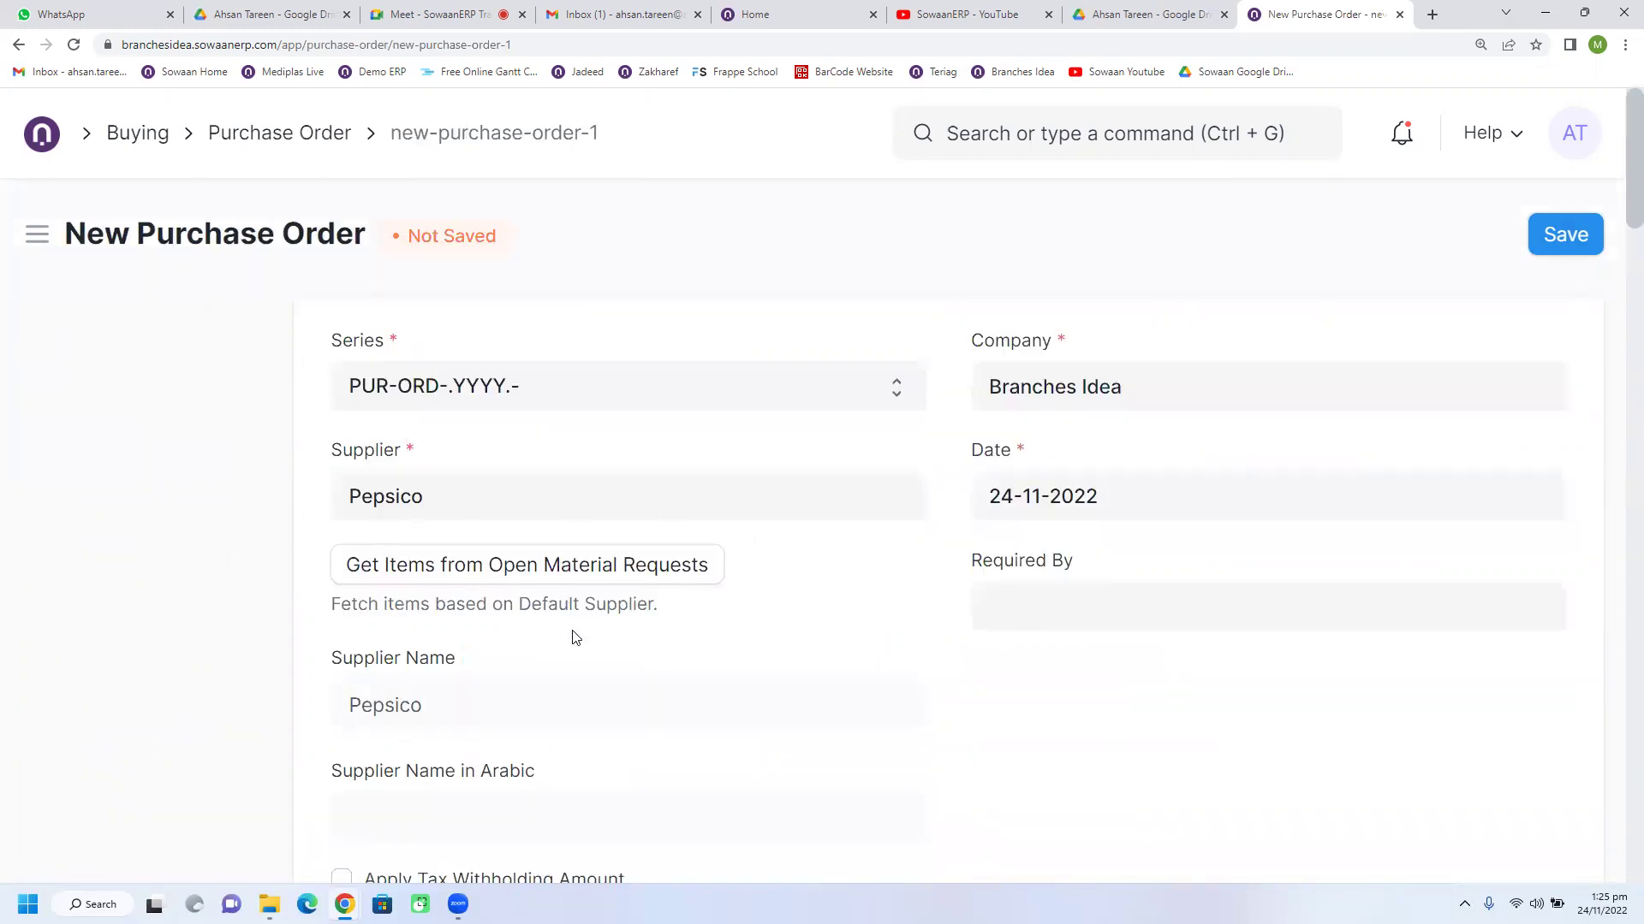
scroll(727, 638, down, 20)
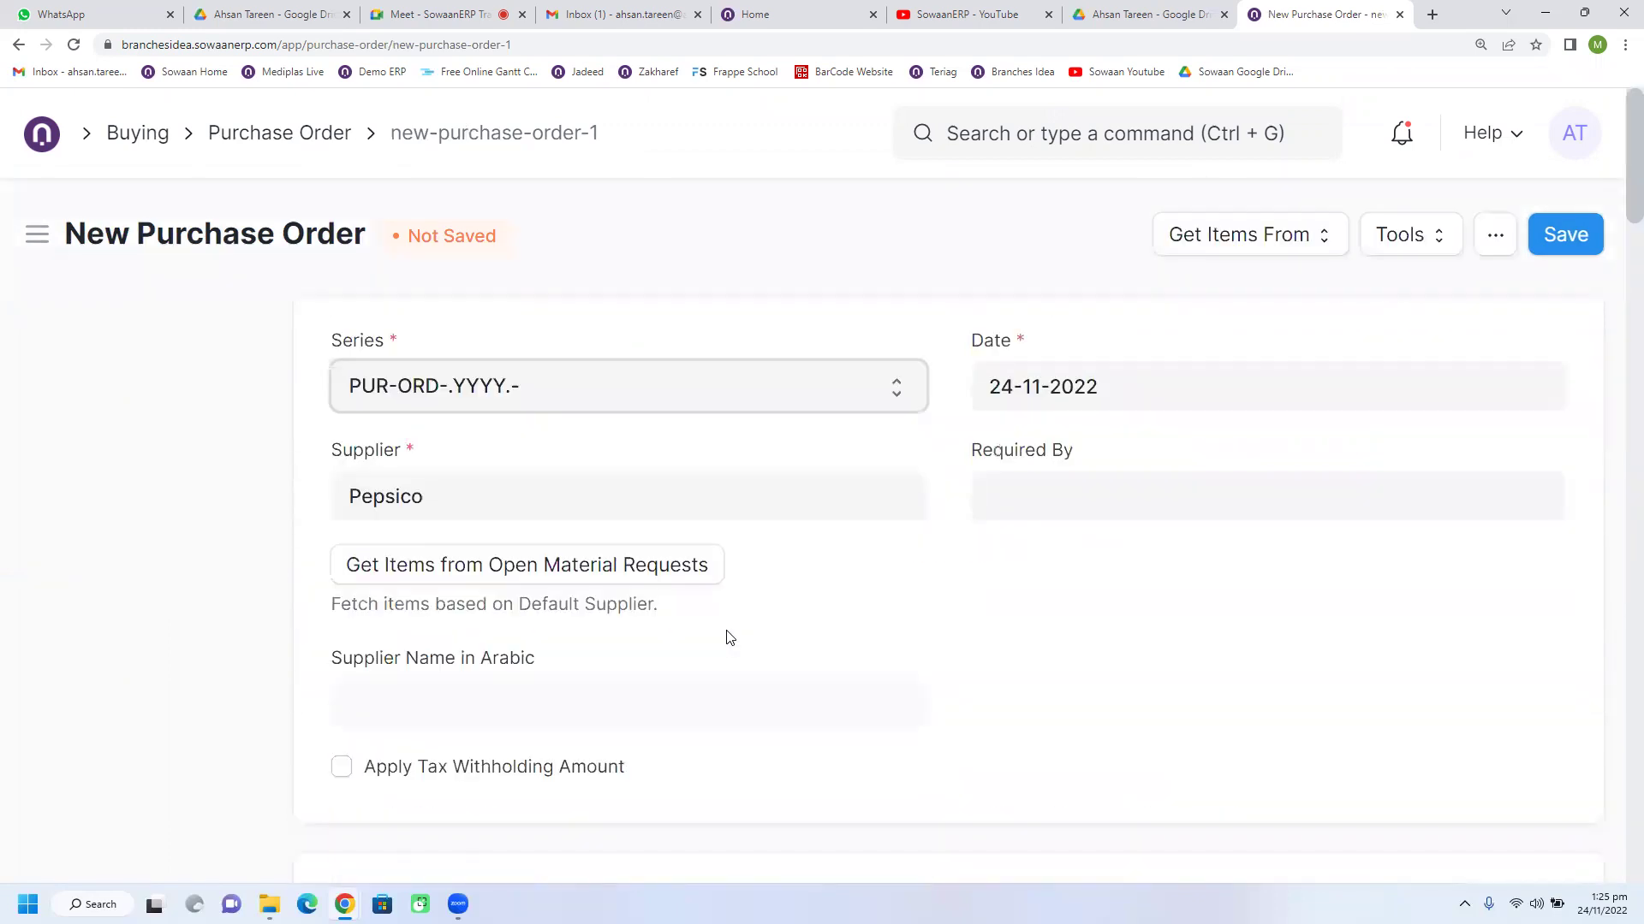
scroll(726, 639, down, 10)
scroll(727, 638, down, 6)
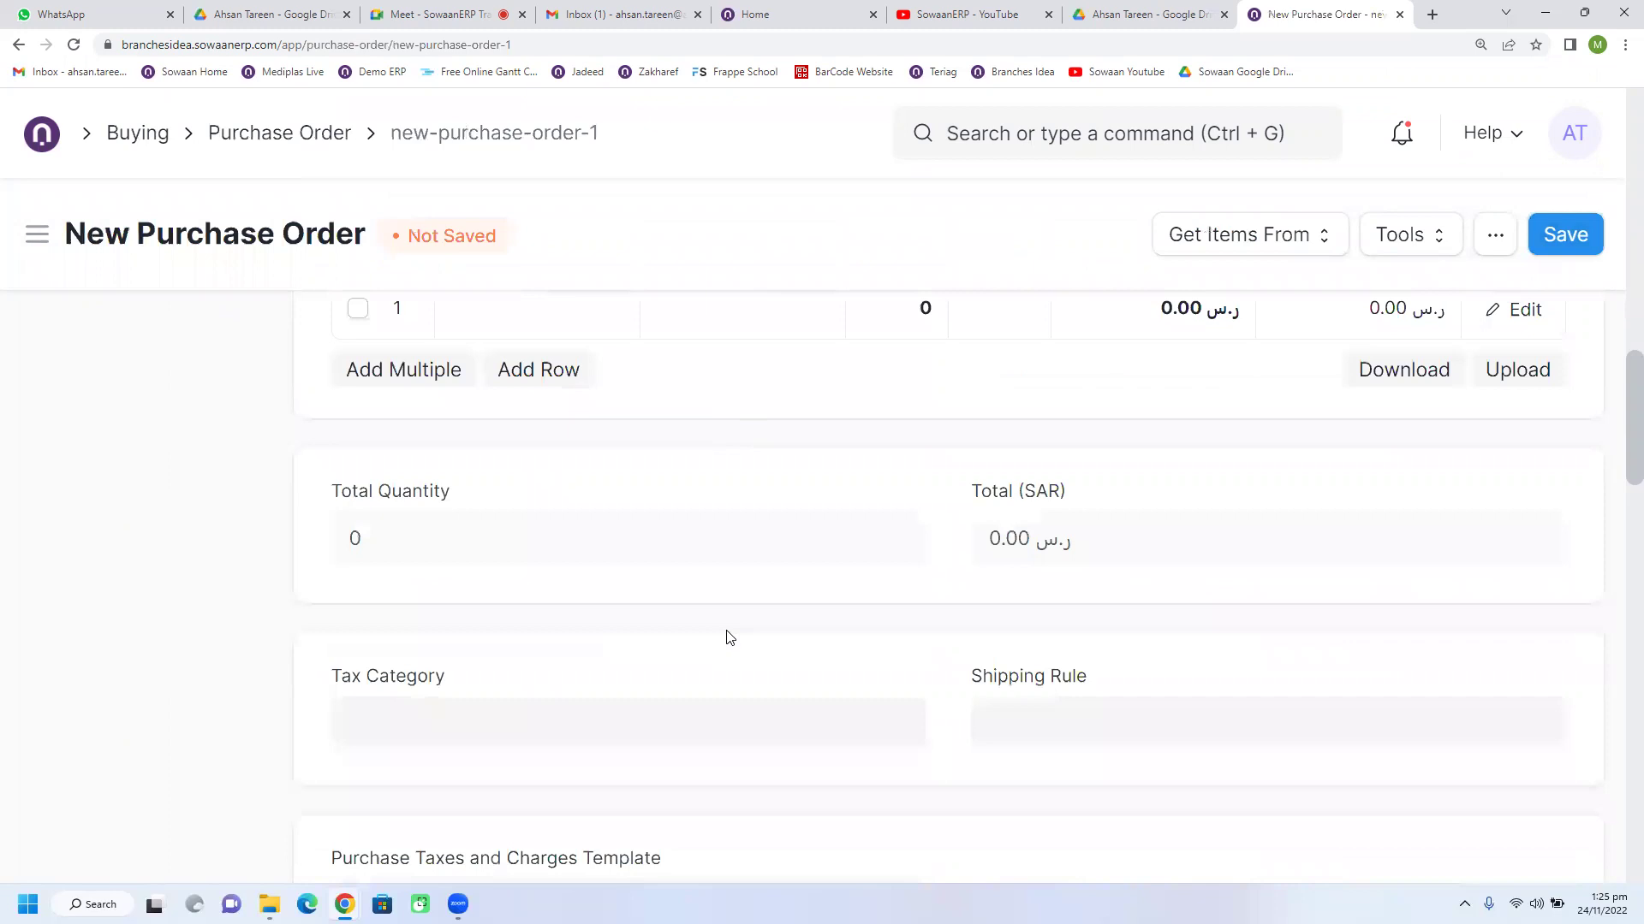
scroll(729, 637, down, 5)
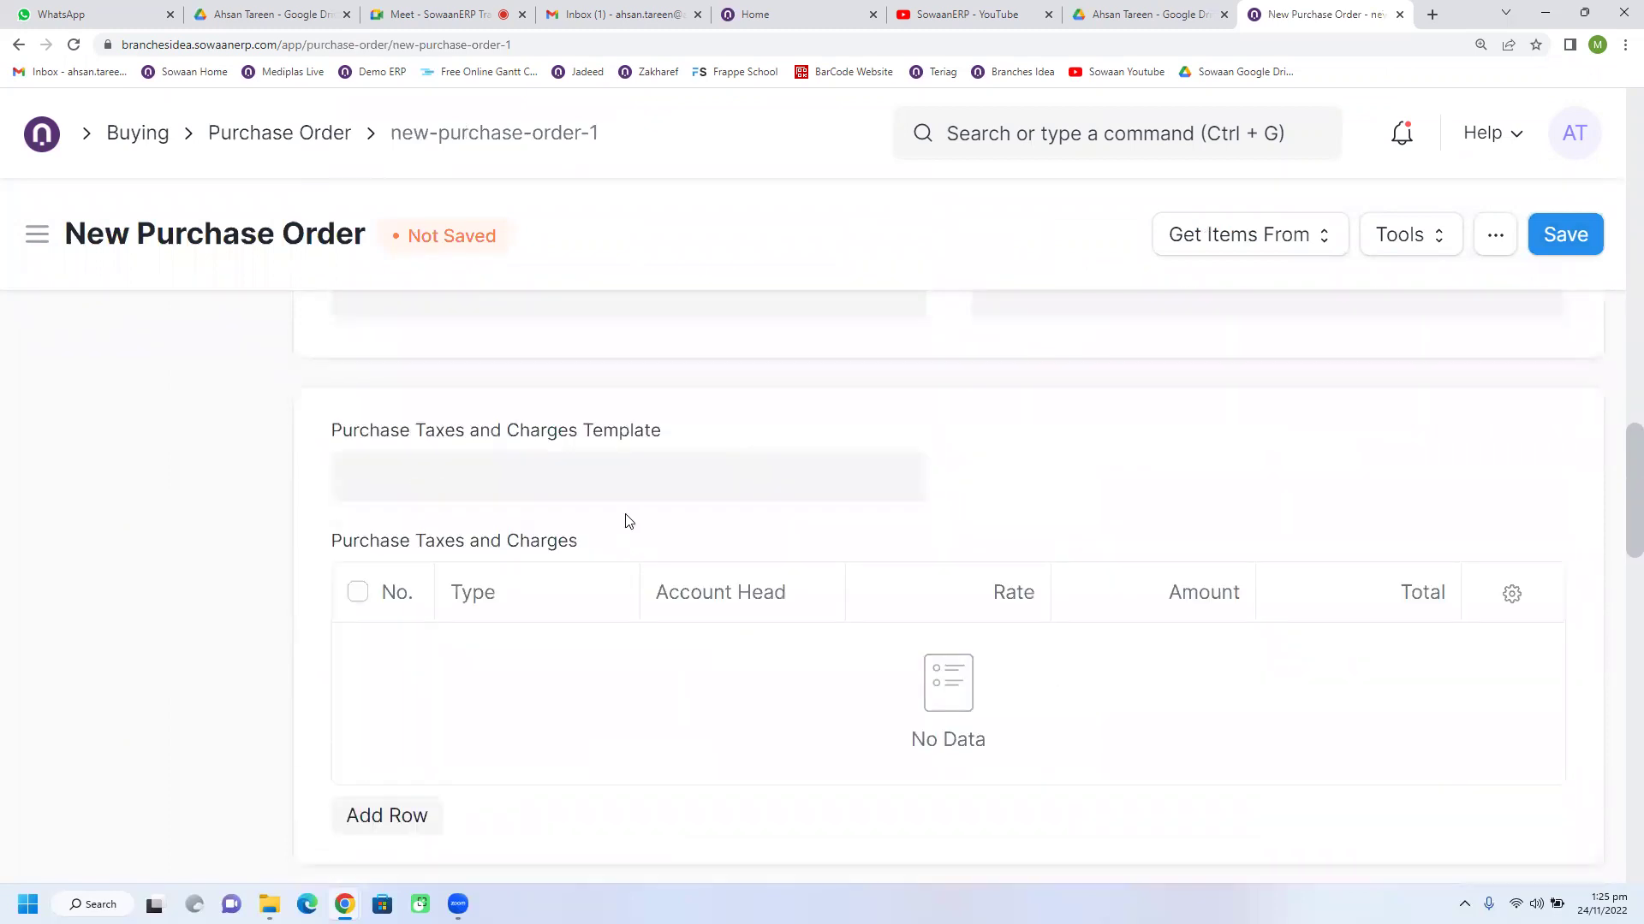
scroll(627, 521, down, 5)
scroll(628, 521, down, 10)
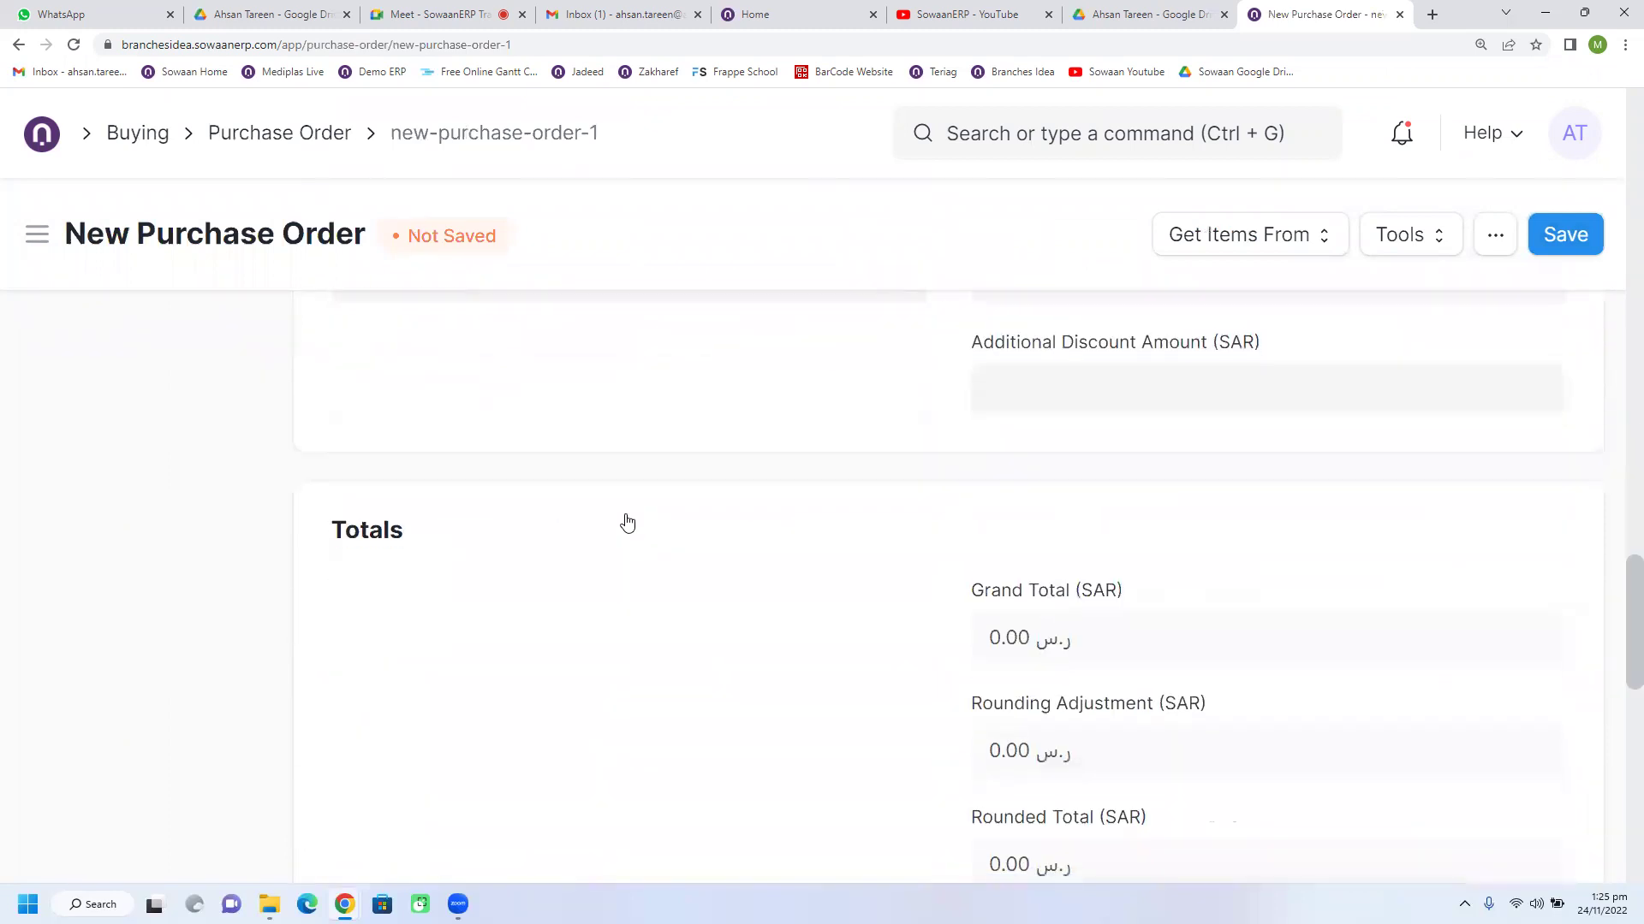
click(558, 488)
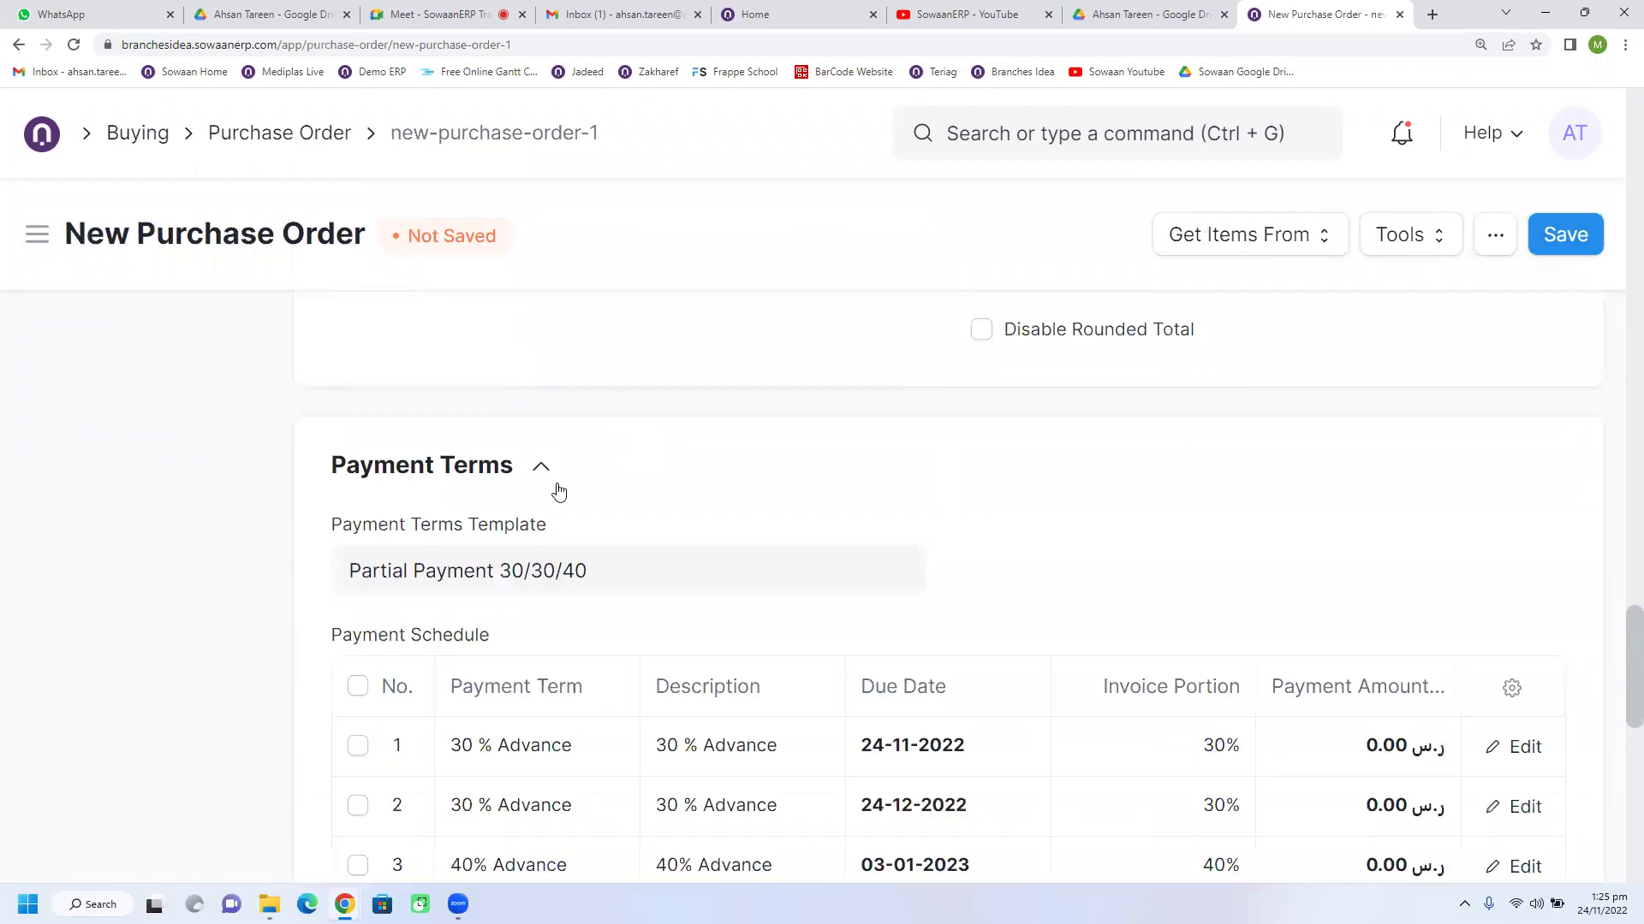
scroll(959, 703, down, 2)
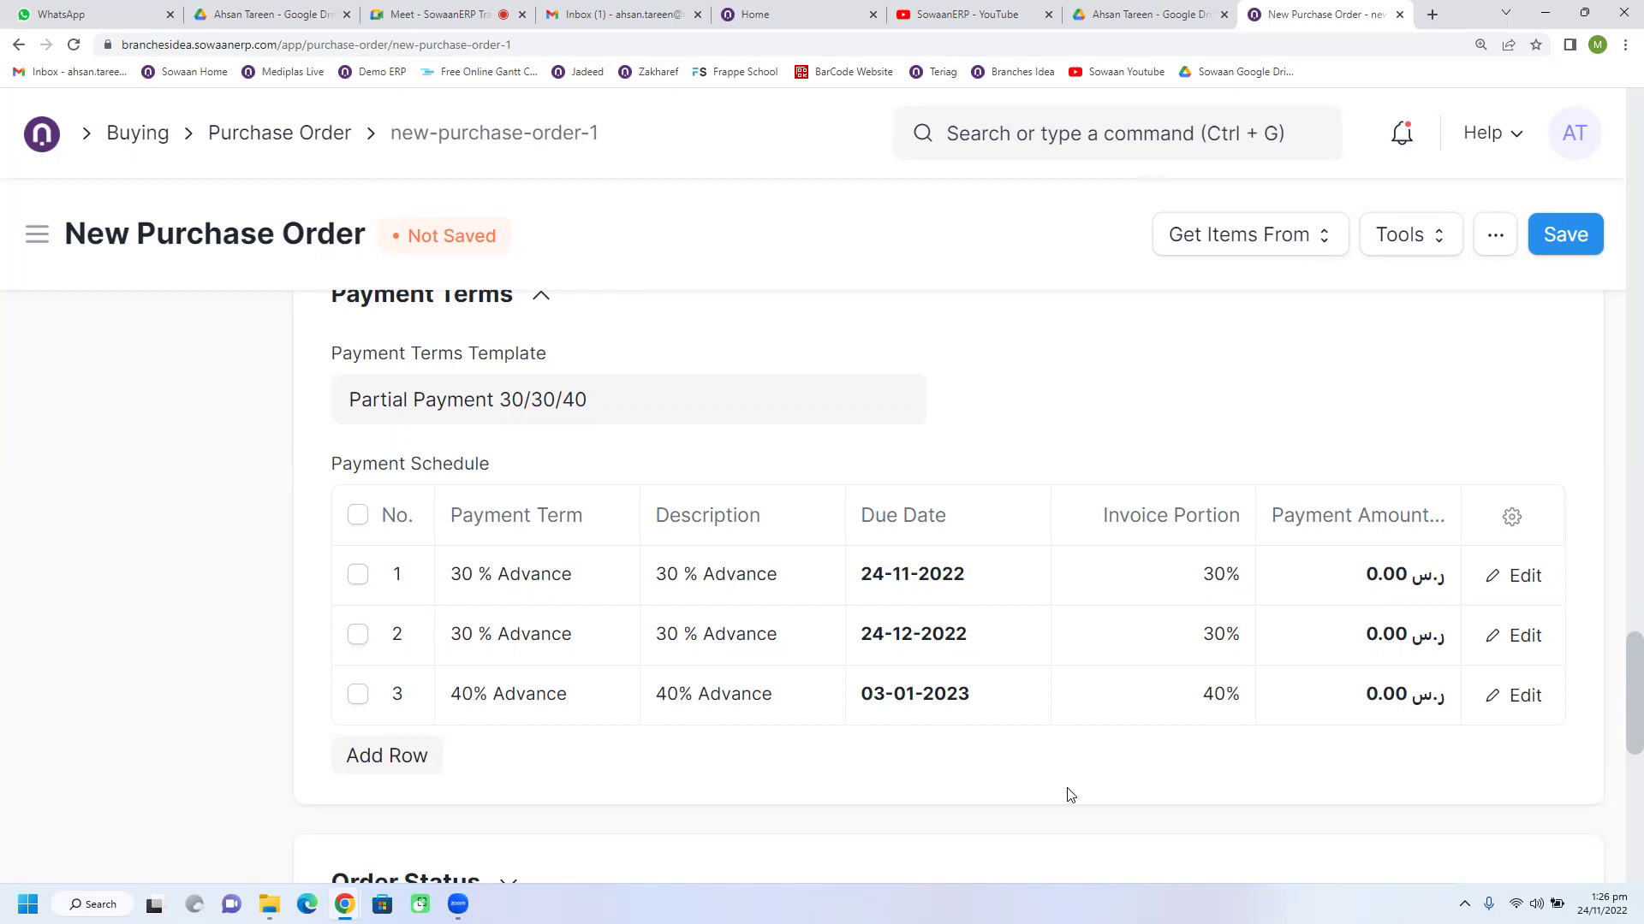
scroll(1070, 795, up, 1)
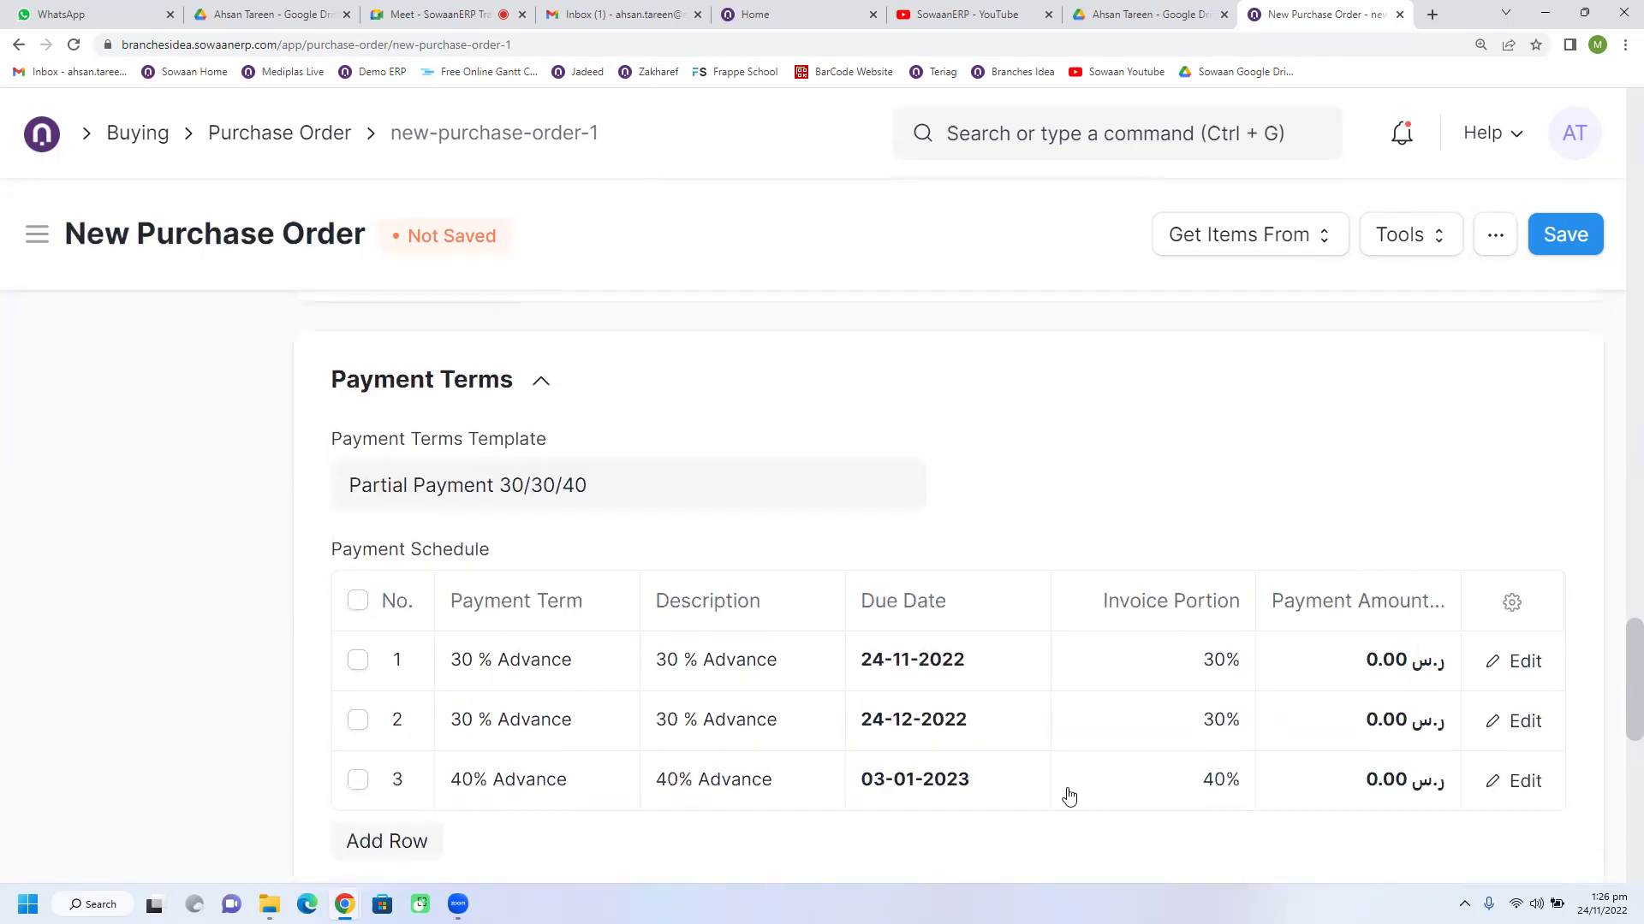
scroll(1069, 795, down, 1)
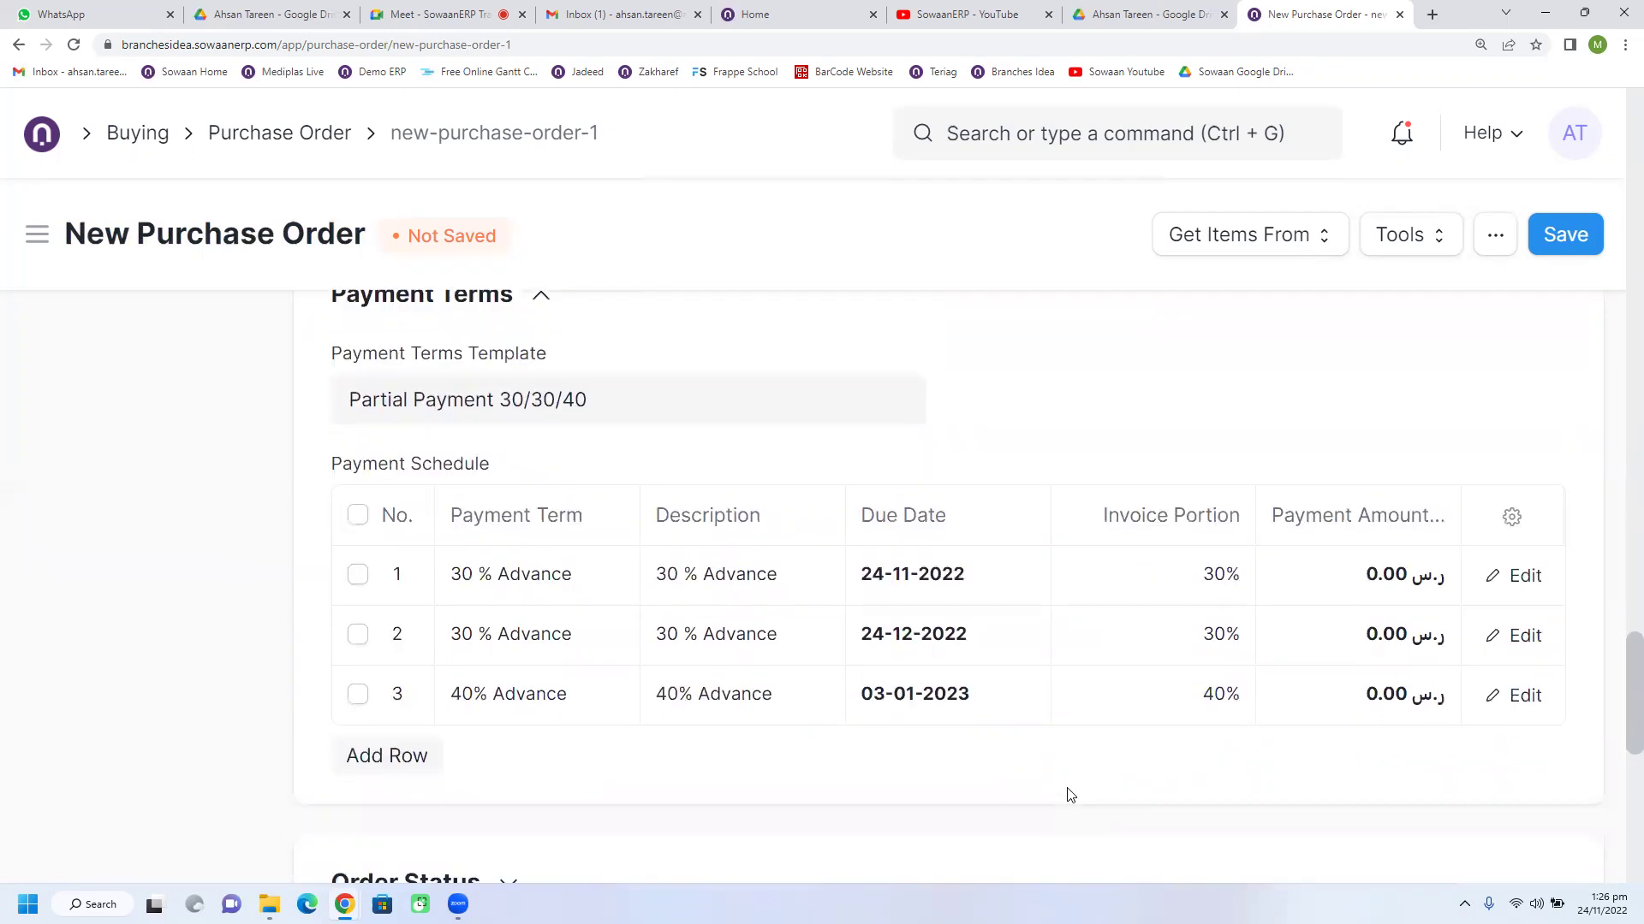
scroll(900, 737, up, 4)
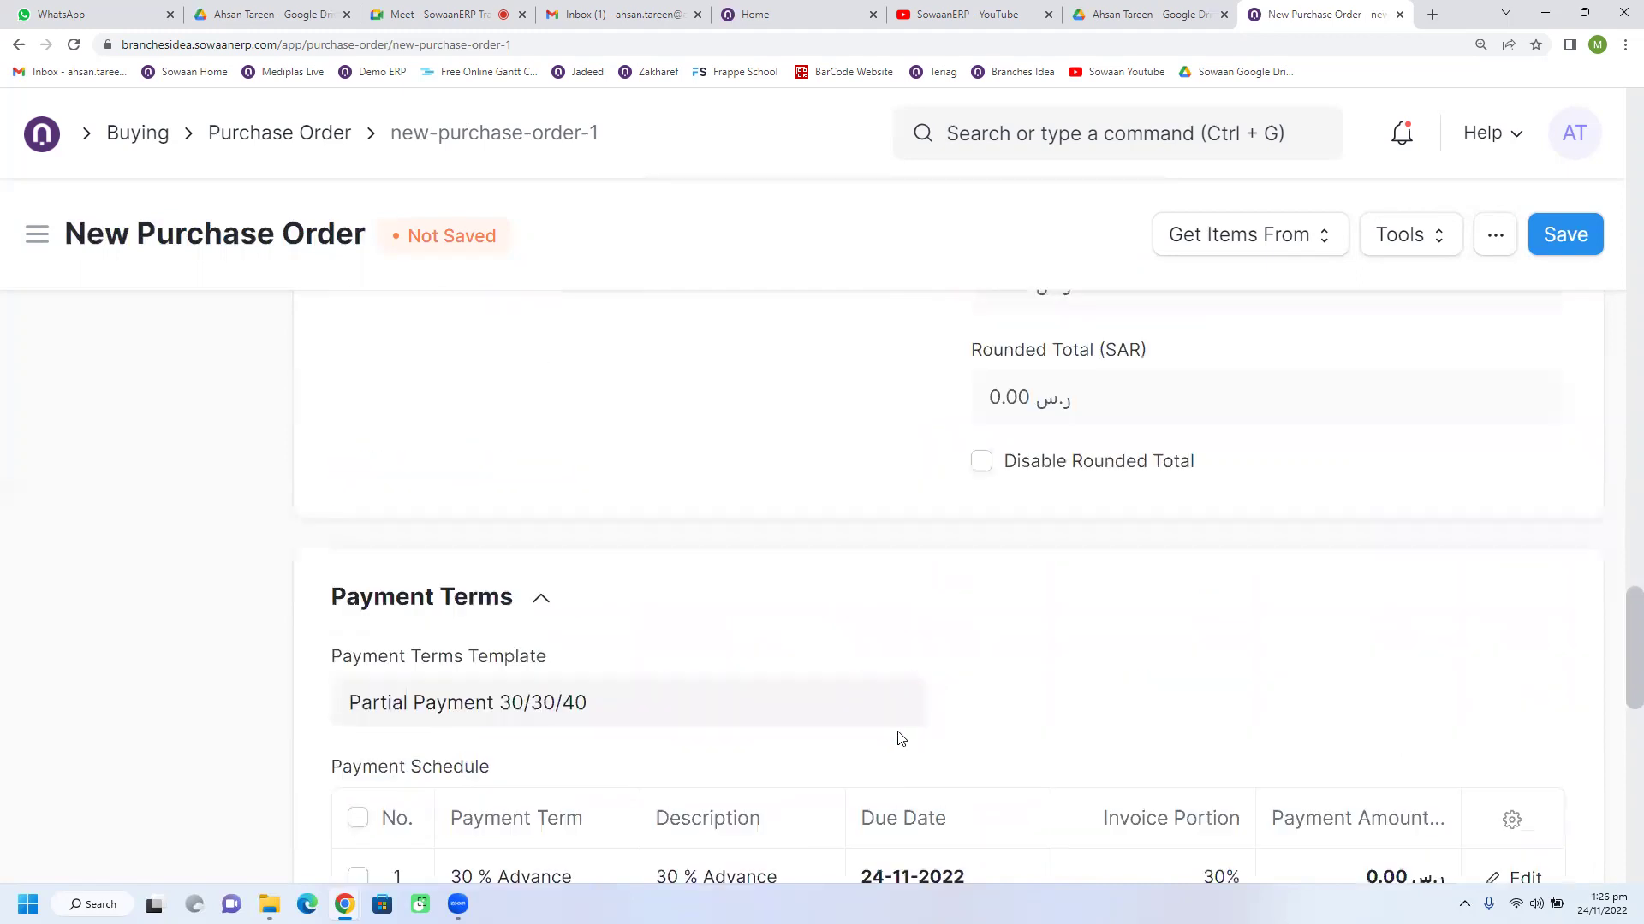
drag(254, 131, 336, 161)
scroll(865, 624, down, 5)
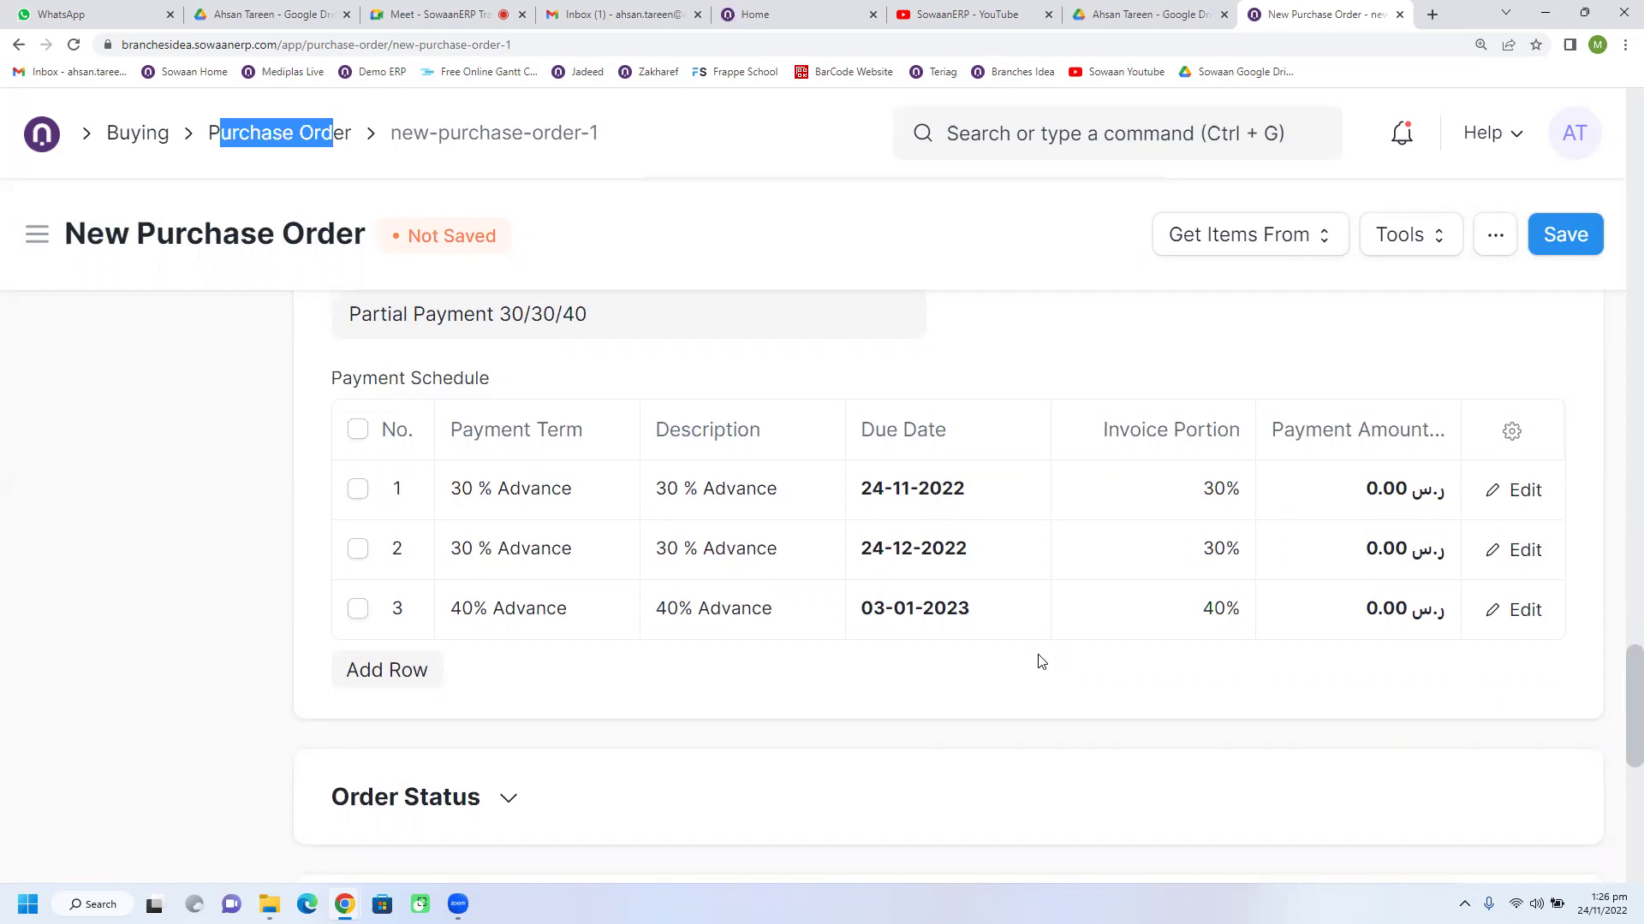
scroll(973, 679, up, 1)
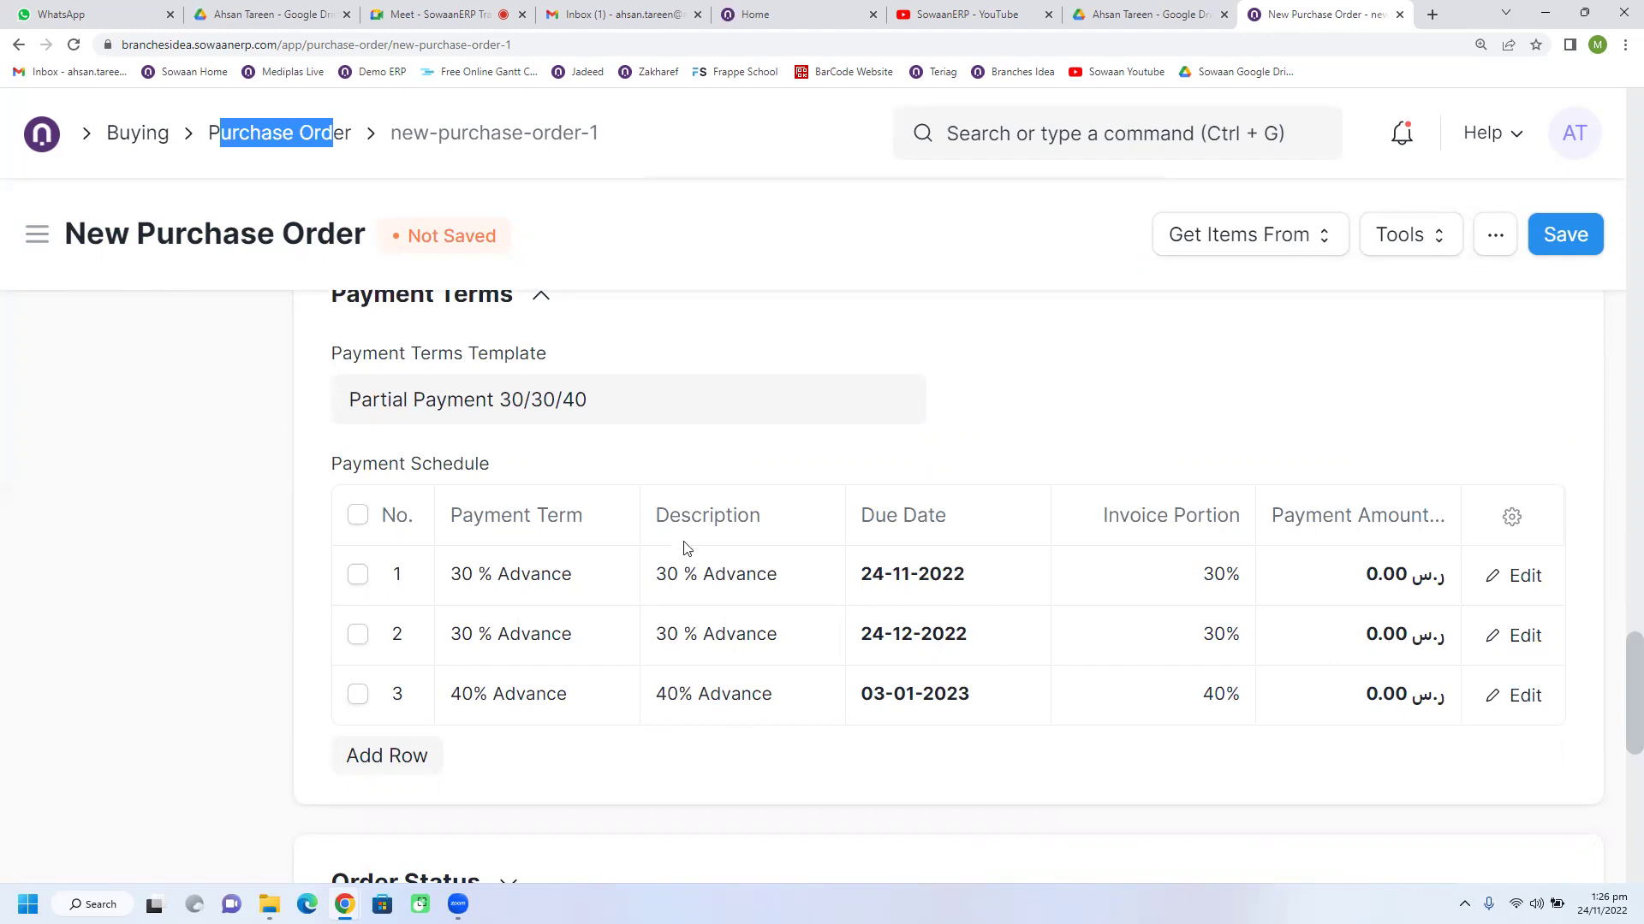
scroll(1182, 668, up, 4)
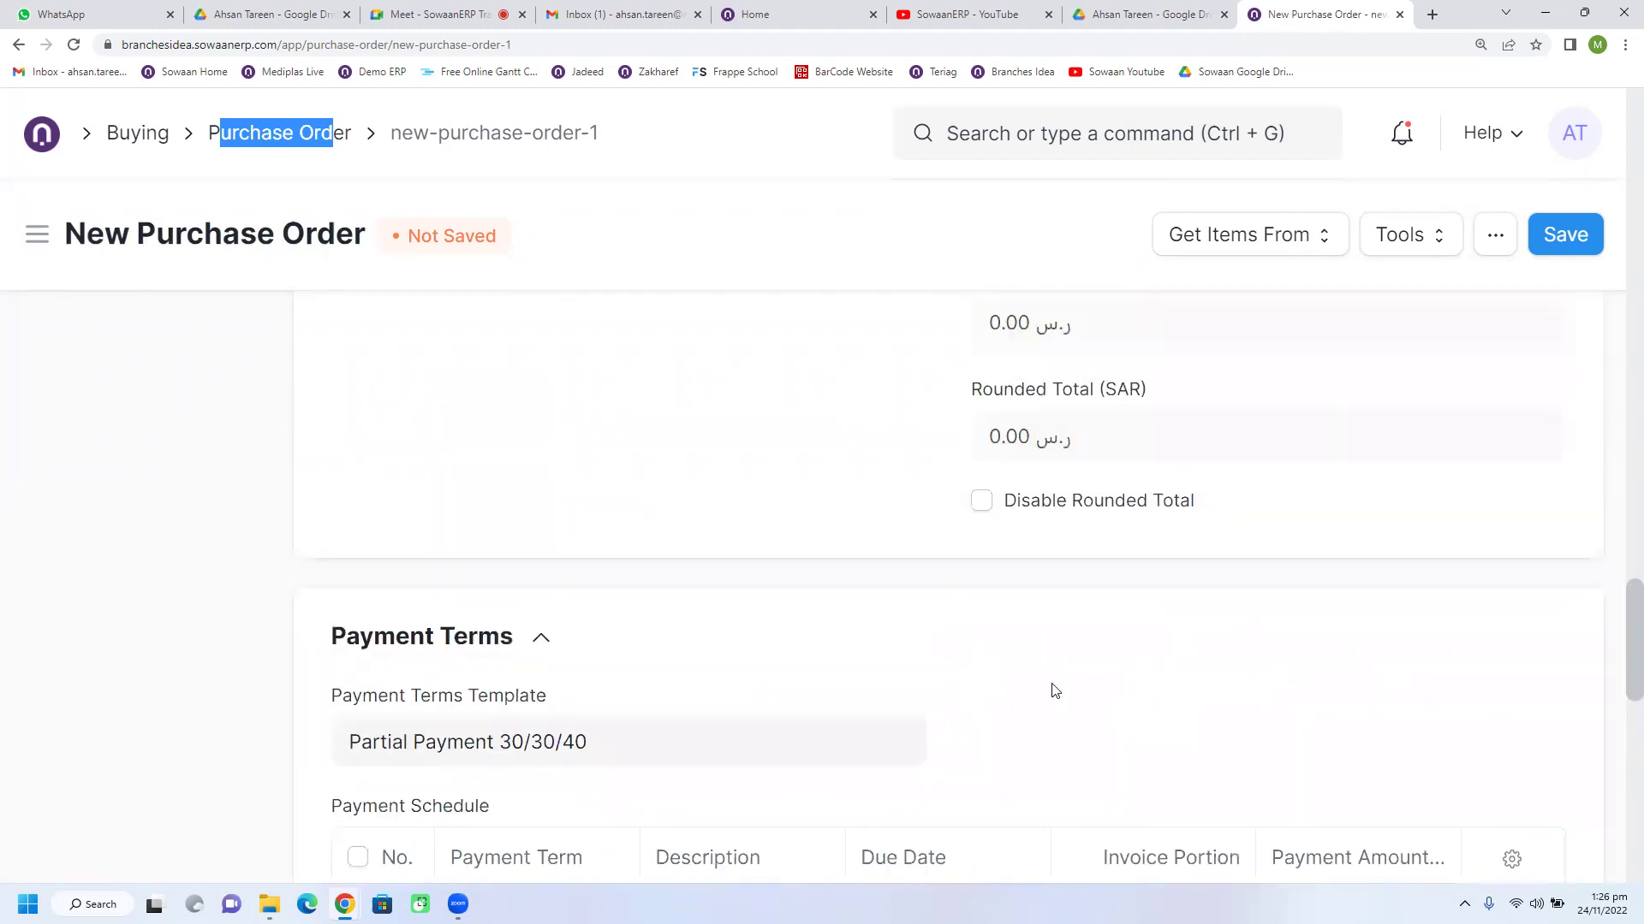
scroll(1055, 689, up, 6)
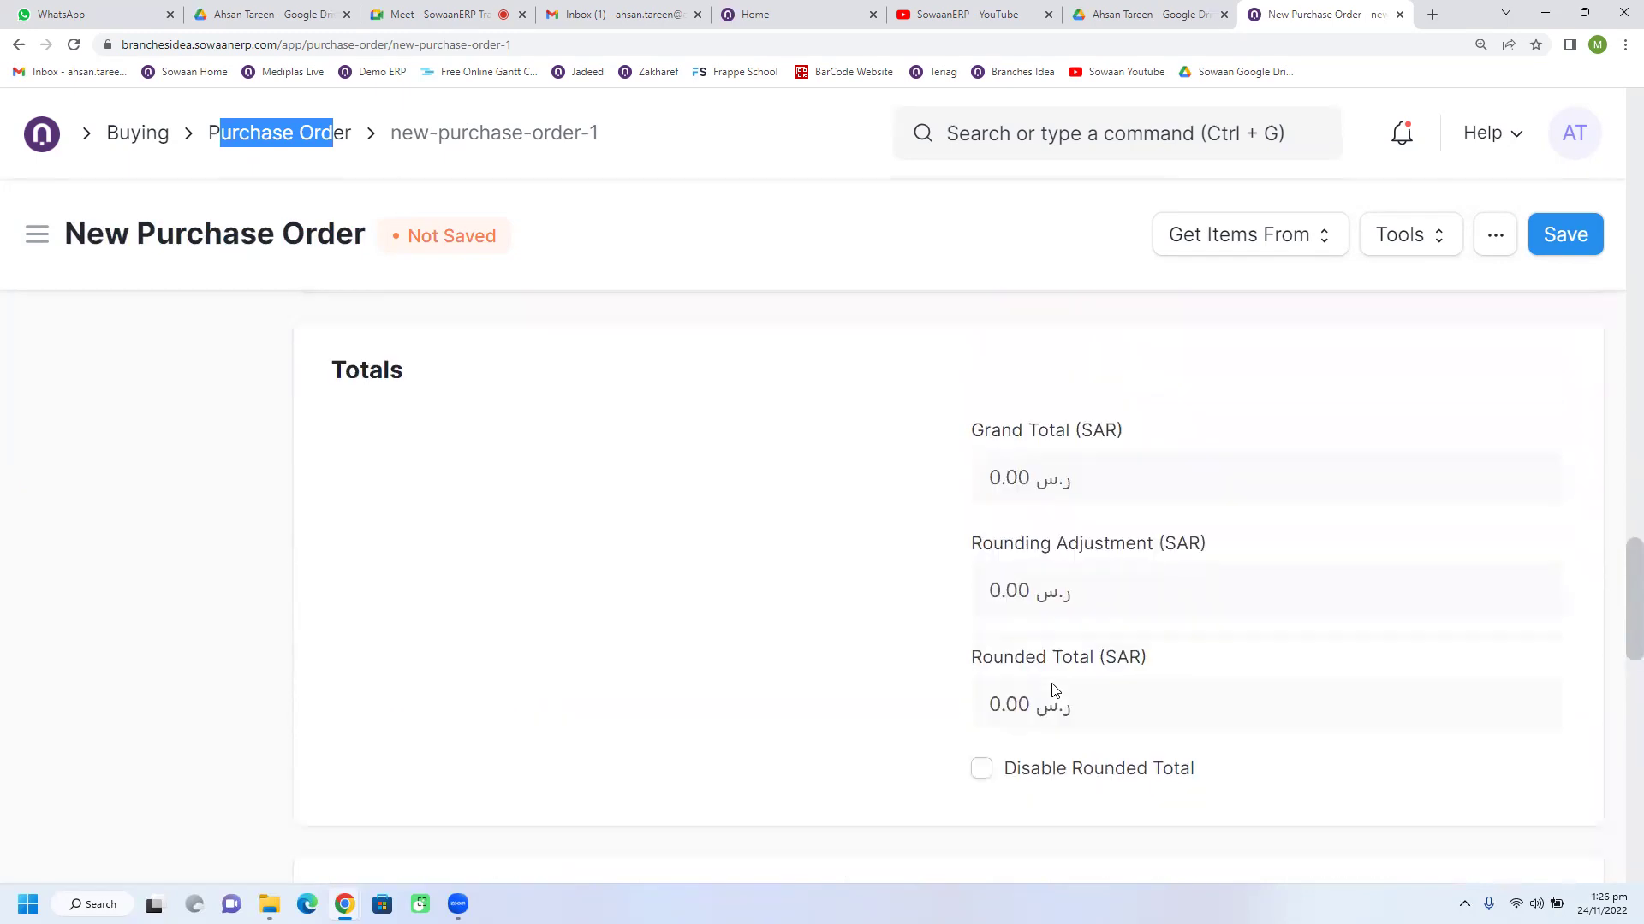
scroll(1054, 690, up, 20)
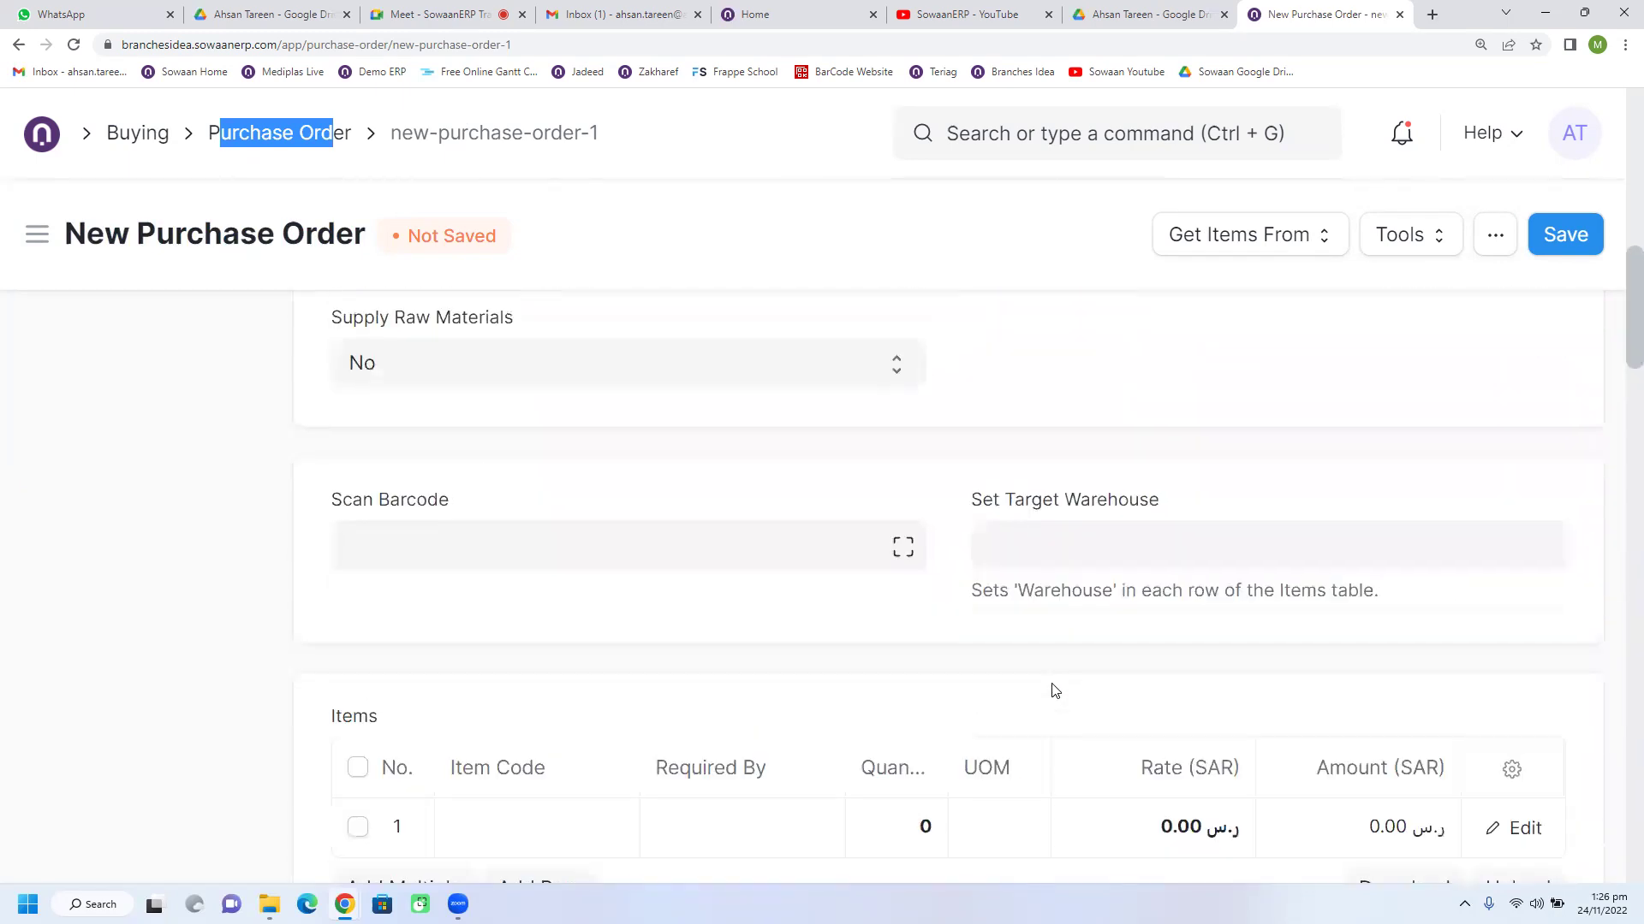
scroll(1054, 690, up, 5)
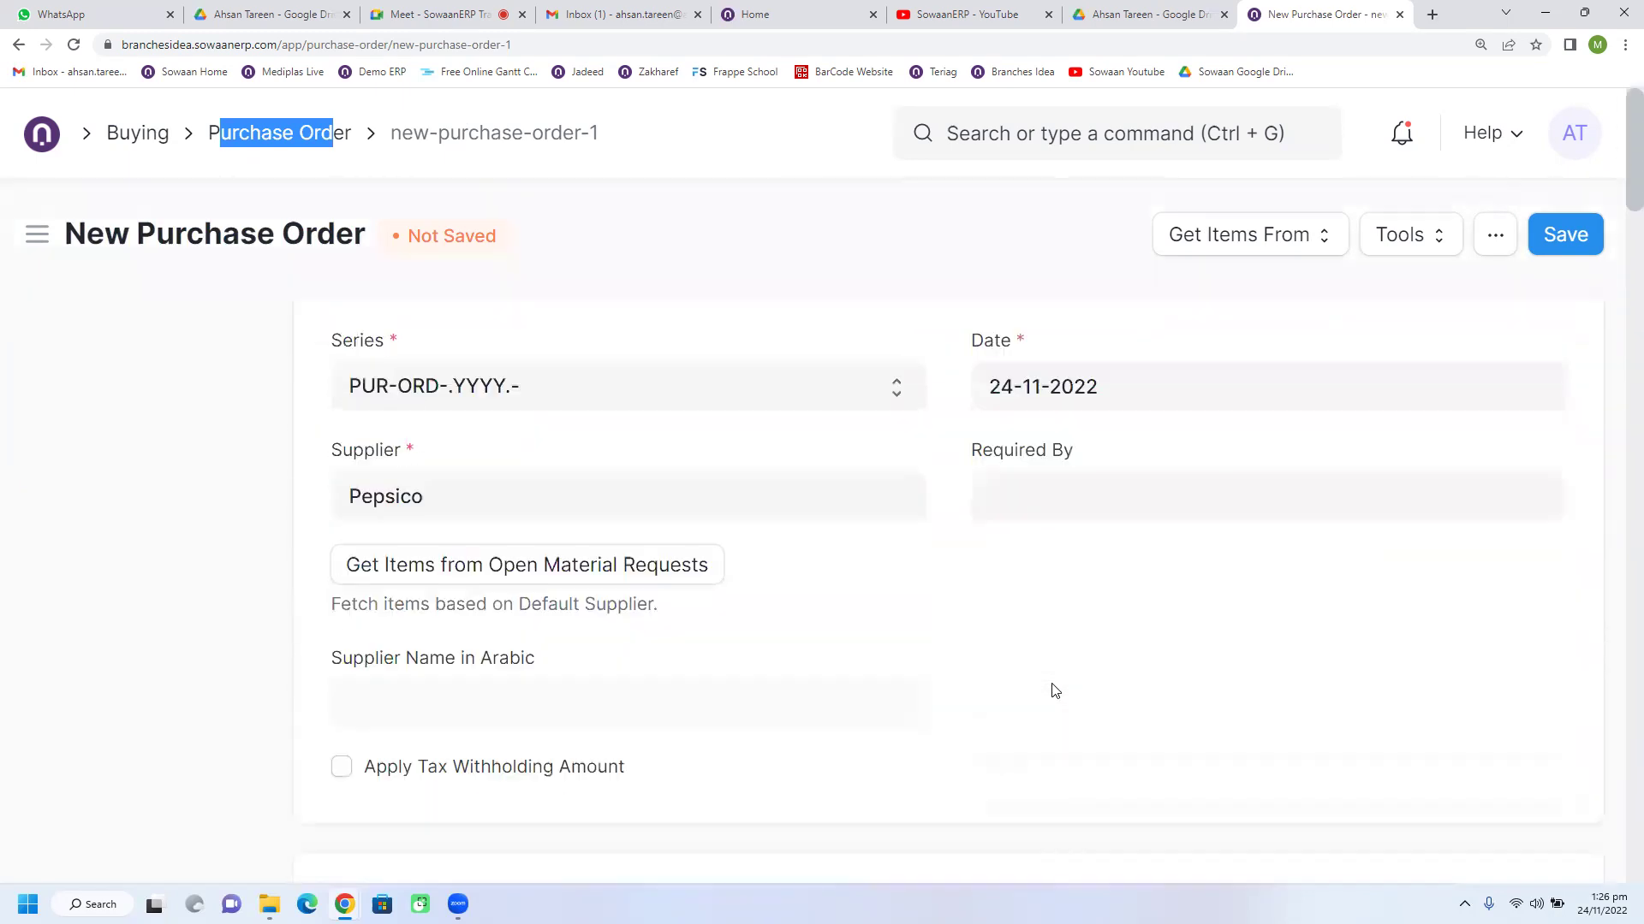
Step: From the Buying workspace, open the Pepsico purchase order and create a purchase receipt from it
click(137, 137)
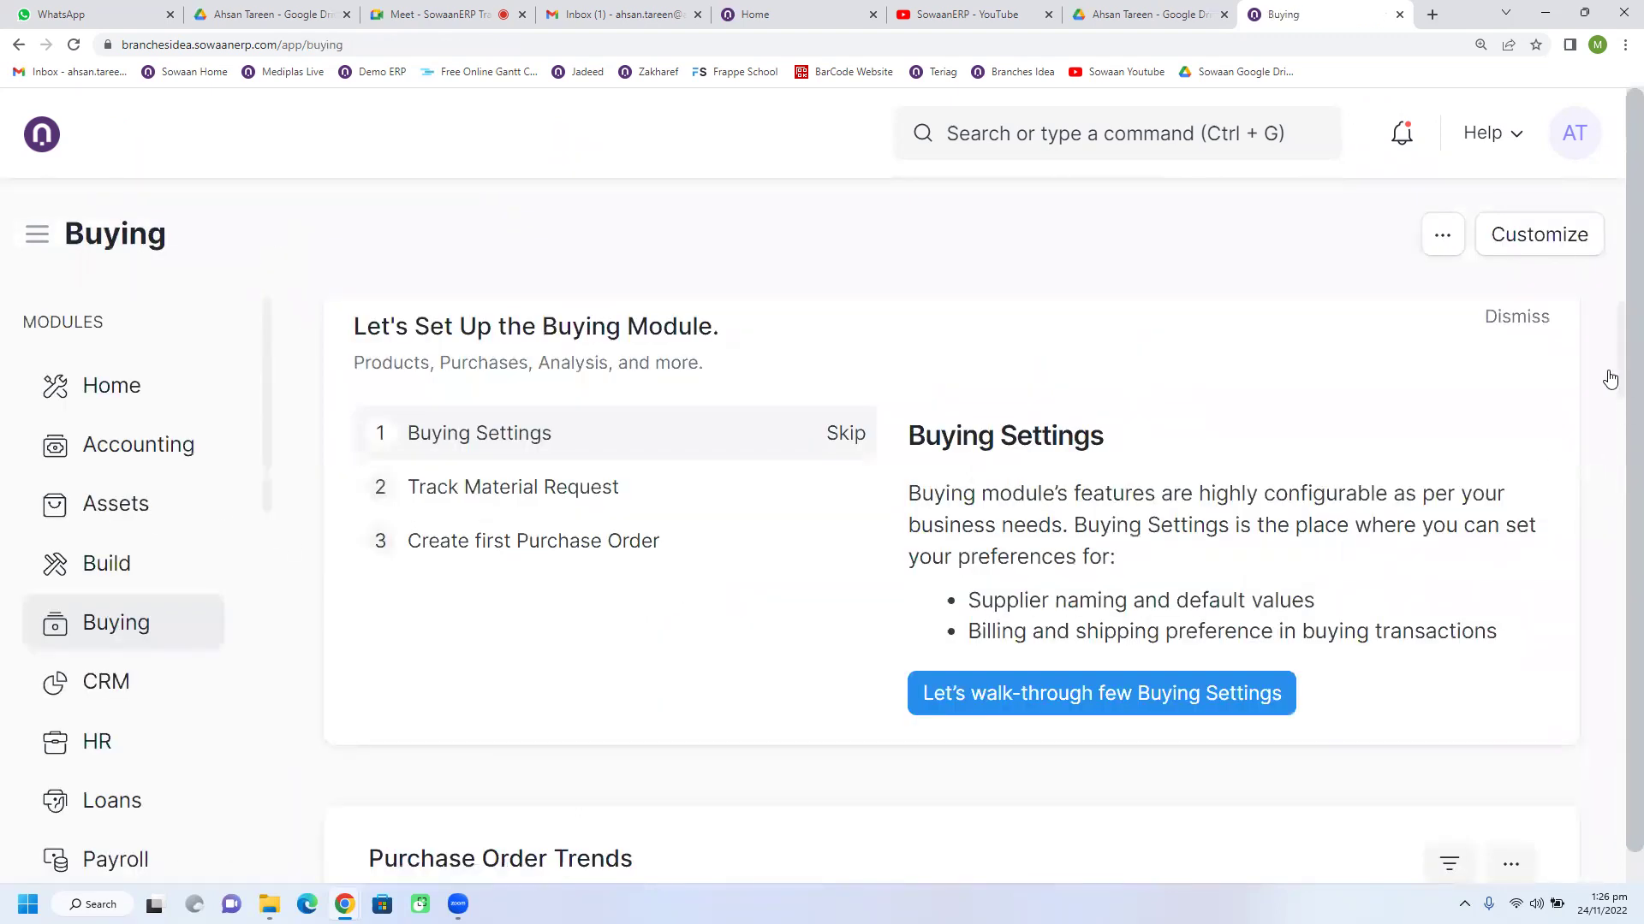
click(1516, 319)
scroll(812, 680, down, 4)
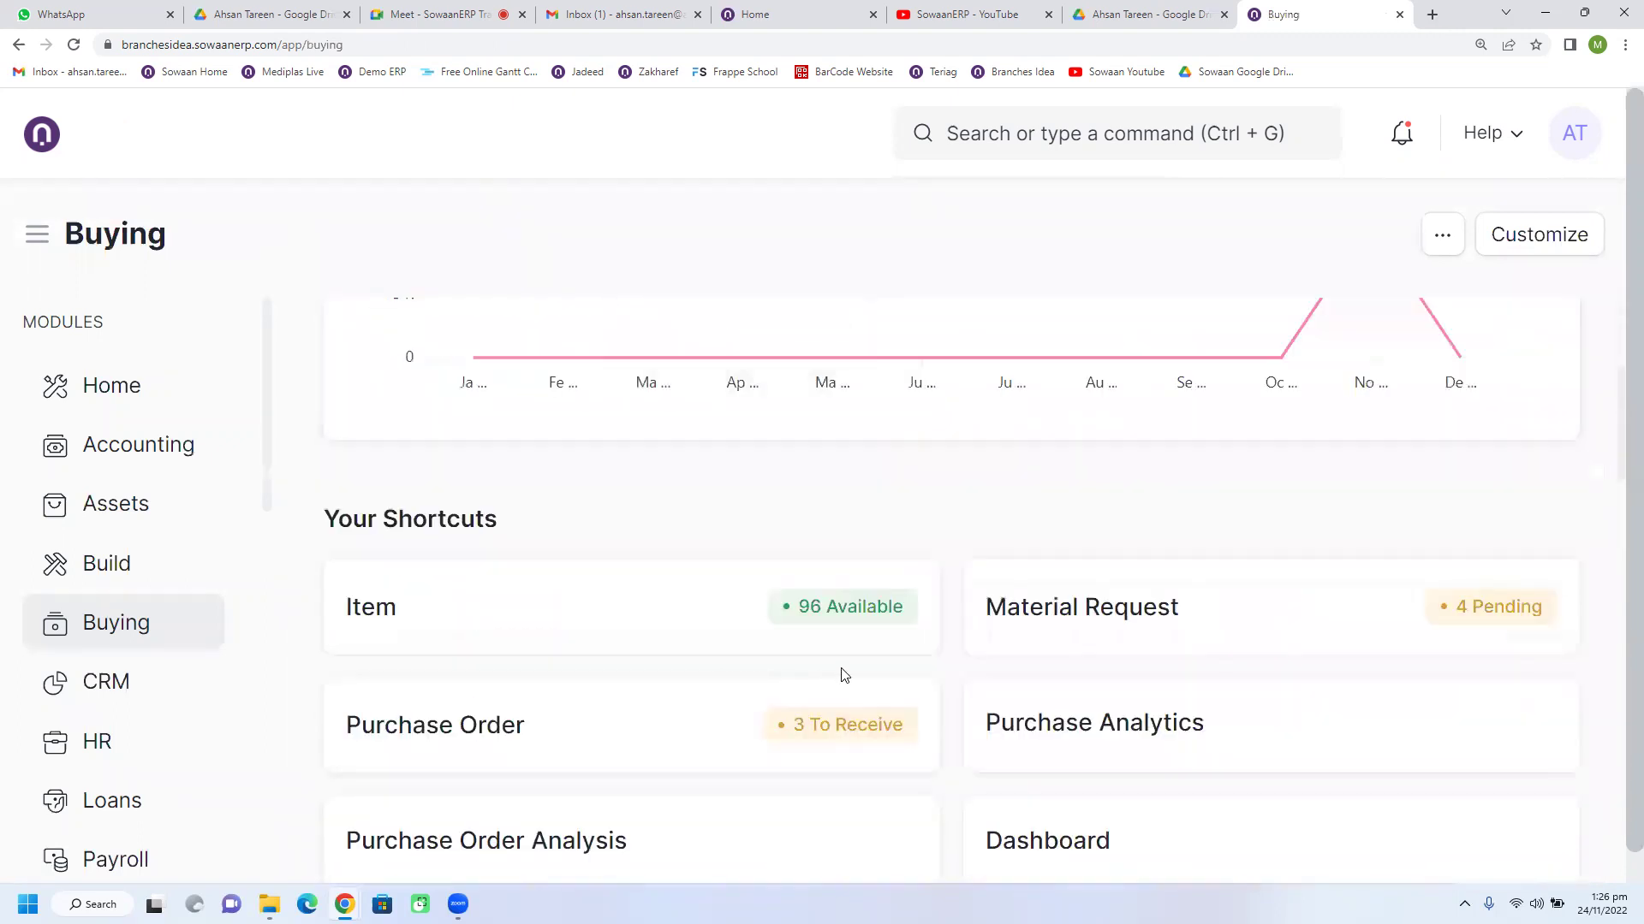
scroll(859, 660, down, 3)
click(571, 499)
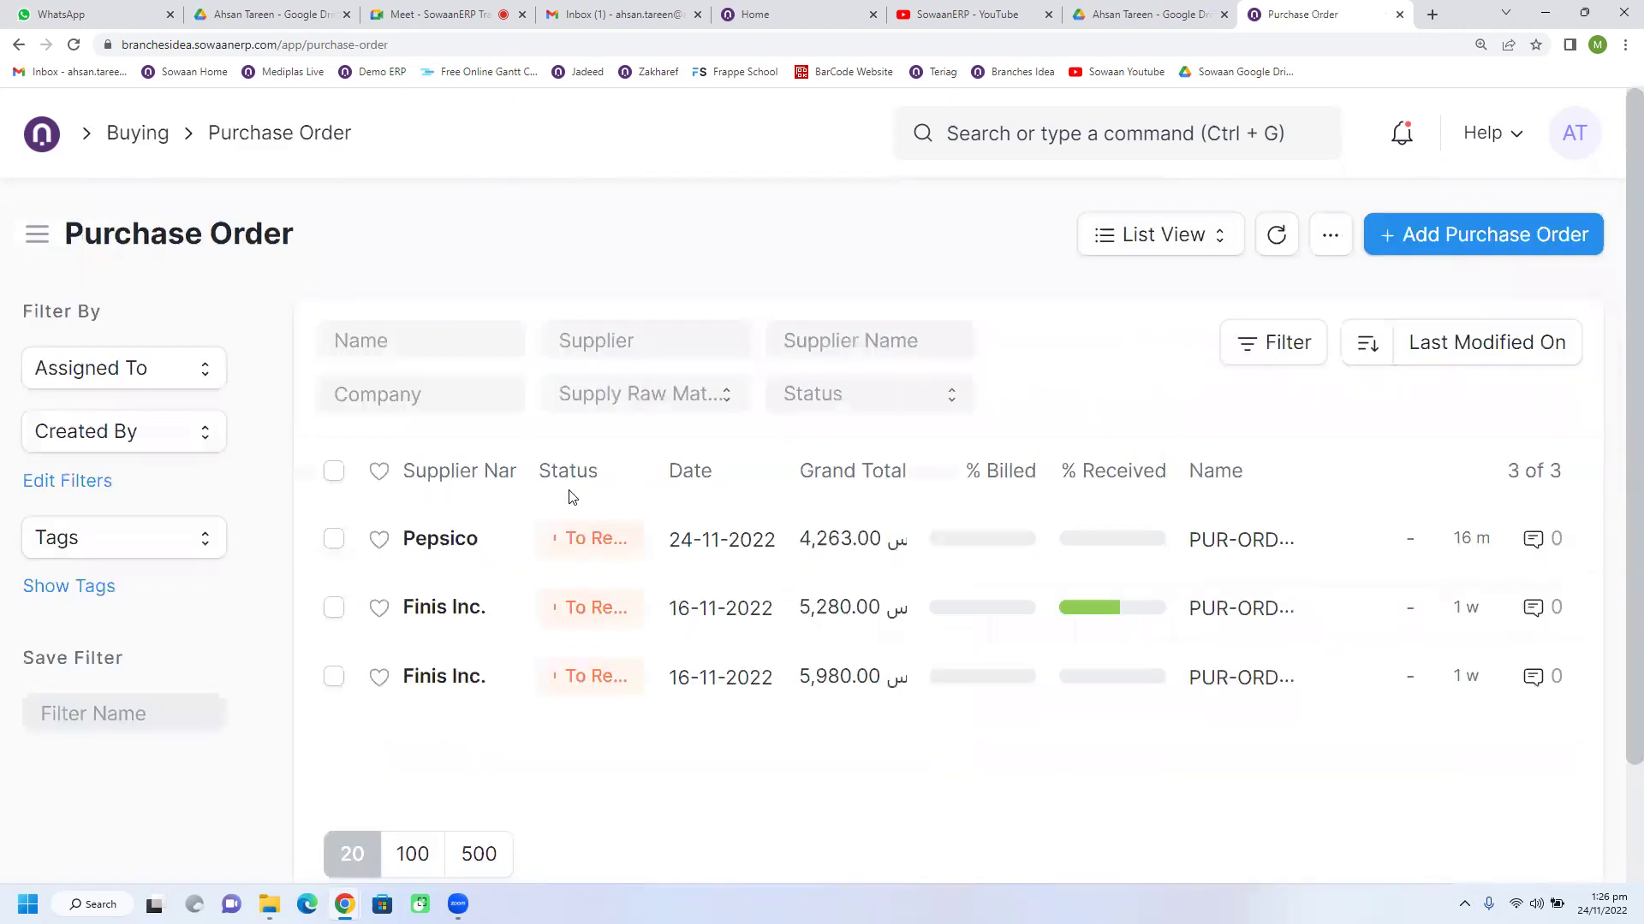
click(461, 541)
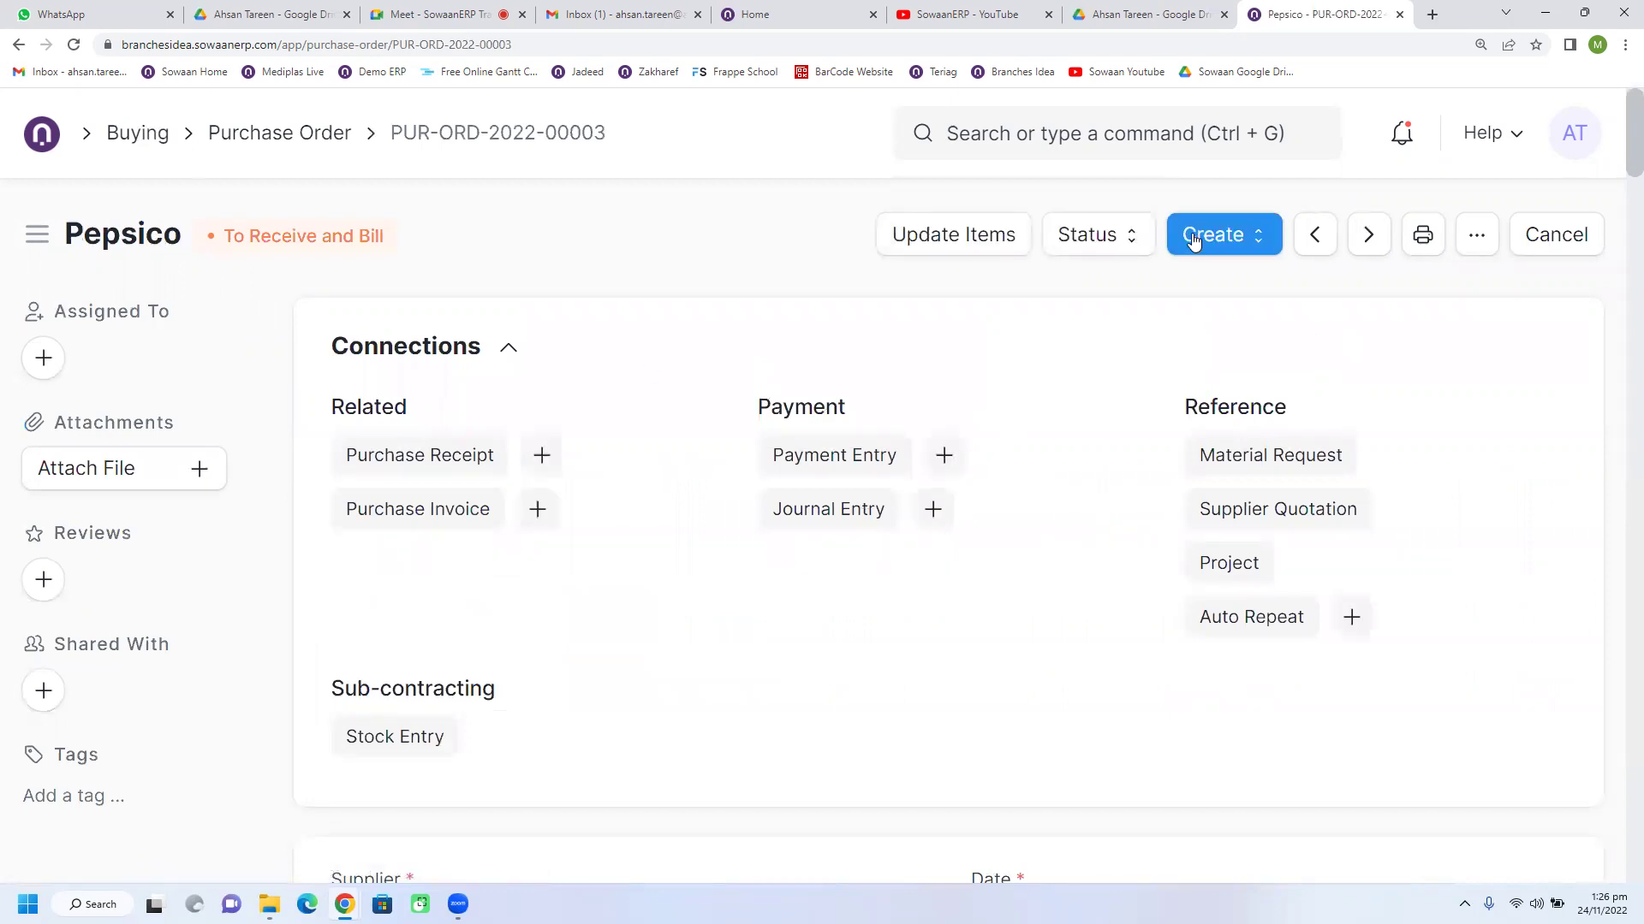
click(1195, 244)
click(1198, 295)
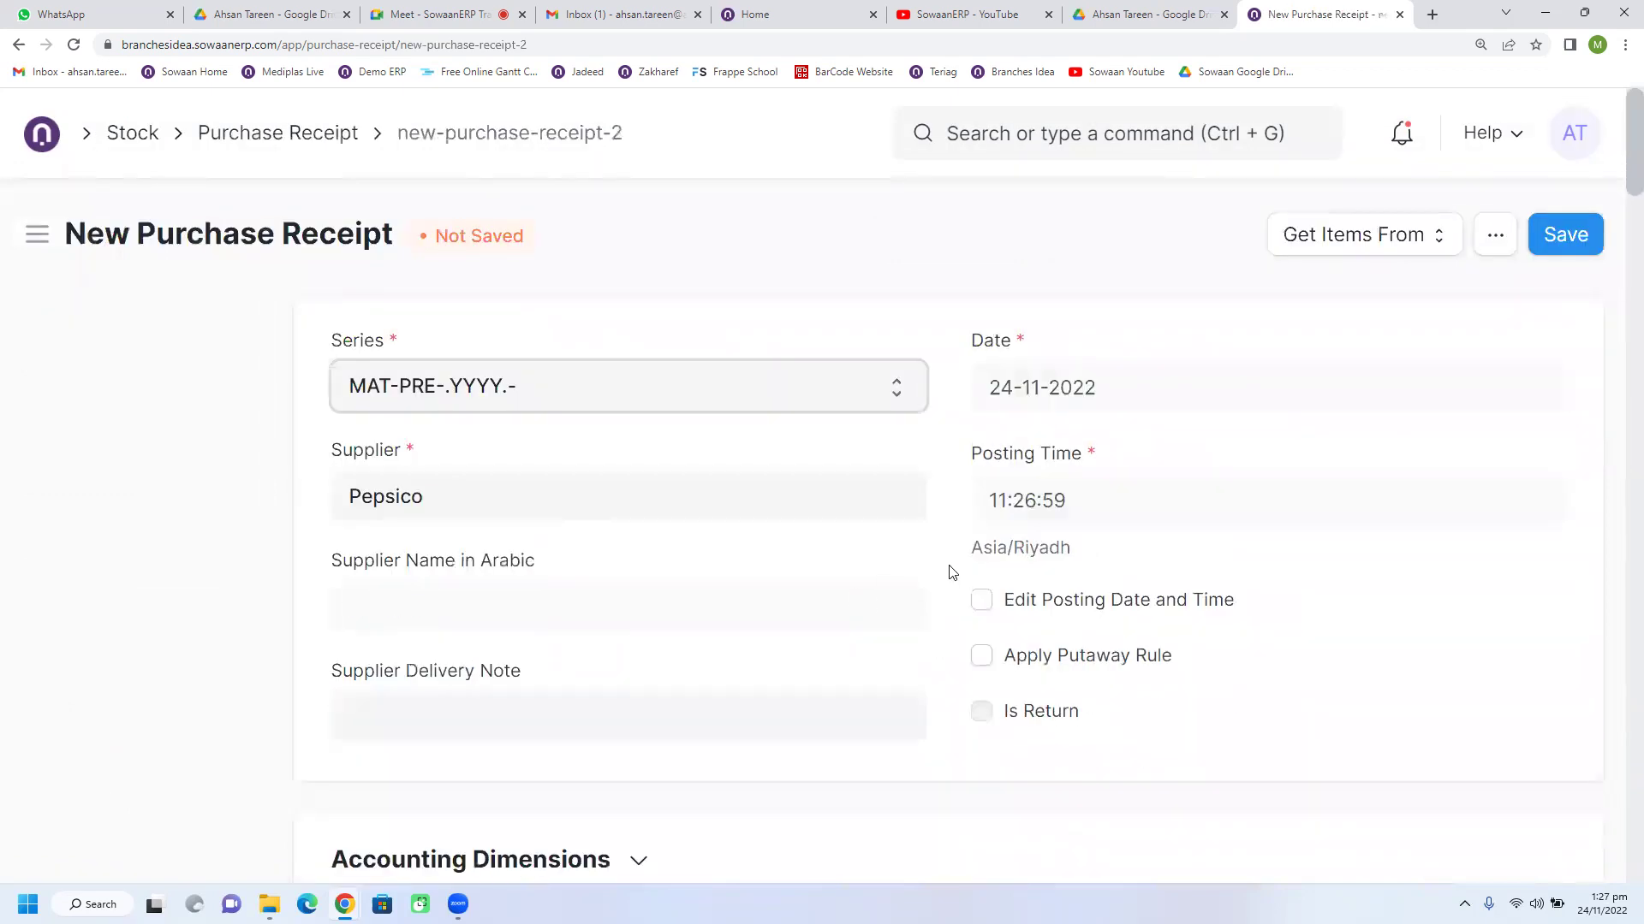
Step: Set the accepted warehouse to Main - BI and save the receipt as a draft
scroll(952, 572, down, 13)
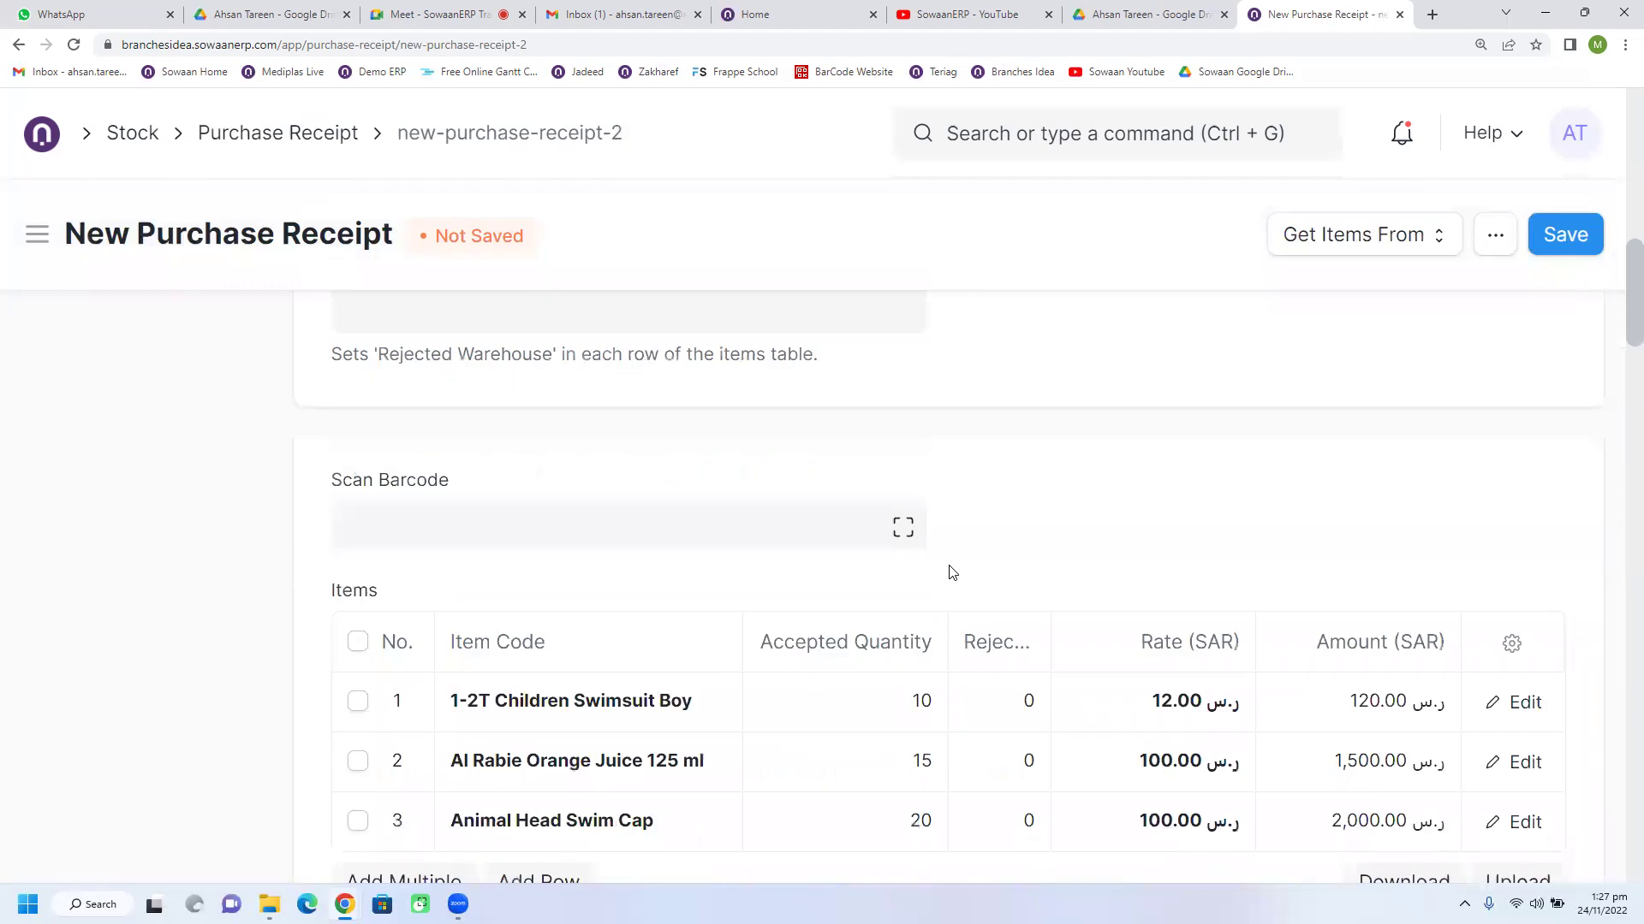
scroll(952, 572, up, 5)
click(462, 610)
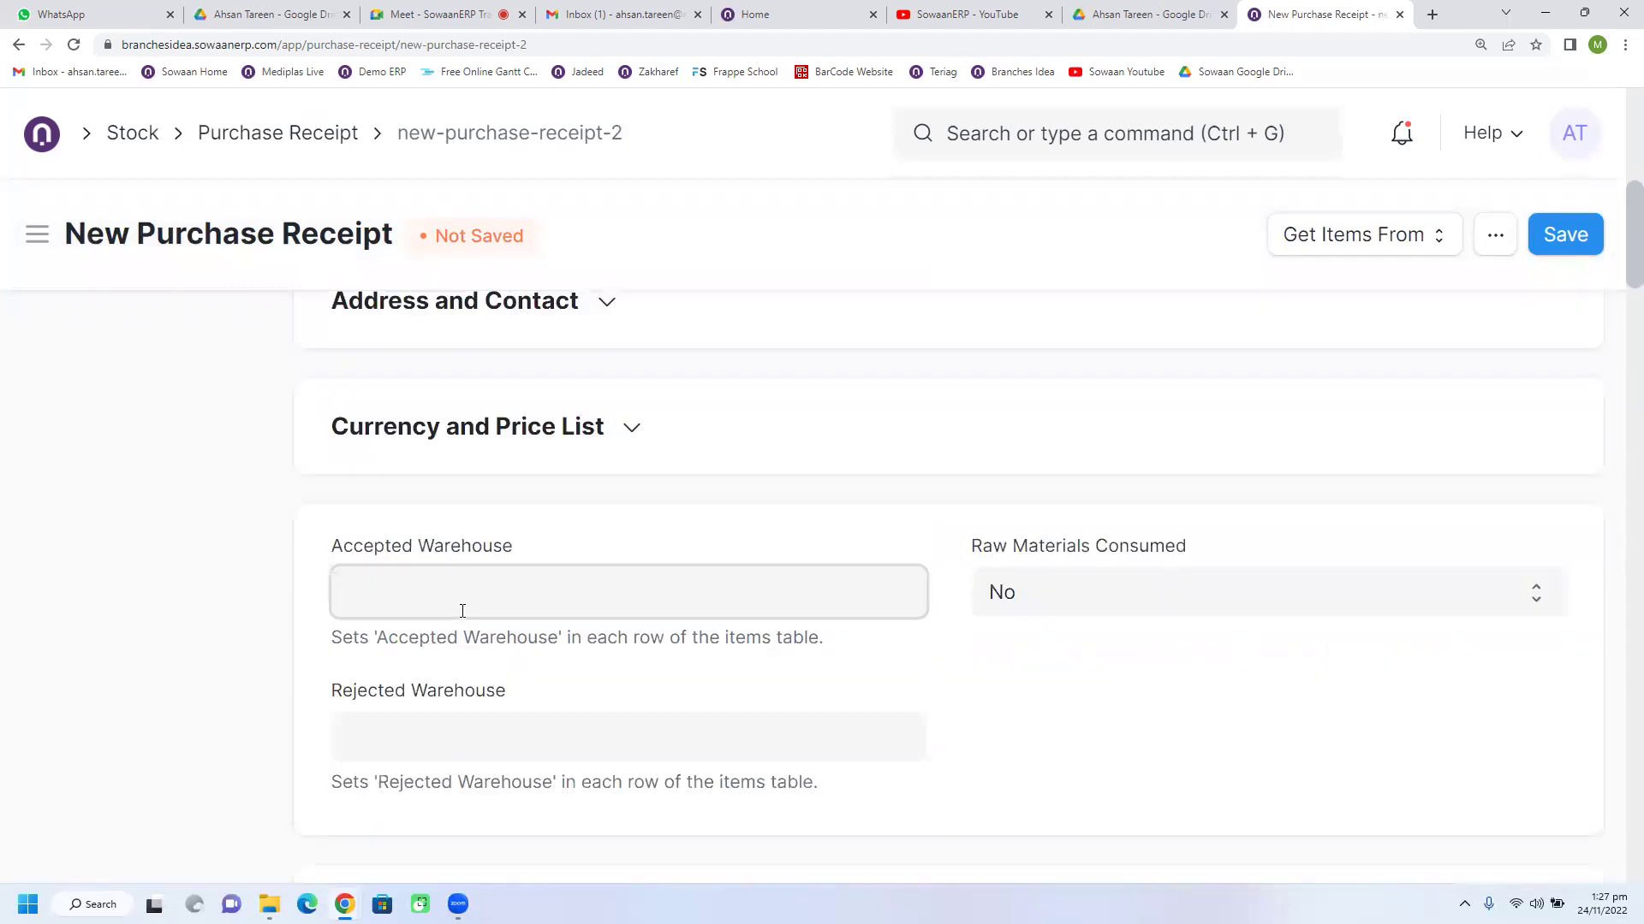
text(mai)
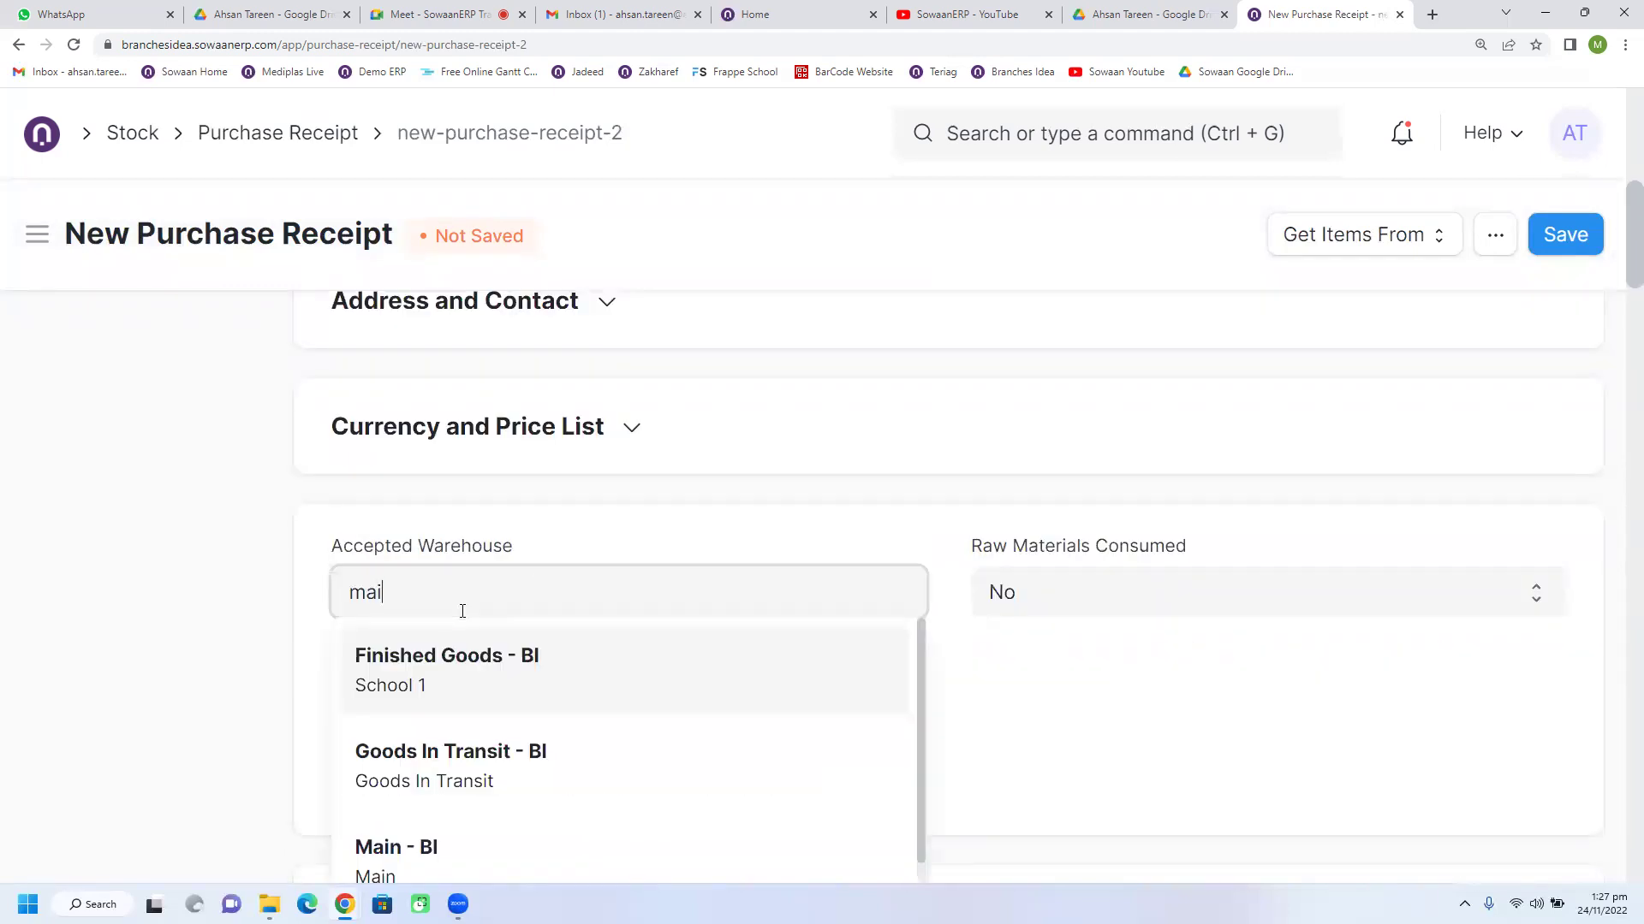
text(n)
click(427, 667)
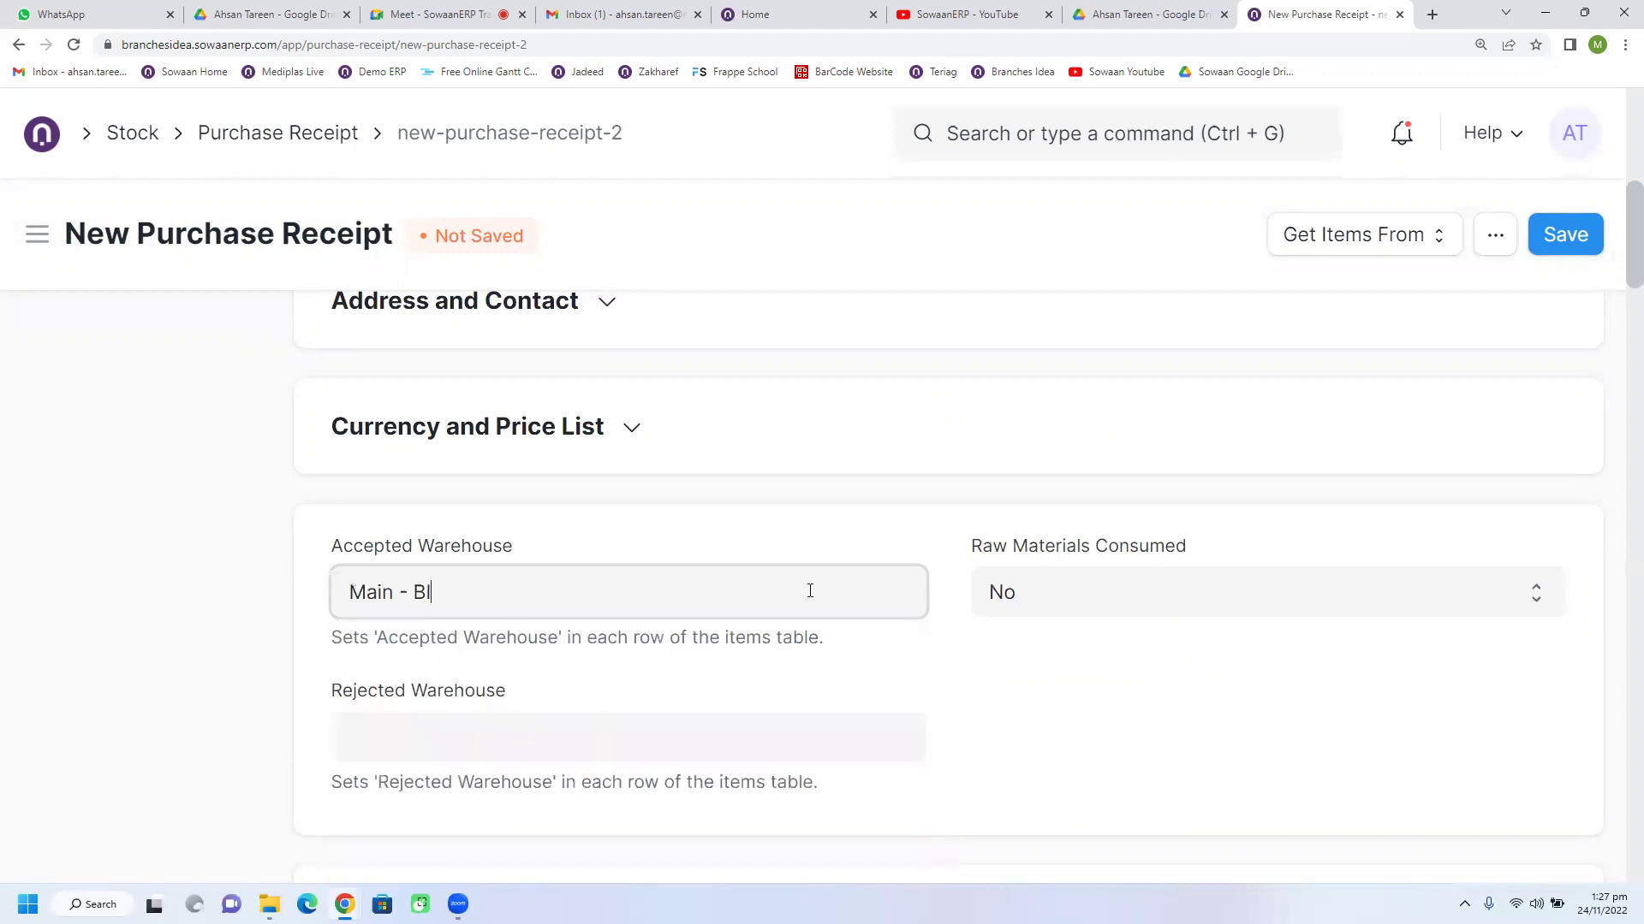
scroll(753, 577, down, 8)
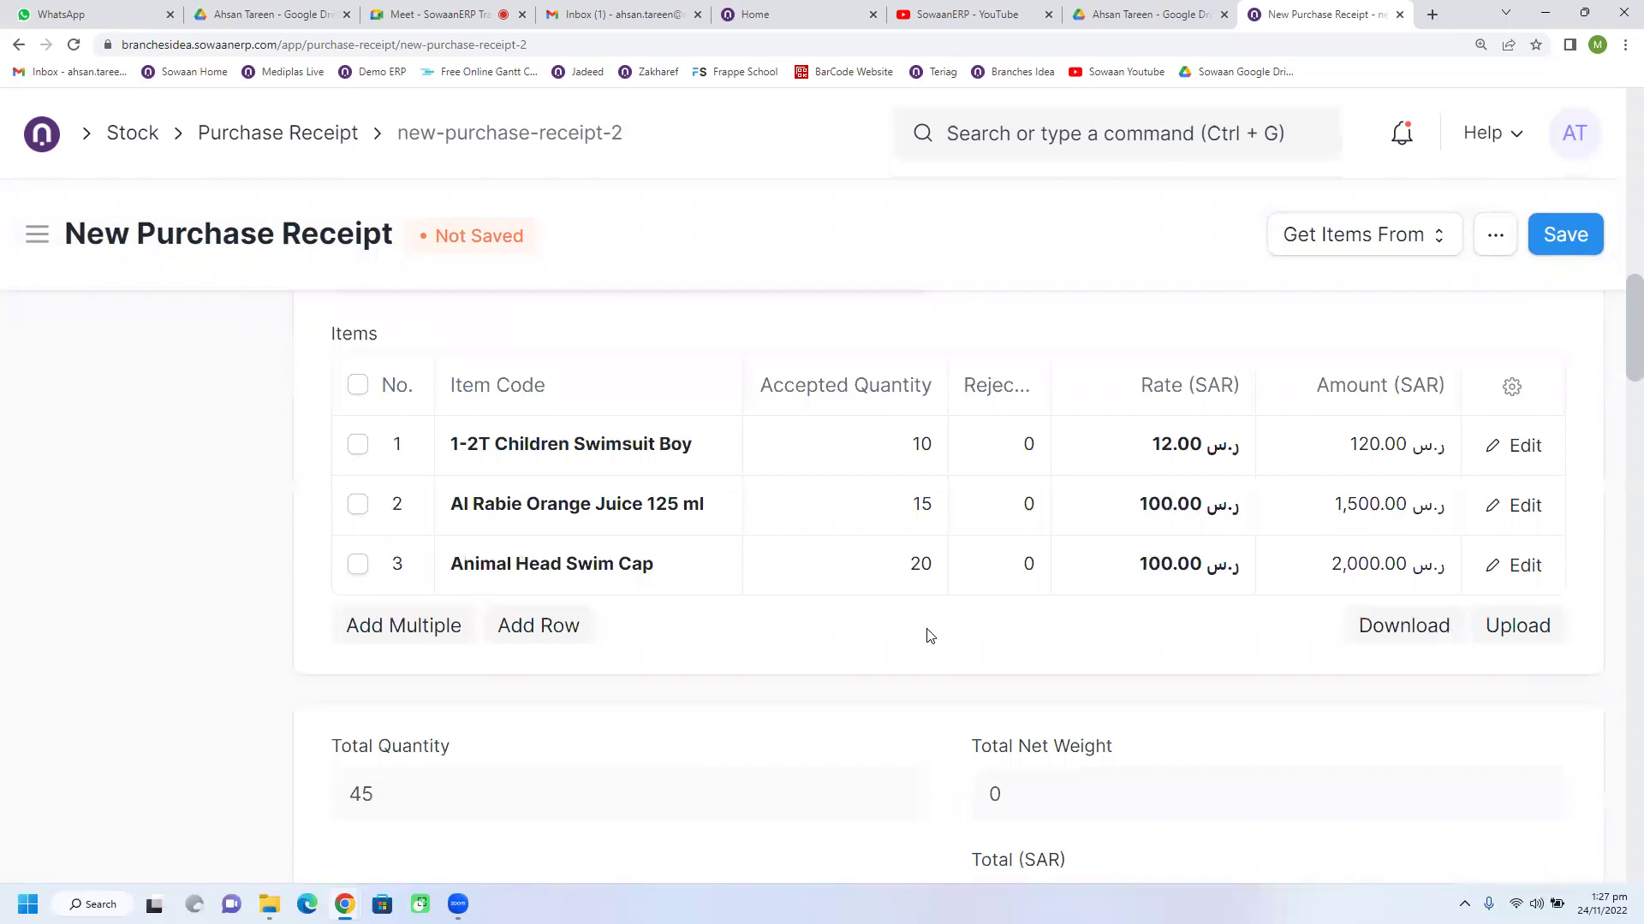
scroll(925, 634, down, 4)
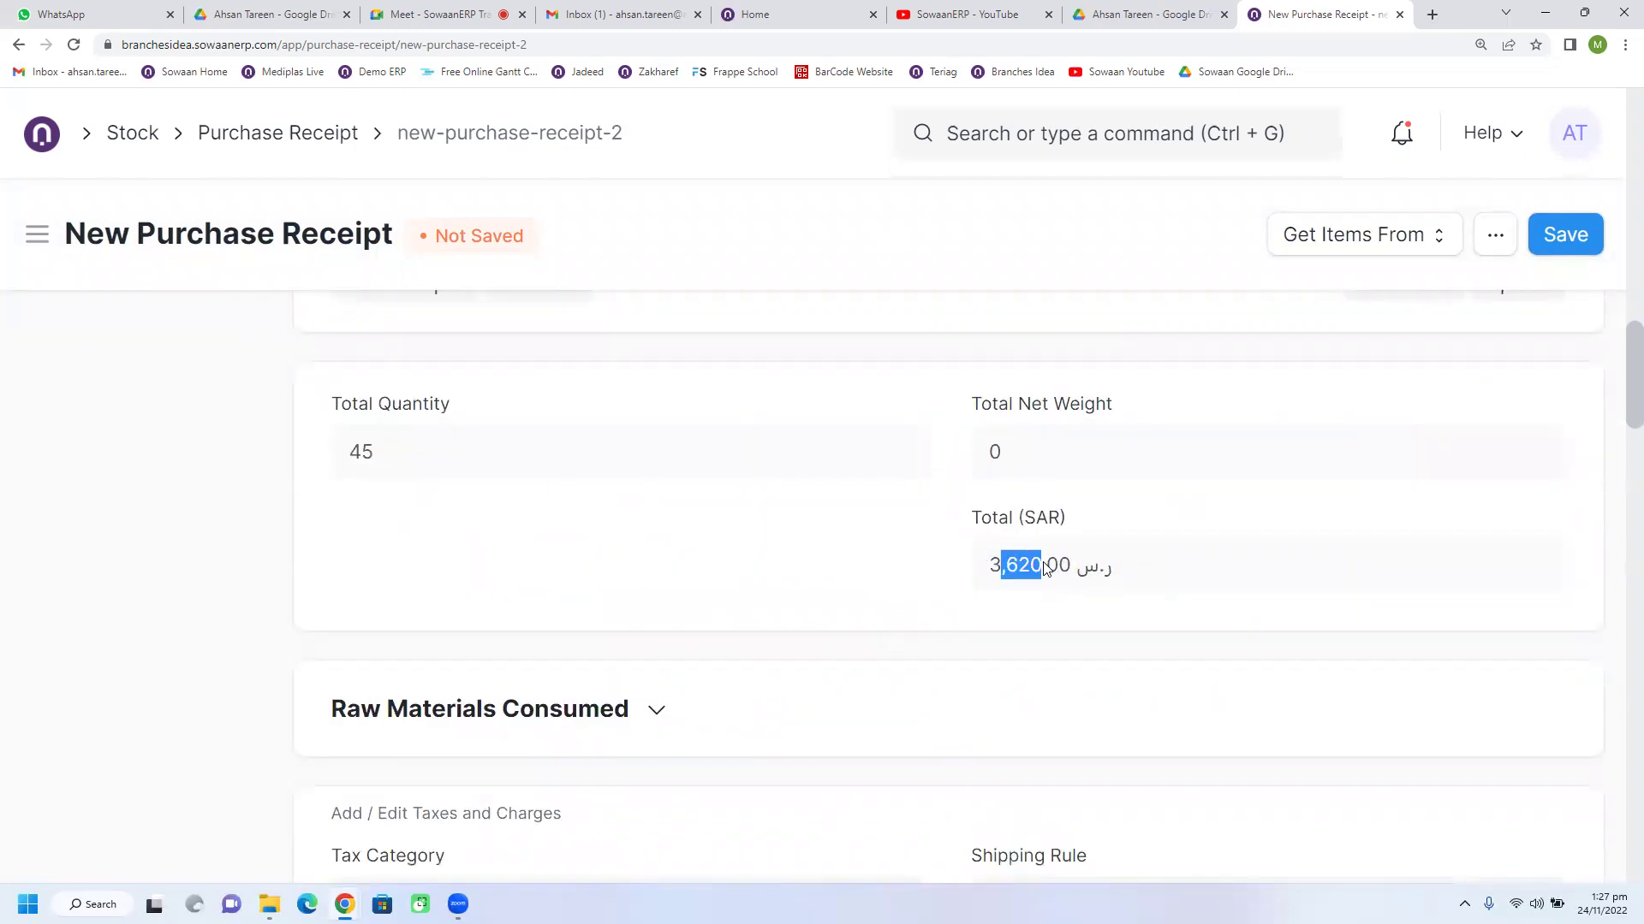
click(1024, 605)
scroll(859, 596, down, 1)
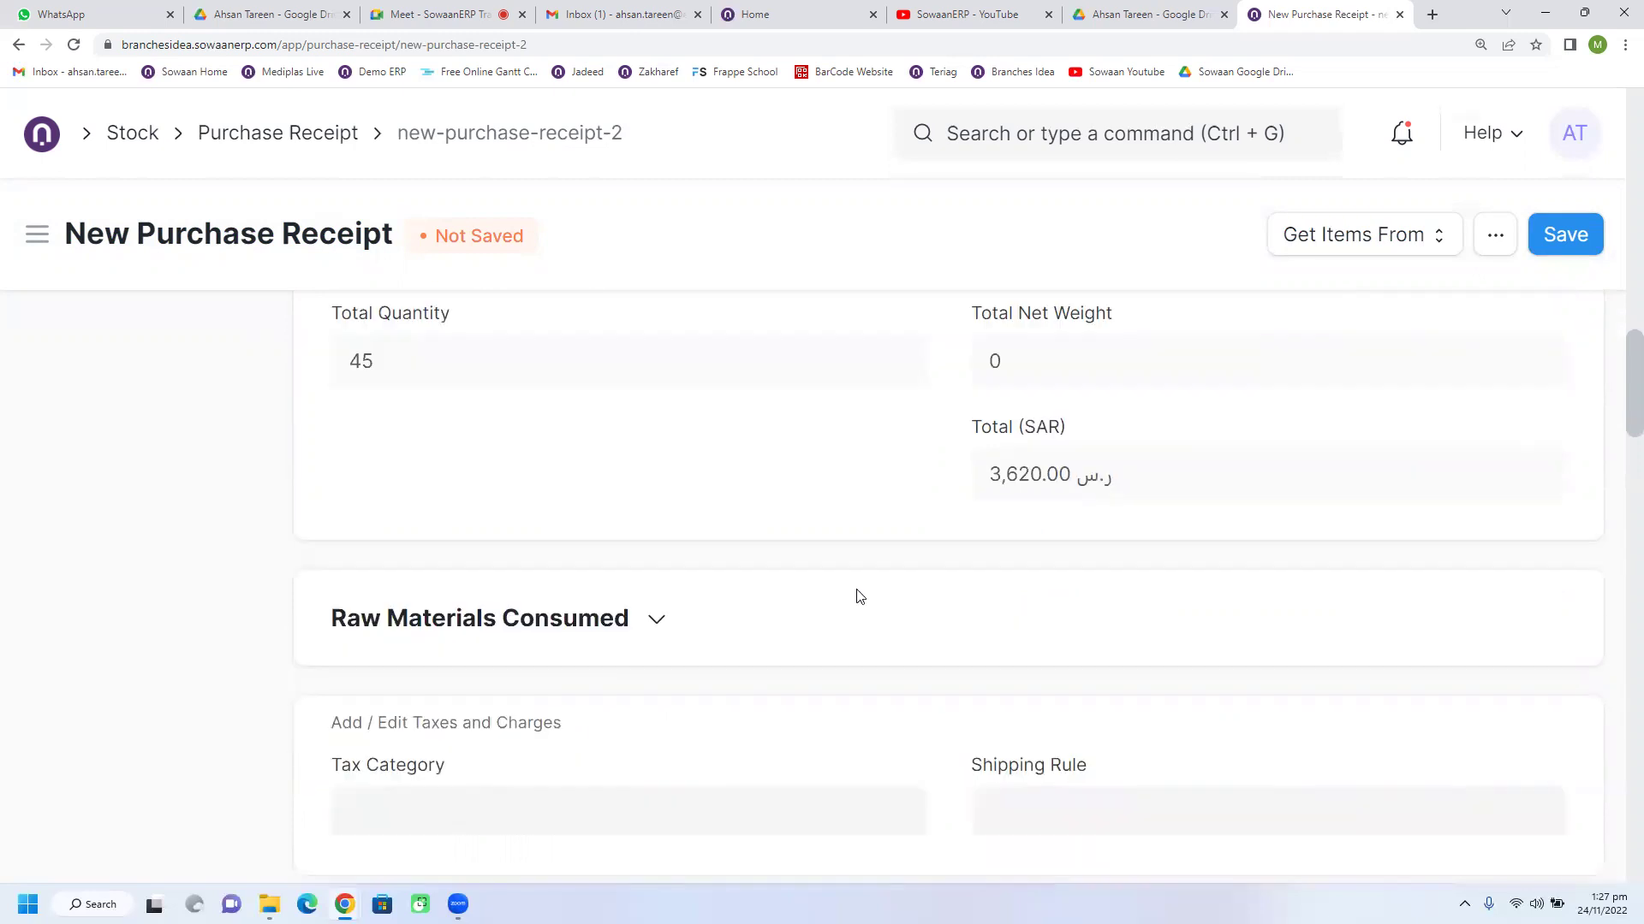
scroll(859, 596, down, 7)
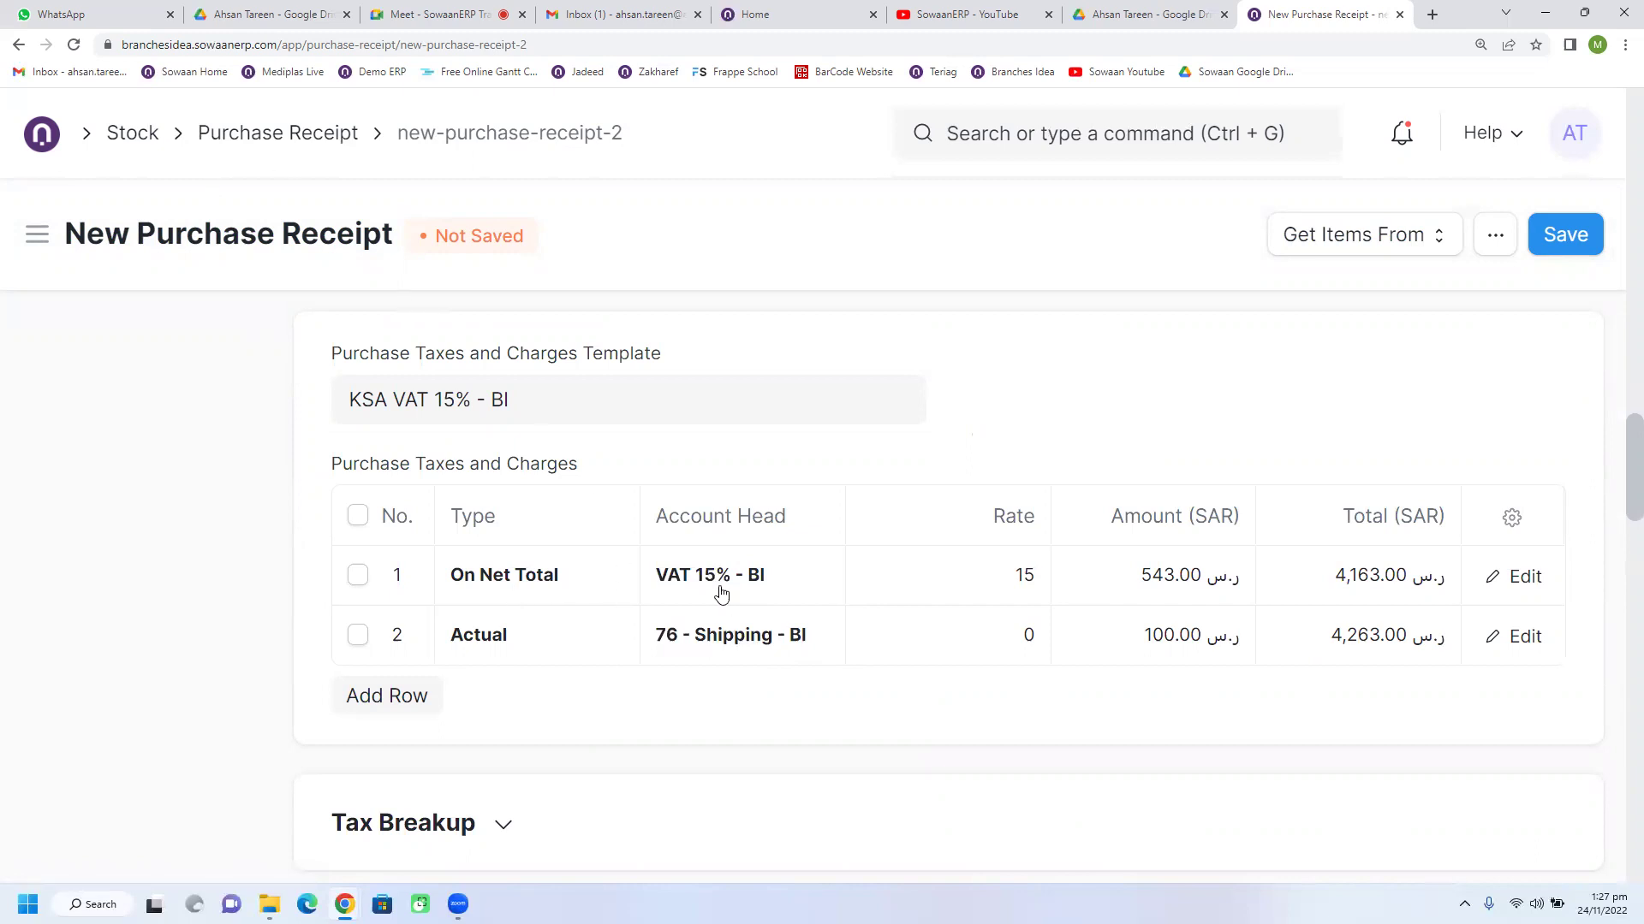
click(1565, 237)
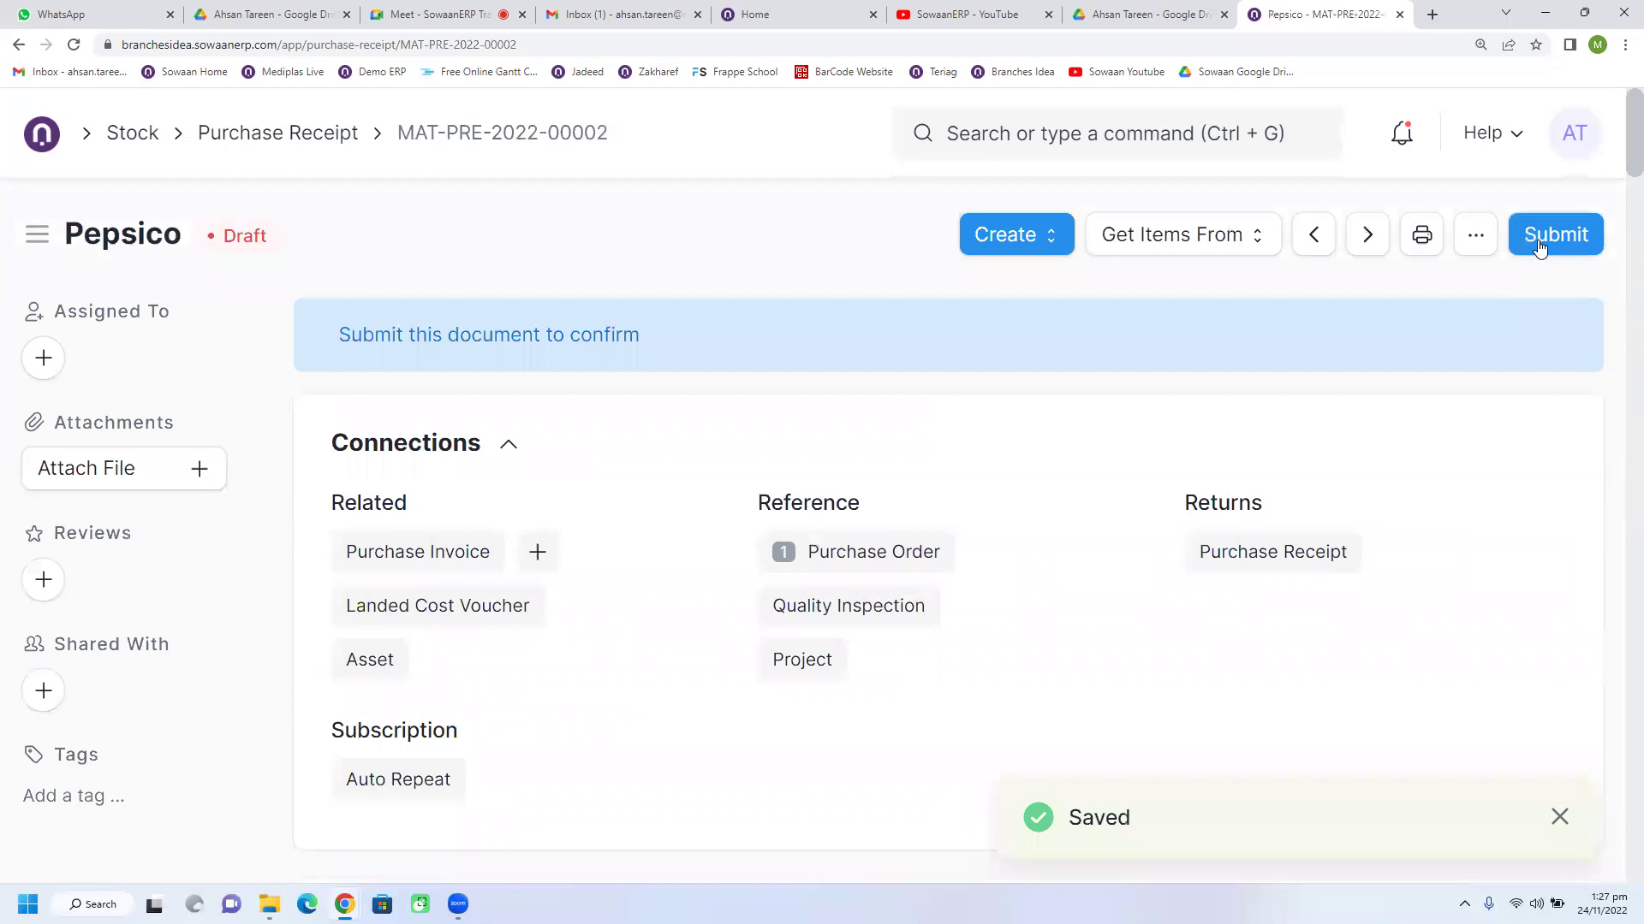
Step: Submit purchase receipt MAT-PRE-2022-00002 with confirmation, then list its View ledgers
click(1538, 242)
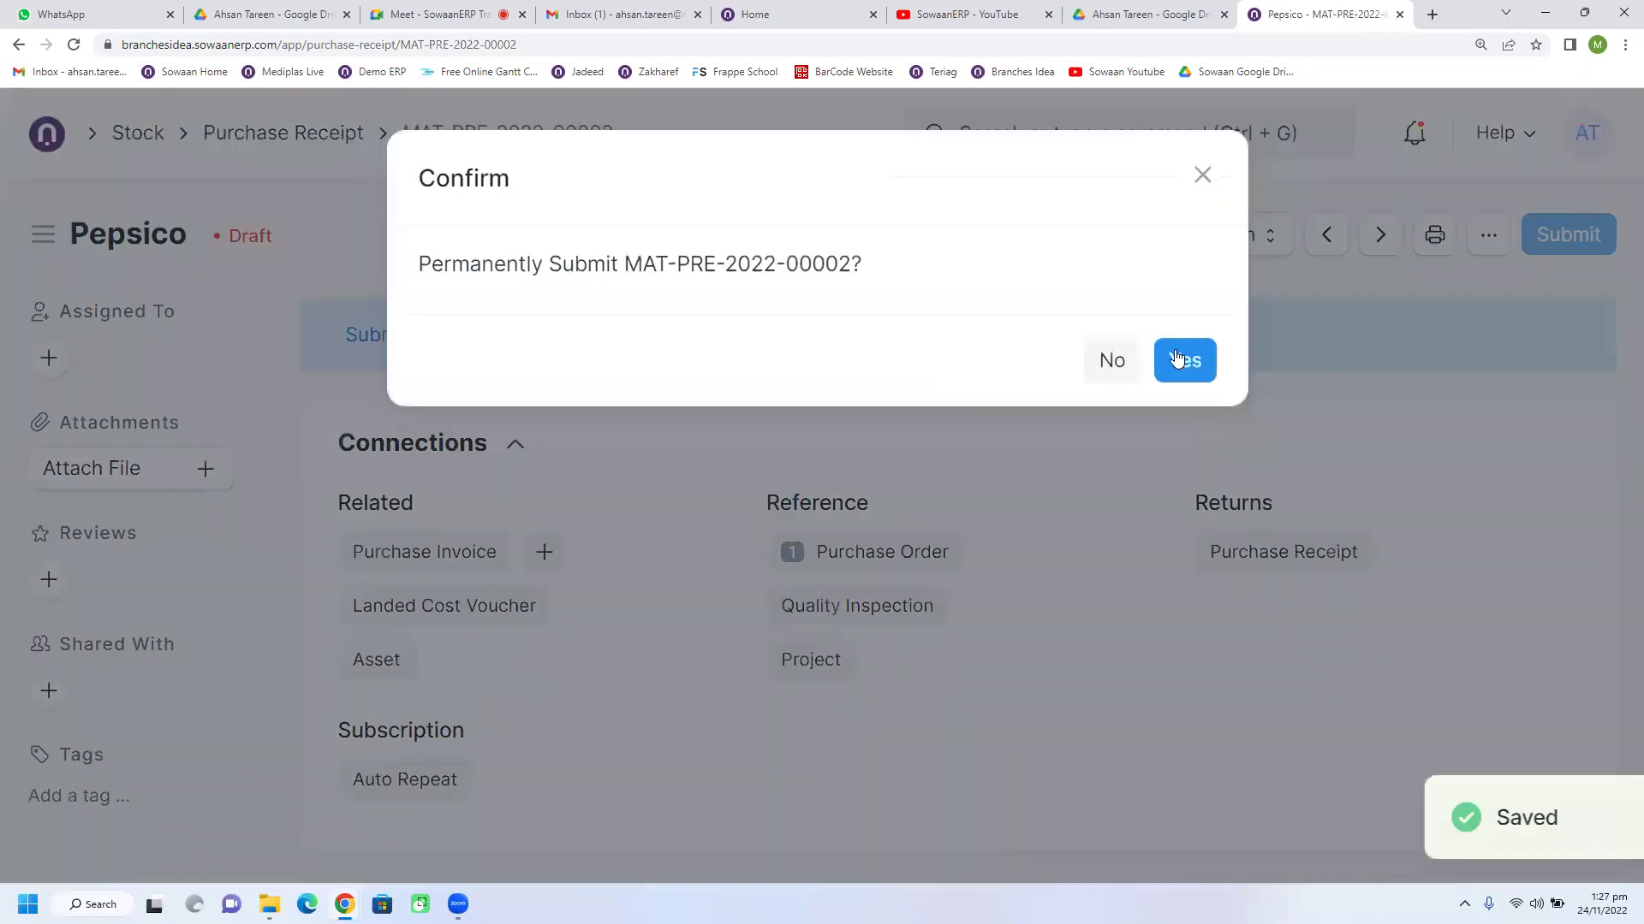
click(1176, 358)
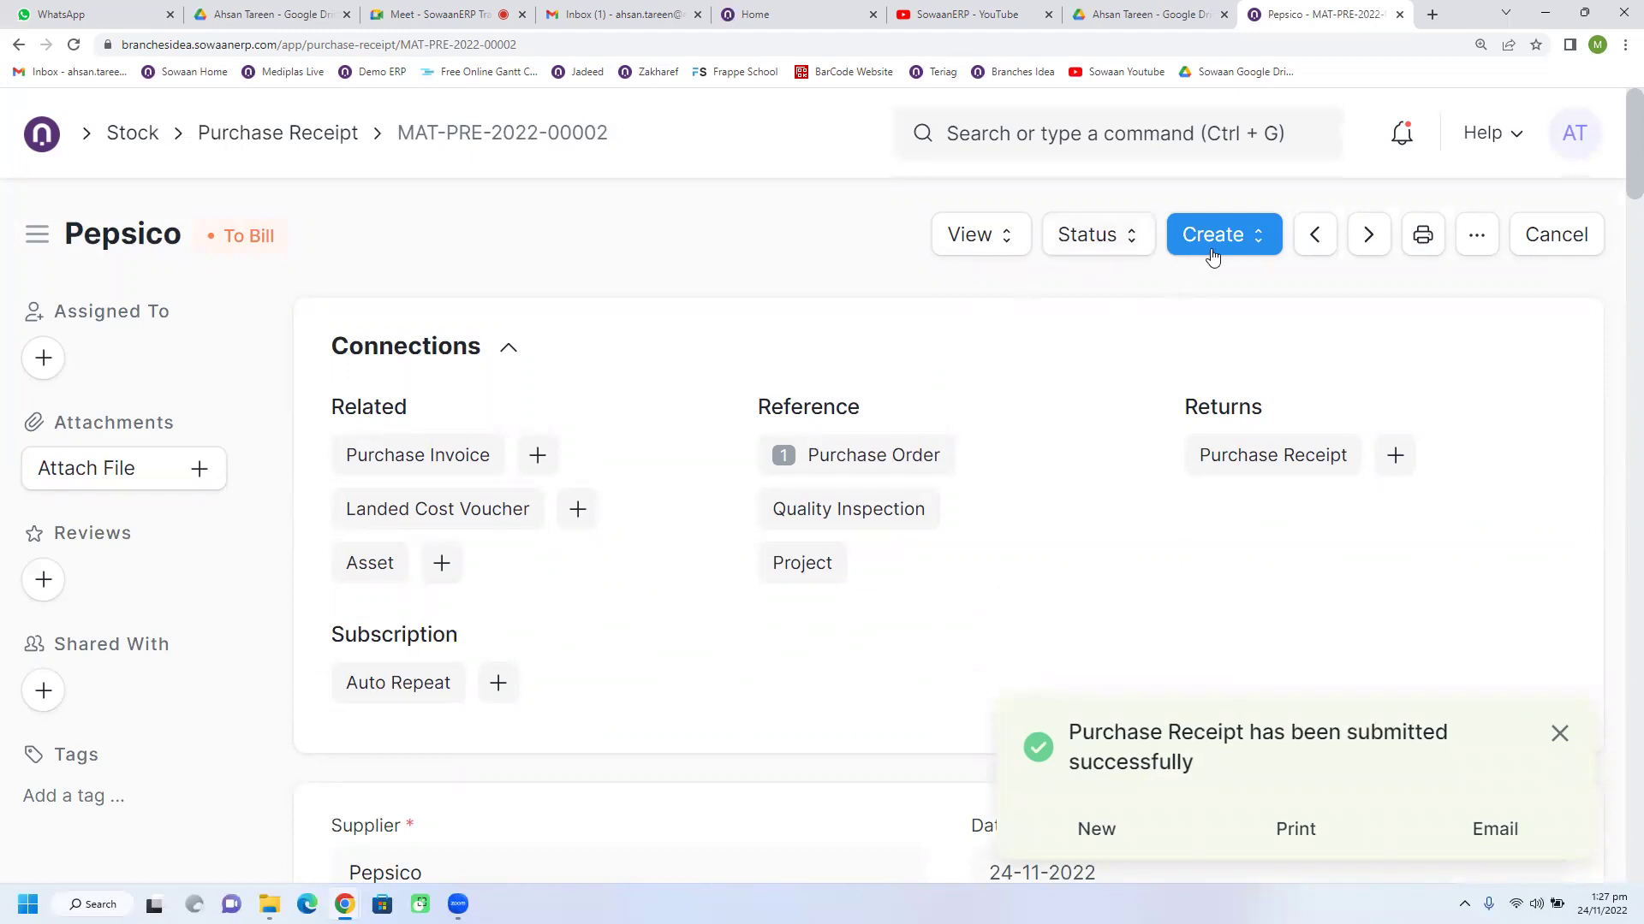
click(983, 239)
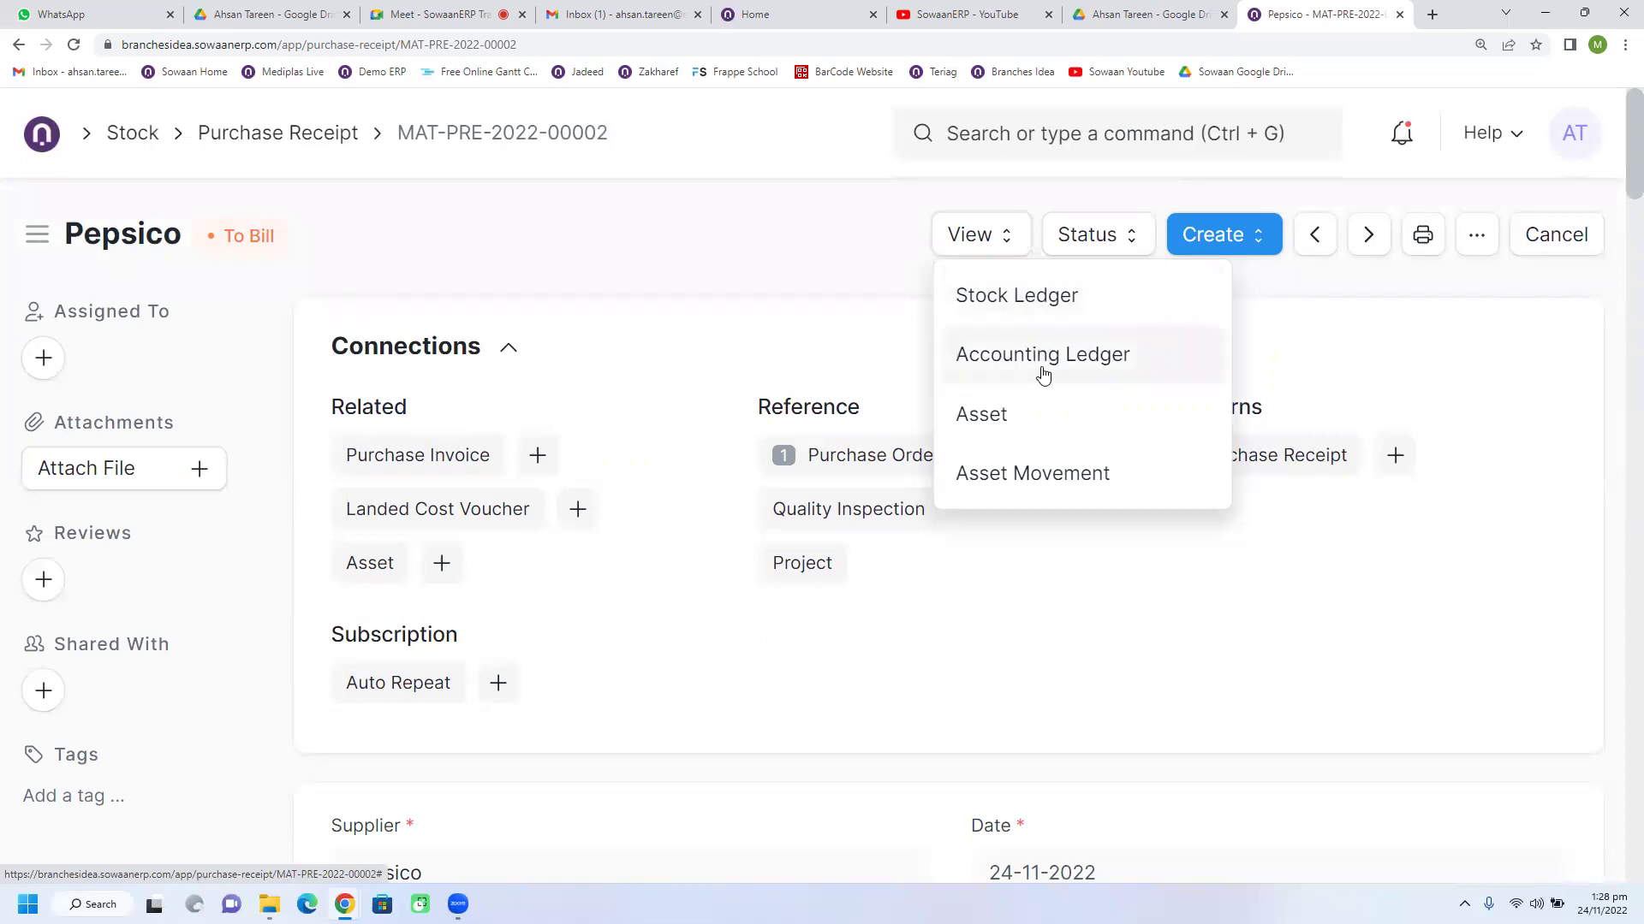
Step: Open the receipt's Stock Ledger and widen the Item and Item Name columns
click(1038, 312)
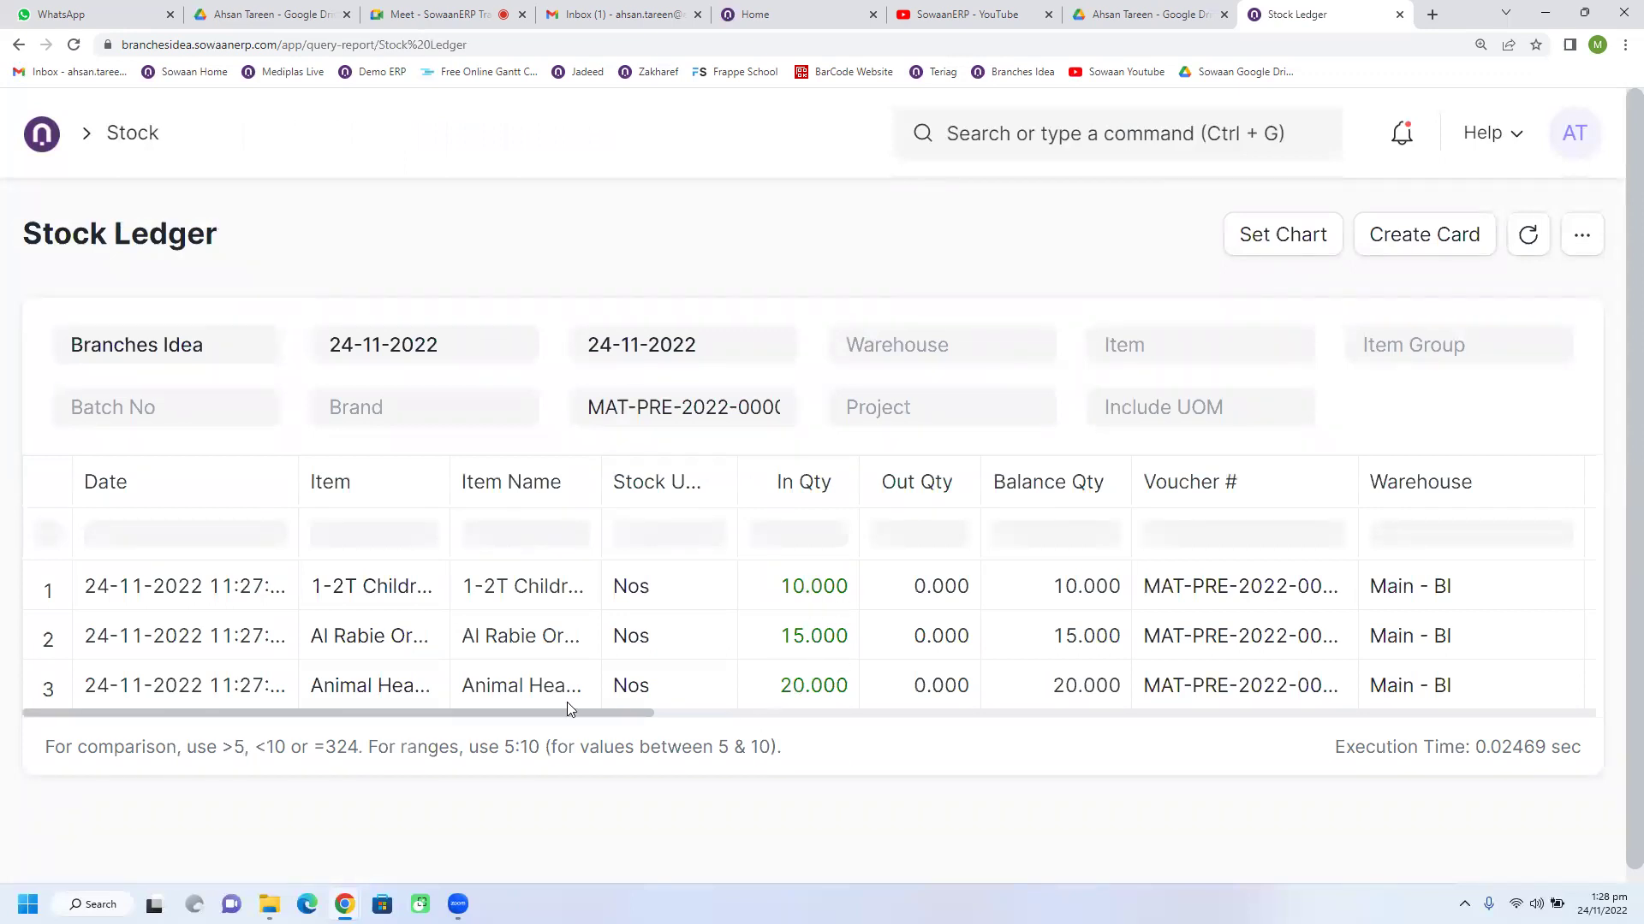
drag(449, 481, 634, 482)
drag(636, 718, 800, 723)
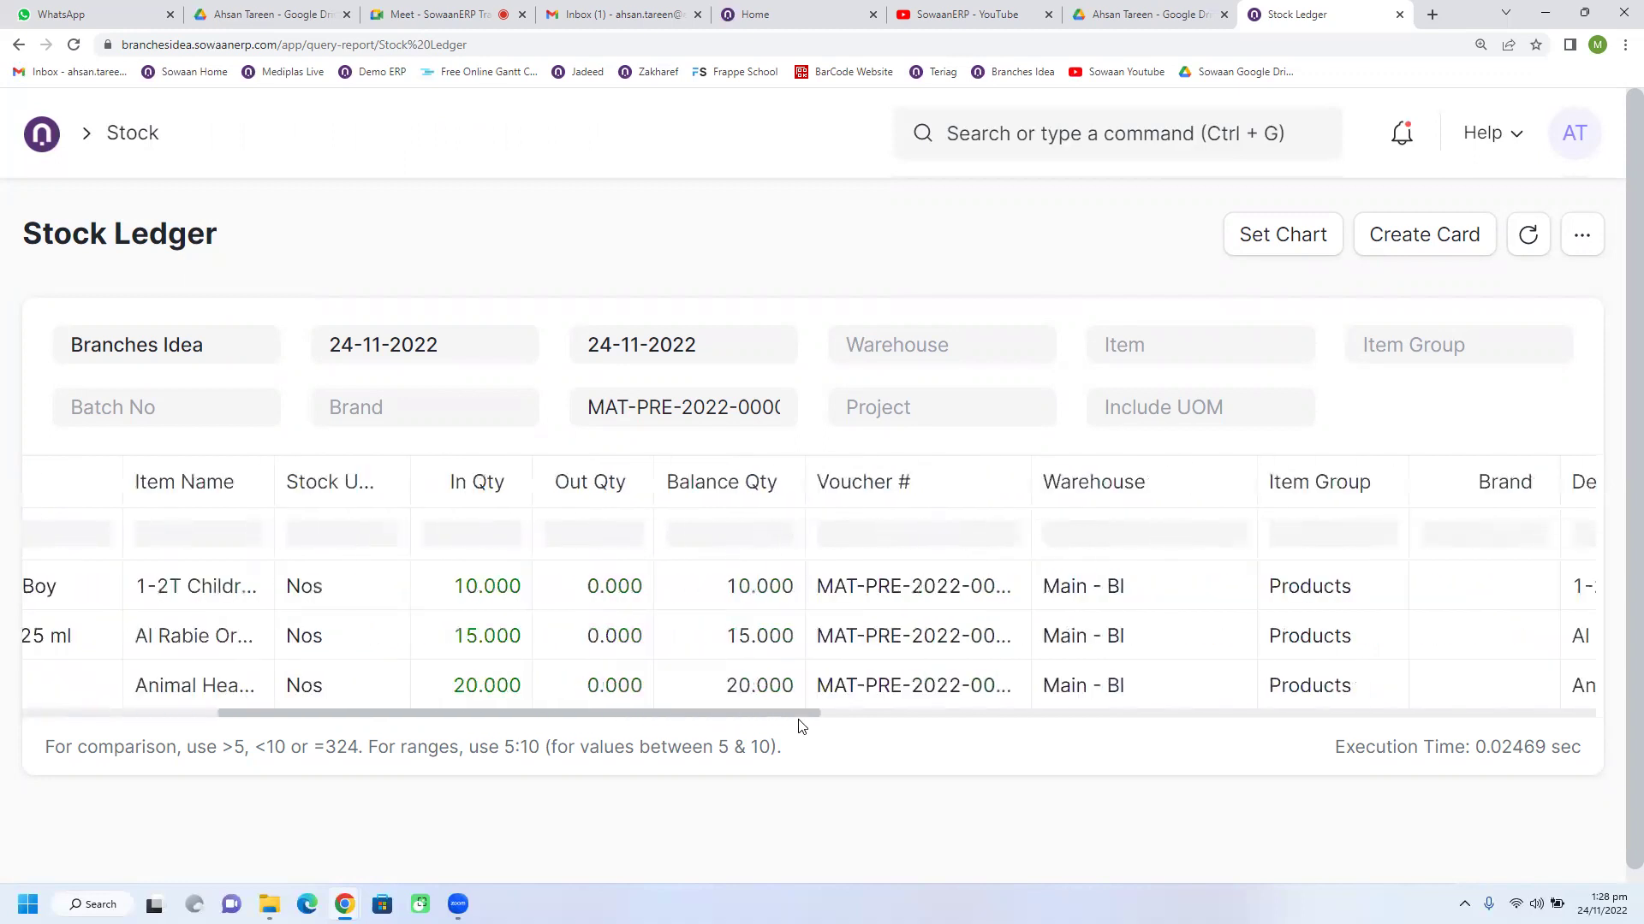
drag(800, 725, 696, 733)
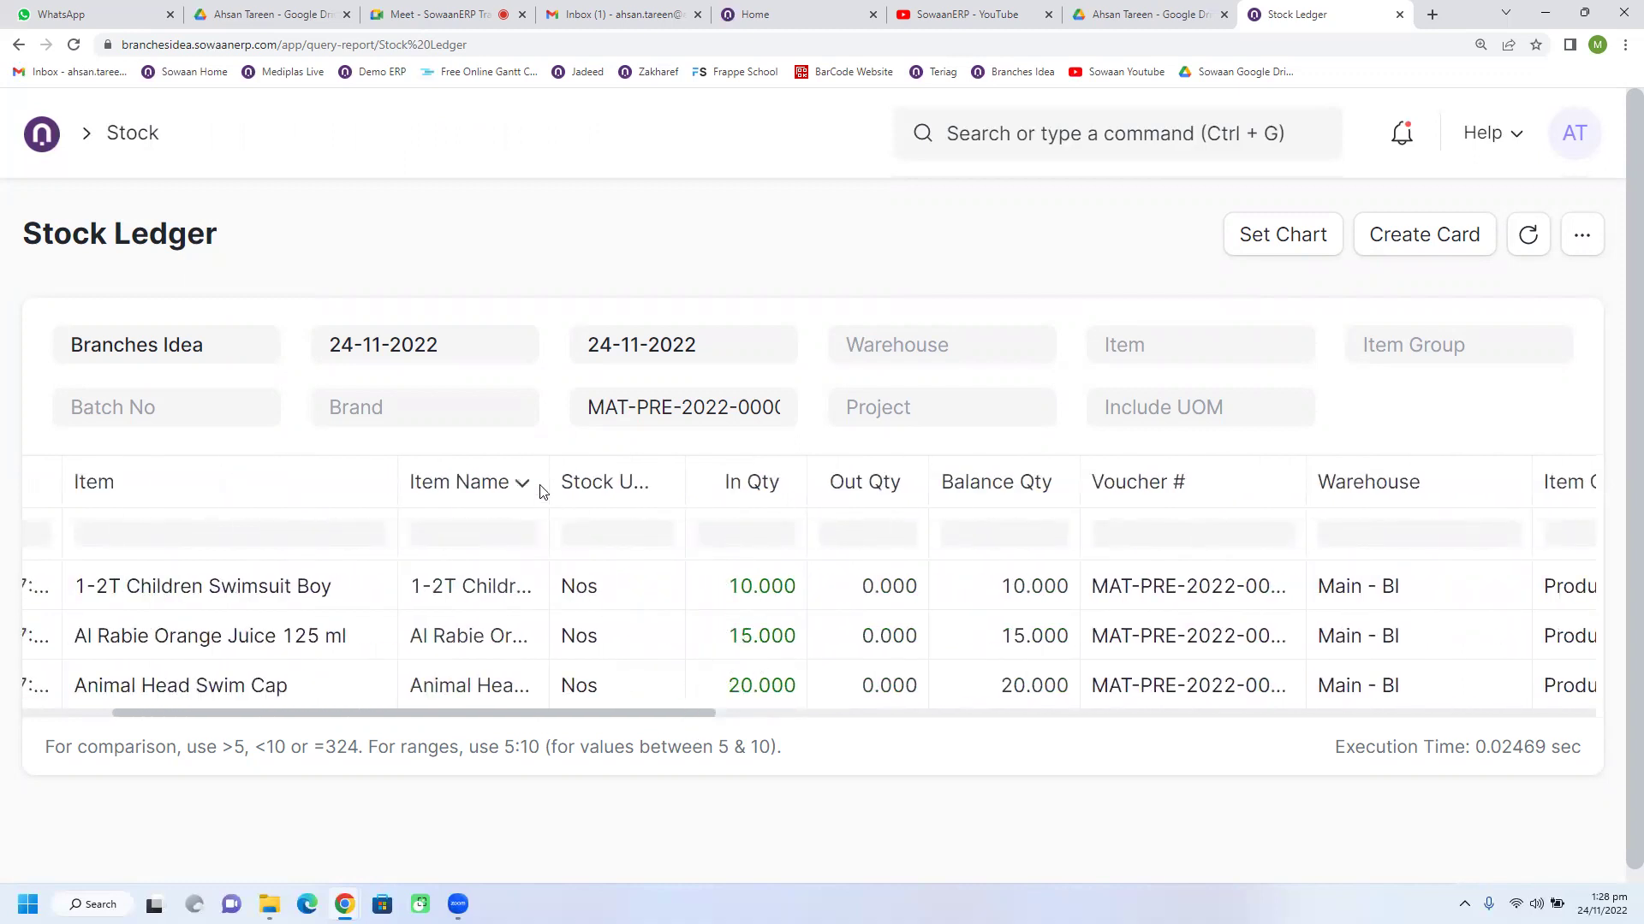
drag(549, 469, 675, 466)
drag(671, 719, 925, 727)
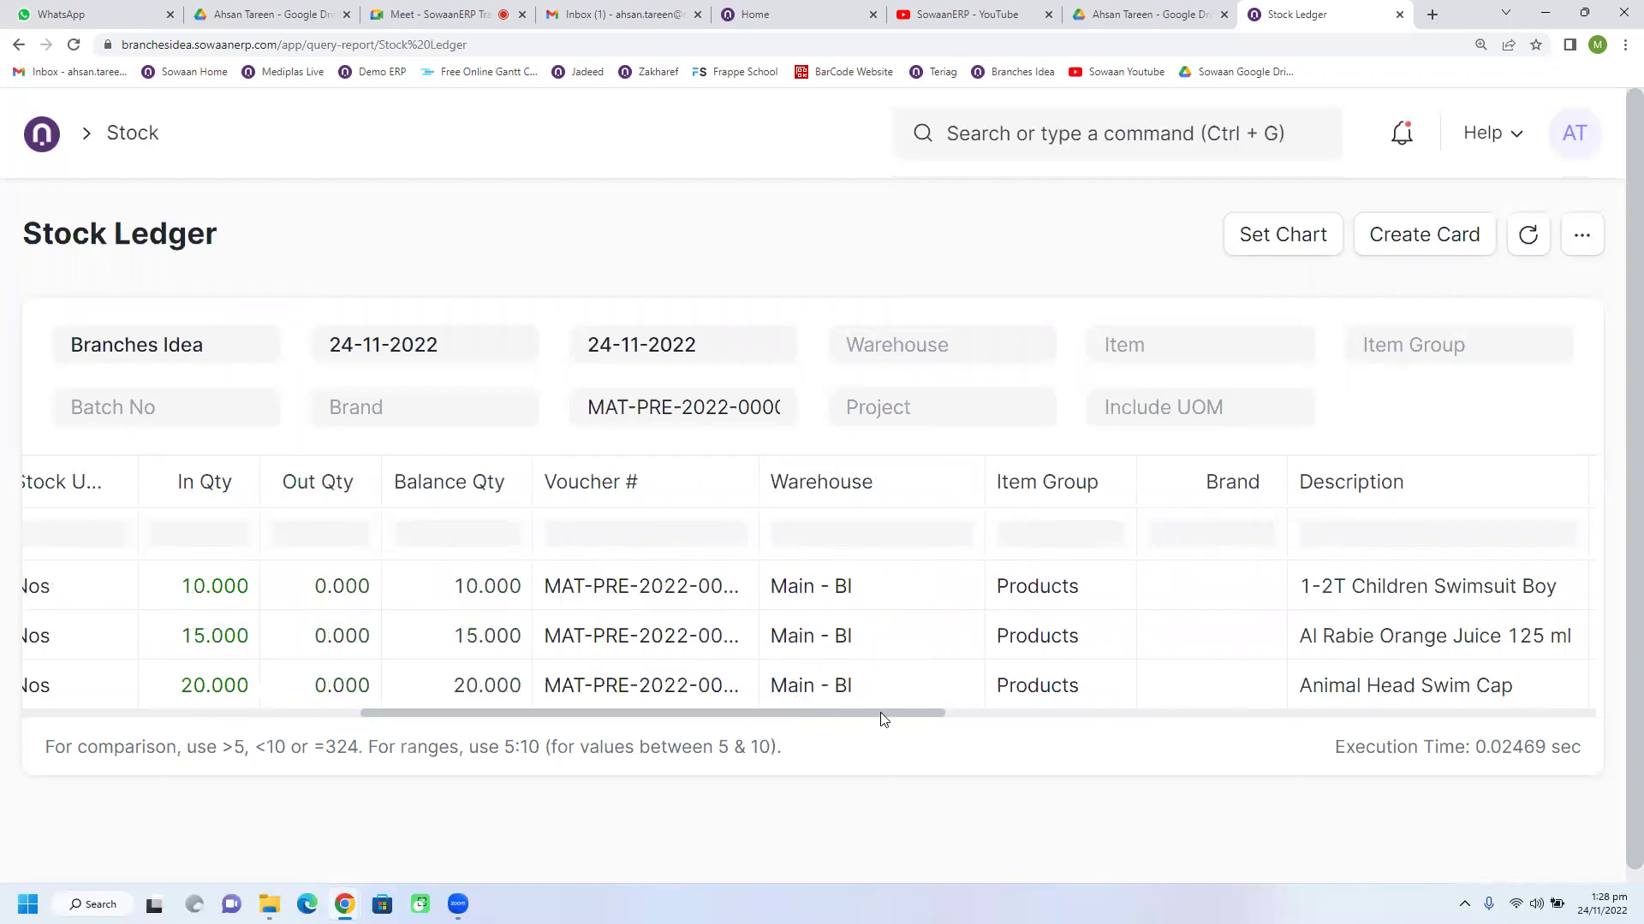
drag(917, 723, 402, 638)
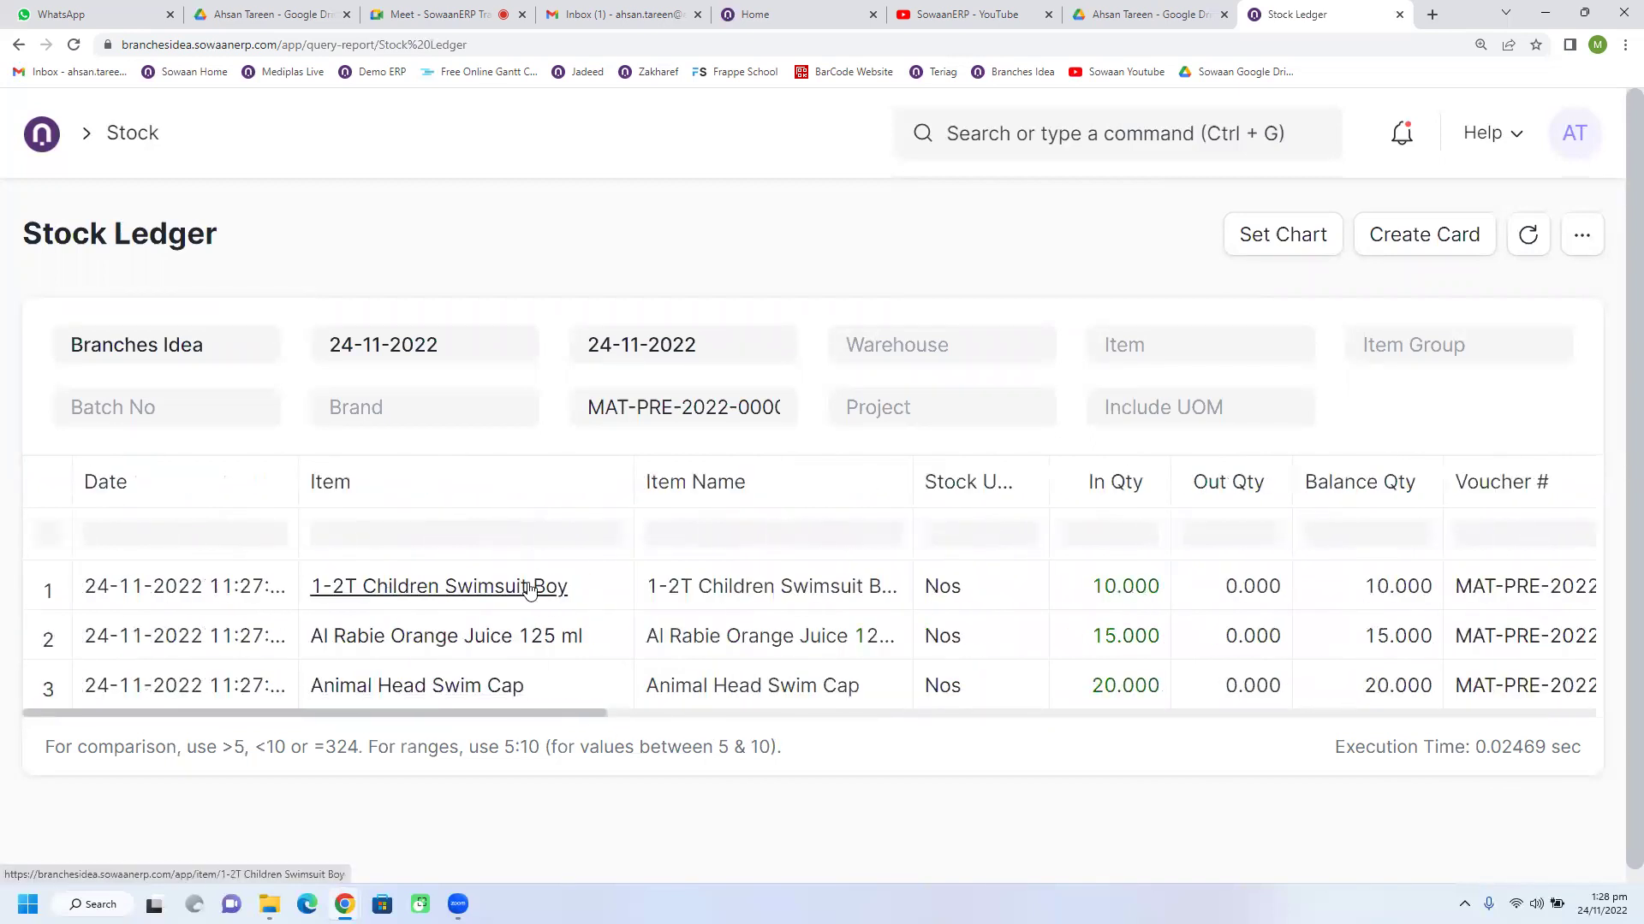
click(456, 641)
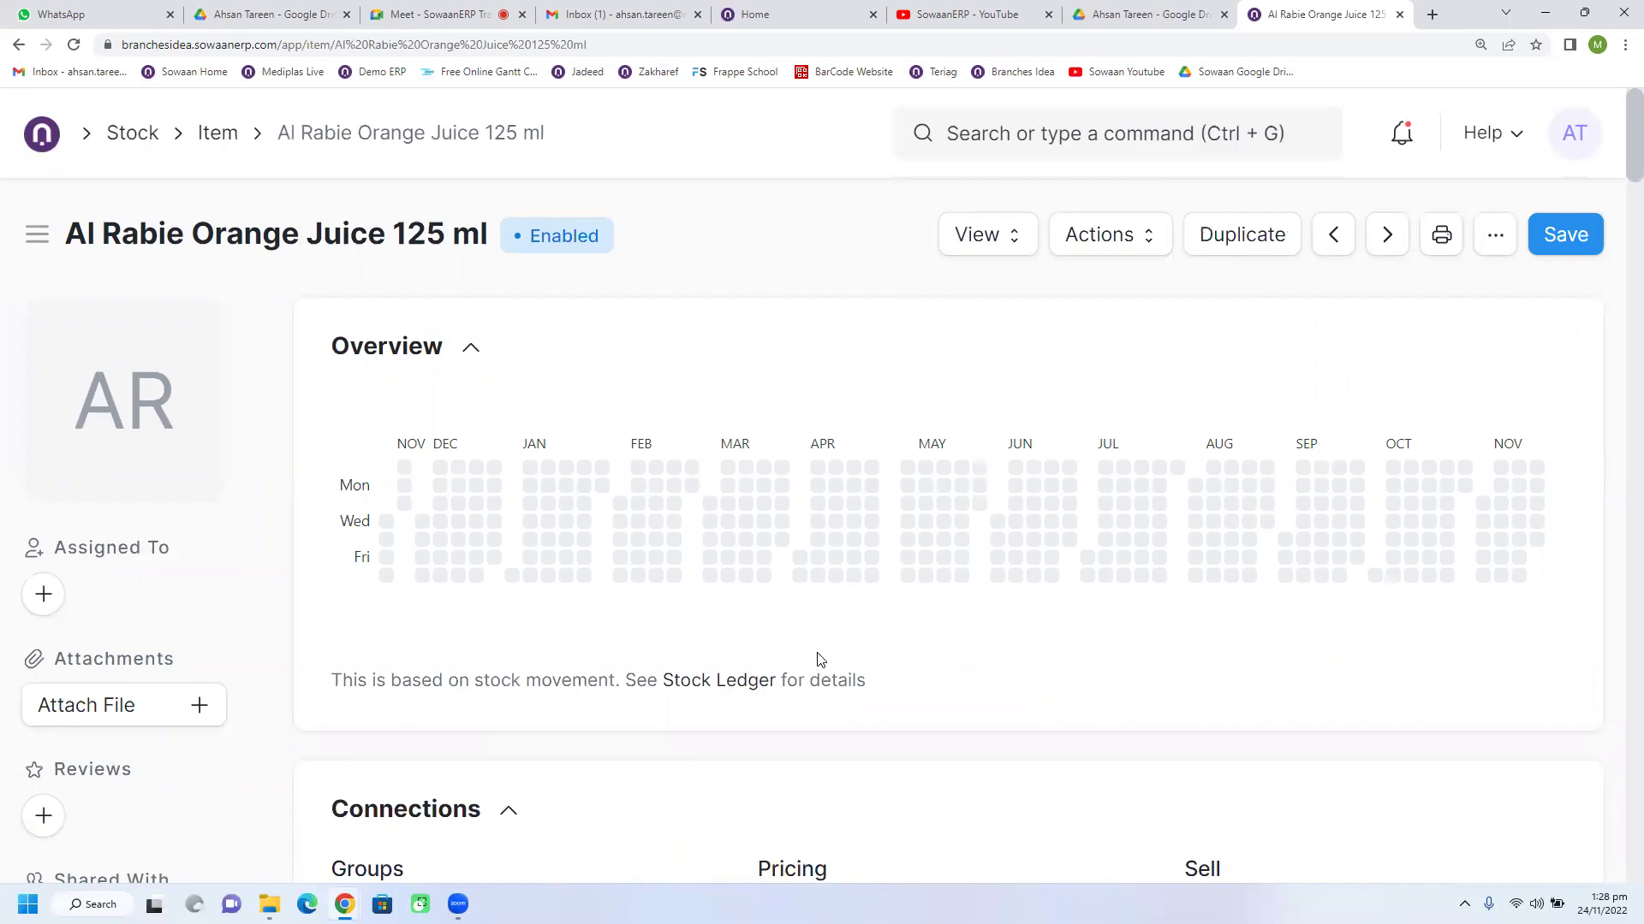
scroll(1014, 567, down, 2)
scroll(1014, 567, down, 2)
scroll(980, 621, down, 8)
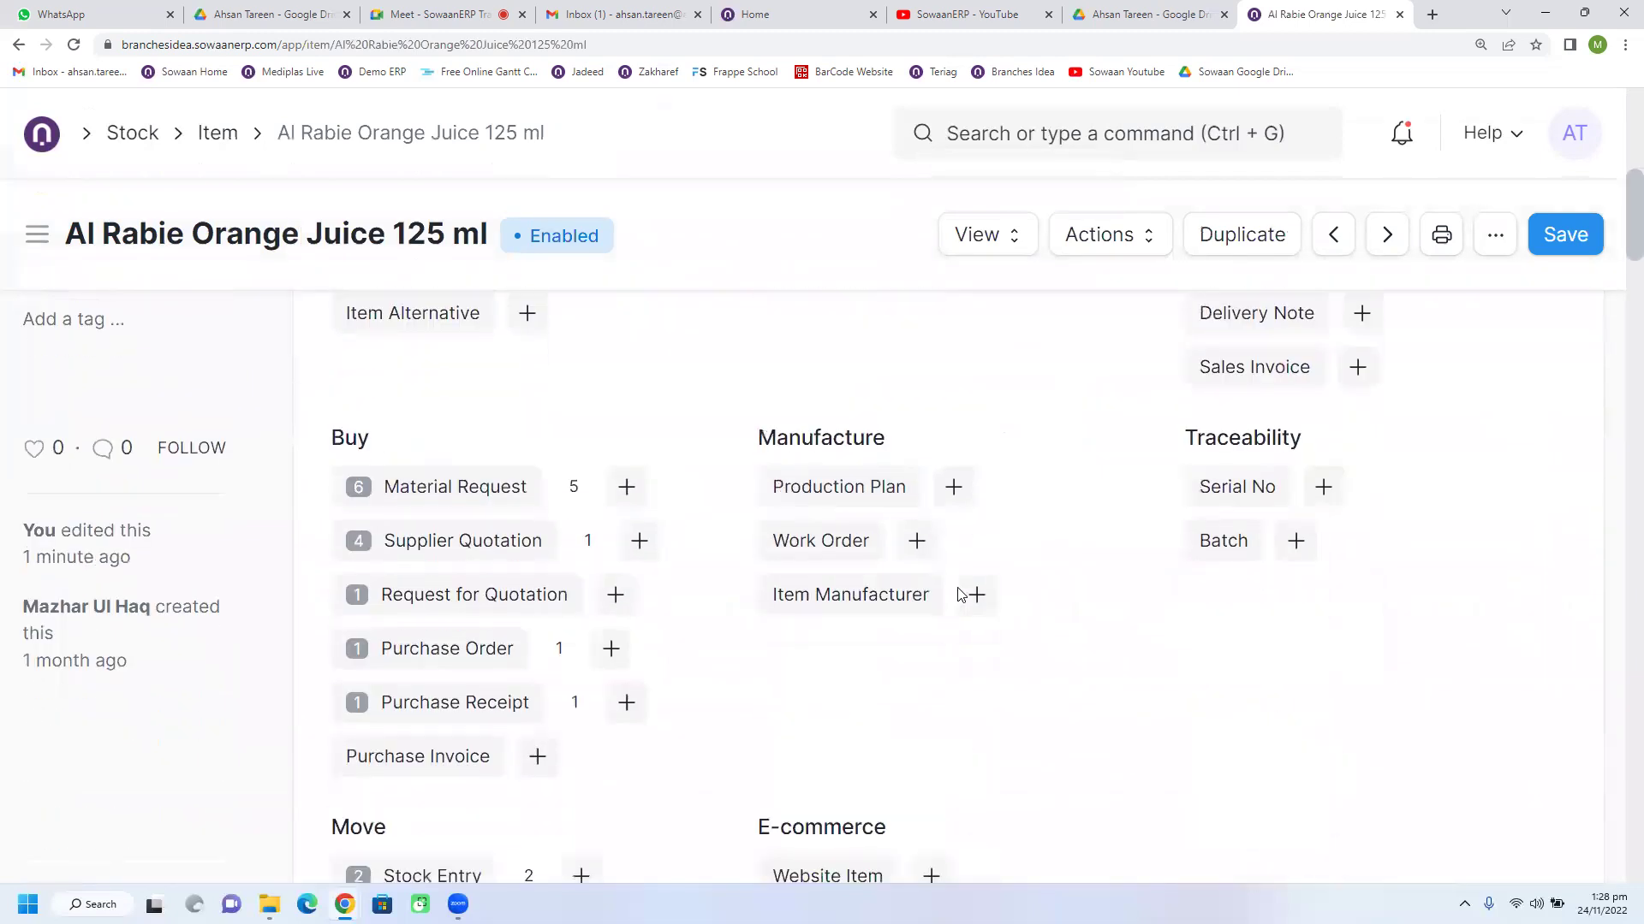
scroll(953, 596, down, 1)
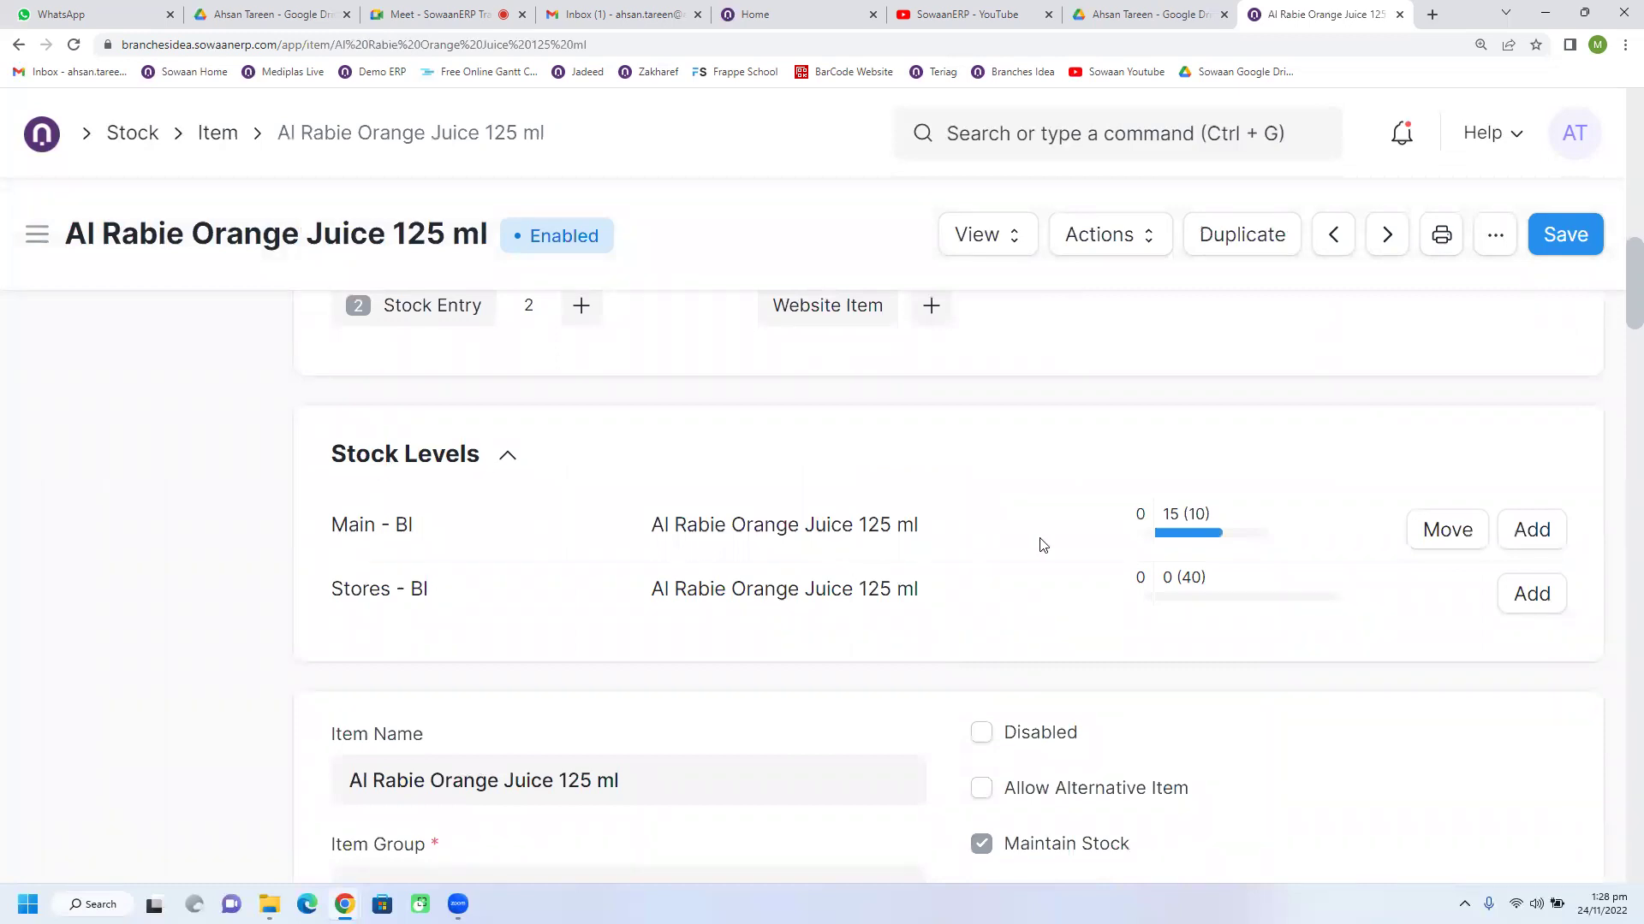
mouse_move(1197, 543)
scroll(750, 610, up, 10)
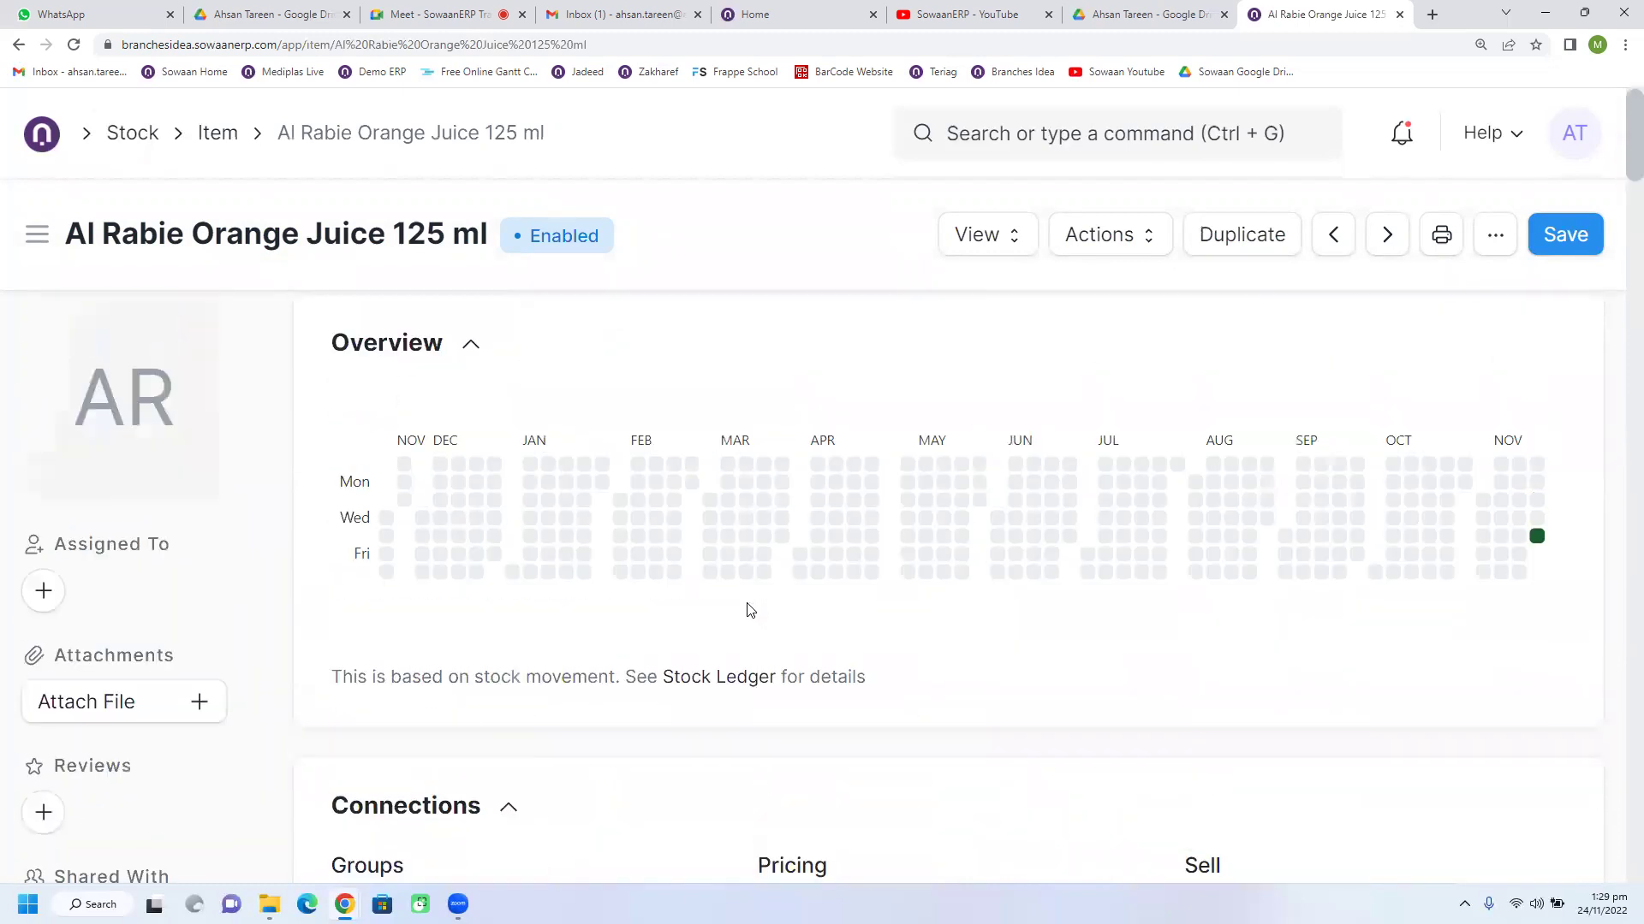
scroll(750, 610, down, 5)
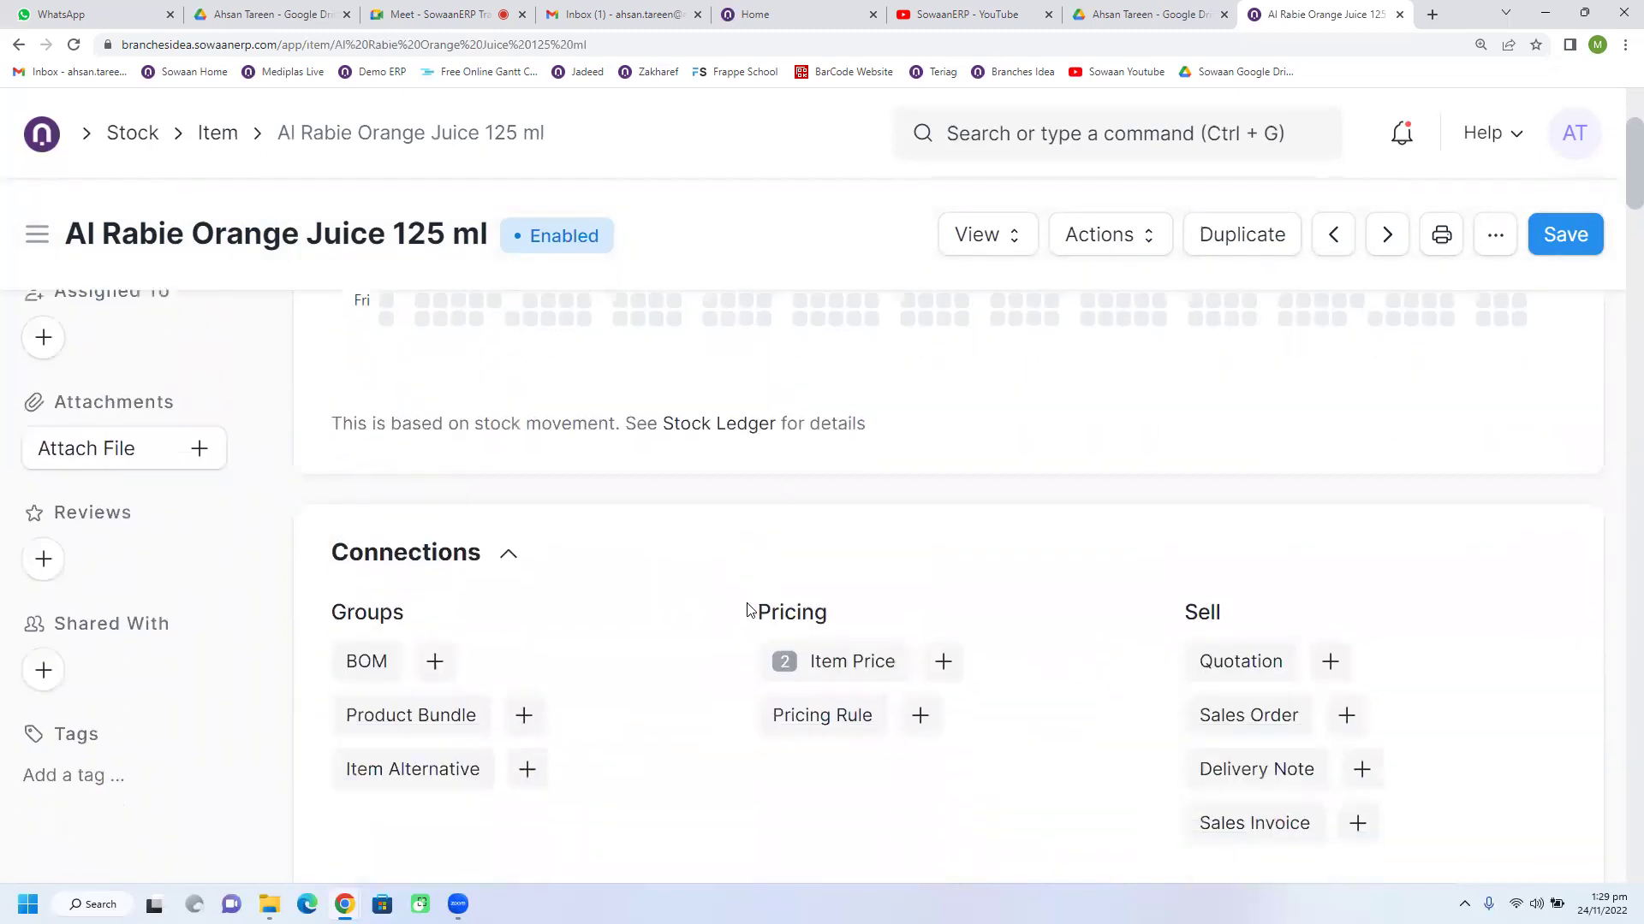
scroll(750, 609, down, 4)
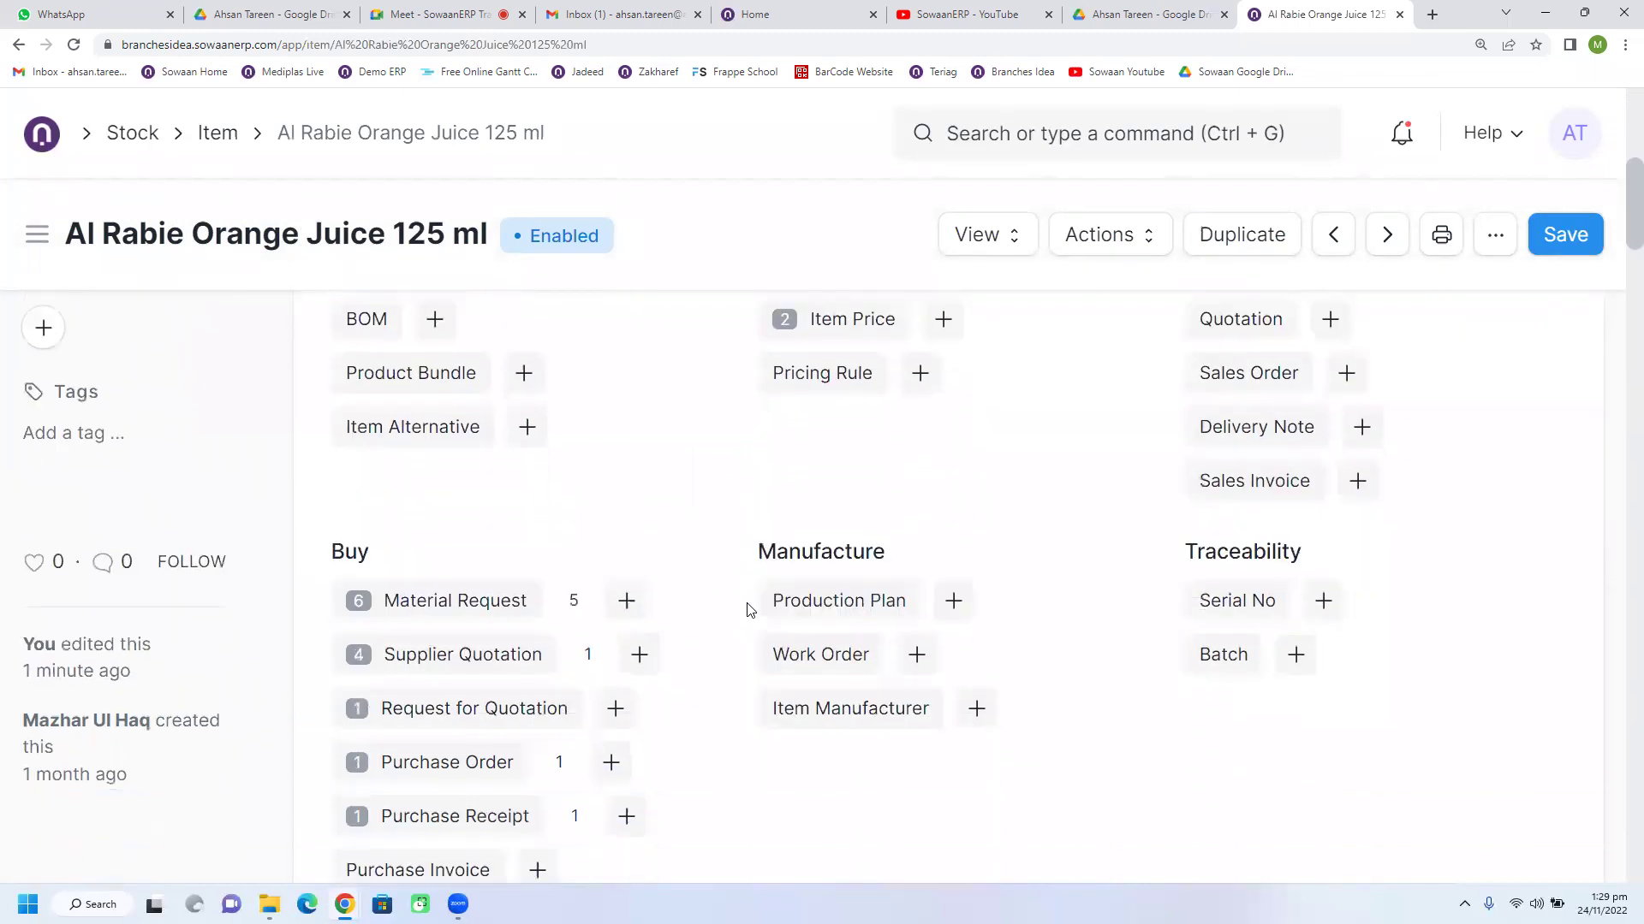
scroll(750, 609, down, 3)
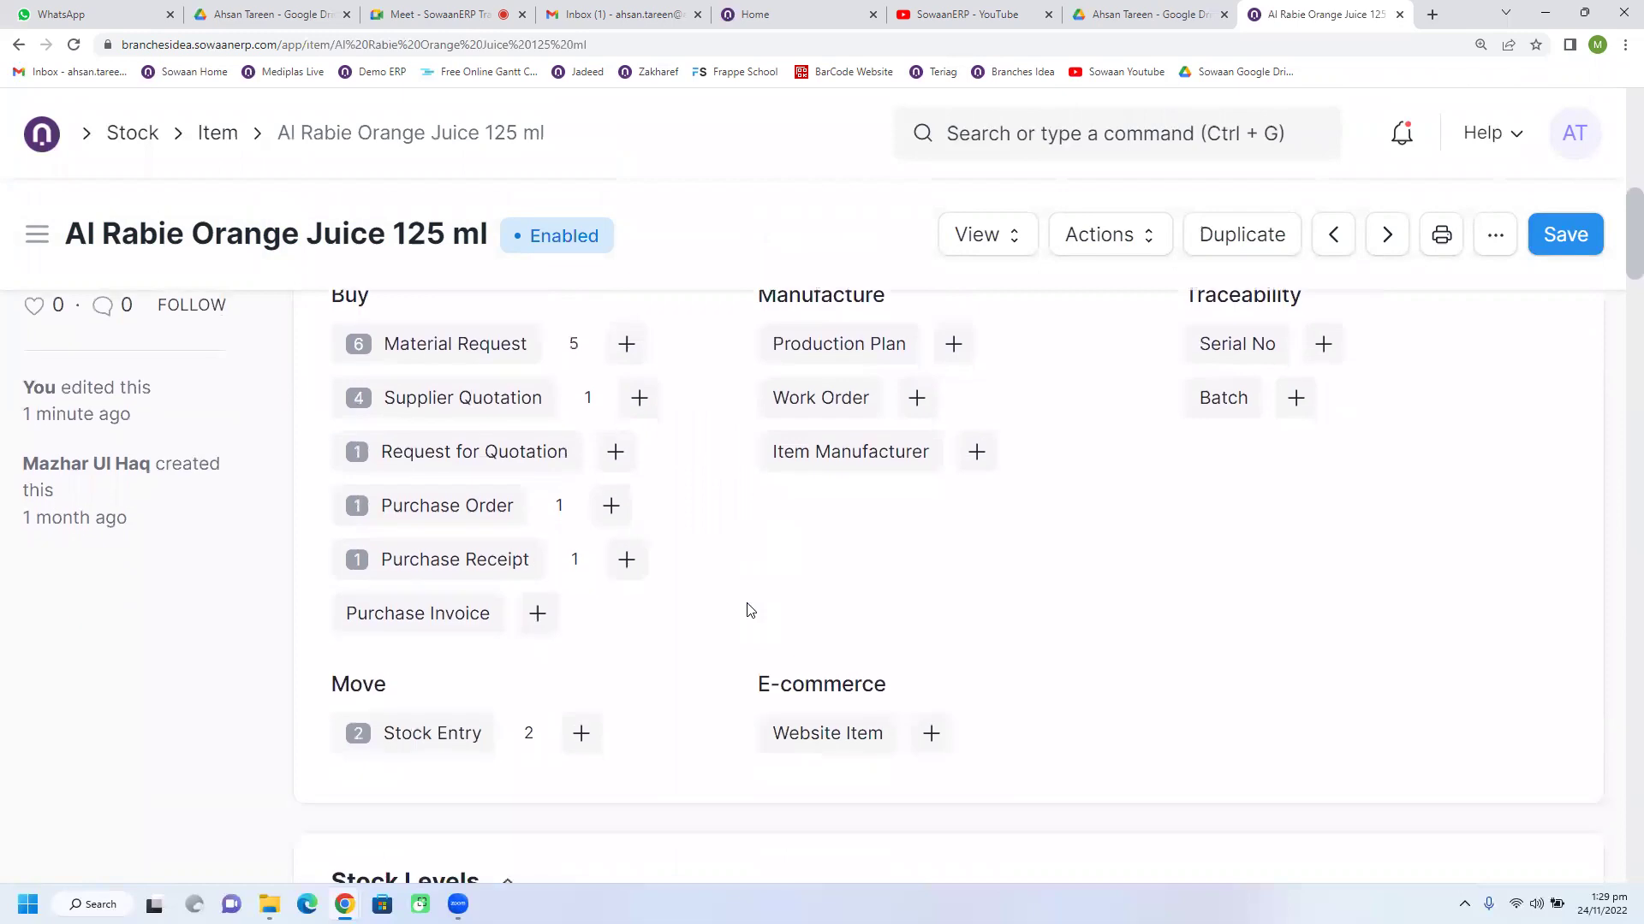
scroll(750, 609, down, 2)
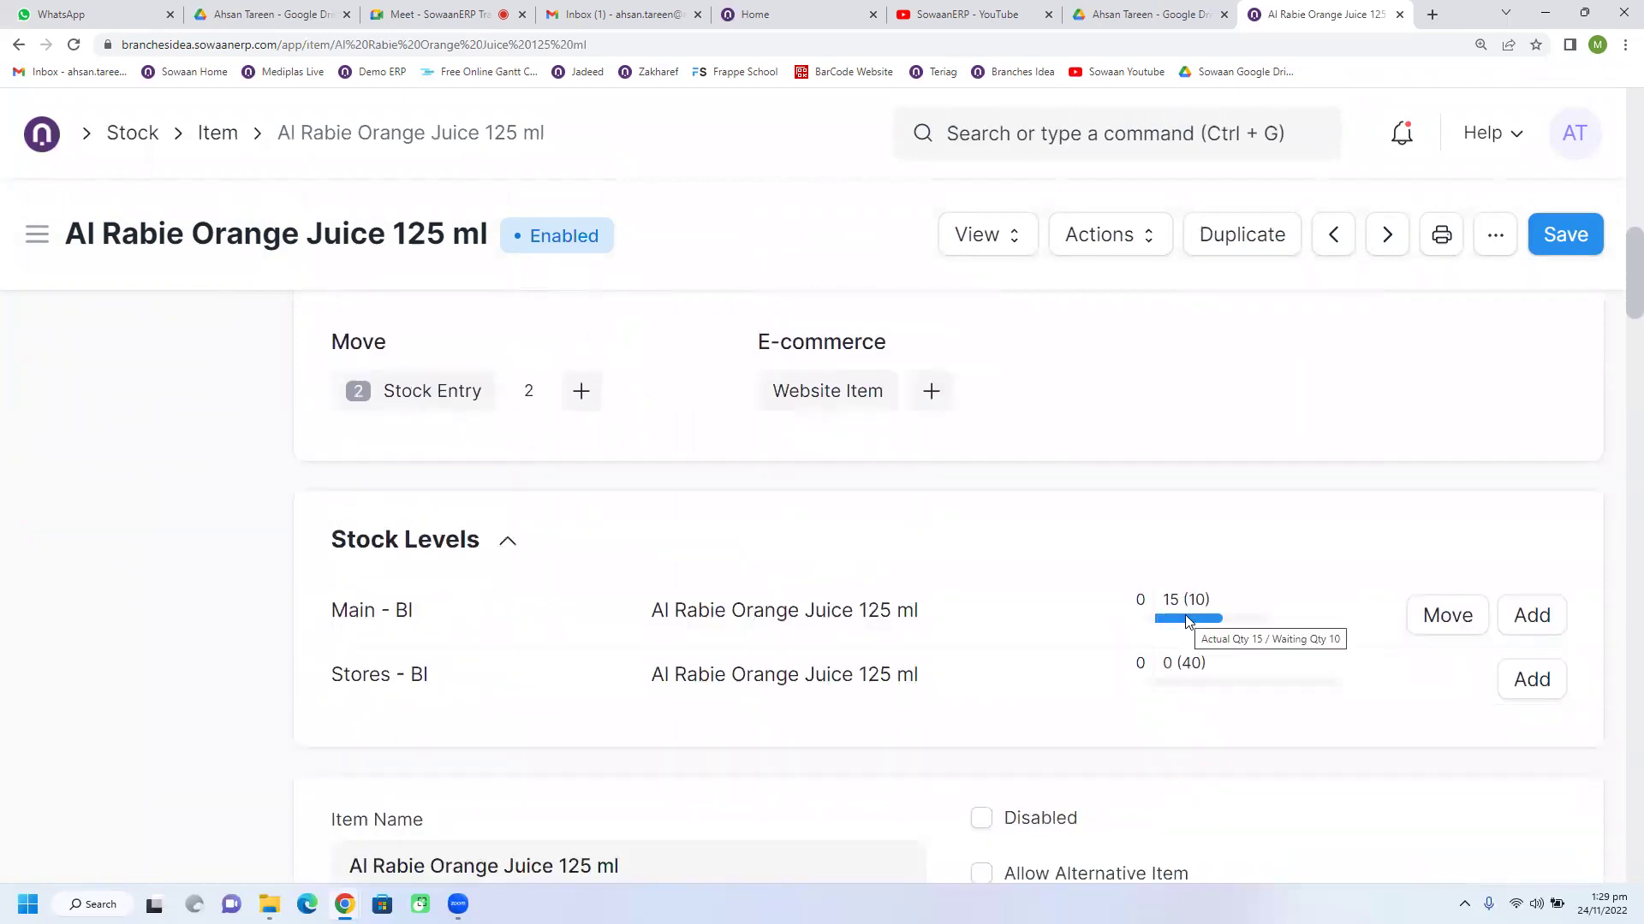
scroll(954, 652, down, 8)
scroll(955, 652, down, 15)
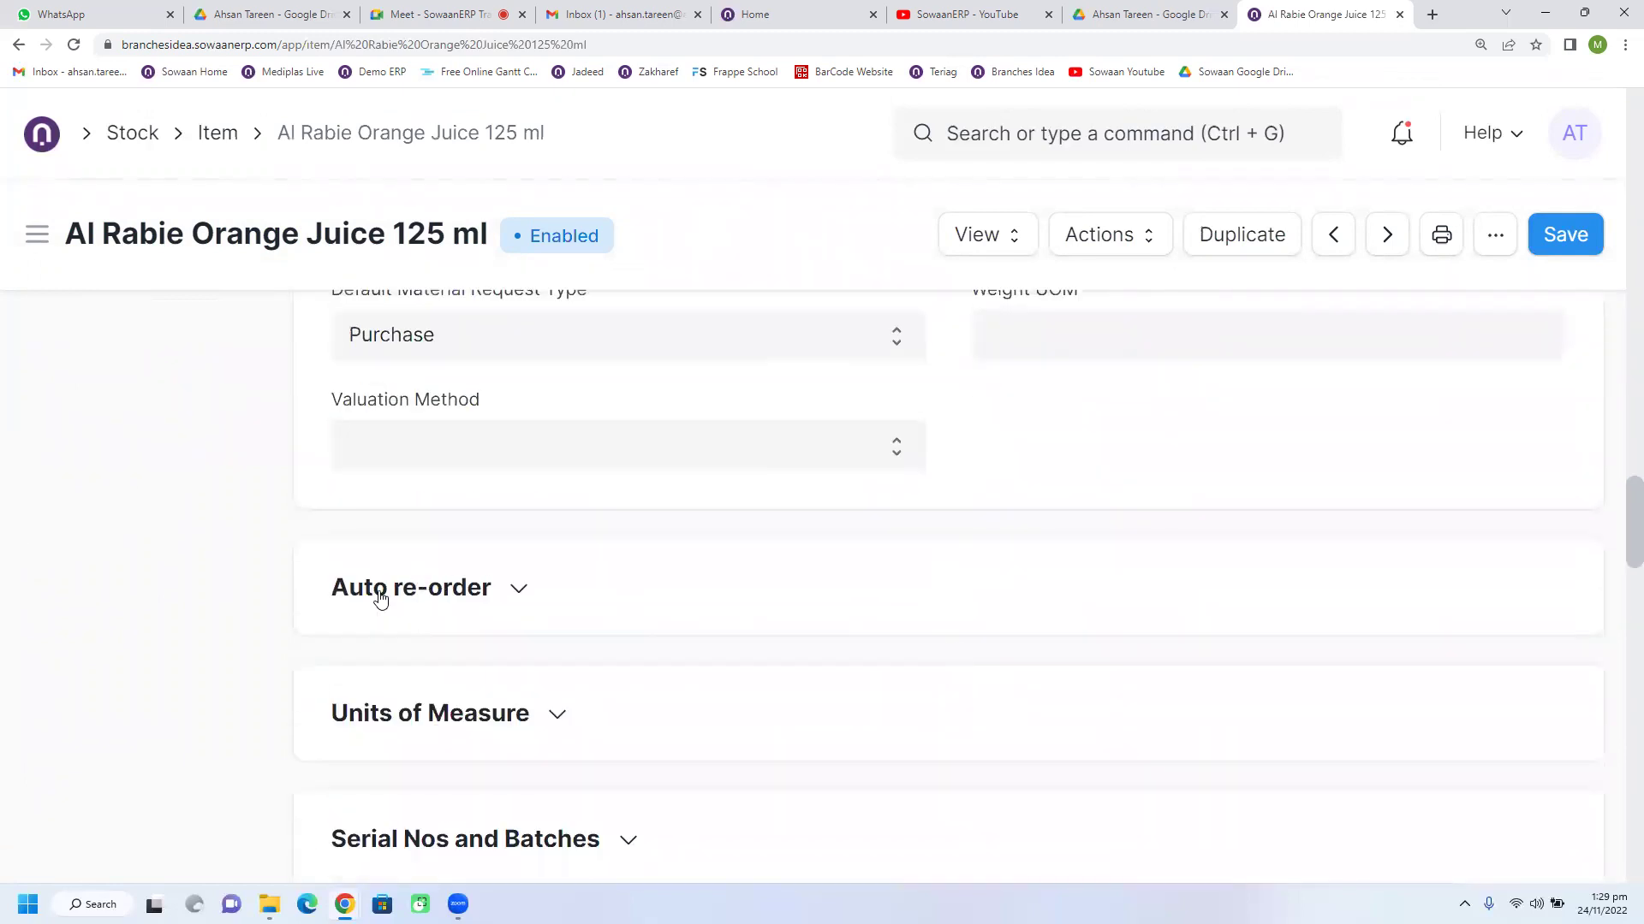
Step: Add a new Auto re-order row requesting for the Main - BI warehouse
click(379, 594)
scroll(386, 596, down, 2)
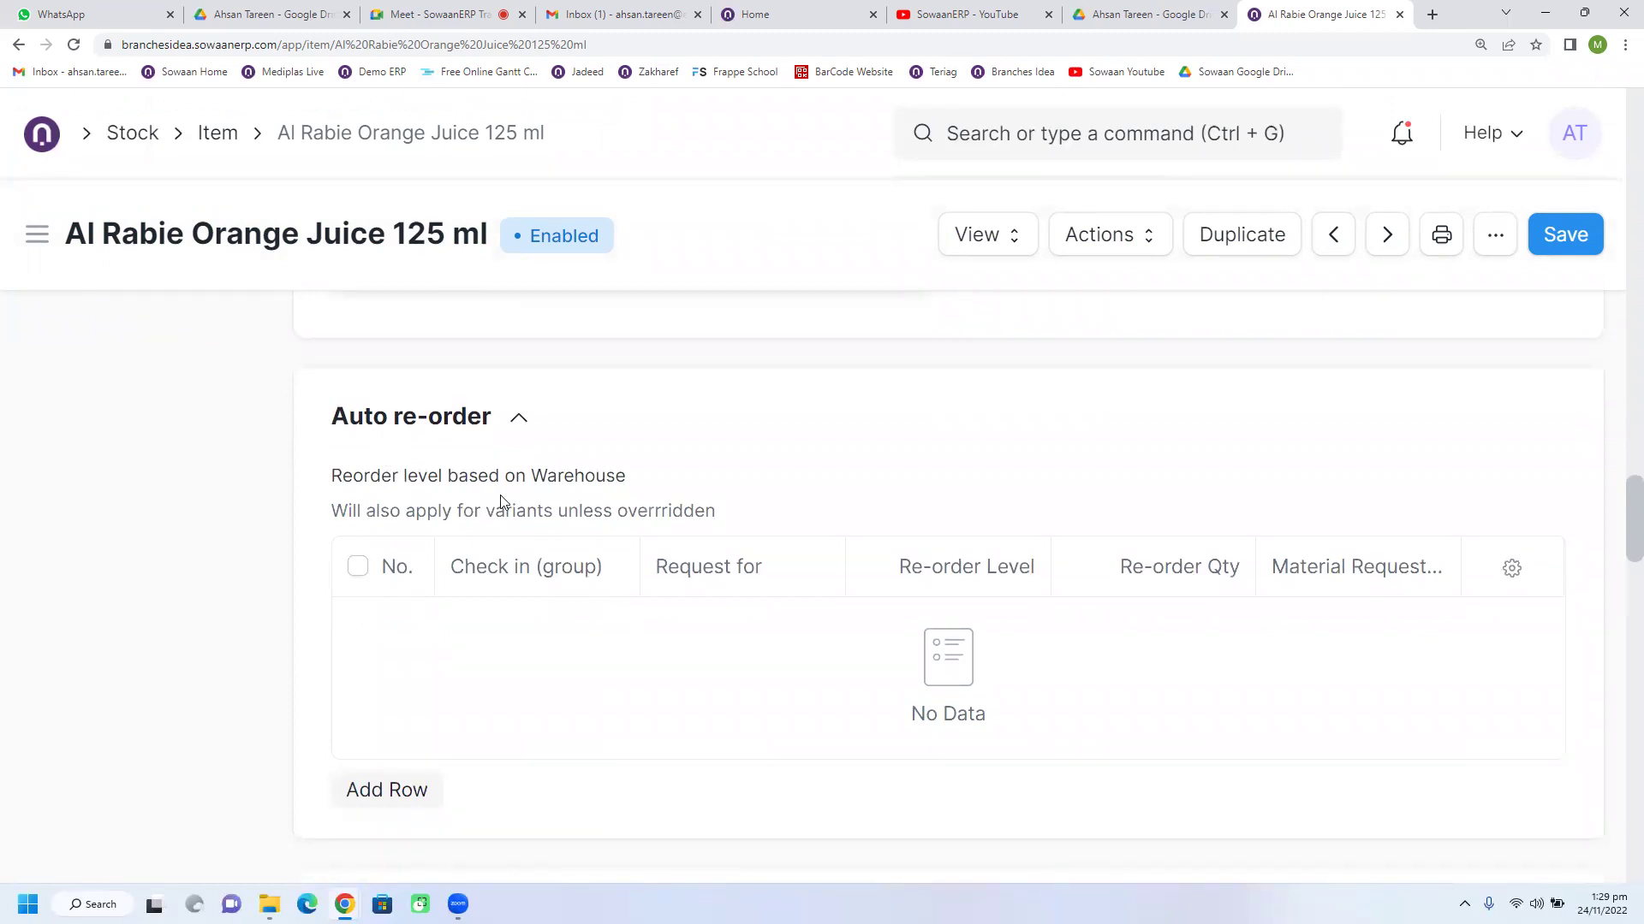
click(415, 789)
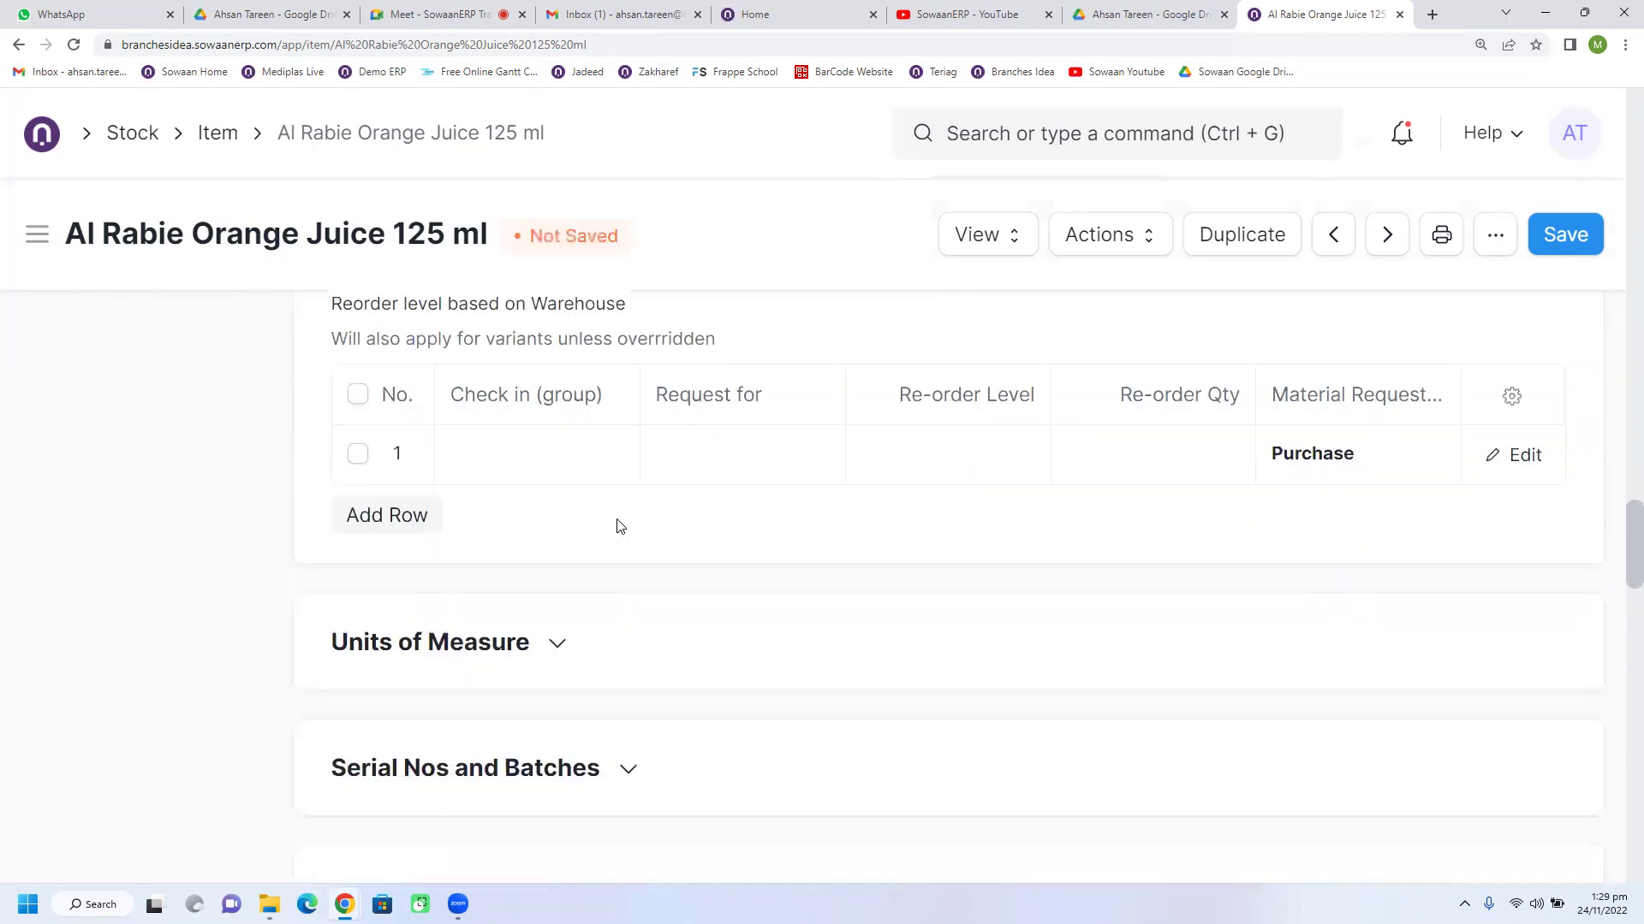
click(743, 452)
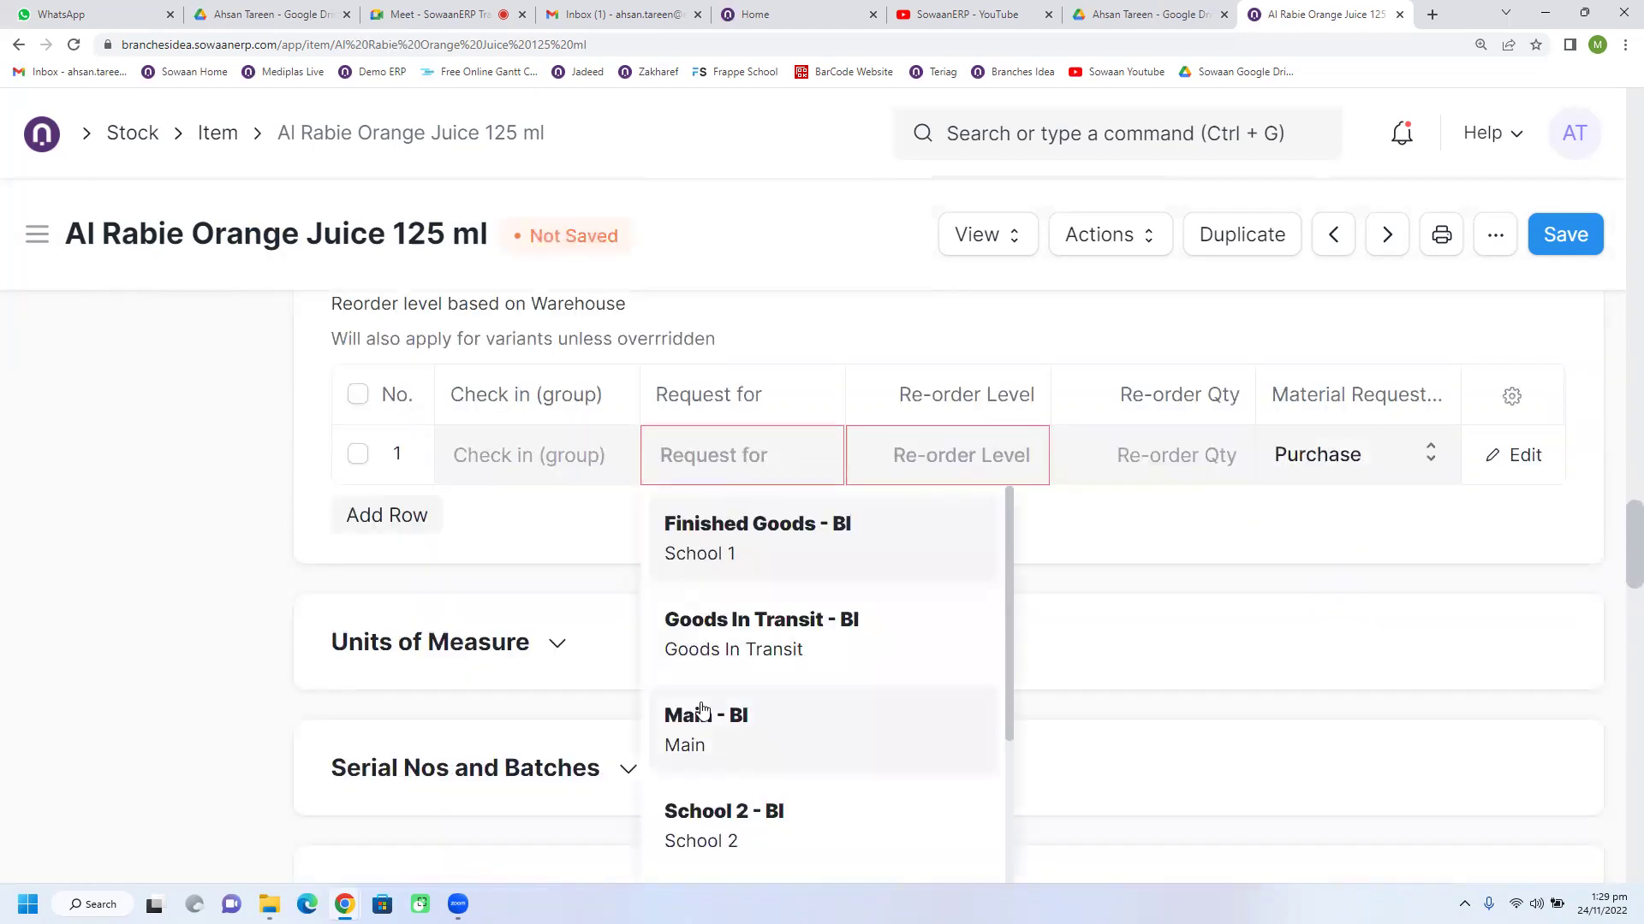
click(697, 717)
Step: Give the row re-order level 15 and re-order quantity 50, then pick the request type
click(990, 471)
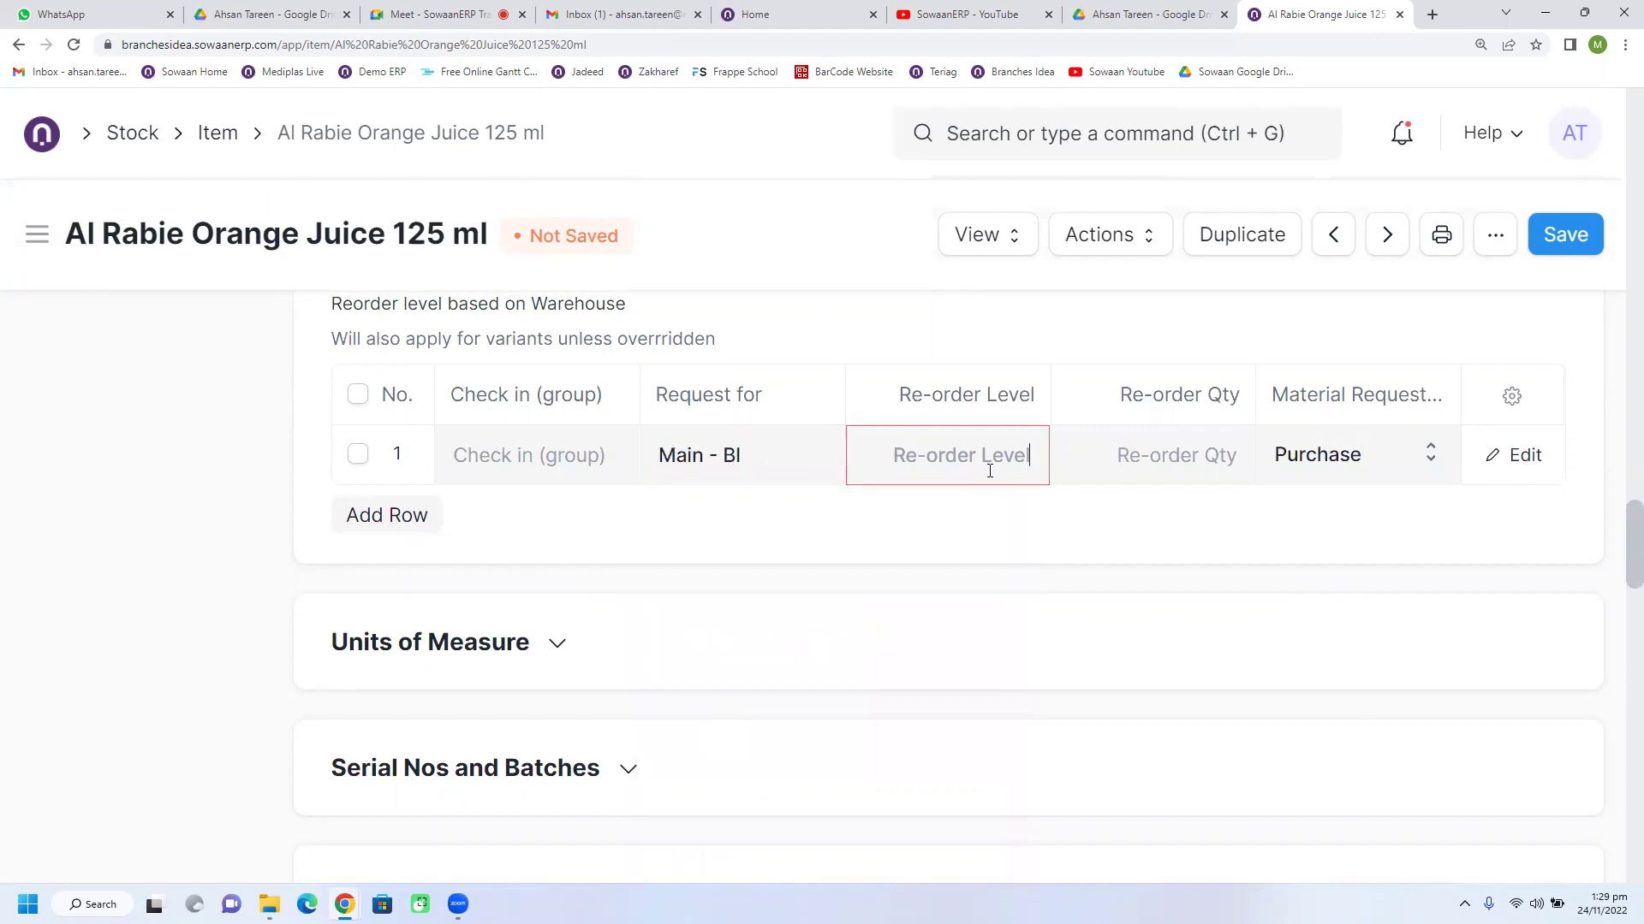
text(15)
click(1196, 458)
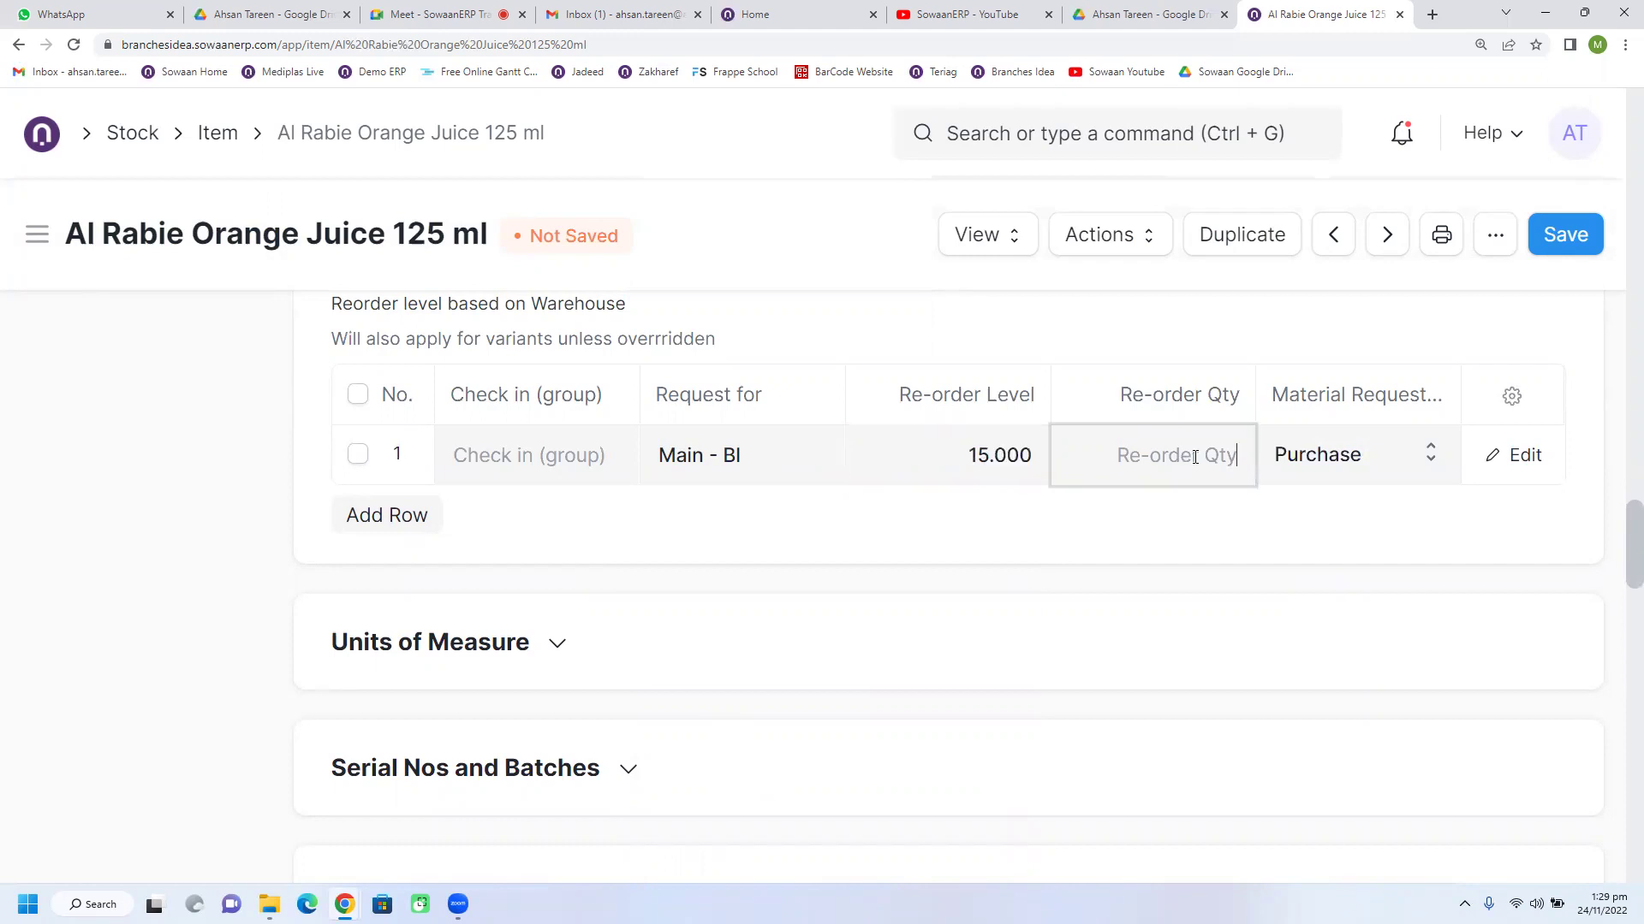
text(50)
click(1181, 532)
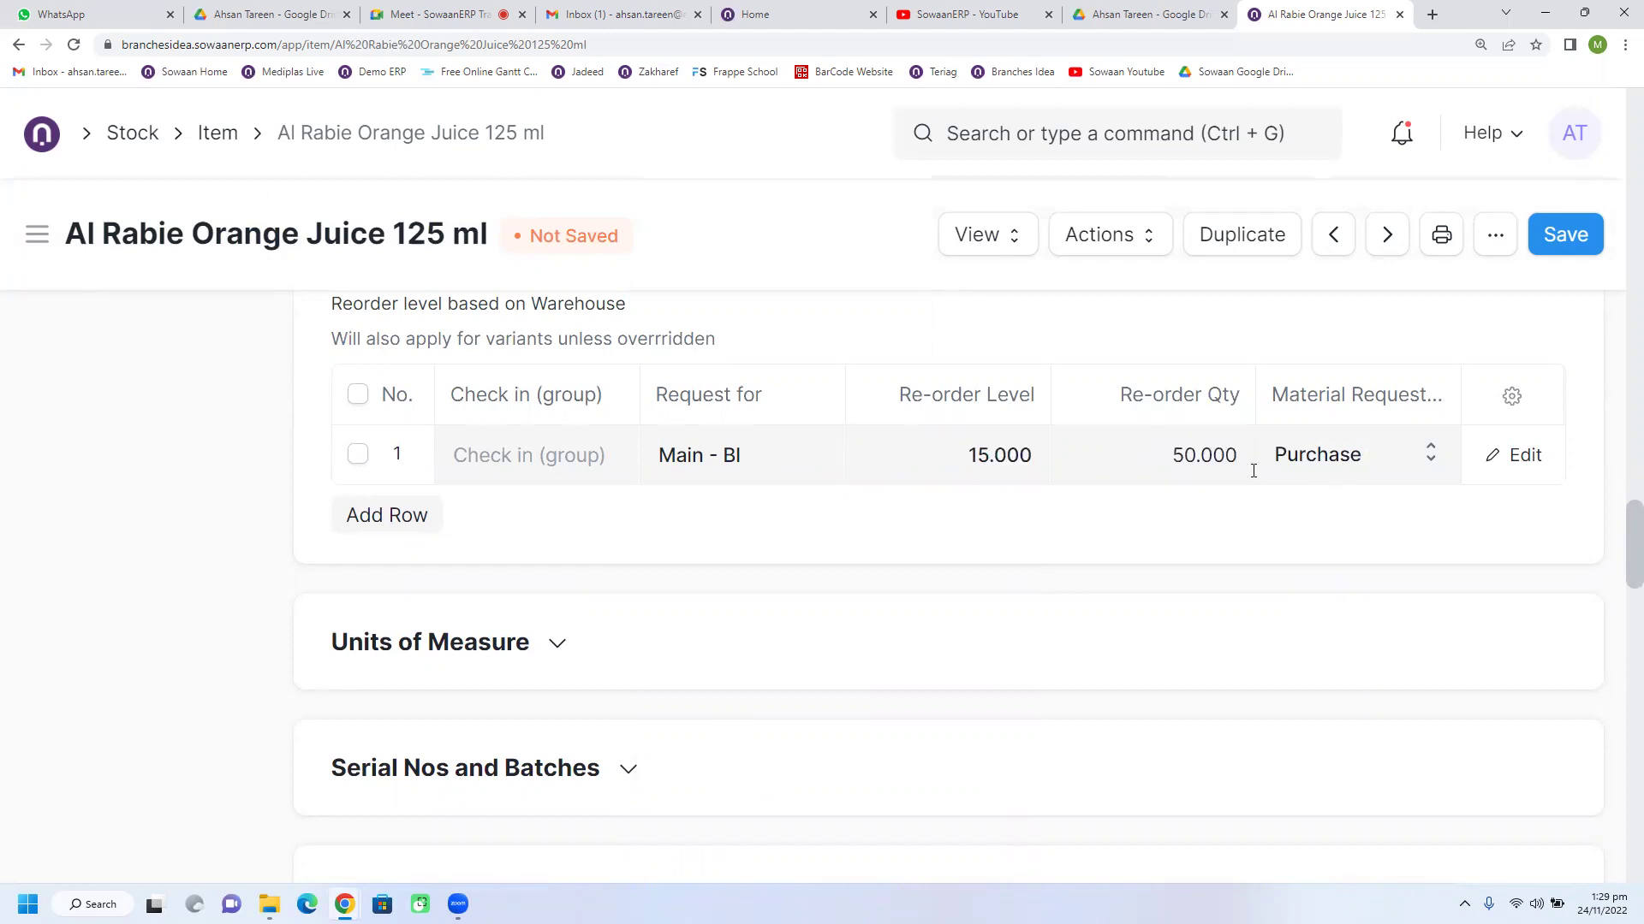
click(1178, 453)
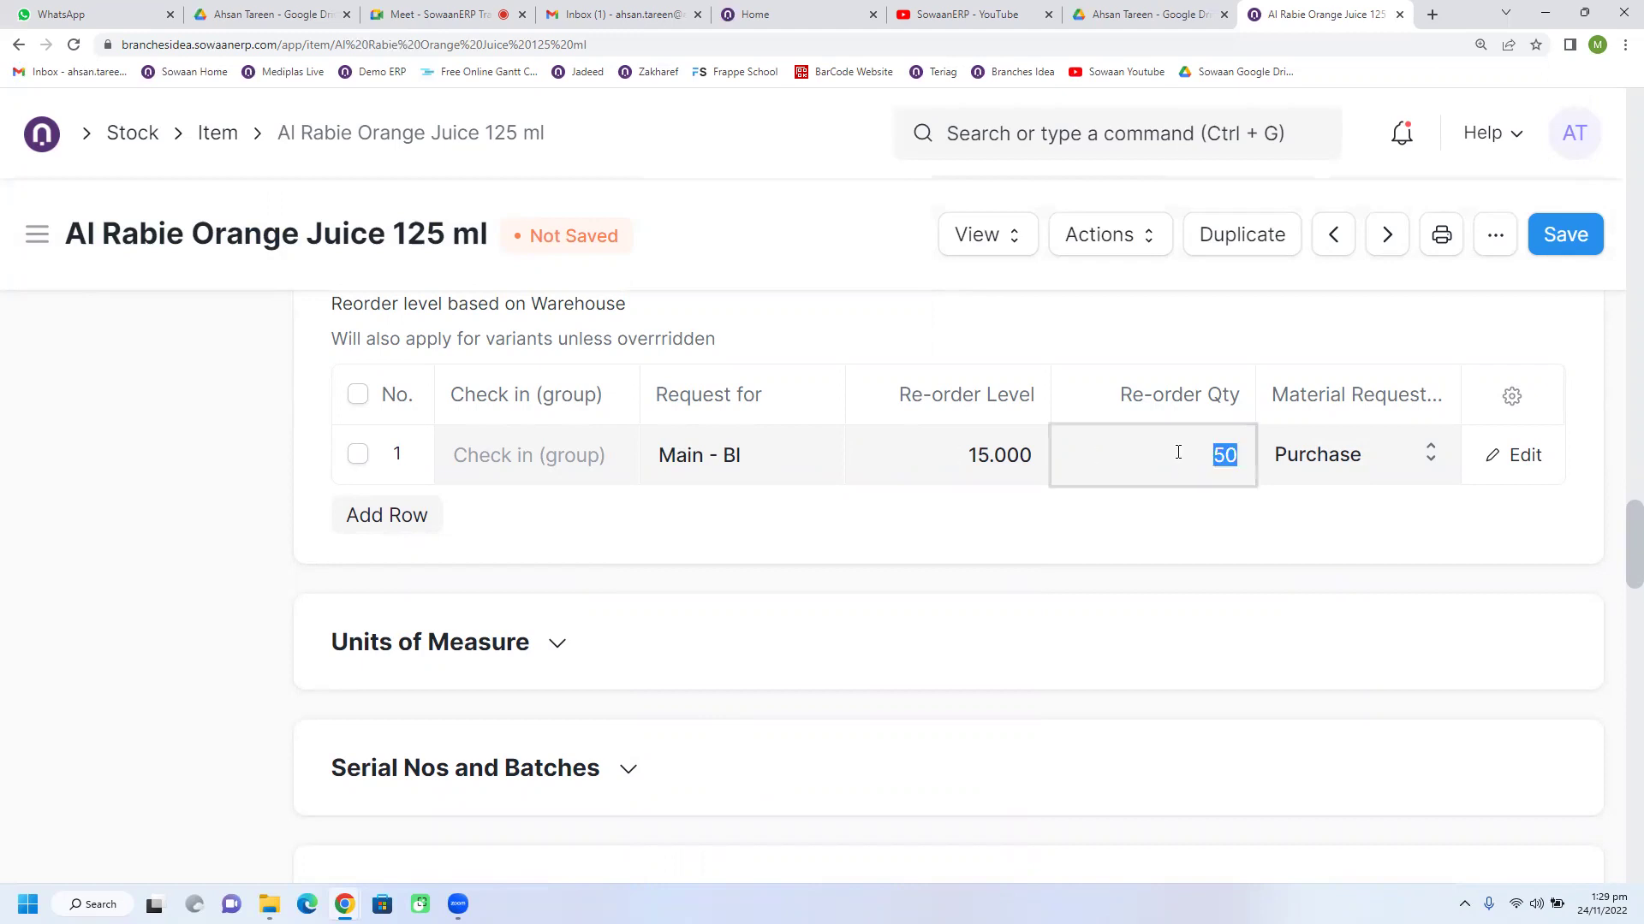
click(1305, 475)
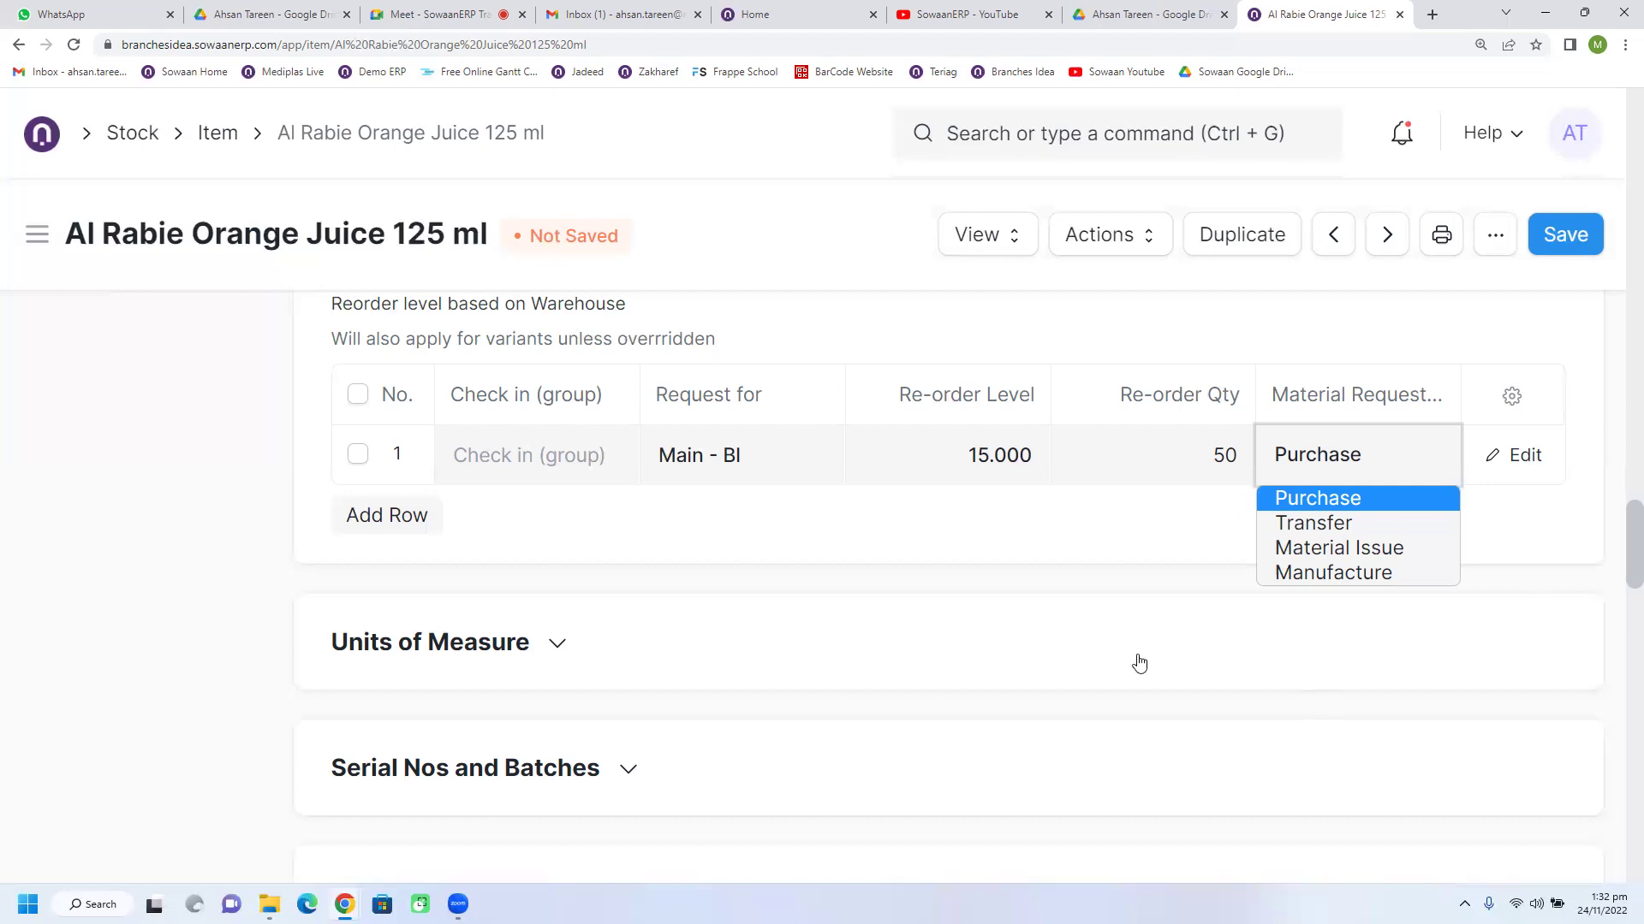
Step: Keep Purchase as the material request type and save the item
click(1059, 520)
click(1569, 249)
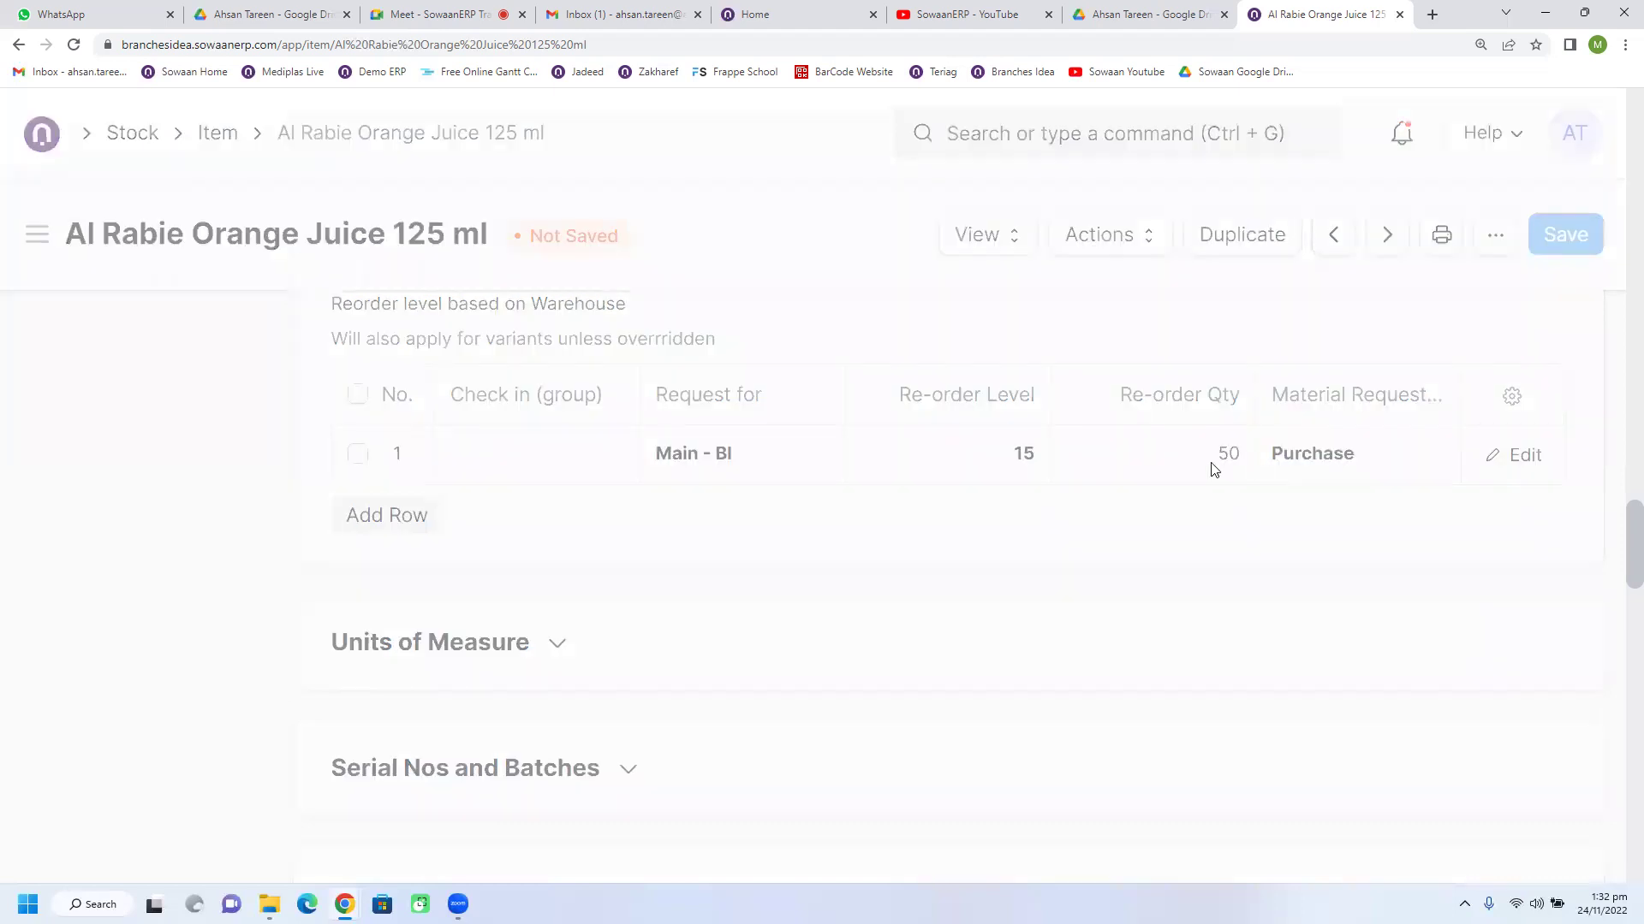
scroll(936, 685, down, 5)
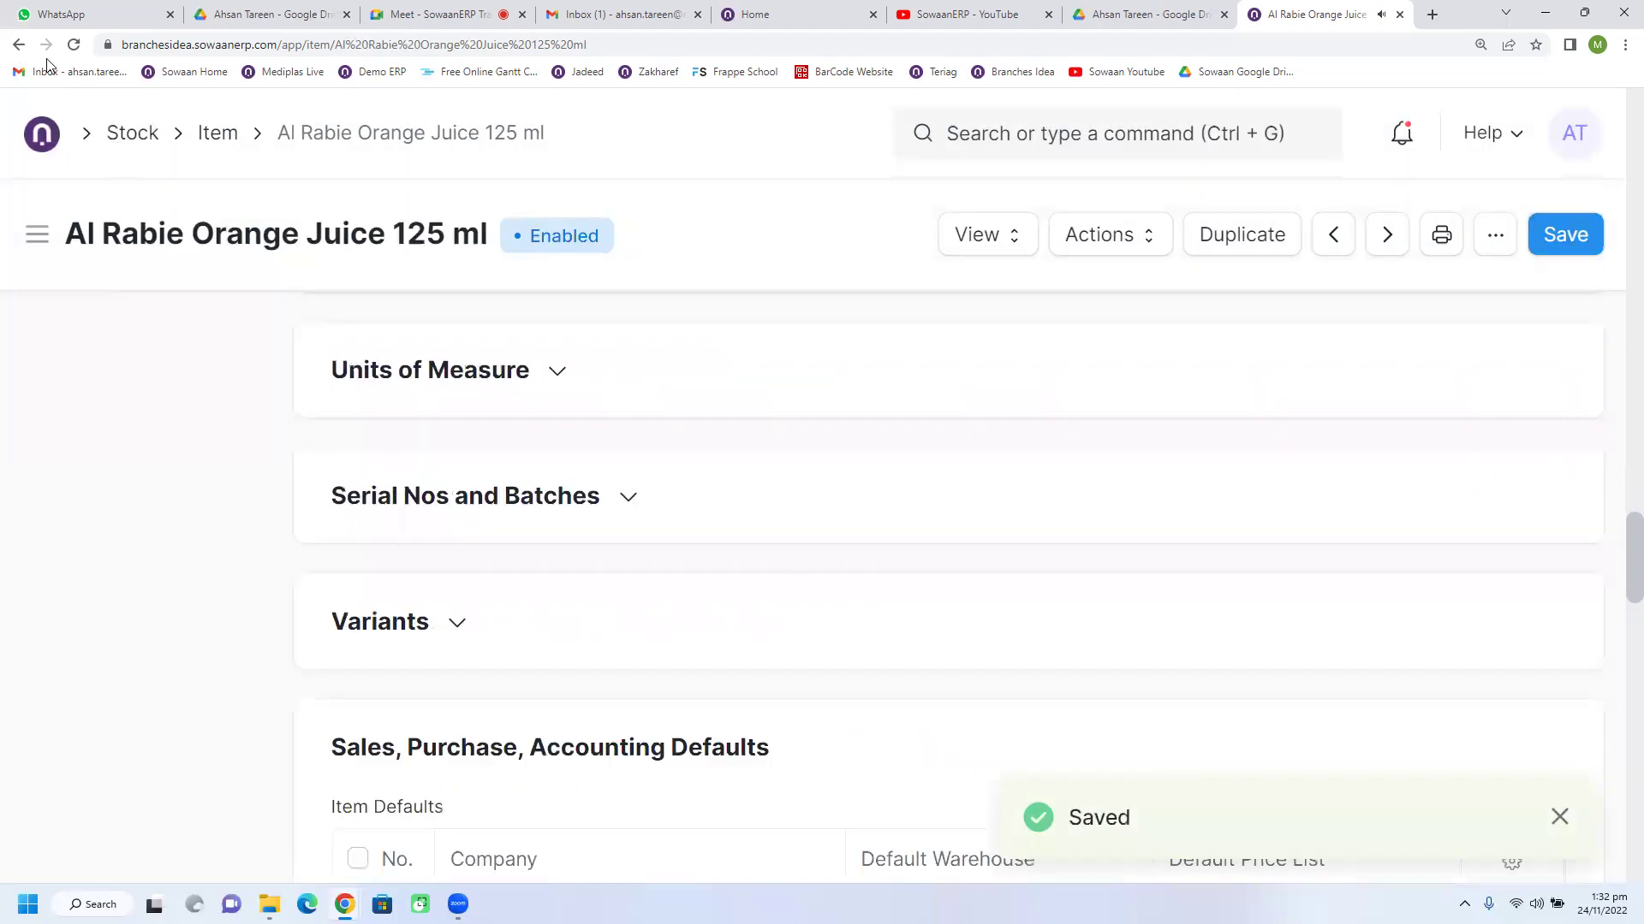
Step: Go back through the Stock Ledger to the Pepsico purchase receipt
click(19, 43)
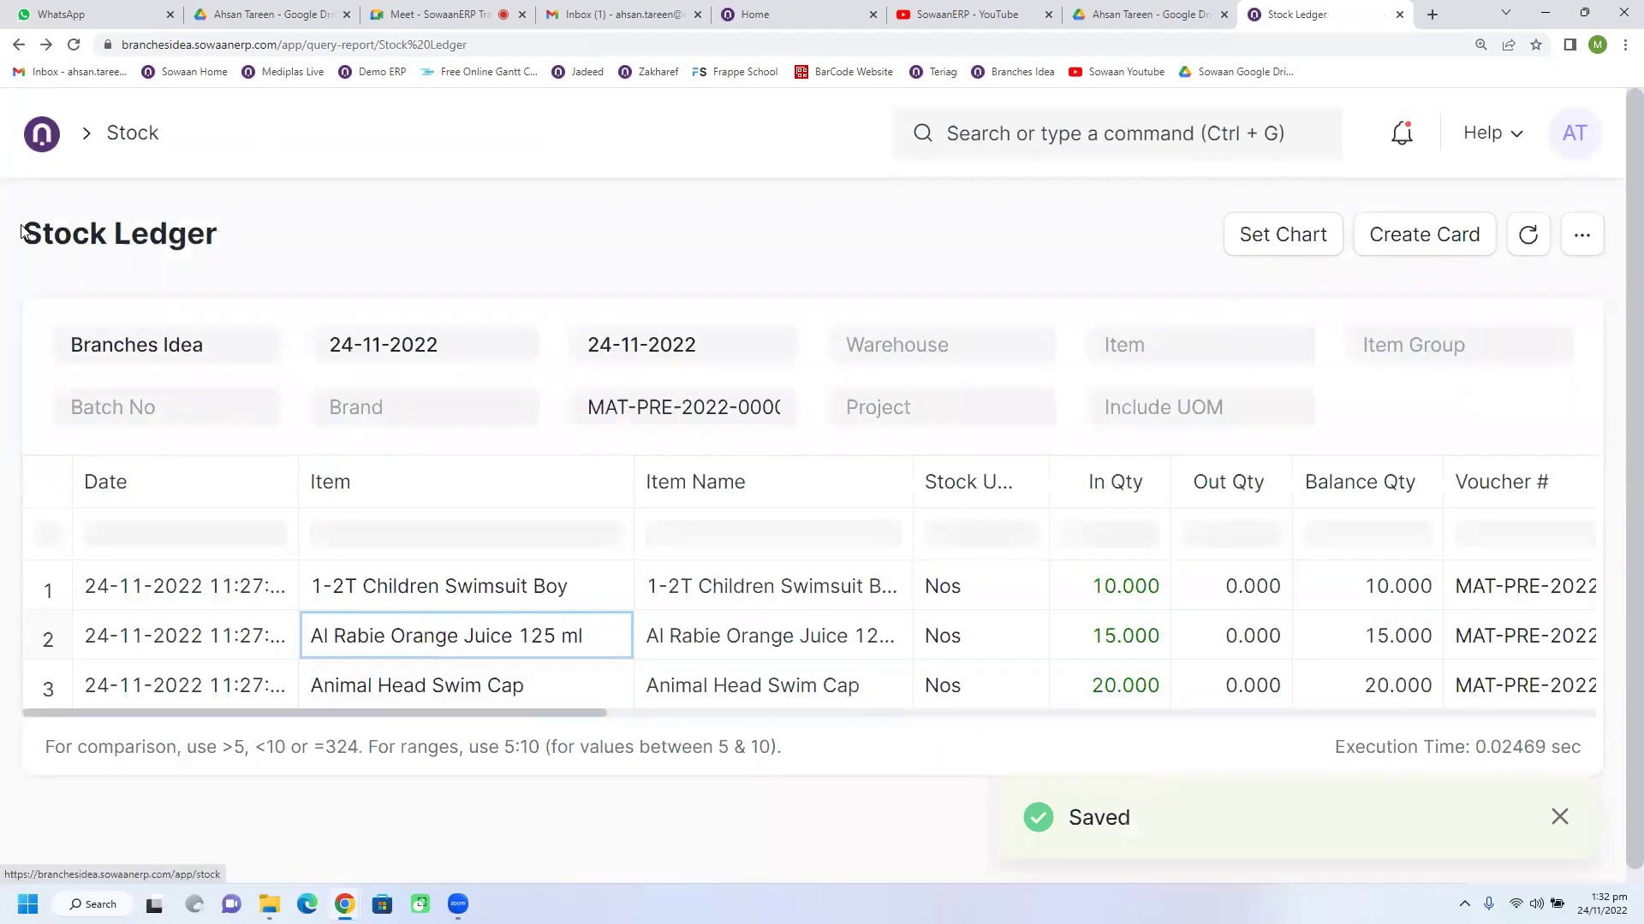
mouse_move(23, 233)
mouse_down()
mouse_move(229, 250)
mouse_move(26, 265)
mouse_up()
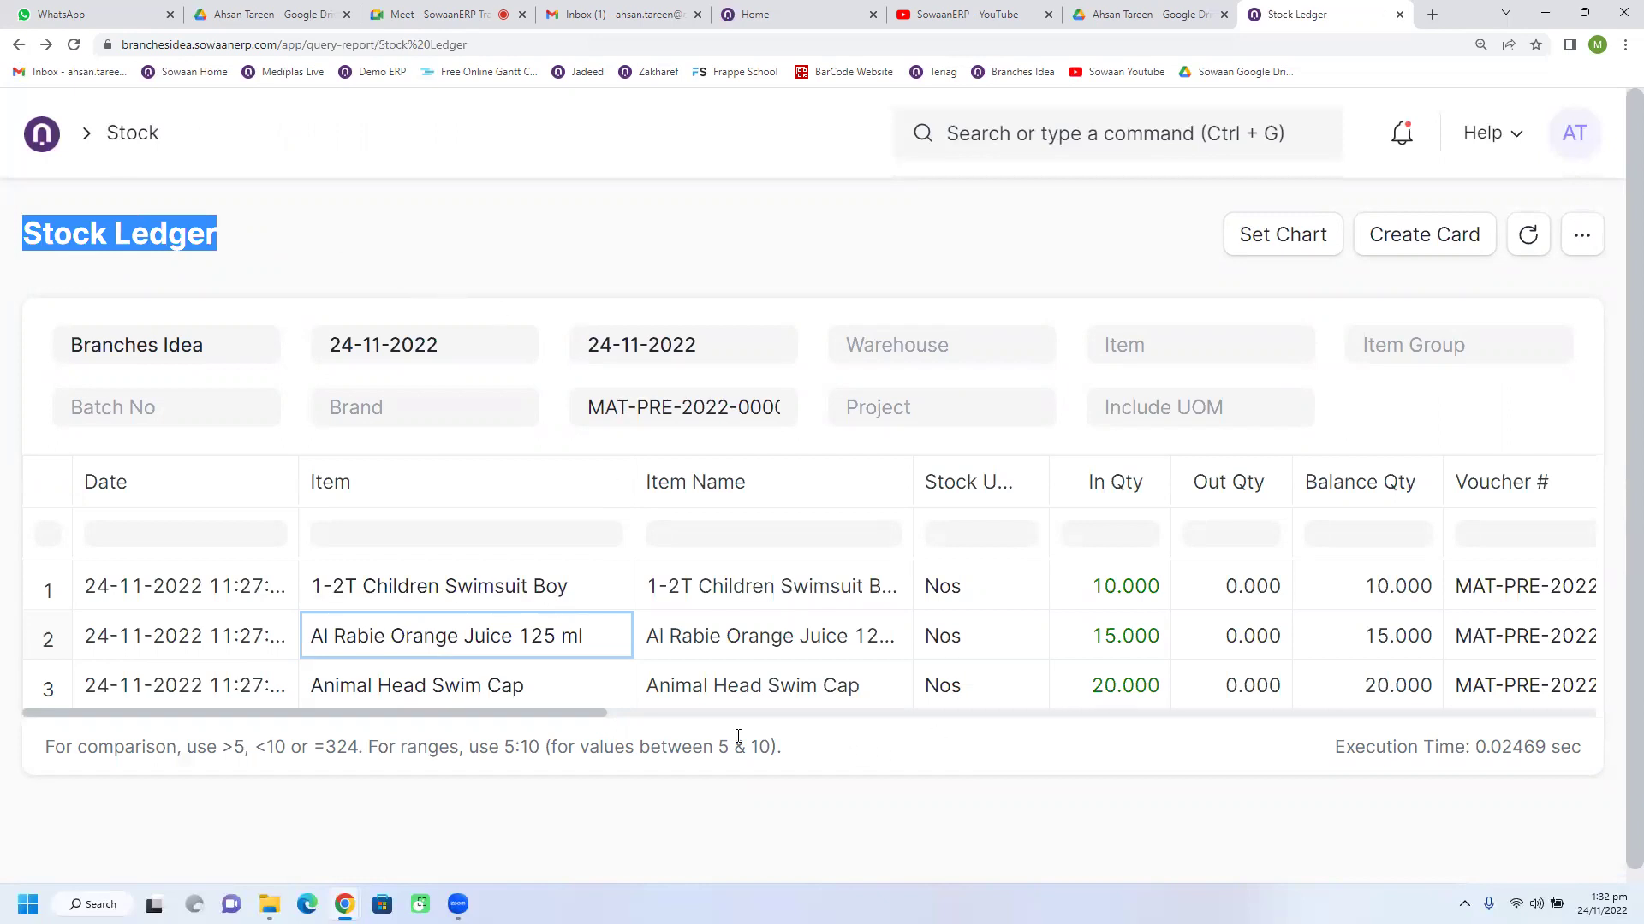
mouse_move(596, 715)
mouse_down()
mouse_move(815, 715)
mouse_move(565, 715)
mouse_up()
click(18, 43)
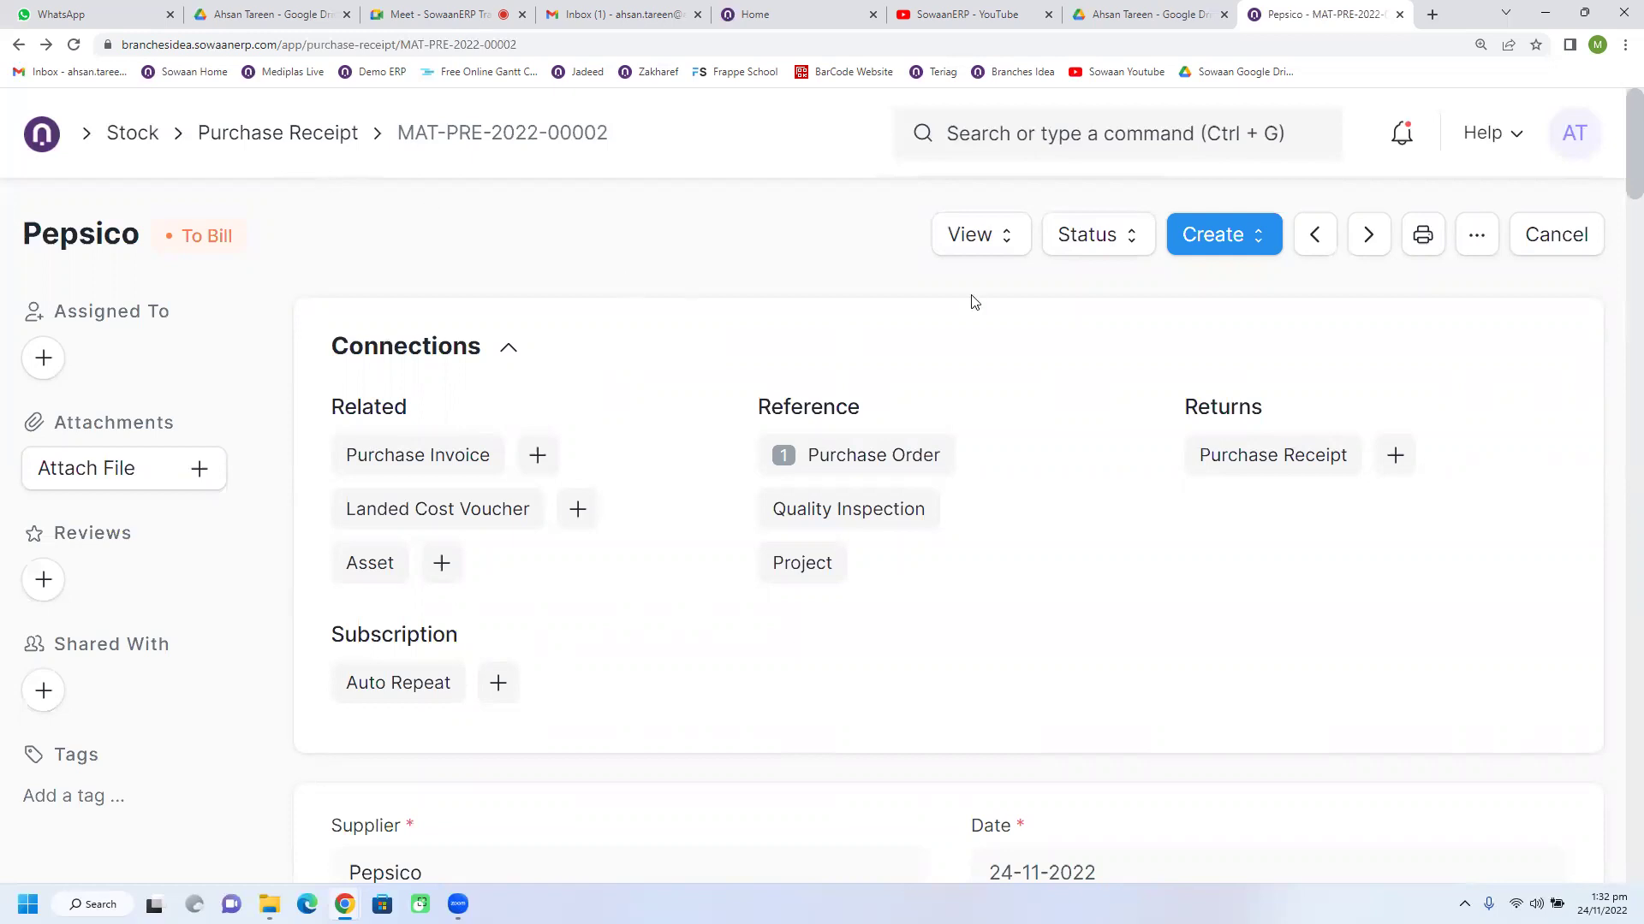
Step: Open the receipt's Stock Ledger and start a Line chart with Item on the x-axis
click(972, 248)
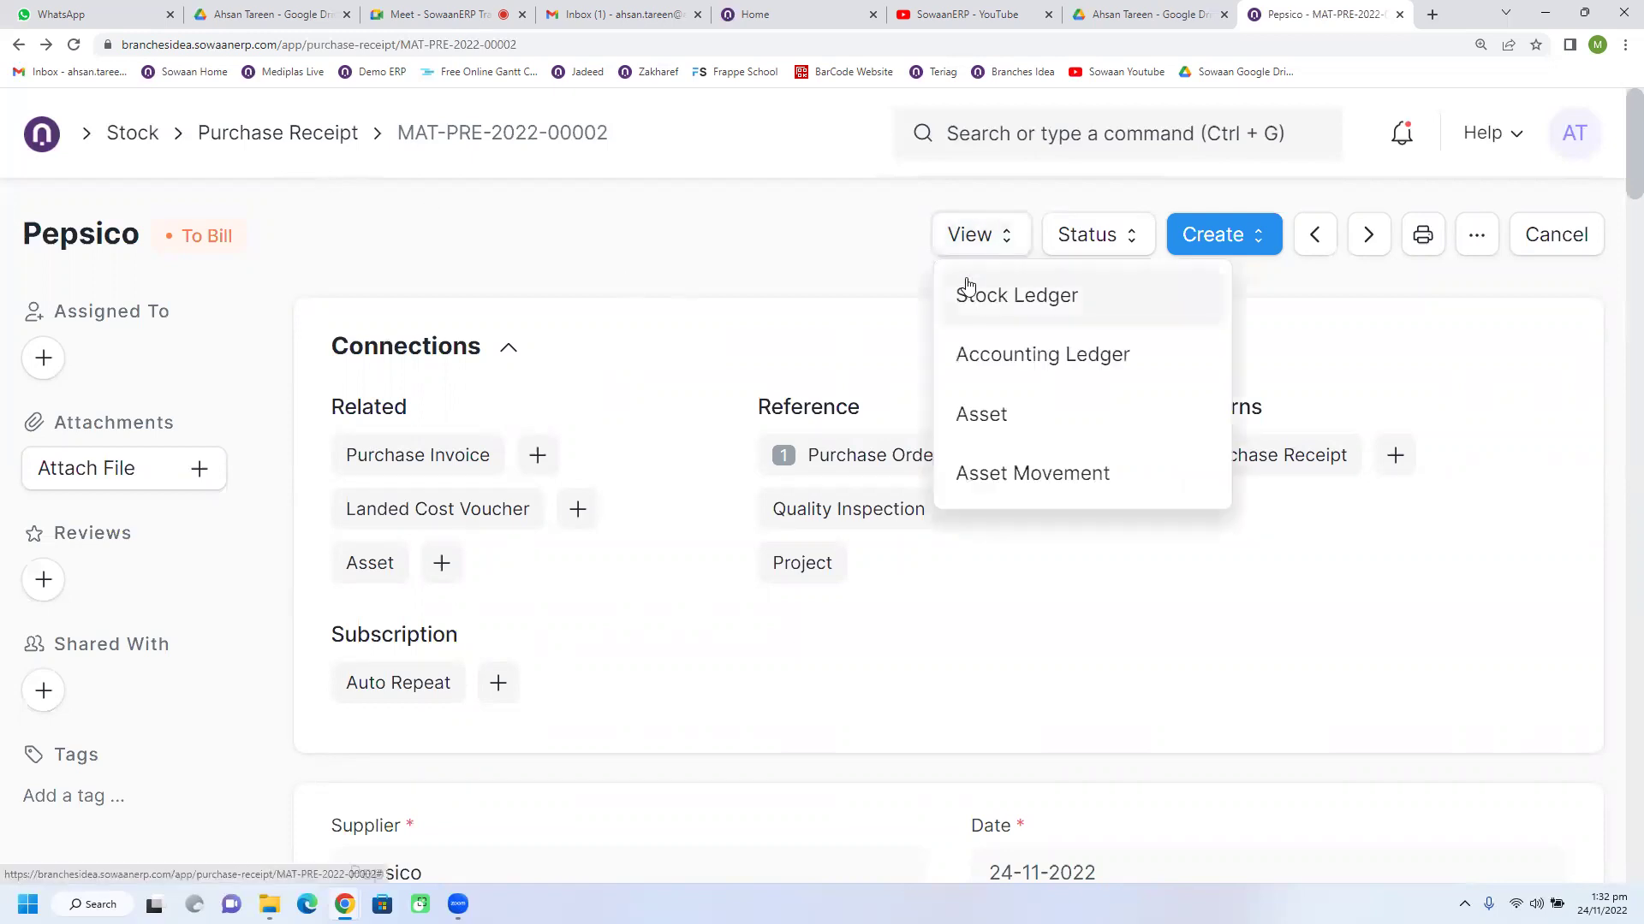
click(971, 302)
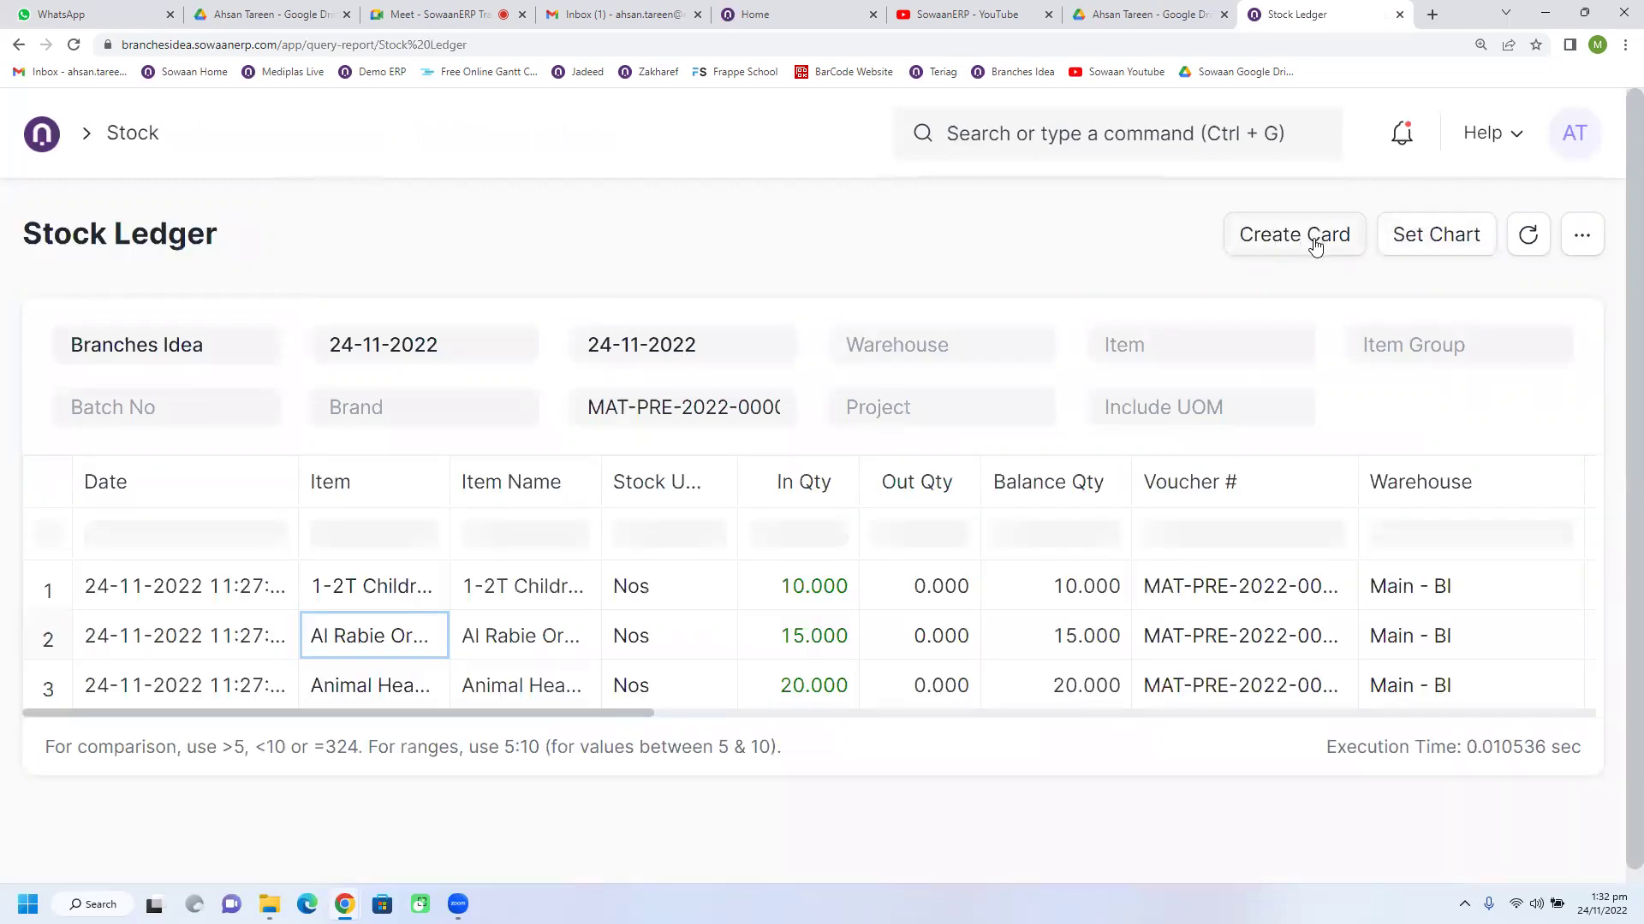
click(1413, 244)
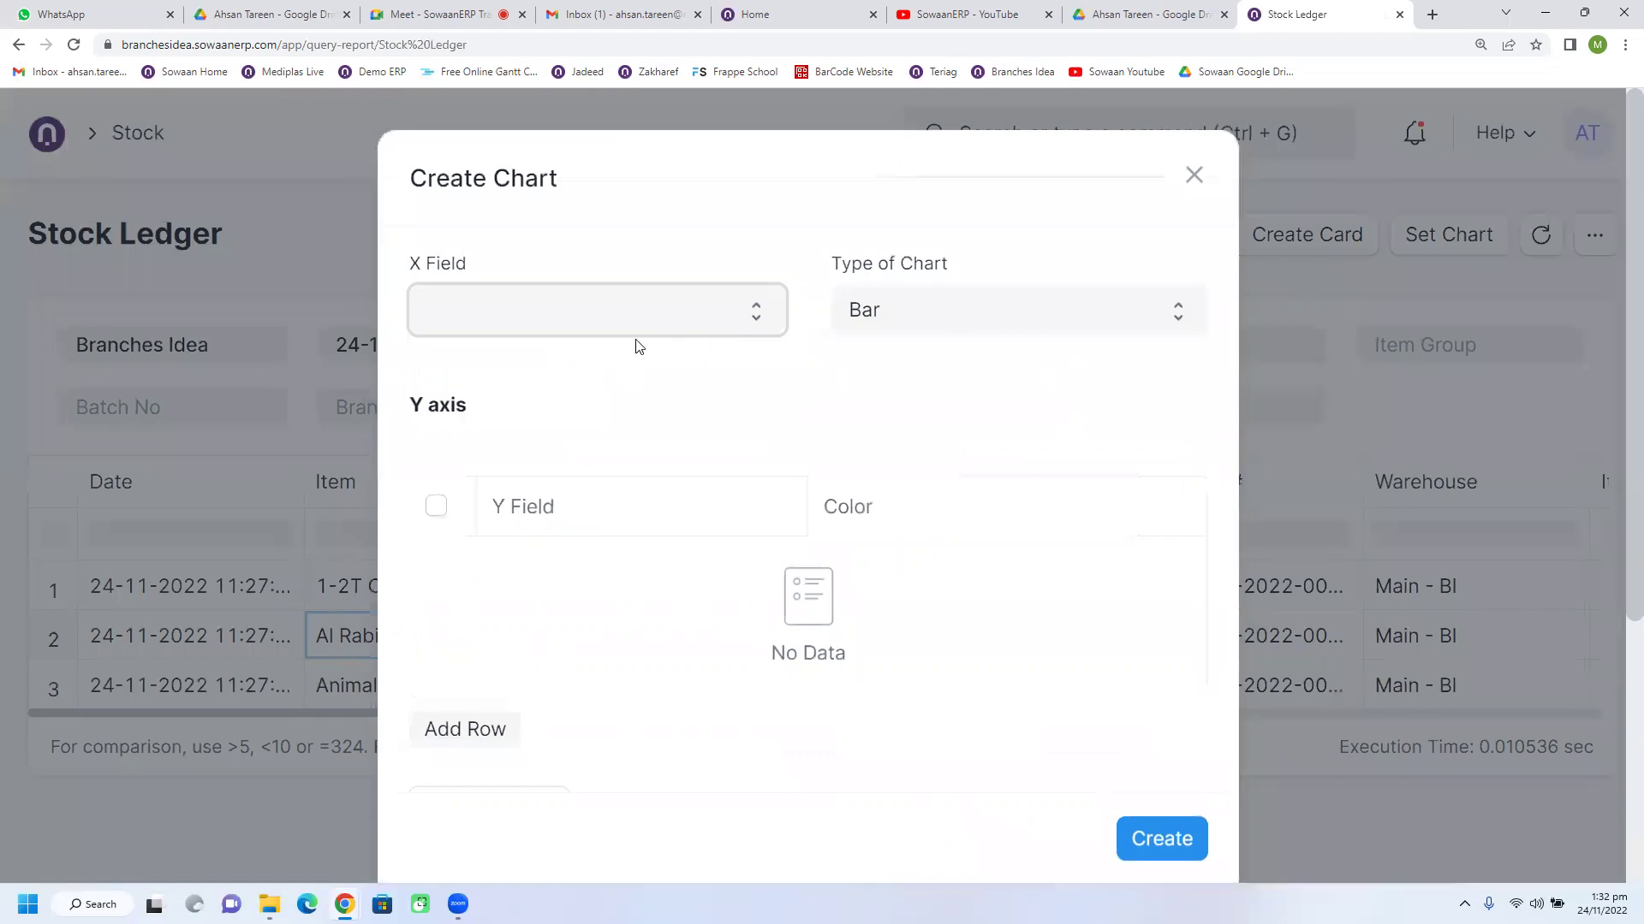
click(531, 330)
click(474, 375)
click(872, 330)
click(869, 373)
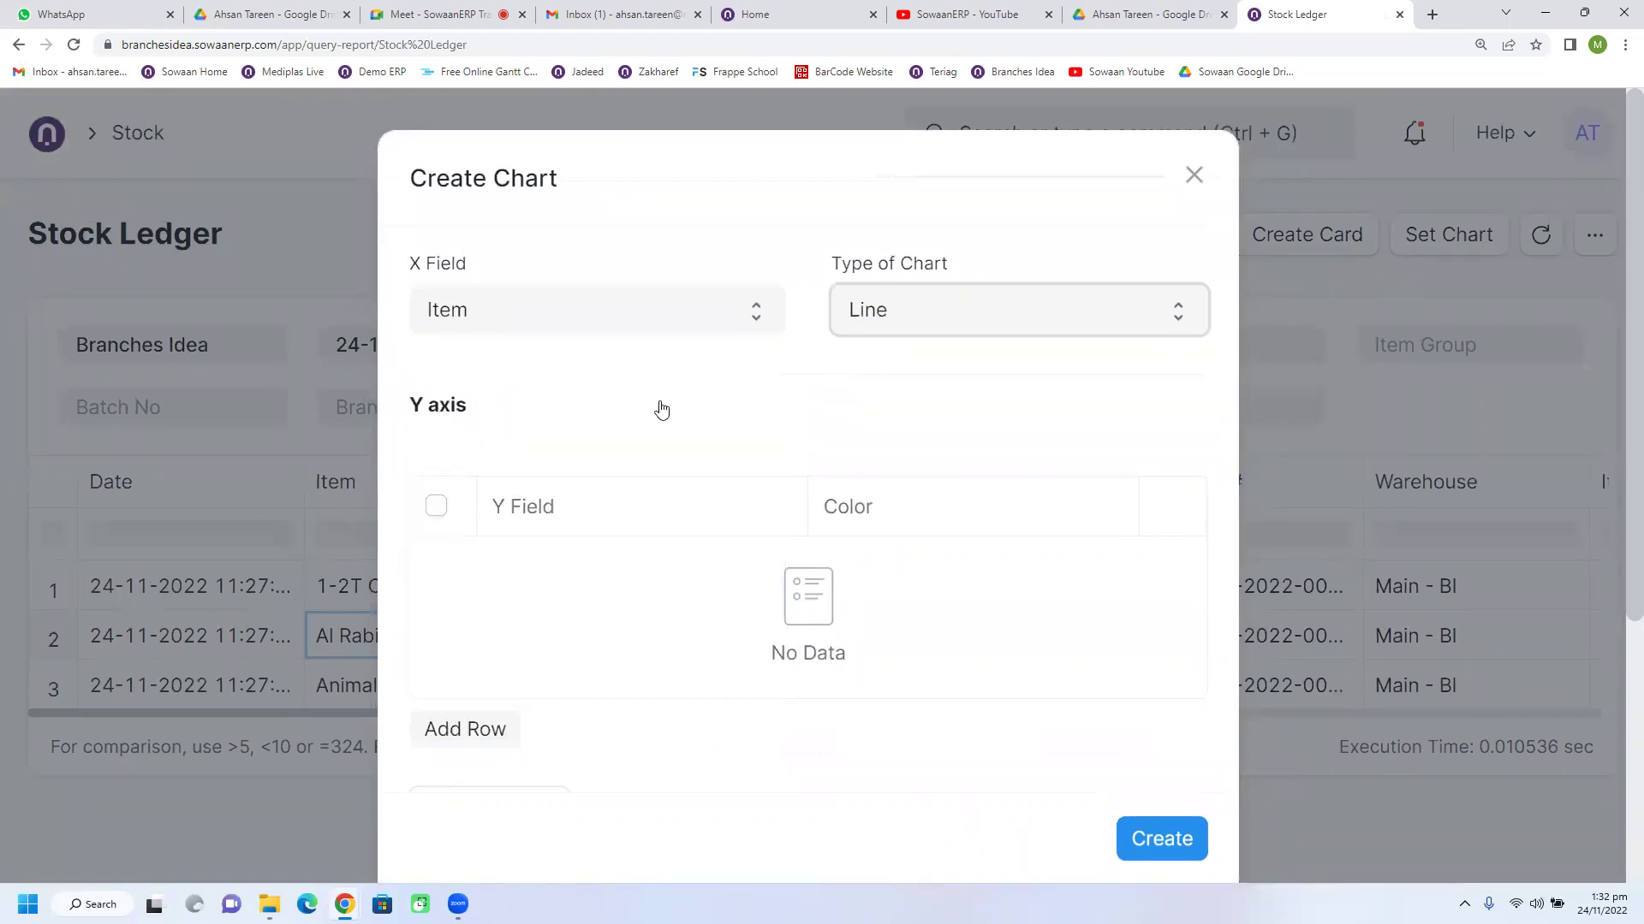
Step: Plot In Qty on the y-axis, preview the chart, and add it to the report
click(473, 734)
click(551, 562)
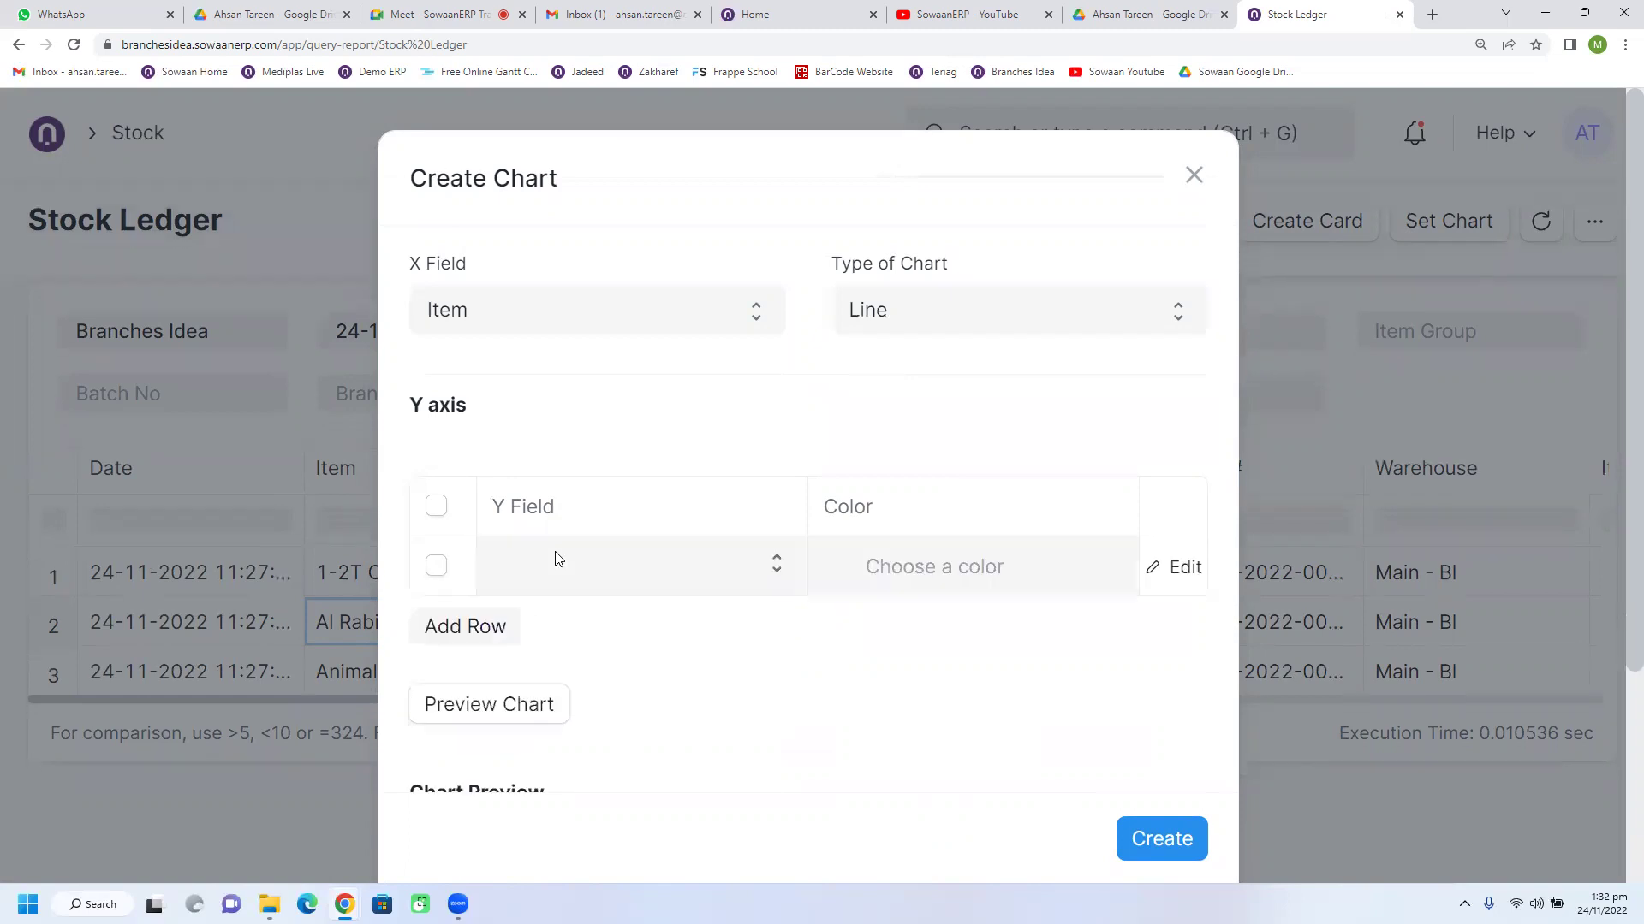
click(557, 558)
click(579, 610)
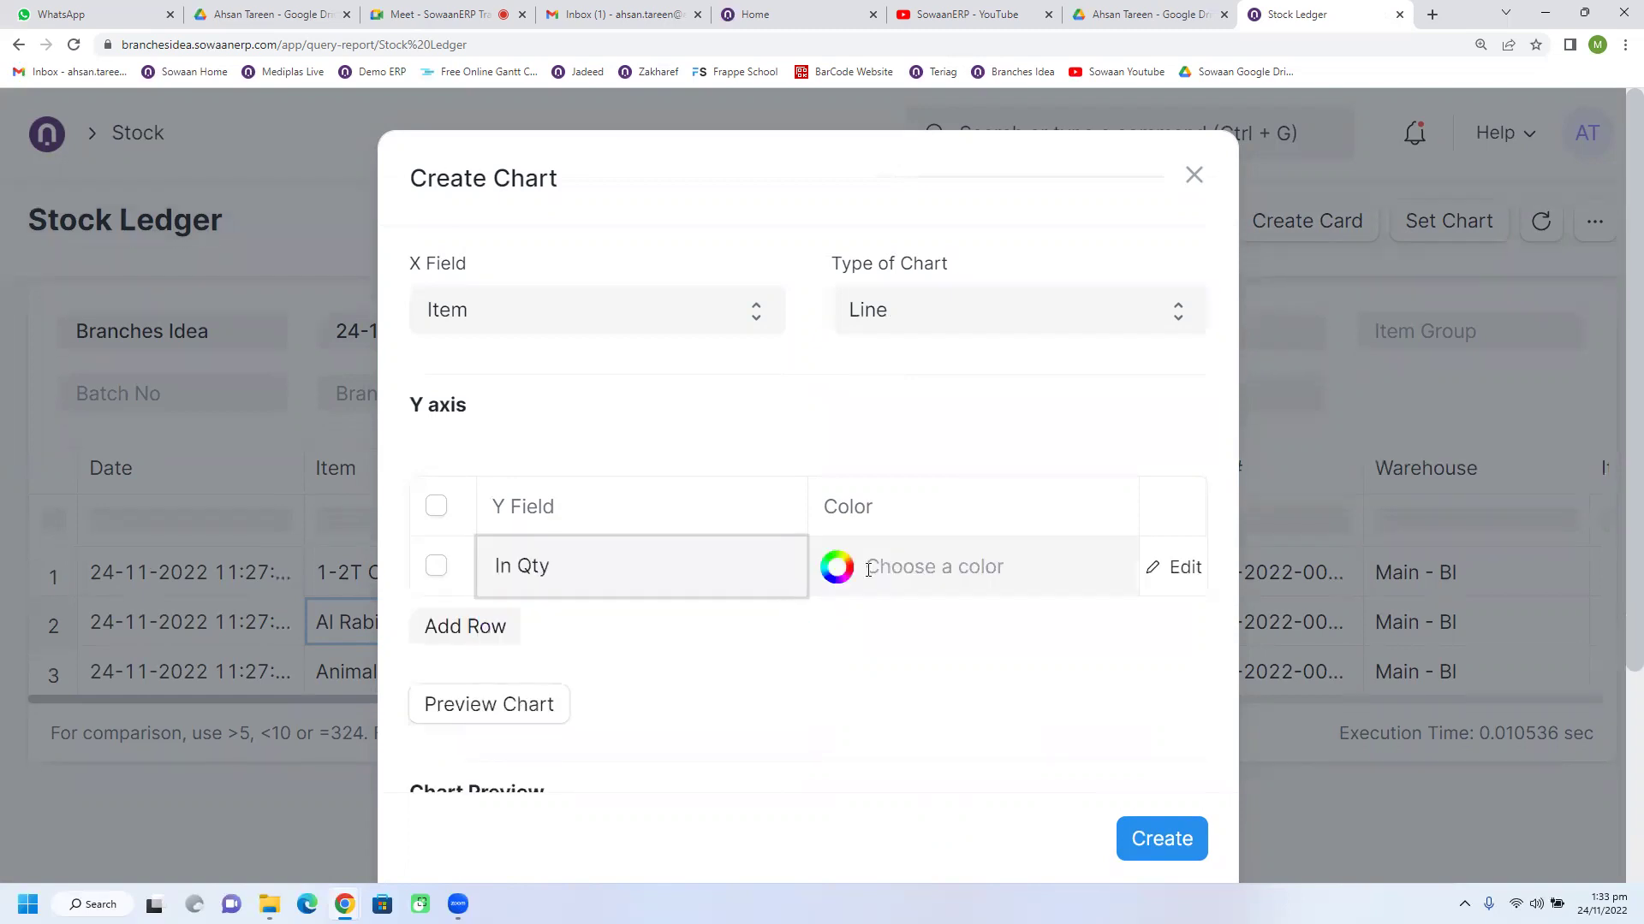
scroll(856, 655, down, 3)
click(525, 416)
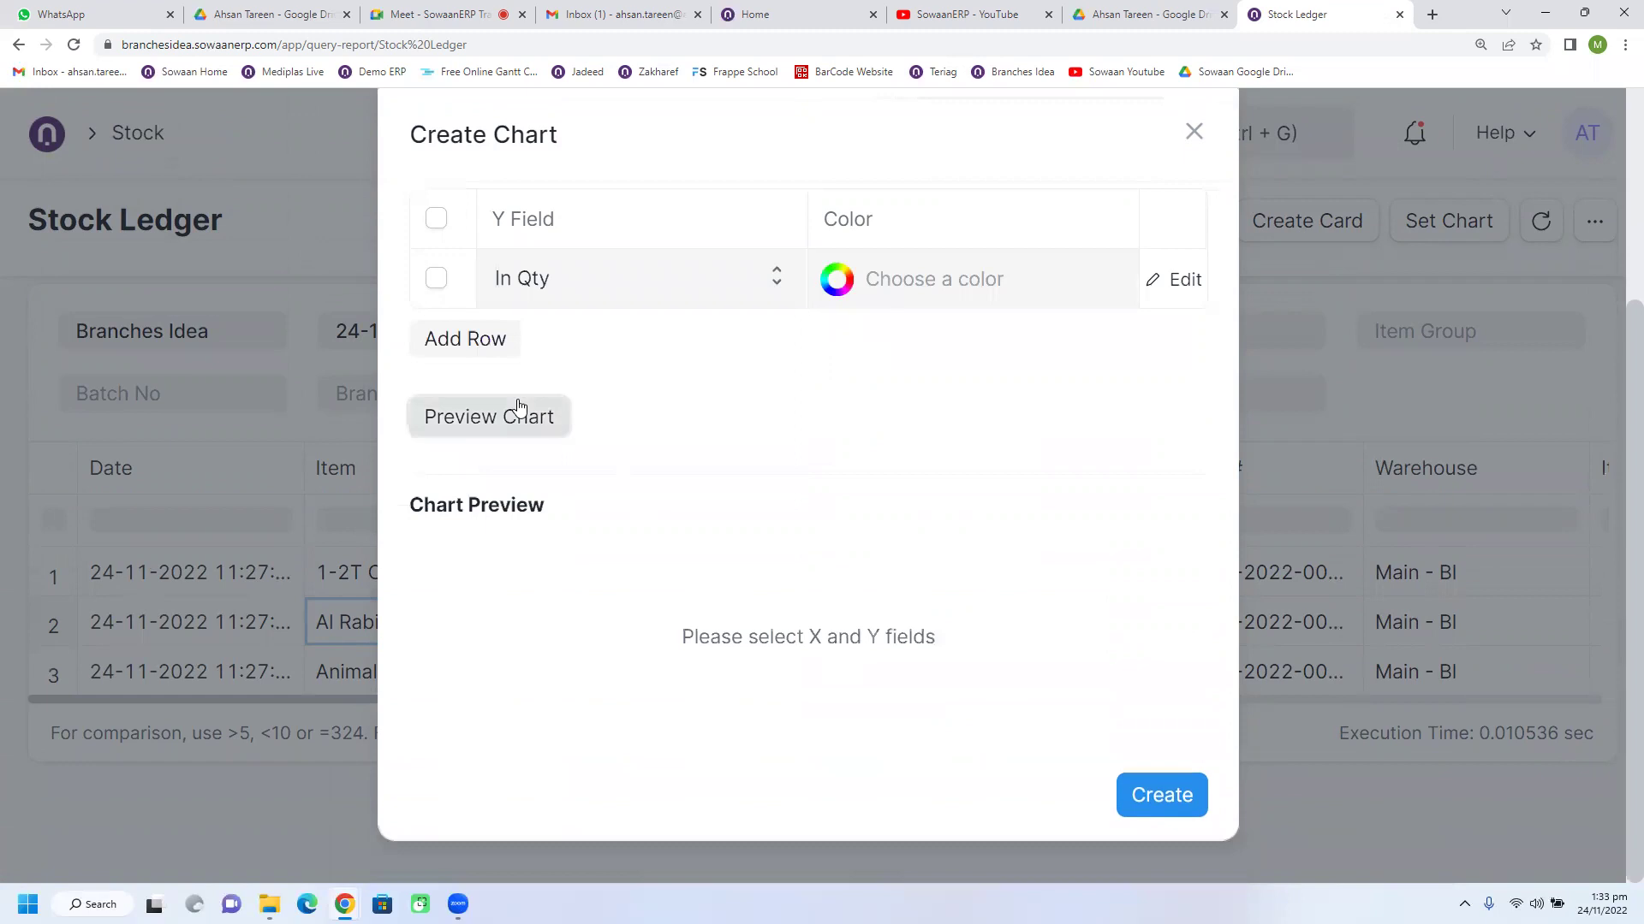
click(1130, 837)
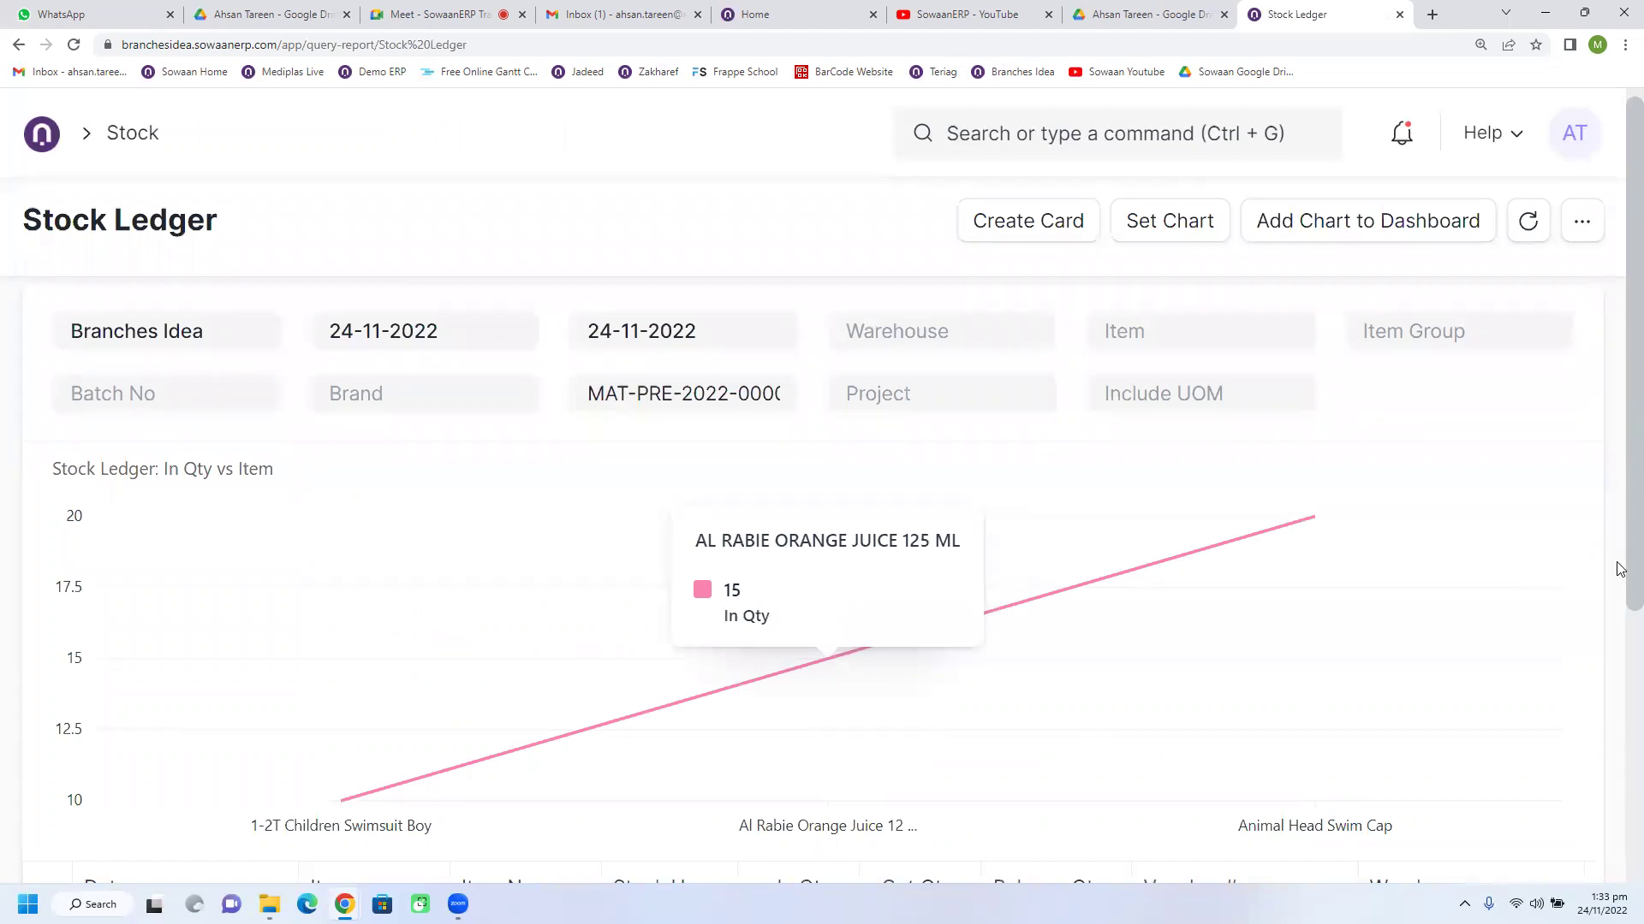
Step: Reopen the chart settings and add Balance Value as a y-axis series
scroll(1621, 599, down, 3)
scroll(1620, 513, up, 1)
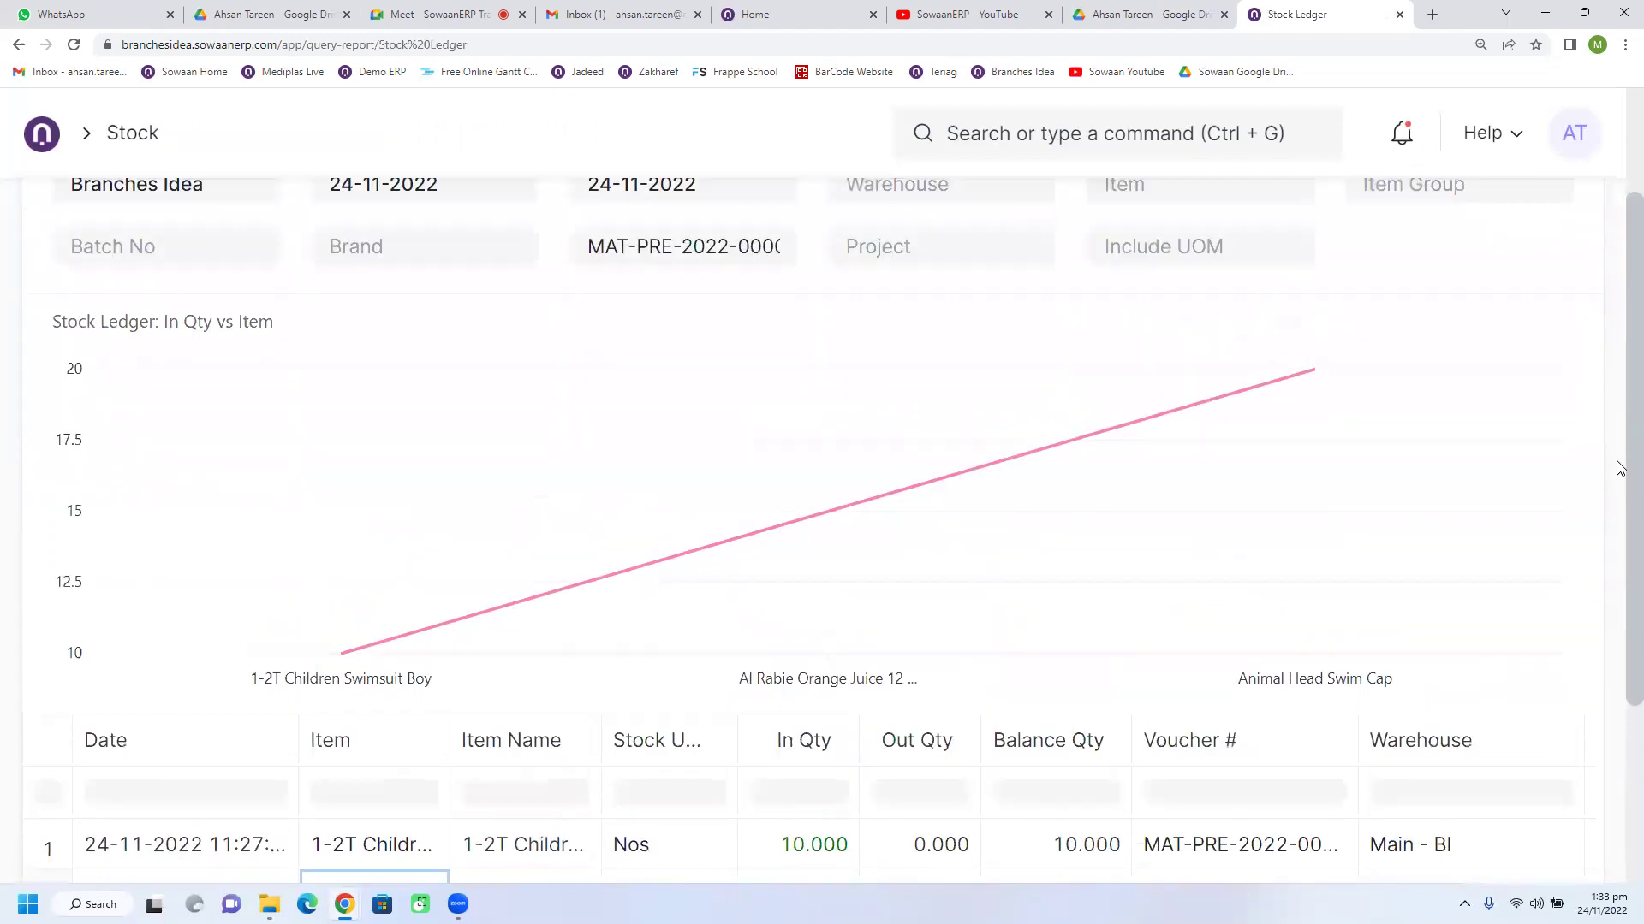
scroll(1618, 462, up, 2)
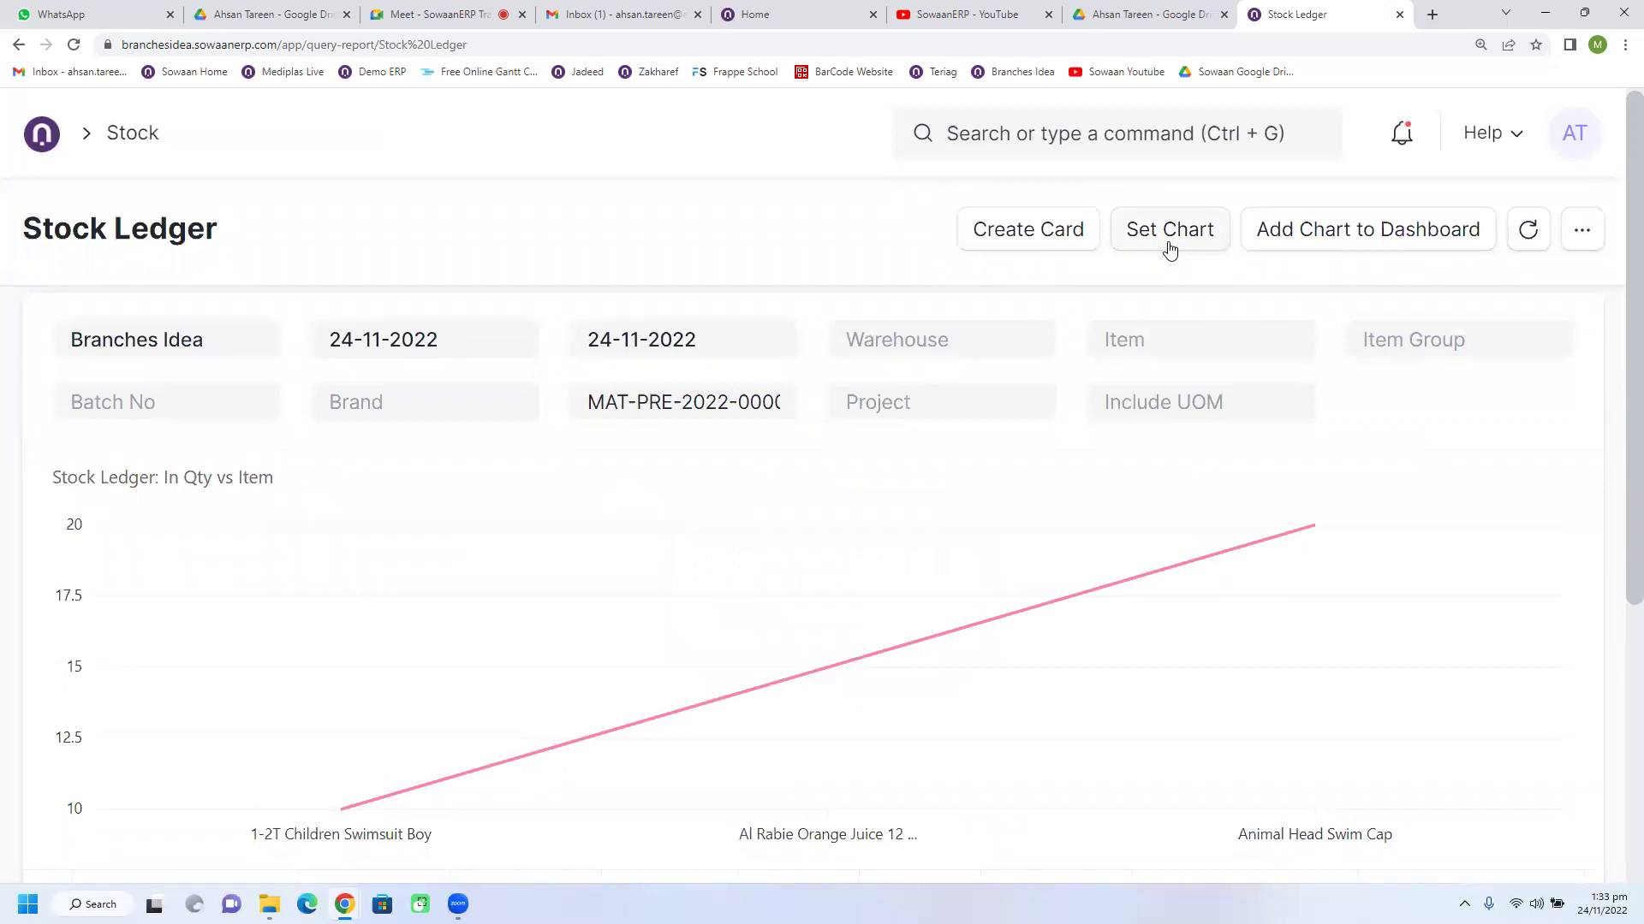
click(1169, 247)
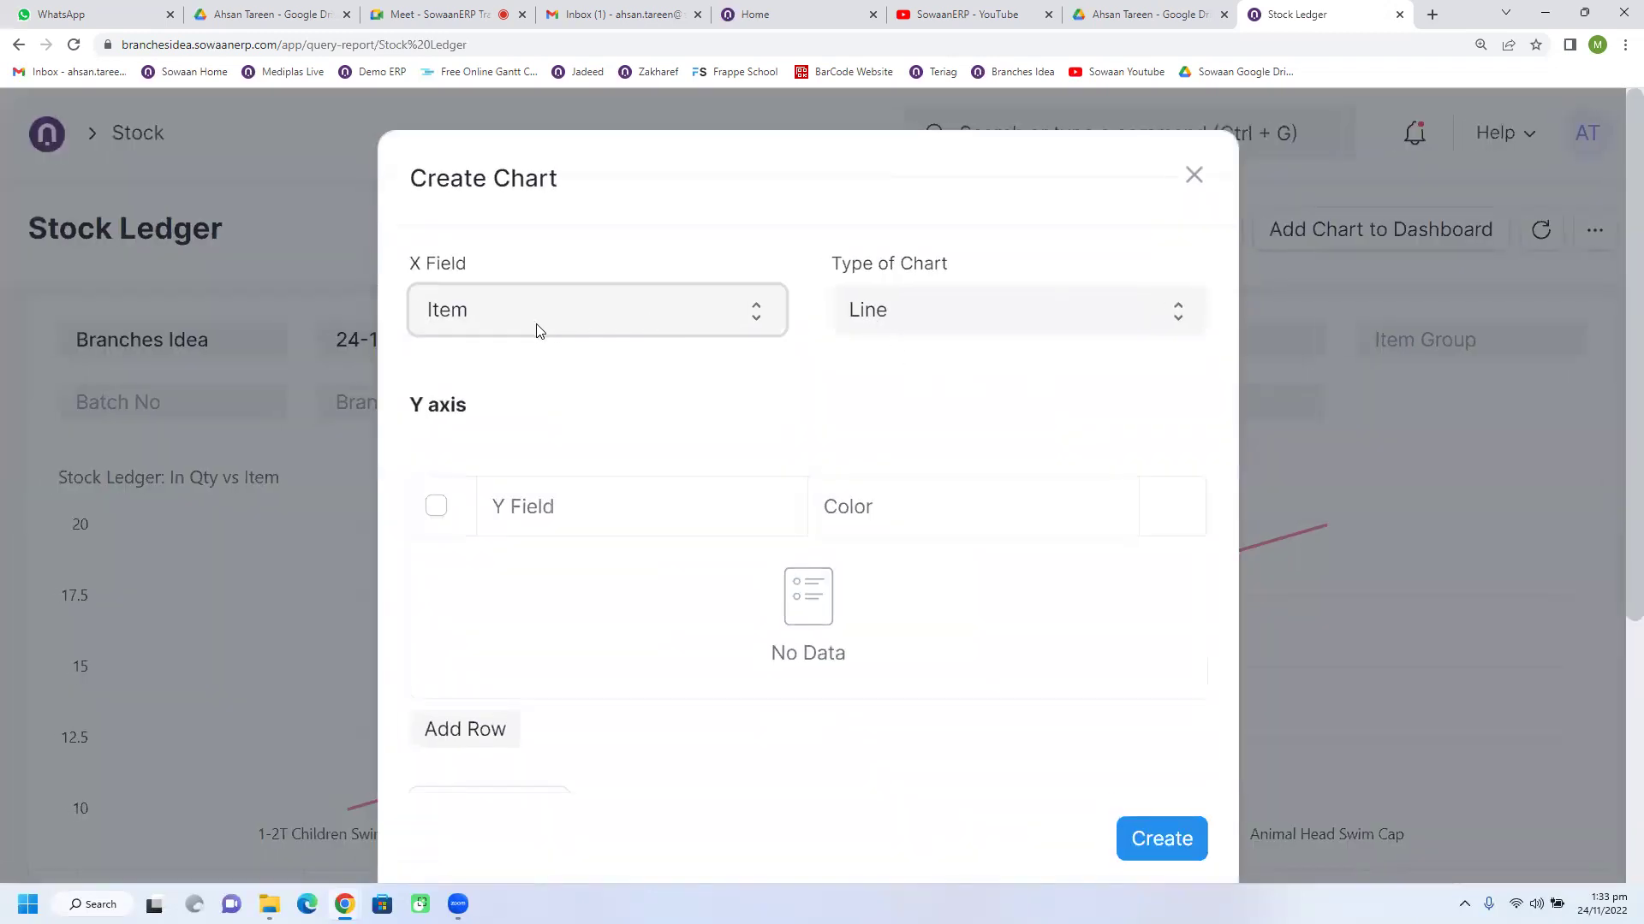
click(462, 729)
click(576, 581)
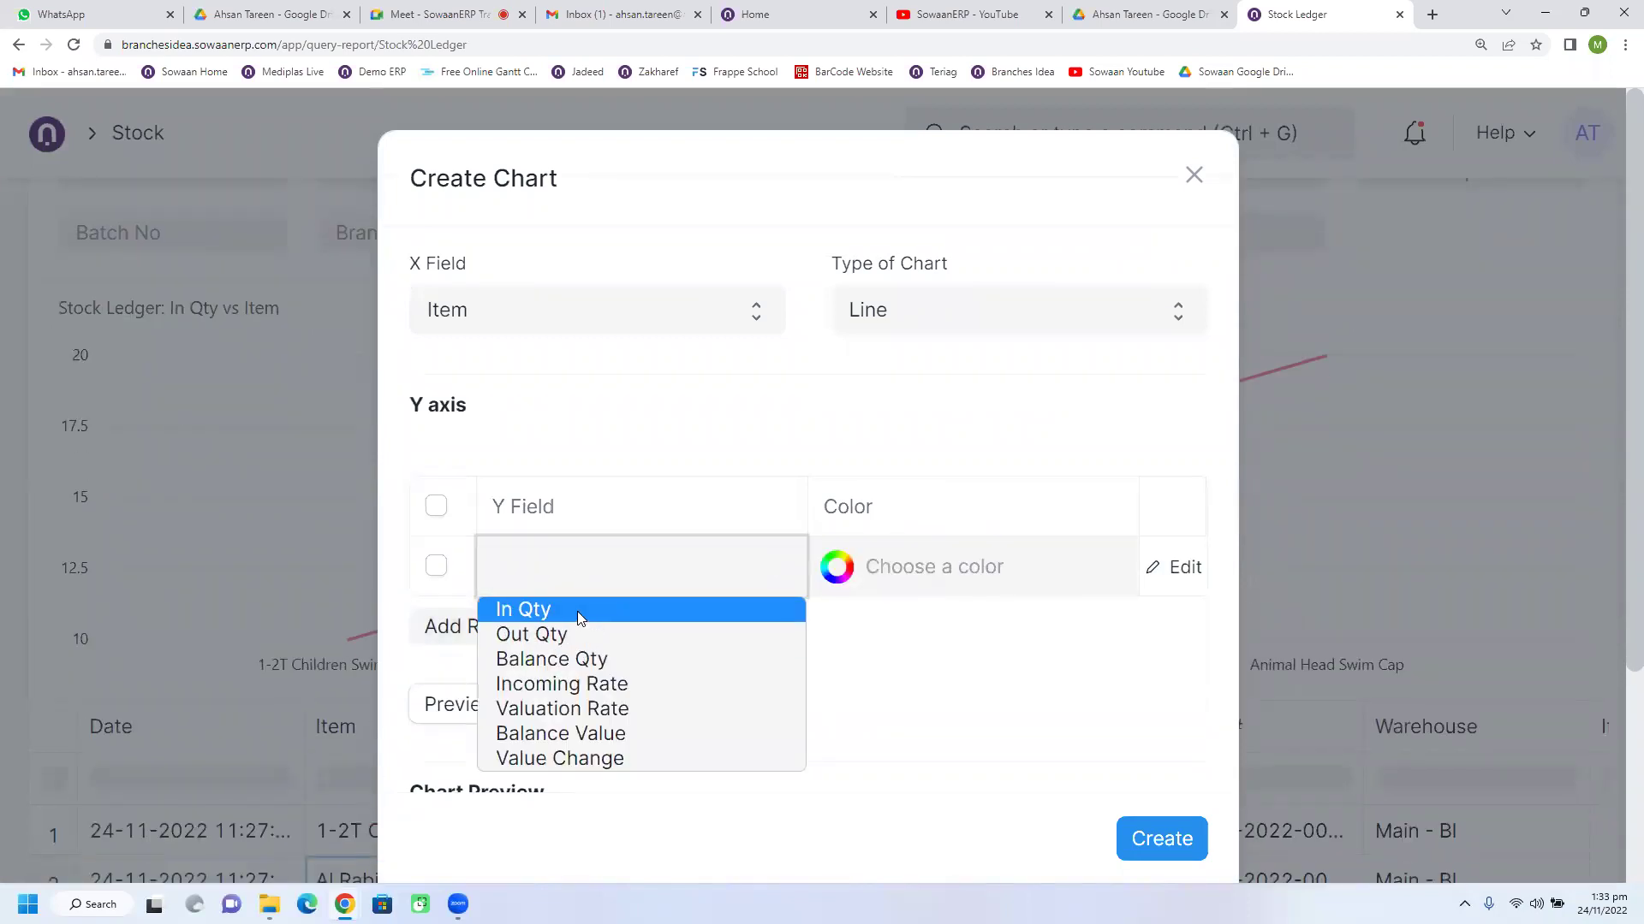
click(561, 733)
Step: Add In Qty as a second series and rebuild the chart
click(503, 626)
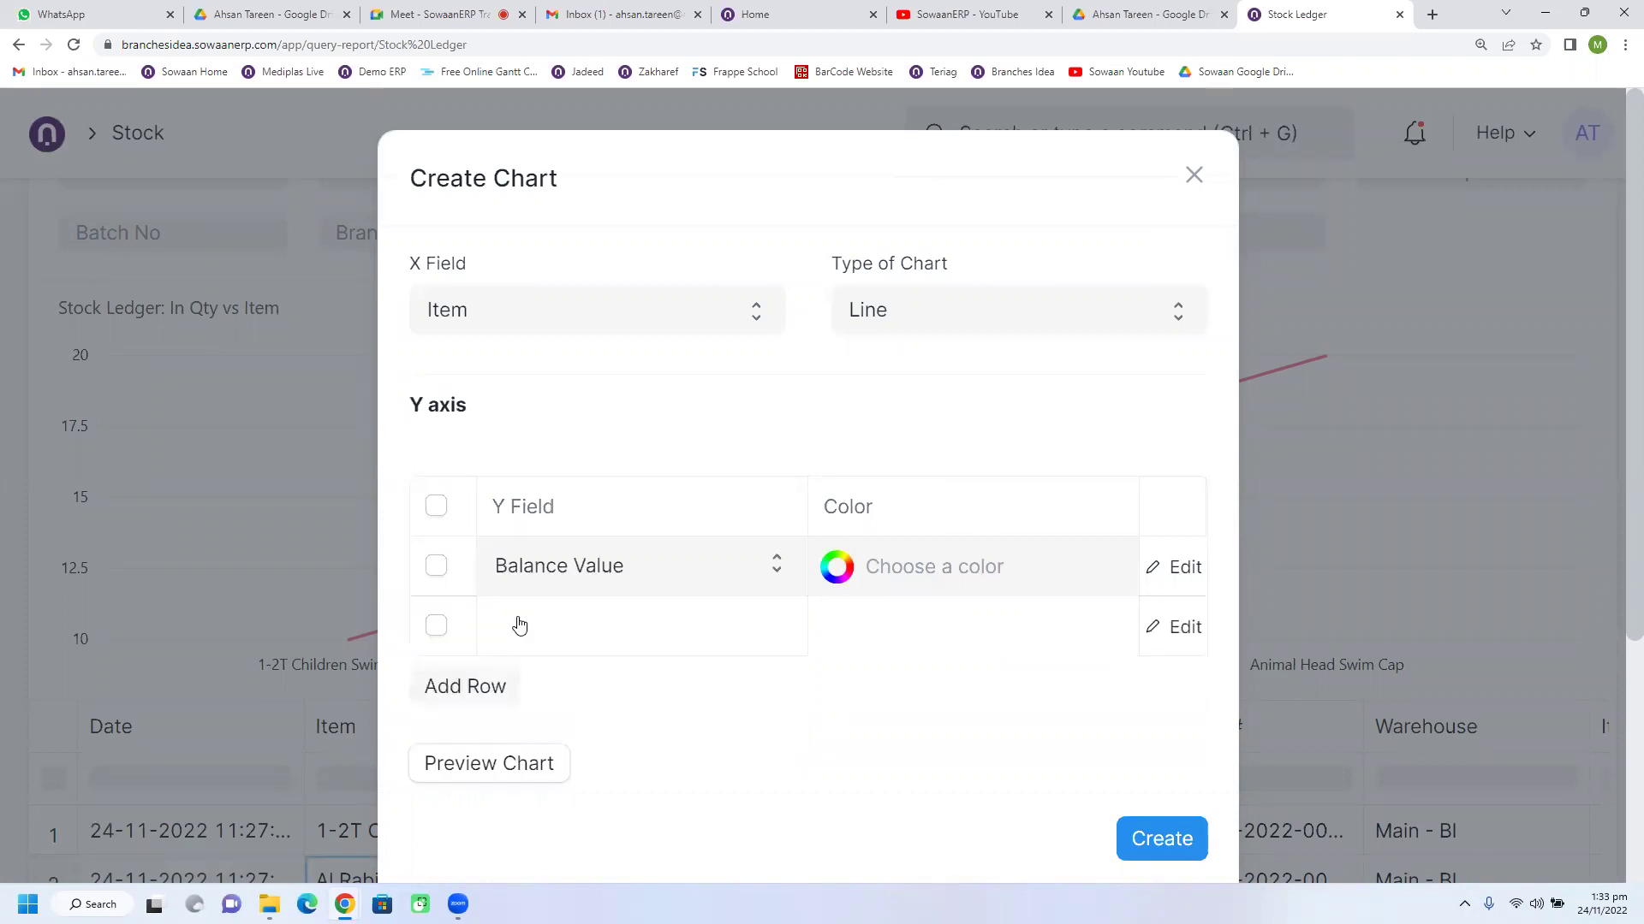
click(519, 625)
click(553, 660)
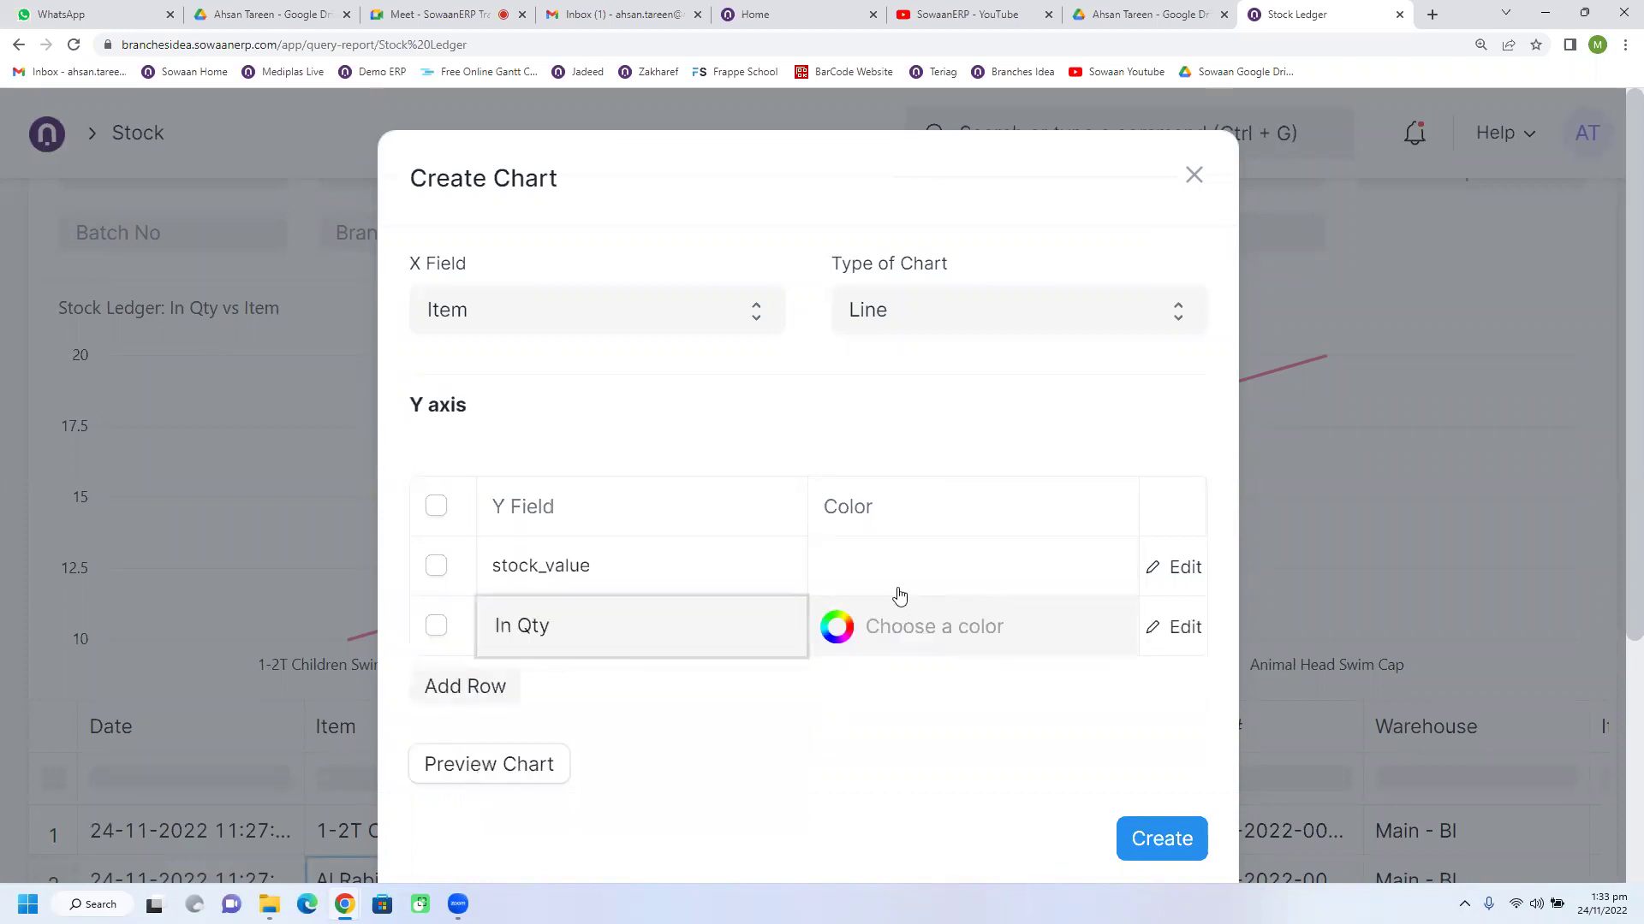
click(1143, 848)
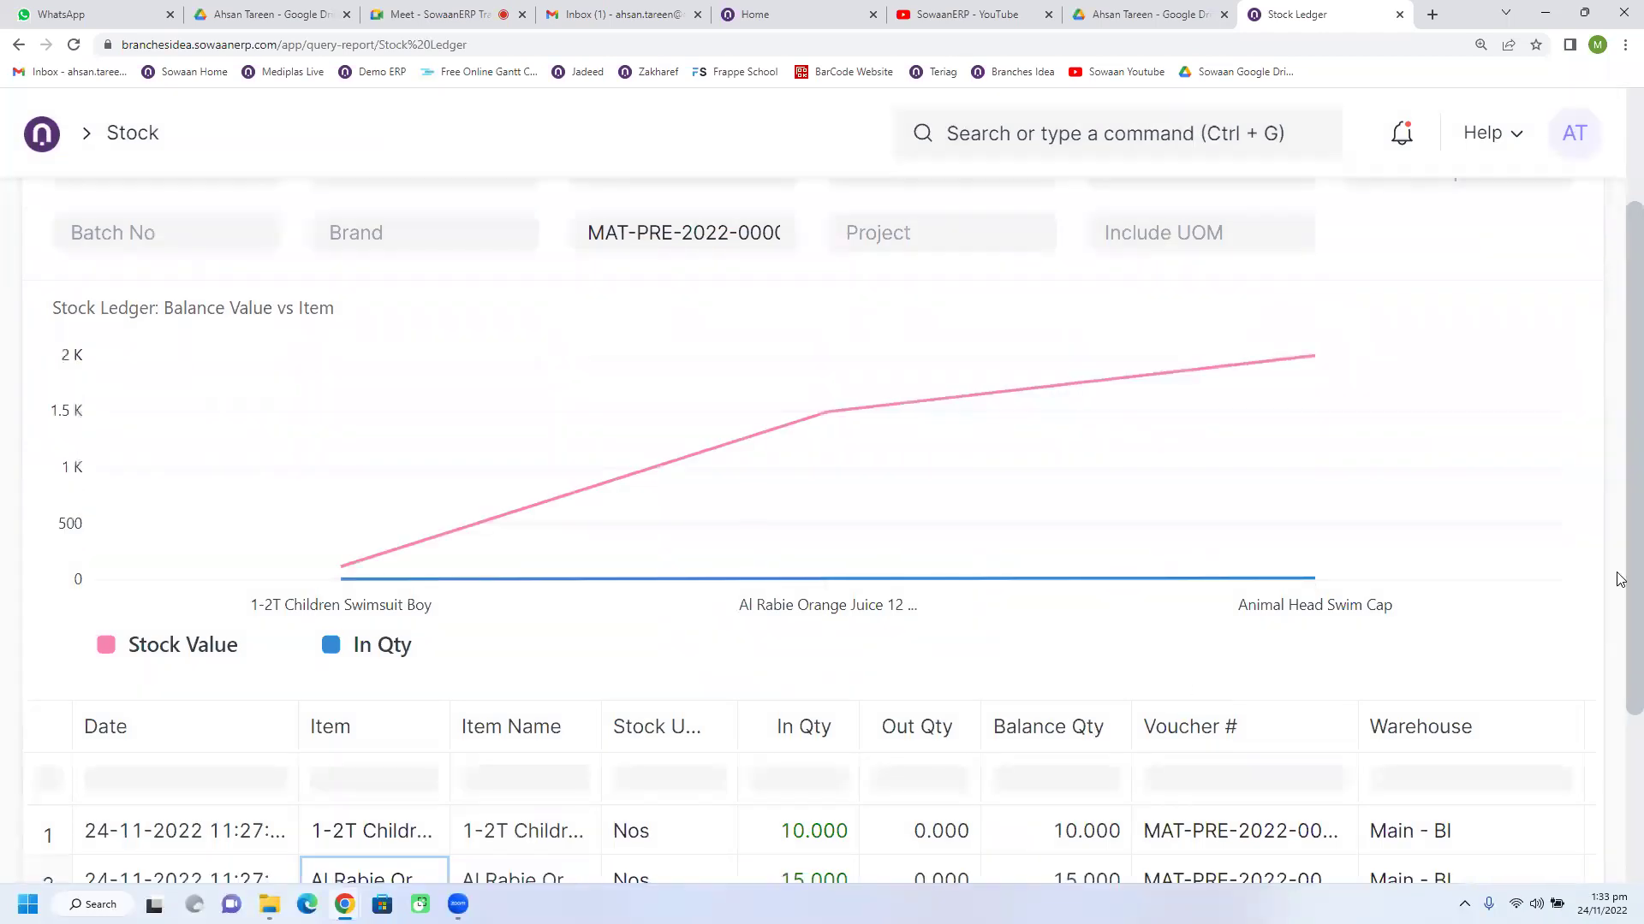
scroll(1620, 506, up, 2)
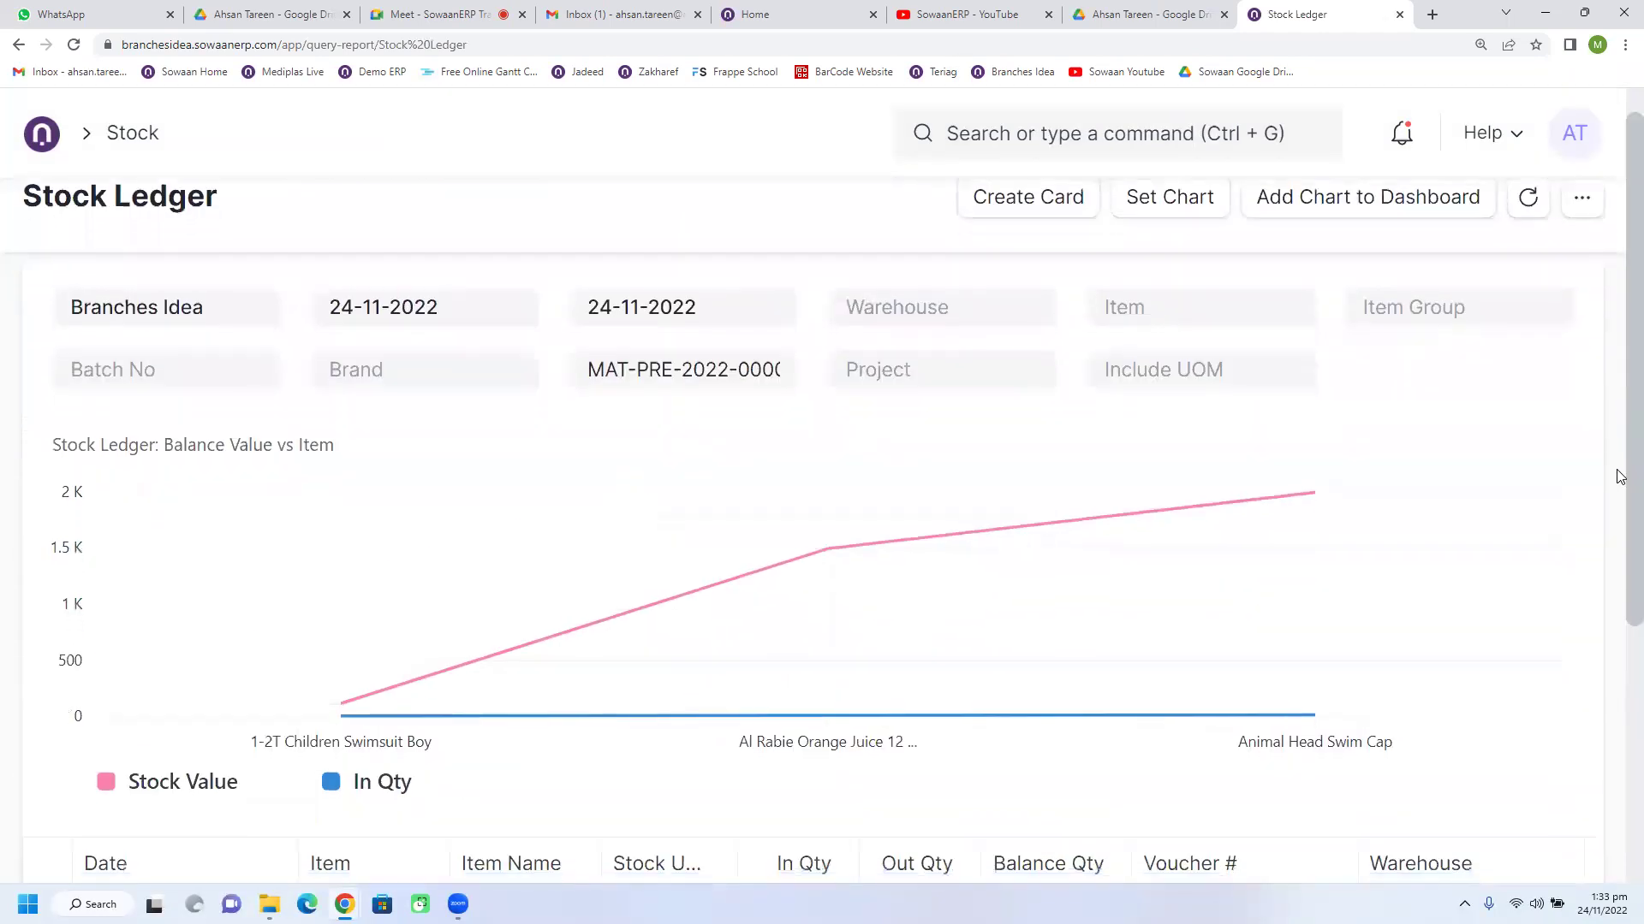
scroll(1620, 462, up, 1)
Step: Switch the Stock Ledger chart to Bar type with In Qty as the first series
click(1167, 229)
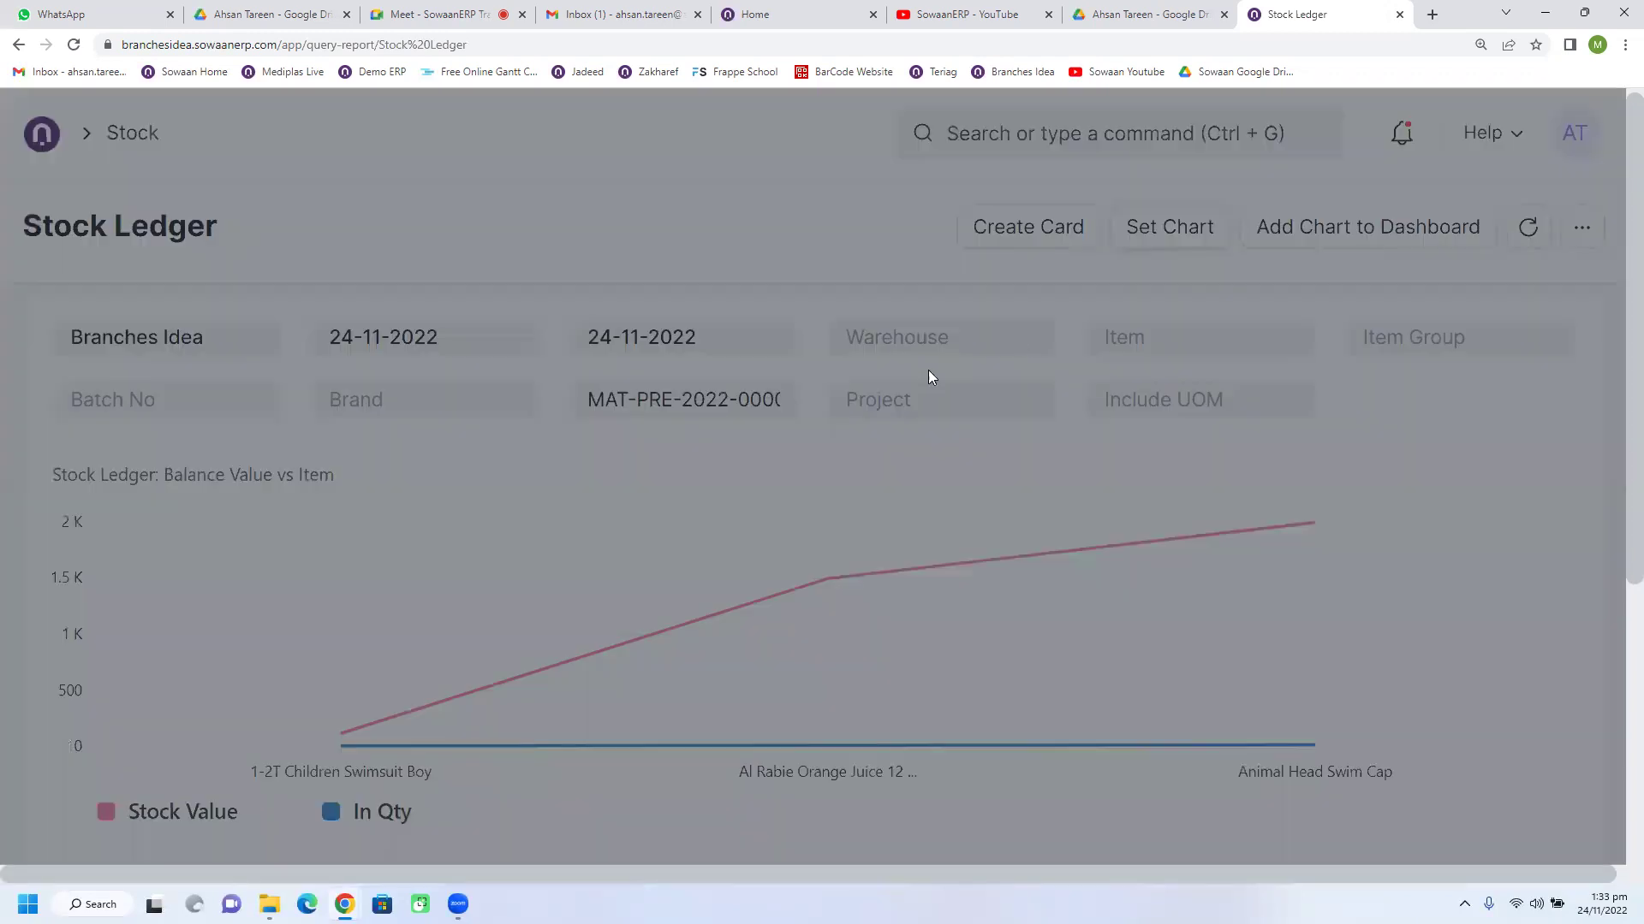
click(852, 329)
click(868, 351)
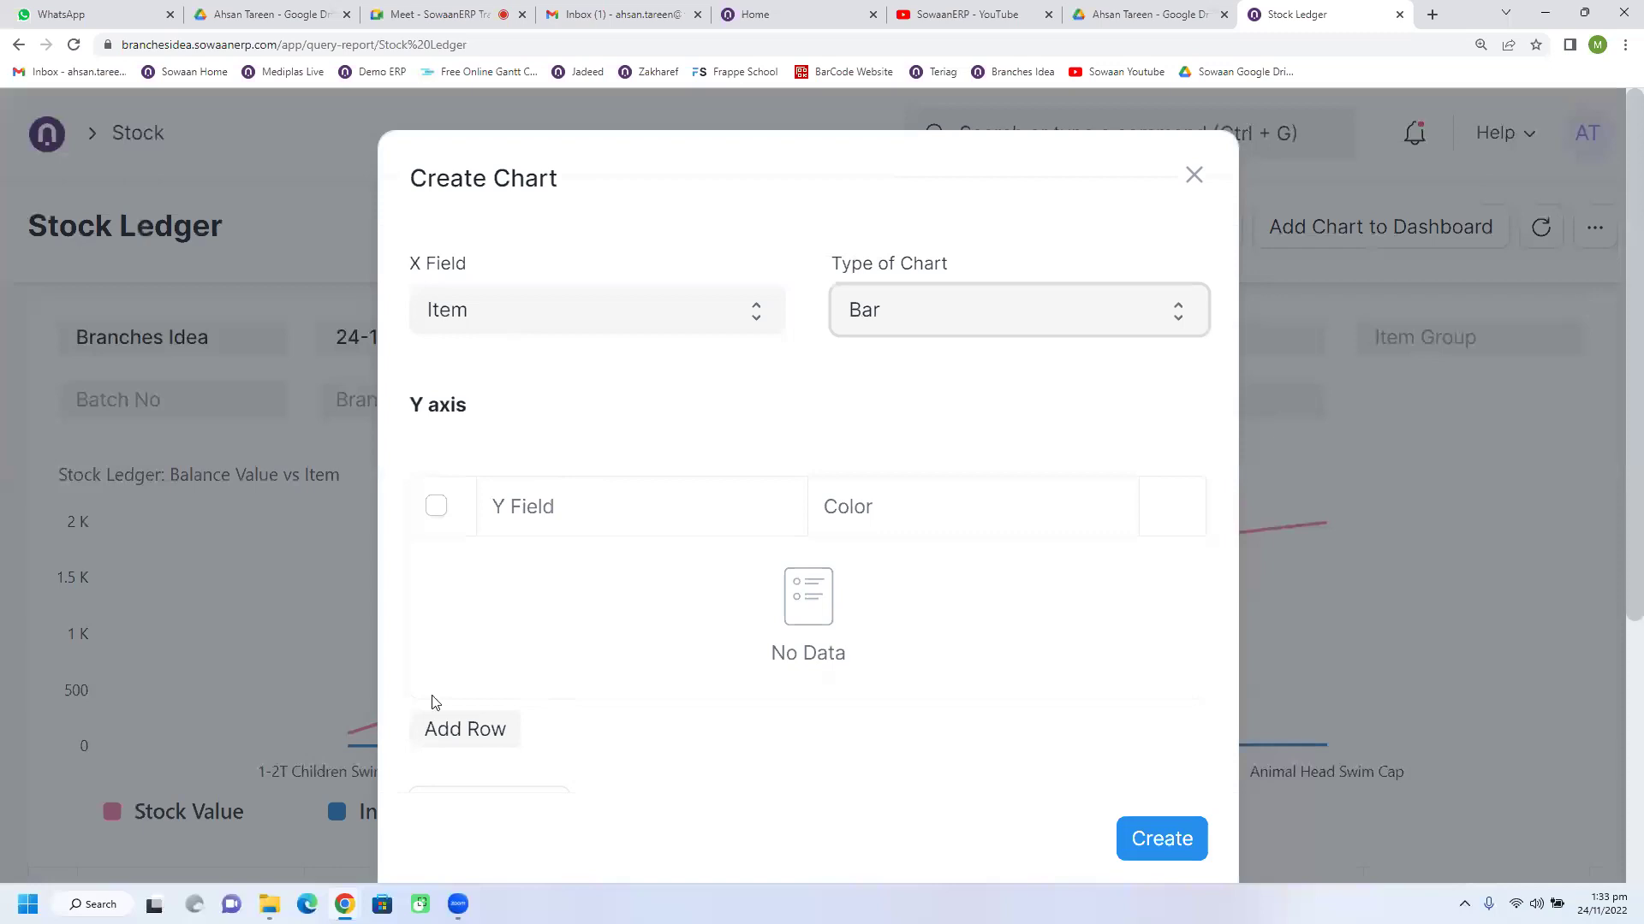
click(462, 728)
click(533, 572)
click(568, 606)
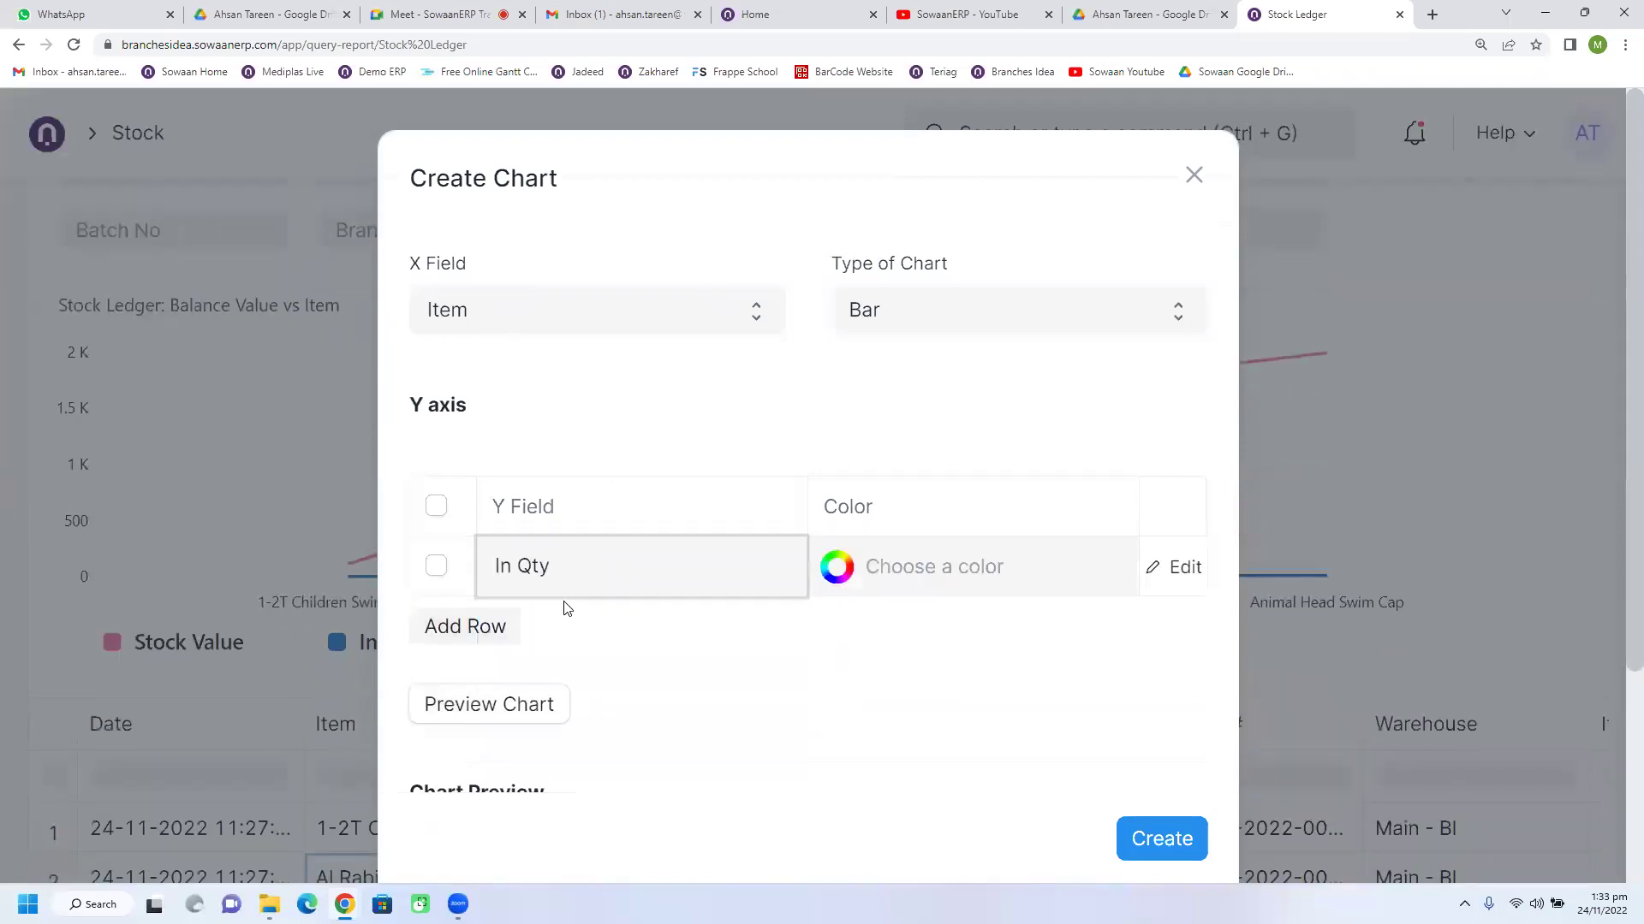
Step: Add Balance Qty and Incoming Rate as the second and third y-axis series
click(436, 629)
click(527, 629)
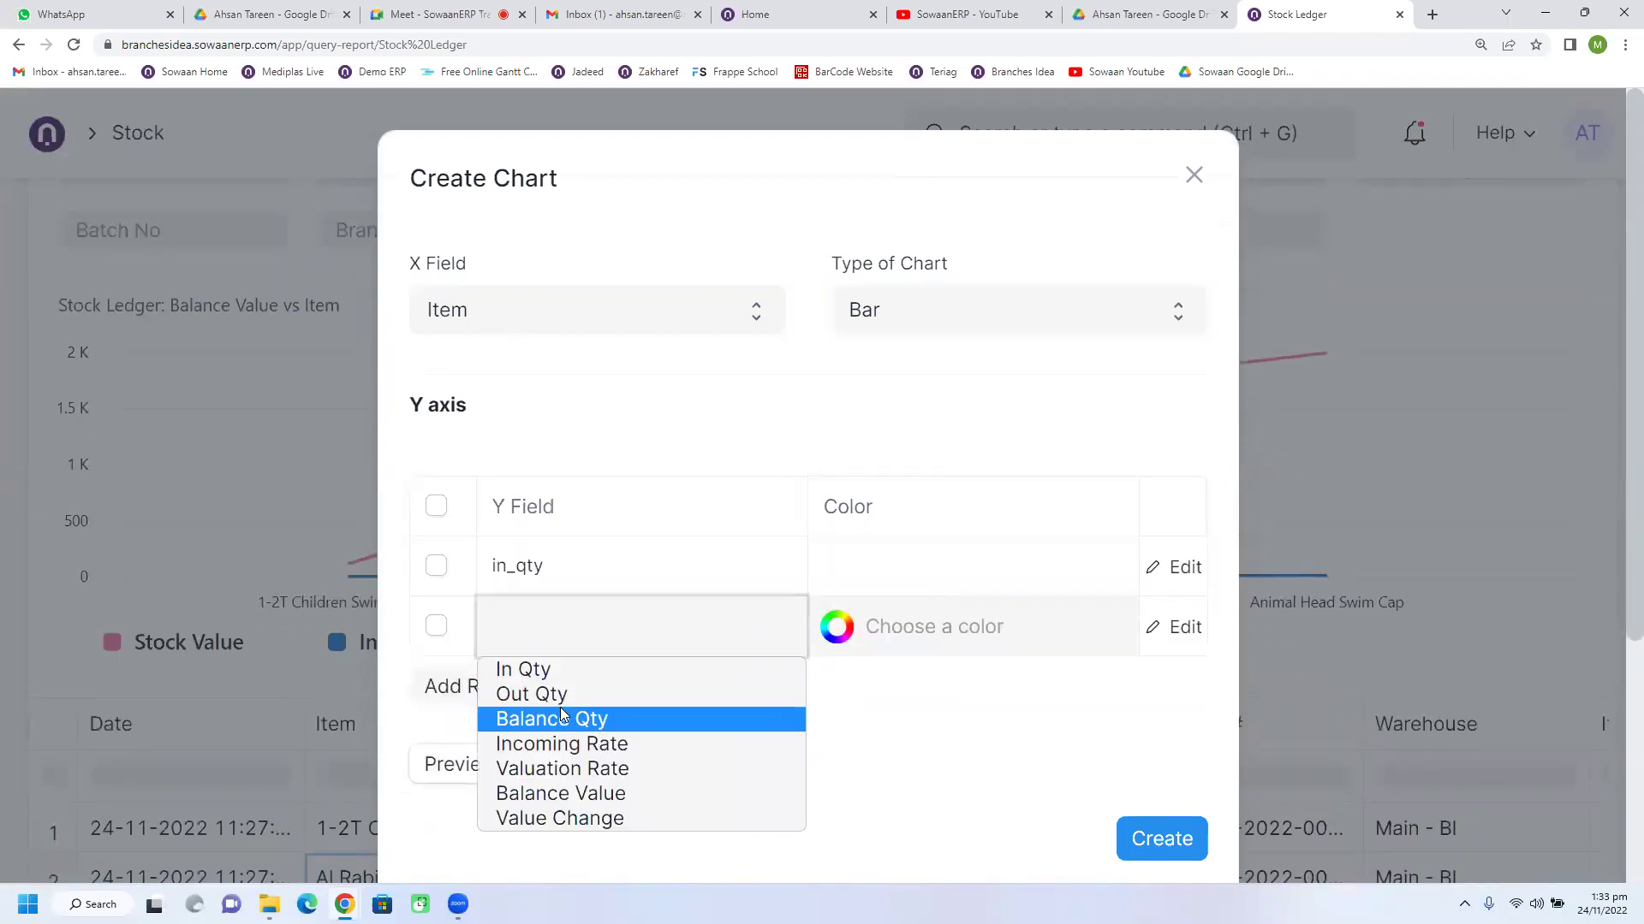
click(568, 715)
click(484, 689)
click(551, 688)
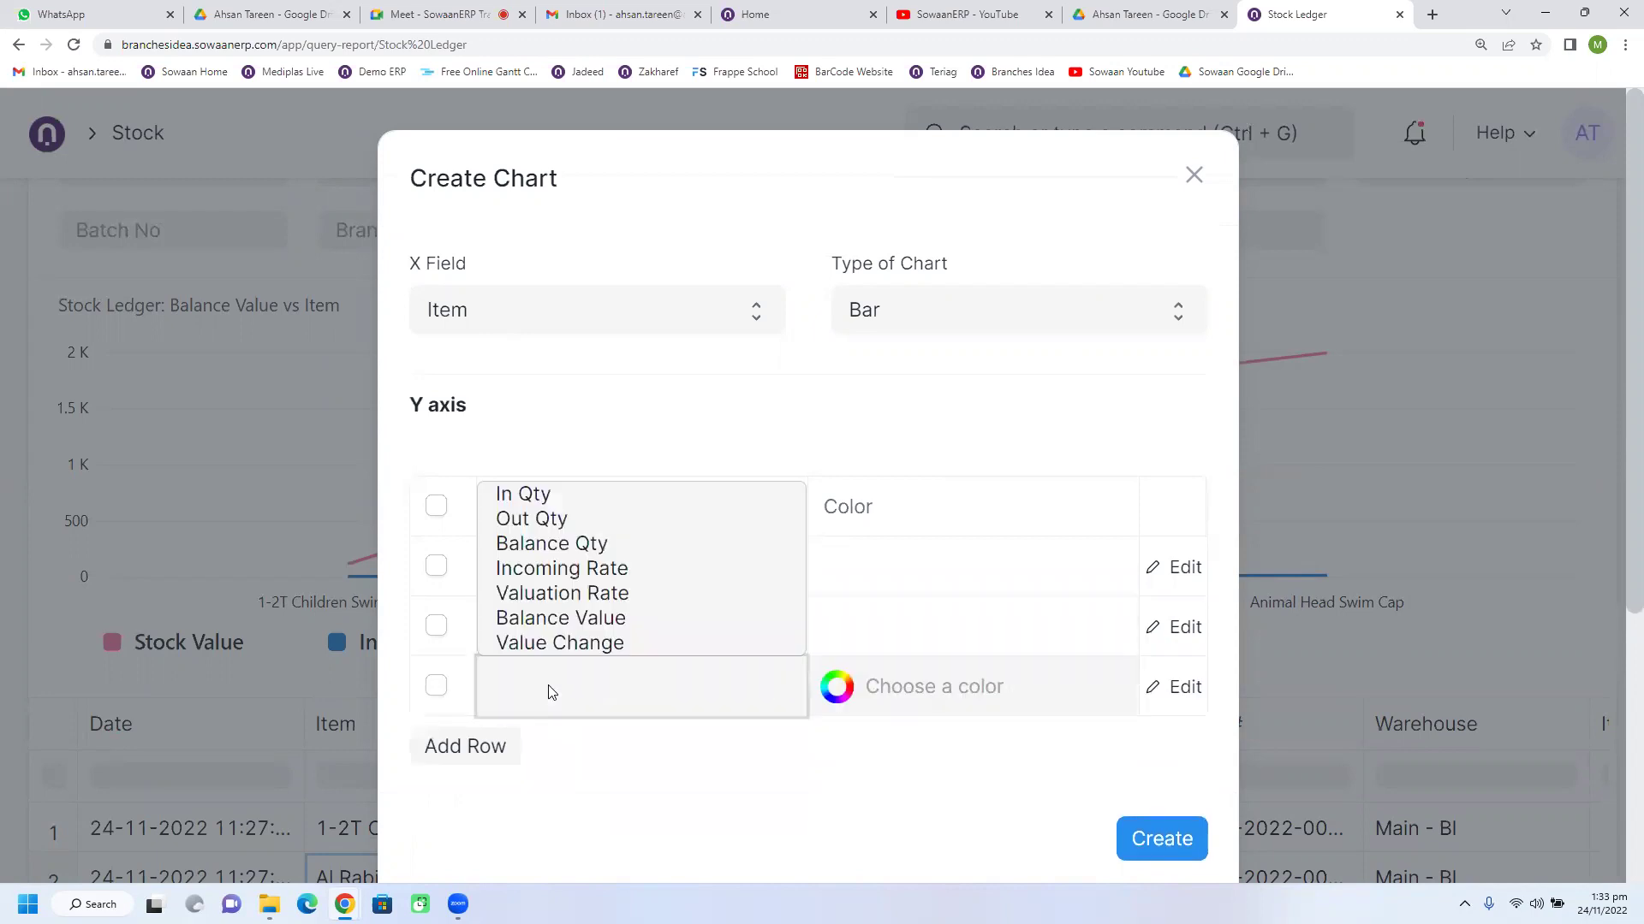
click(565, 573)
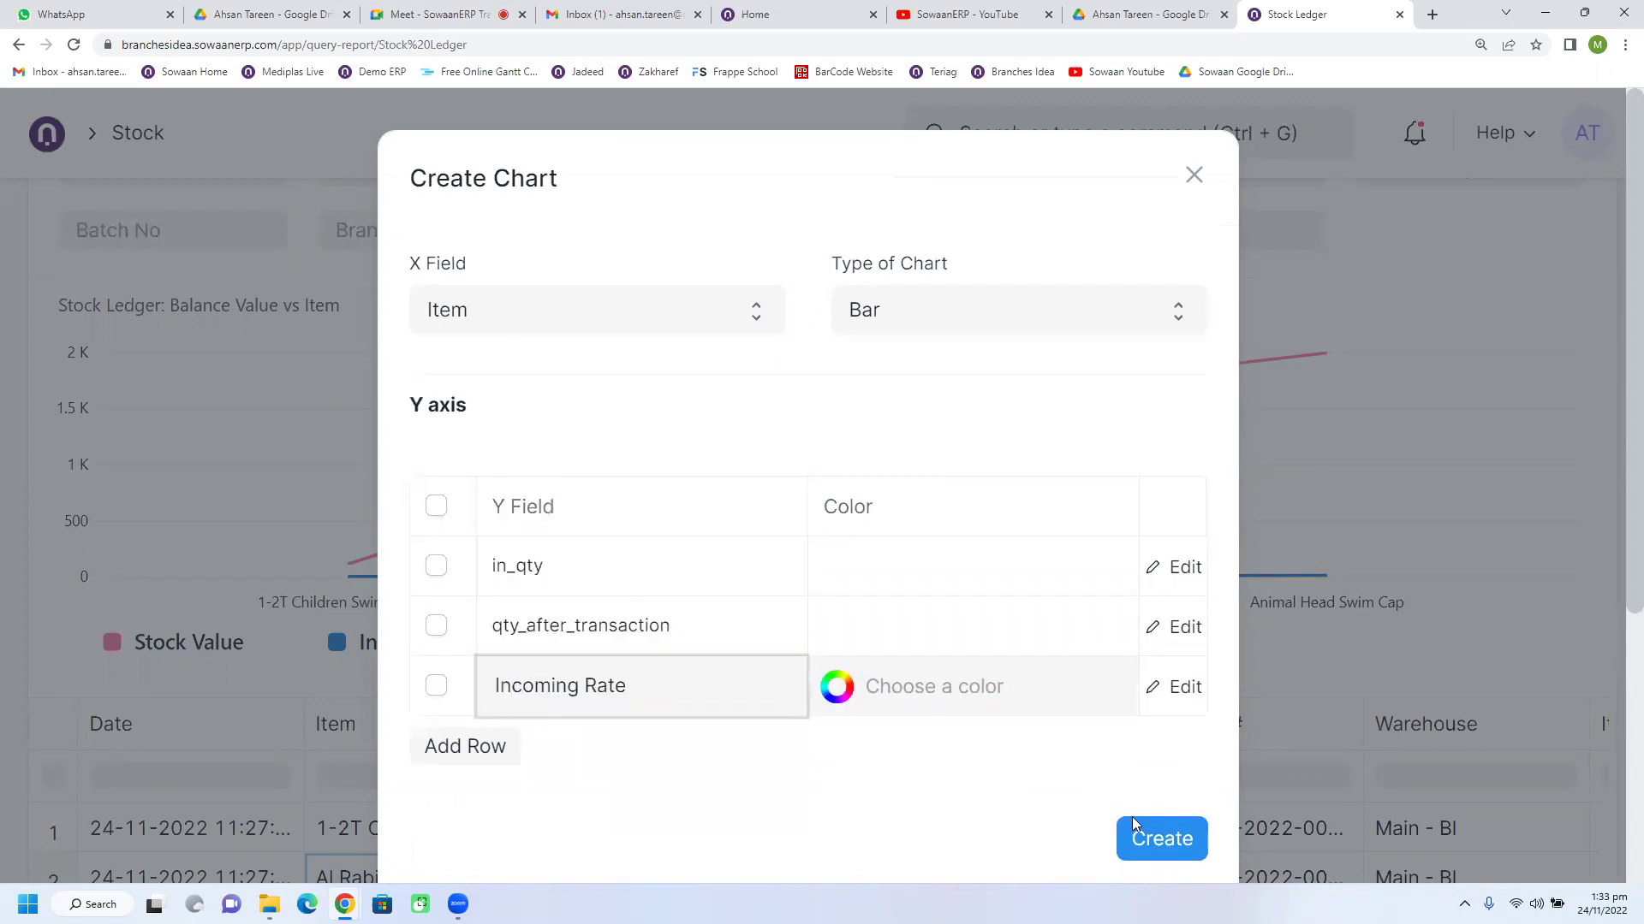
Step: Create the bar chart of In Qty, Qty After Transaction and Incoming Rate, reading values up to 100
click(1137, 832)
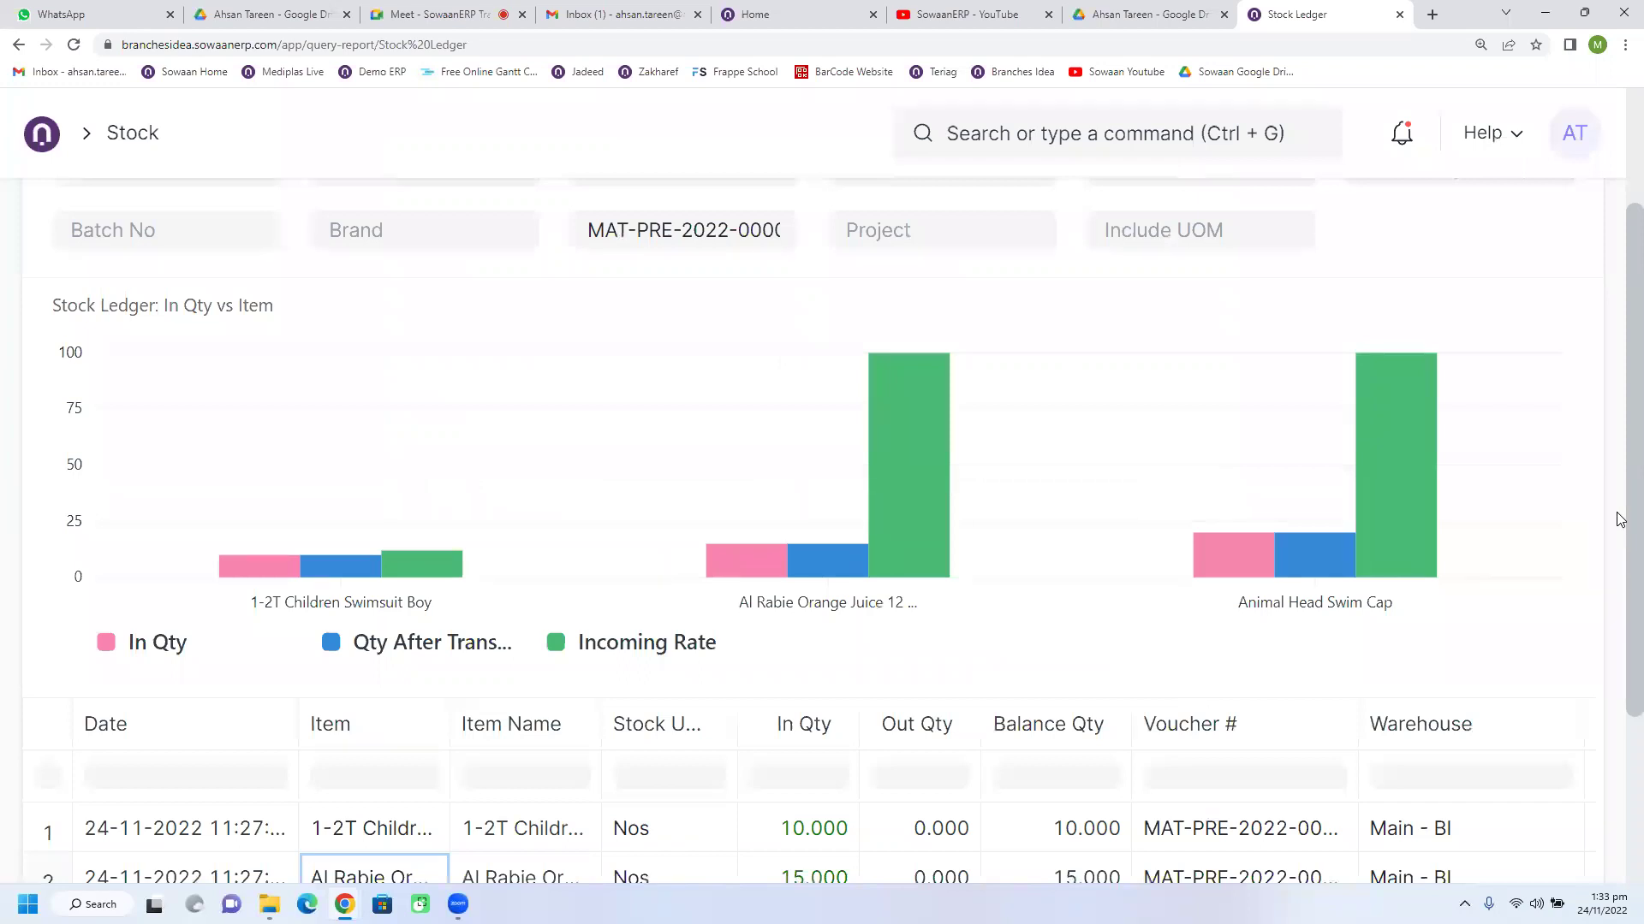
scroll(1620, 519, up, 1)
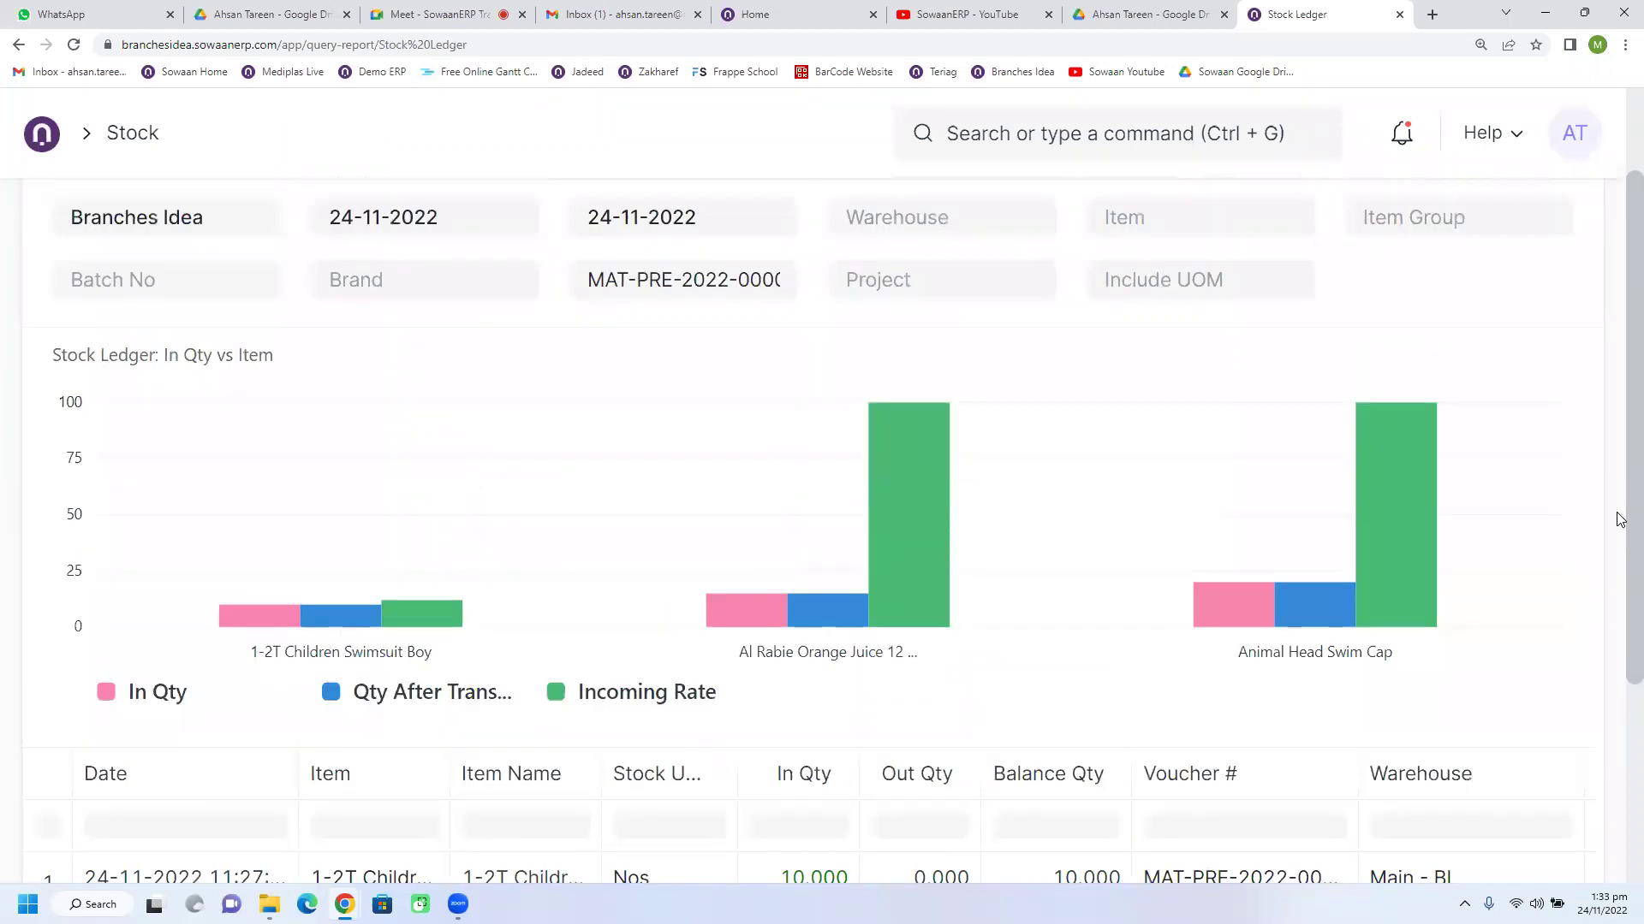
mouse_move(1416, 472)
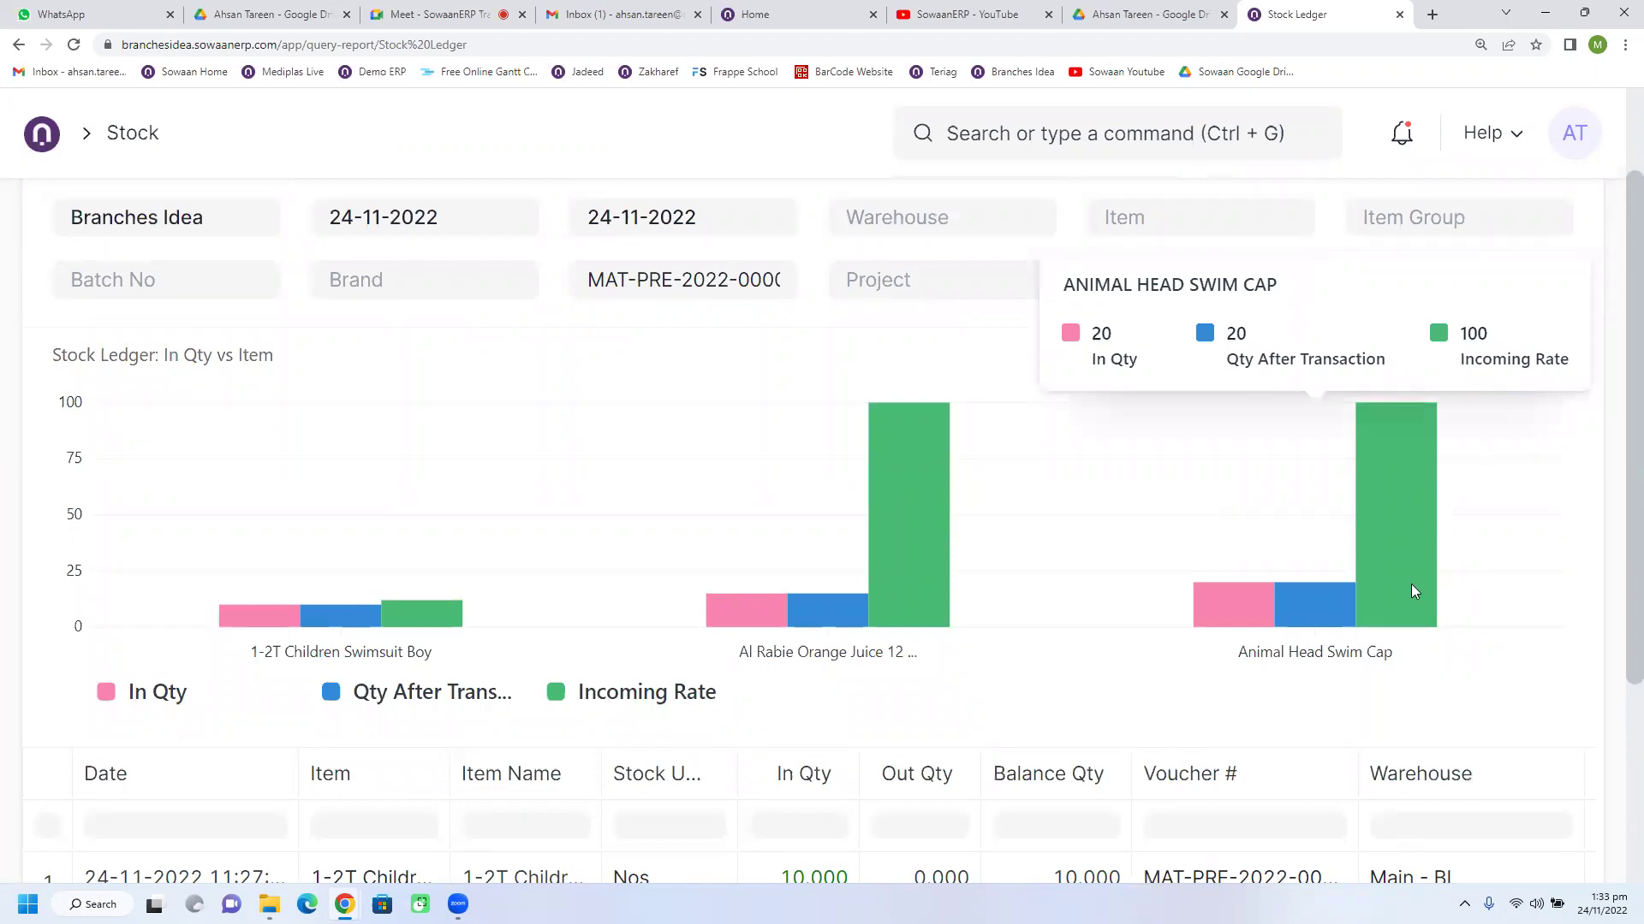
mouse_move(913, 583)
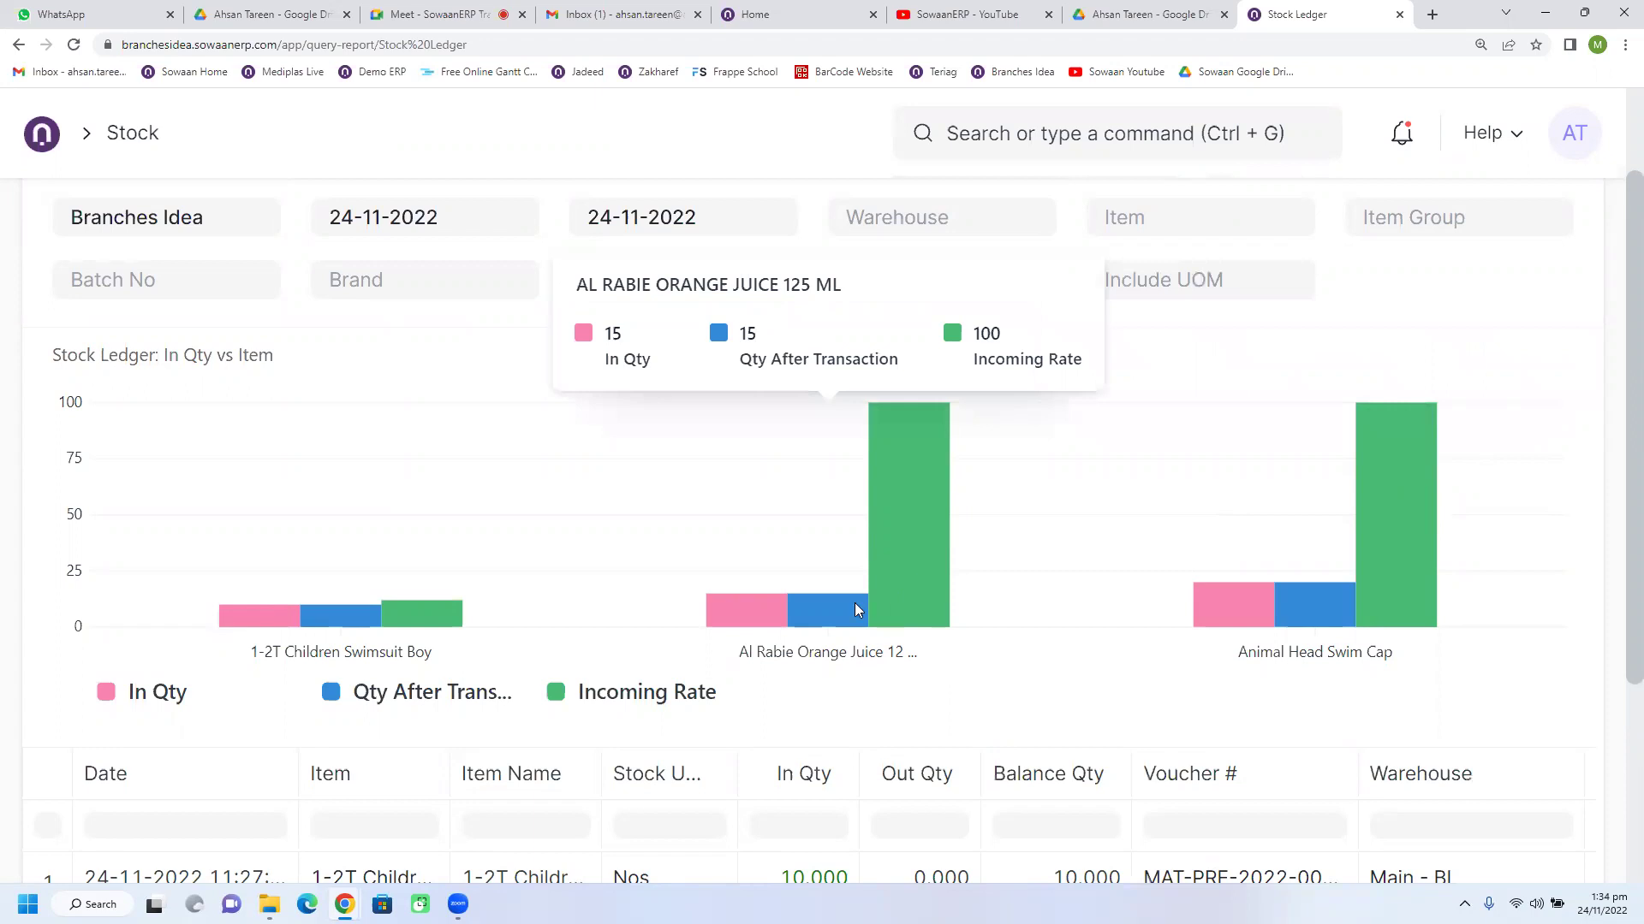
mouse_move(1295, 601)
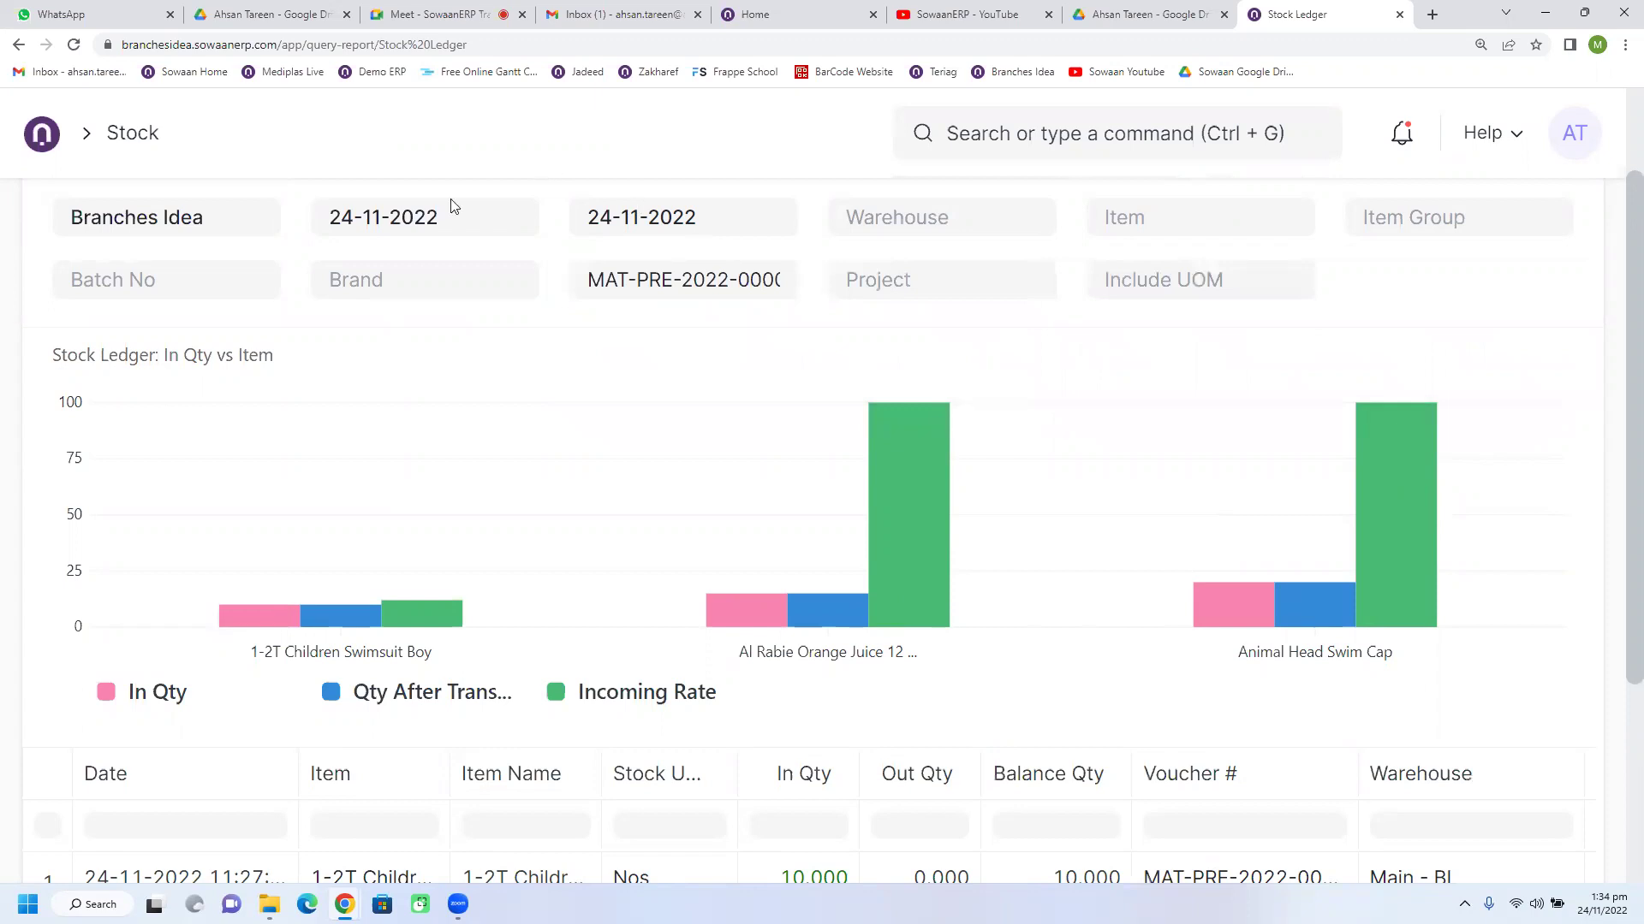
scroll(629, 653, up, 1)
scroll(629, 653, up, 2)
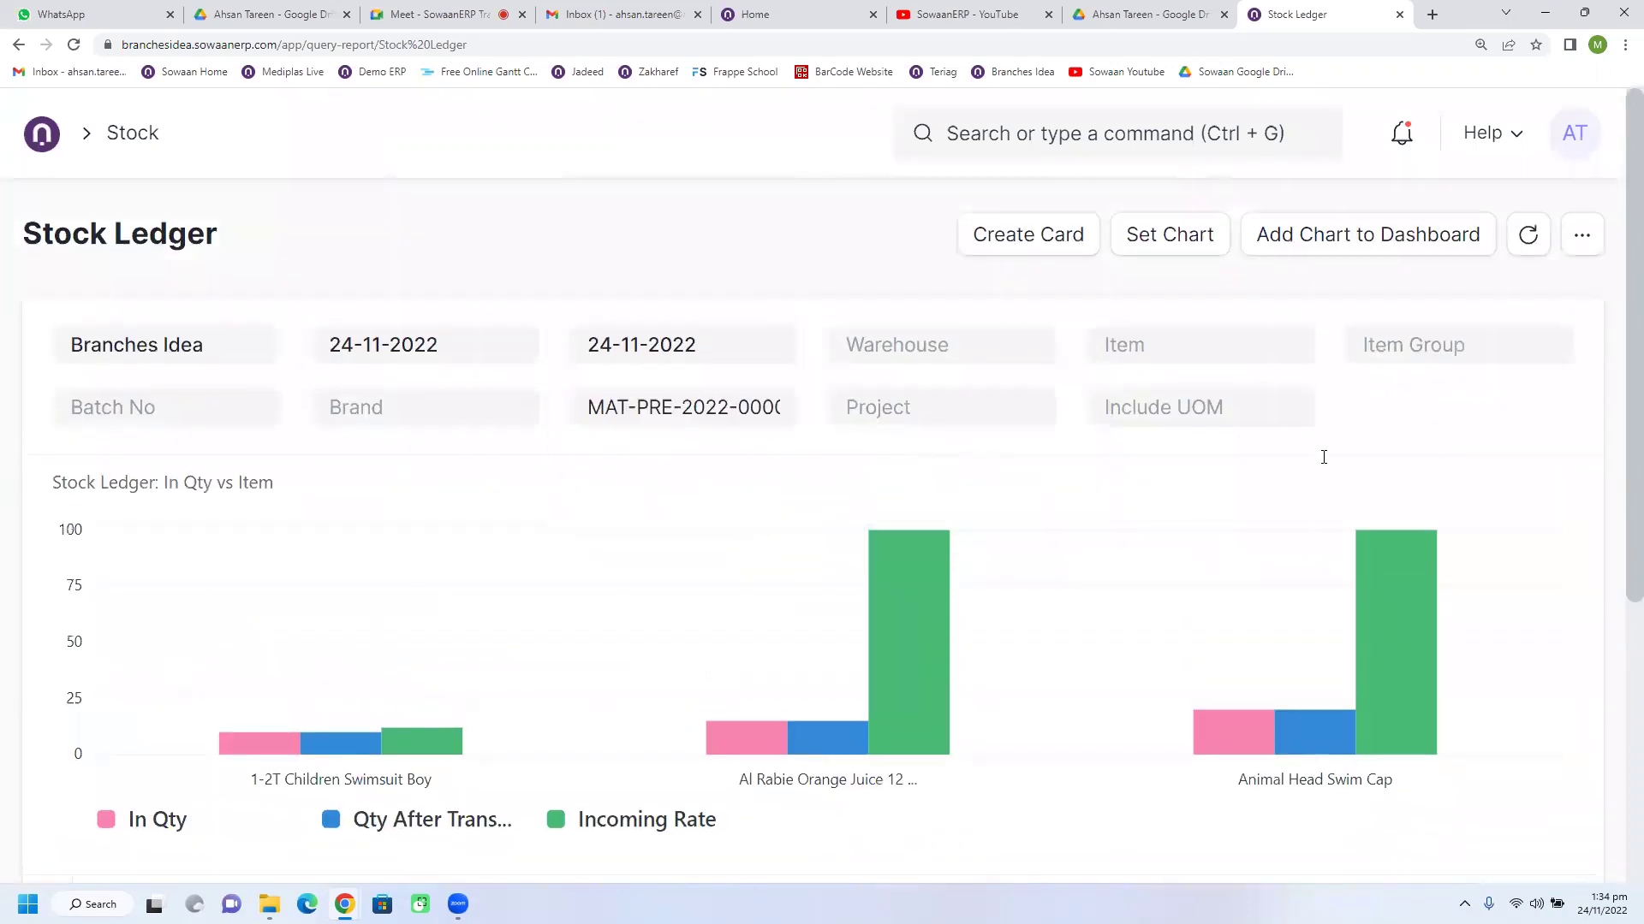
scroll(745, 582, down, 4)
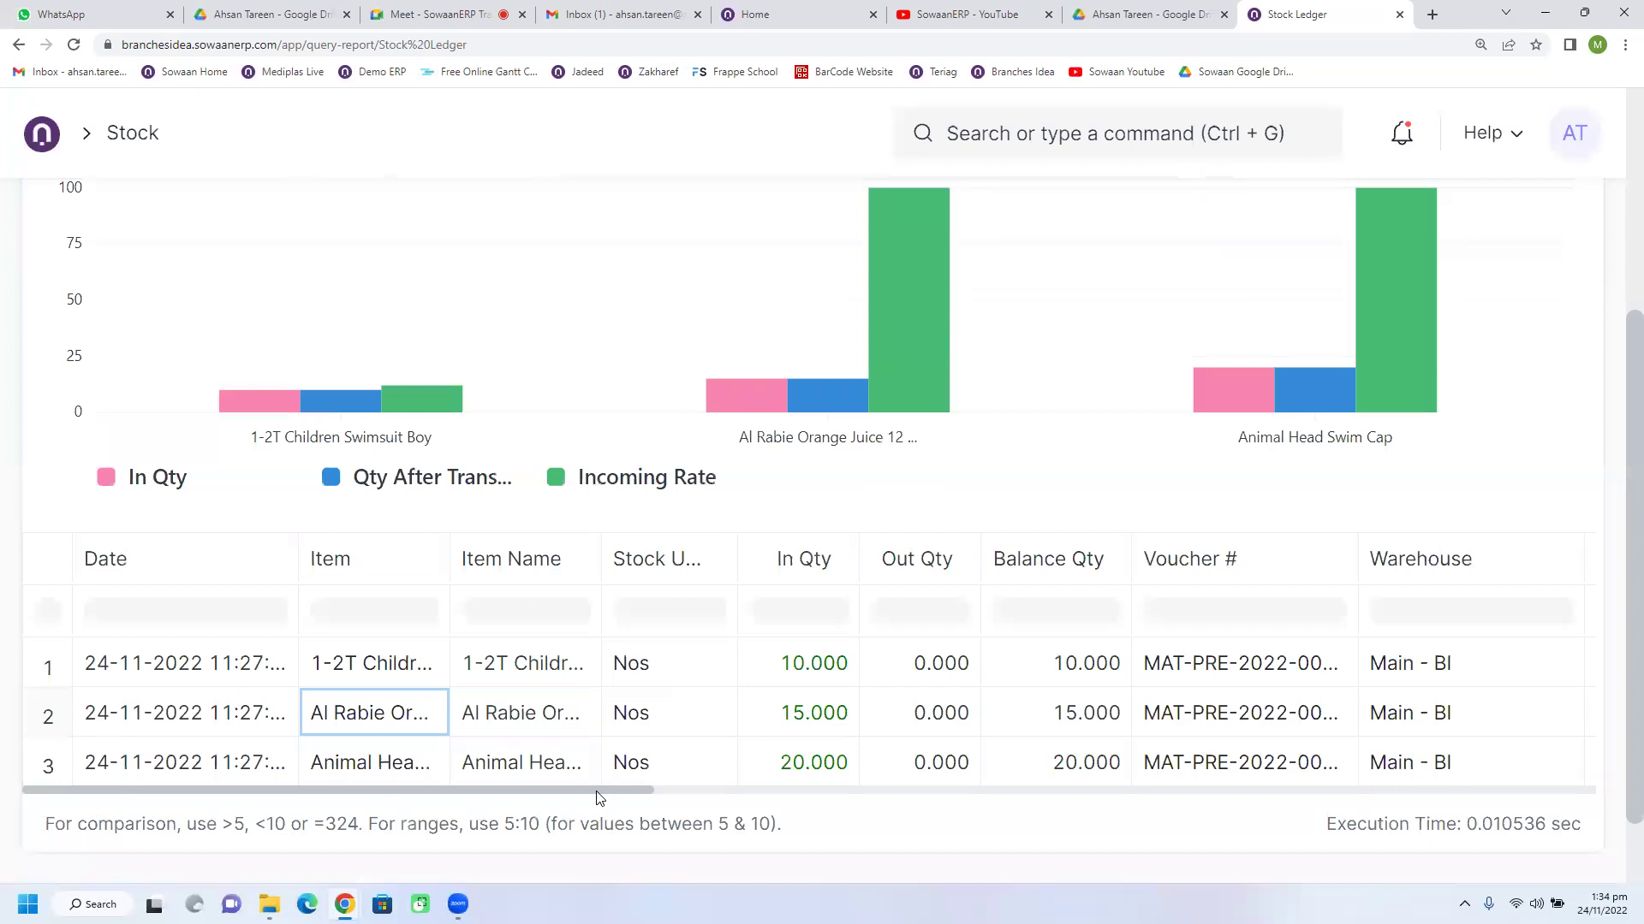
Step: Widen the Item column so fuller item names are visible in the Stock Ledger table
drag(449, 548, 542, 545)
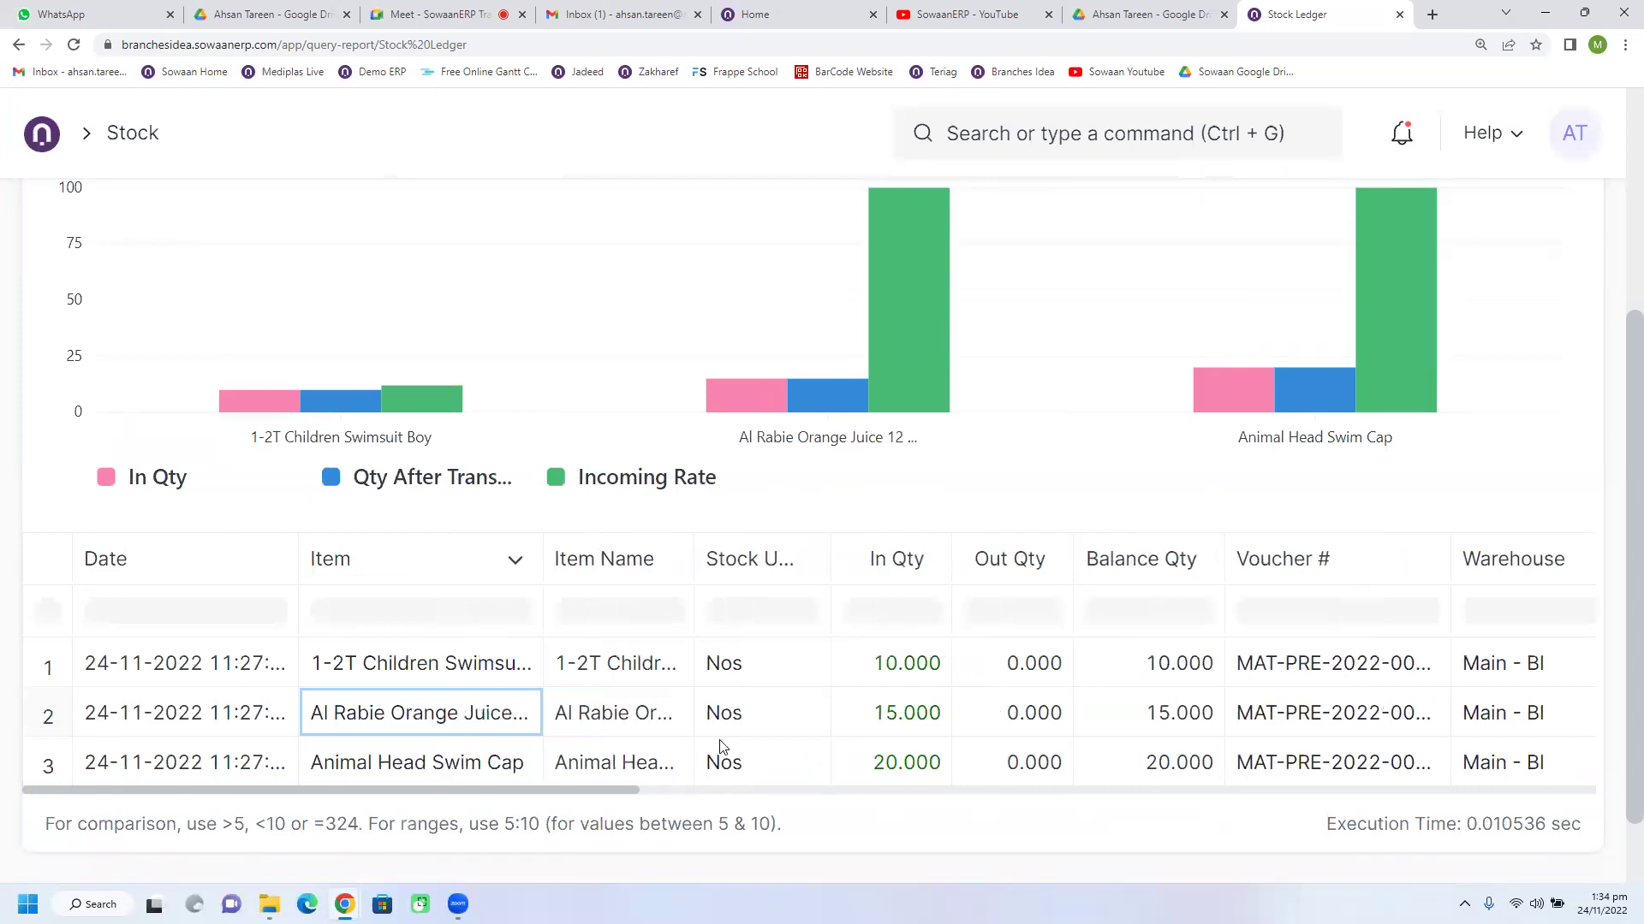
mouse_move(897, 404)
scroll(913, 462, up, 3)
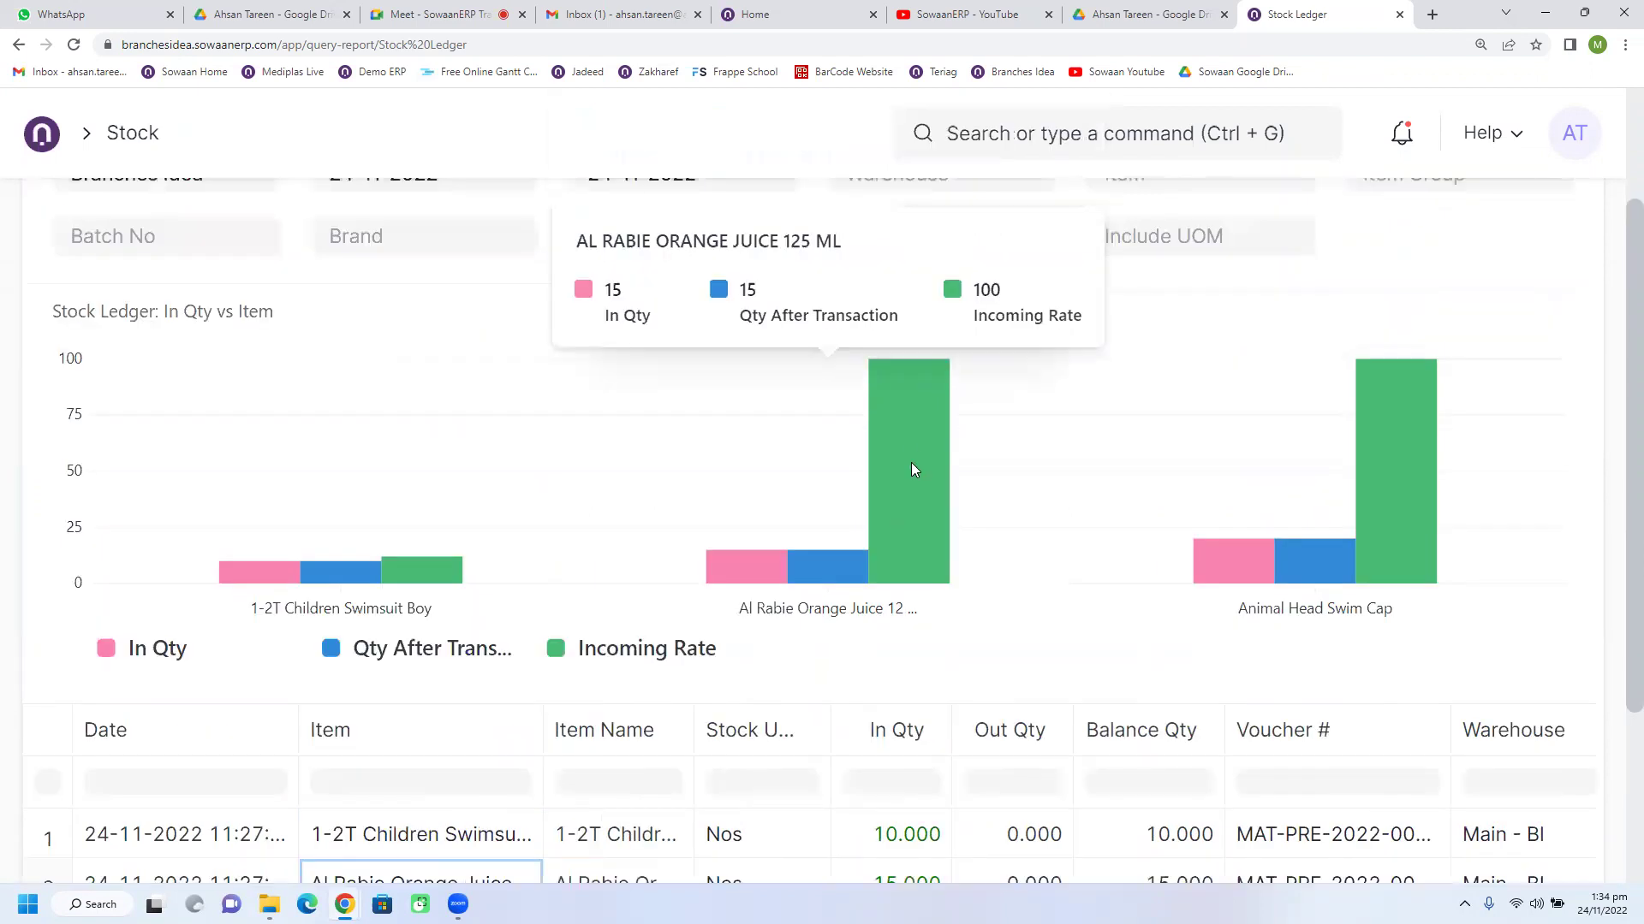
scroll(912, 469, down, 2)
scroll(911, 470, down, 1)
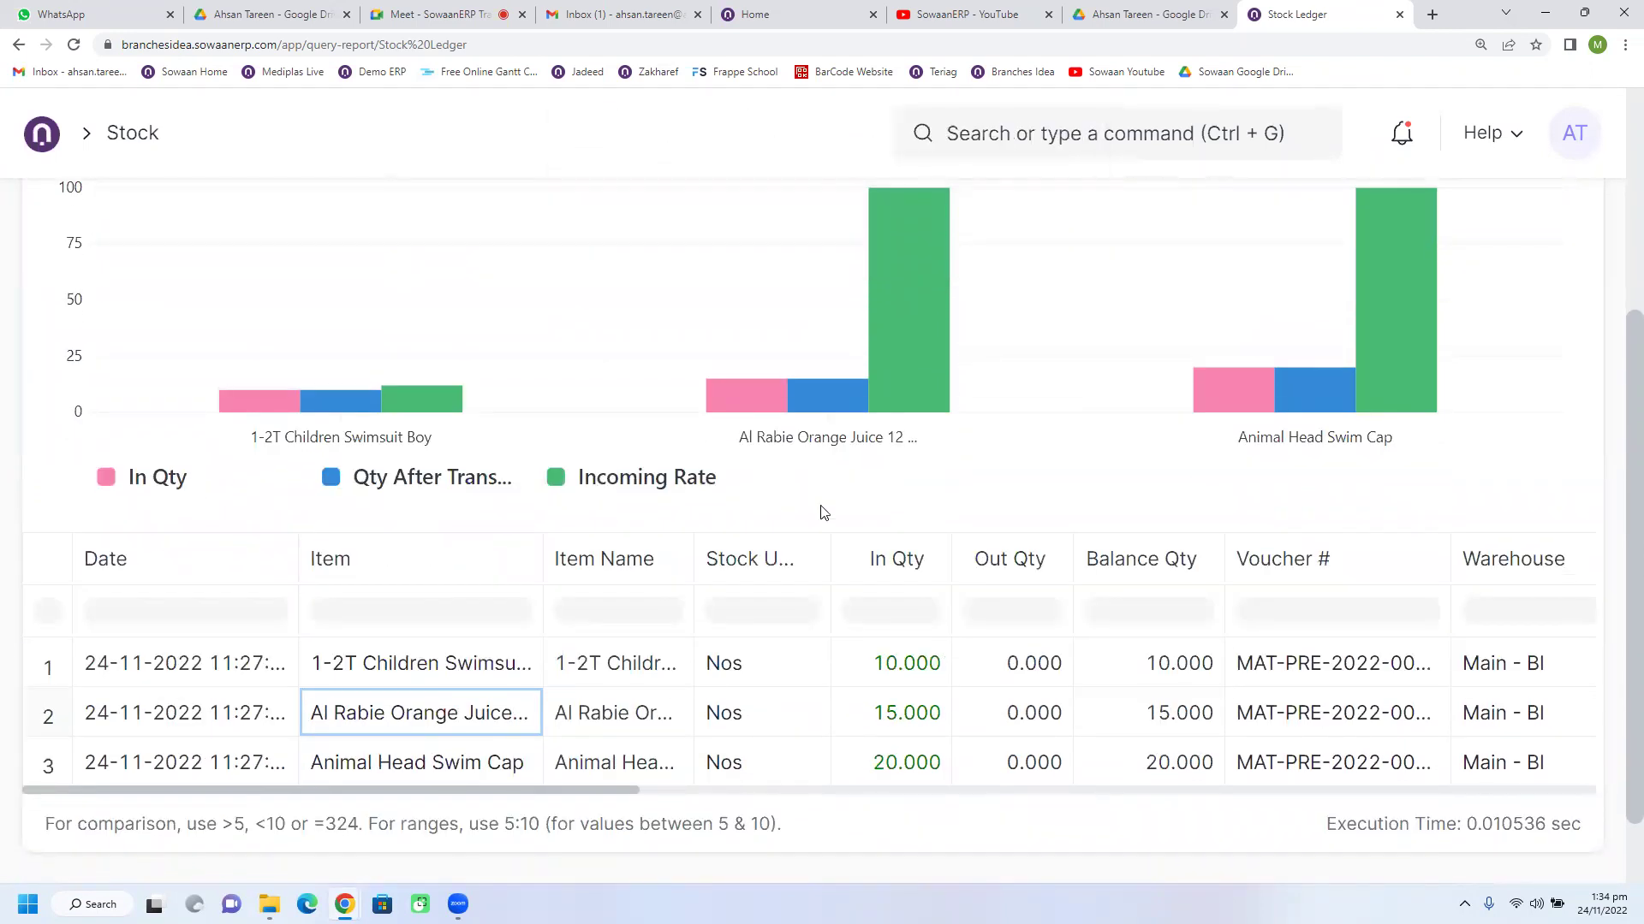
scroll(1085, 371, up, 4)
scroll(1148, 448, up, 1)
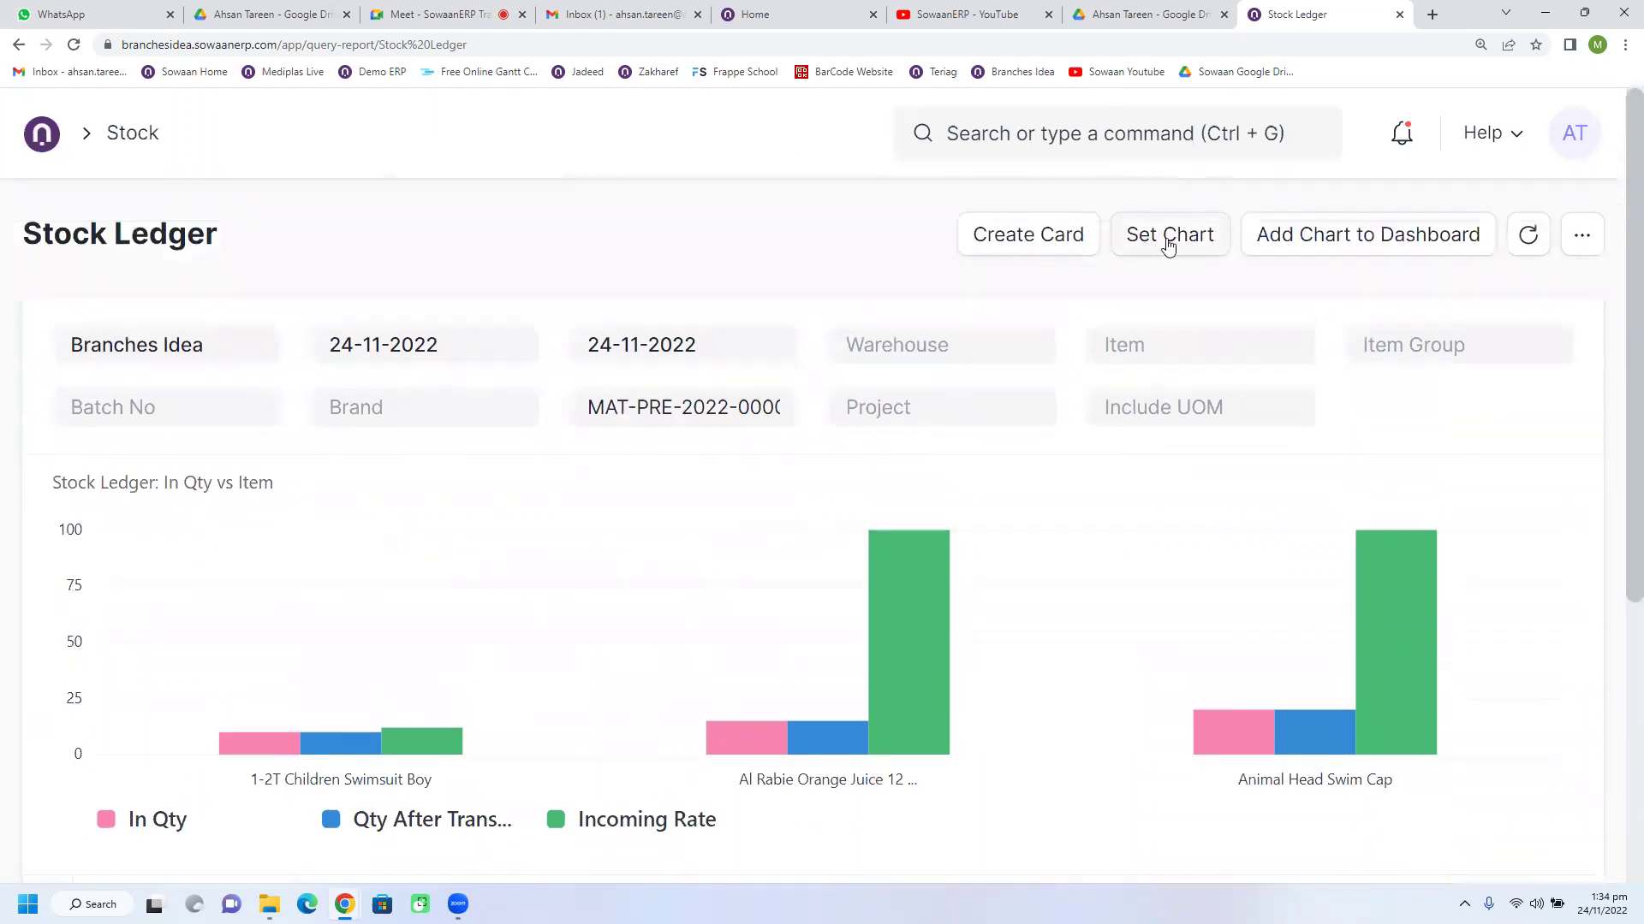
click(1149, 233)
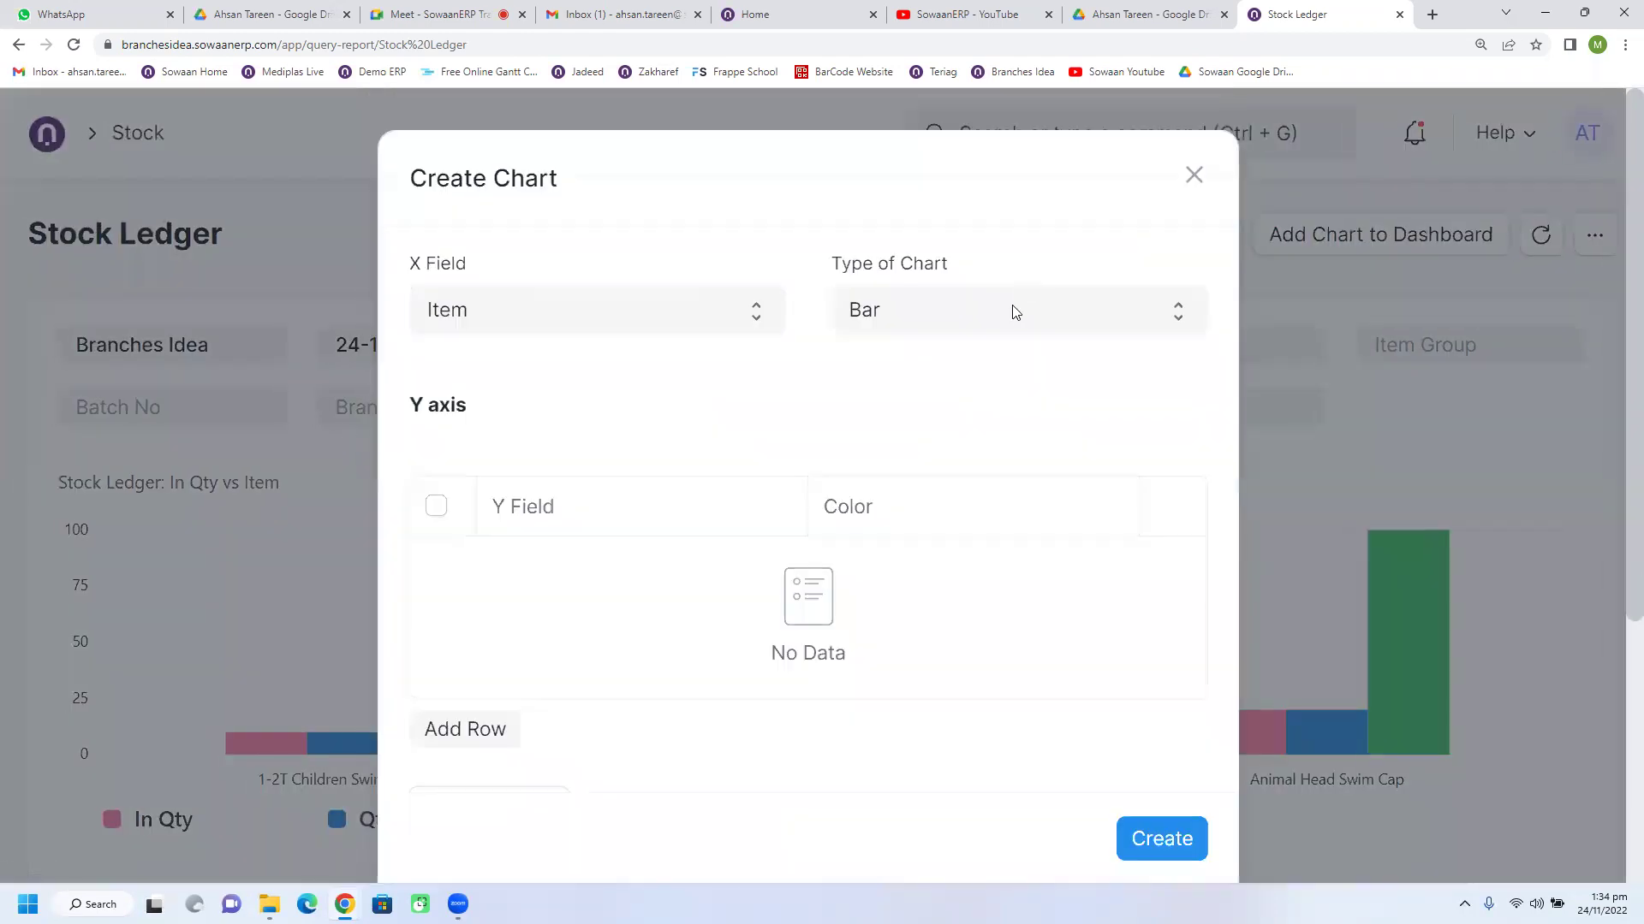
click(1014, 311)
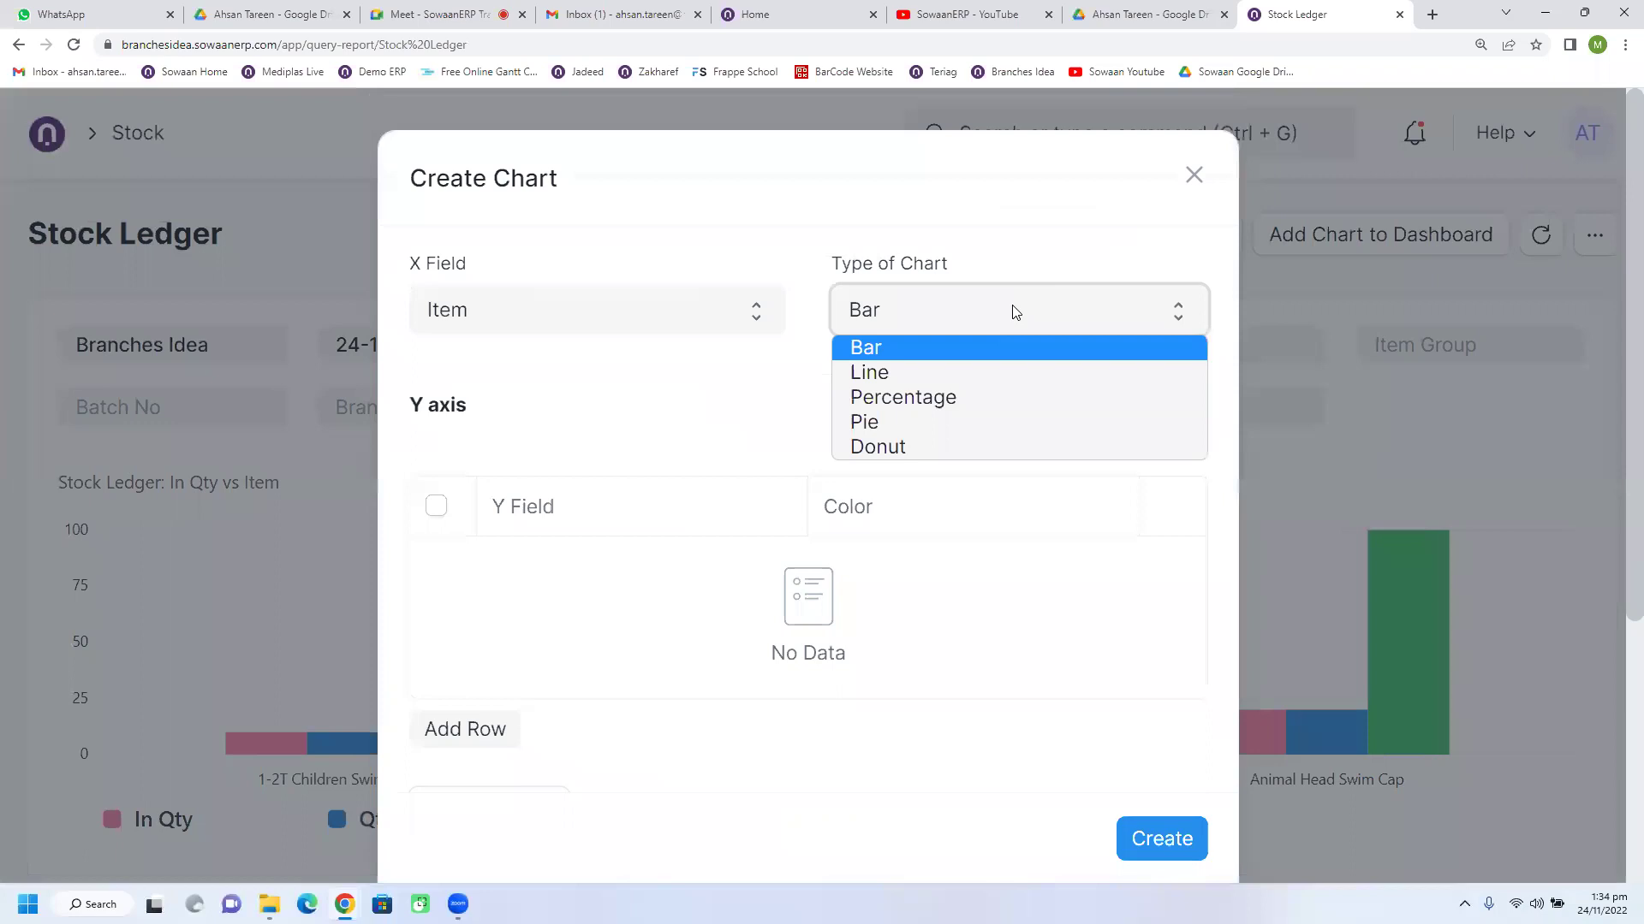
click(928, 422)
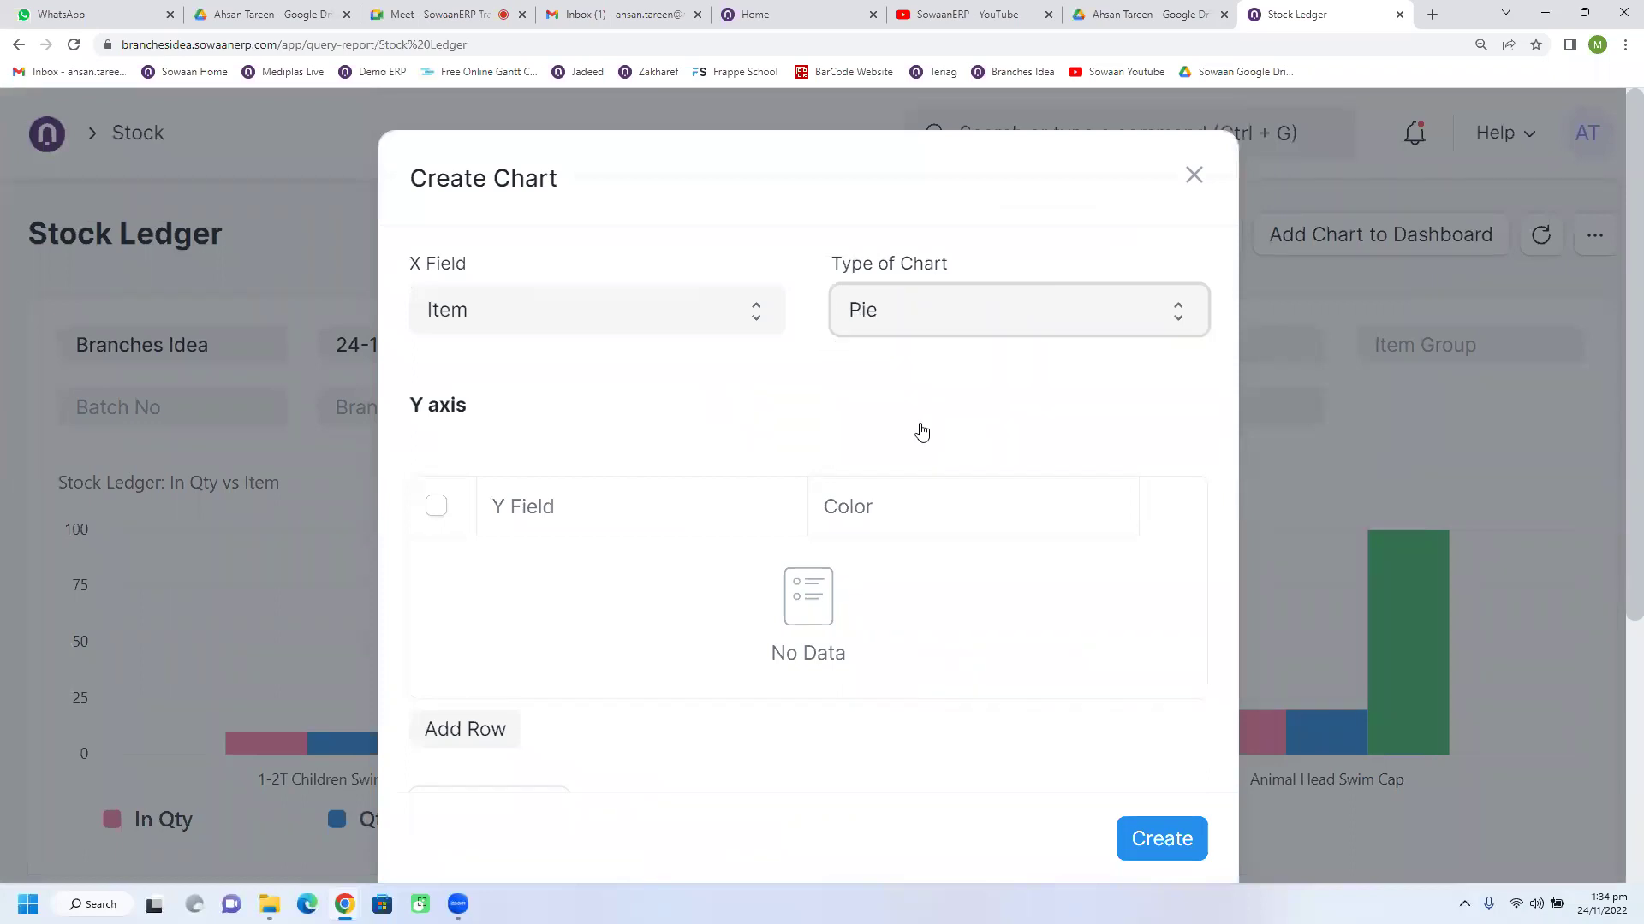
click(943, 317)
click(1193, 175)
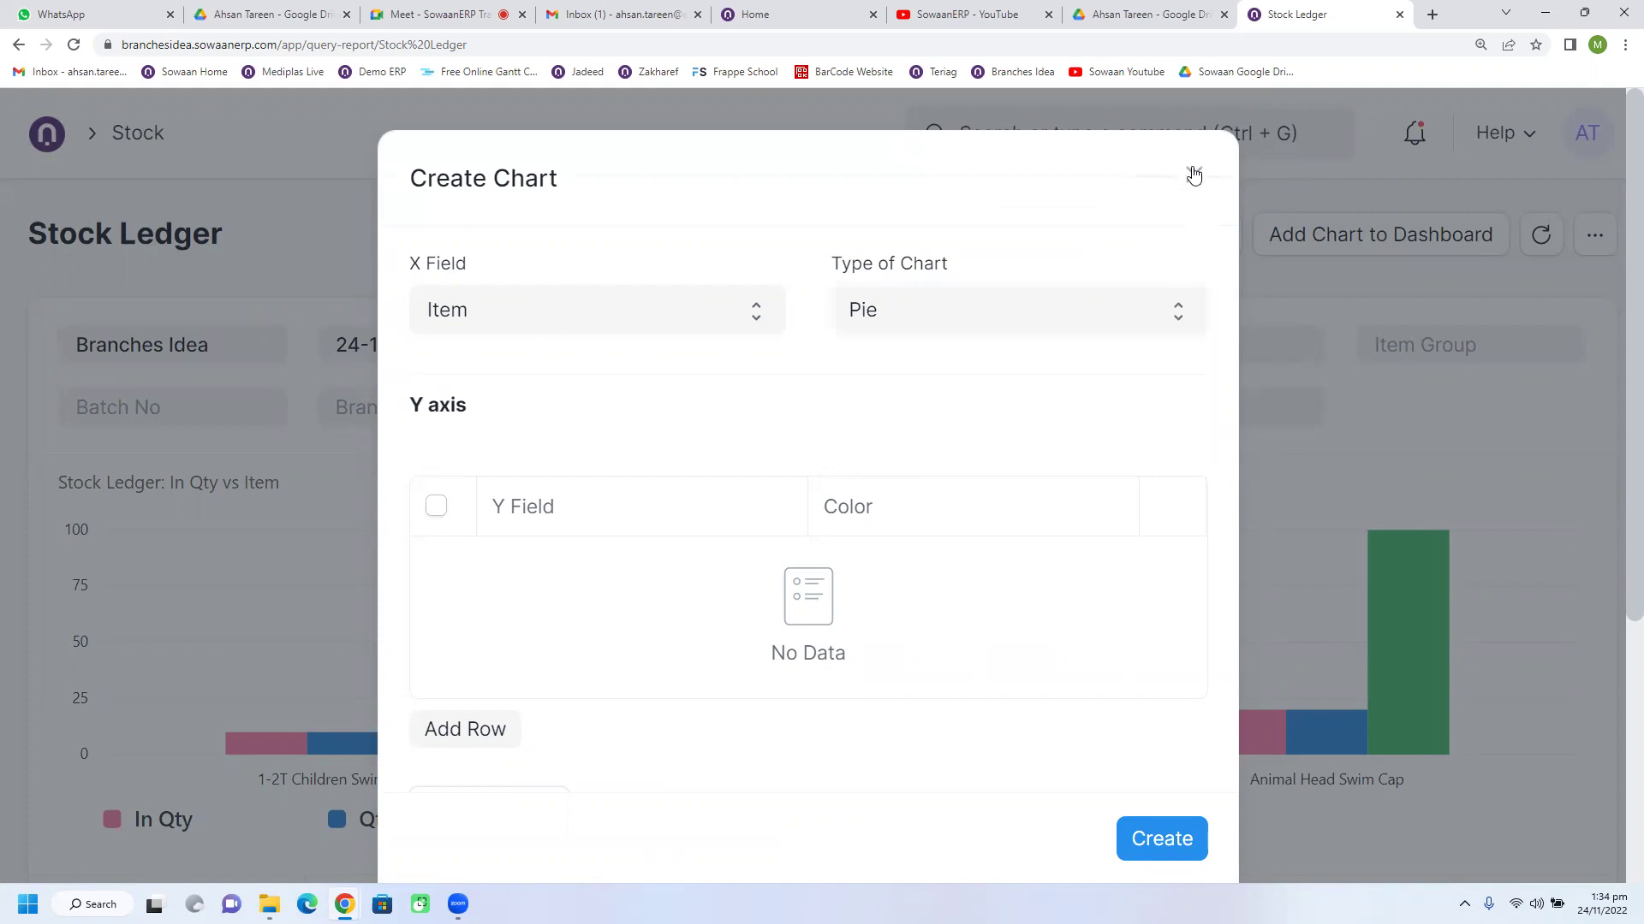
click(1193, 175)
scroll(745, 451, down, 5)
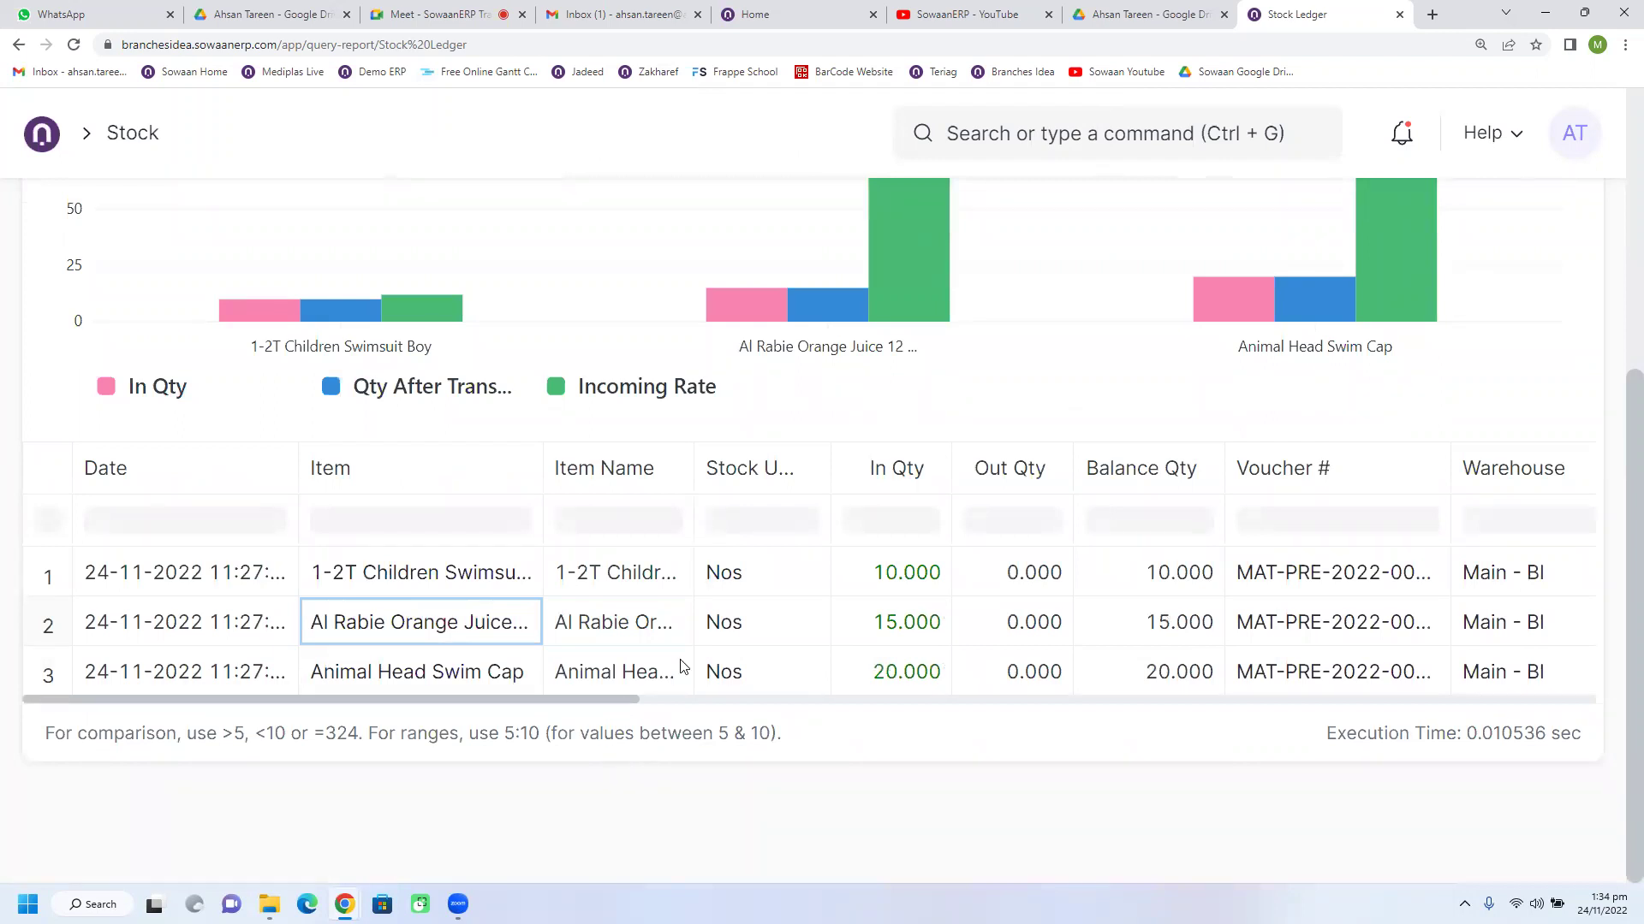
Step: Clear the Voucher # filter value so the Stock Ledger reloads for all vouchers
scroll(668, 599, up, 5)
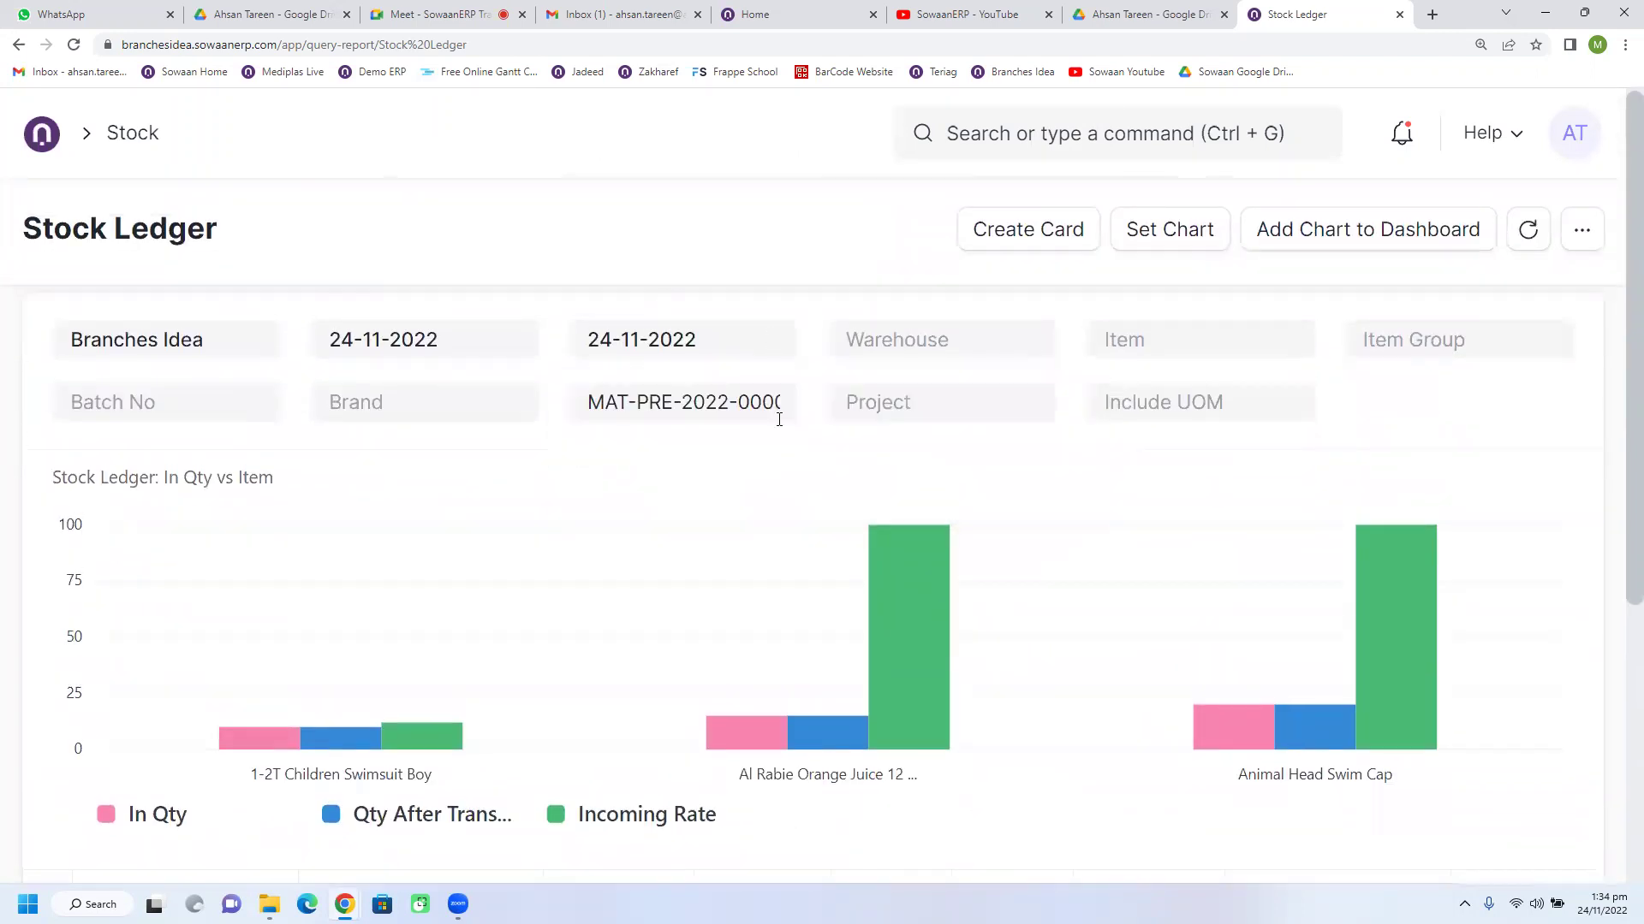
triple_click(753, 408)
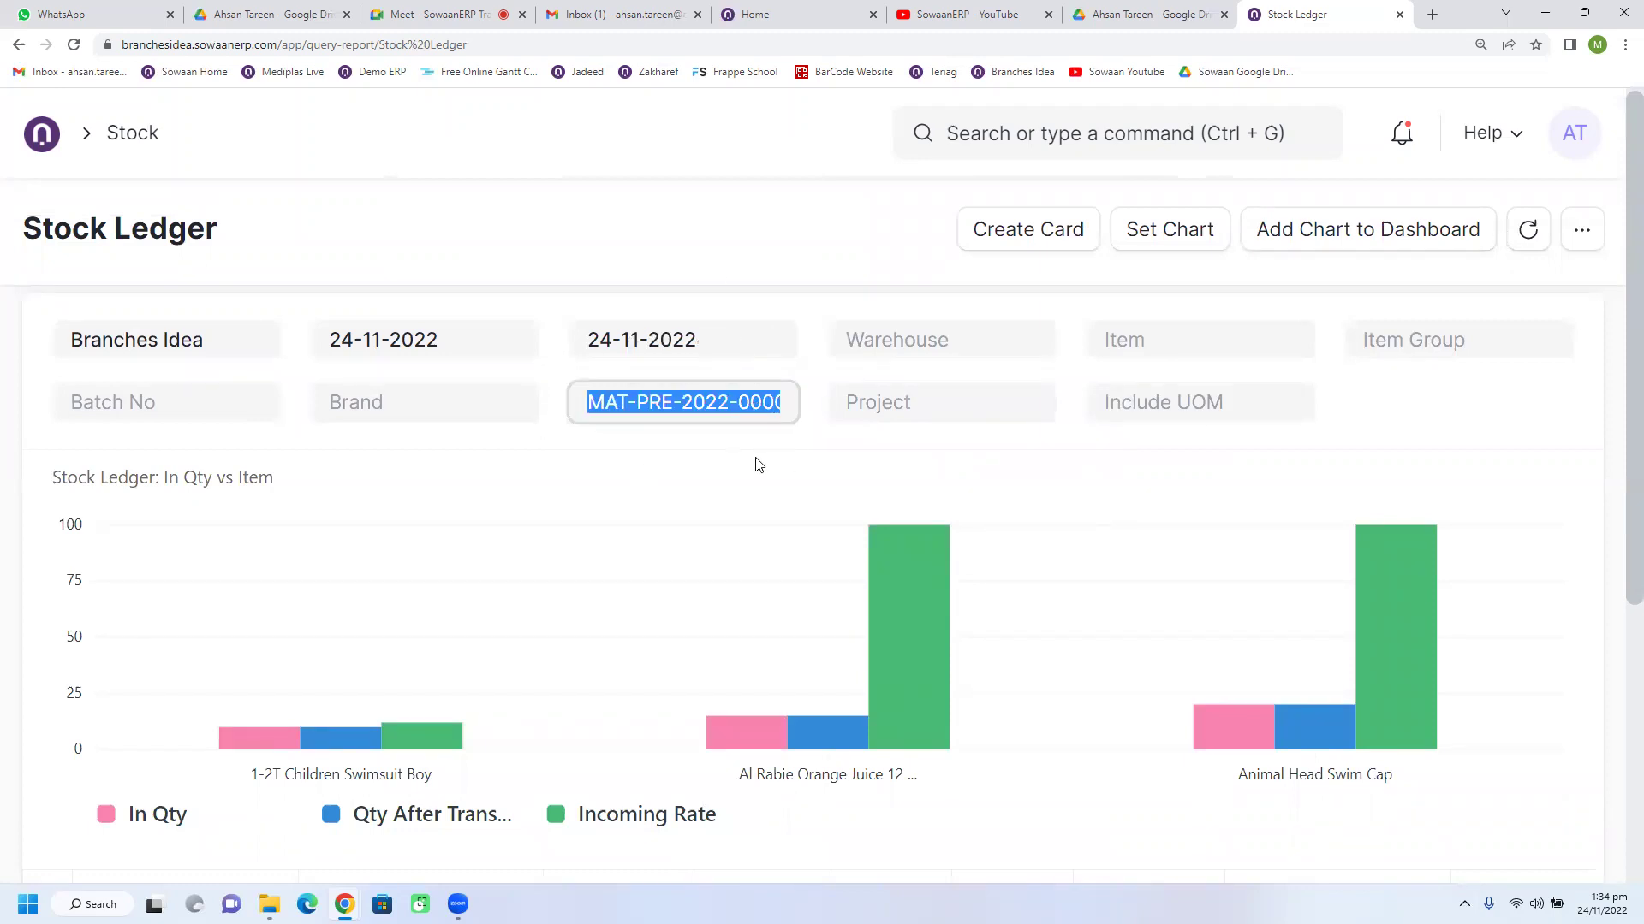
click(771, 253)
scroll(427, 685, down, 4)
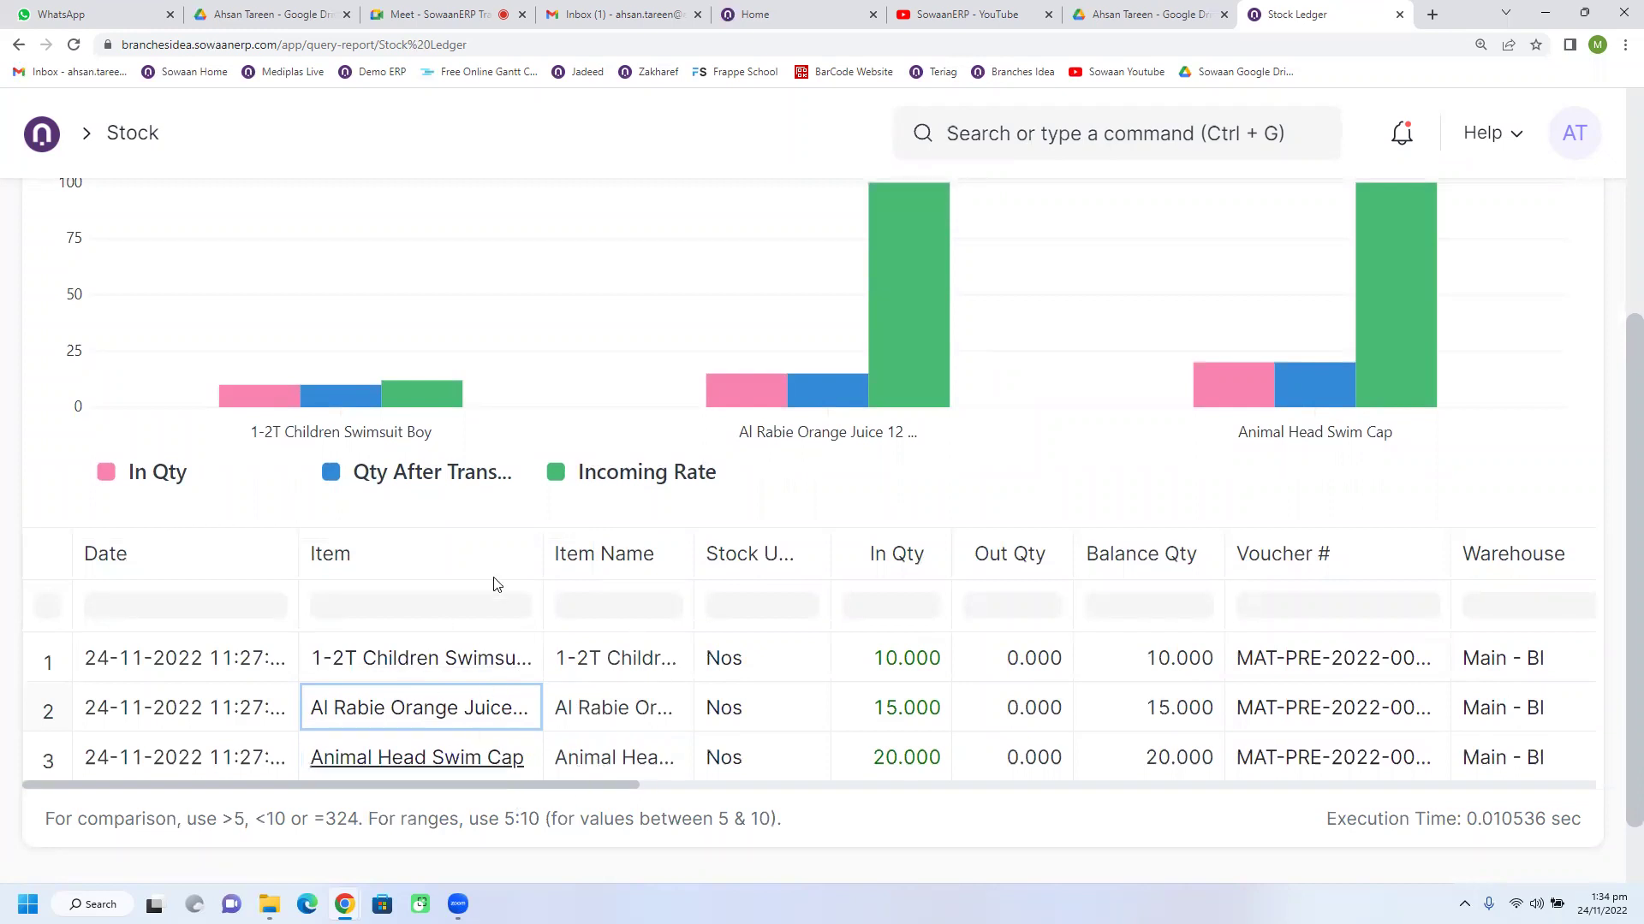
scroll(633, 664, up, 4)
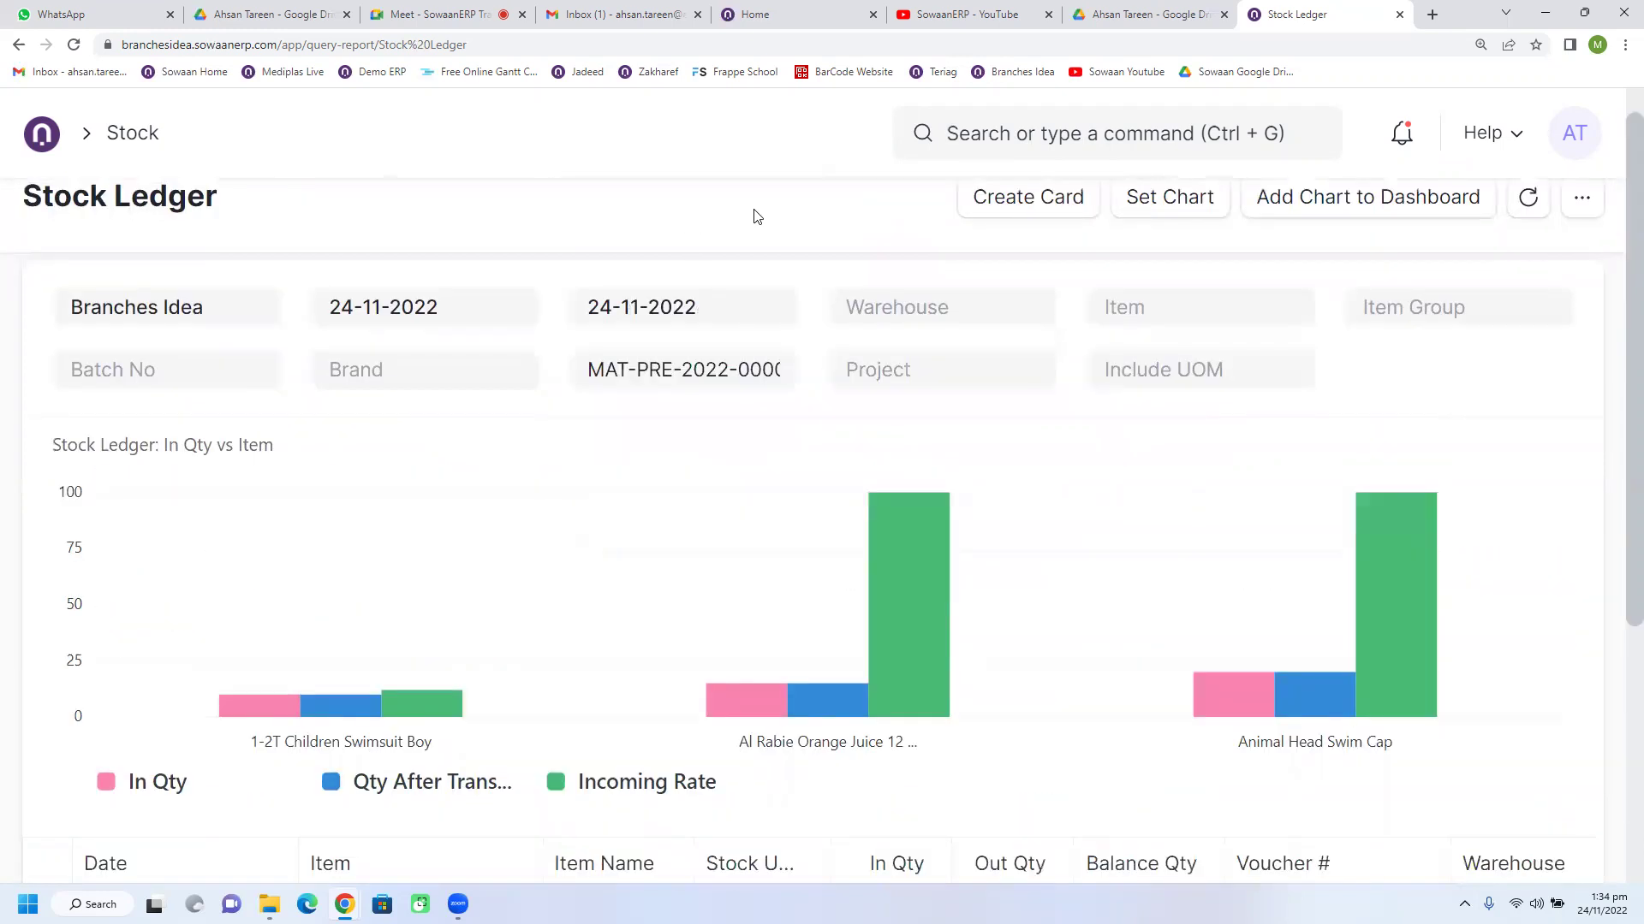
triple_click(684, 369)
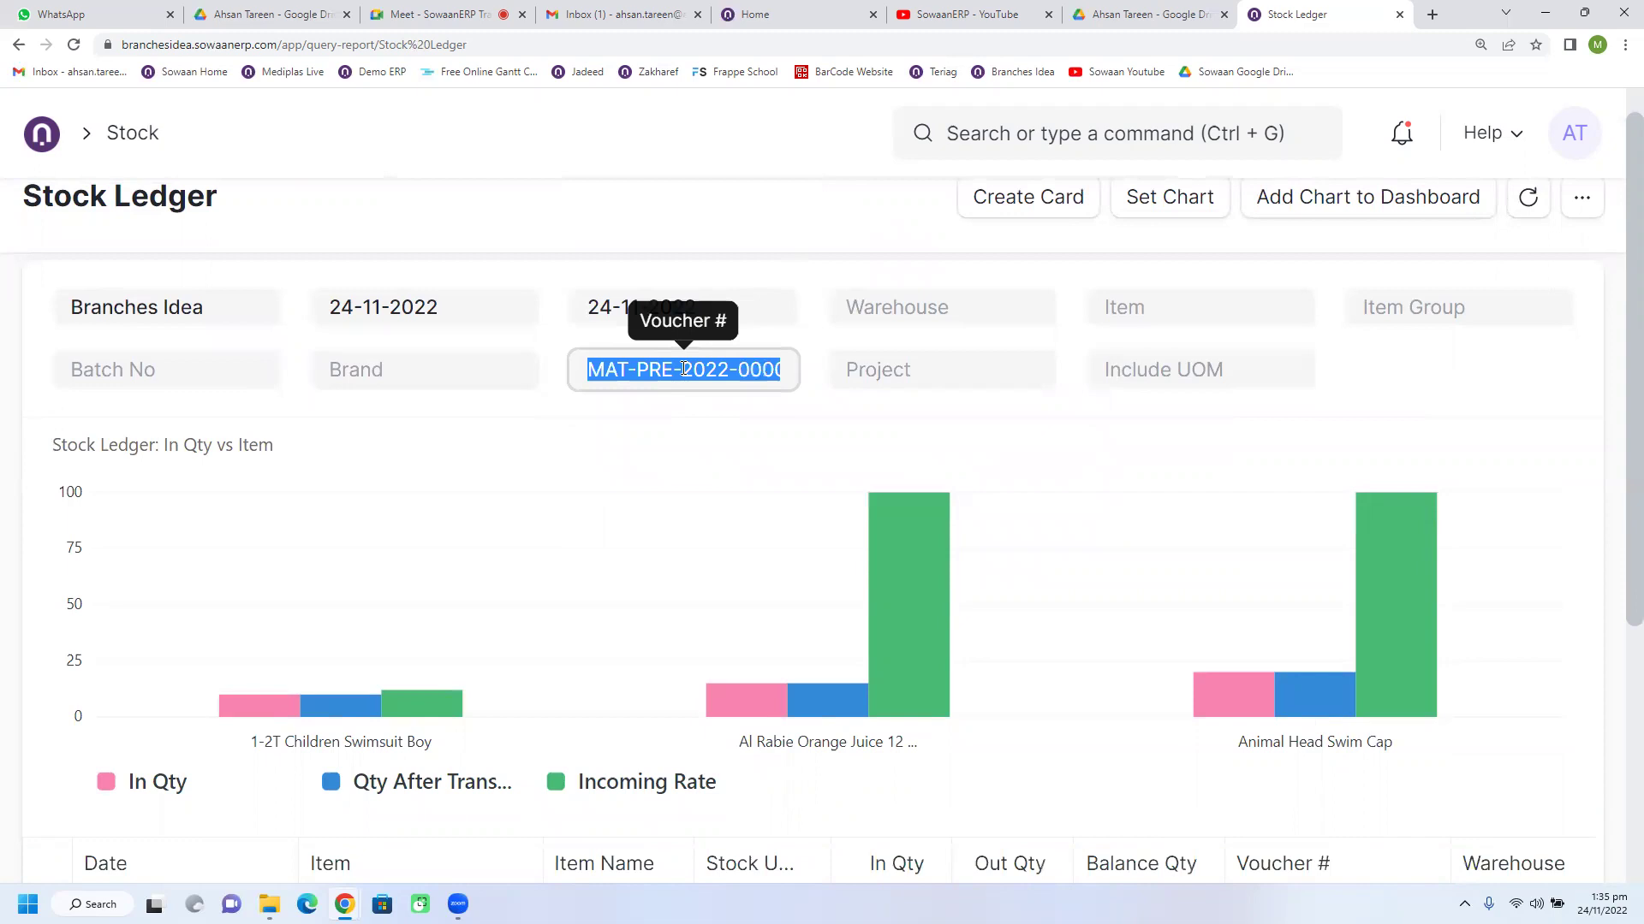
key(BackSpace)
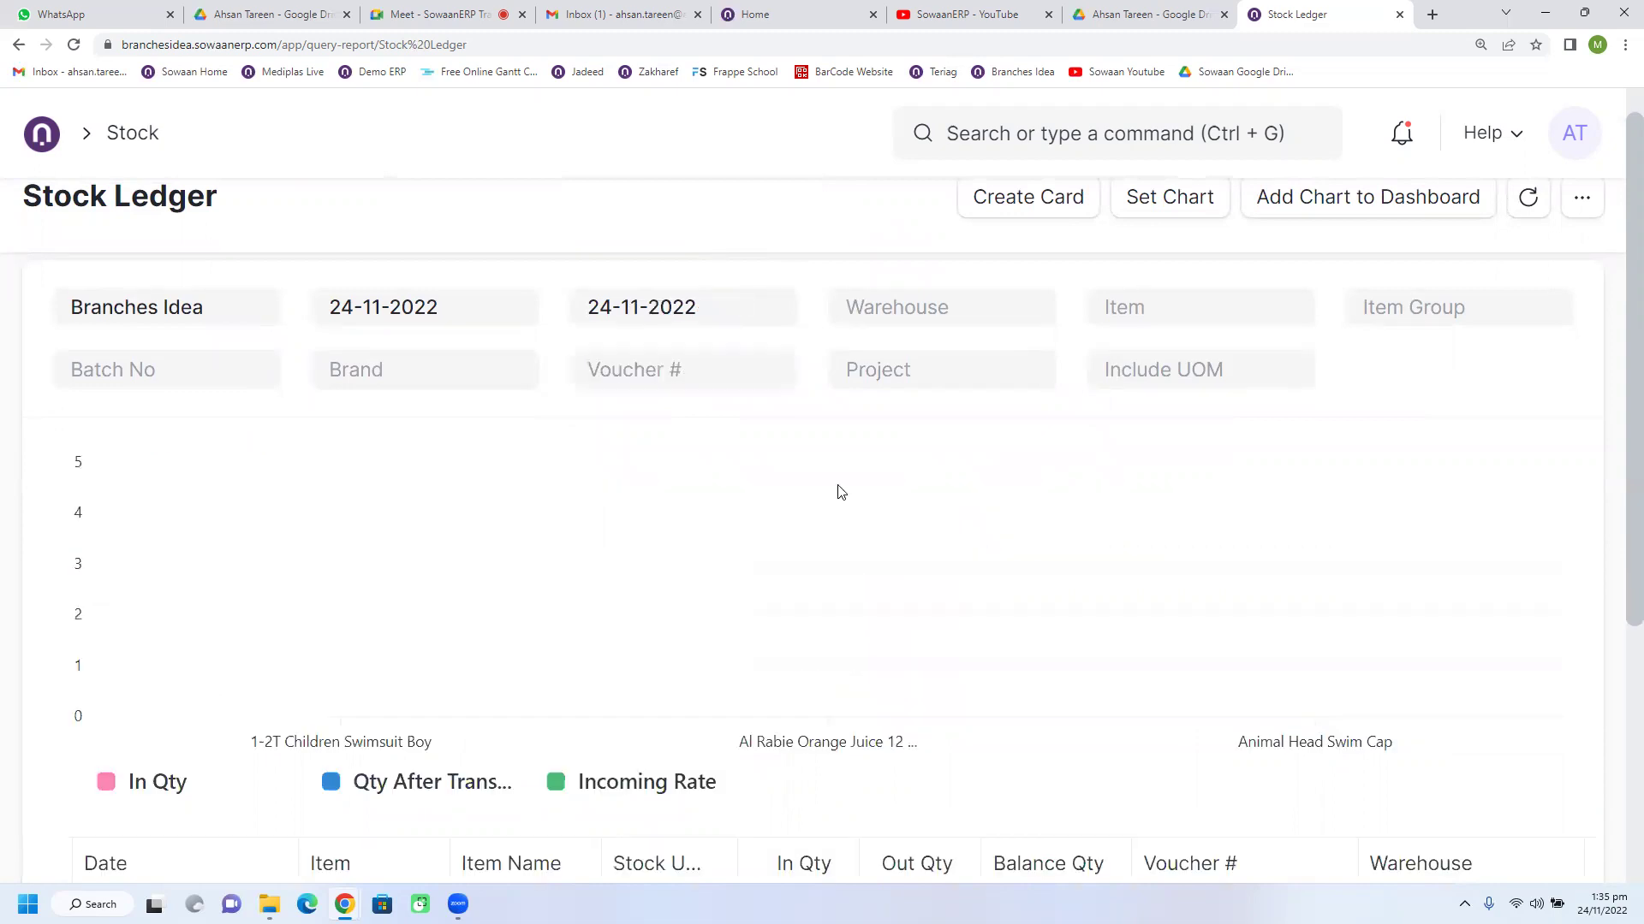
scroll(694, 580, down, 3)
Step: Set the From Date to 01-11-2022 and review the five November 17 and 24 ledger entries
click(374, 668)
scroll(434, 297, up, 3)
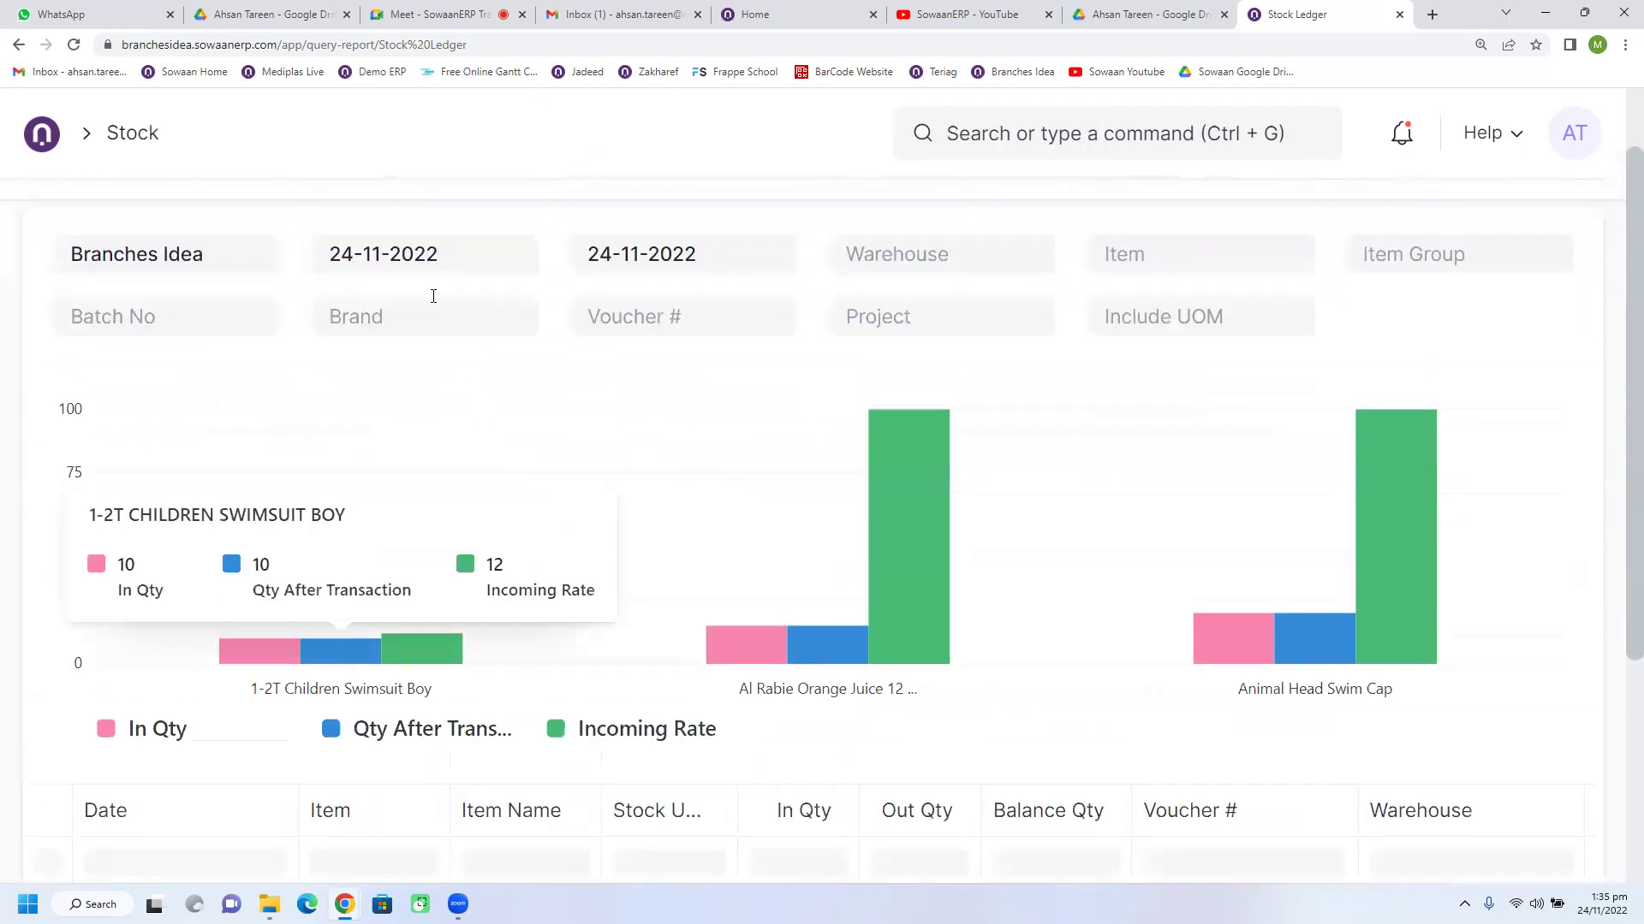
click(454, 253)
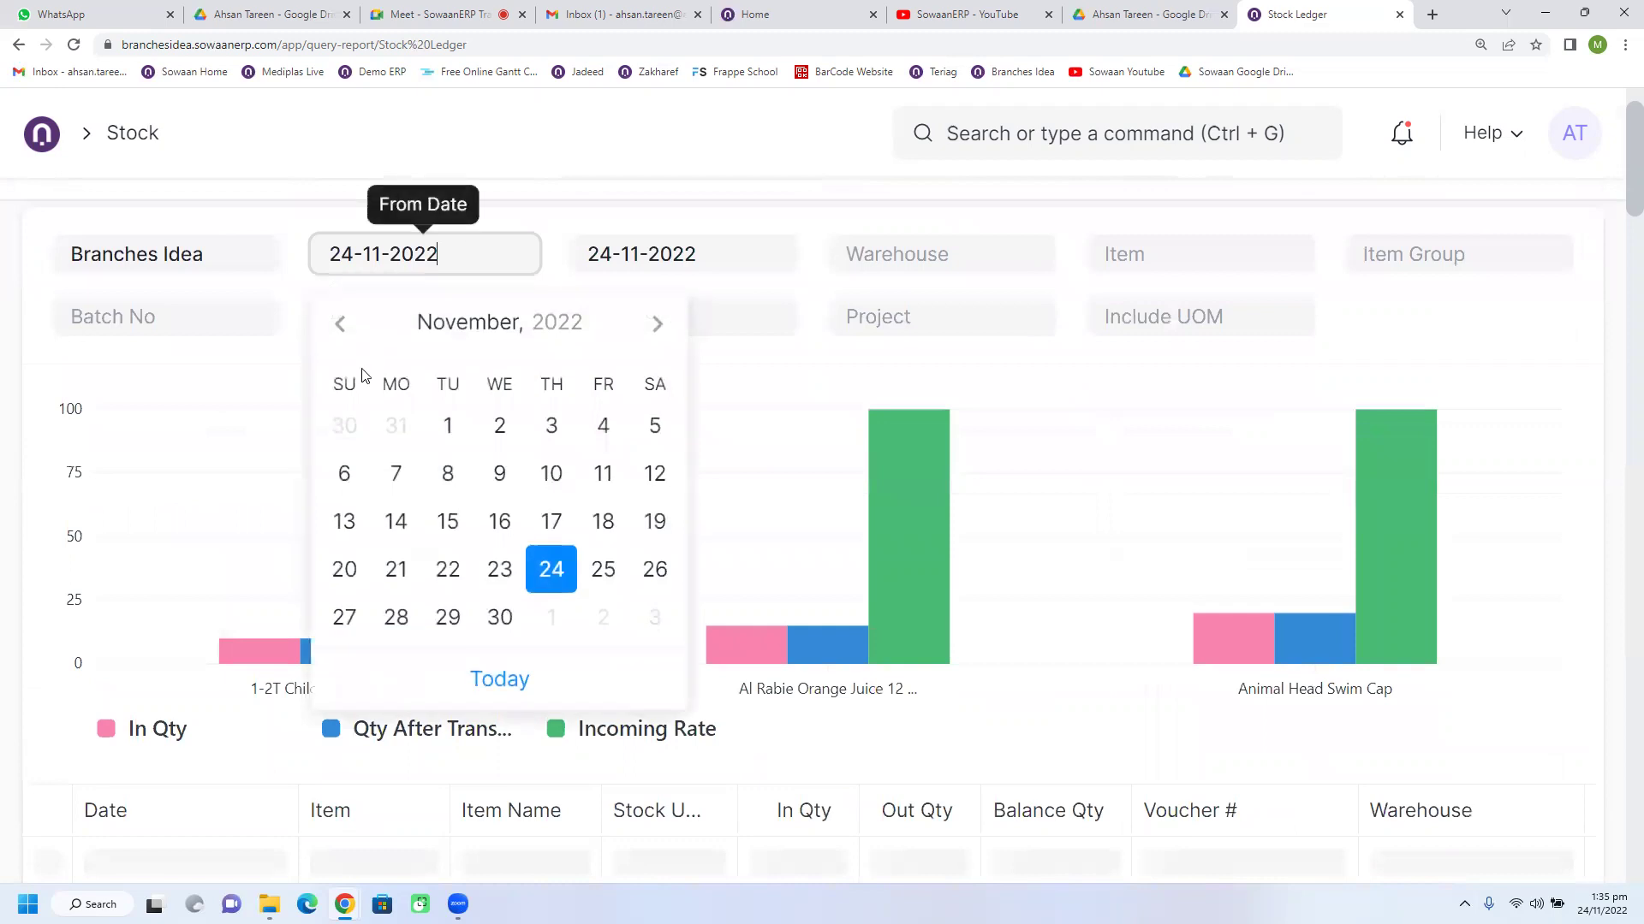
click(448, 427)
scroll(756, 521, down, 4)
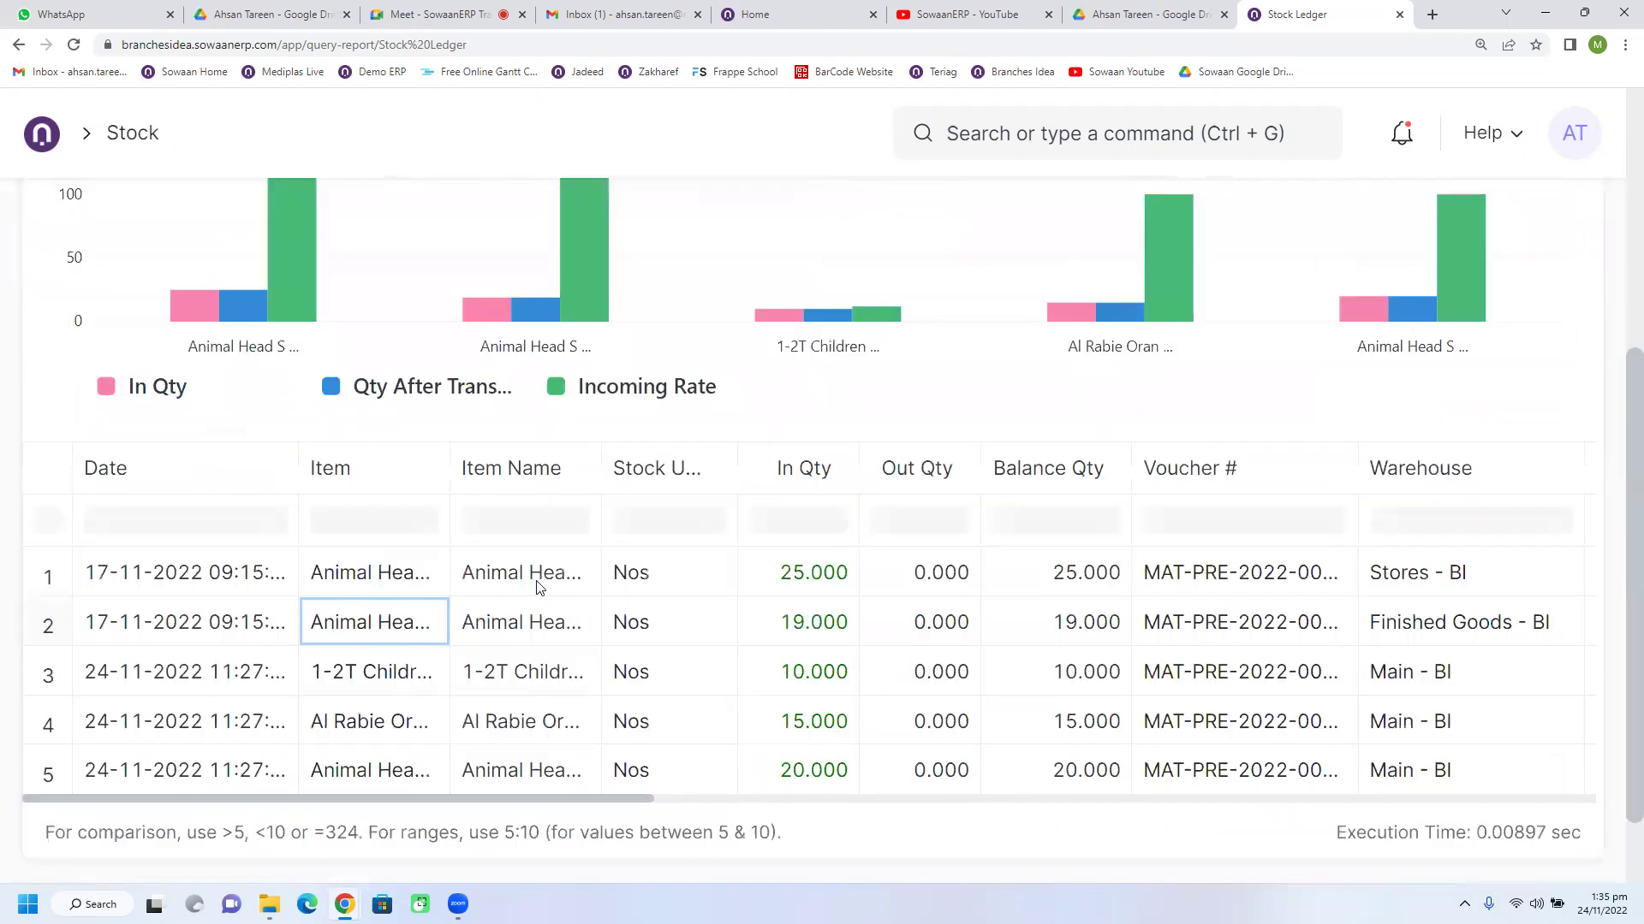
scroll(429, 293, up, 5)
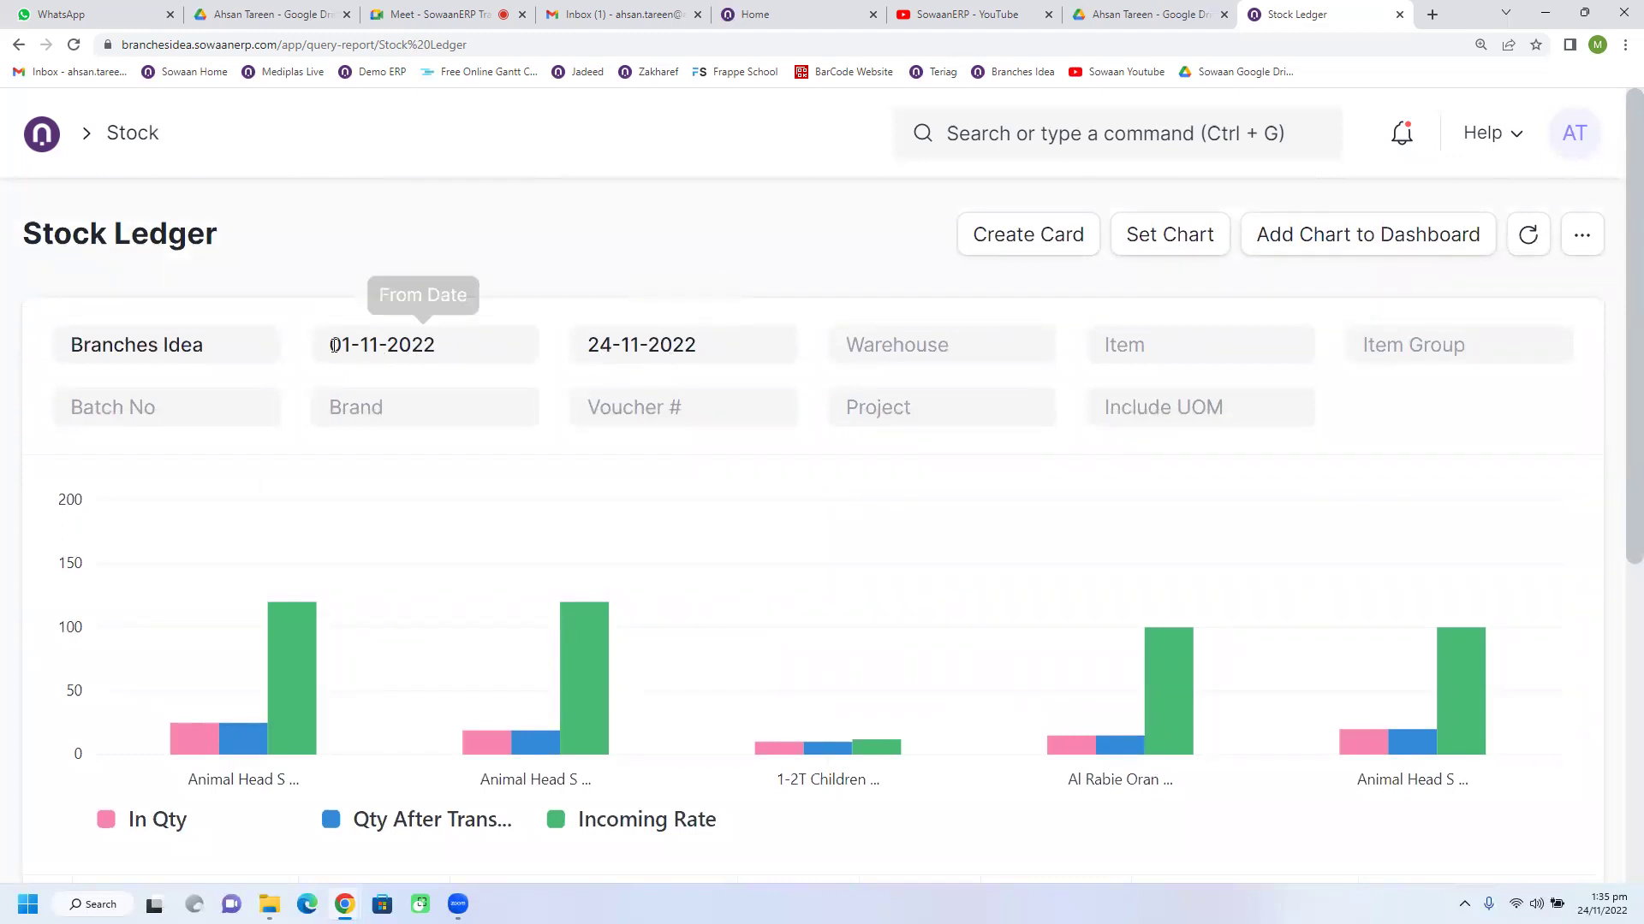
scroll(708, 514, down, 5)
scroll(676, 569, down, 1)
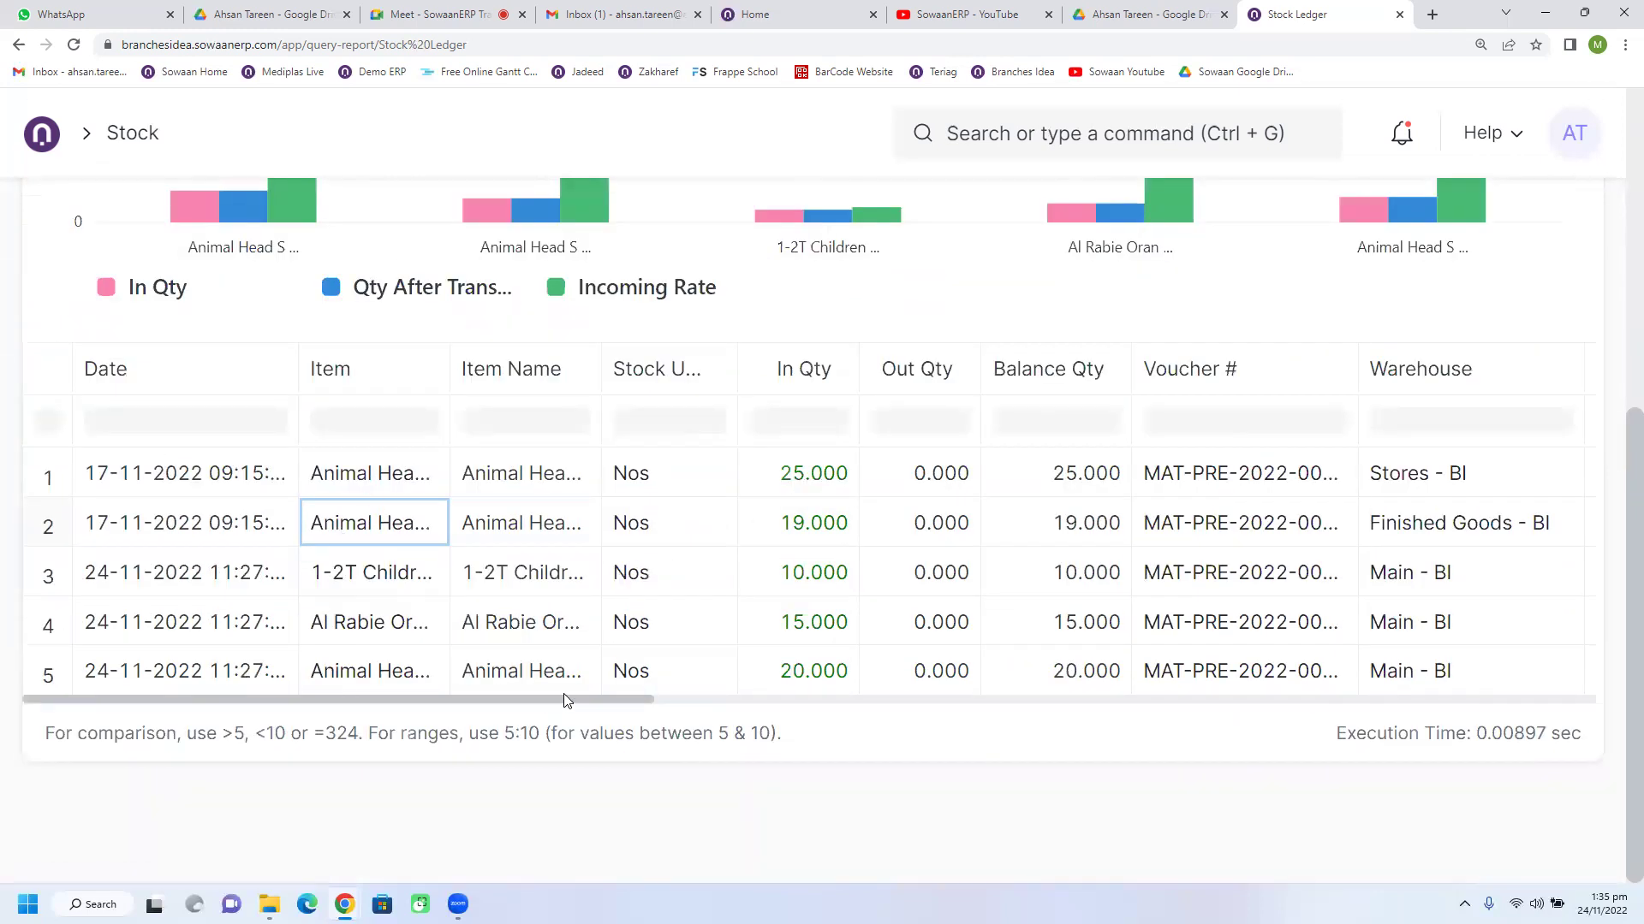
scroll(575, 702, right, 1)
drag(576, 707, 473, 717)
click(795, 488)
click(934, 481)
click(1090, 488)
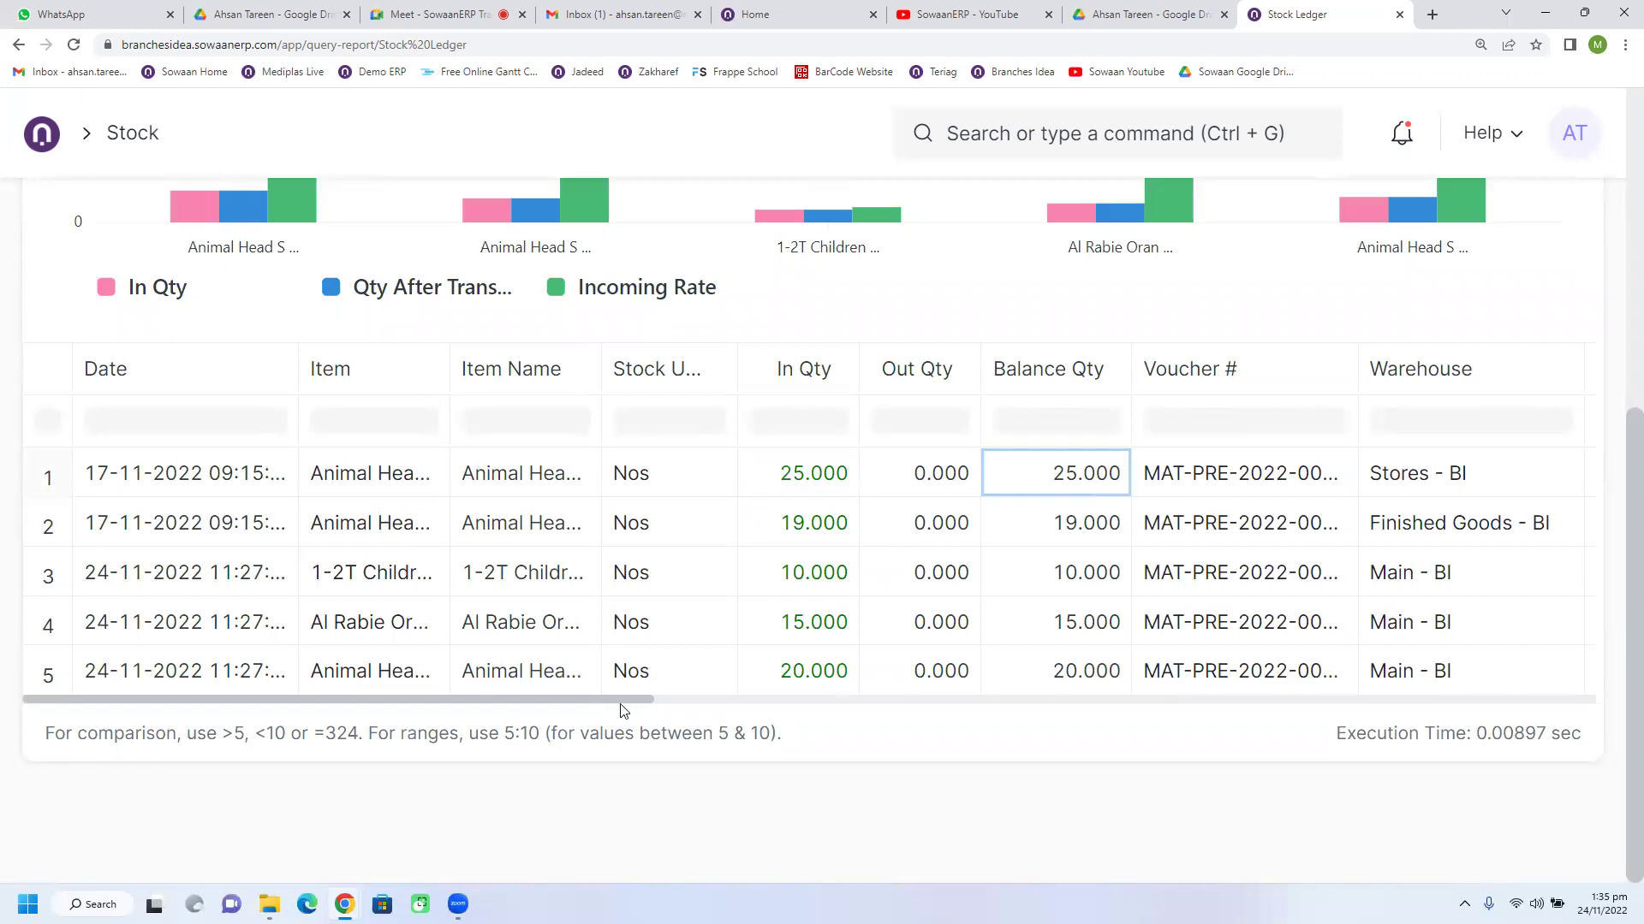
scroll(764, 713, right, 2)
scroll(766, 712, right, 6)
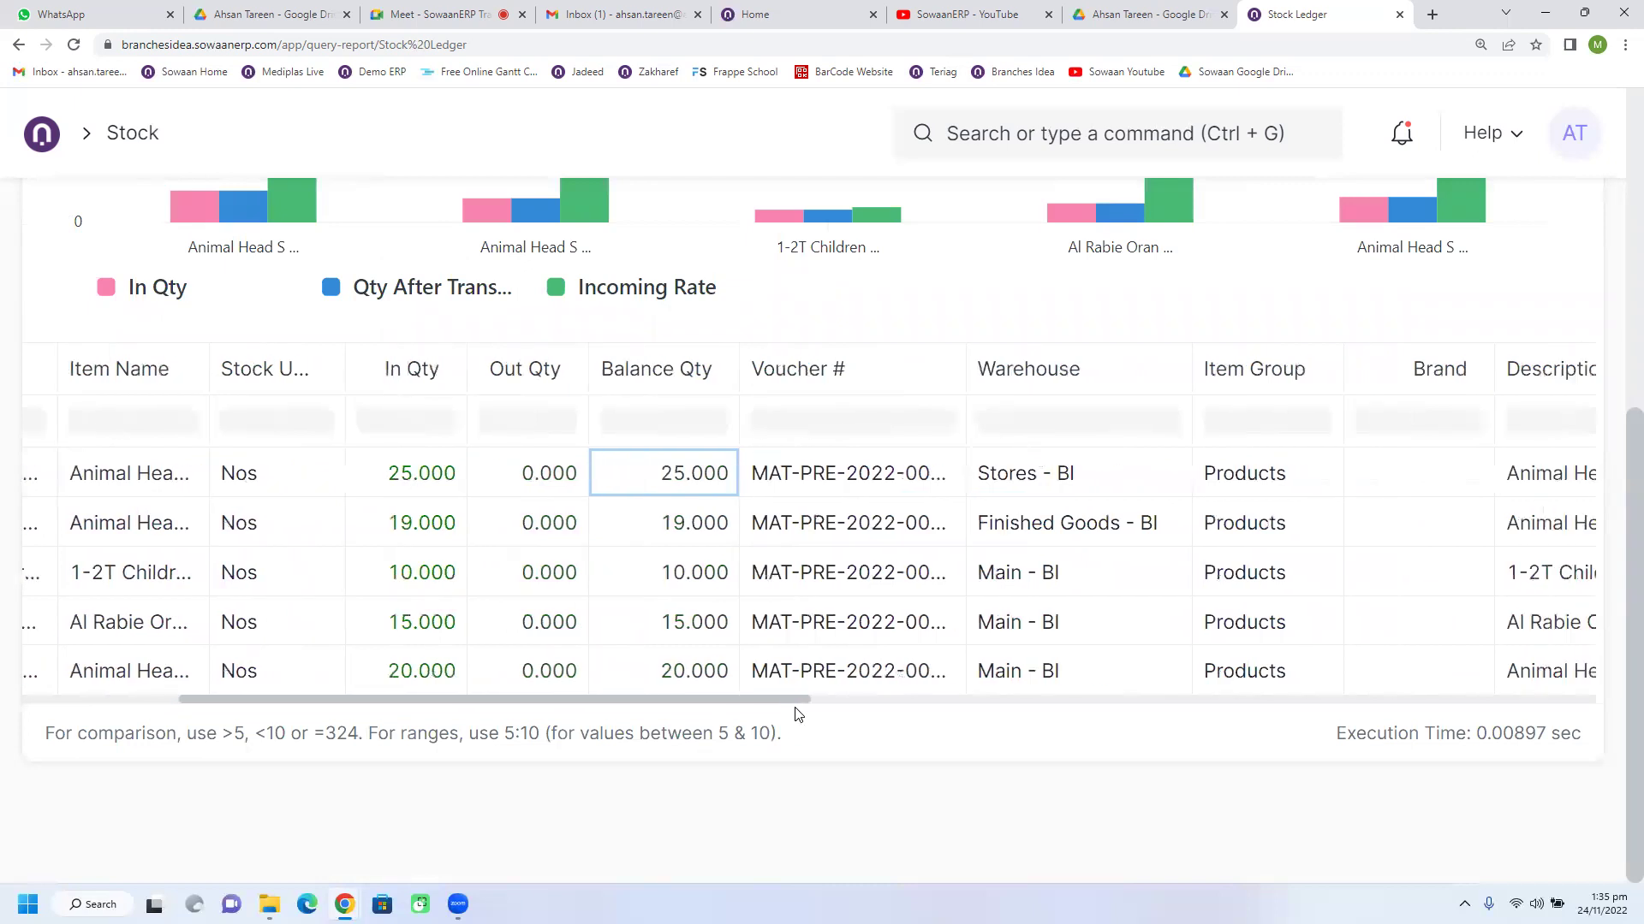
scroll(766, 710, left, 2)
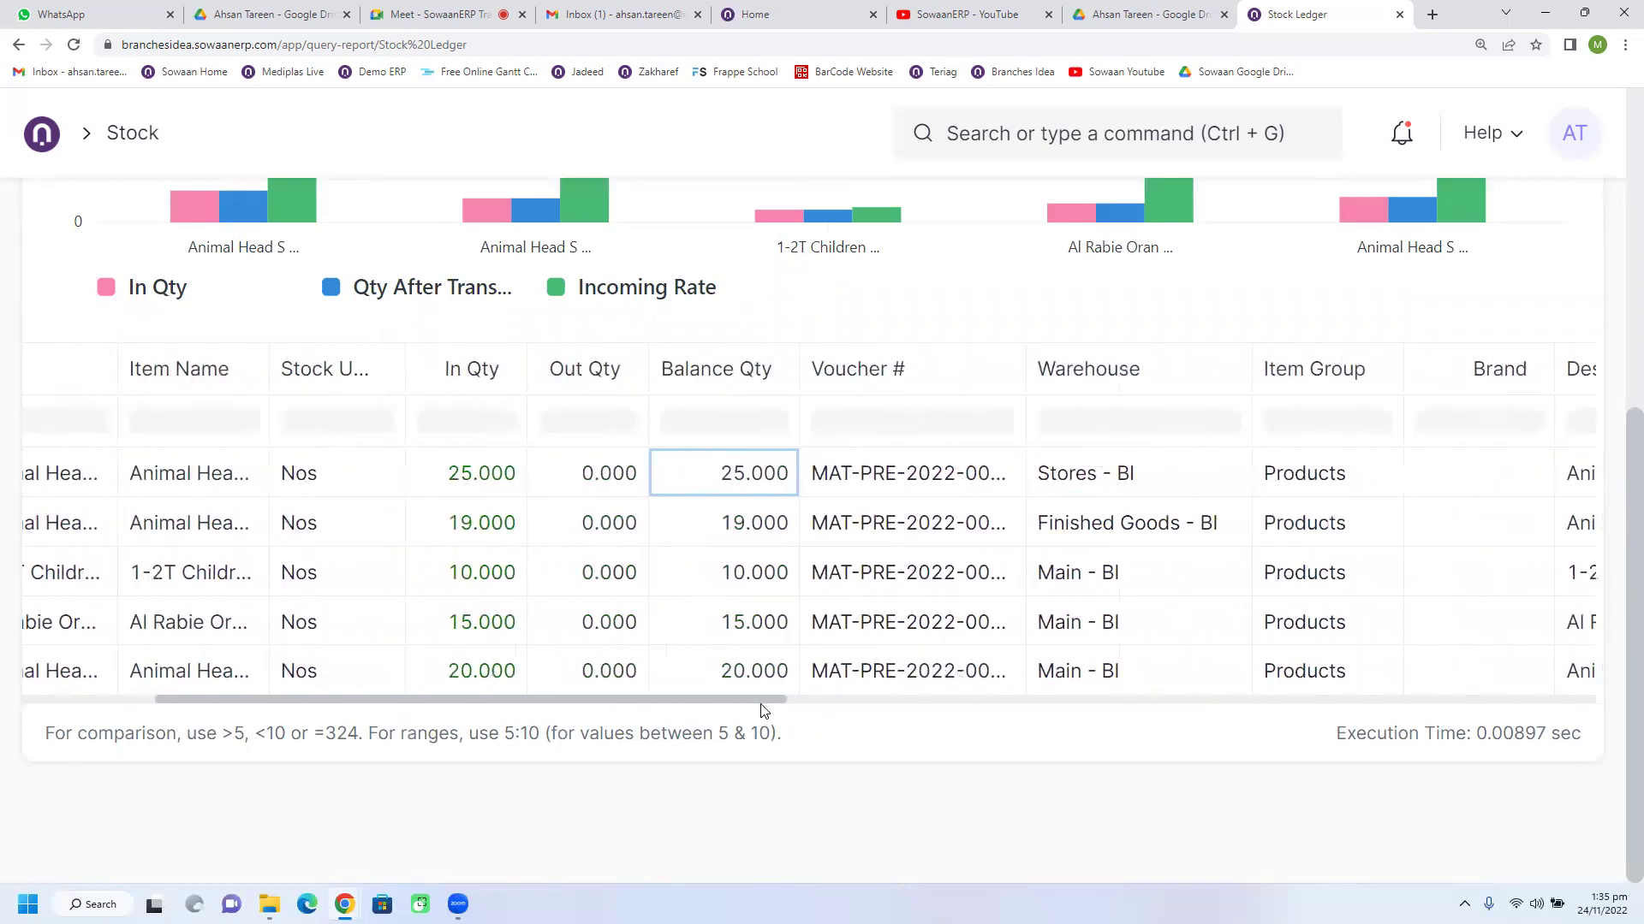
click(479, 494)
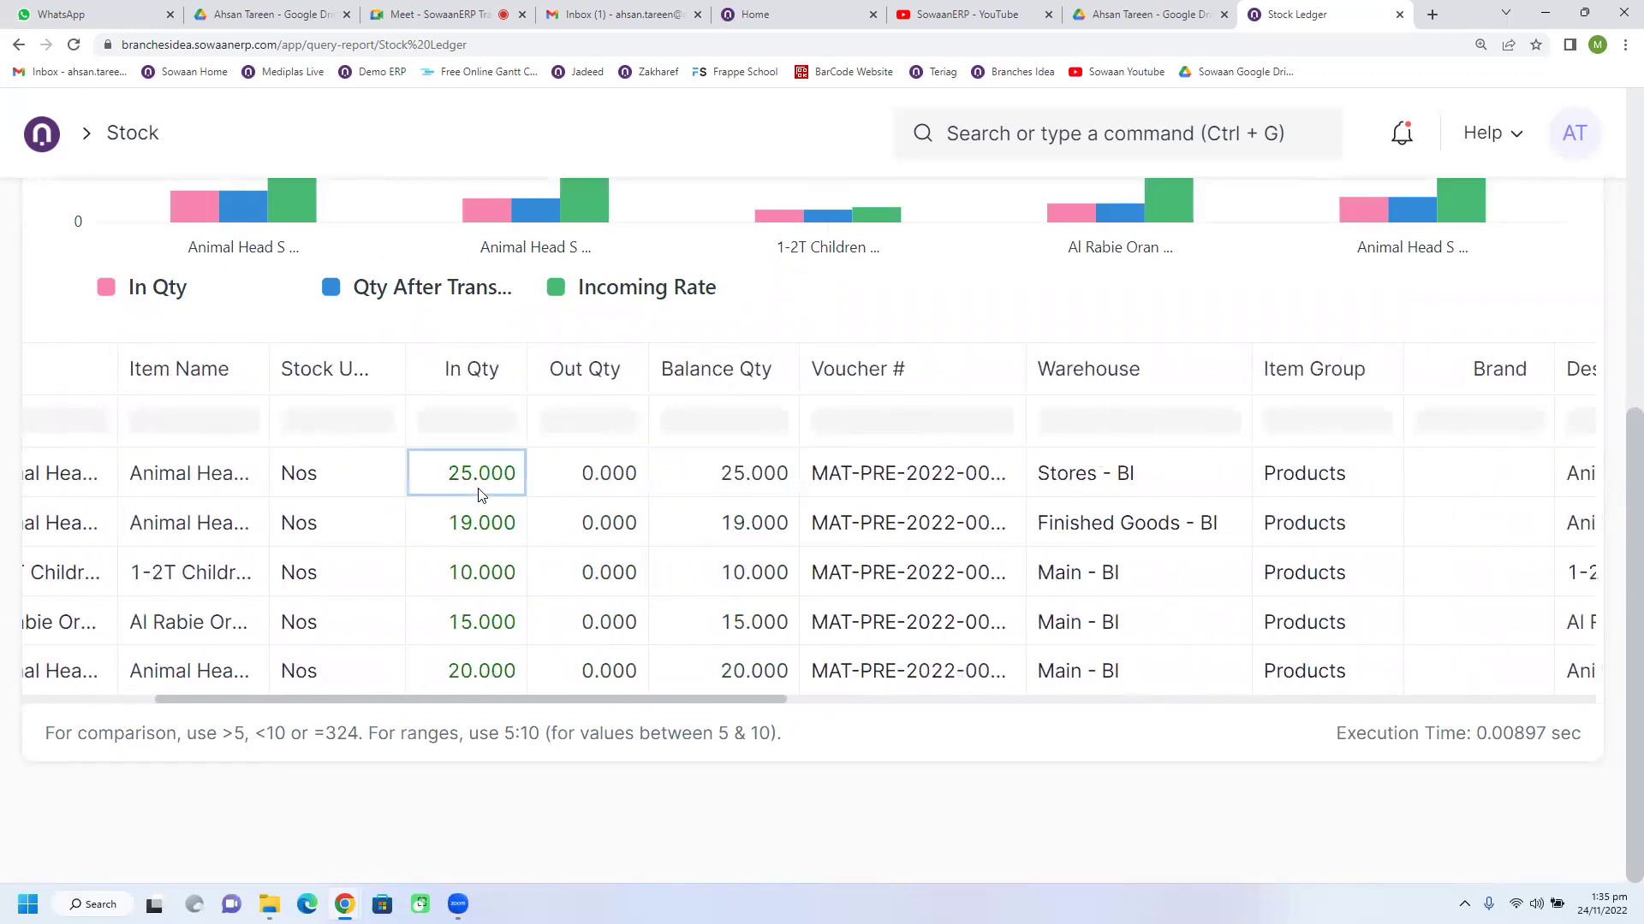
scroll(753, 707, right, 7)
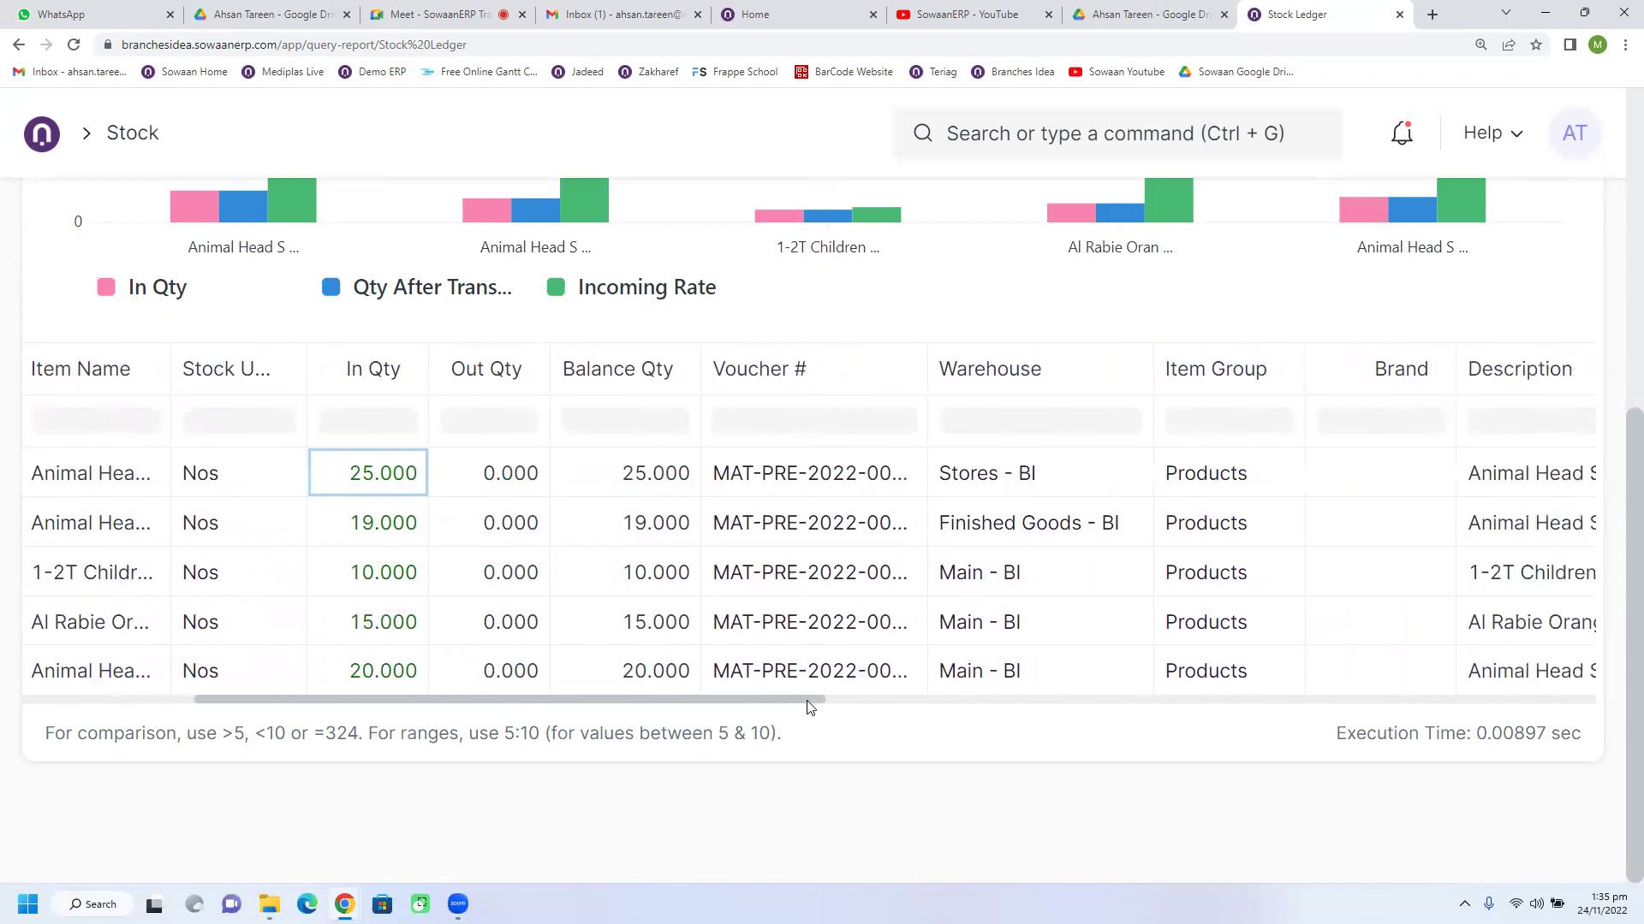
scroll(998, 707, right, 4)
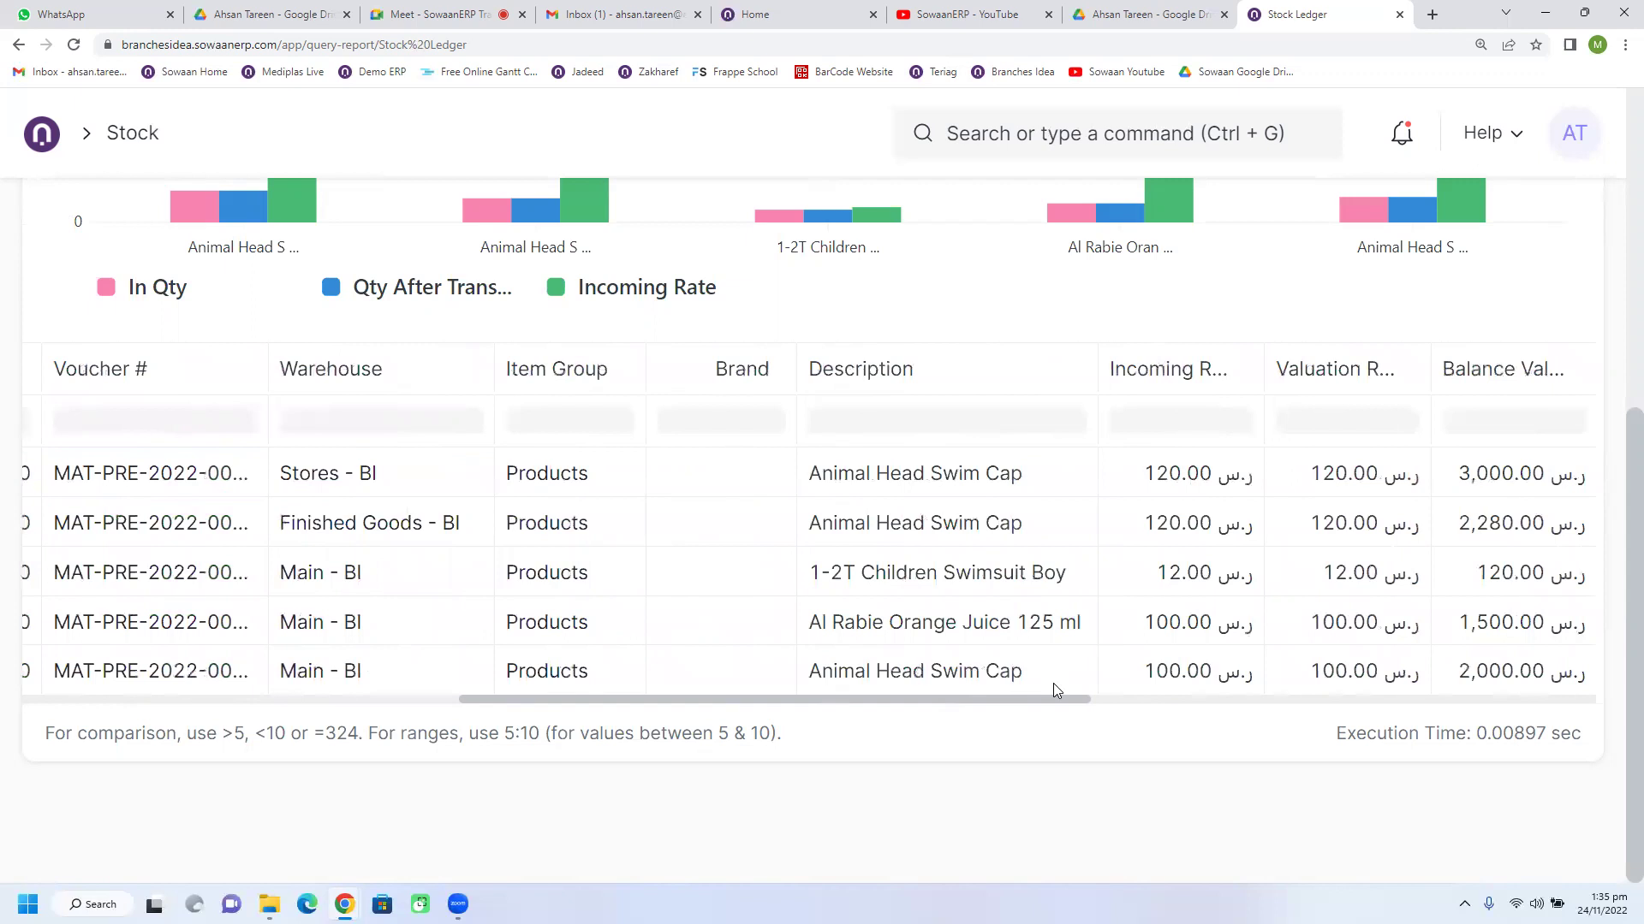
drag(1064, 690, 1160, 691)
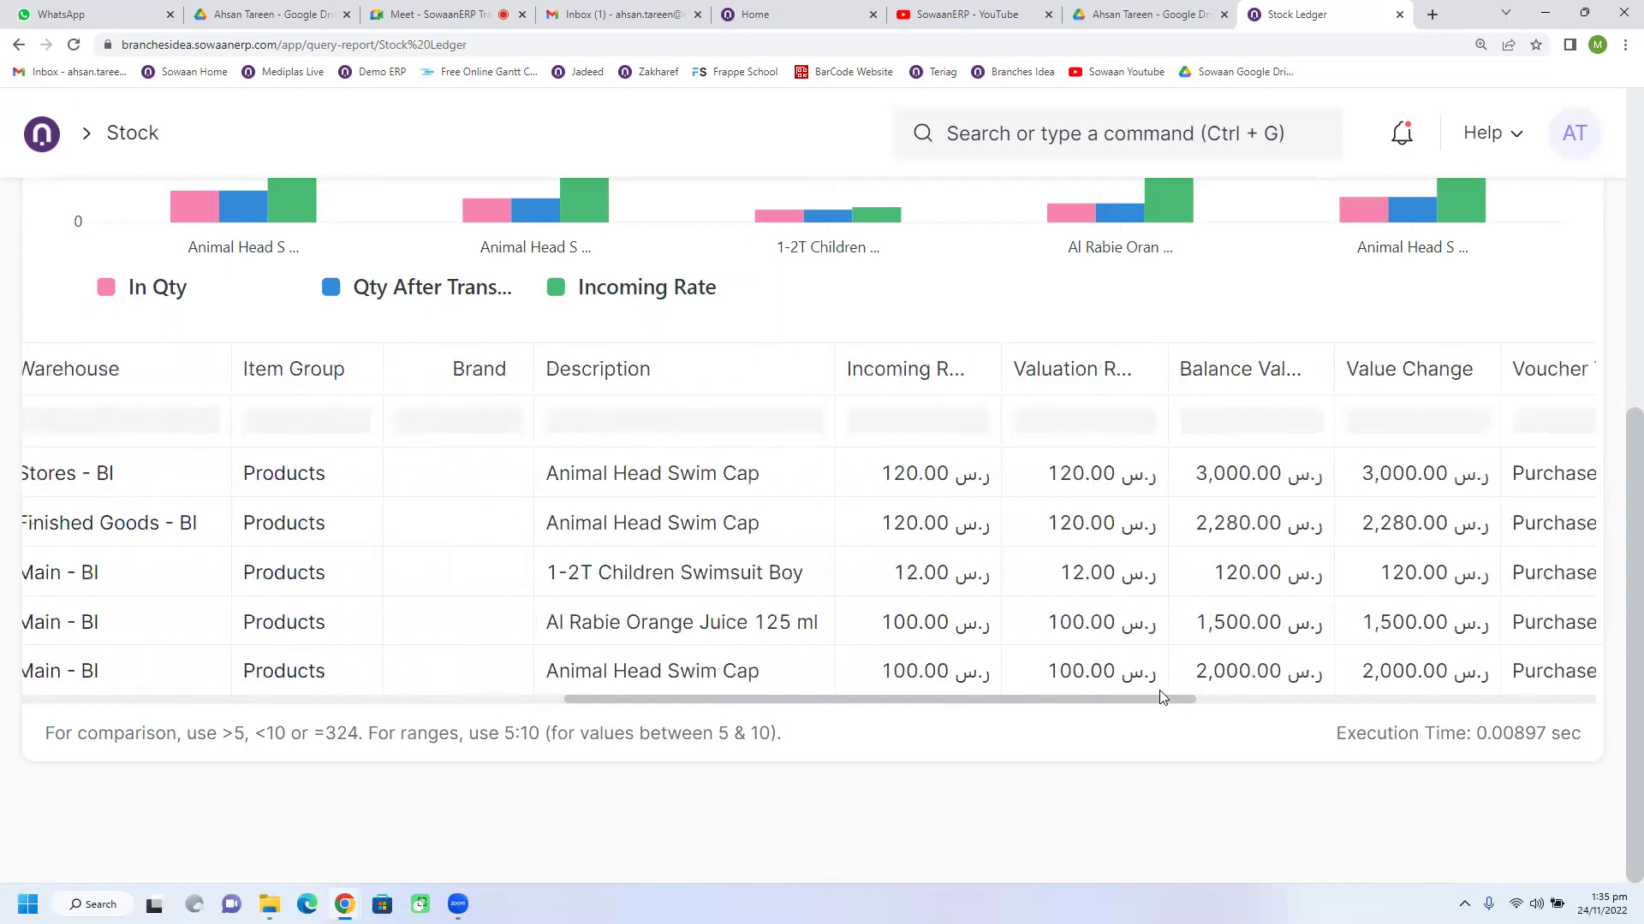
drag(1160, 696, 550, 719)
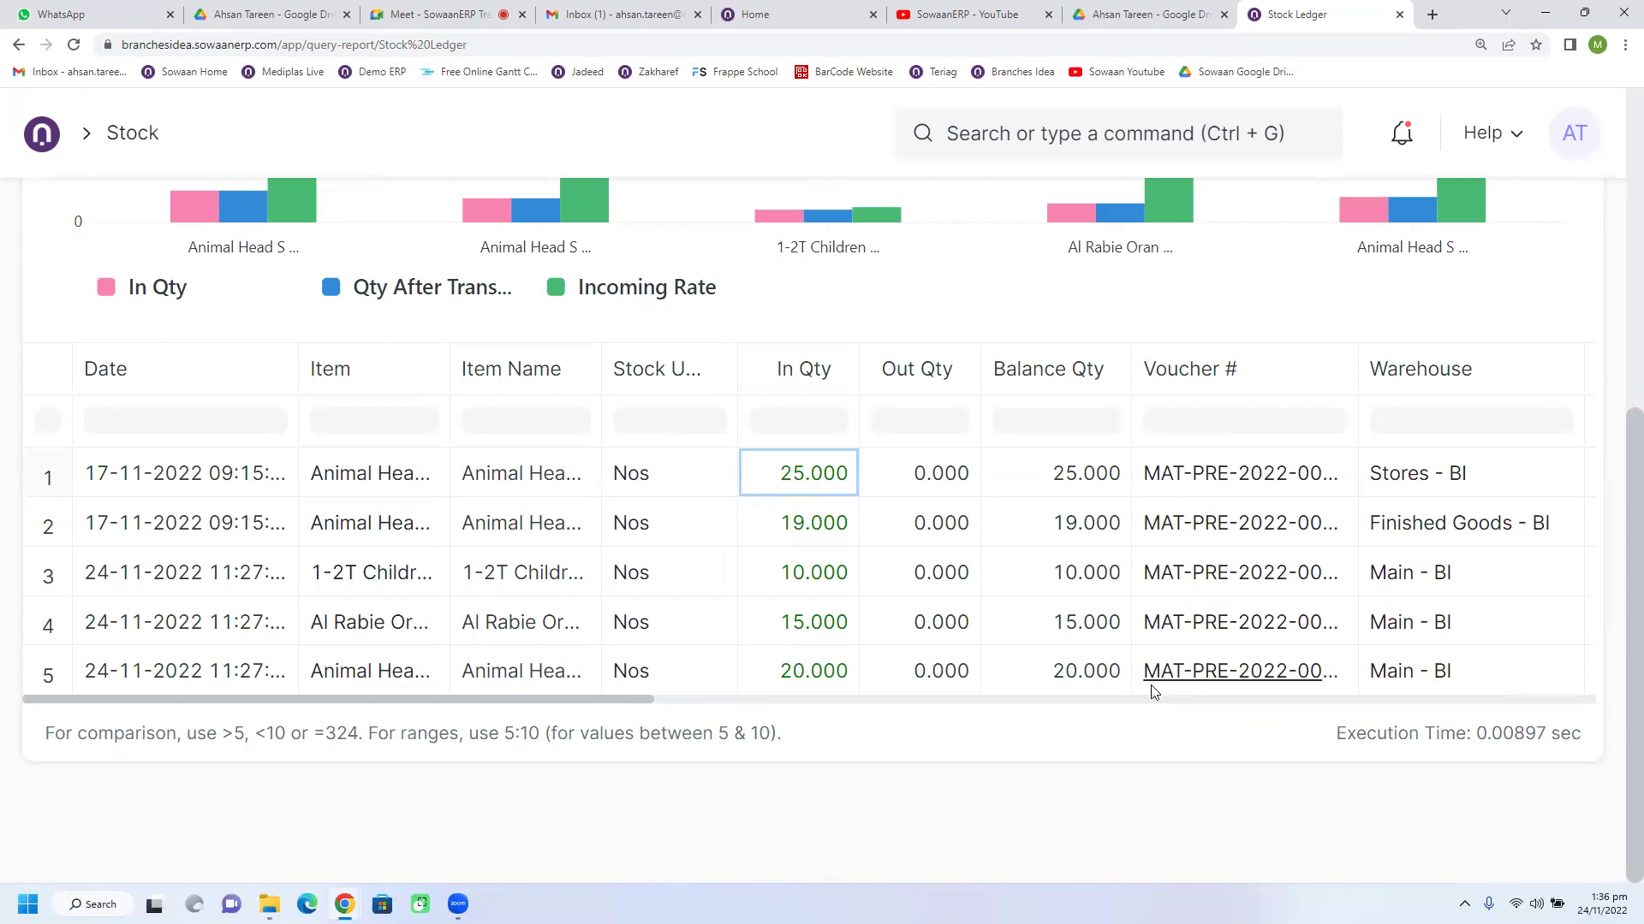
scroll(1130, 689, up, 5)
scroll(1113, 692, down, 5)
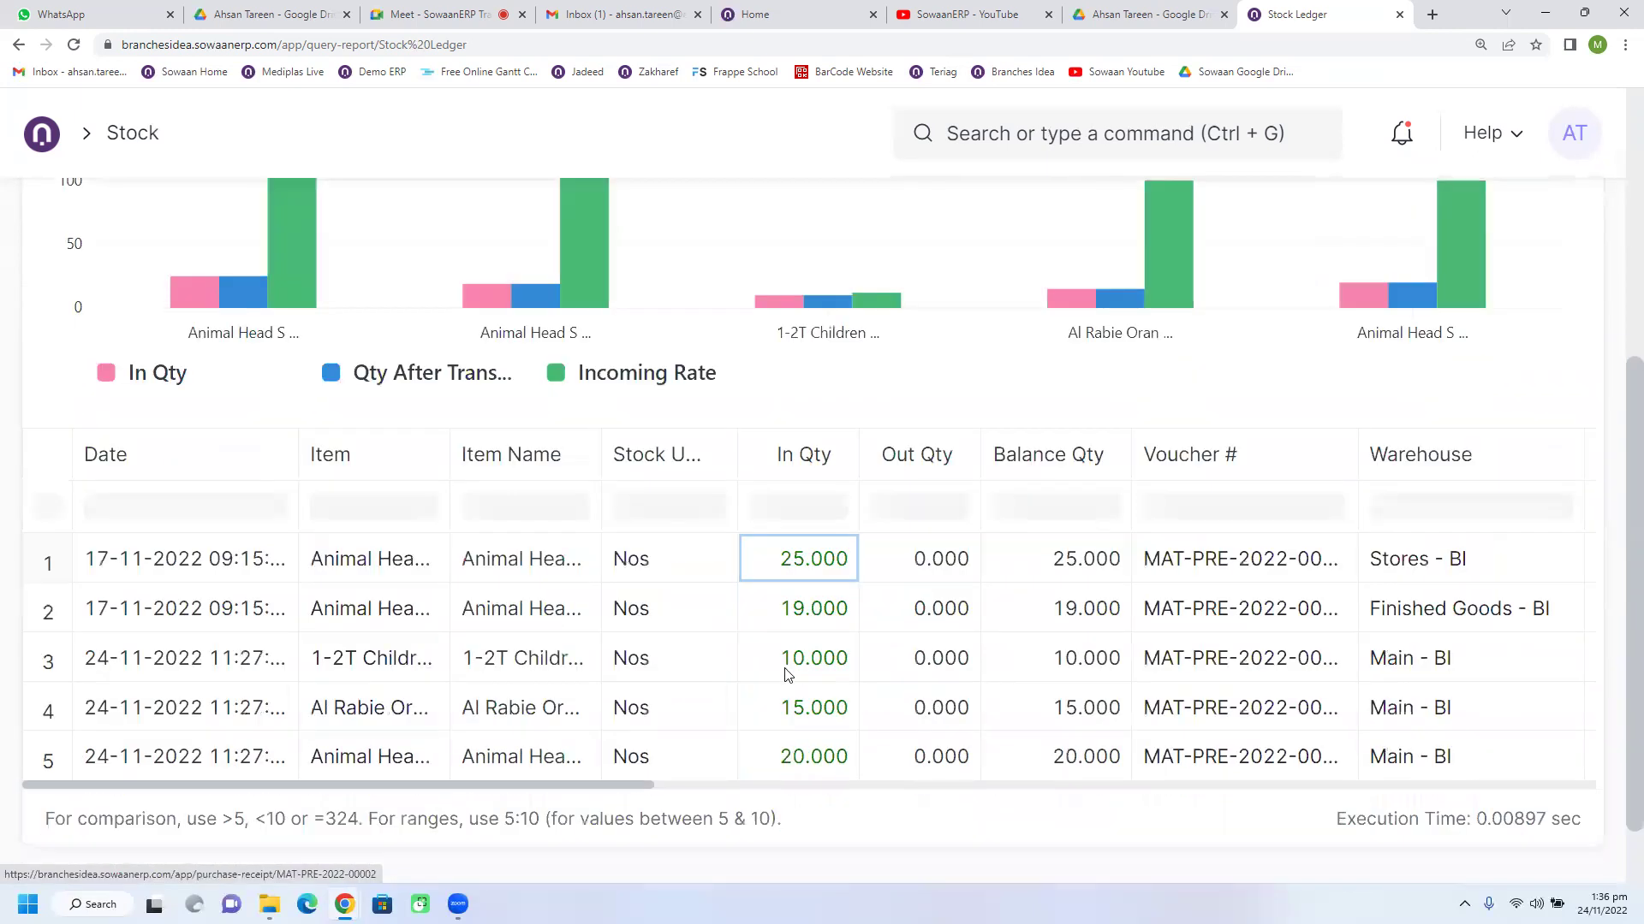
drag(640, 700, 470, 661)
scroll(552, 584, up, 5)
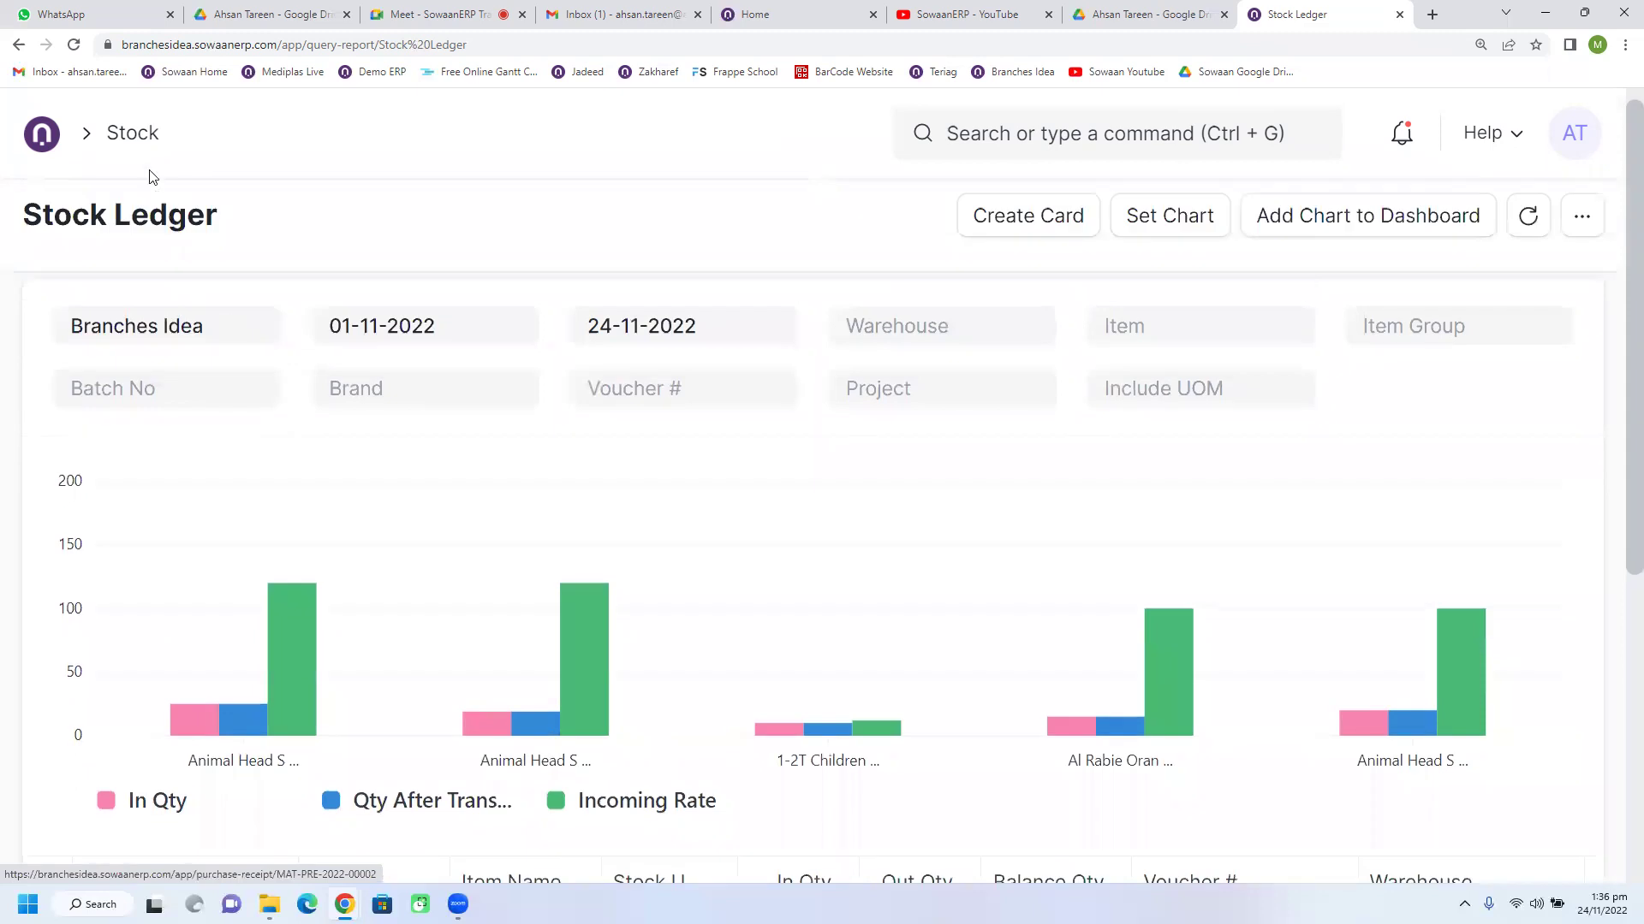
Step: Go back to the Stock workspace and open the Stock Balance report
click(136, 137)
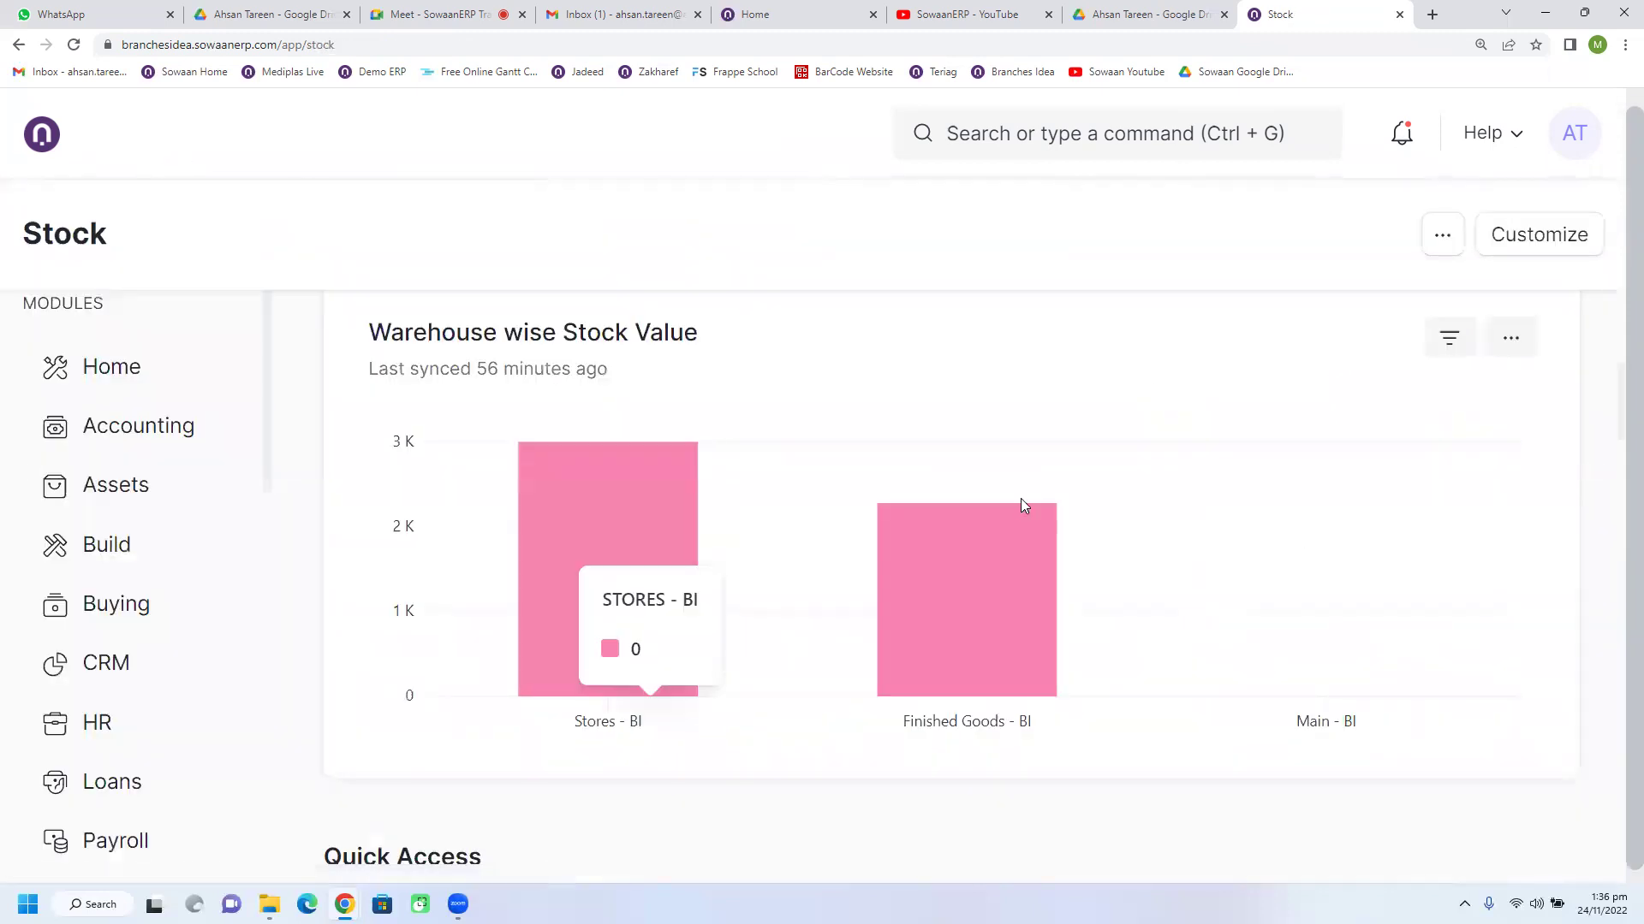
scroll(1106, 554, down, 4)
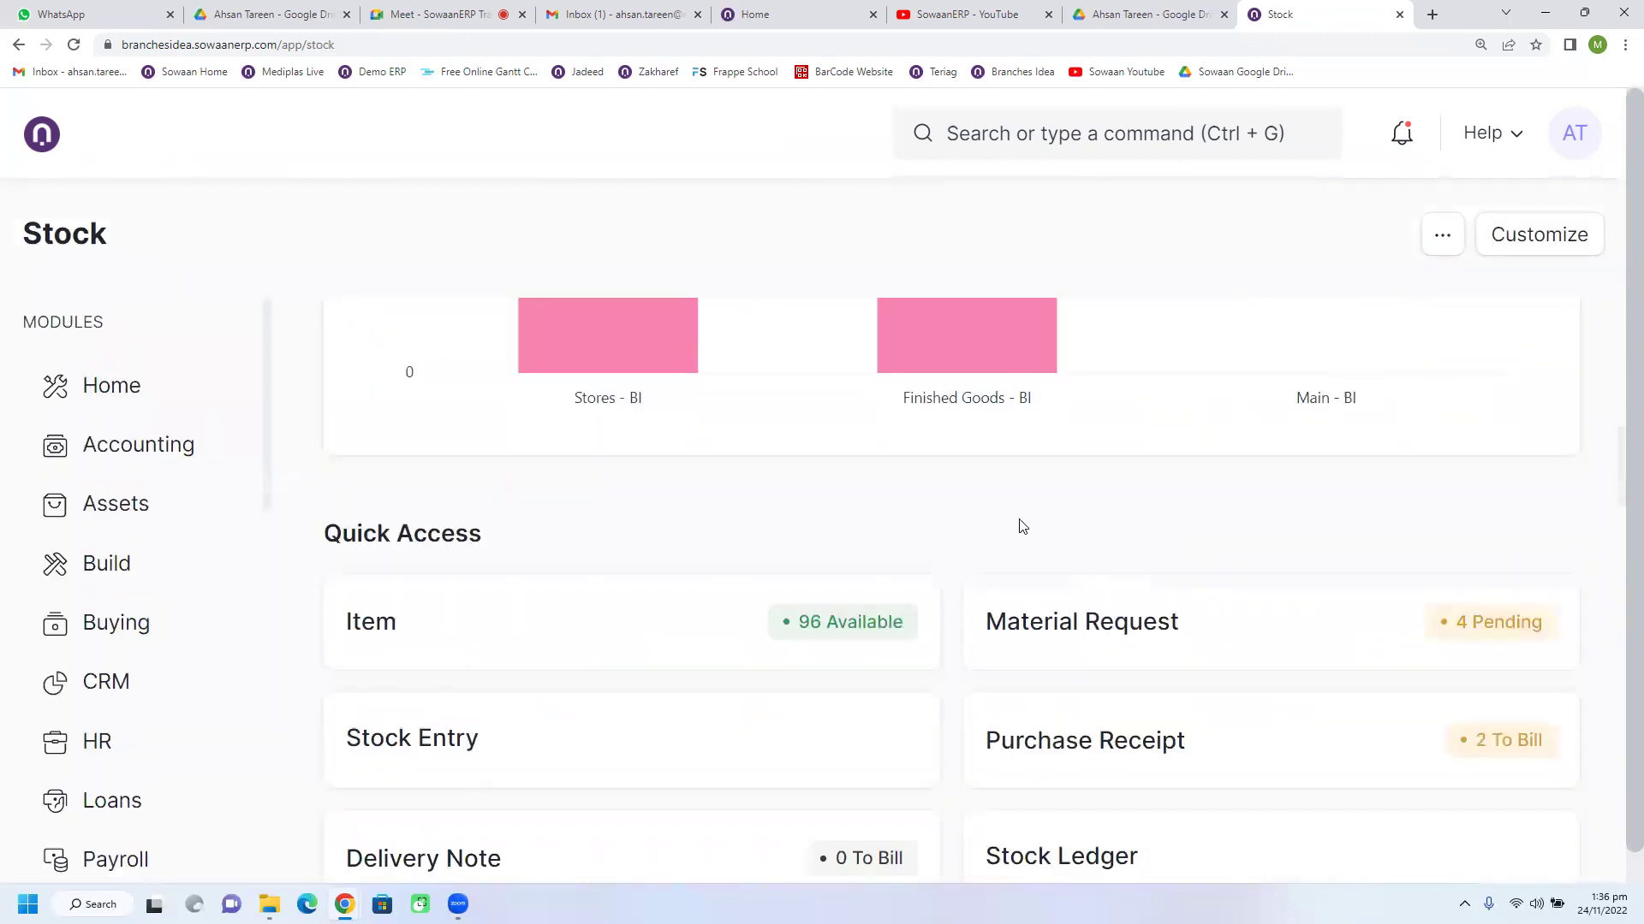
scroll(997, 510, down, 9)
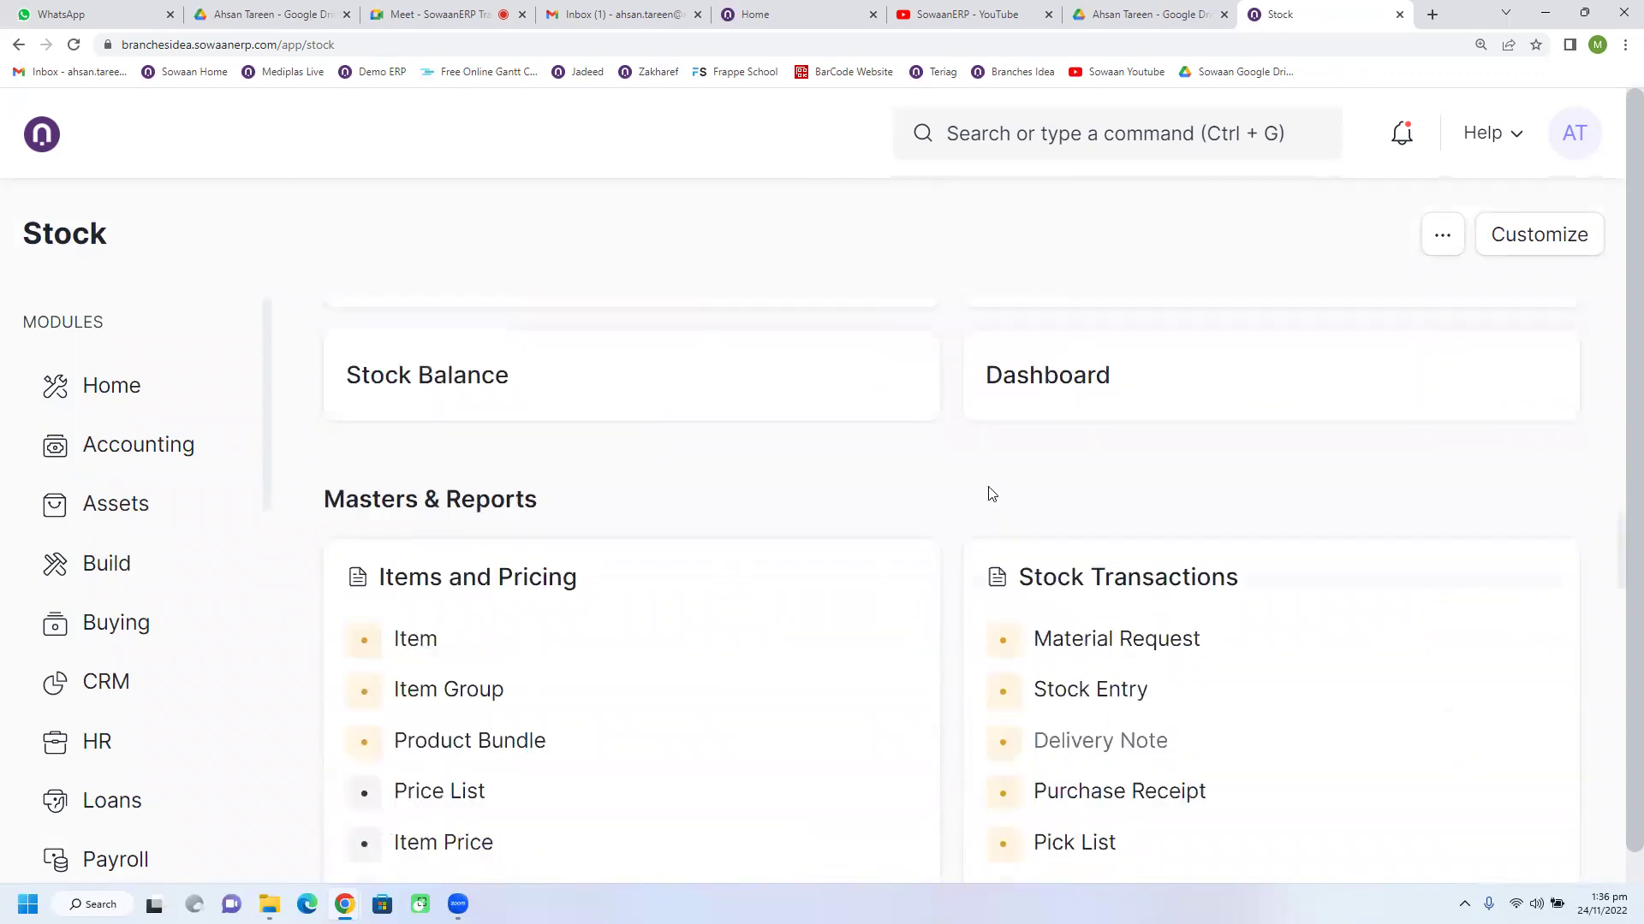
scroll(952, 535, down, 7)
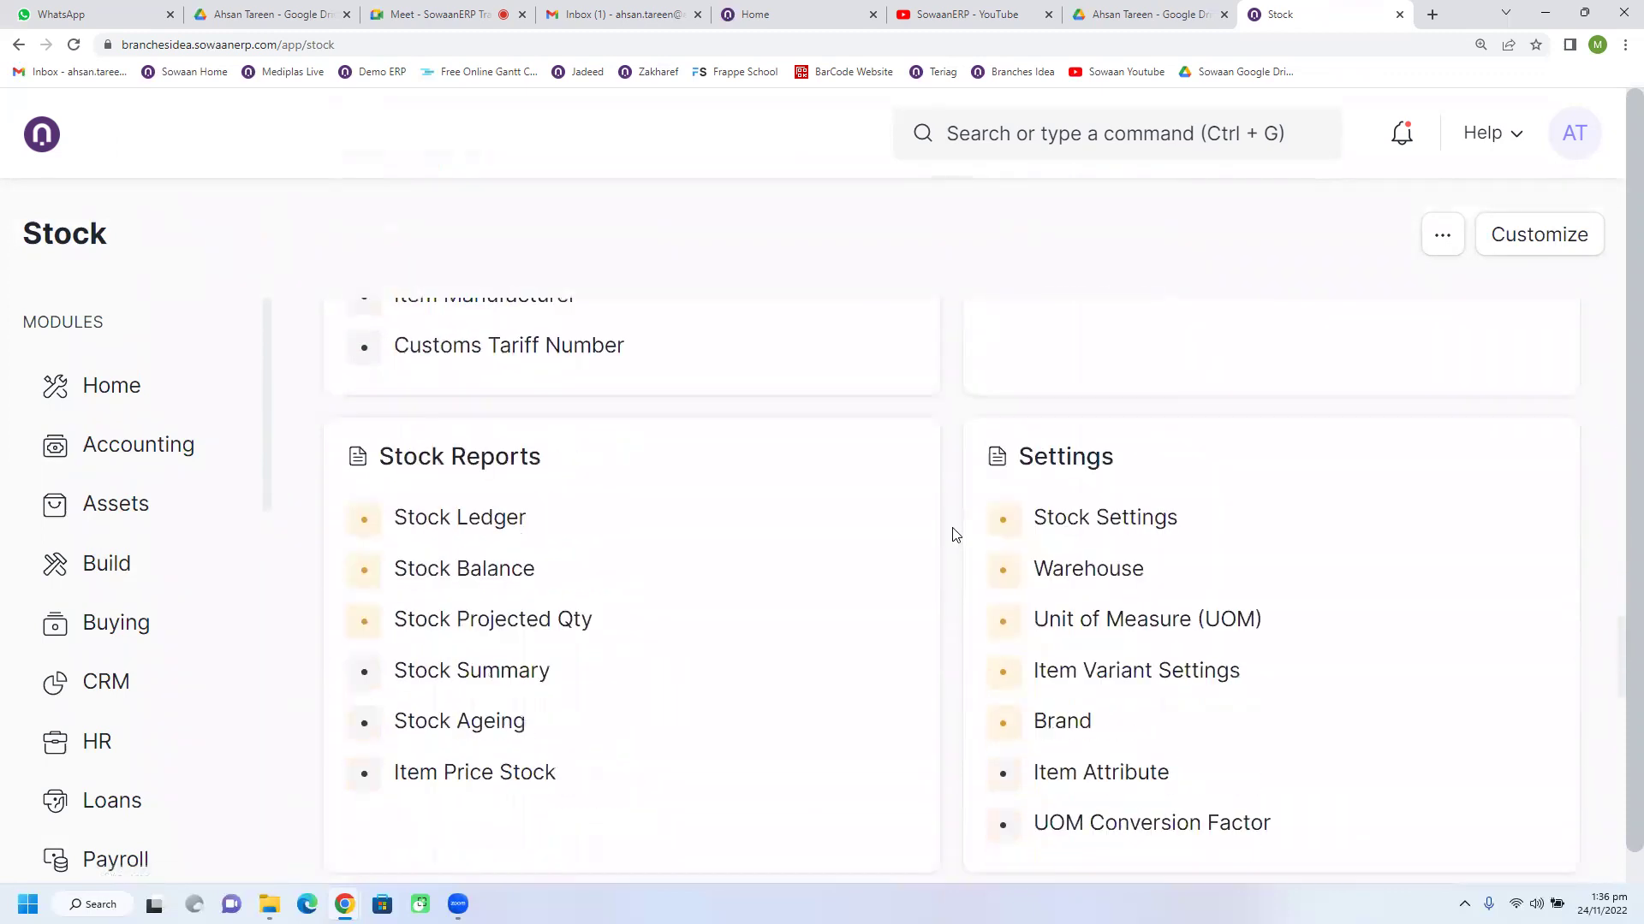
click(427, 553)
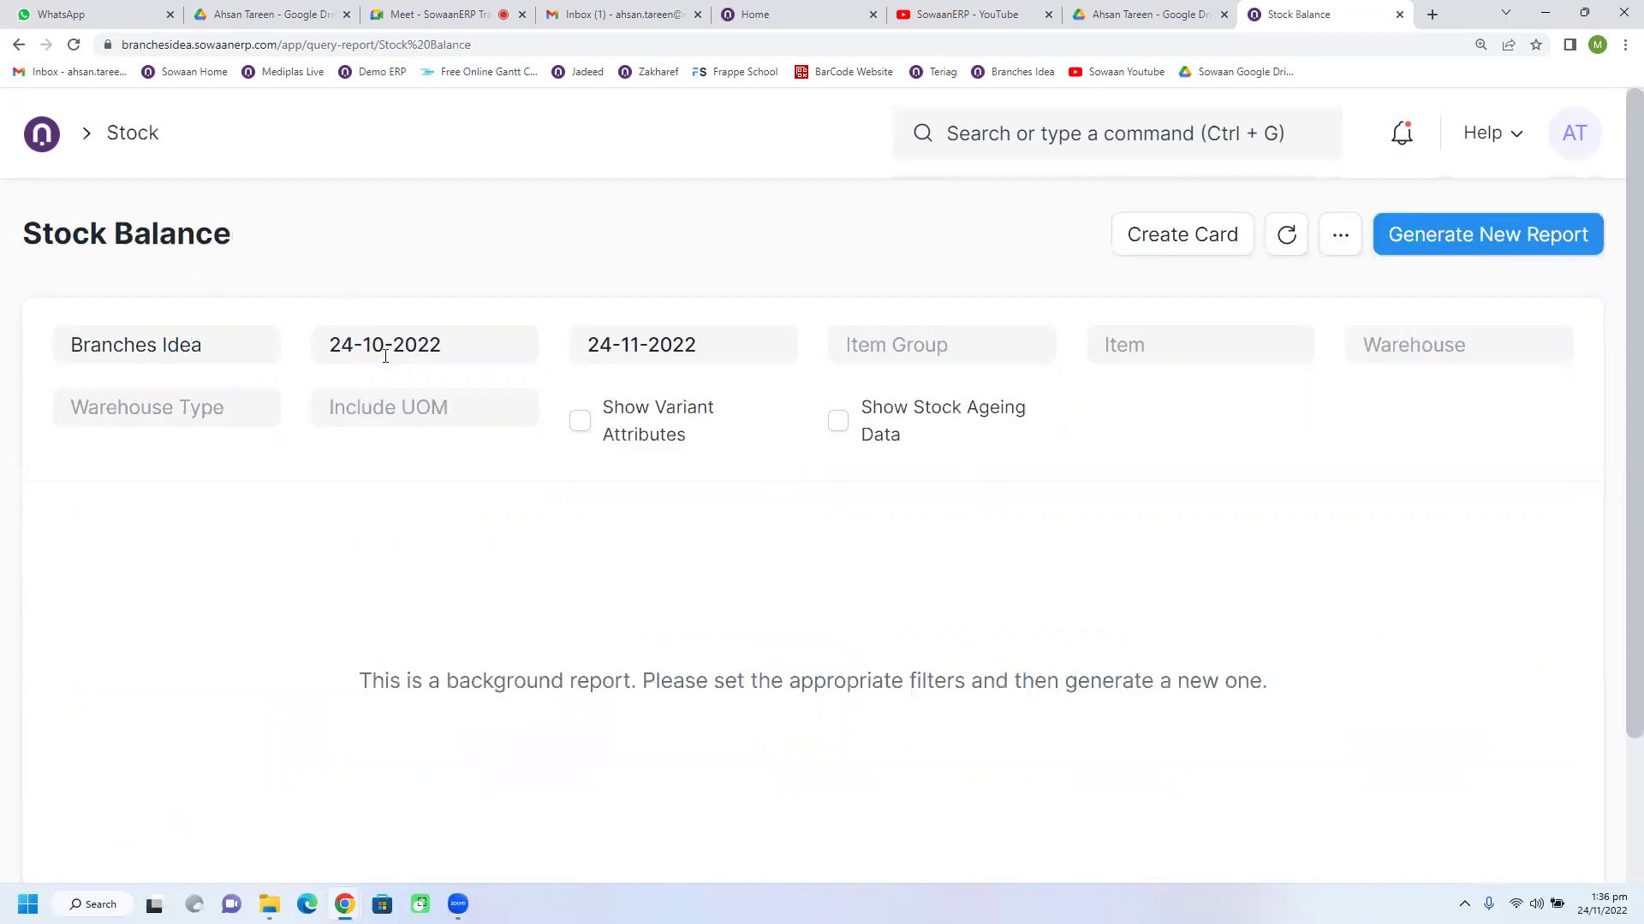
Step: Keep the 24-10-2022 start date and generate the Stock Balance report through 24-11-2022
click(490, 349)
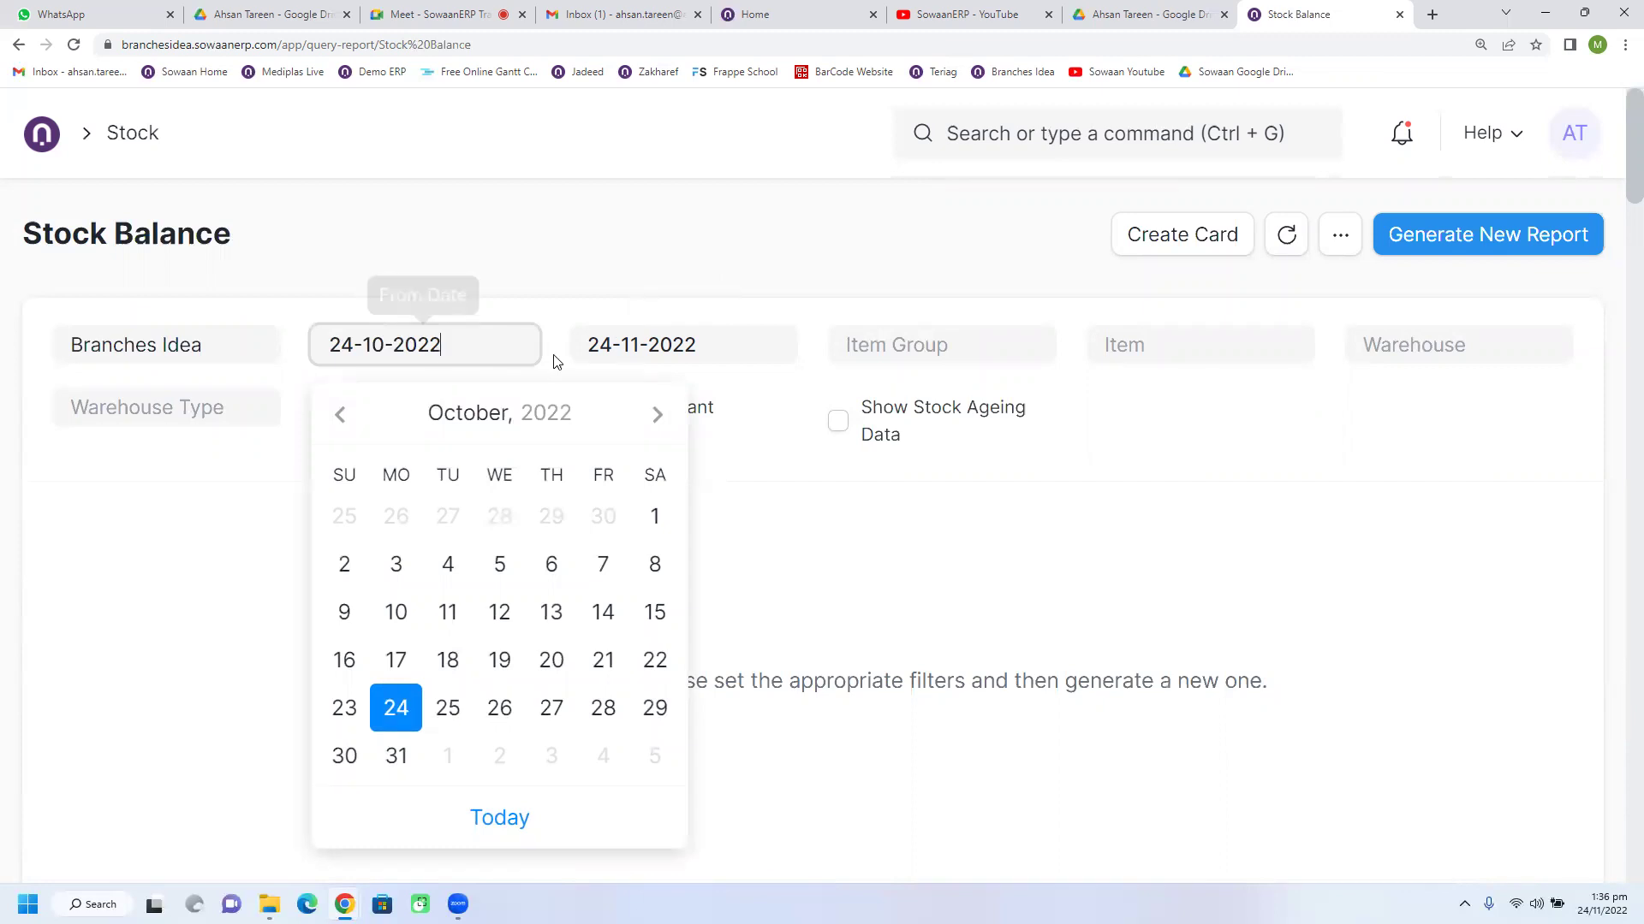
click(671, 280)
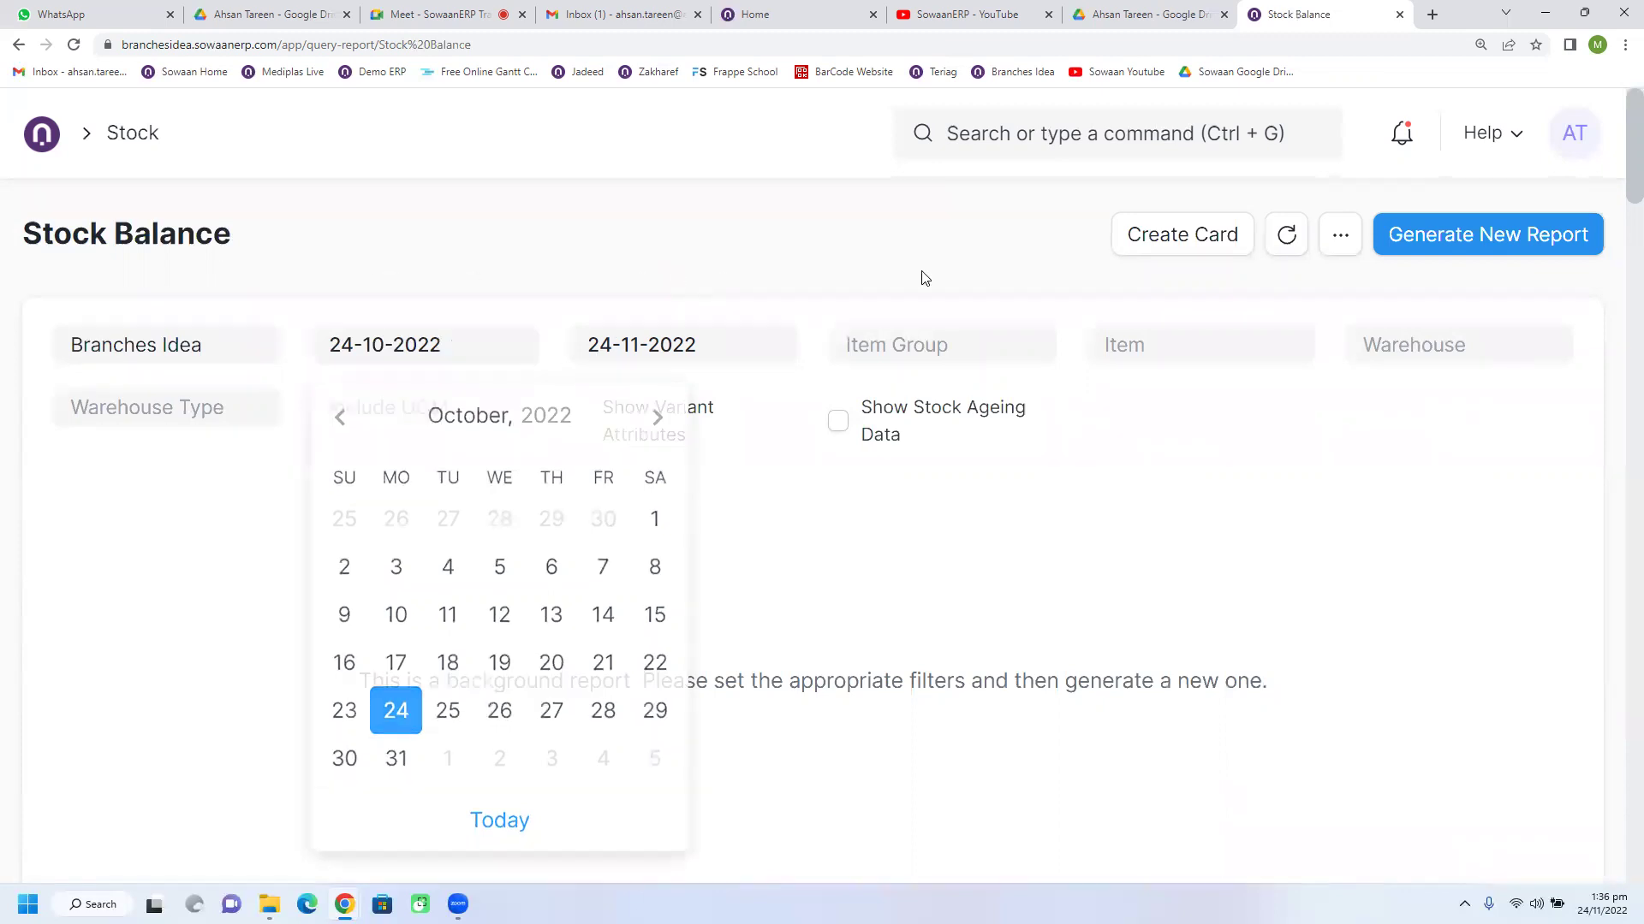
click(1421, 244)
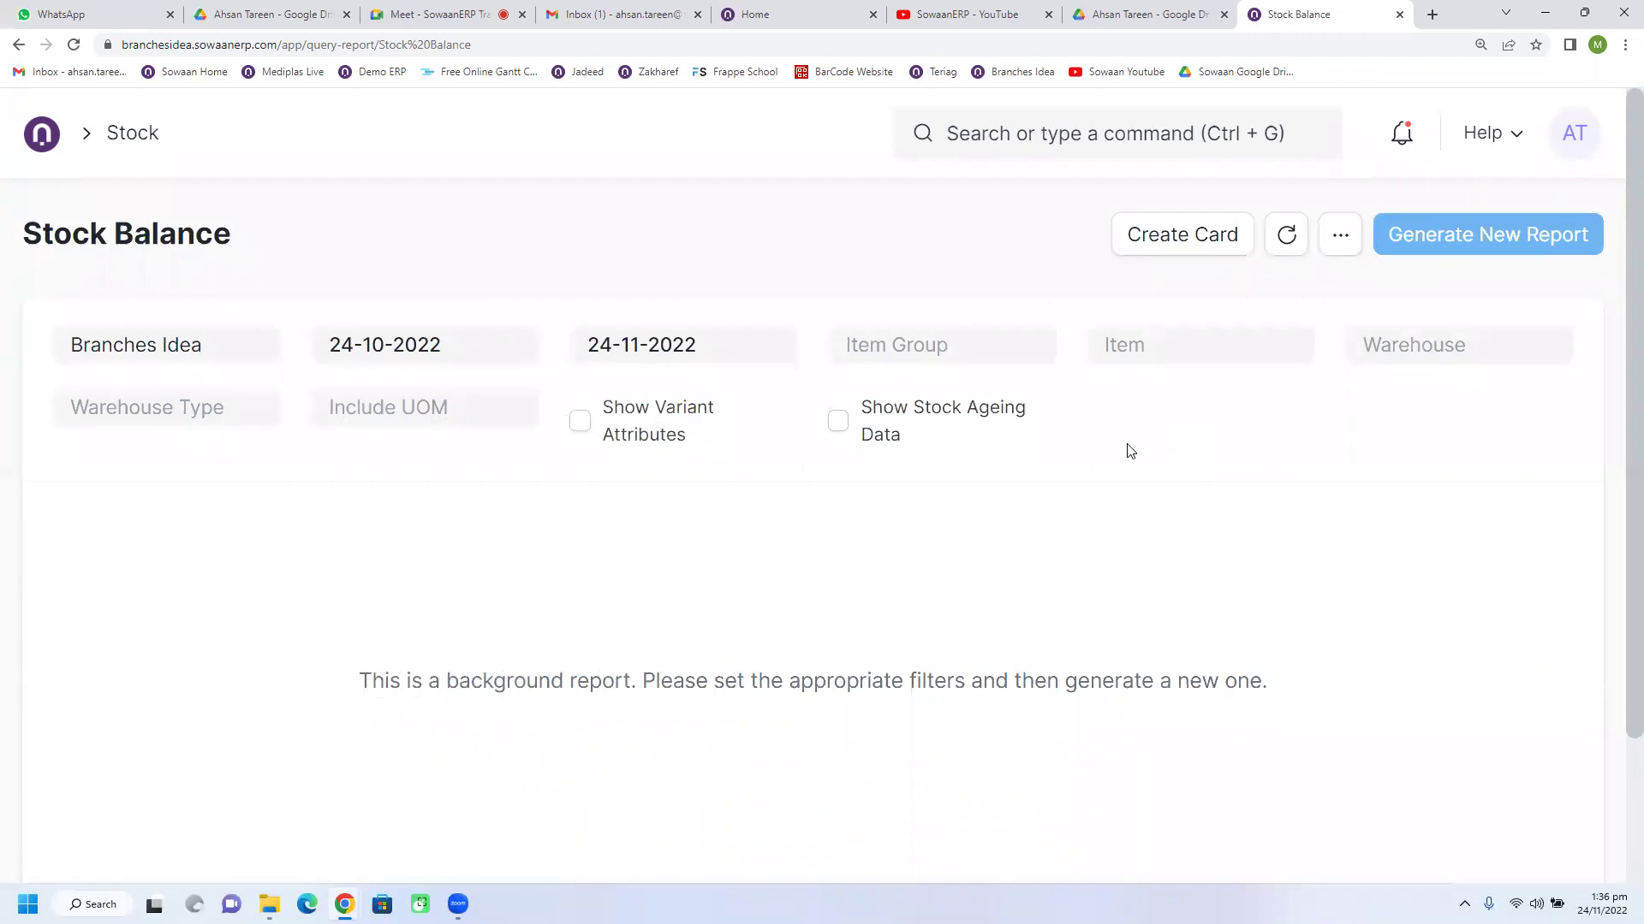
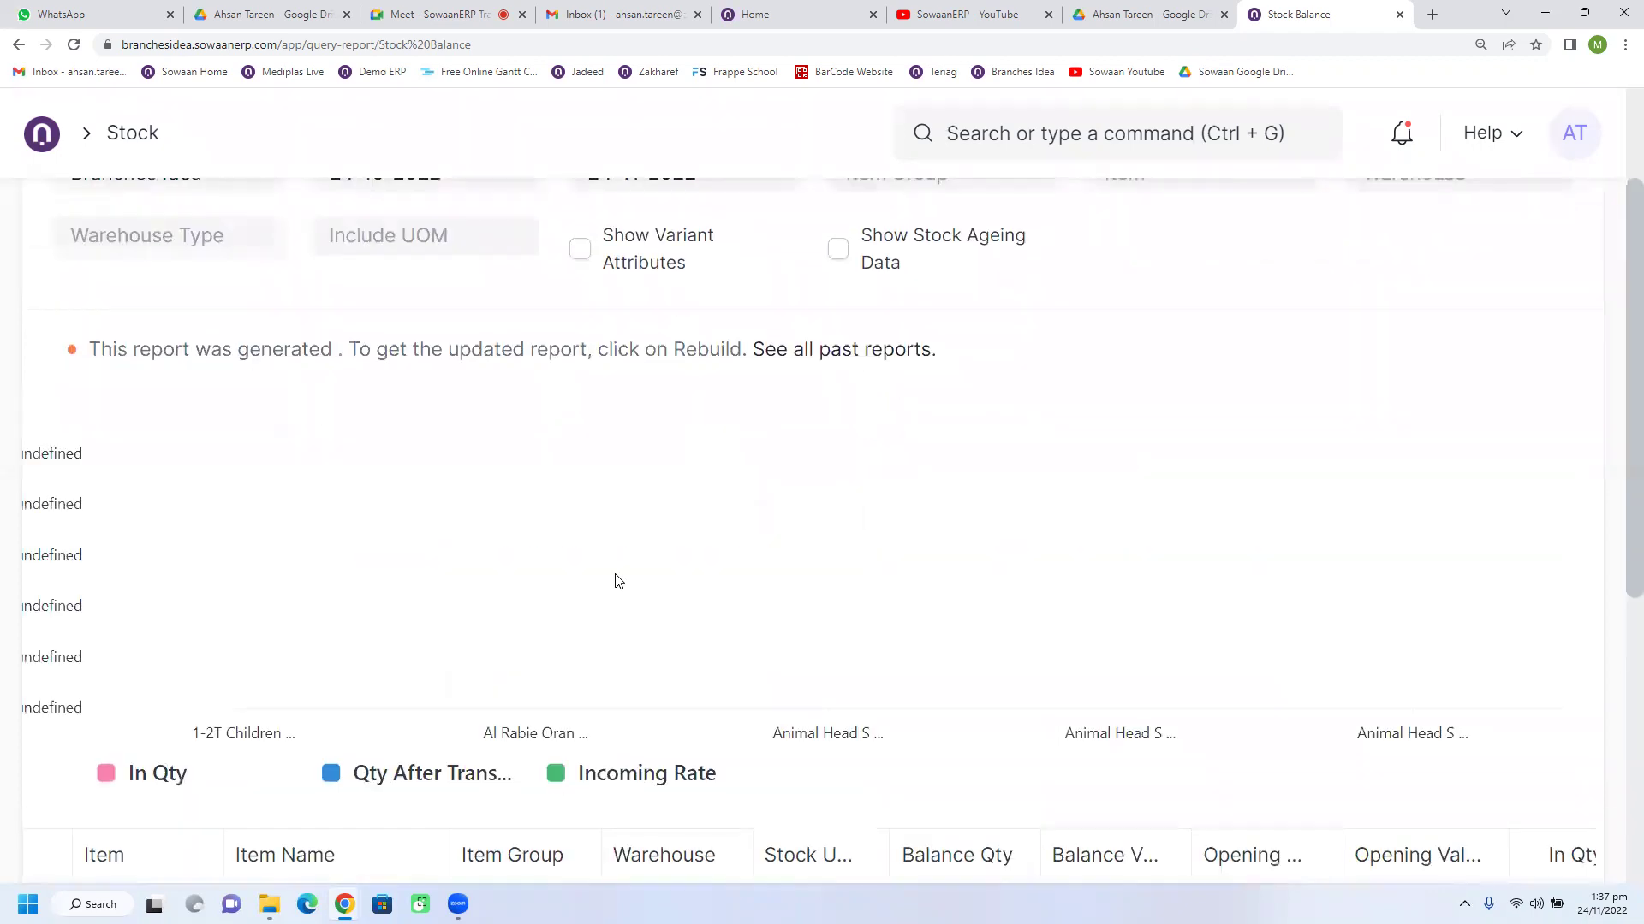
Step: Review the Balance Qty values in the Stock Balance table, including the 19.000 item
scroll(613, 579, down, 5)
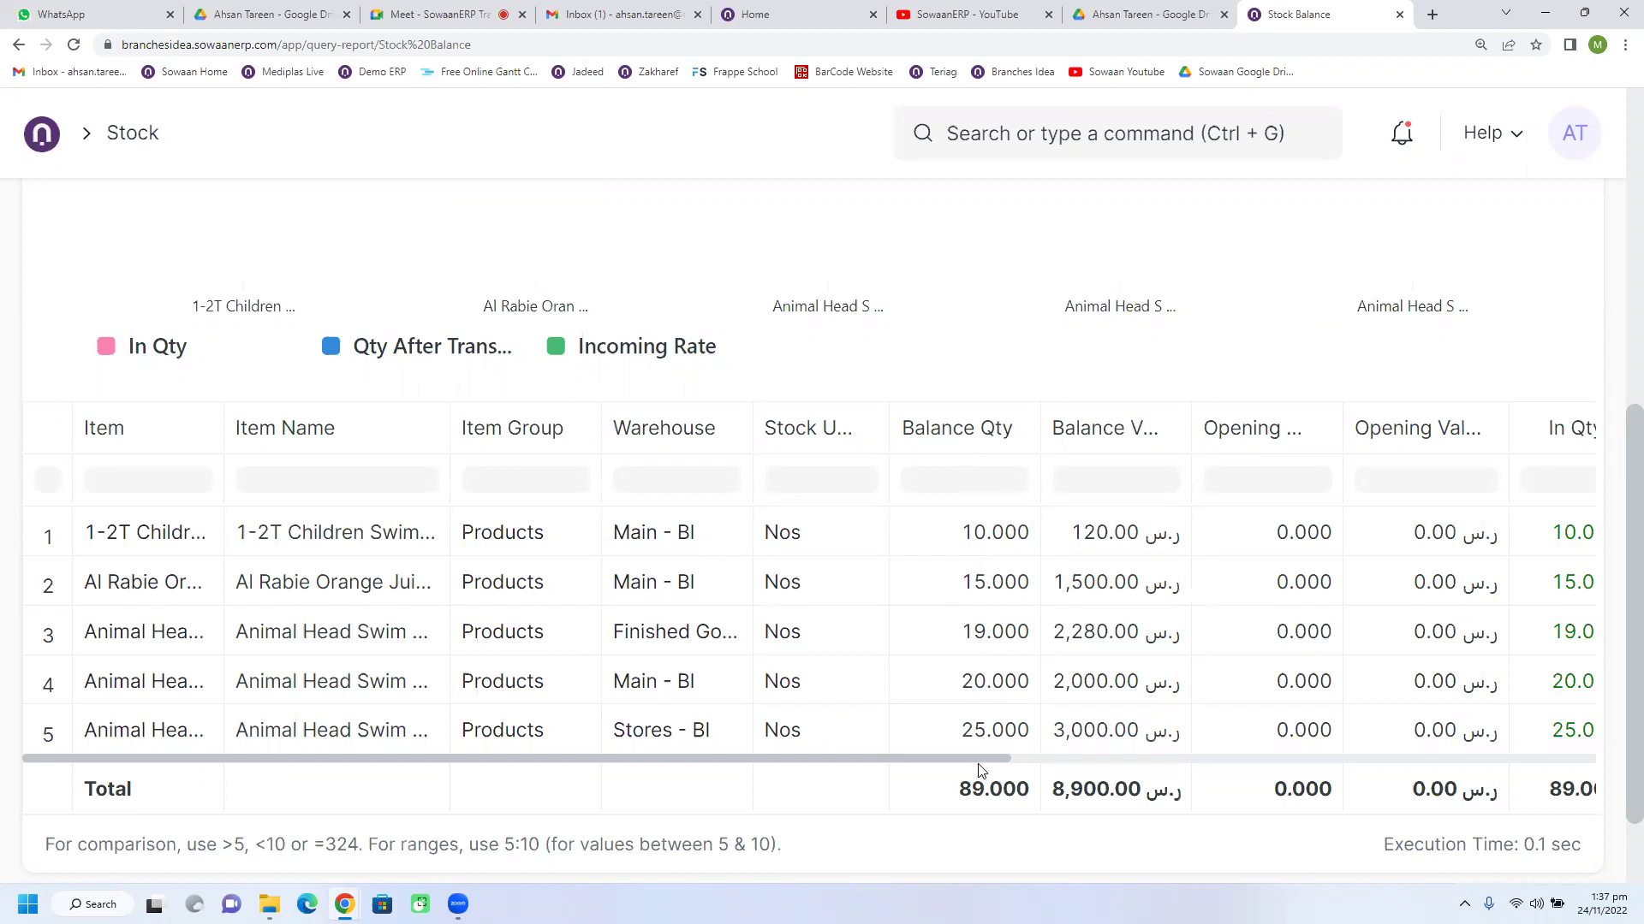
click(985, 602)
click(978, 538)
click(978, 582)
click(983, 629)
Step: Widen the Balance Value column so its full heading is readable
drag(985, 757, 1077, 740)
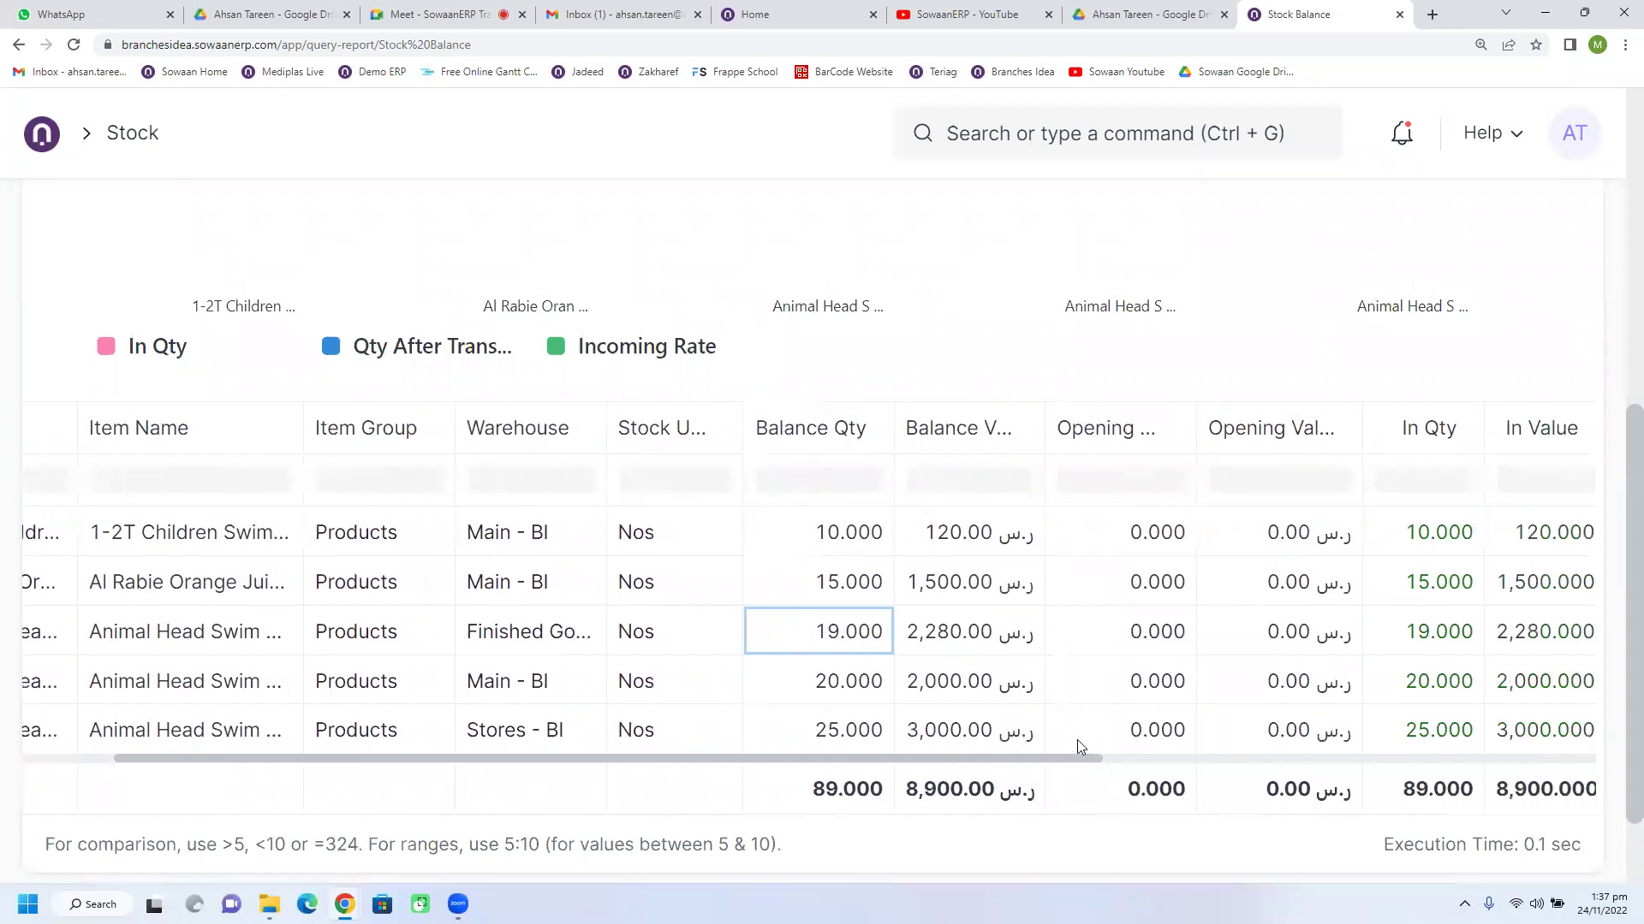
drag(1043, 428, 1101, 463)
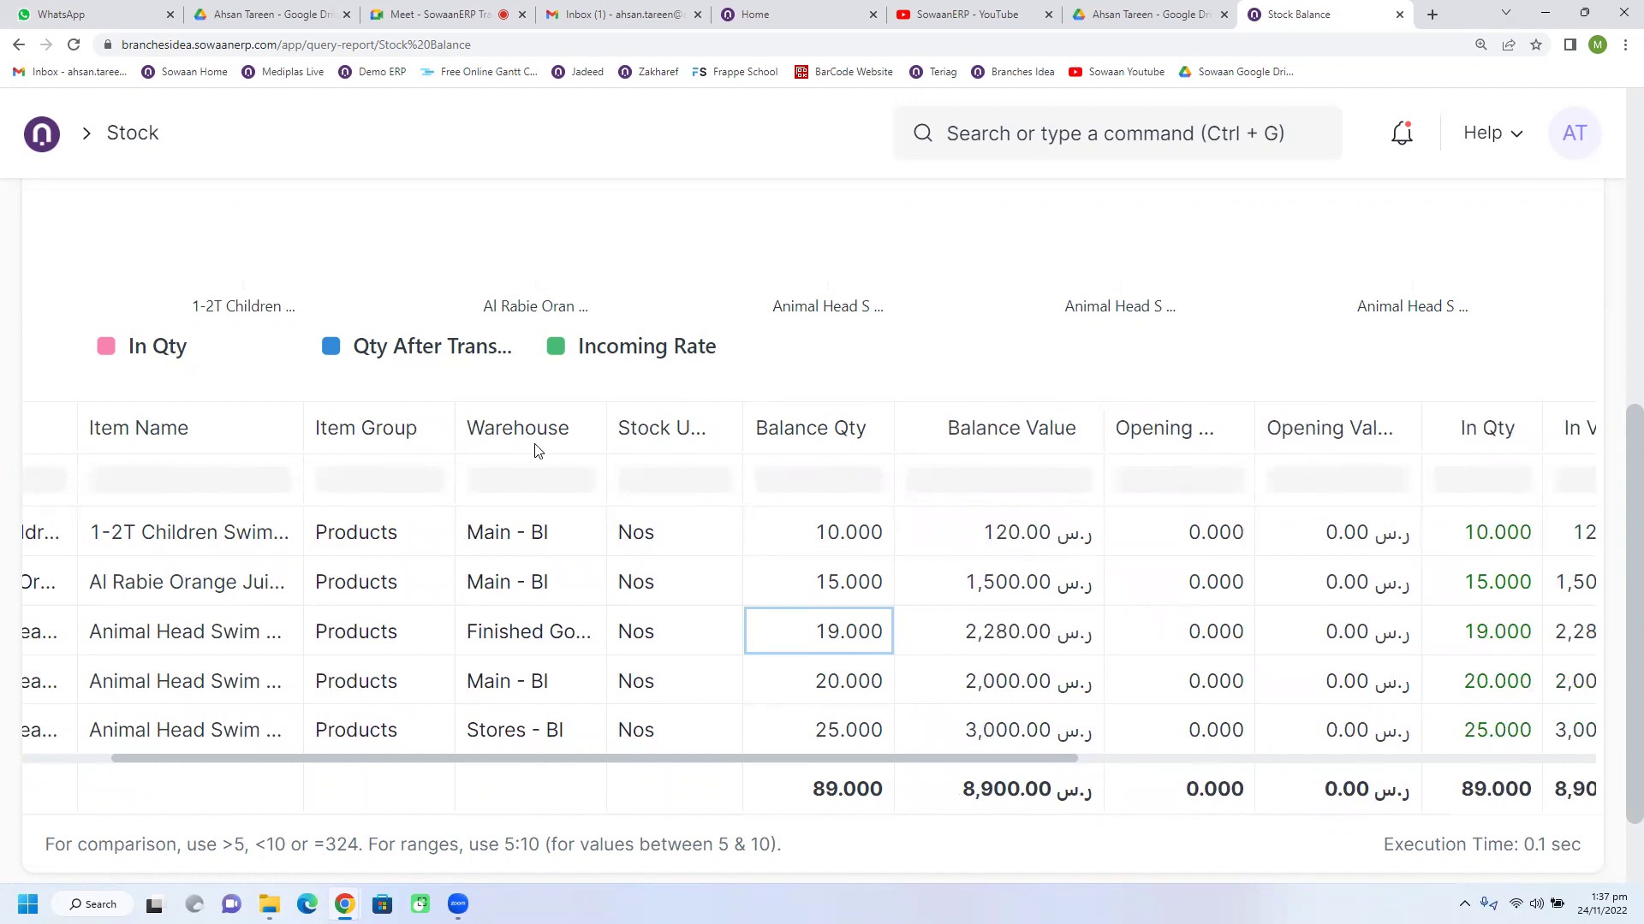
scroll(459, 356, up, 7)
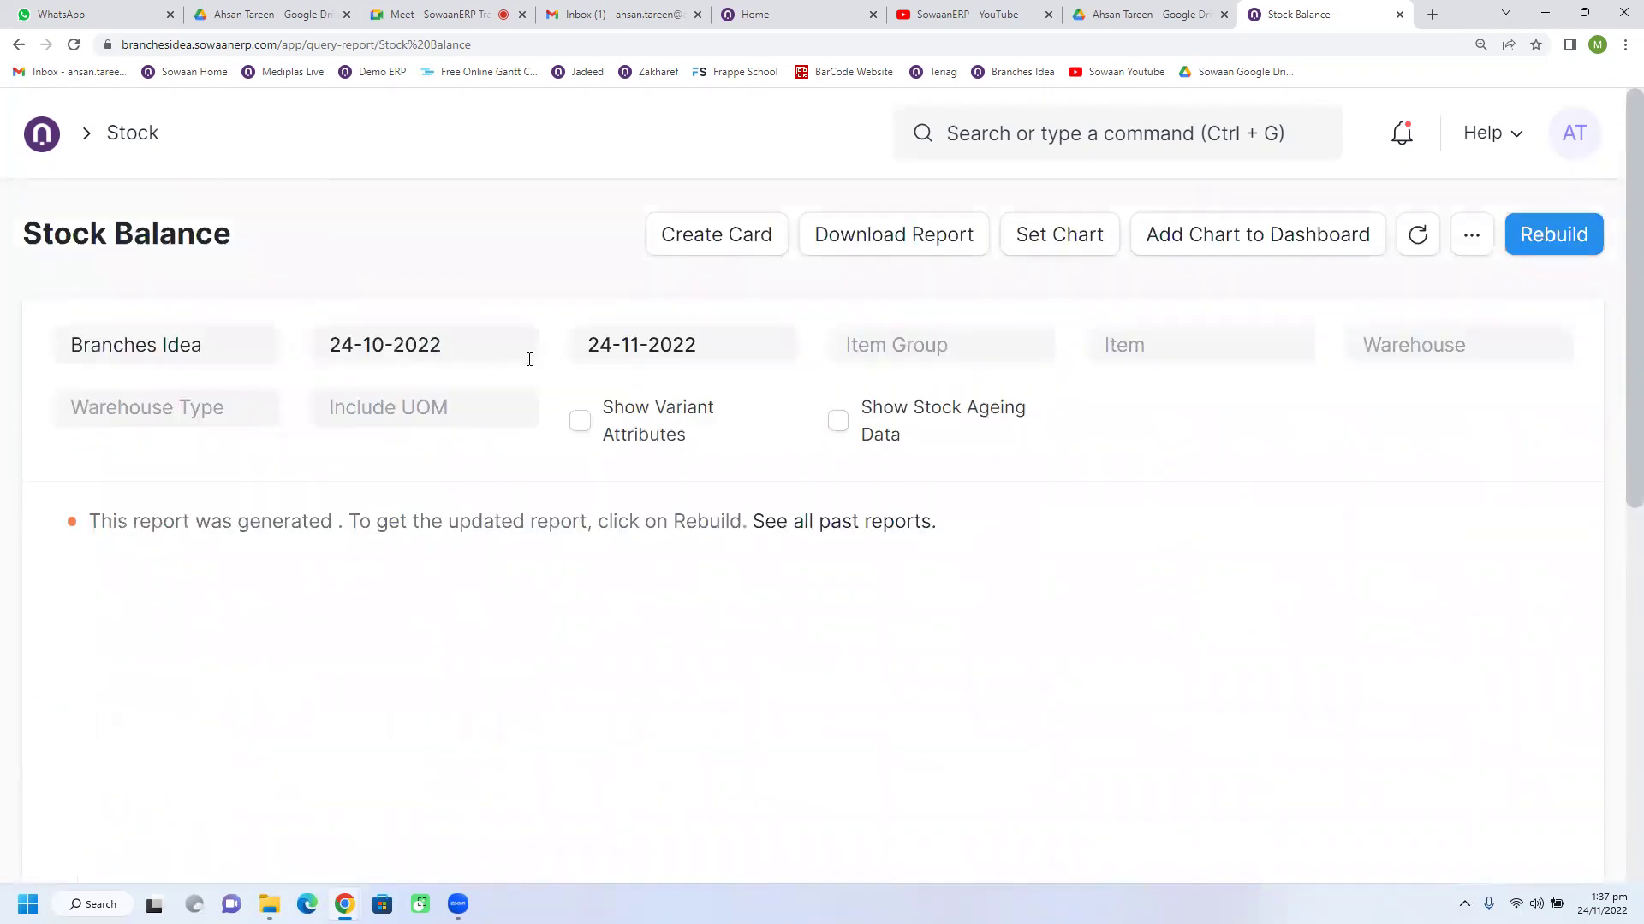
scroll(932, 583, down, 6)
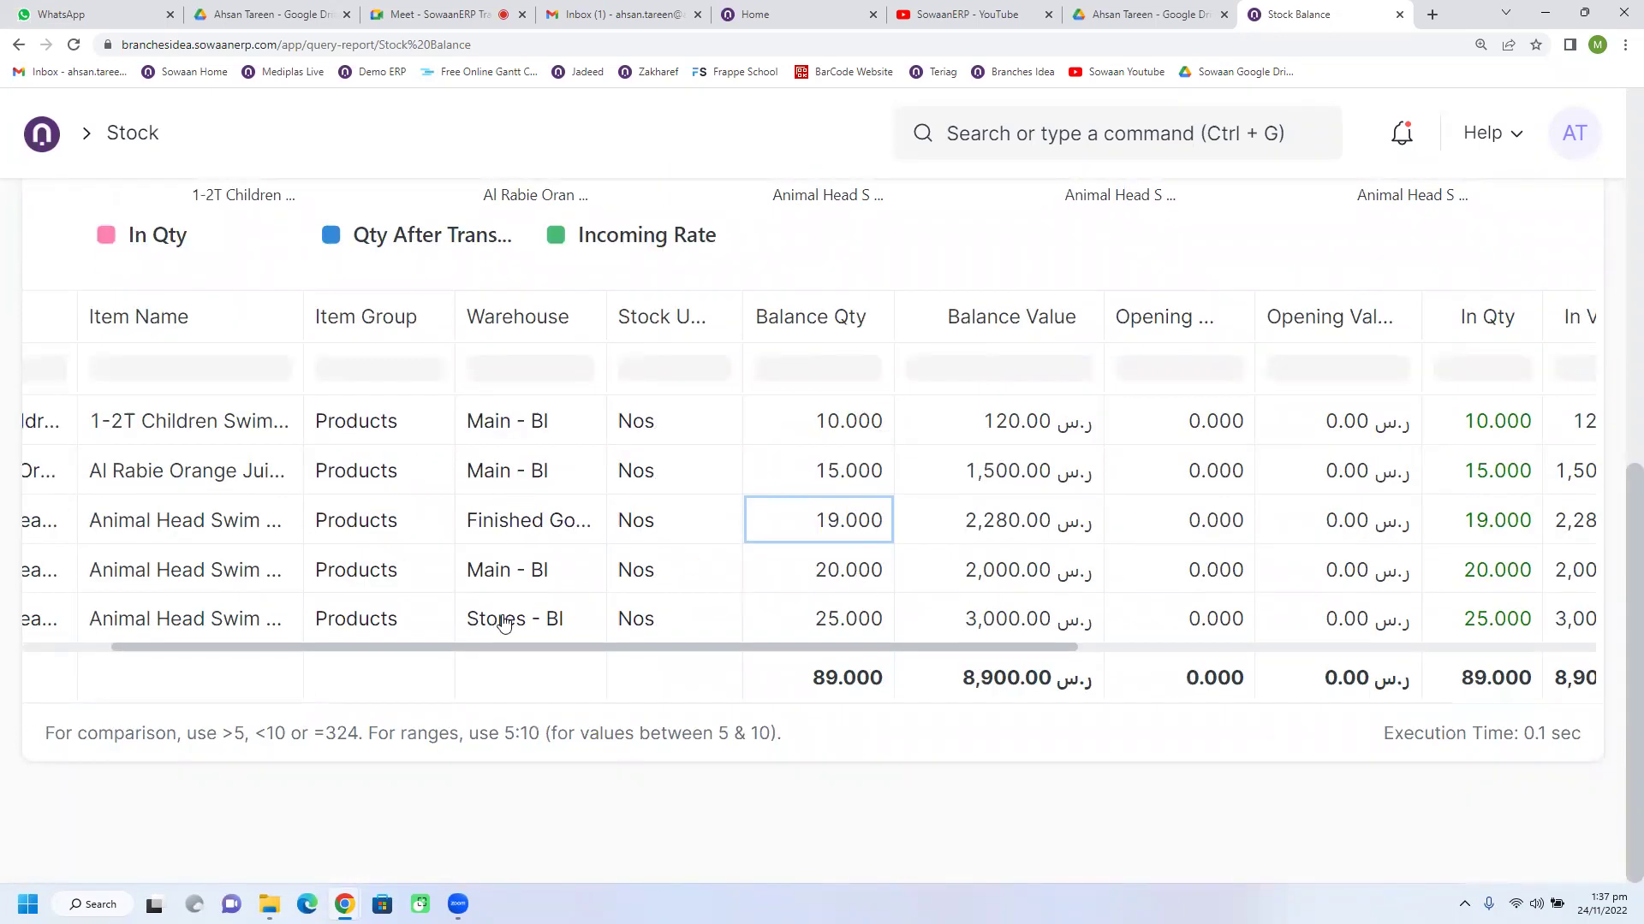
drag(1034, 652, 415, 400)
scroll(415, 399, up, 8)
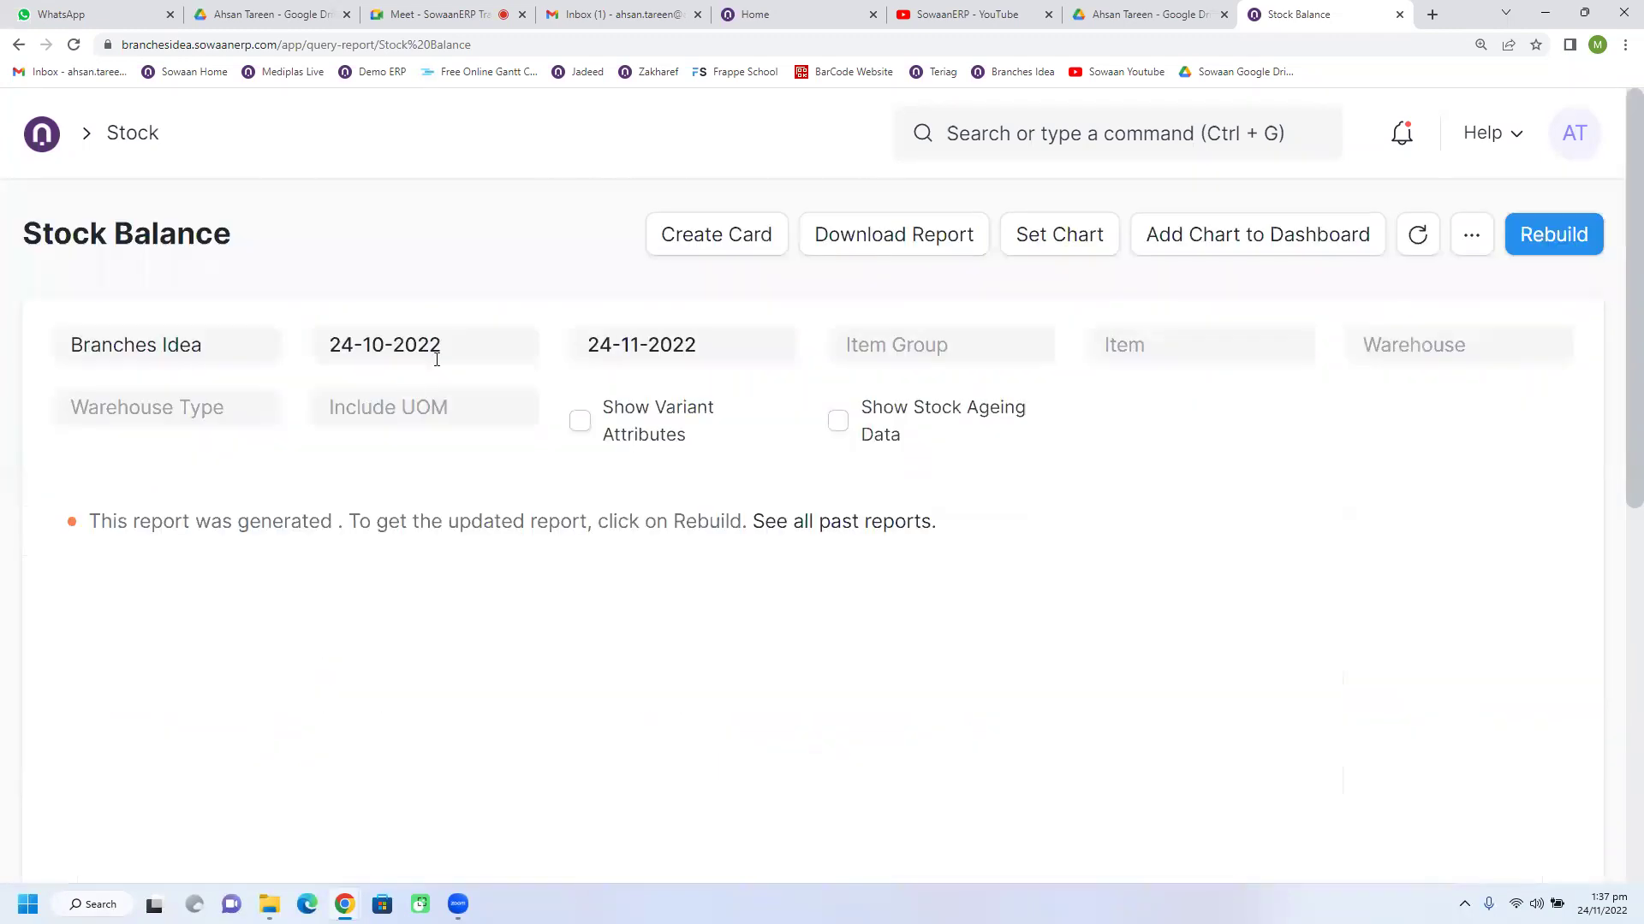
Step: Set the report's From Date to 01-10-2022 and generate a new Stock Balance report
click(434, 347)
click(655, 520)
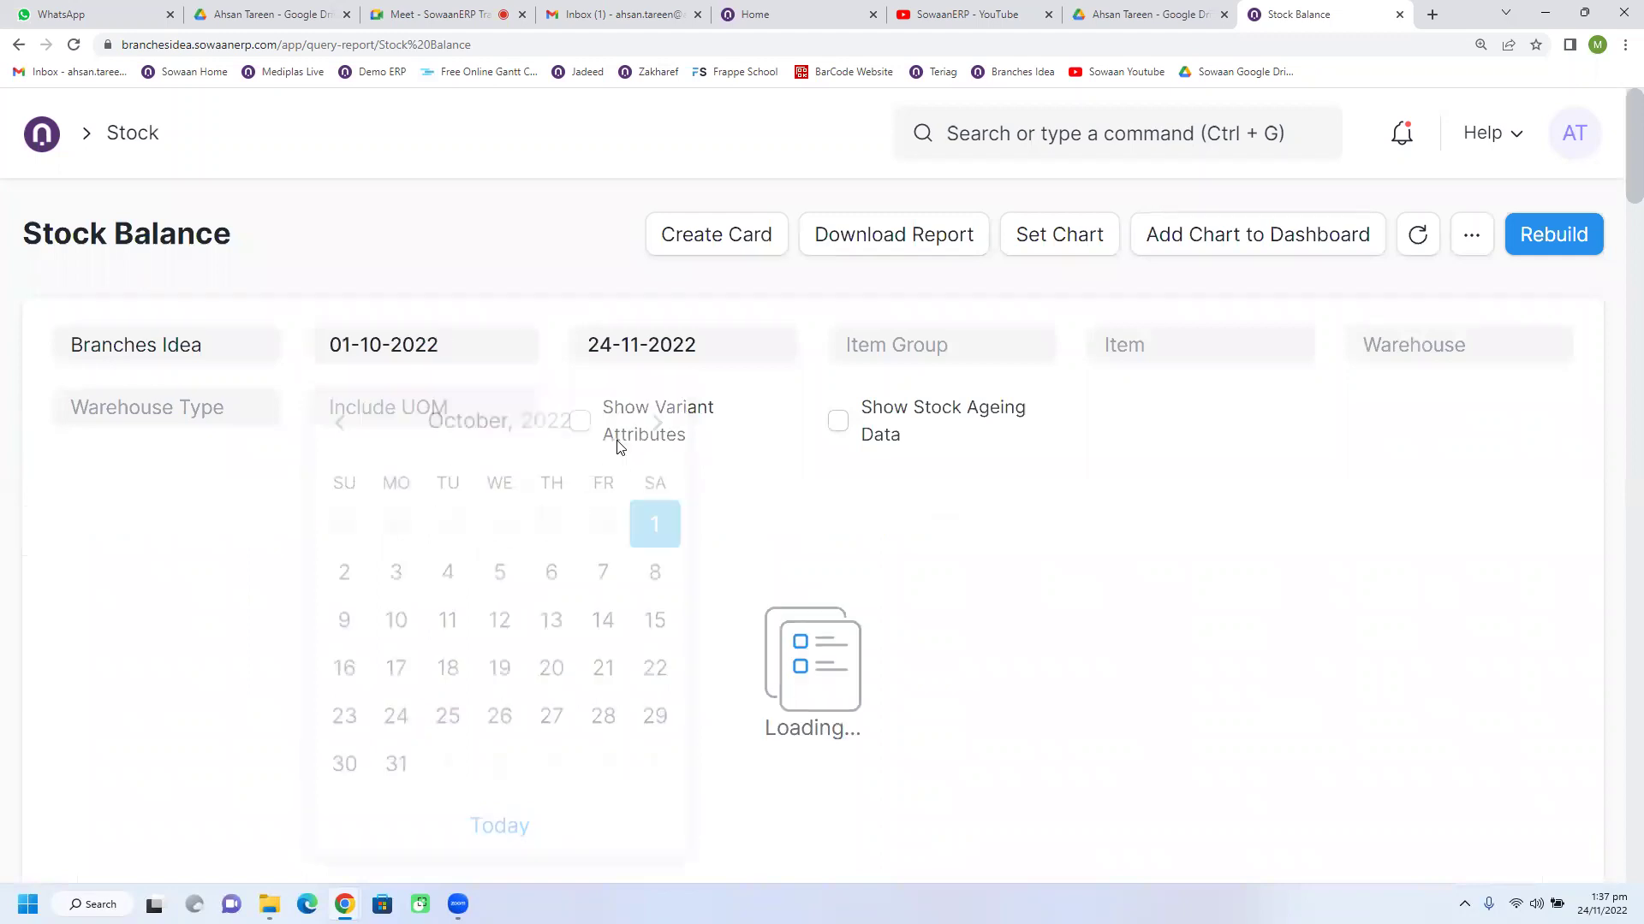
click(1490, 248)
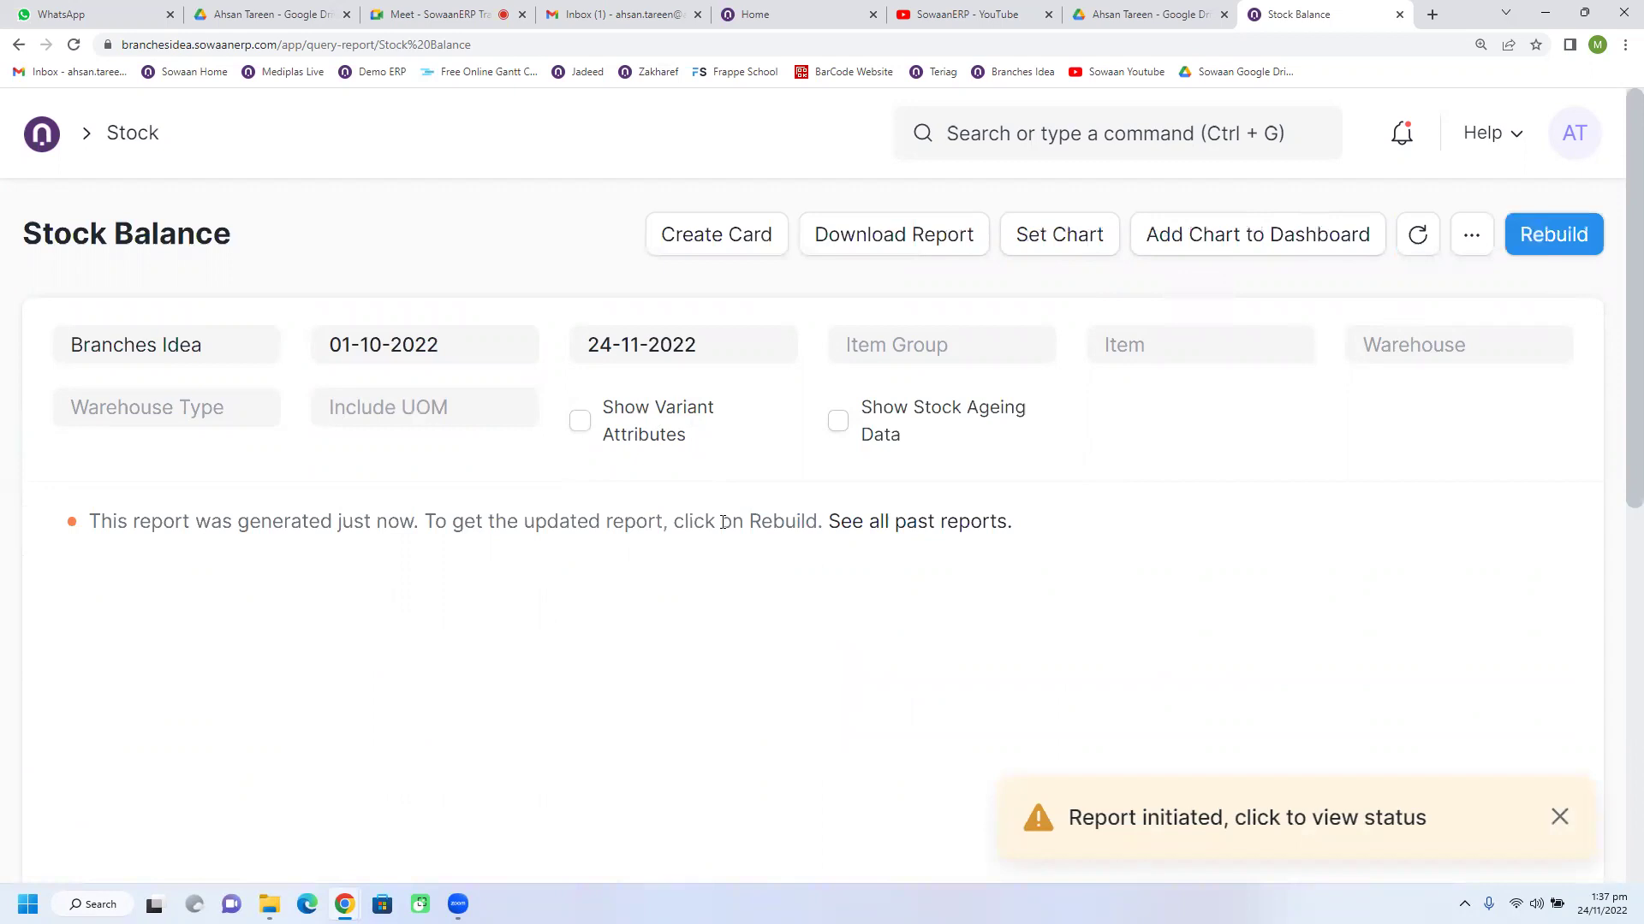
Step: Review the first item's opening quantity, In Qty 10.000, Out Qty 0.000 and balance quantity
scroll(722, 522, down, 5)
scroll(732, 572, down, 1)
scroll(829, 767, right, 4)
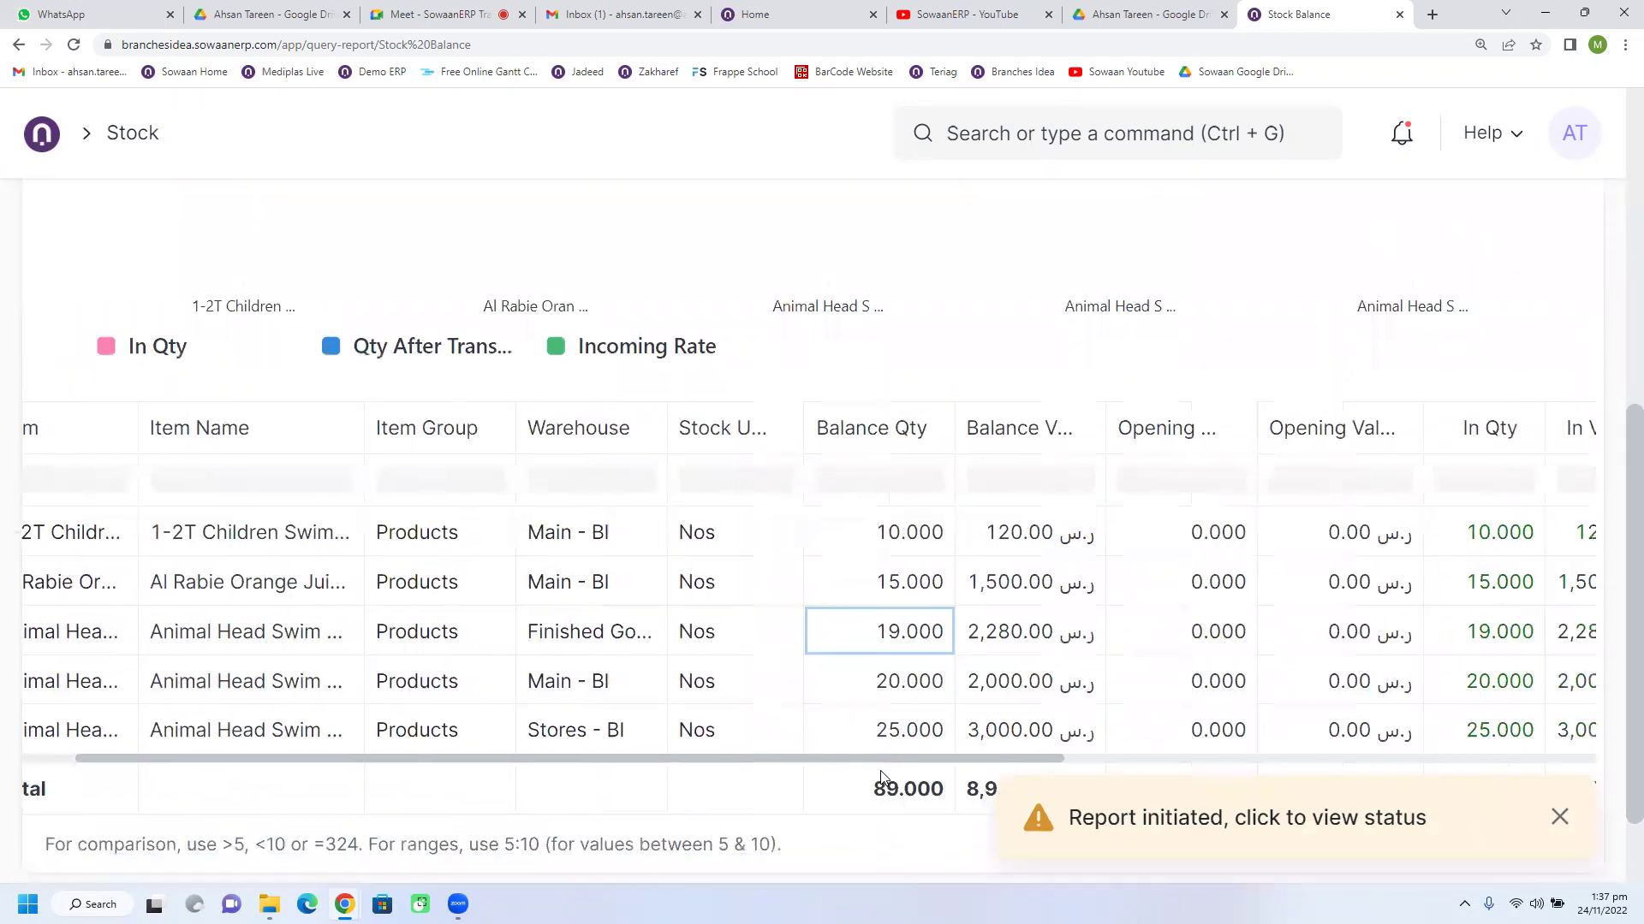
scroll(950, 737, right, 2)
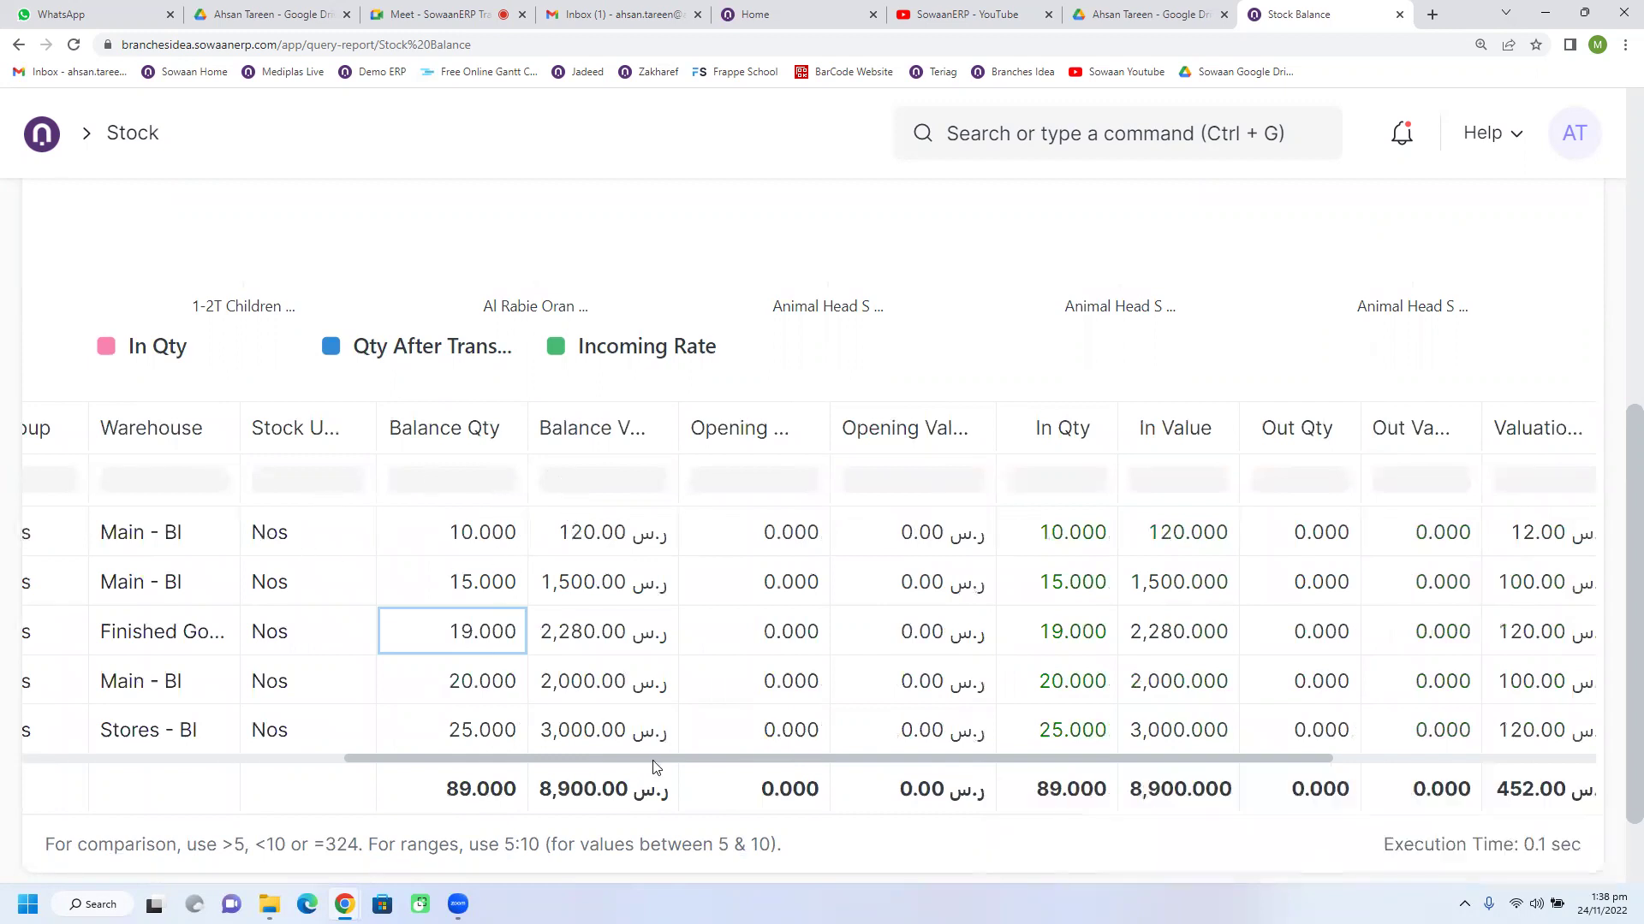
scroll(659, 767, right, 1)
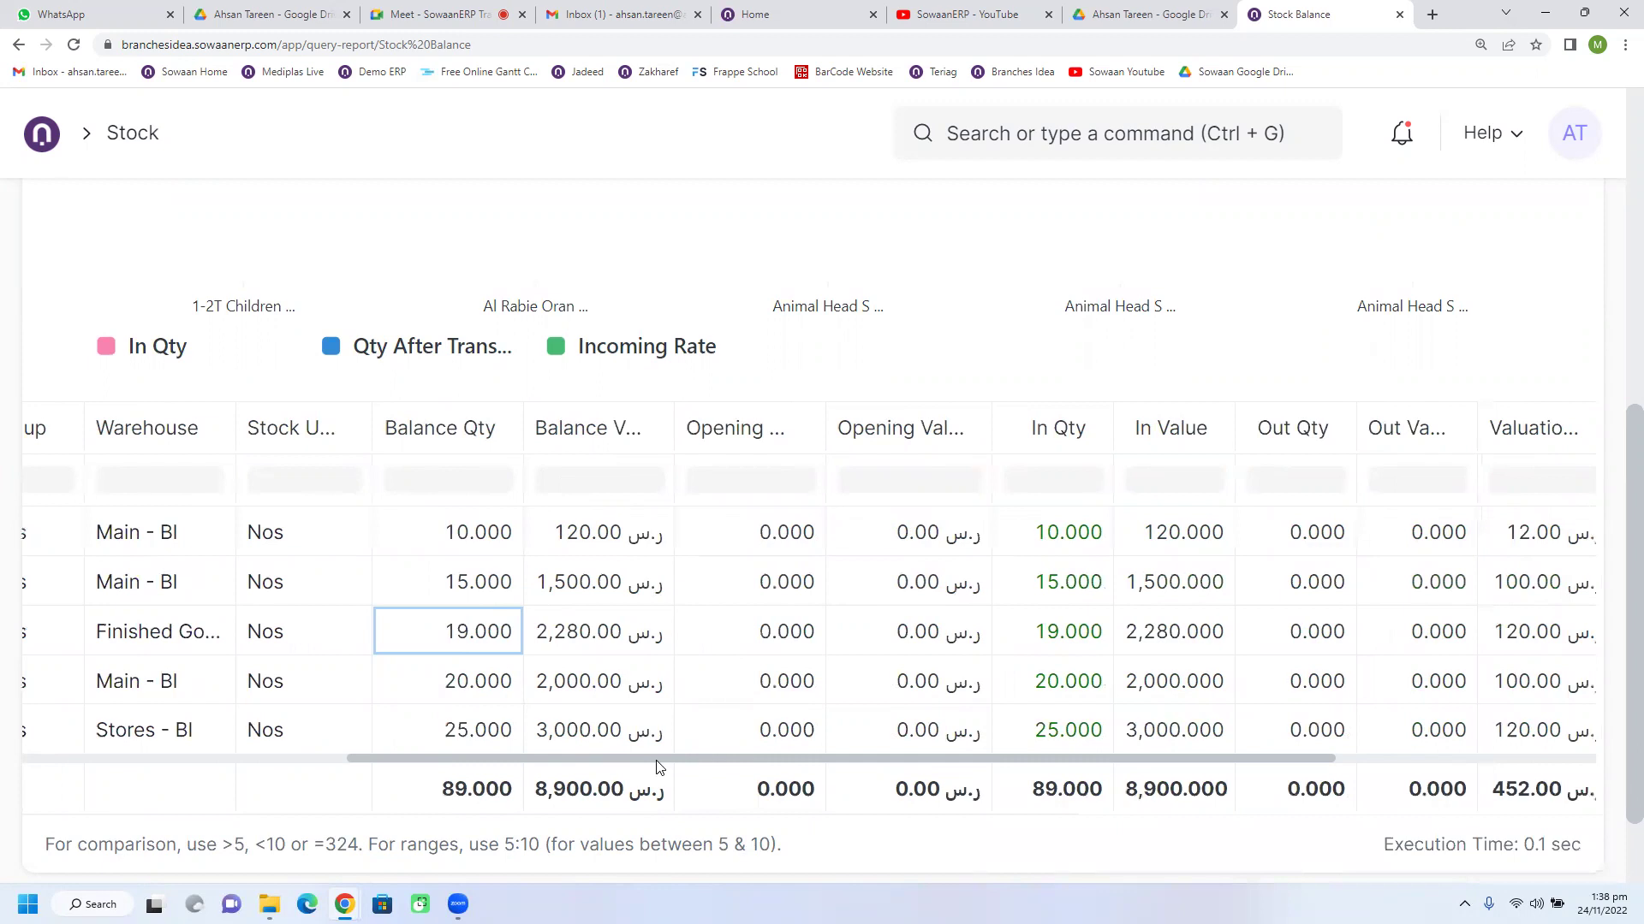
drag(658, 762, 888, 770)
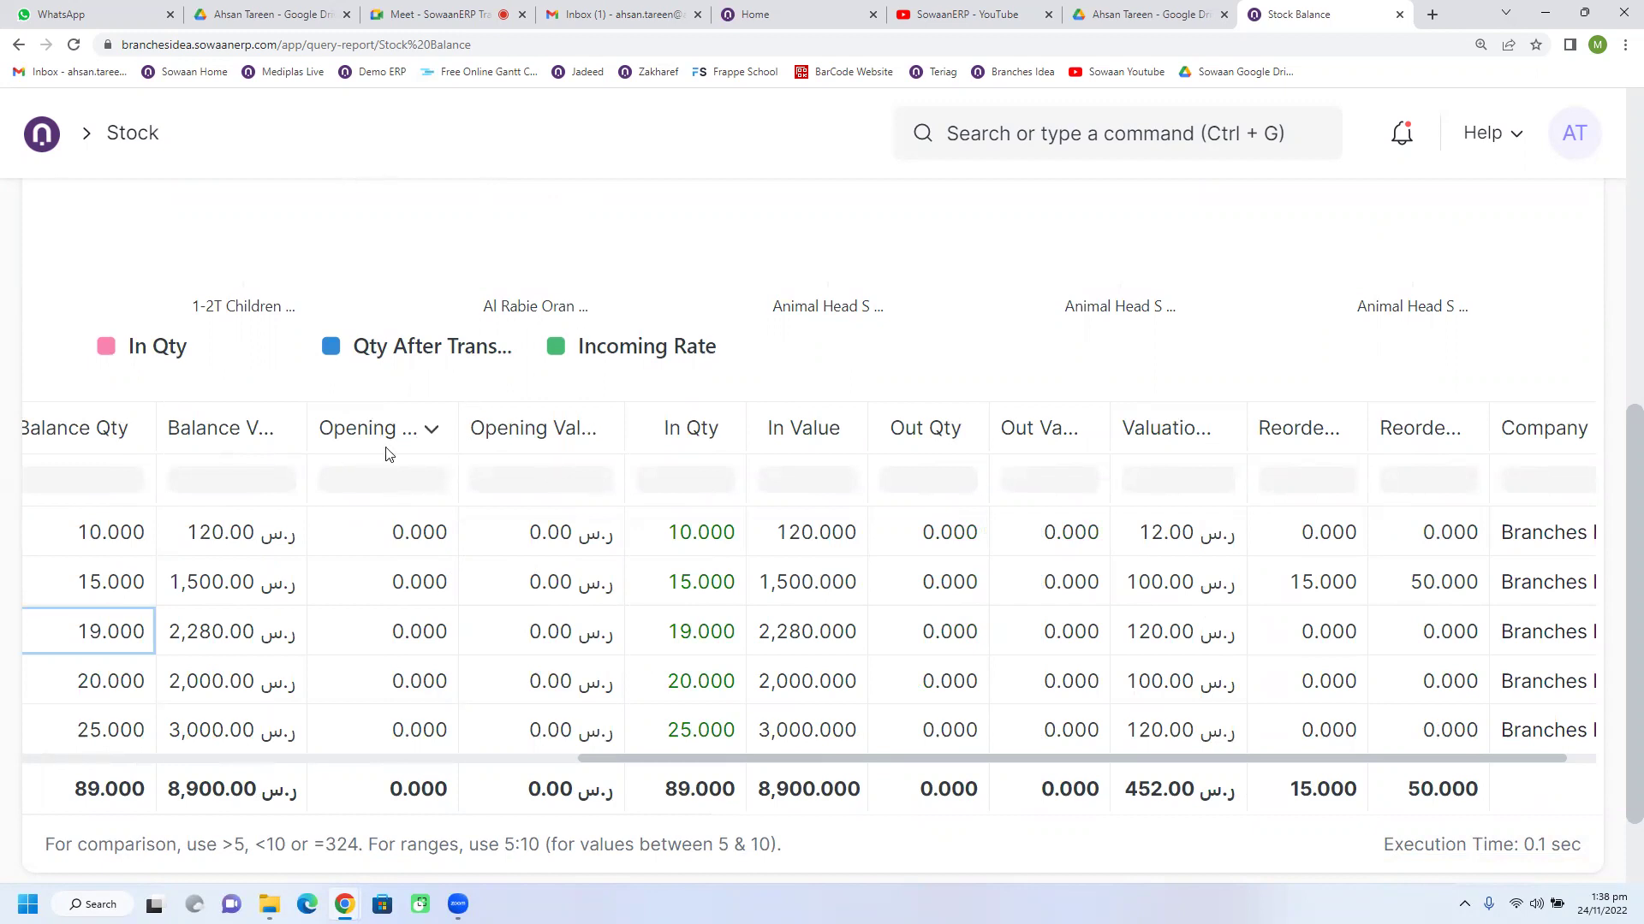
scroll(389, 476, up, 10)
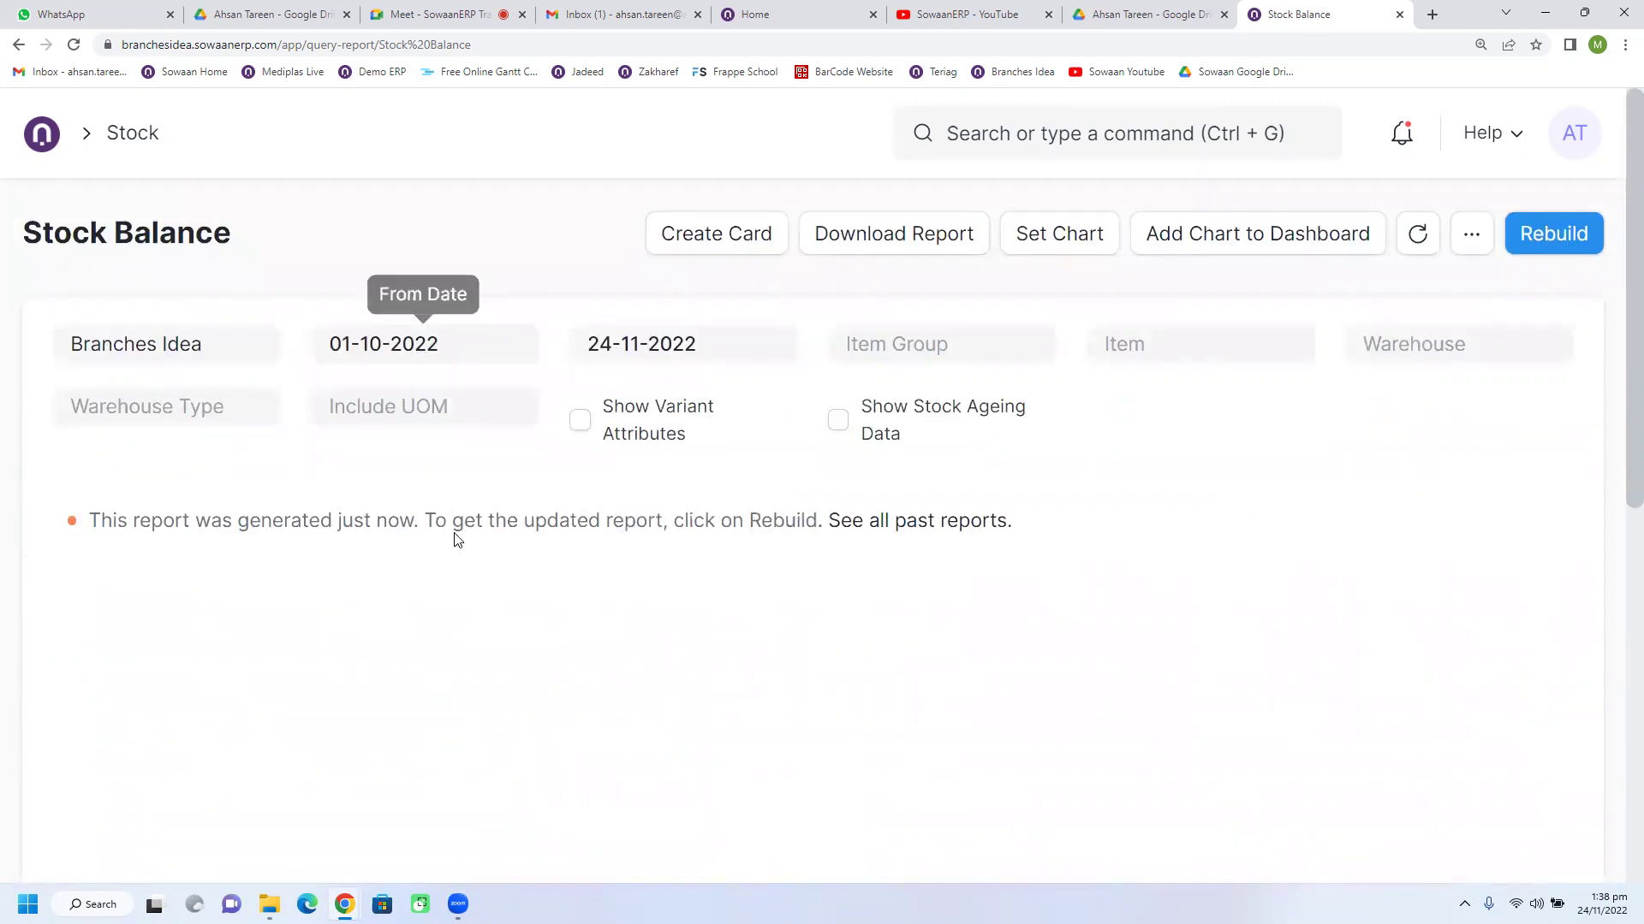
scroll(454, 536, down, 10)
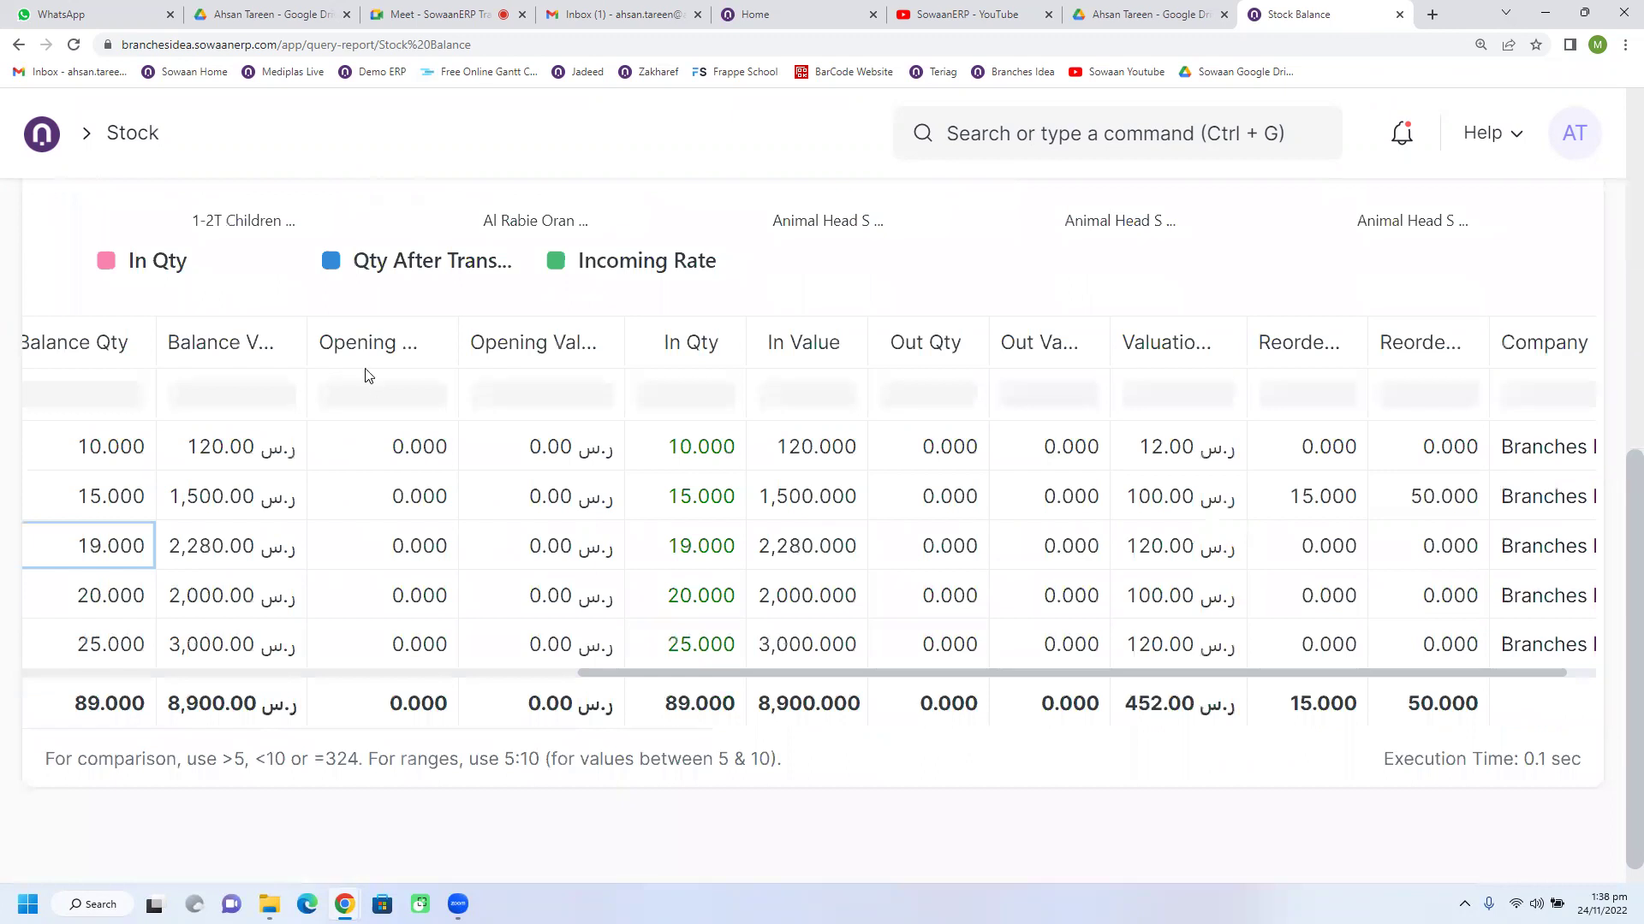
click(397, 458)
click(704, 451)
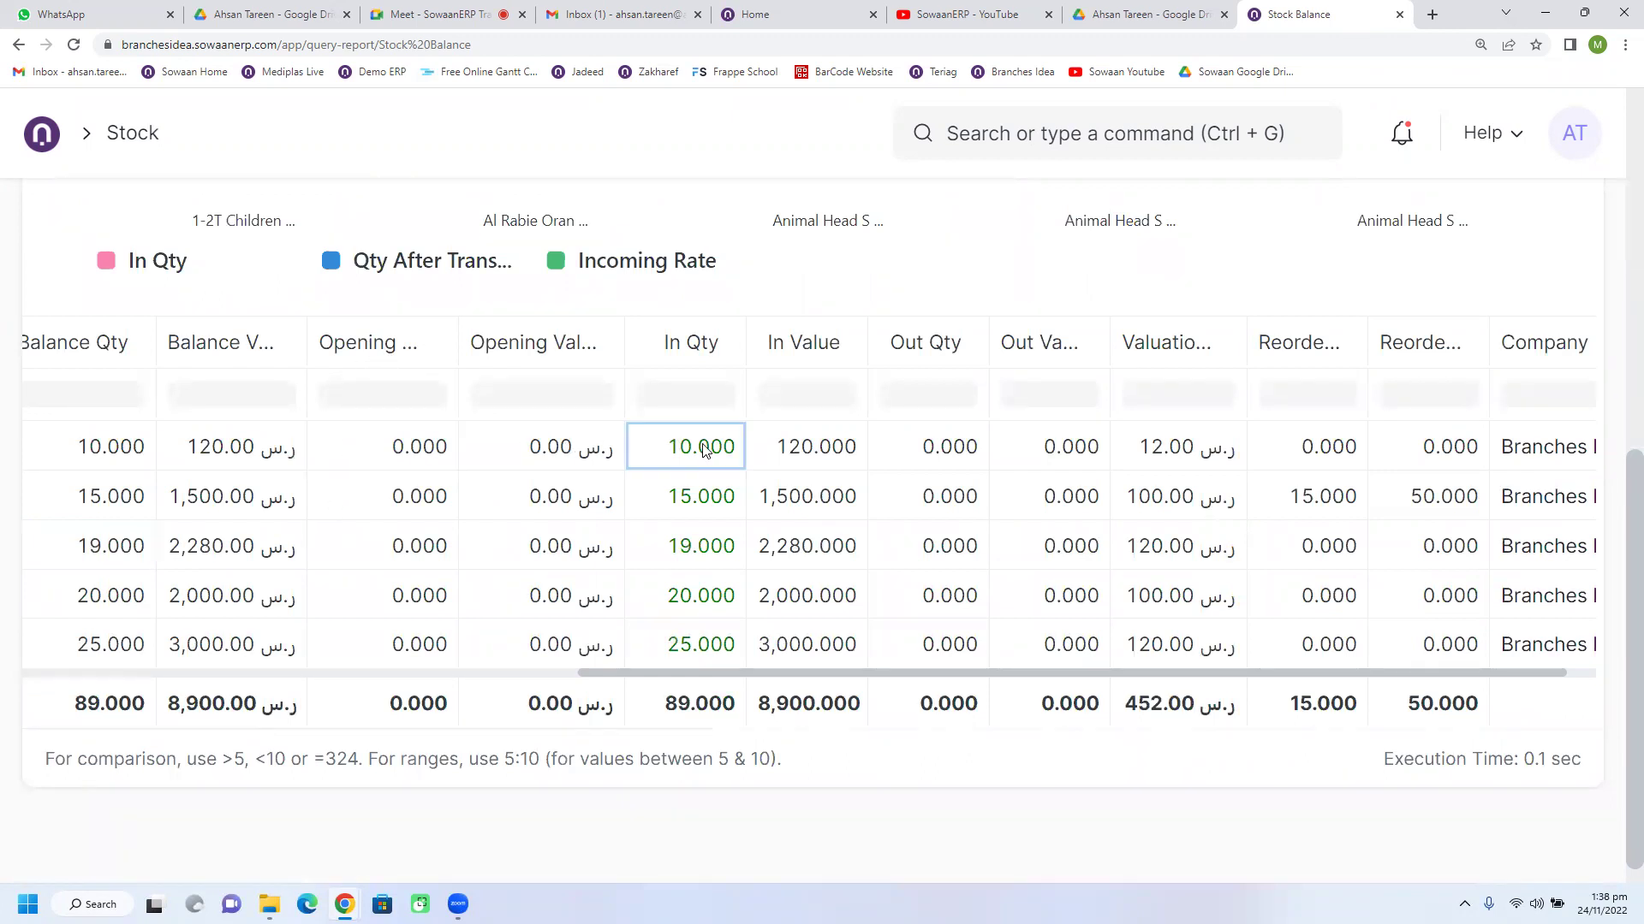
click(927, 455)
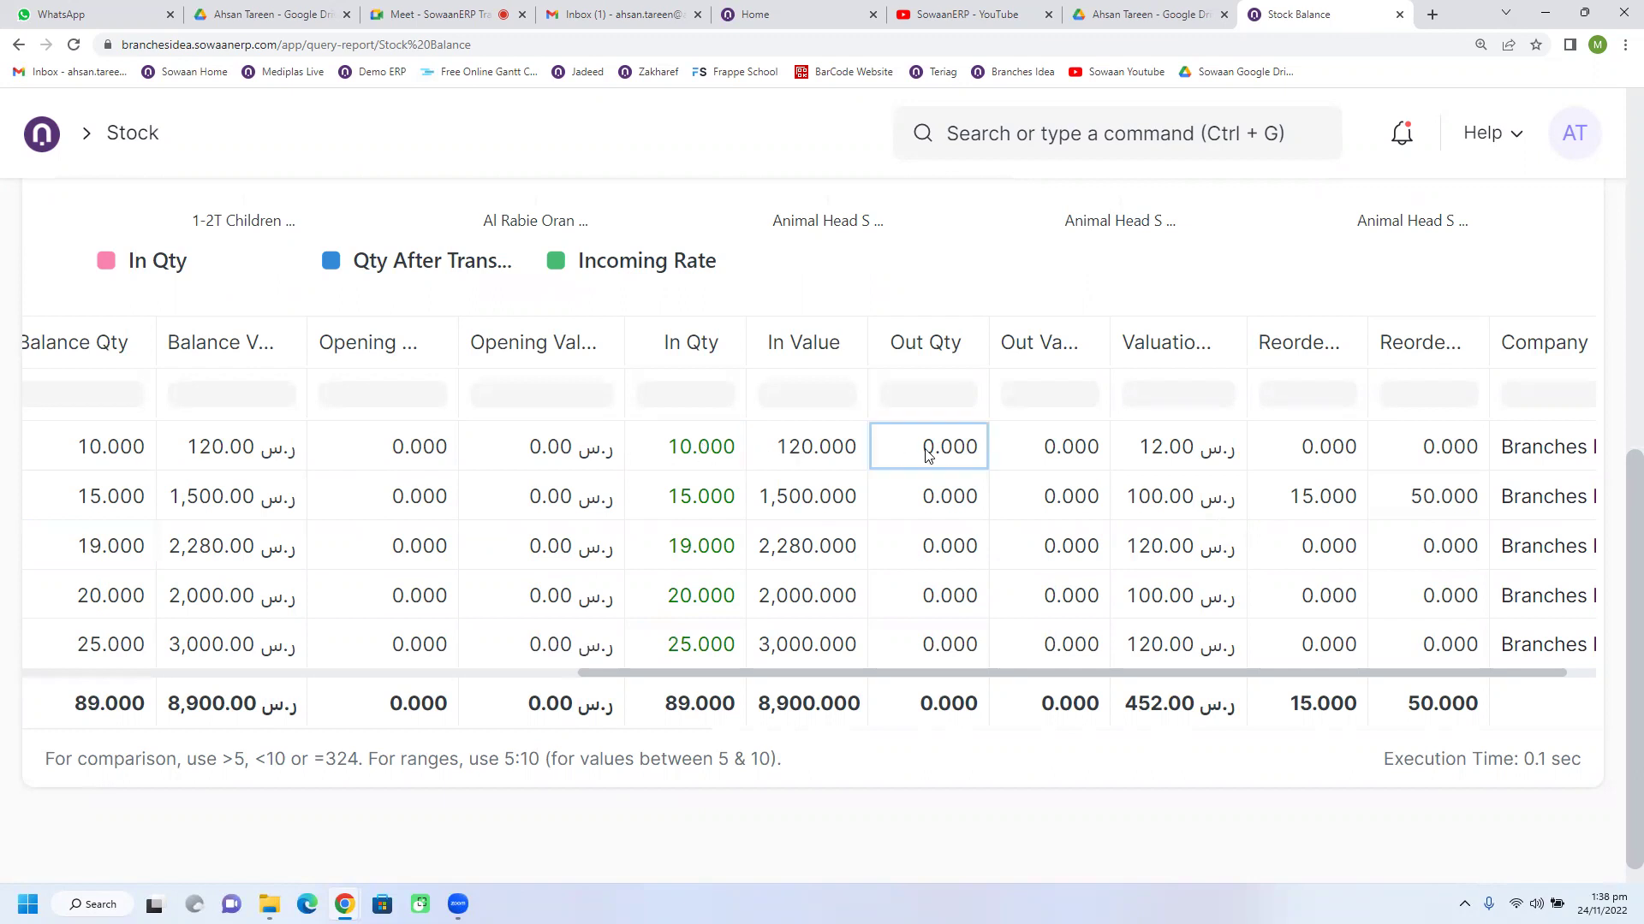
click(131, 457)
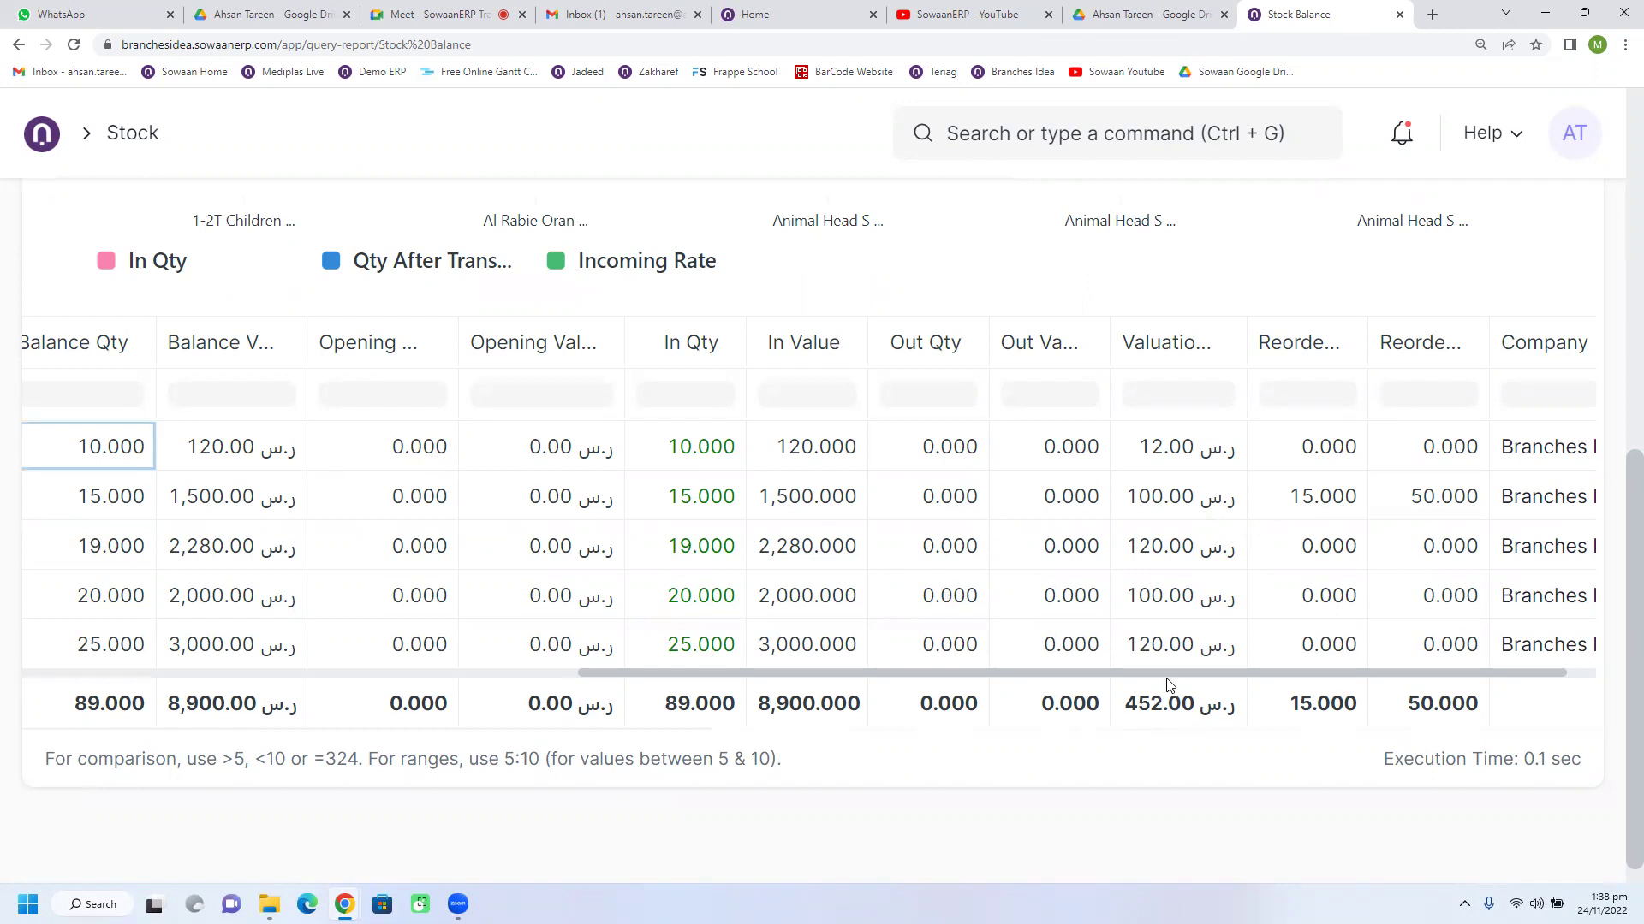
Step: Widen the Reorder Level column and check the second item's reorder level and quantity 50.000
scroll(1196, 687, right, 2)
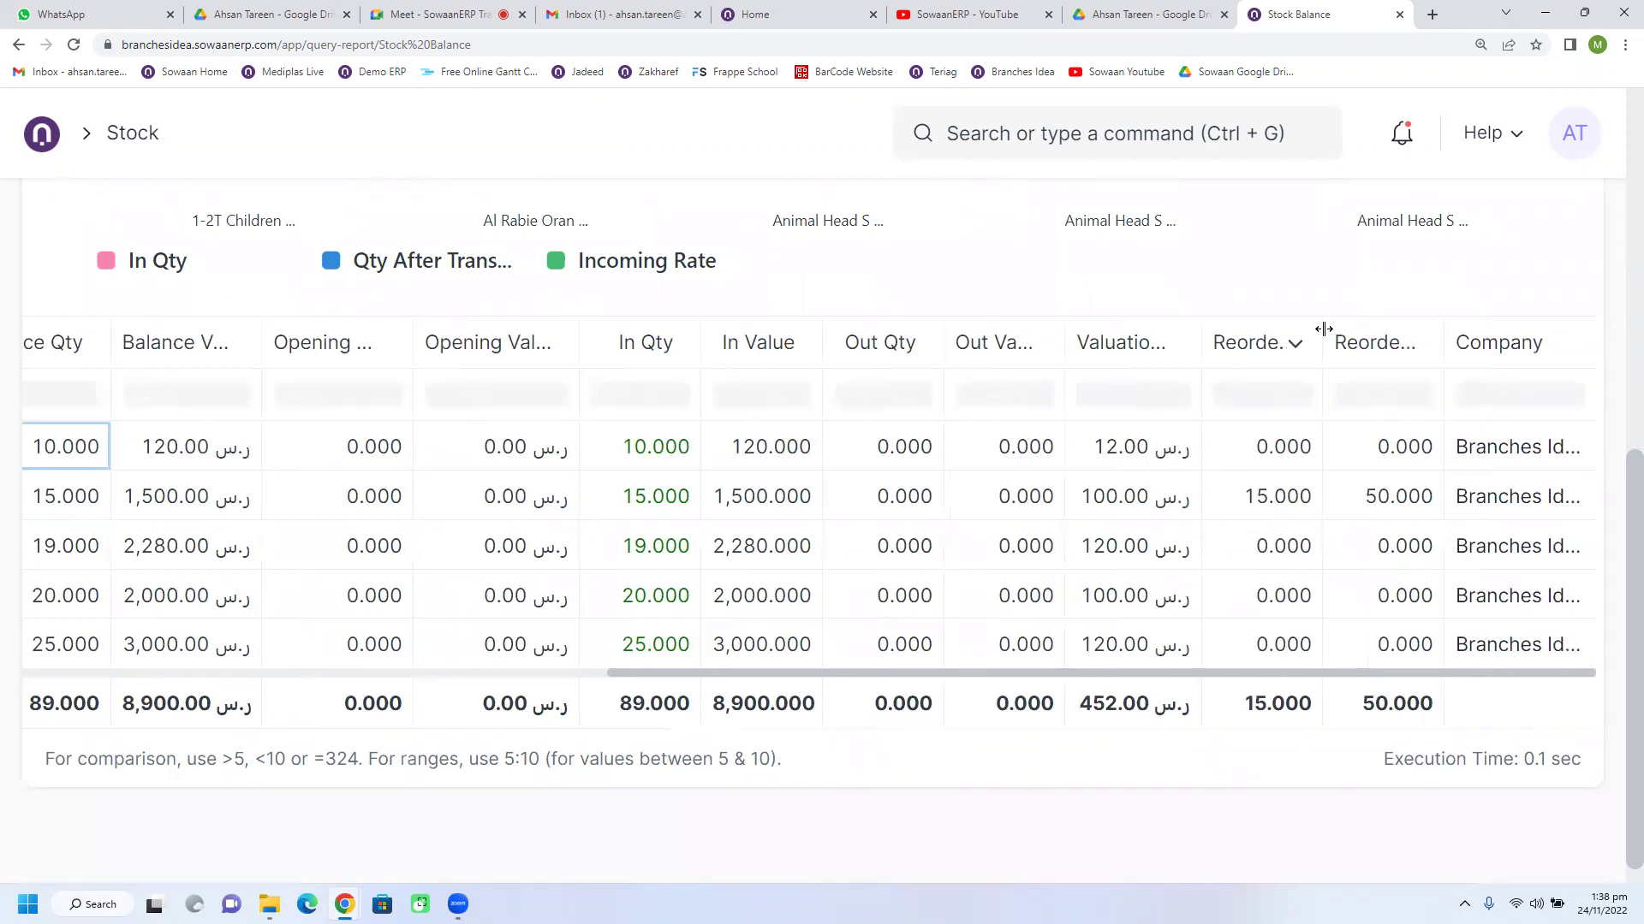
drag(1323, 332, 1365, 332)
click(1321, 519)
click(1401, 510)
click(1324, 505)
click(1393, 501)
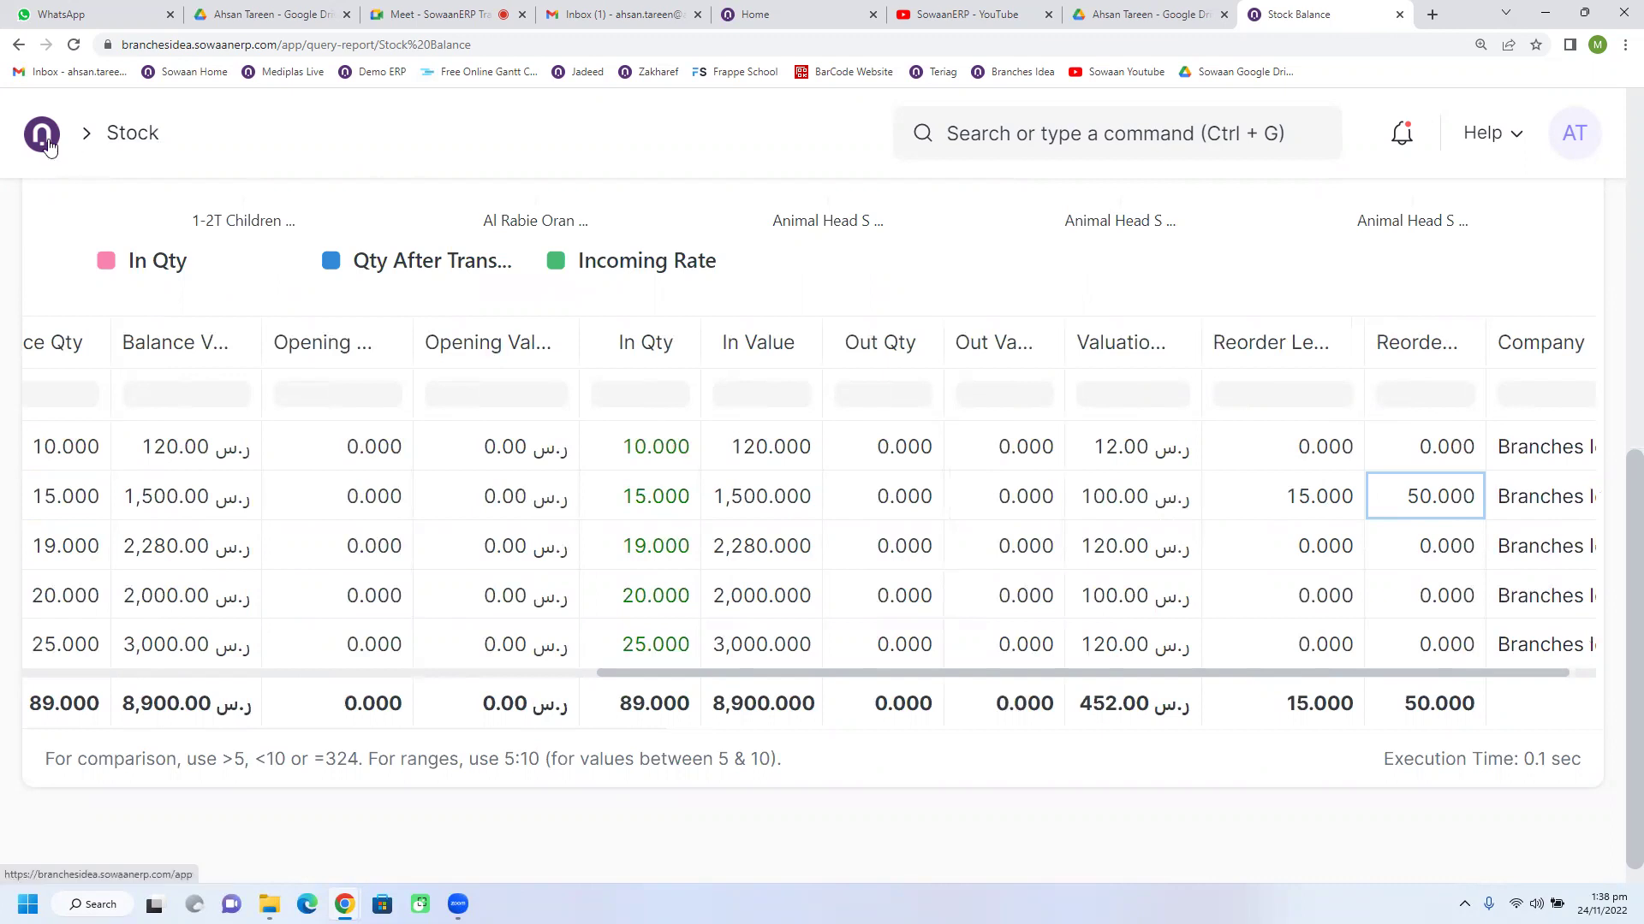
Step: Return to the Stock workspace, switch to Buying and open the Purchase Order list
click(132, 132)
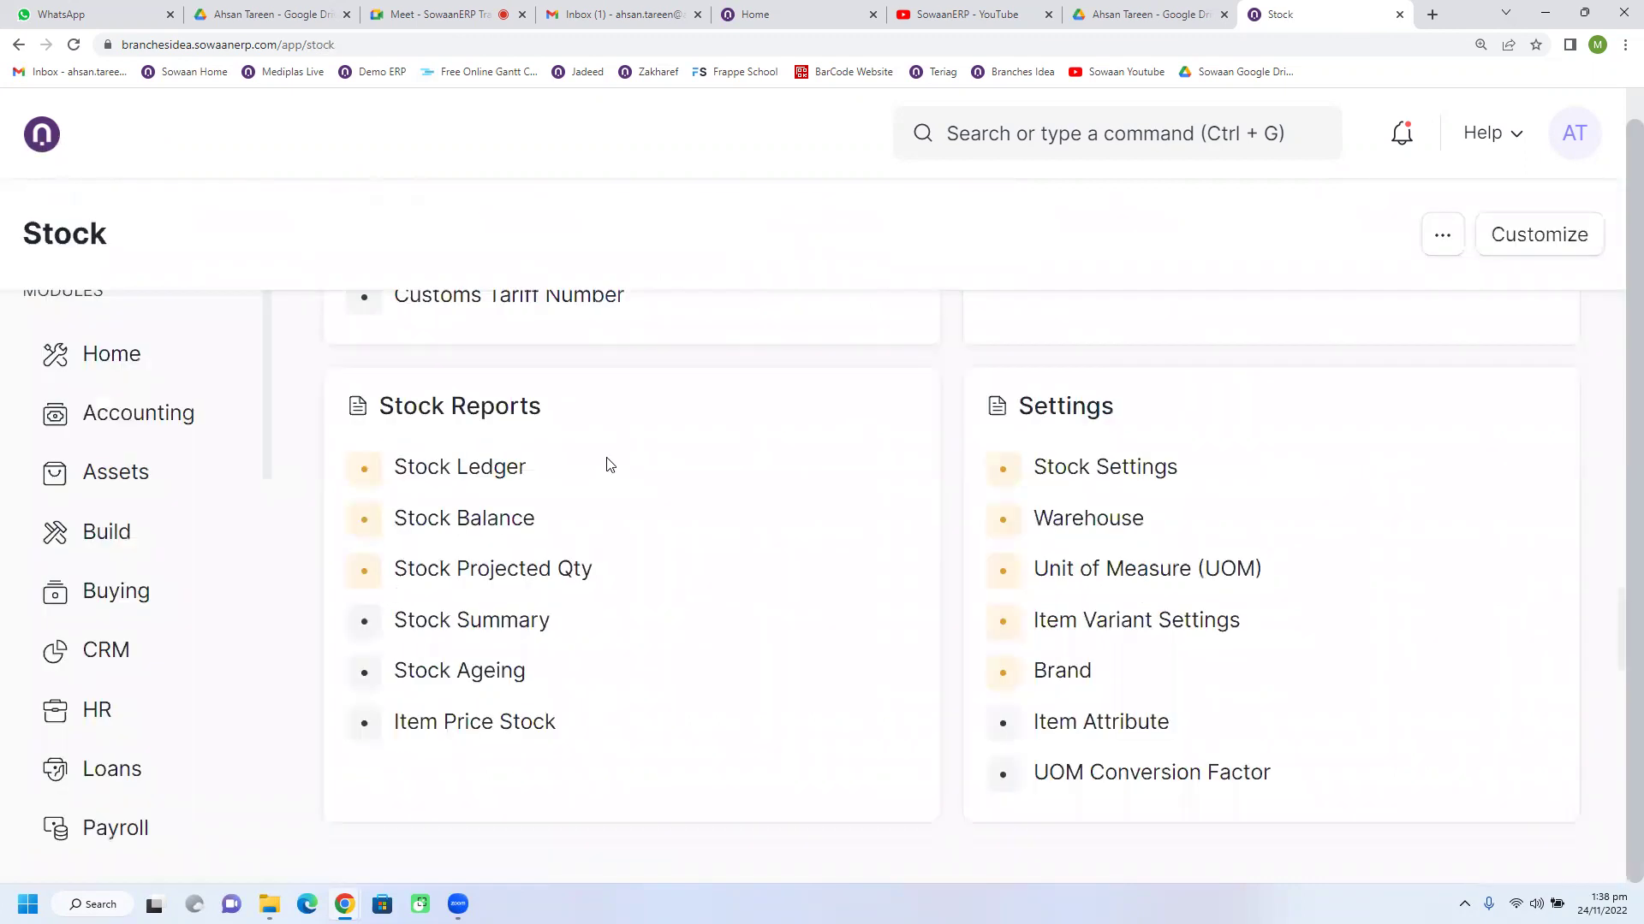
scroll(147, 591, up, 1)
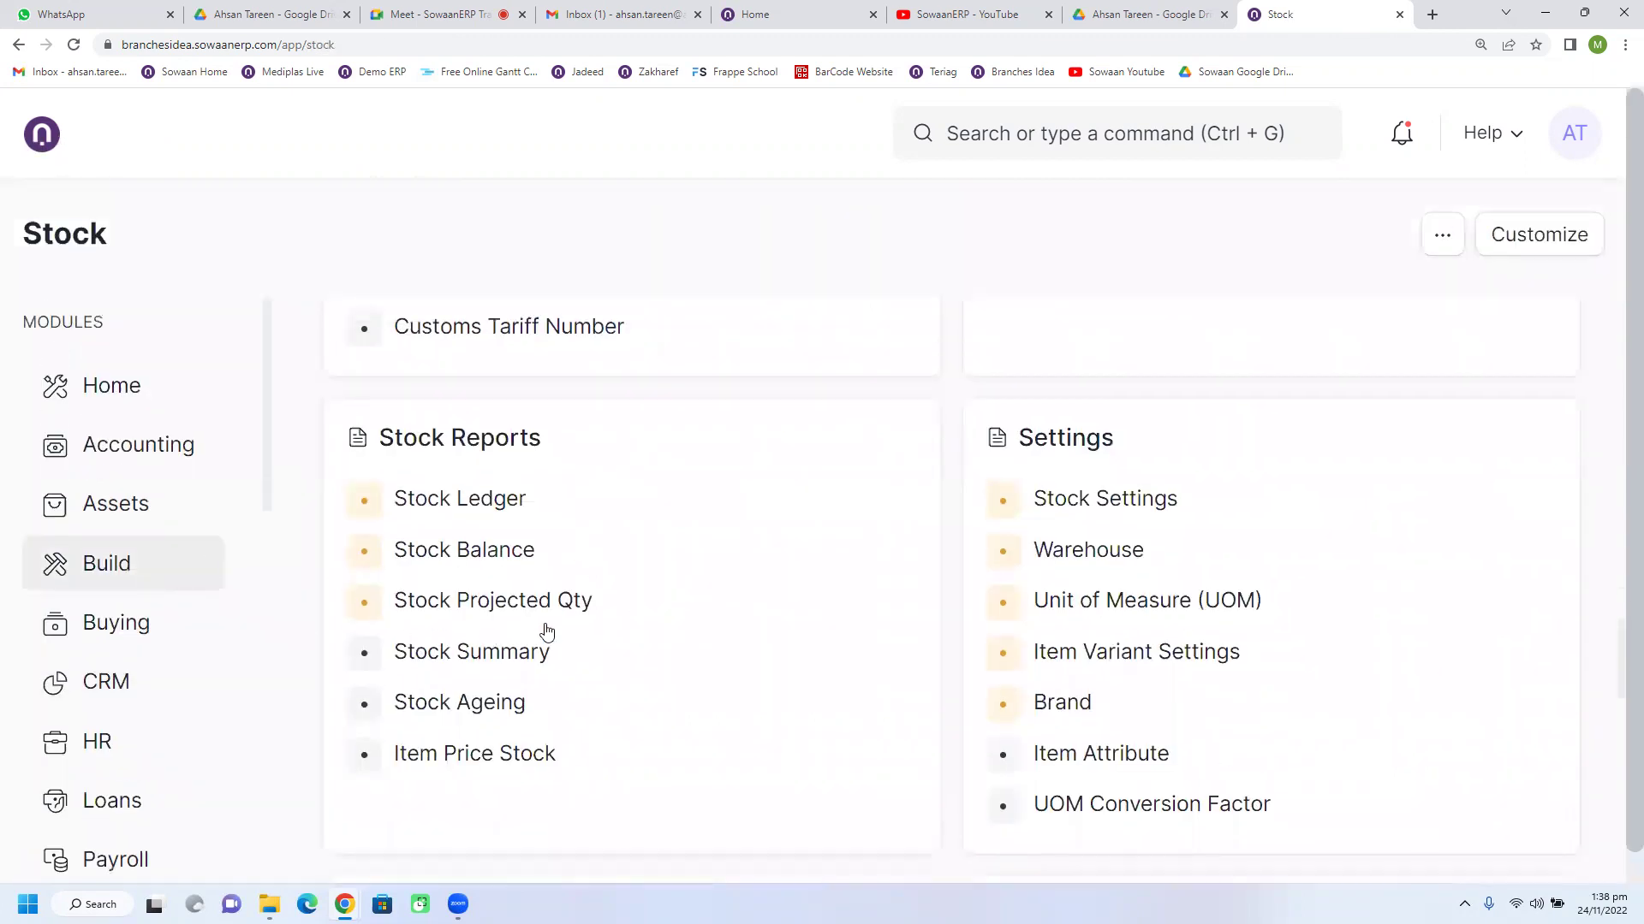
scroll(539, 616, down, 2)
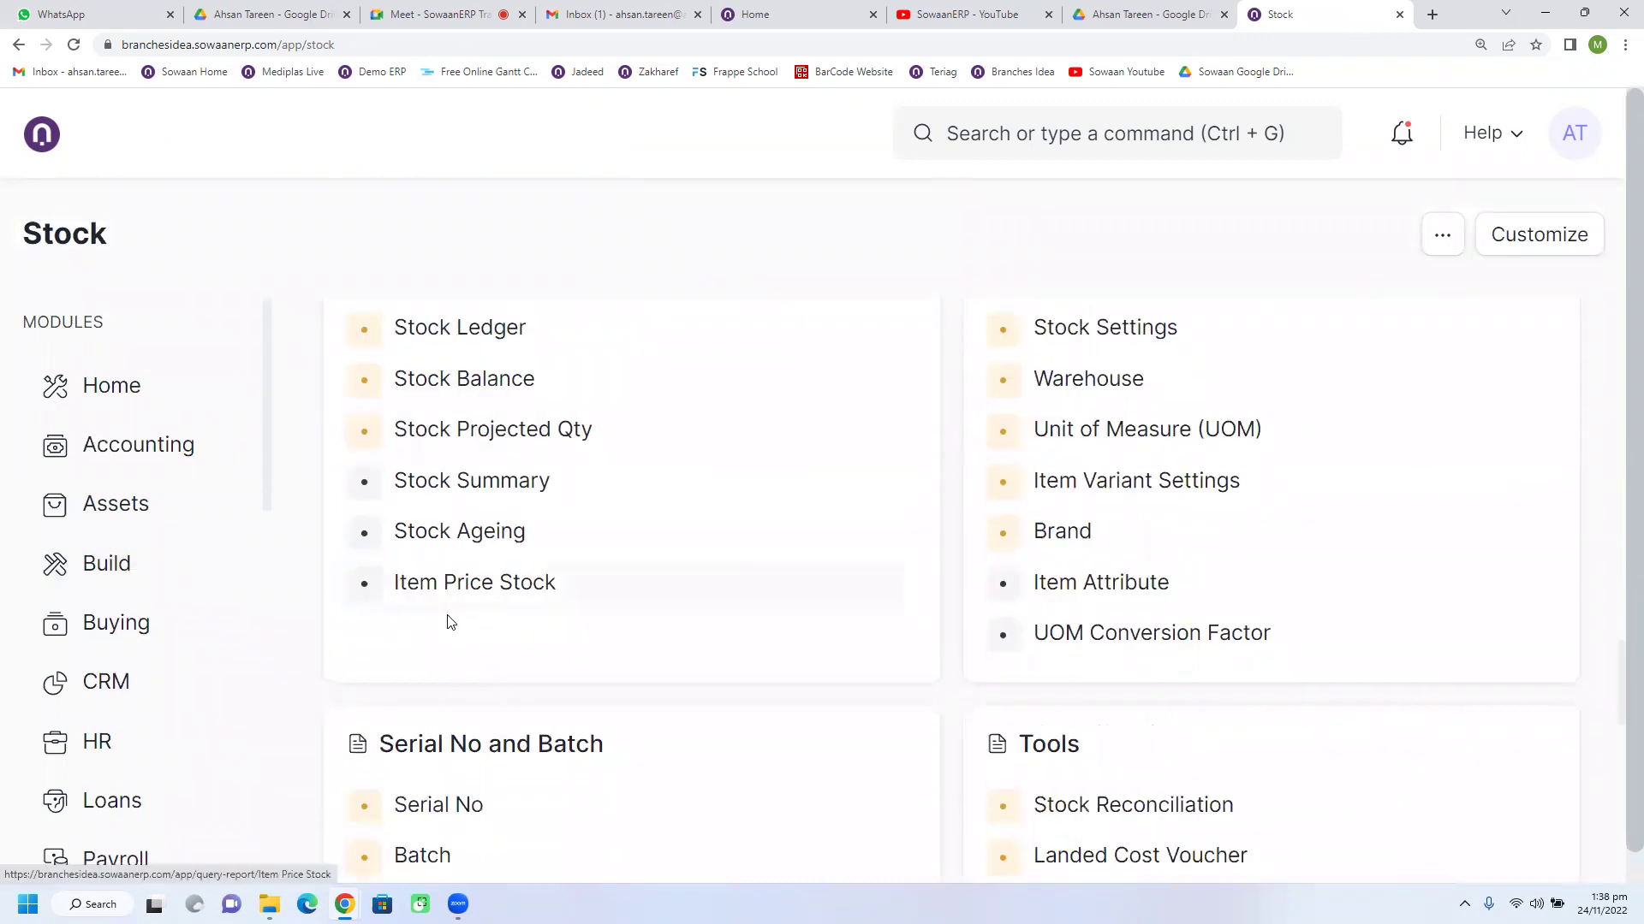
scroll(541, 646, down, 3)
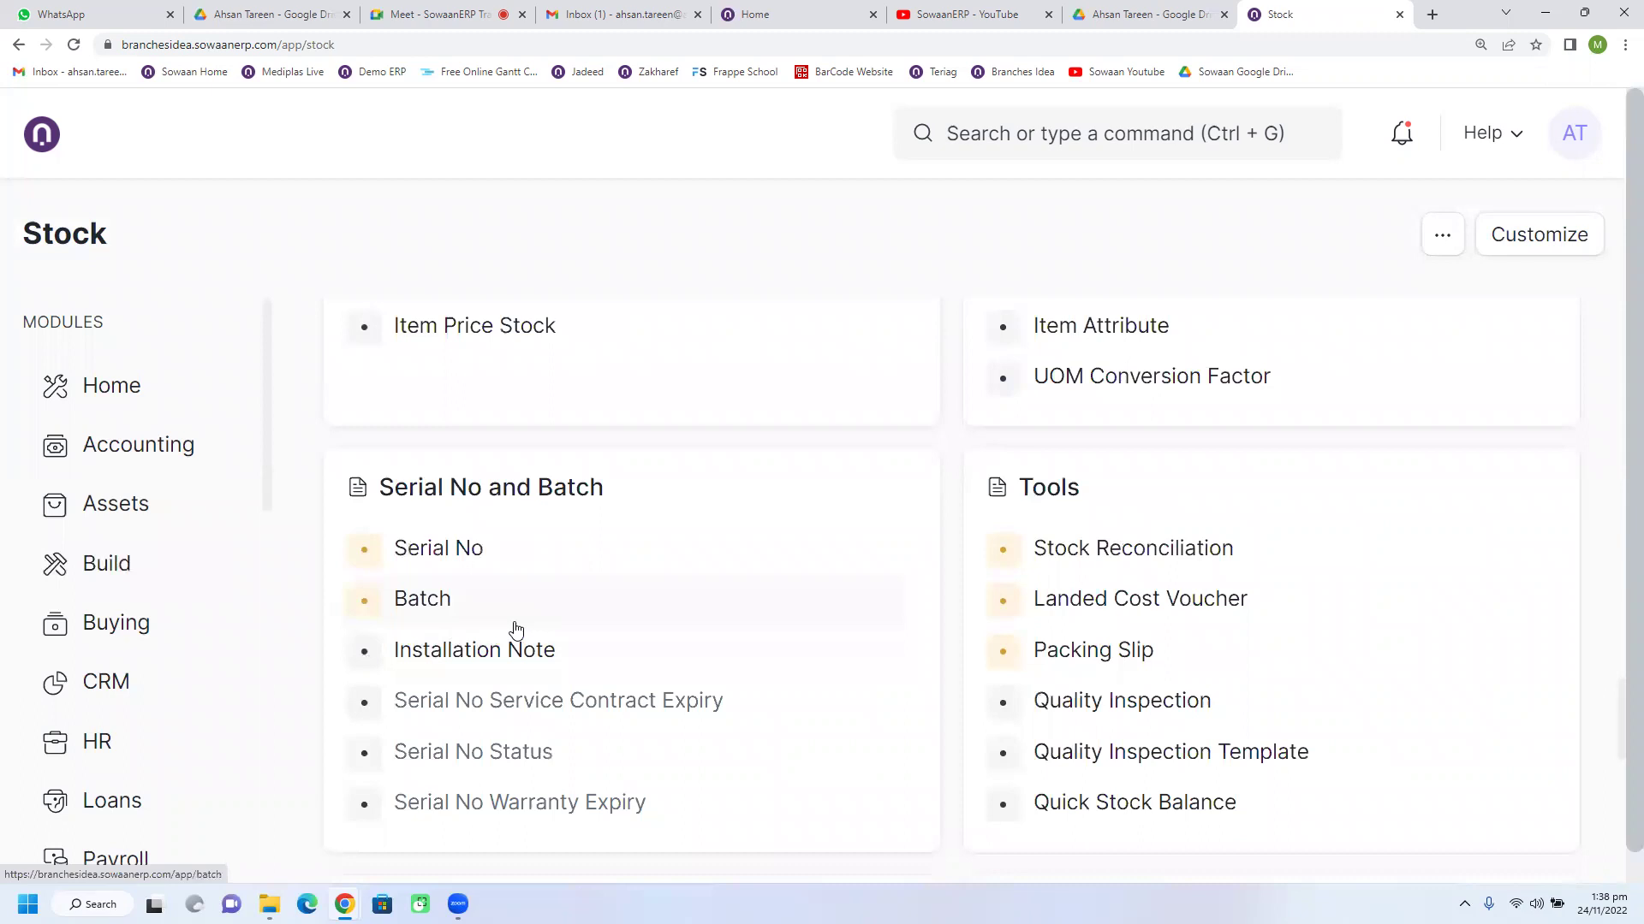
scroll(515, 630, up, 4)
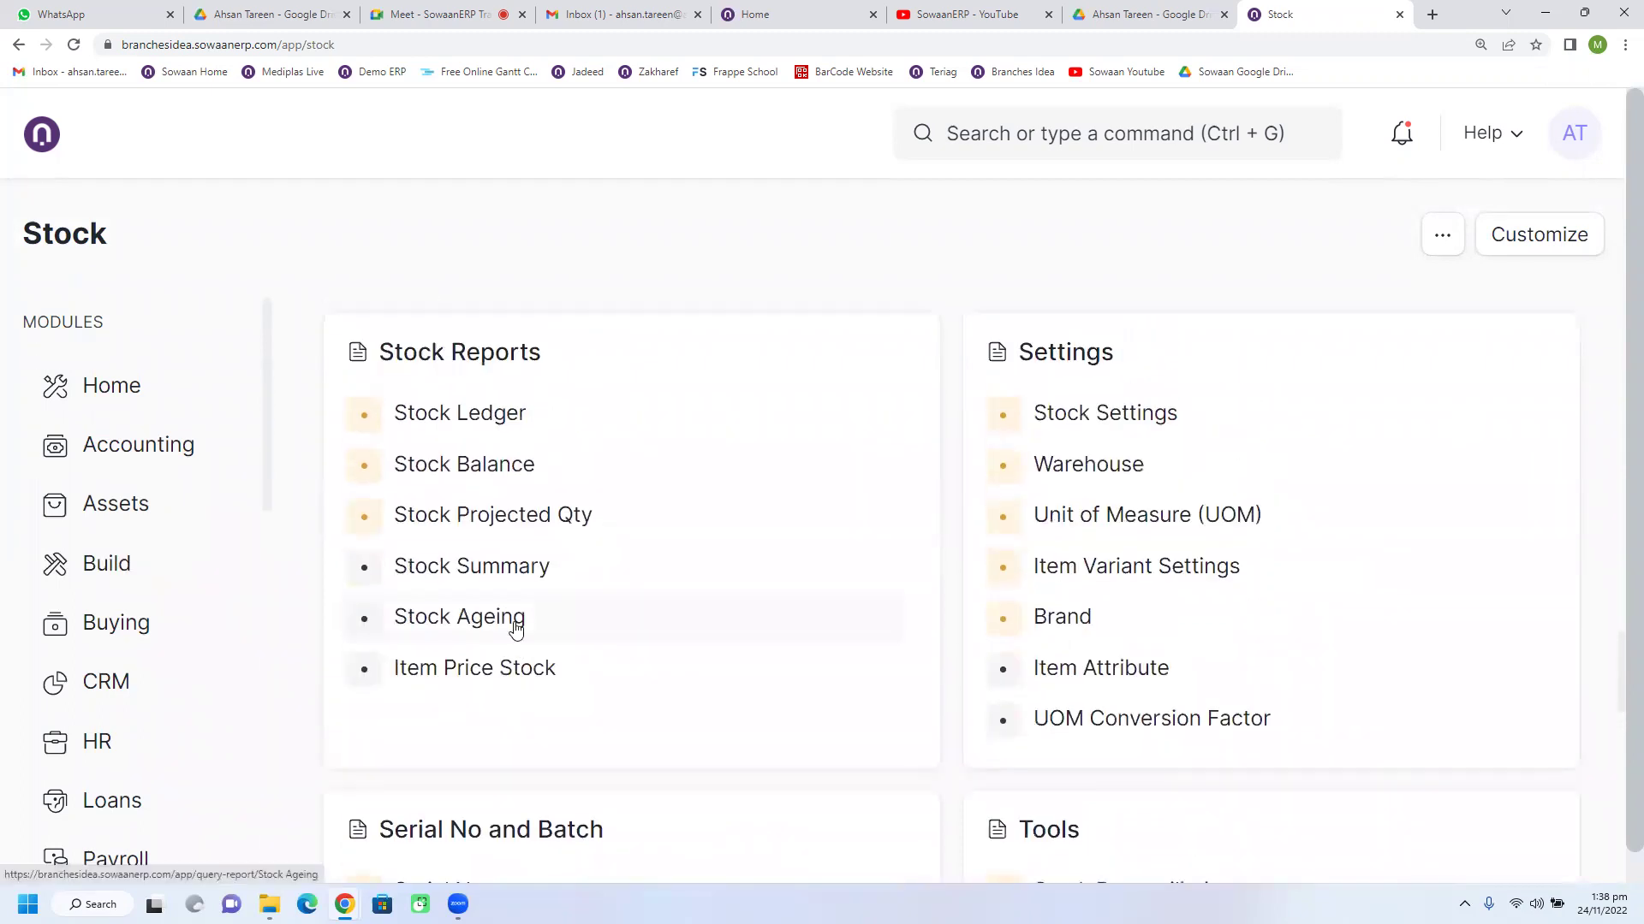
scroll(609, 589, up, 8)
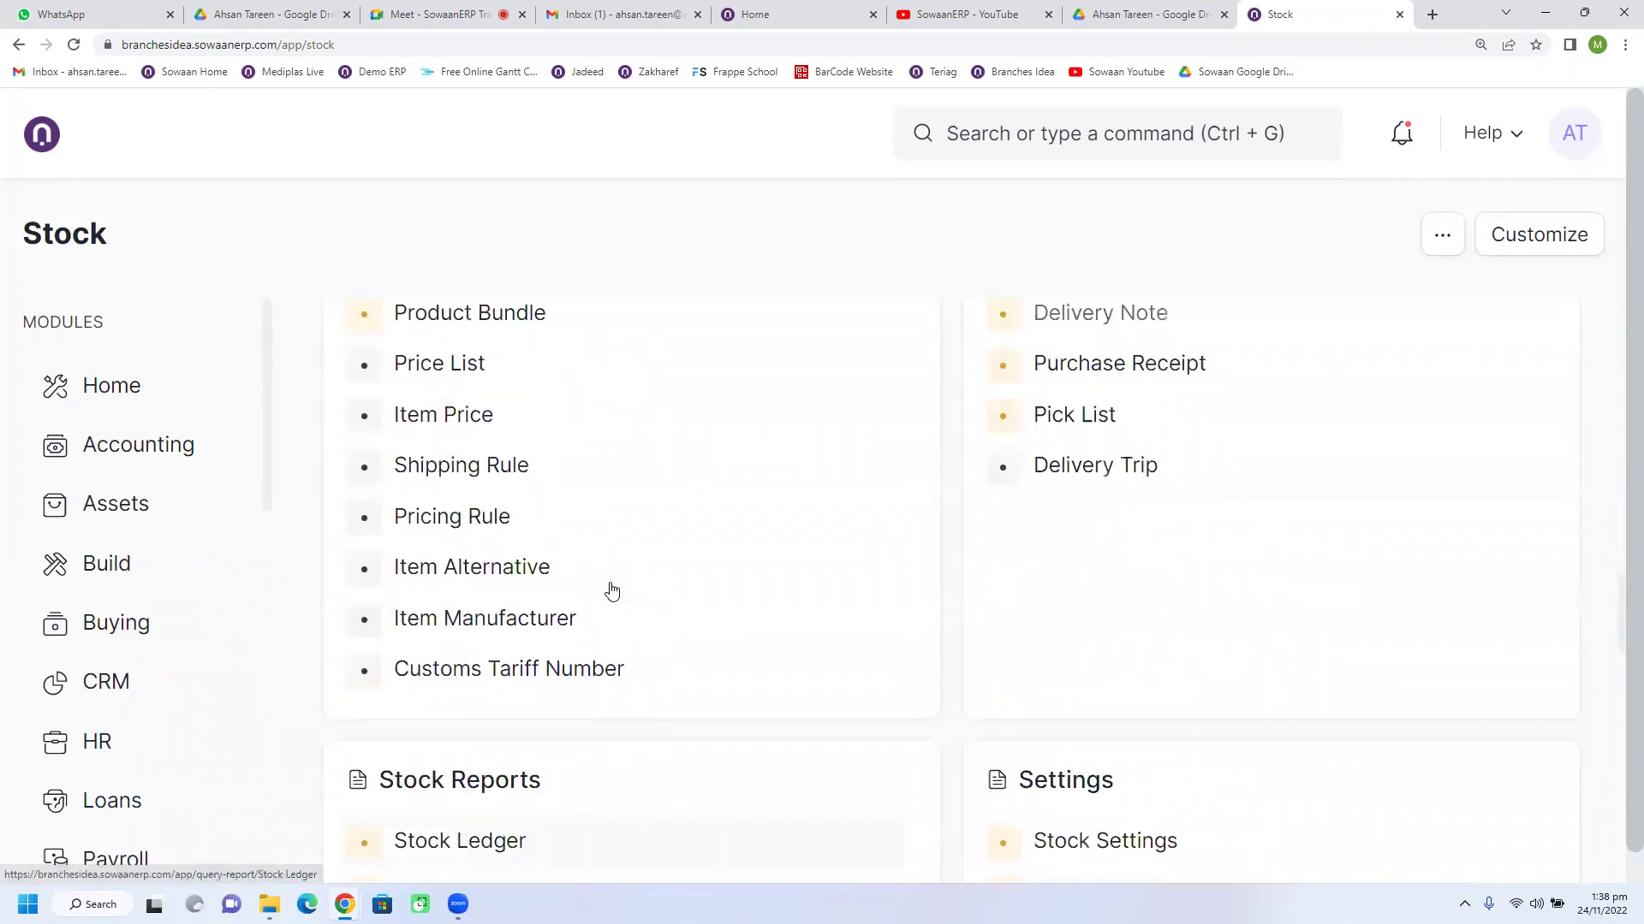
click(117, 625)
scroll(598, 579, up, 5)
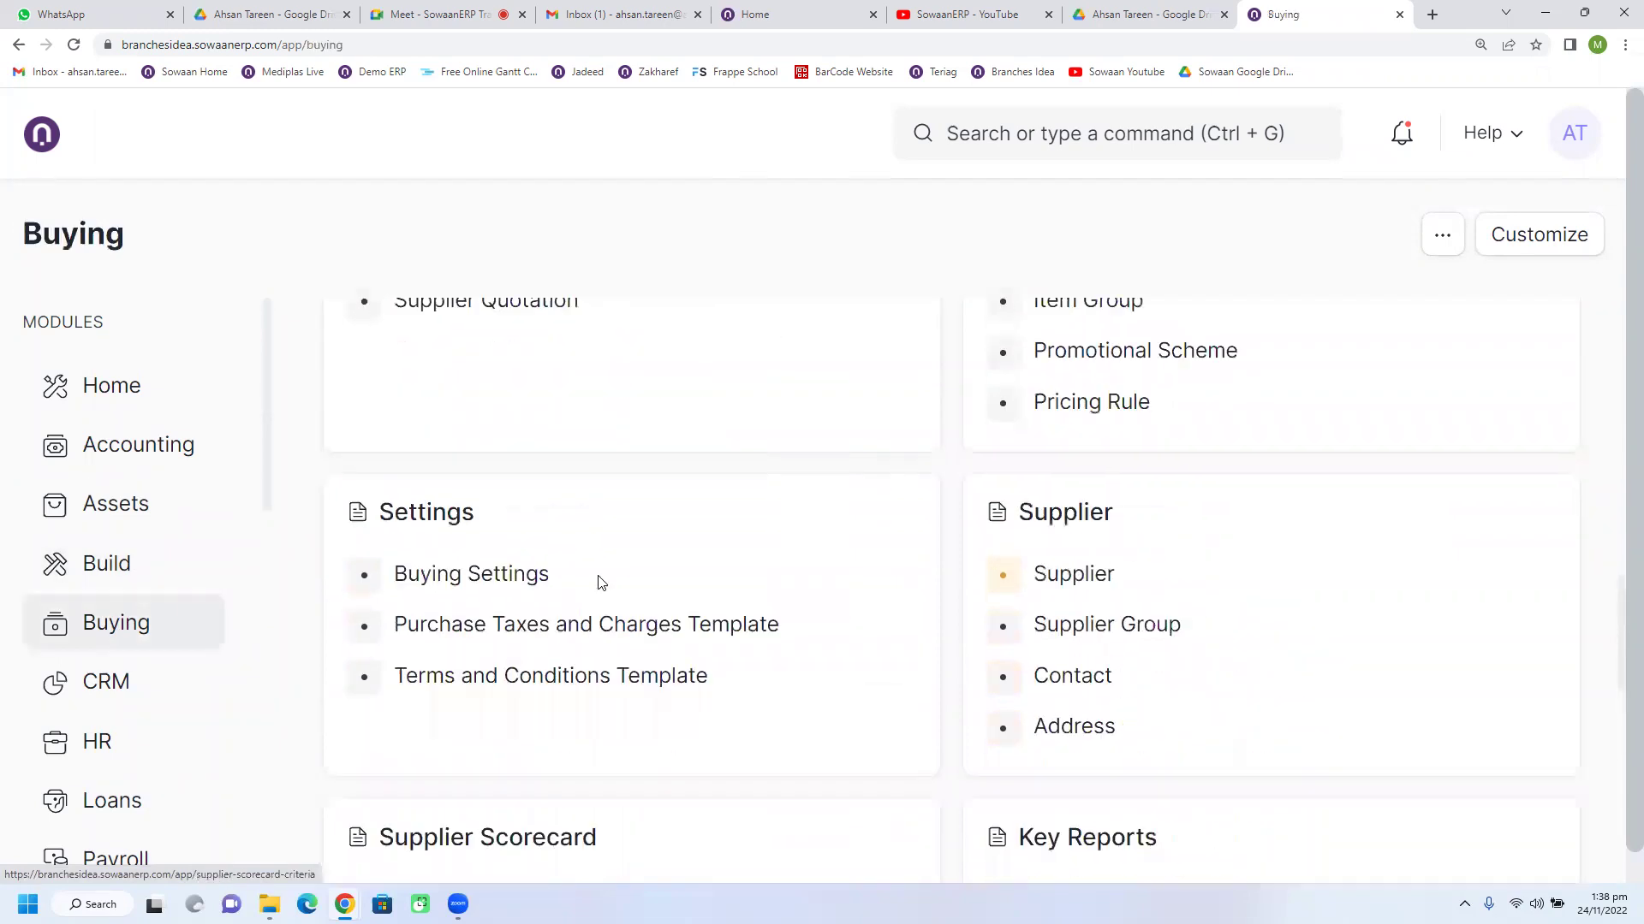
scroll(613, 583, up, 4)
click(620, 587)
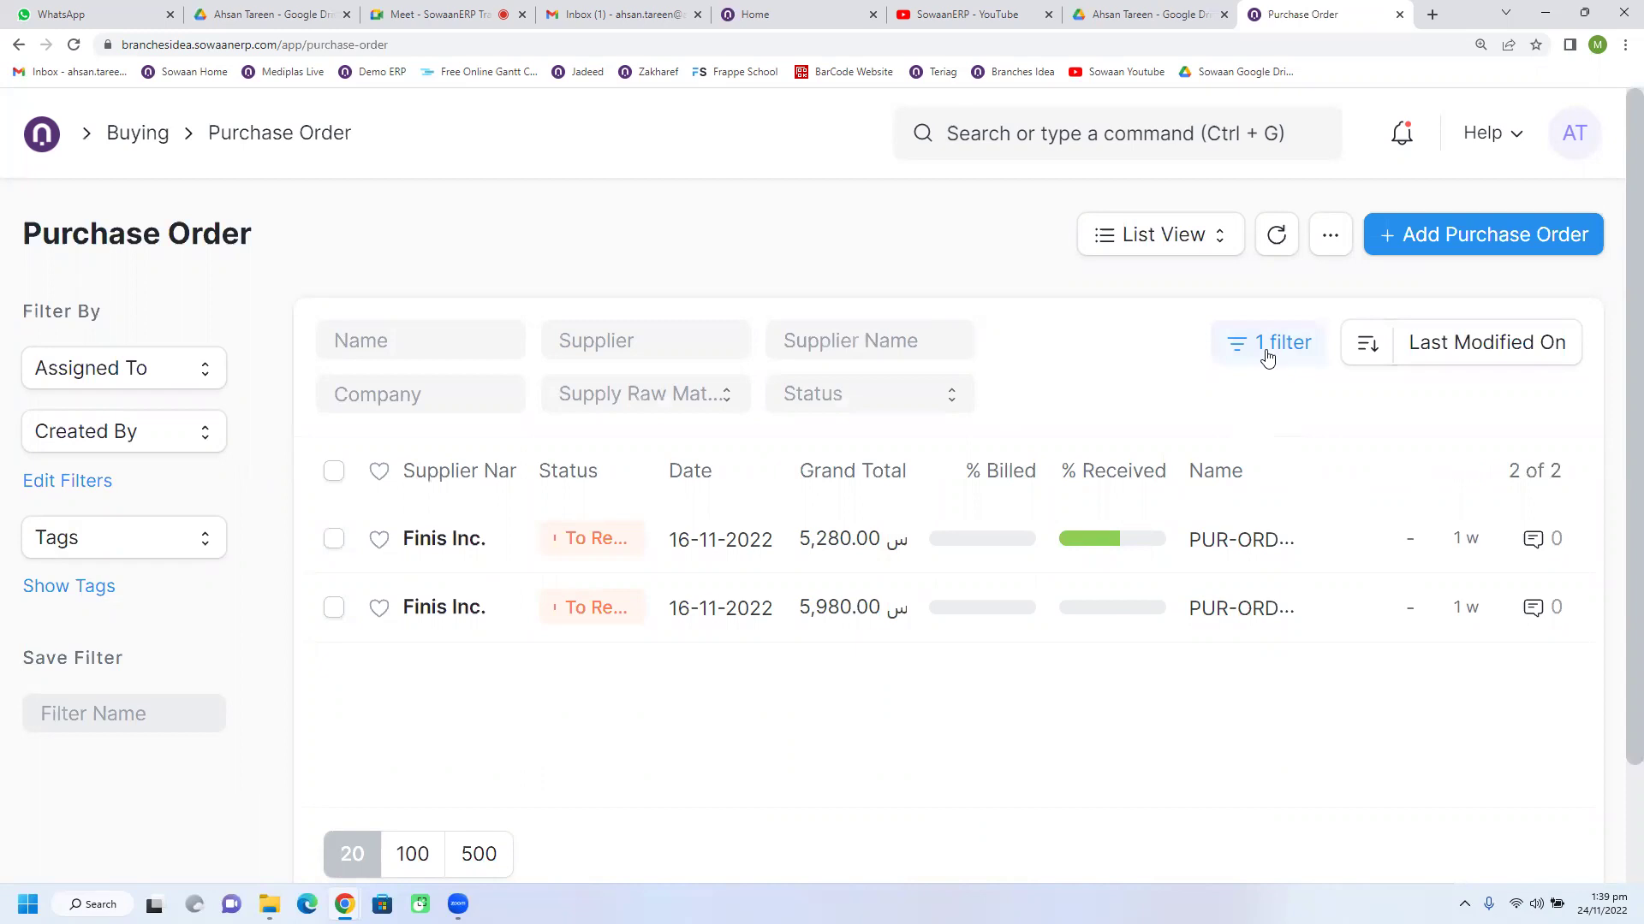
Step: Clear the Purchase Order list filters and open Pepsico order PUR-ORD-2022-00003
click(1267, 358)
click(1262, 571)
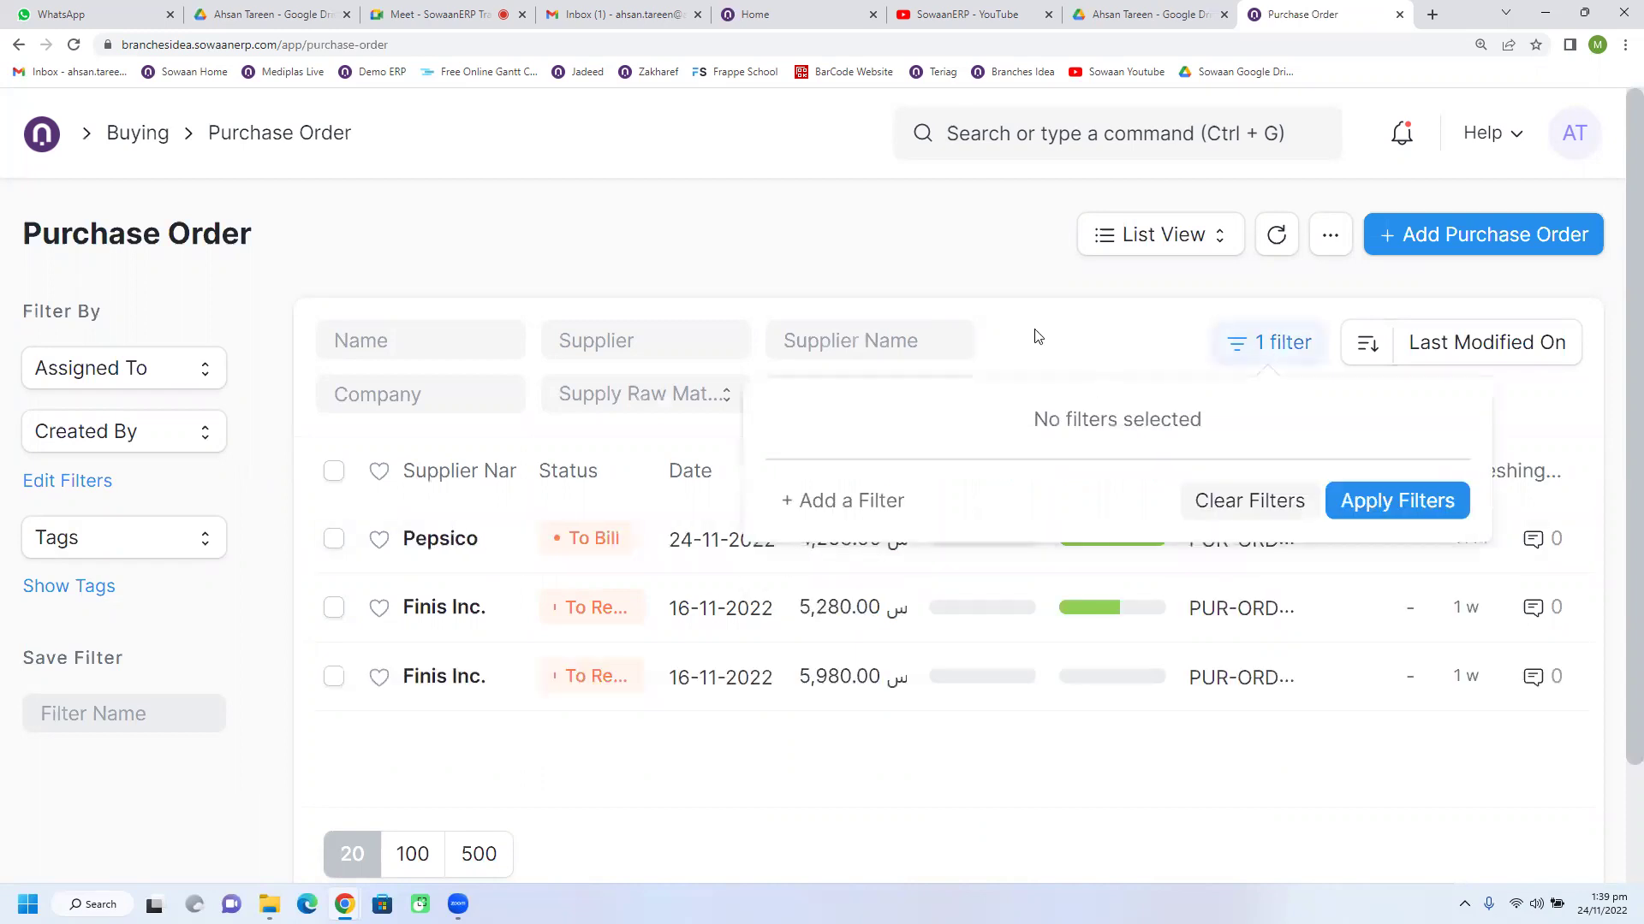
click(989, 230)
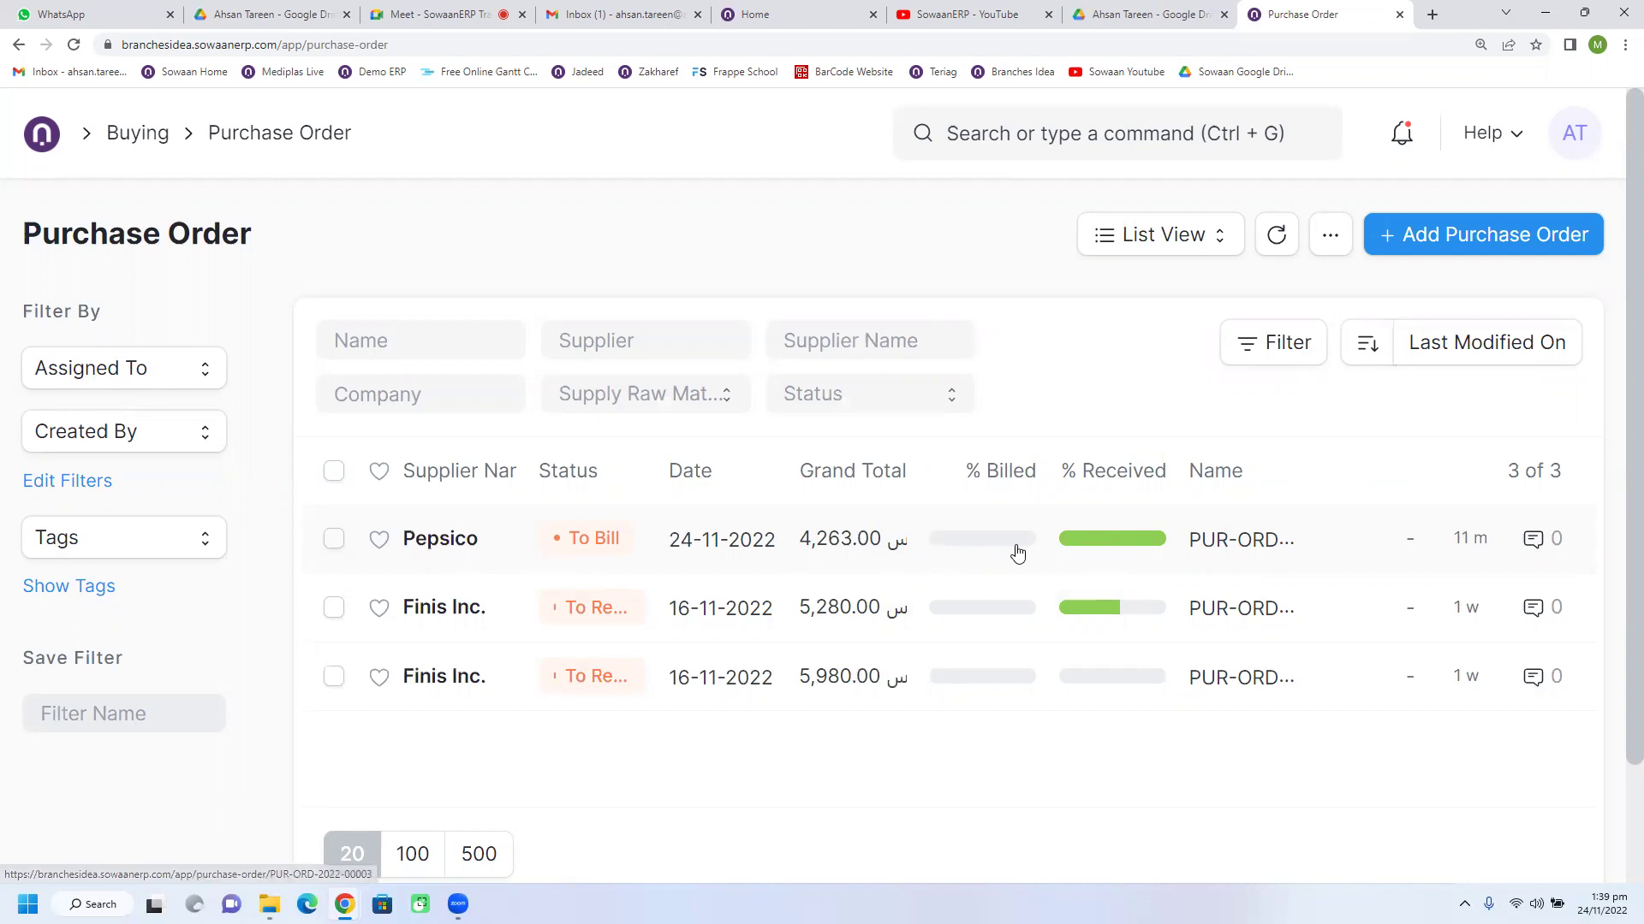
mouse_move(1104, 549)
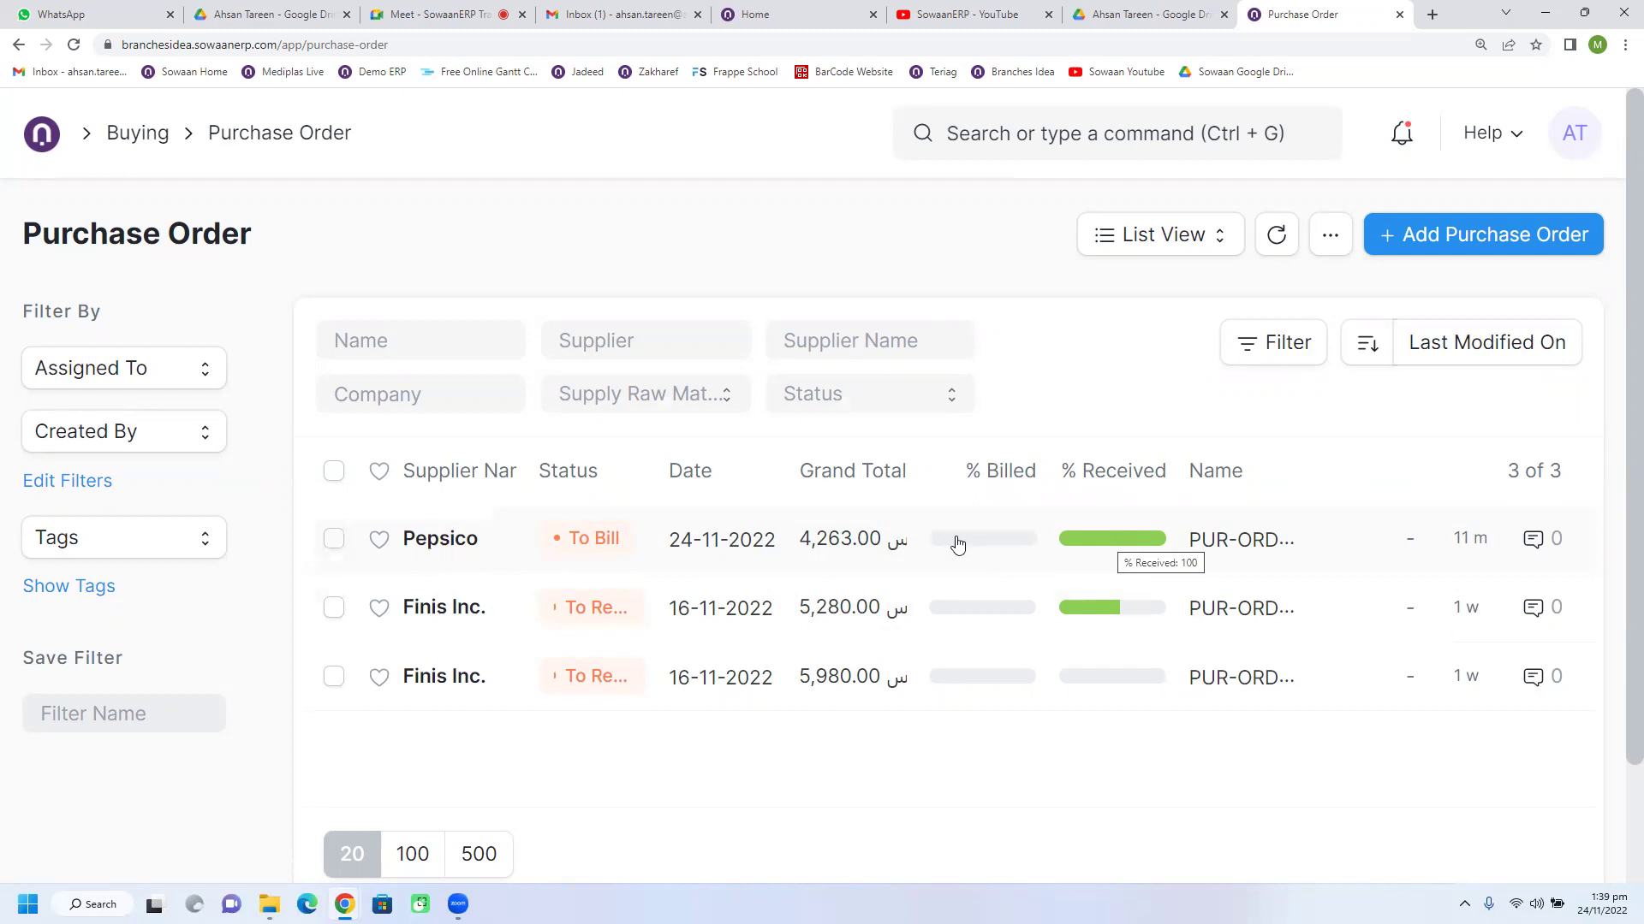
click(475, 551)
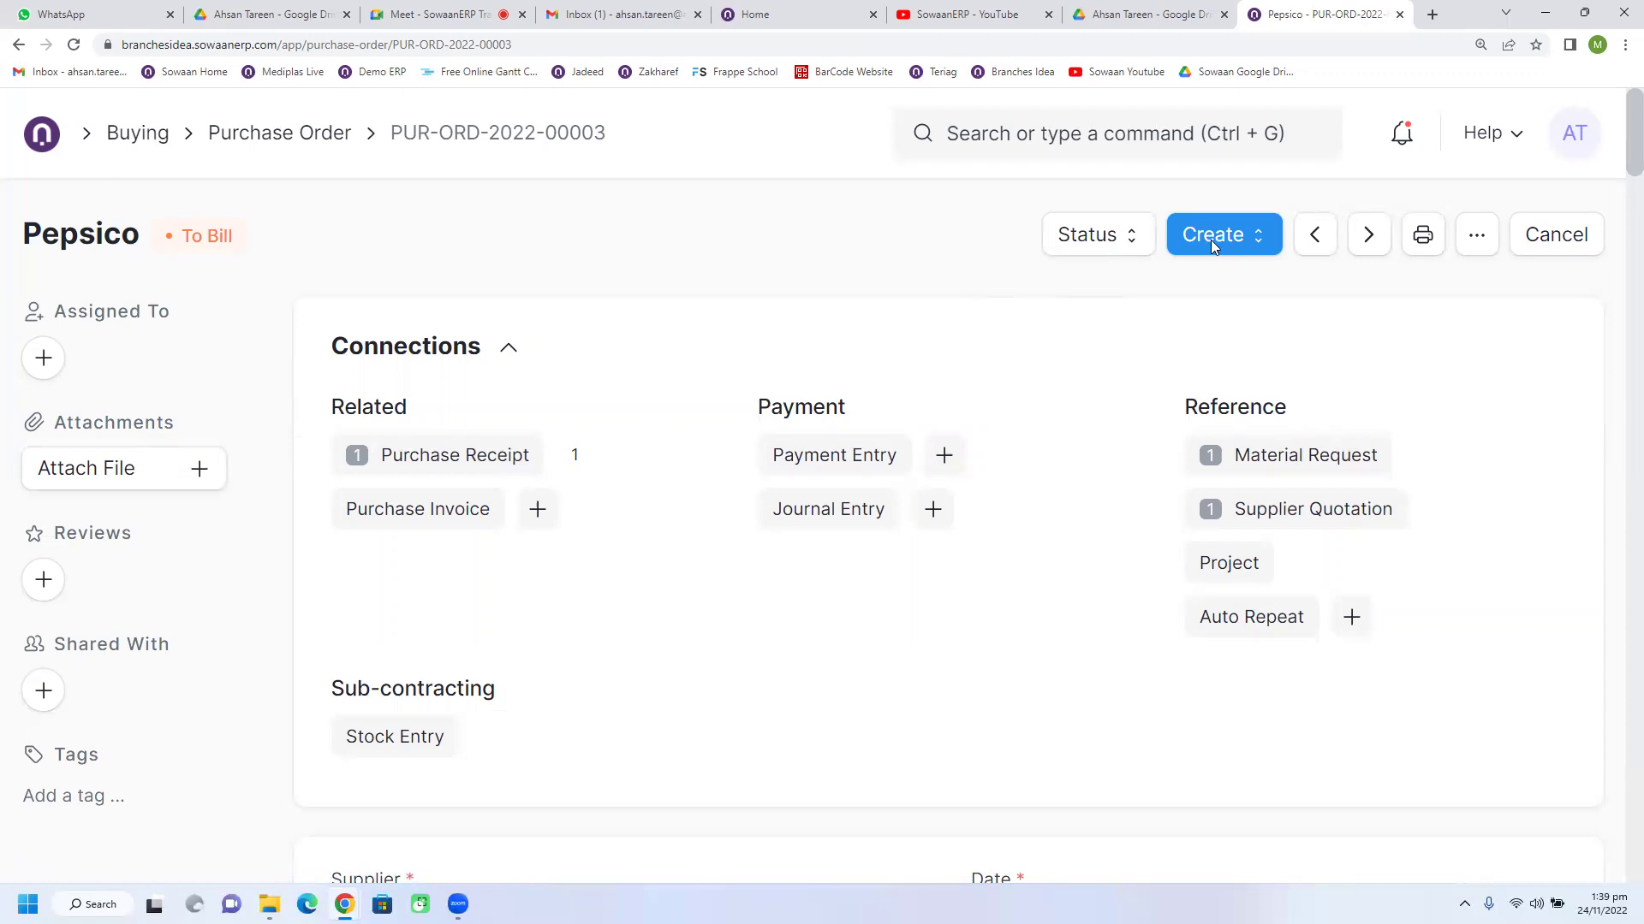
Step: Reload the order, open its linked Pepsico receipt MAT-PRE-2022-00002 and show its View options
click(75, 46)
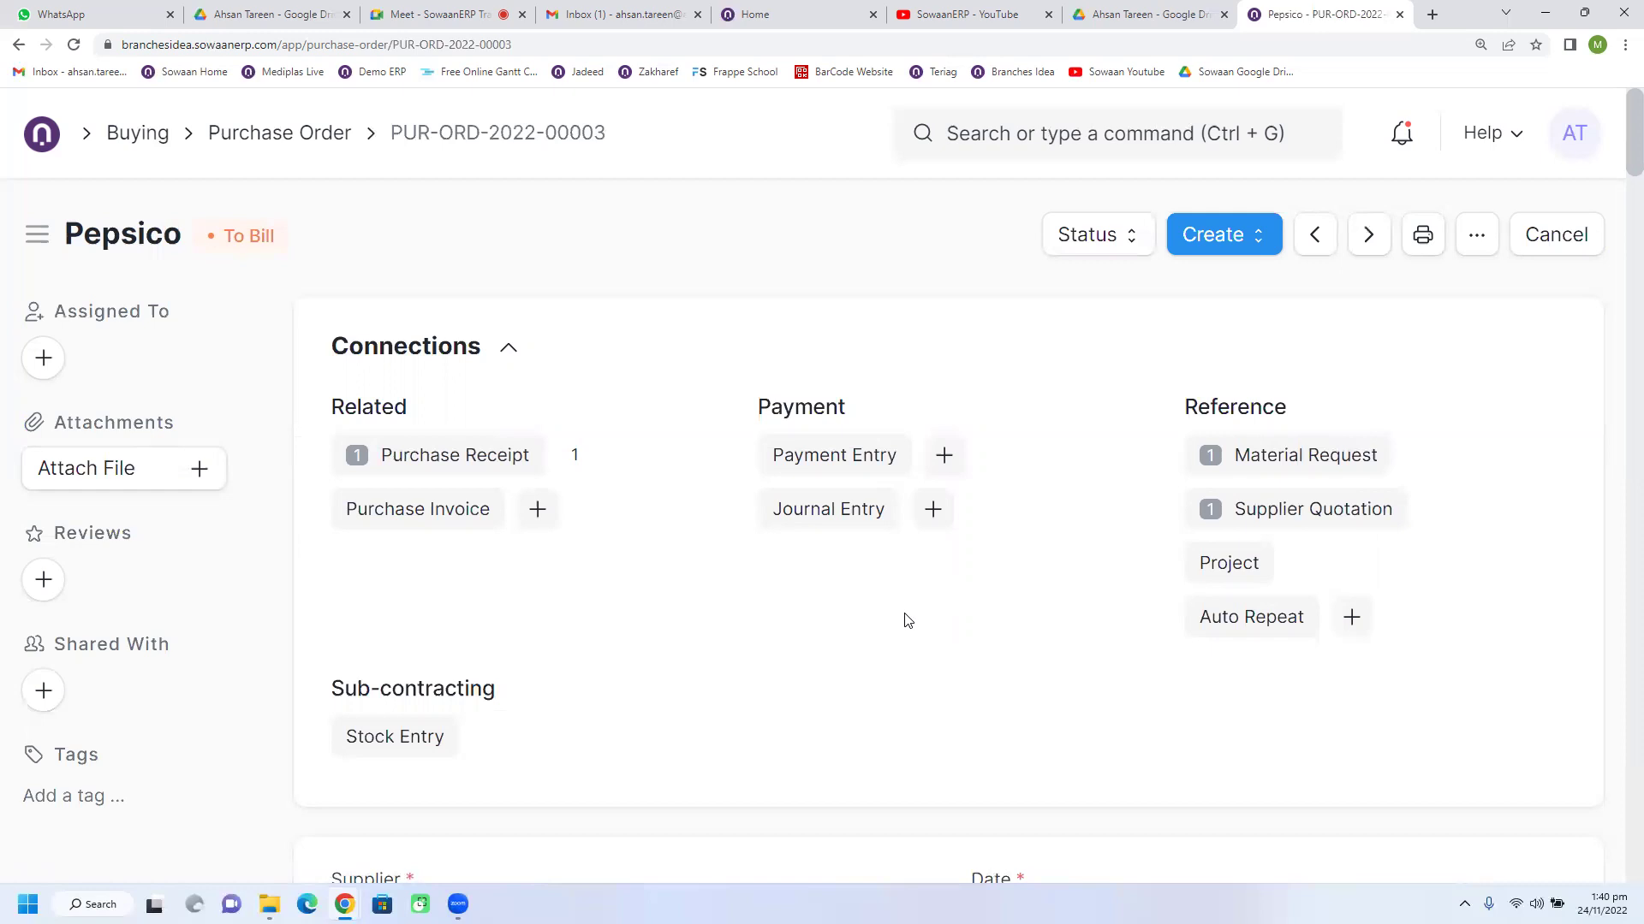
scroll(908, 620, down, 3)
scroll(907, 620, up, 3)
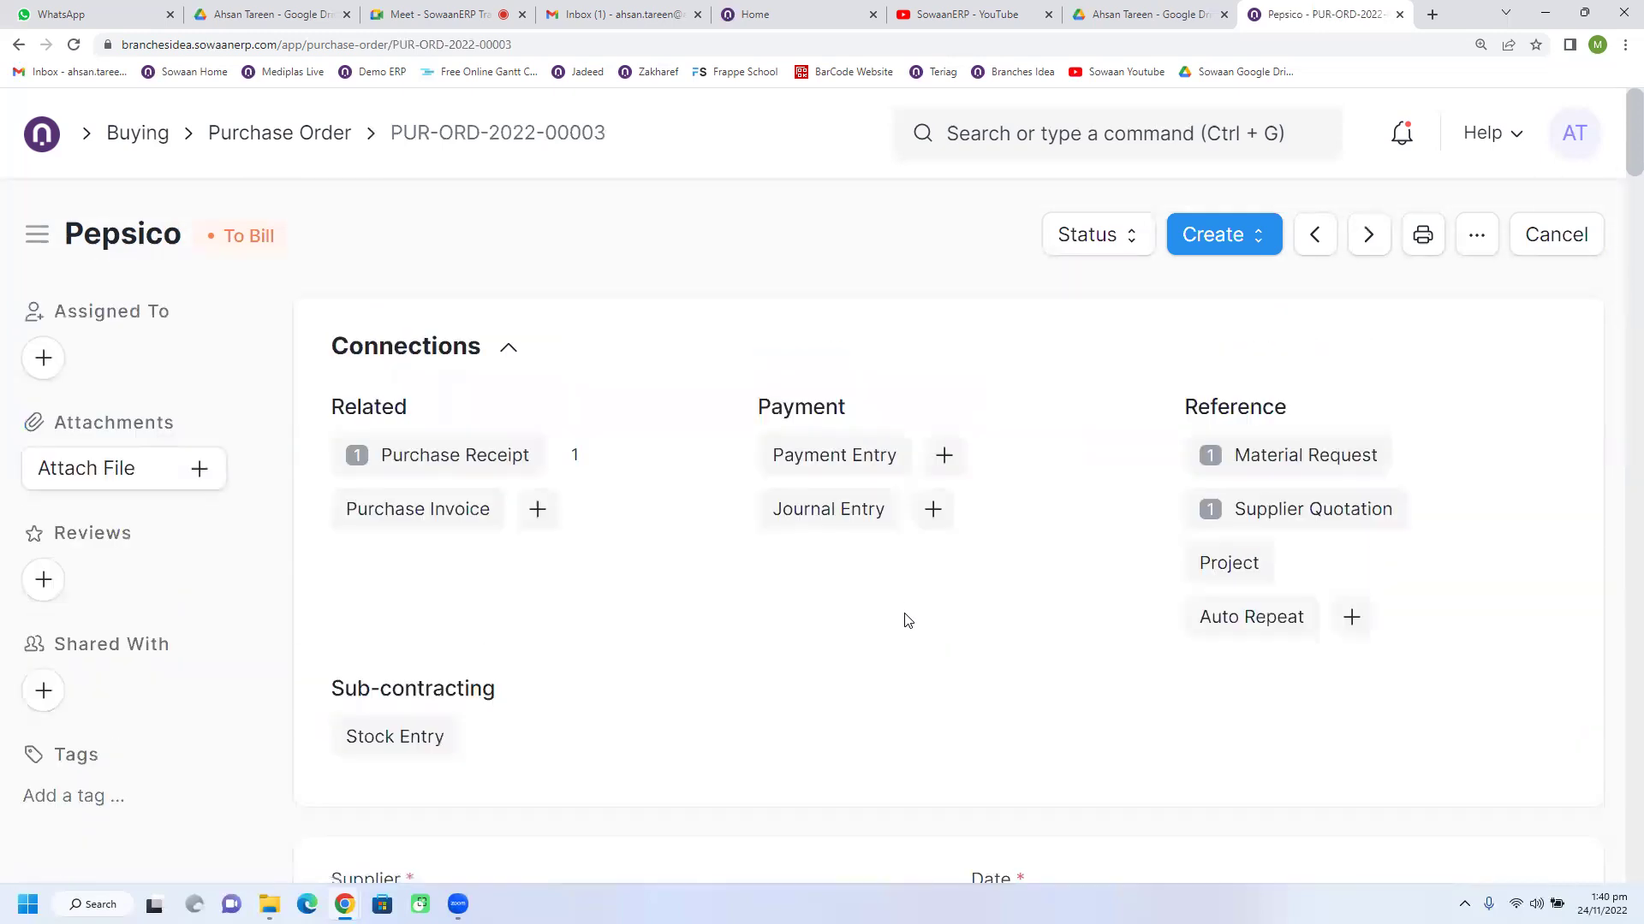
click(509, 459)
click(514, 557)
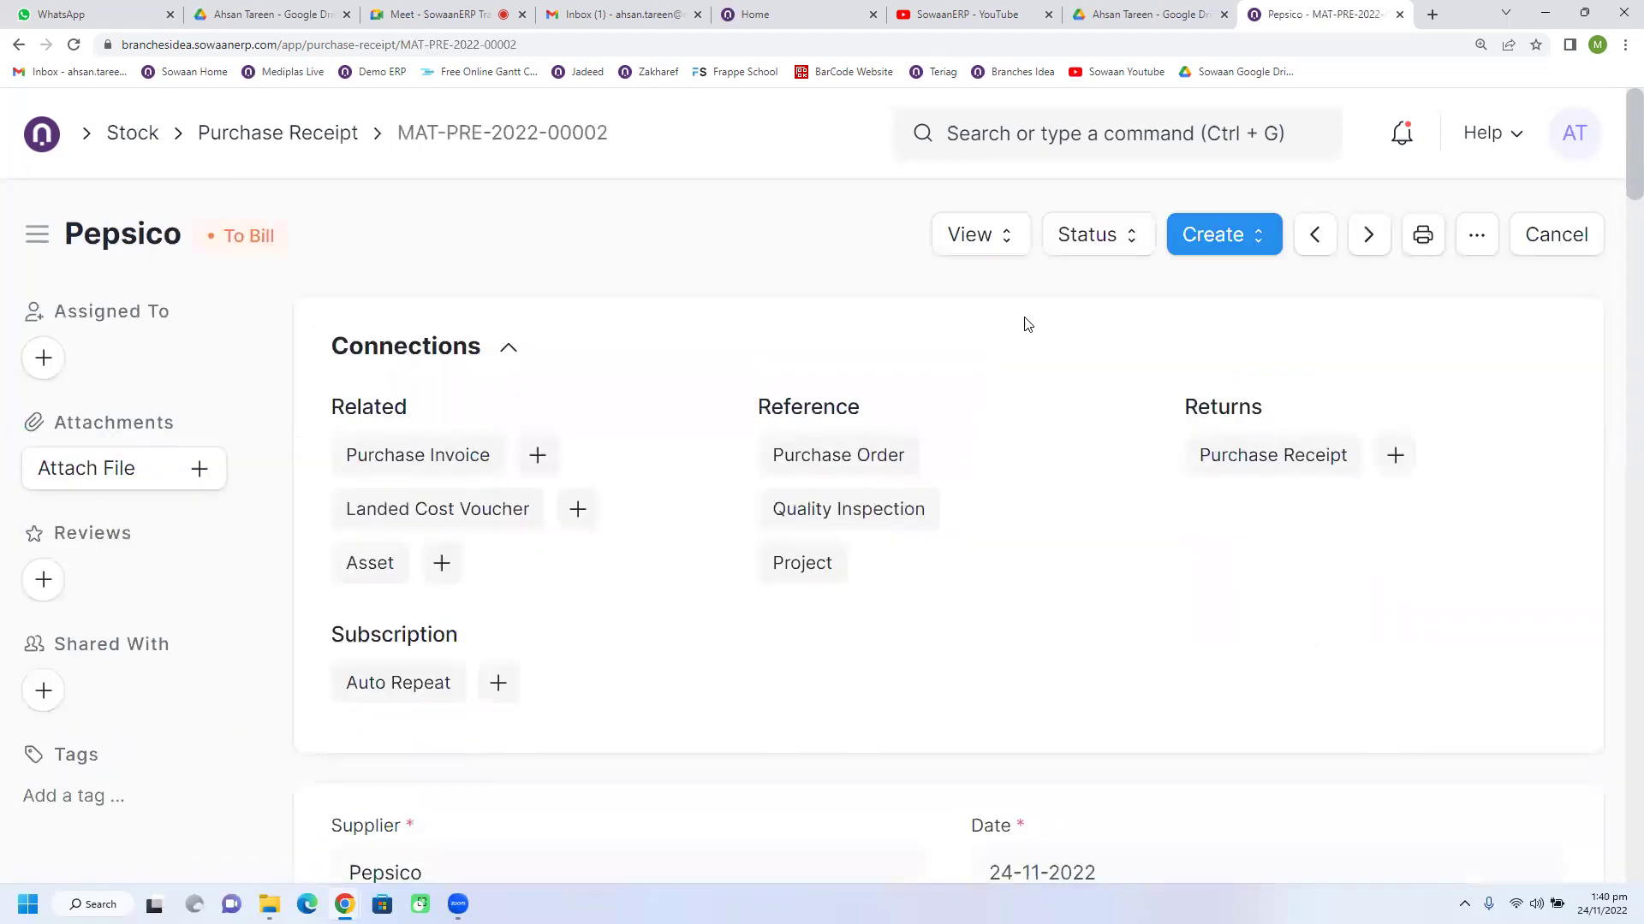
click(989, 246)
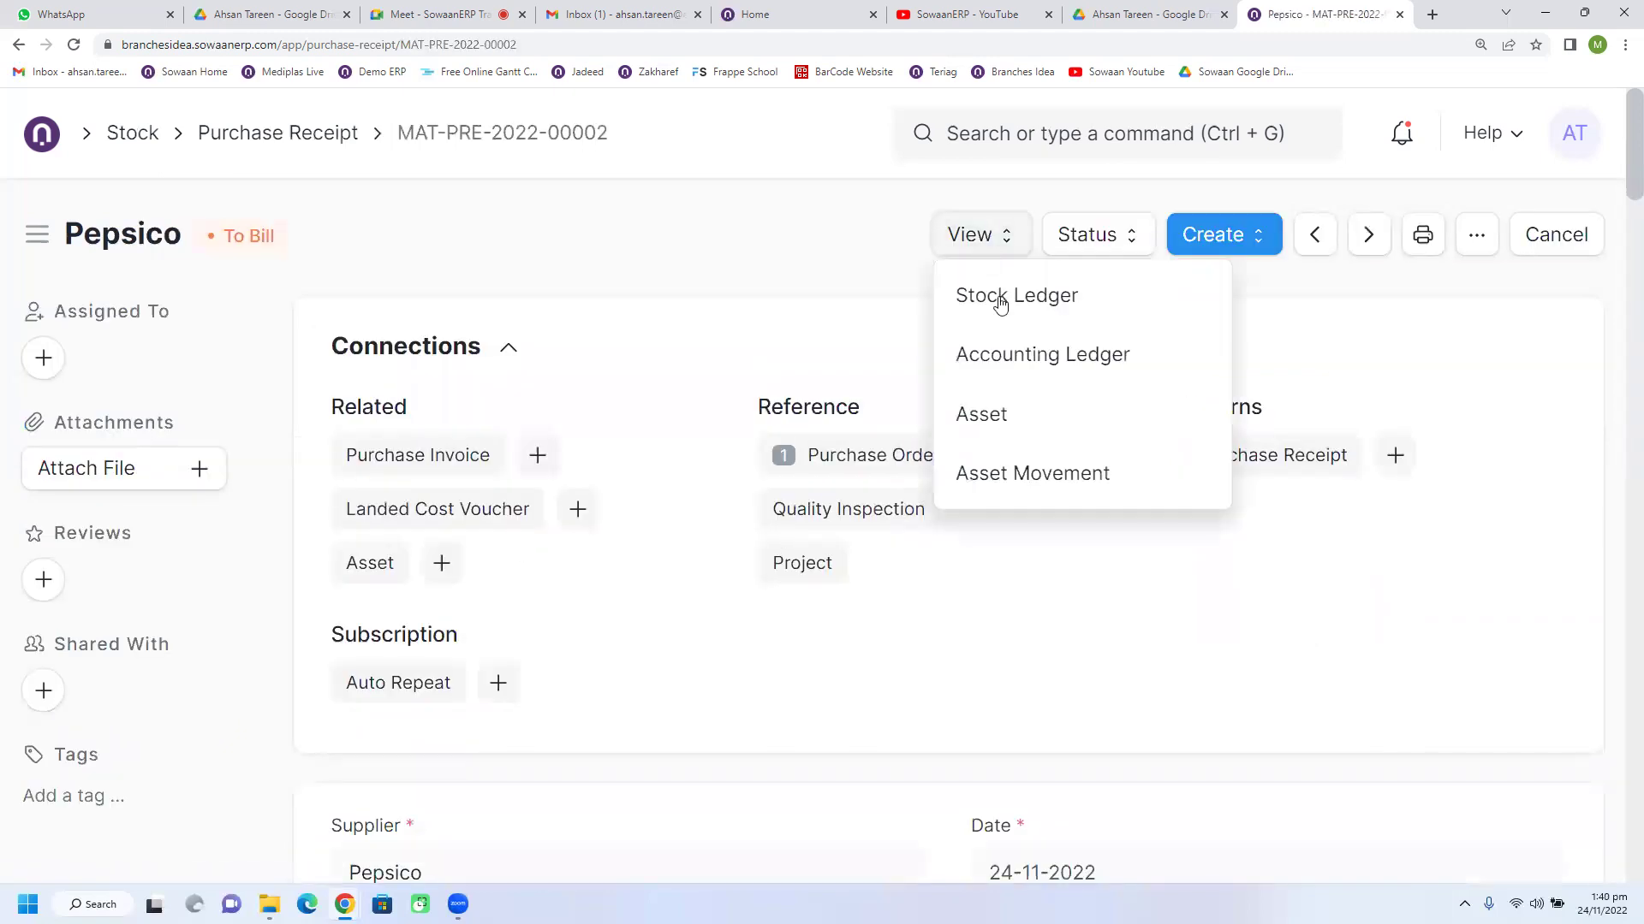
Step: Open the receipt's Accounting Ledger, widen Account, and check 117 - Inventory In Hand - BI debited 3,620.000
click(1016, 358)
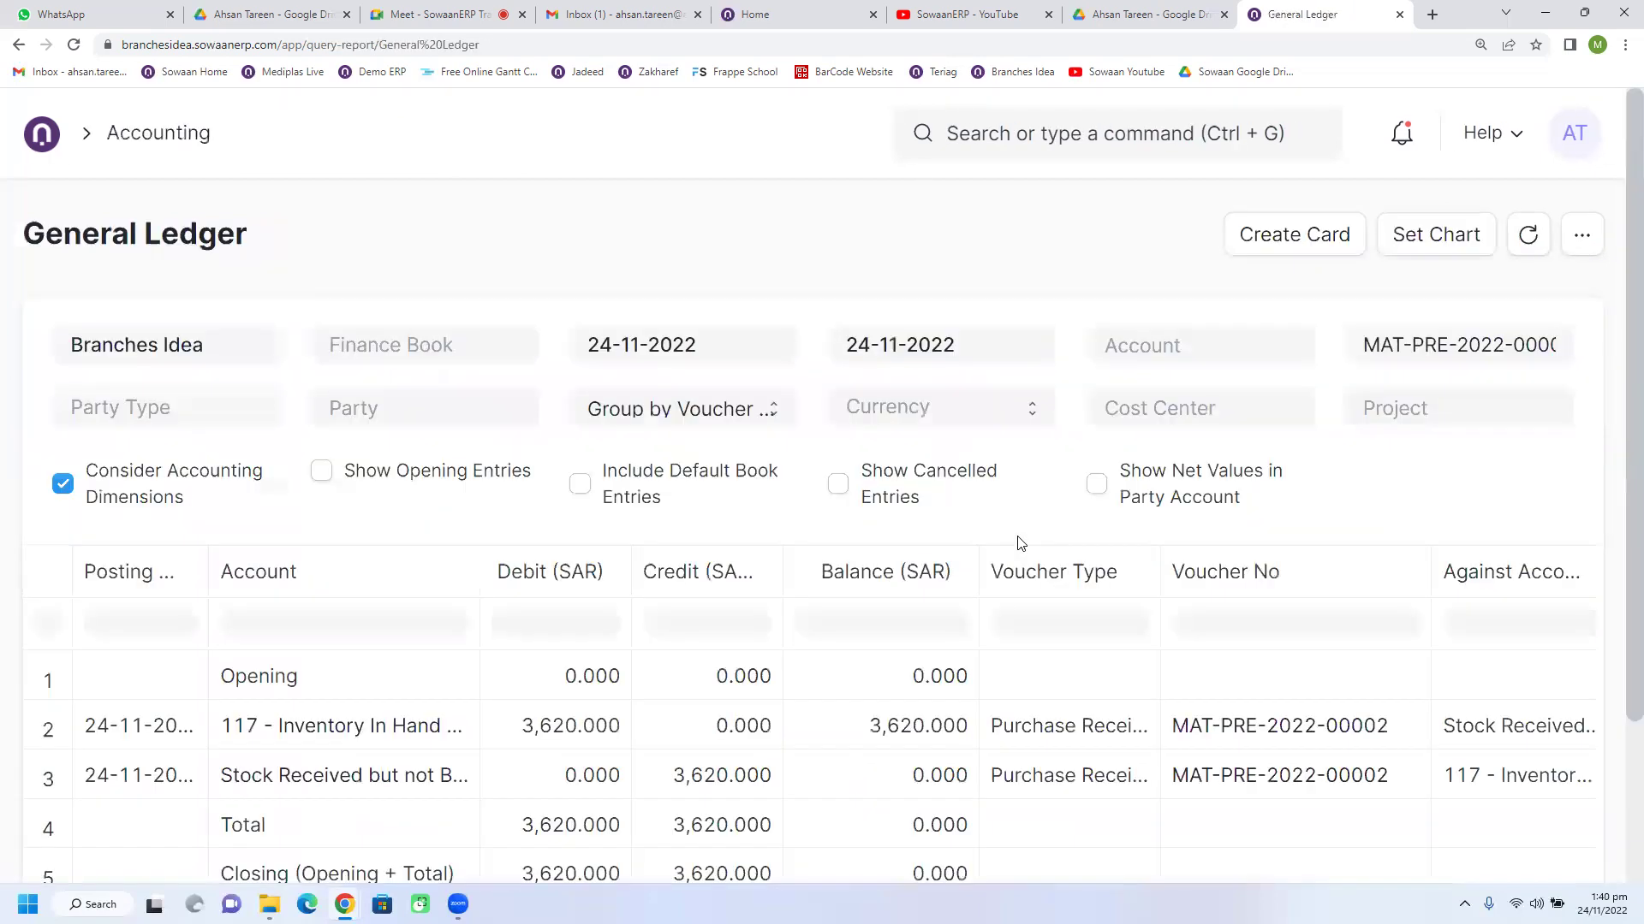
scroll(840, 597, down, 3)
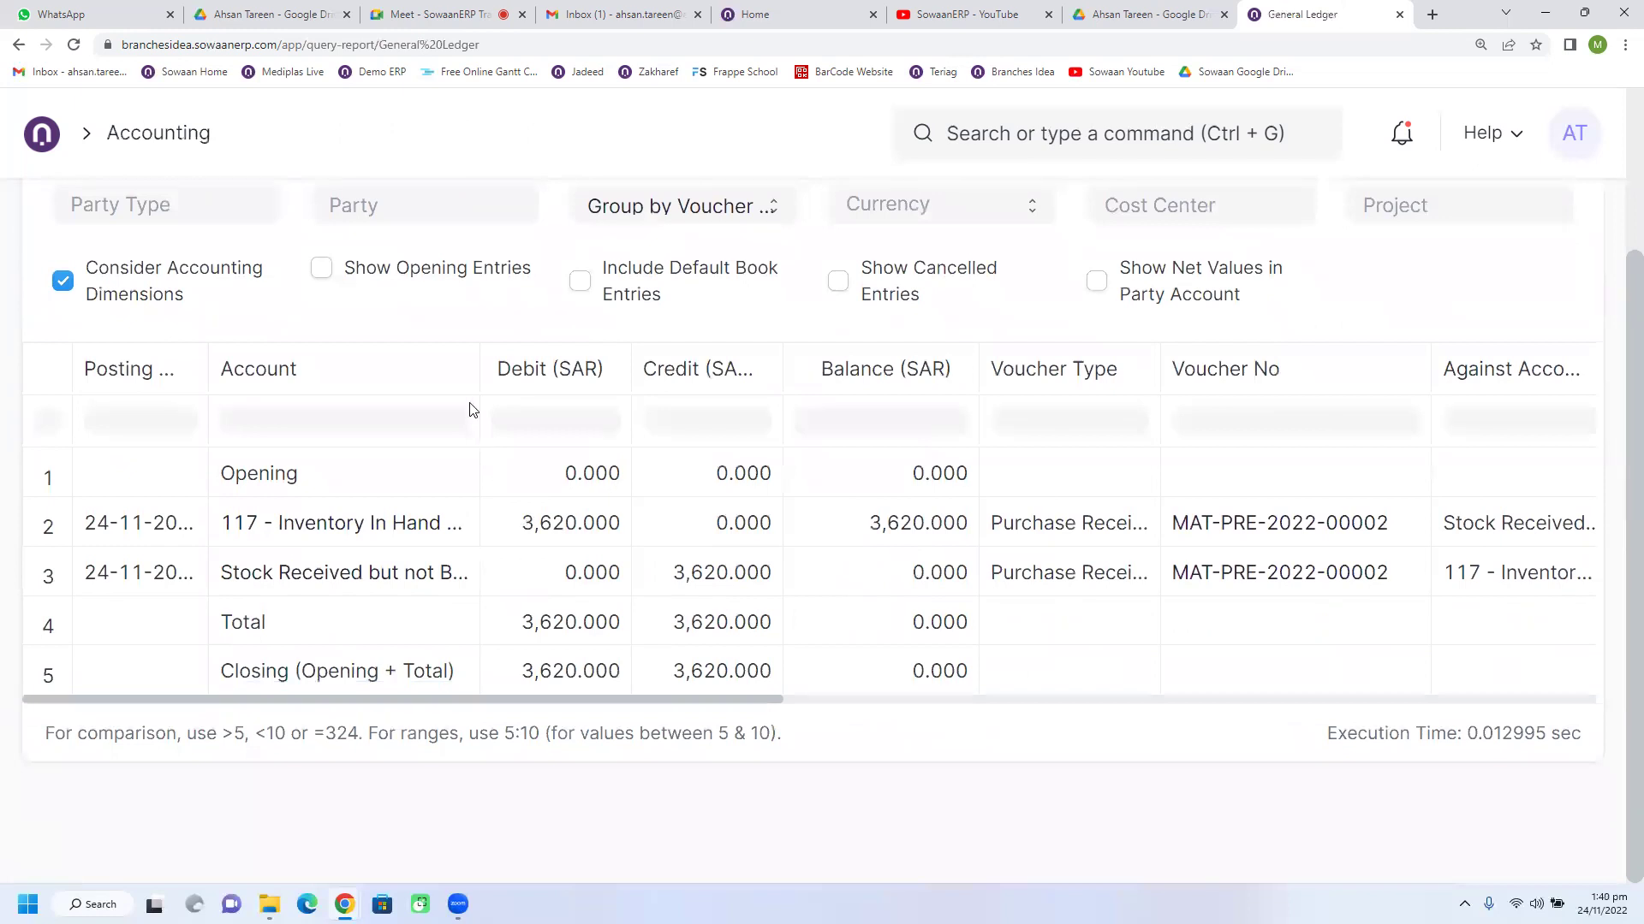
drag(556, 373, 560, 373)
click(616, 544)
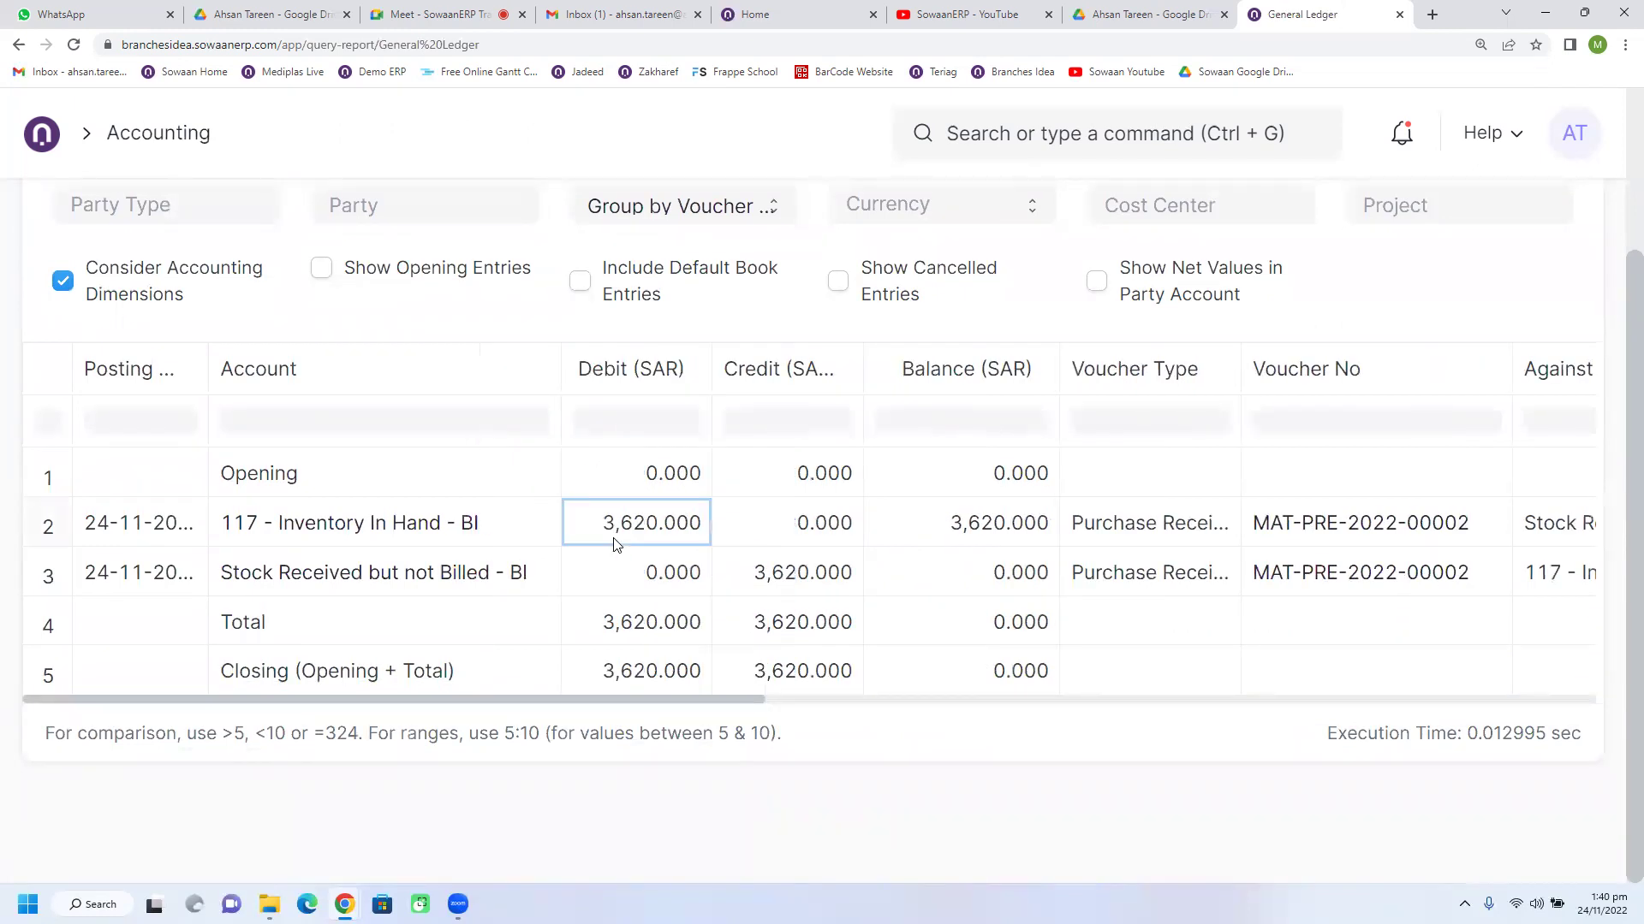
click(352, 541)
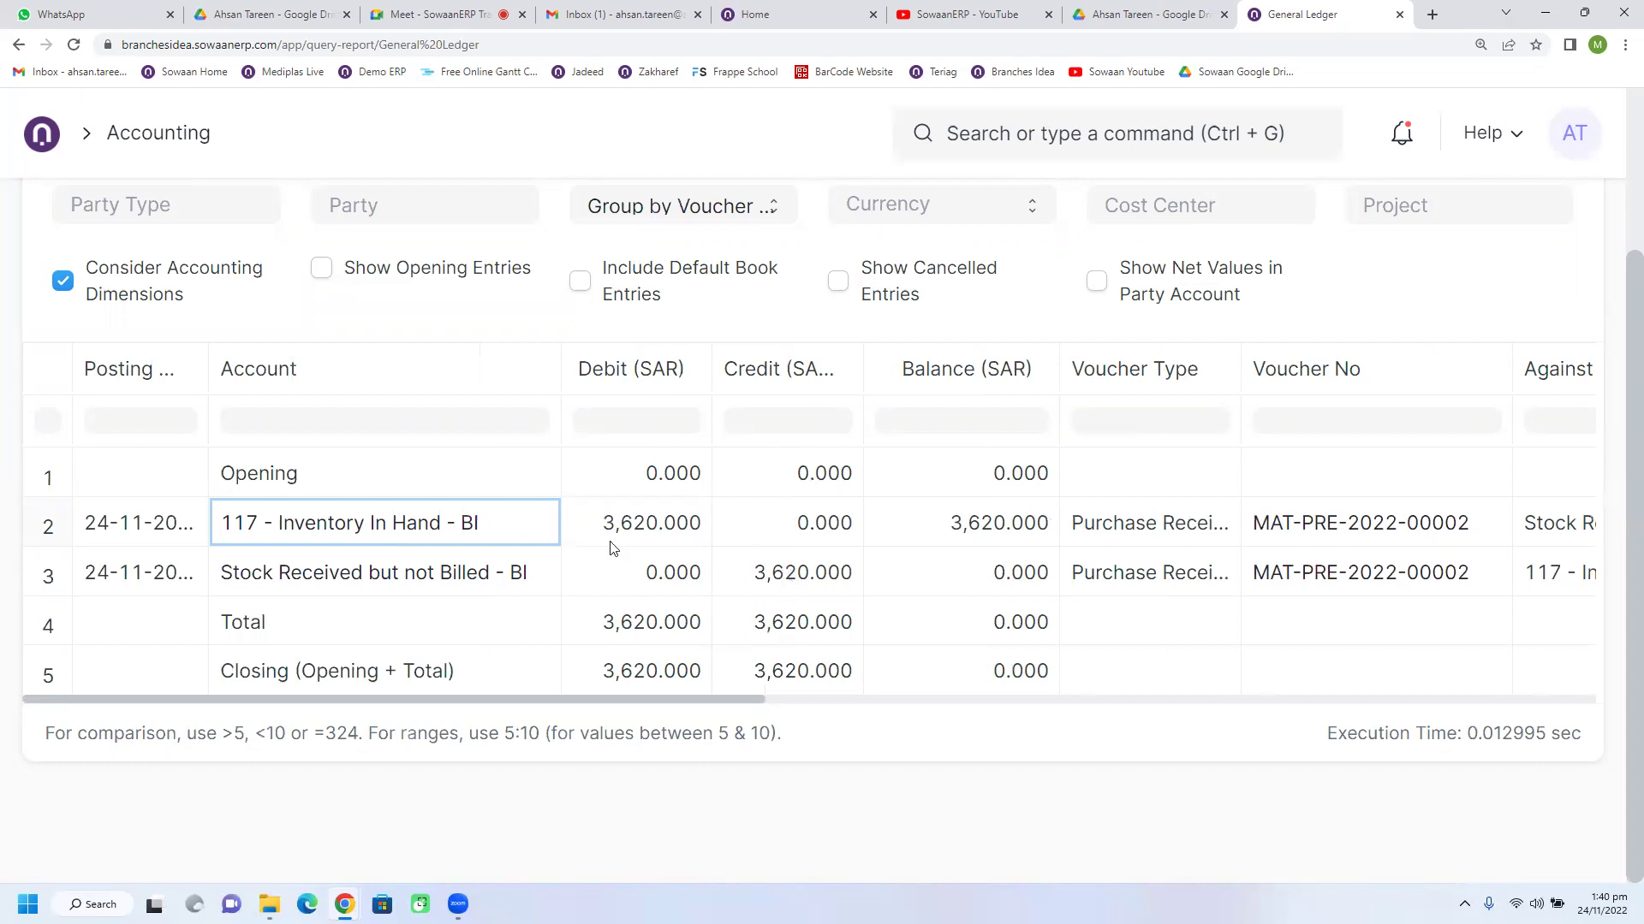
click(701, 544)
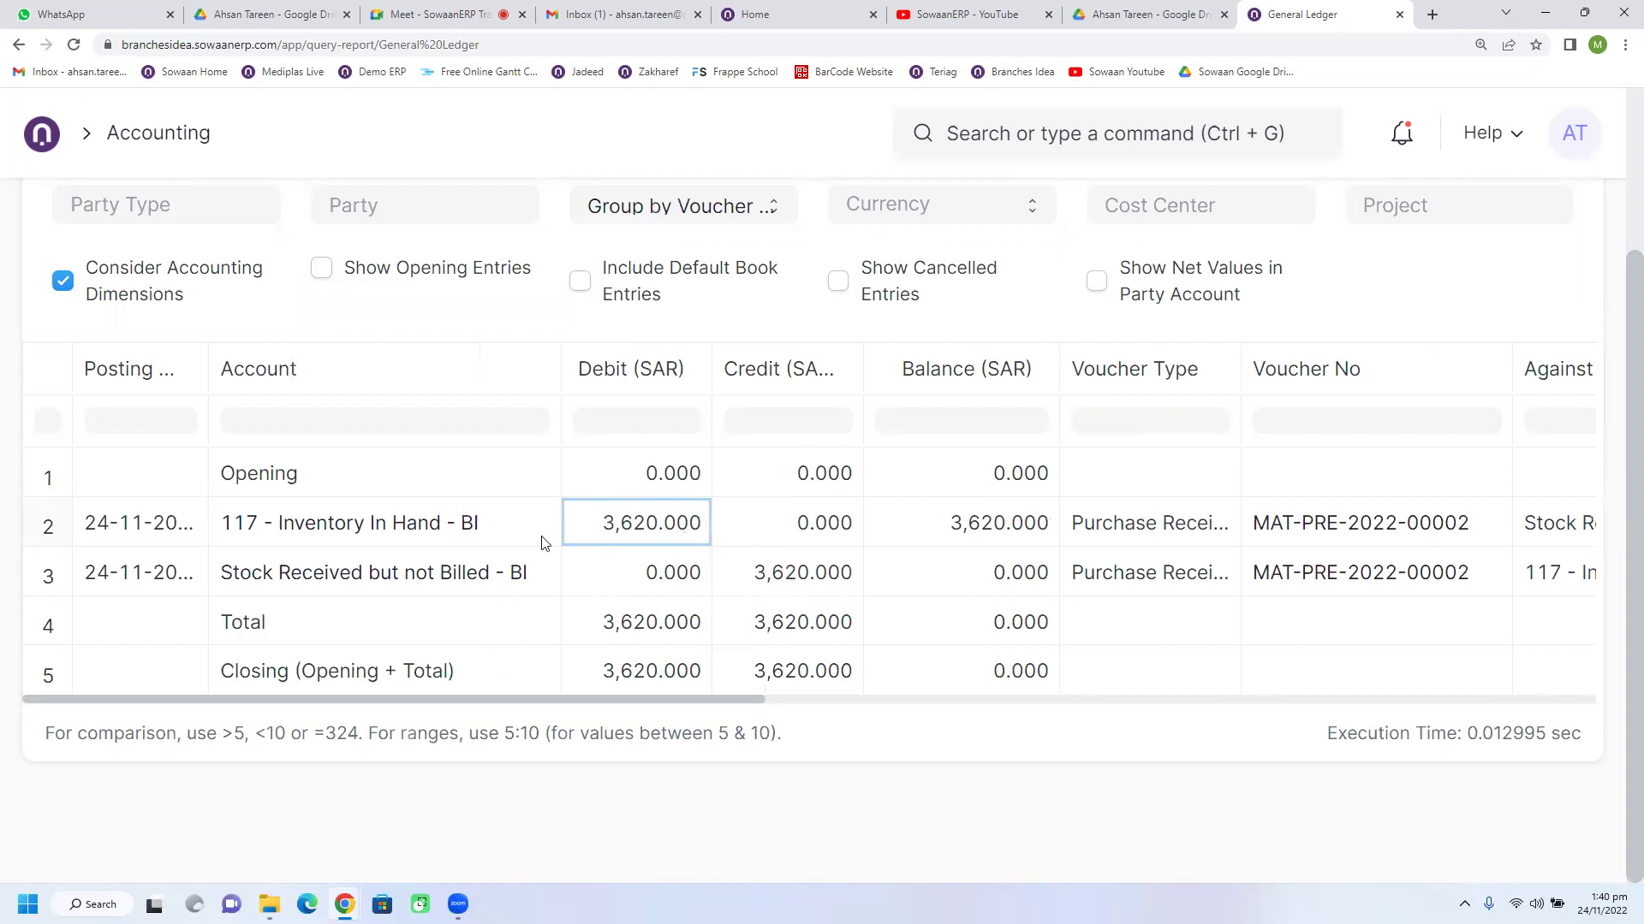
click(473, 542)
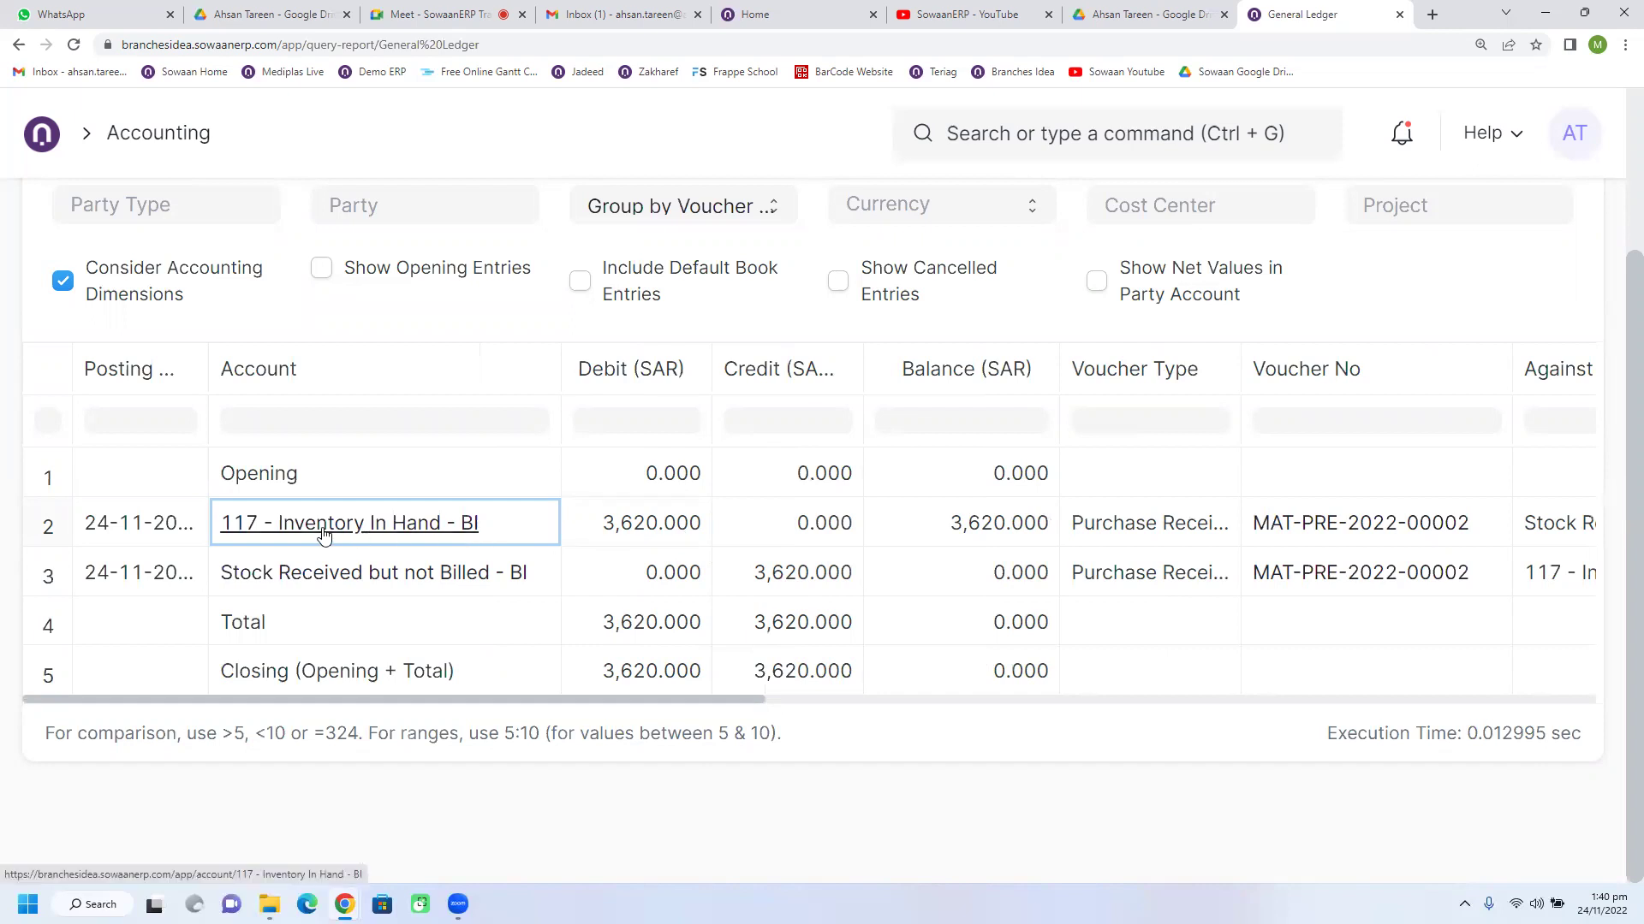
click(644, 541)
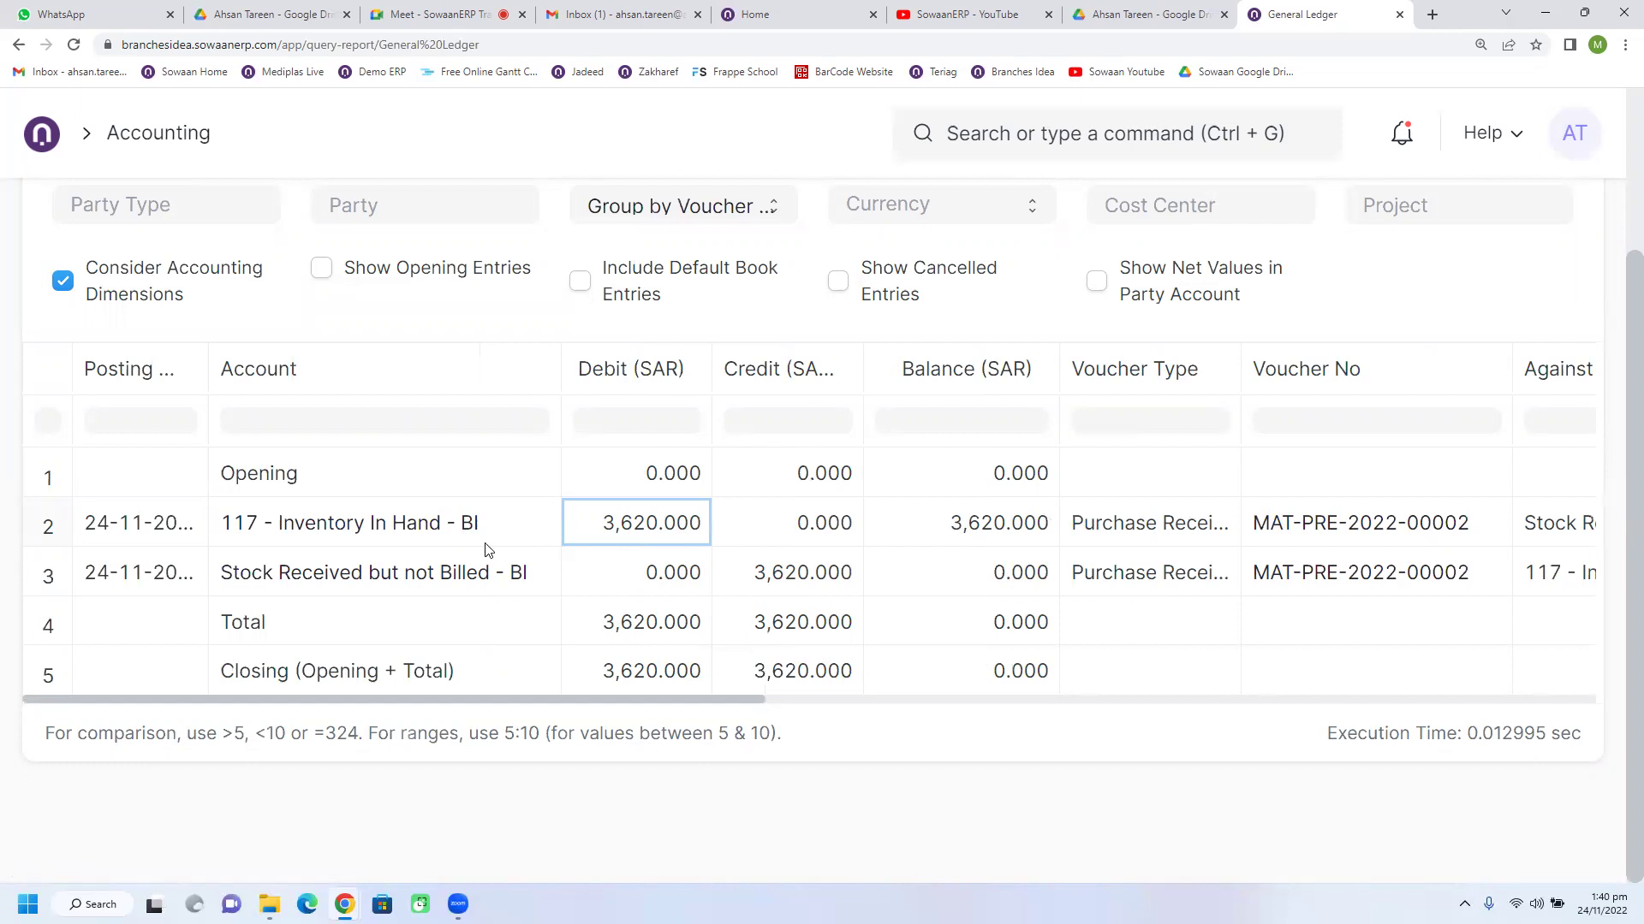
Step: Check Stock Received but not Billed - BI credited 3,620.000 and compare it with the inventory debit
click(451, 592)
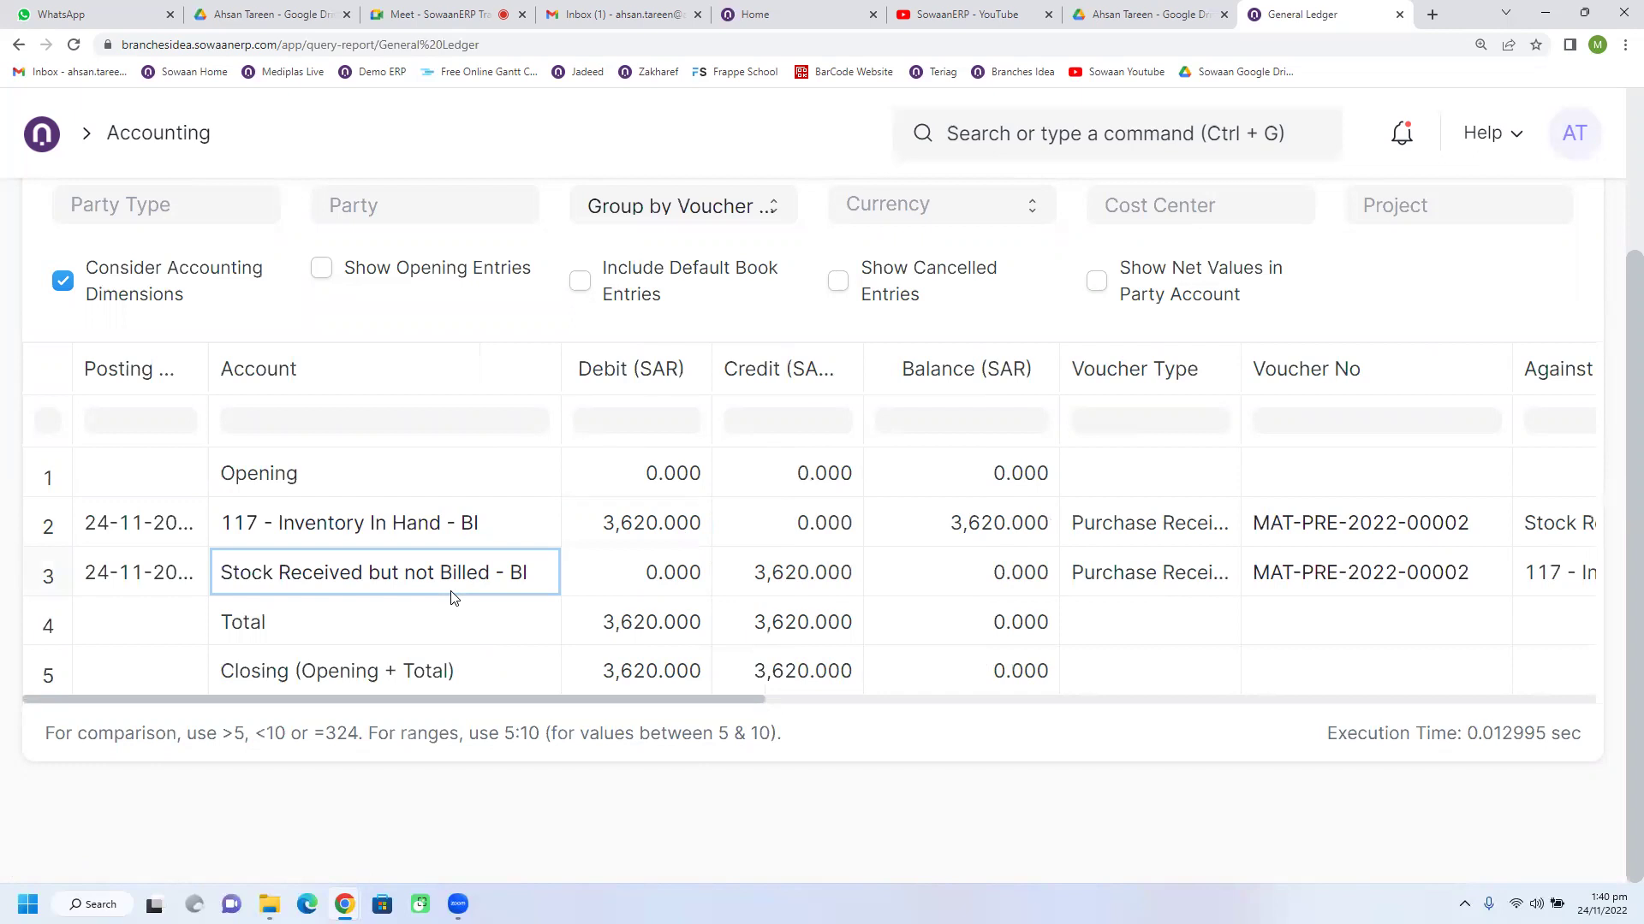
click(804, 596)
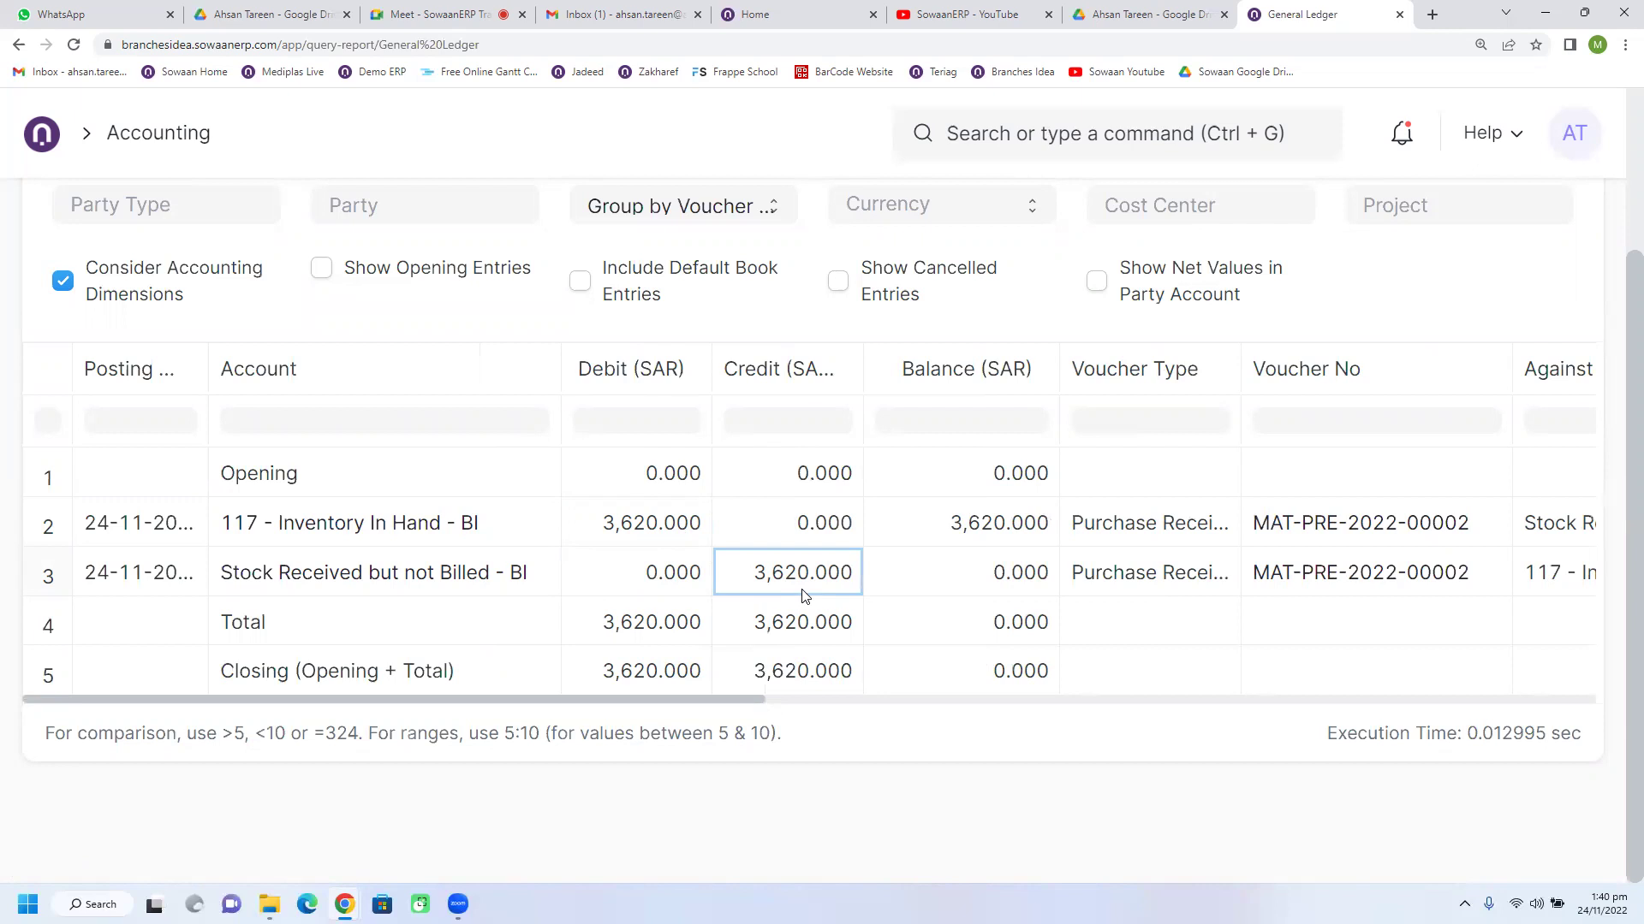
click(523, 592)
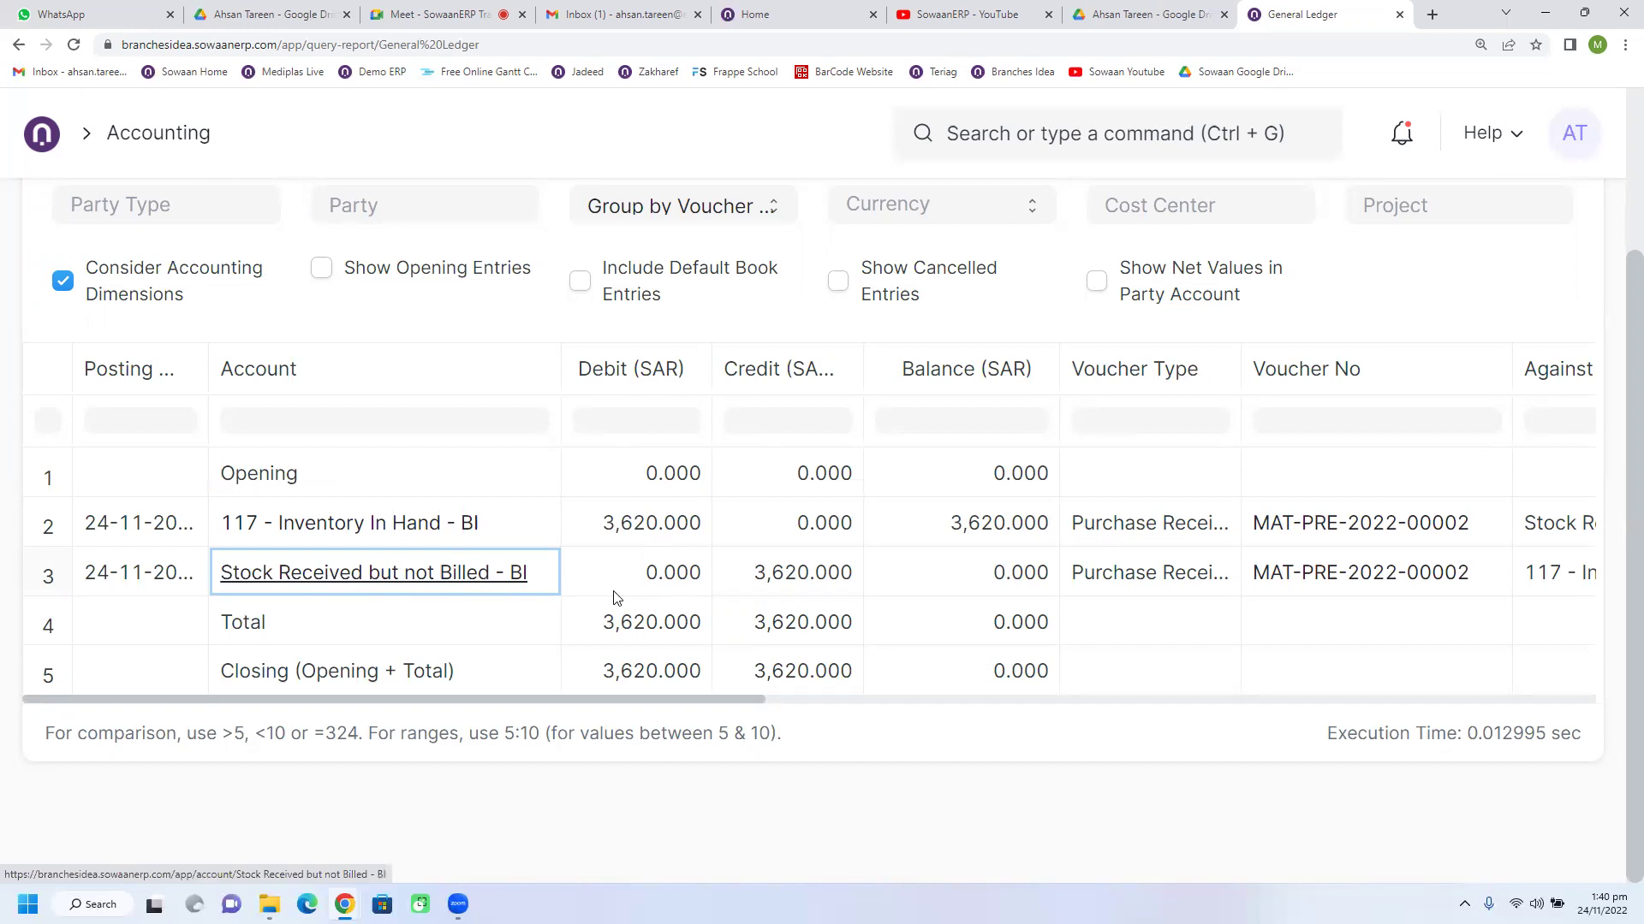
click(813, 587)
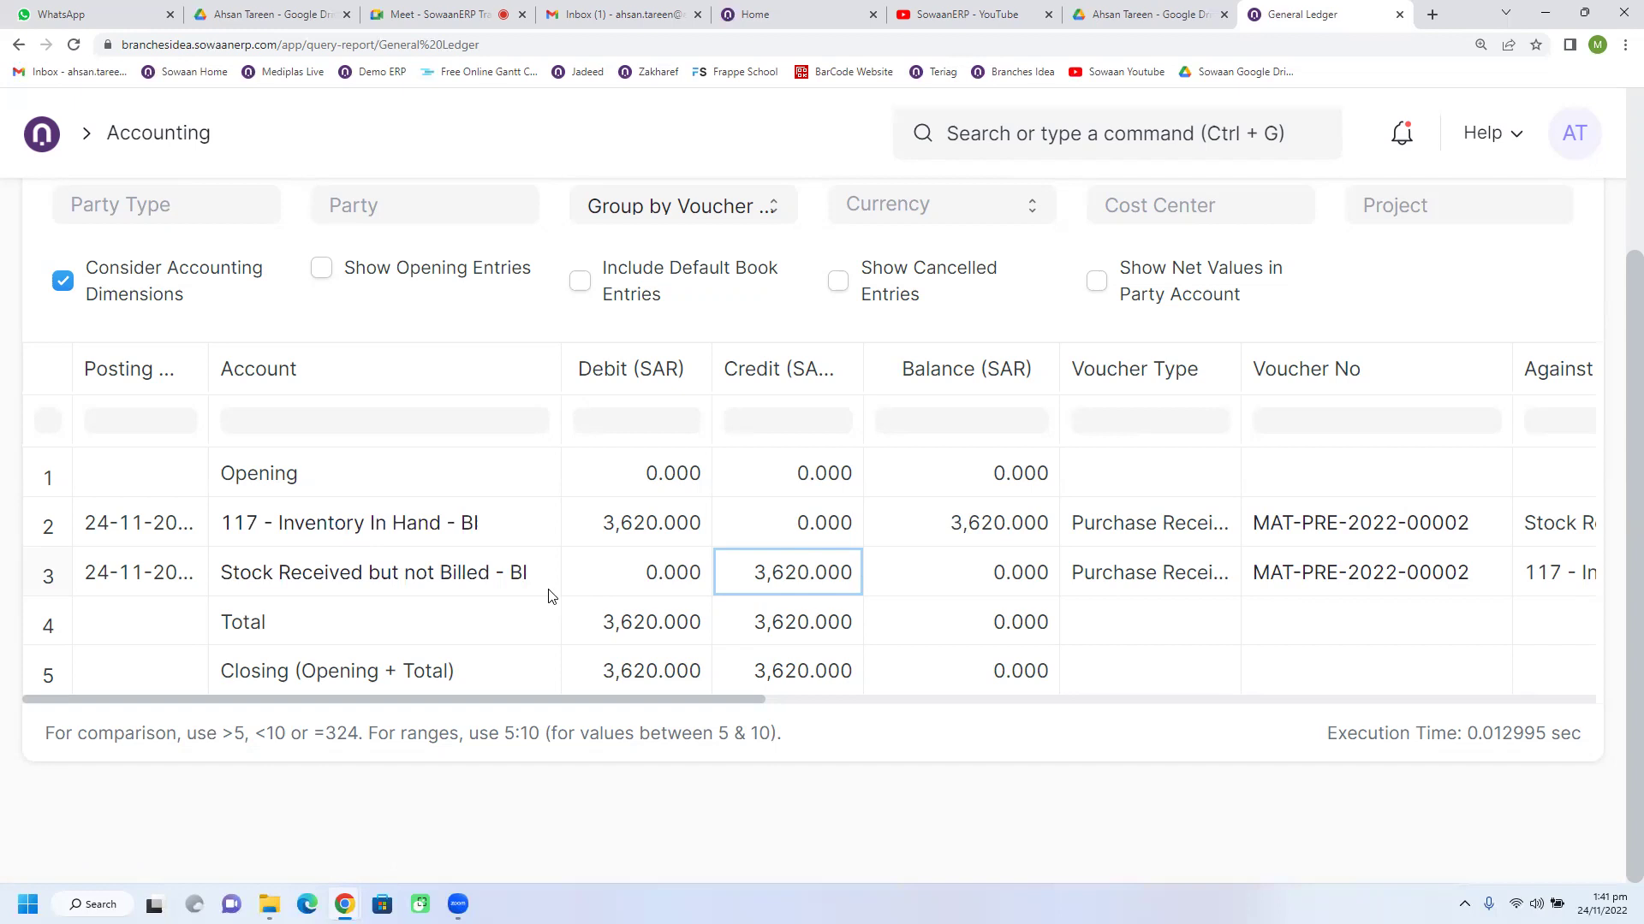
click(549, 589)
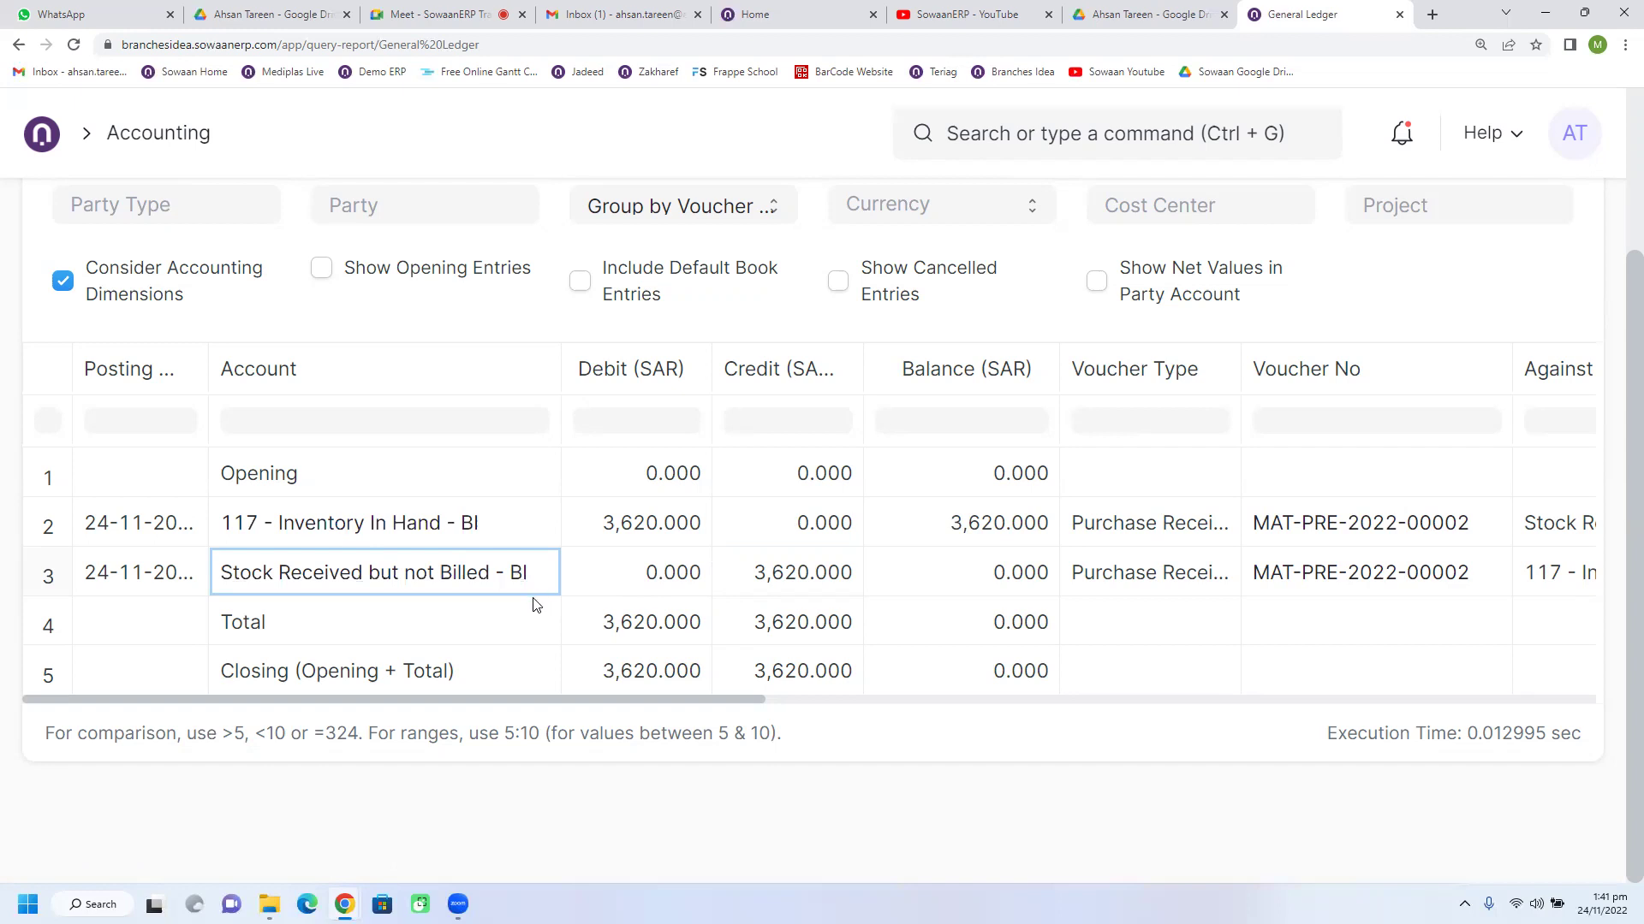
click(408, 542)
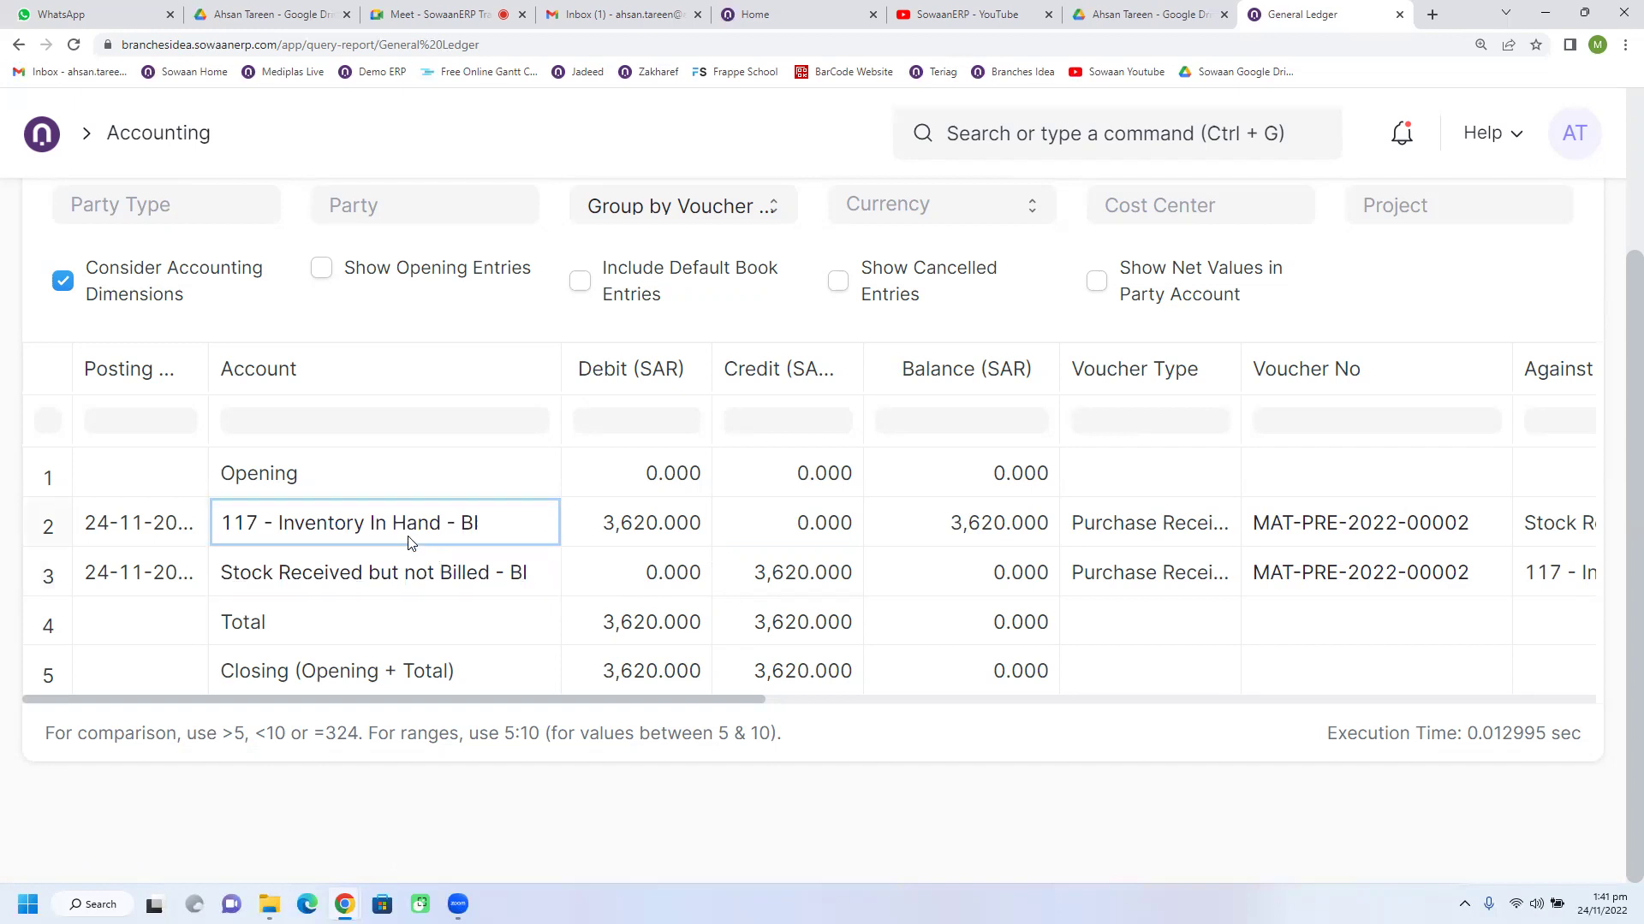
click(459, 592)
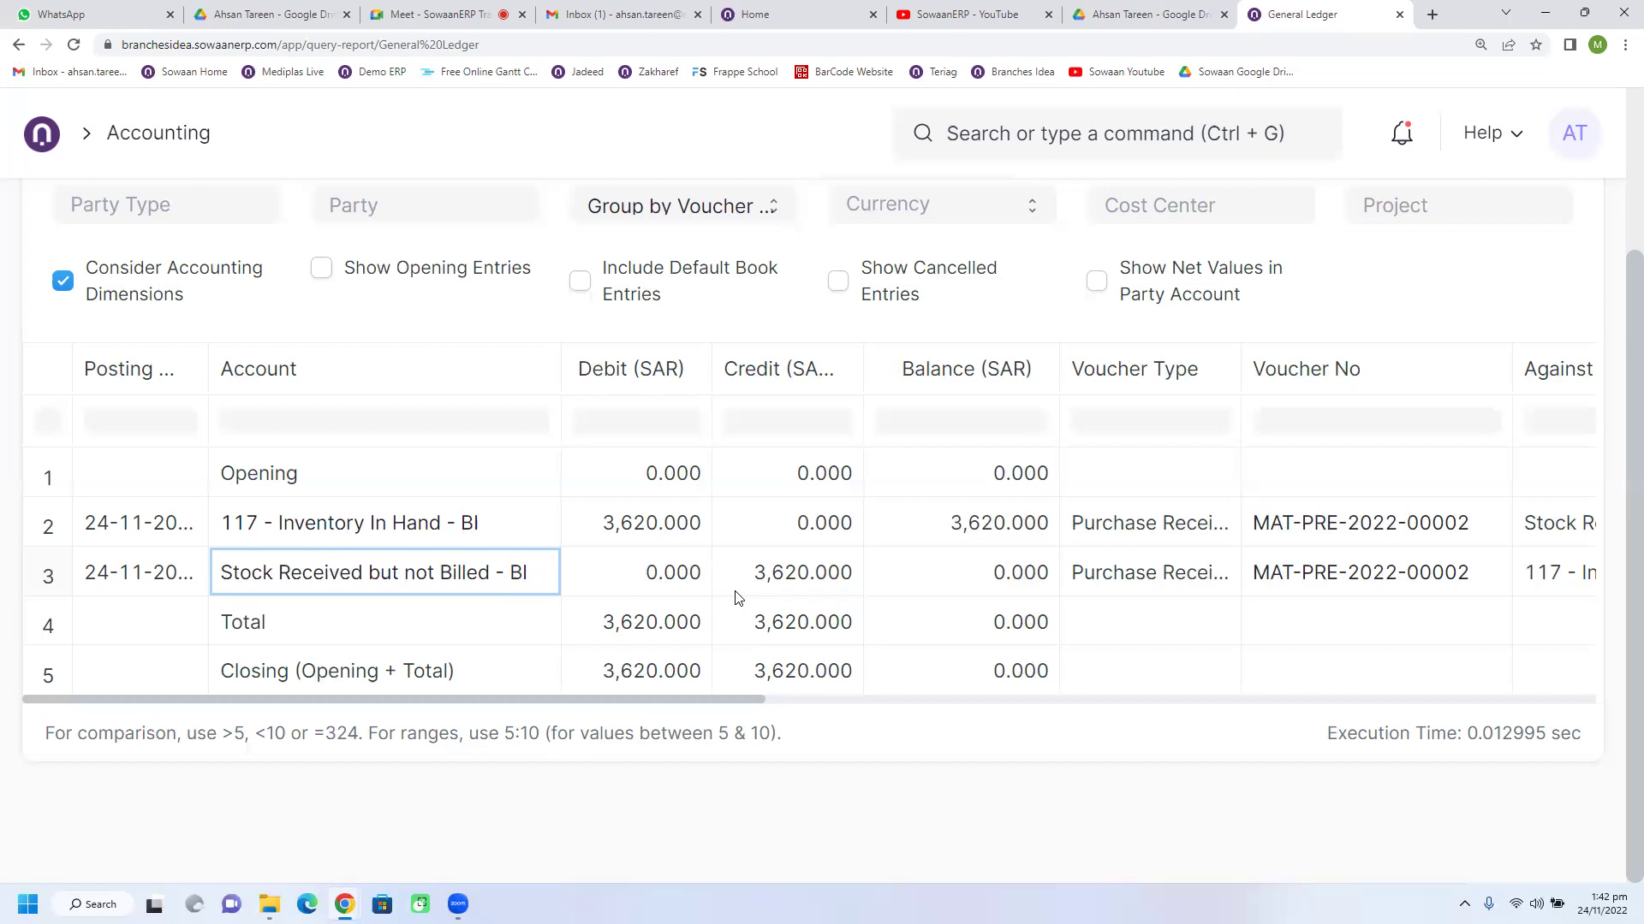
click(736, 592)
click(647, 533)
click(744, 579)
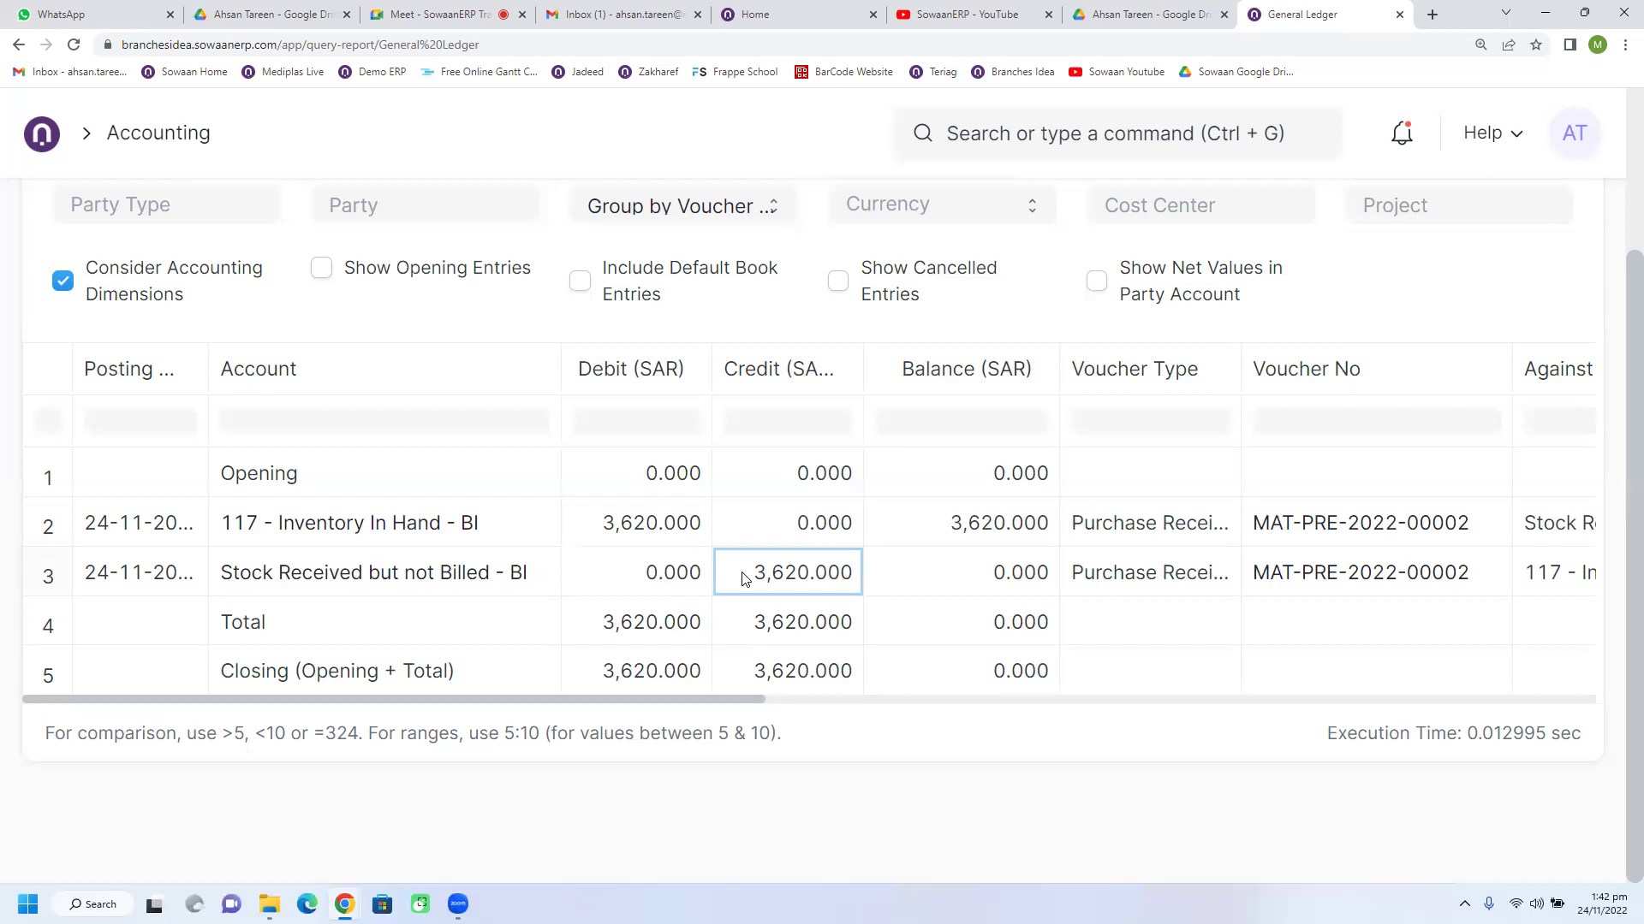
Step: Widen the Cost Center column to show 30 Minutes HT - BI on both ledger entries
drag(728, 698, 1225, 686)
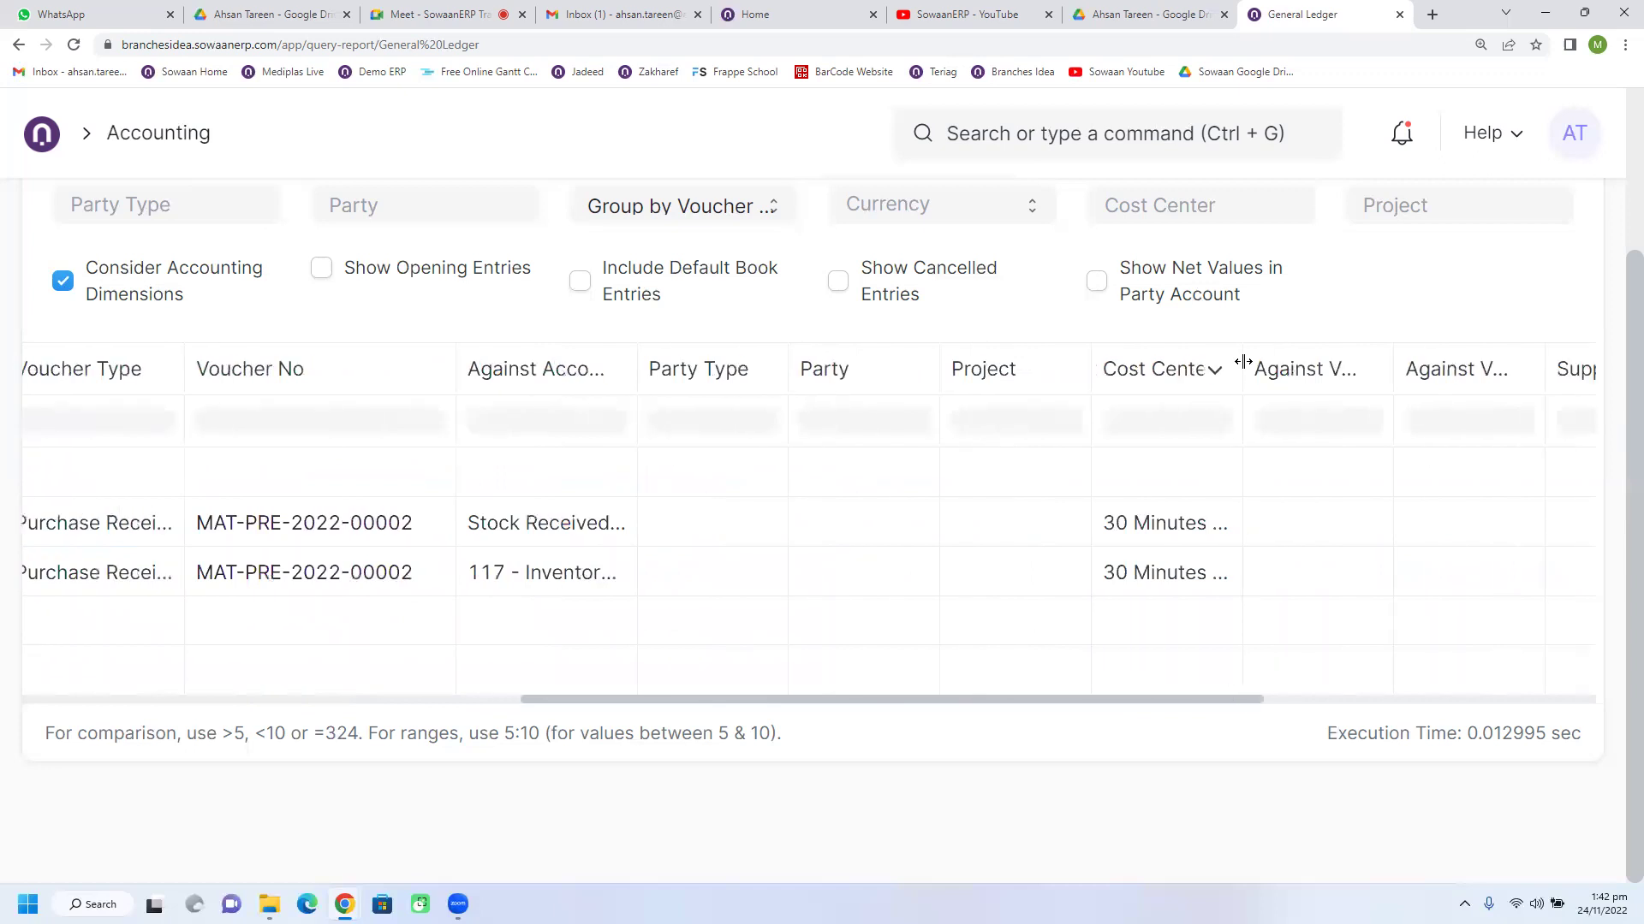
drag(1243, 363, 1356, 370)
click(1295, 578)
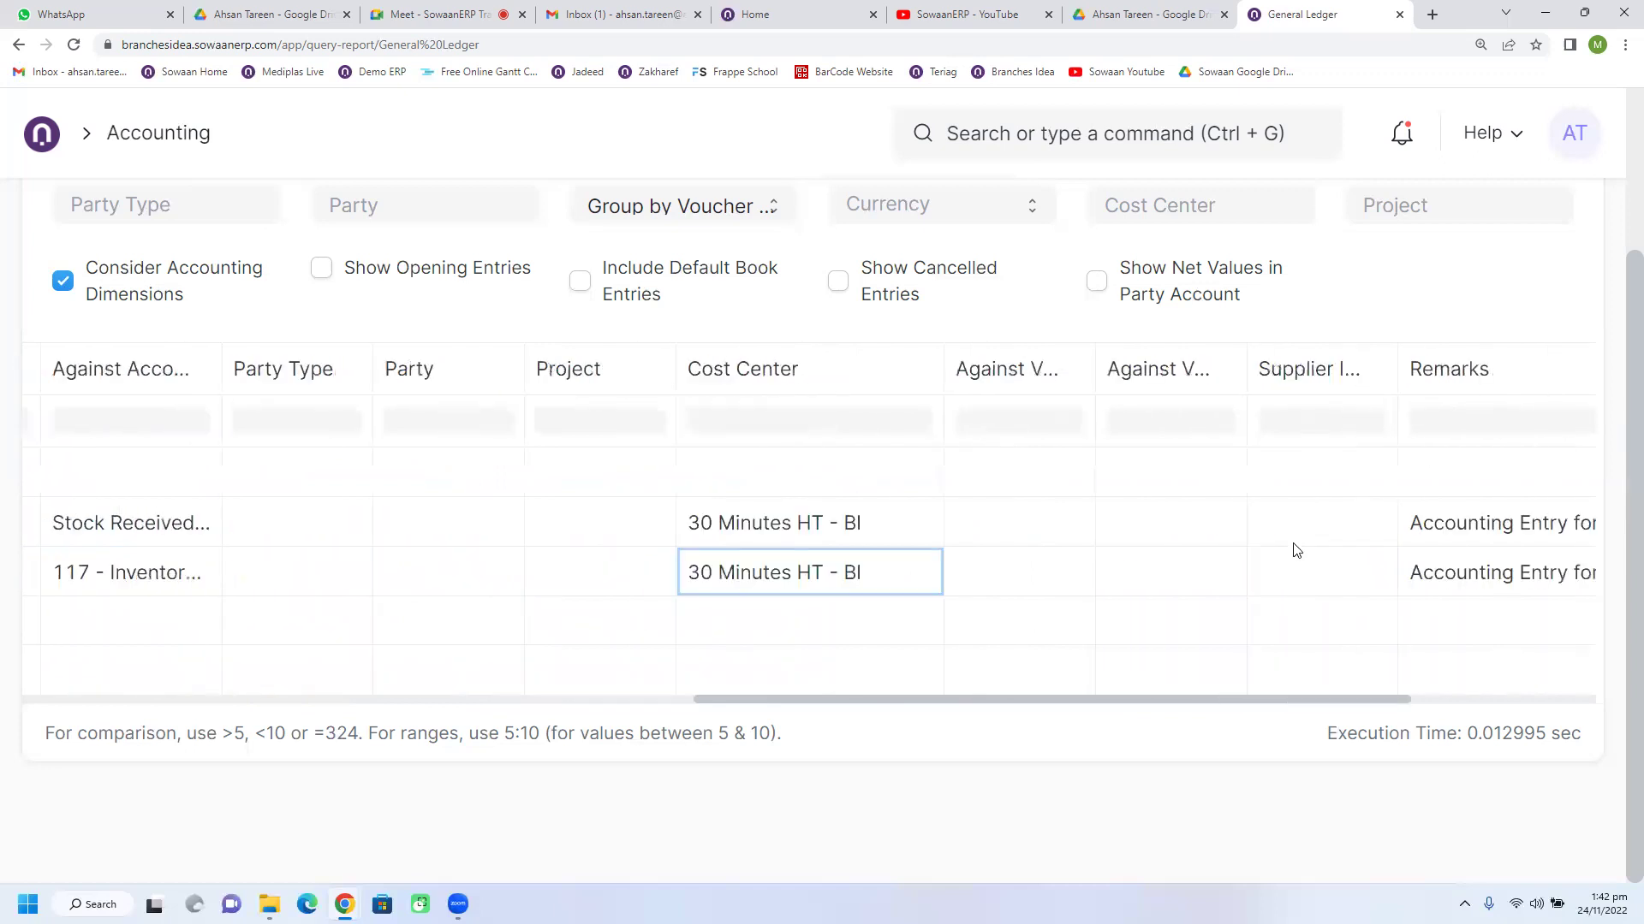
click(868, 533)
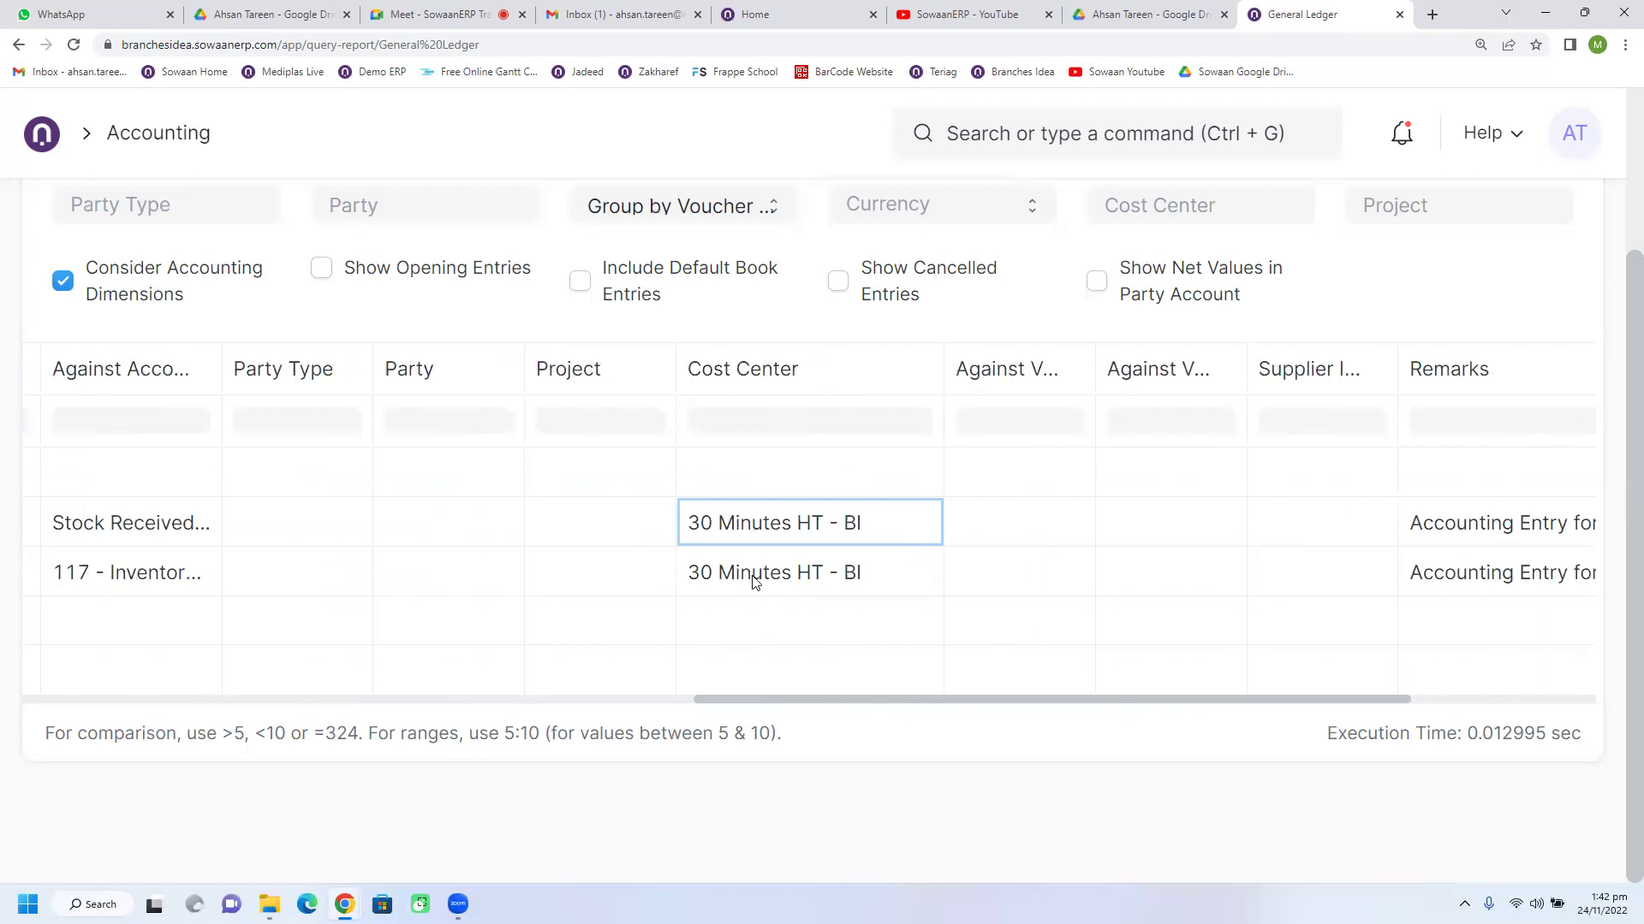
drag(886, 701, 867, 701)
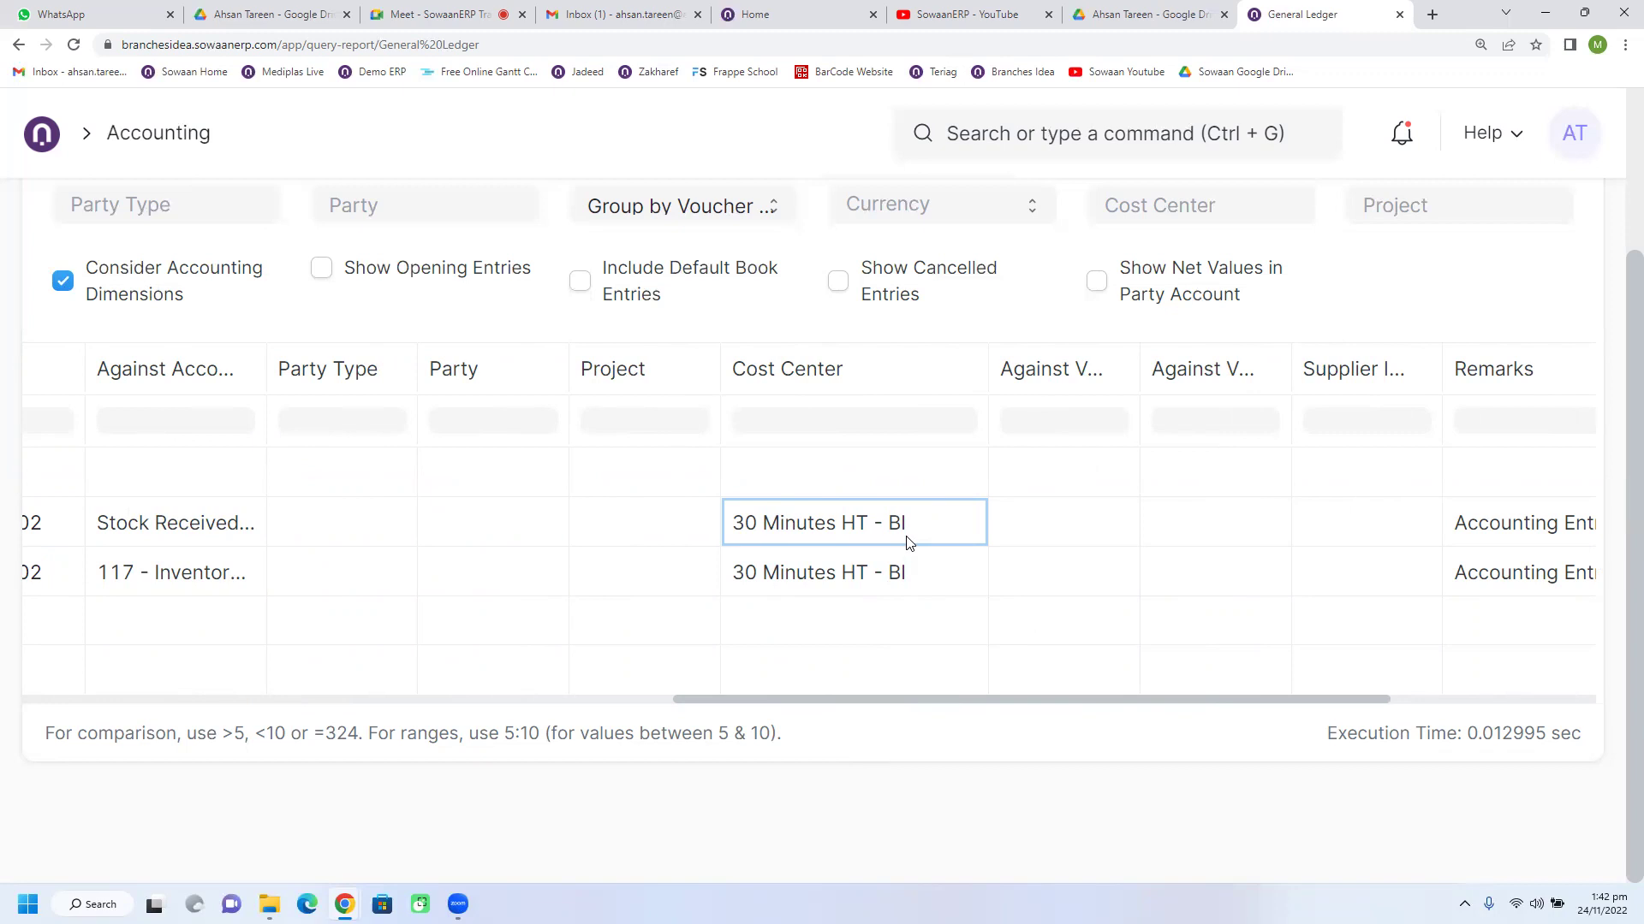
drag(741, 700, 368, 700)
scroll(656, 510, up, 3)
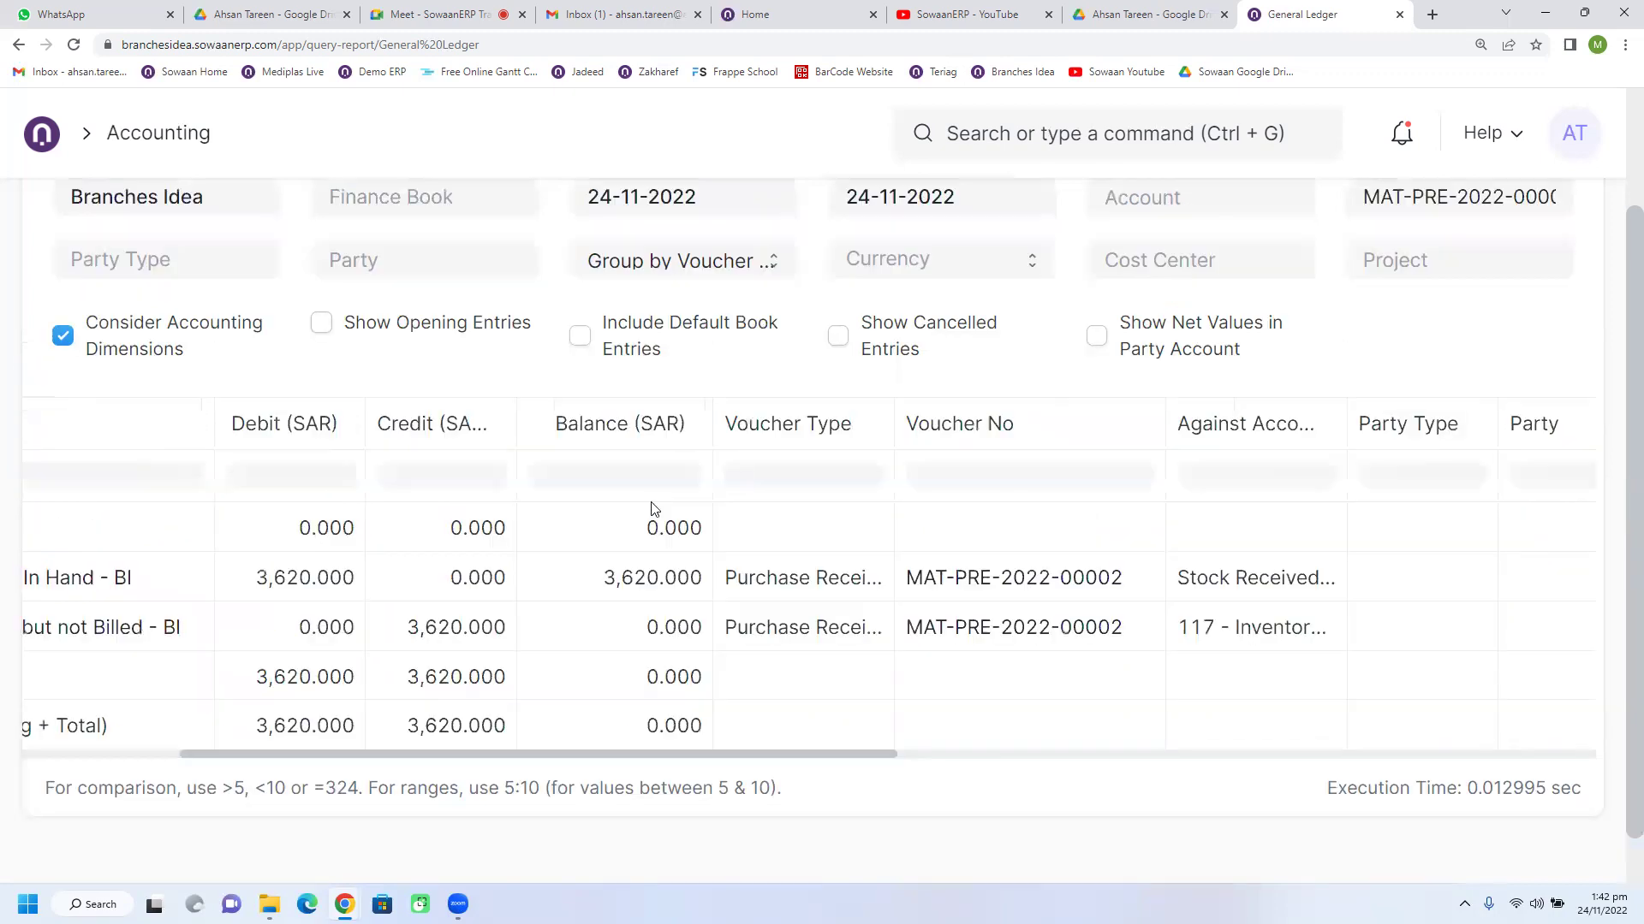
Step: Filter the General Ledger to cost centre 30 Minutes HT - BI and review the entries
click(1181, 411)
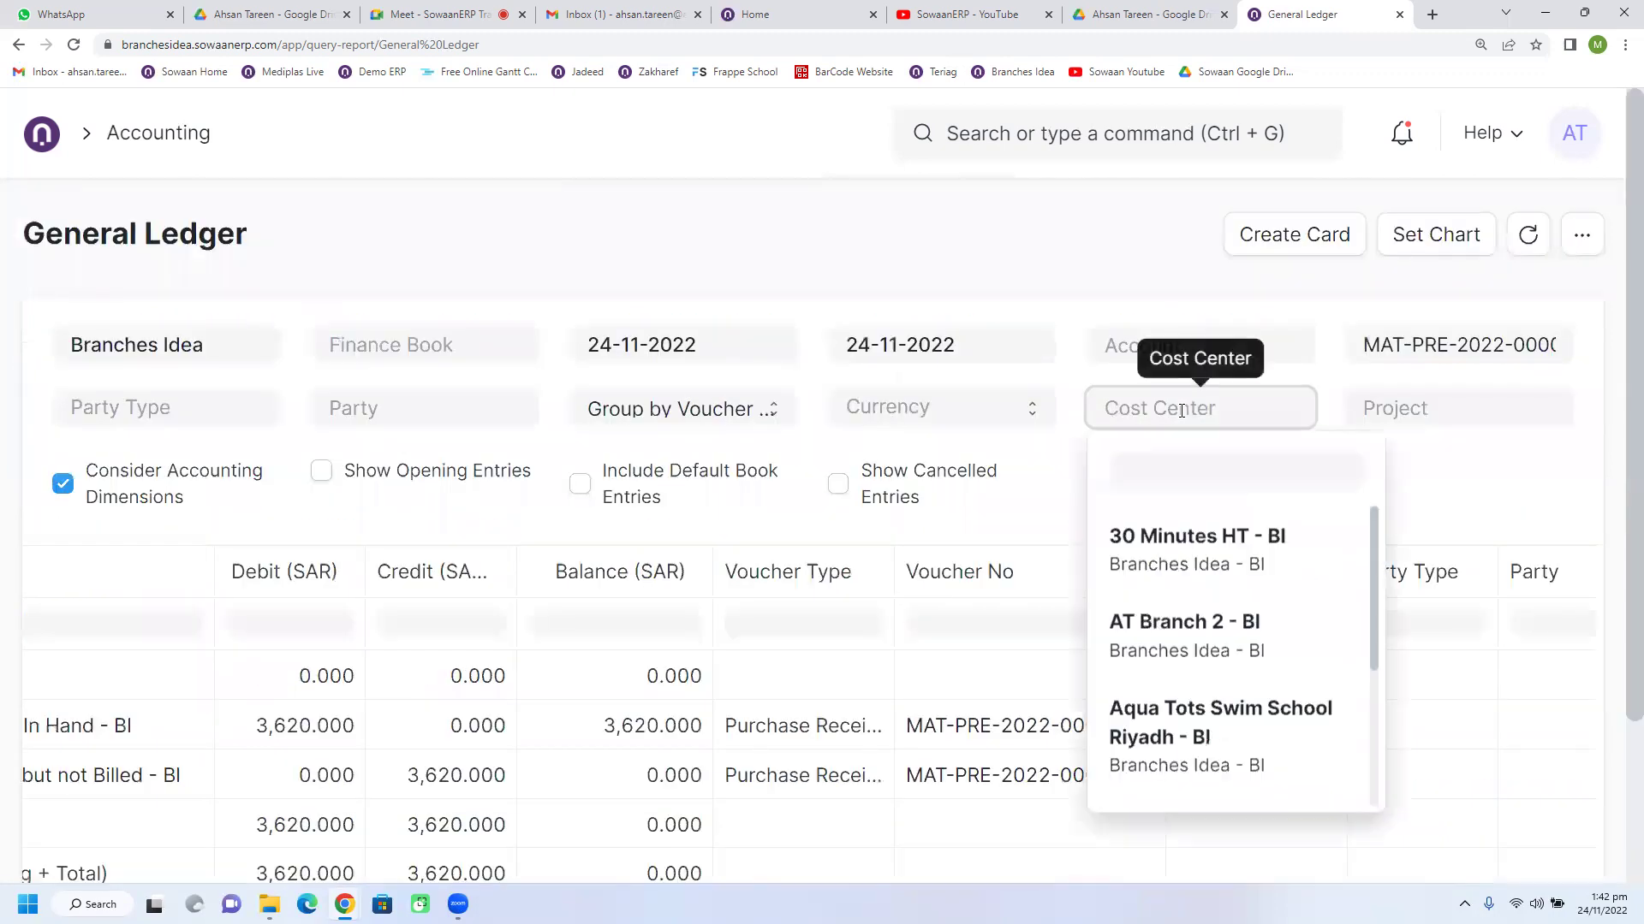
click(1230, 558)
scroll(869, 631, down, 3)
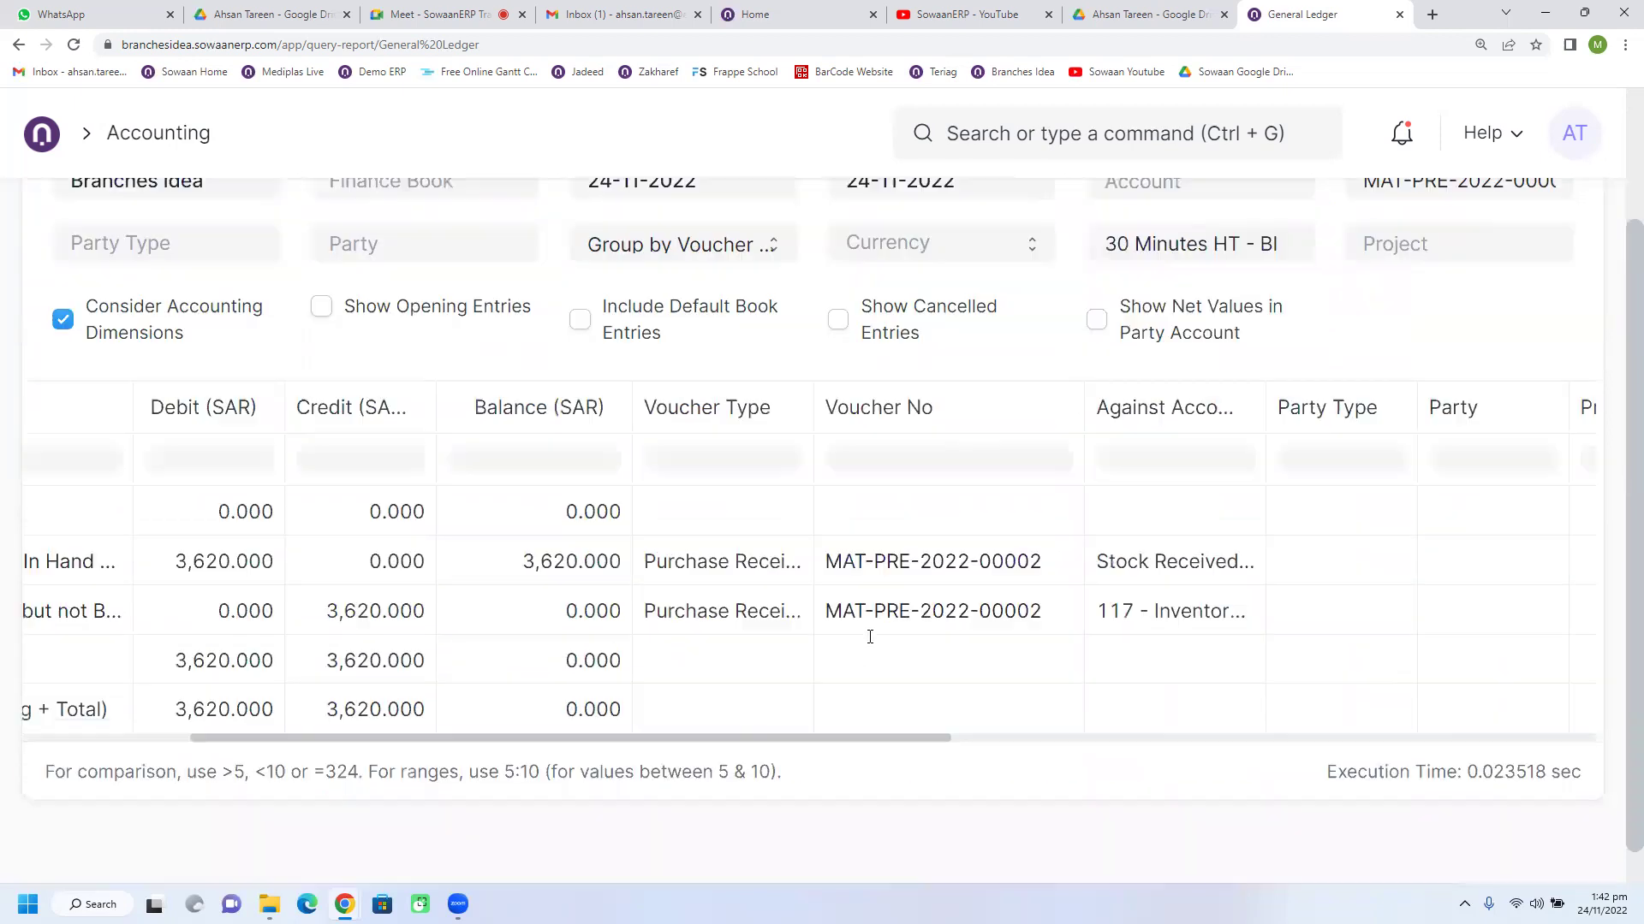
drag(690, 705, 85, 708)
scroll(689, 555, up, 3)
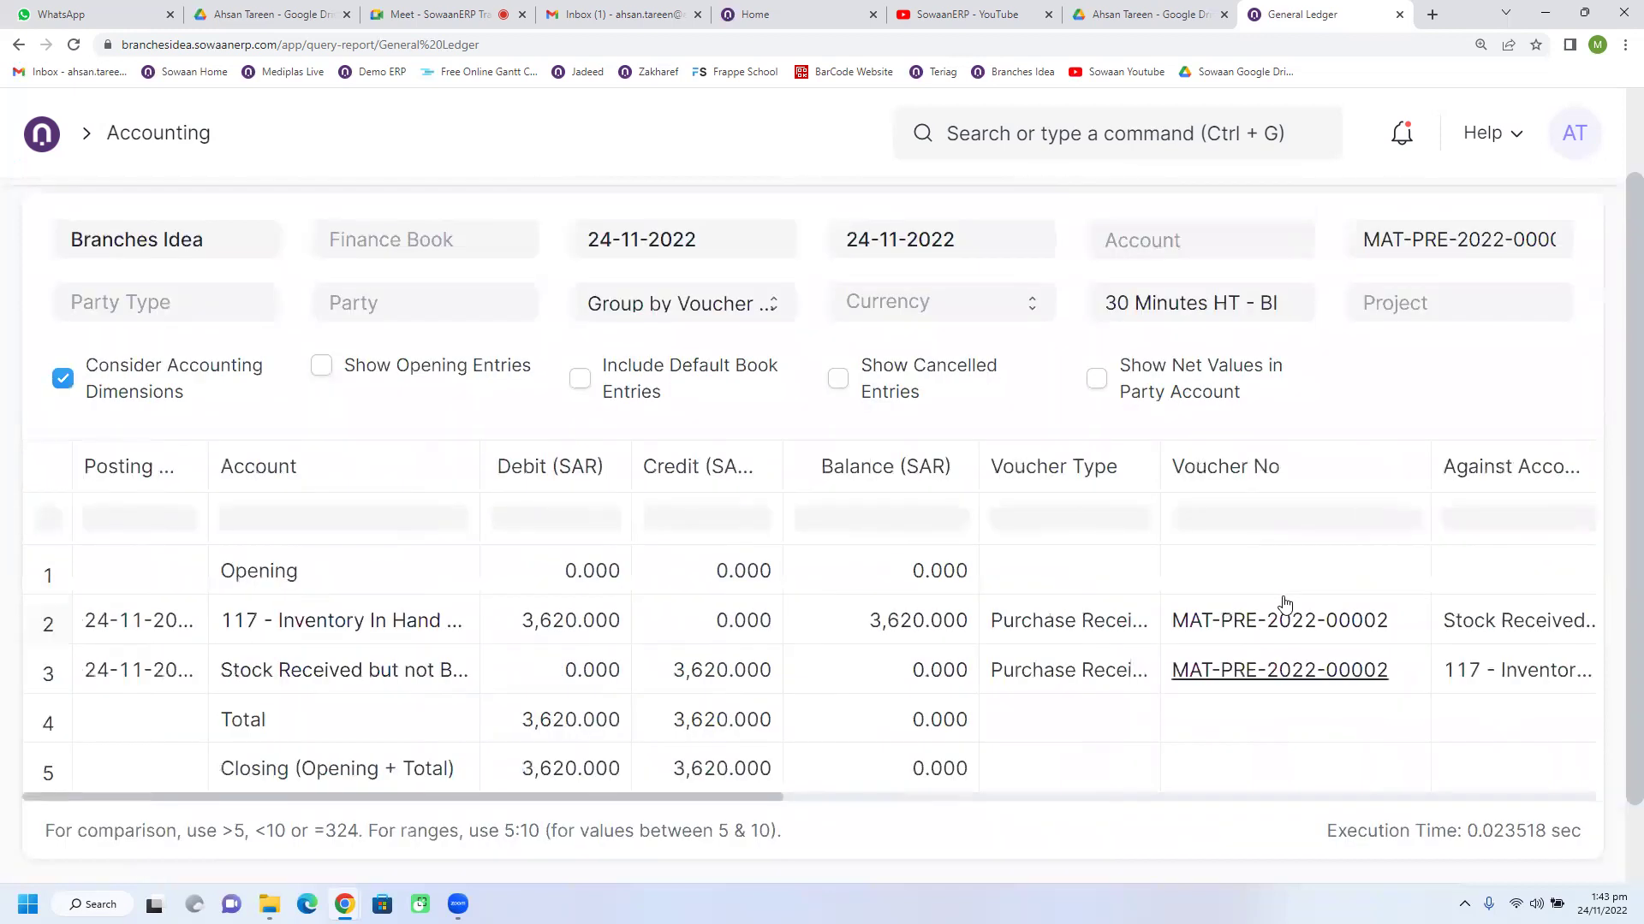
Step: Clear the cost centre filter and filter by Khobar - BI instead
triple_click(1184, 408)
key(BackSpace)
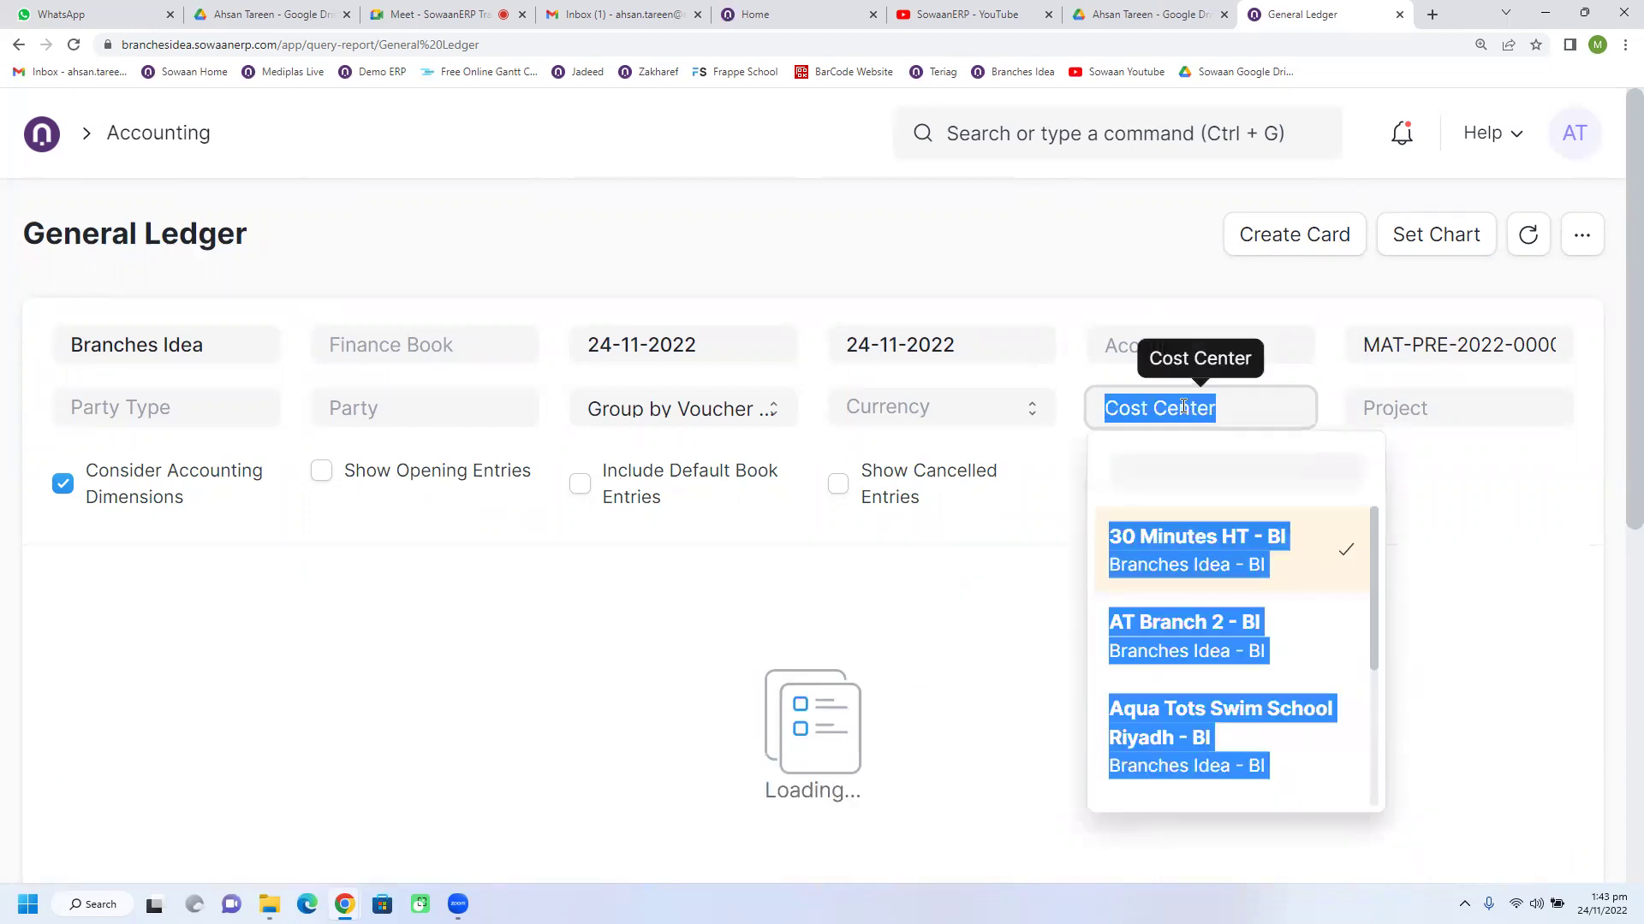
click(1184, 259)
click(1194, 407)
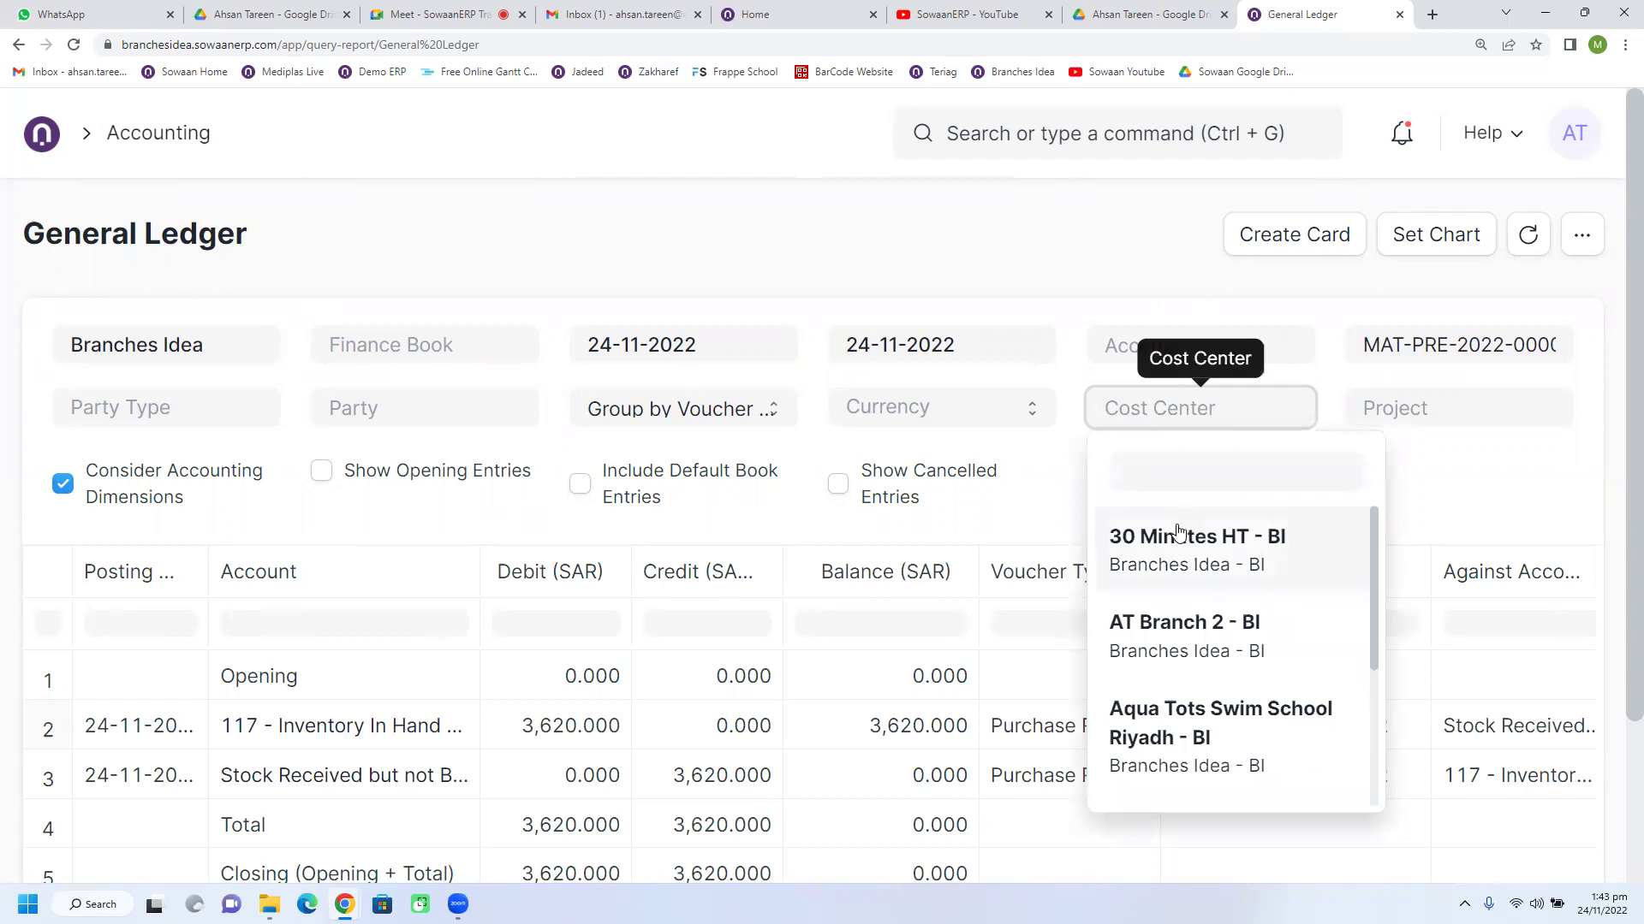
scroll(1181, 535, down, 3)
scroll(1181, 556, down, 2)
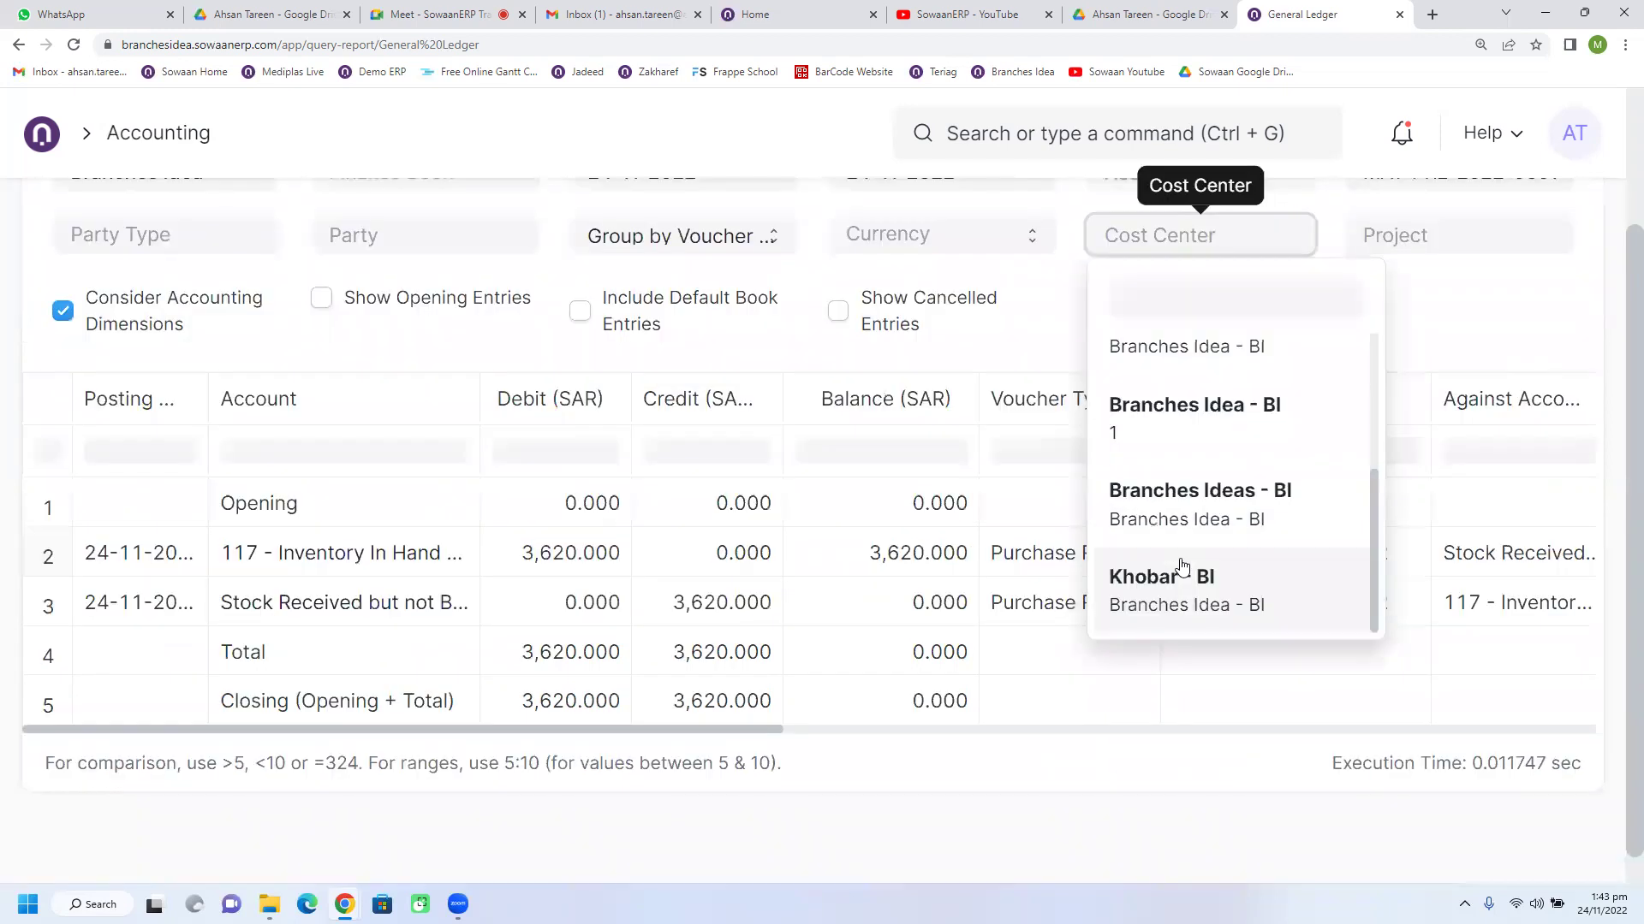
click(1182, 566)
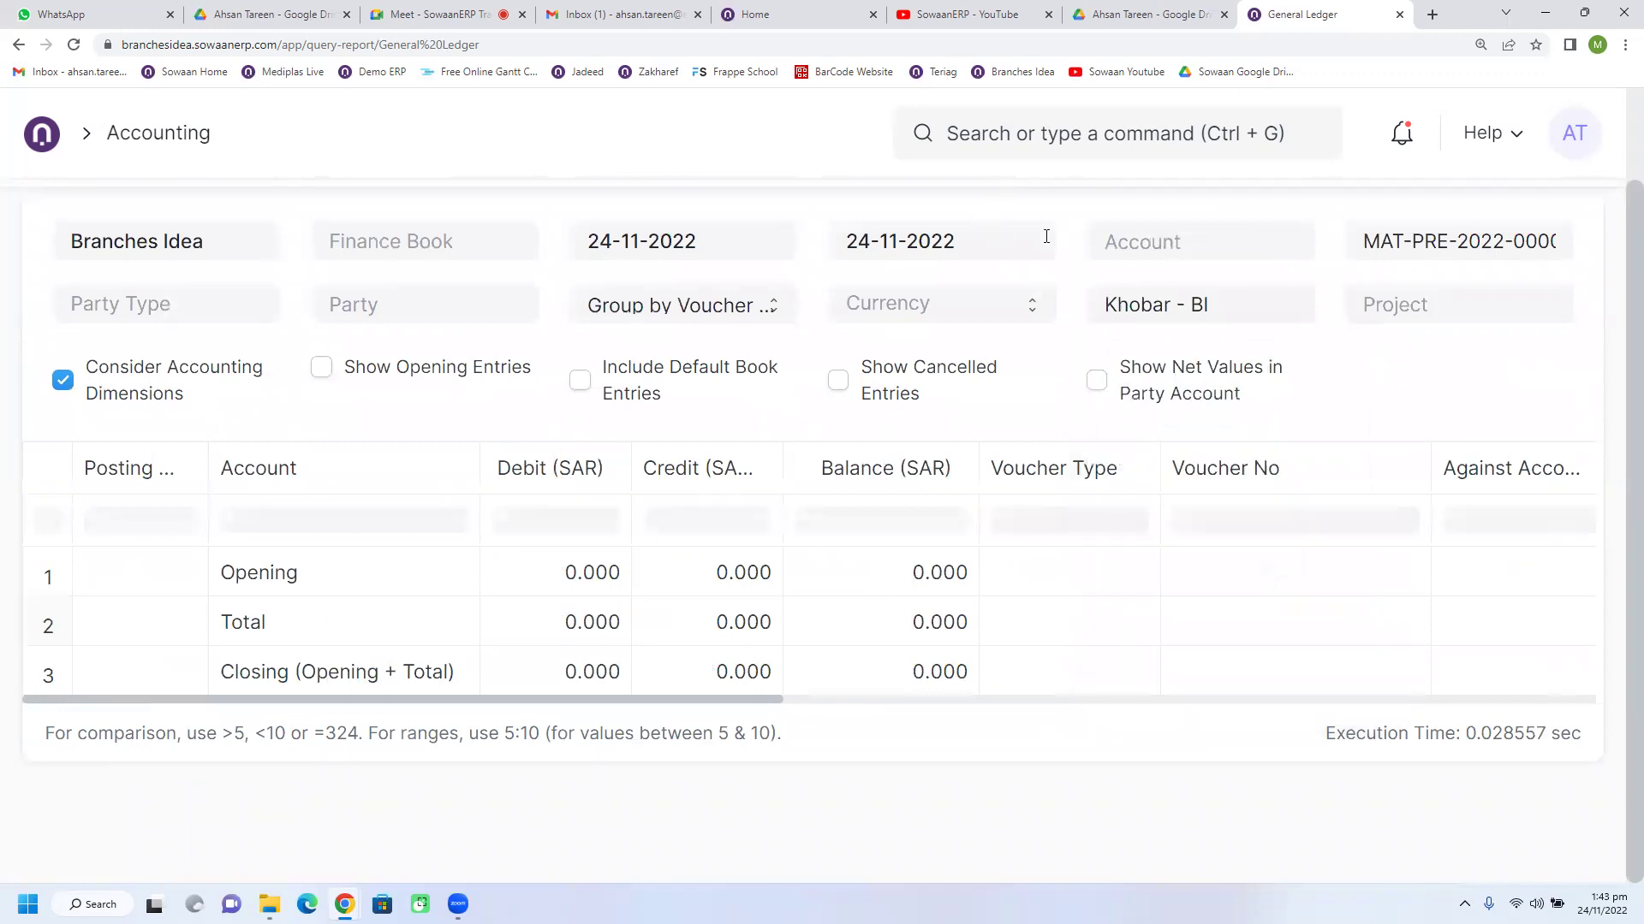
Step: Add Branches Idea - BI, then remove both cost centres and reload the General Ledger
click(1249, 312)
double_click(1113, 308)
click(1197, 315)
double_click(1136, 305)
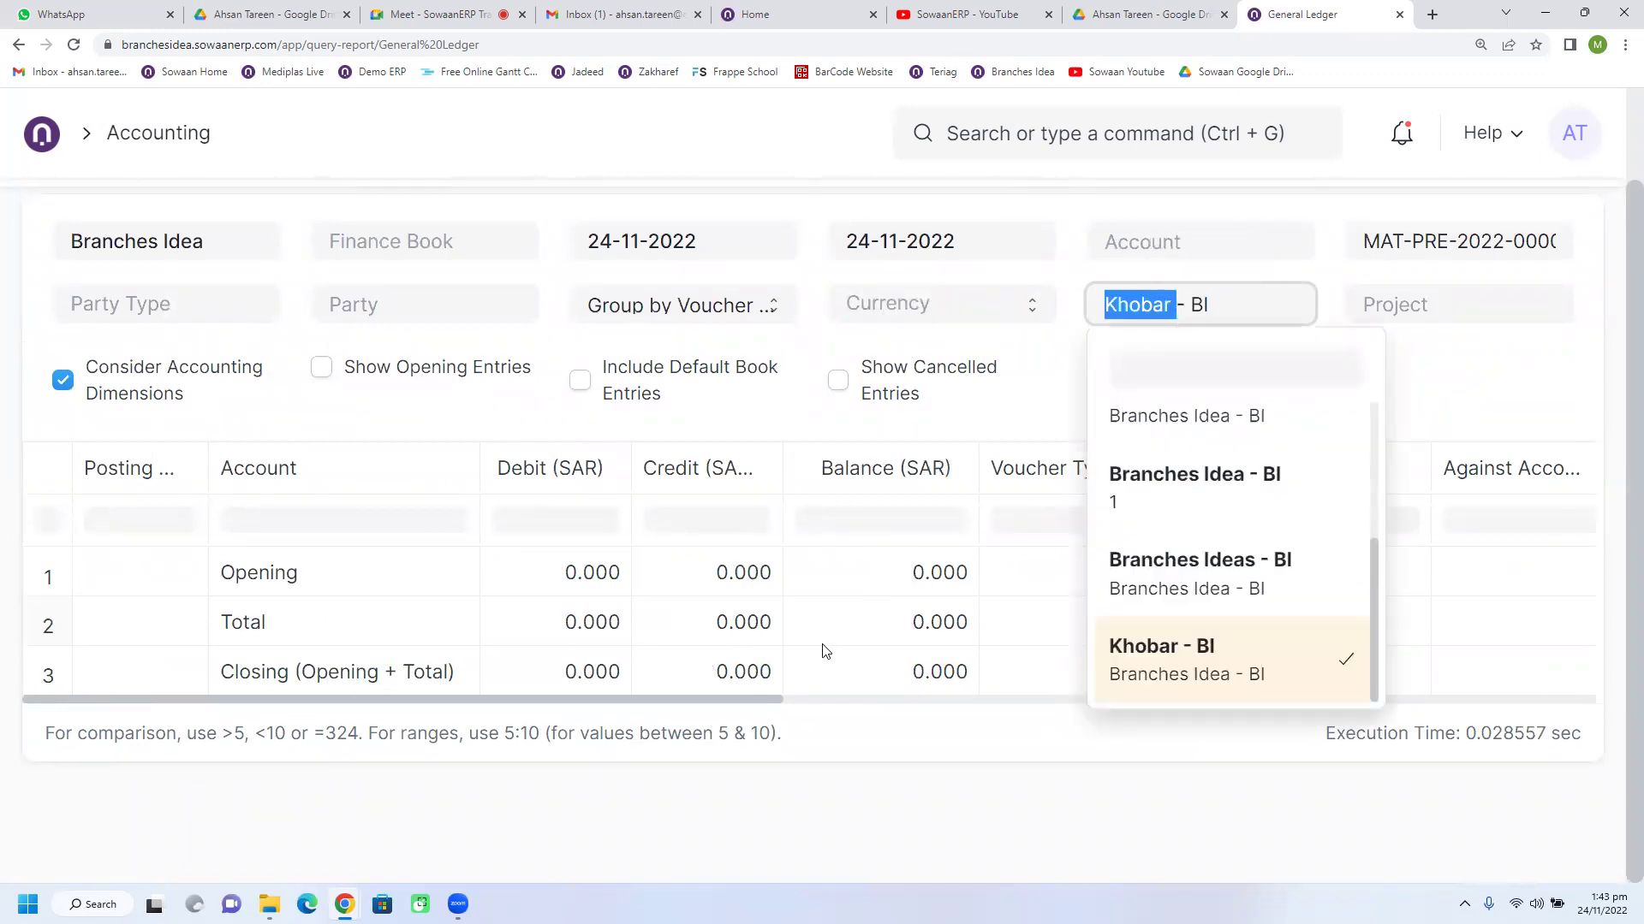
click(1179, 505)
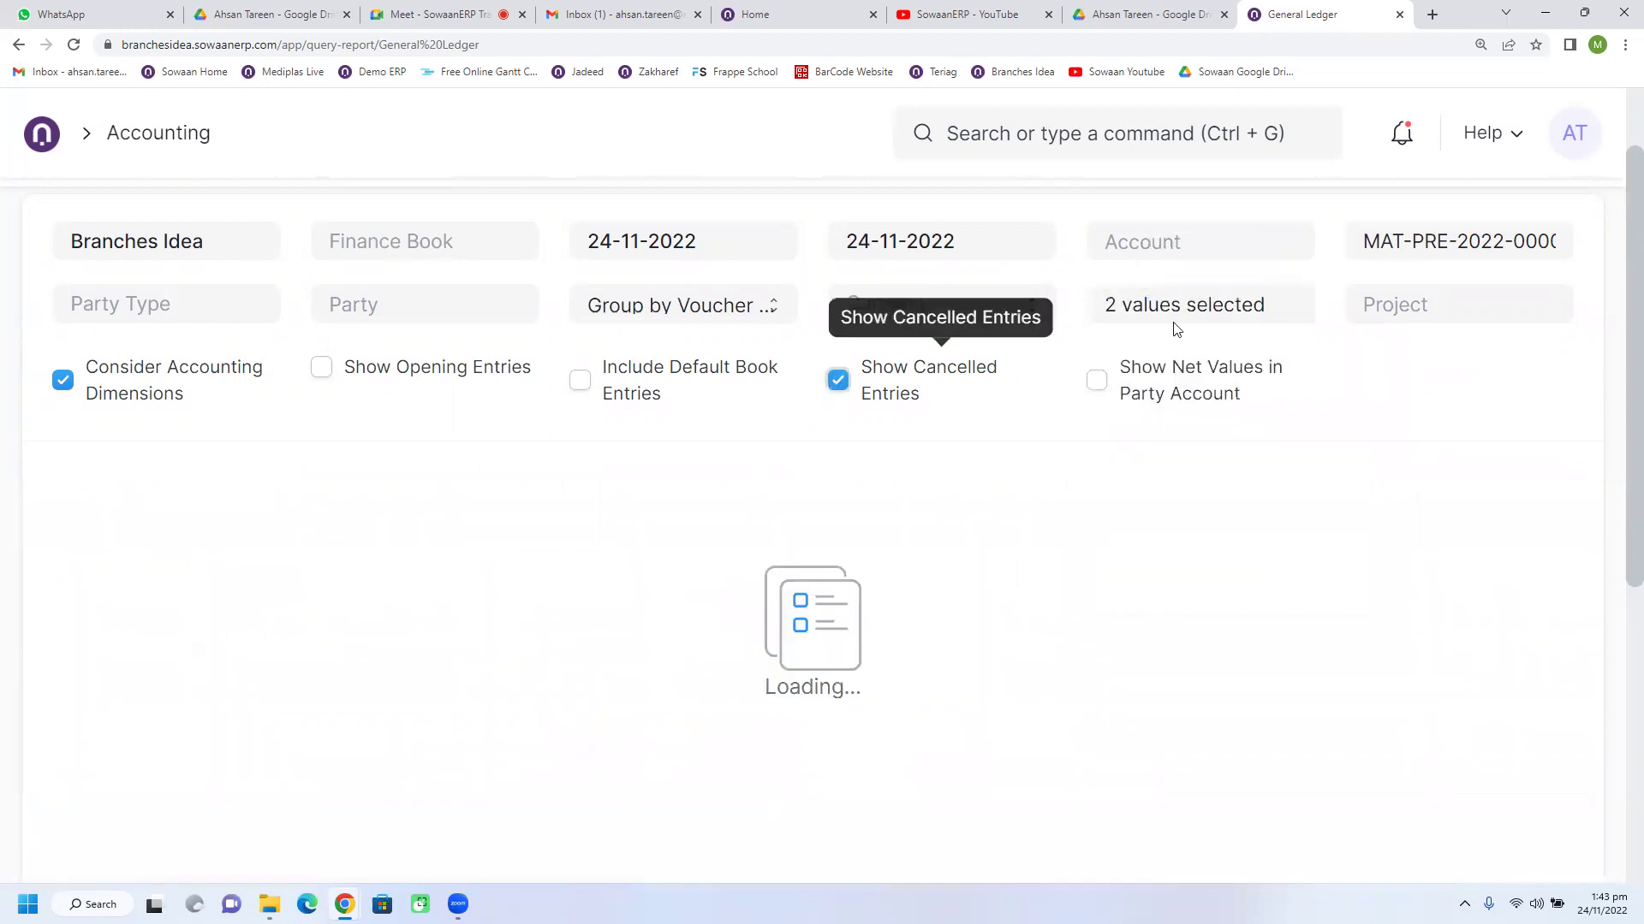
click(1190, 317)
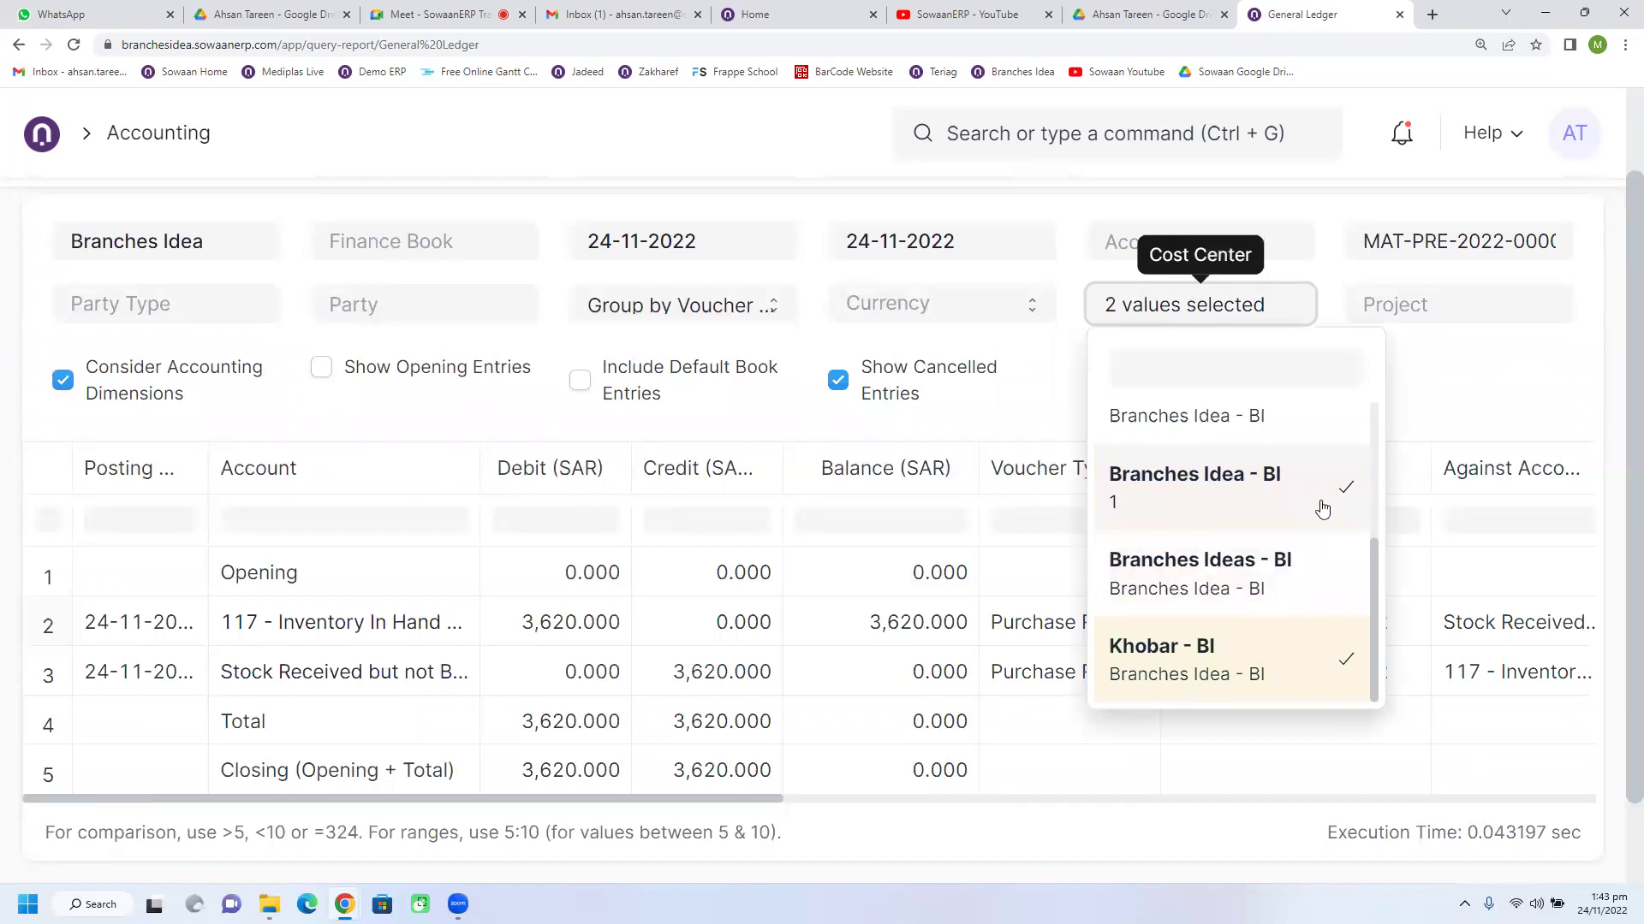
click(1322, 509)
click(1233, 306)
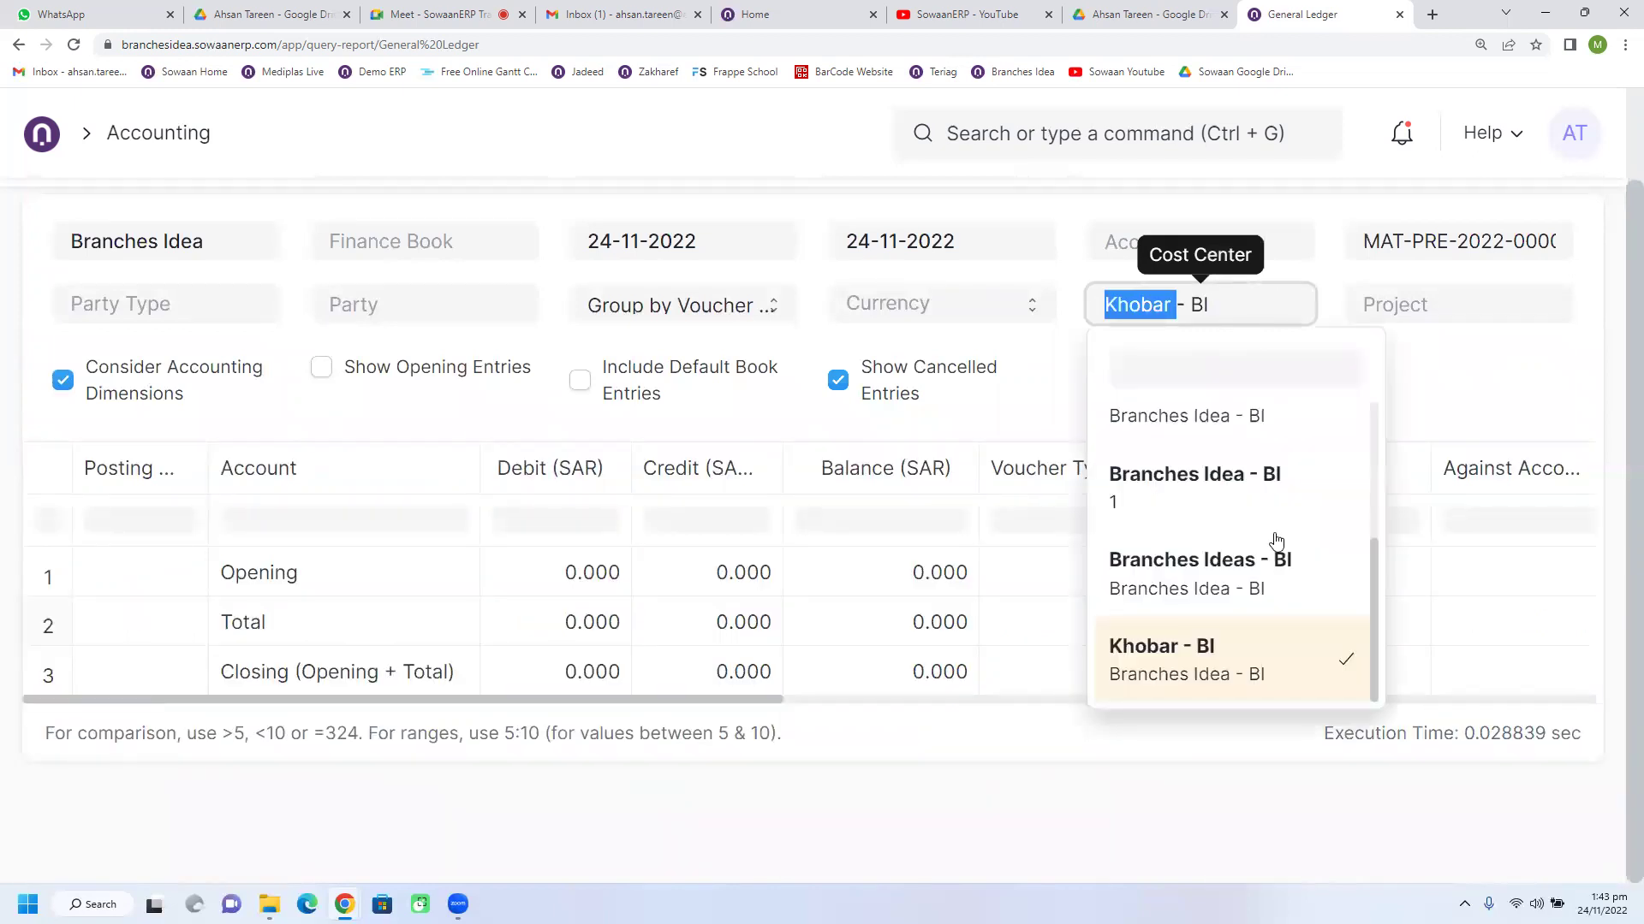
click(1292, 653)
click(956, 204)
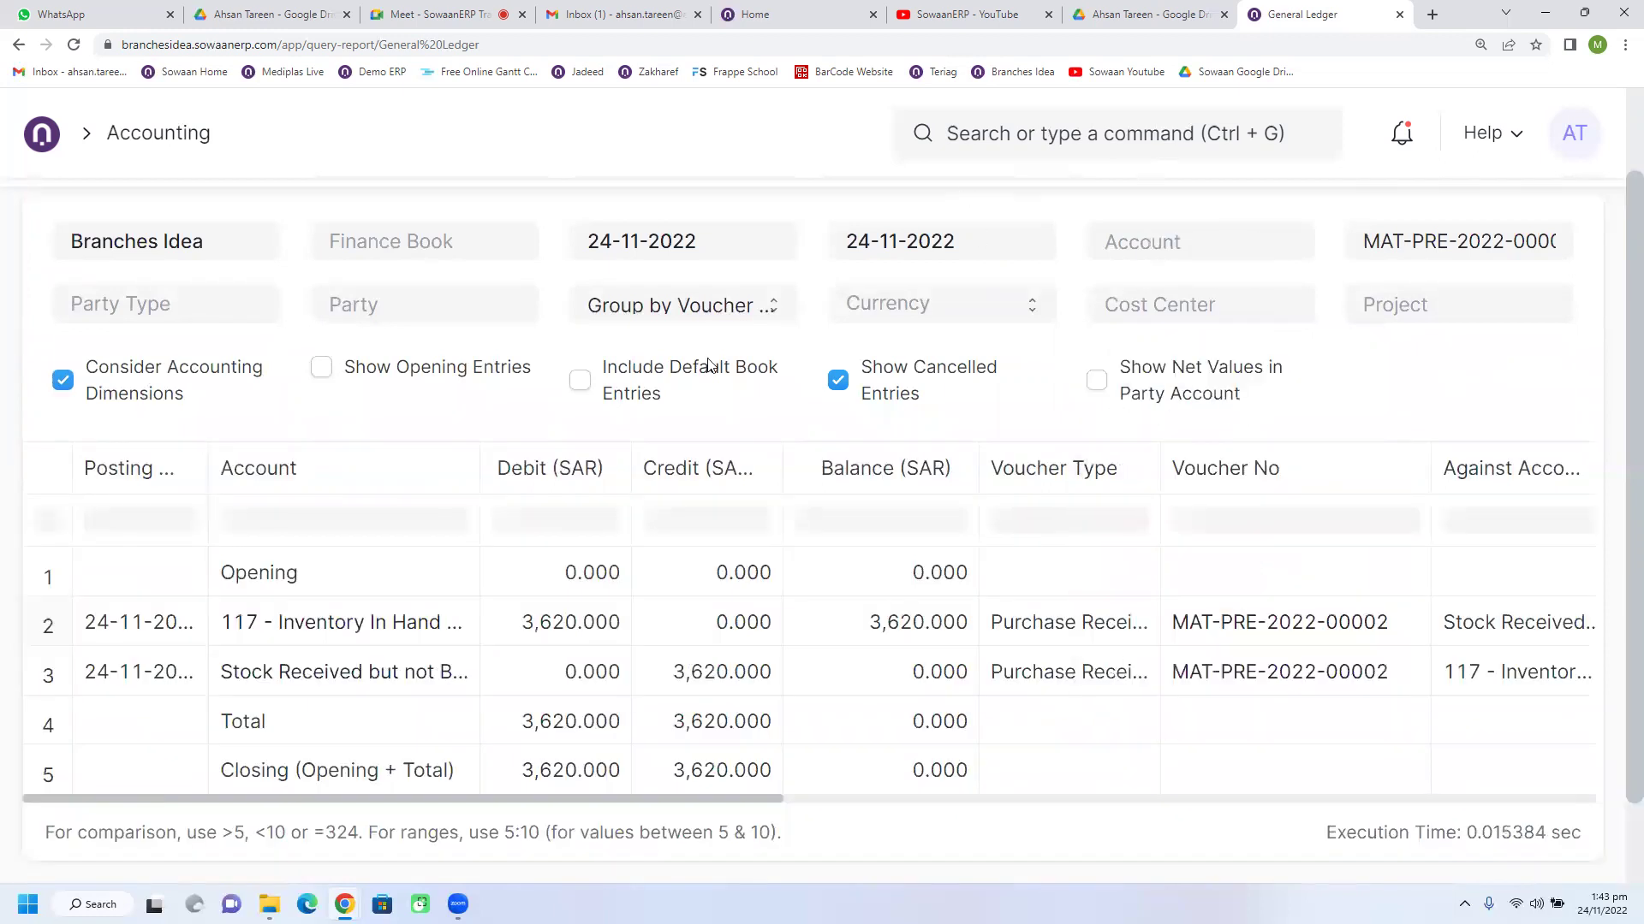
click(73, 45)
Step: Glance at the Drive, meeting and Gmail tabs, then widen the General Ledger's Account column
click(268, 15)
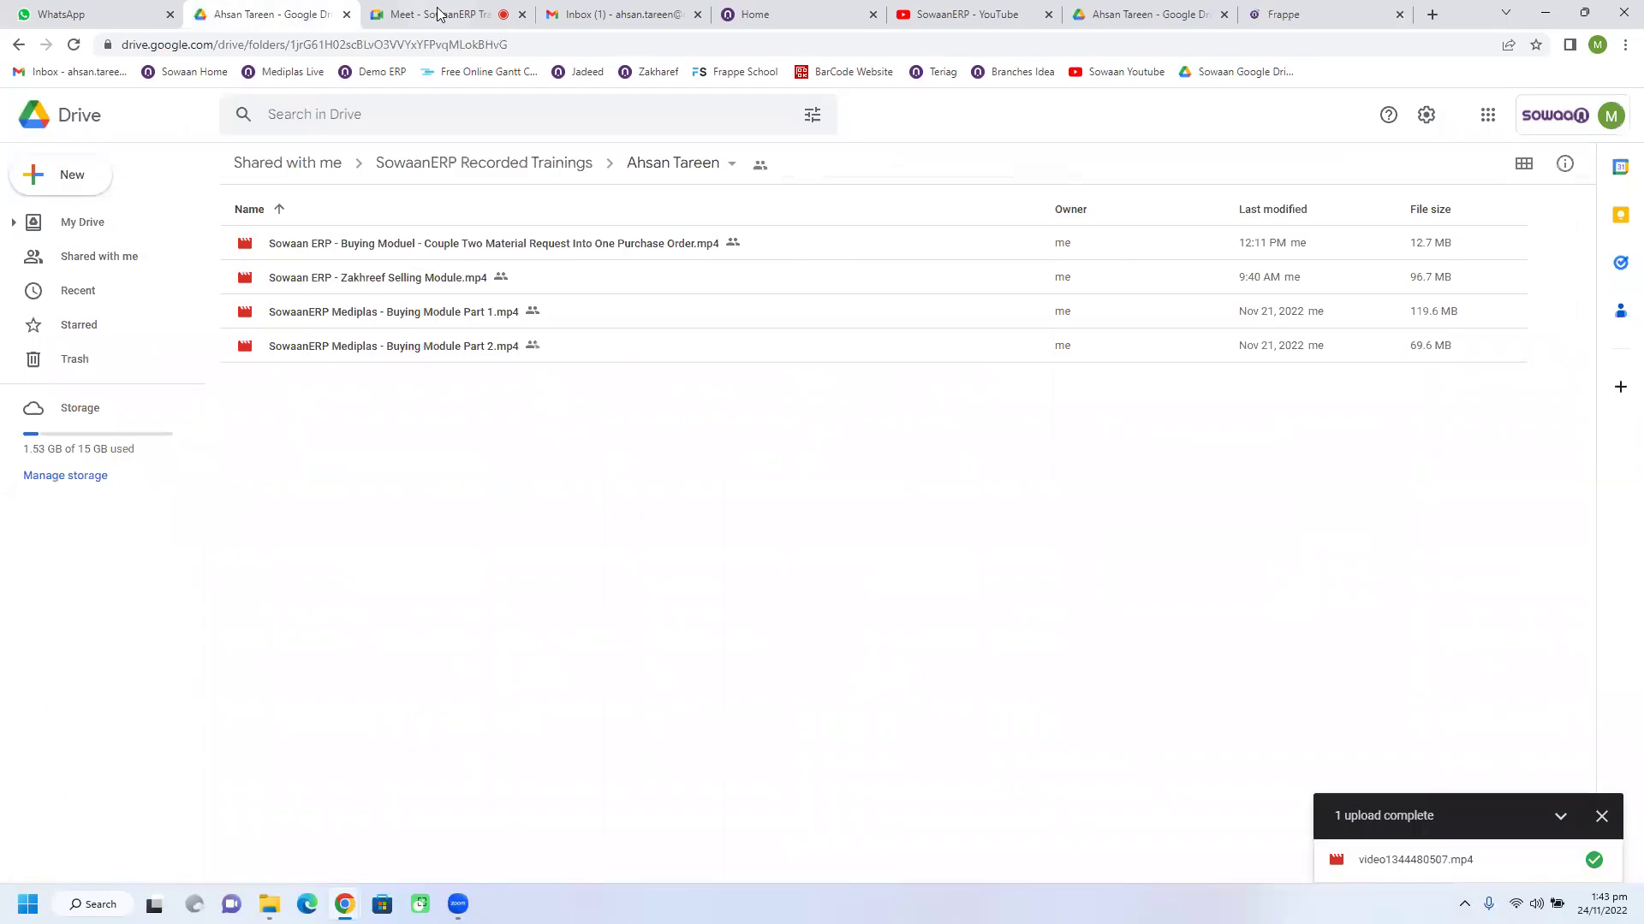
click(438, 13)
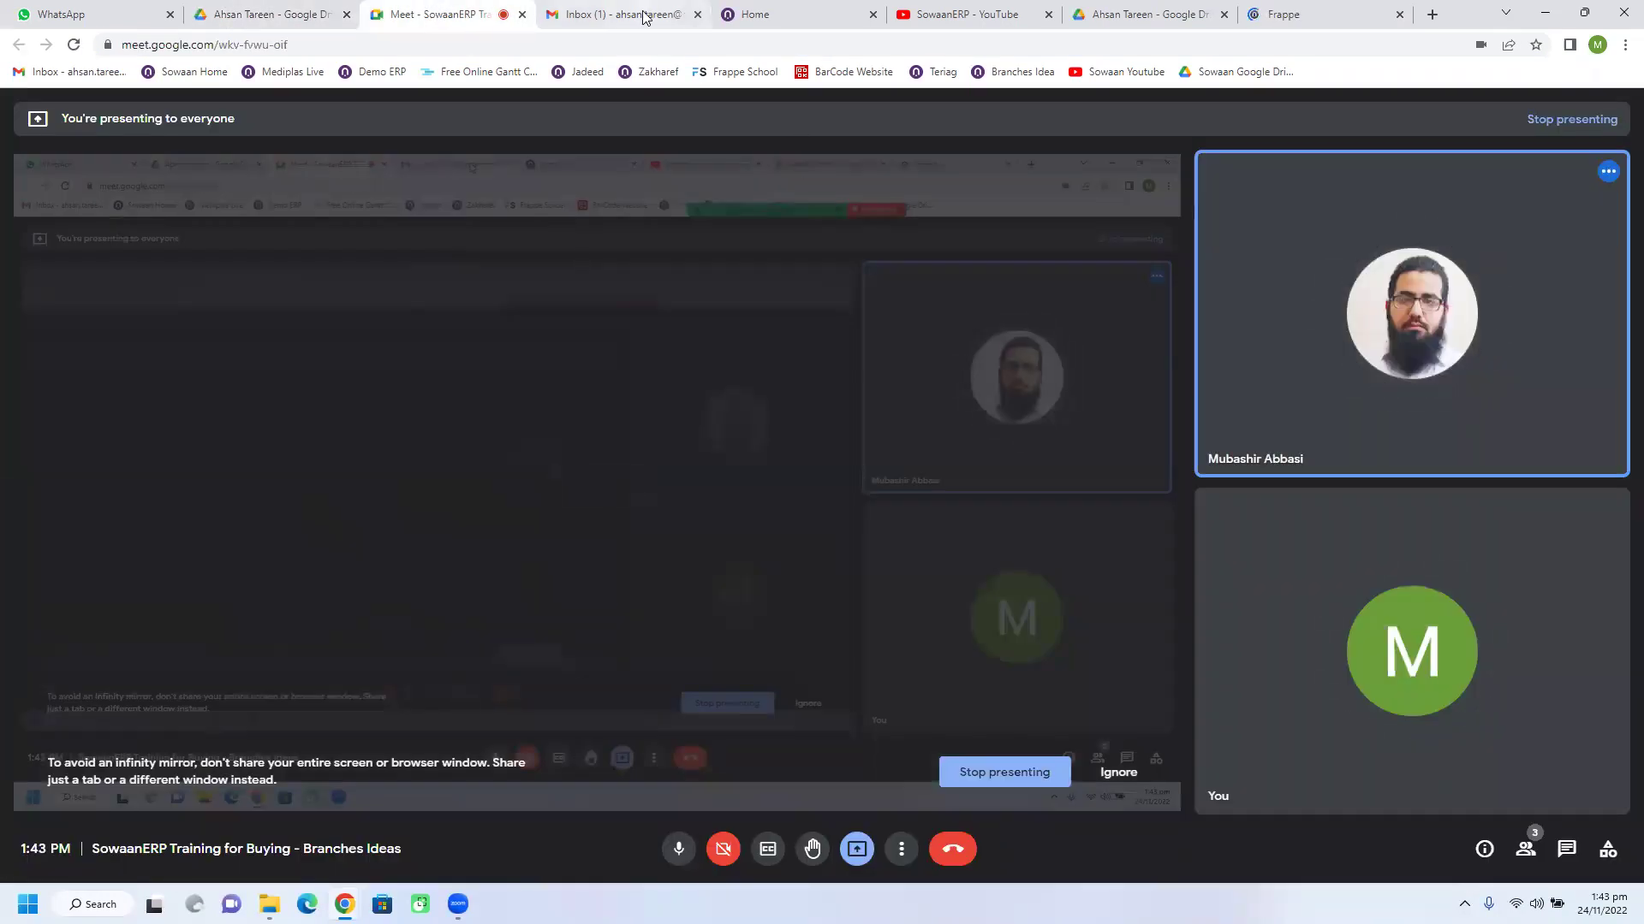
click(643, 15)
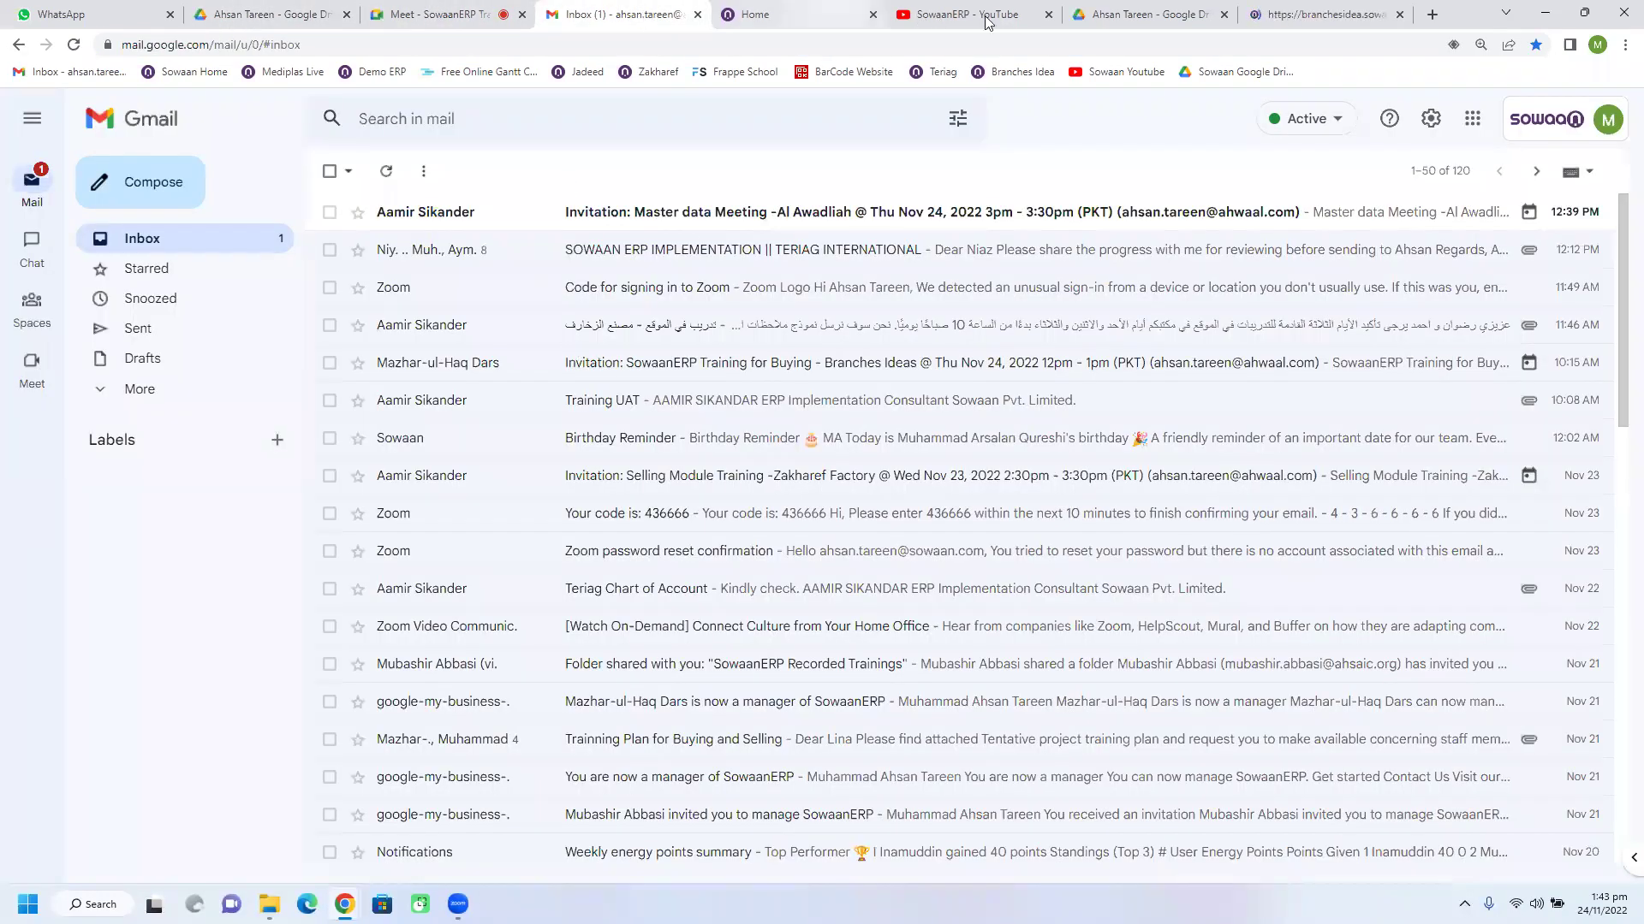
click(1310, 14)
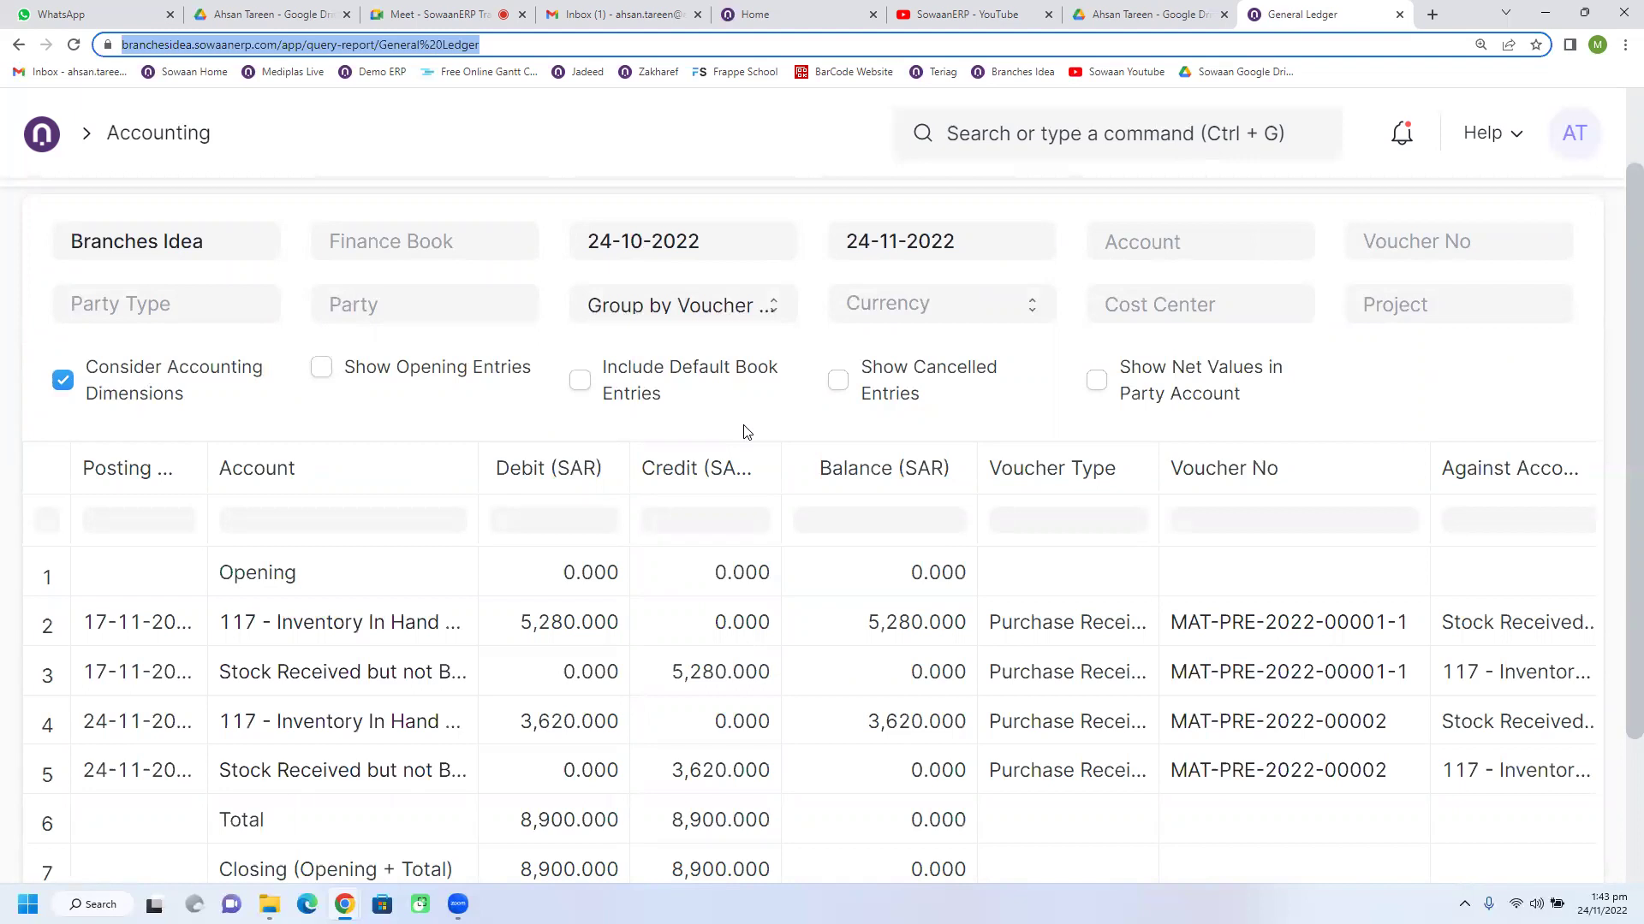
scroll(435, 714, down, 1)
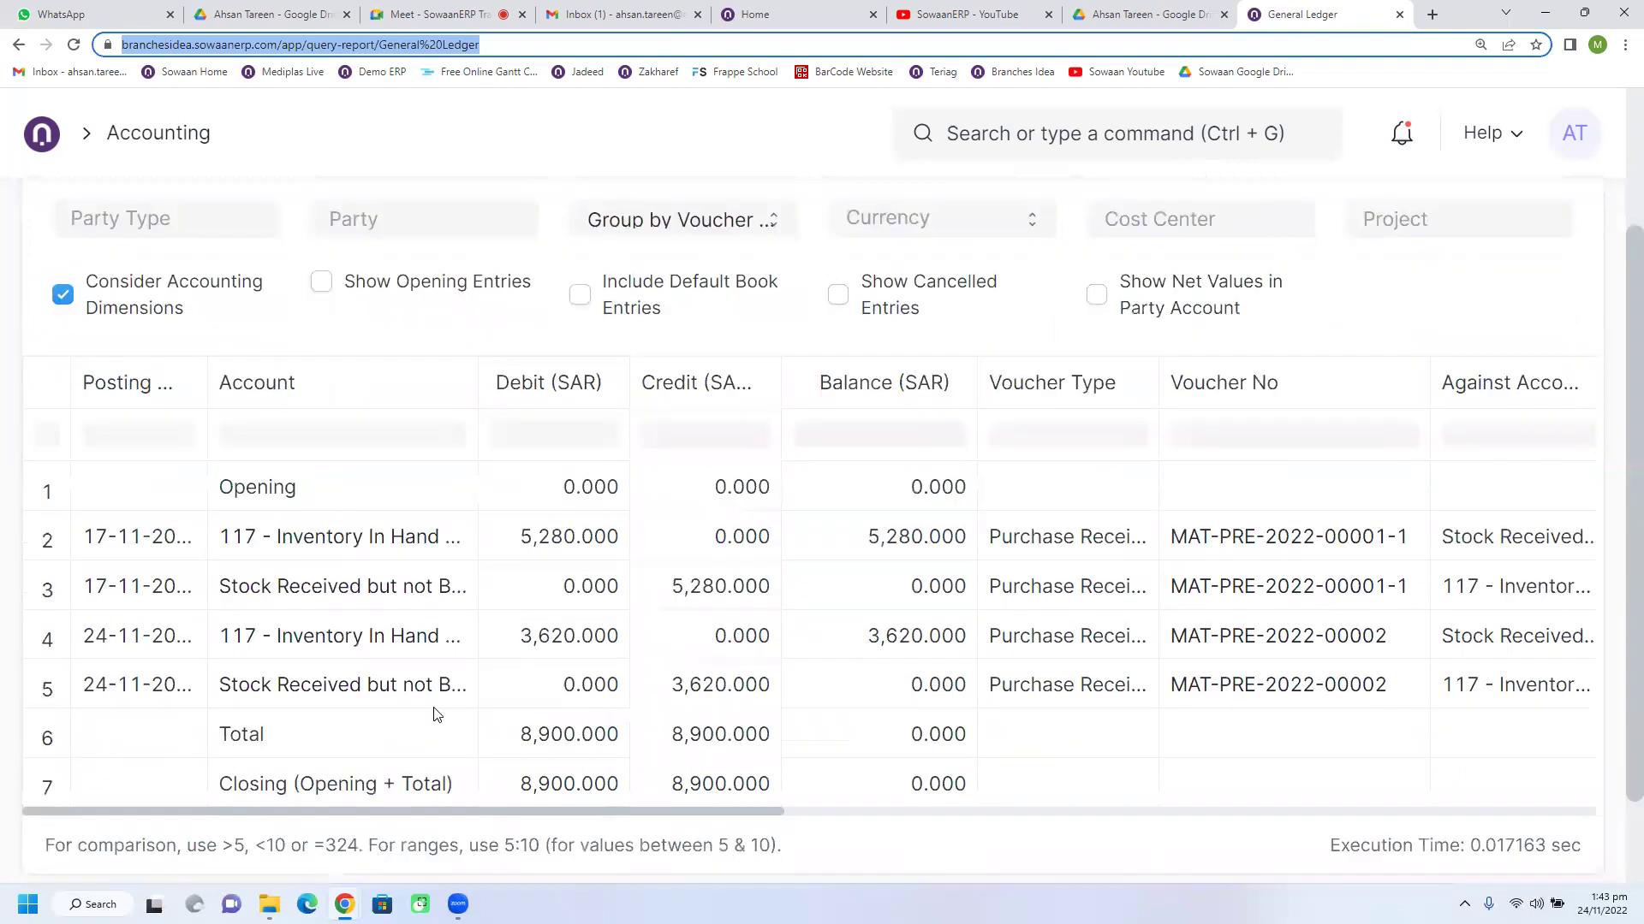
scroll(434, 715, up, 2)
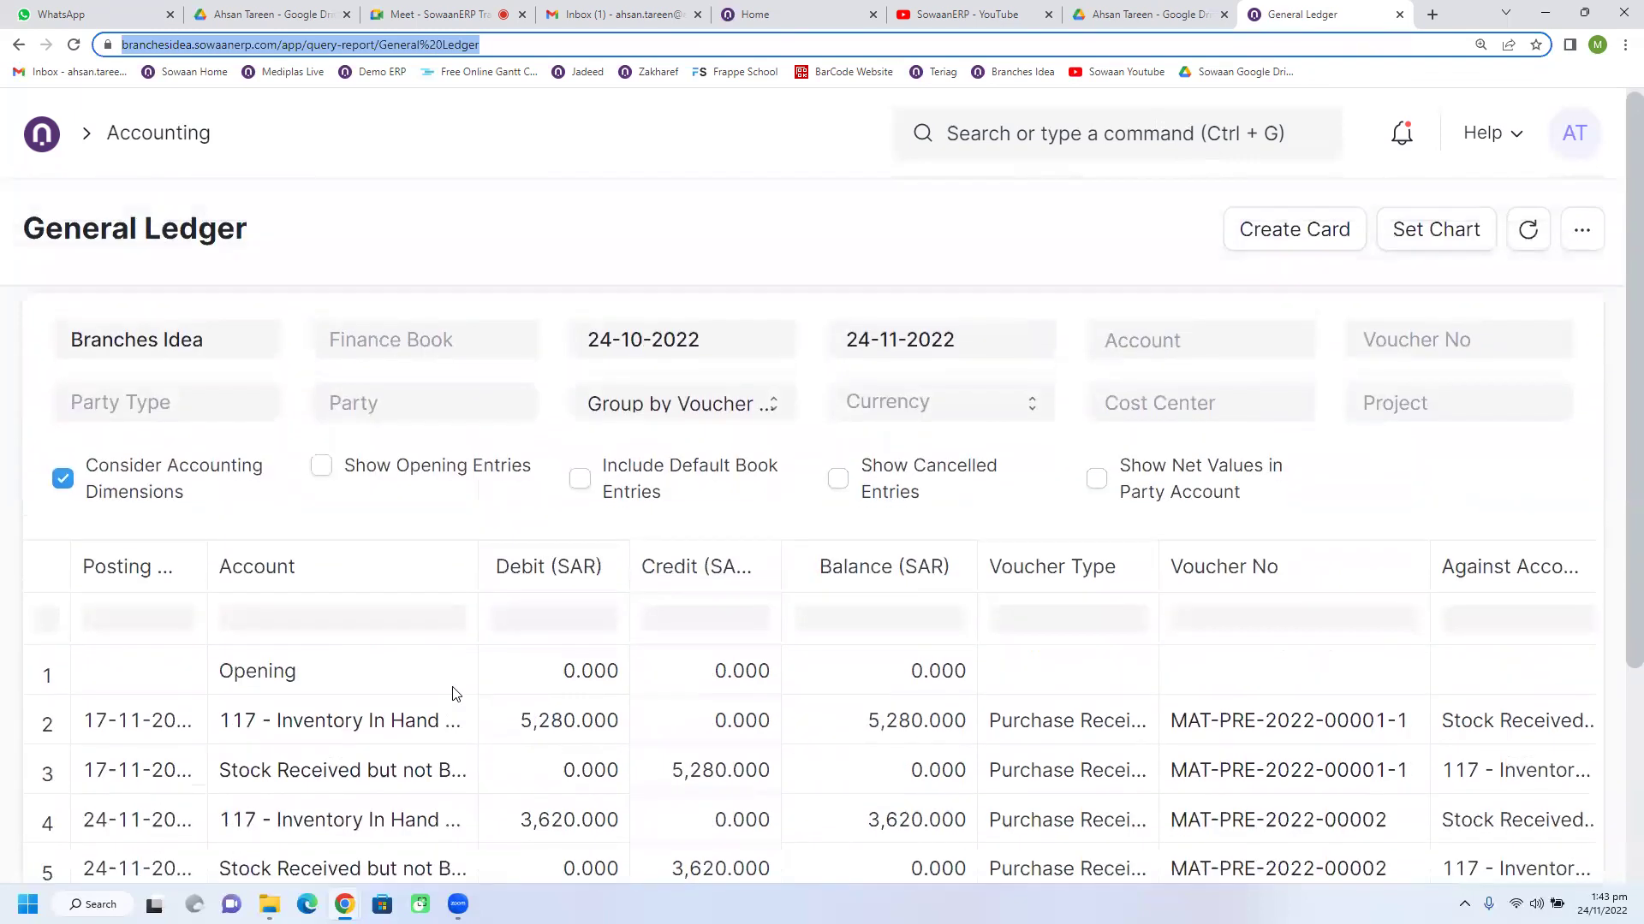
scroll(504, 525, down, 1)
drag(478, 473, 648, 466)
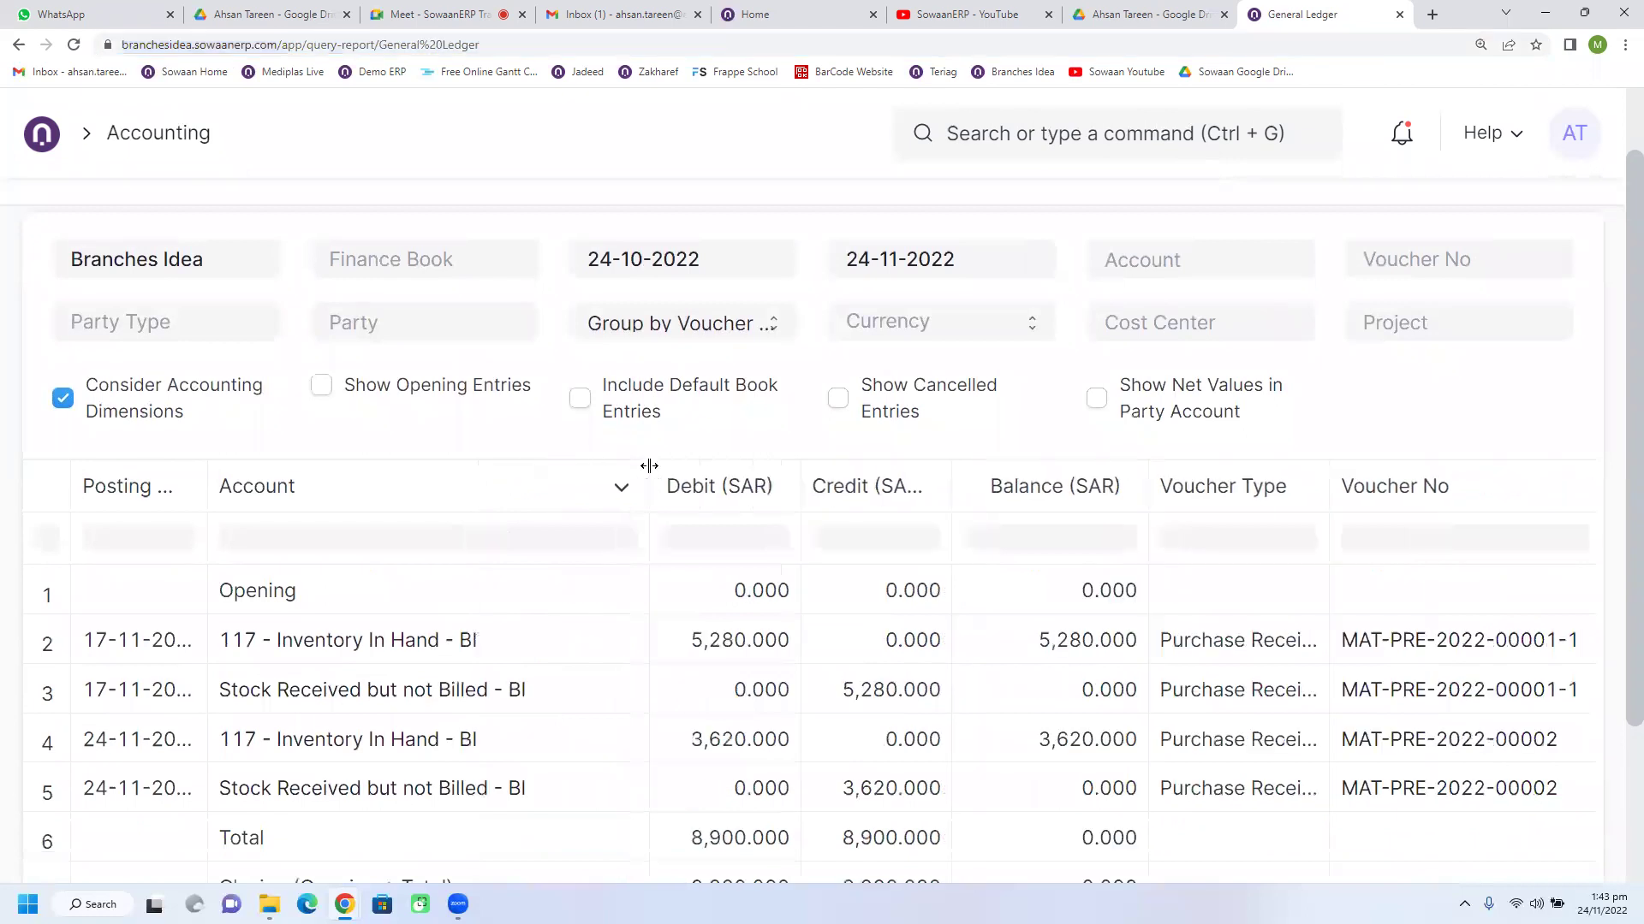
scroll(754, 607, up, 2)
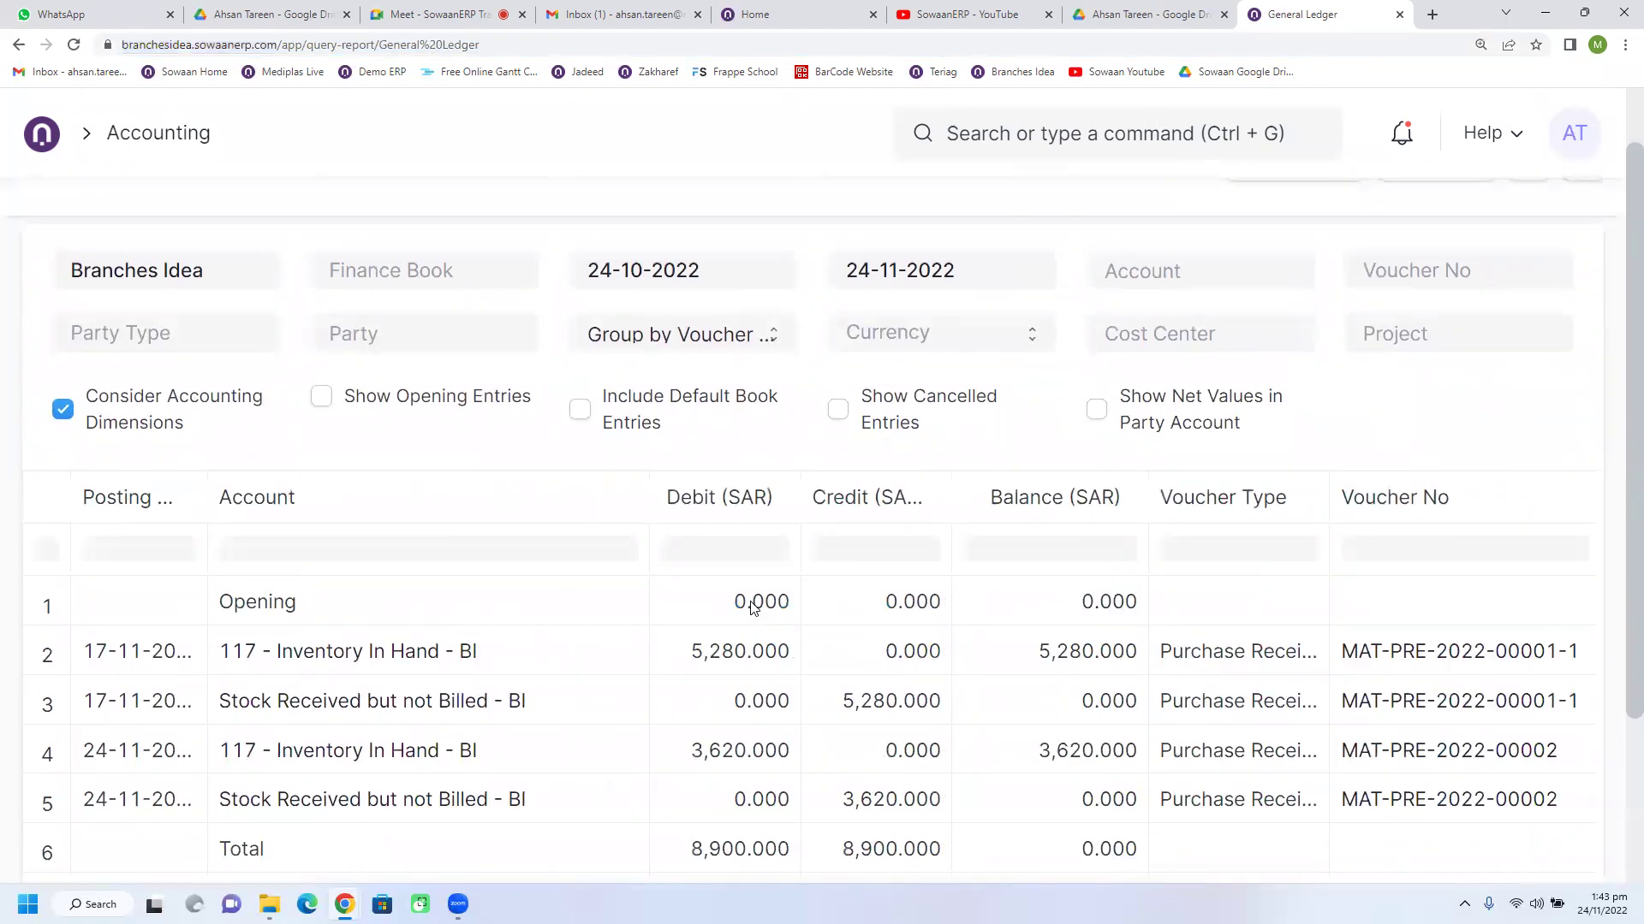
Step: Review both receipts' 5,280.000 and 3,620.000 entries totalling 8,900.000 SAR debit and credit
click(444, 15)
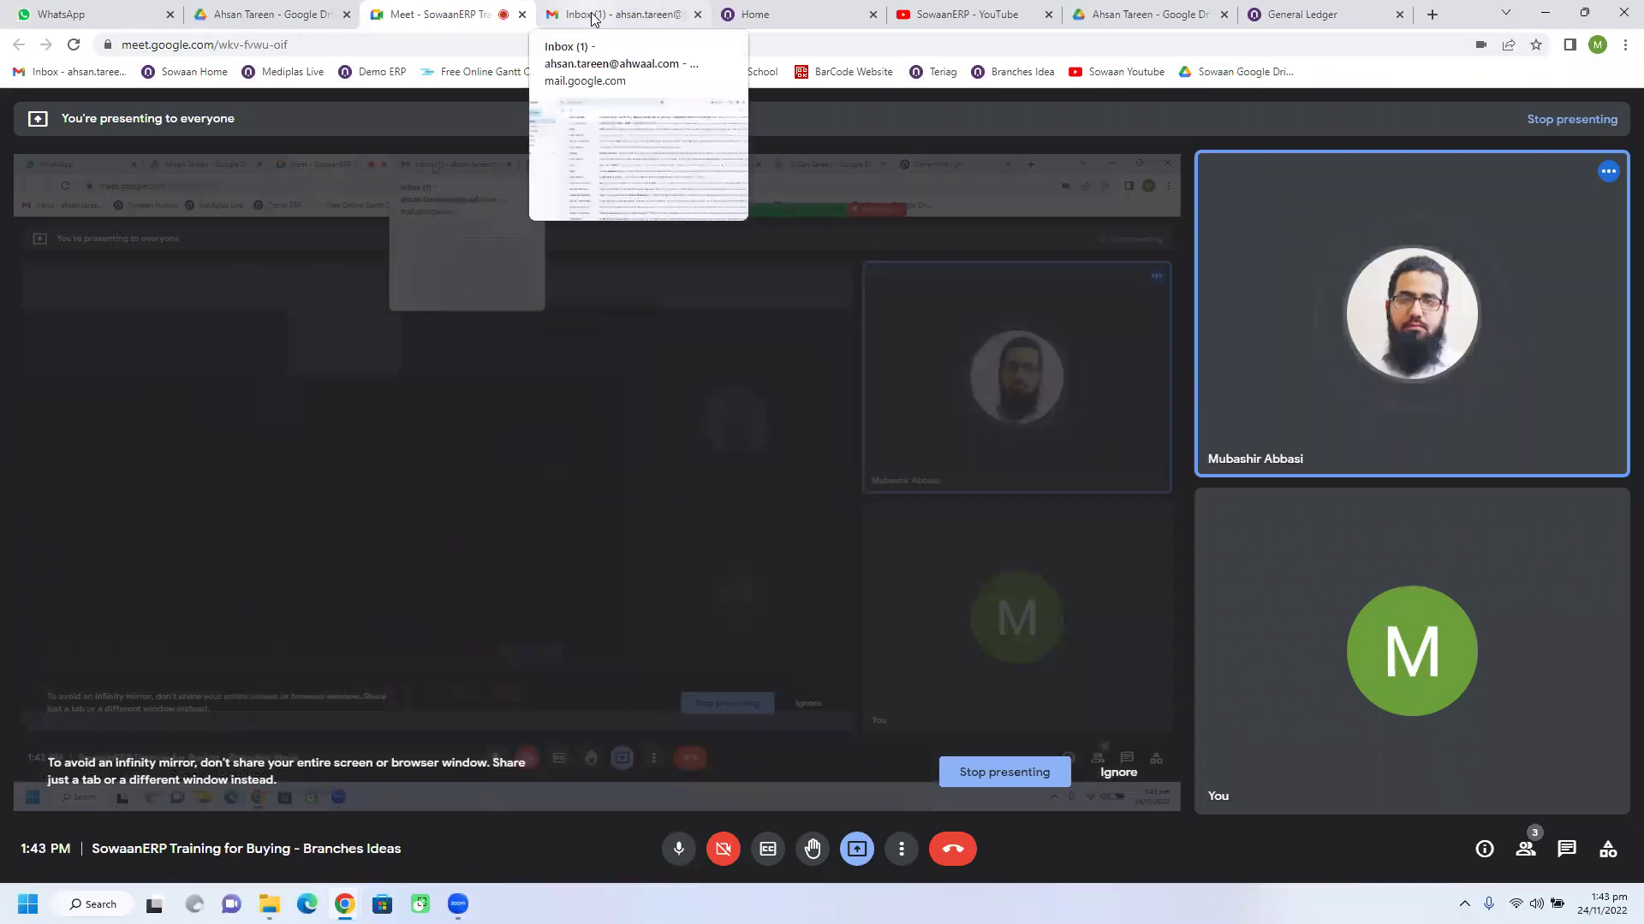
click(593, 18)
key(ctrl+6)
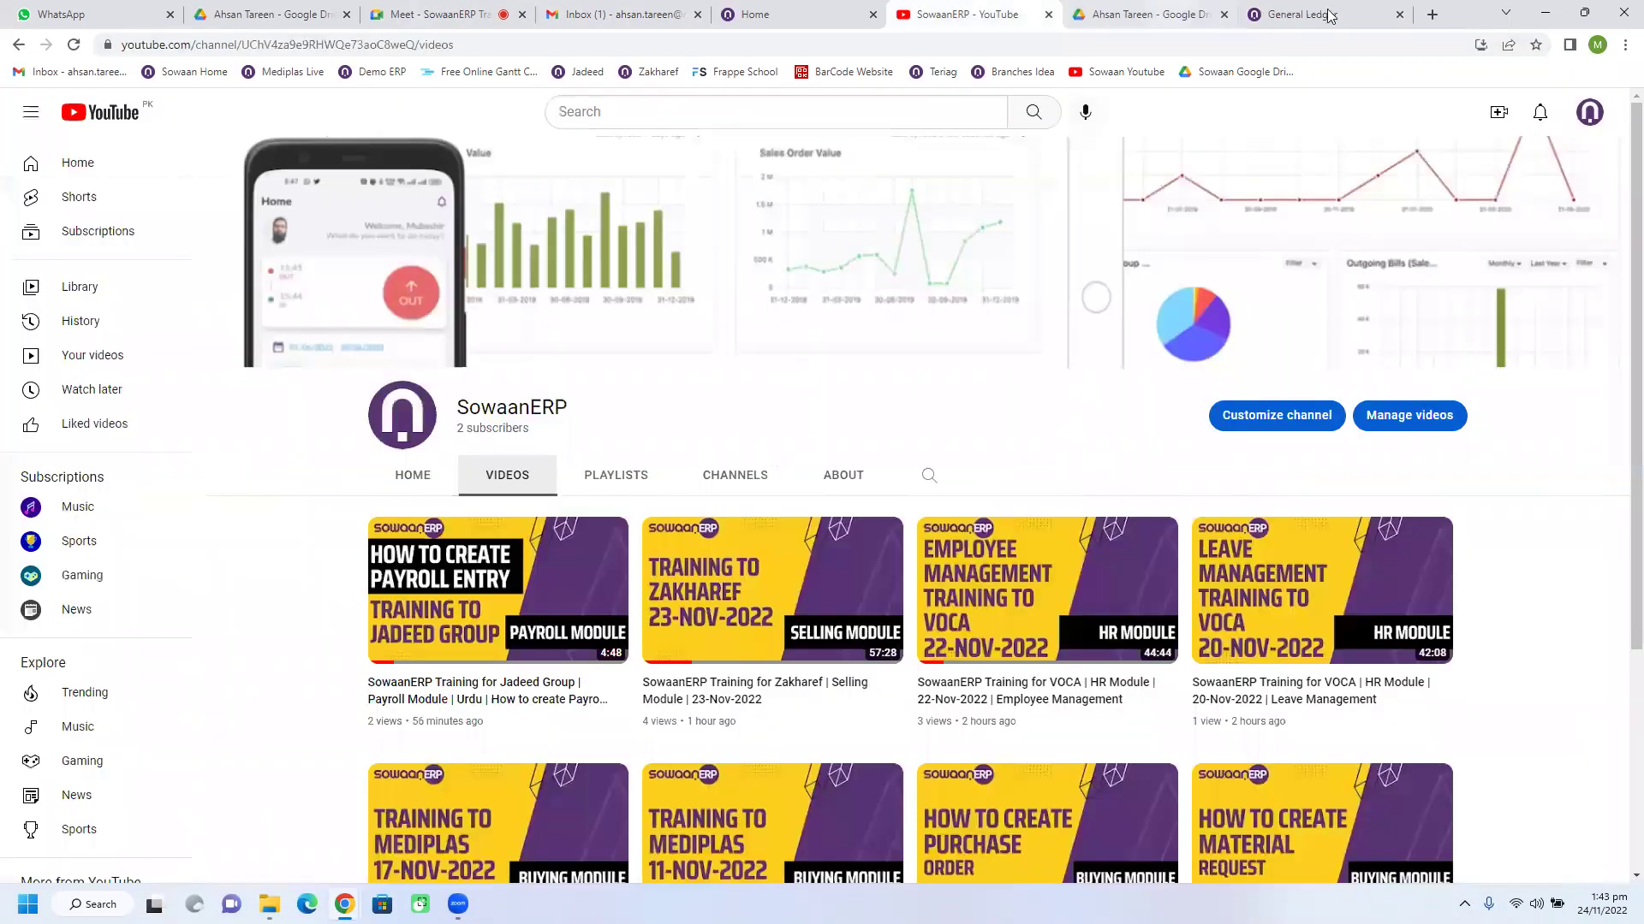
click(1328, 16)
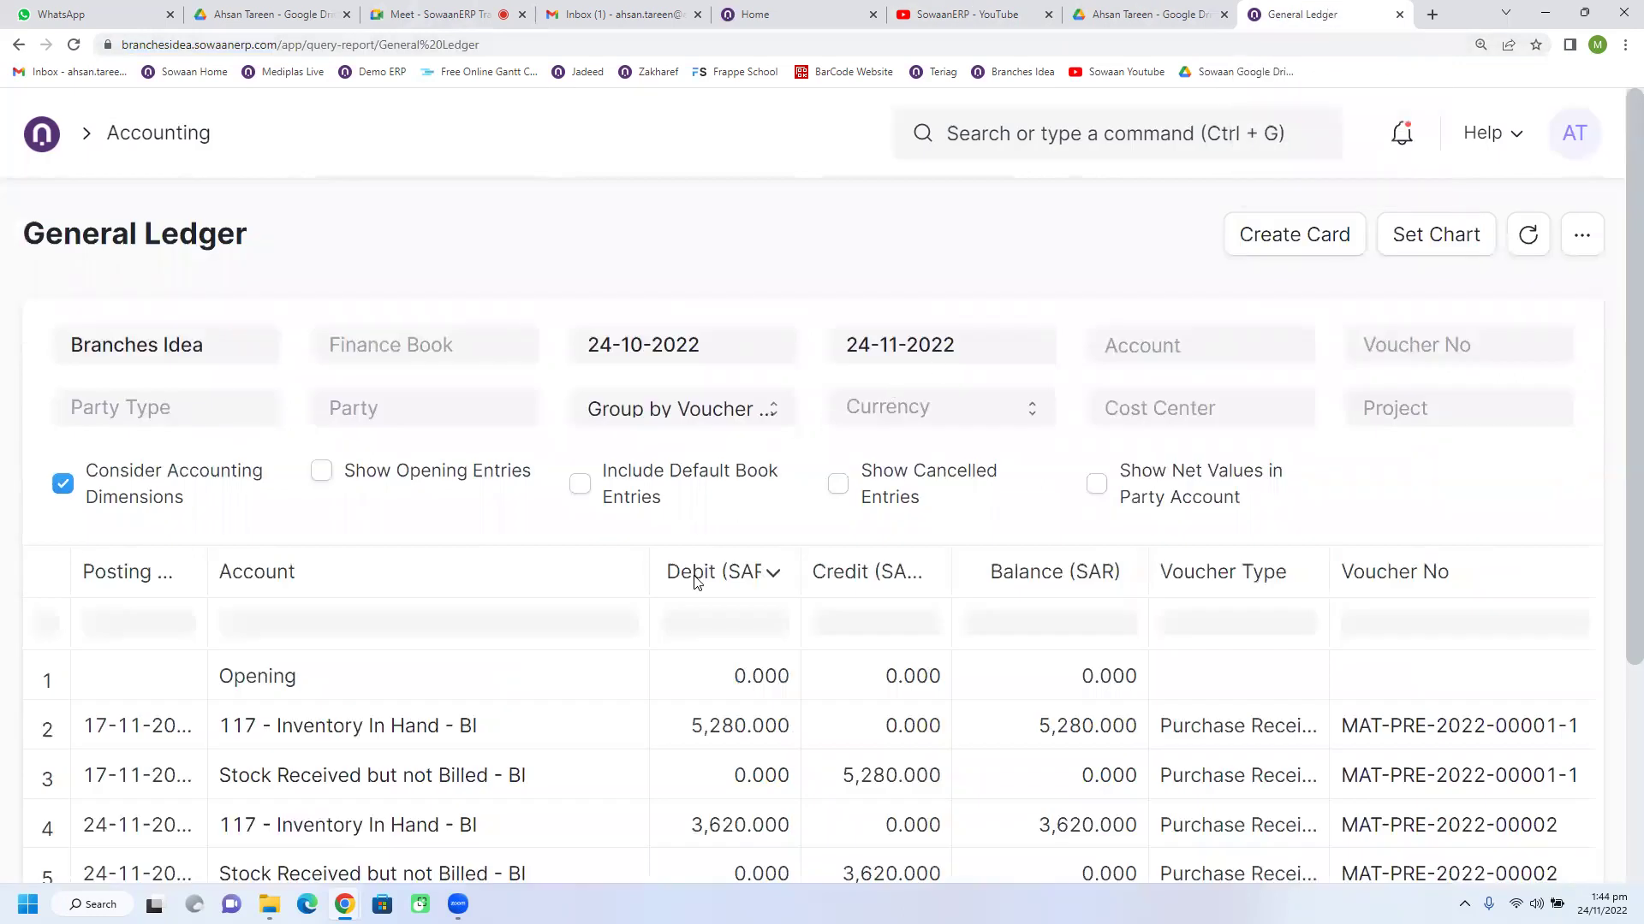
scroll(697, 576, down, 3)
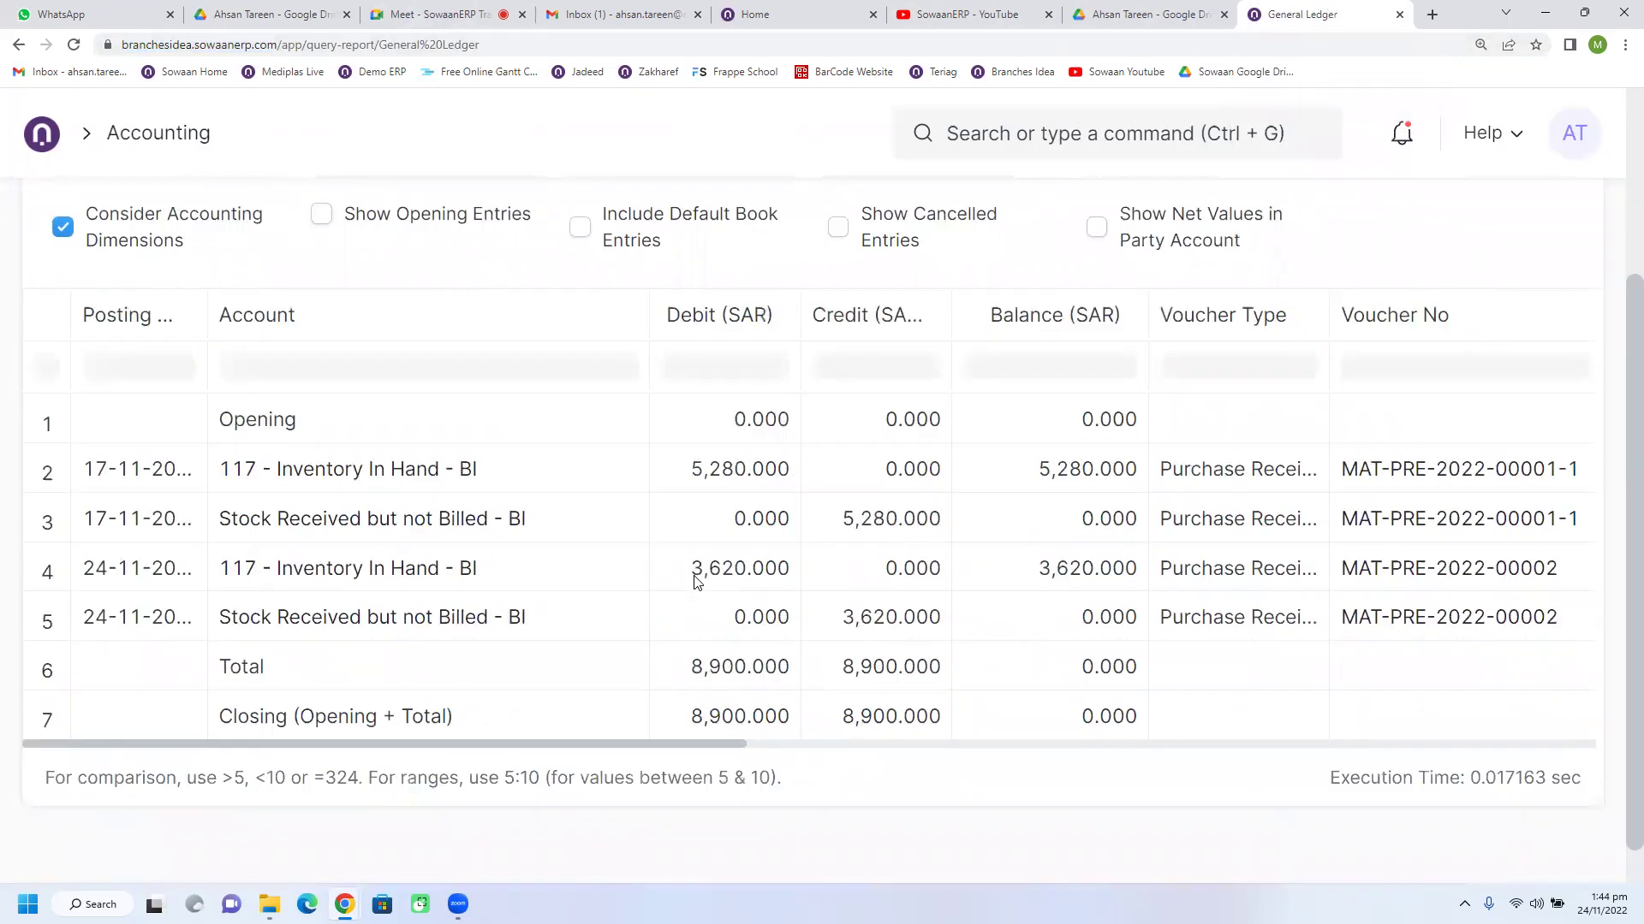
scroll(698, 582, up, 1)
scroll(697, 582, up, 3)
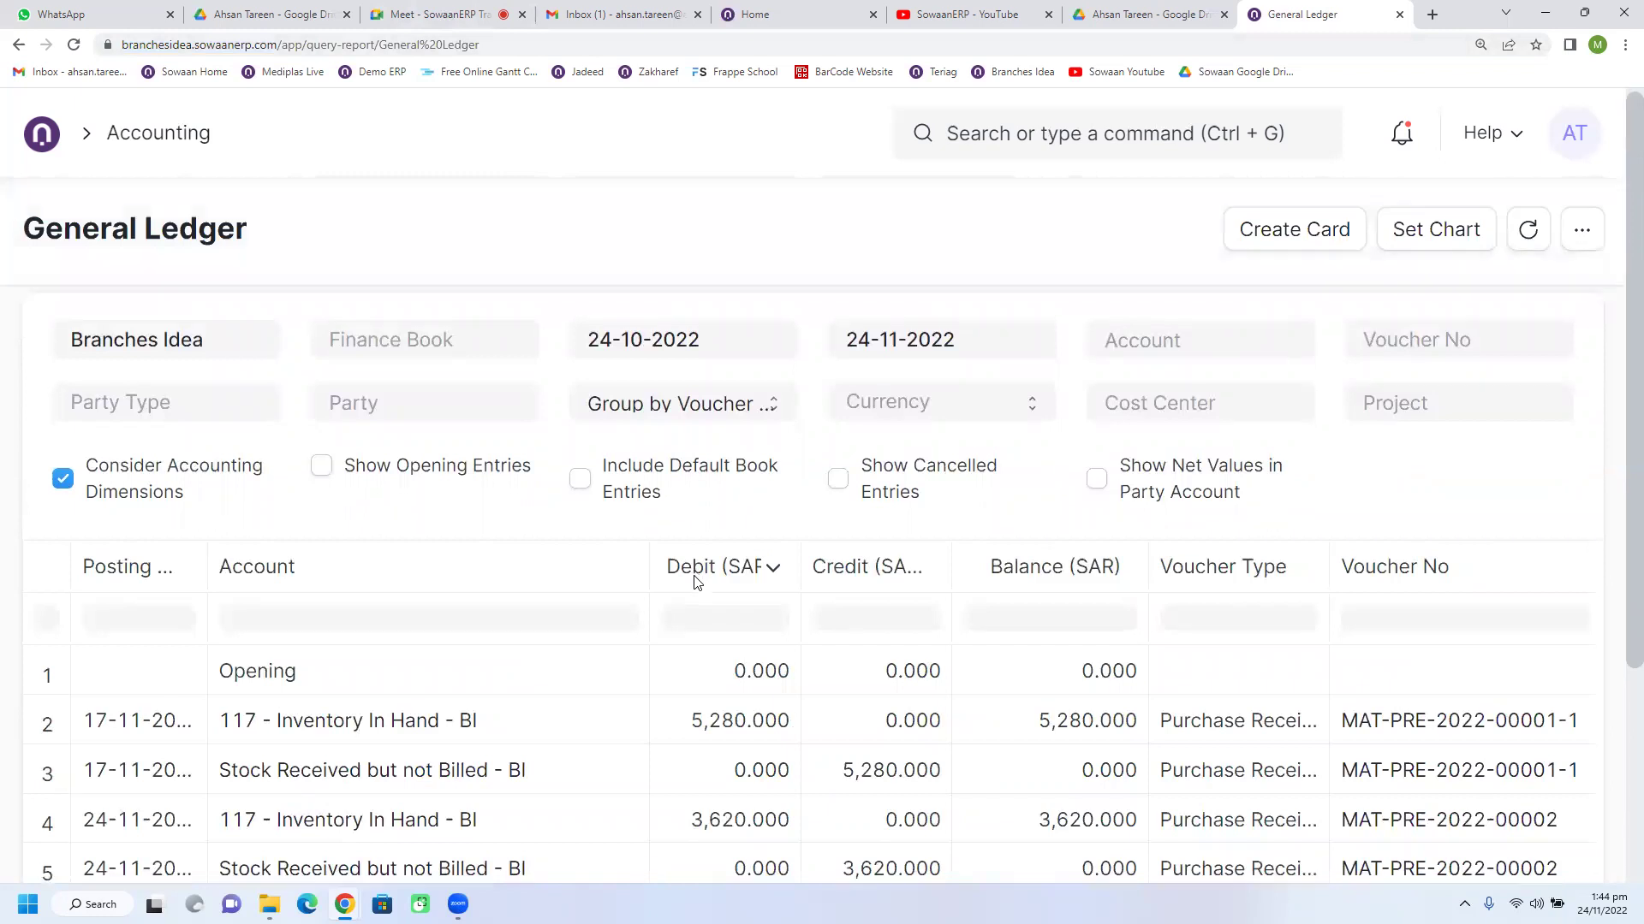
scroll(692, 591, down, 3)
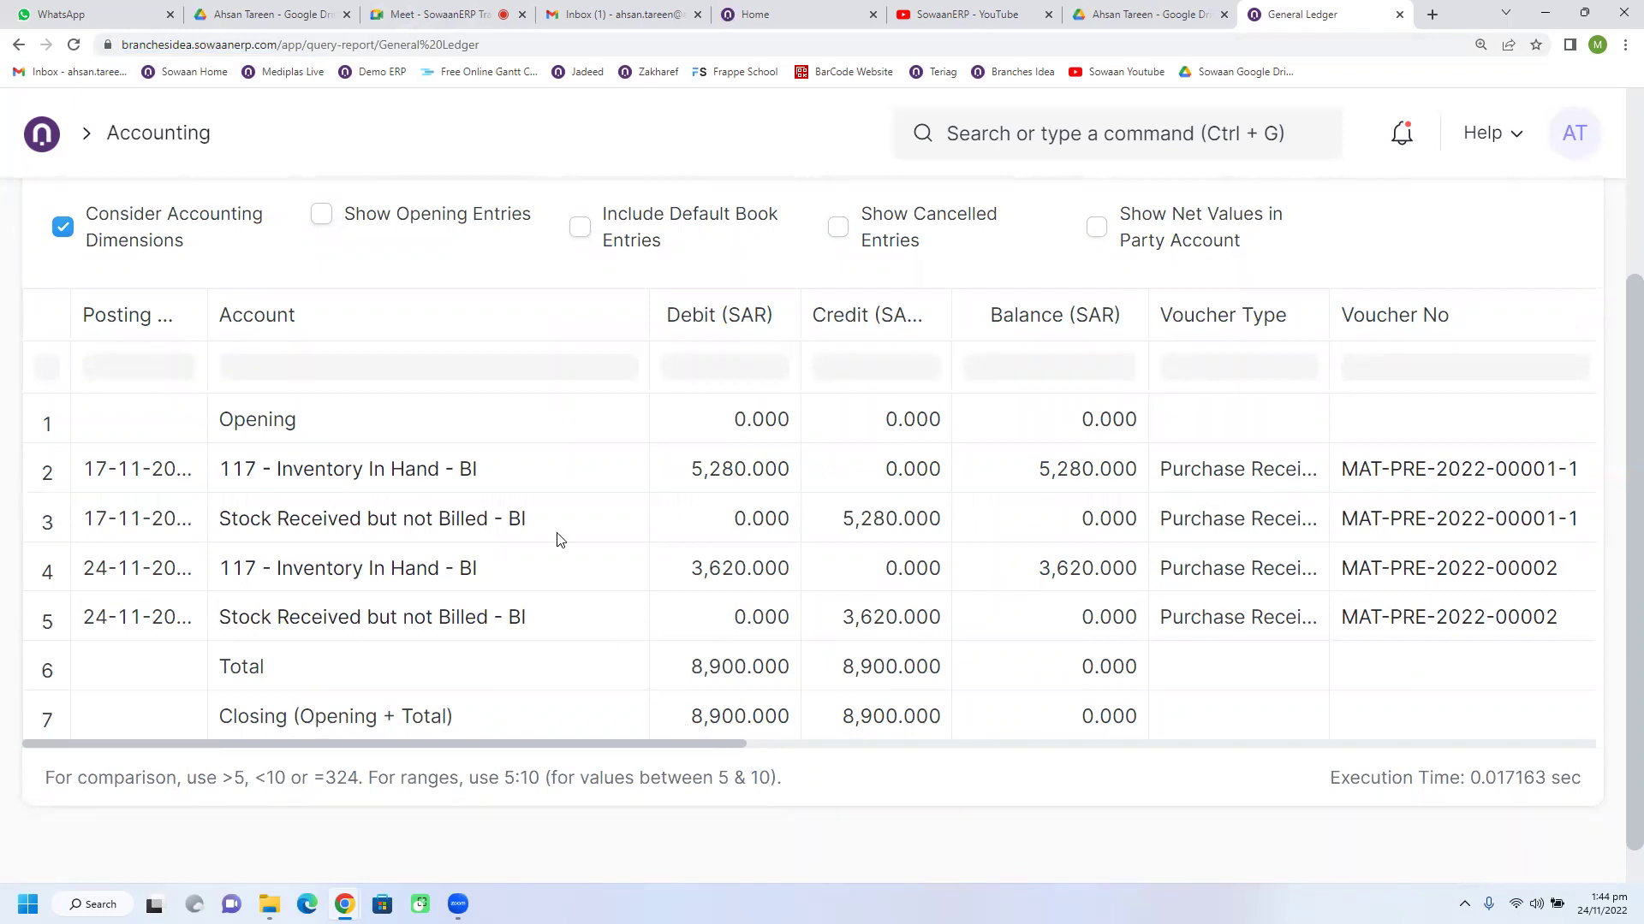
scroll(565, 548, up, 2)
scroll(633, 582, up, 1)
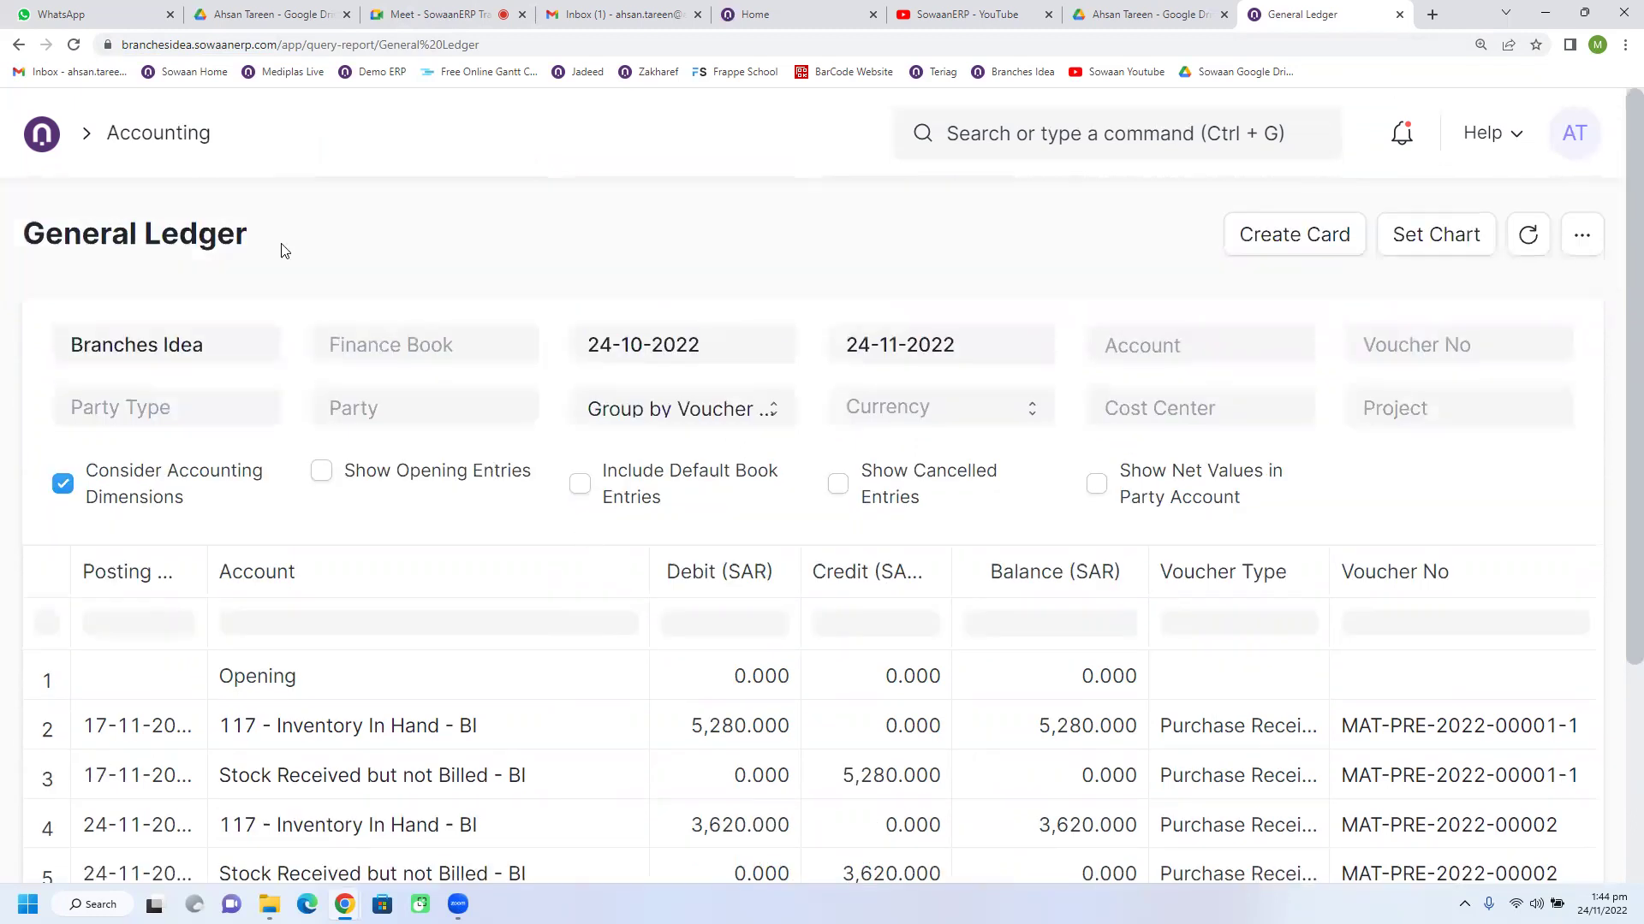
Step: Pass through Home to the Accounting workspace, dismiss its setup checklist, then switch to Buying
click(50, 143)
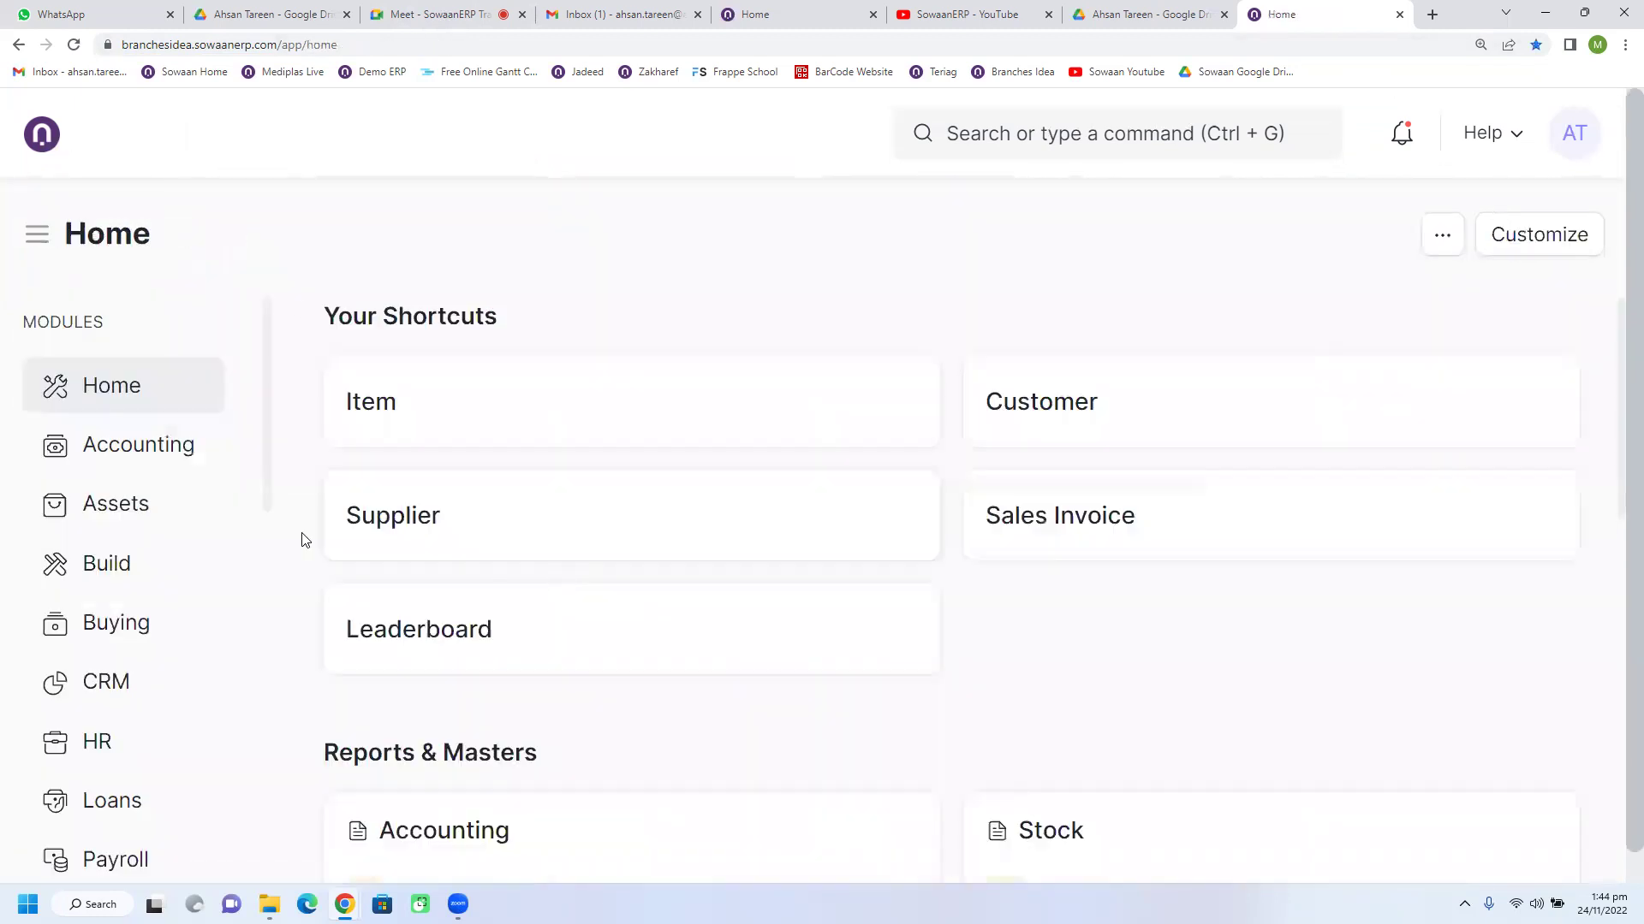
click(144, 456)
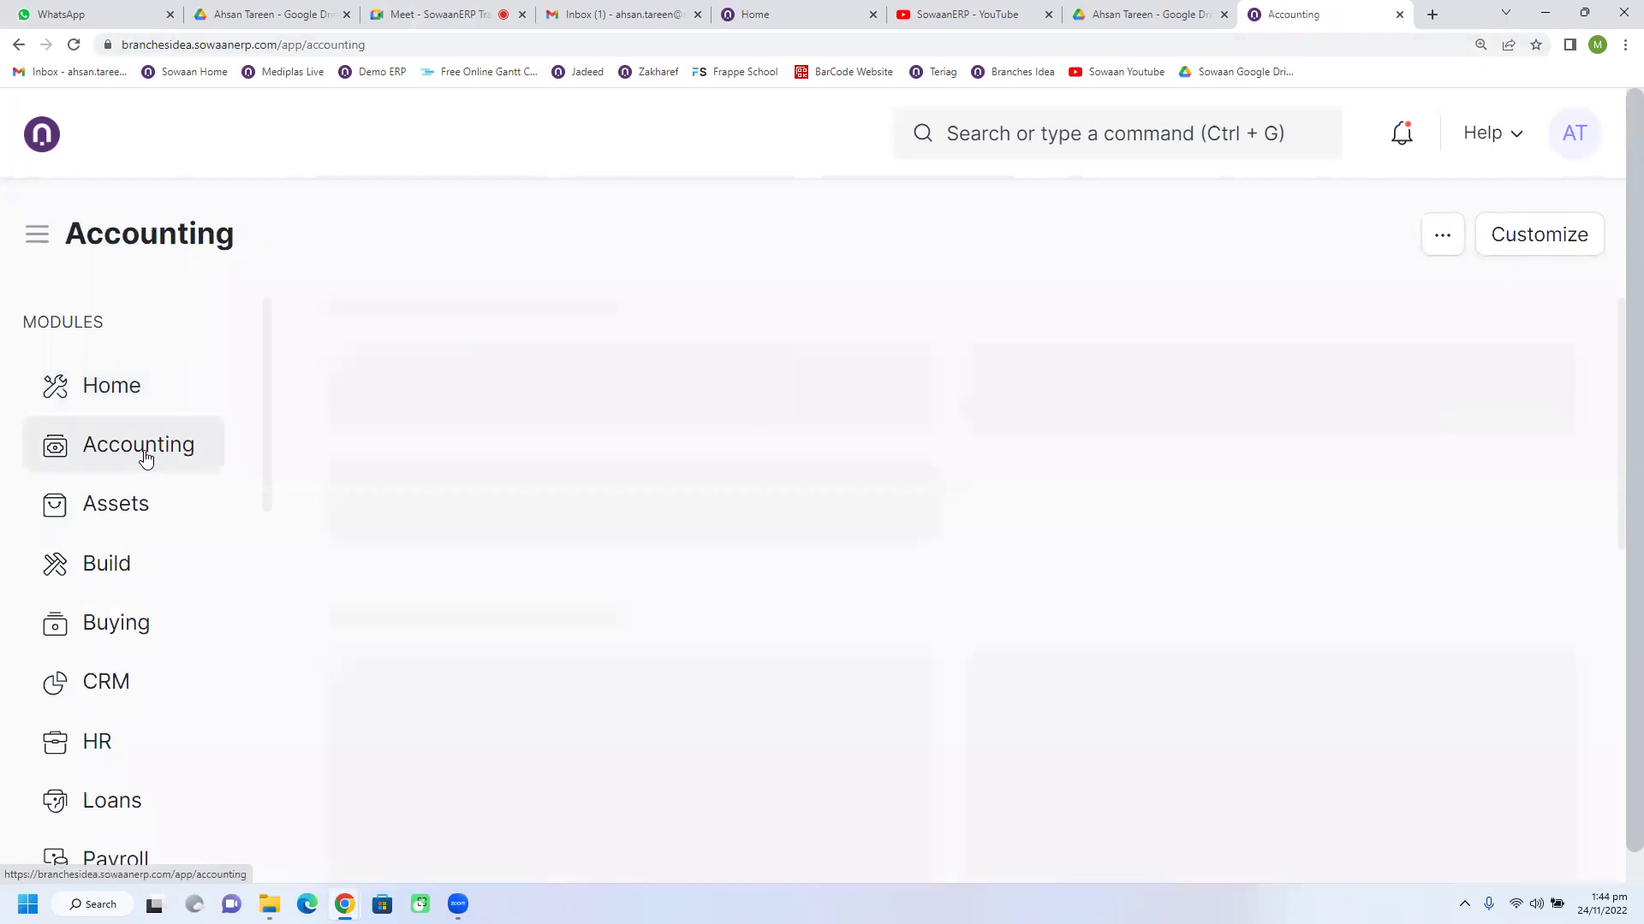
click(1498, 348)
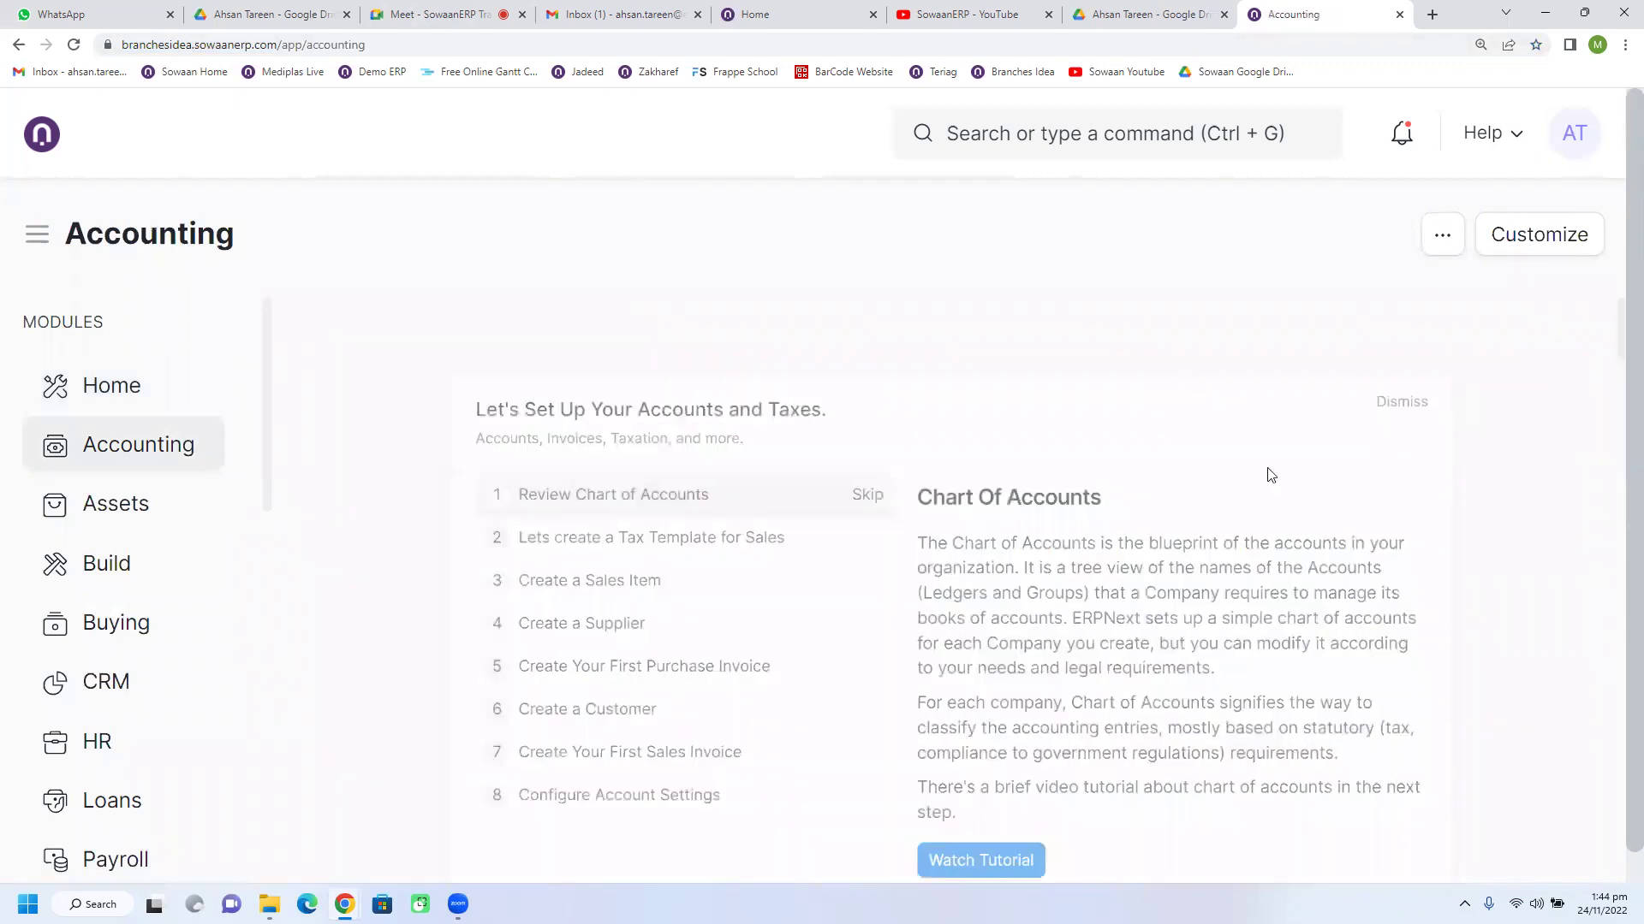
scroll(1098, 505, down, 7)
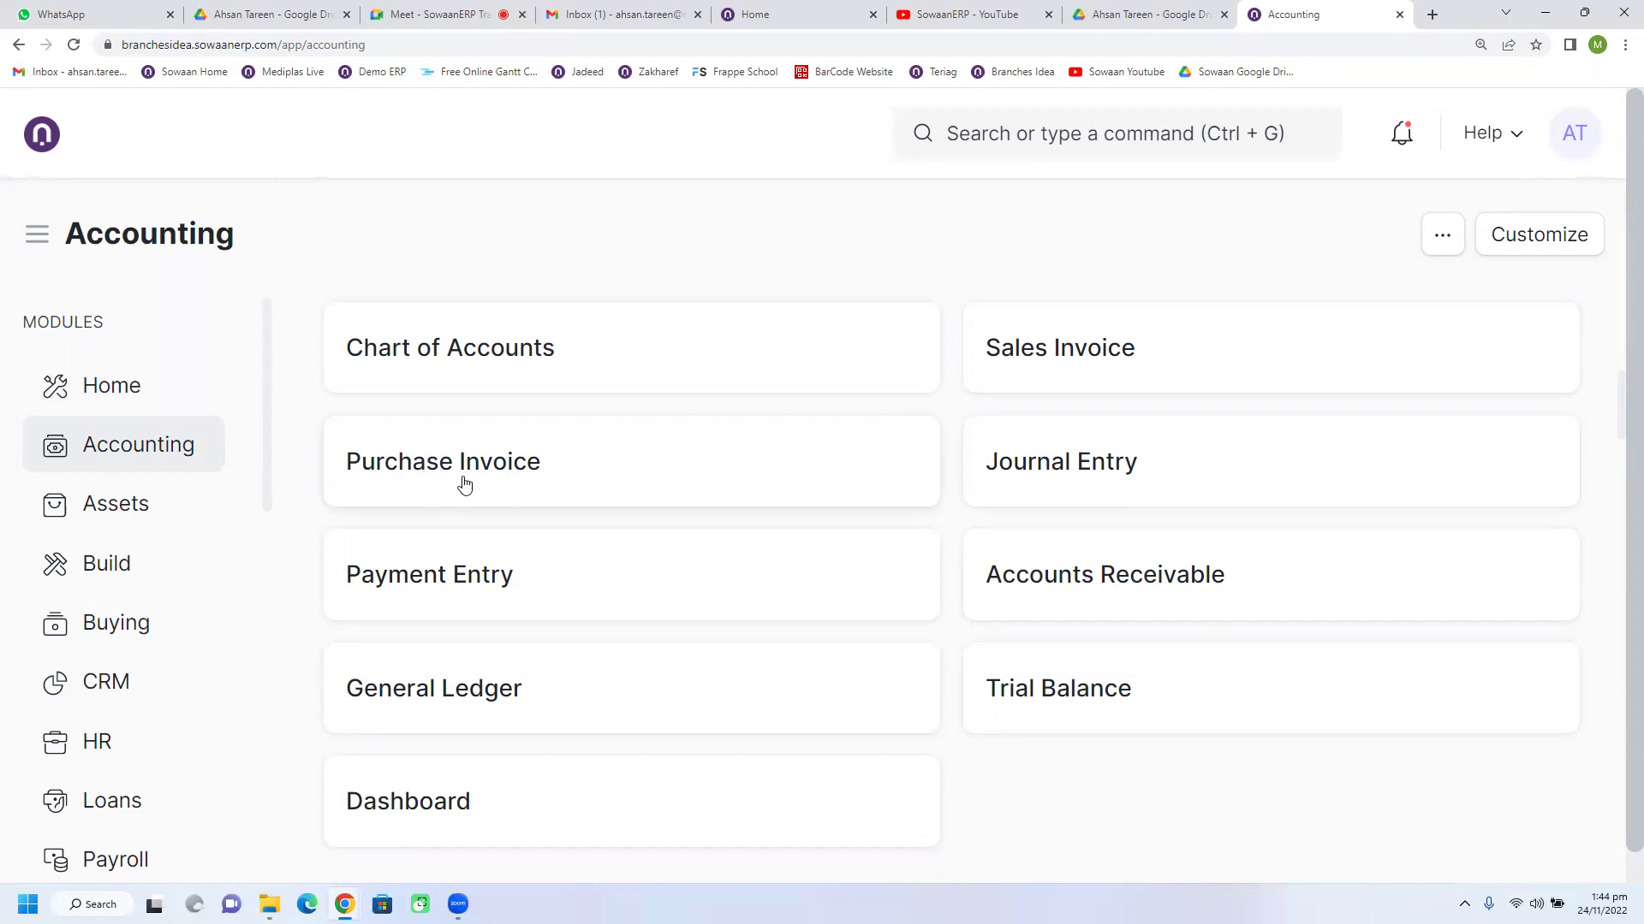
scroll(214, 633, down, 3)
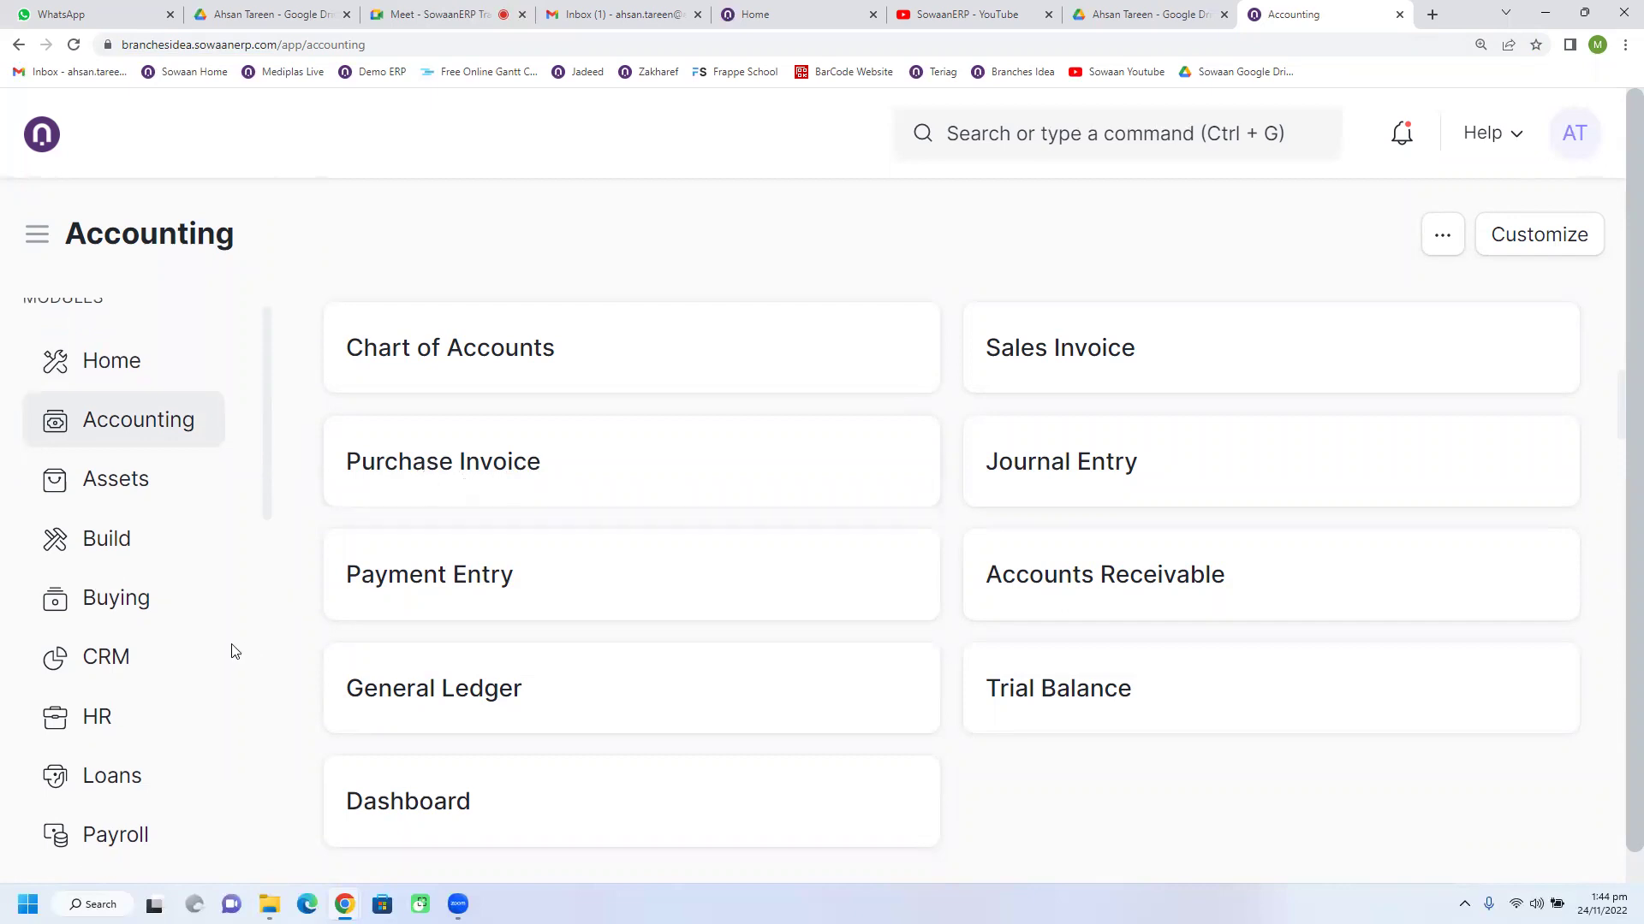
scroll(150, 557, up, 2)
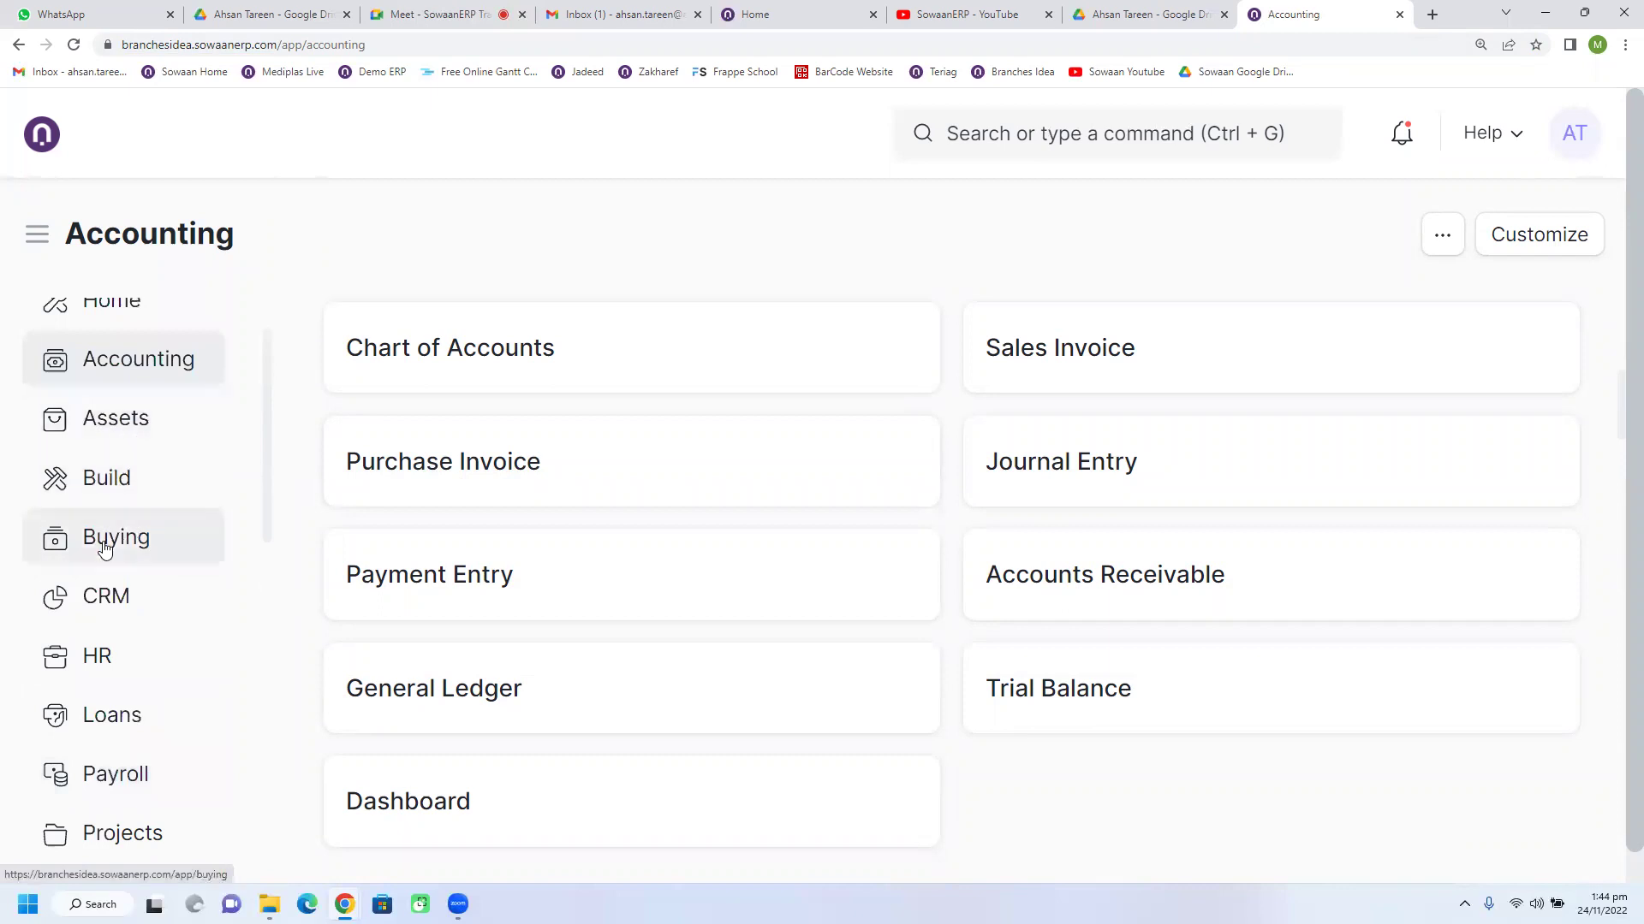
click(105, 541)
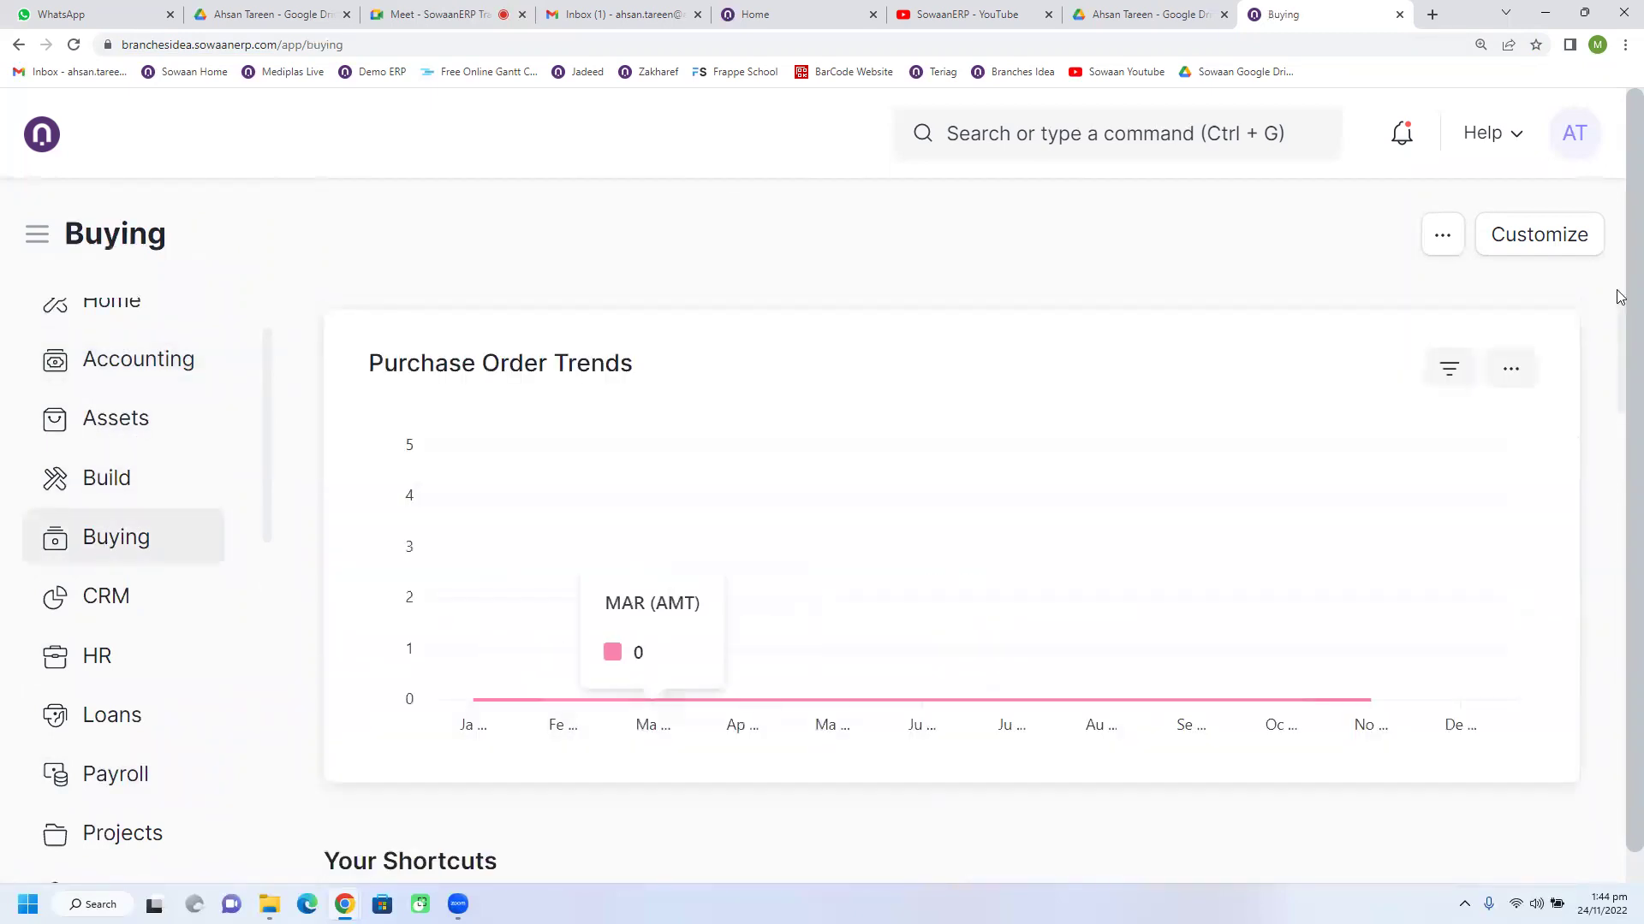
Step: Open the Purchase Order list and clear its status filter so all orders appear, including Pepsico
scroll(792, 575, down, 2)
scroll(792, 575, down, 4)
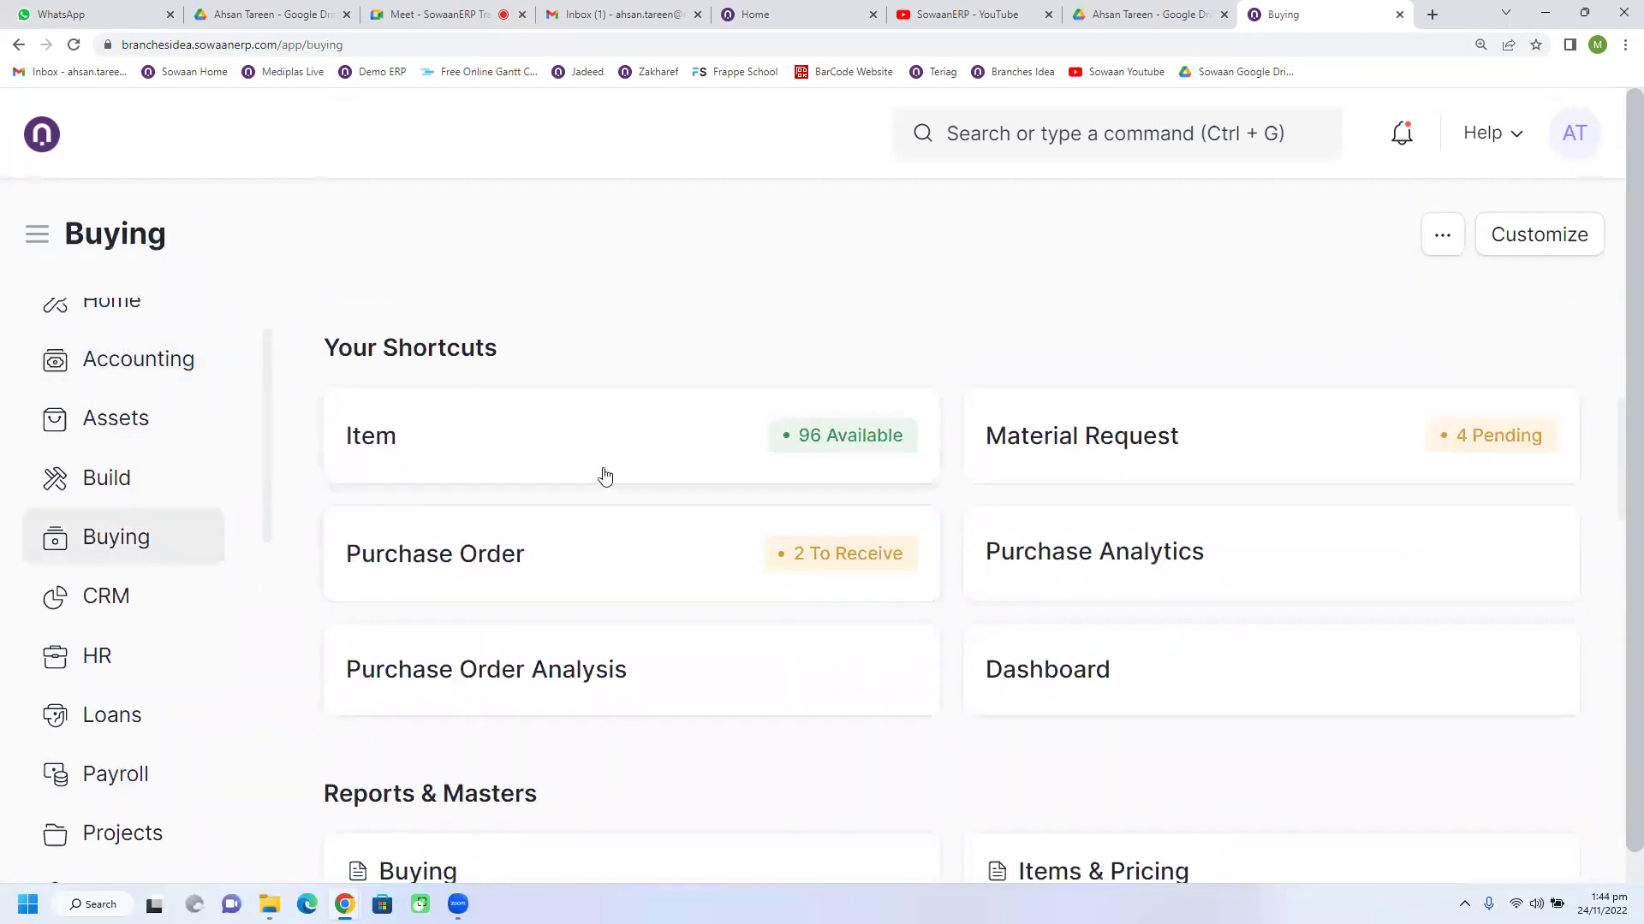
click(516, 596)
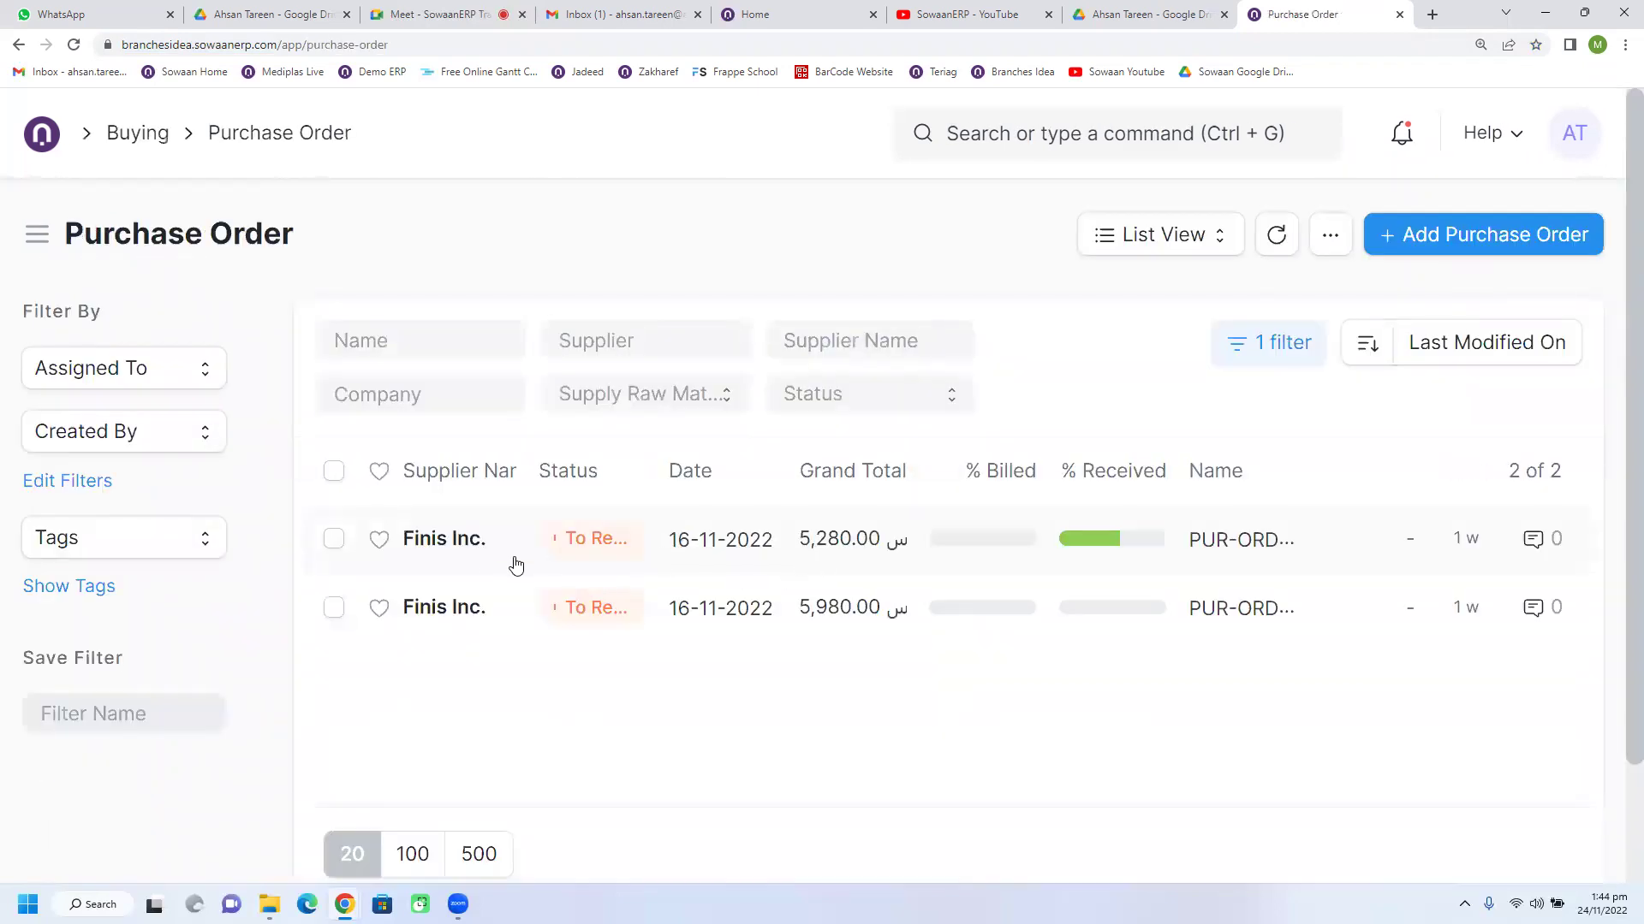
click(1273, 340)
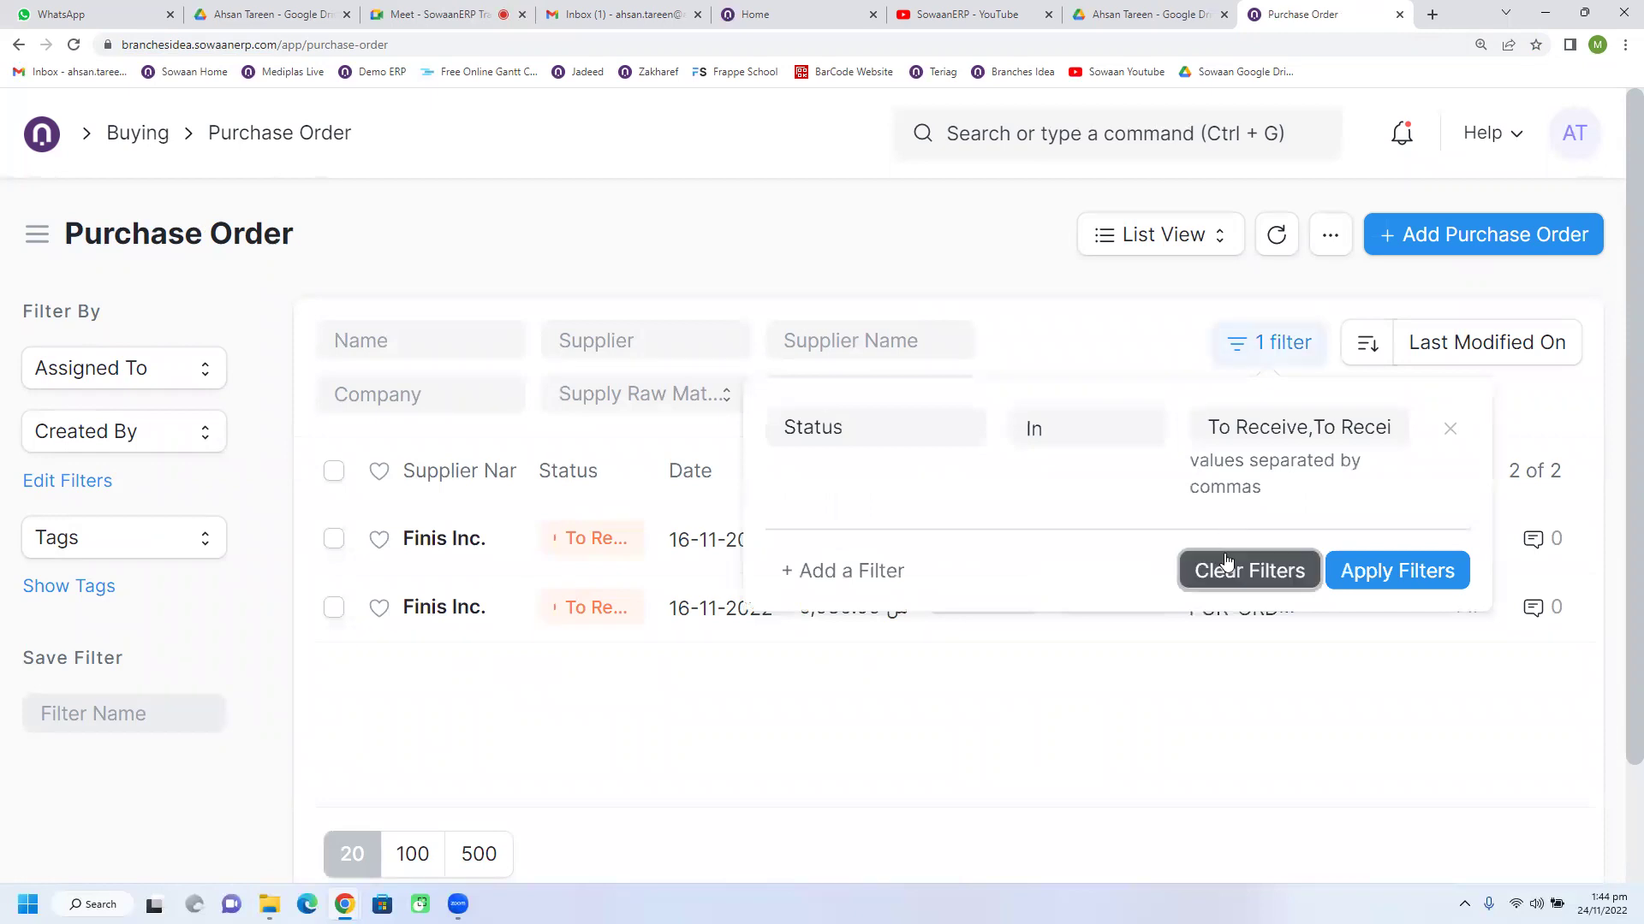
click(1235, 568)
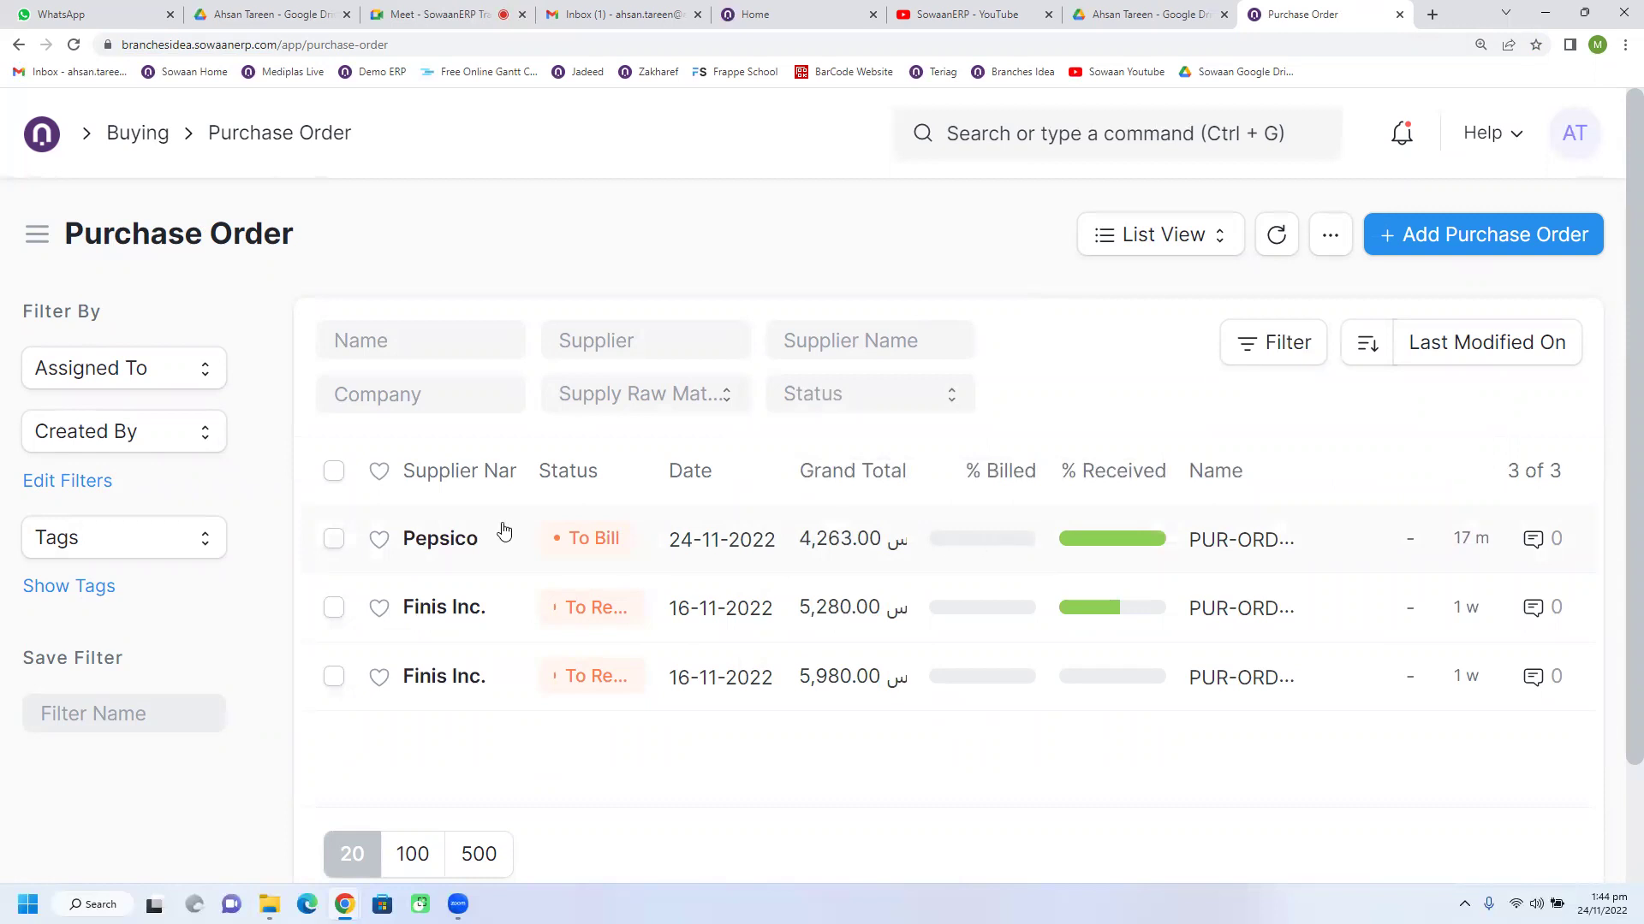
click(469, 540)
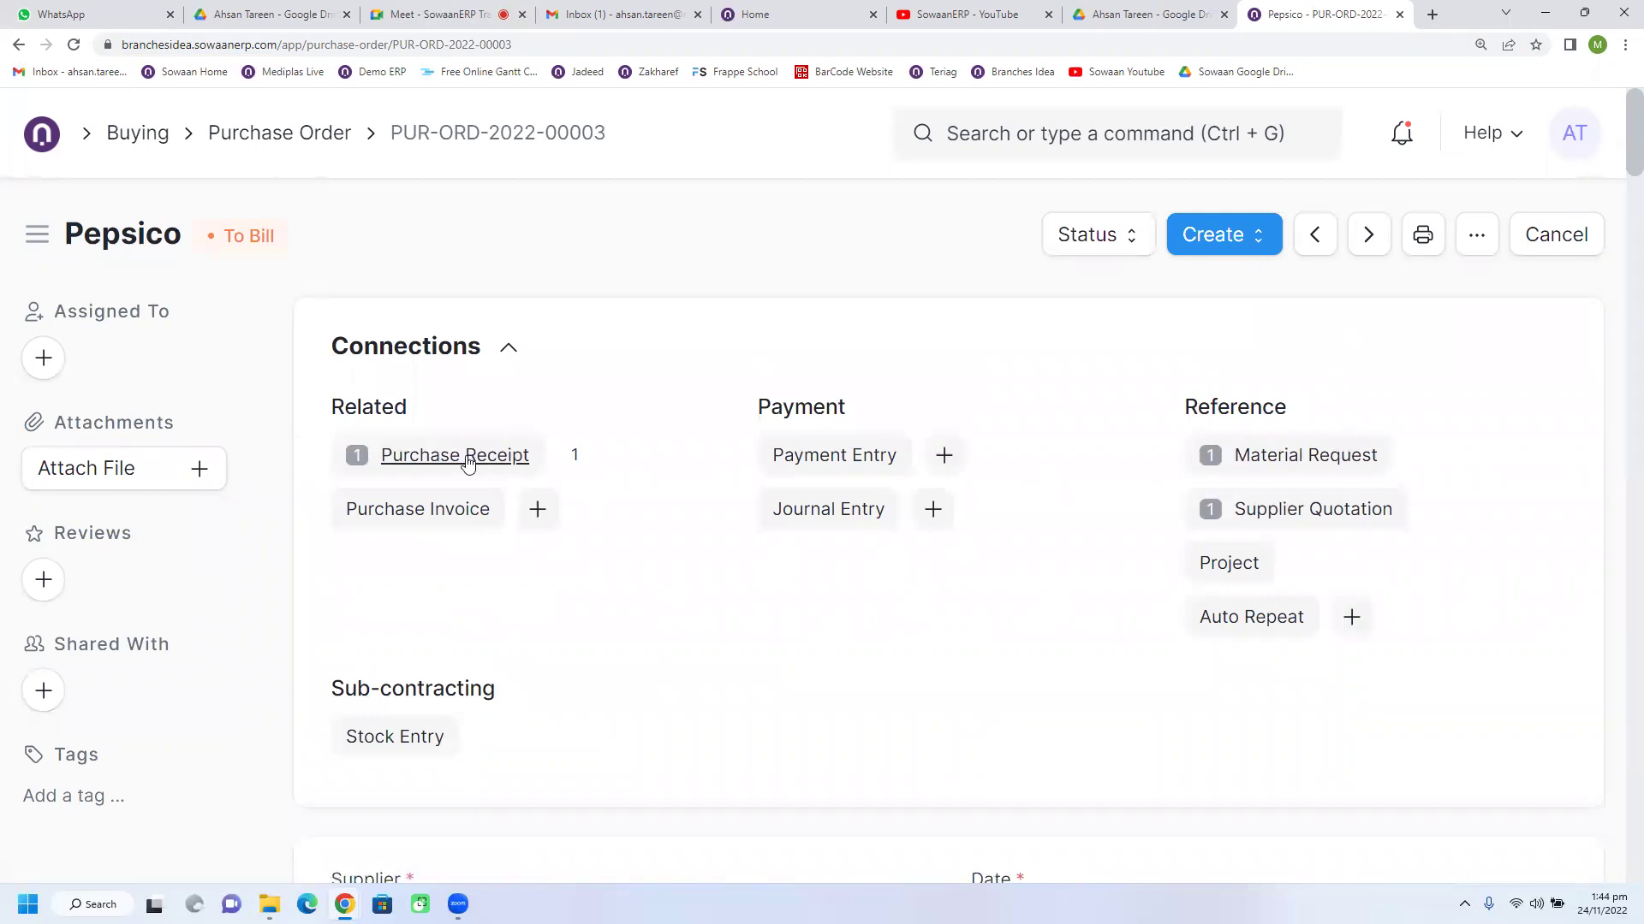
click(442, 460)
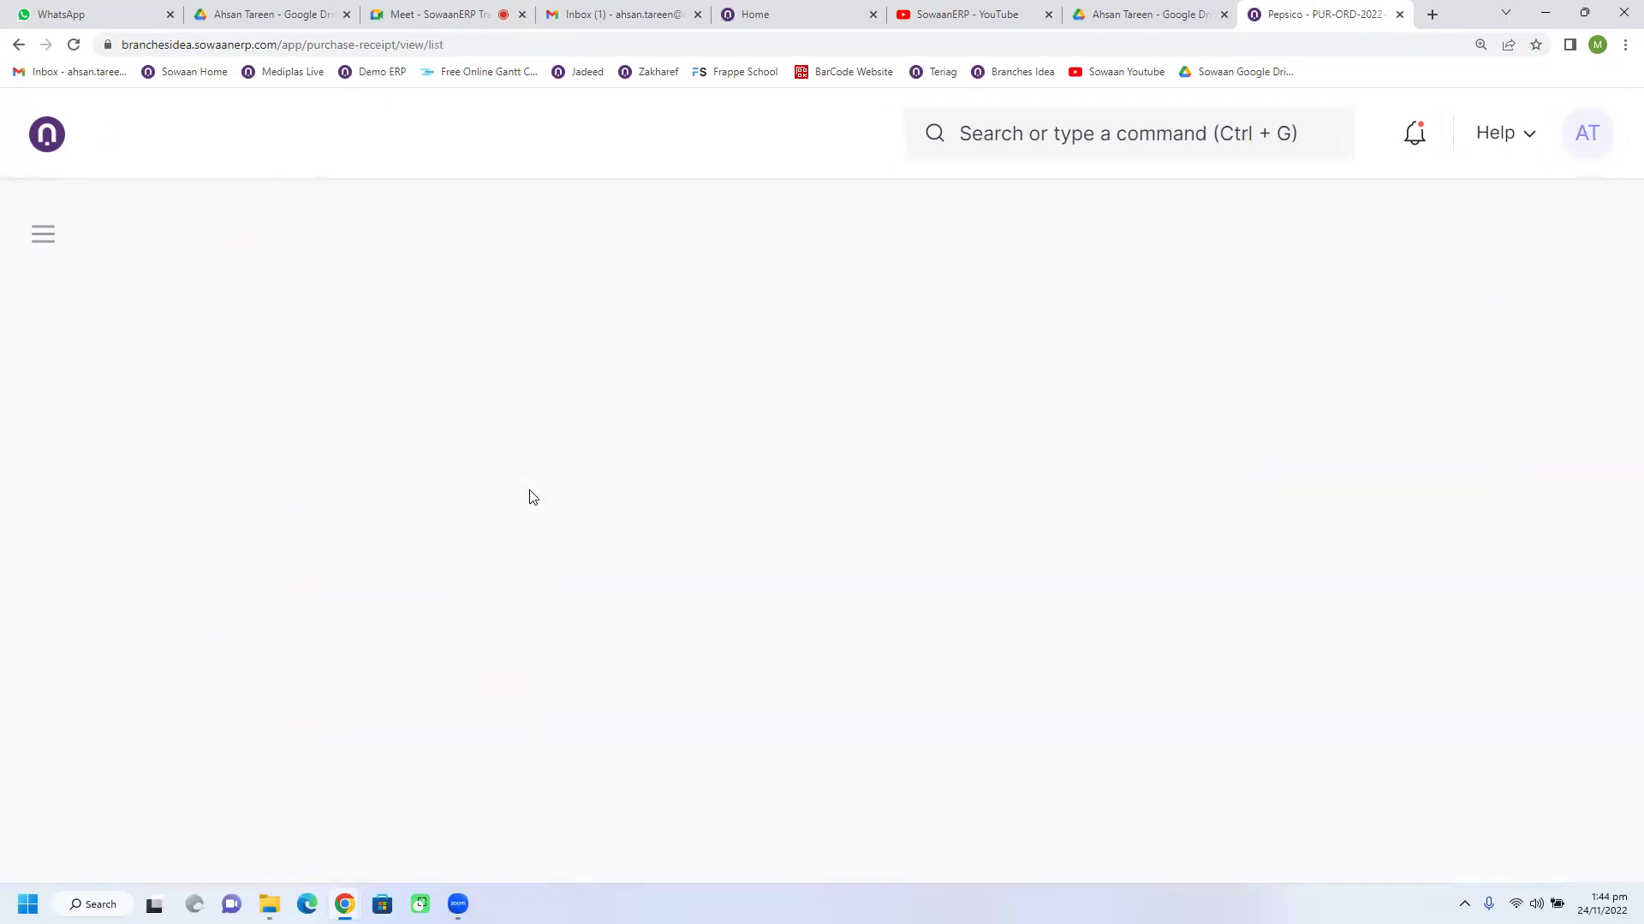
click(463, 542)
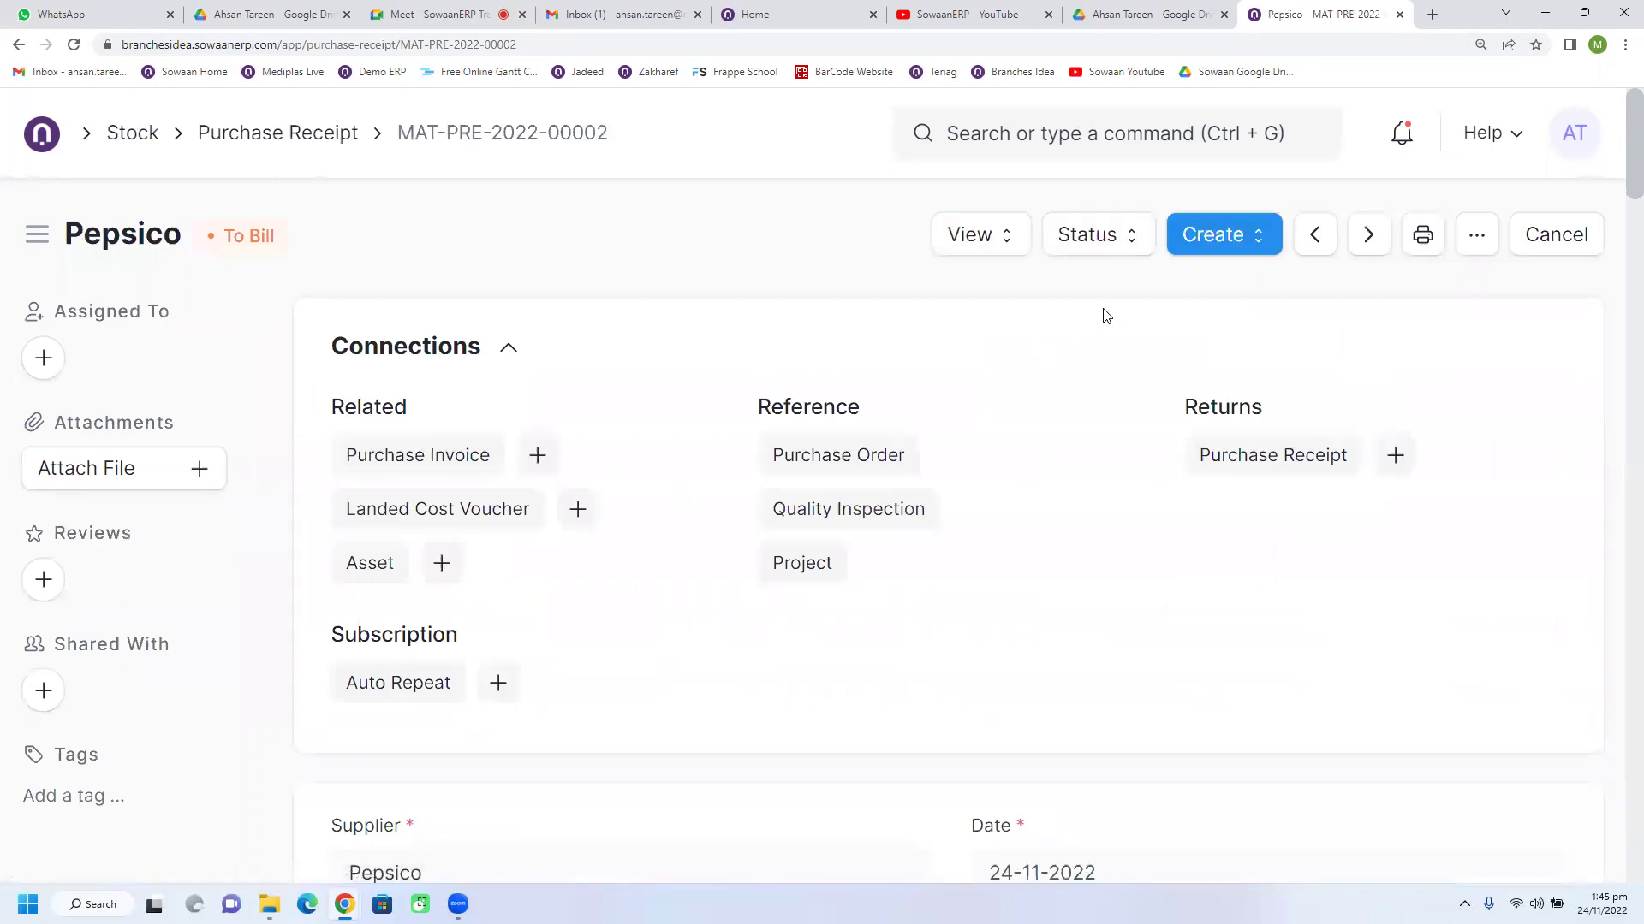
click(1196, 257)
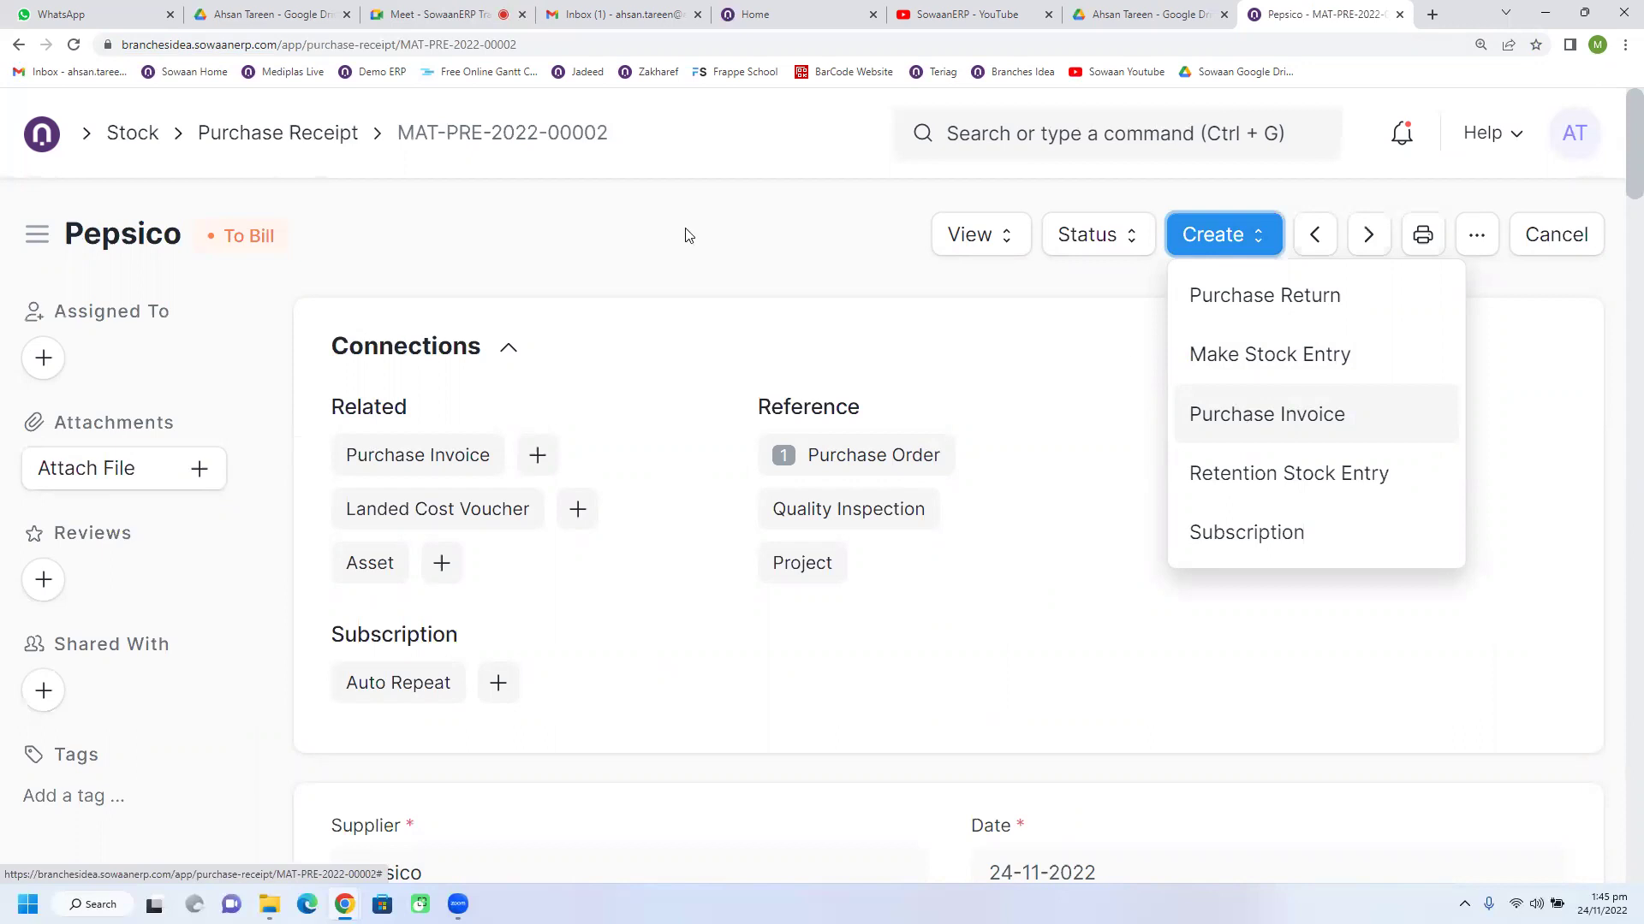
click(12, 44)
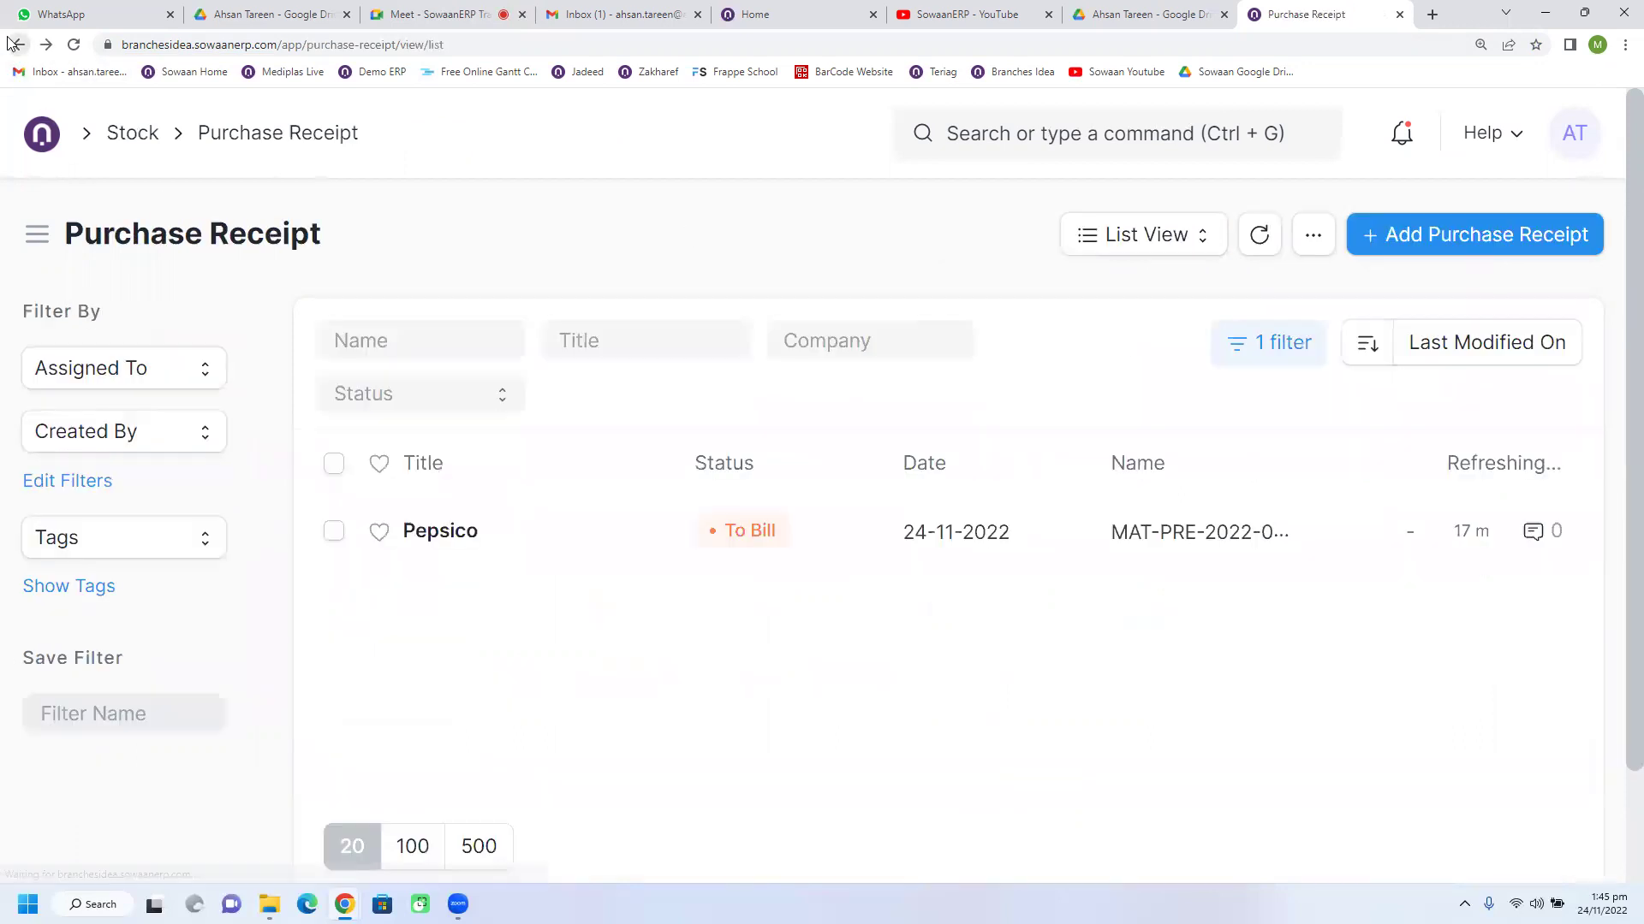
click(12, 44)
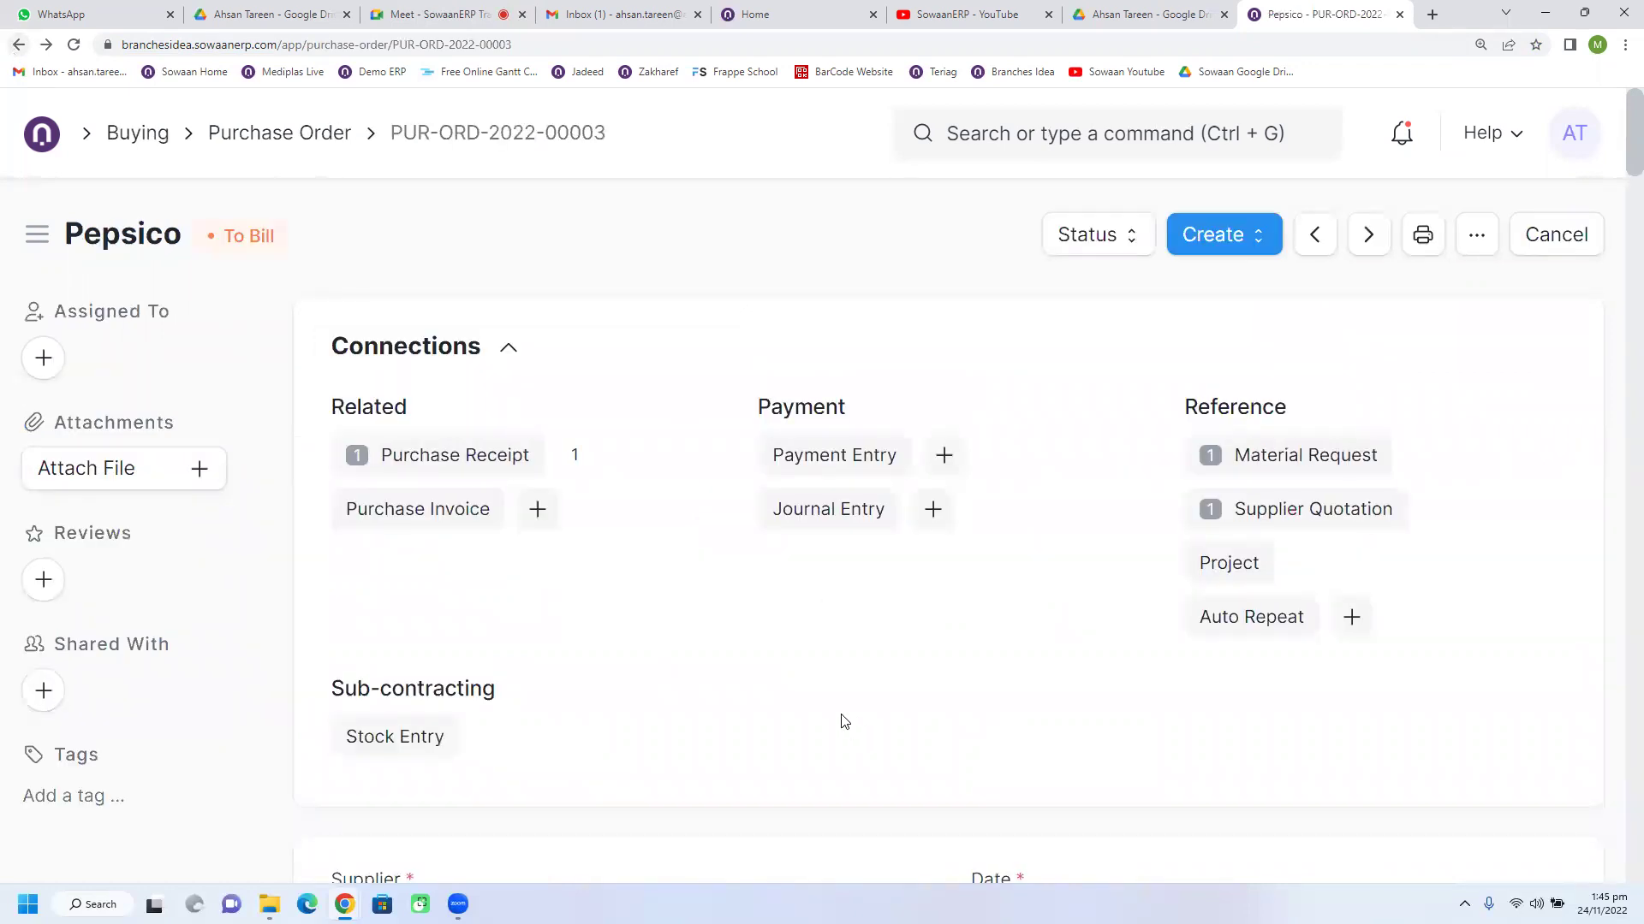
click(220, 133)
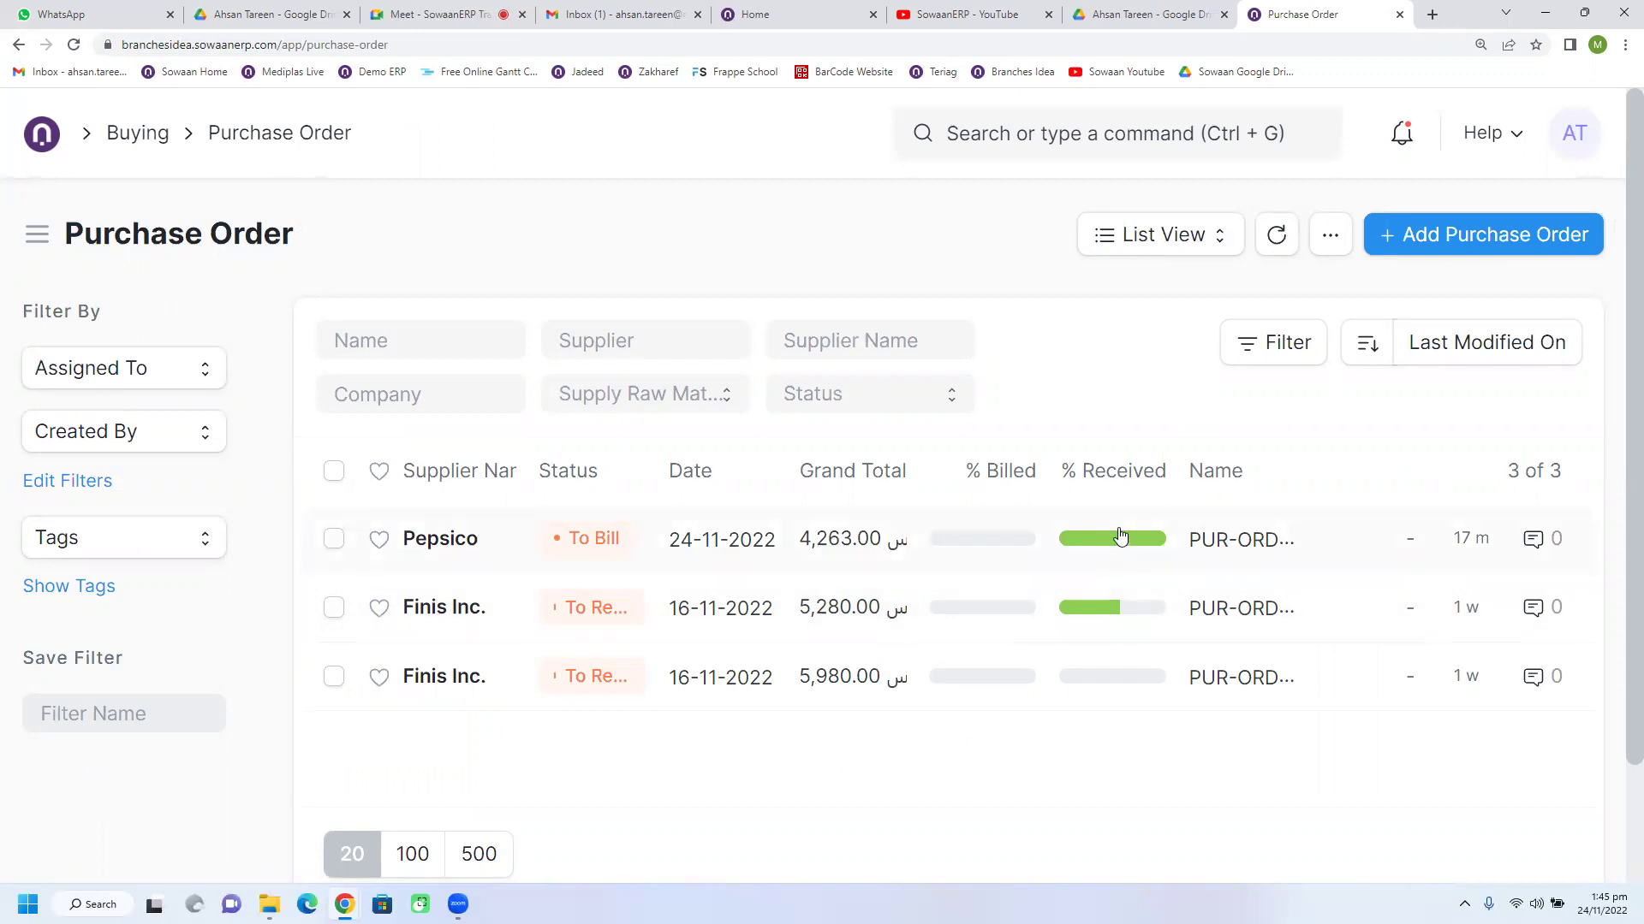
Step: From Pepsico order PUR-ORD-2022-00003, follow its Purchase Receipt link to open MAT-PRE-2022-00002
mouse_move(1105, 541)
mouse_move(1089, 618)
mouse_move(1071, 613)
mouse_move(1085, 687)
click(428, 538)
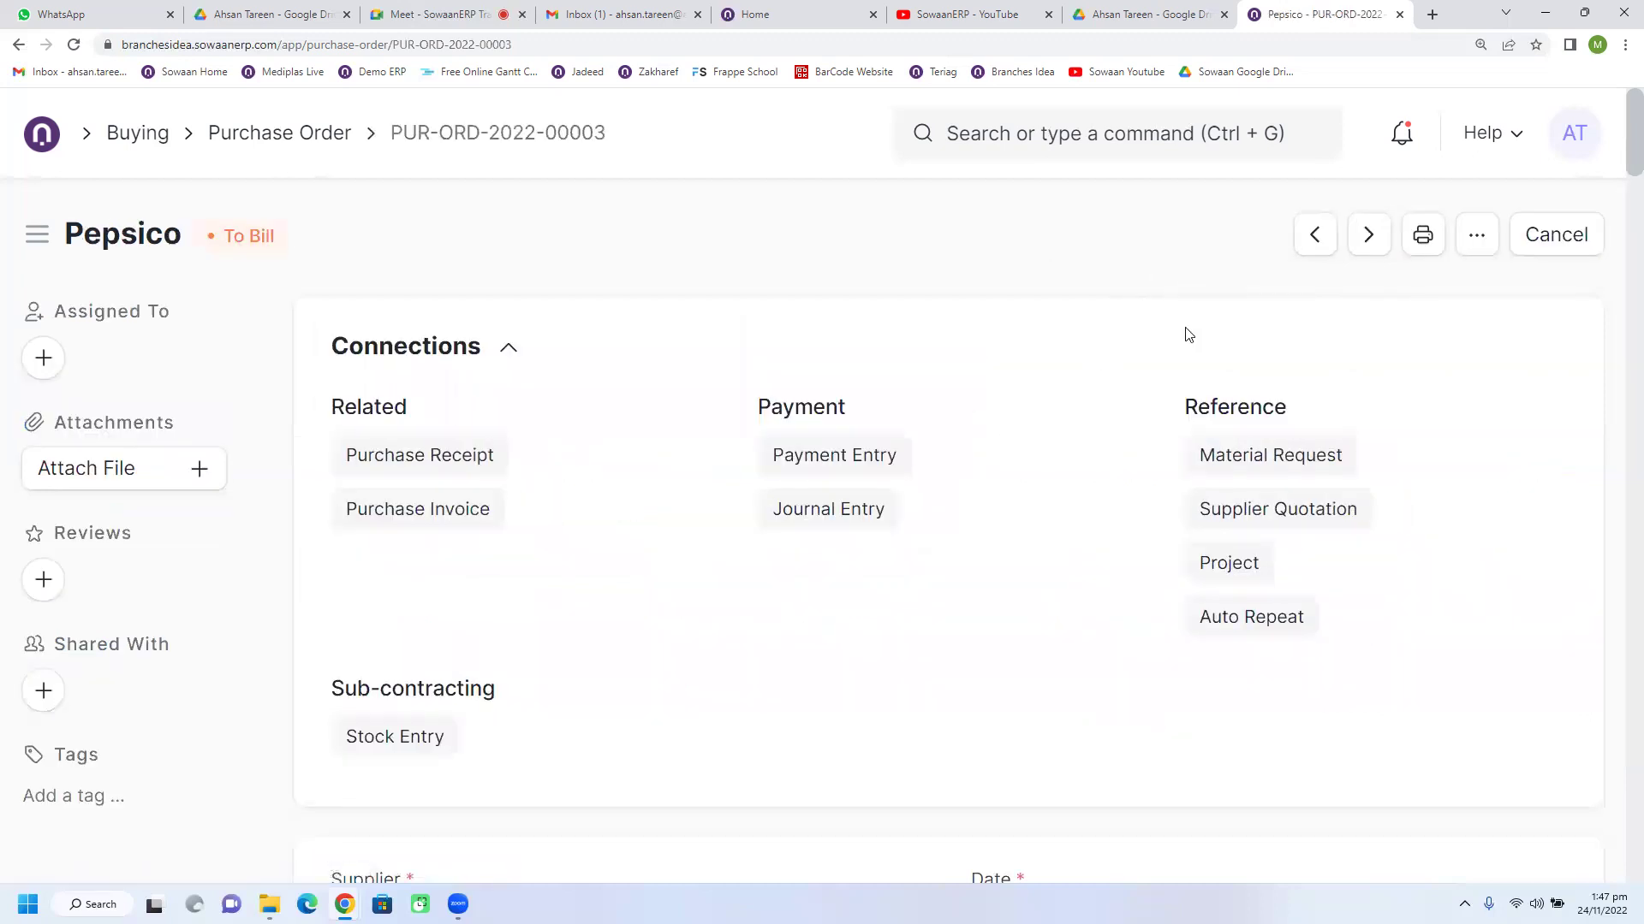
click(1208, 241)
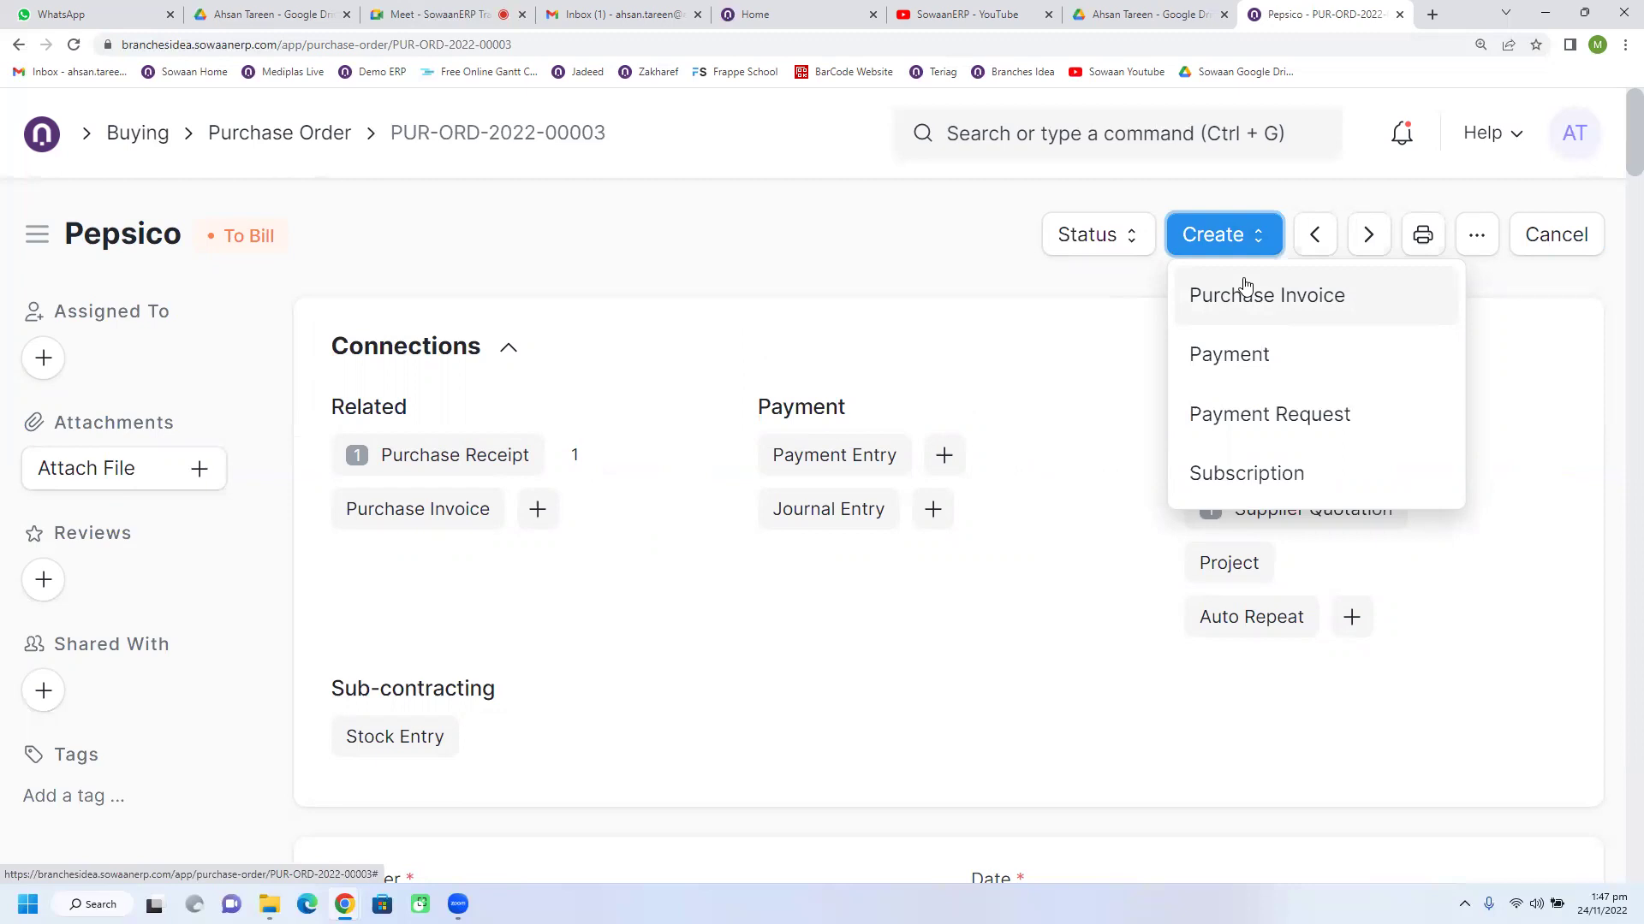
click(440, 455)
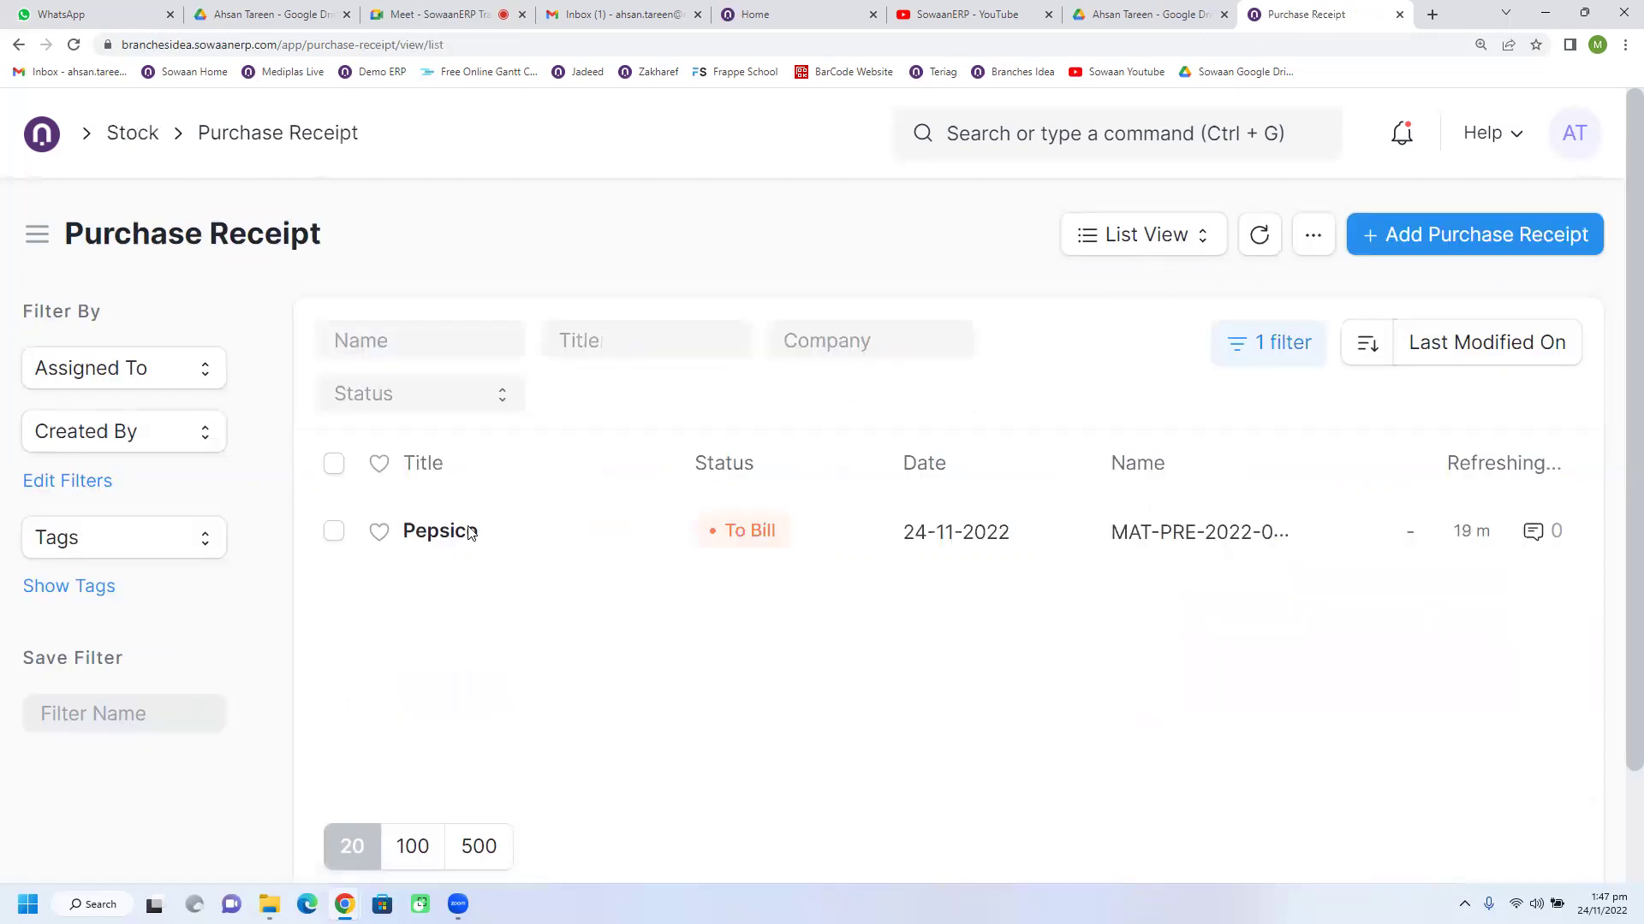
click(442, 533)
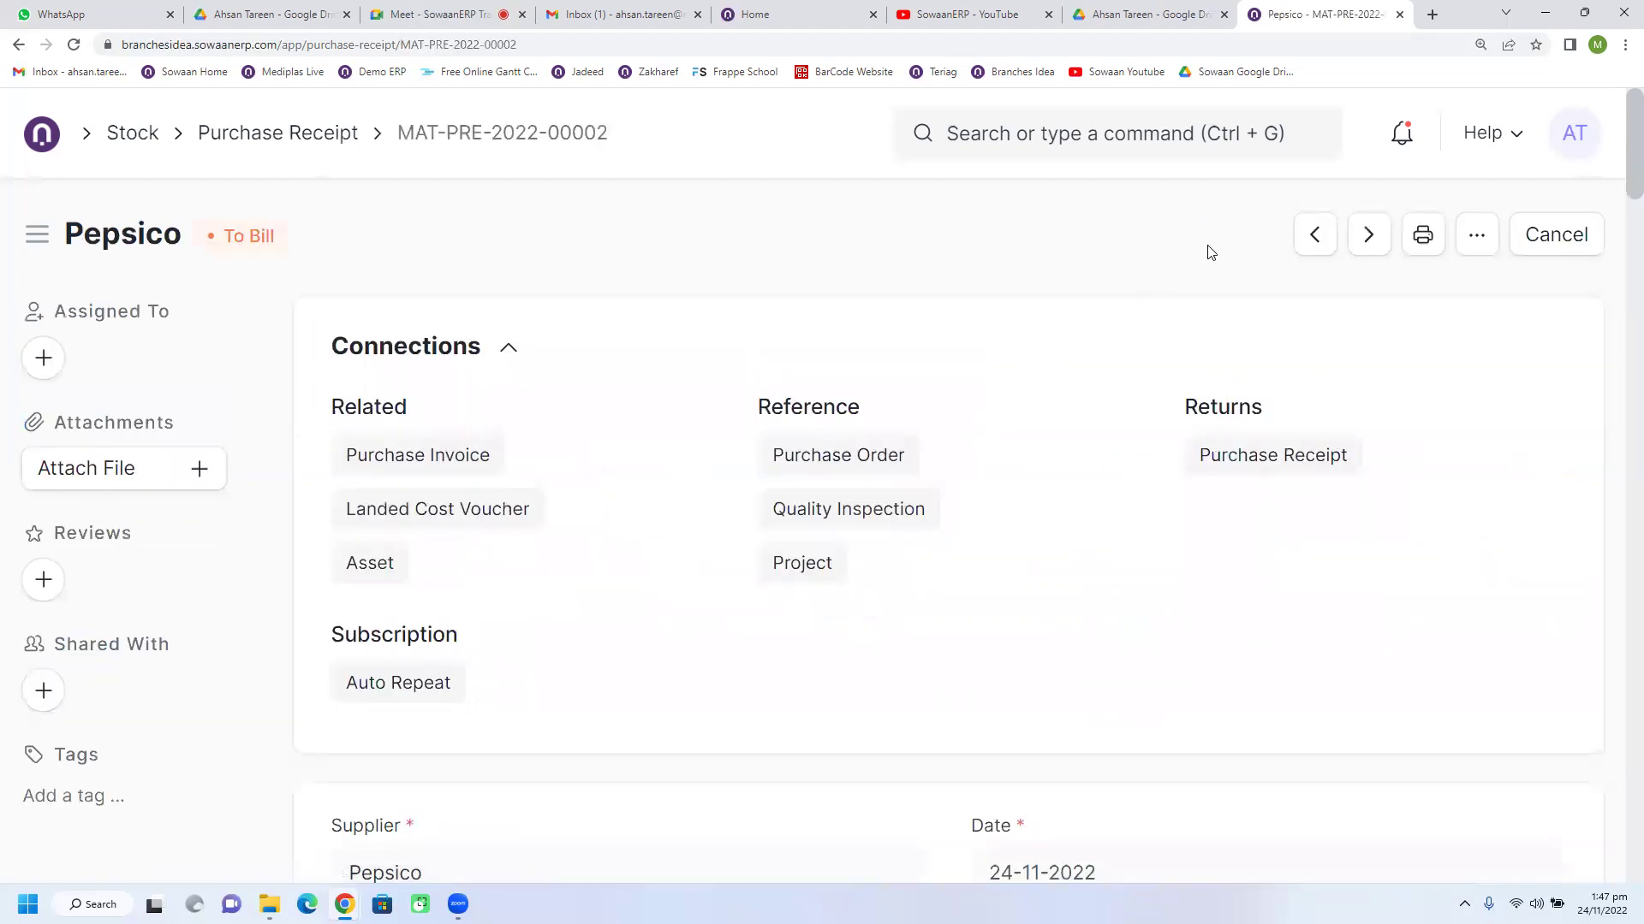
click(1214, 254)
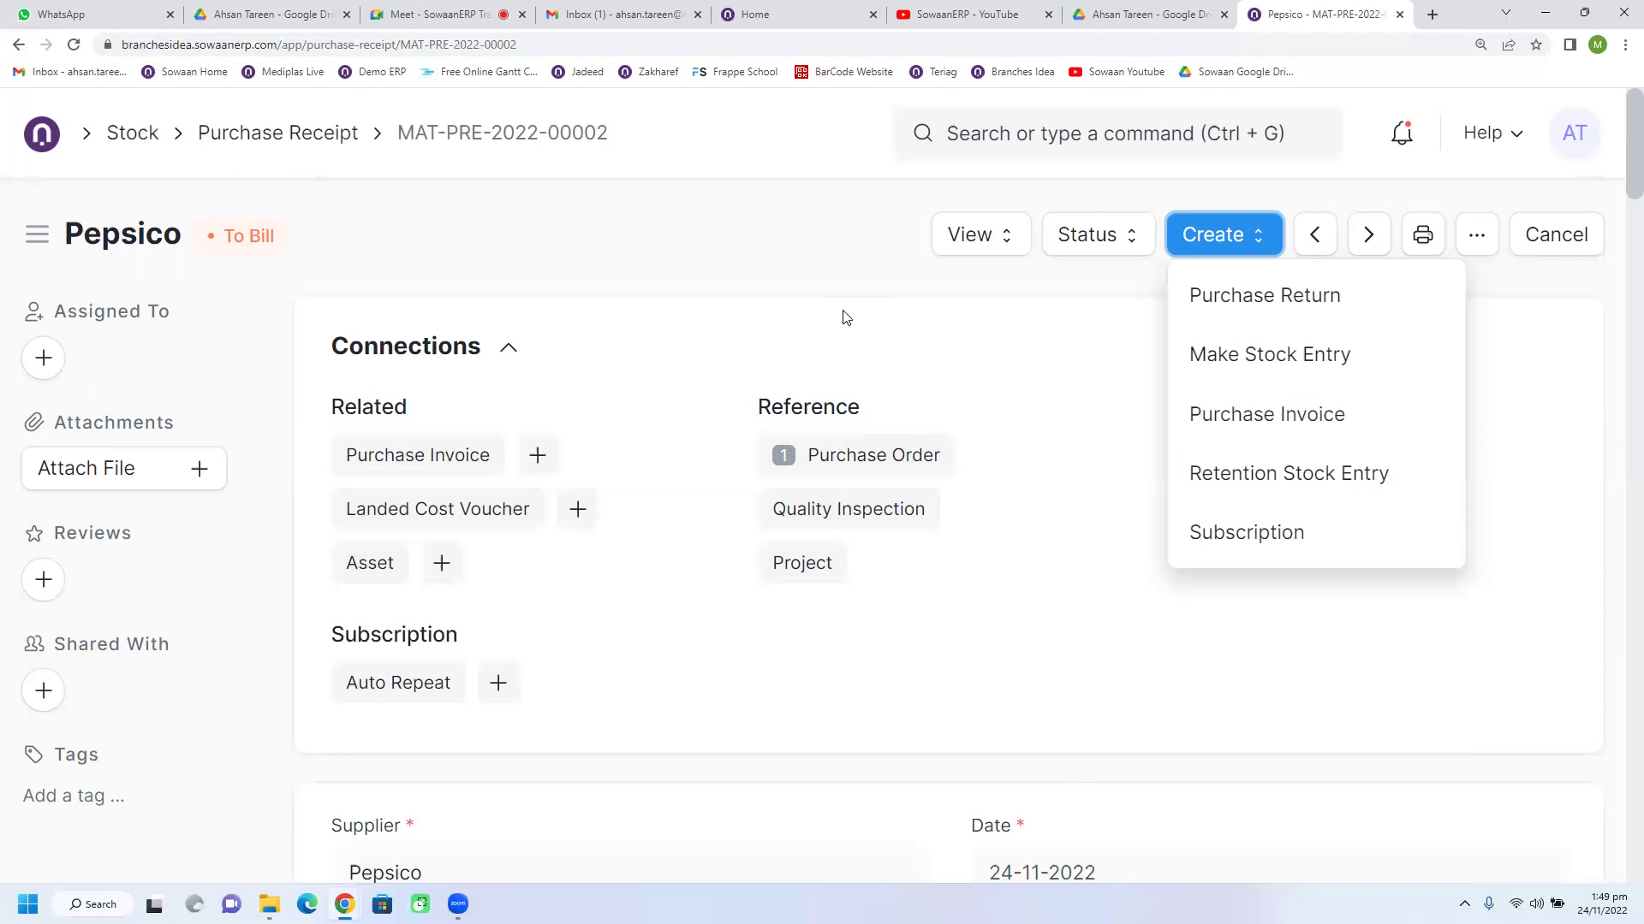
Step: Create a Purchase Invoice from Pepsico receipt MAT-PRE-2022-00002
click(843, 318)
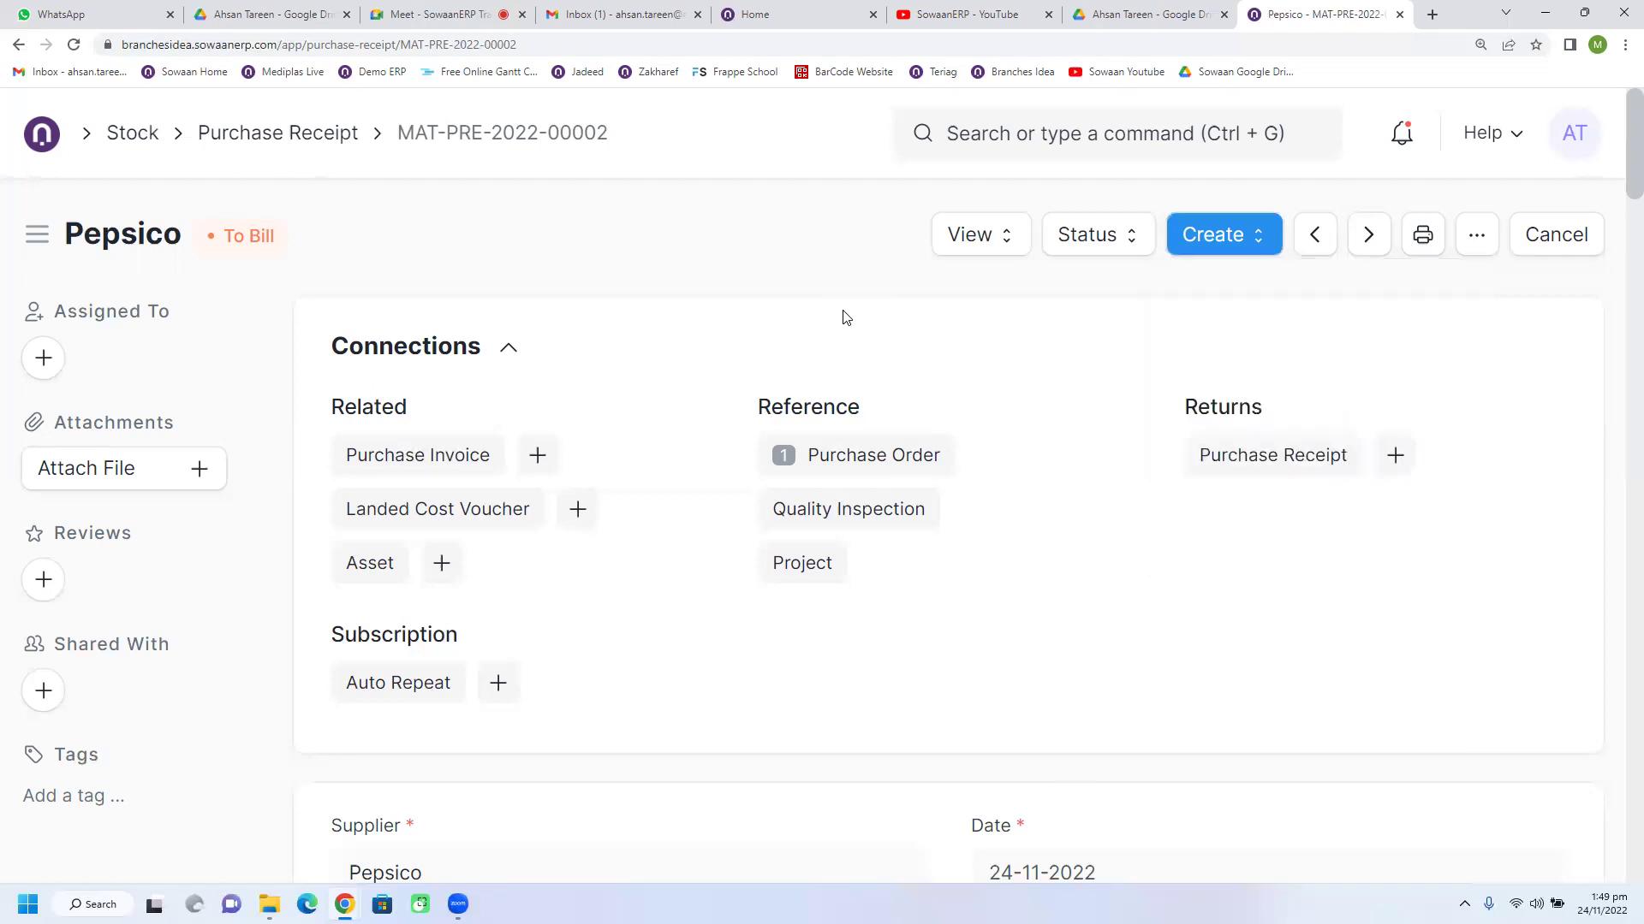
click(1183, 242)
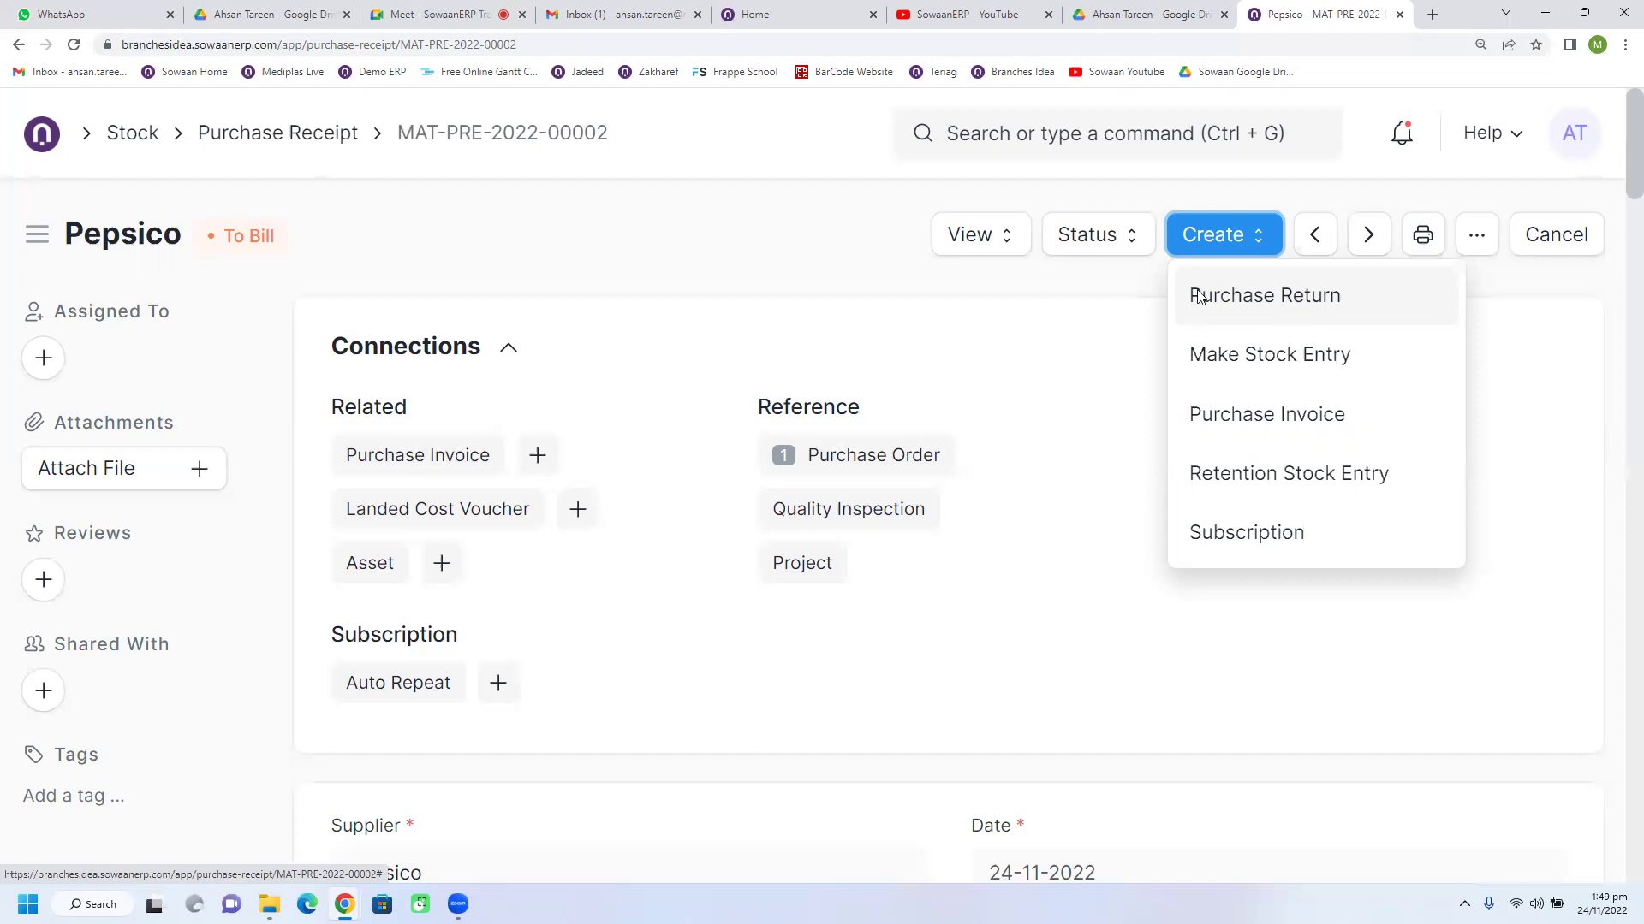
click(844, 269)
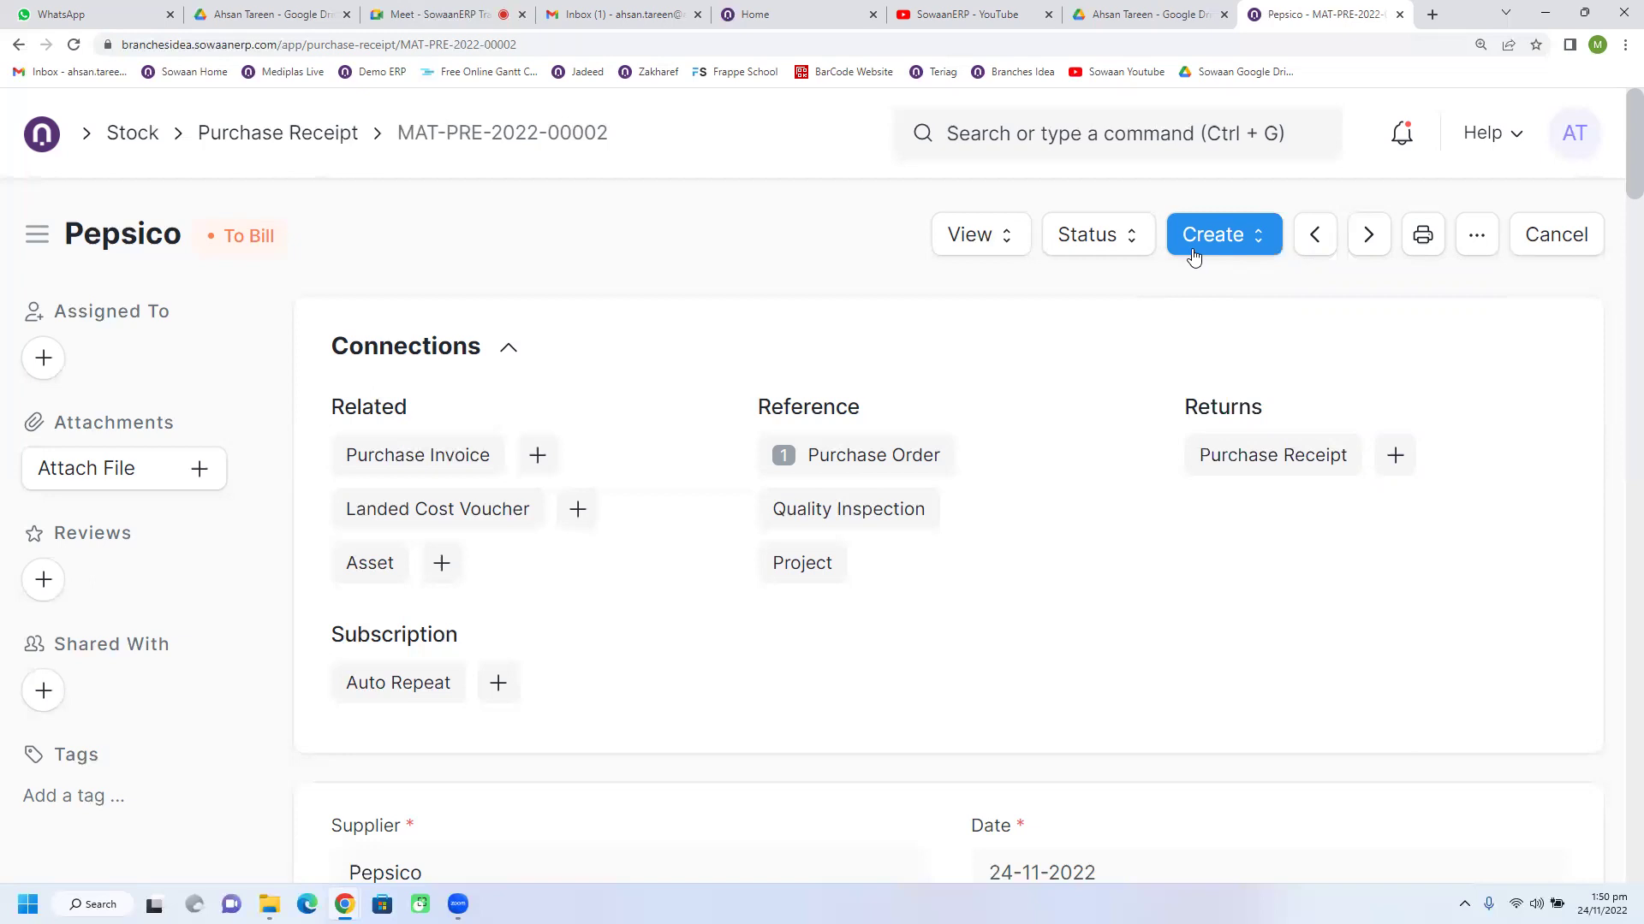
click(1194, 257)
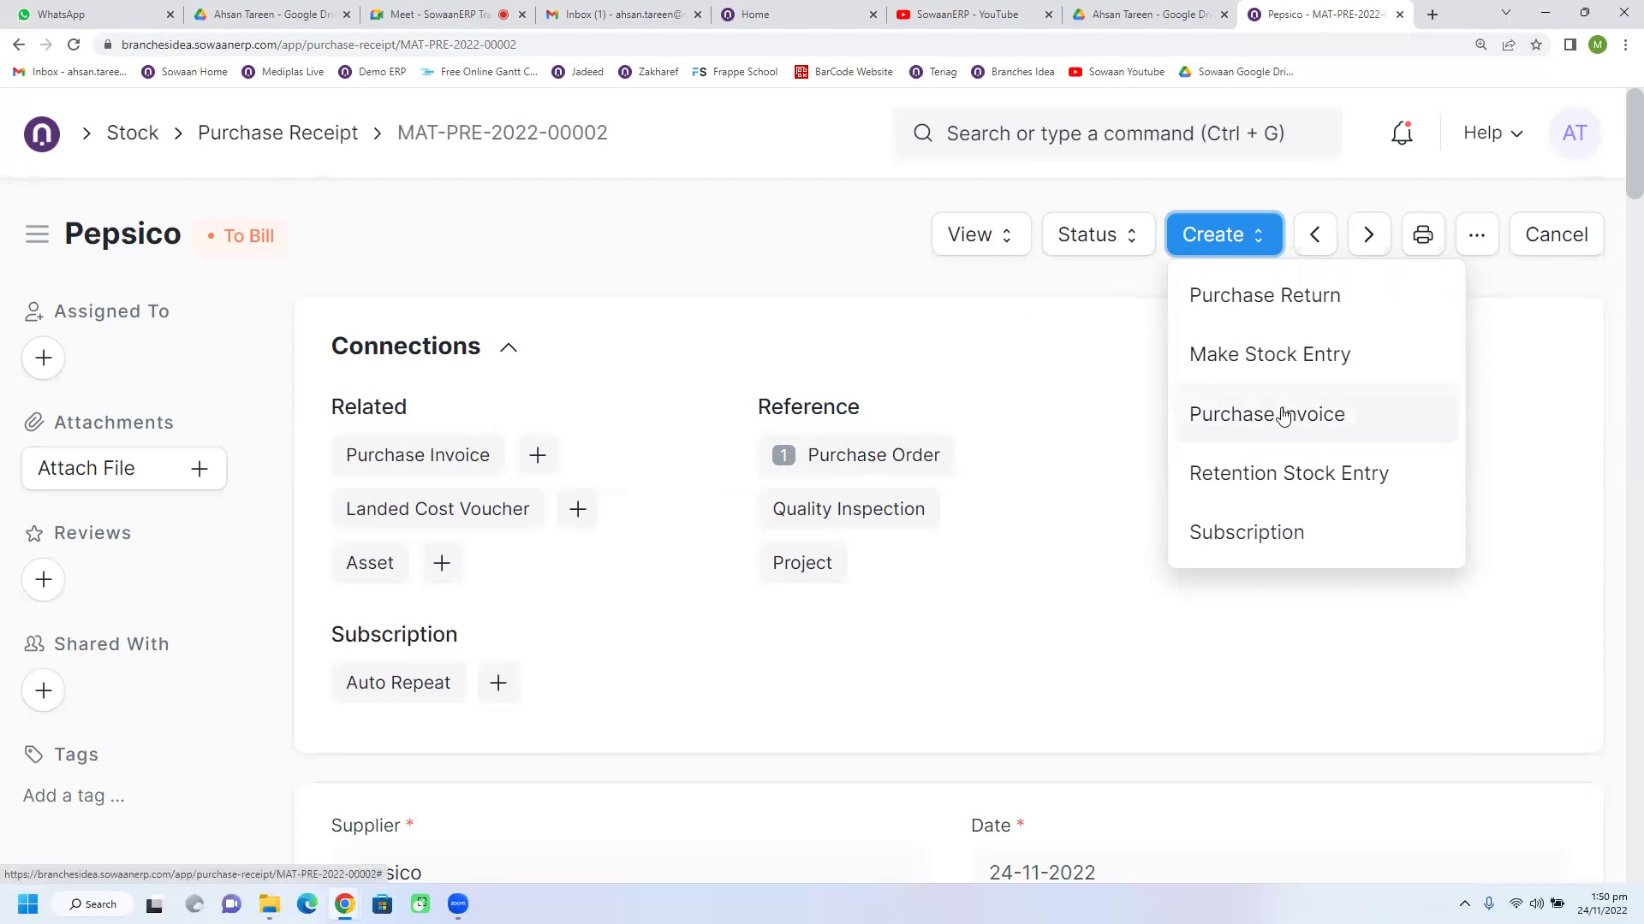
click(1281, 416)
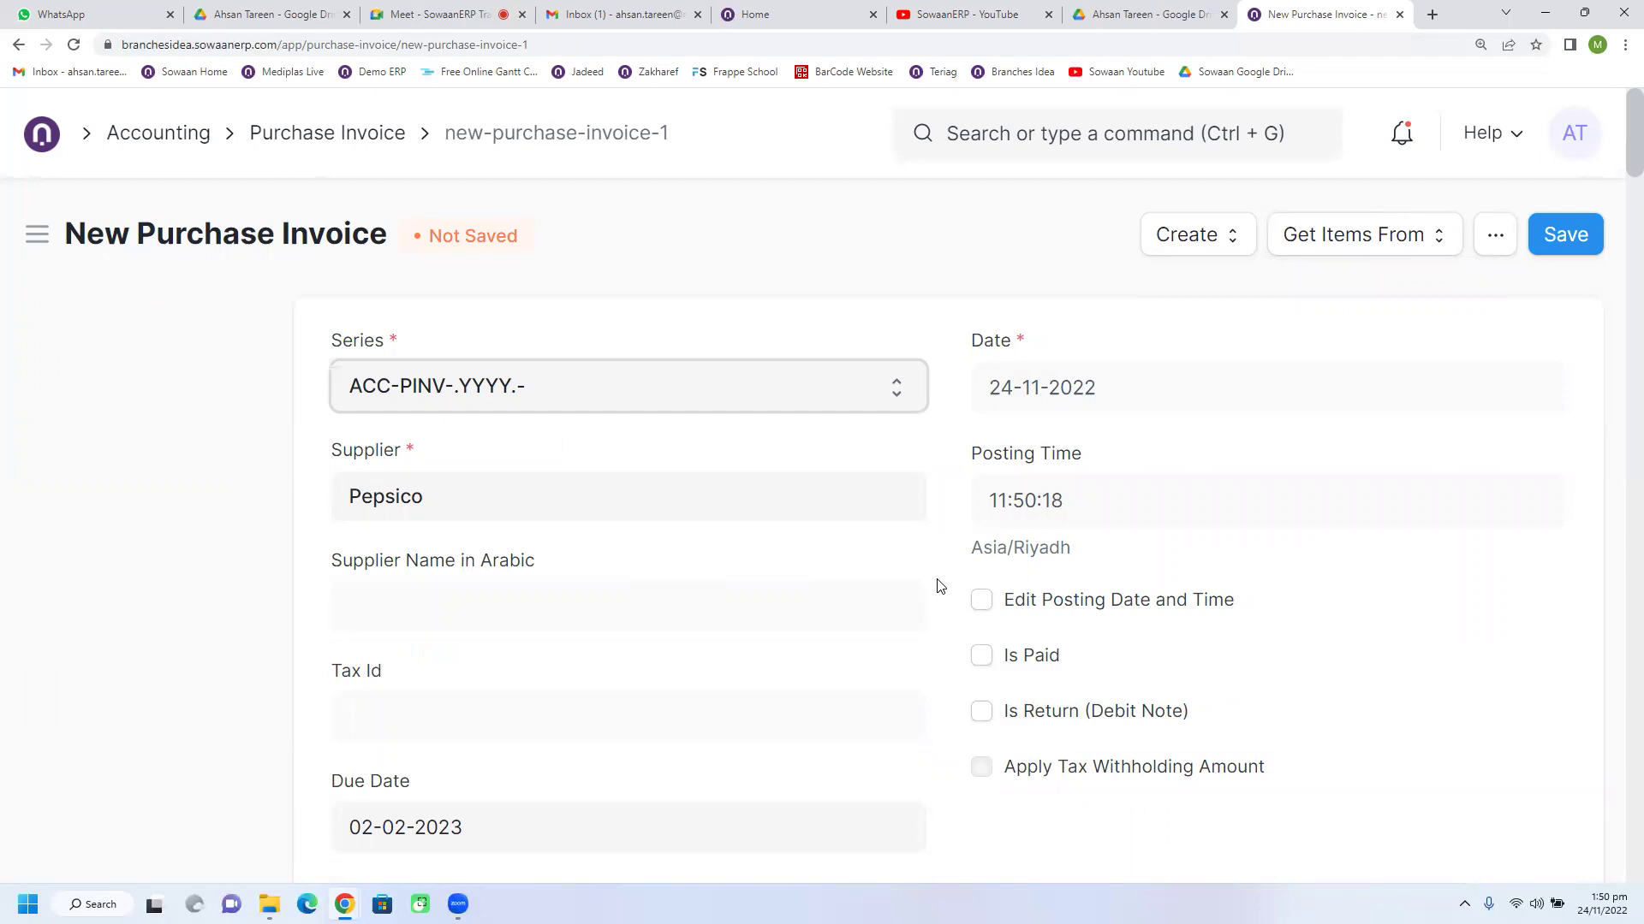
scroll(941, 586, down, 1)
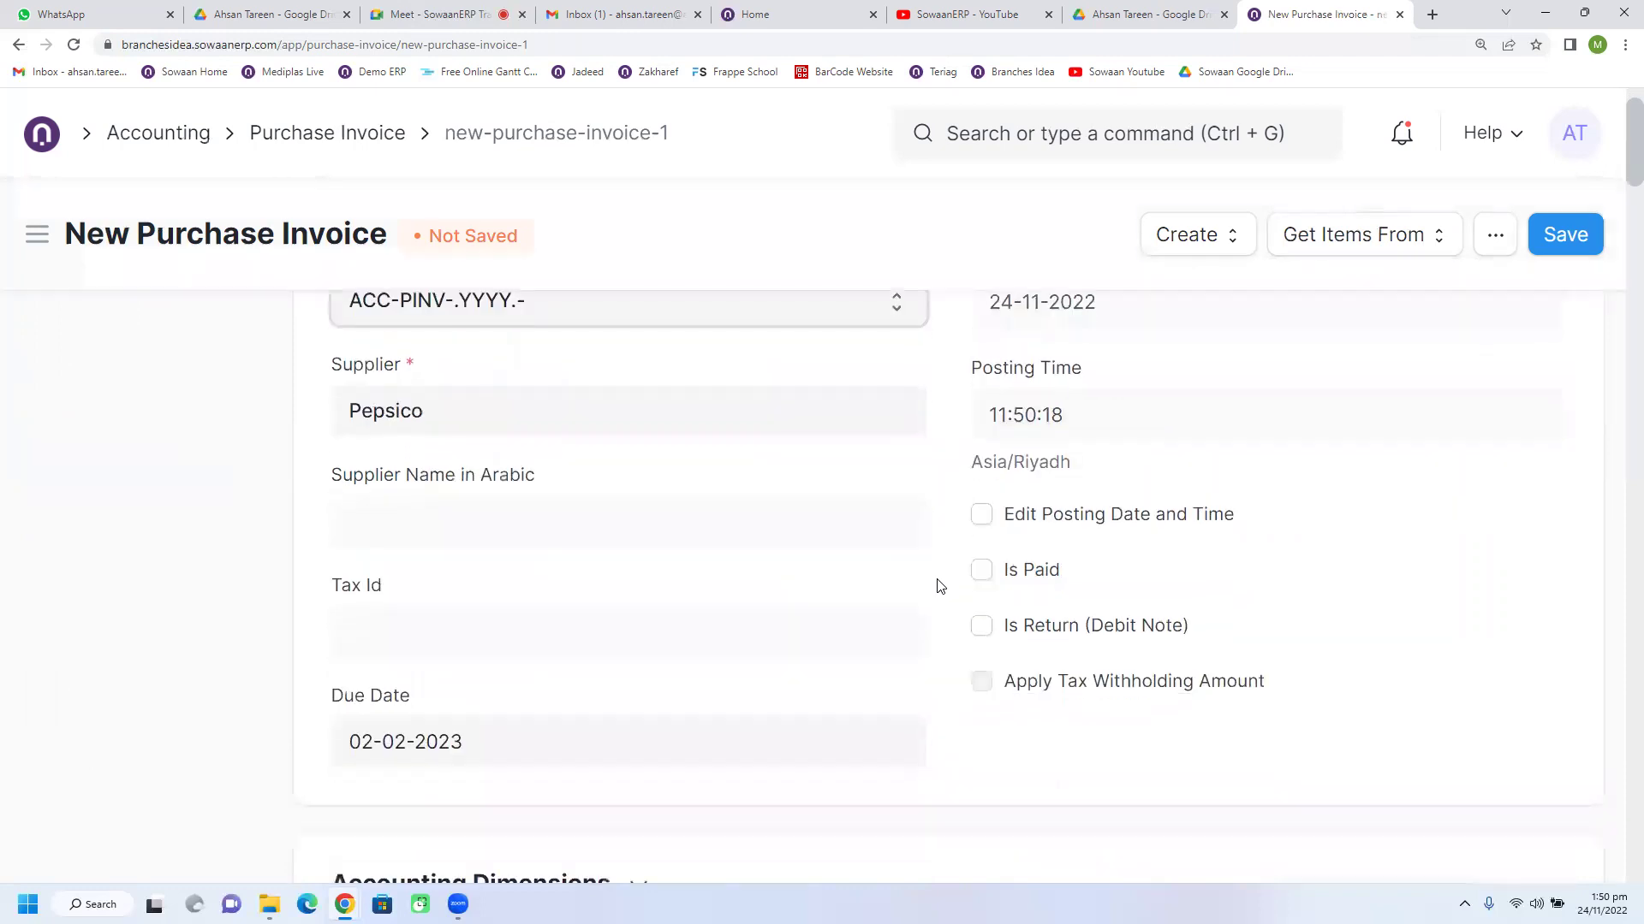
scroll(941, 586, up, 1)
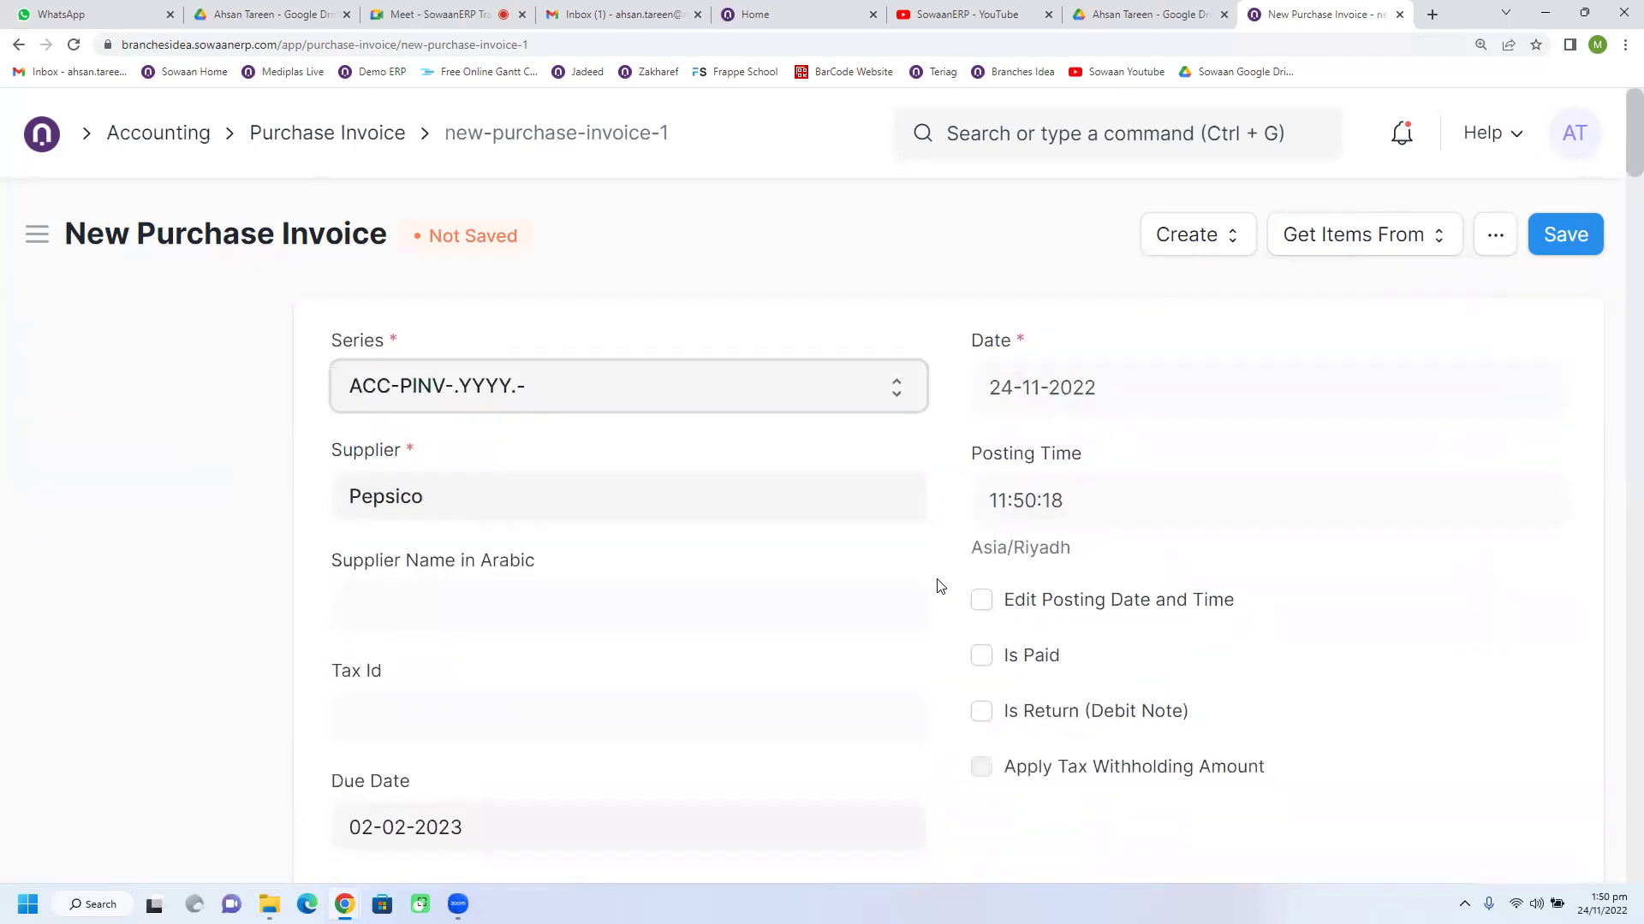
scroll(941, 587, down, 15)
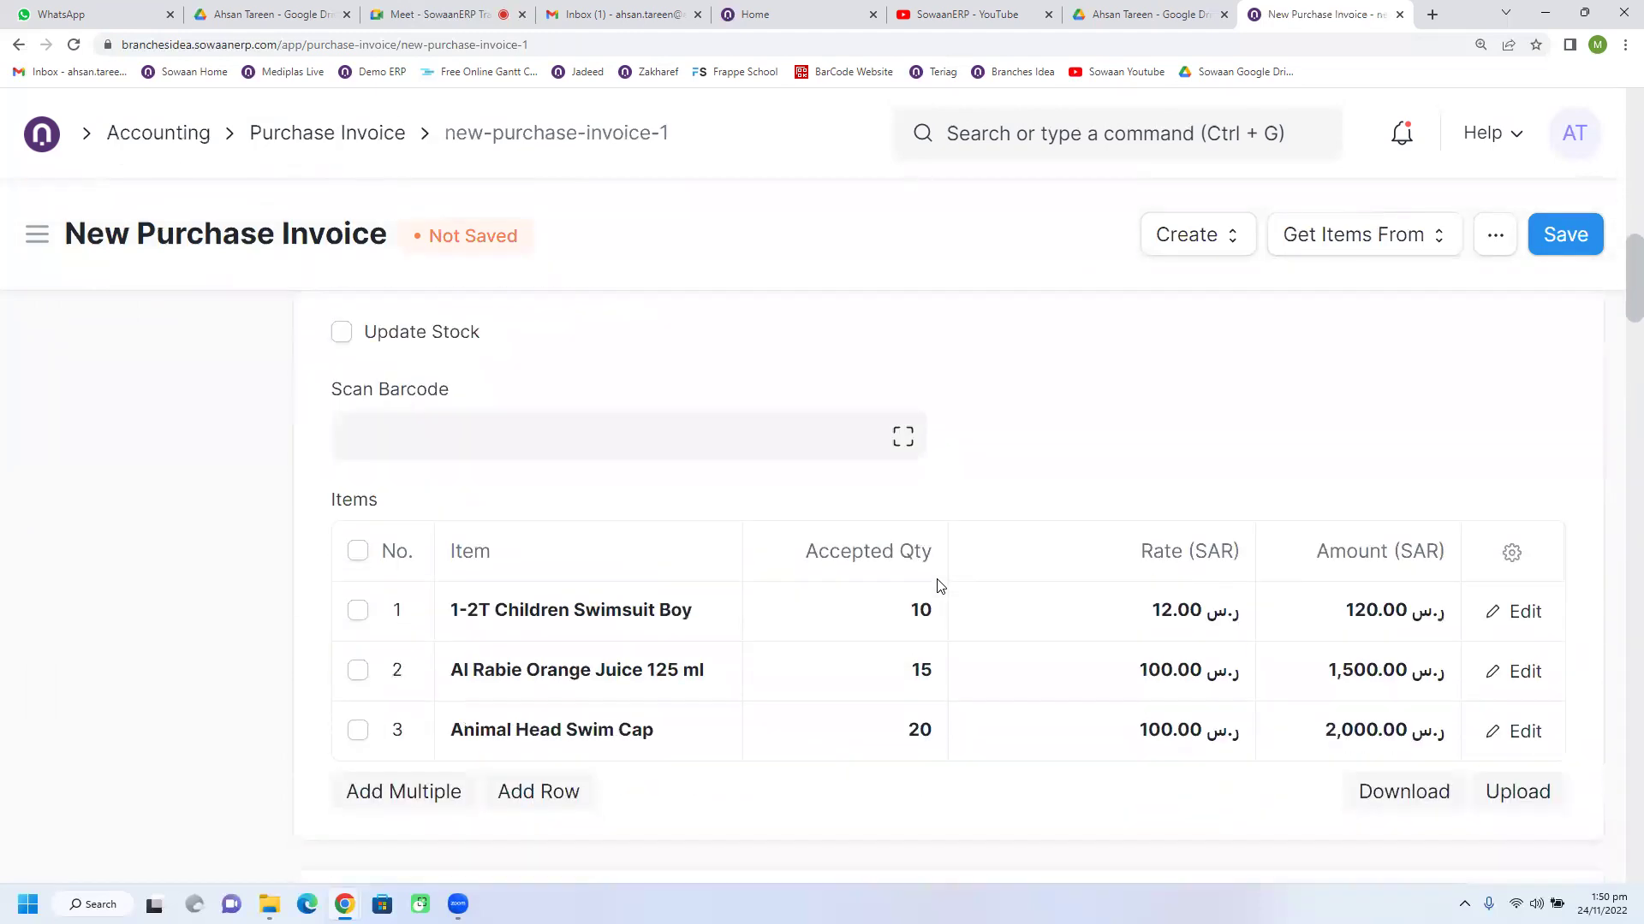
scroll(941, 586, down, 1)
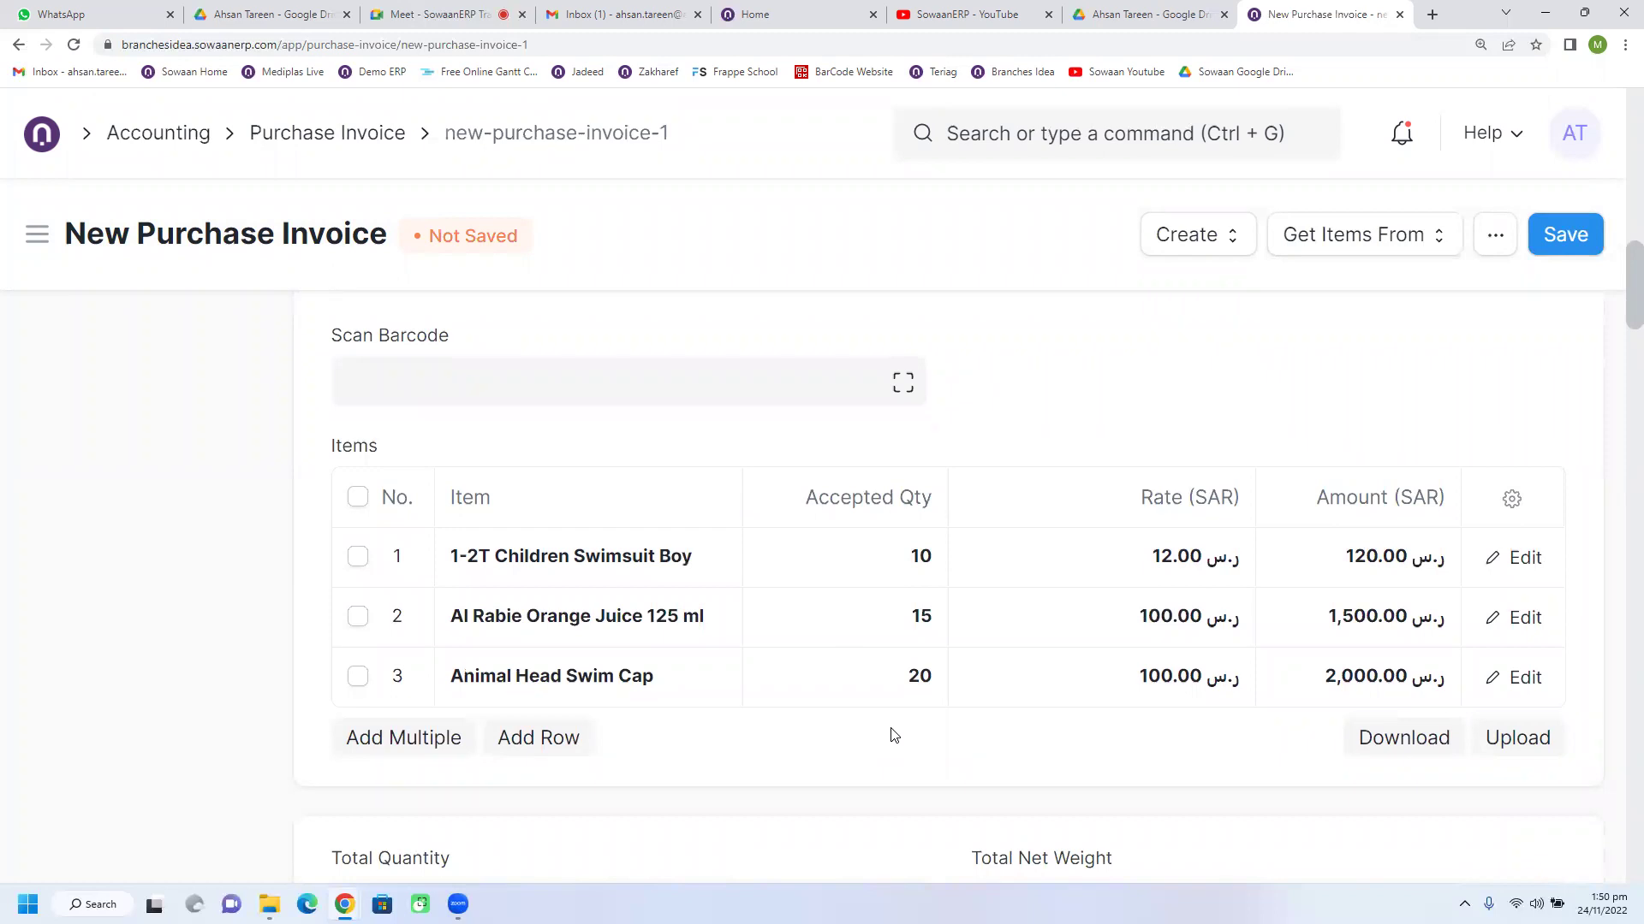
triple_click(846, 498)
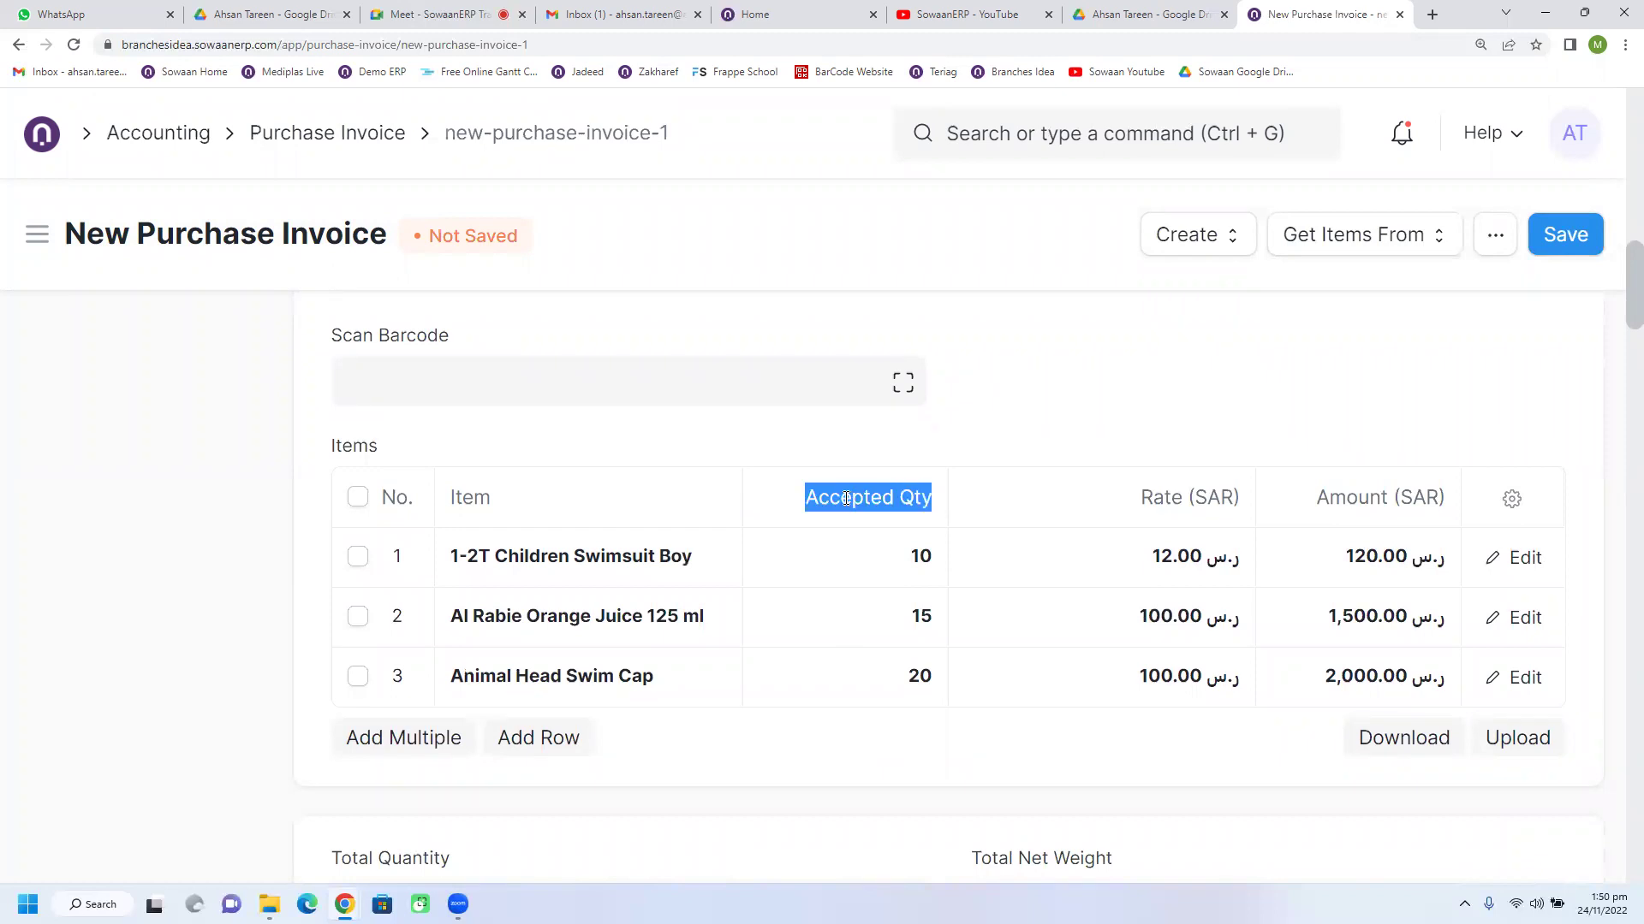
scroll(844, 495, up, 3)
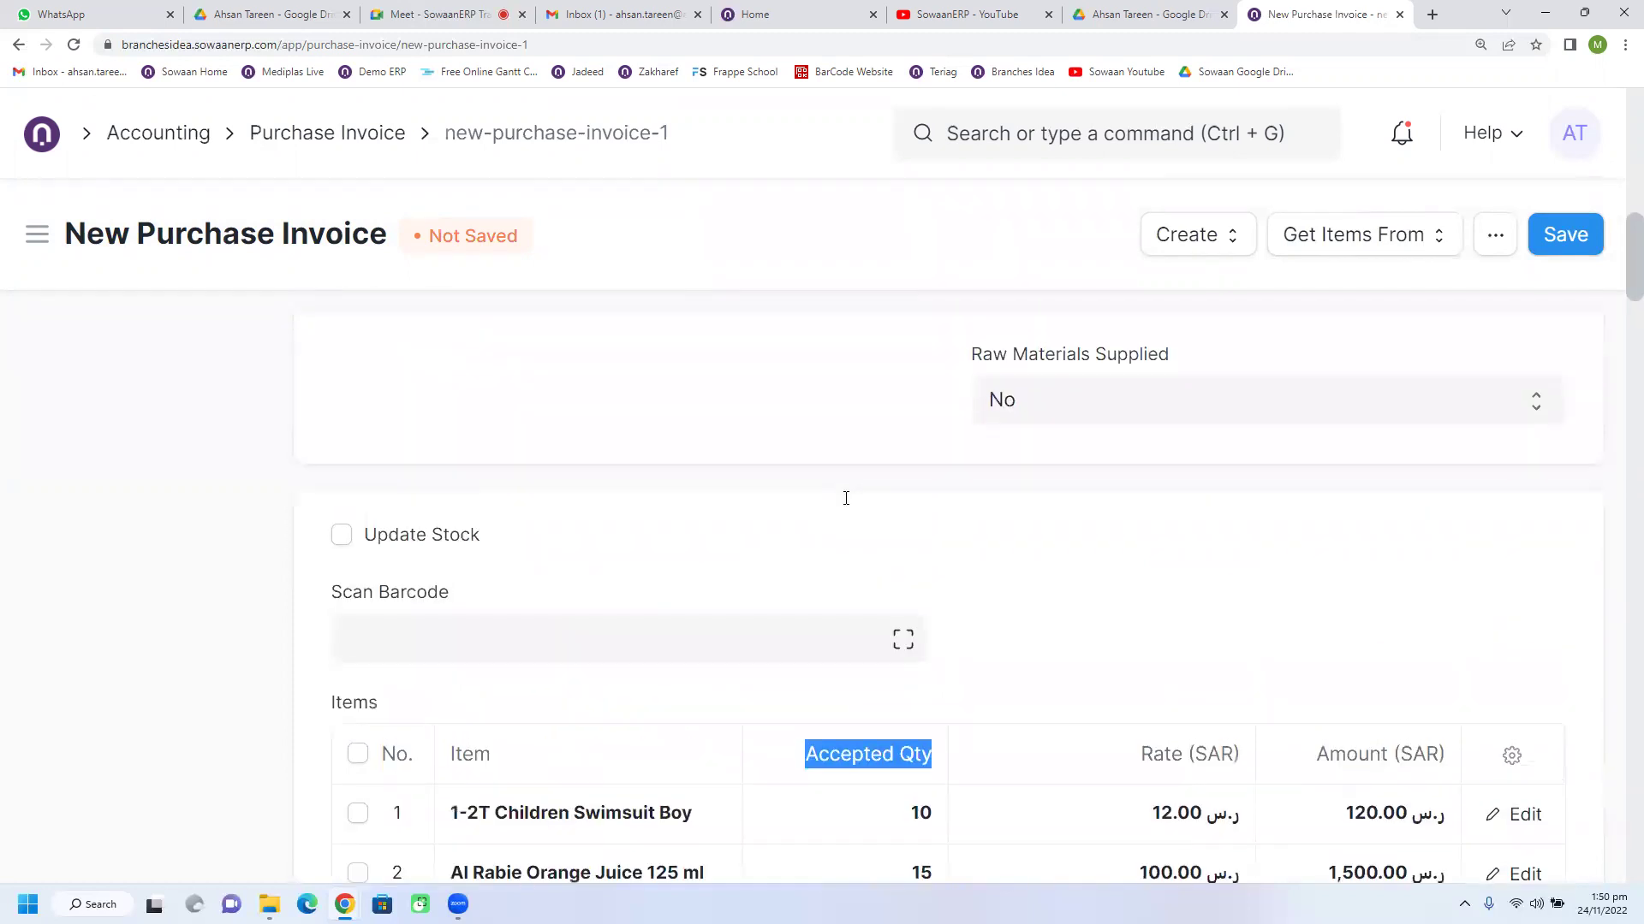
scroll(845, 506, down, 4)
scroll(844, 506, up, 1)
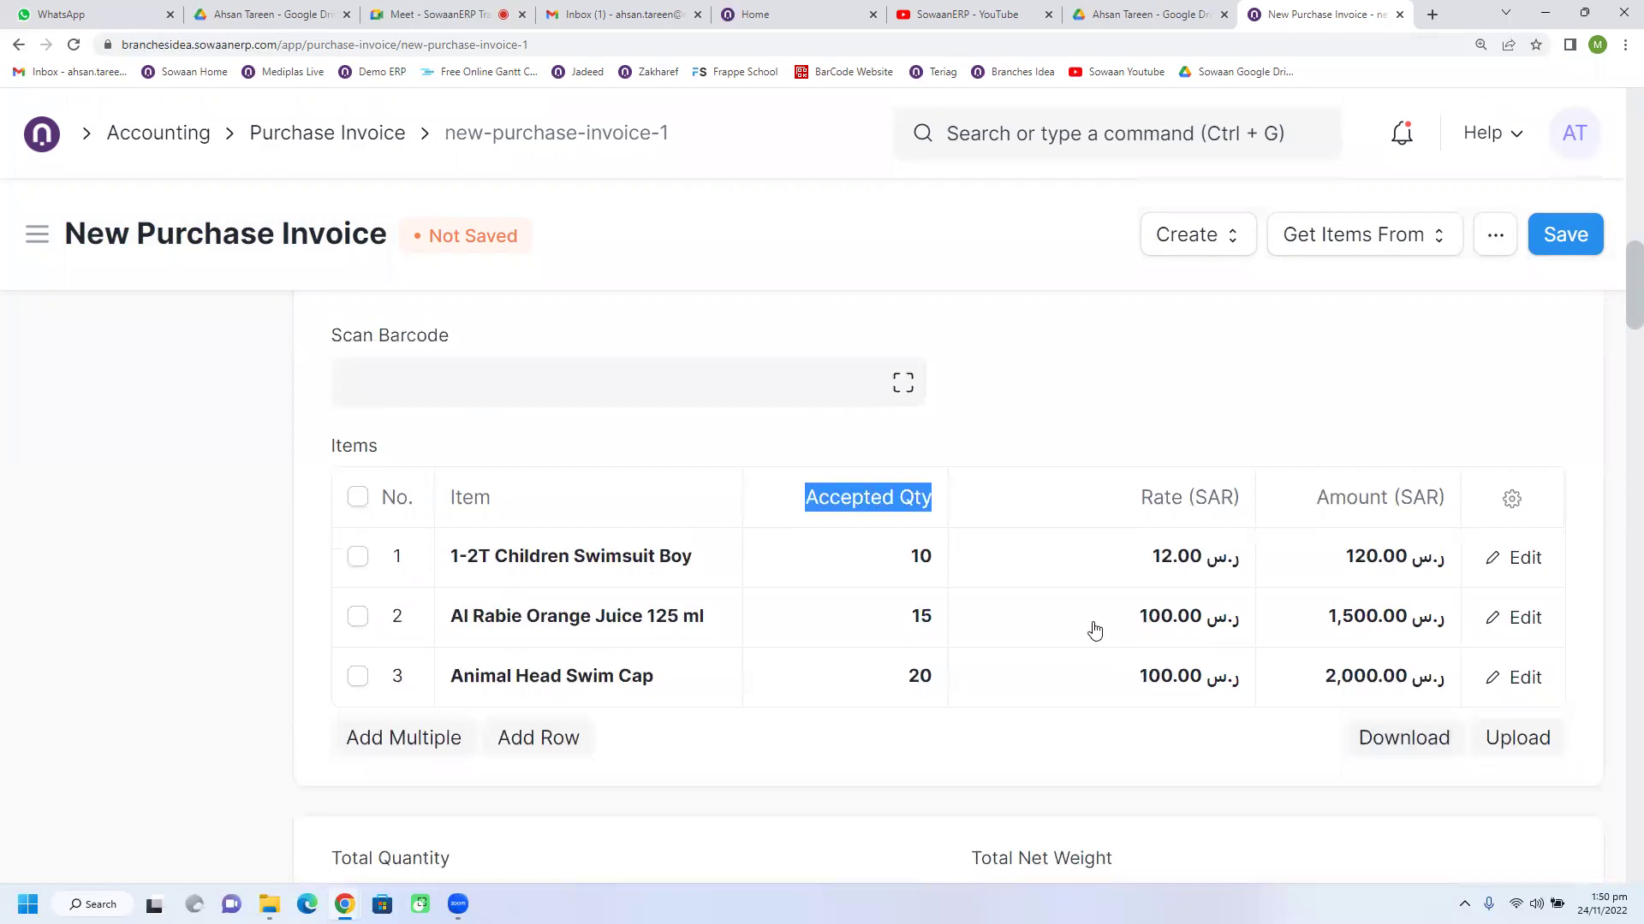
click(1068, 437)
scroll(983, 631, down, 8)
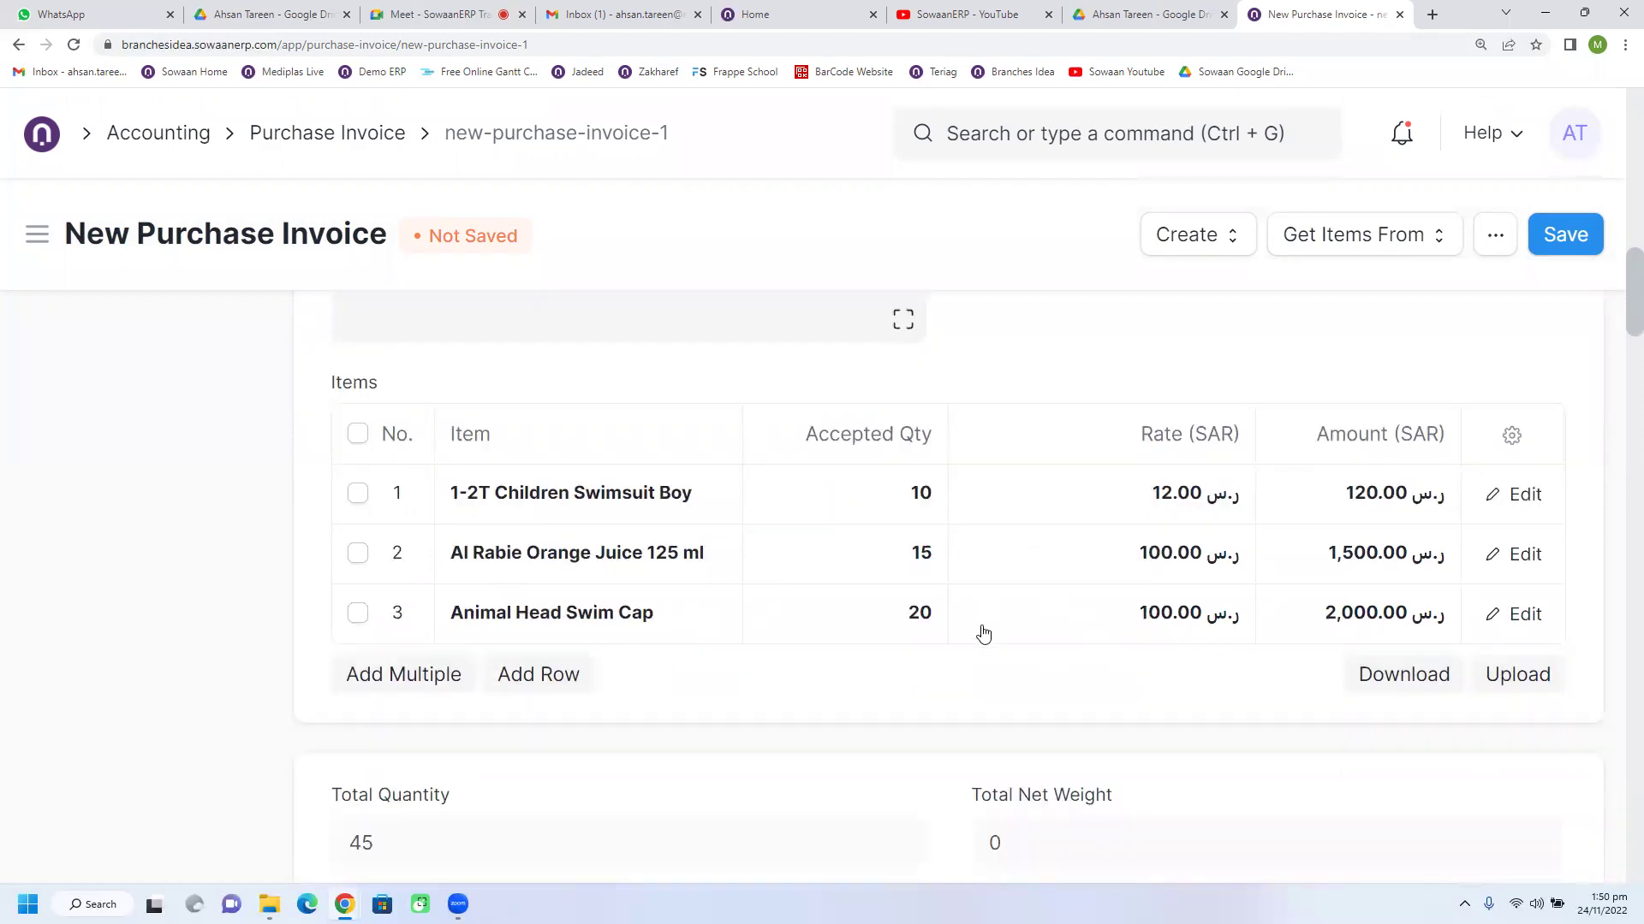
scroll(981, 629, down, 2)
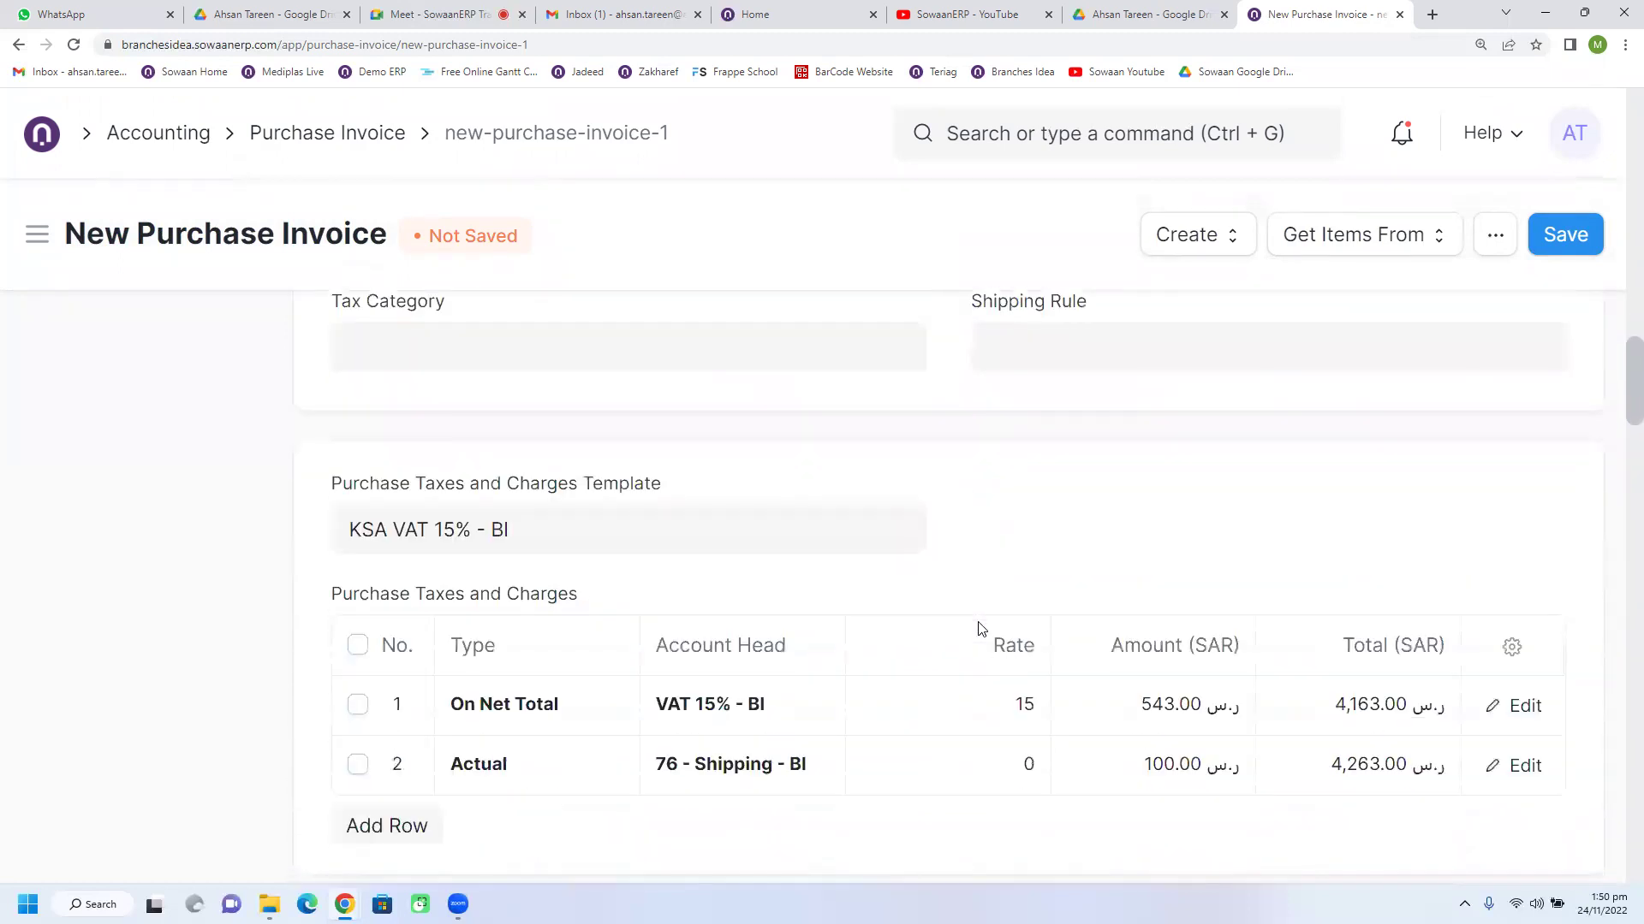
scroll(981, 629, up, 9)
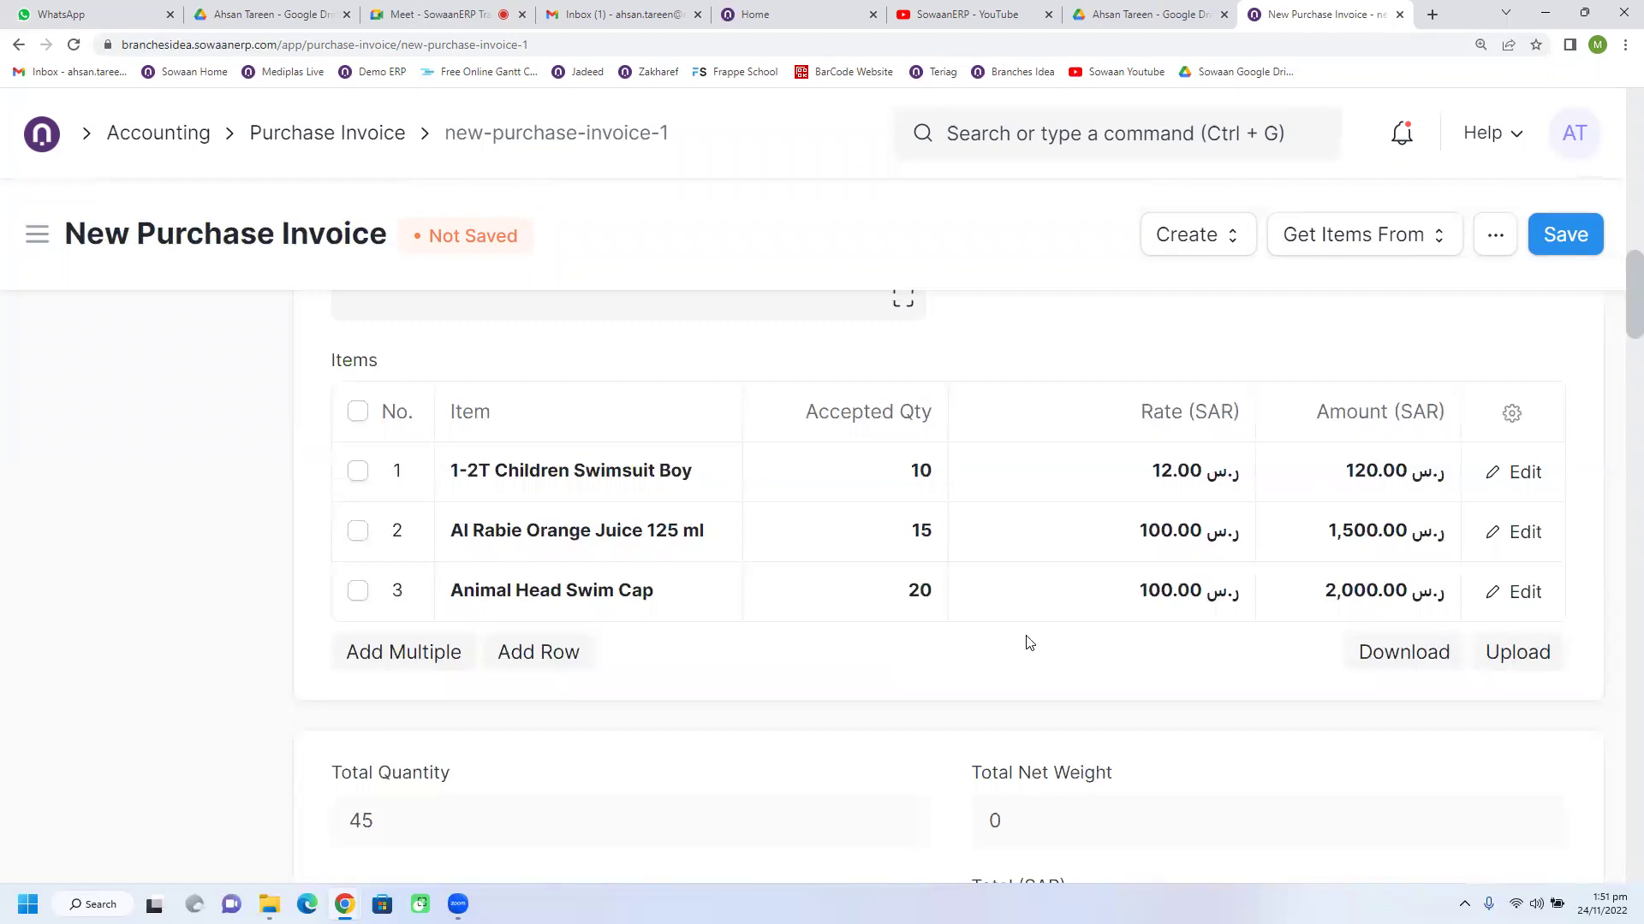
scroll(906, 644, down, 1)
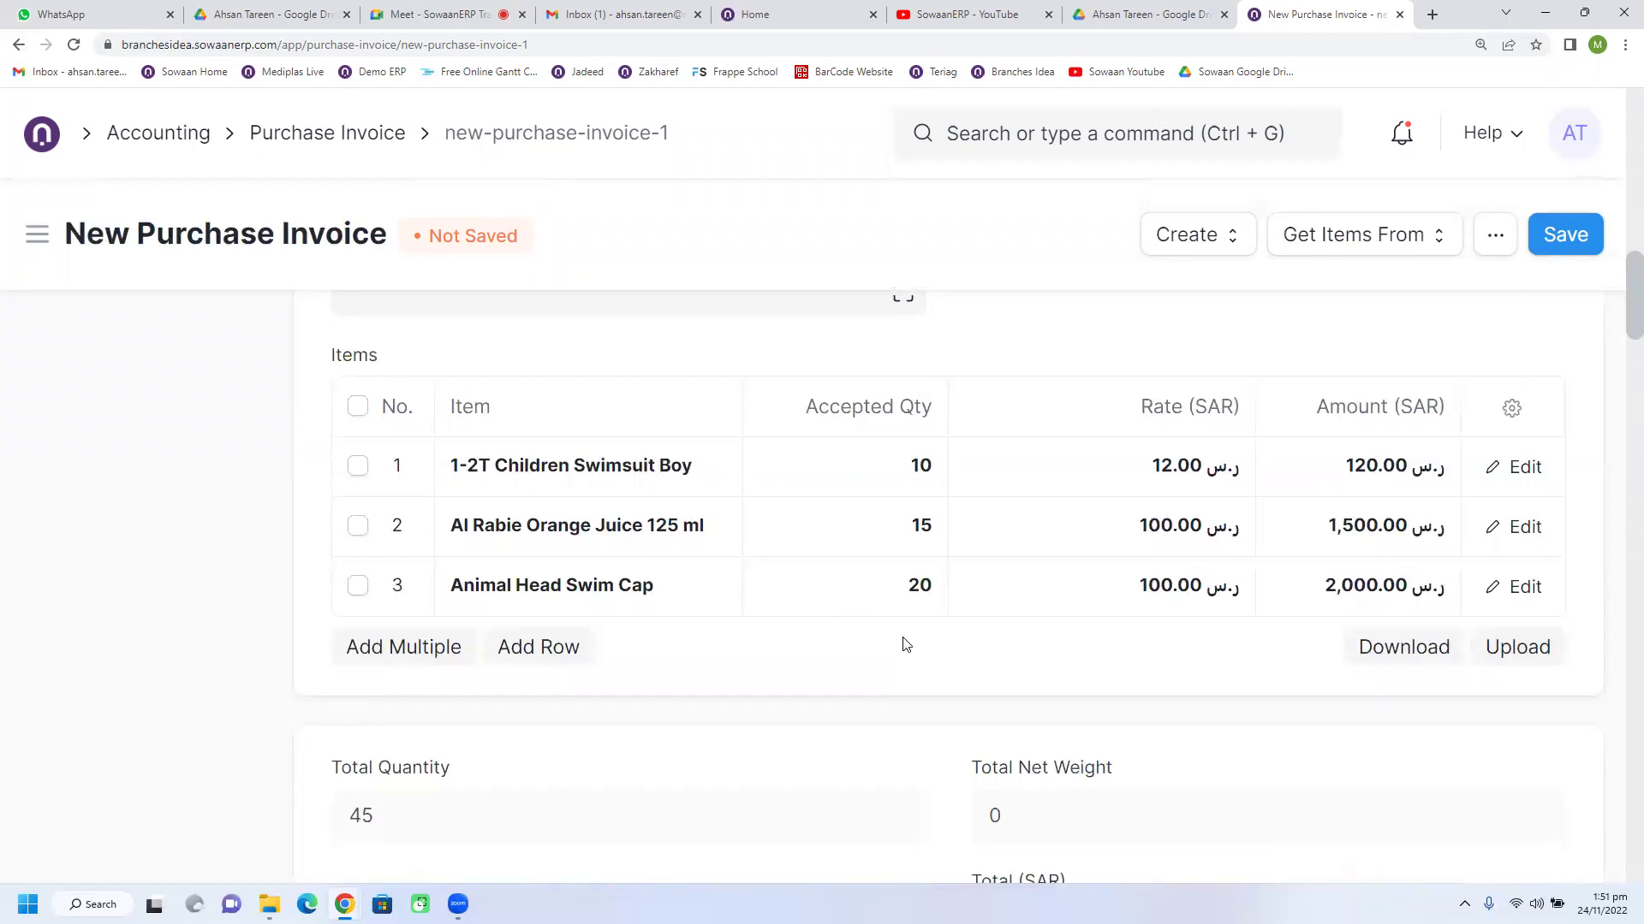
scroll(905, 644, down, 10)
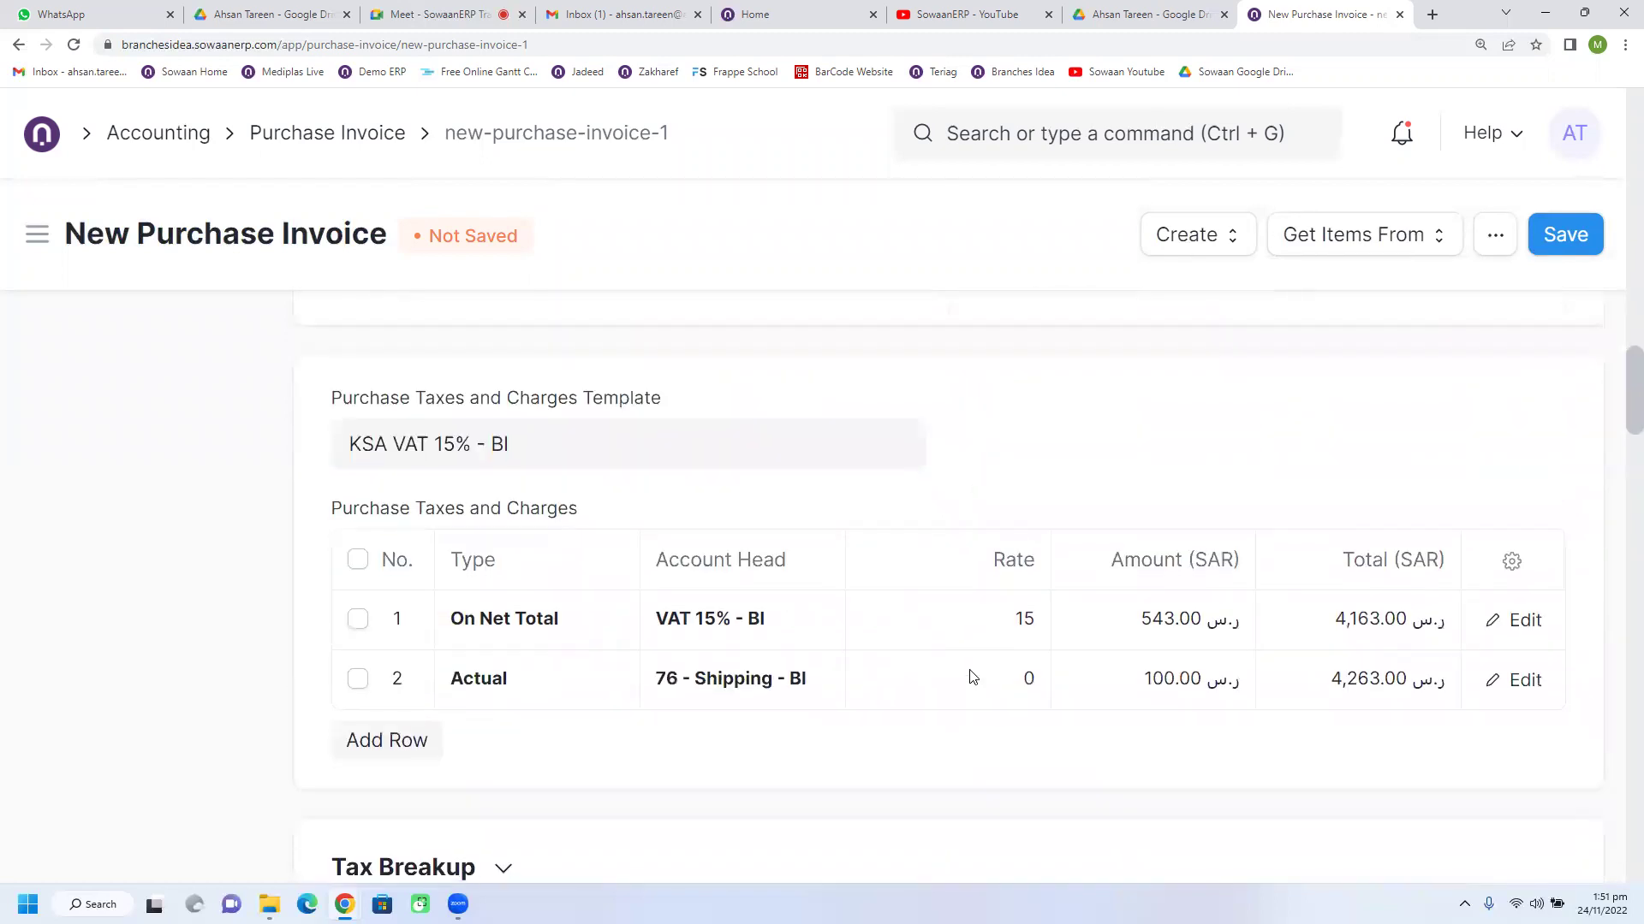
Step: Expand Advance Payments and review the 30/30/40 schedule of 1,278.90, 1,278.90 and 1,705.20 SAR
scroll(972, 679, down, 6)
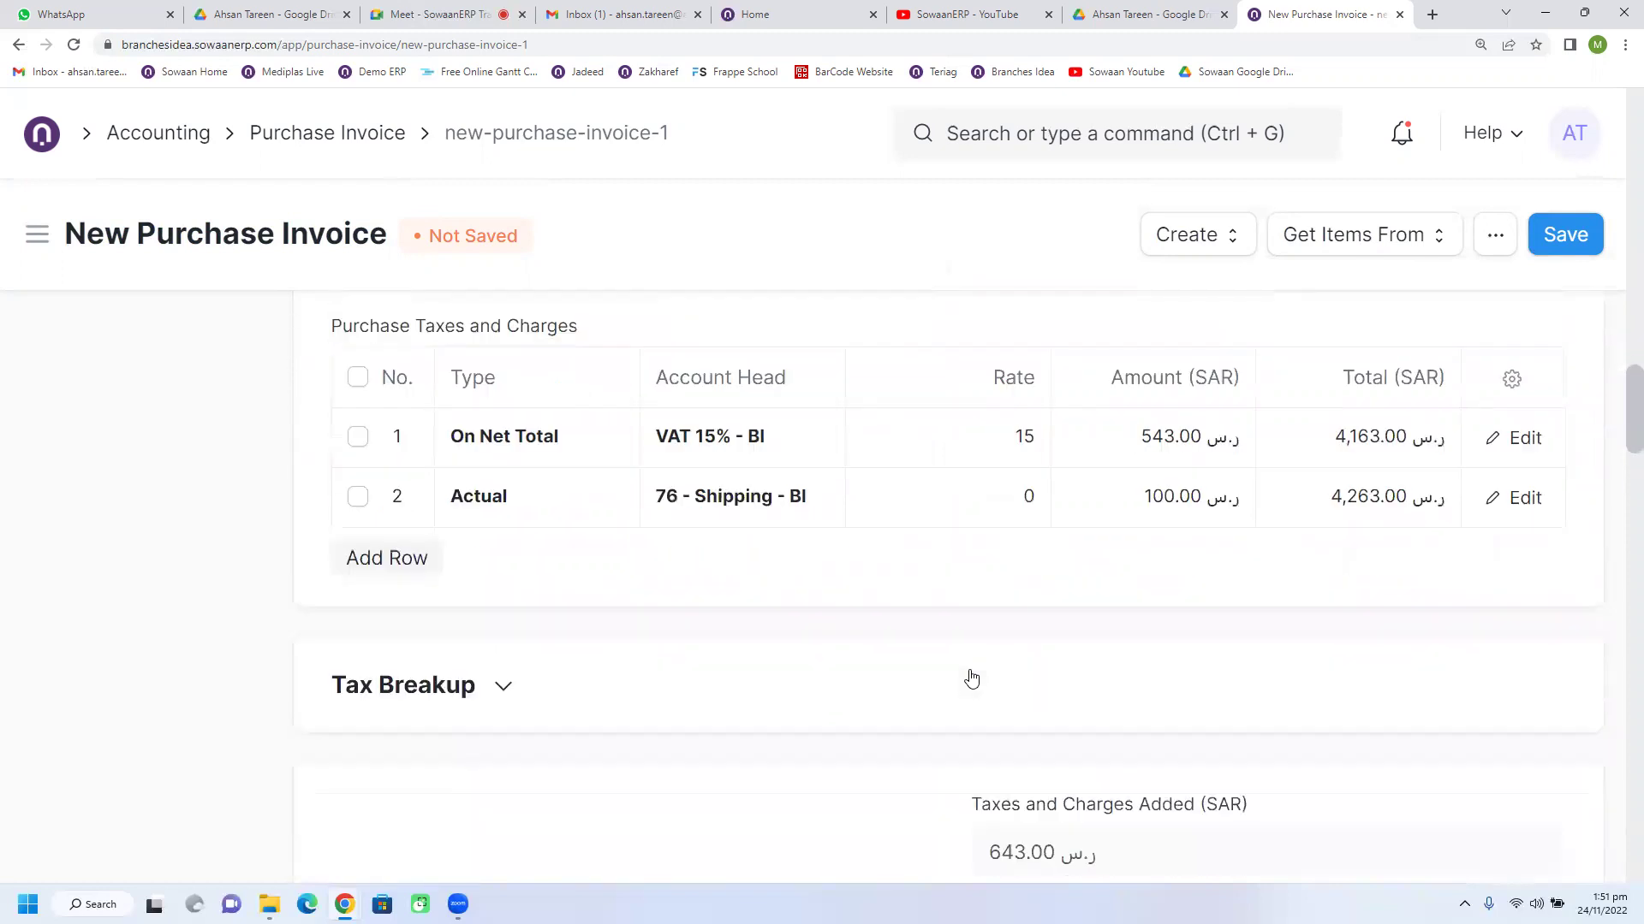
scroll(971, 678, down, 10)
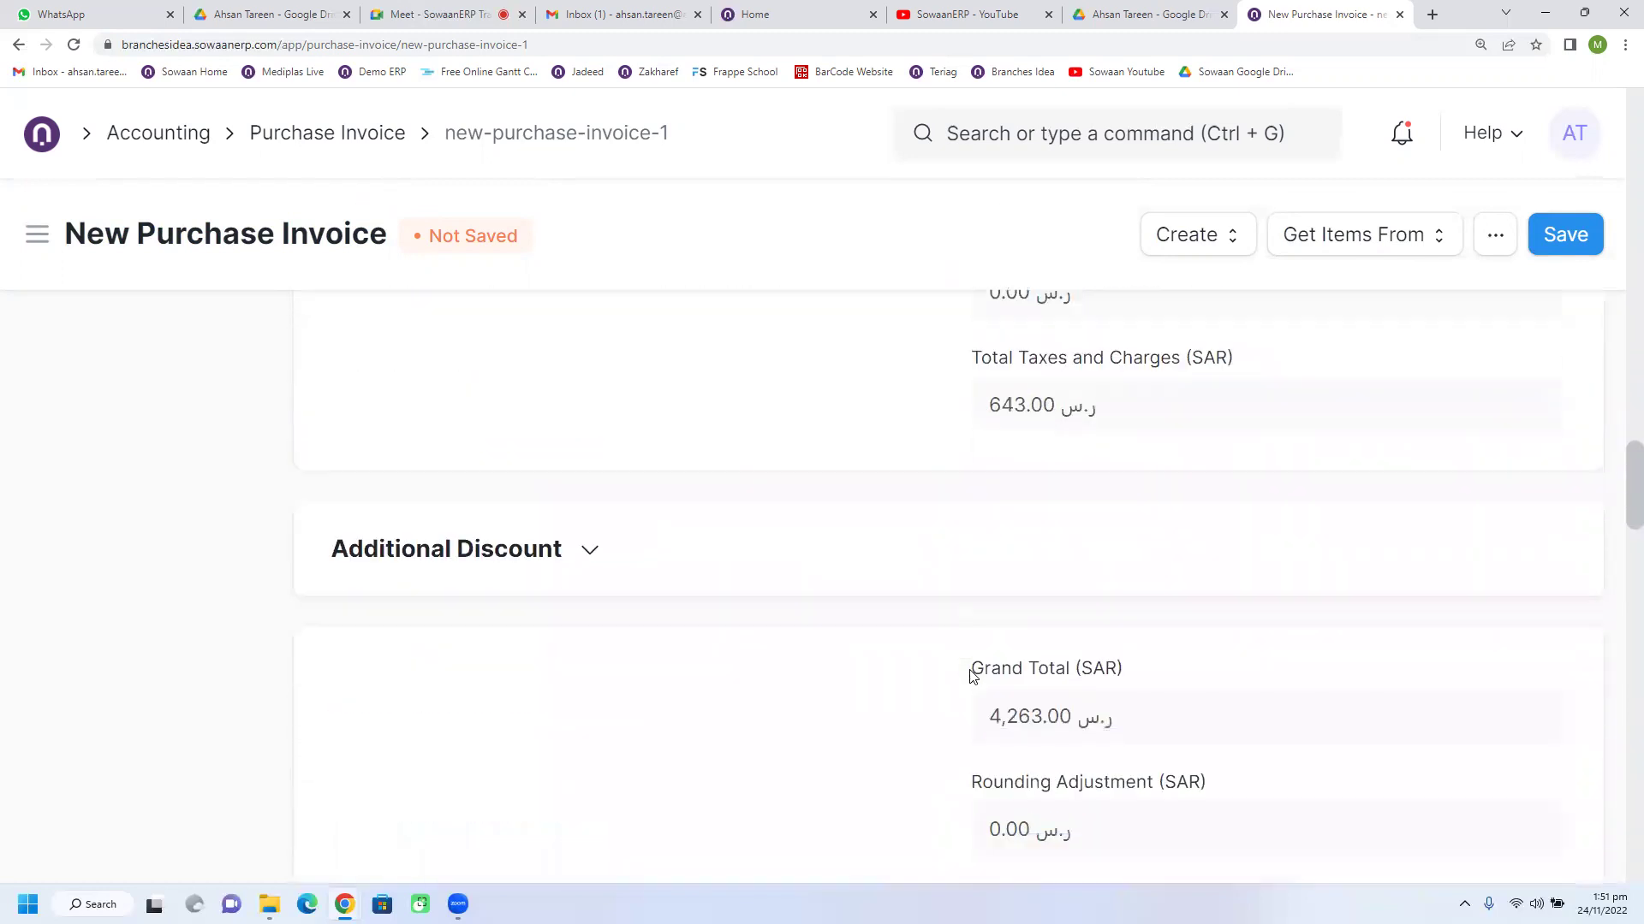
scroll(971, 678, down, 4)
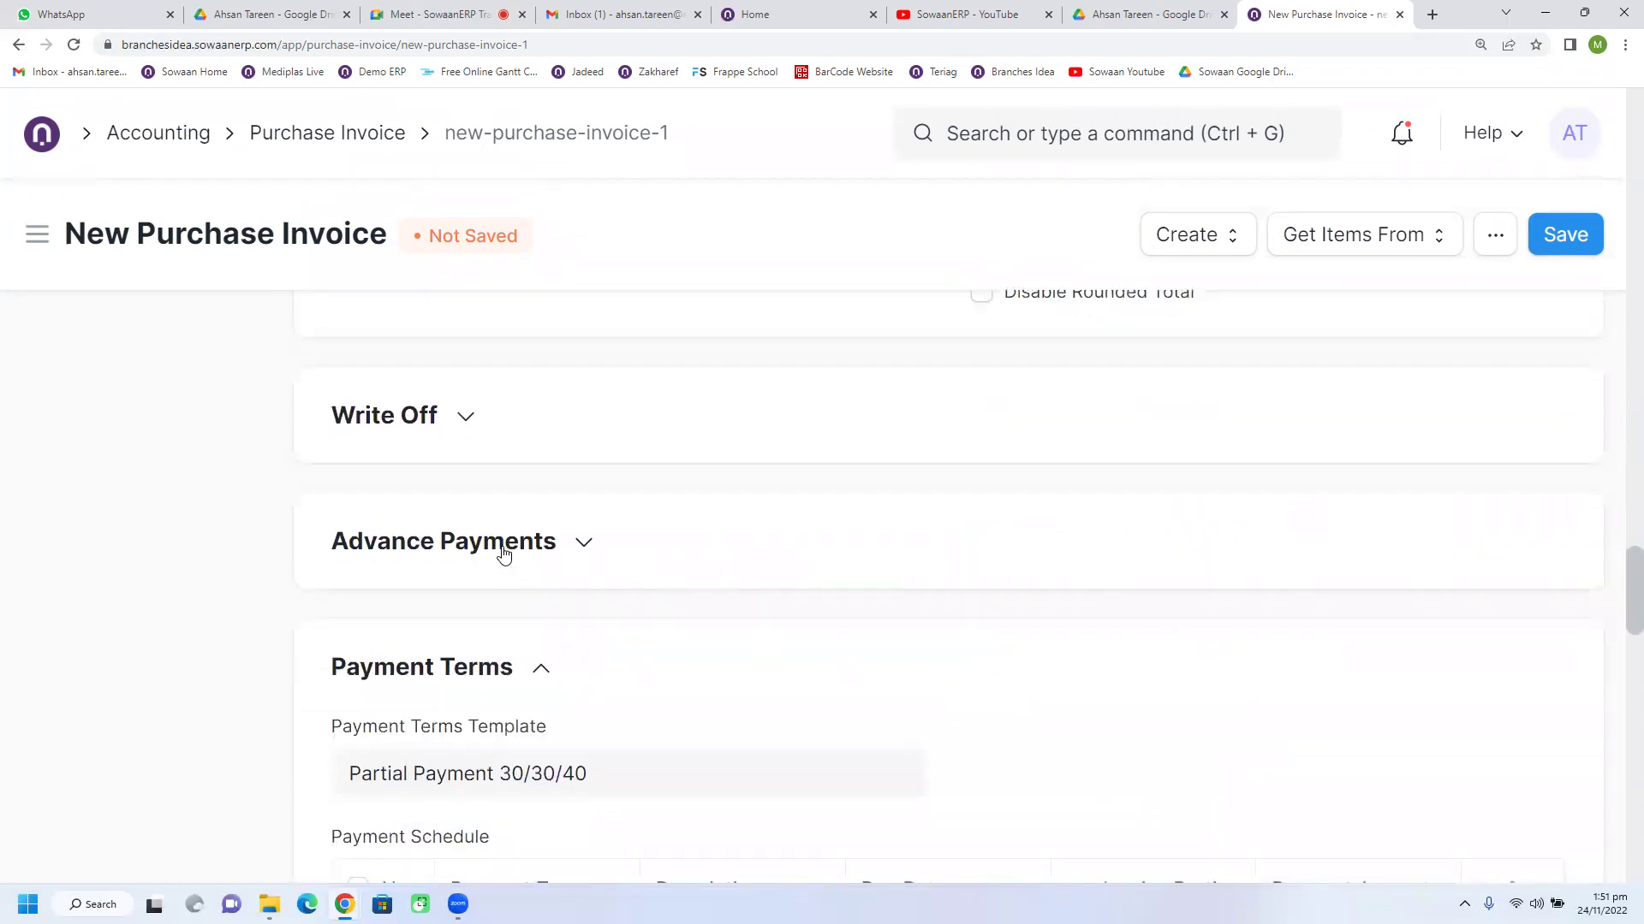
click(502, 548)
scroll(917, 695, down, 1)
scroll(921, 689, down, 7)
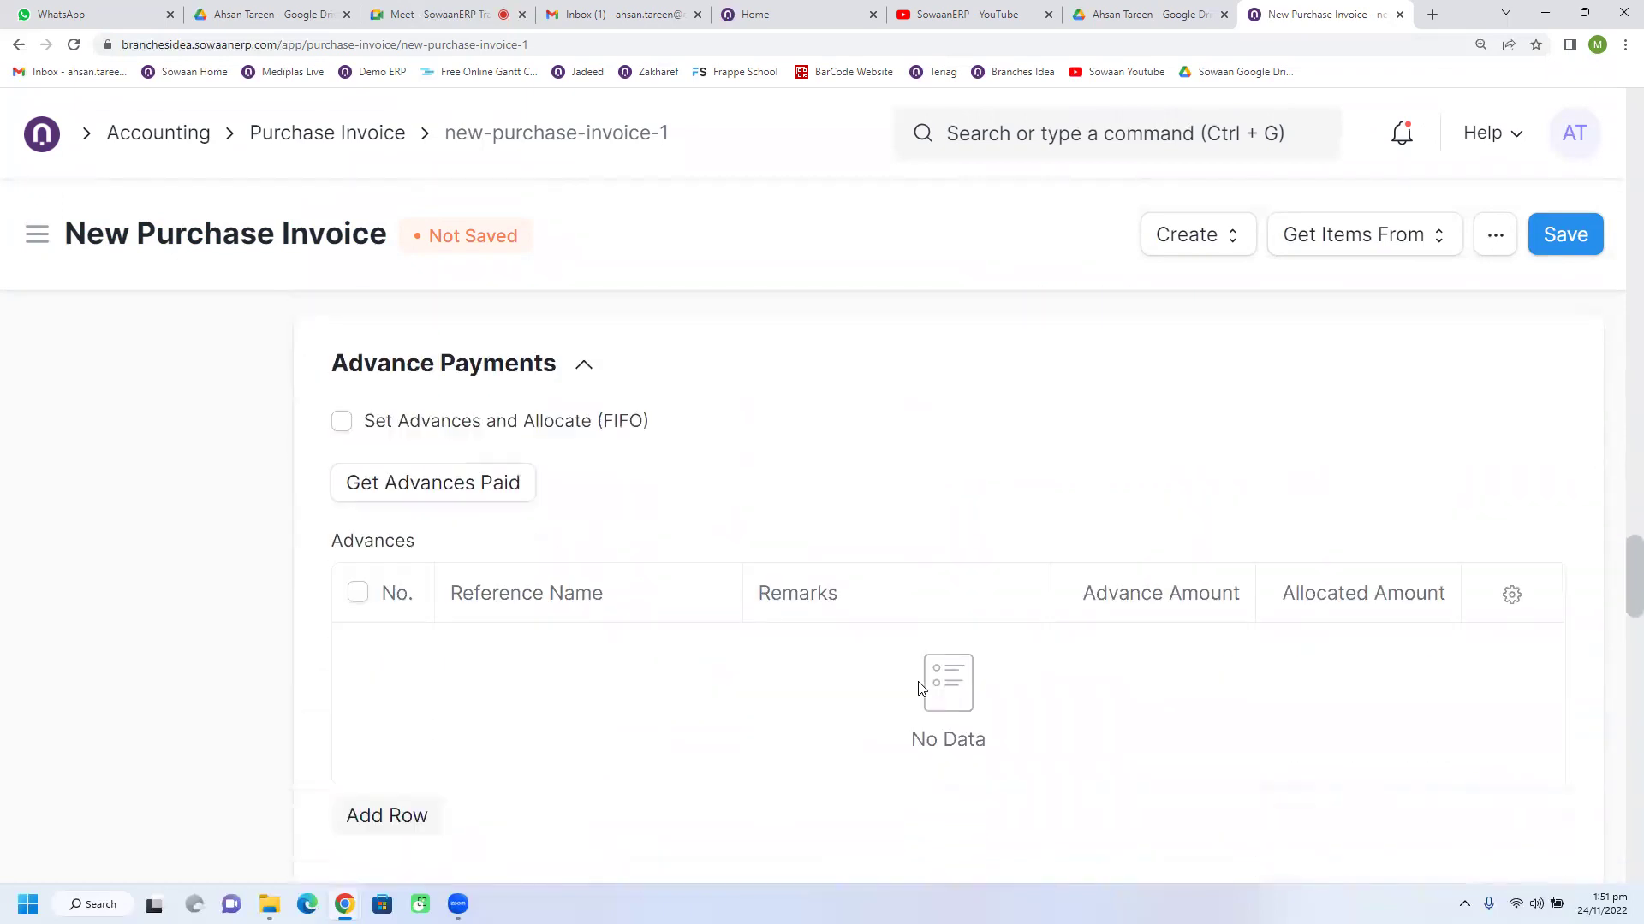
scroll(920, 682, down, 2)
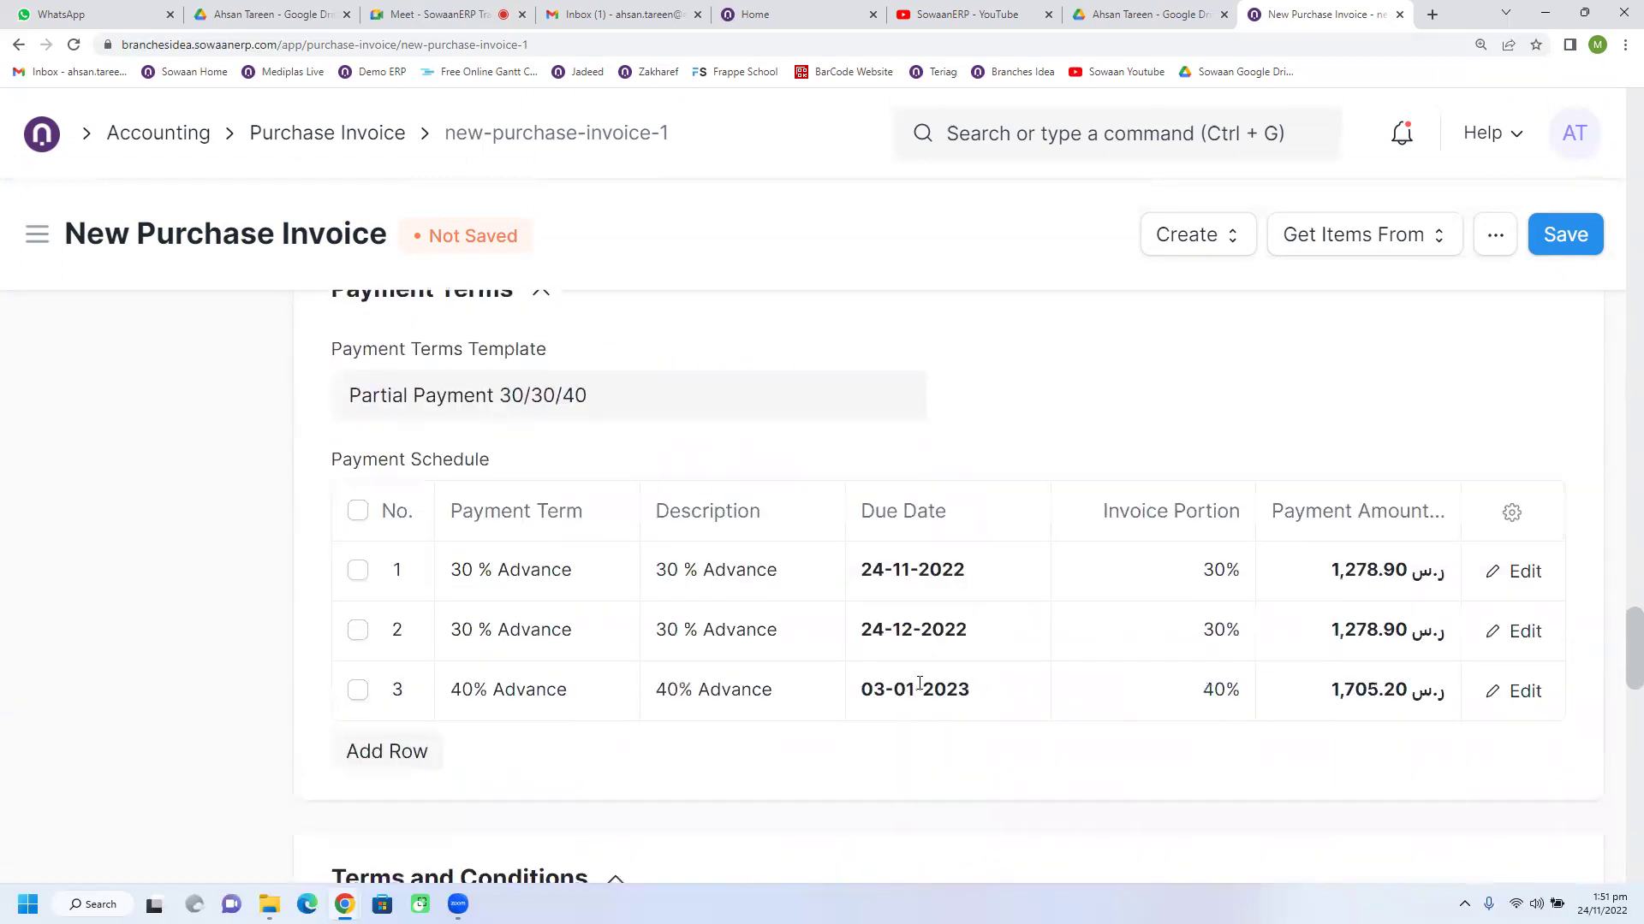
scroll(920, 689, up, 1)
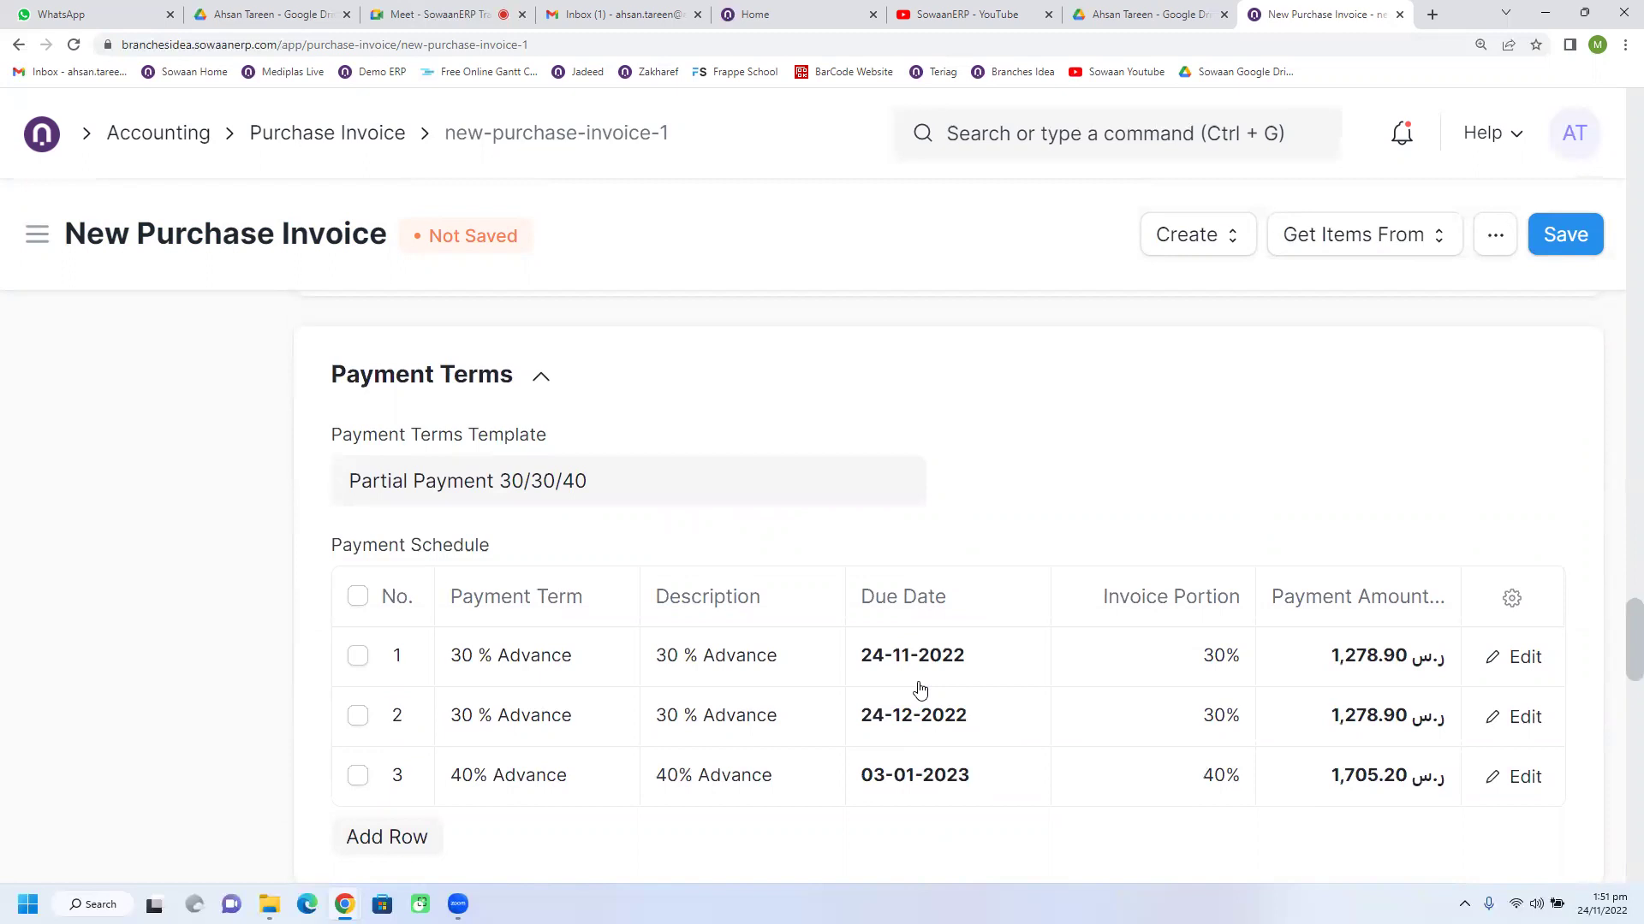
Step: Expand the Hold Invoice and VAT Details sections of the Pepsico invoice
scroll(919, 689, down, 9)
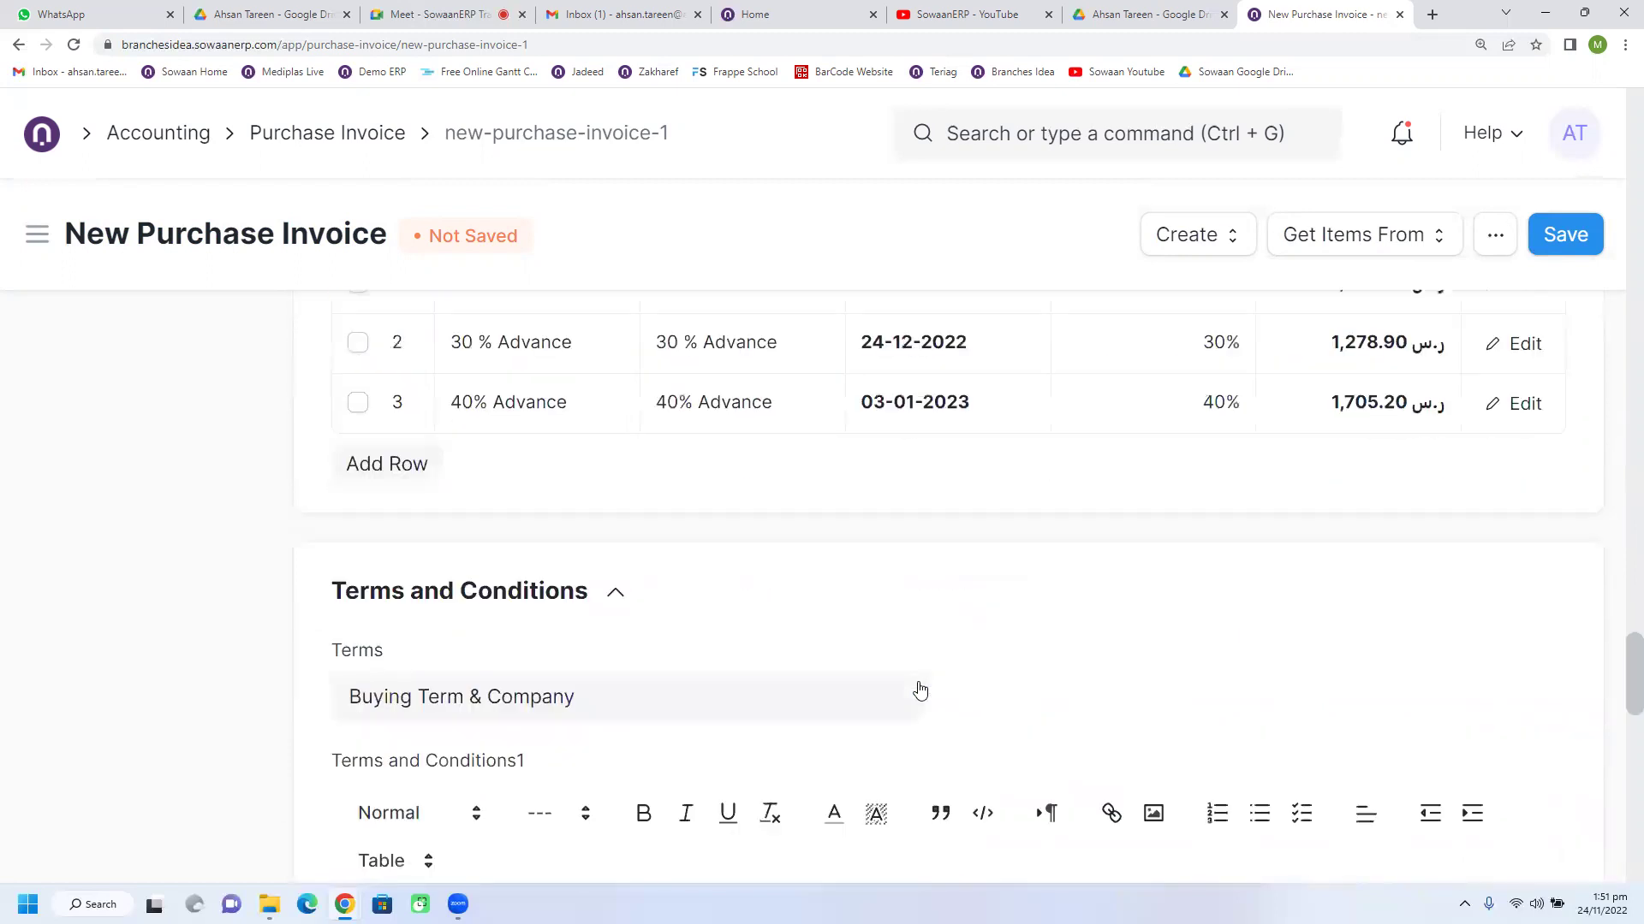
scroll(919, 684, down, 9)
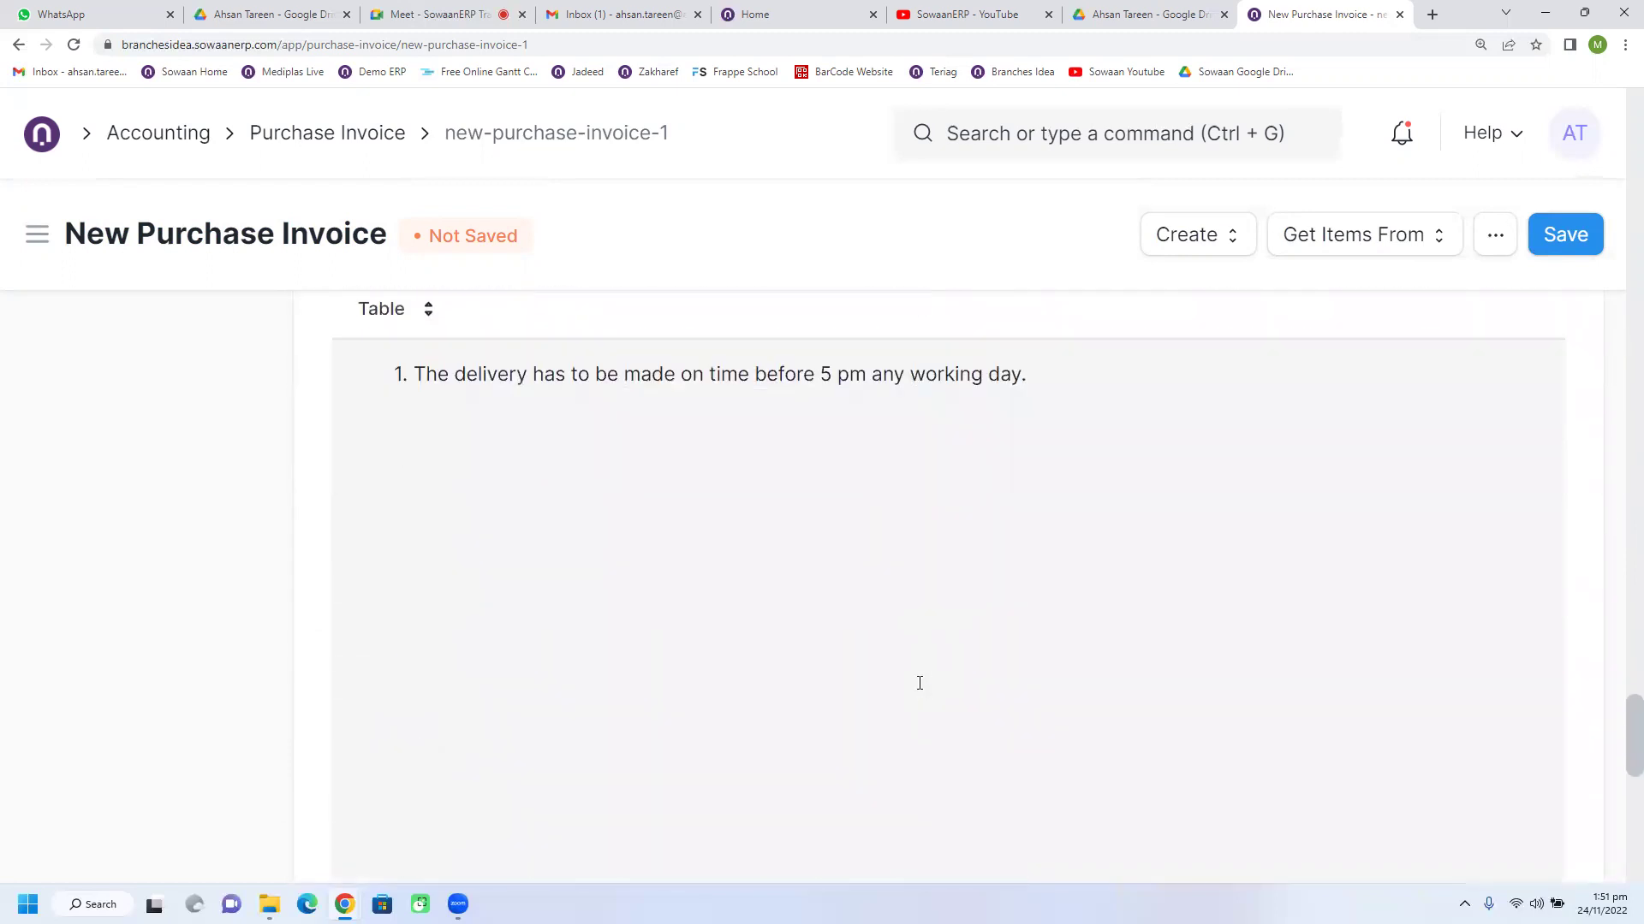
scroll(919, 689, down, 3)
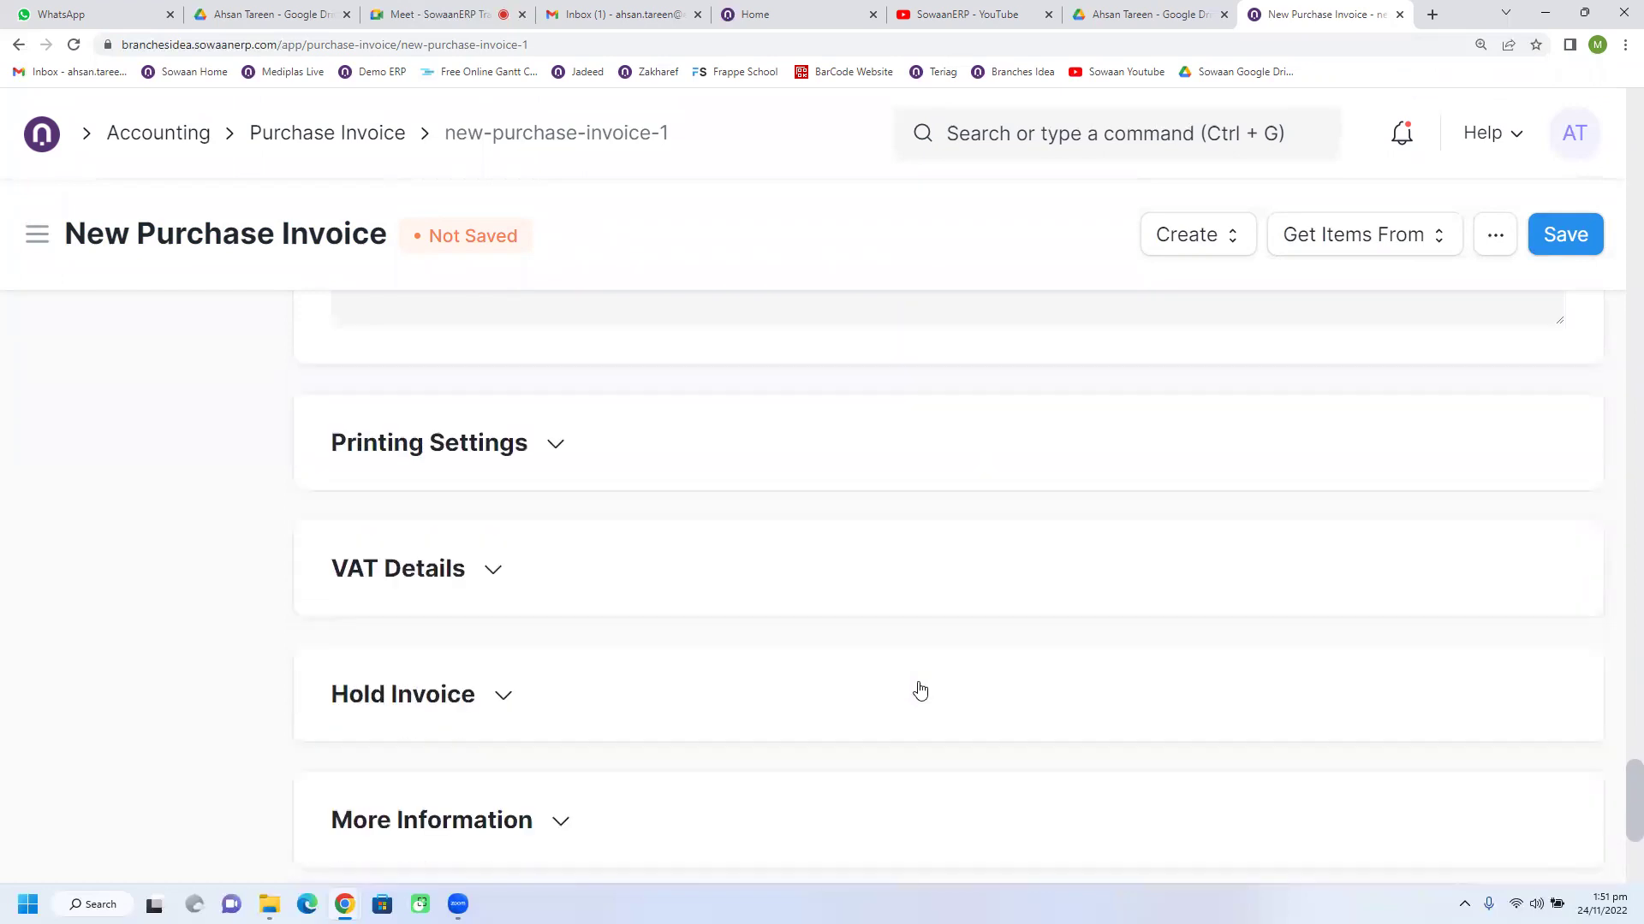
click(534, 545)
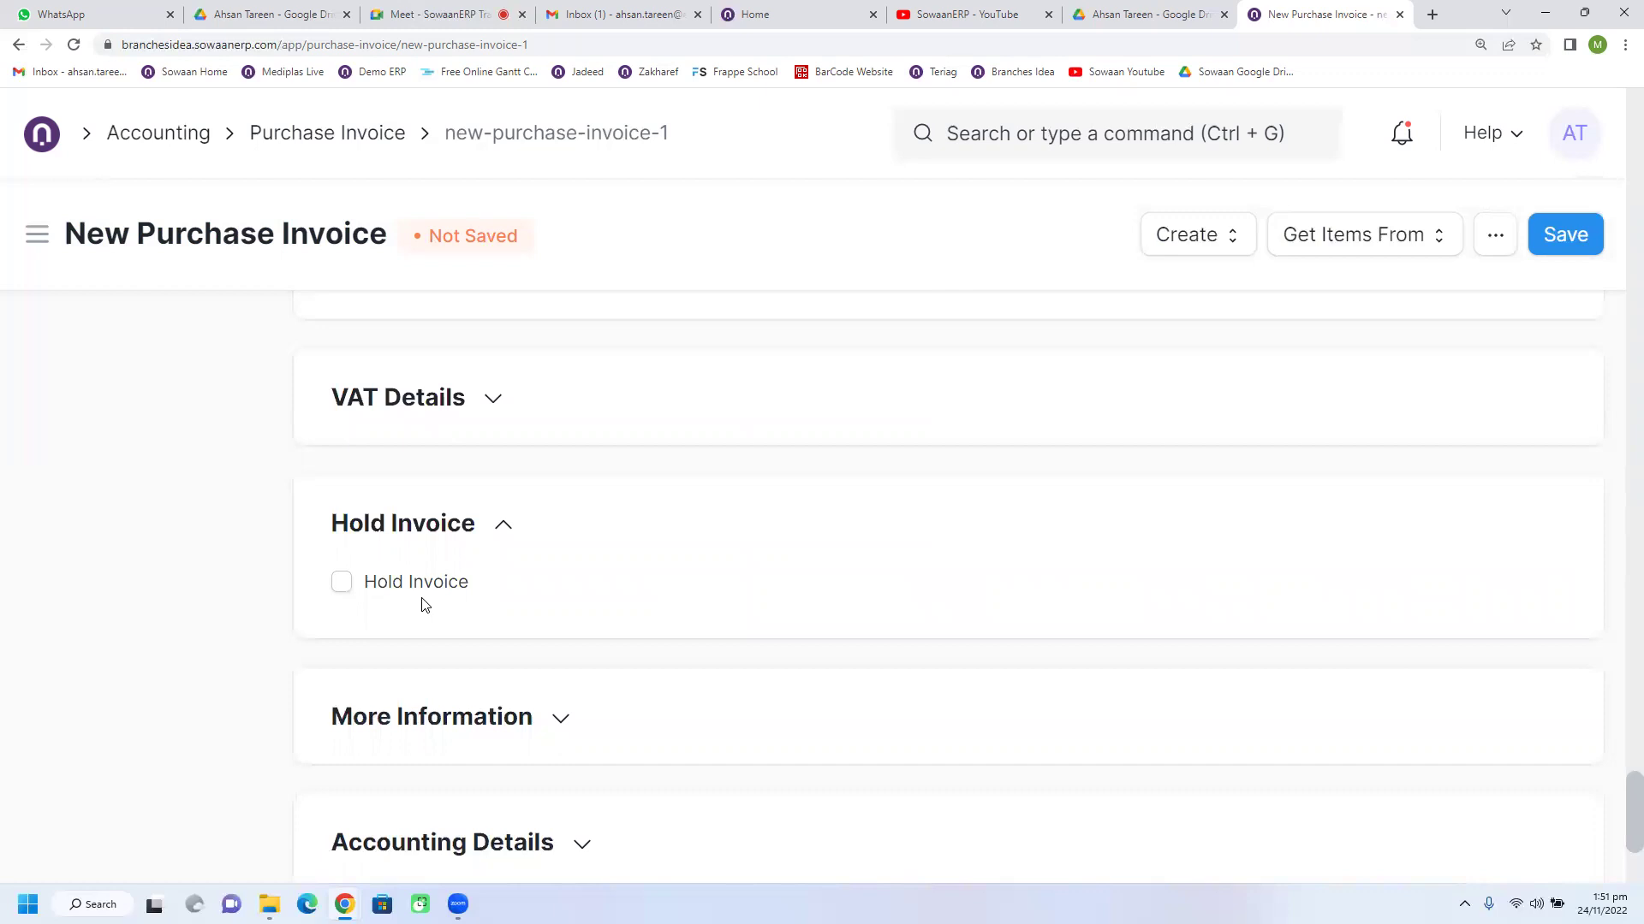
click(438, 413)
Step: Review the invoice dated 24-11-2022, due 02-02-2023, with items 120.00, 1,500.00 and 2,000.00 SAR
scroll(671, 687, down, 2)
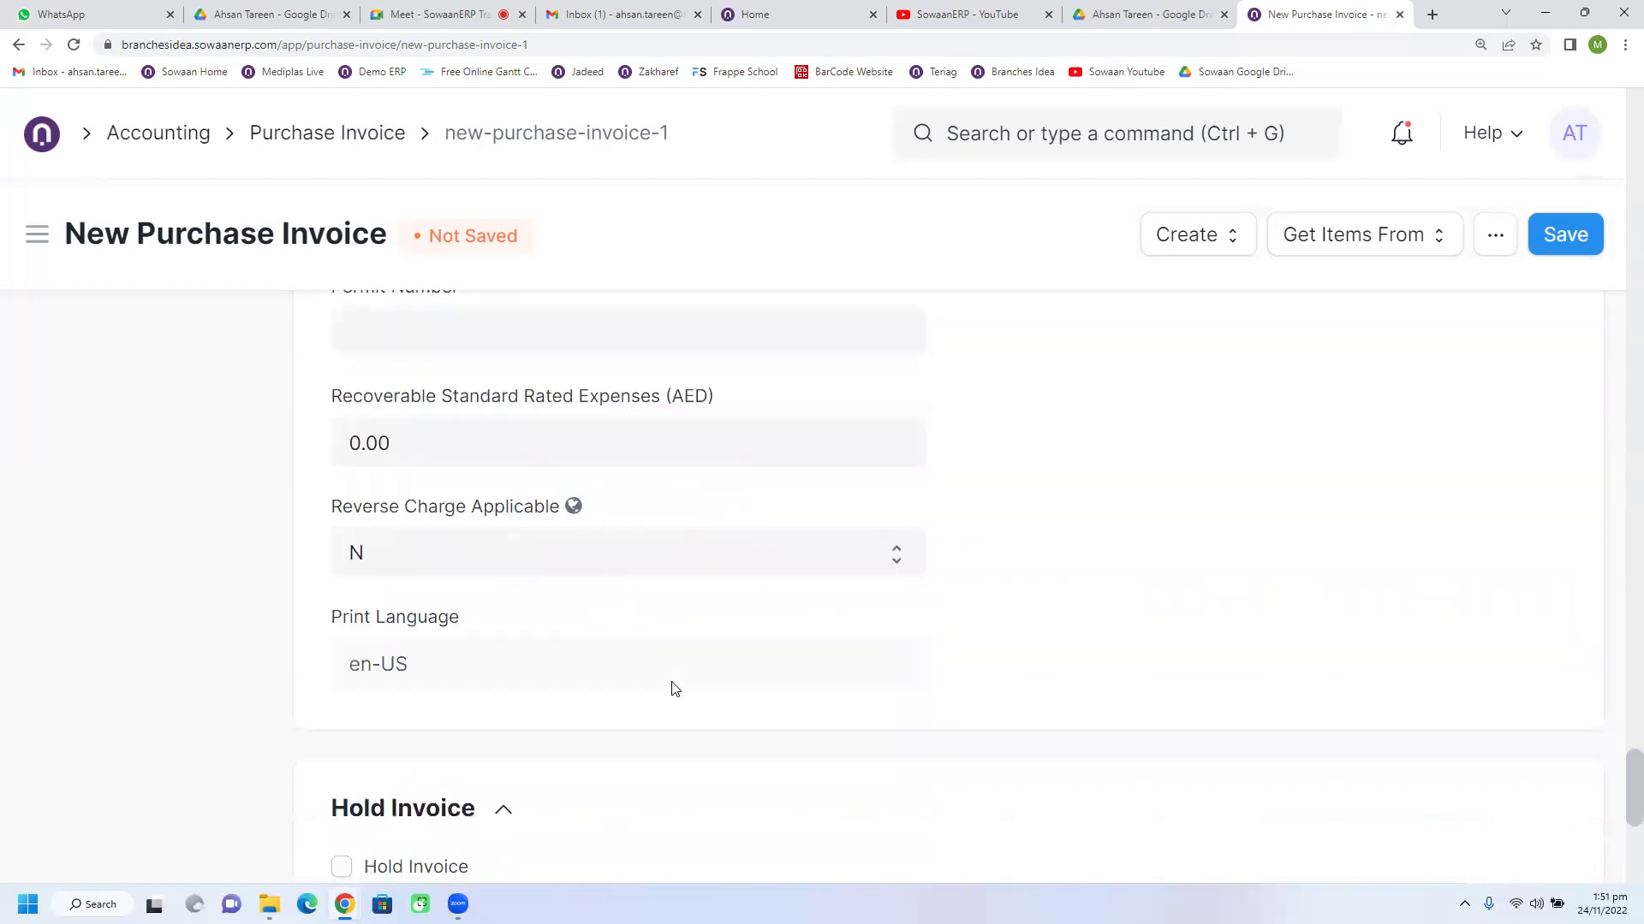
scroll(675, 688, up, 1)
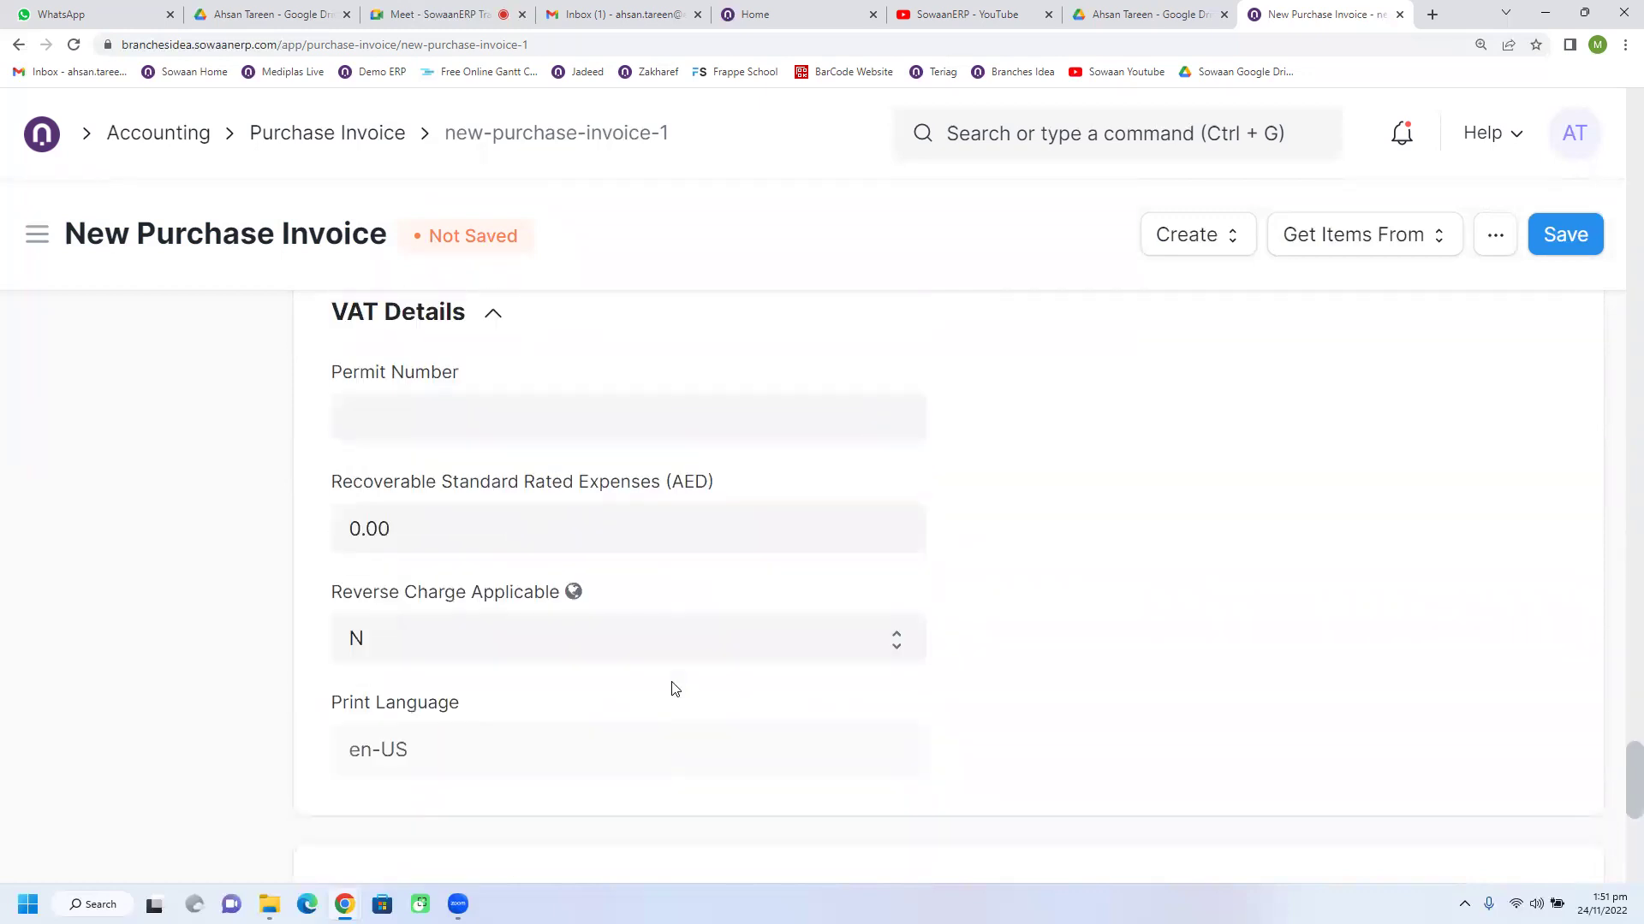
scroll(674, 689, down, 5)
scroll(672, 690, up, 15)
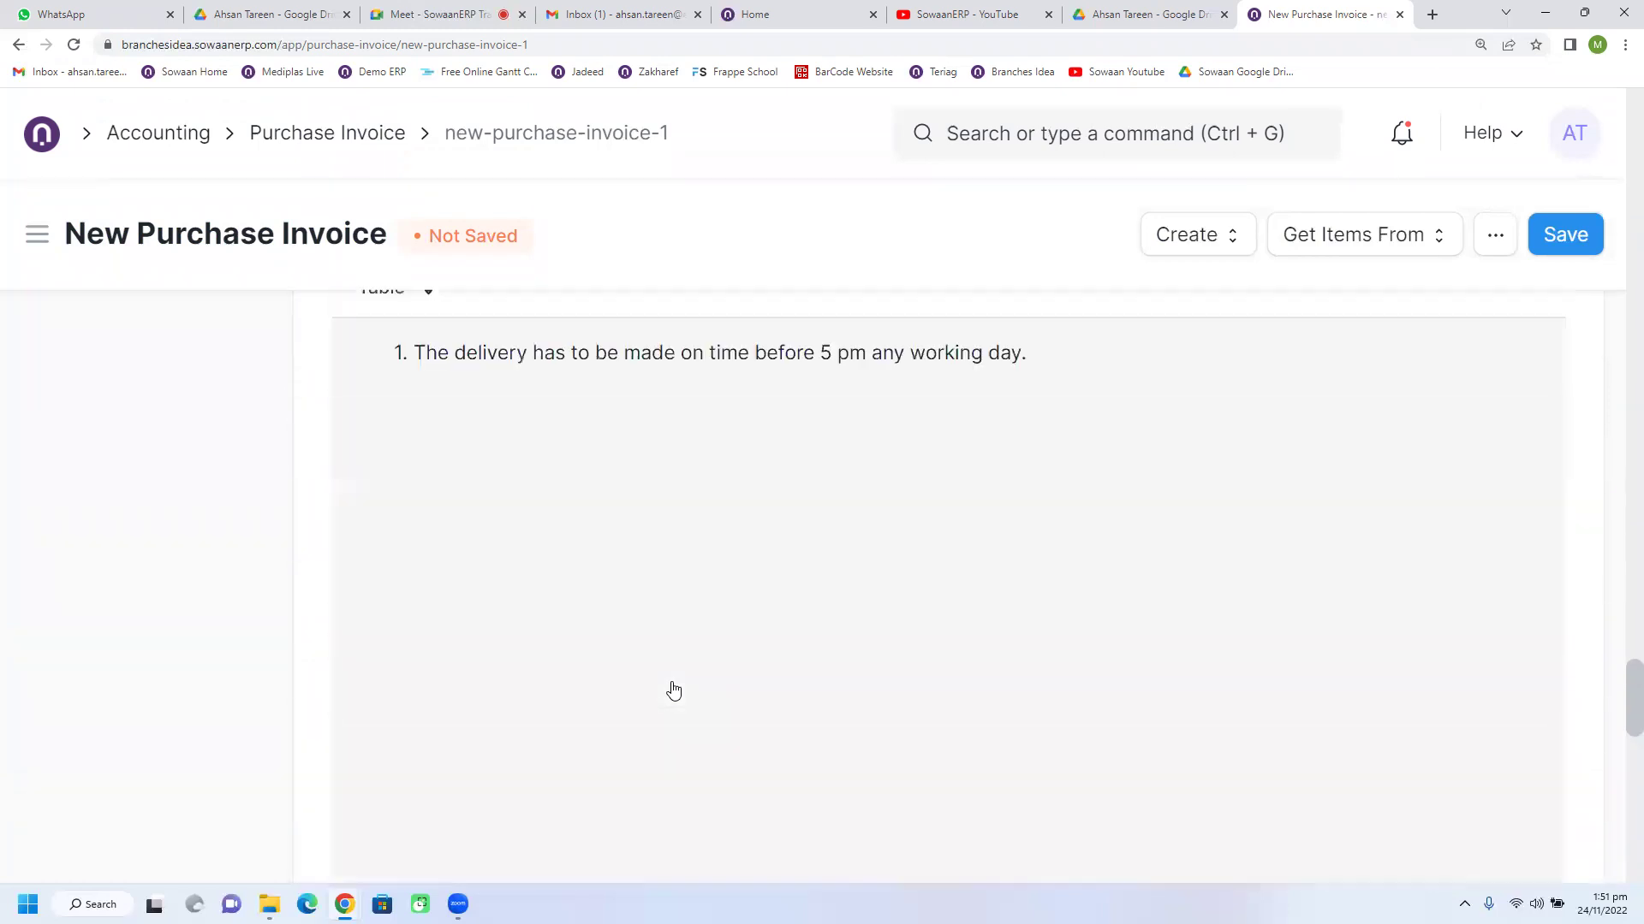
scroll(674, 691, up, 5)
drag(1625, 631, 1621, 107)
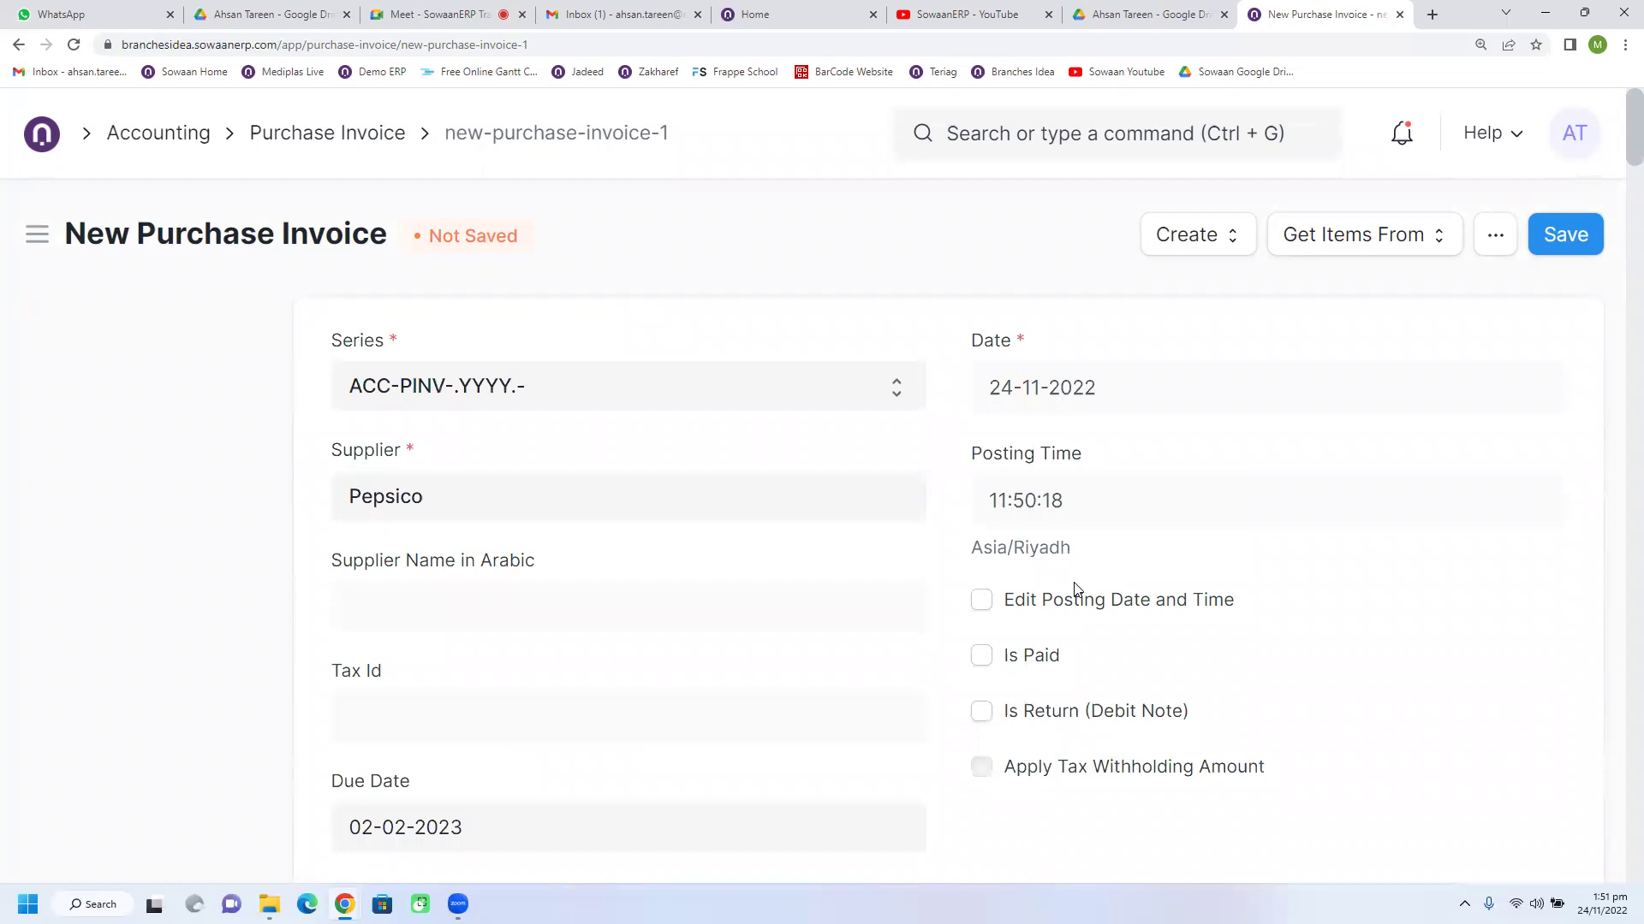
scroll(1076, 589, down, 2)
scroll(1076, 589, down, 1)
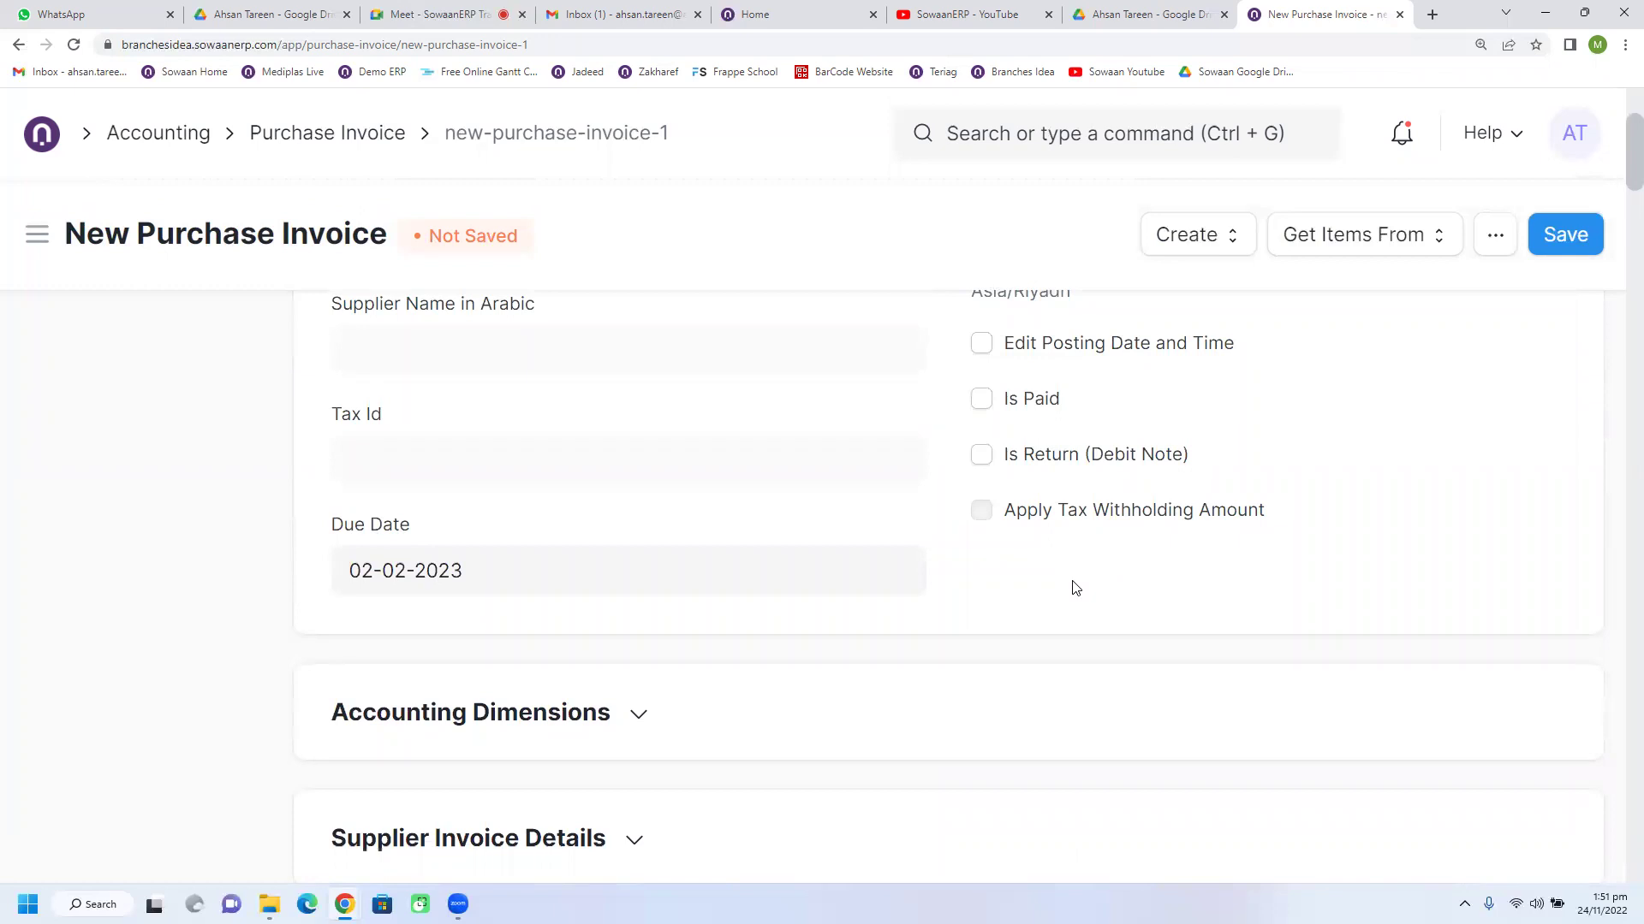
scroll(1076, 589, down, 1)
scroll(1075, 589, down, 9)
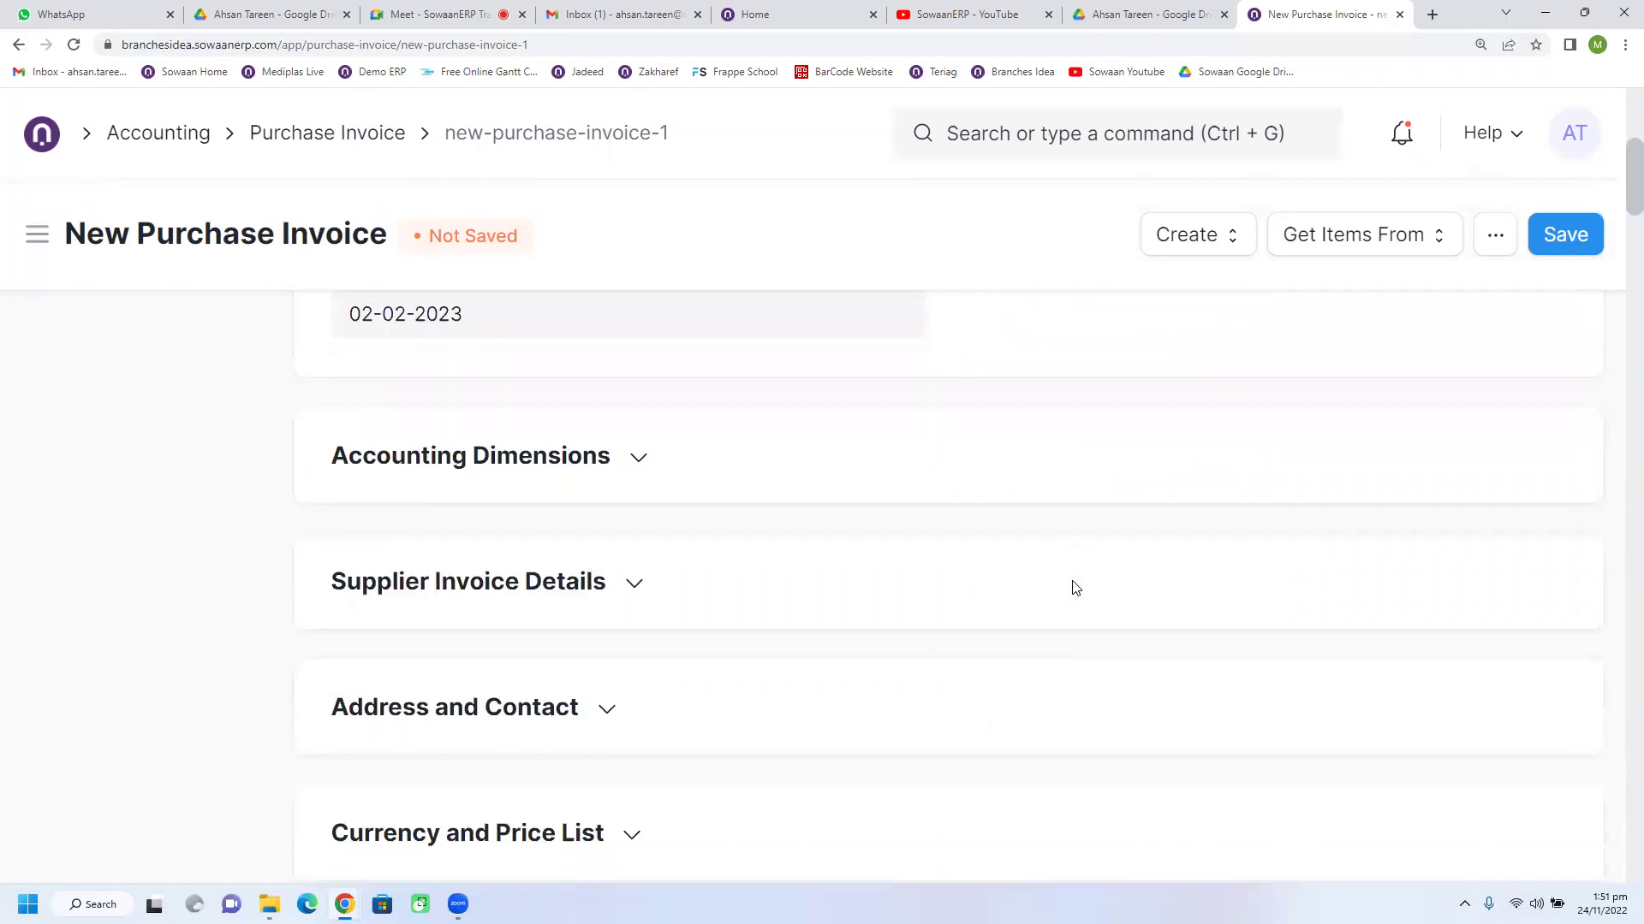
scroll(1076, 589, down, 3)
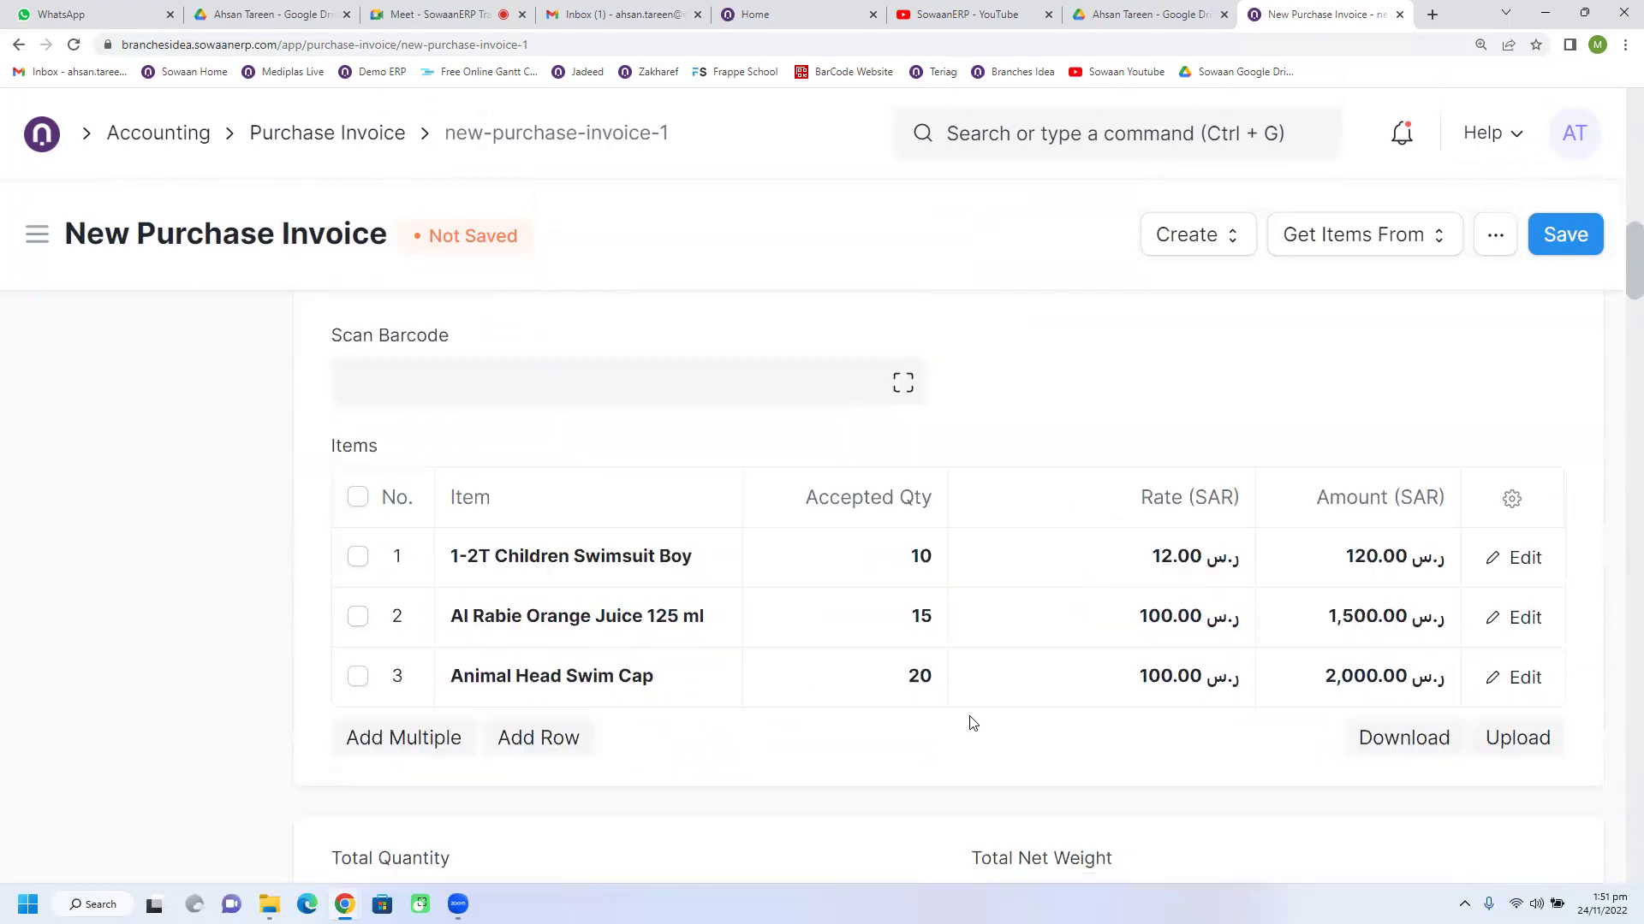
Step: Inspect the VAT 15% tax row and expand Tax Breakup showing per-item VAT 18.00, 225.00, 300.00
scroll(973, 723, down, 3)
scroll(972, 723, down, 2)
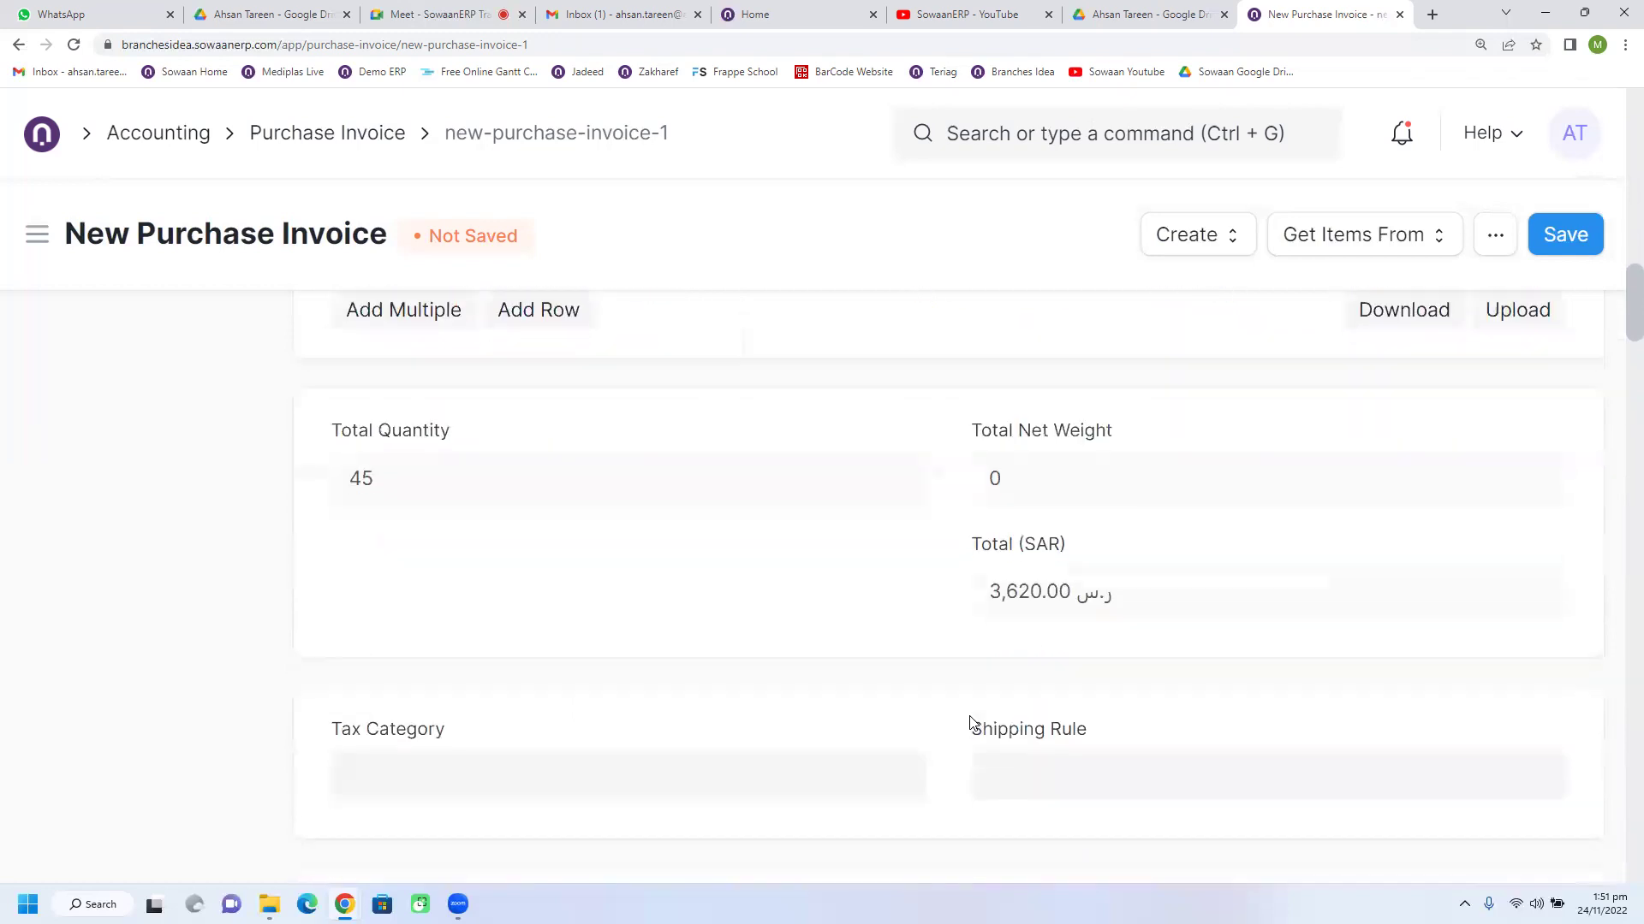
scroll(973, 724, down, 5)
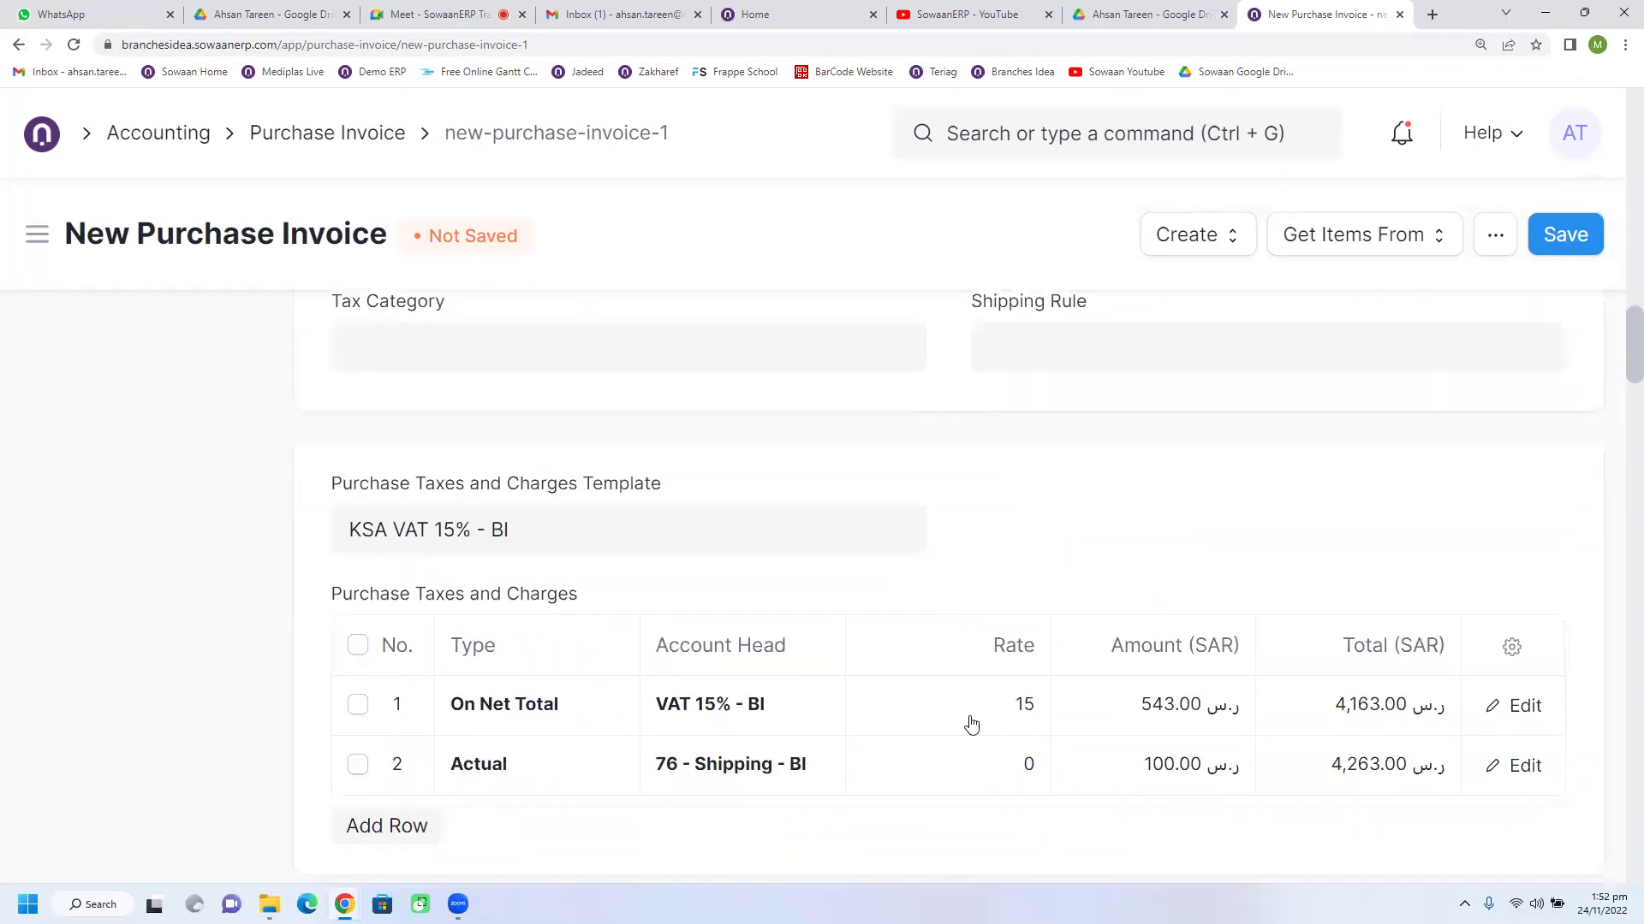
click(816, 704)
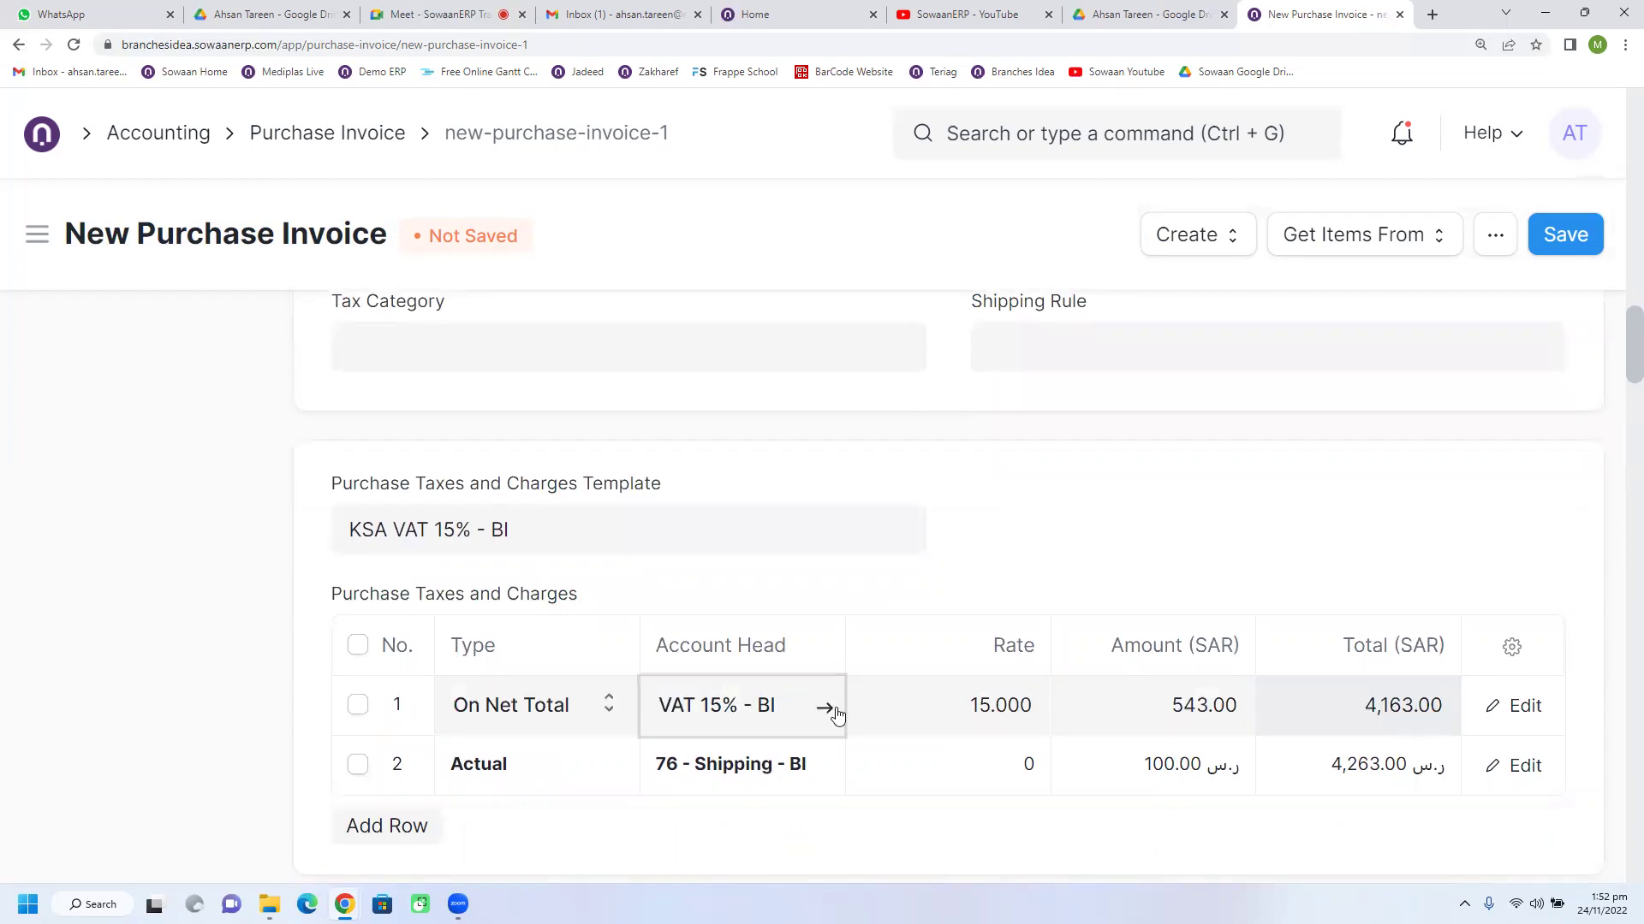
scroll(866, 720, down, 3)
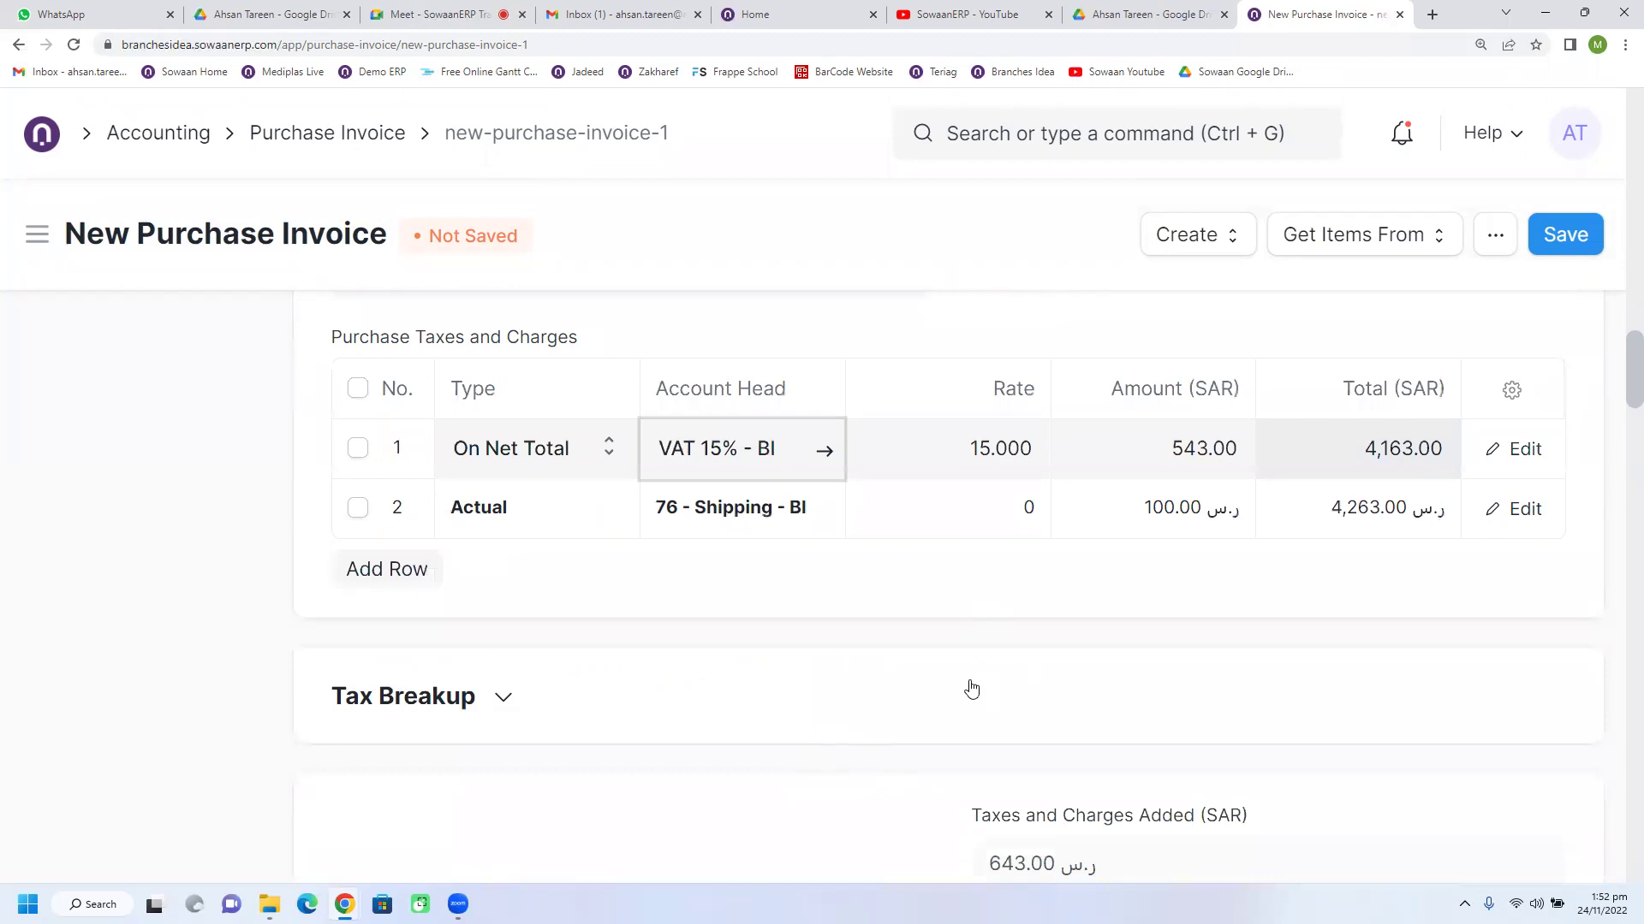
click(455, 696)
scroll(836, 723, down, 3)
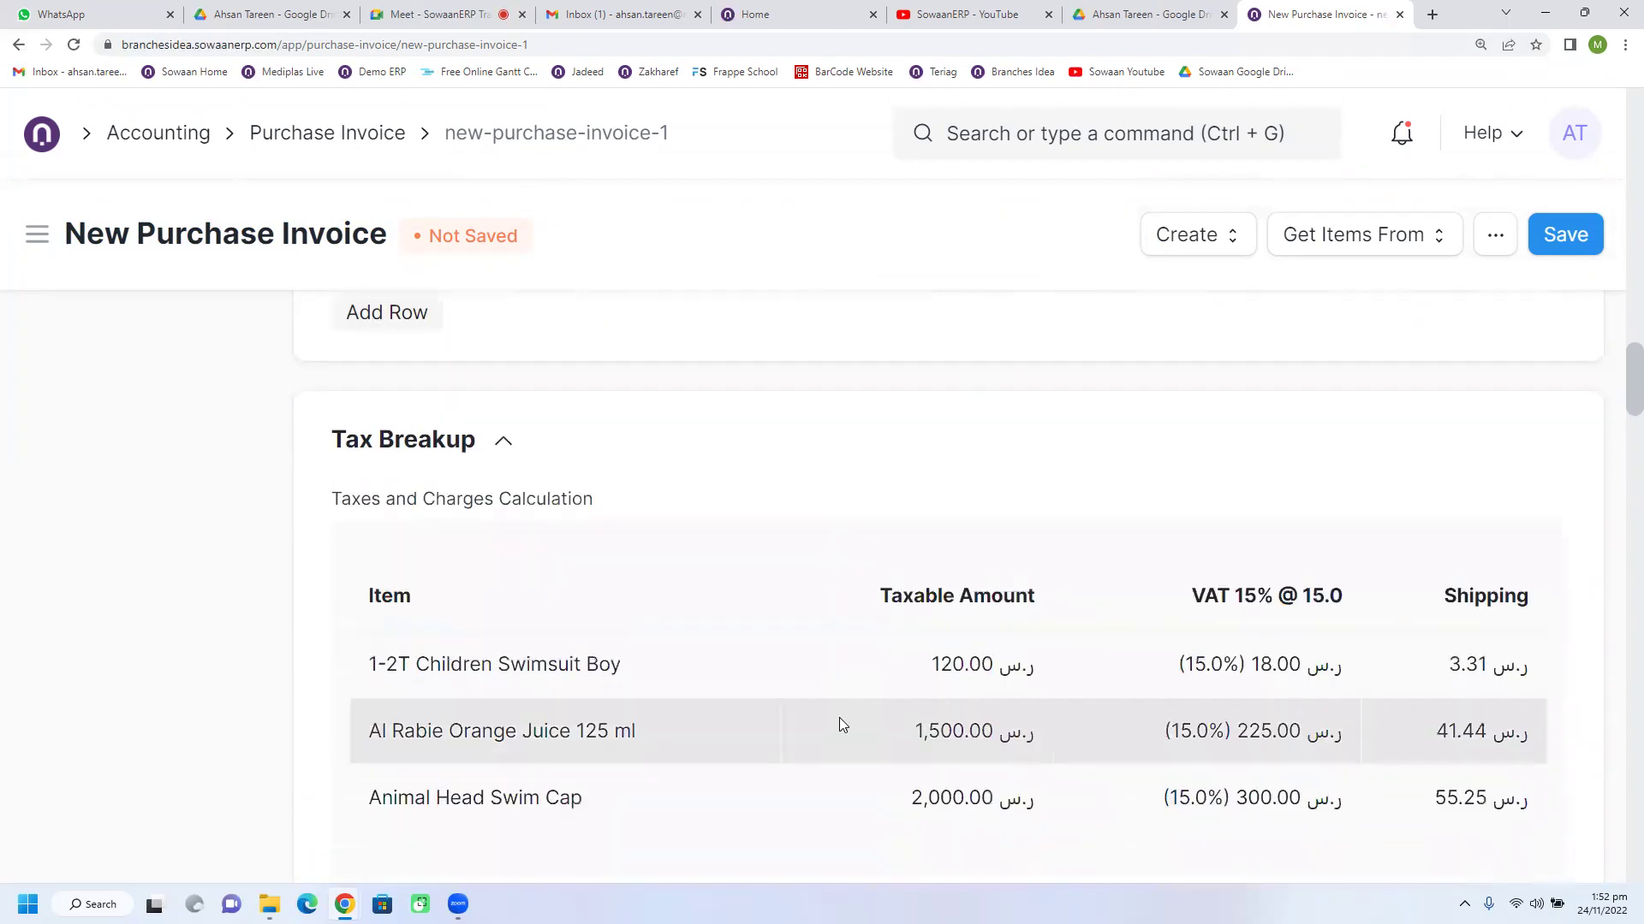
scroll(840, 719, down, 1)
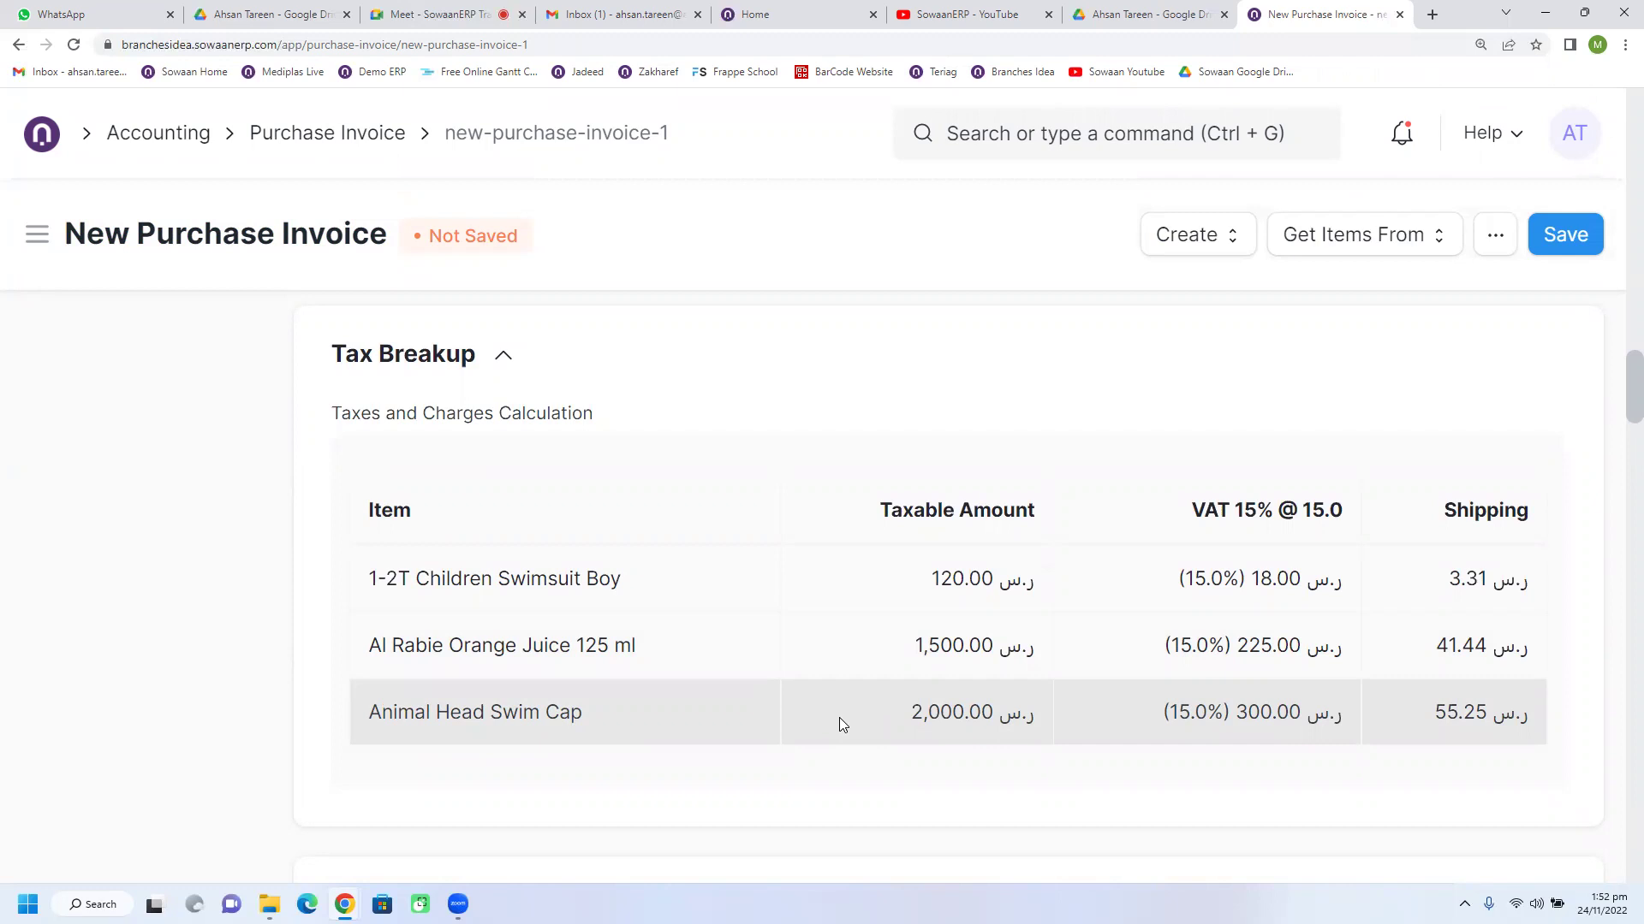
Step: Expand Write Off (0.00 SAR), then review the empty Advances and the 30/30/40 Partial Payment schedule
scroll(839, 720, down, 5)
scroll(841, 724, down, 5)
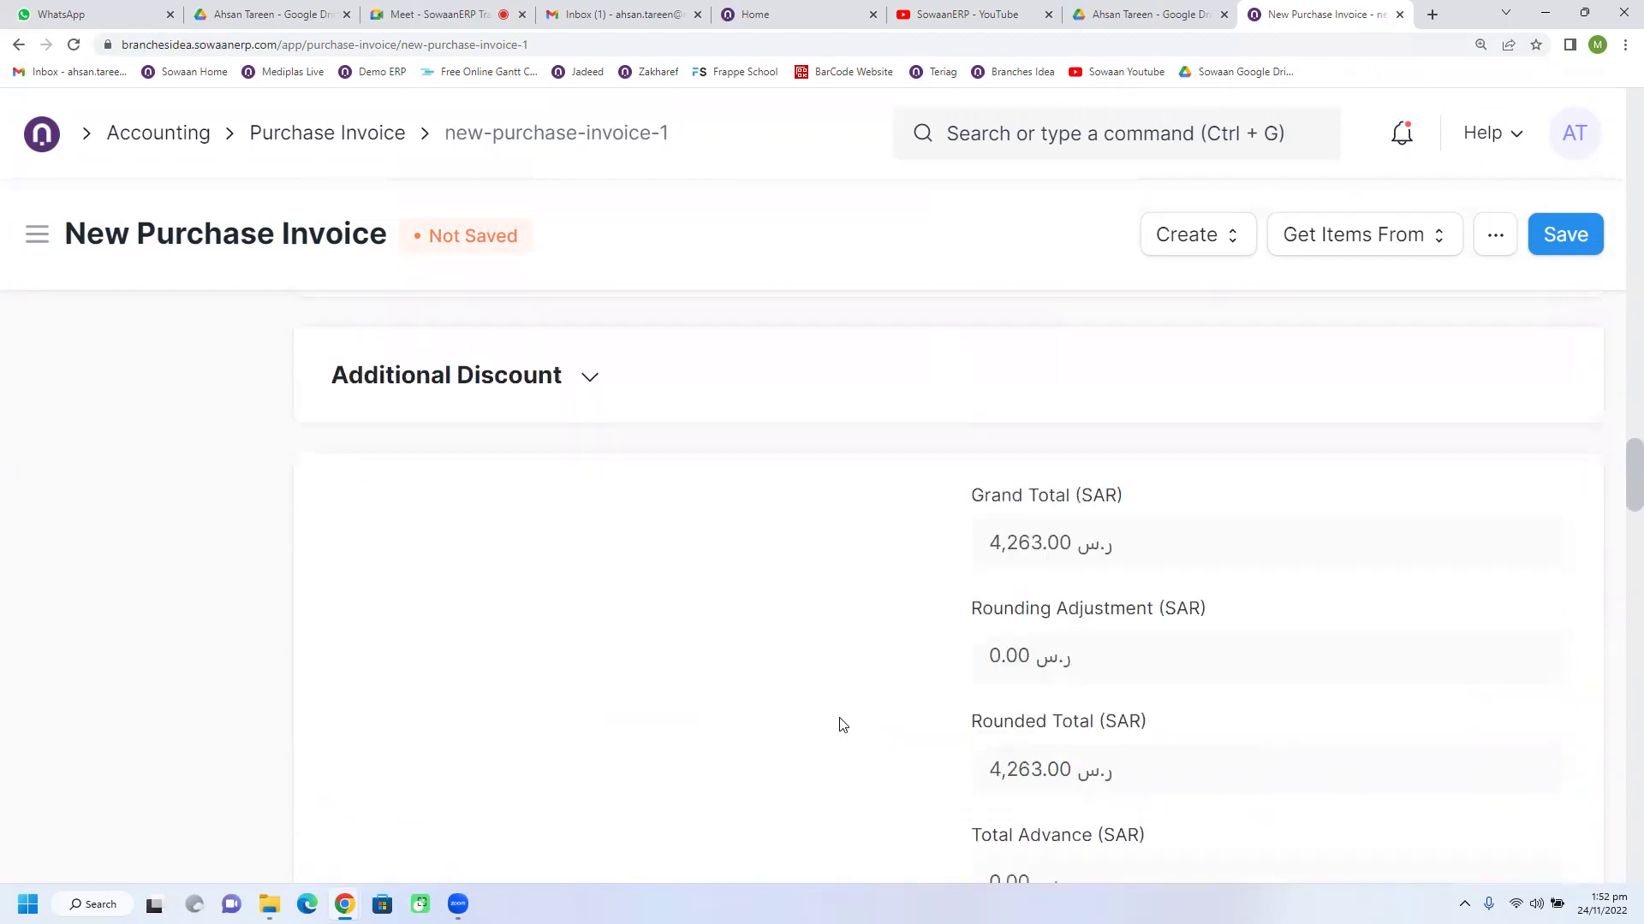
scroll(841, 725, down, 6)
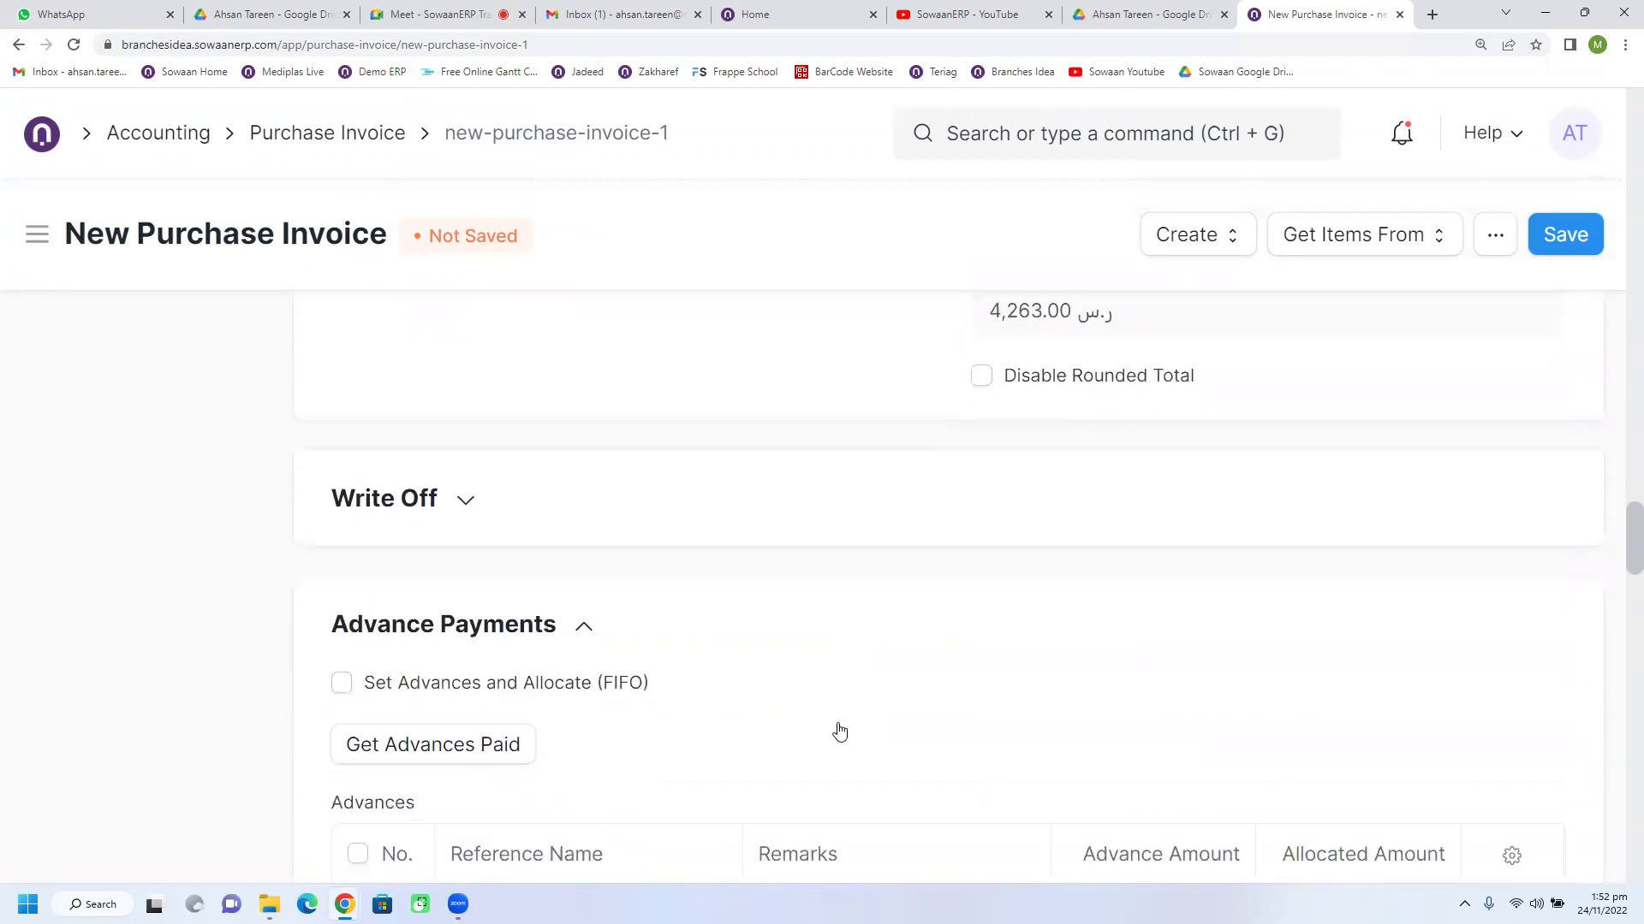
click(462, 501)
scroll(856, 651, down, 2)
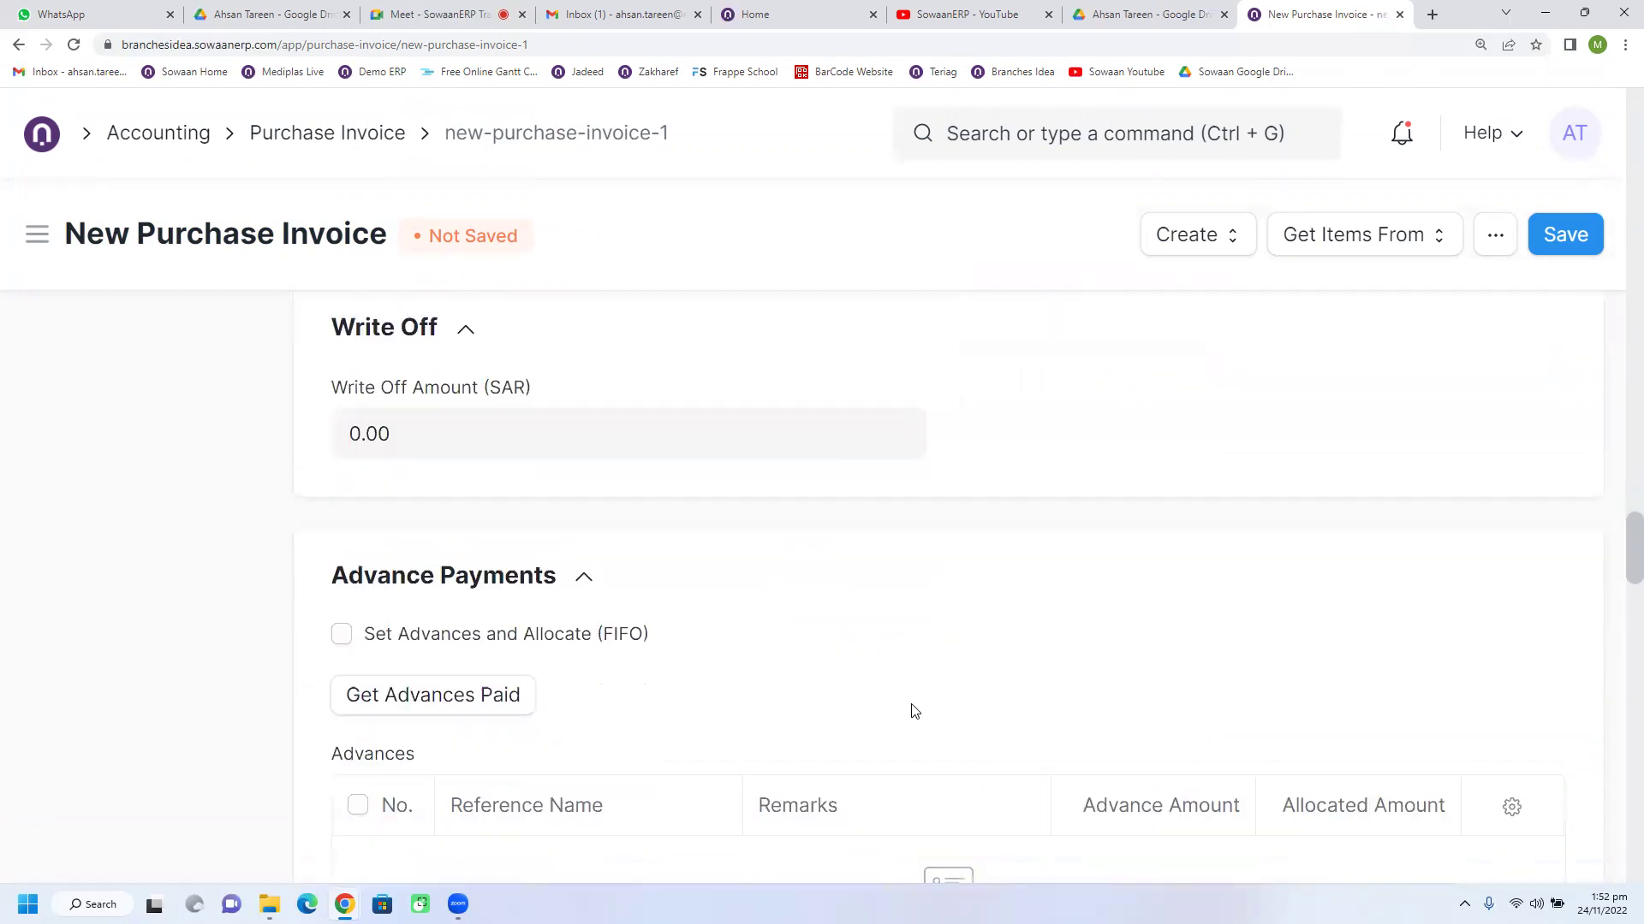
scroll(809, 565, down, 2)
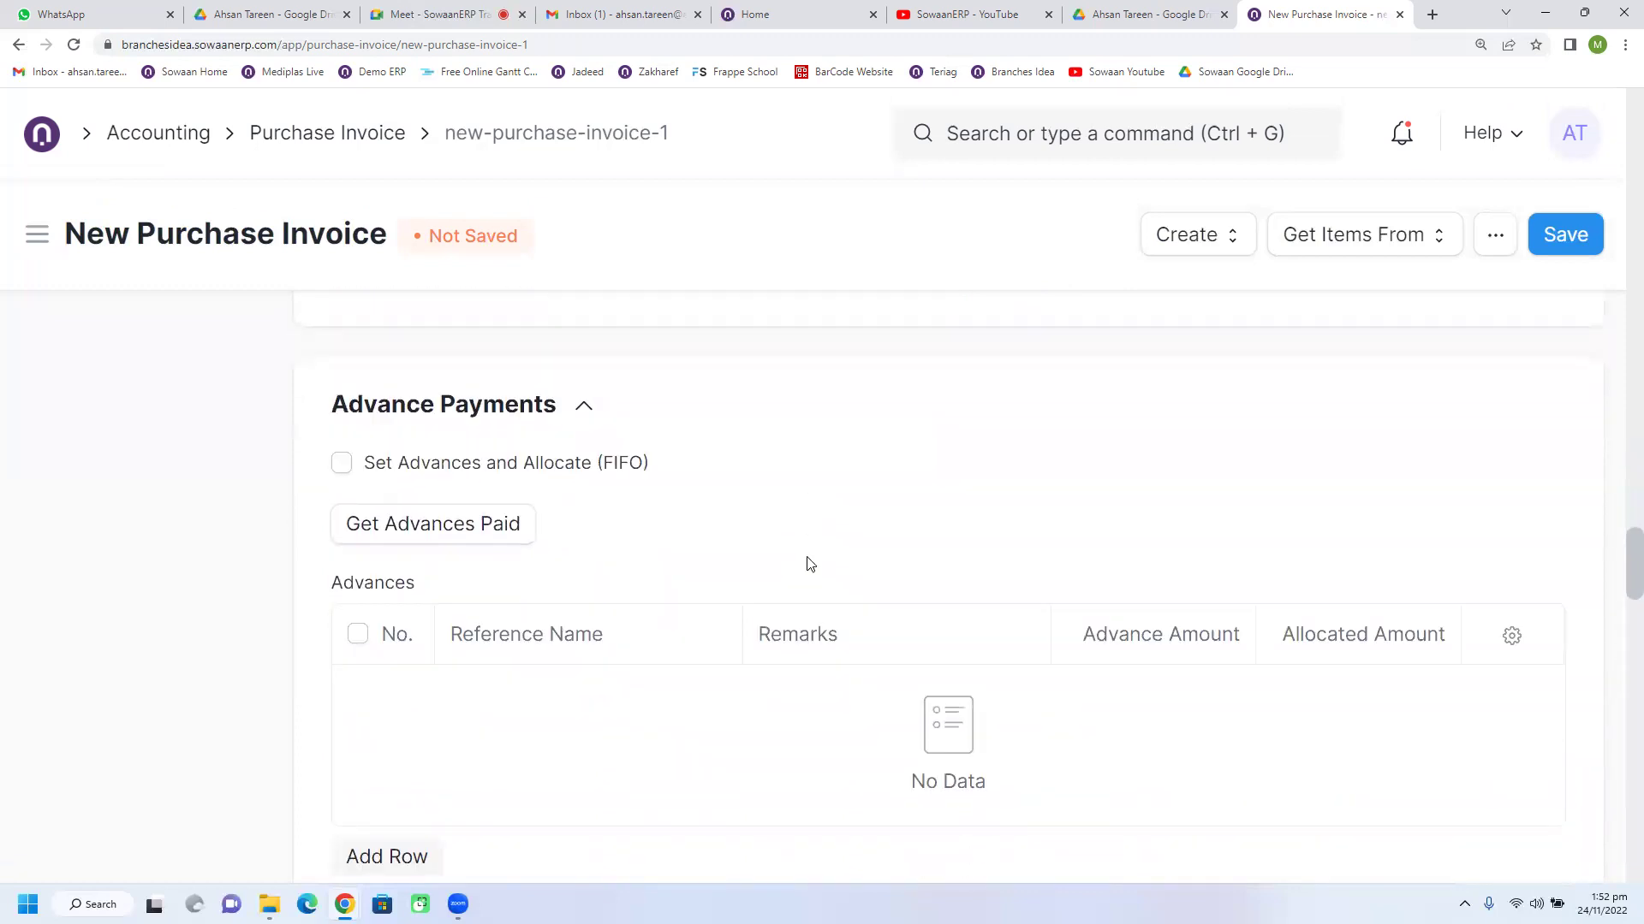
scroll(809, 565, down, 5)
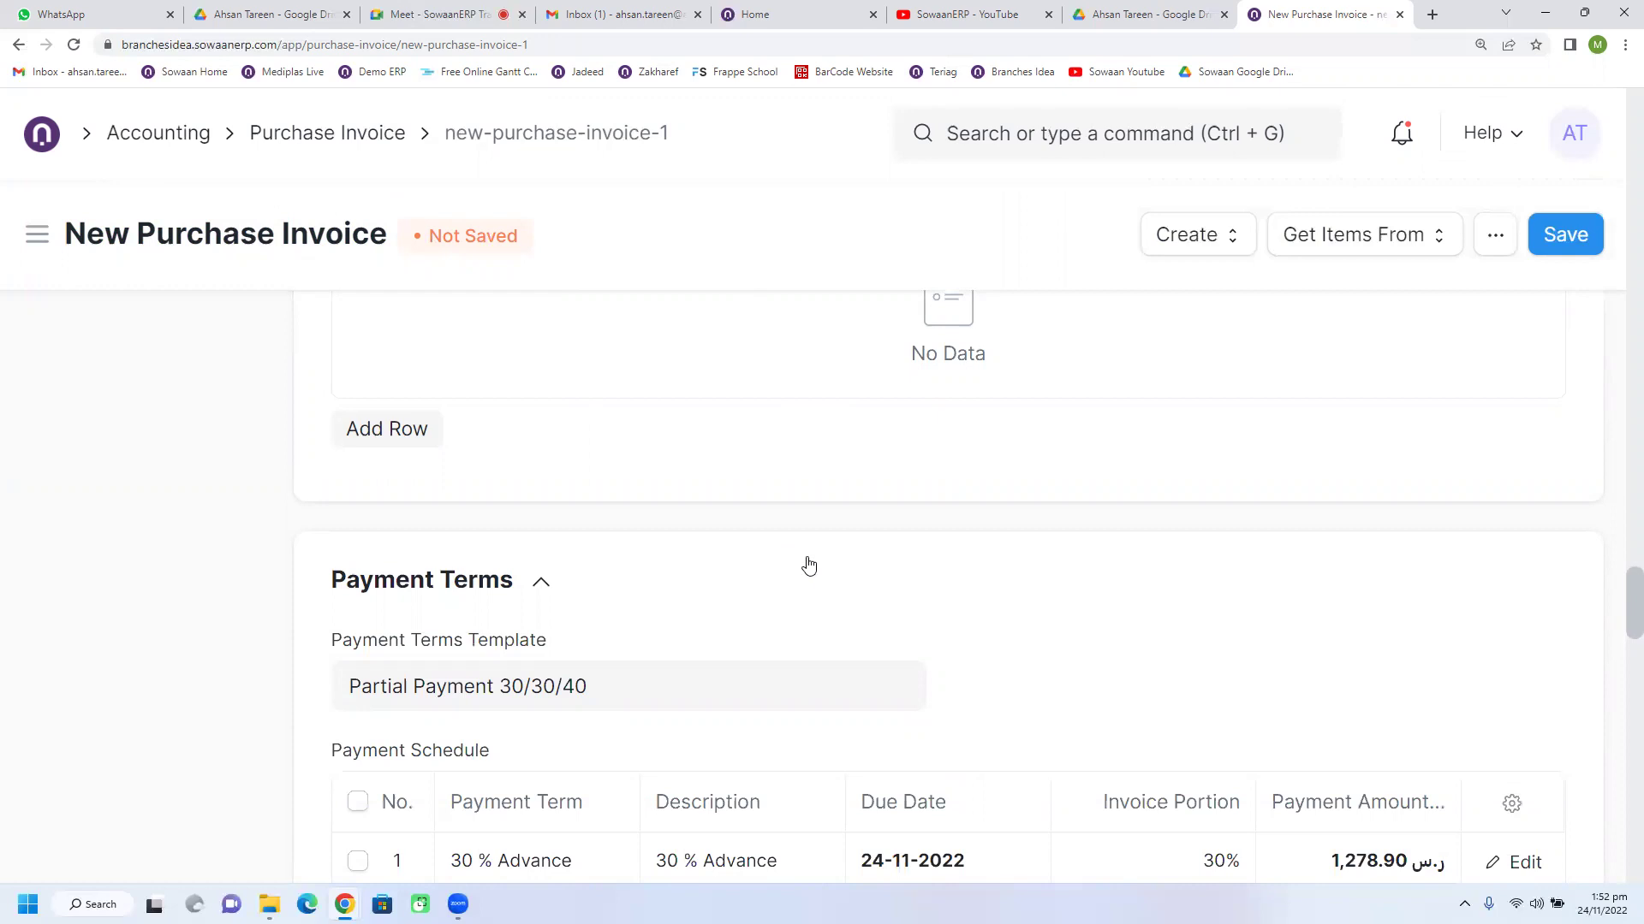
Step: Expand Accounting Dimensions to check the invoice's cost center fields
scroll(809, 566, up, 15)
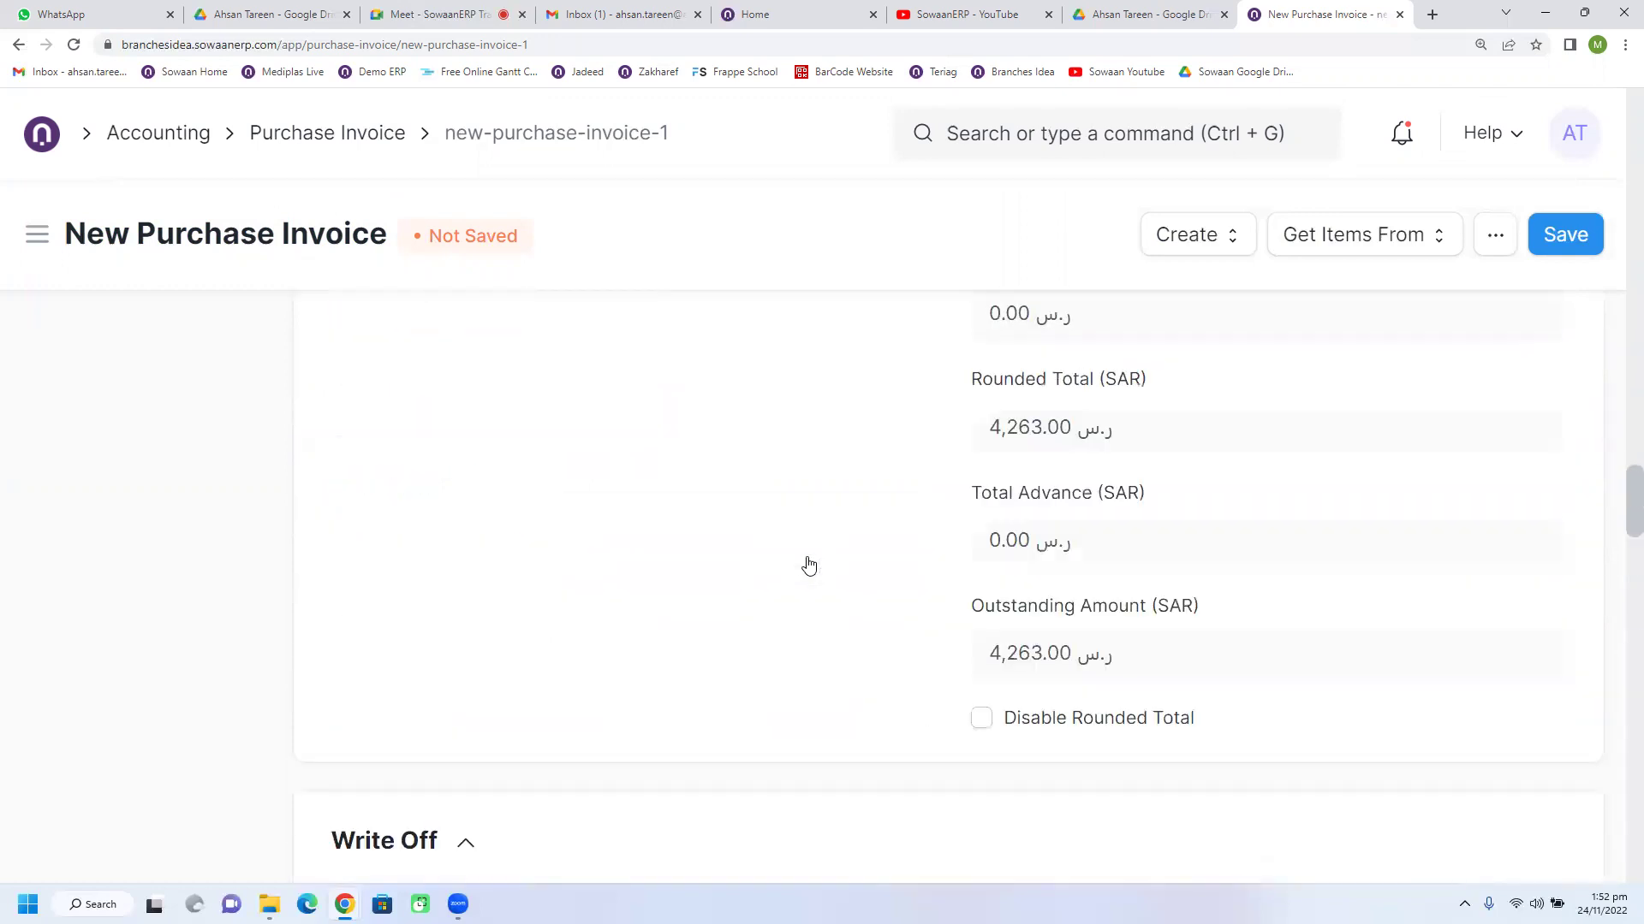
scroll(1620, 477, up, 15)
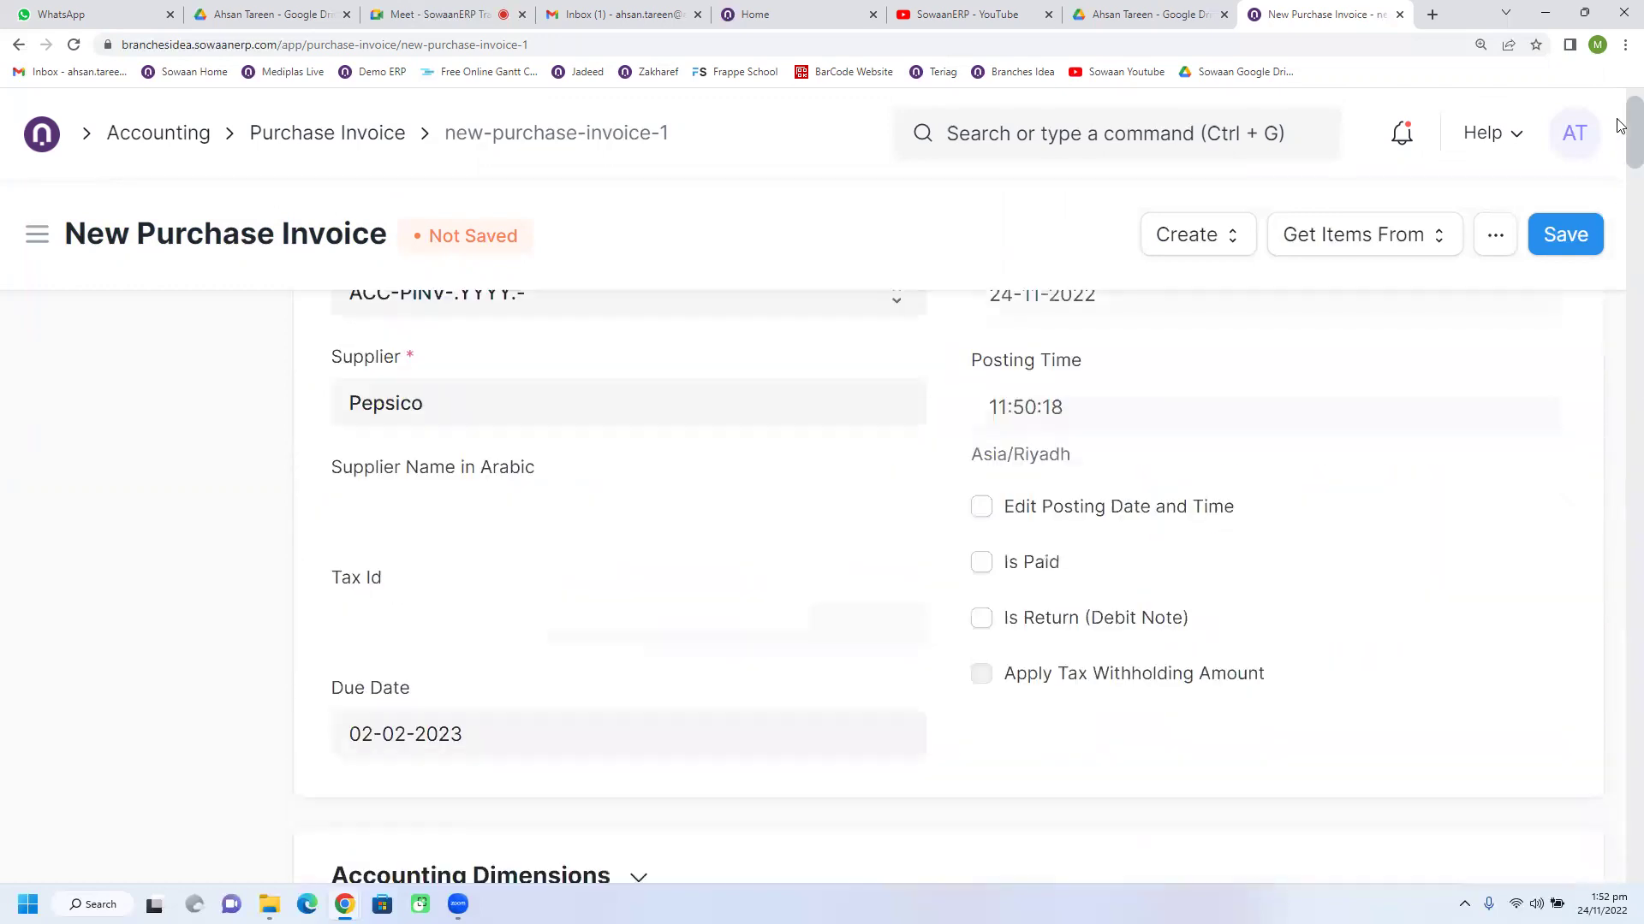
scroll(907, 569, down, 2)
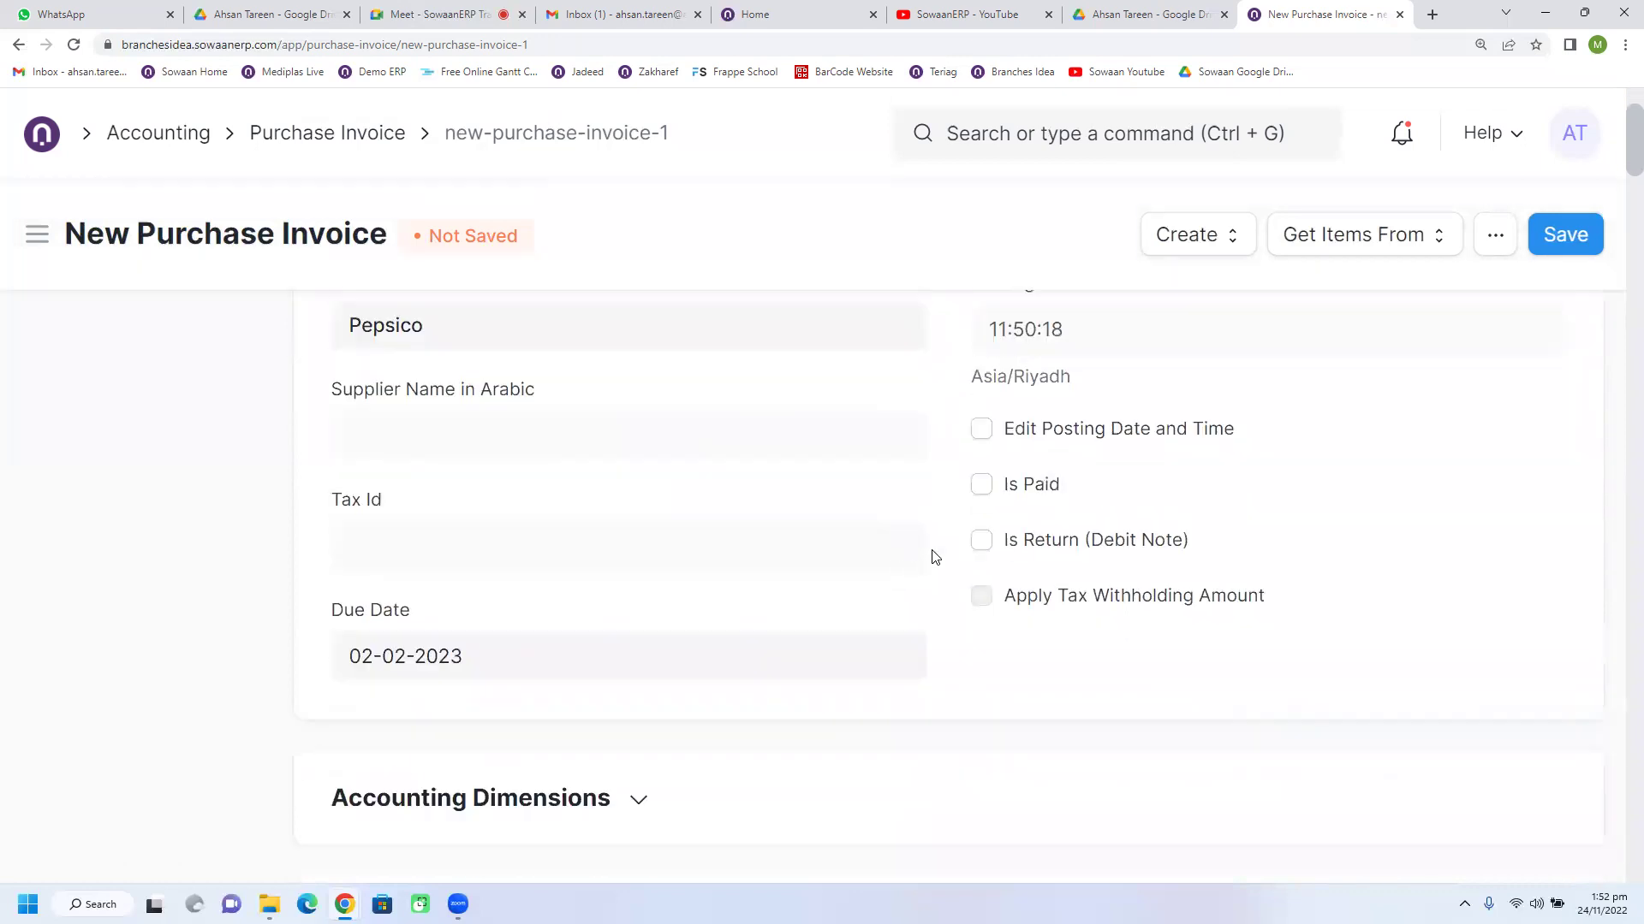
scroll(935, 557, down, 1)
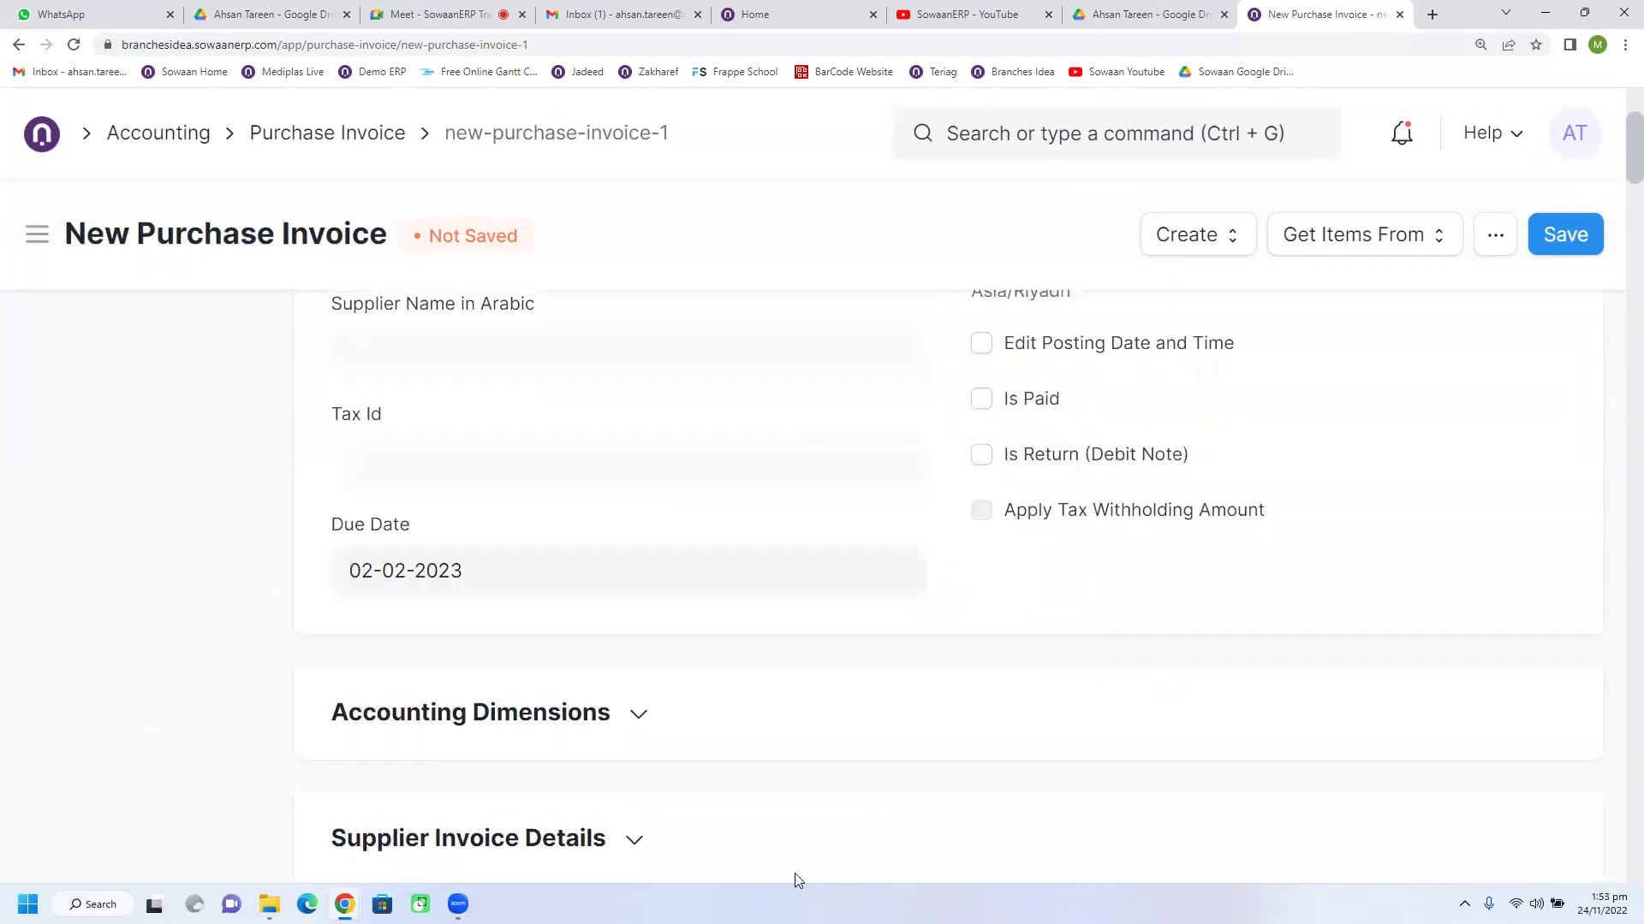
click(635, 714)
scroll(635, 714, down, 3)
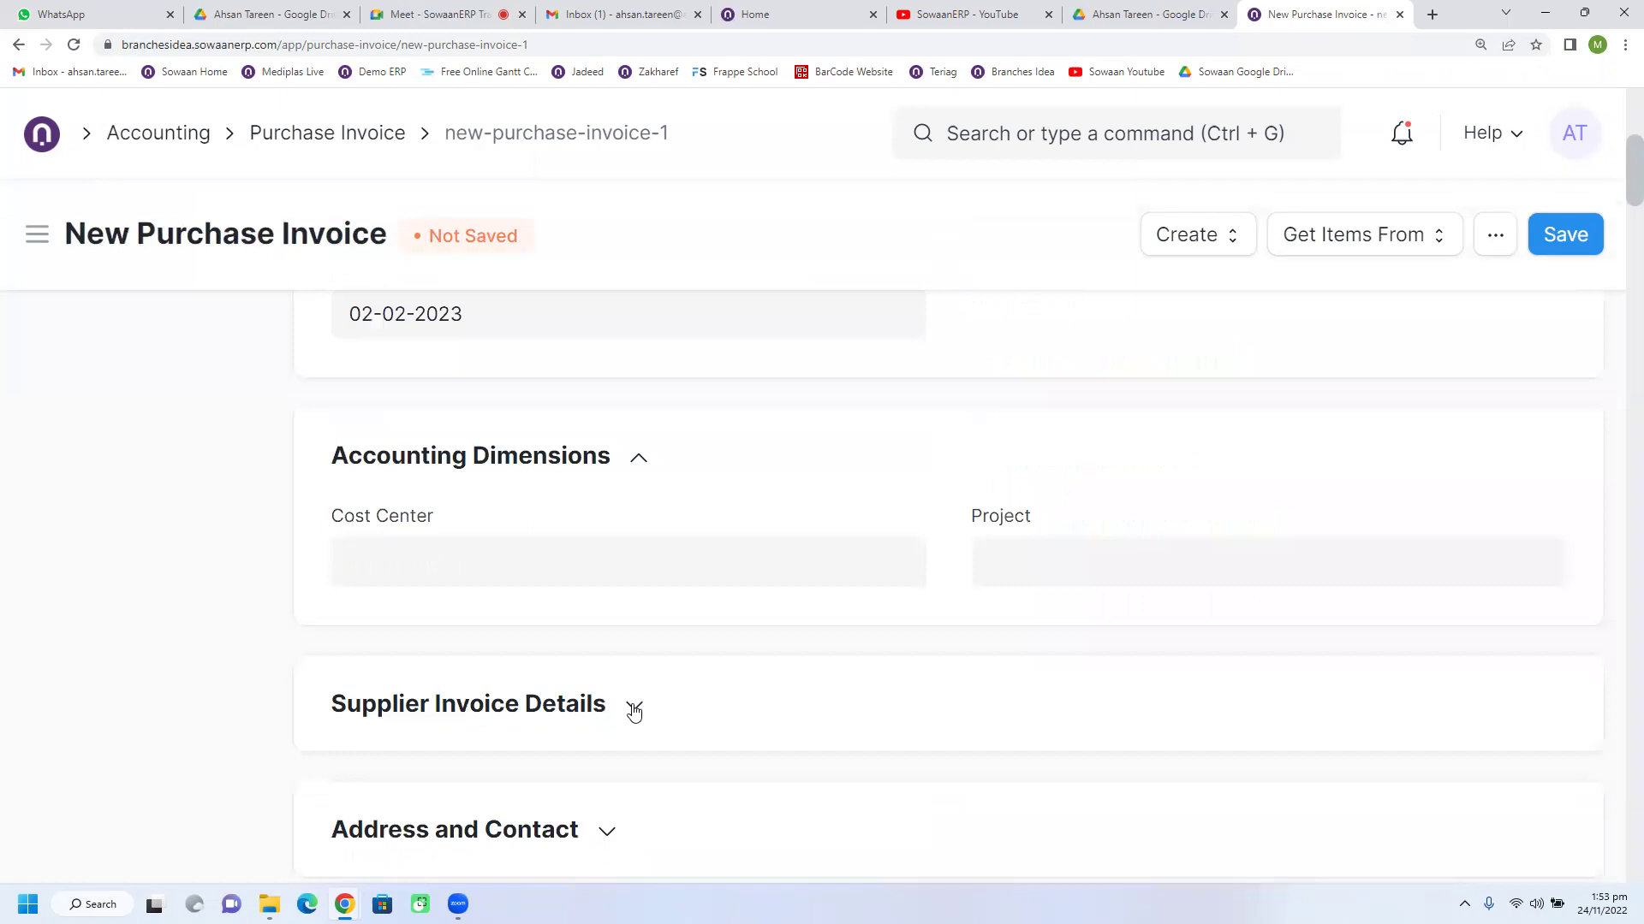
scroll(630, 711, down, 2)
scroll(631, 712, up, 1)
Step: Expand Supplier Invoice Details and select the Supplier Invoice No field
click(598, 633)
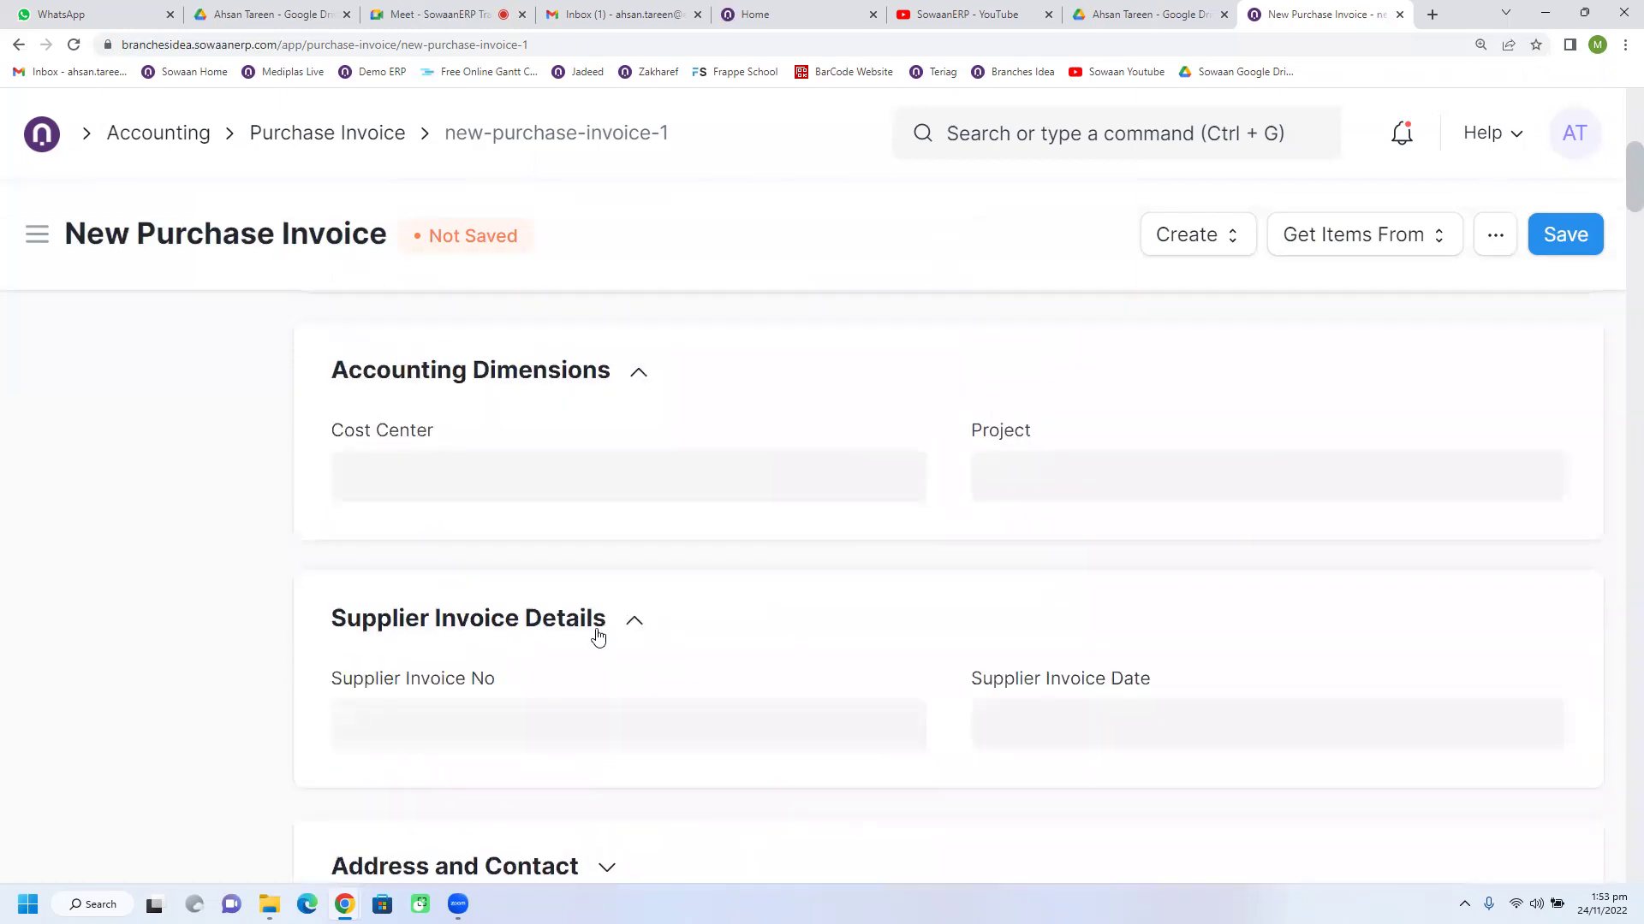
scroll(598, 638, down, 1)
click(597, 630)
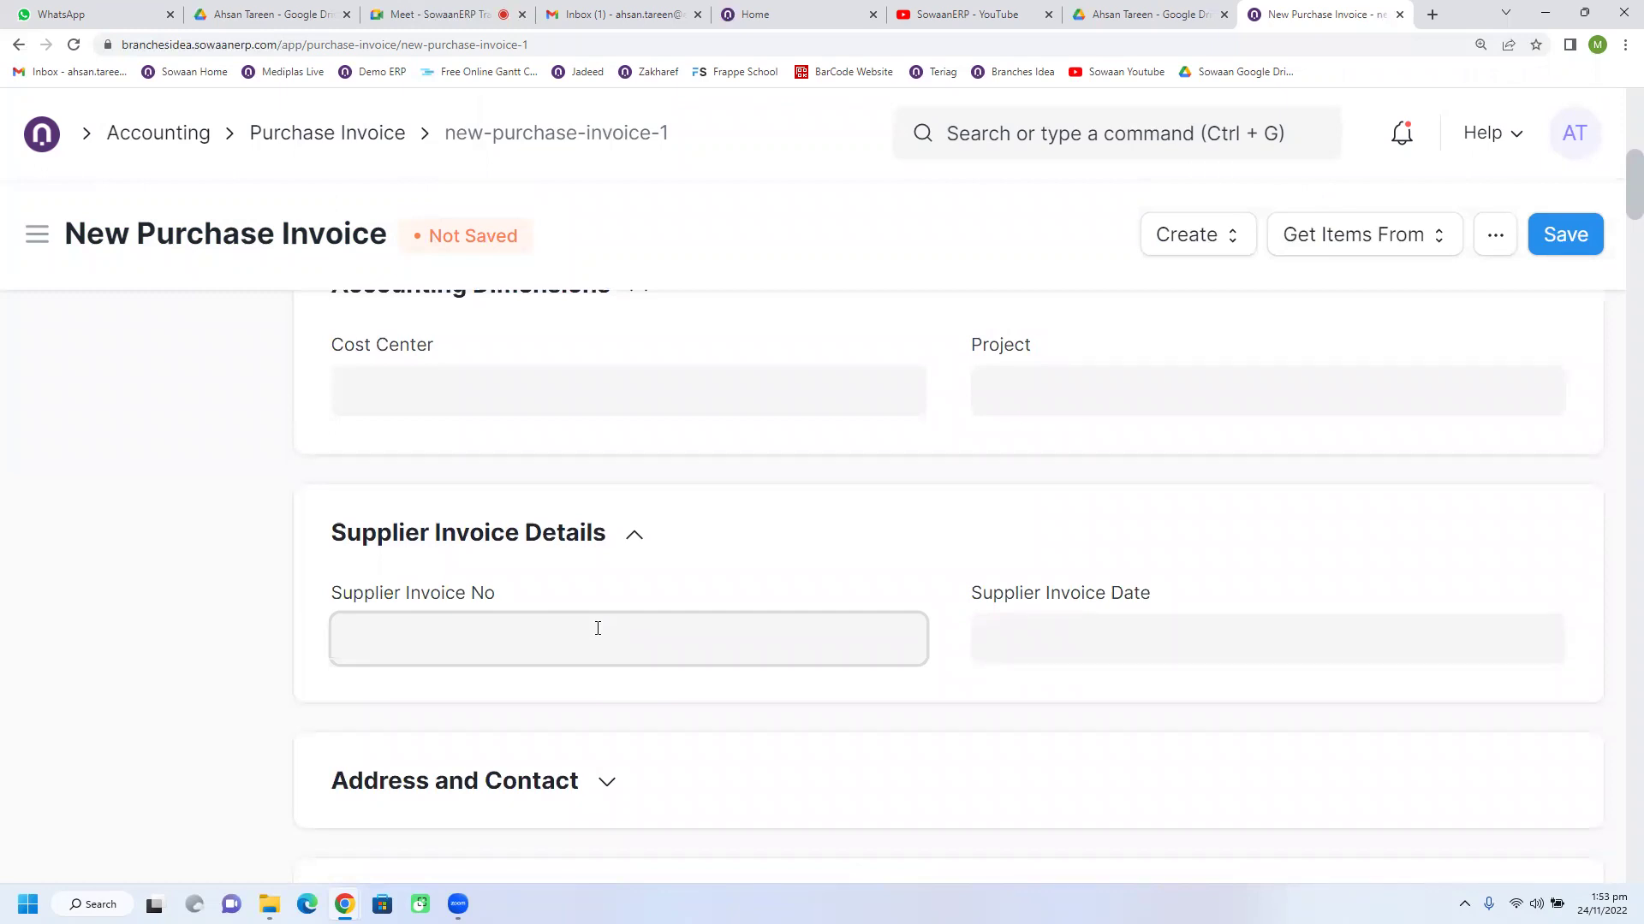
scroll(597, 628, down, 1)
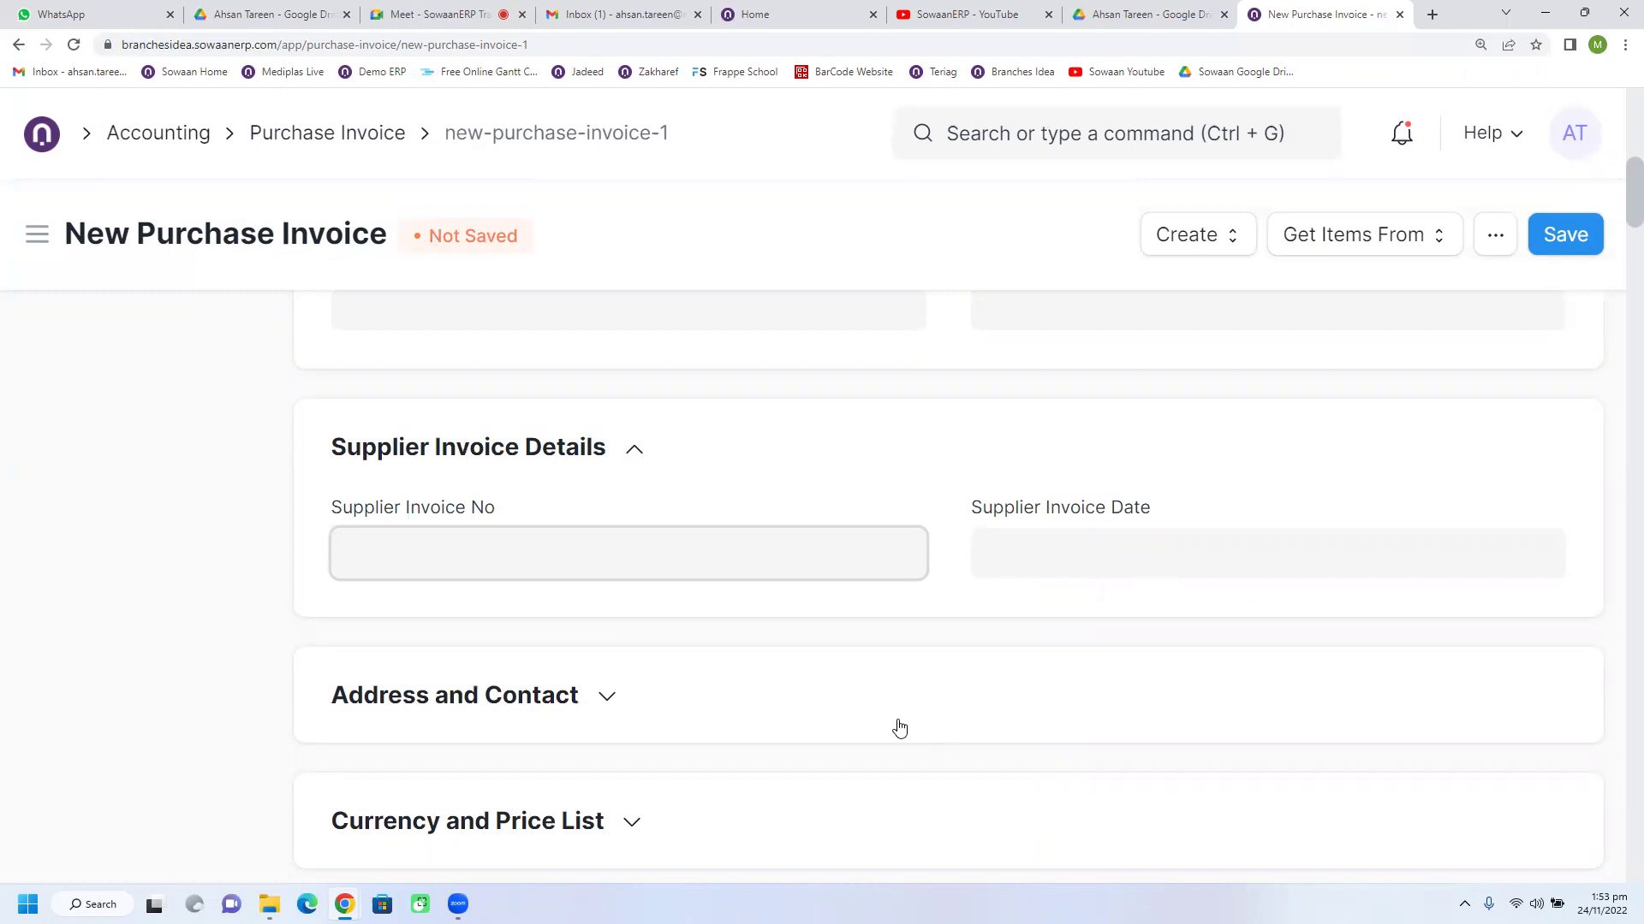
scroll(899, 727, up, 9)
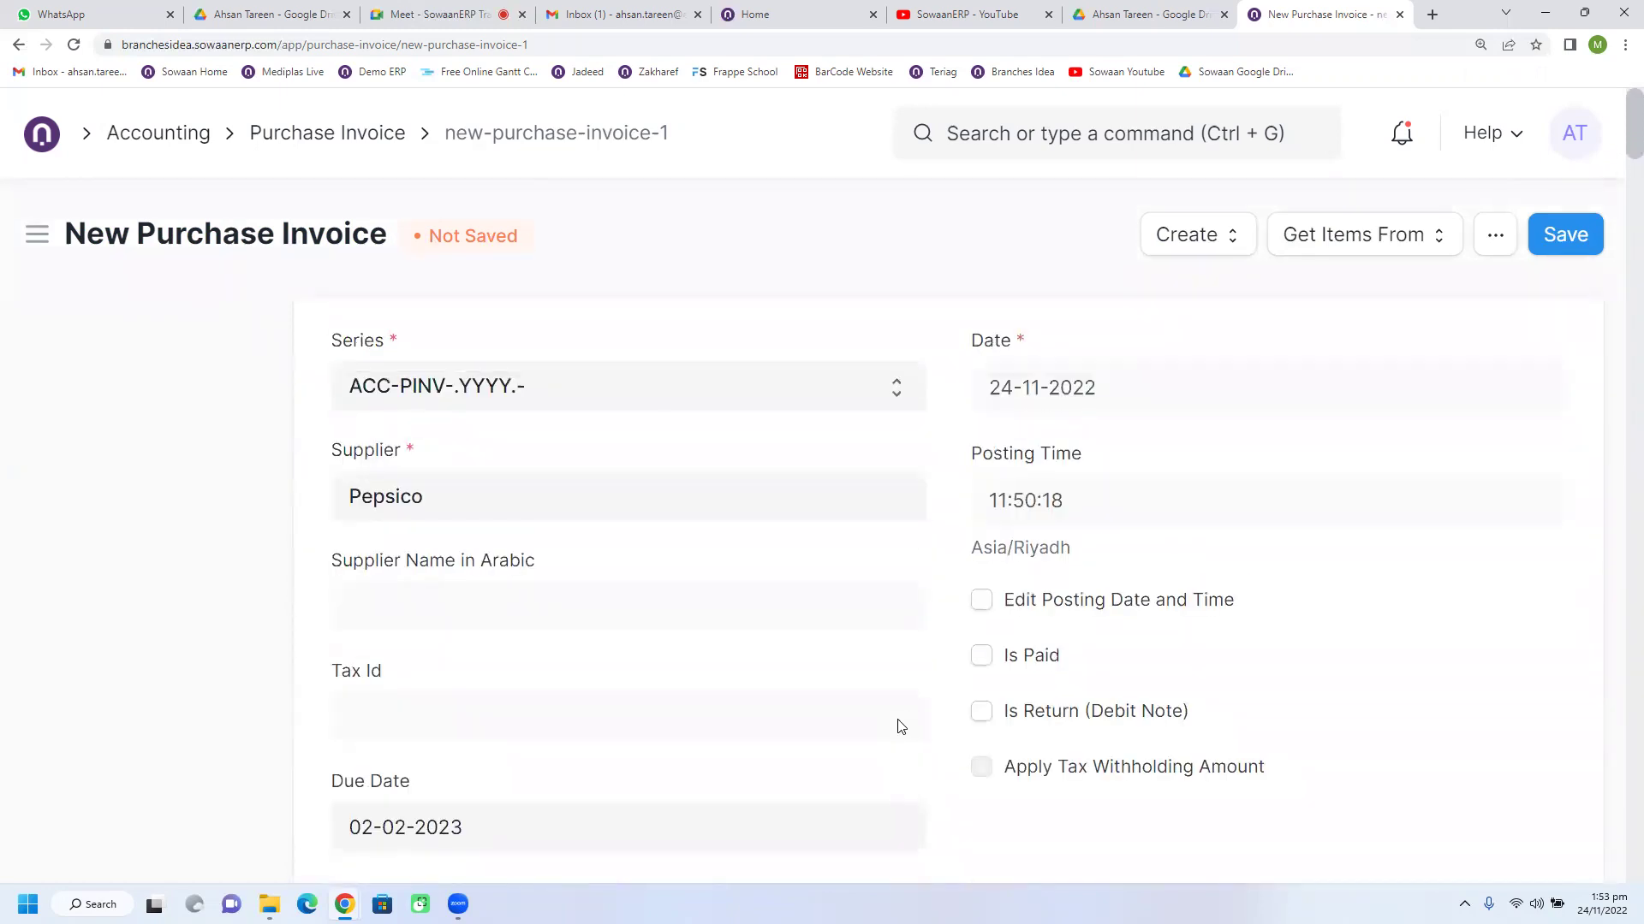
scroll(900, 726, down, 8)
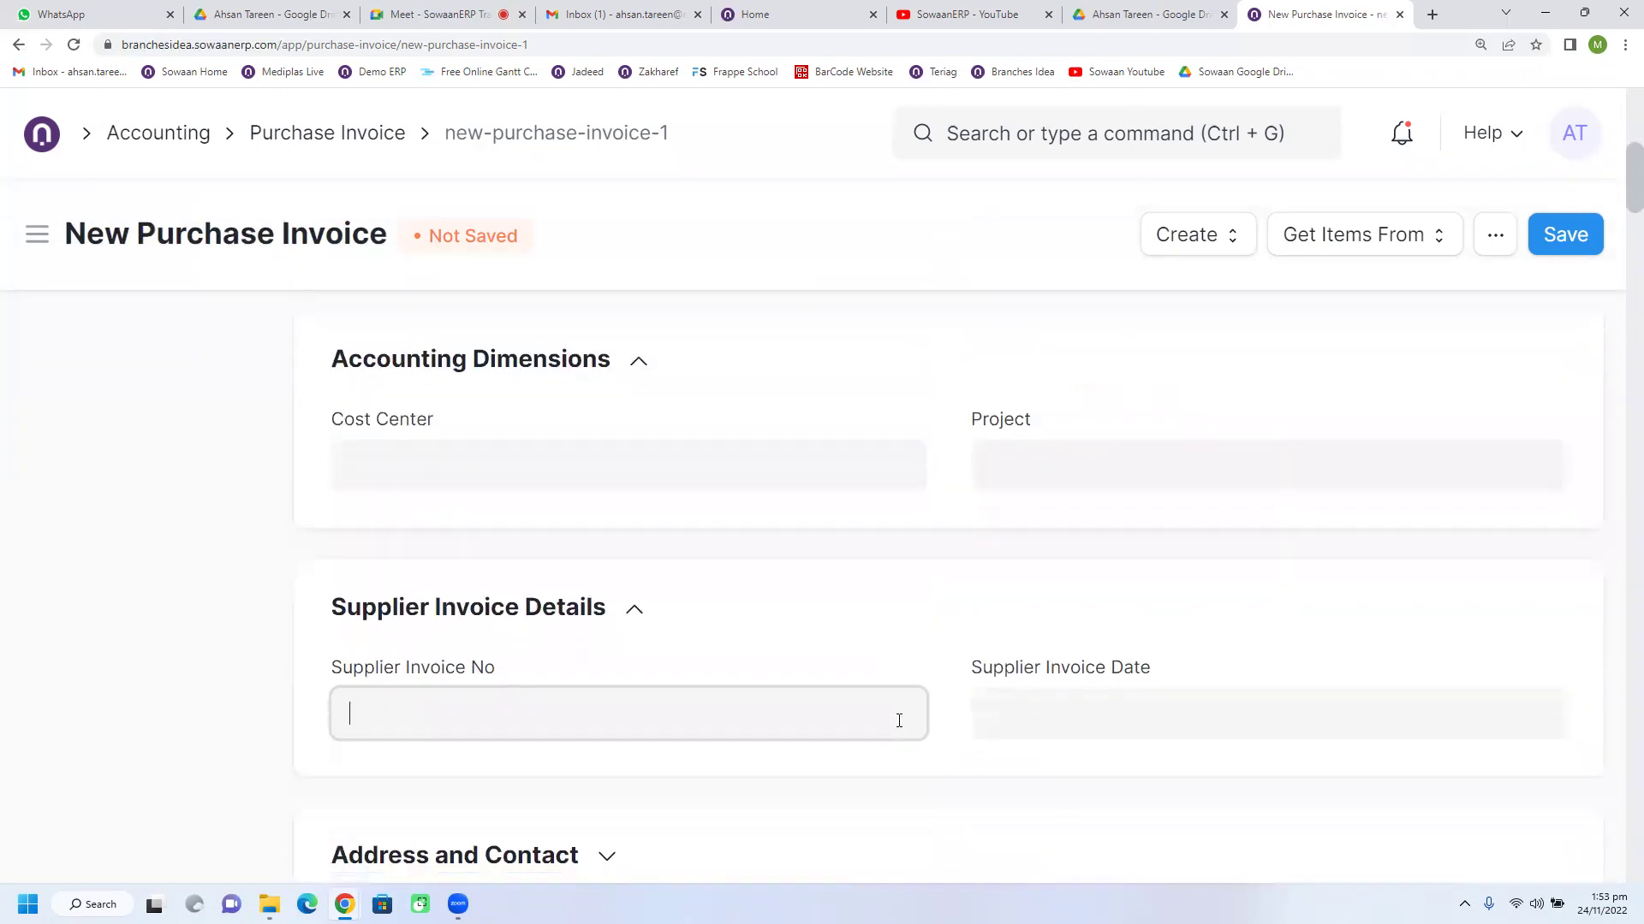
scroll(901, 727, up, 5)
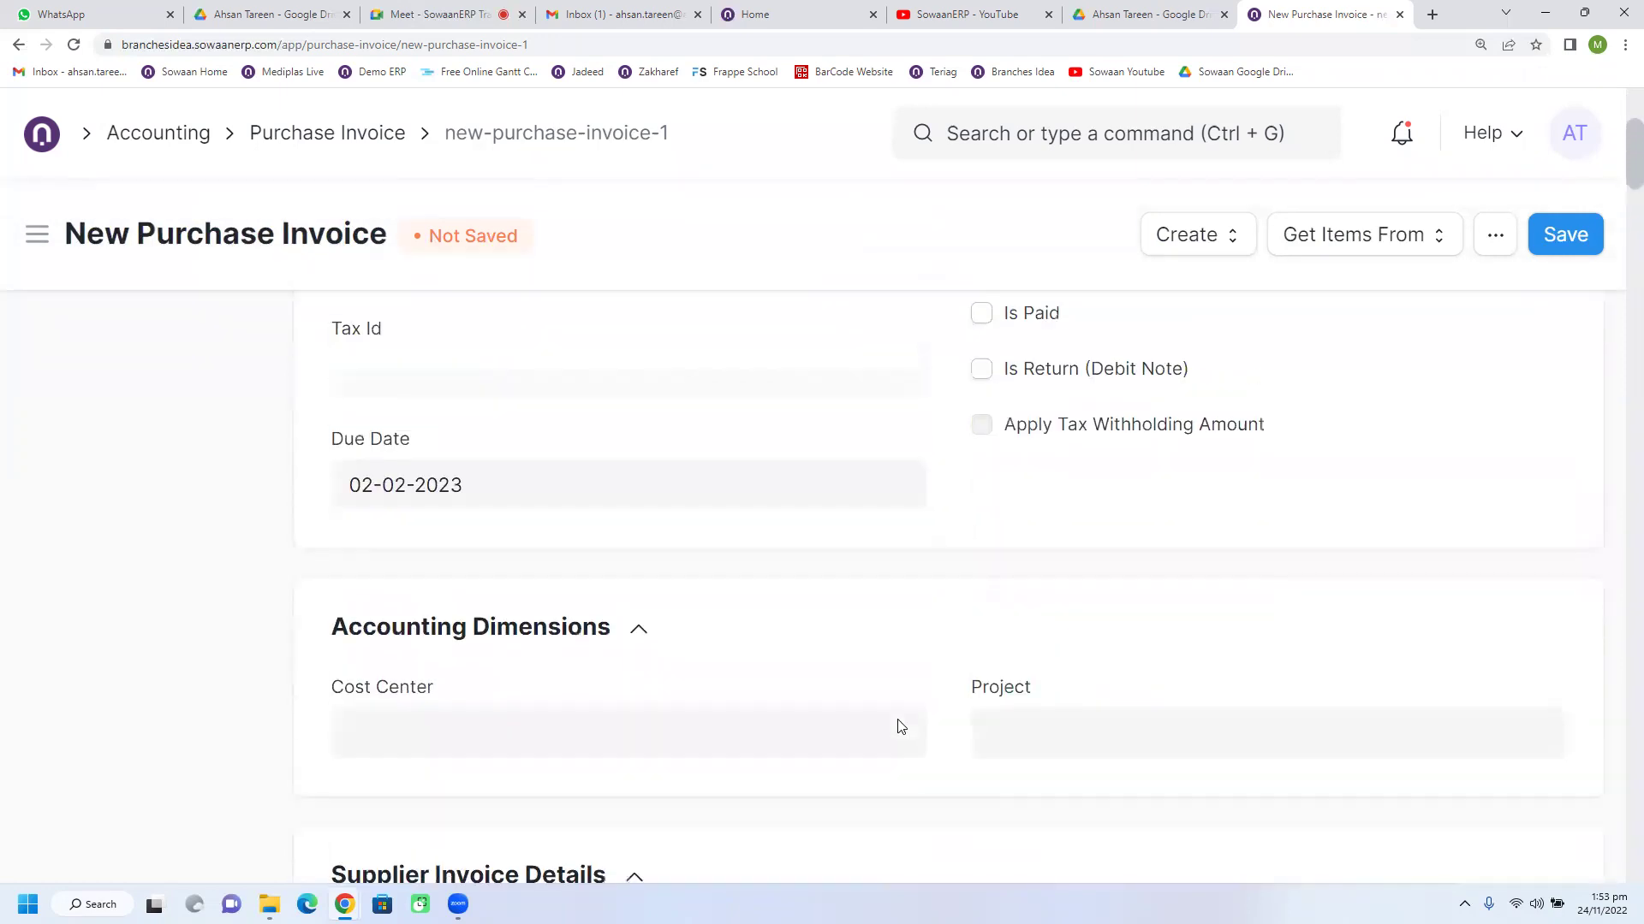
scroll(899, 721, up, 3)
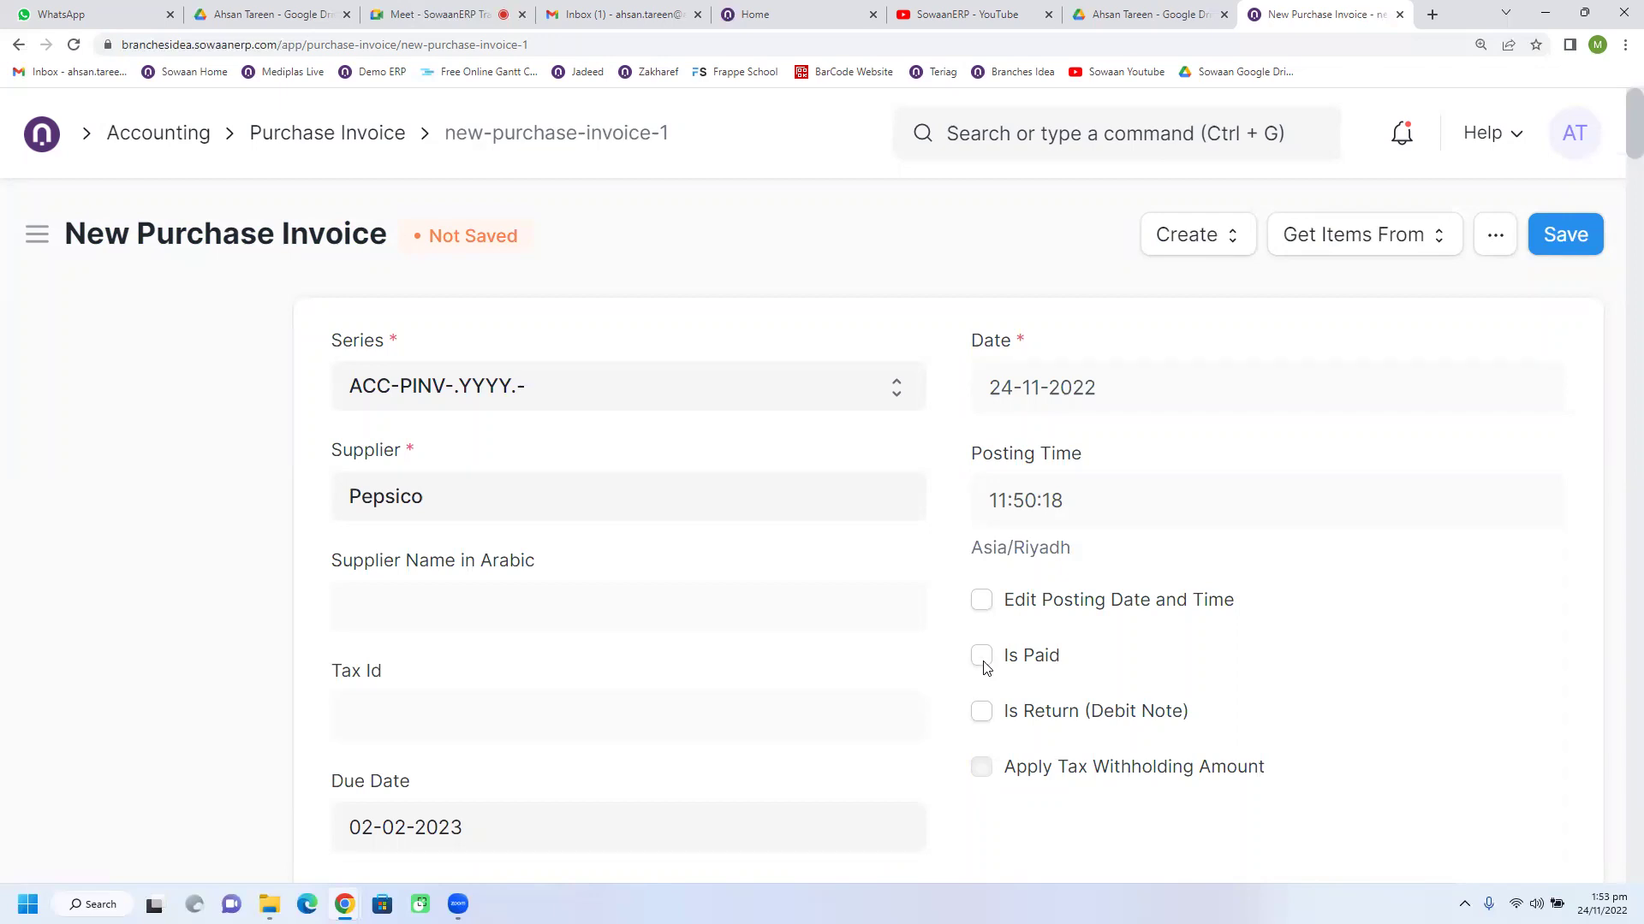
Step: Save the invoice as draft ACC-PINV-2022-00001, then start and cancel a file attachment
click(1578, 250)
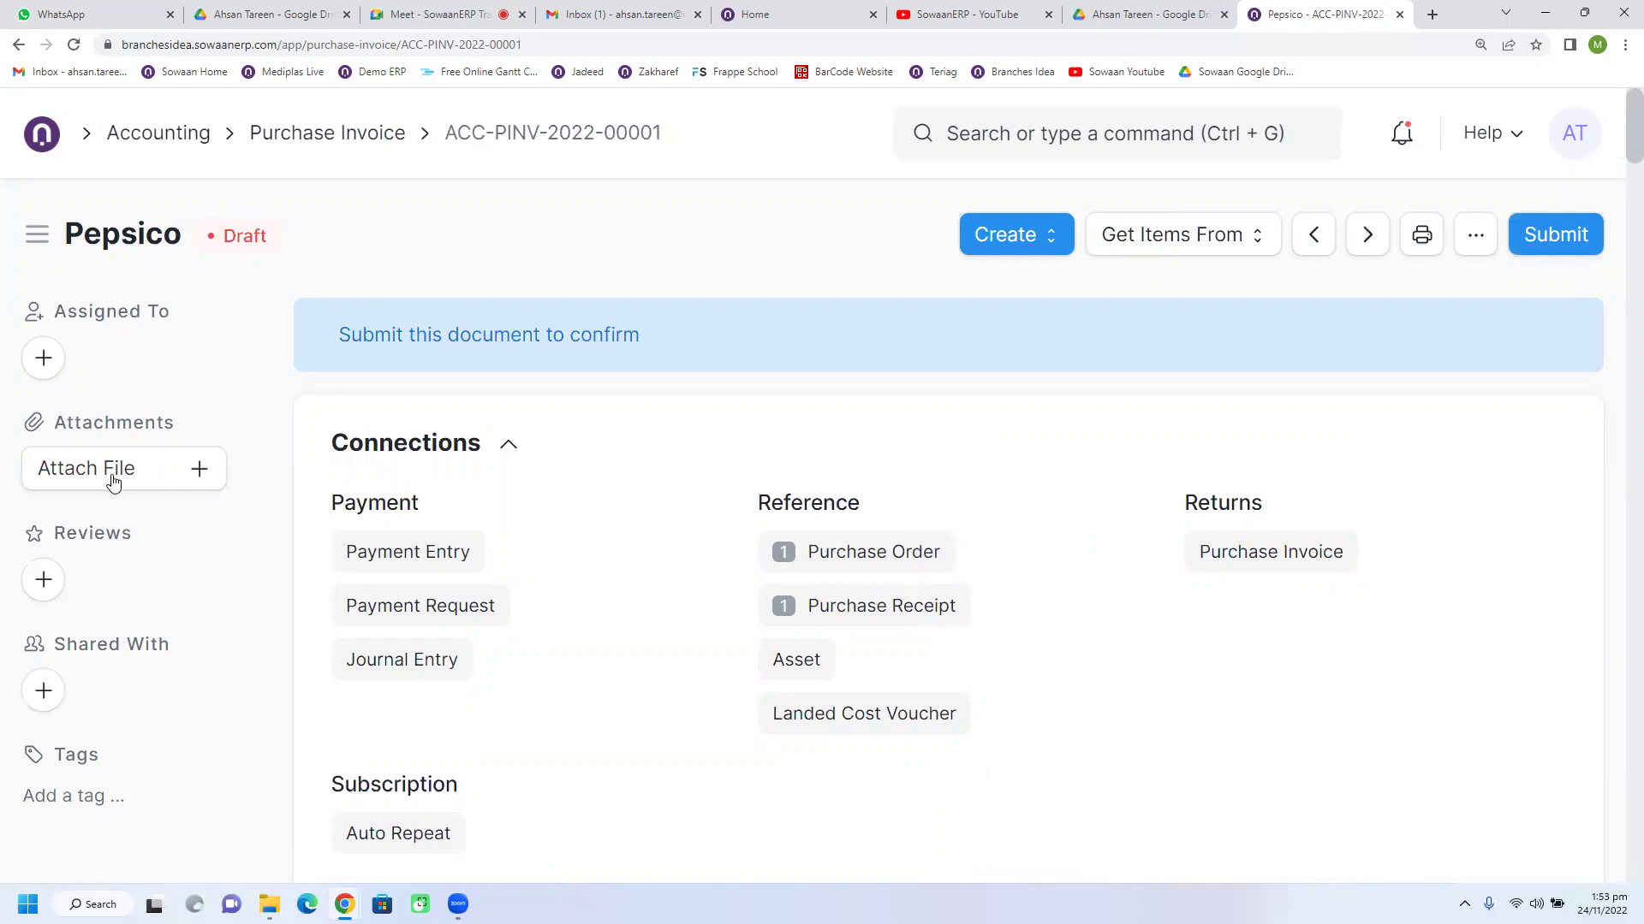
click(113, 478)
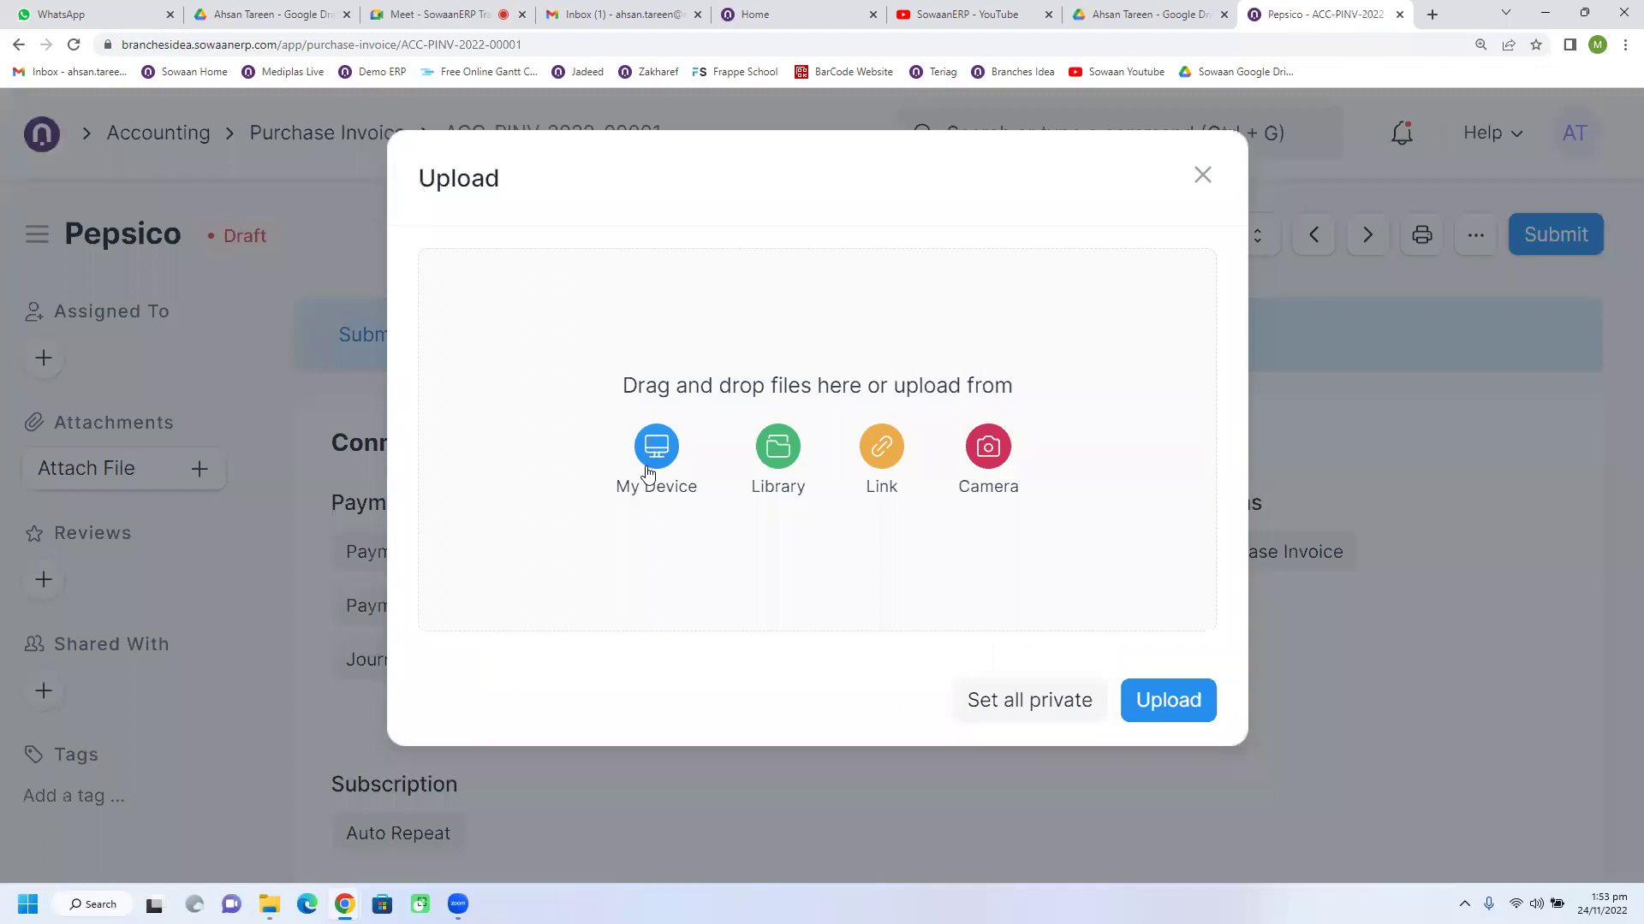
click(1203, 175)
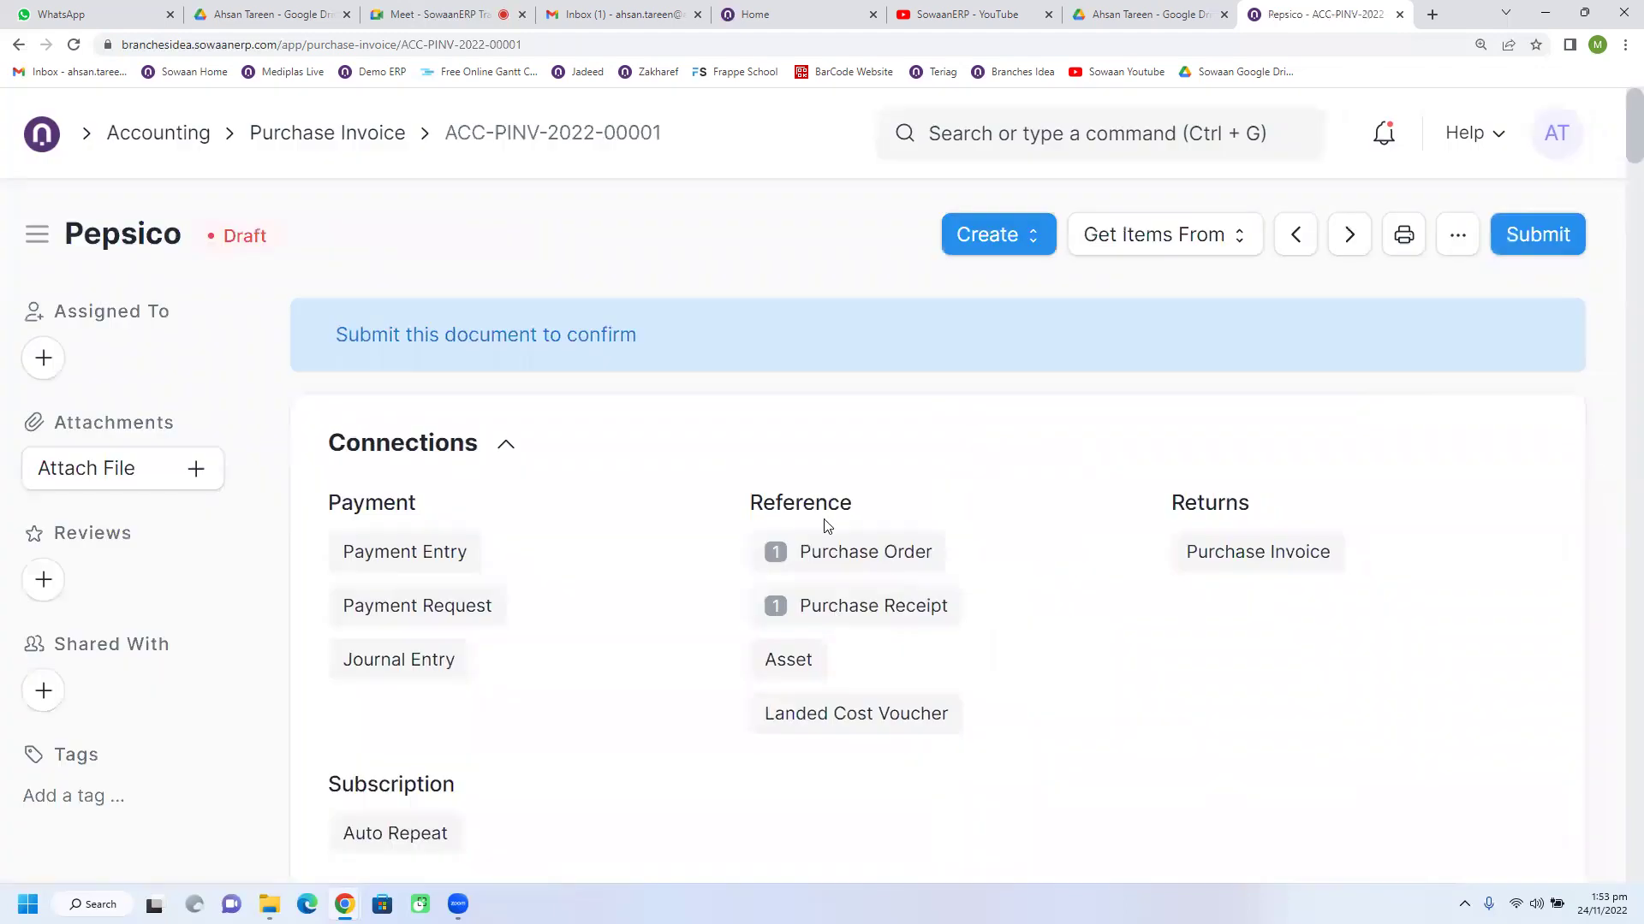
scroll(1041, 540, up, 3)
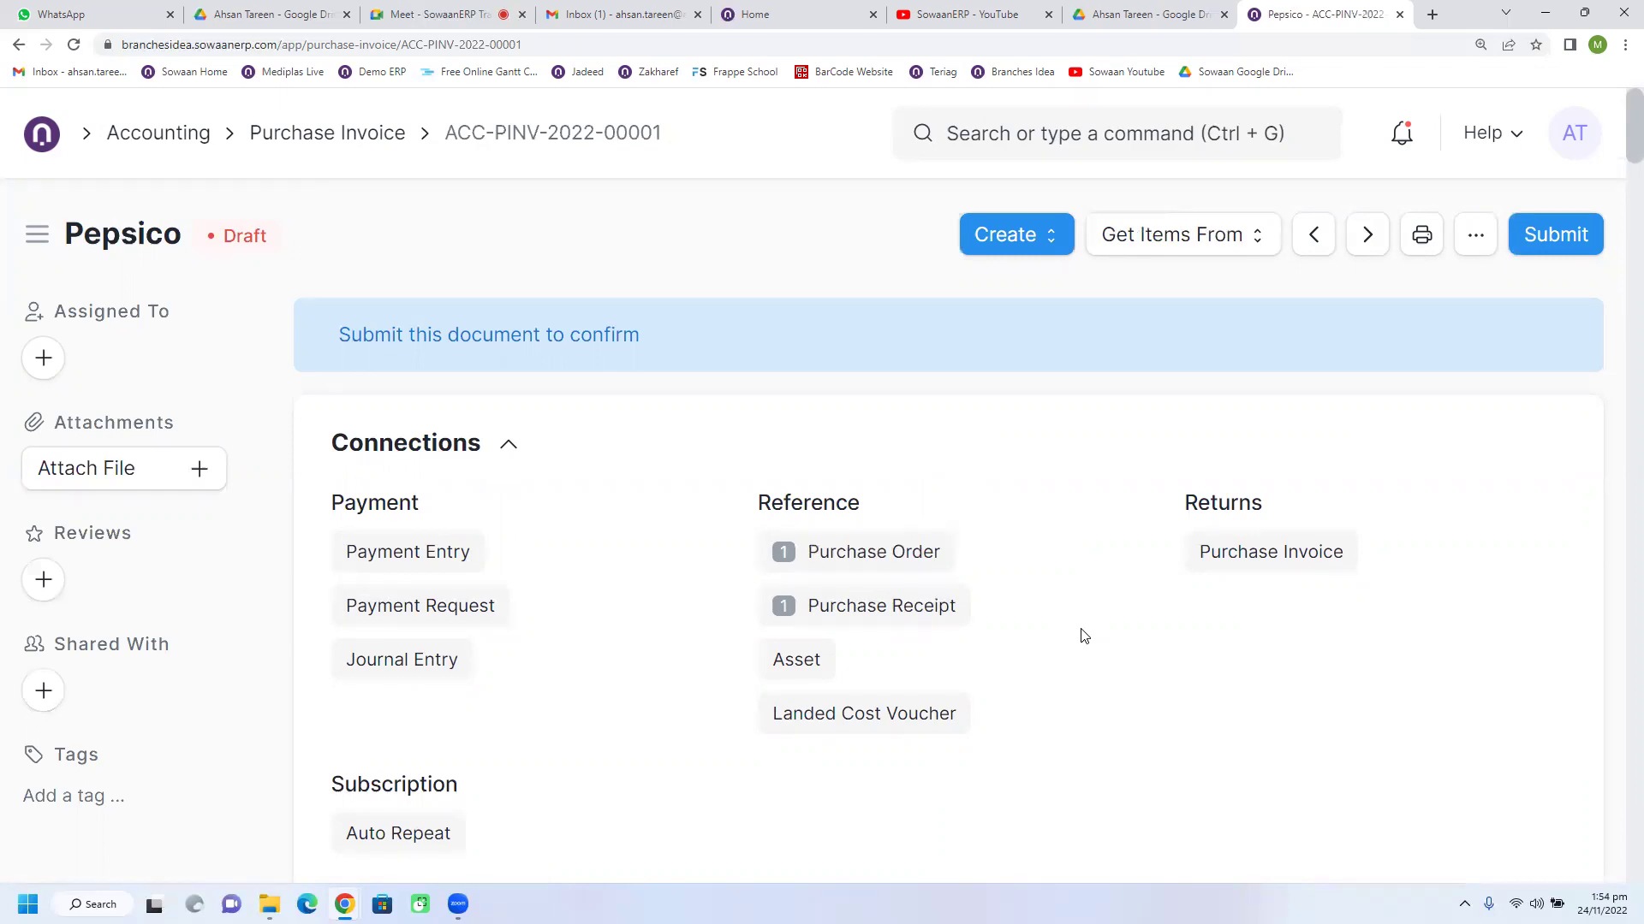
scroll(1082, 635, down, 5)
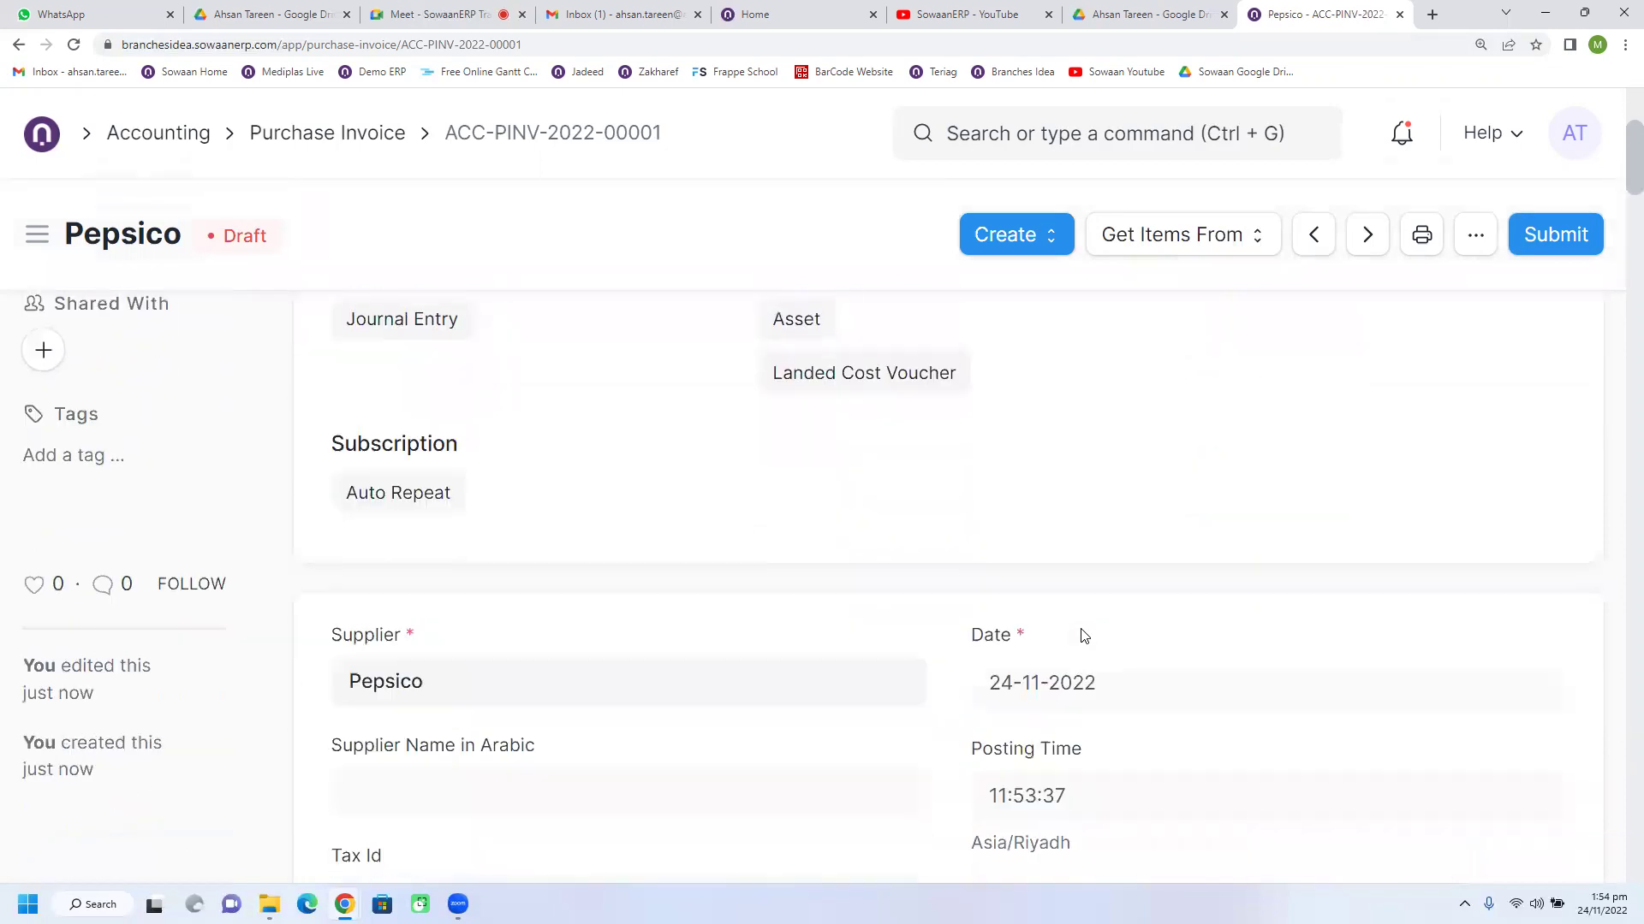
scroll(1083, 635, up, 3)
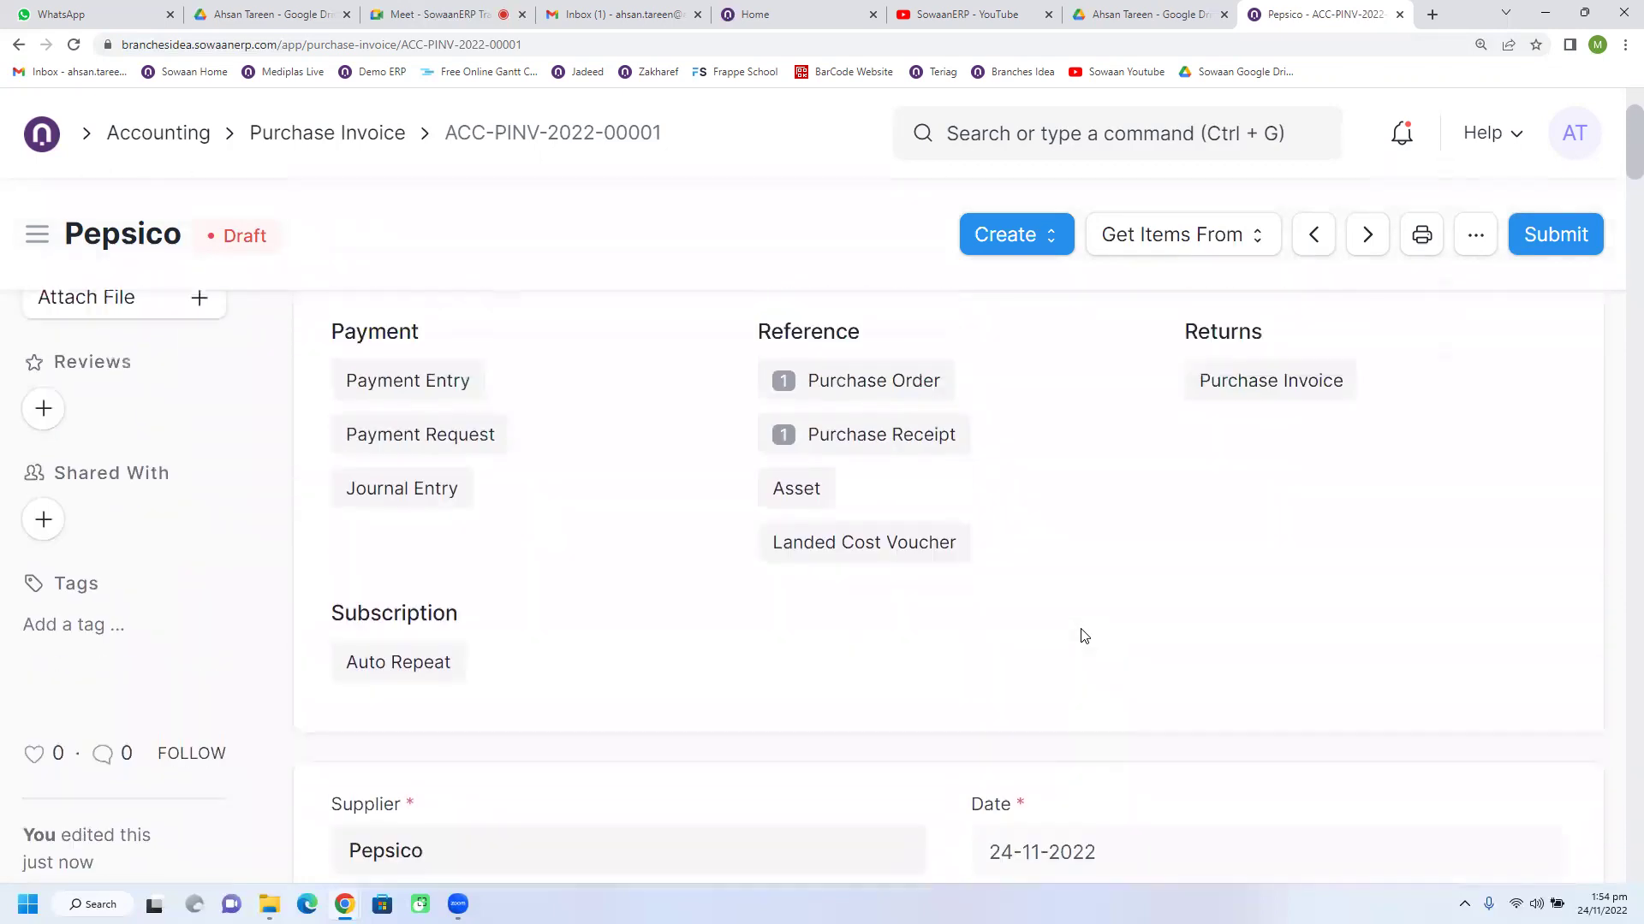
scroll(1083, 635, up, 2)
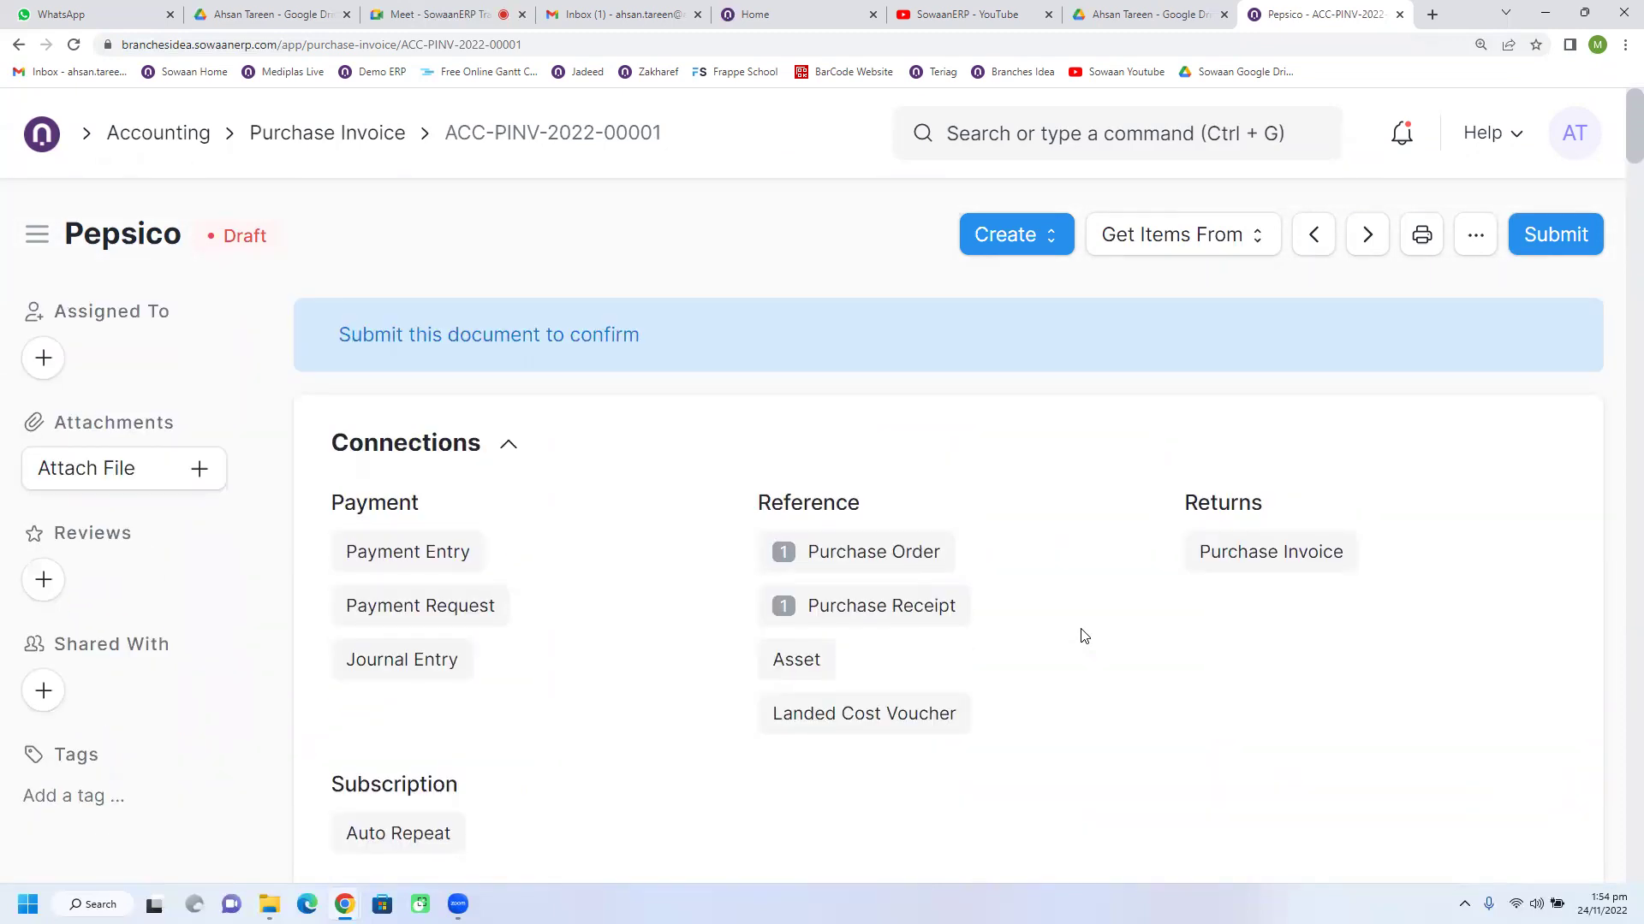
click(1162, 250)
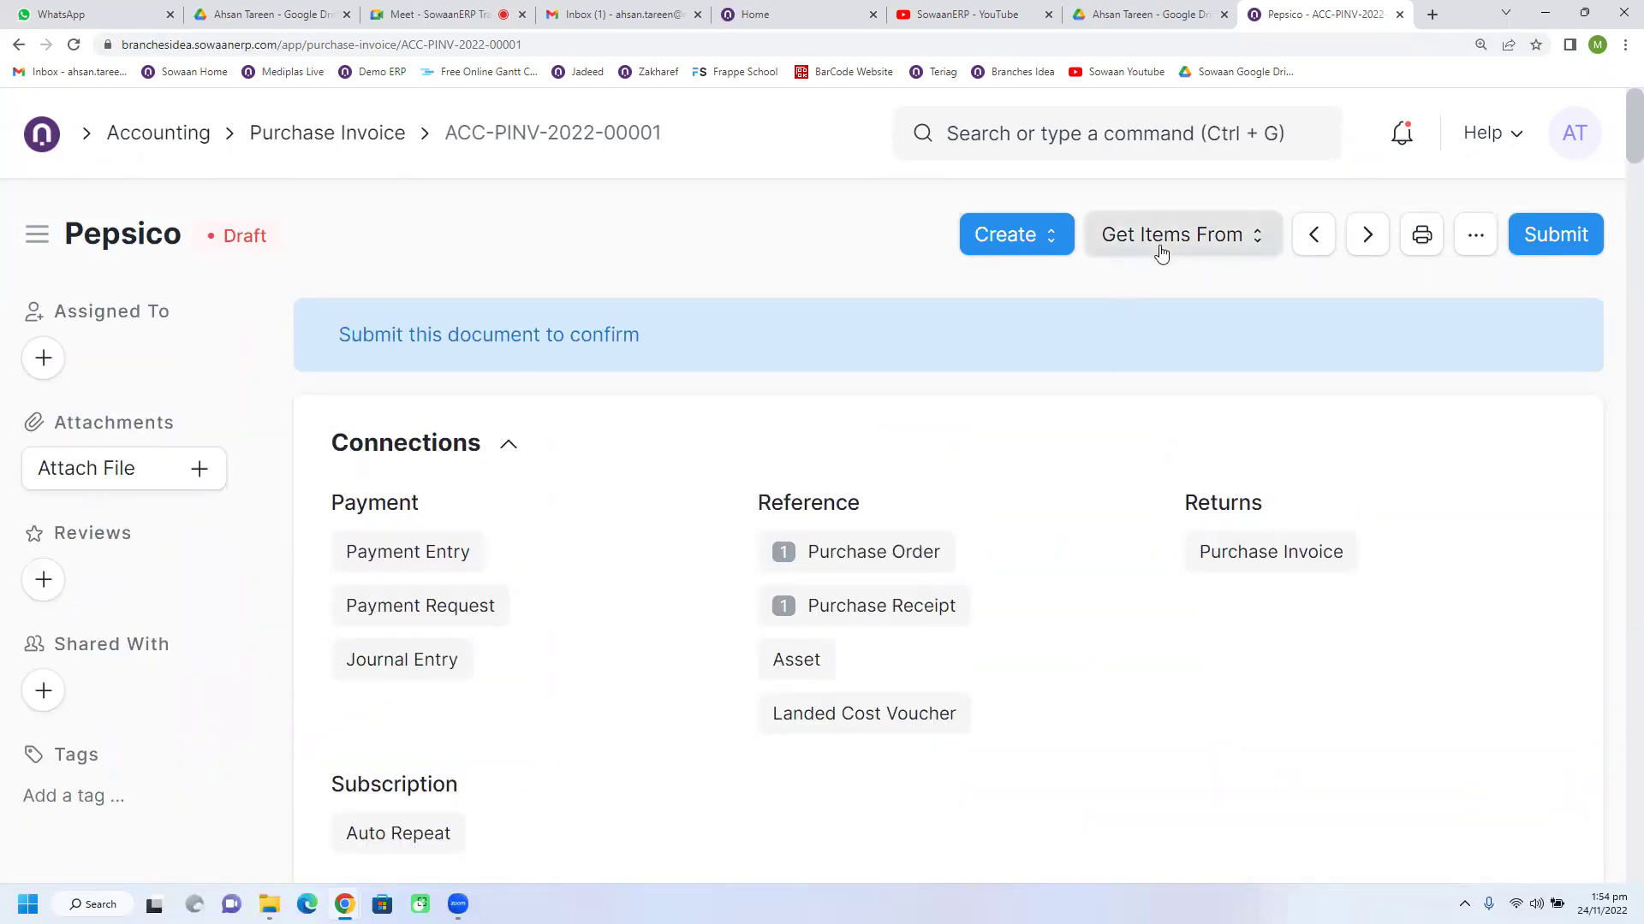
click(919, 257)
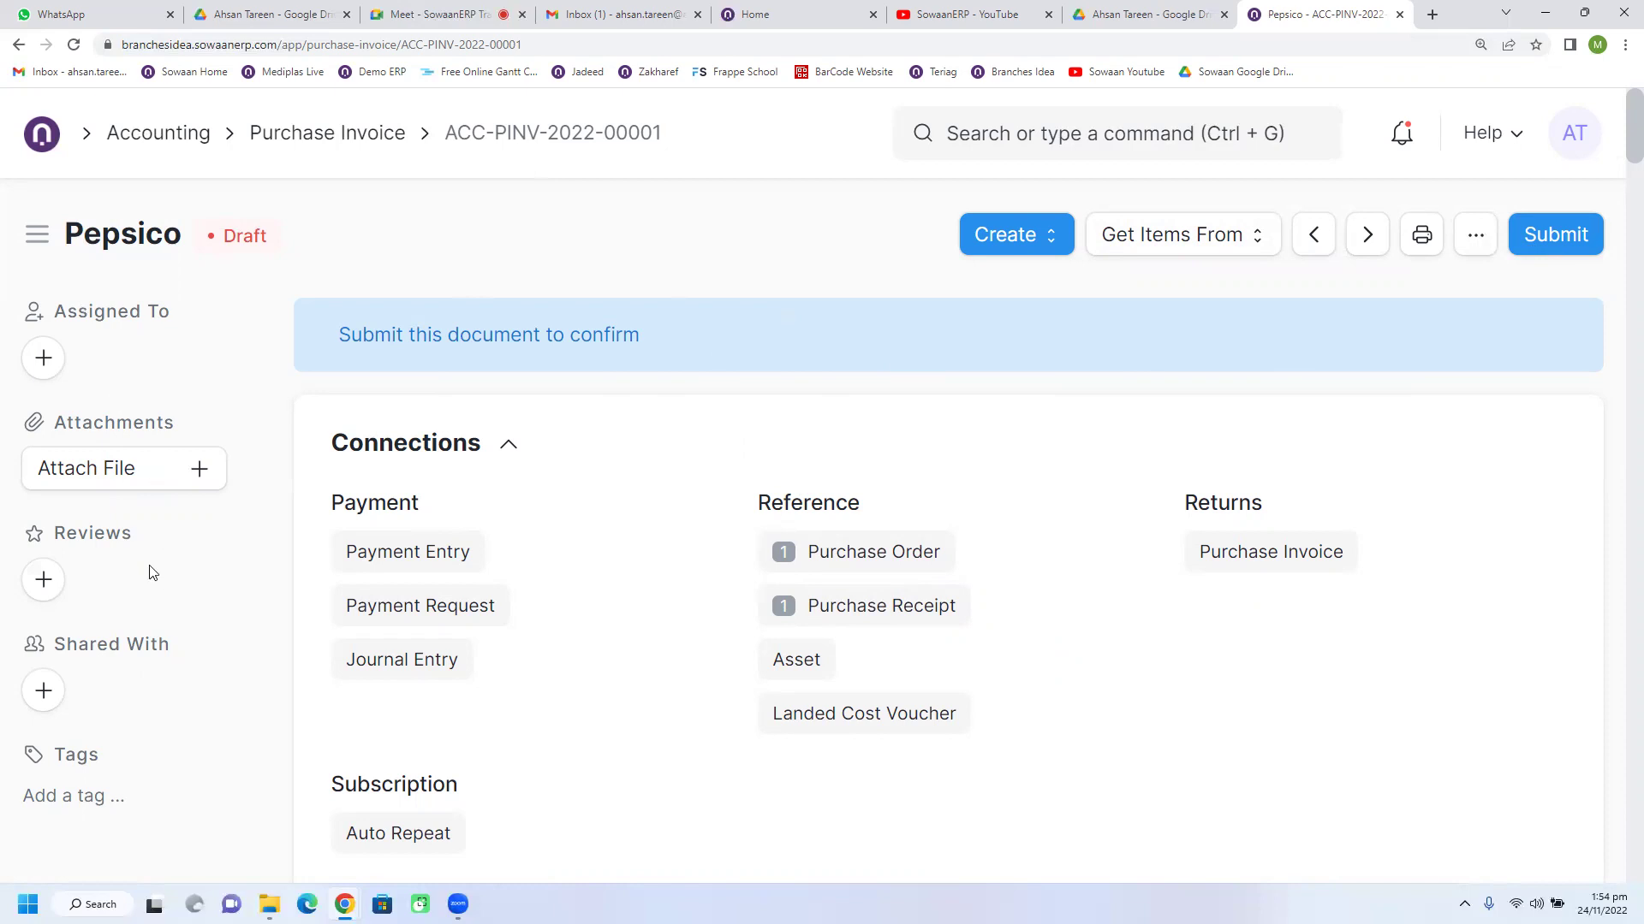
Step: Attach images (1).jpg from the Desktop to the draft invoice via My Device and upload it
click(136, 487)
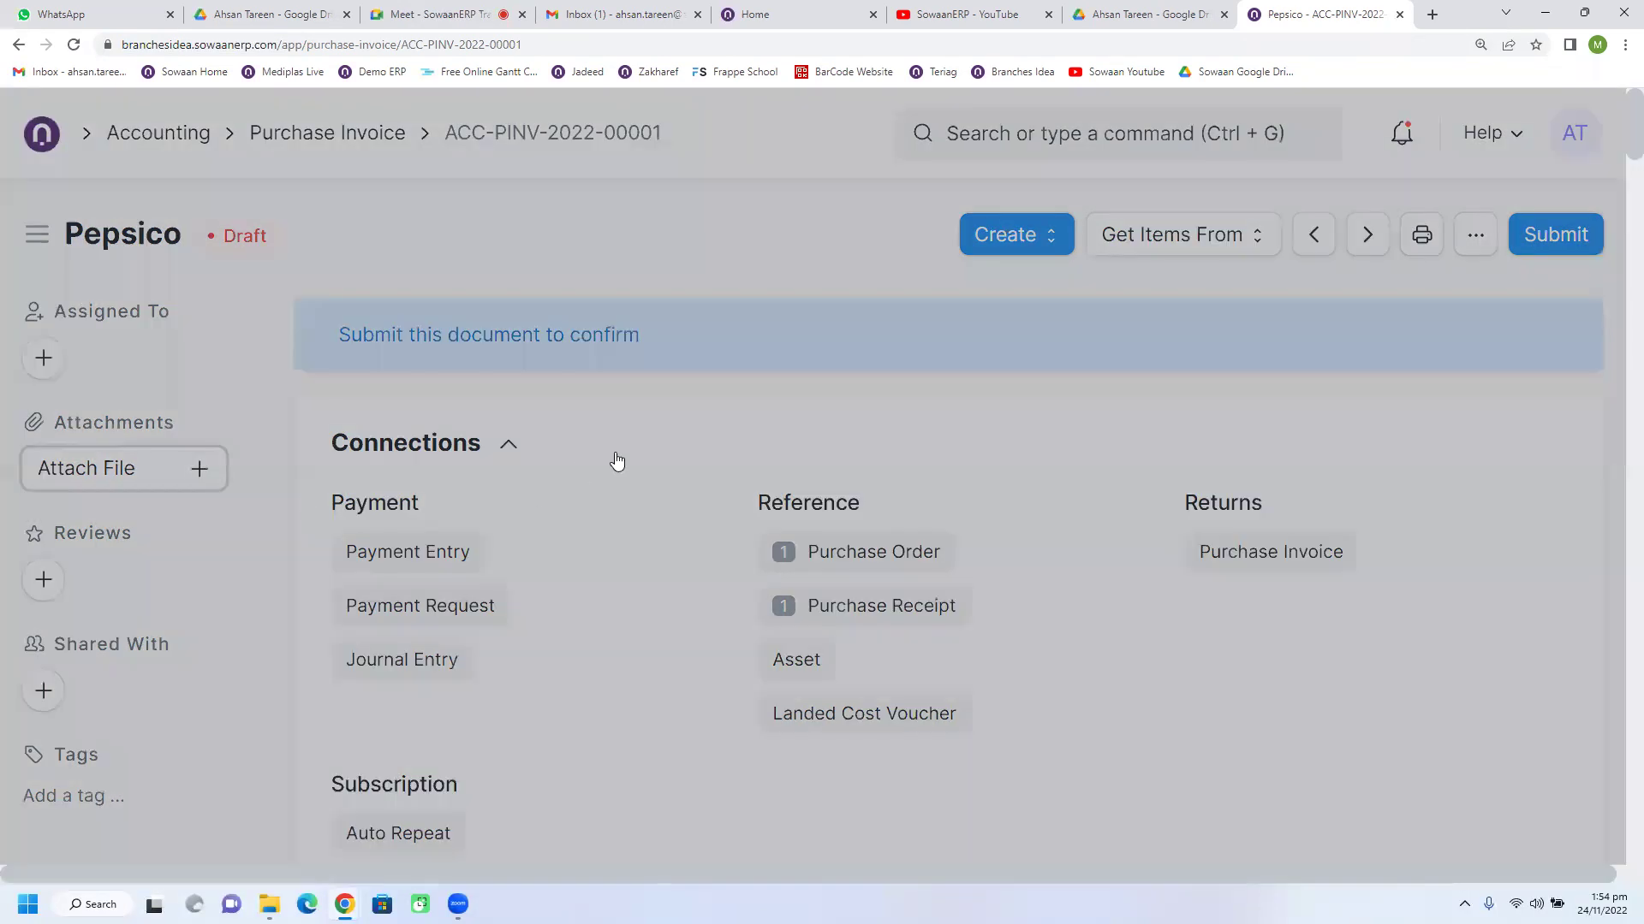
click(652, 452)
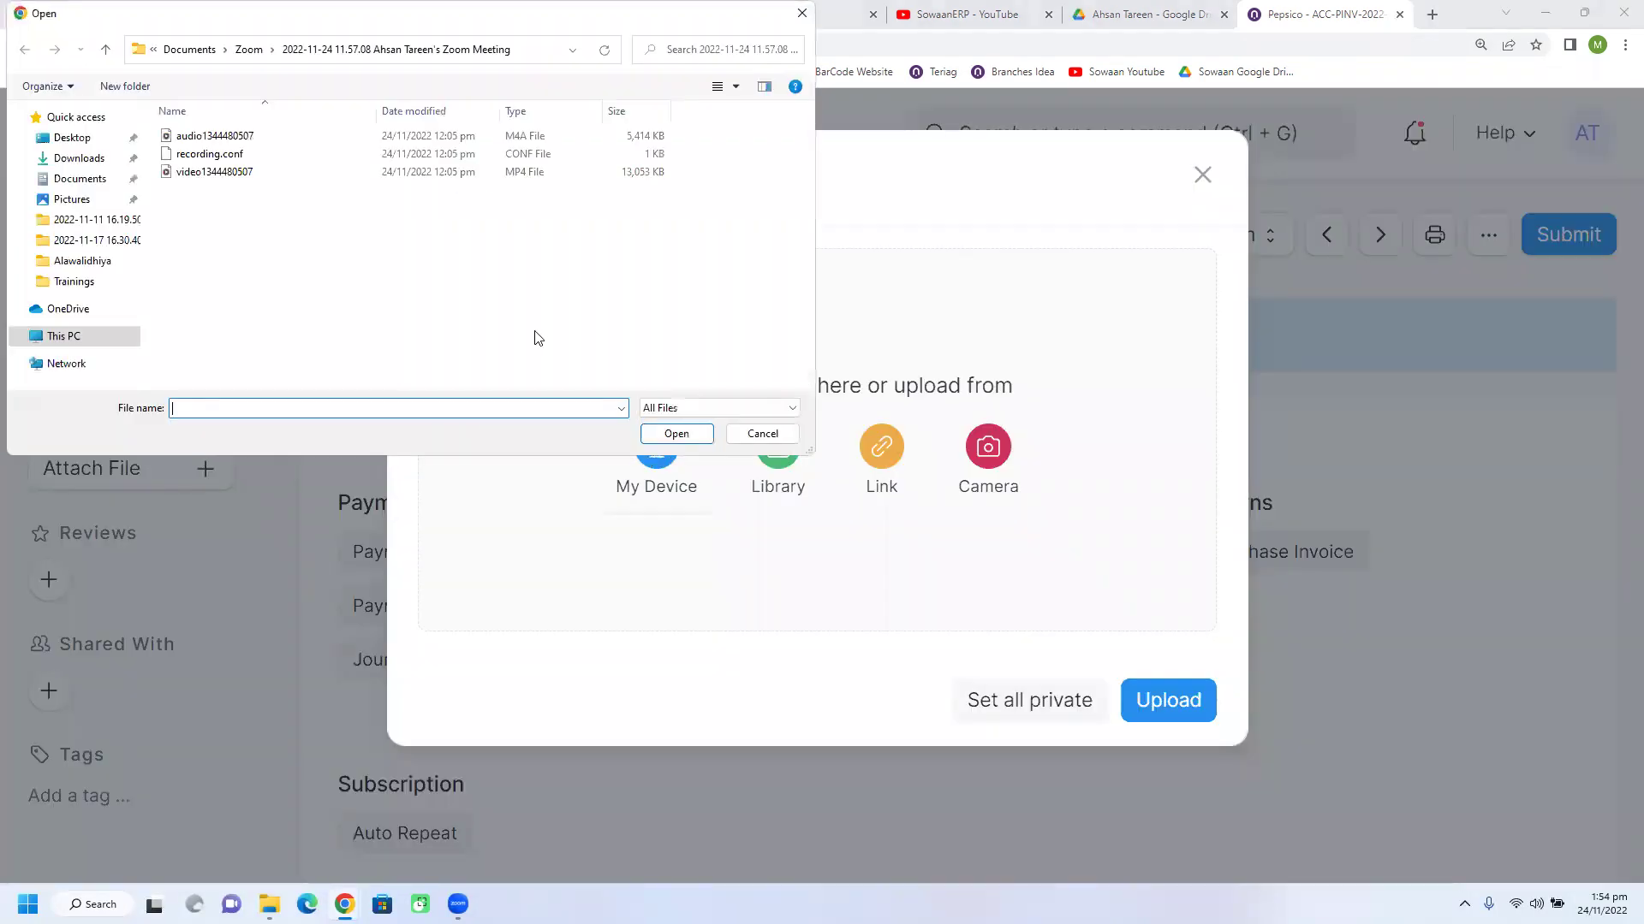
click(67, 139)
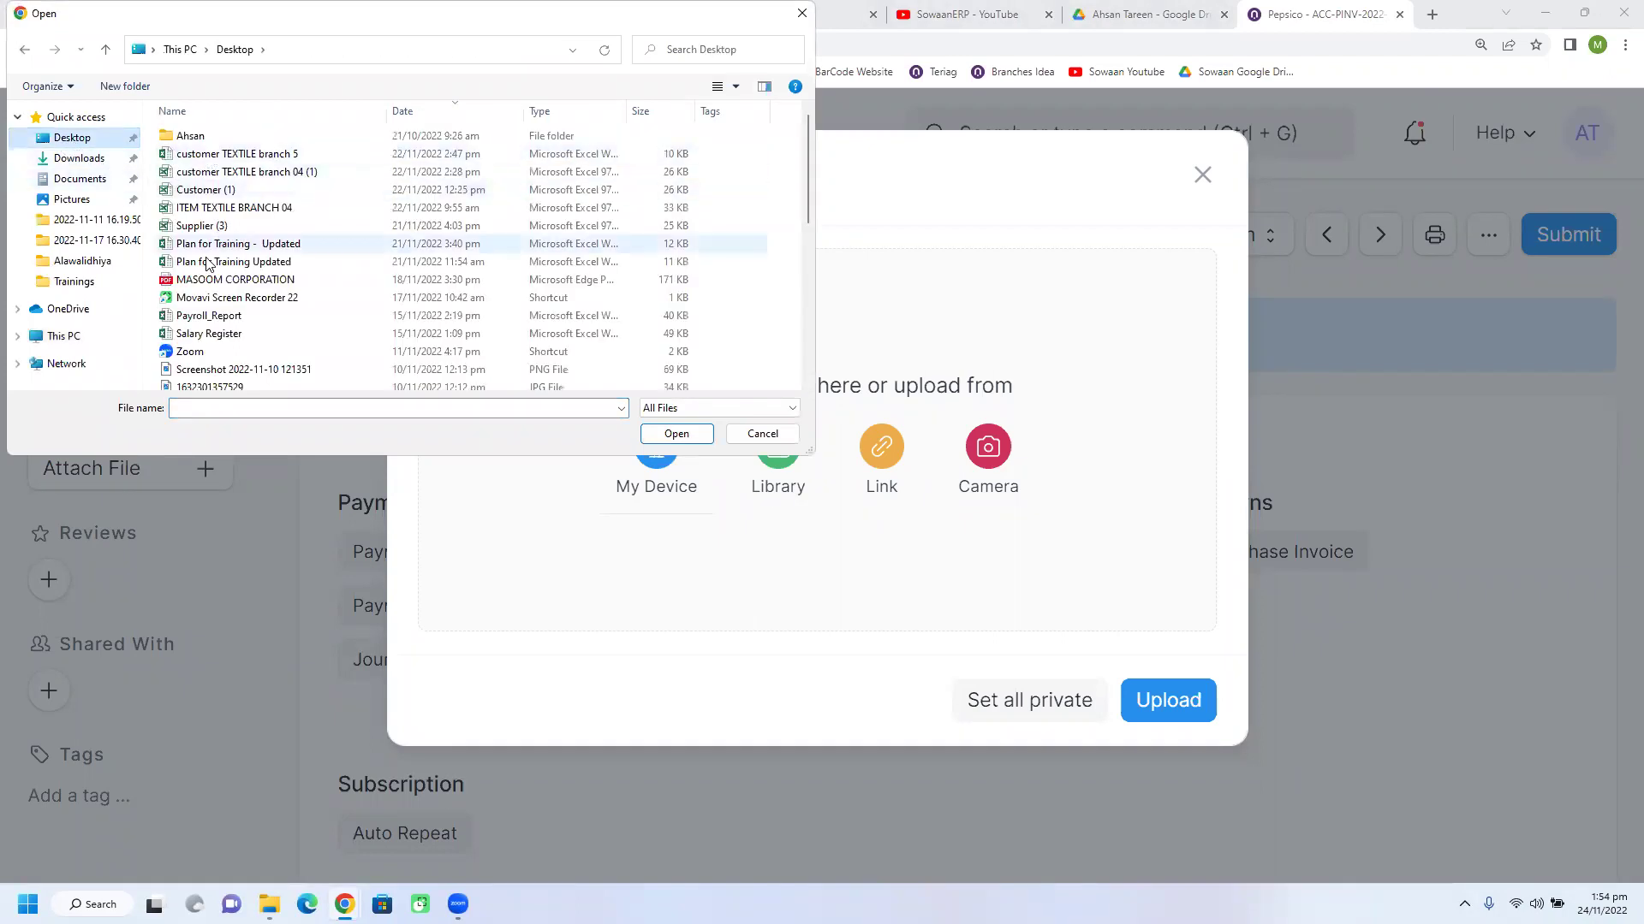
click(238, 281)
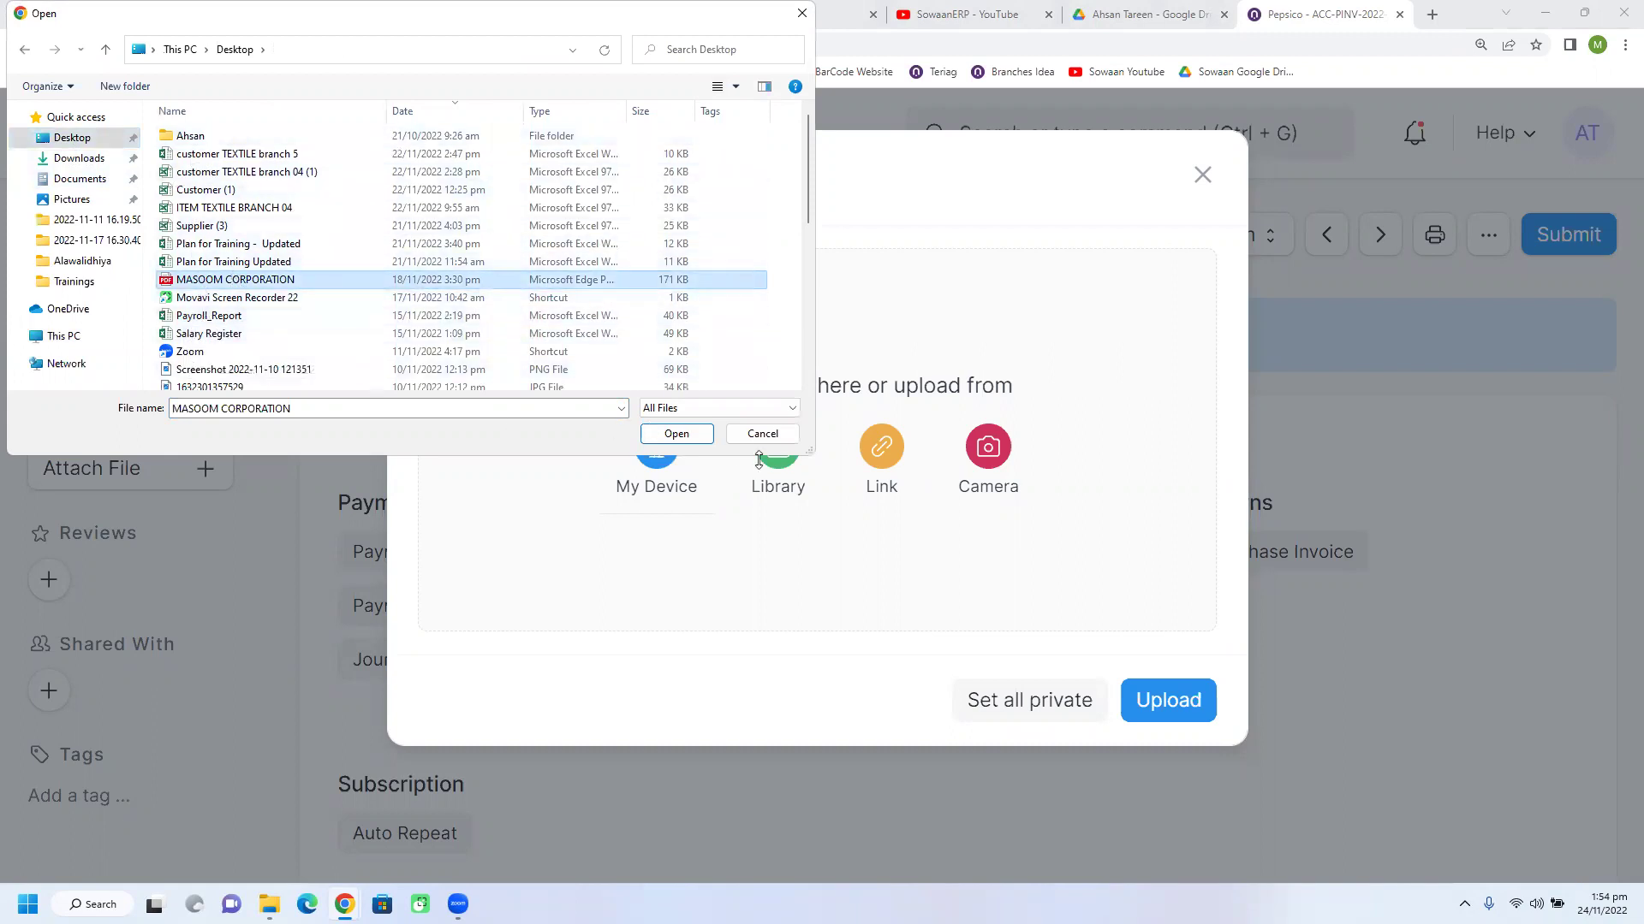
click(761, 434)
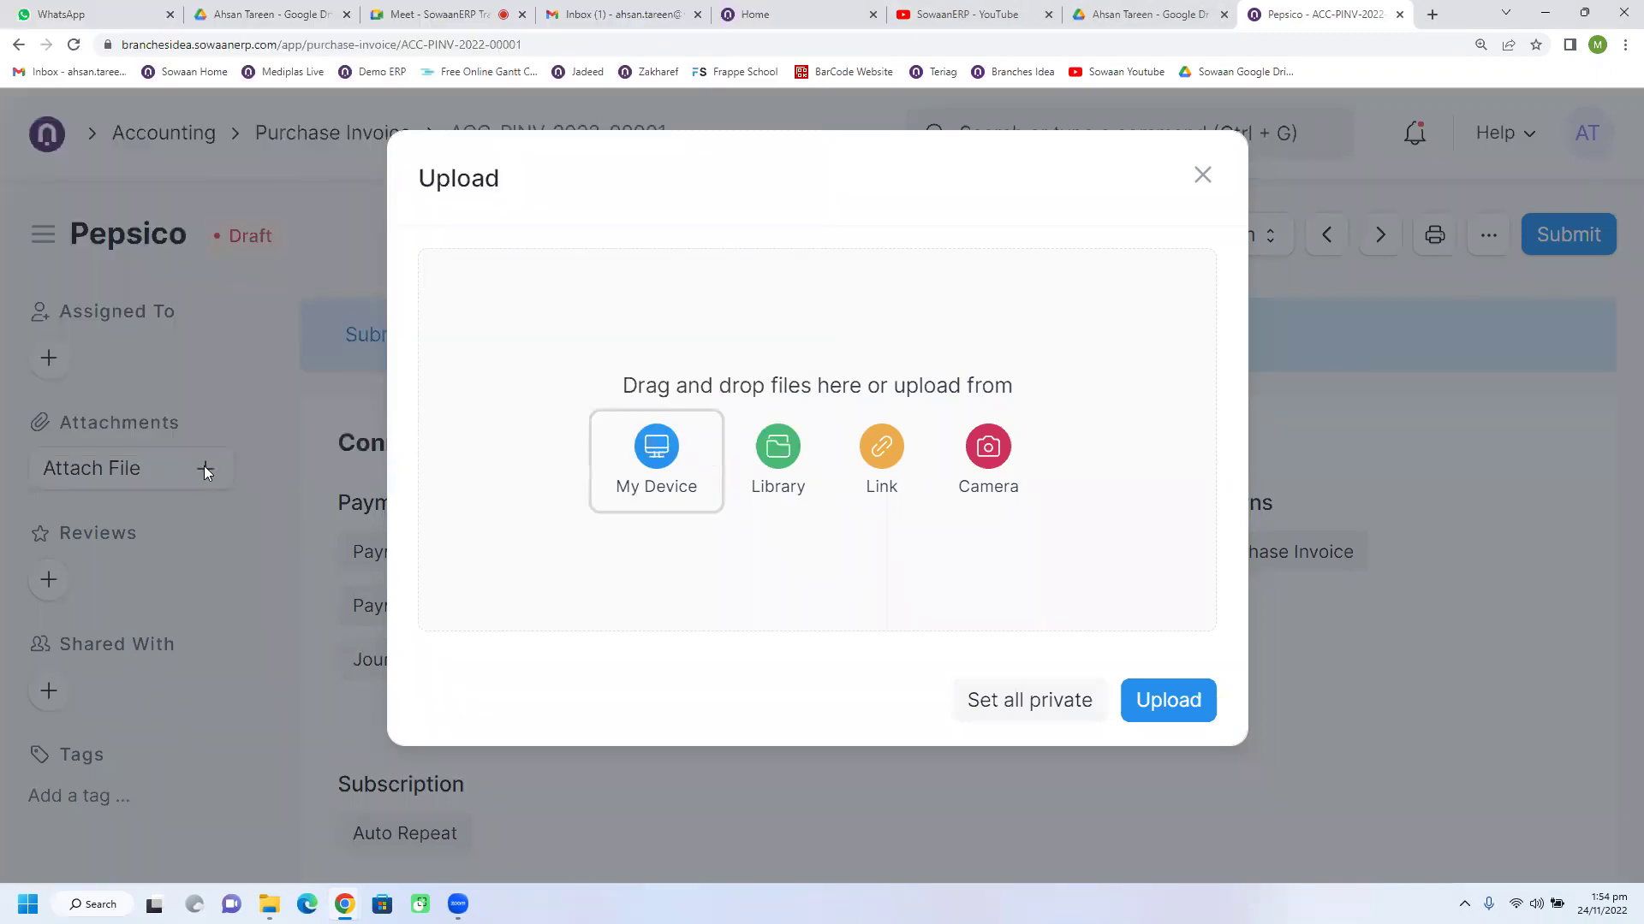
click(653, 461)
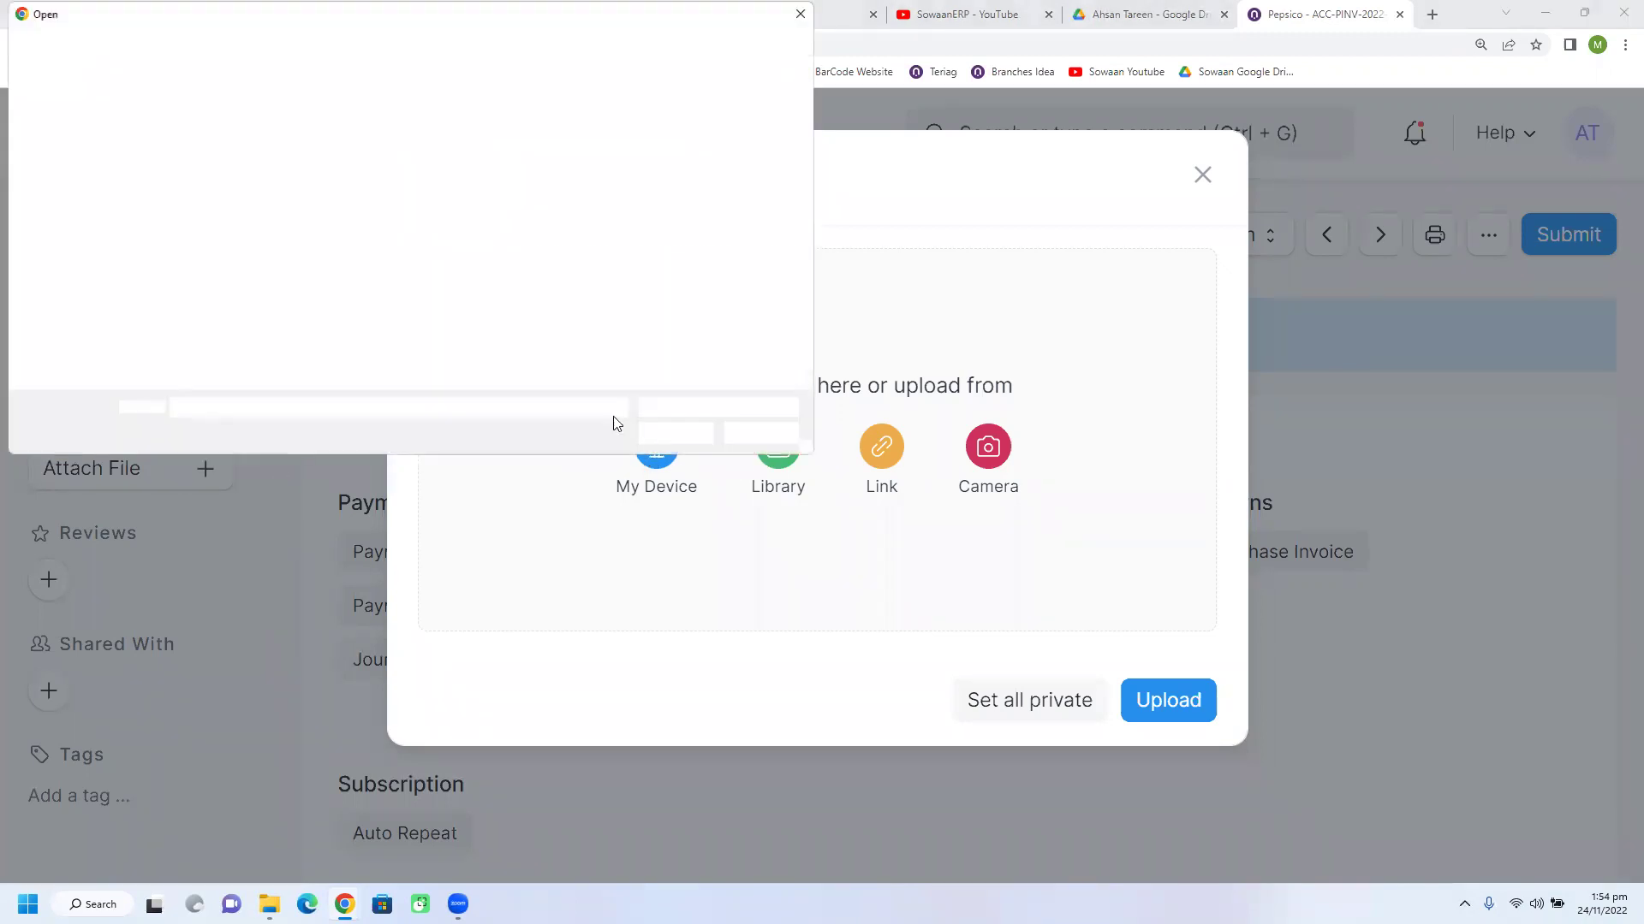
click(78, 178)
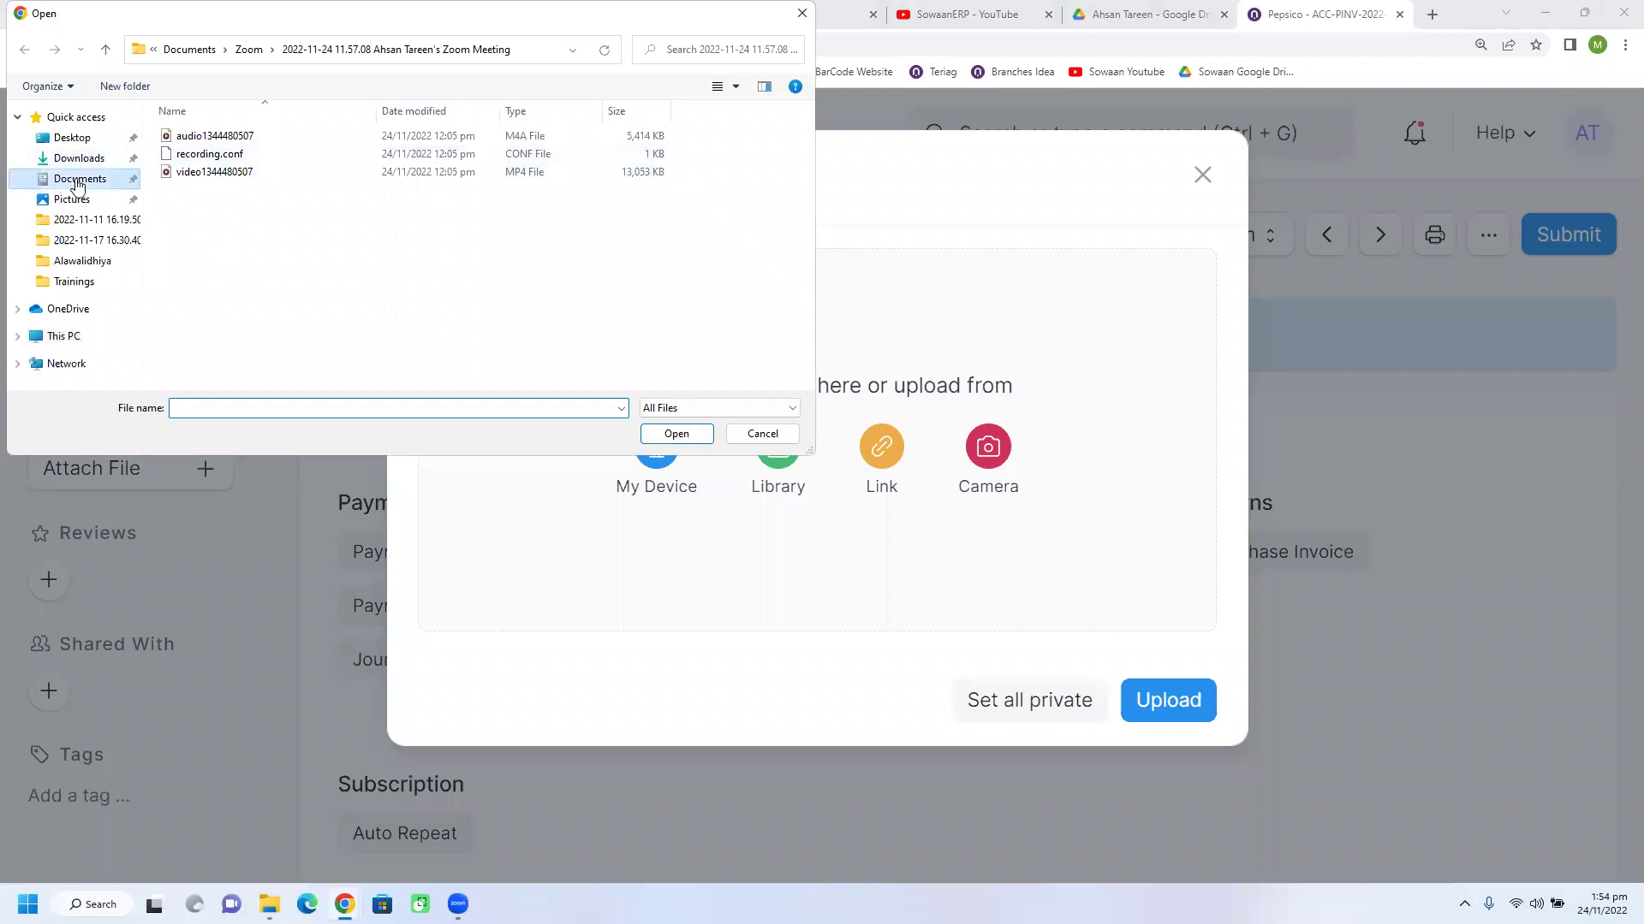
double_click(206, 172)
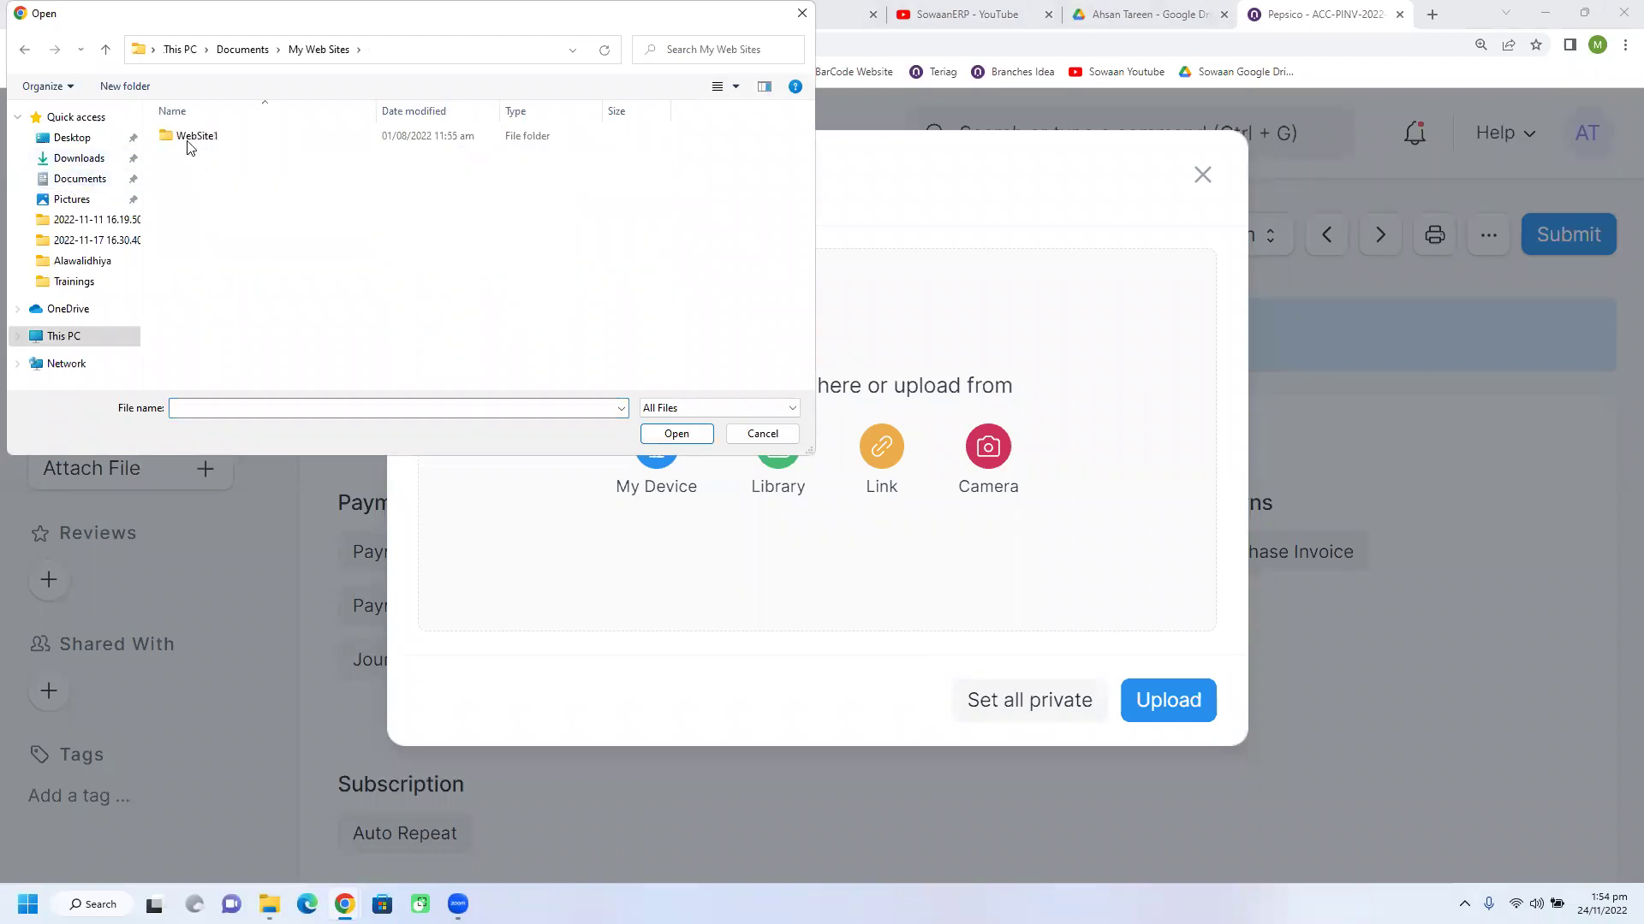
click(101, 139)
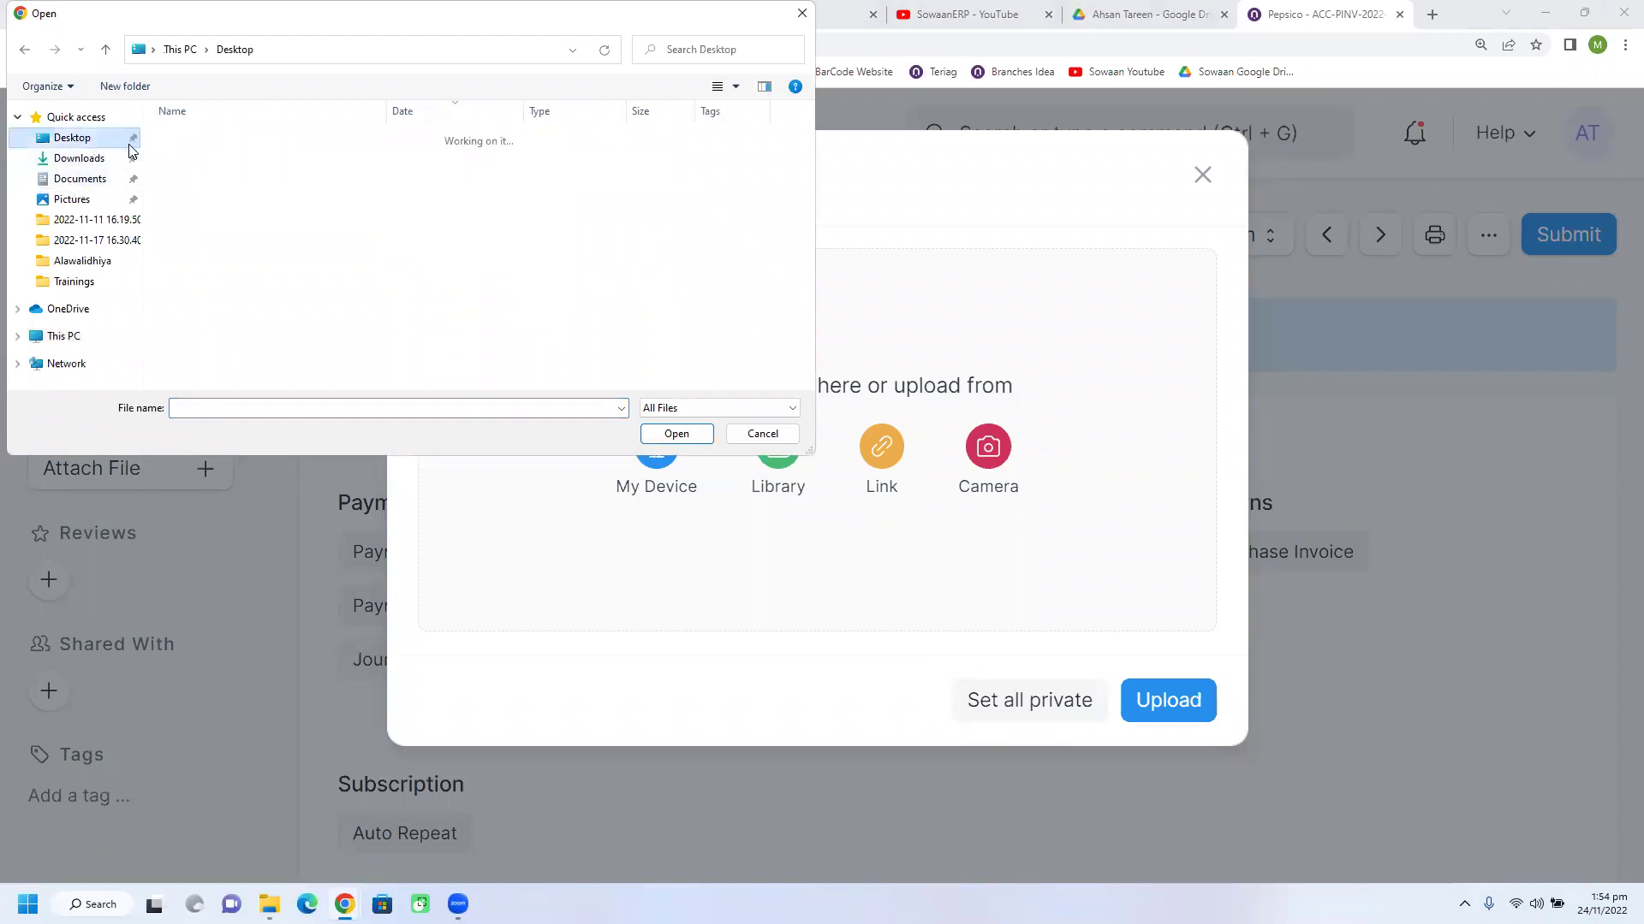
scroll(257, 285, down, 4)
click(221, 256)
double_click(221, 257)
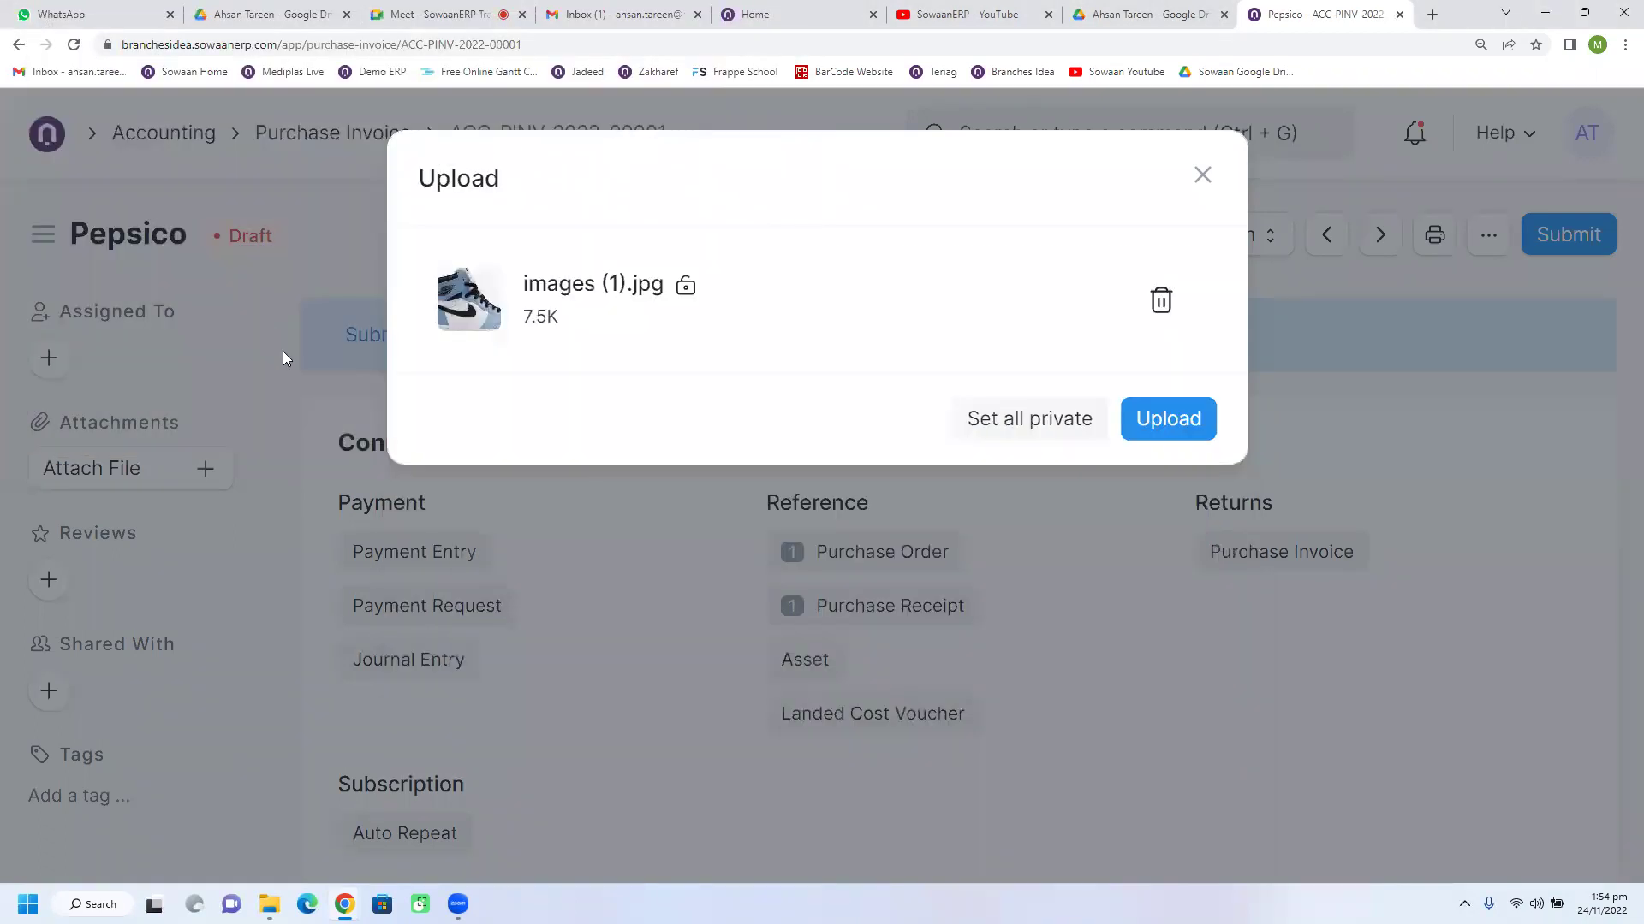
click(1143, 422)
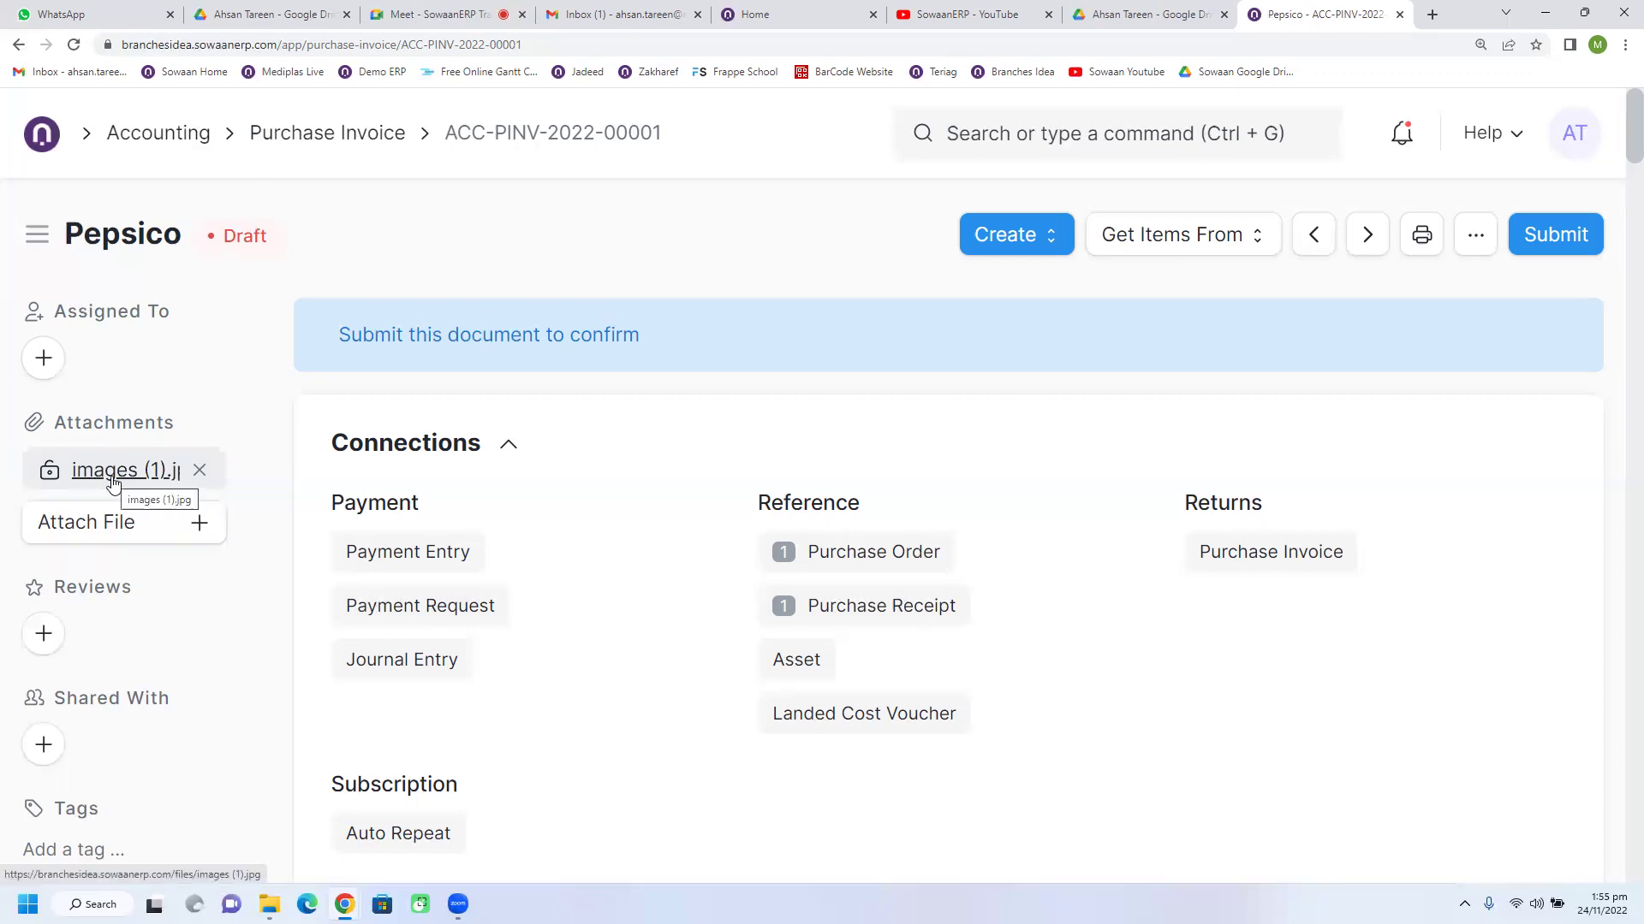
click(179, 518)
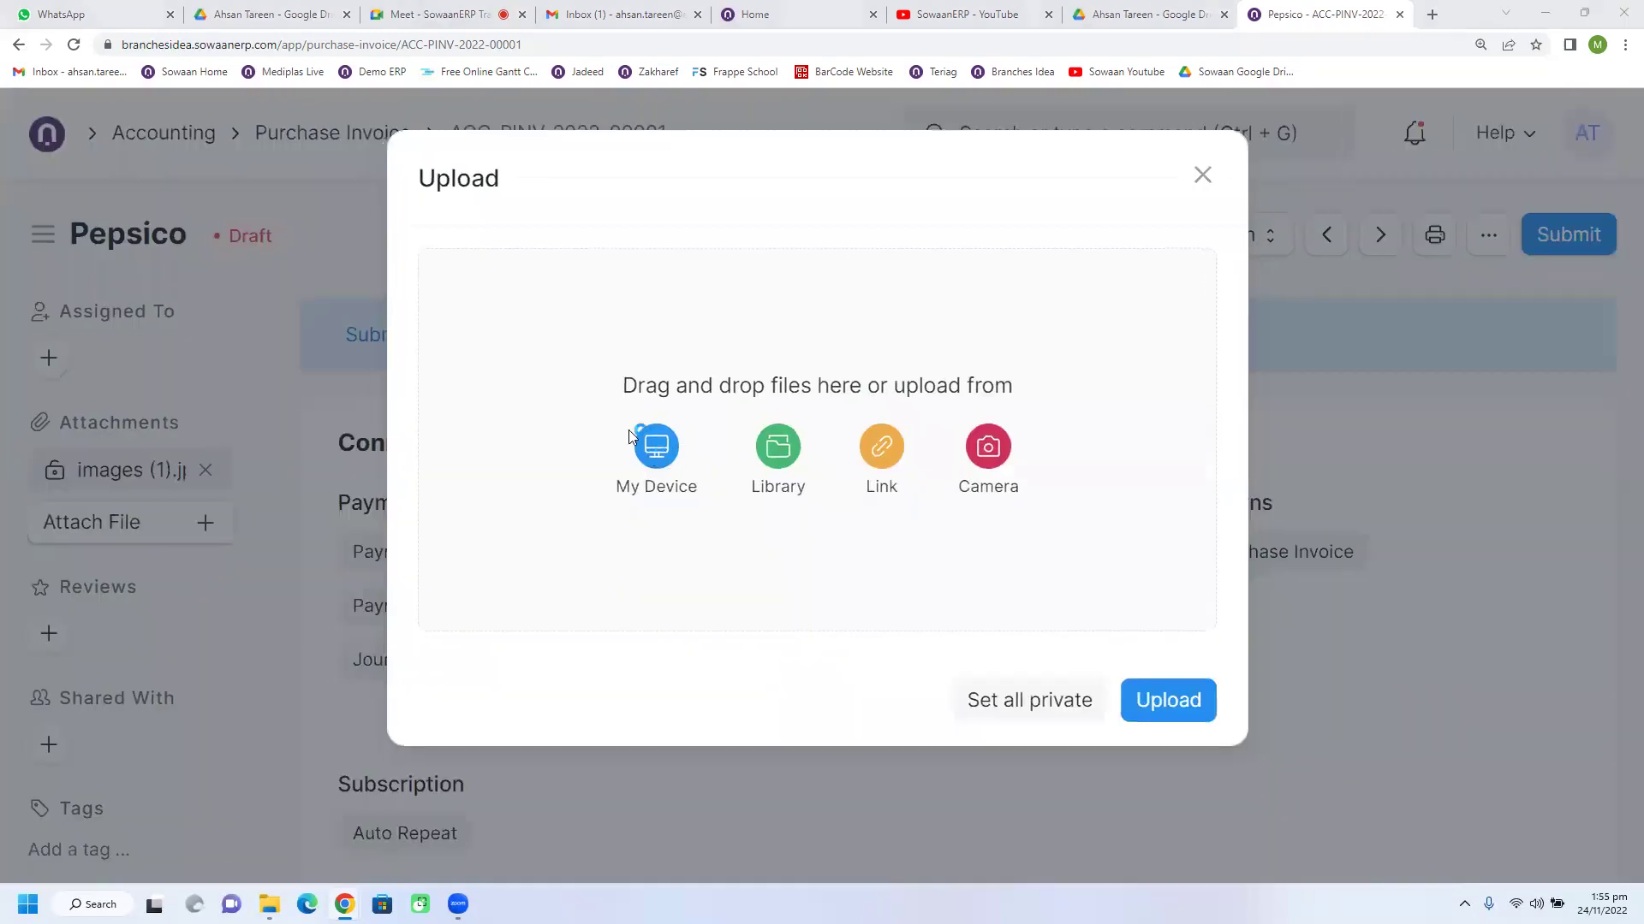
click(630, 435)
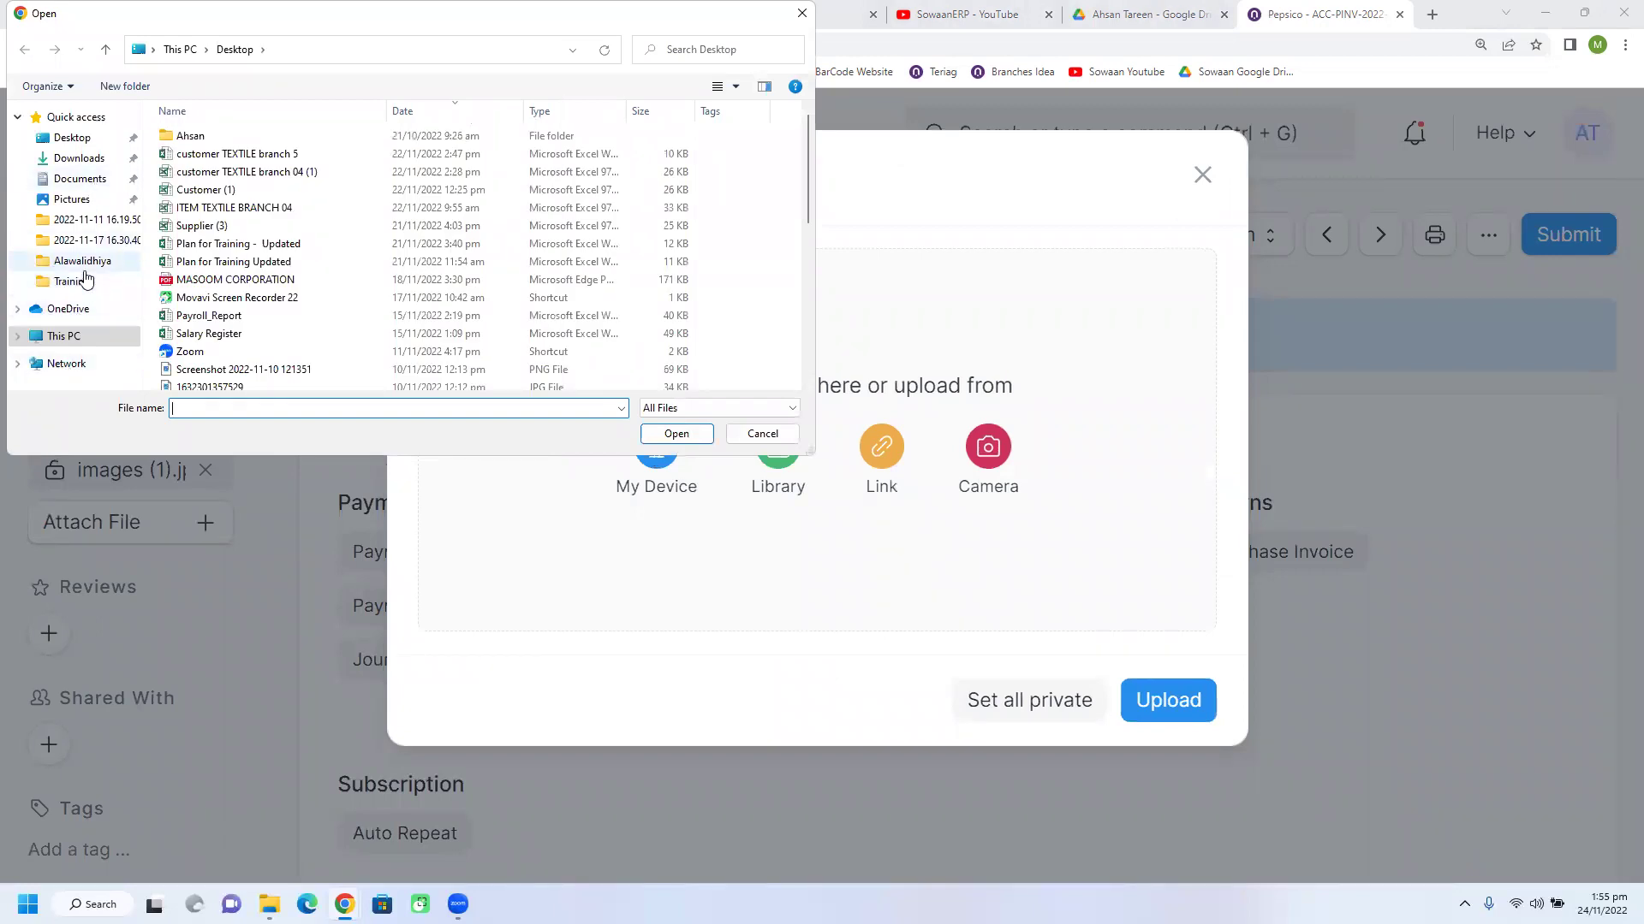
click(70, 198)
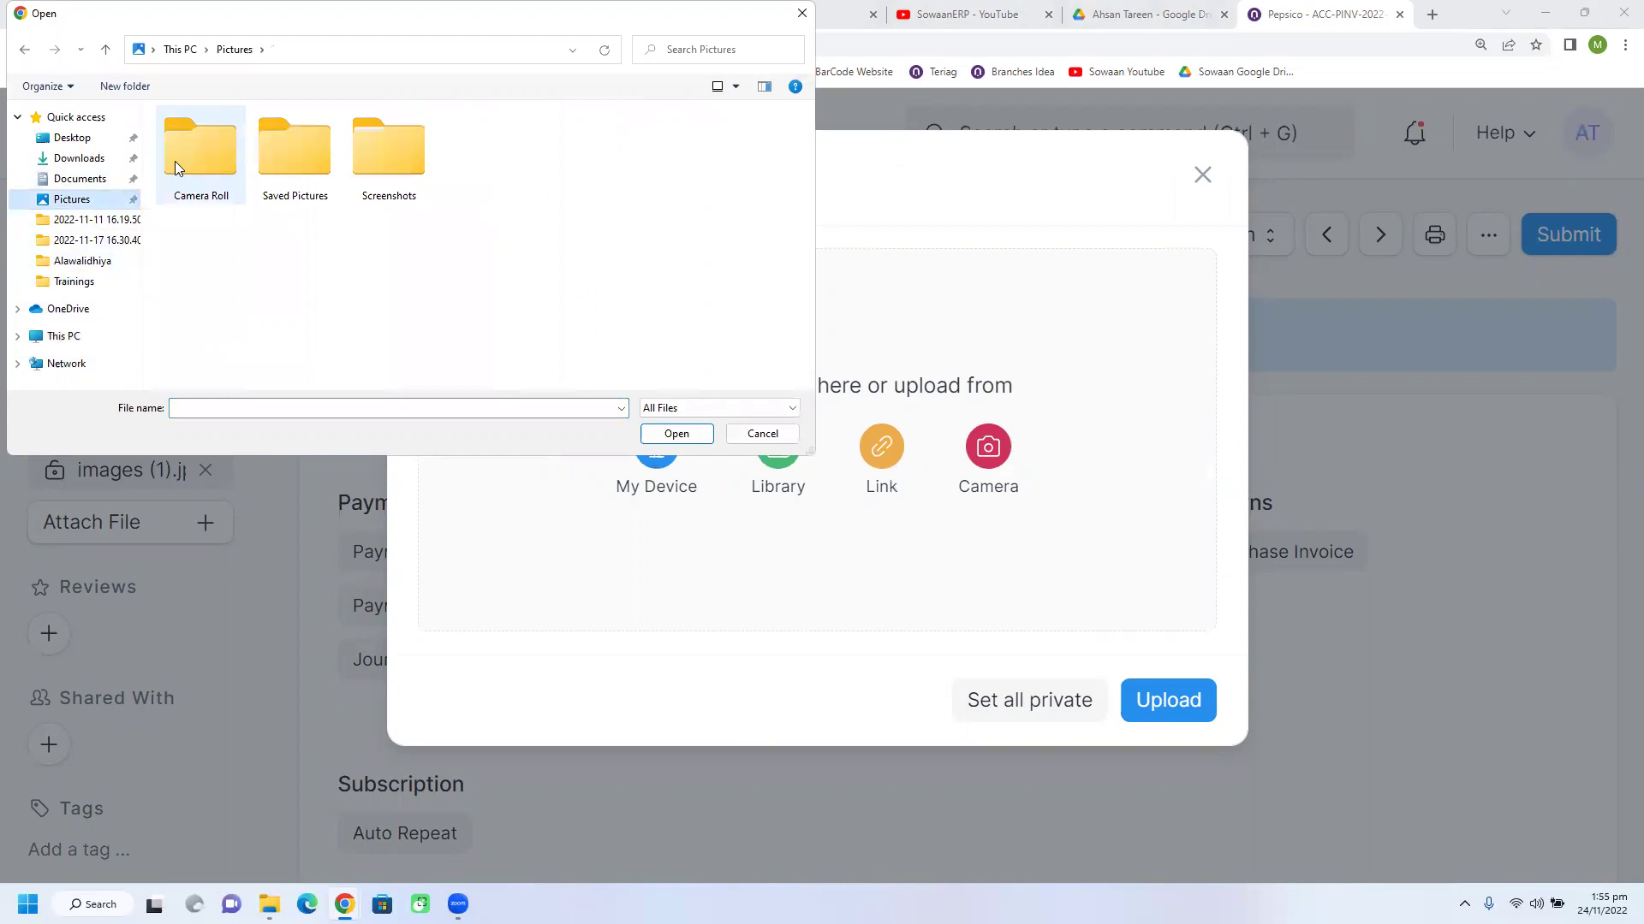
click(116, 178)
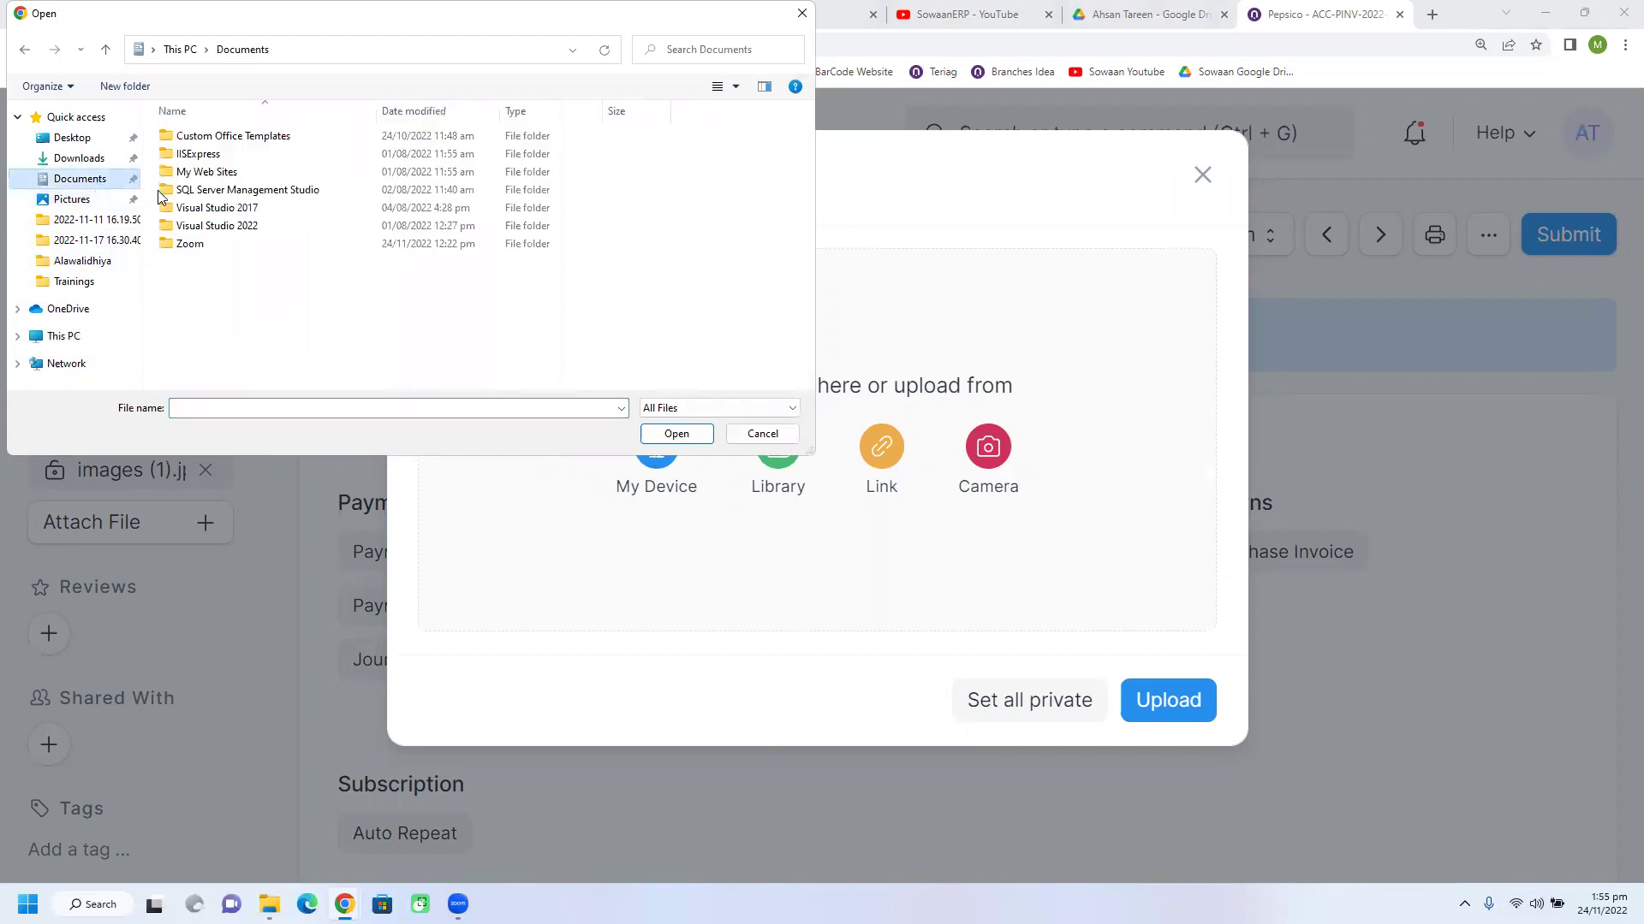
double_click(205, 161)
double_click(205, 159)
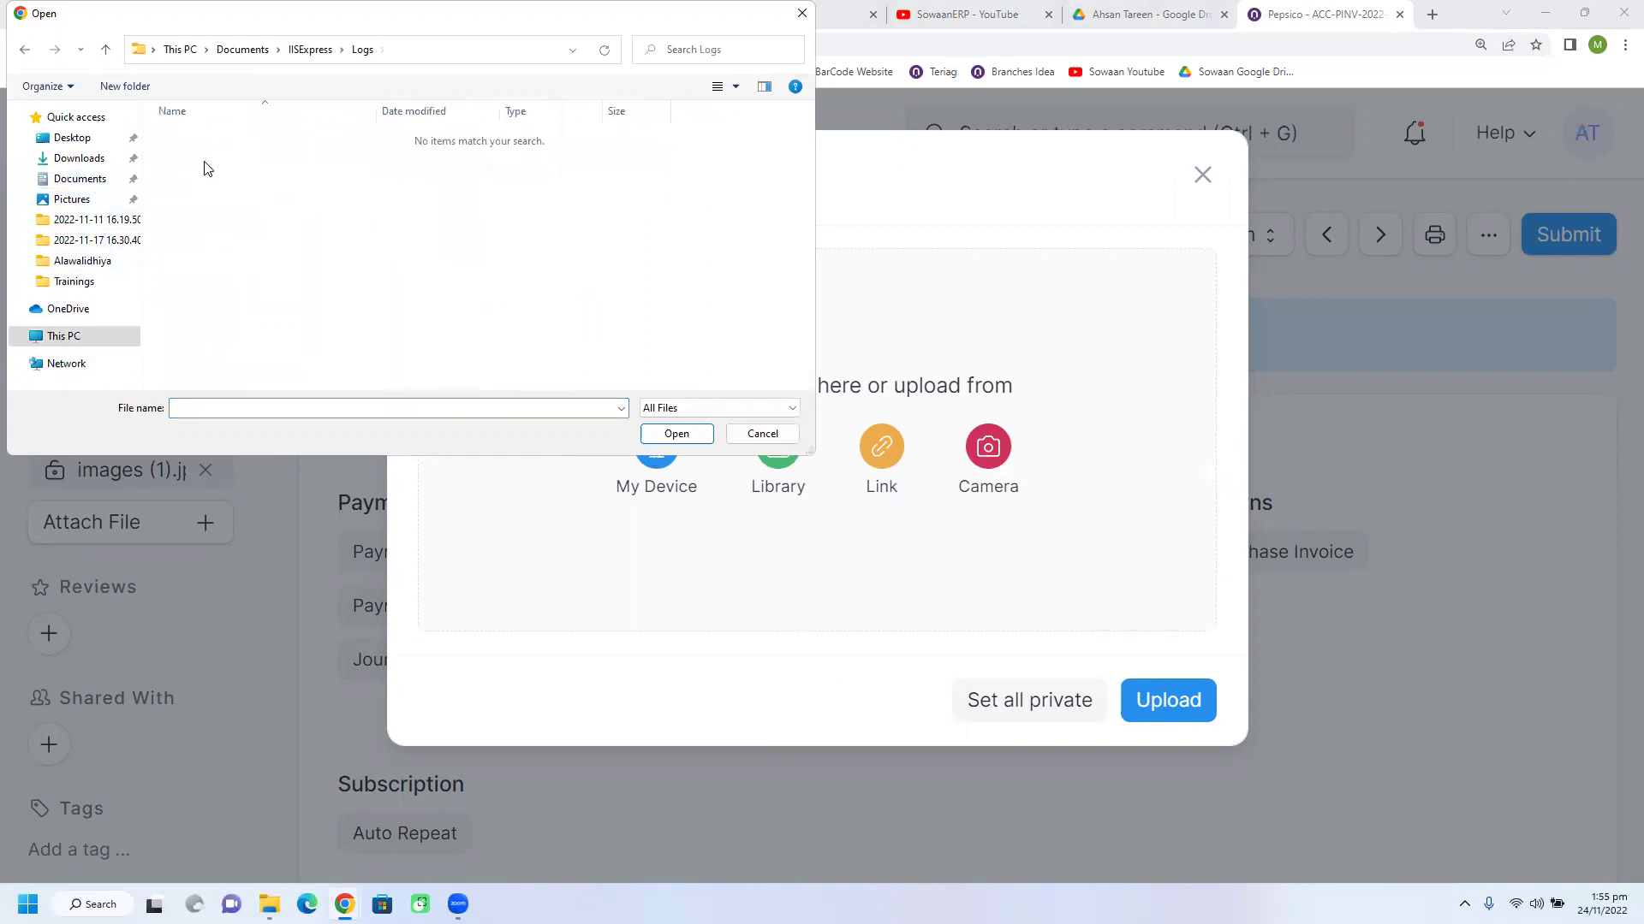
click(79, 158)
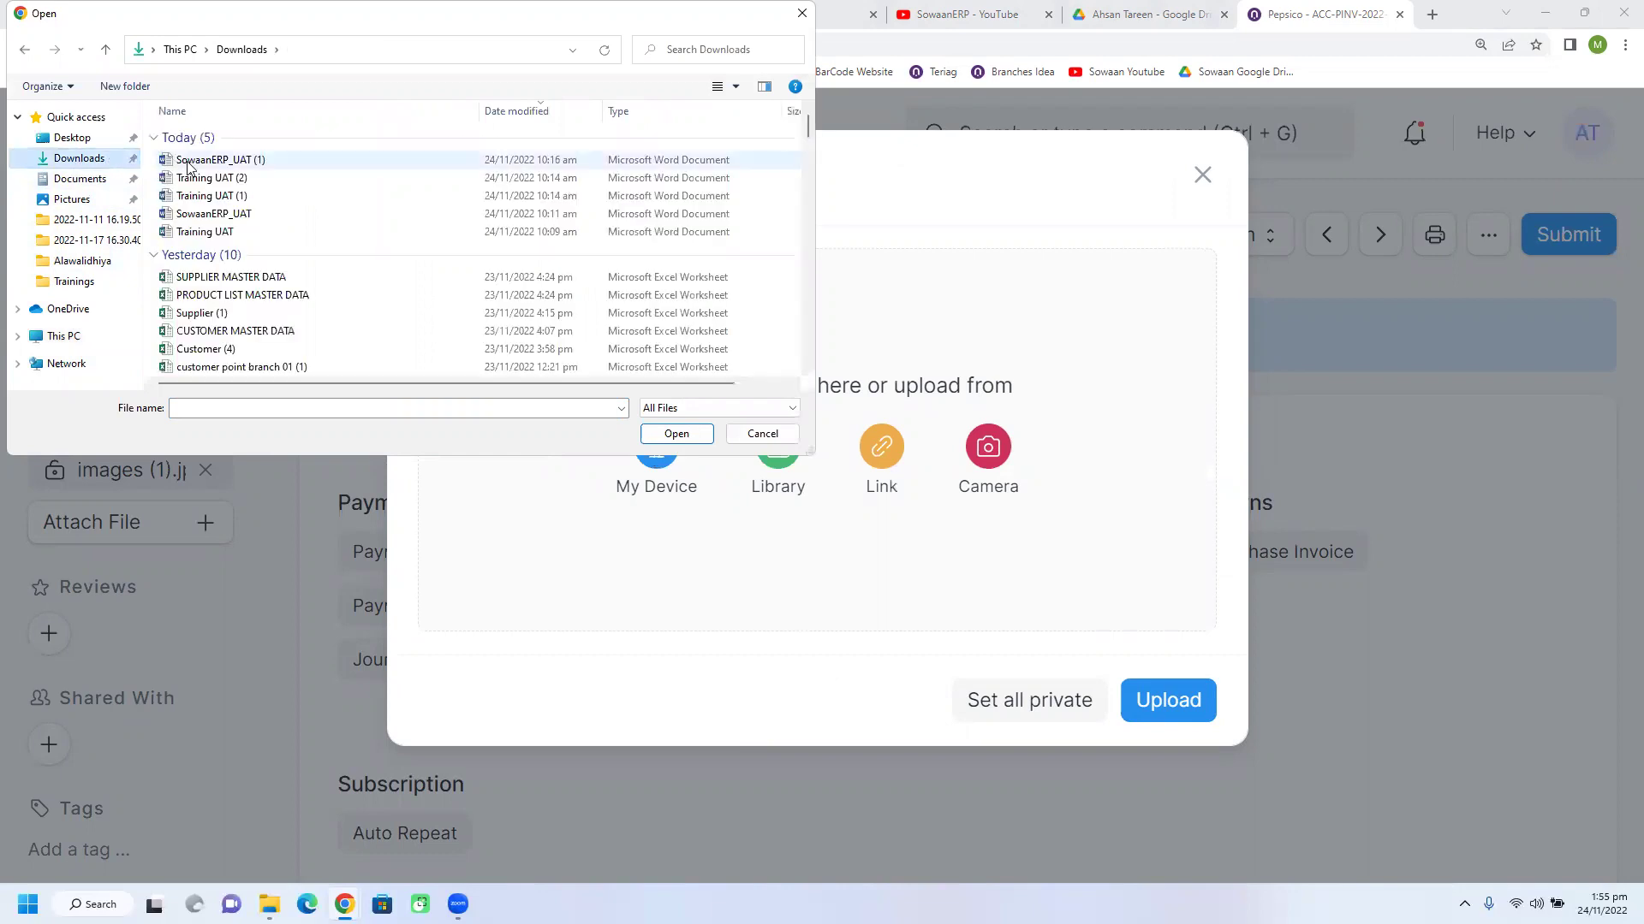
double_click(190, 161)
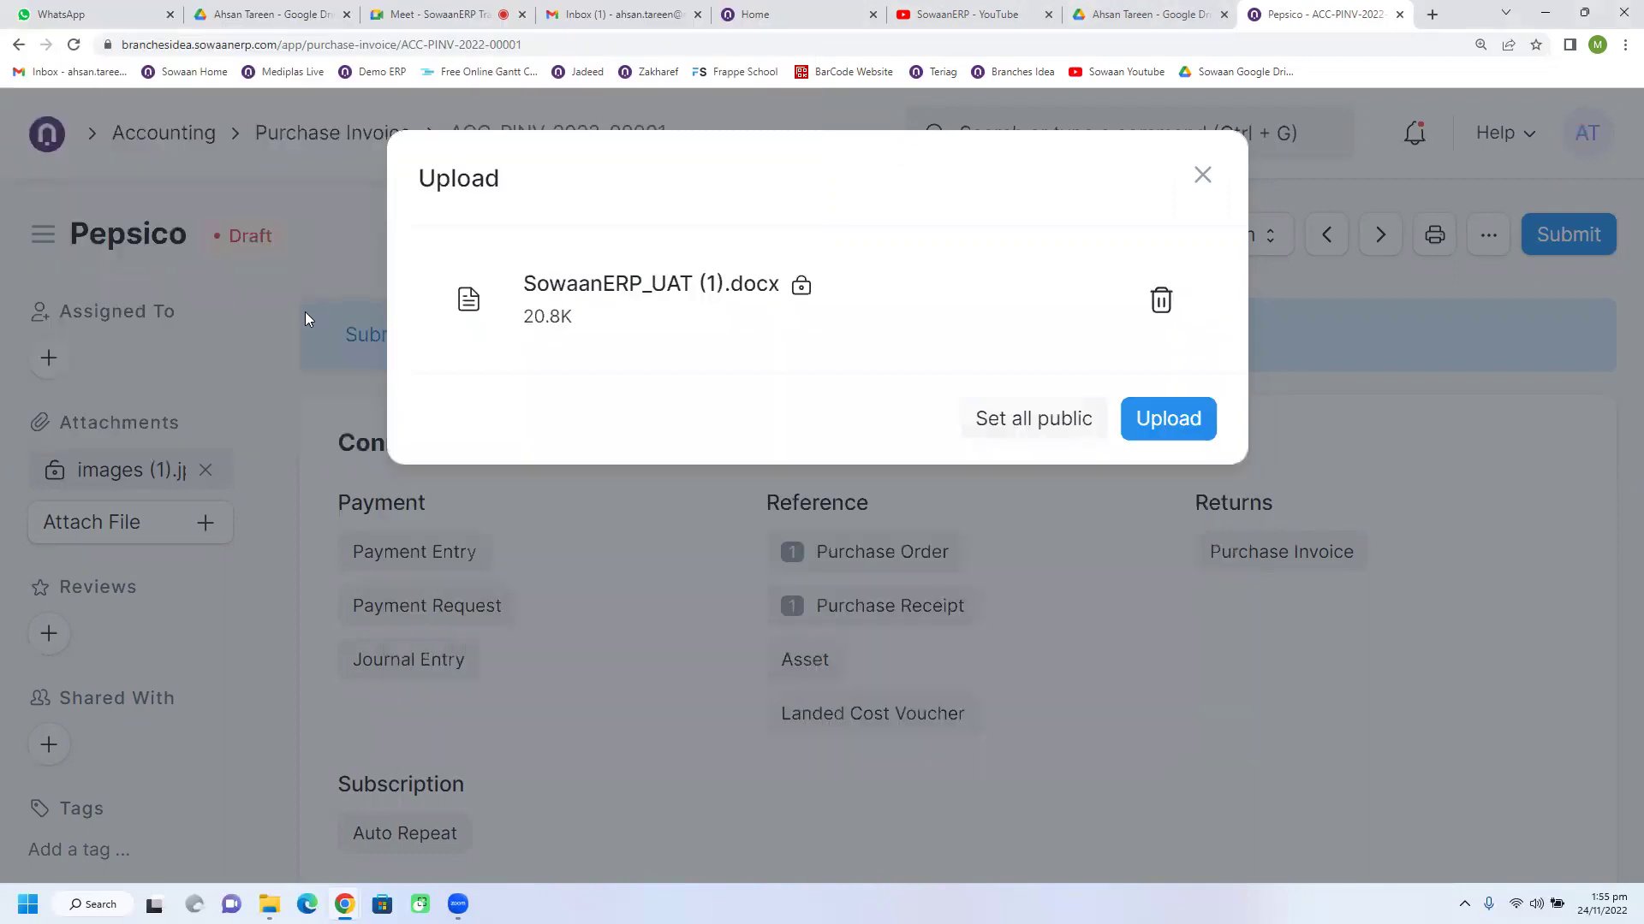
click(1166, 421)
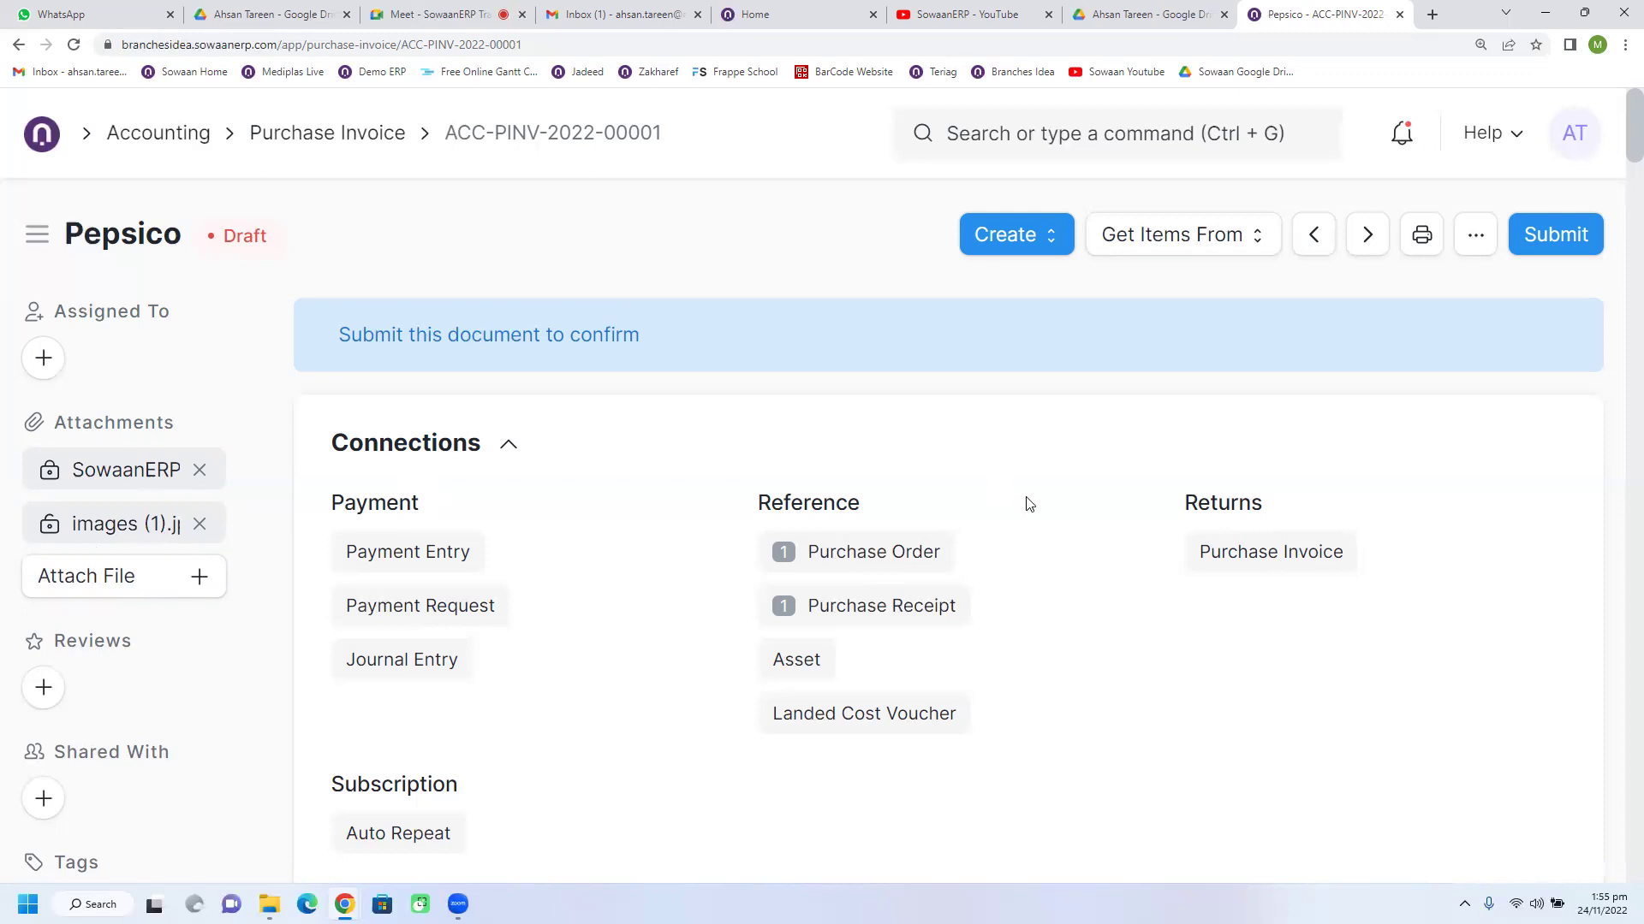
scroll(1029, 504, down, 2)
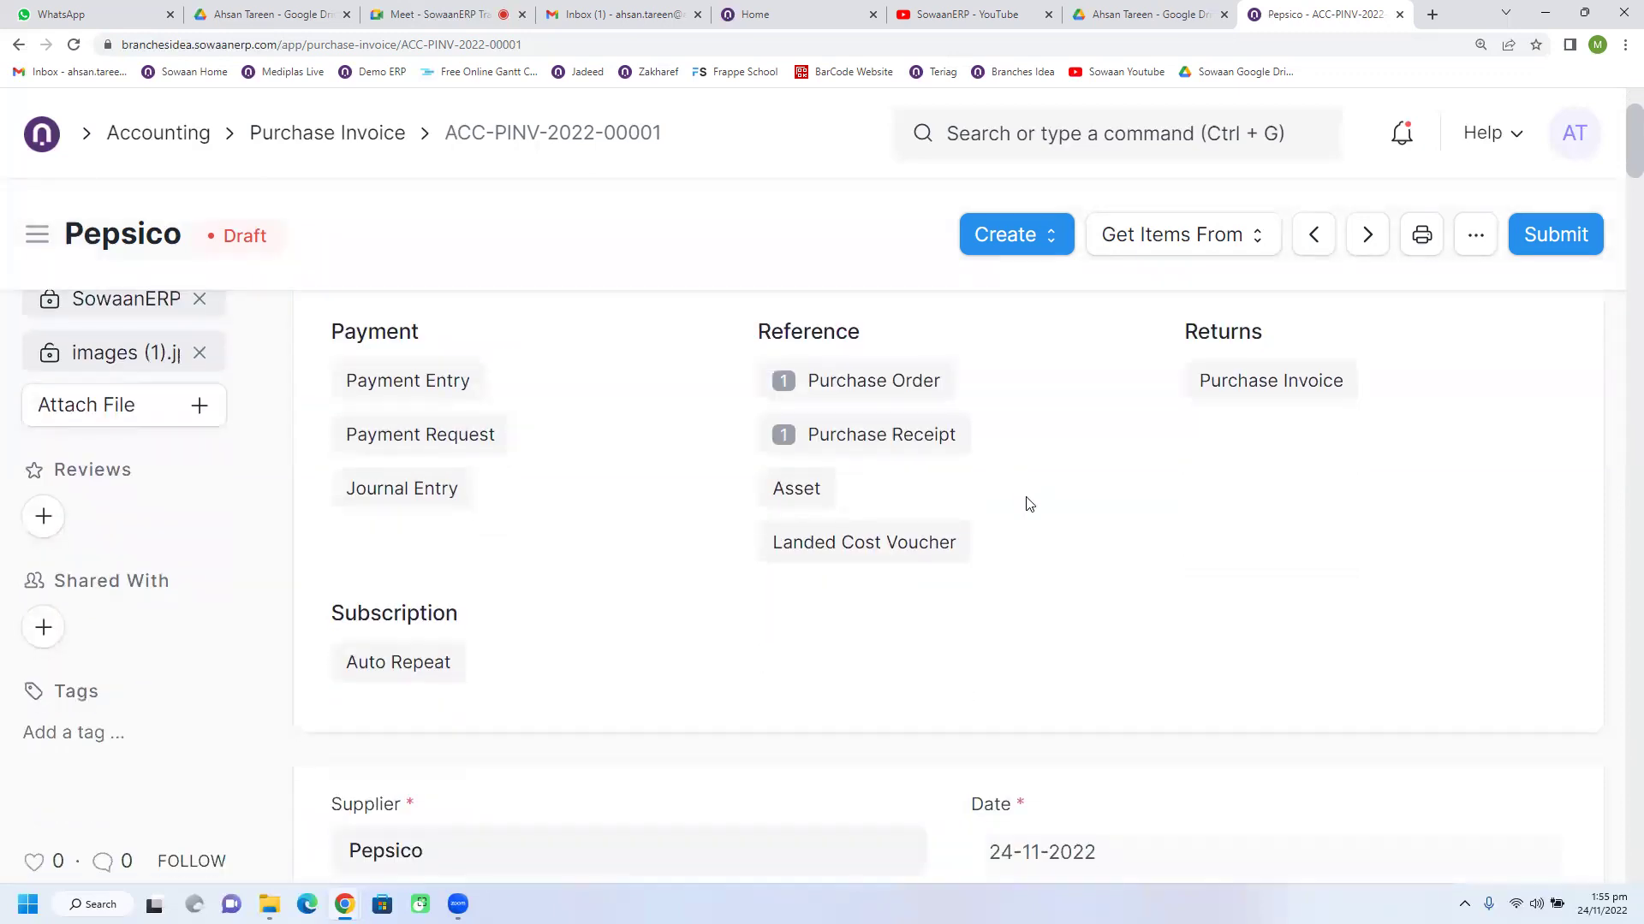
scroll(1029, 504, up, 1)
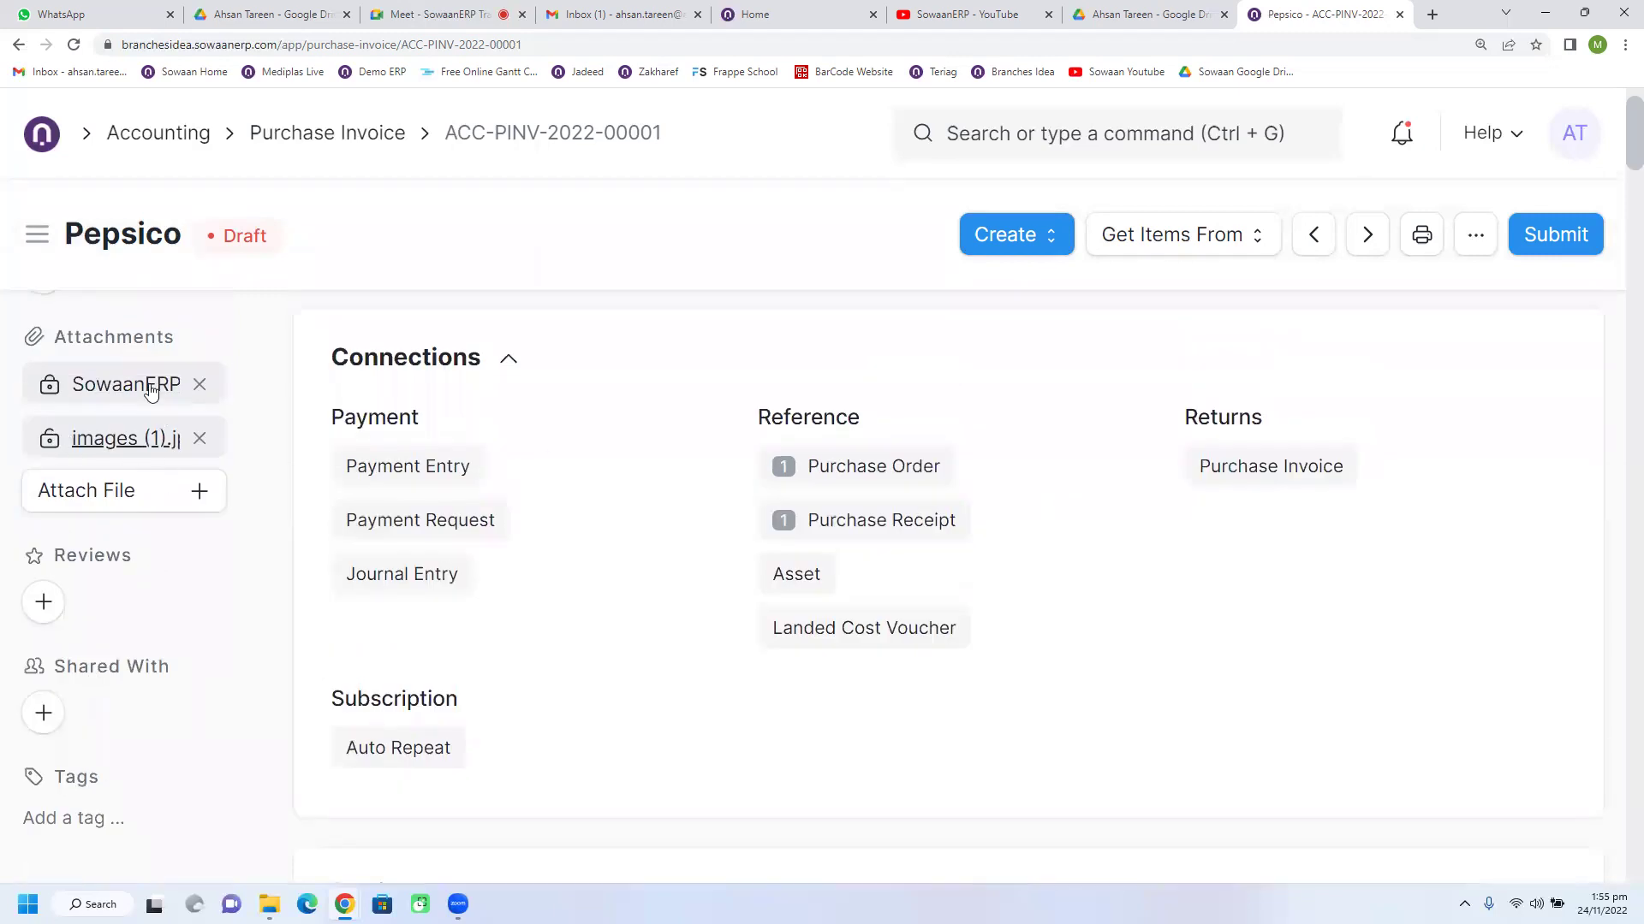
click(199, 386)
click(1181, 360)
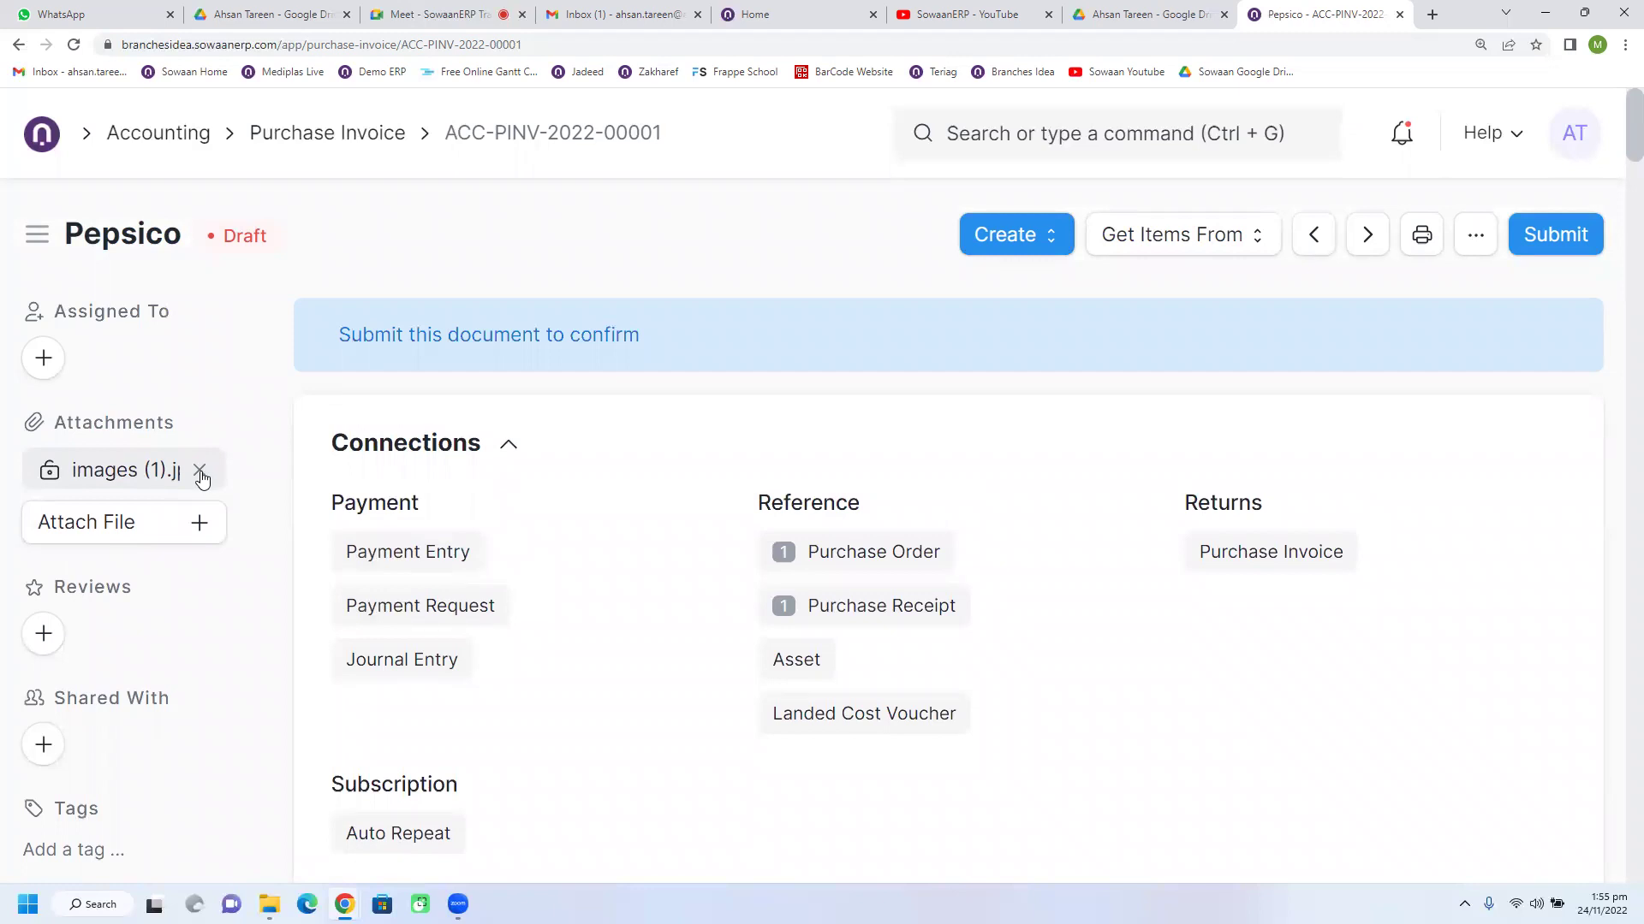
scroll(813, 492, down, 1)
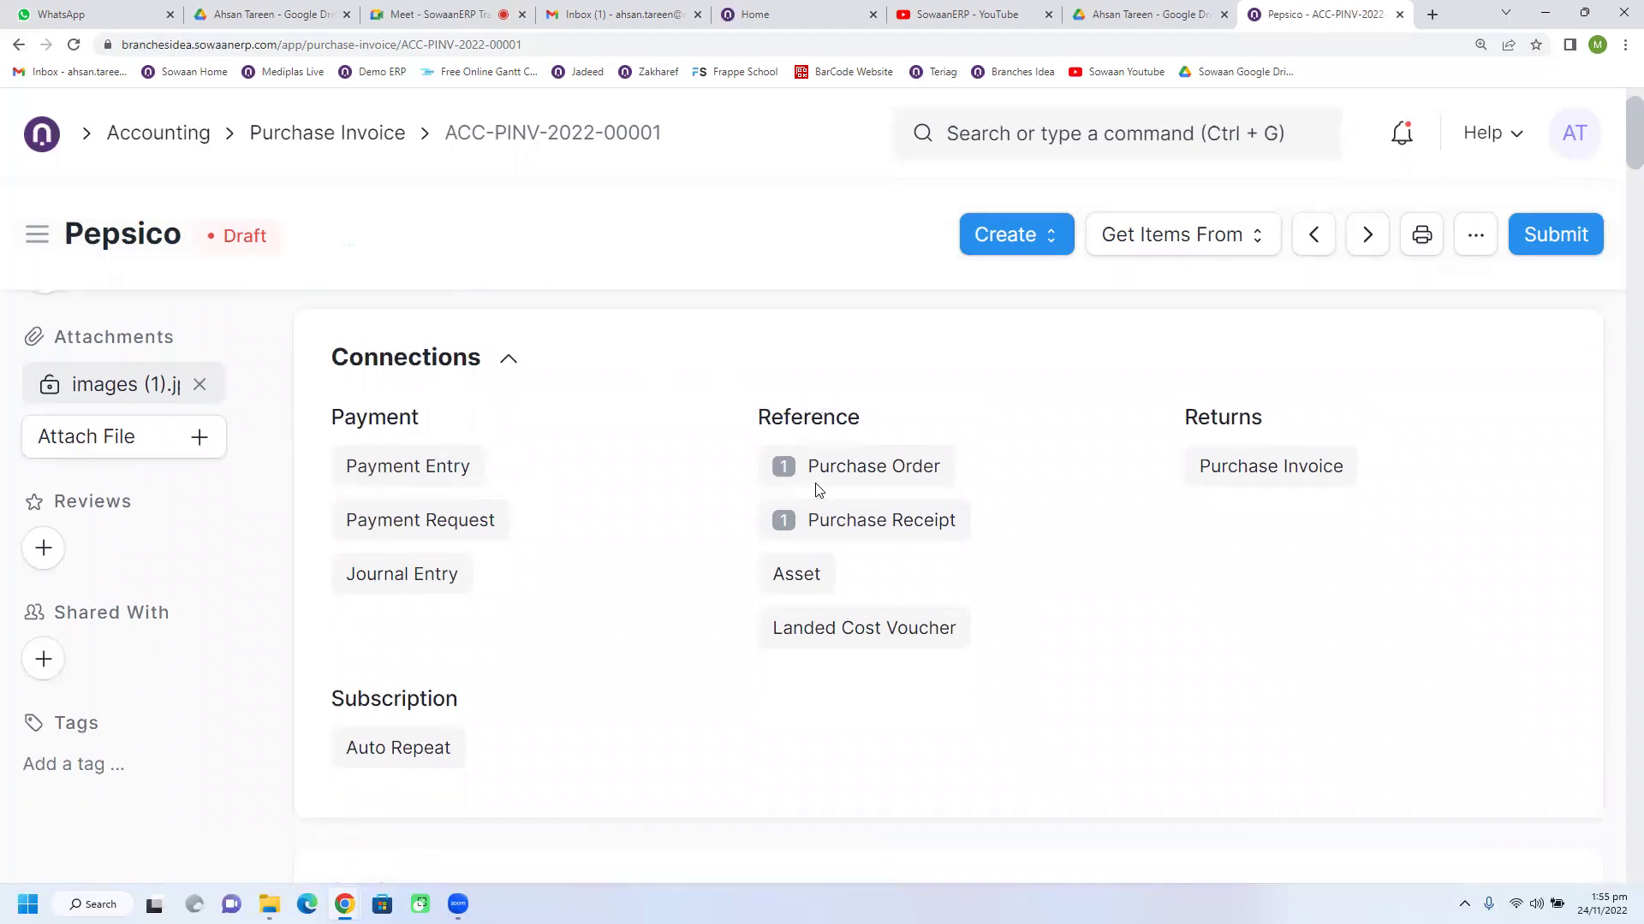
click(43, 659)
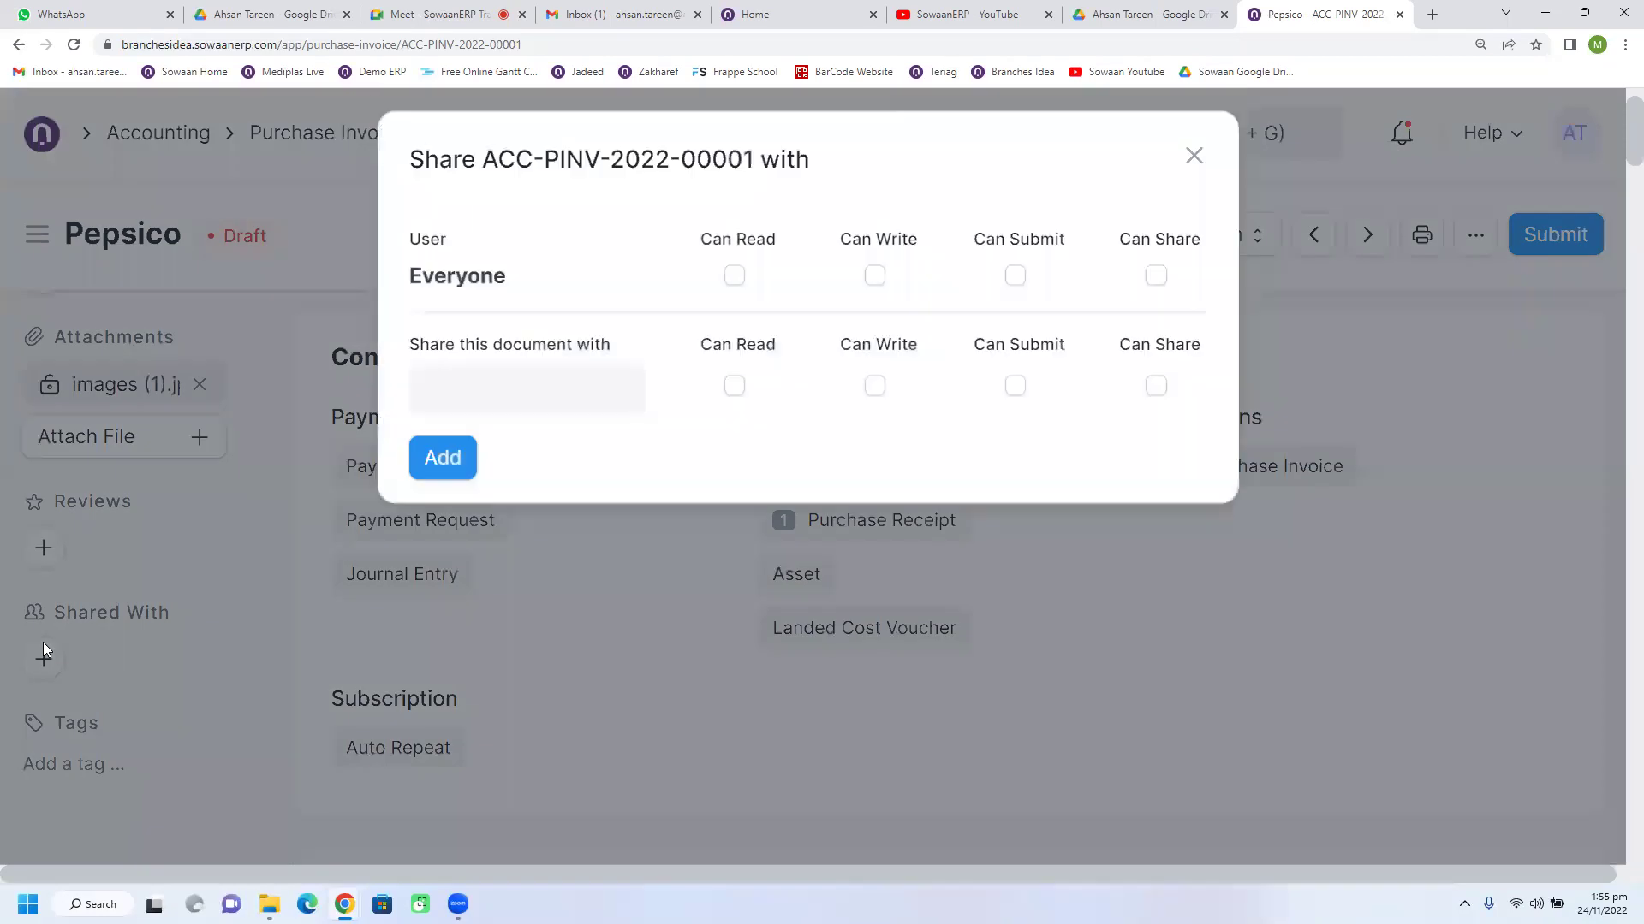
click(572, 397)
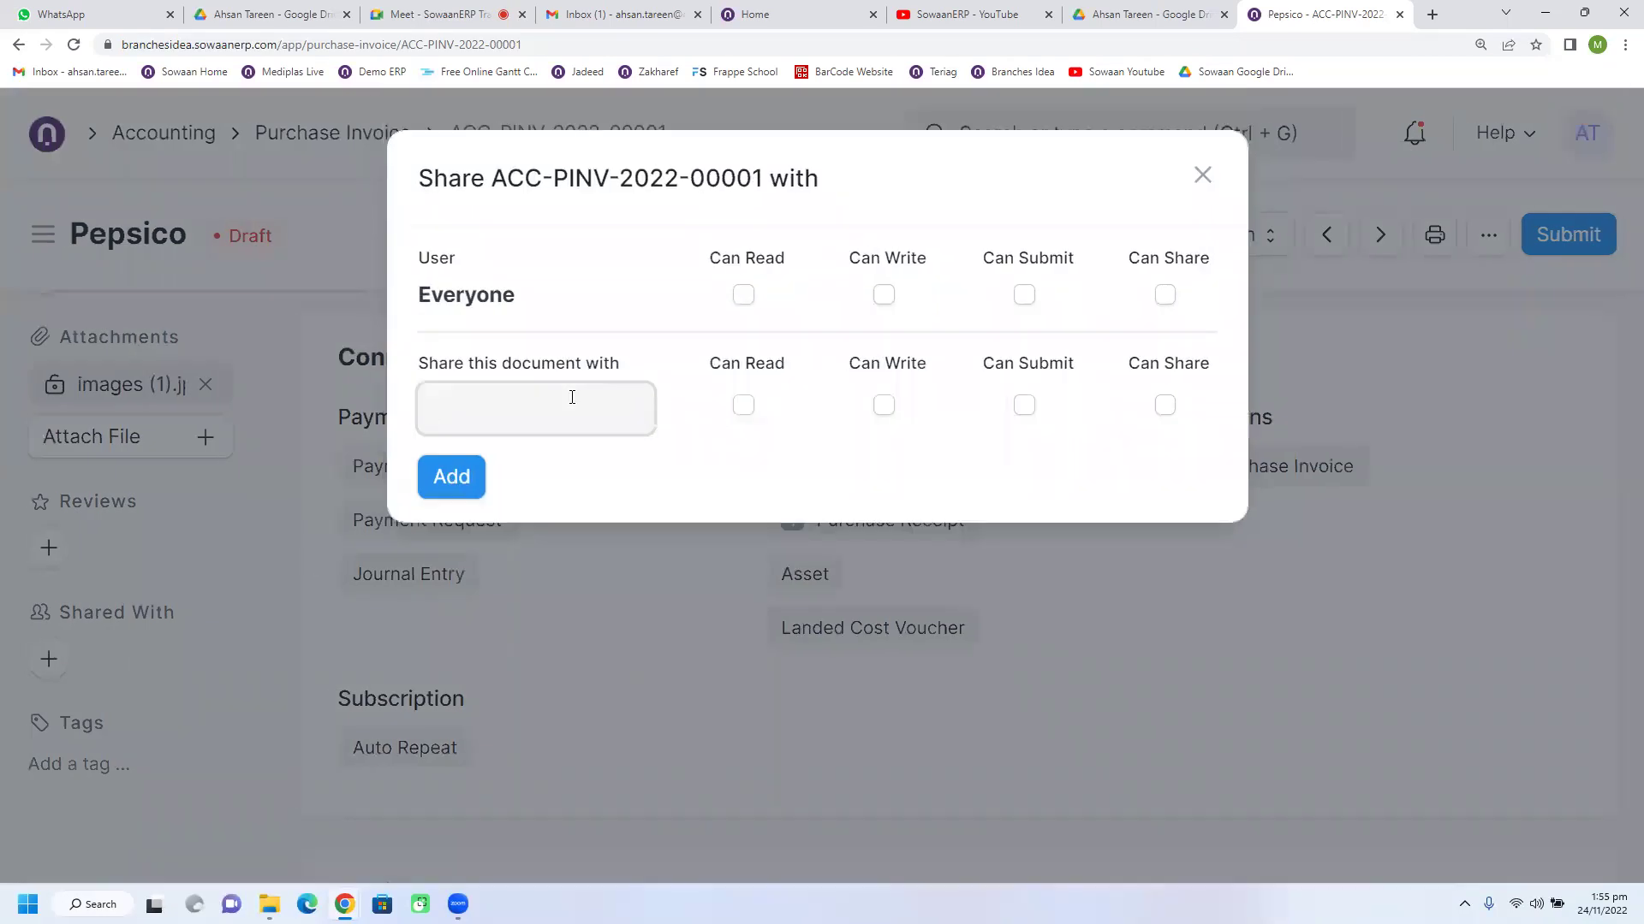
scroll(572, 556, down, 4)
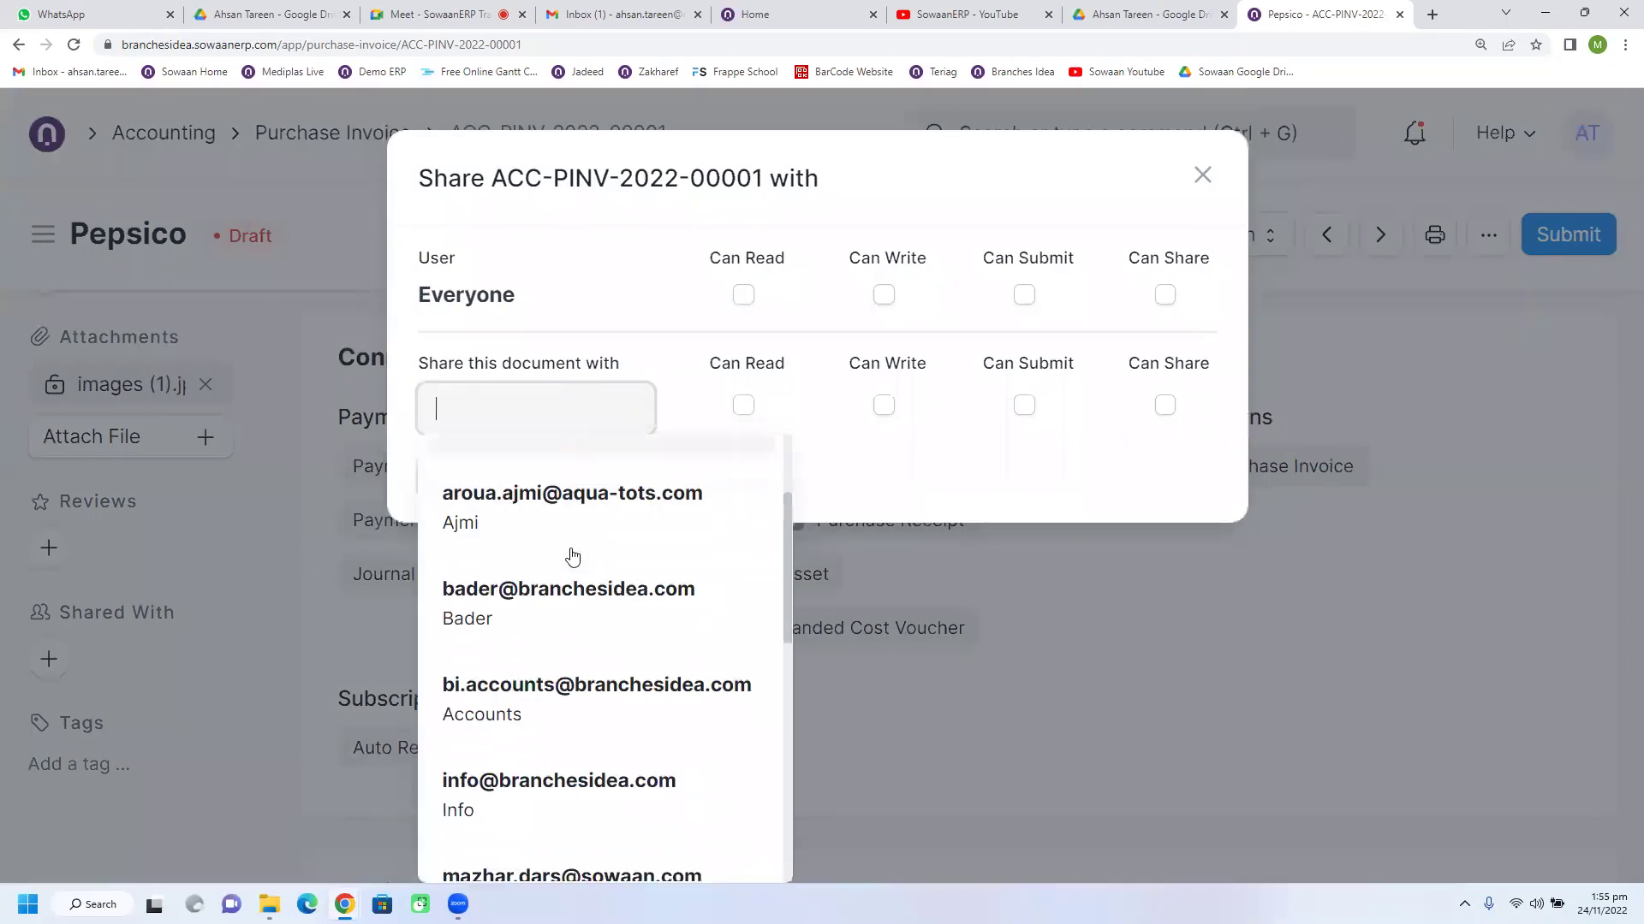
scroll(572, 561, up, 1)
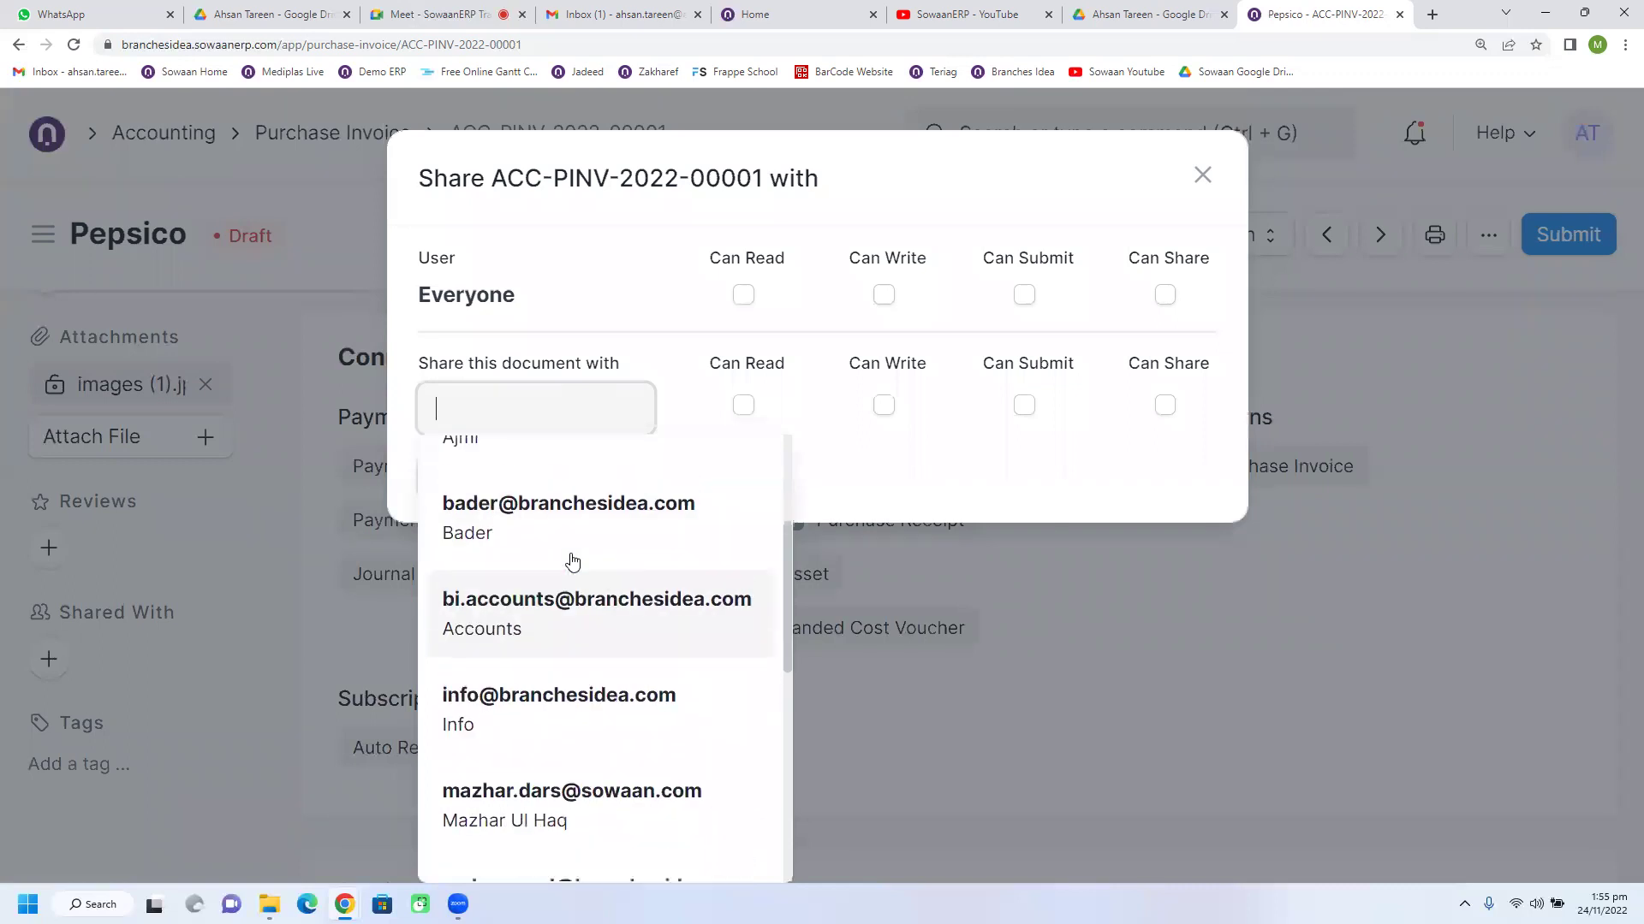
scroll(572, 561, down, 5)
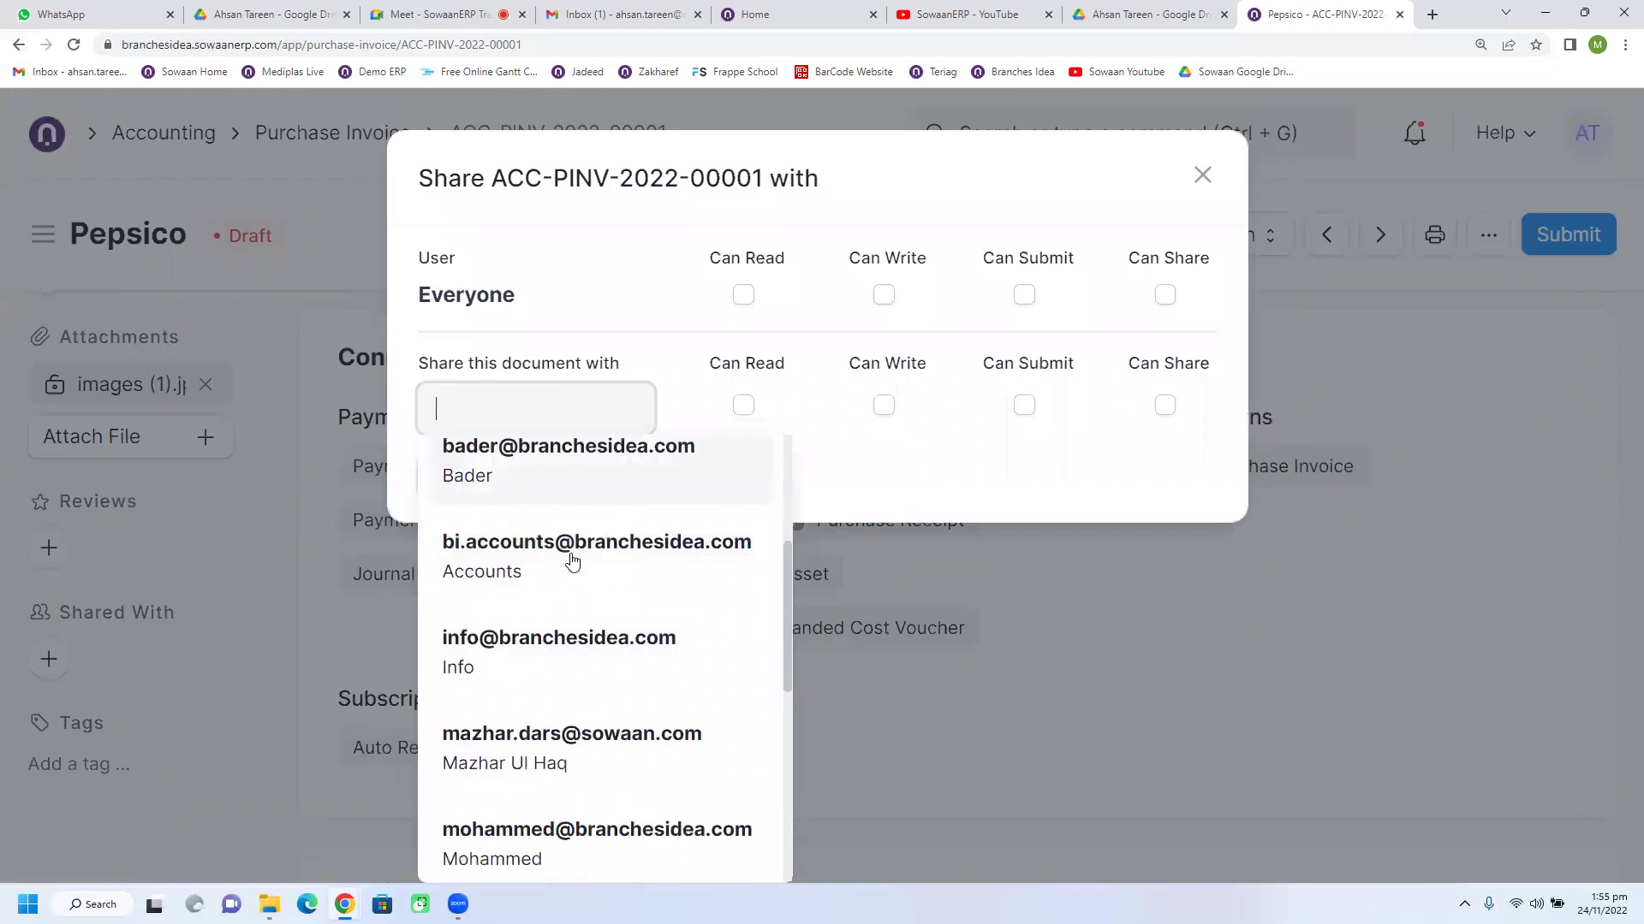
scroll(572, 560, down, 2)
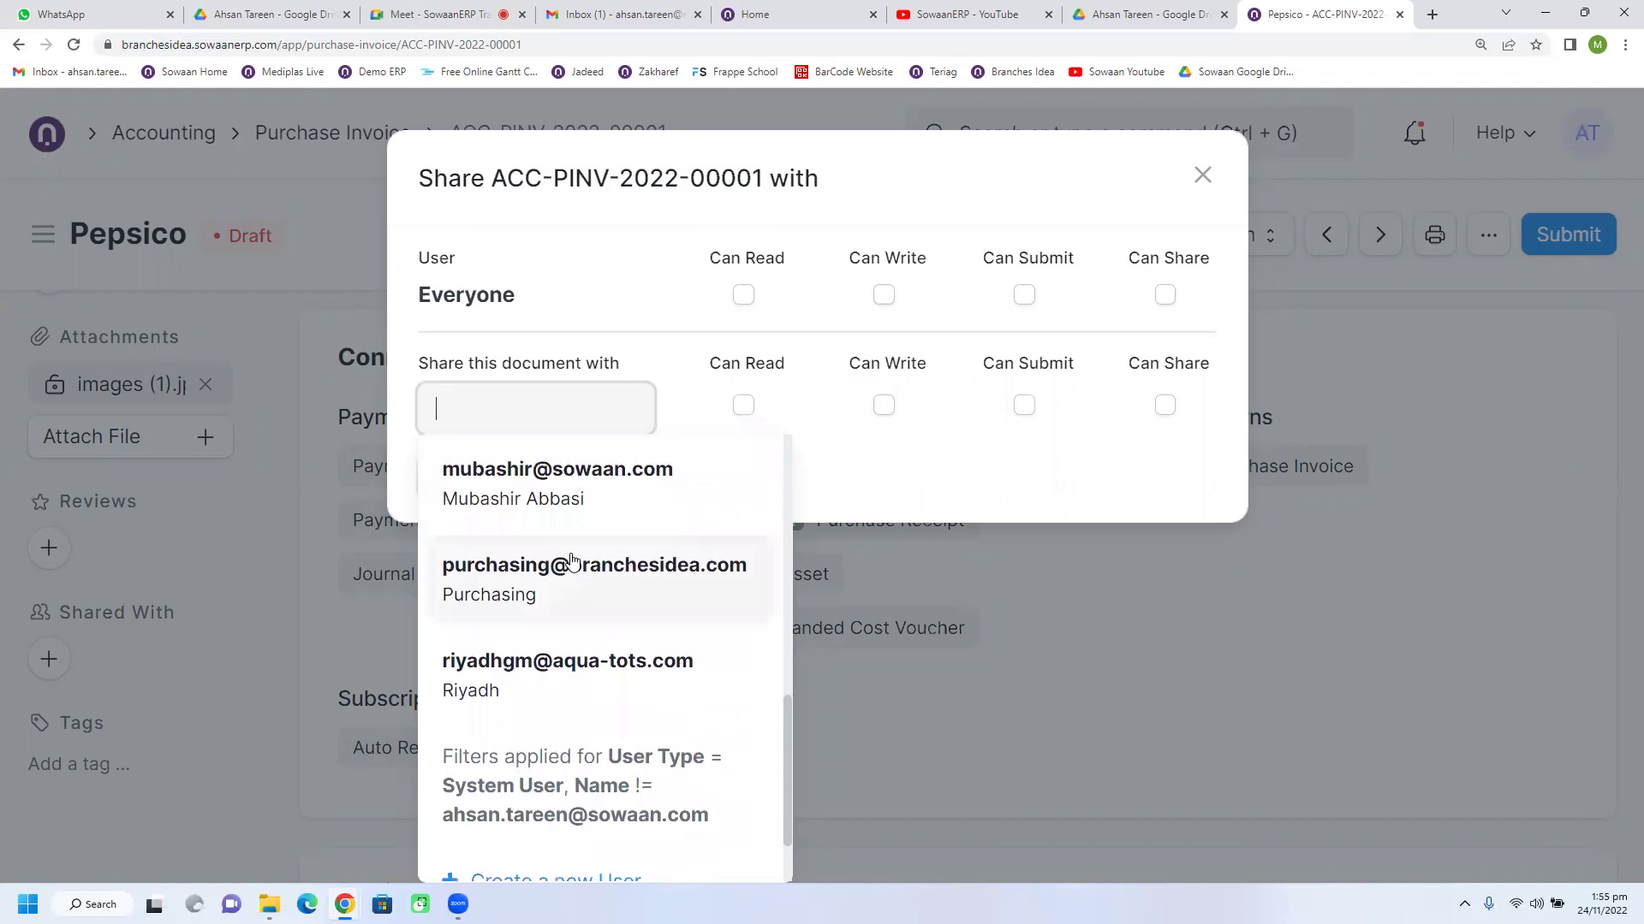
click(1203, 175)
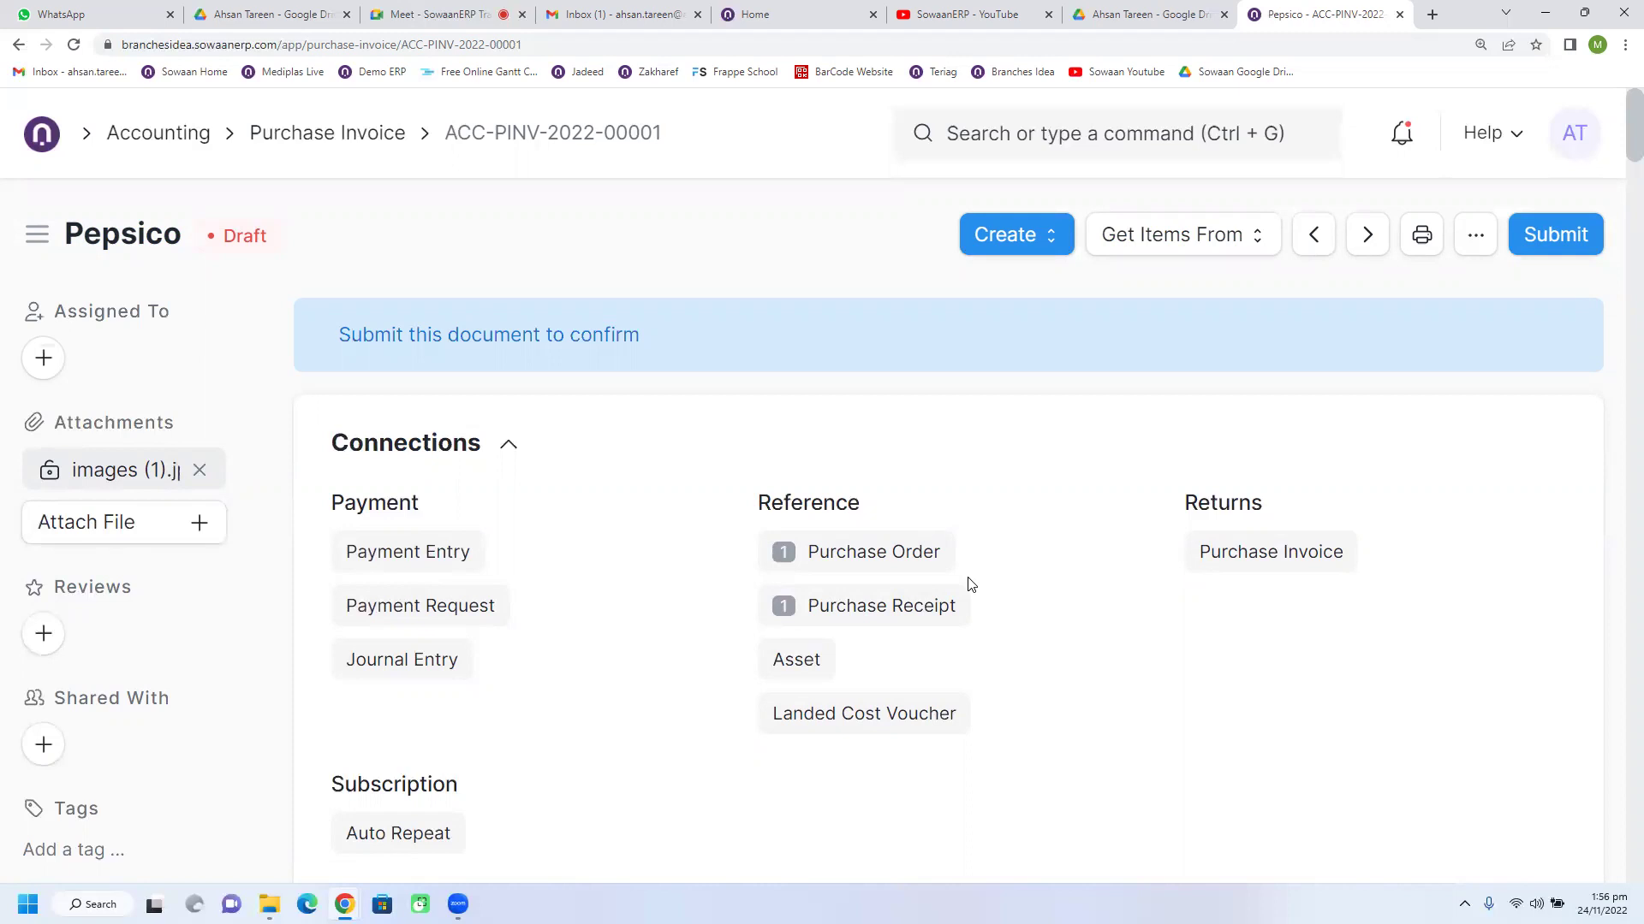
Step: View the attached images (1).jpg sneaker photo in its own tab, then return to the Pepsico invoice
scroll(970, 584, down, 5)
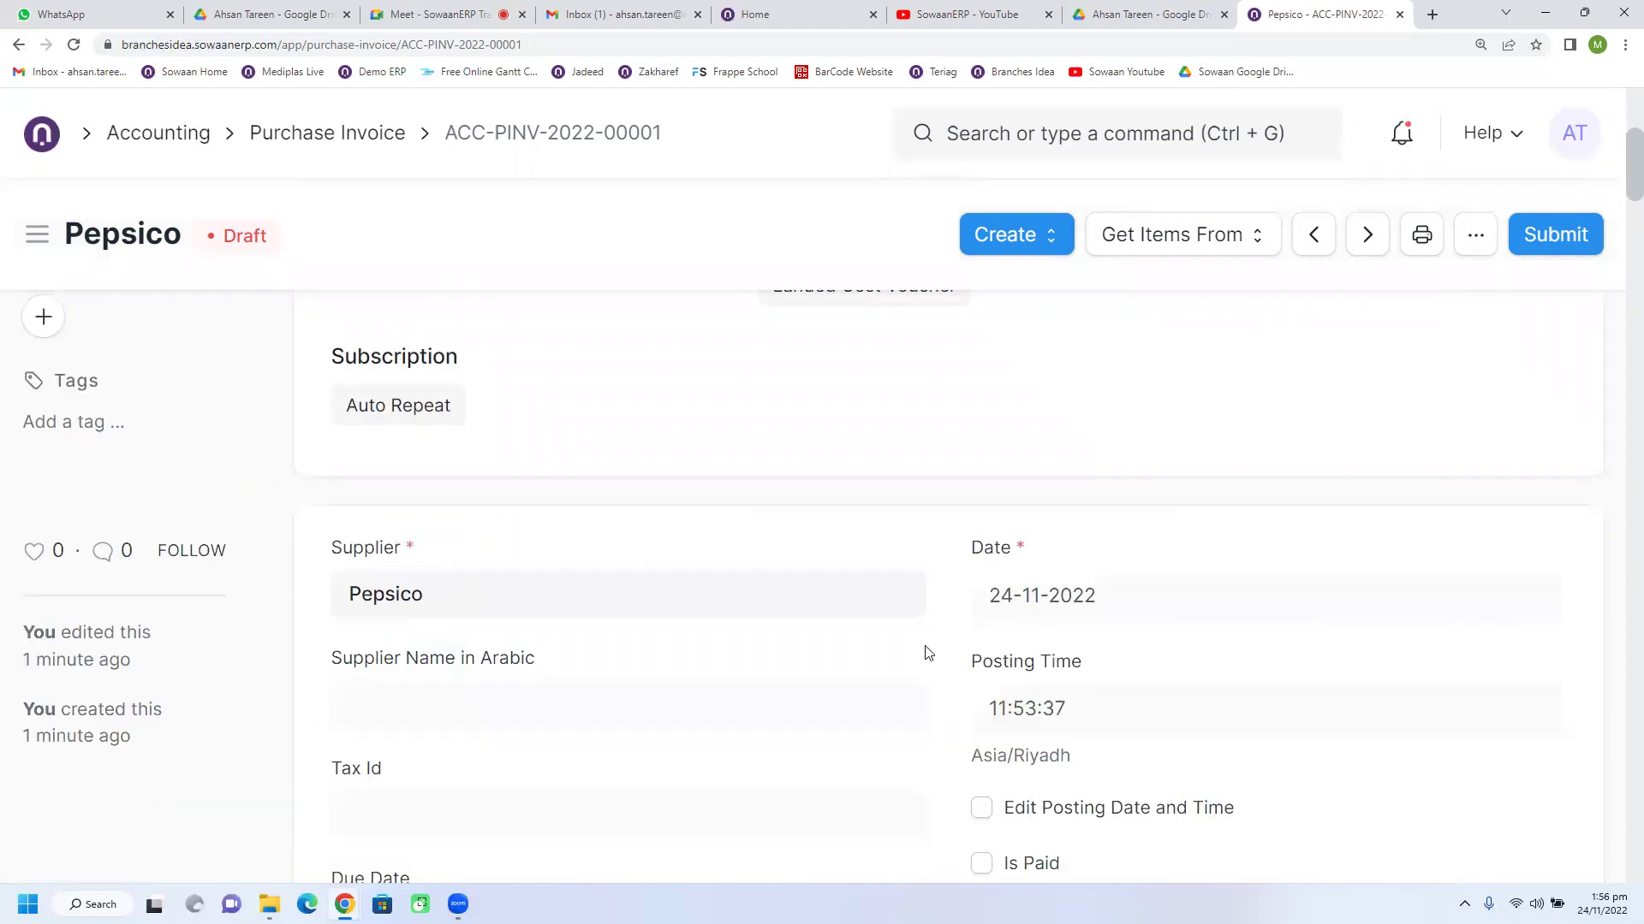
scroll(914, 634, up, 3)
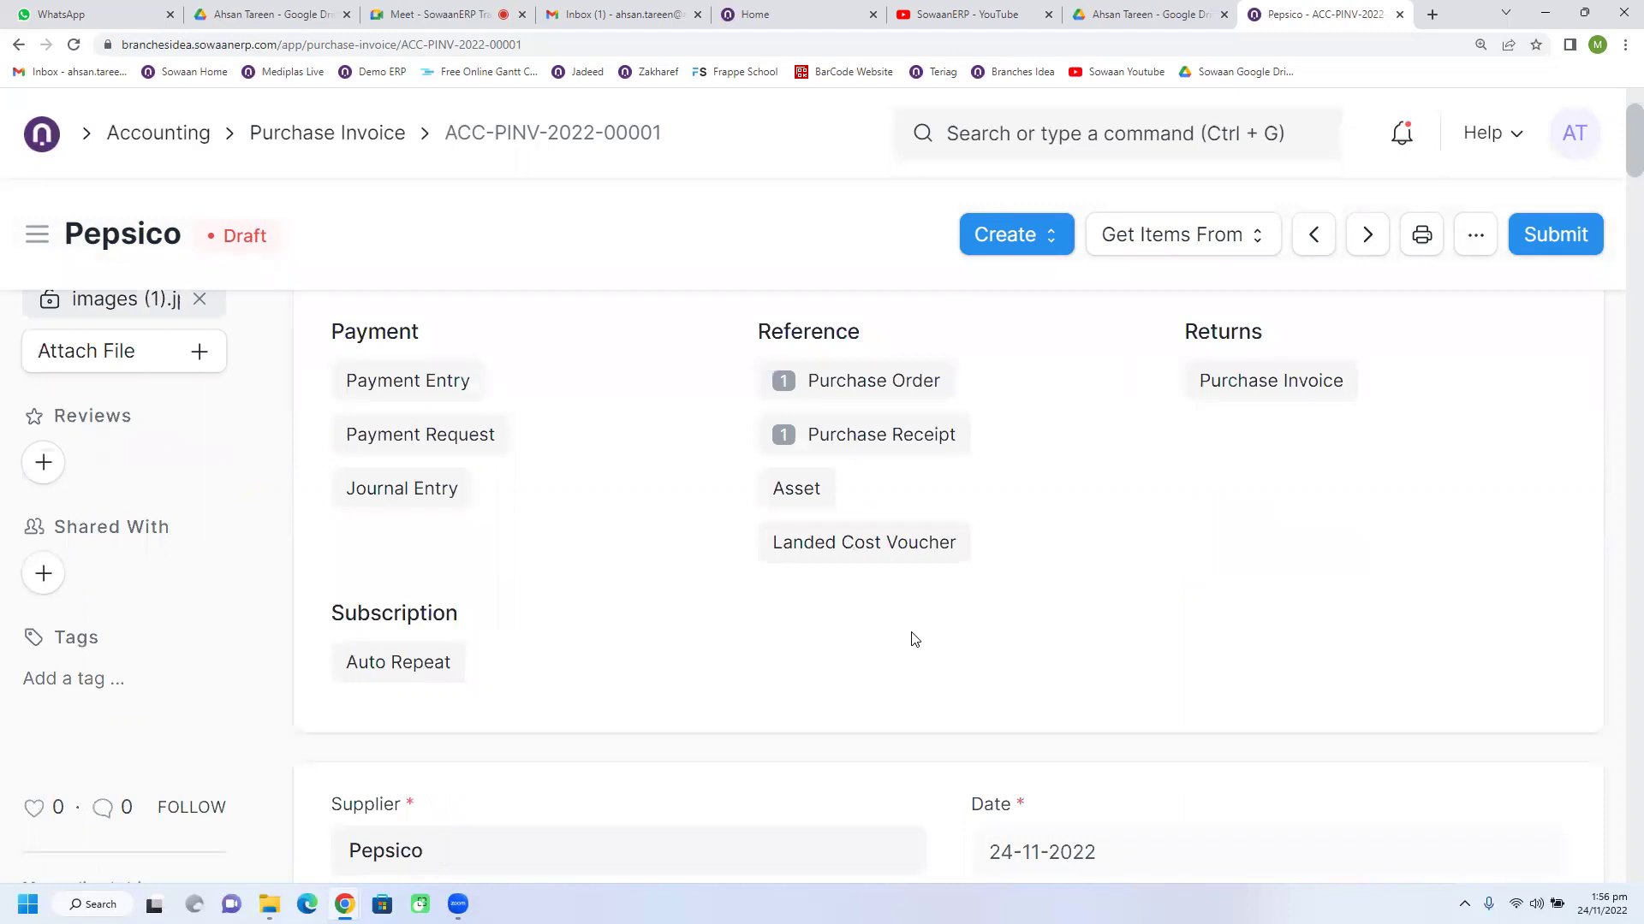
scroll(792, 613, up, 2)
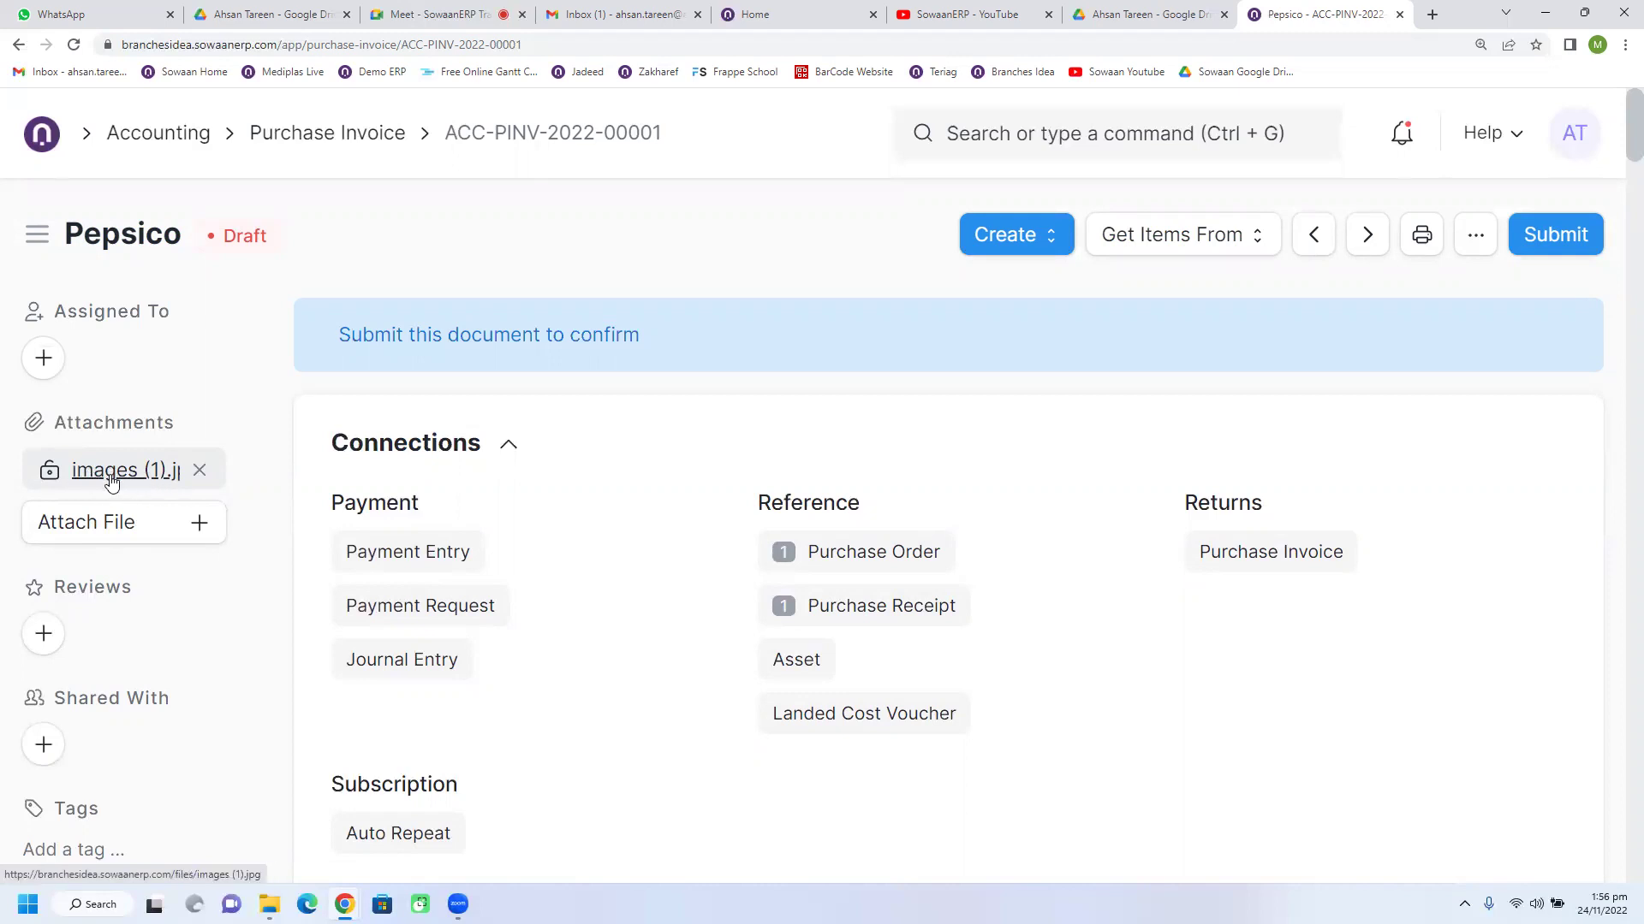
click(112, 482)
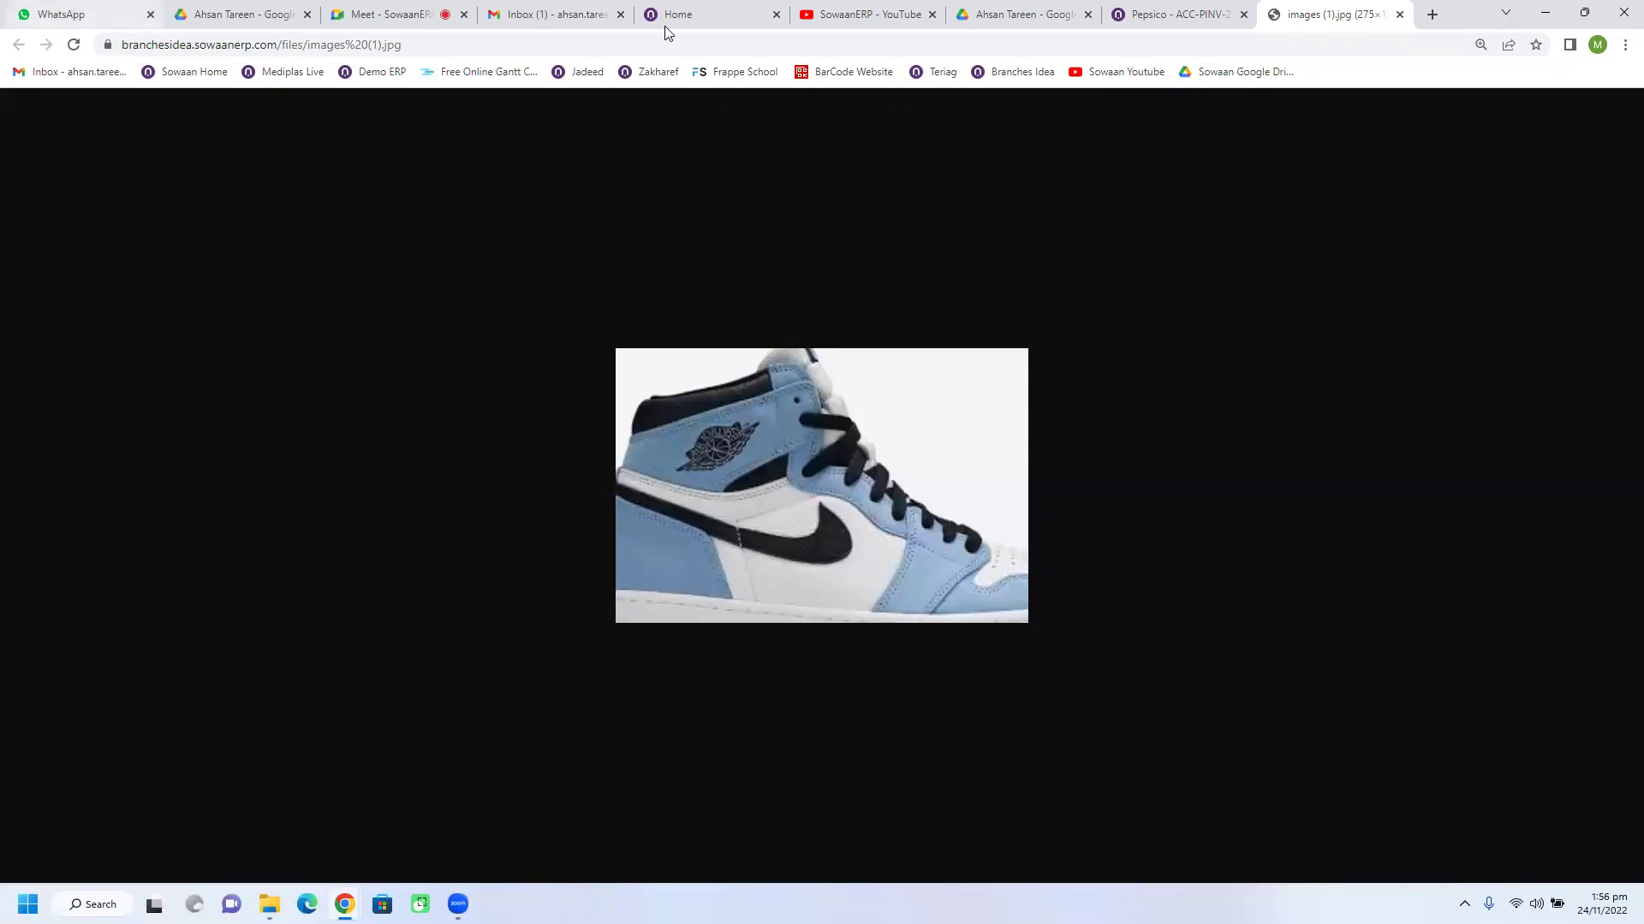
click(1164, 16)
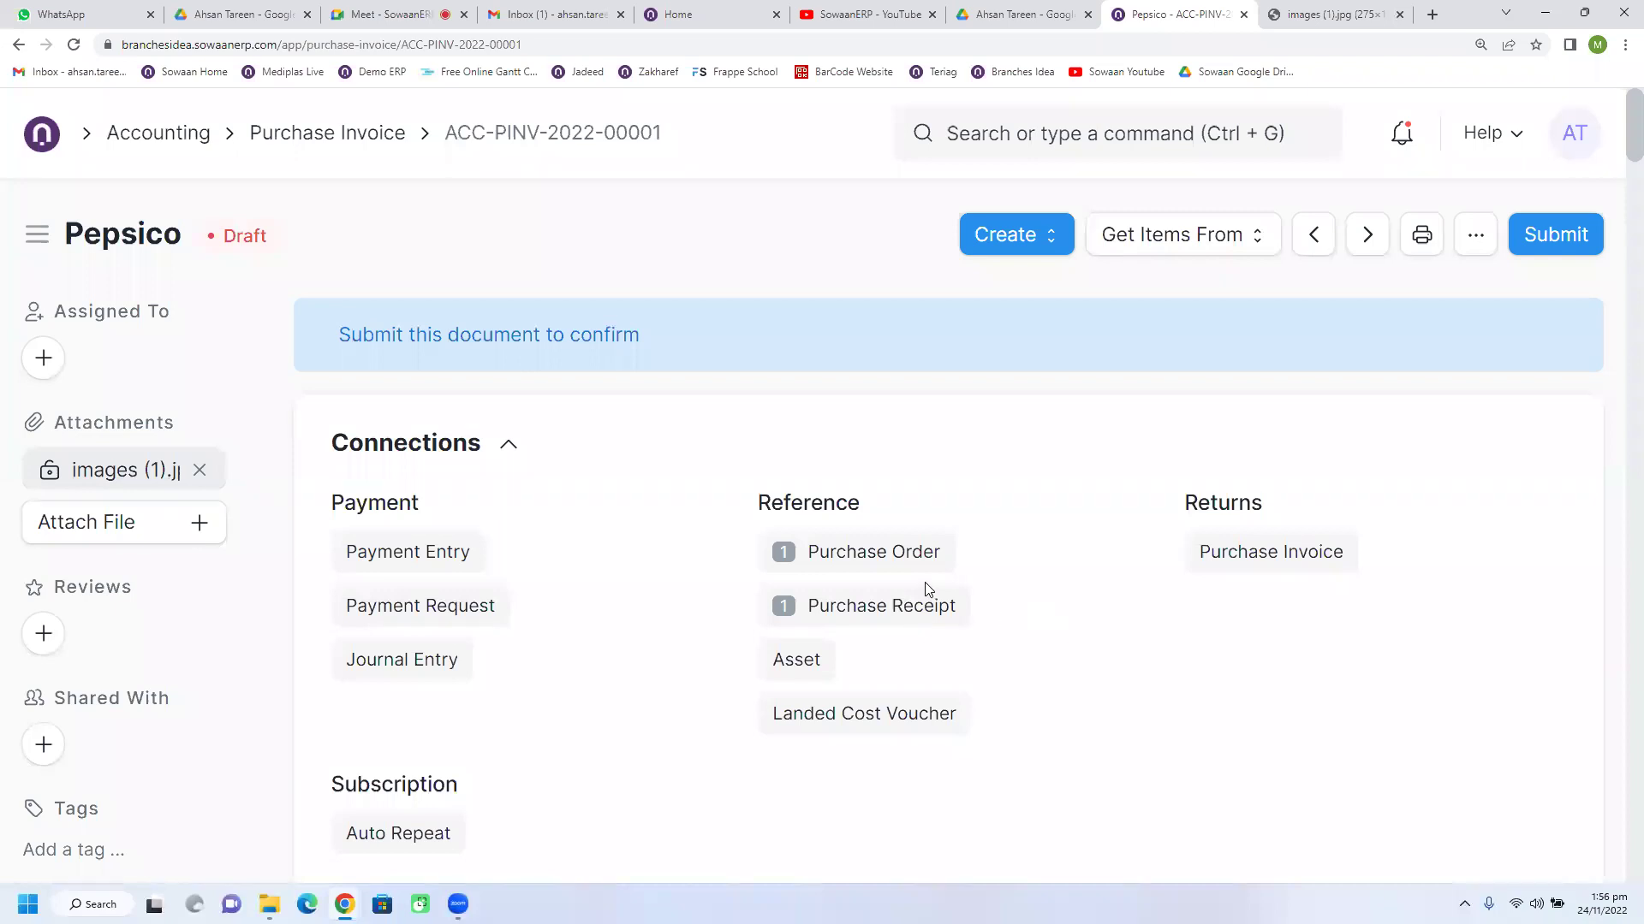
scroll(925, 589, down, 1)
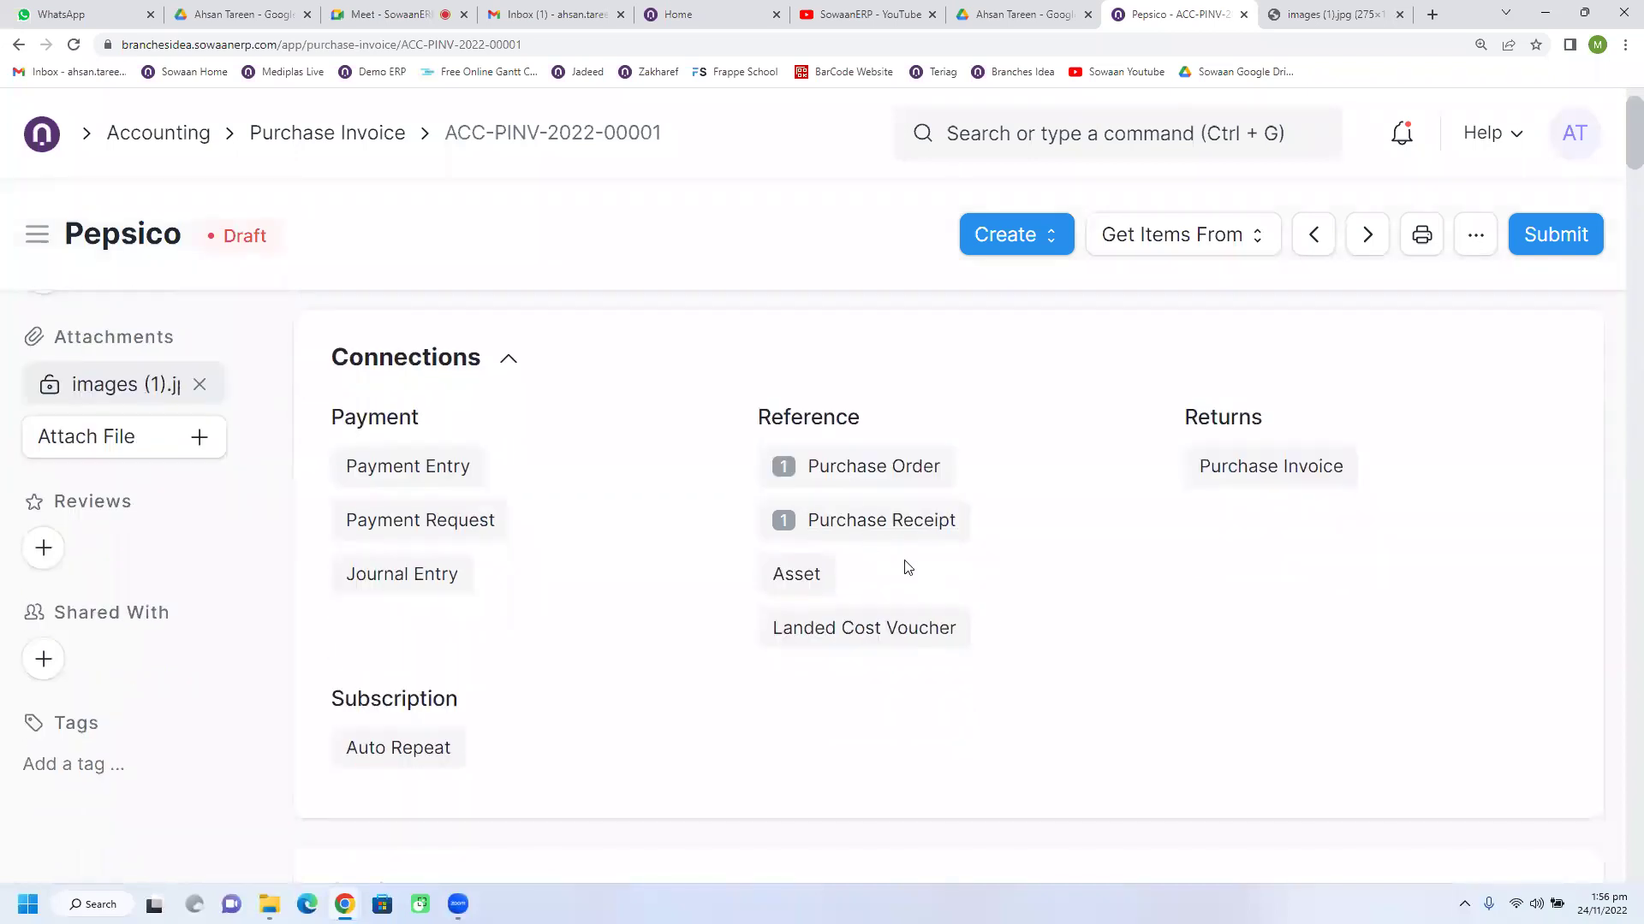
Step: Expand Supplier Invoice Details and enter the supplier's nine-digit invoice number in Supplier Invoice No
scroll(822, 631, down, 4)
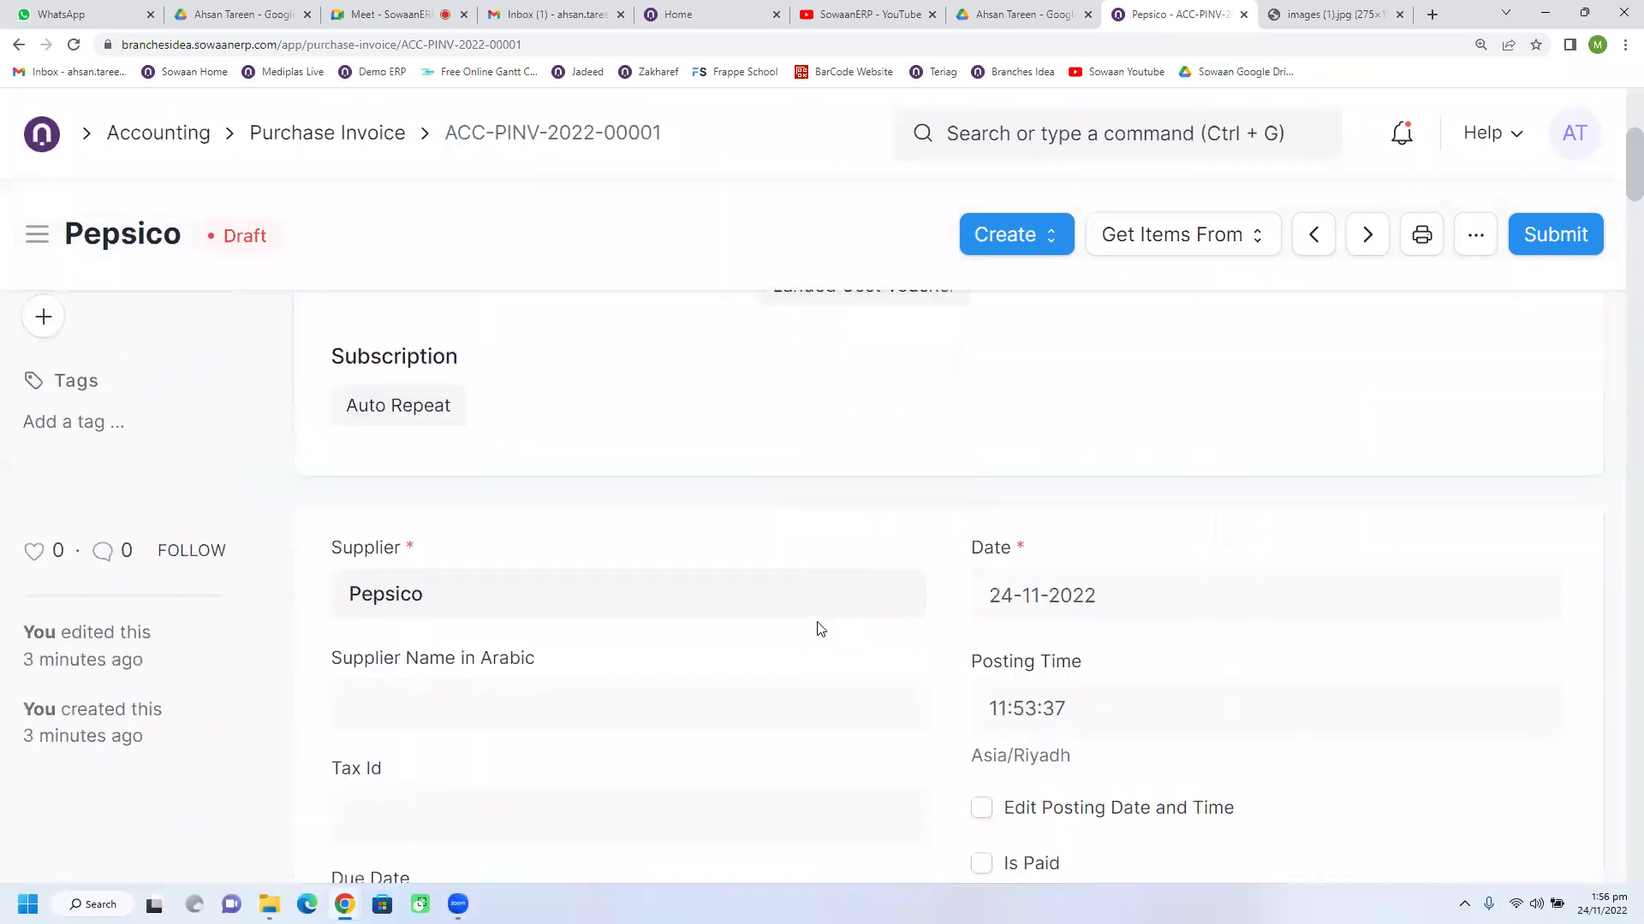
scroll(951, 631, down, 3)
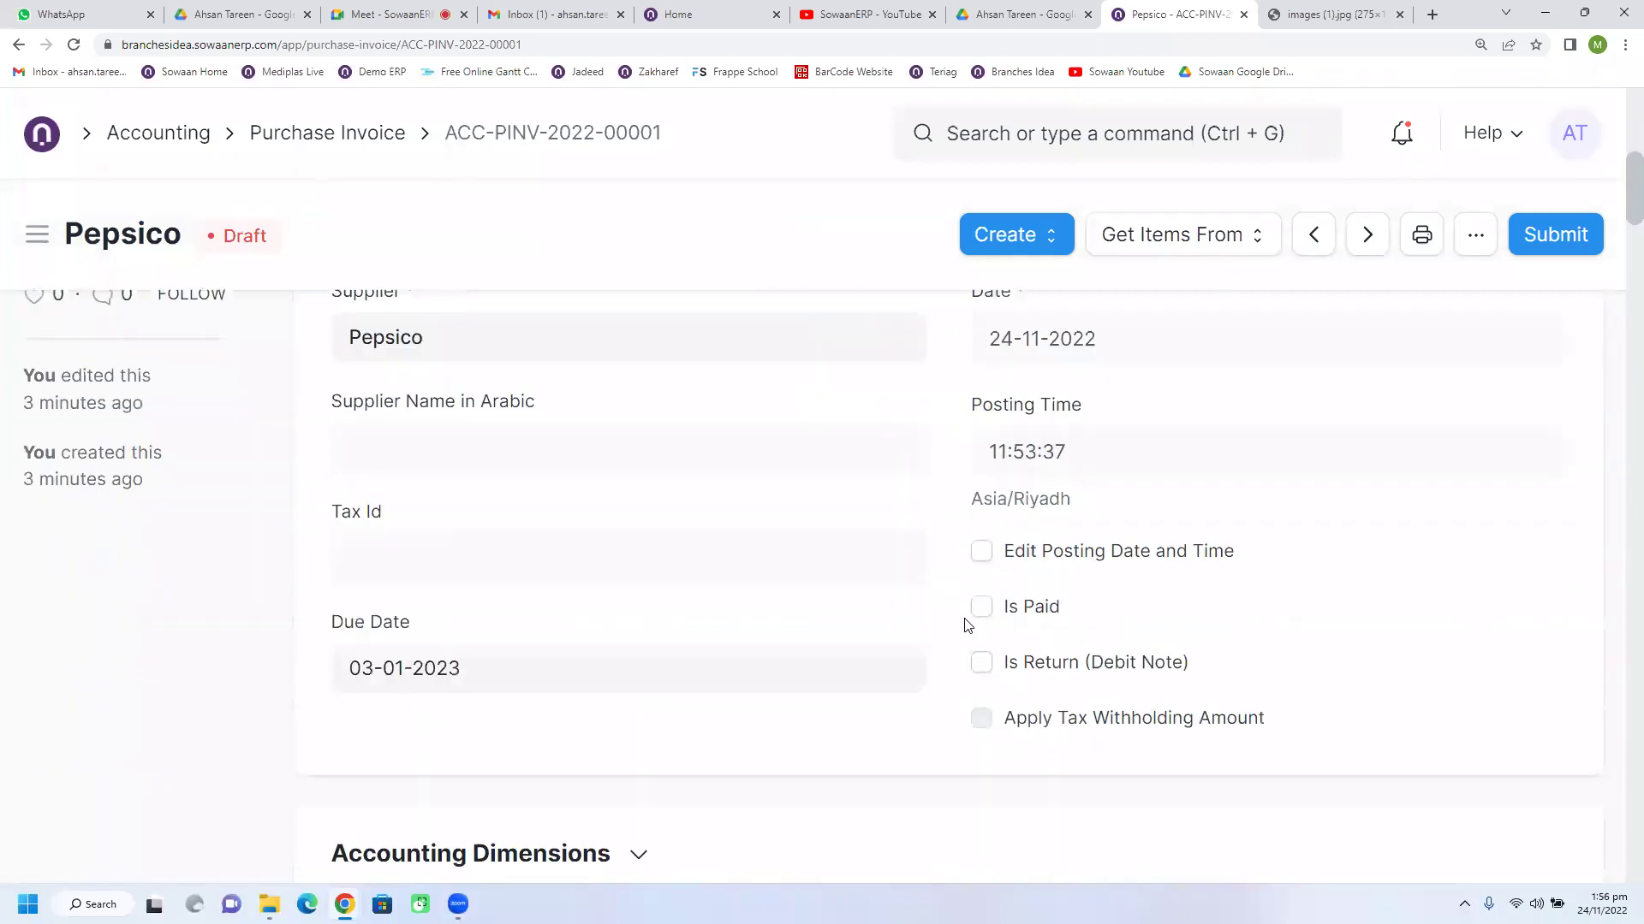
scroll(967, 622, down, 5)
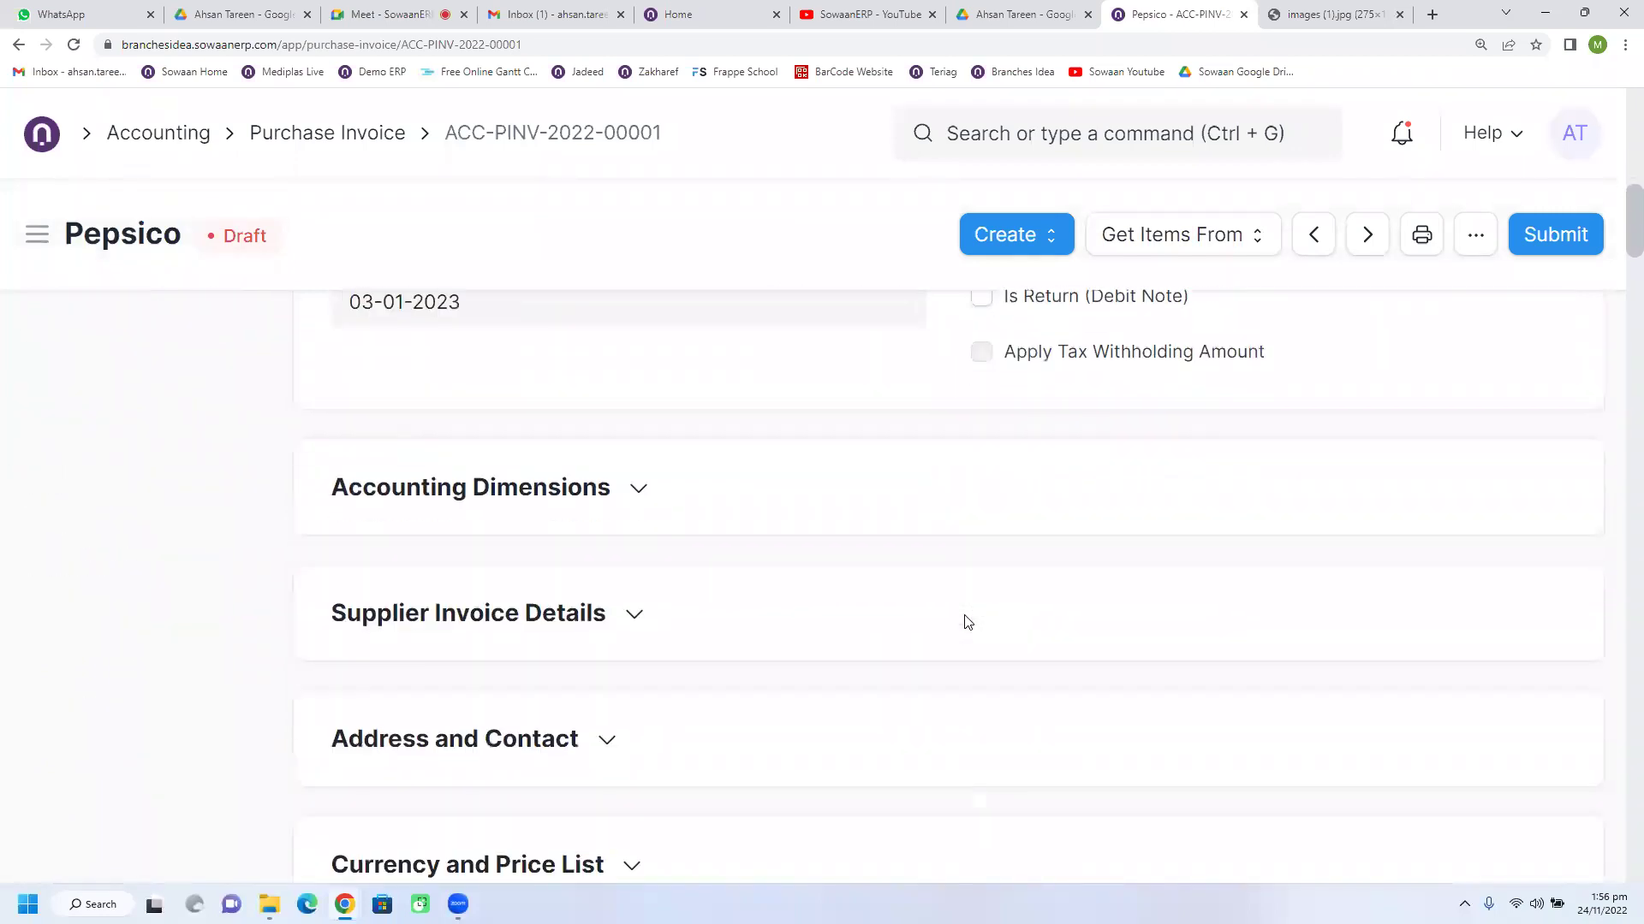
click(418, 562)
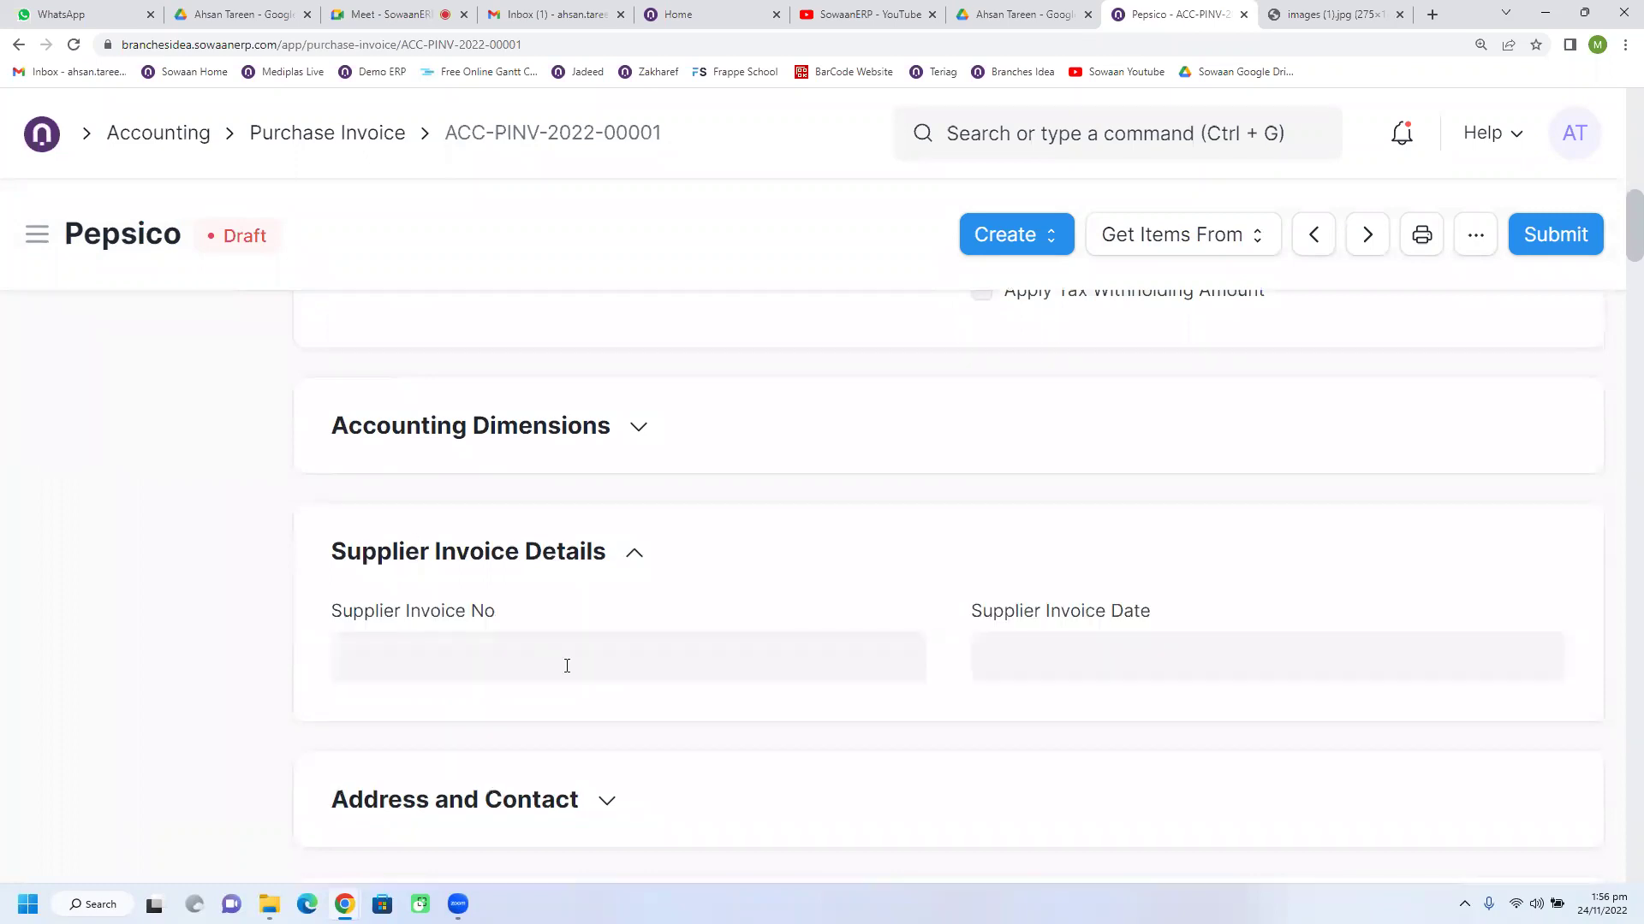
scroll(566, 665, down, 1)
click(501, 566)
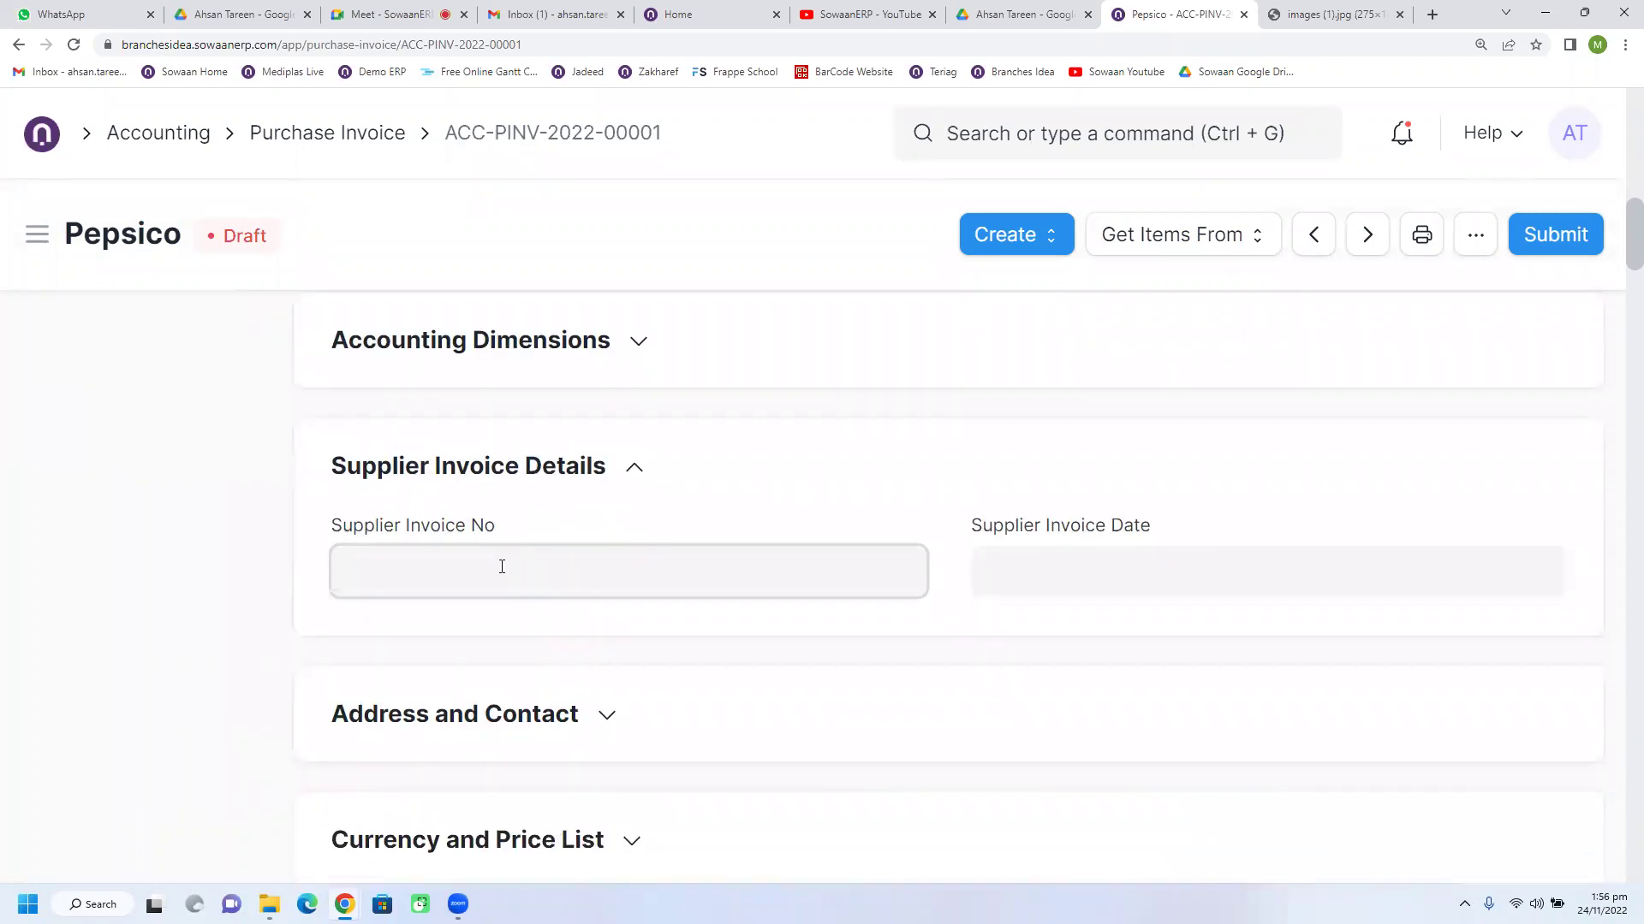
text(324323432)
Step: Set the Supplier Invoice Date to 24-11-2022
click(1072, 589)
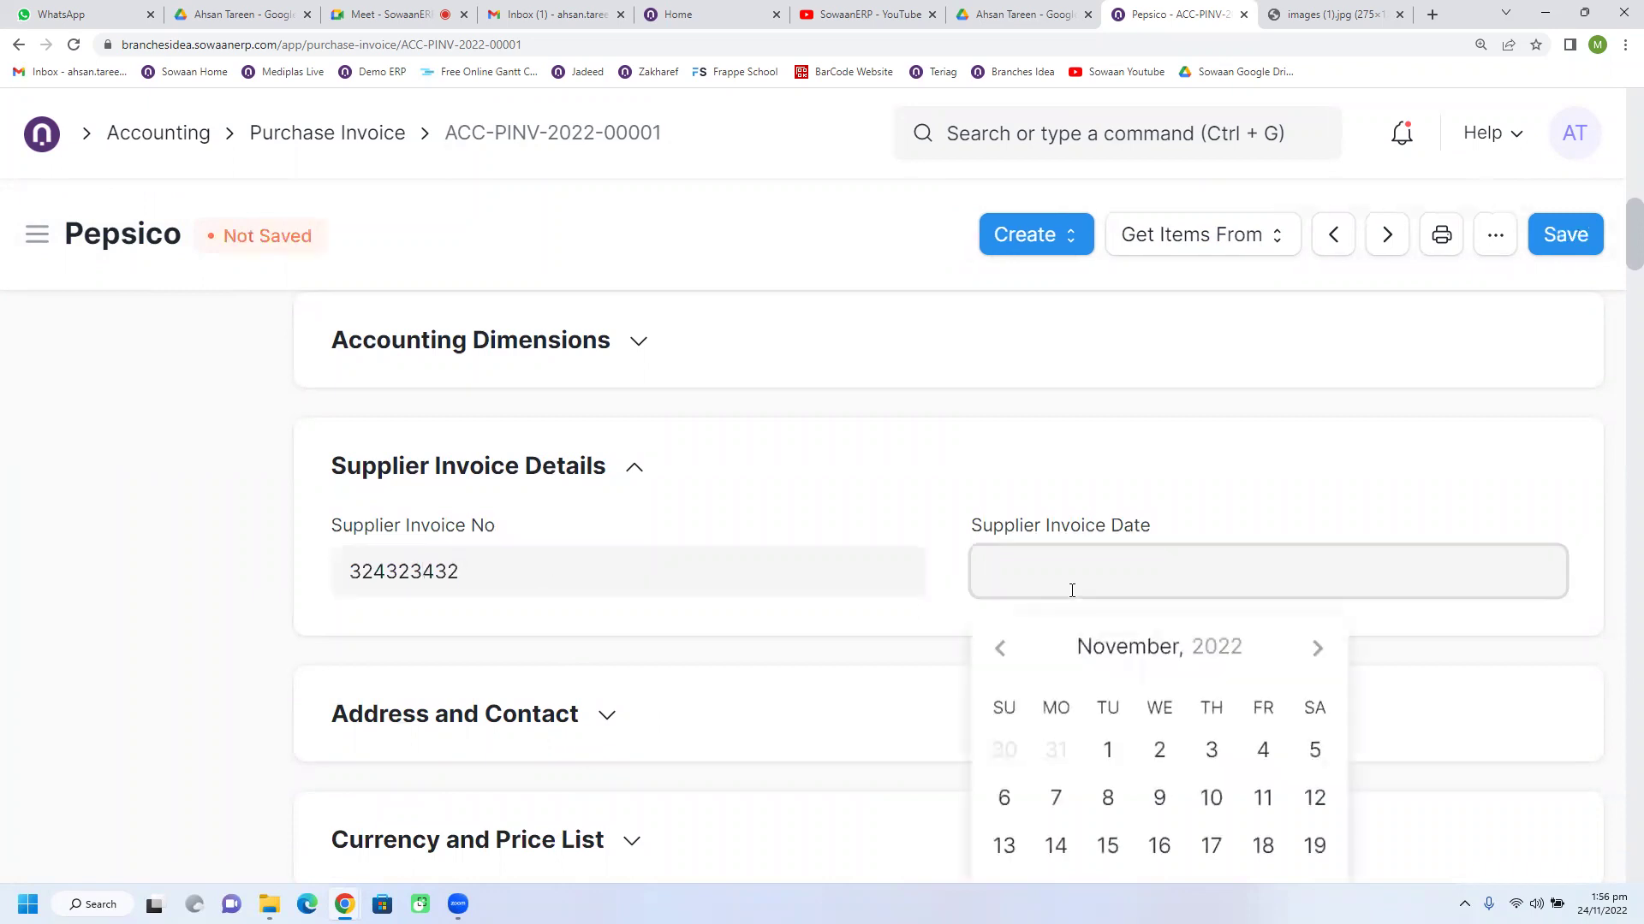
scroll(1071, 591, down, 1)
click(1211, 809)
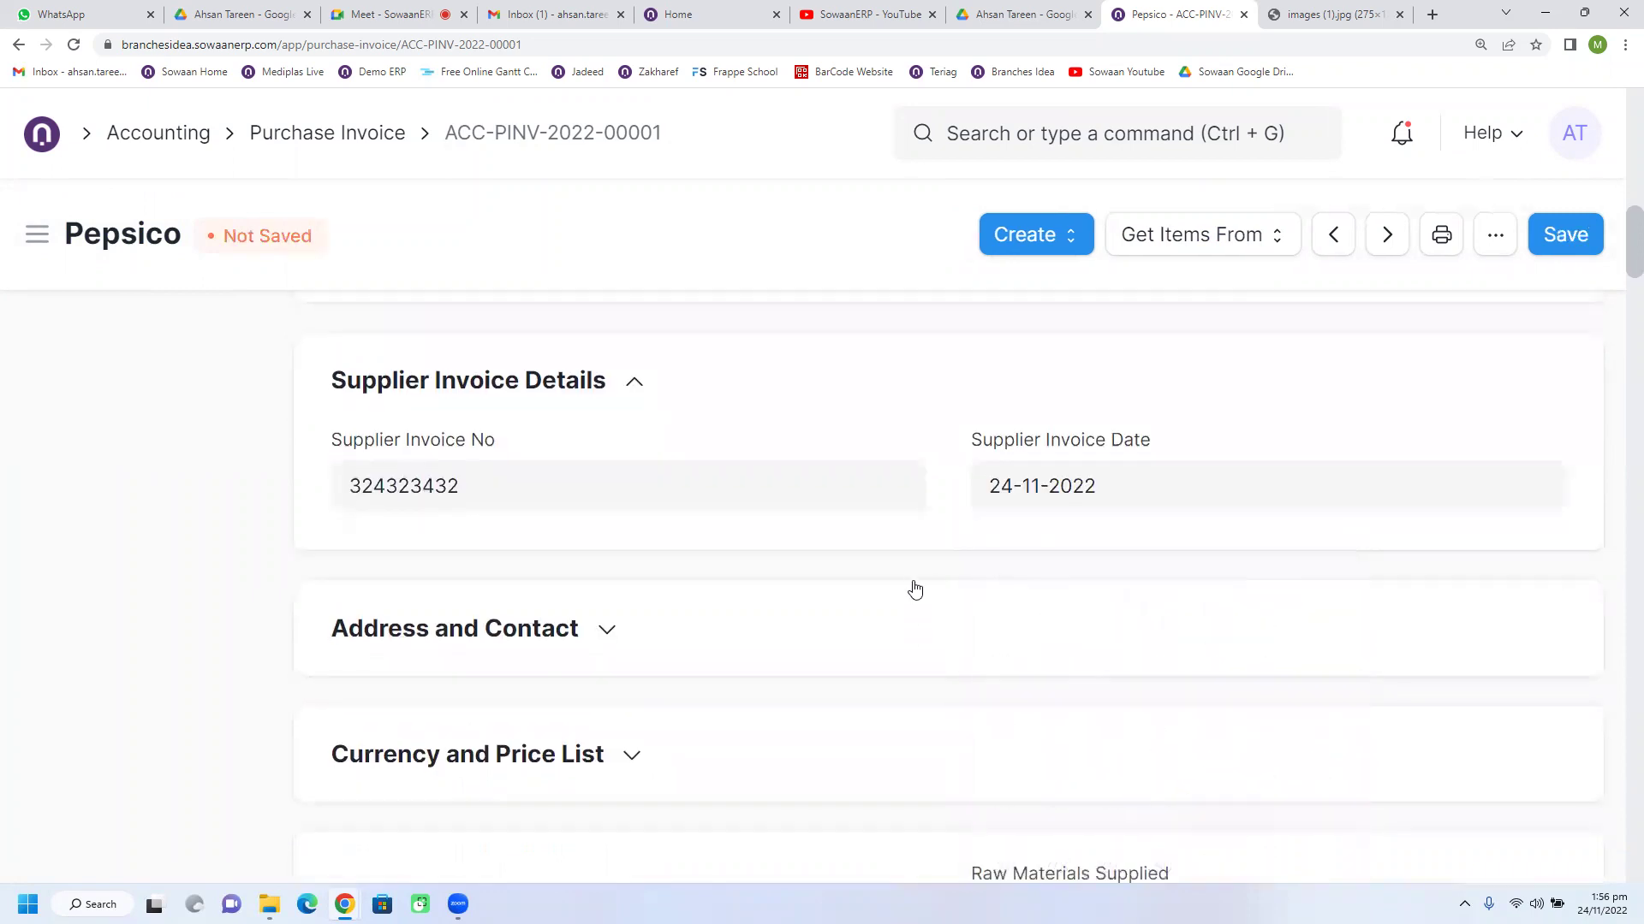
click(534, 476)
drag(343, 440, 484, 451)
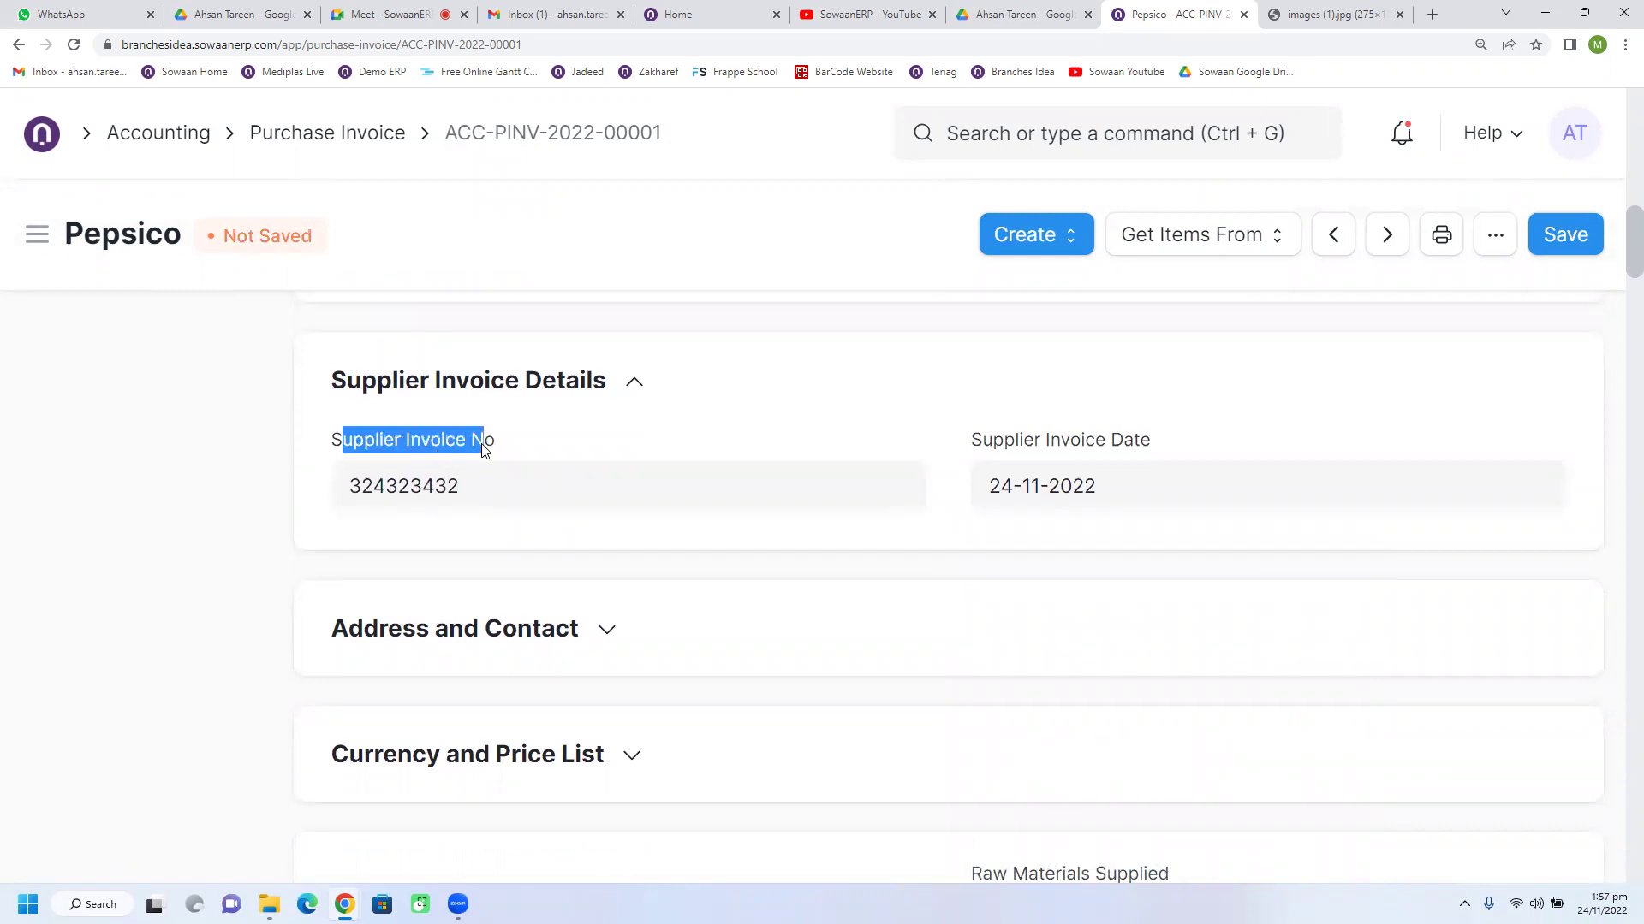
Step: Select the whole number in Supplier Invoice No and copy it through the right-click menu
click(483, 495)
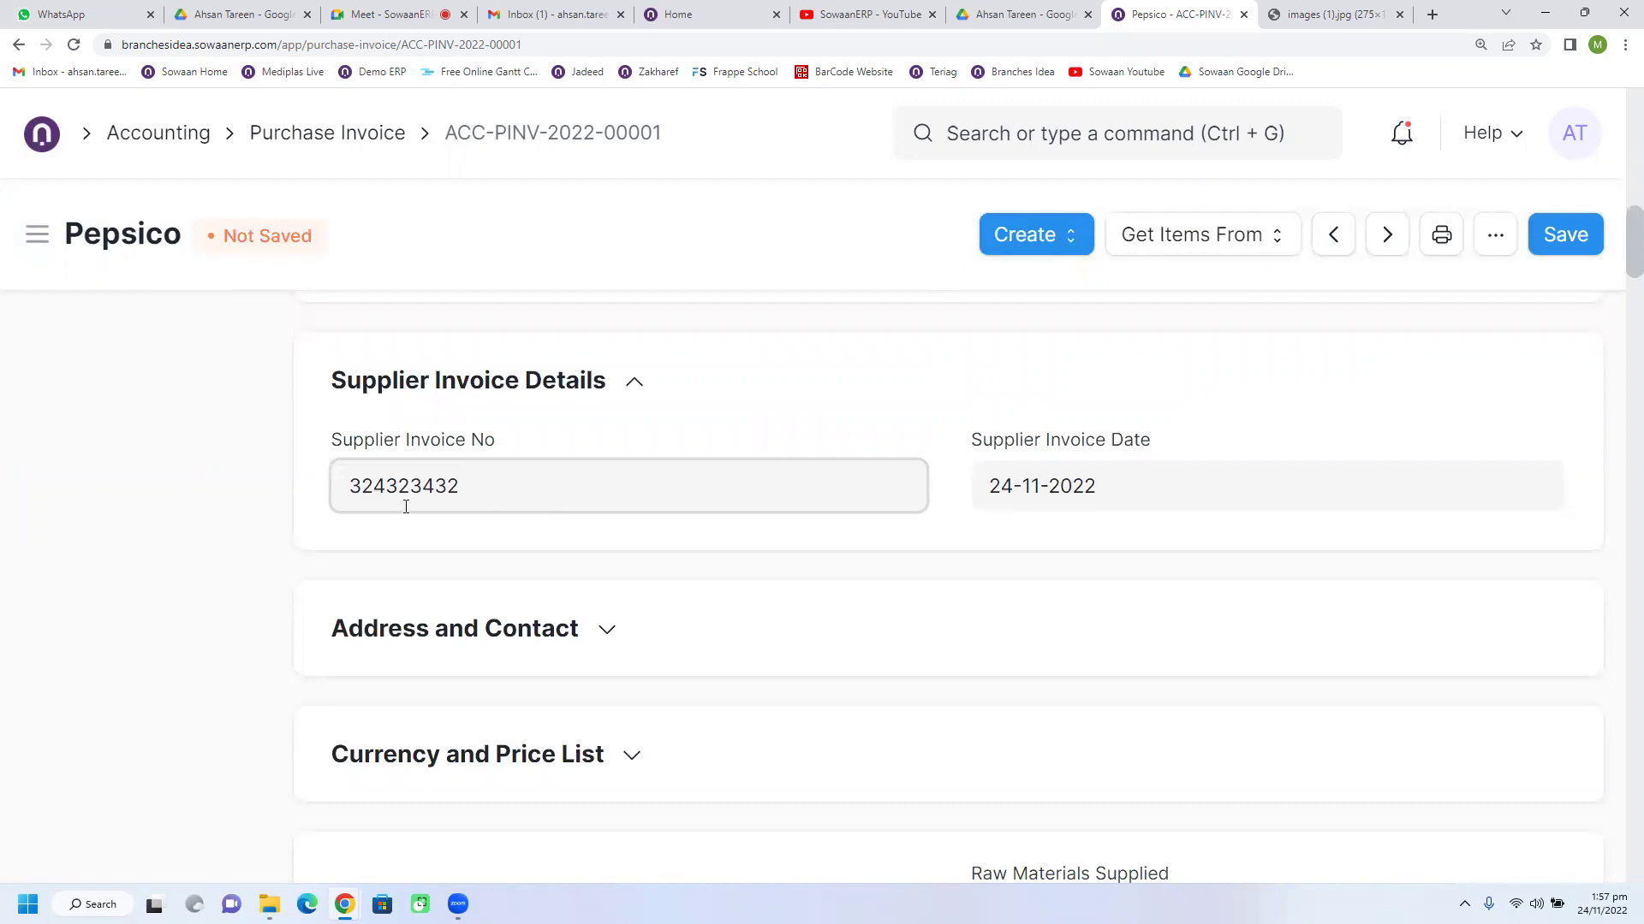
drag(352, 486, 459, 485)
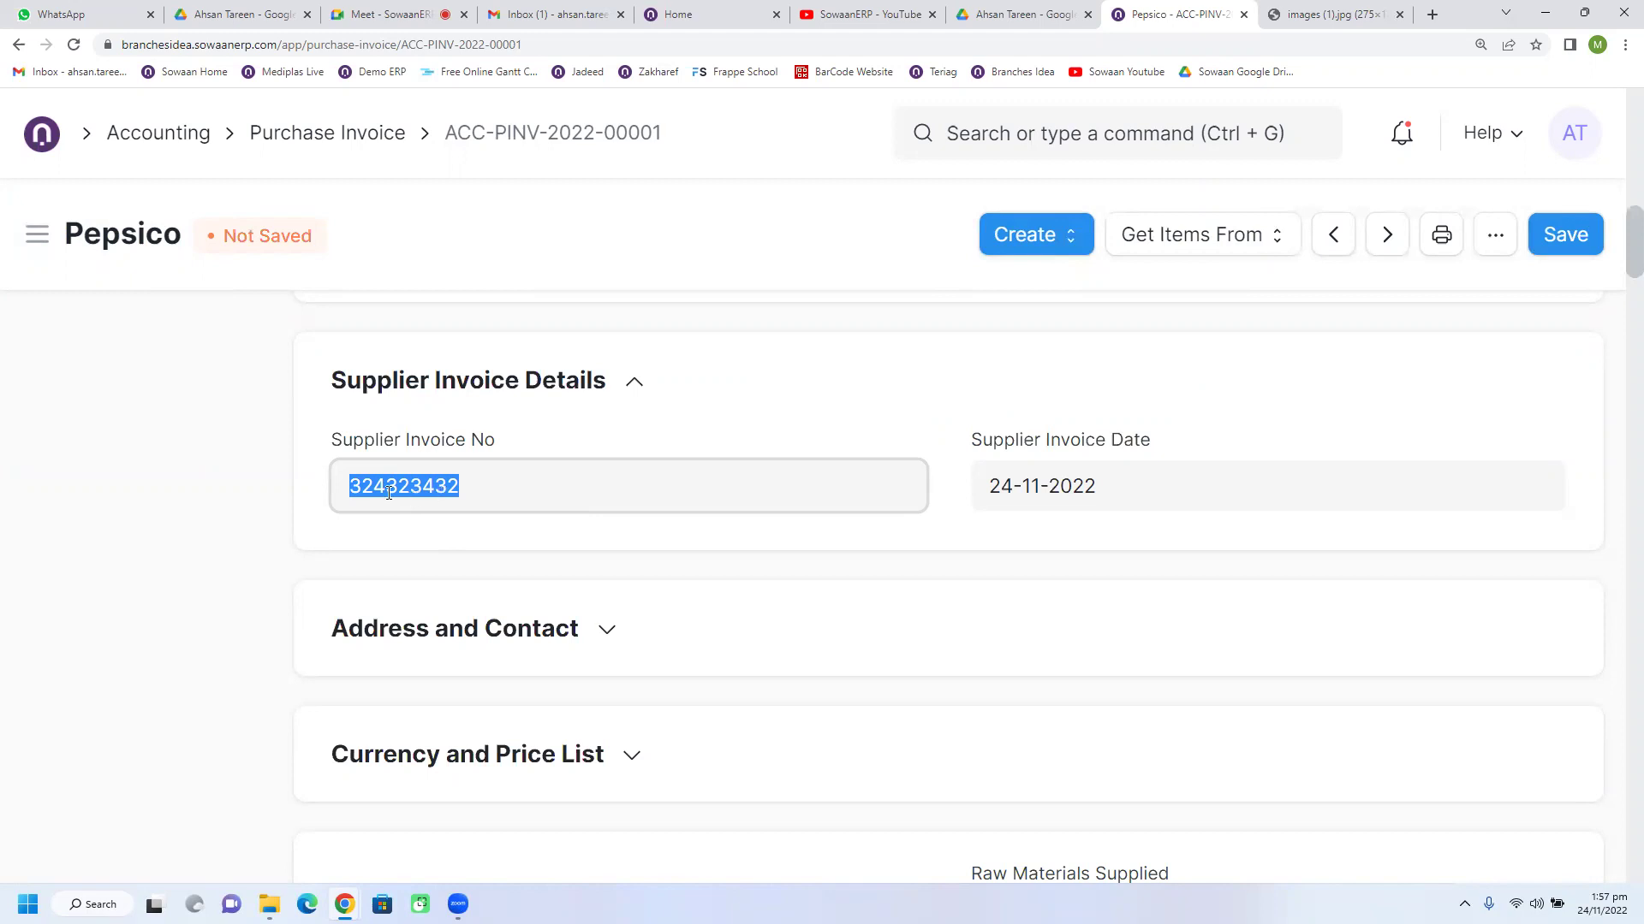
click(843, 382)
click(634, 382)
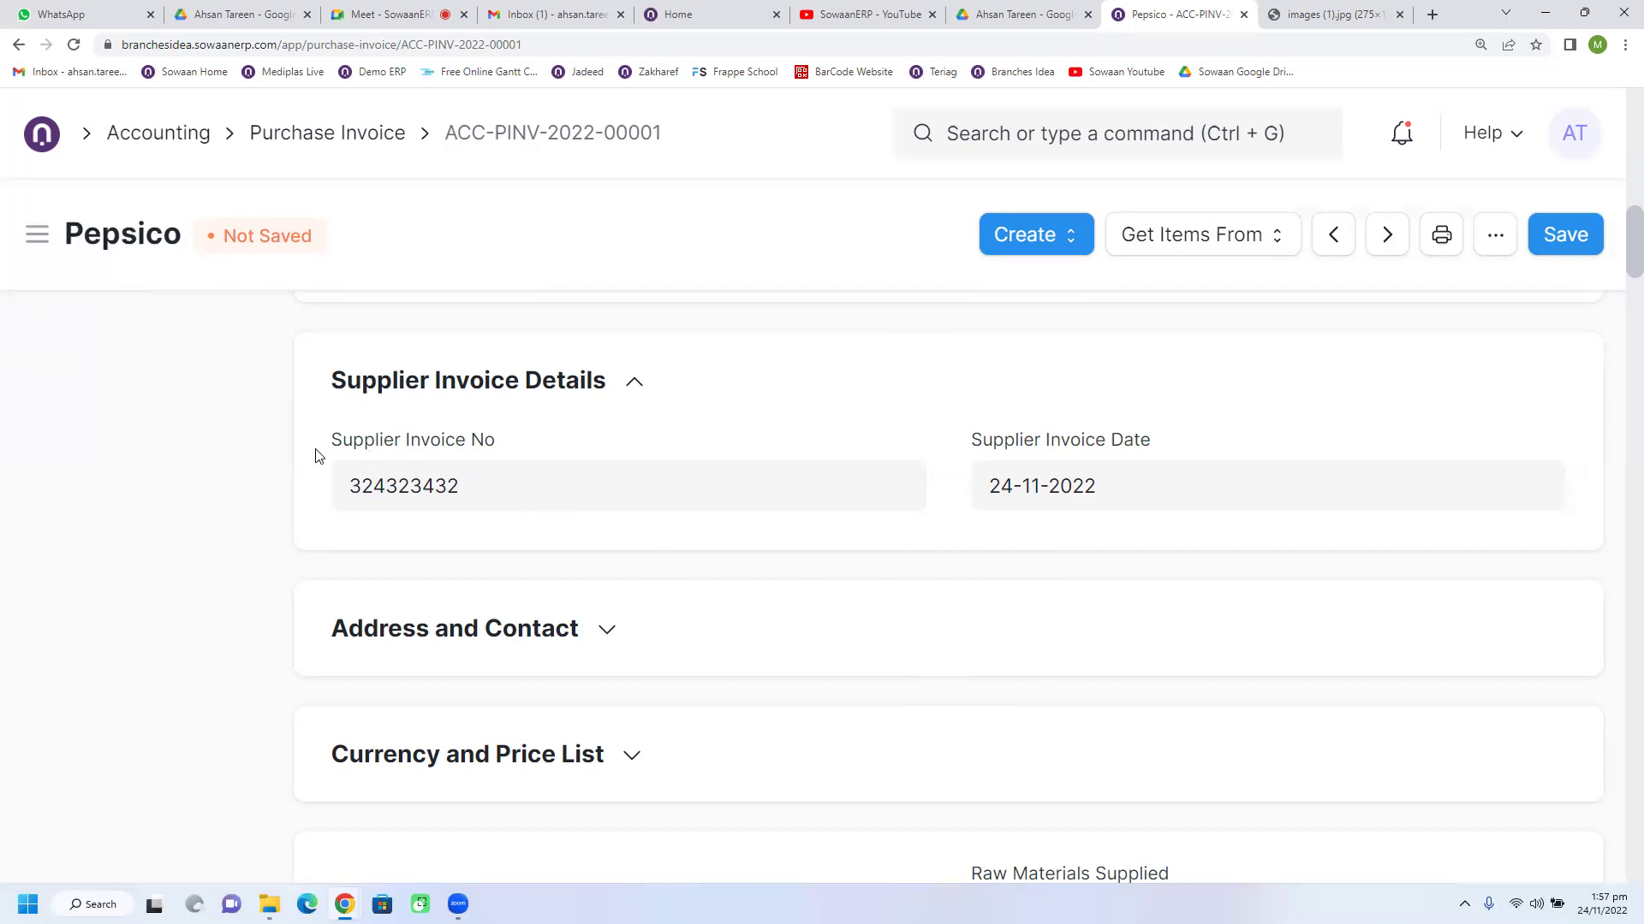
drag(341, 440, 513, 451)
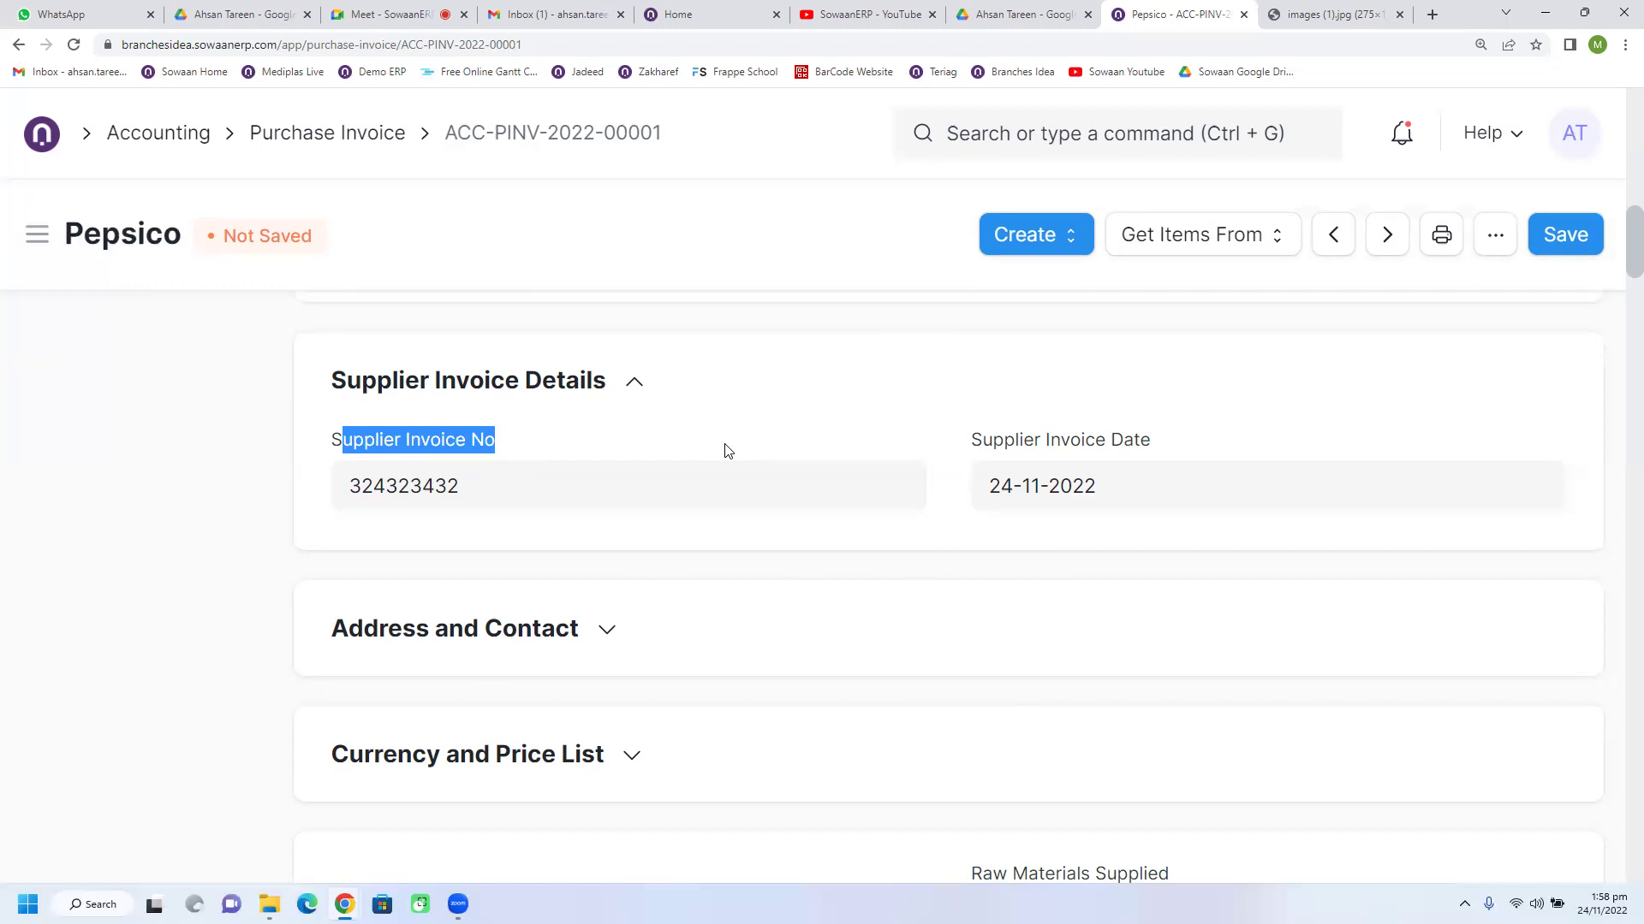
click(580, 502)
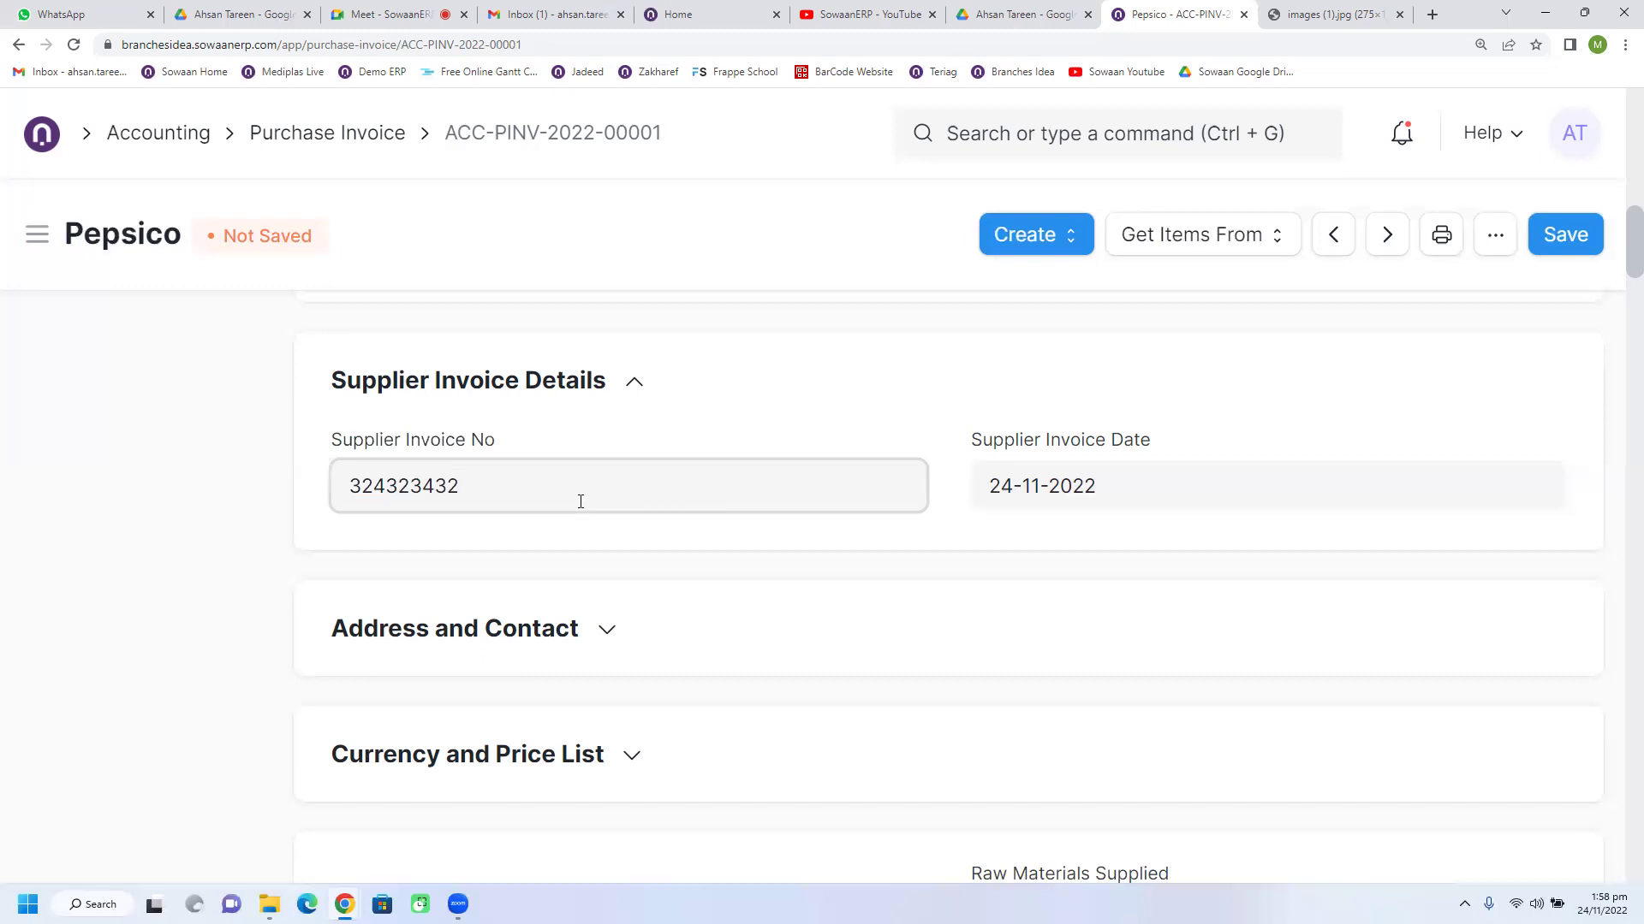
drag(573, 505, 367, 525)
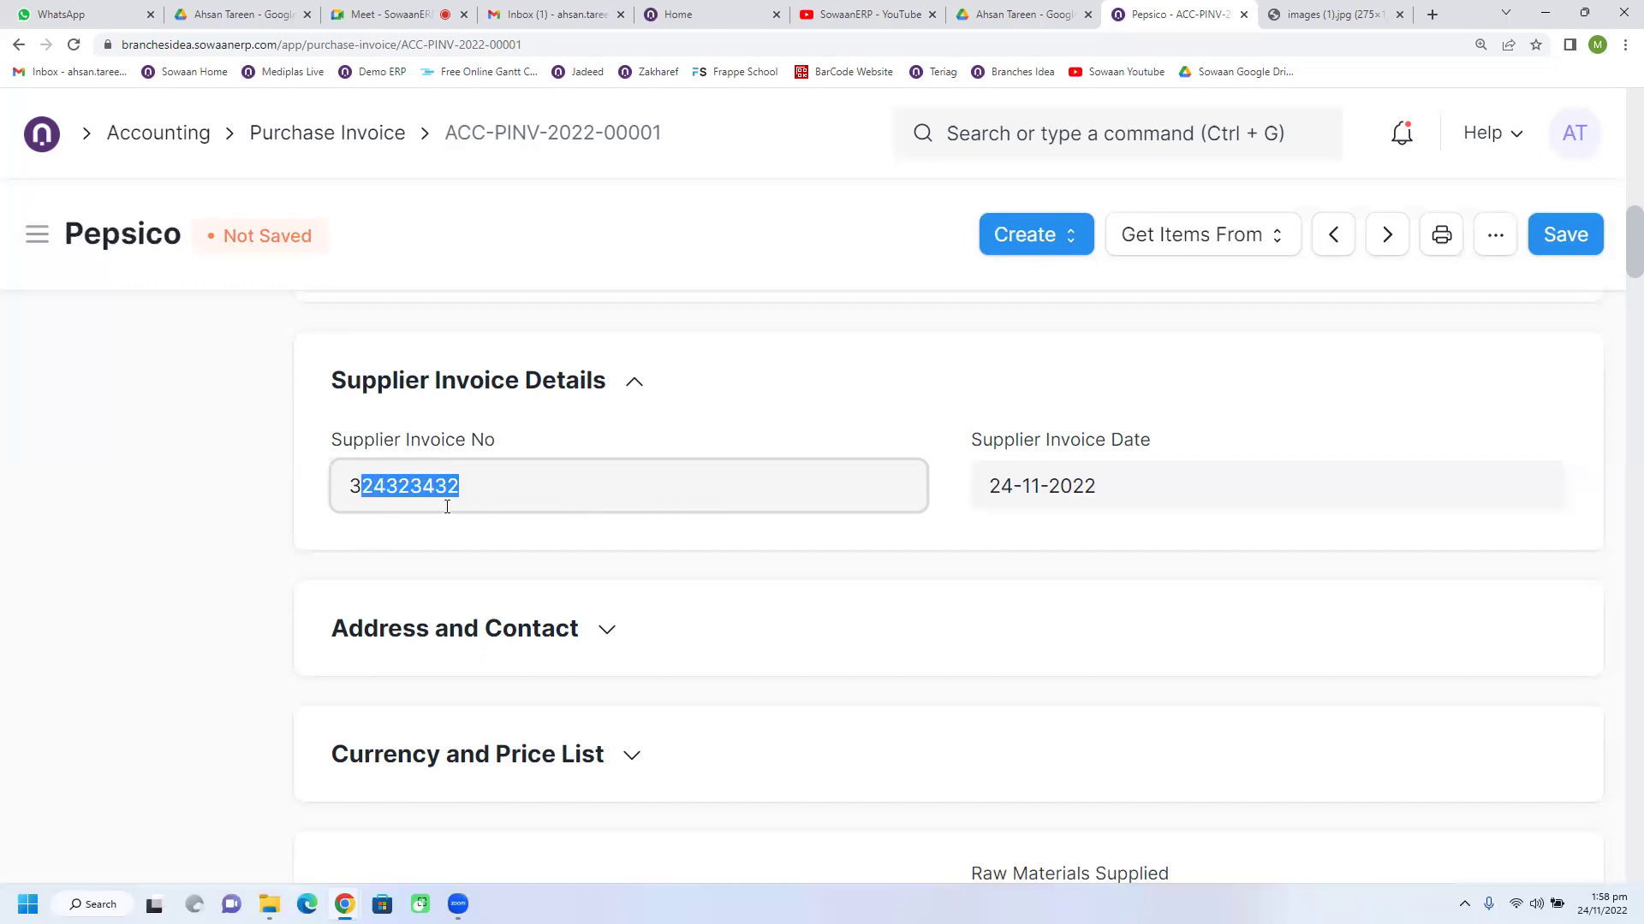
click(480, 494)
drag(480, 494, 370, 501)
right_click(376, 493)
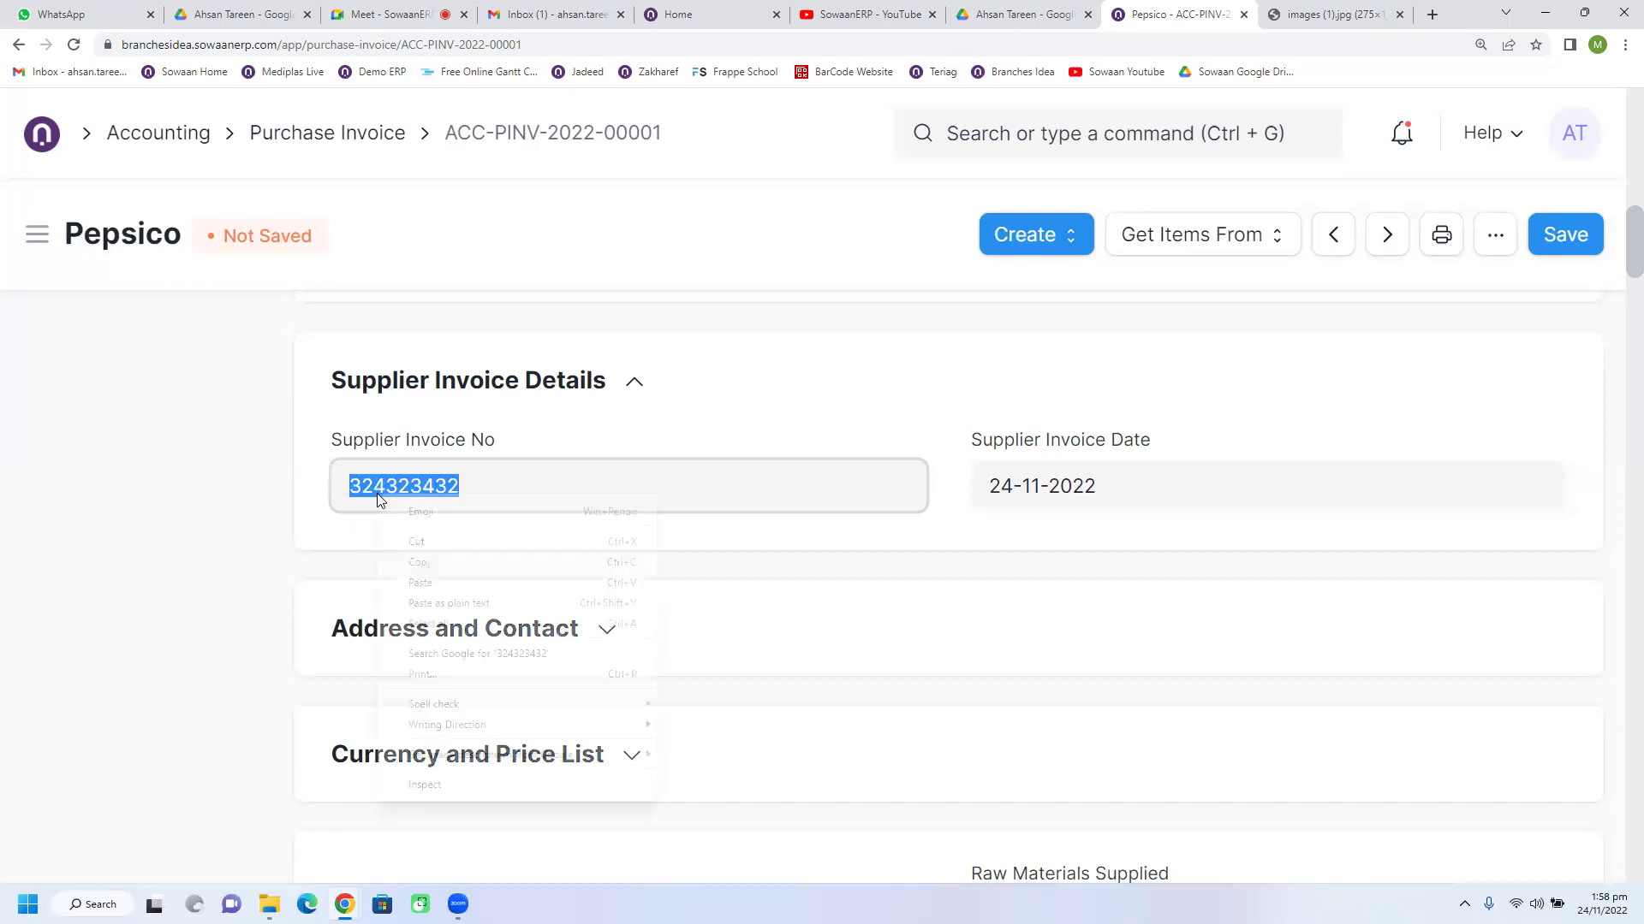
click(394, 563)
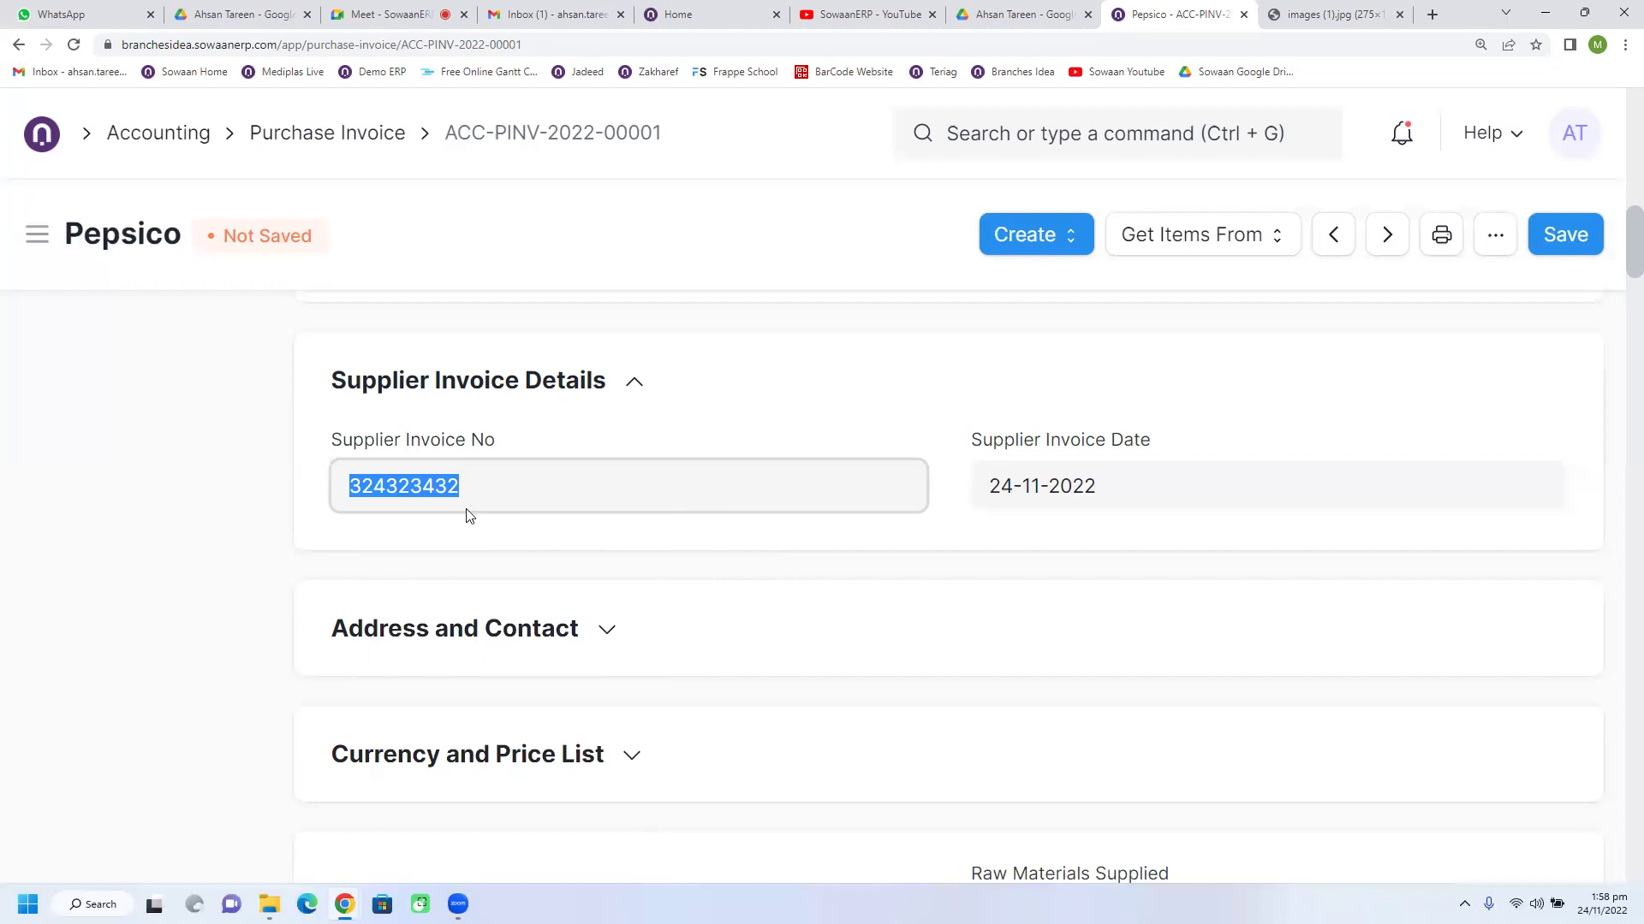
scroll(616, 540, up, 10)
scroll(539, 451, up, 6)
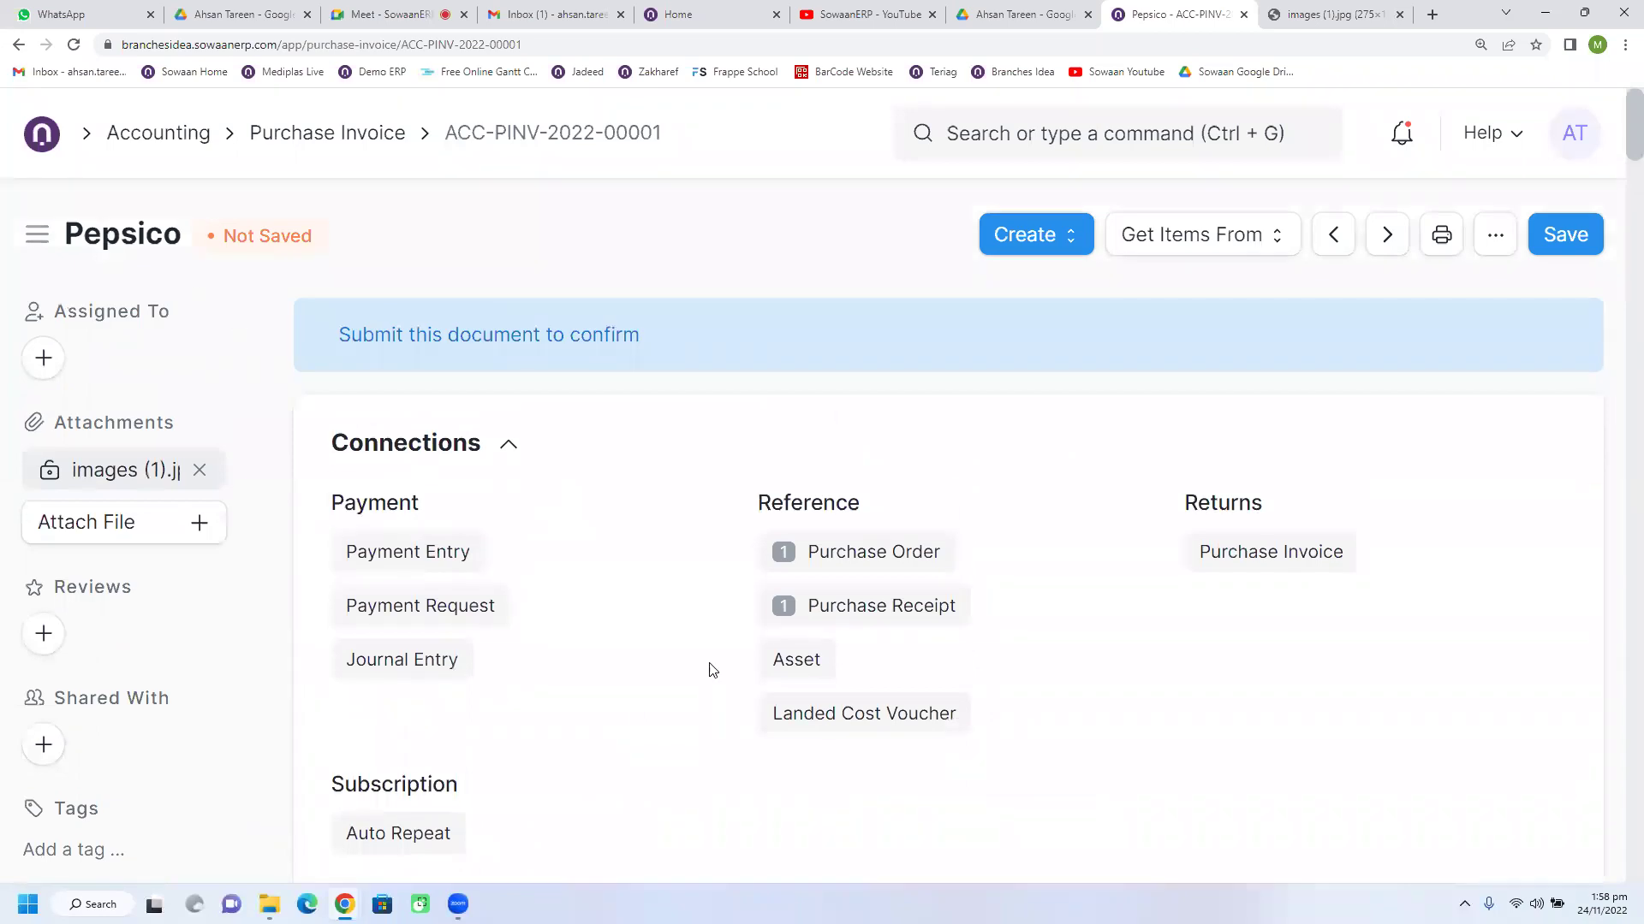
scroll(708, 668, down, 10)
scroll(494, 591, down, 3)
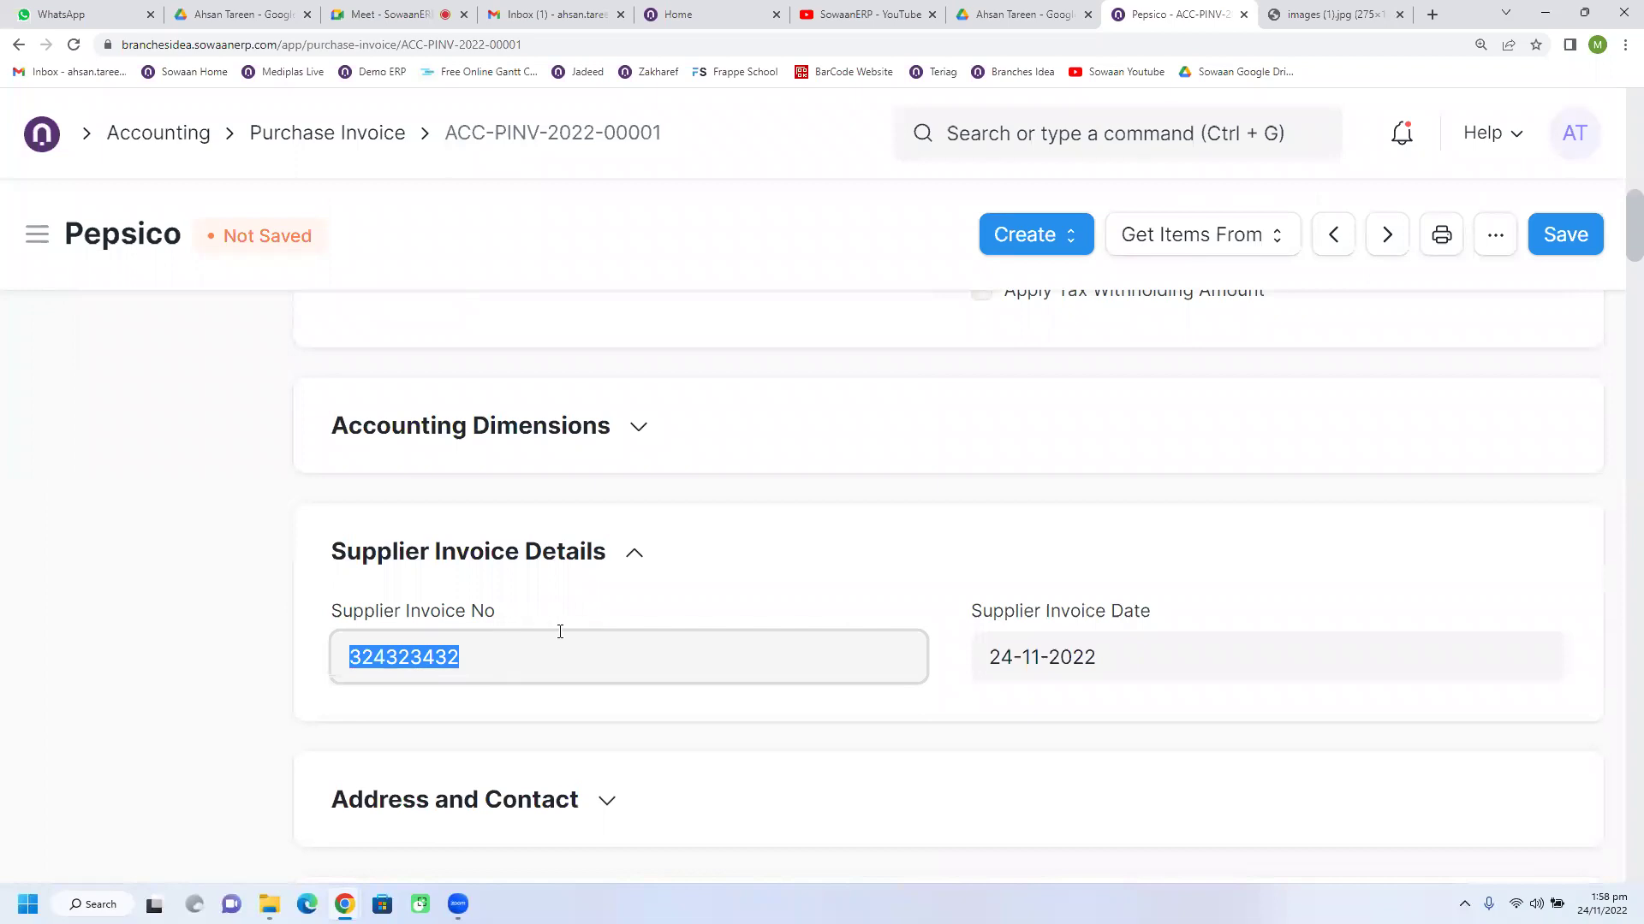
scroll(567, 624, down, 3)
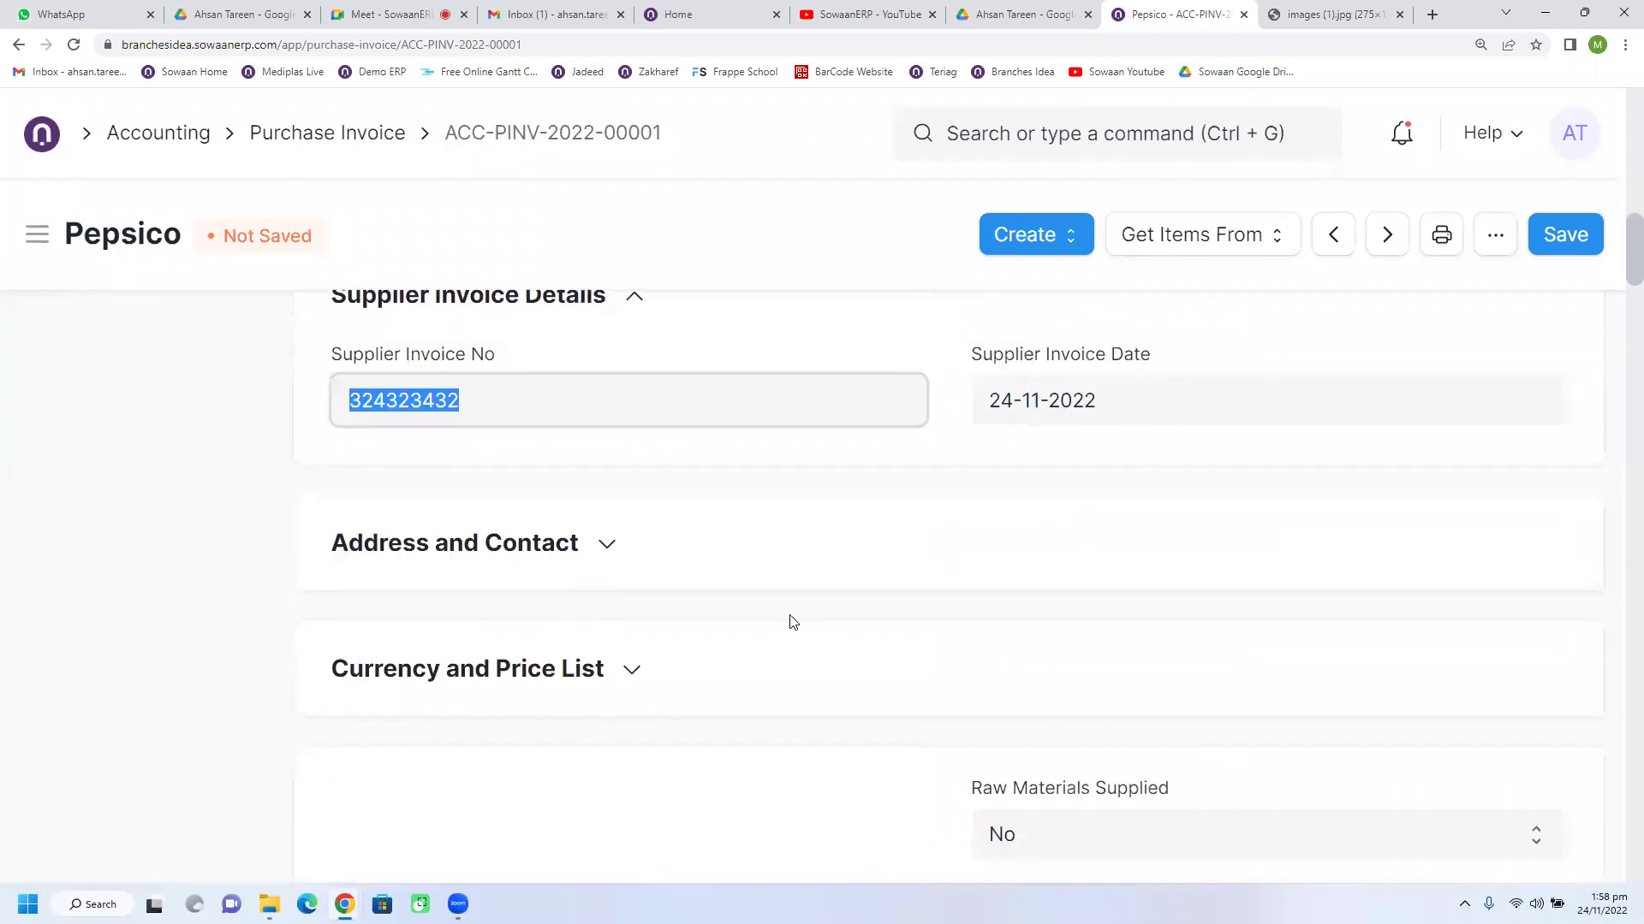
scroll(764, 616, down, 3)
scroll(765, 618, down, 2)
scroll(763, 616, down, 2)
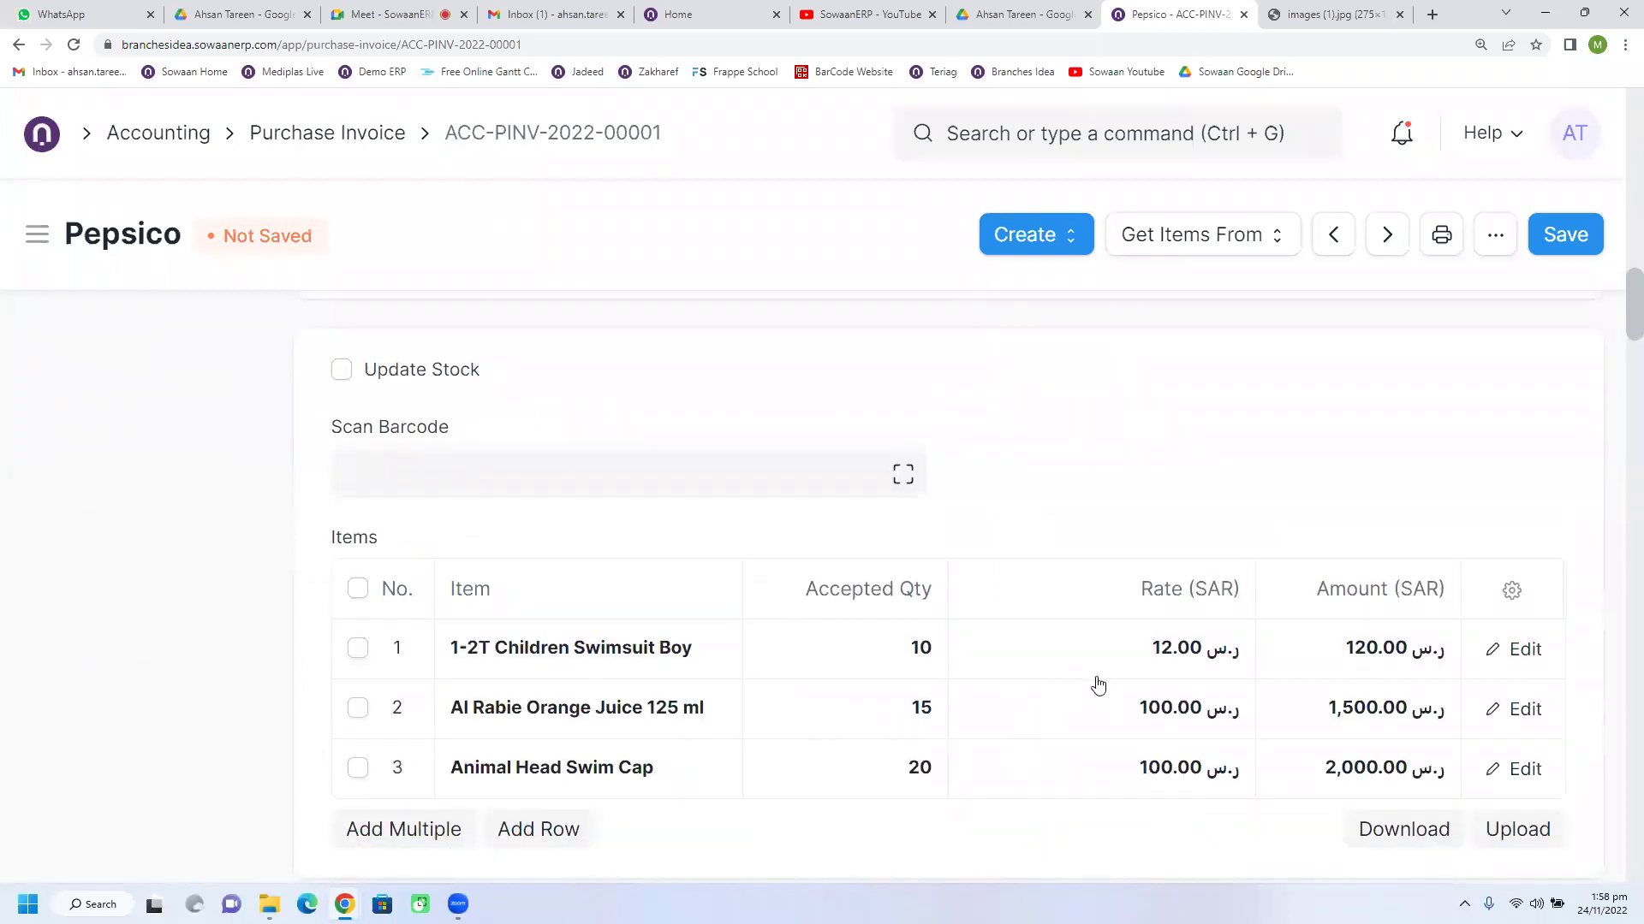
scroll(1060, 639, down, 4)
scroll(925, 643, up, 1)
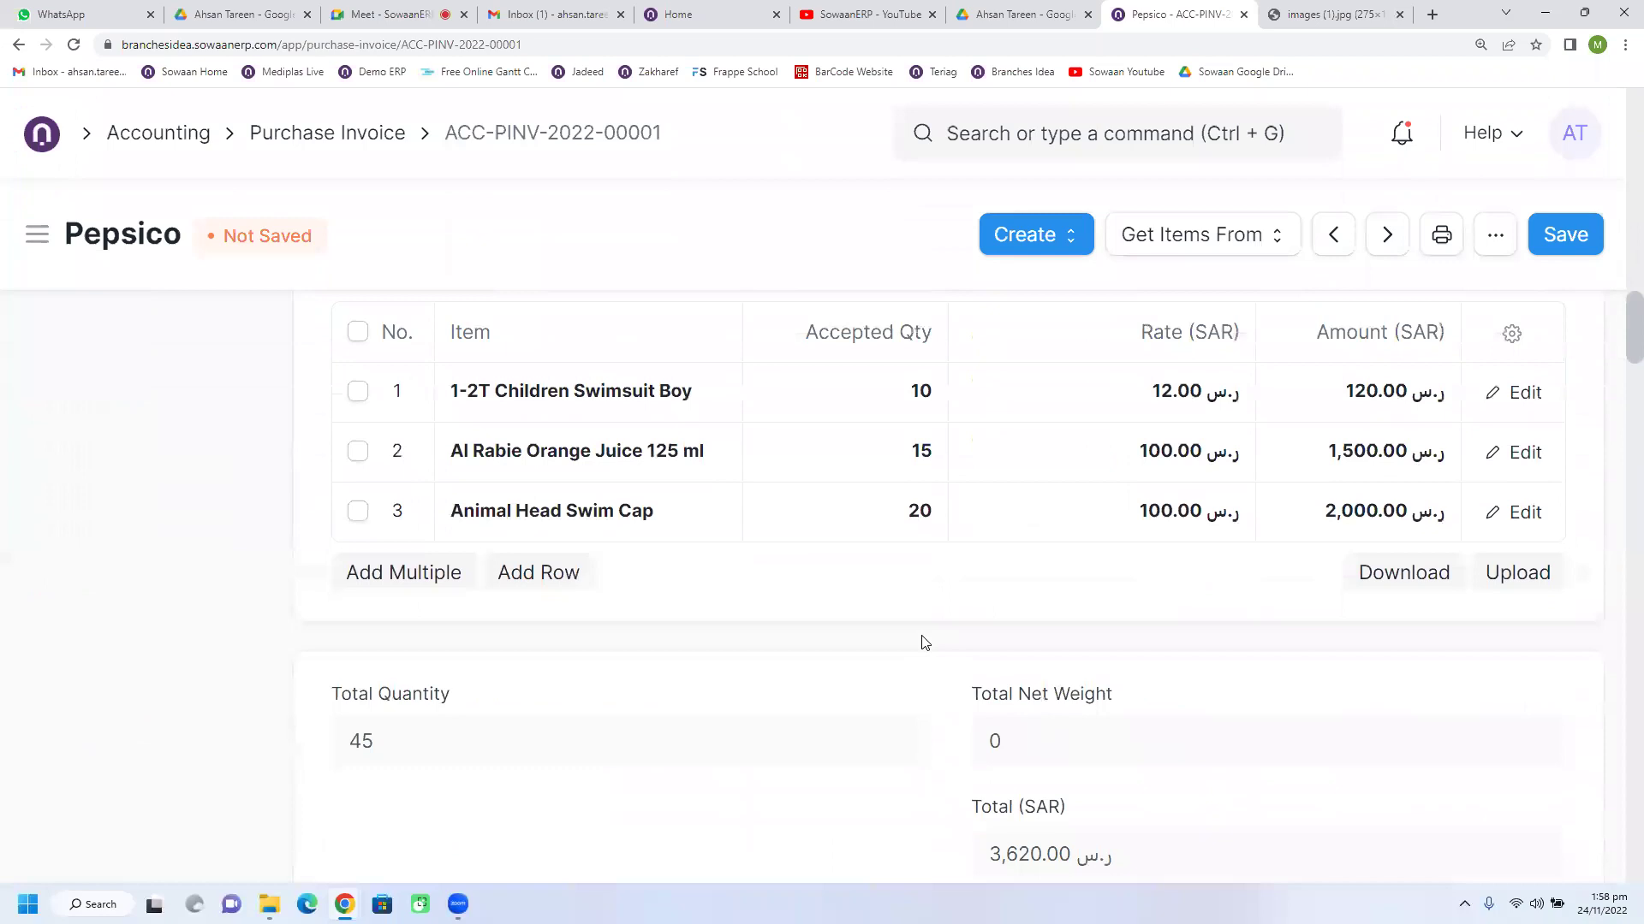
scroll(926, 643, up, 1)
scroll(925, 643, down, 8)
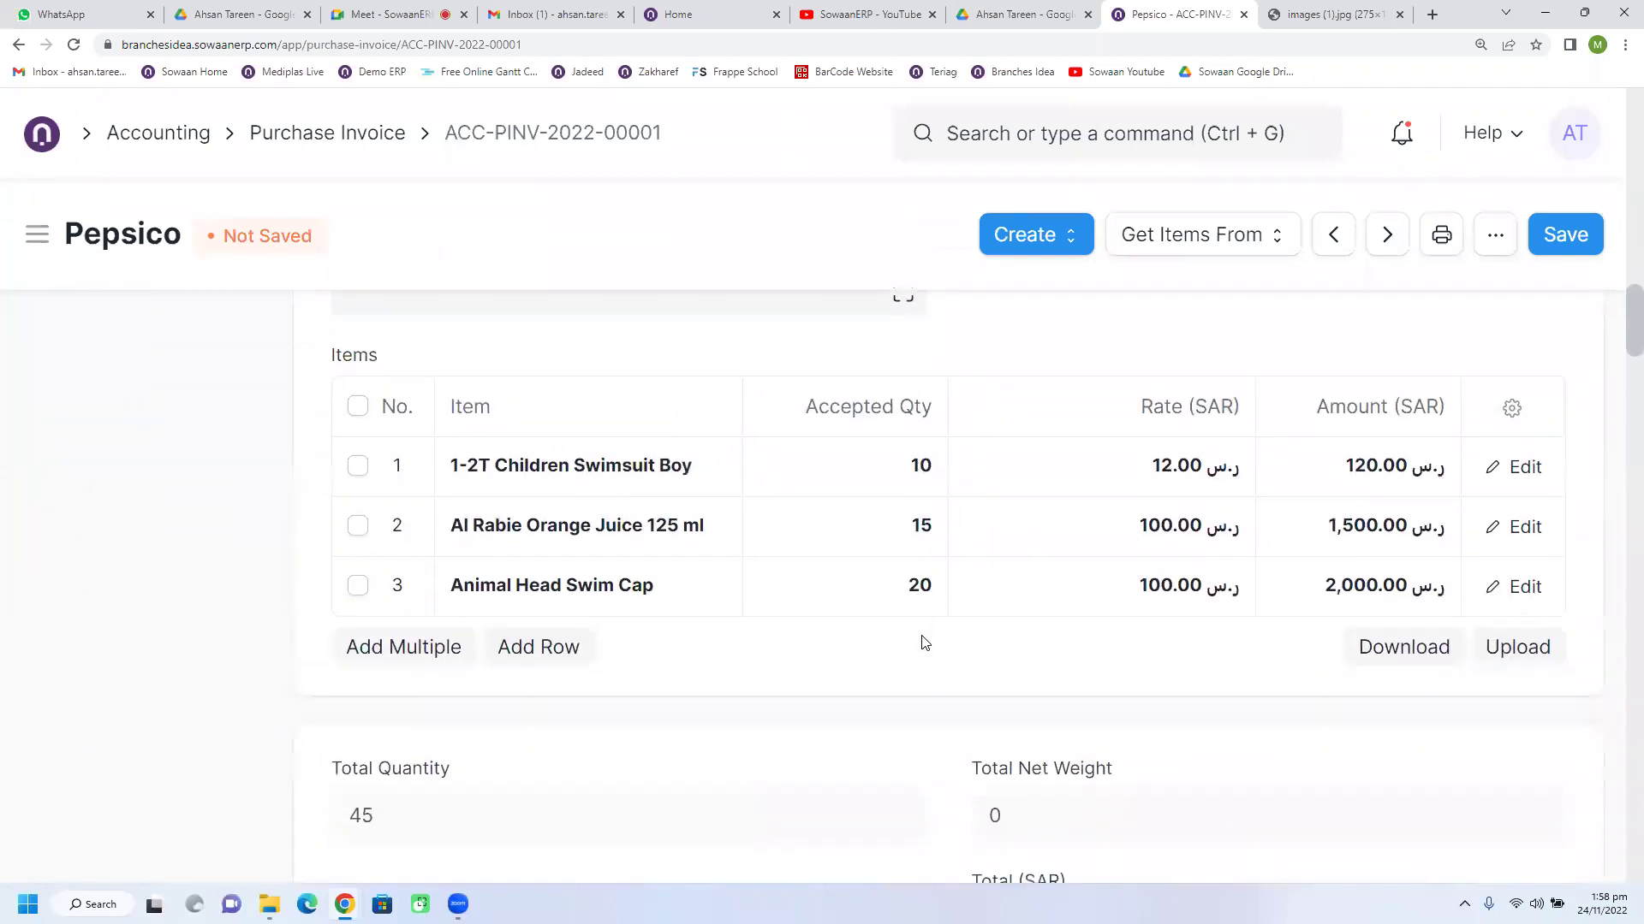
scroll(926, 643, down, 3)
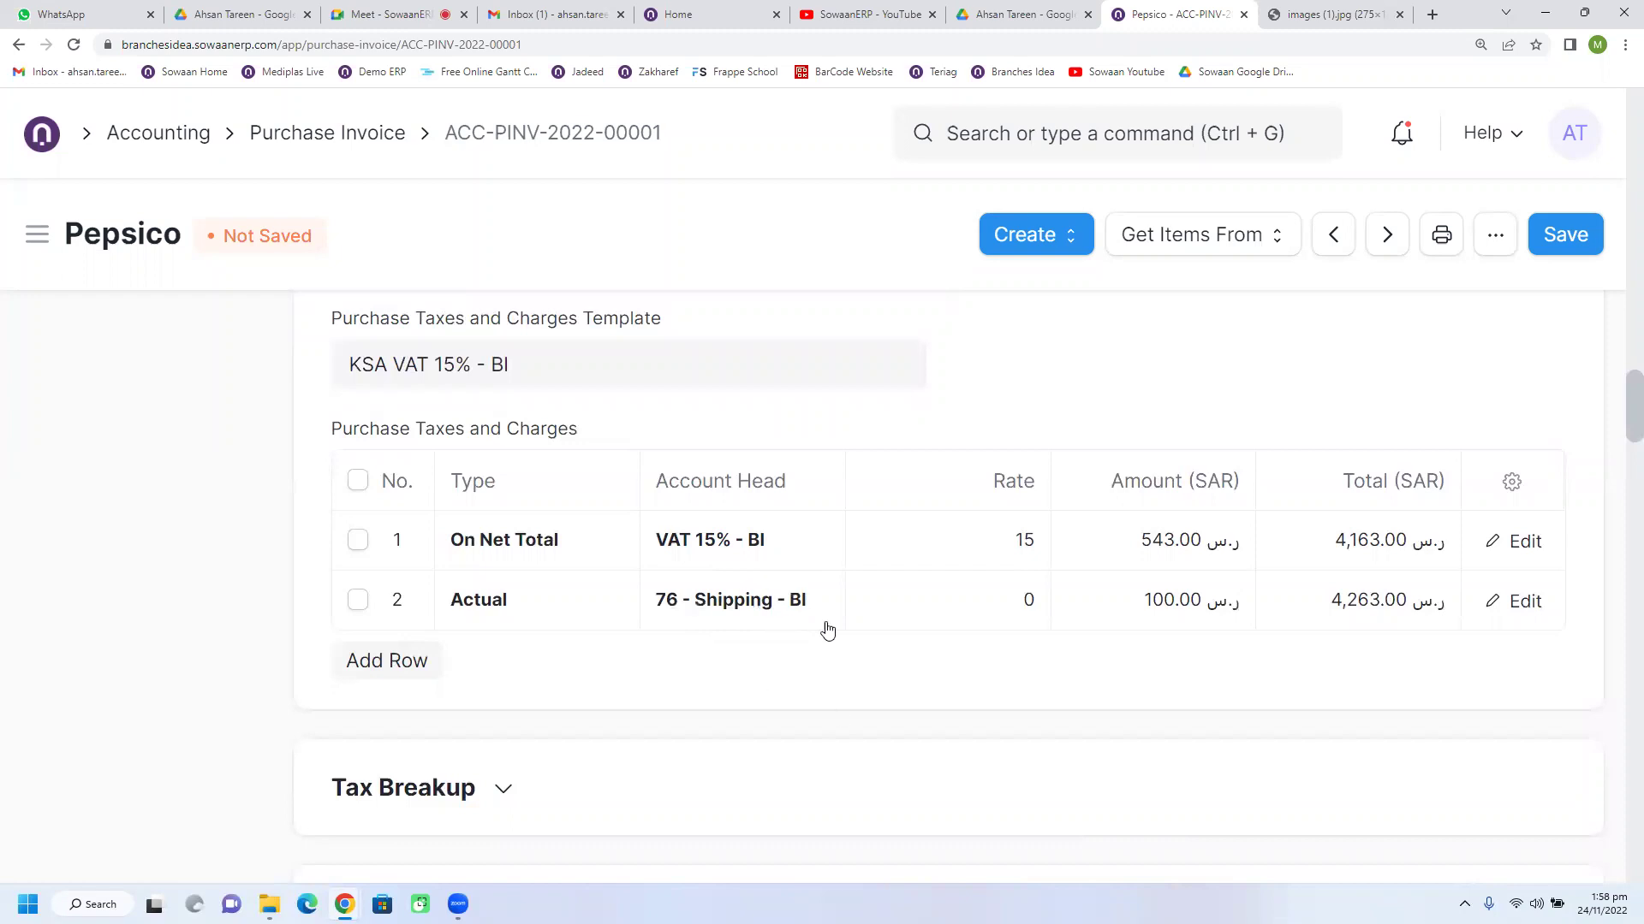
scroll(844, 628, up, 1)
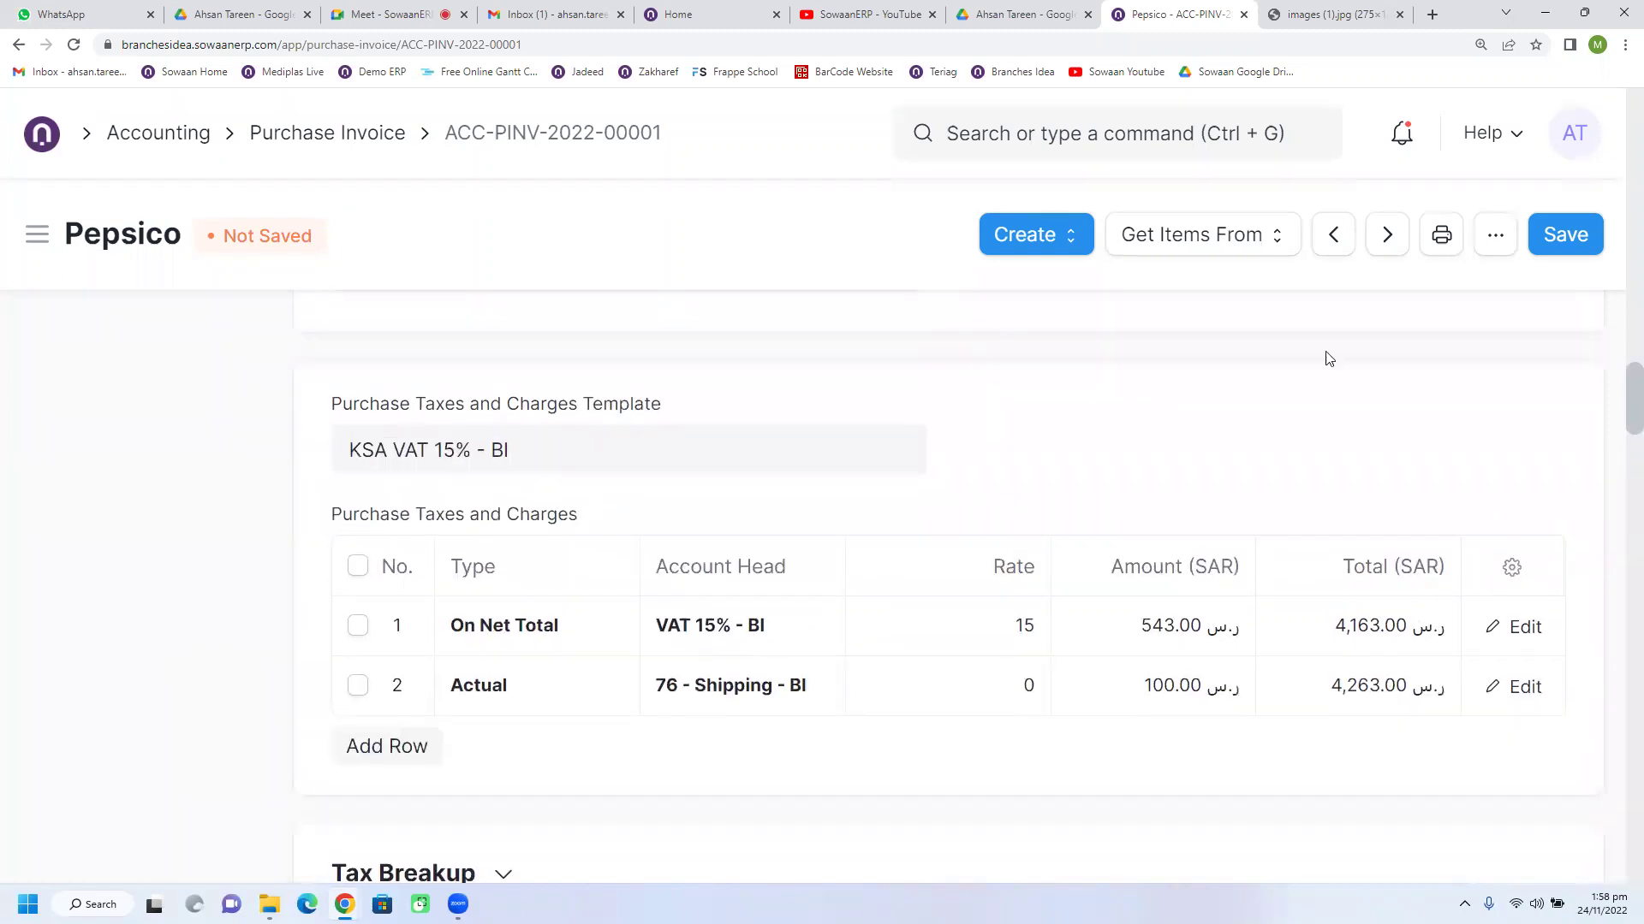
Step: Save and submit Pepsico invoice ACC-PINV-2022-00001, confirming so its status becomes Unpaid
click(1571, 247)
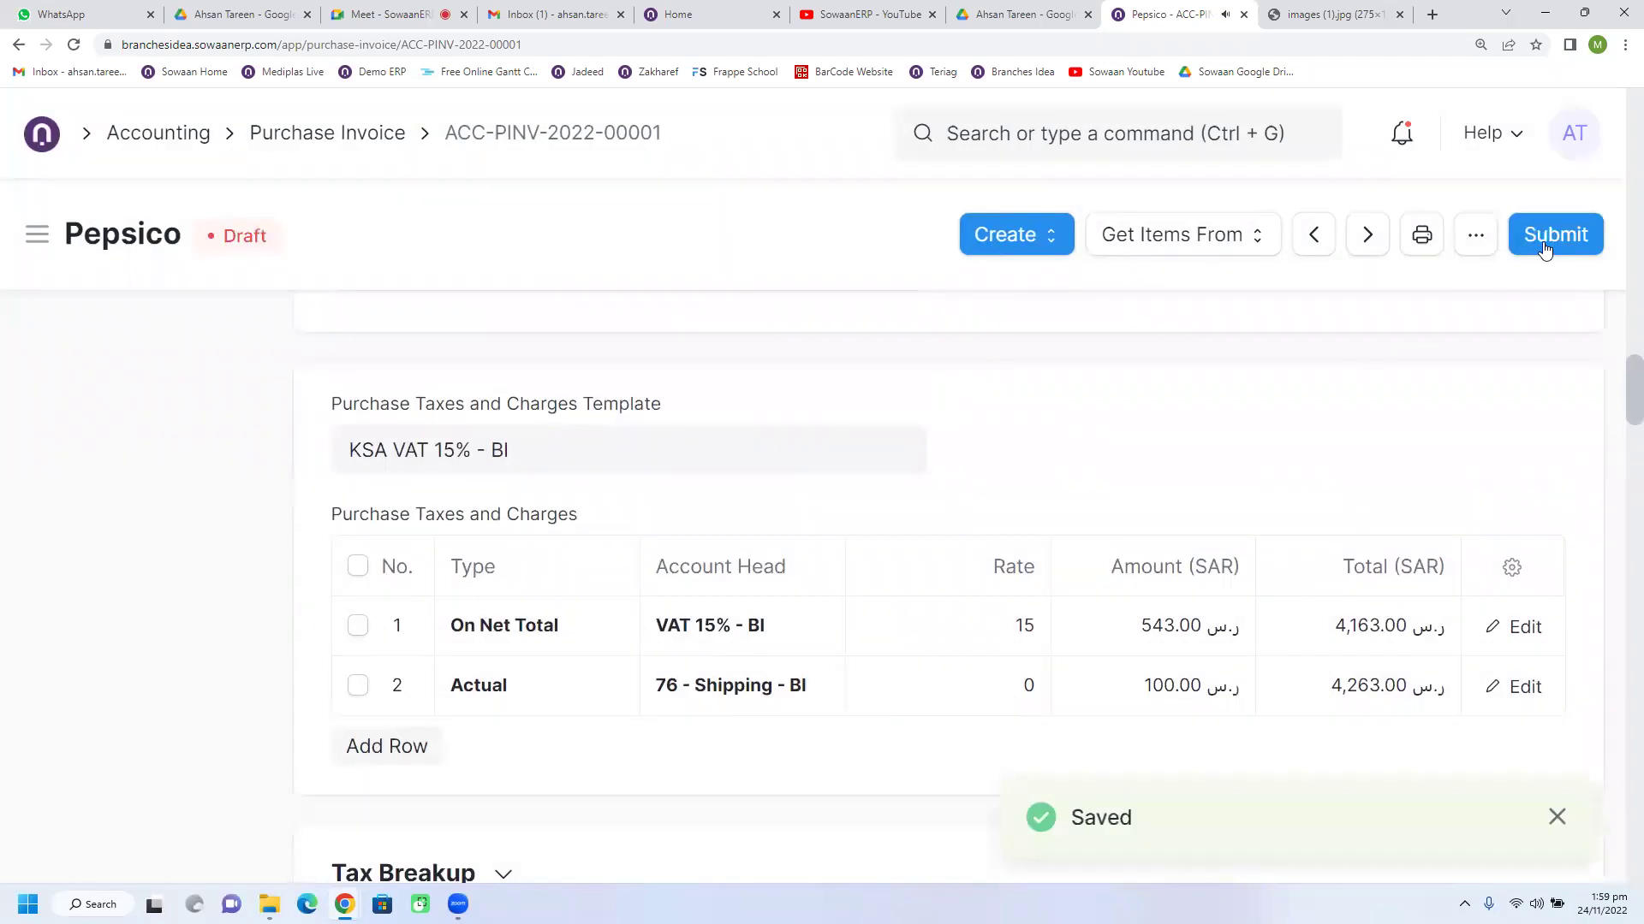
click(1545, 247)
click(1183, 374)
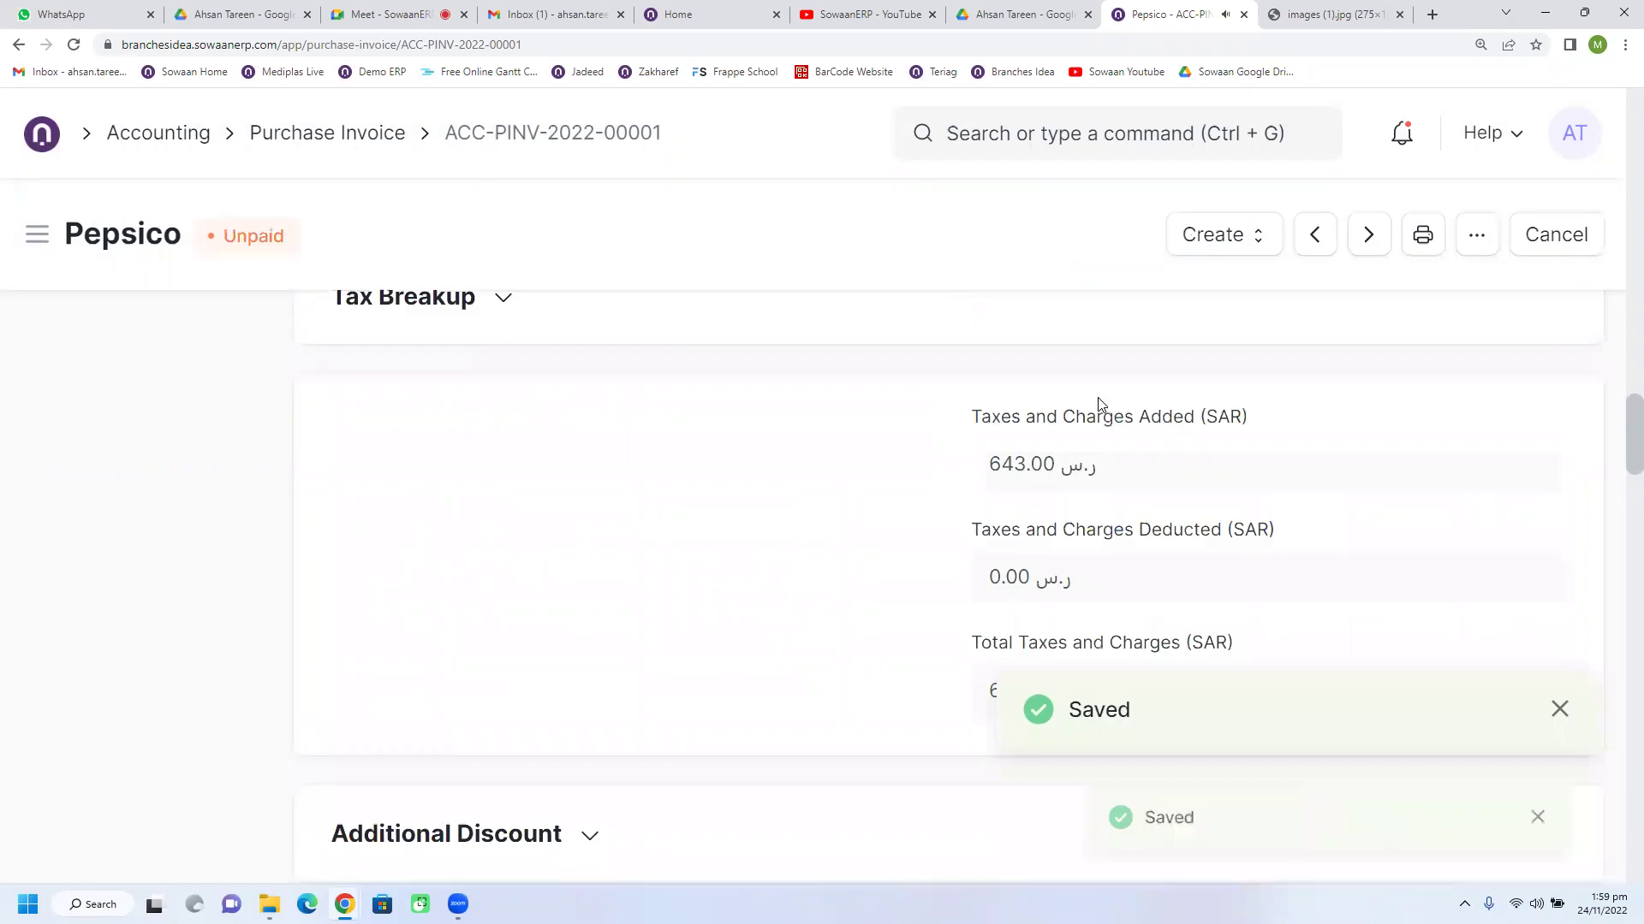
click(1222, 248)
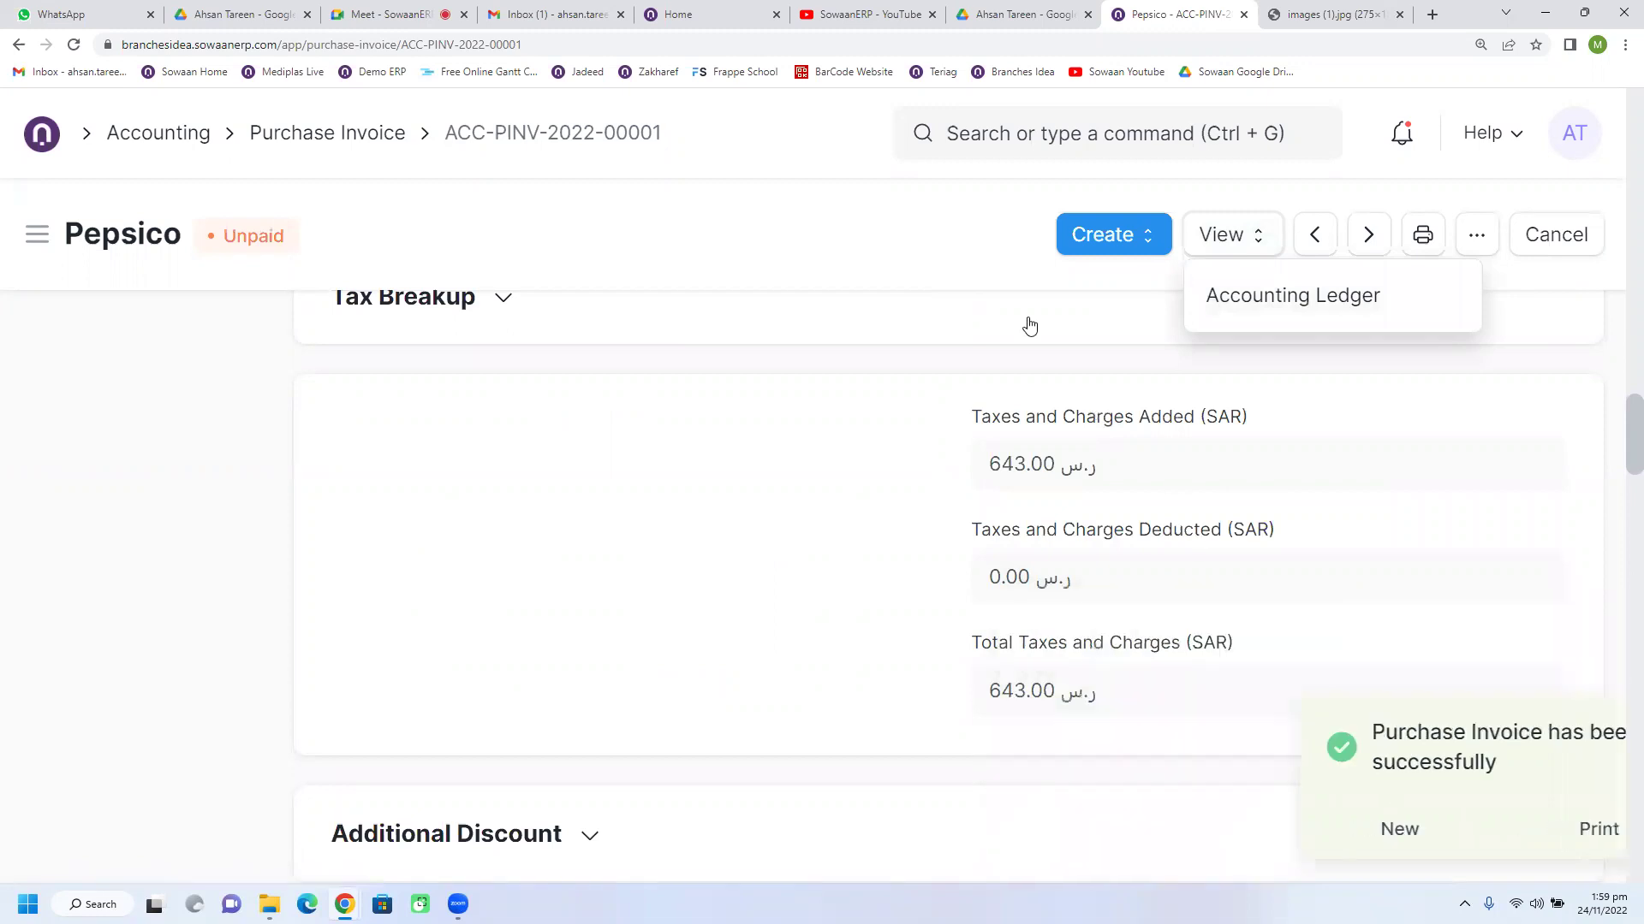
click(942, 255)
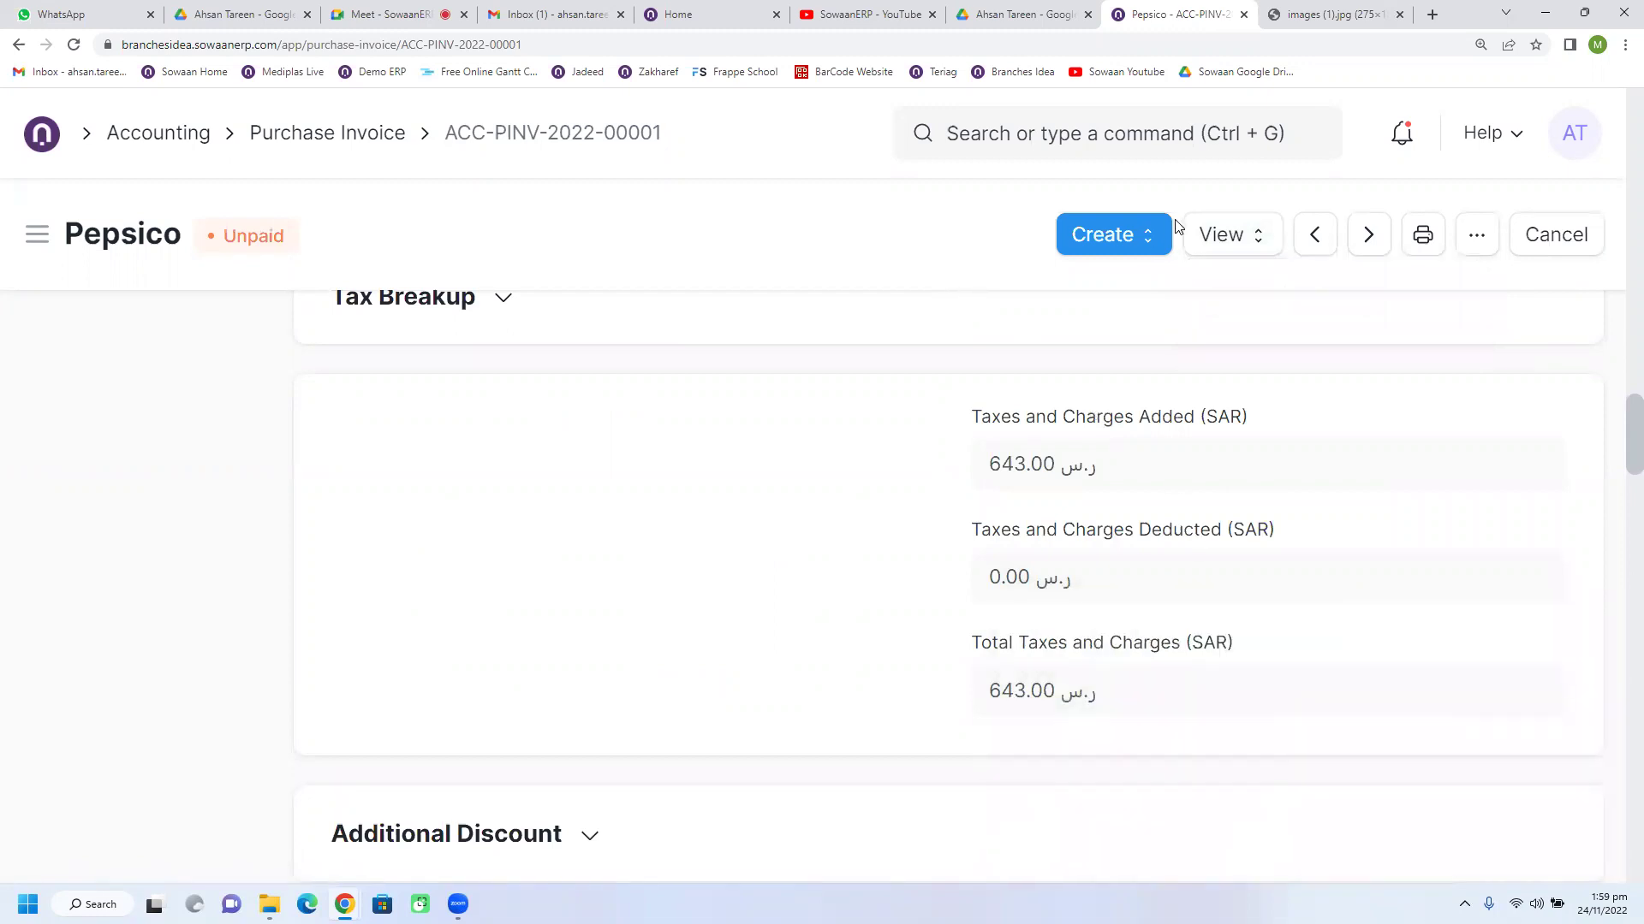
Step: Open the Accounting Ledger for ACC-PINV-2022-00001 from the View menu
click(1198, 236)
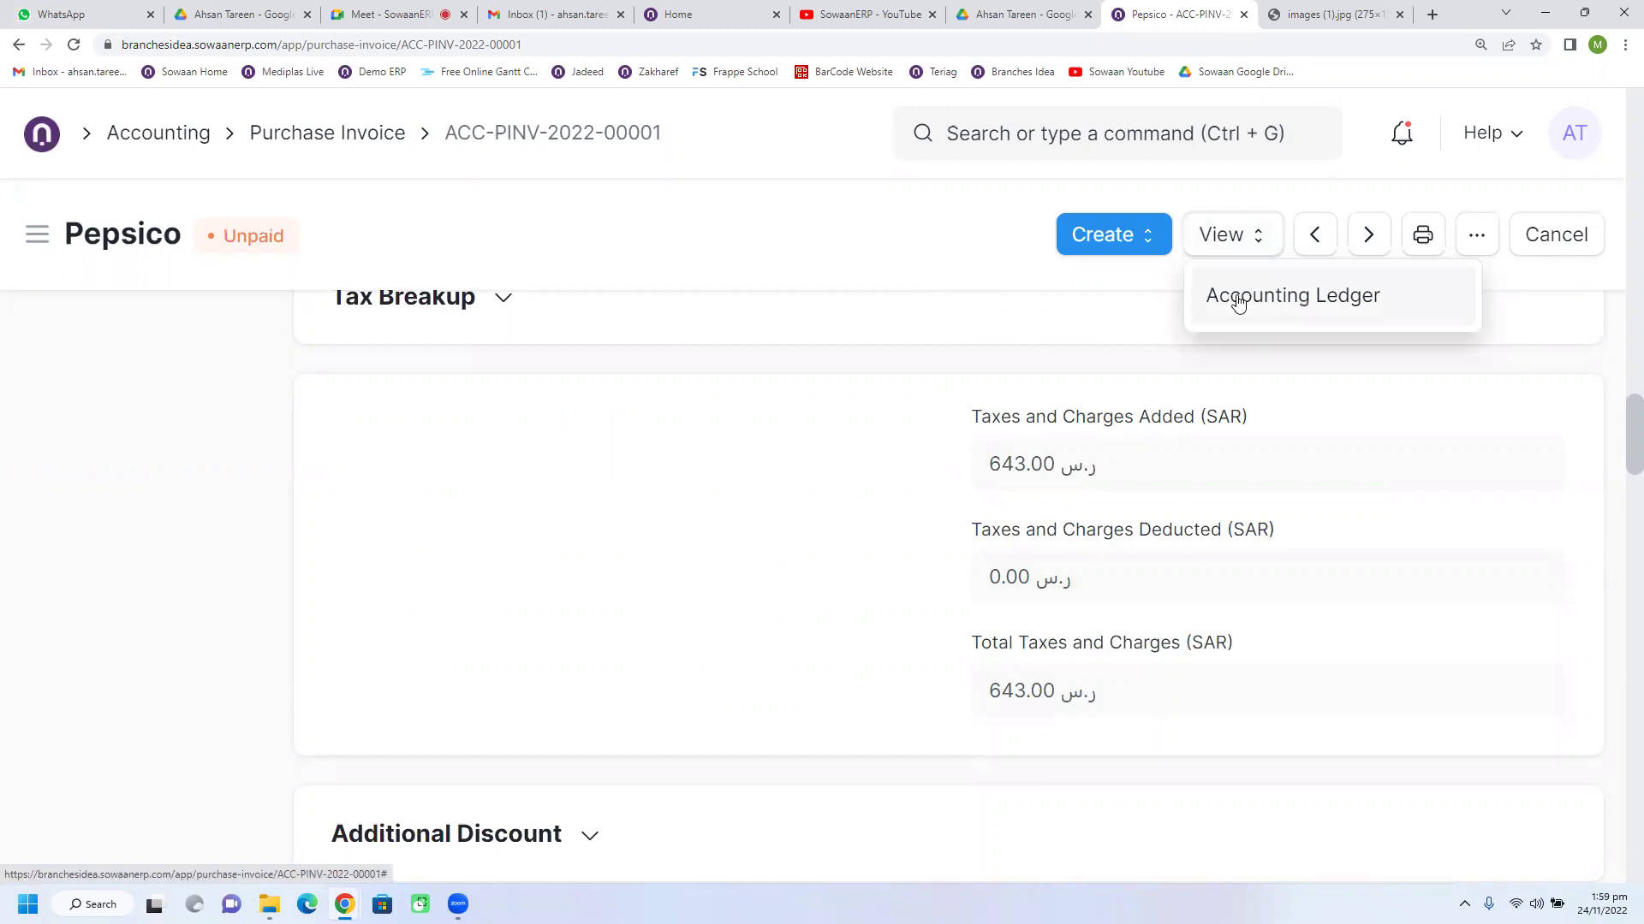
drag(236, 236, 480, 246)
click(1220, 235)
click(1240, 293)
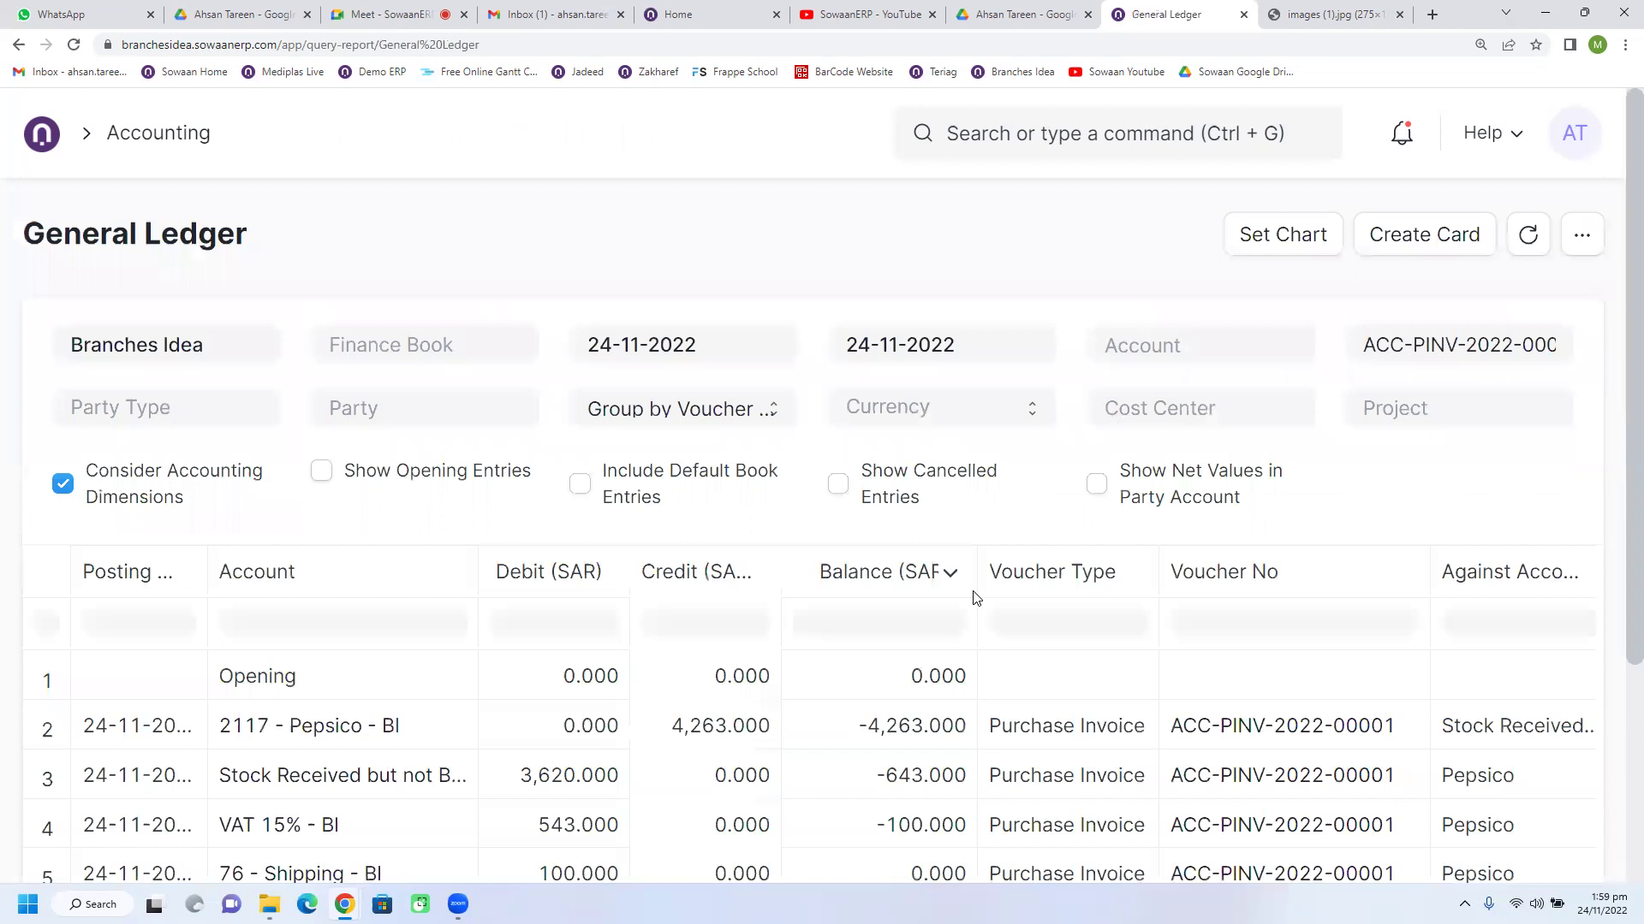
Step: Widen the Account column and point out the 4,263.000 credit to the Pepsico payable account
scroll(503, 543, down, 3)
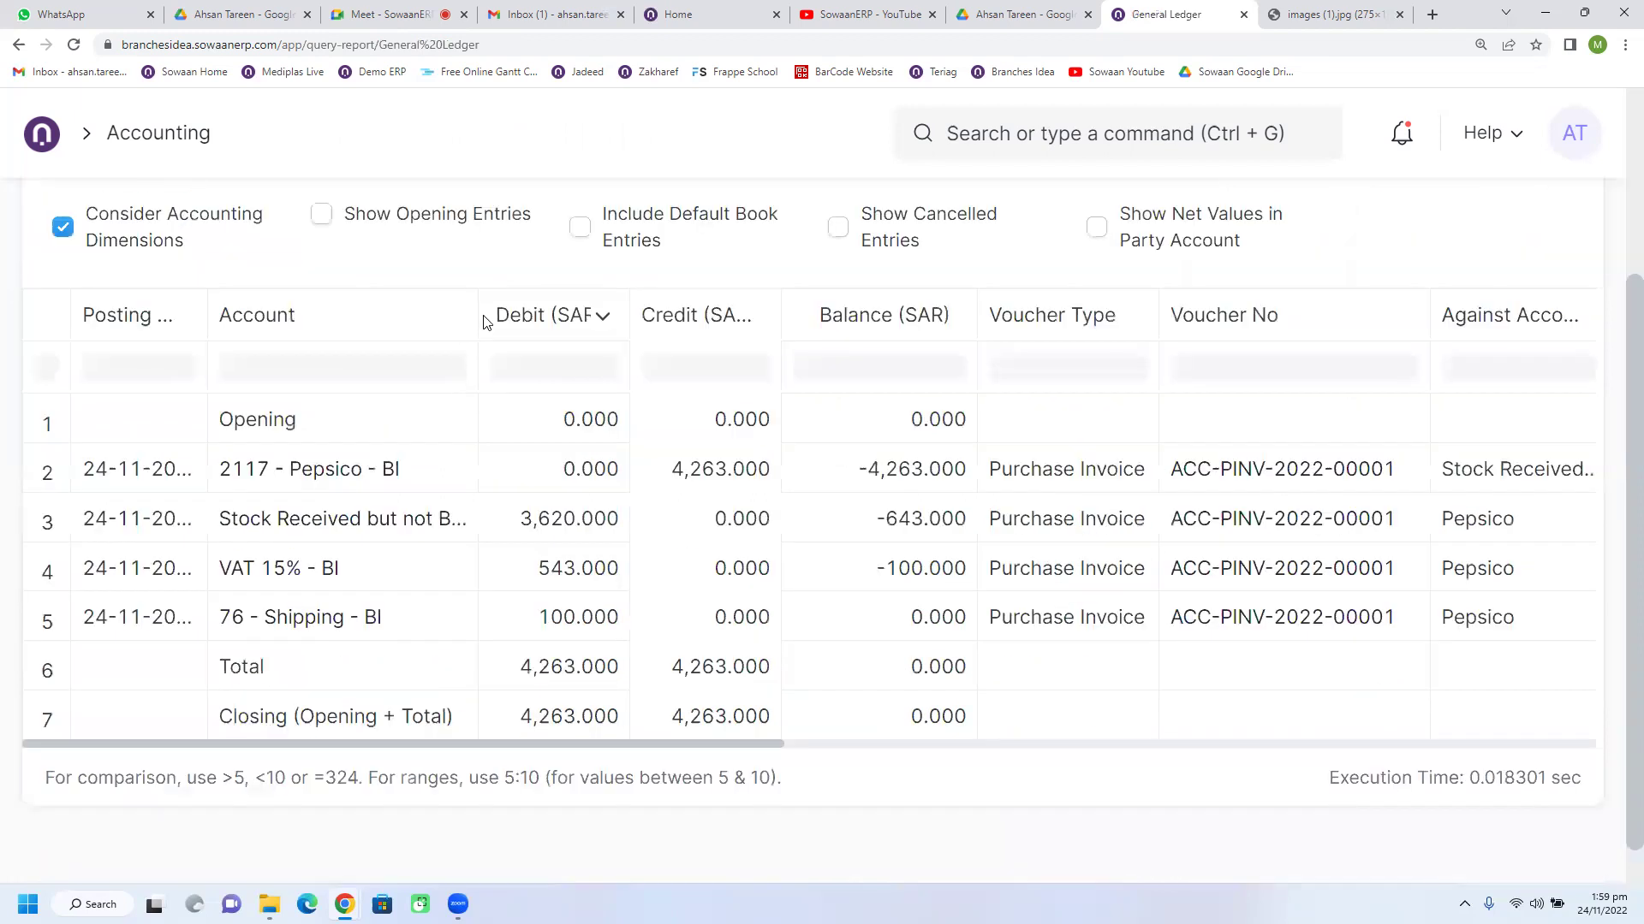
drag(477, 315, 584, 310)
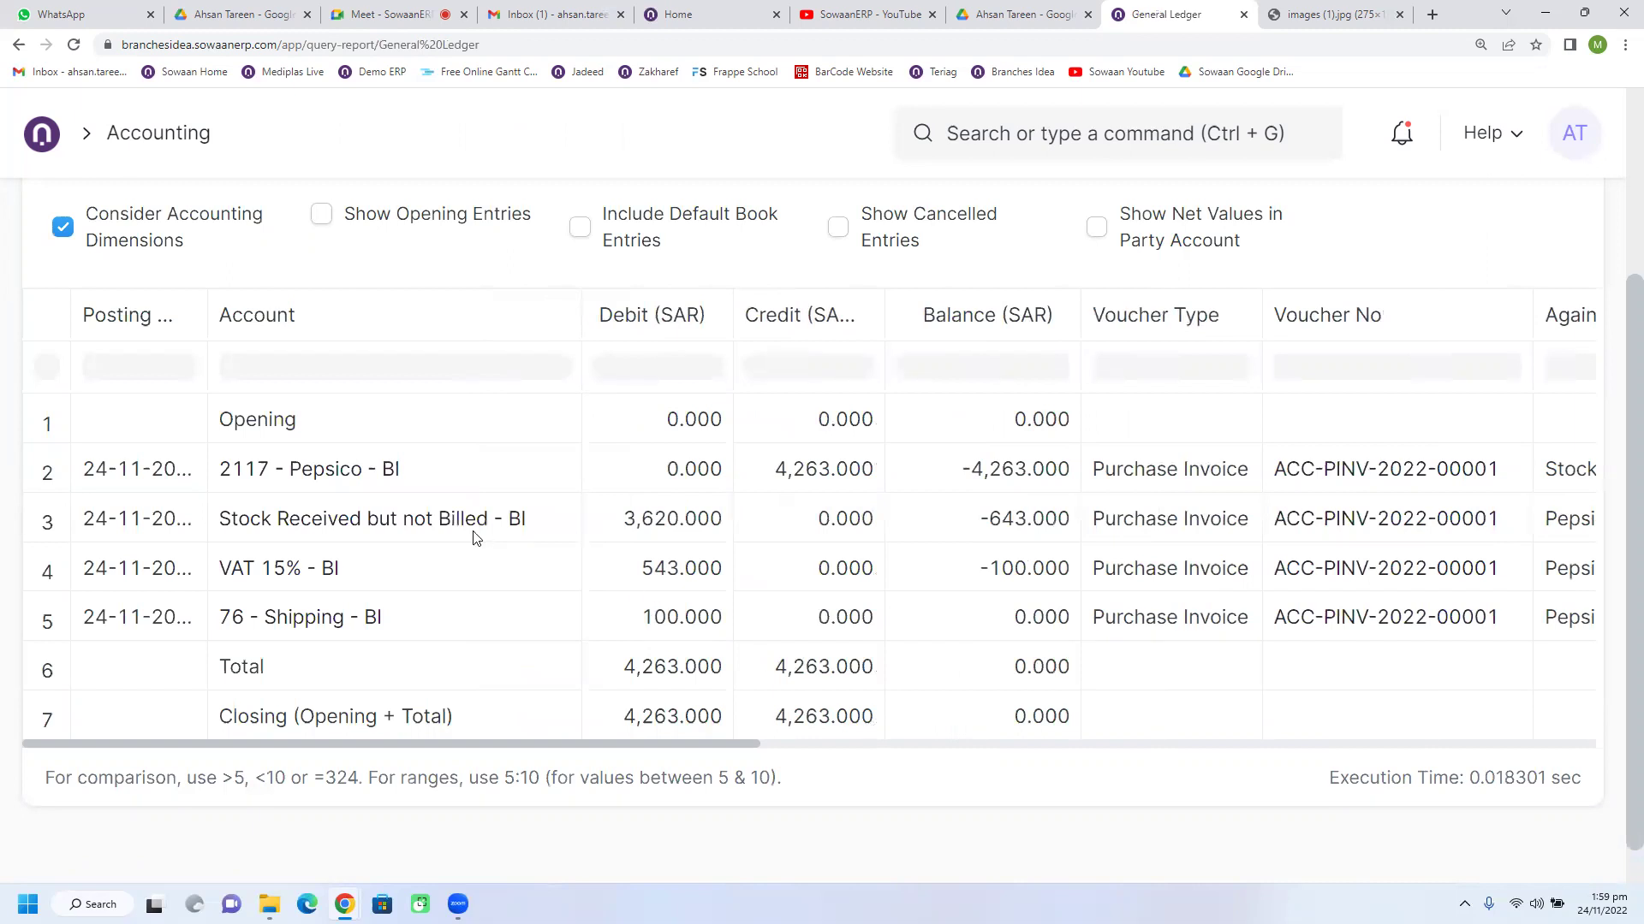
click(383, 494)
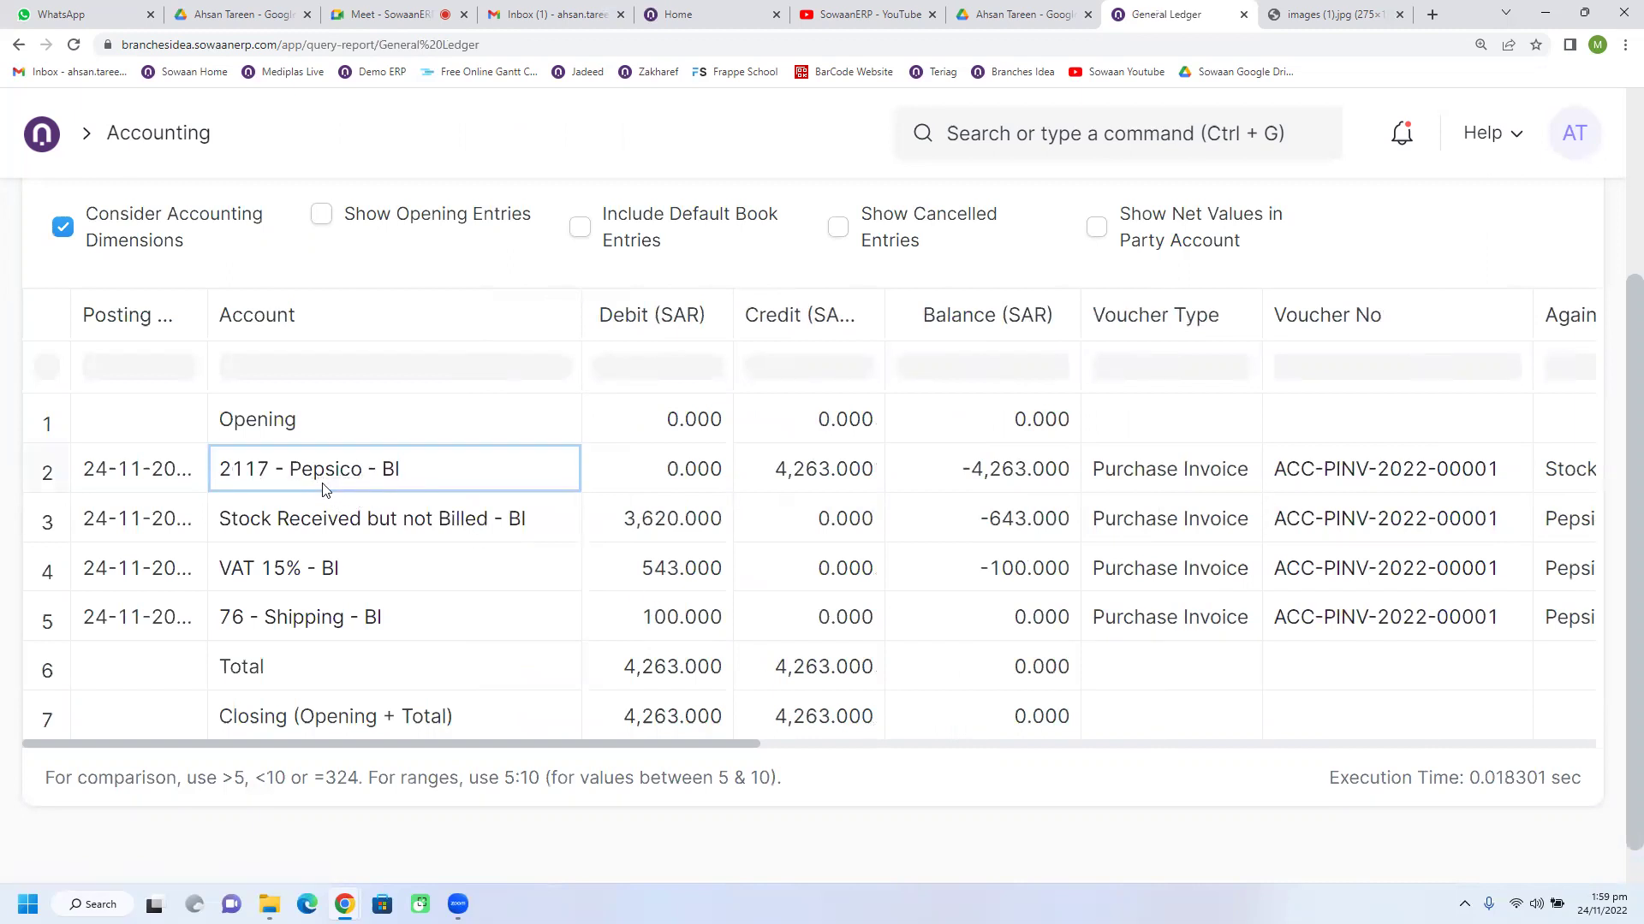
click(808, 493)
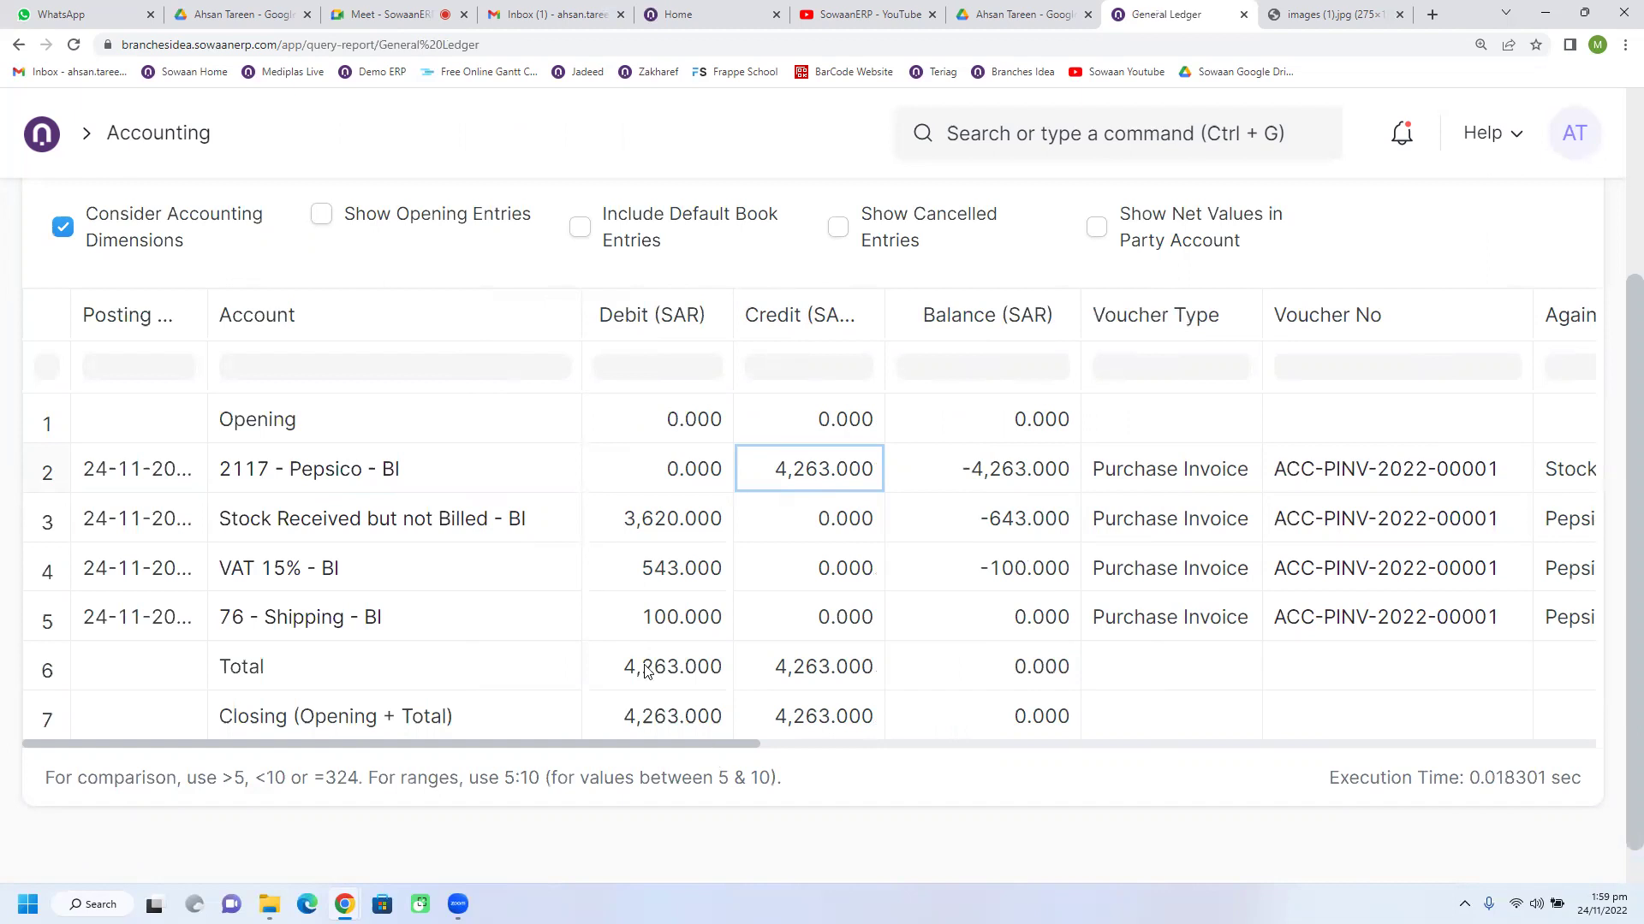
click(380, 485)
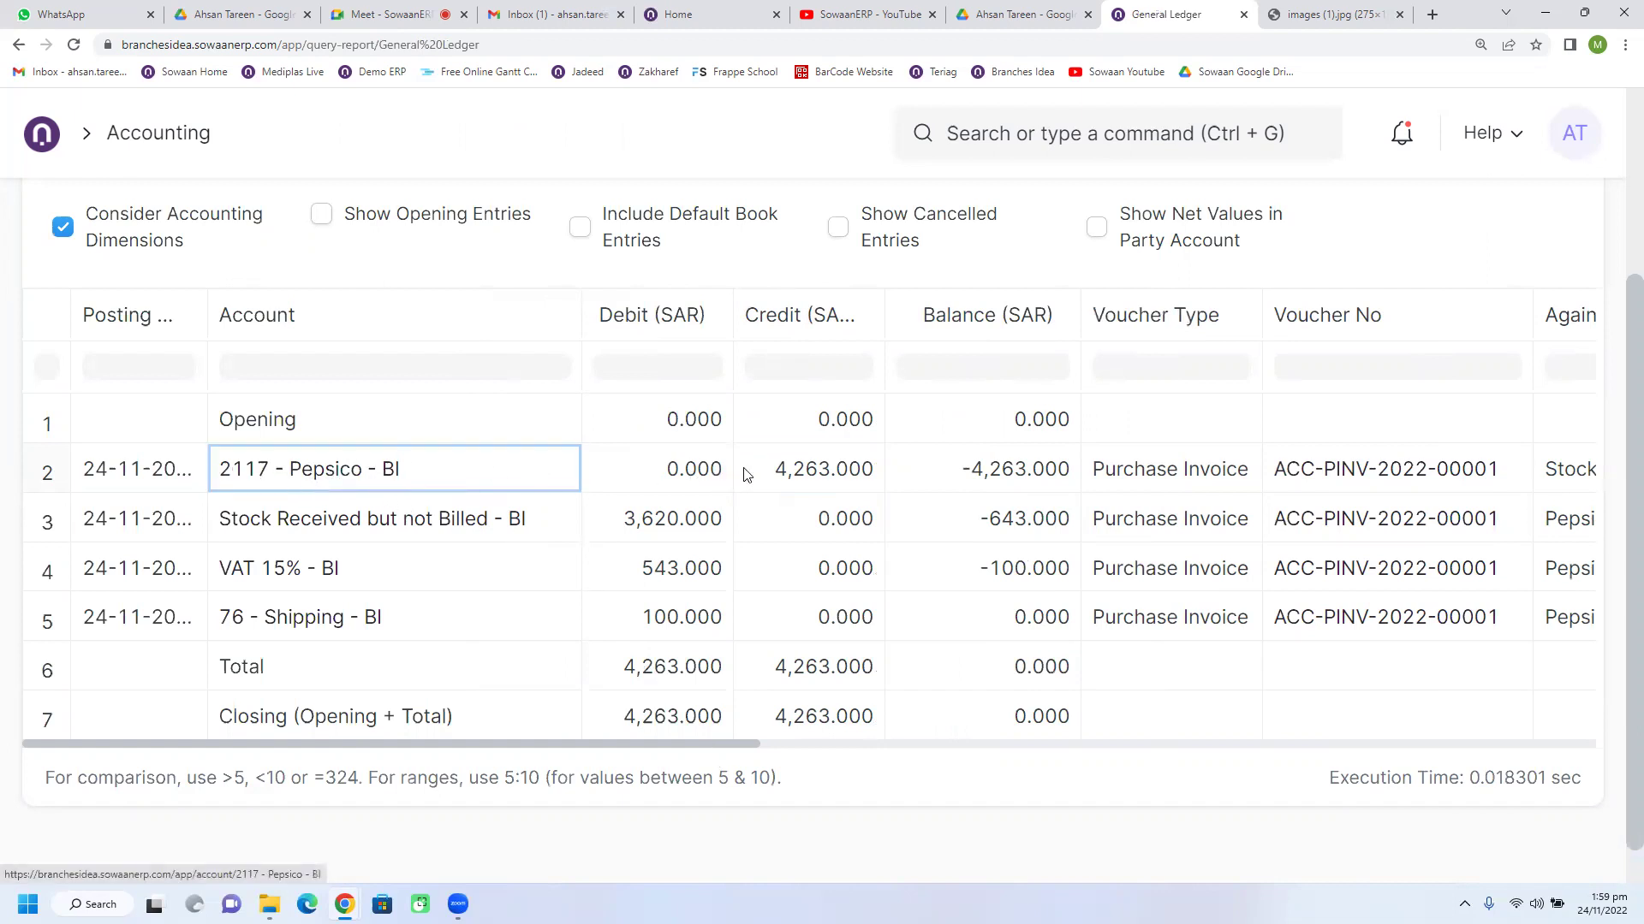
click(810, 485)
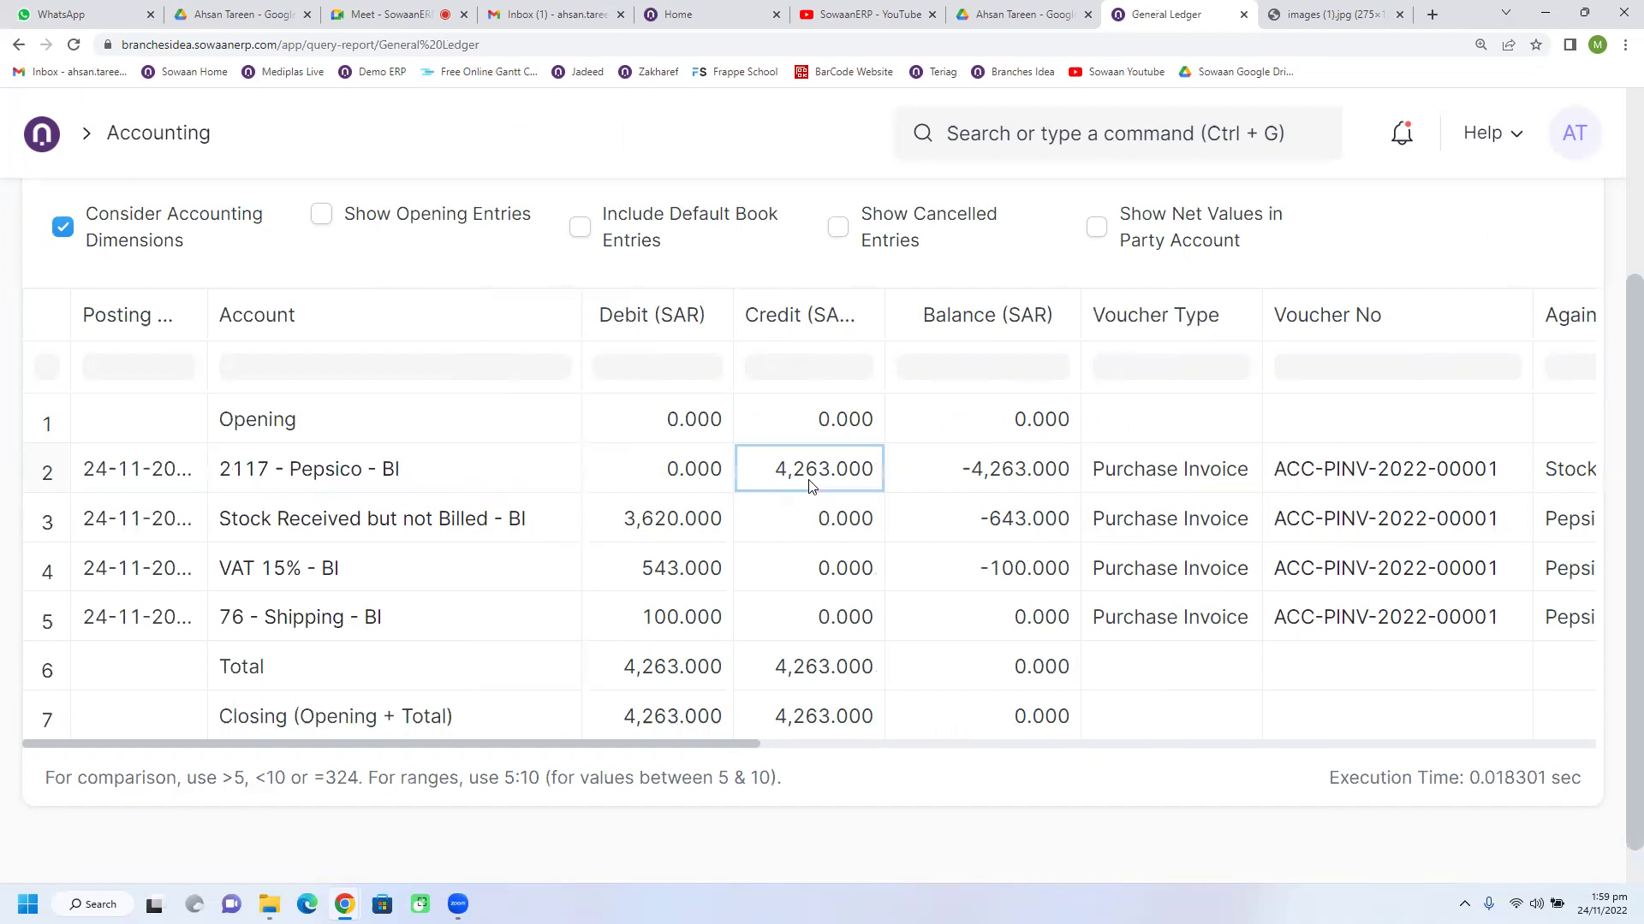
Step: Compare the 3,620.000 Stock Received but not Billed debit and 543.000 VAT debit against Pepsico's credit
click(541, 547)
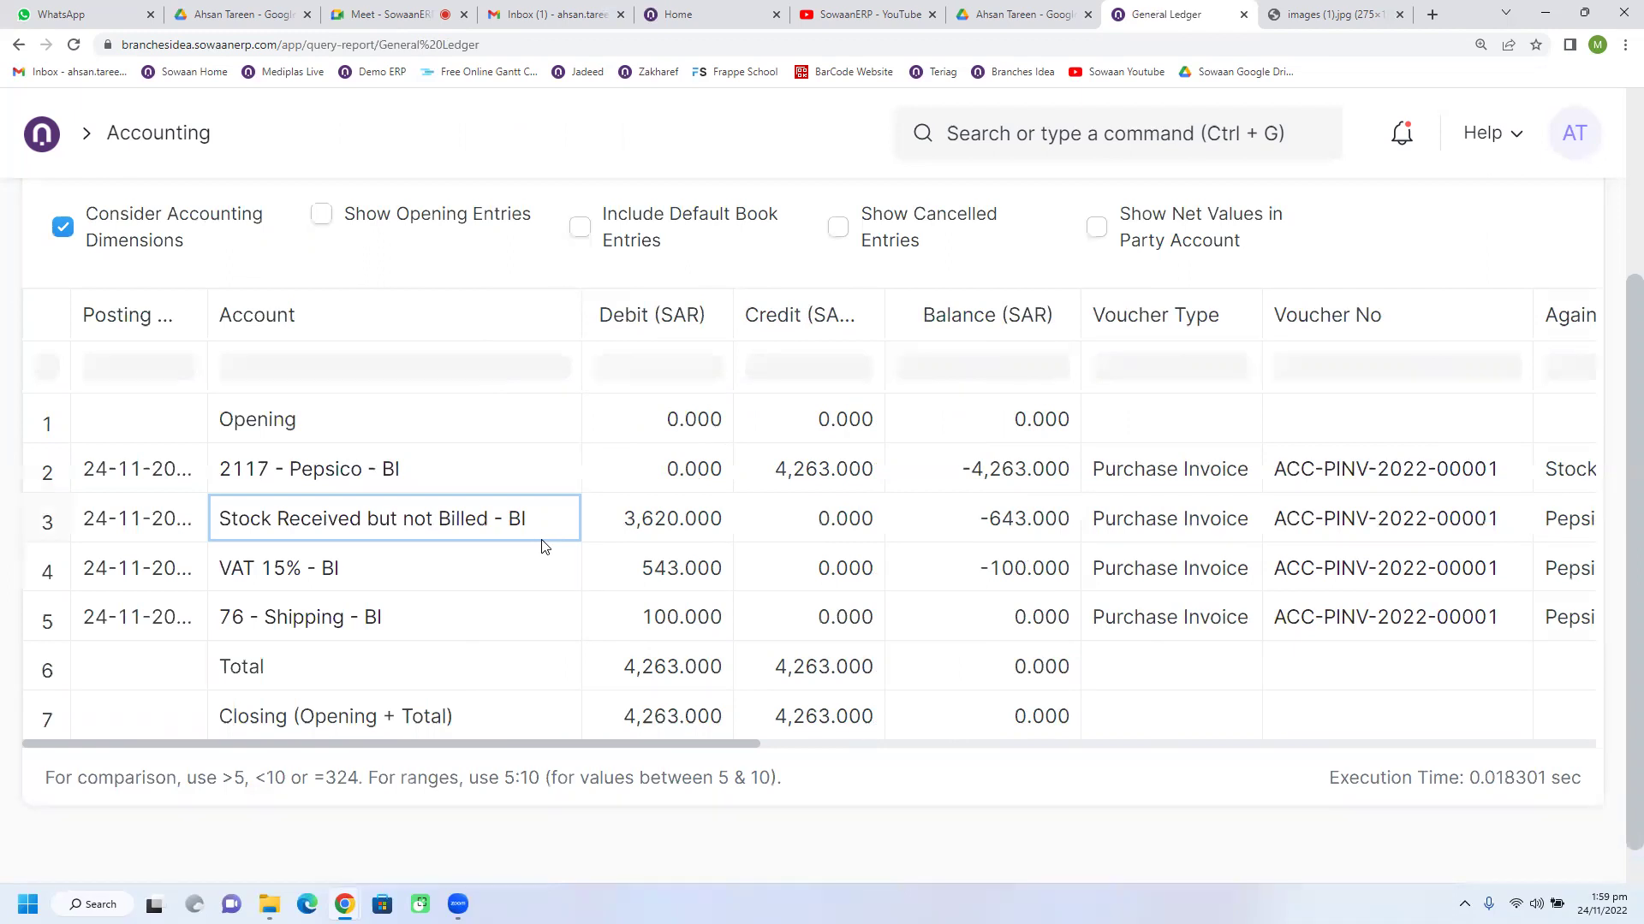
click(657, 545)
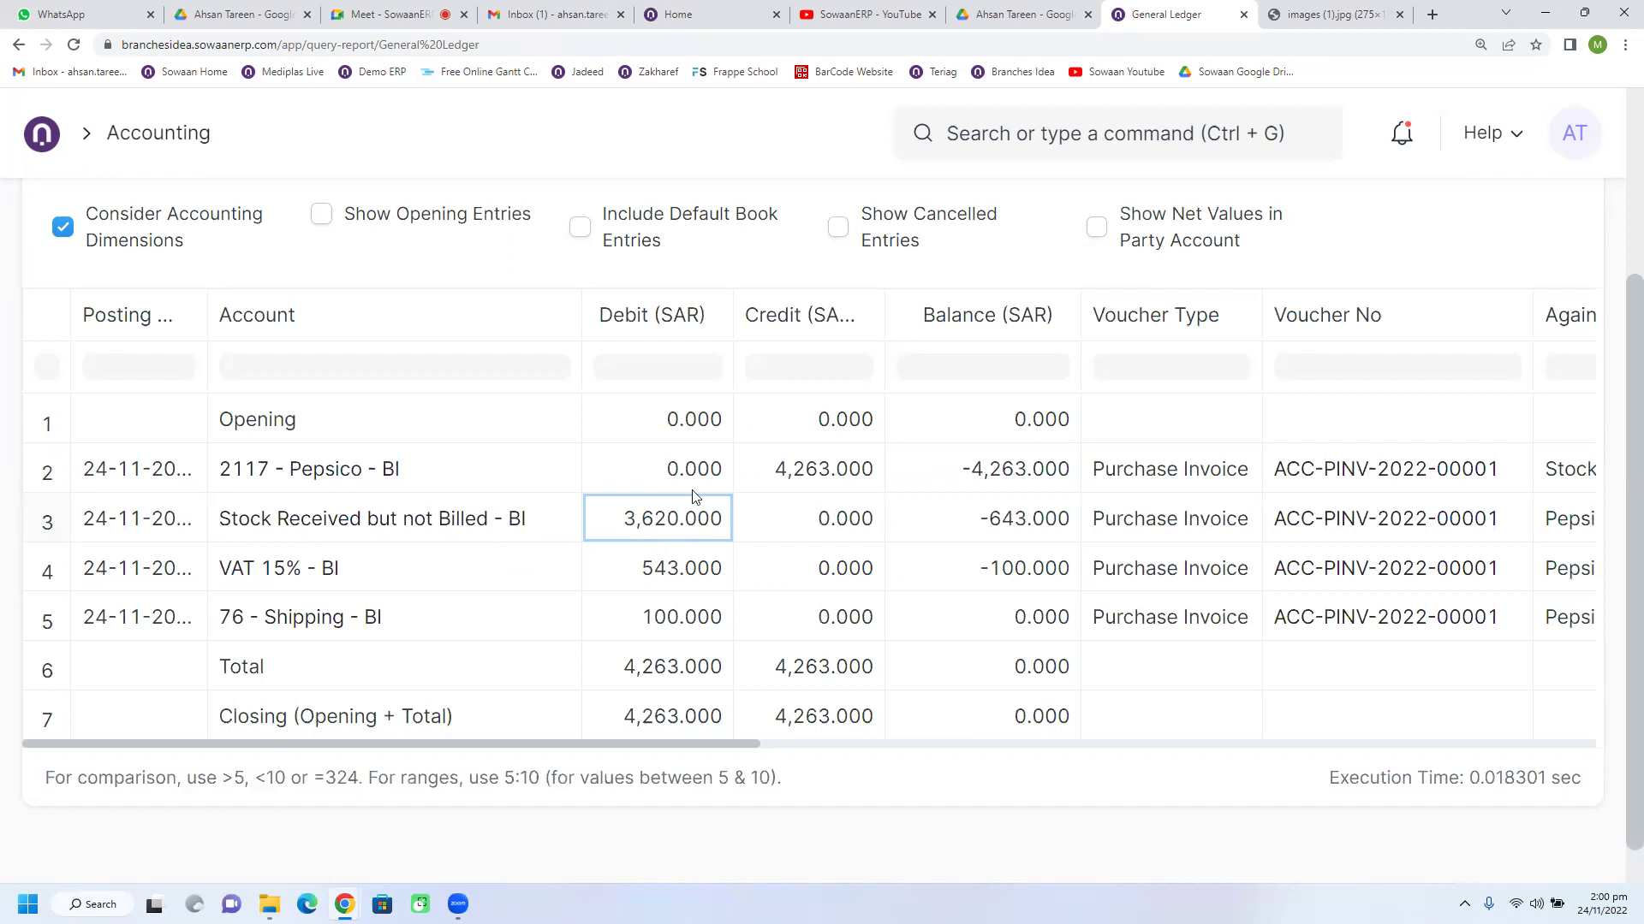
click(819, 484)
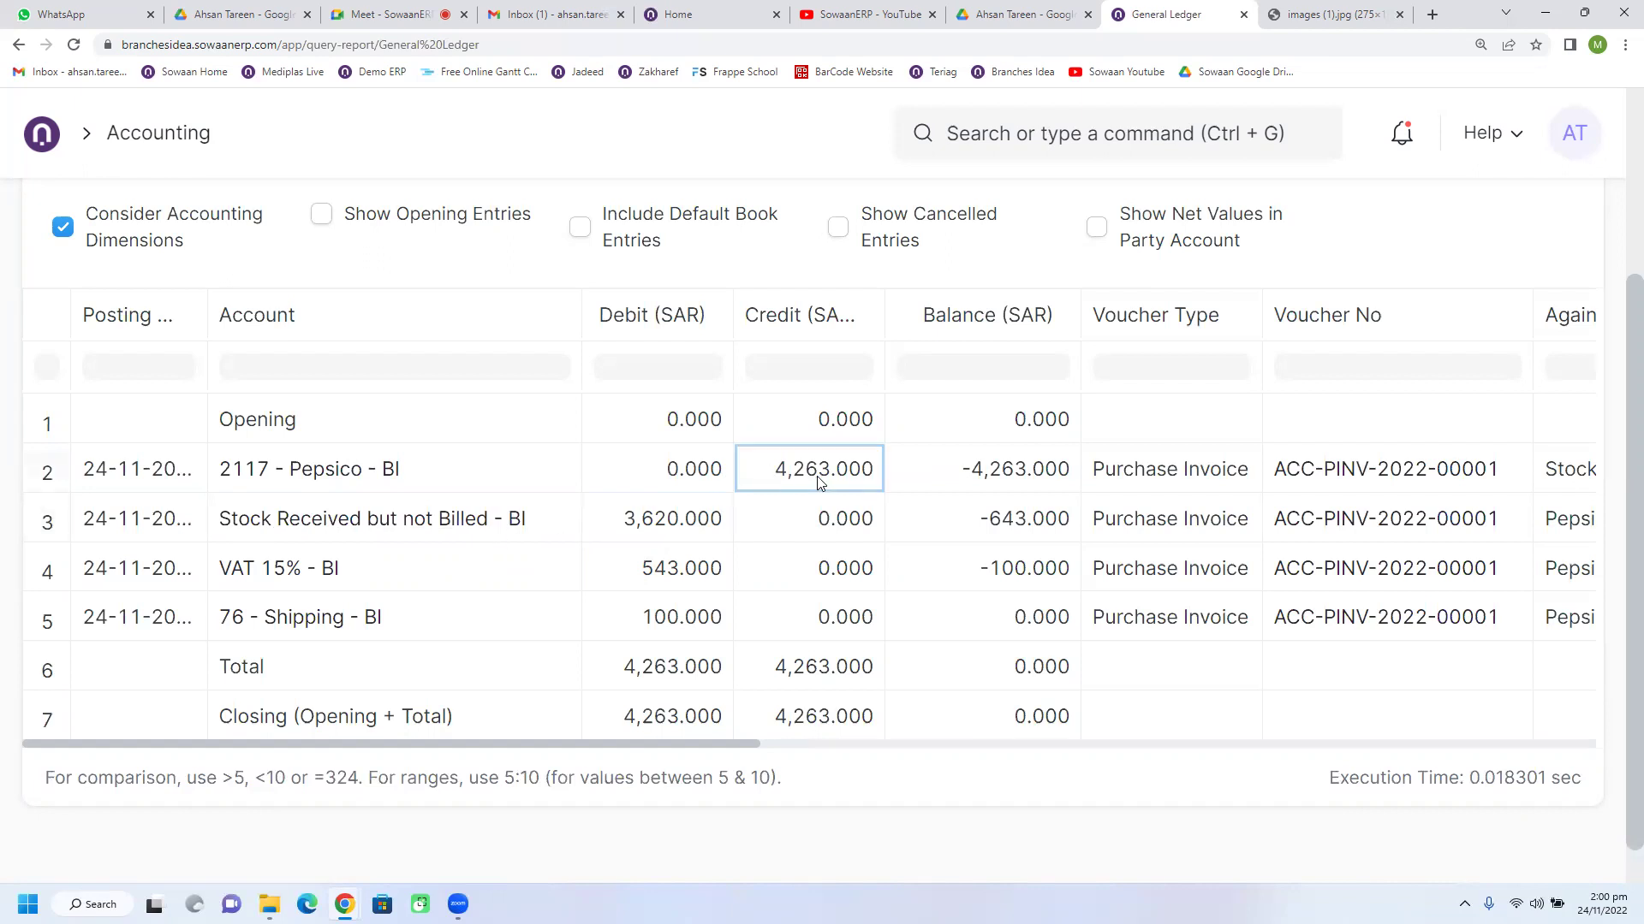
click(675, 544)
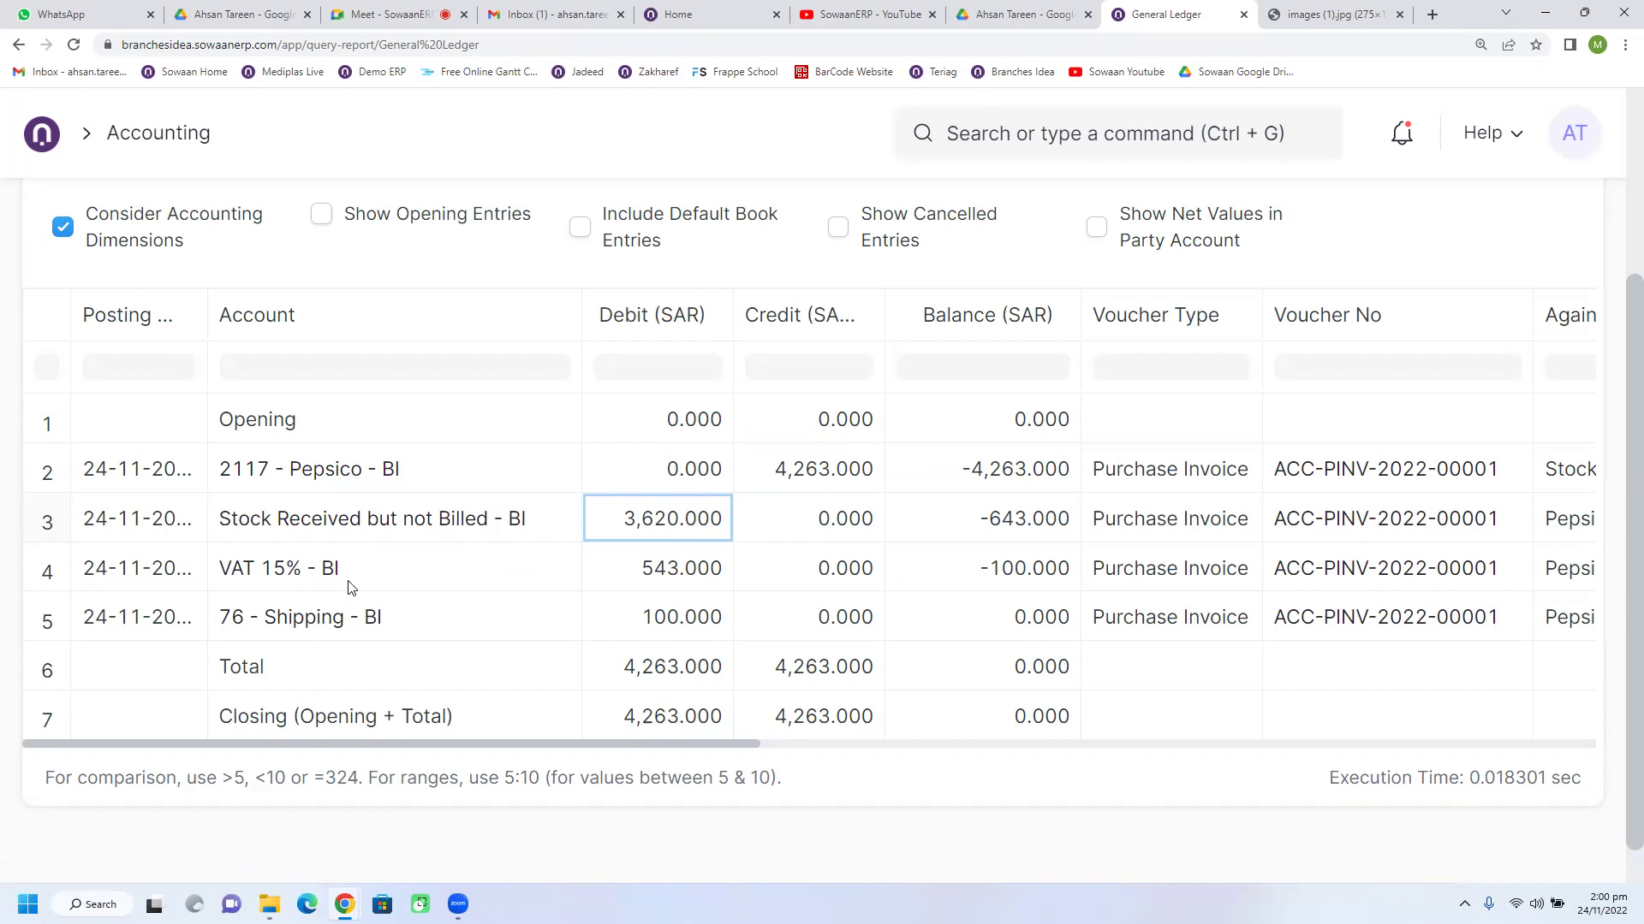
click(651, 582)
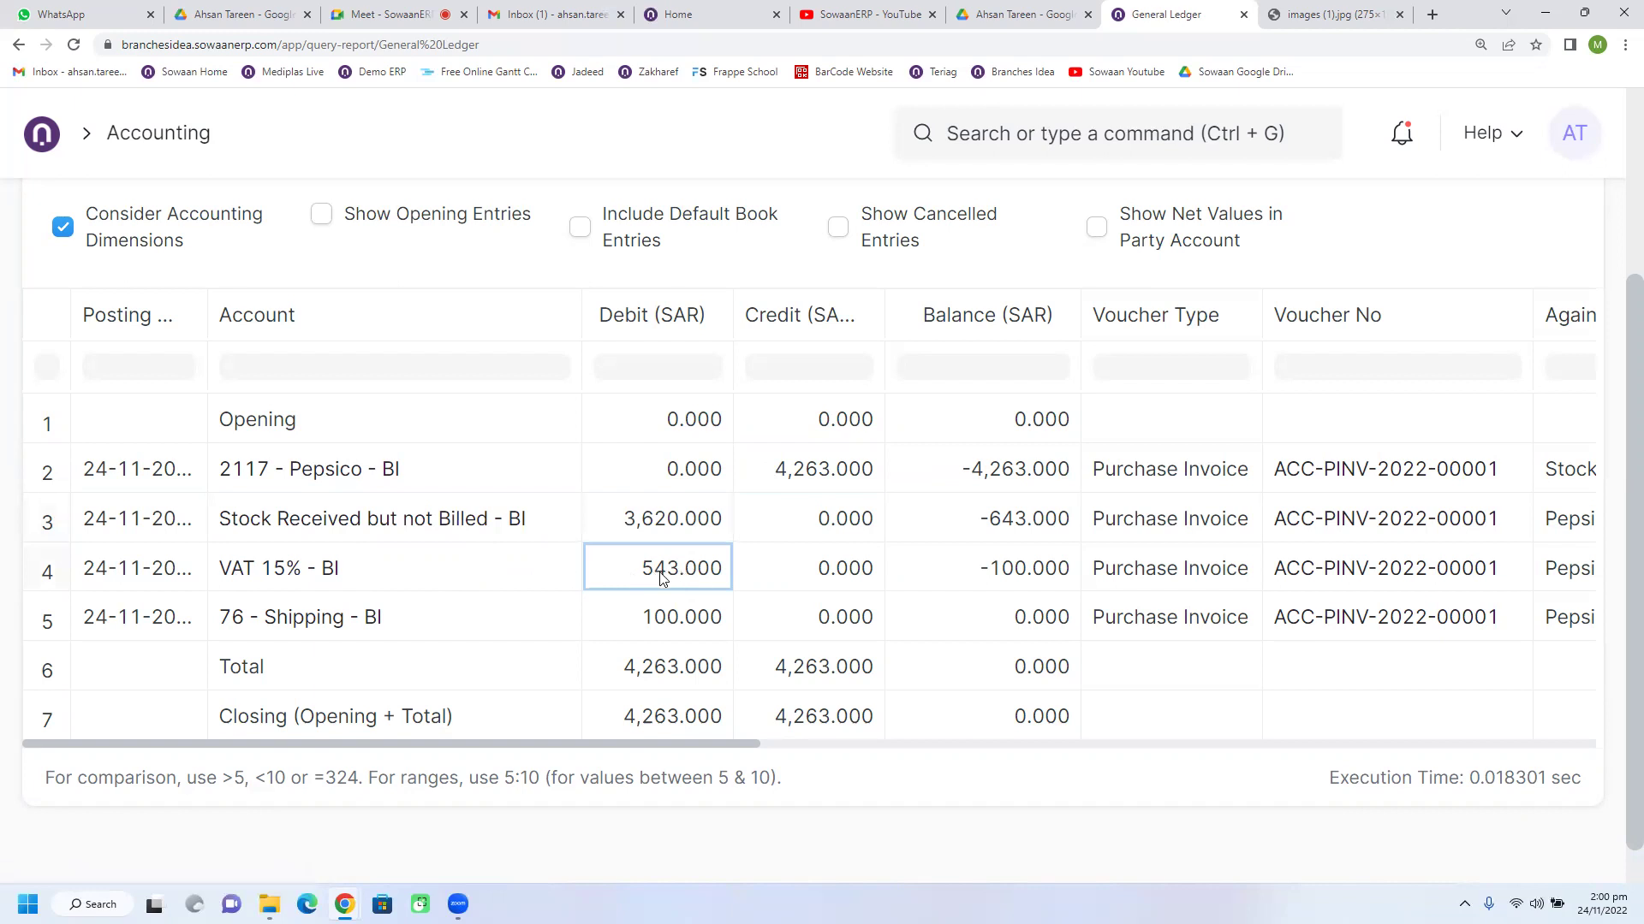
scroll(514, 573, down, 1)
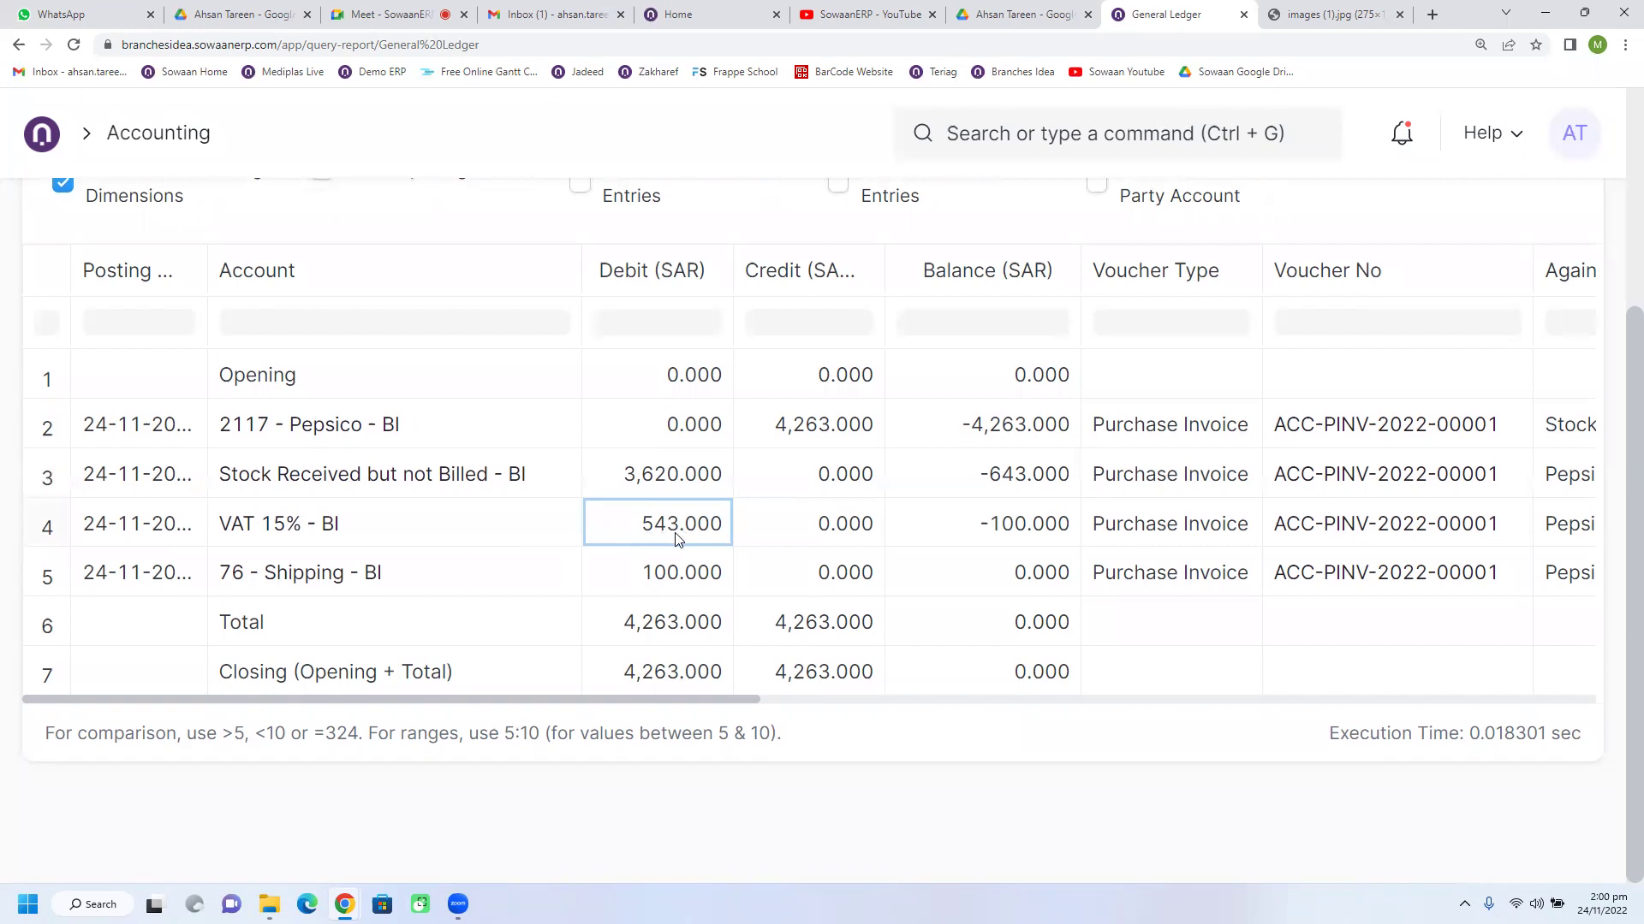
click(652, 589)
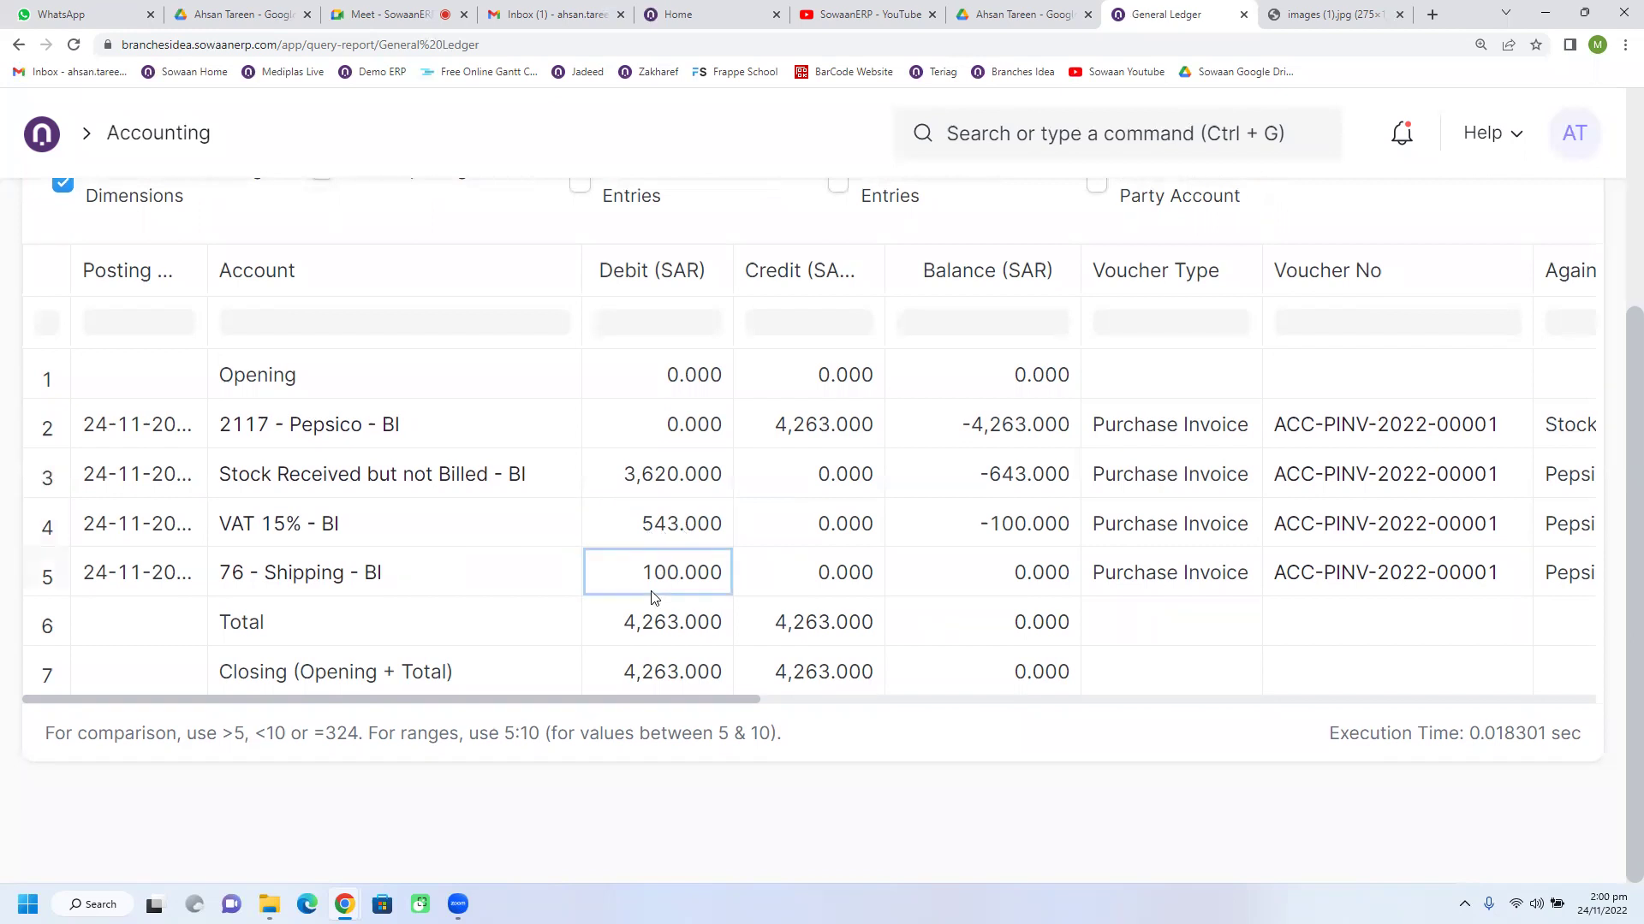
click(635, 539)
click(636, 574)
click(656, 533)
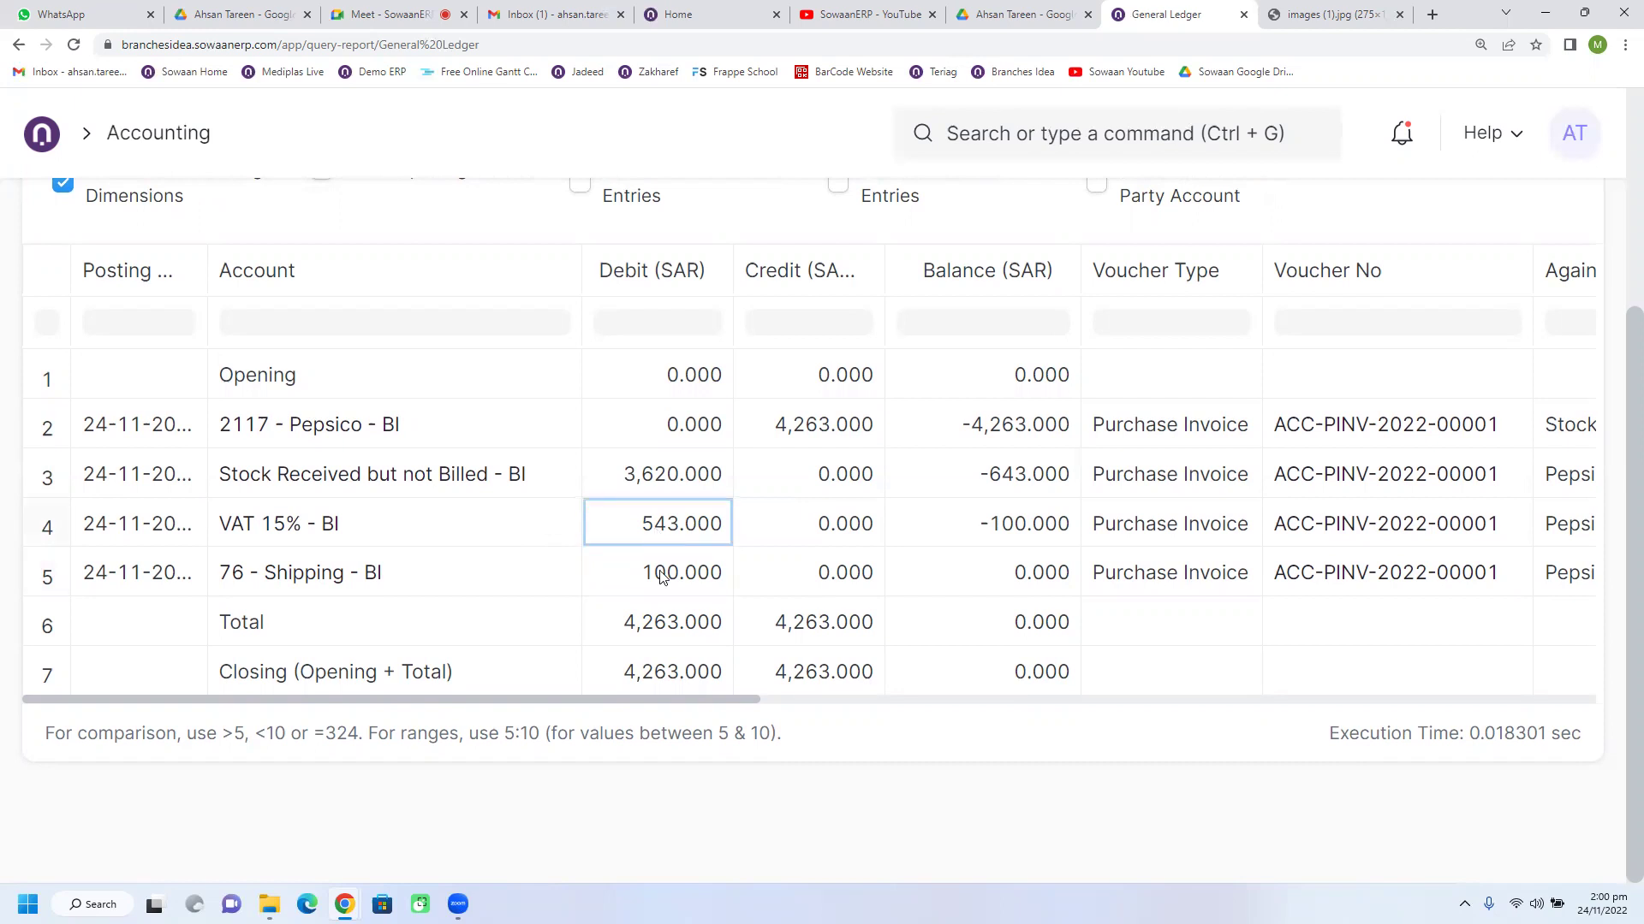
click(661, 580)
click(671, 524)
click(666, 488)
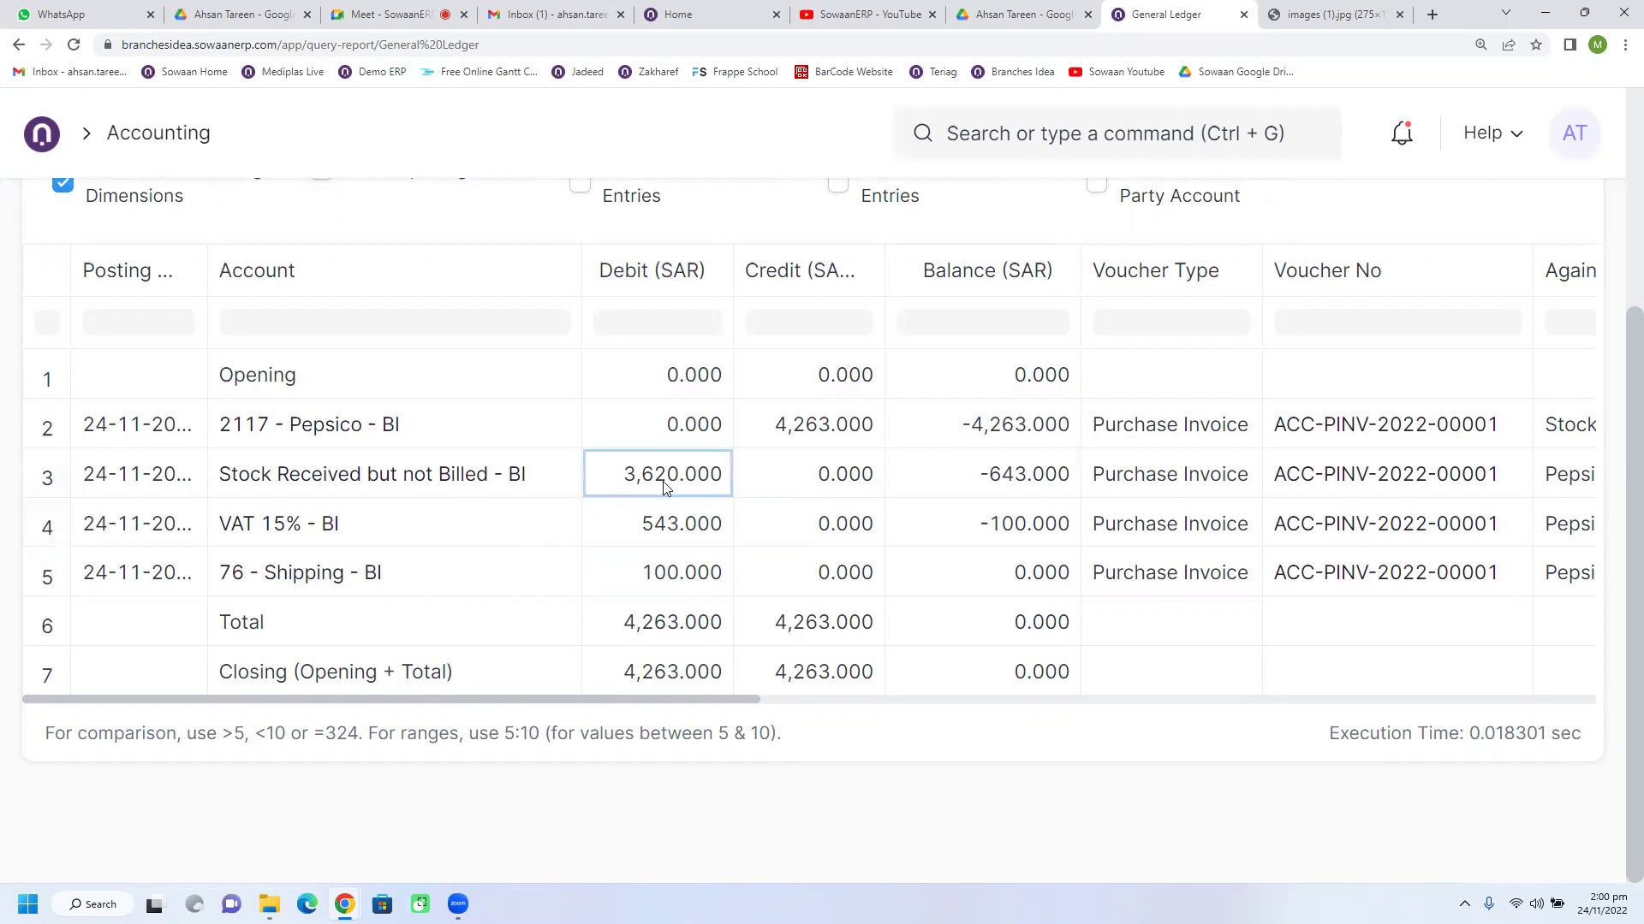
click(675, 525)
click(677, 582)
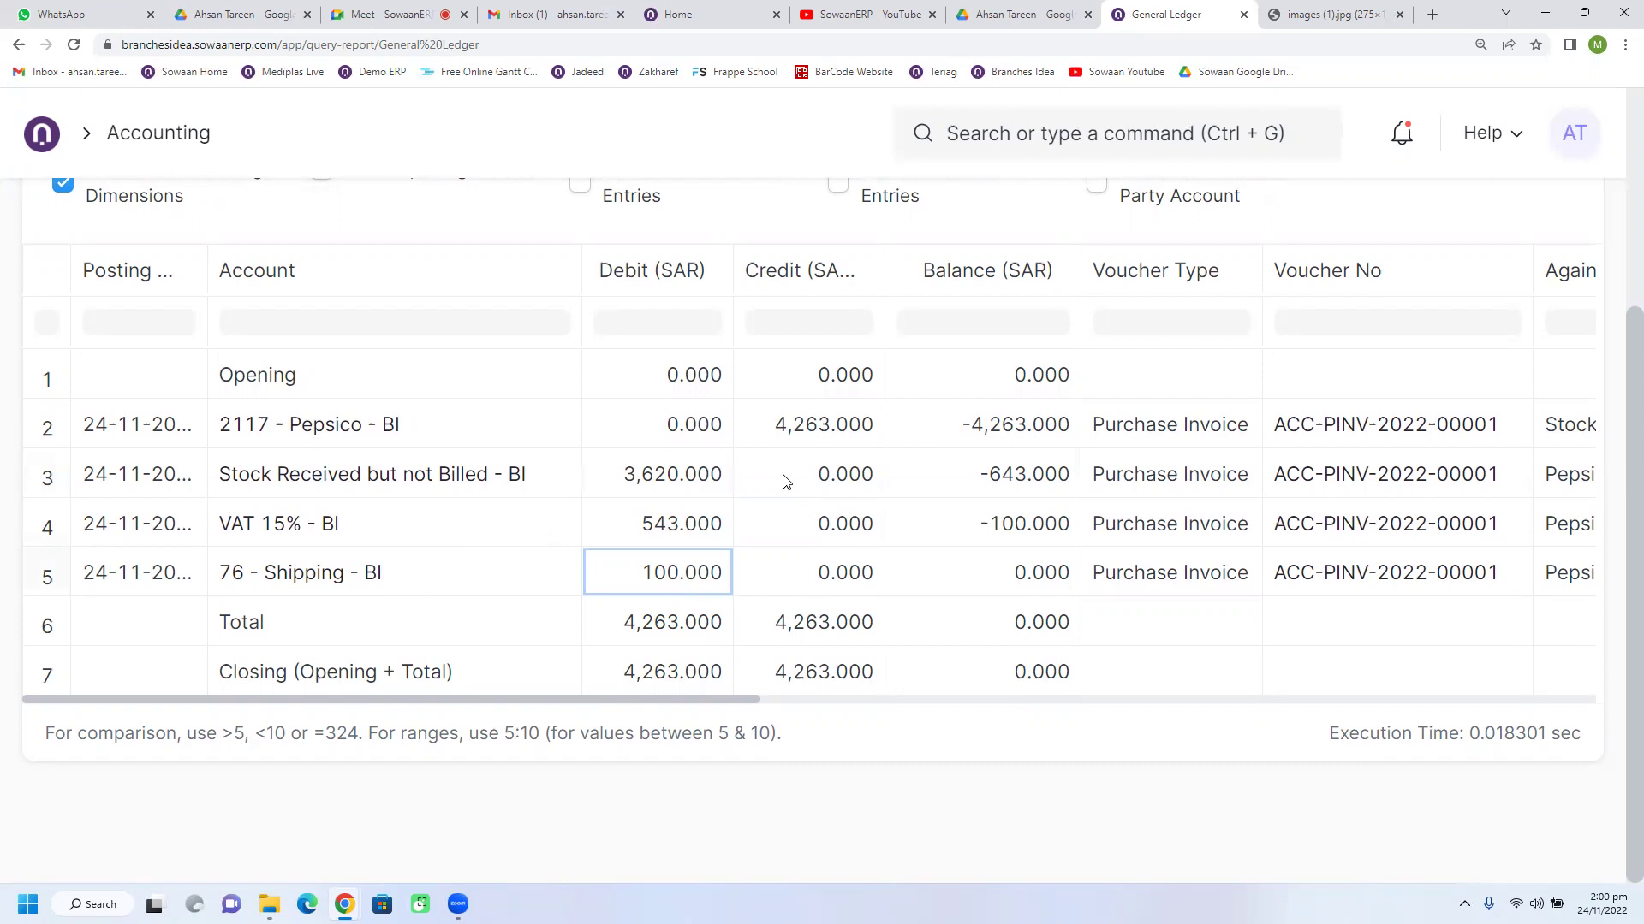
click(811, 439)
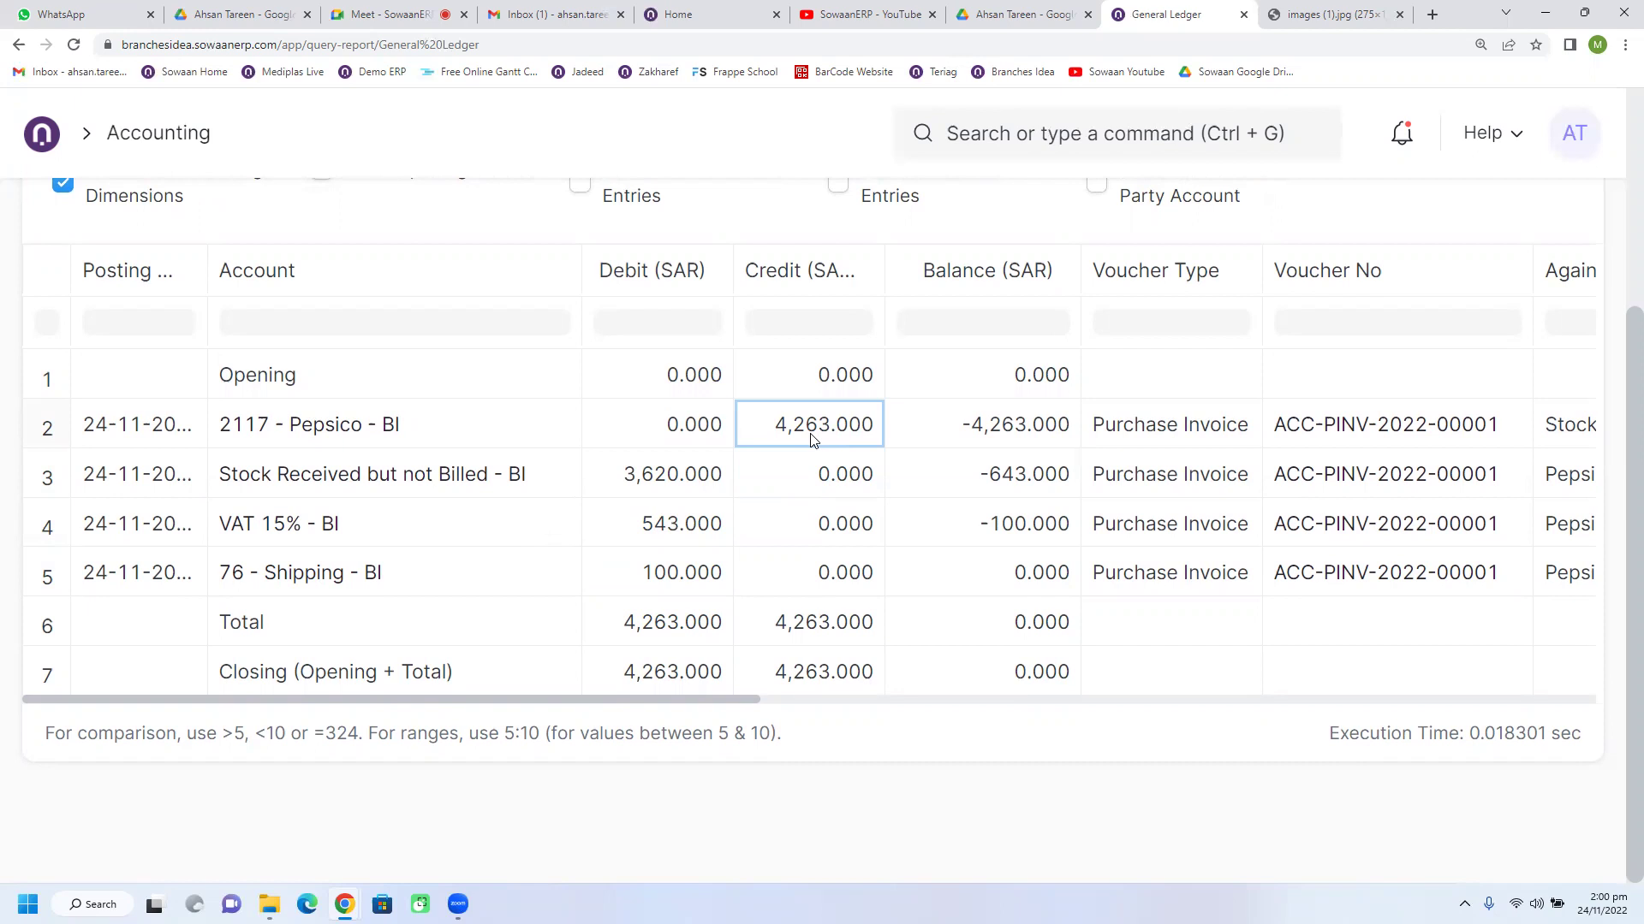
scroll(825, 686, up, 3)
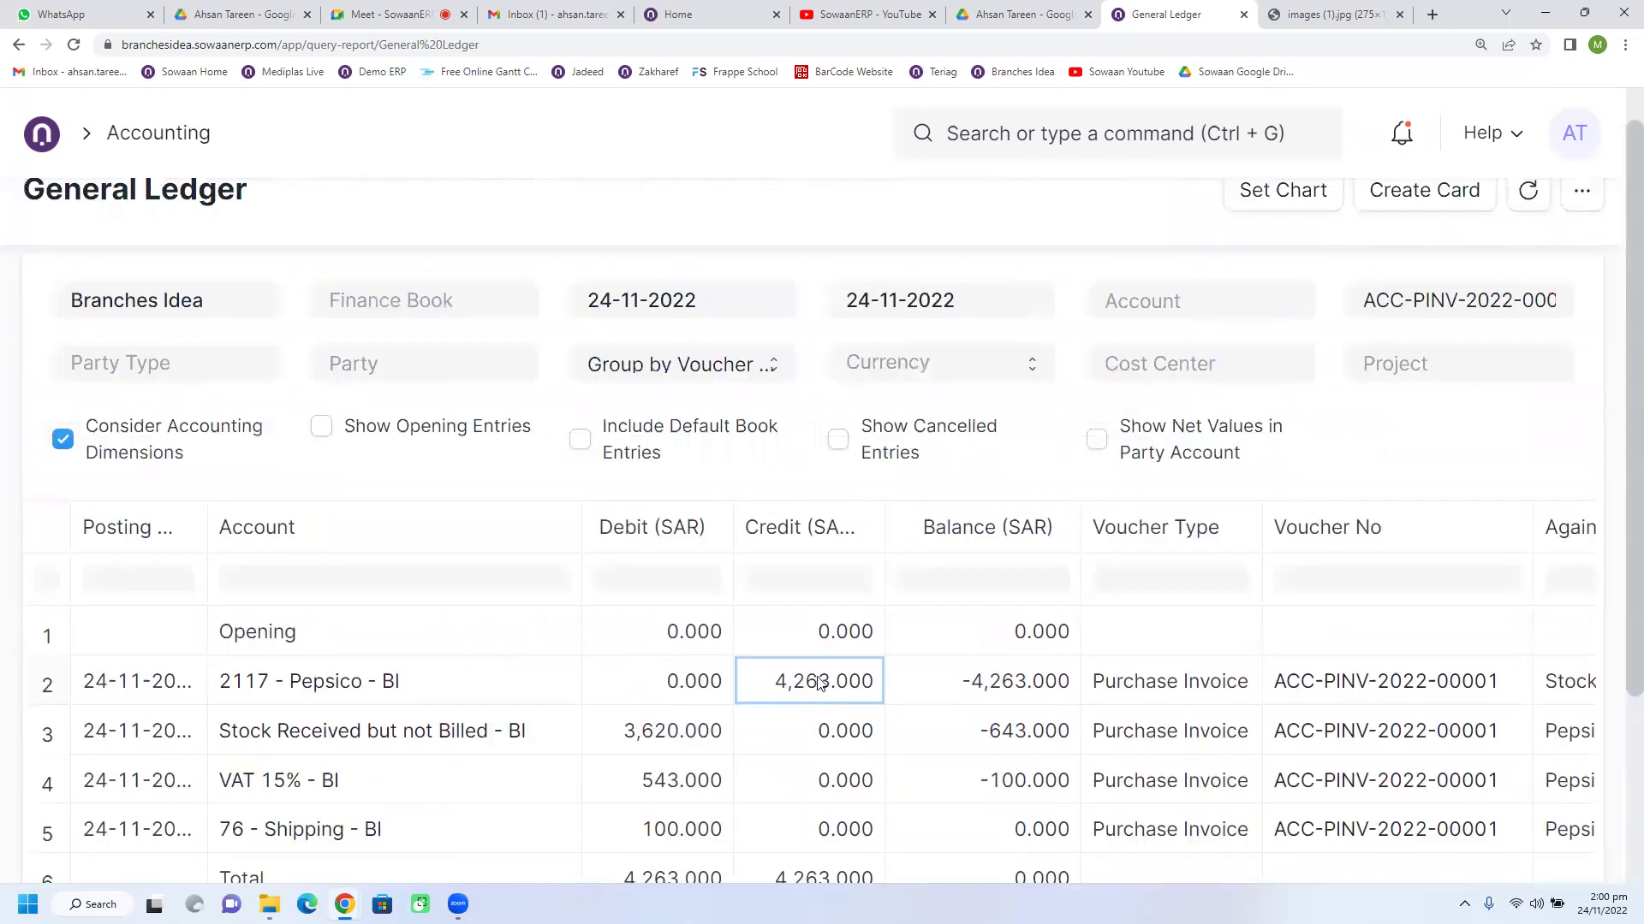
scroll(818, 683, up, 1)
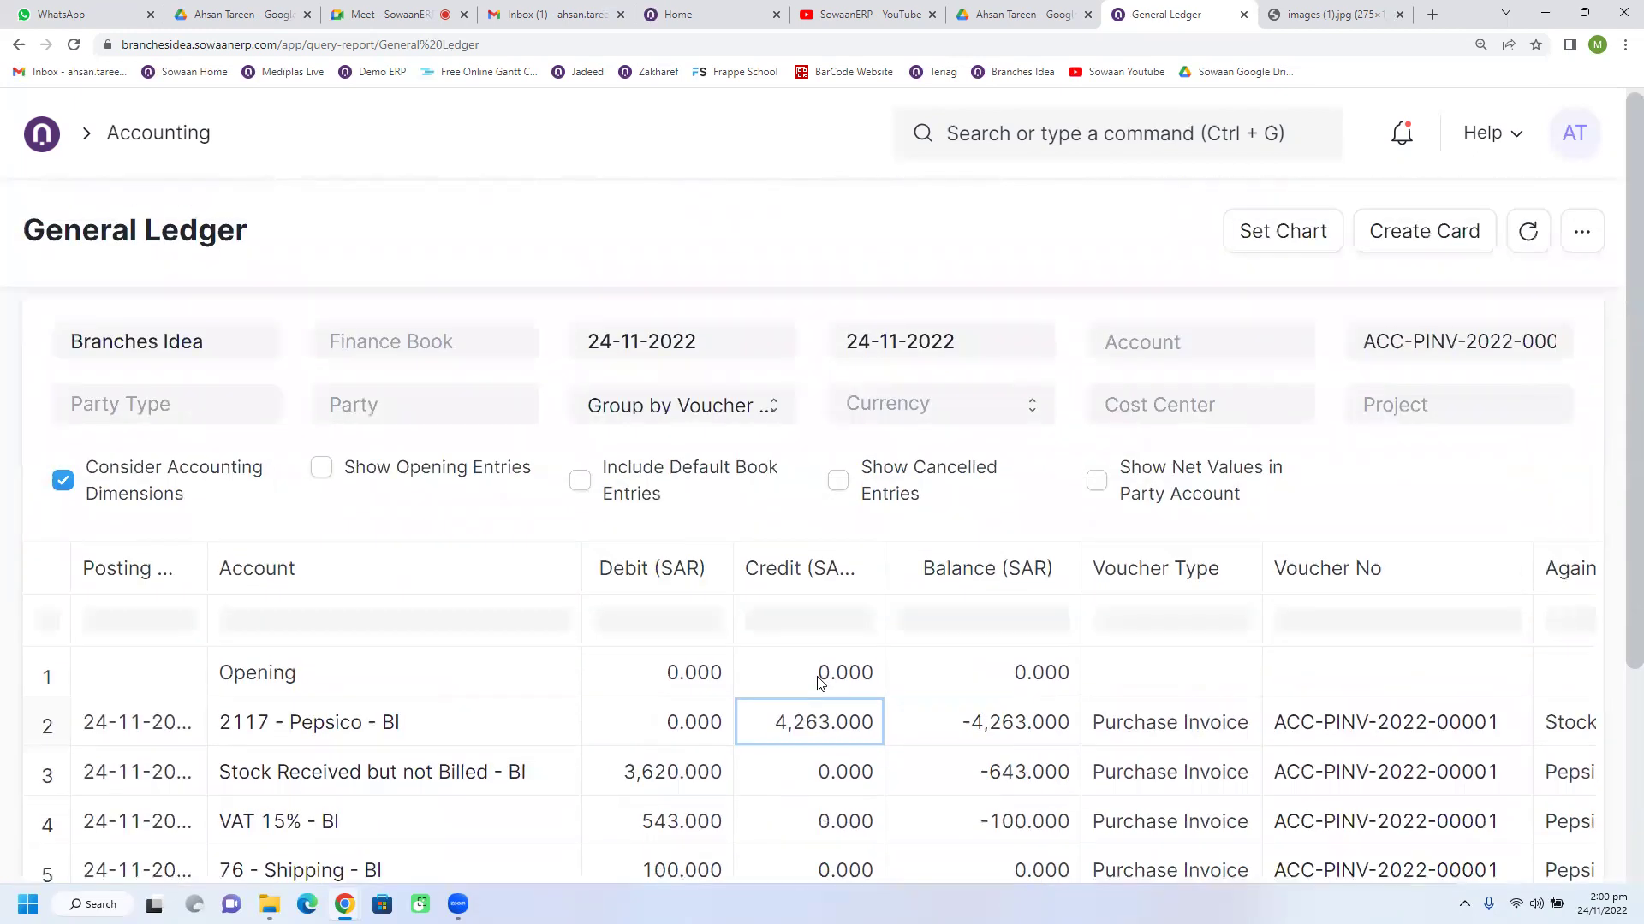
scroll(818, 683, down, 2)
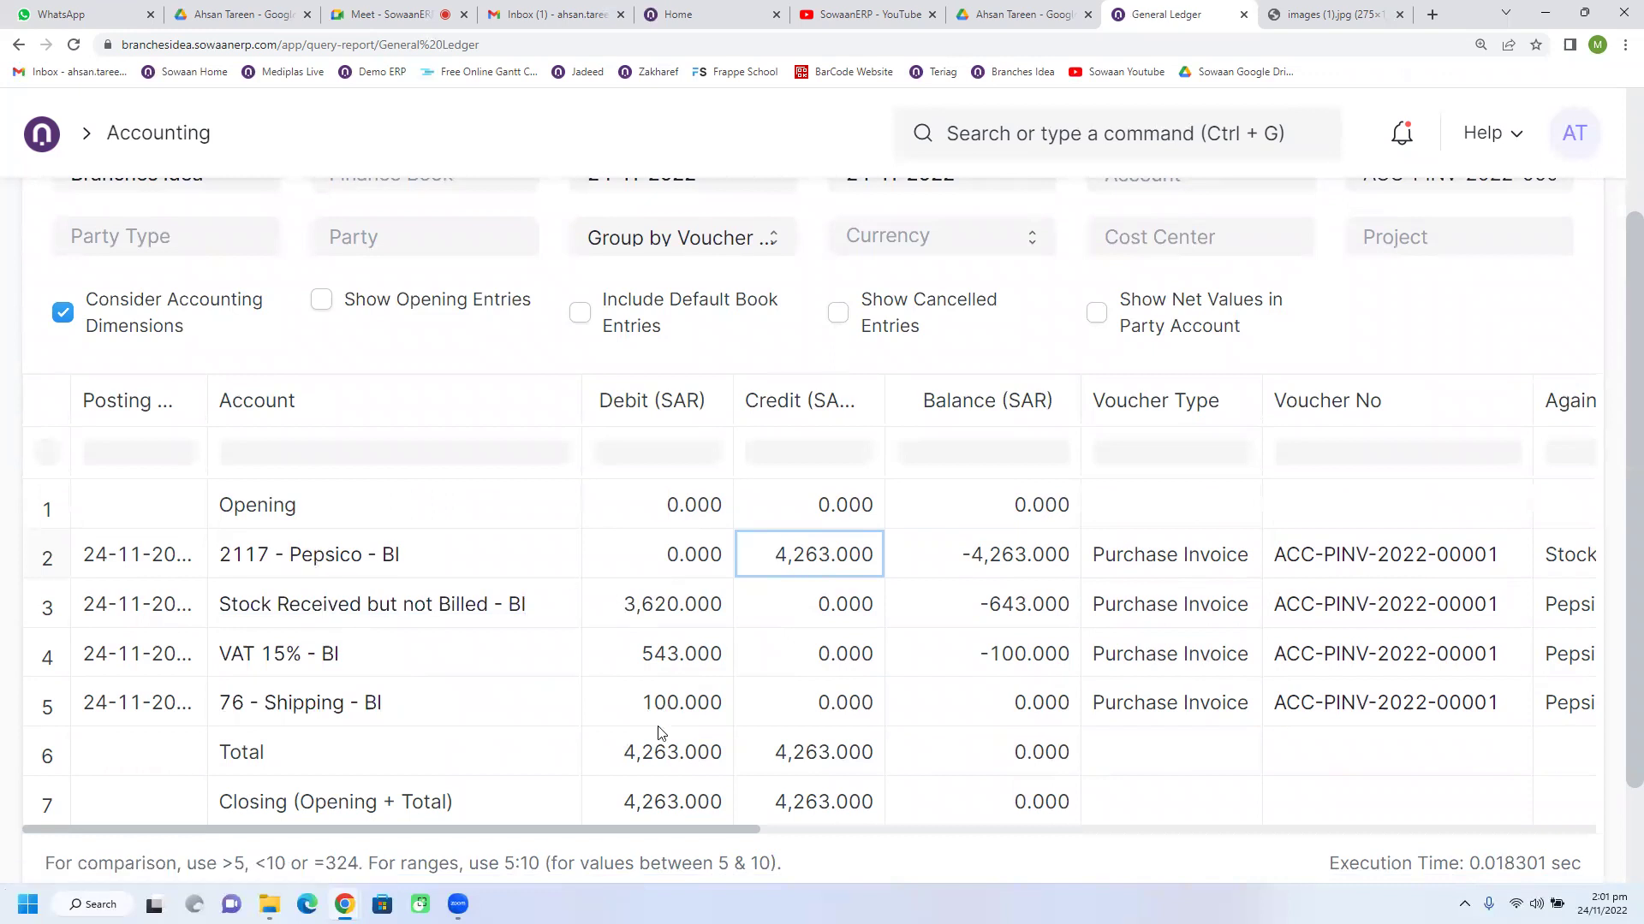
Step: Scroll the ledger sideways and point out the 3,620.000 stock, 543.000 VAT and 100.000 shipping debits
drag(757, 830, 374, 812)
click(645, 618)
click(674, 672)
click(677, 695)
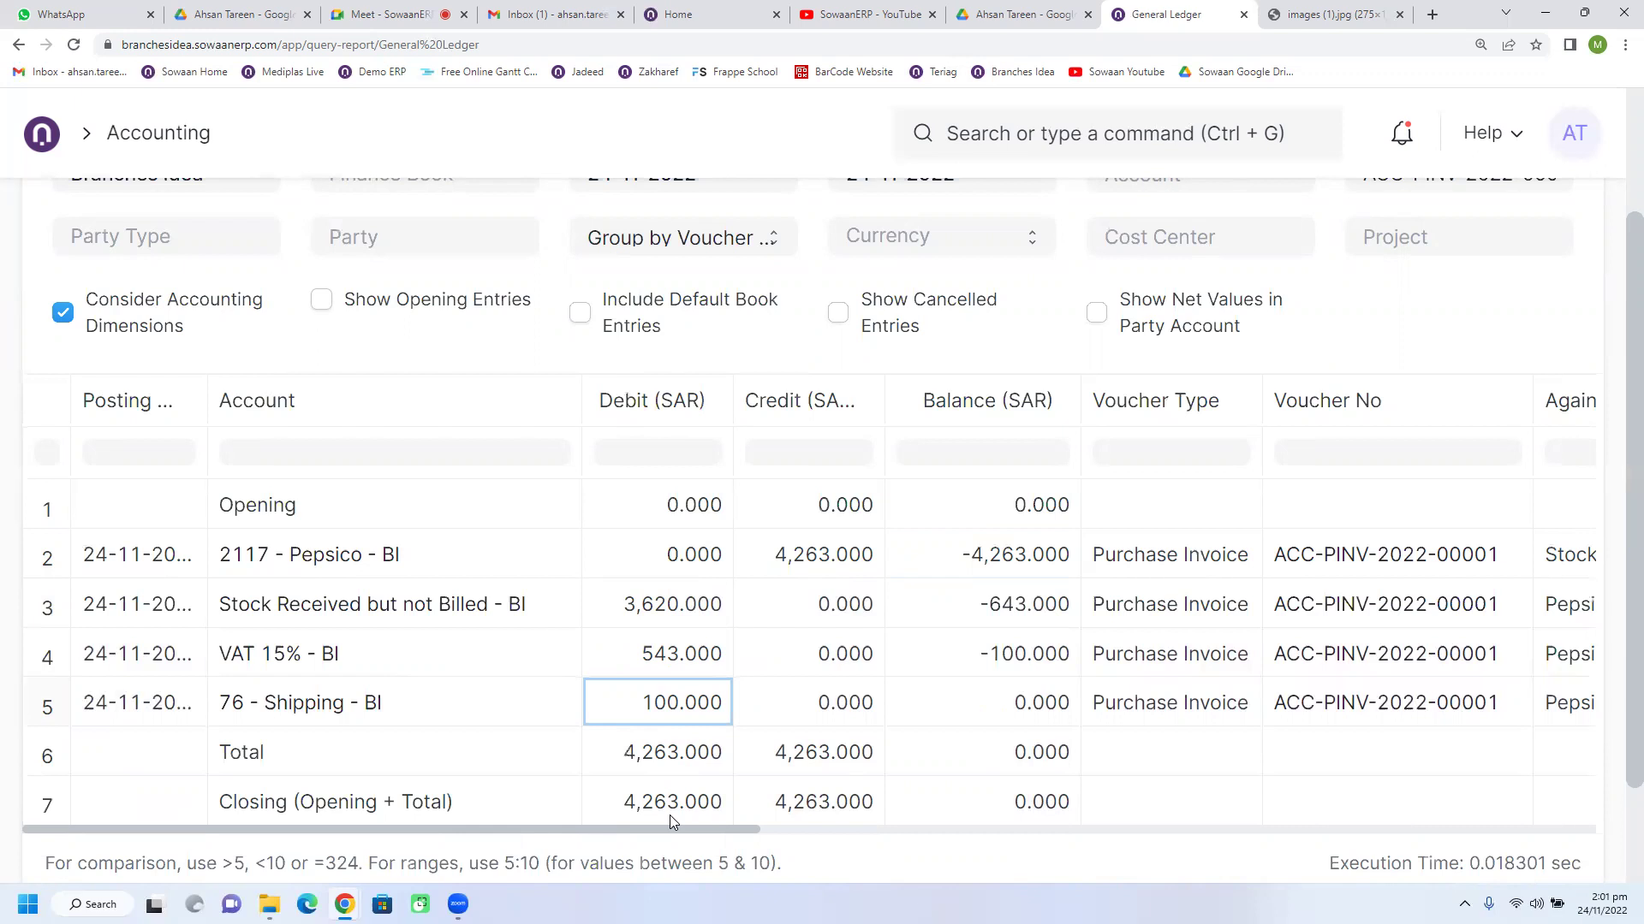
Step: Widen the Credit and Debit columns so their full SAR headings show
drag(885, 392, 928, 393)
drag(743, 396, 765, 396)
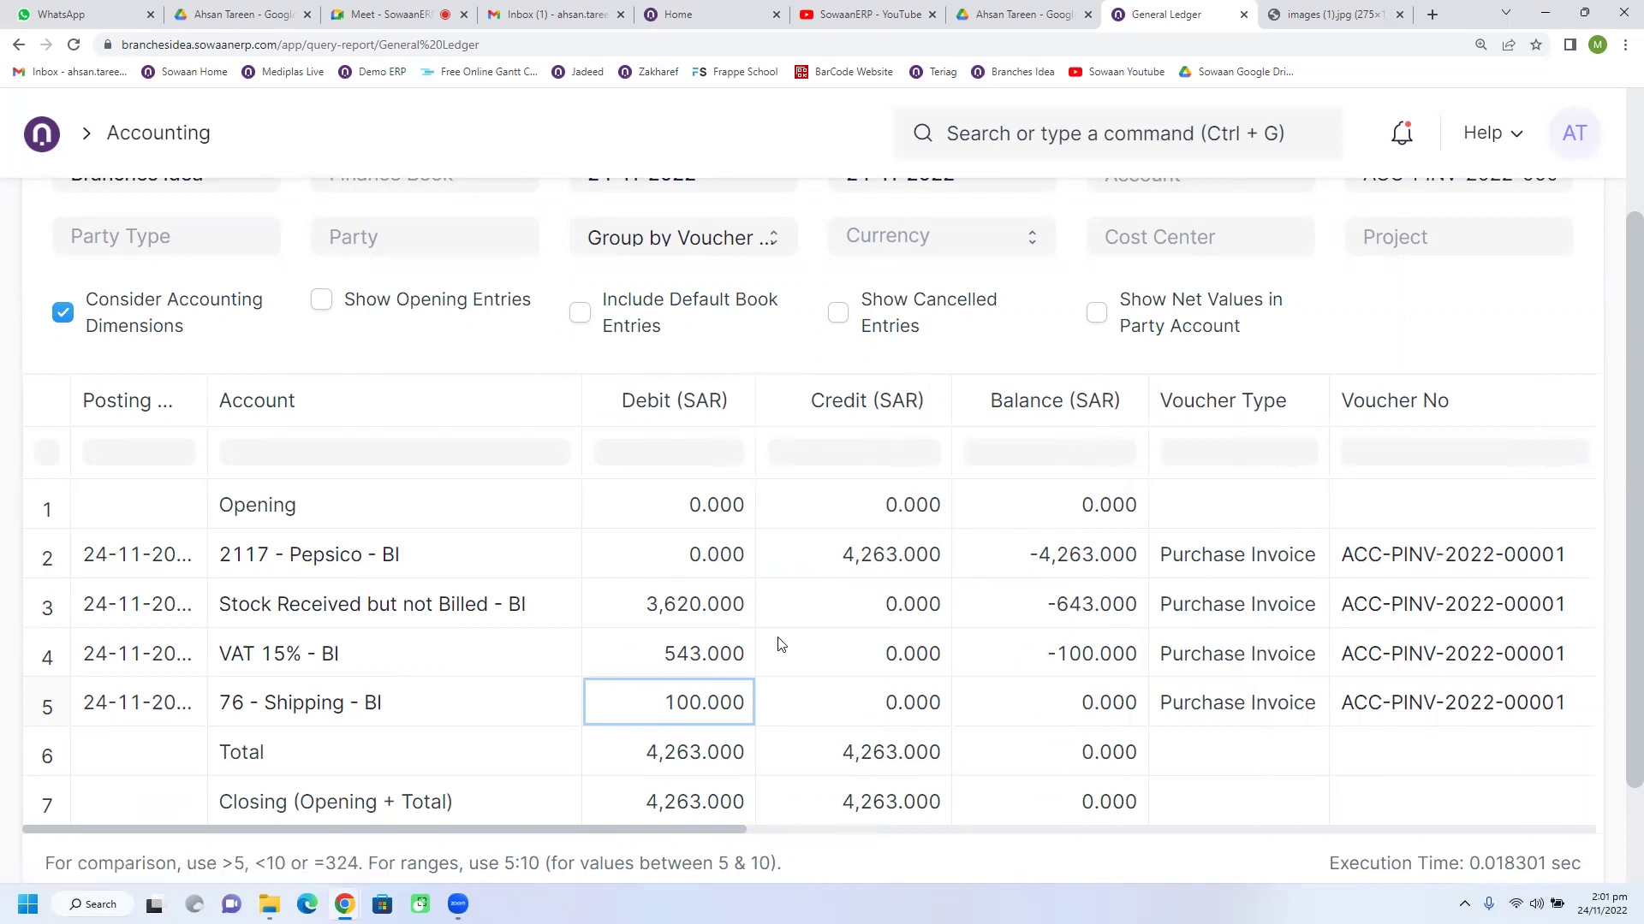
click(605, 616)
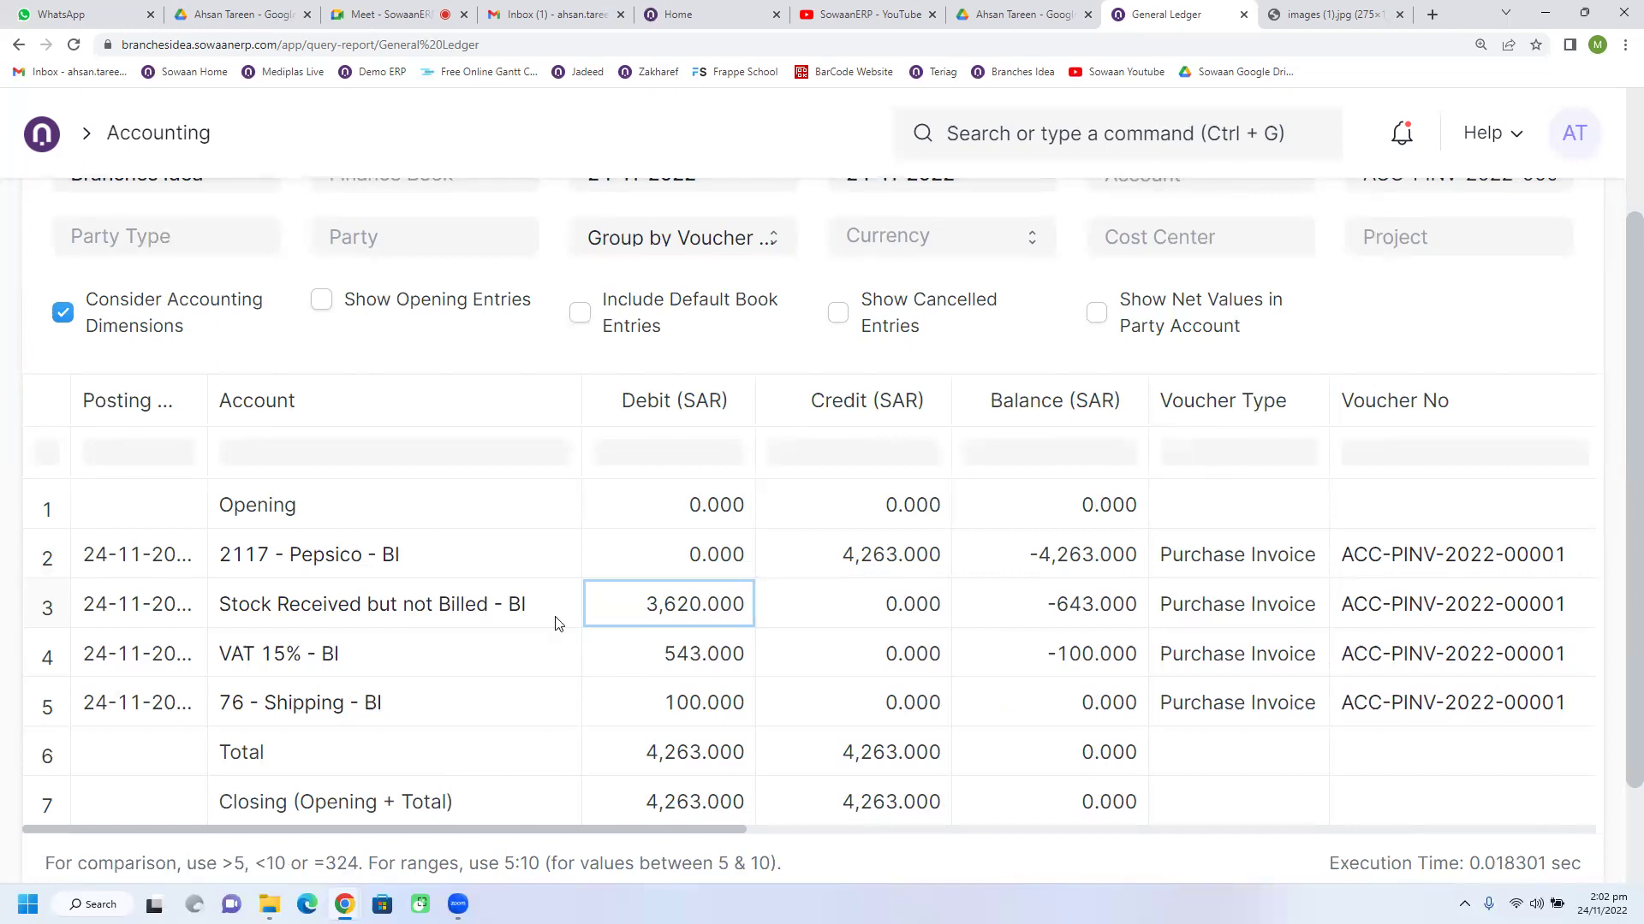
Step: Widen the Posting Date column and point out the VAT 15% - BI and 76 - Shipping - BI lines
drag(211, 390, 271, 389)
click(516, 673)
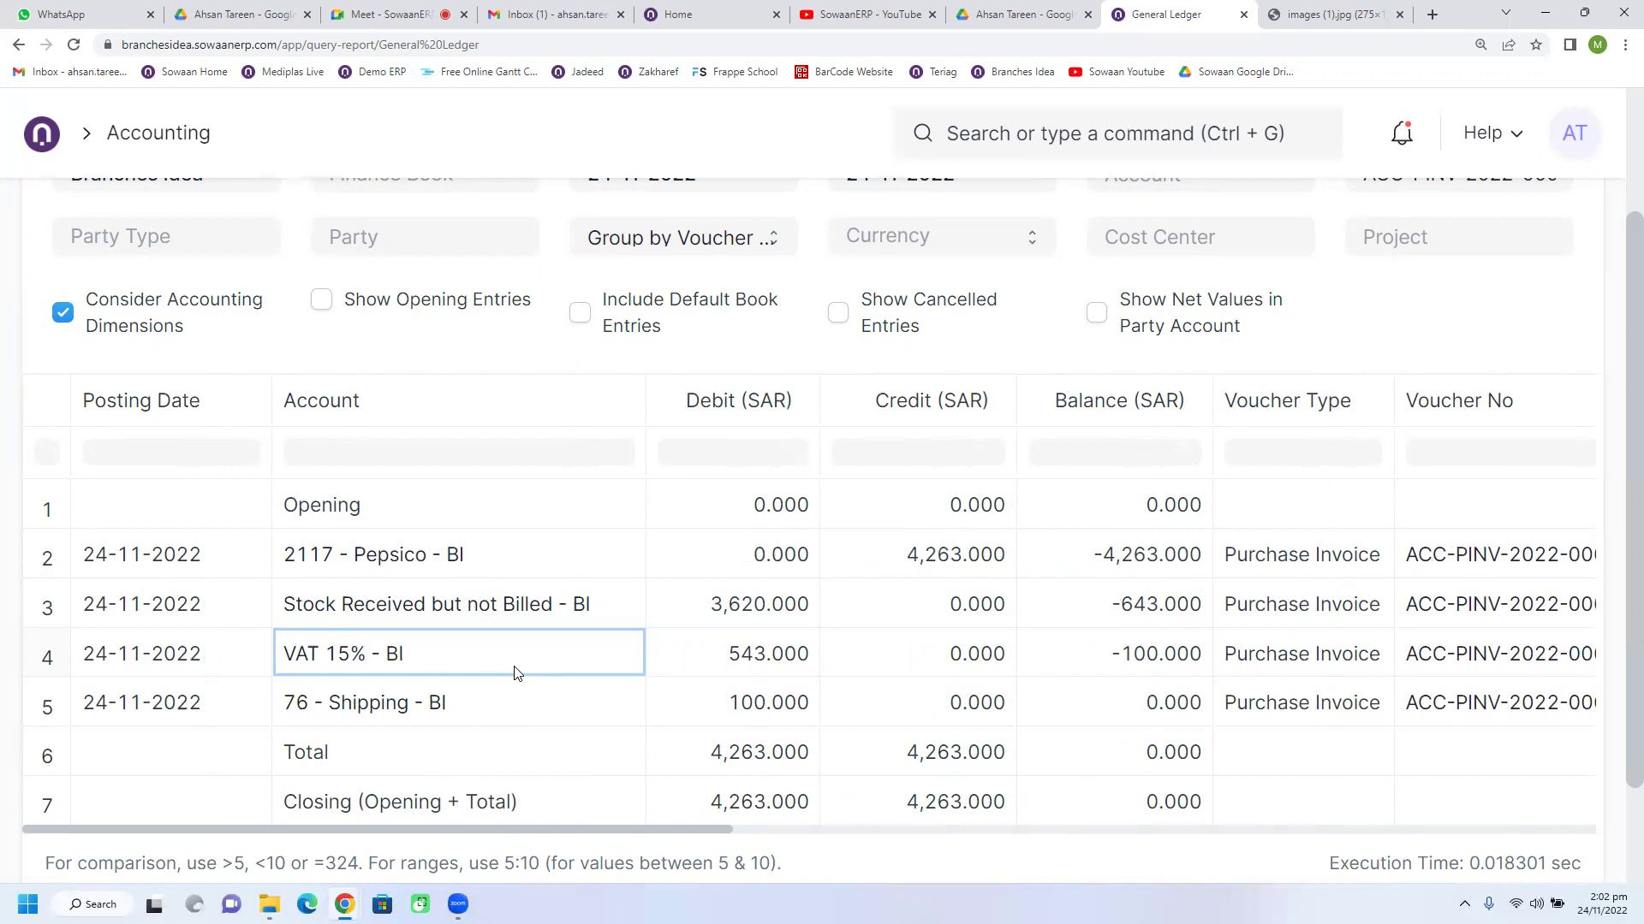
click(498, 710)
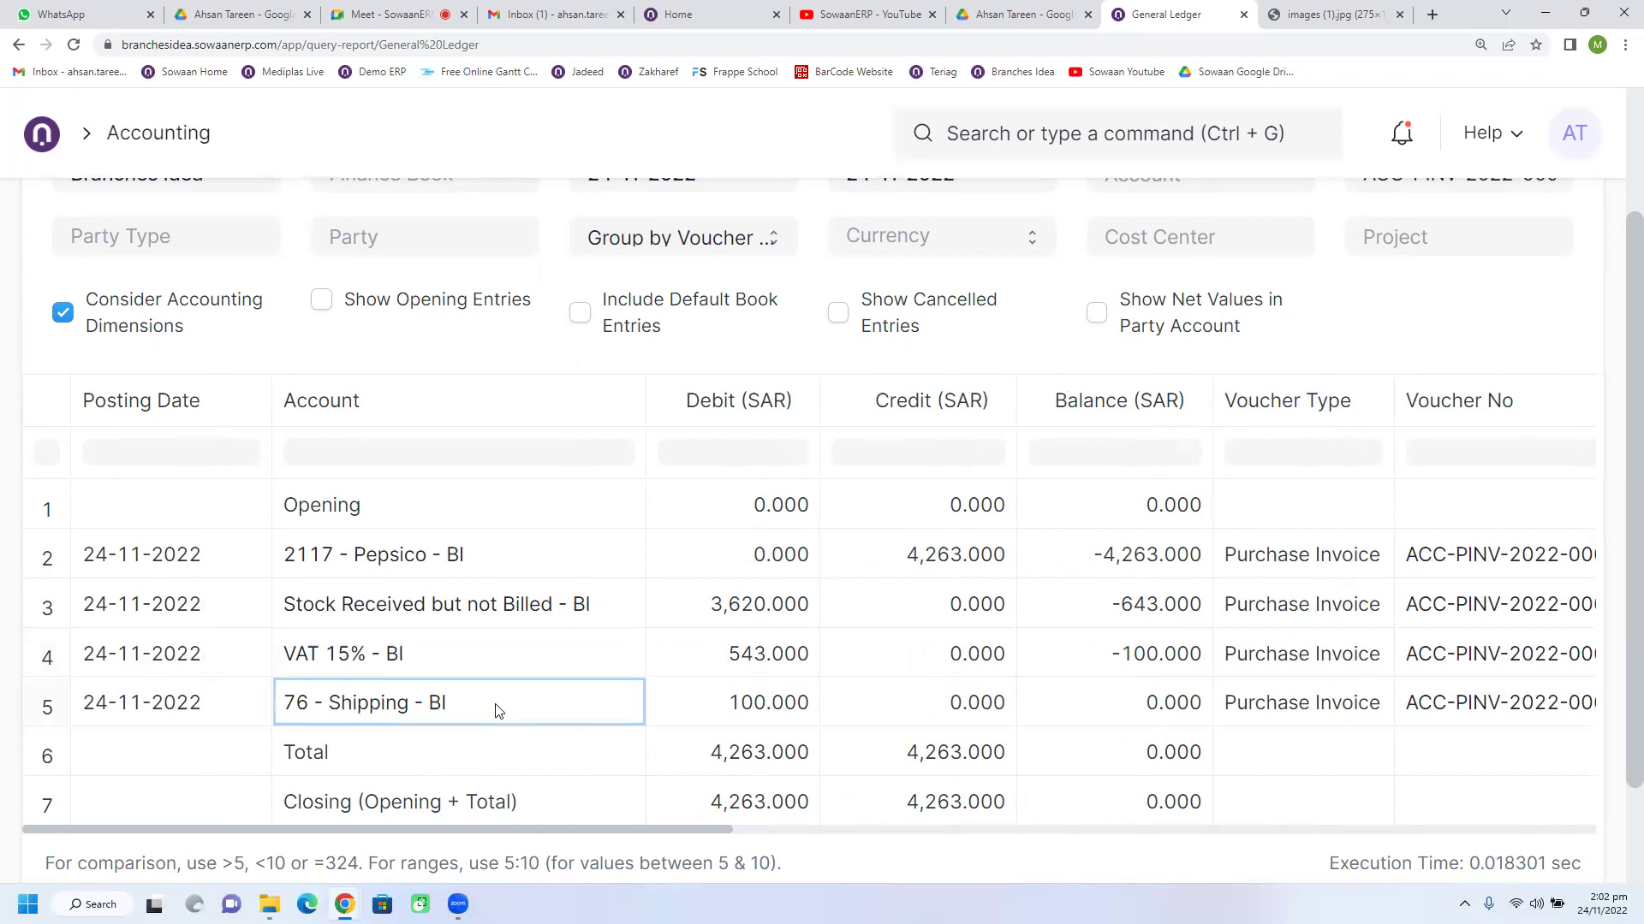
click(494, 668)
Step: Point out the Stock Received but not Billed line and the 543.000 VAT and 100.000 shipping debits
click(485, 619)
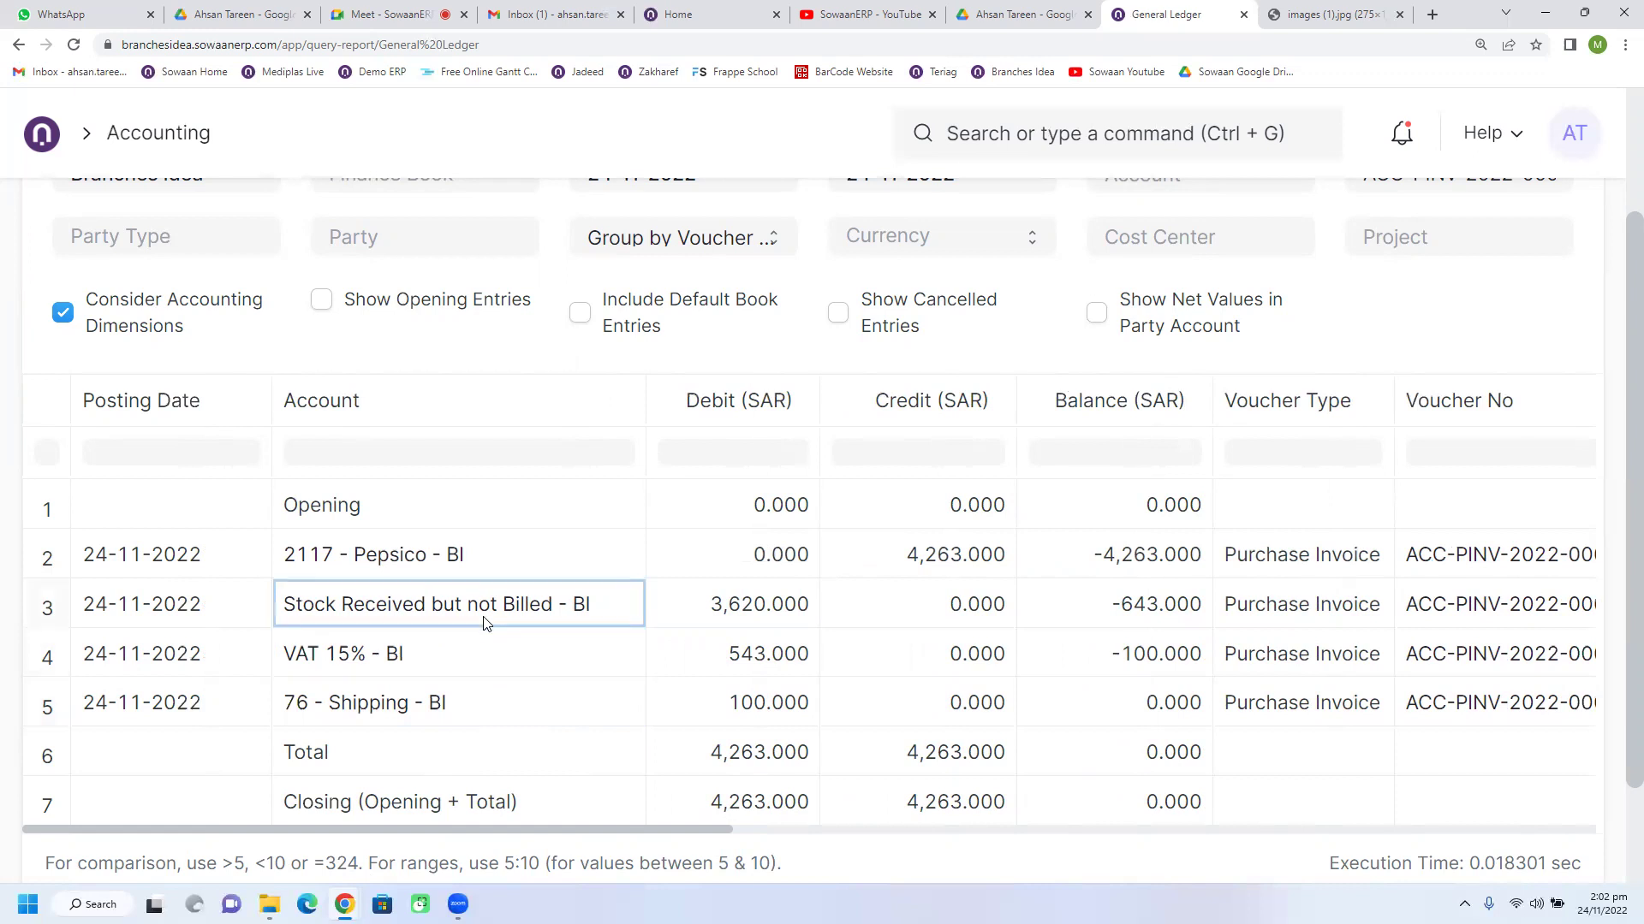
click(487, 670)
click(736, 668)
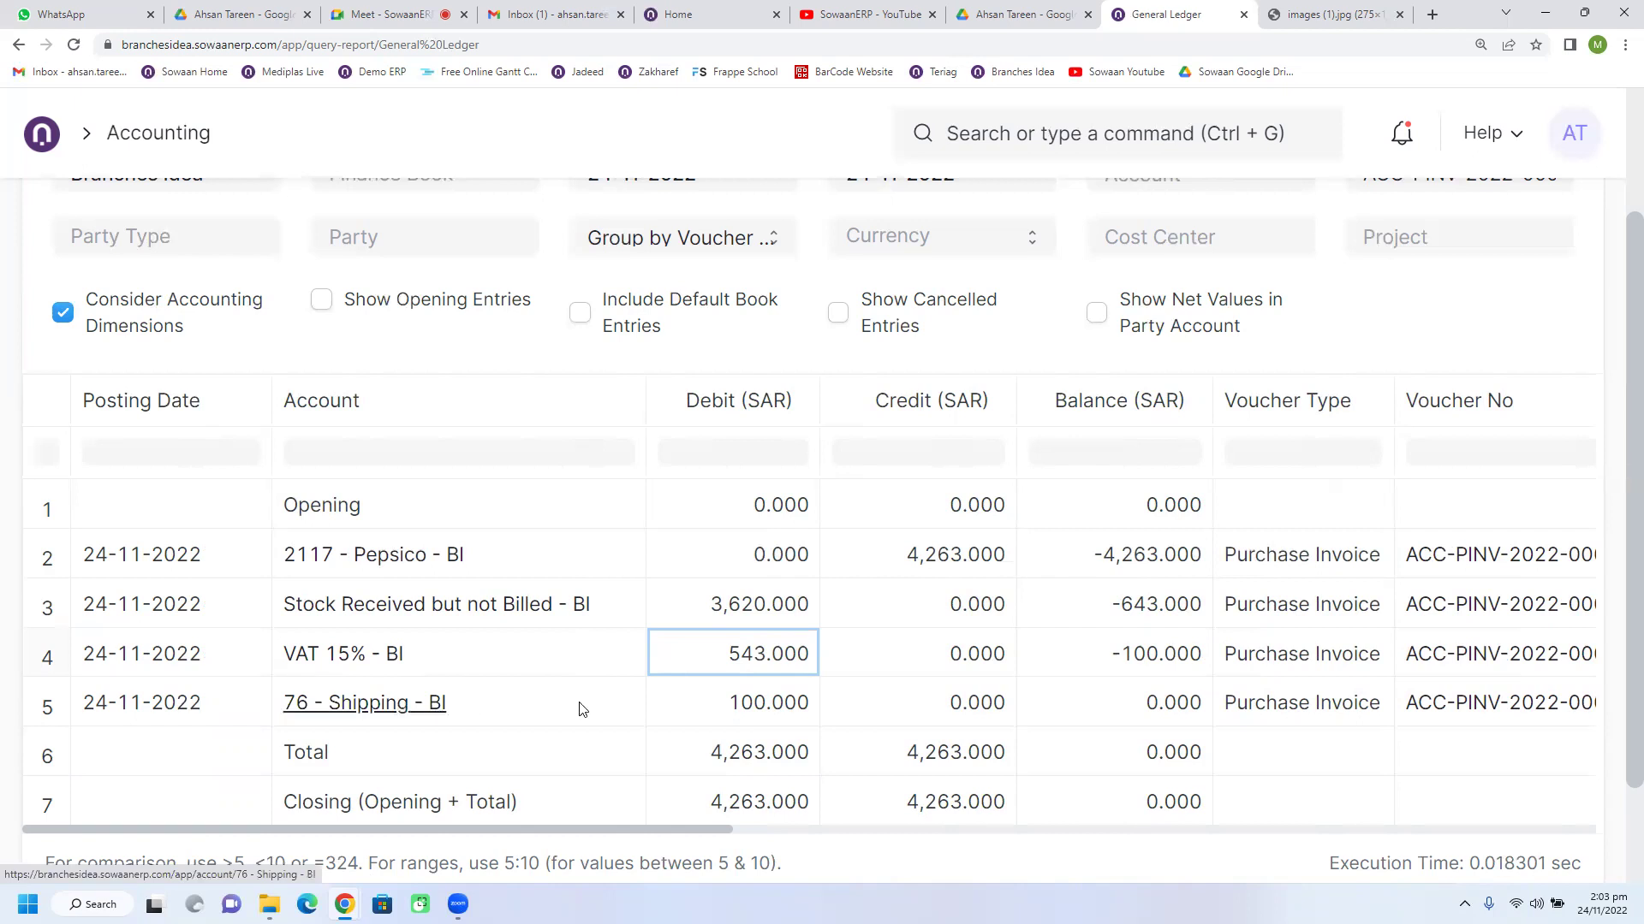
click(697, 709)
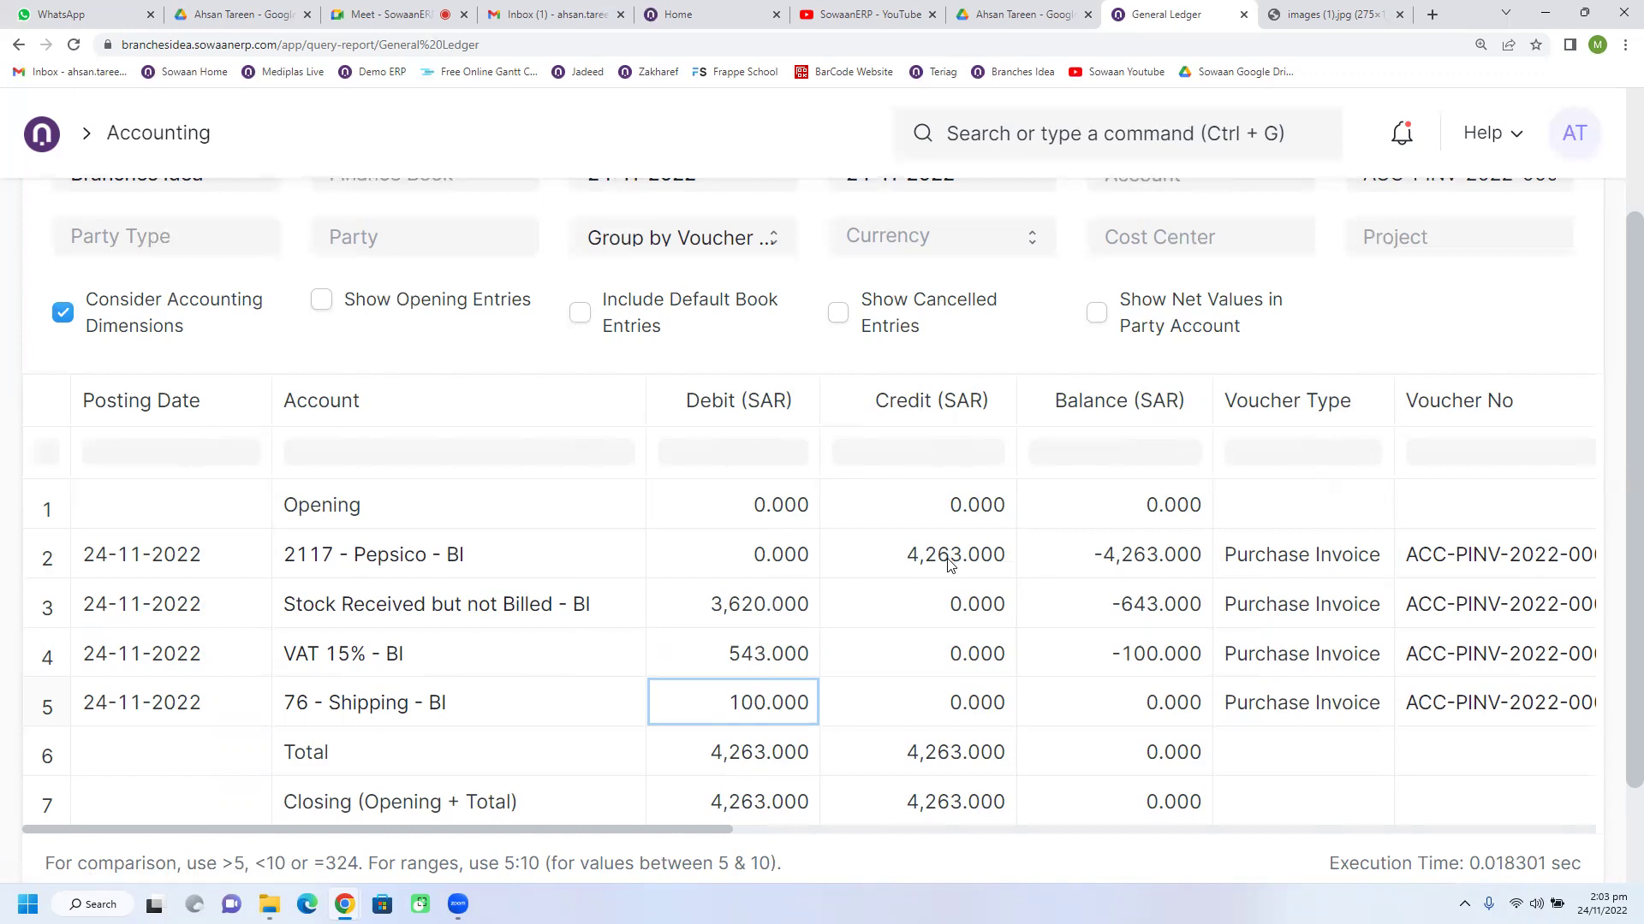
Step: Check the 3,620.000 debit in the Stock Received but not Billed account, then head to Accounting
click(665, 613)
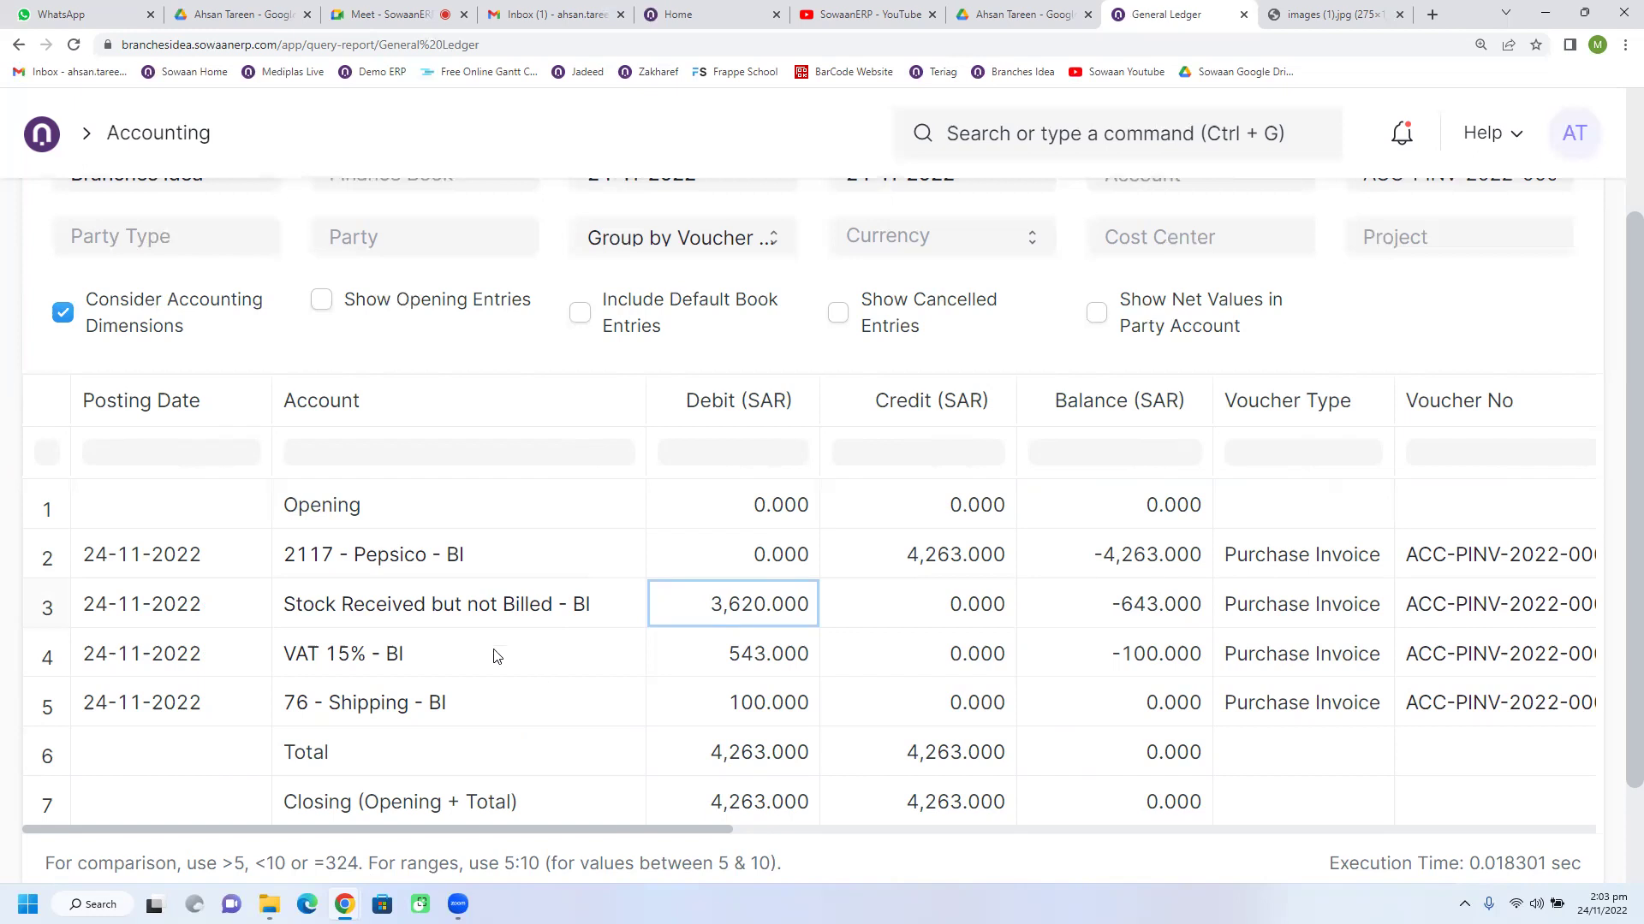
click(455, 634)
click(454, 608)
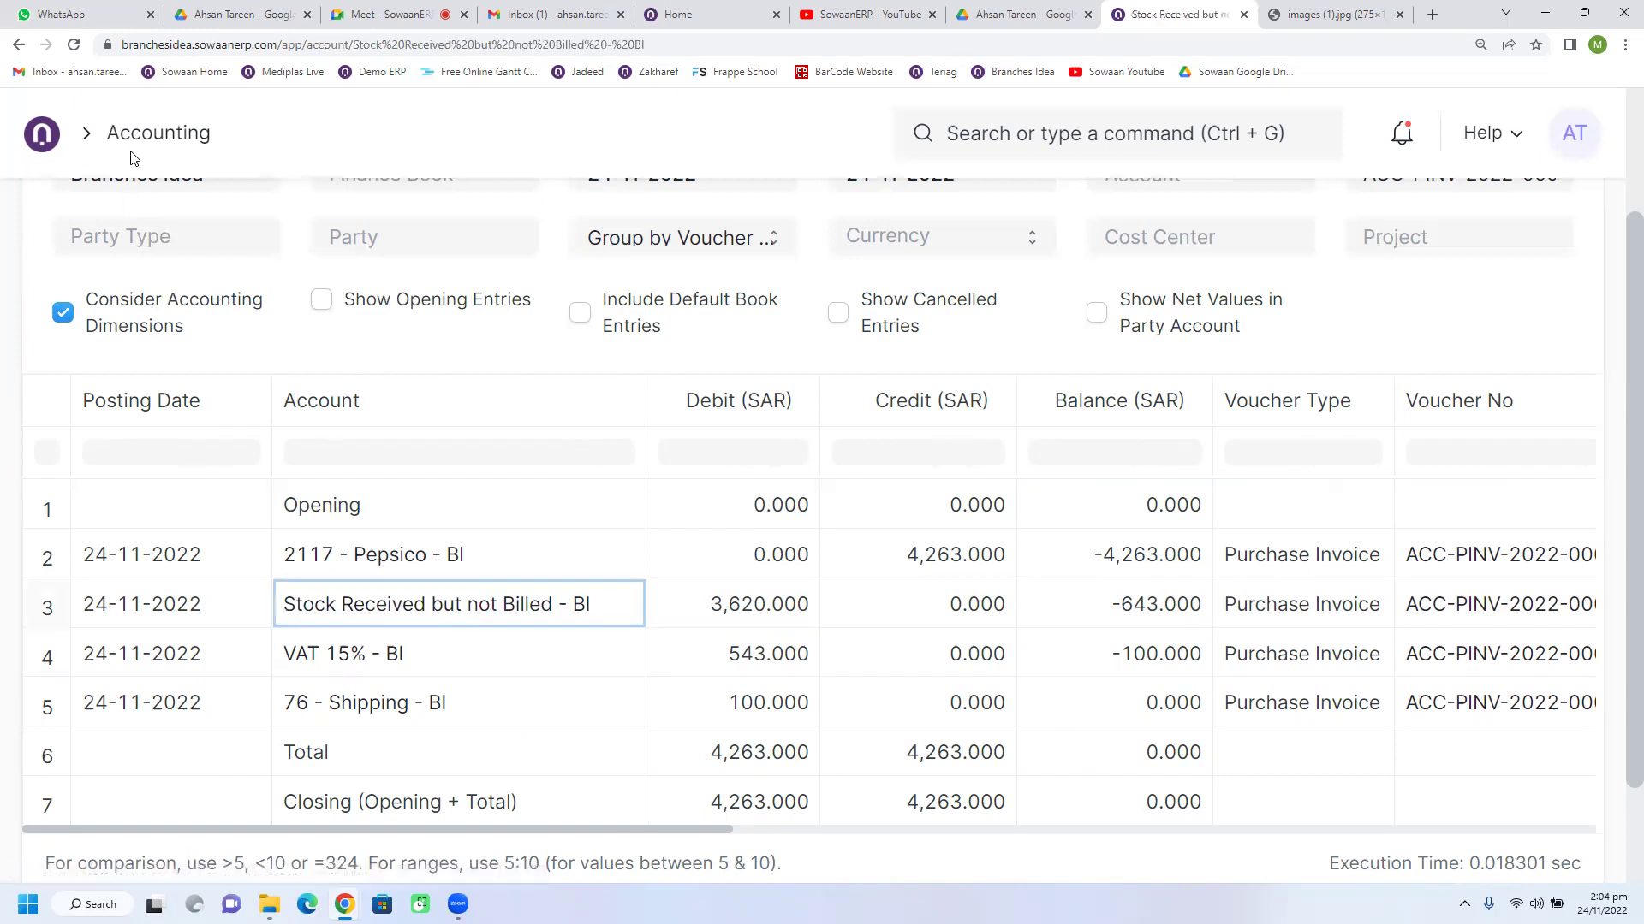
key(alt+Left)
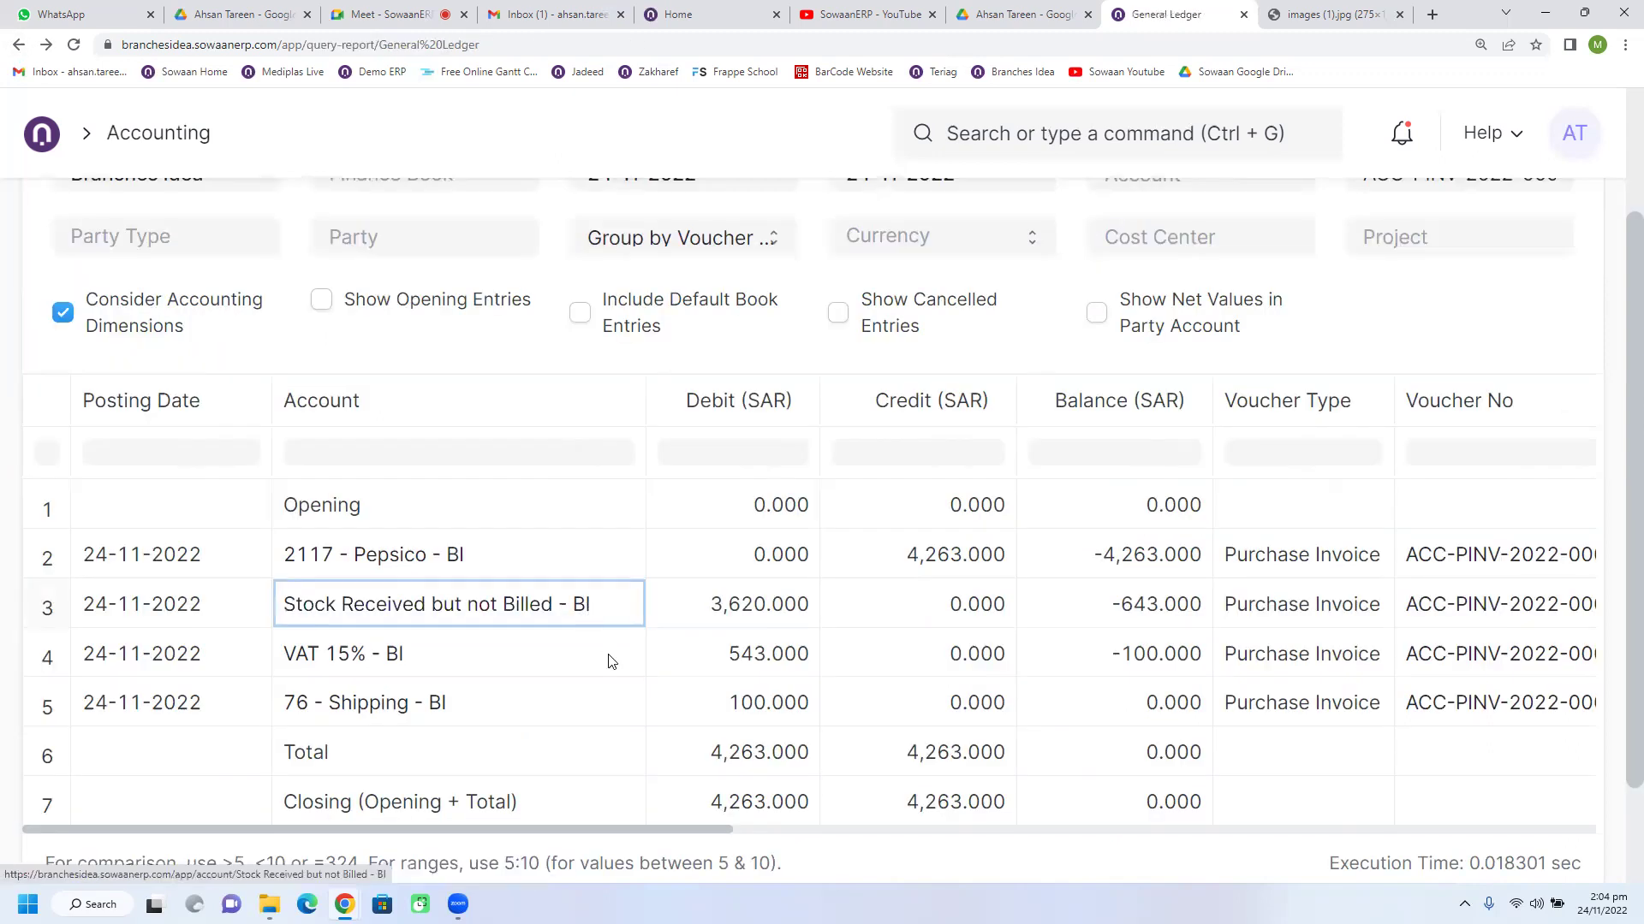
click(611, 661)
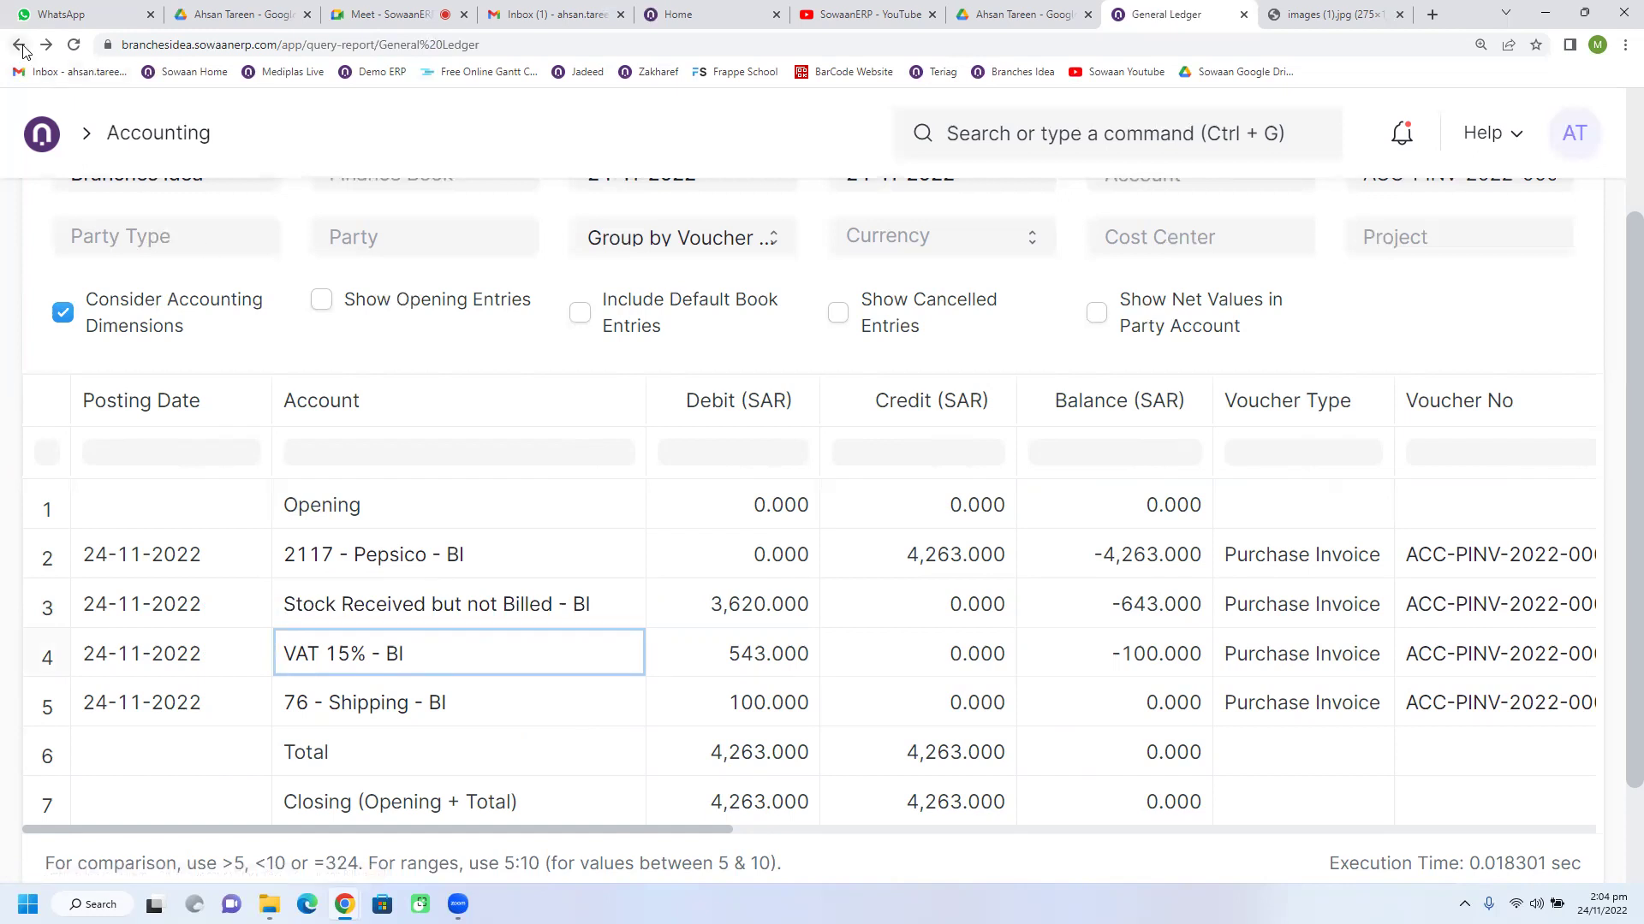
click(122, 136)
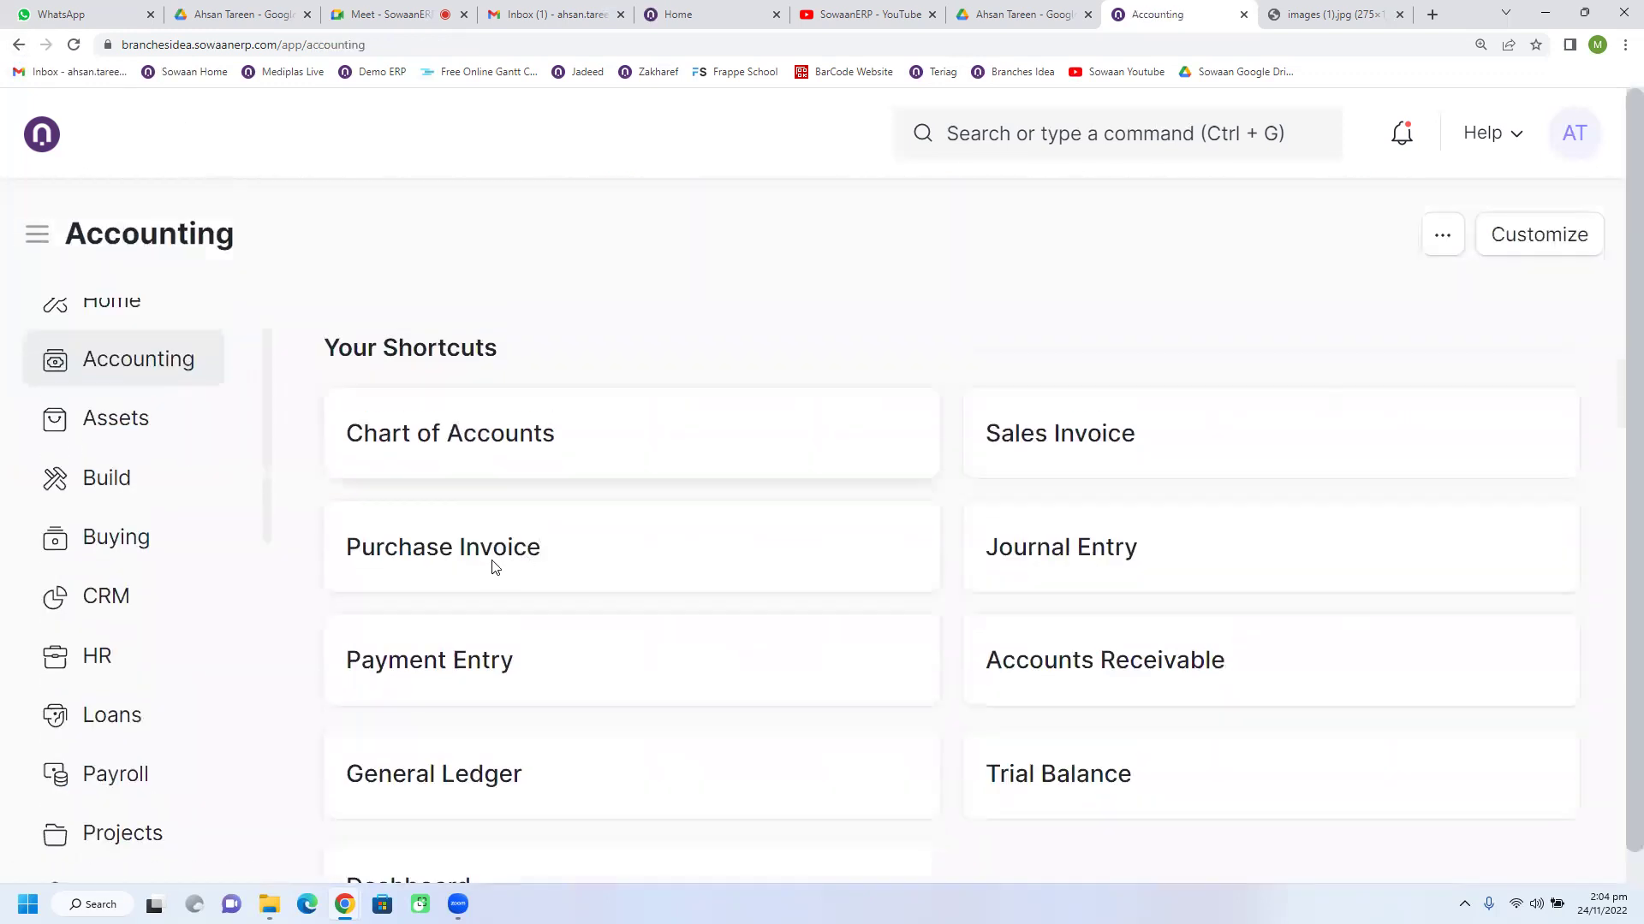
Step: Open the Pepsico purchase invoice from the Purchase Invoice list and create a Payment from it
click(475, 558)
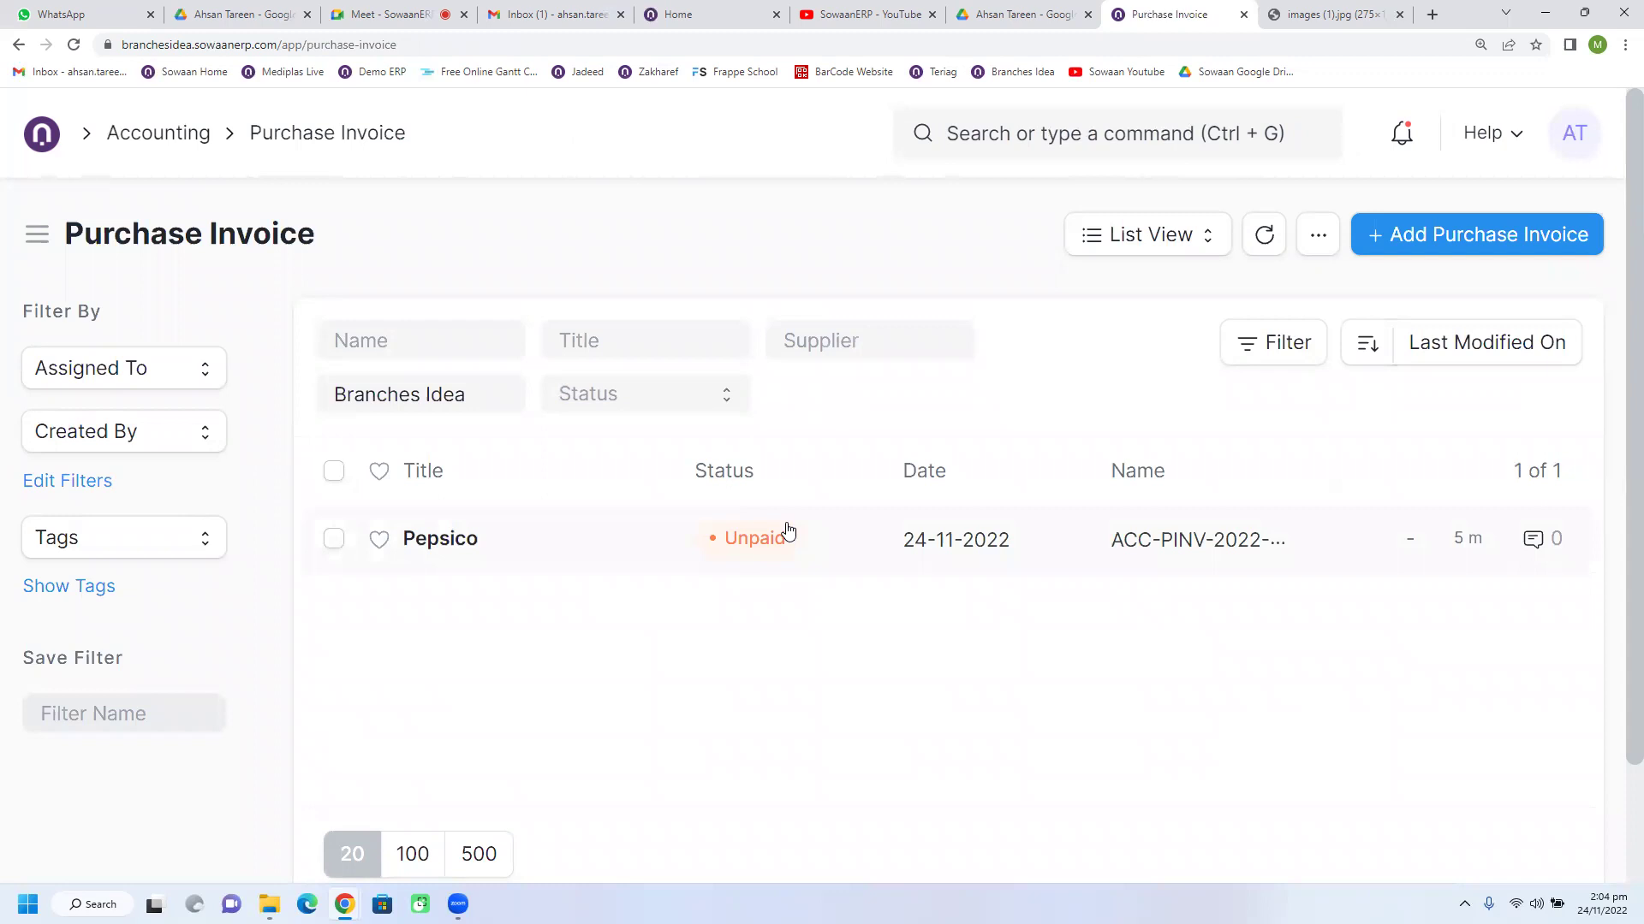
click(462, 548)
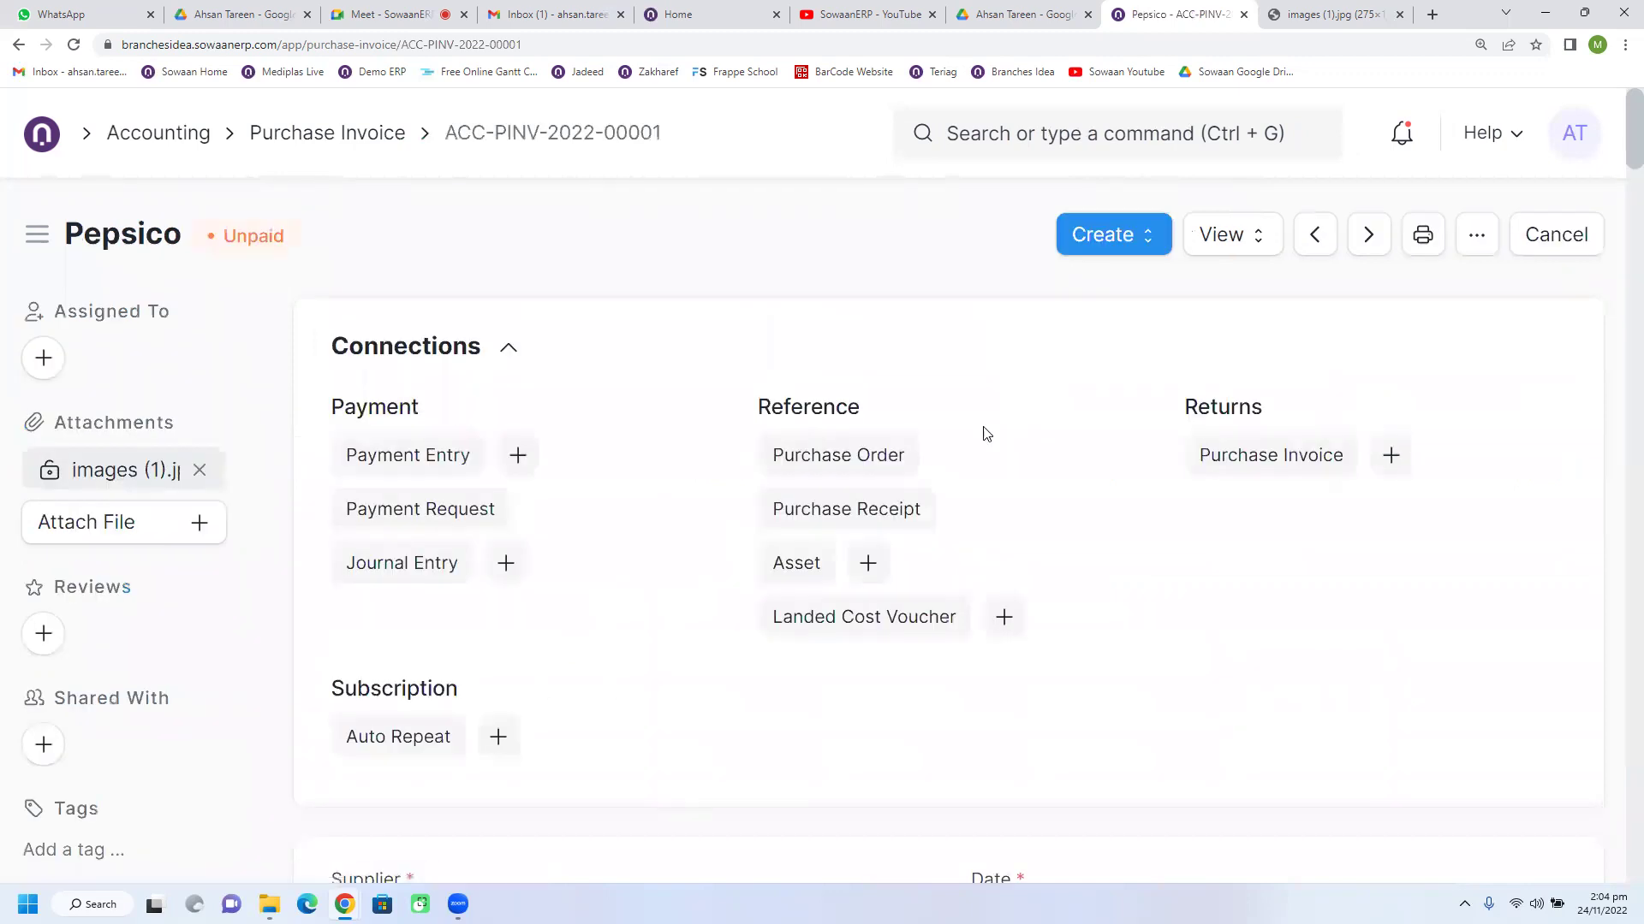
click(1119, 248)
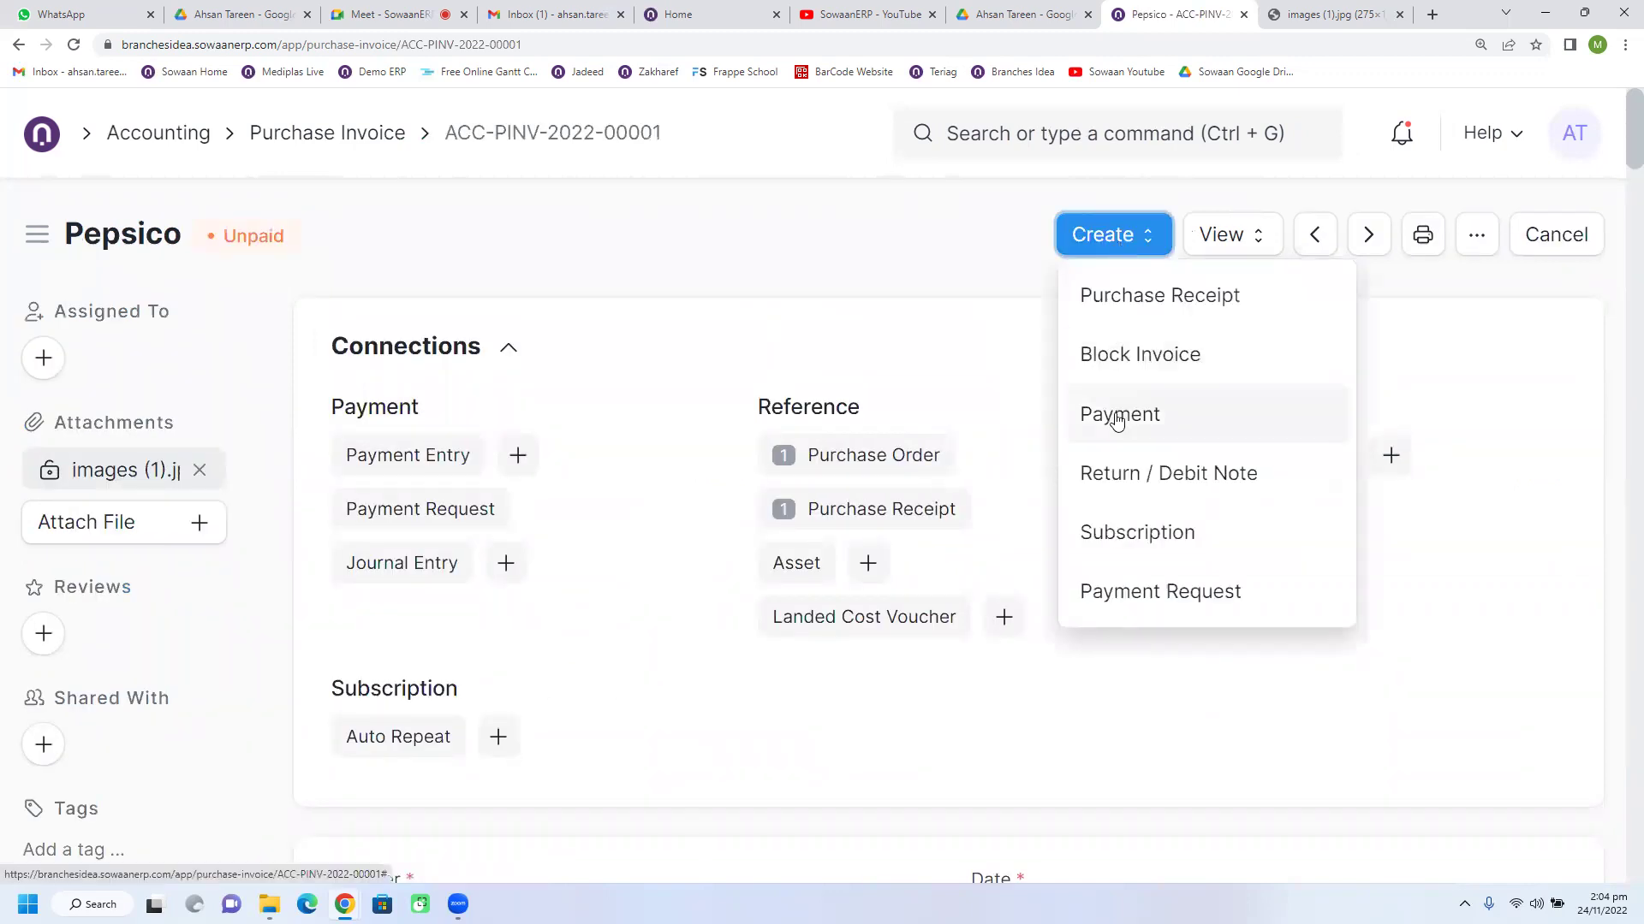
click(1117, 418)
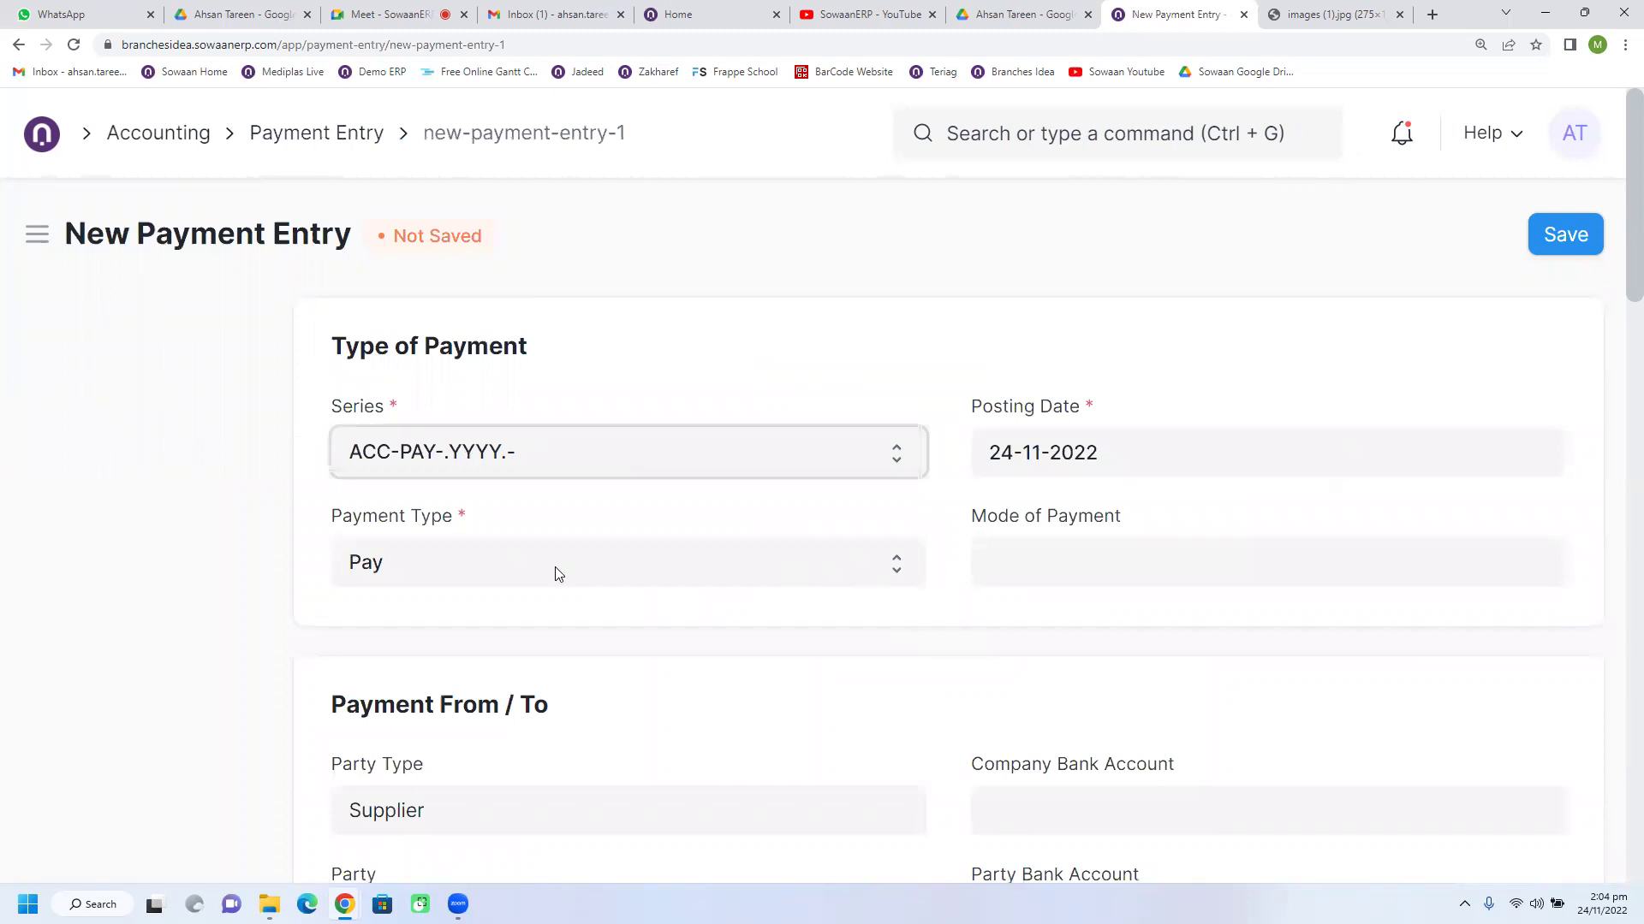
Step: Set the payment entry's mode of payment to Cheque
click(1096, 556)
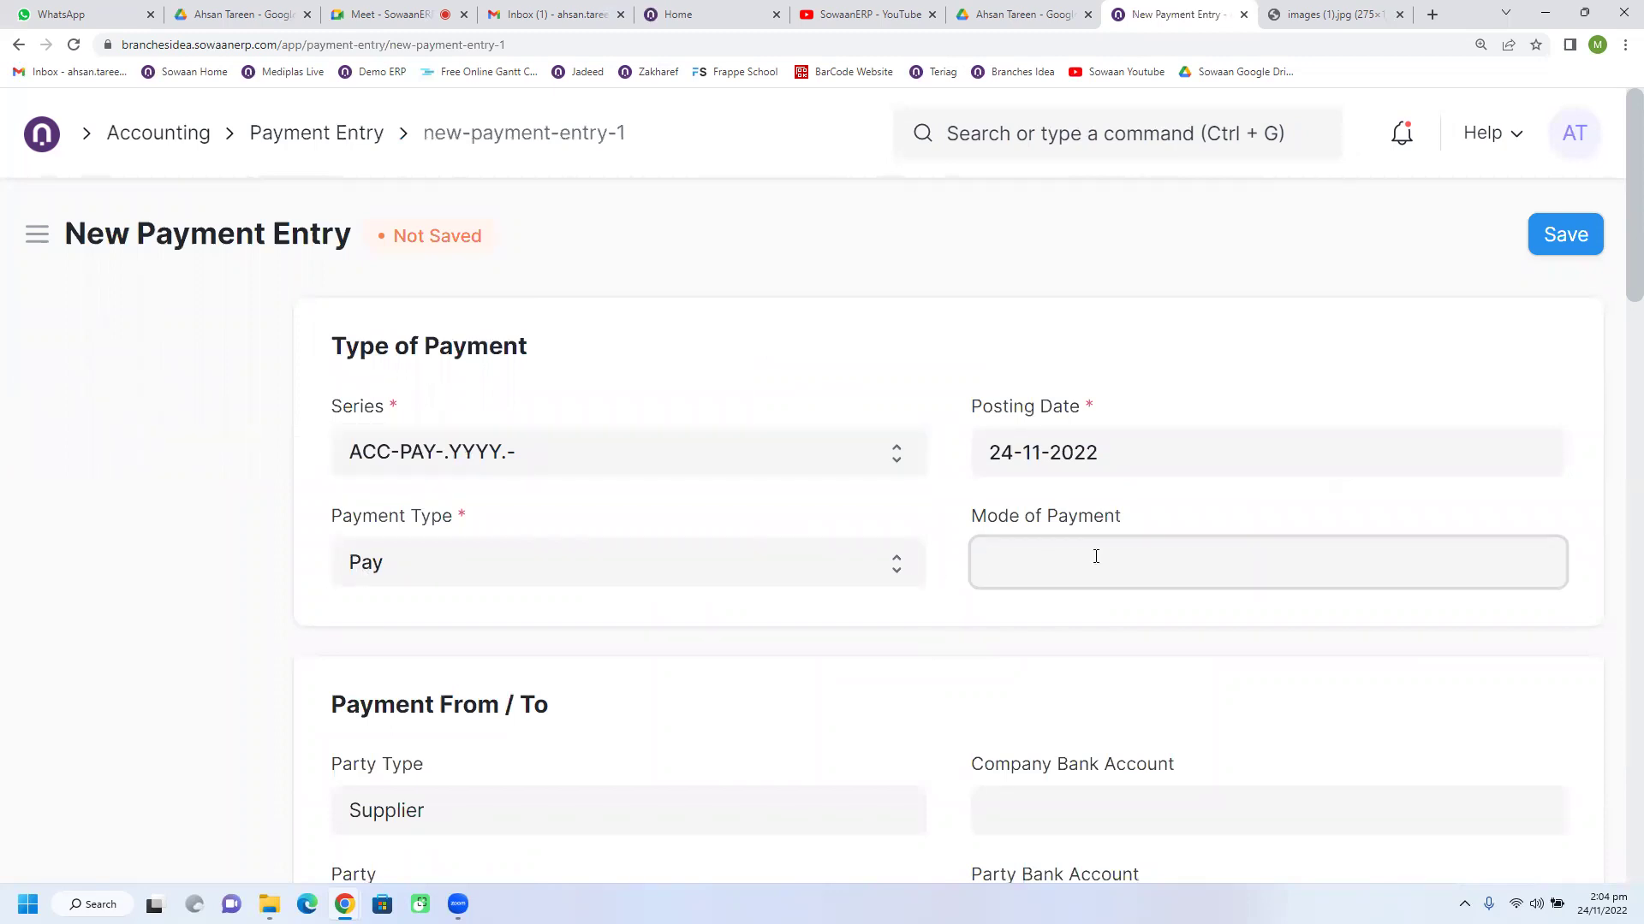
click(1032, 768)
click(1041, 536)
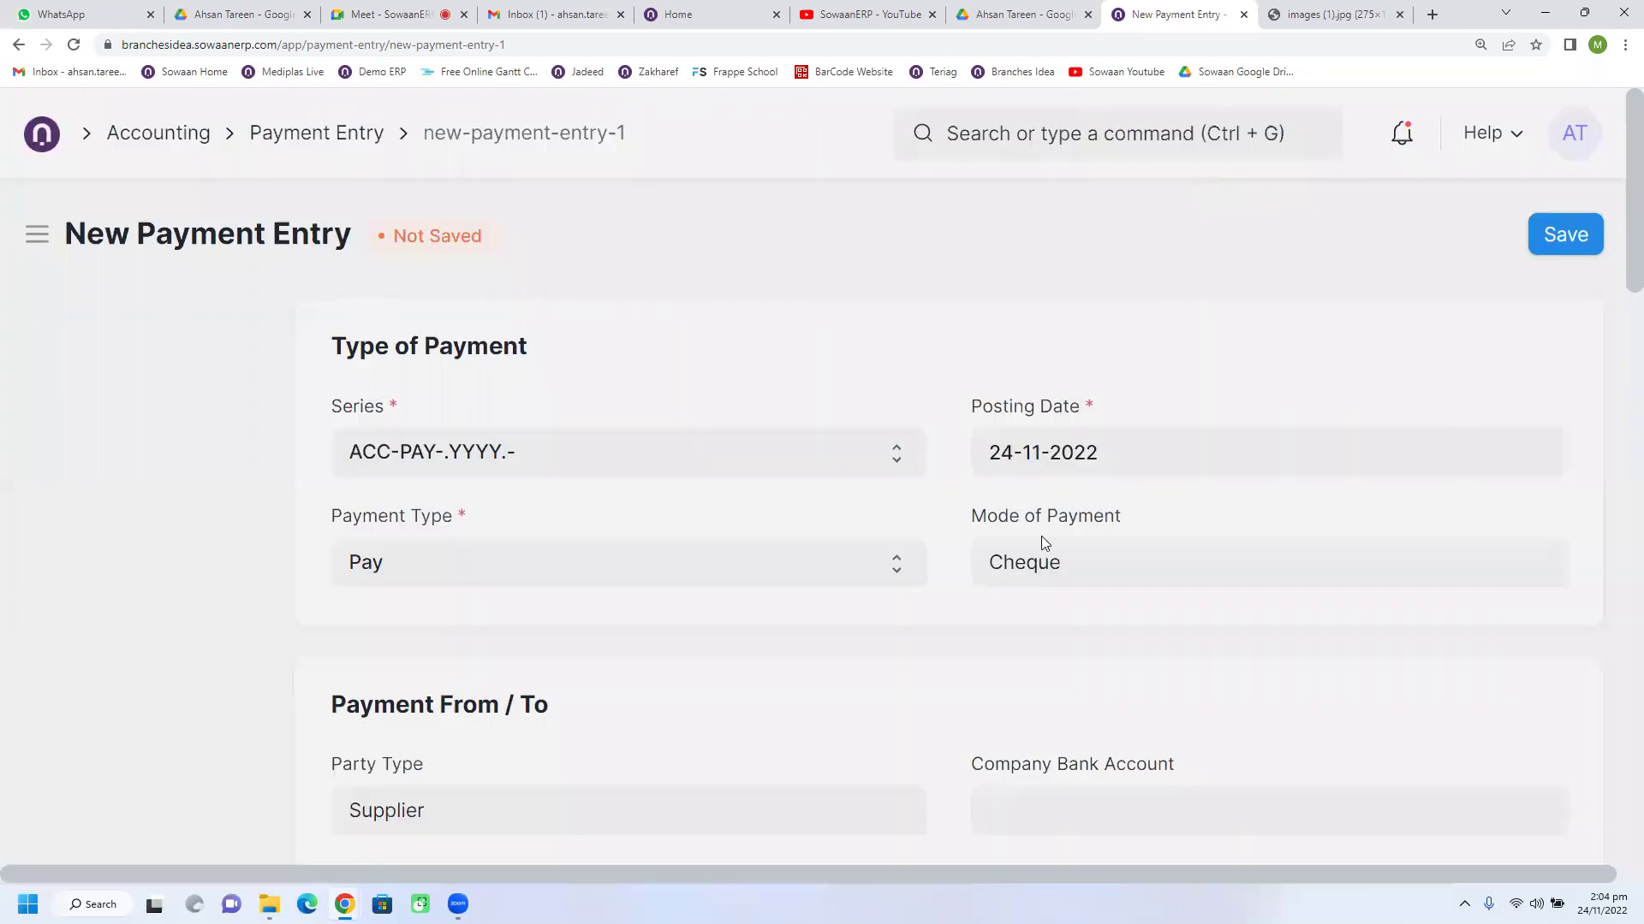
scroll(928, 594, down, 2)
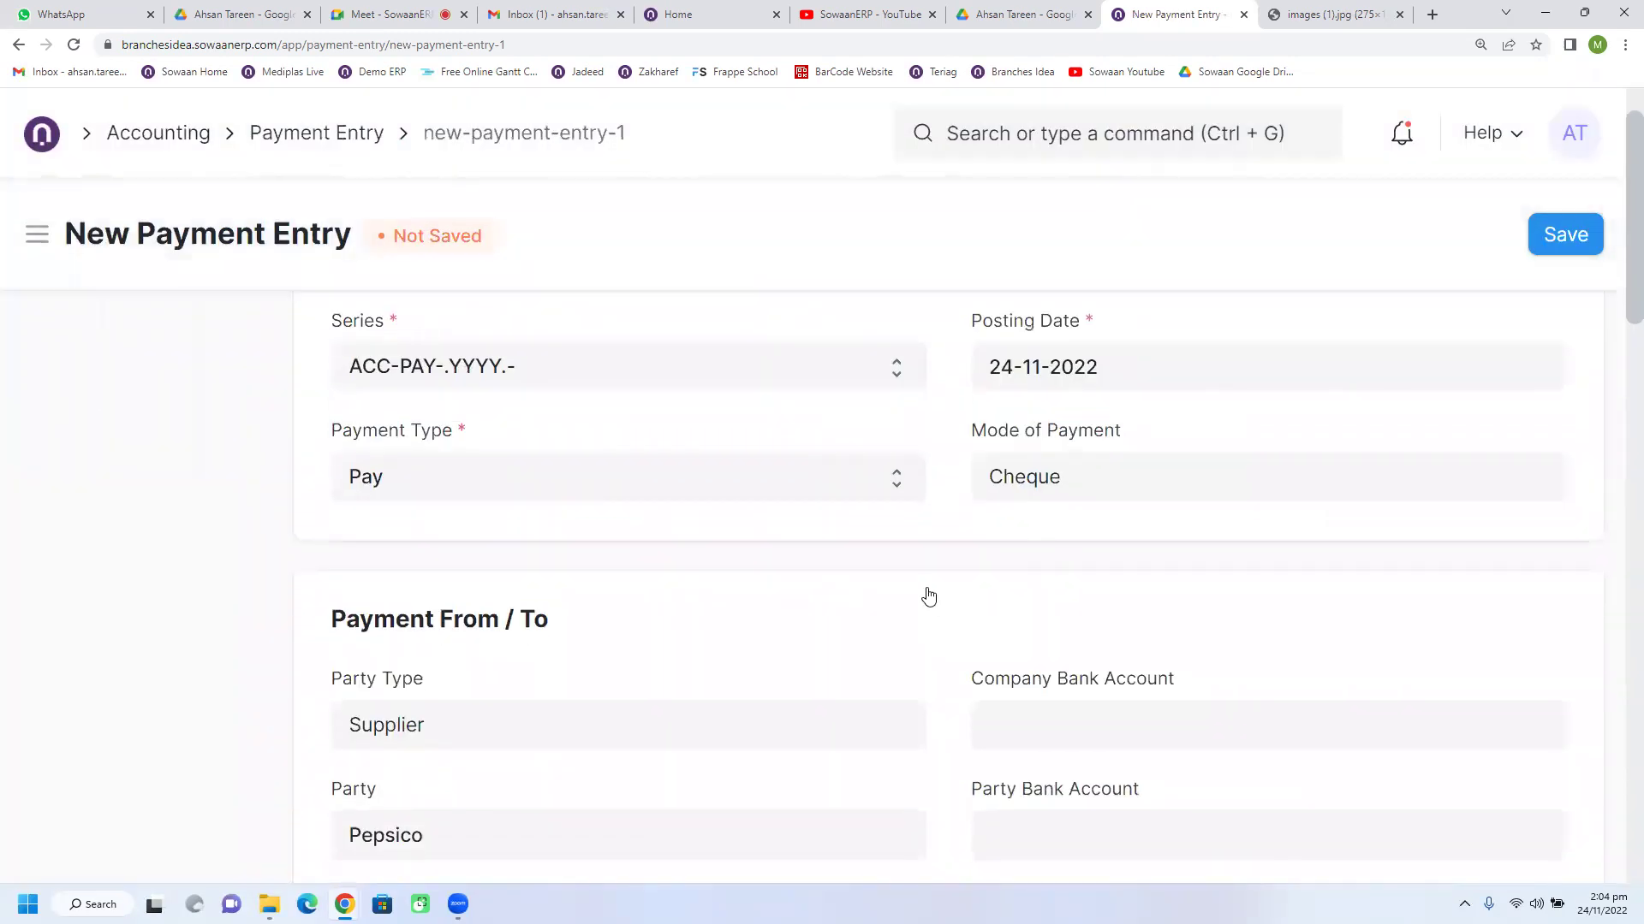
scroll(909, 585, down, 2)
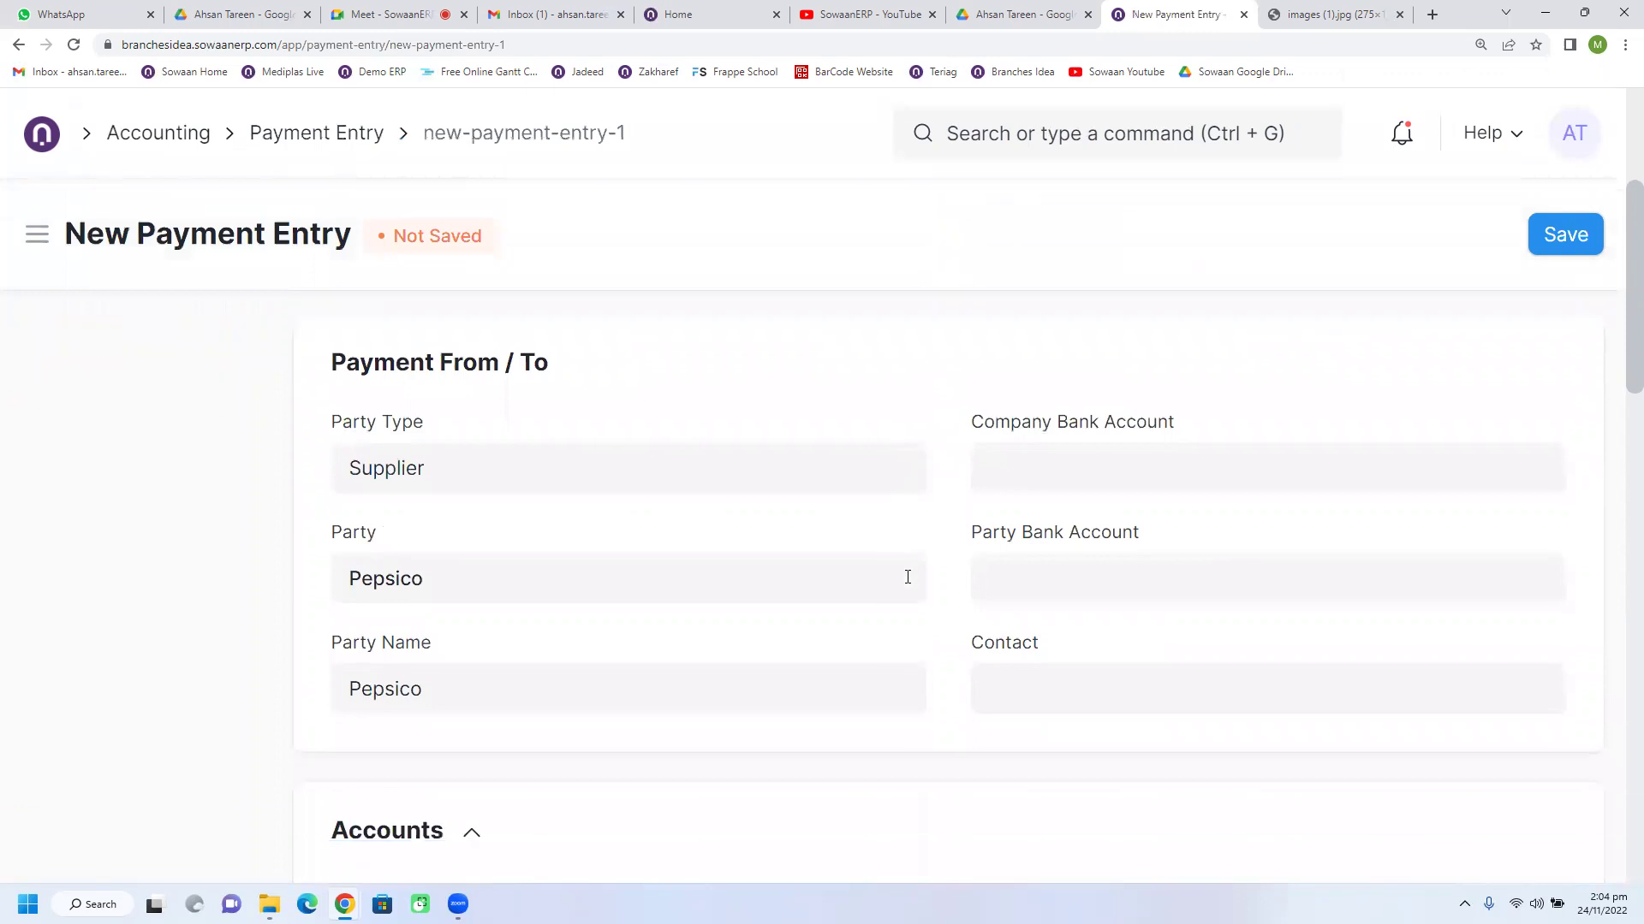
scroll(908, 579, up, 3)
scroll(907, 580, down, 3)
scroll(908, 580, up, 2)
click(1096, 372)
key(ctrl+a)
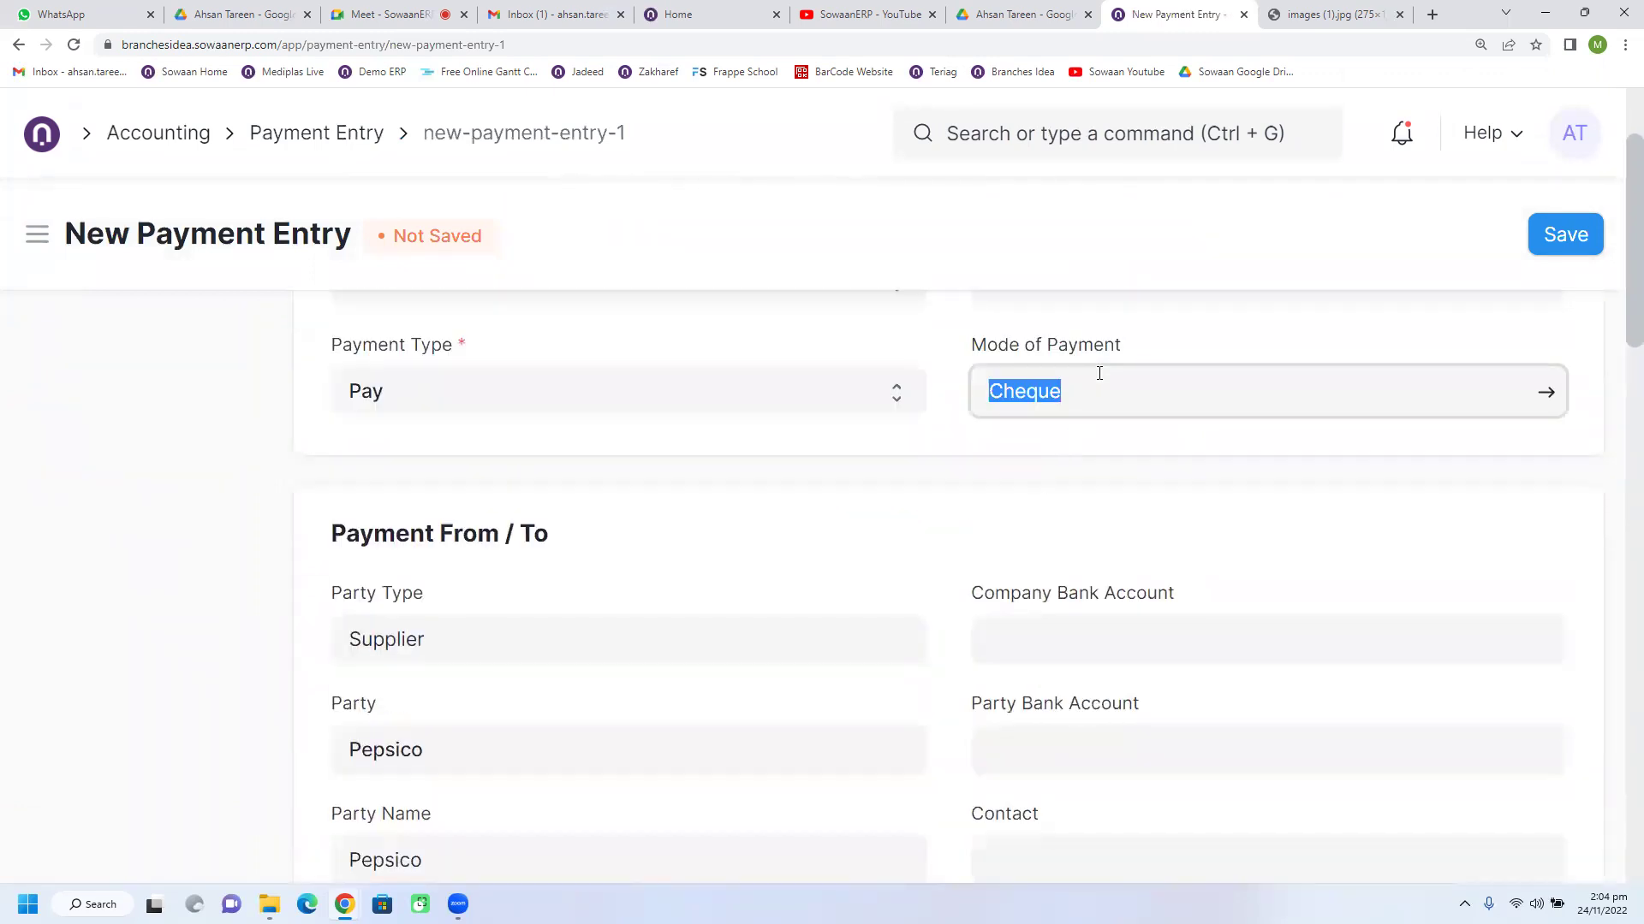
key(BackSpace)
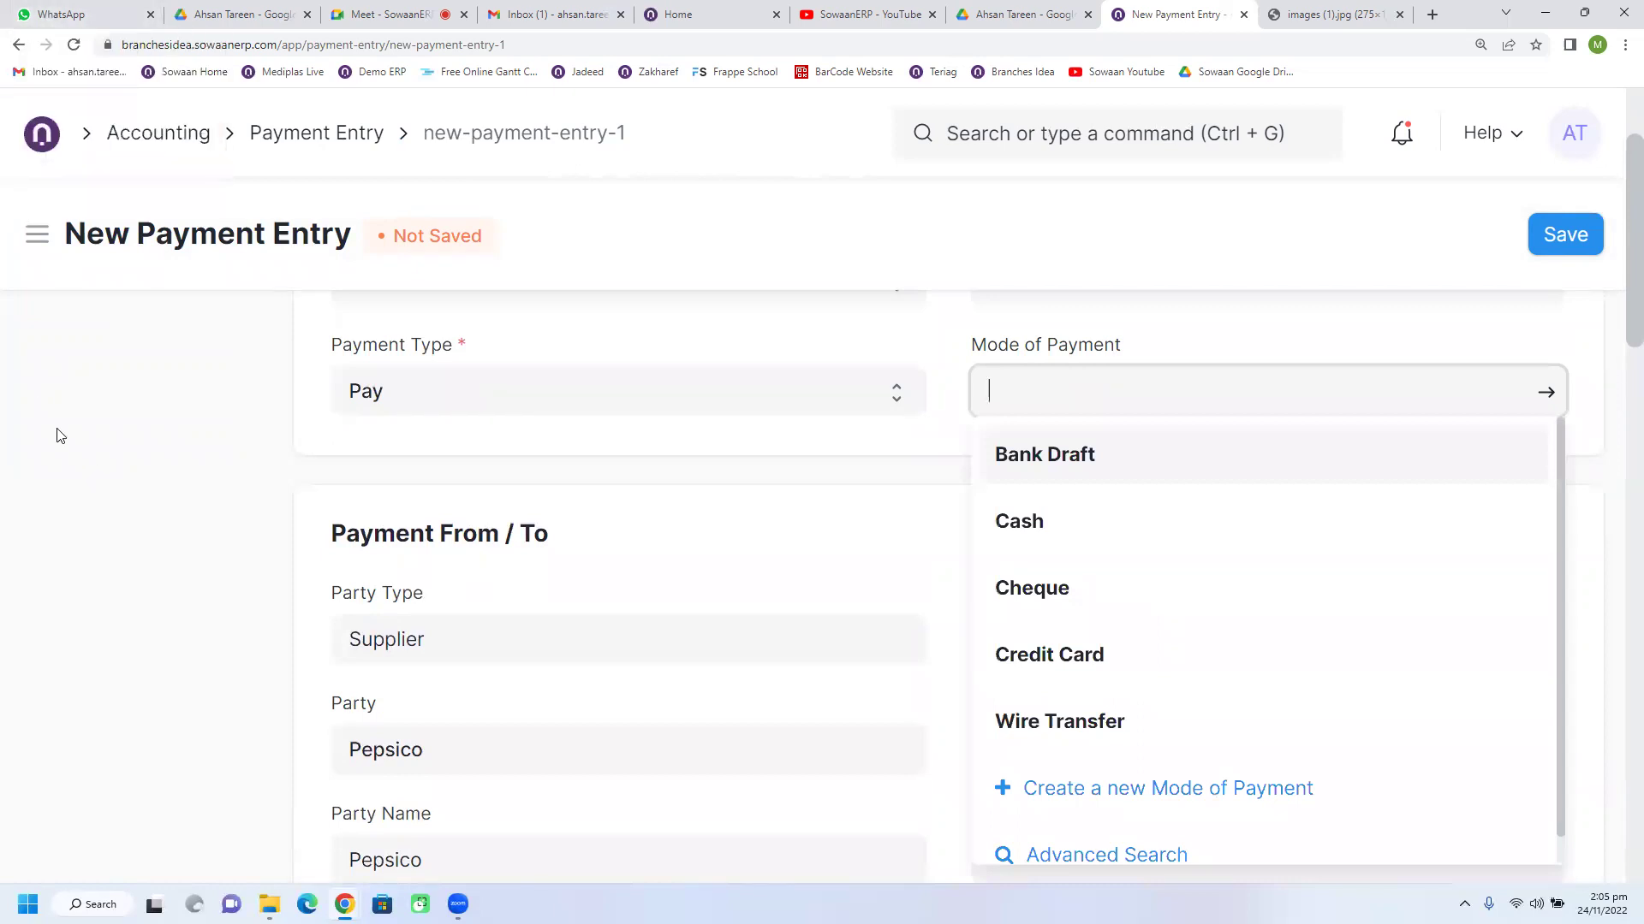
click(1048, 587)
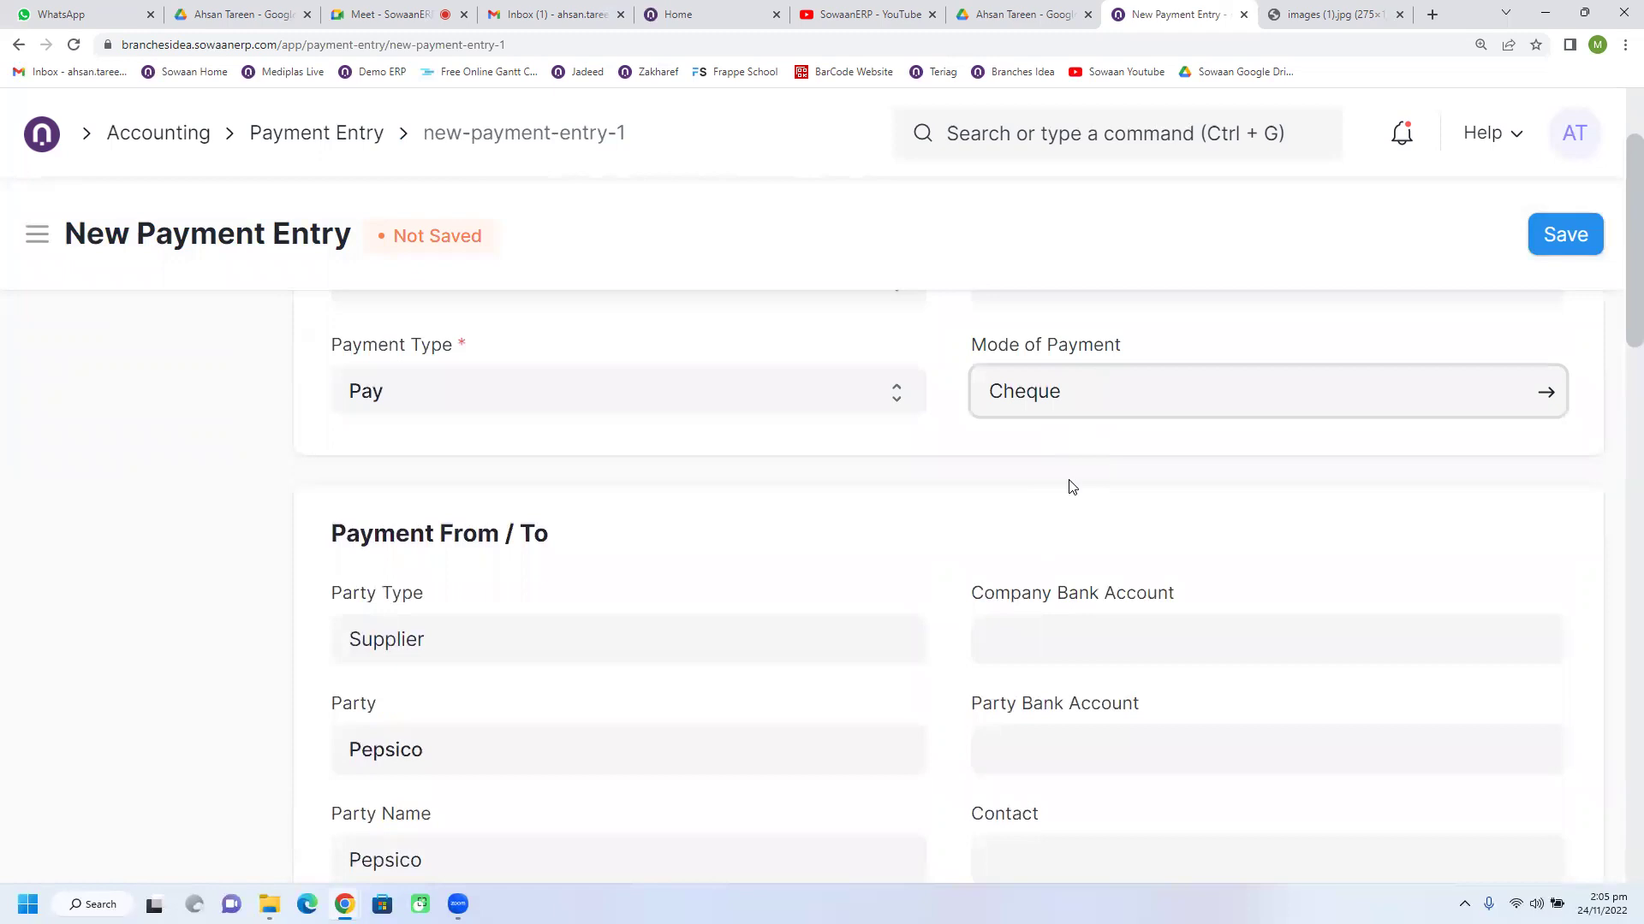
Step: Replace Cheque with Bank Draft as the mode of payment and dismiss the missing-account warning
scroll(955, 585, down, 2)
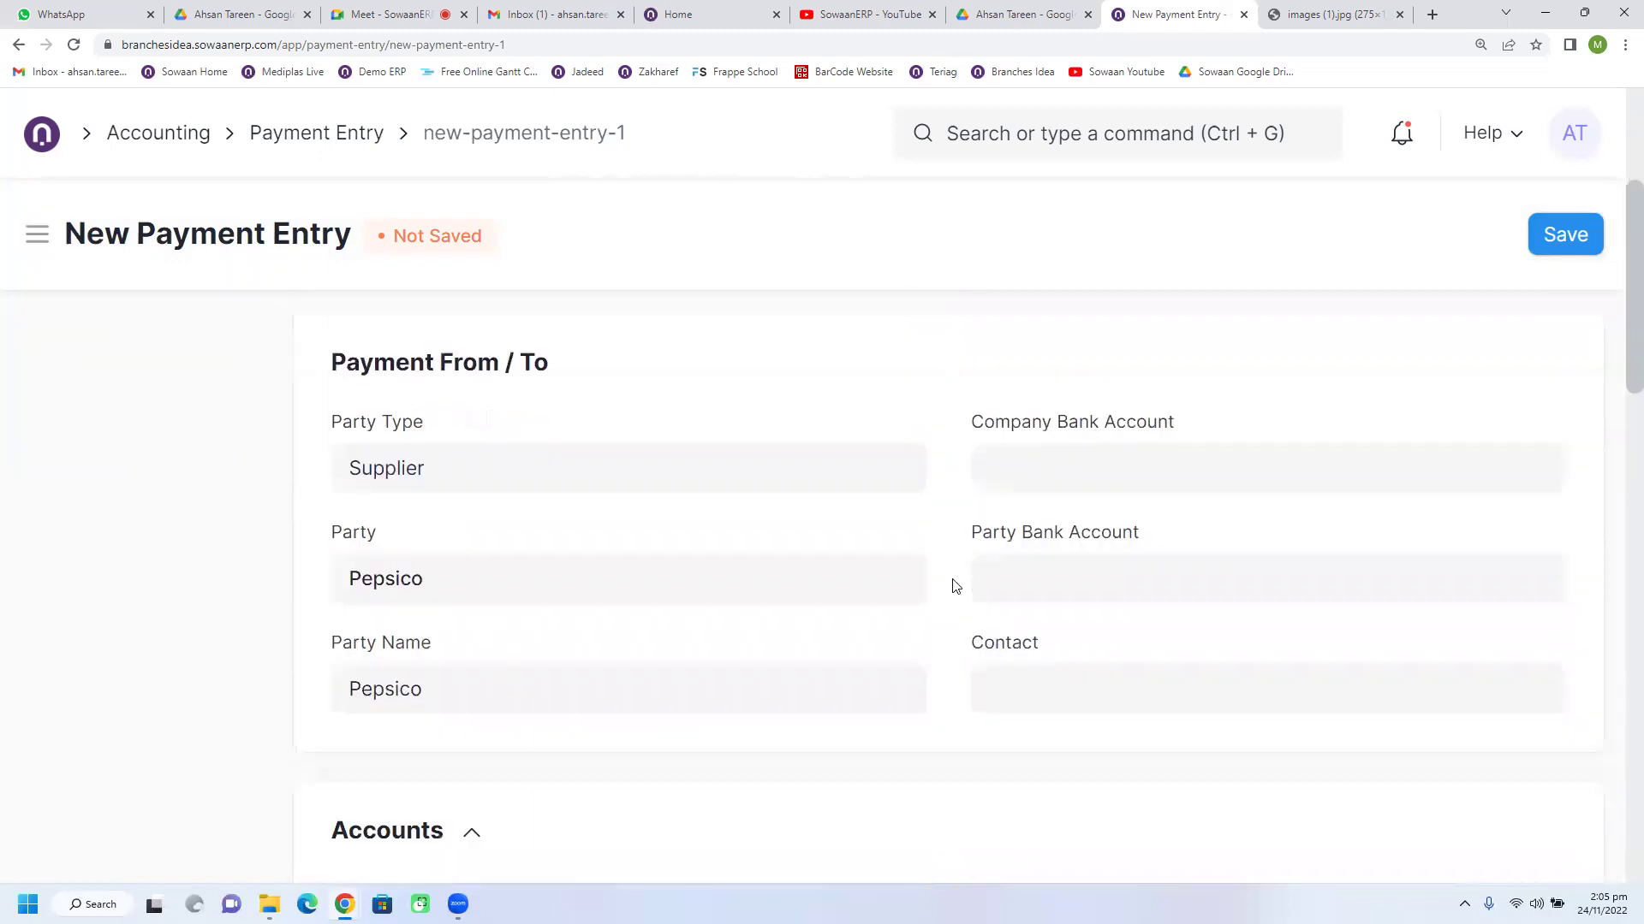
scroll(956, 585, down, 3)
scroll(956, 585, down, 1)
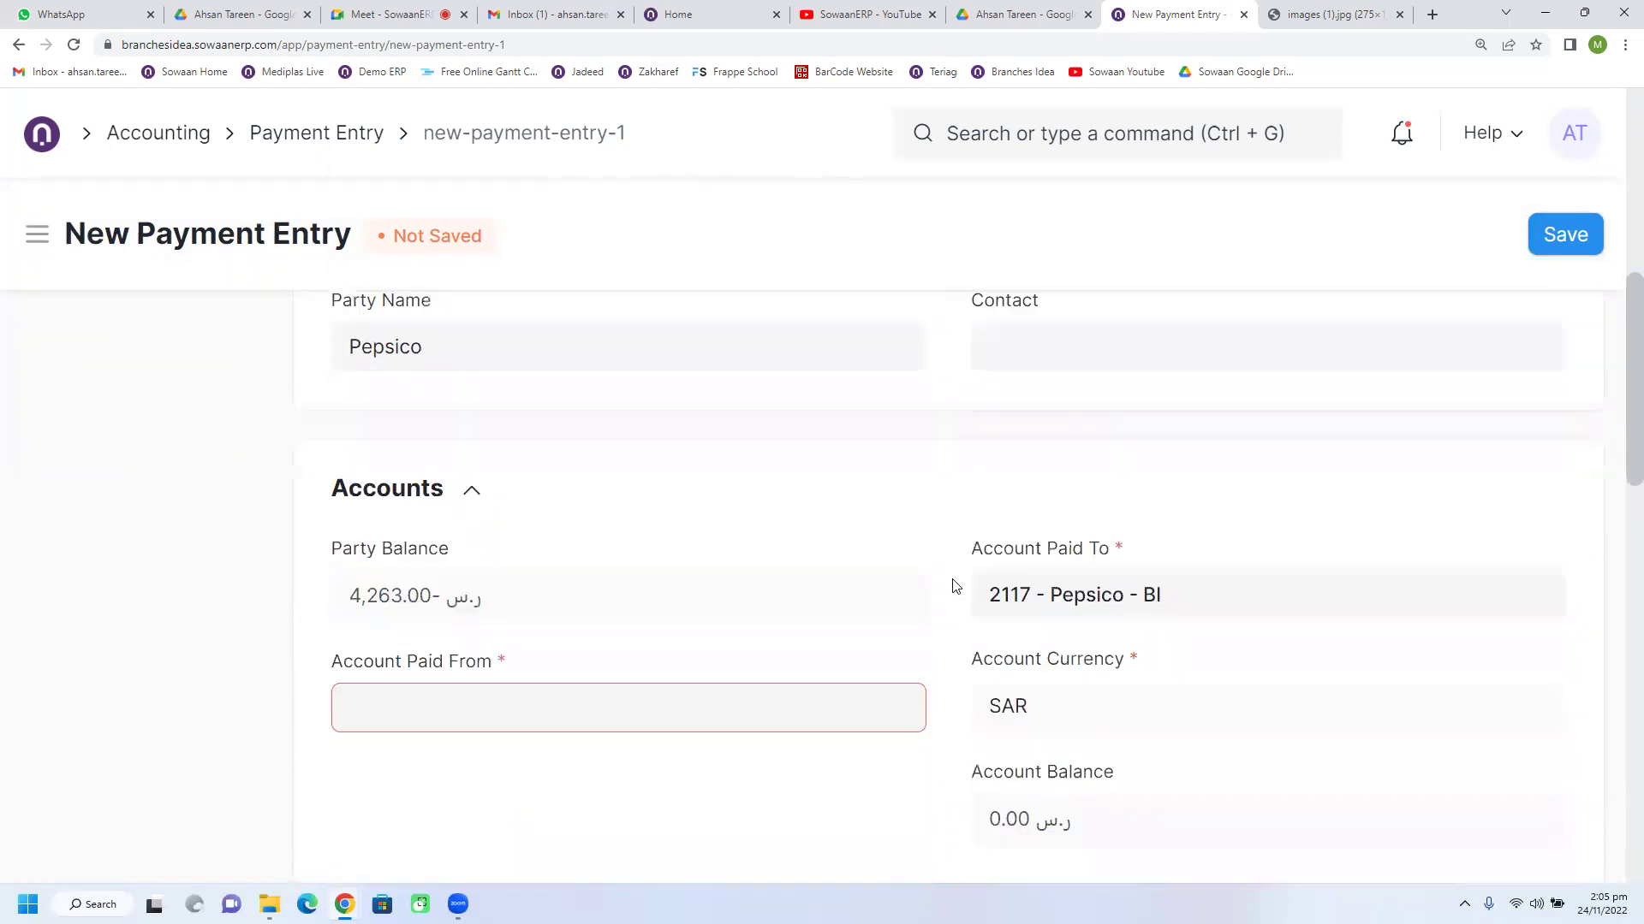
scroll(955, 586, up, 8)
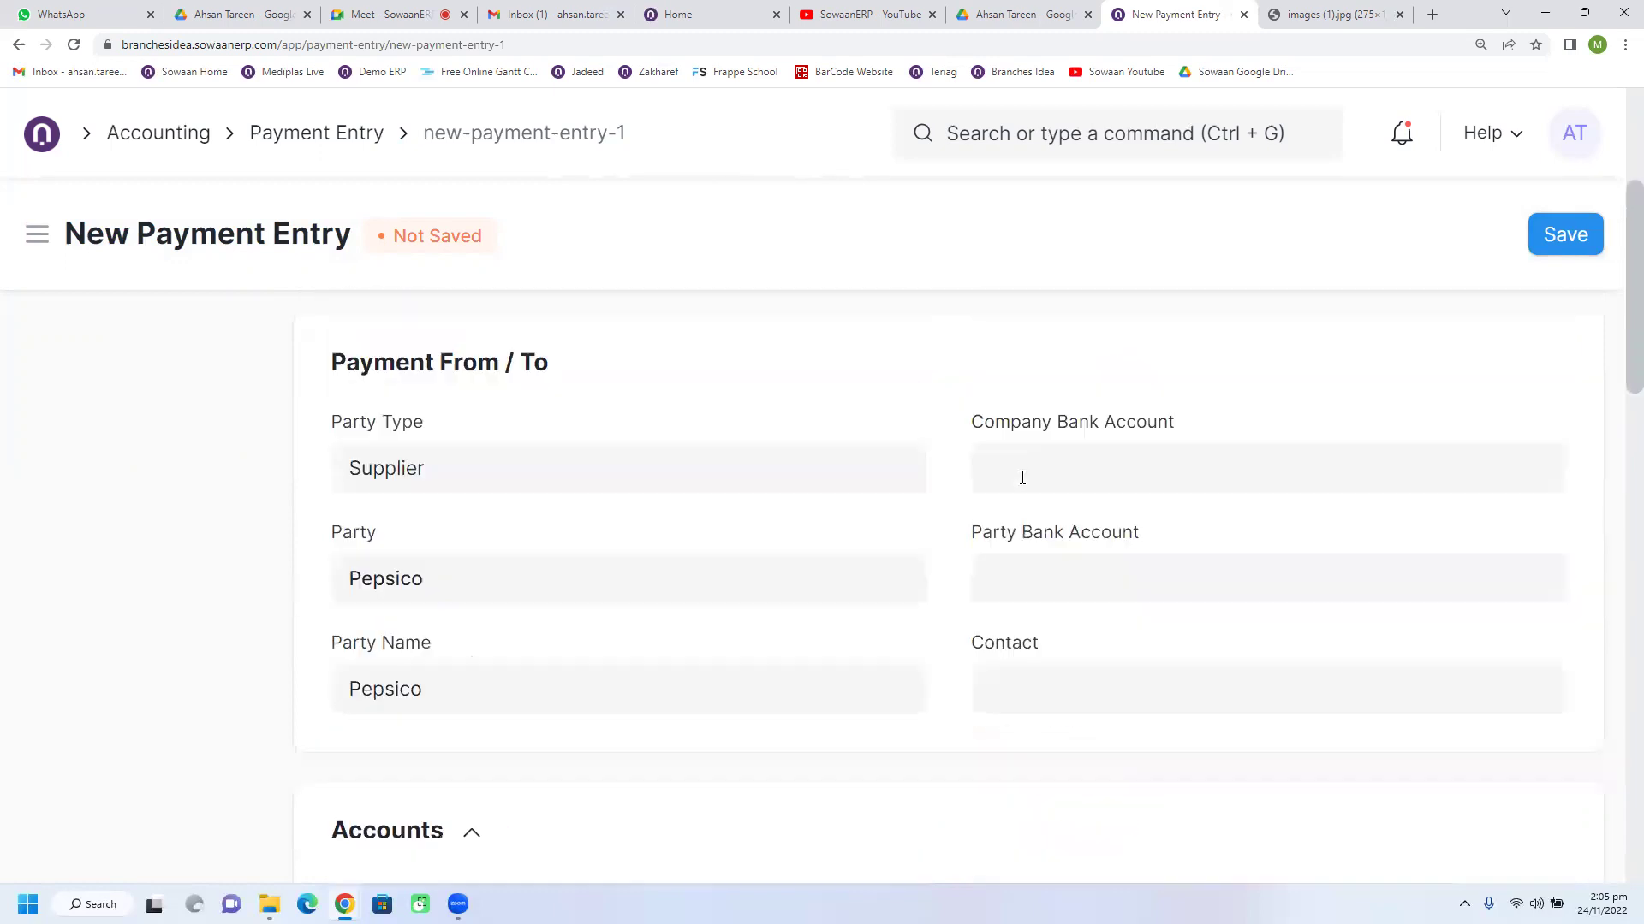
double_click(1117, 553)
key(BackSpace)
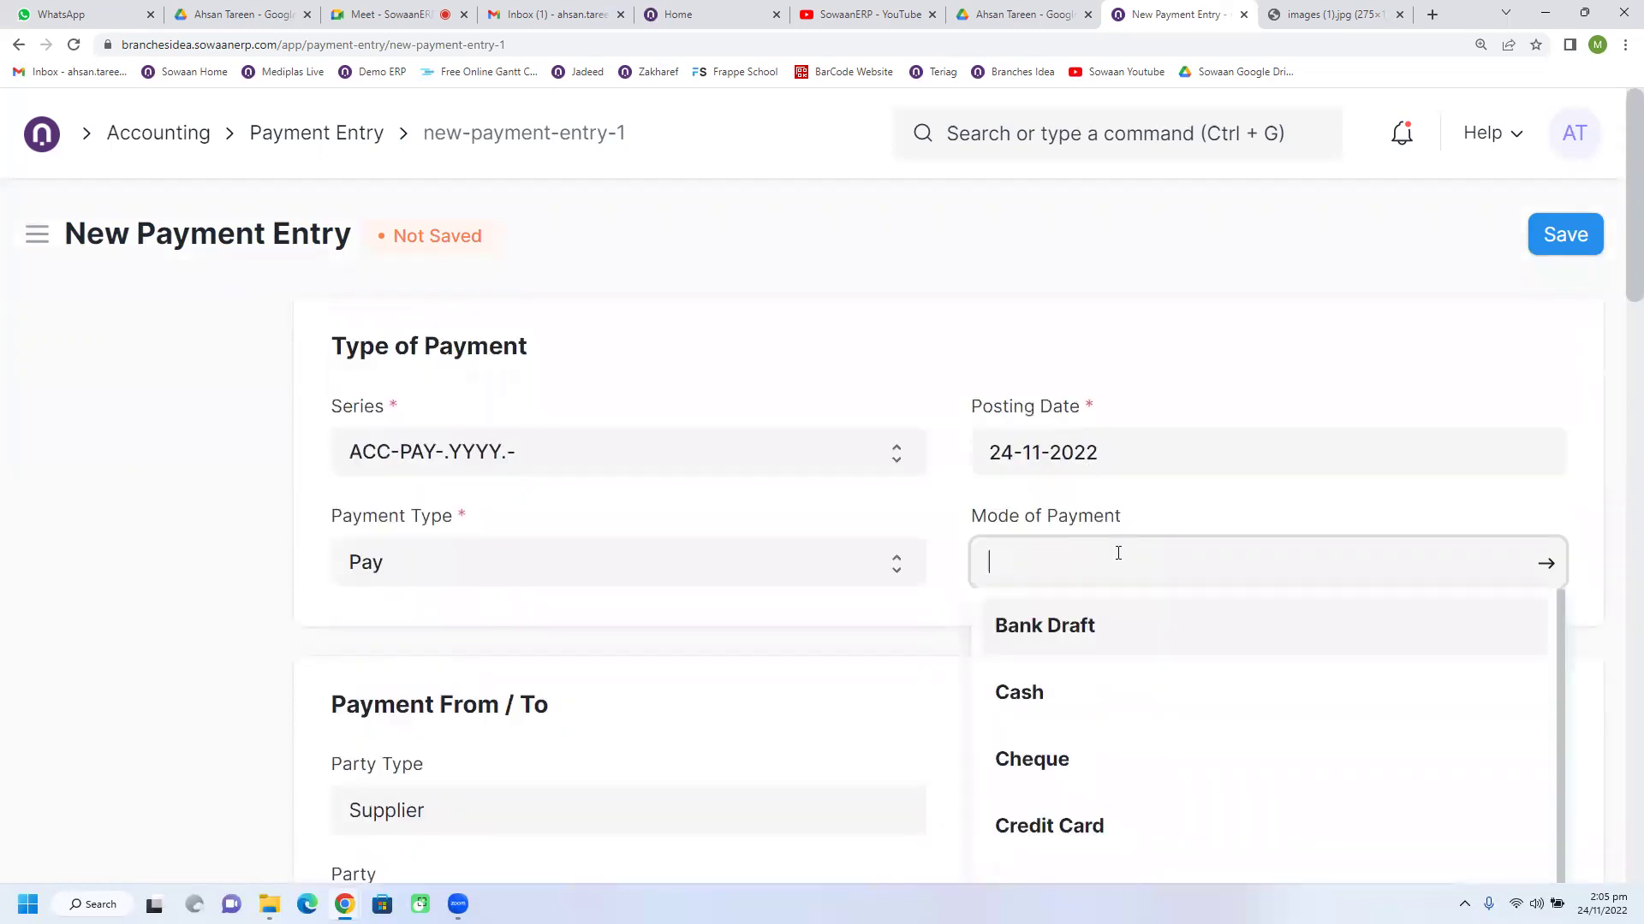
click(991, 631)
click(959, 599)
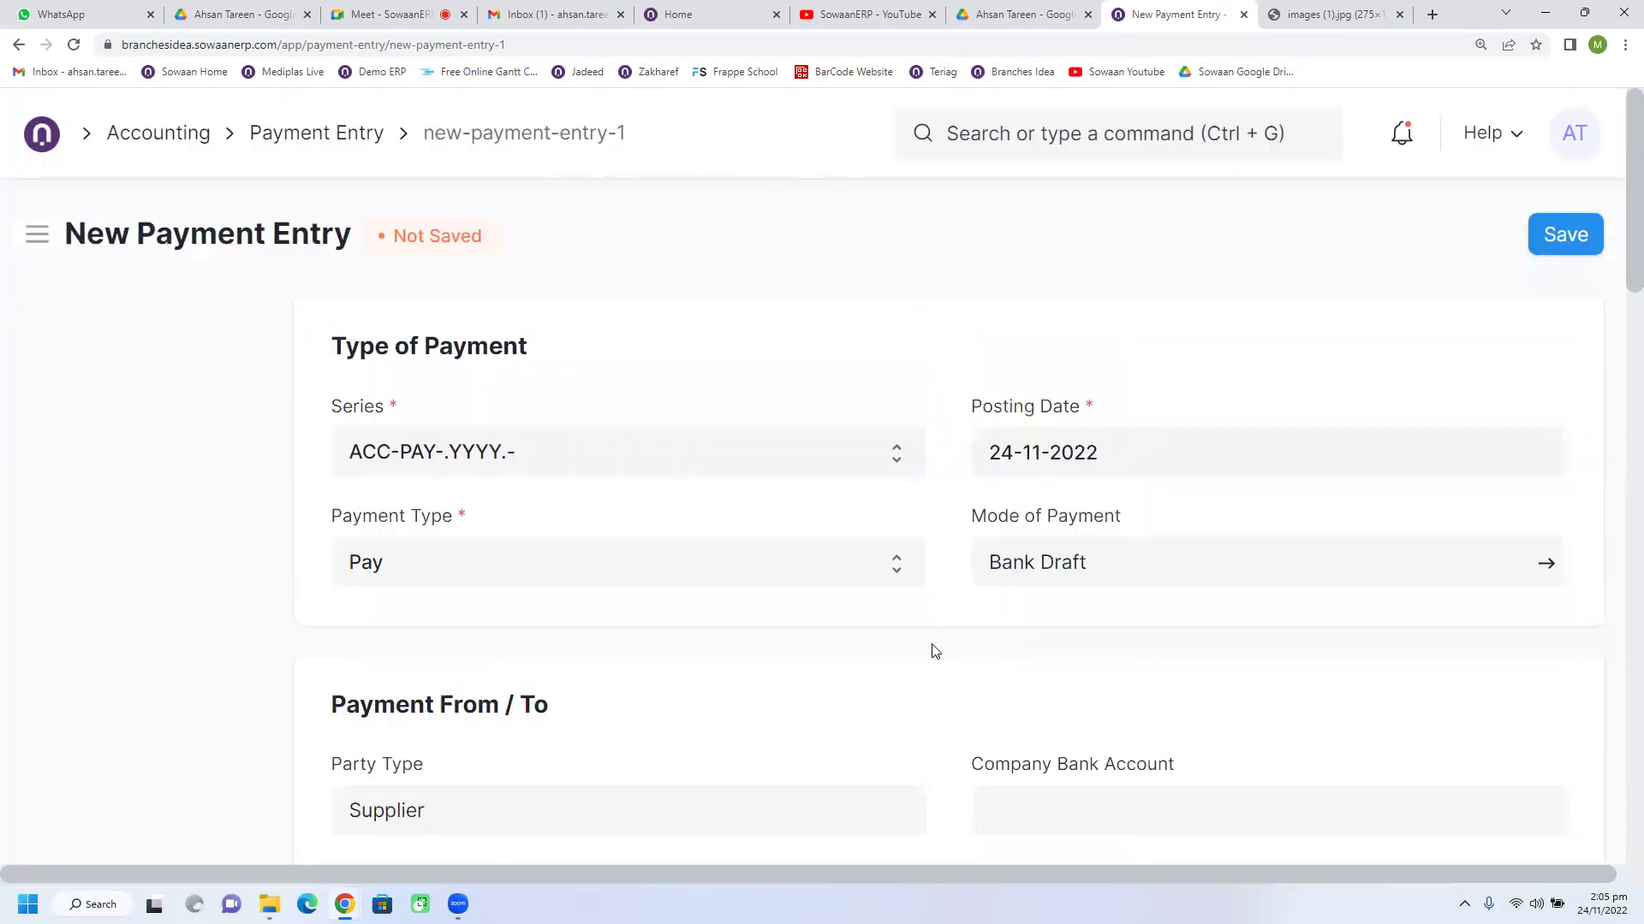
Step: Review the payment entry form, then go back to the Pepsico purchase invoice
scroll(933, 629, down, 5)
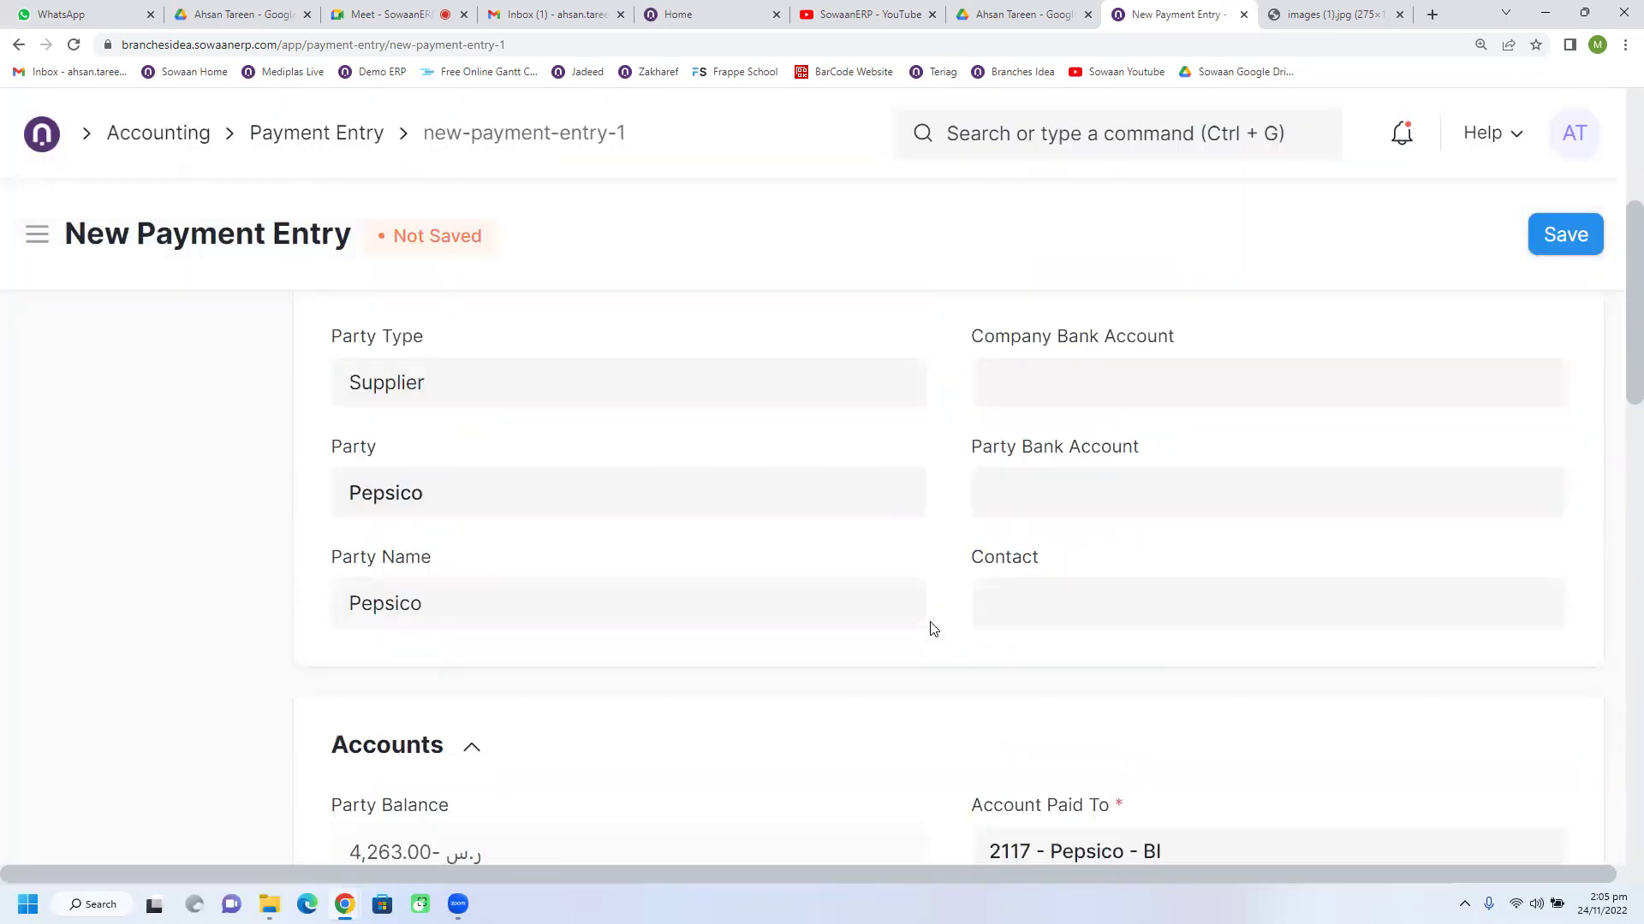
scroll(933, 630, up, 1)
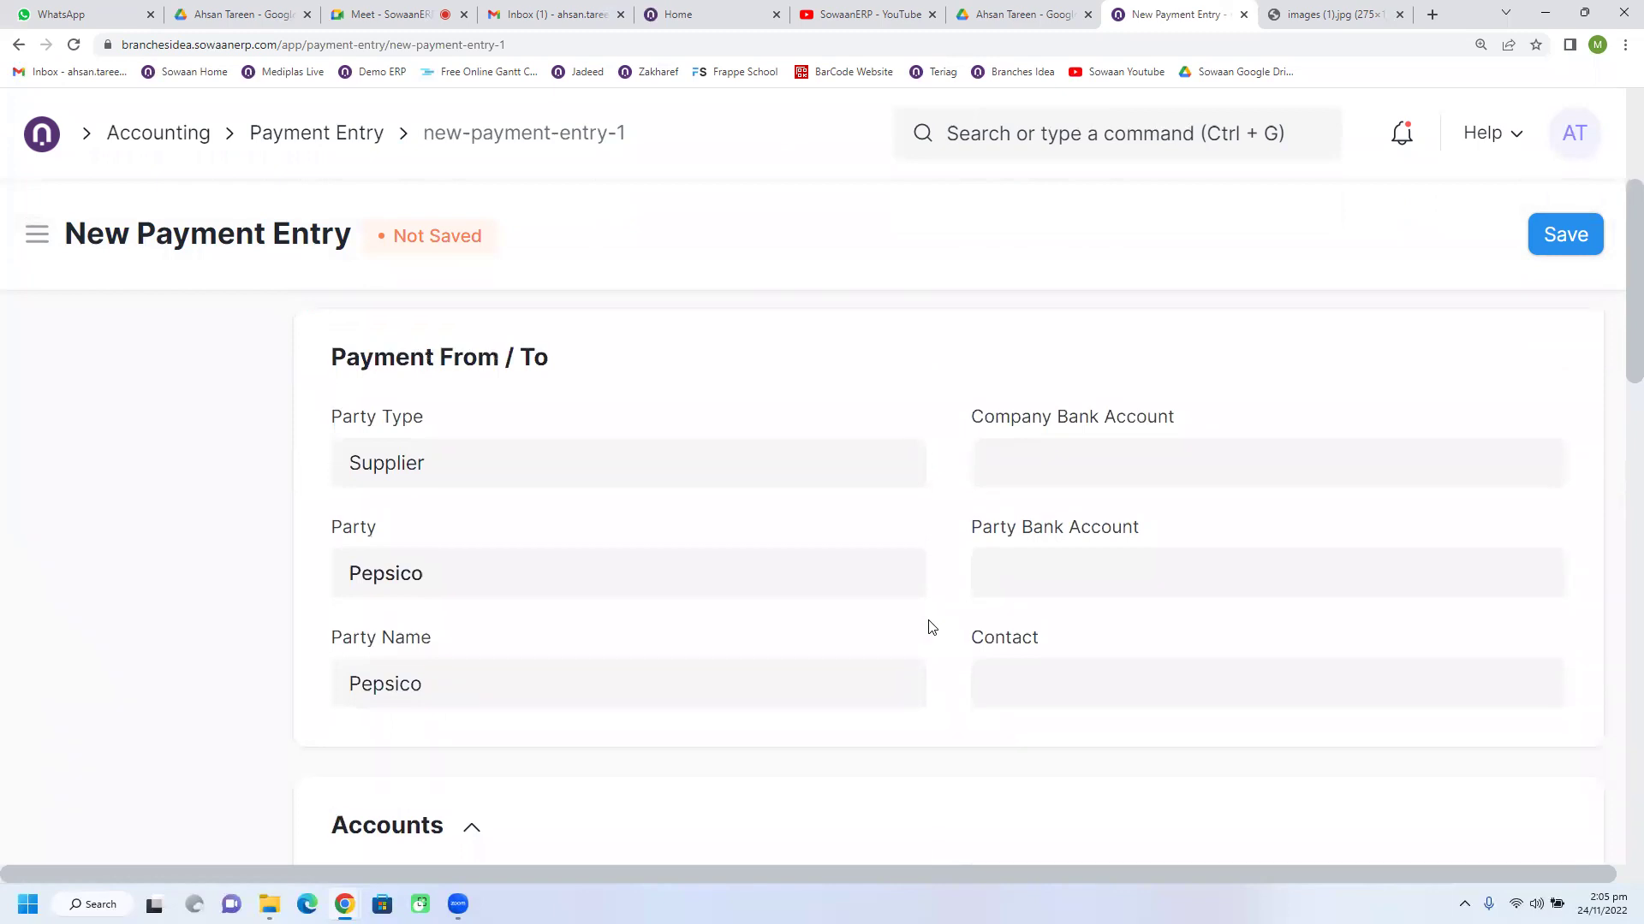
scroll(932, 627, down, 4)
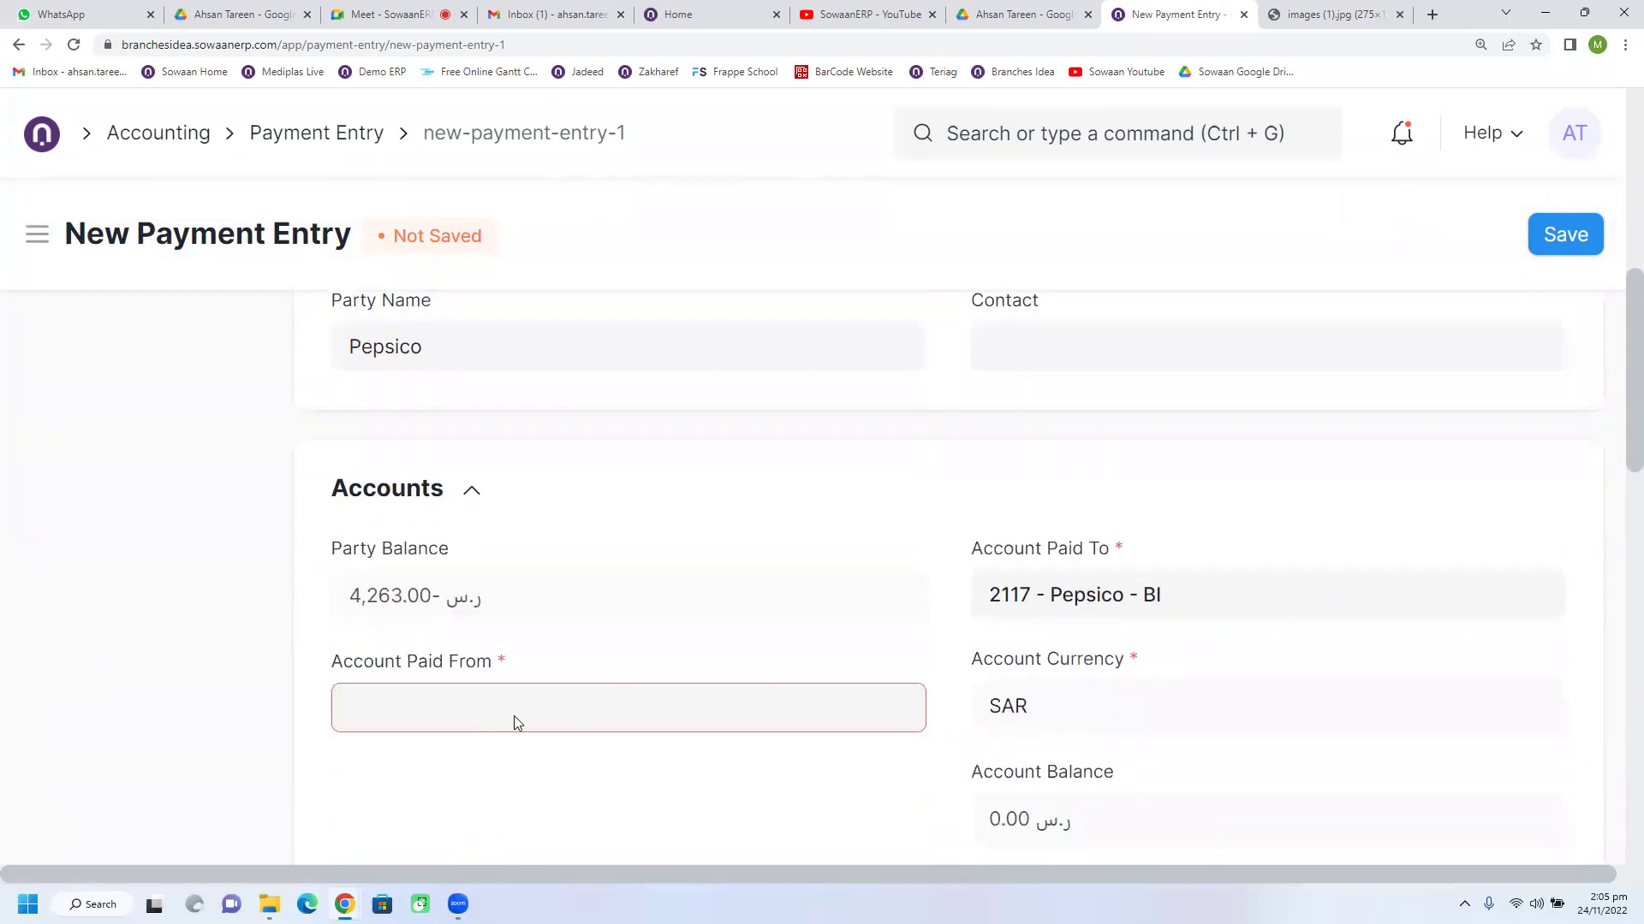
scroll(998, 693, up, 2)
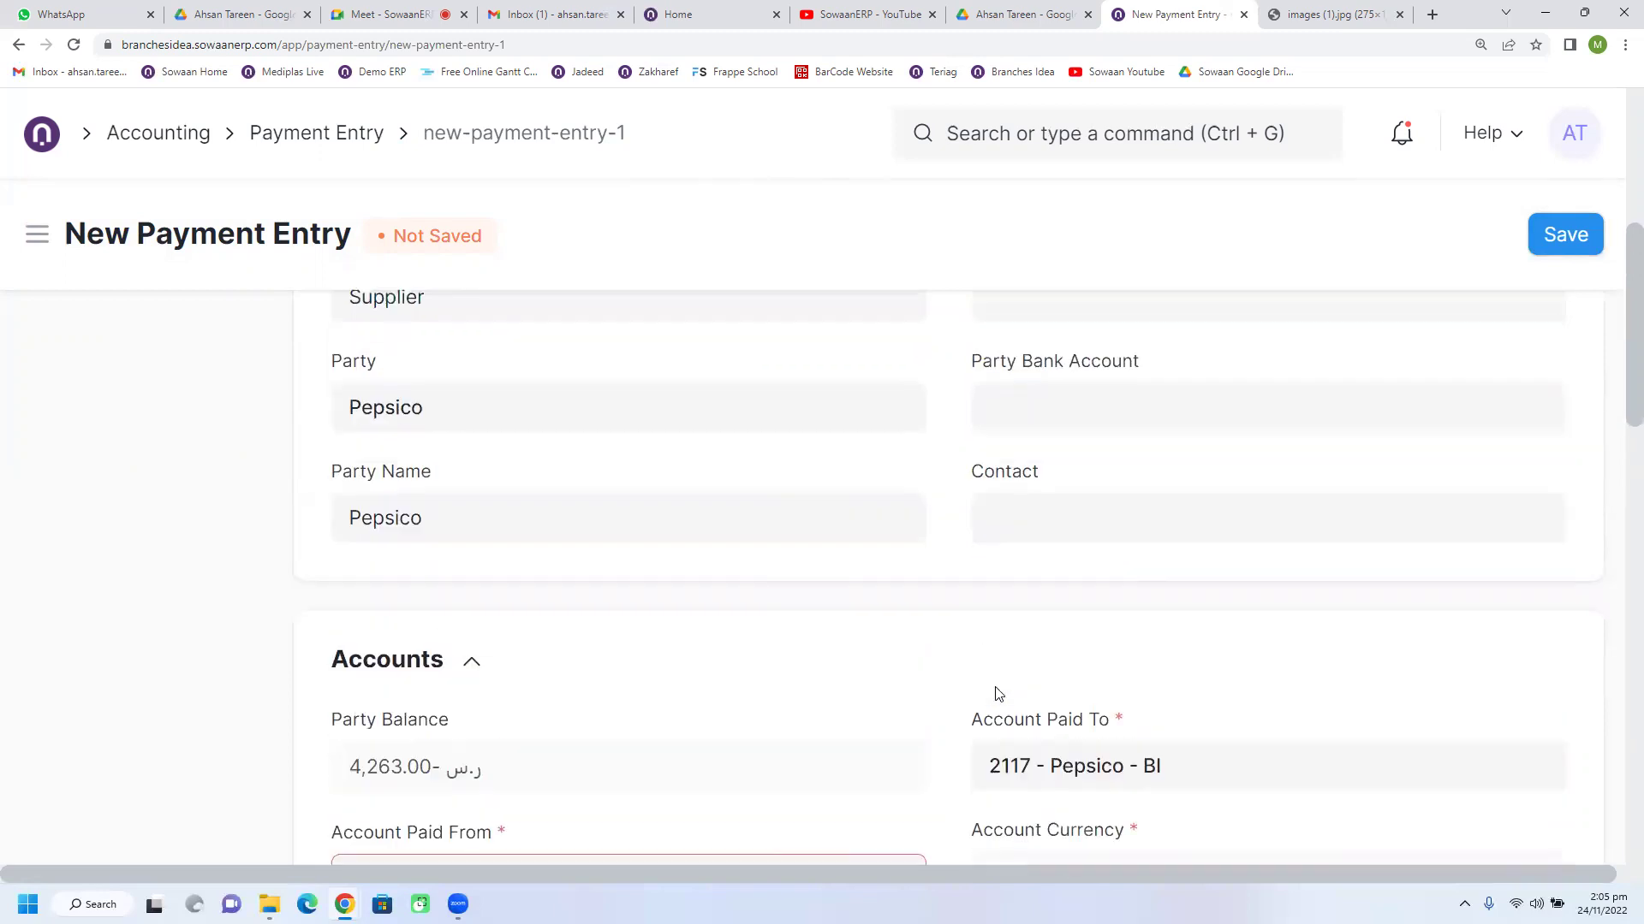
scroll(1036, 672, down, 2)
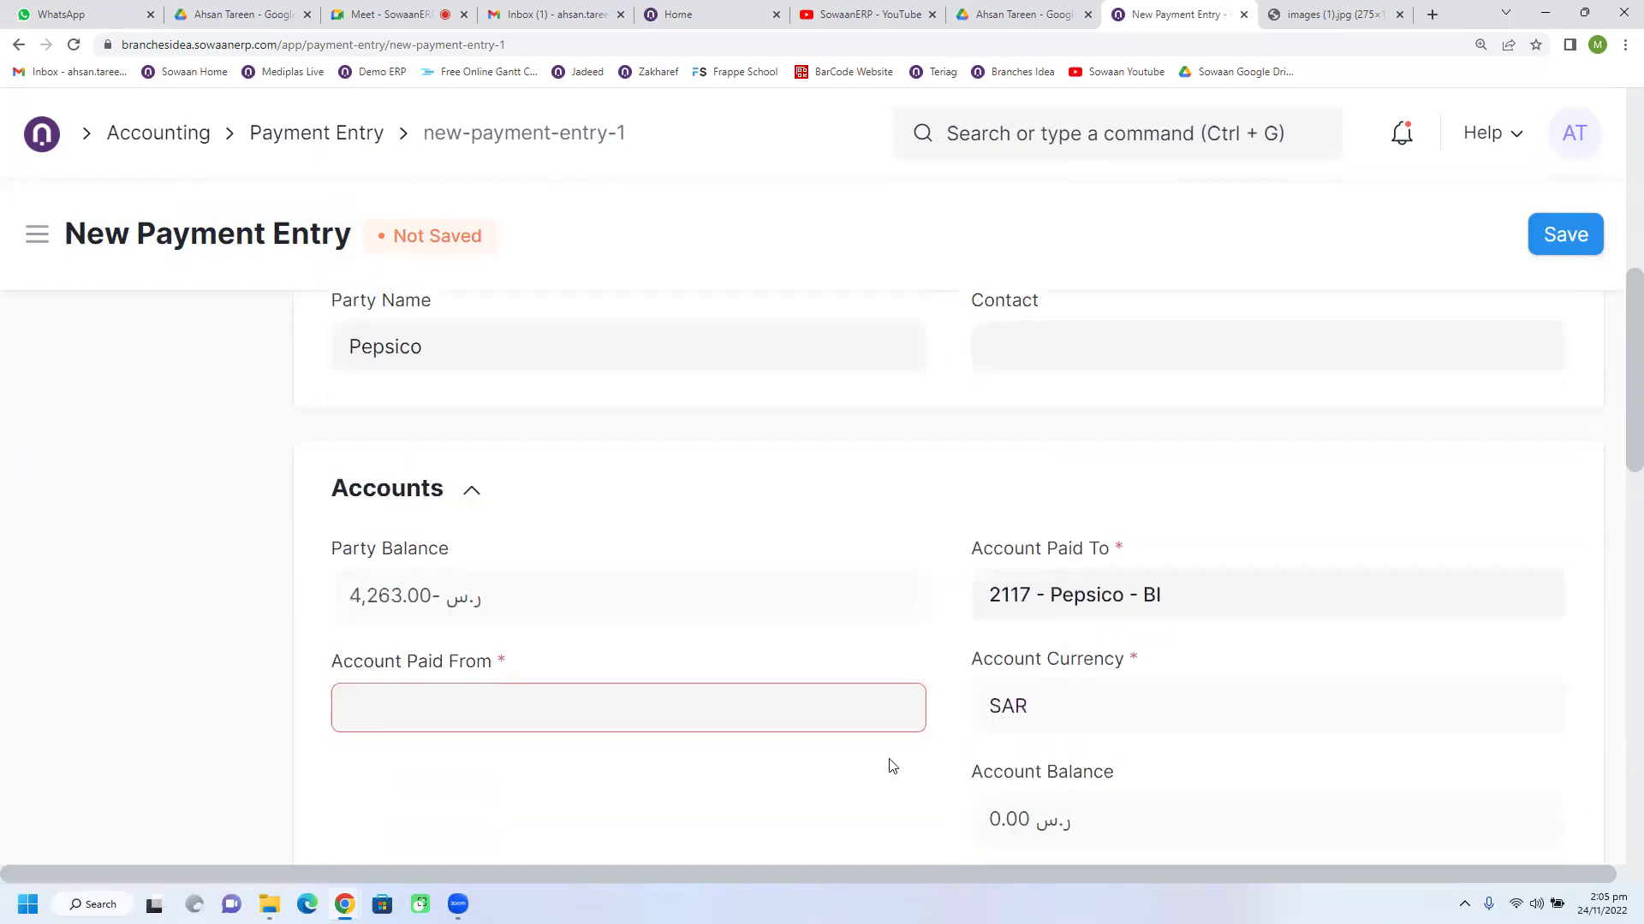
scroll(980, 672, up, 6)
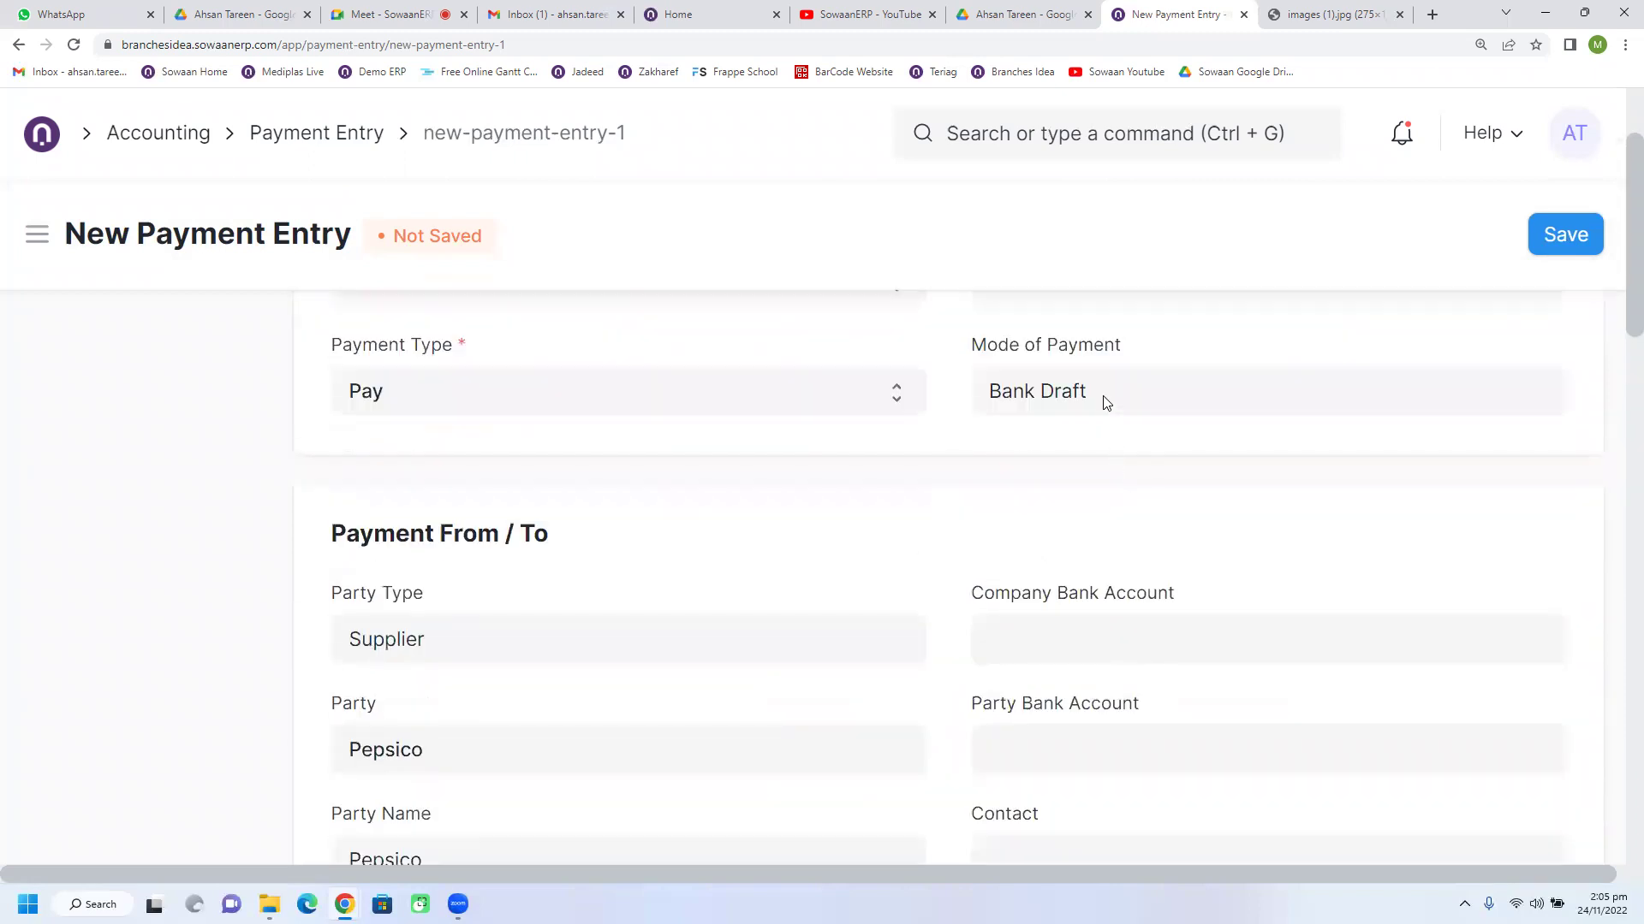
scroll(1105, 401, up, 2)
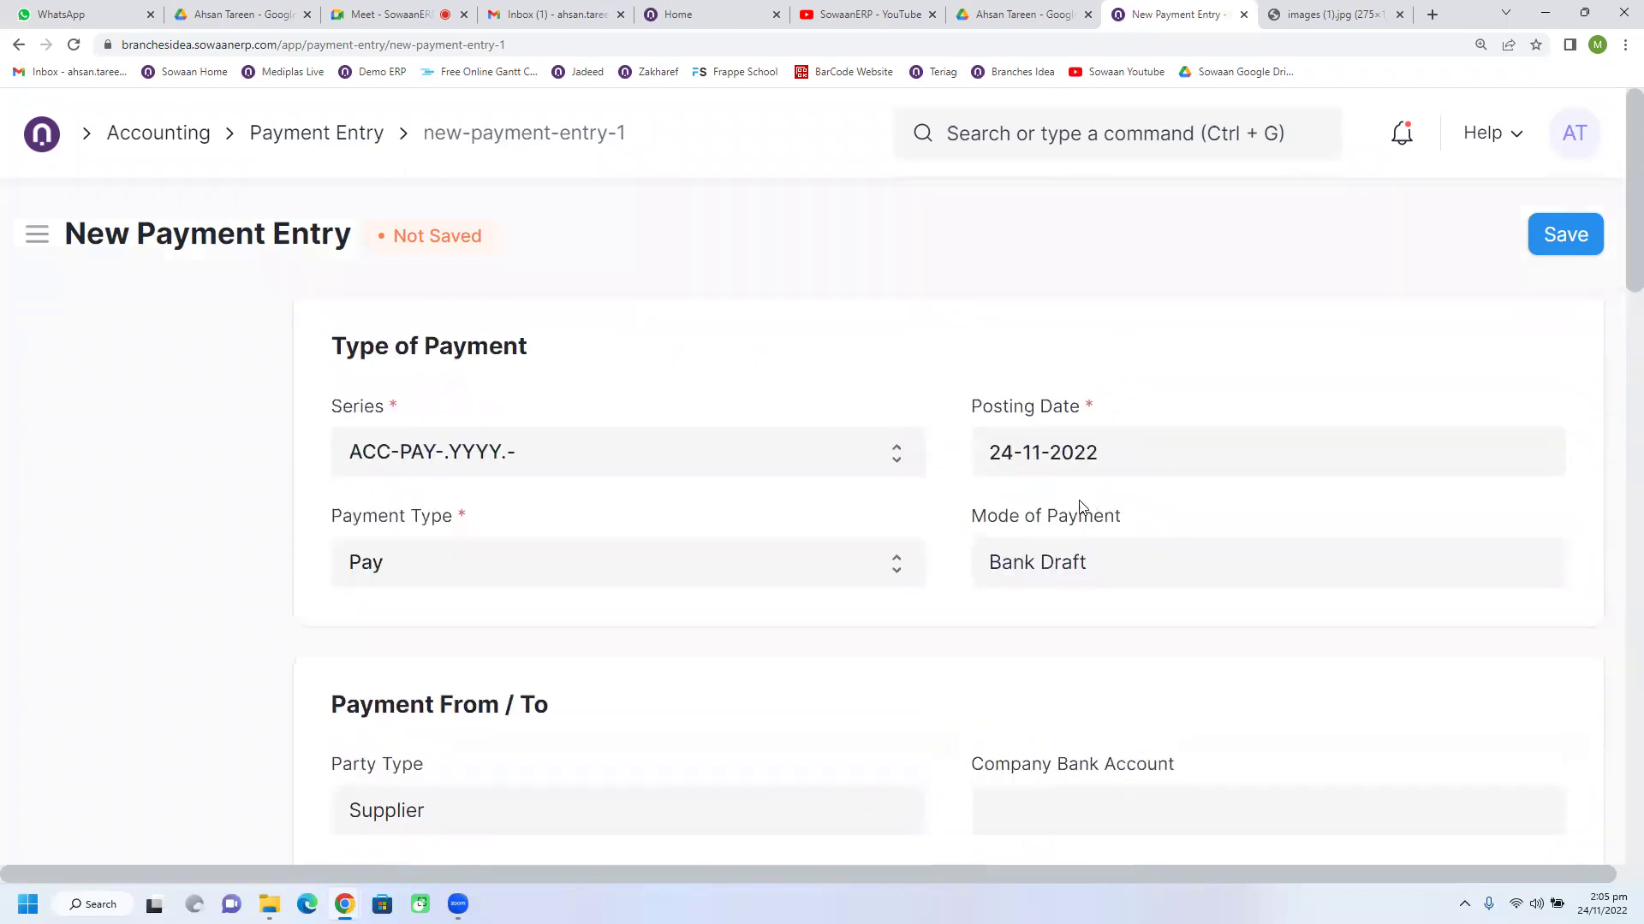
click(19, 46)
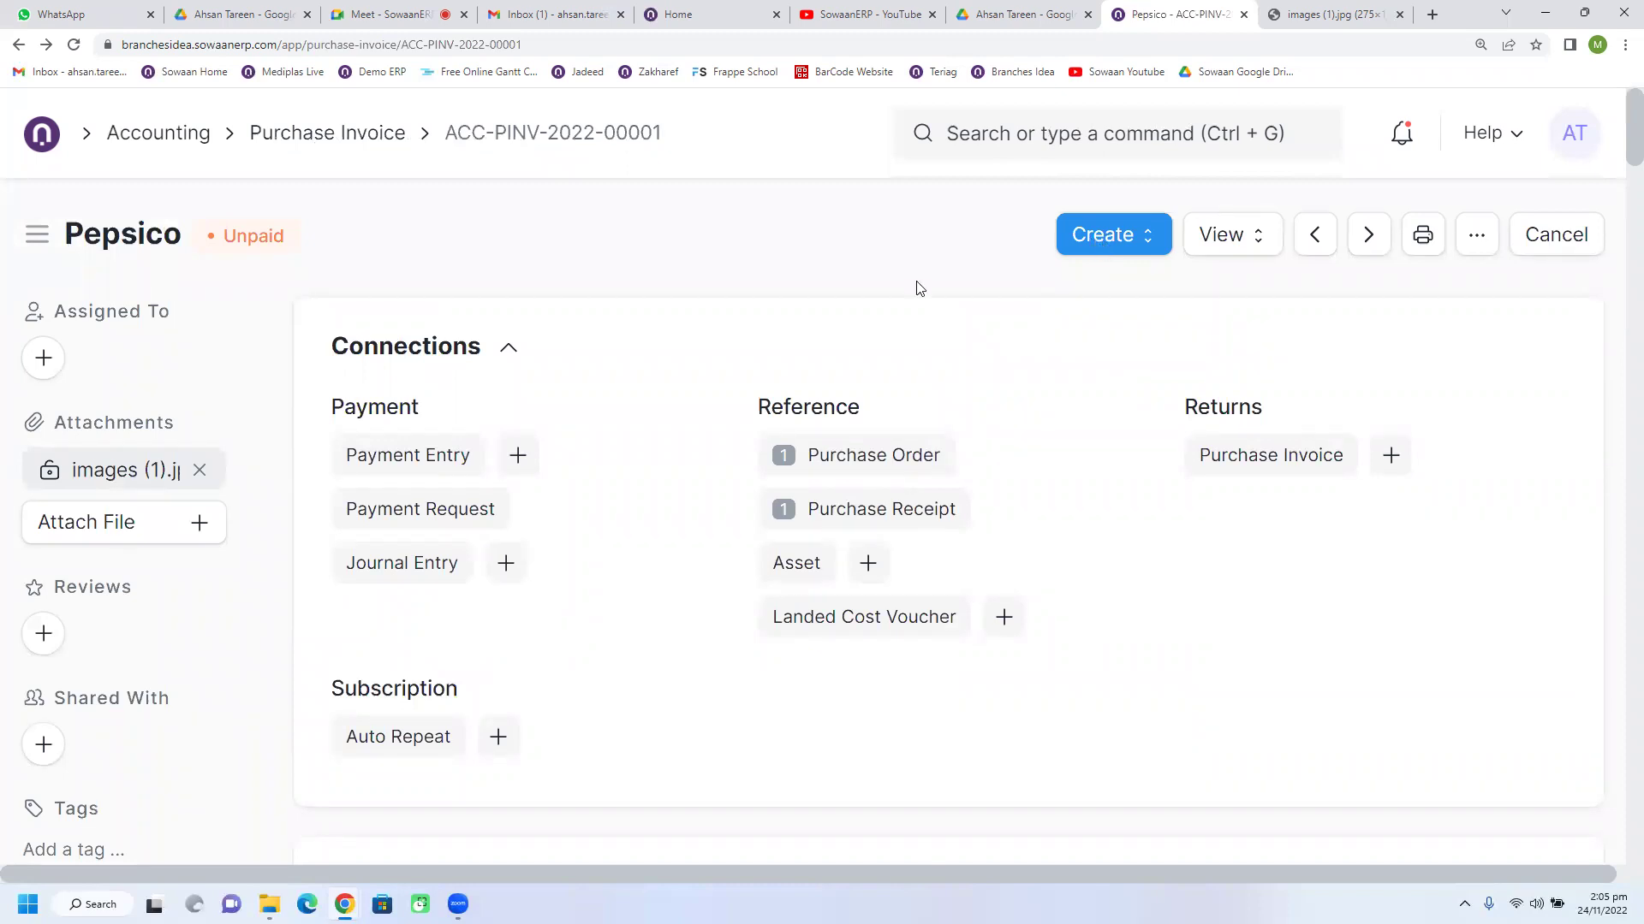
Step: Reload the Pepsico invoice and create a new Payment from it
click(74, 44)
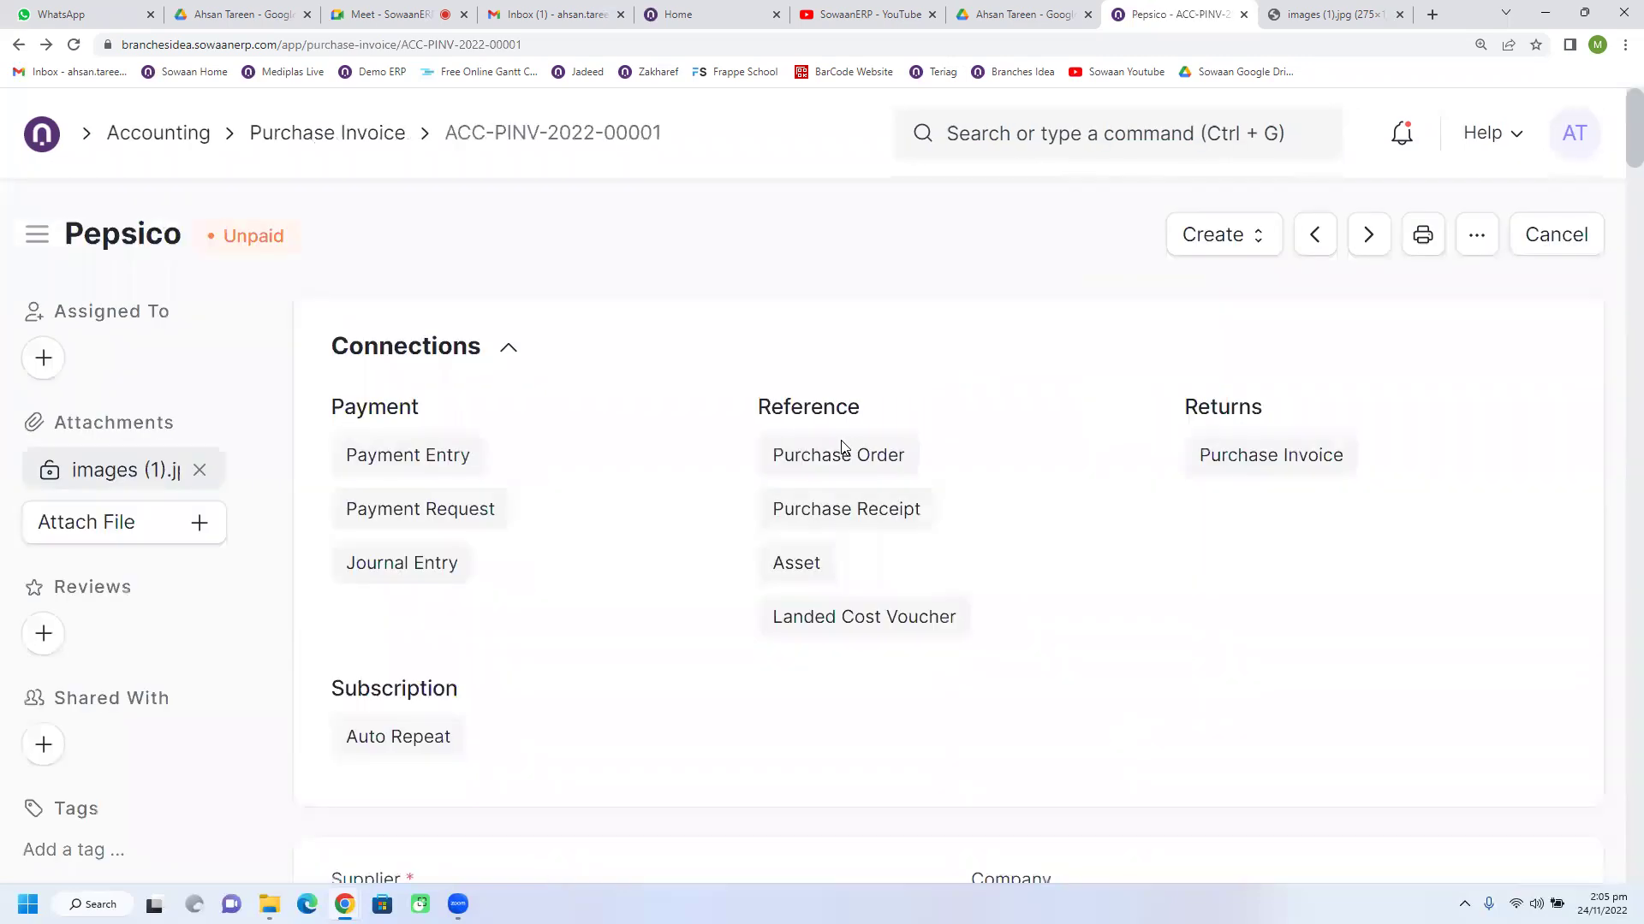
click(1078, 247)
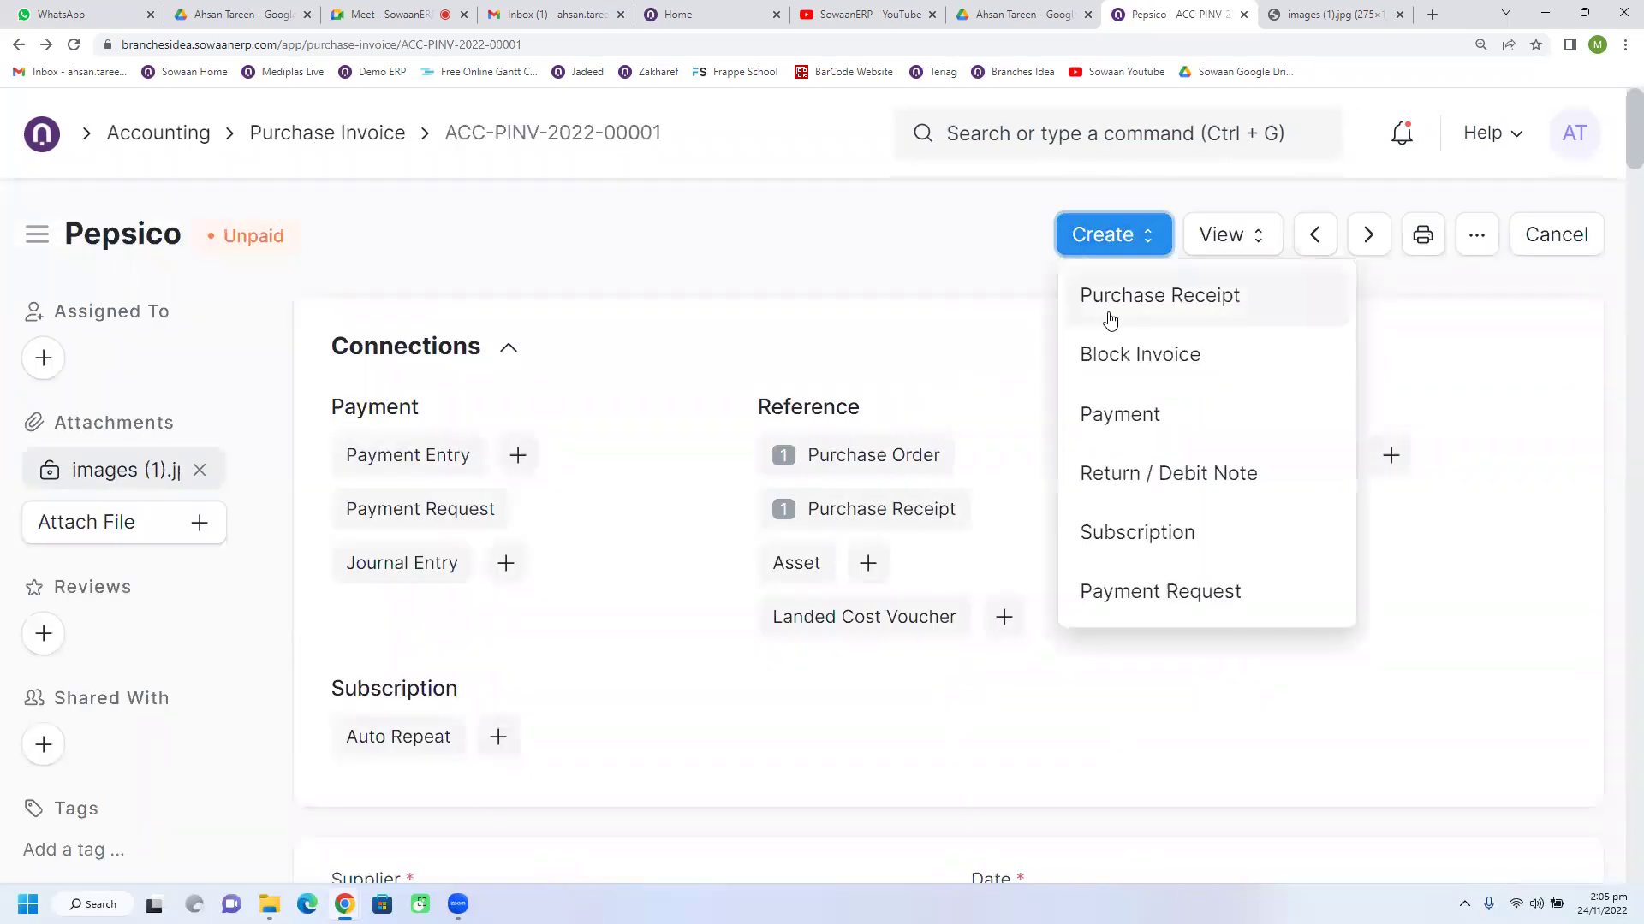
click(1125, 423)
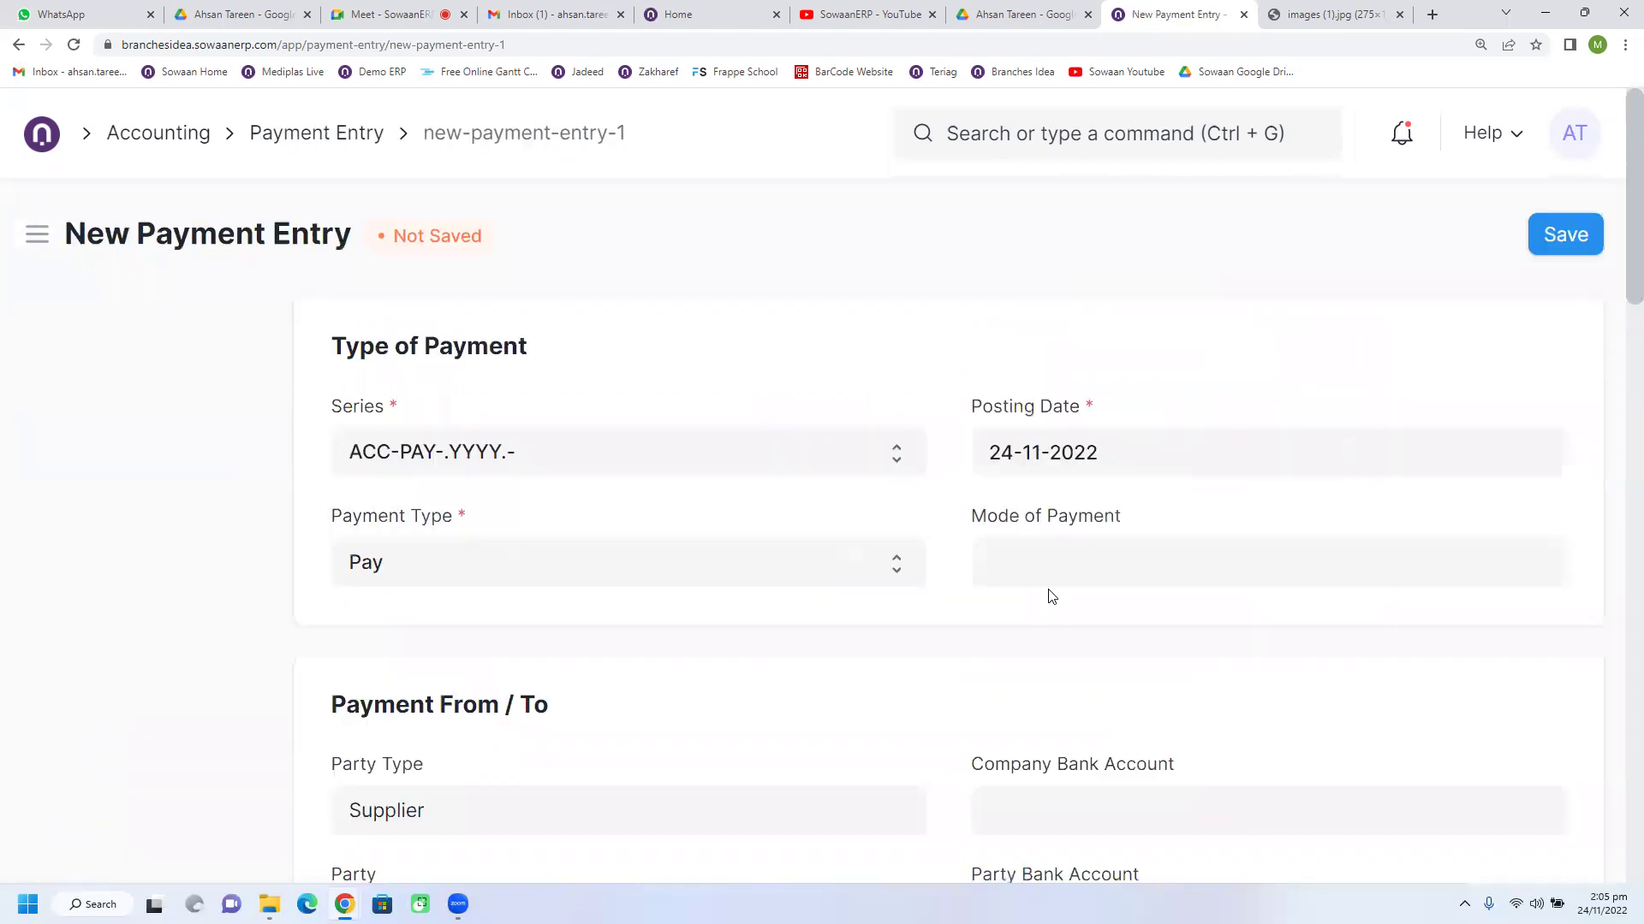
Step: Choose Wire Transfer as the mode of payment and dismiss the missing-account warning
click(1046, 574)
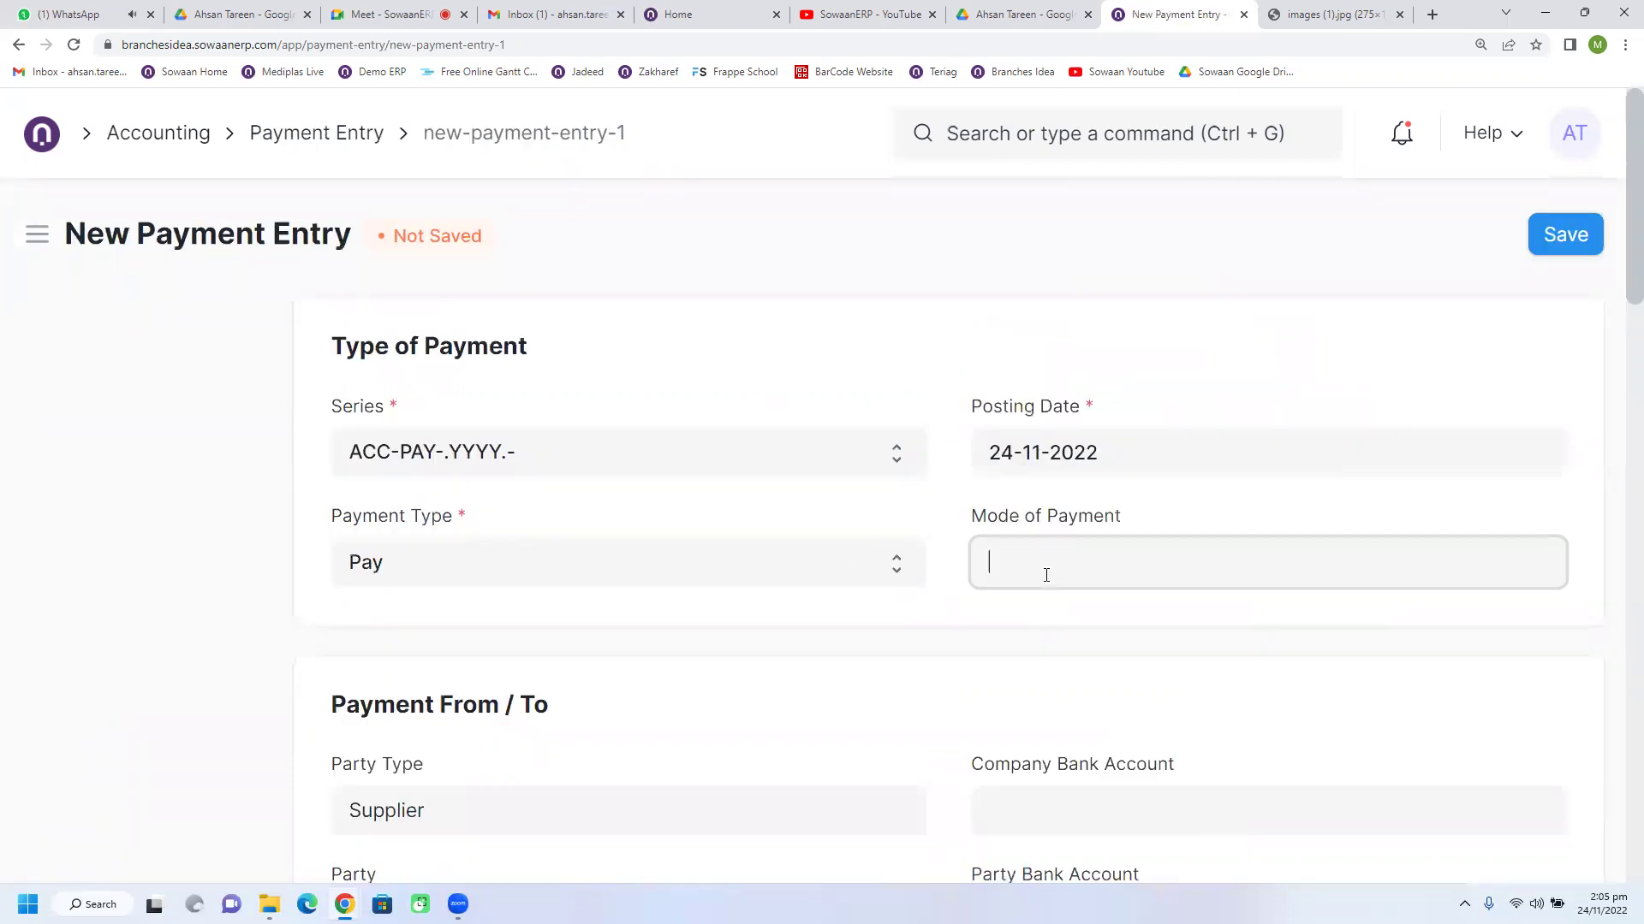
scroll(1053, 617, down, 2)
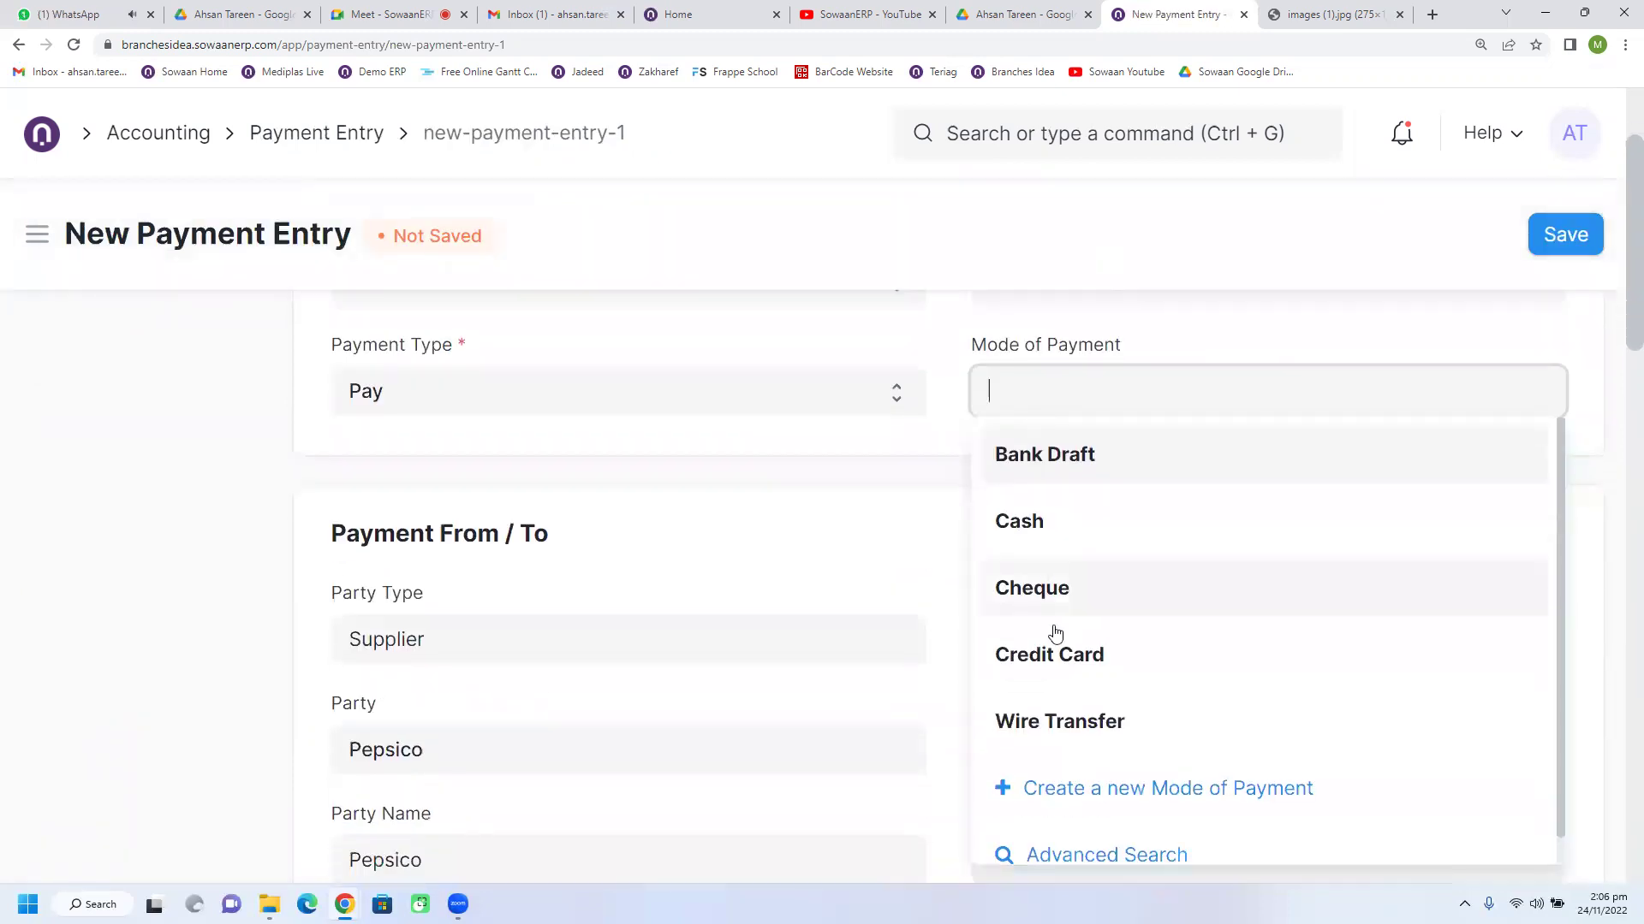
click(1064, 710)
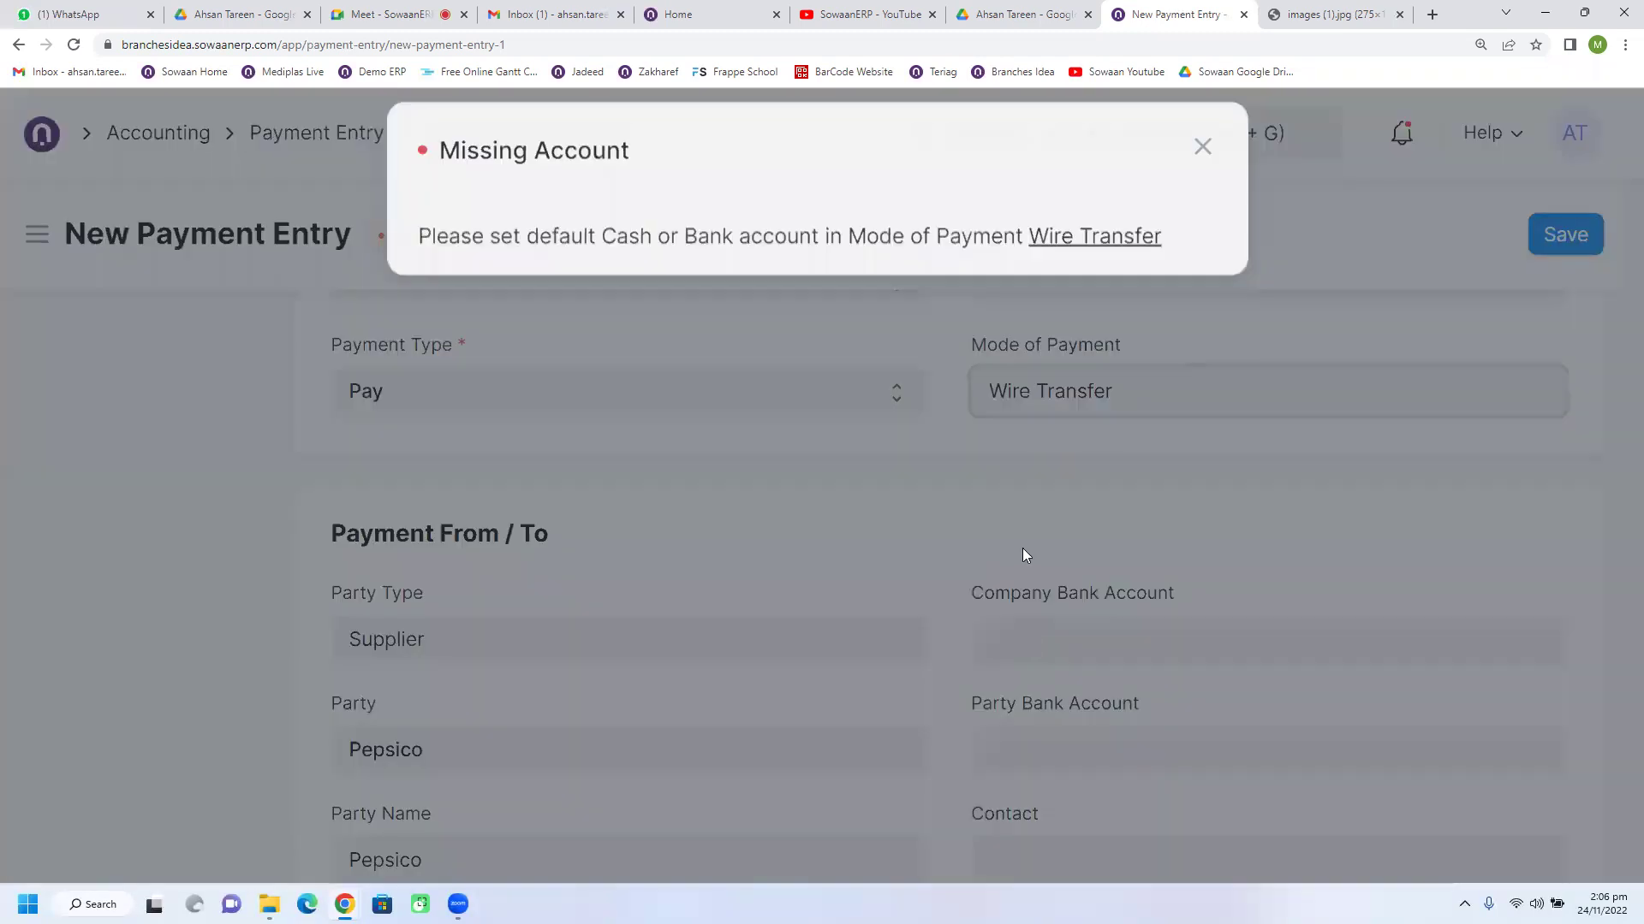
click(1202, 175)
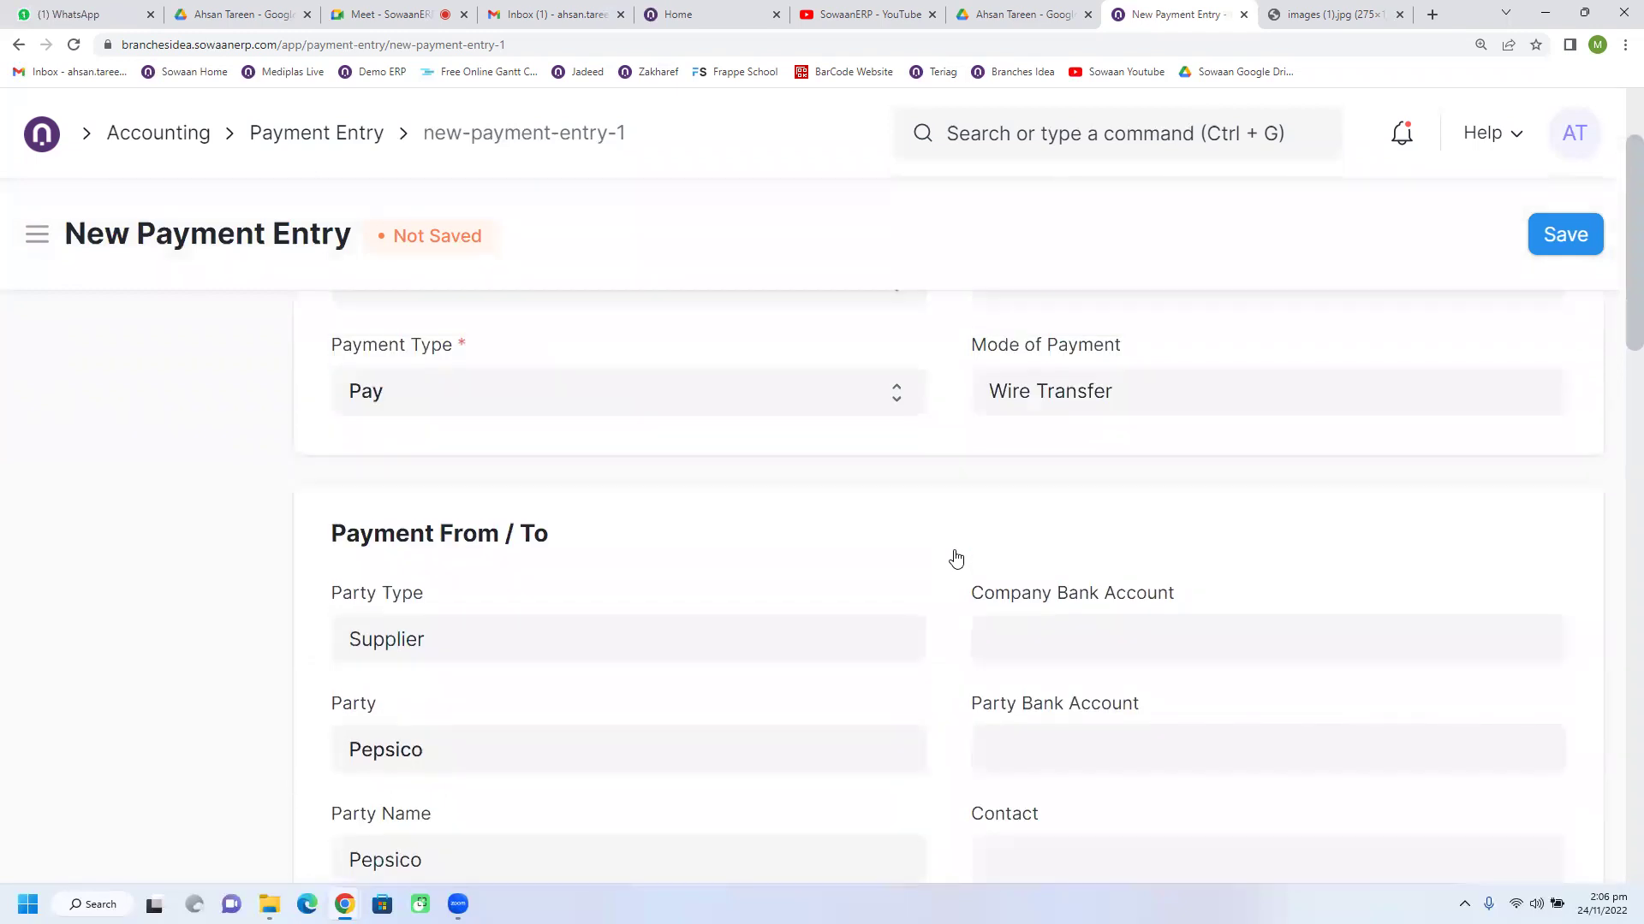
scroll(986, 536, down, 3)
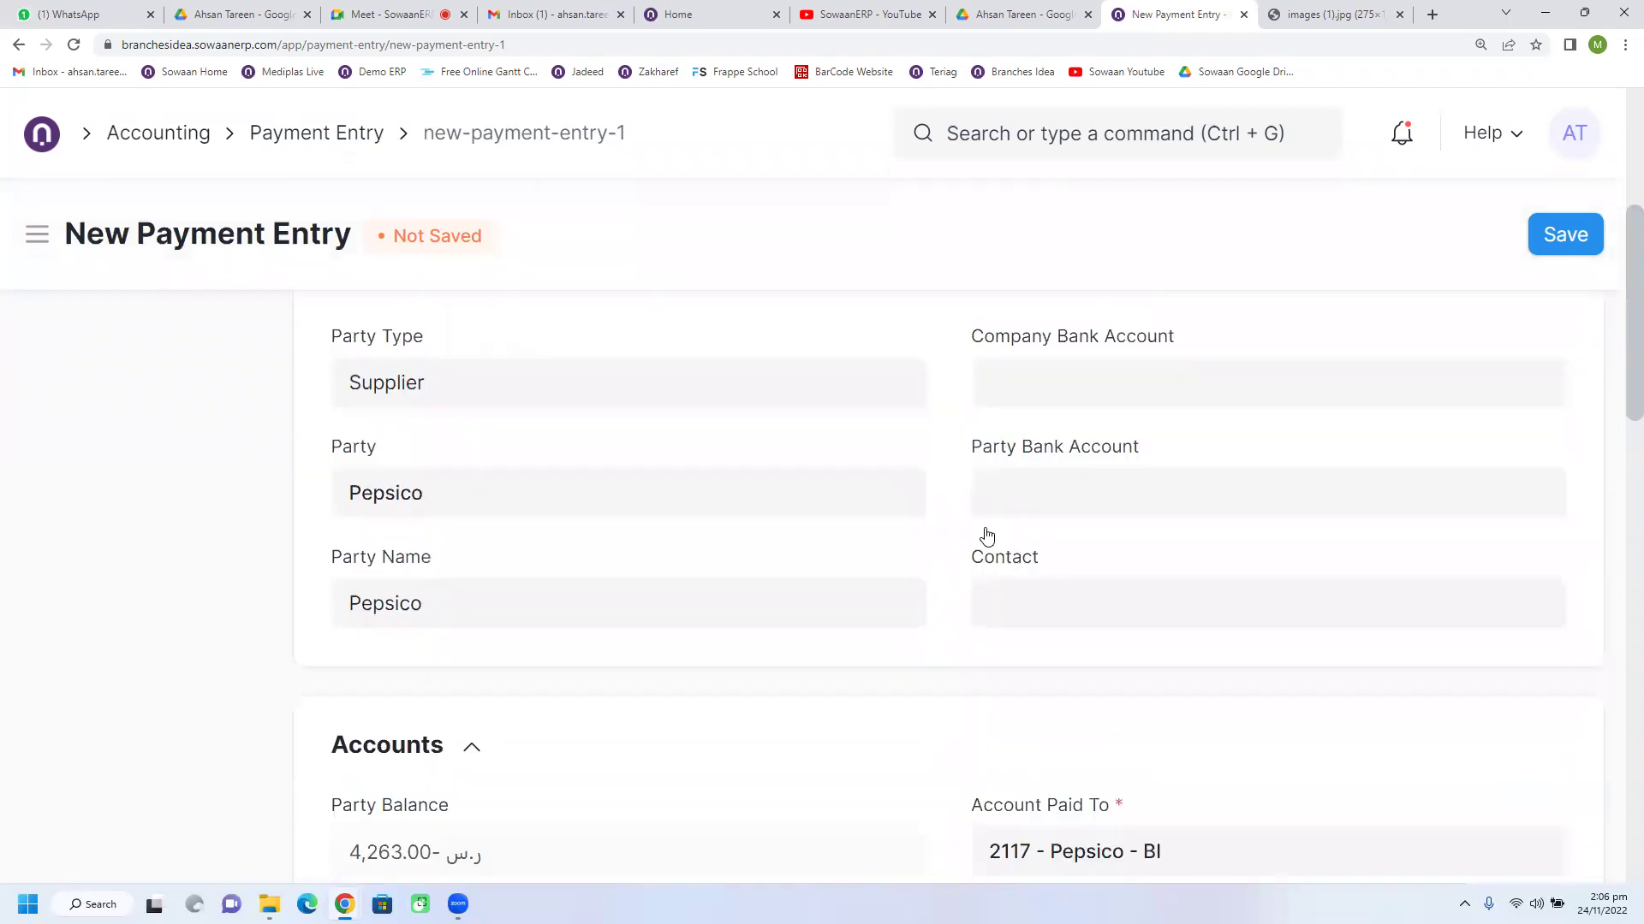
scroll(986, 536, up, 3)
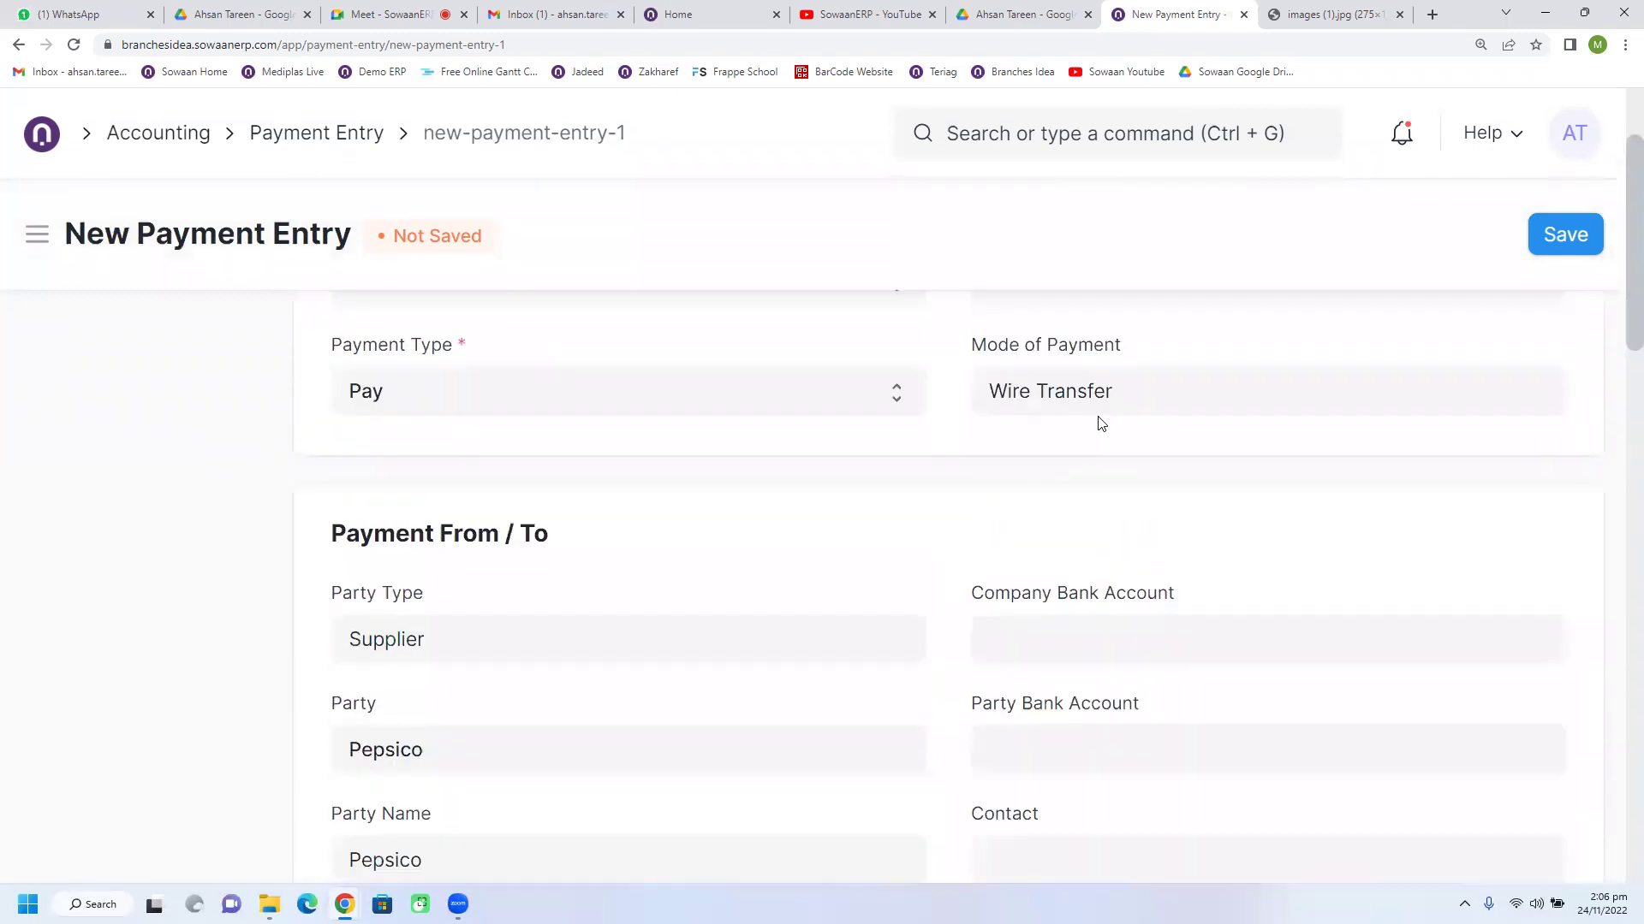
Step: In the Wire Transfer record, add an account row defaulting to 1117 - INMA Account 5003 - BI and save
click(1546, 391)
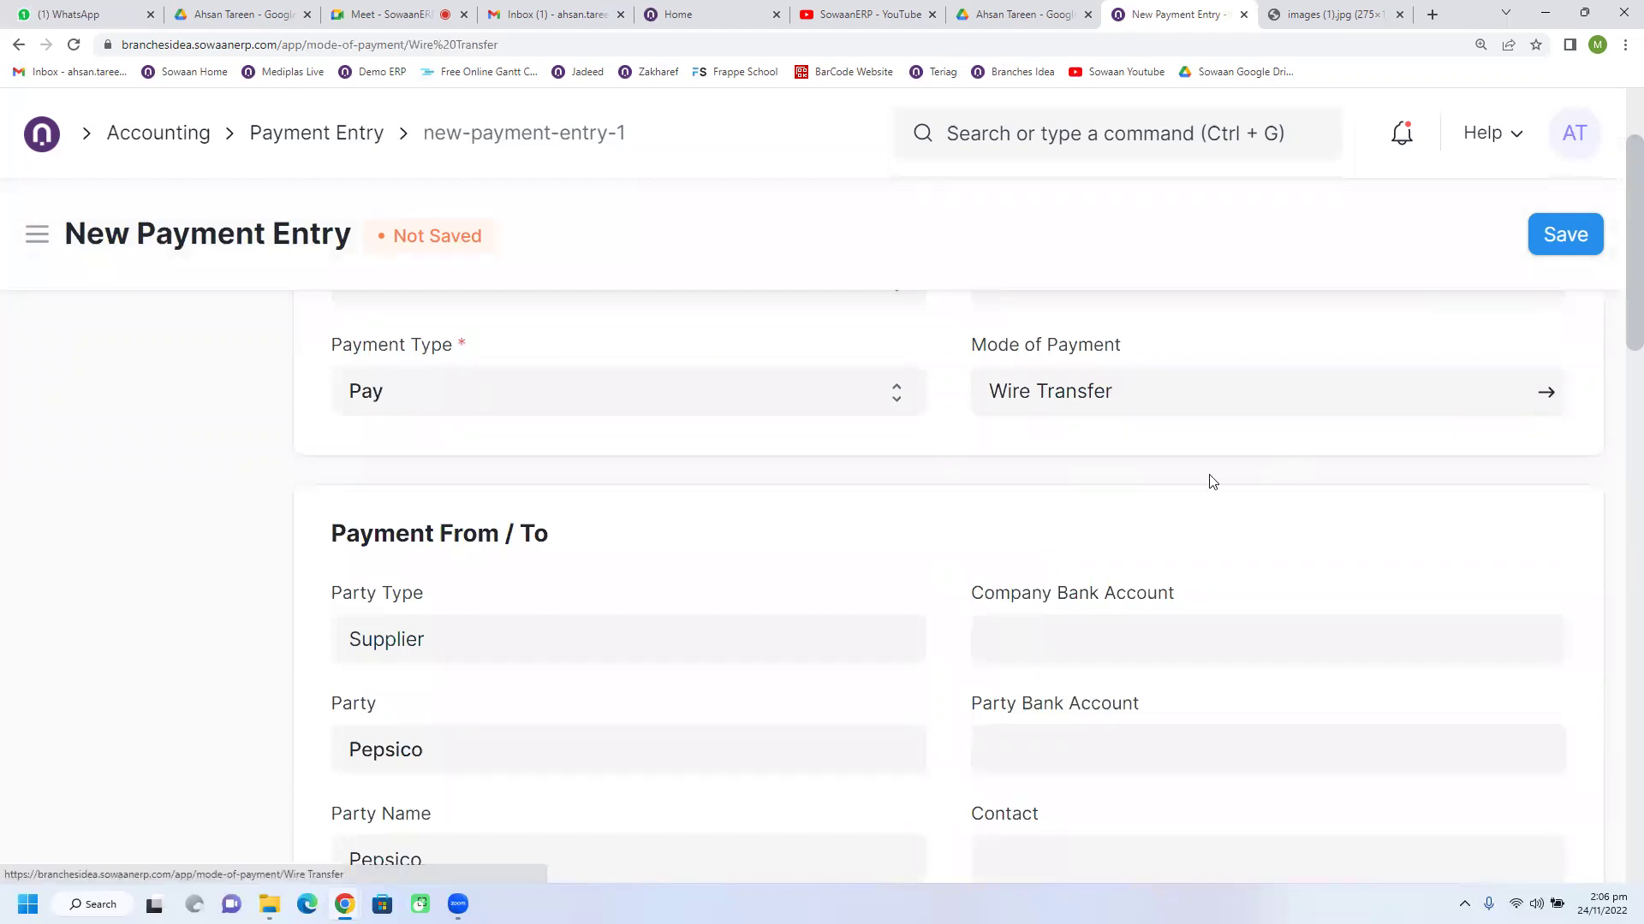
click(347, 783)
click(1054, 417)
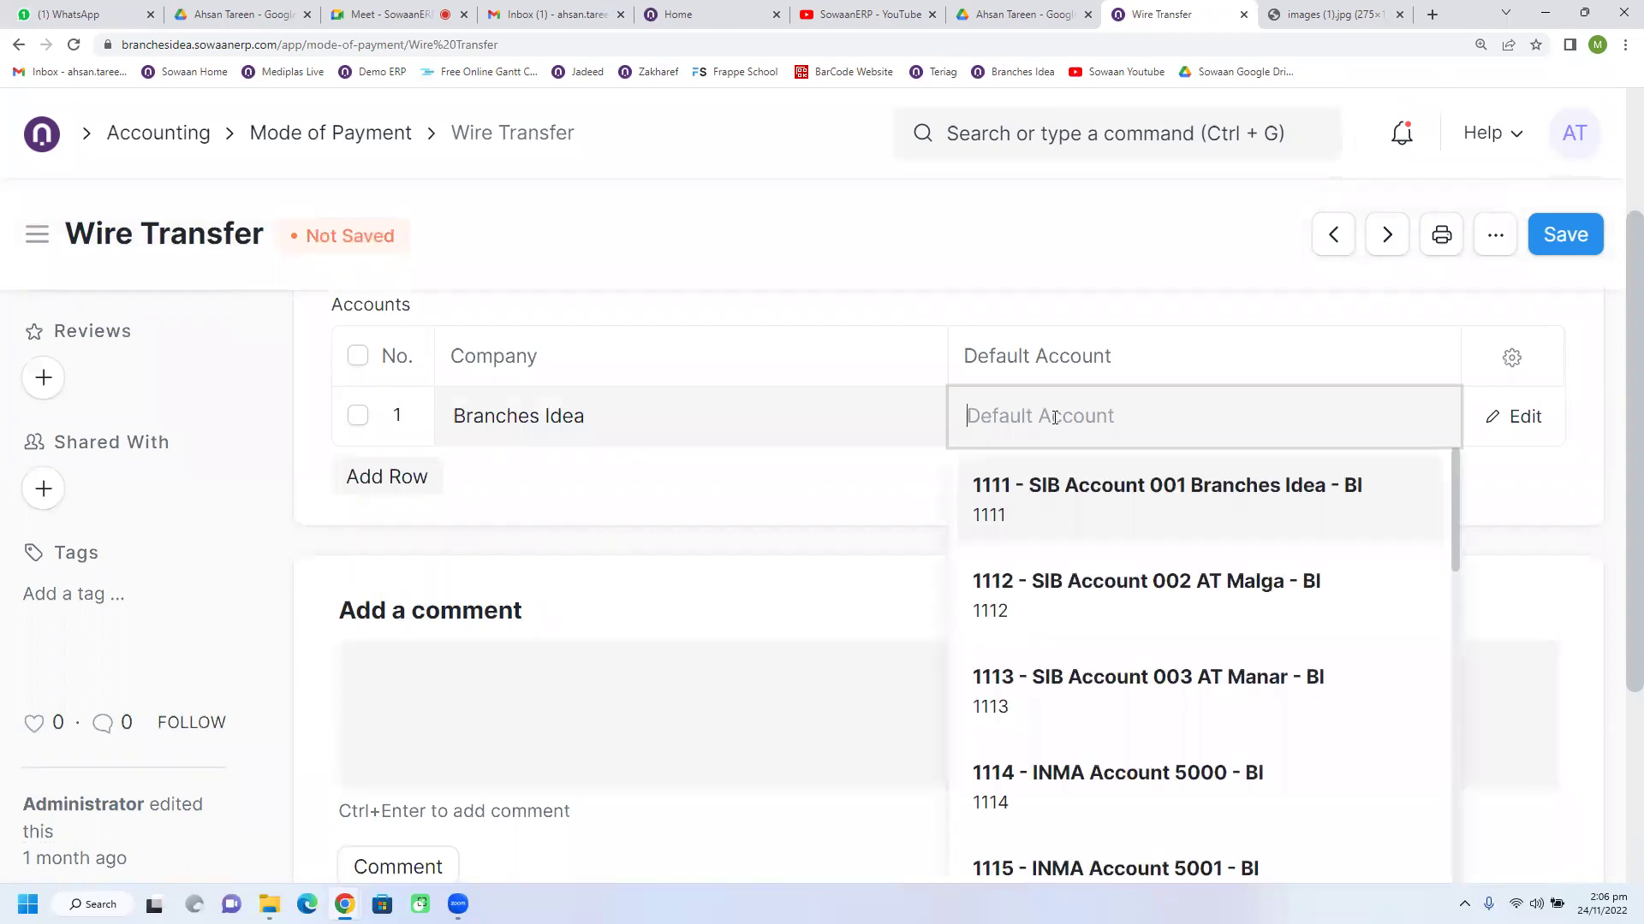
scroll(1176, 666, down, 5)
scroll(1177, 666, down, 7)
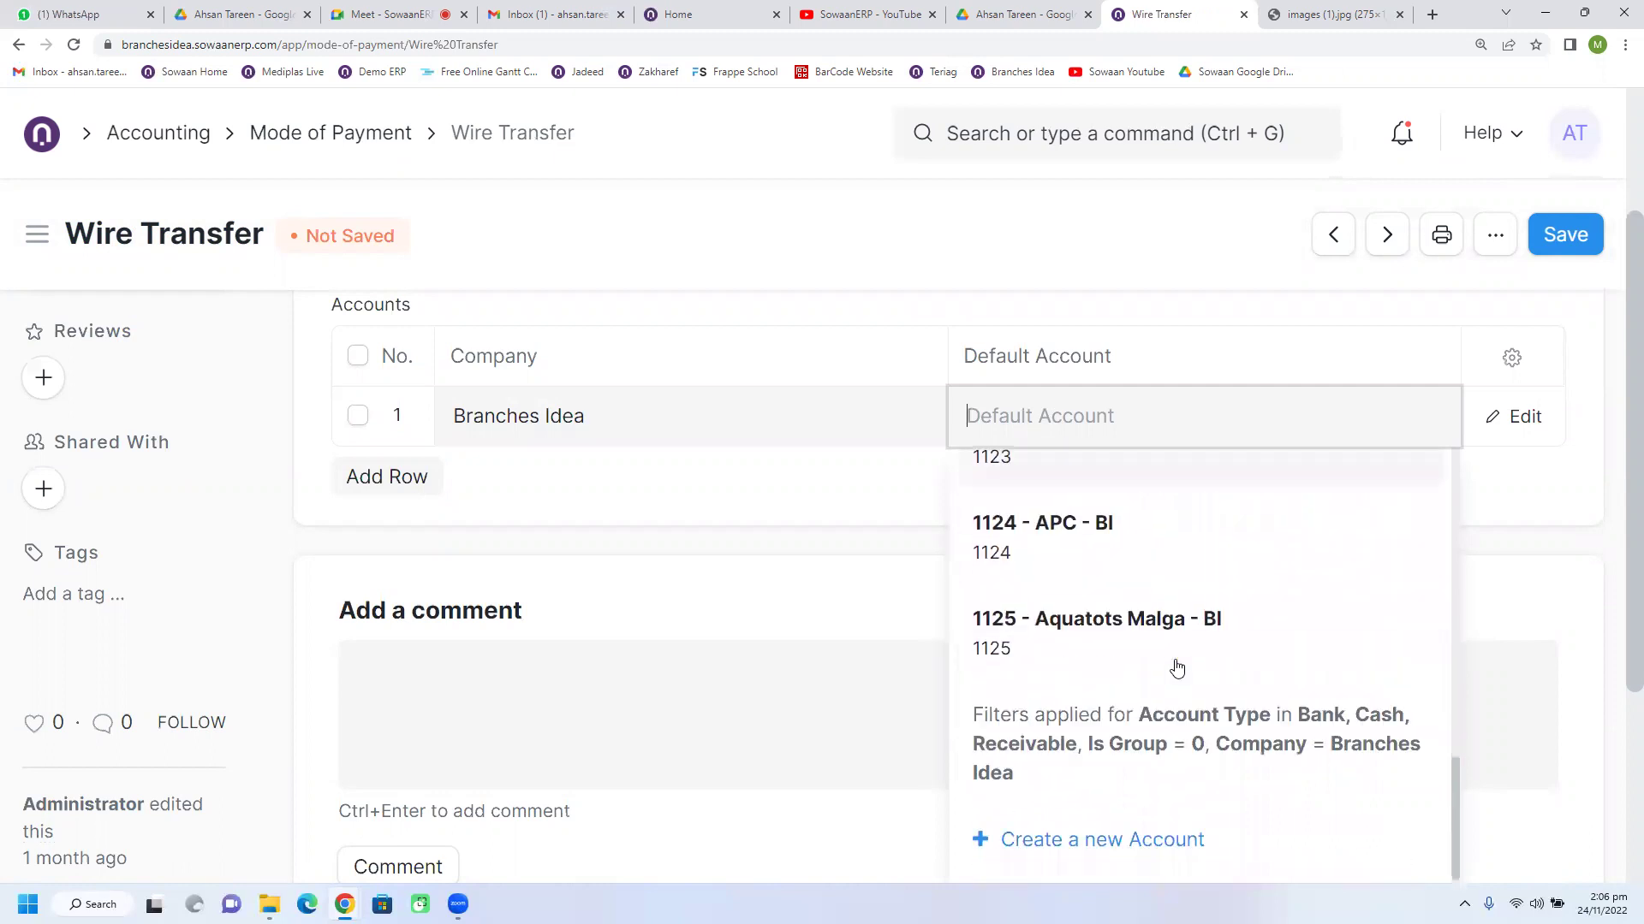
scroll(1176, 666, up, 5)
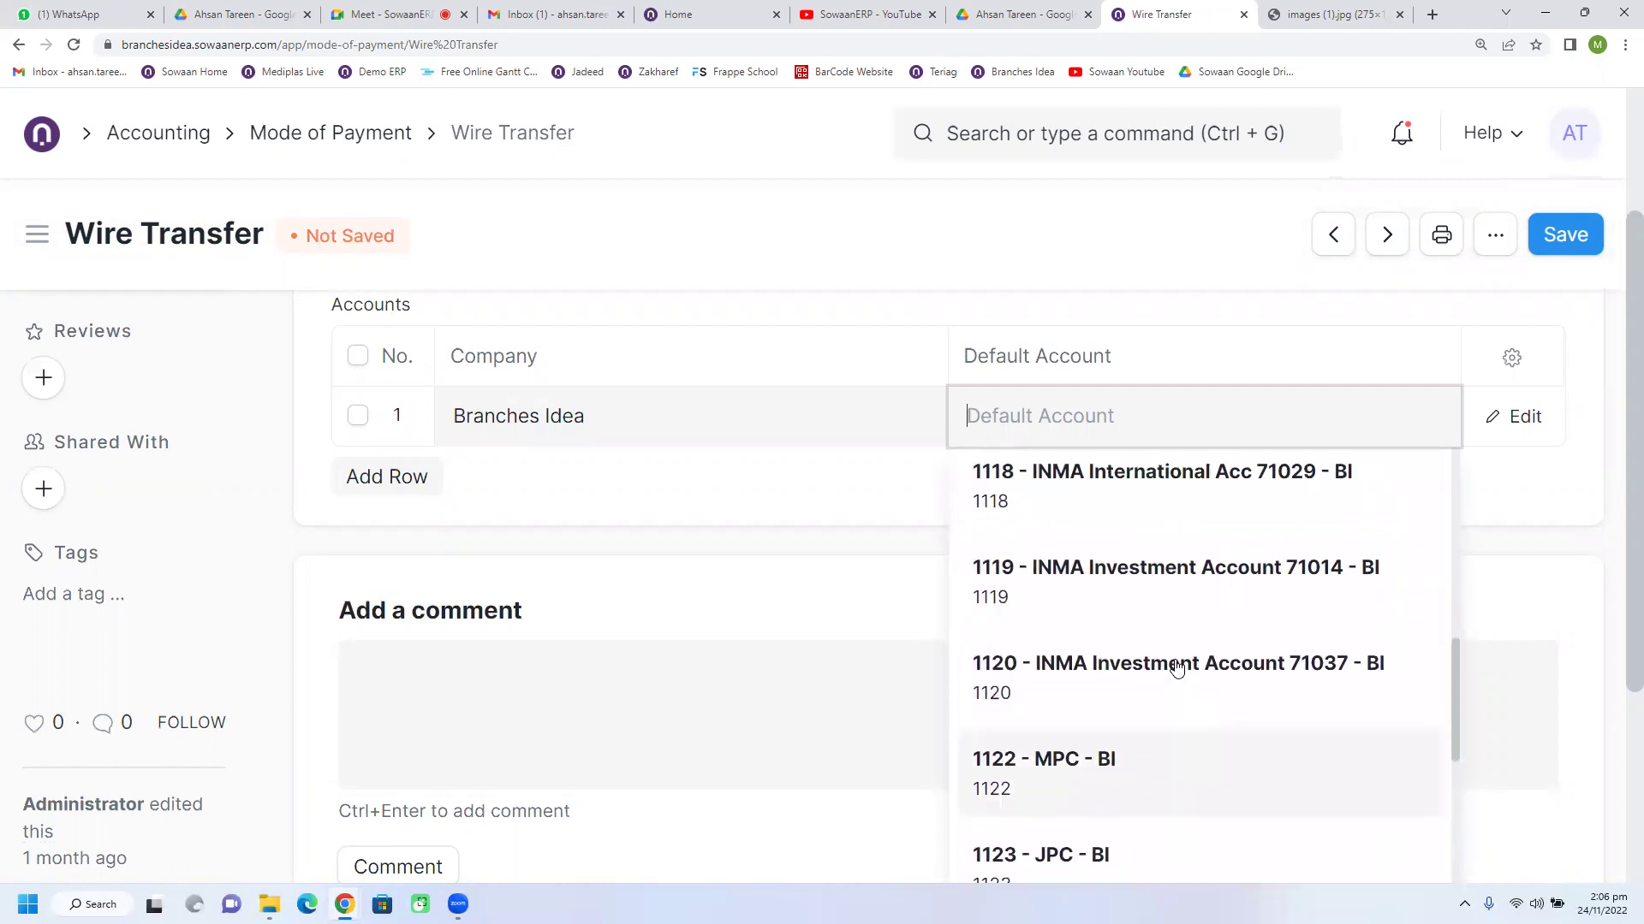
scroll(1176, 666, up, 2)
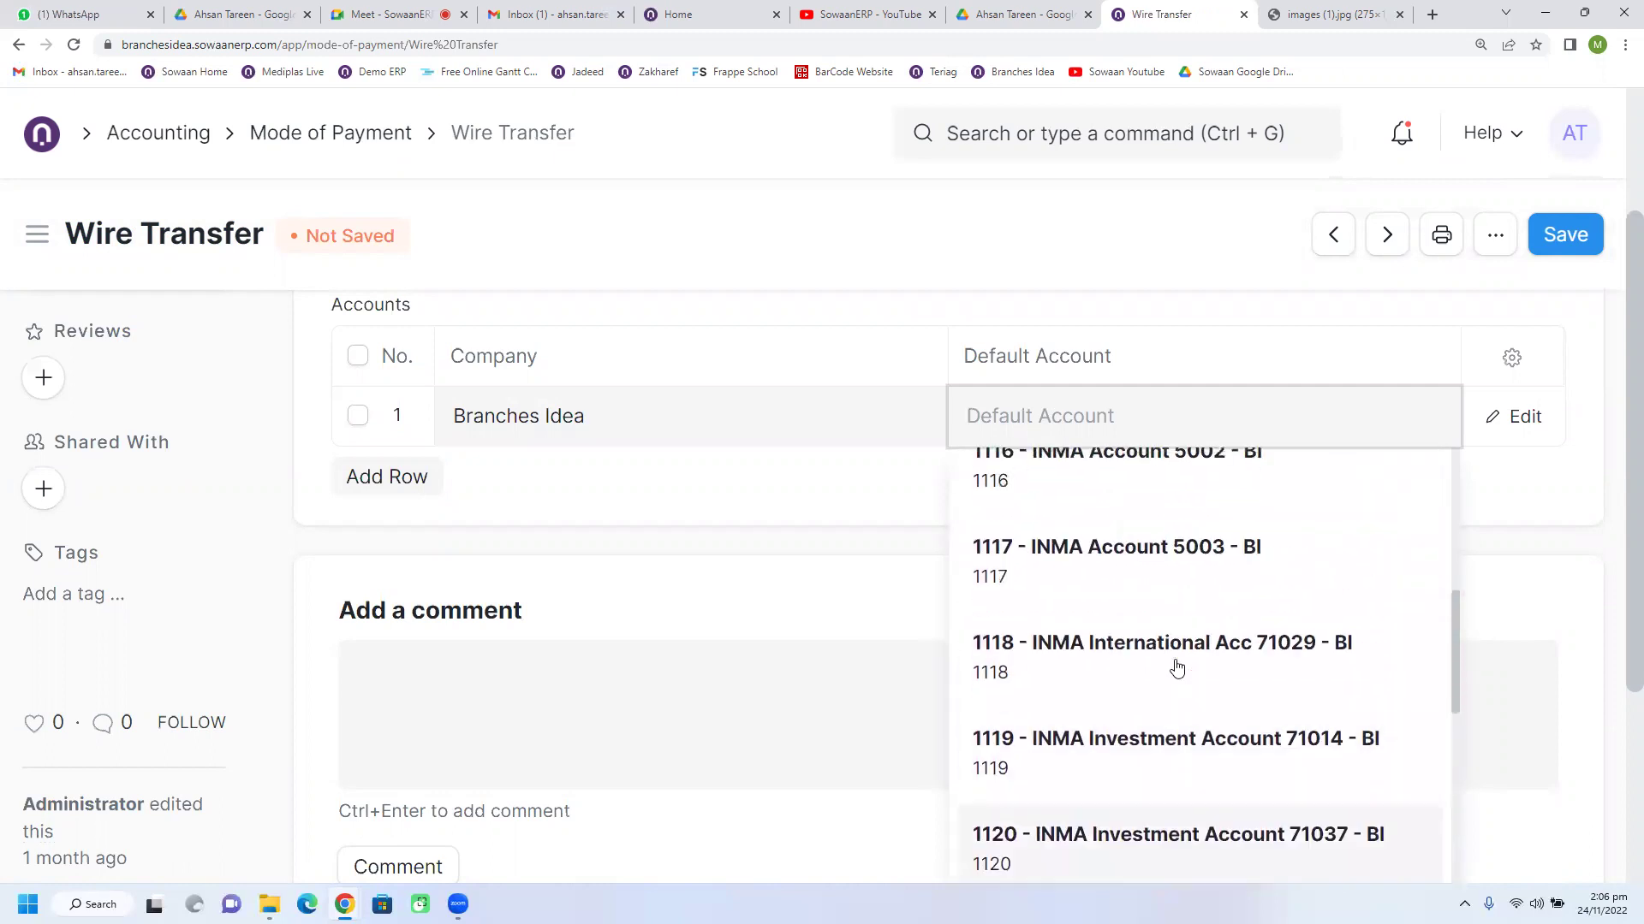
click(1124, 562)
click(1563, 233)
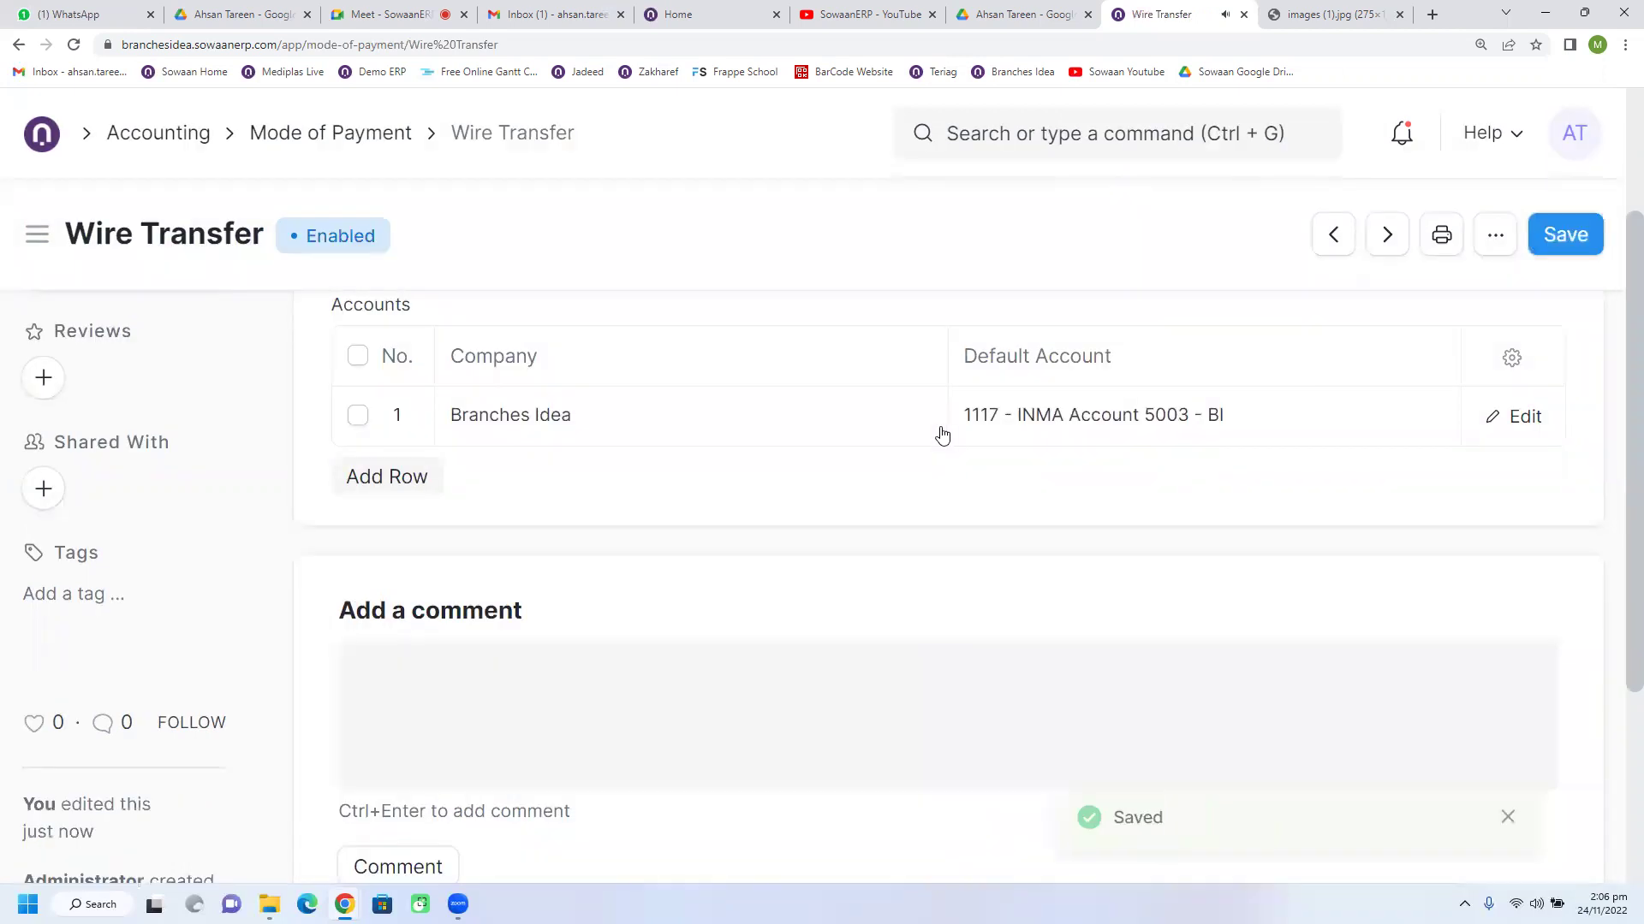
Step: On the payment entry, set Account Paid From to 1114 - INMA Account 5000 - BI and expand Accounts
click(19, 45)
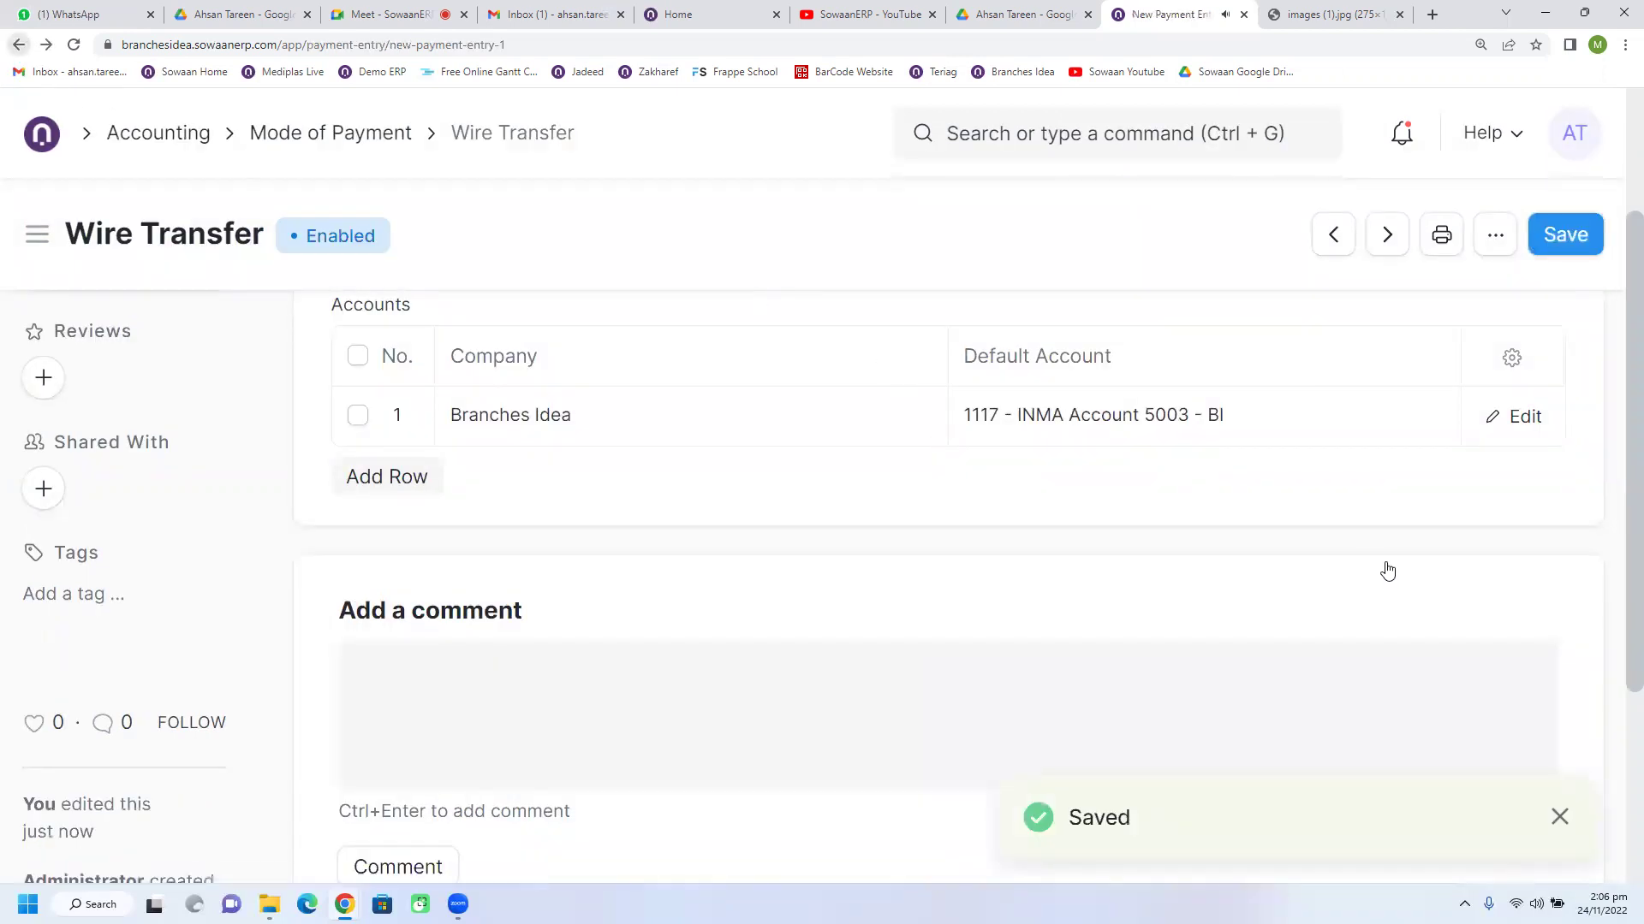
scroll(1139, 572, up, 2)
scroll(846, 633, down, 4)
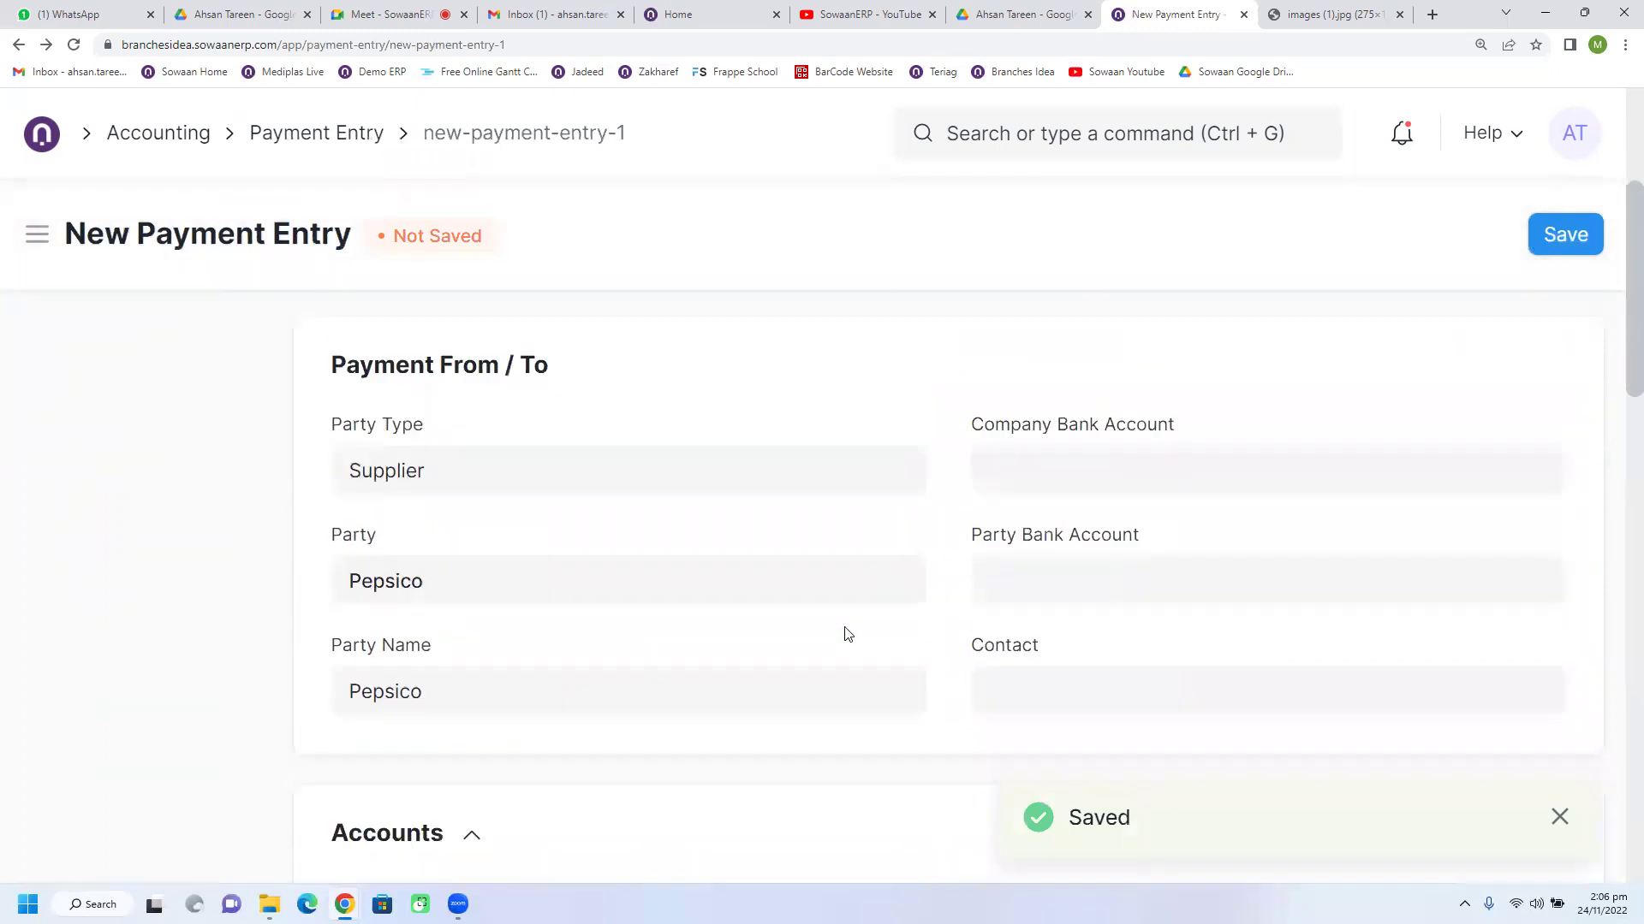
scroll(819, 590, down, 5)
click(529, 537)
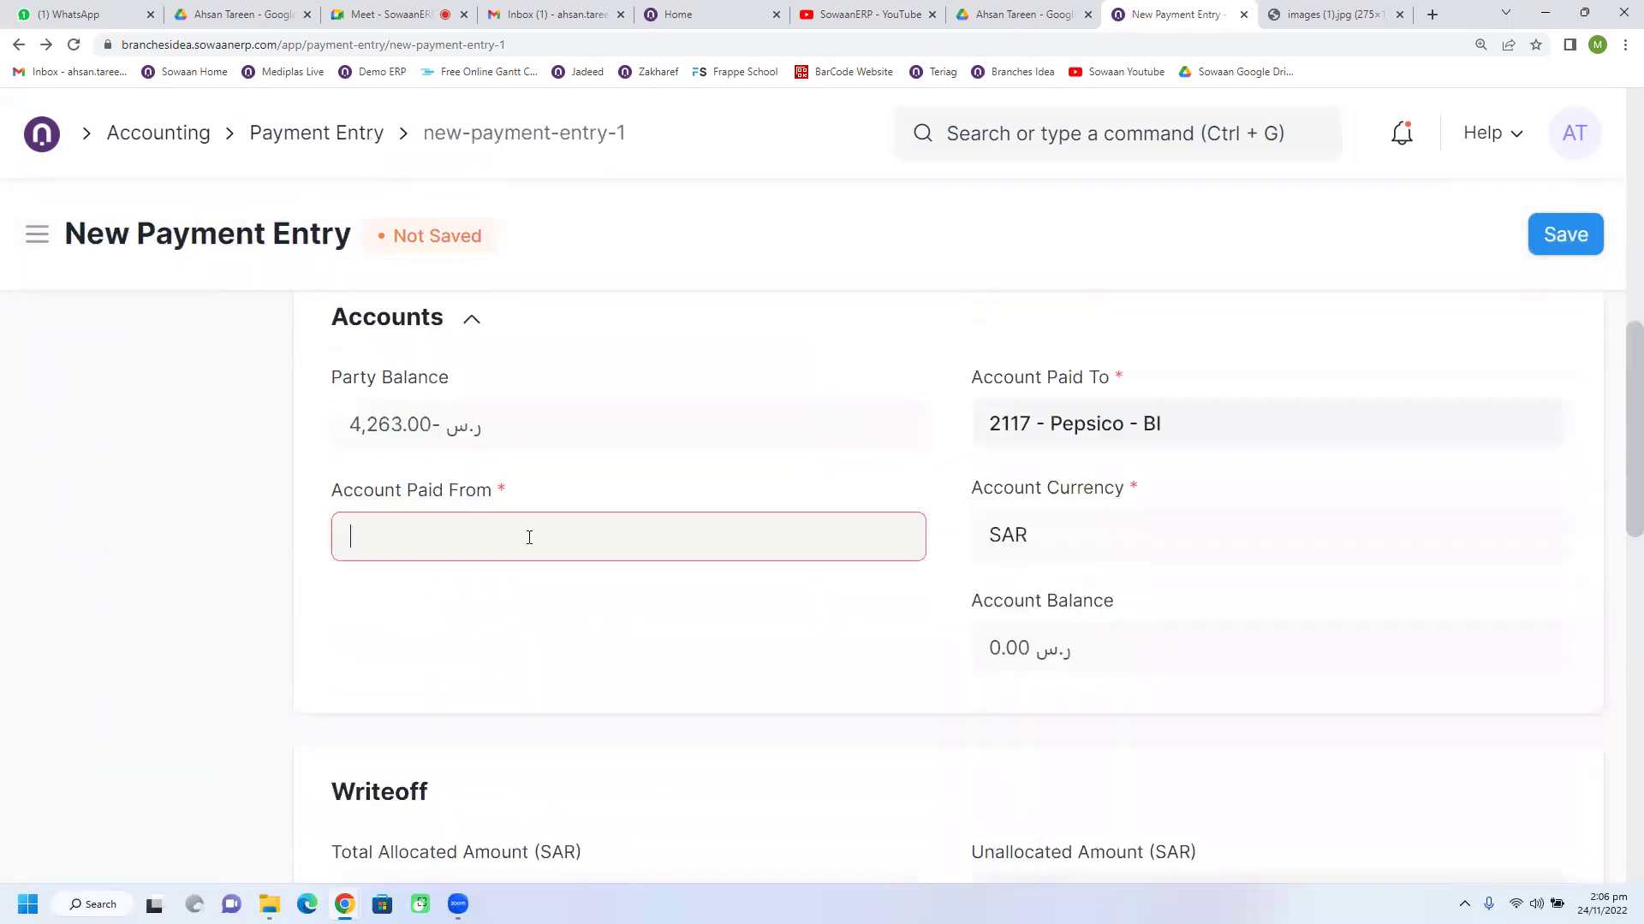
scroll(535, 686, down, 3)
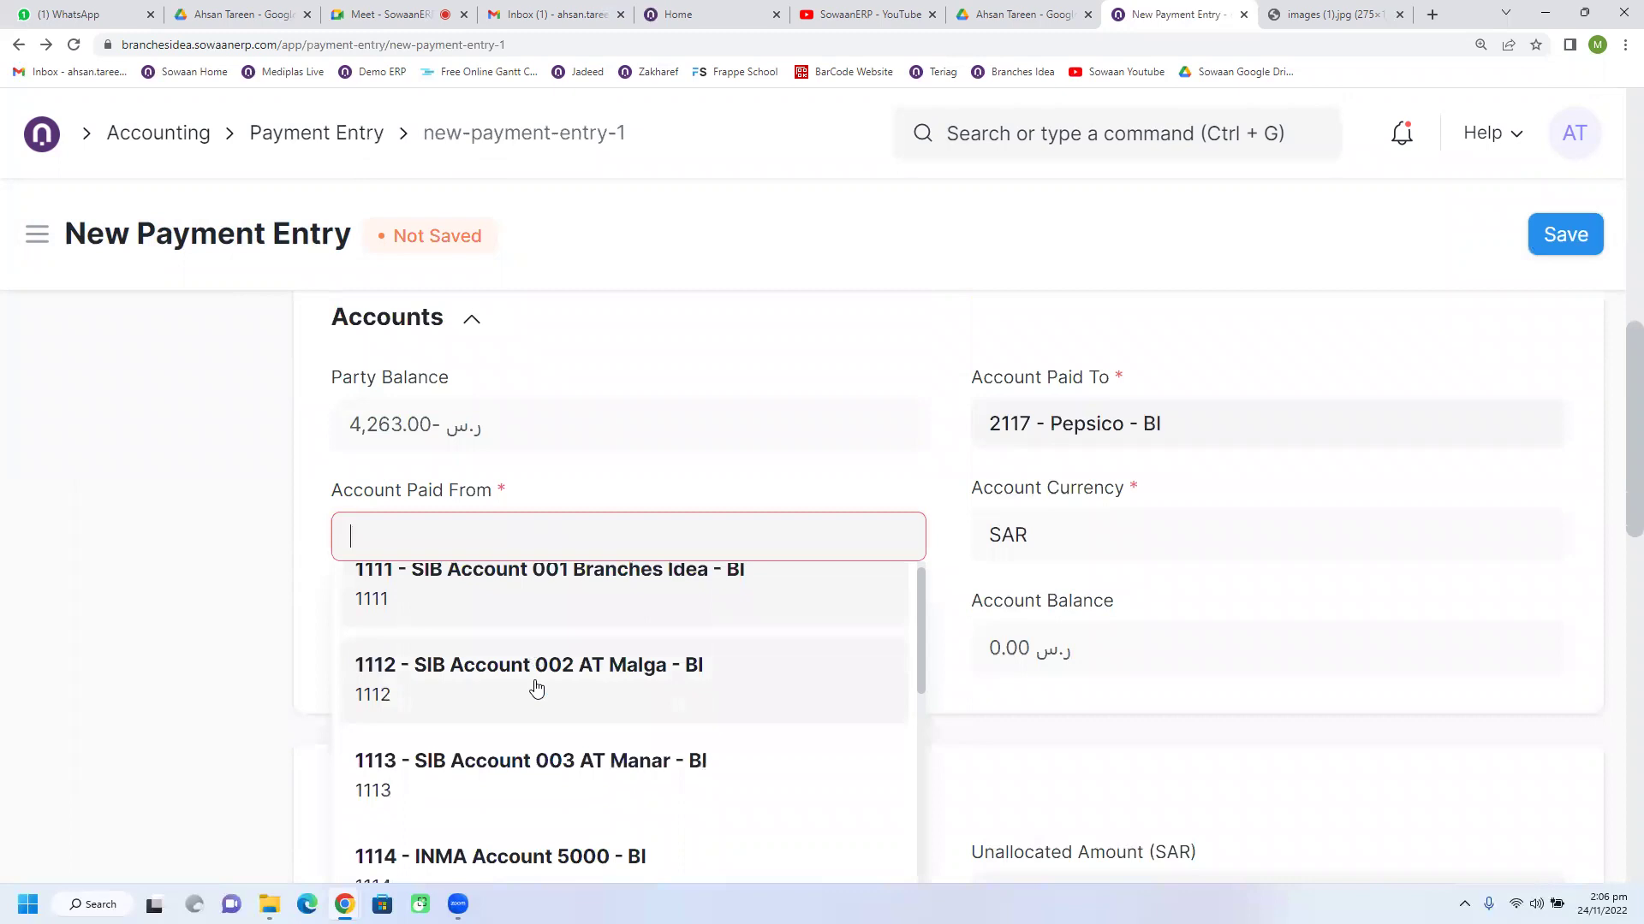
click(530, 664)
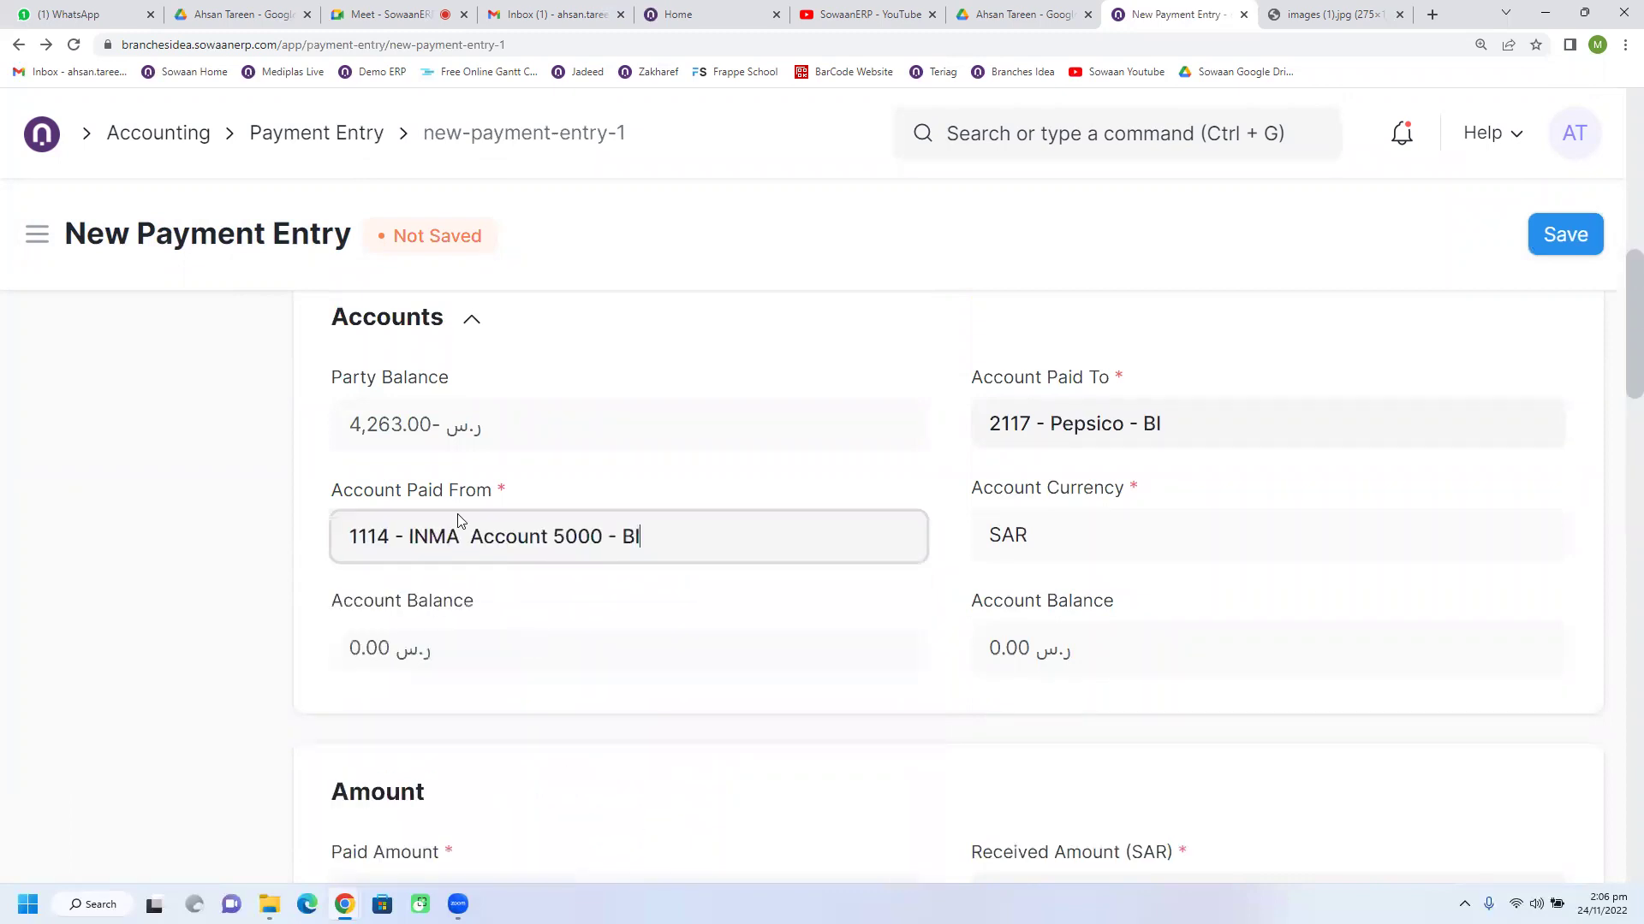
scroll(509, 574, up, 4)
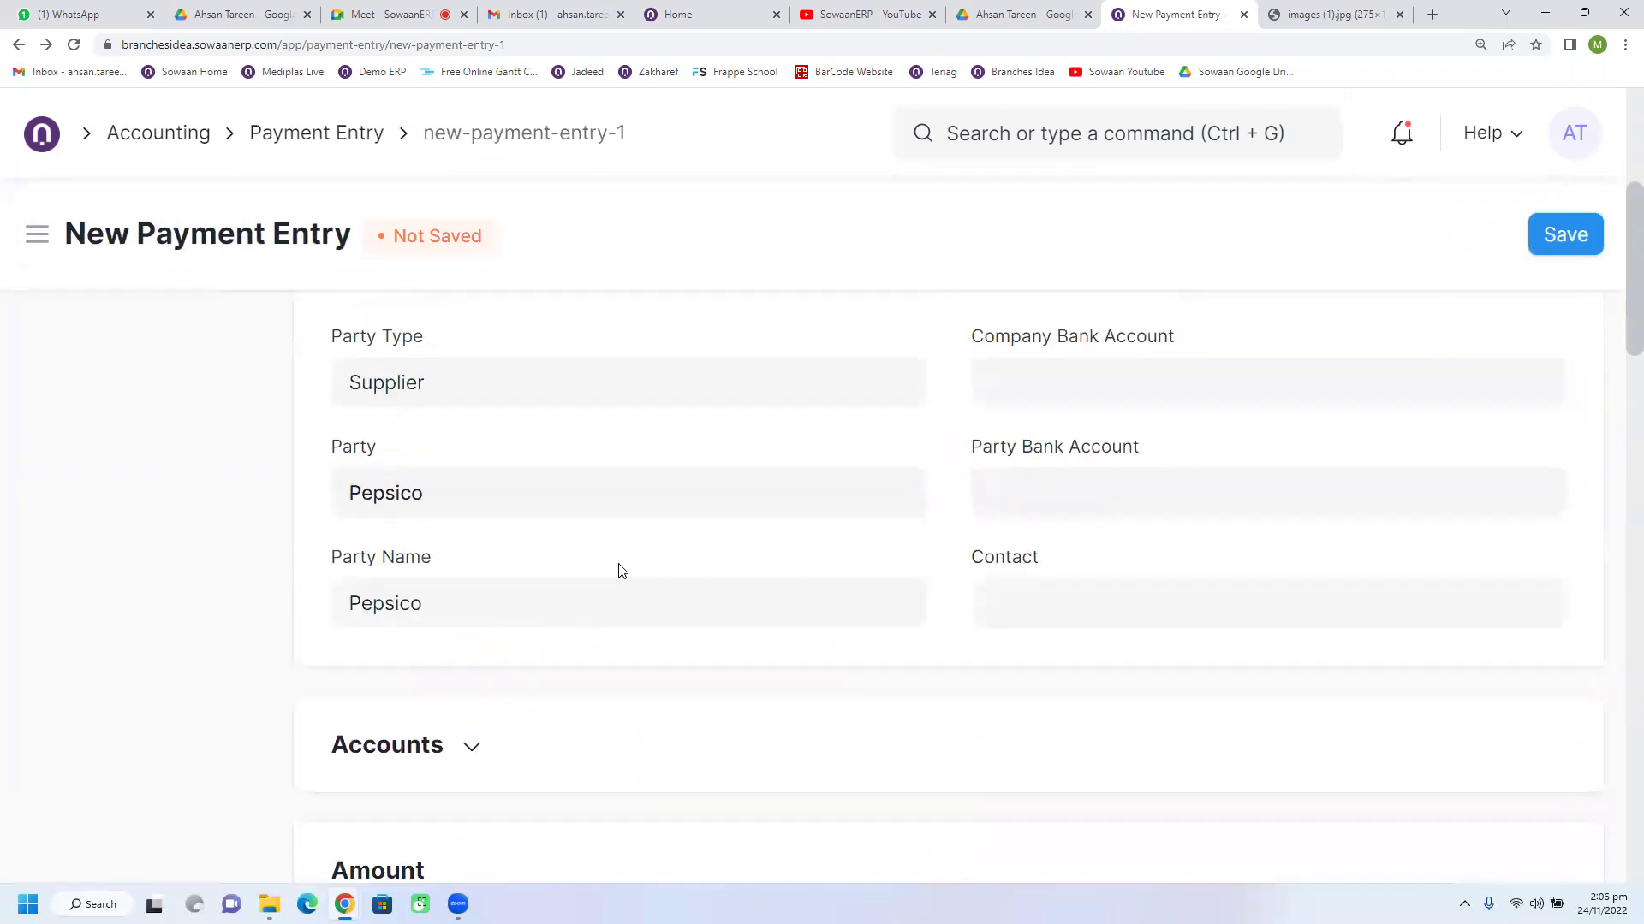
scroll(681, 551, down, 2)
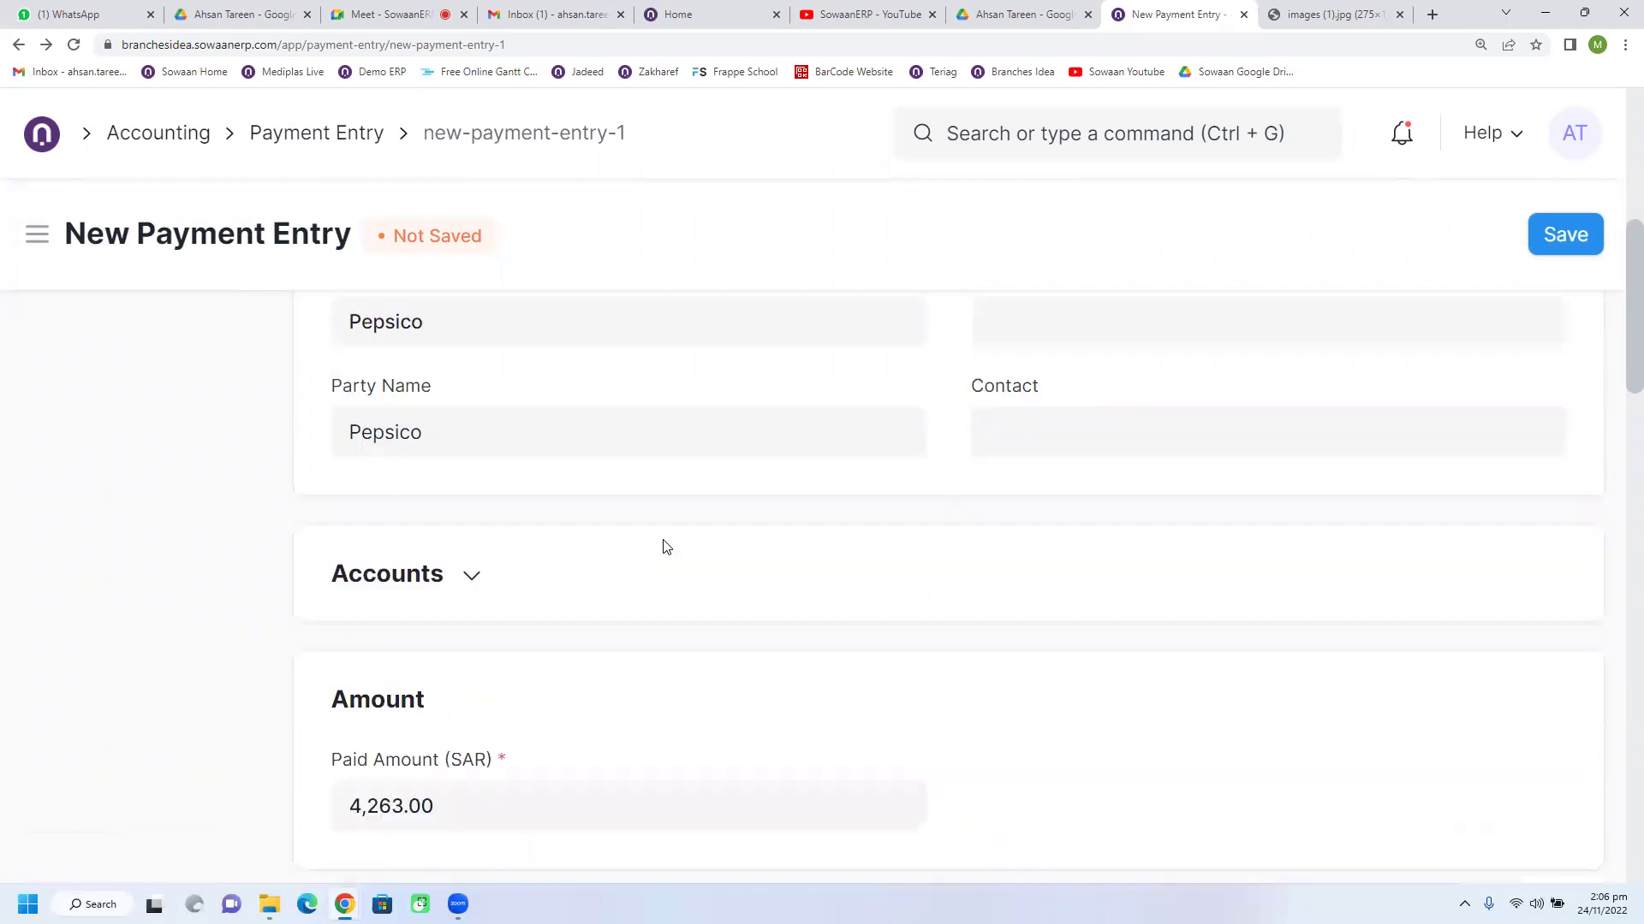
click(488, 572)
scroll(544, 590, down, 2)
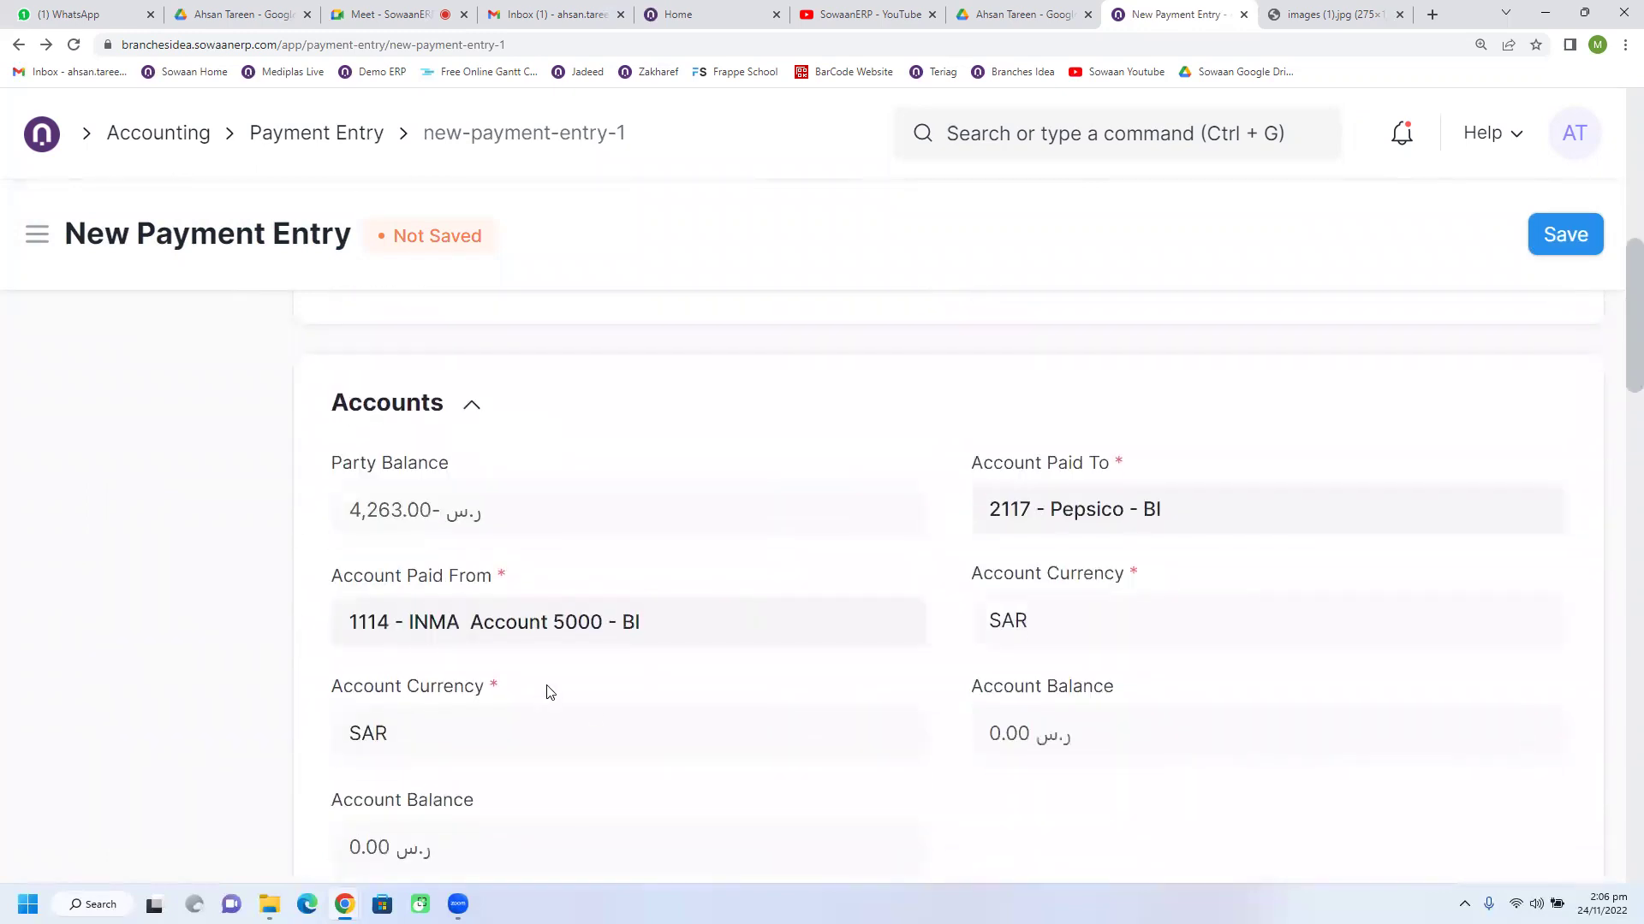
drag(351, 520, 432, 531)
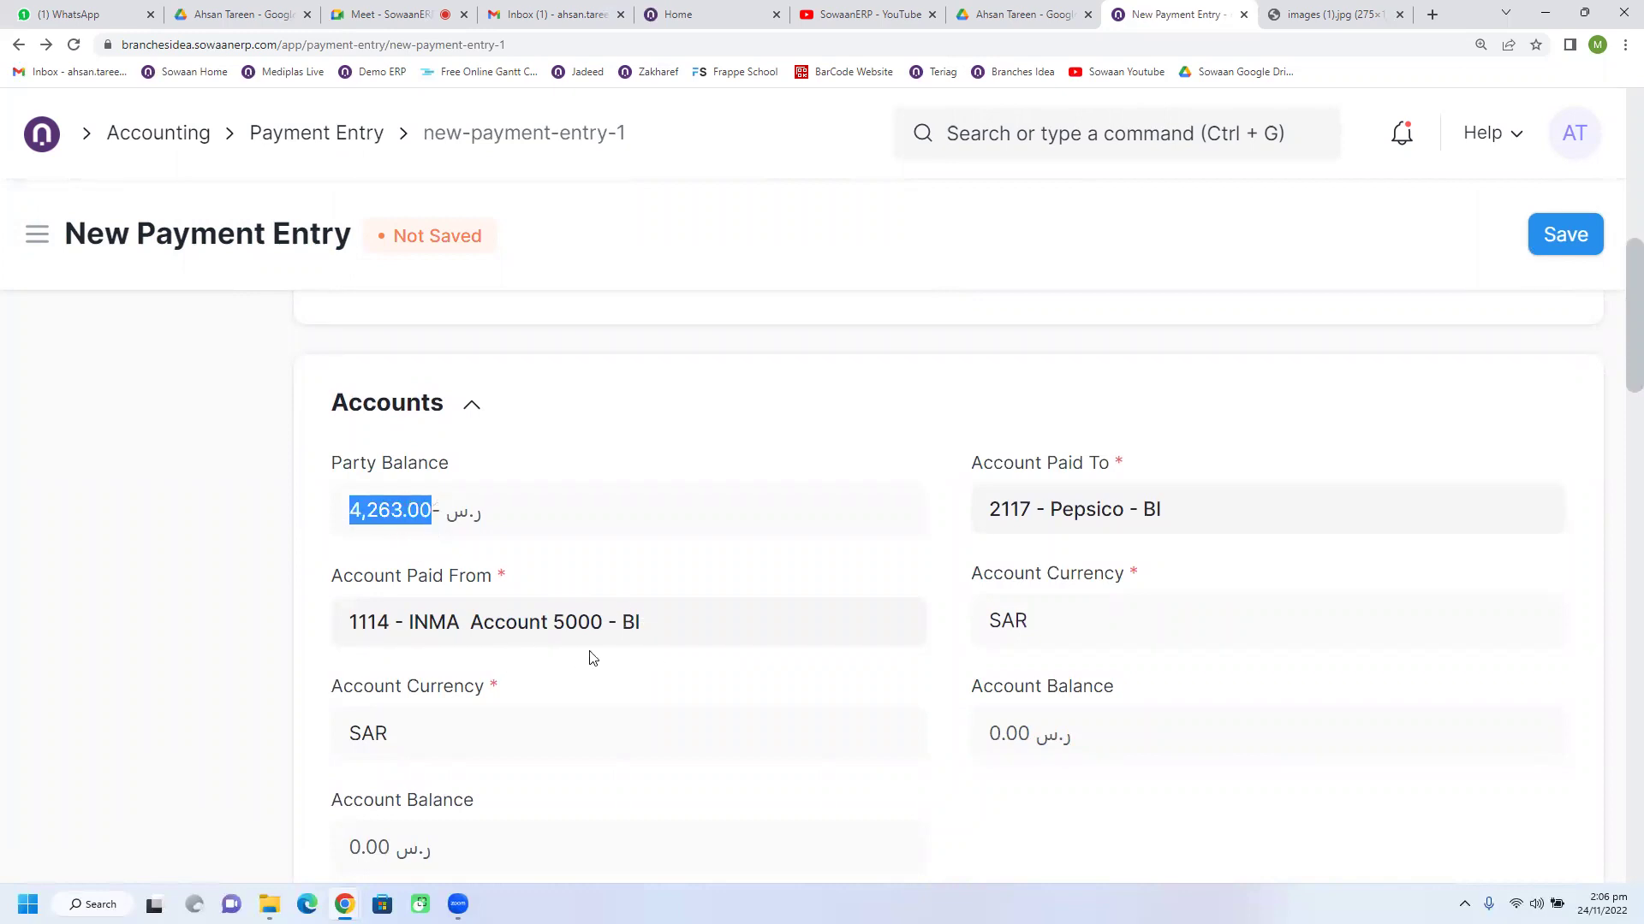
scroll(813, 622, down, 1)
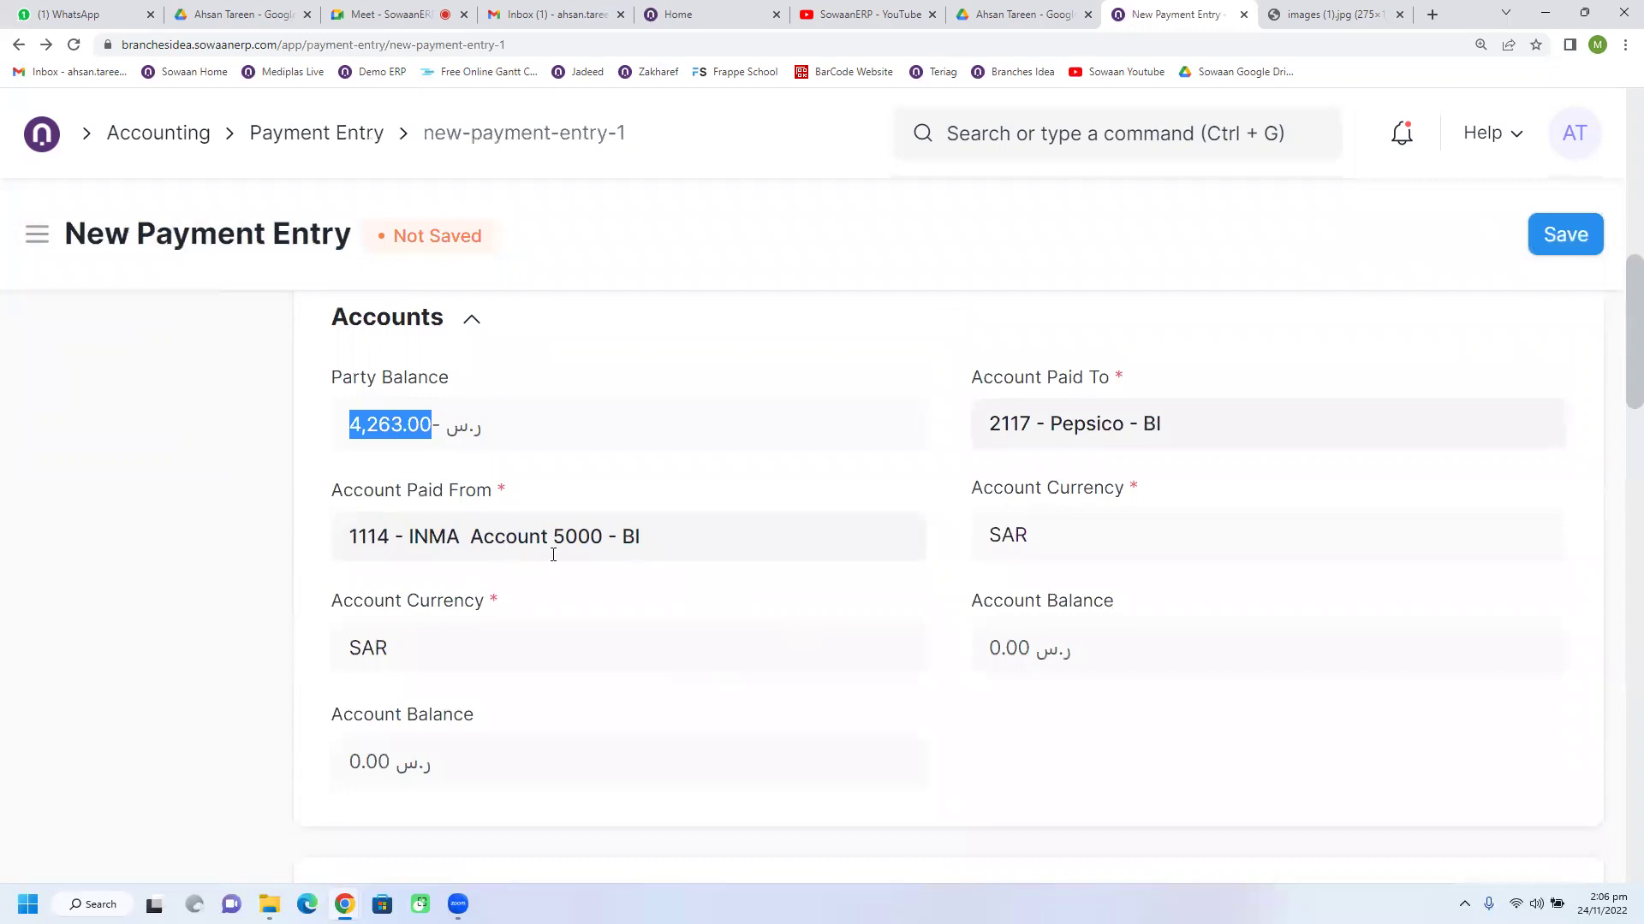
triple_click(674, 540)
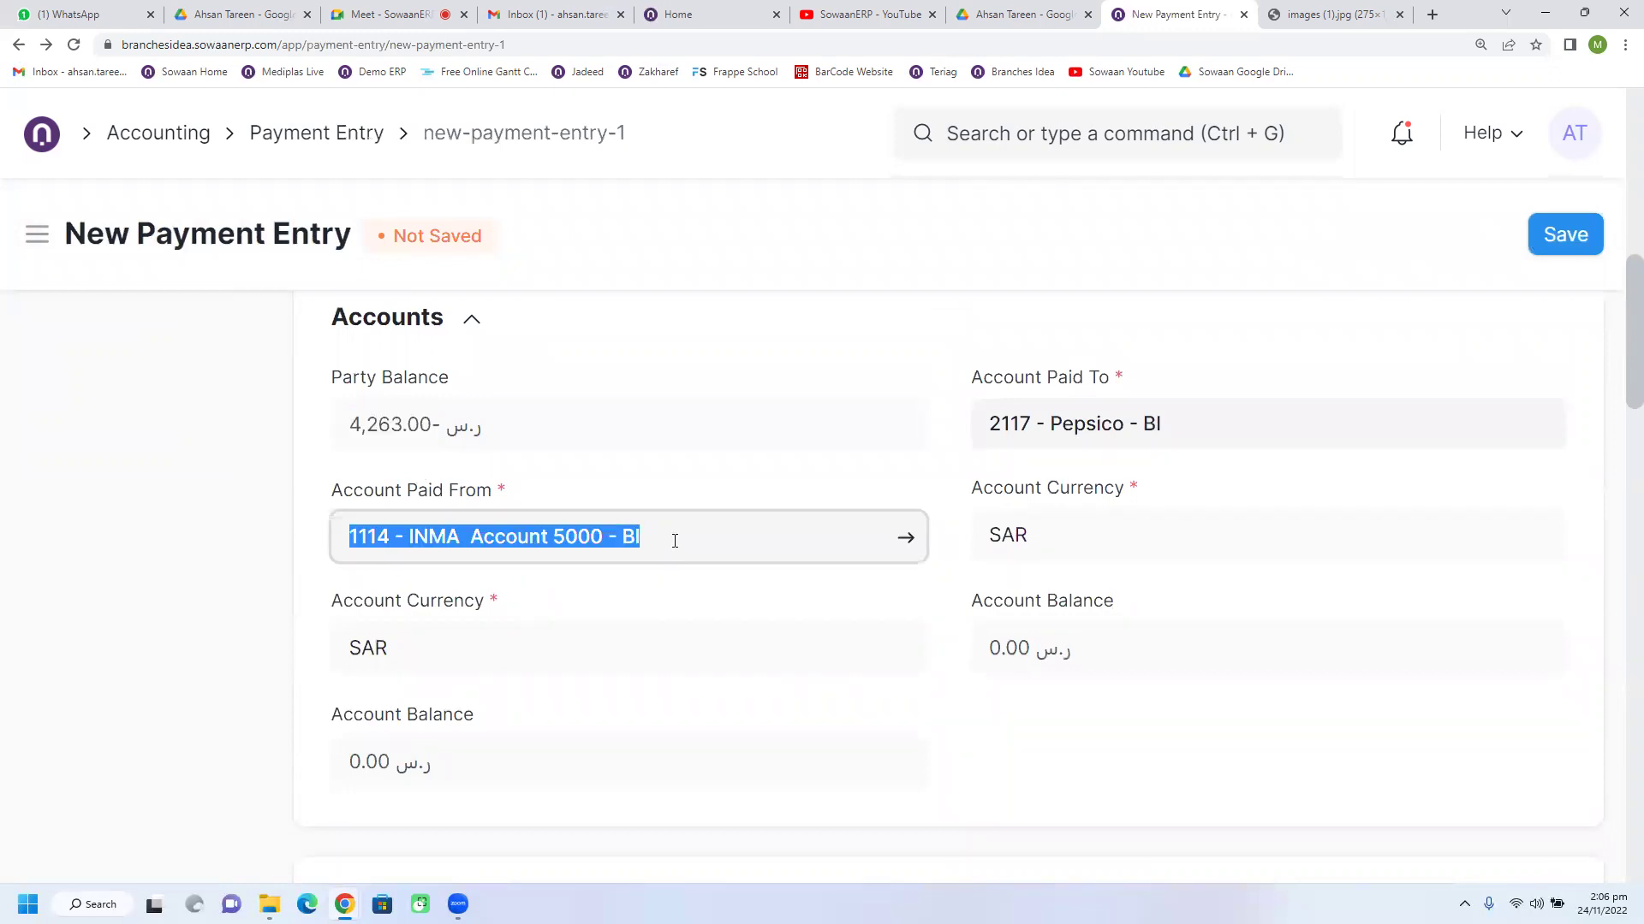
scroll(597, 528, down, 1)
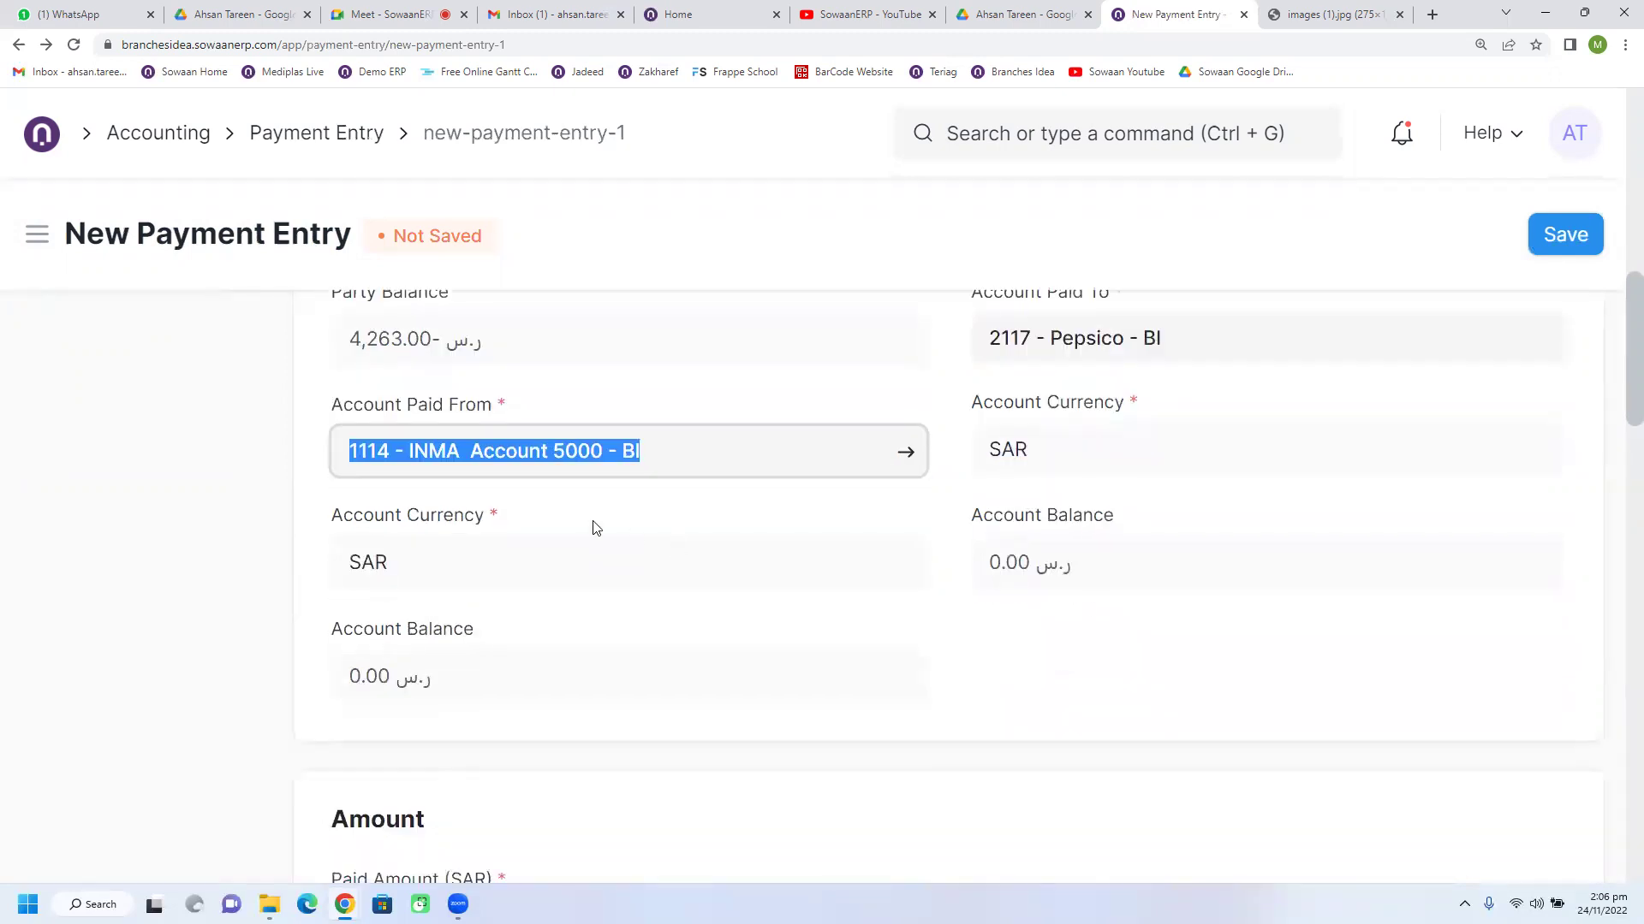
scroll(568, 608, up, 1)
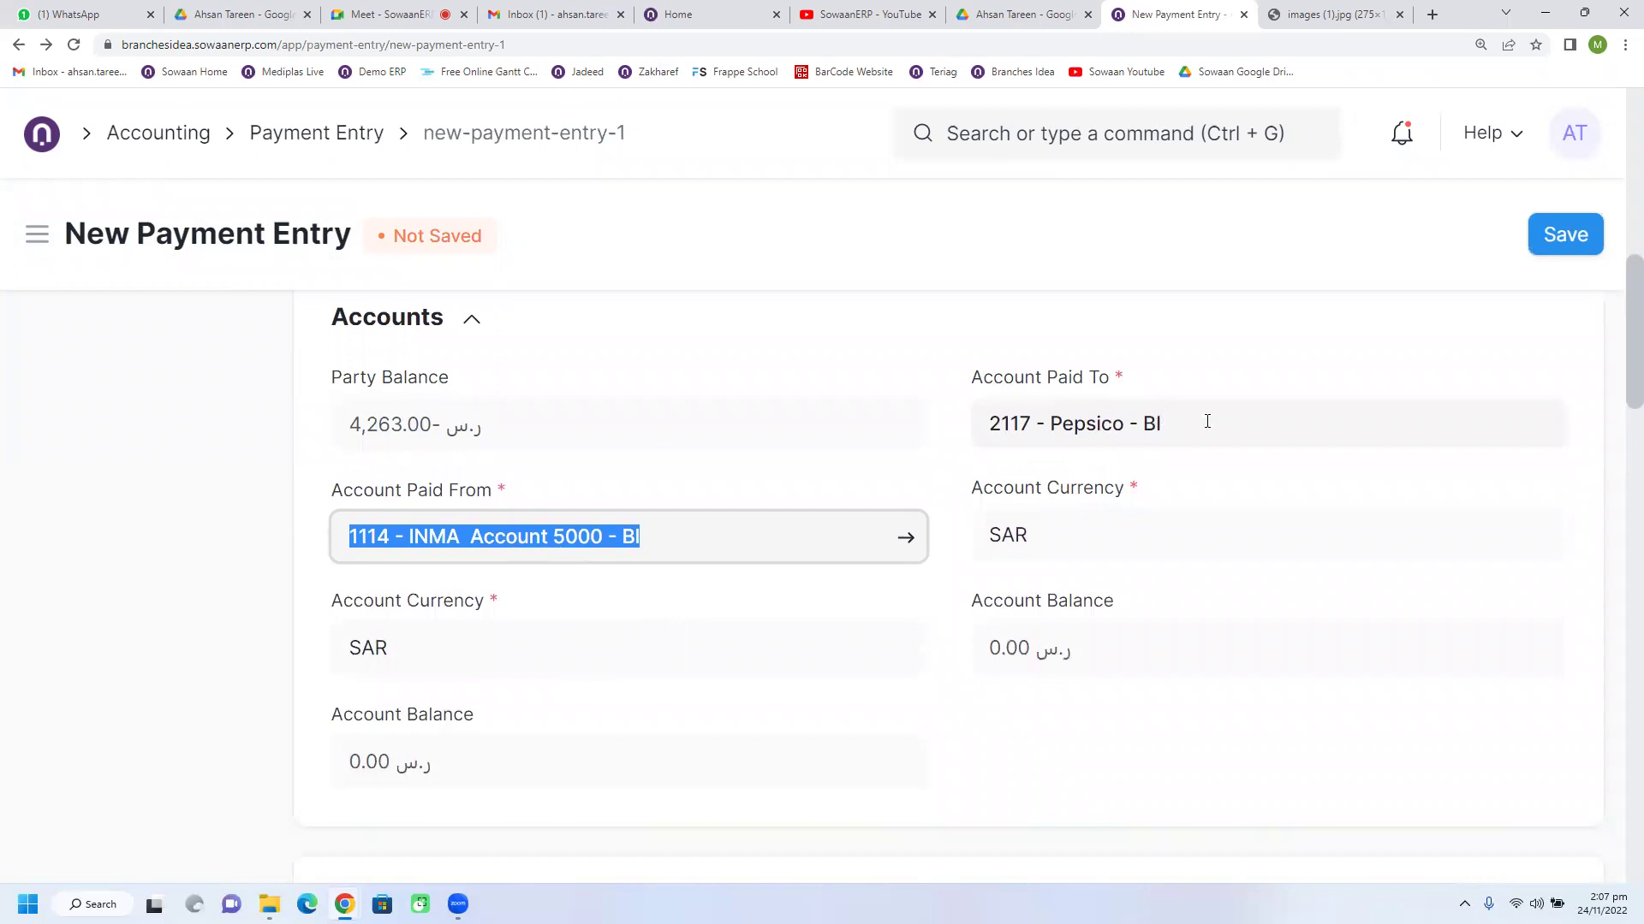
drag(1221, 421, 956, 428)
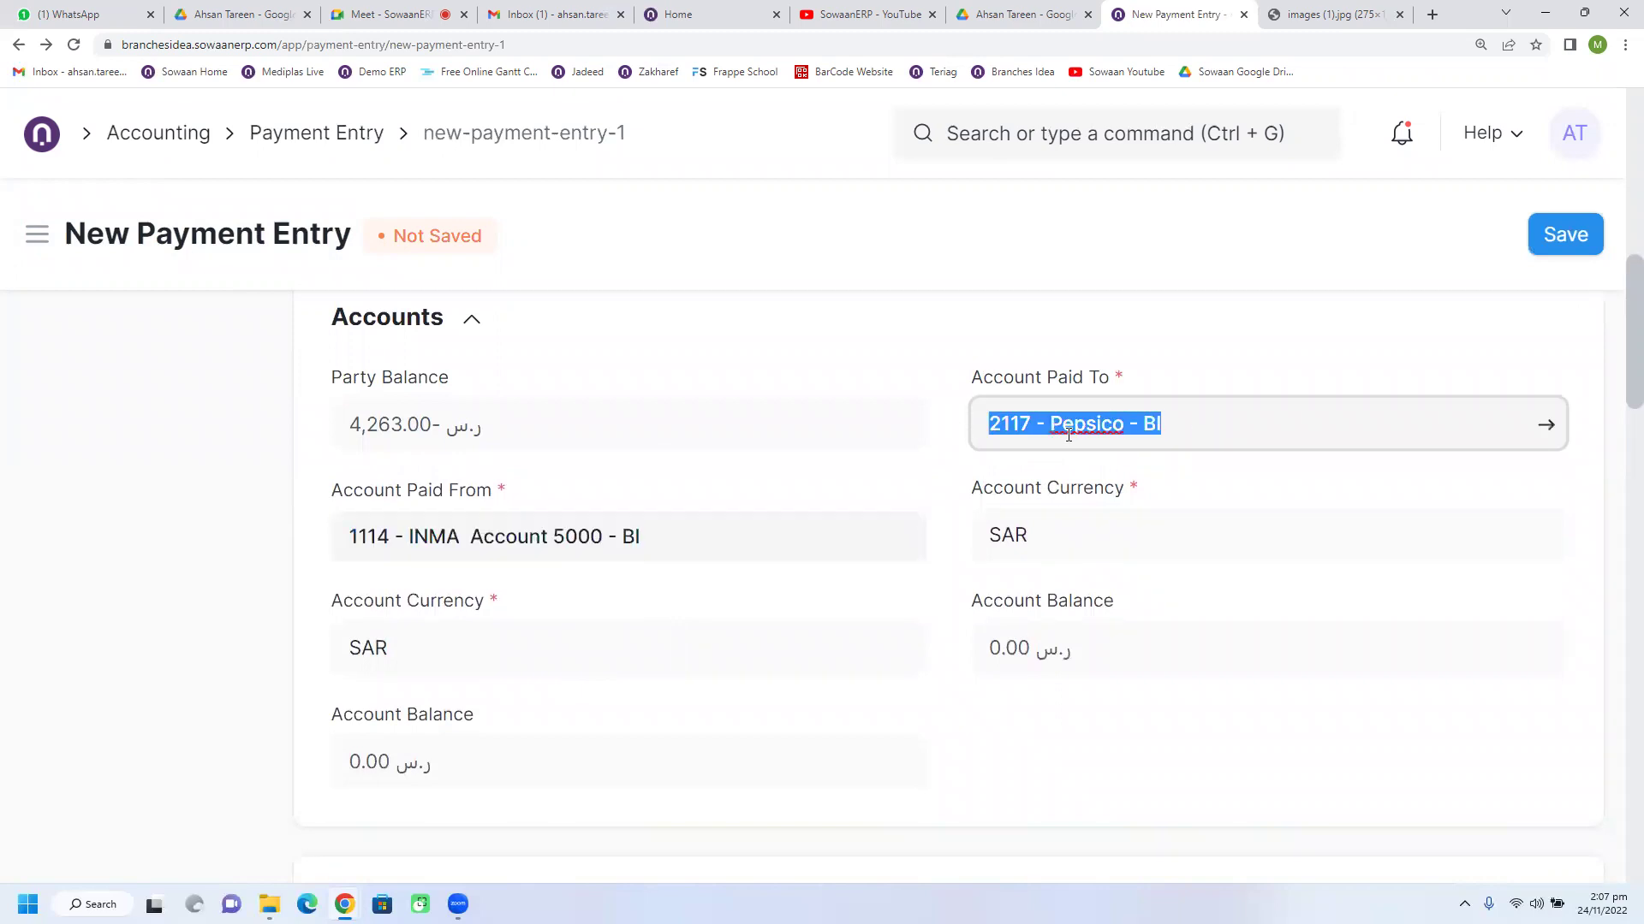
drag(646, 542, 323, 562)
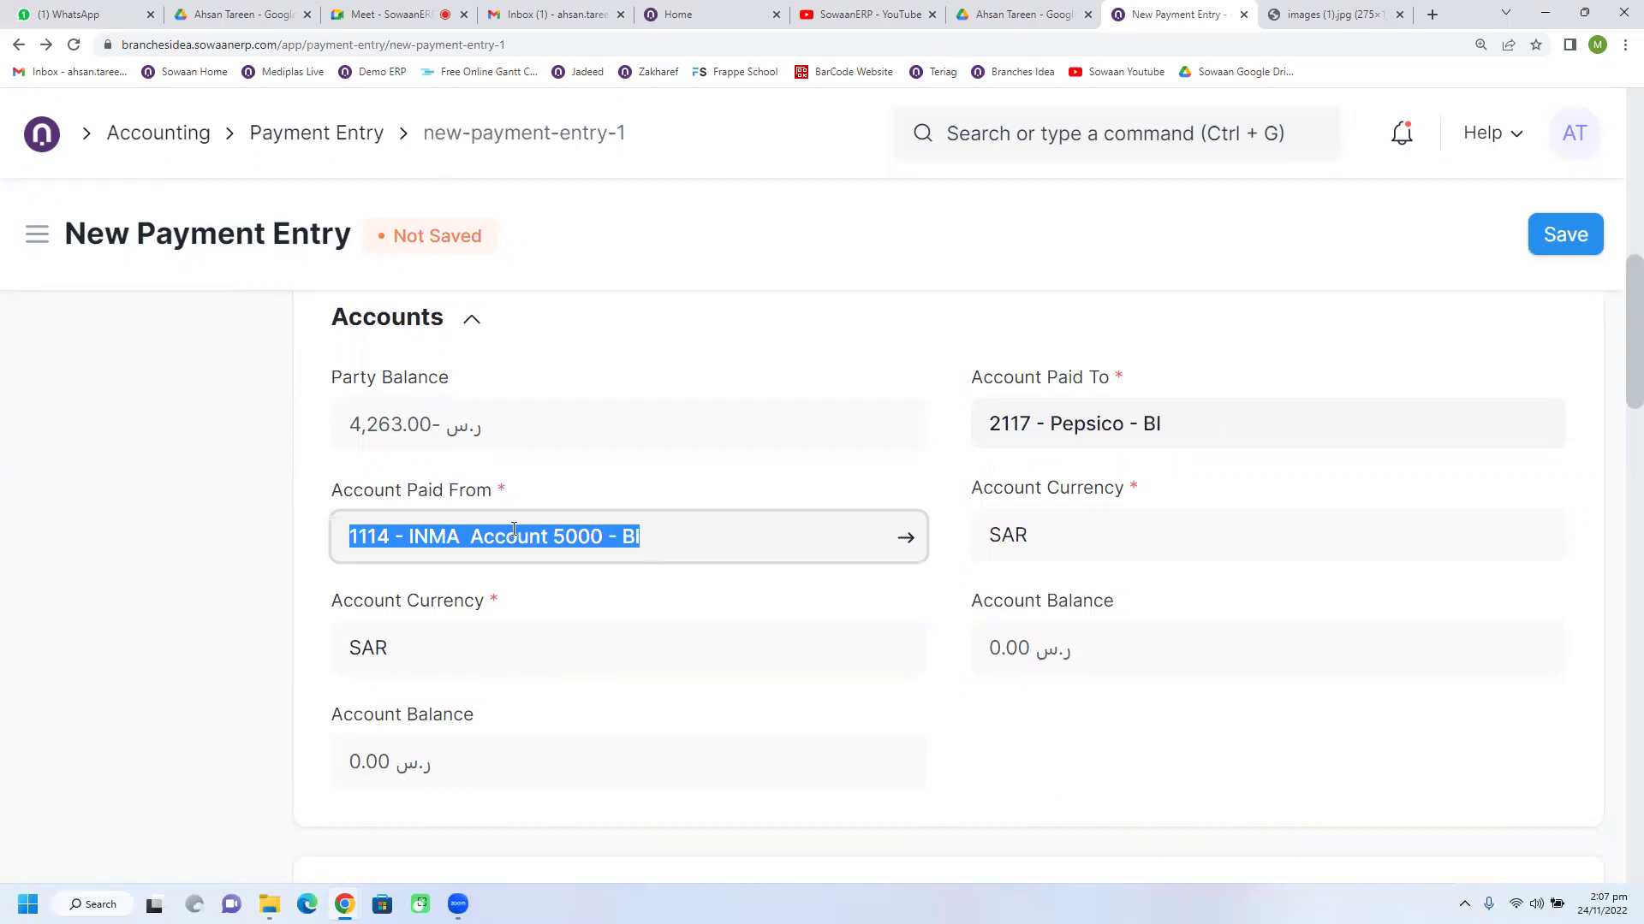
drag(435, 764, 354, 773)
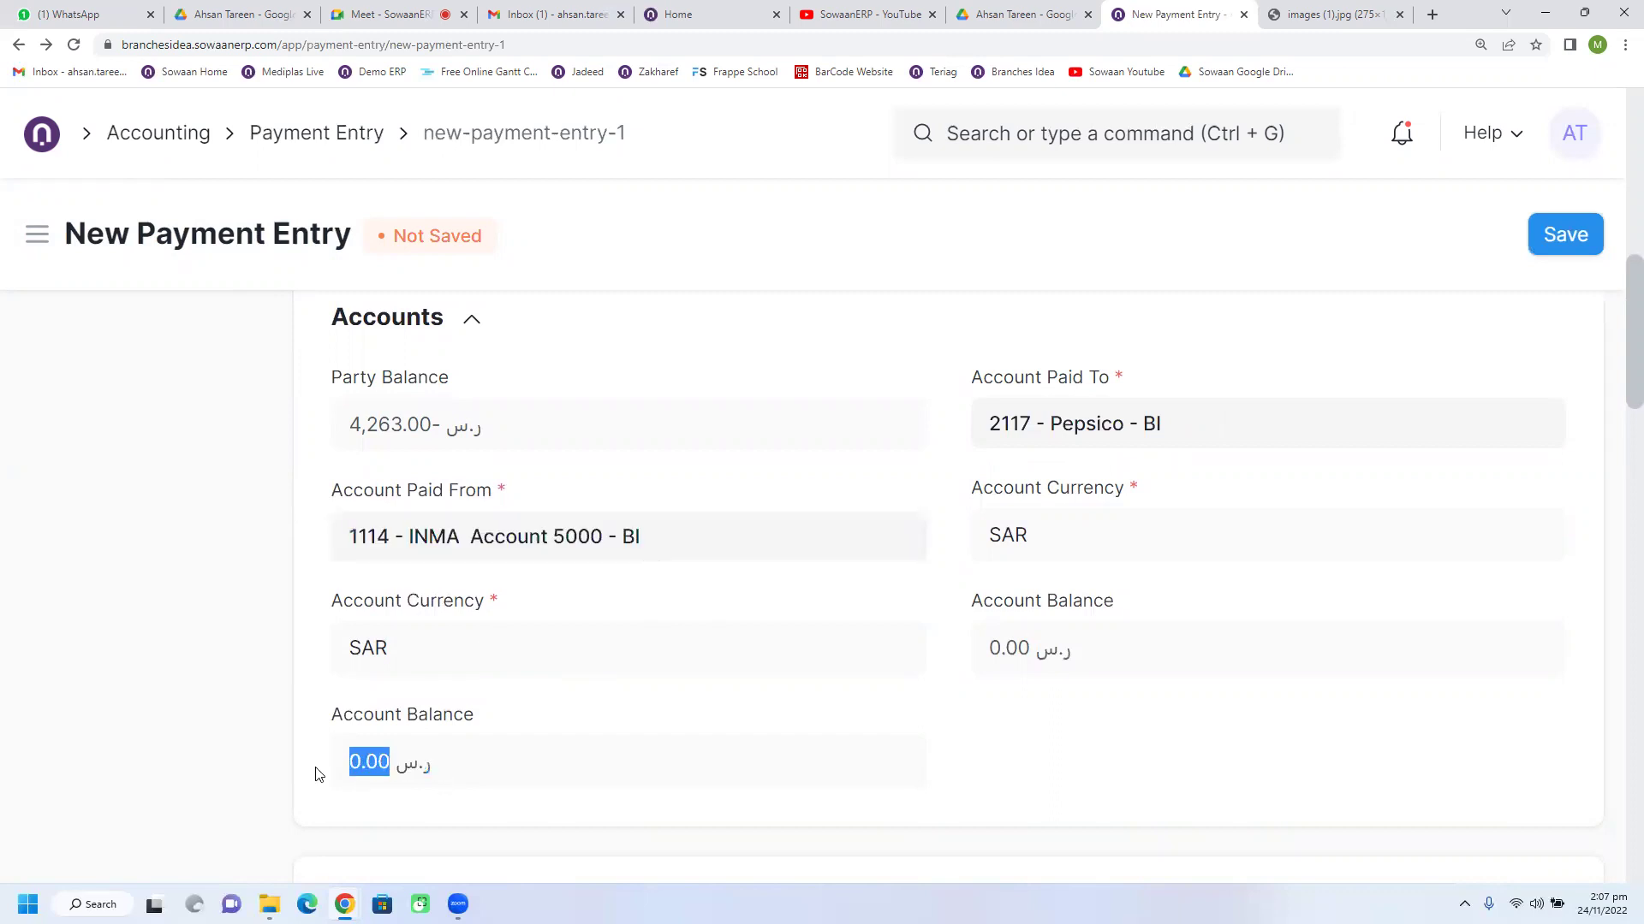
click(325, 642)
drag(1178, 433, 981, 439)
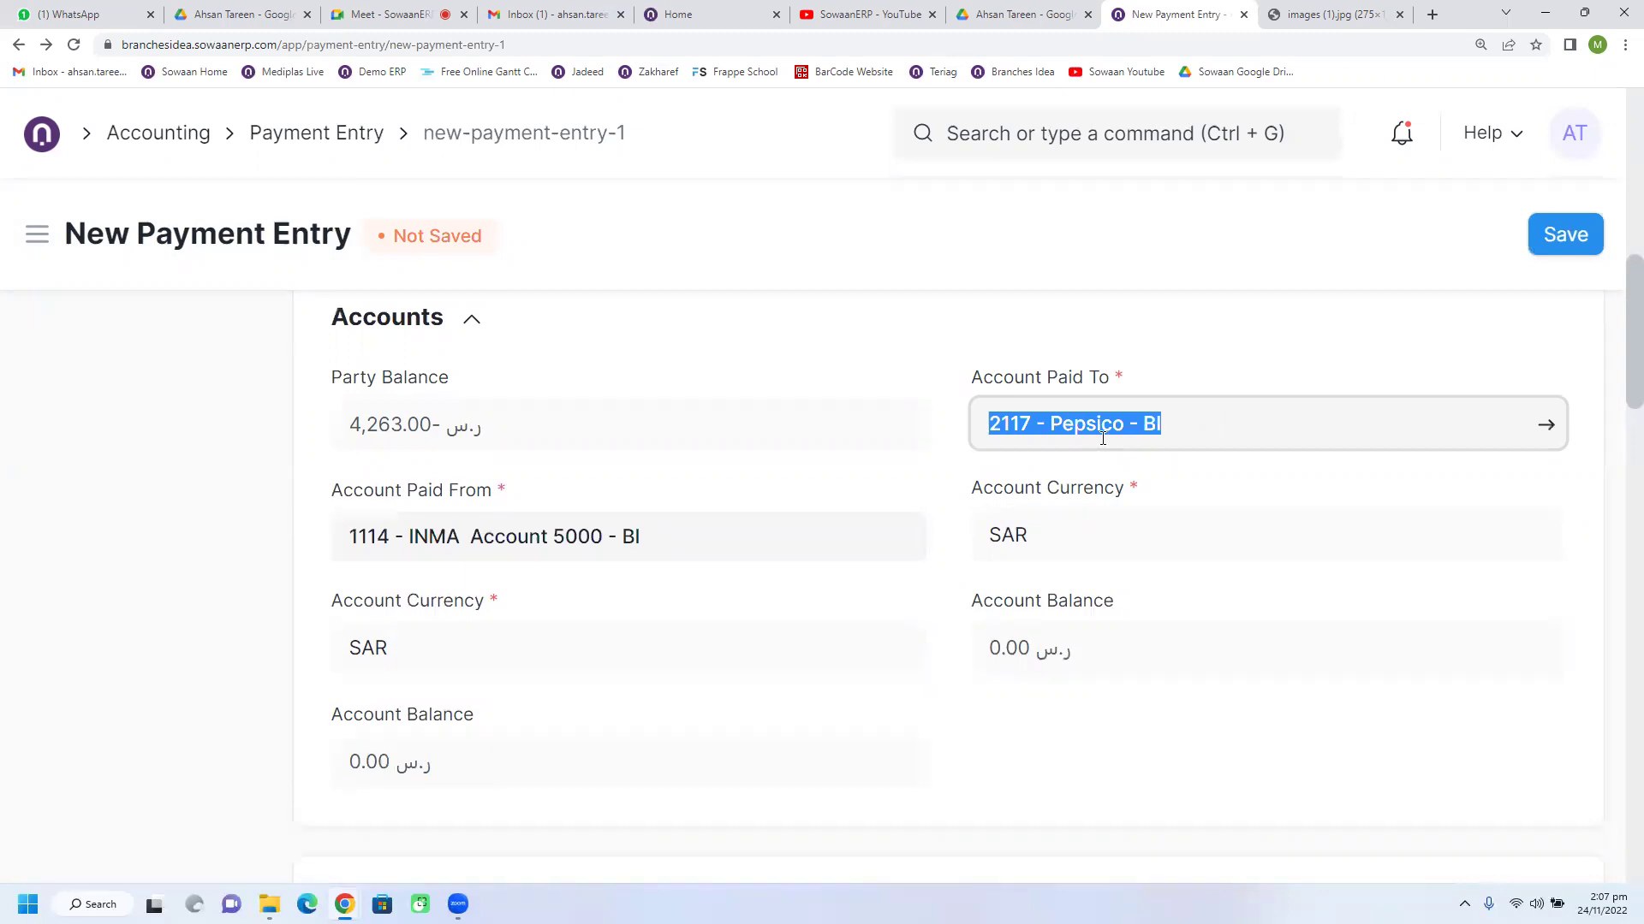
drag(579, 428, 421, 439)
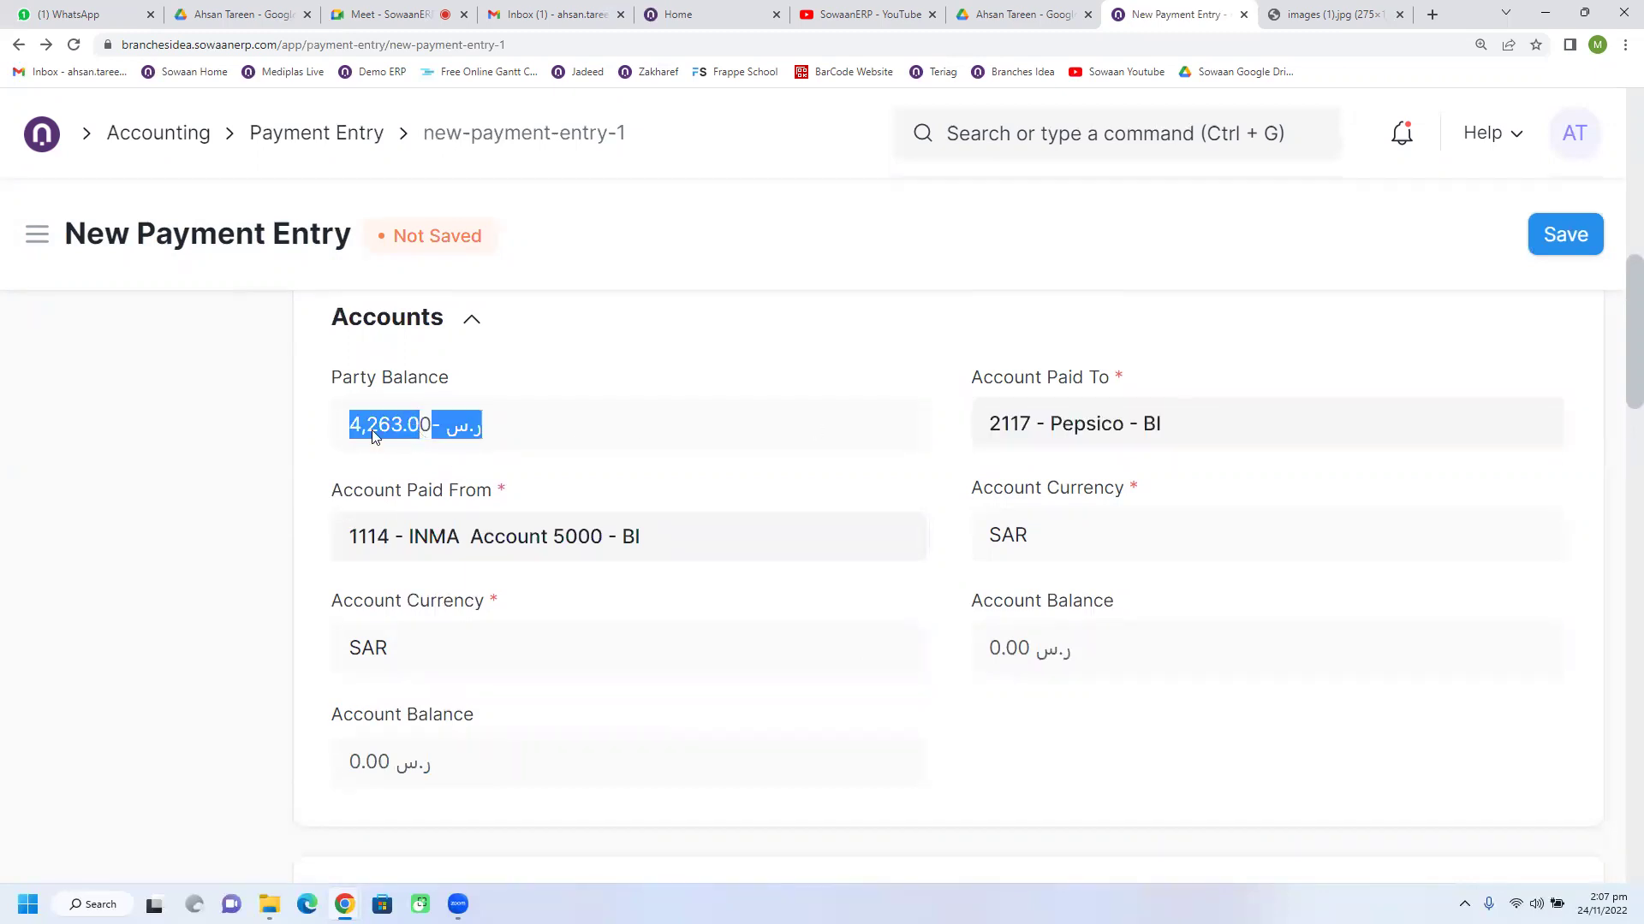
drag(657, 548, 332, 554)
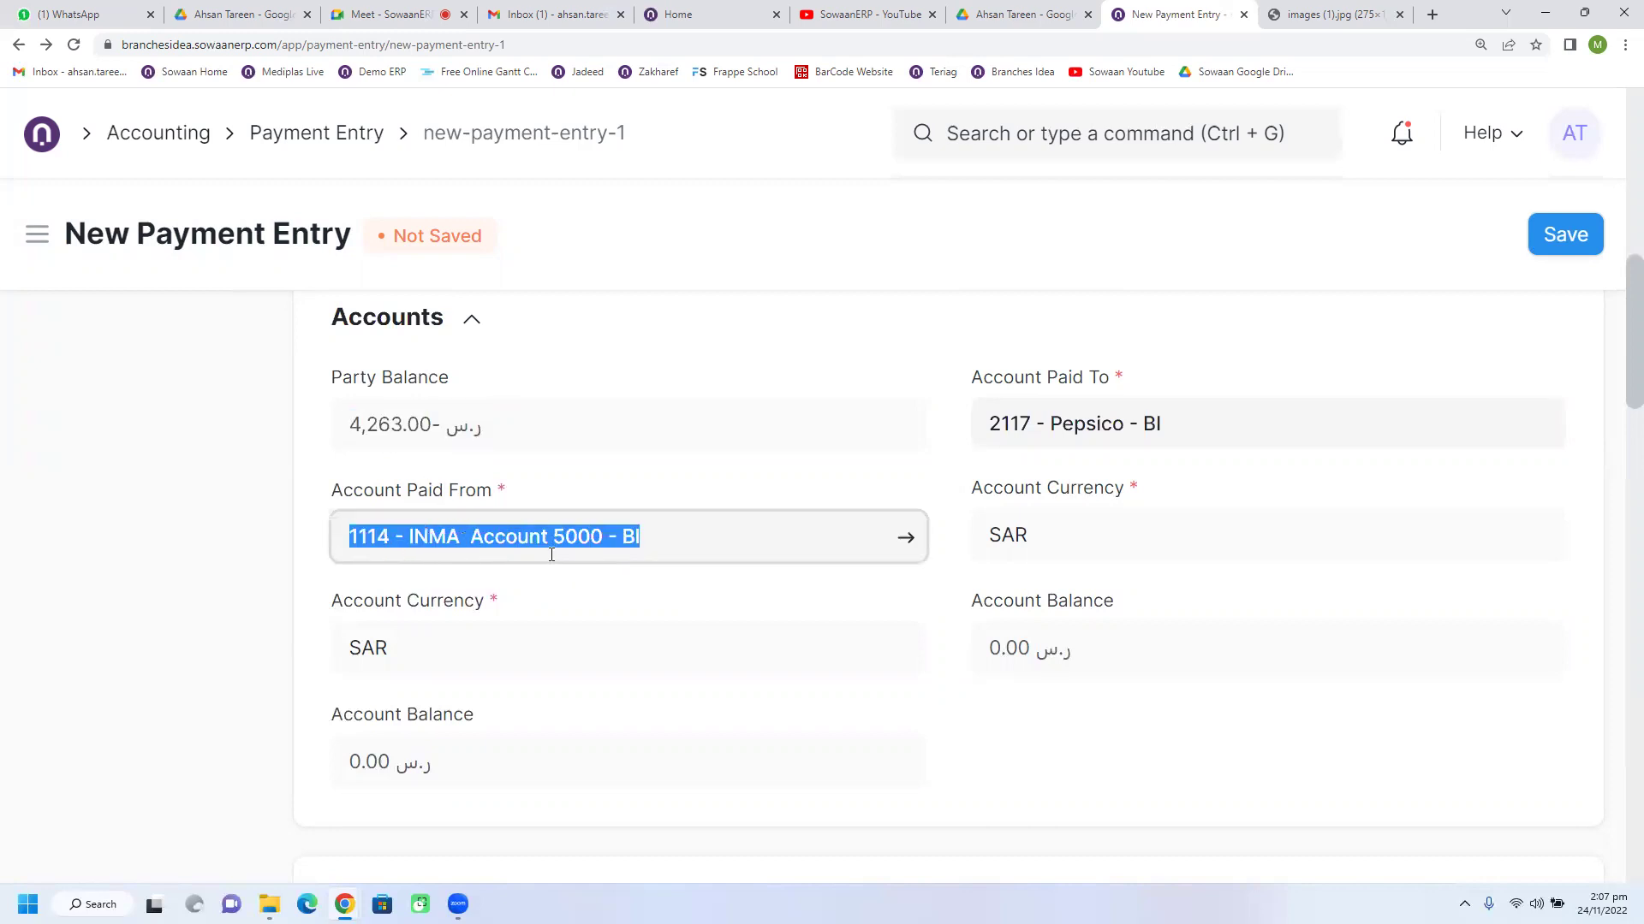
click(383, 765)
drag(383, 764, 432, 763)
click(390, 768)
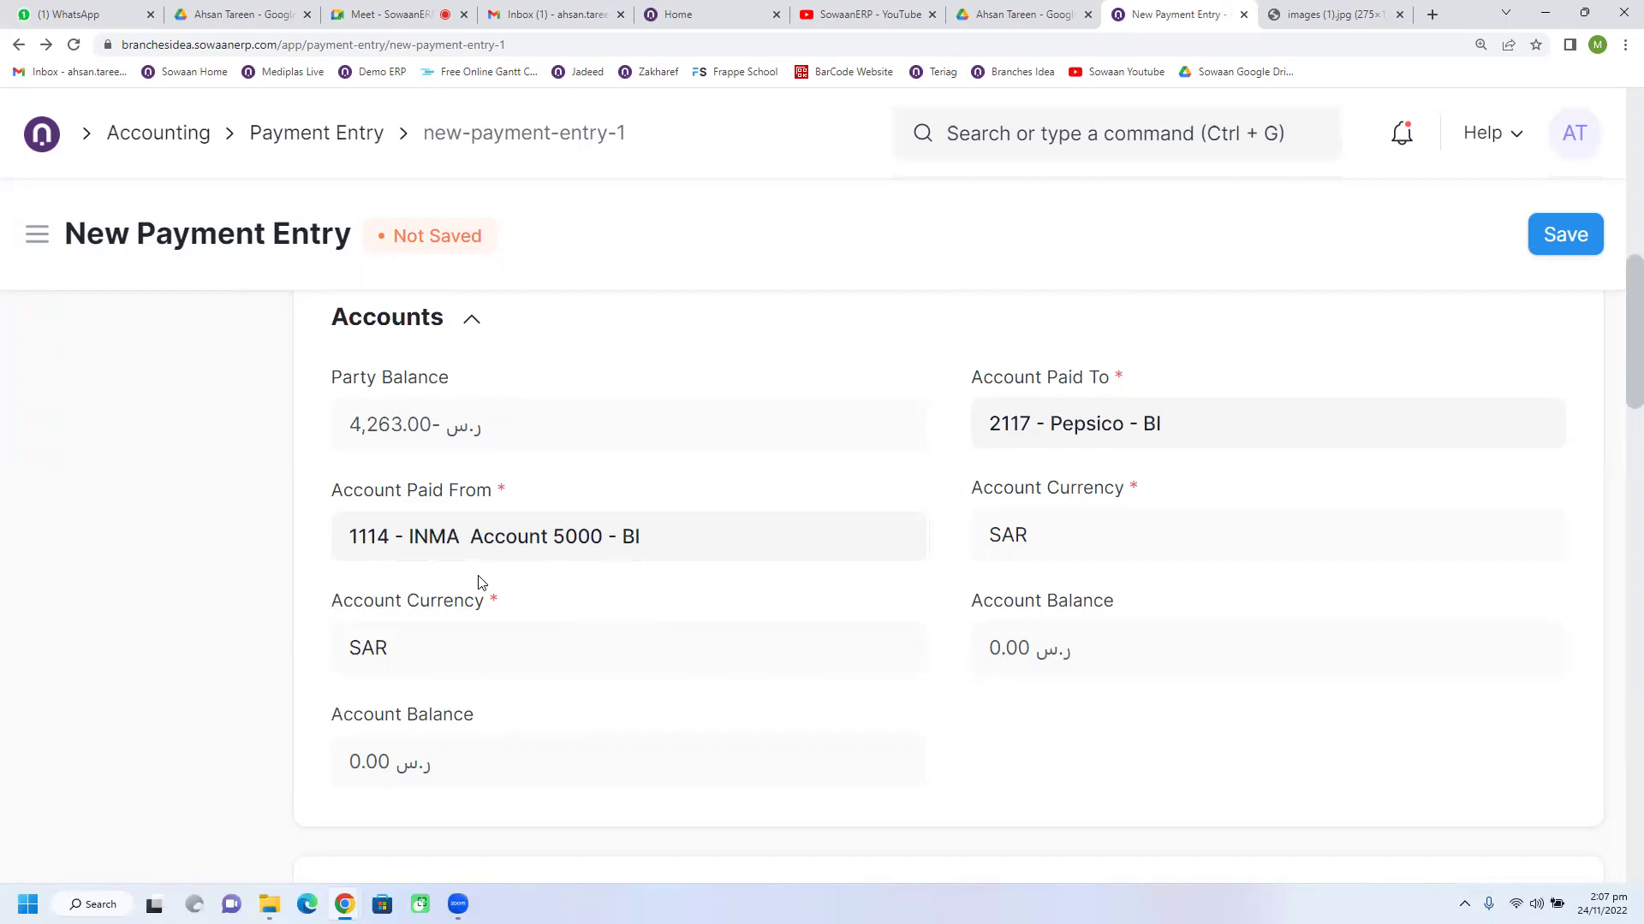
Step: Review the 4,263.00 paid amount and Pepsico invoice reference, then expand Taxes and Charges
scroll(595, 679, down, 2)
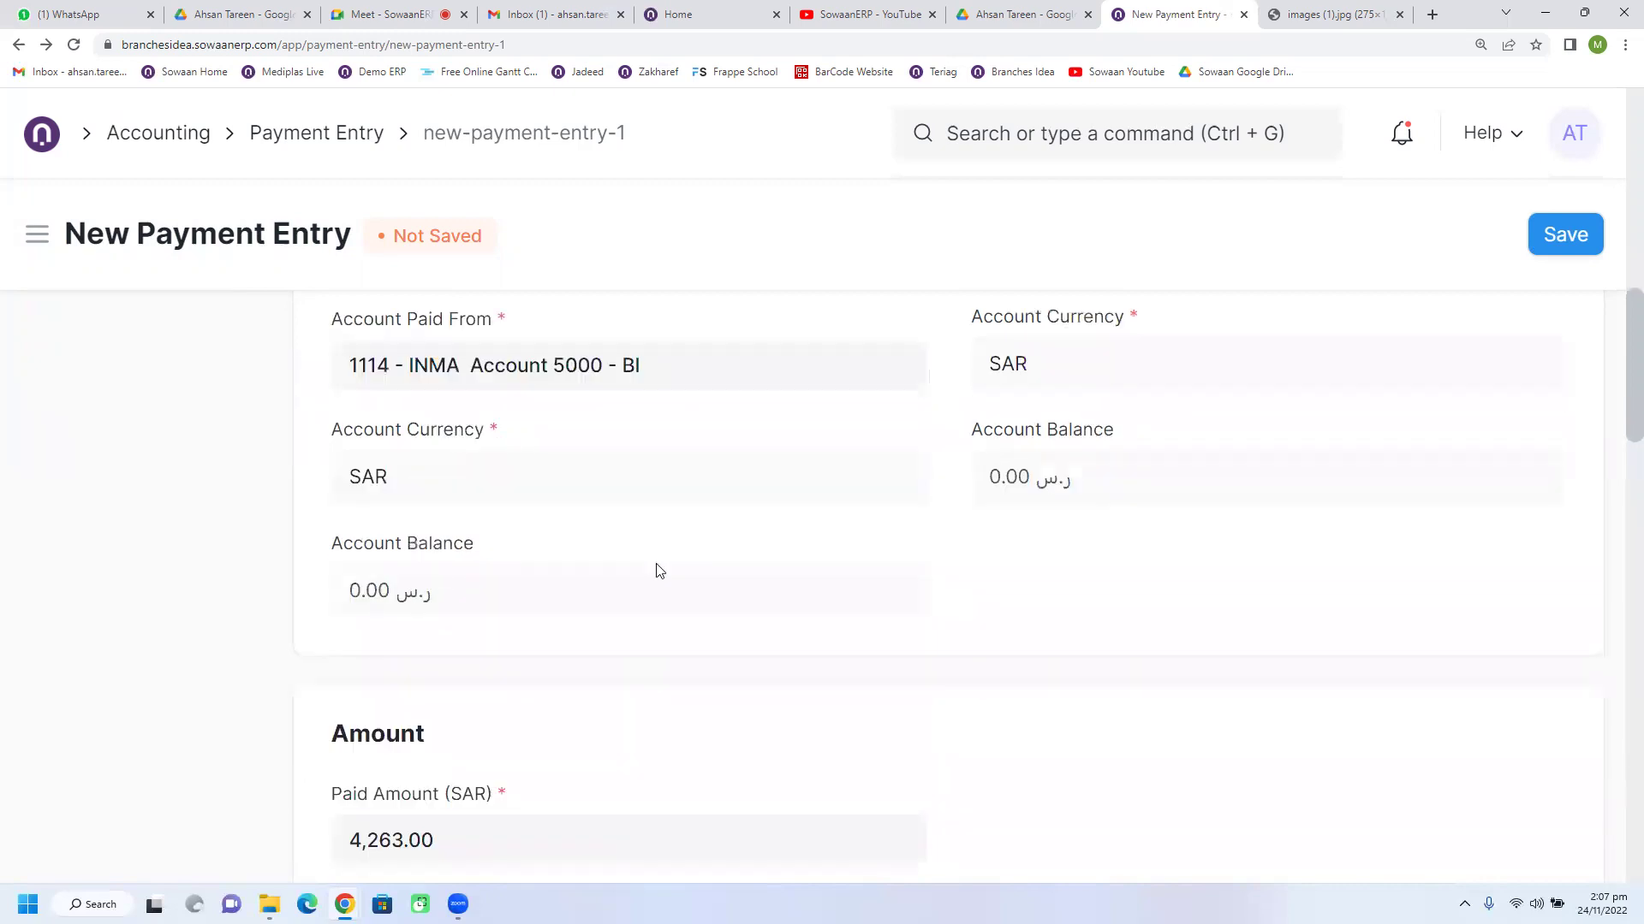
scroll(659, 571, down, 3)
scroll(658, 563, down, 3)
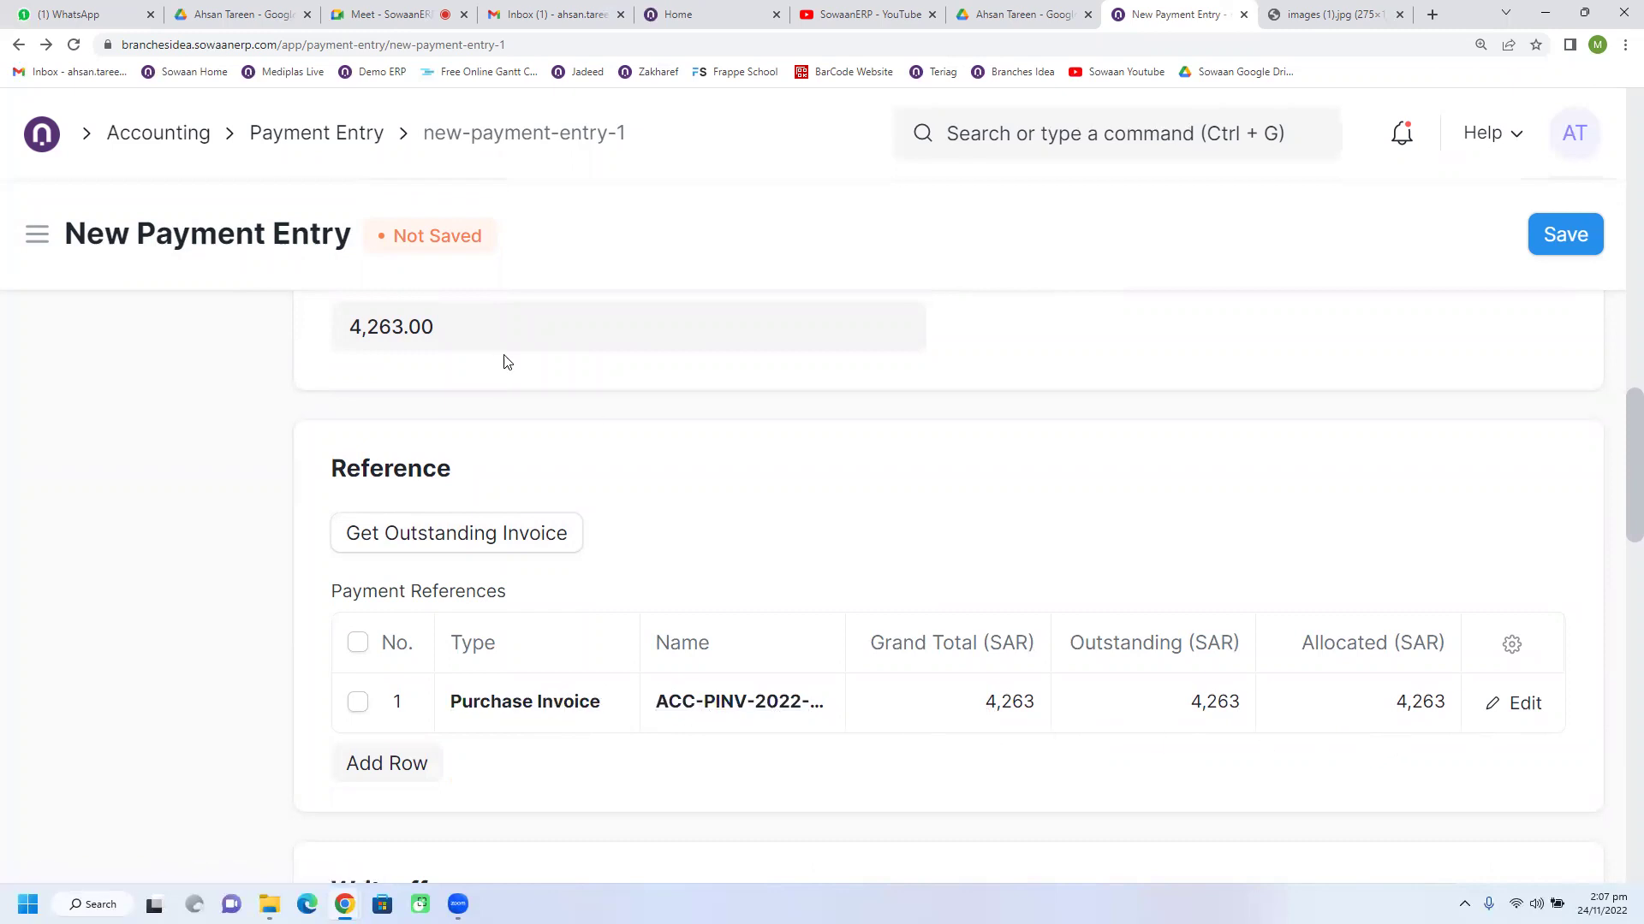
scroll(505, 361, up, 2)
scroll(521, 503, down, 2)
scroll(1426, 725, down, 1)
scroll(1398, 631, down, 3)
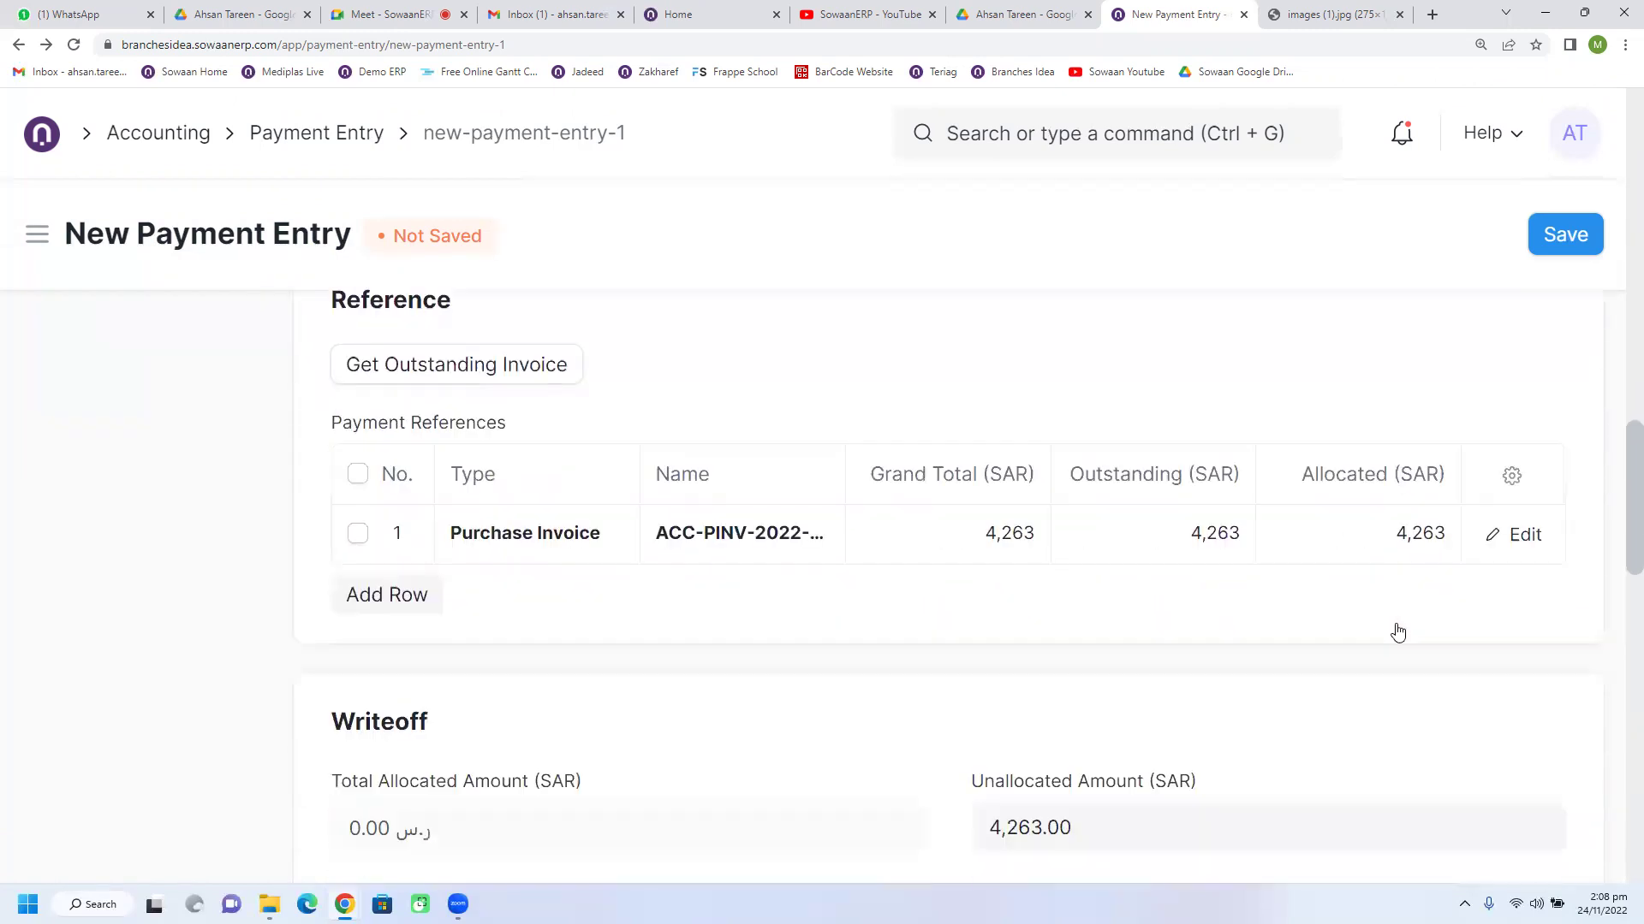
scroll(1312, 607, down, 4)
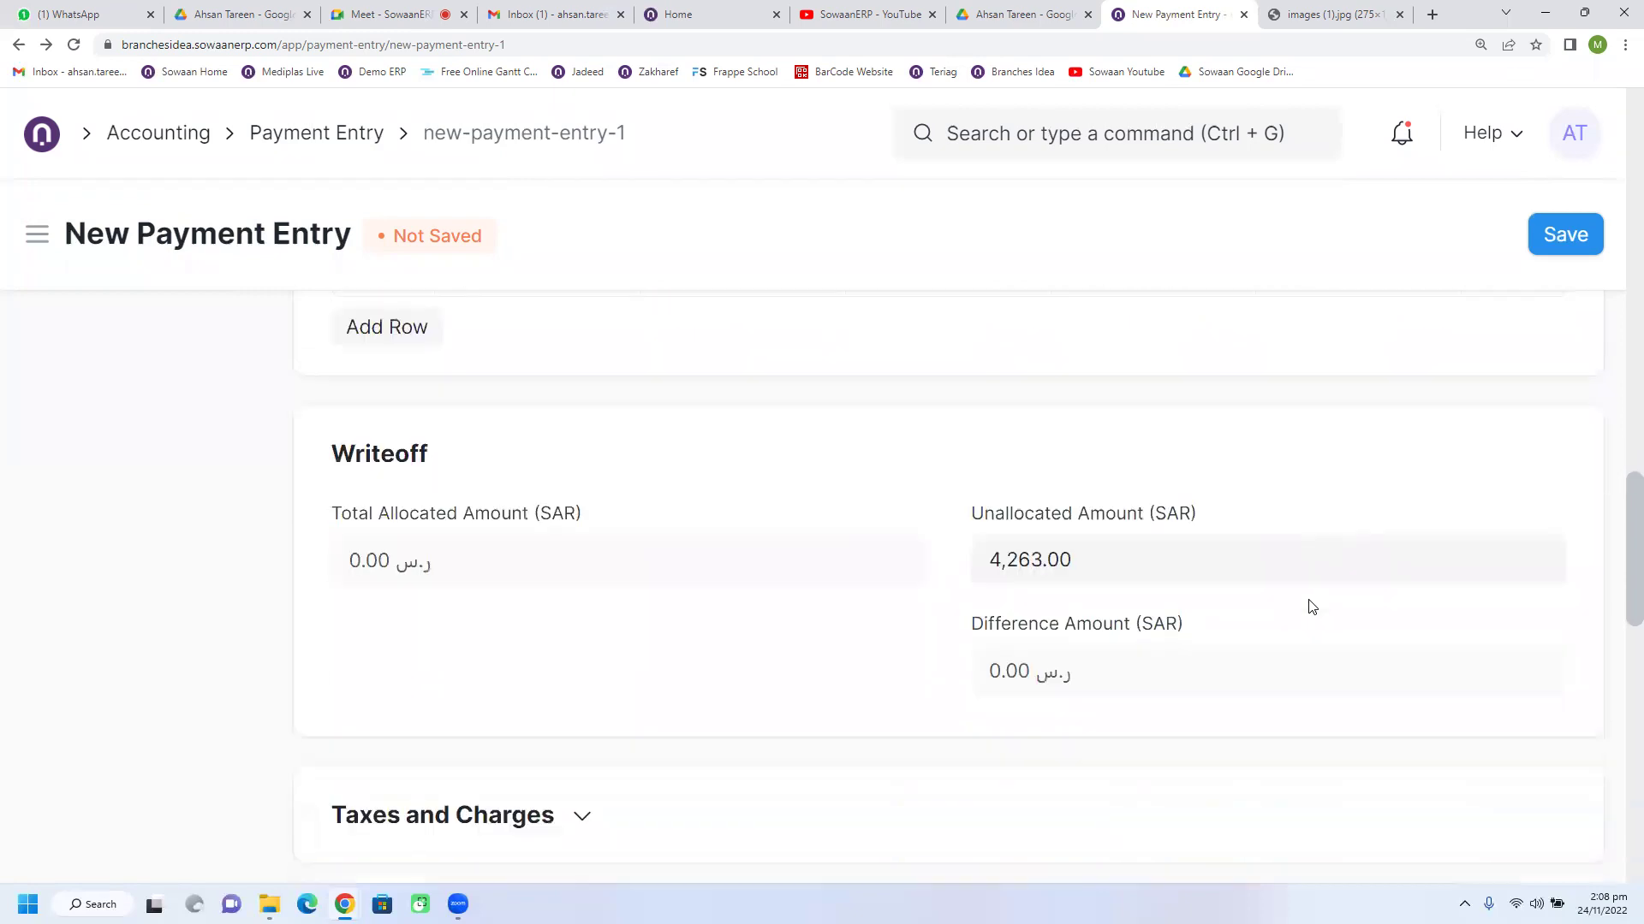
scroll(1312, 607, down, 1)
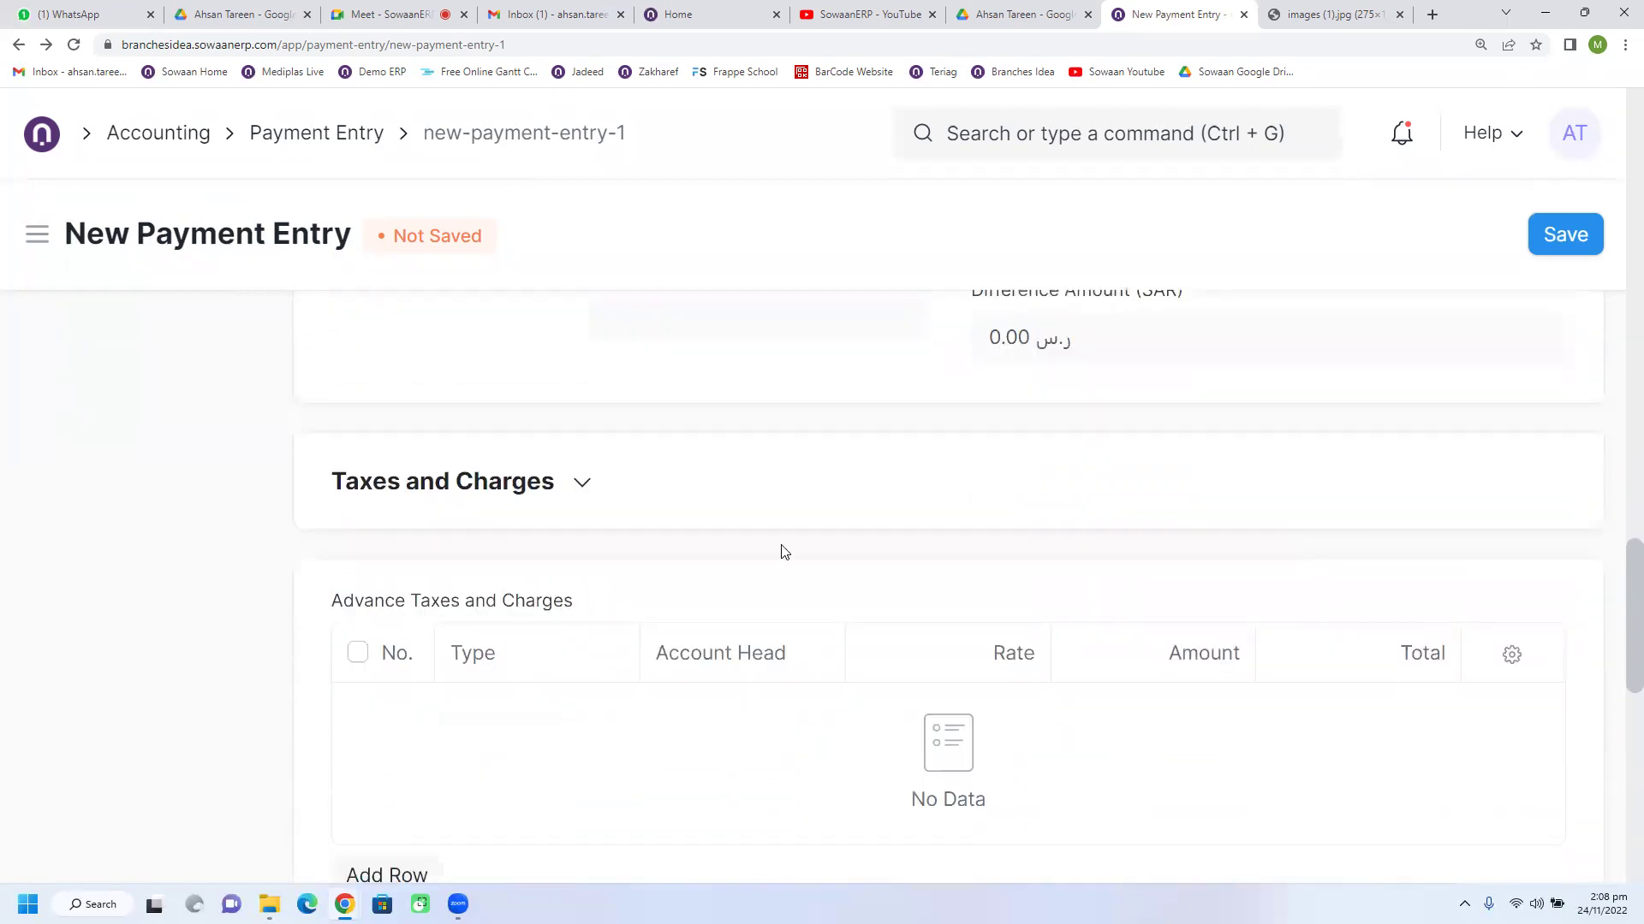
click(424, 484)
scroll(690, 513, up, 4)
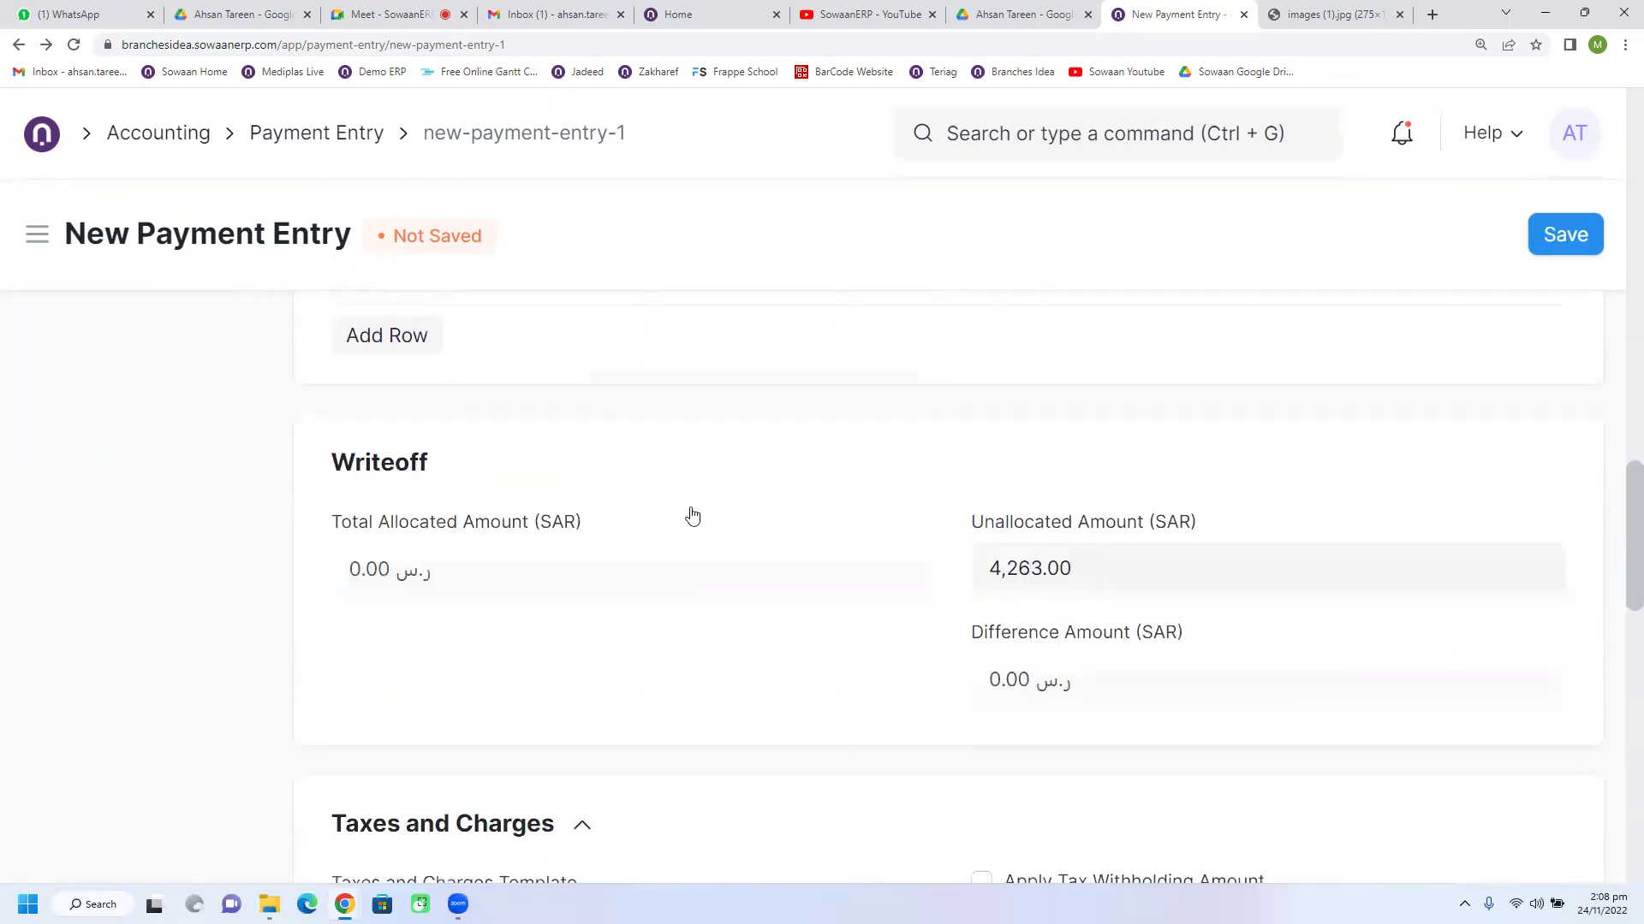
scroll(692, 514, up, 7)
scroll(694, 514, down, 2)
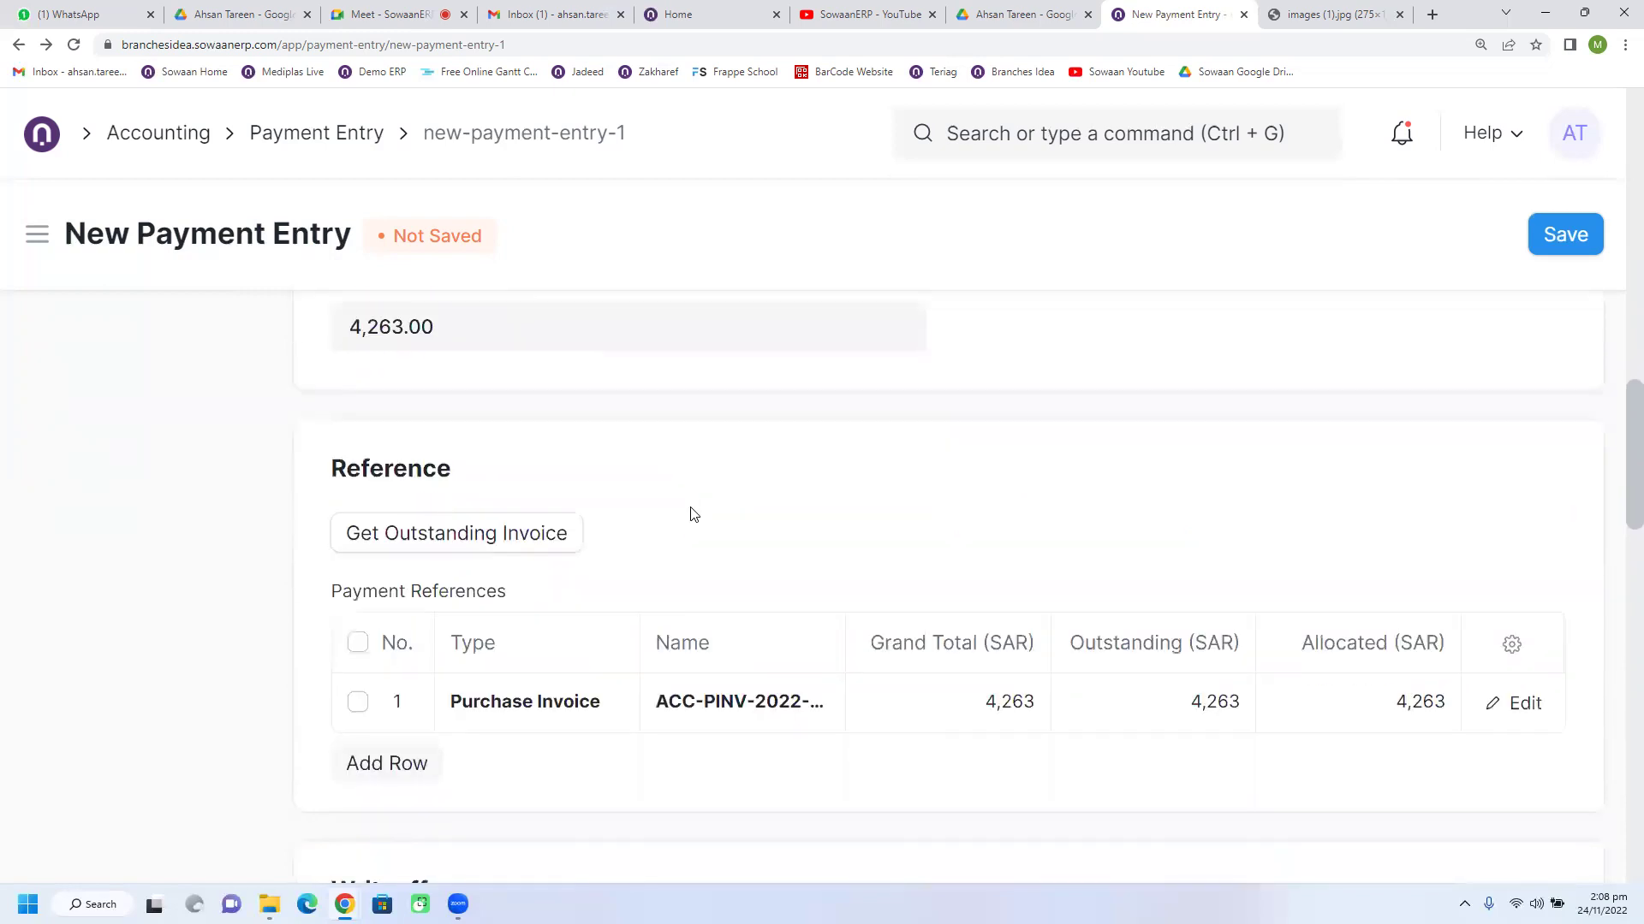
scroll(692, 513, up, 6)
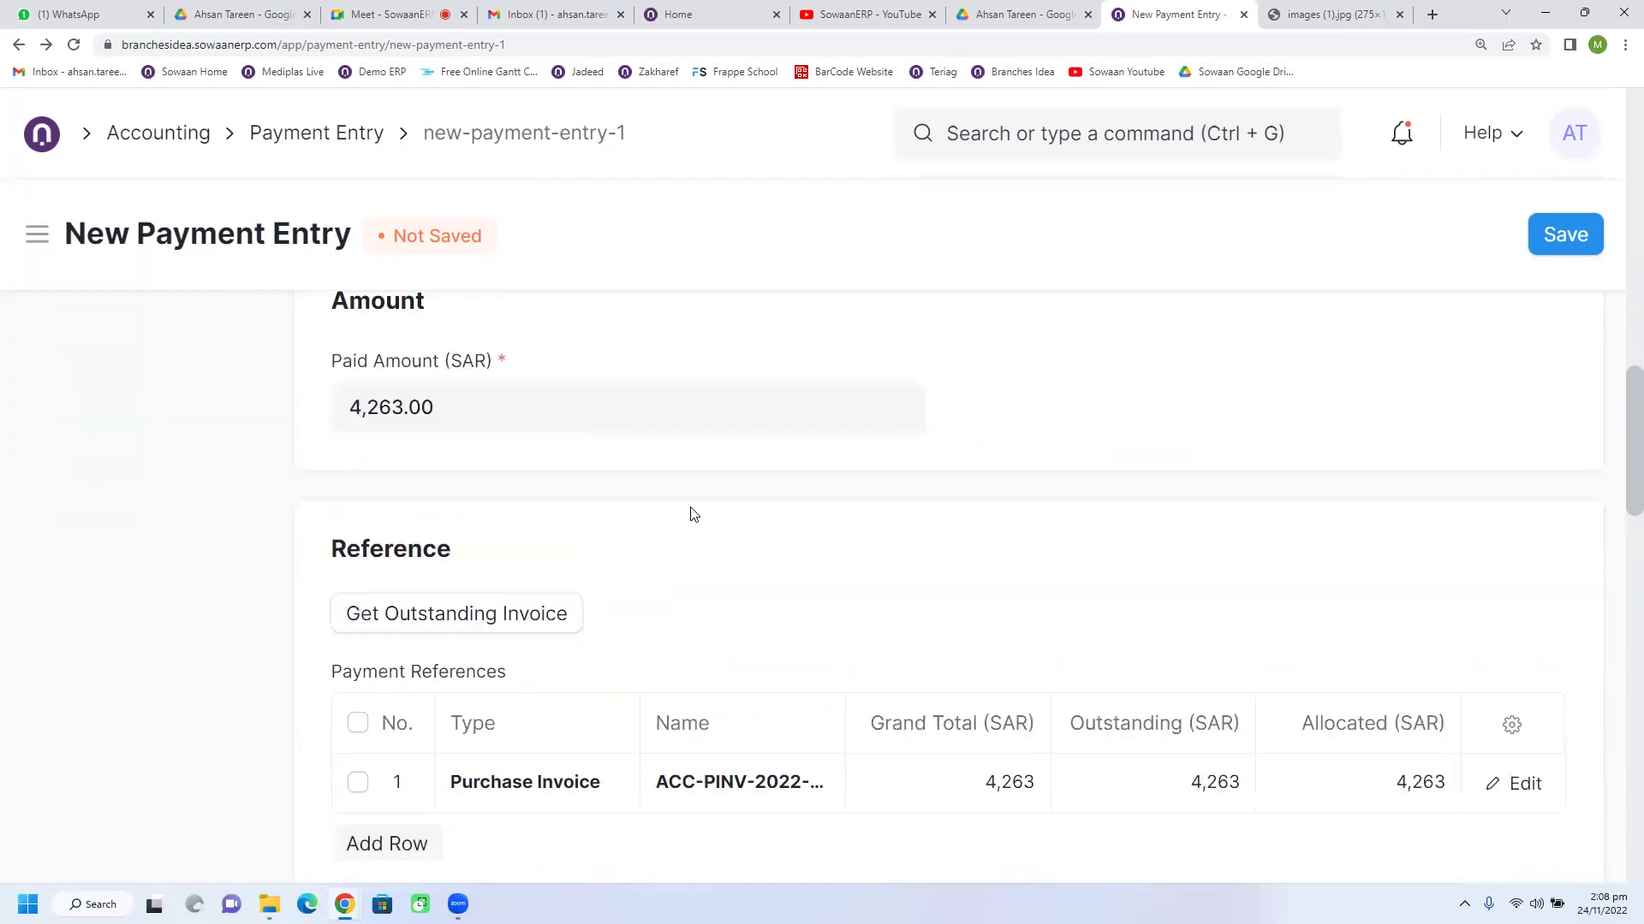
Step: Go to the Payment Entry list, refresh it, and return to the Accounting workspace
click(298, 135)
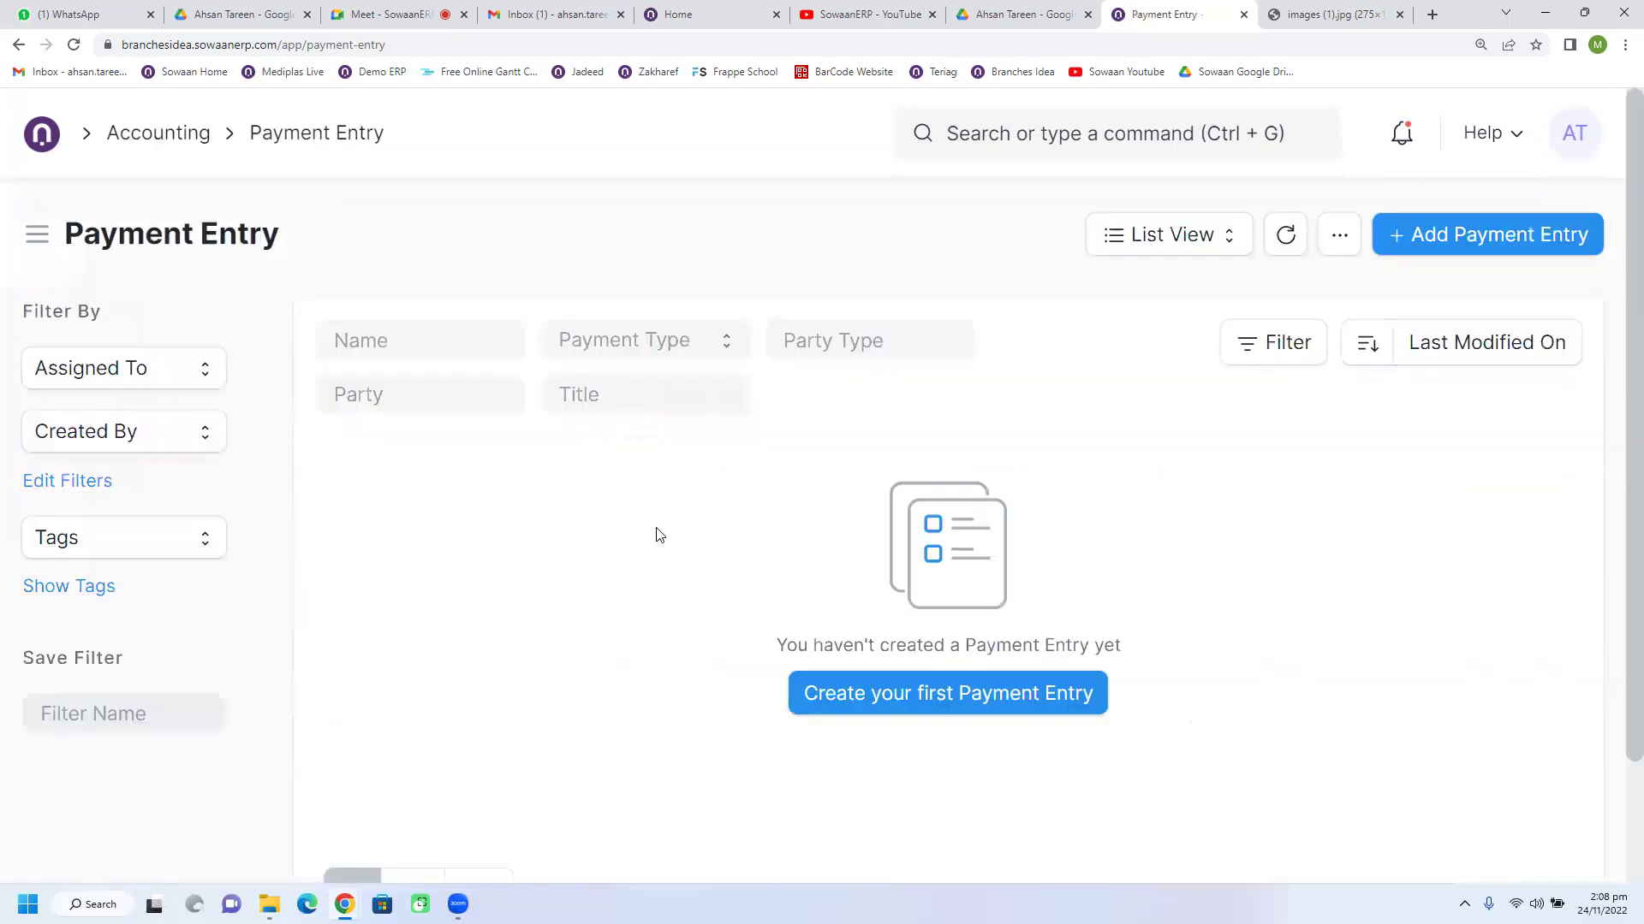
click(1285, 235)
click(159, 133)
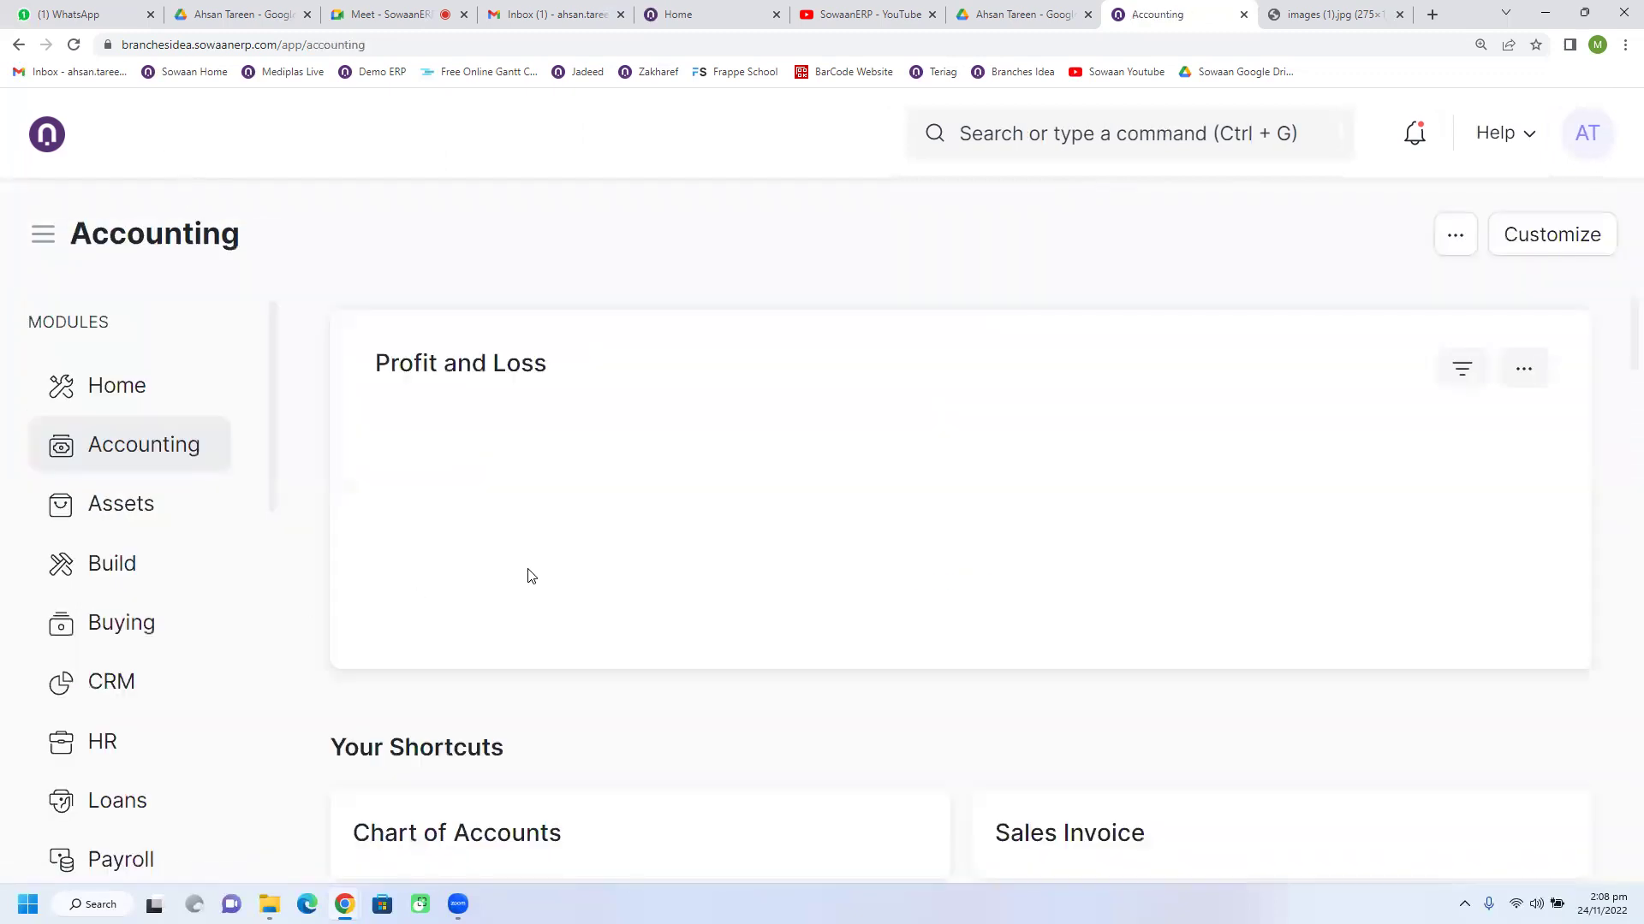
Step: Open Pepsico purchase invoice ACC-PINV-2022-00001 and show its Create options
scroll(531, 576, down, 1)
scroll(531, 576, down, 3)
click(529, 630)
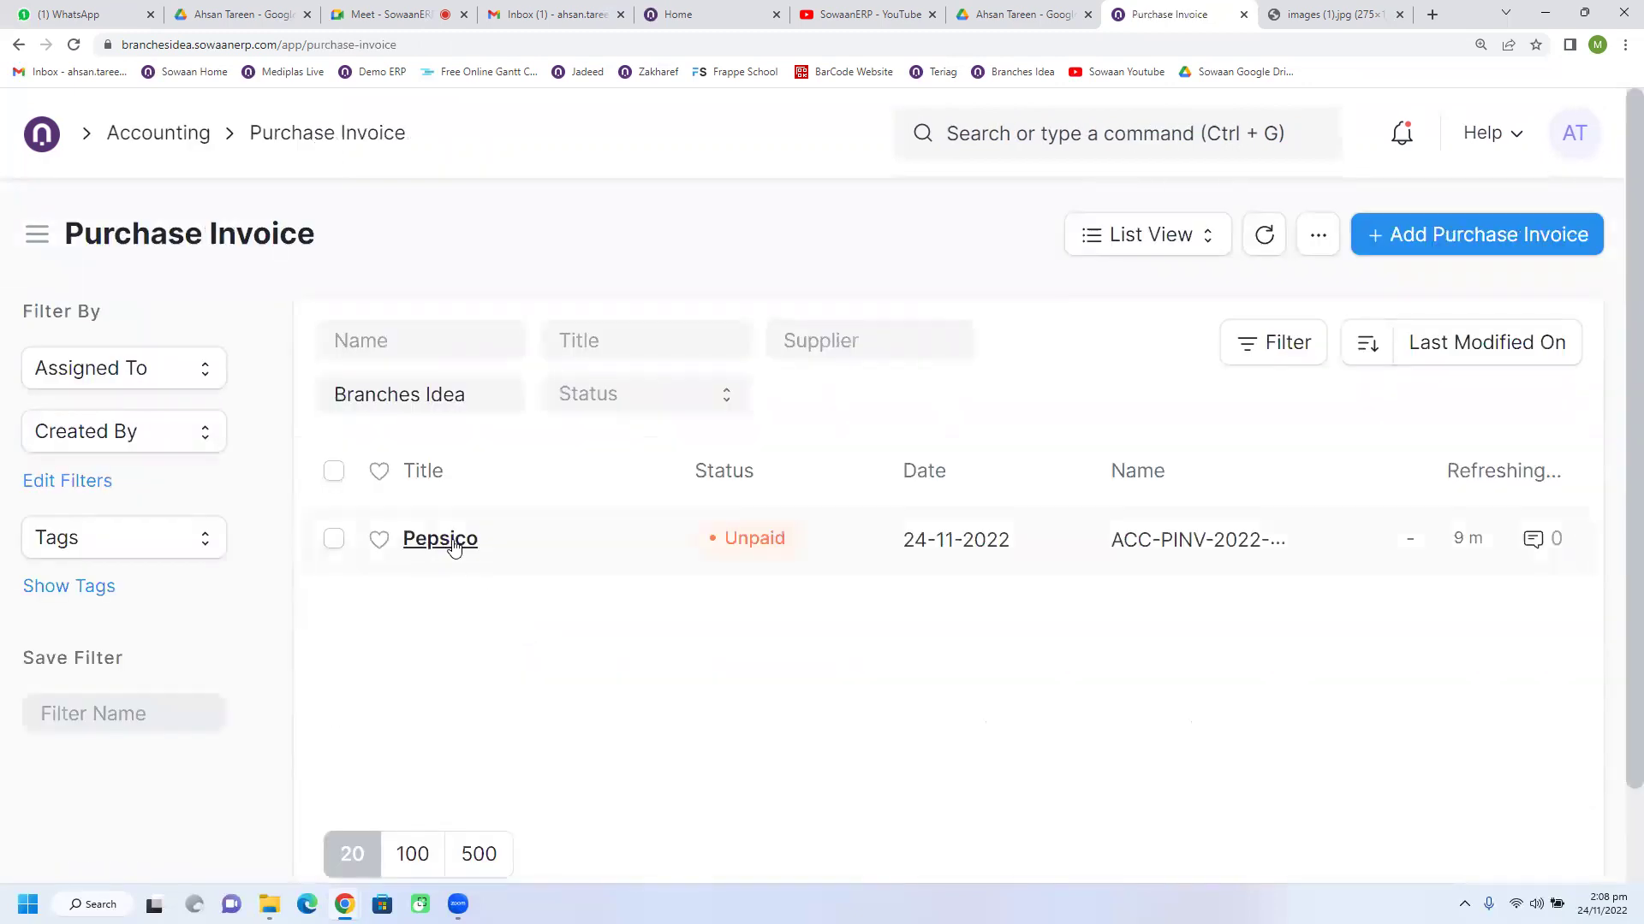
click(452, 544)
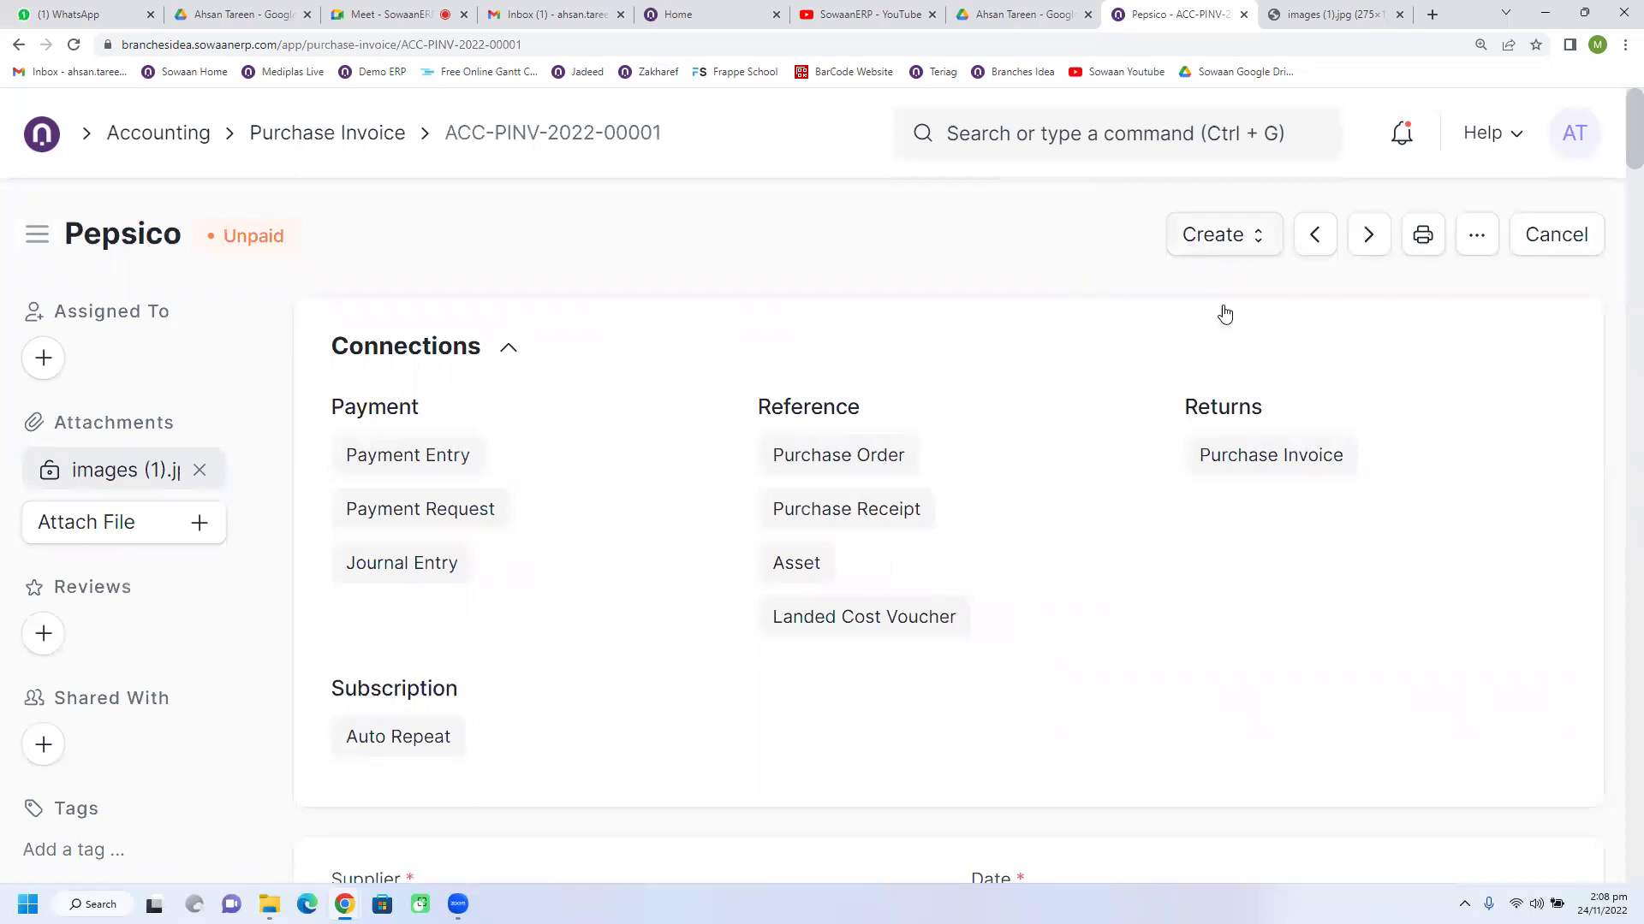
click(1153, 248)
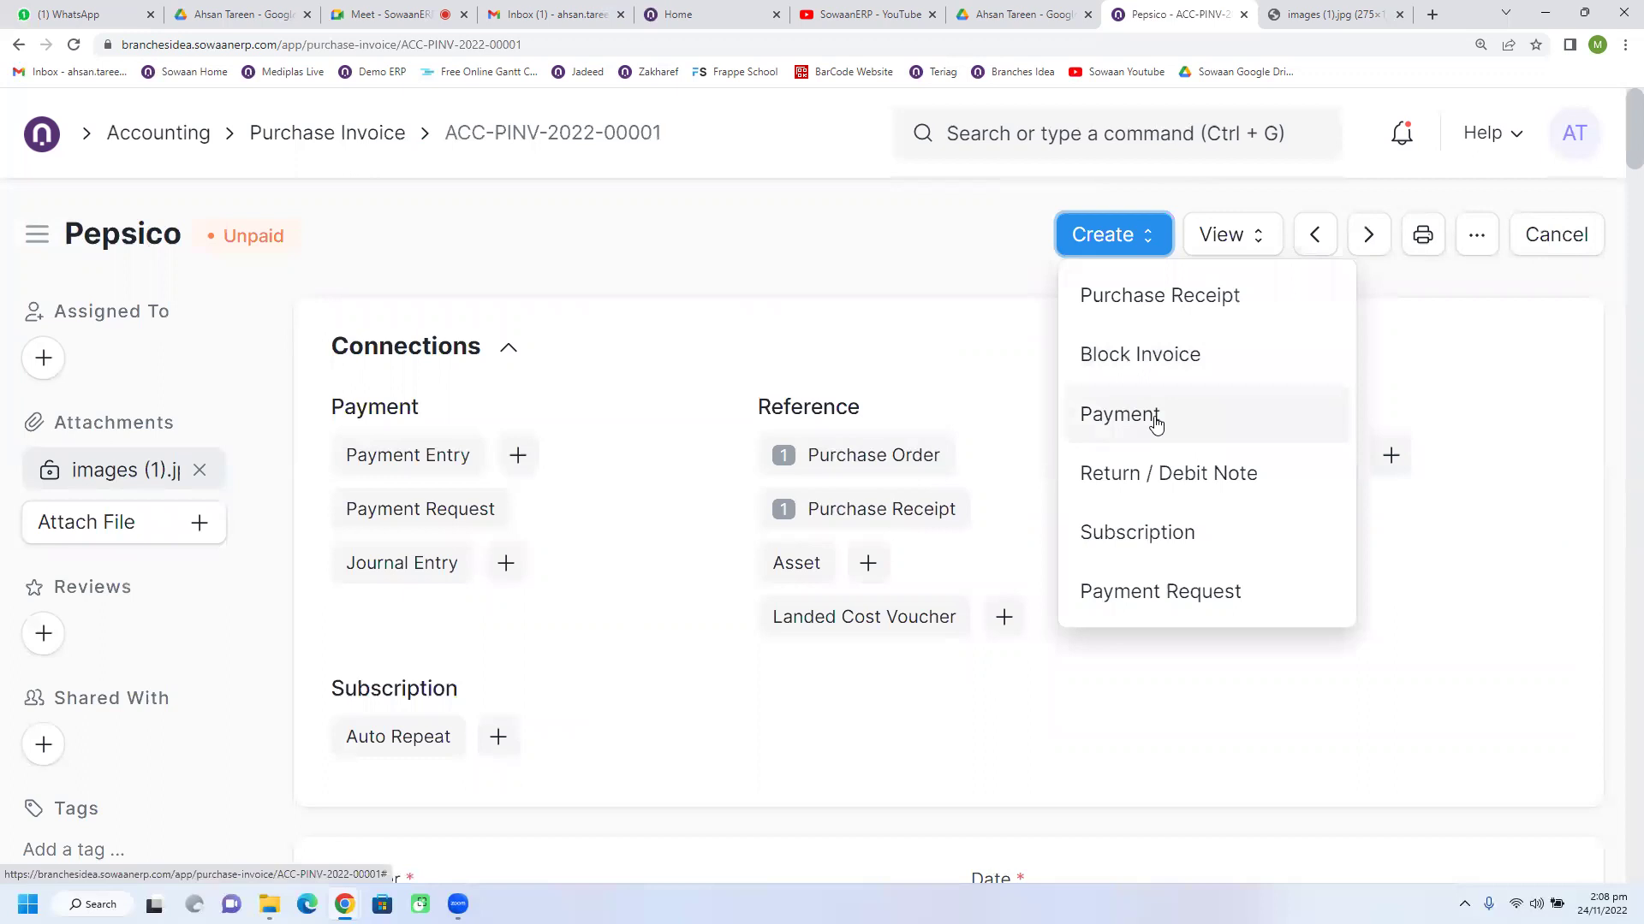
Step: Create a Payment from the invoice with Wire Transfer as the mode of payment
click(1156, 423)
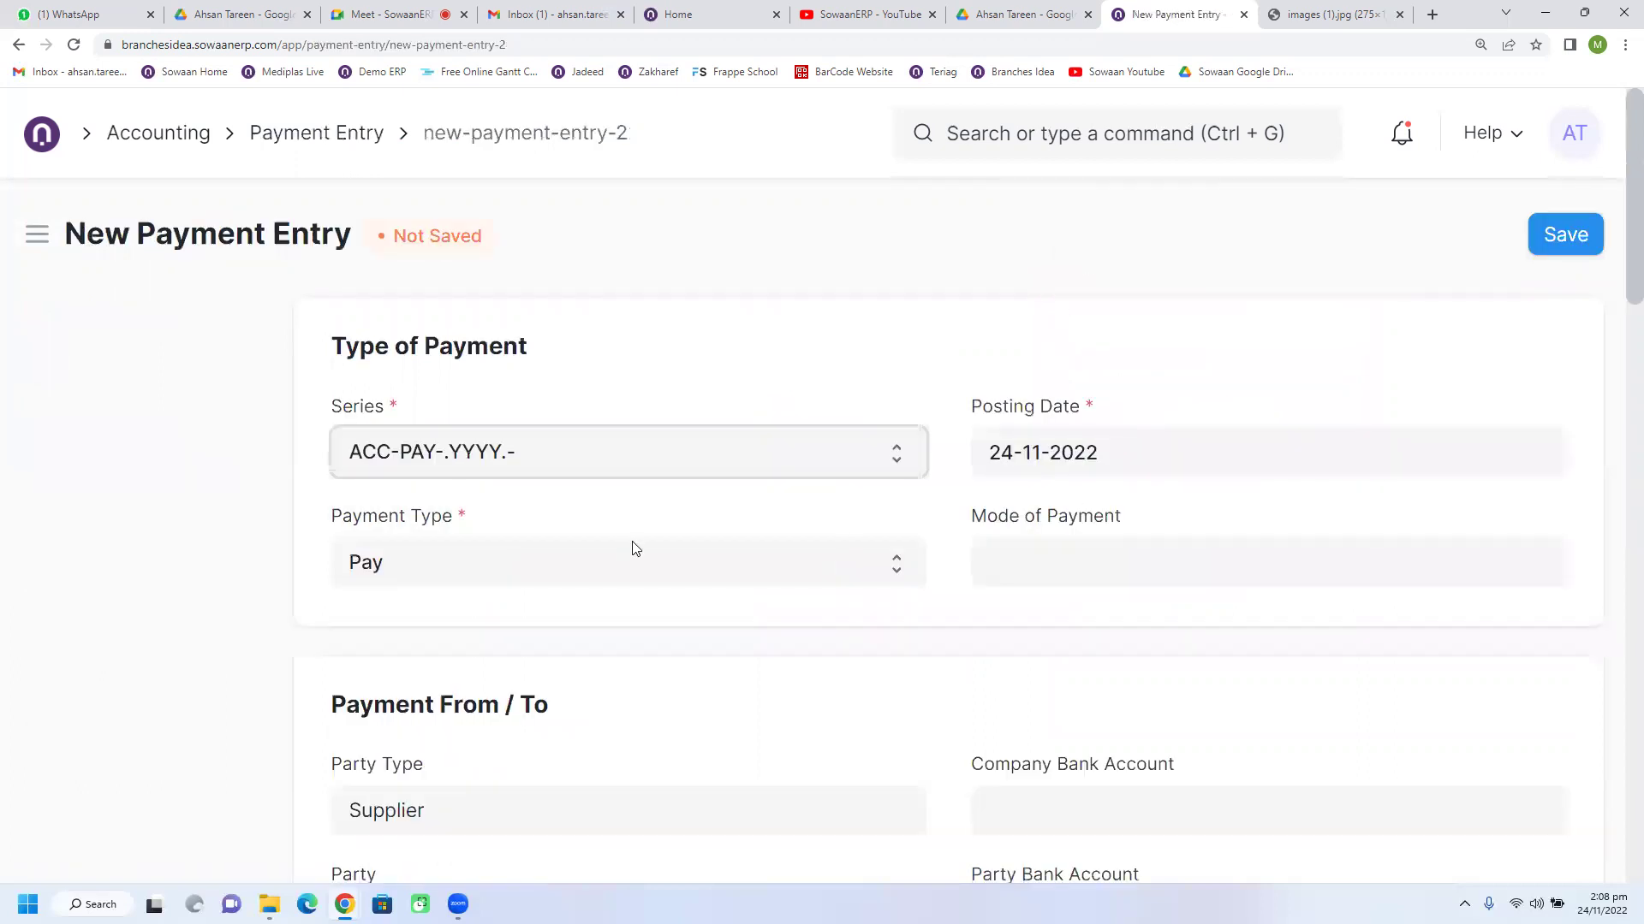
click(1061, 582)
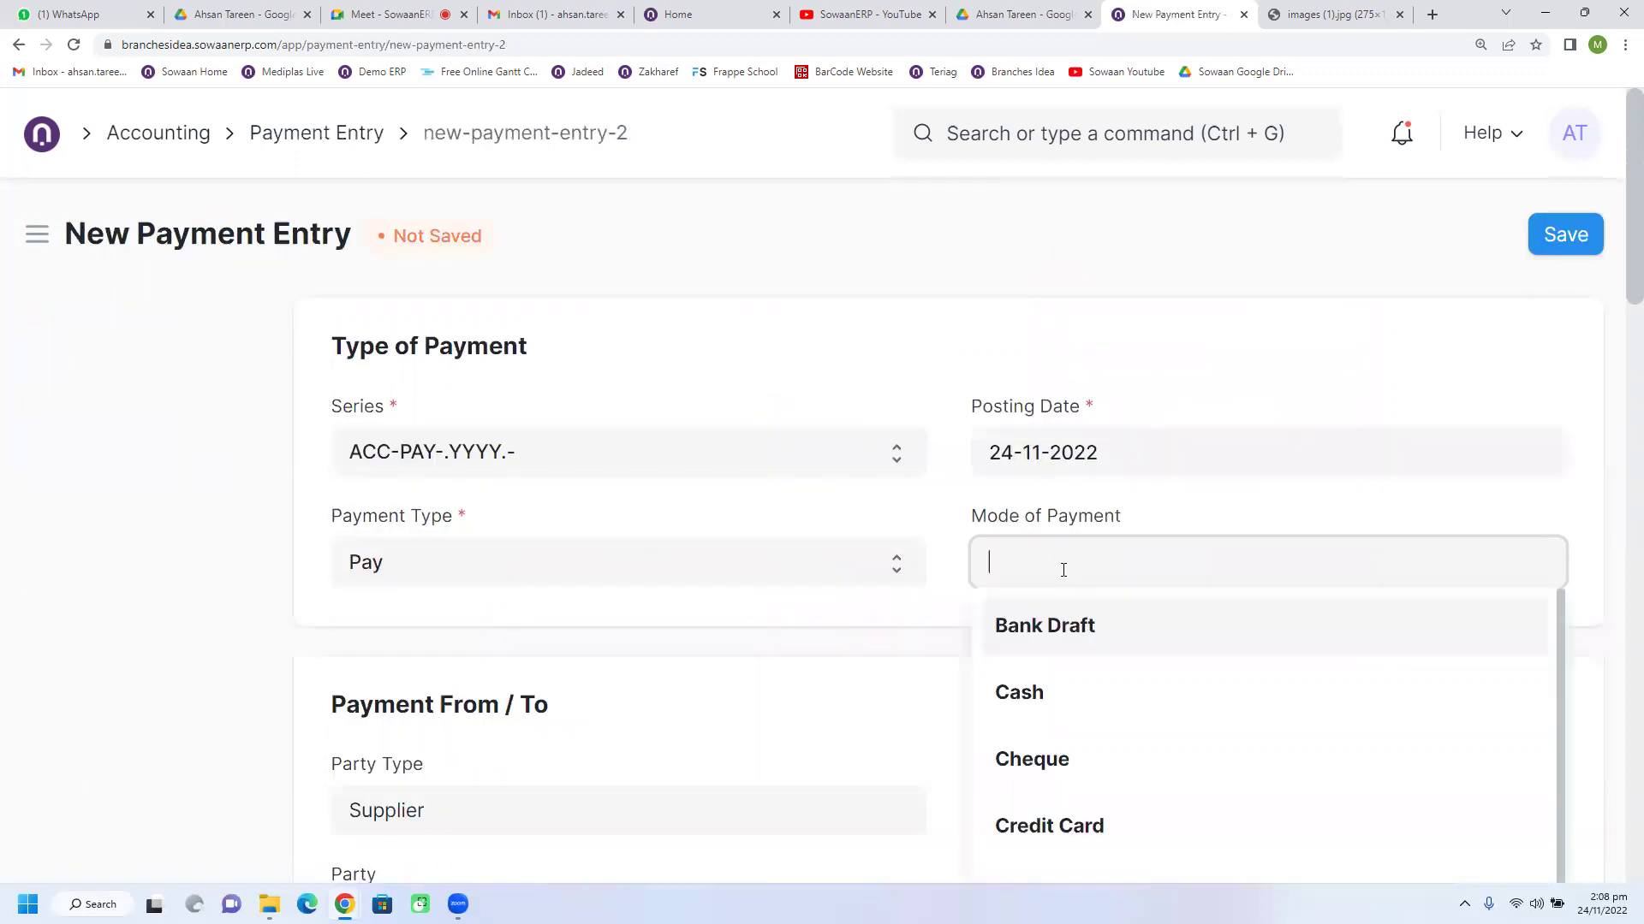
scroll(1059, 573, down, 2)
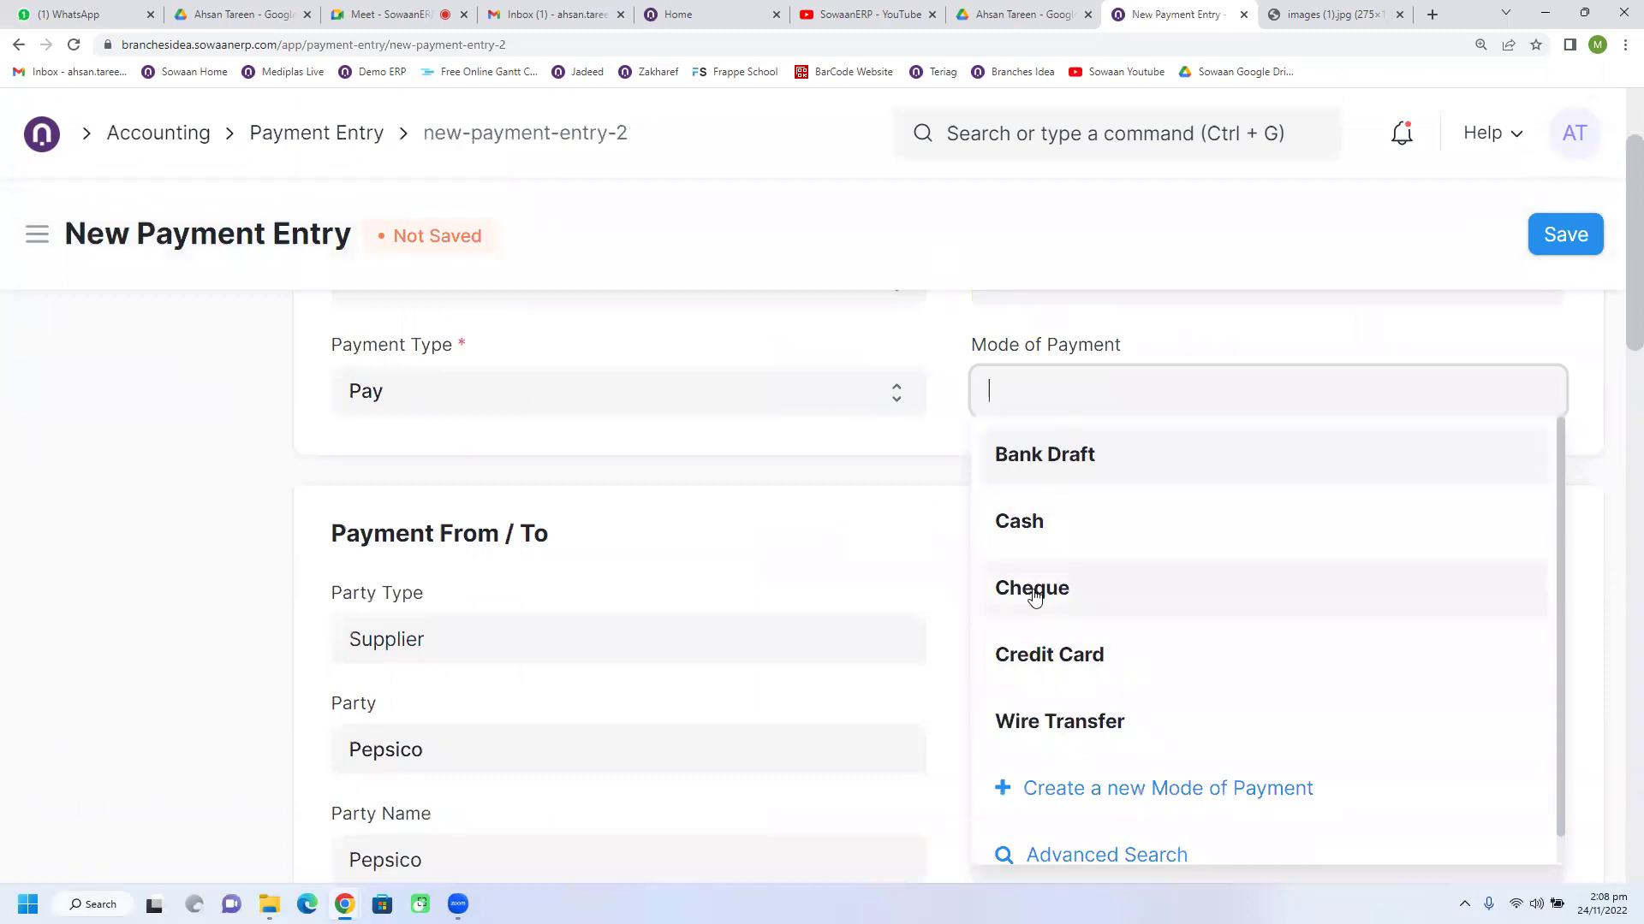
click(1045, 738)
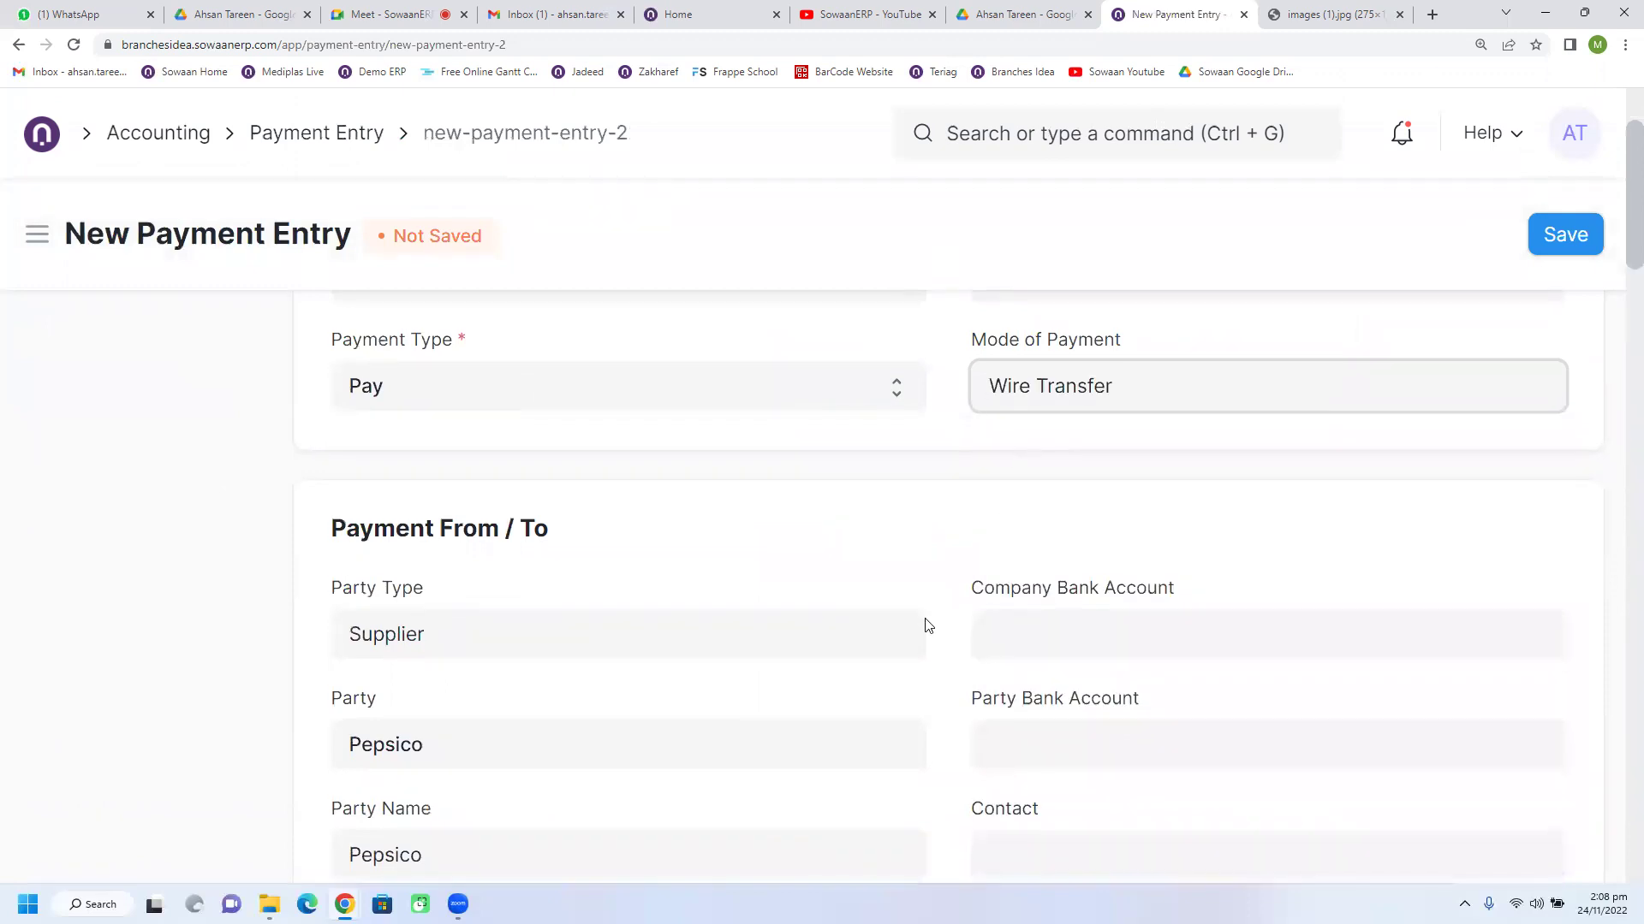
Step: Expand Accounts, check the paid-from account and allocated amount, then save the entry
scroll(928, 624, down, 6)
click(437, 489)
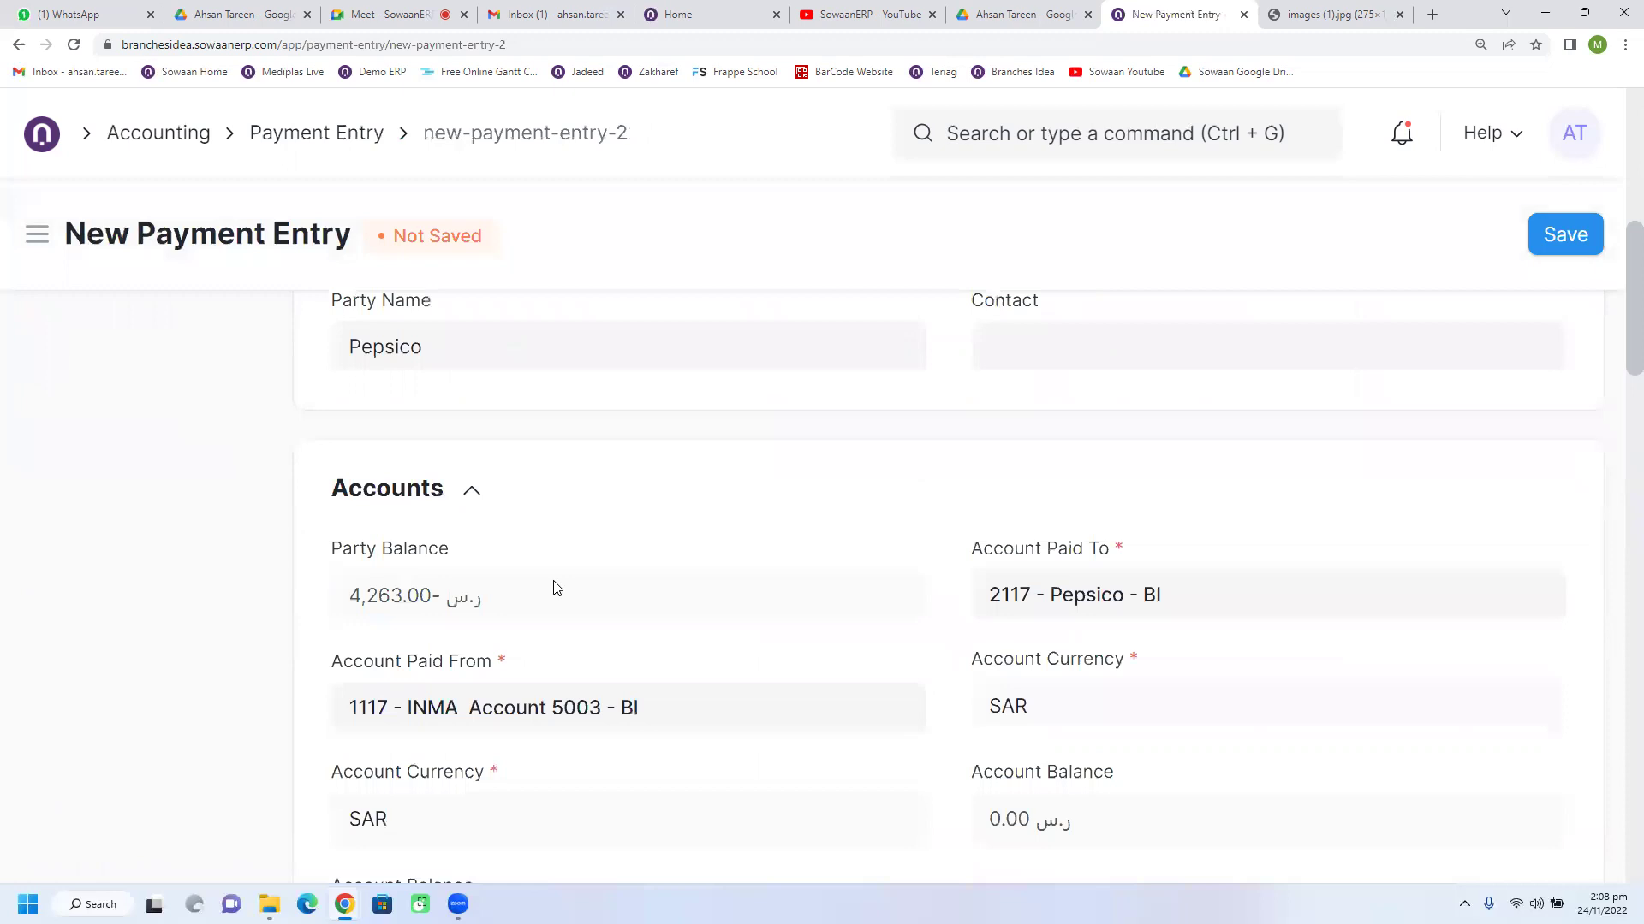
scroll(505, 603, down, 2)
click(706, 549)
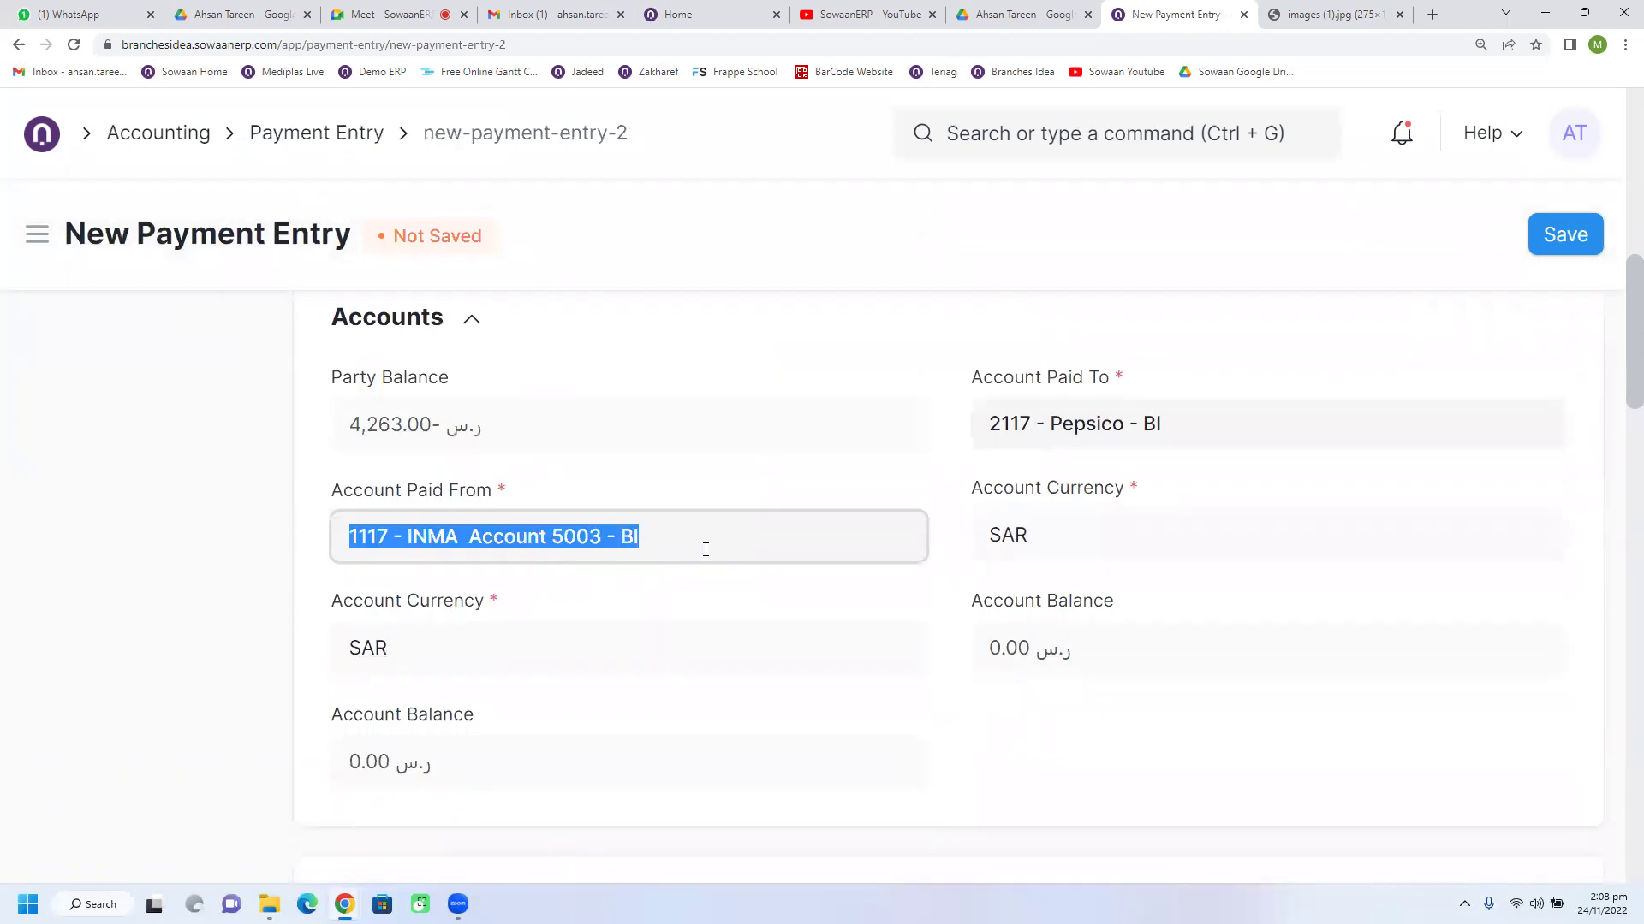
scroll(732, 607, down, 7)
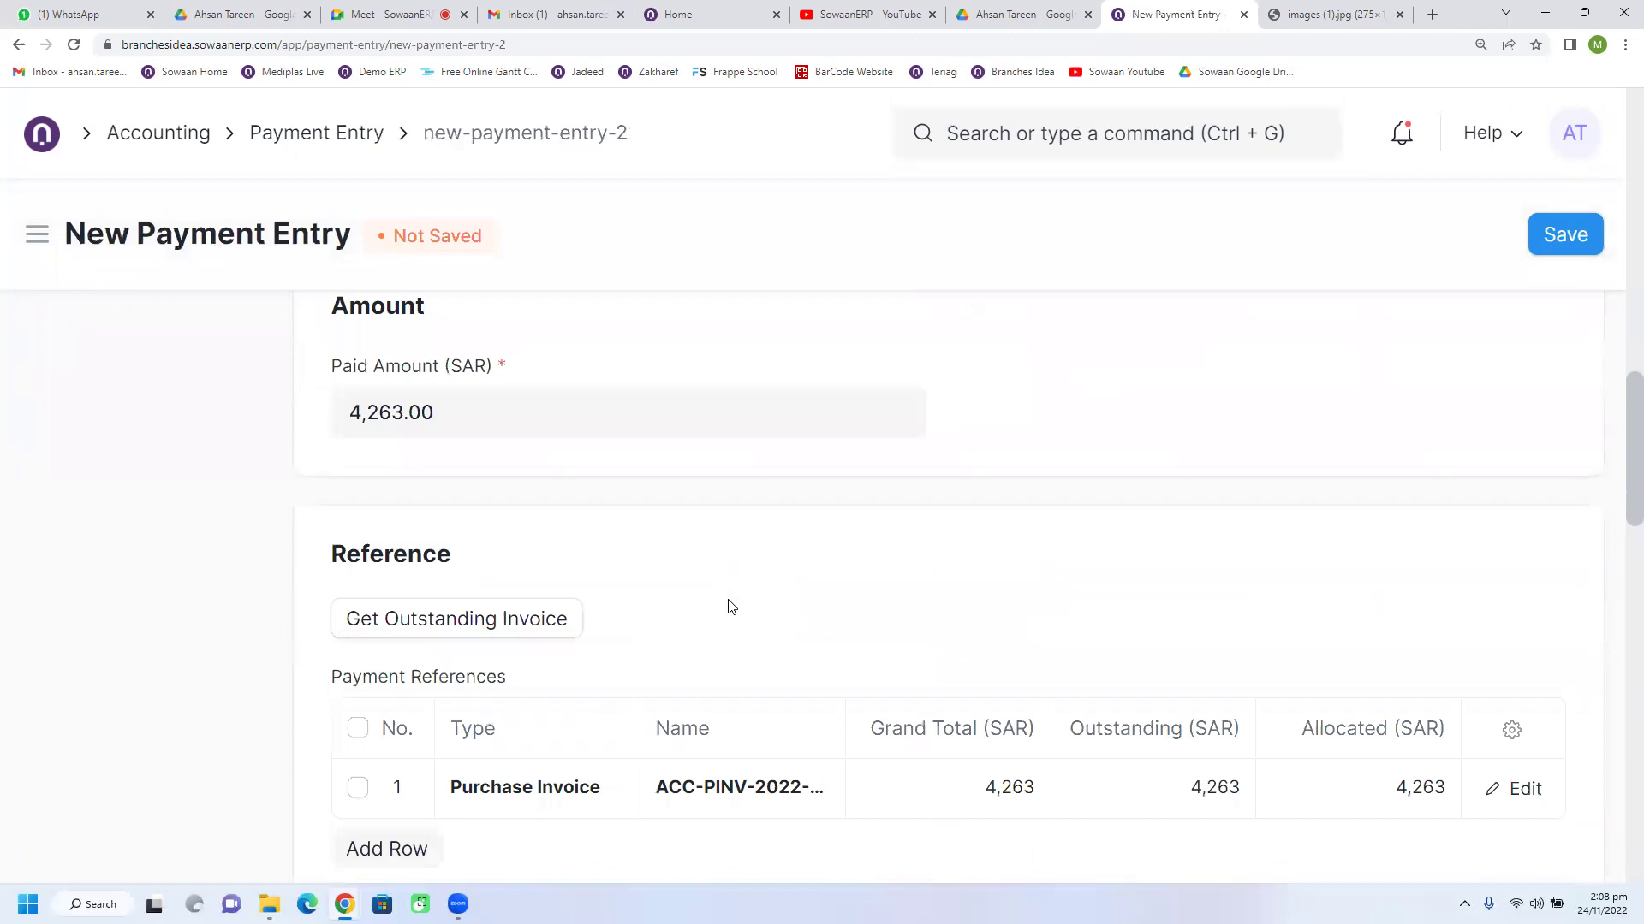
scroll(732, 607, down, 1)
click(1361, 715)
scroll(1336, 702, down, 1)
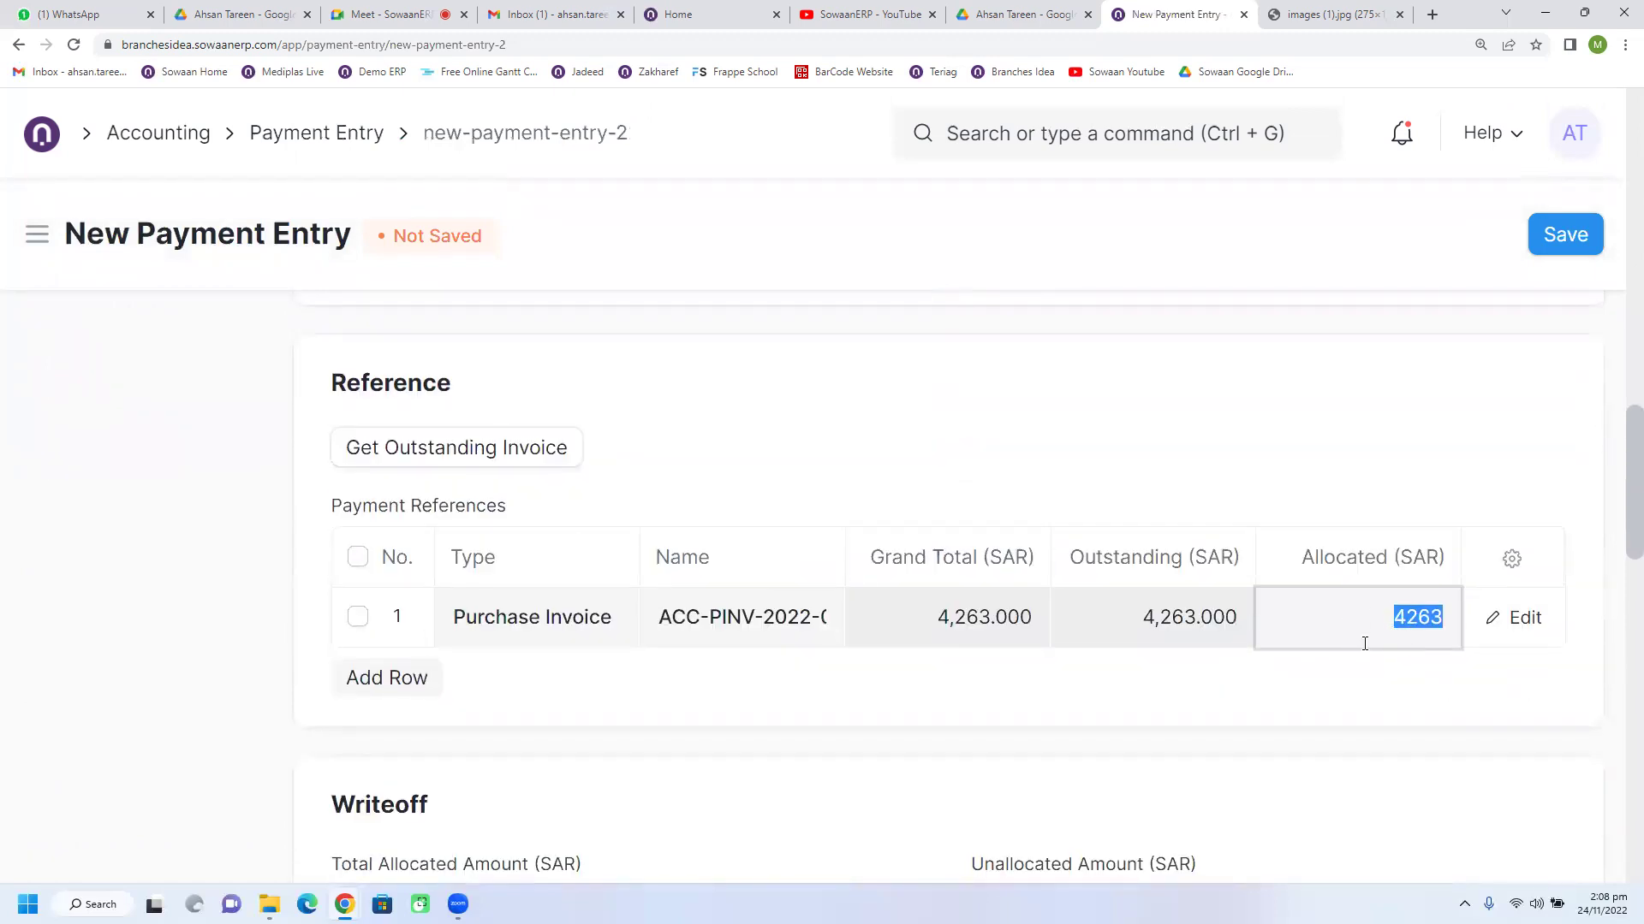
scroll(1364, 644, up, 1)
scroll(1339, 685, up, 1)
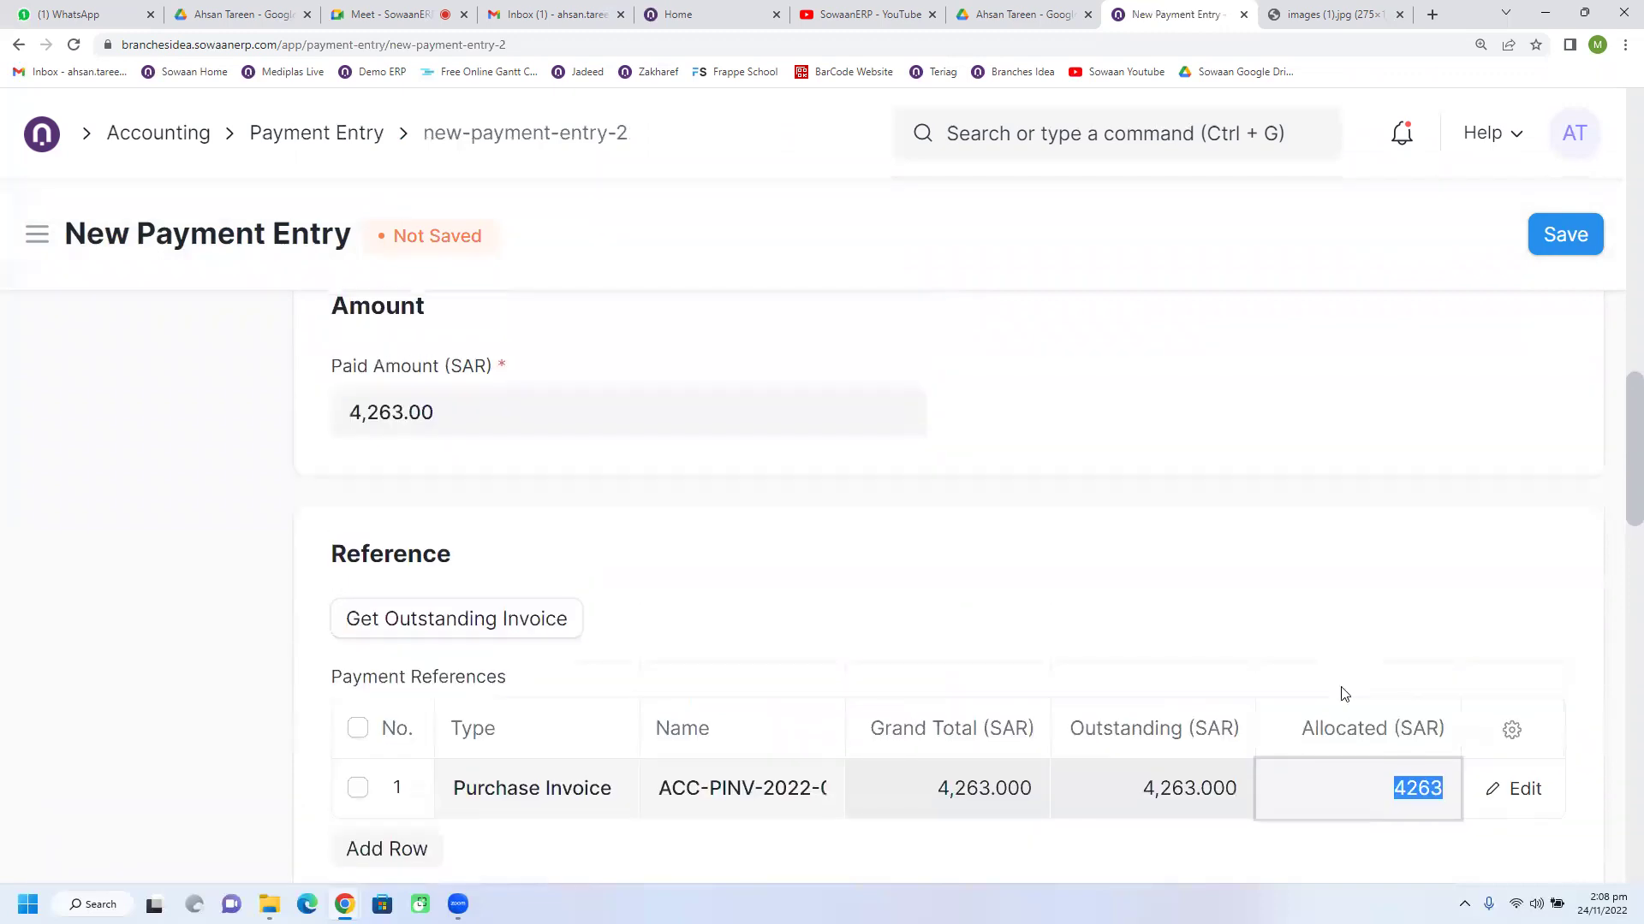
scroll(1342, 690, down, 1)
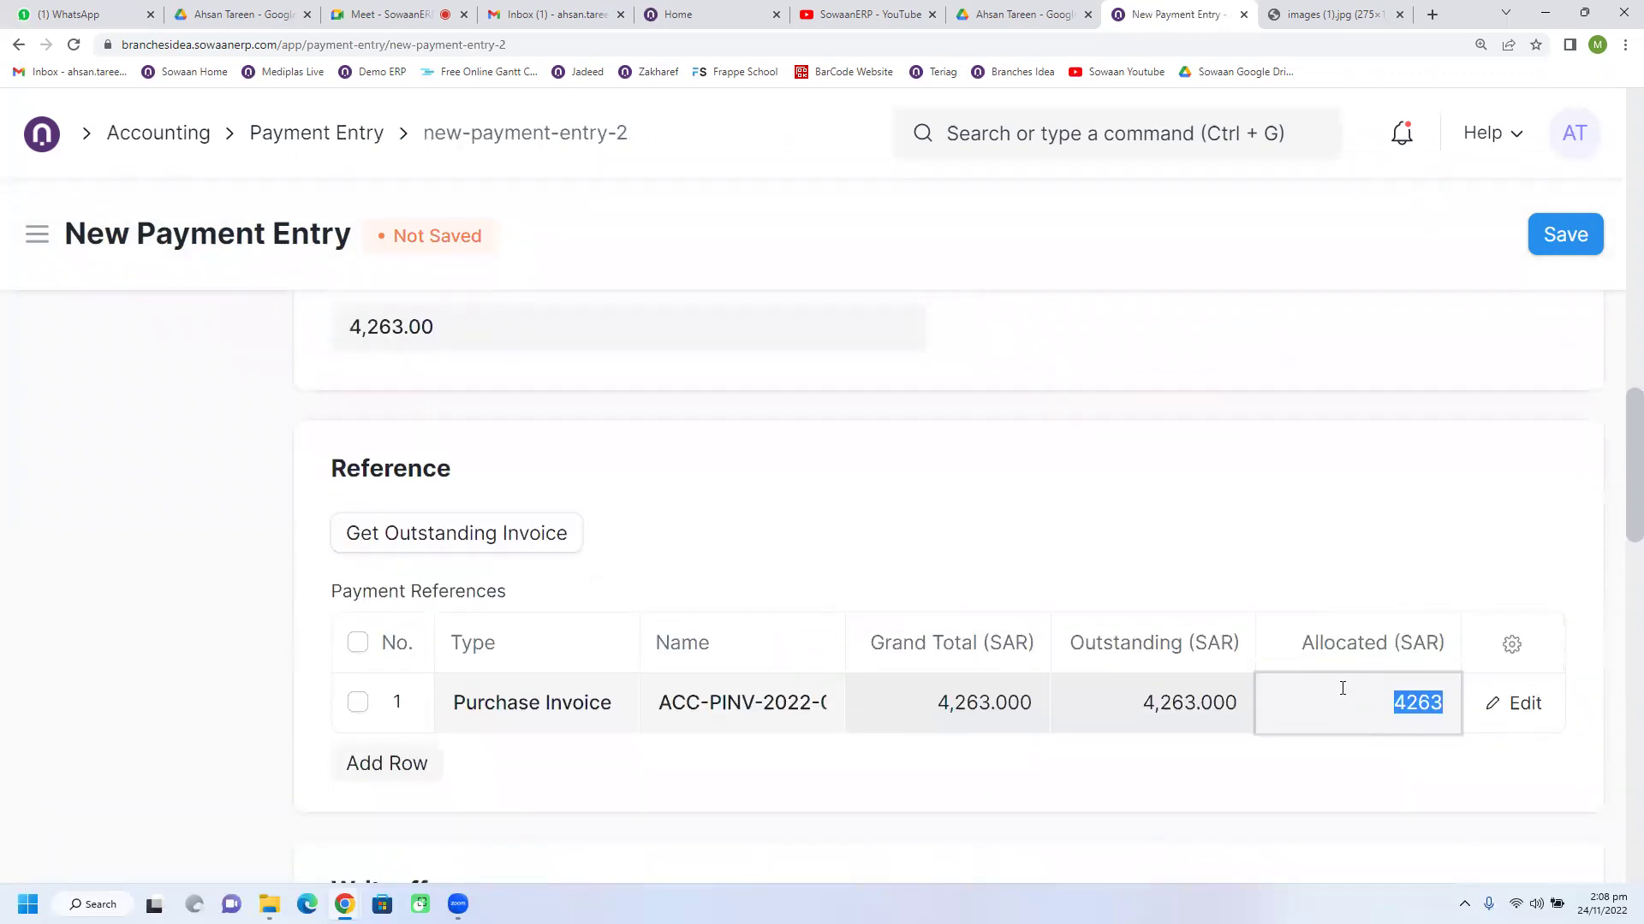
scroll(1342, 688, down, 8)
click(1545, 254)
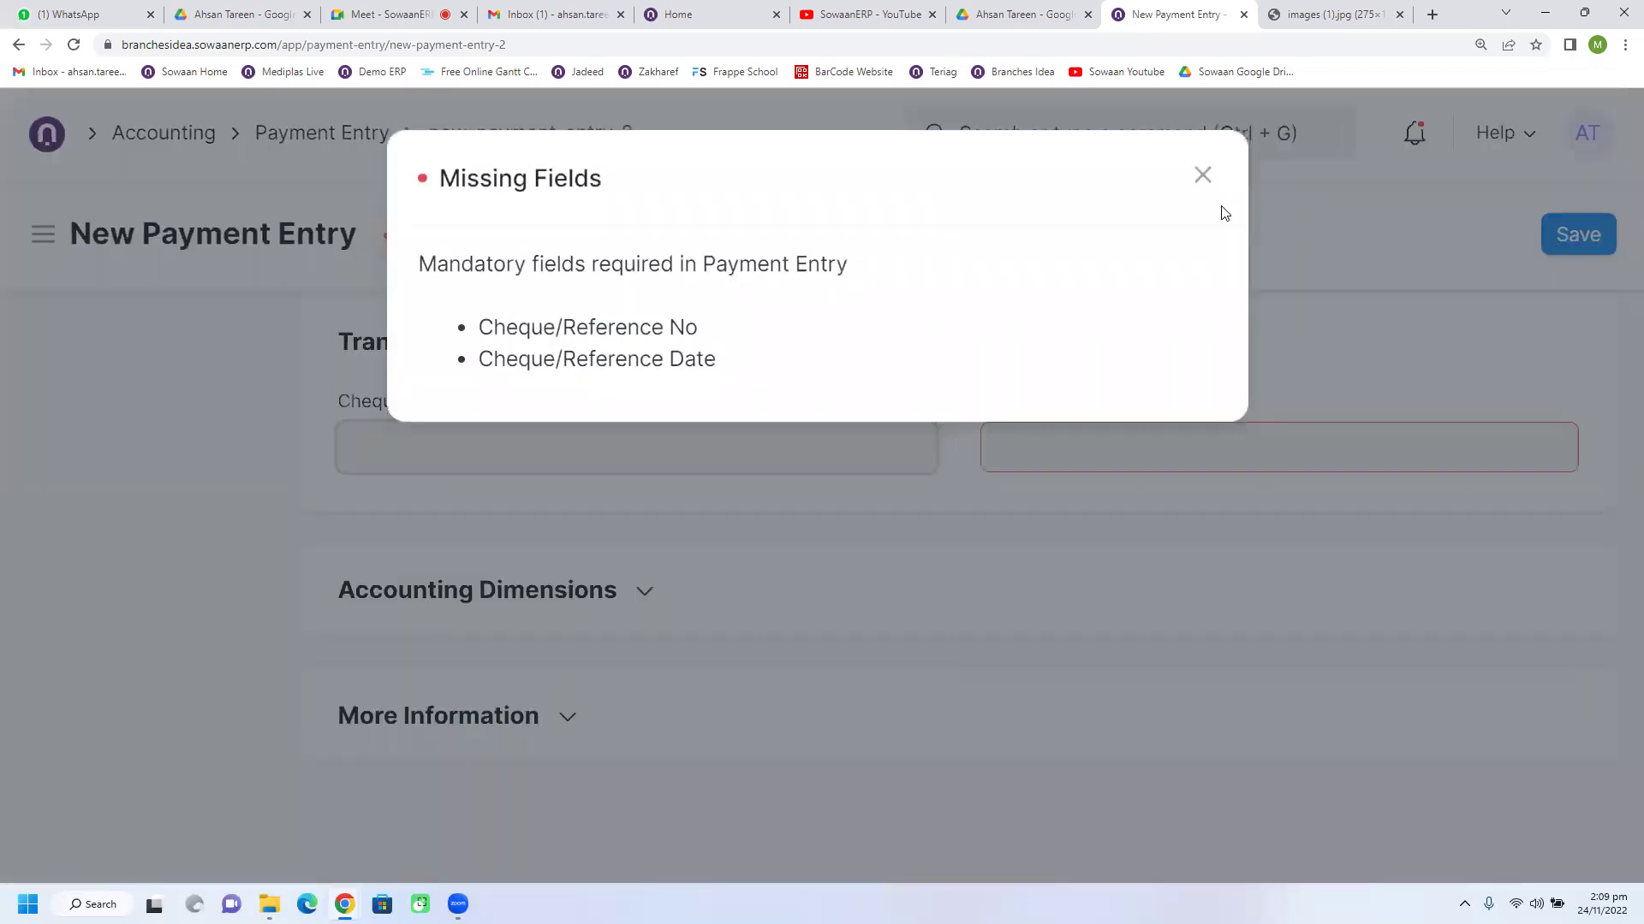
Step: Enter cheque reference 32323 dated today (24-11-2022) and save the Pepsico payment as draft
click(462, 432)
click(442, 449)
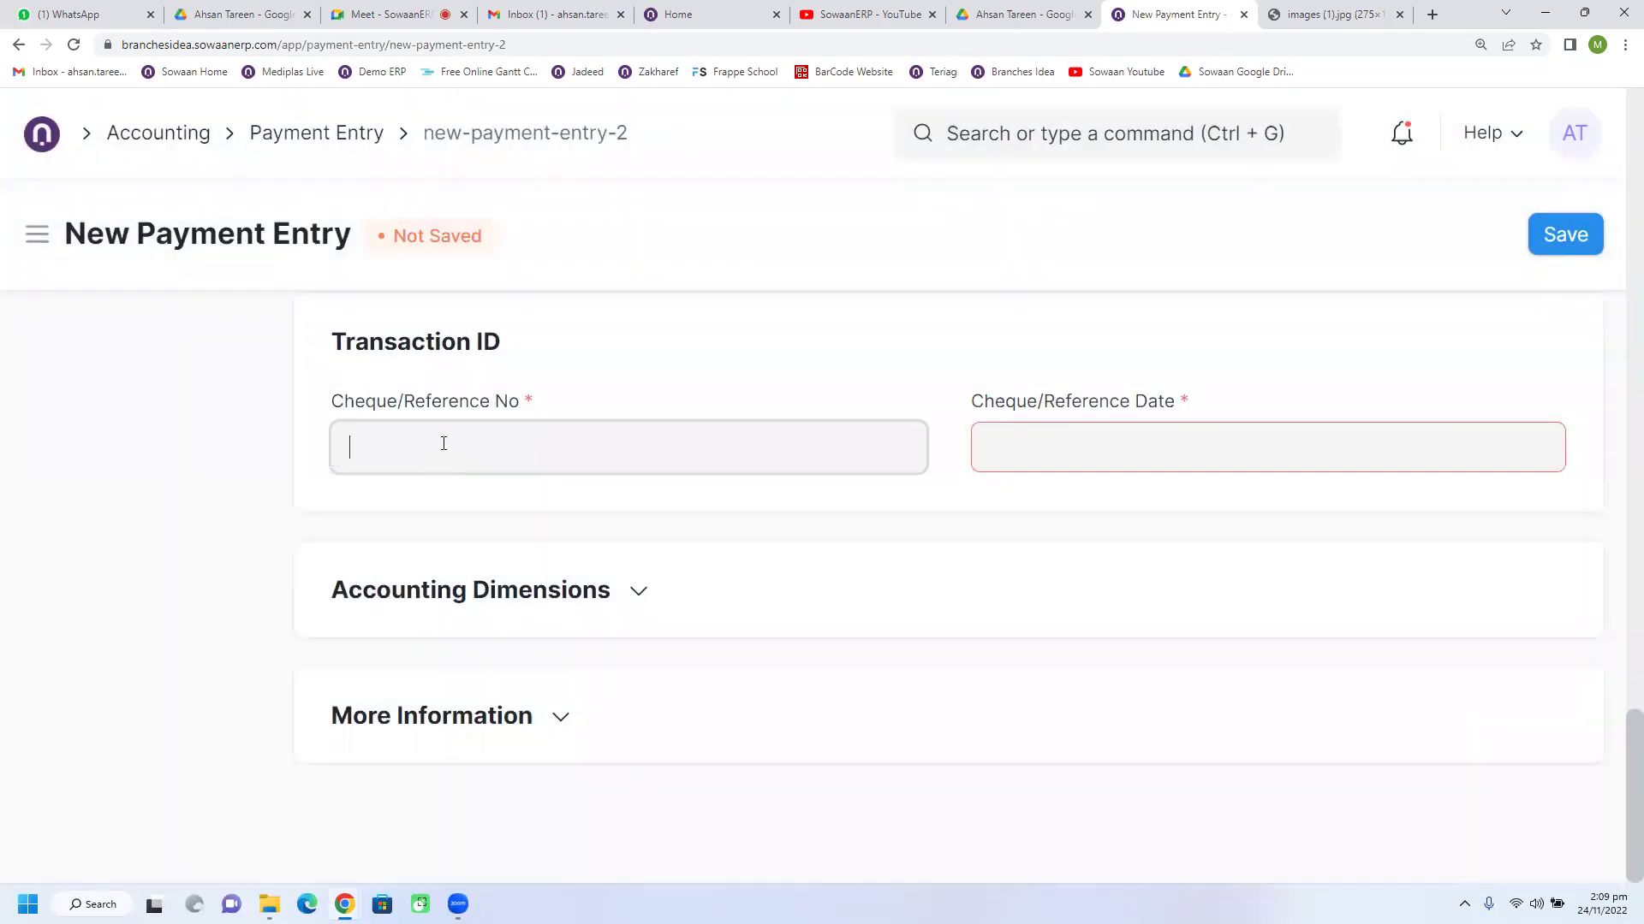
text(32323)
click(1053, 442)
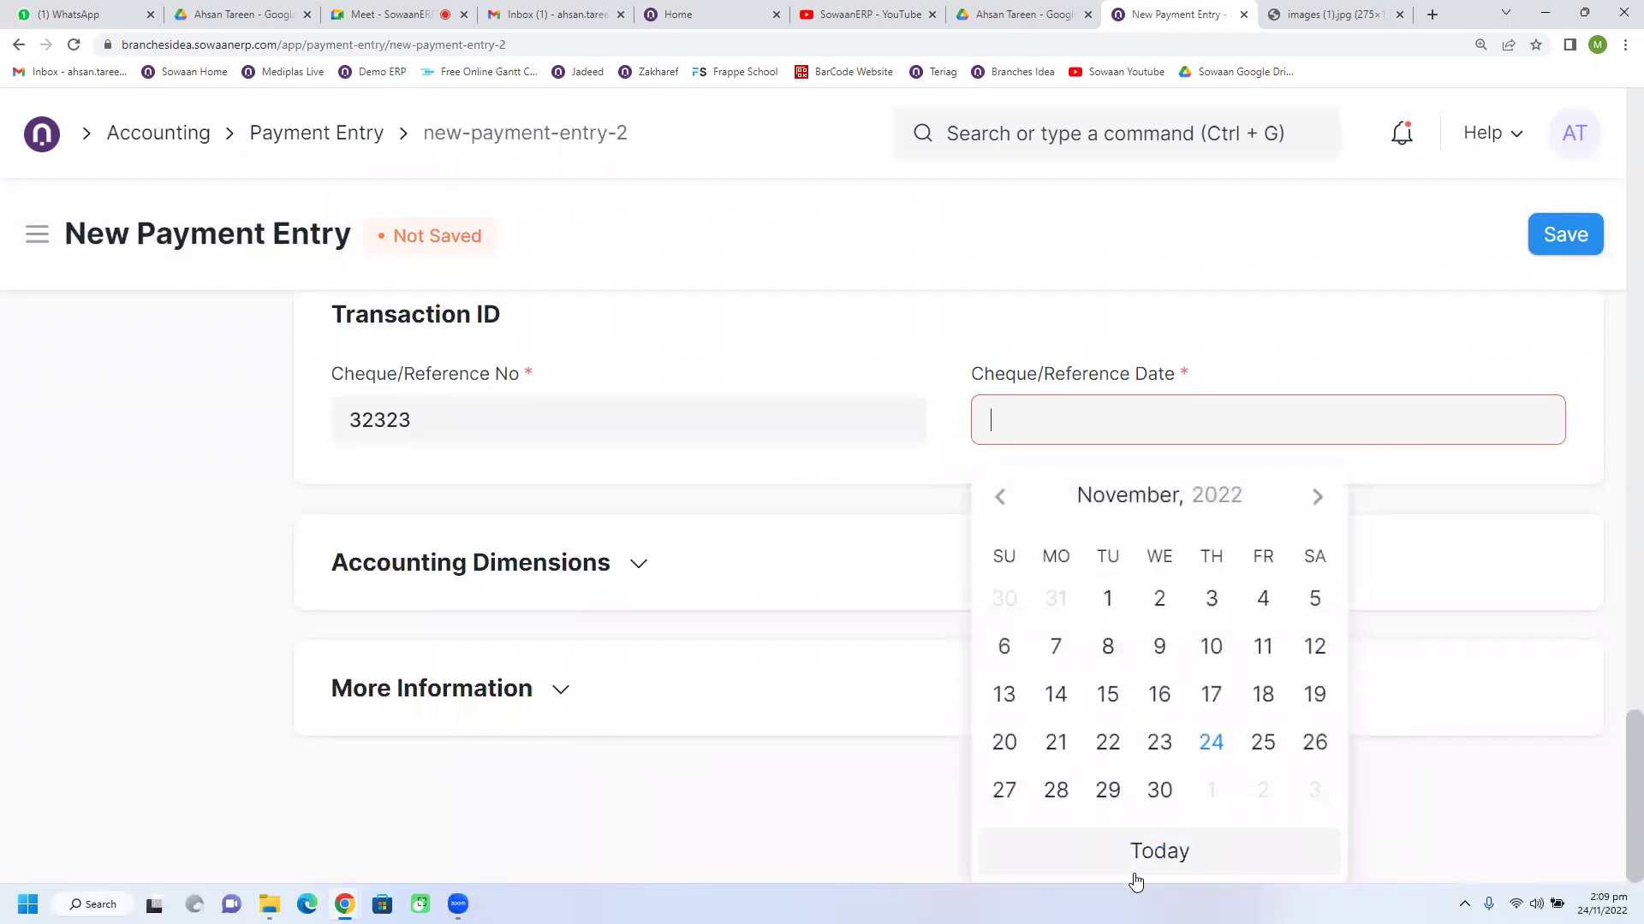
click(1135, 853)
double_click(437, 450)
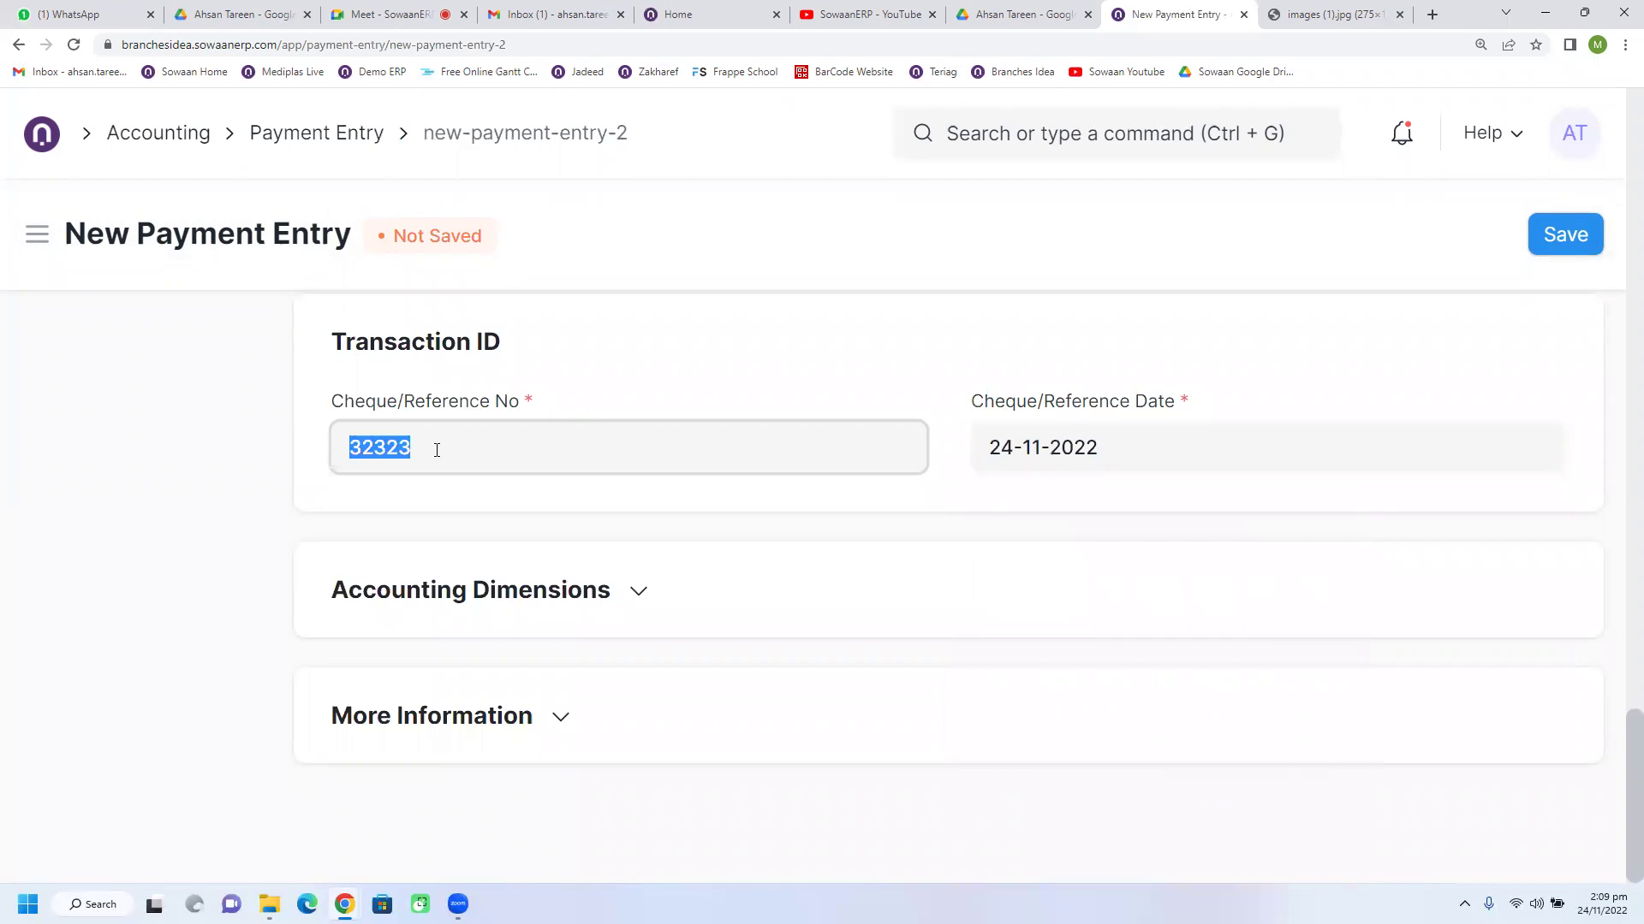
double_click(1077, 448)
click(1225, 360)
click(1546, 254)
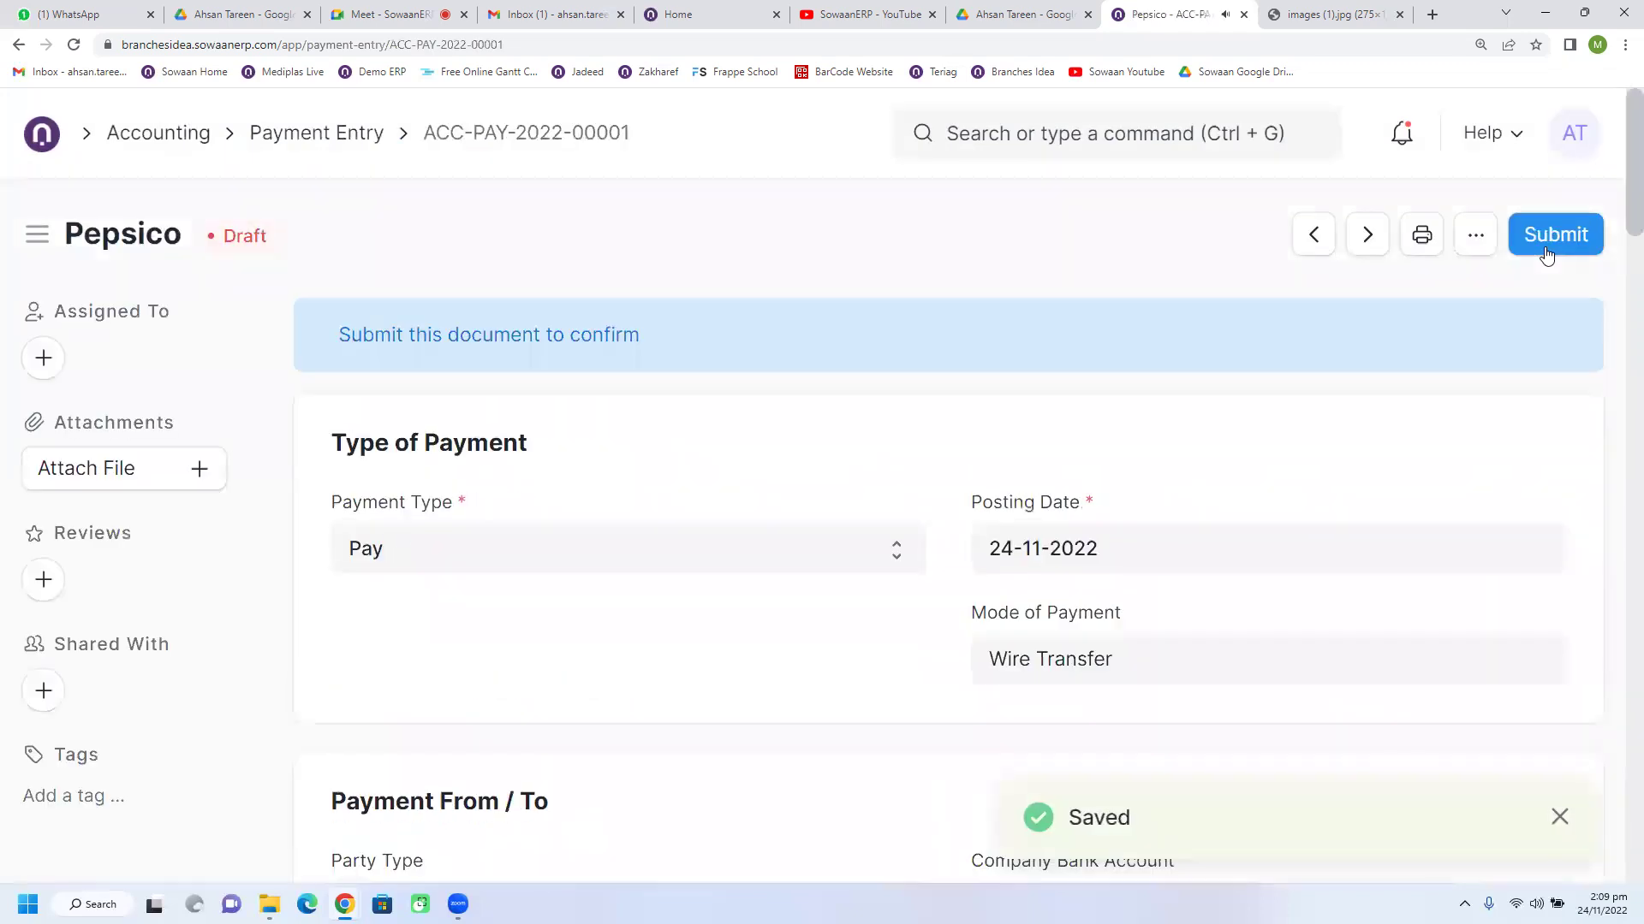
Step: Expand the Accounts section to review the payment's accounts
scroll(881, 616, down, 7)
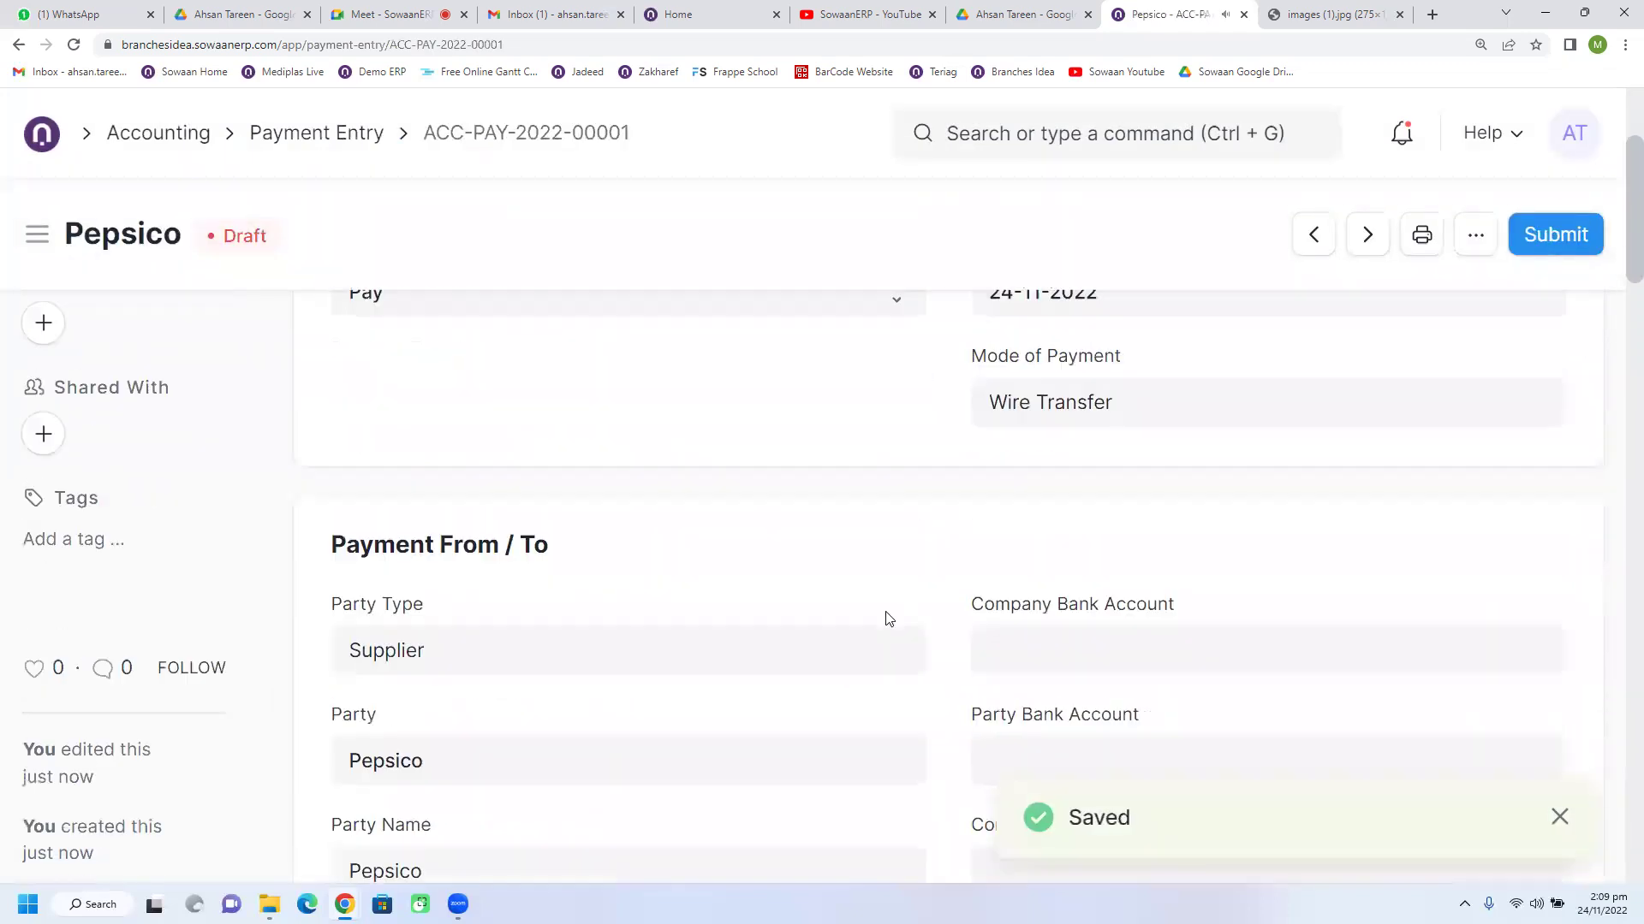
scroll(879, 602, down, 2)
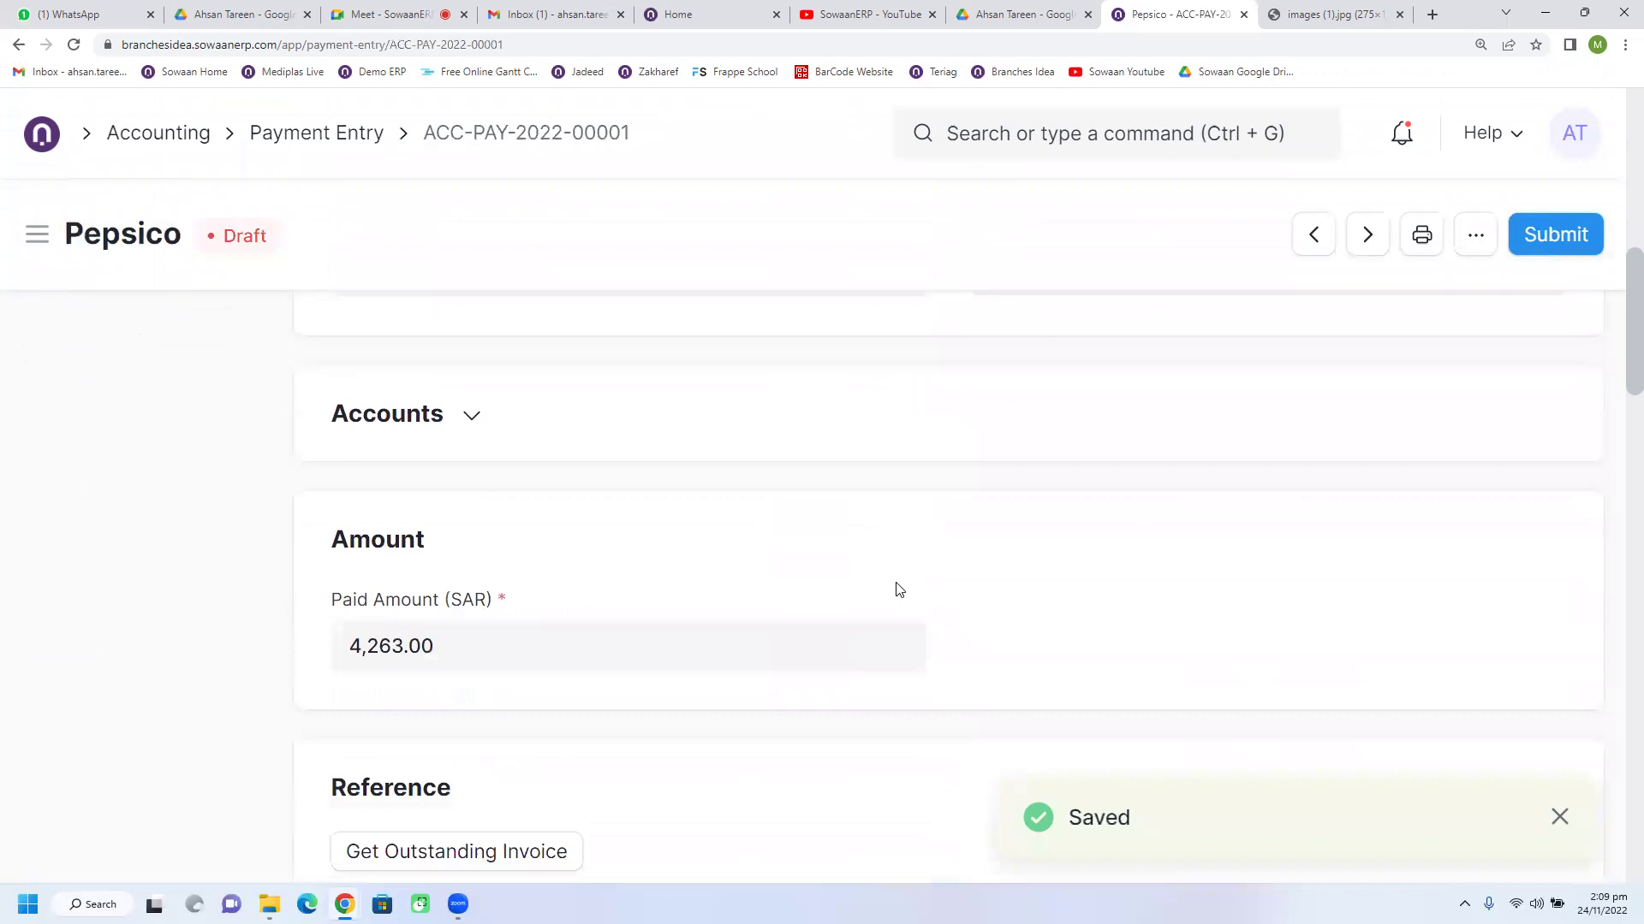
click(470, 417)
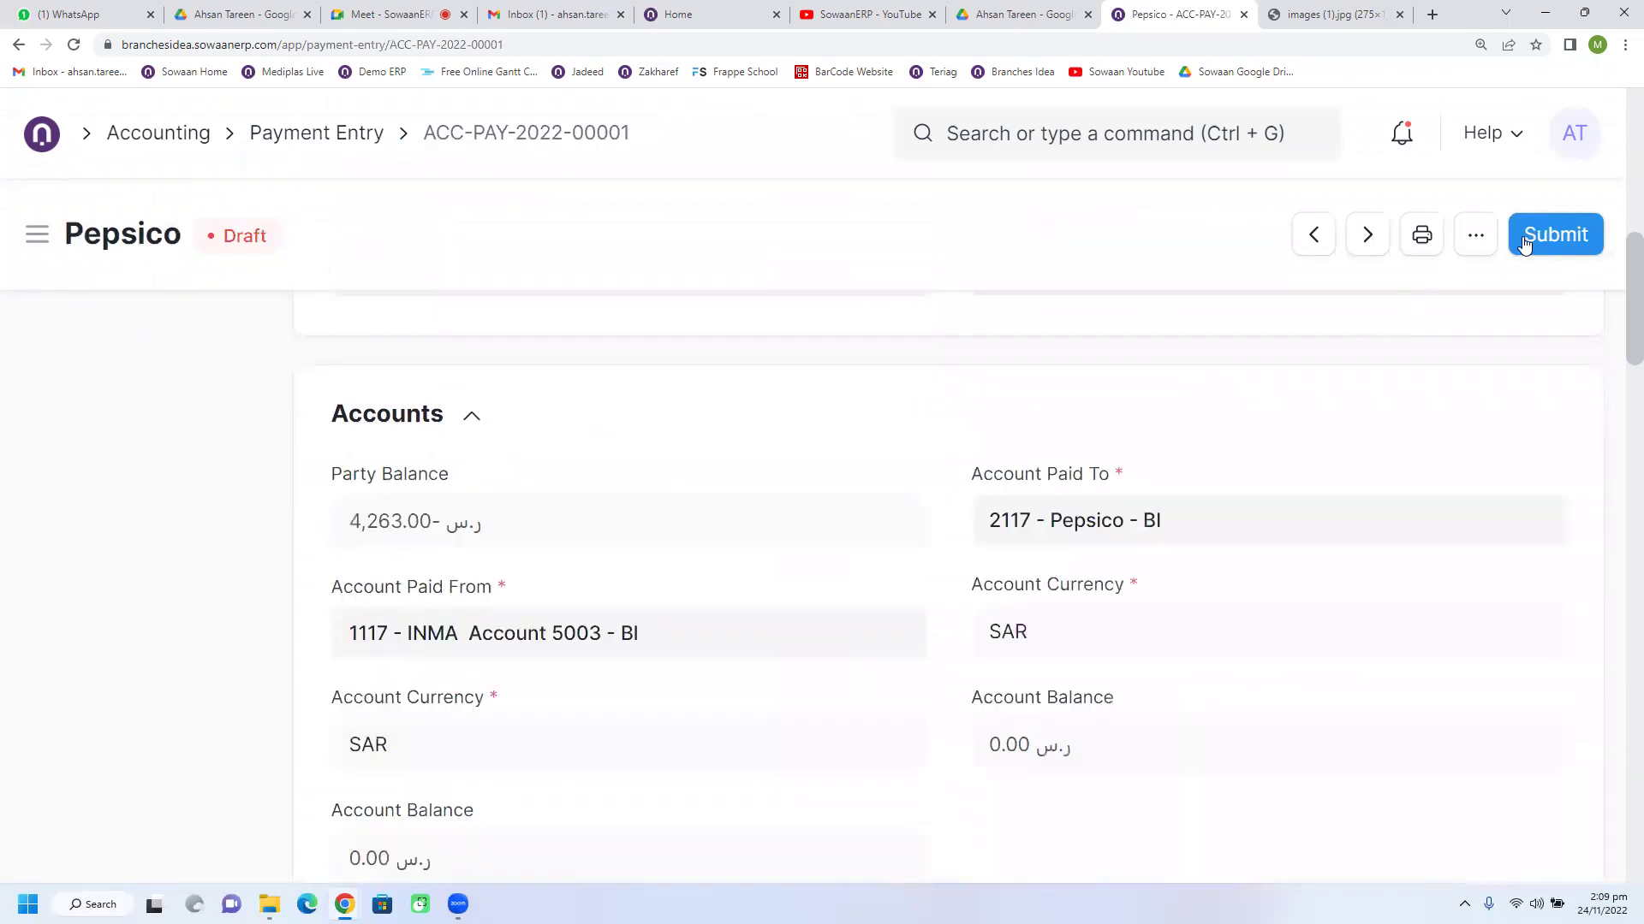
scroll(967, 608, up, 9)
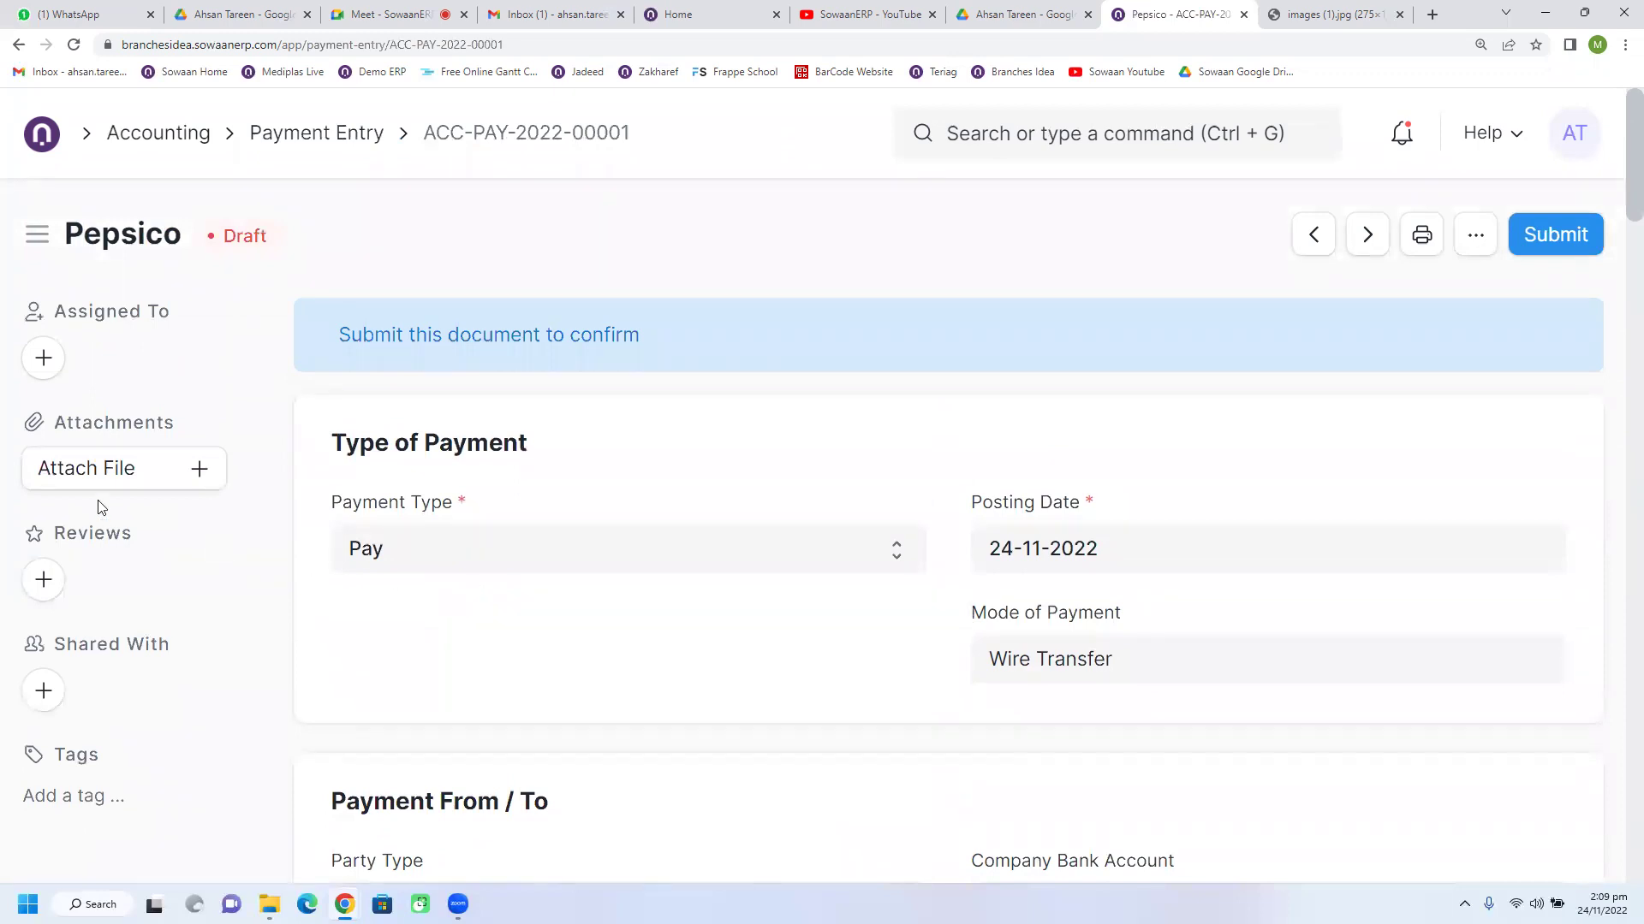
Step: Attach SowaanERP_UAT (1).docx, delete it again, and request permanent submission of the payment
click(139, 476)
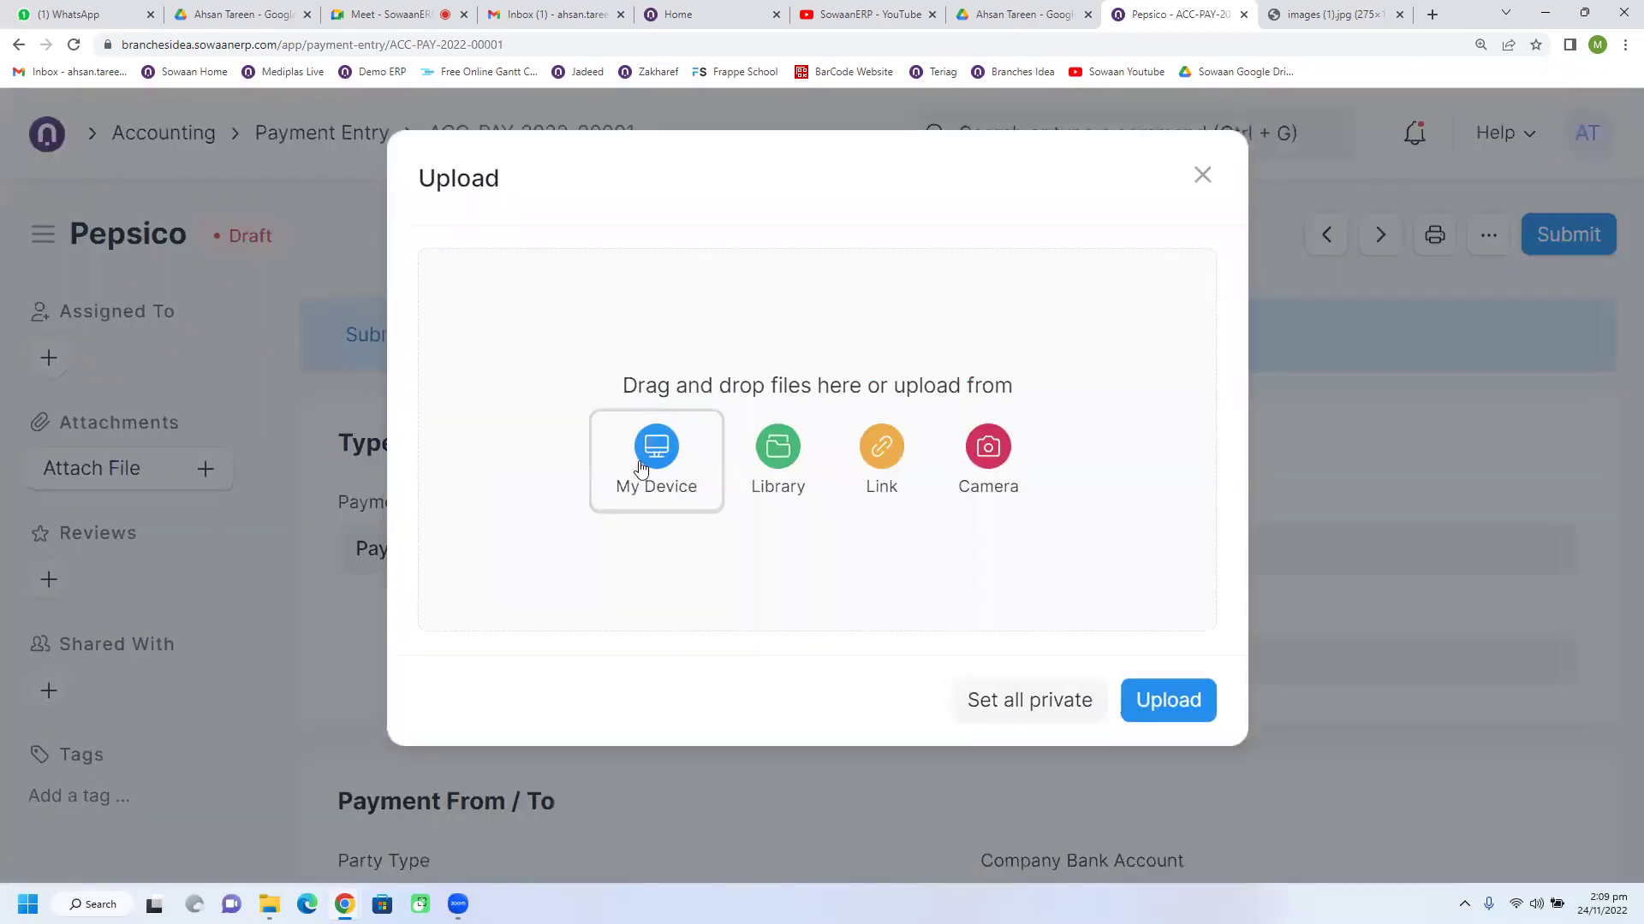
click(640, 466)
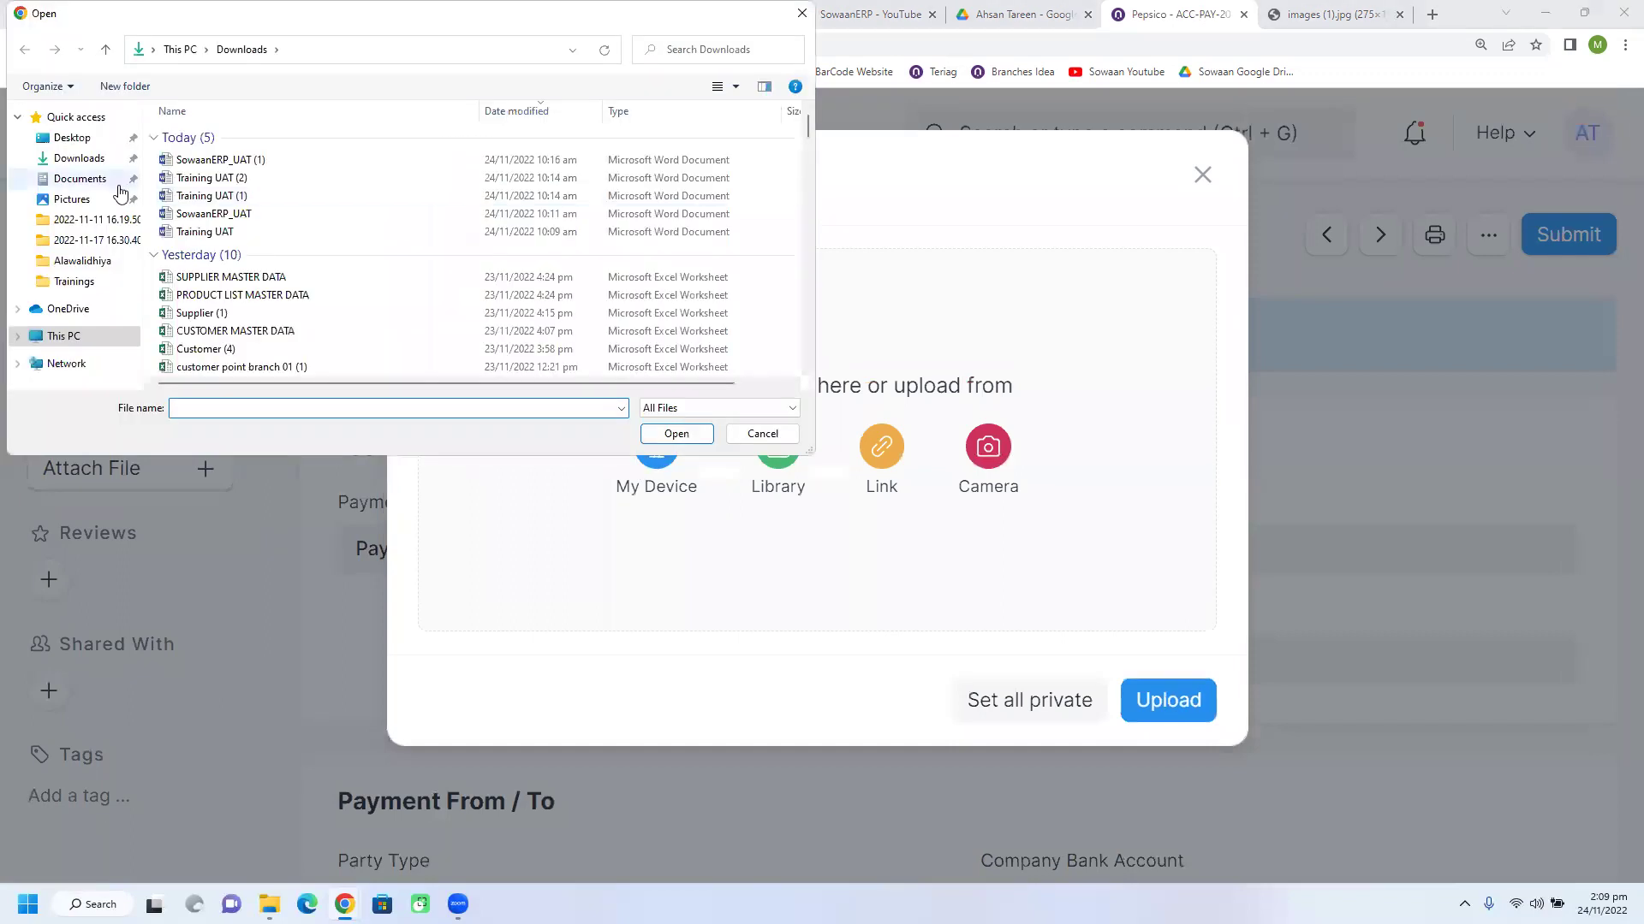
double_click(220, 161)
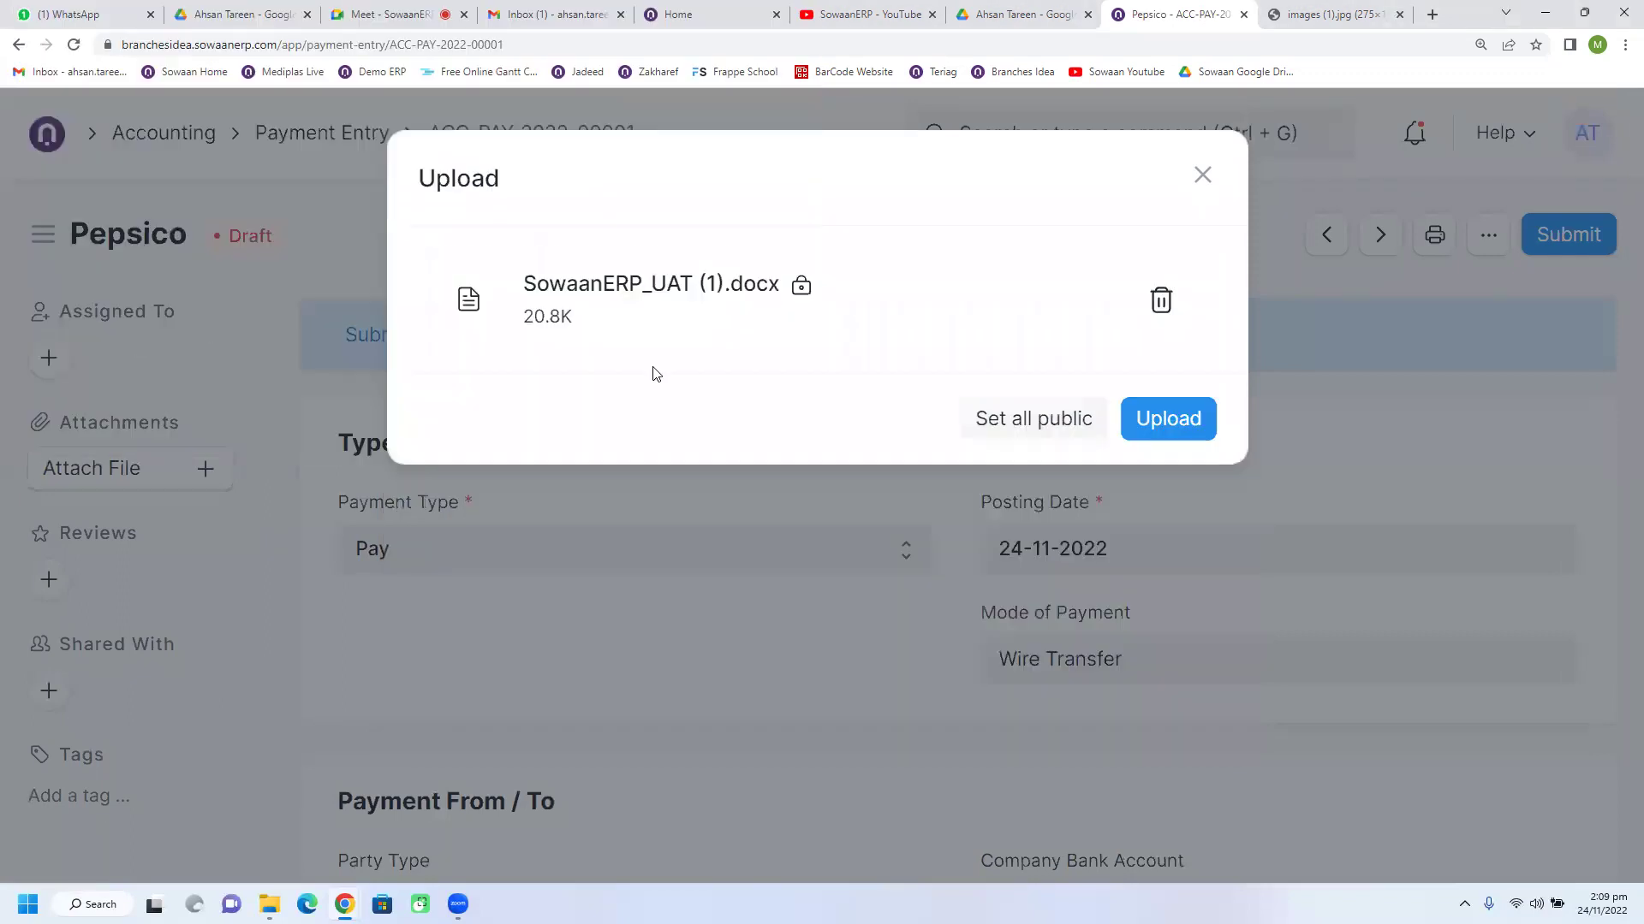
click(1161, 432)
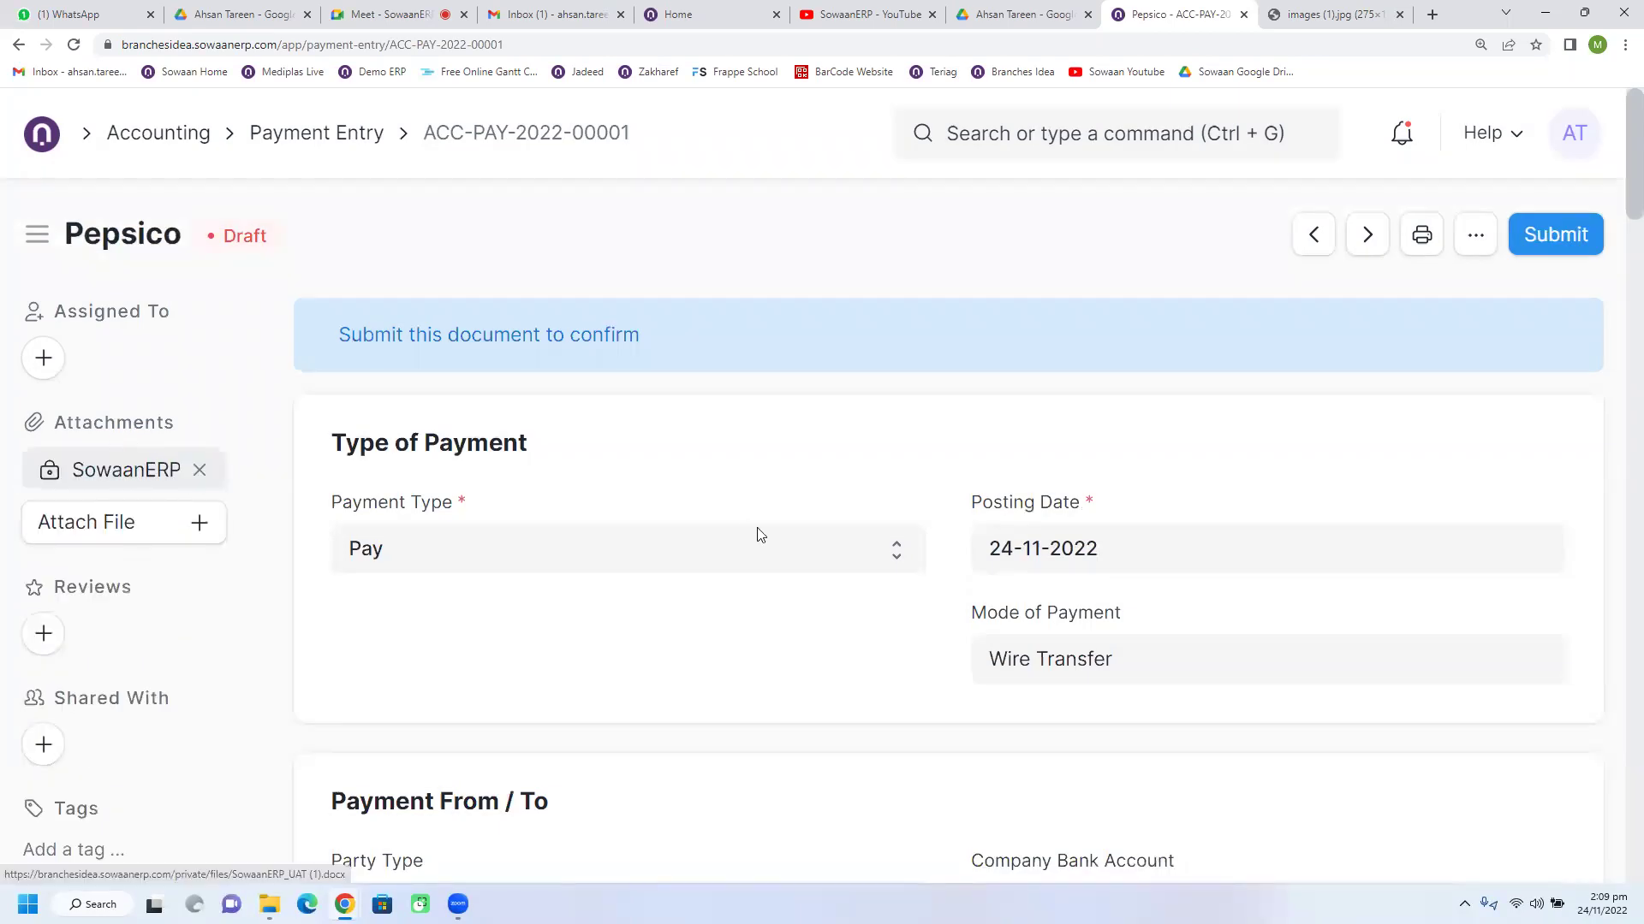
click(200, 472)
click(1181, 359)
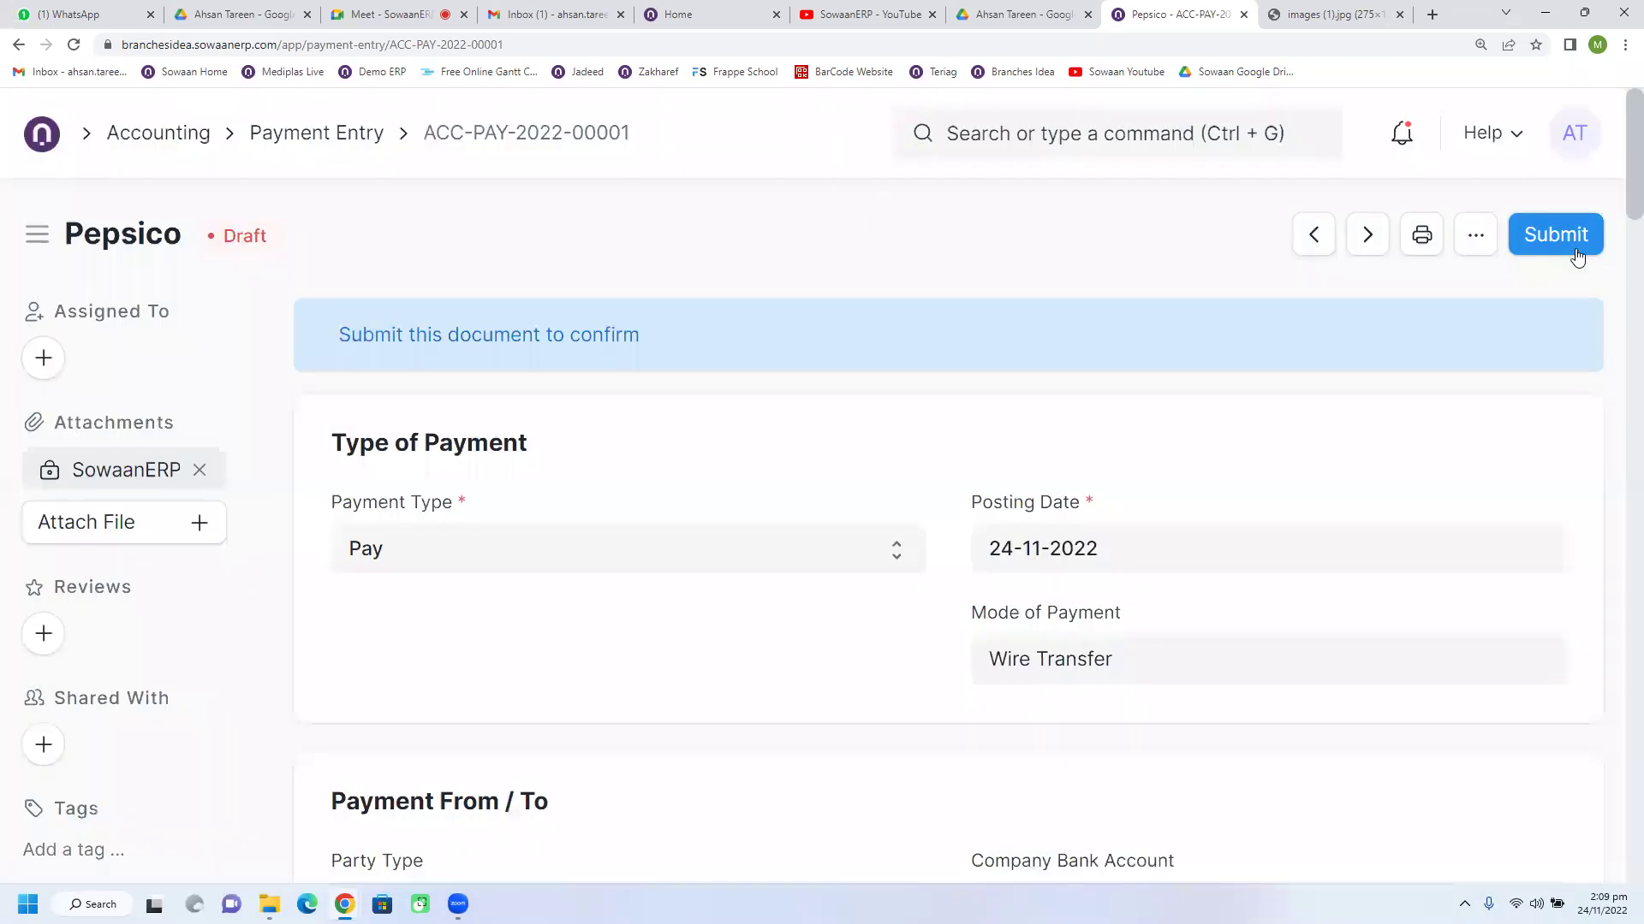
click(1575, 250)
click(1185, 360)
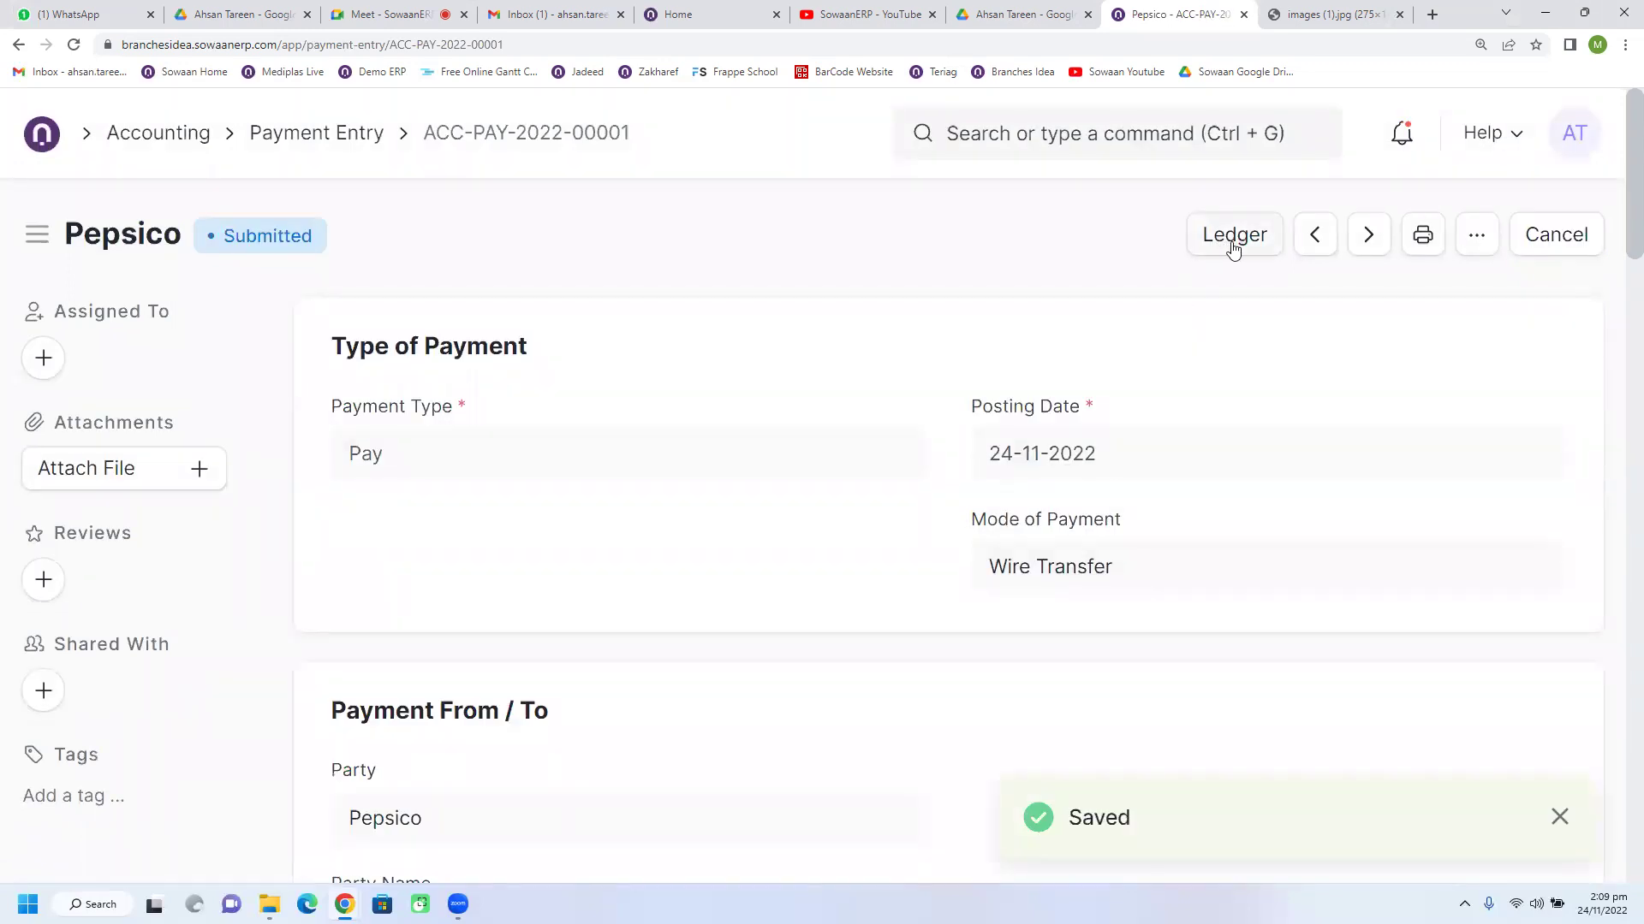
Step: Open the print preview of payment ACC-PAY-2022-00001 and scroll through it
click(1472, 238)
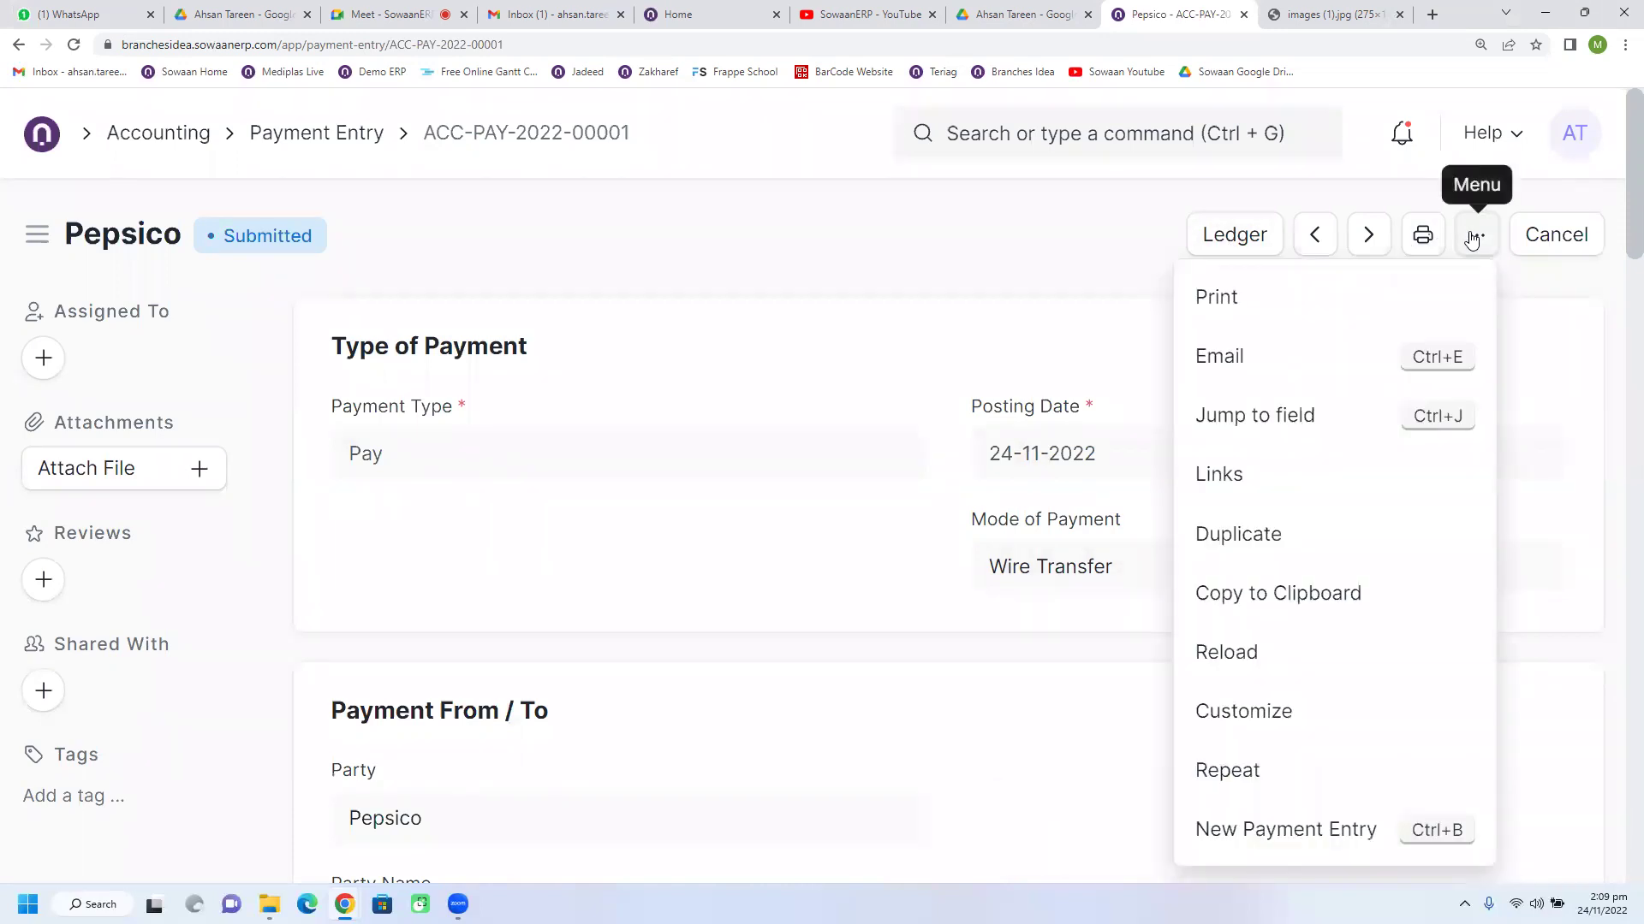
click(1027, 266)
click(1421, 244)
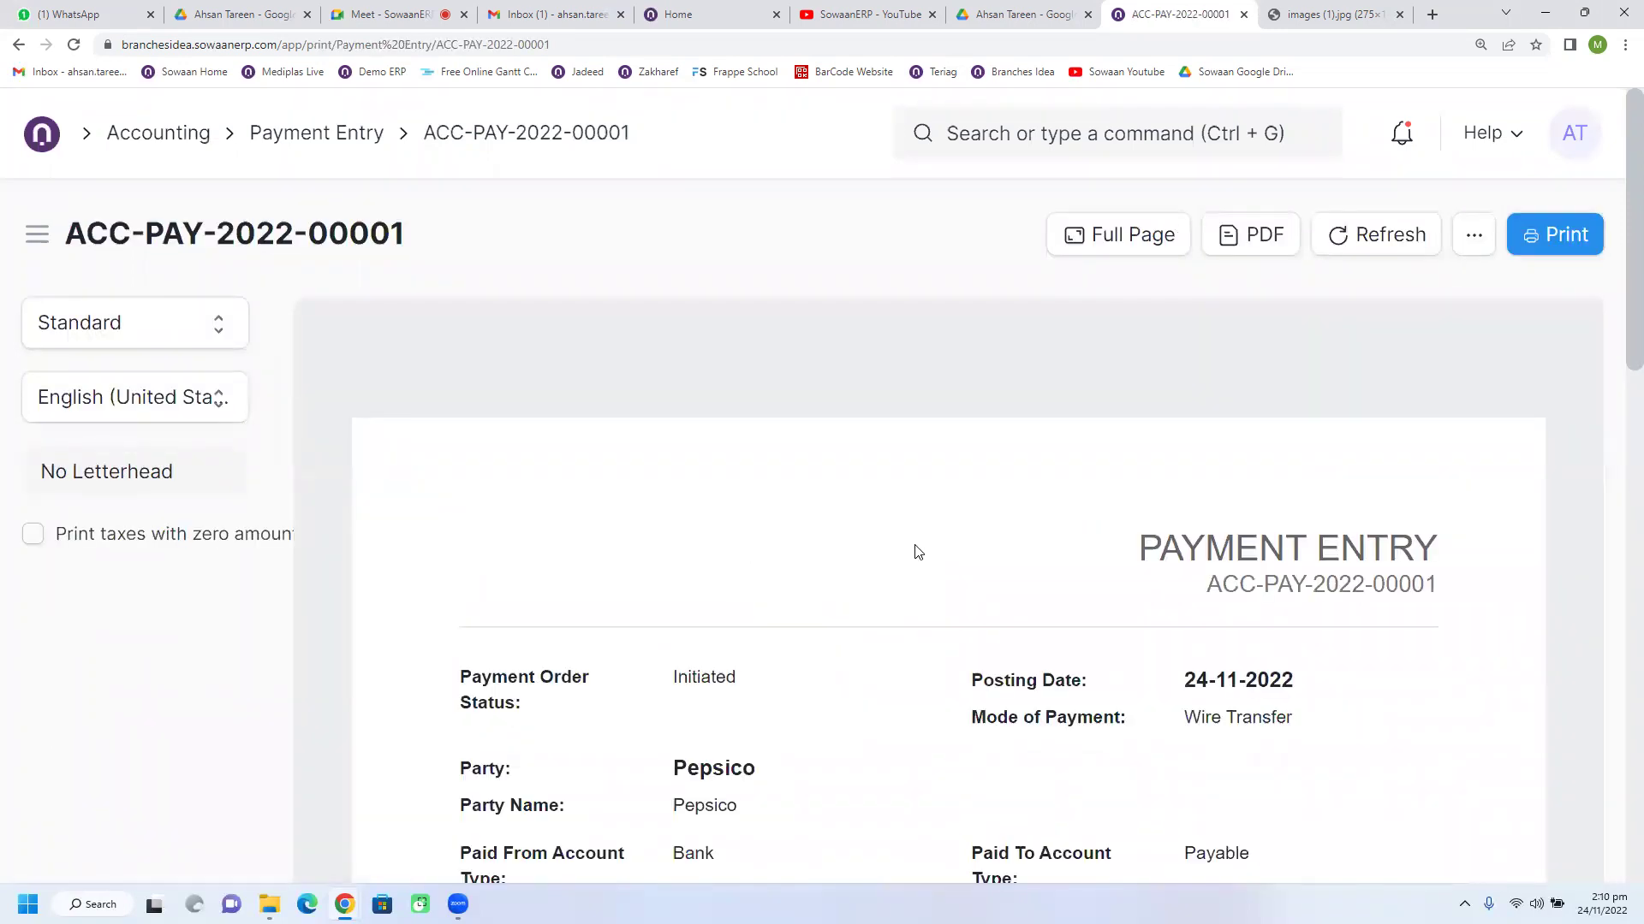
scroll(918, 552, down, 3)
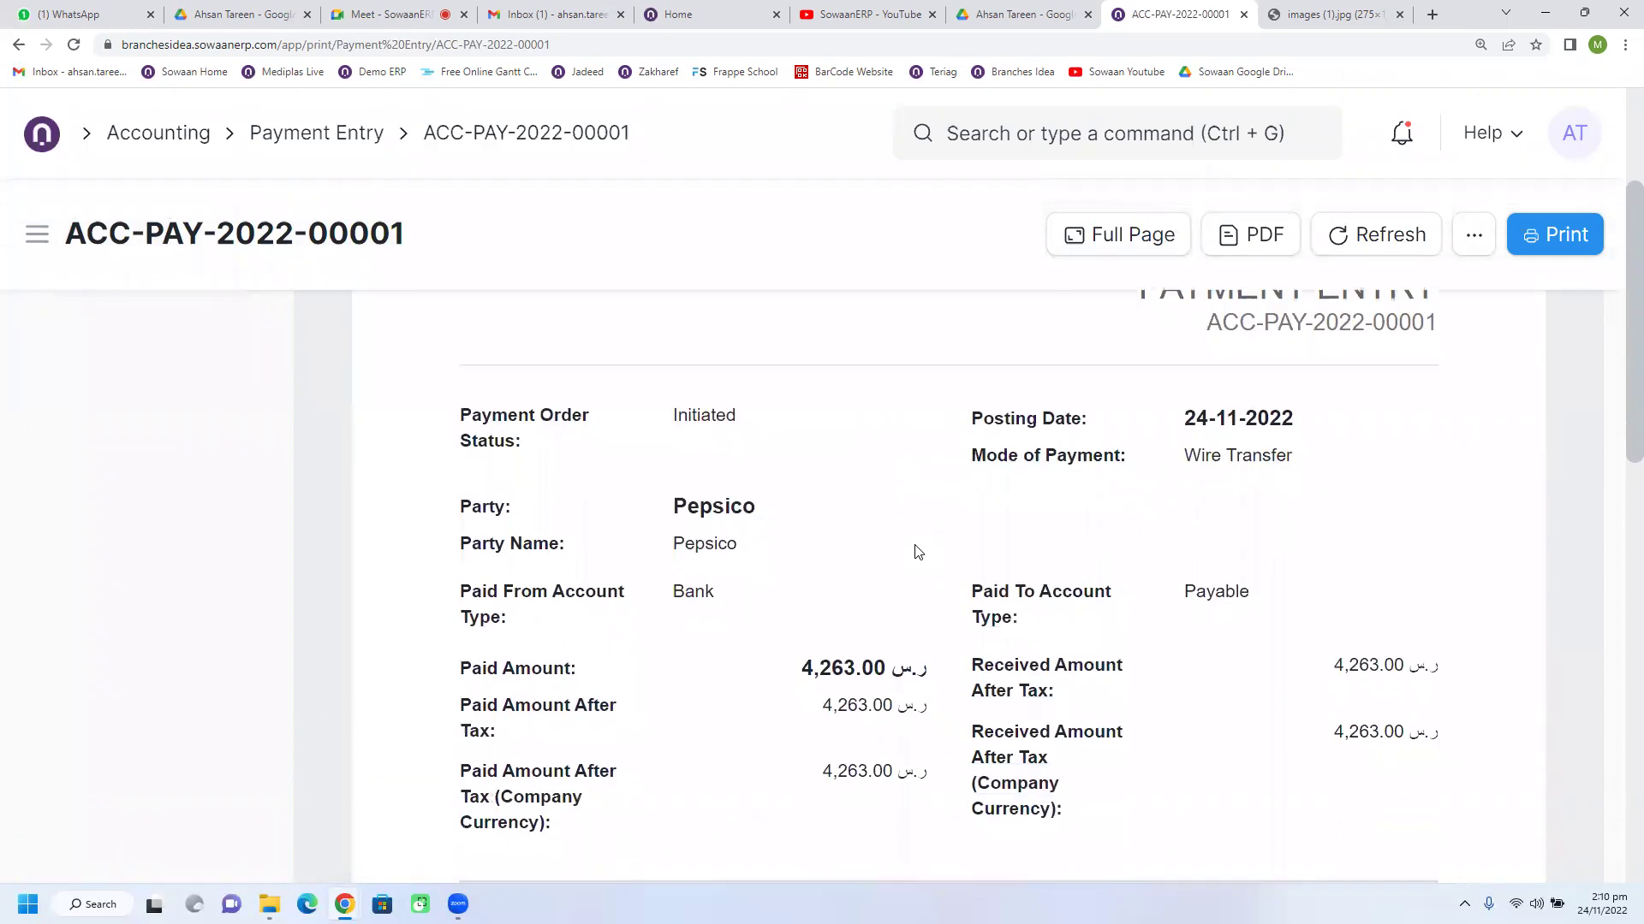
scroll(918, 552, down, 5)
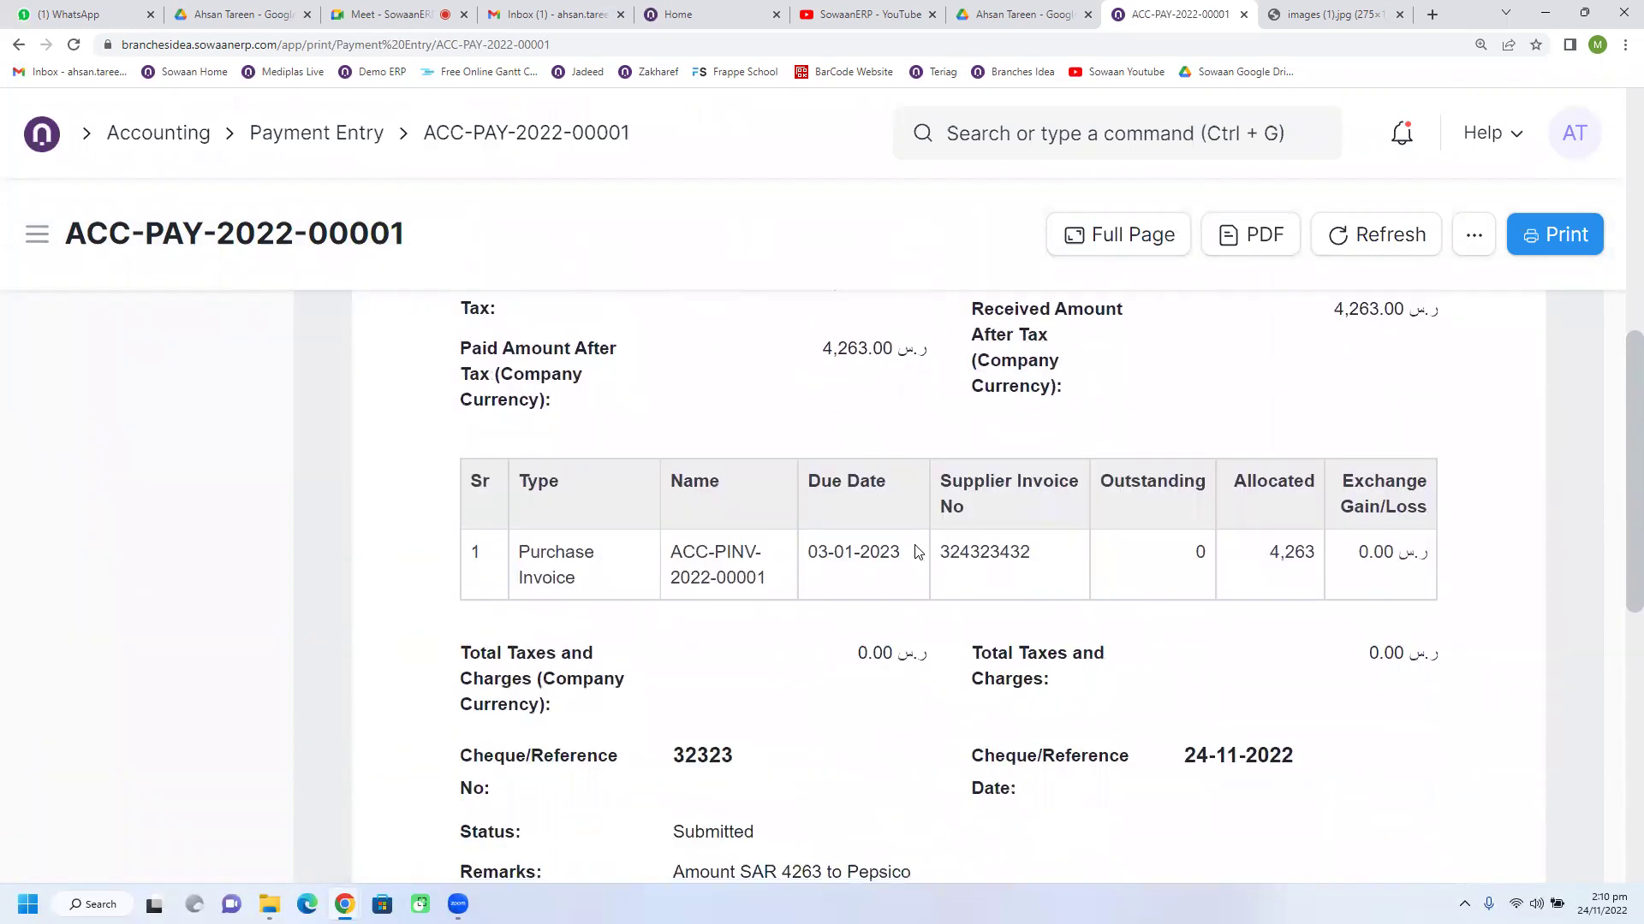
scroll(918, 552, down, 2)
scroll(918, 552, down, 3)
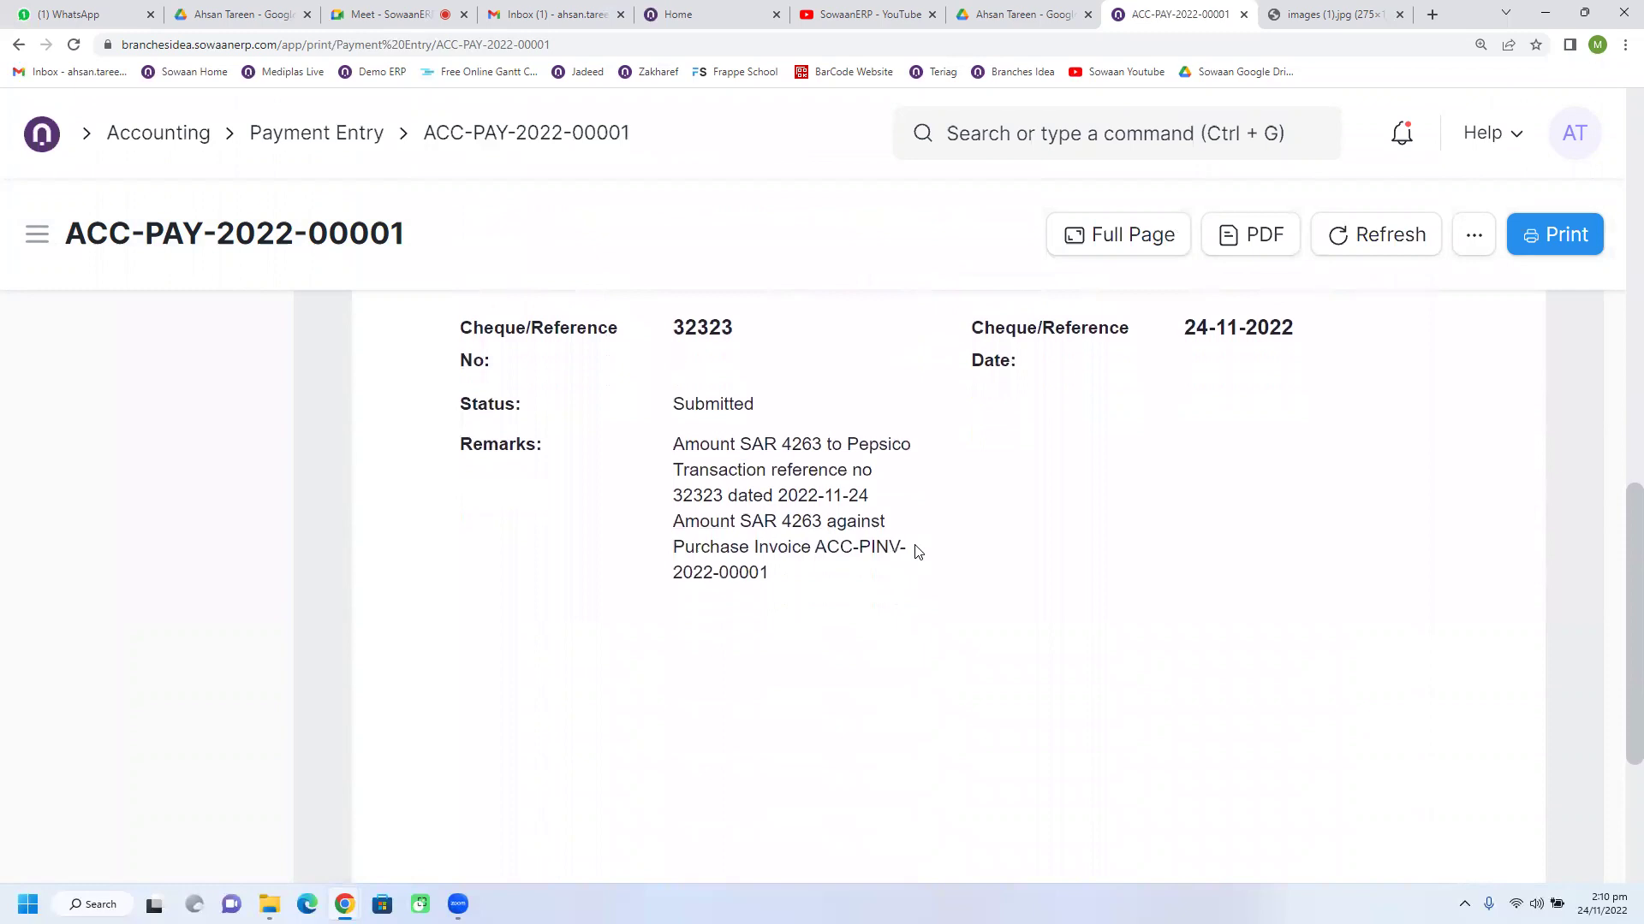
scroll(918, 552, down, 2)
scroll(918, 552, up, 6)
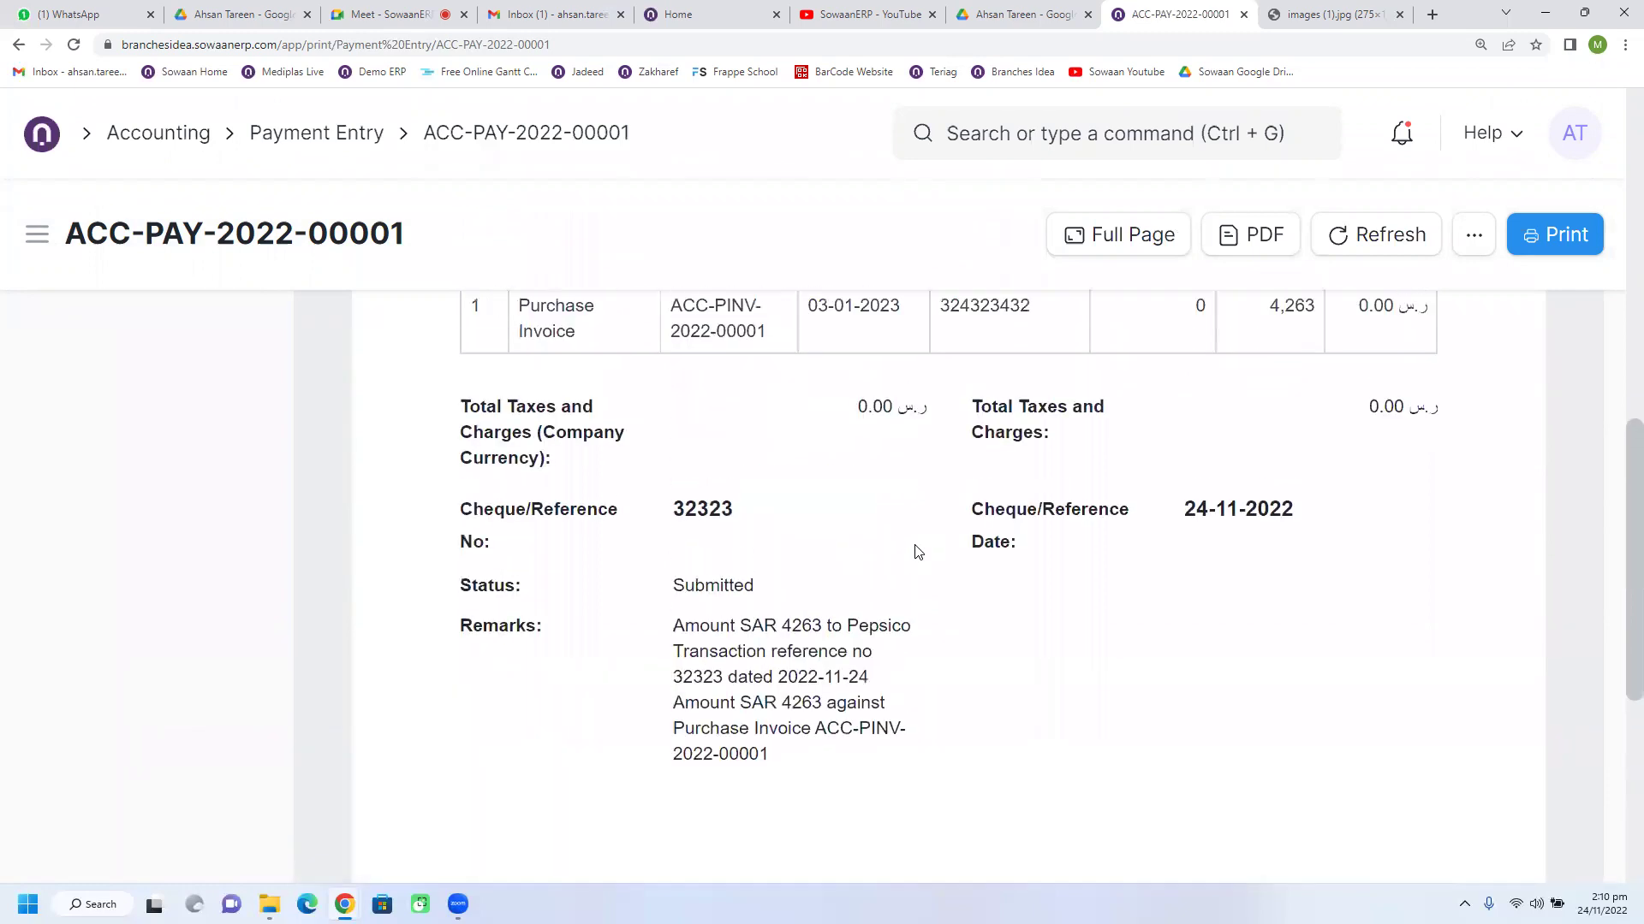
scroll(918, 552, up, 3)
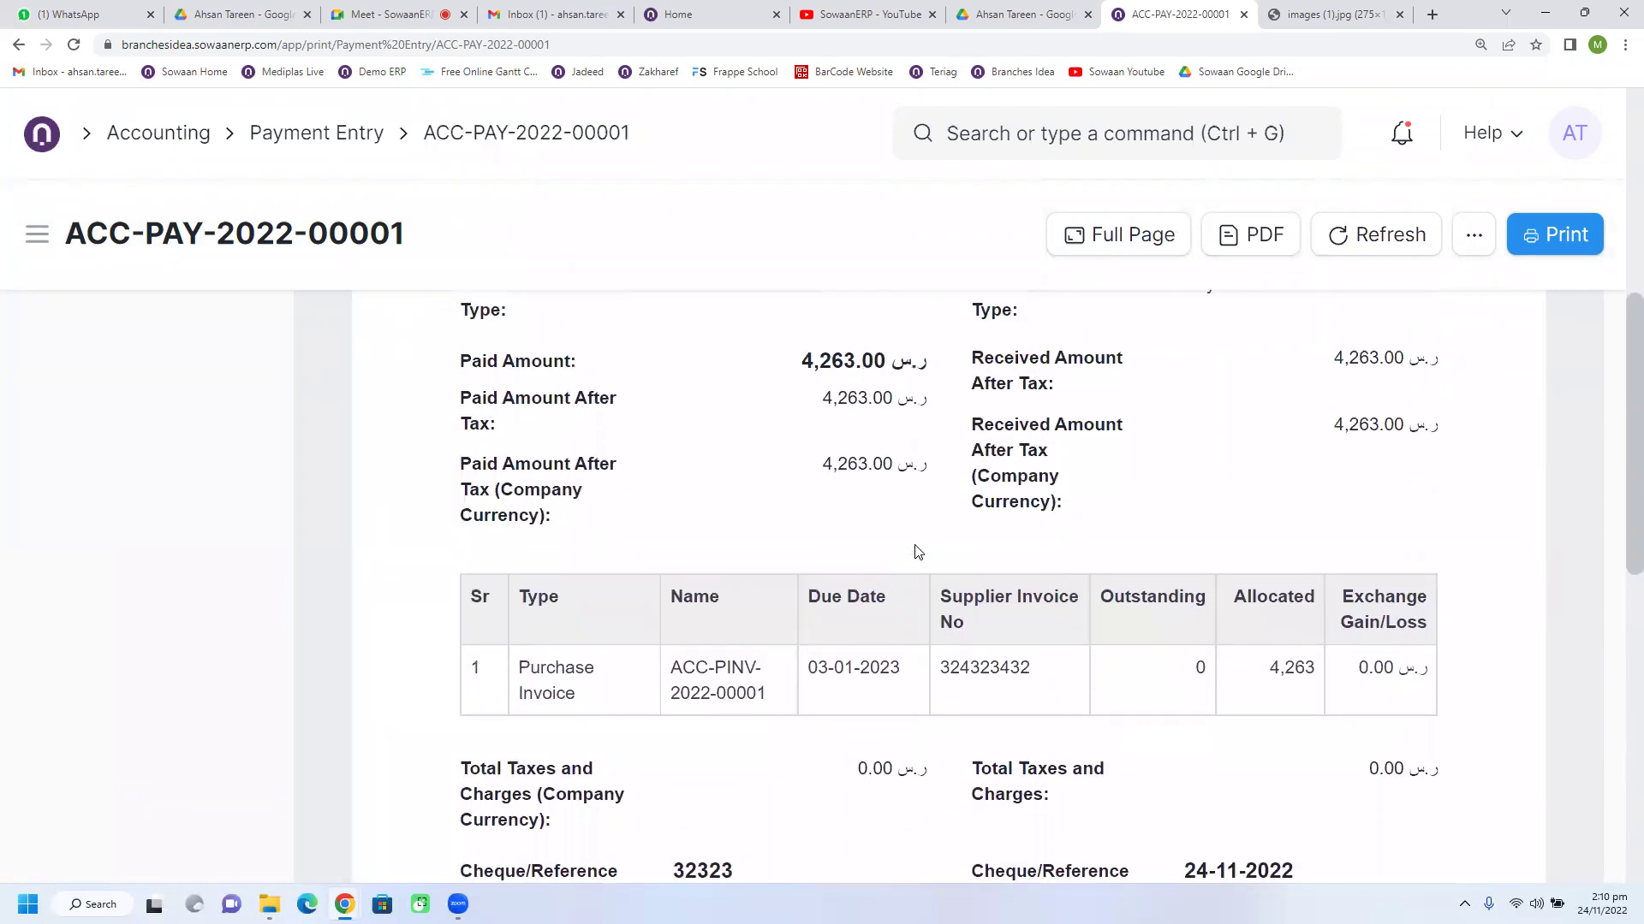
scroll(917, 552, up, 6)
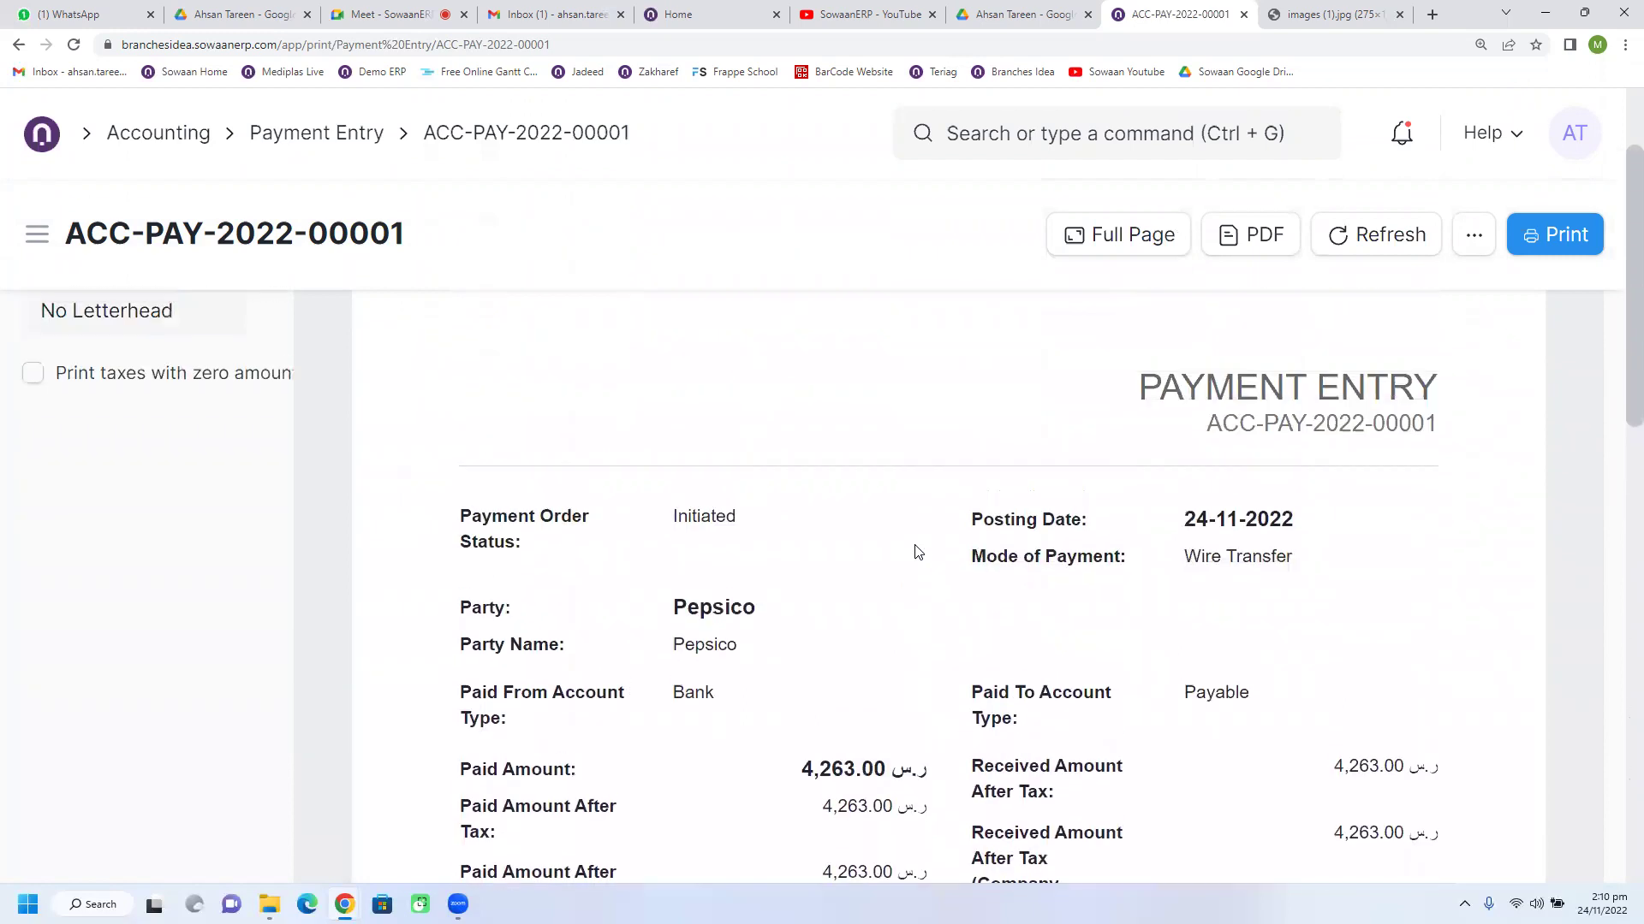
scroll(917, 552, down, 1)
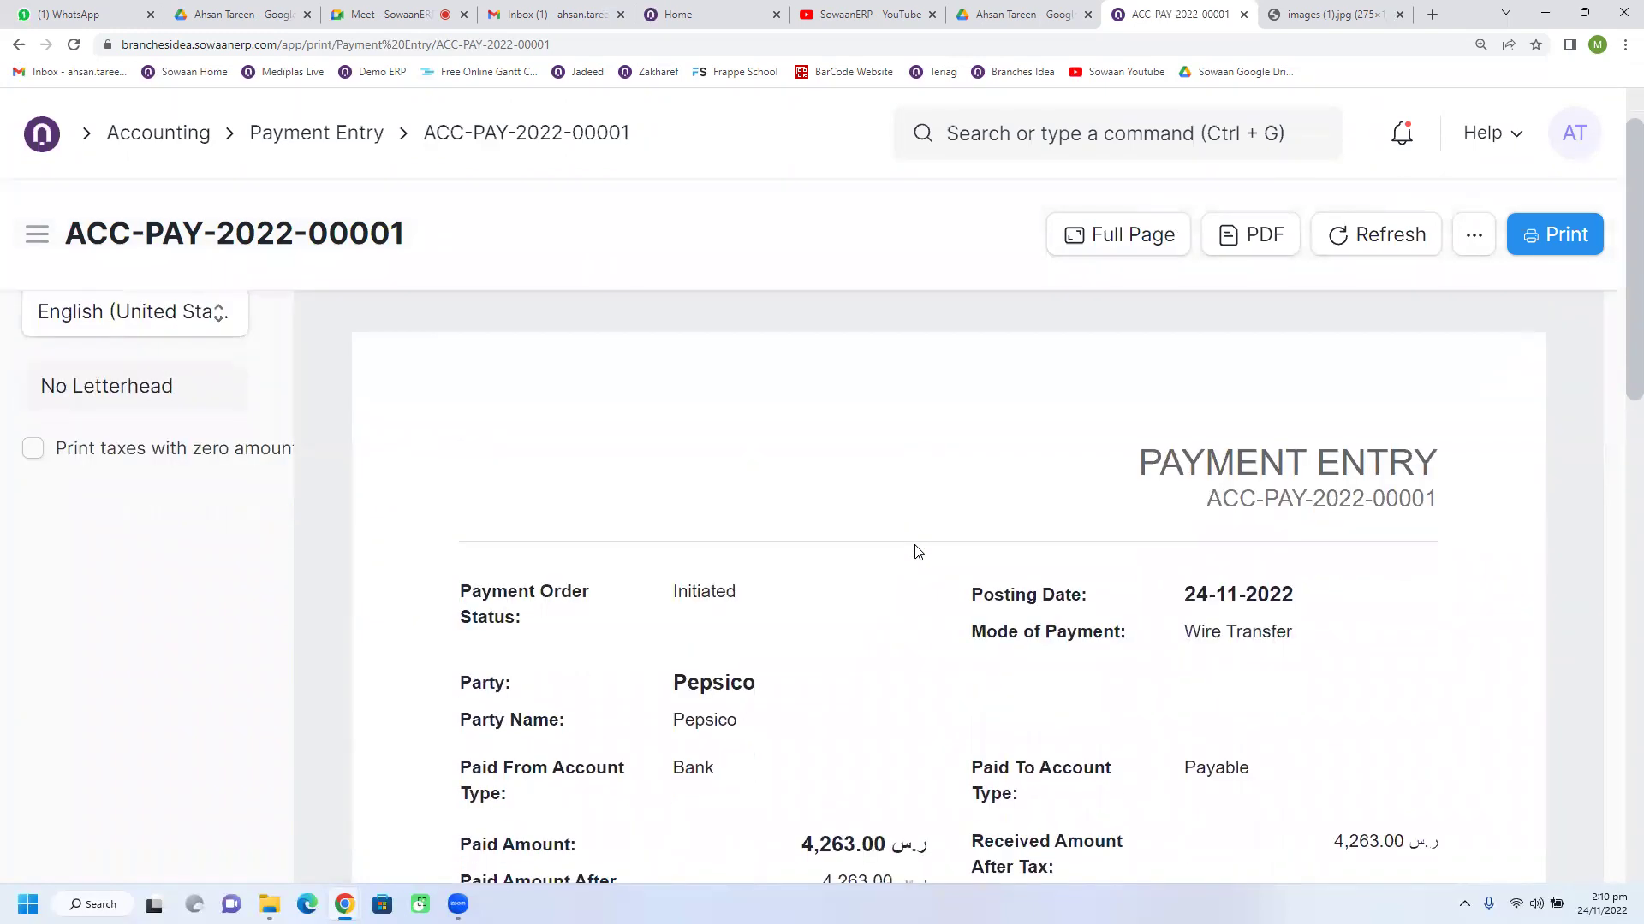
scroll(918, 552, up, 1)
Step: Switch the print language to العربية, review it, and return to the Payment Entry list
click(142, 409)
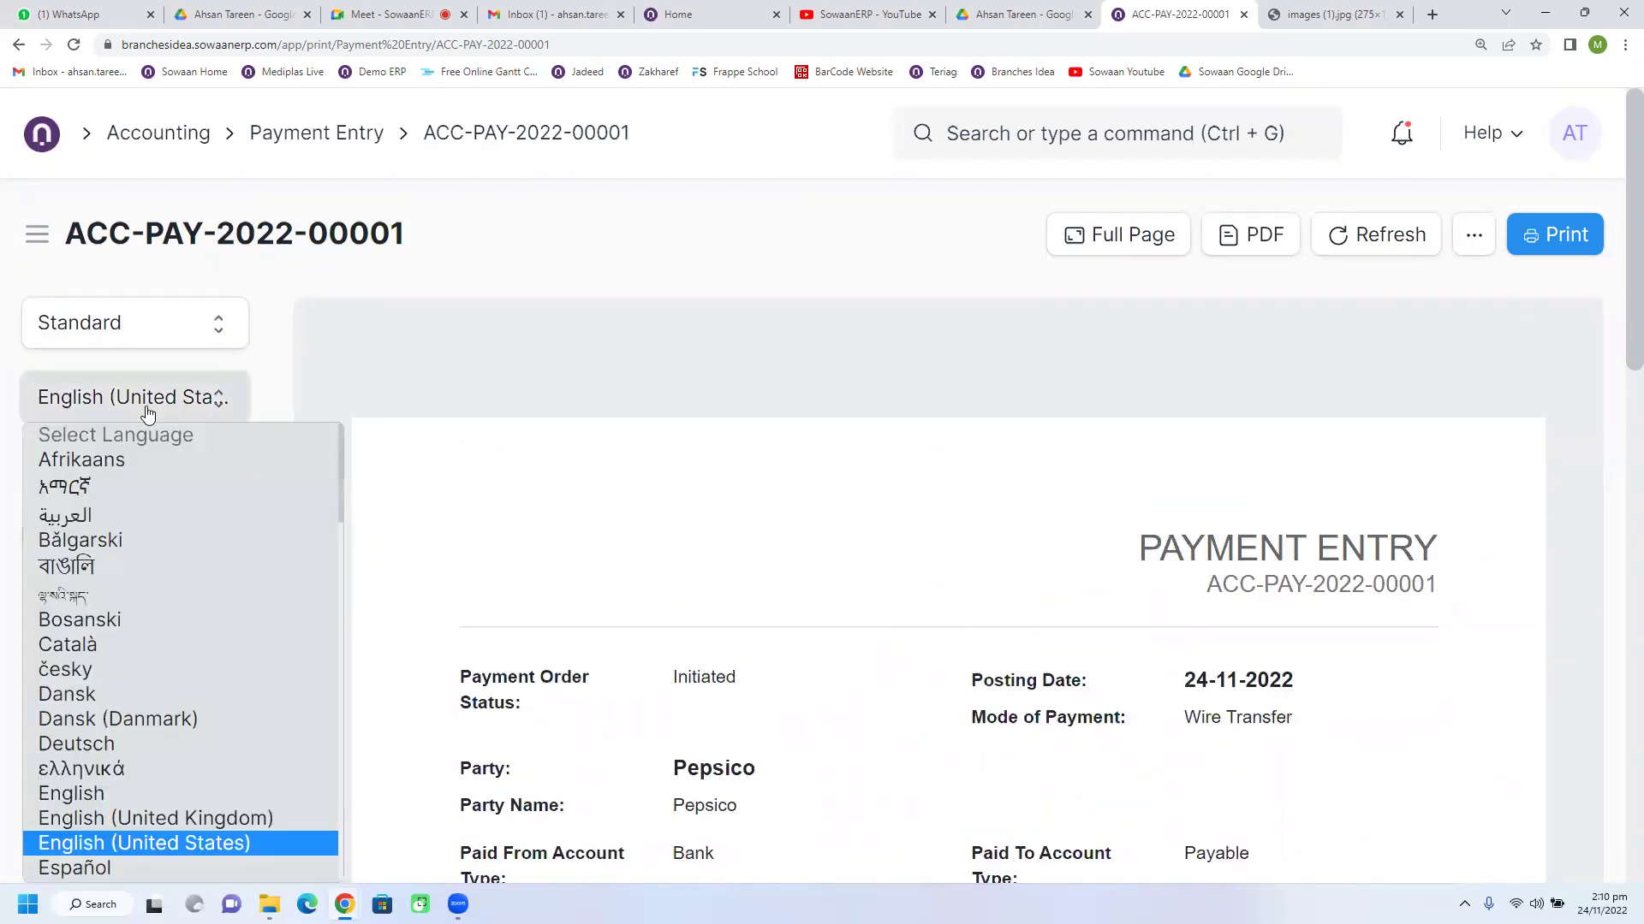
click(108, 515)
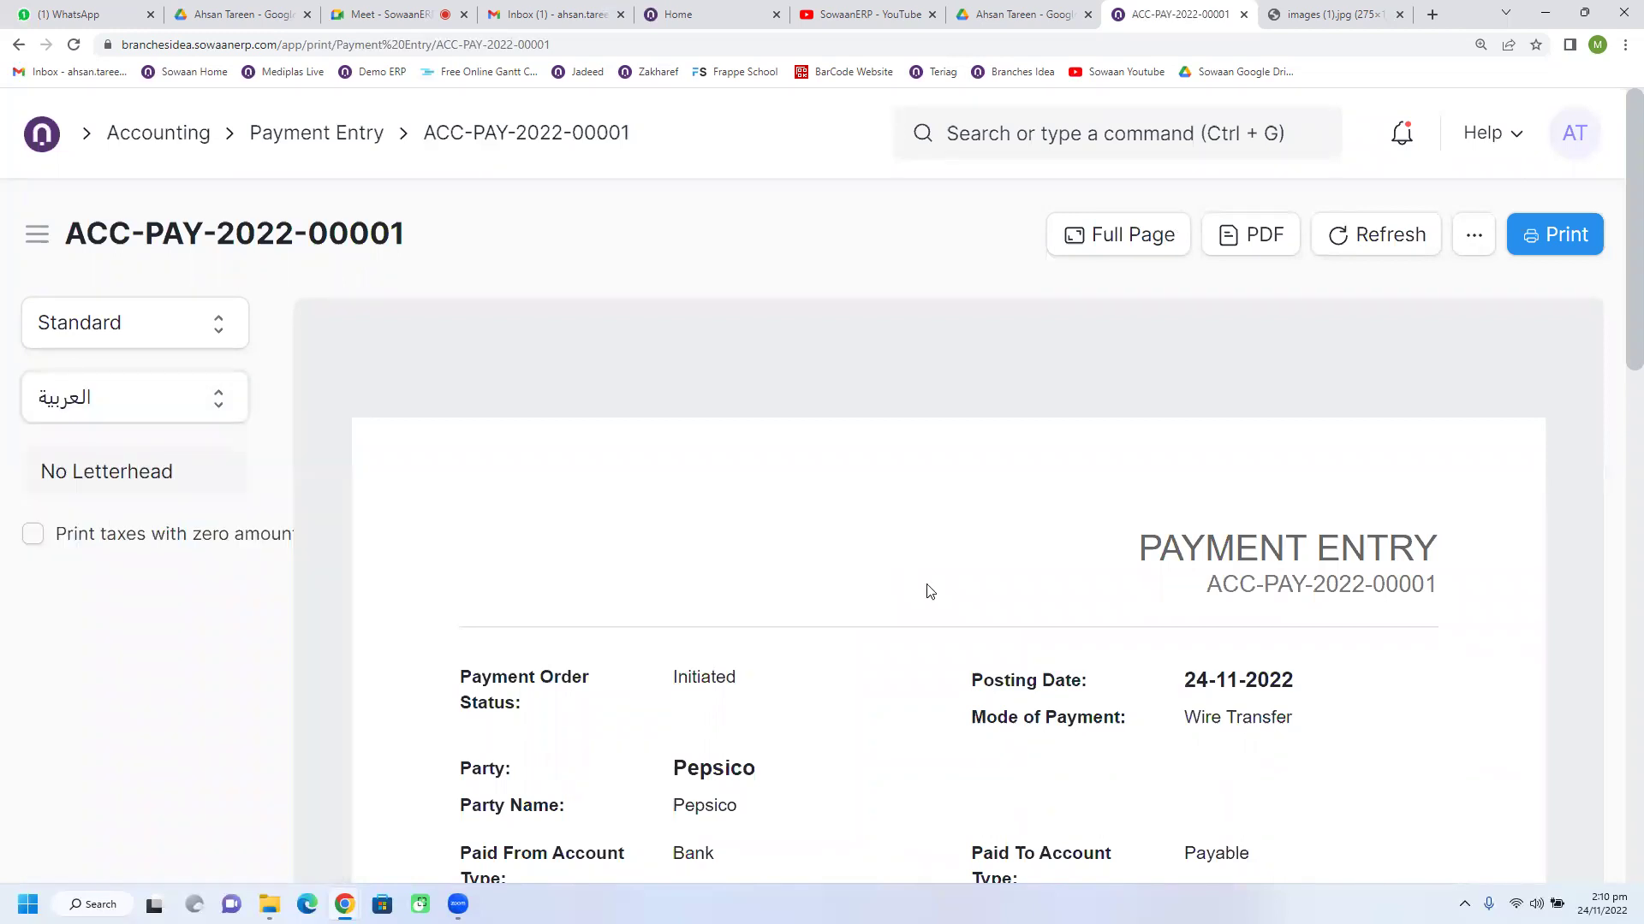
scroll(930, 589, down, 2)
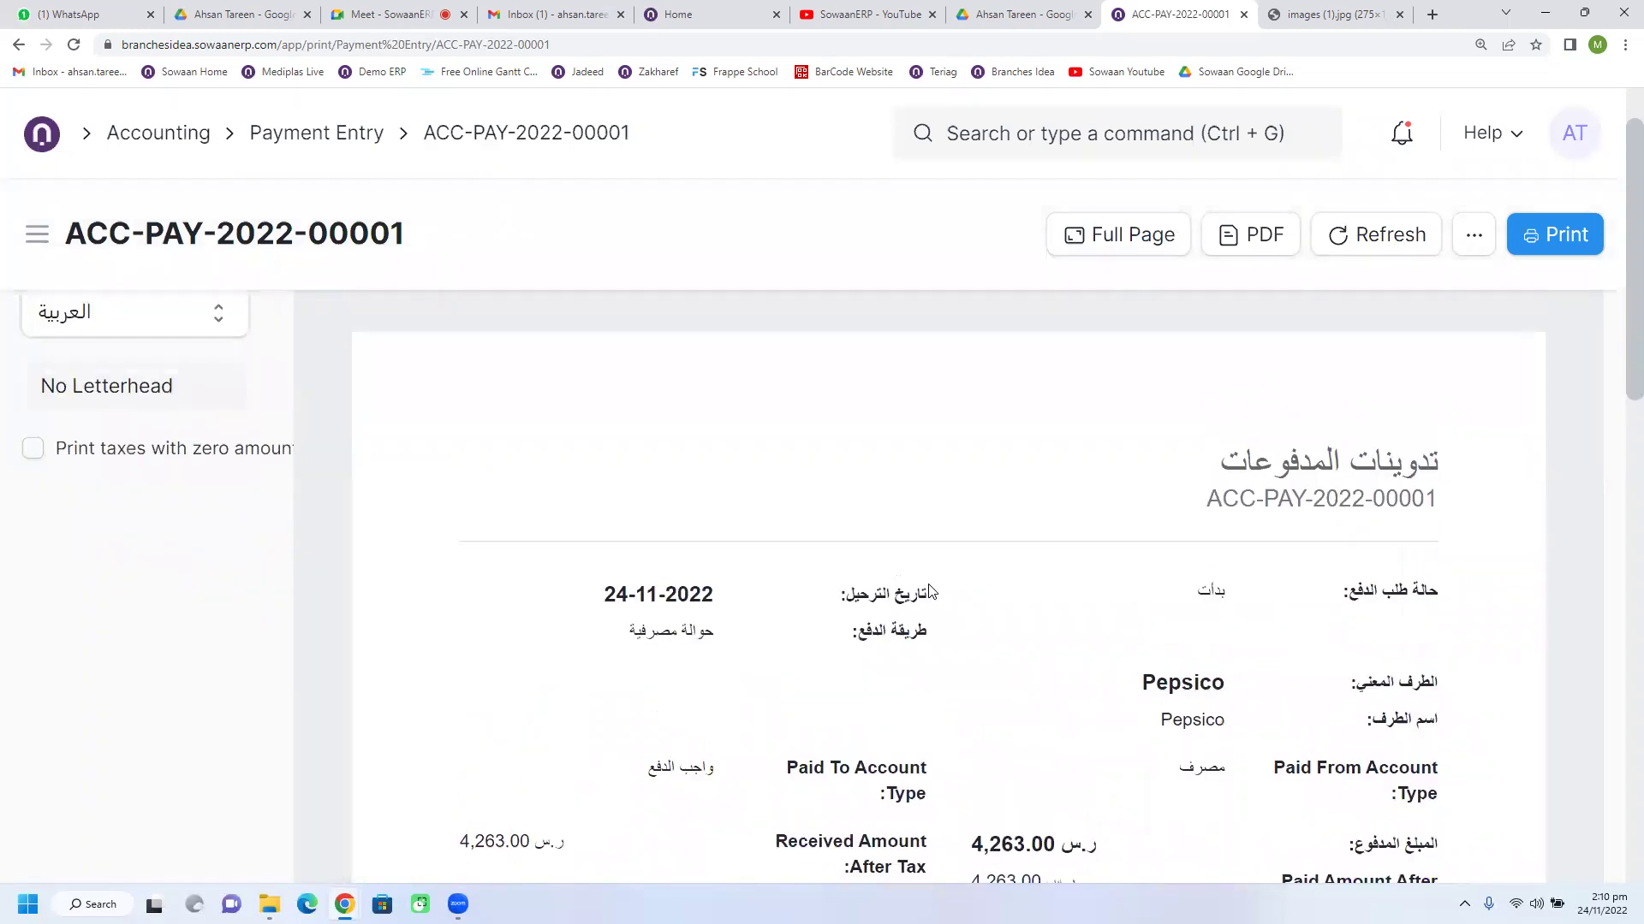
scroll(931, 591, down, 5)
scroll(931, 591, down, 2)
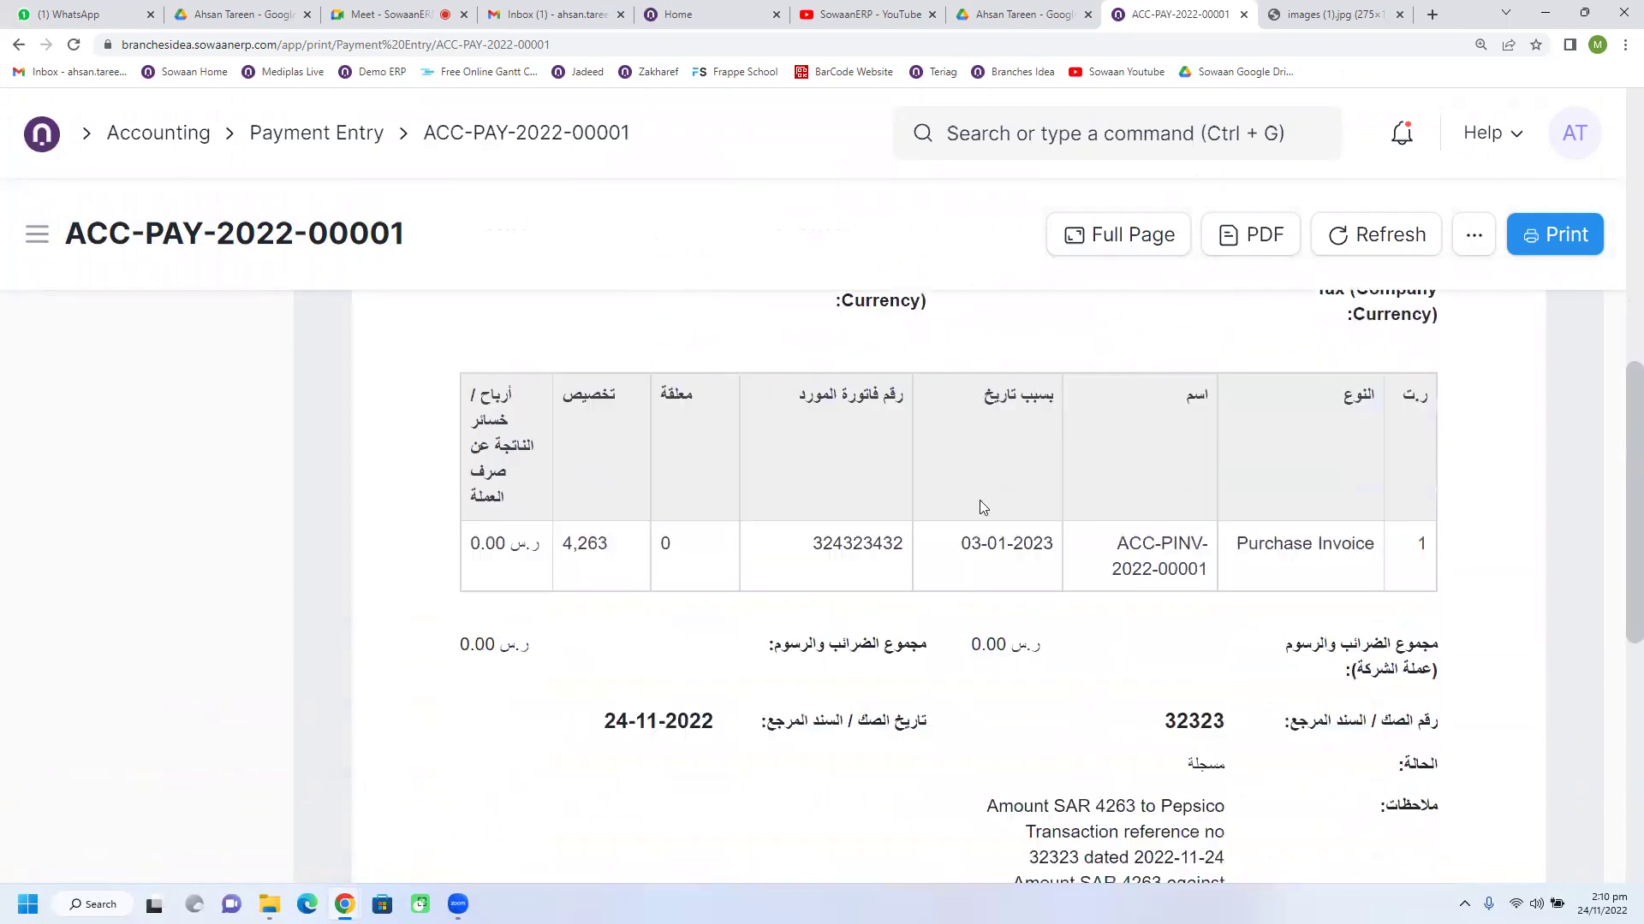
click(291, 140)
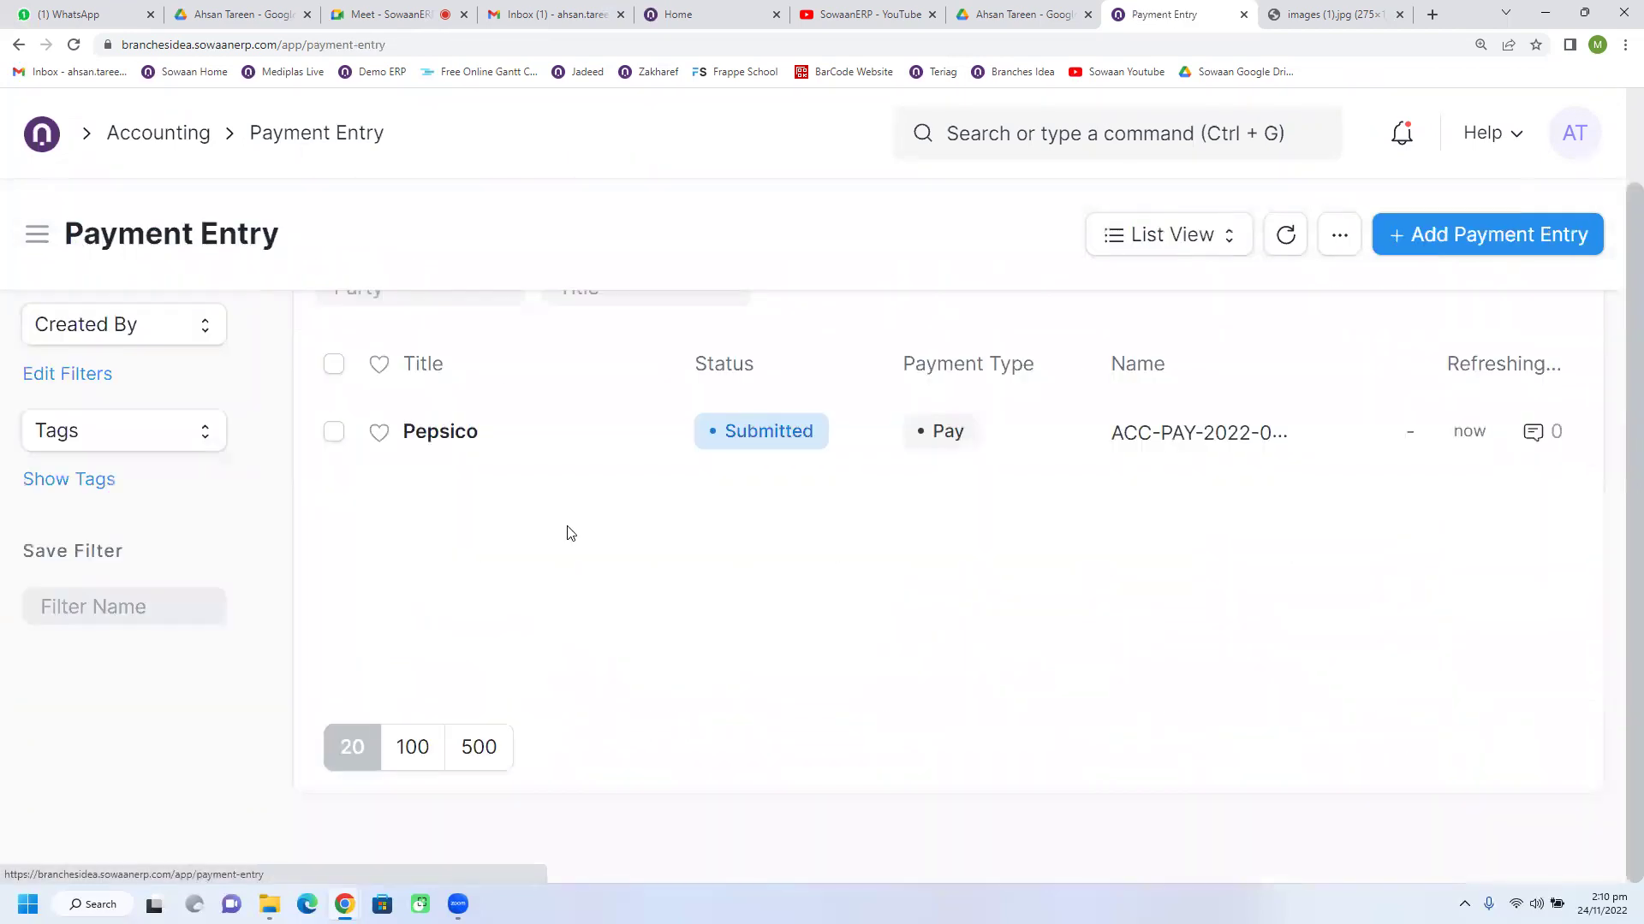
Step: Reload the Payment Entry list and go back to the Accounting workspace
click(1286, 235)
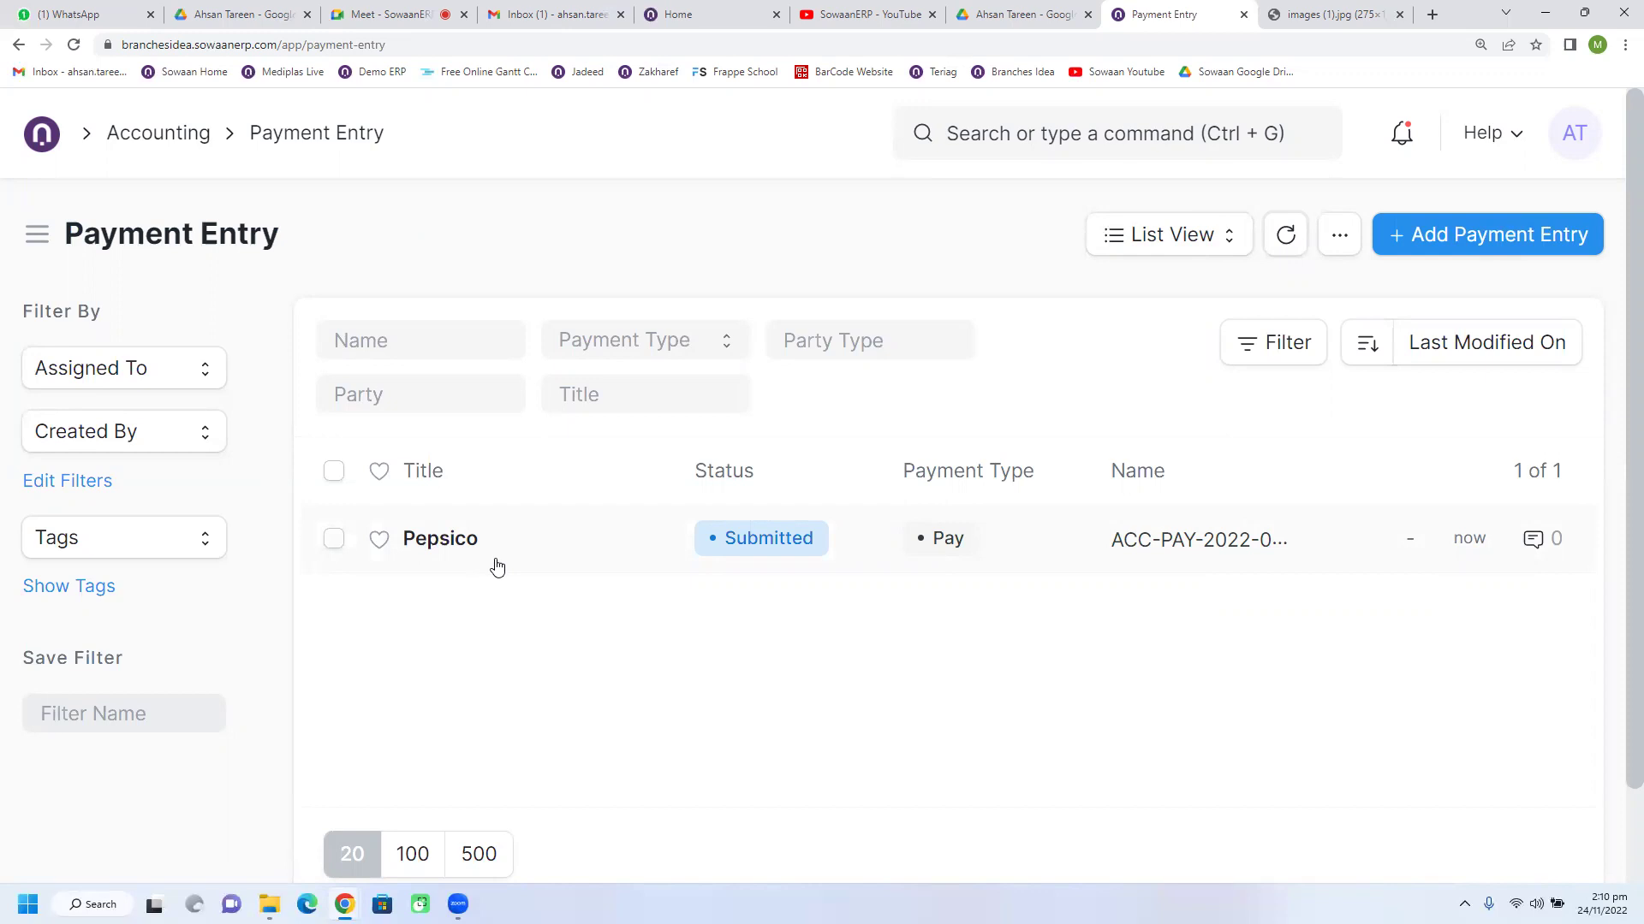
click(188, 137)
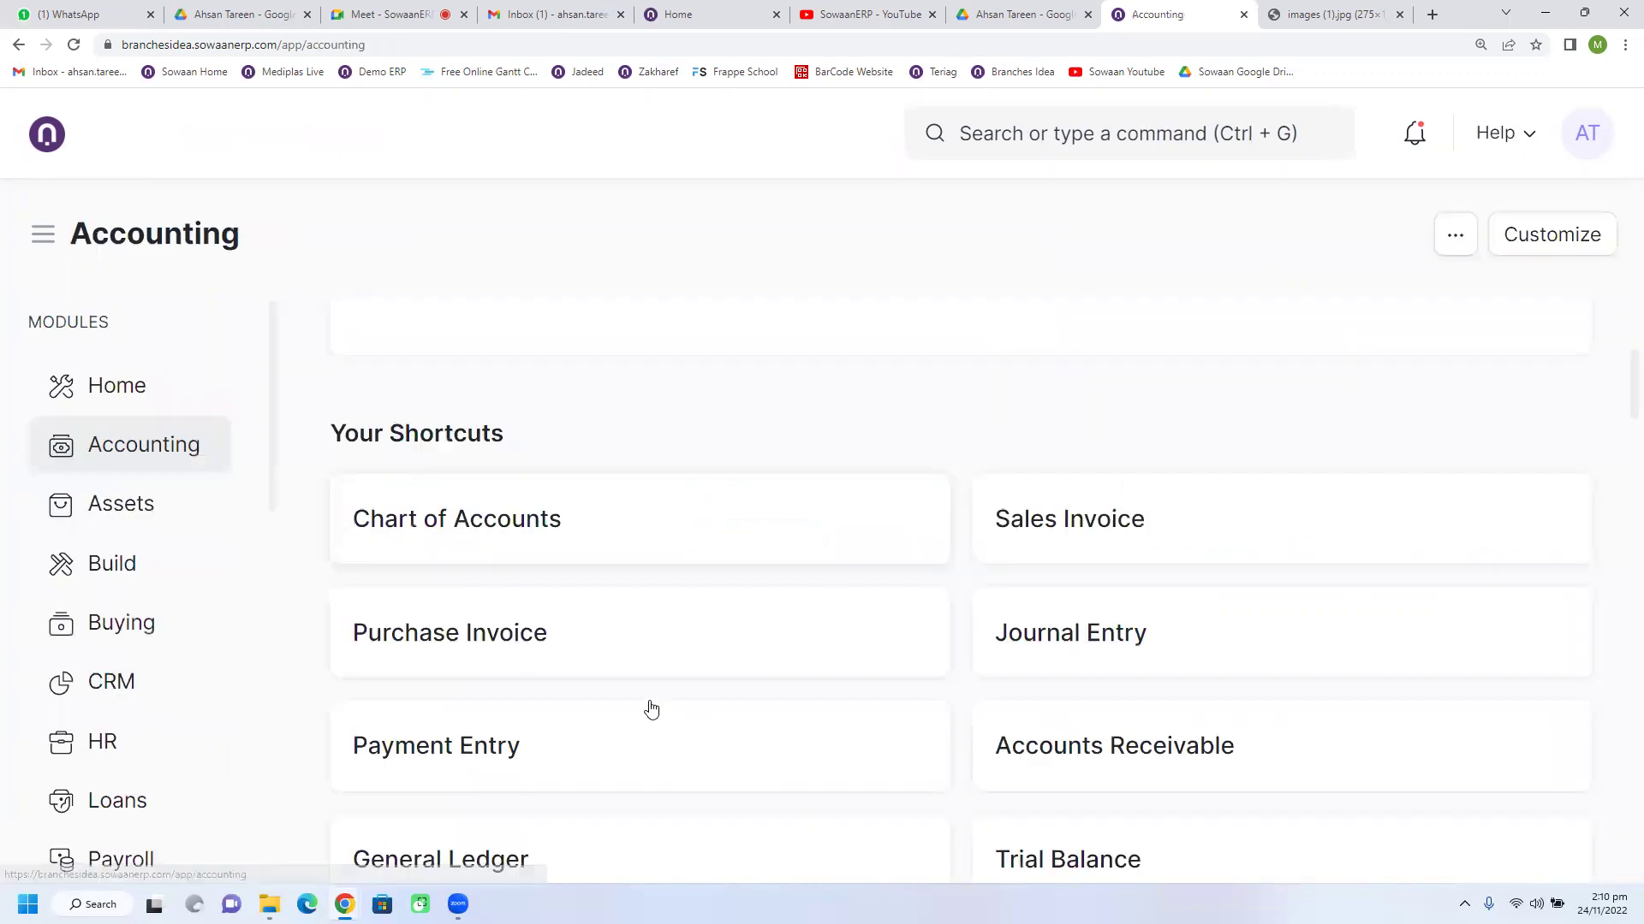
Step: Open the Purchase Invoice list, then go Home and into the Buying workspace
click(526, 646)
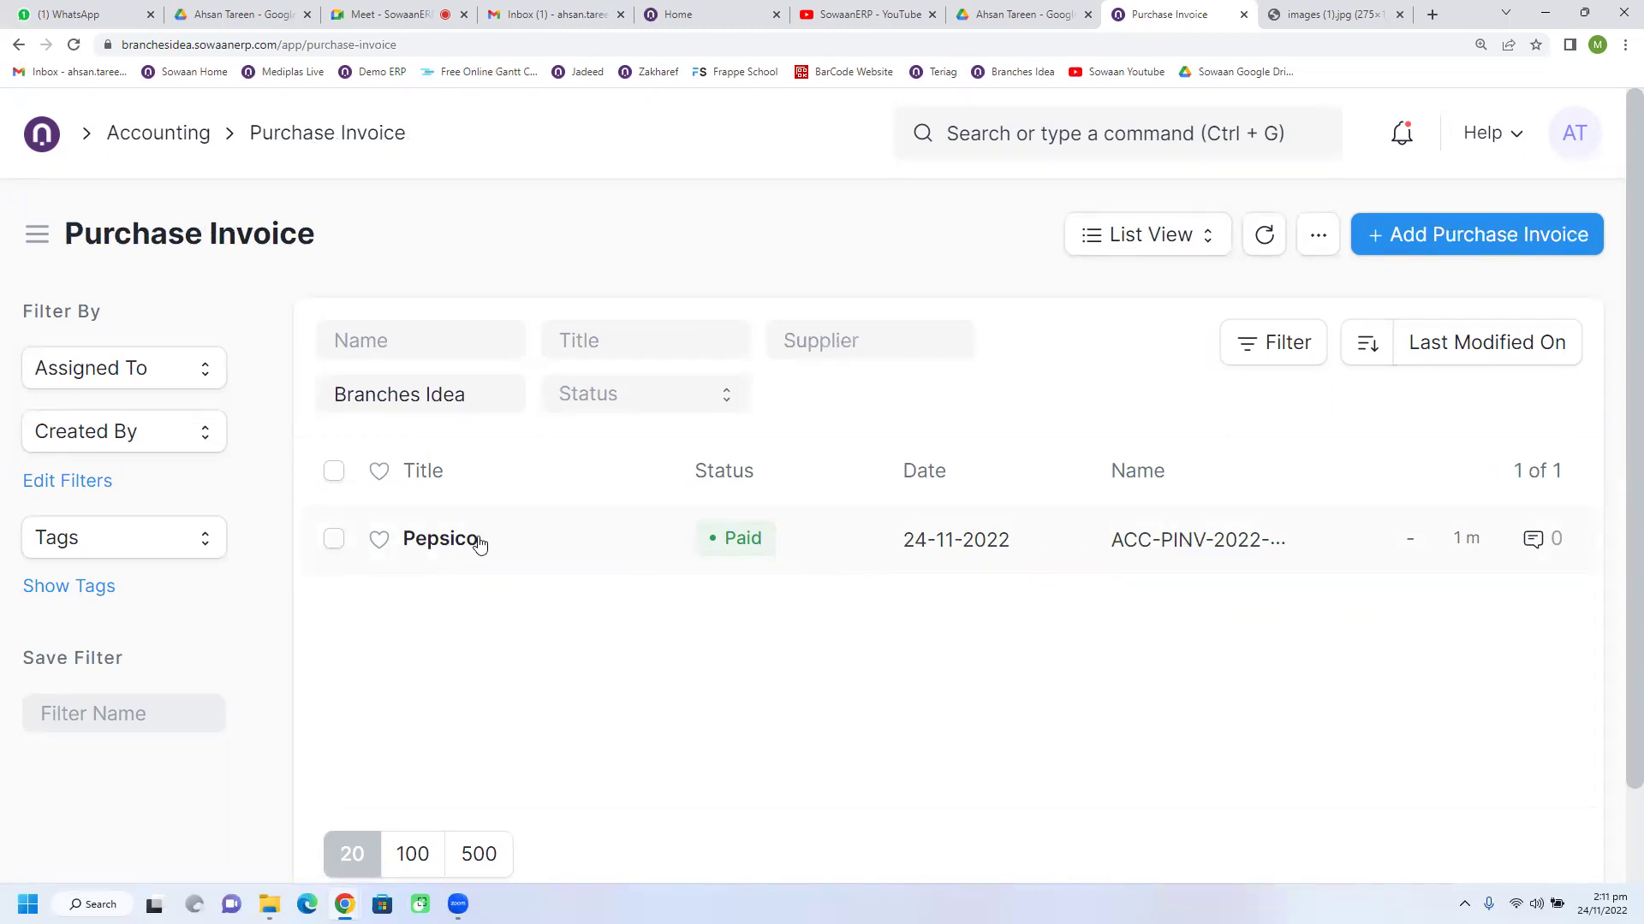
click(43, 134)
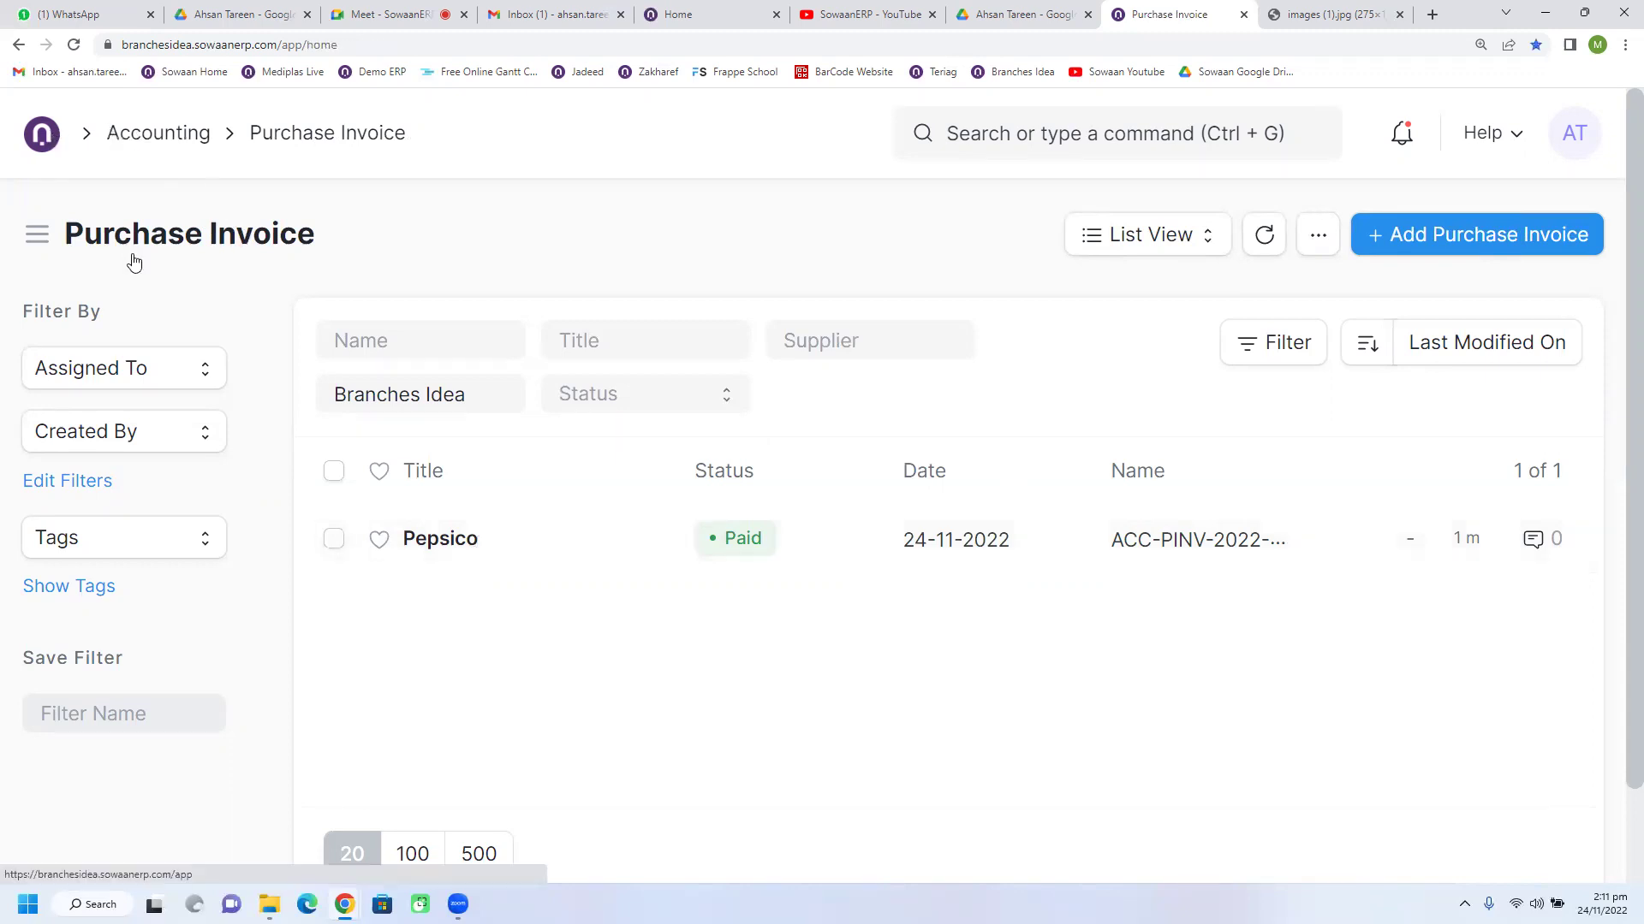
click(103, 622)
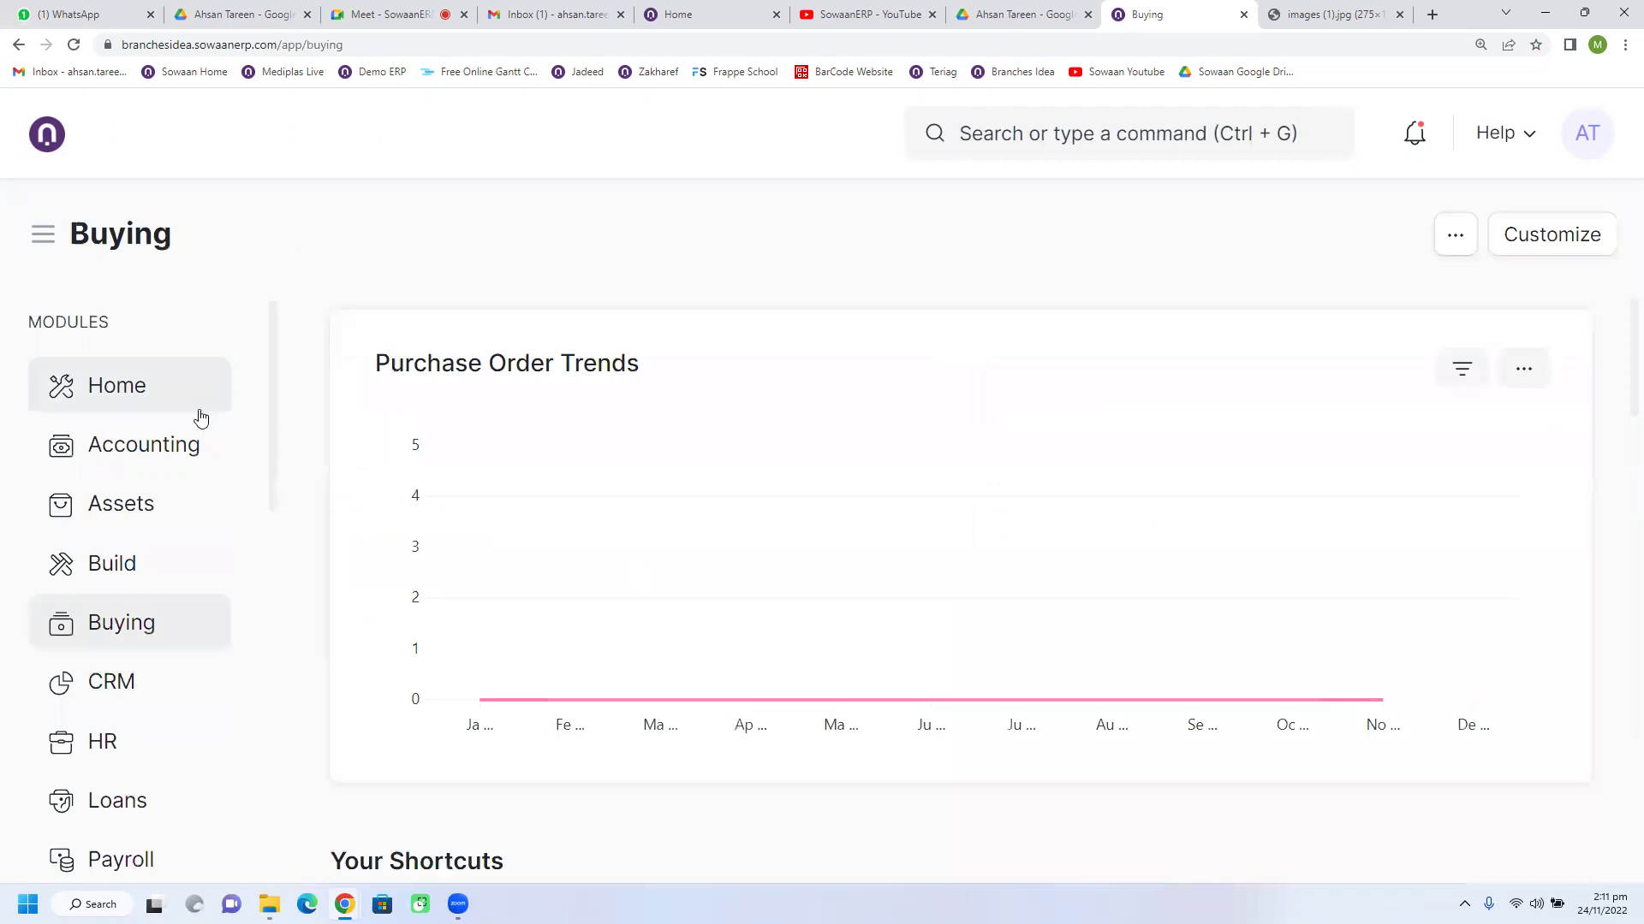
scroll(505, 677, down, 5)
Step: Open the Purchase Order list and clear its Status filter to show all orders
click(470, 480)
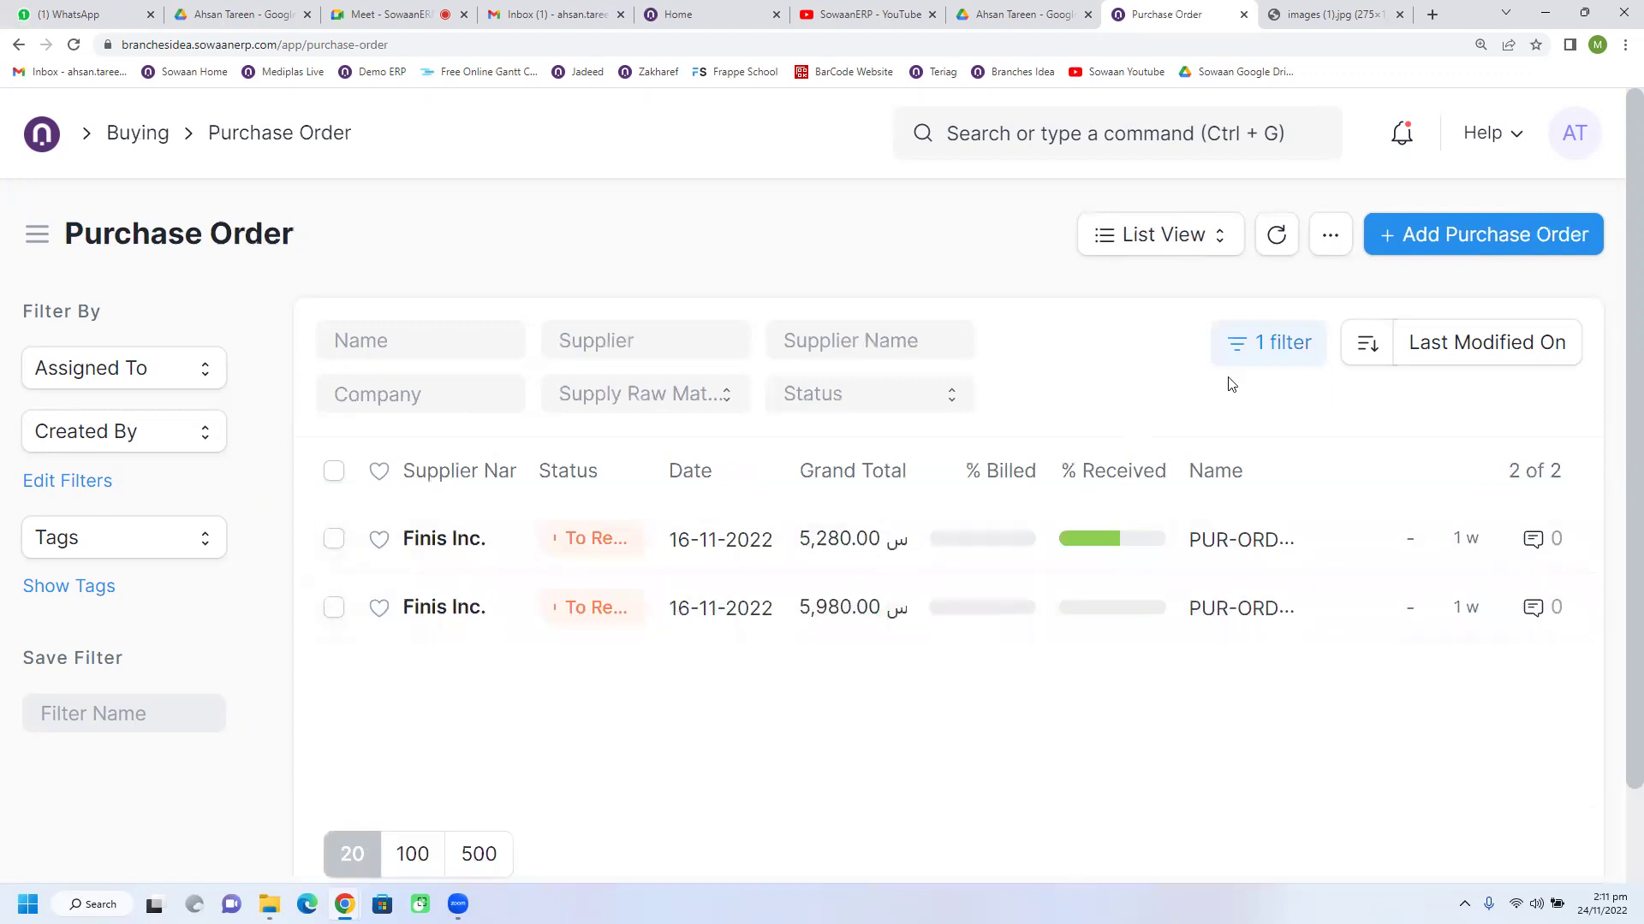
click(1248, 370)
click(1250, 569)
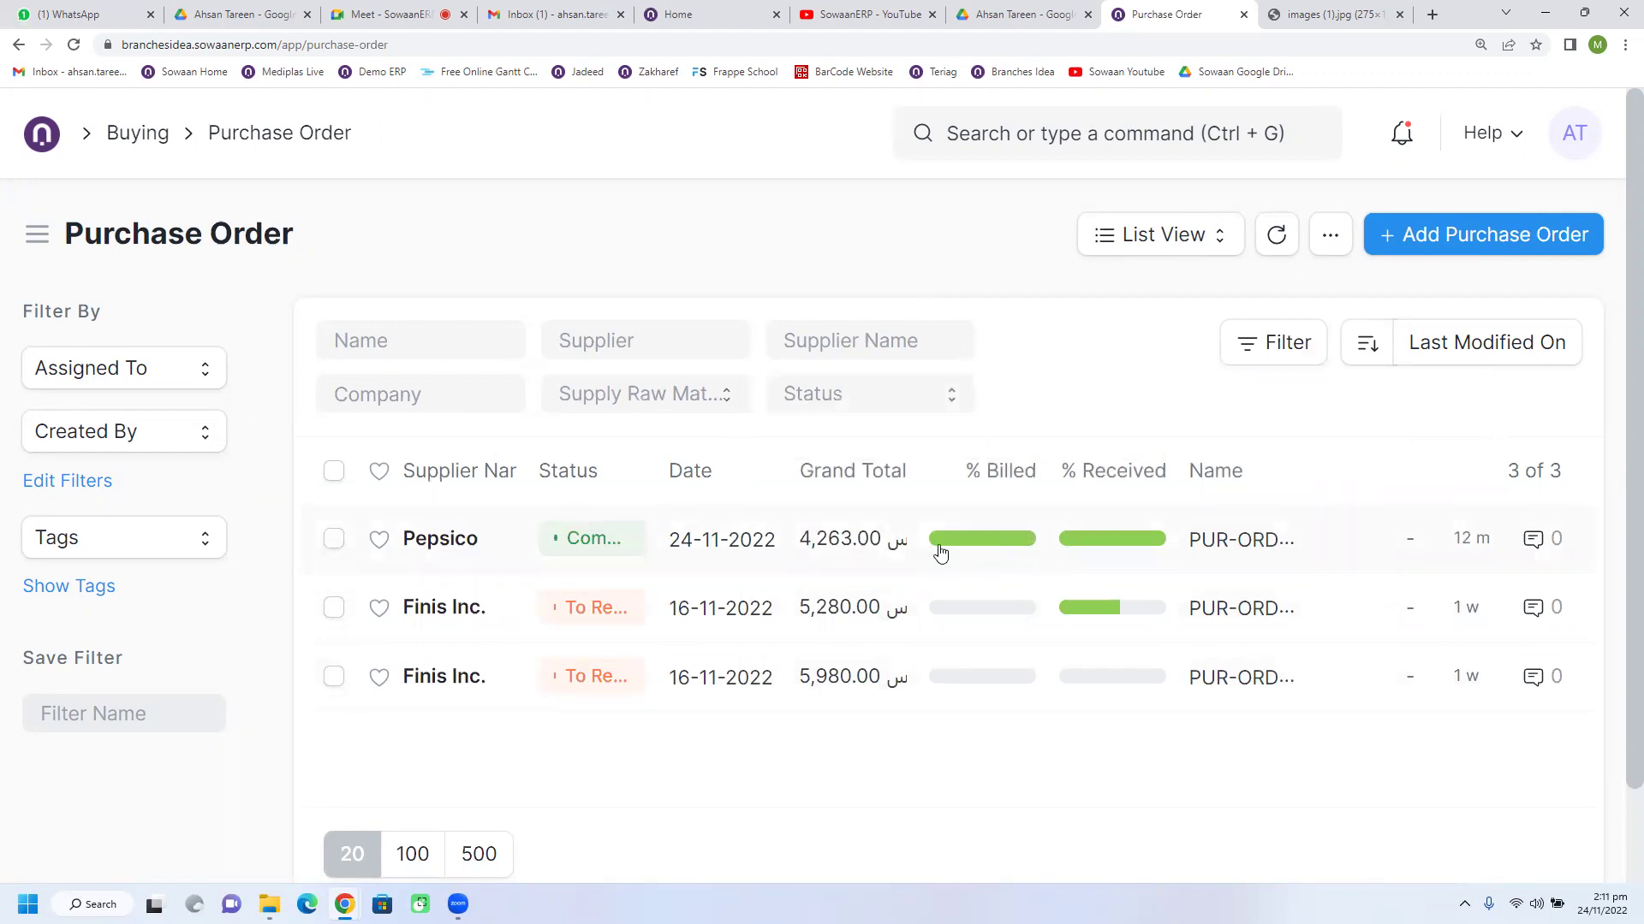
Step: Open Pepsico's order PUR-ORD-2022-00003 and show its linked purchase invoices
mouse_move(945, 552)
click(479, 547)
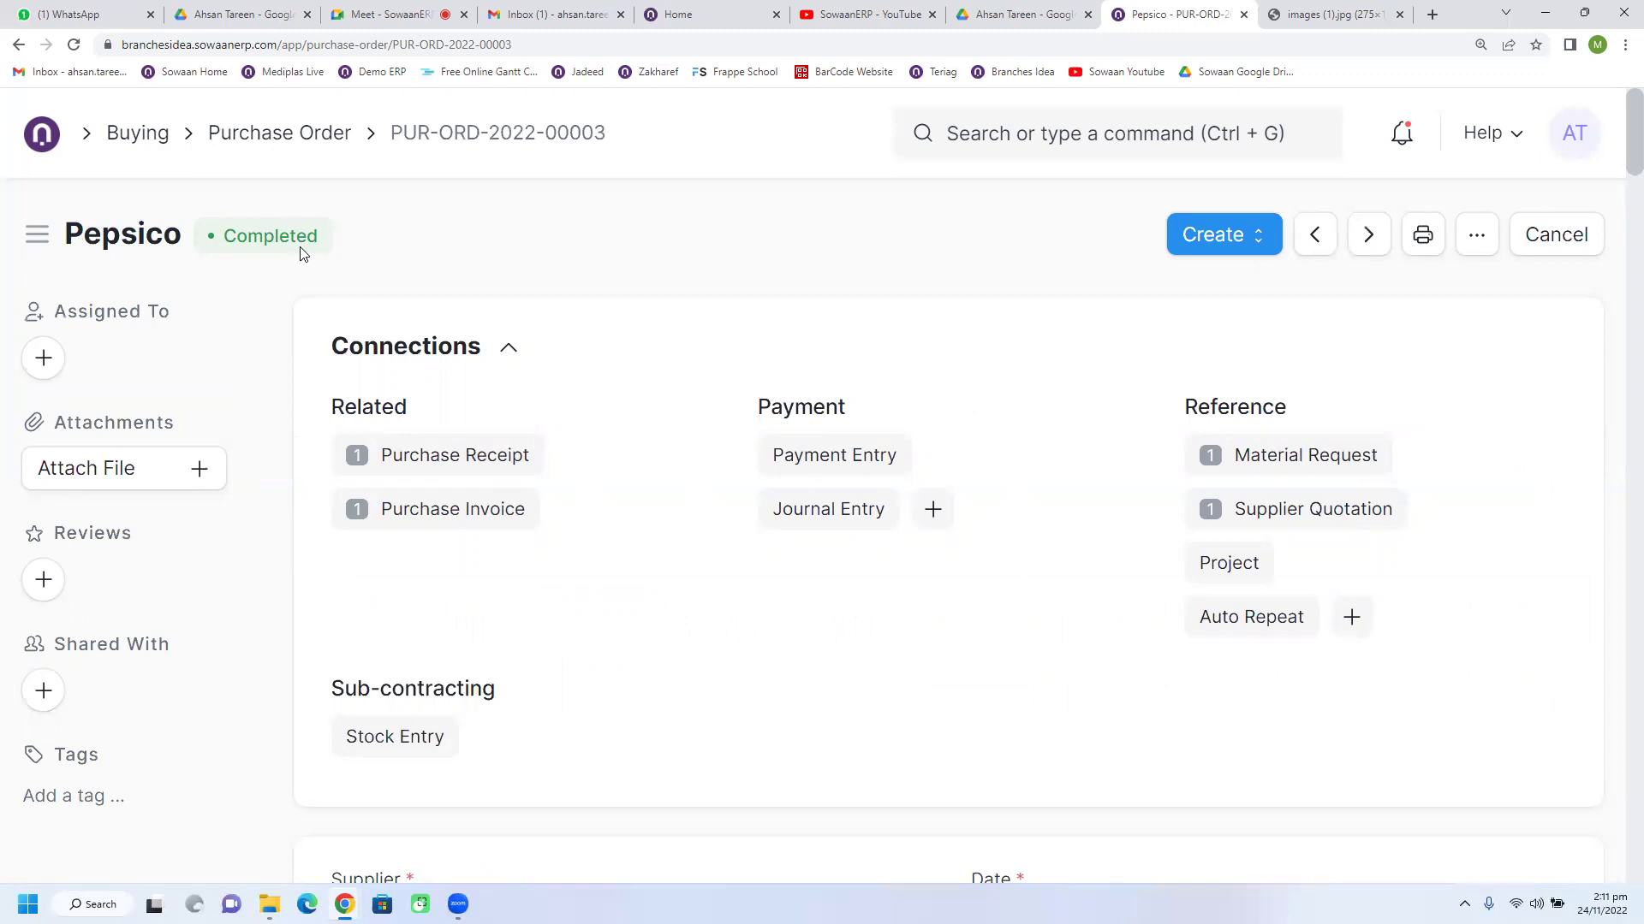
click(17, 45)
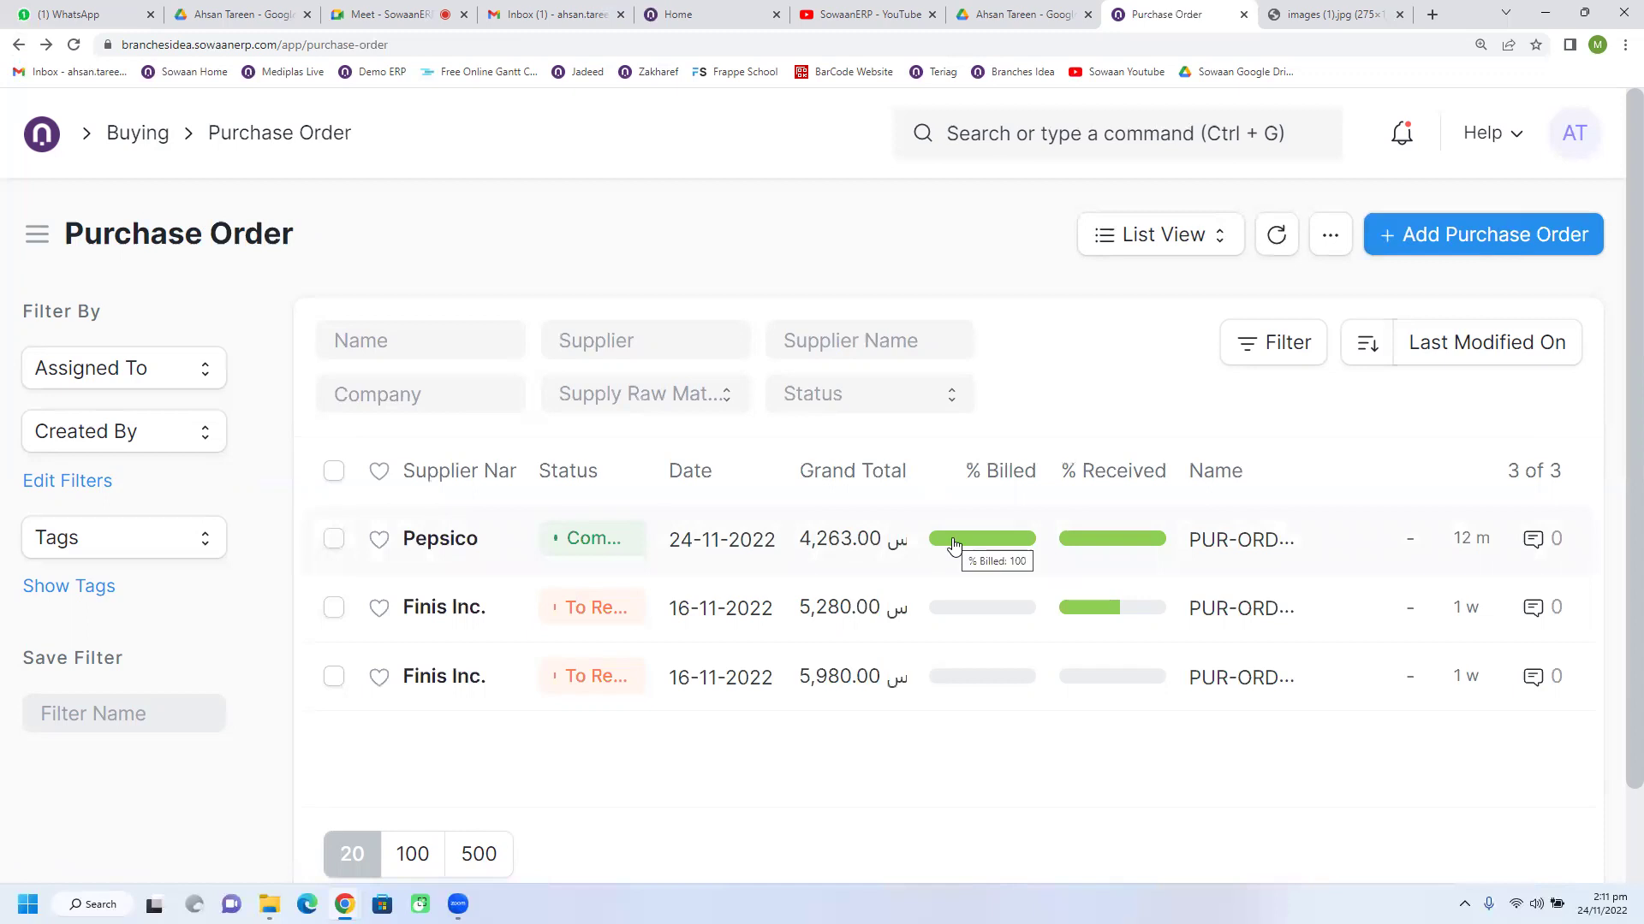
mouse_move(1074, 541)
click(435, 546)
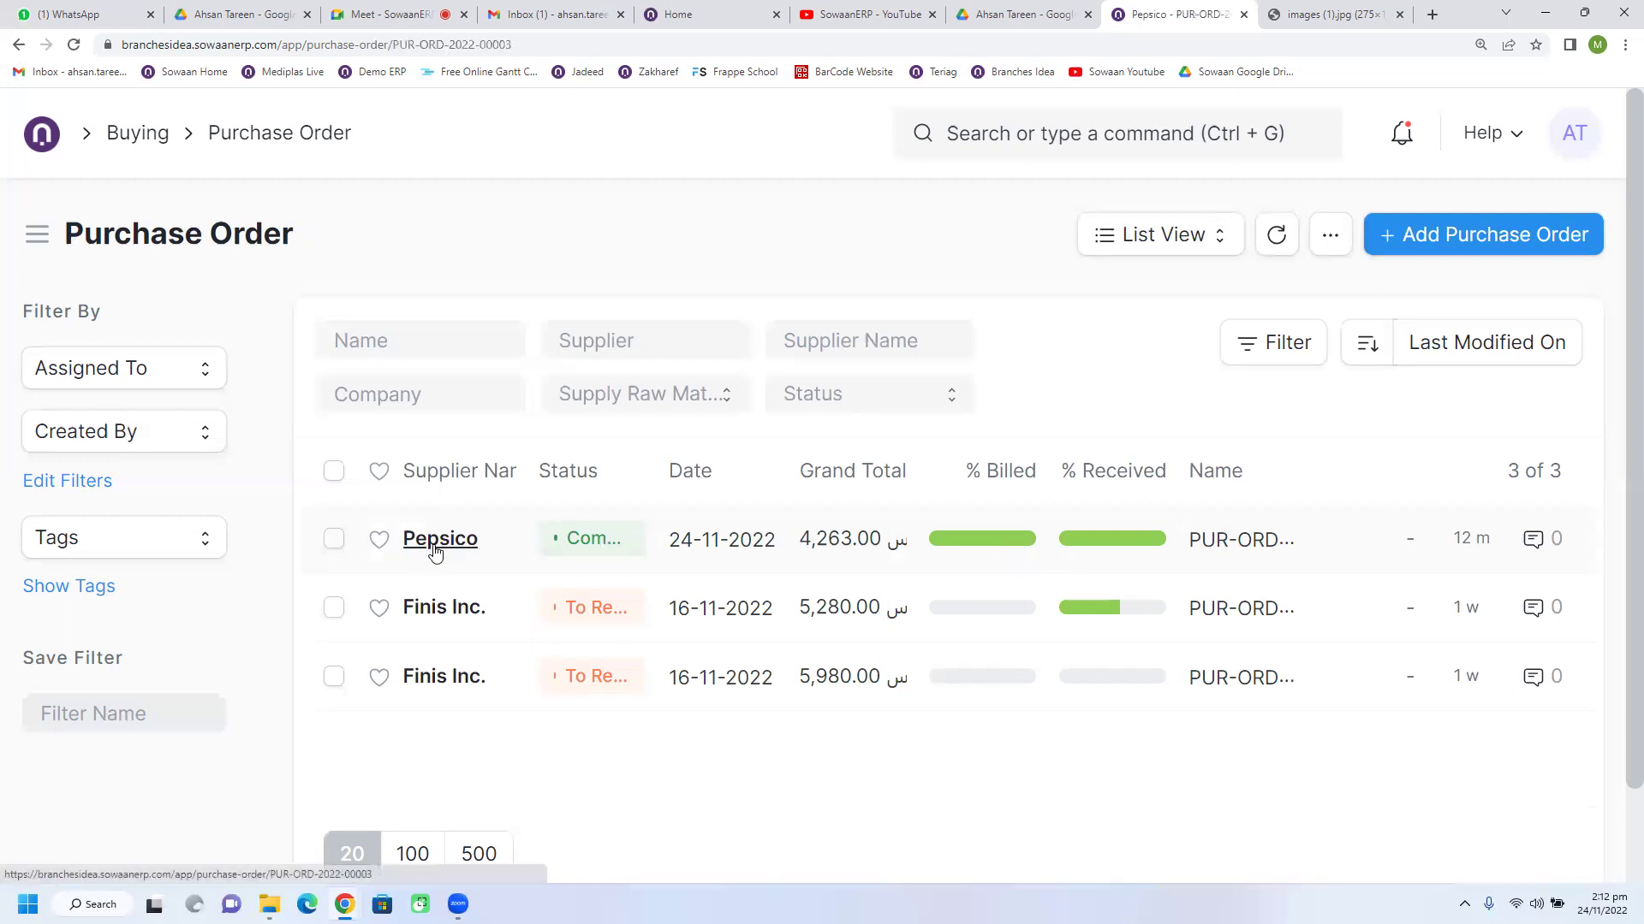
click(458, 512)
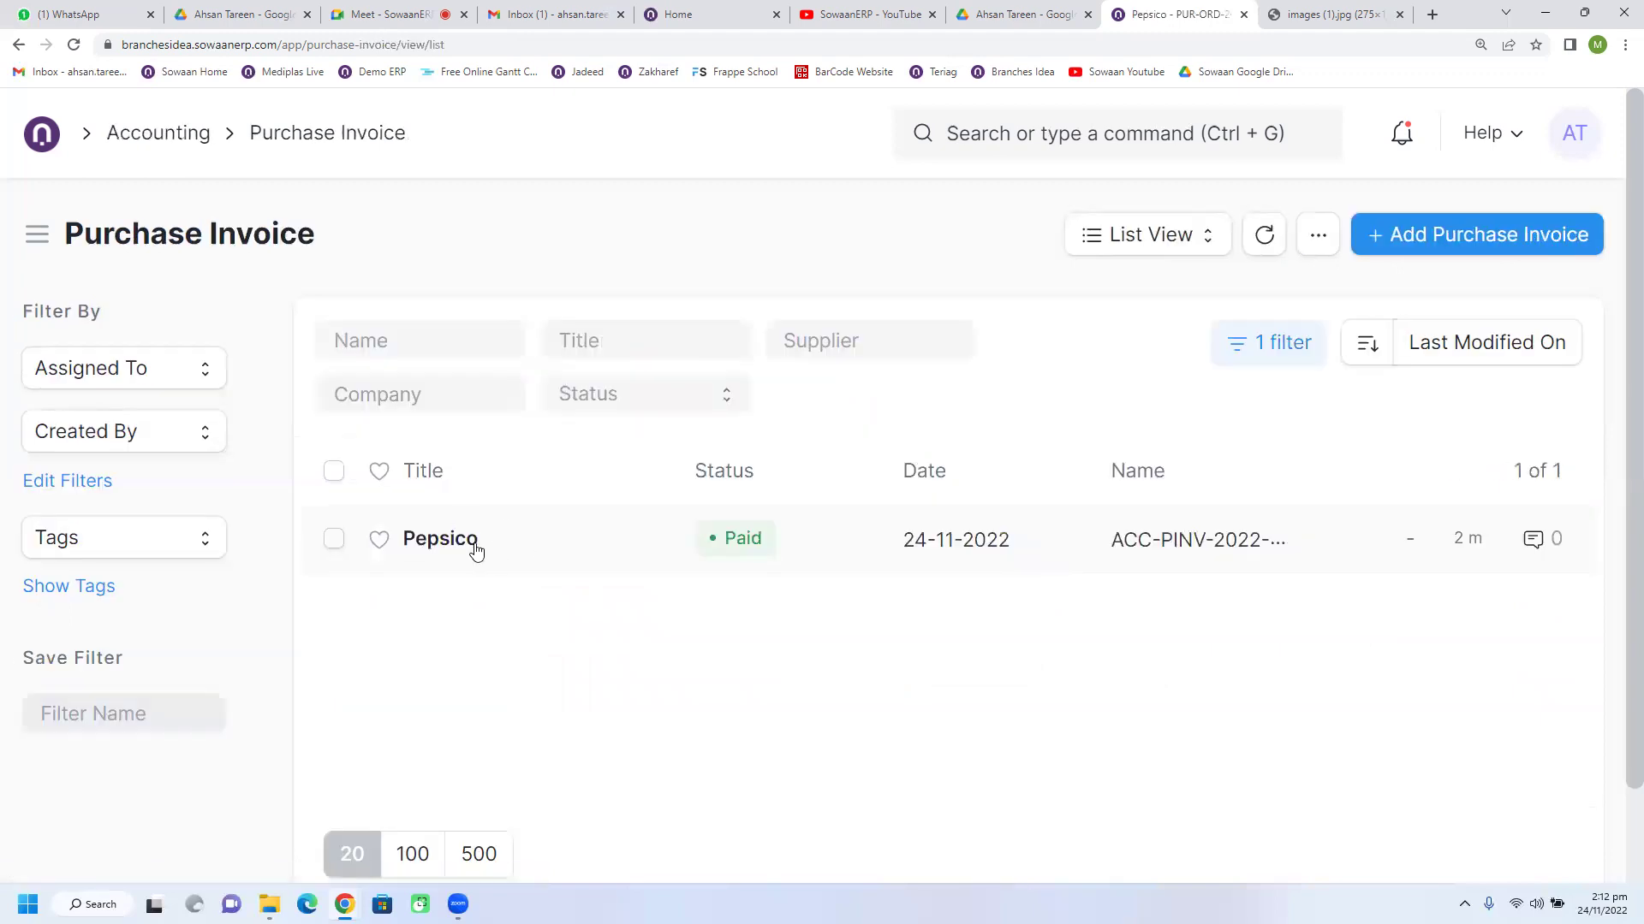
Step: From invoice ACC-PINV-2022-00001, open payment ACC-PAY-2022-00001 and its General Ledger
click(474, 549)
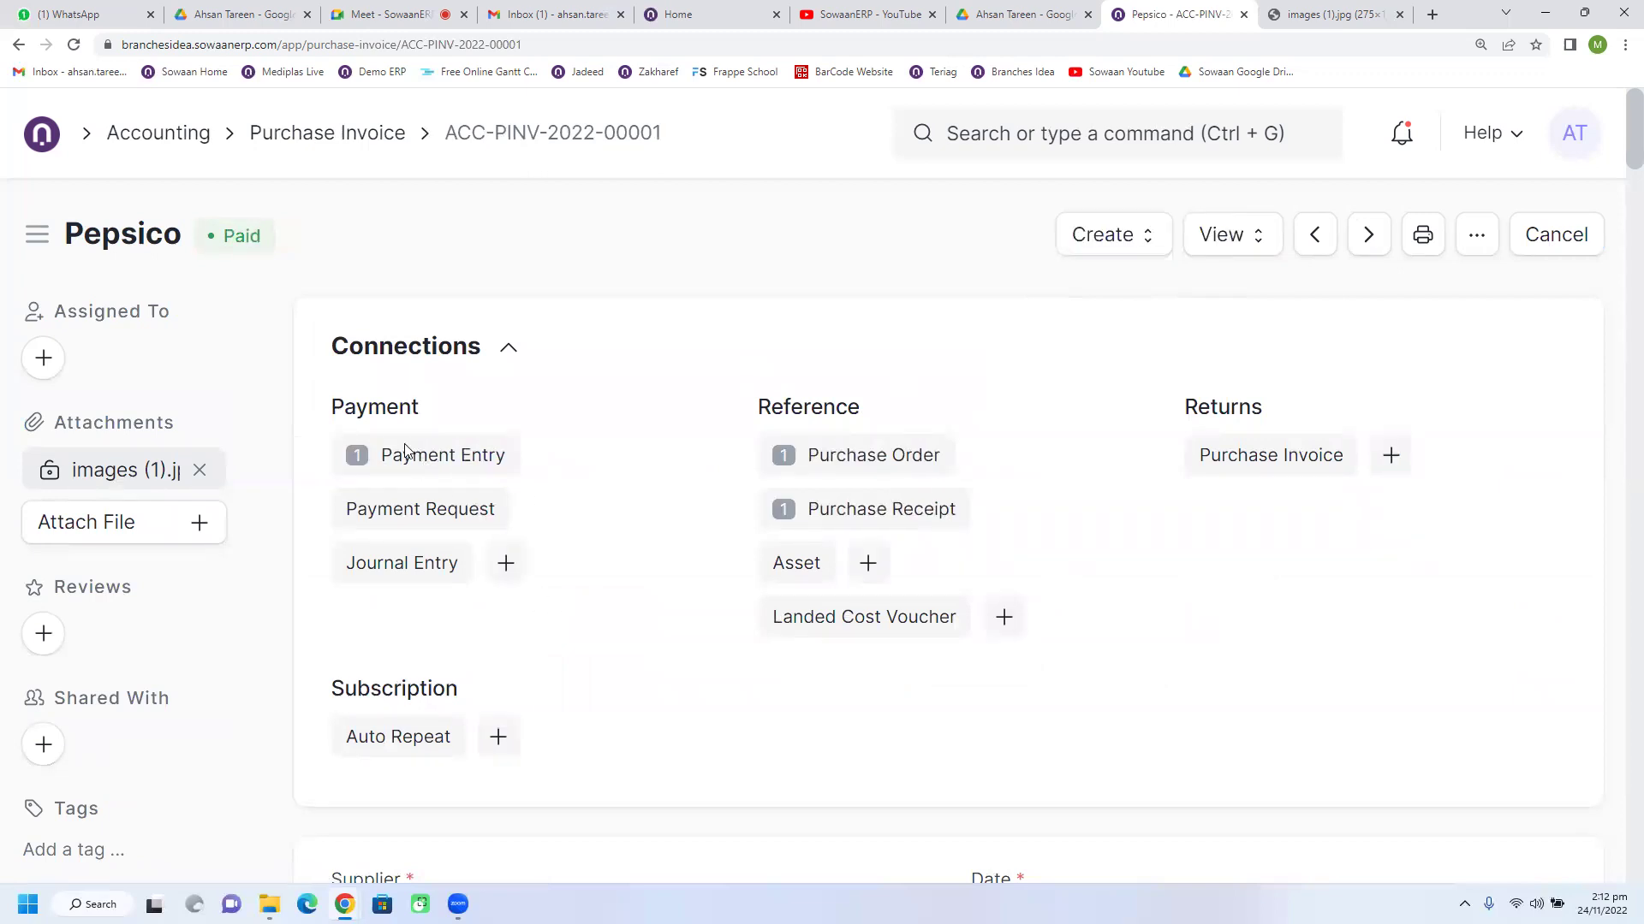
click(443, 456)
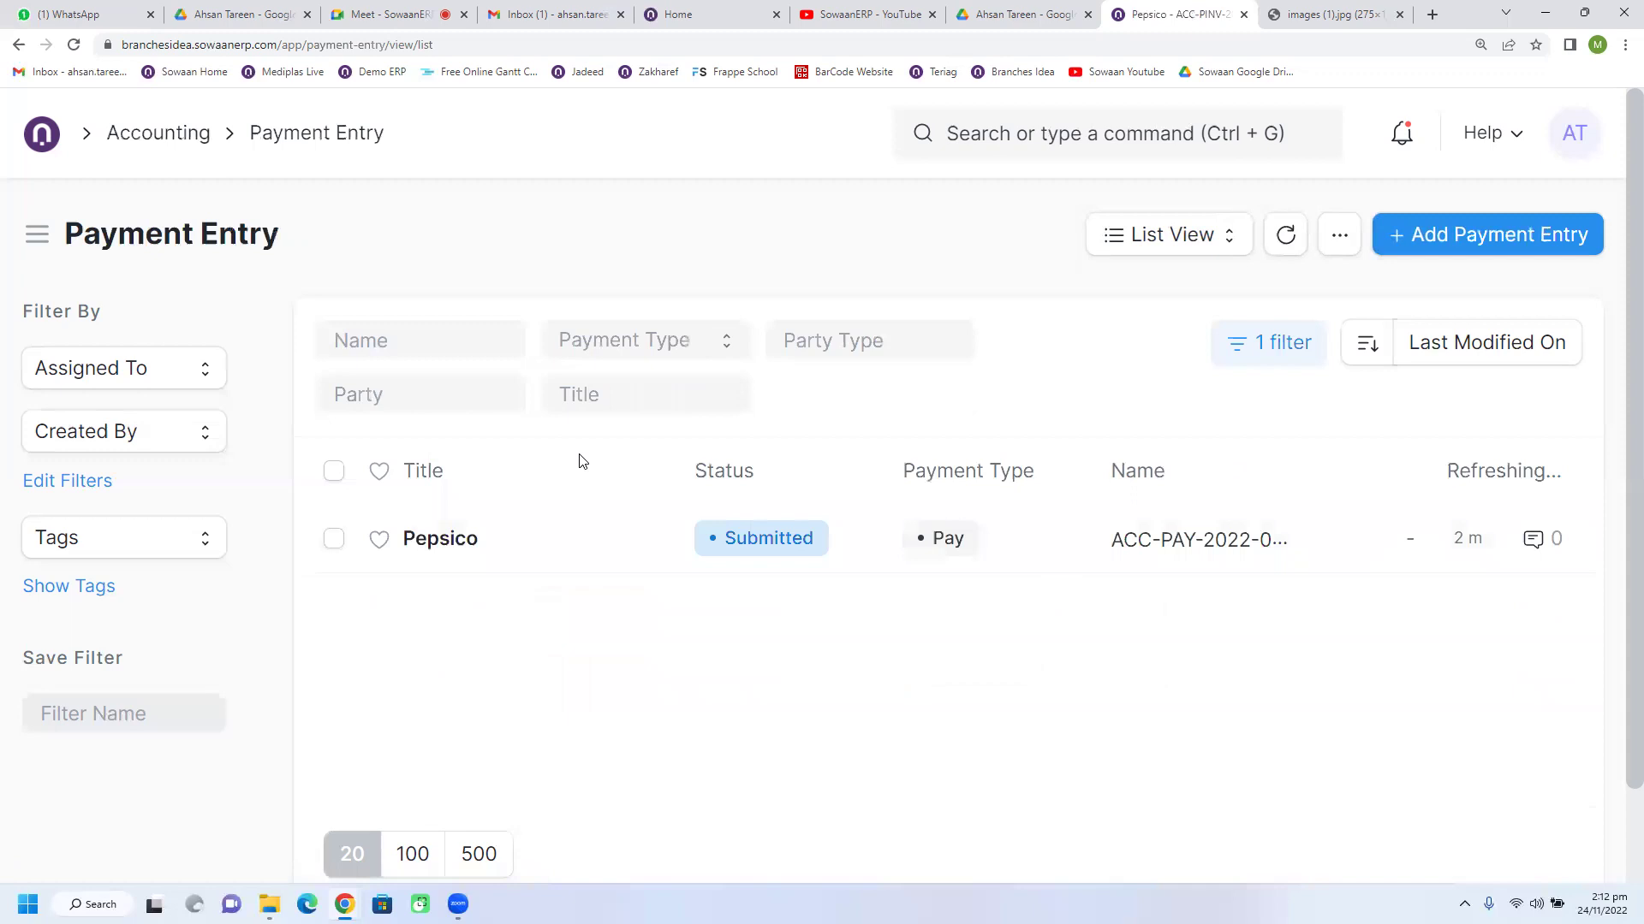
click(445, 562)
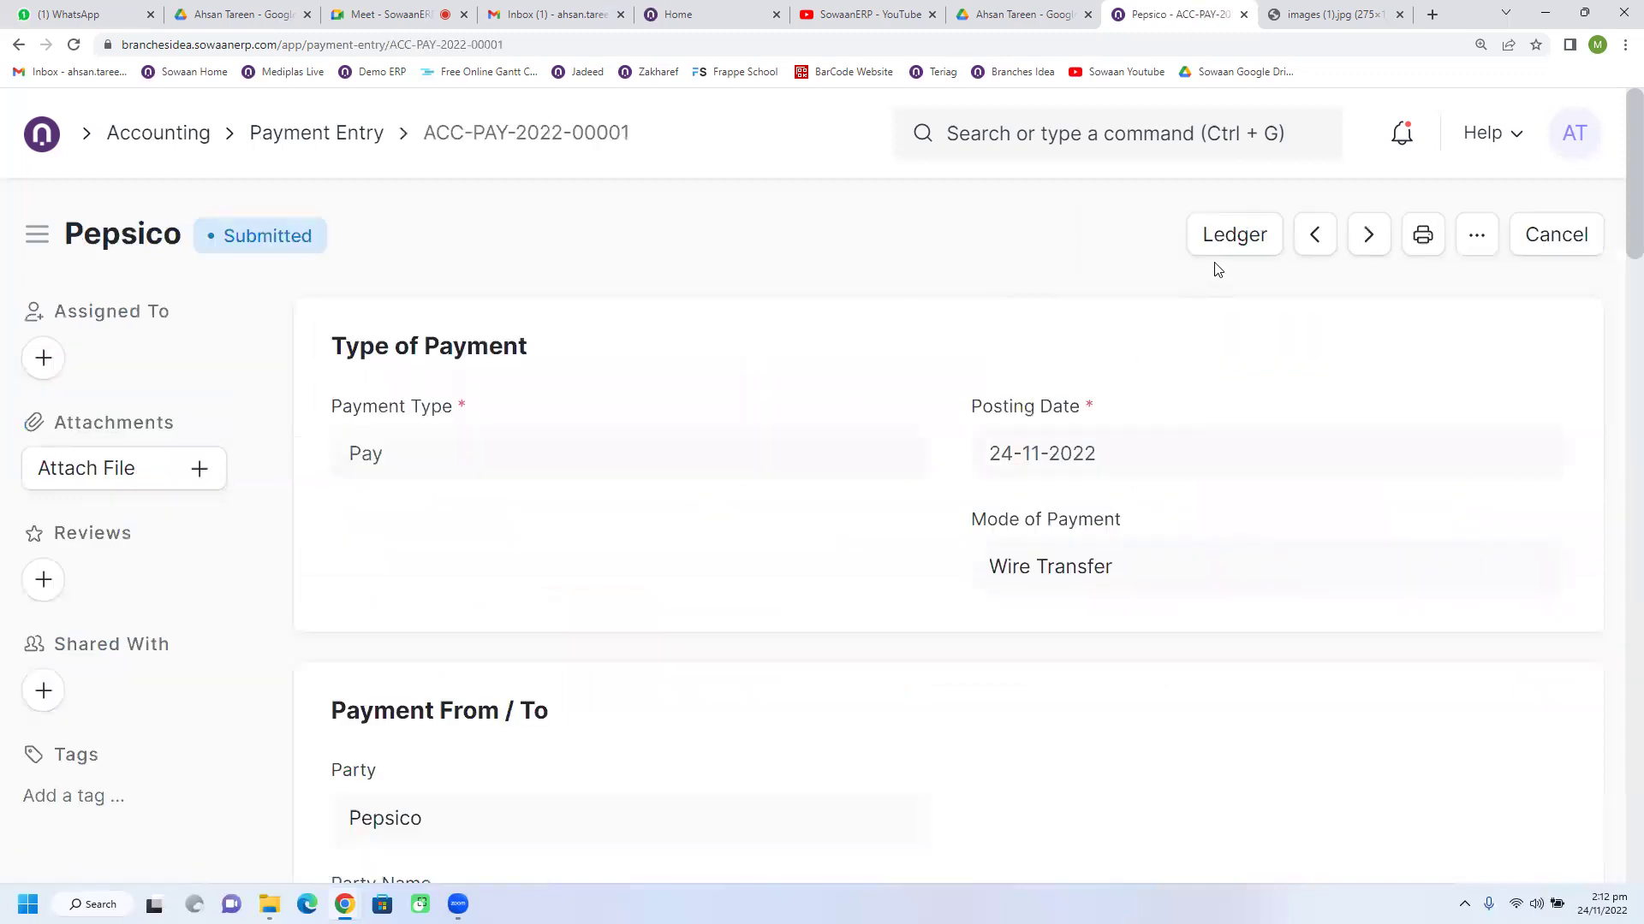
click(1222, 248)
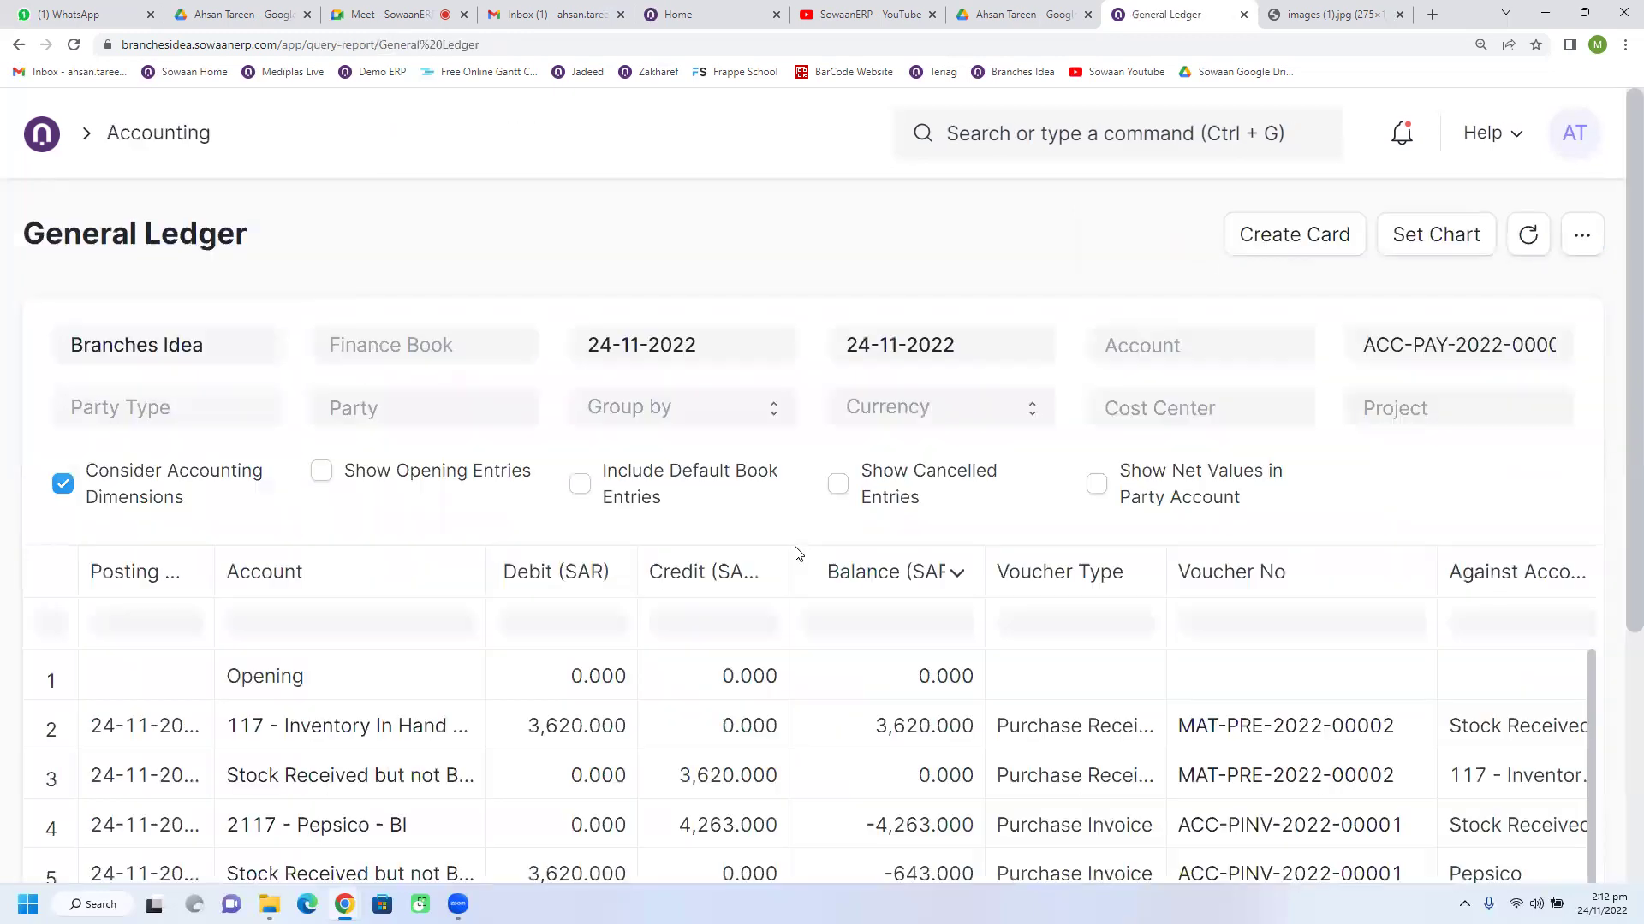
Step: Drag the Account and Posting Date column borders wider in the ledger table
scroll(701, 619, down, 4)
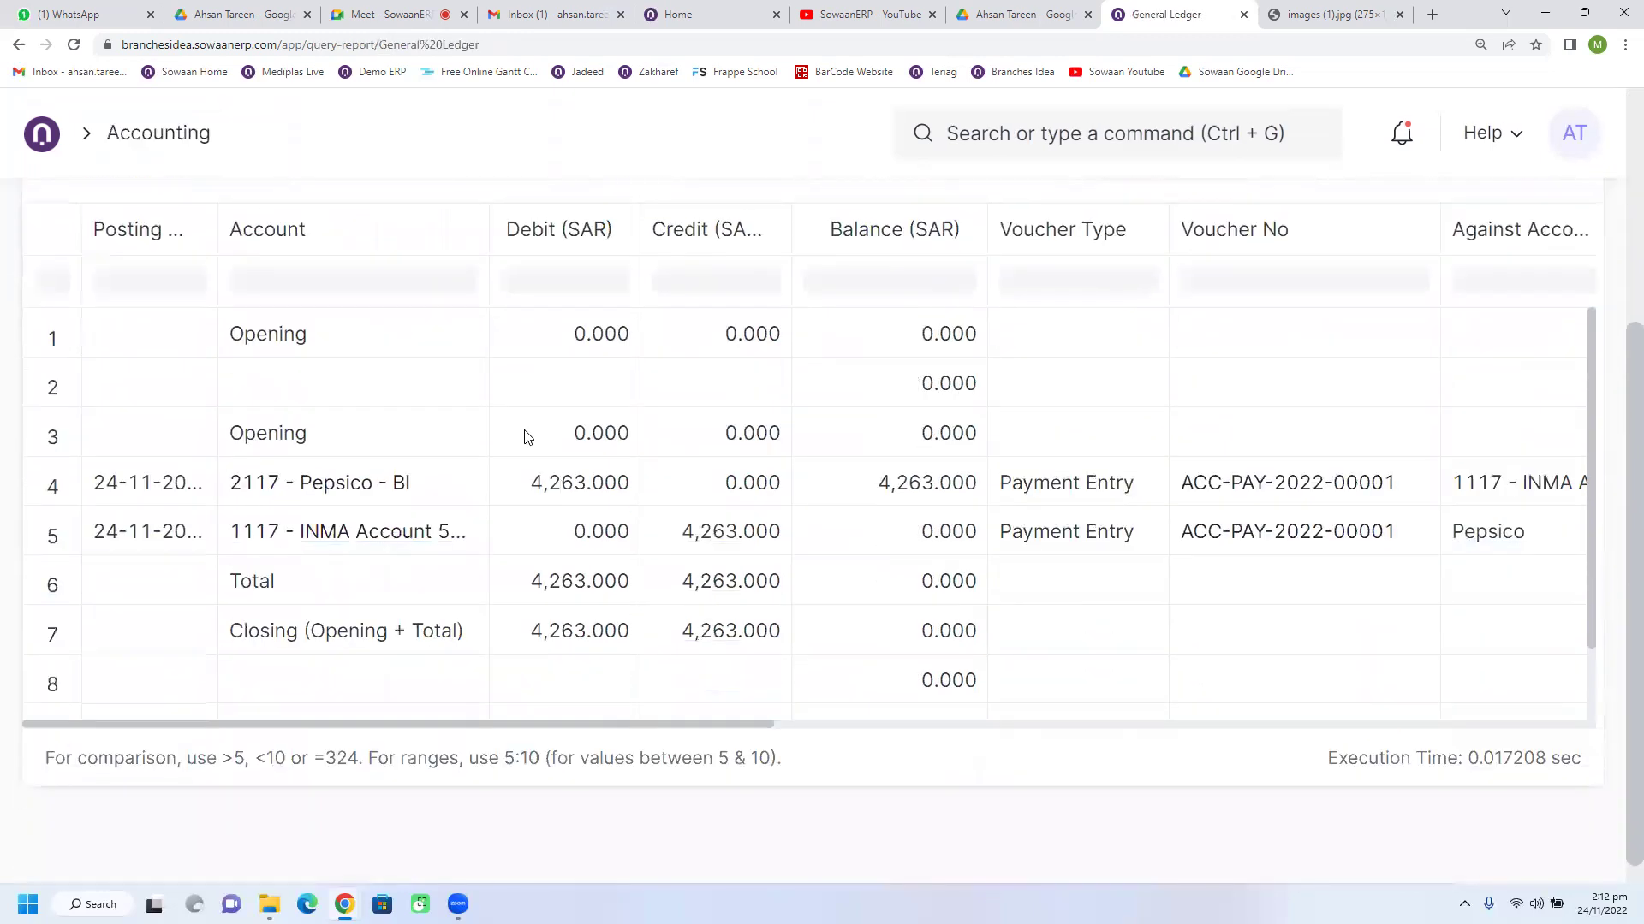
scroll(524, 433, up, 1)
drag(488, 314, 573, 315)
click(637, 593)
click(789, 639)
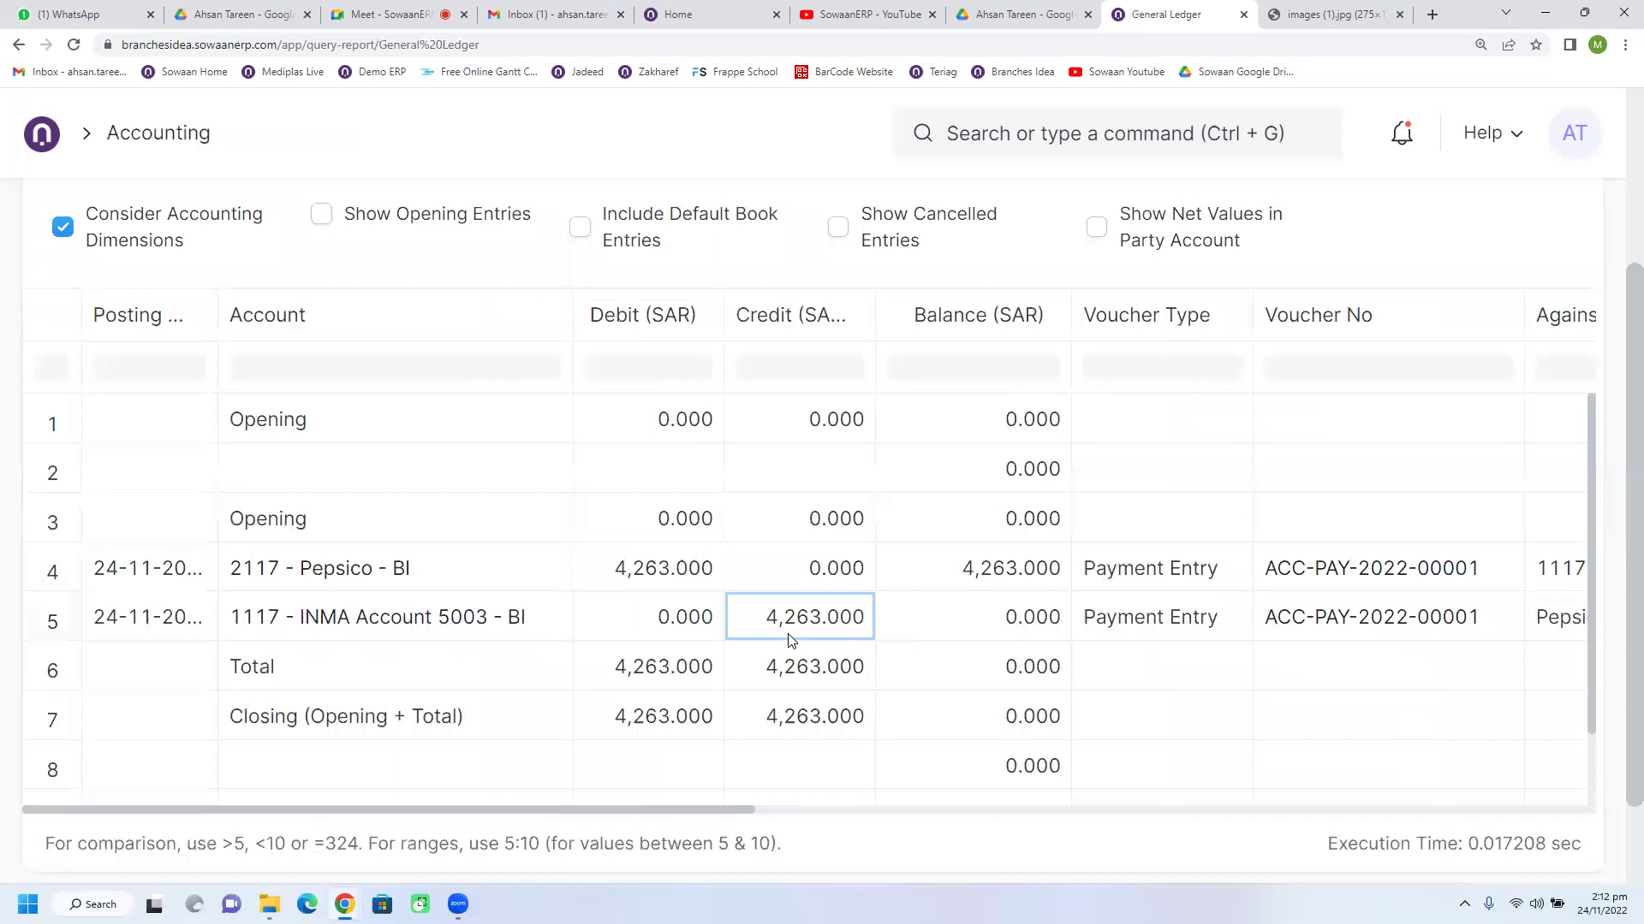
drag(726, 809, 613, 830)
drag(221, 303, 297, 311)
Step: Check the Pepsico debit and INMA Account 5003 credit of 4,263.000 each
scroll(510, 543, up, 2)
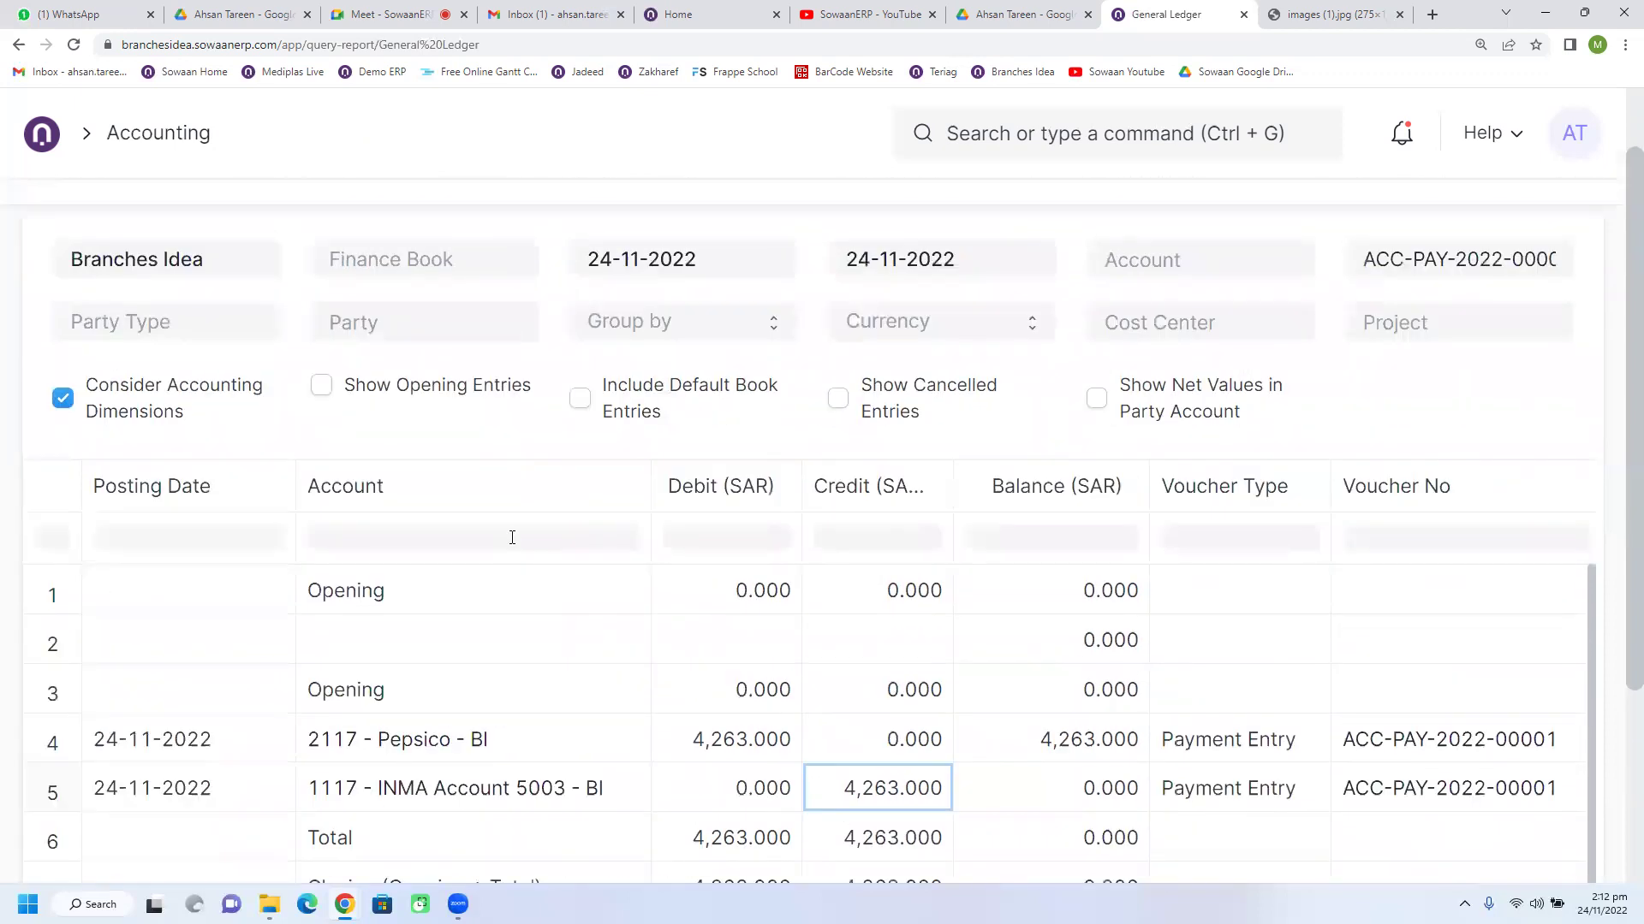
scroll(512, 537, down, 2)
click(526, 583)
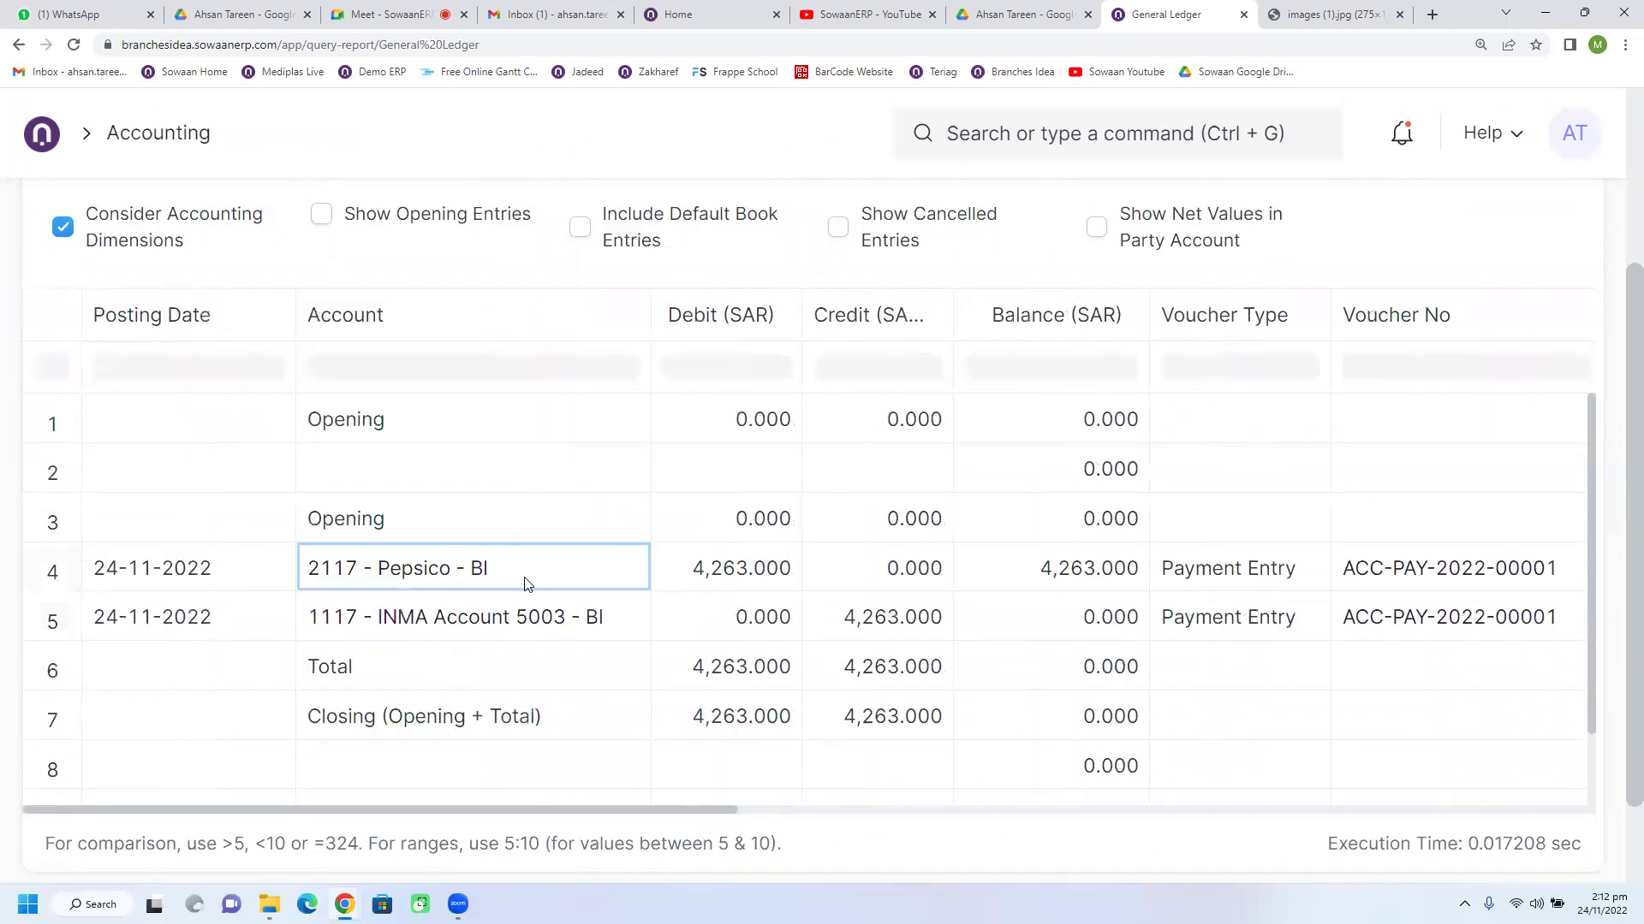
click(553, 641)
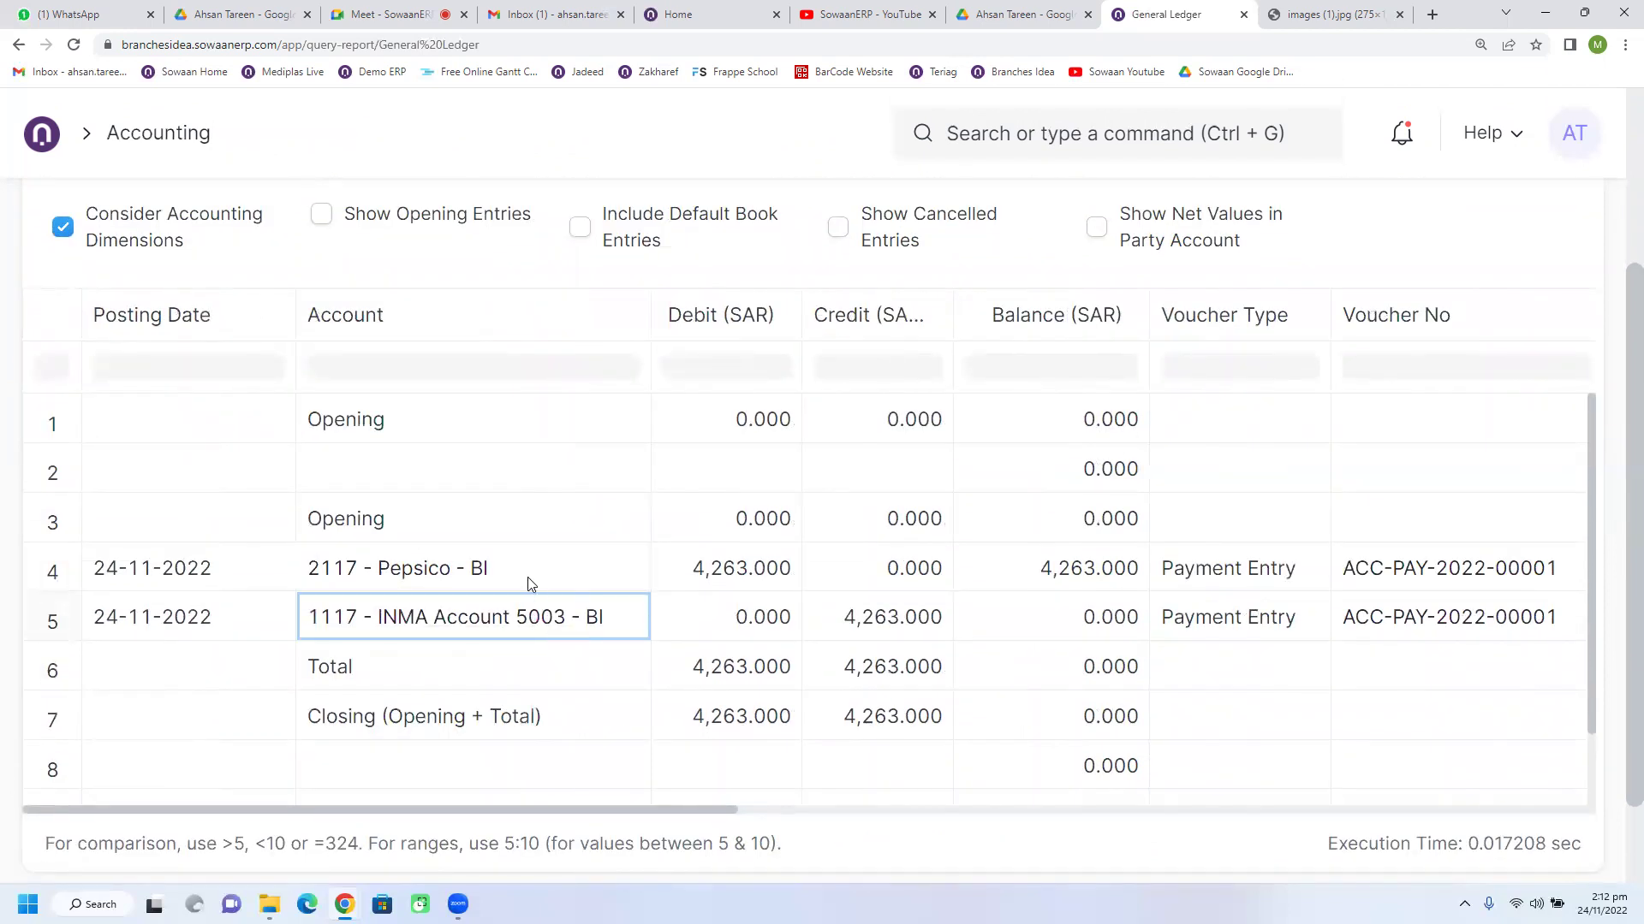
click(526, 577)
click(565, 638)
click(756, 639)
click(863, 638)
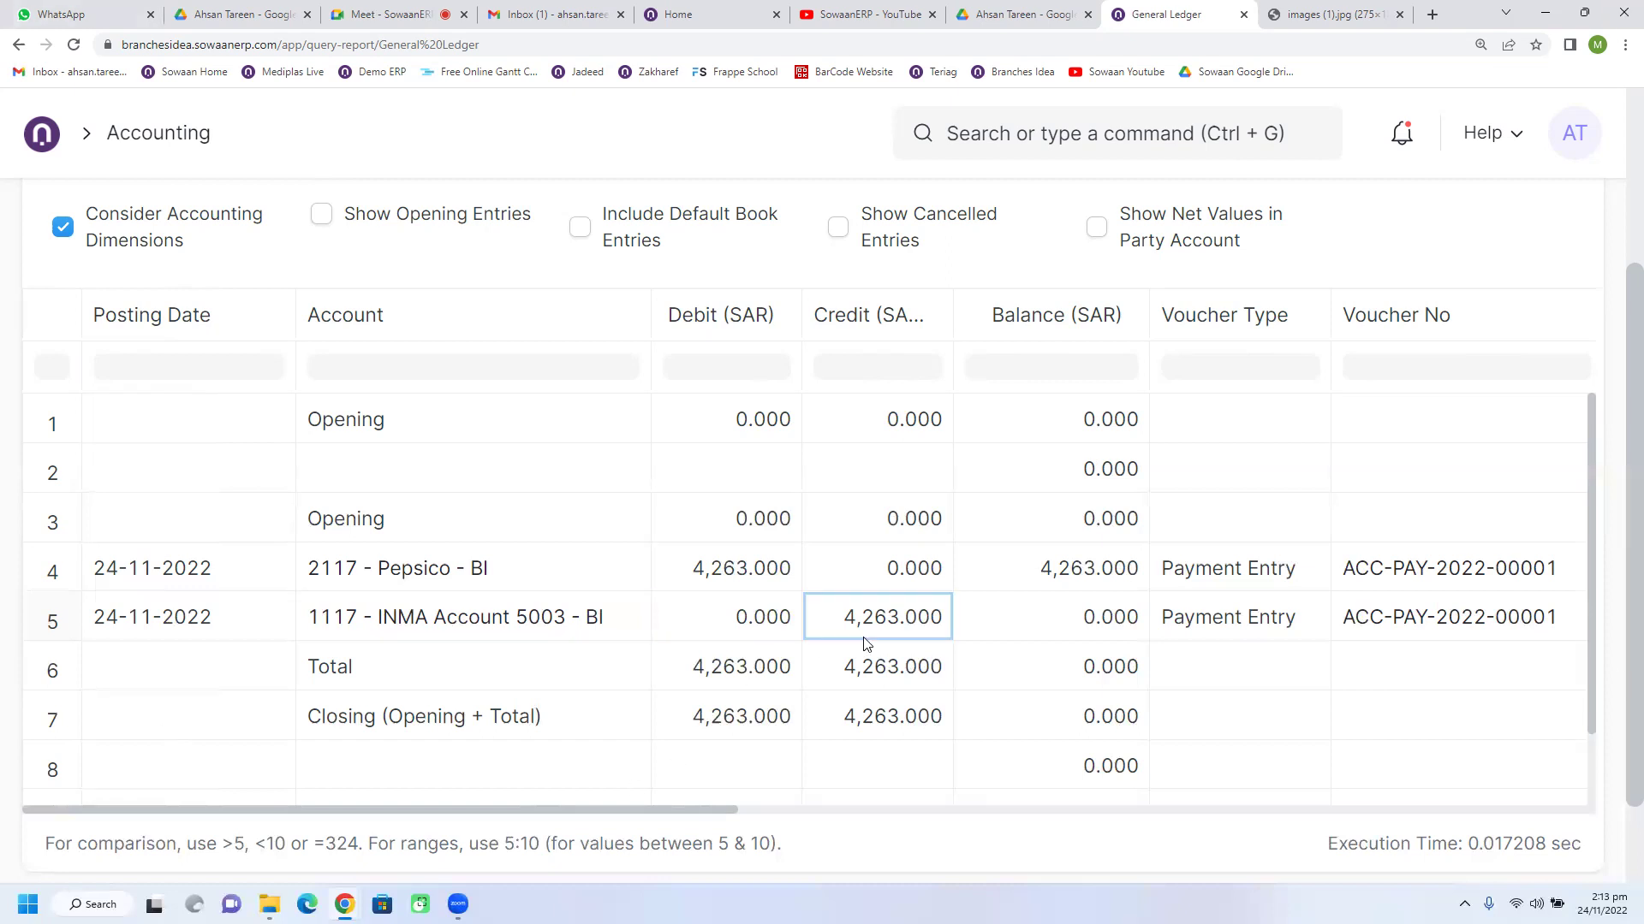
click(774, 589)
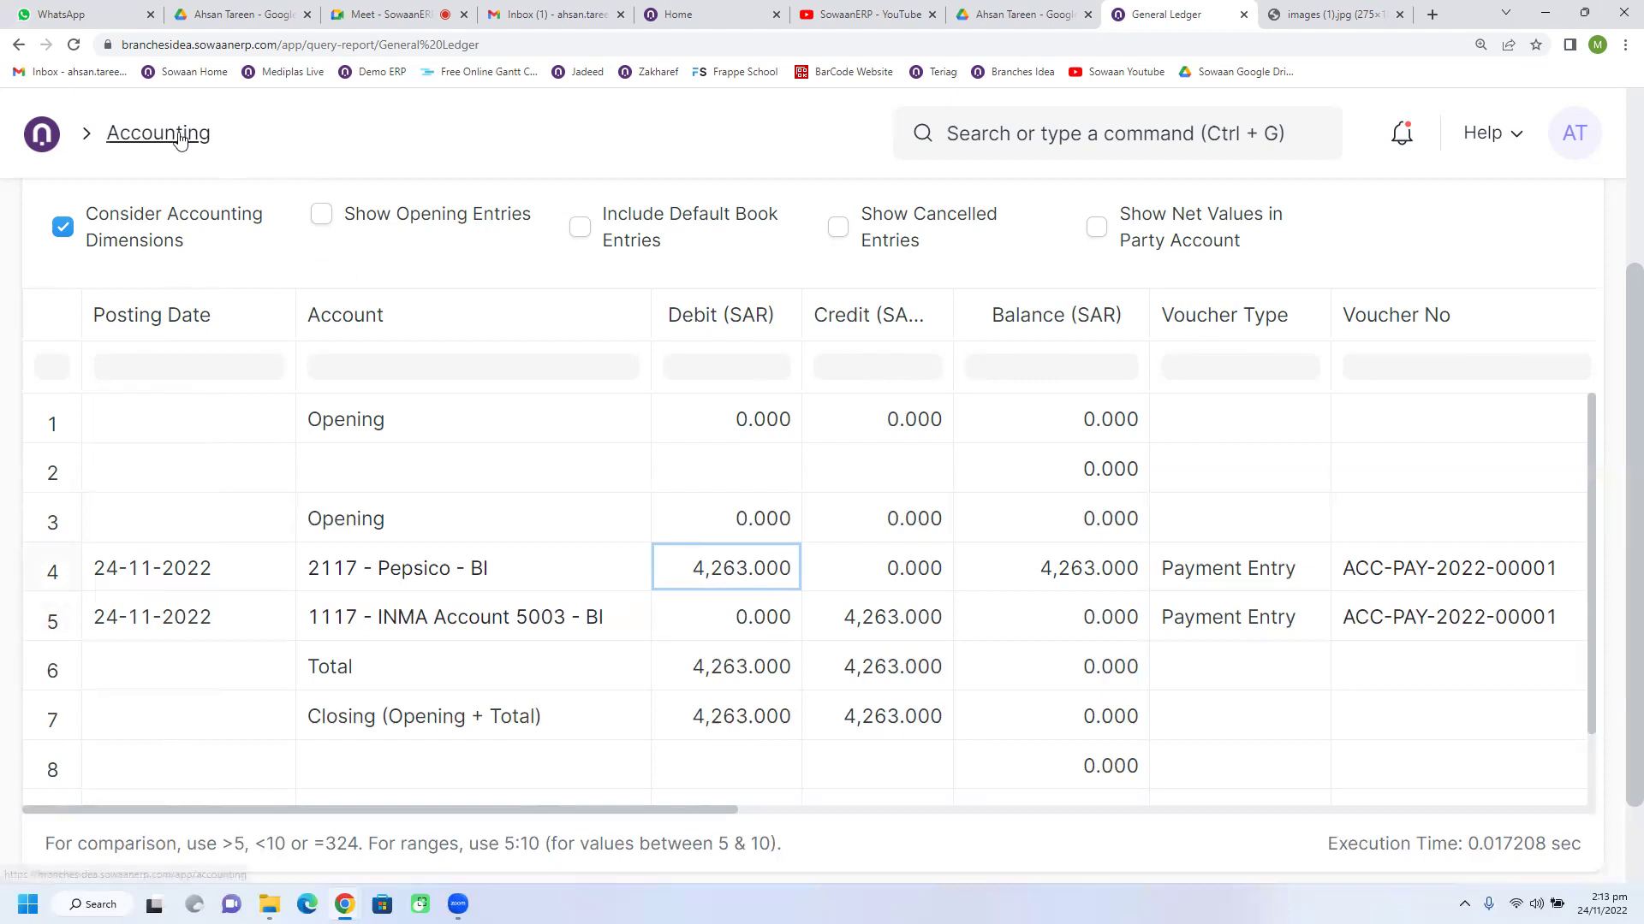
Step: Reopen Pepsico payment ACC-PAY-2022-00001 from the Payment Entry list, then start and cancel an email
click(23, 53)
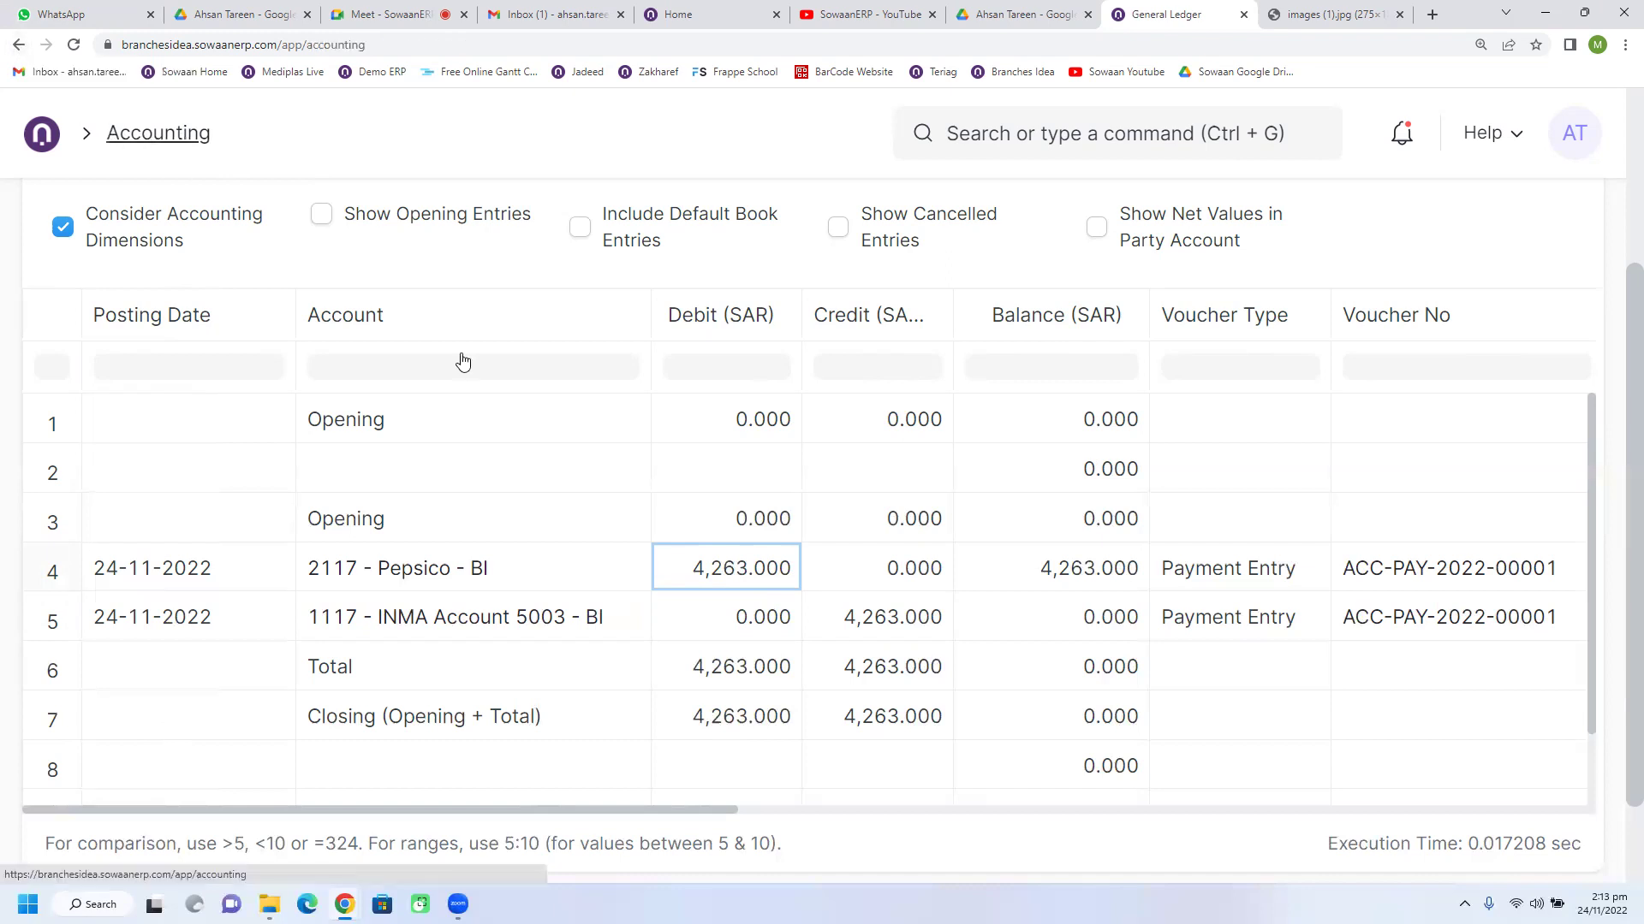
click(493, 575)
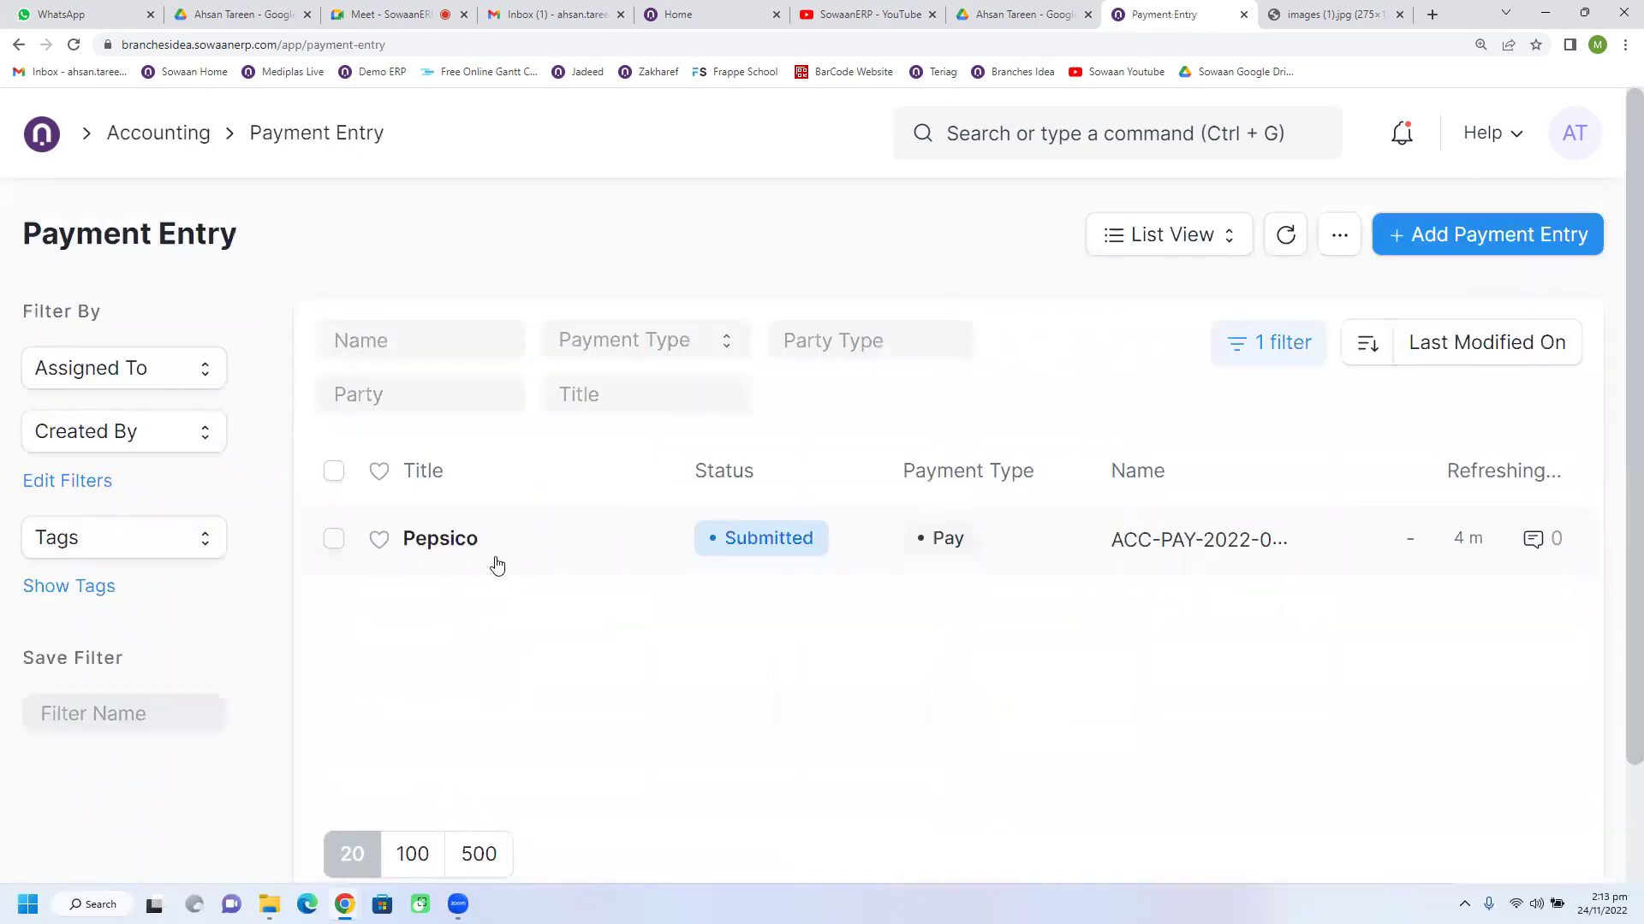
click(495, 563)
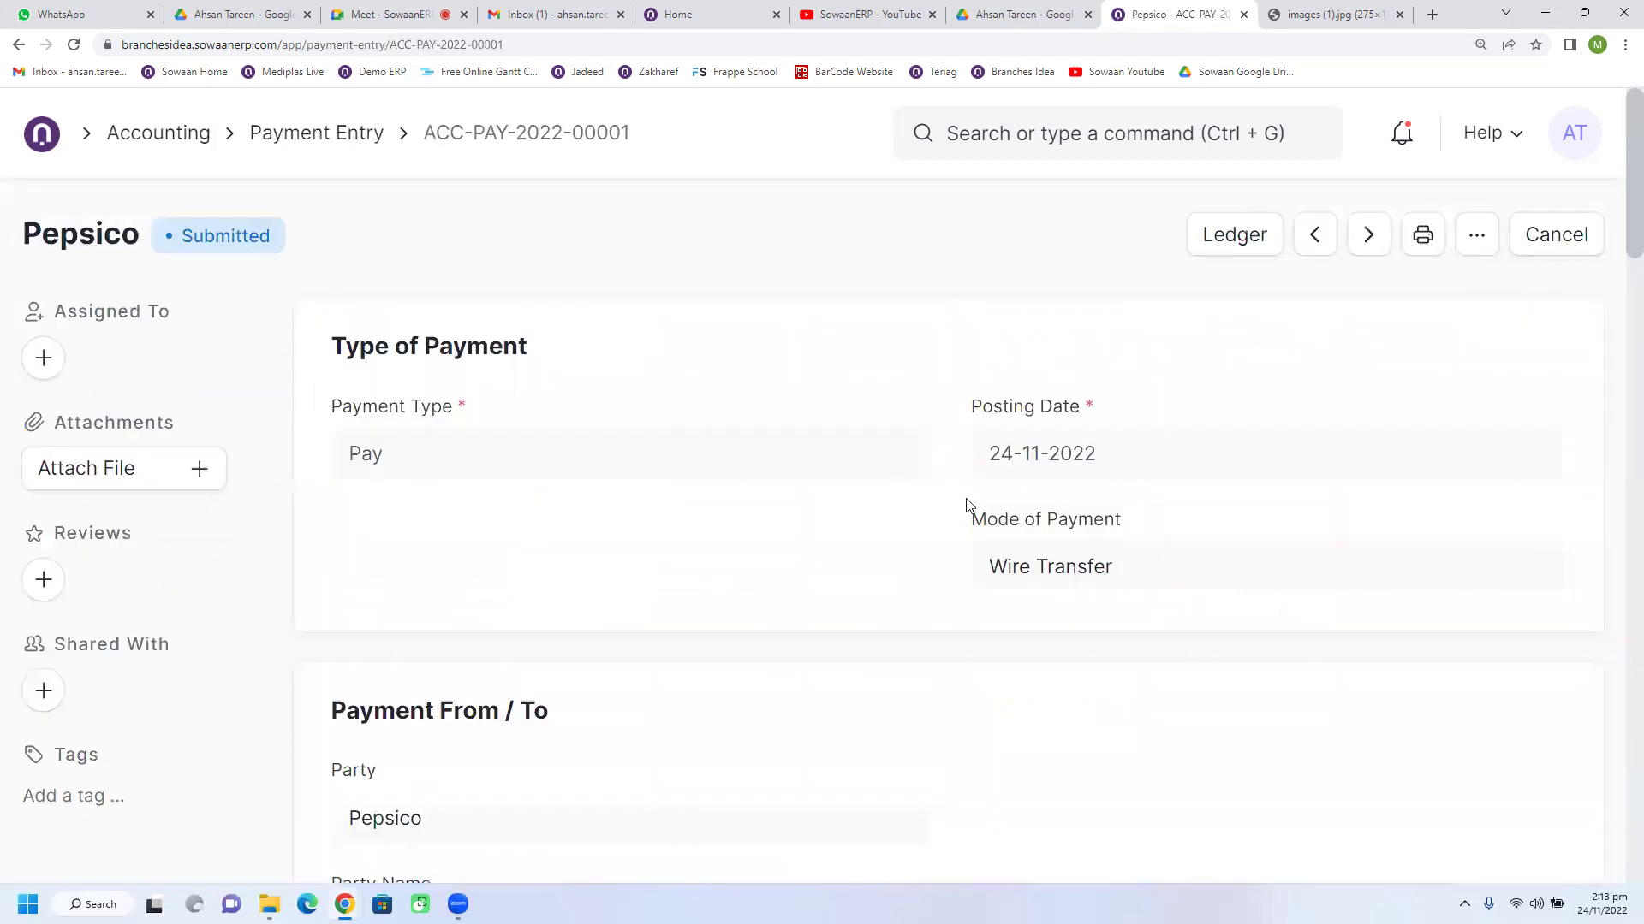
click(1468, 253)
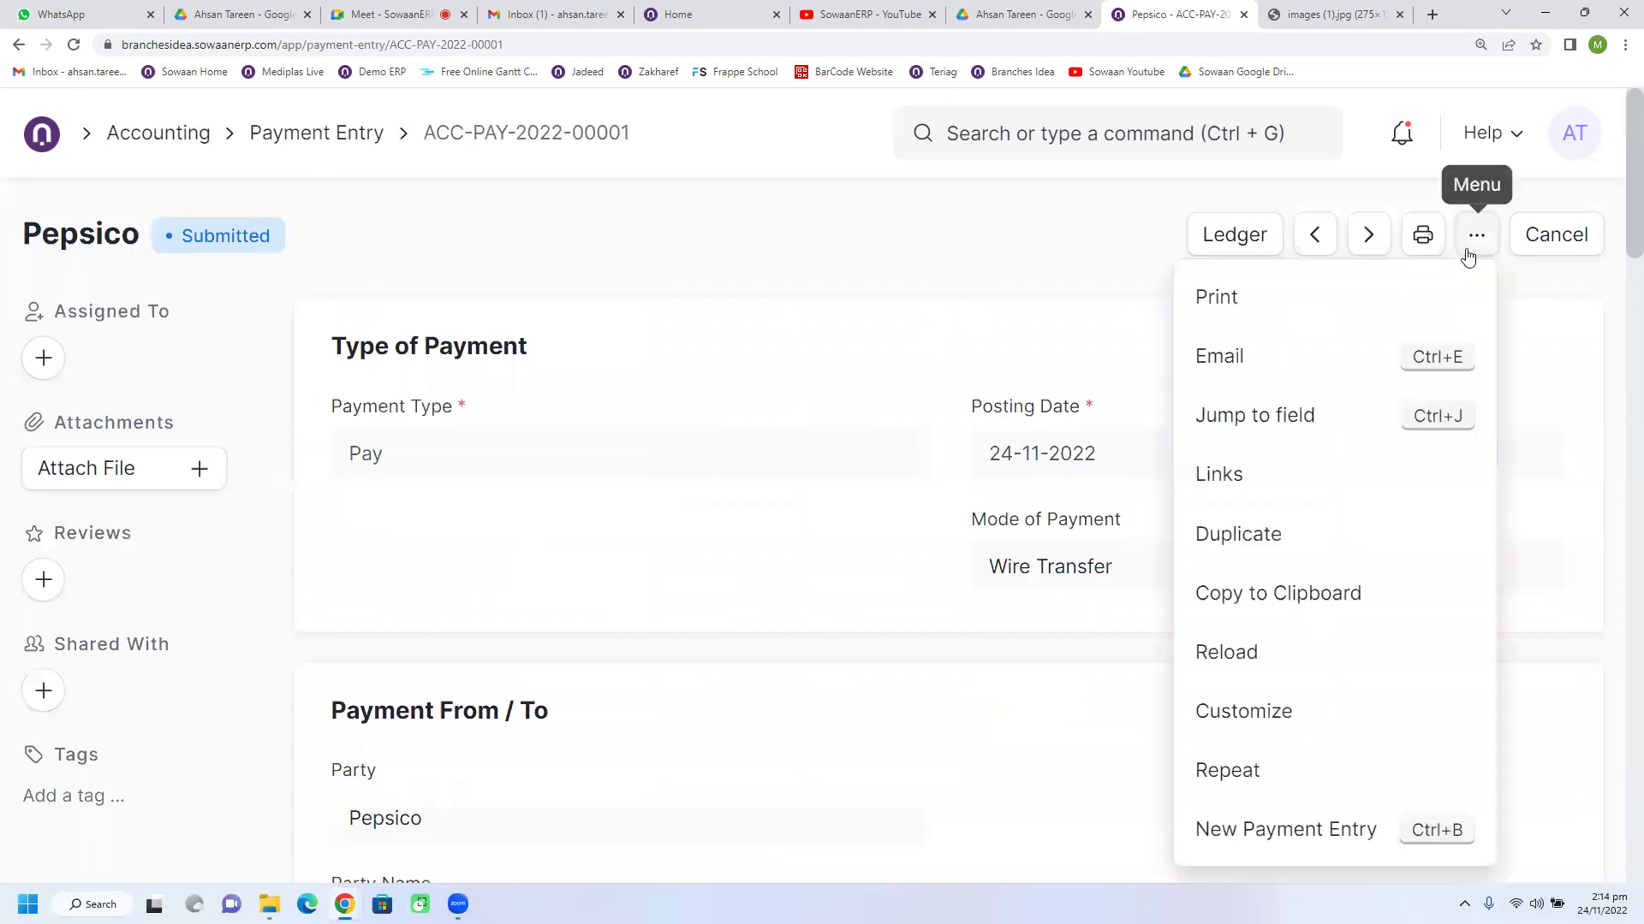
click(1227, 373)
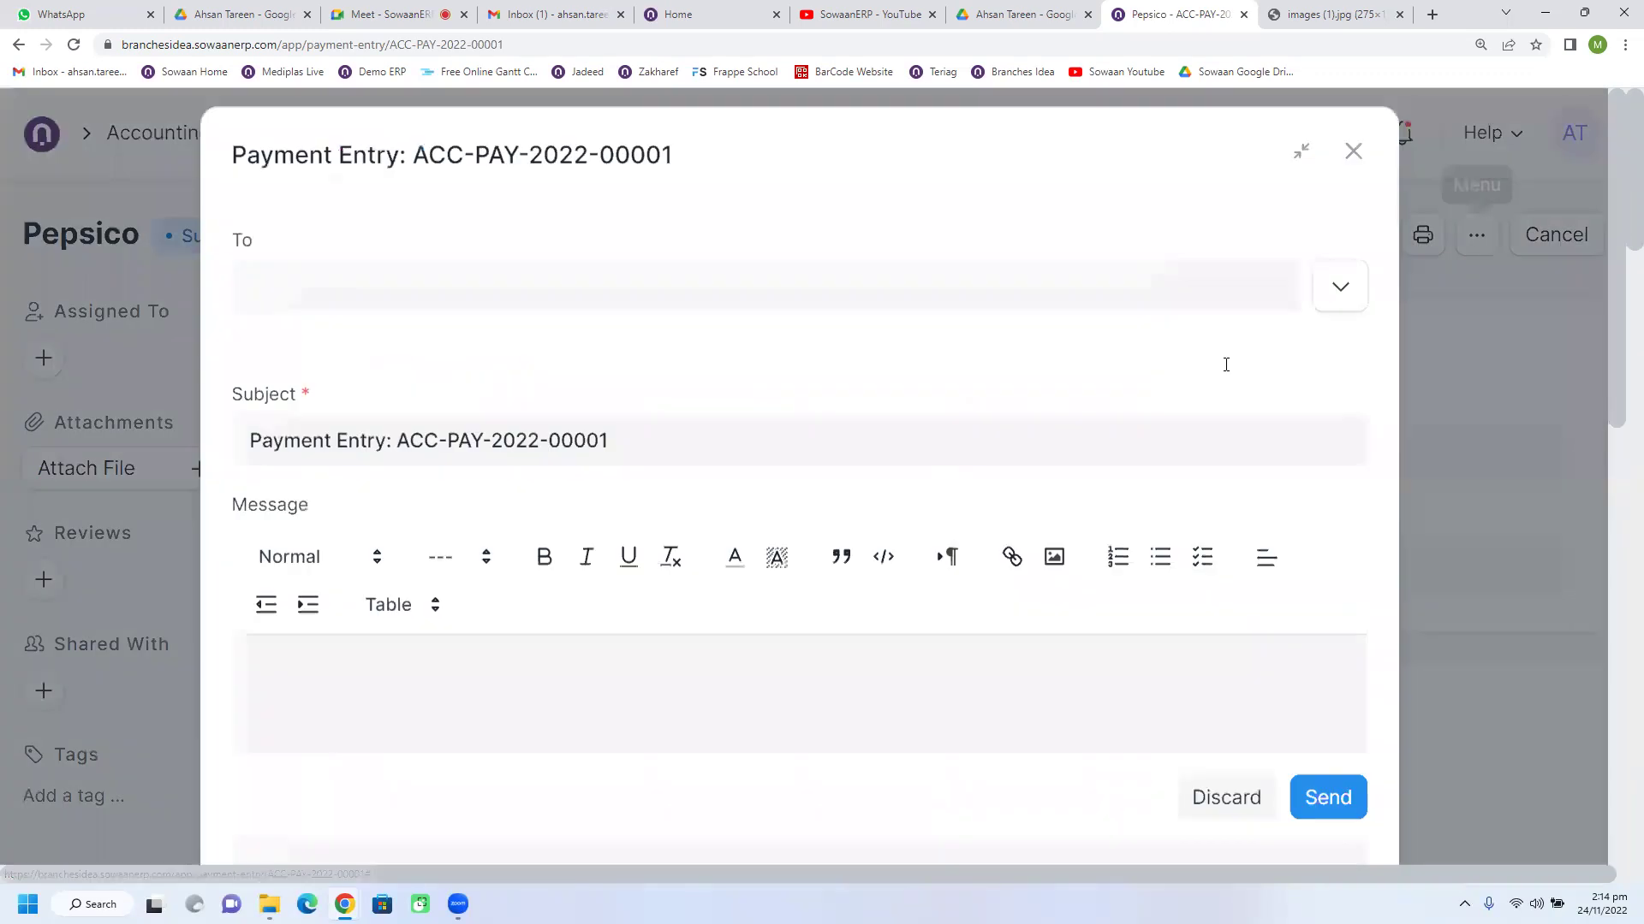
click(1363, 185)
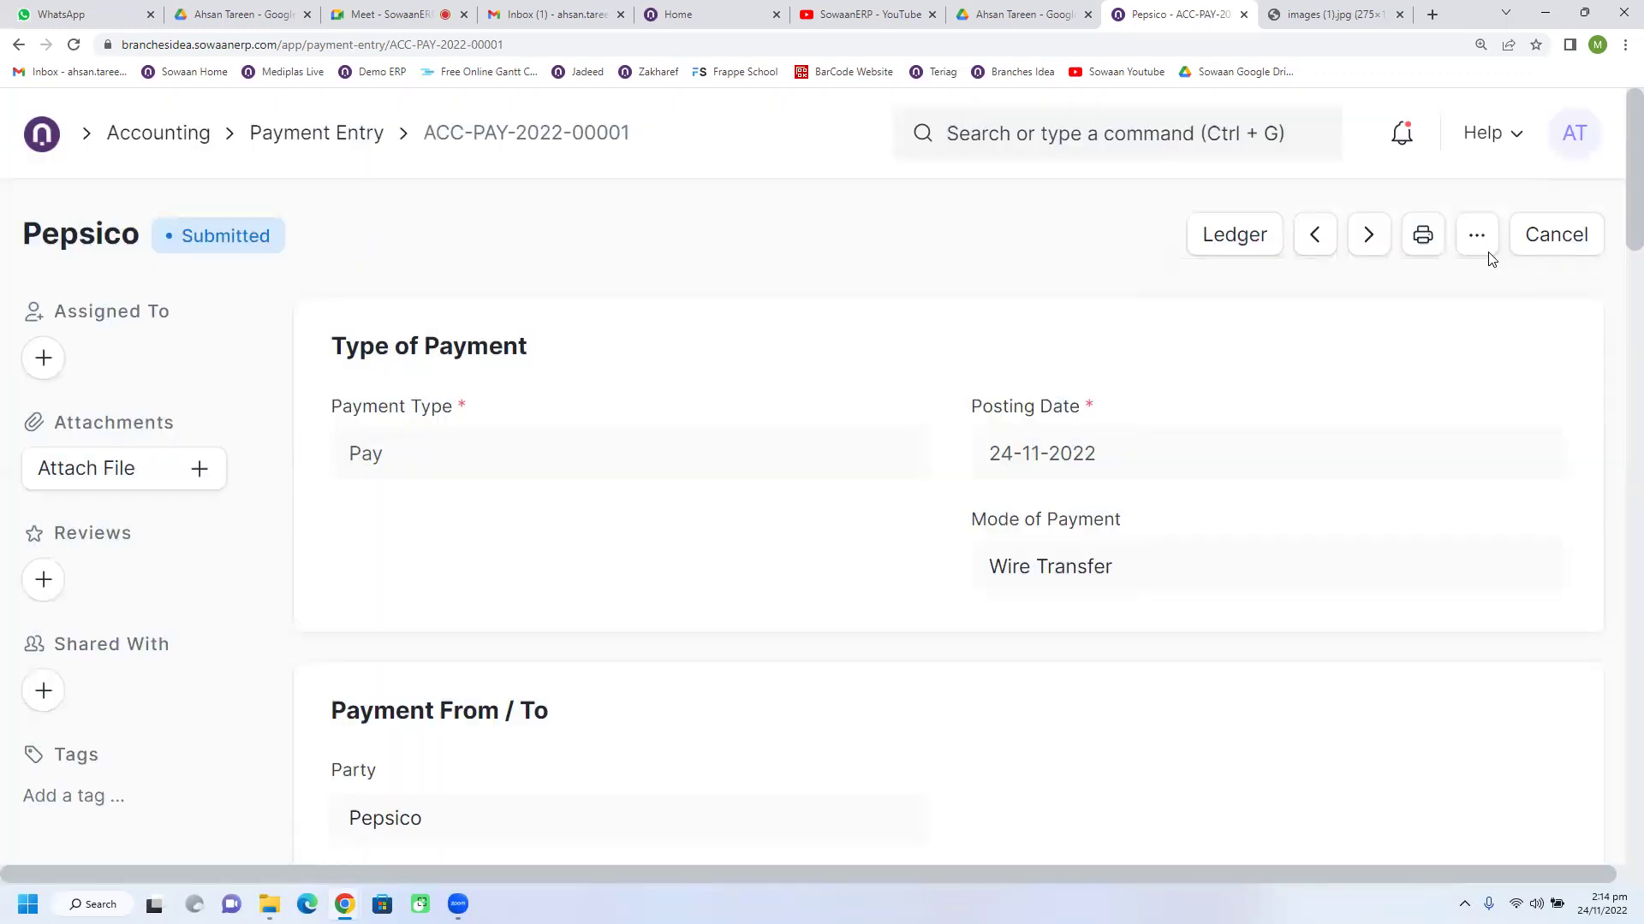
Step: Start a new email to the company accounts mailbox with the greeting 'Dear Sir'
click(1472, 247)
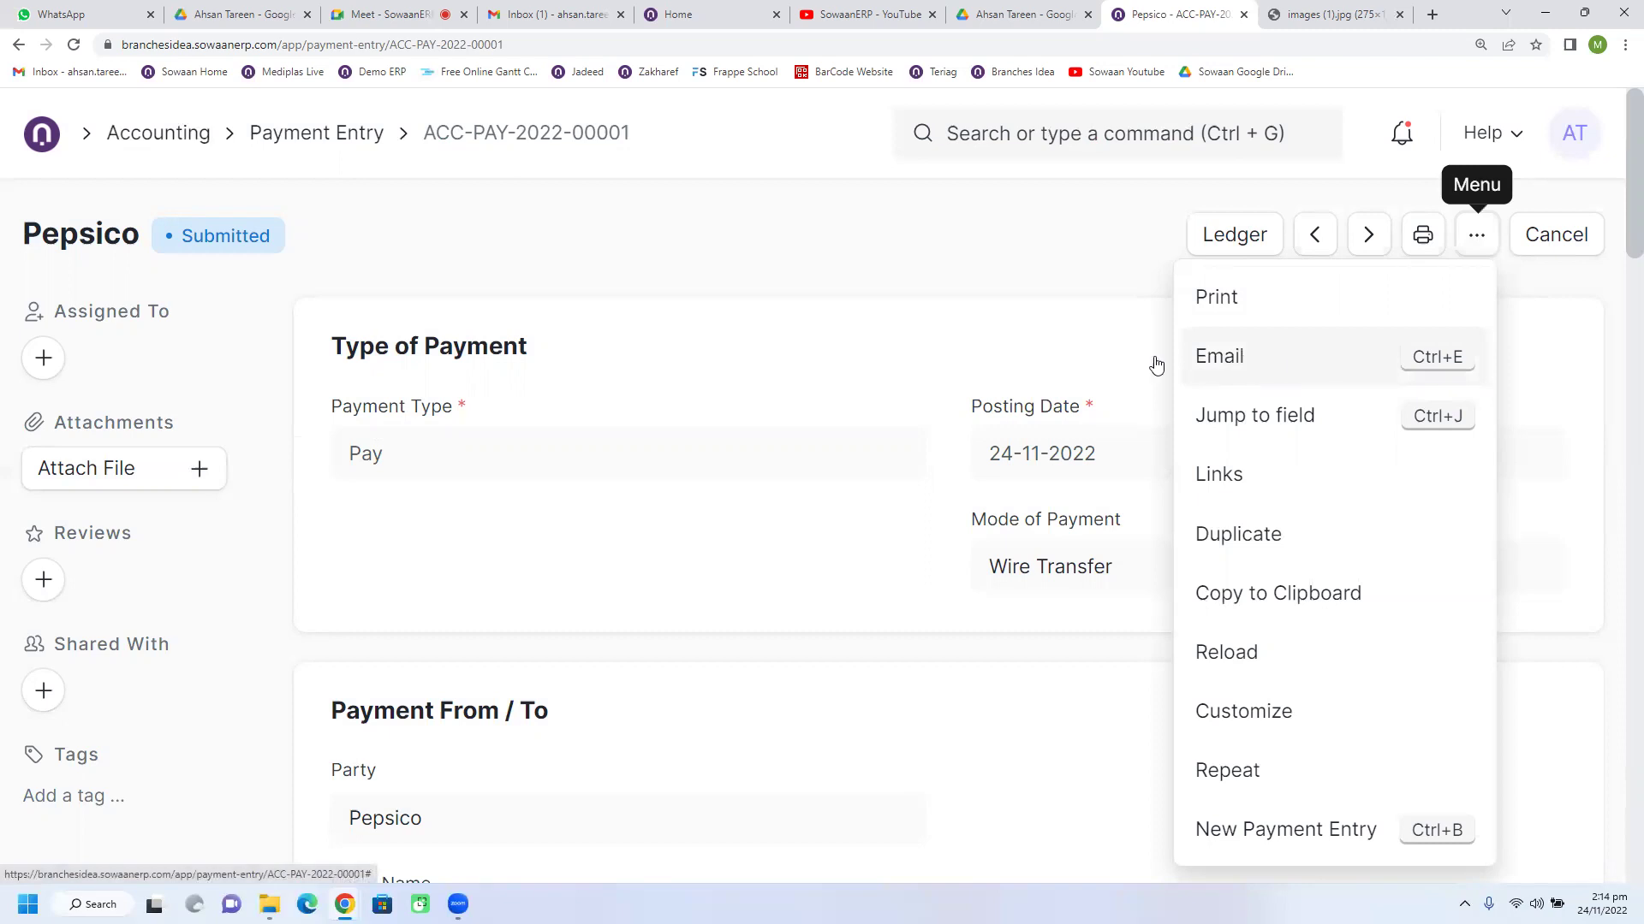
click(1206, 358)
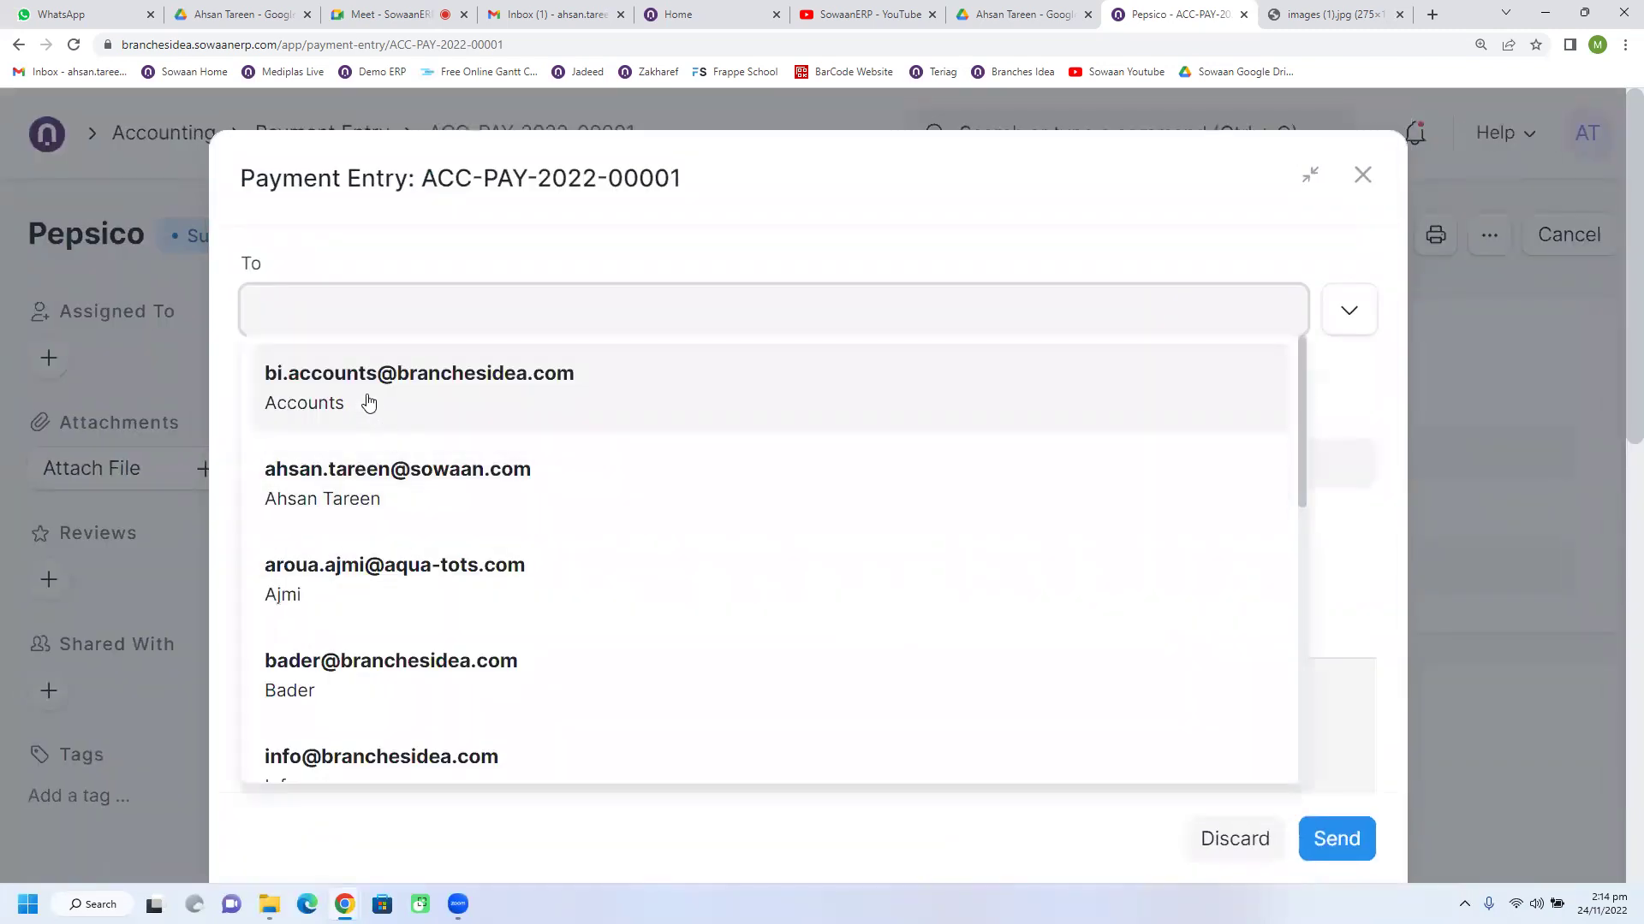
click(368, 402)
scroll(561, 604, down, 2)
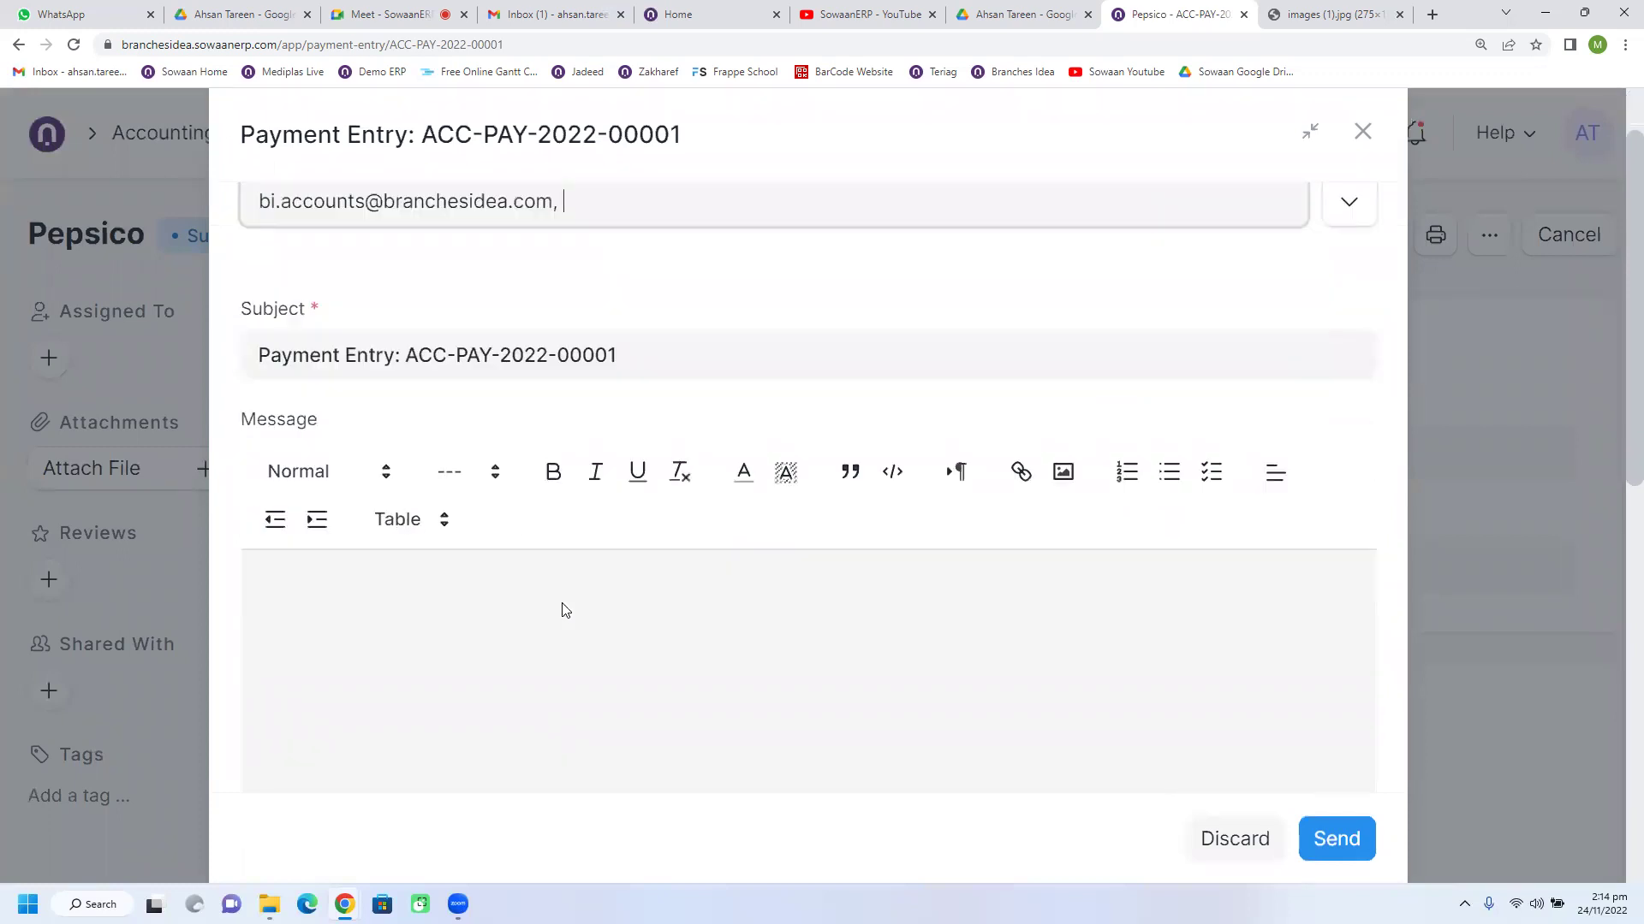
click(558, 592)
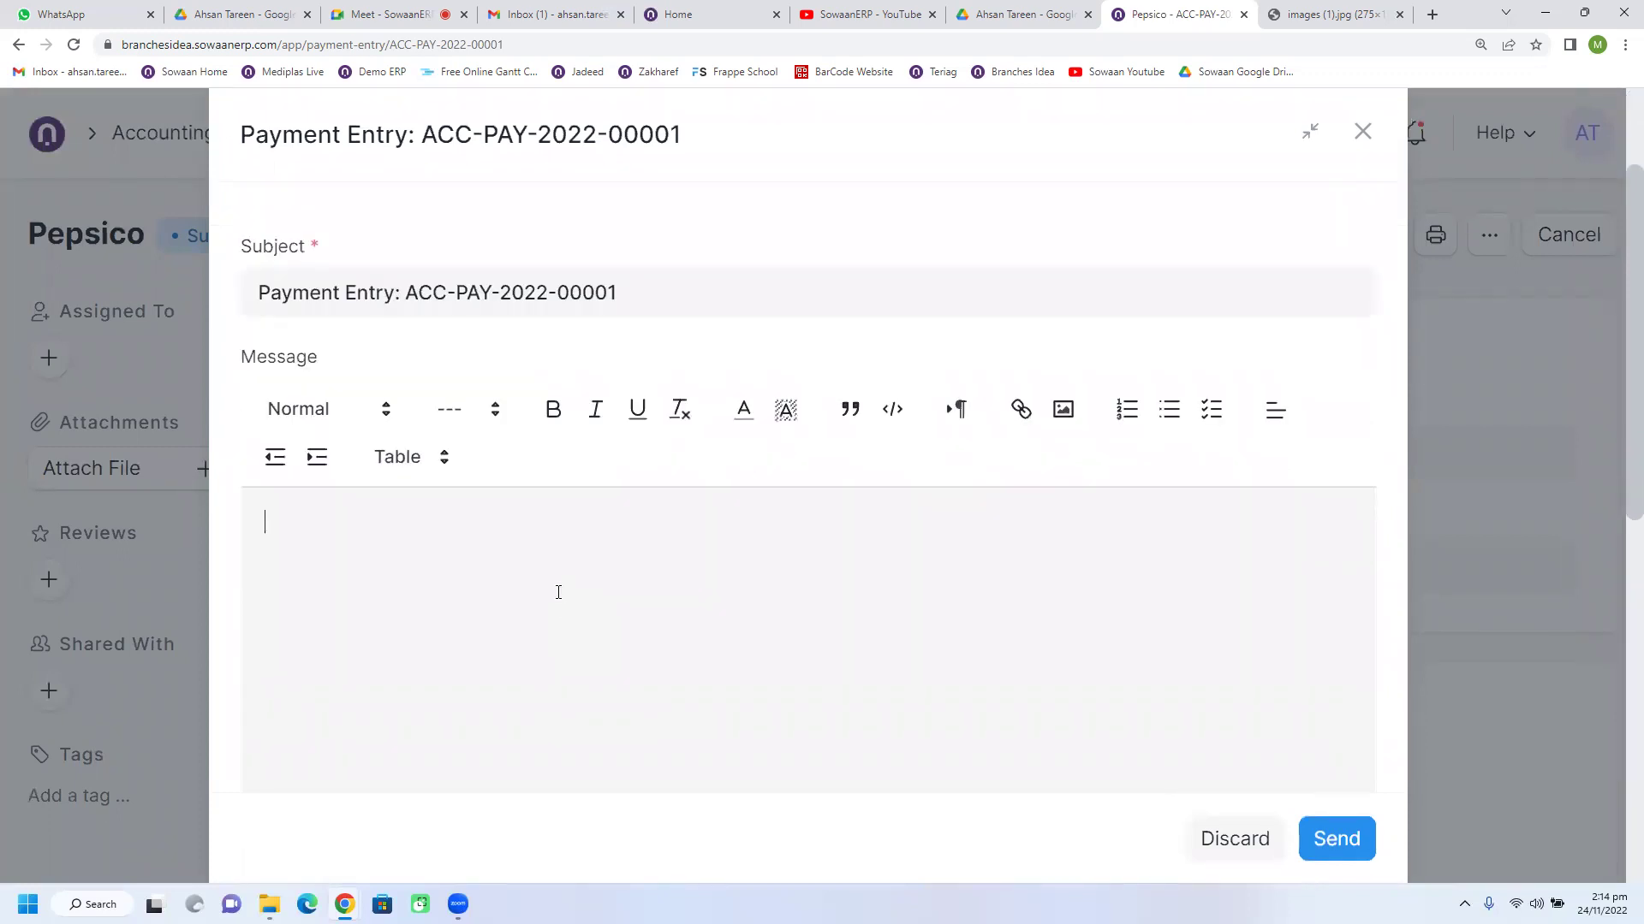
text(Dear Sie)
key(Return)
key(BackSpace)
text(r)
Step: Review the draft, then discard the email unsent and open the further-actions menu
scroll(565, 624, down, 5)
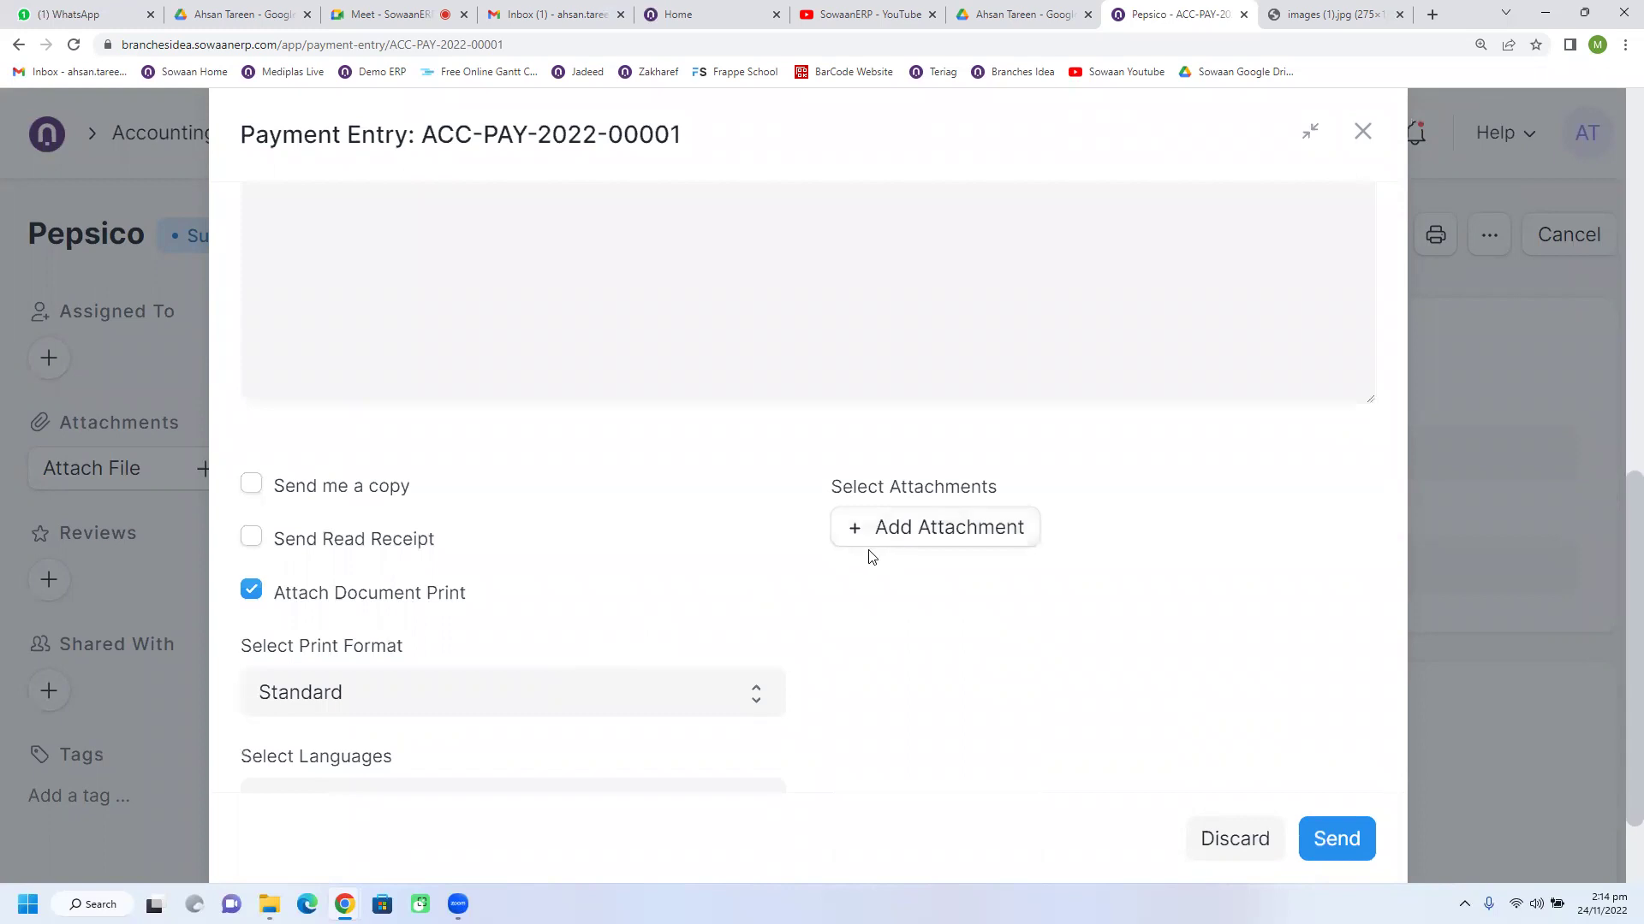
scroll(880, 610, down, 2)
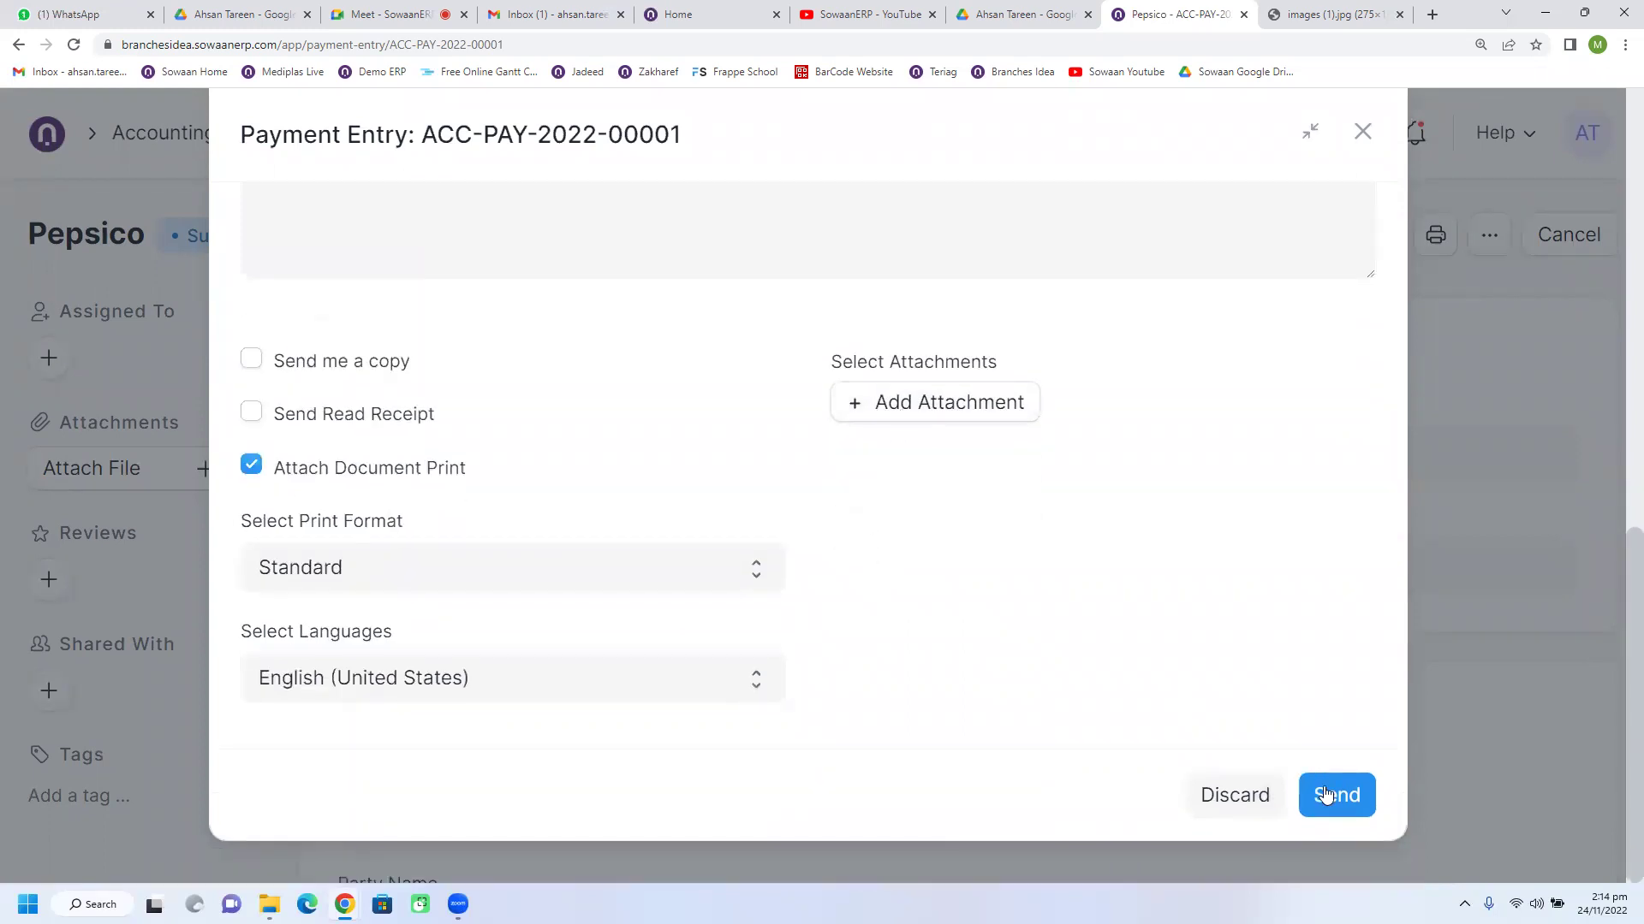
scroll(1155, 645, up, 10)
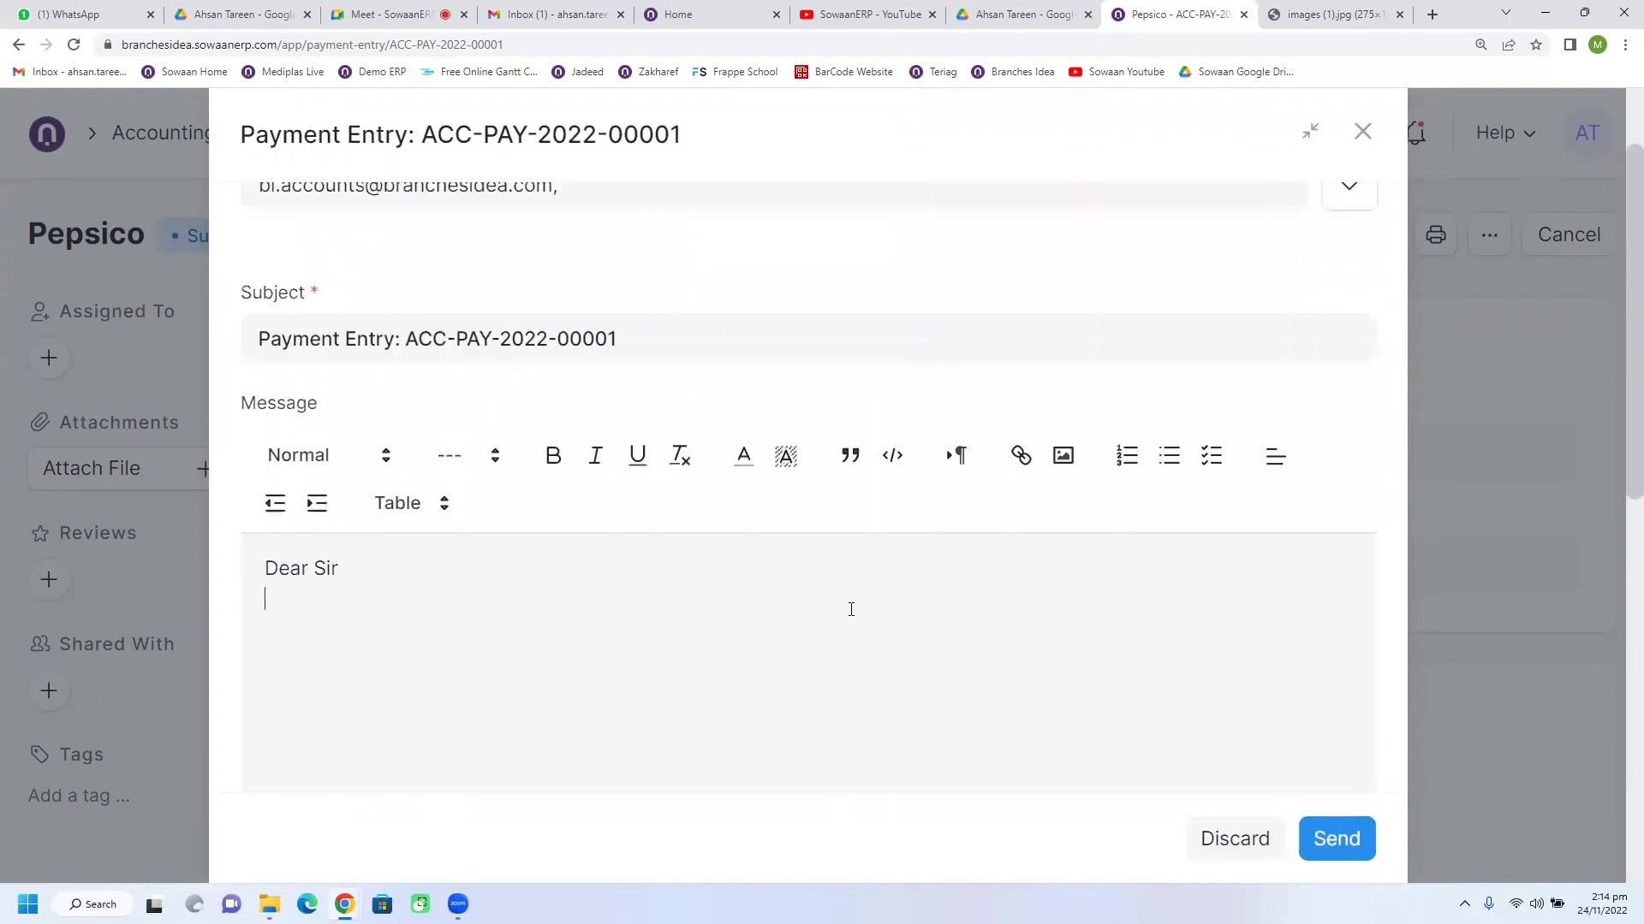
scroll(851, 610, up, 2)
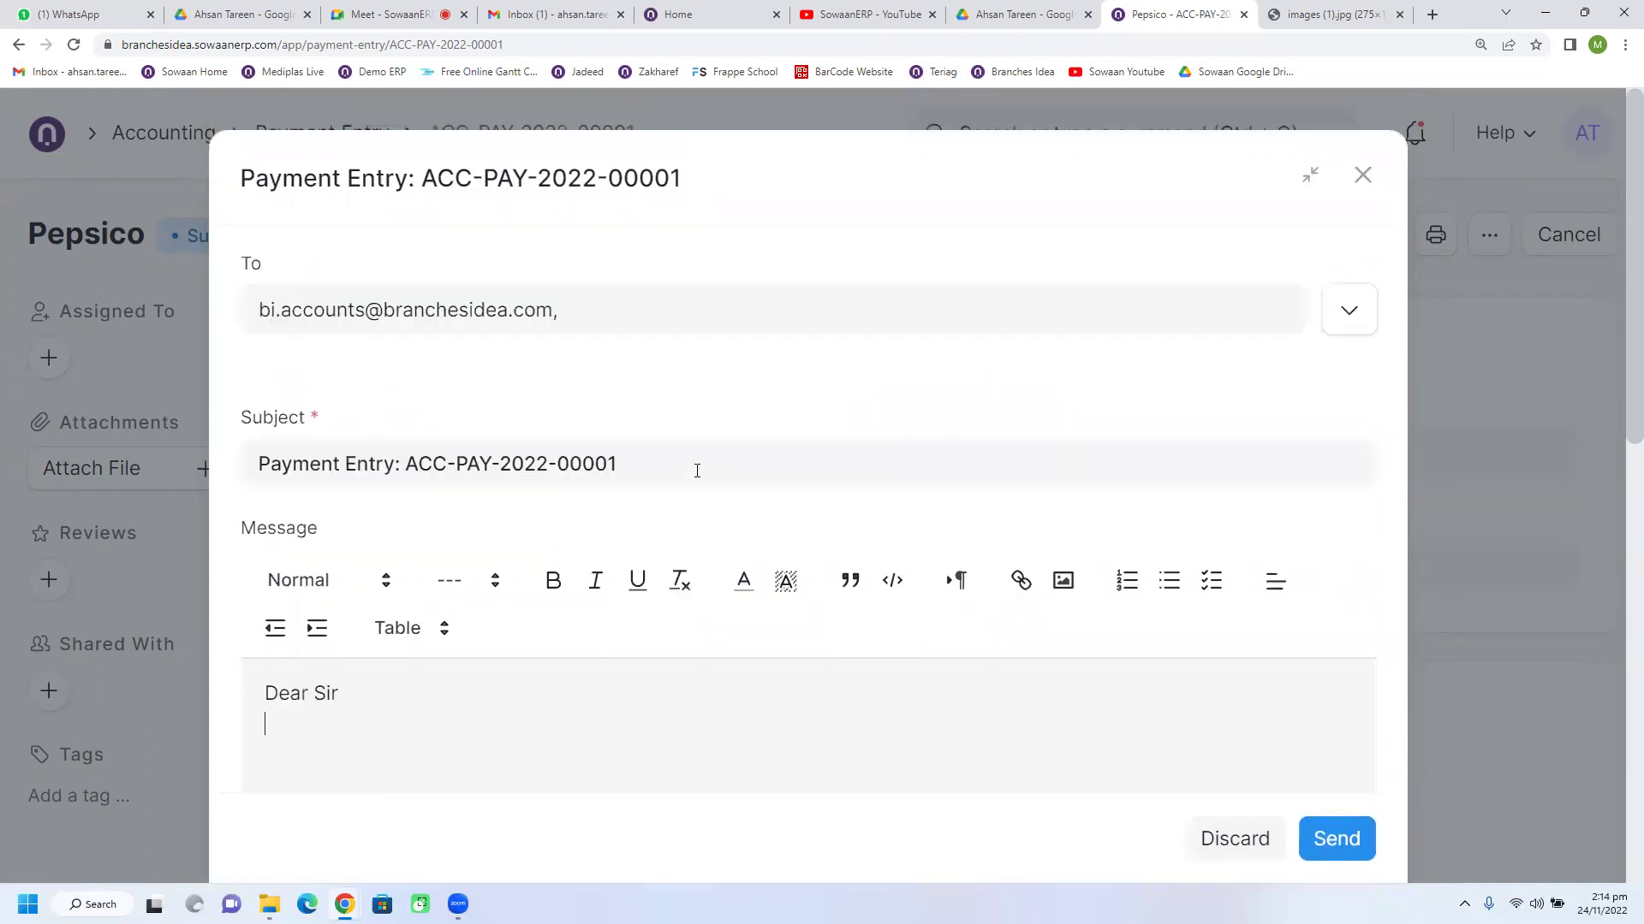
click(1361, 176)
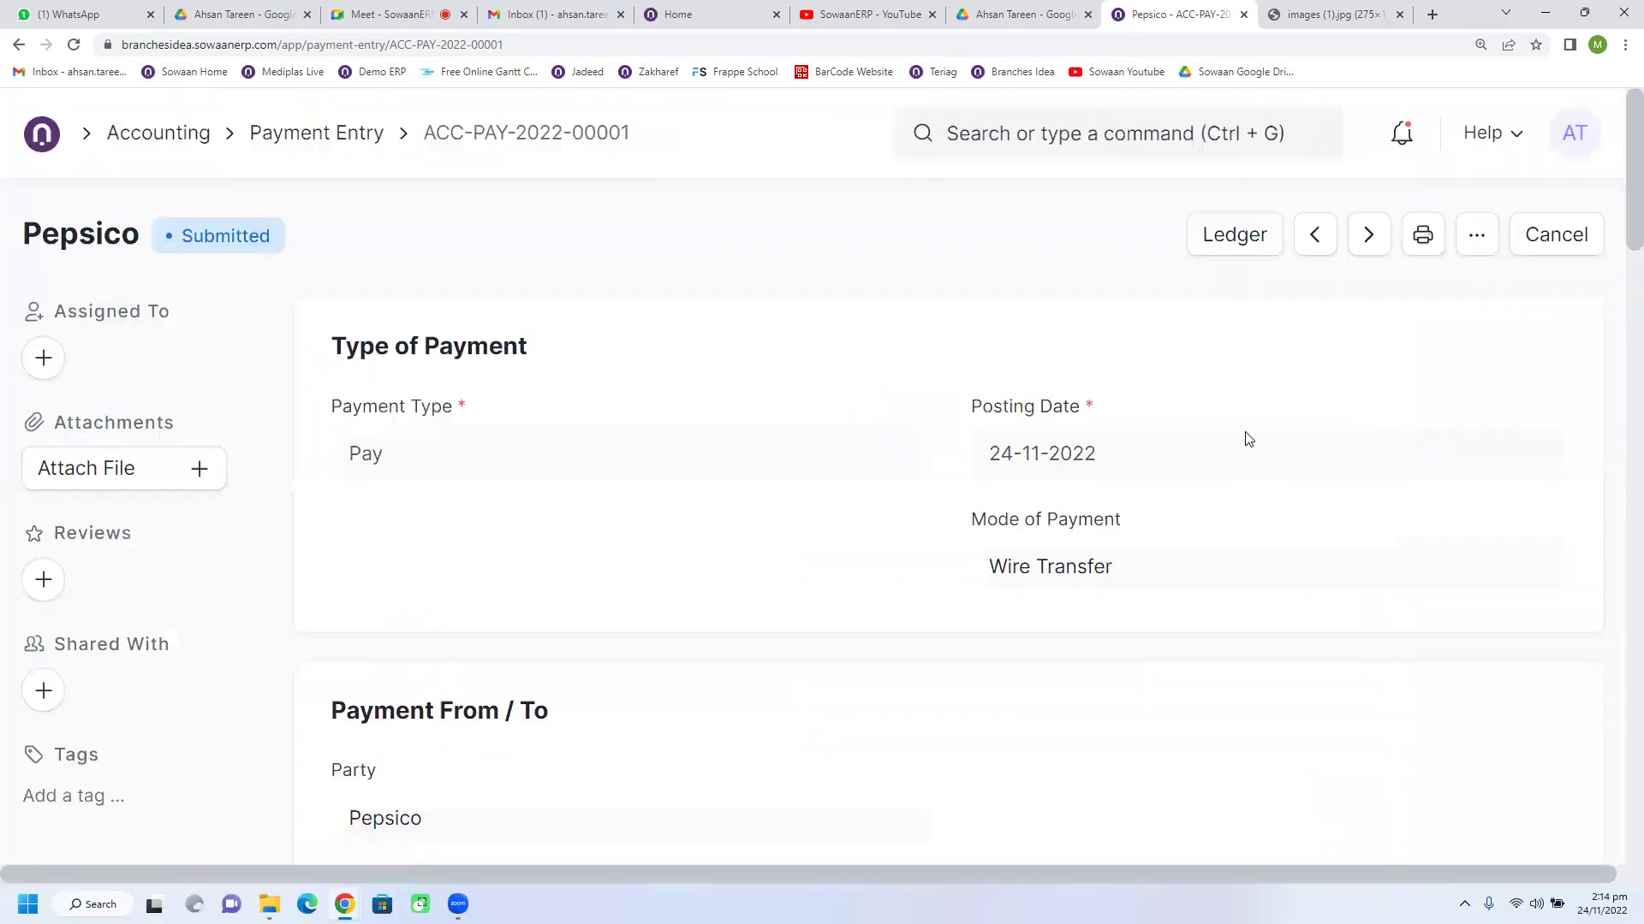
click(1478, 238)
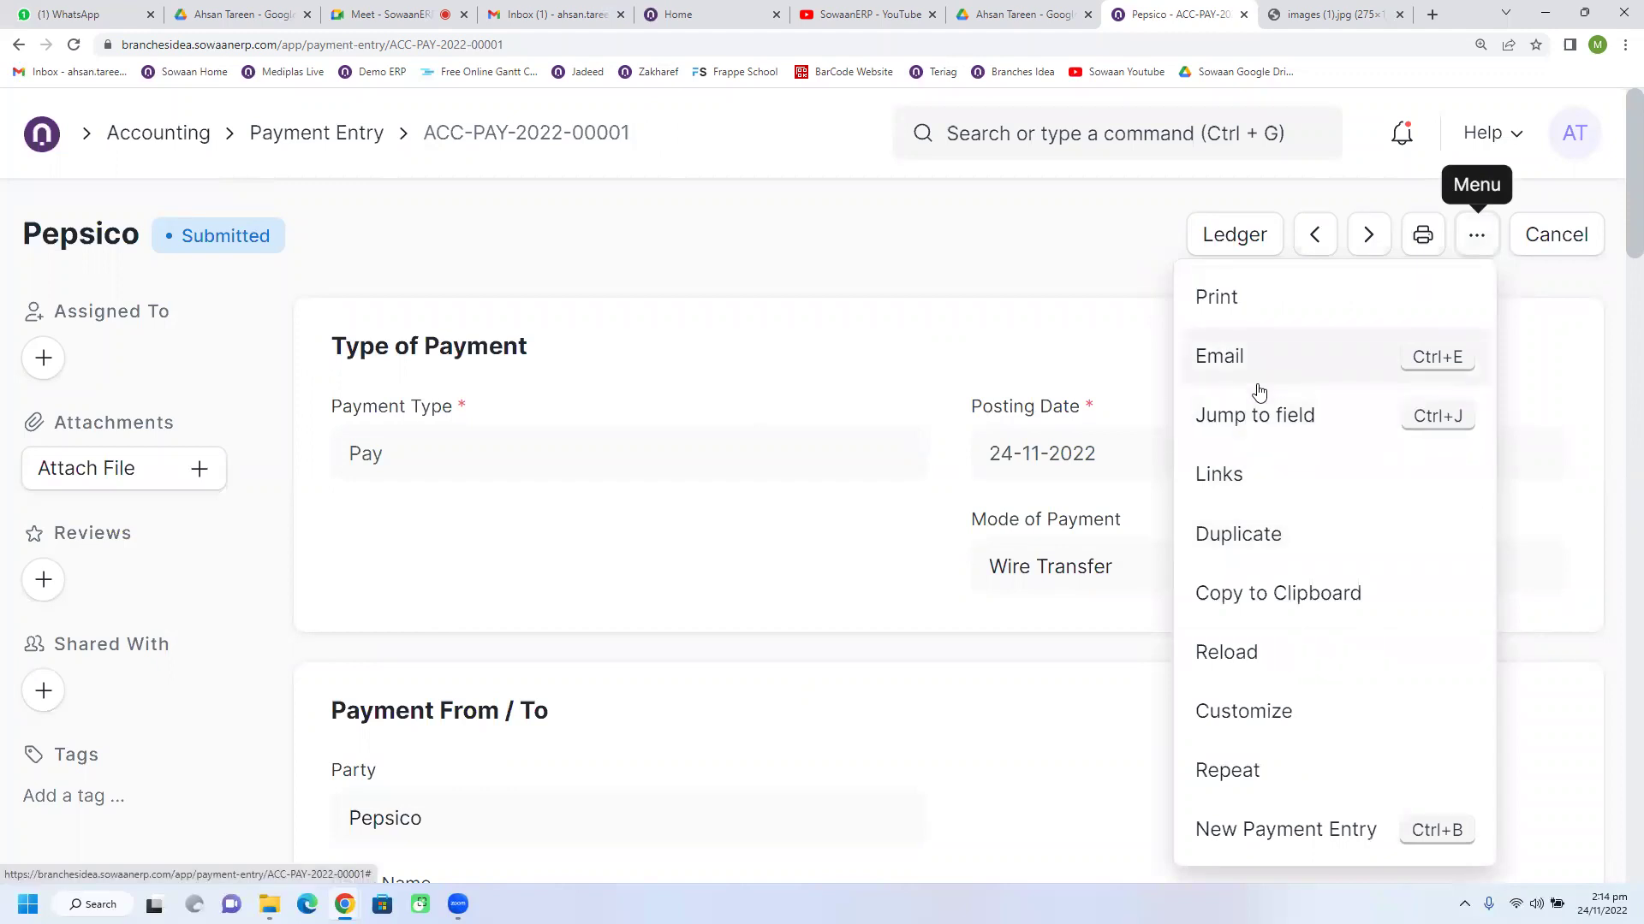
Step: Return to the Payment Entry list and clear its Name filter
click(297, 145)
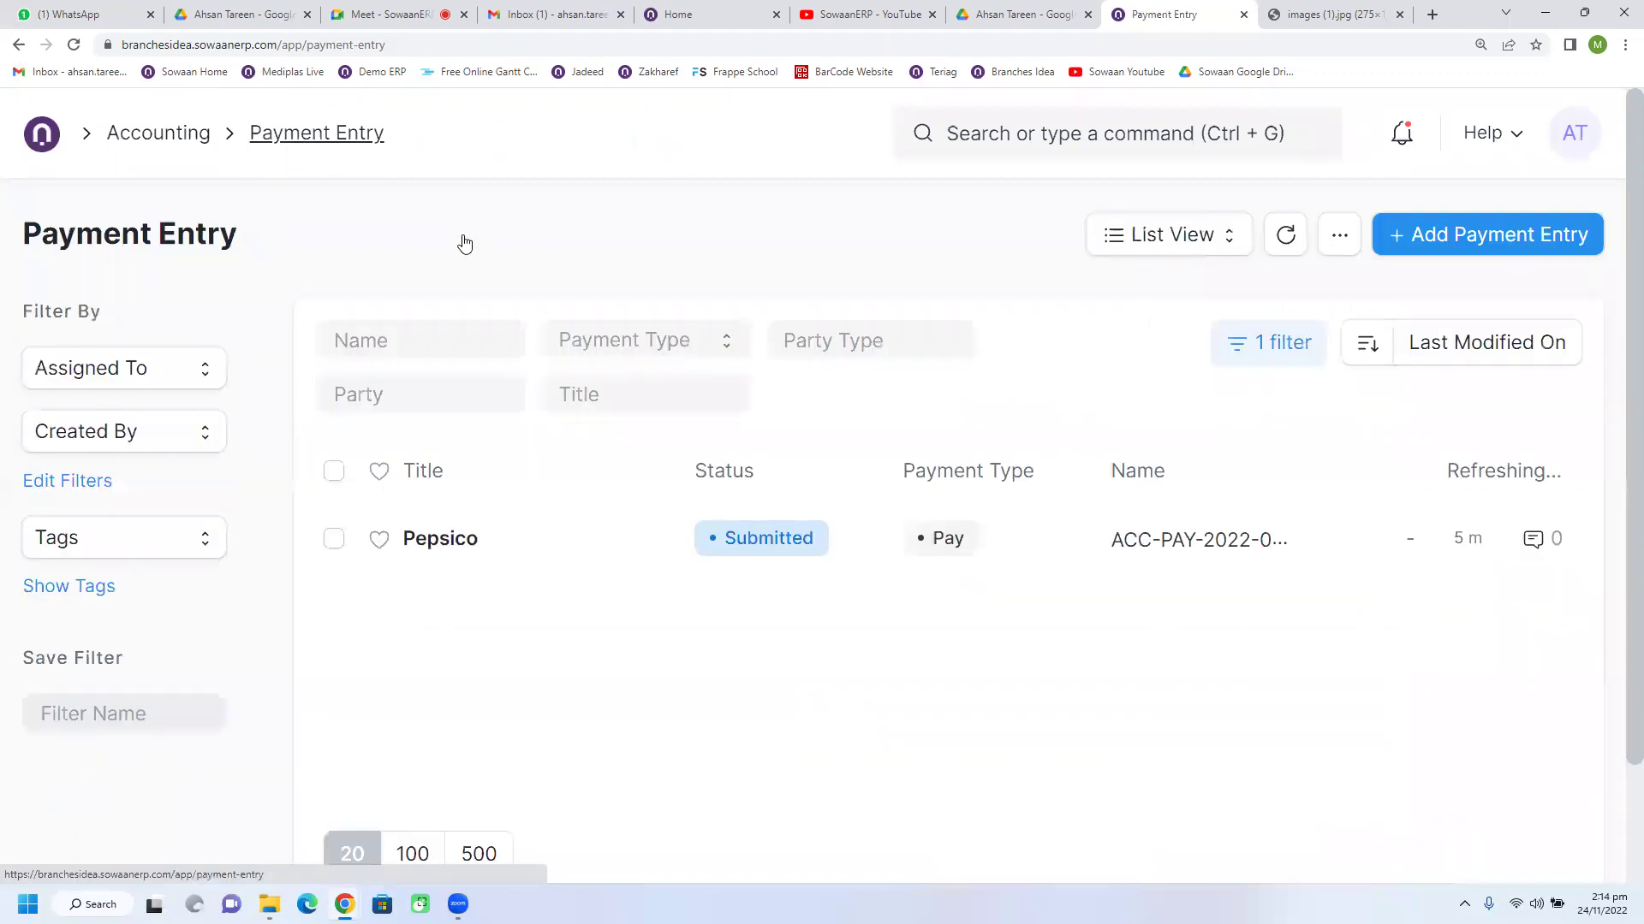
click(1265, 347)
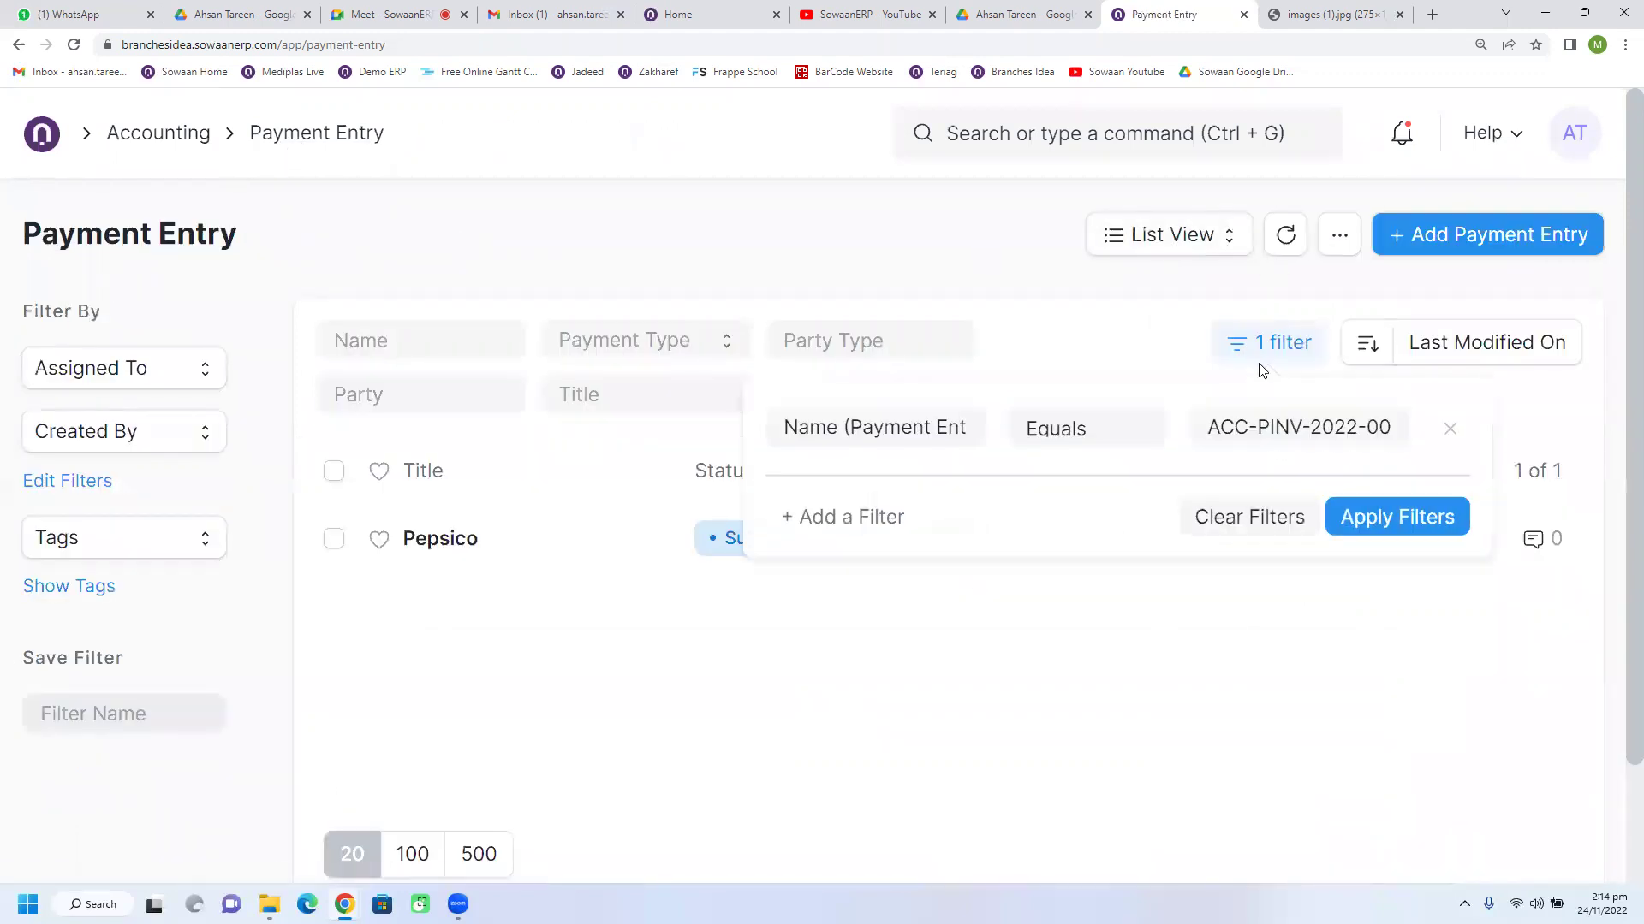
click(1248, 503)
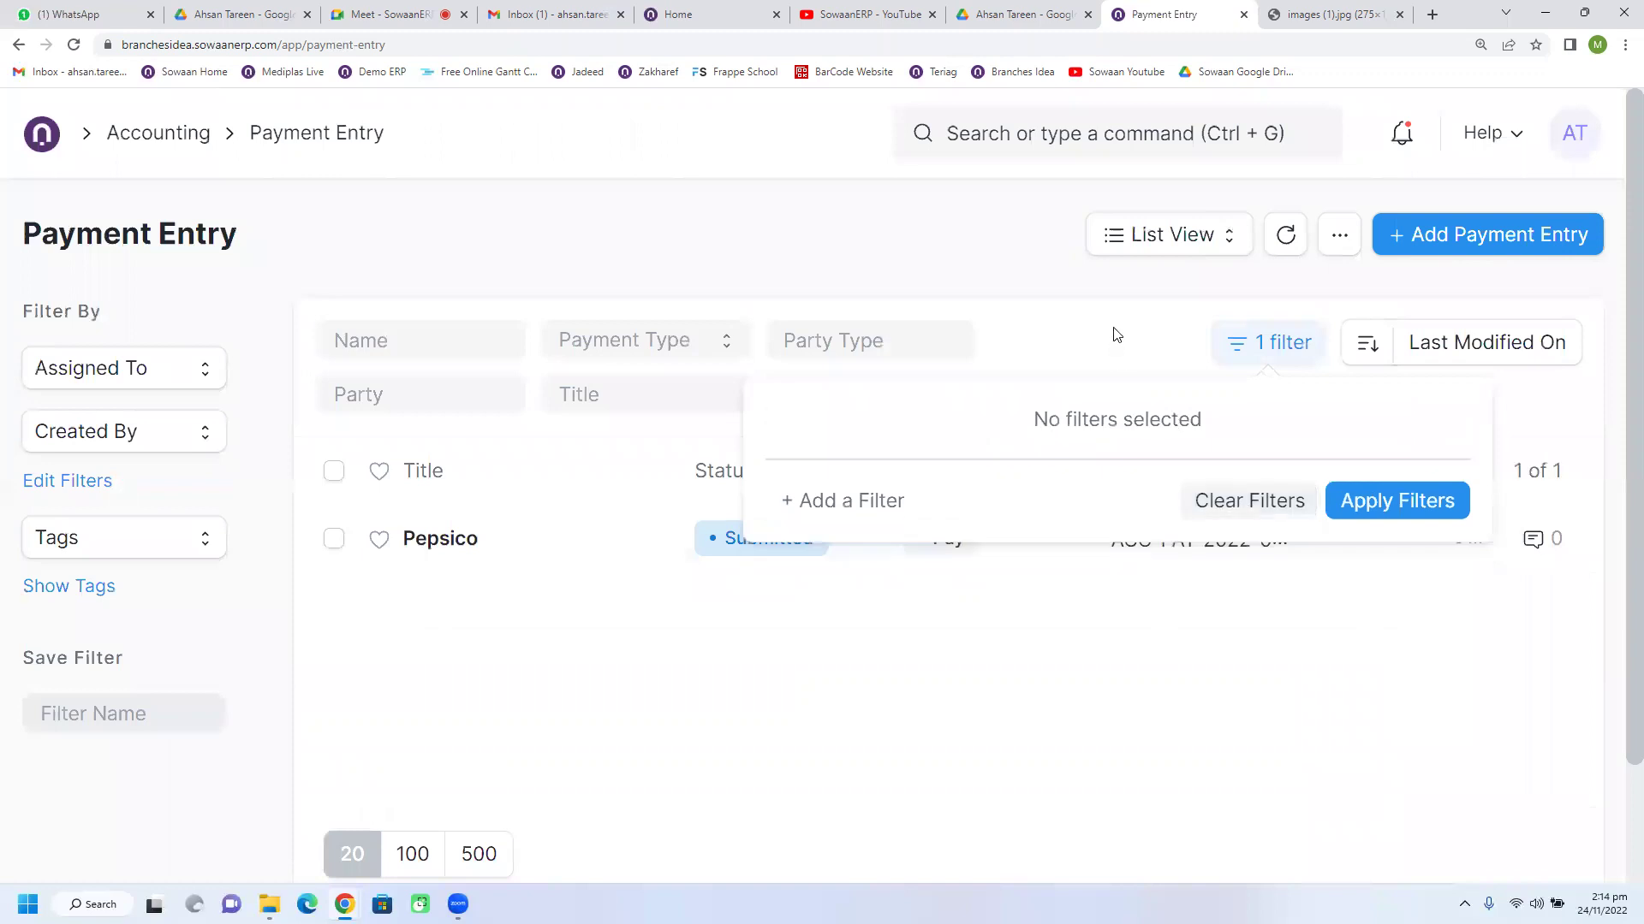
click(1117, 334)
Step: Duplicate the submitted Pepsico payment into a new entry
click(644, 546)
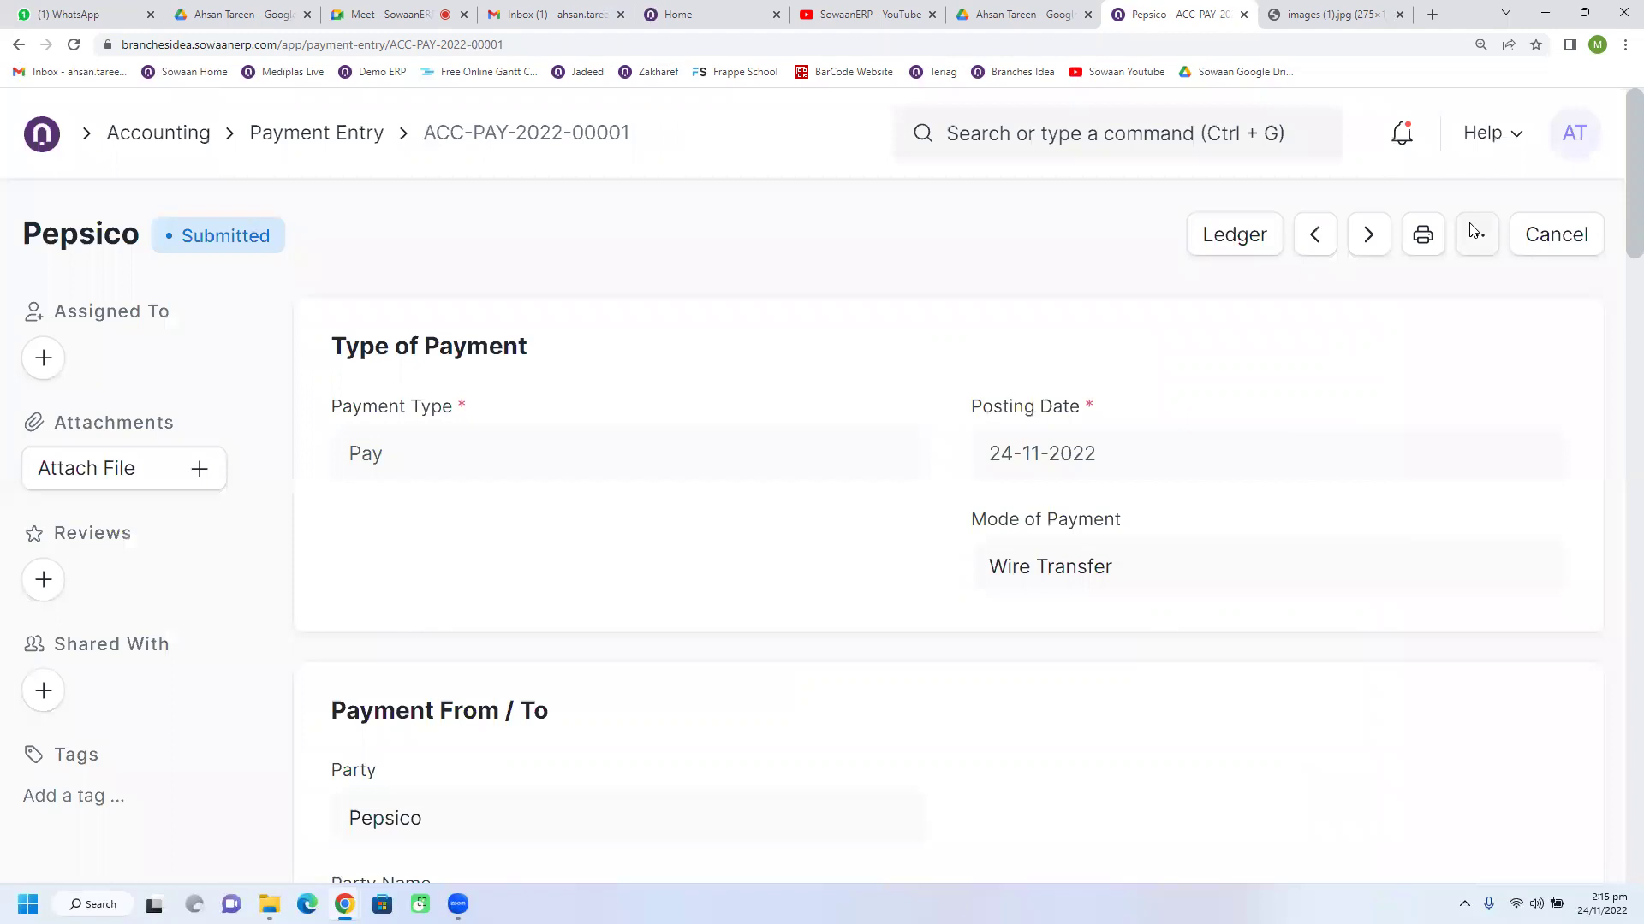
click(1474, 231)
click(1210, 547)
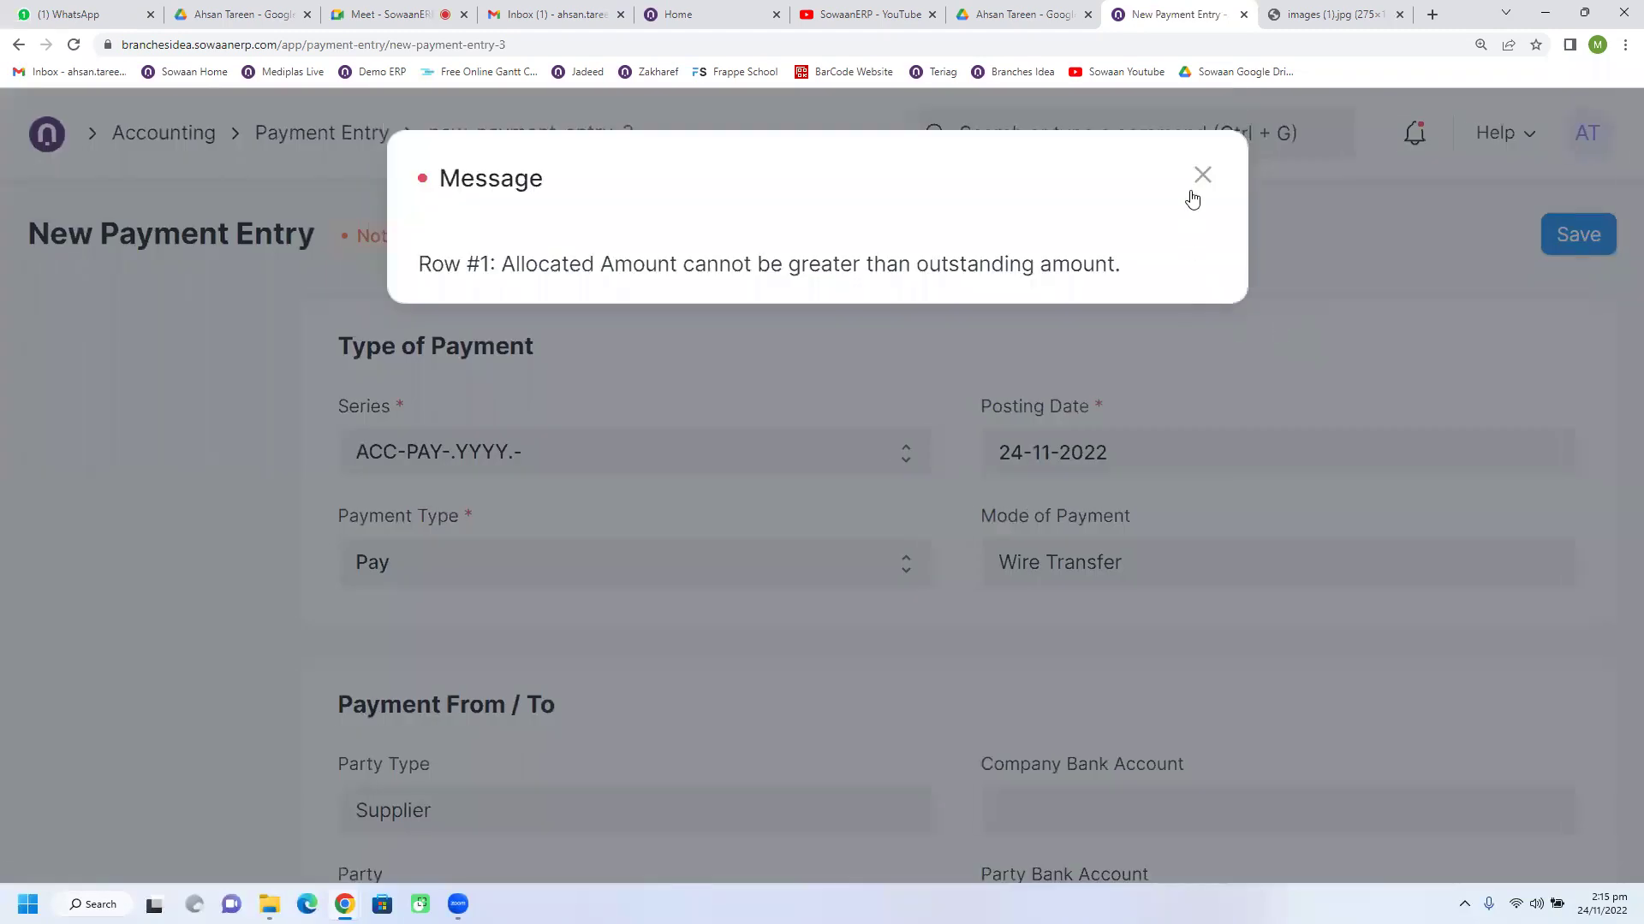
Step: Dismiss the allocated-amount error that blocks saving the duplicated Pepsico payment
click(1201, 180)
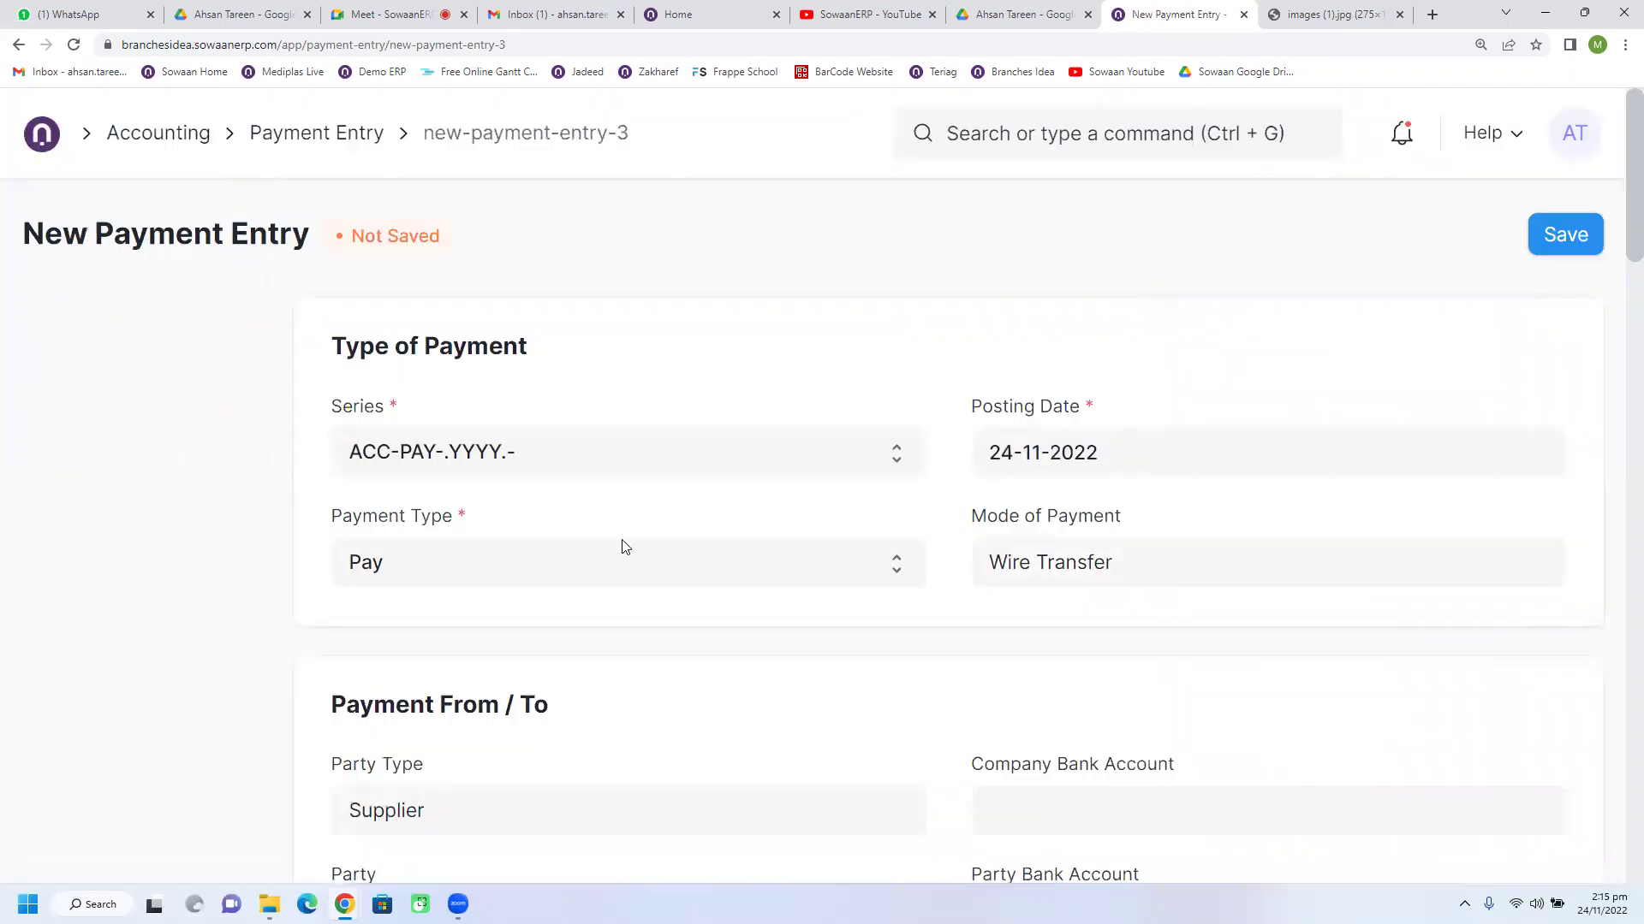
click(1551, 246)
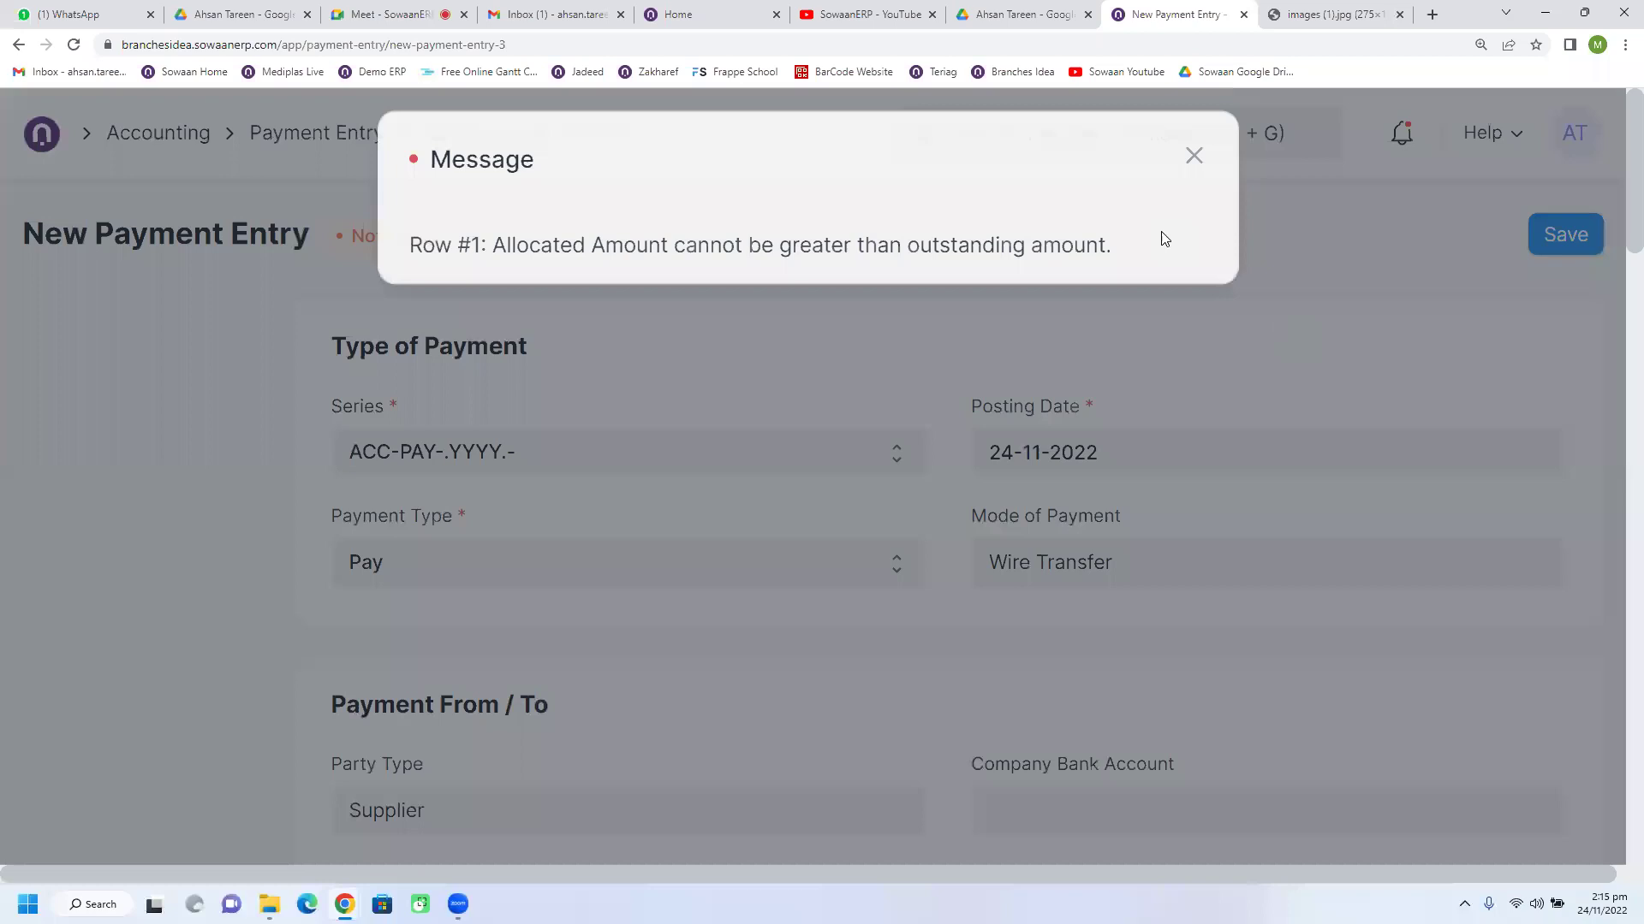
click(1202, 177)
scroll(904, 557, down, 3)
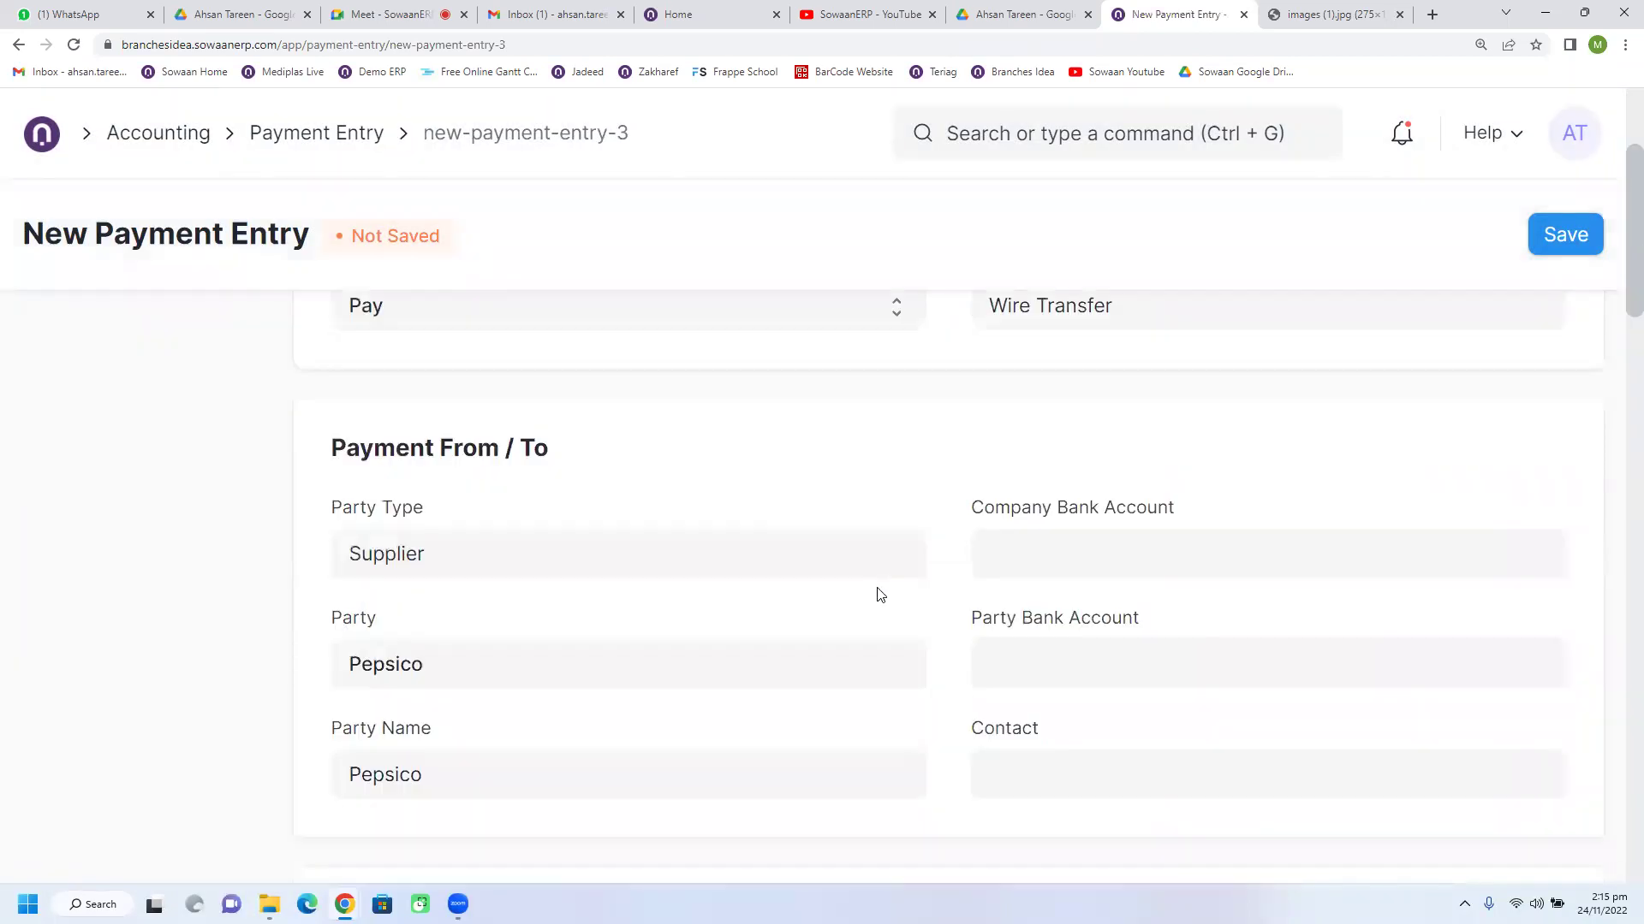
scroll(941, 638, down, 7)
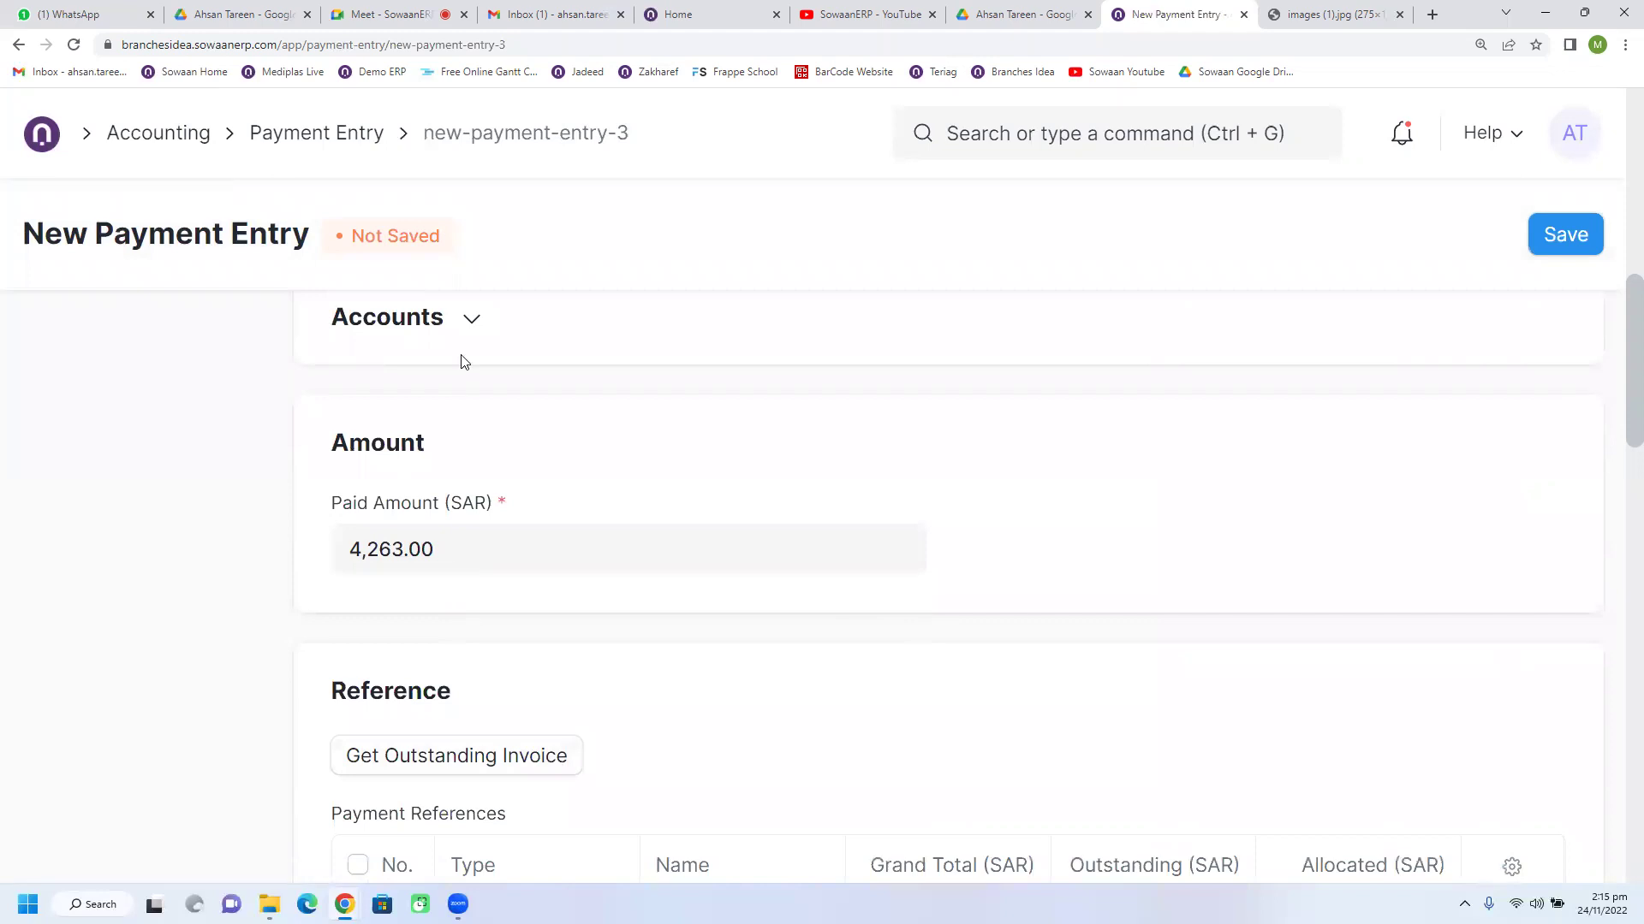
Step: Delete the settled purchase invoice reference and save the payment as draft ACC-PAY-2022-00002
click(466, 324)
scroll(695, 659, up, 5)
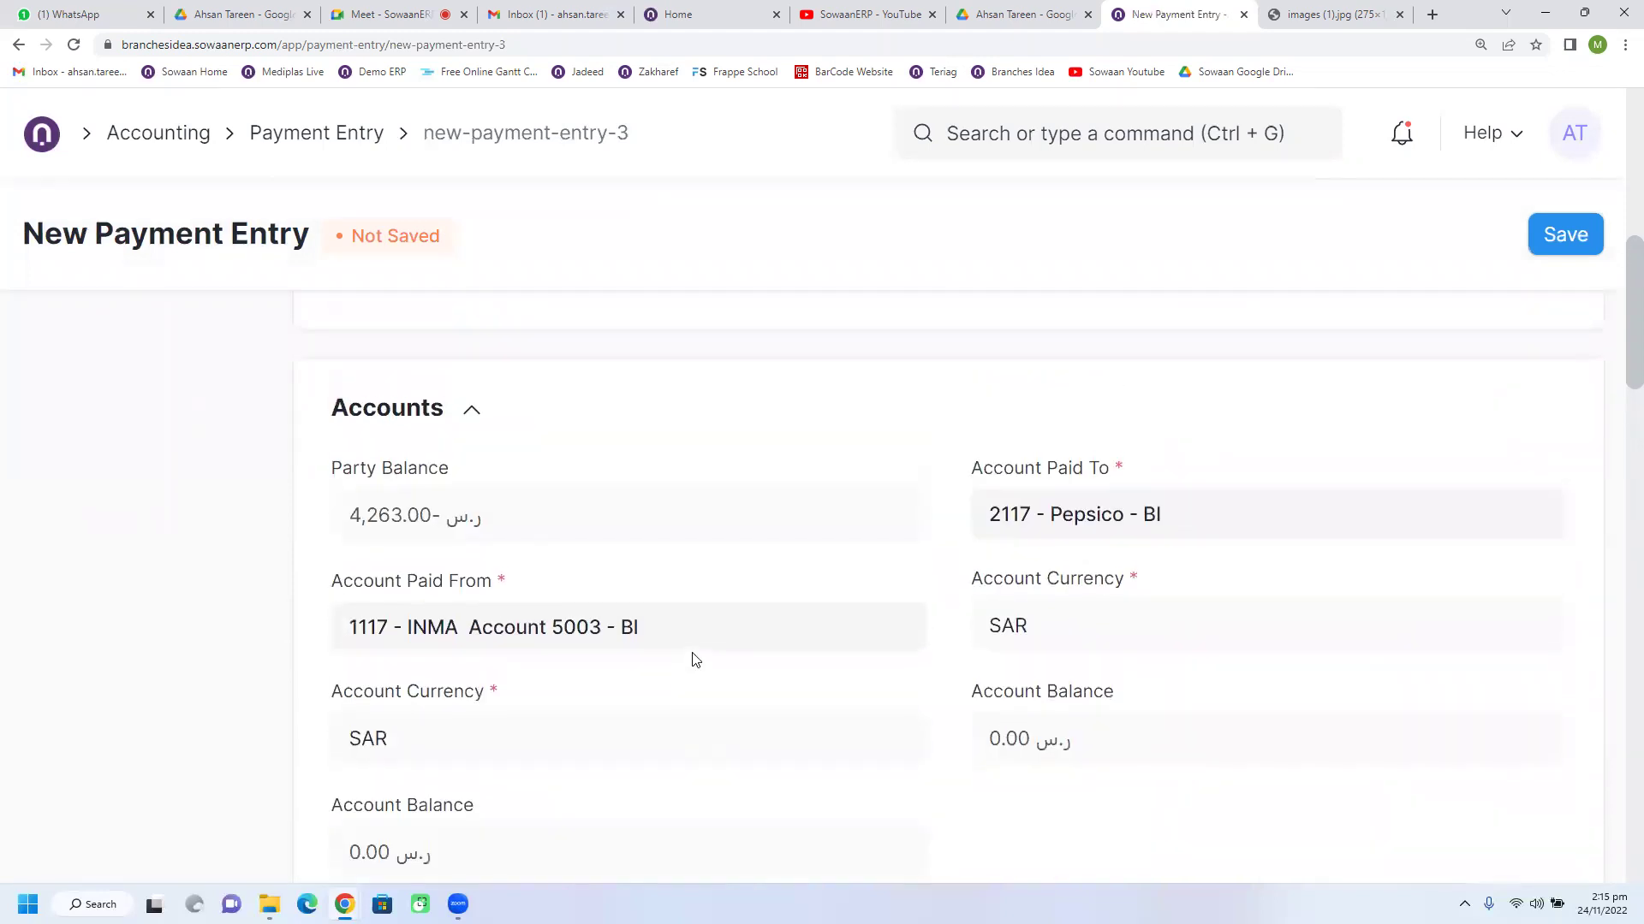
scroll(696, 659, down, 10)
scroll(695, 660, down, 4)
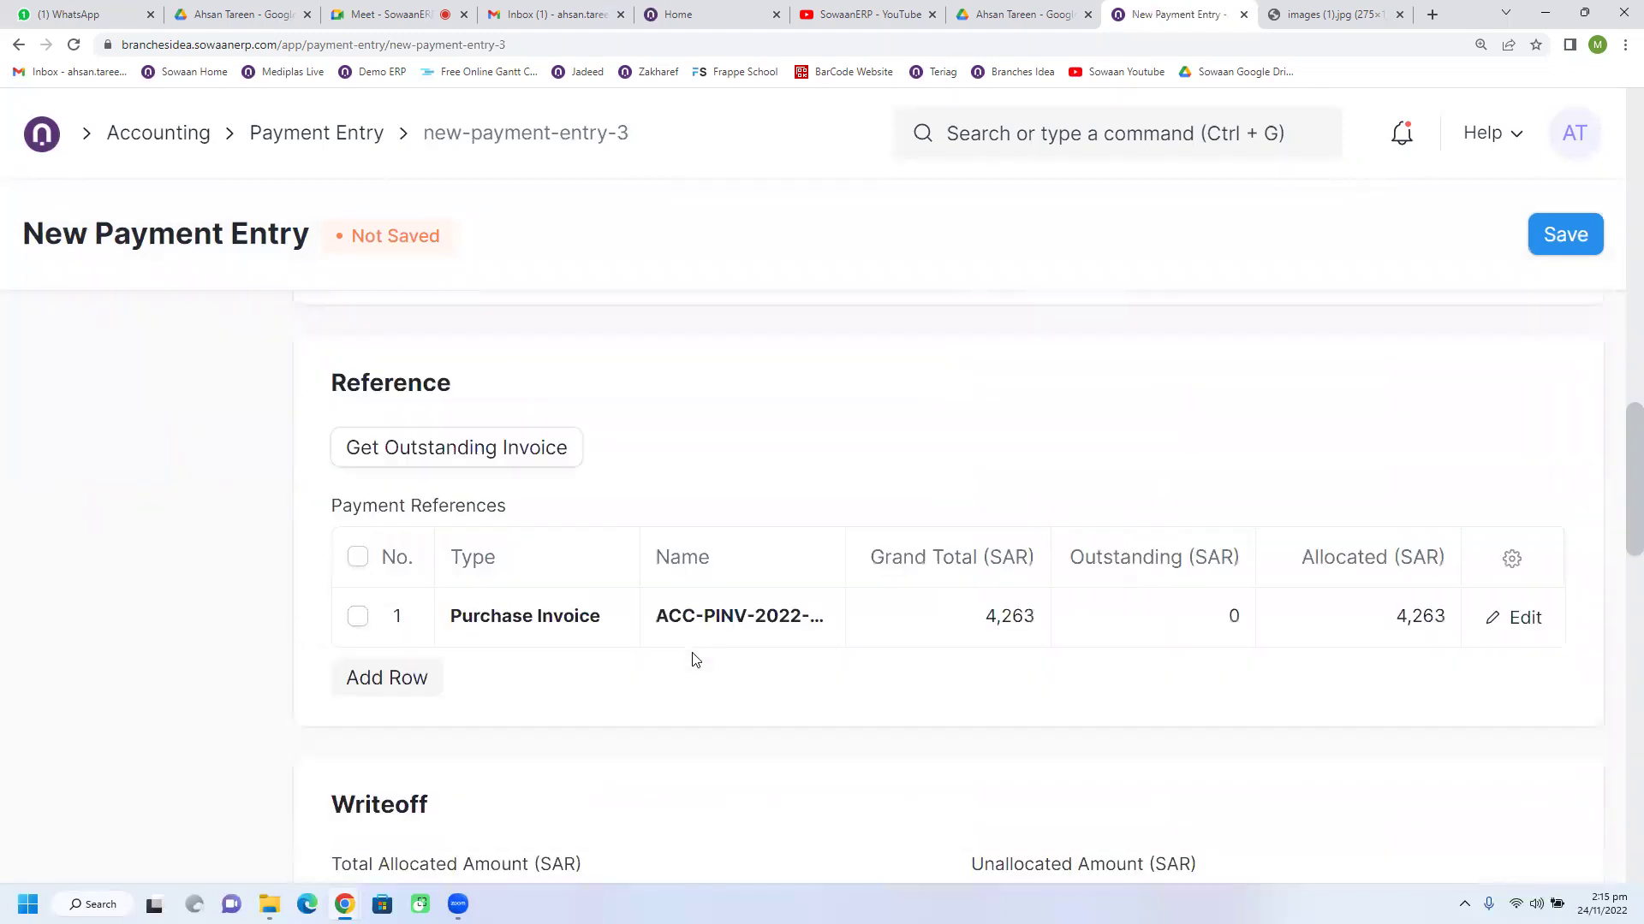
click(357, 557)
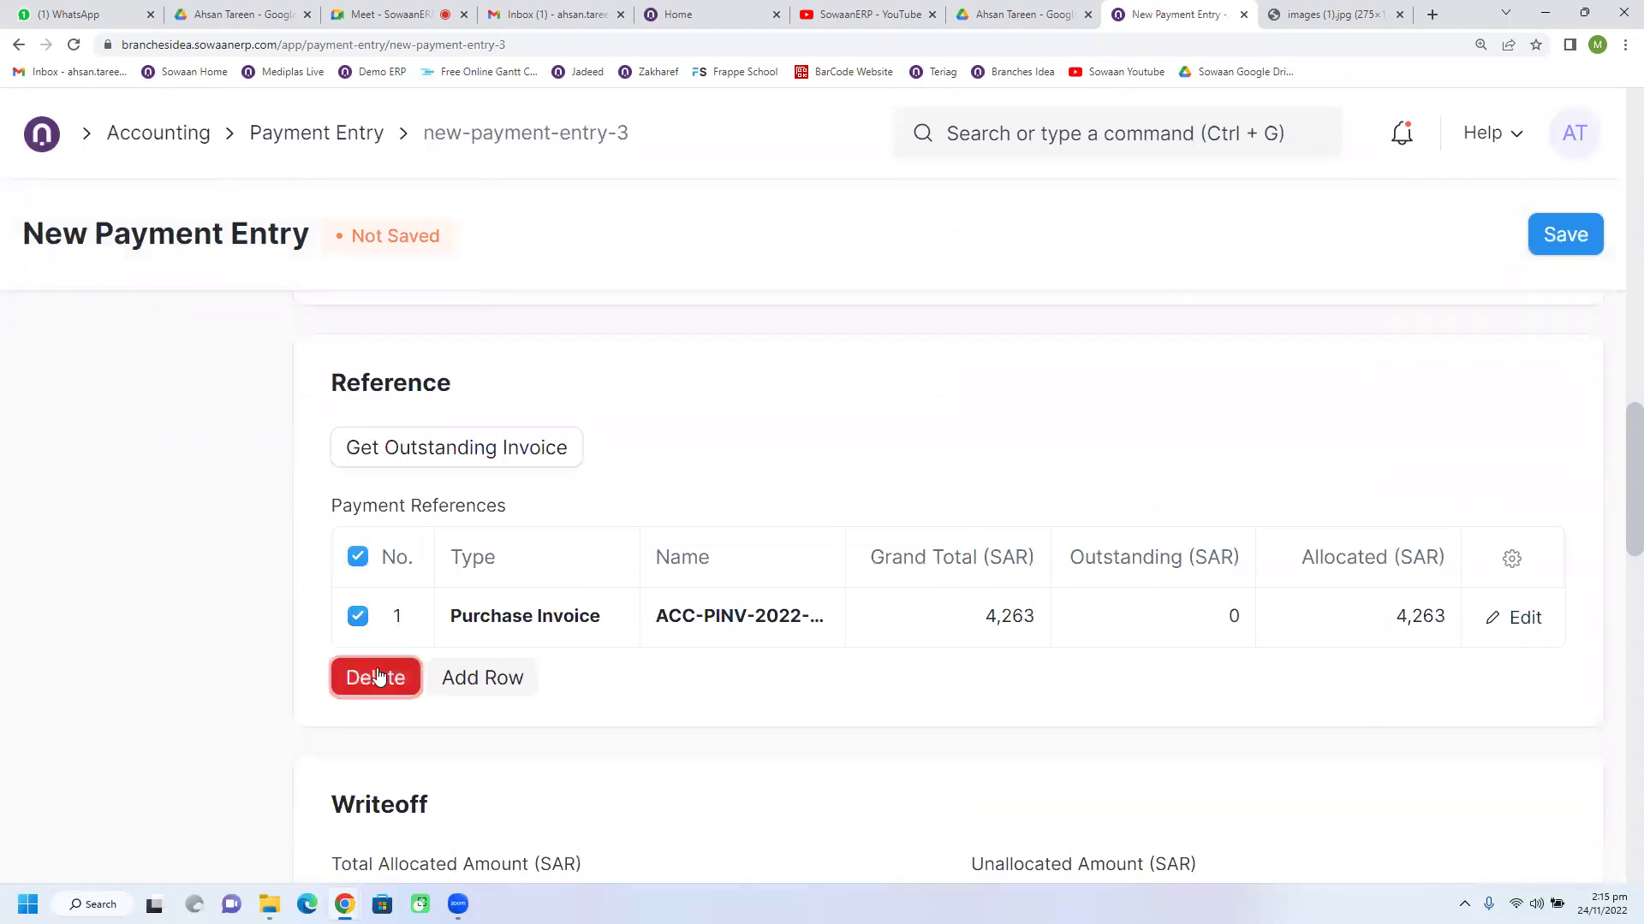
click(375, 675)
scroll(526, 648, down, 4)
click(1556, 248)
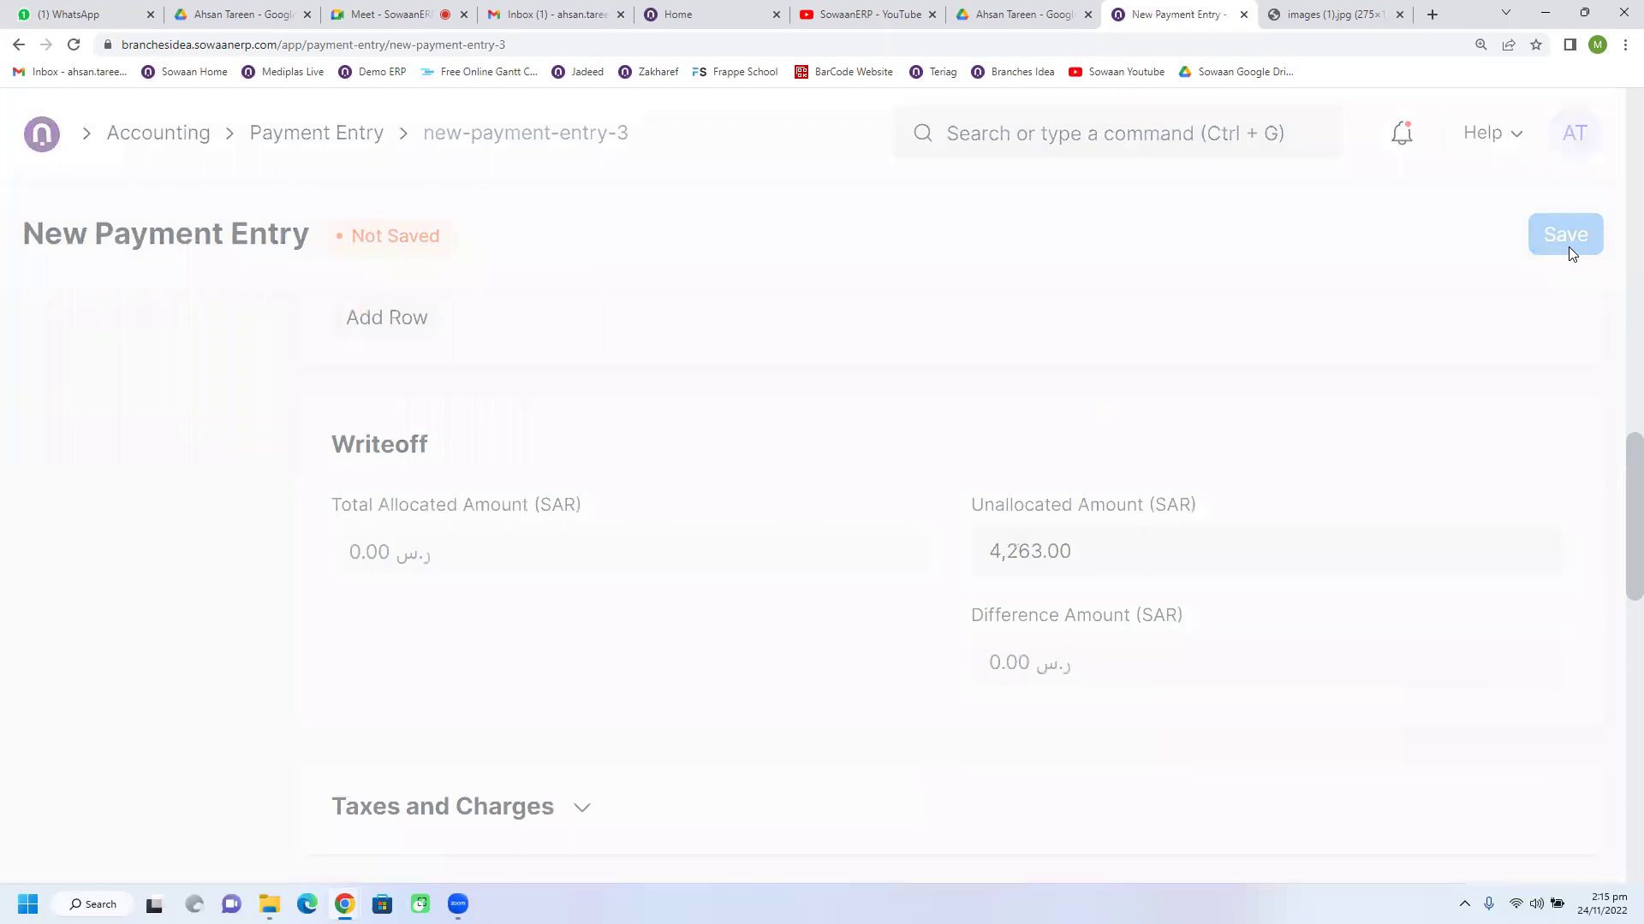
Step: Open the draft Pepsico payment and start an email for it, then discard it unsent
click(316, 139)
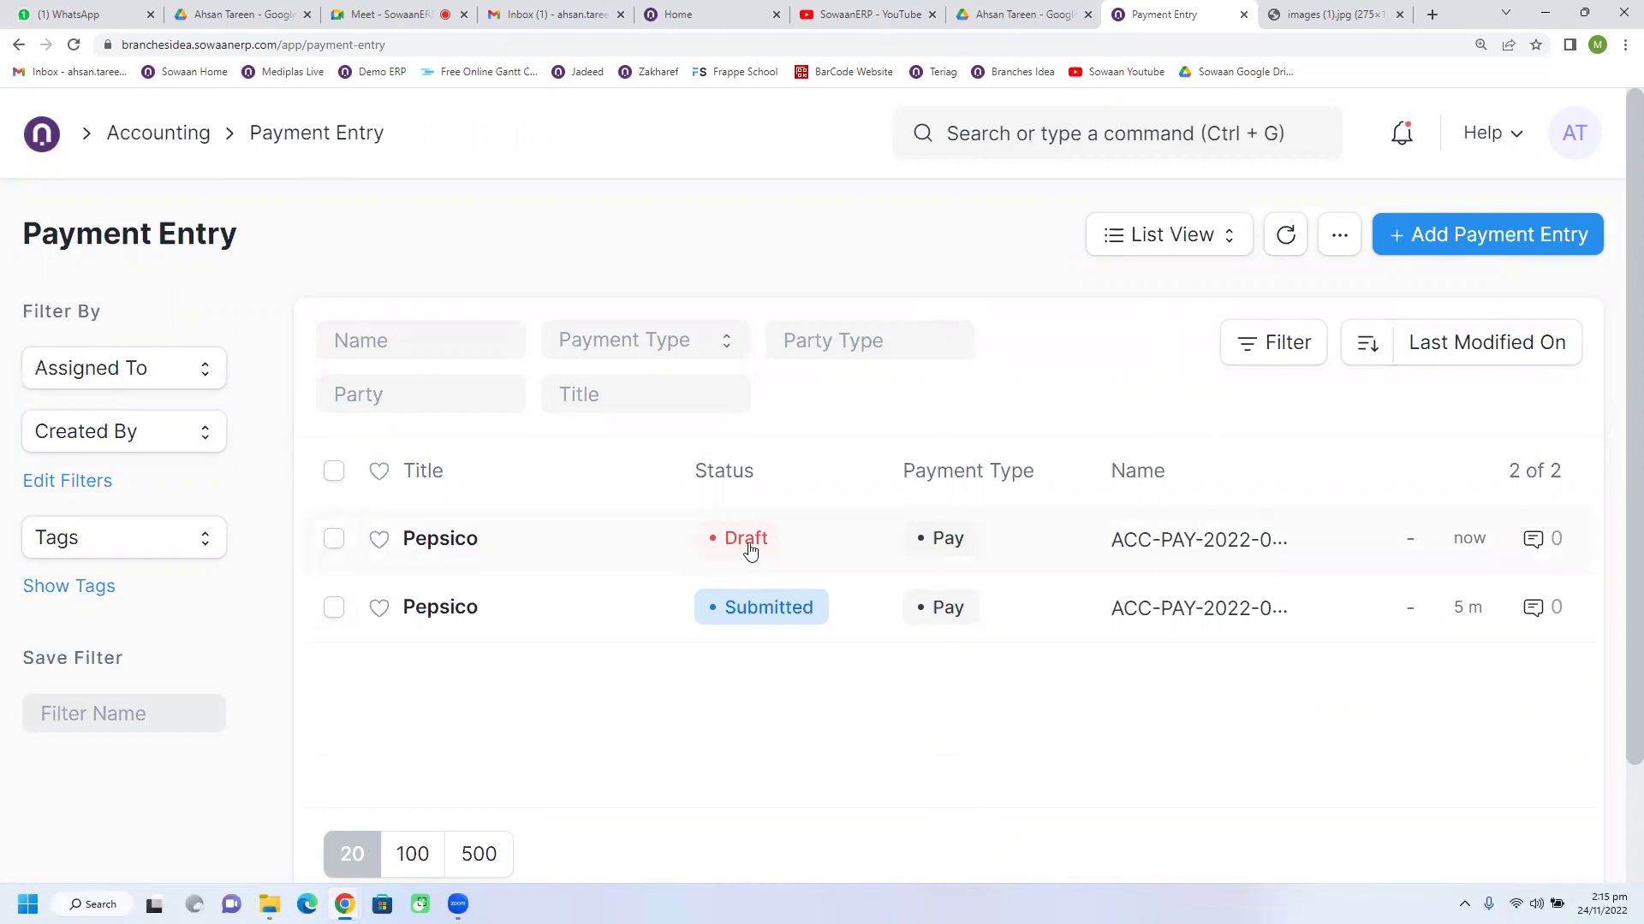
click(599, 548)
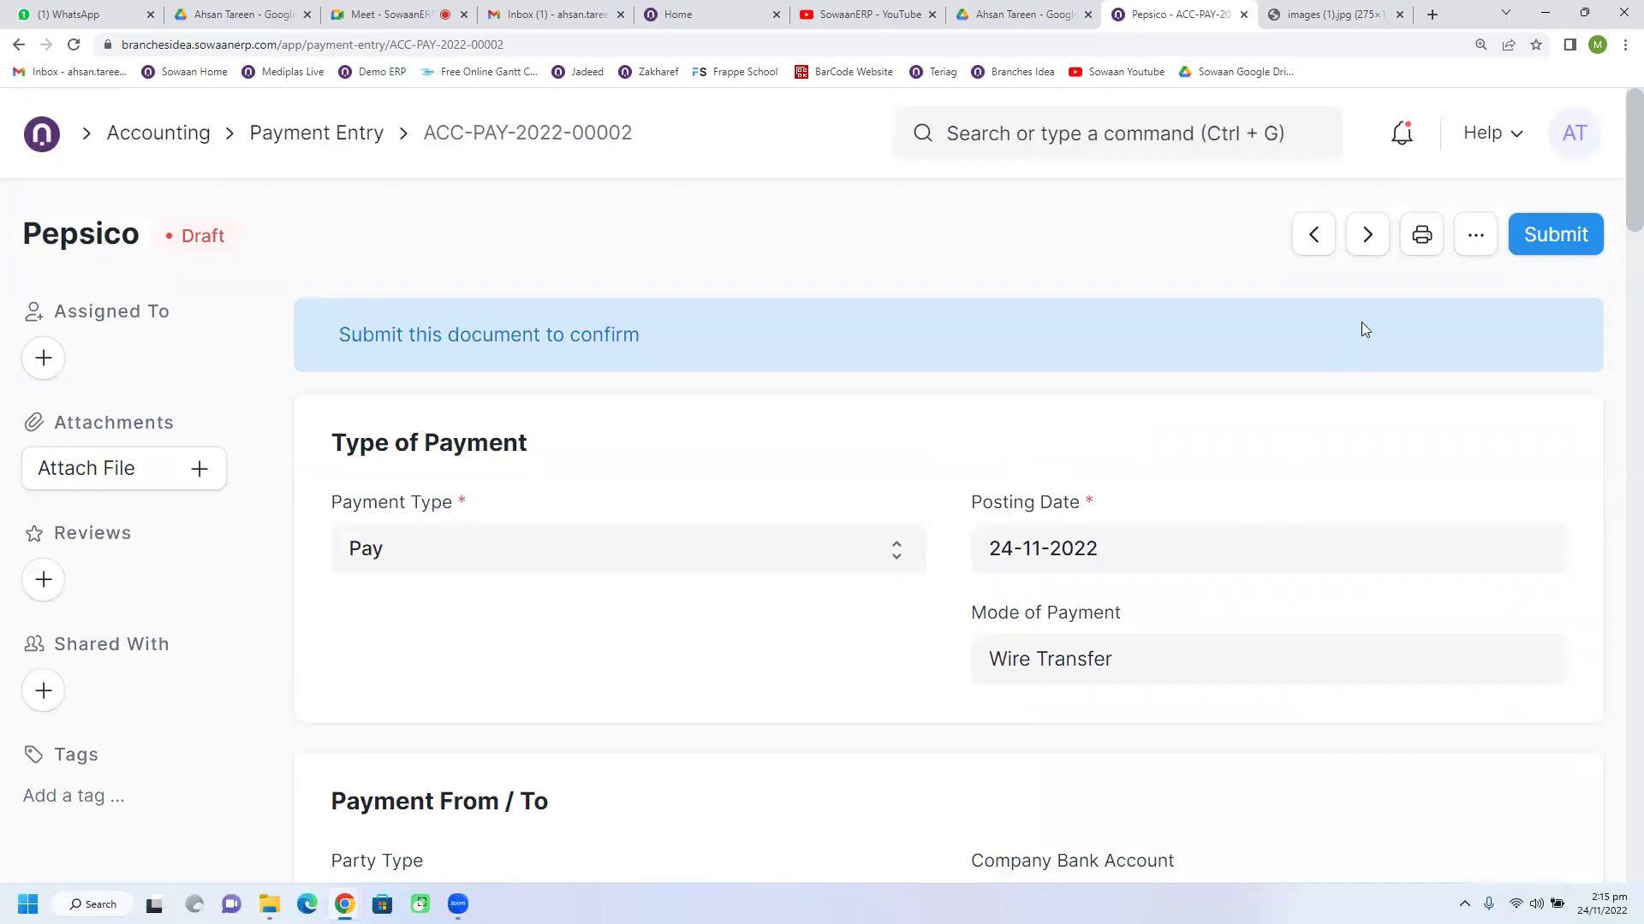
click(1472, 236)
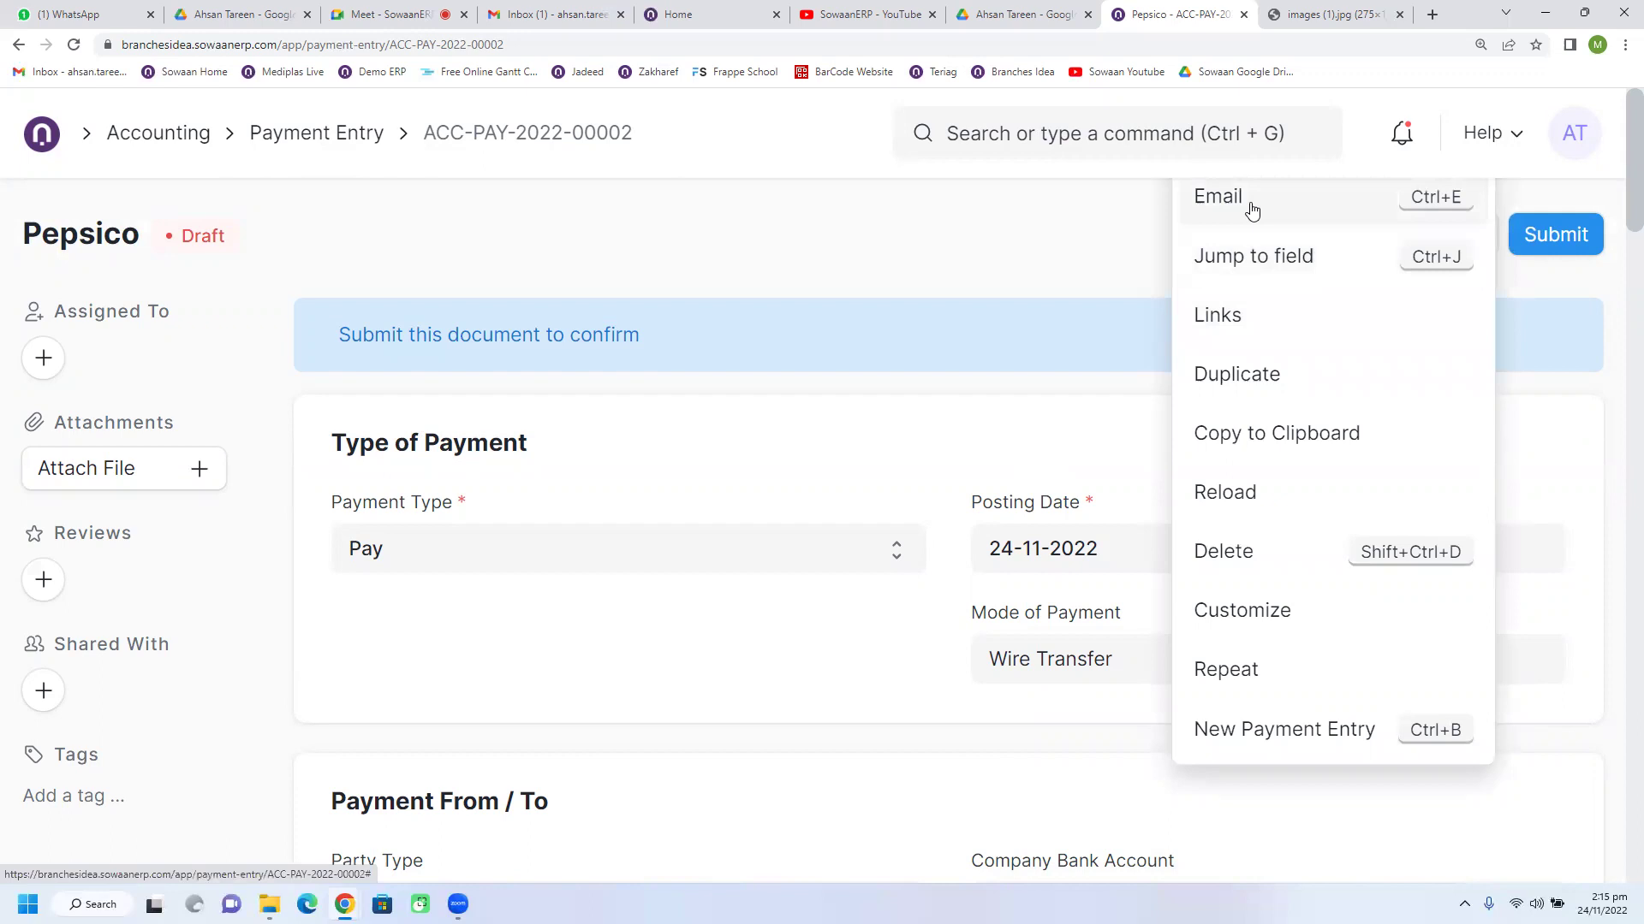
click(1252, 210)
scroll(904, 534, down, 5)
scroll(904, 534, down, 3)
scroll(904, 534, up, 8)
click(1364, 179)
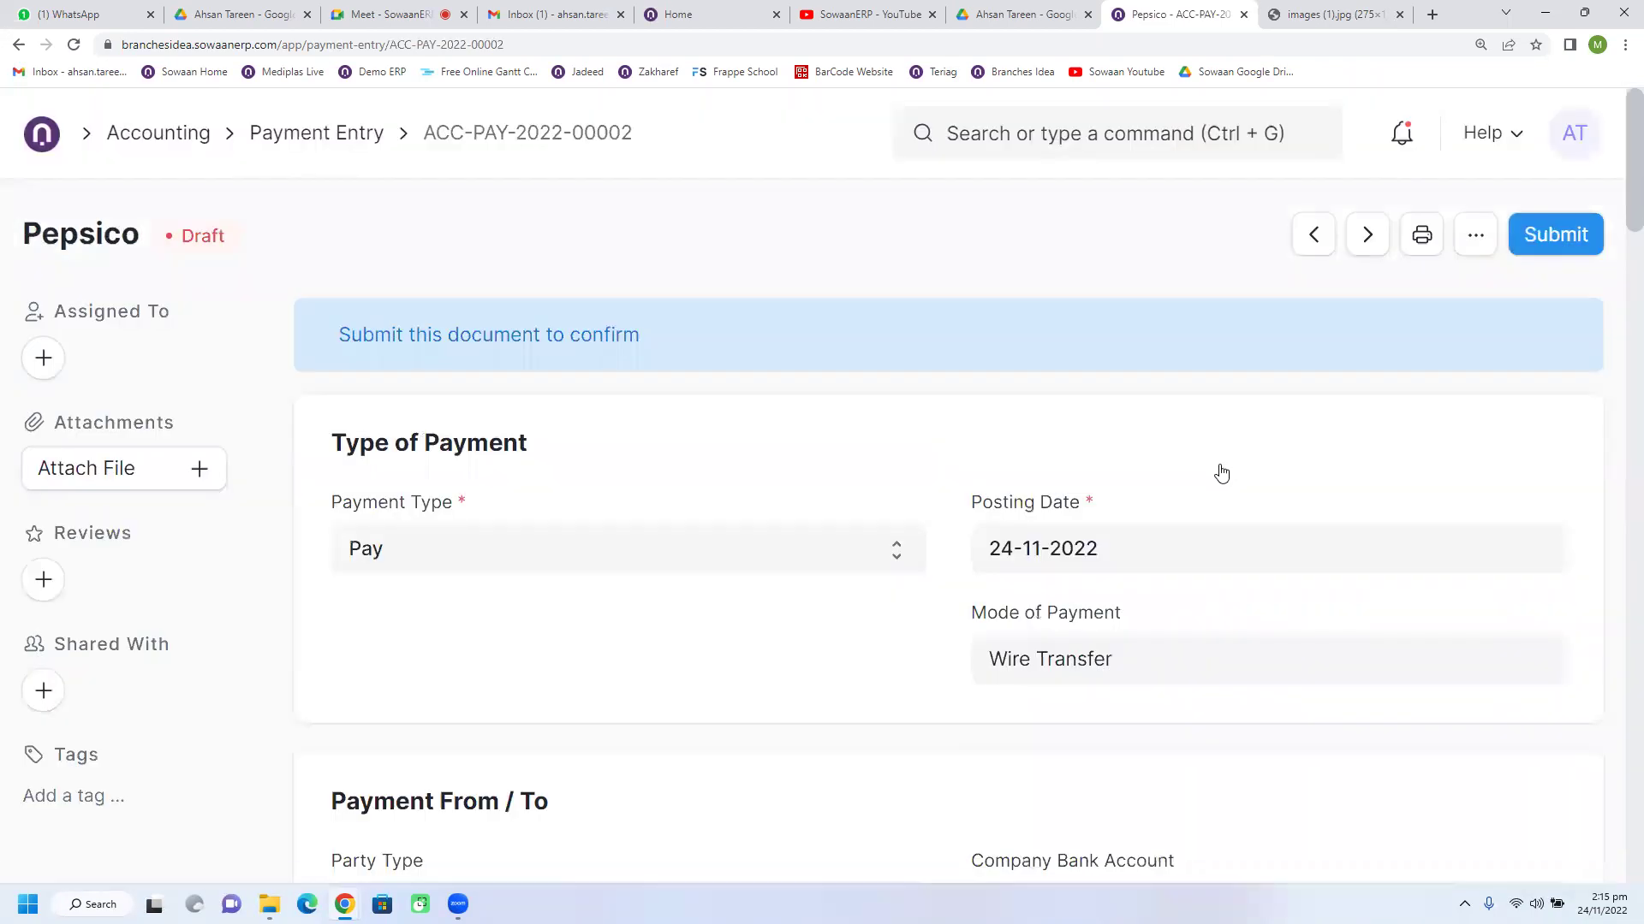
Step: Review the draft payment ACC-PAY-2022-00002 and return to the Payment Entry list
scroll(1184, 454, down, 8)
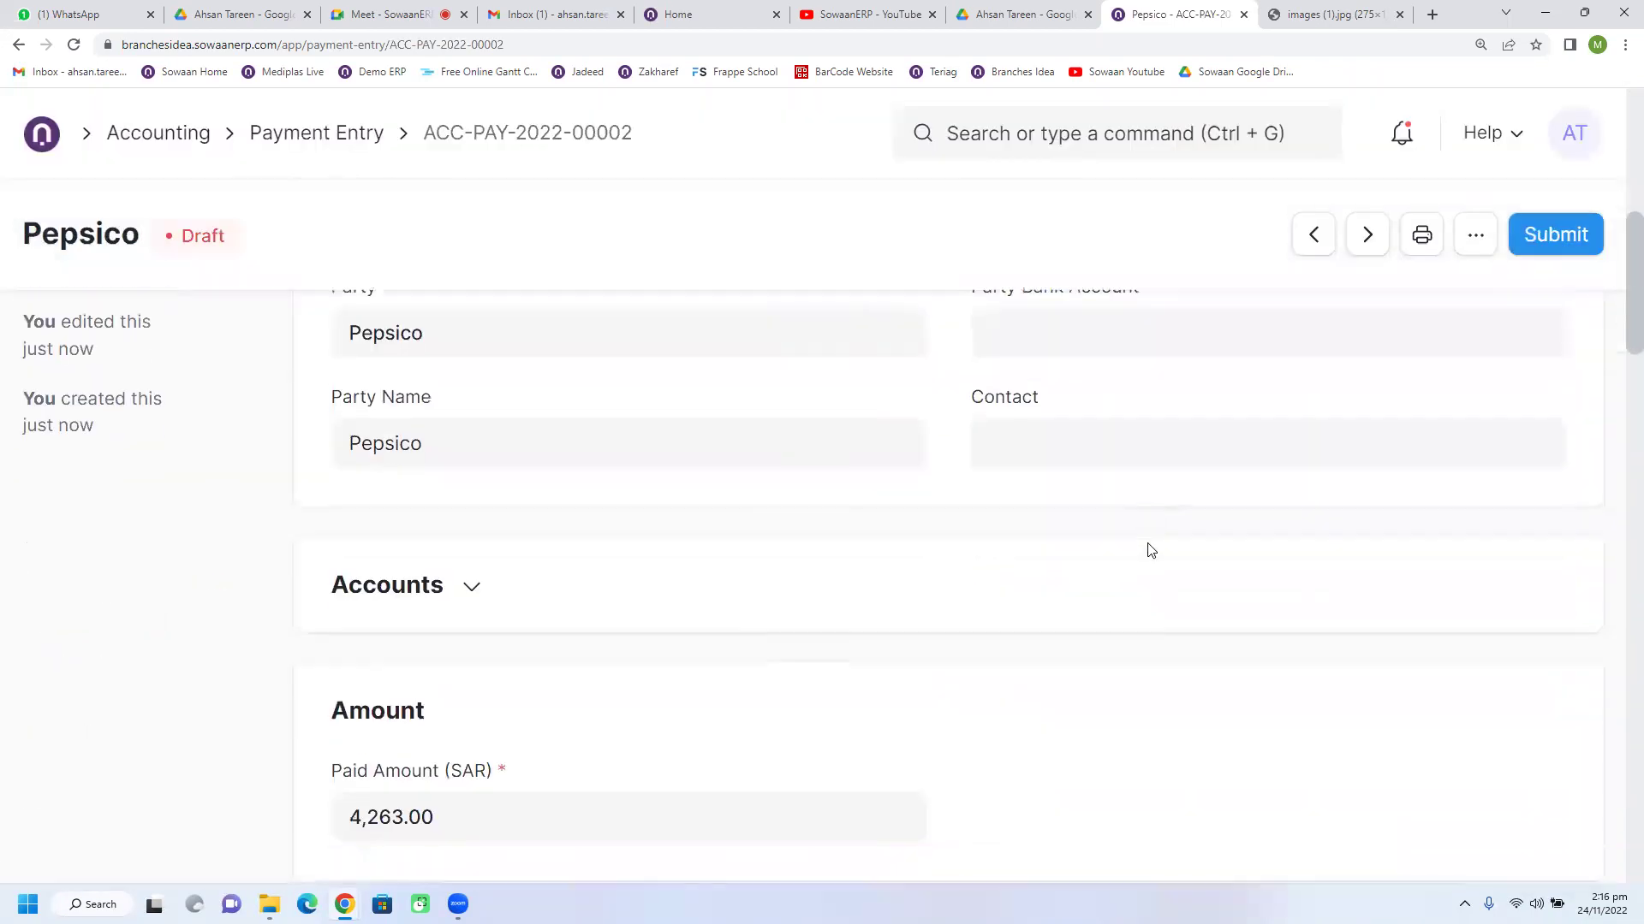
scroll(1151, 550, down, 8)
scroll(1151, 550, up, 15)
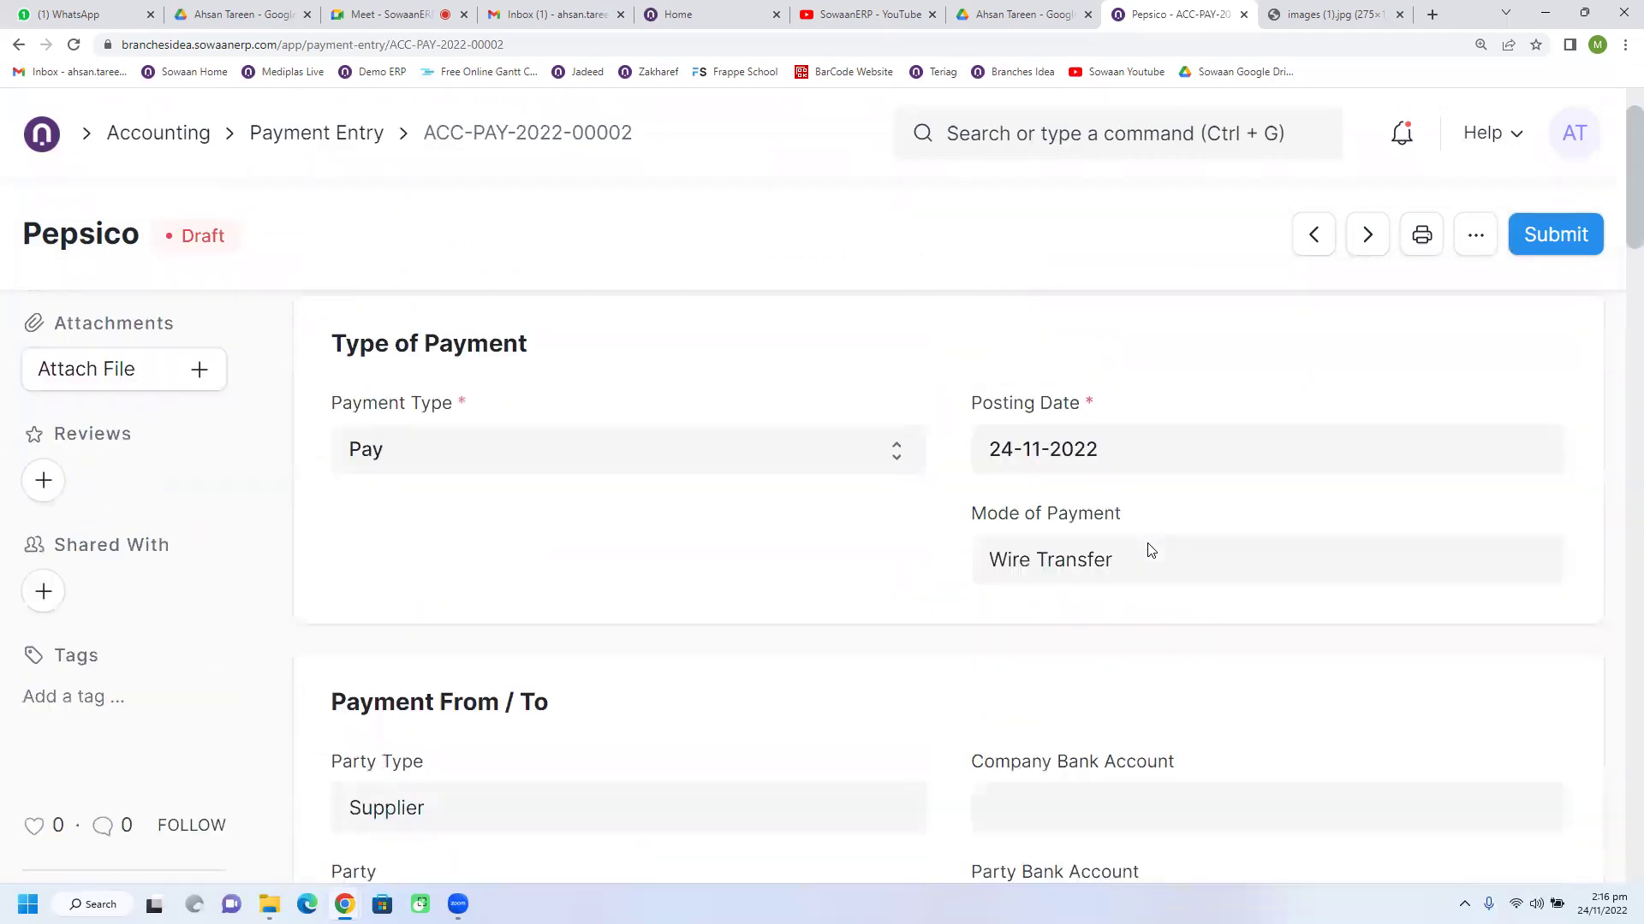
scroll(1150, 551, up, 1)
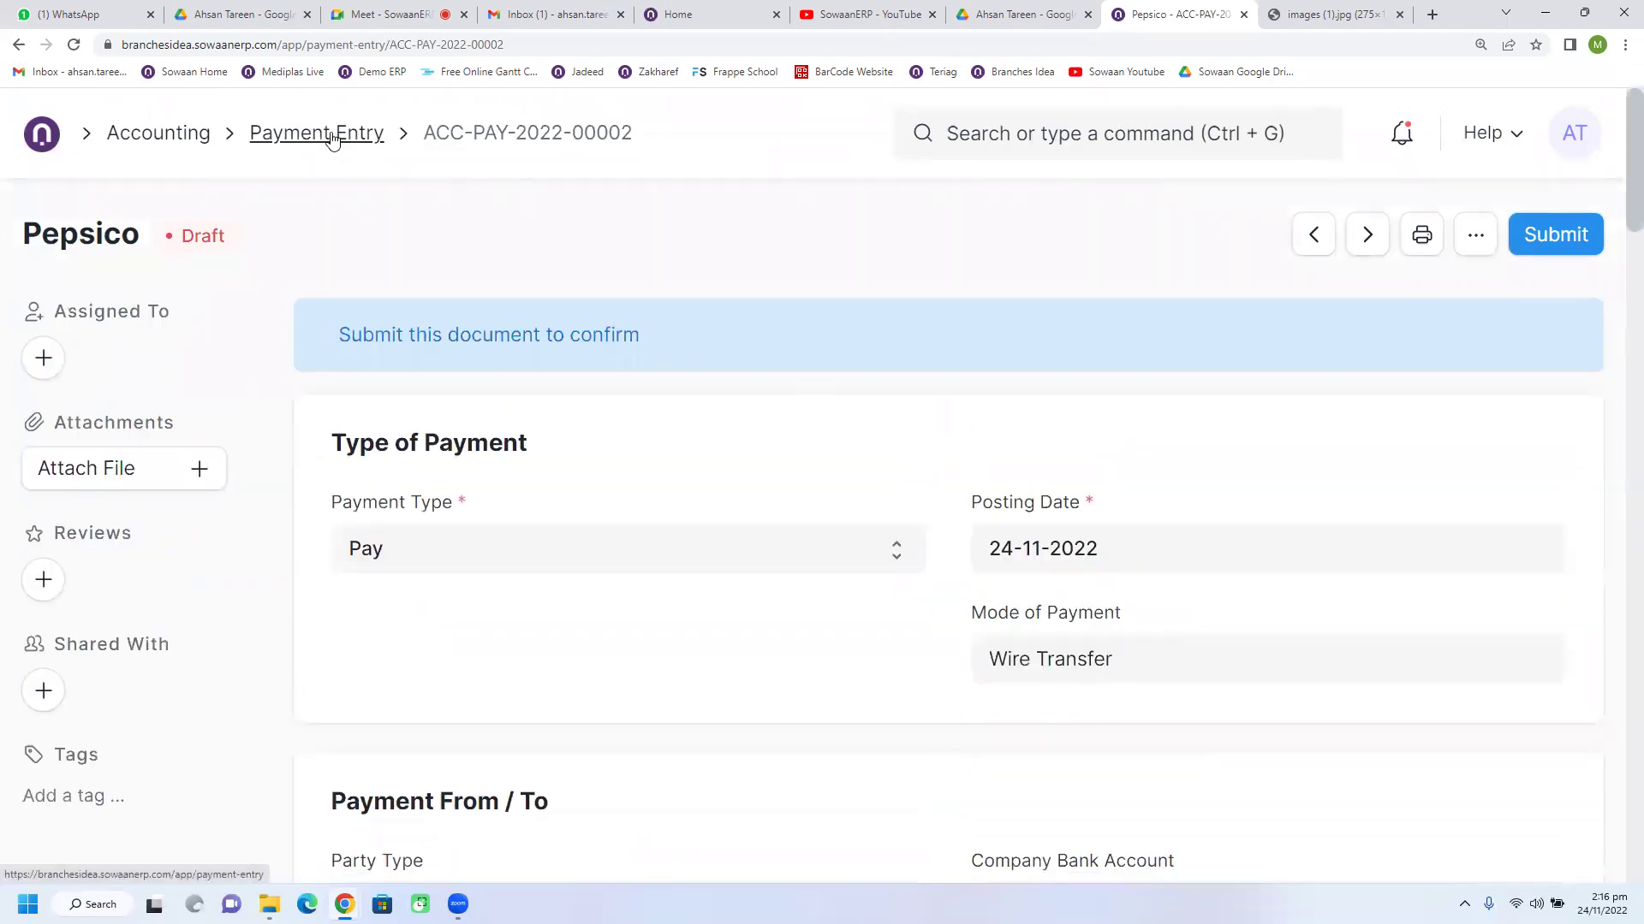
click(333, 140)
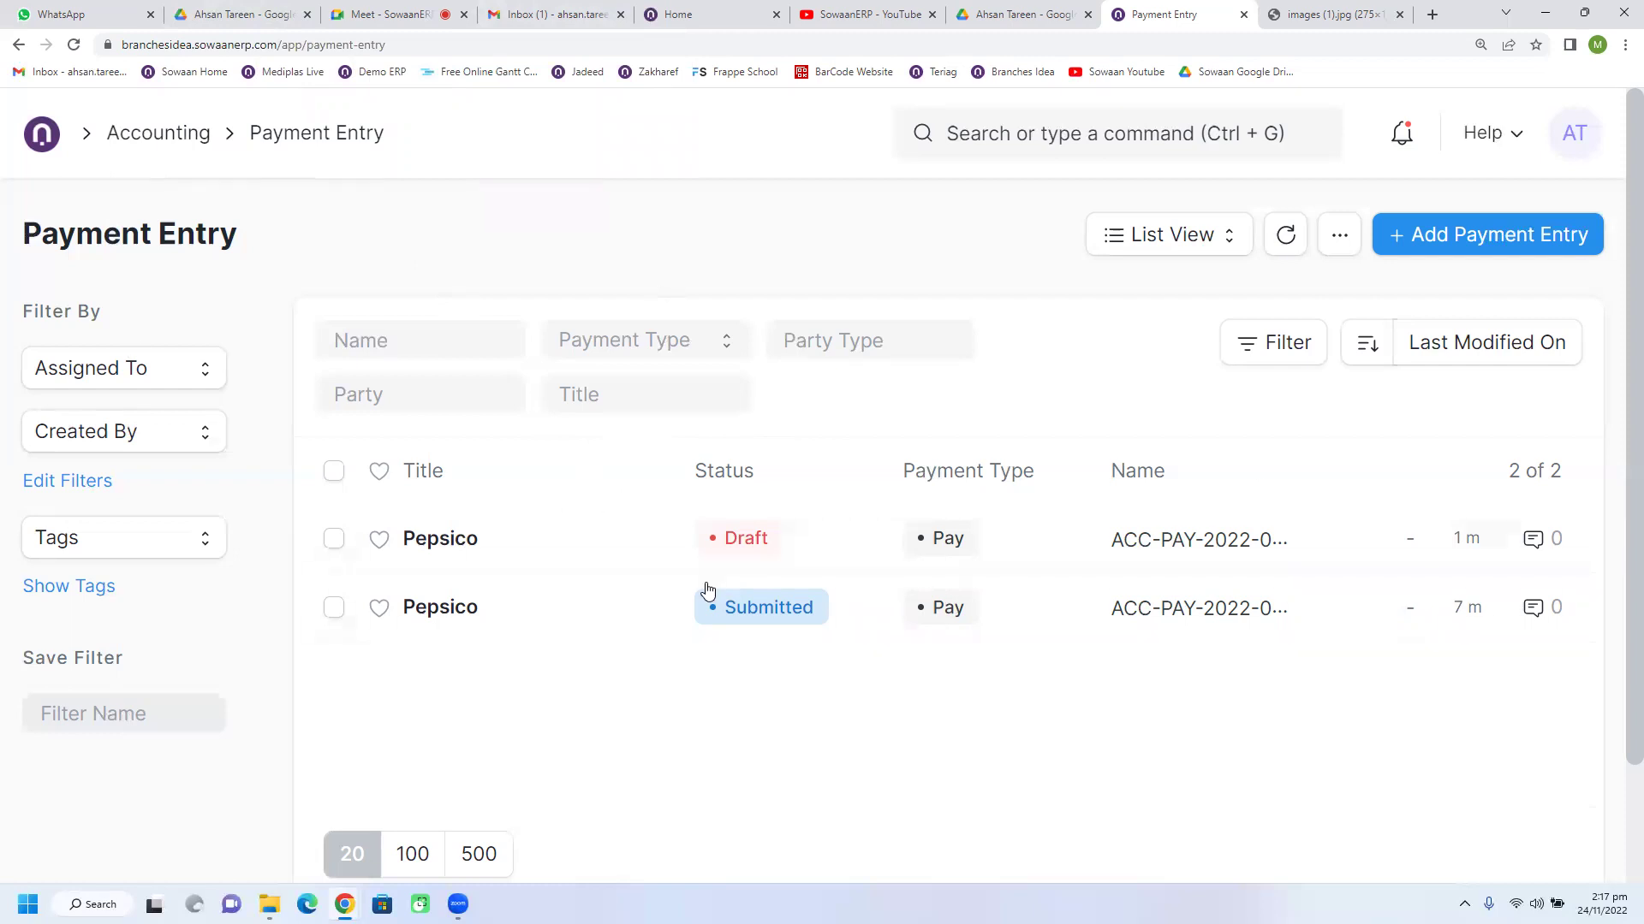
Step: Create a new Journal Entry for Branches Idea from Accounting and add a second accounting row
click(1285, 234)
click(134, 136)
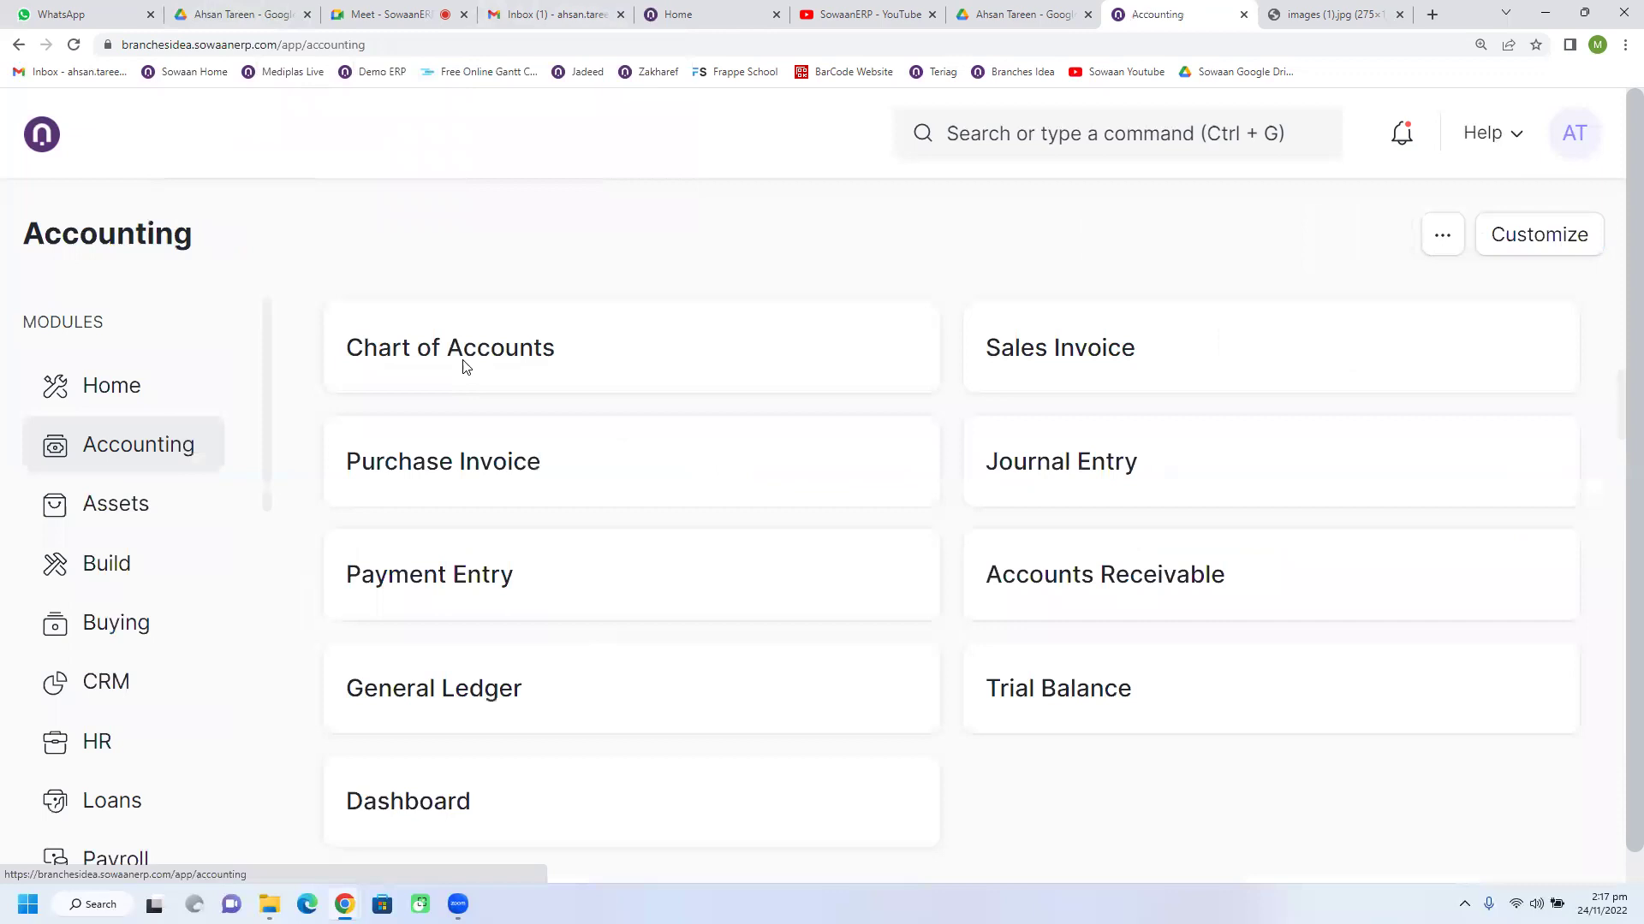
click(1005, 479)
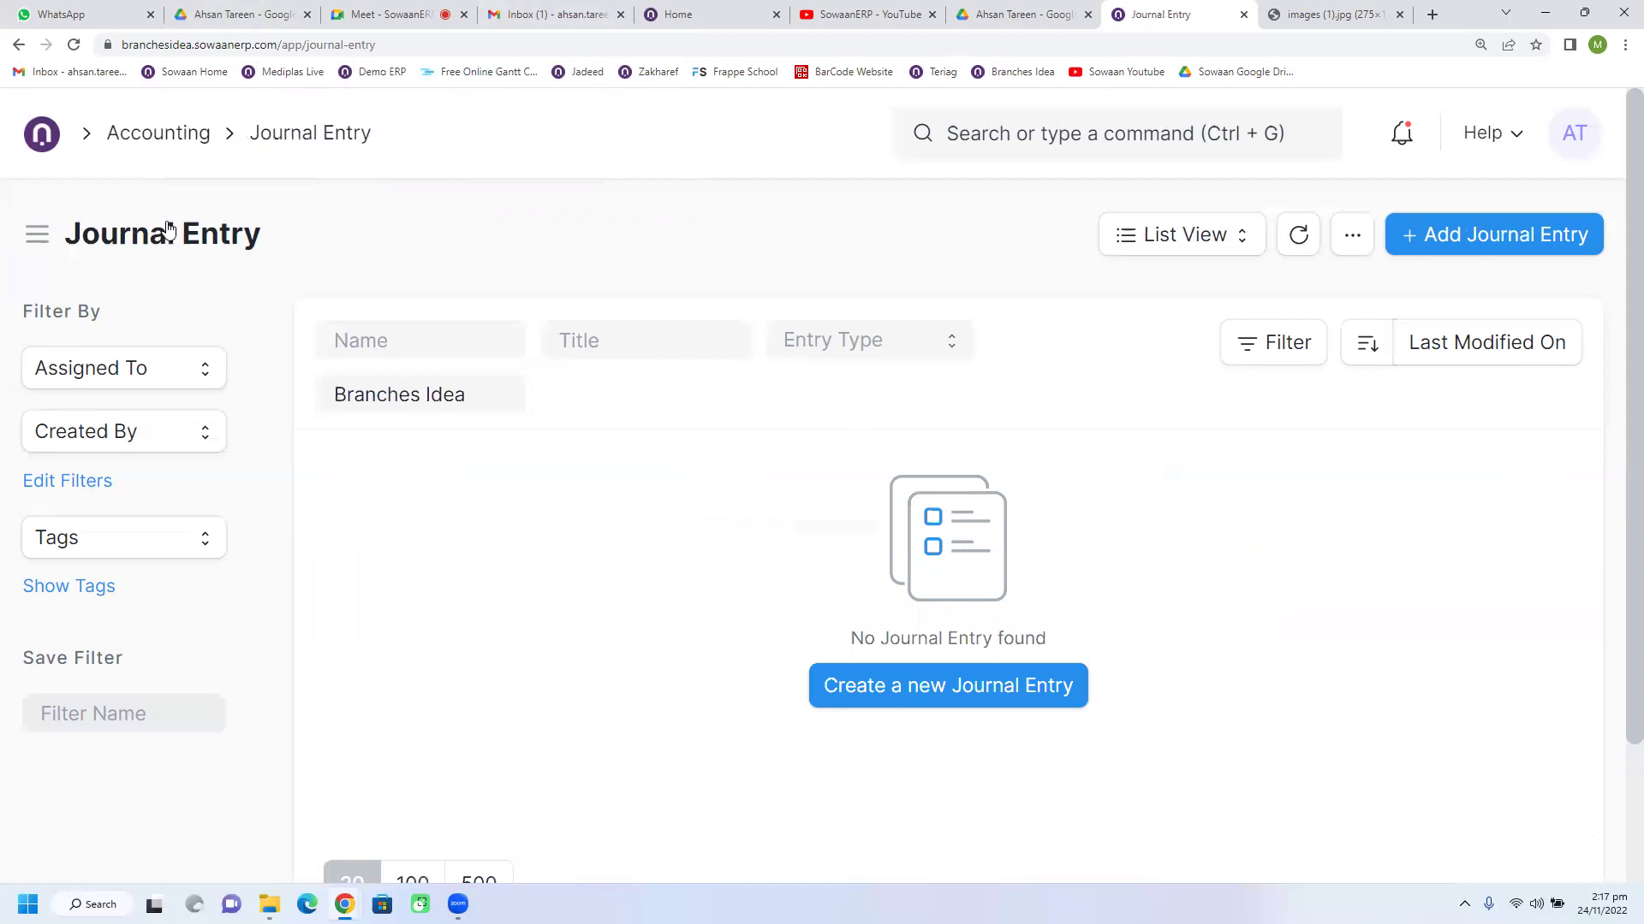
click(1424, 231)
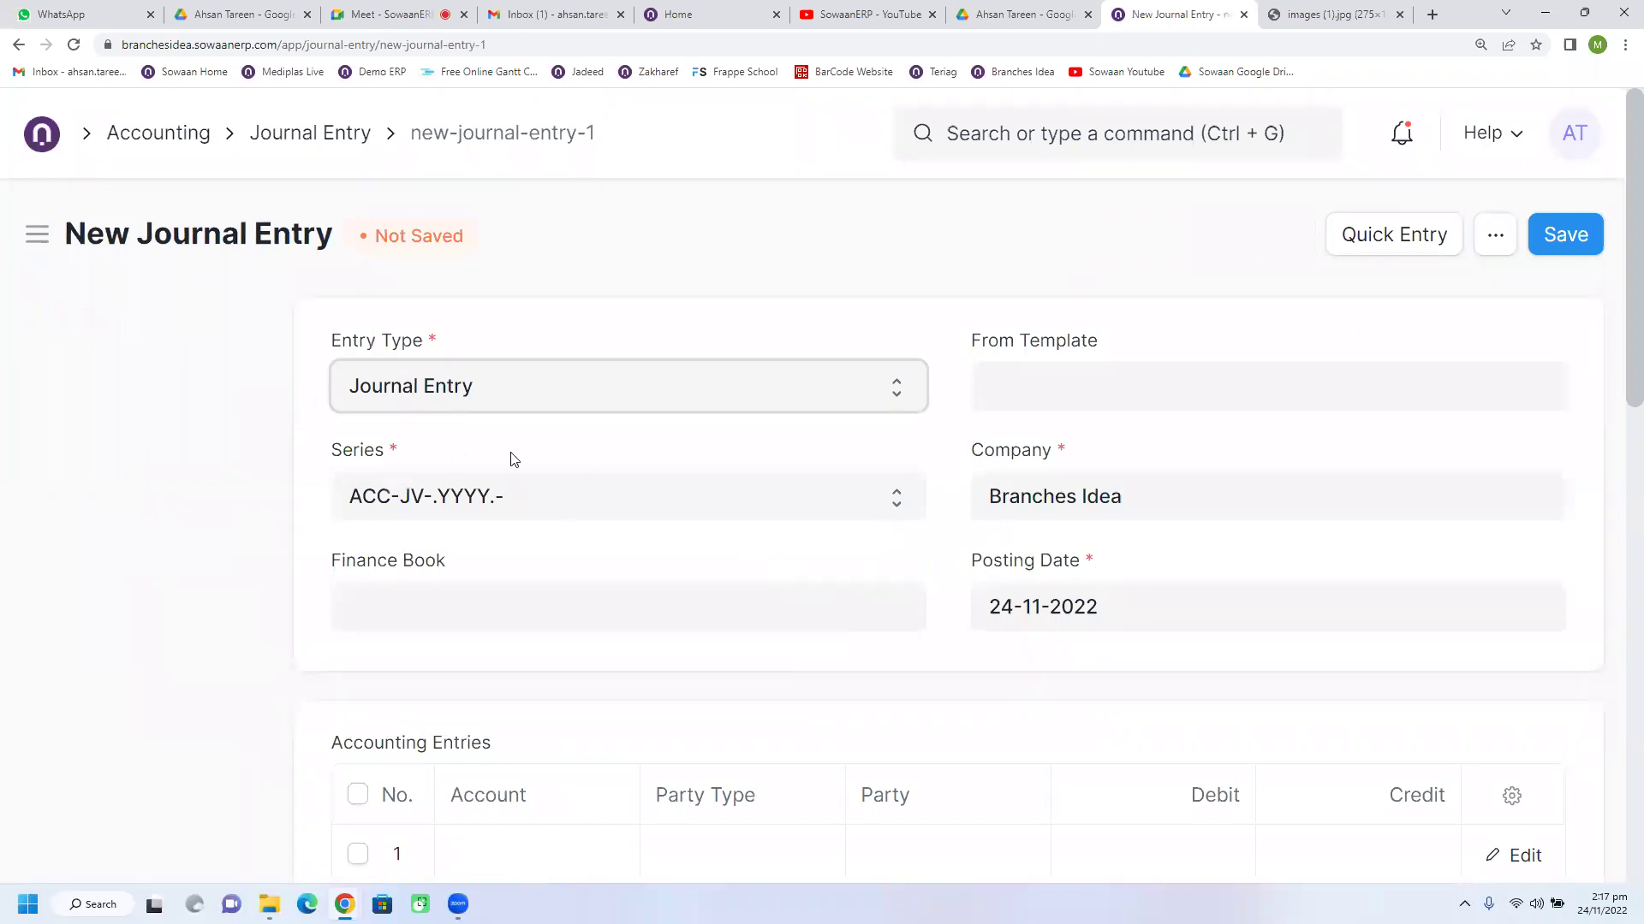
scroll(719, 540, down, 2)
click(525, 741)
Step: Set row 1 to 77 - Telephone and Internet Expense - BI and row 2 to 1167 - Cash - BI
click(529, 689)
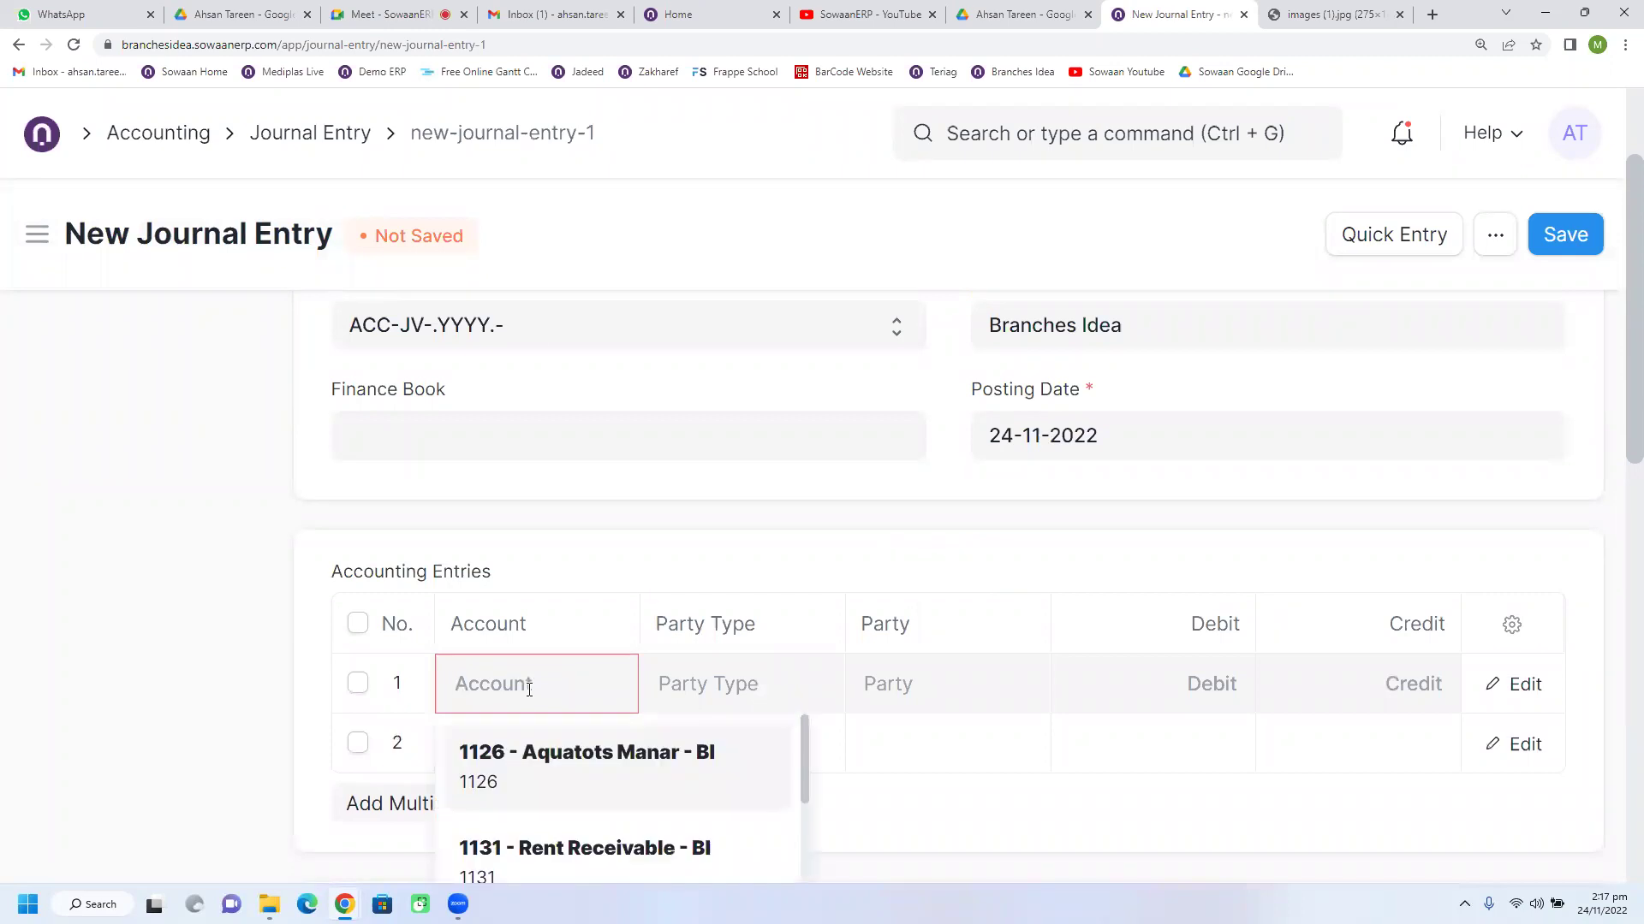
text(ele)
click(559, 767)
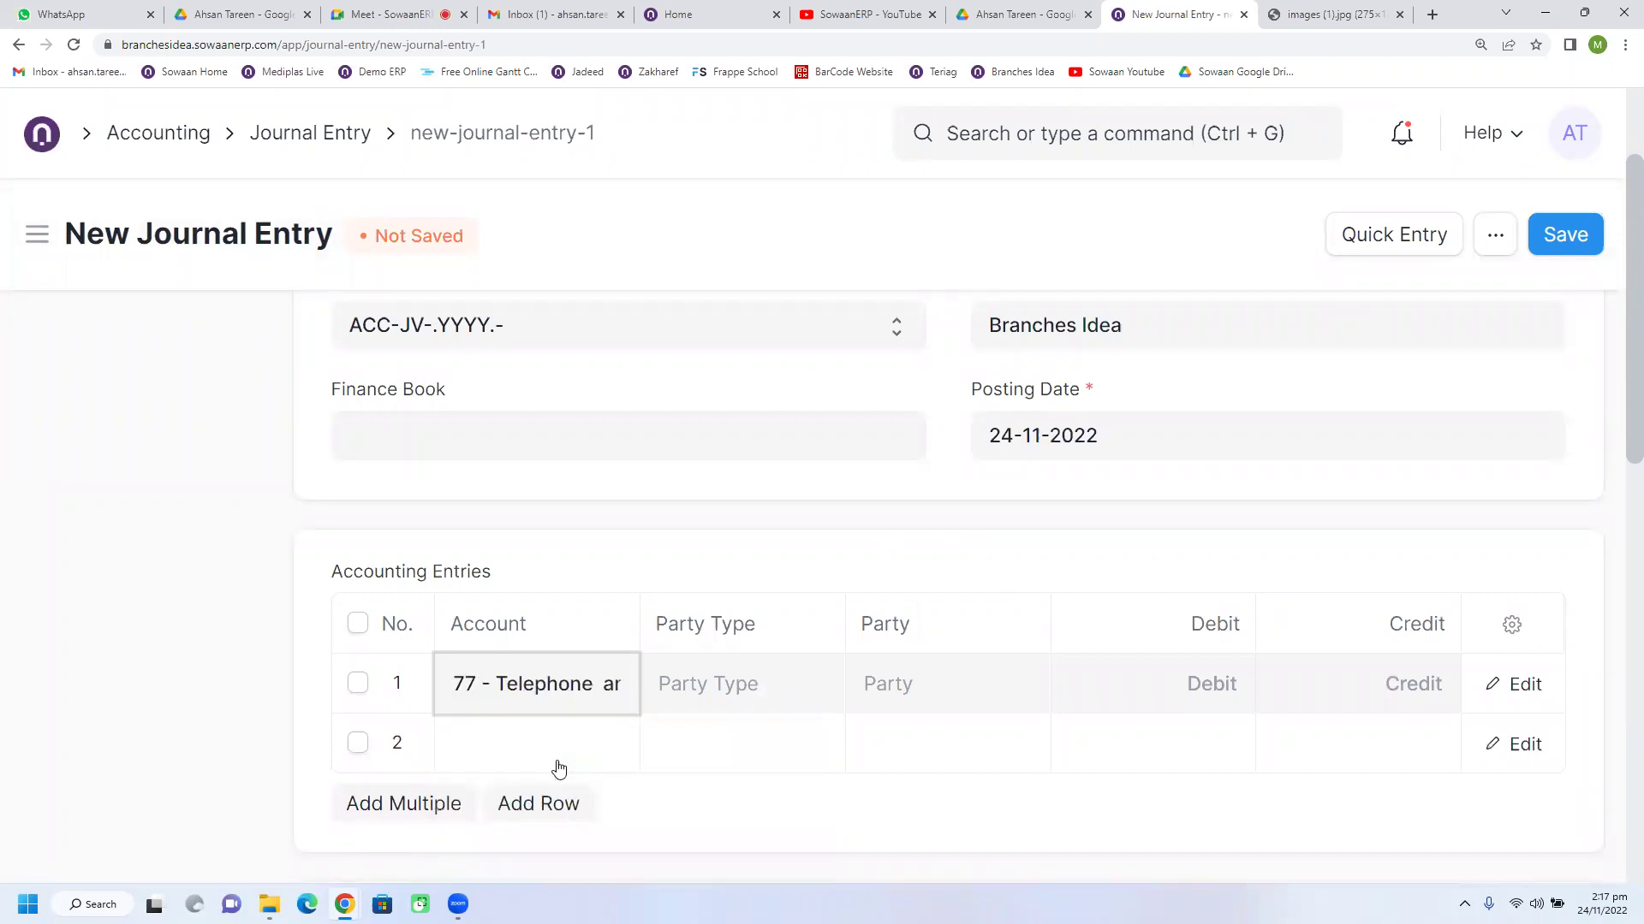
click(558, 760)
text(bank)
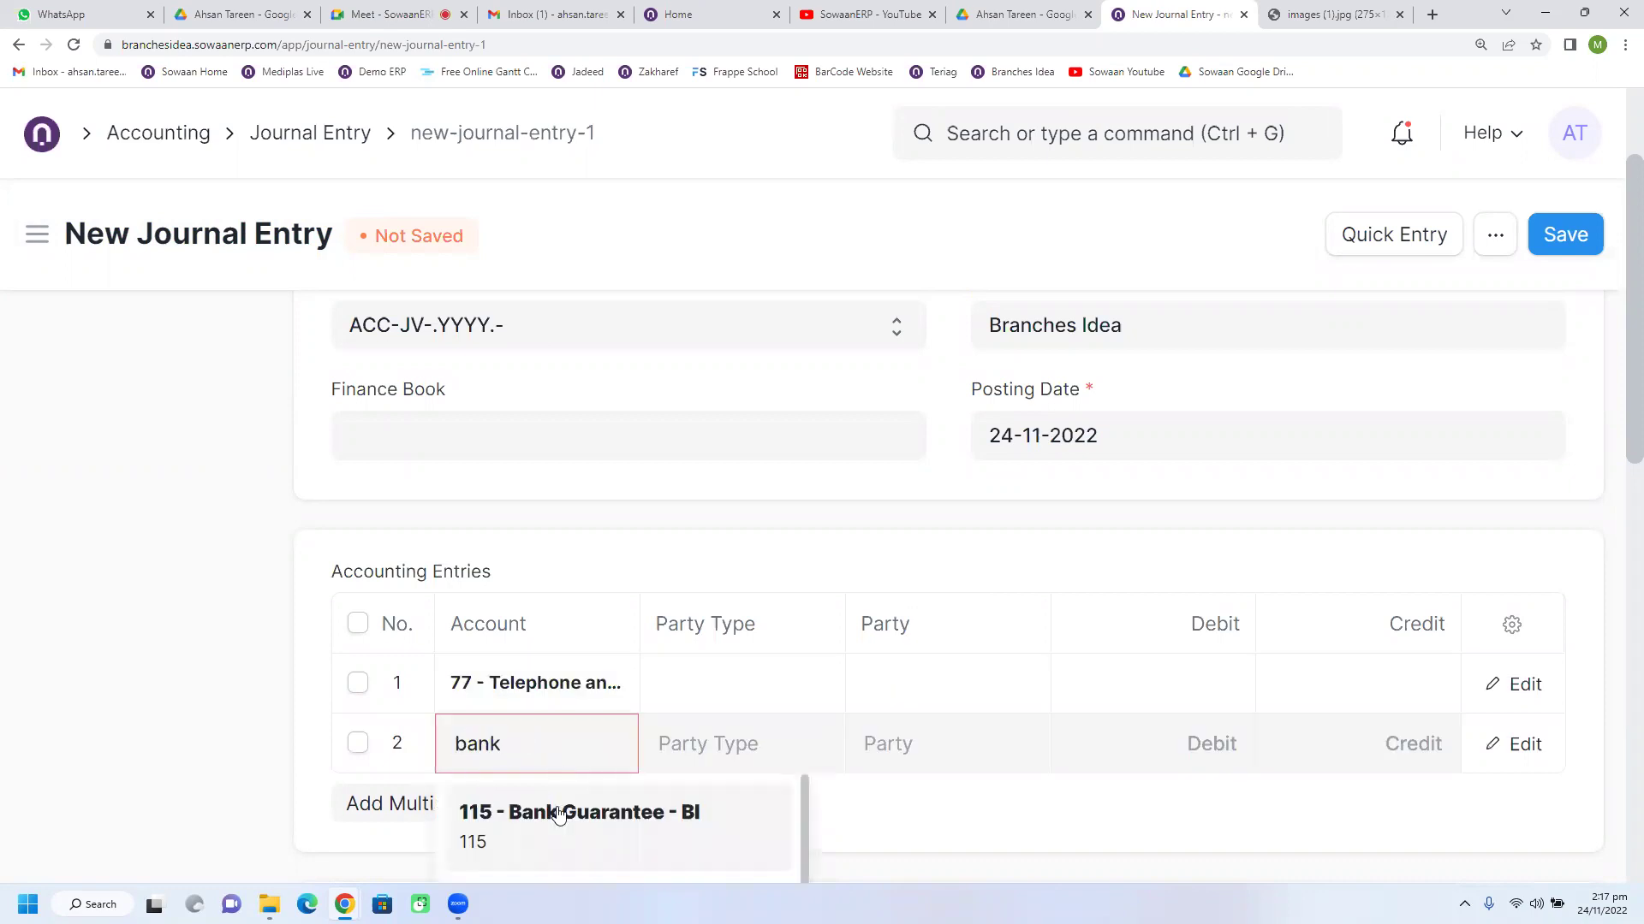
scroll(676, 743, down, 3)
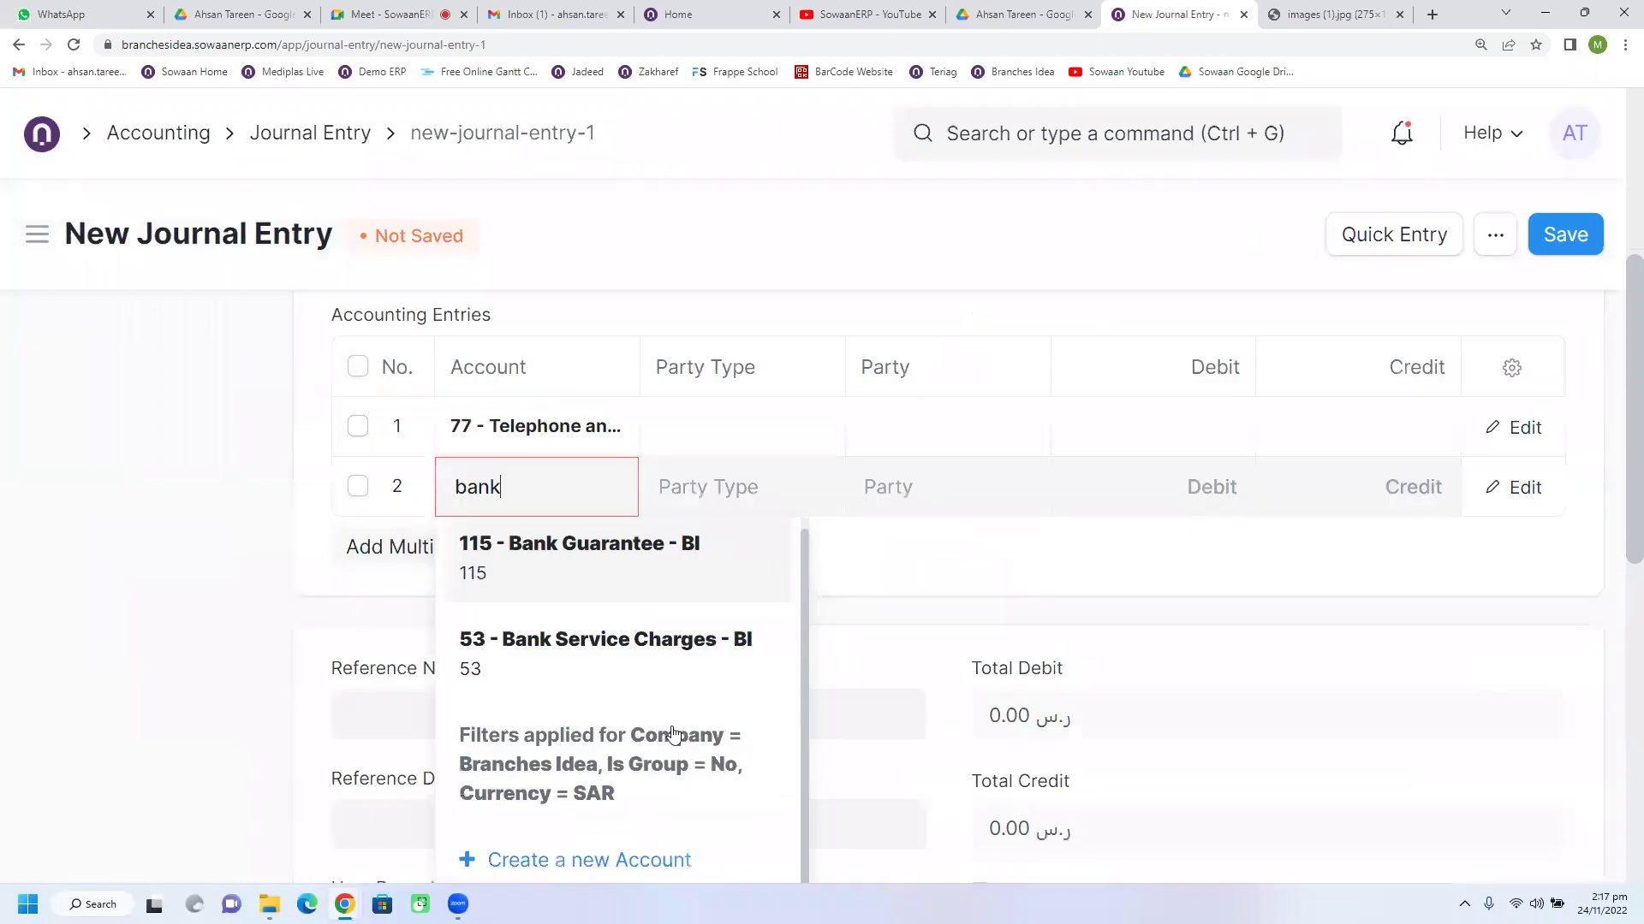
double_click(514, 503)
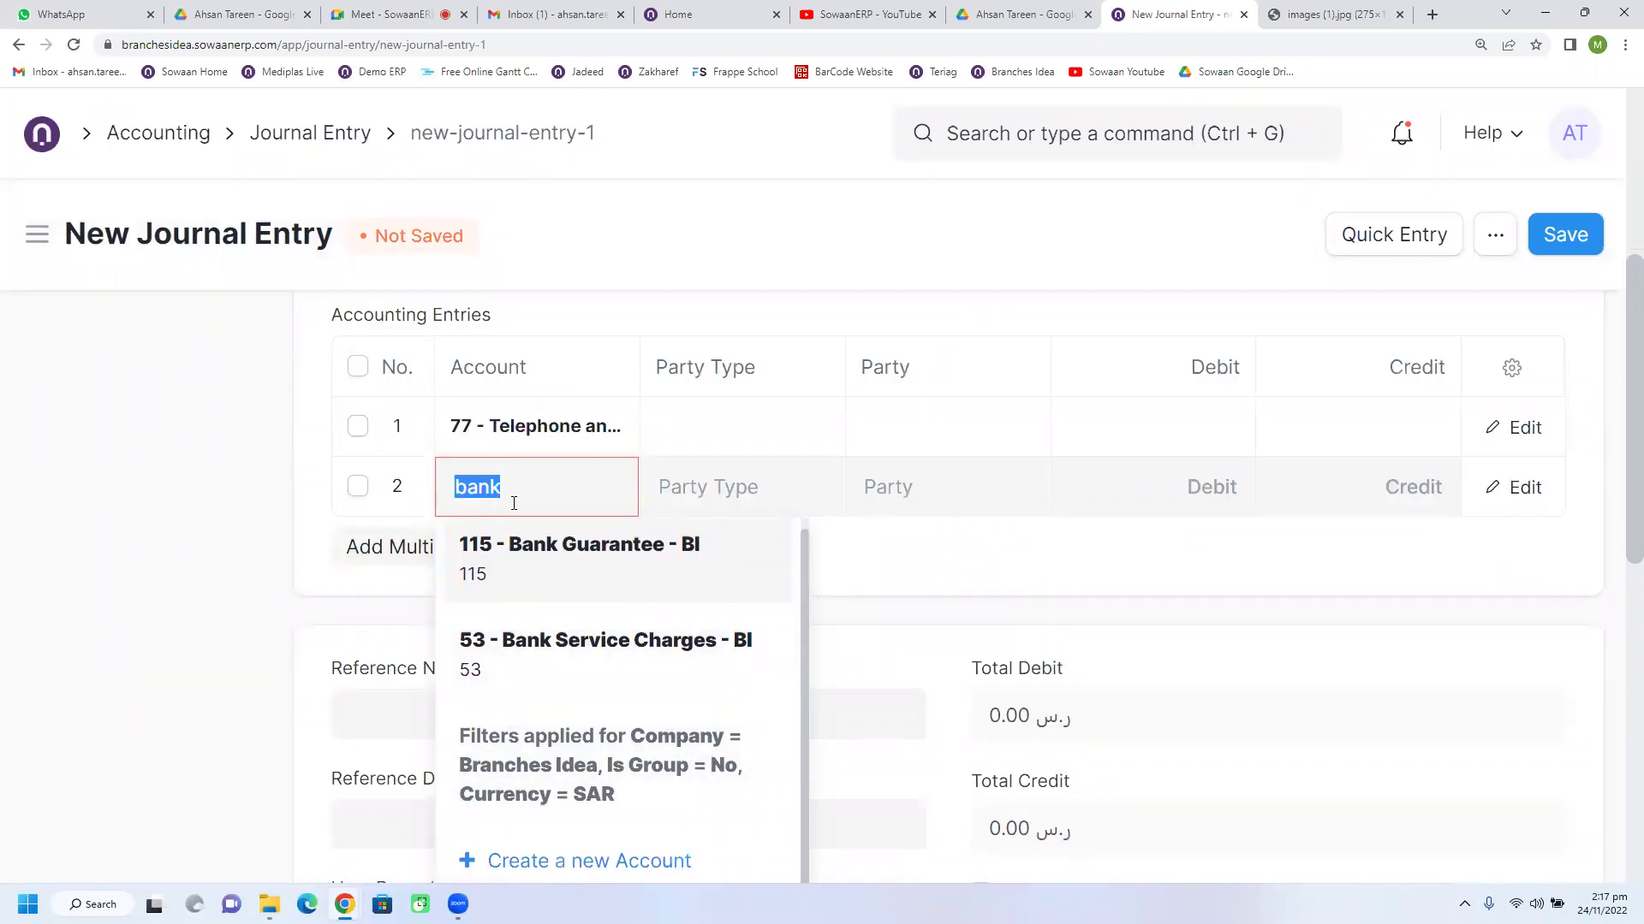
text(cas)
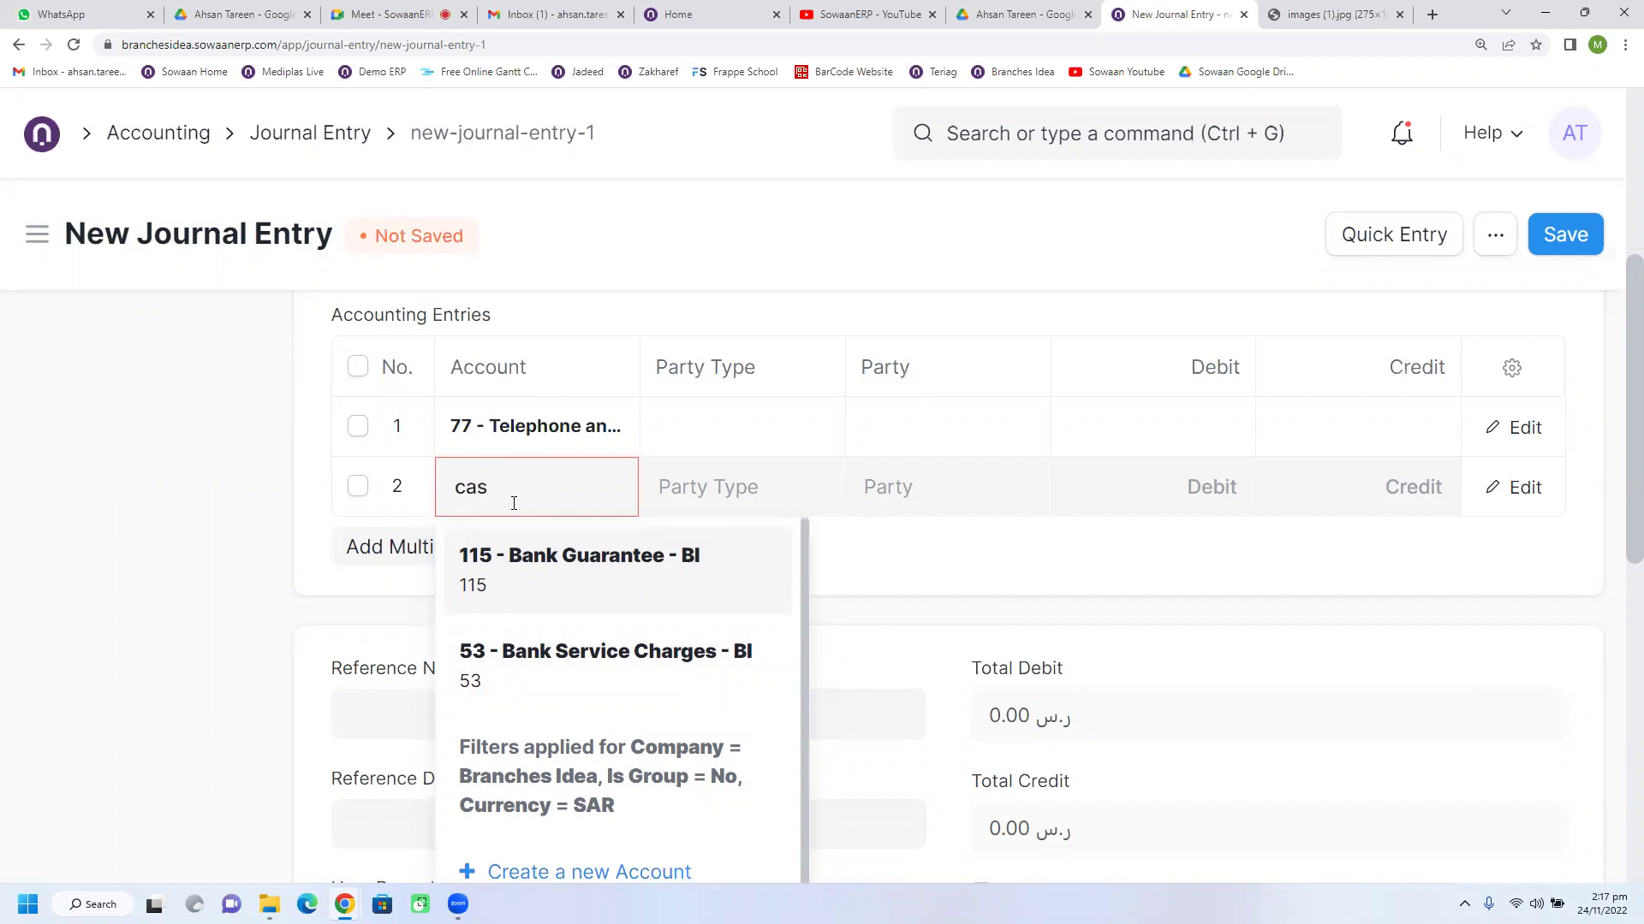
click(531, 548)
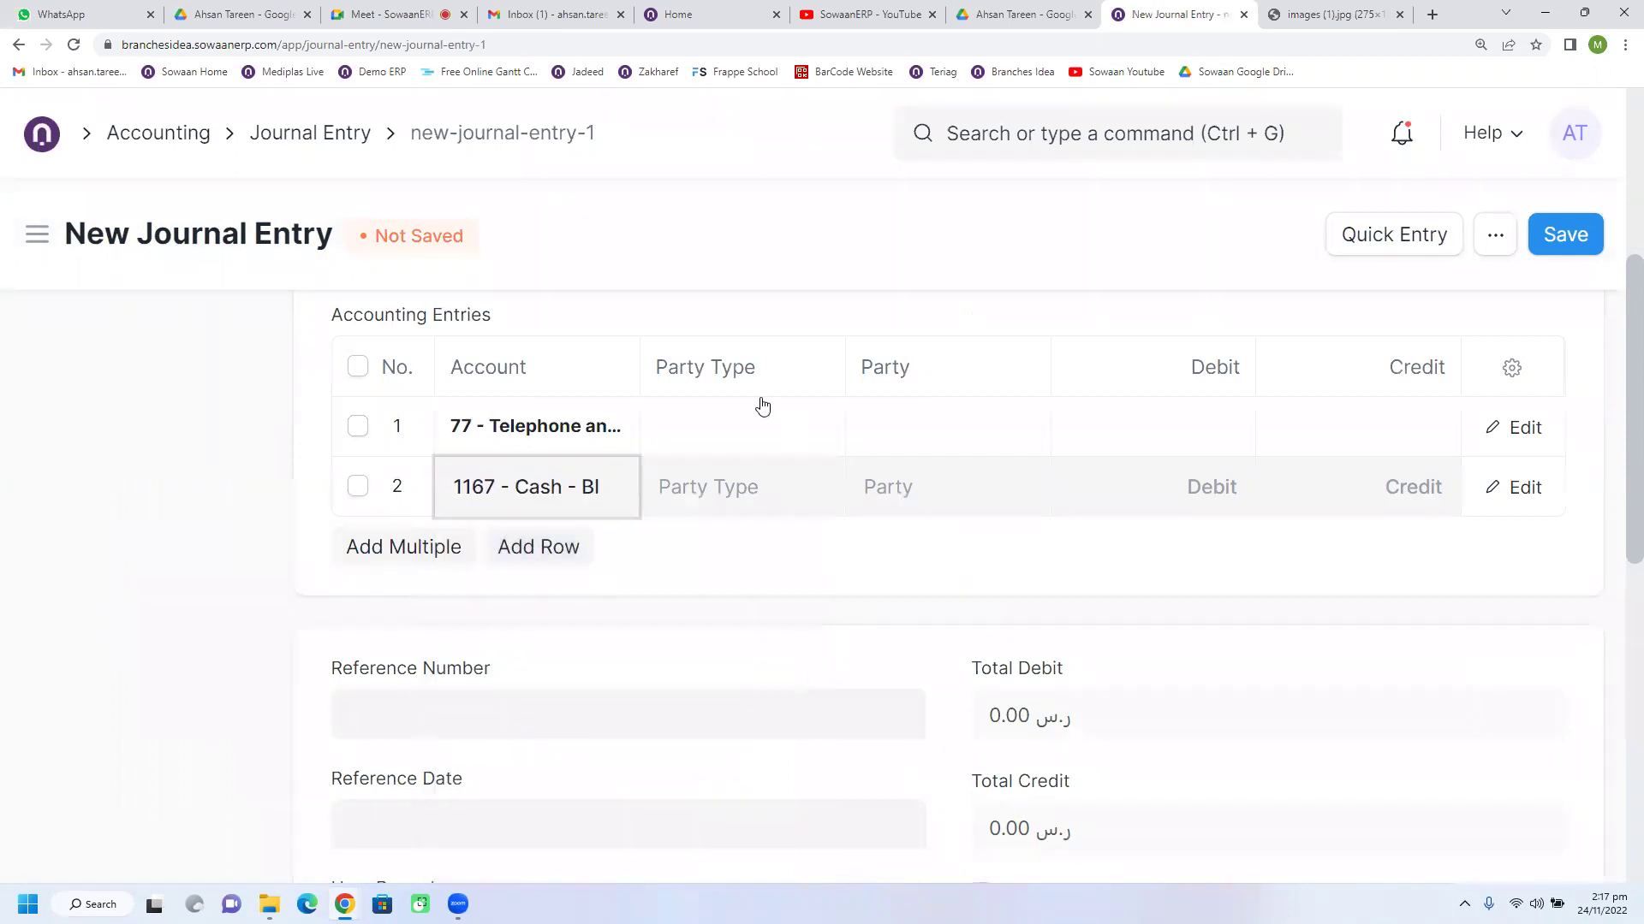
Step: Search the expense accounts for row 1, selecting 86 - Iqama & Labour Expenses
click(726, 428)
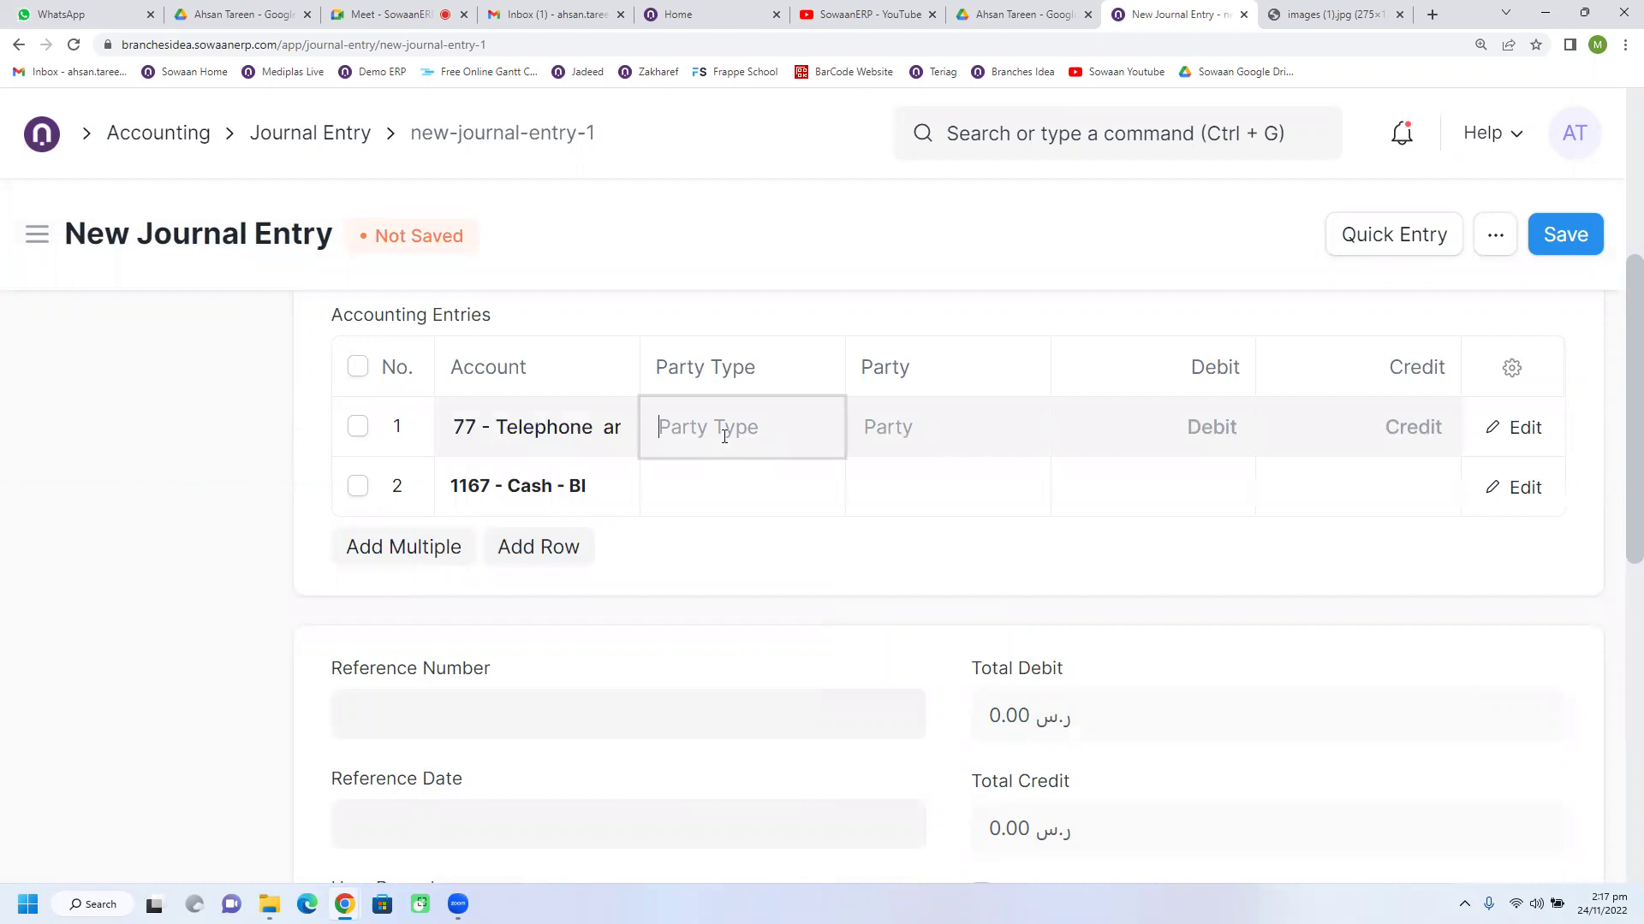
click(616, 442)
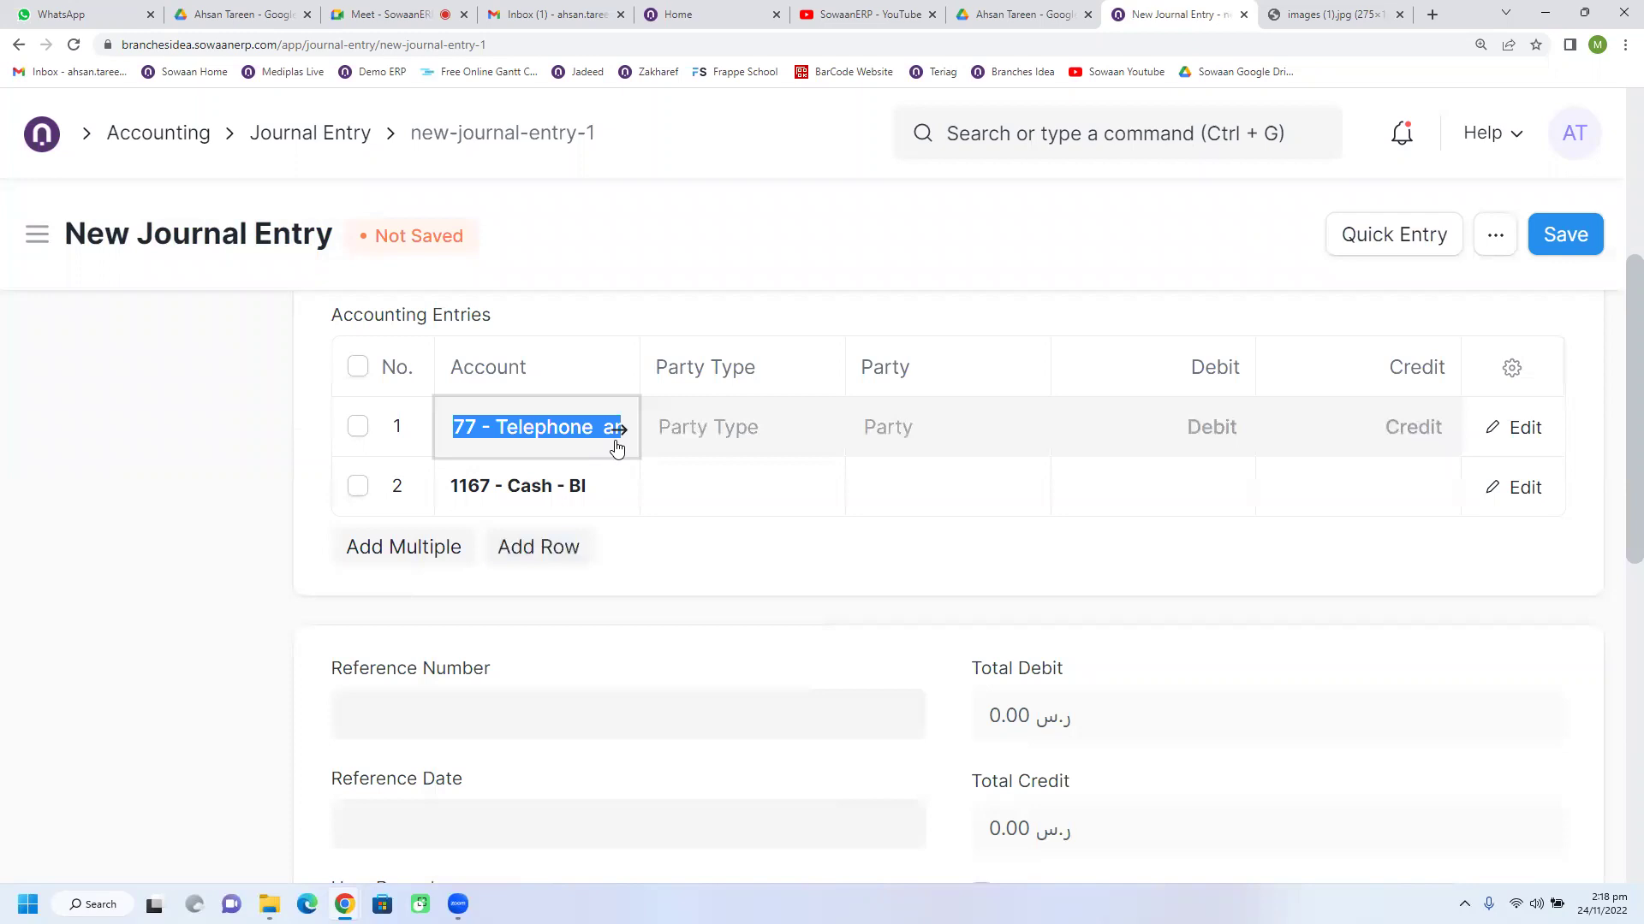
text(exp)
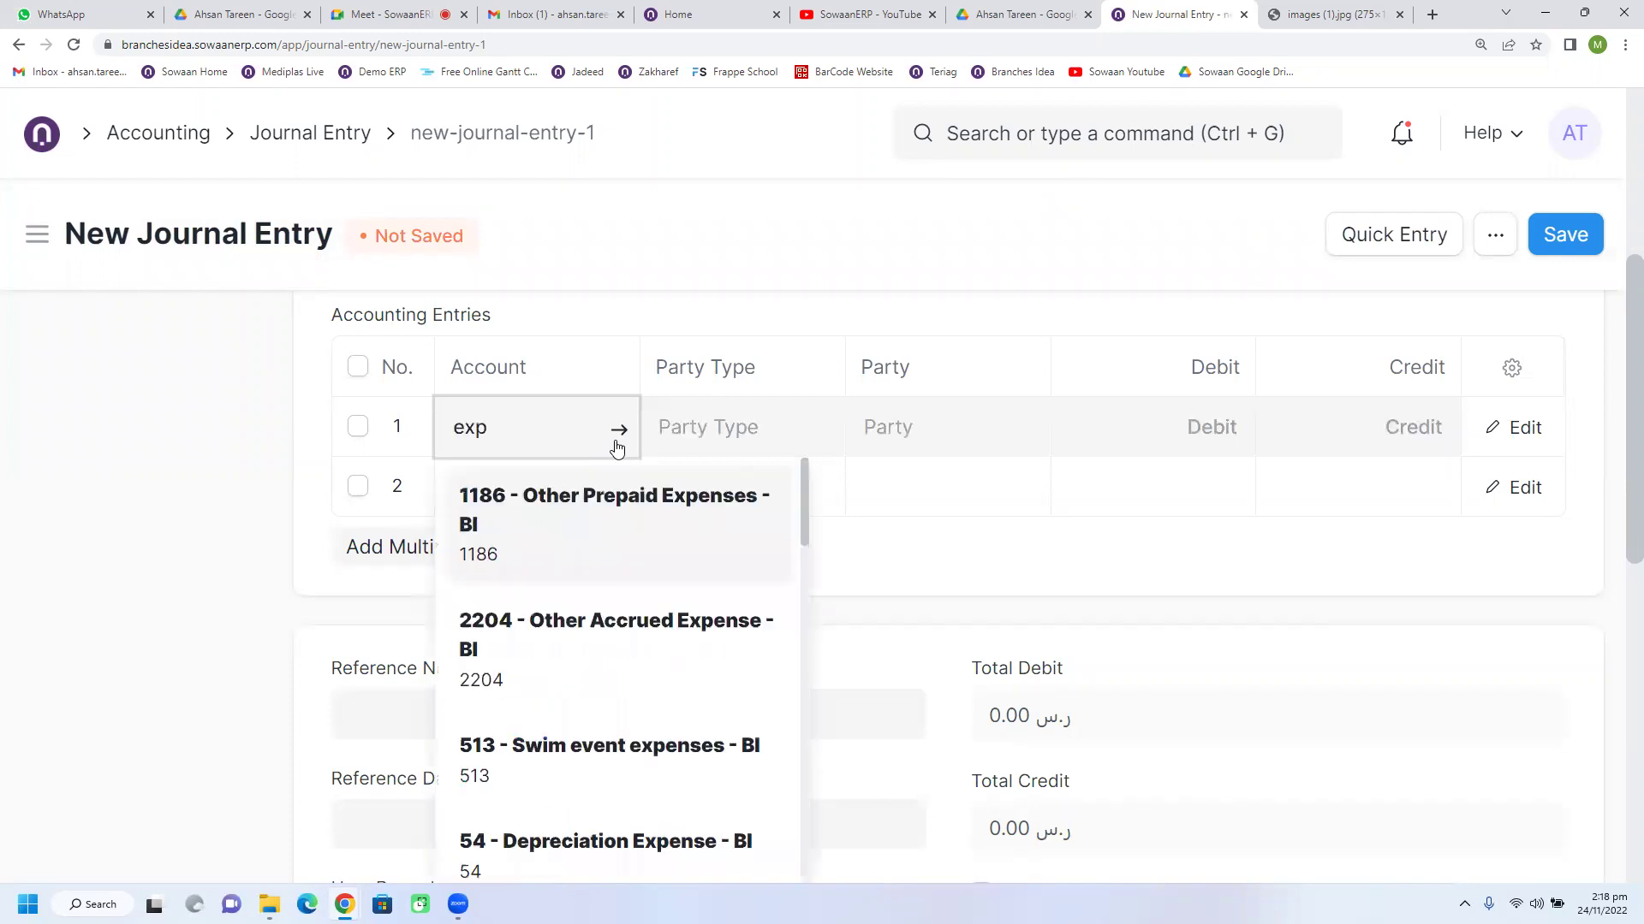
scroll(546, 612, down, 3)
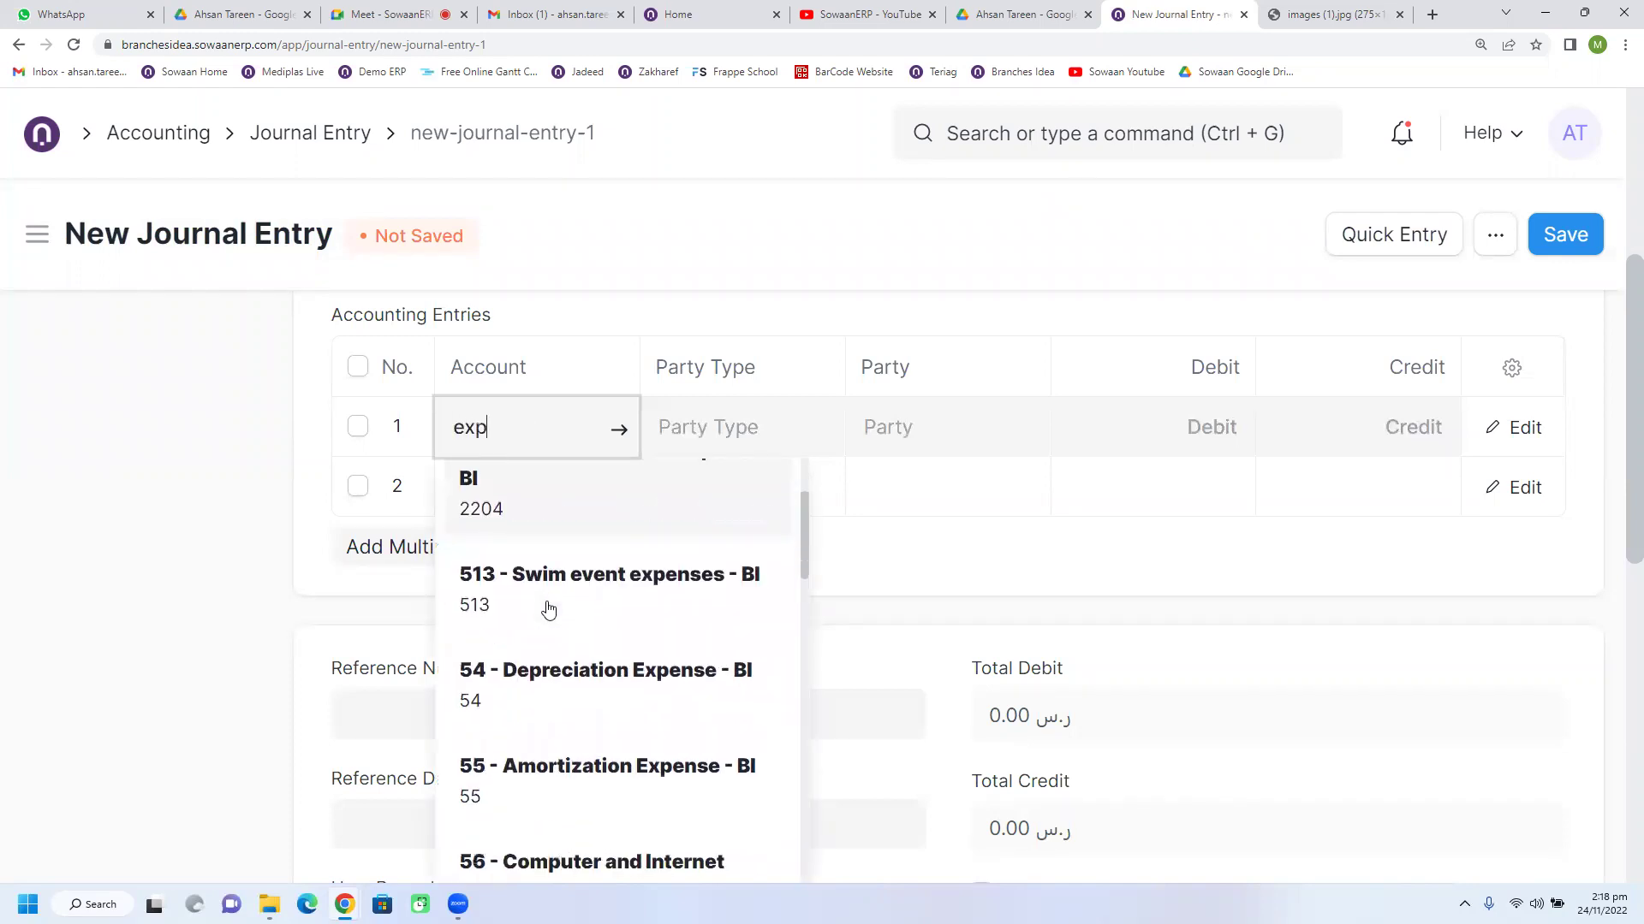
scroll(548, 610, down, 4)
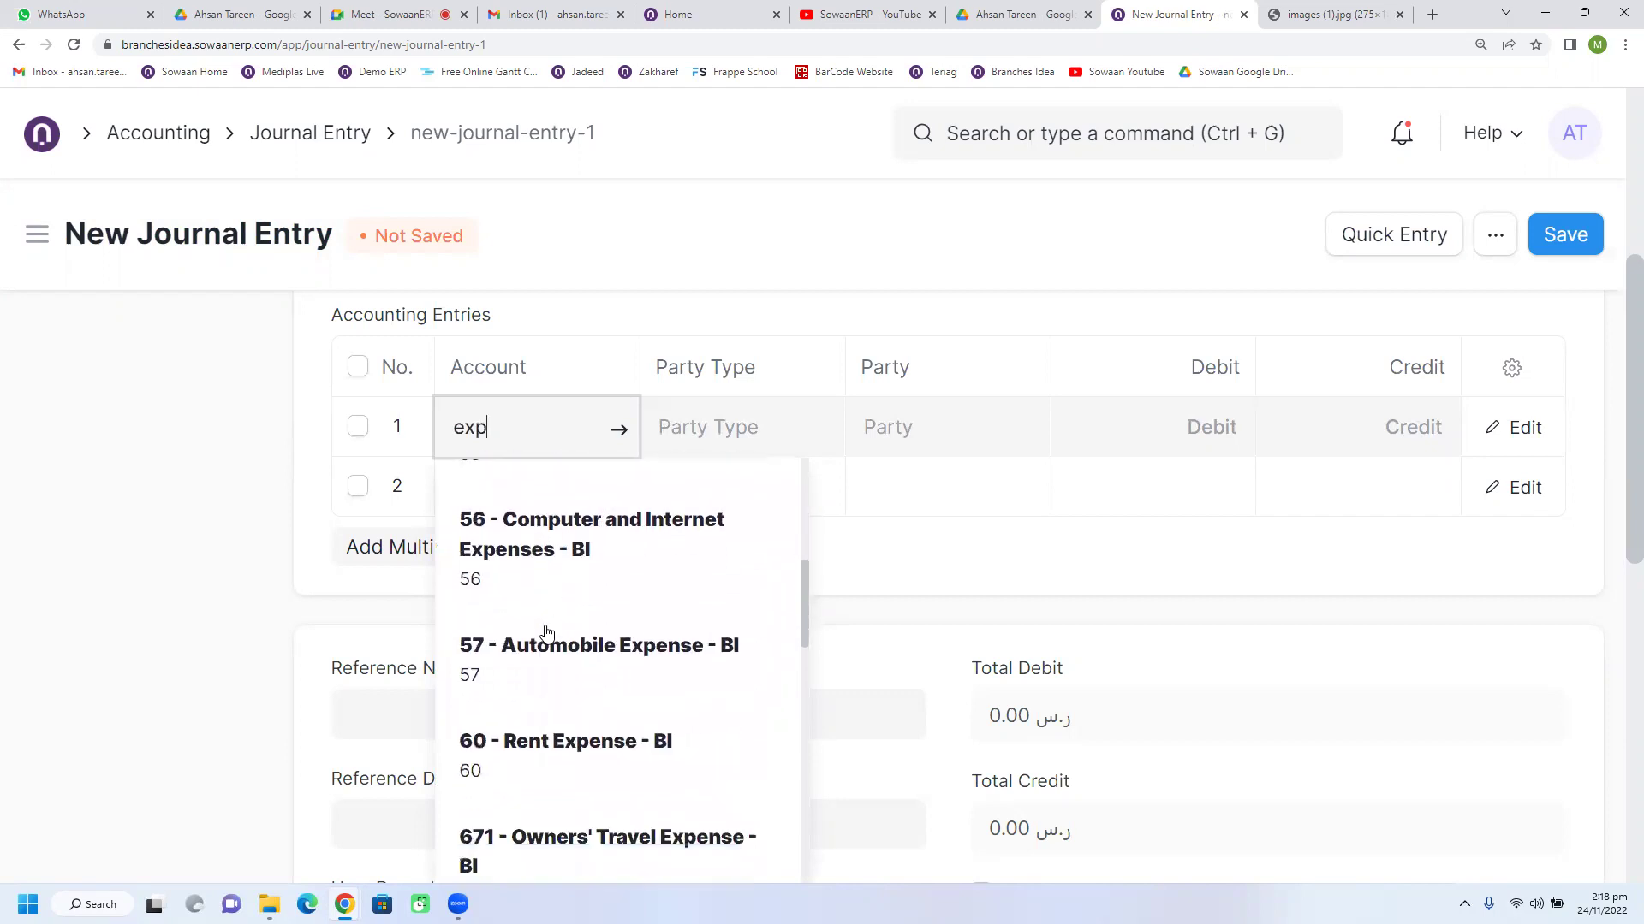
scroll(546, 633, down, 4)
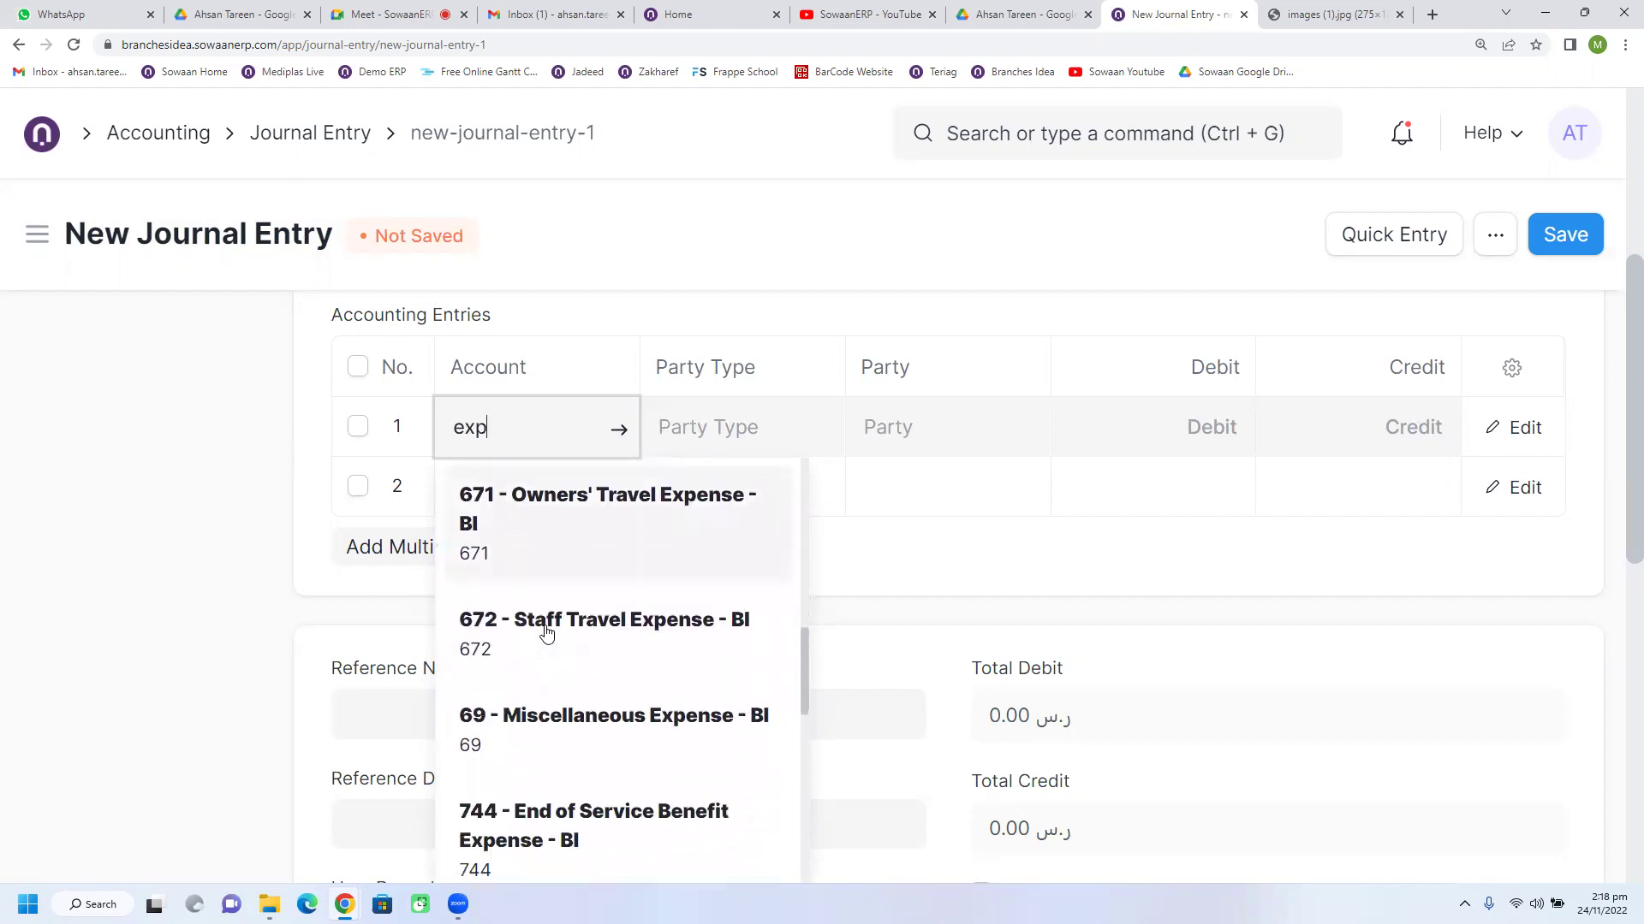
scroll(546, 632, down, 4)
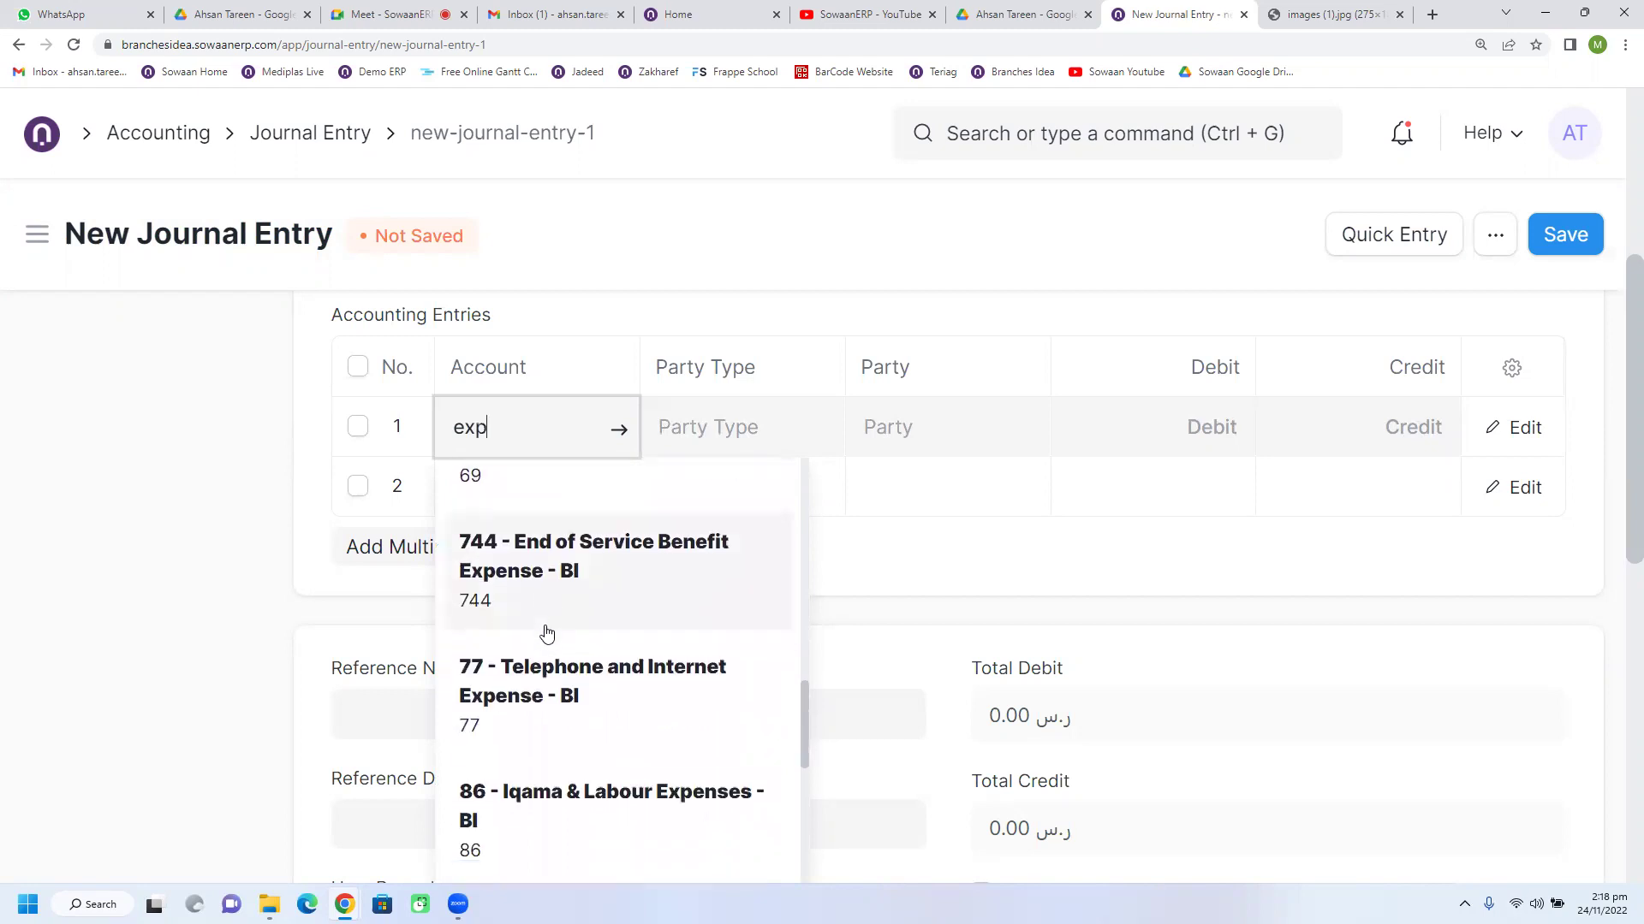
scroll(546, 633, up, 2)
scroll(547, 632, down, 2)
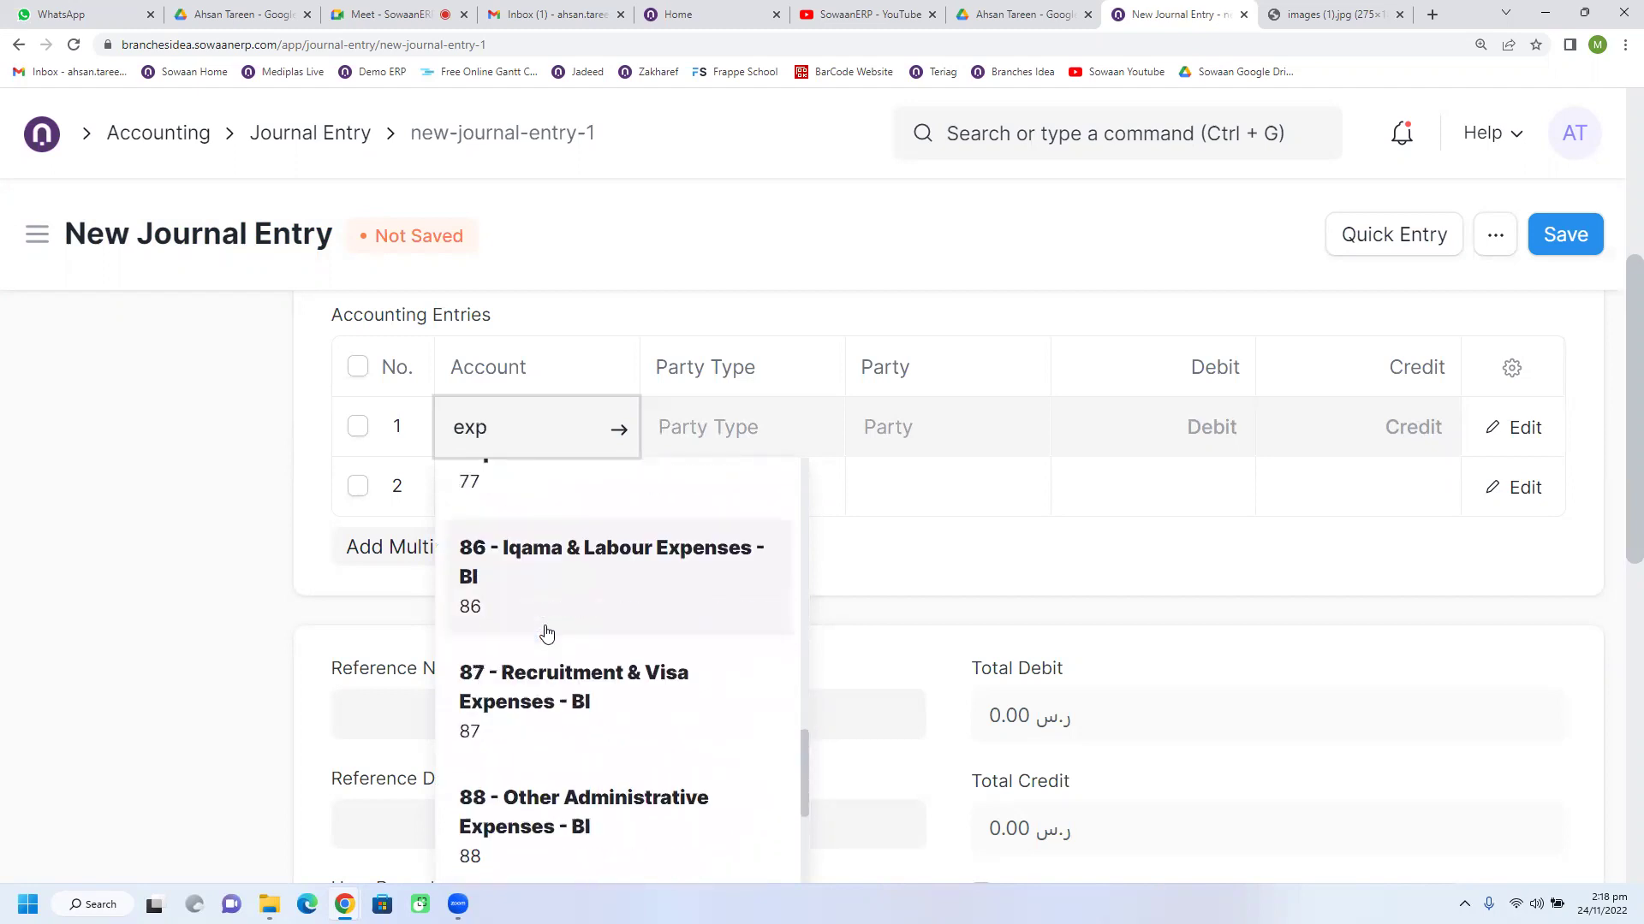
scroll(599, 734, down, 2)
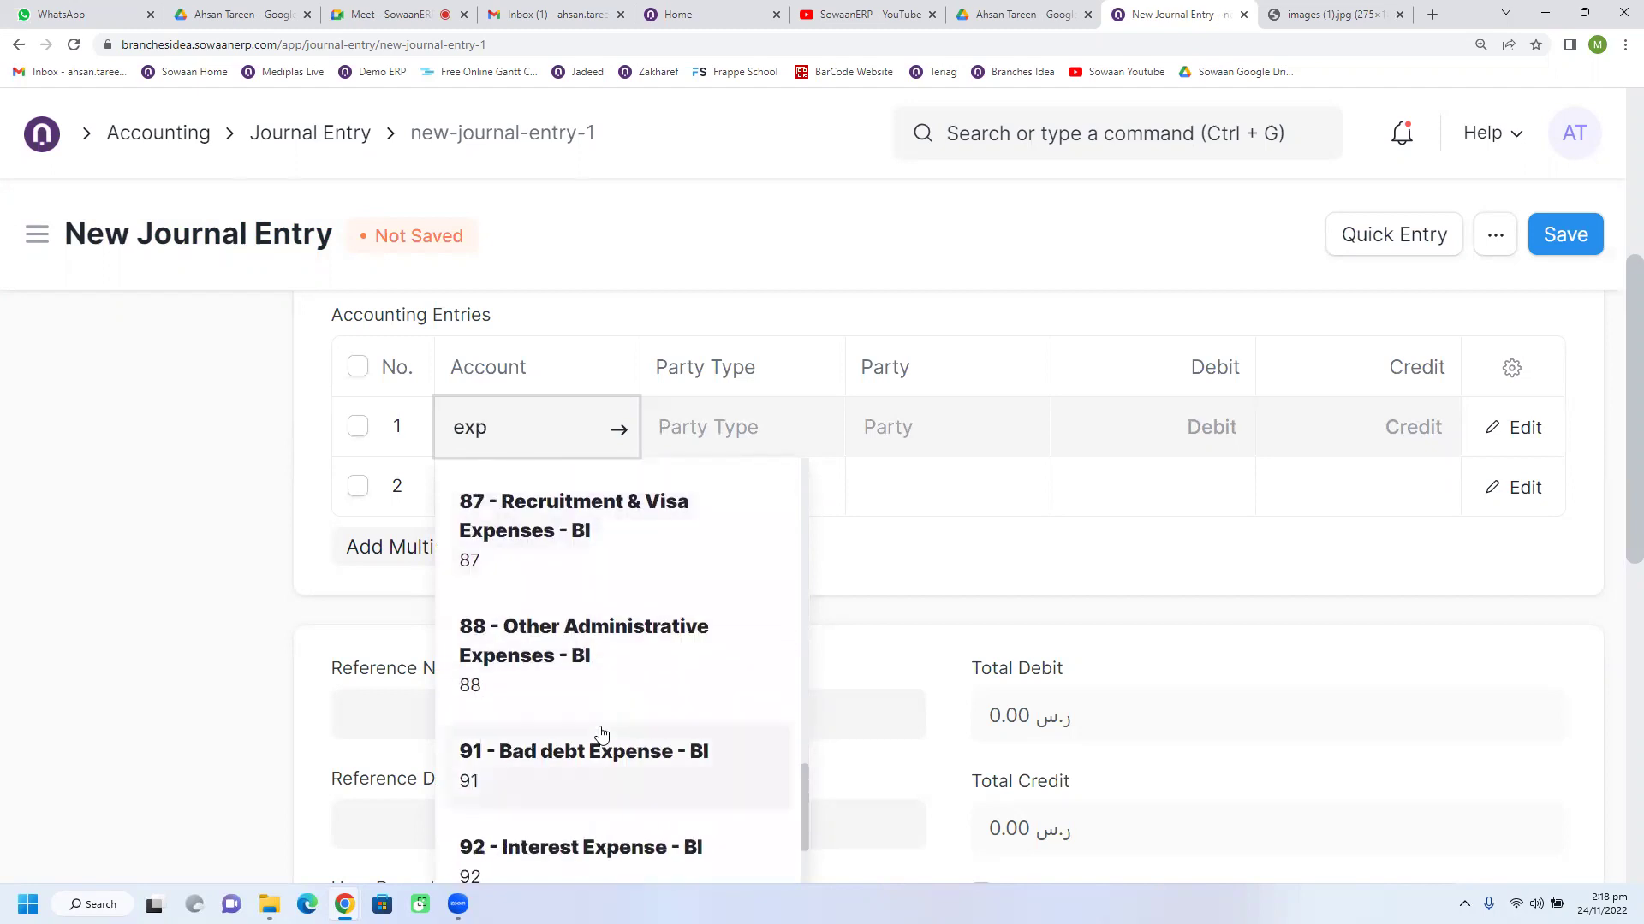
scroll(601, 734, down, 2)
scroll(601, 735, up, 4)
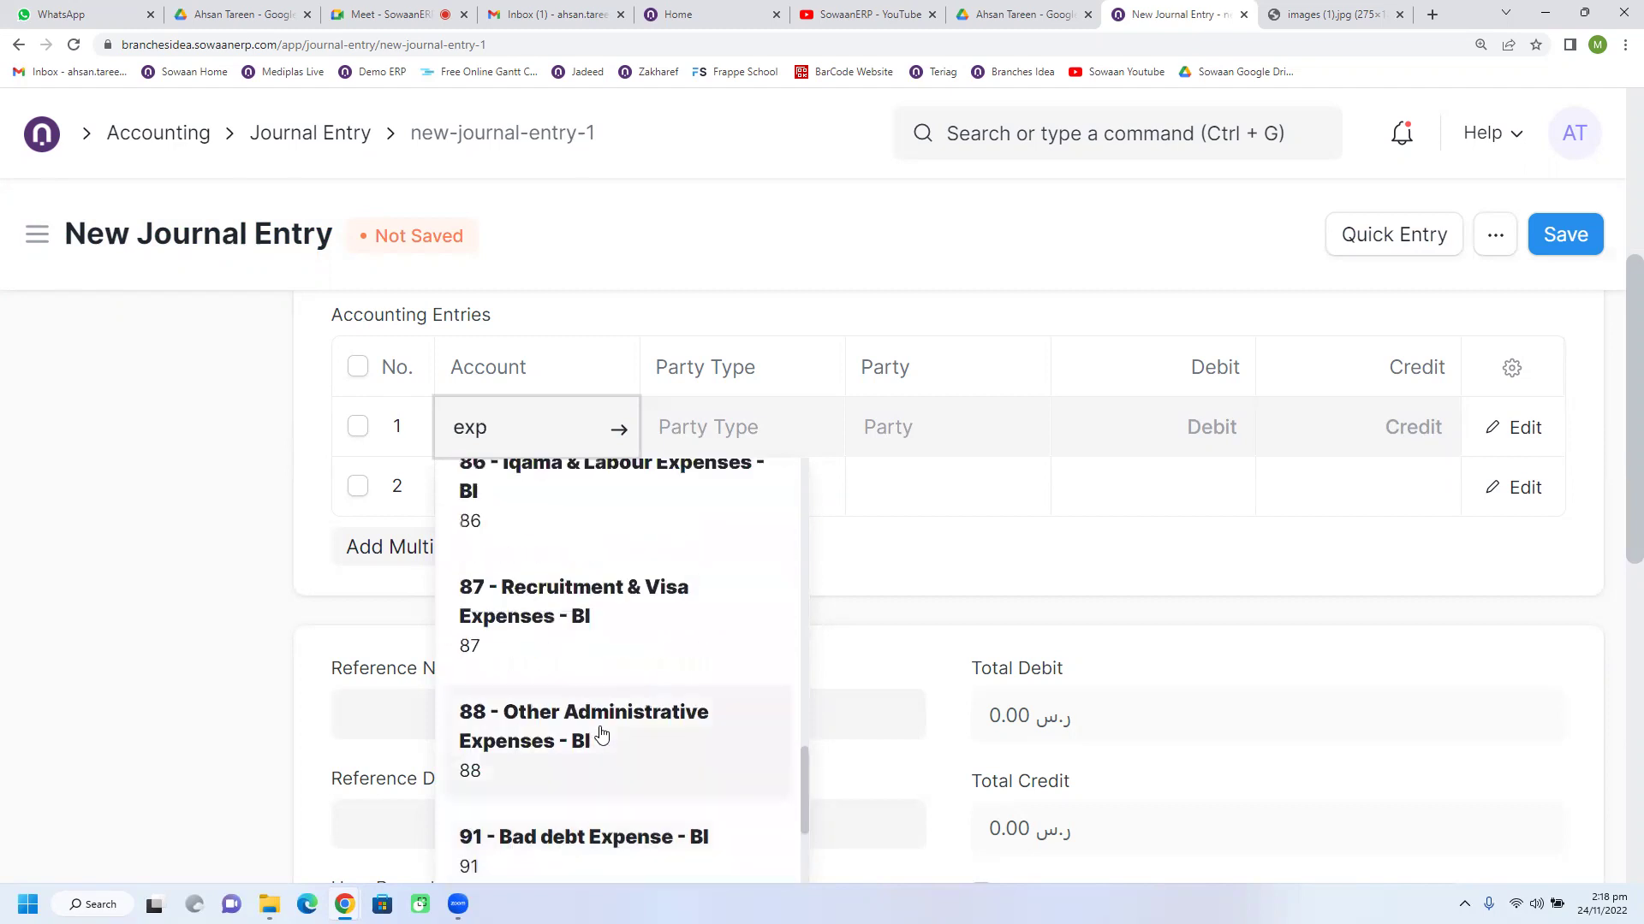
scroll(599, 734, up, 1)
click(611, 629)
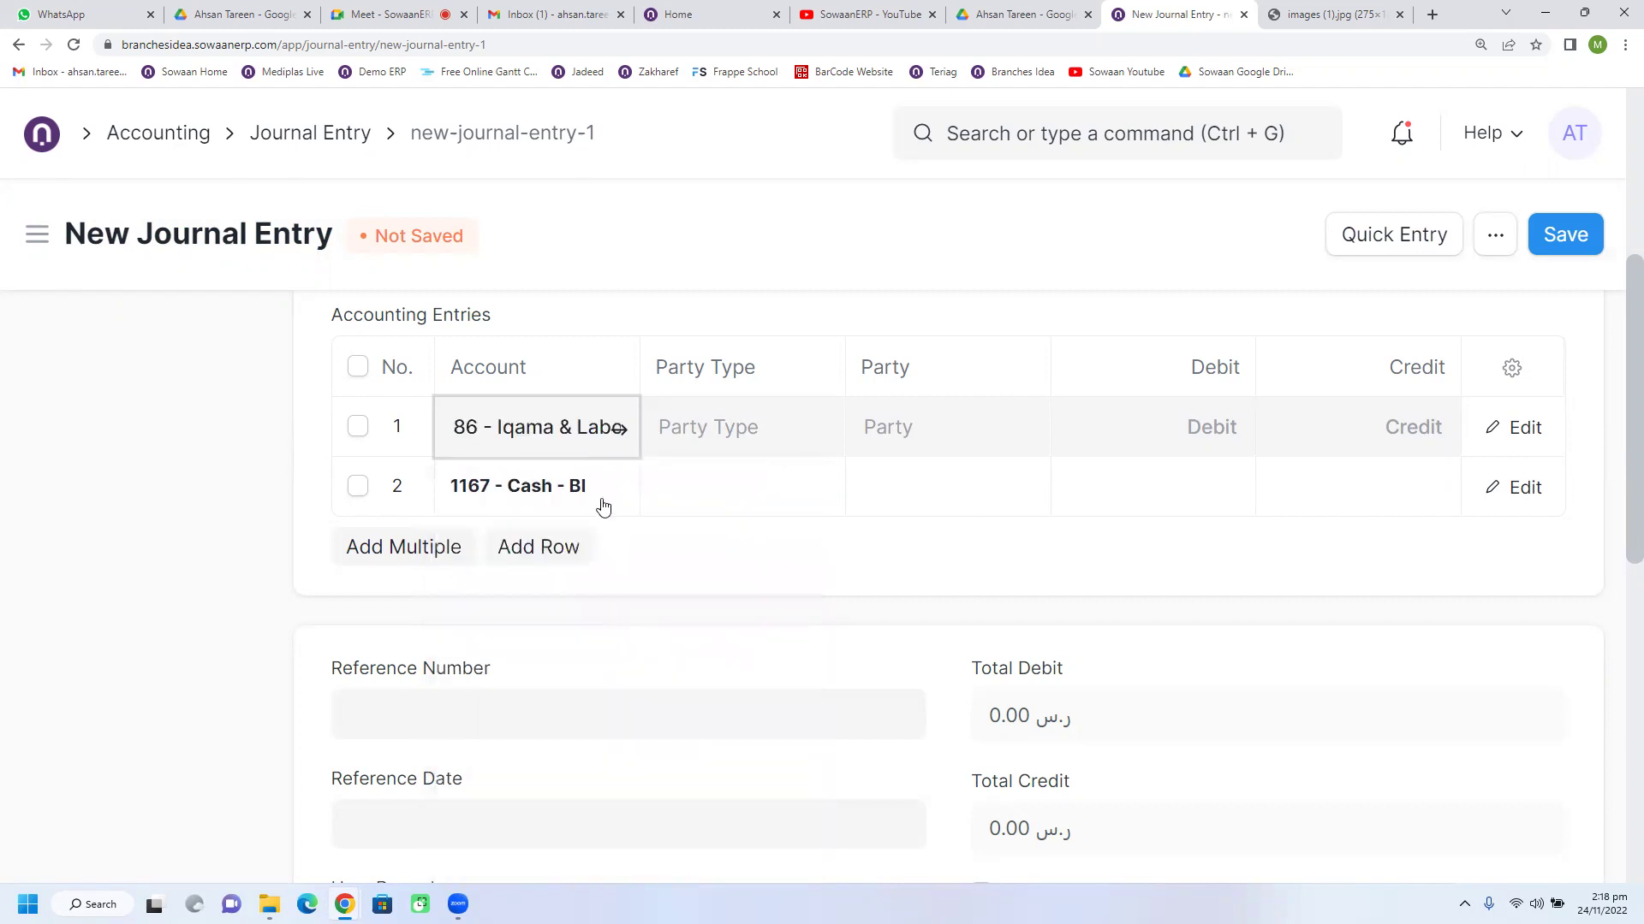
Step: Change account 77 - Telephone and Internet Expense - BI to Account Type Payable and save
click(617, 432)
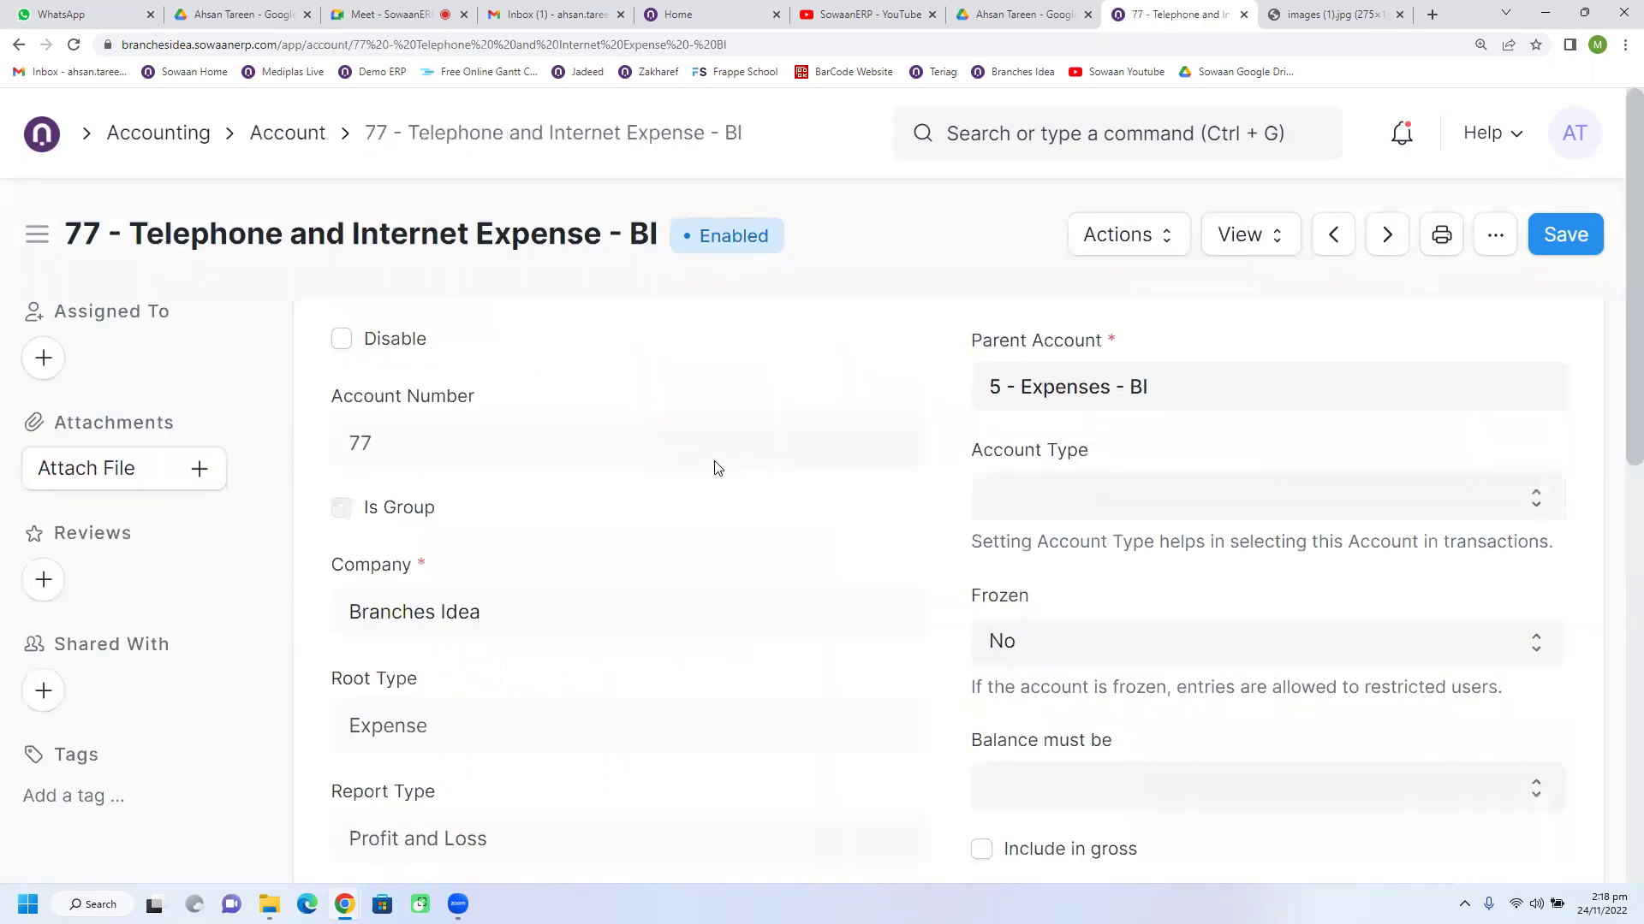
click(1099, 505)
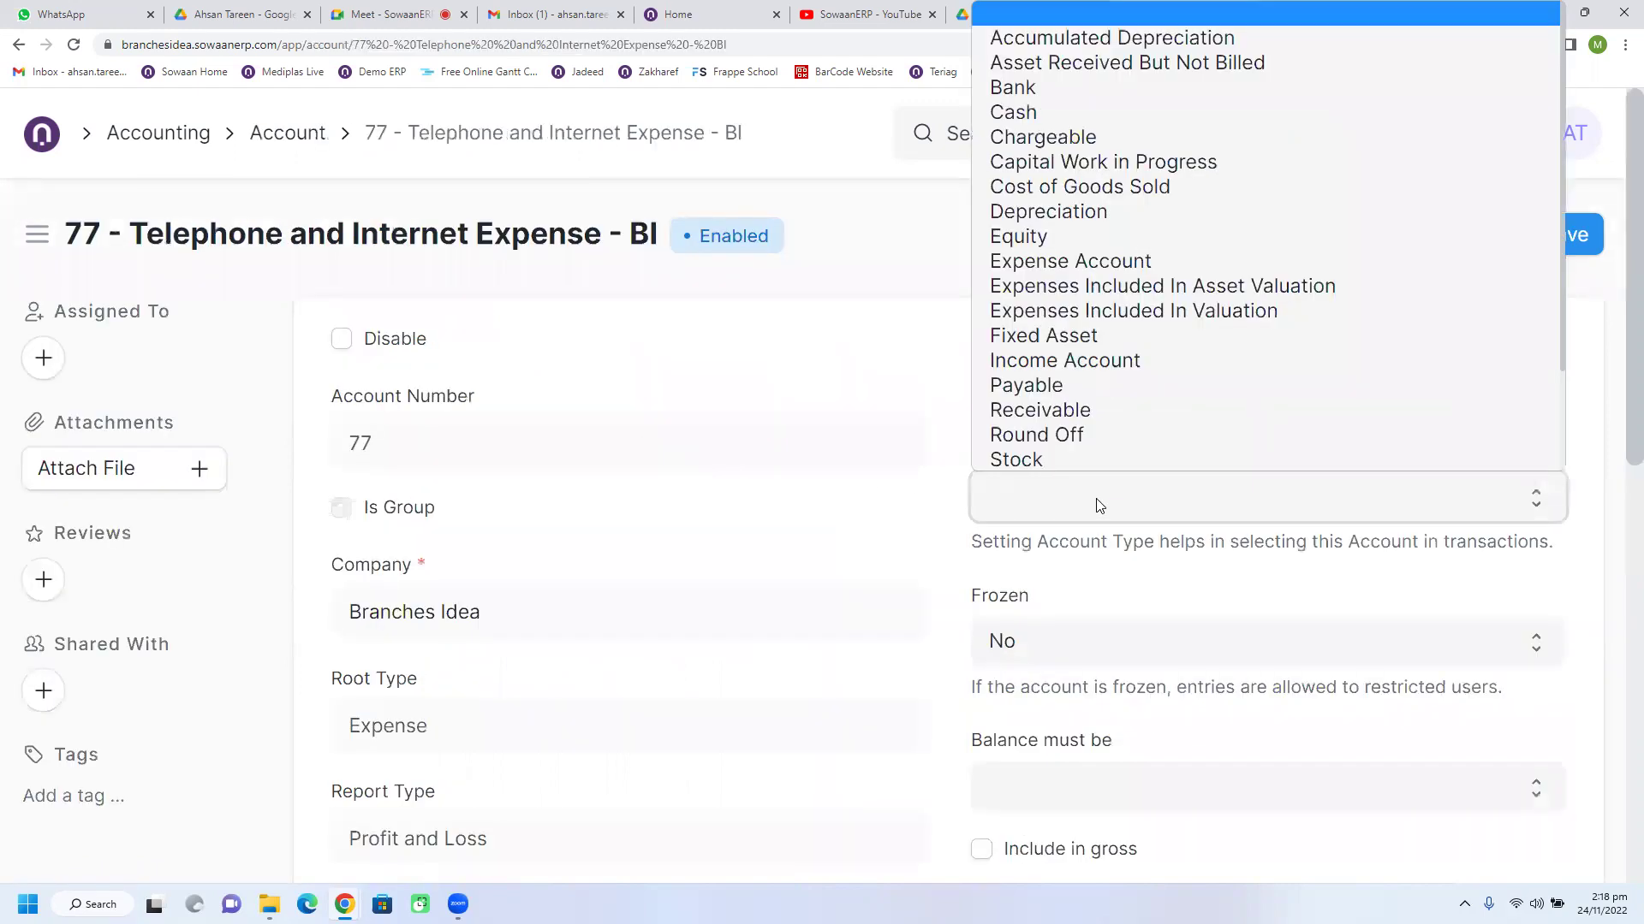
click(1156, 384)
click(1565, 237)
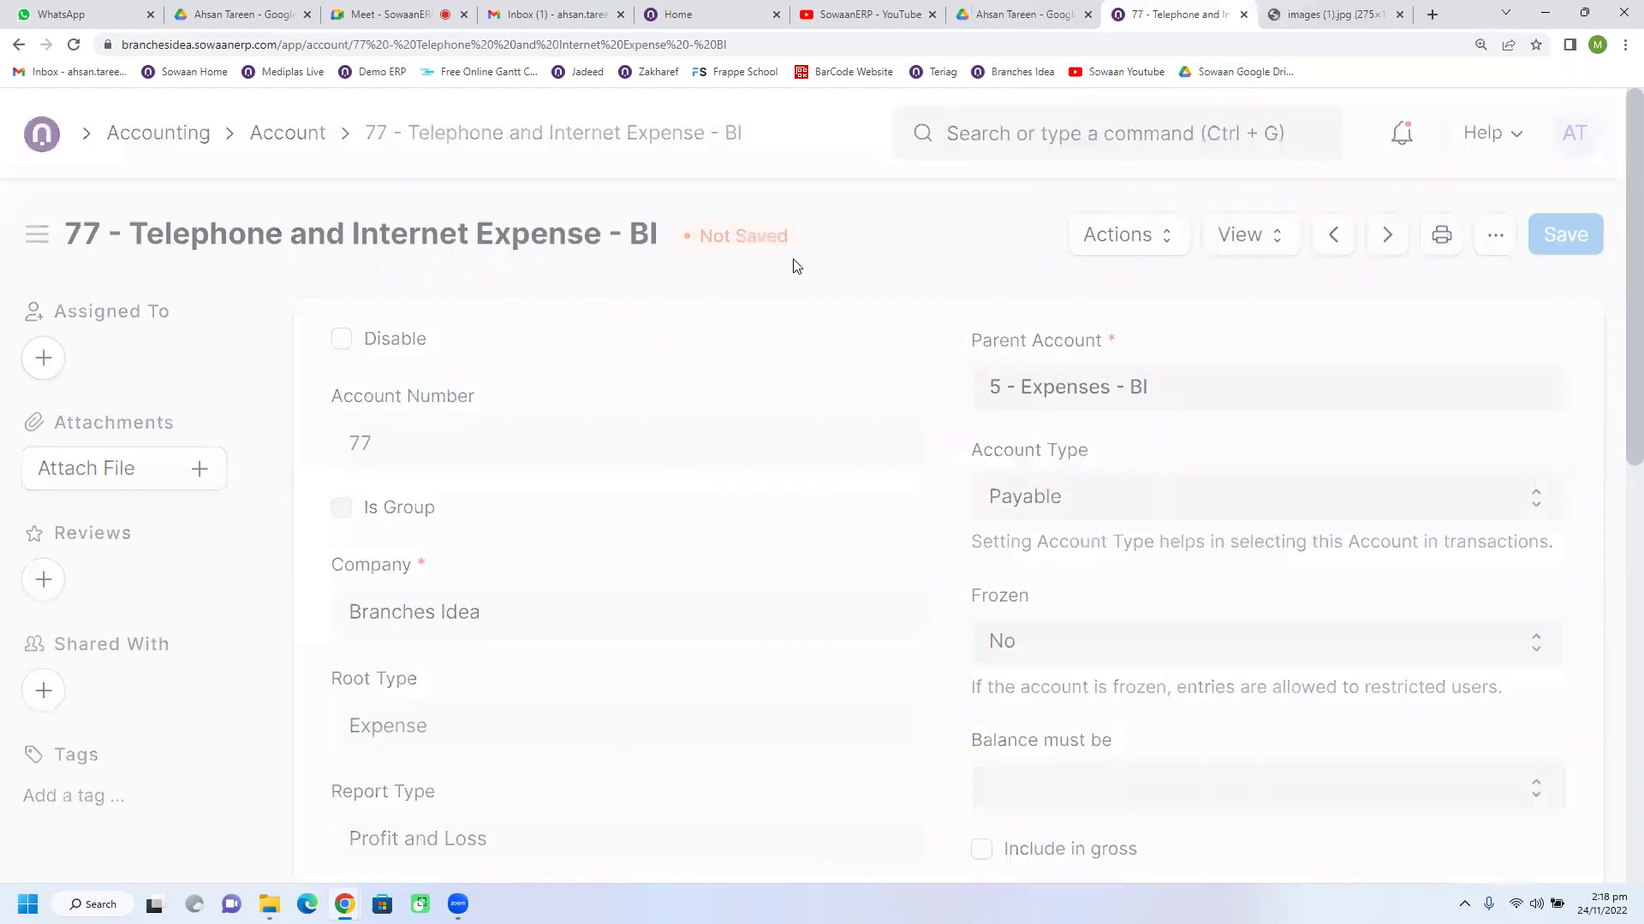
Step: Back in the journal entry, replace row 1's account with 86 - Iqama & Labour Expenses - BI
click(19, 46)
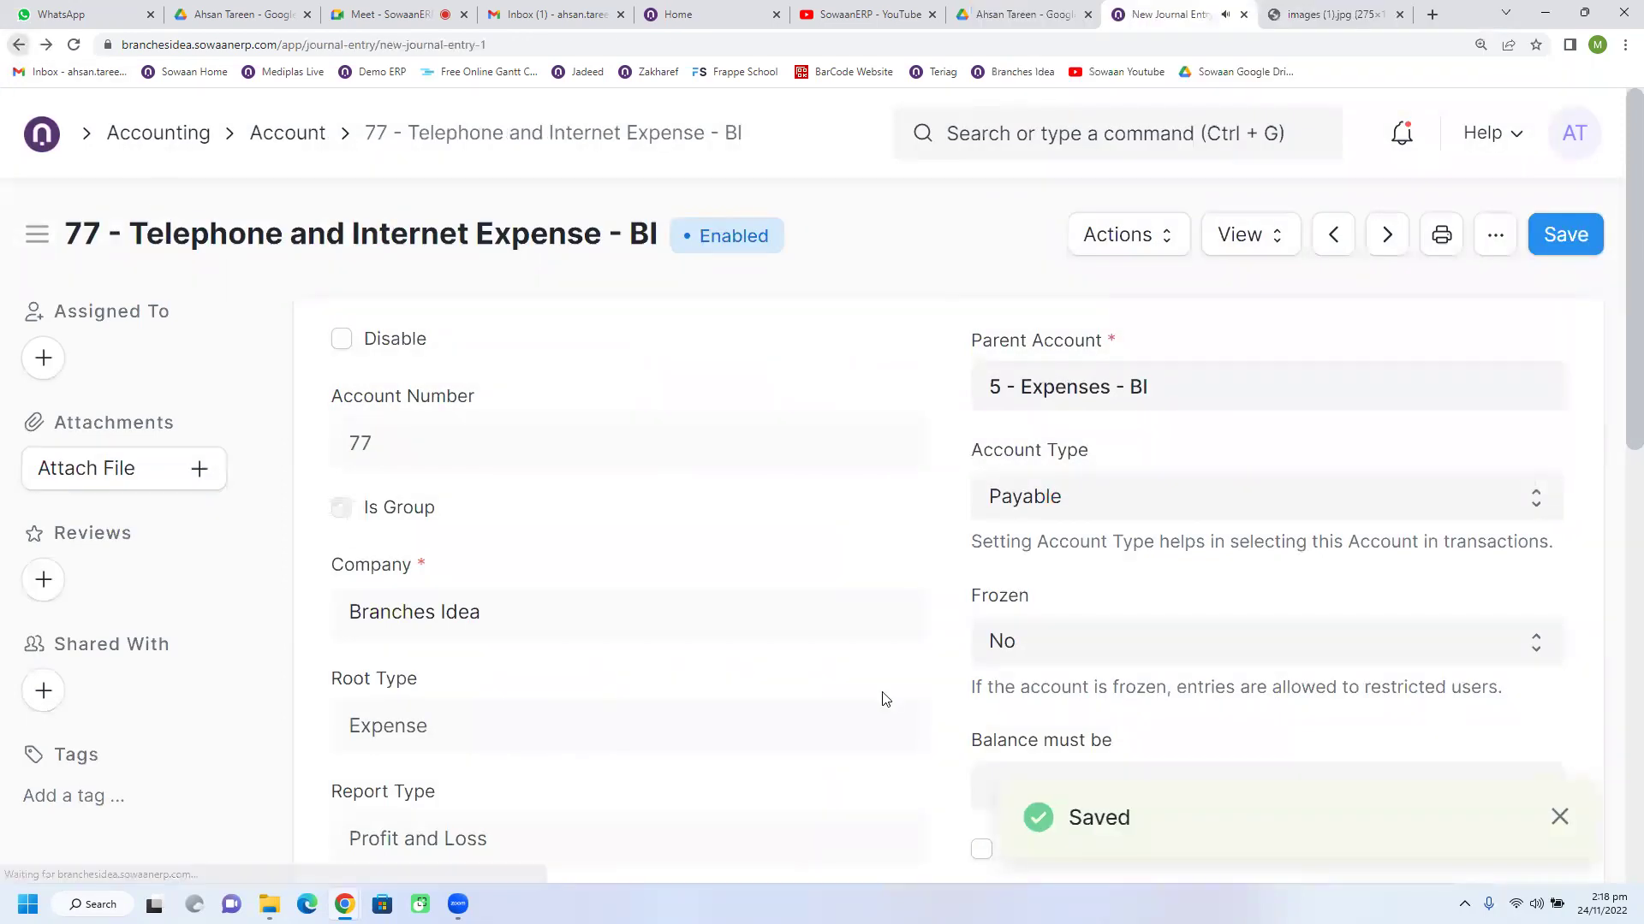
click(707, 426)
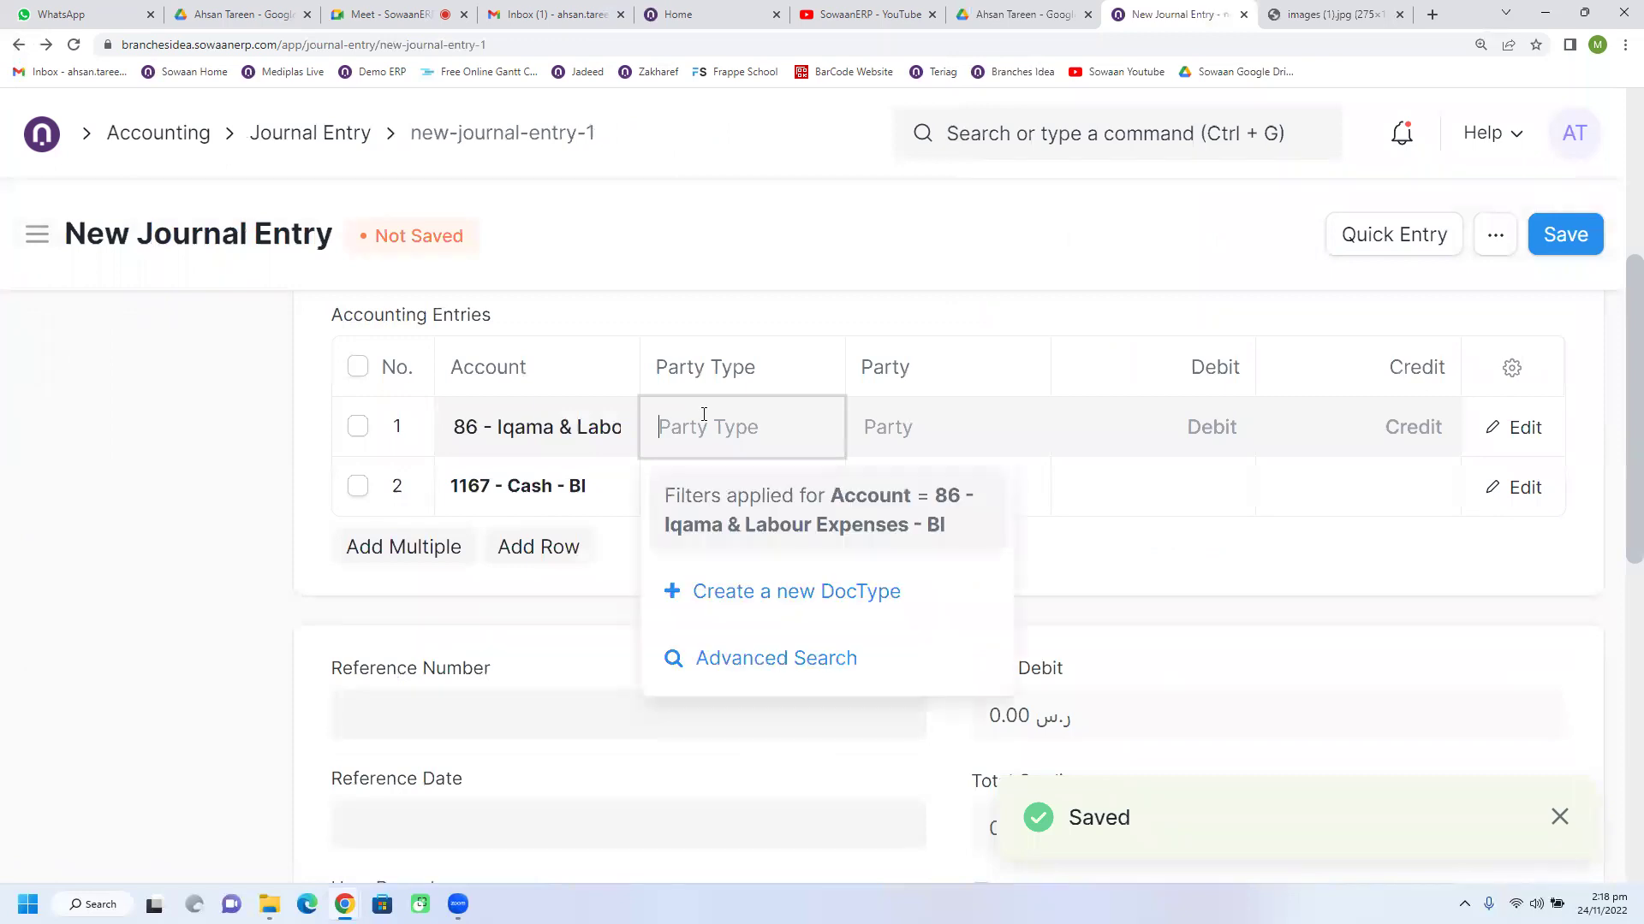
triple_click(605, 454)
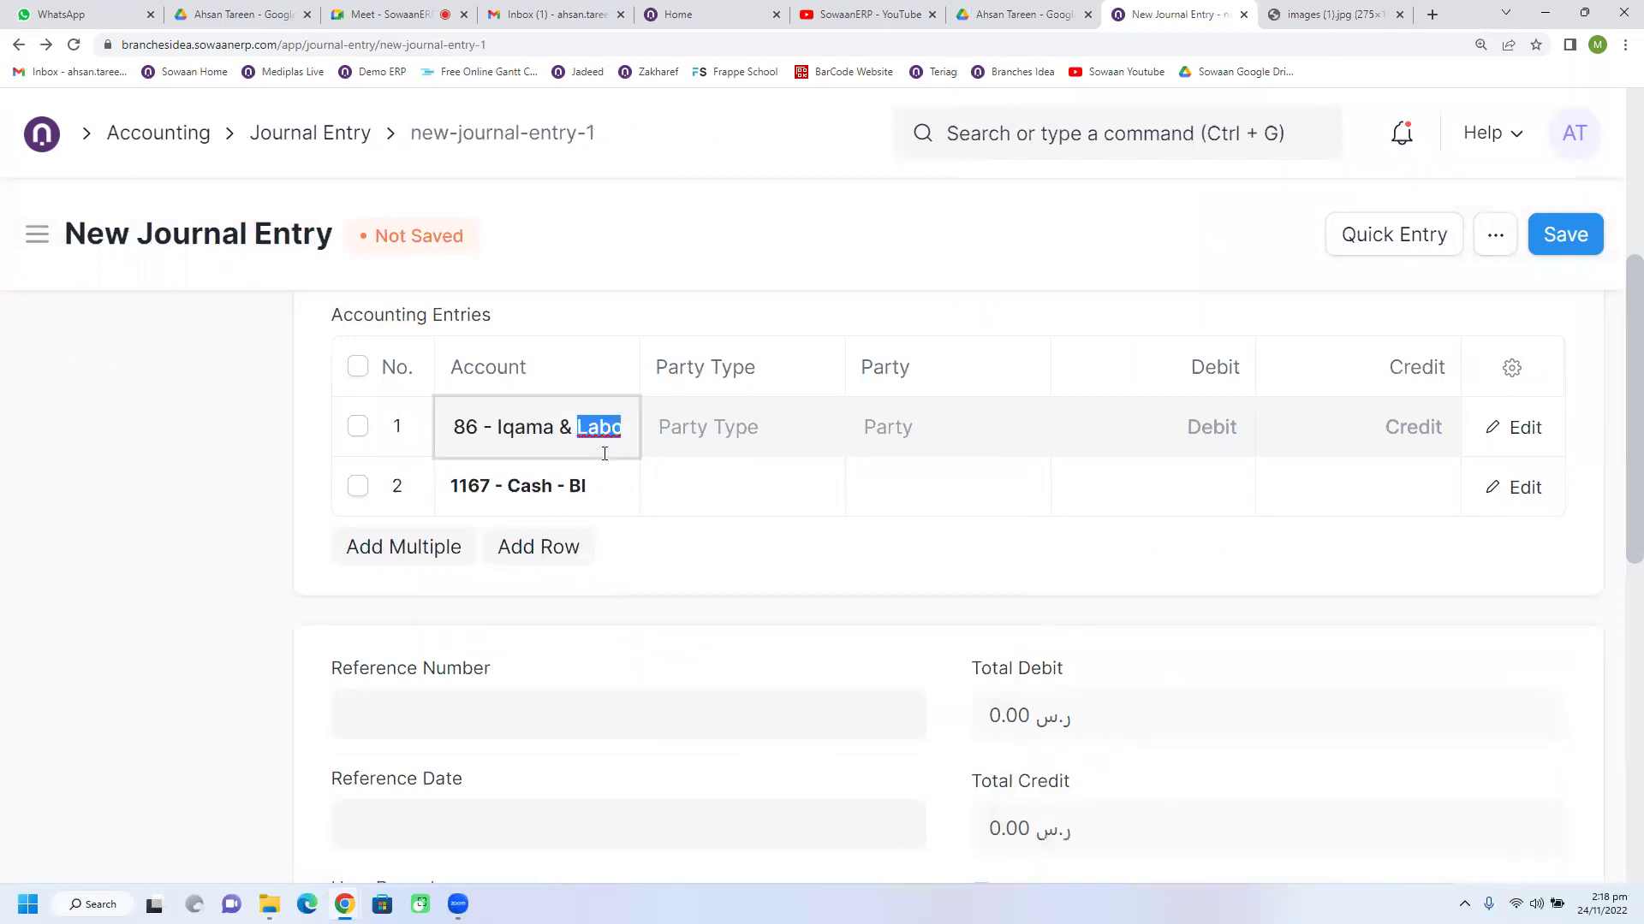
key(BackSpace)
text(iq)
click(580, 506)
click(723, 437)
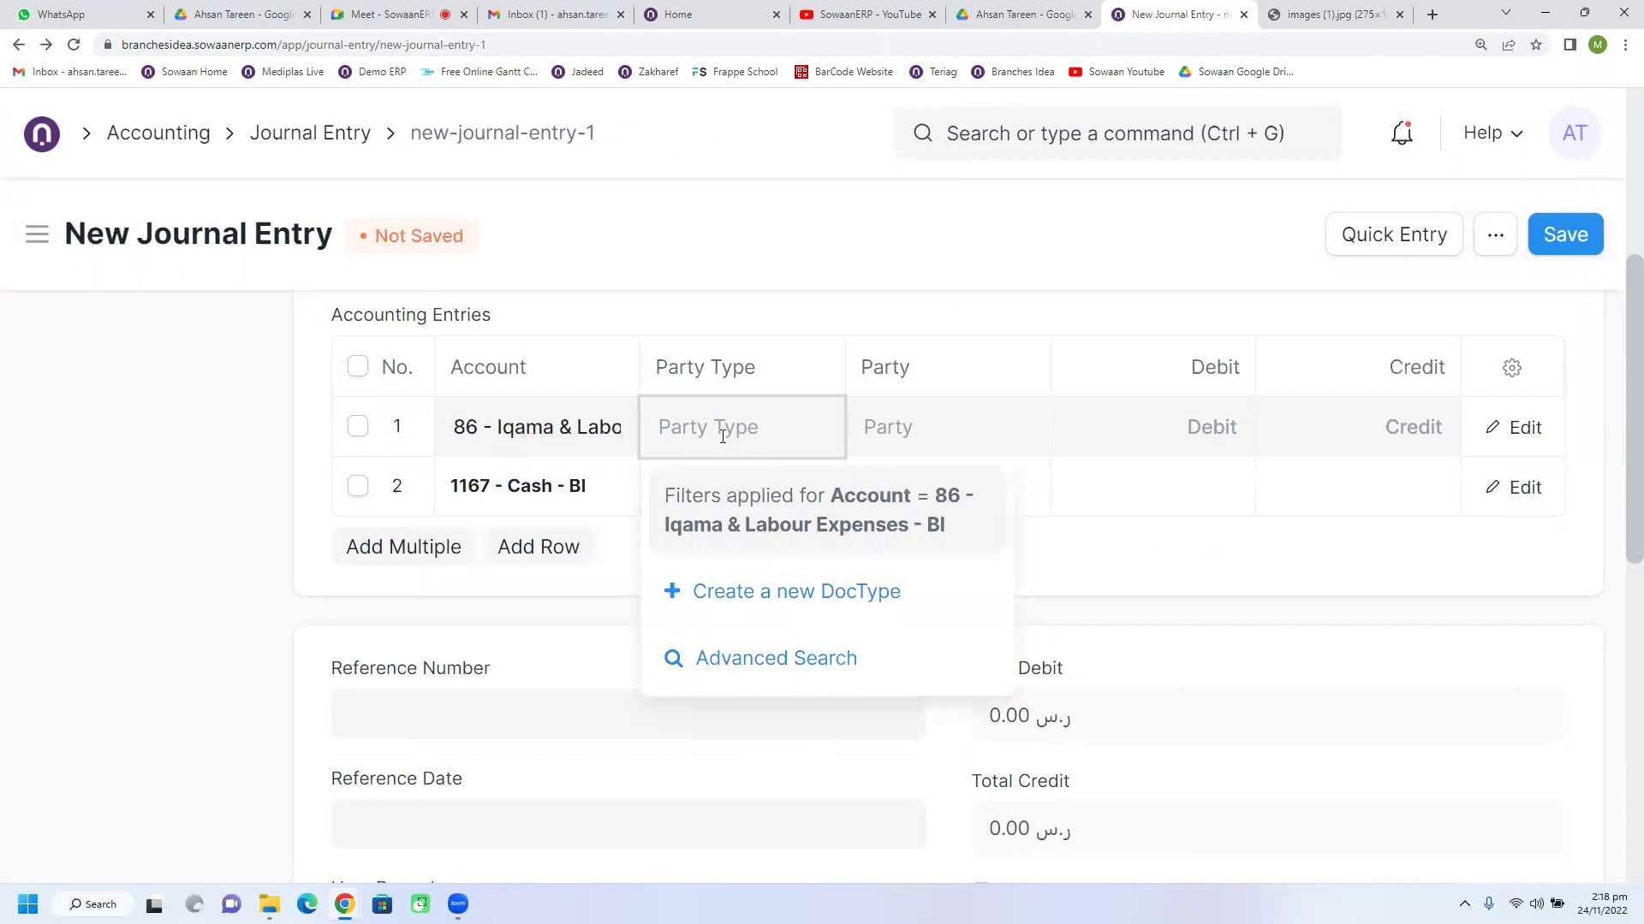
click(607, 444)
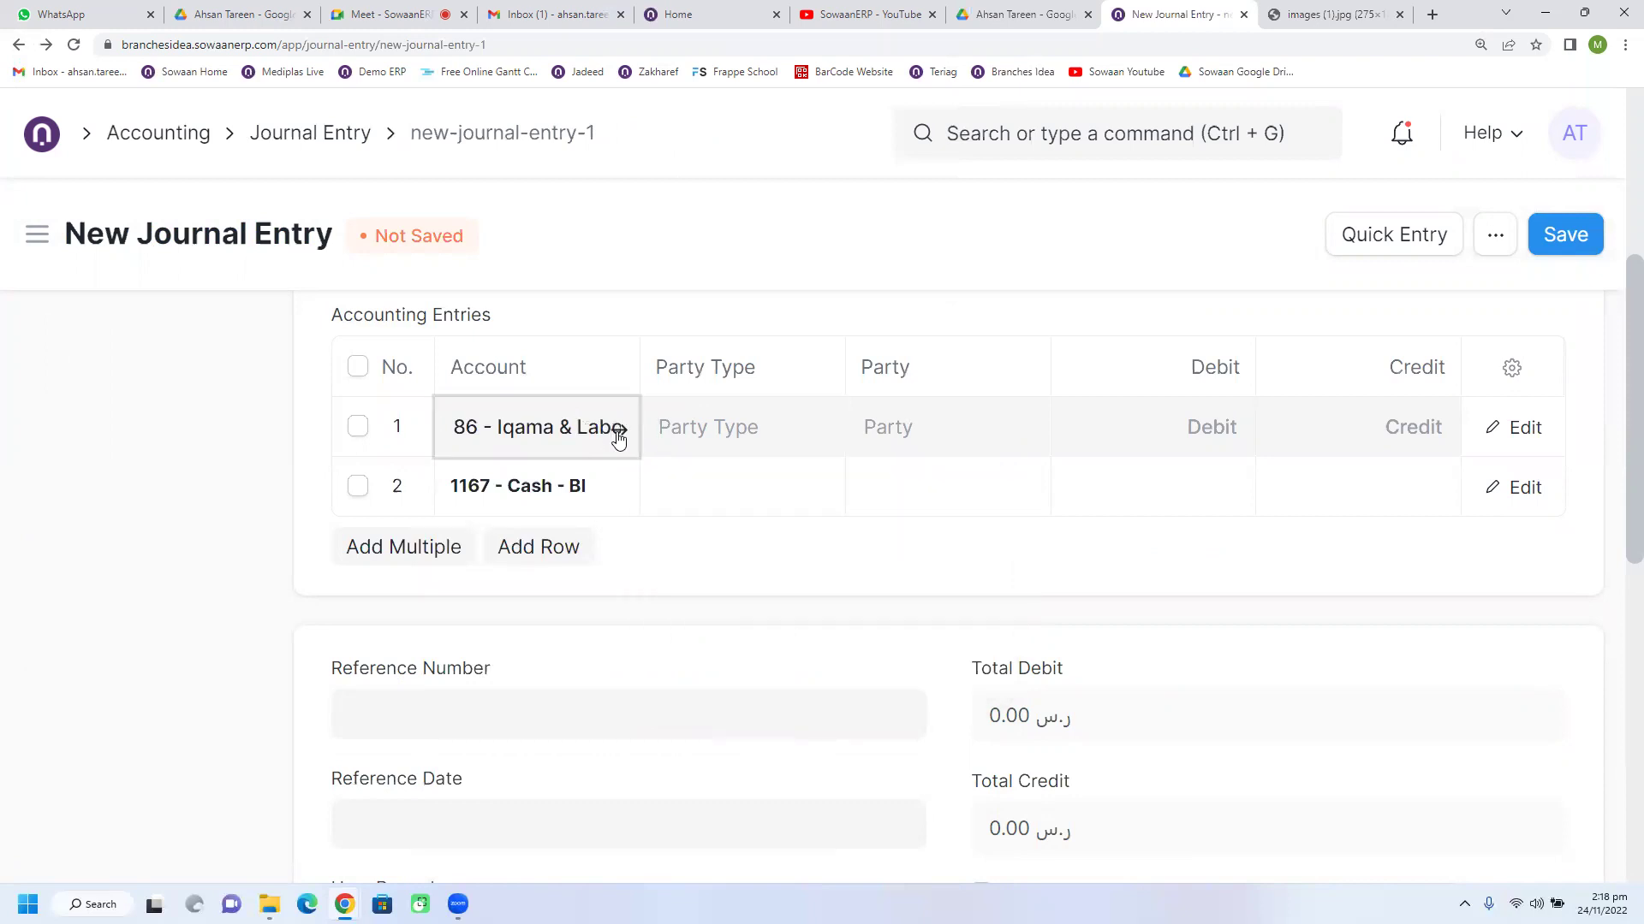
Step: Save the 86 - Iqama & Labour Expenses - BI account as Payable type and return to the journal
click(618, 433)
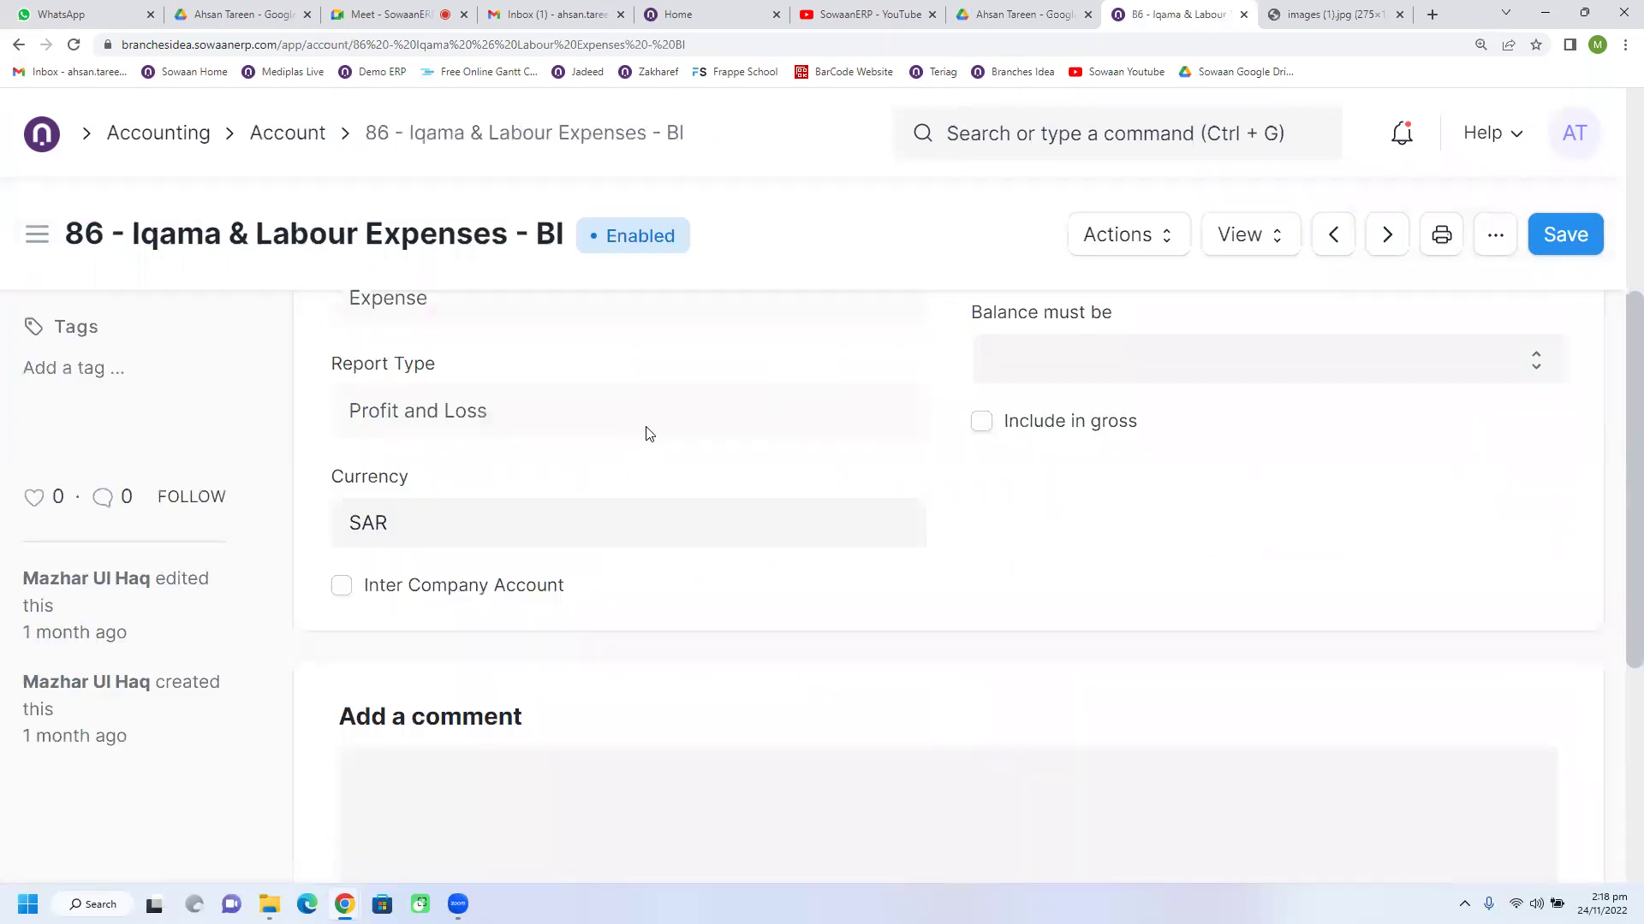
click(967, 508)
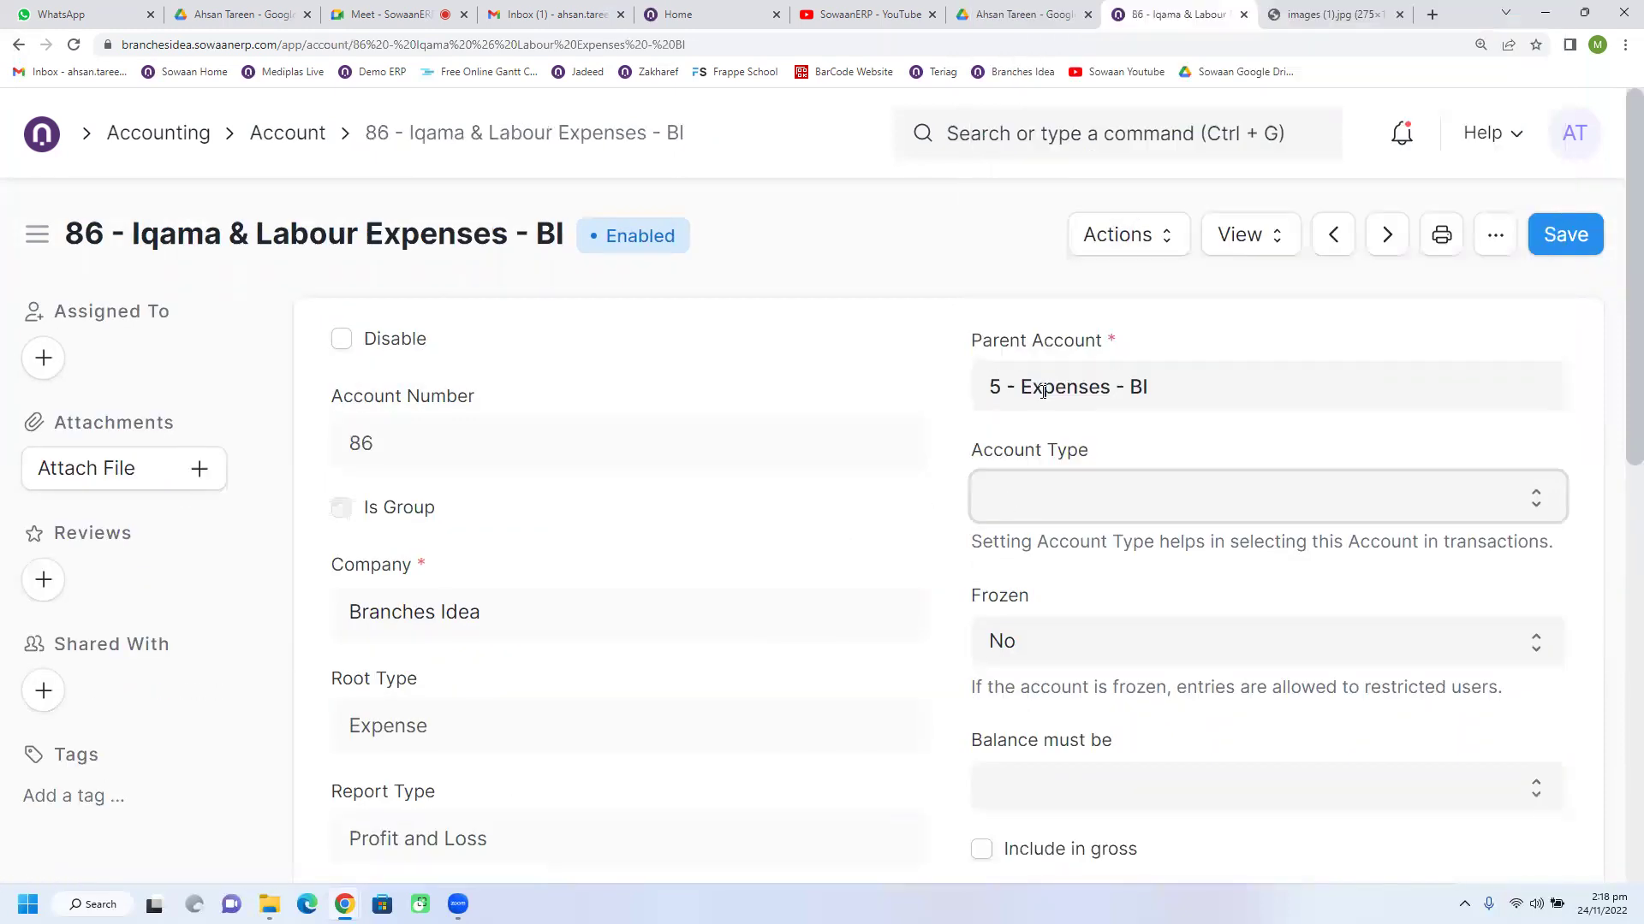
click(1031, 518)
click(1036, 377)
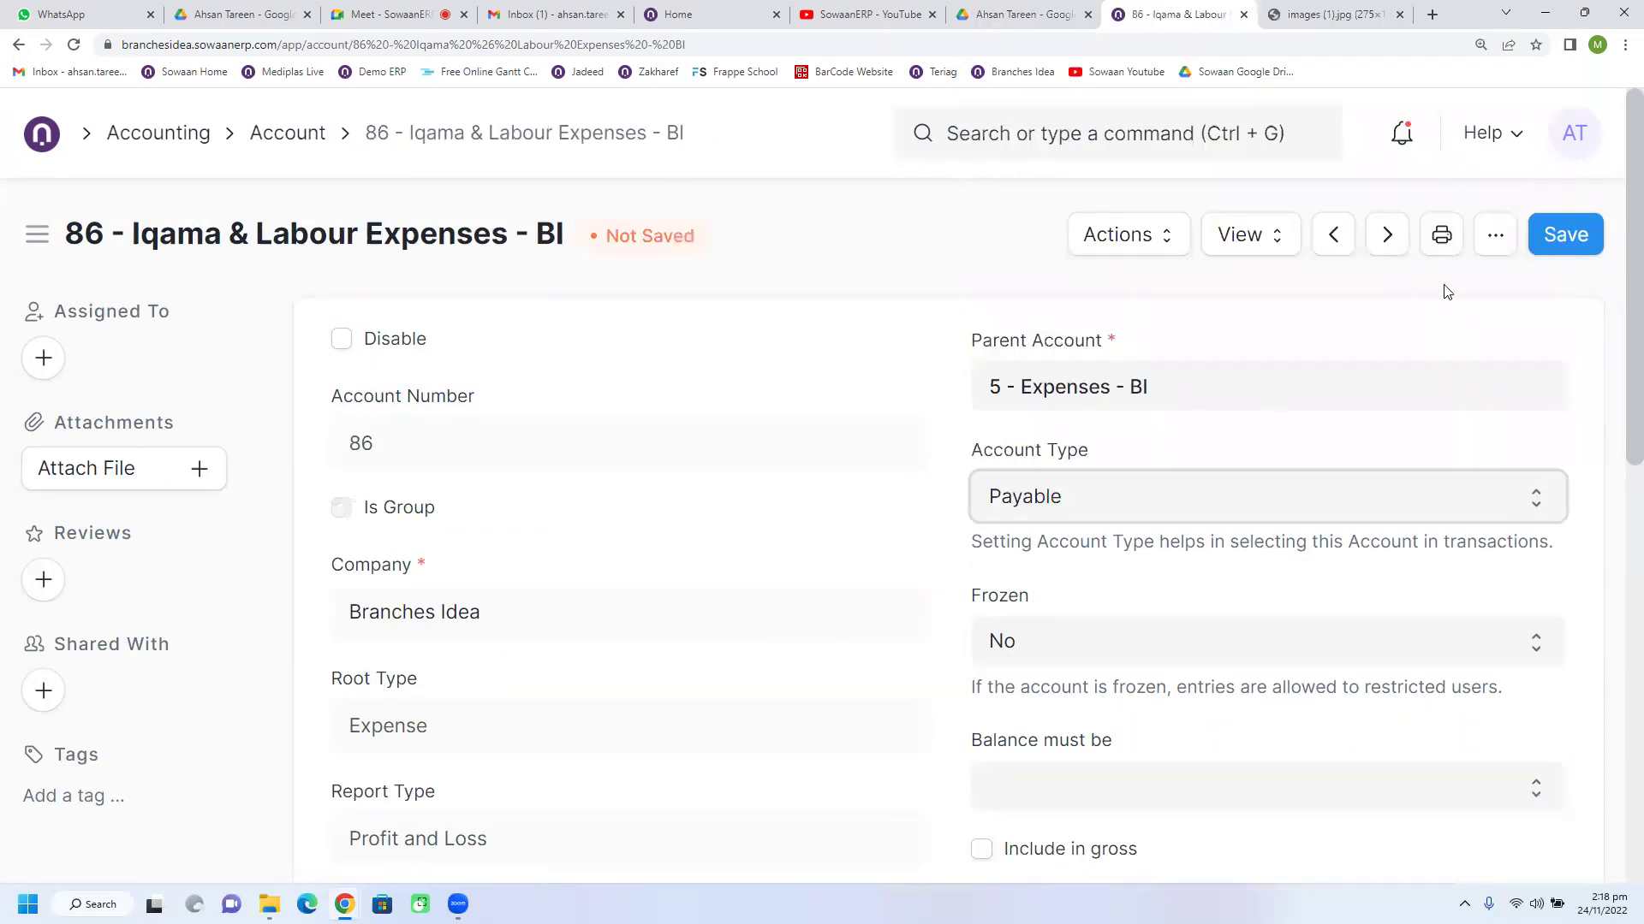
click(1534, 249)
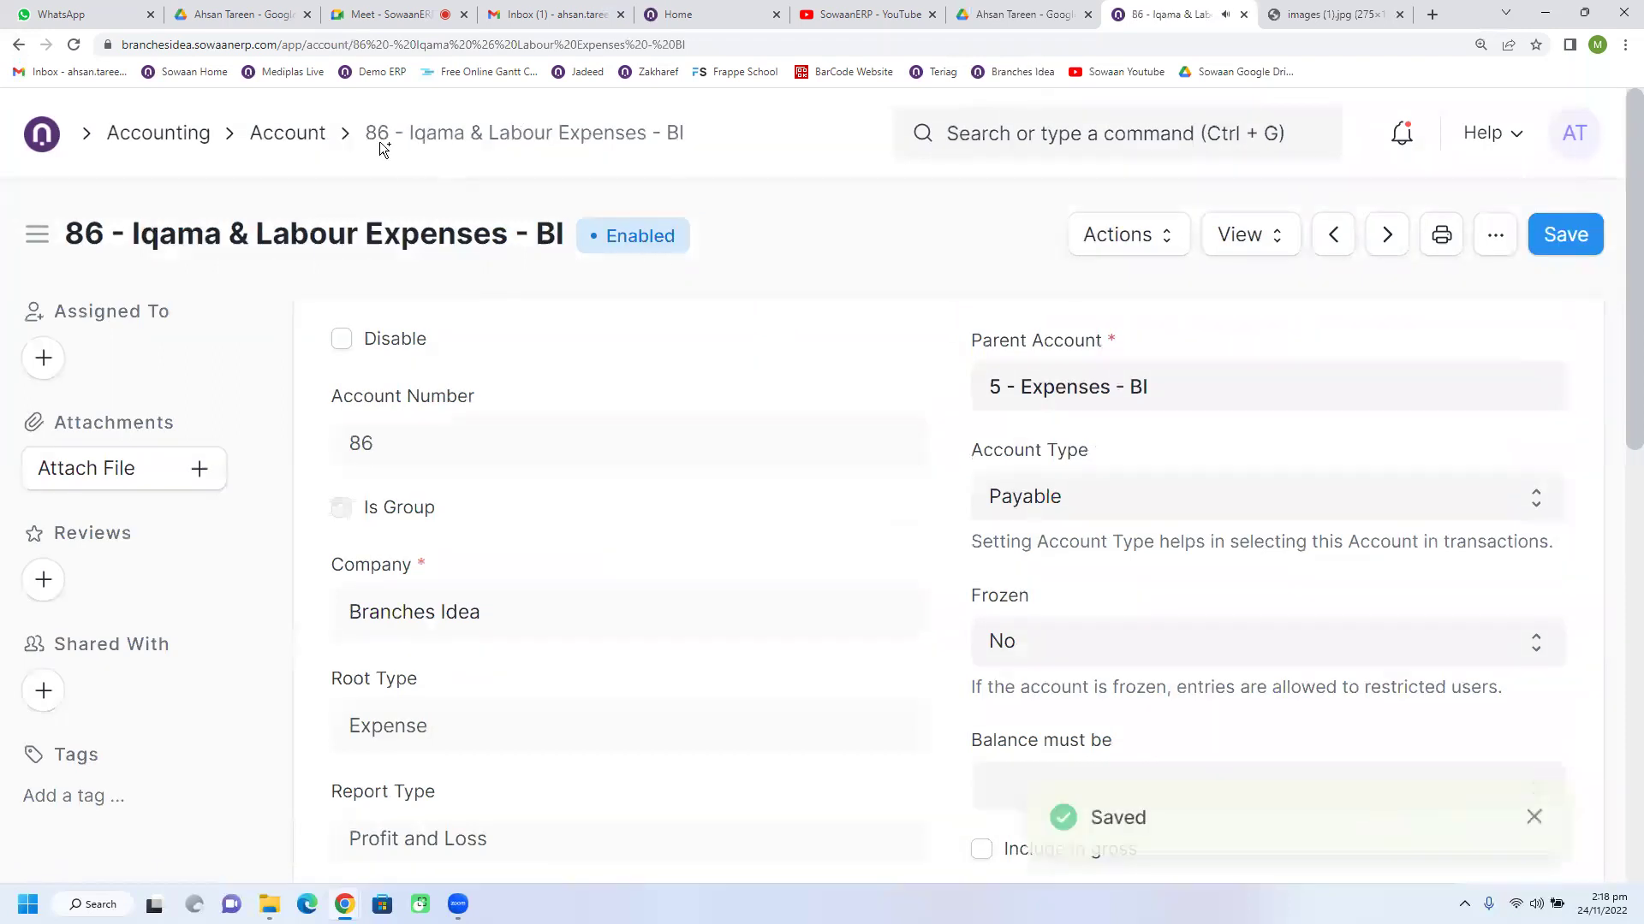
click(18, 47)
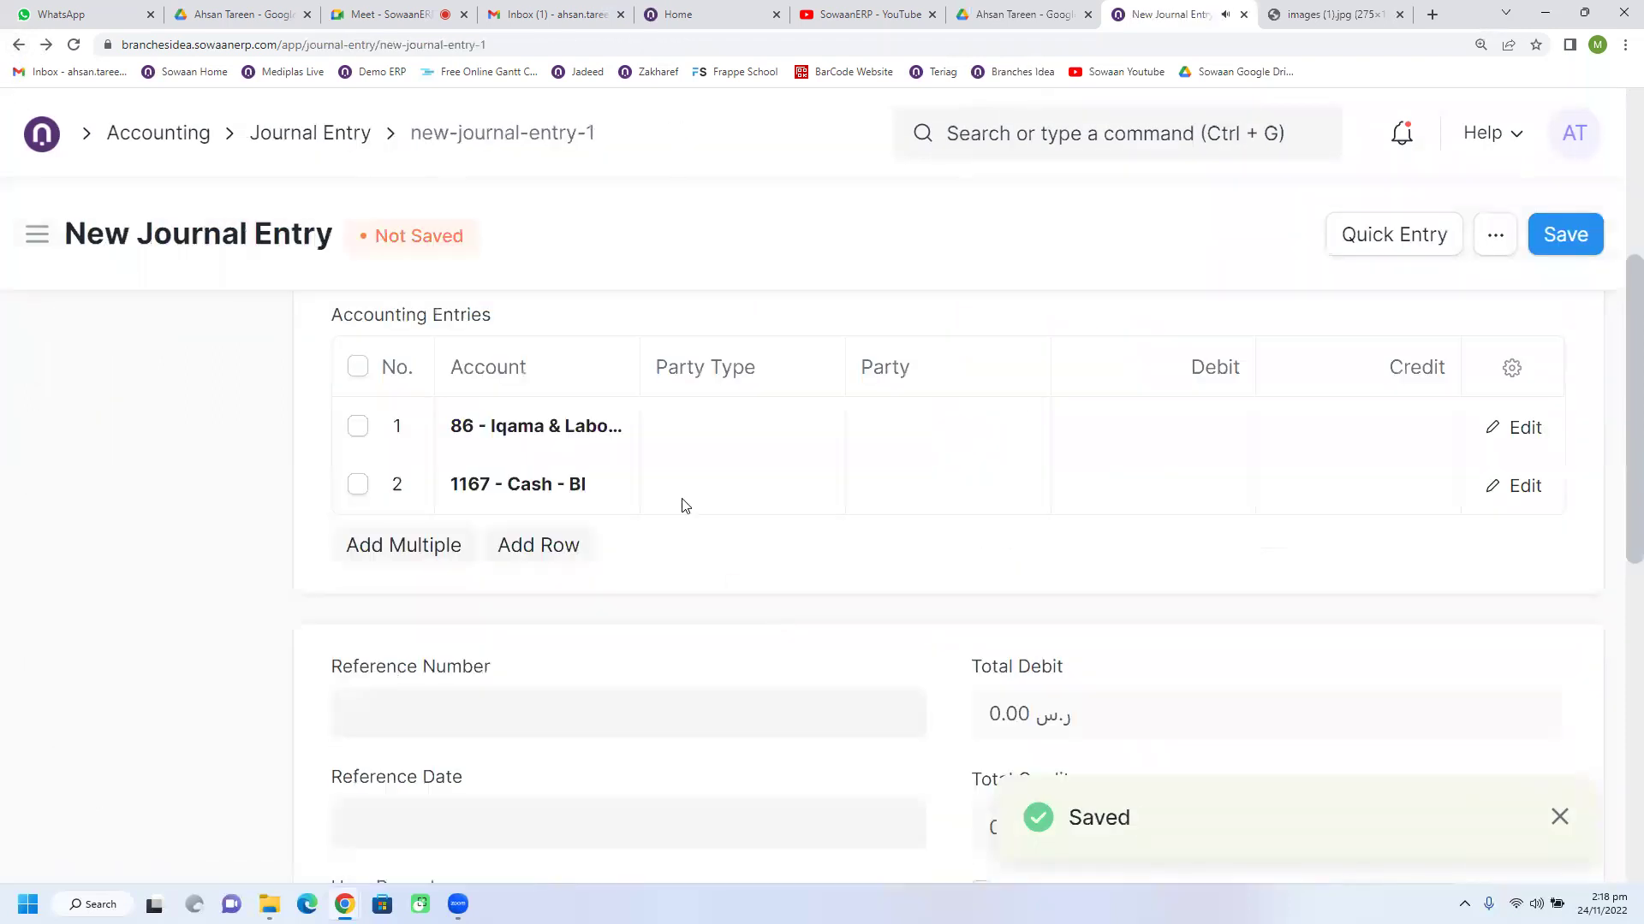
Step: Set row 1's party type to Supplier with party Meyar
click(719, 435)
click(719, 435)
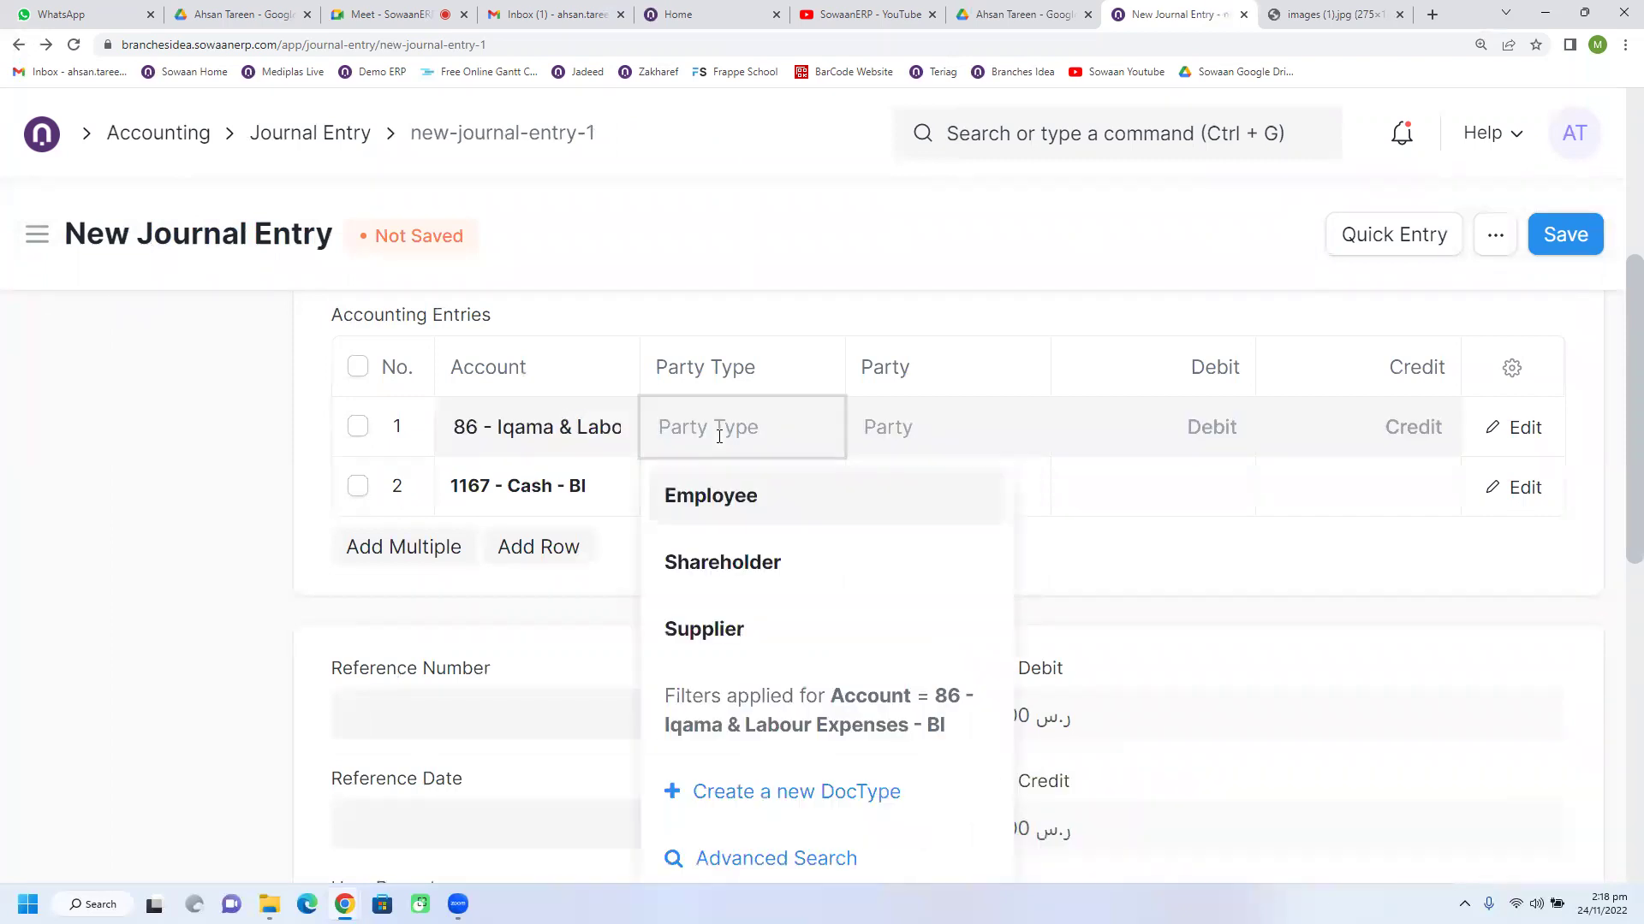
click(695, 624)
click(904, 449)
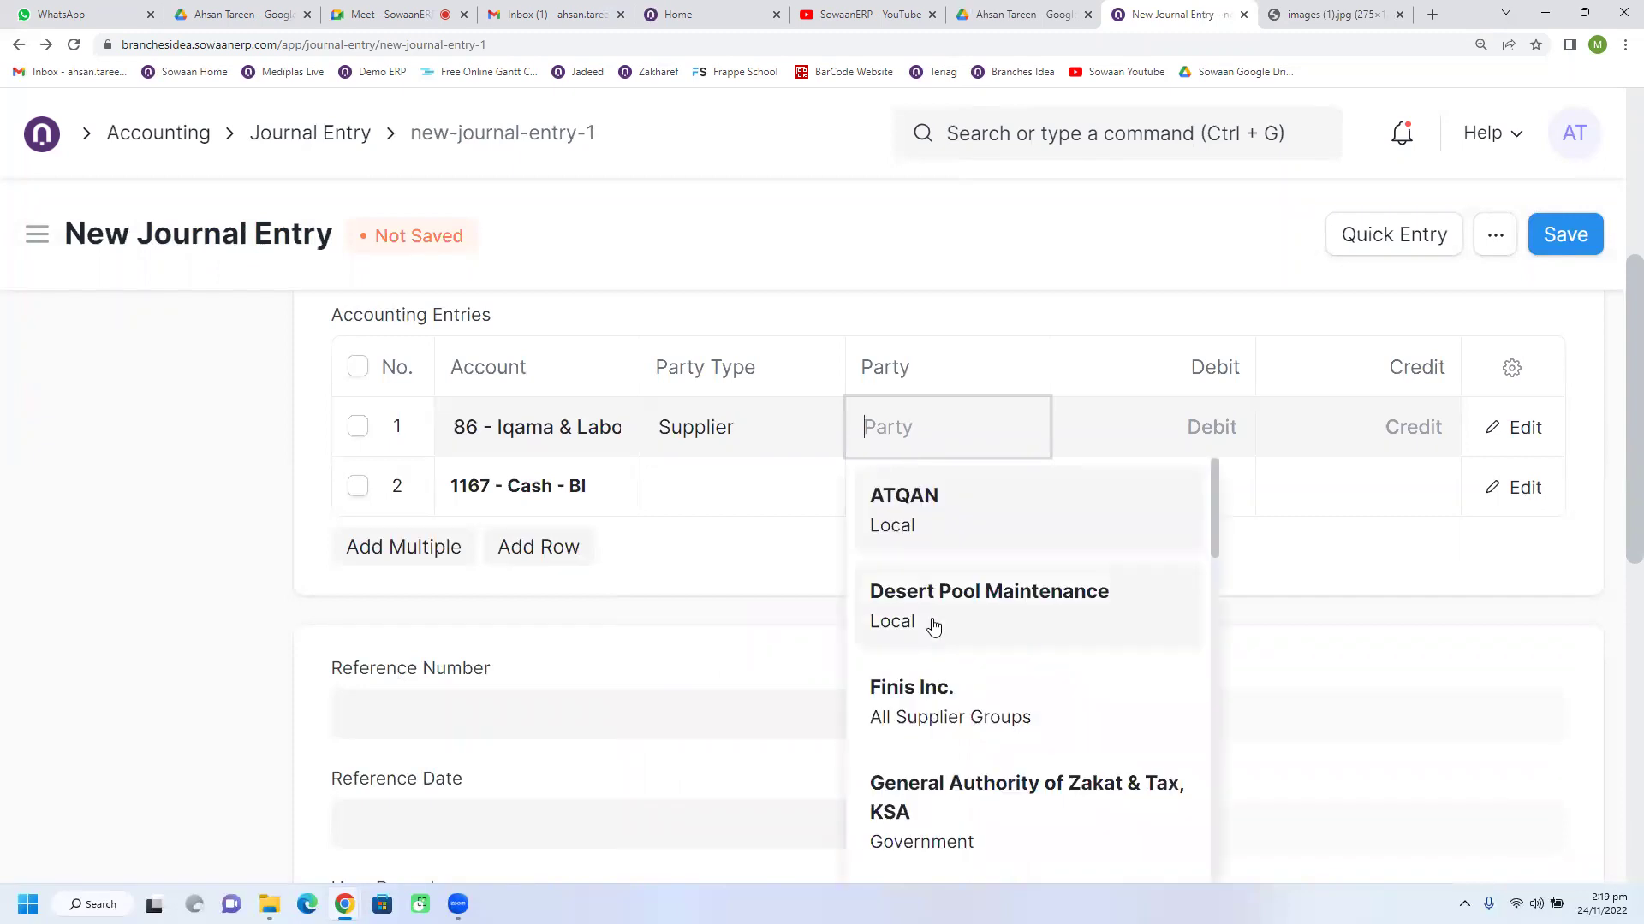
scroll(938, 670, down, 4)
scroll(939, 669, down, 5)
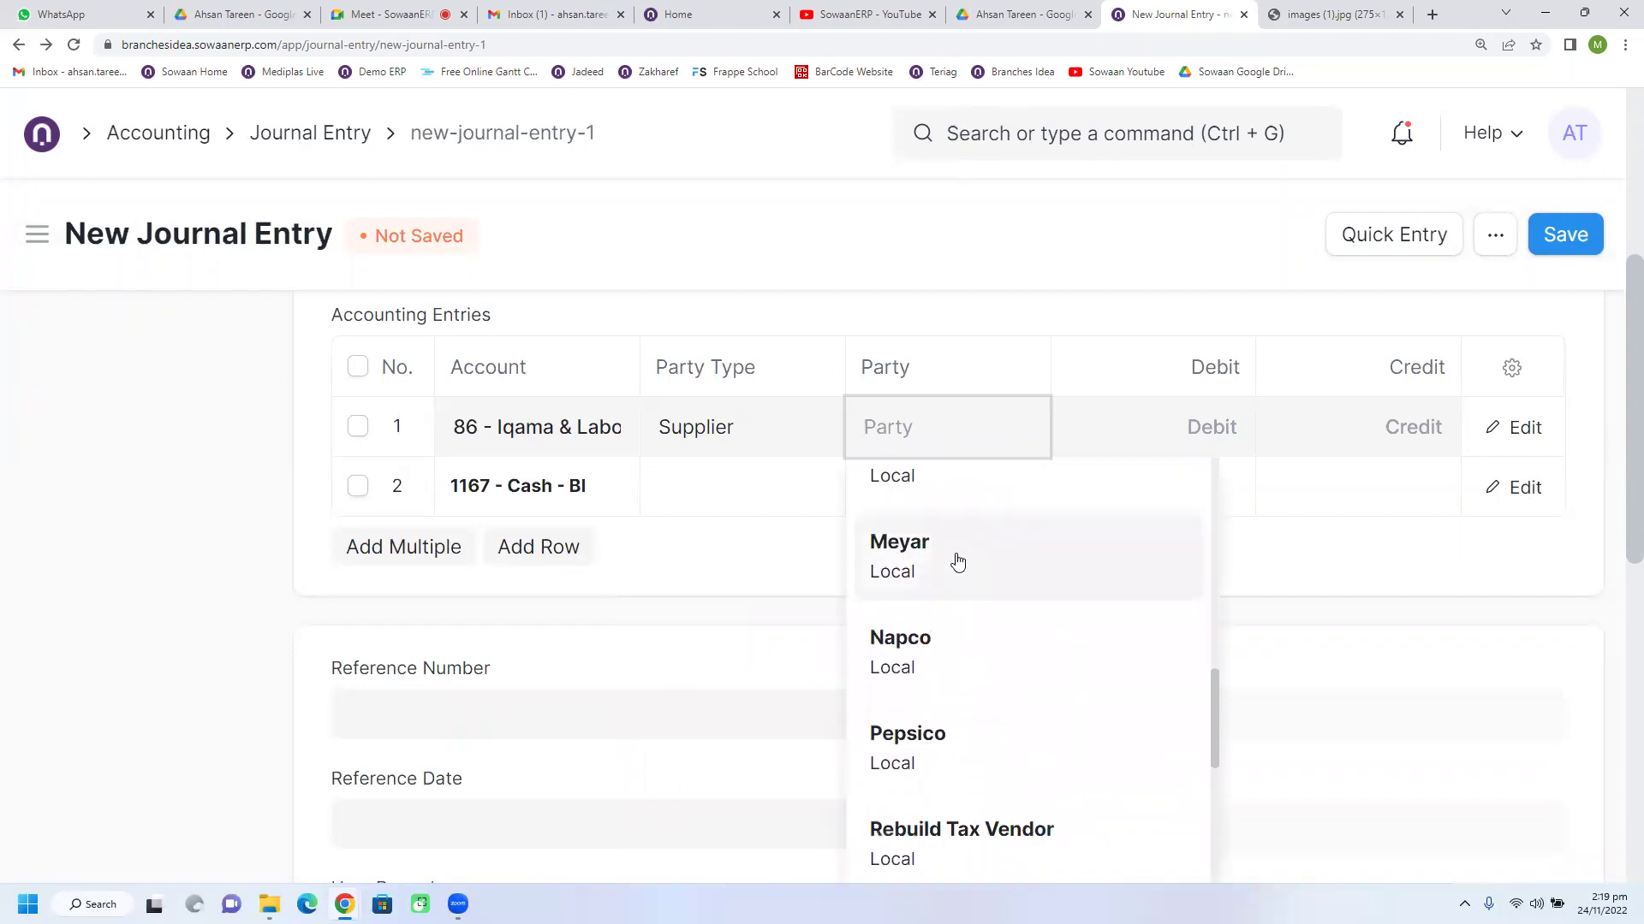
click(957, 557)
Step: Enter a 5.00 debit on the Meyar line and a 5.00 credit on the cash line, then return Home
click(1192, 426)
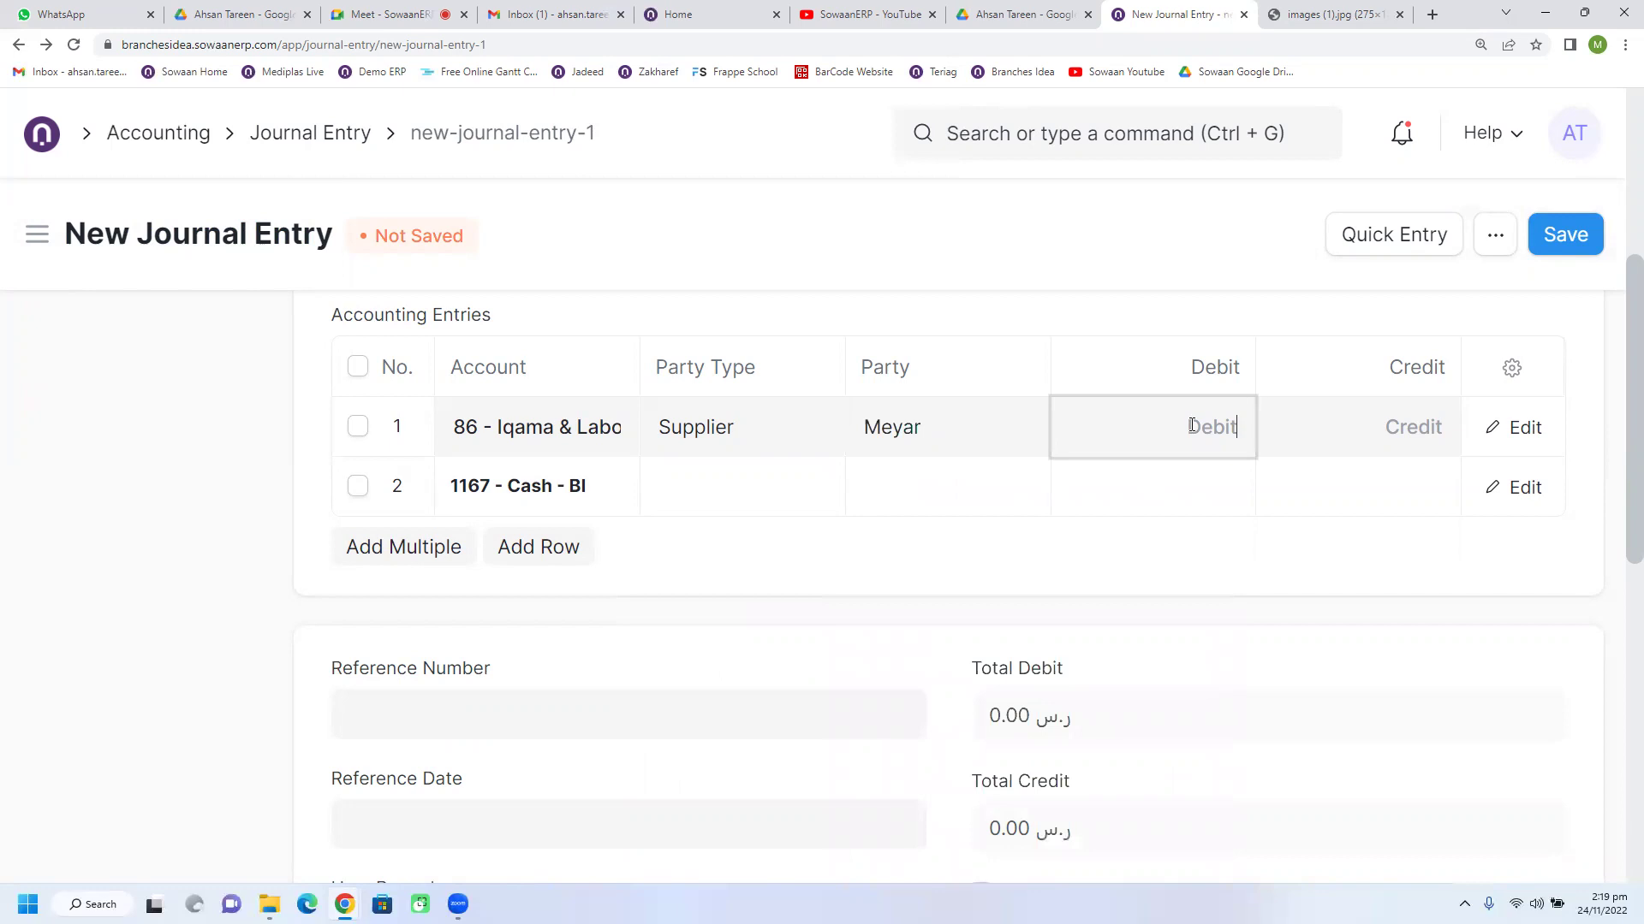
text(5)
click(1313, 486)
text(5)
click(1182, 588)
scroll(942, 659, up, 2)
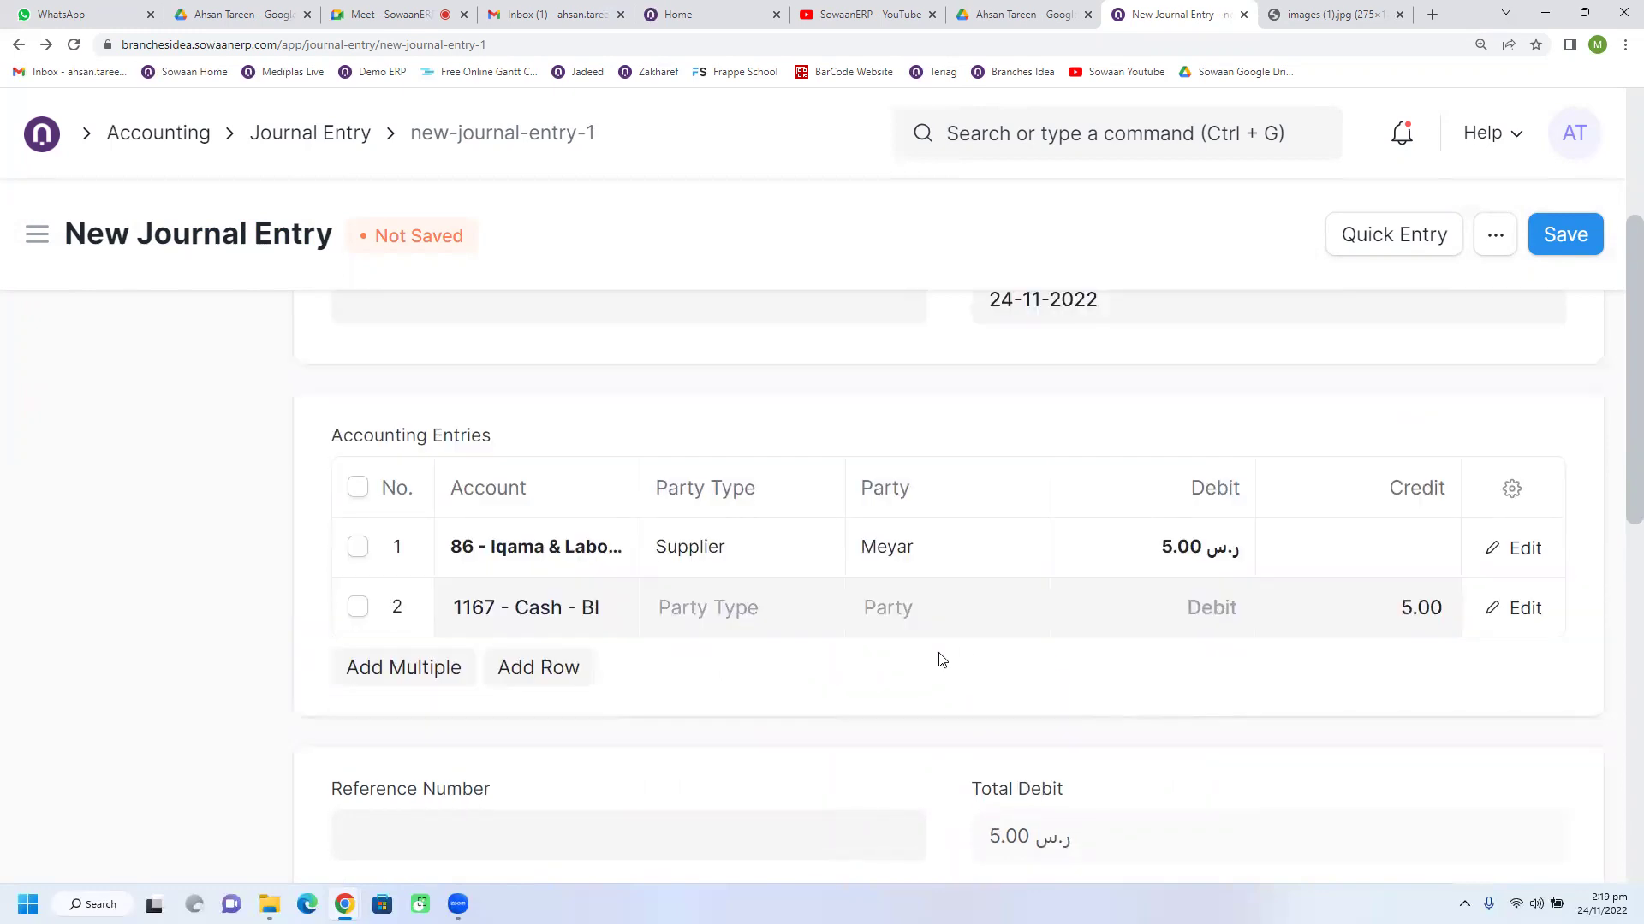
scroll(865, 702, up, 3)
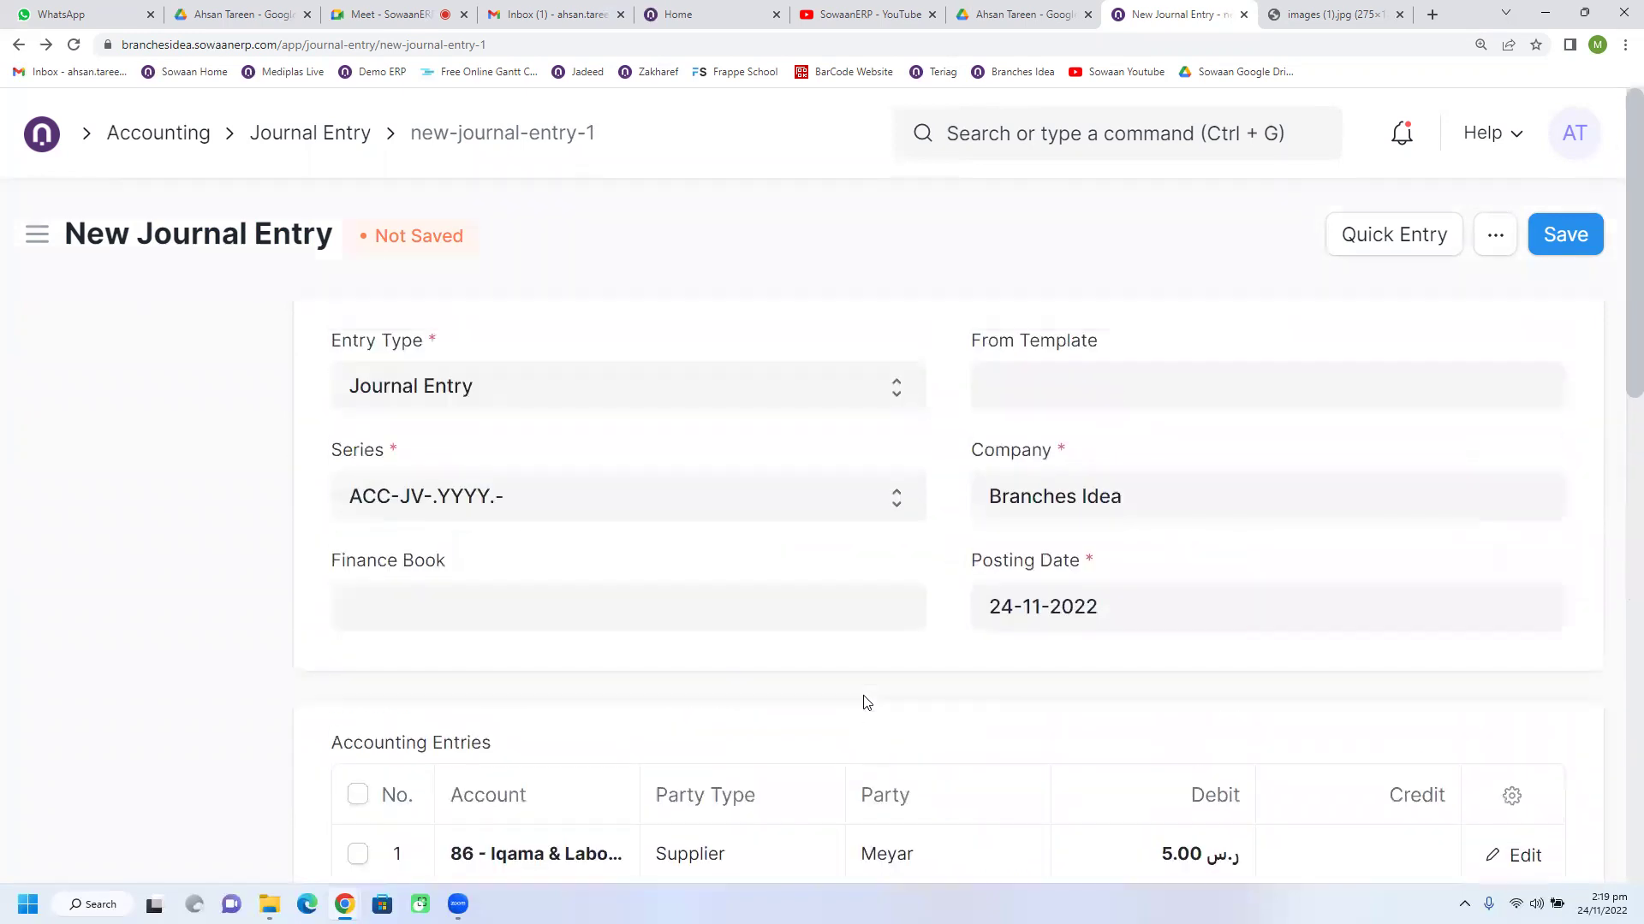
click(41, 134)
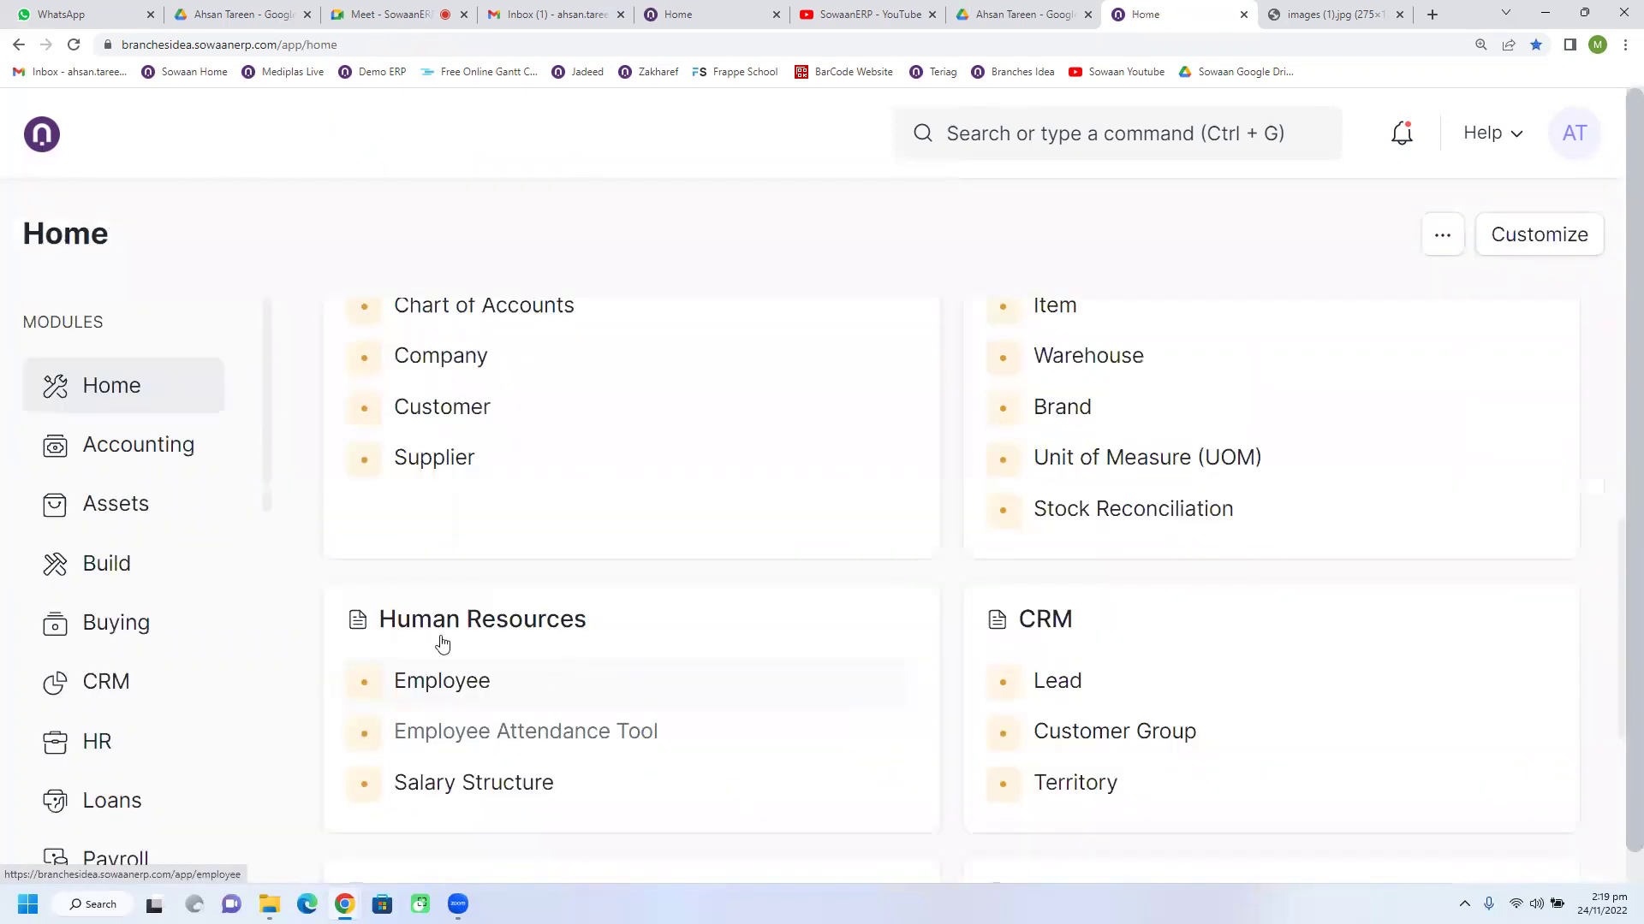
Step: Open material request MAT-MR-2022-00008 from the Buying Material Request list
click(93, 623)
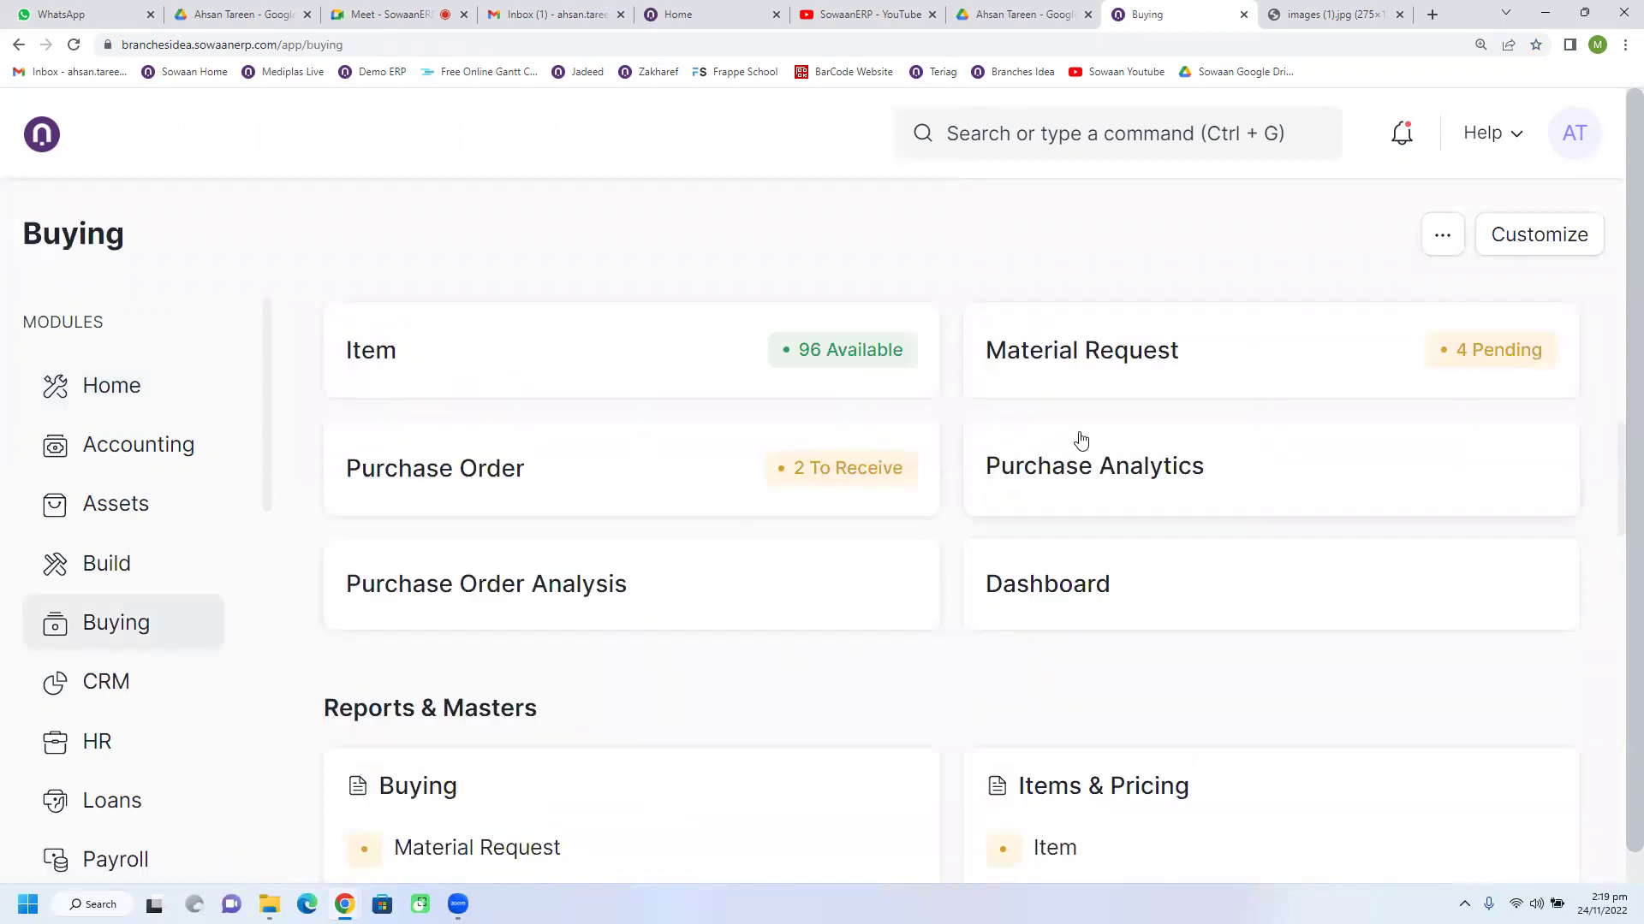
click(1135, 368)
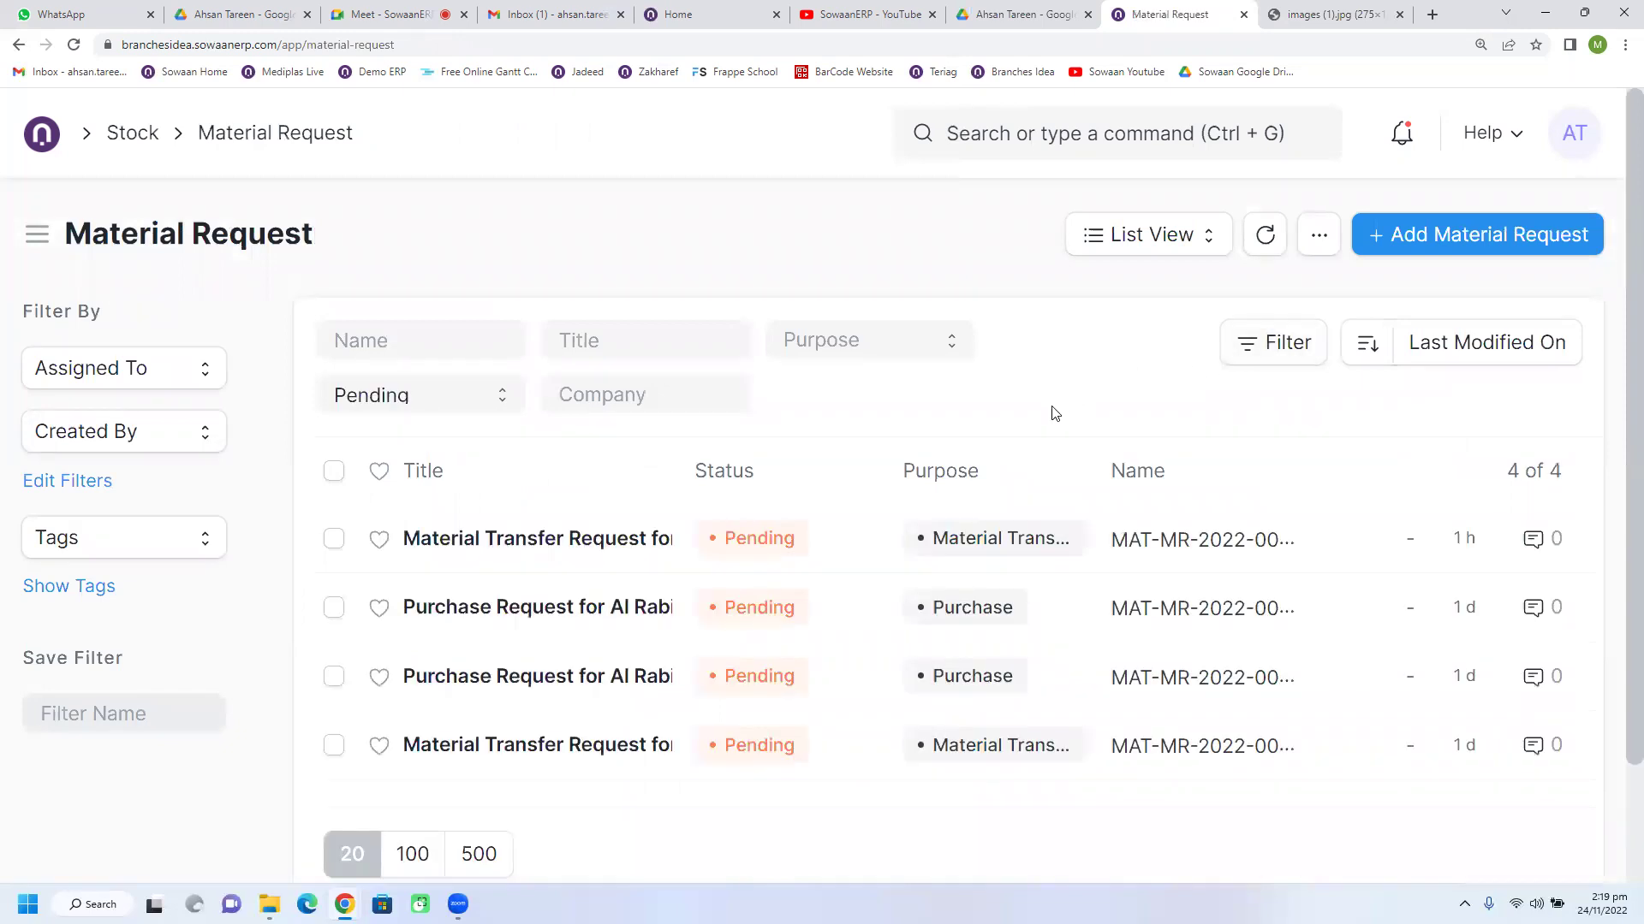
scroll(1054, 413, down, 2)
scroll(1156, 343, up, 1)
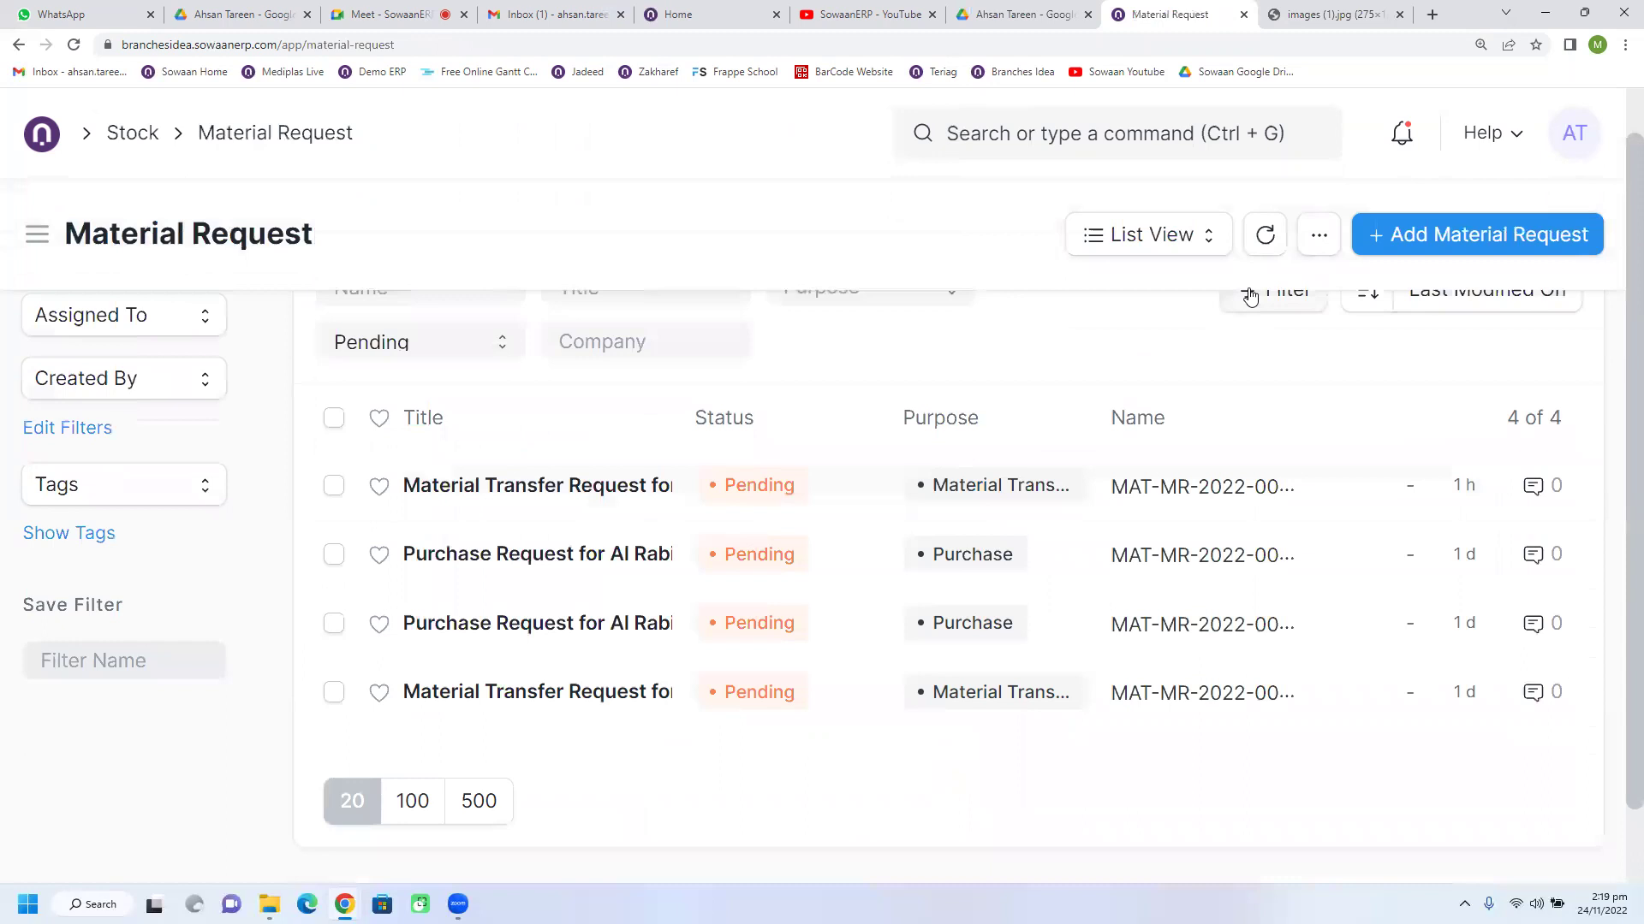
click(1266, 242)
click(604, 496)
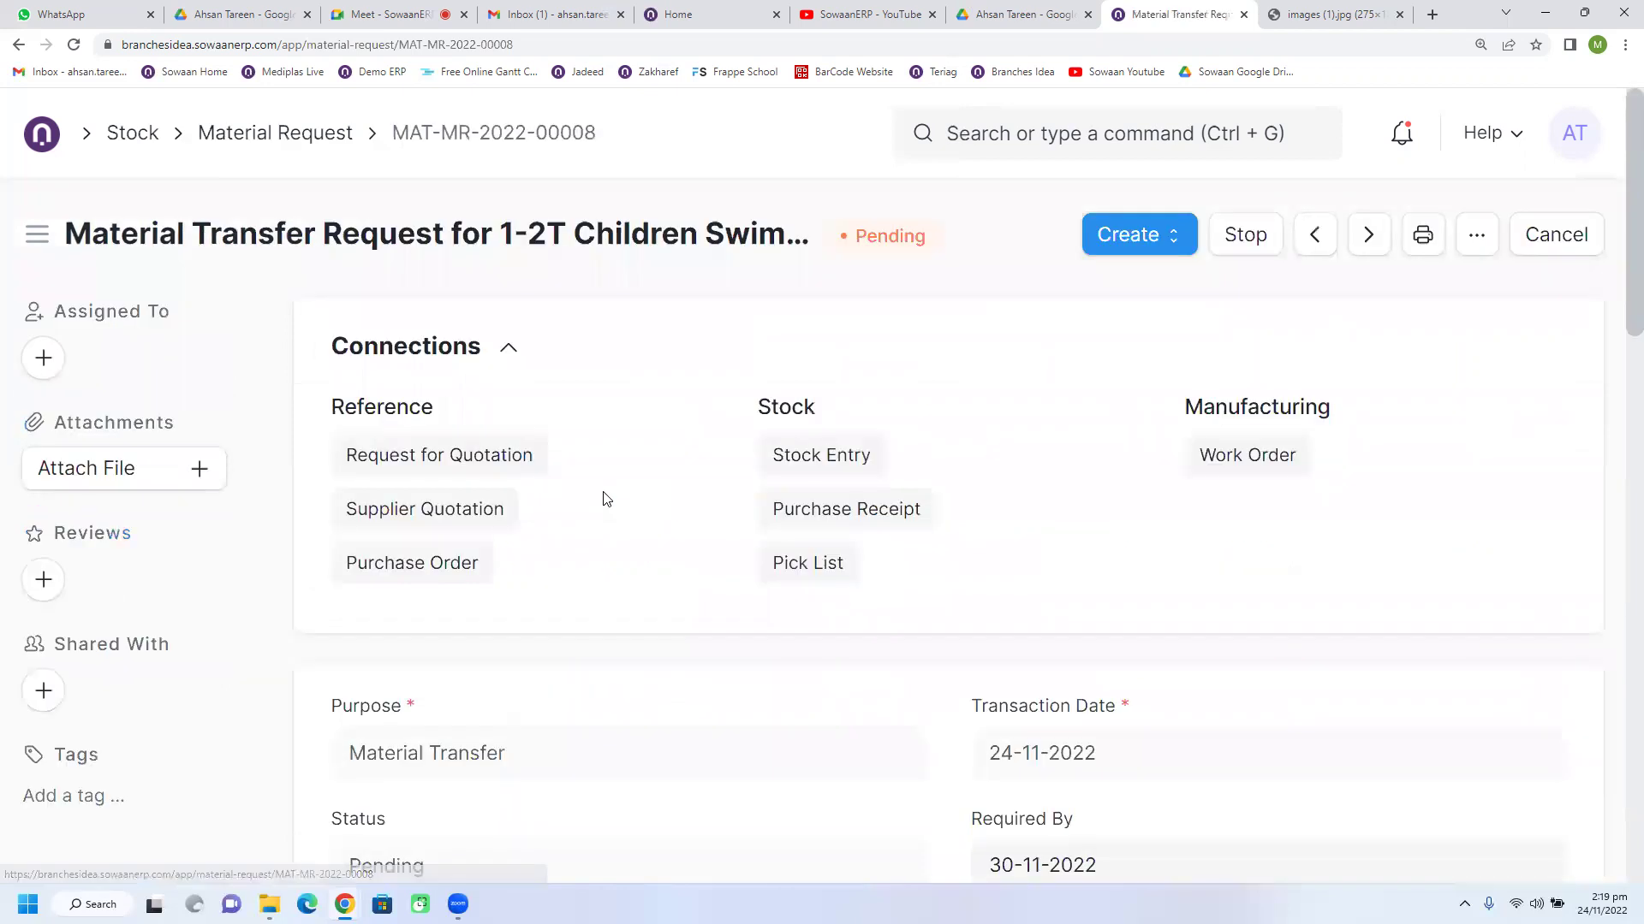
Step: Create a Transfer Material stock entry from it, then save and submit it as MAT-STE-2022-00003
click(1146, 256)
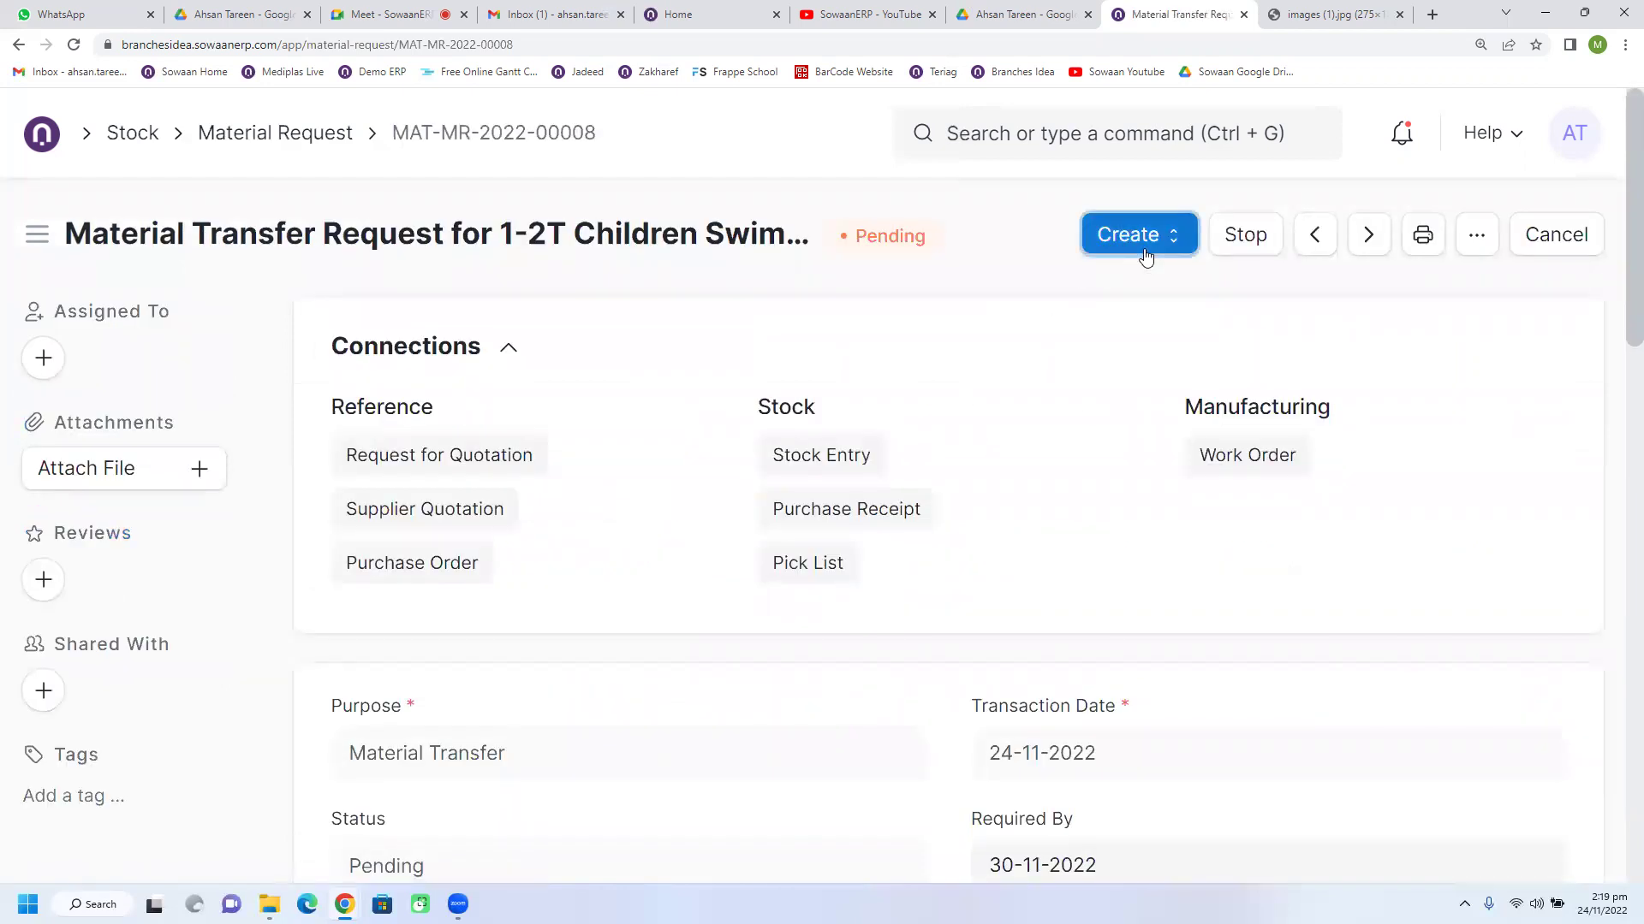
click(1129, 351)
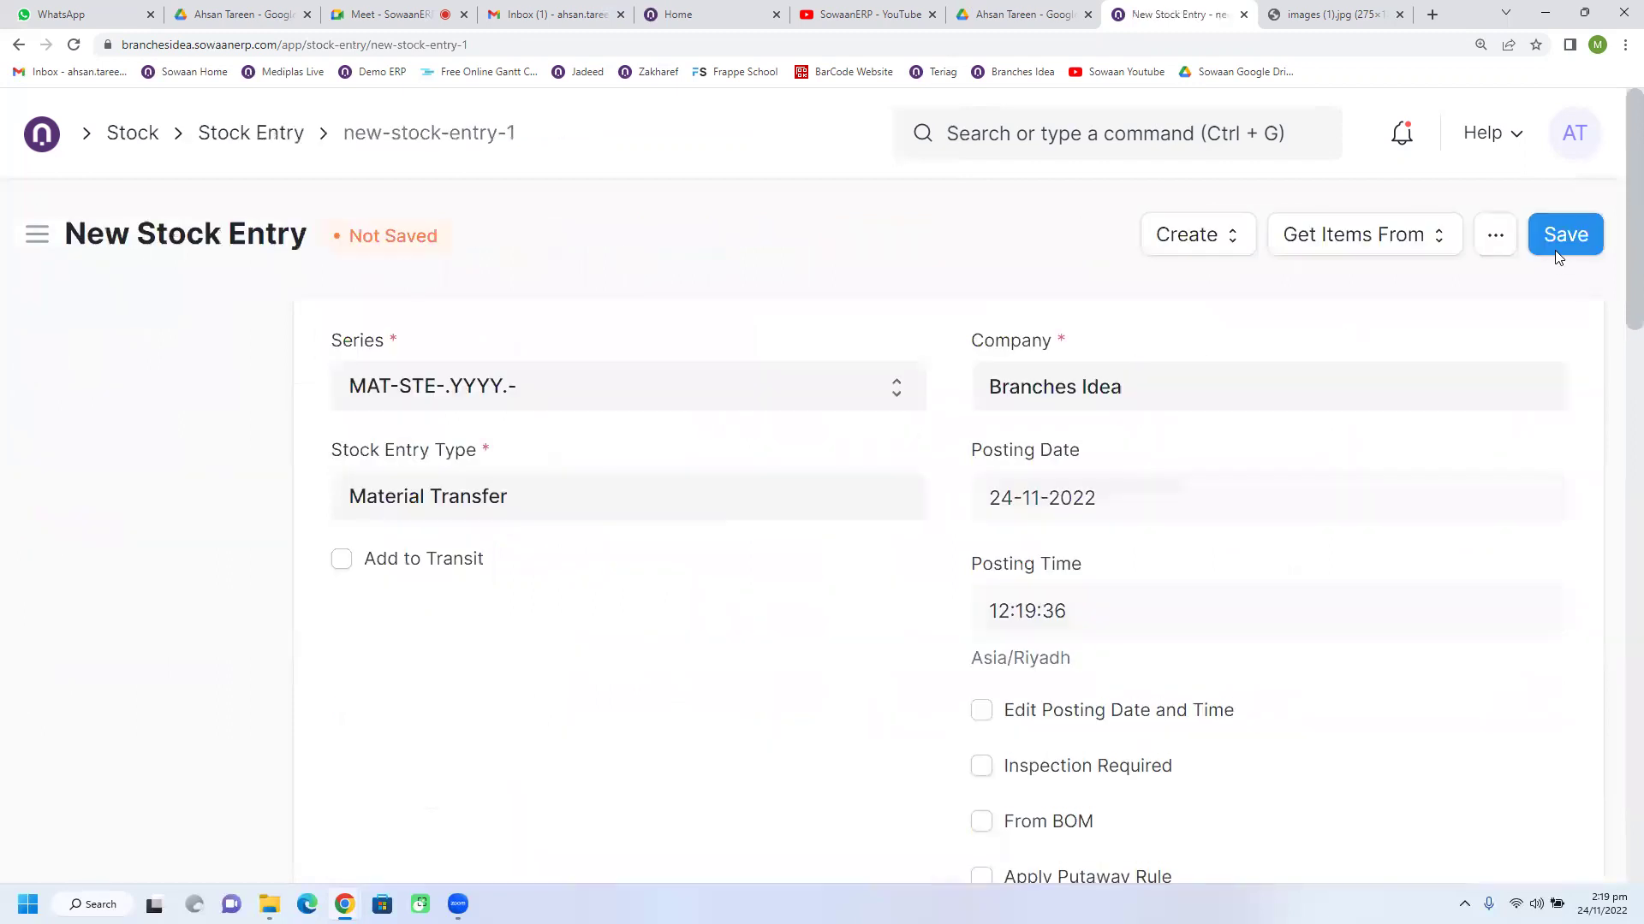
click(1564, 235)
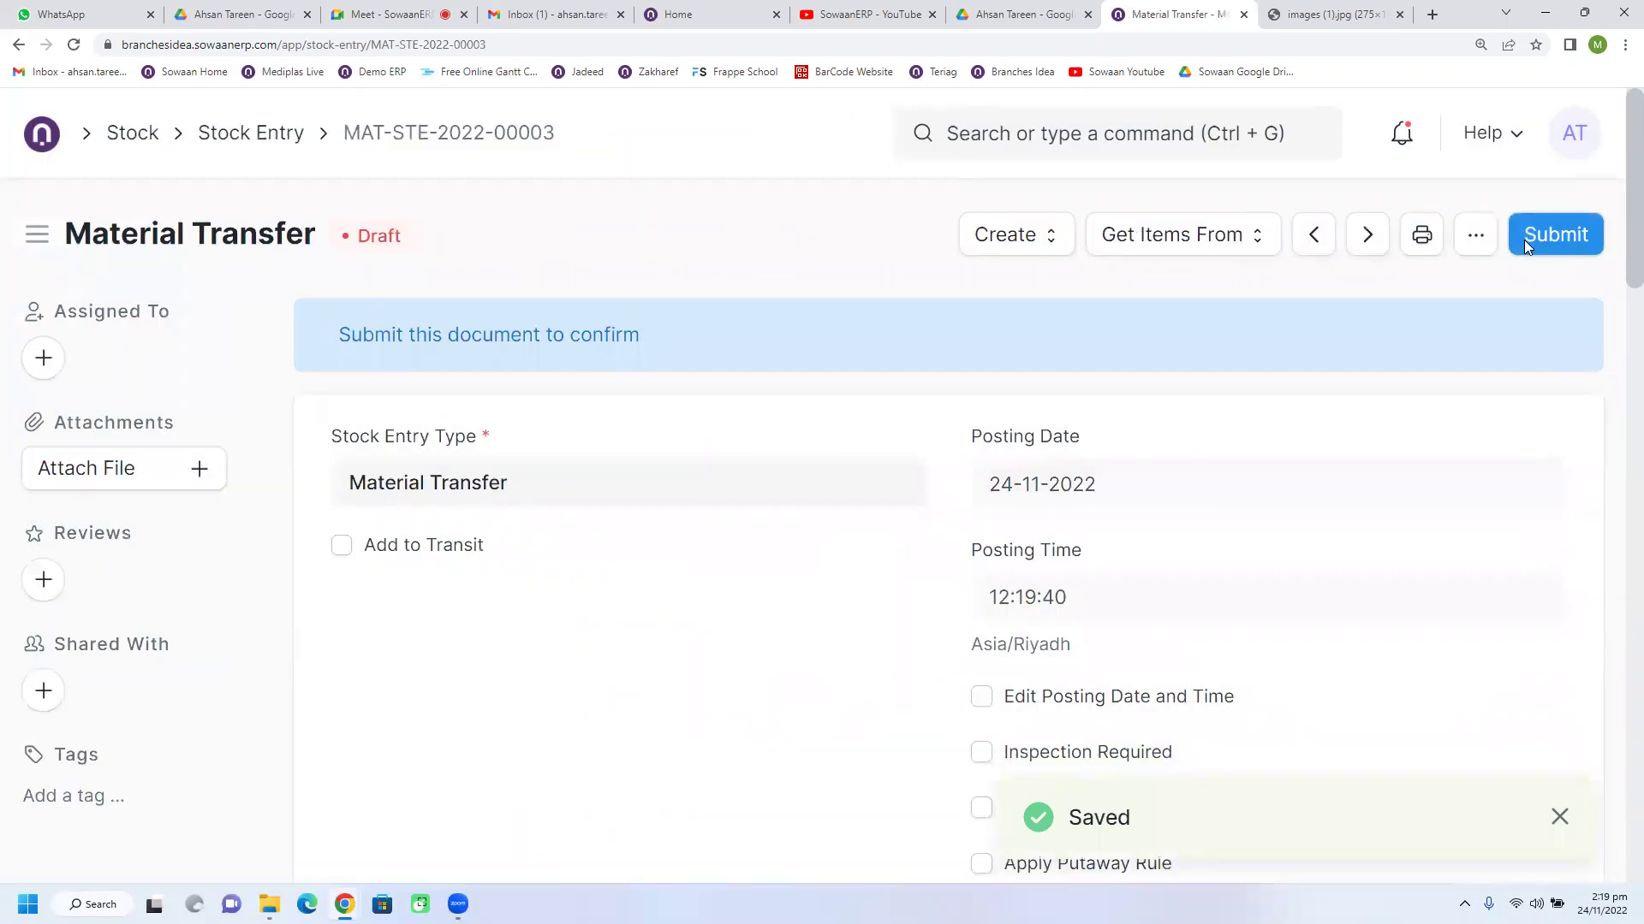
click(1549, 240)
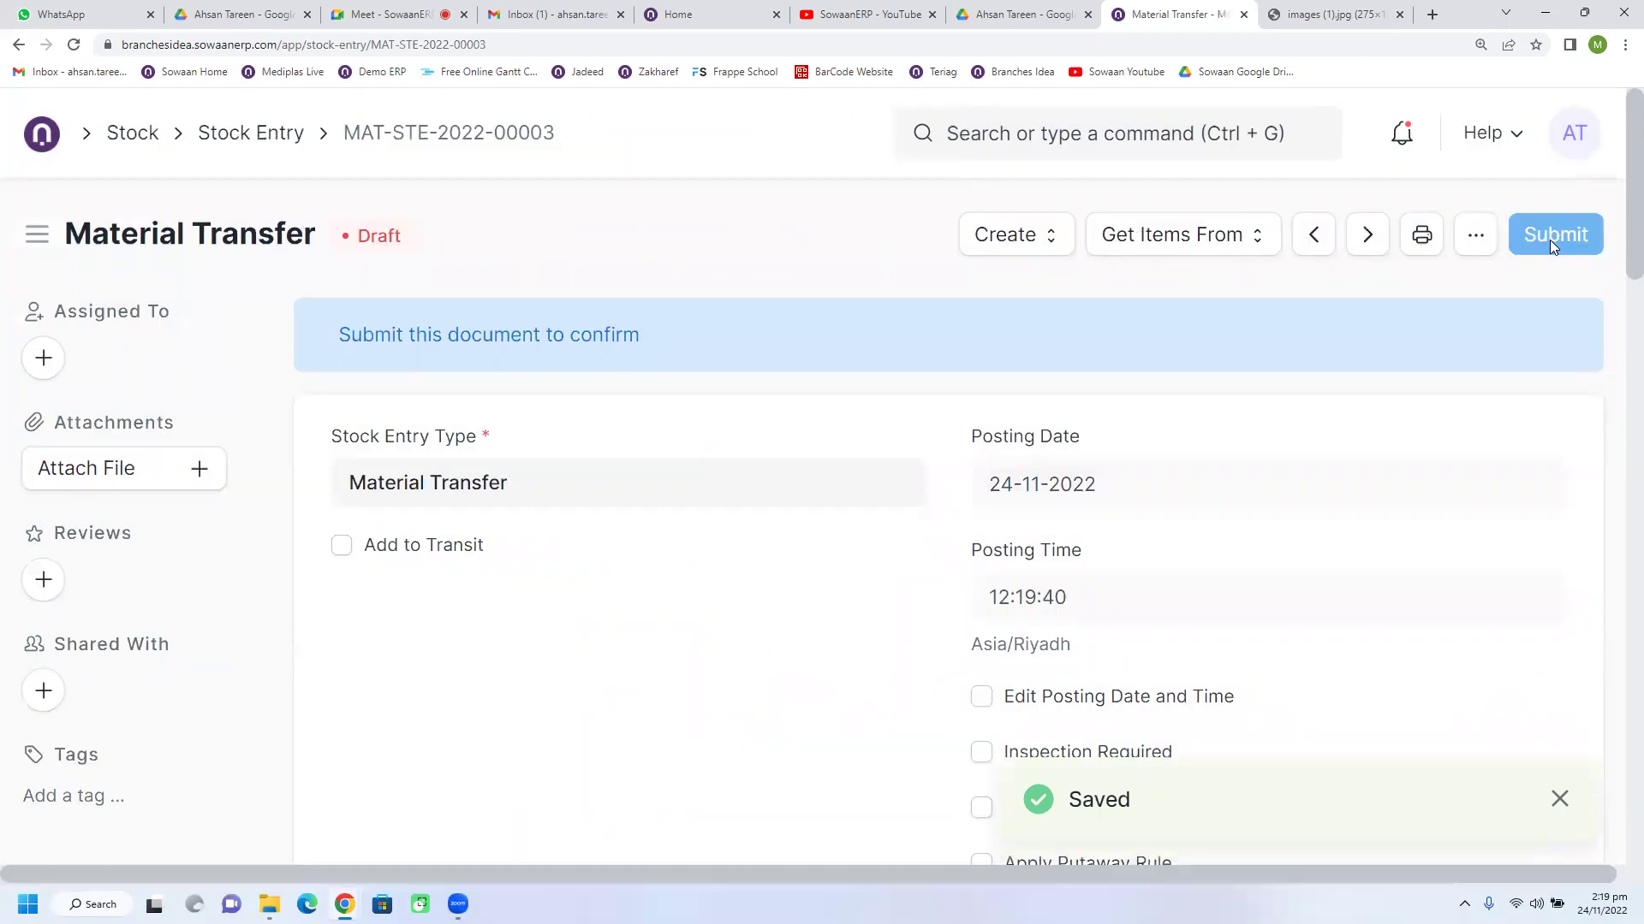
click(1176, 360)
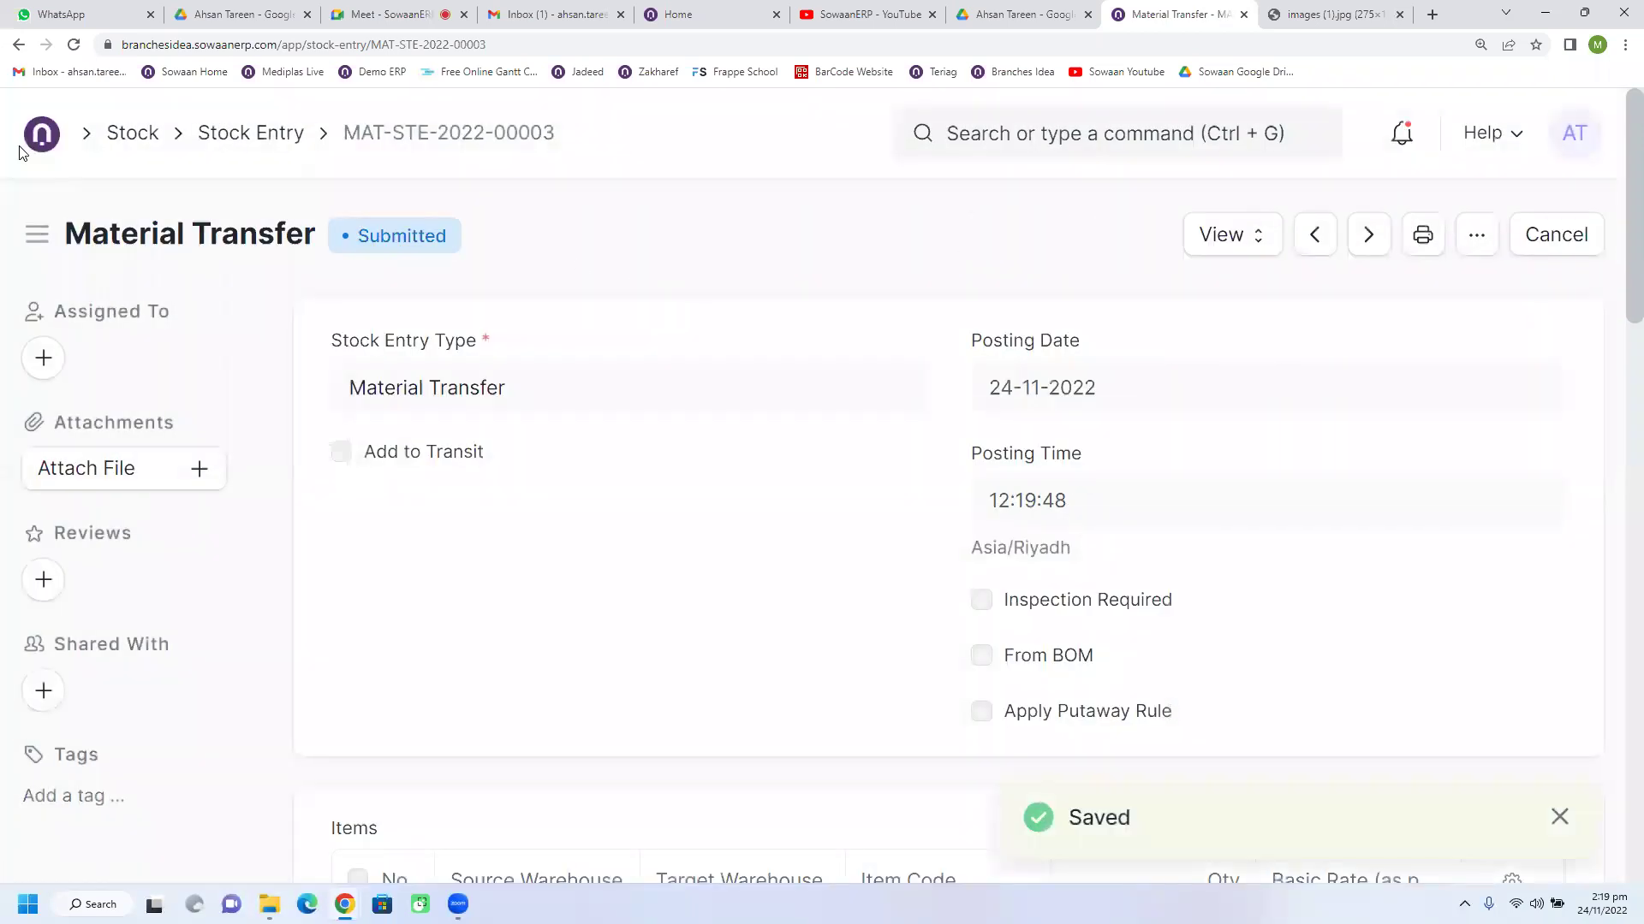
click(133, 143)
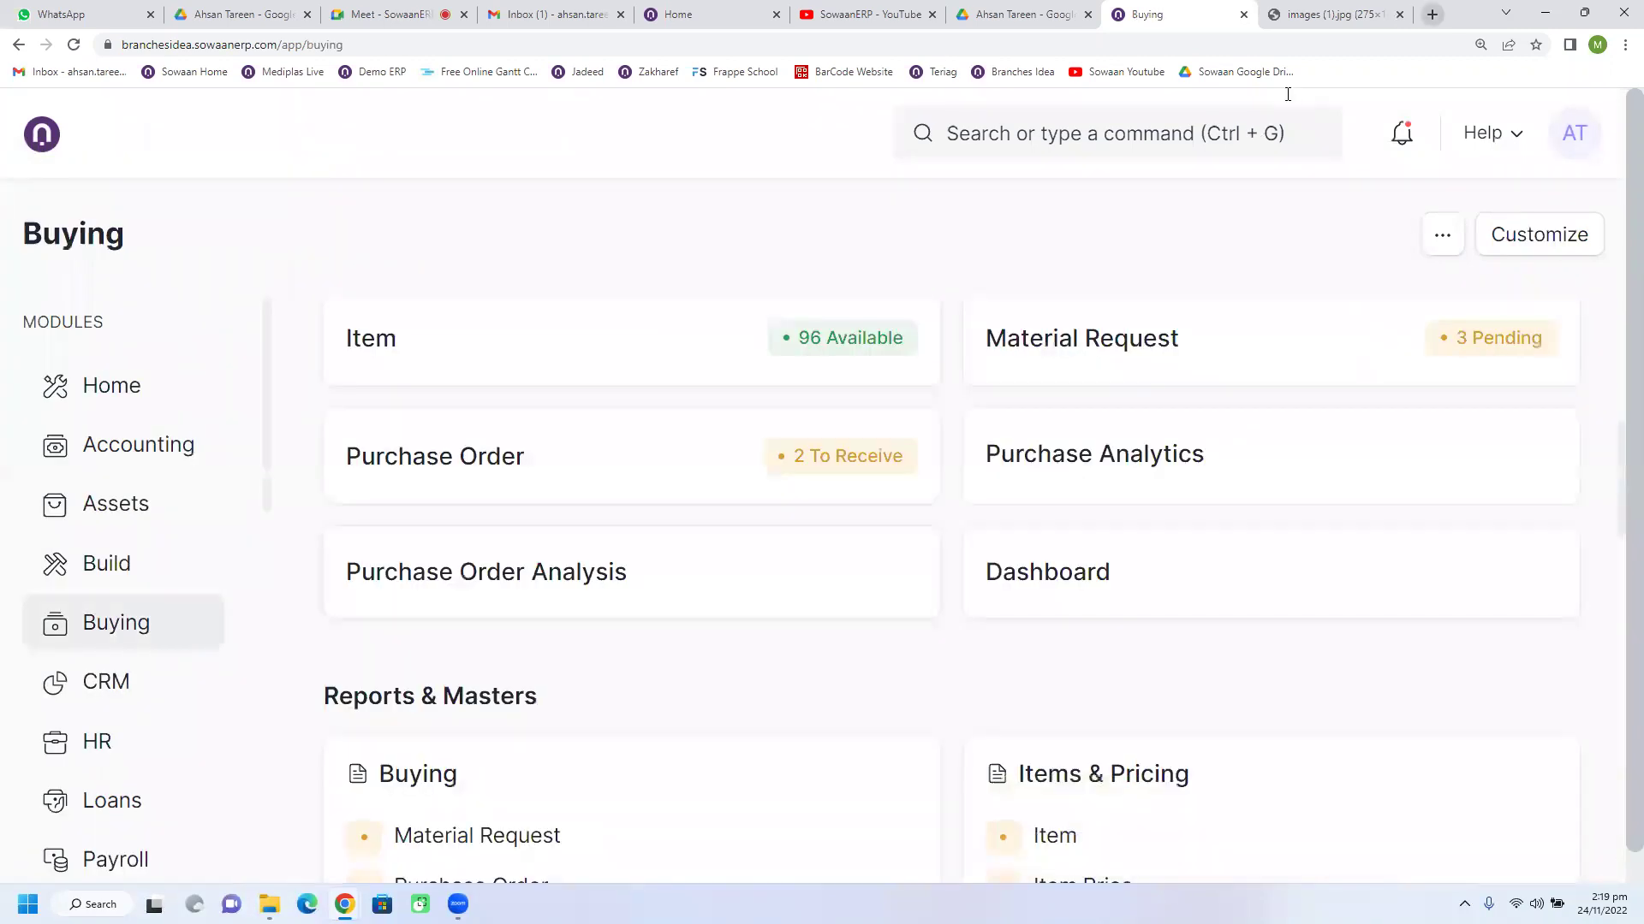
Step: Search Google for 'keywork flow erpnext' in a new browser tab
key(ctrl+t)
text(key)
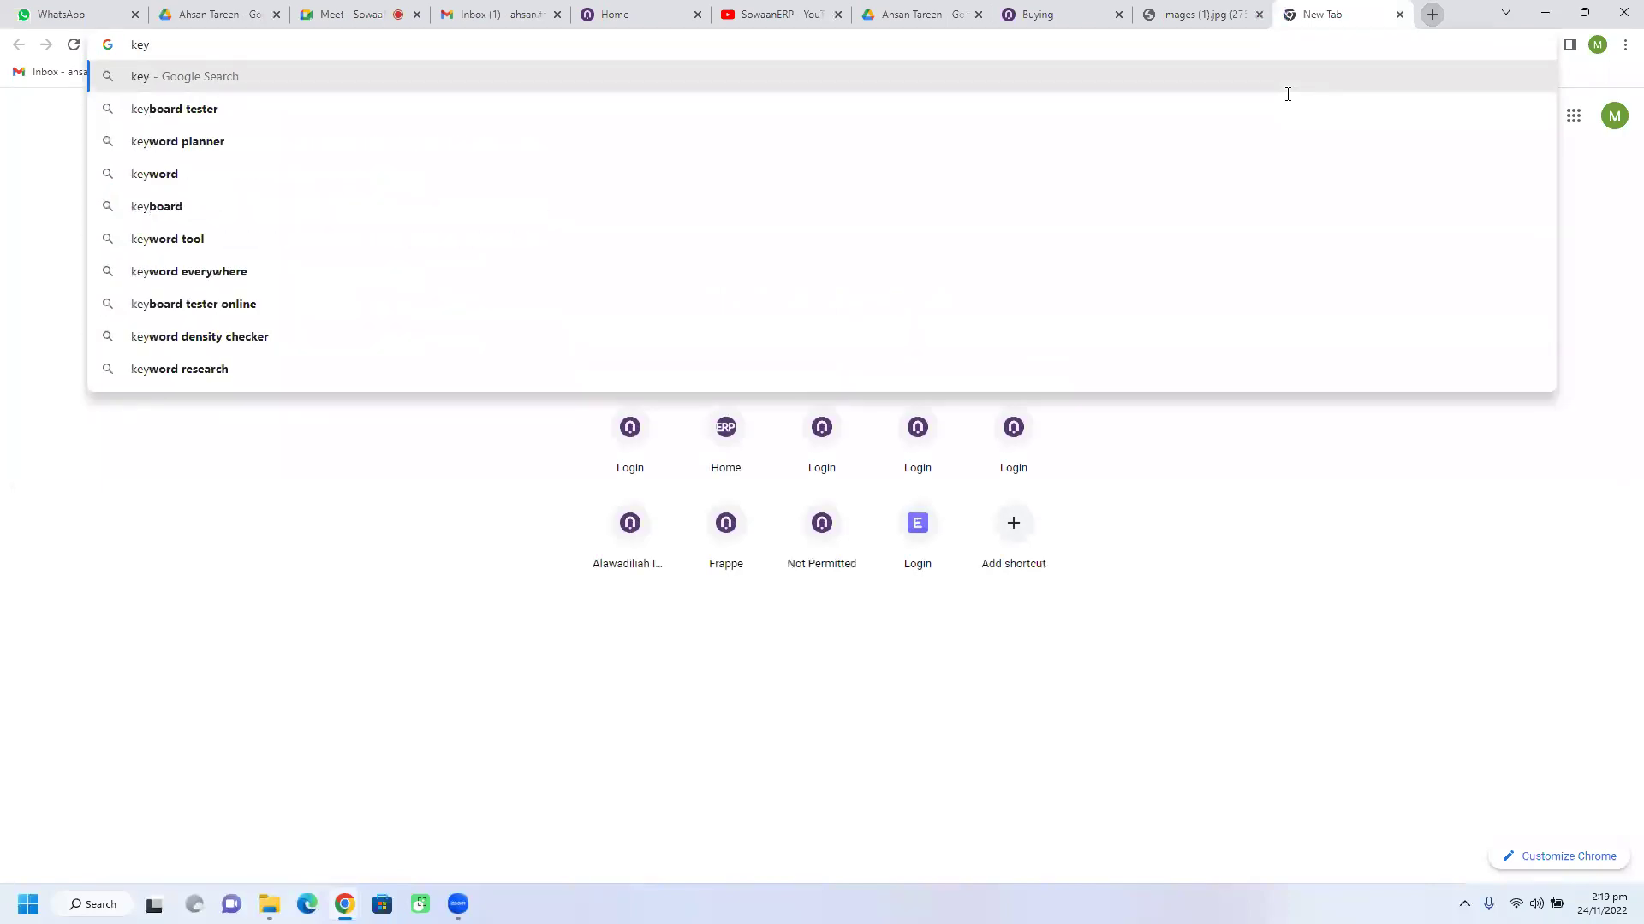
text(work )
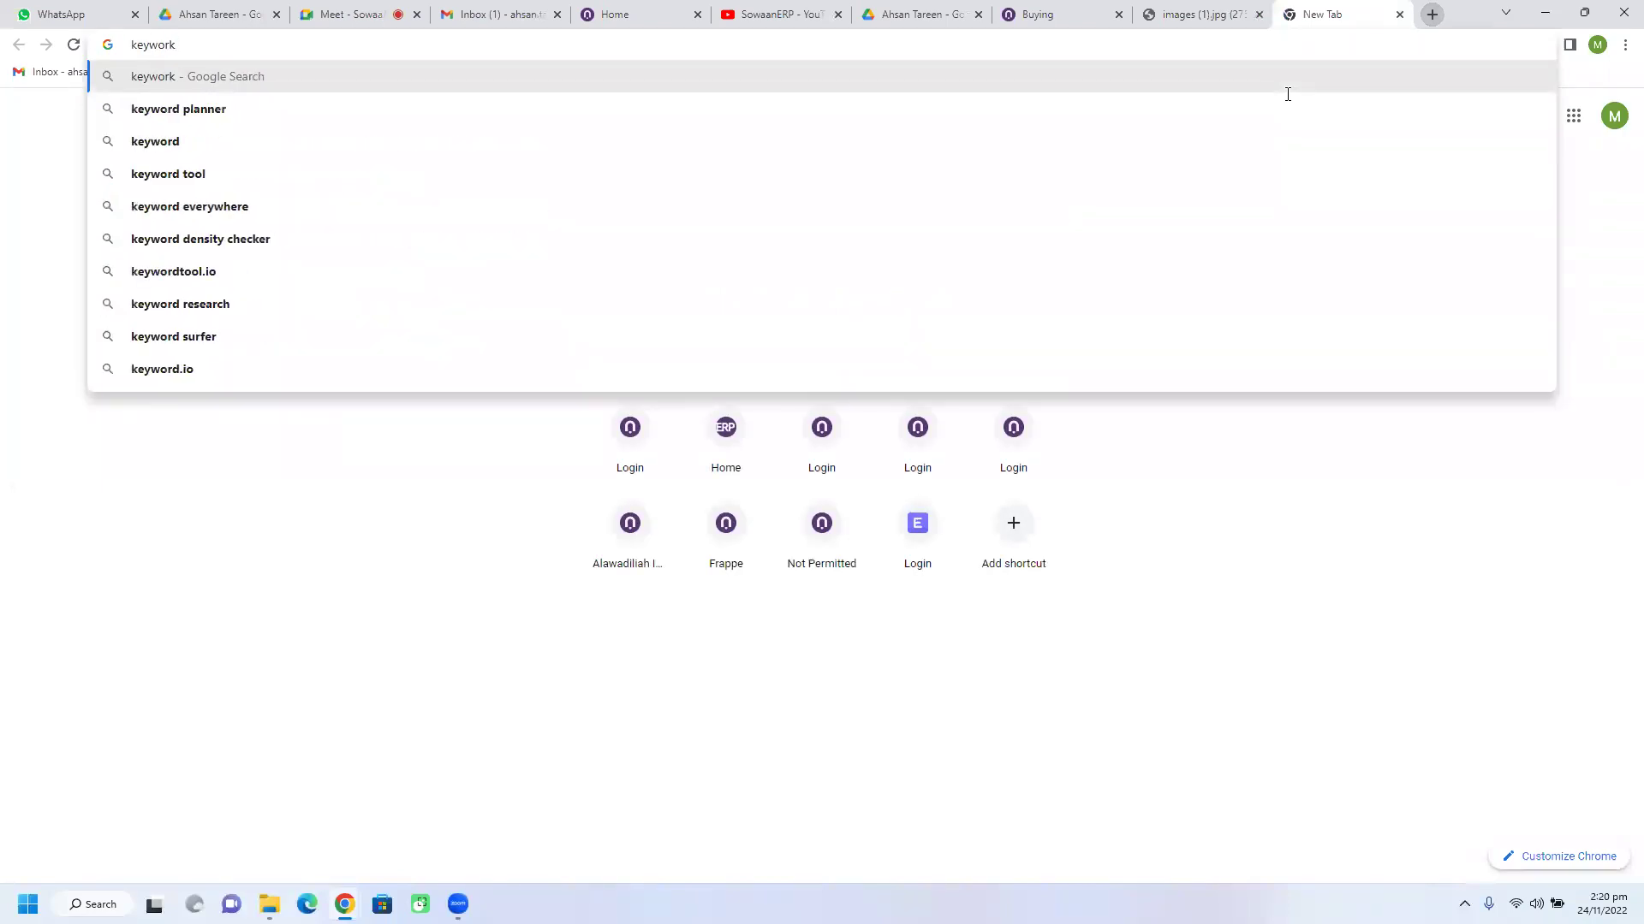
text(flow )
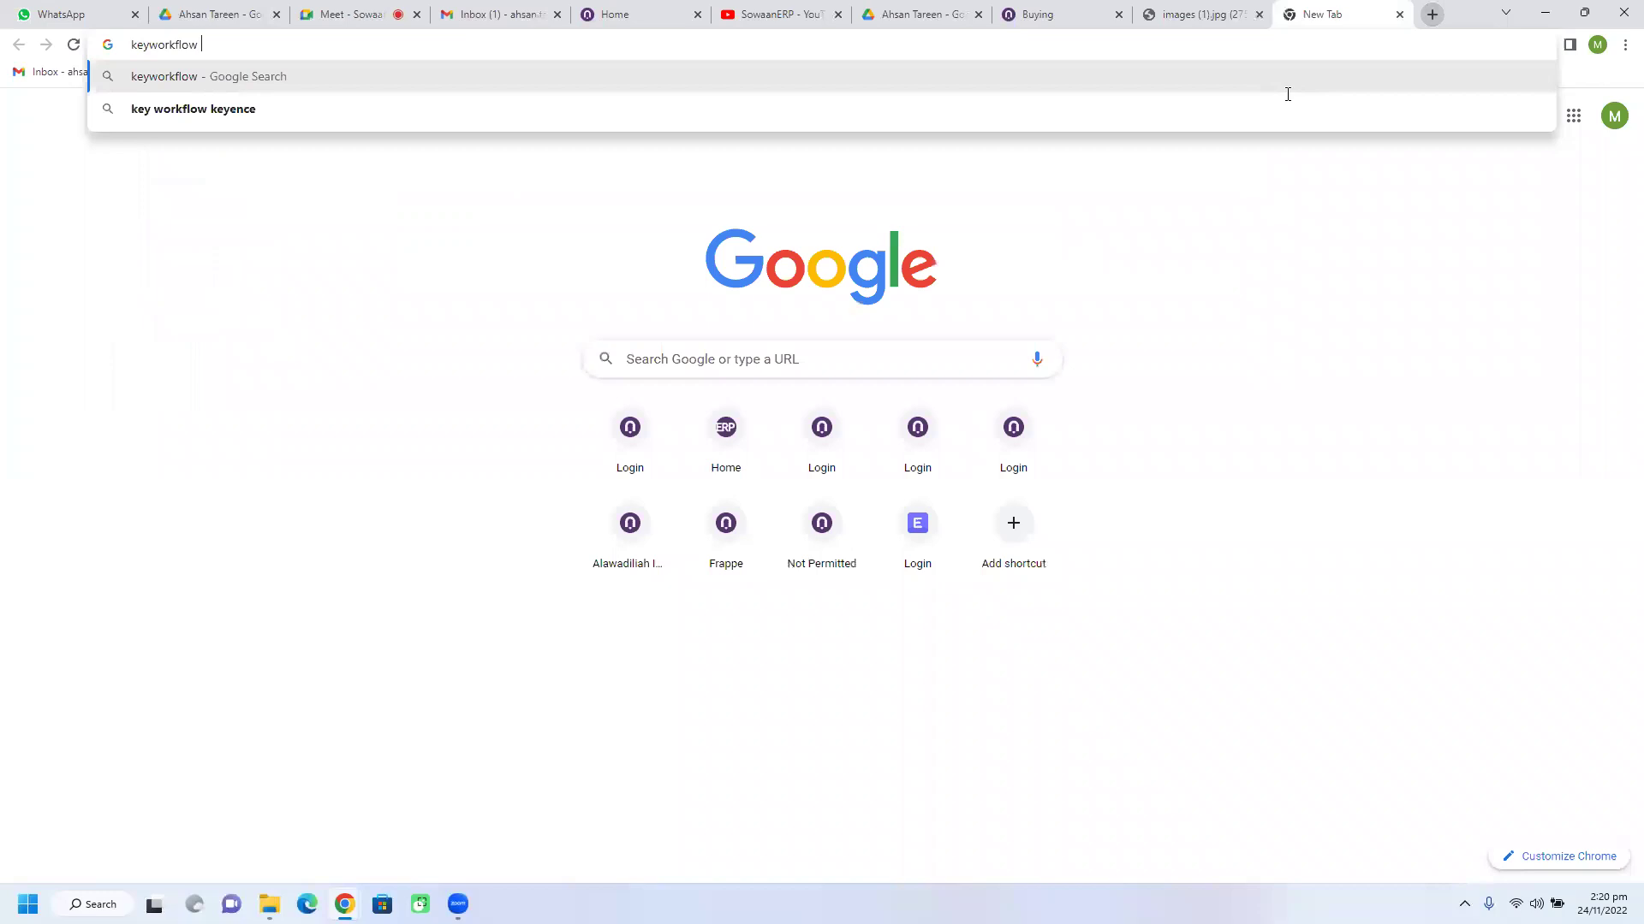
text(erpnext)
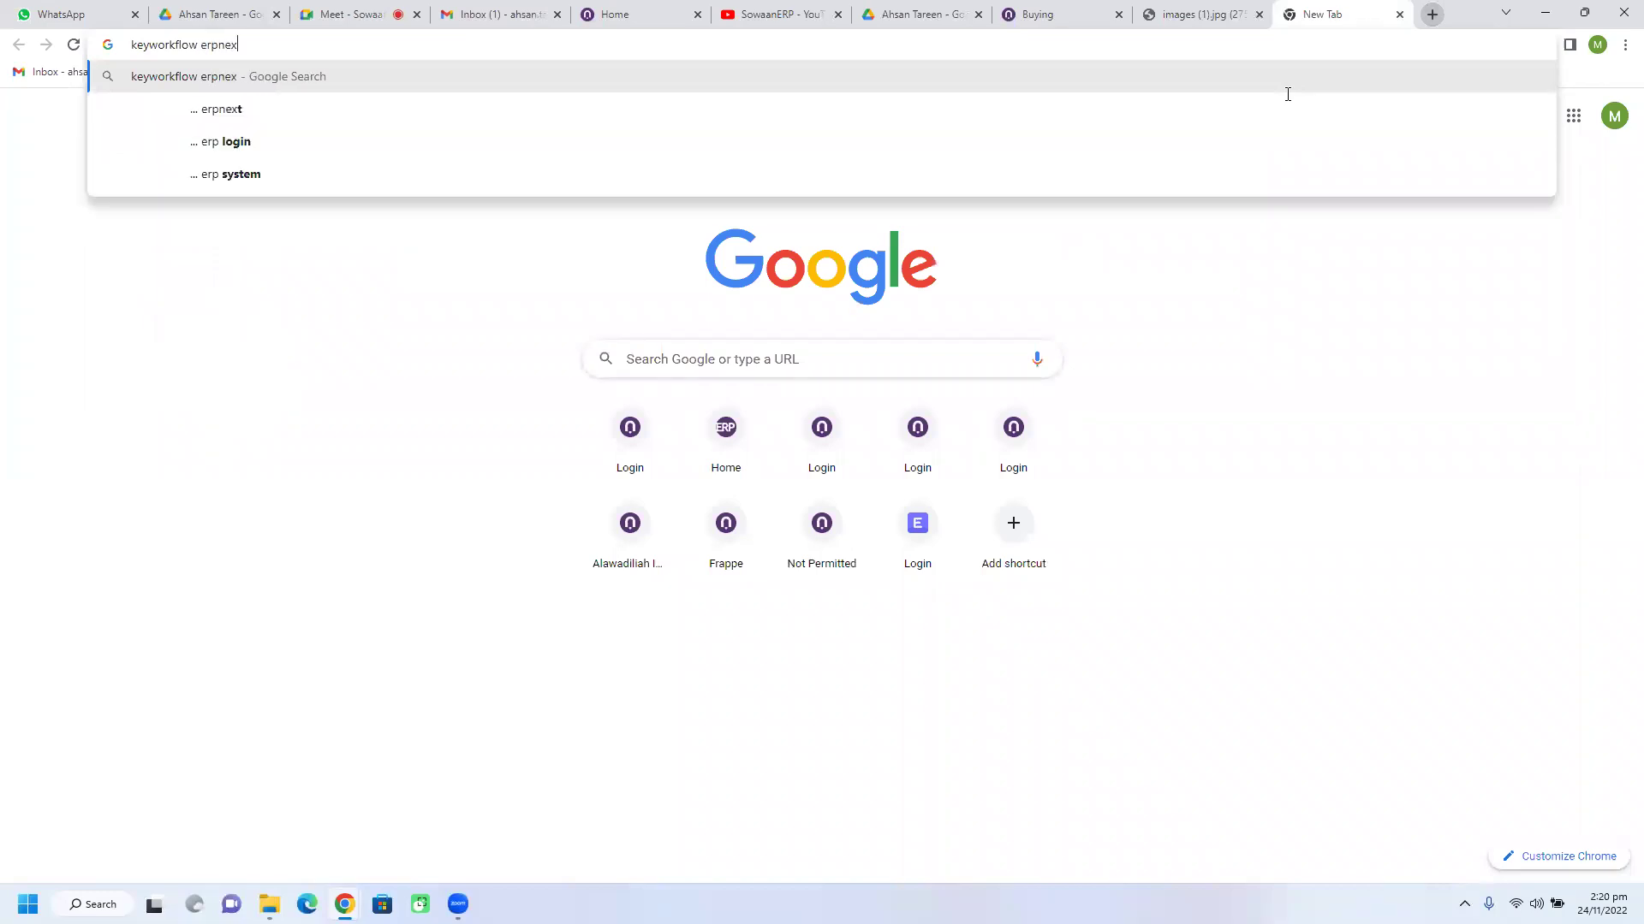
key(Return)
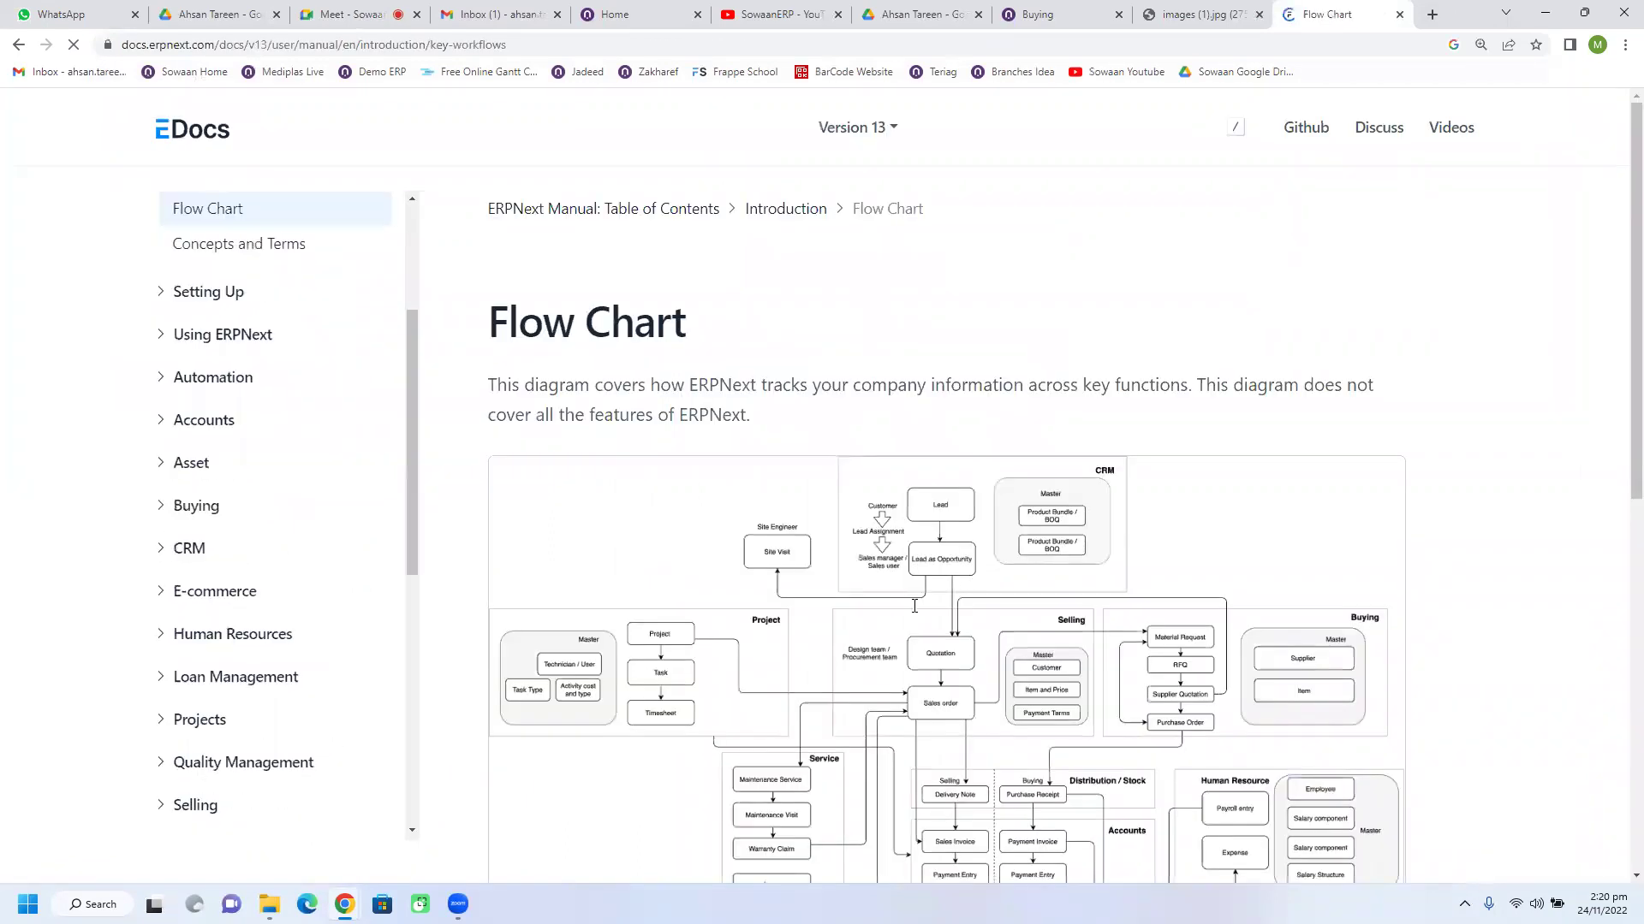
Step: Save the Flow Chart diagram to the Desktop as overview-flow.png and open it from the desktop
scroll(921, 532, down, 2)
scroll(921, 532, down, 1)
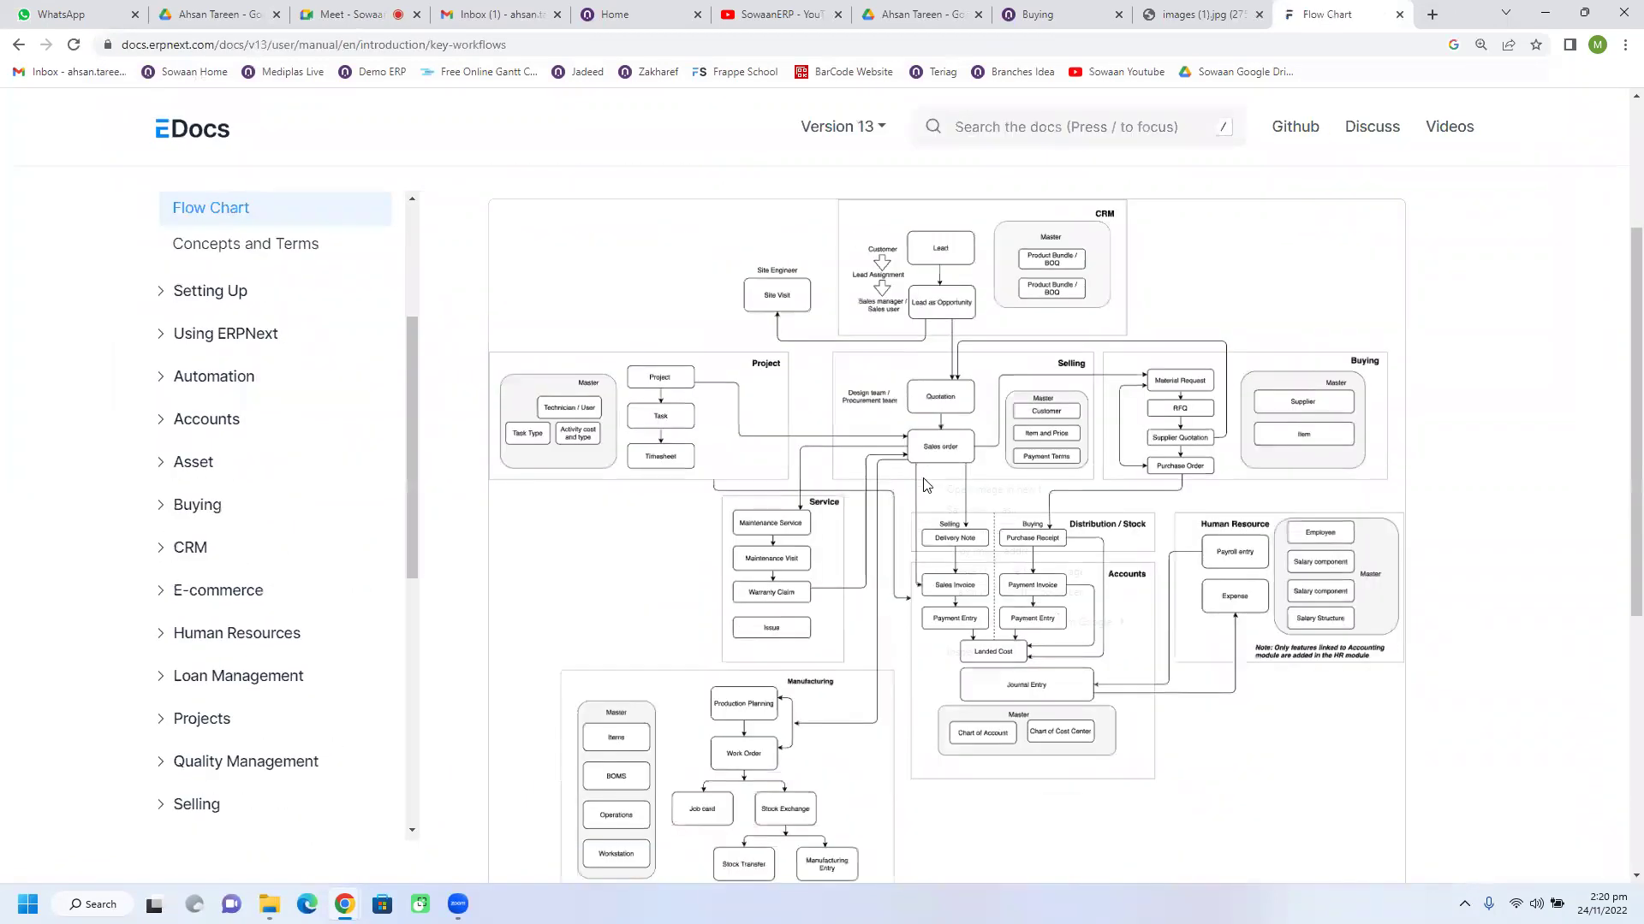
click(844, 464)
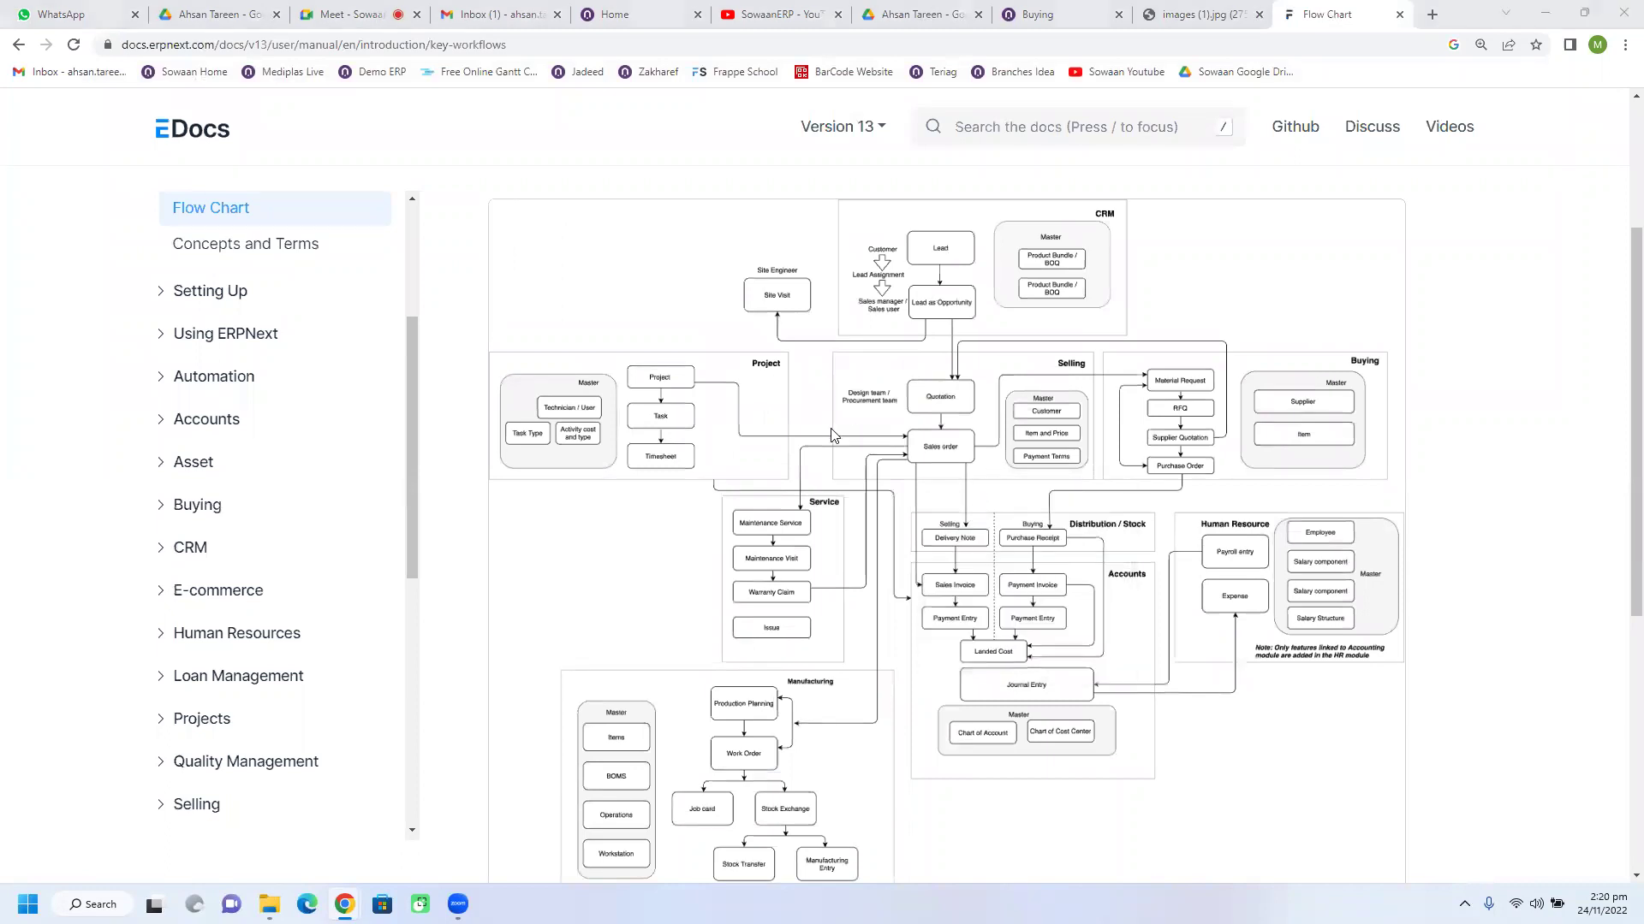
click(72, 137)
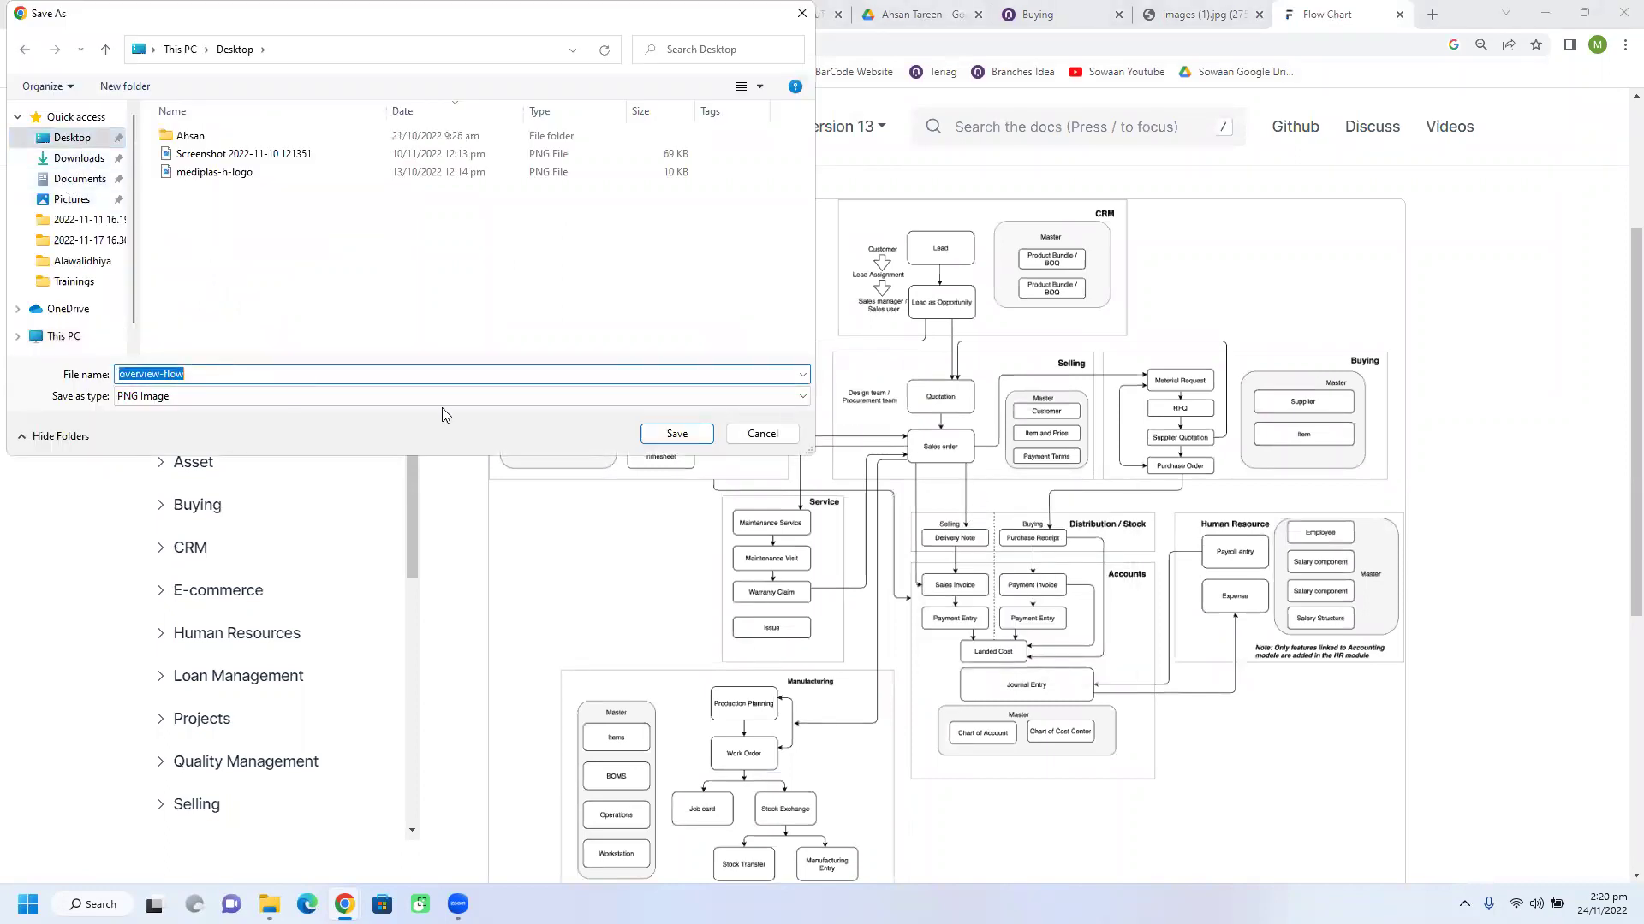
click(677, 434)
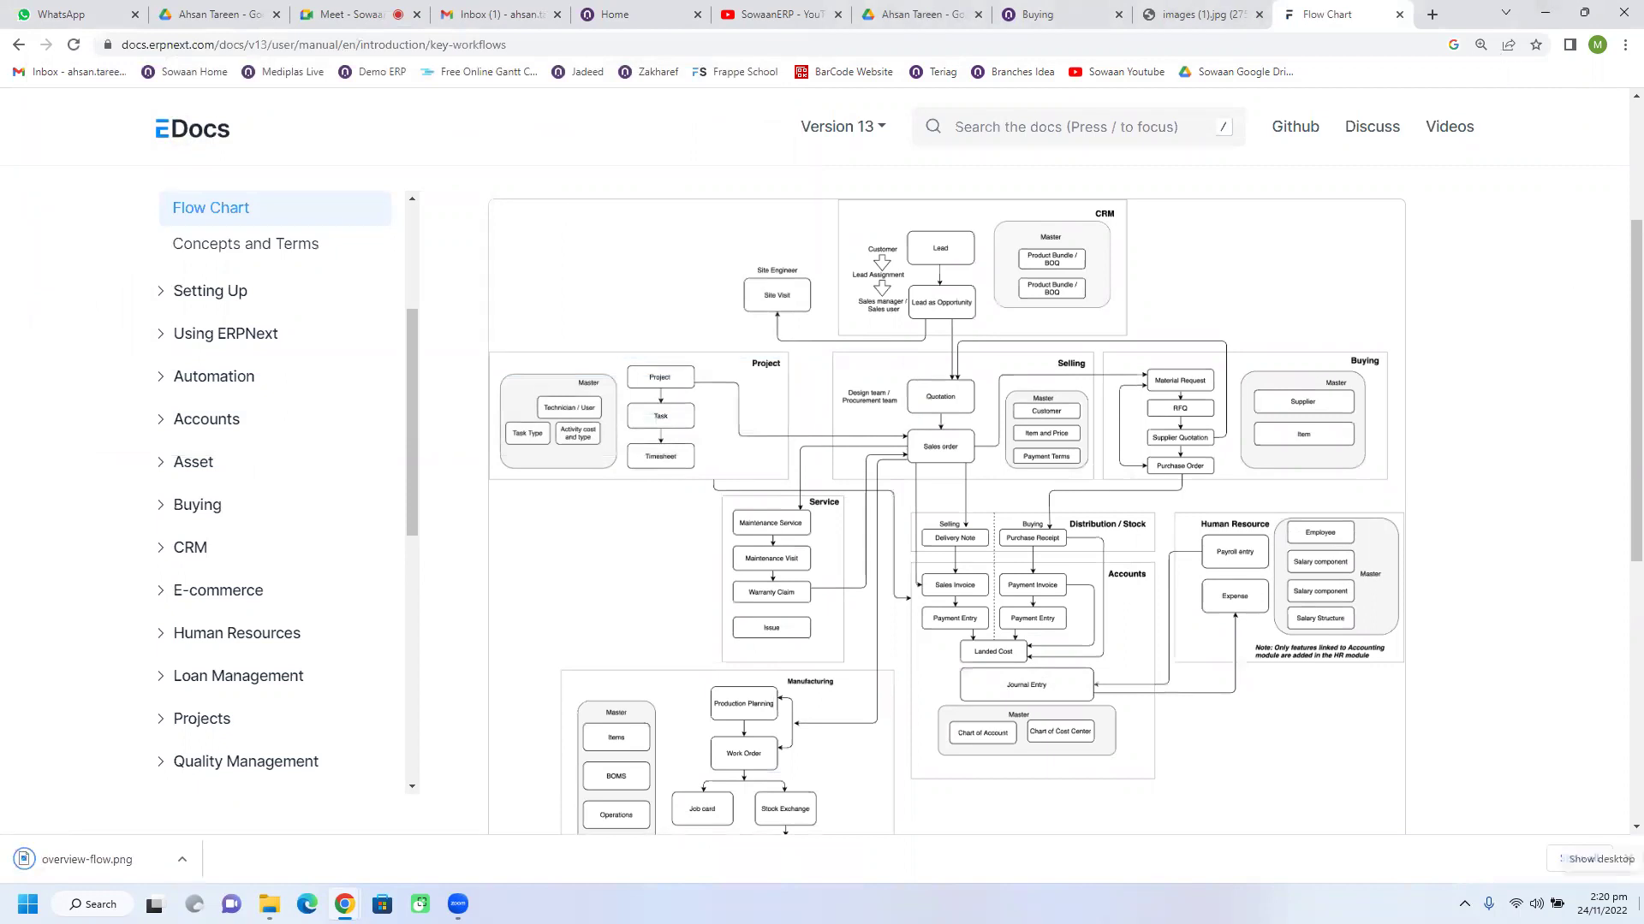
key(super+d)
double_click(310, 495)
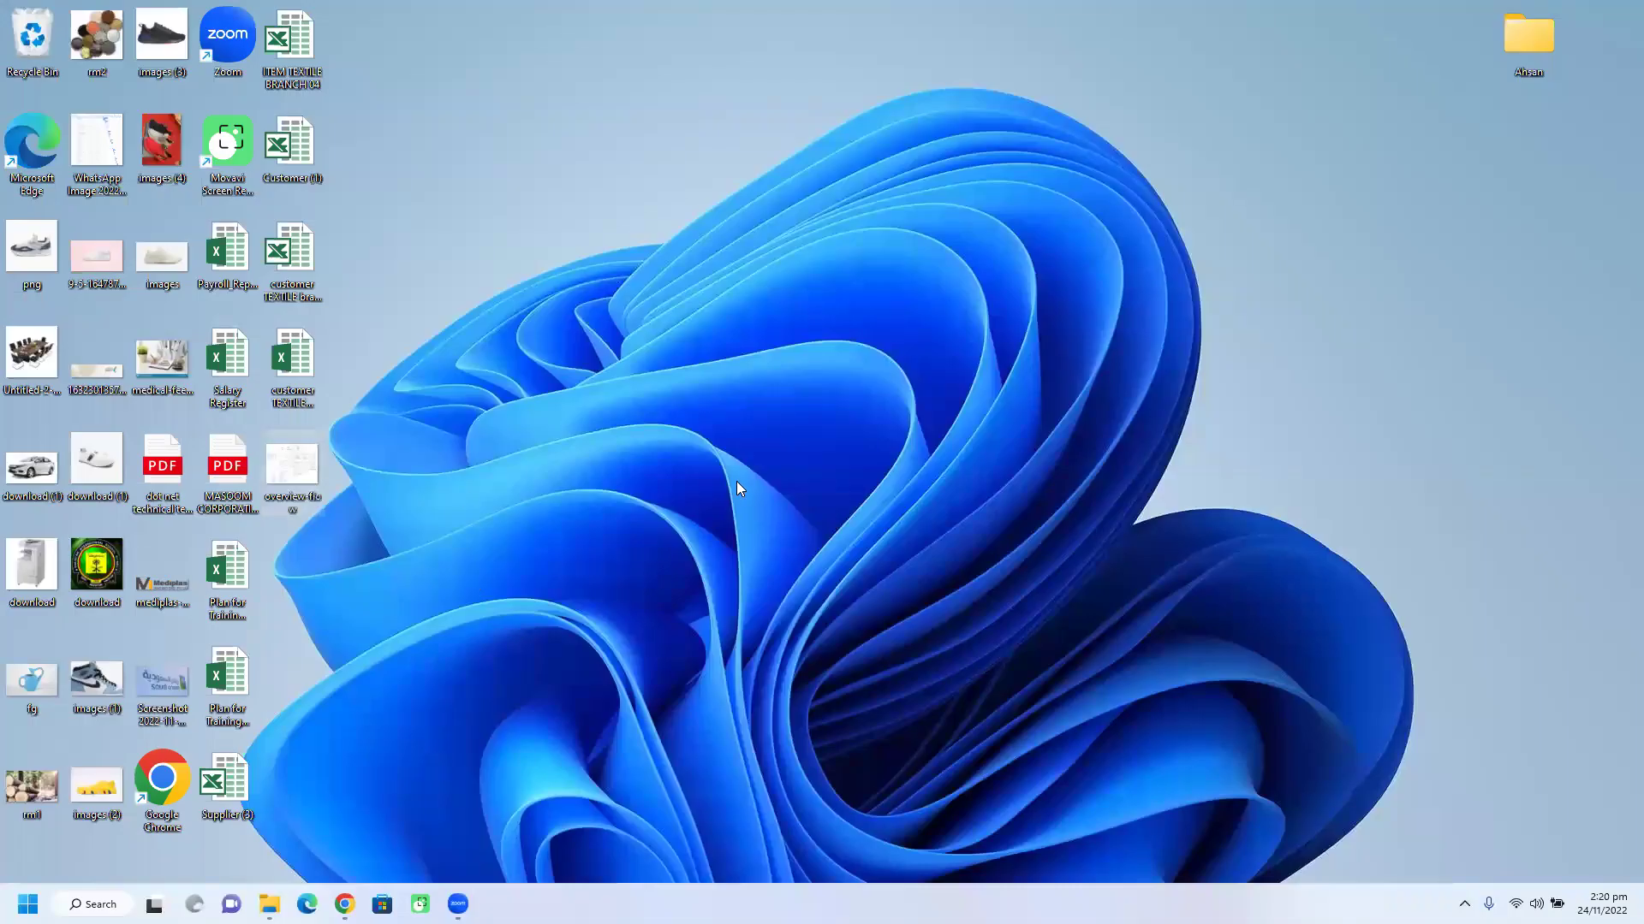
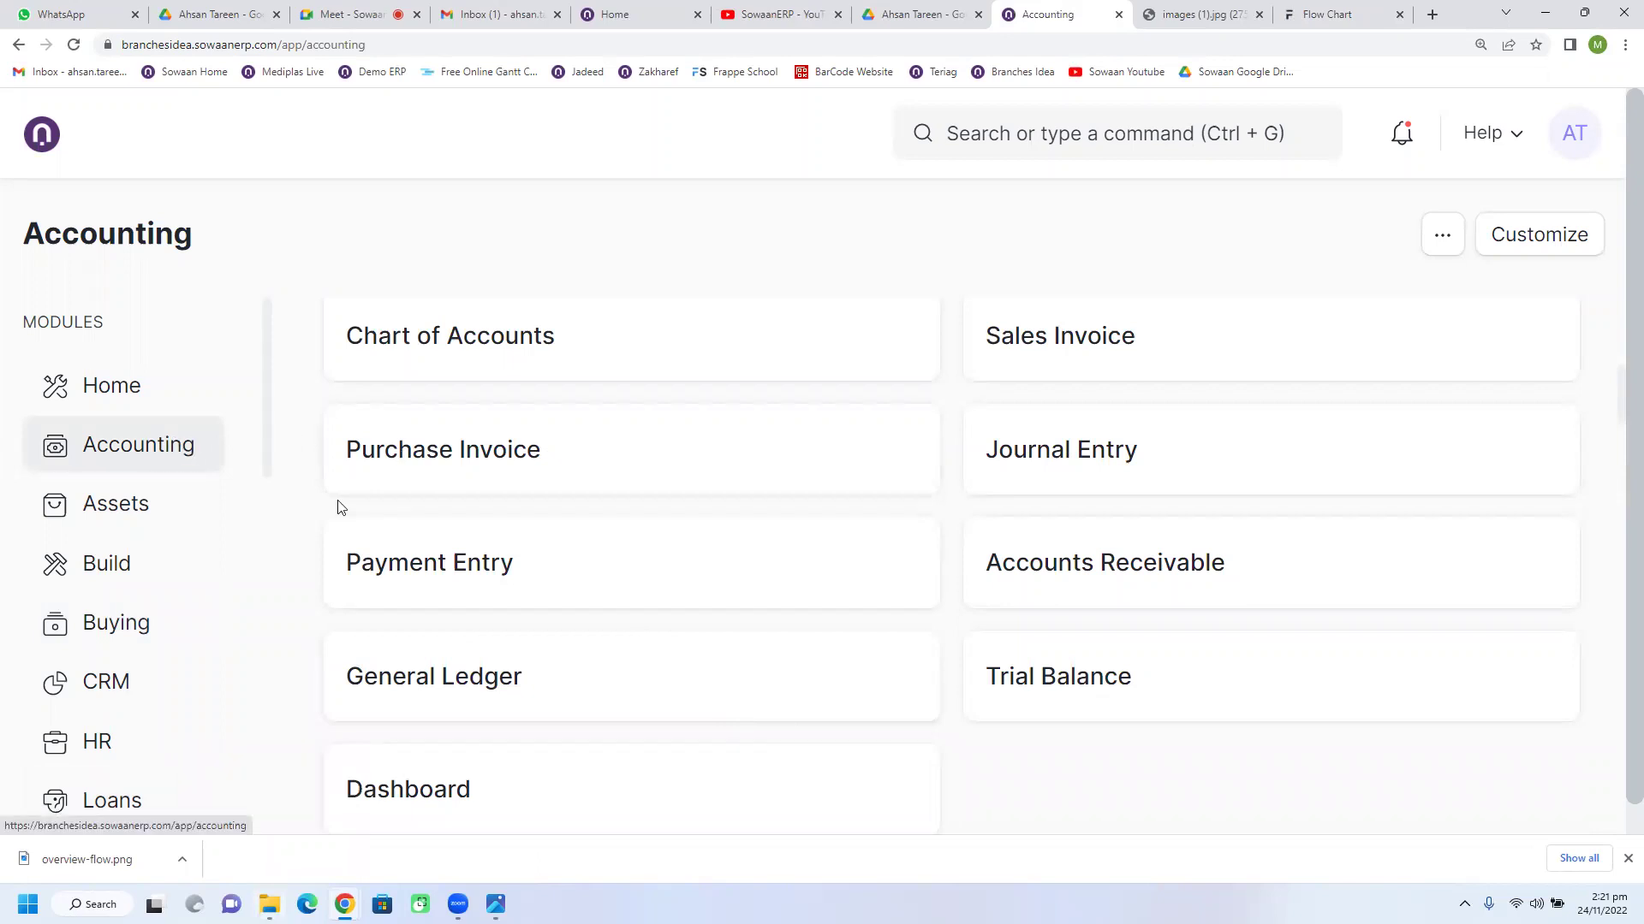
Step: Open the Budget list from the Accounting workspace's Cost Center and Budgeting section
scroll(844, 514, down, 10)
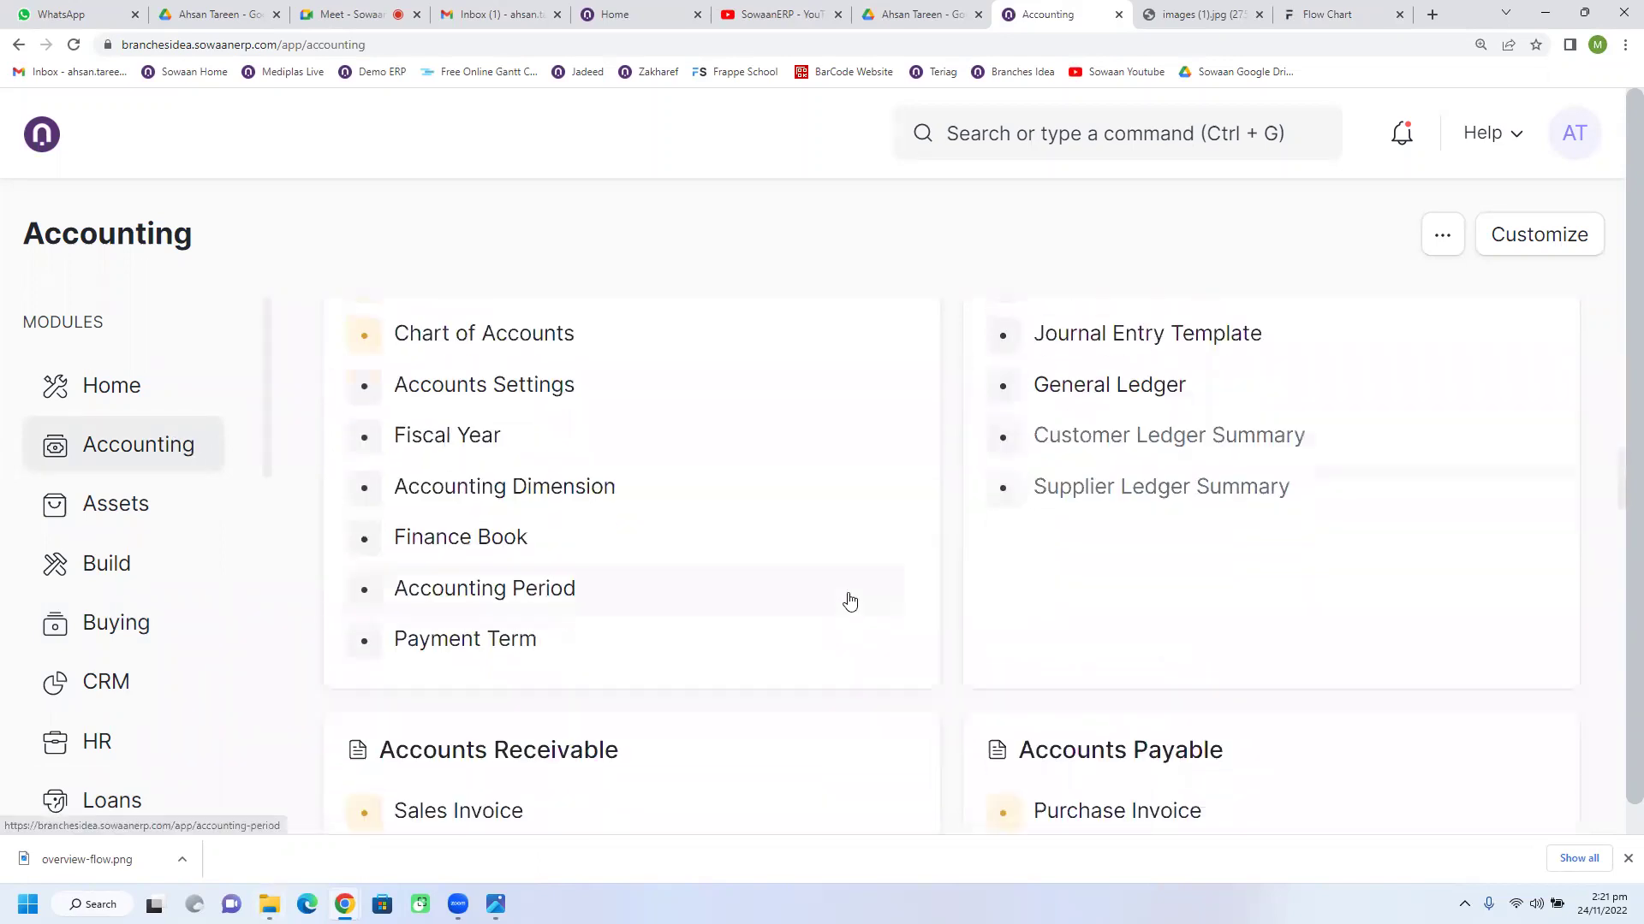
scroll(850, 602, down, 10)
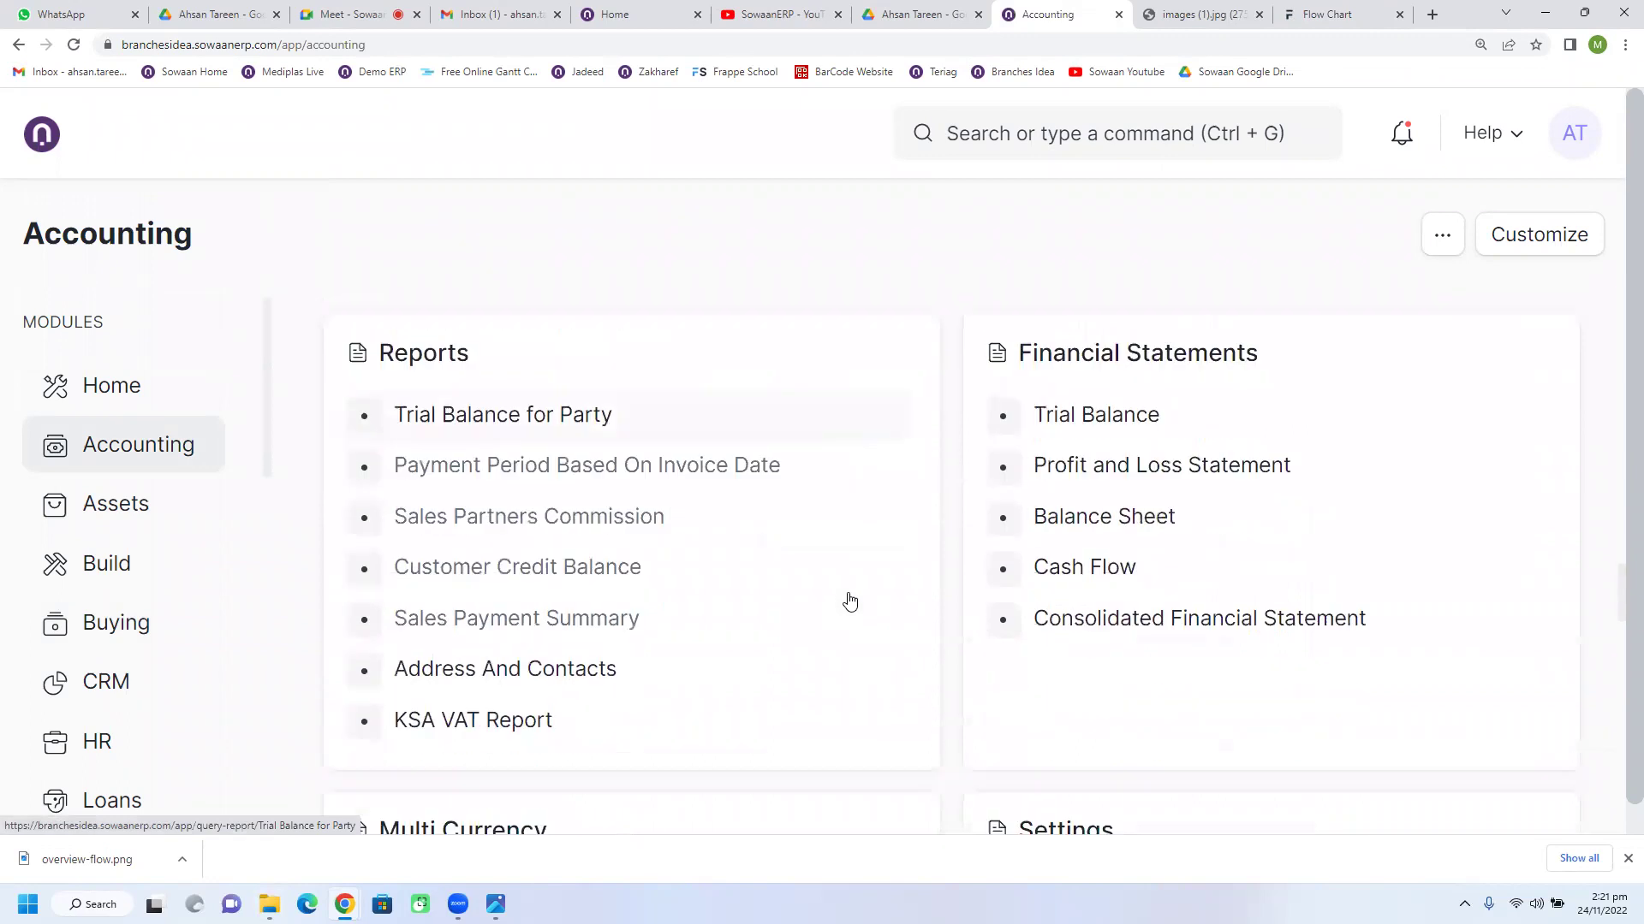
scroll(850, 602, down, 5)
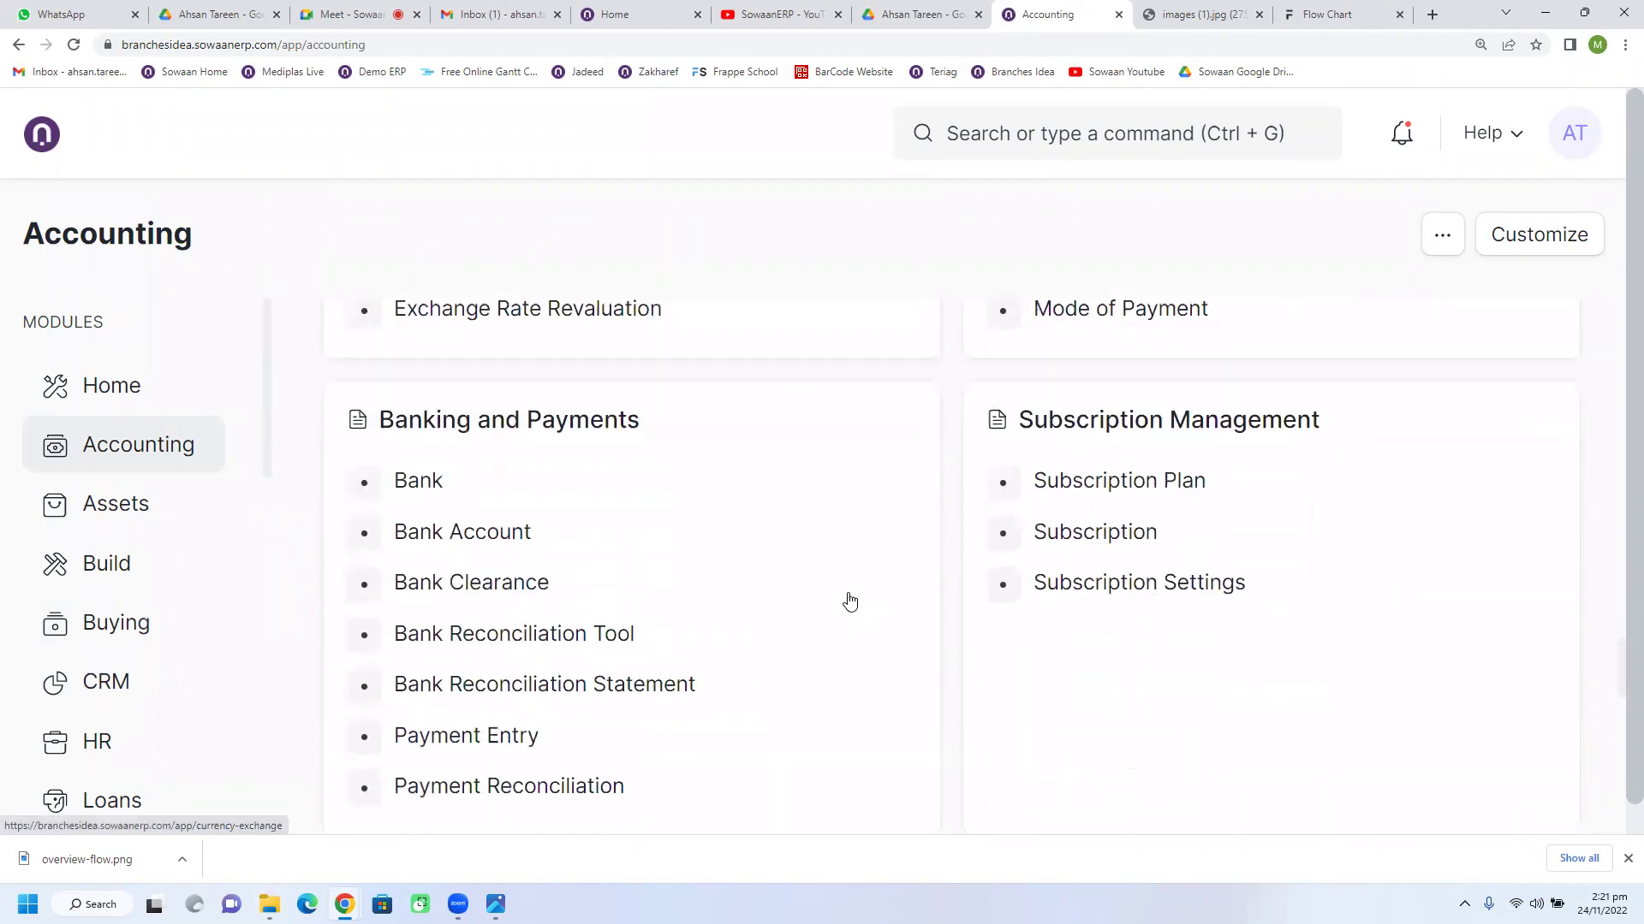
scroll(850, 602, down, 5)
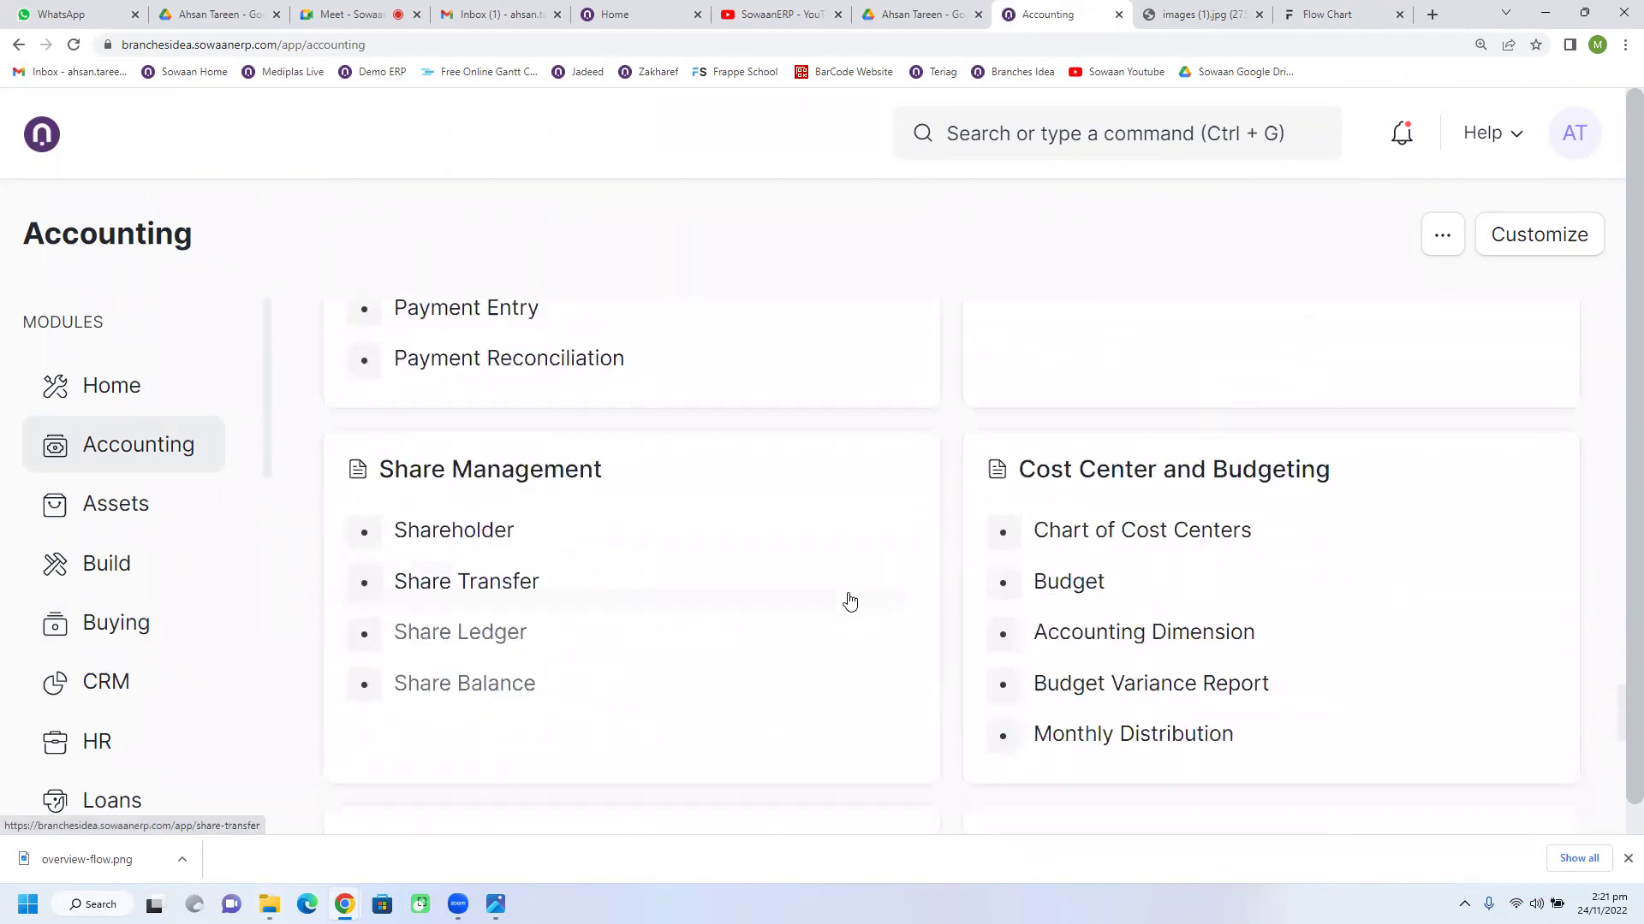
scroll(1012, 608, down, 1)
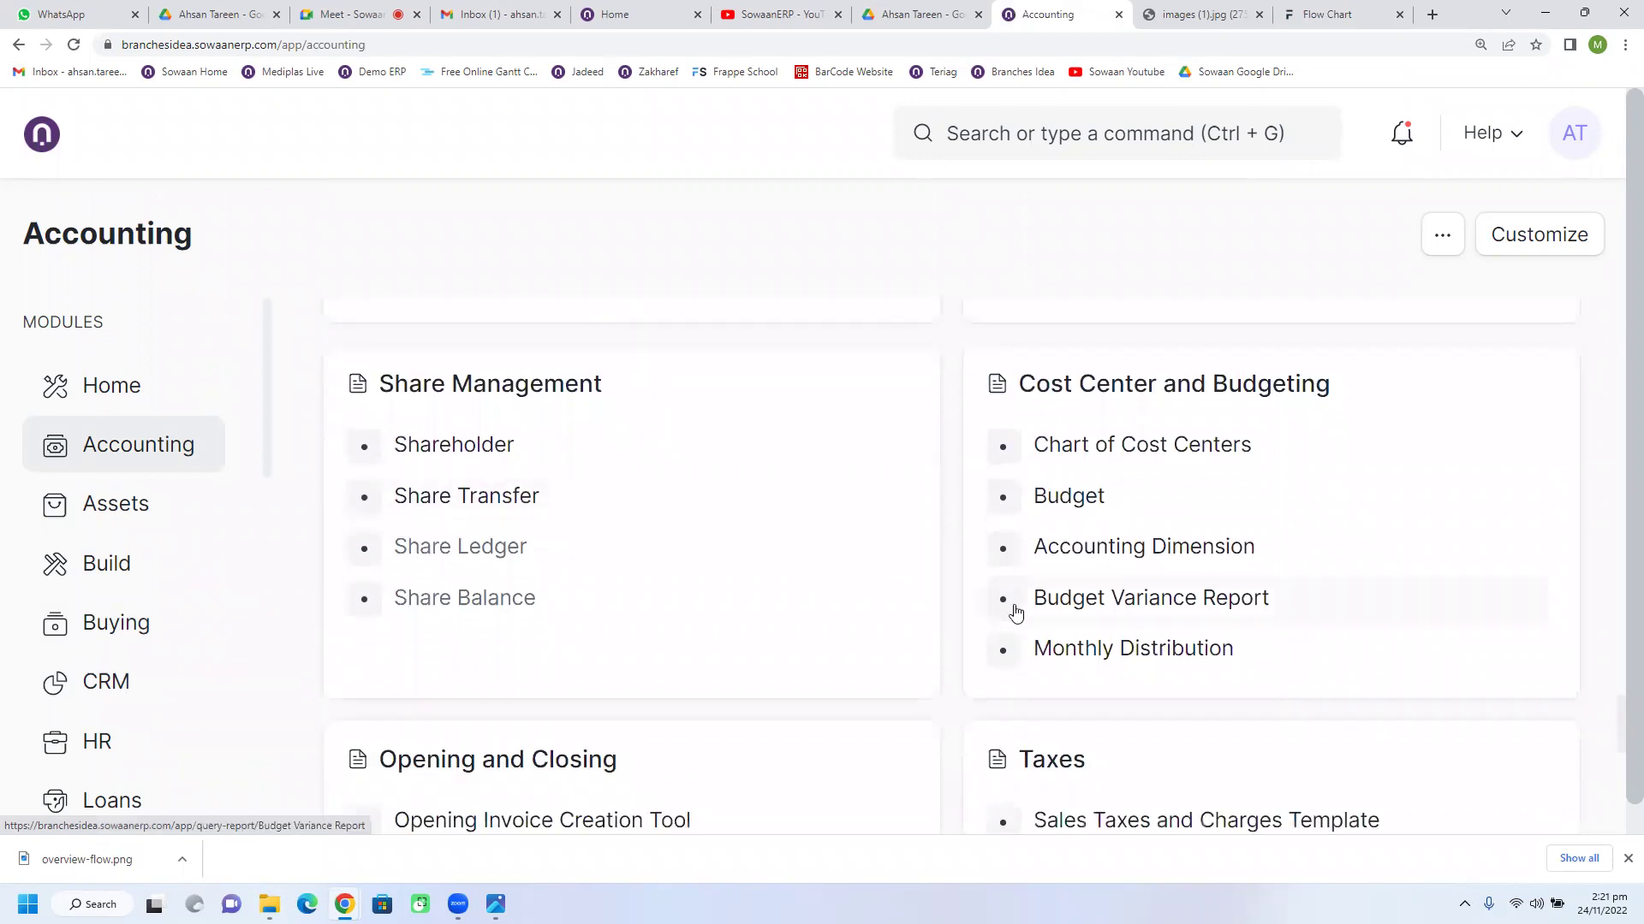
click(1081, 507)
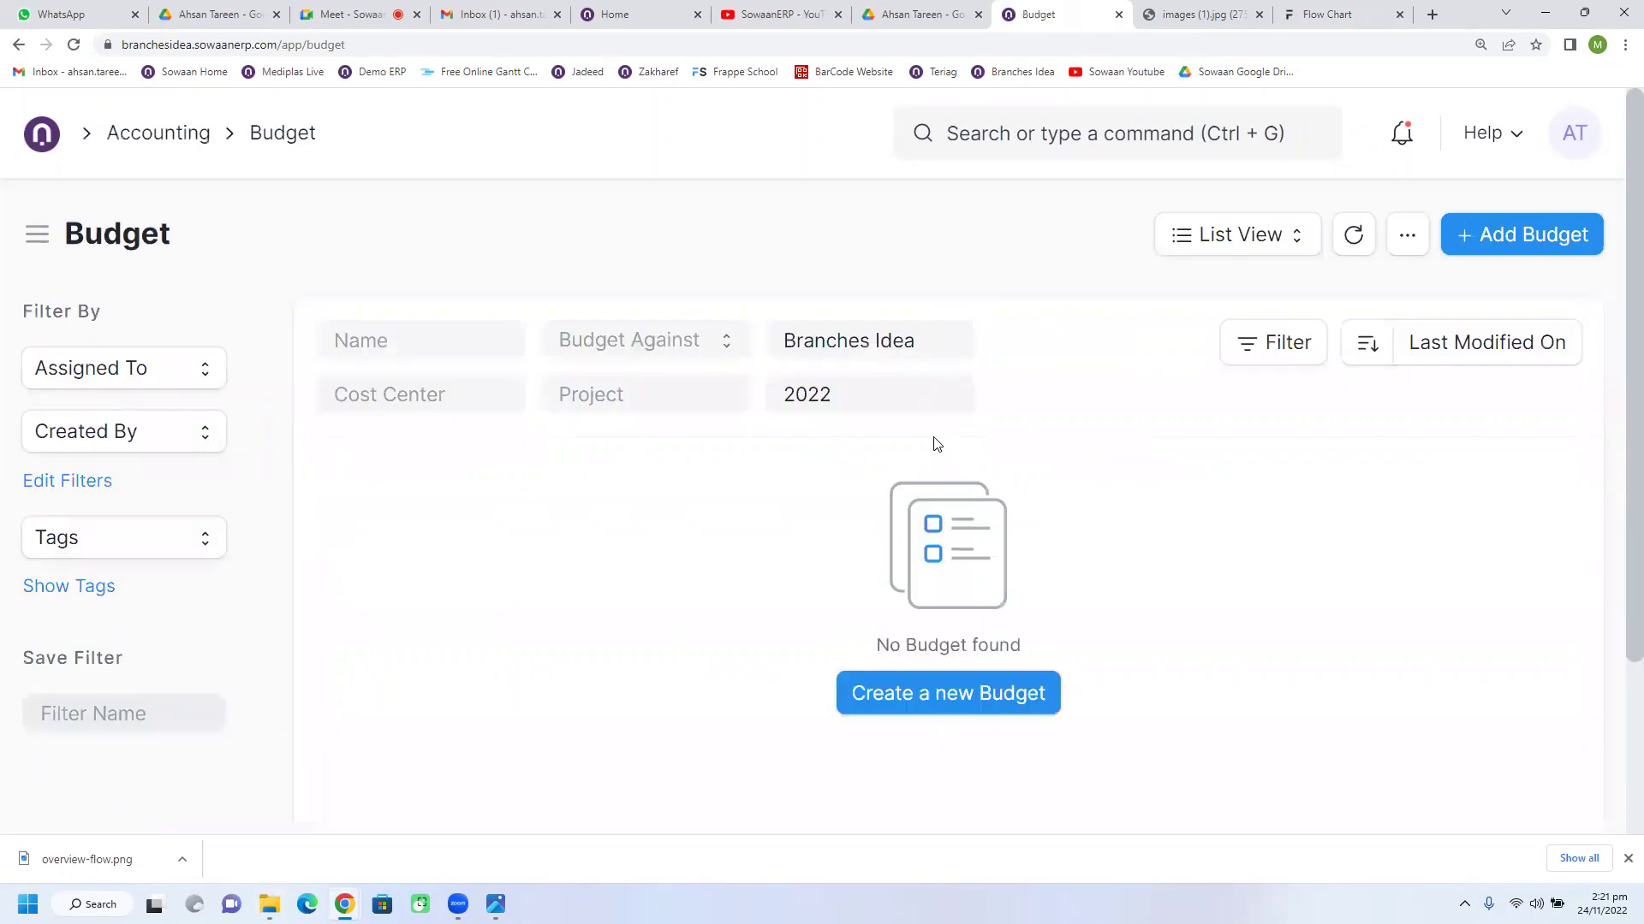
Step: Start a new budget and leave its Budget Against field blank
click(965, 692)
click(441, 387)
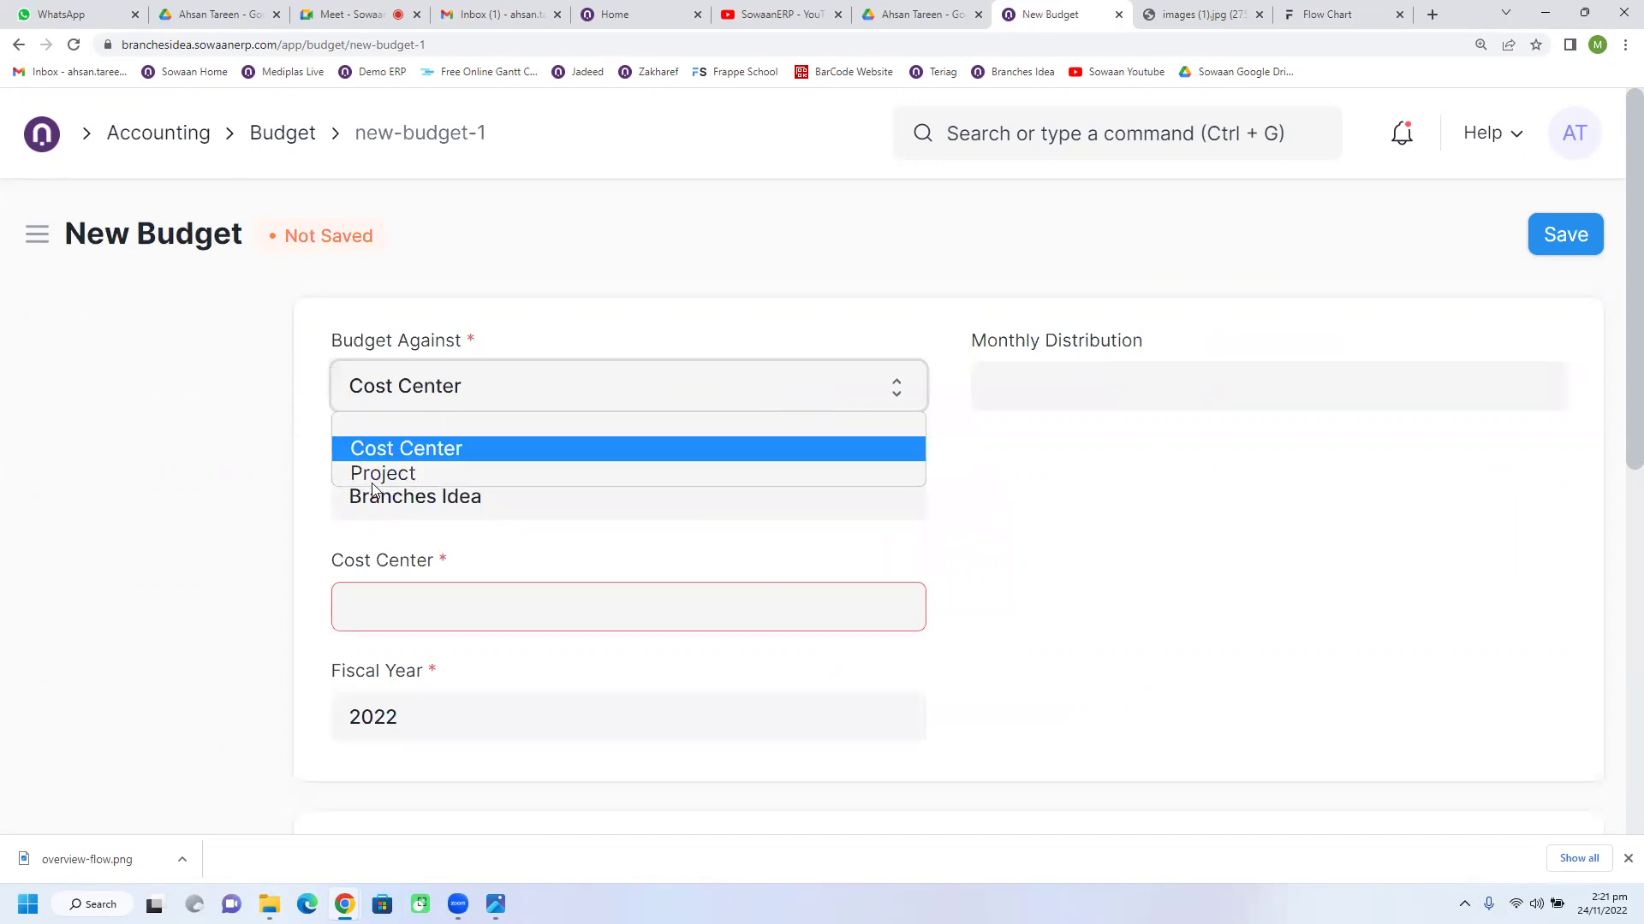
click(396, 391)
click(397, 391)
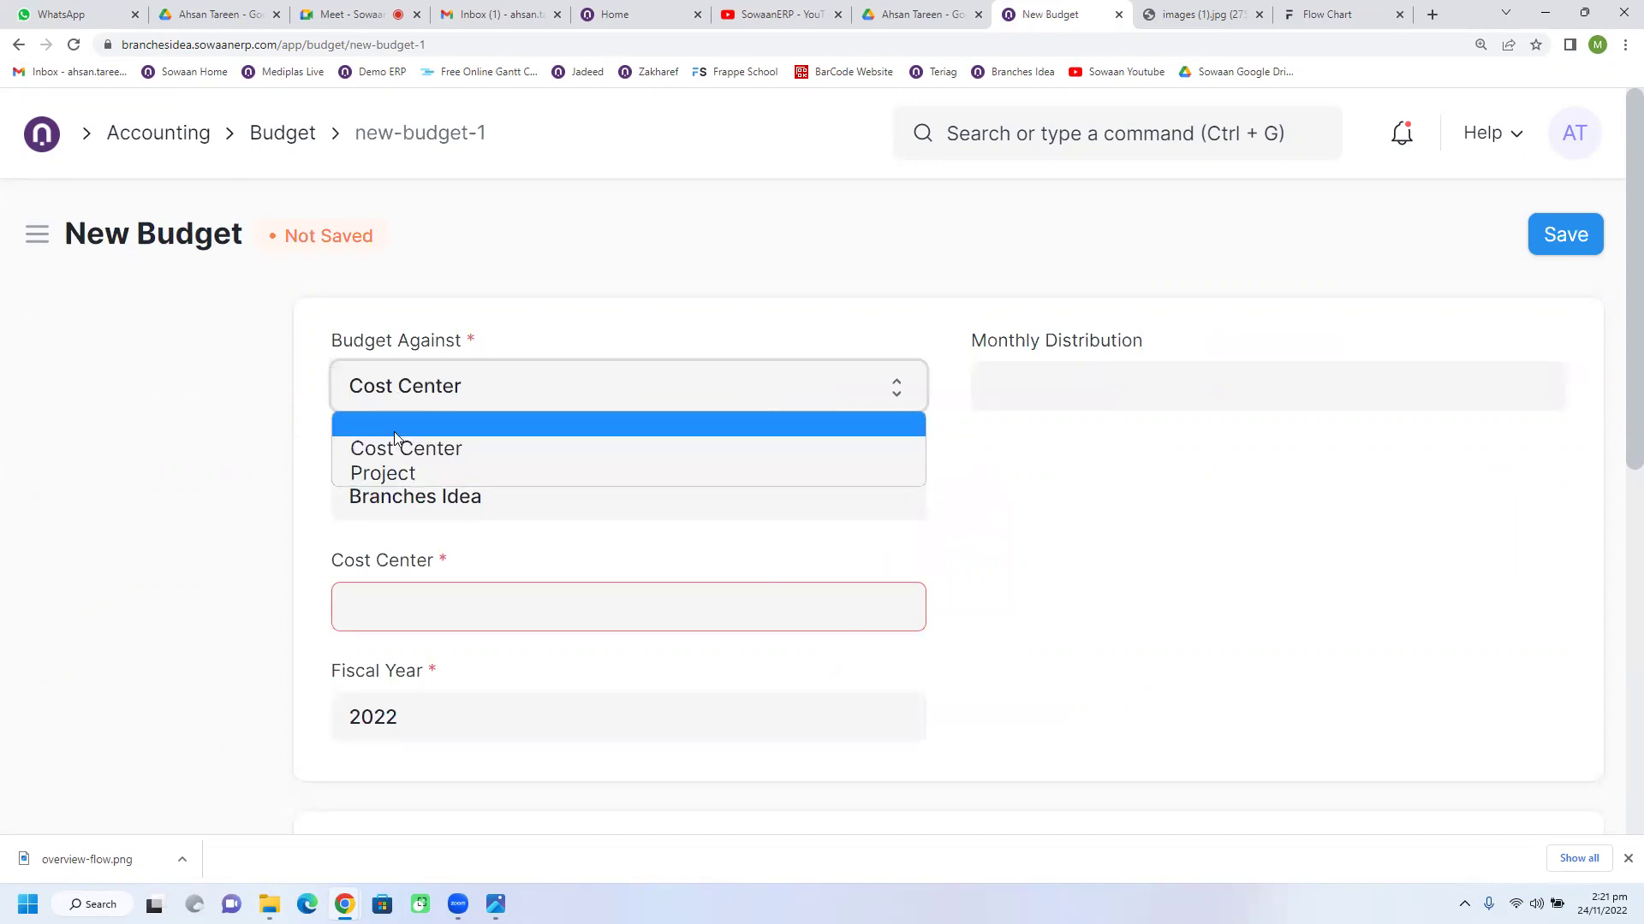
click(393, 431)
scroll(455, 620, down, 3)
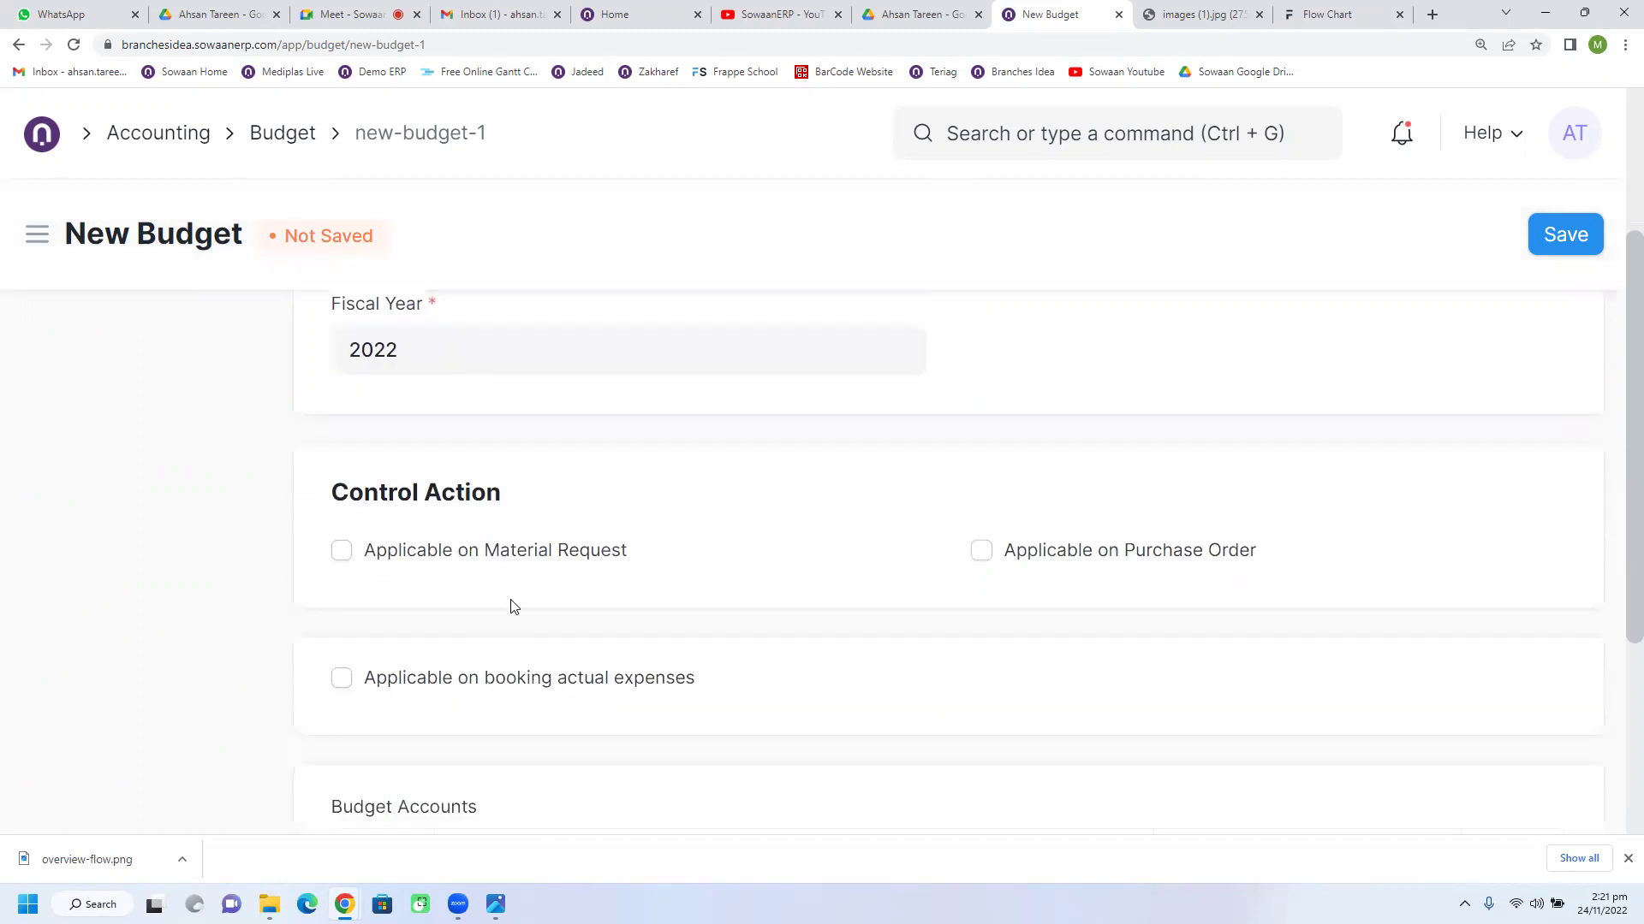
scroll(513, 607, down, 3)
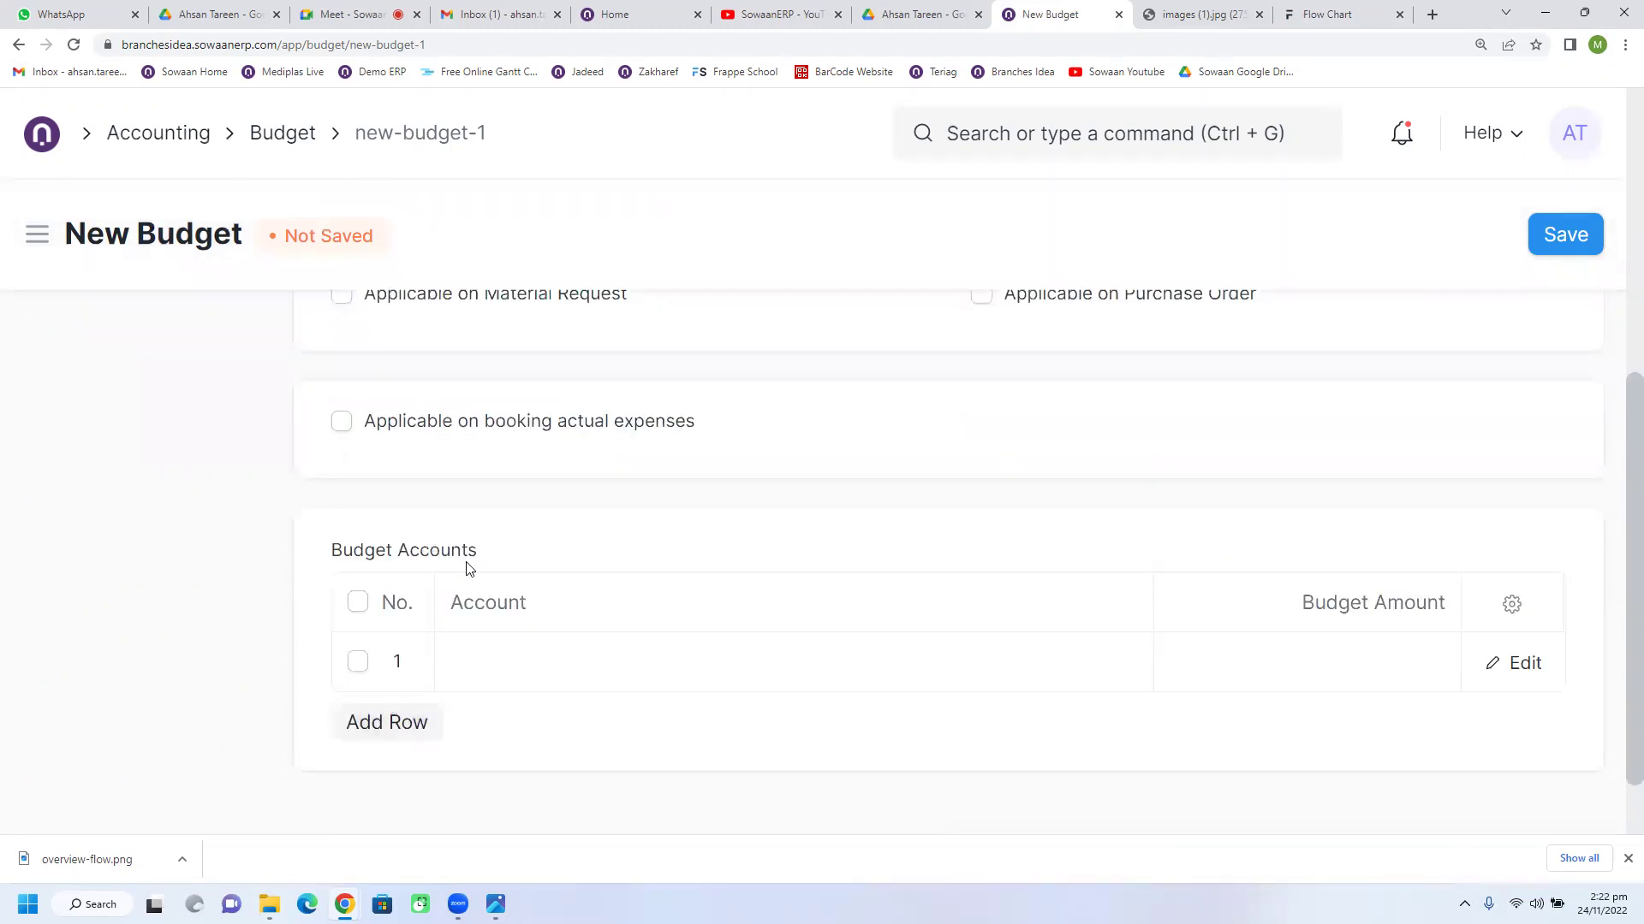
scroll(707, 630, up, 6)
click(526, 394)
click(526, 393)
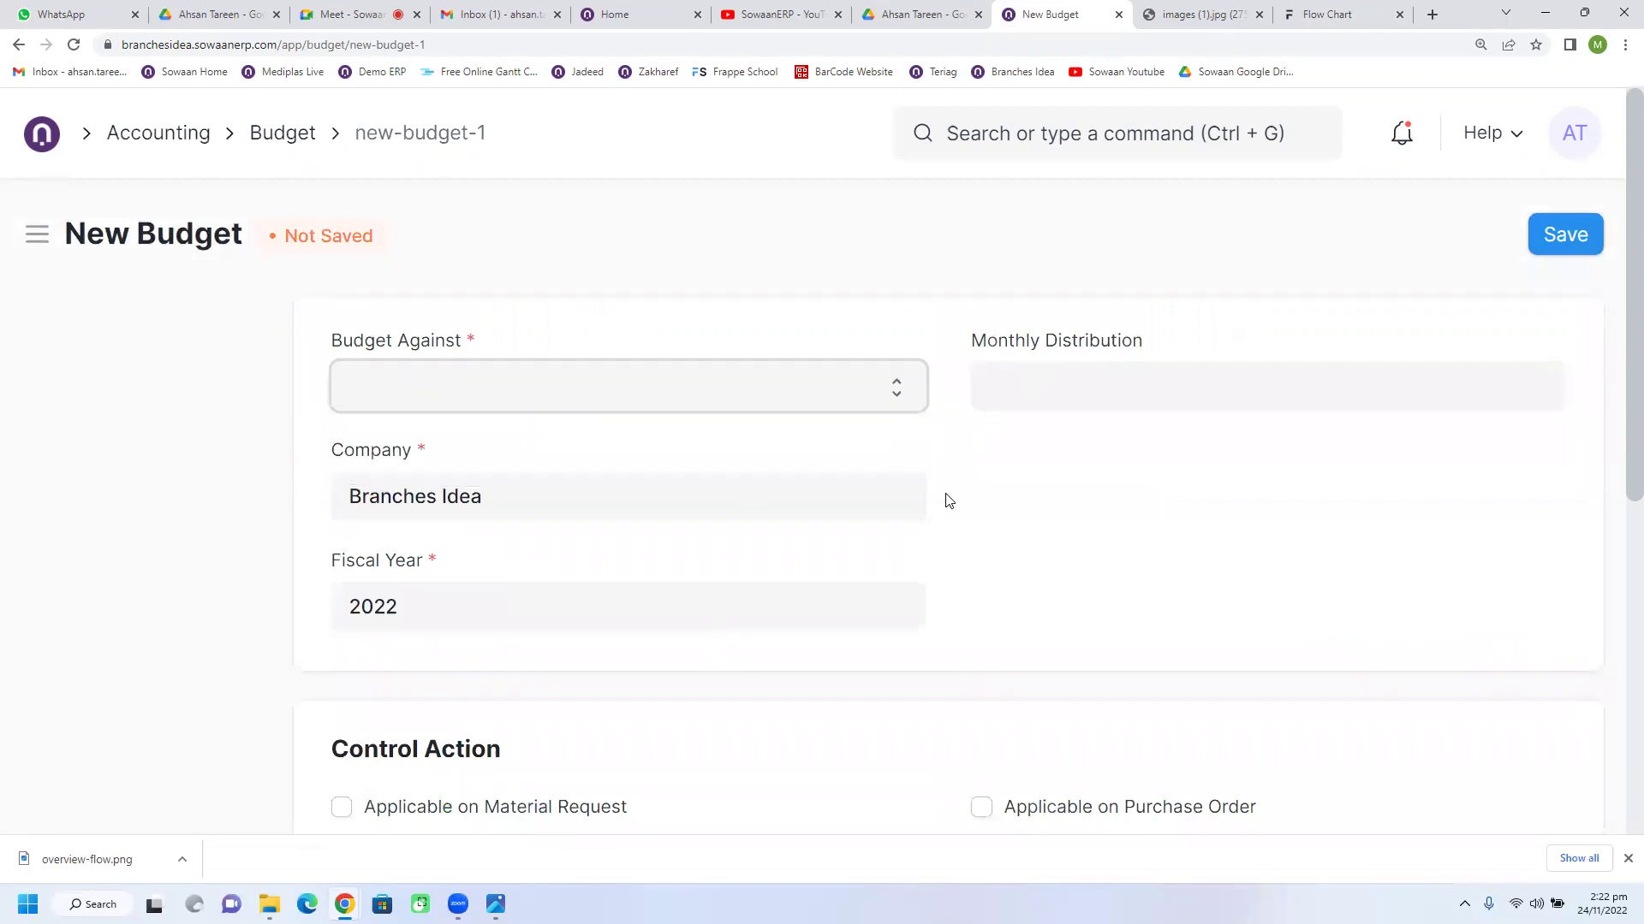
scroll(933, 513, down, 5)
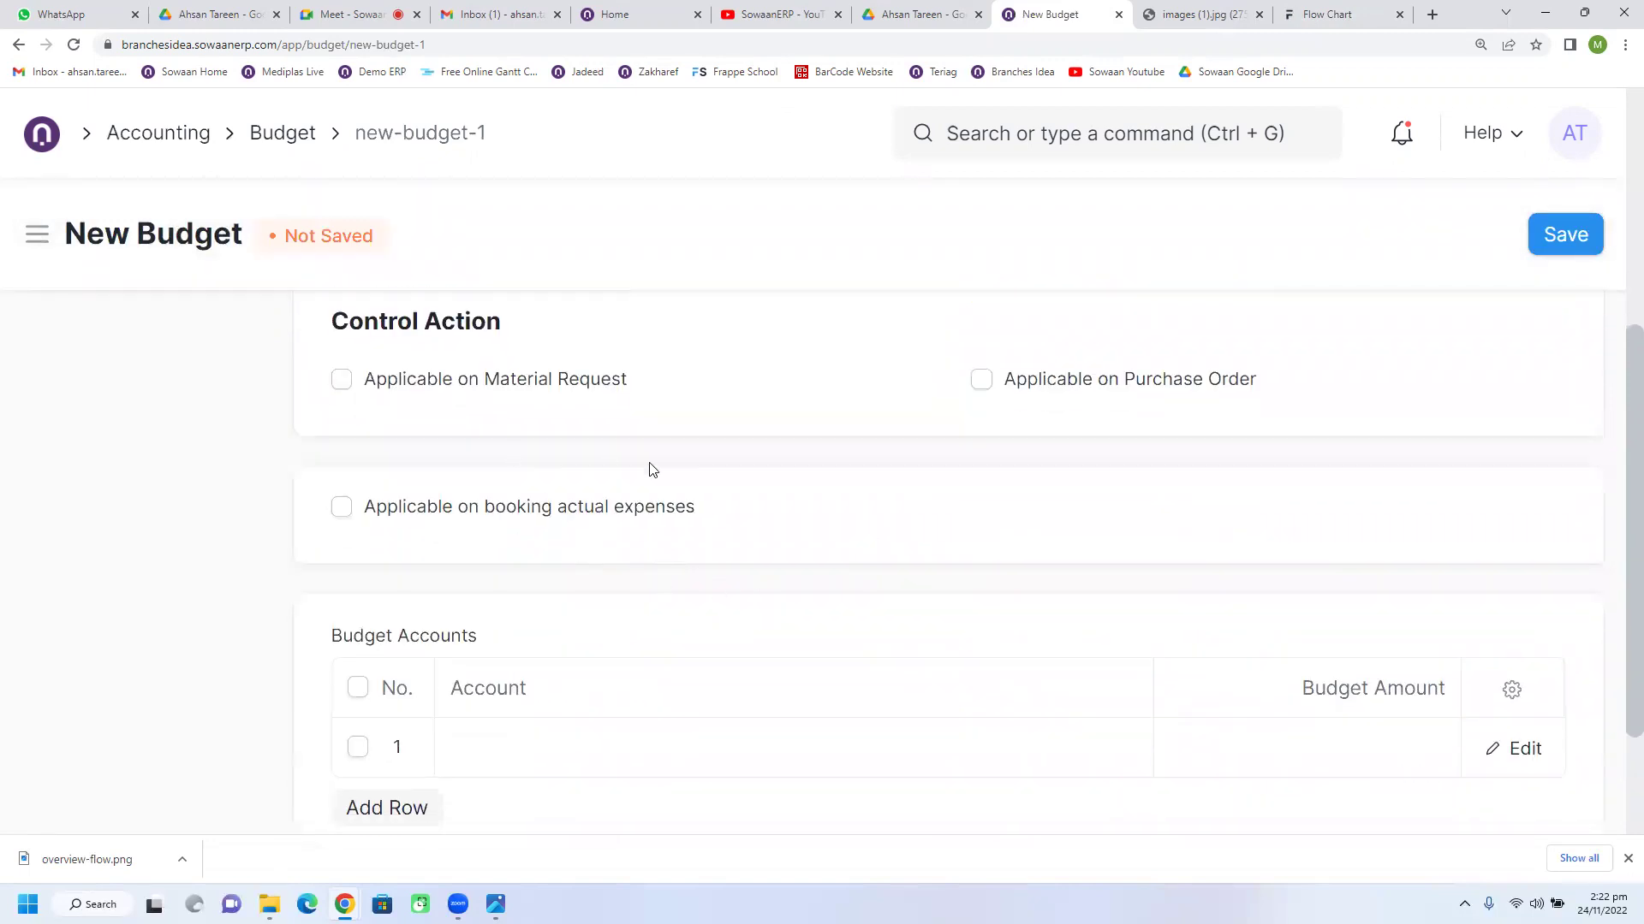
Step: Apply budget control to Material Requests and Purchase Orders, each warning on annual overruns
click(981, 379)
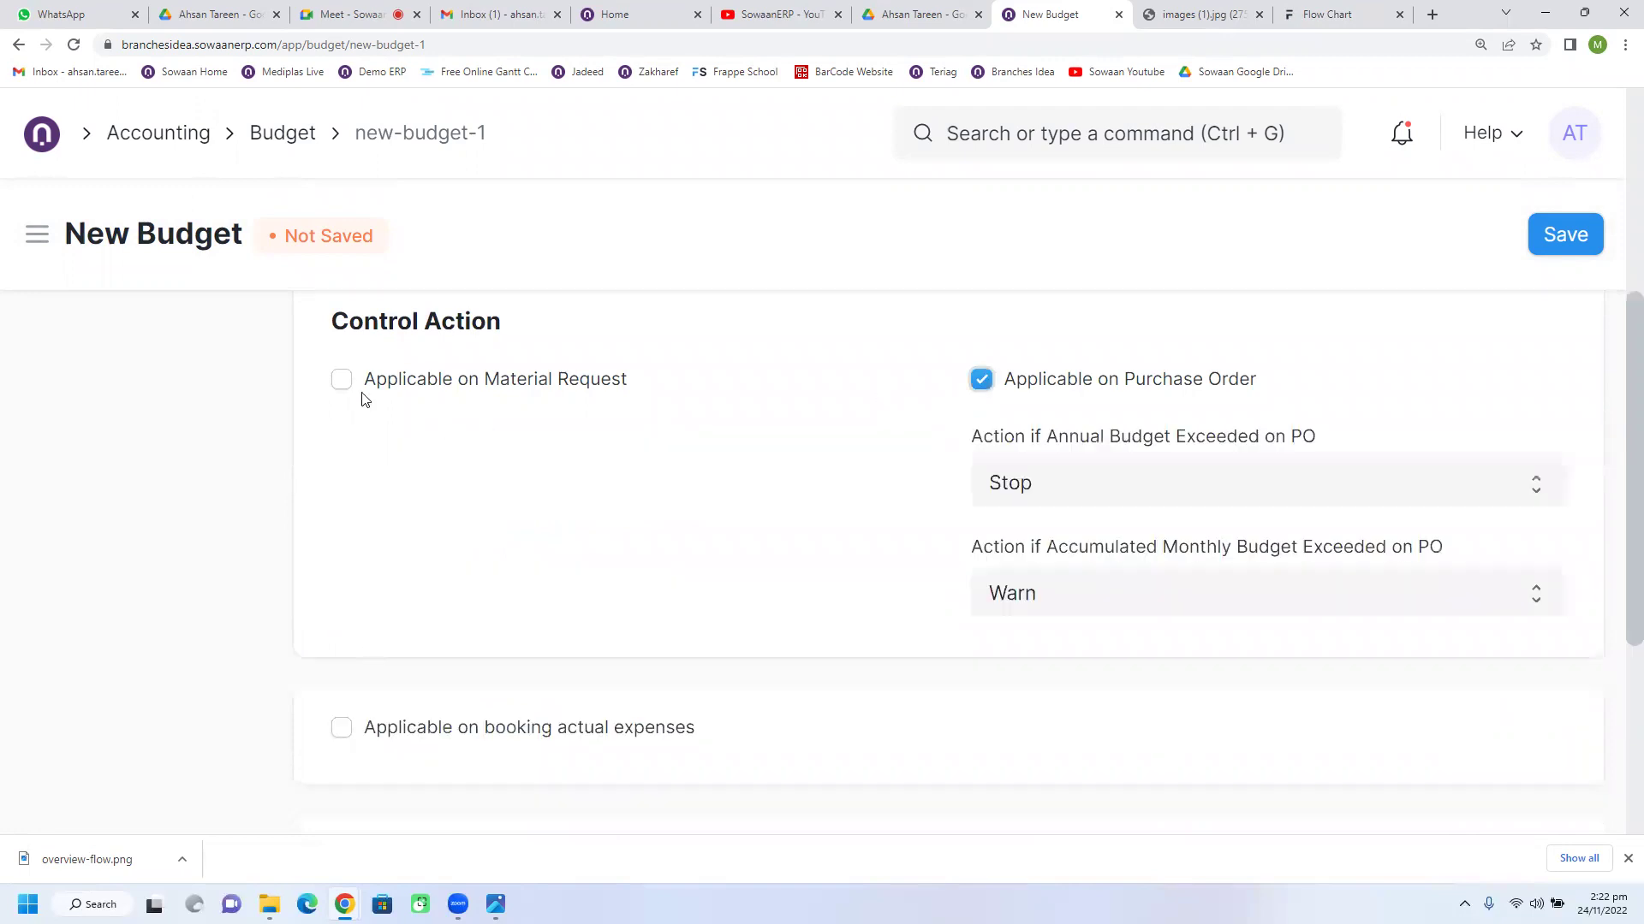
click(341, 380)
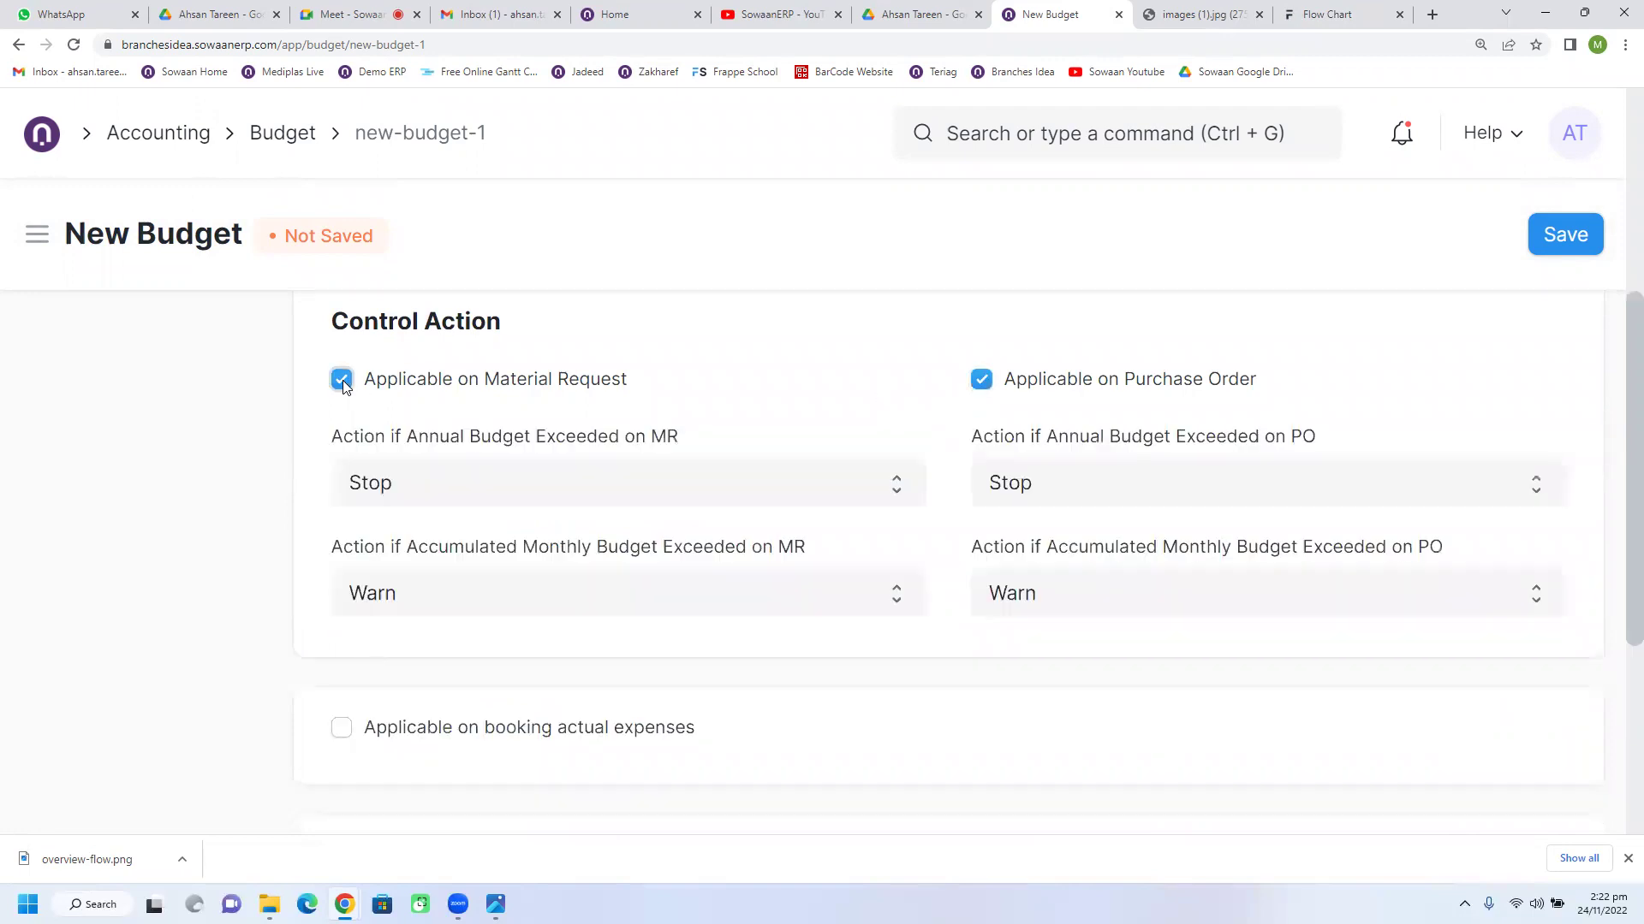
click(465, 490)
click(443, 570)
click(1097, 472)
click(1031, 594)
click(1021, 514)
click(1012, 570)
Step: Add a second budget account line and begin choosing line 1's account
scroll(891, 627, down, 3)
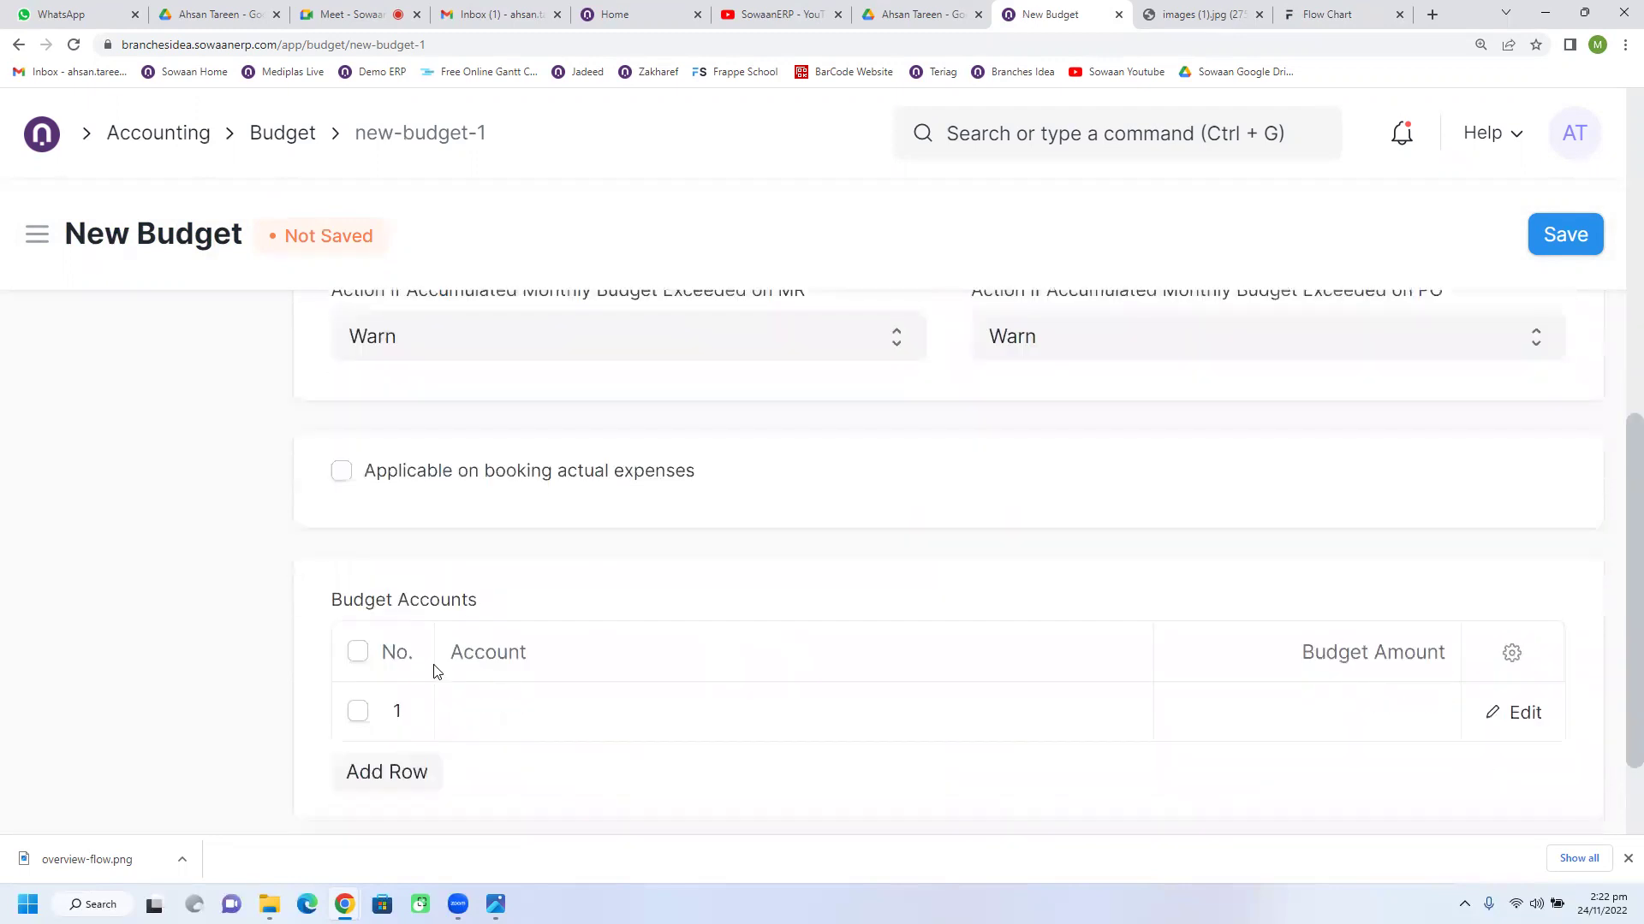
click(421, 770)
click(514, 695)
scroll(634, 657, down, 2)
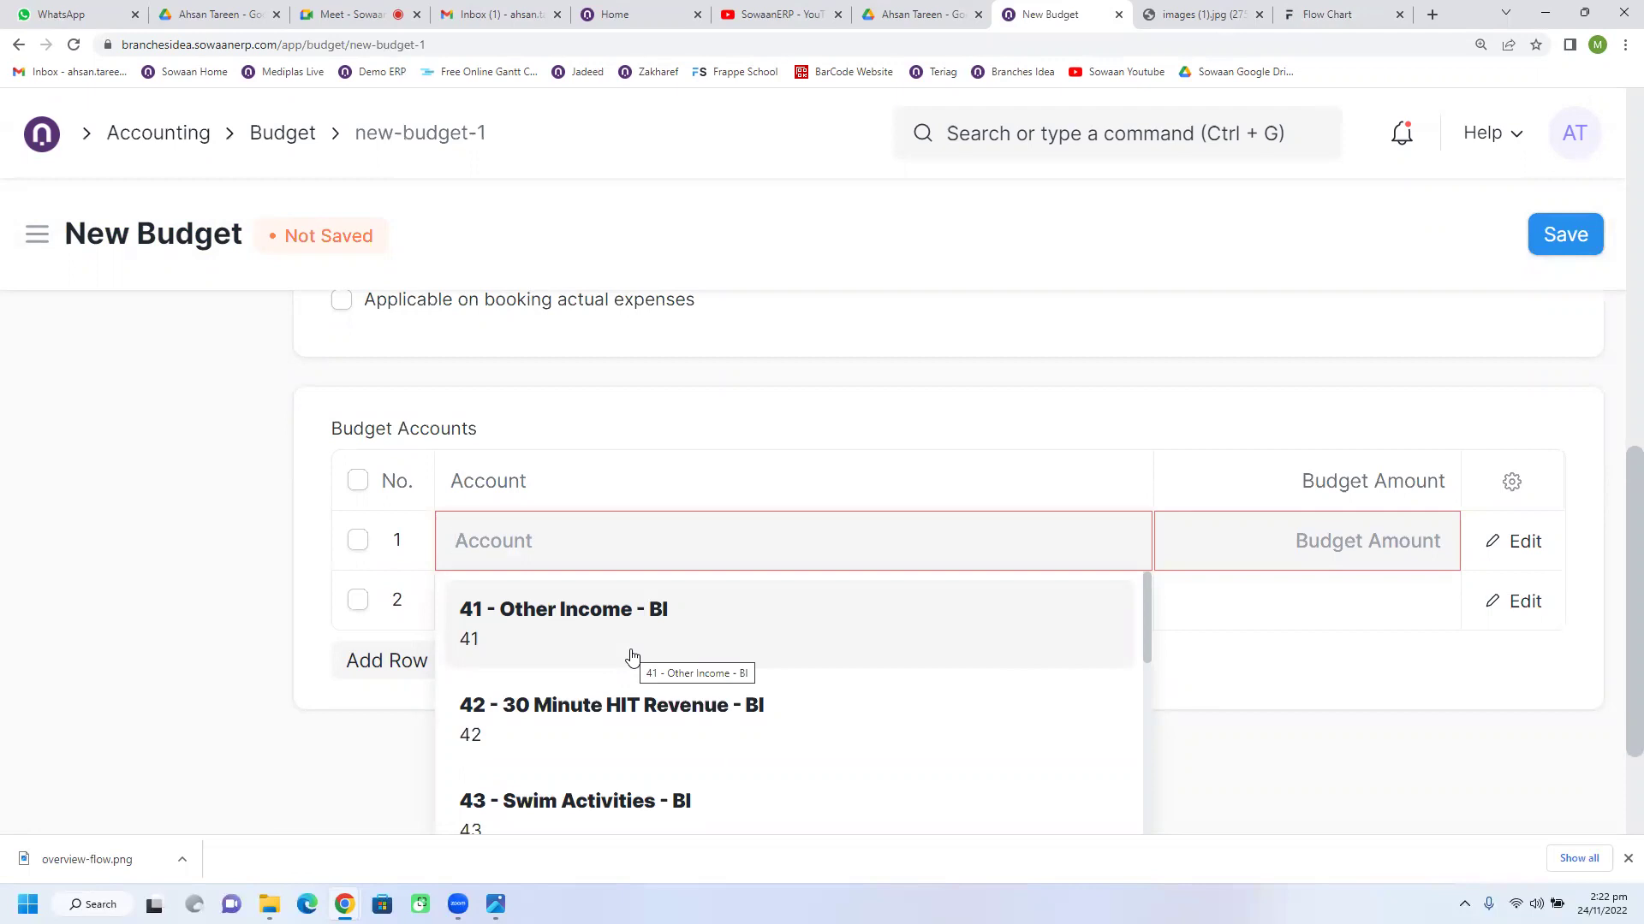
Step: Choose 56 - Computer and Internet Expenses - BI as the account and delete the empty second row
text(market)
key(BackSpace)
key(BackSpace)
key(BackSpace)
key(BackSpace)
key(BackSpace)
key(BackSpace)
text(exp)
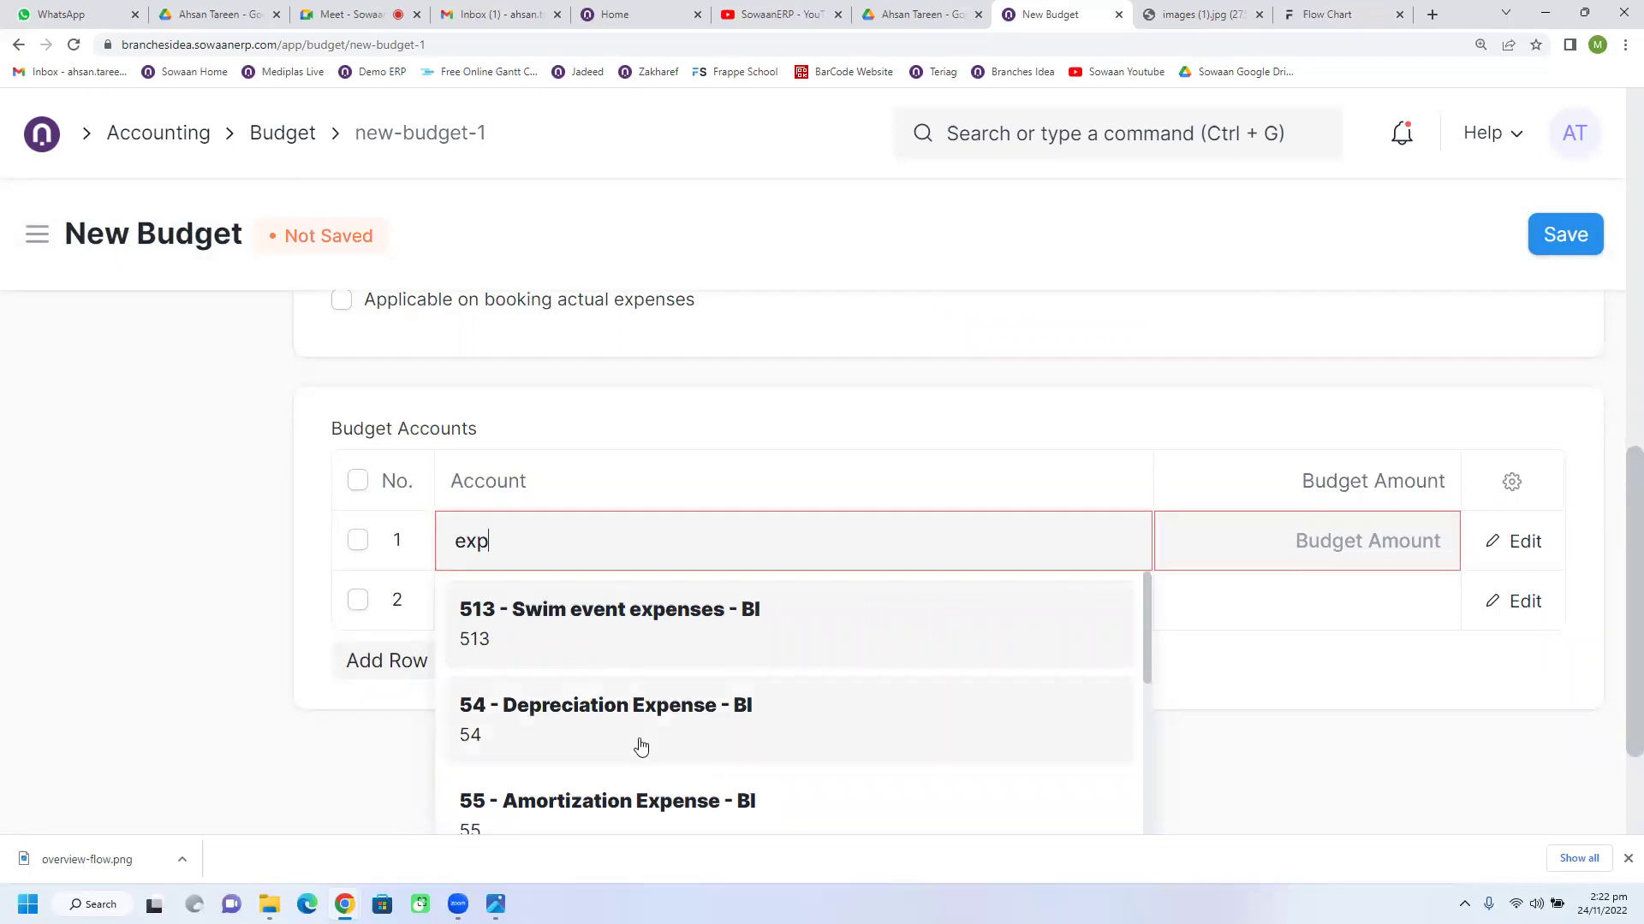
scroll(638, 743, down, 4)
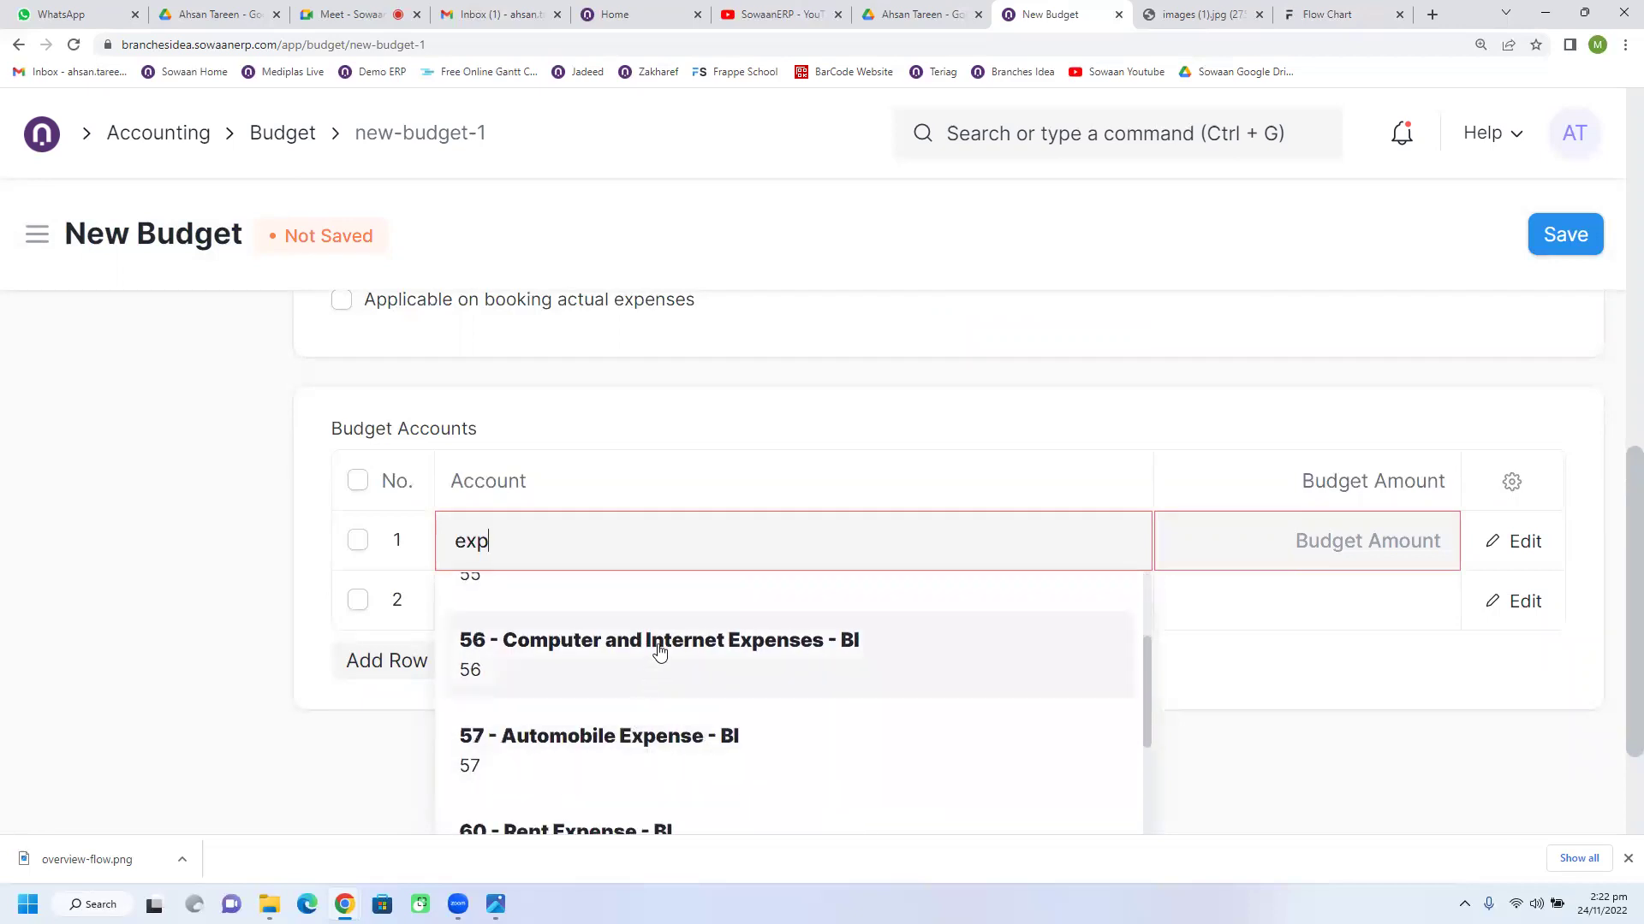
click(657, 651)
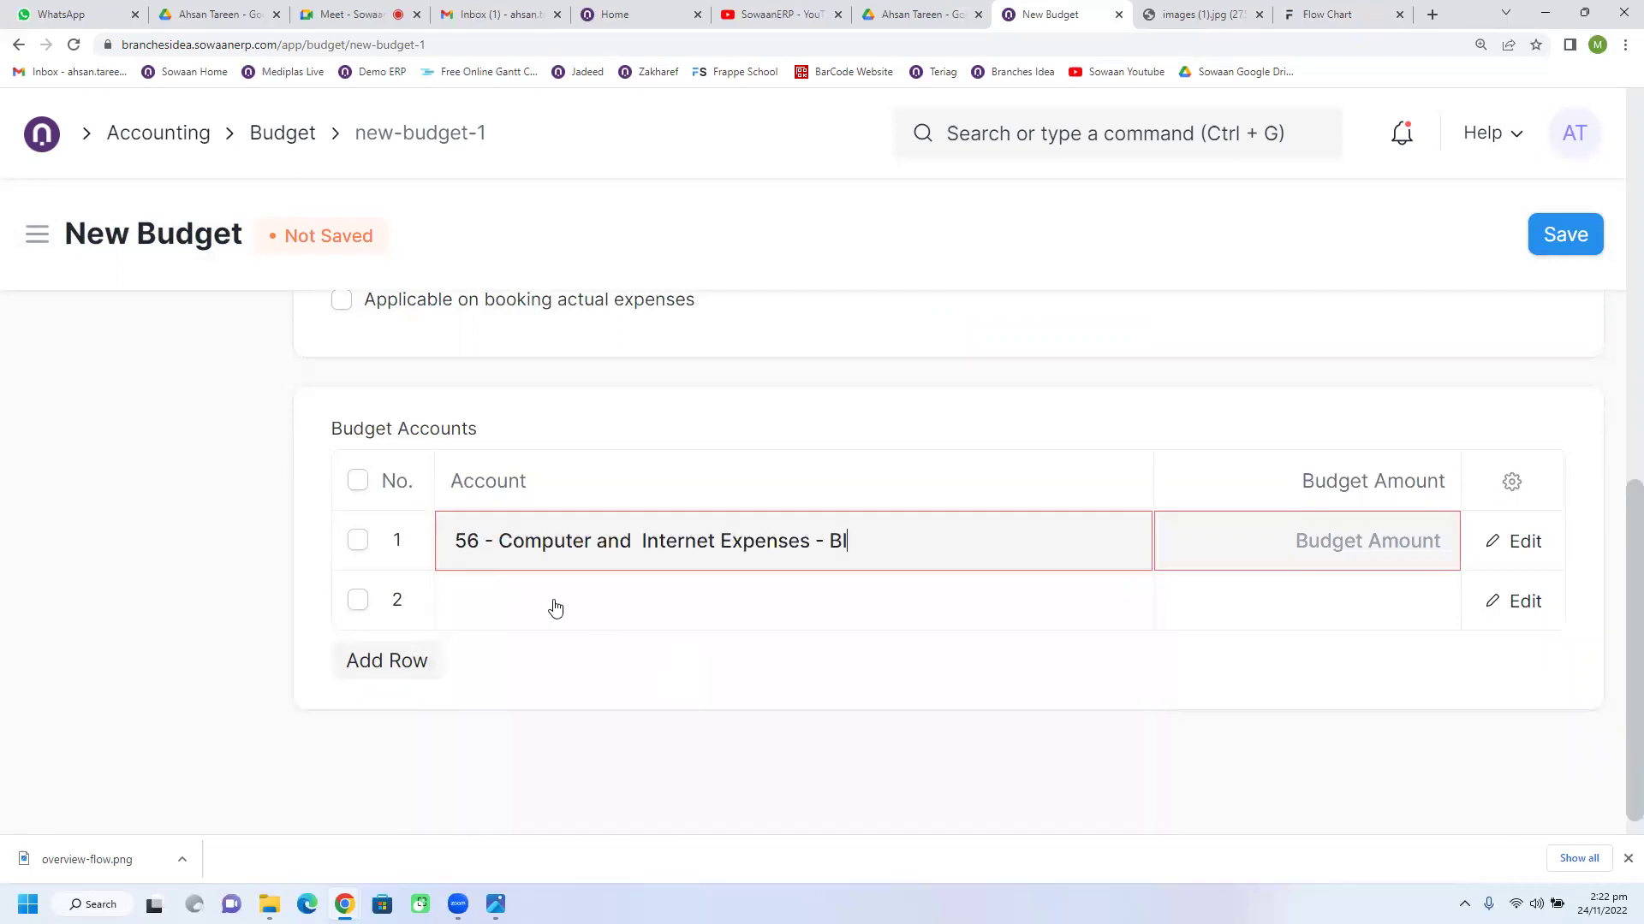
click(357, 605)
click(358, 657)
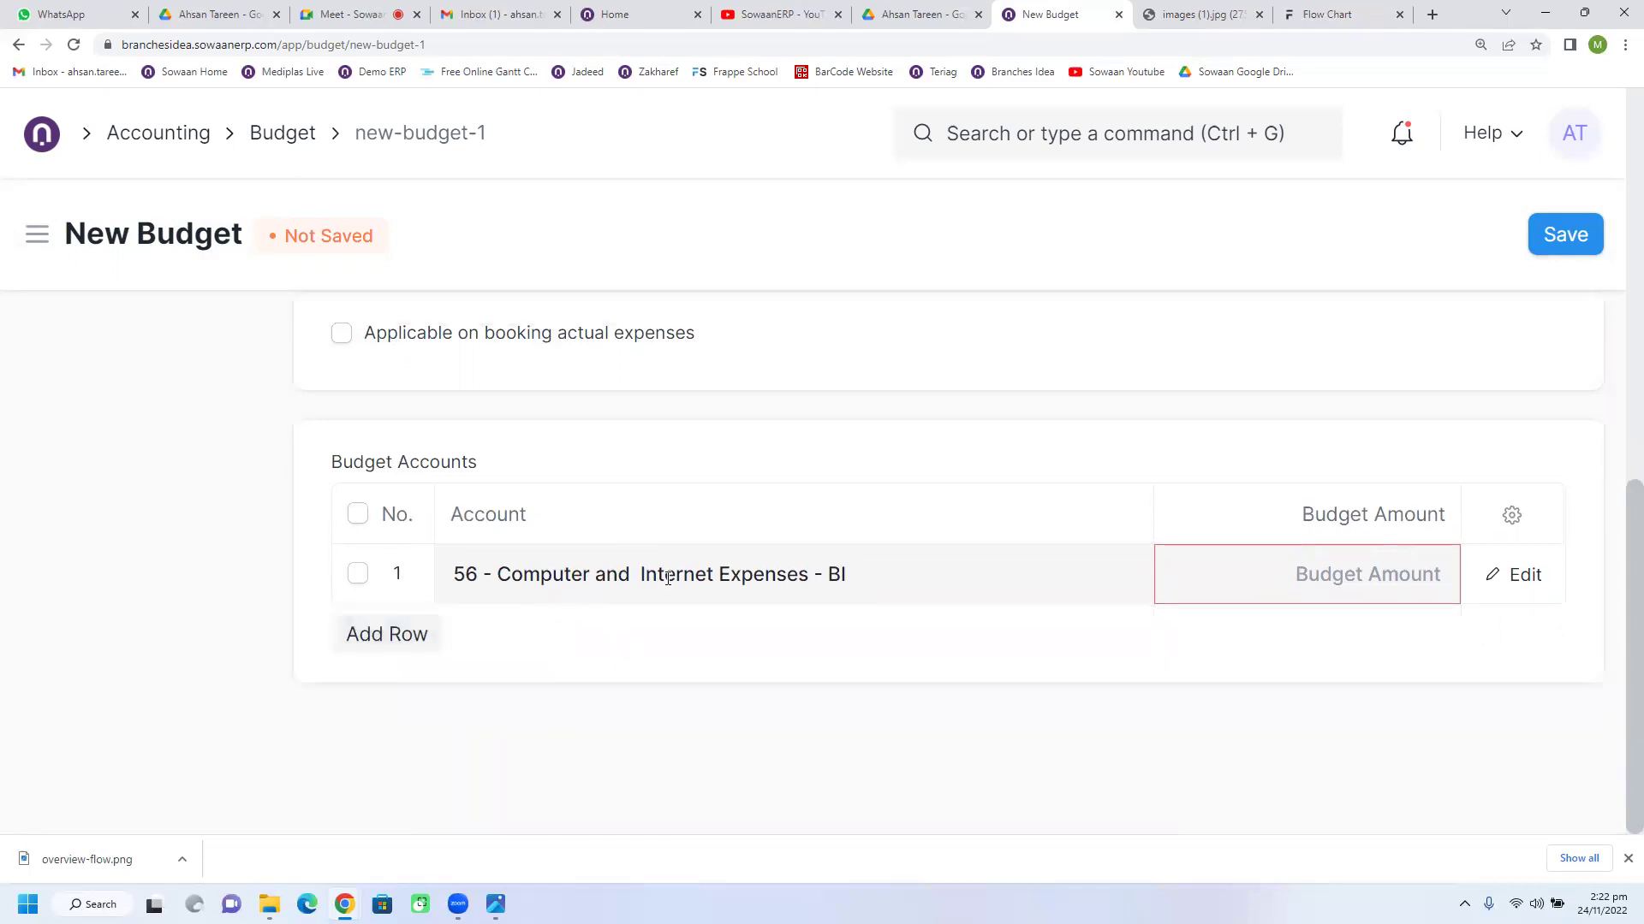
Step: Give the account line a budget amount of 5,000.00
click(1313, 580)
text(5000)
click(1322, 643)
scroll(917, 617, up, 1)
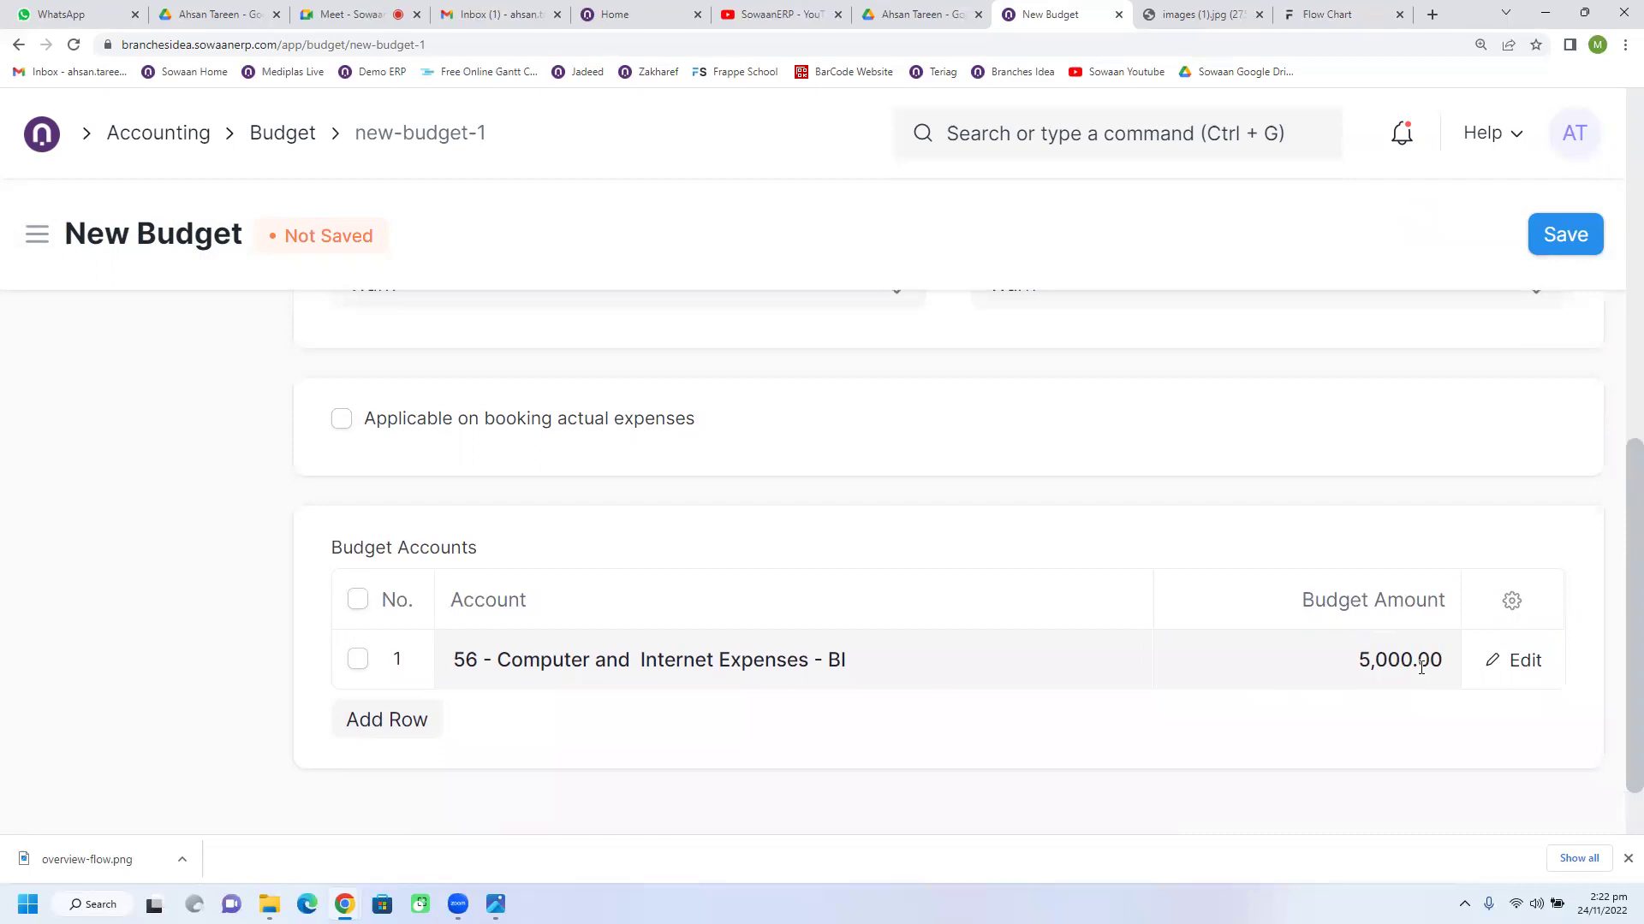
scroll(1421, 667, up, 7)
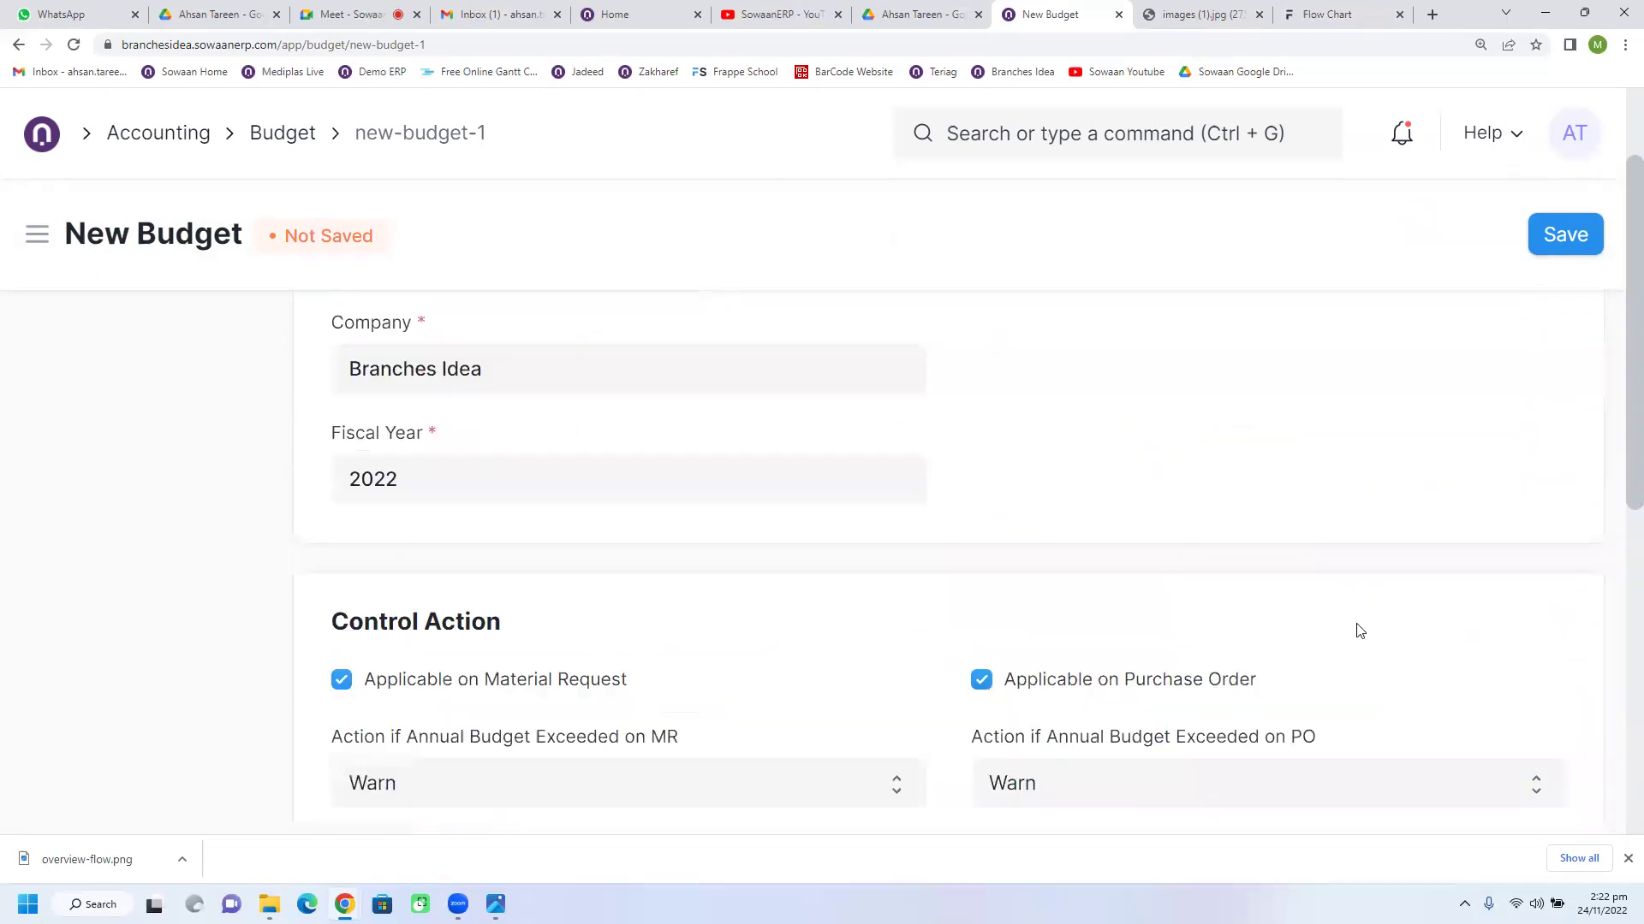
click(1023, 399)
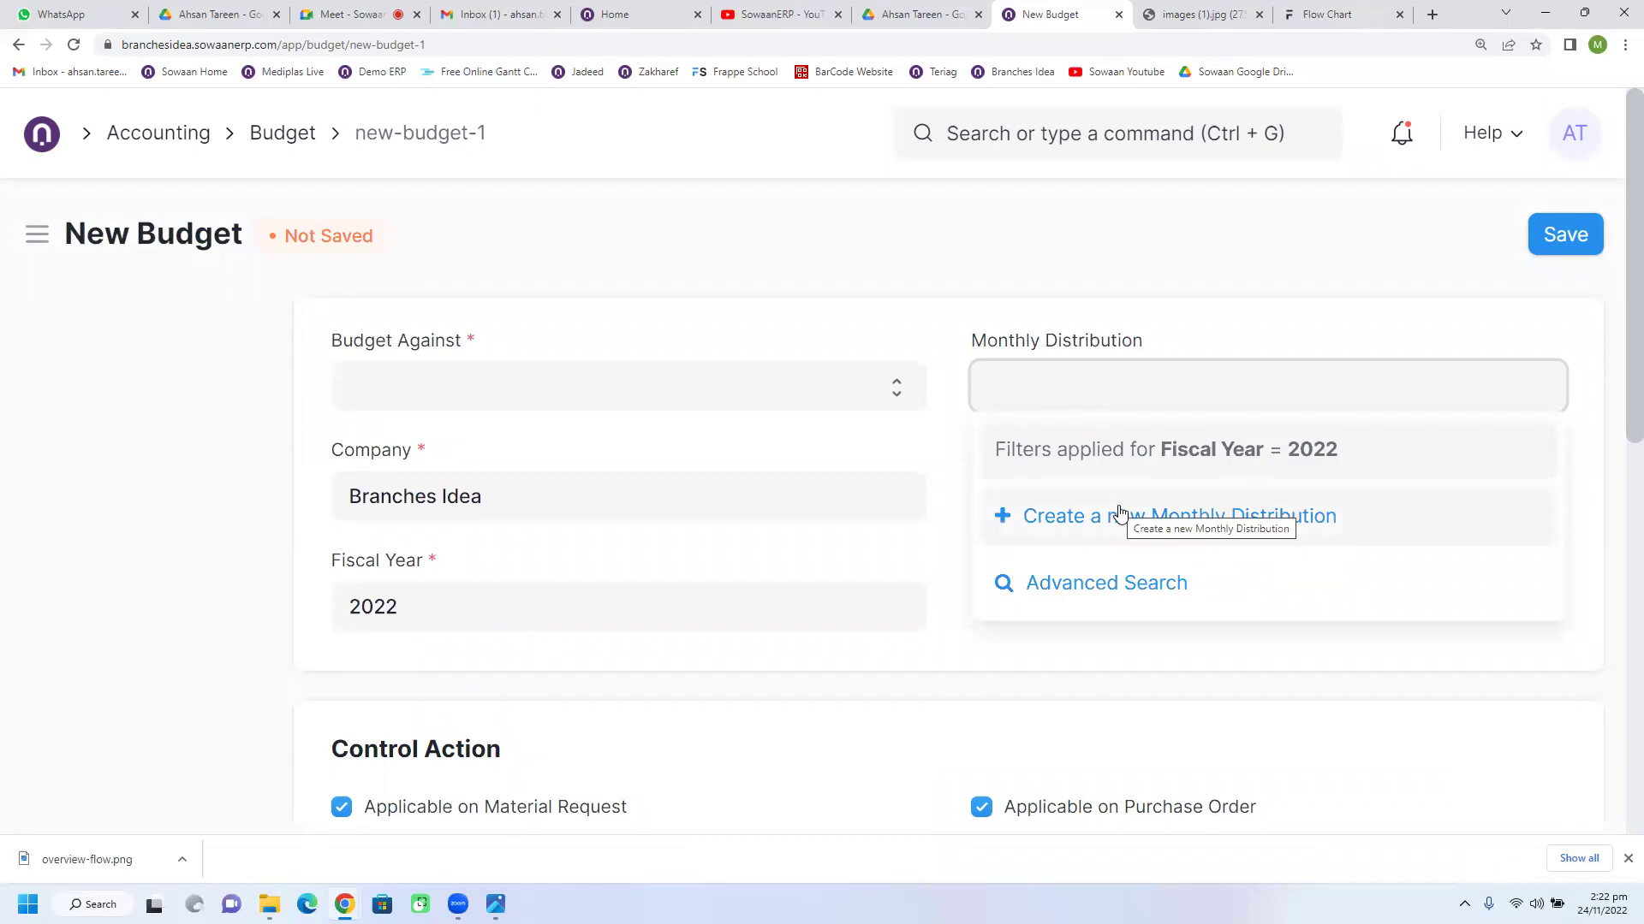
Step: Create a new Monthly Distribution named Criteria 1 with January's allocation set to 10
click(1119, 522)
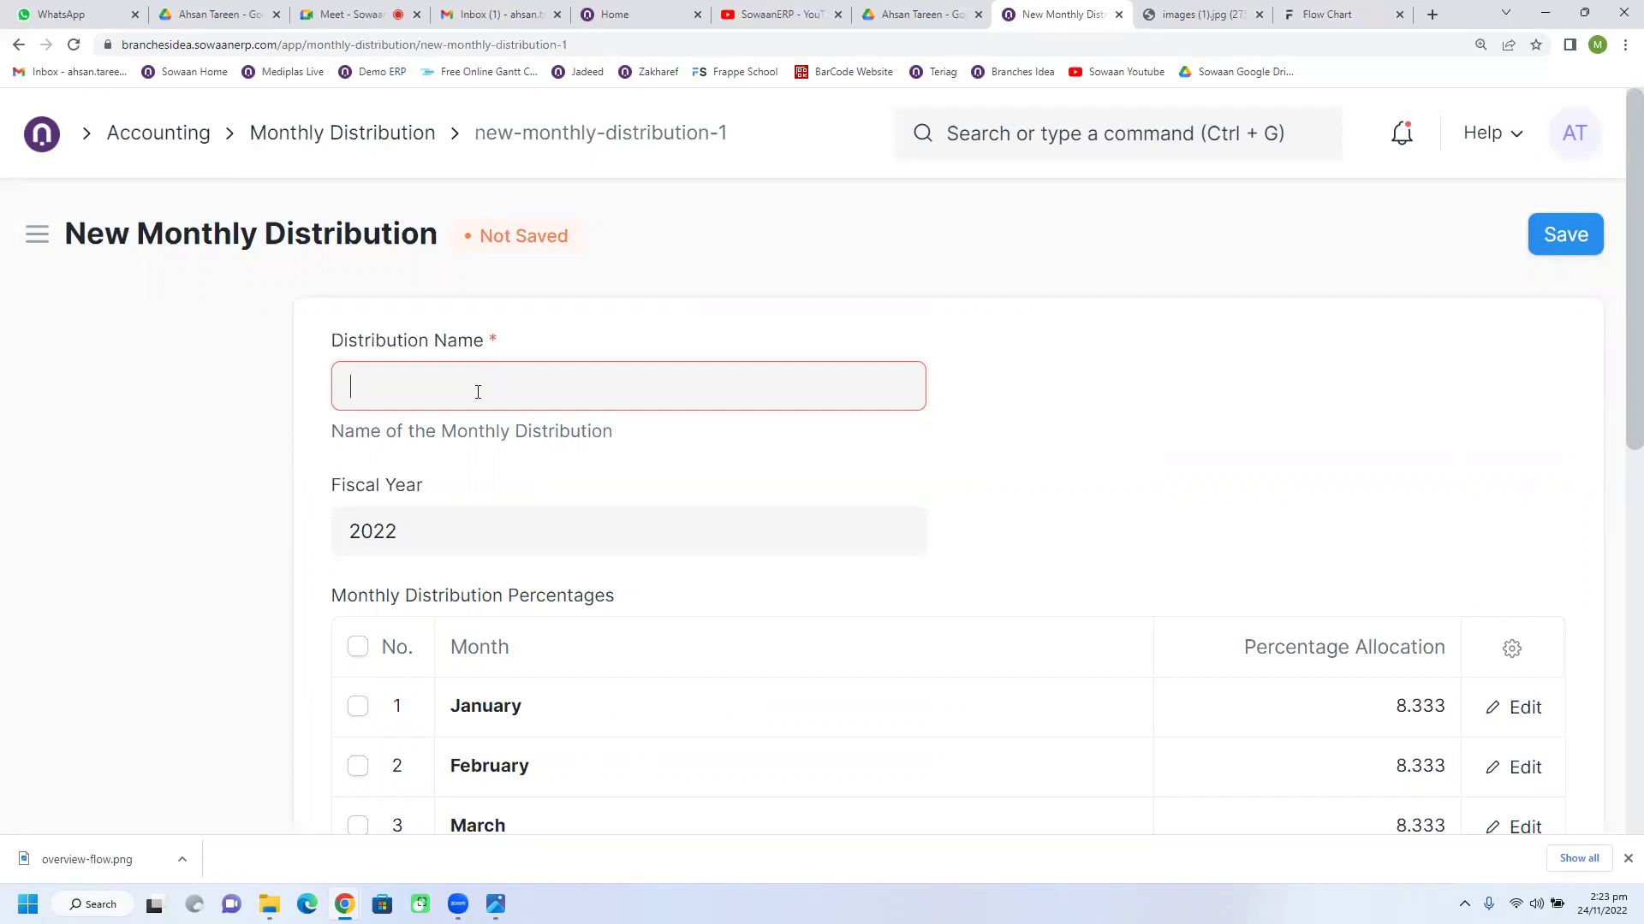
text(Cre)
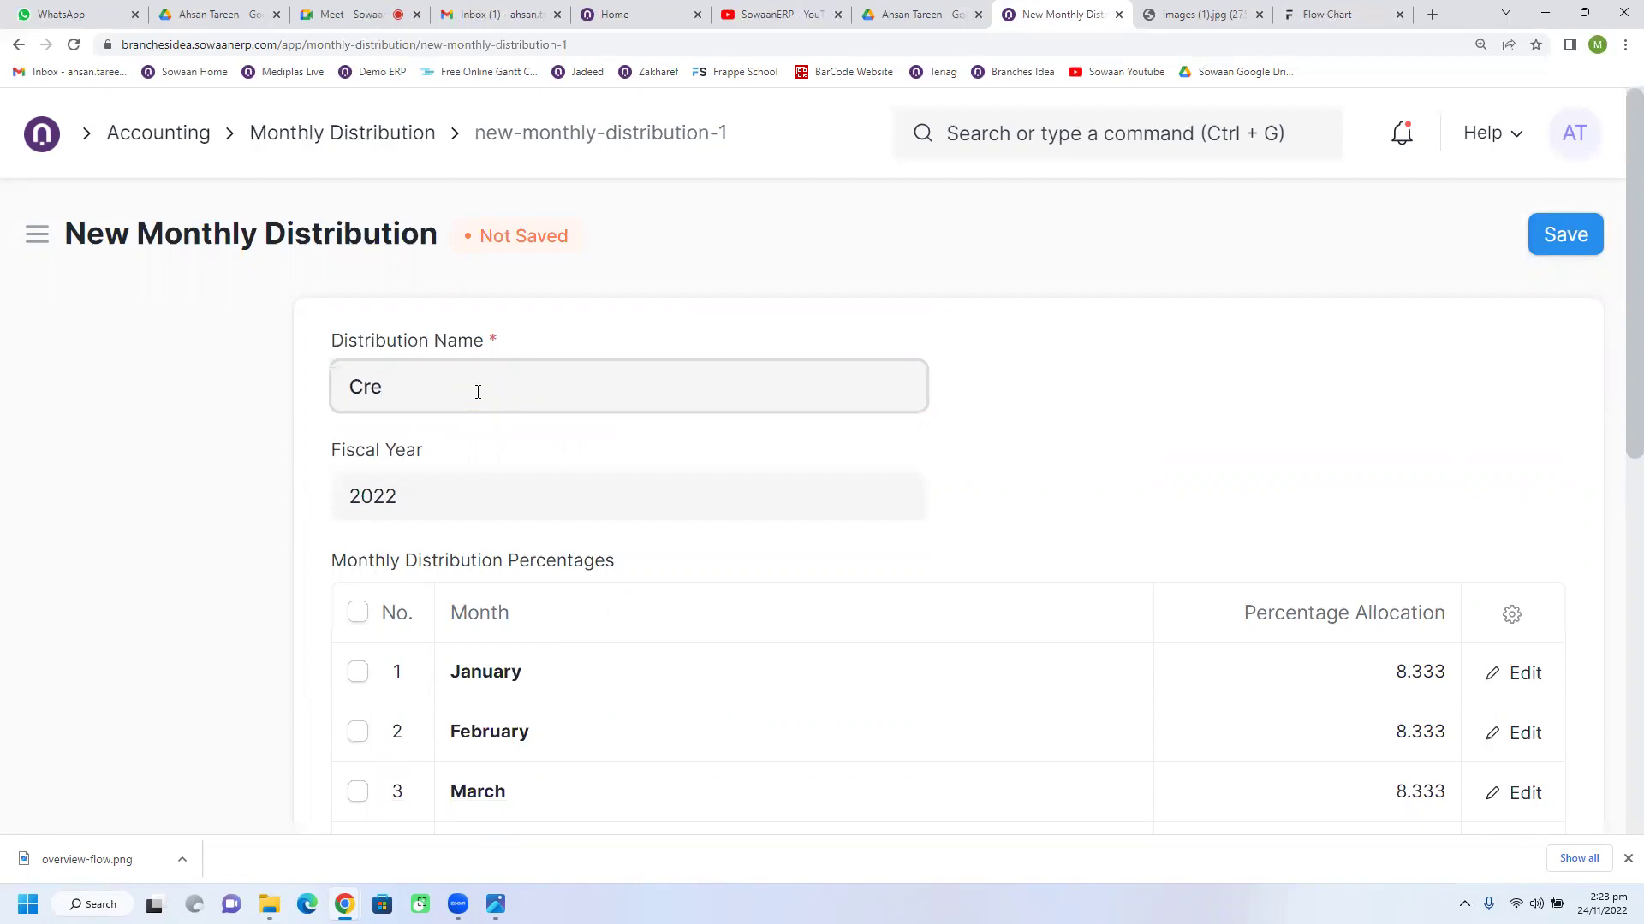
key(BackSpace)
text(iteria 1)
scroll(709, 639, down, 2)
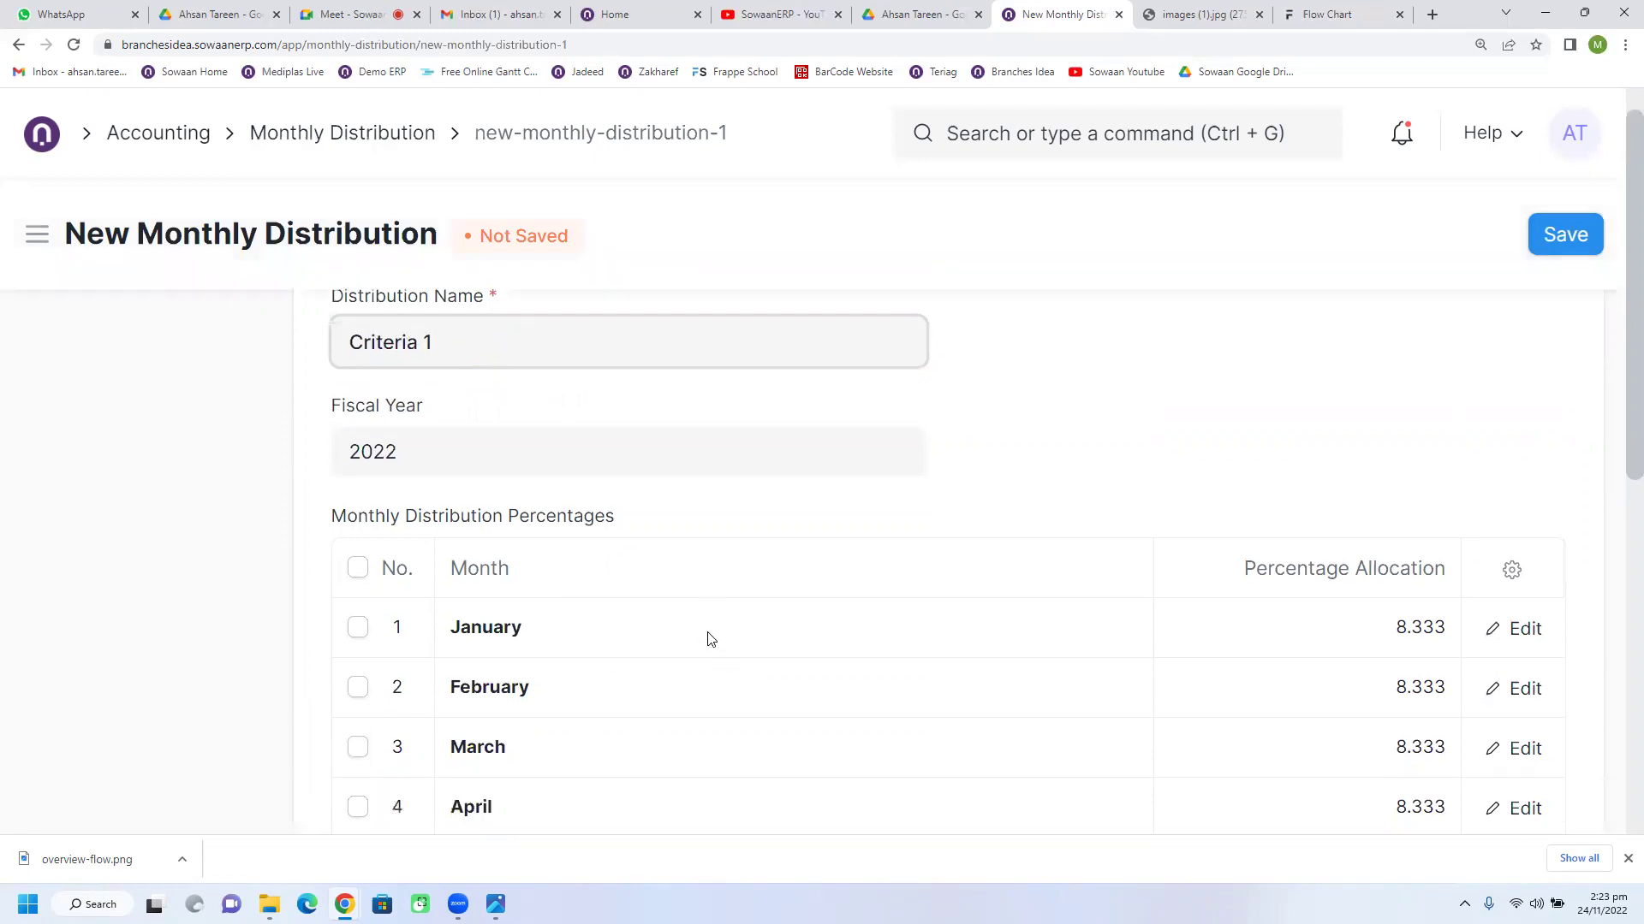
click(1387, 518)
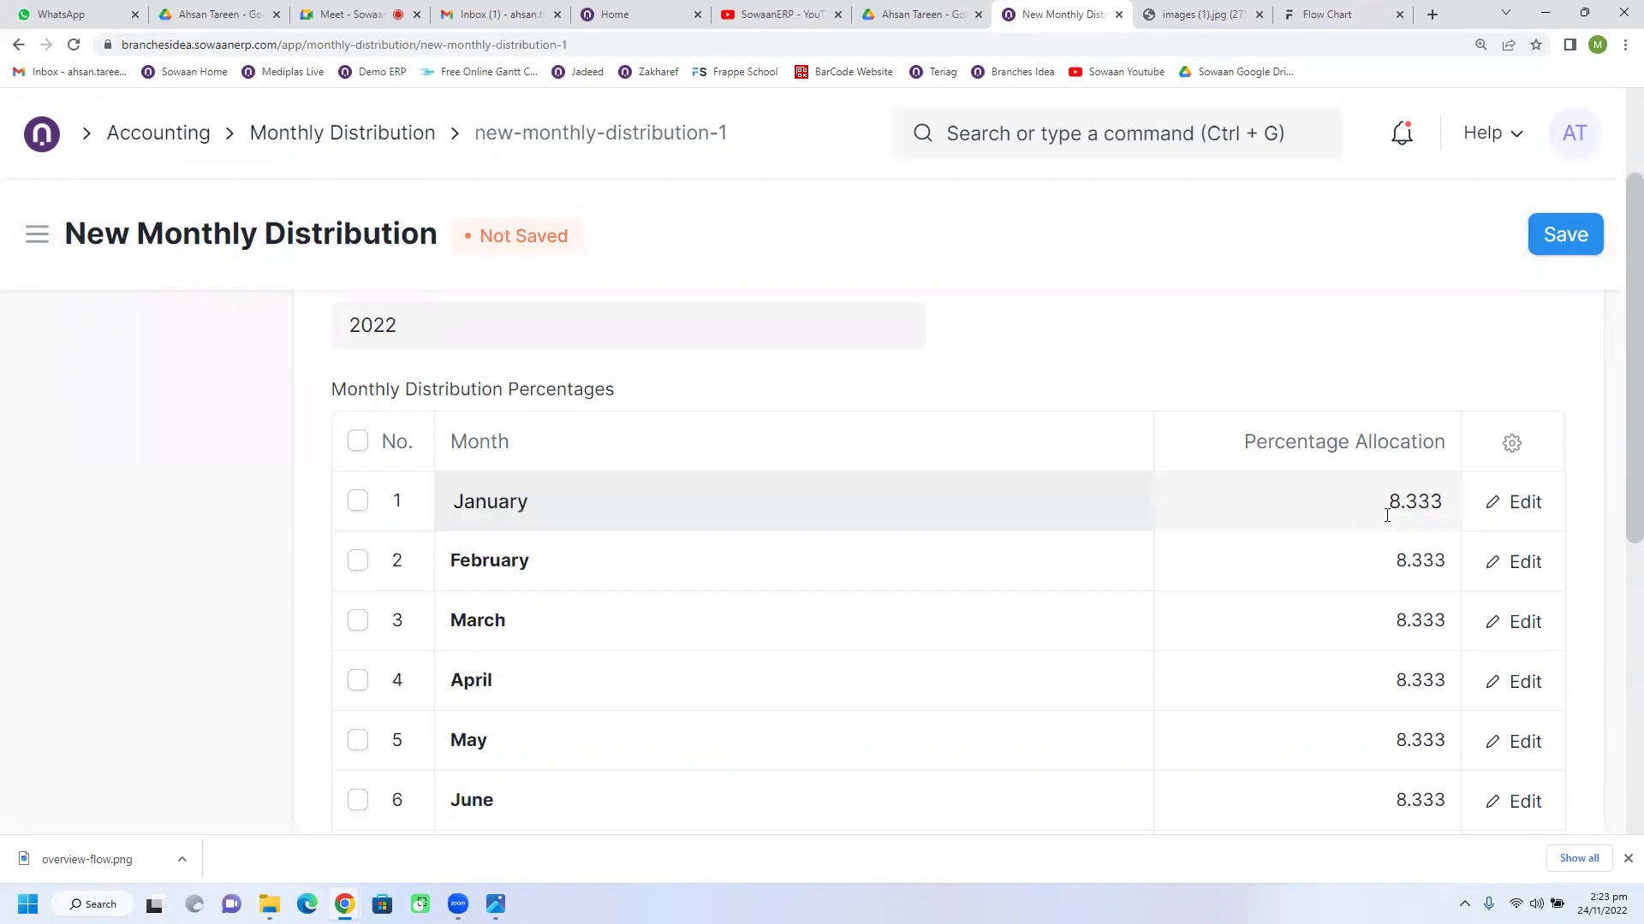
text(2)
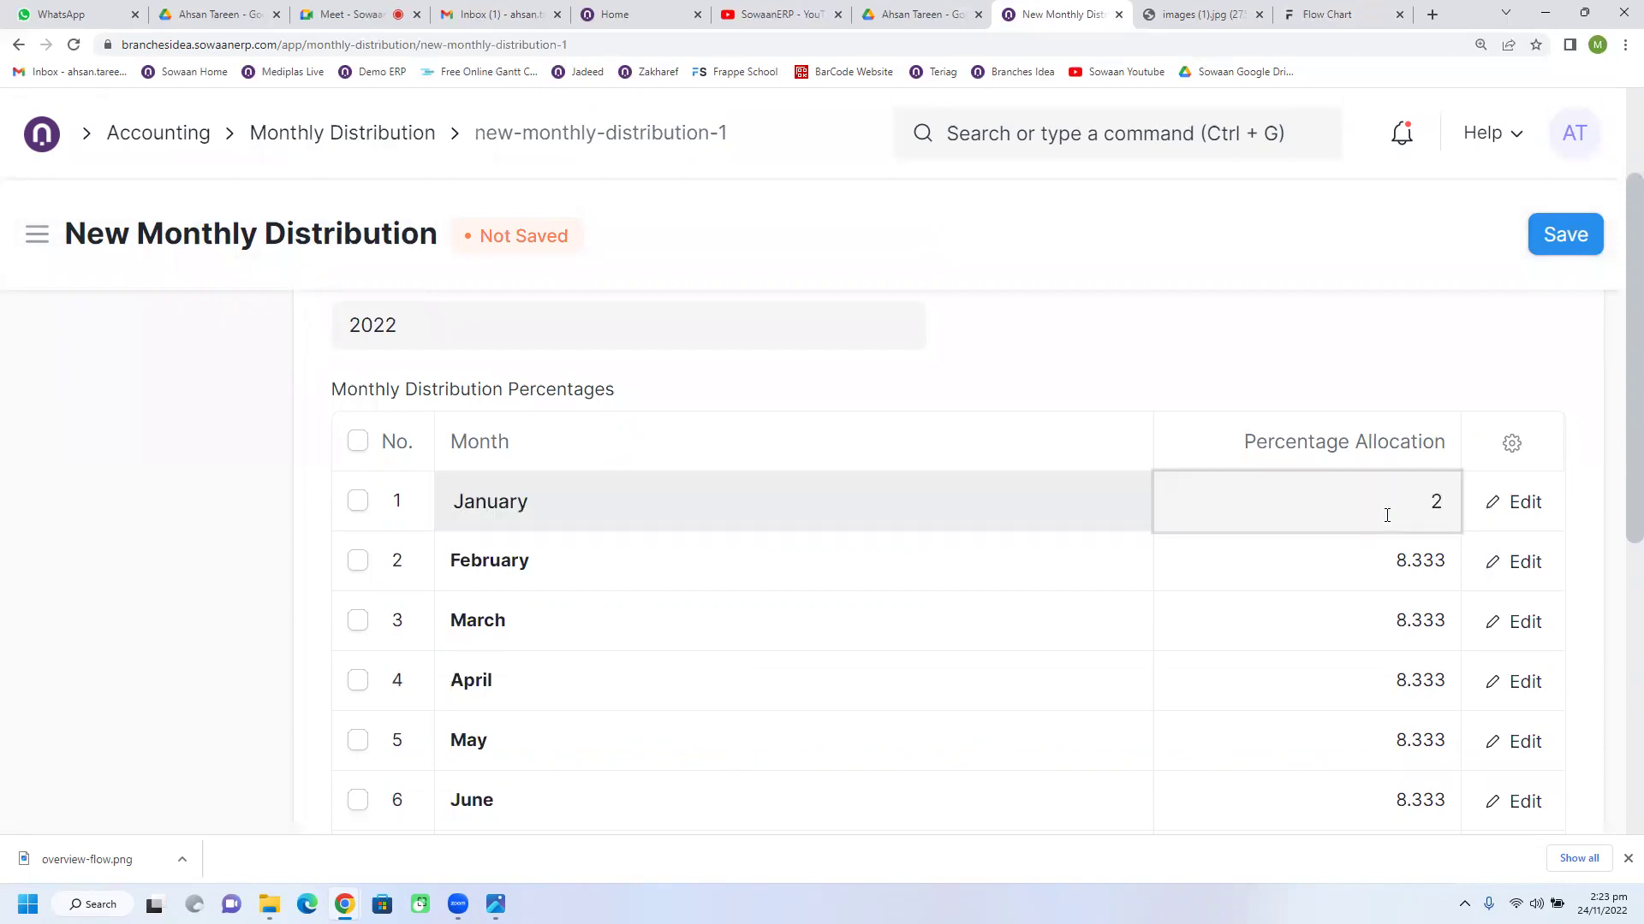
key(ctrl+a)
text(1)
click(1166, 379)
click(1298, 516)
Step: Try saving the distribution, then change February's allocation to 9 after the percentage error
scroll(1398, 576, down, 1)
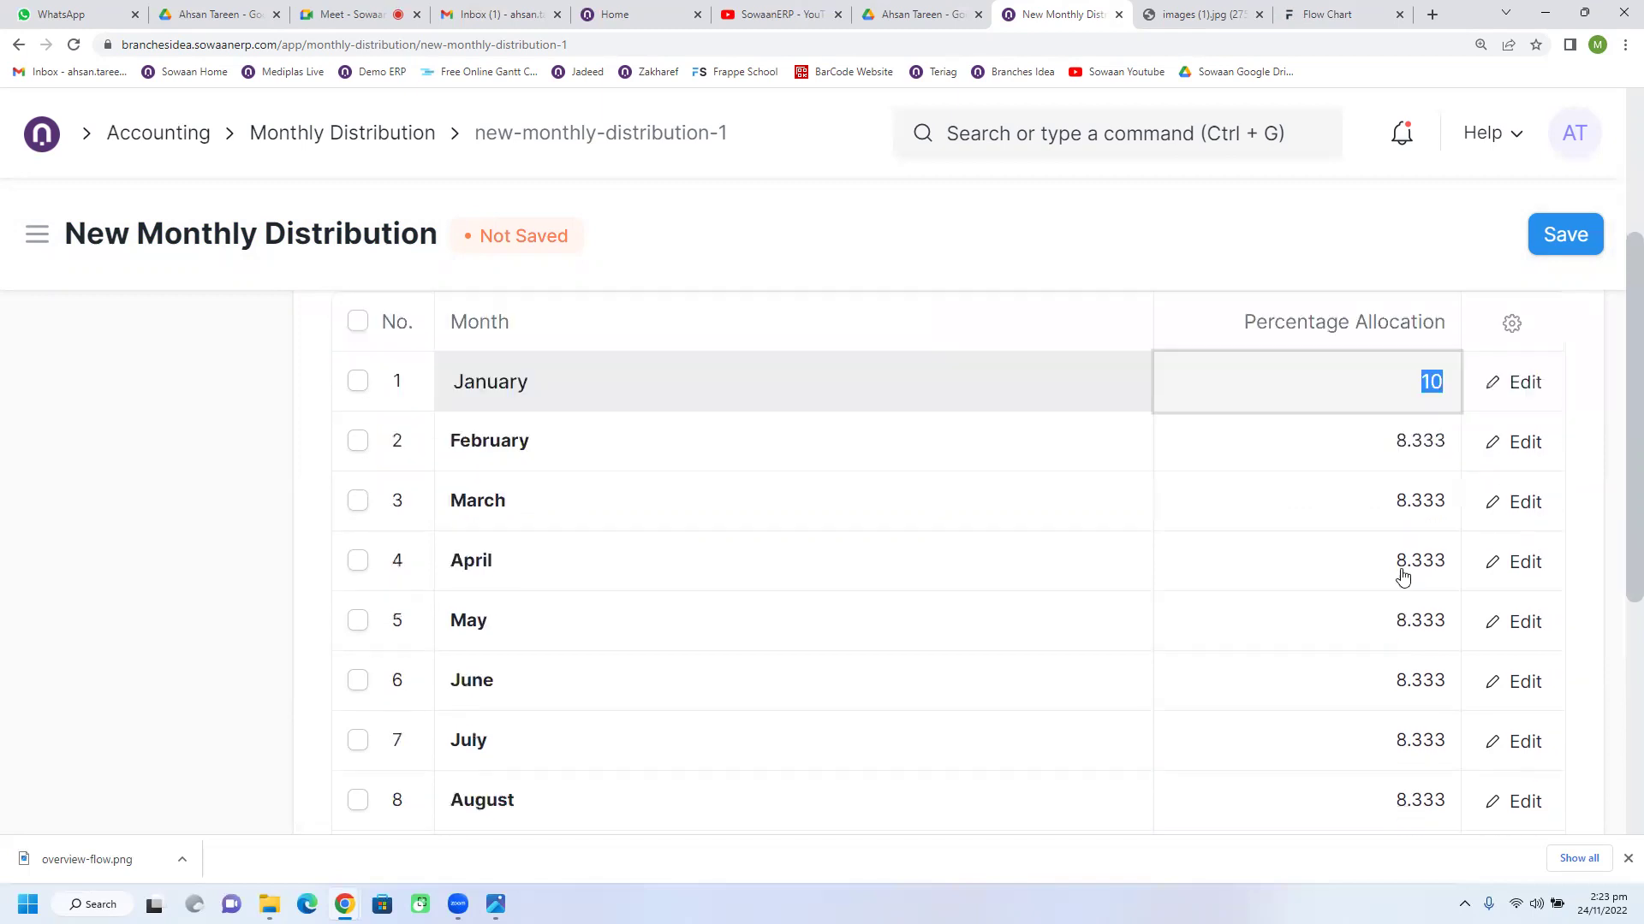
key(ctrl+s)
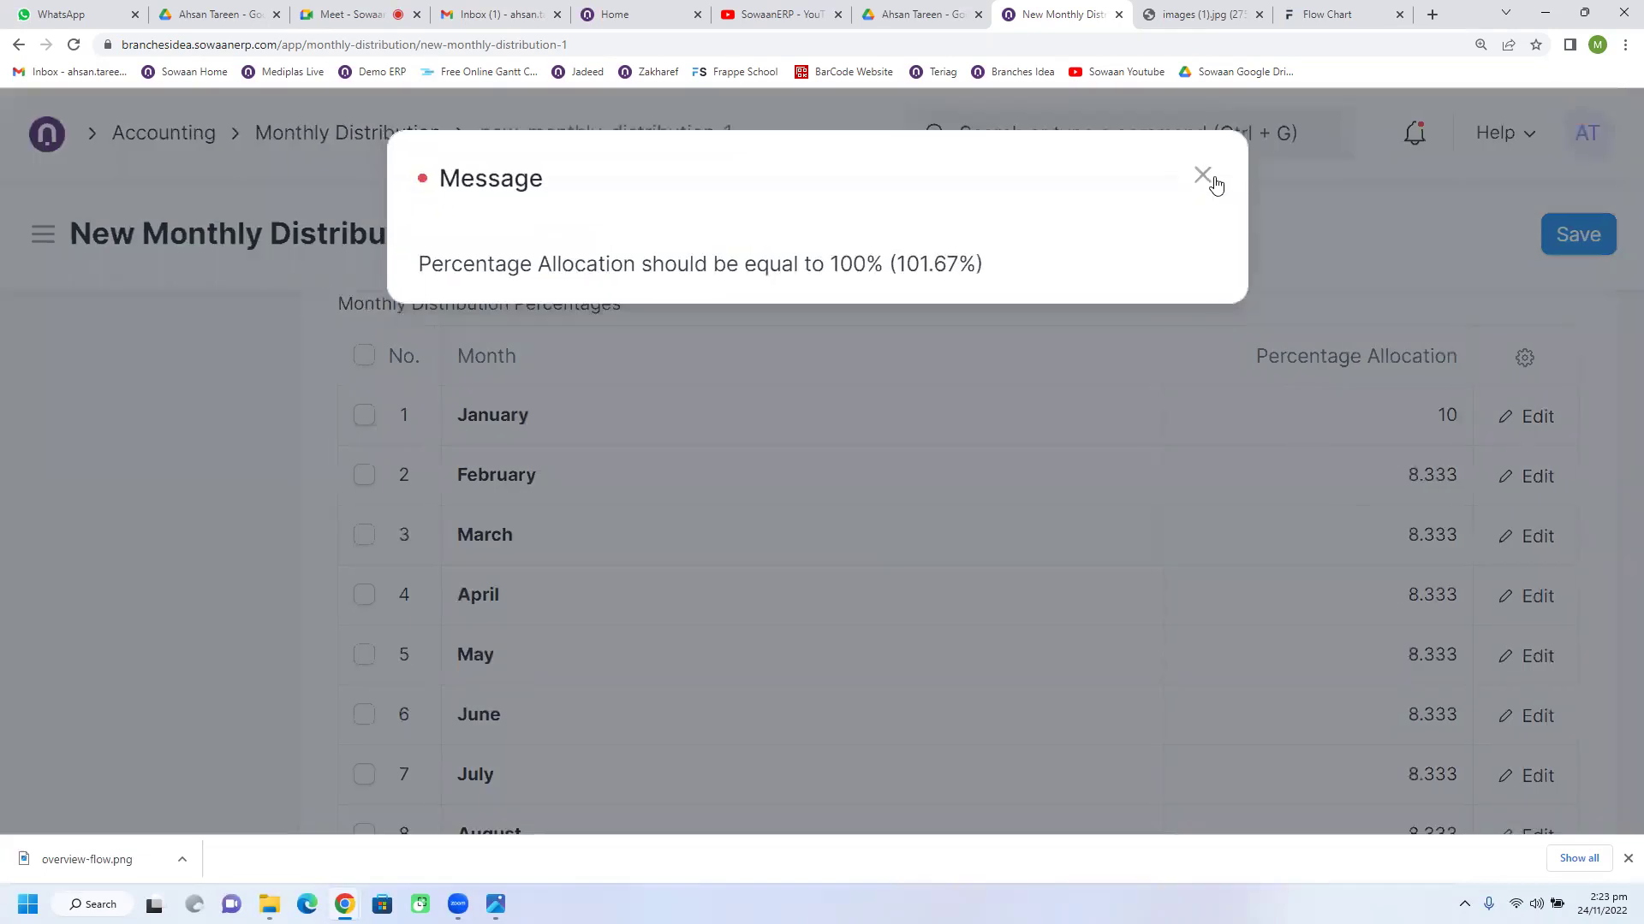
click(1213, 181)
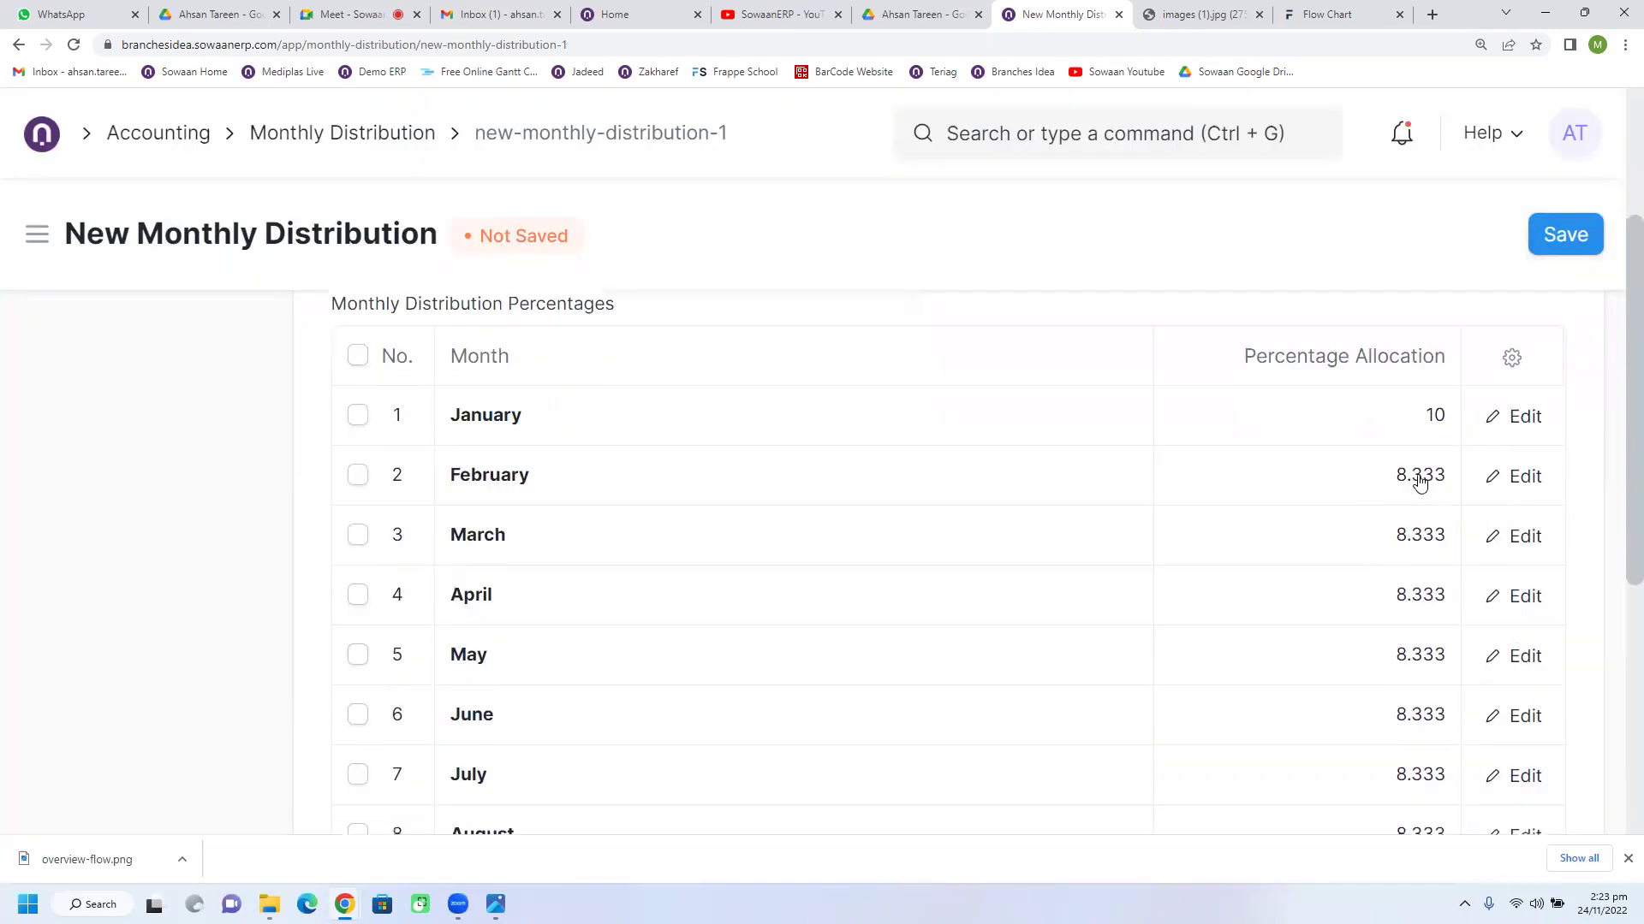
click(1419, 478)
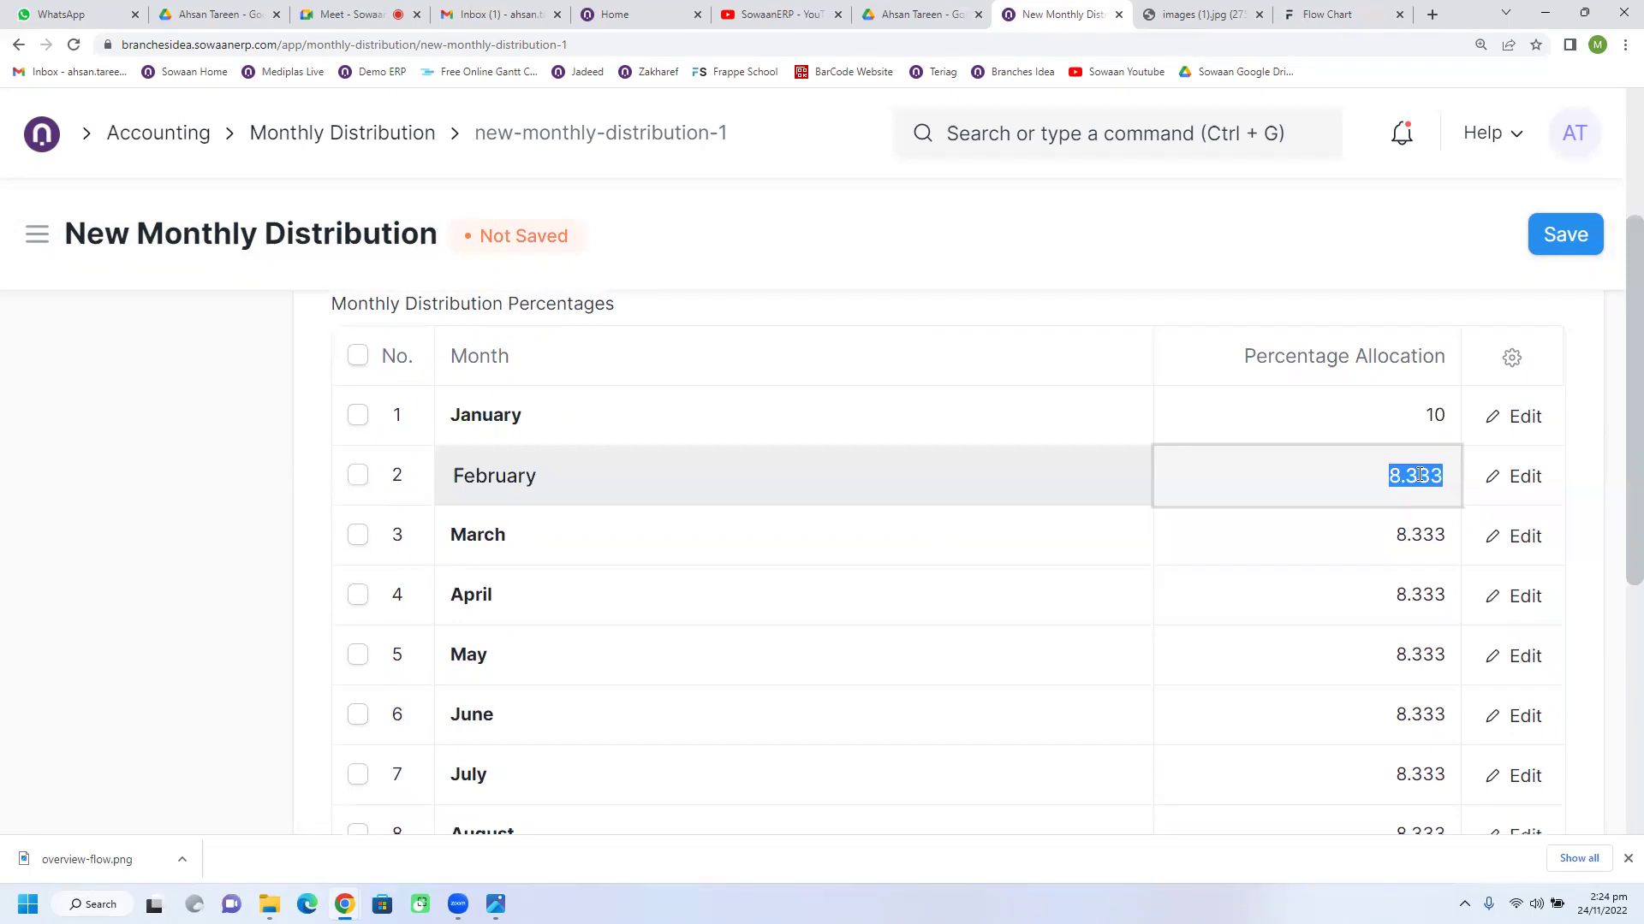
text(9)
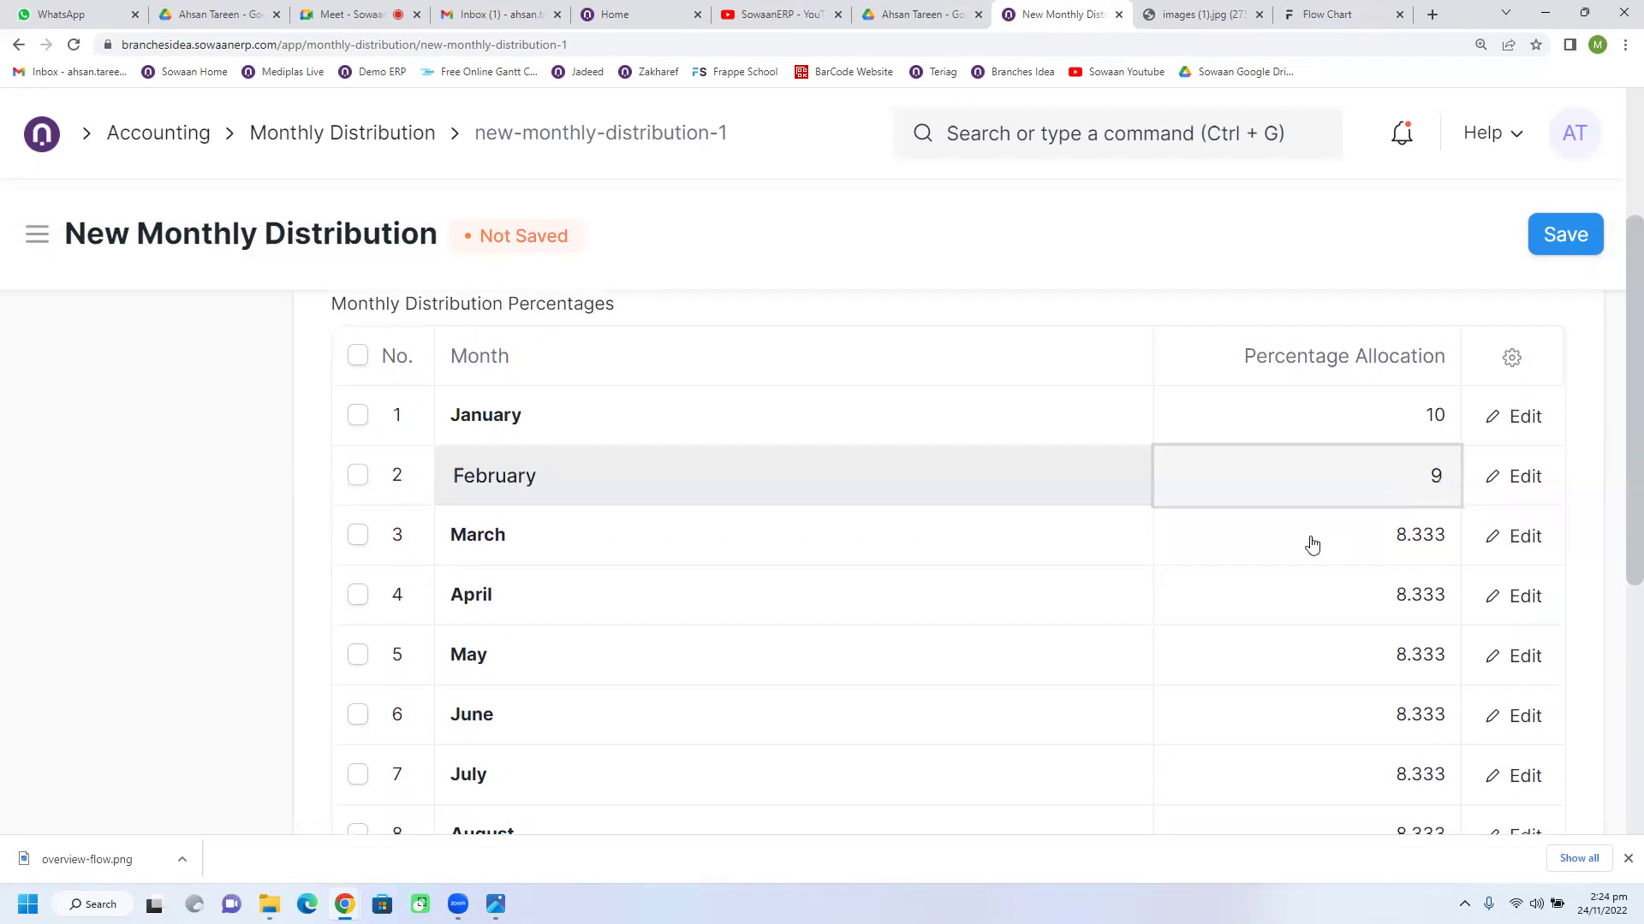
click(1312, 545)
click(1532, 246)
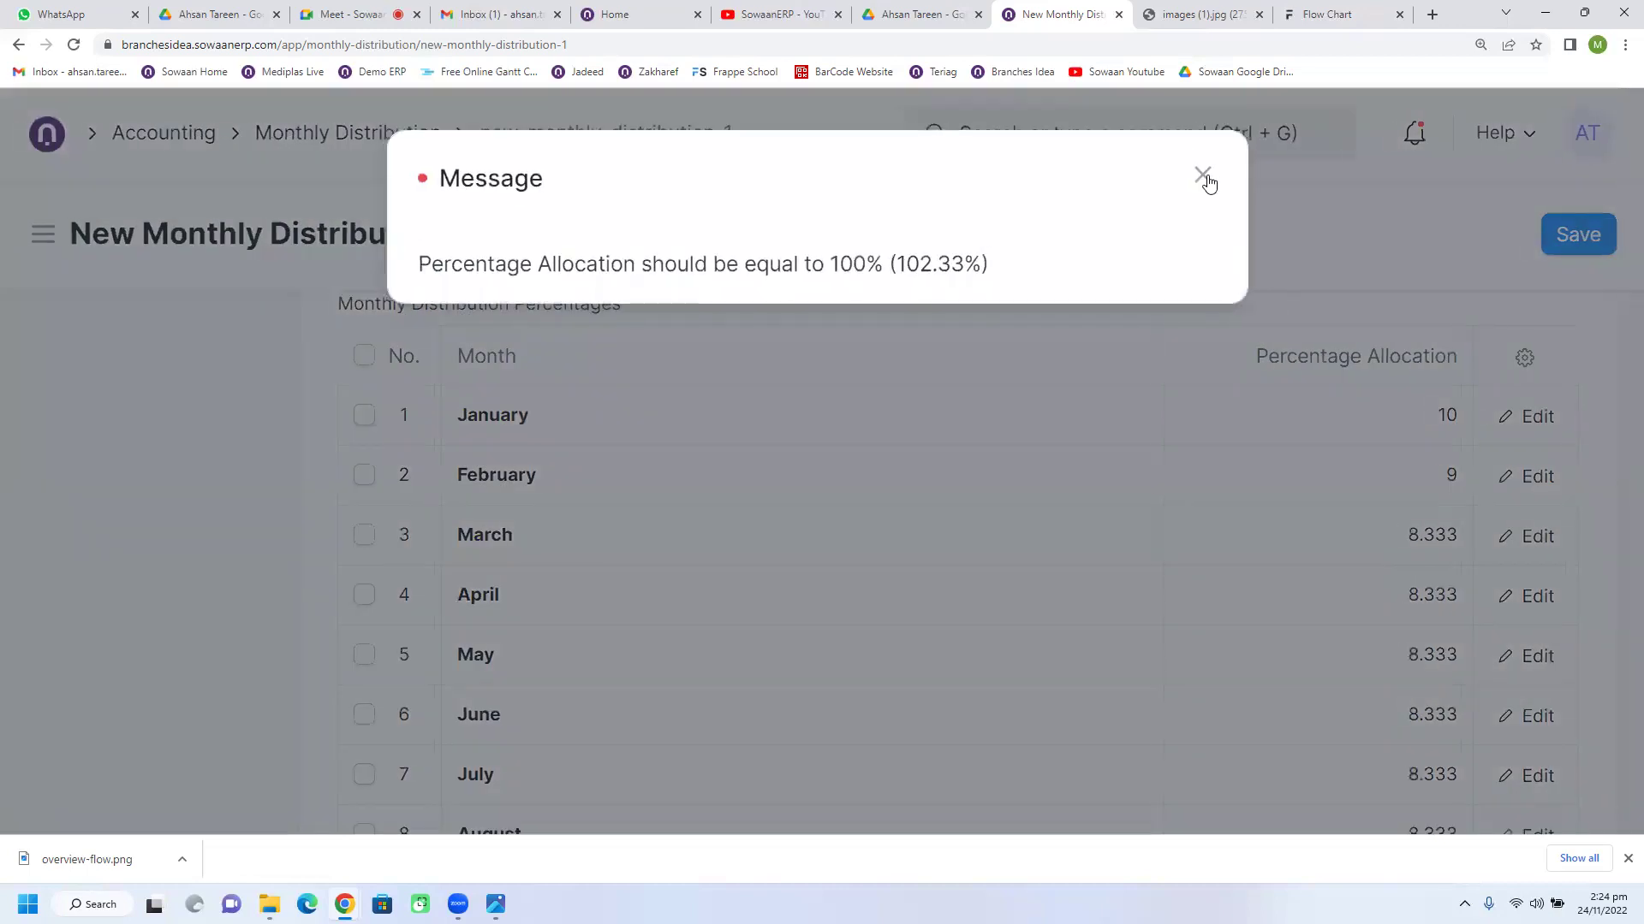
click(1206, 178)
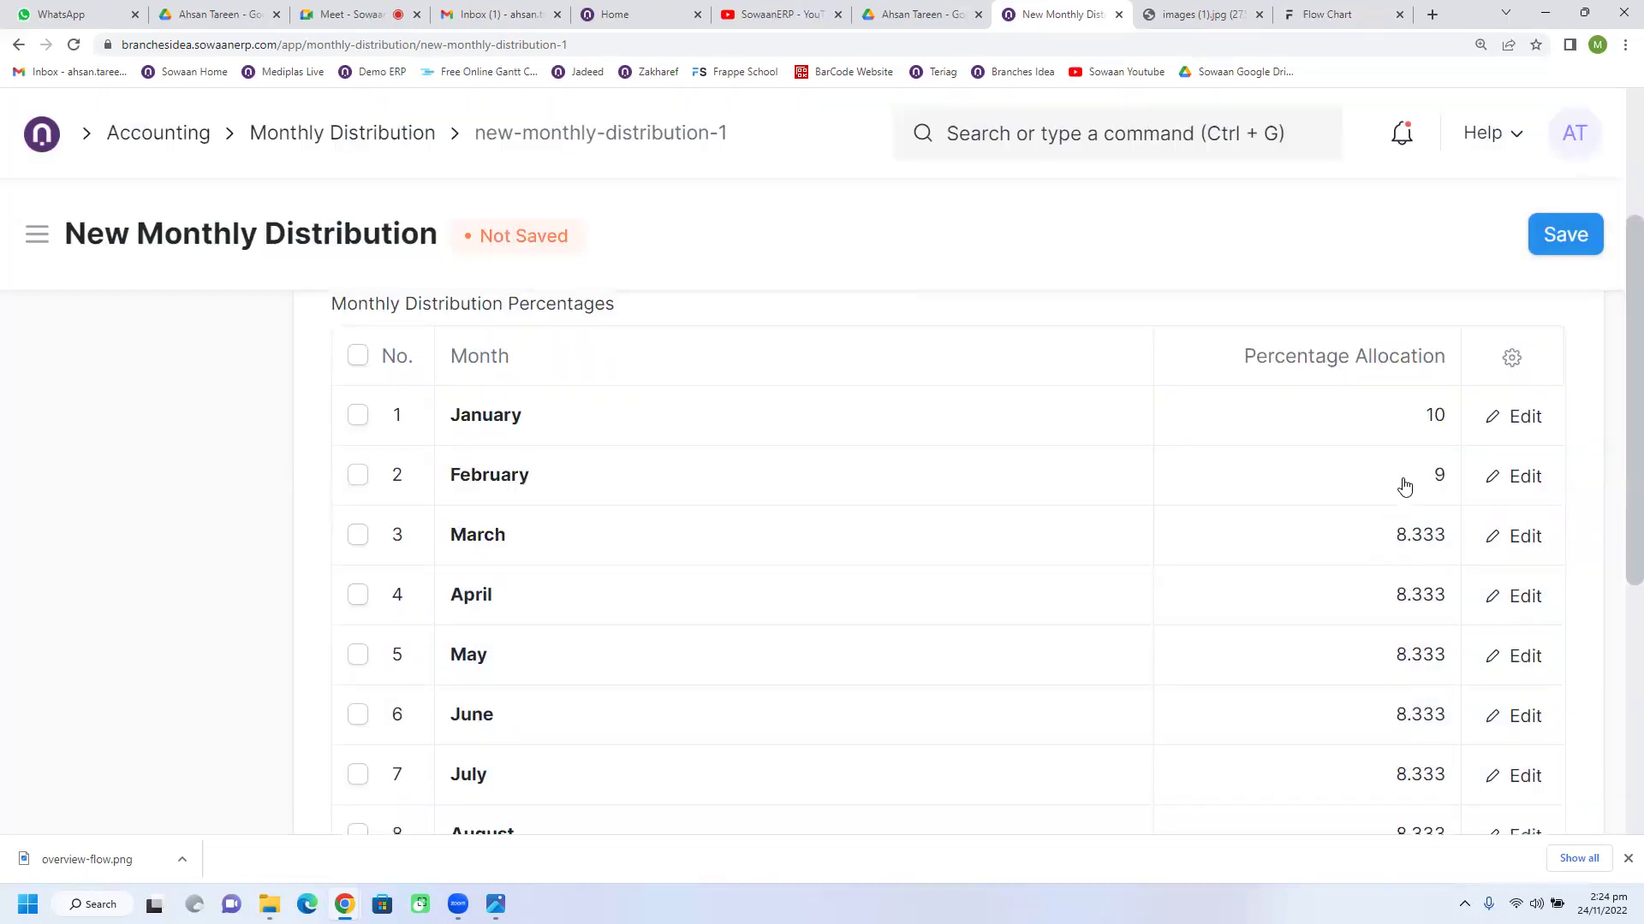
Step: Lower February's allocation to 8, then 7, retrying the save after each over-100% error
click(1351, 484)
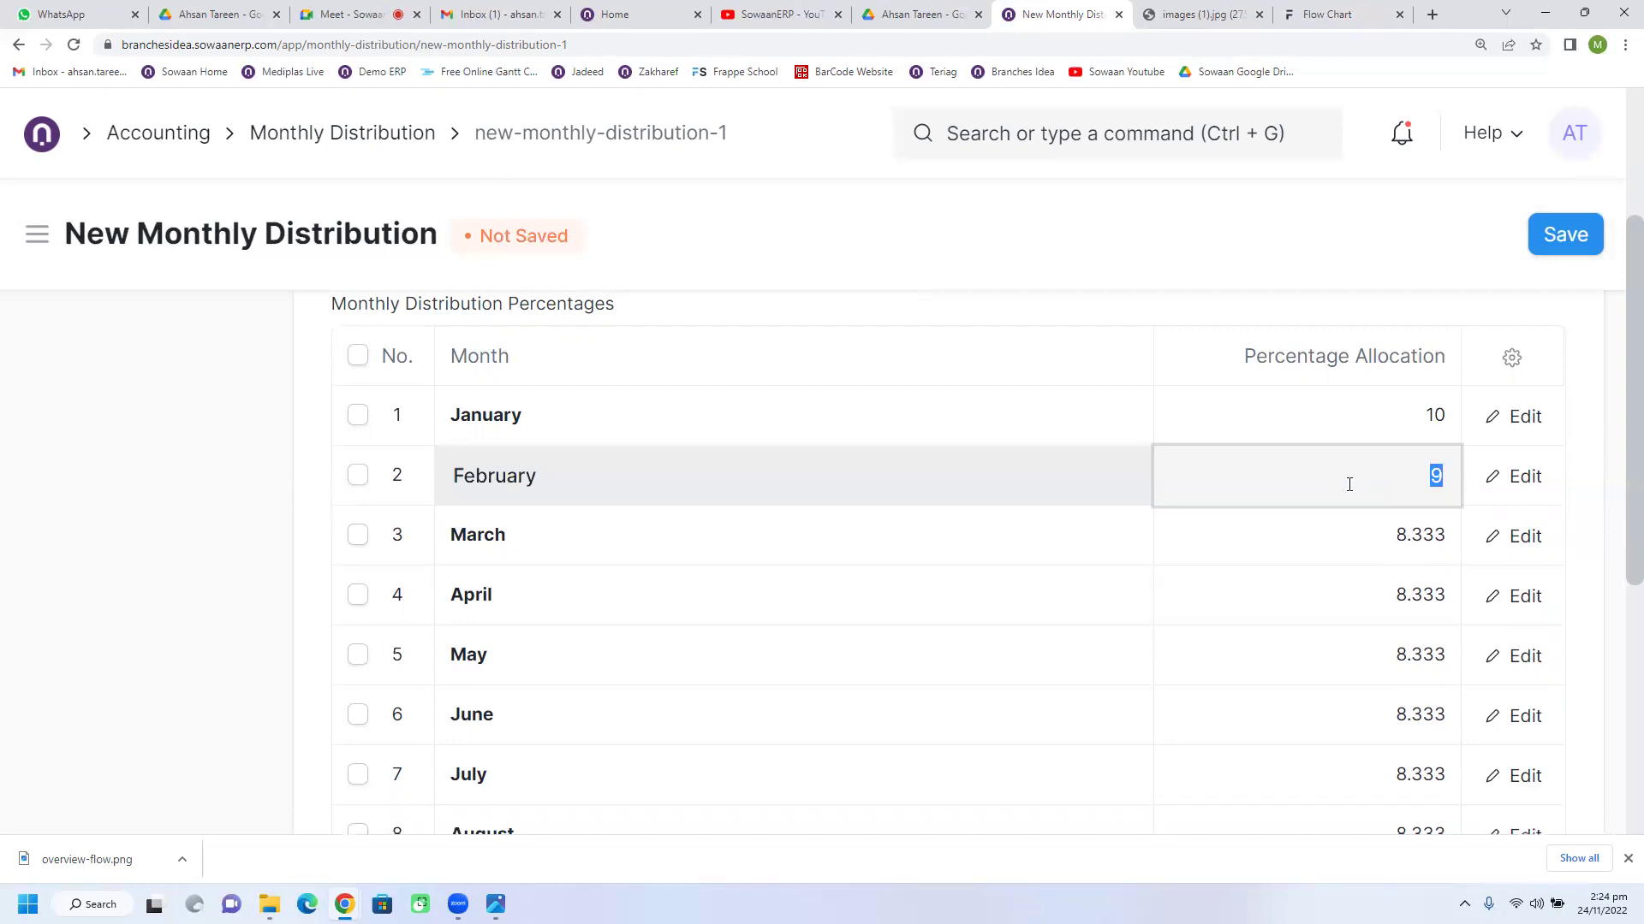
text(8)
click(1543, 250)
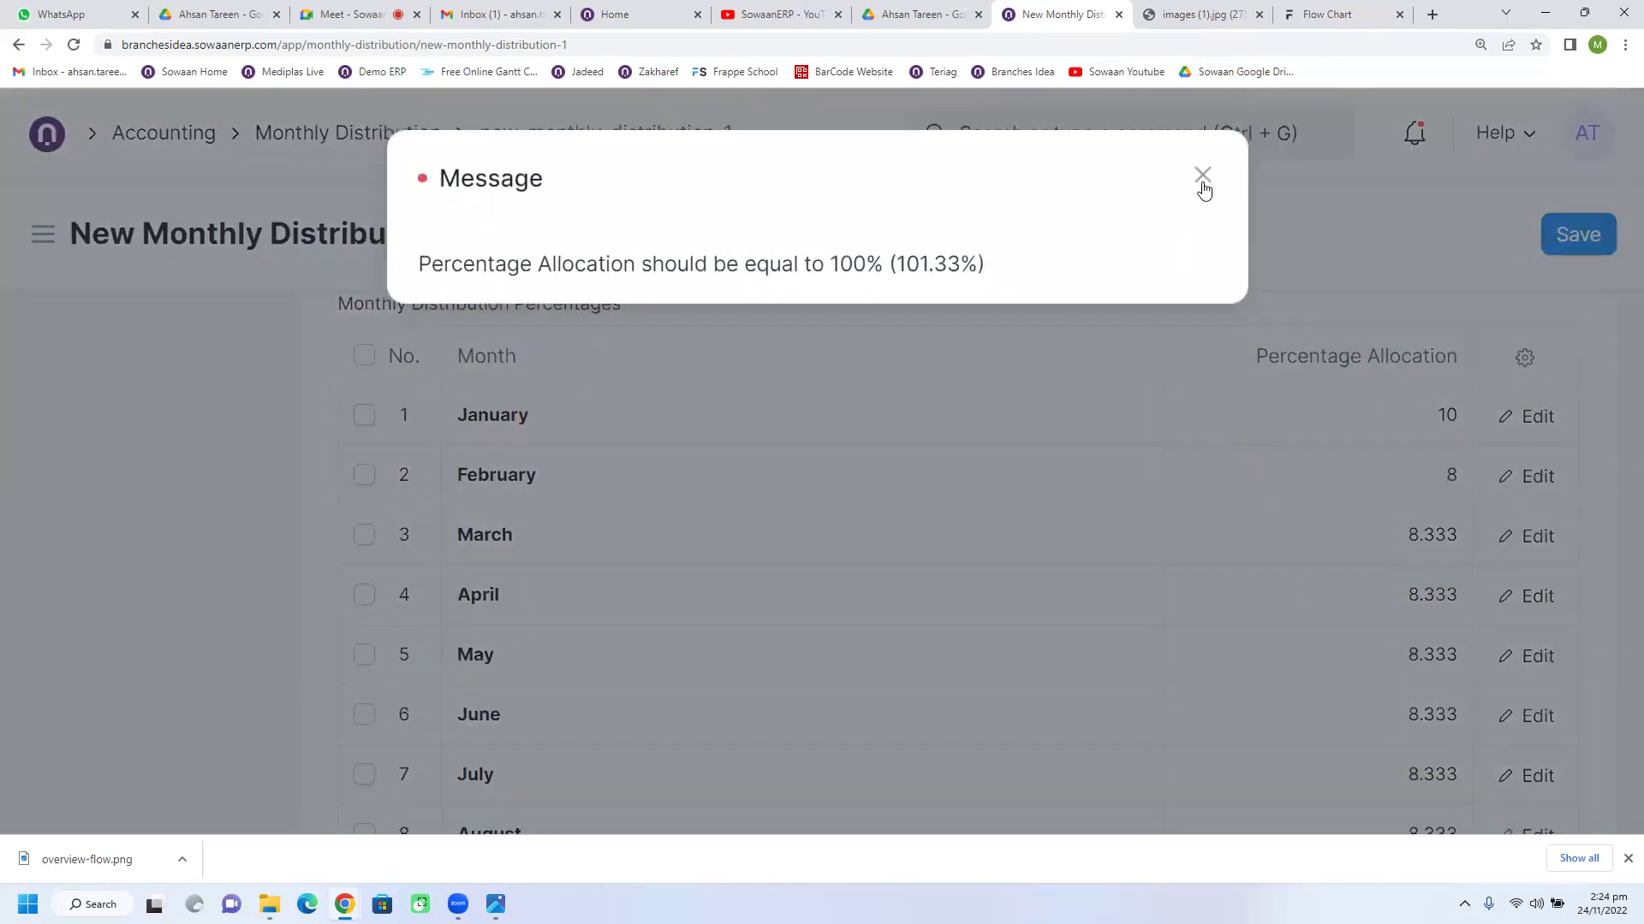
click(1201, 178)
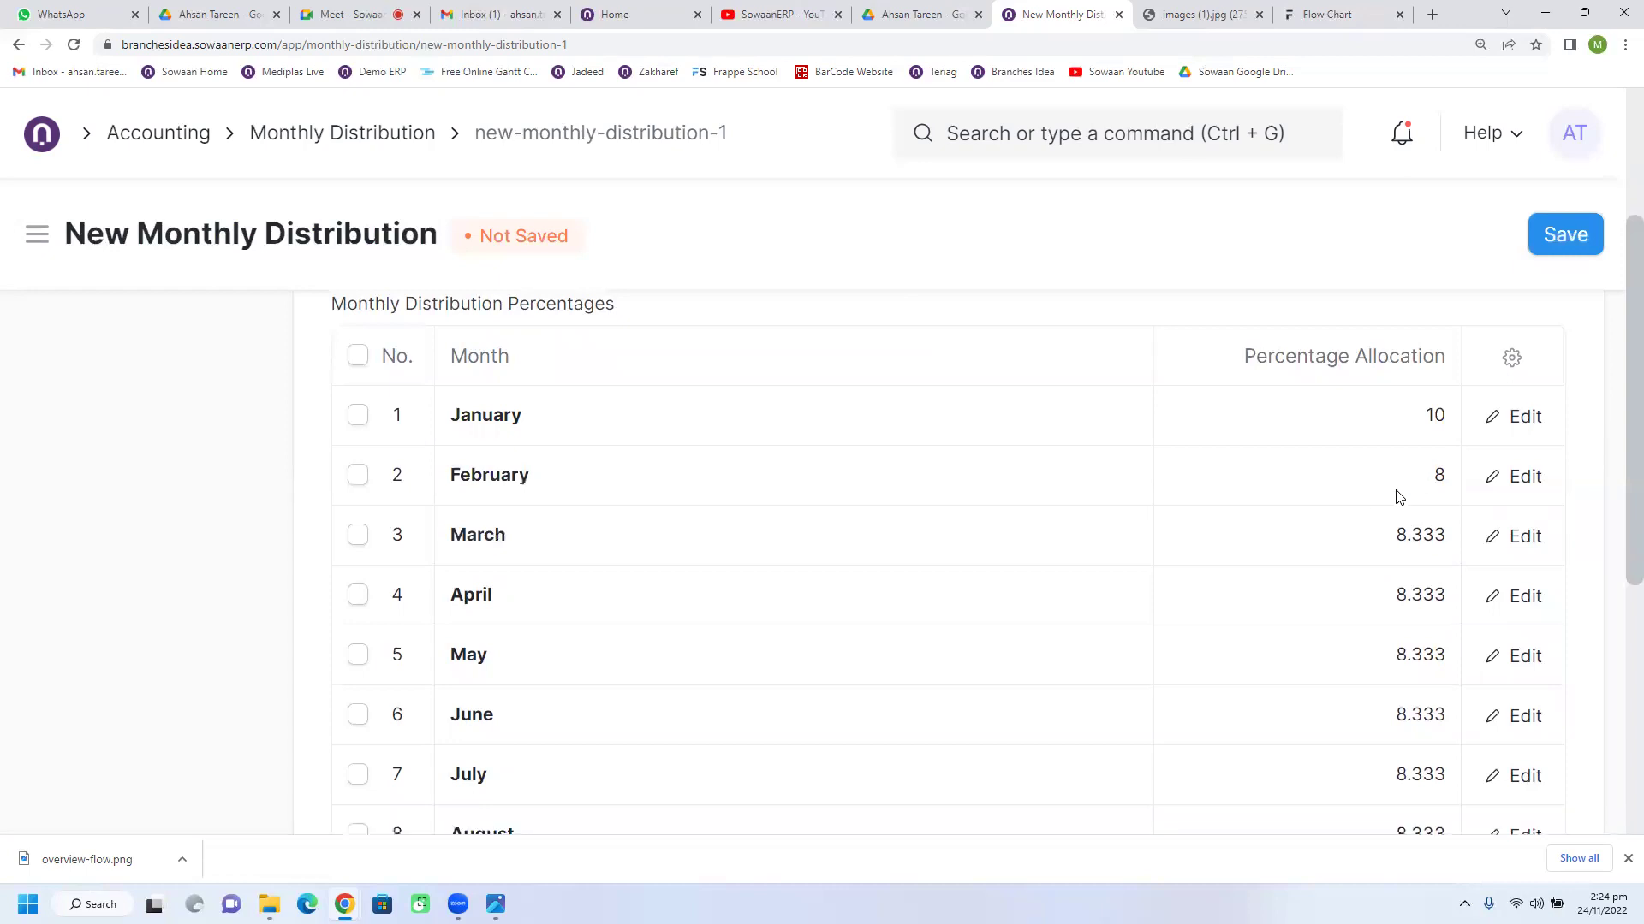
click(1391, 481)
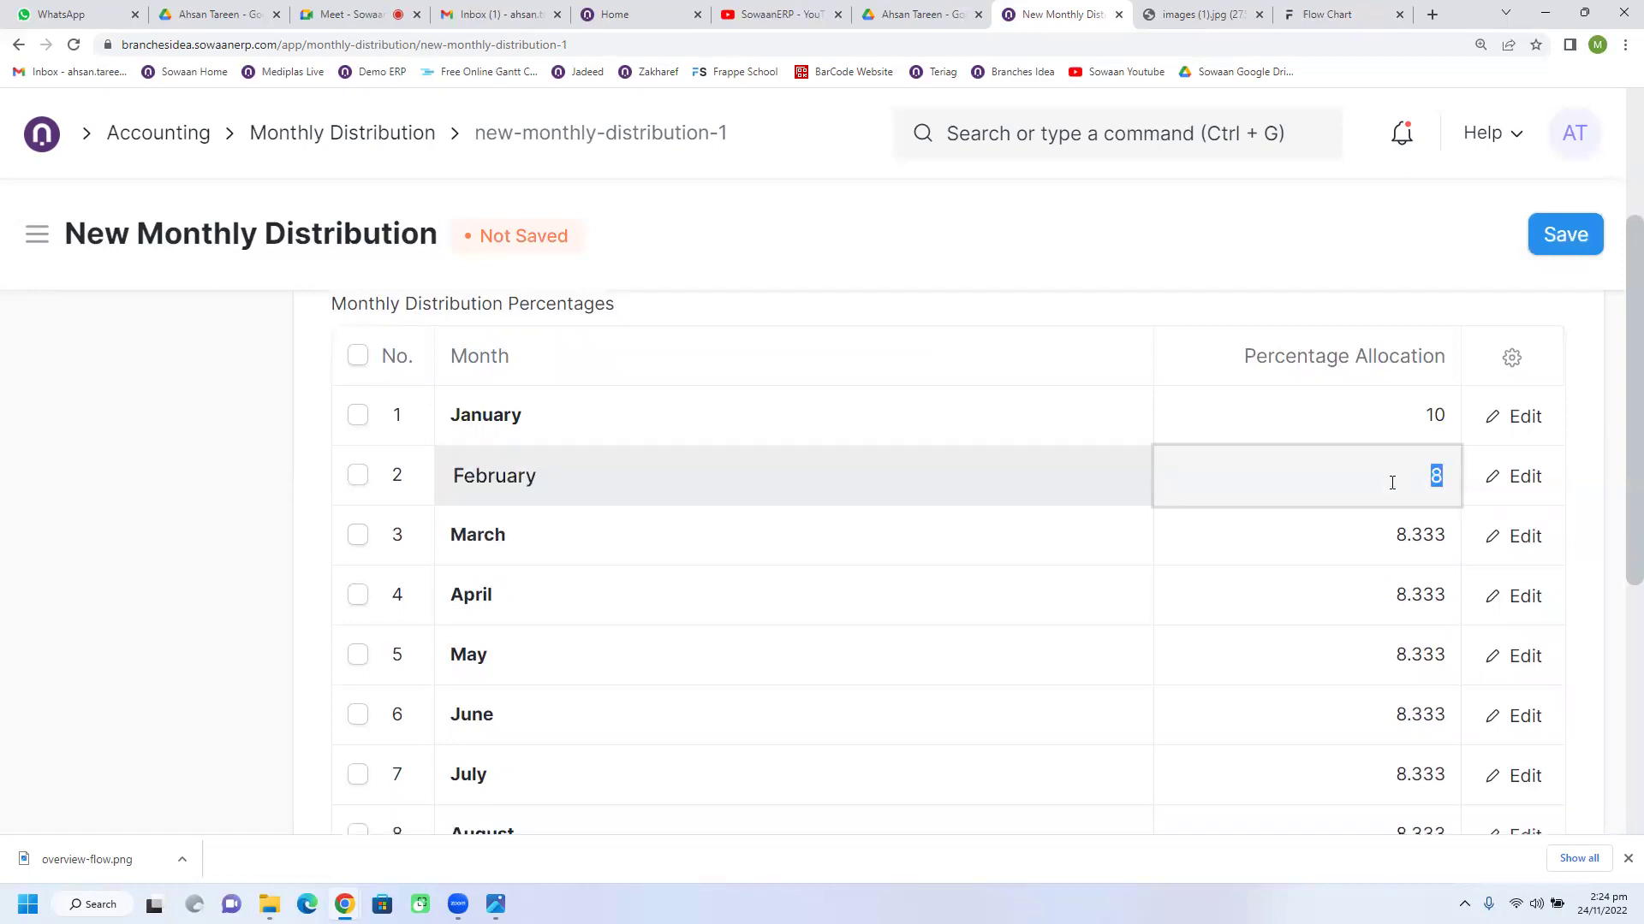
text(7)
click(1535, 231)
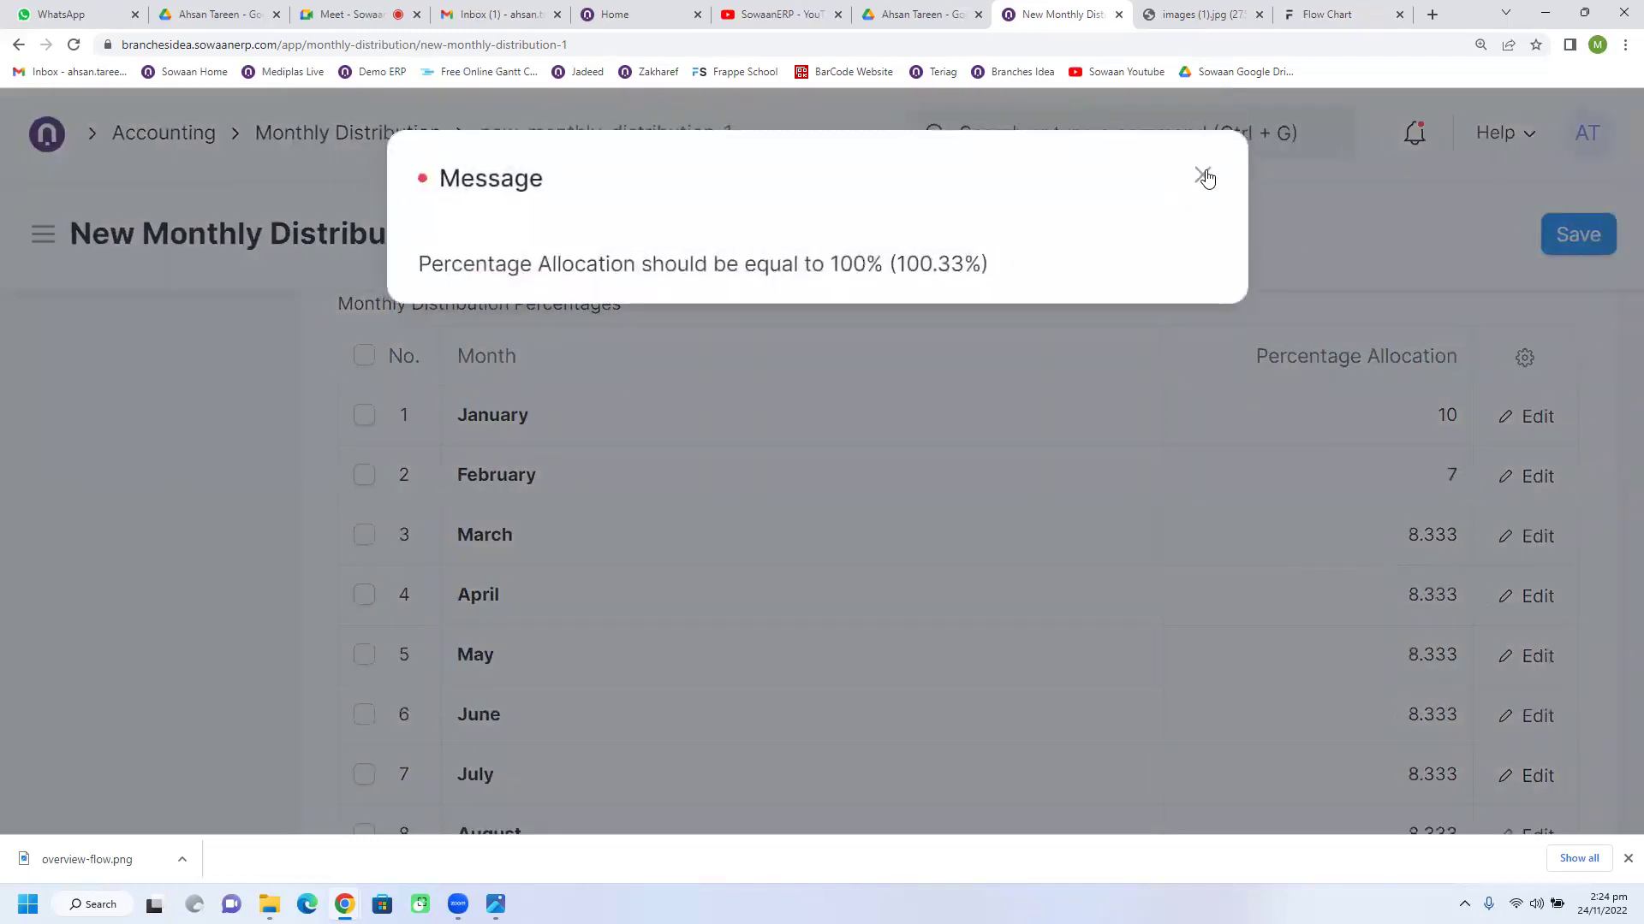
click(1203, 175)
click(1427, 488)
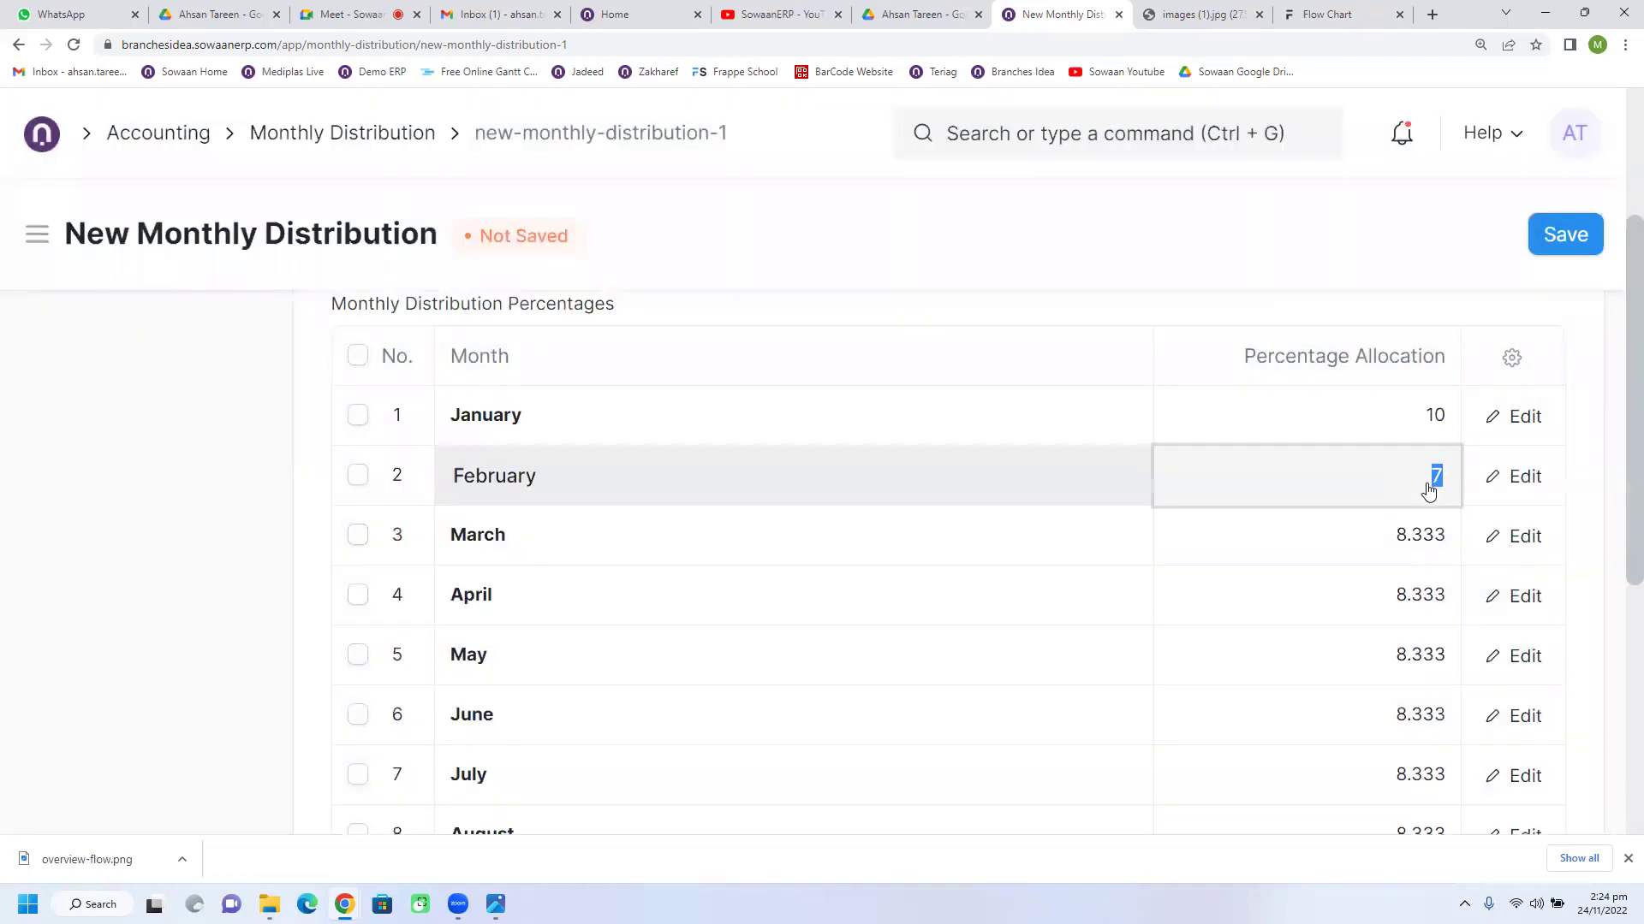
scroll(487, 649, up, 3)
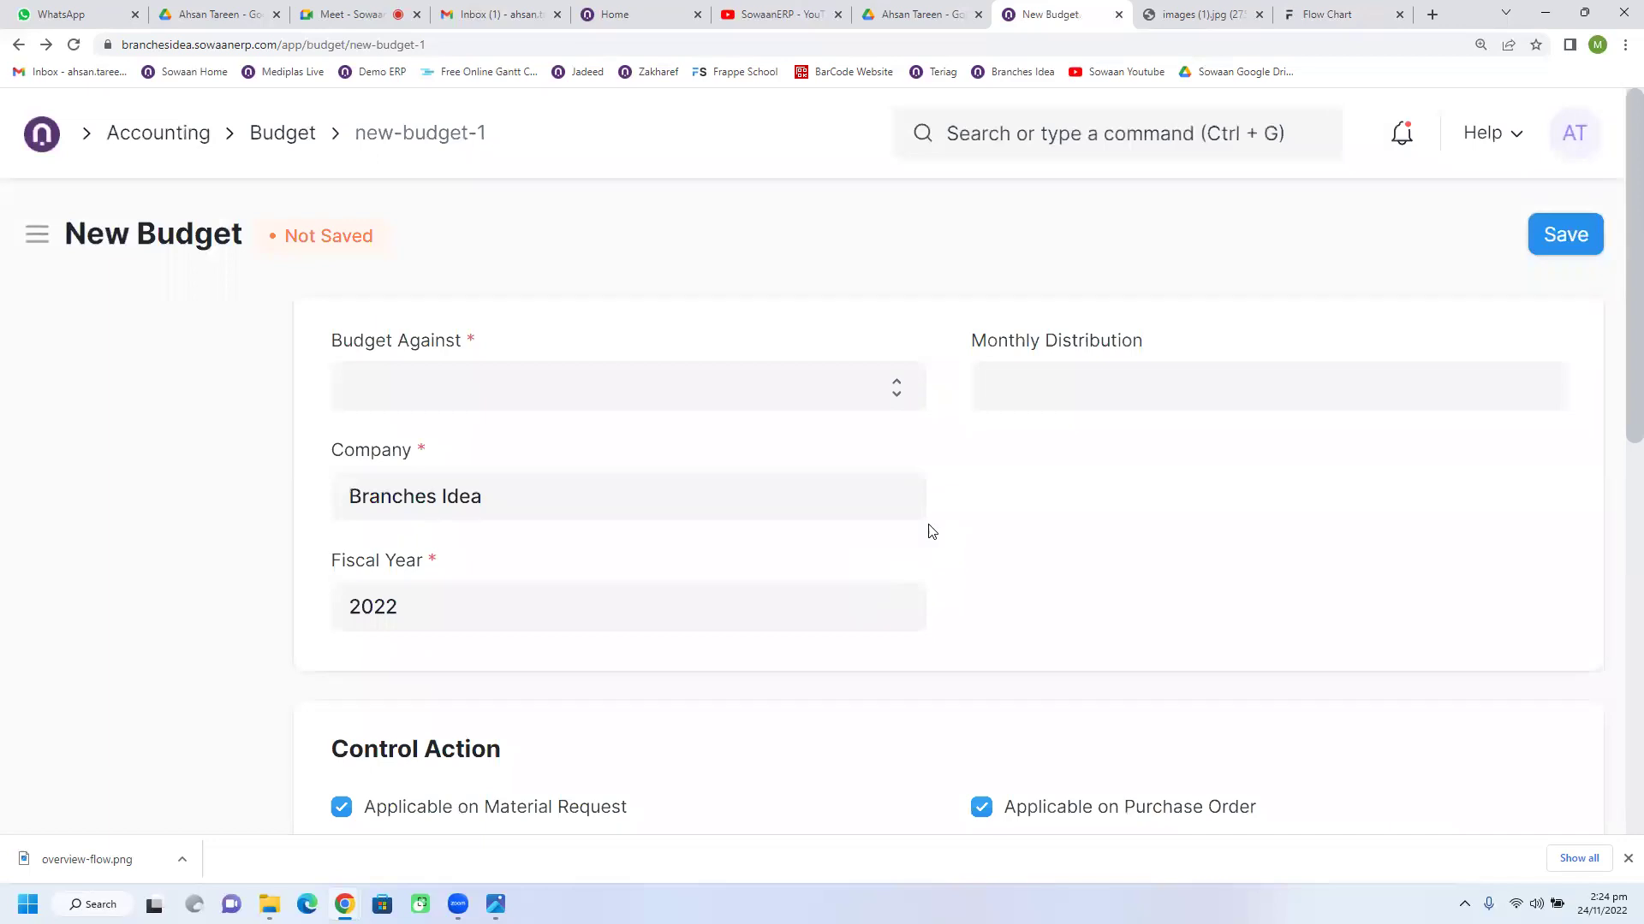
click(1063, 383)
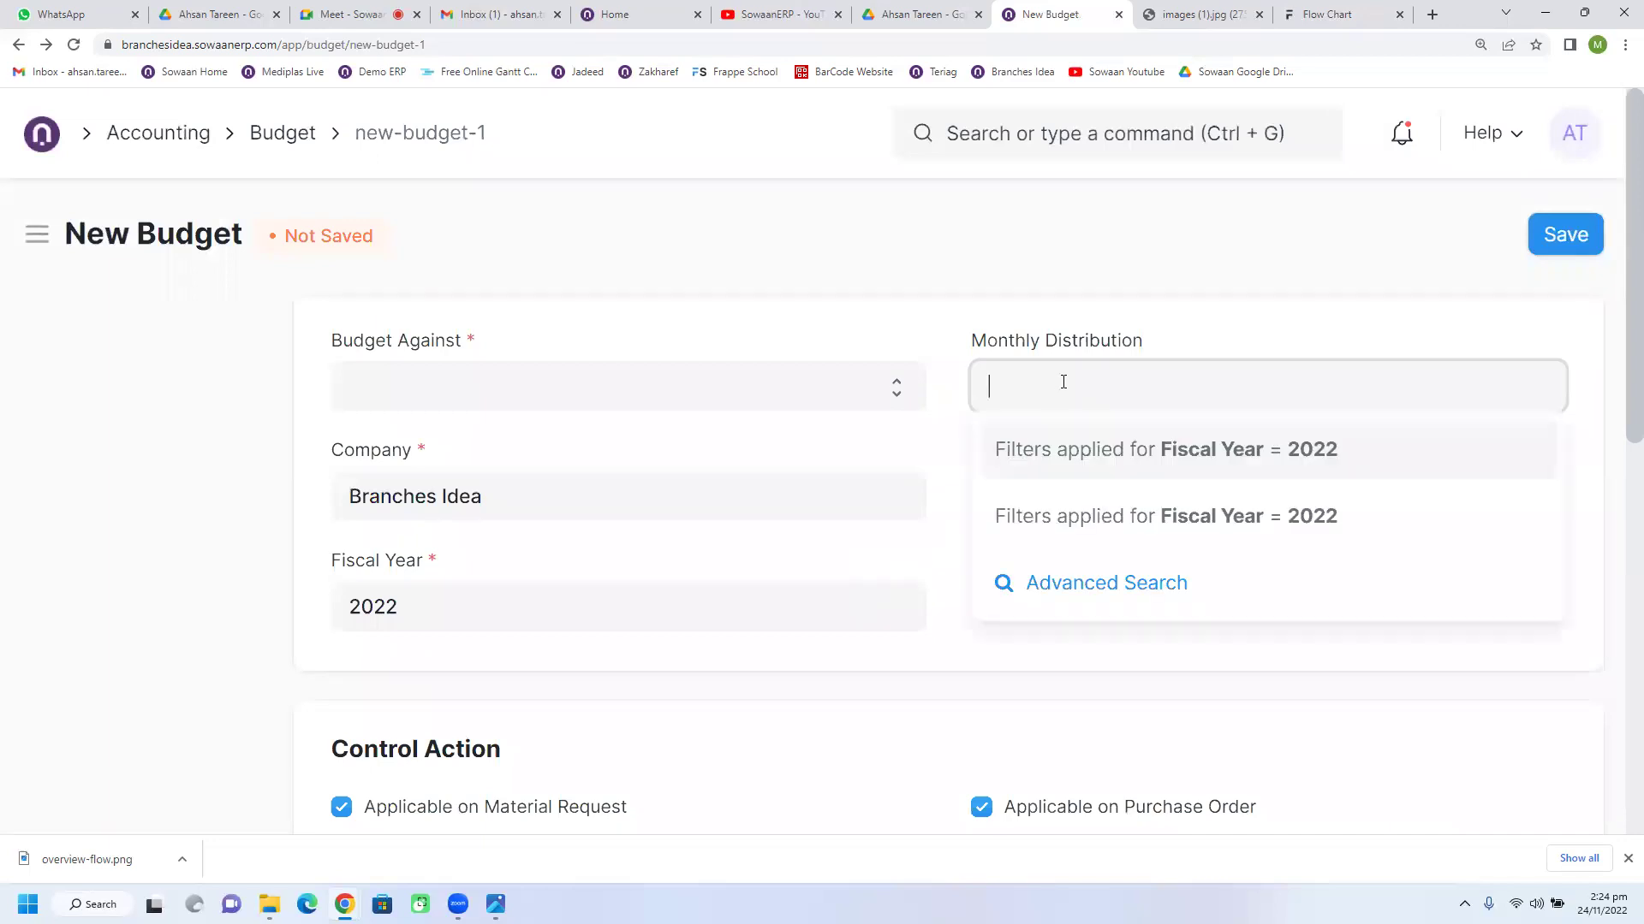
click(932, 440)
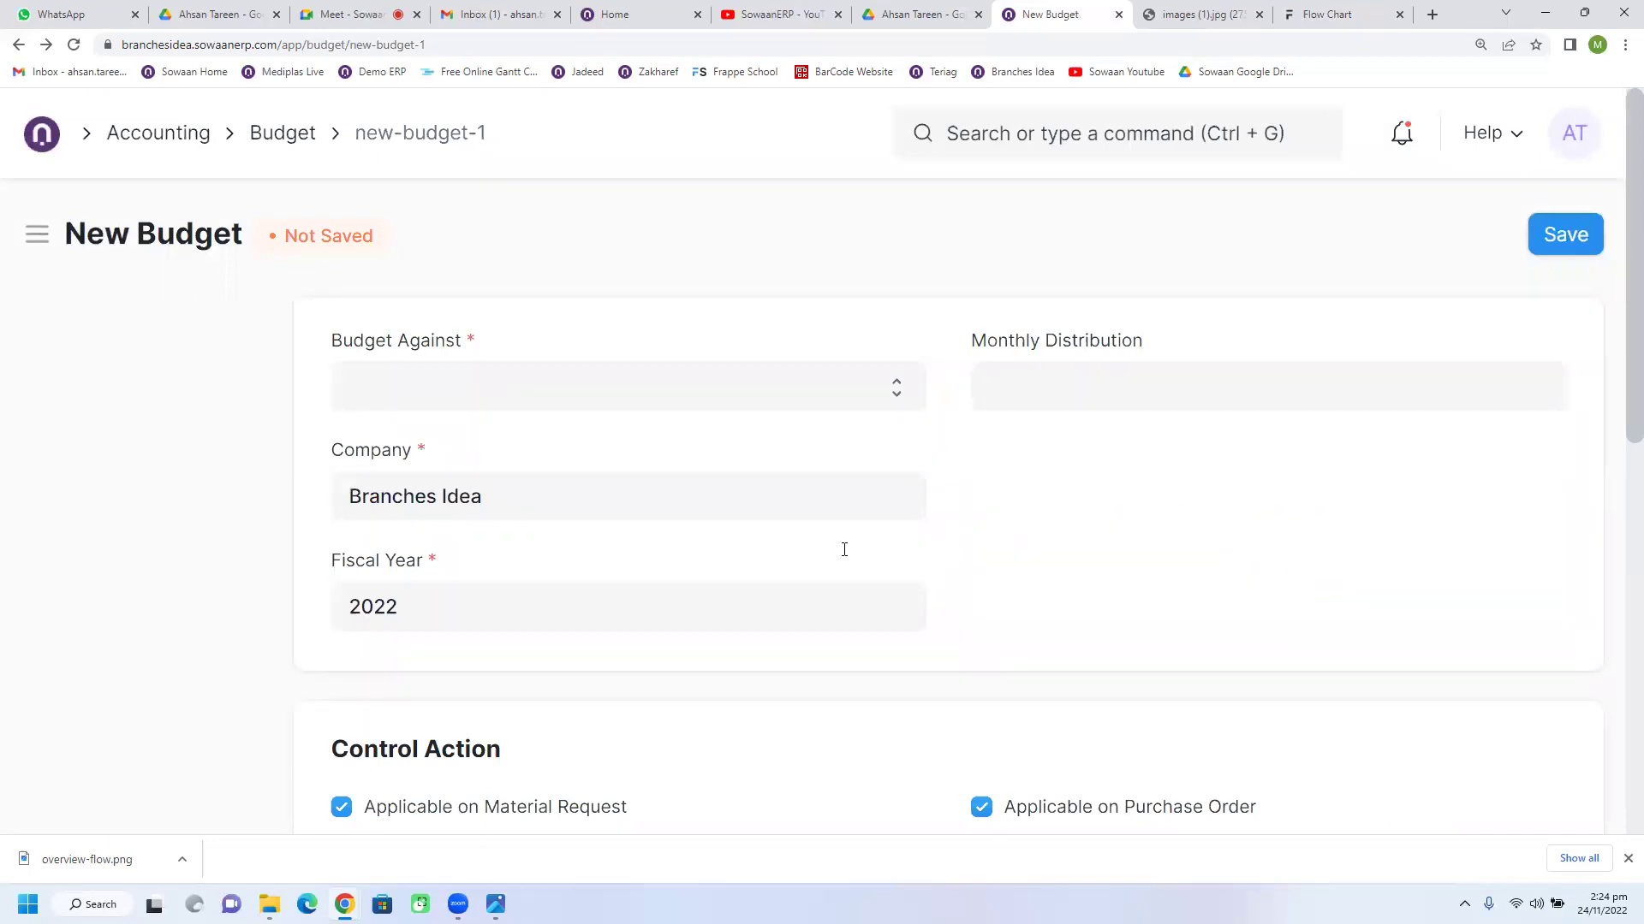
scroll(711, 642, down, 3)
scroll(715, 640, up, 1)
scroll(712, 638, up, 2)
scroll(651, 637, down, 4)
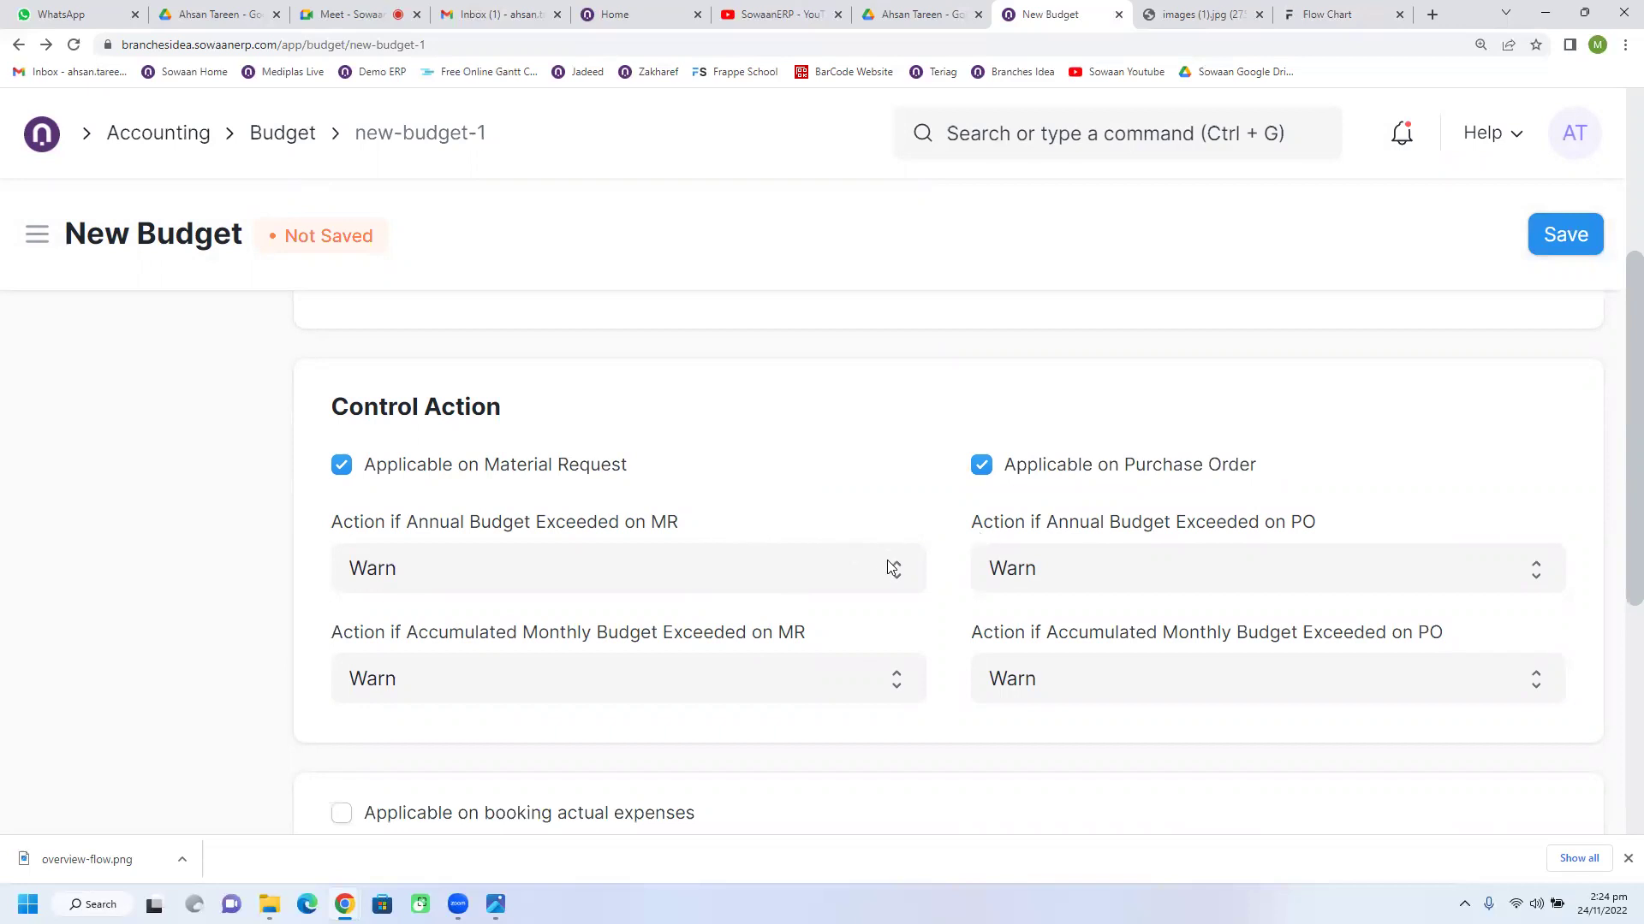
scroll(940, 604, down, 1)
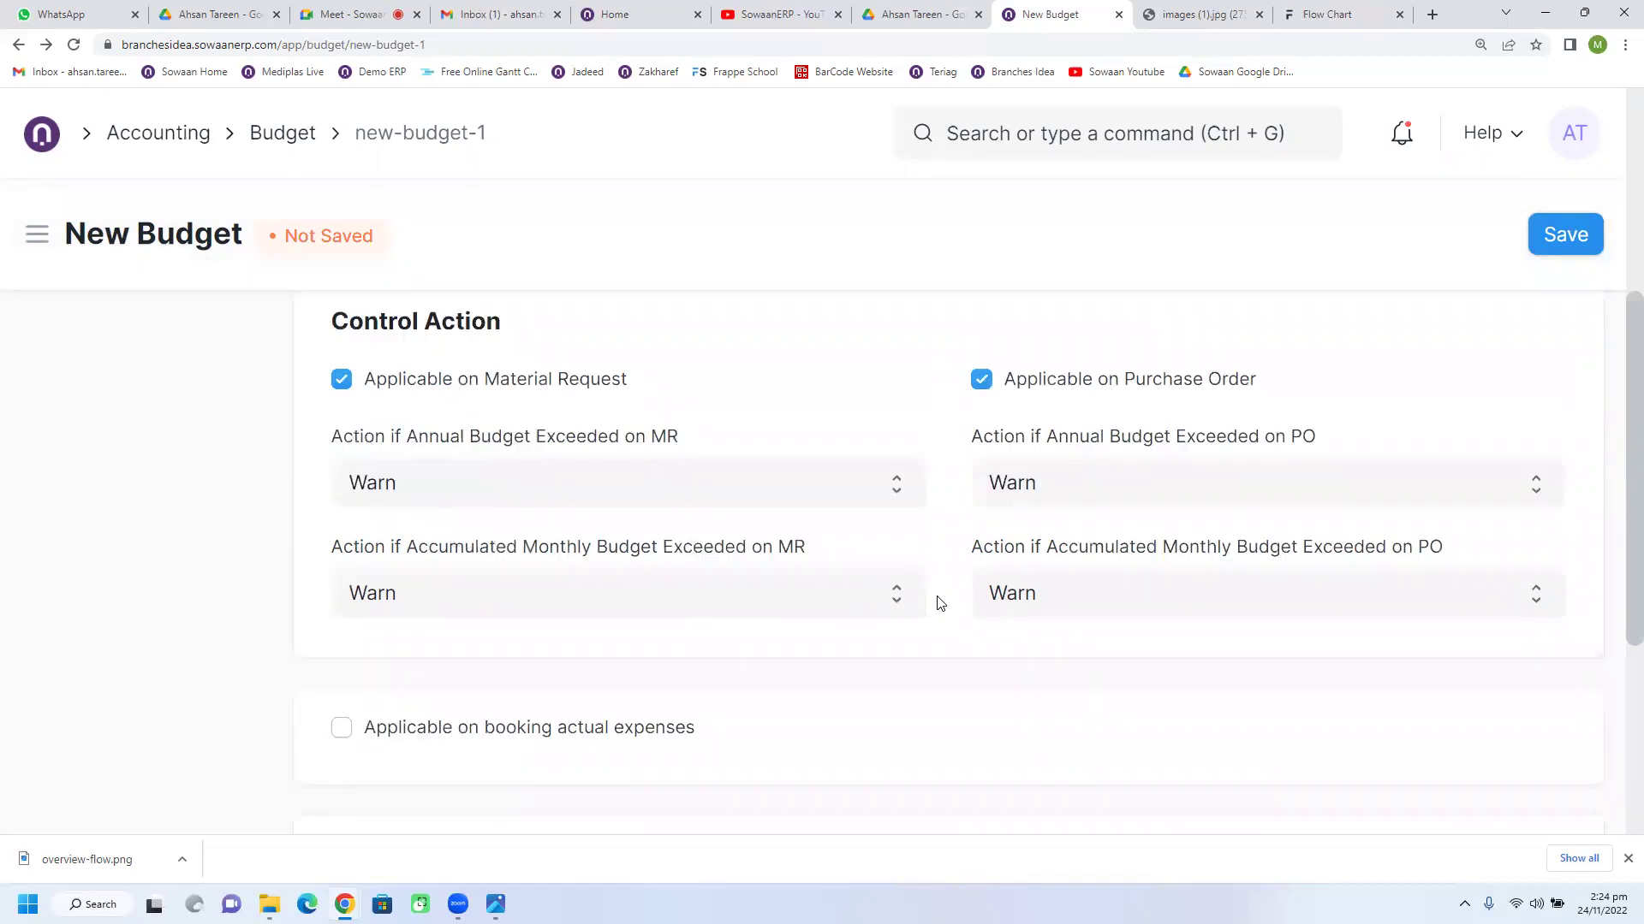
scroll(782, 664, down, 4)
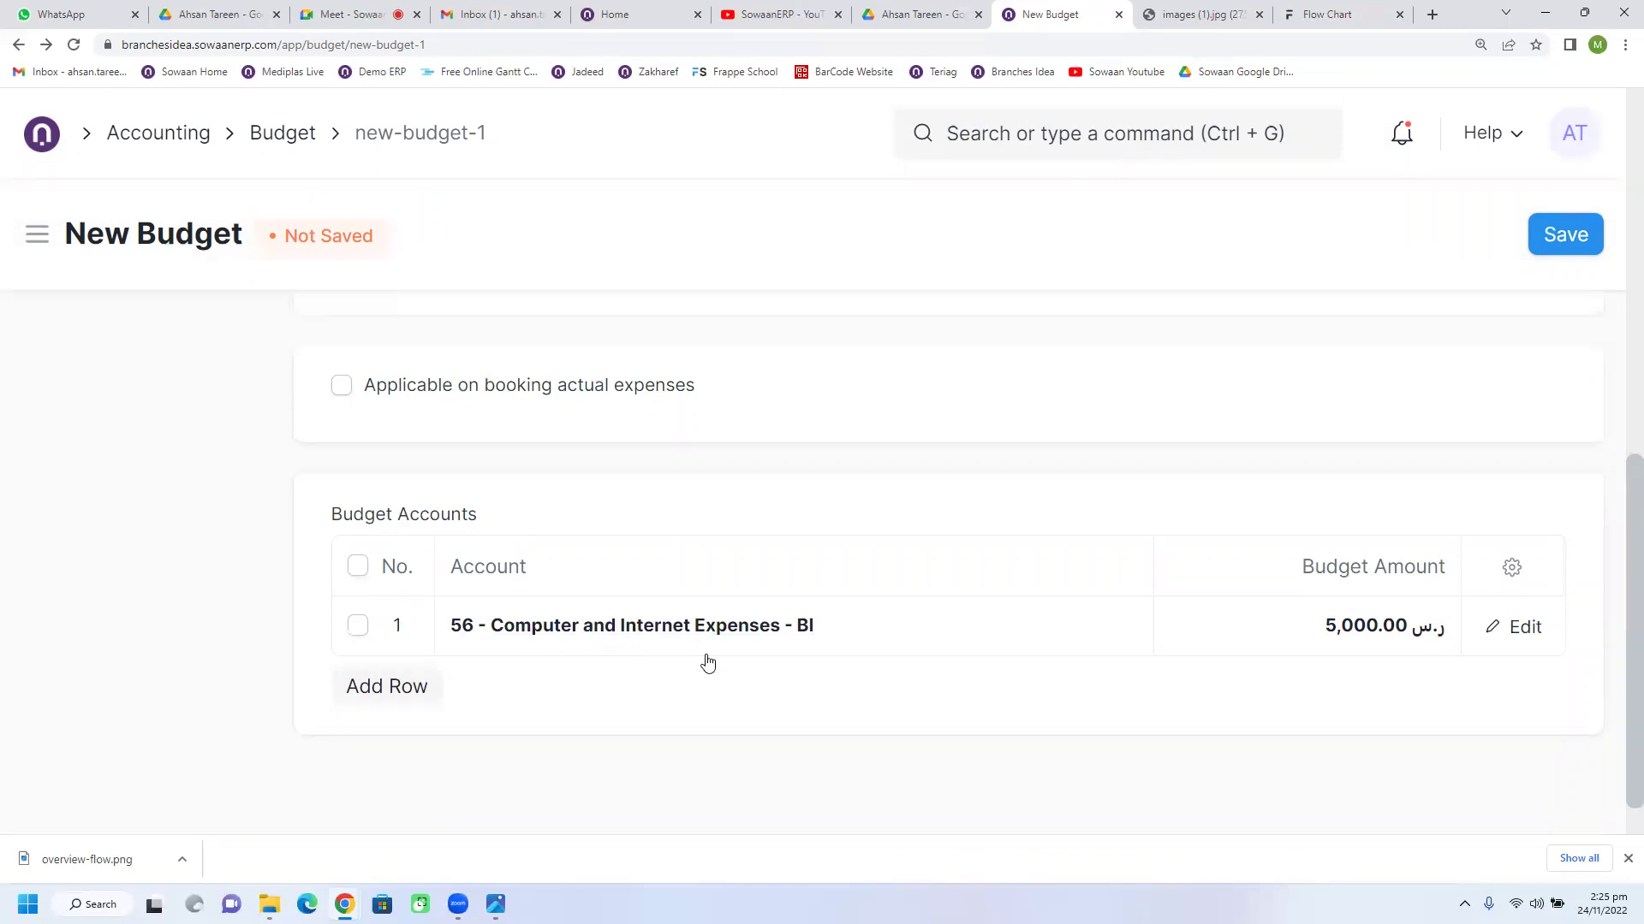
scroll(707, 663, up, 4)
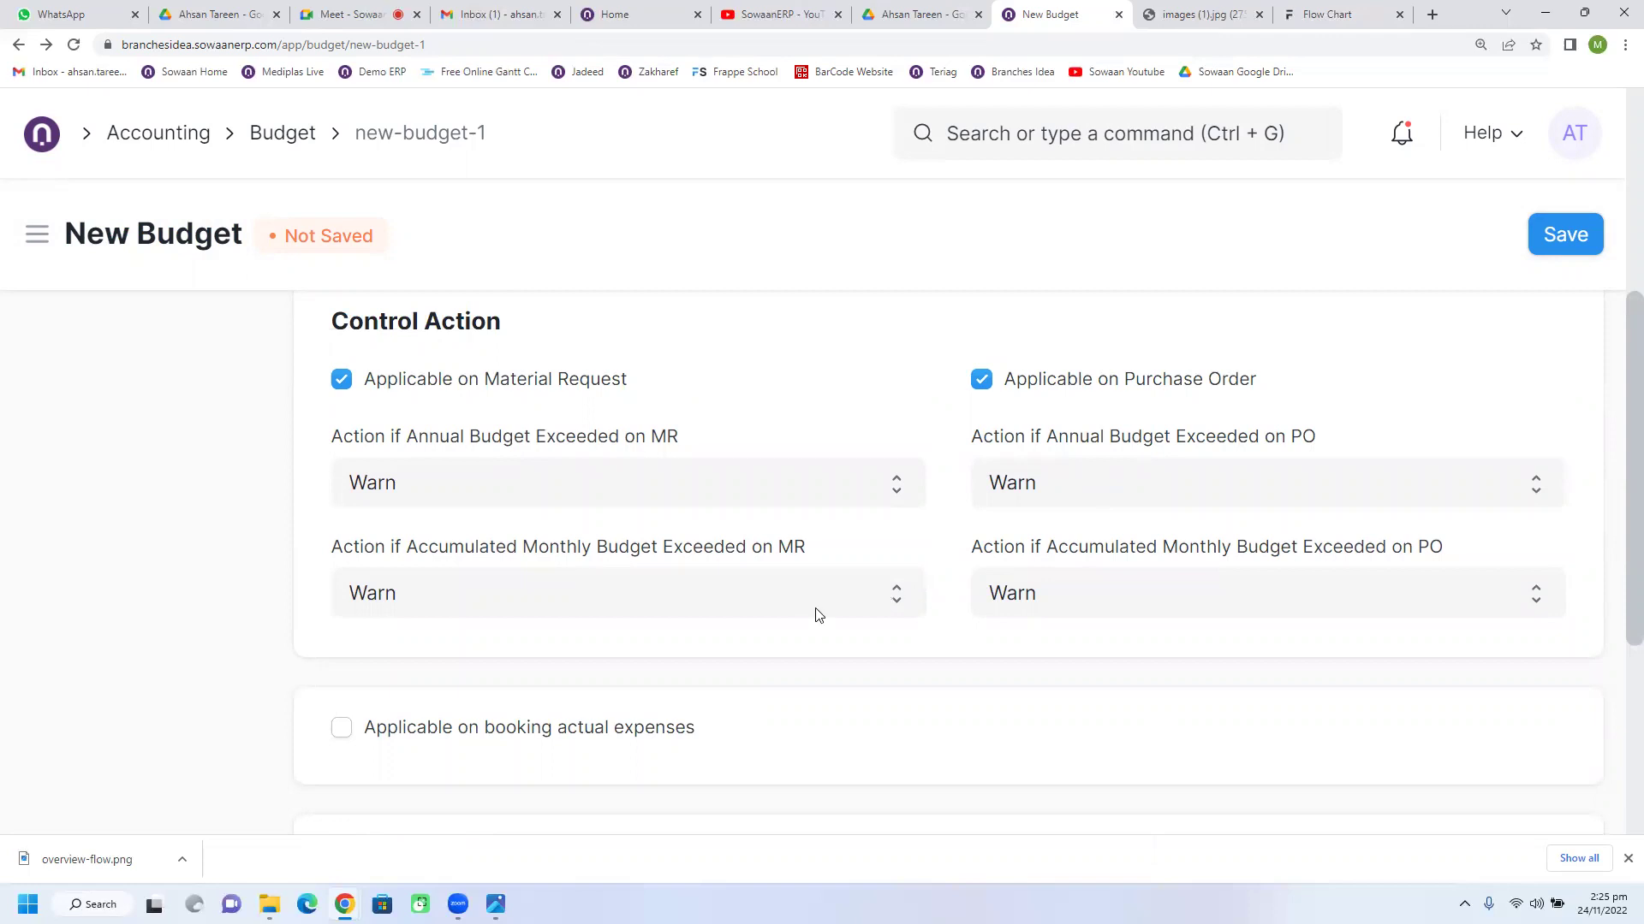
click(1065, 497)
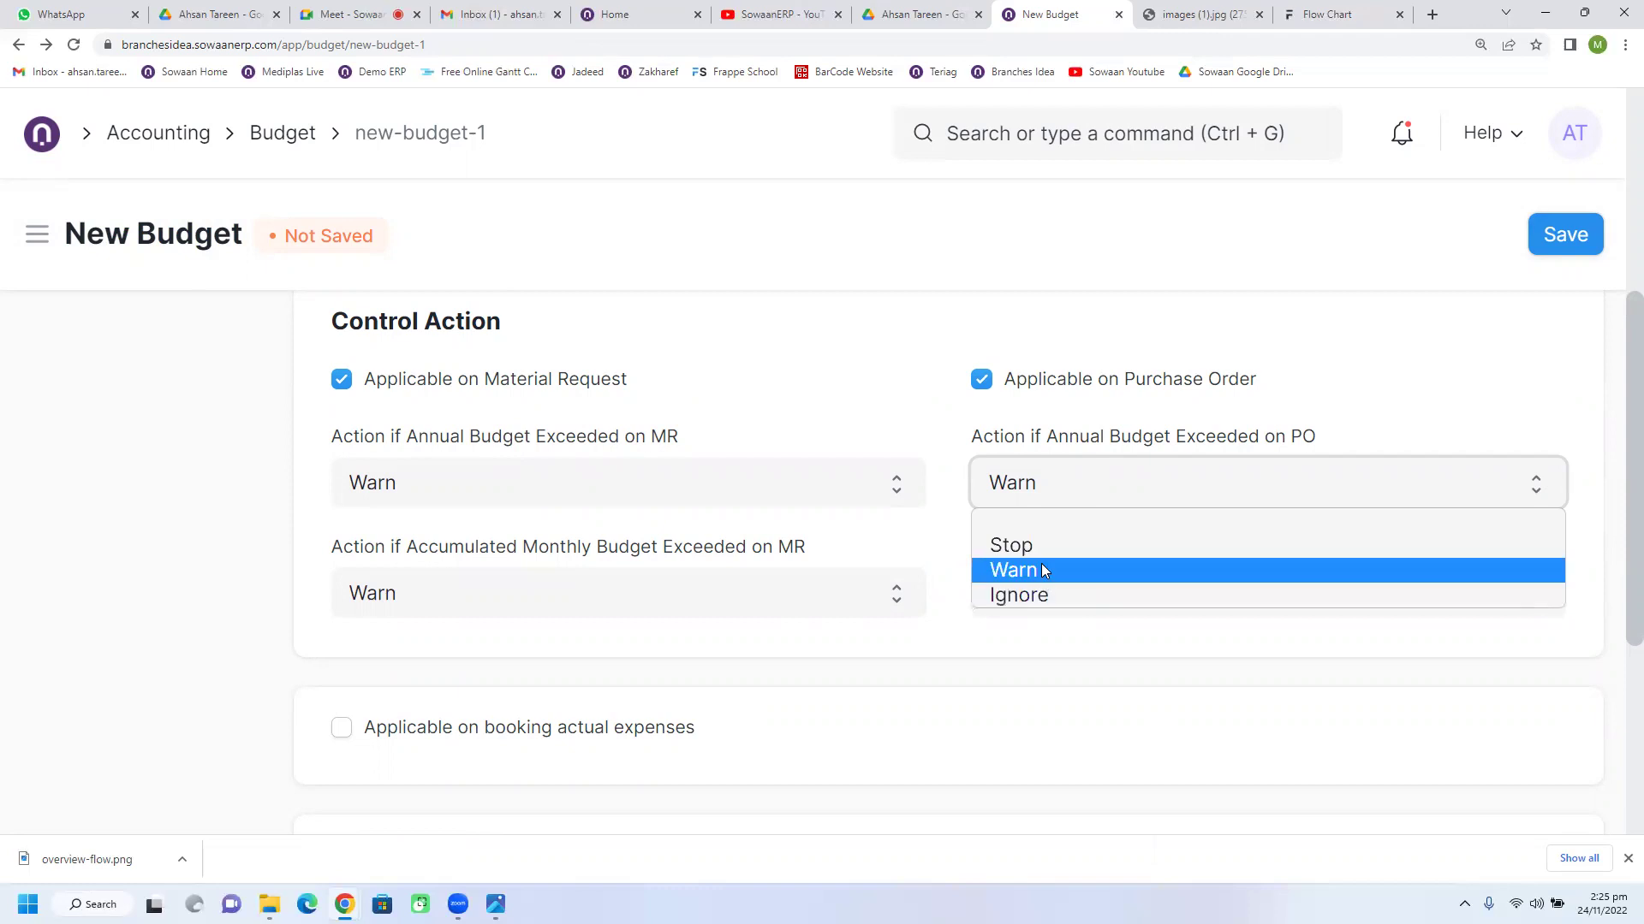
click(1041, 571)
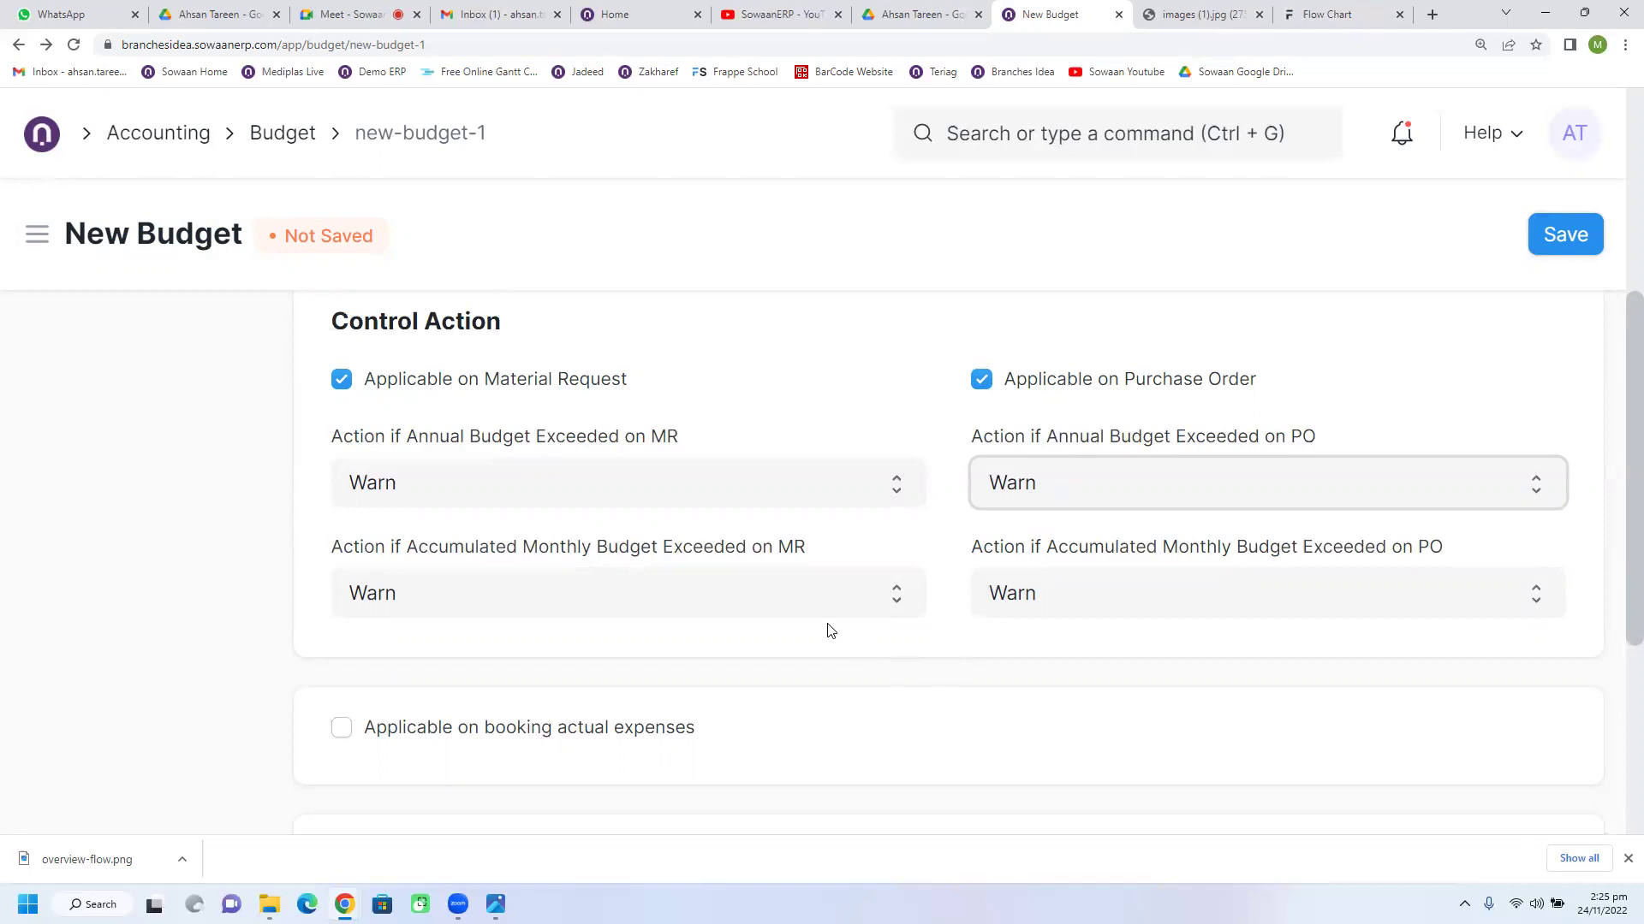
scroll(828, 631, down, 1)
scroll(827, 631, up, 1)
Step: Apply the budget to booked actual expenses, highlighting the 'actual expenses' wording
click(342, 727)
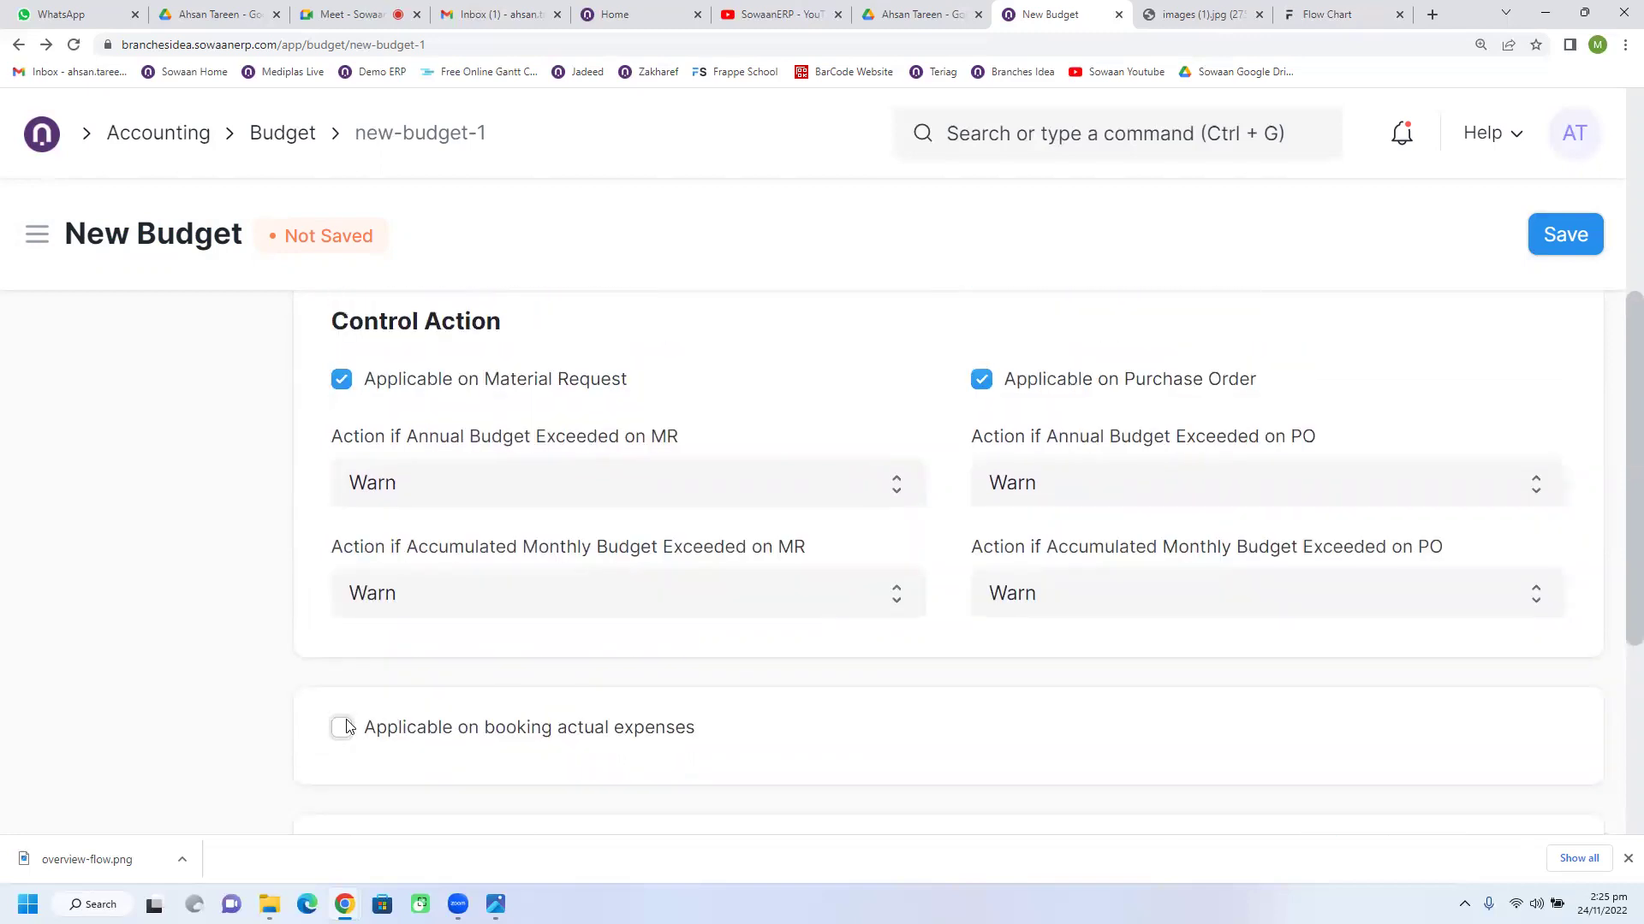
scroll(751, 646, down, 2)
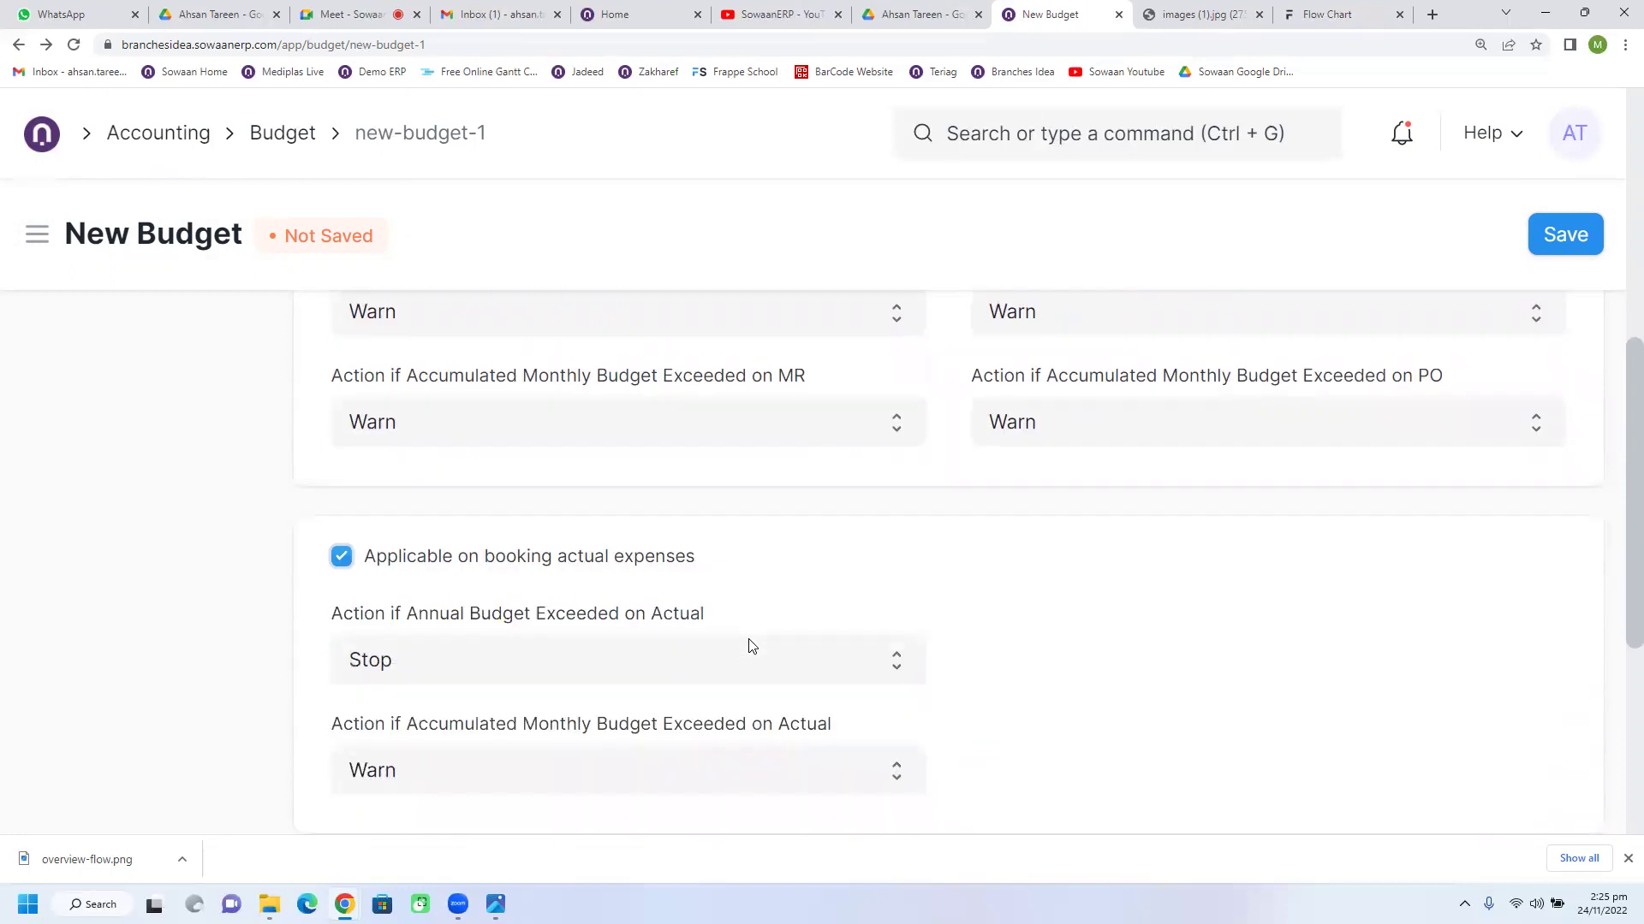
scroll(591, 663, up, 1)
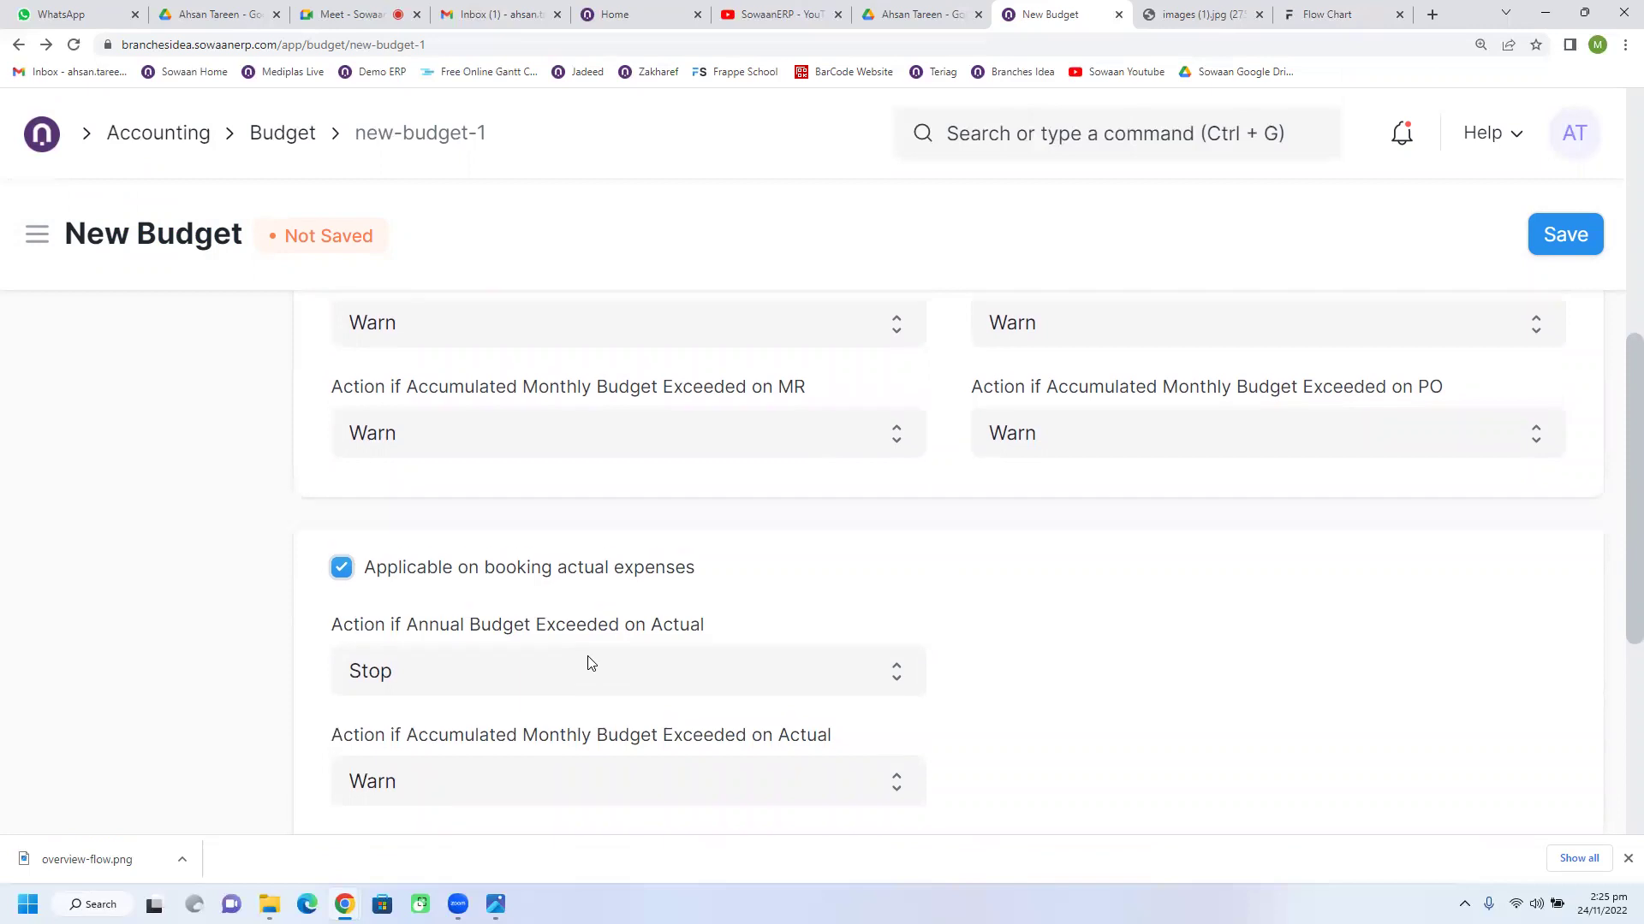
scroll(591, 663, up, 1)
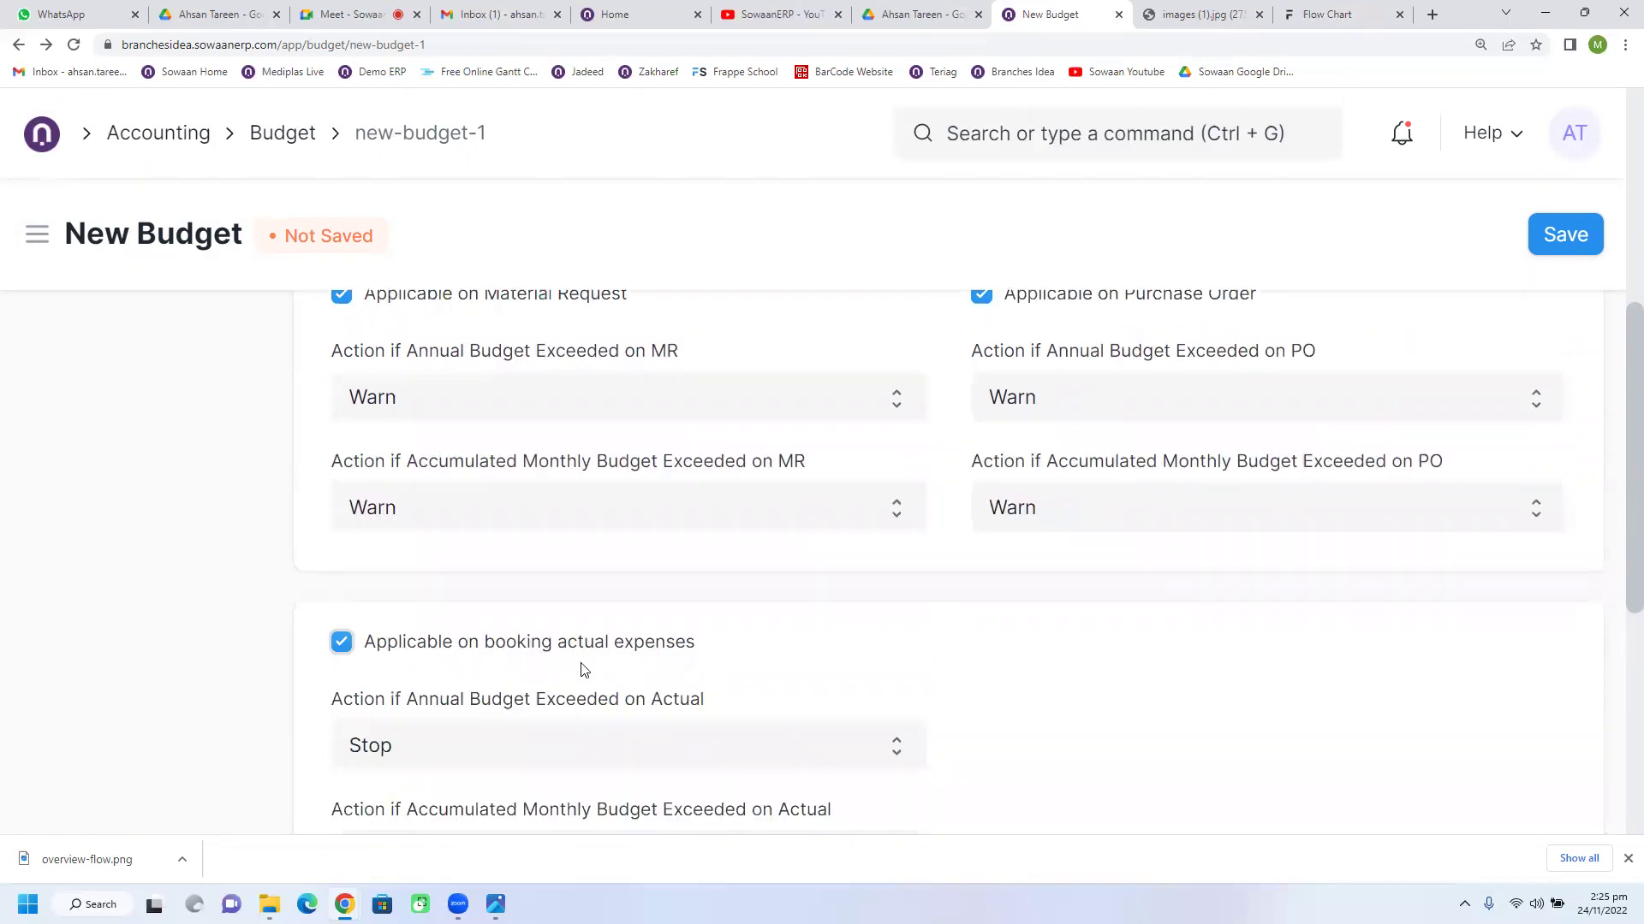
drag(557, 651, 703, 652)
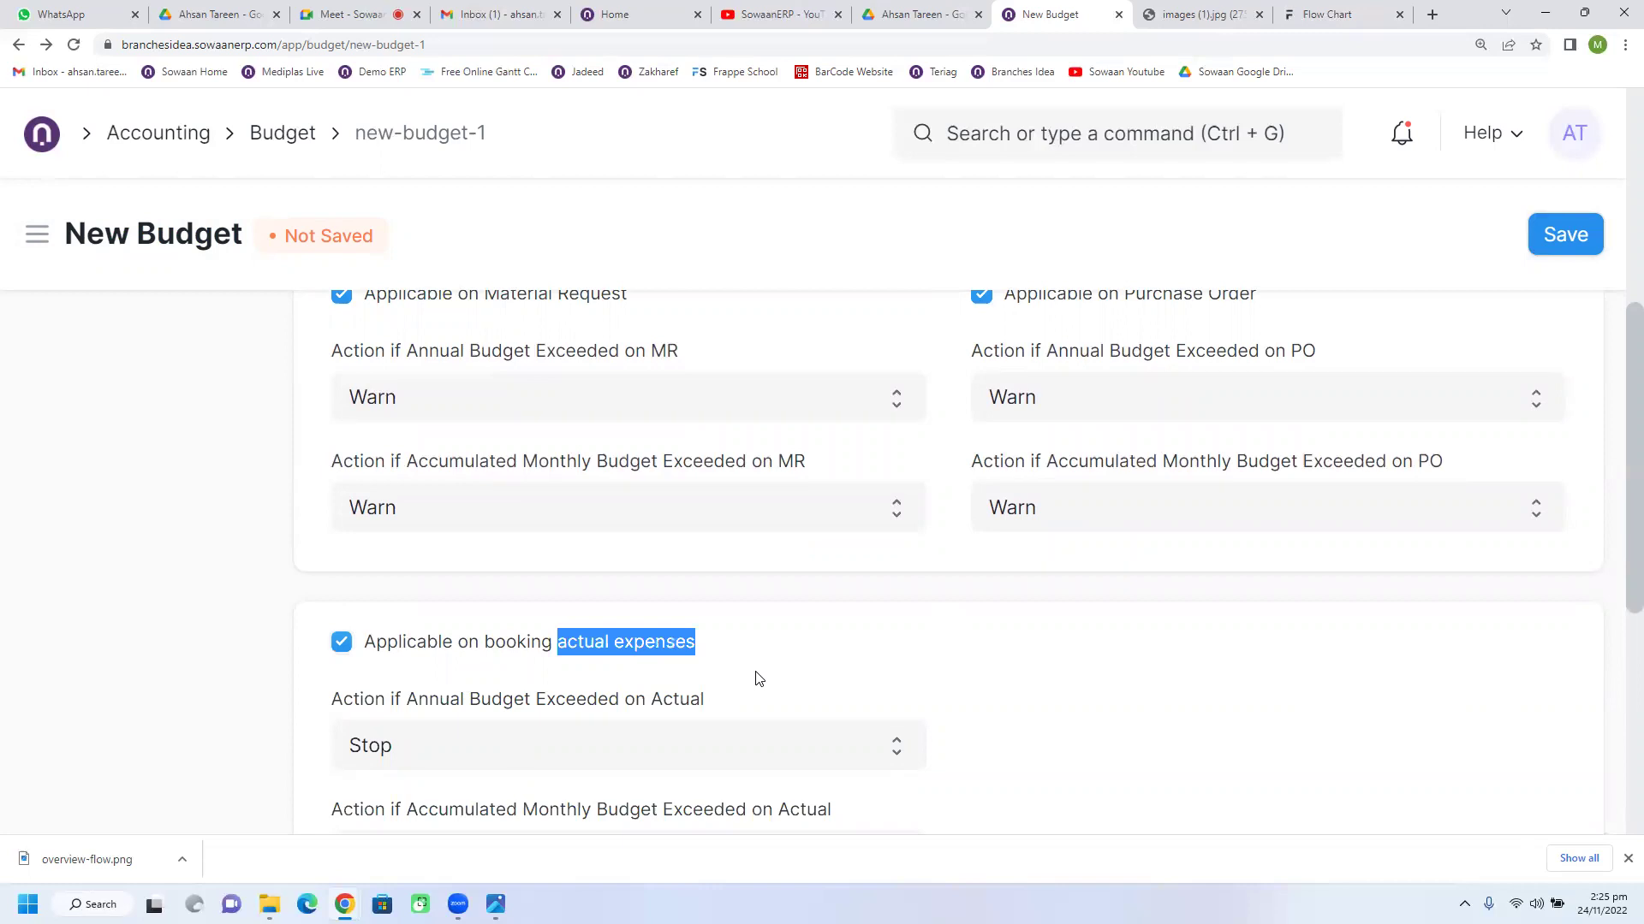
Step: Keep Stop for annual actual-expense overruns and review the Control Action and Budget Accounts settings
scroll(758, 679, up, 2)
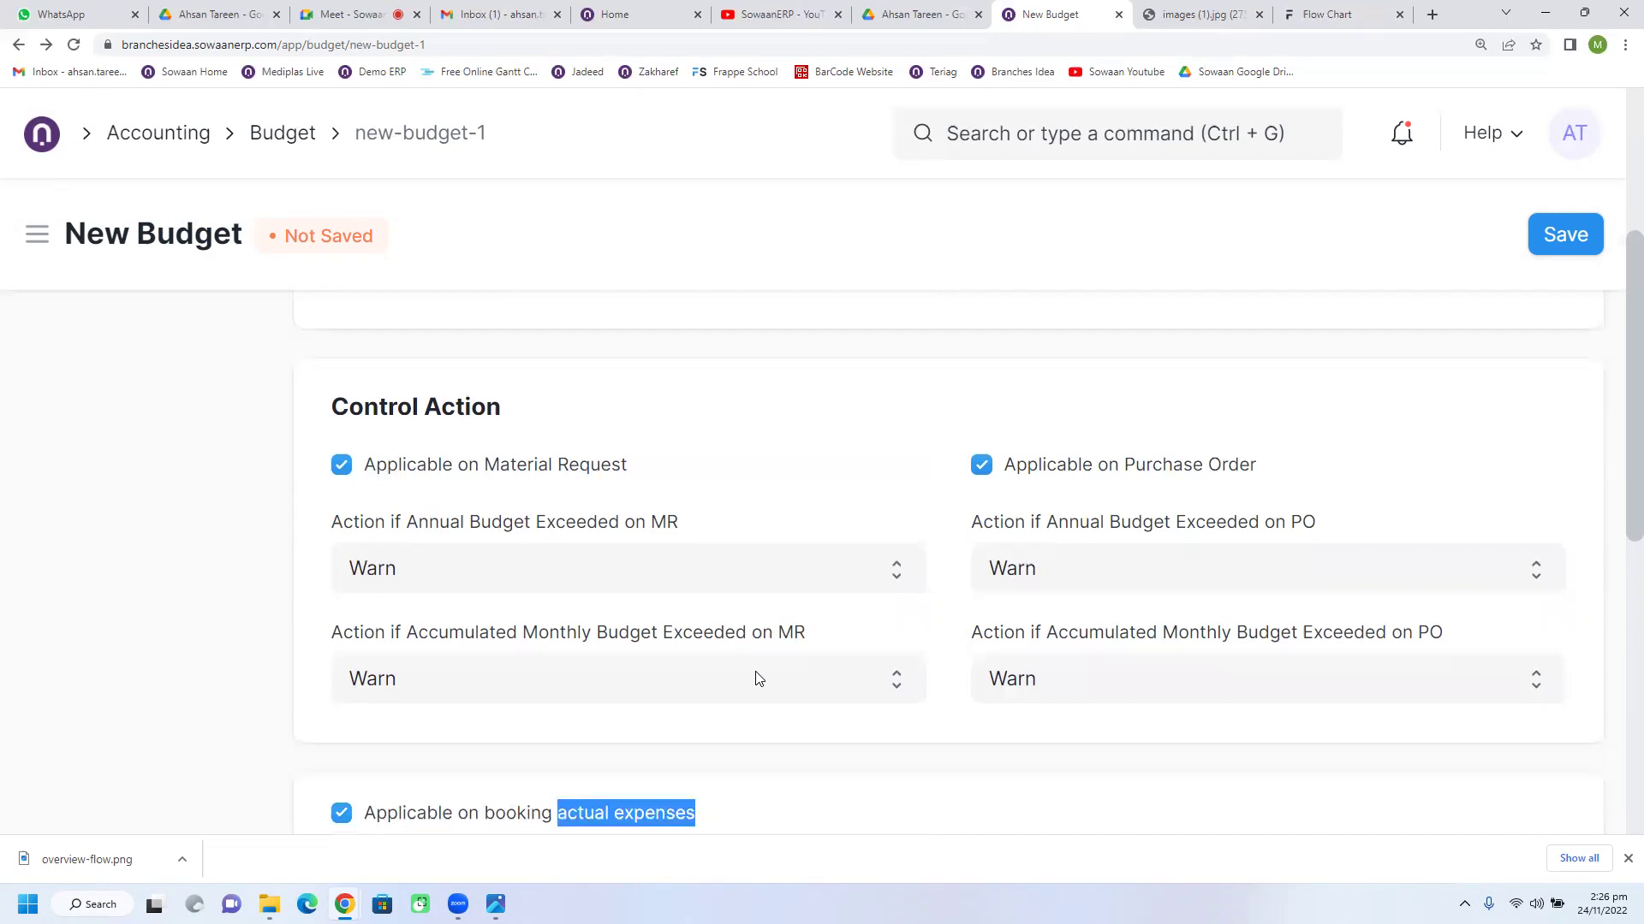
scroll(757, 679, down, 1)
scroll(758, 679, down, 2)
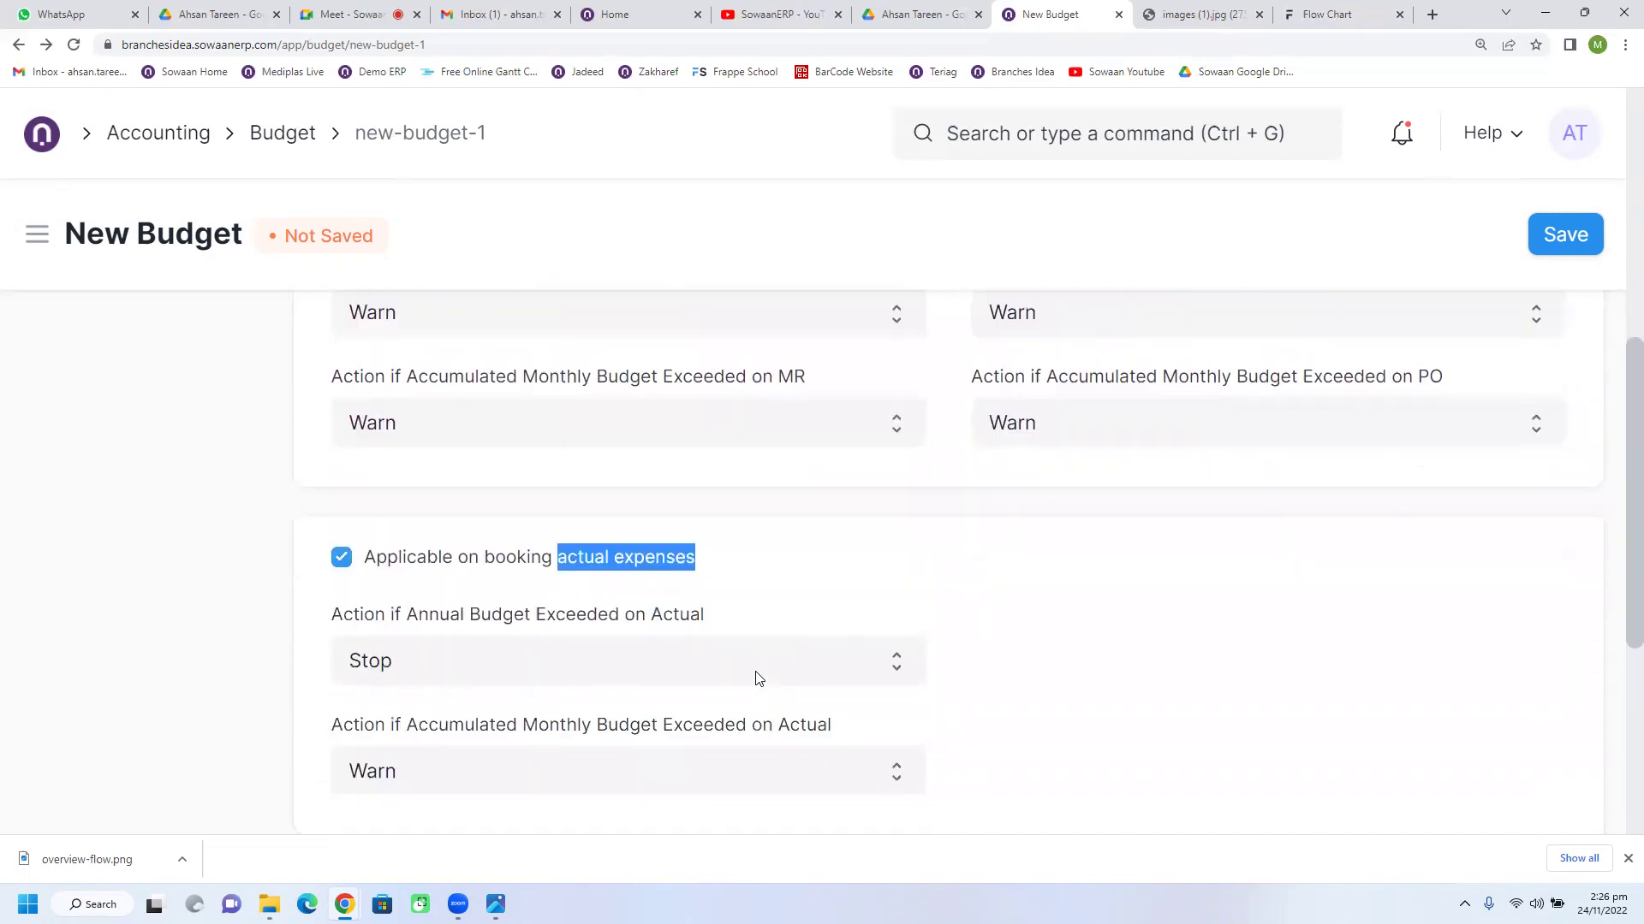
click(758, 679)
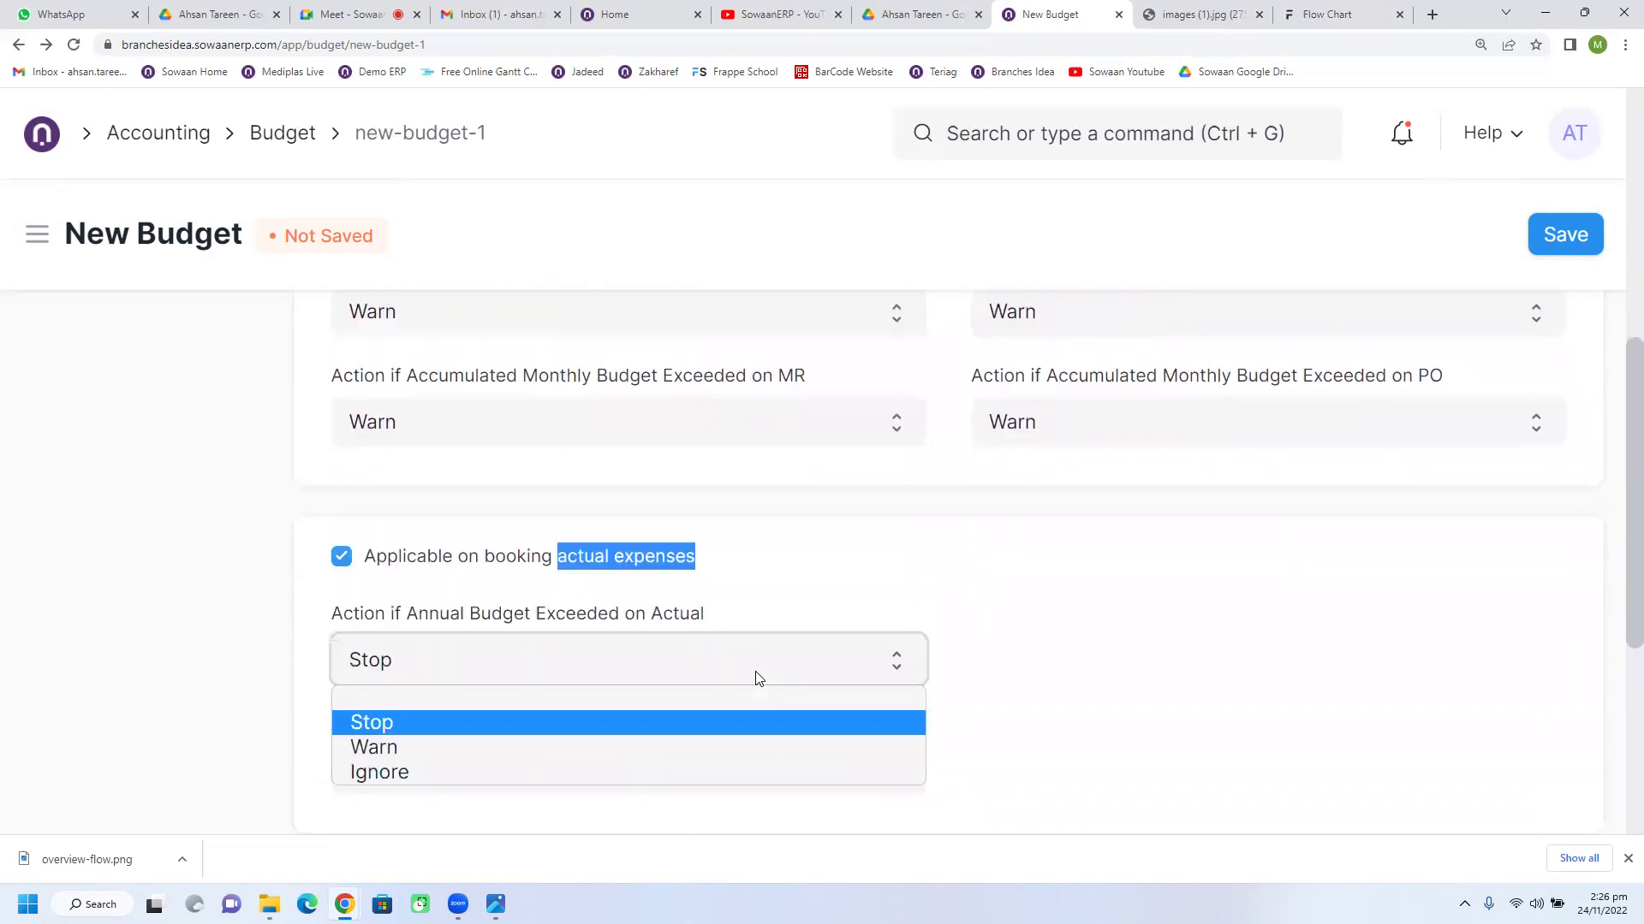
click(758, 679)
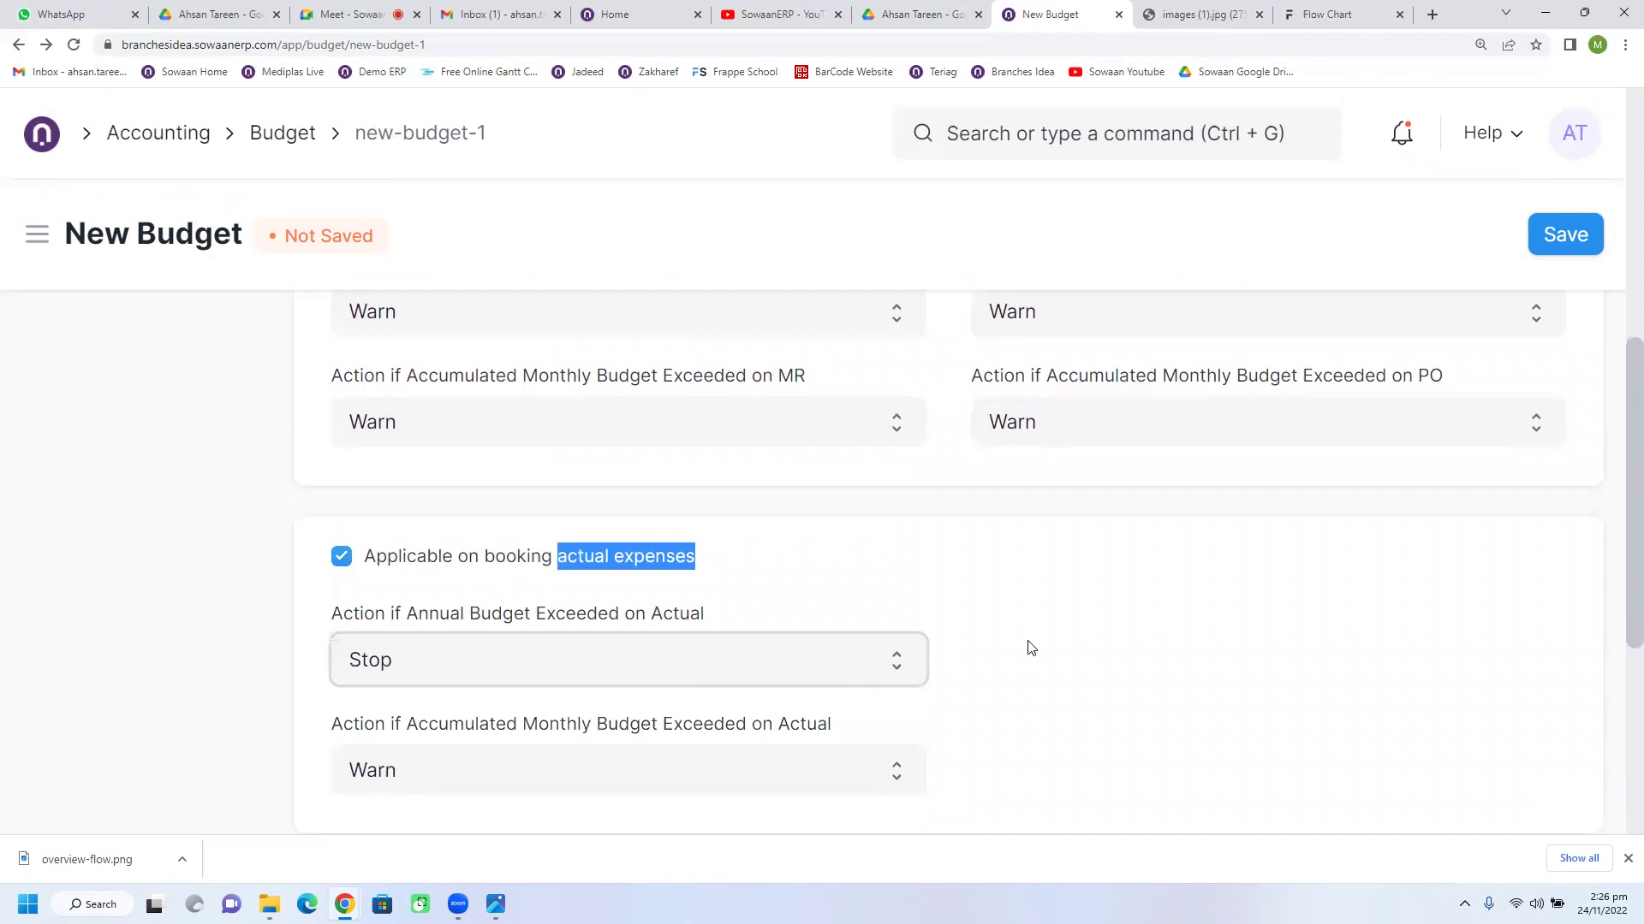
scroll(1030, 648, down, 2)
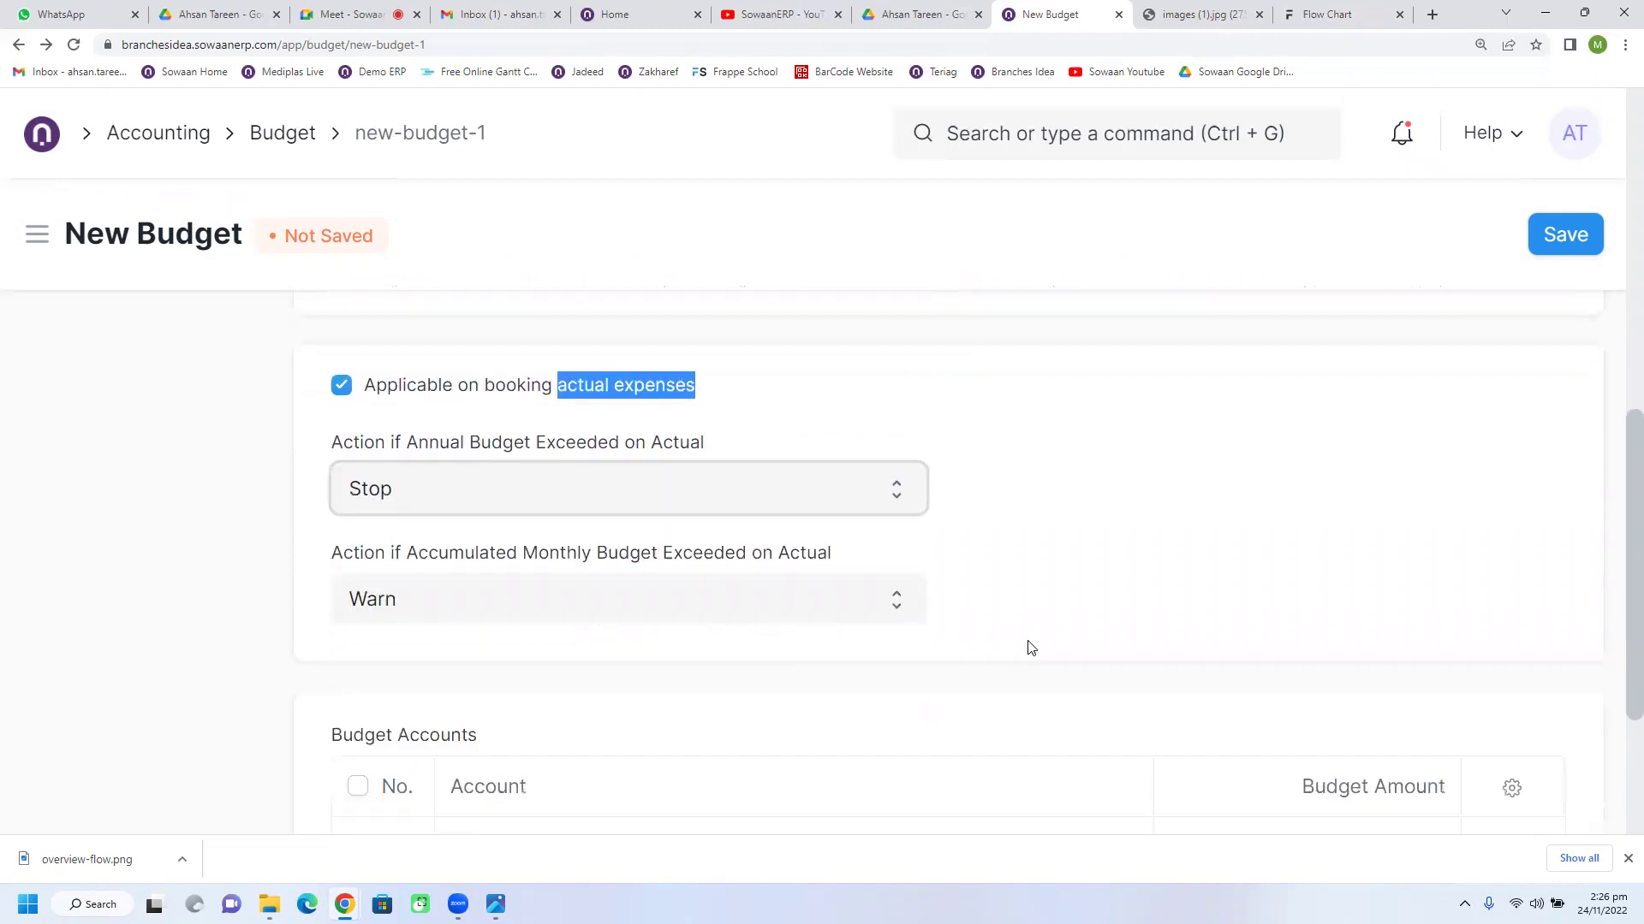
scroll(1031, 648, down, 3)
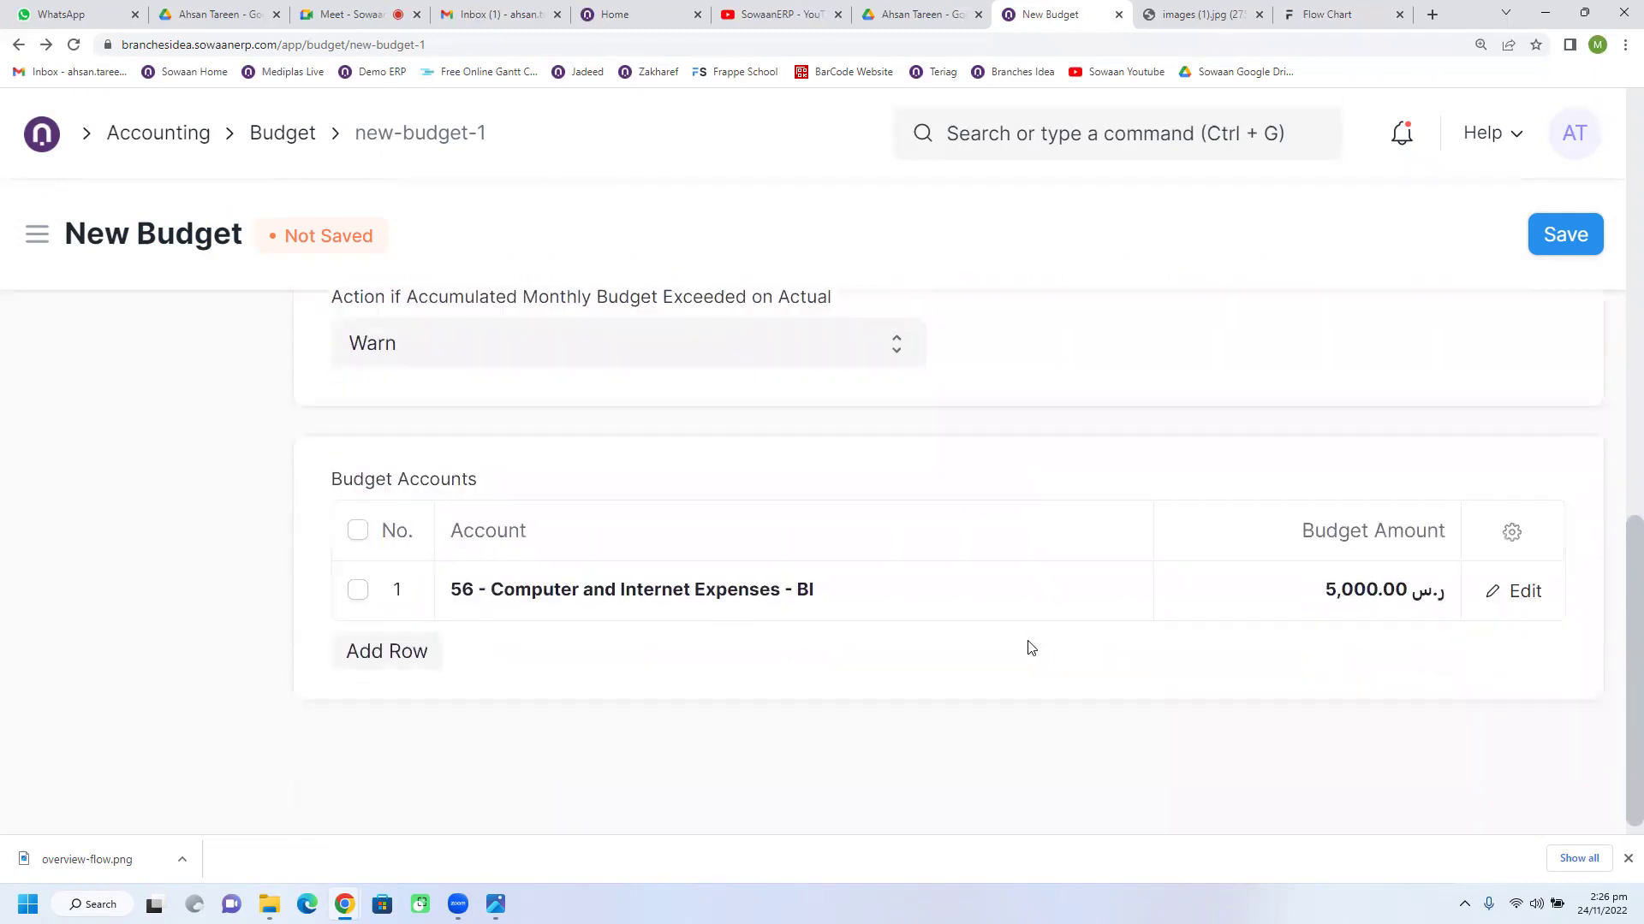
scroll(1031, 648, up, 10)
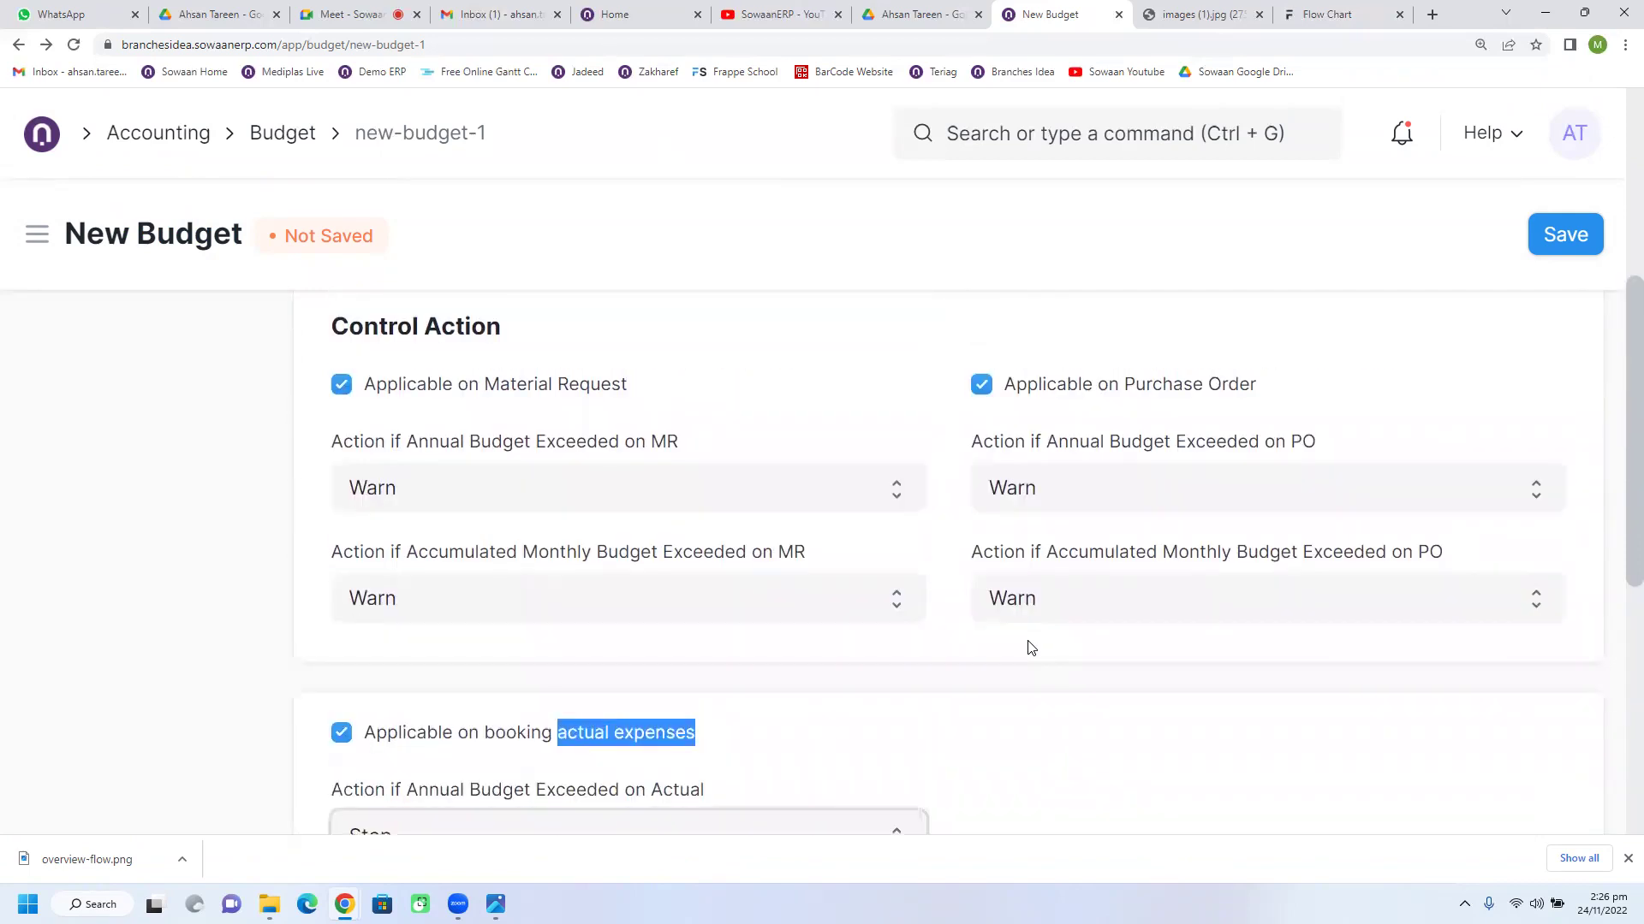
scroll(1031, 648, up, 1)
click(1048, 396)
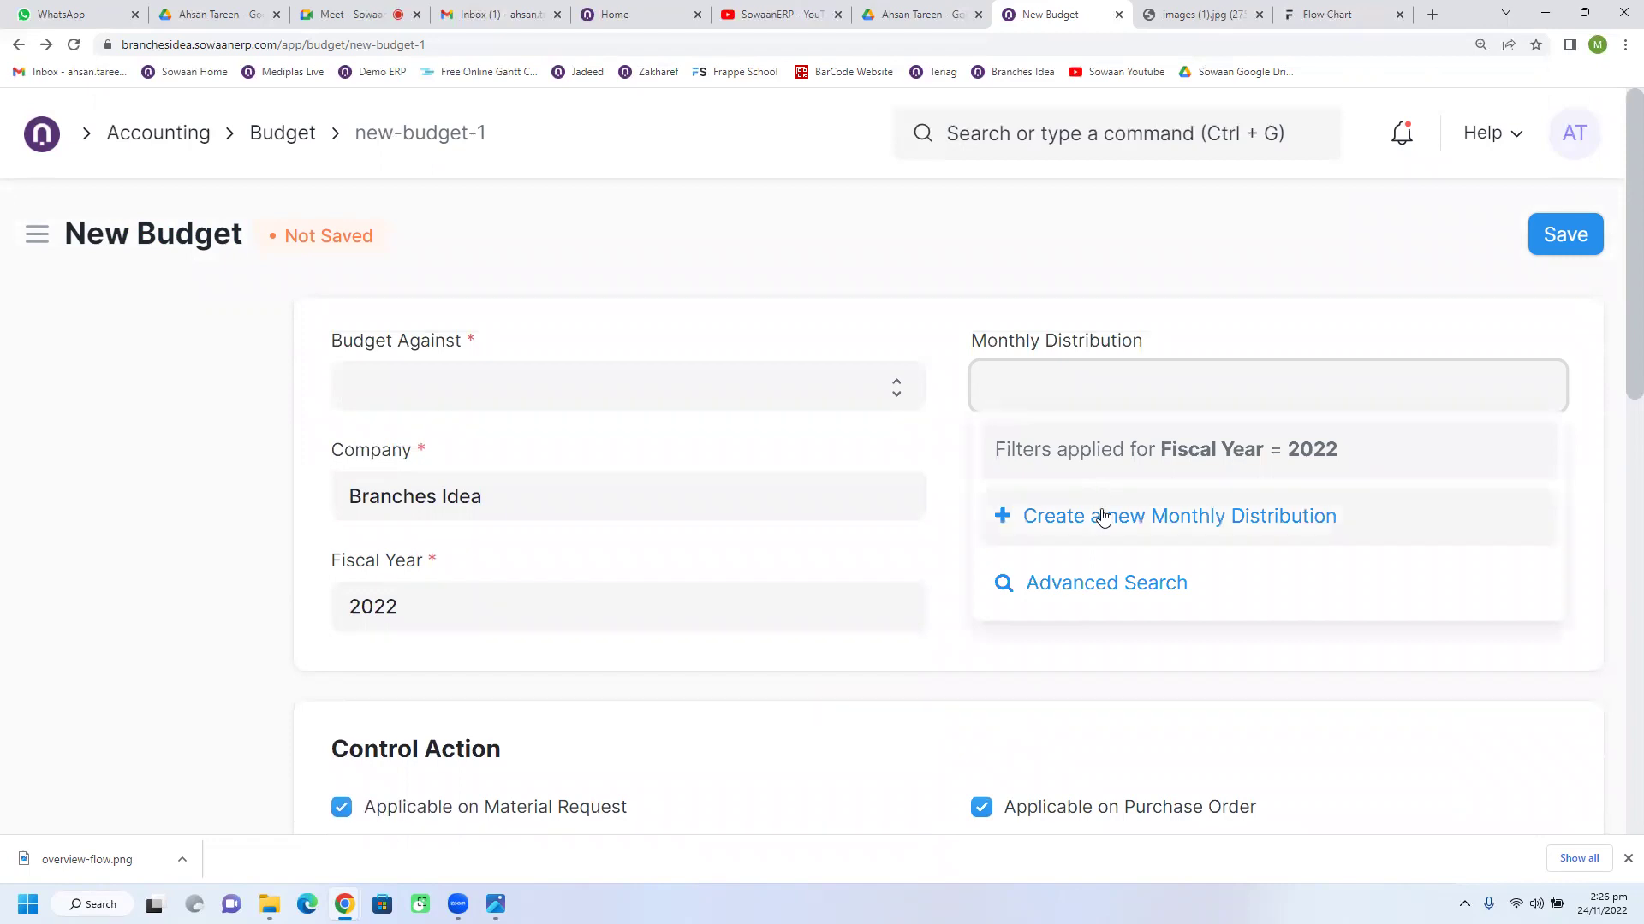
Step: Attempt to save the budget, which fails on missing Budget Against, then go to Budget Variance Report
click(959, 471)
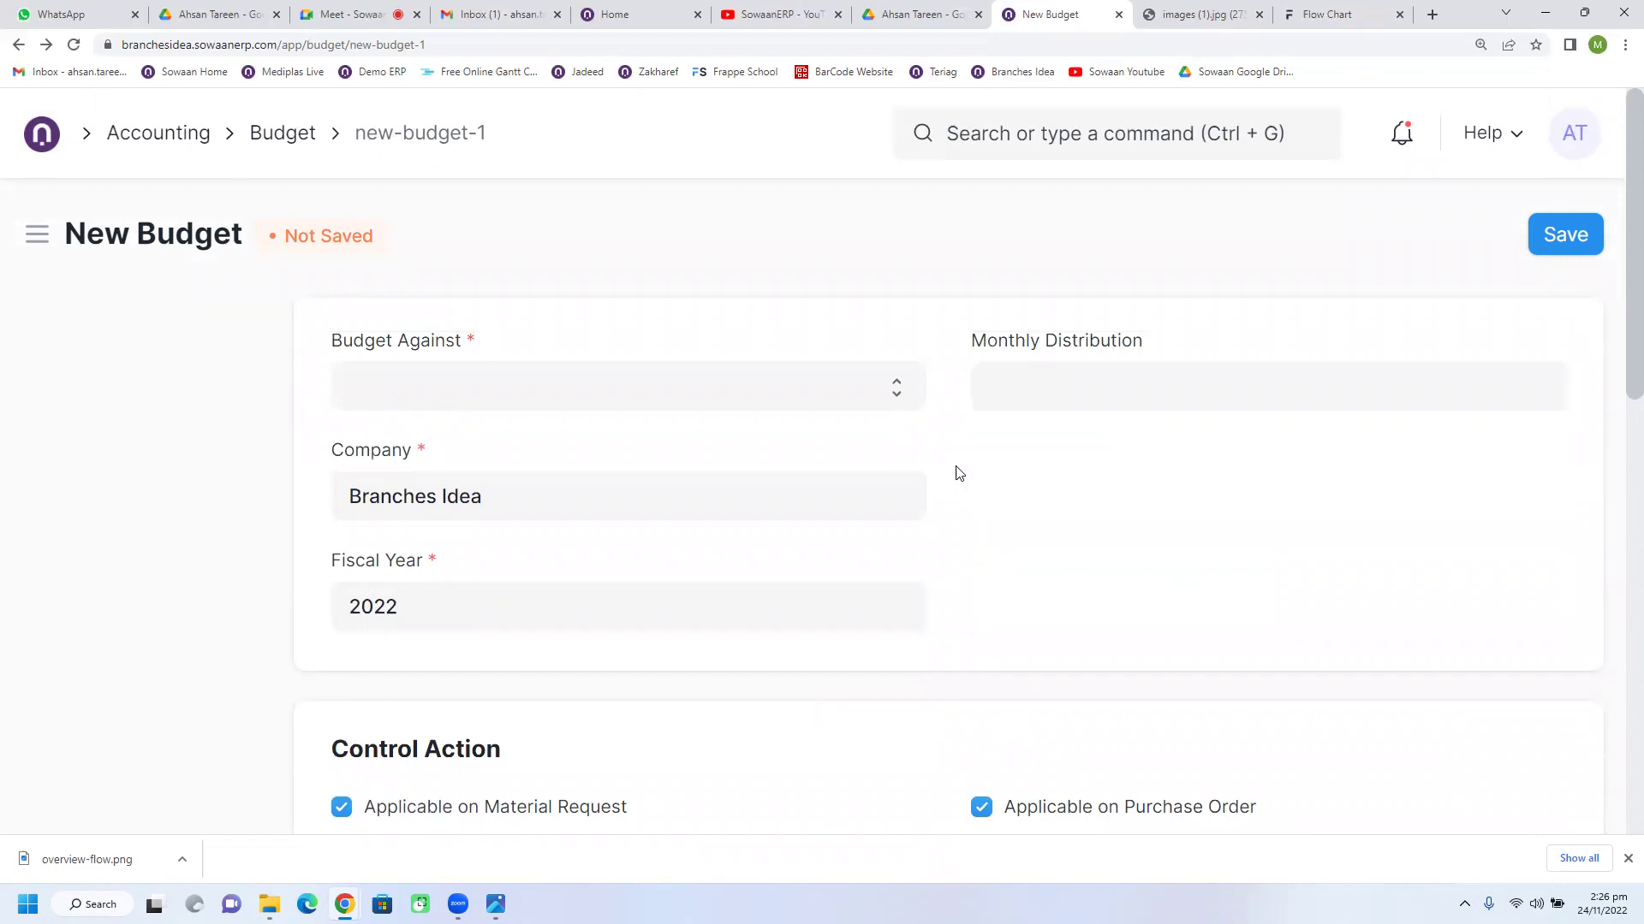
scroll(922, 693, down, 6)
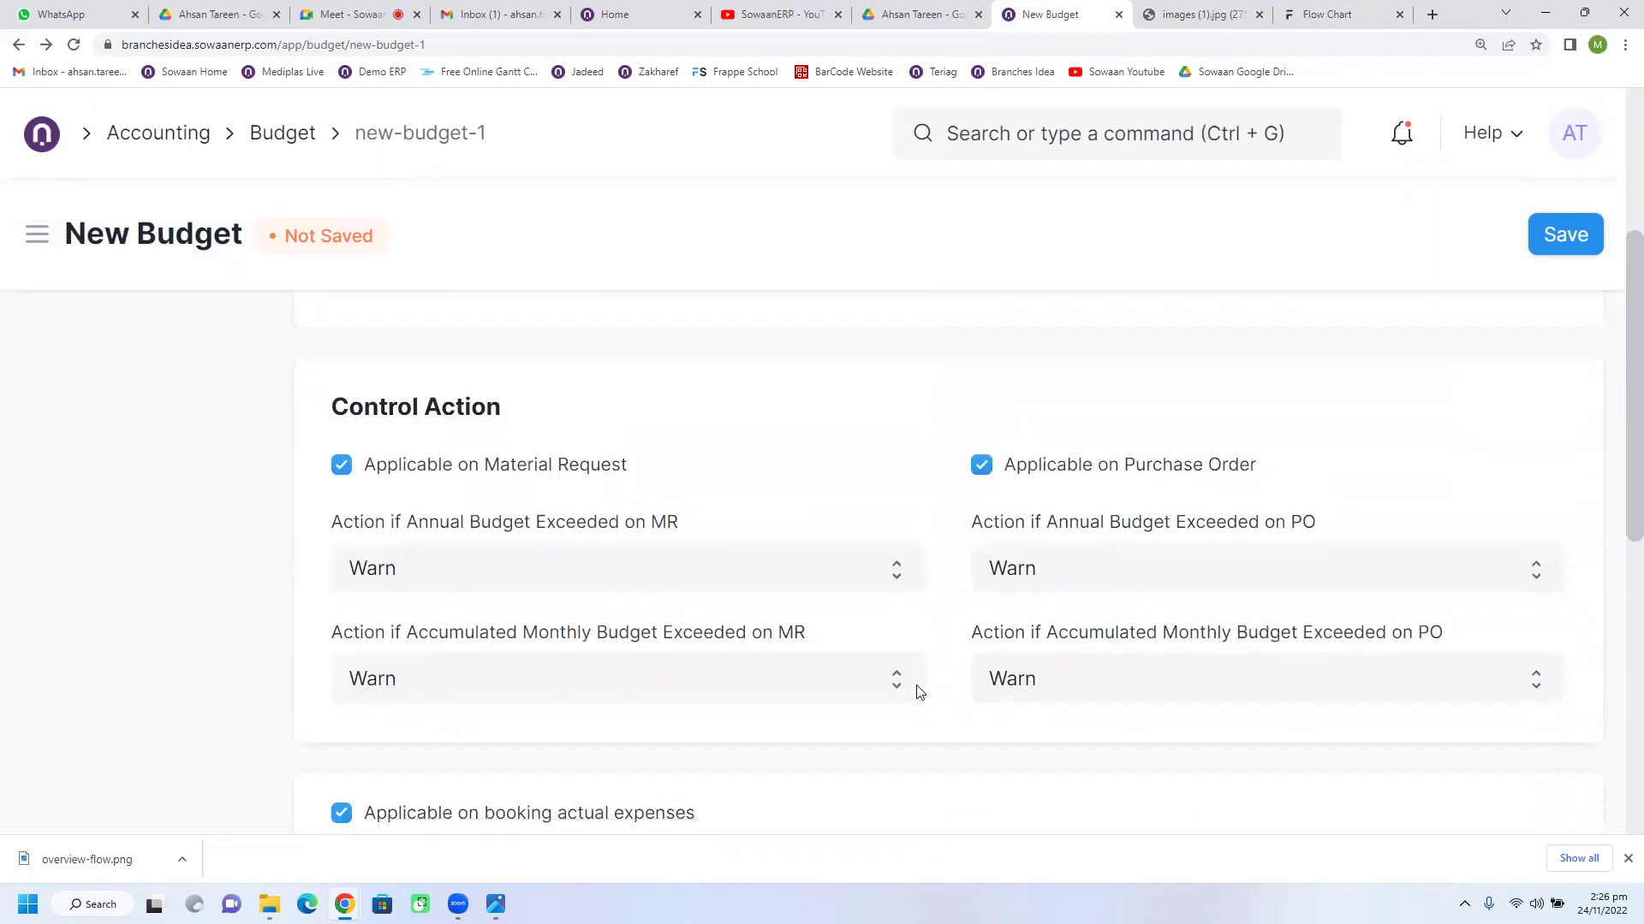
click(1569, 233)
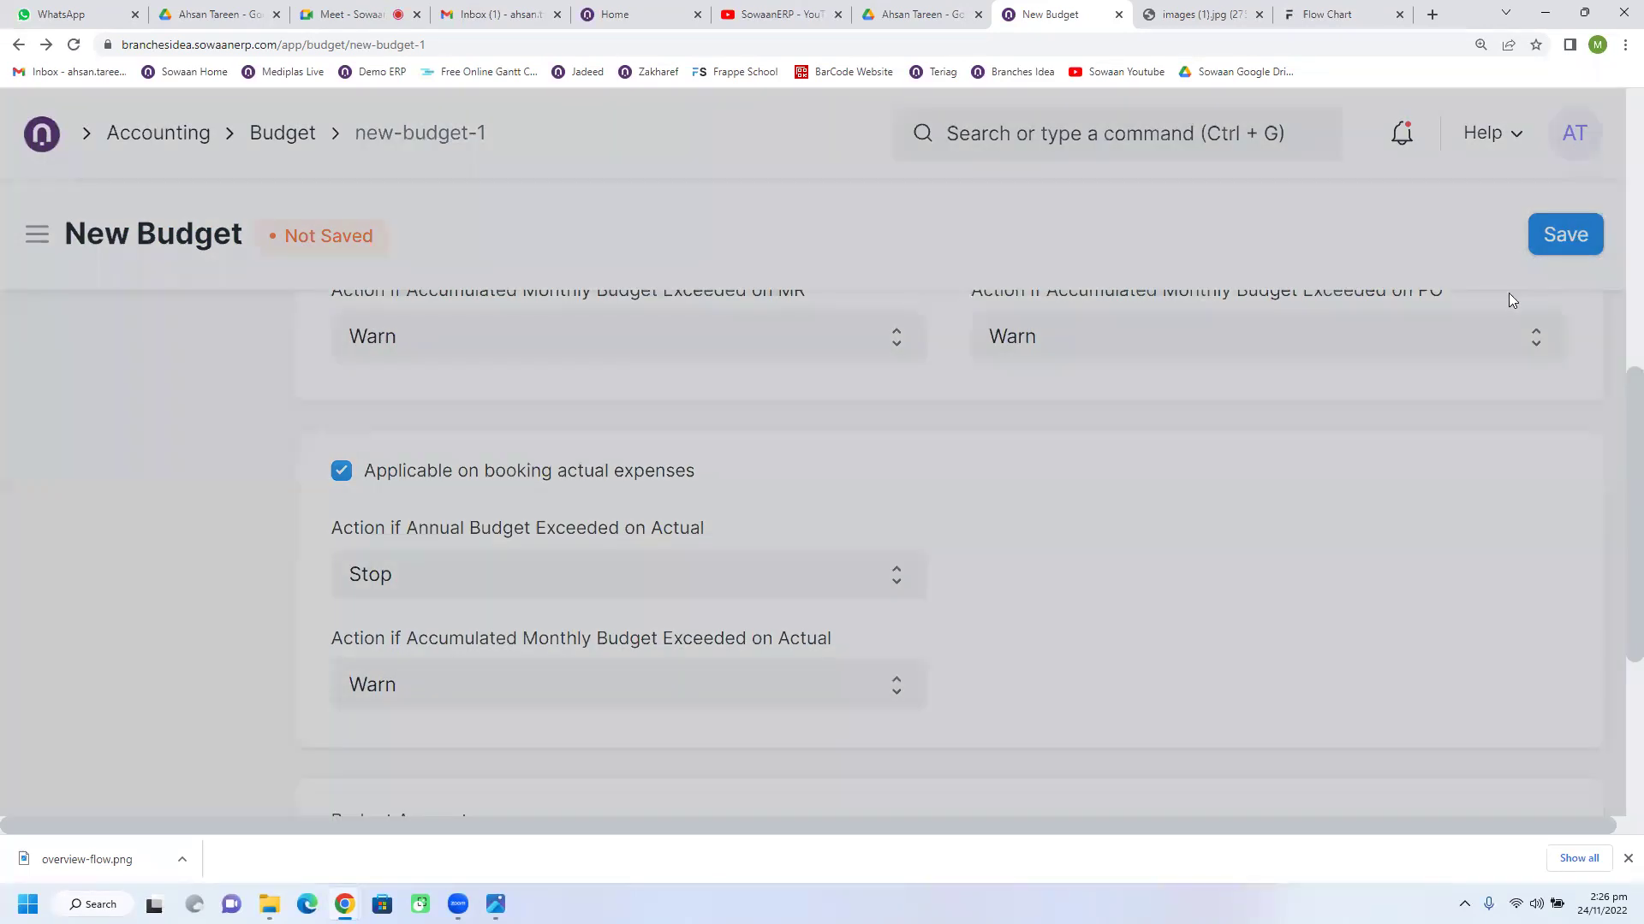
click(1202, 176)
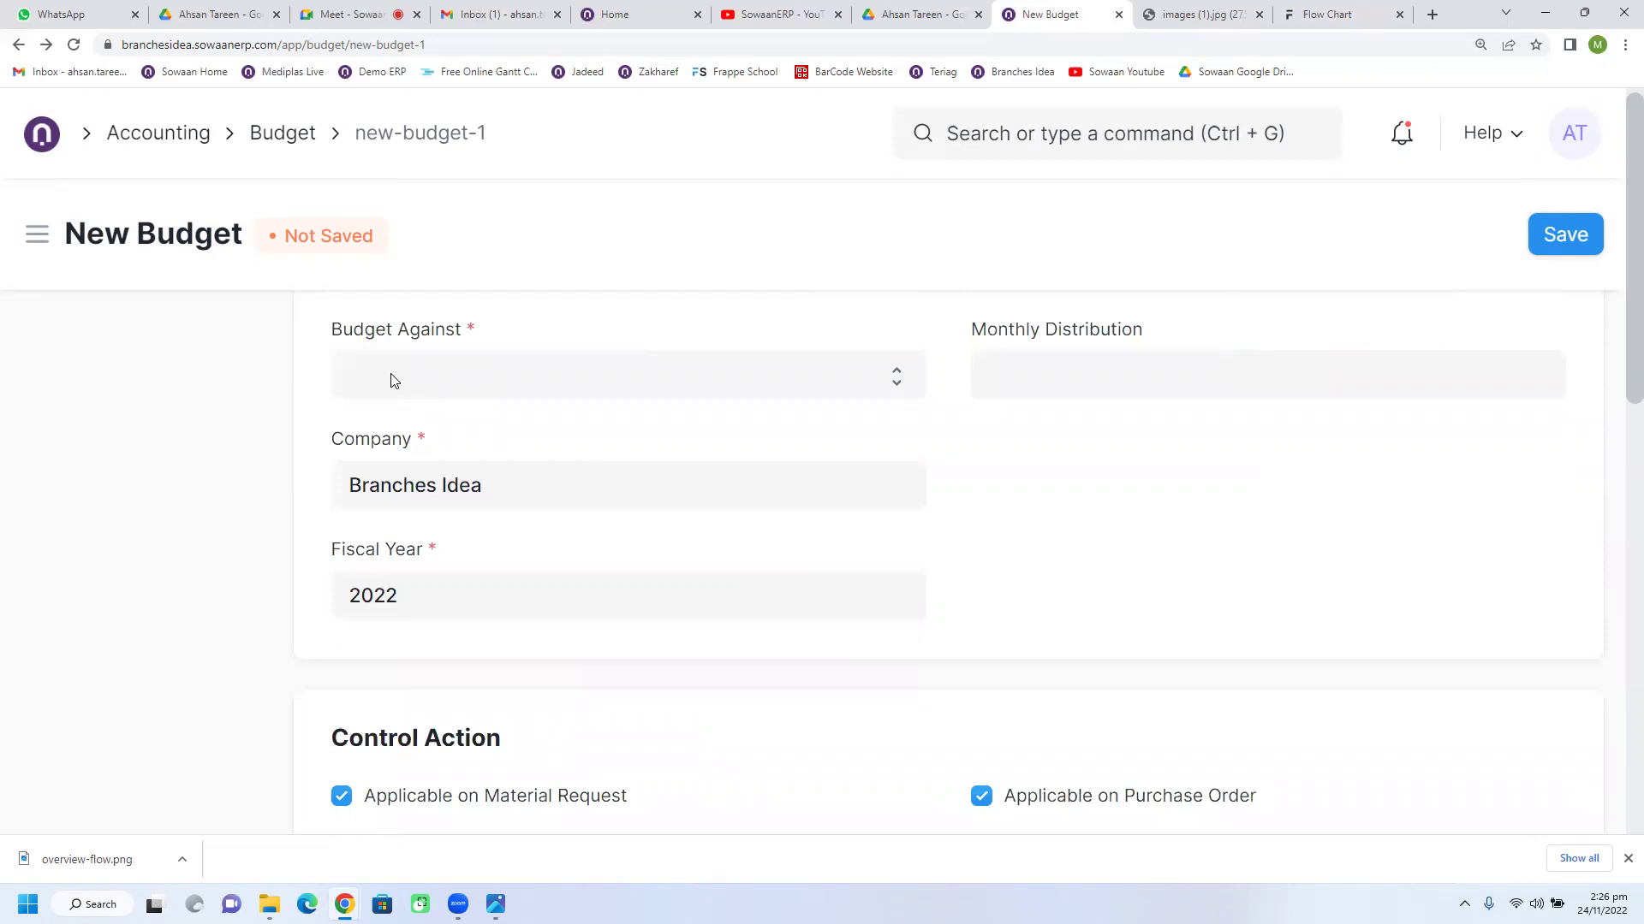
click(393, 380)
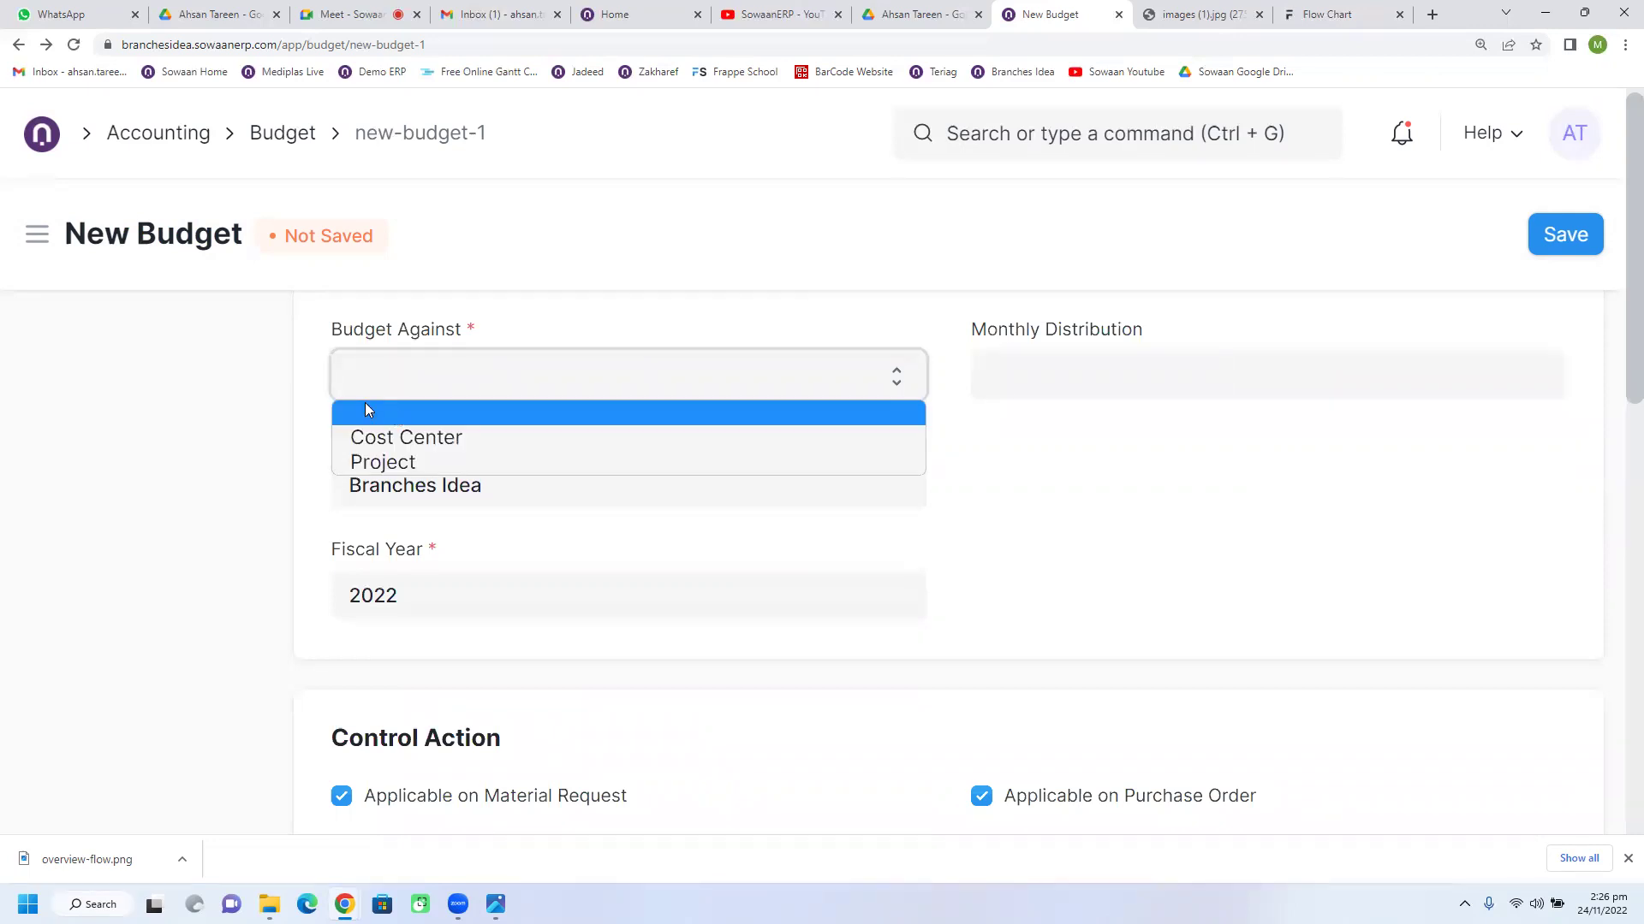
click(261, 353)
click(173, 139)
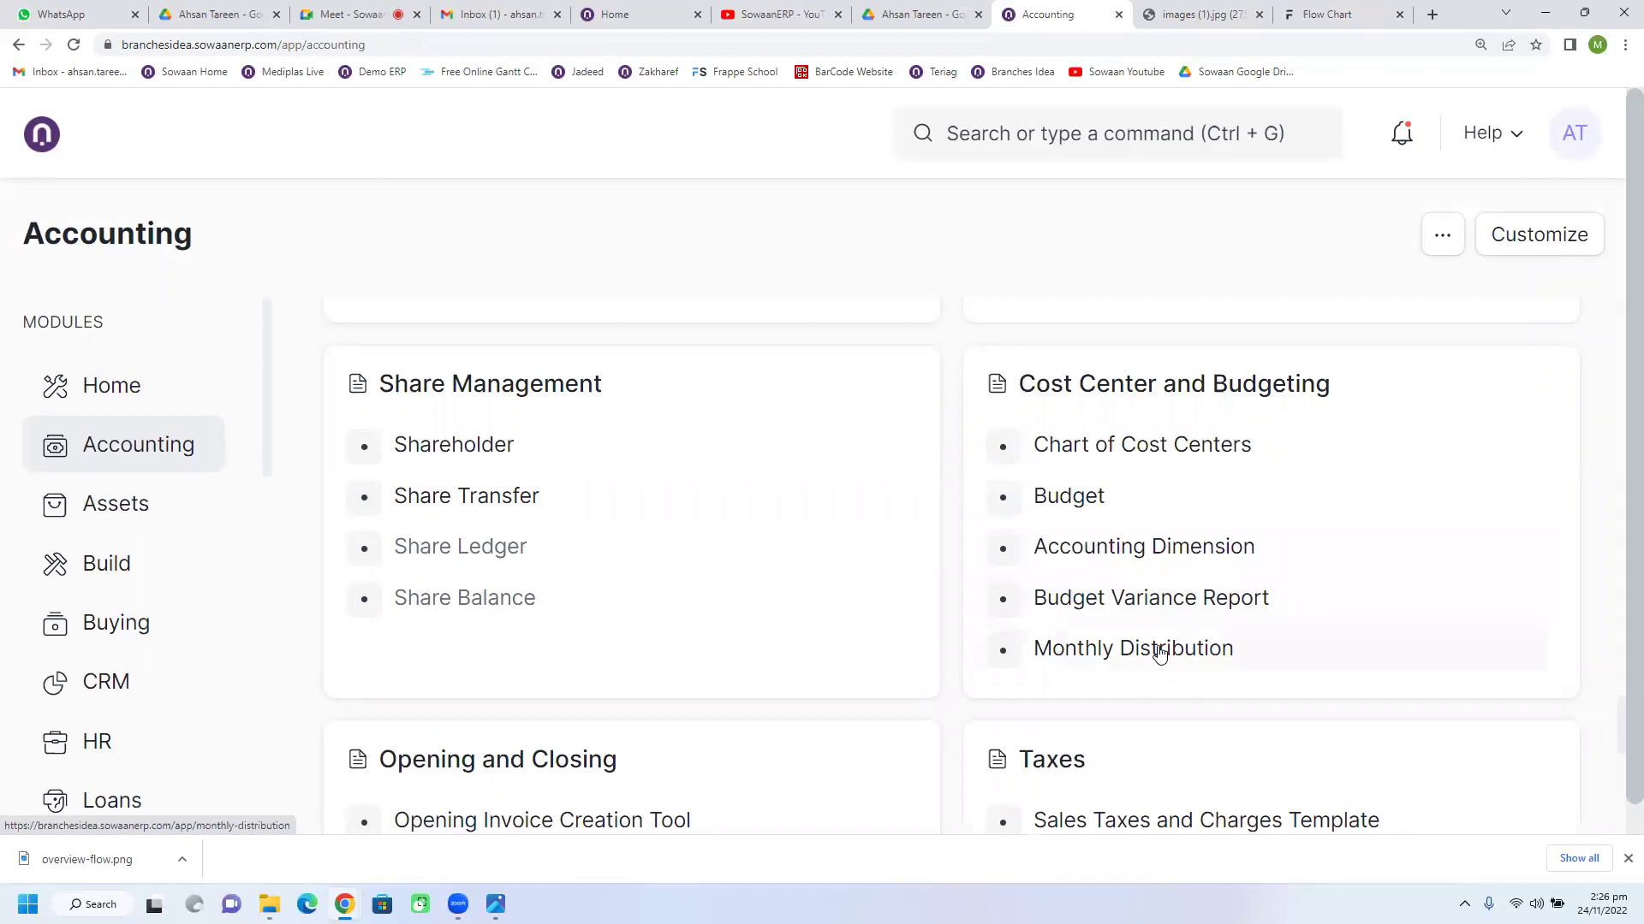
click(1159, 599)
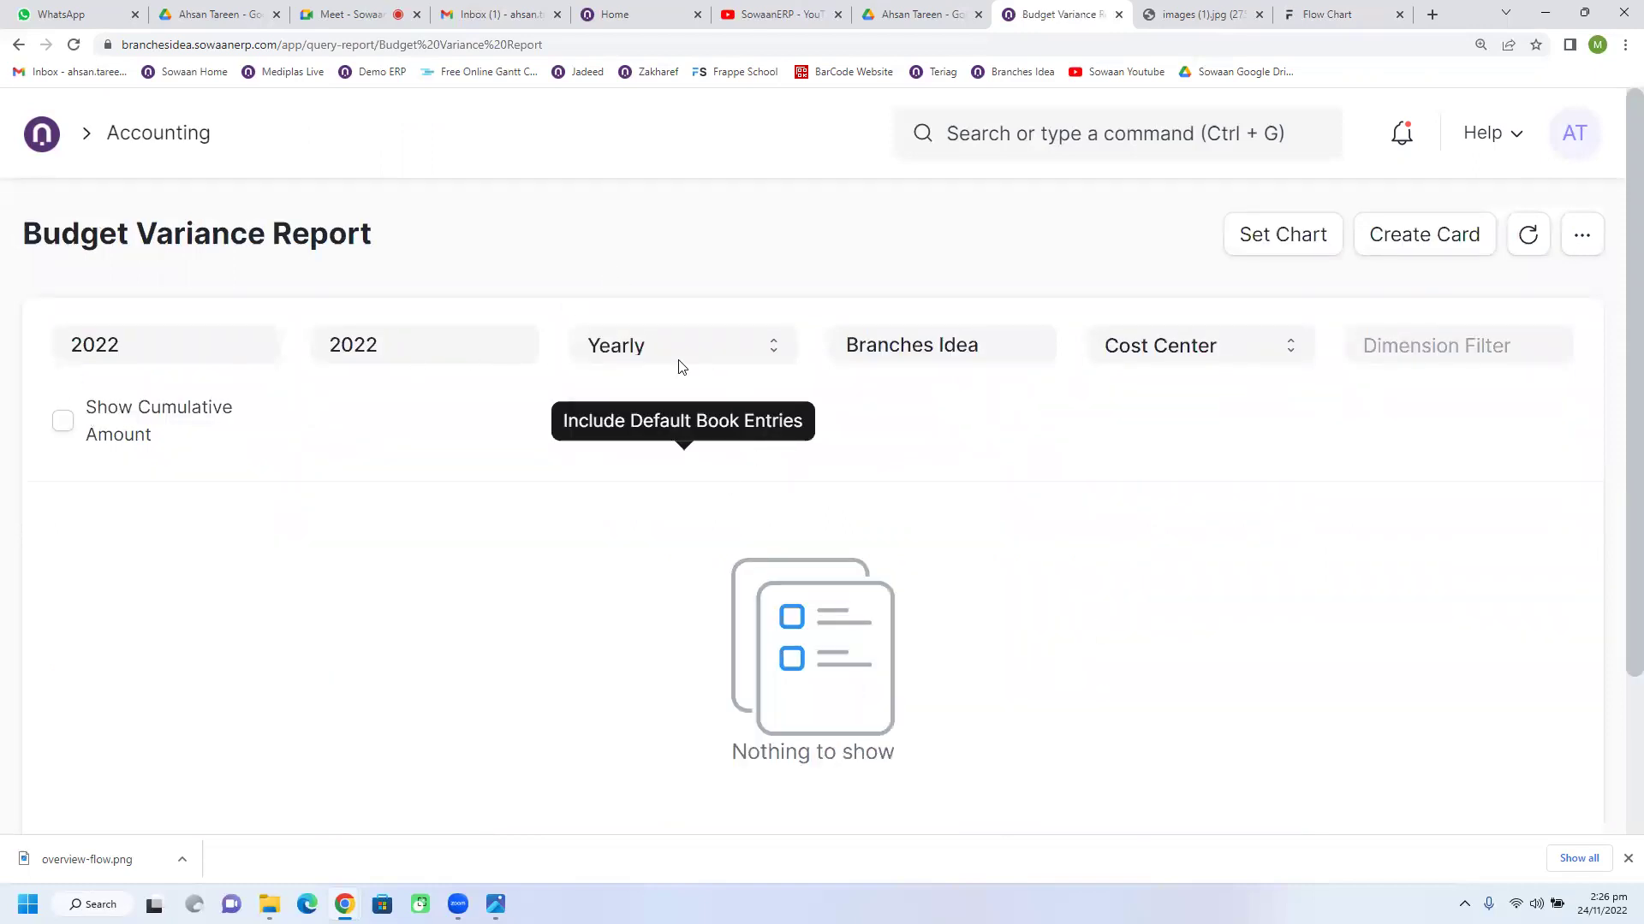
Step: Set the Budget Variance Report period to Monthly, keeping Budget Against as Cost Center
click(707, 347)
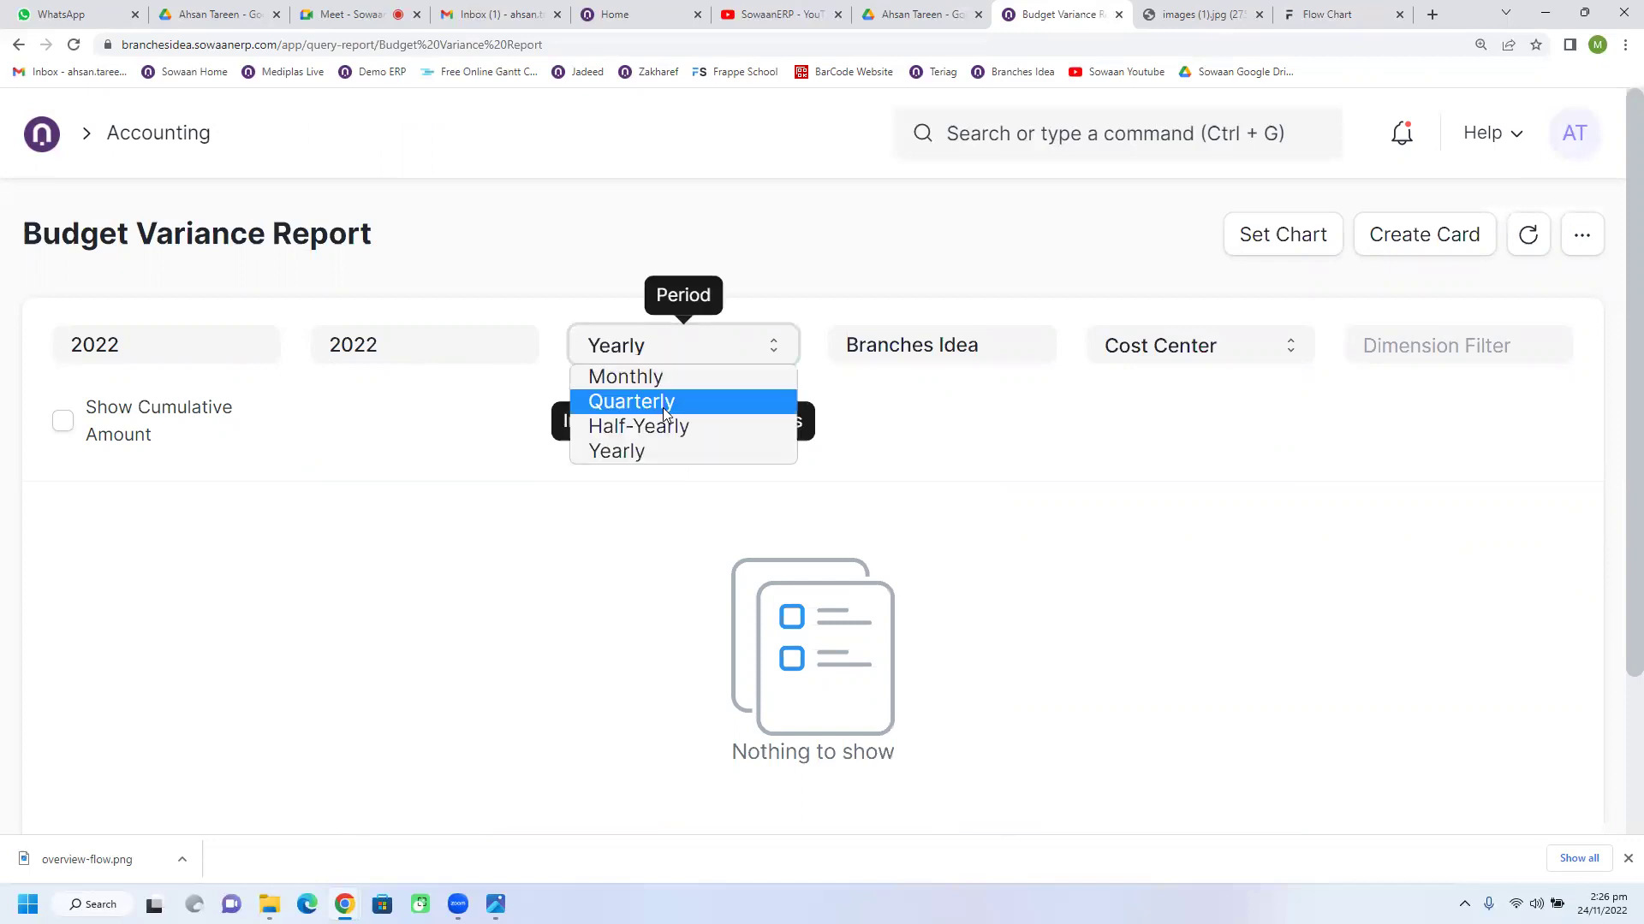
click(659, 377)
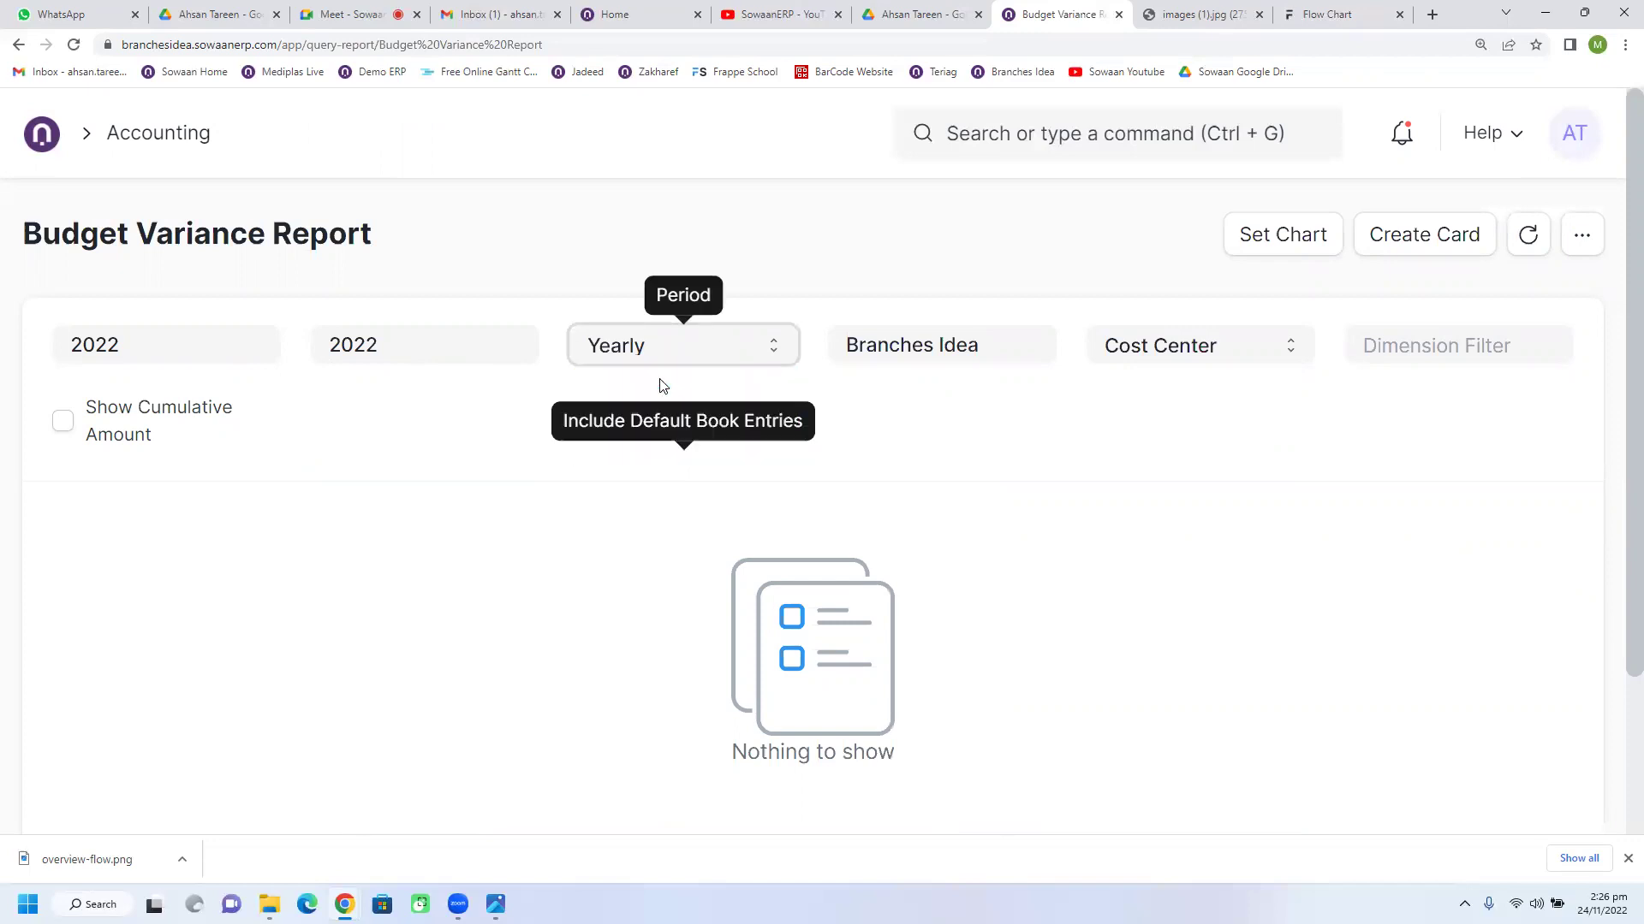
click(1245, 349)
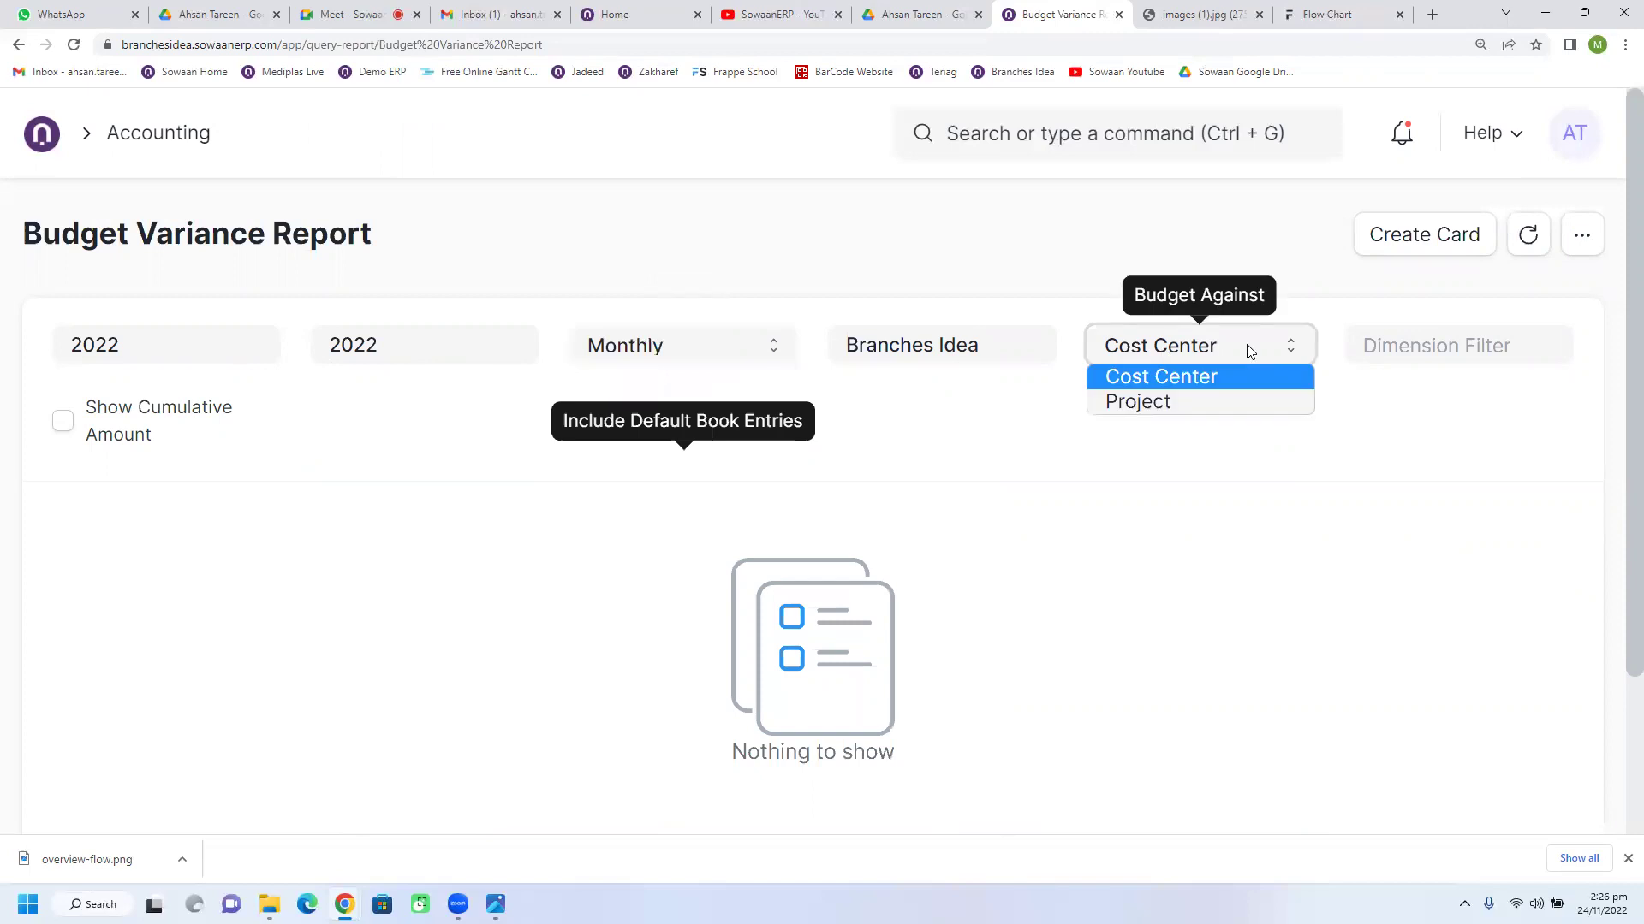
click(1201, 380)
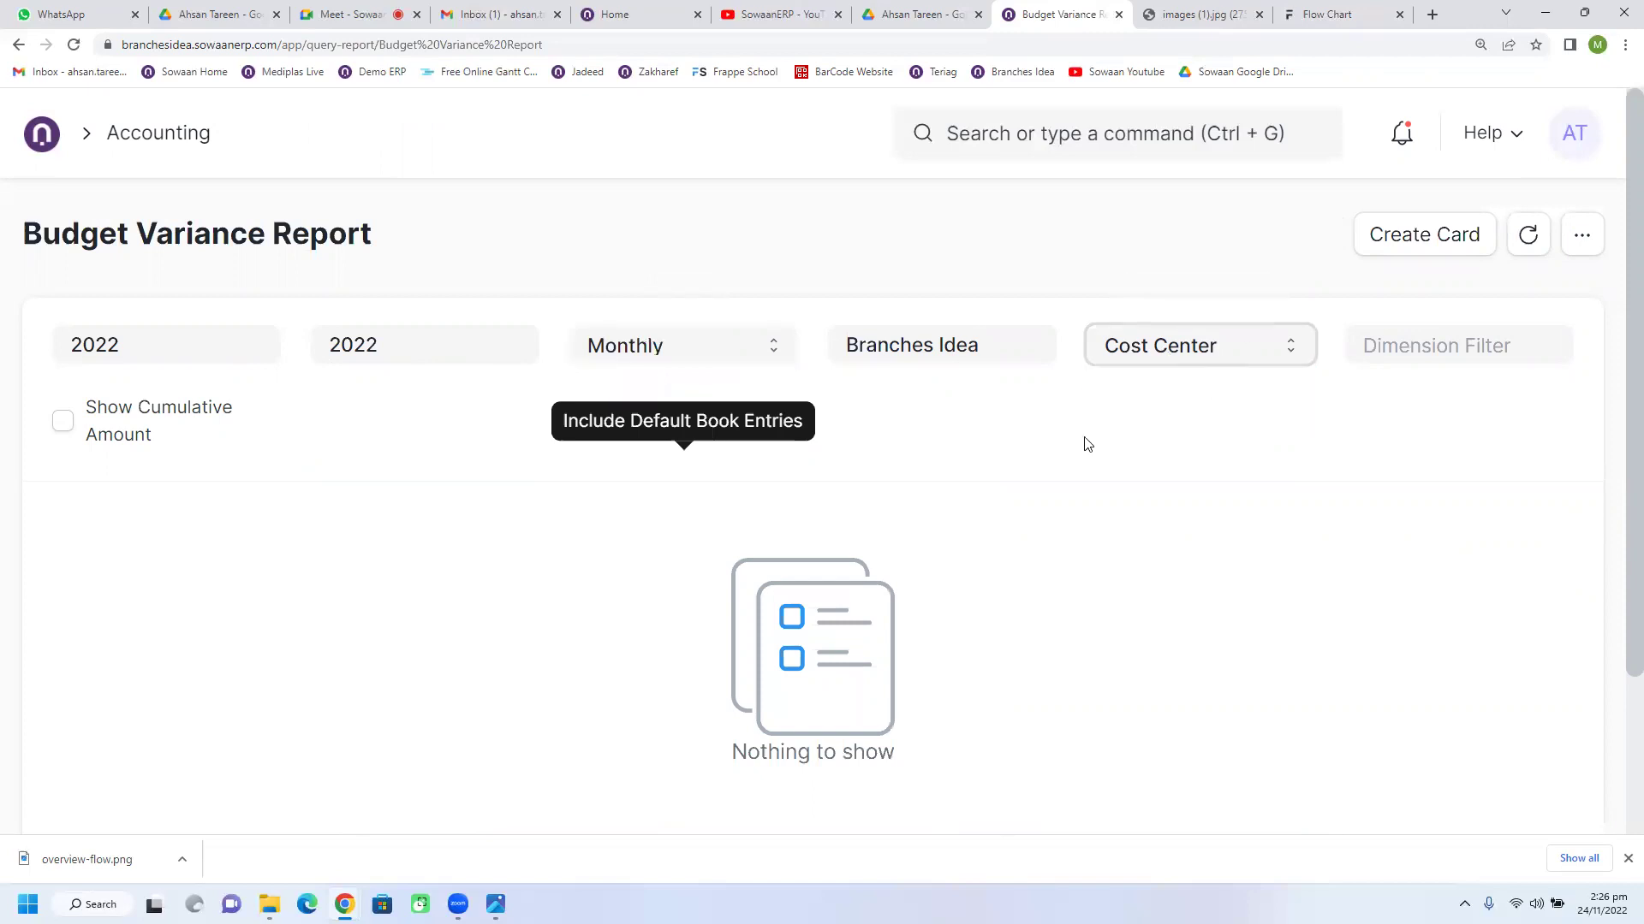
scroll(770, 543, down, 3)
scroll(768, 546, up, 3)
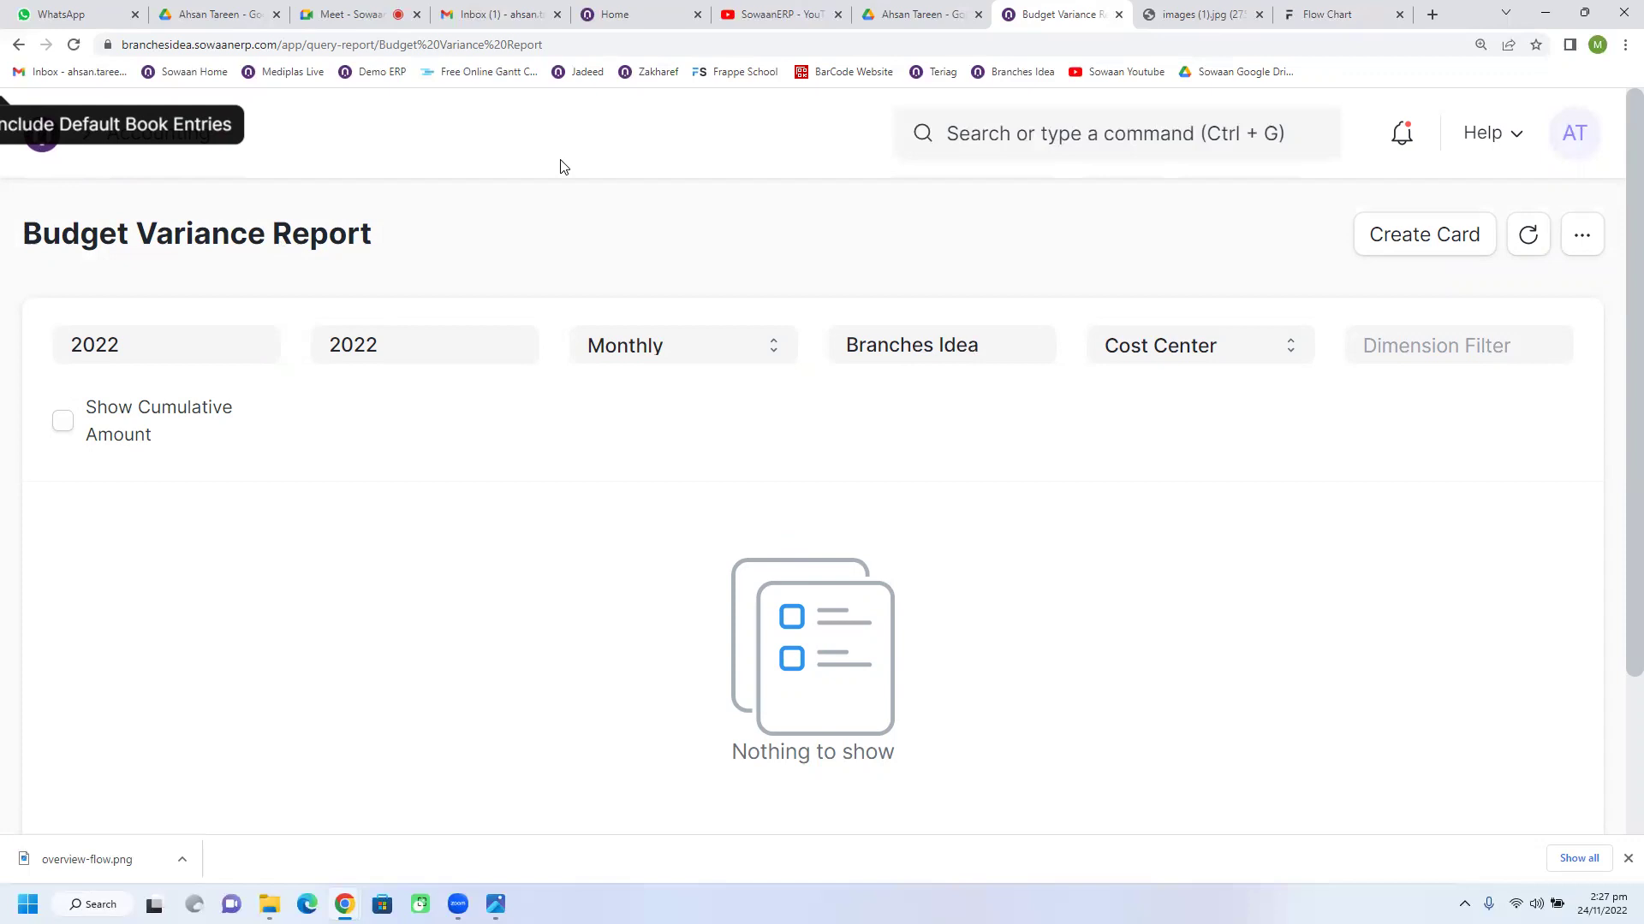
click(74, 50)
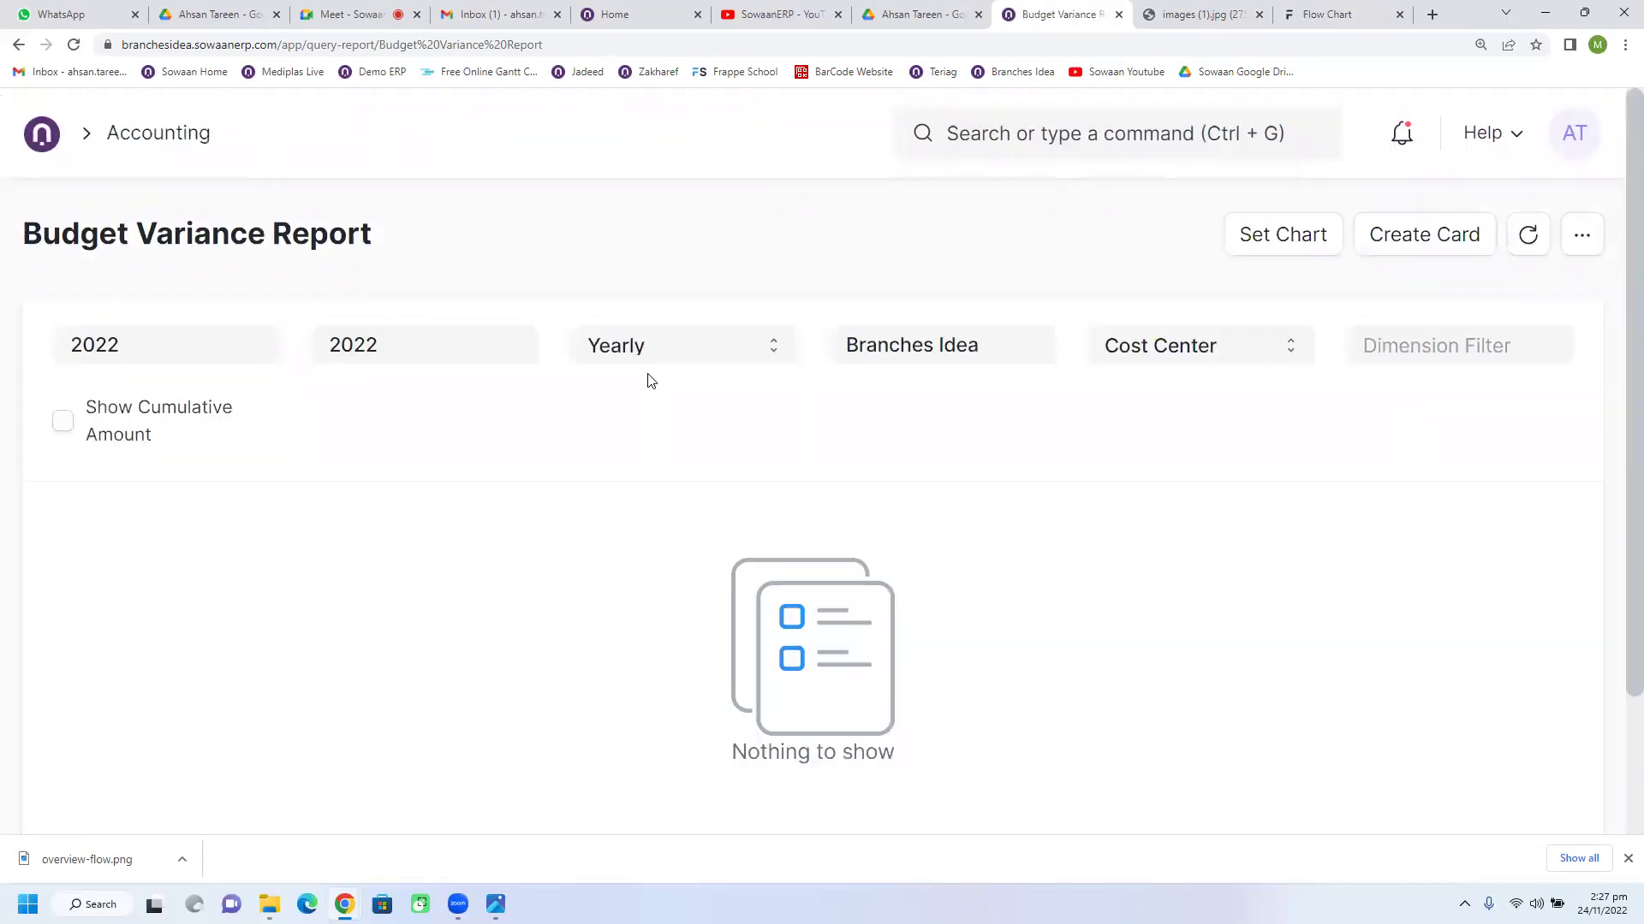
Step: Go Home, then back through the Accounting workspace to the Budget list
click(46, 152)
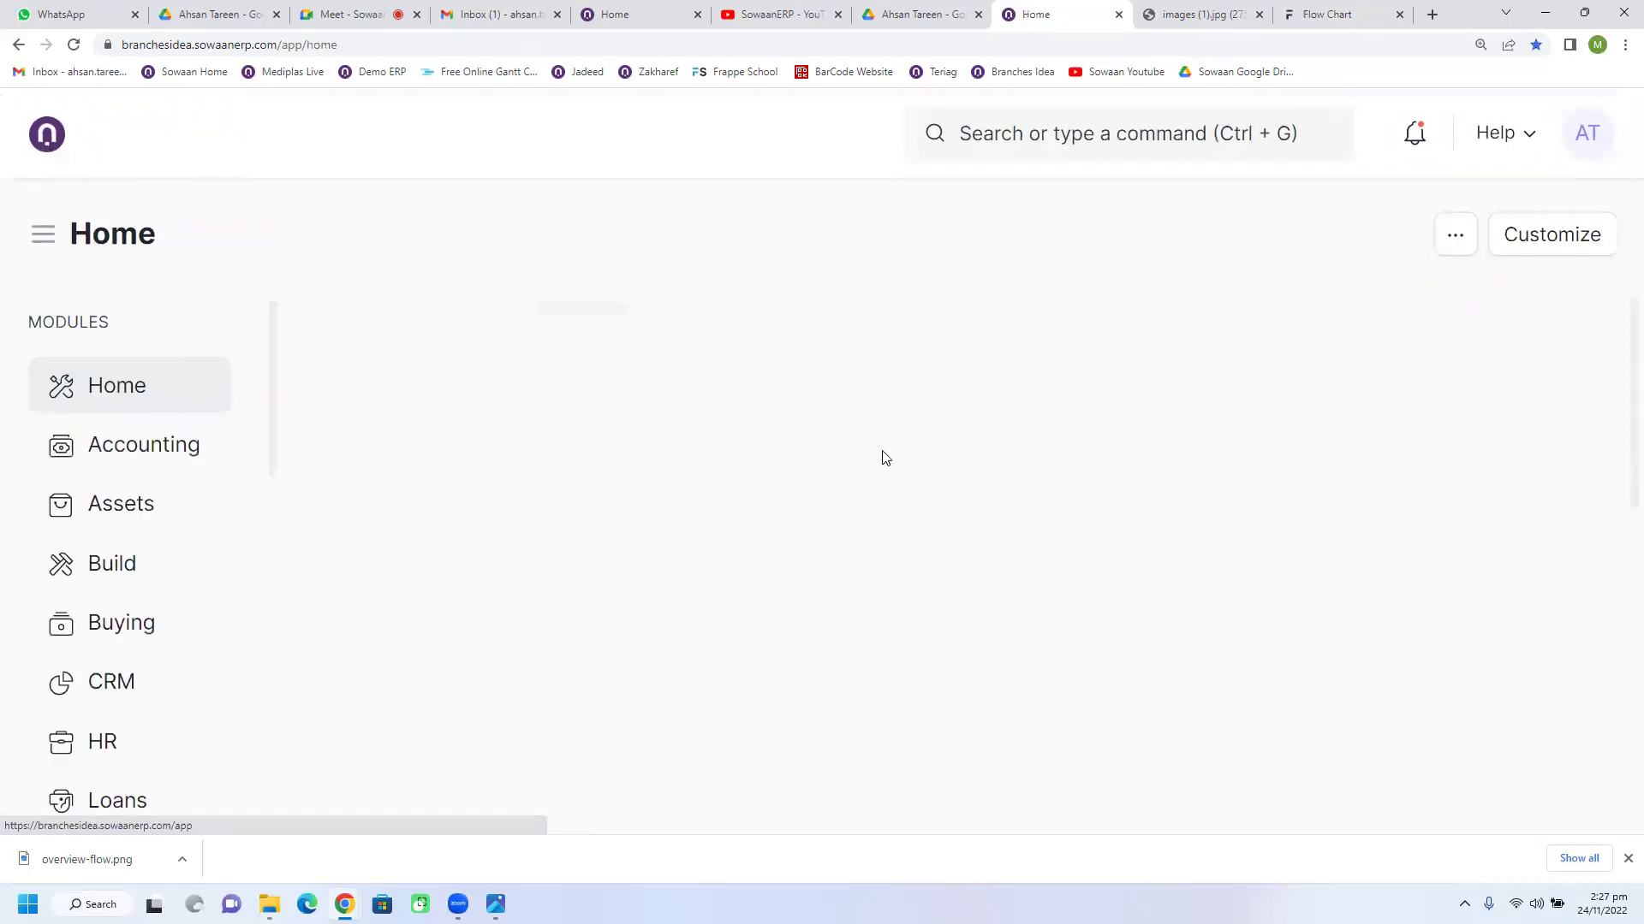
scroll(993, 550, down, 10)
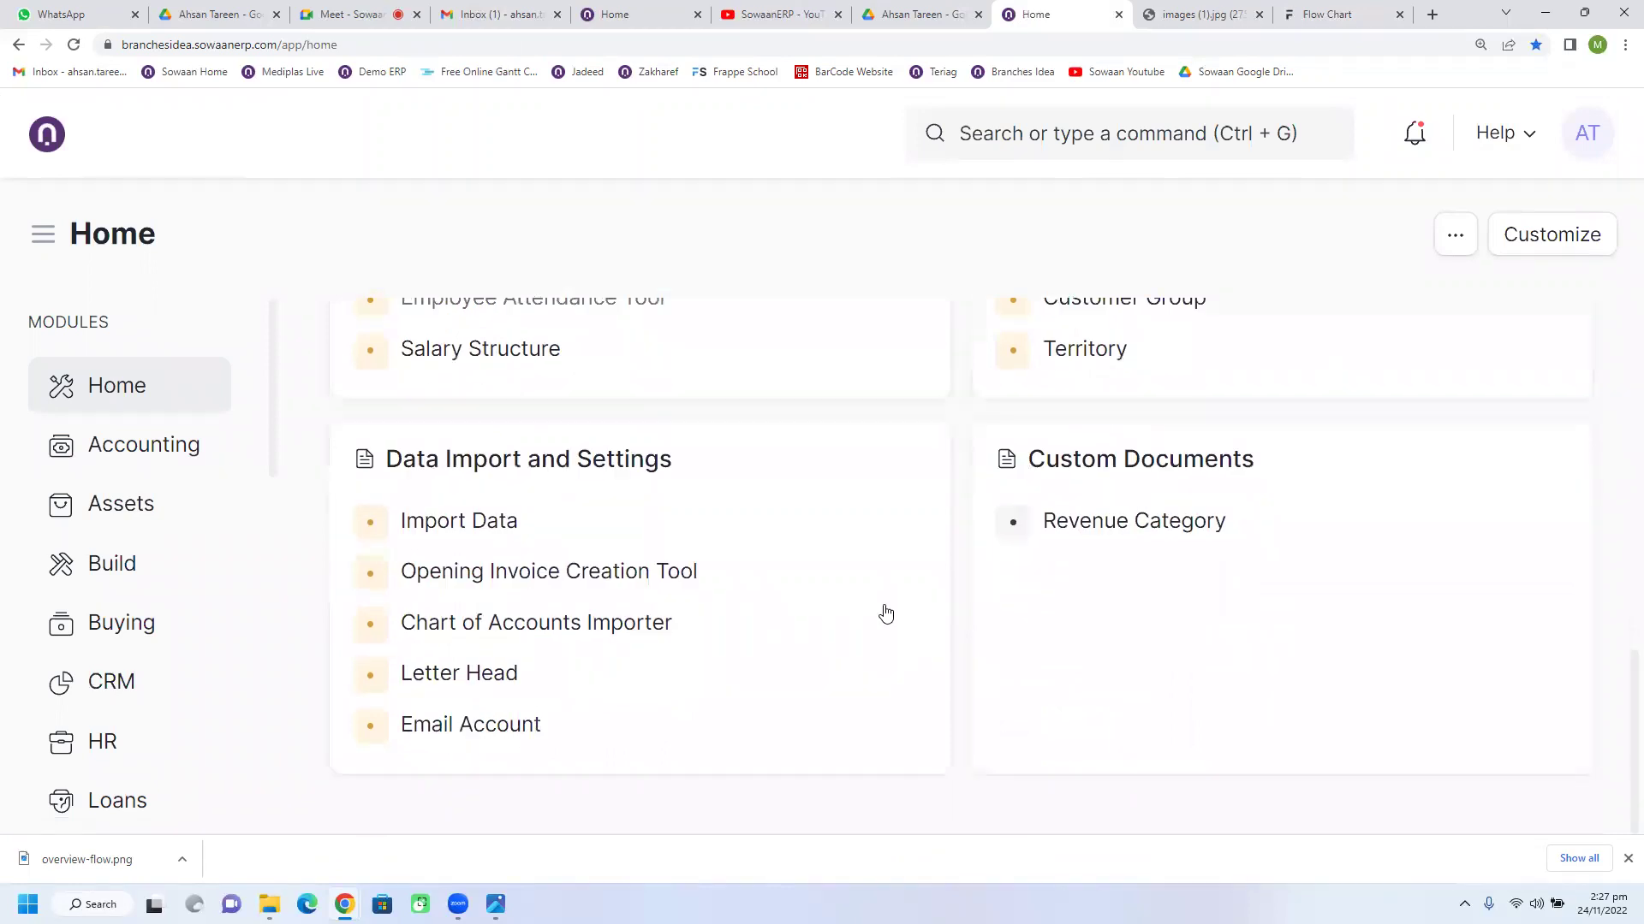
scroll(766, 672, up, 1)
scroll(817, 675, up, 3)
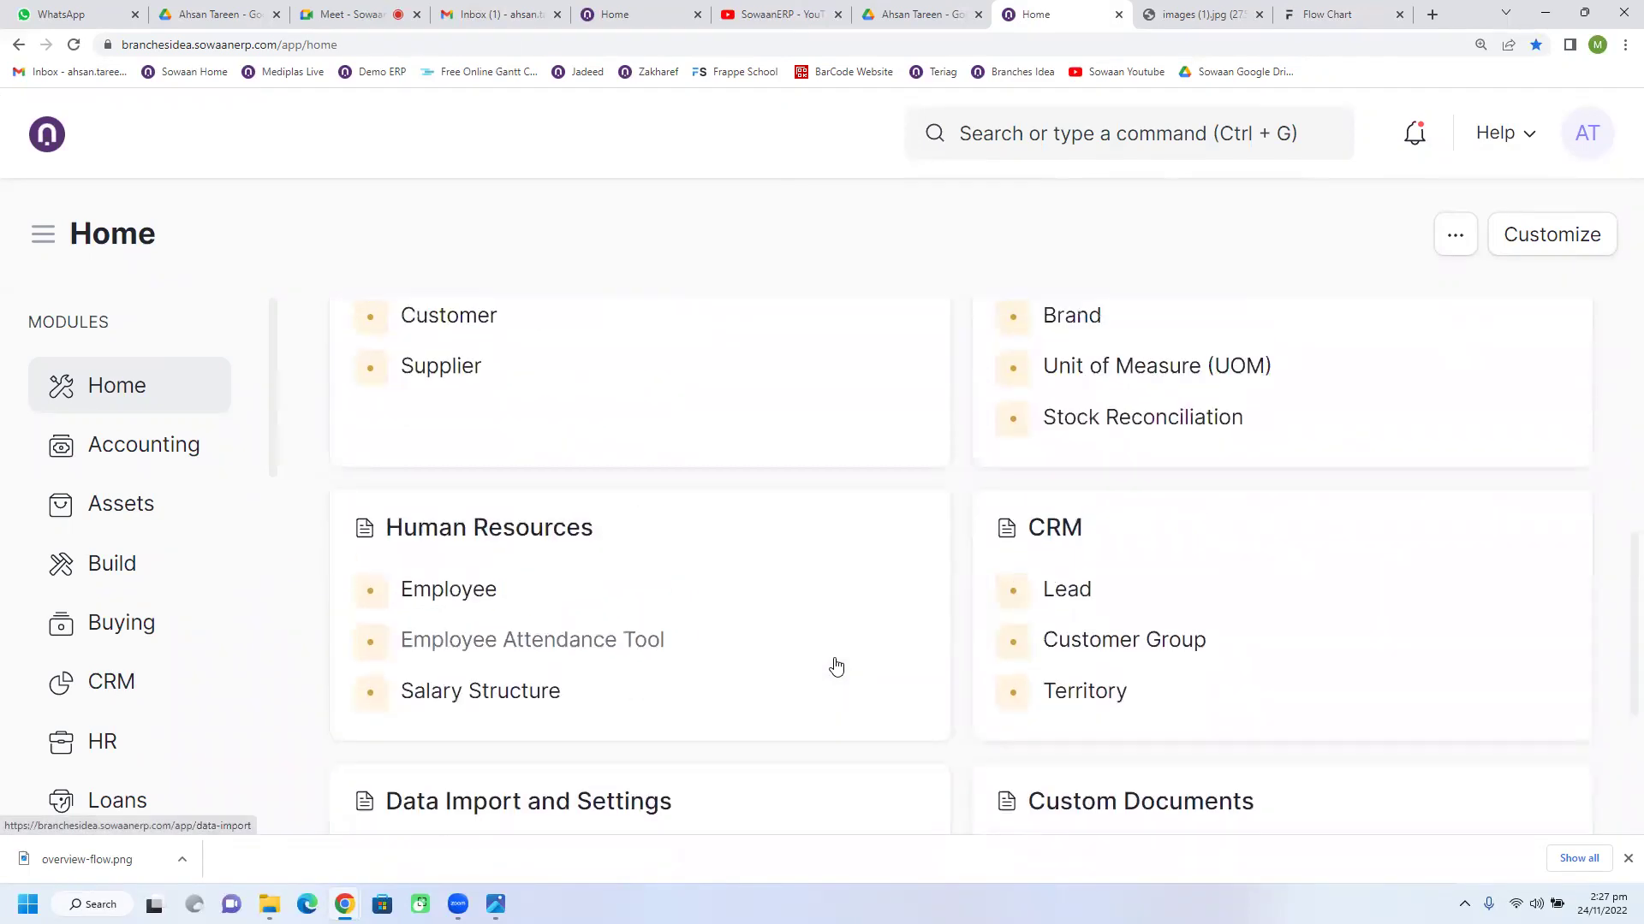
scroll(837, 667, up, 4)
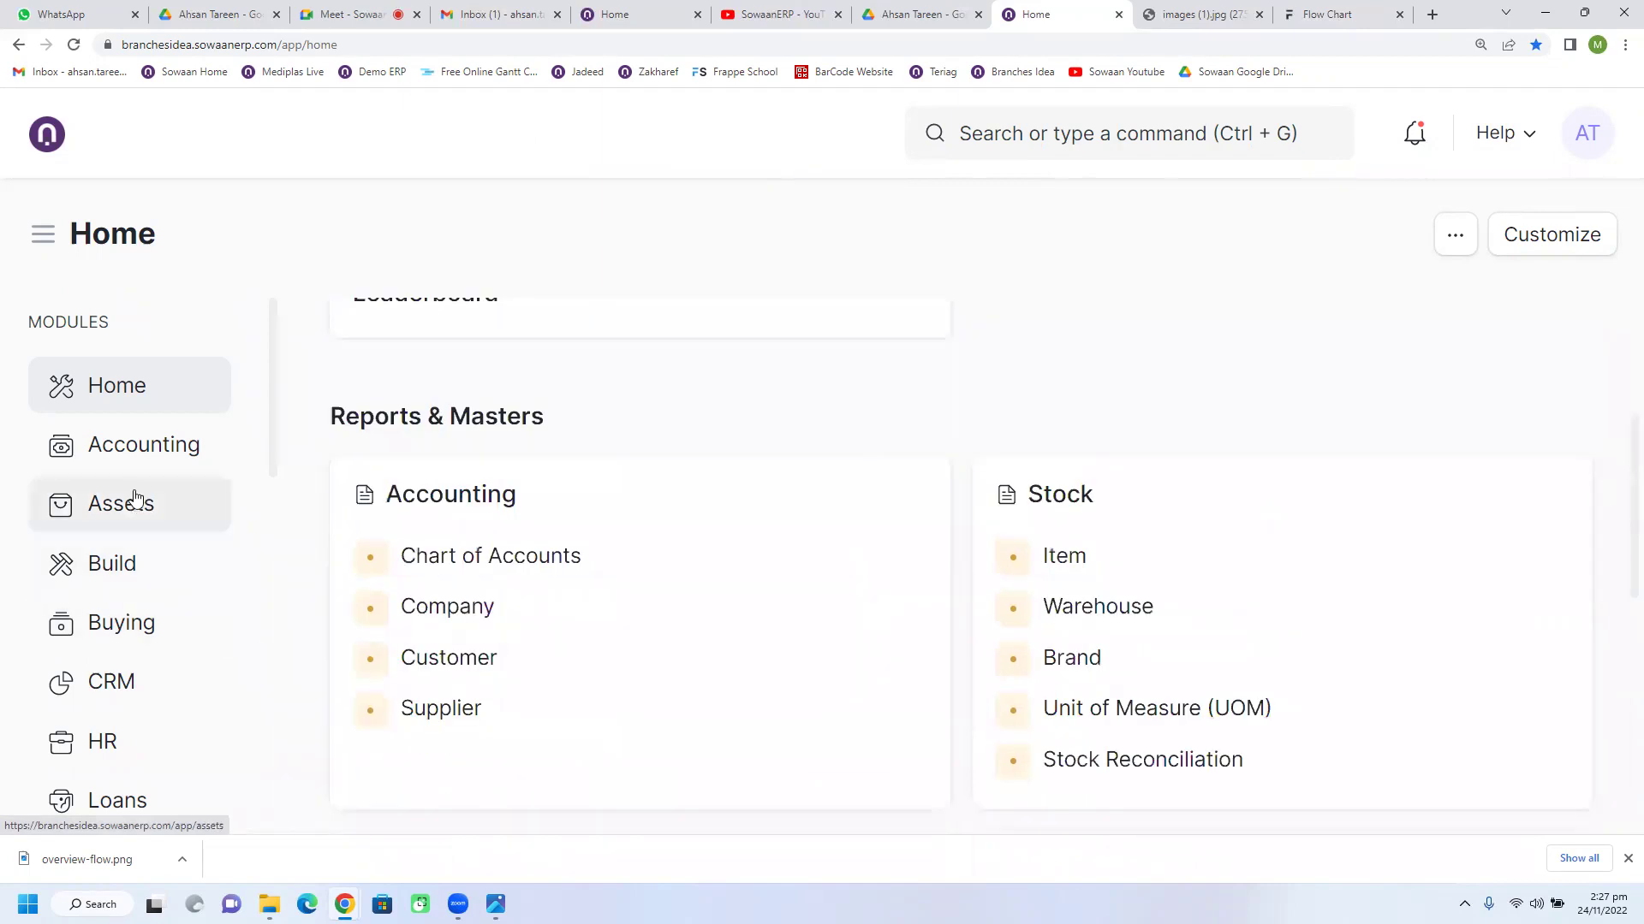
click(133, 462)
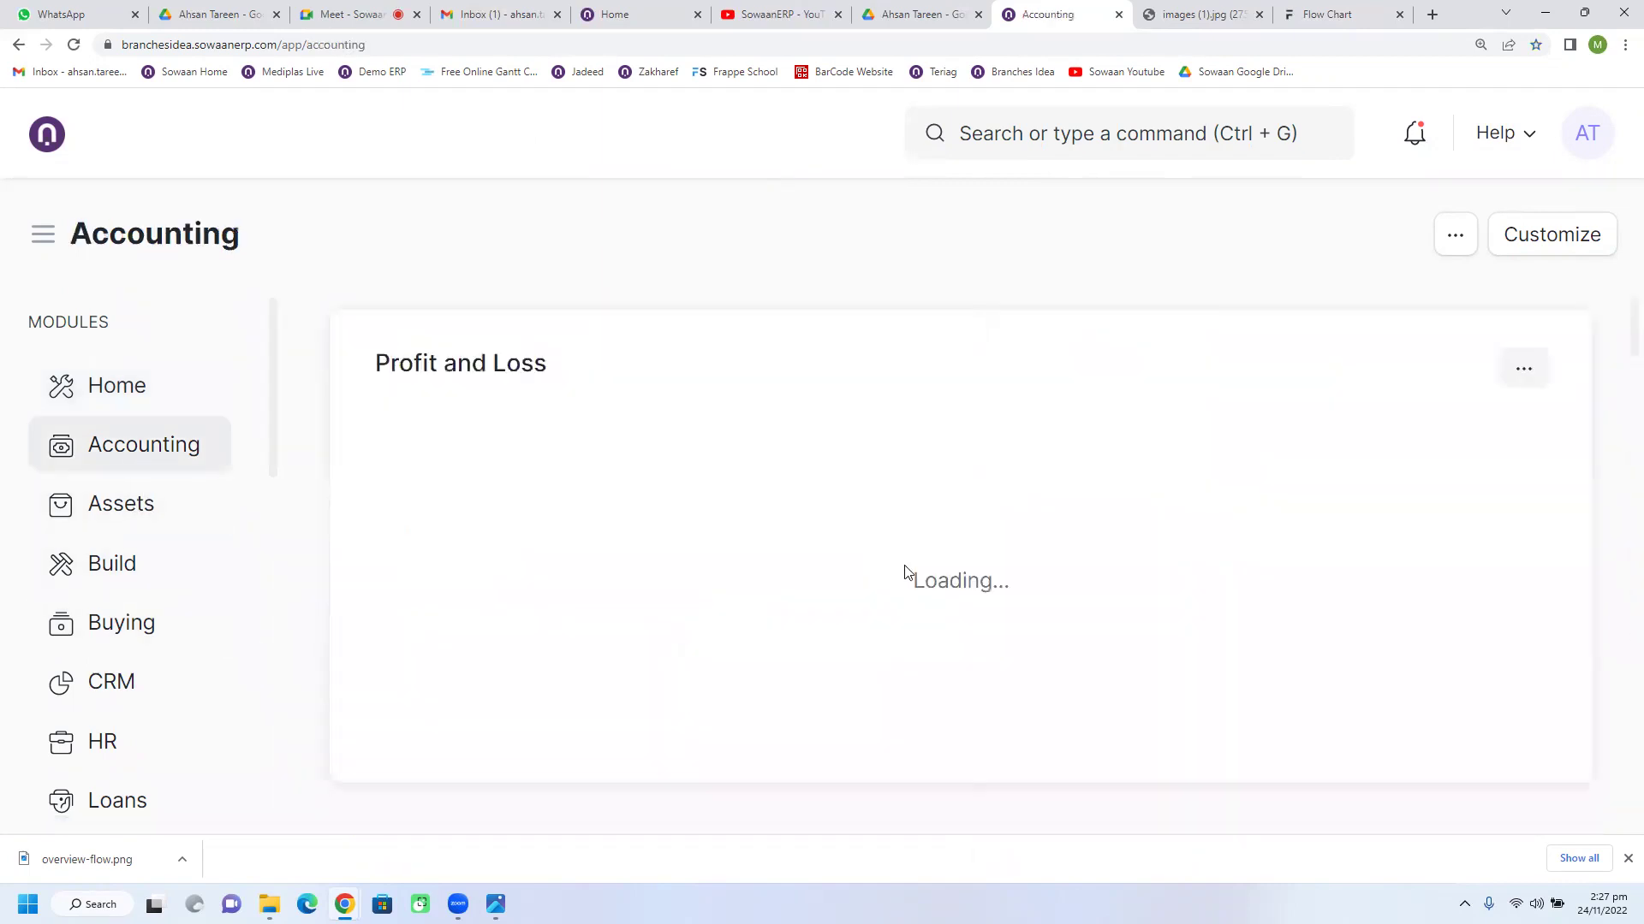
scroll(978, 584, down, 10)
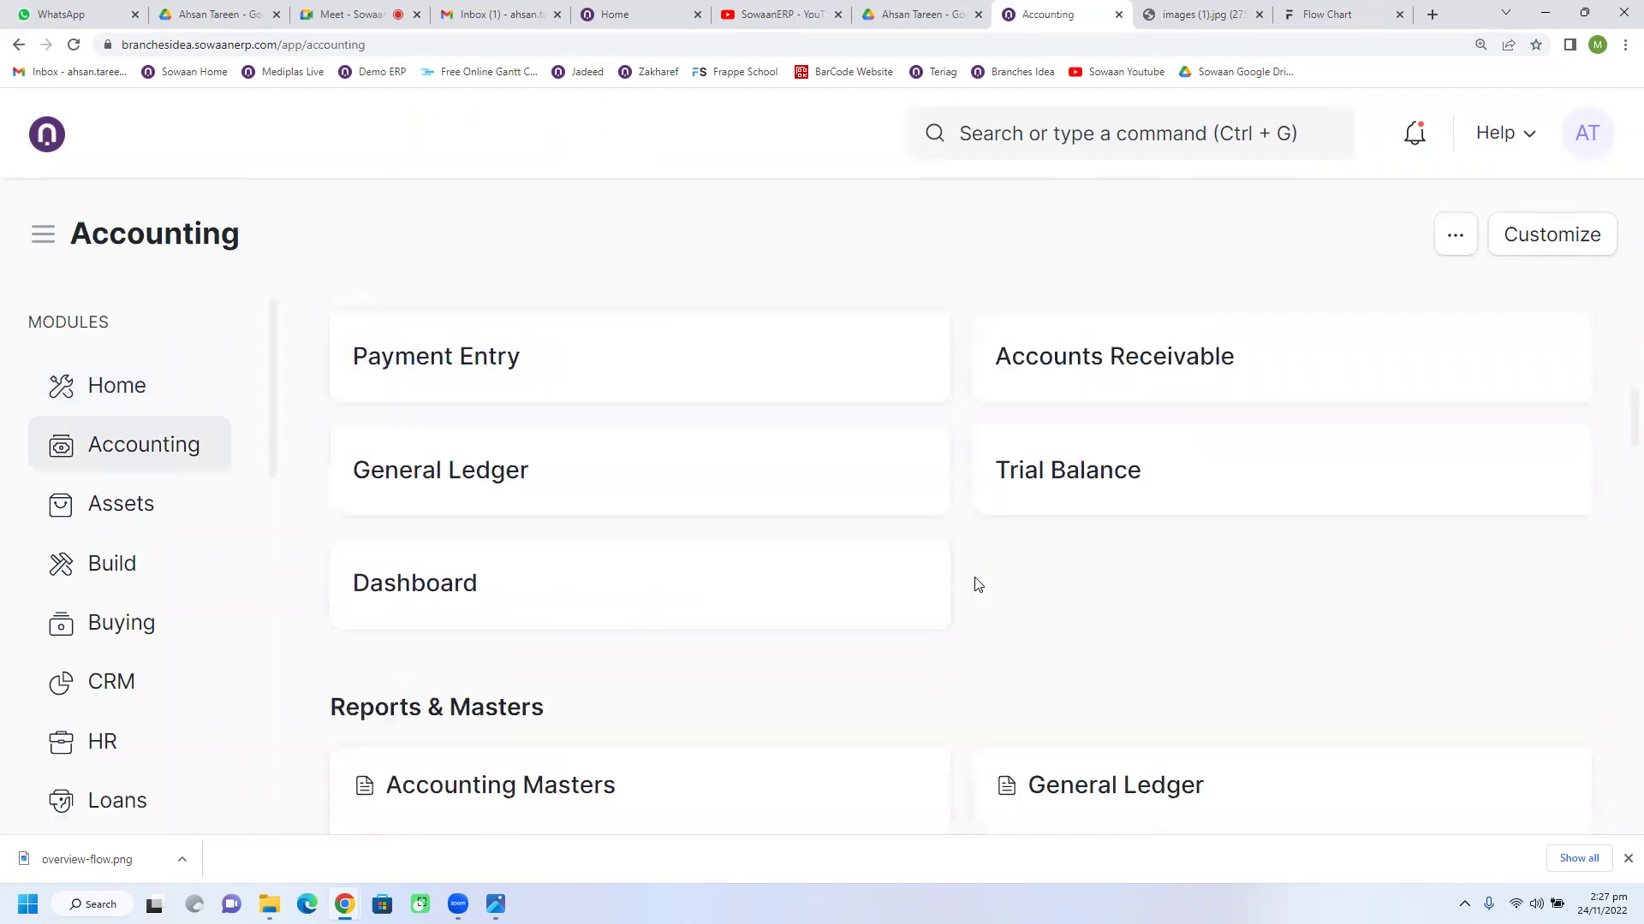
scroll(978, 585, down, 8)
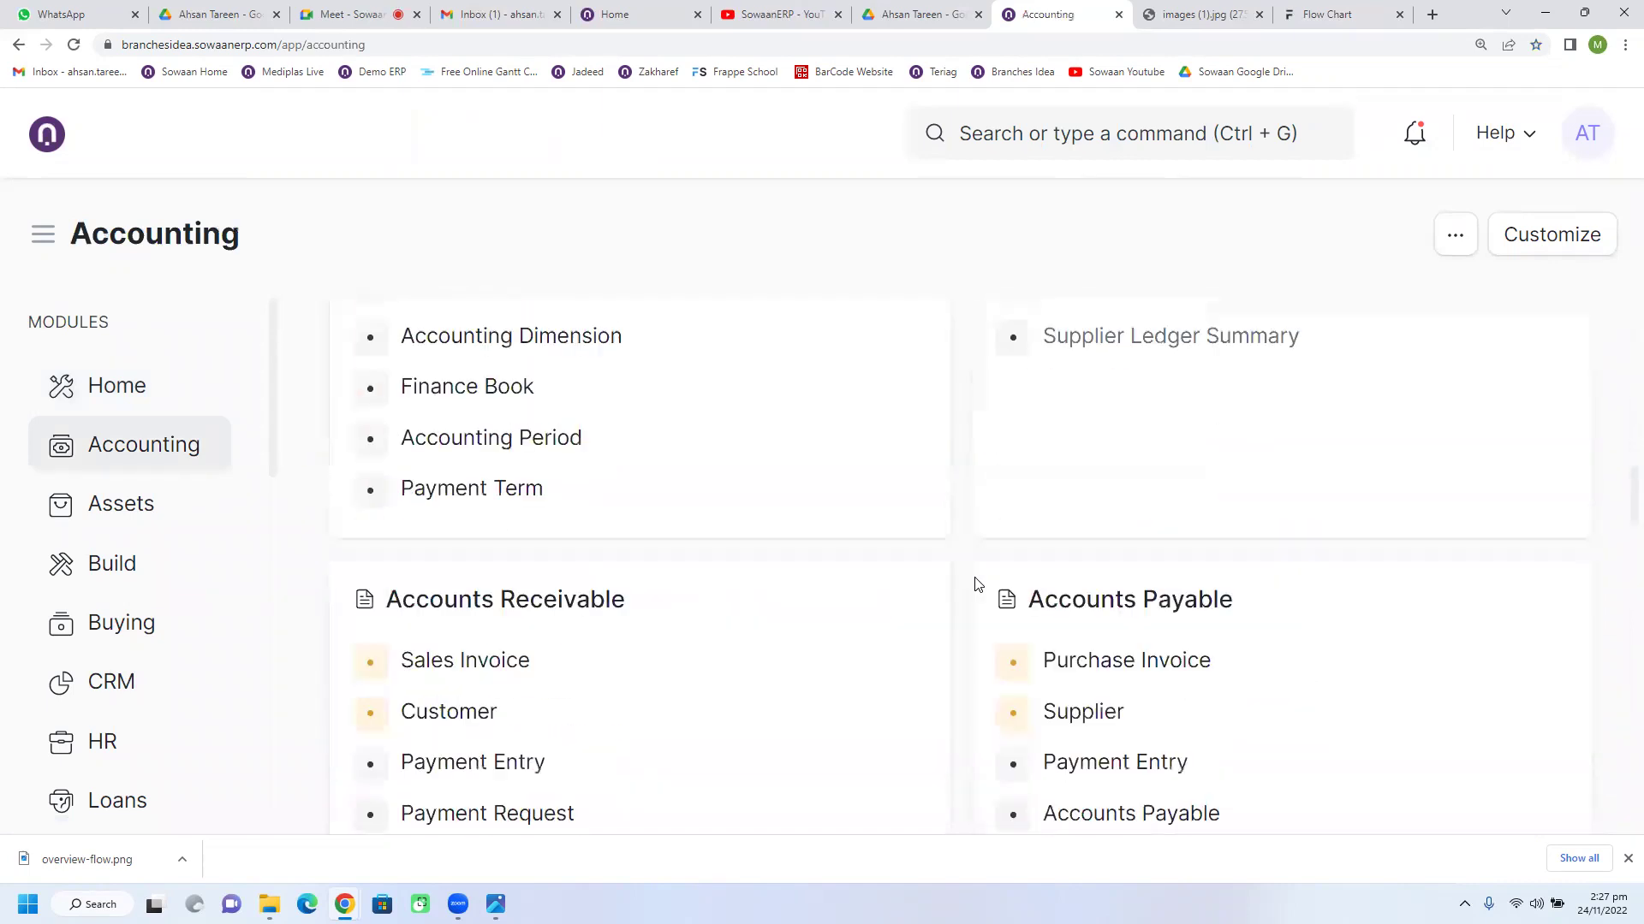
scroll(979, 585, down, 7)
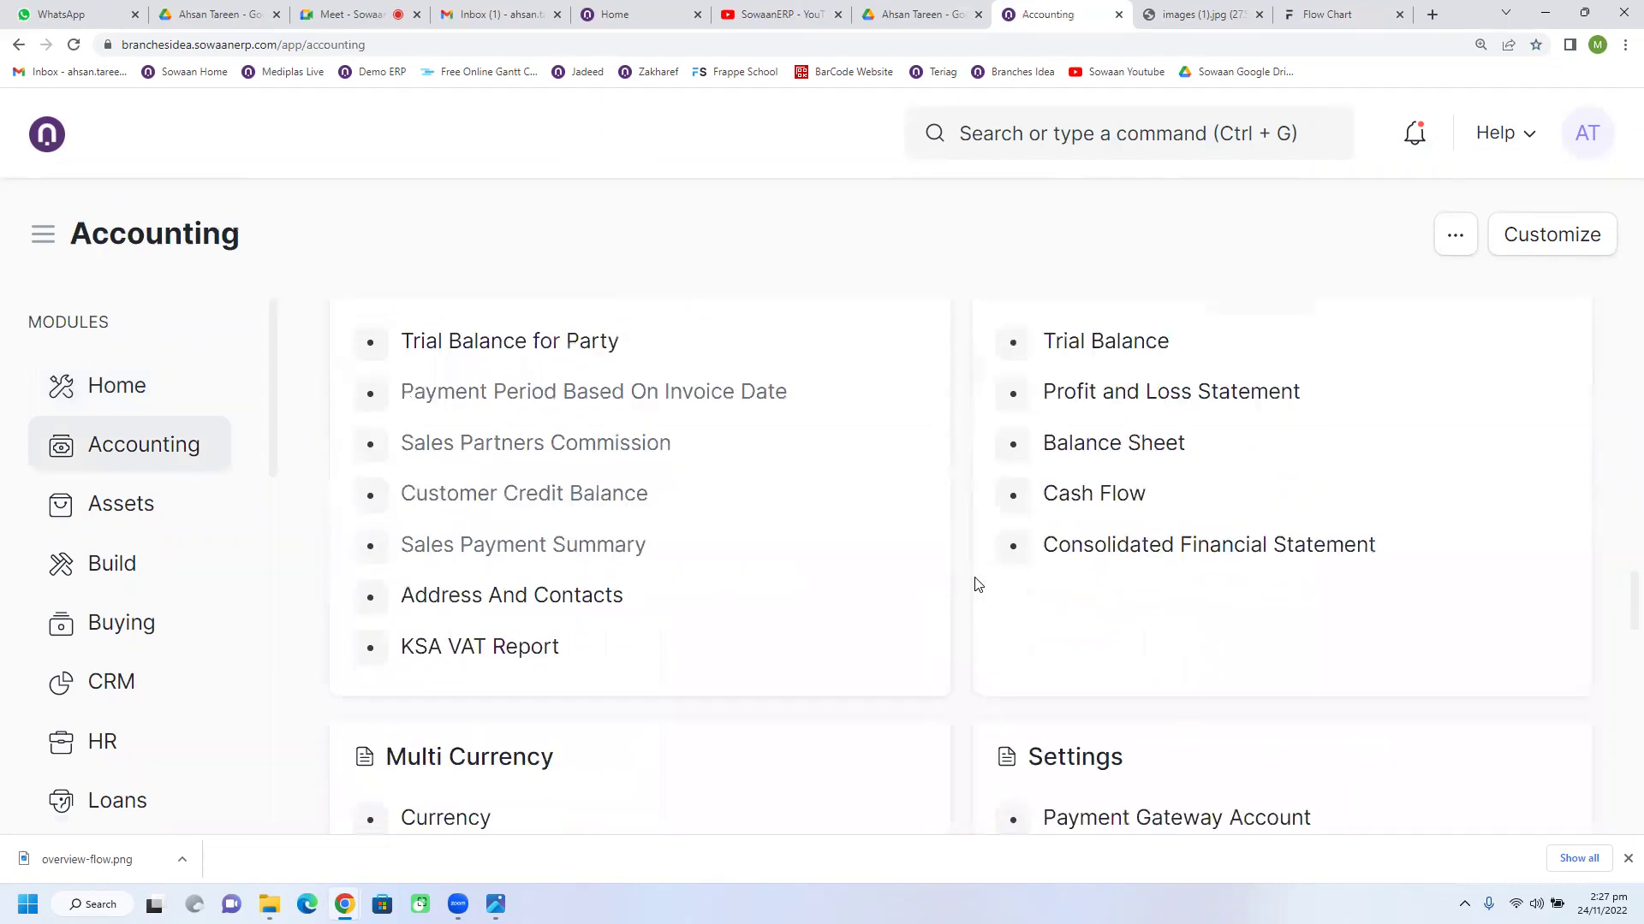
scroll(978, 585, down, 9)
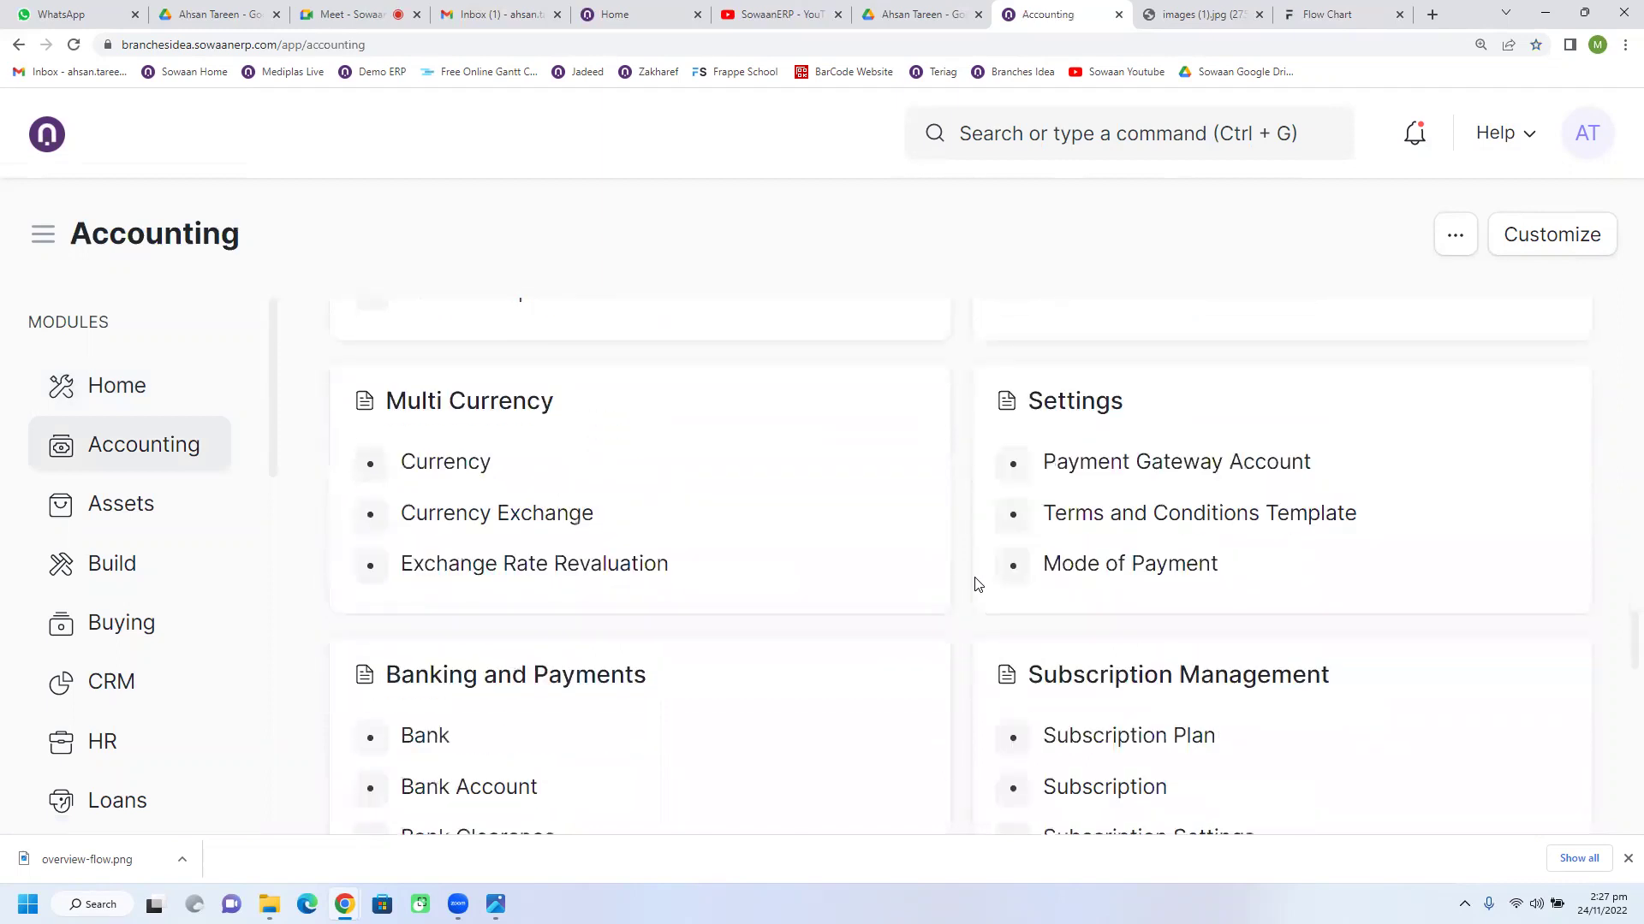
scroll(978, 584, down, 3)
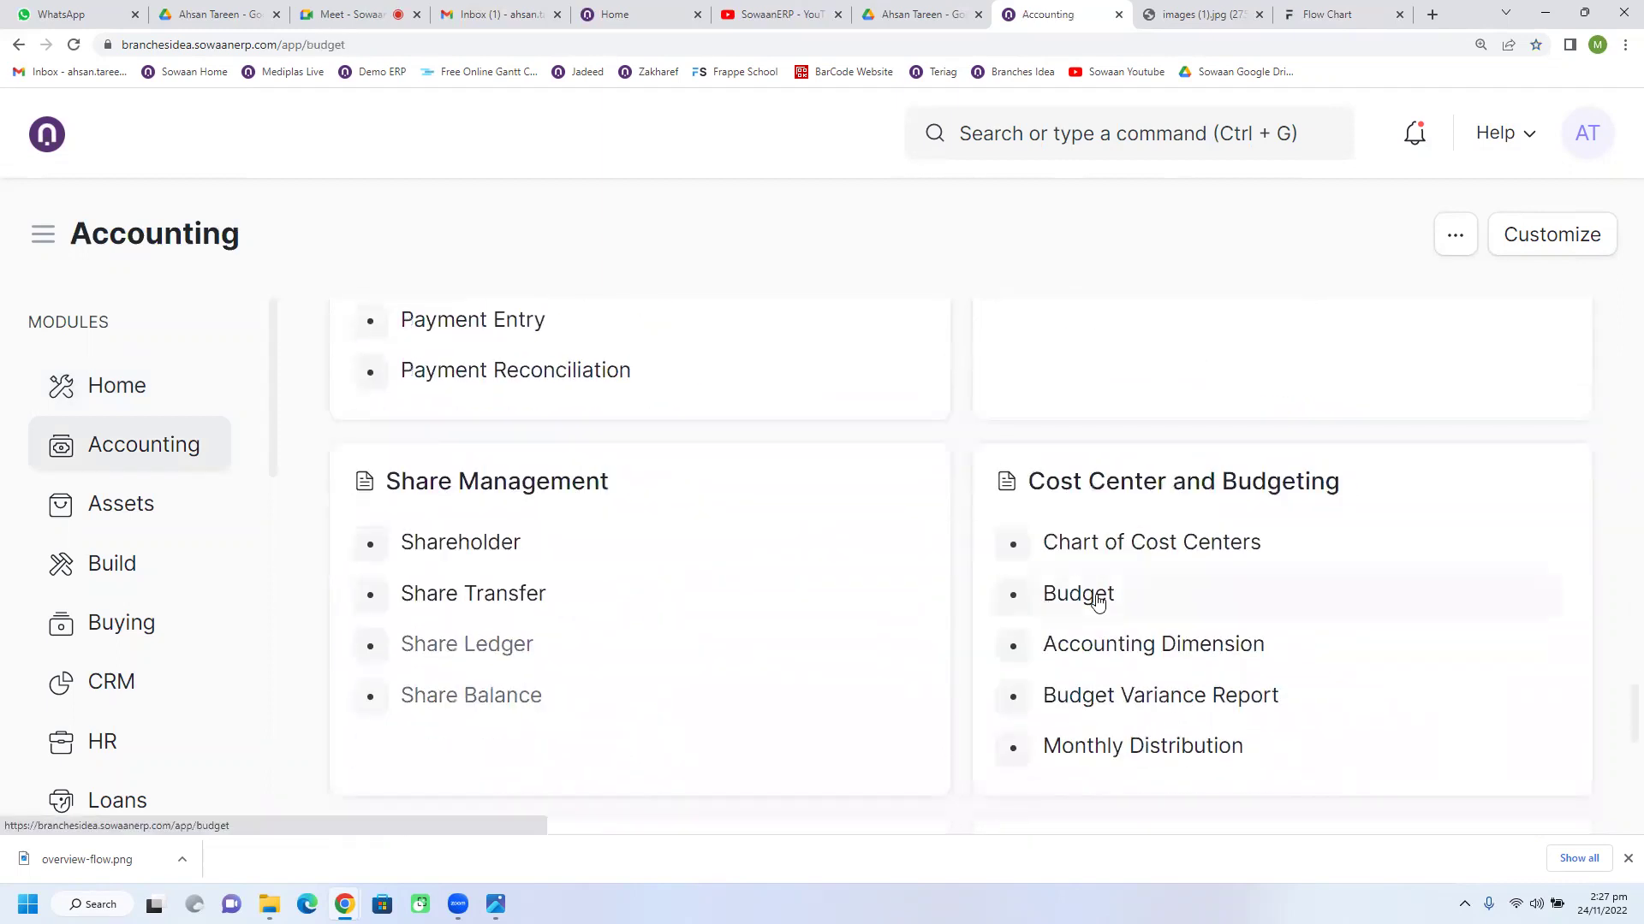
click(1080, 592)
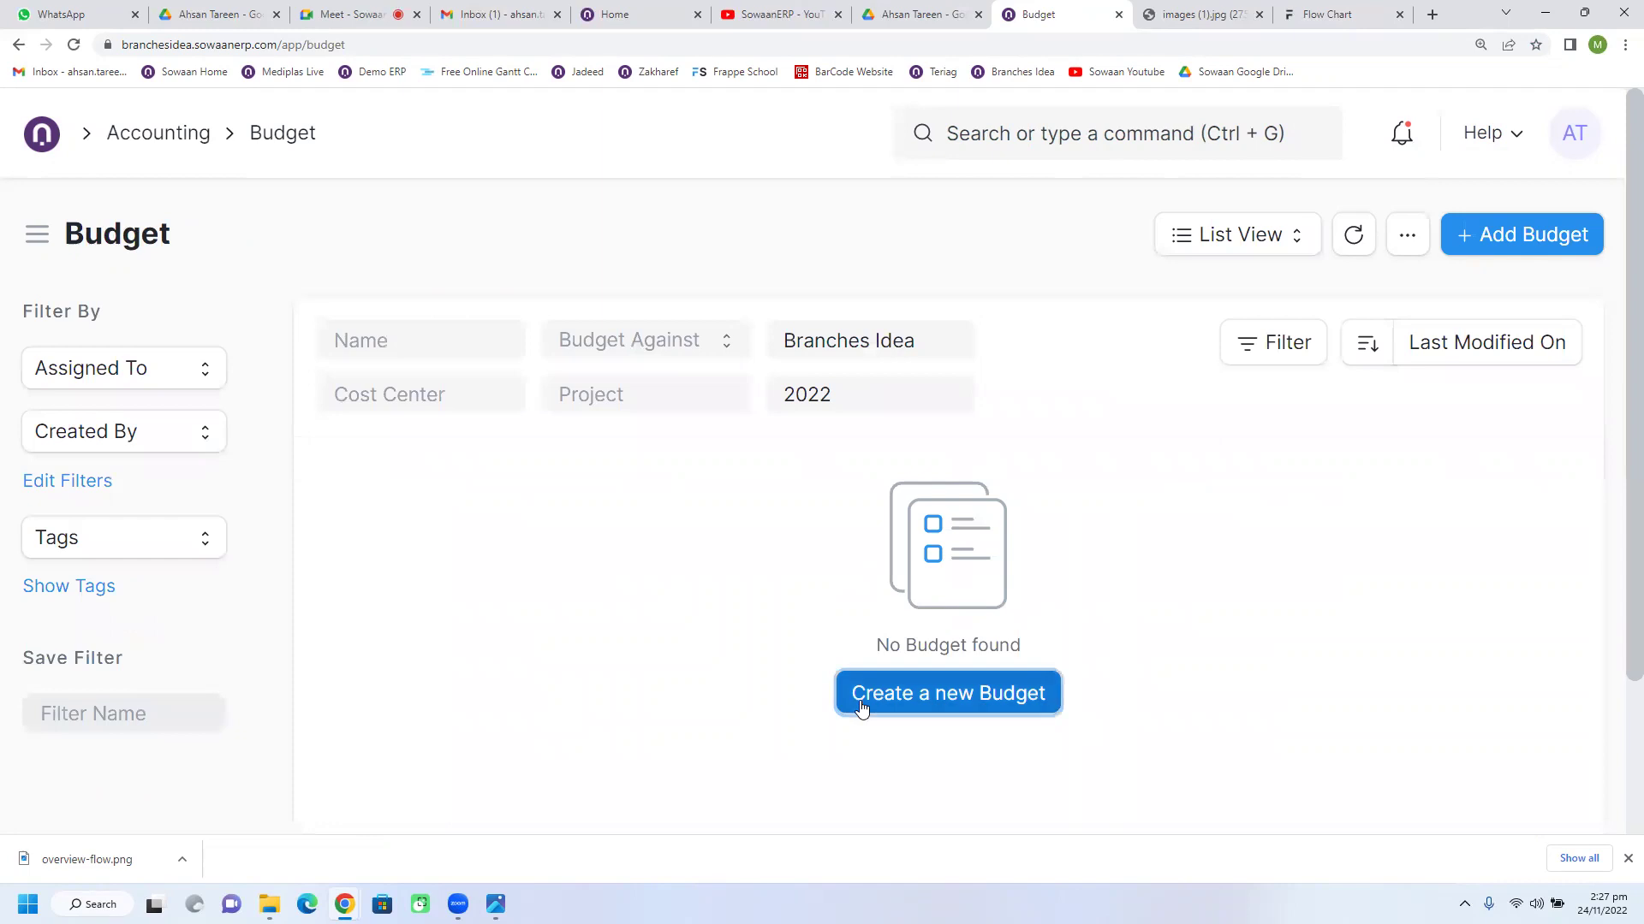
Step: Start a new budget against Cost Center AT Branch 2 - BI
click(854, 701)
click(458, 400)
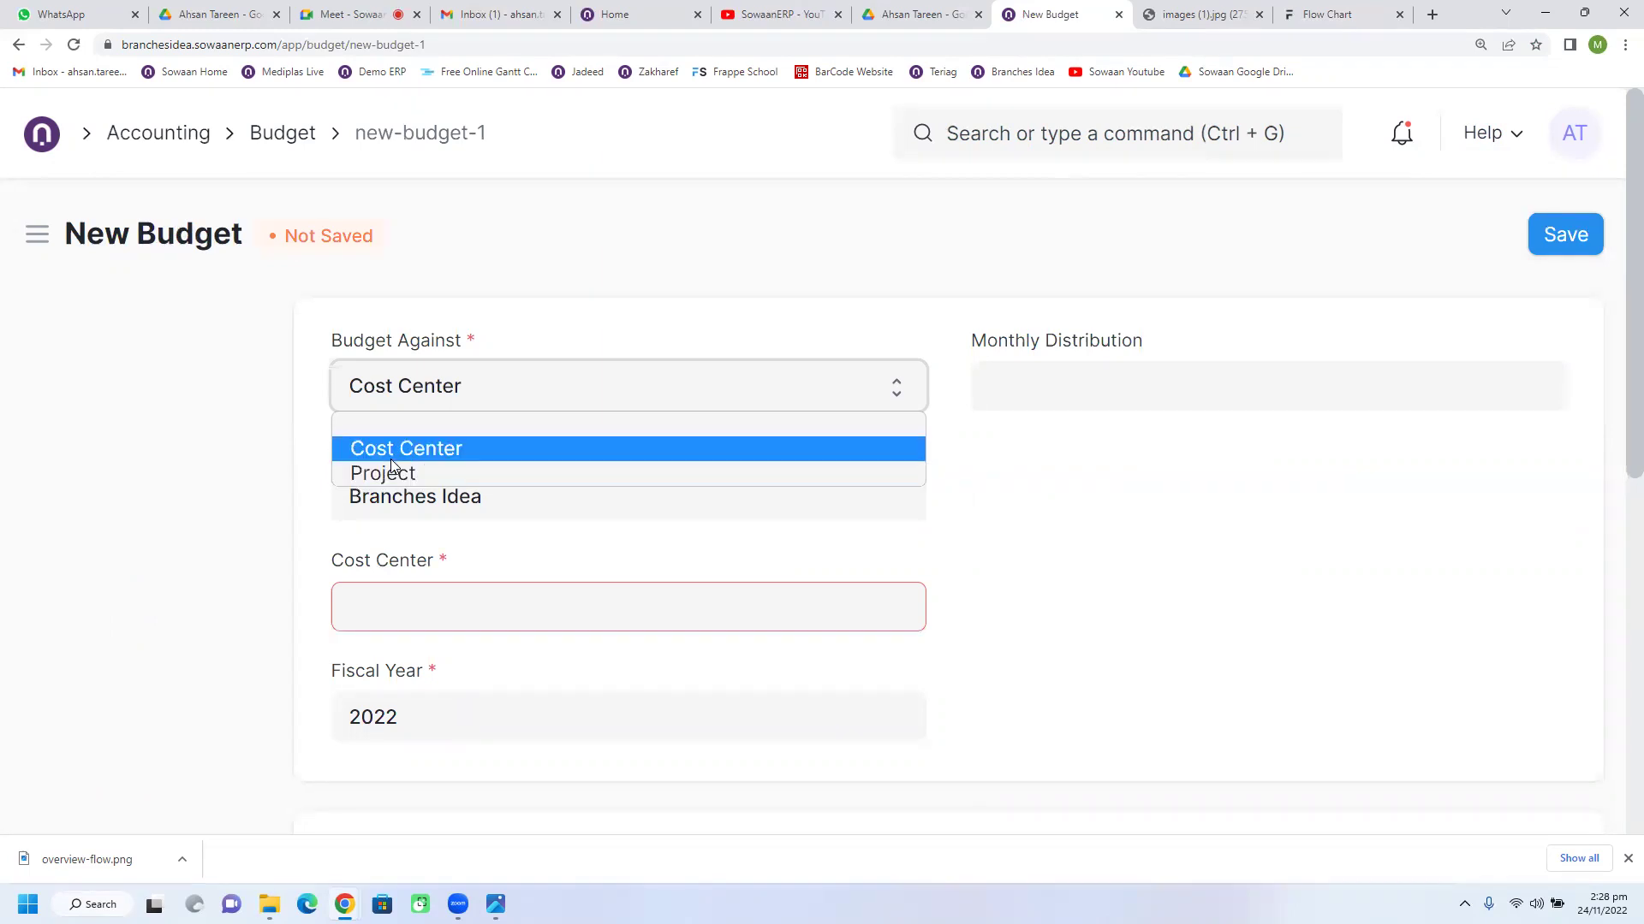
click(454, 454)
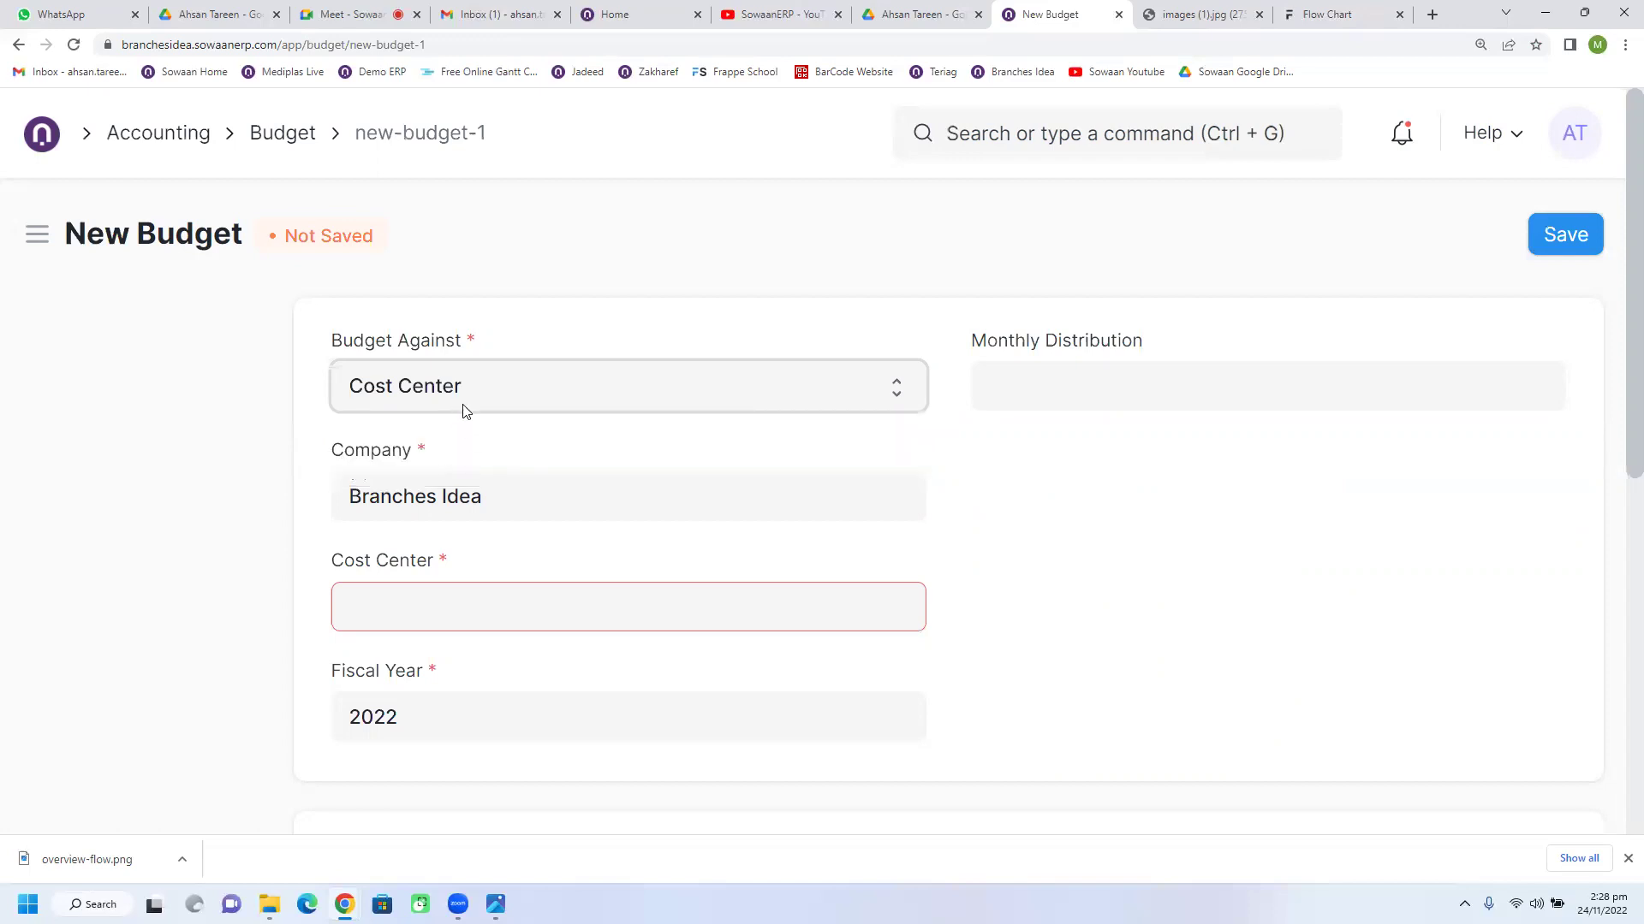
click(534, 609)
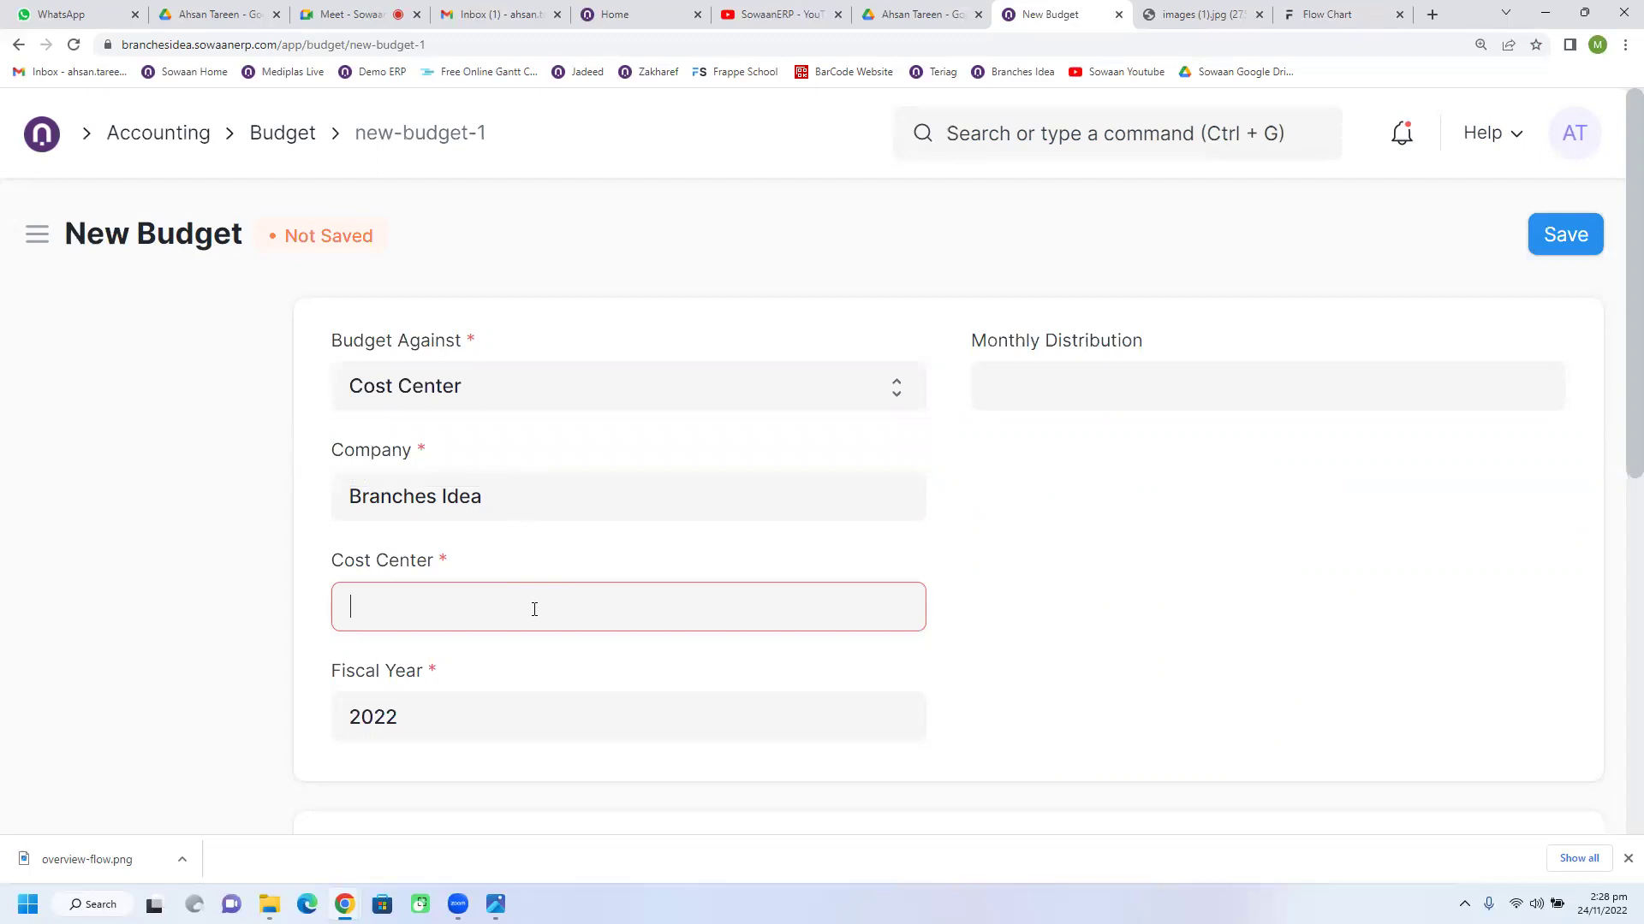
scroll(497, 685, down, 3)
scroll(462, 728, up, 2)
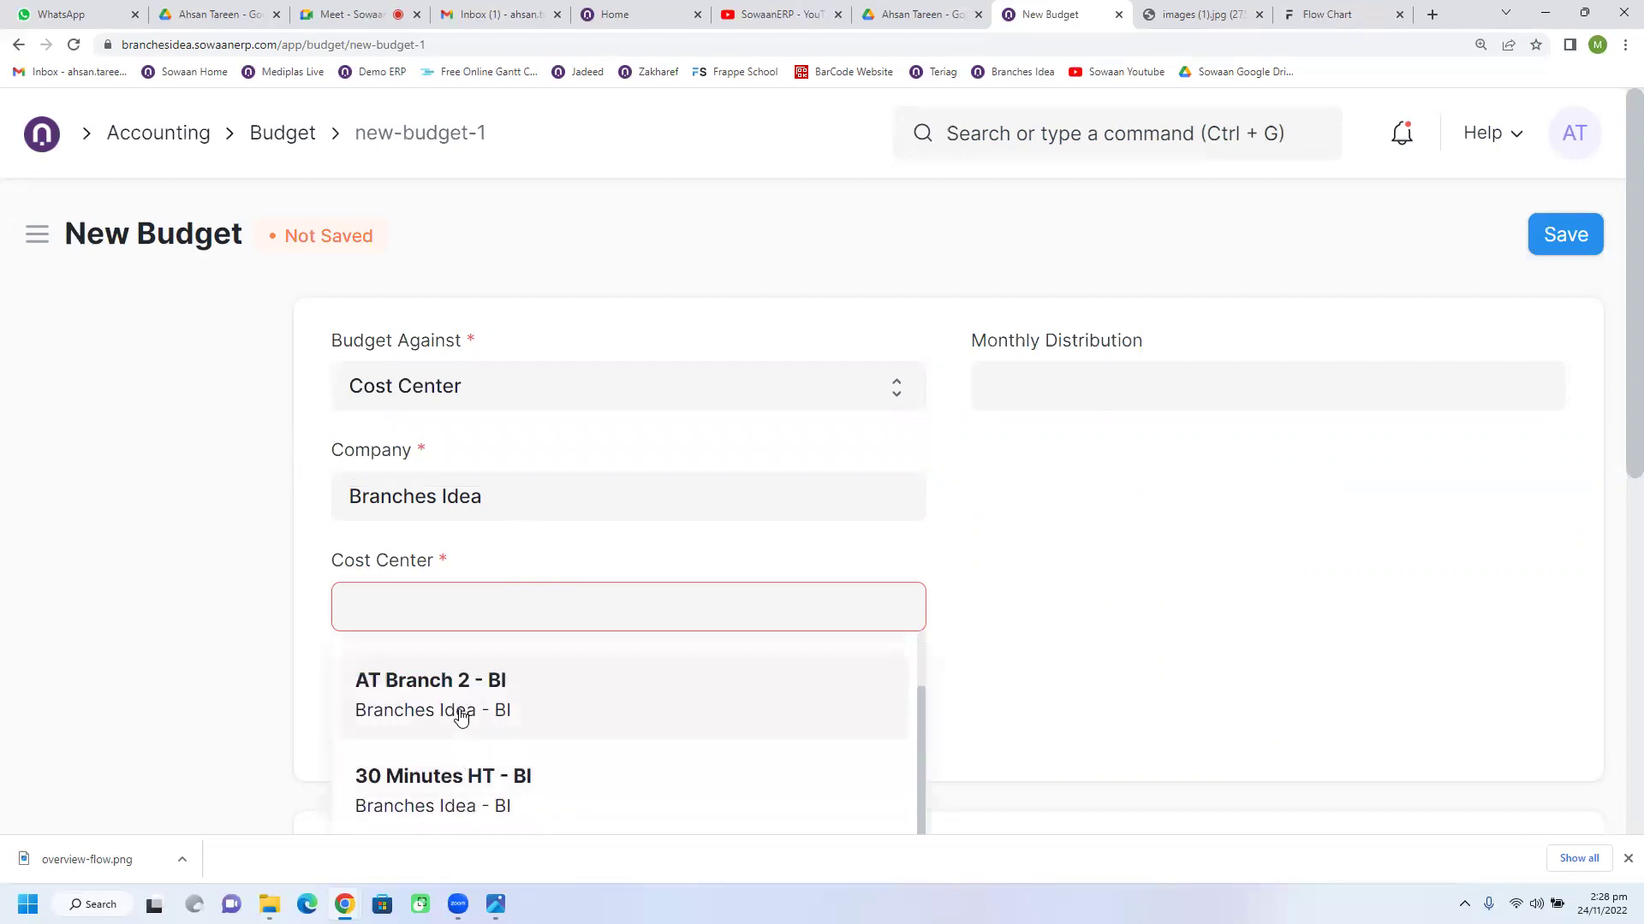
click(460, 716)
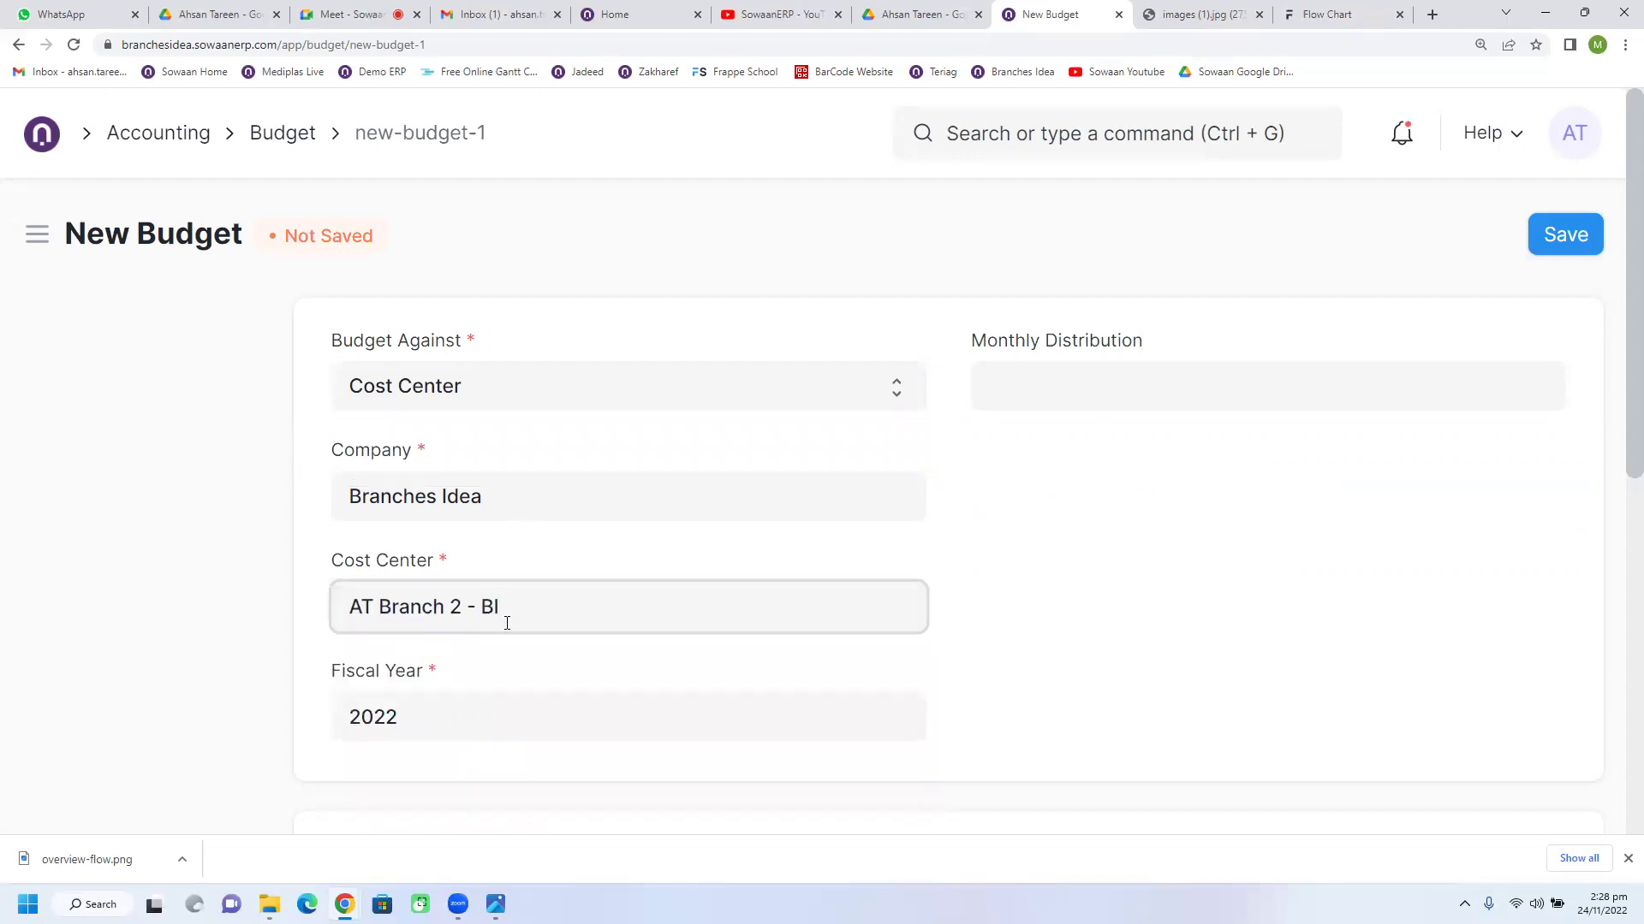
Step: Apply the budget to material requests, purchase orders and booked actual expenses
scroll(931, 657, down, 5)
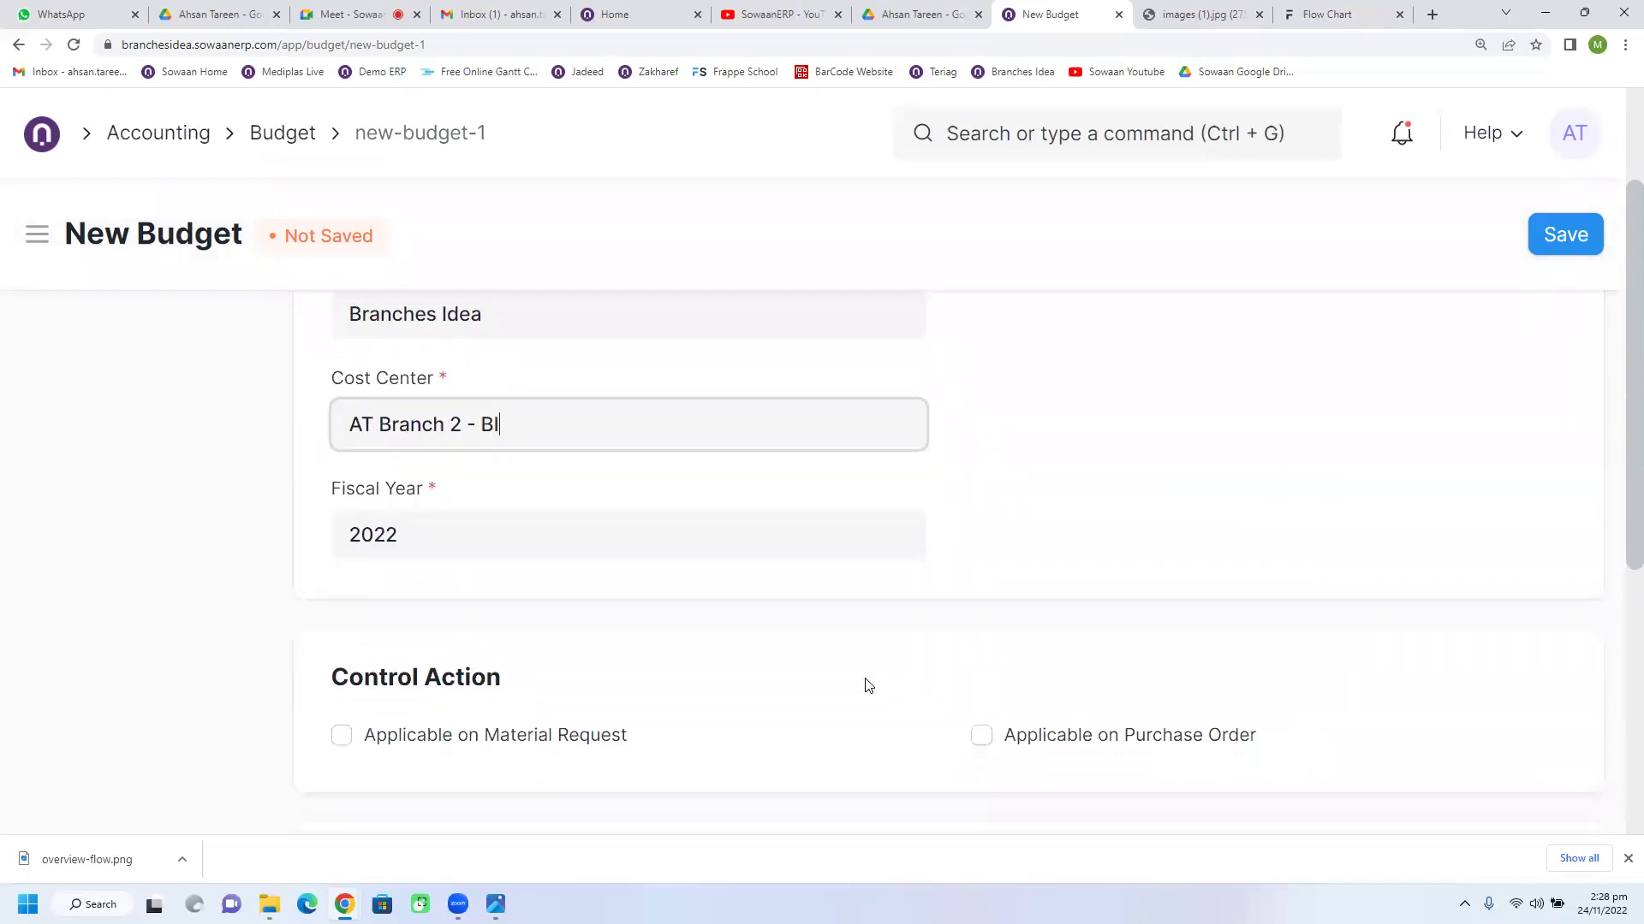
click(341, 491)
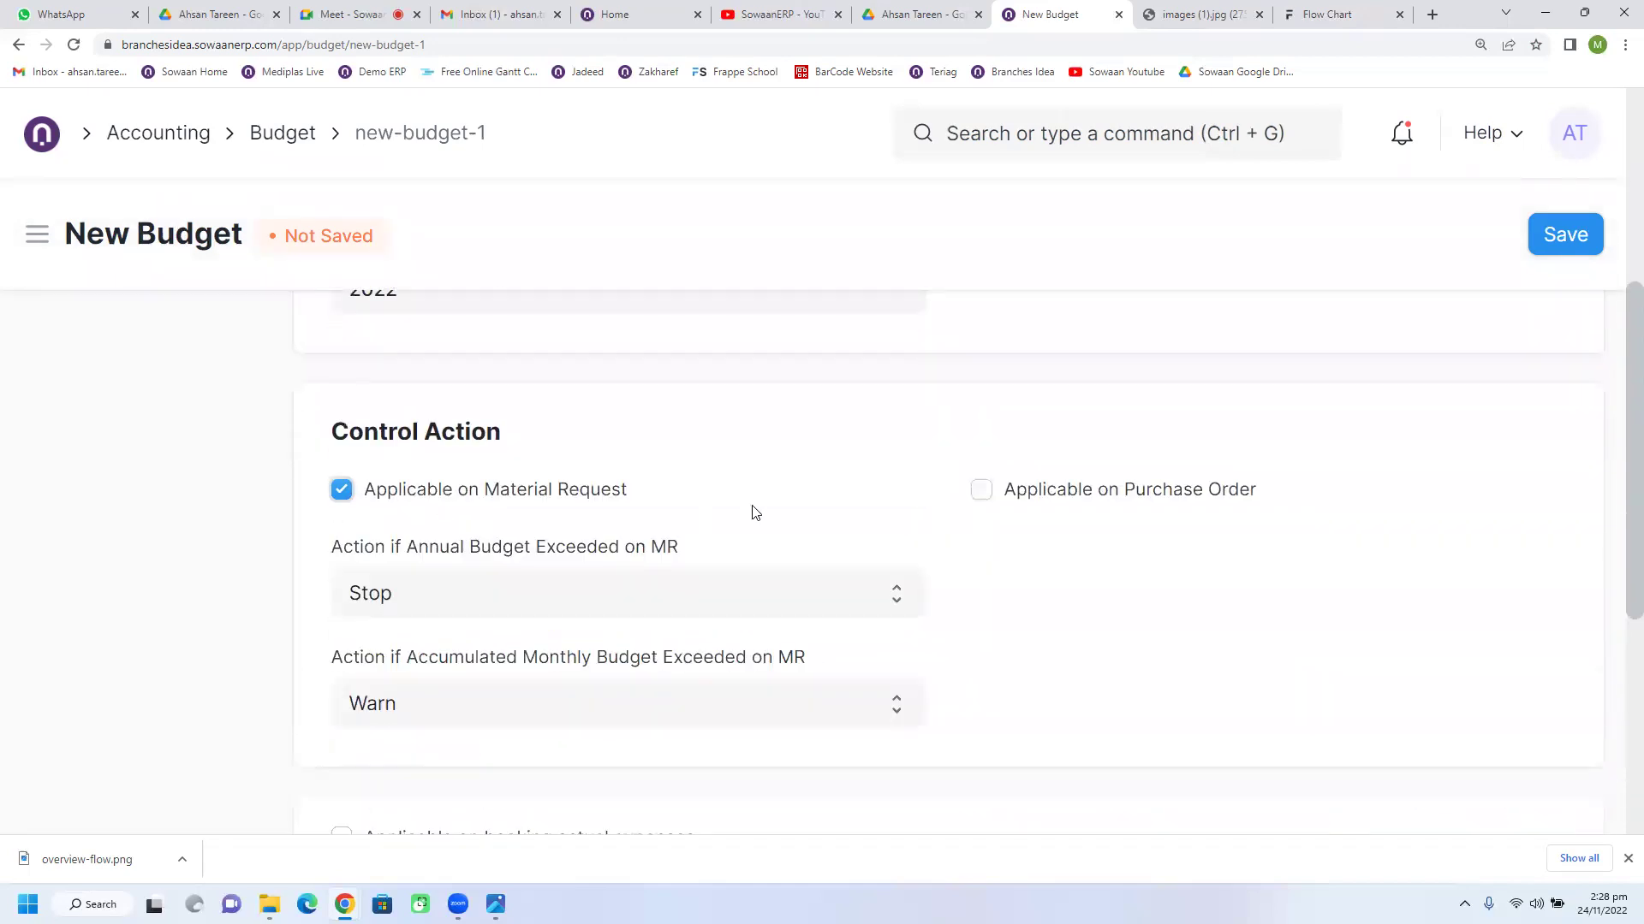
click(981, 489)
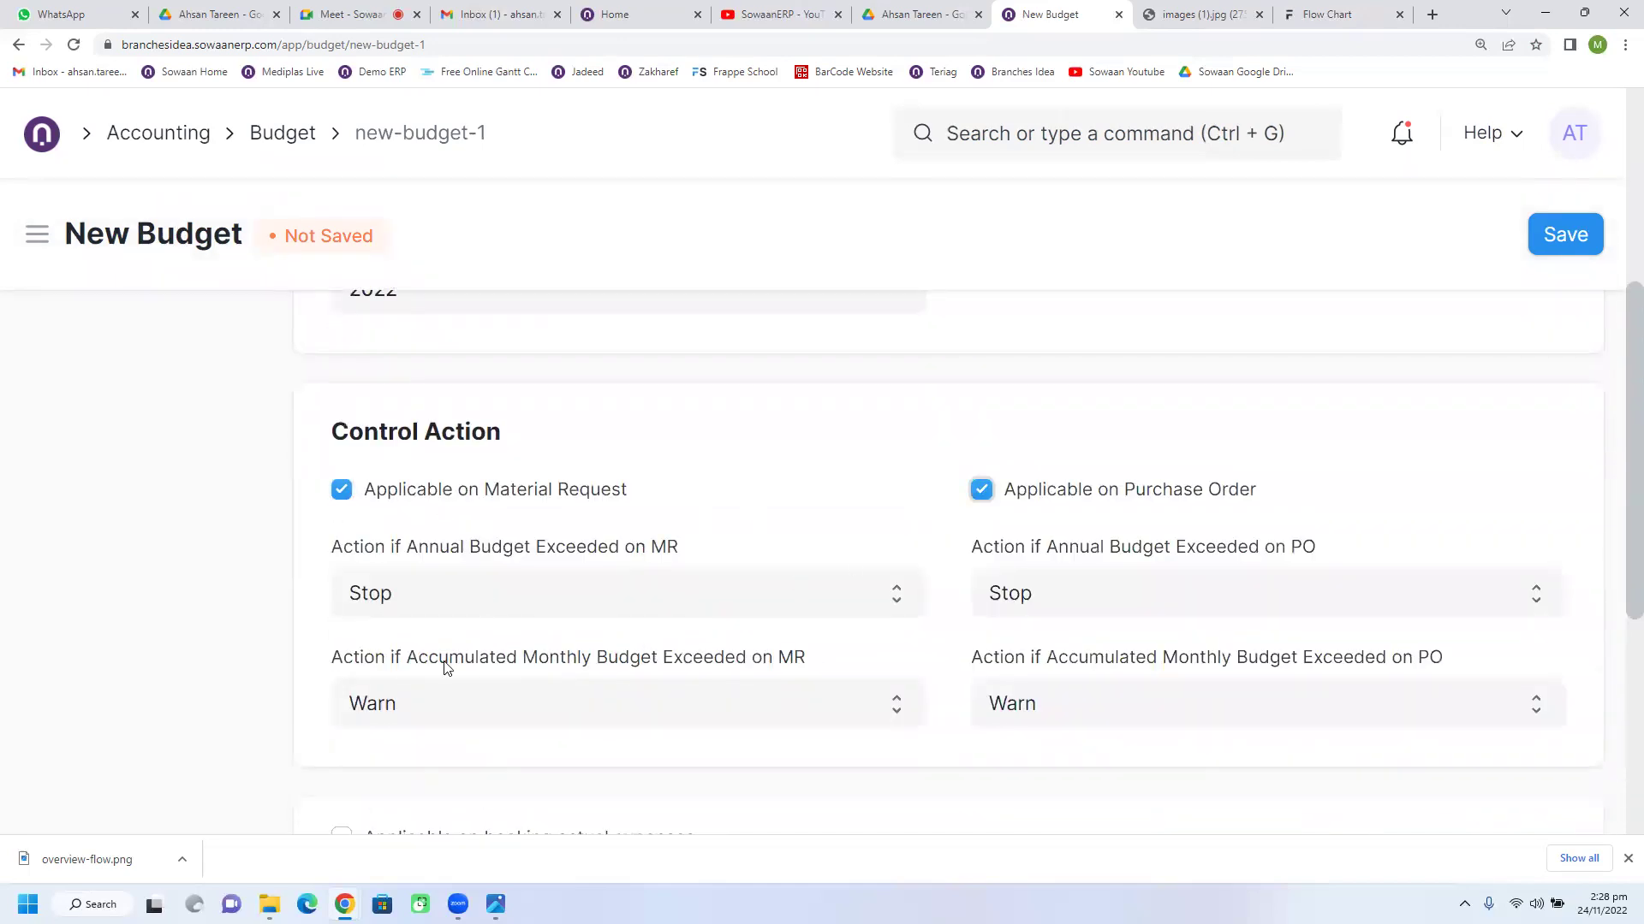
scroll(445, 612, down, 3)
click(514, 582)
Step: Add account 63 - Retail Purchase - BI with a budget amount of 1,000
scroll(547, 634, down, 3)
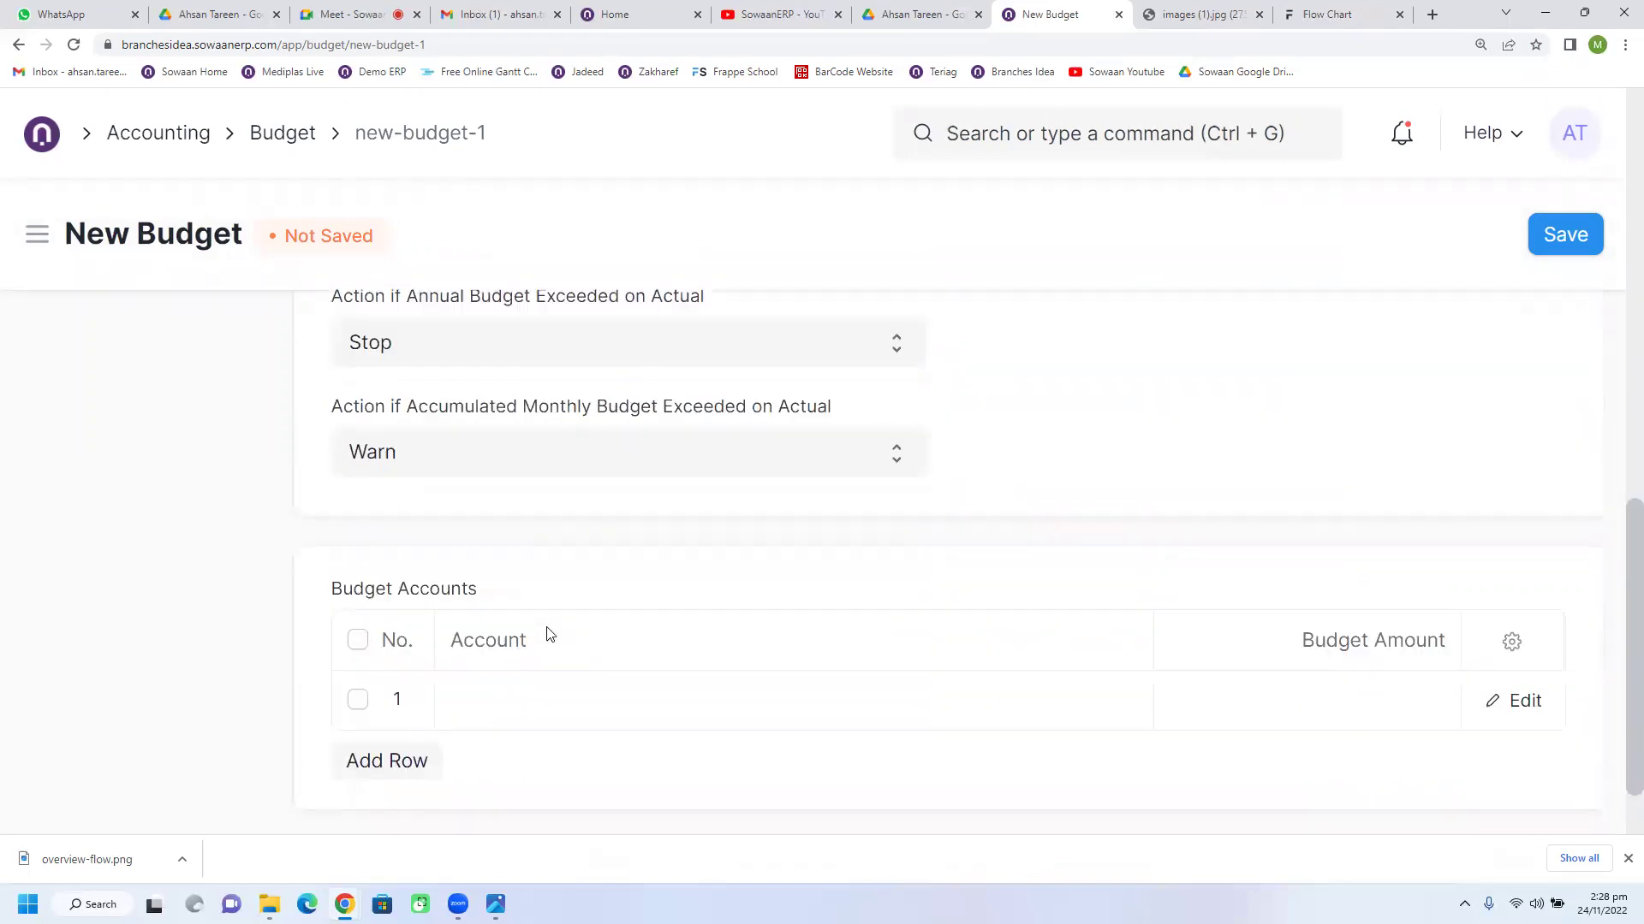
click(504, 710)
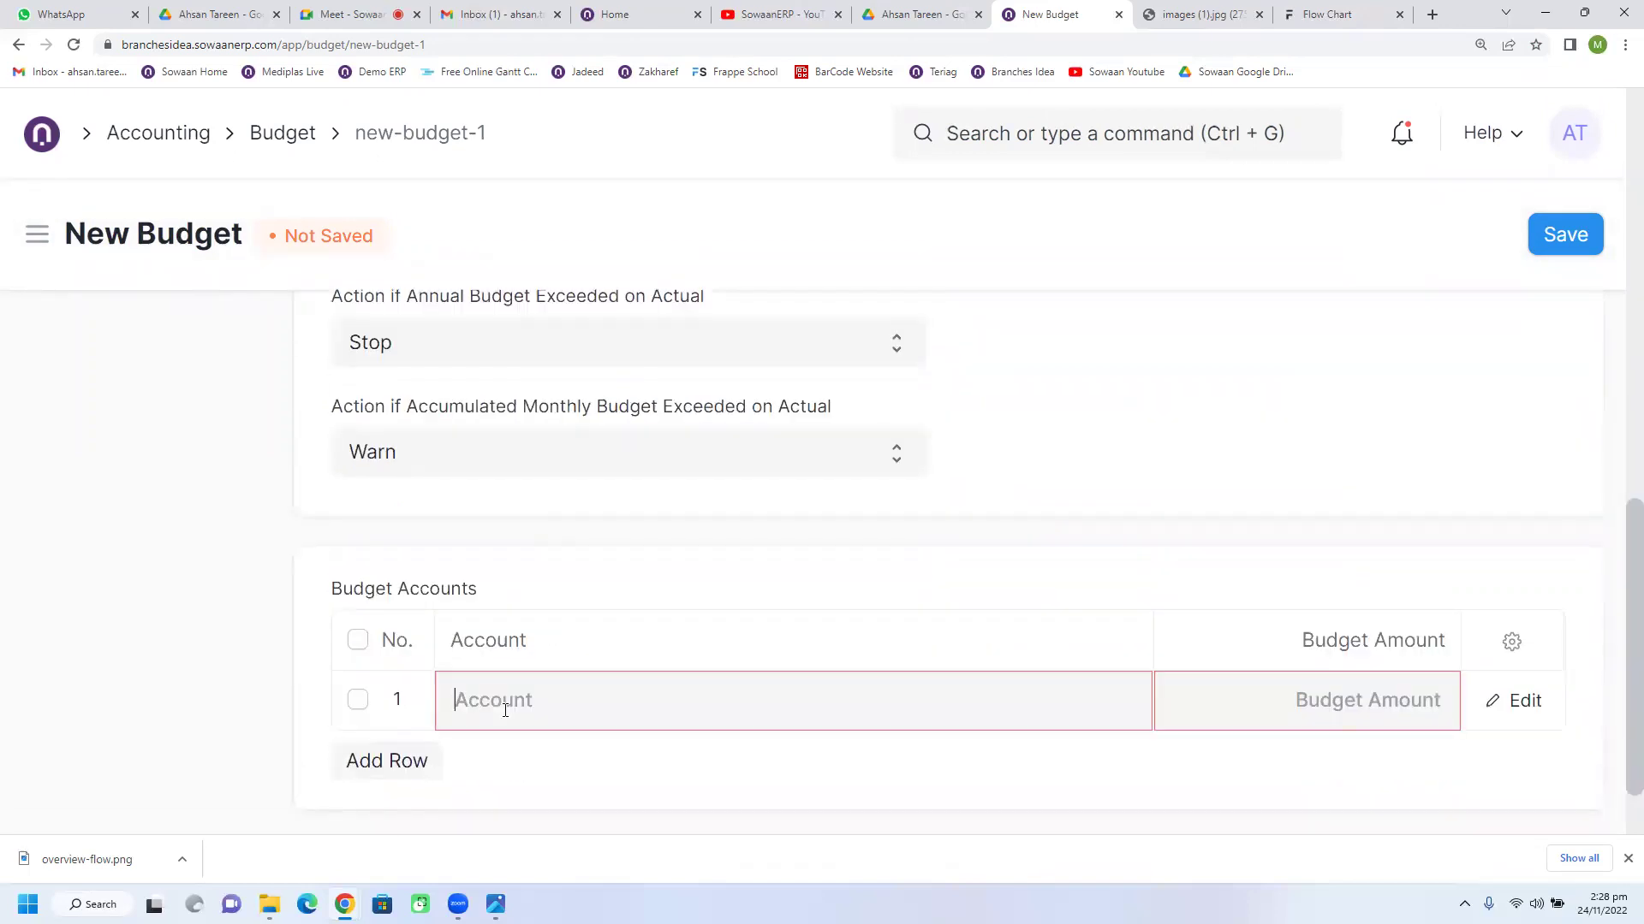
text(pur)
scroll(513, 713, down, 1)
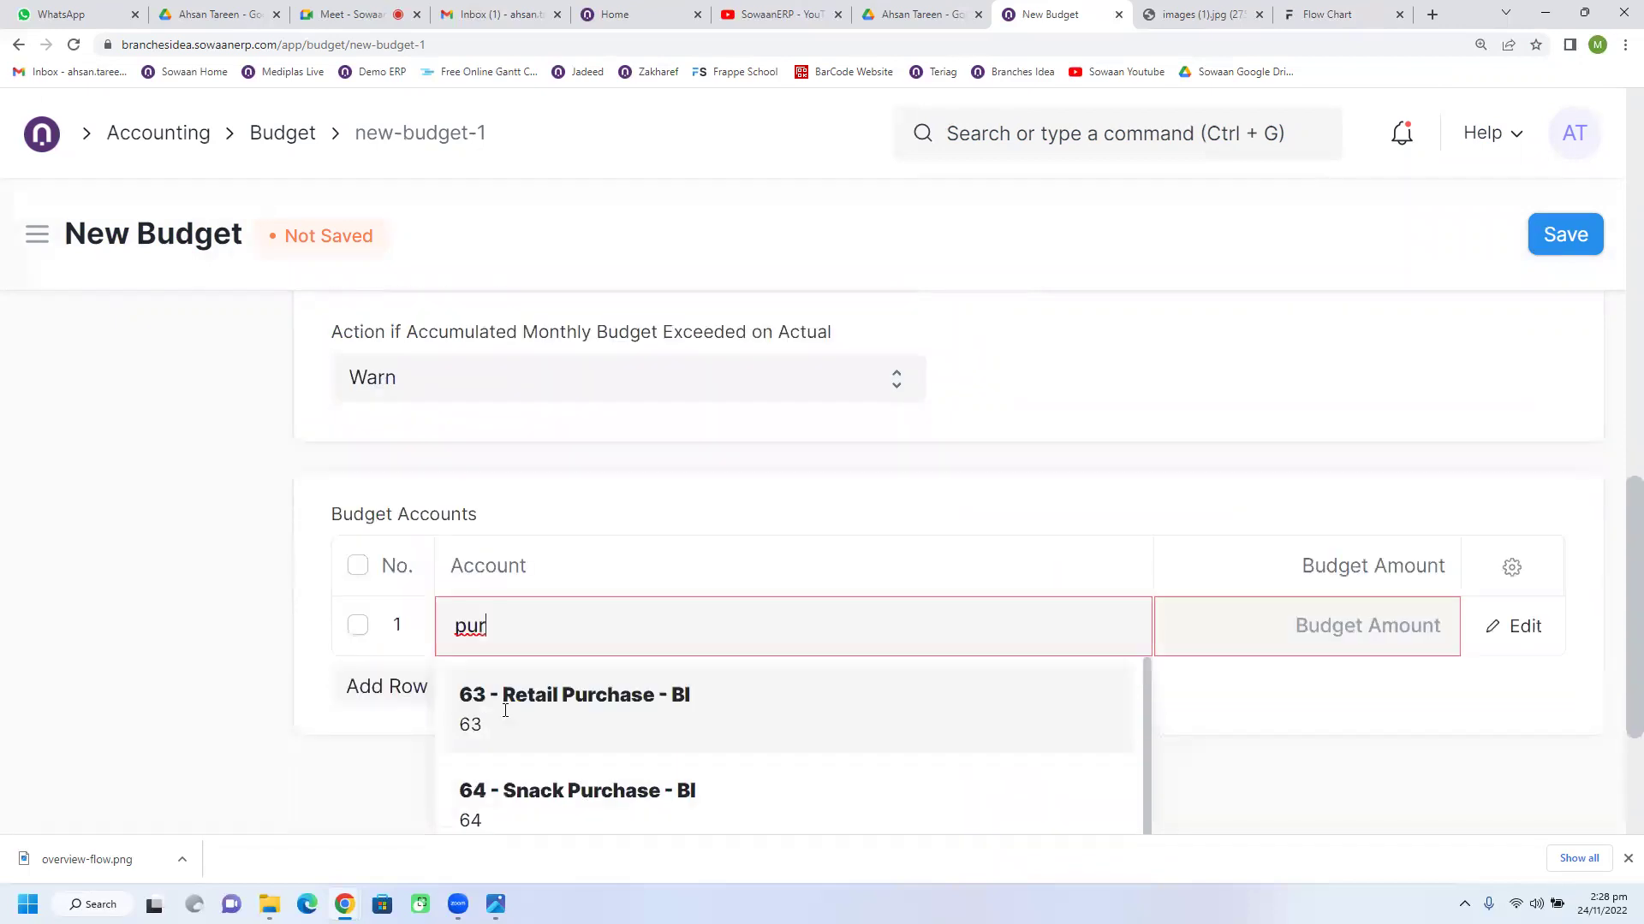
click(613, 715)
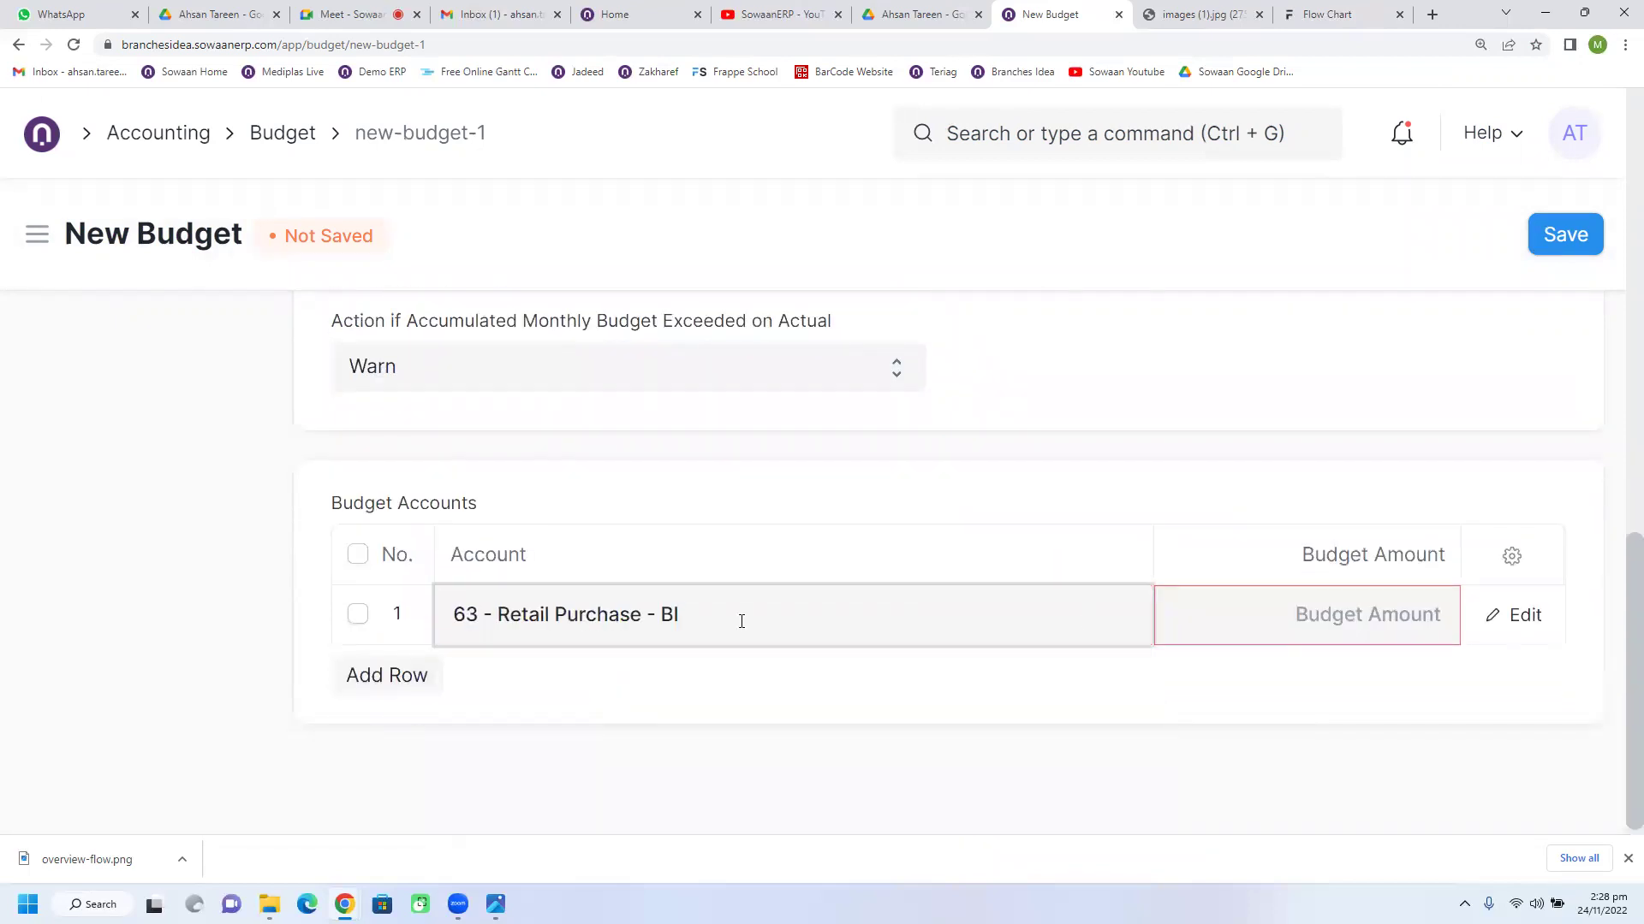
click(1325, 611)
text(1,000)
click(1320, 672)
Step: Highlight the Material Request and Purchase Order wording, then save the budget as a Draft
scroll(1120, 723, up, 1)
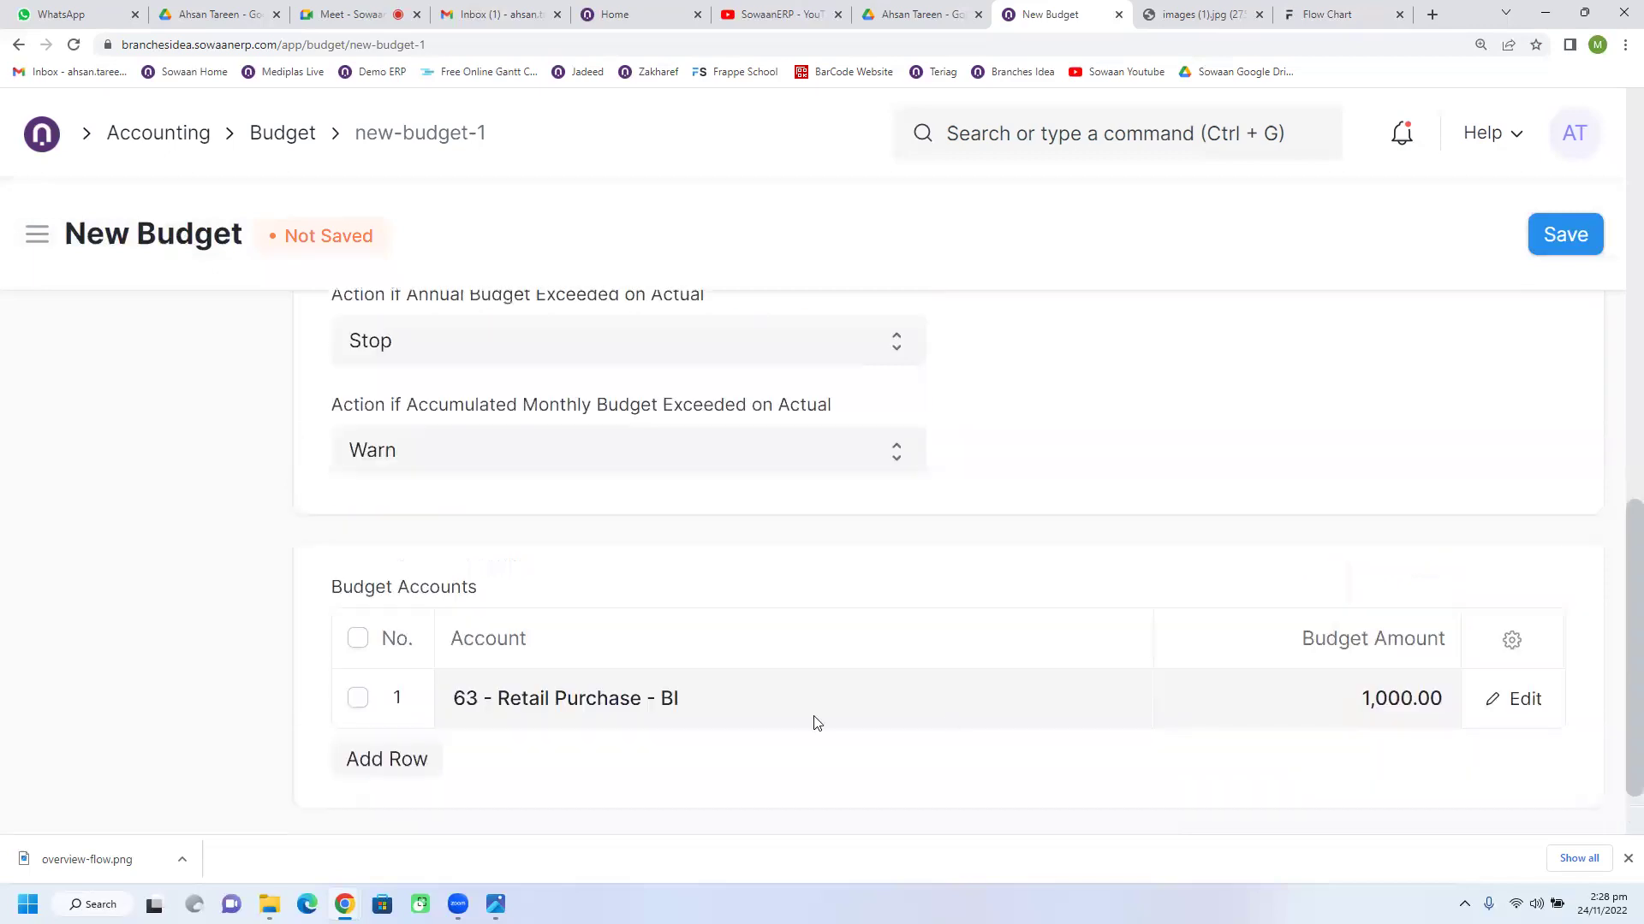
scroll(727, 690, up, 6)
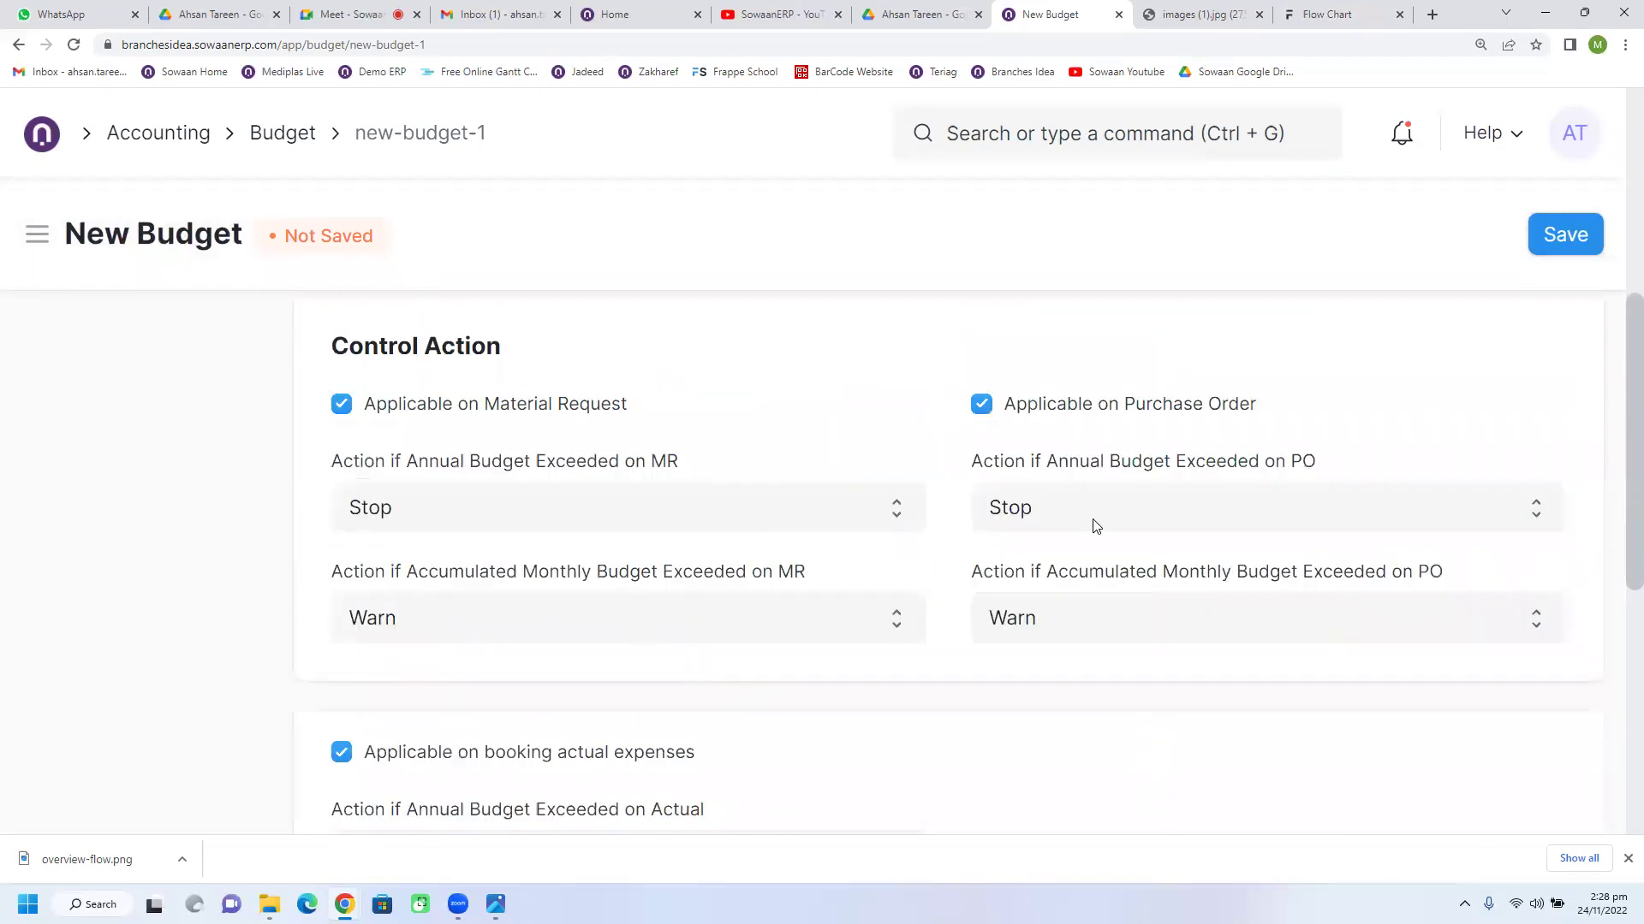
drag(495, 410, 685, 410)
drag(1126, 409, 1255, 425)
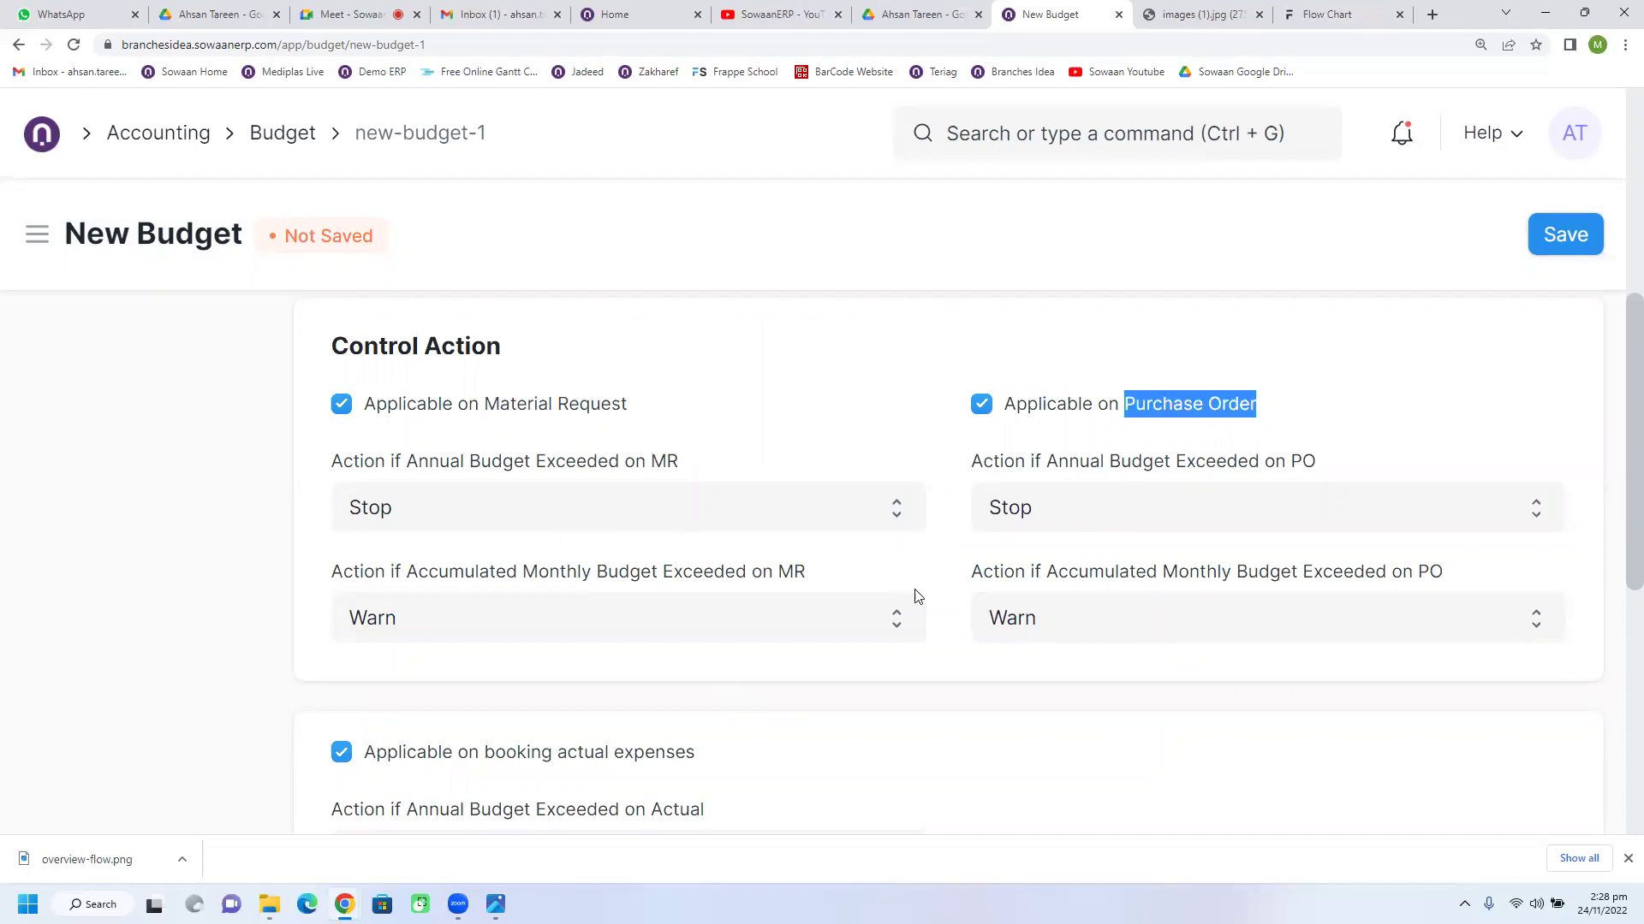
scroll(915, 596, down, 3)
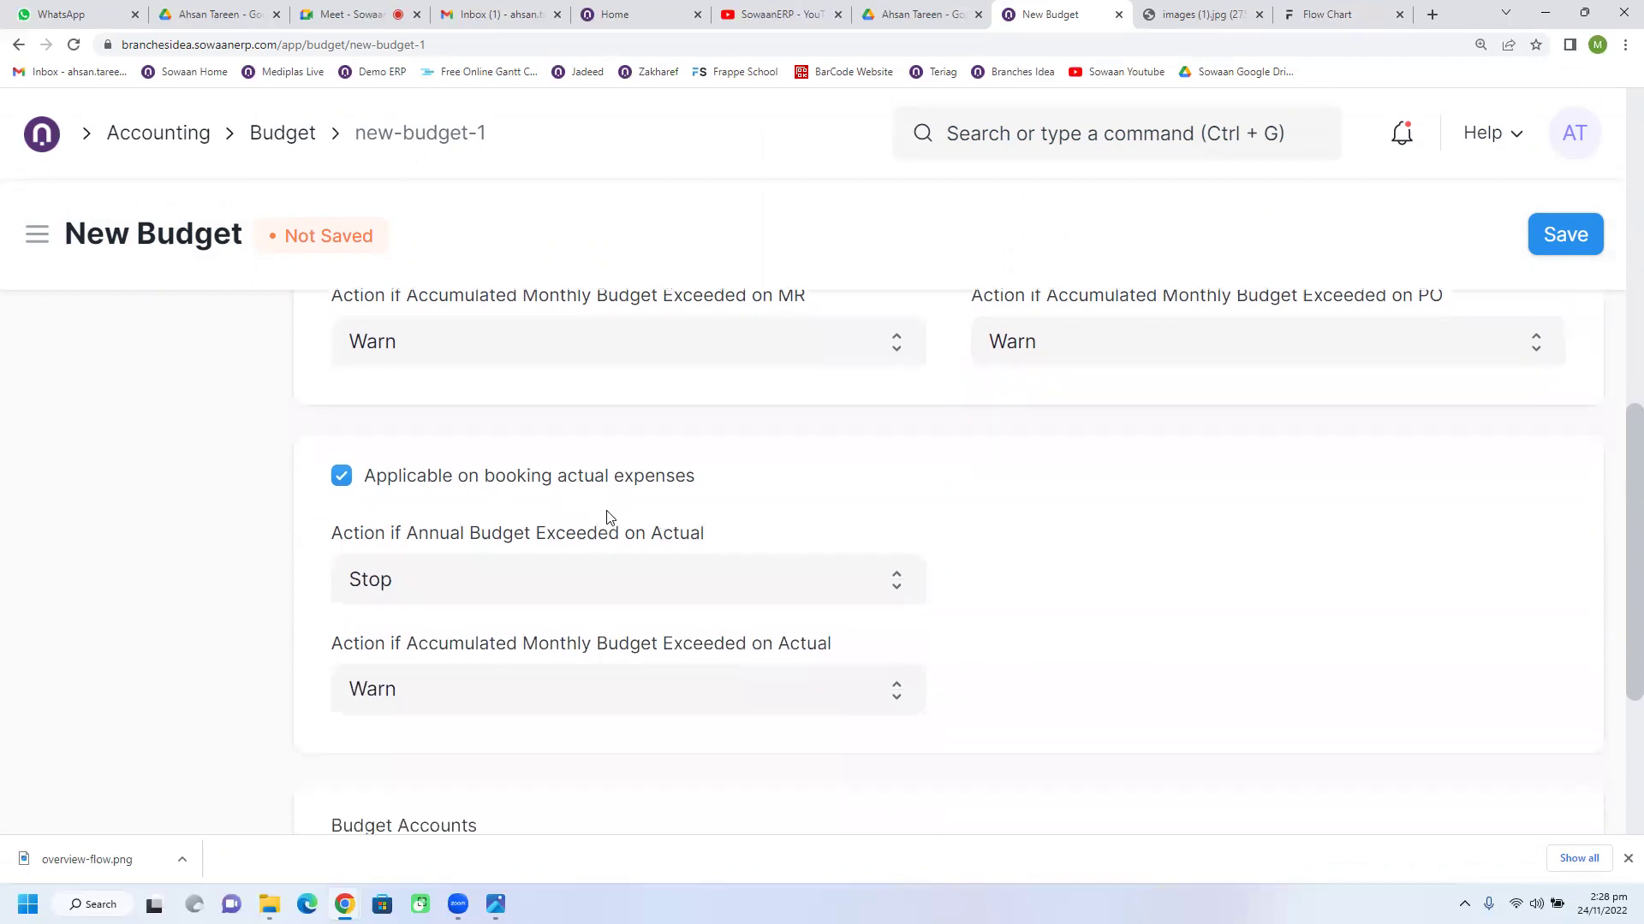
scroll(608, 517, down, 4)
click(1563, 236)
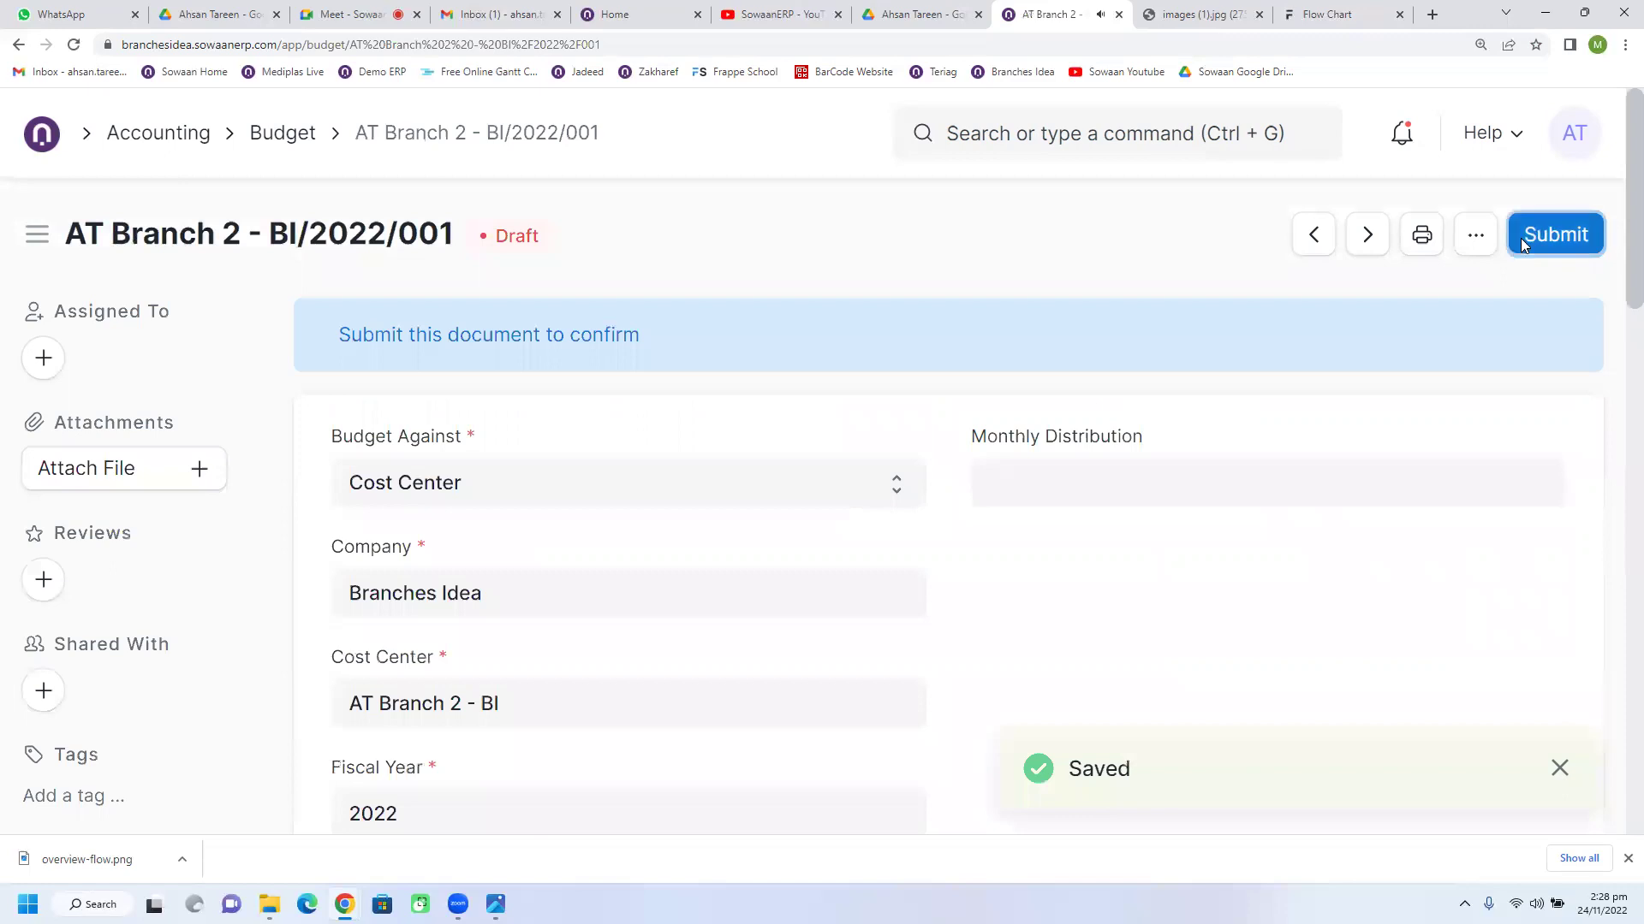
Step: Submit budget AT Branch 2 - BI/2022/001, review its accounts, and return to the Accounting workspace
click(1520, 238)
click(1183, 358)
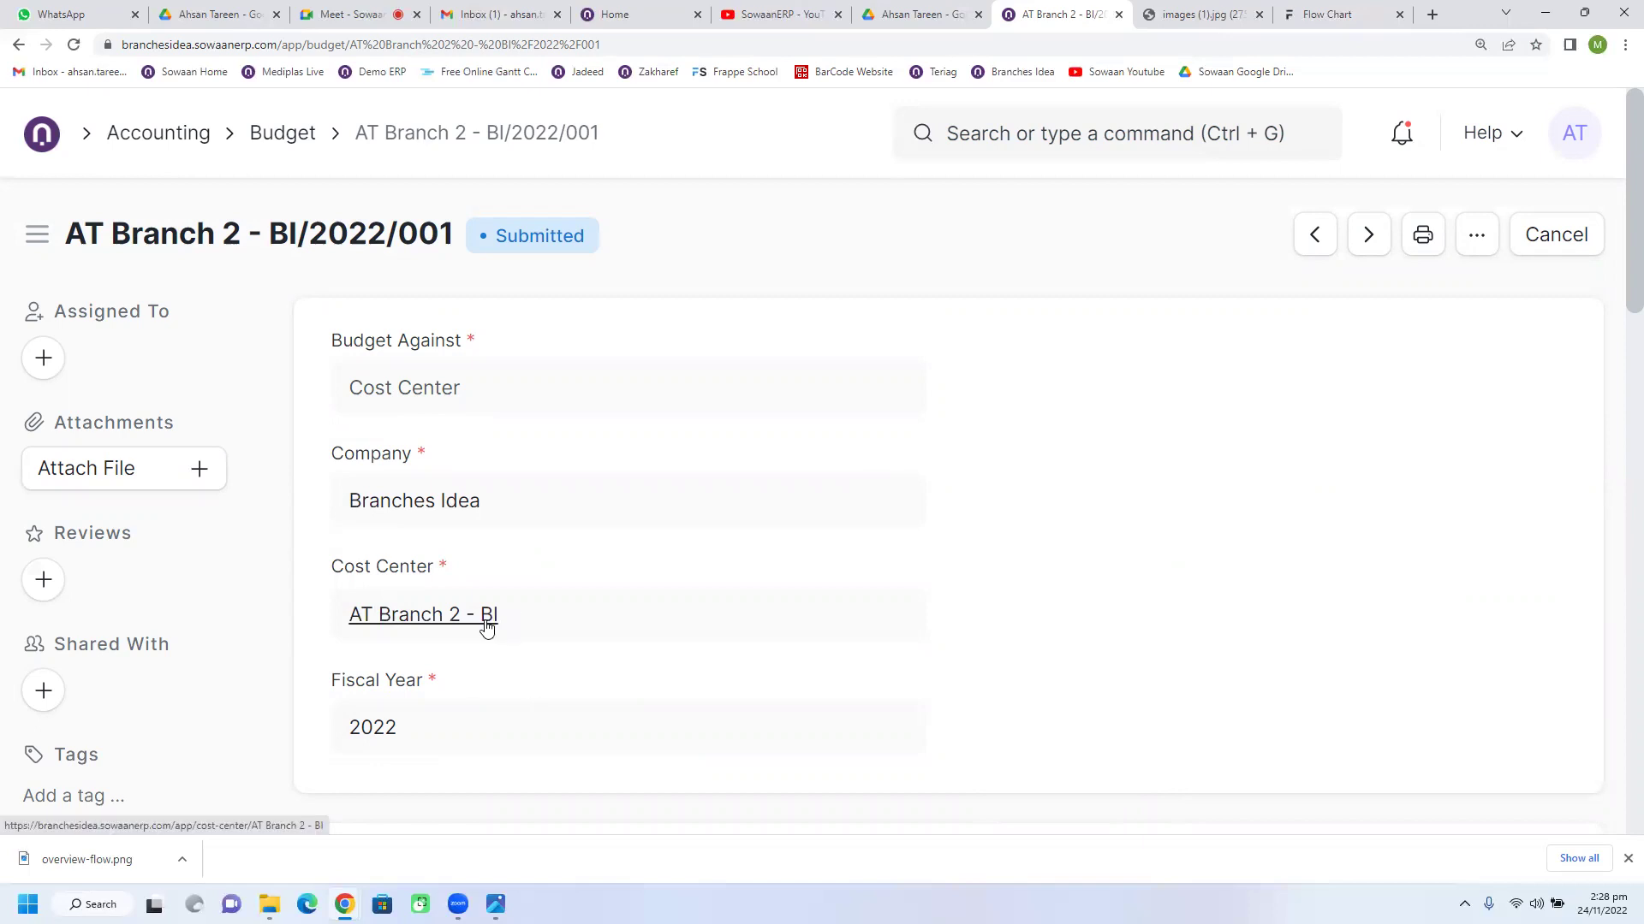
scroll(719, 682, down, 10)
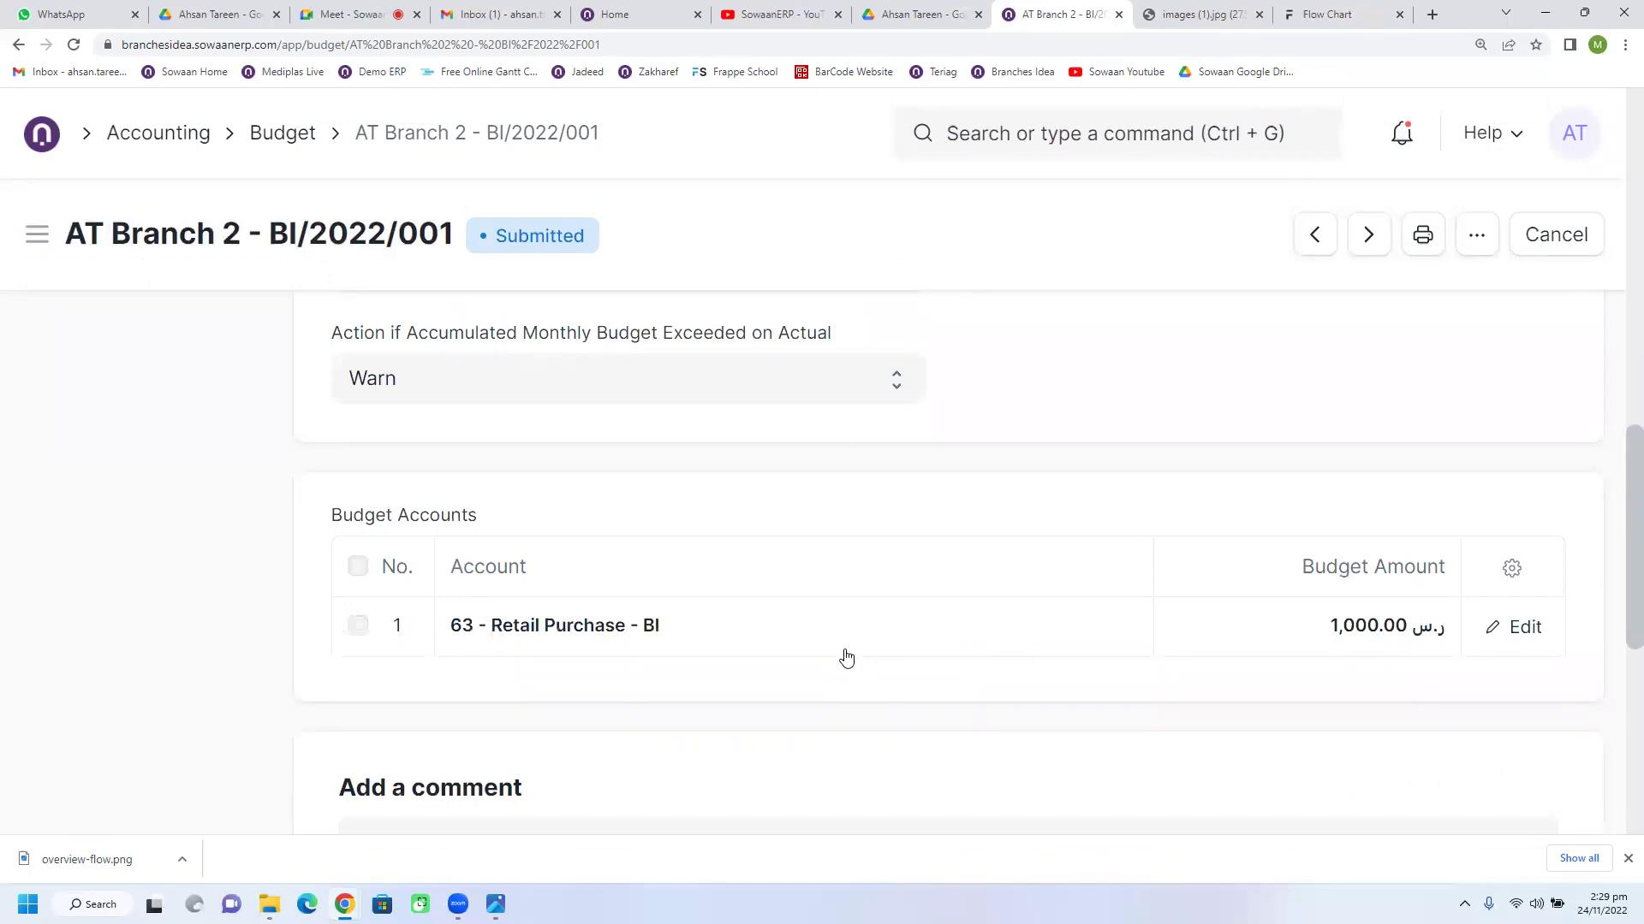
click(154, 139)
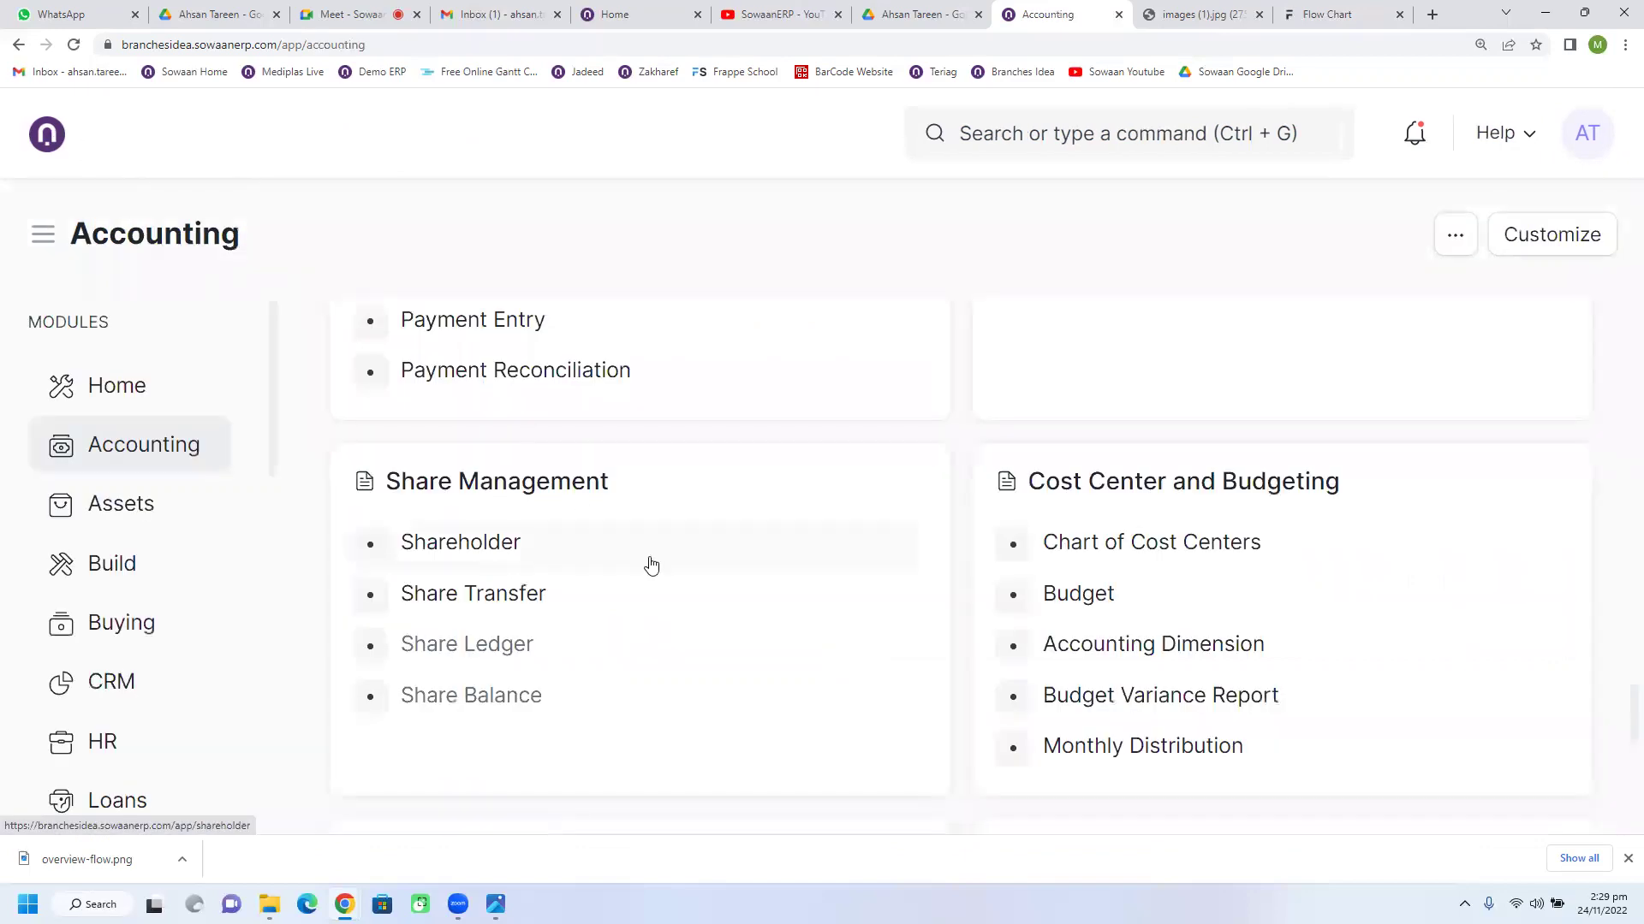
Step: Create a new Branches Idea journal entry dated 24-11-2022 and select row 1's Account cell
scroll(630, 595, up, 10)
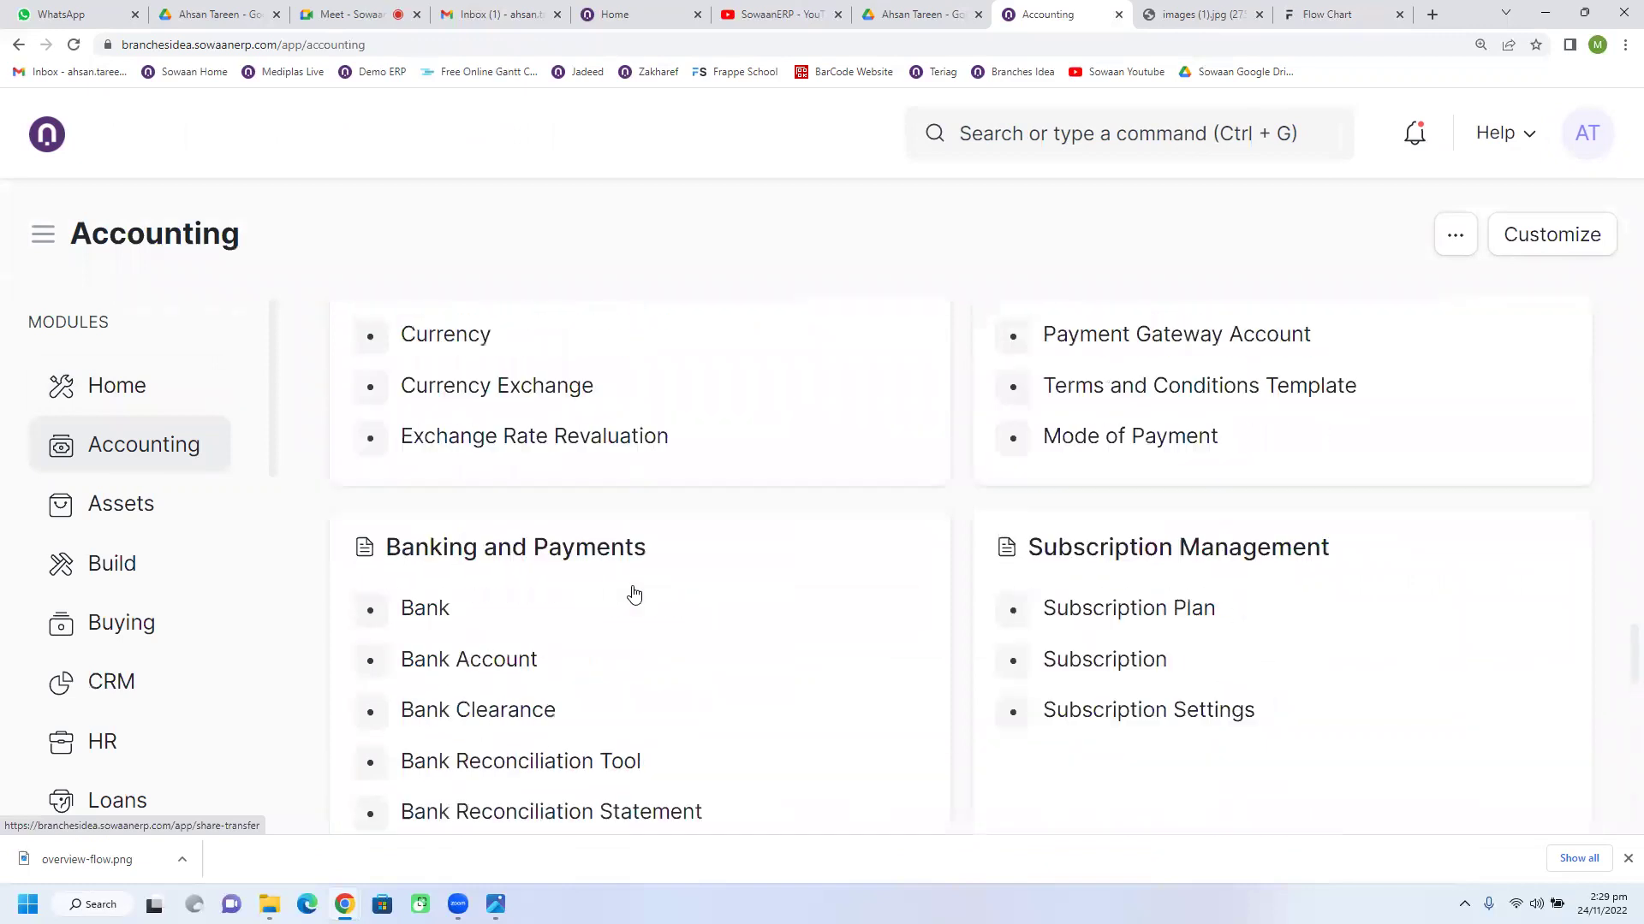
scroll(634, 594, up, 10)
scroll(630, 594, down, 2)
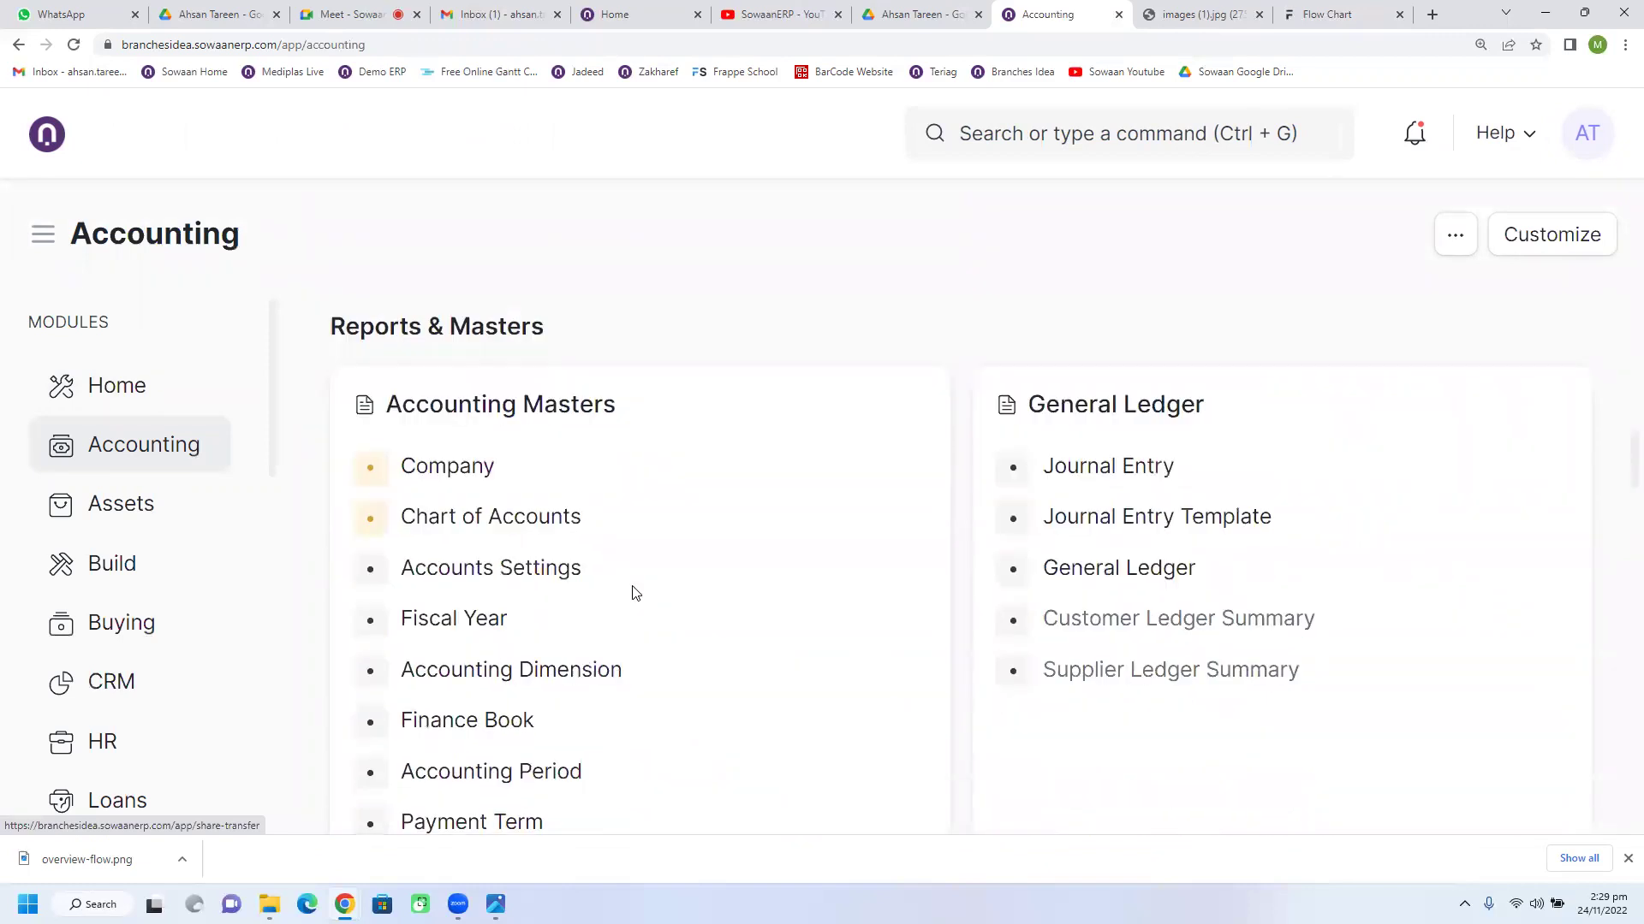
click(1099, 474)
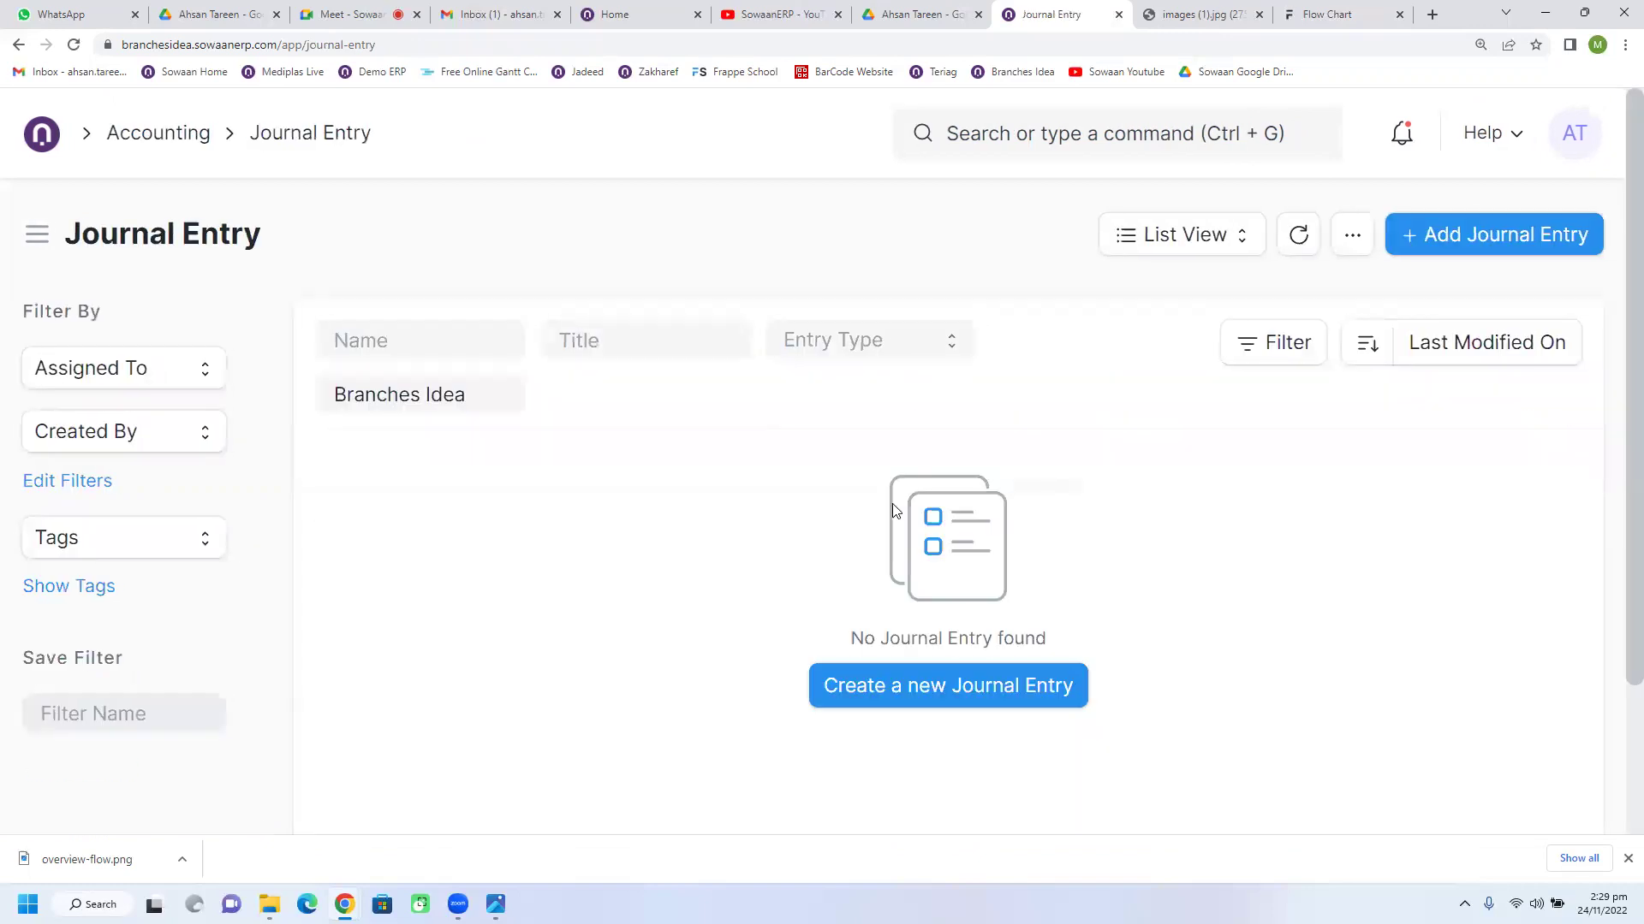
click(879, 687)
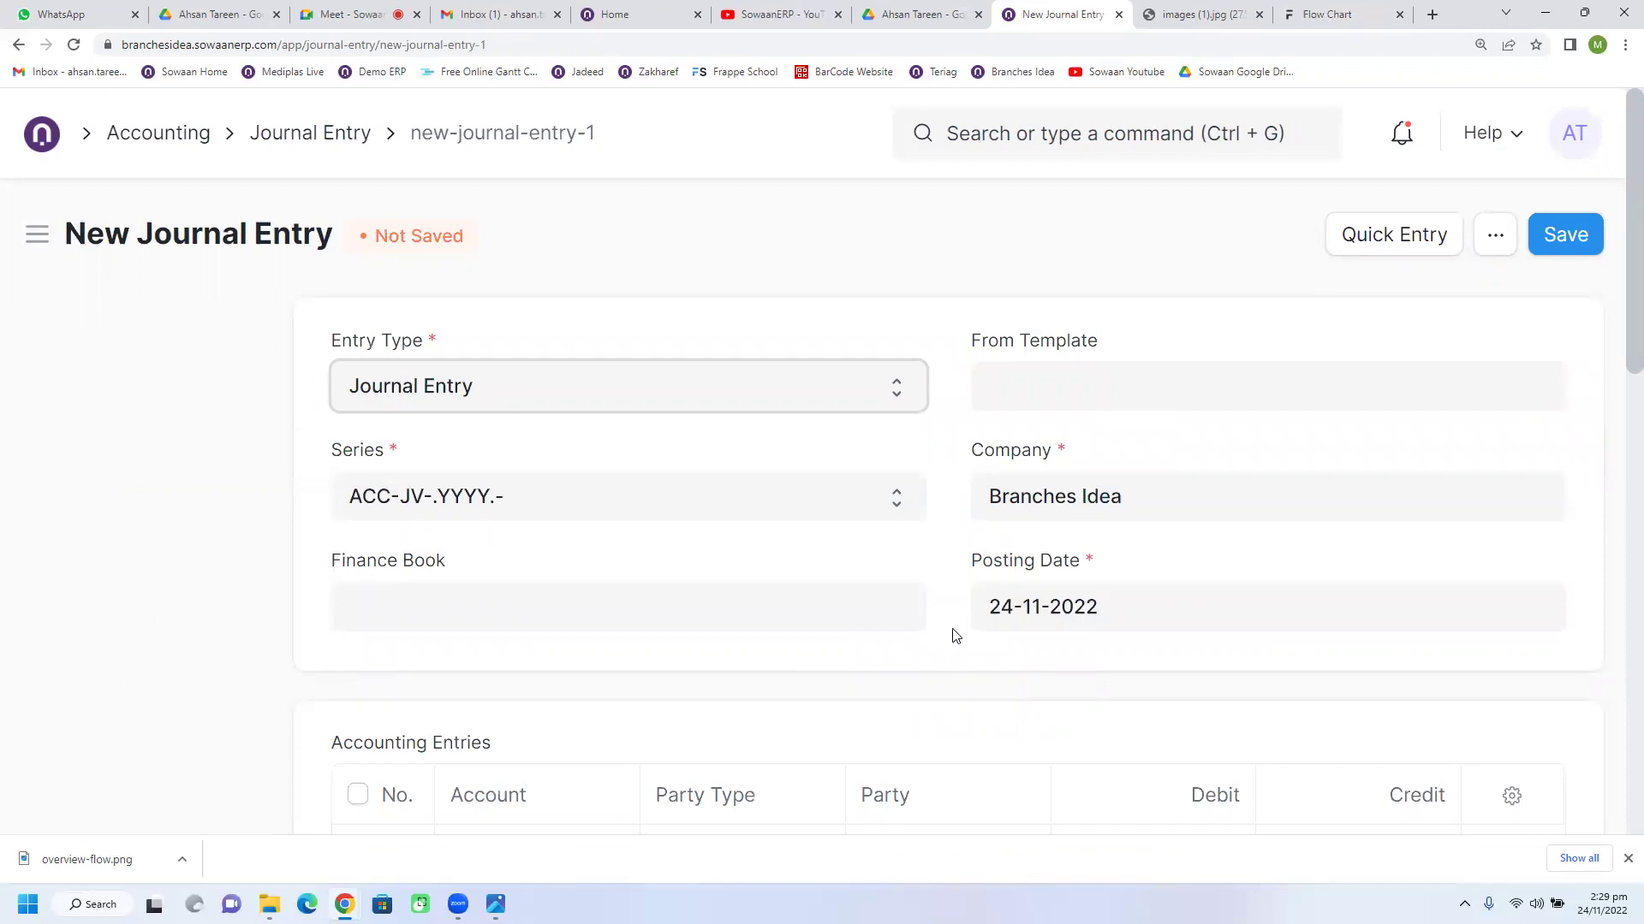
scroll(948, 607, down, 4)
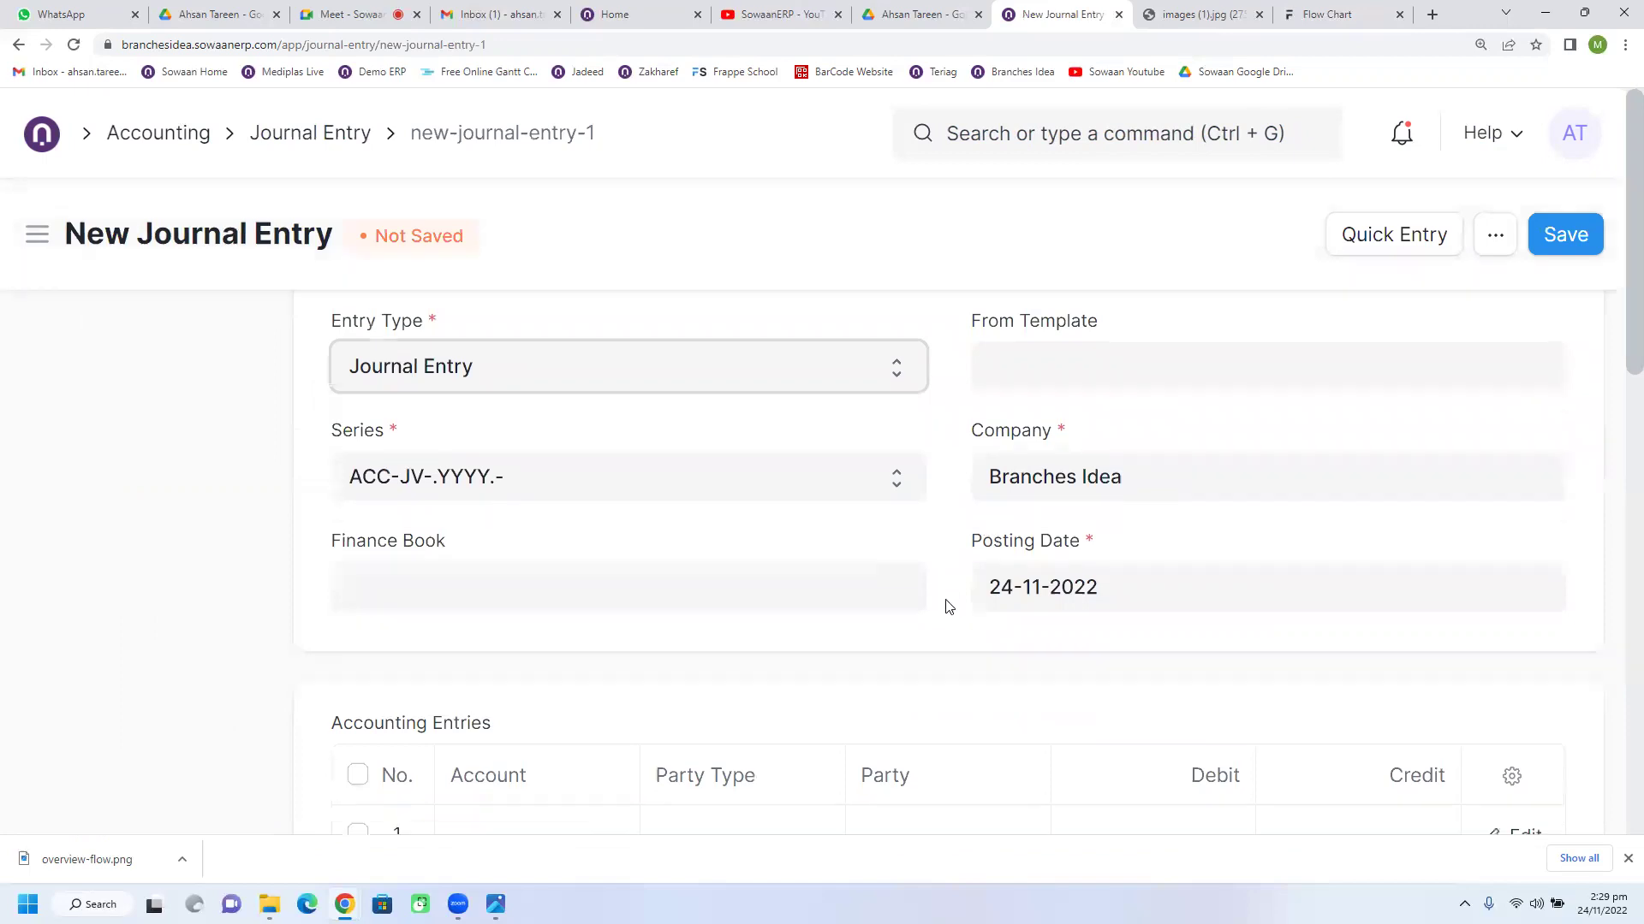
click(500, 519)
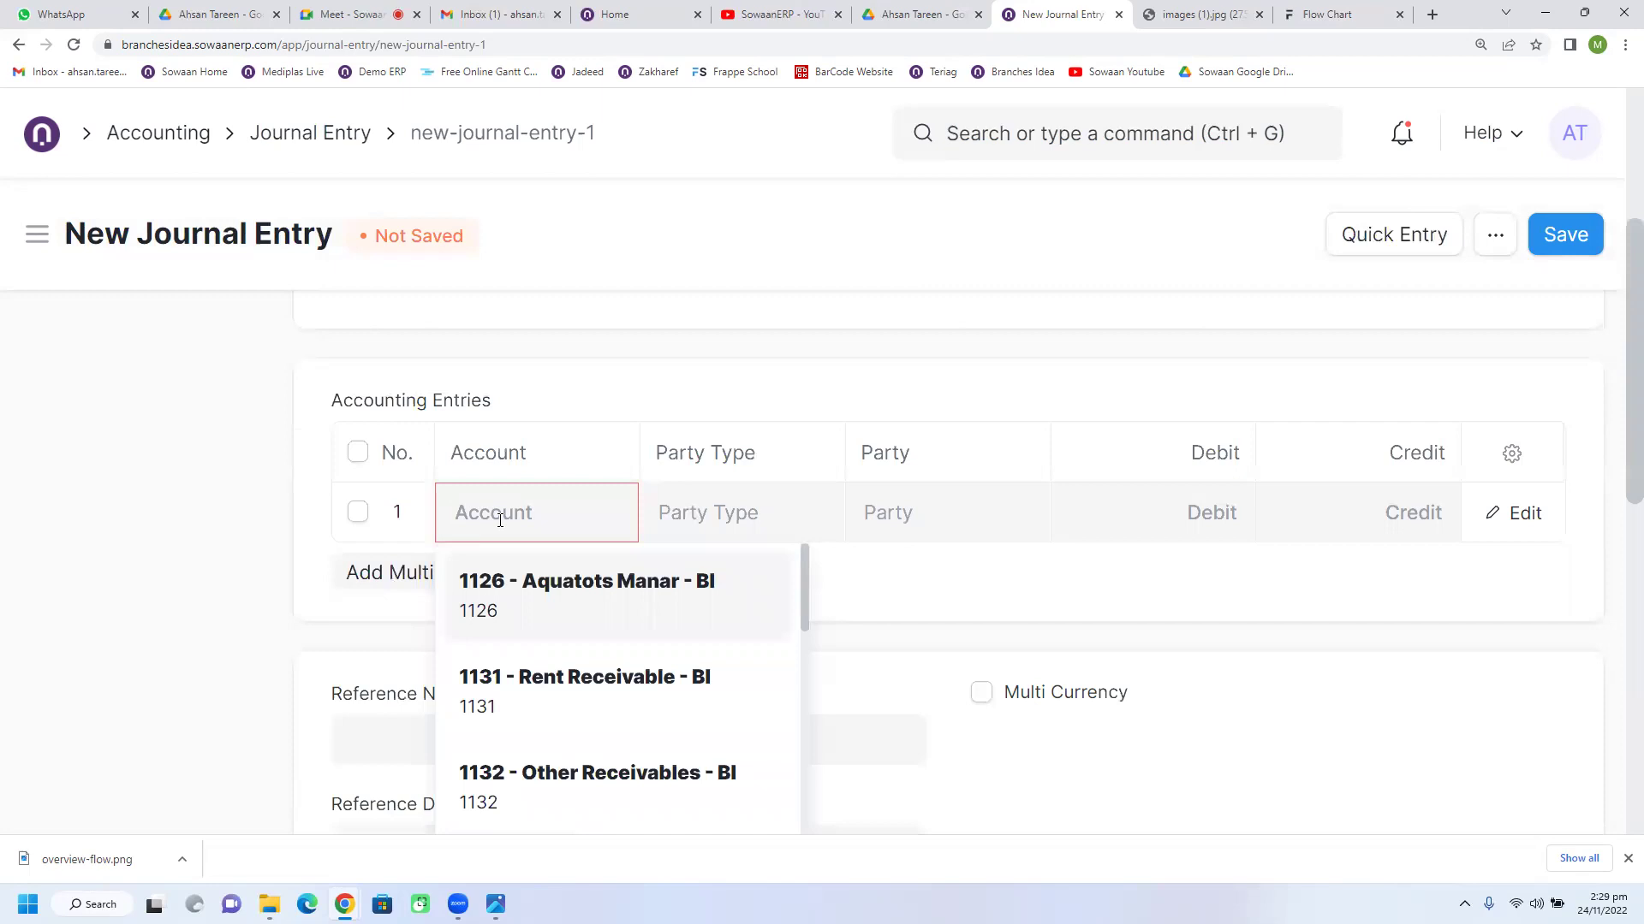
Step: Set row 1 to account 63 - Retail Purchase - BI and row 2 to 1167 - Cash - BI
text(reta)
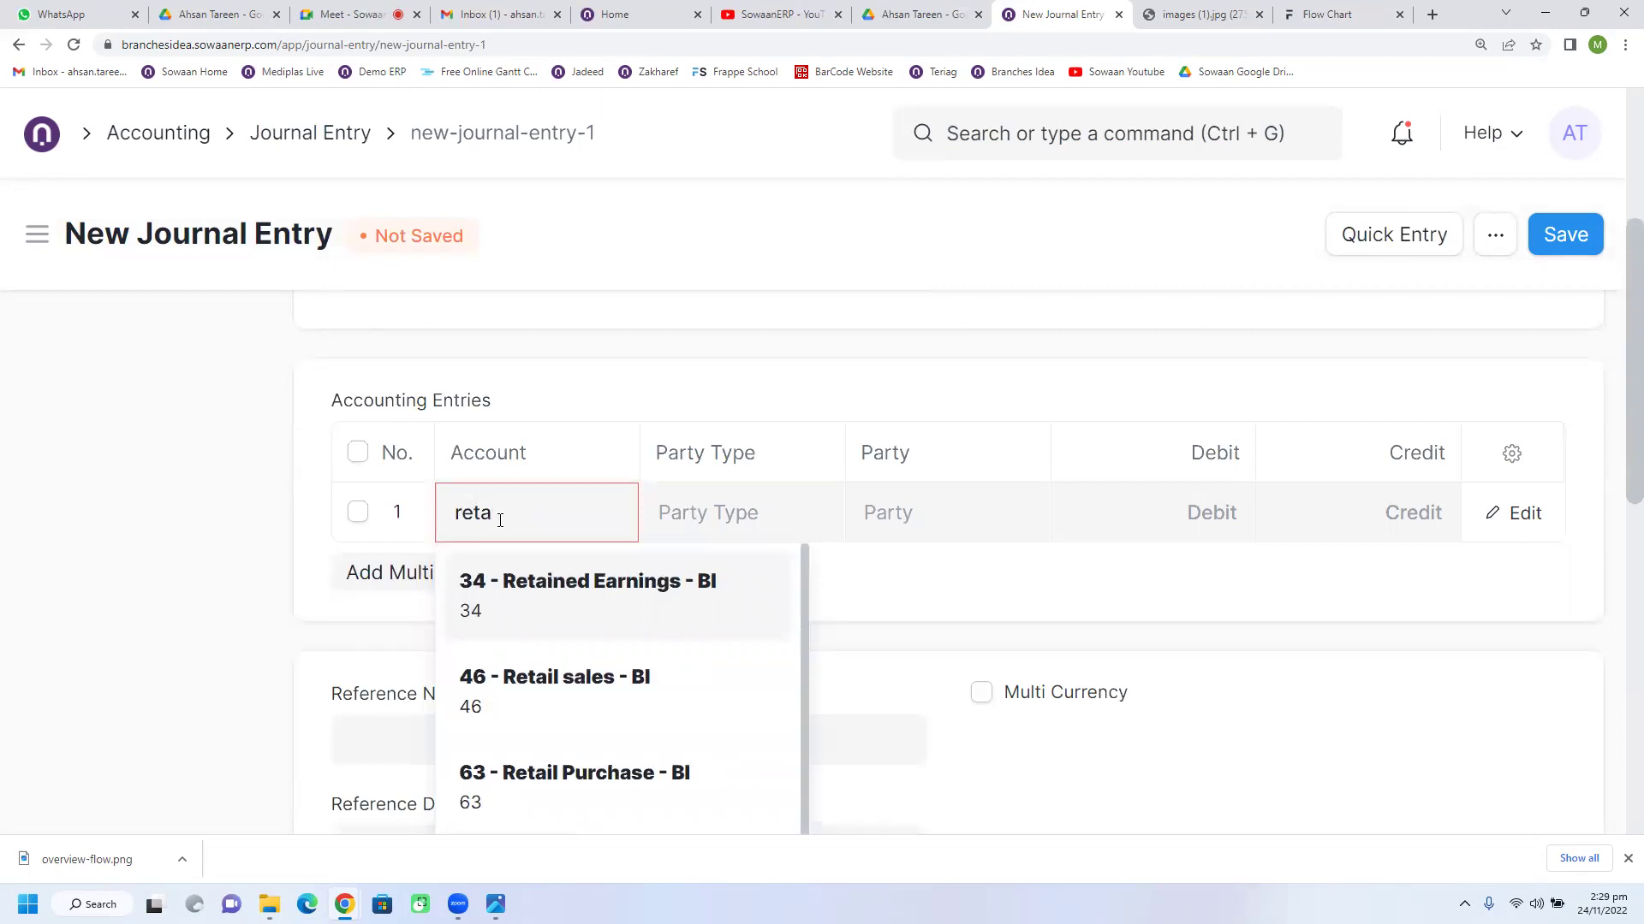
click(515, 786)
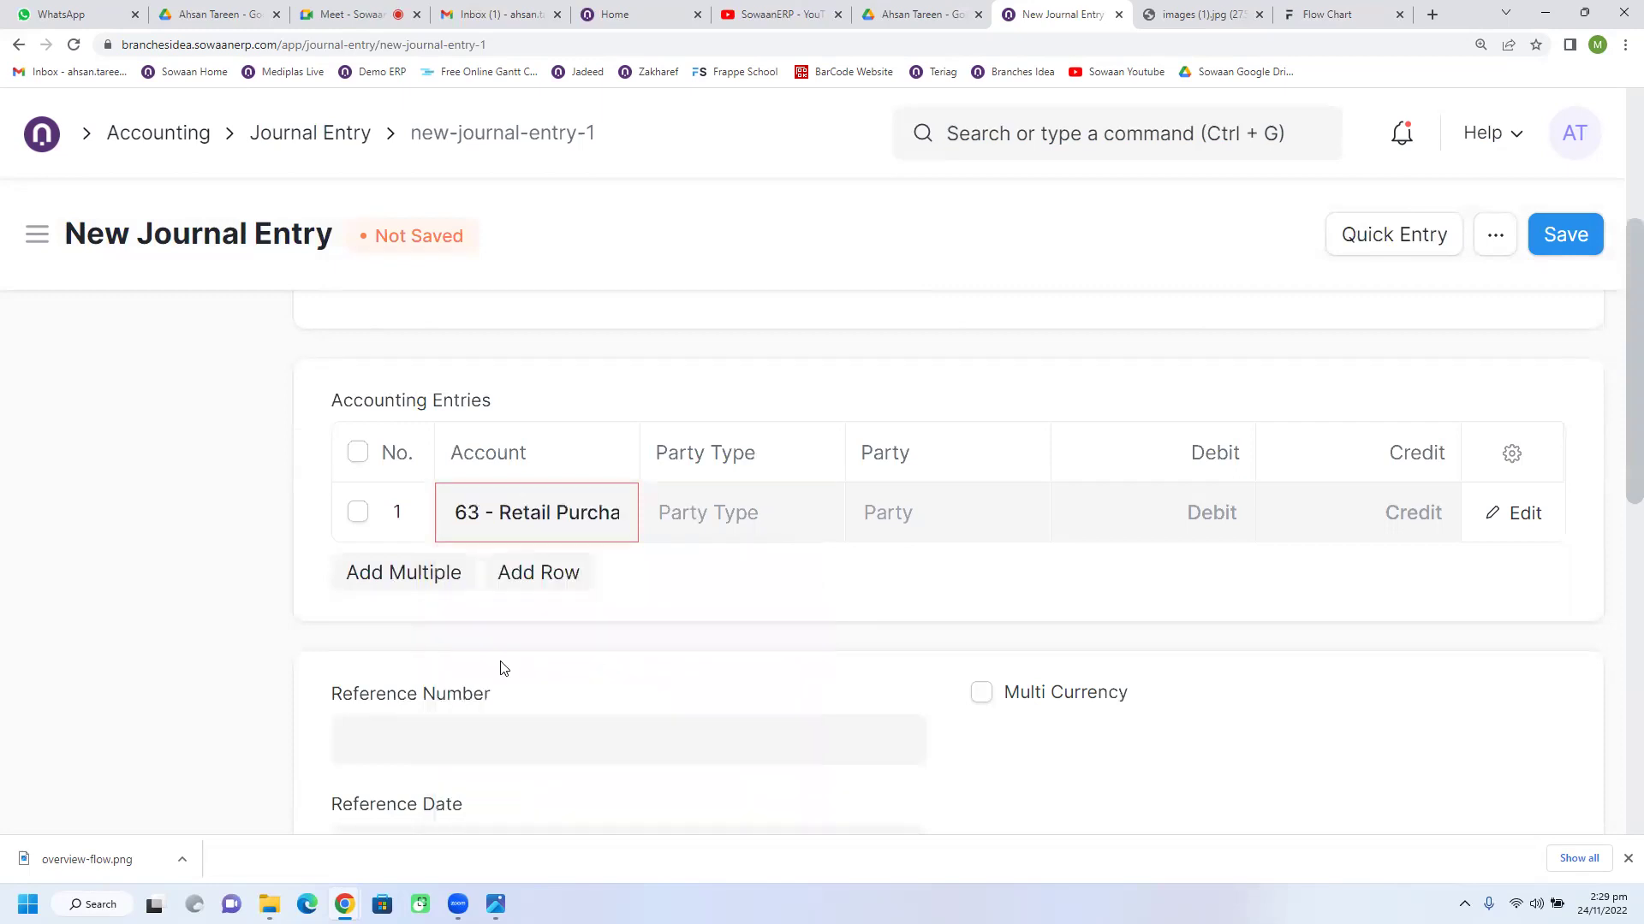
click(520, 585)
text(cah)
key(BackSpace)
text(sh)
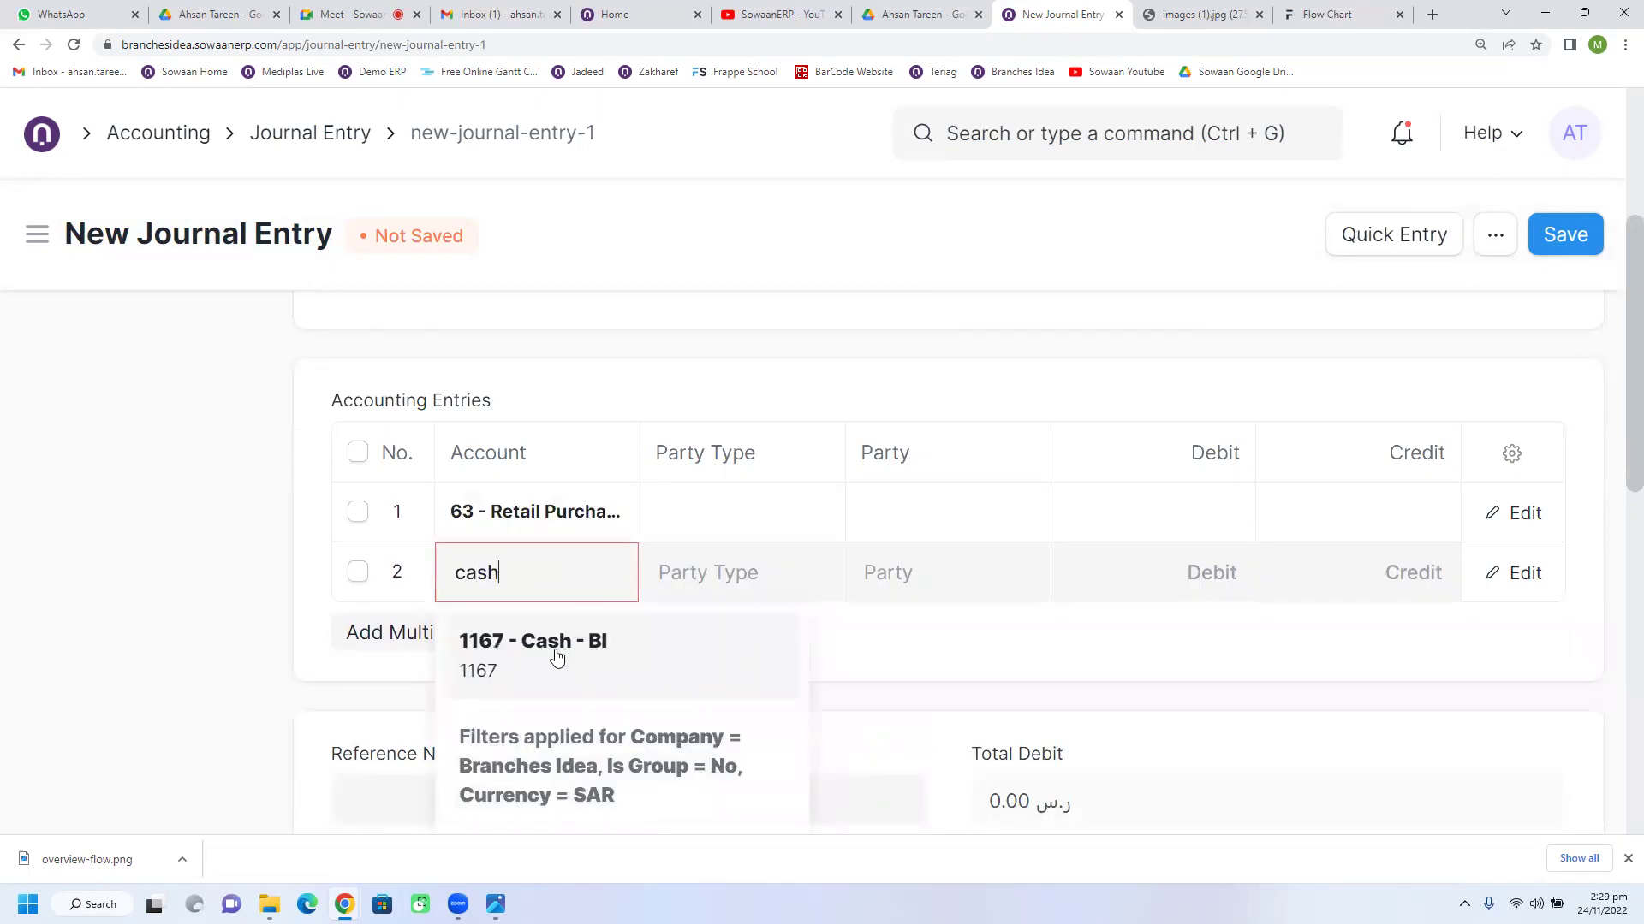
click(554, 653)
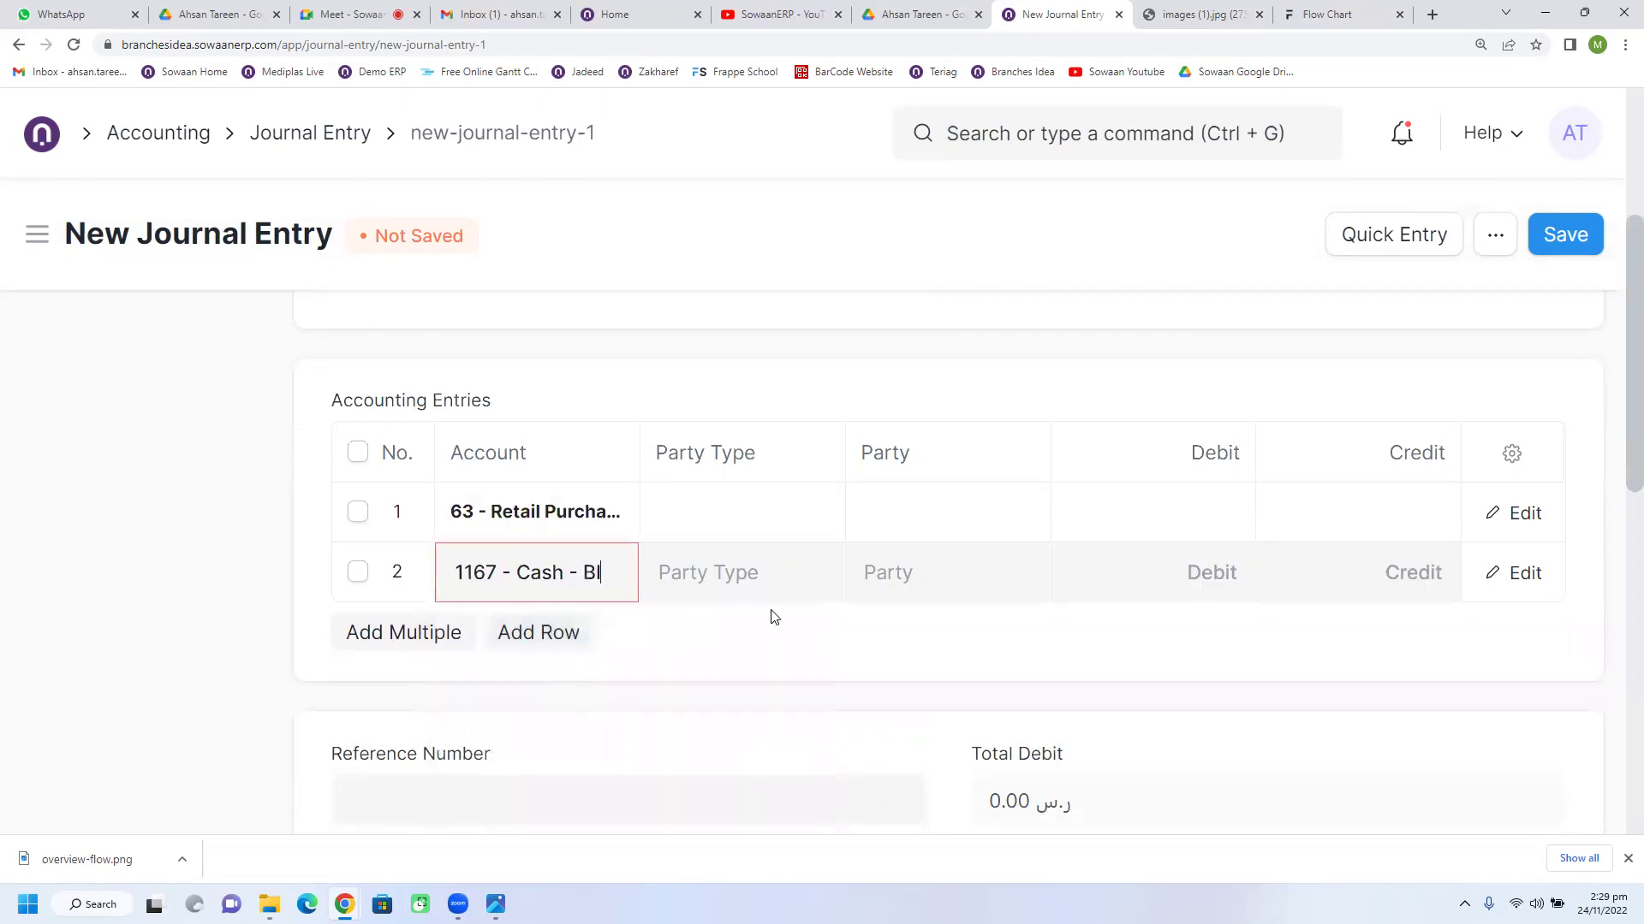
Step: Debit 1,500 to Retail Purchase and credit 1,500 to the Cash line
click(1156, 522)
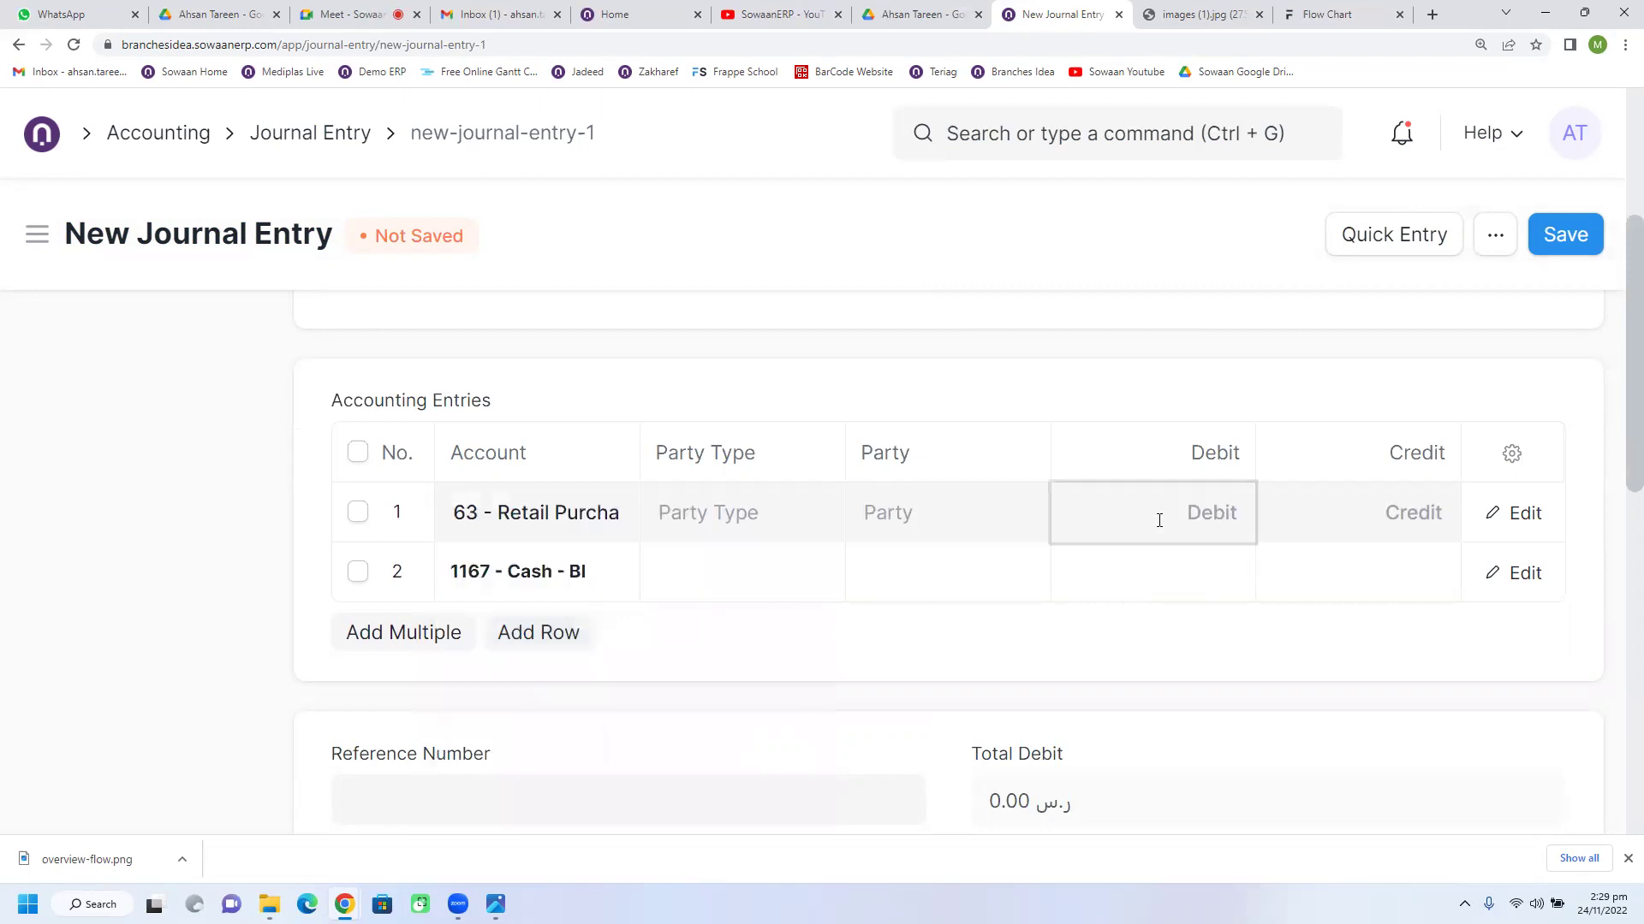
text(1,)
text(500)
click(1318, 584)
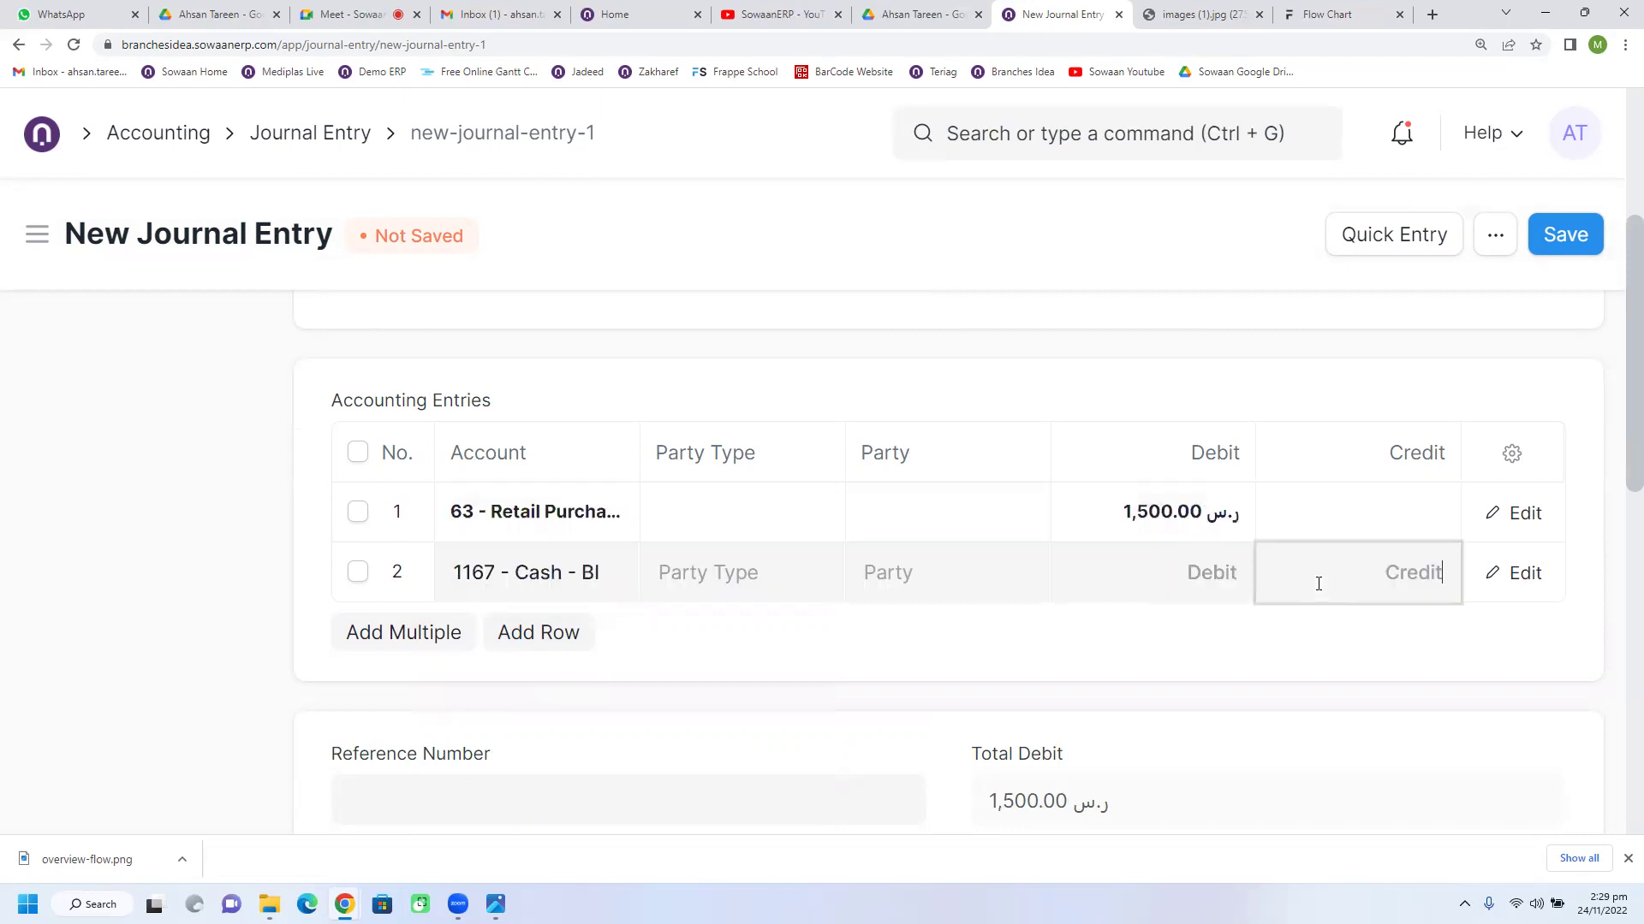
text(1500)
click(1329, 642)
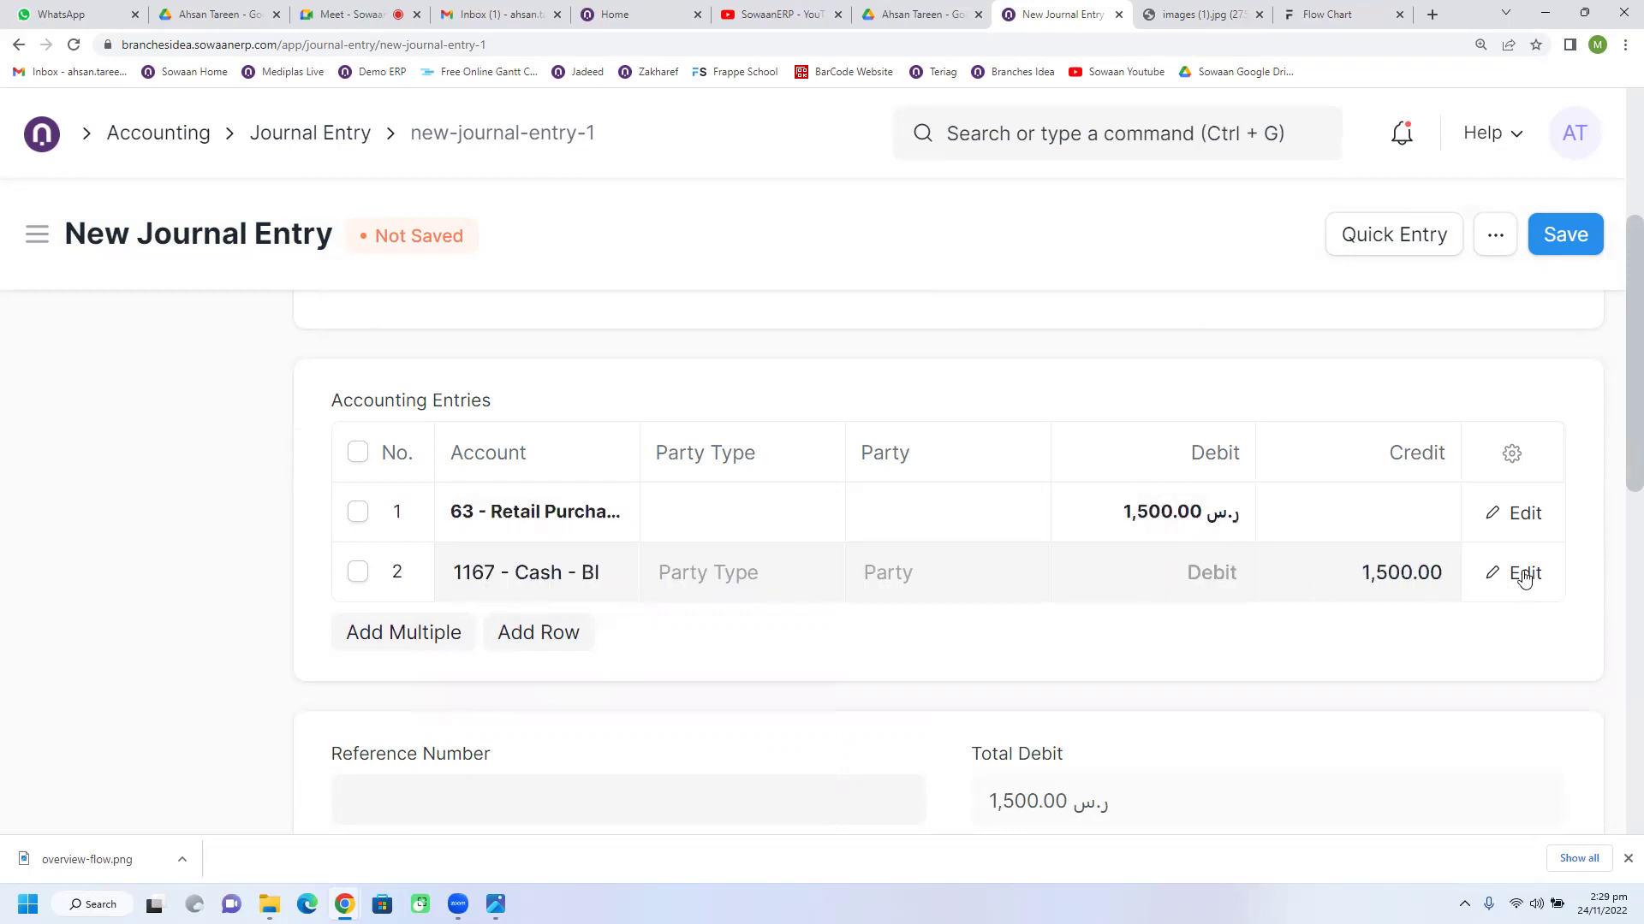
Step: Change the Retail Purchase line's cost center from 30 Minutes HT - BI to AT Branch 2 - BI, then save
scroll(672, 635, up, 2)
scroll(785, 613, down, 2)
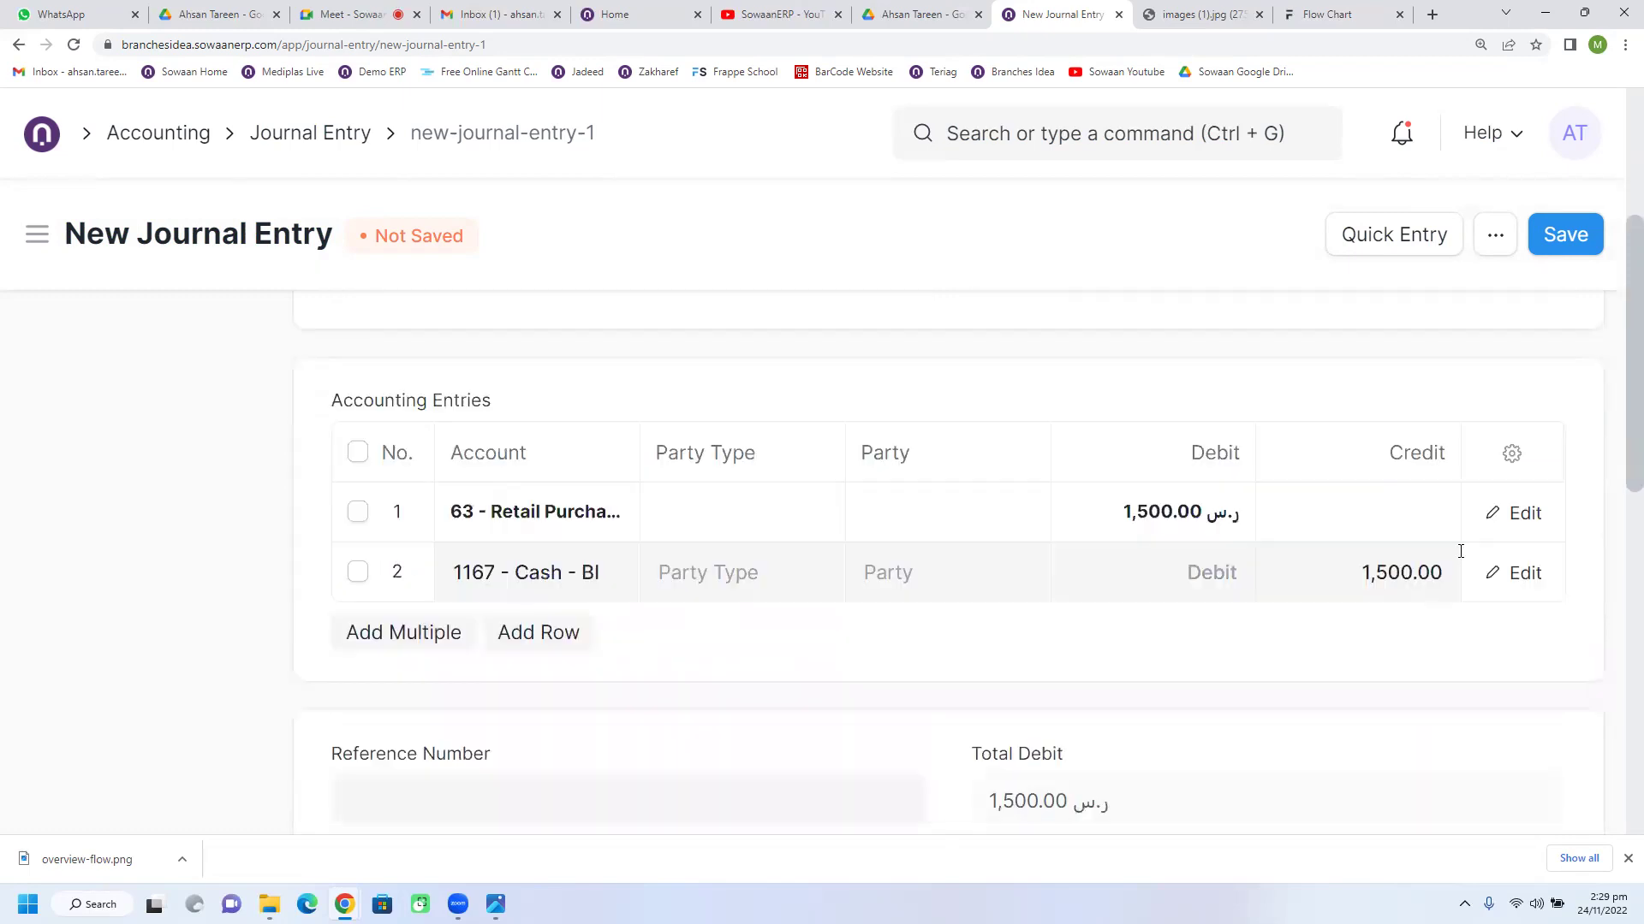
click(1524, 513)
scroll(800, 585, down, 5)
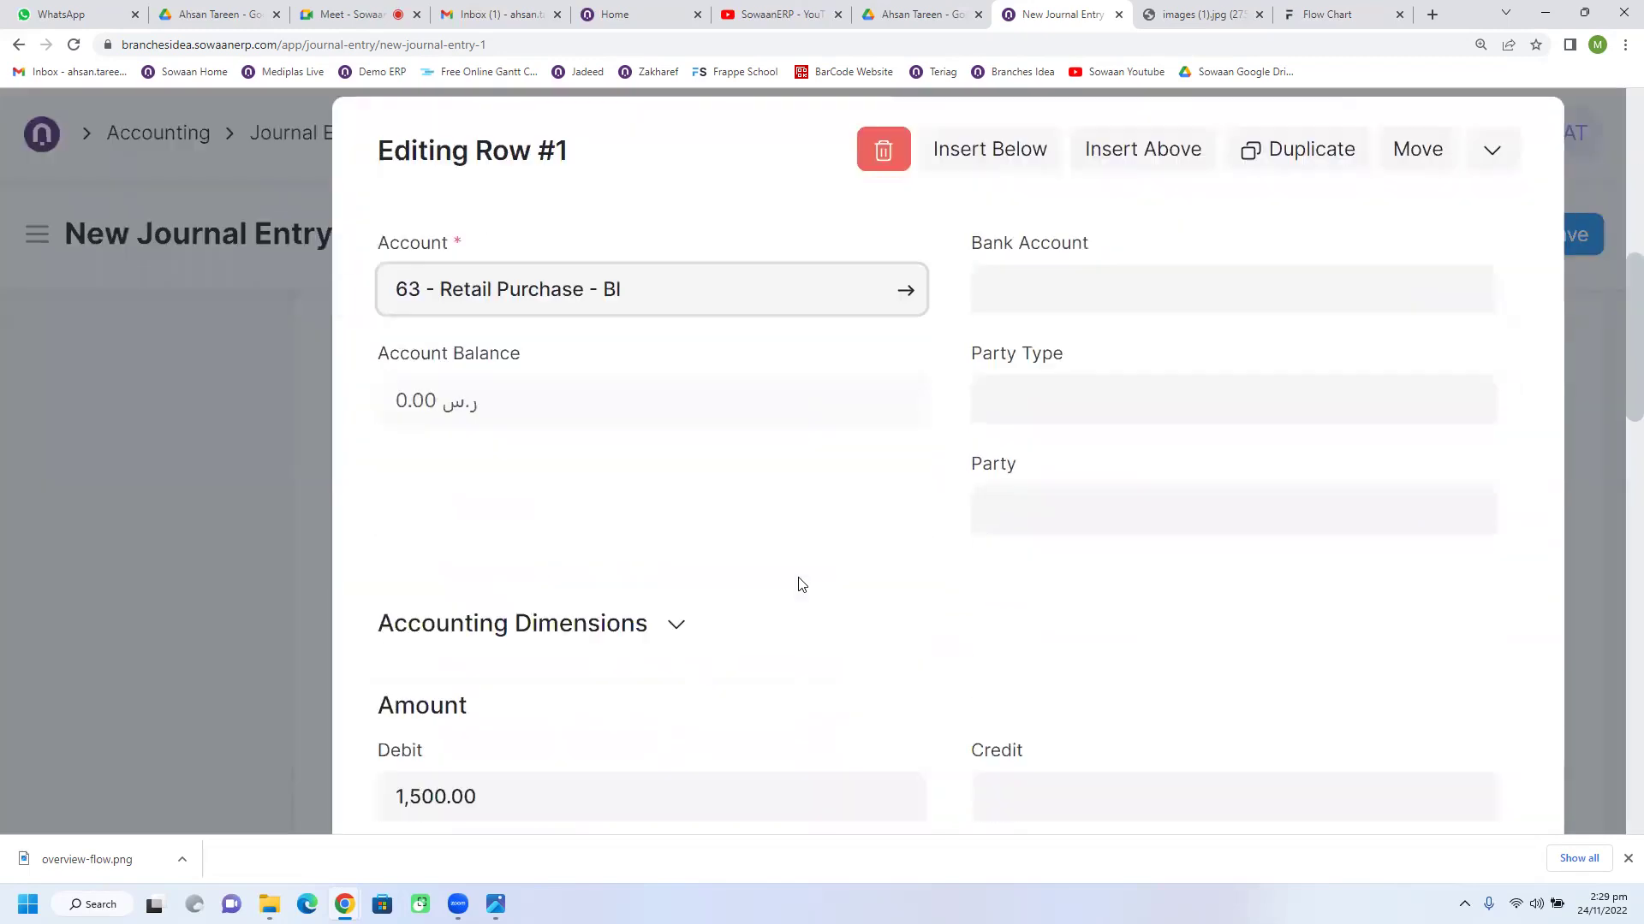
click(629, 360)
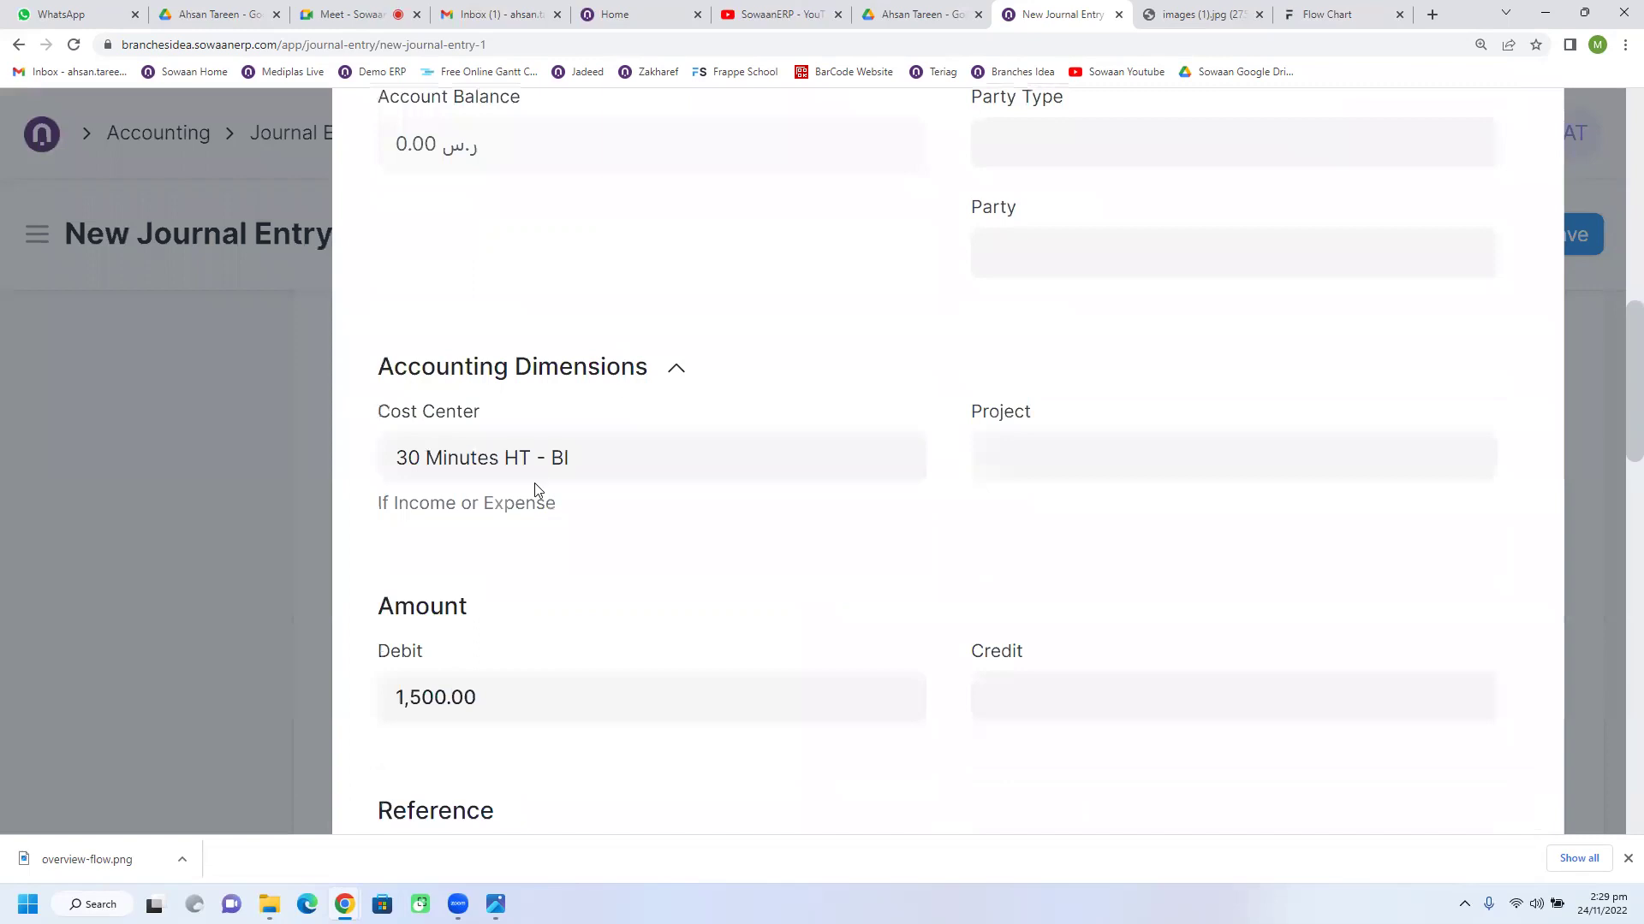
click(630, 473)
key(ctrl+a)
key(BackSpace)
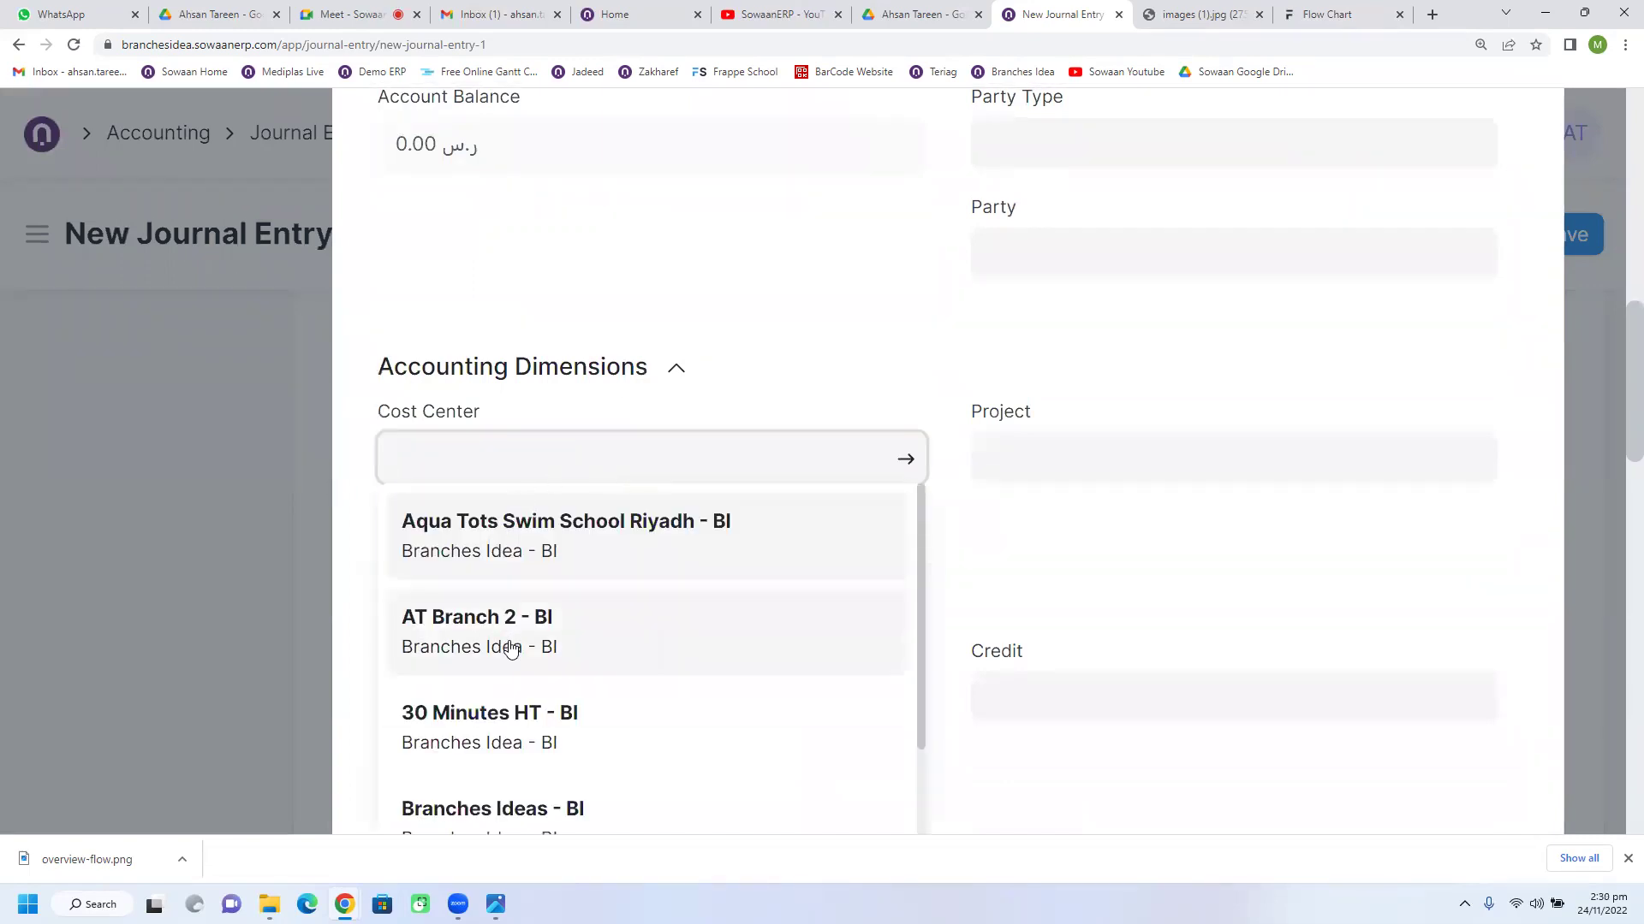
click(509, 667)
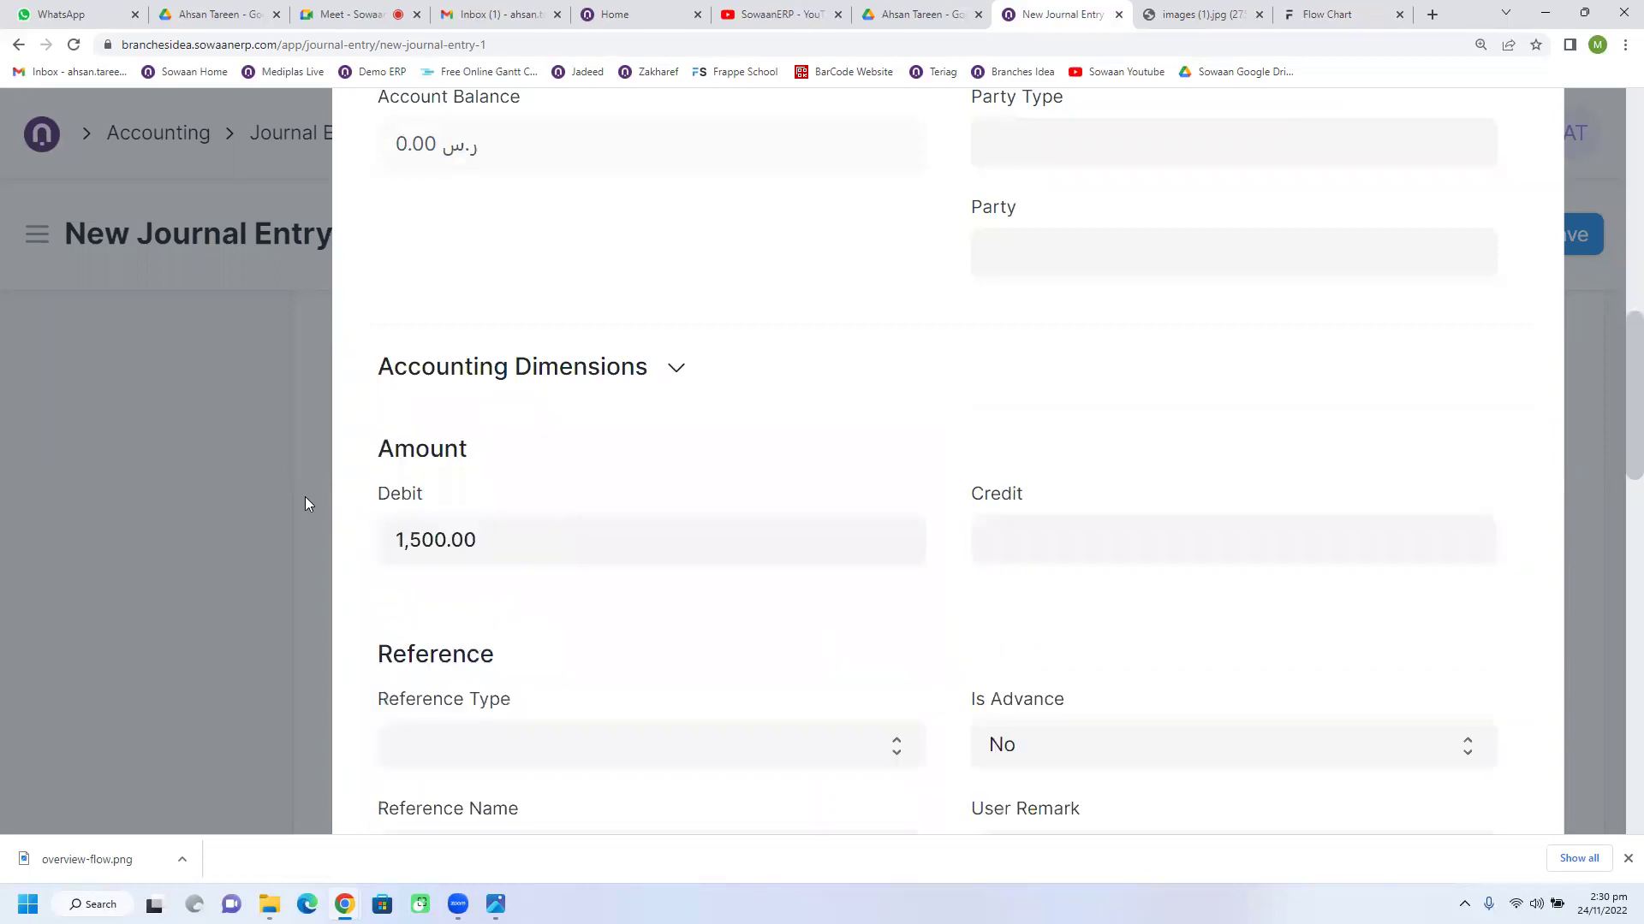
click(281, 490)
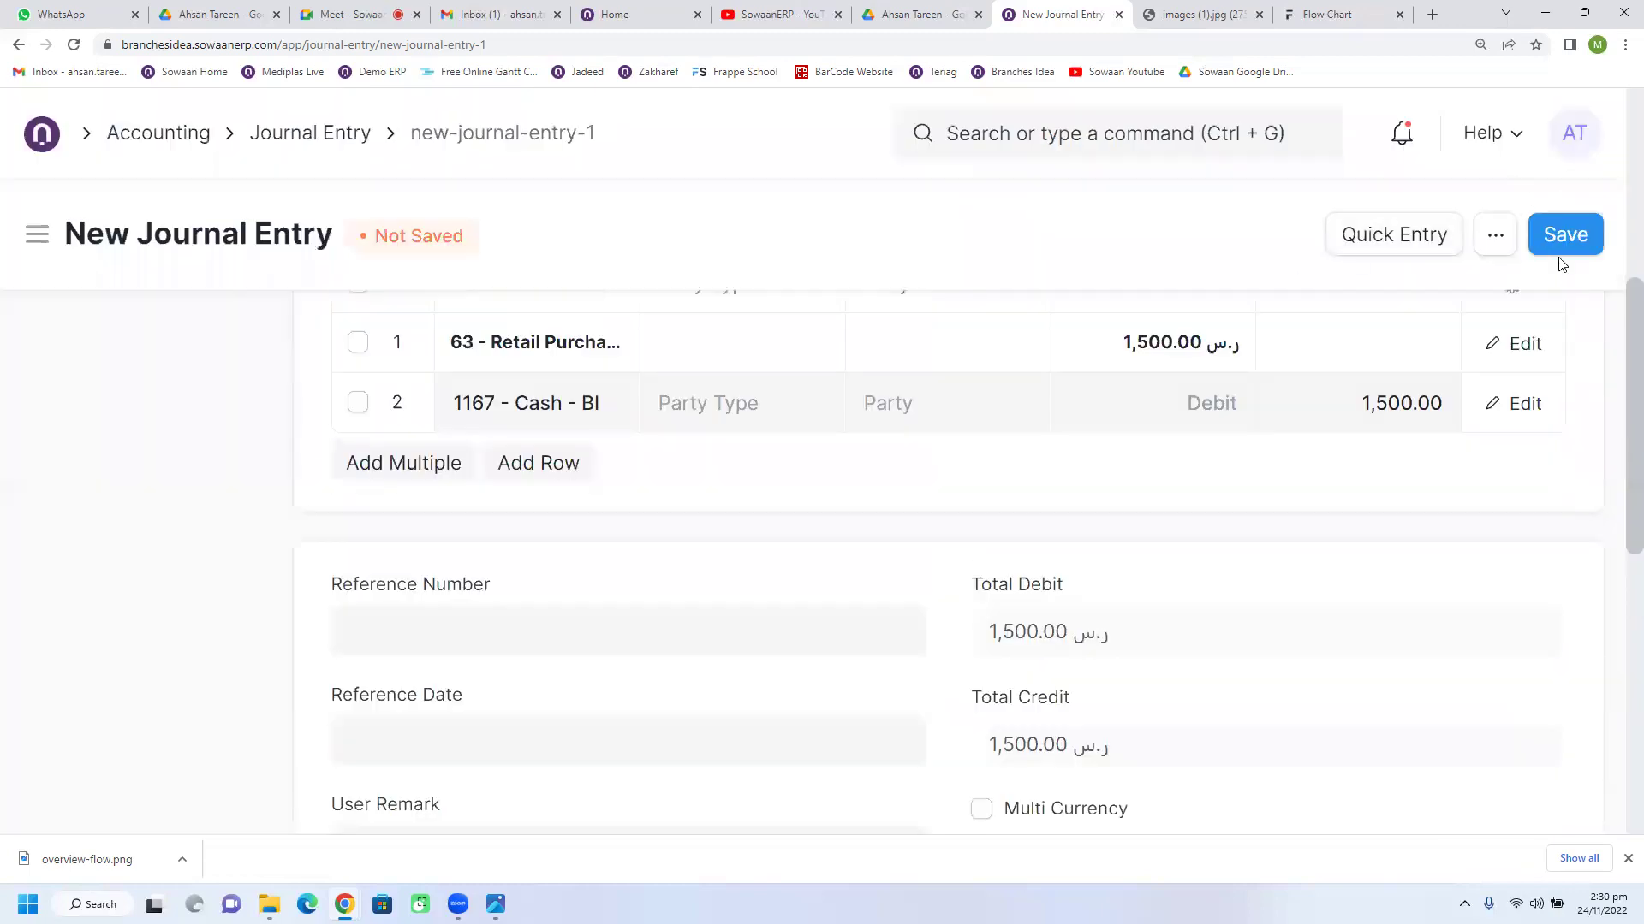
click(1560, 257)
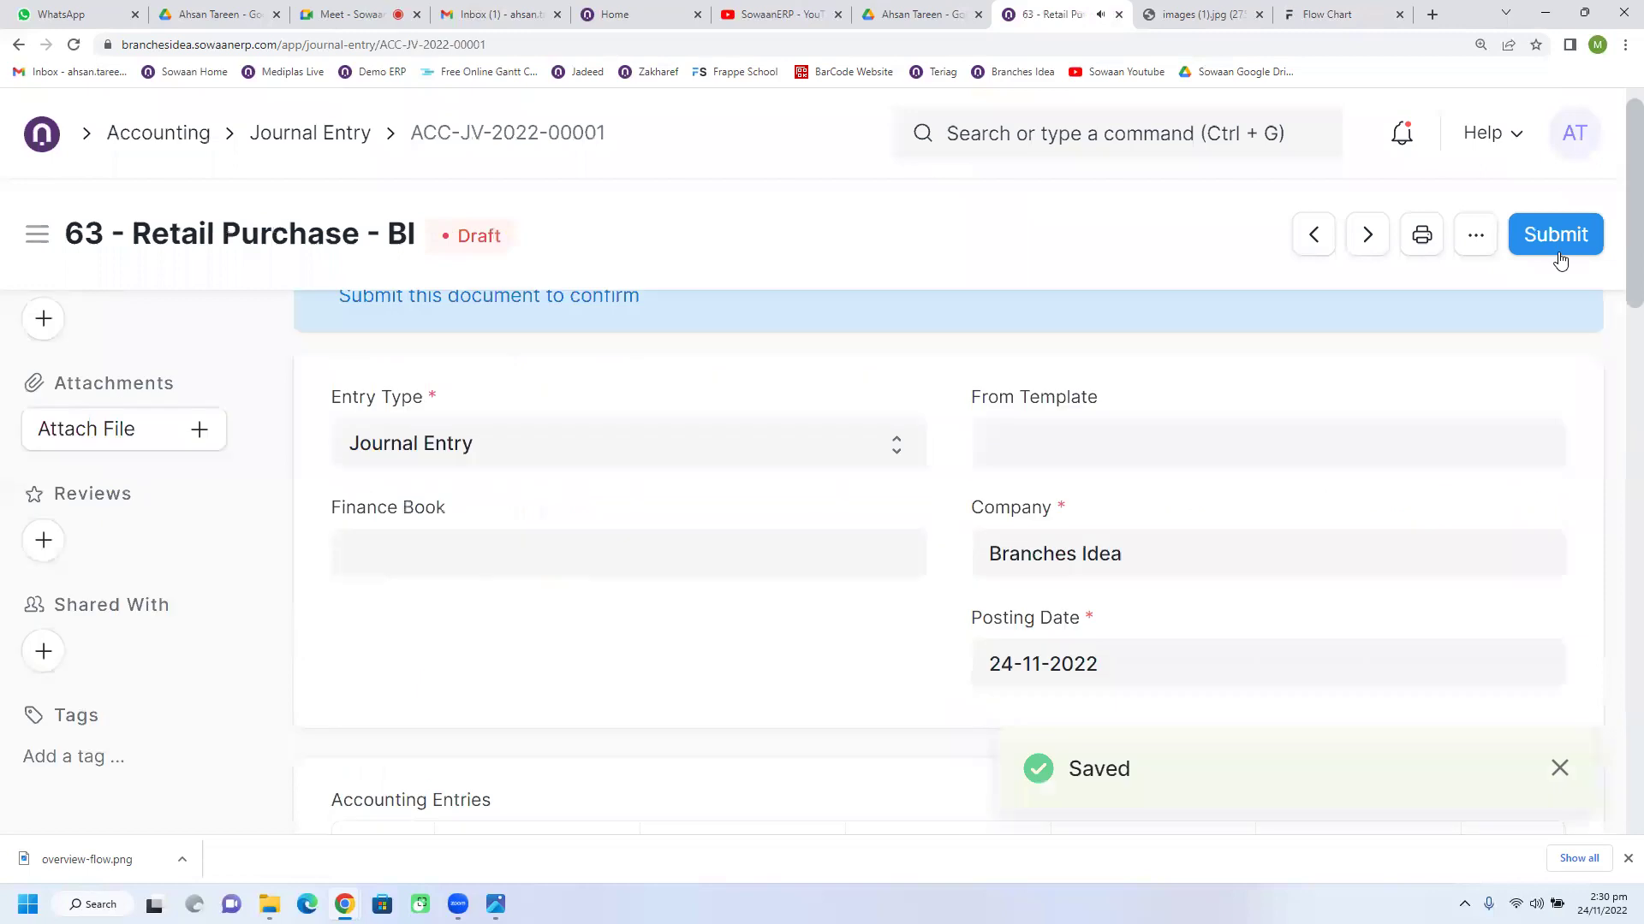
Step: Try twice to submit journal entry ACC-JV-2022-00001, dismissing the budget-exceeded messages
click(1560, 257)
click(1169, 354)
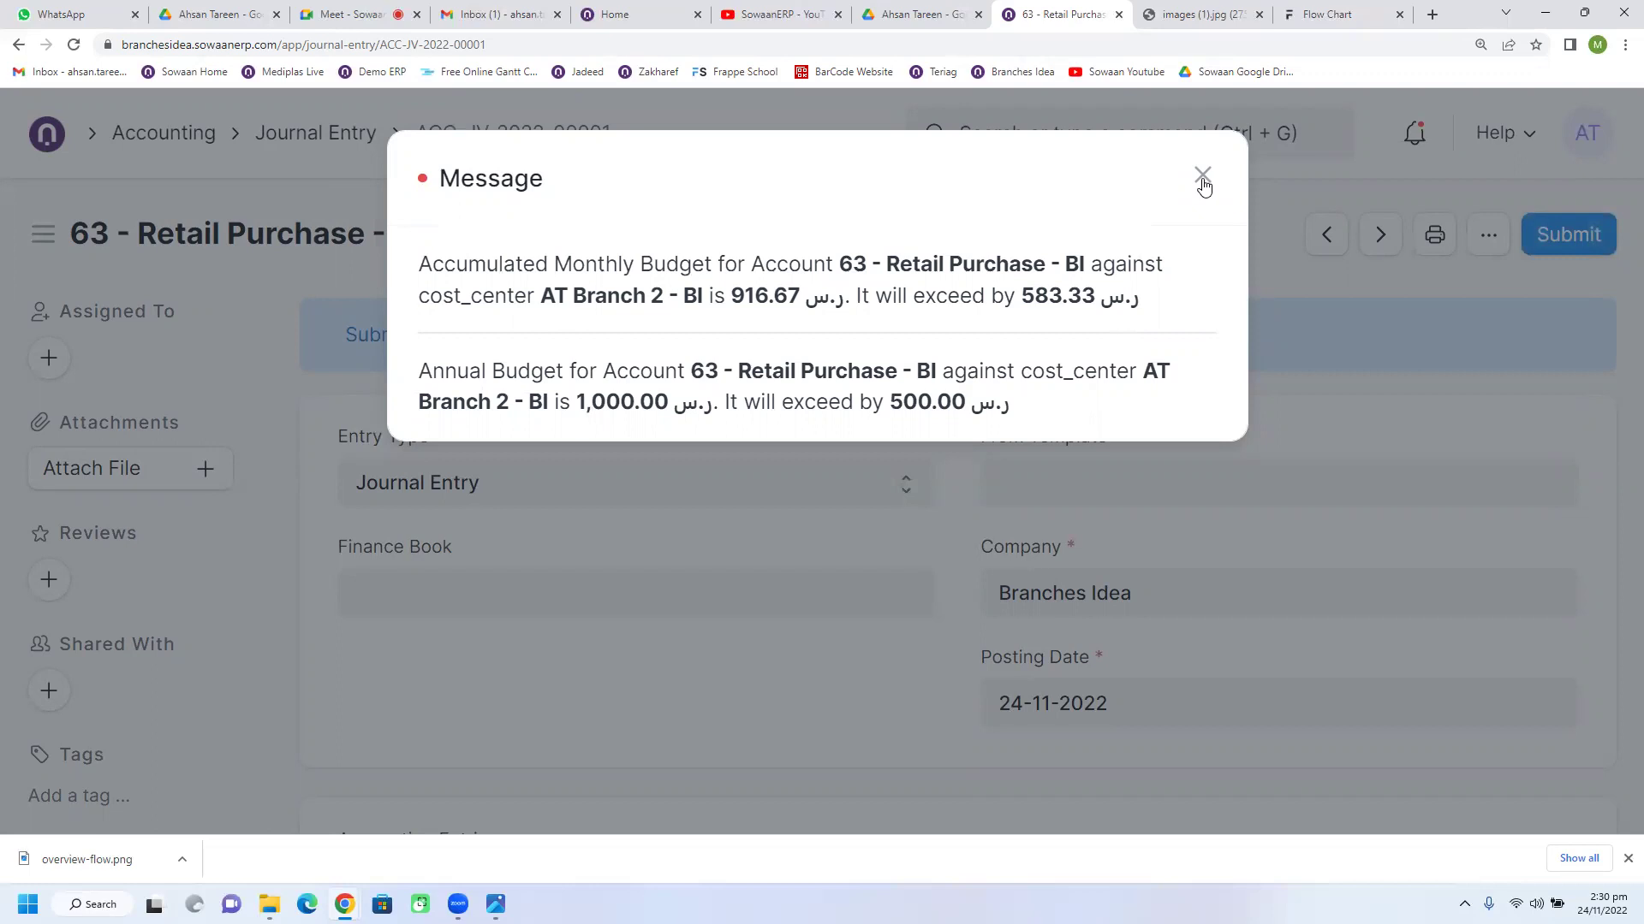
click(1203, 180)
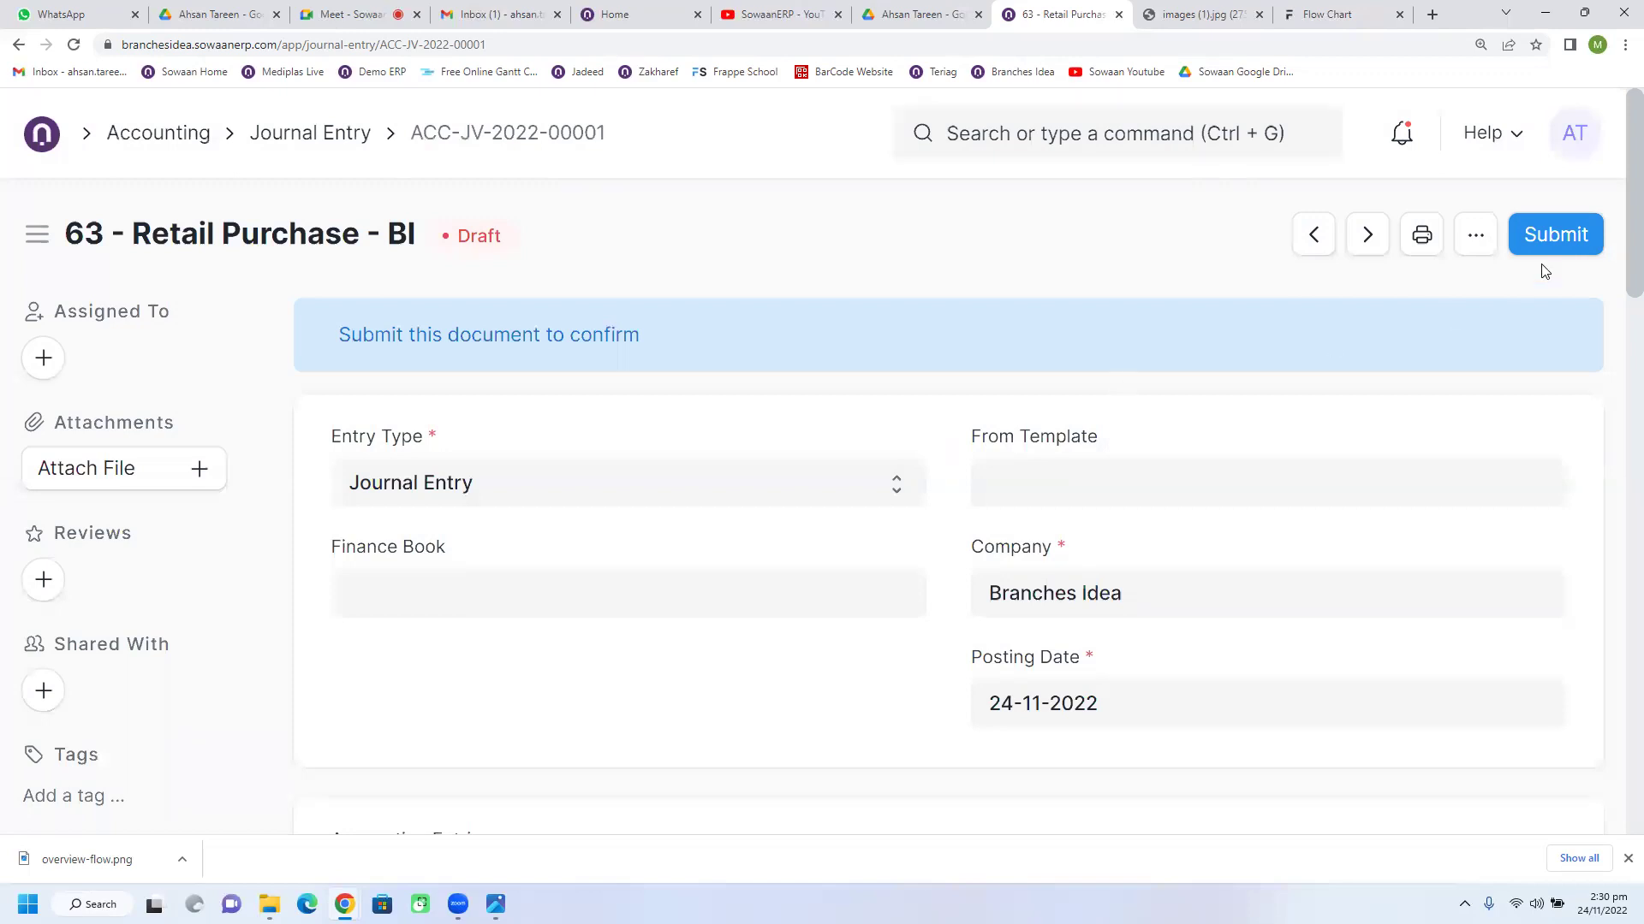
click(1553, 236)
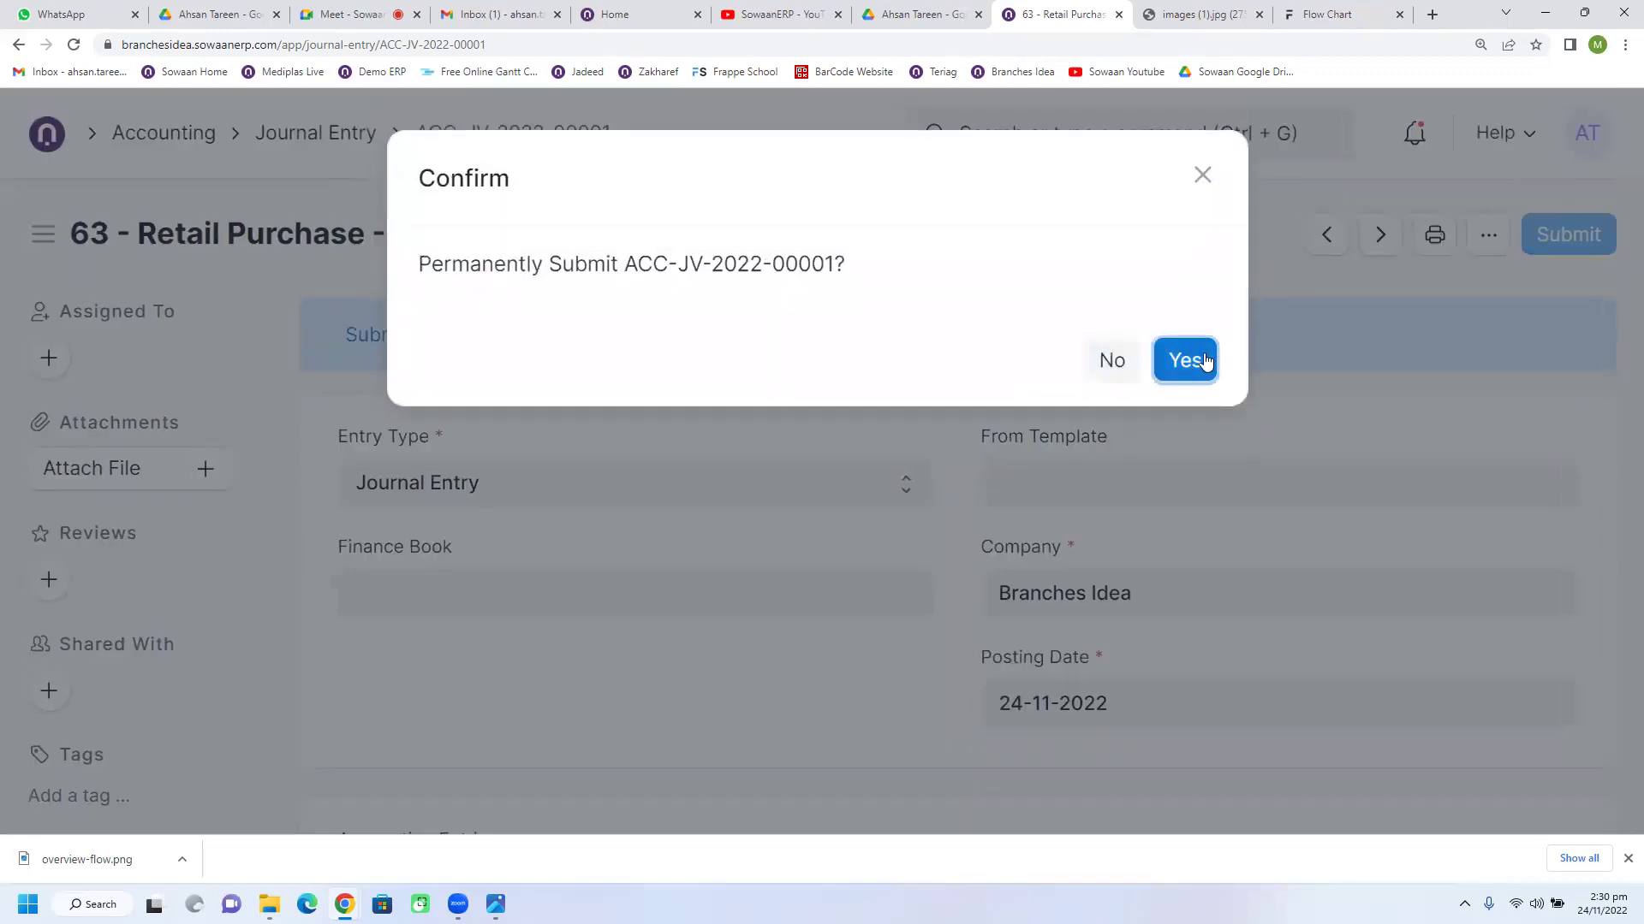
click(1186, 360)
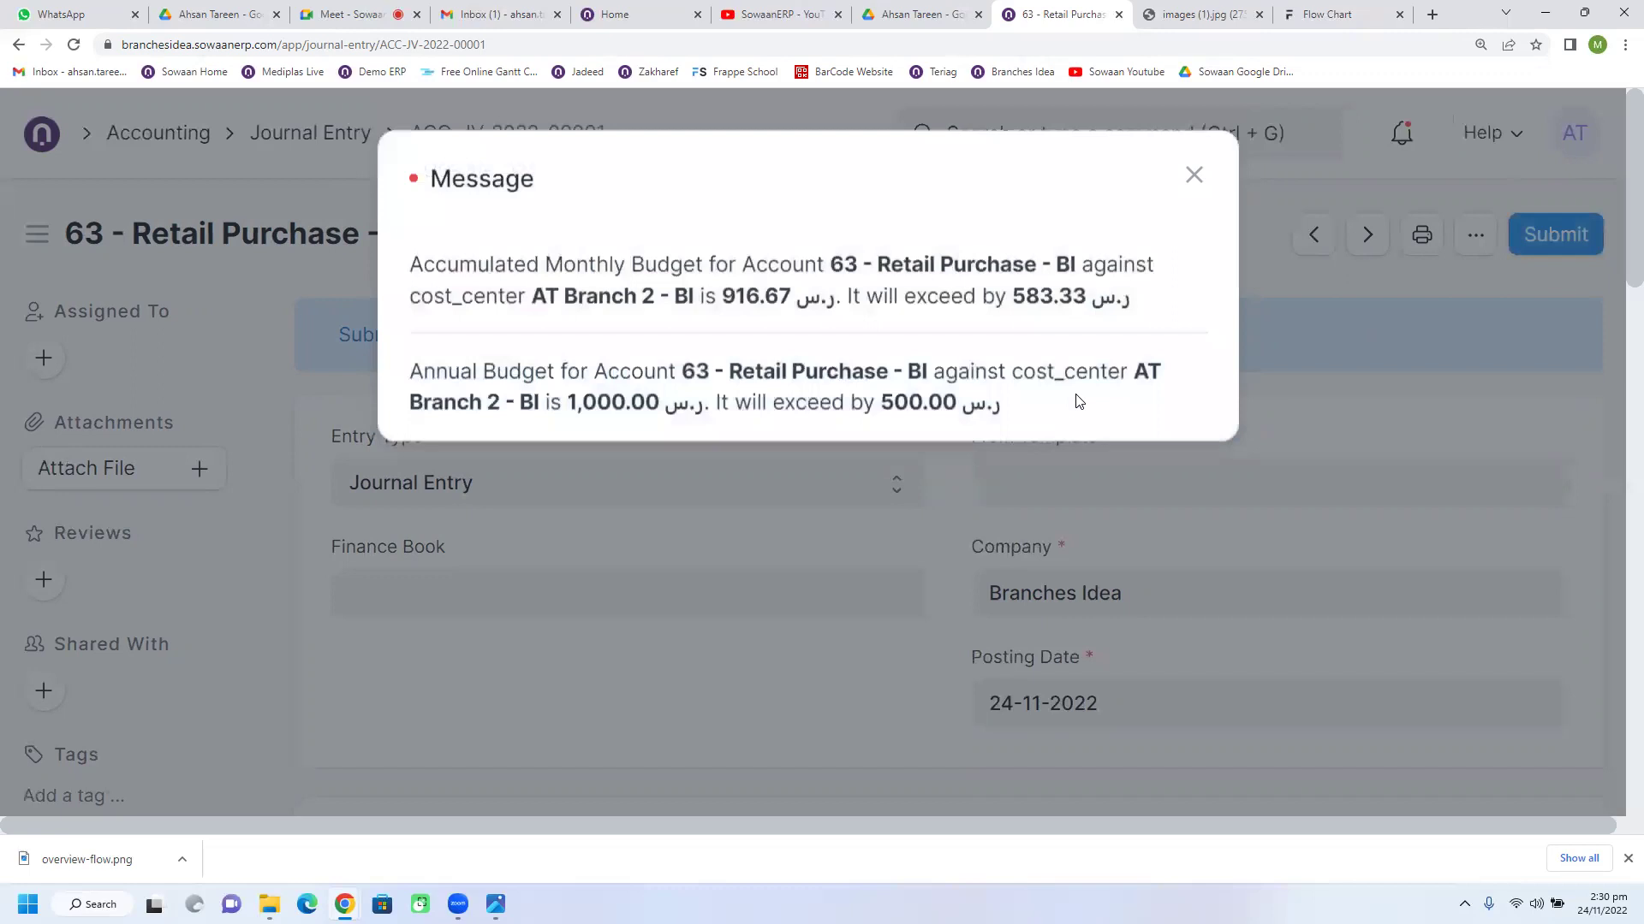
click(1200, 176)
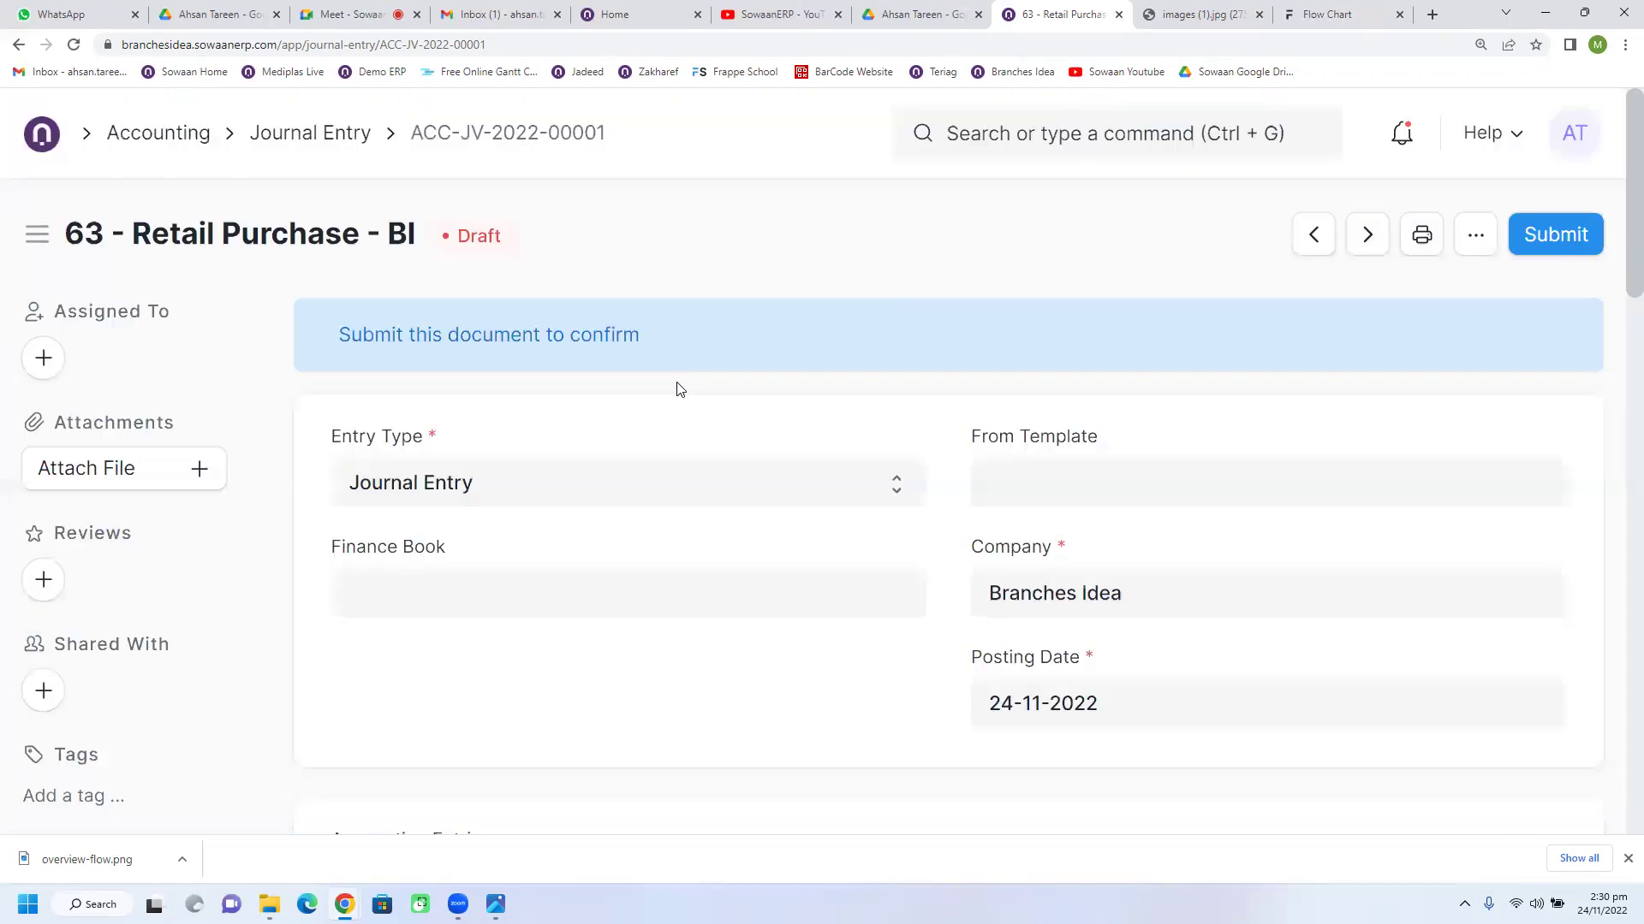
Step: Navigate back through browser history to budget AT Branch 2 - BI/2022/001
click(131, 134)
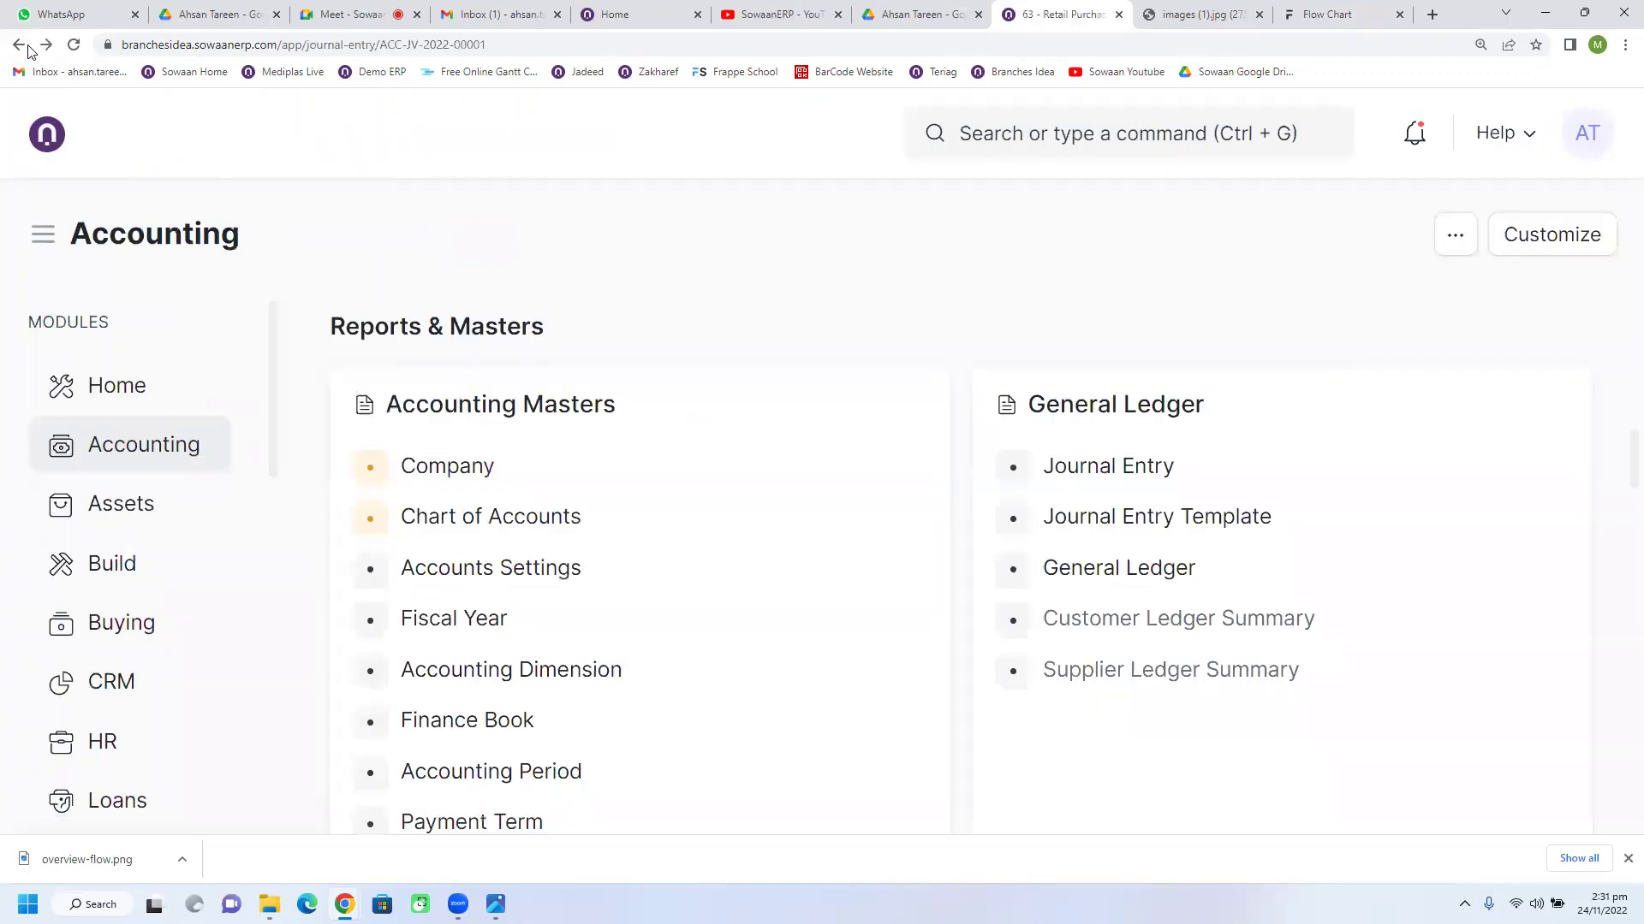
click(22, 46)
click(28, 49)
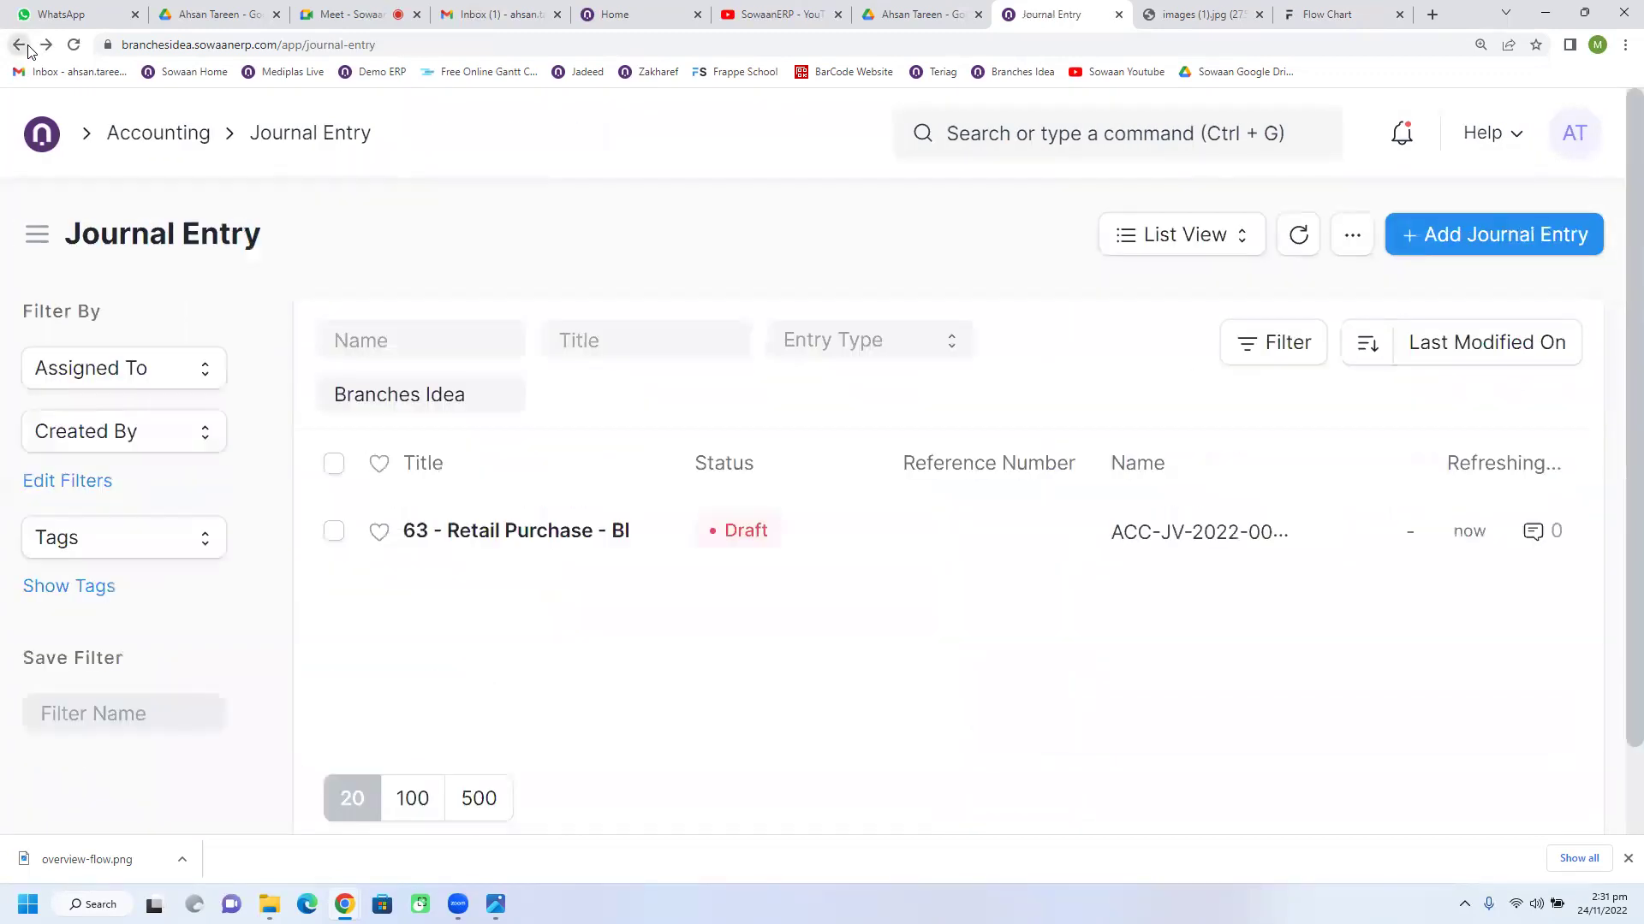
click(27, 49)
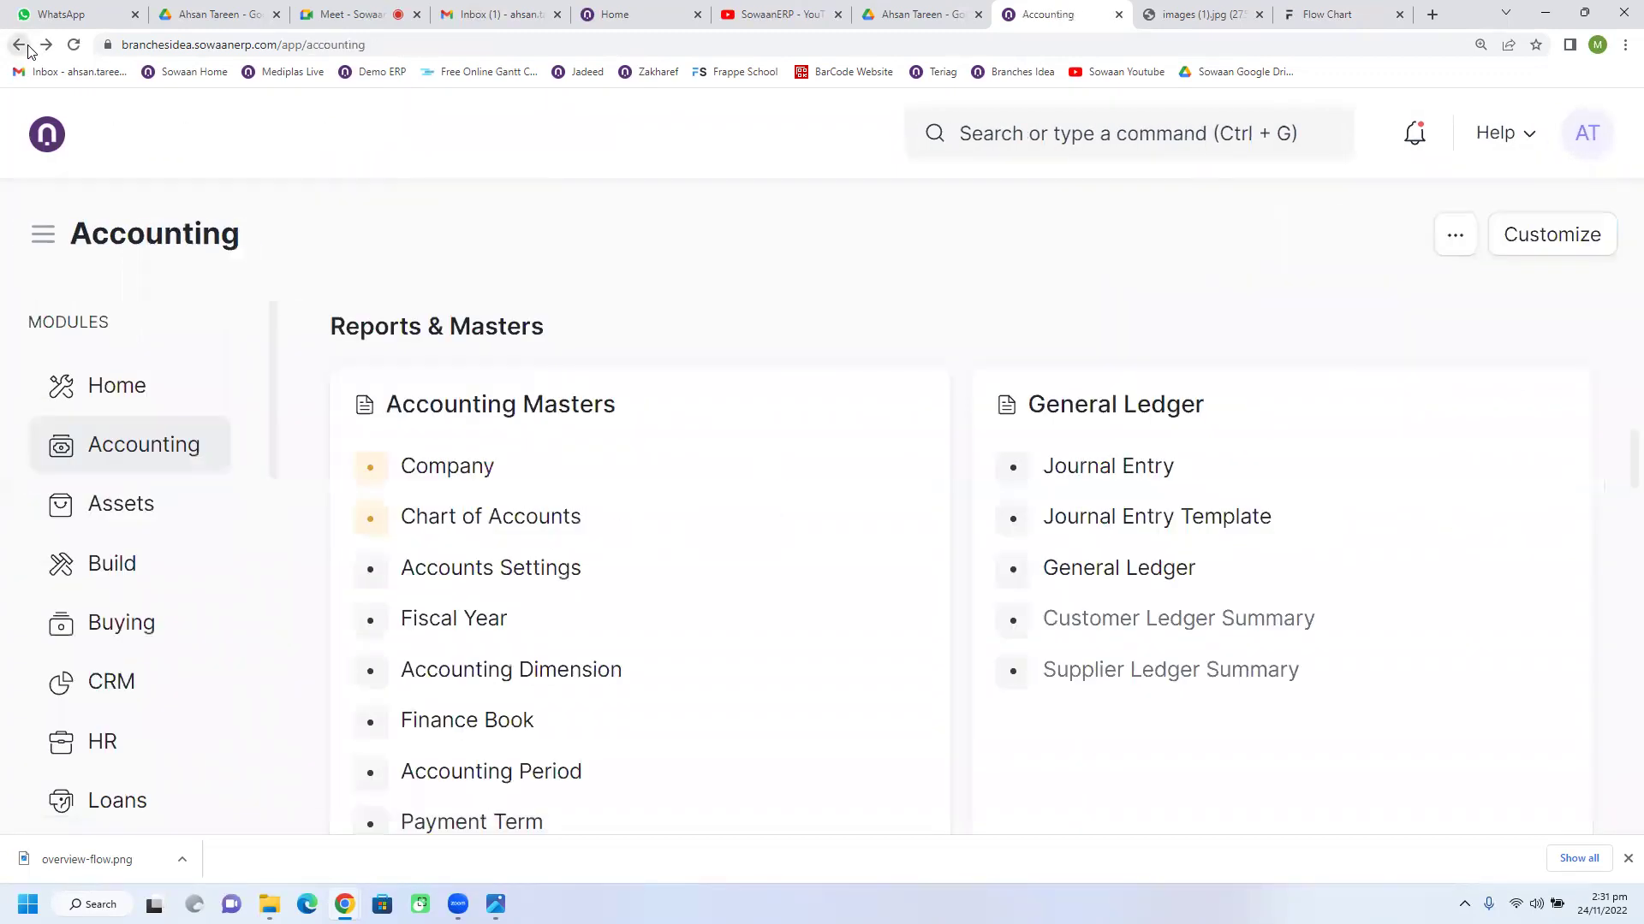
click(28, 48)
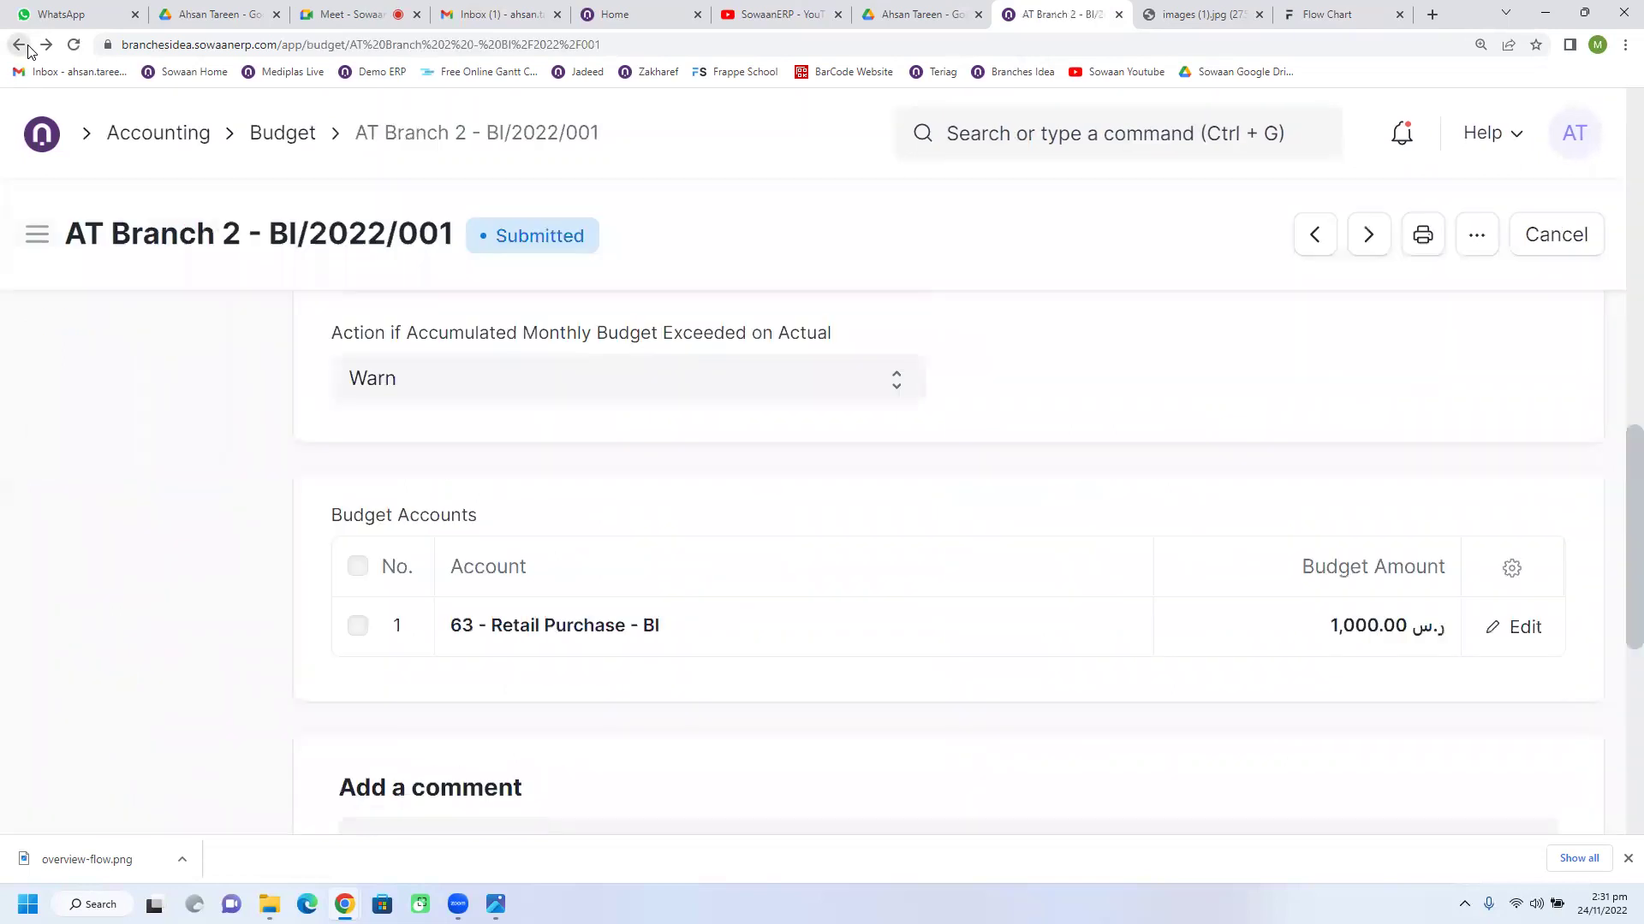
Step: Review the budget's control actions and 1,000.00 Retail Purchase amount, then return to Accounting
scroll(829, 700, up, 3)
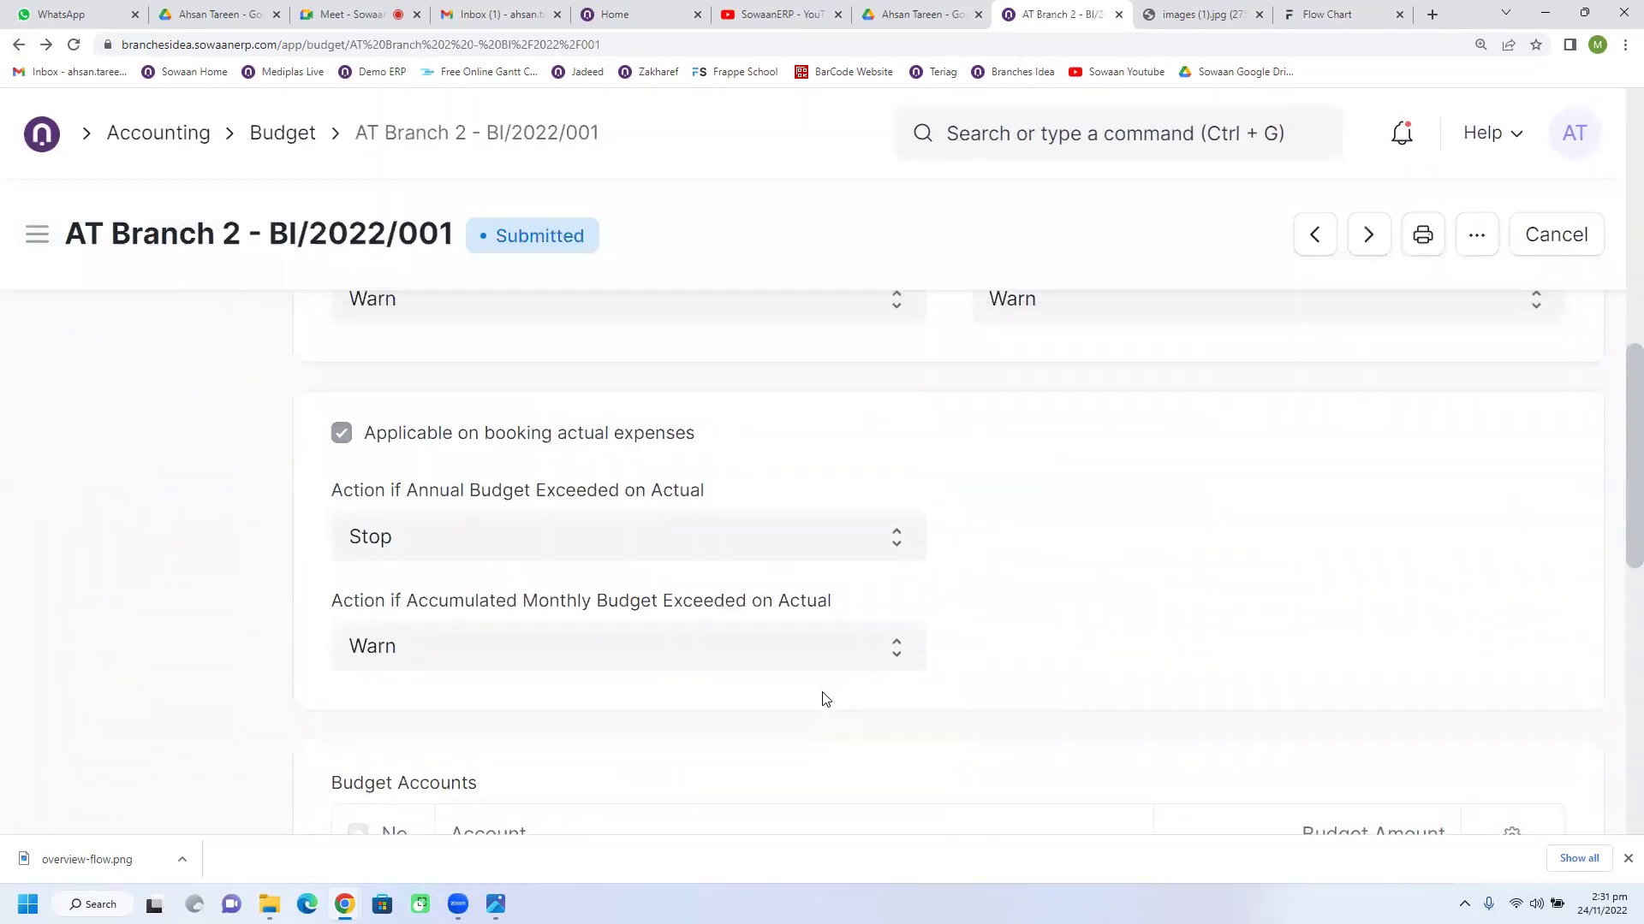
scroll(826, 700, up, 2)
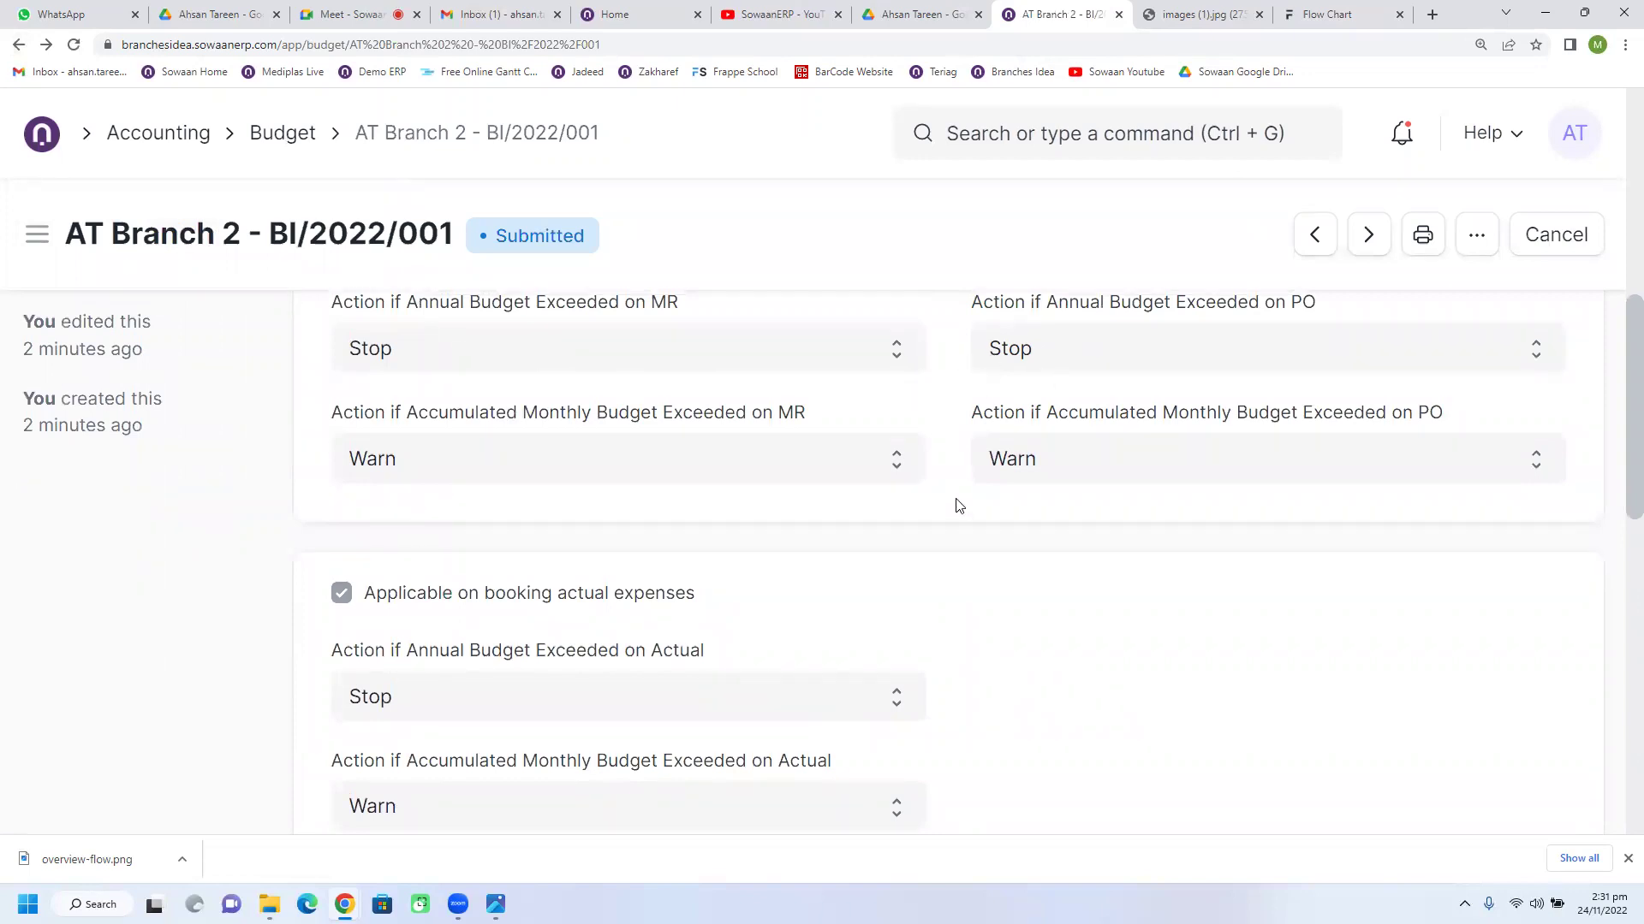
scroll(958, 505, up, 1)
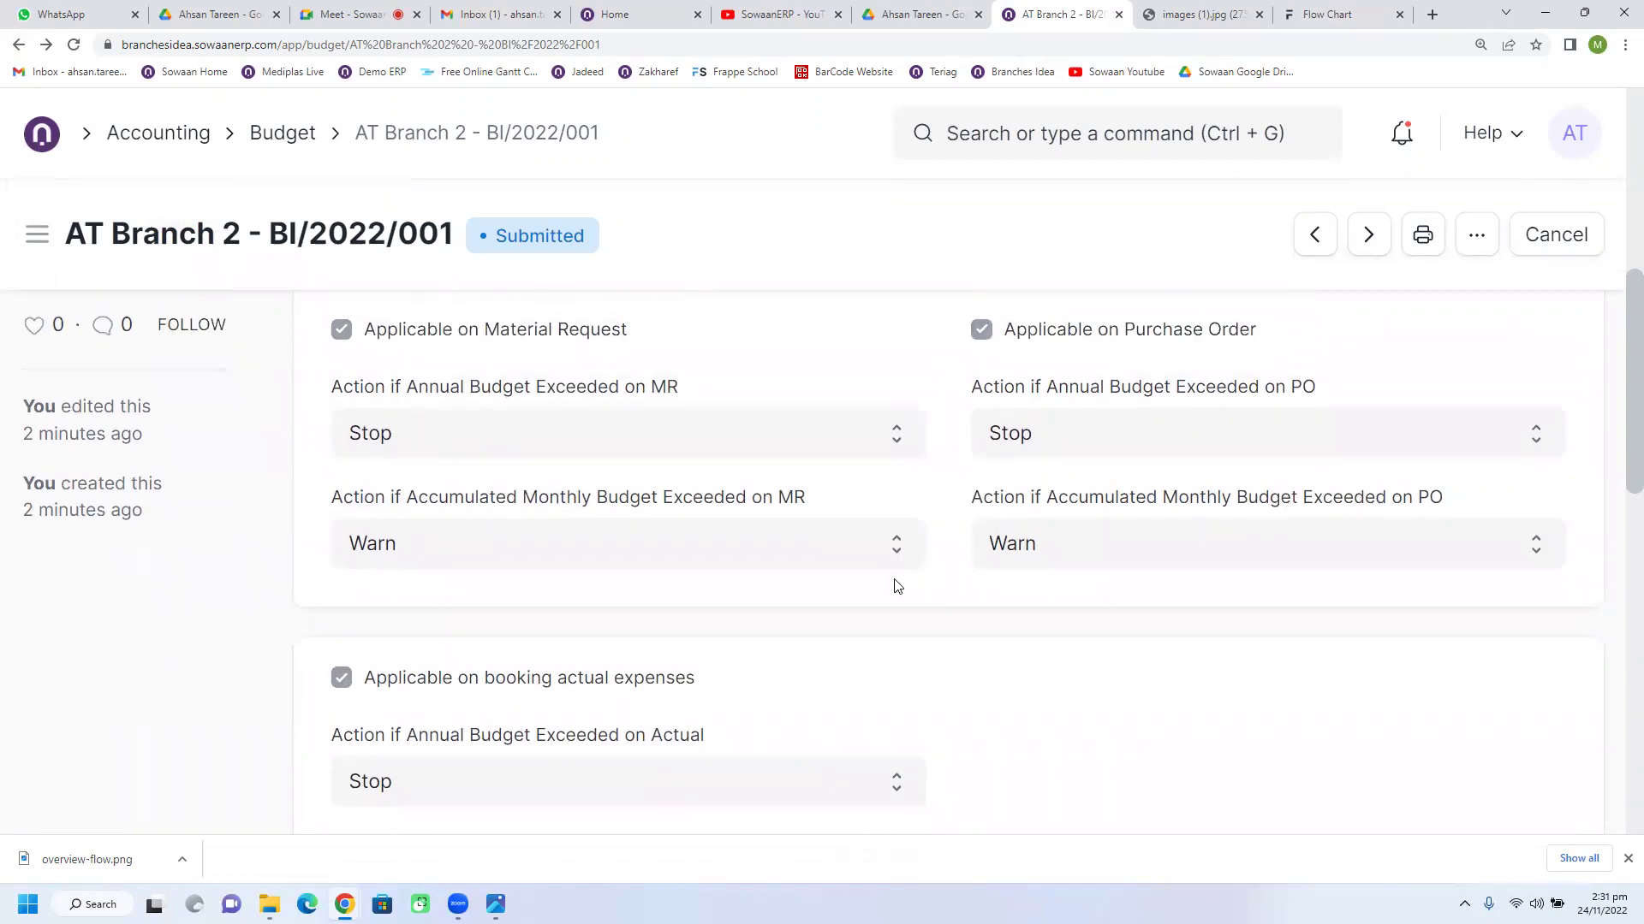
scroll(1192, 675, down, 6)
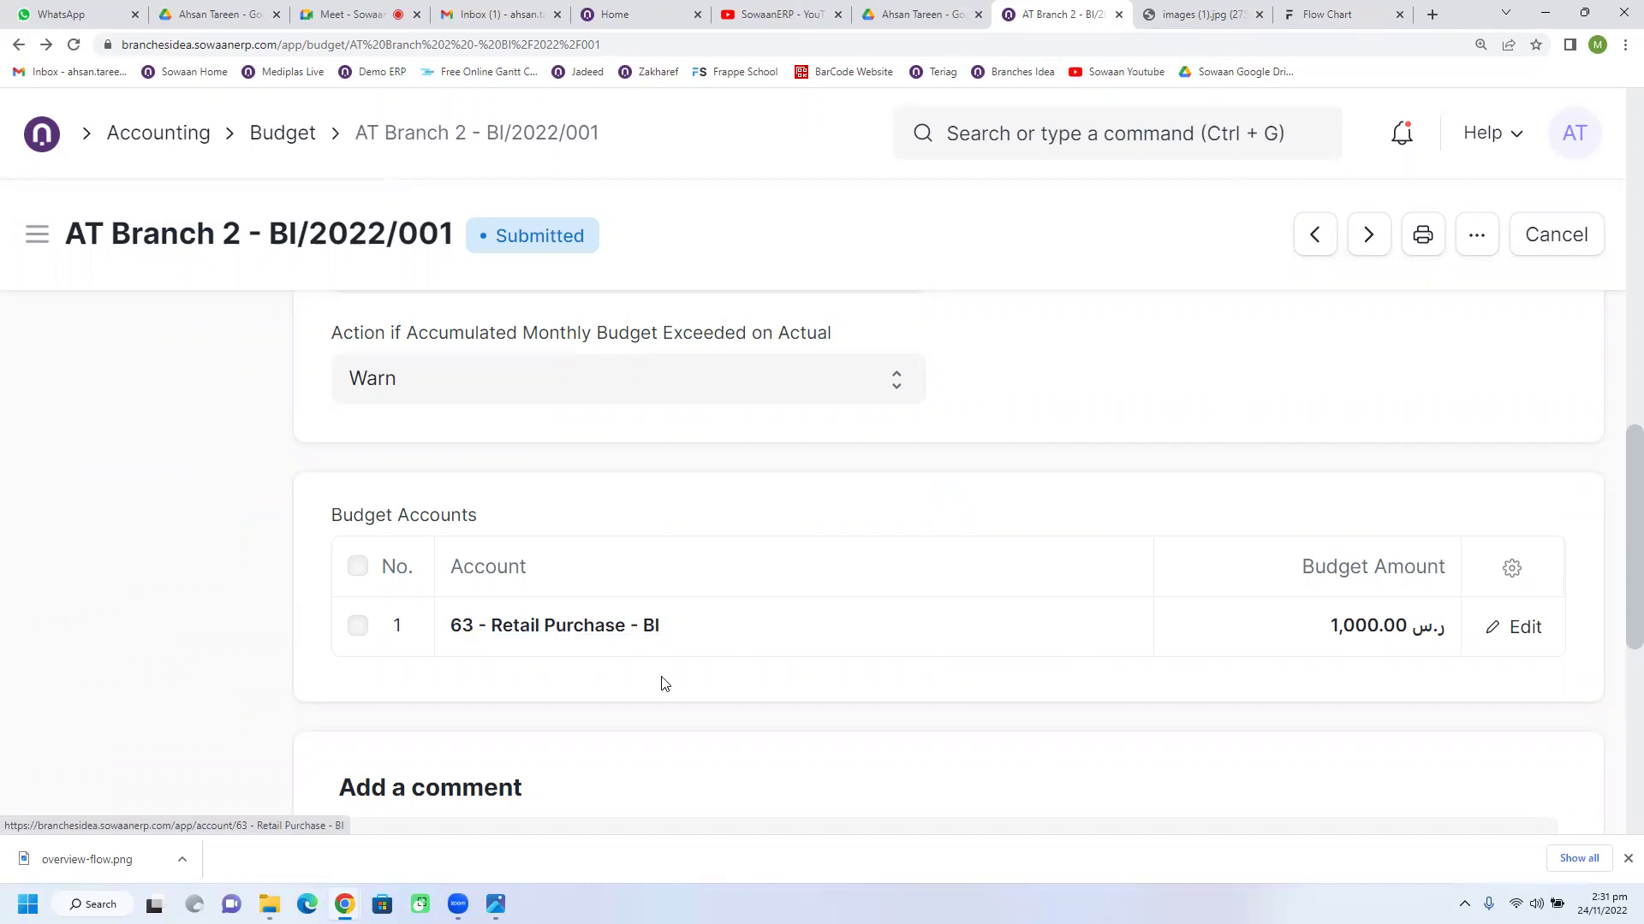
scroll(664, 682, down, 1)
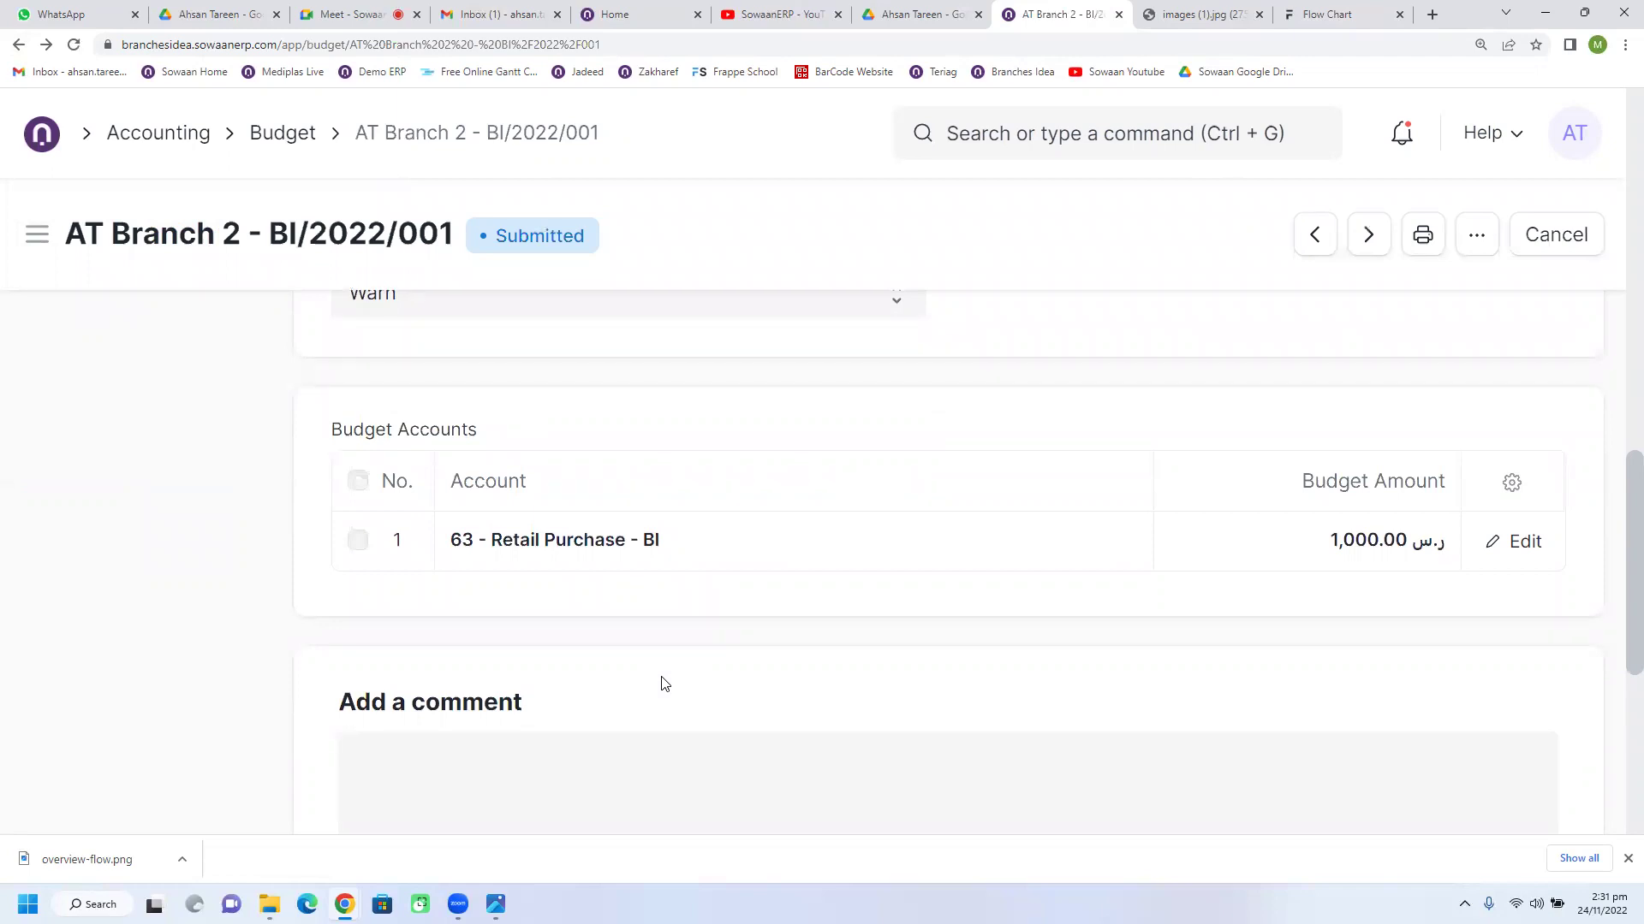
scroll(662, 683, up, 10)
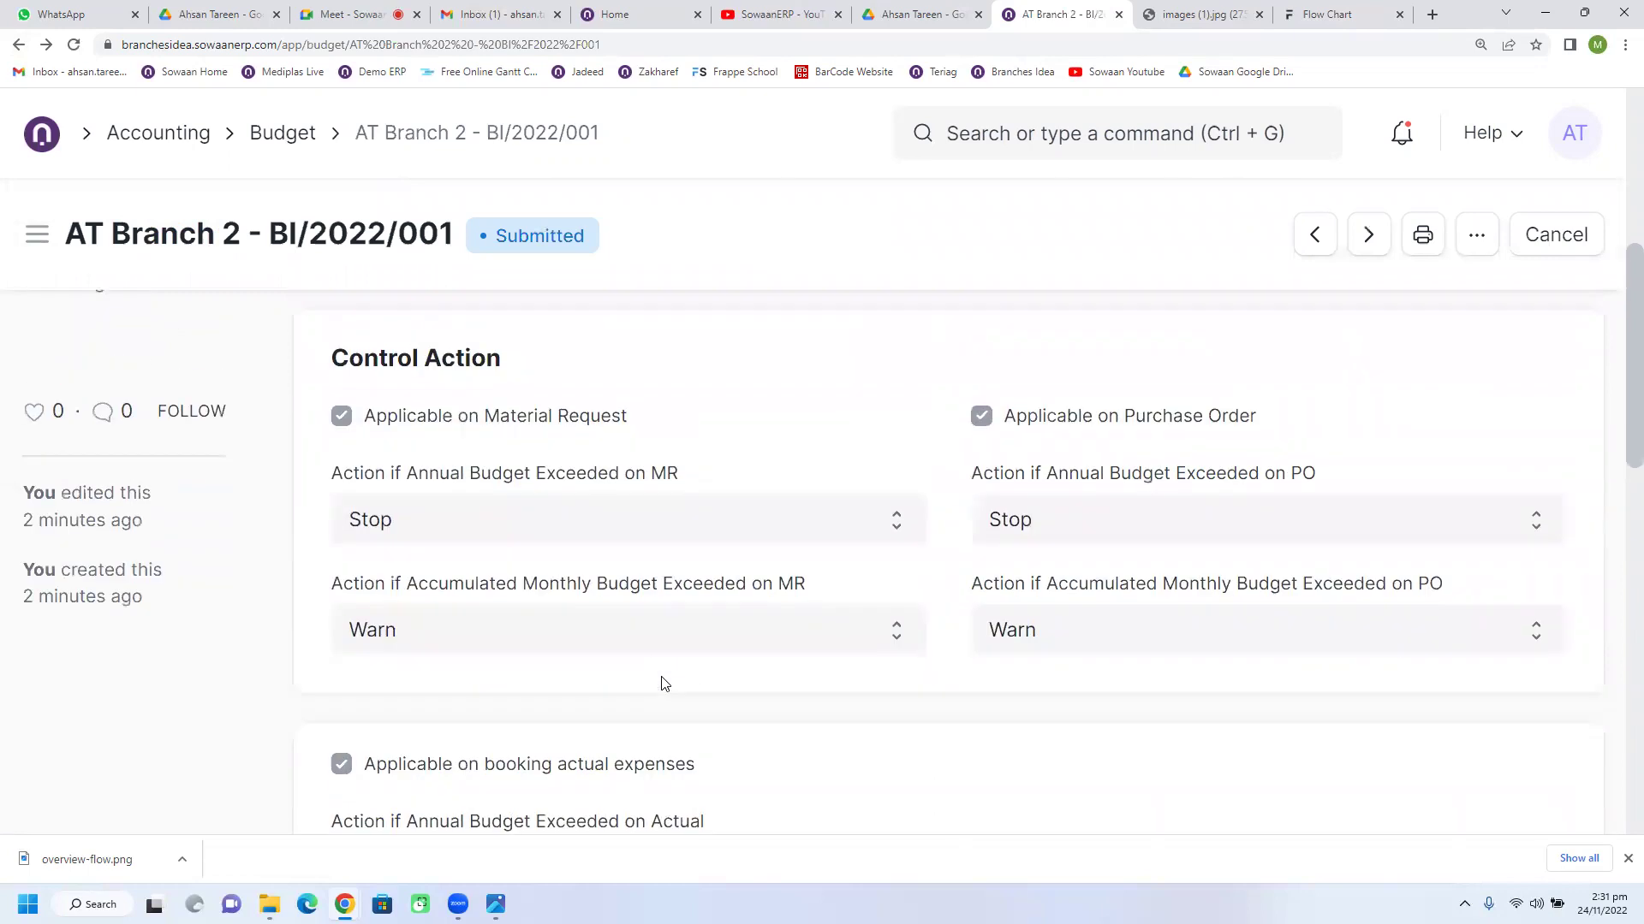
scroll(661, 683, up, 4)
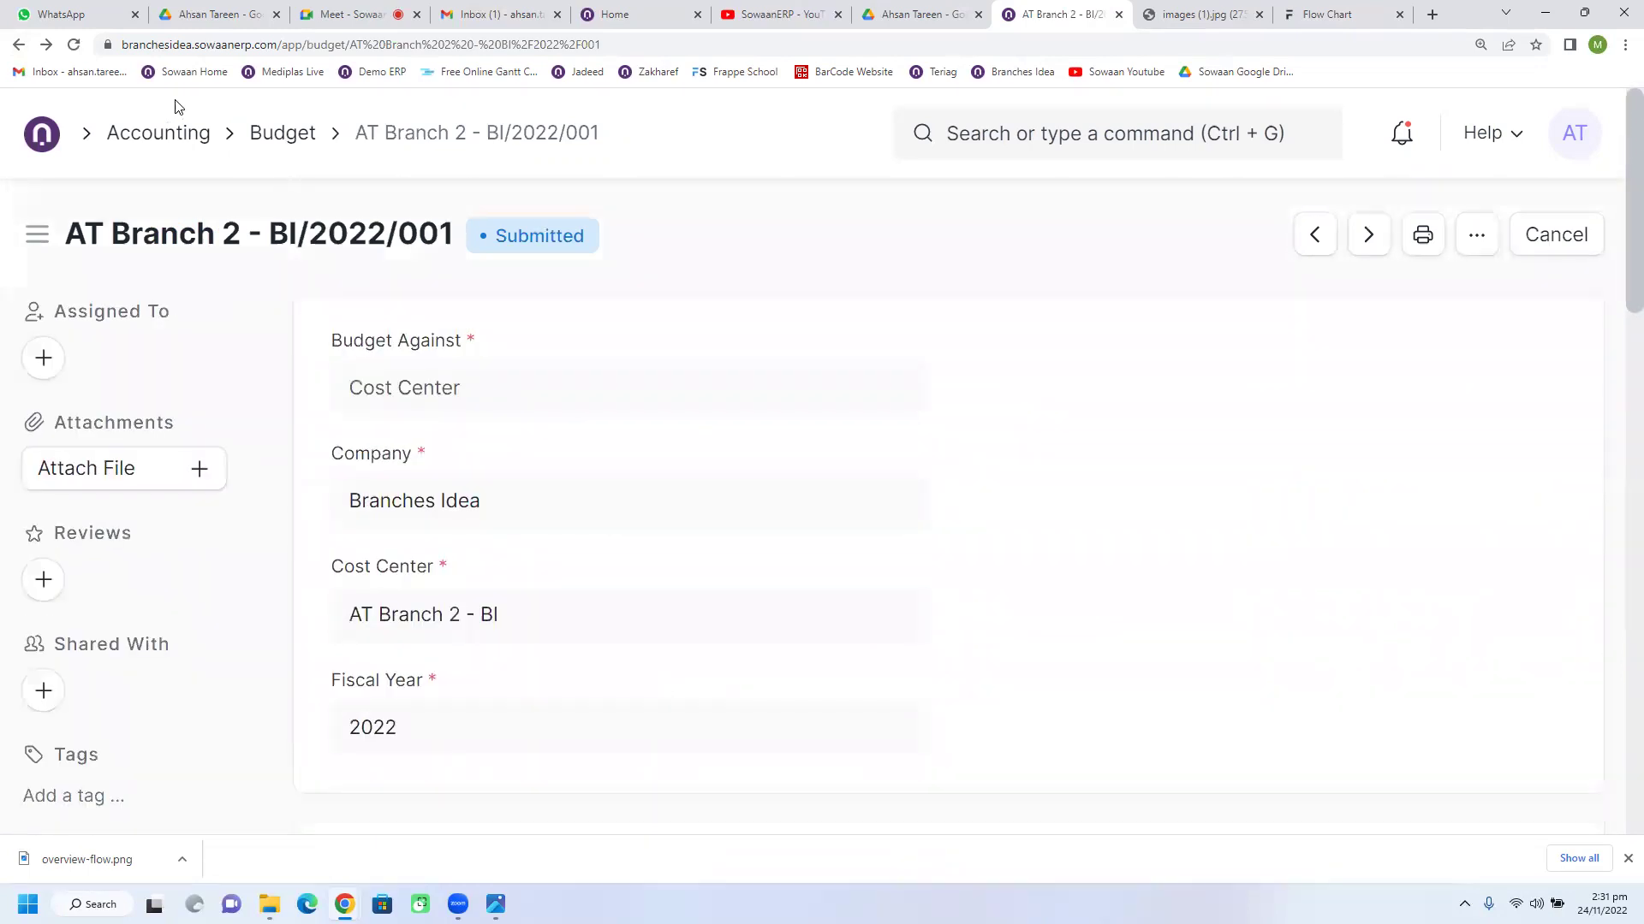
click(121, 138)
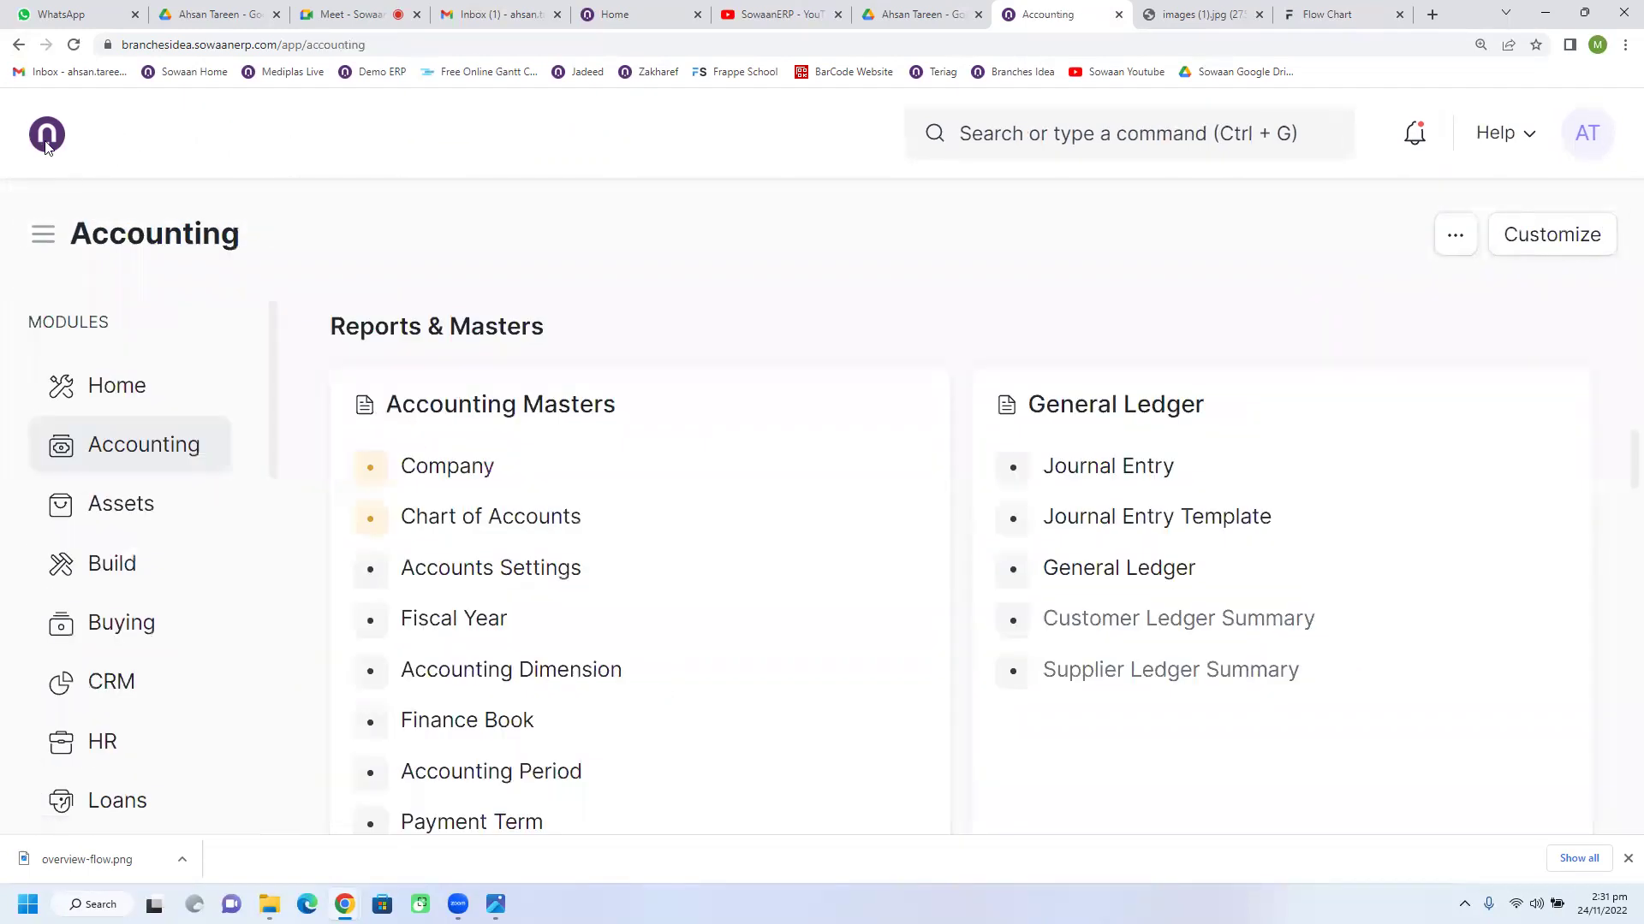
Step: Visit and reload the Home workspace, then switch to Accounting and browse its shortcuts
click(48, 142)
click(76, 49)
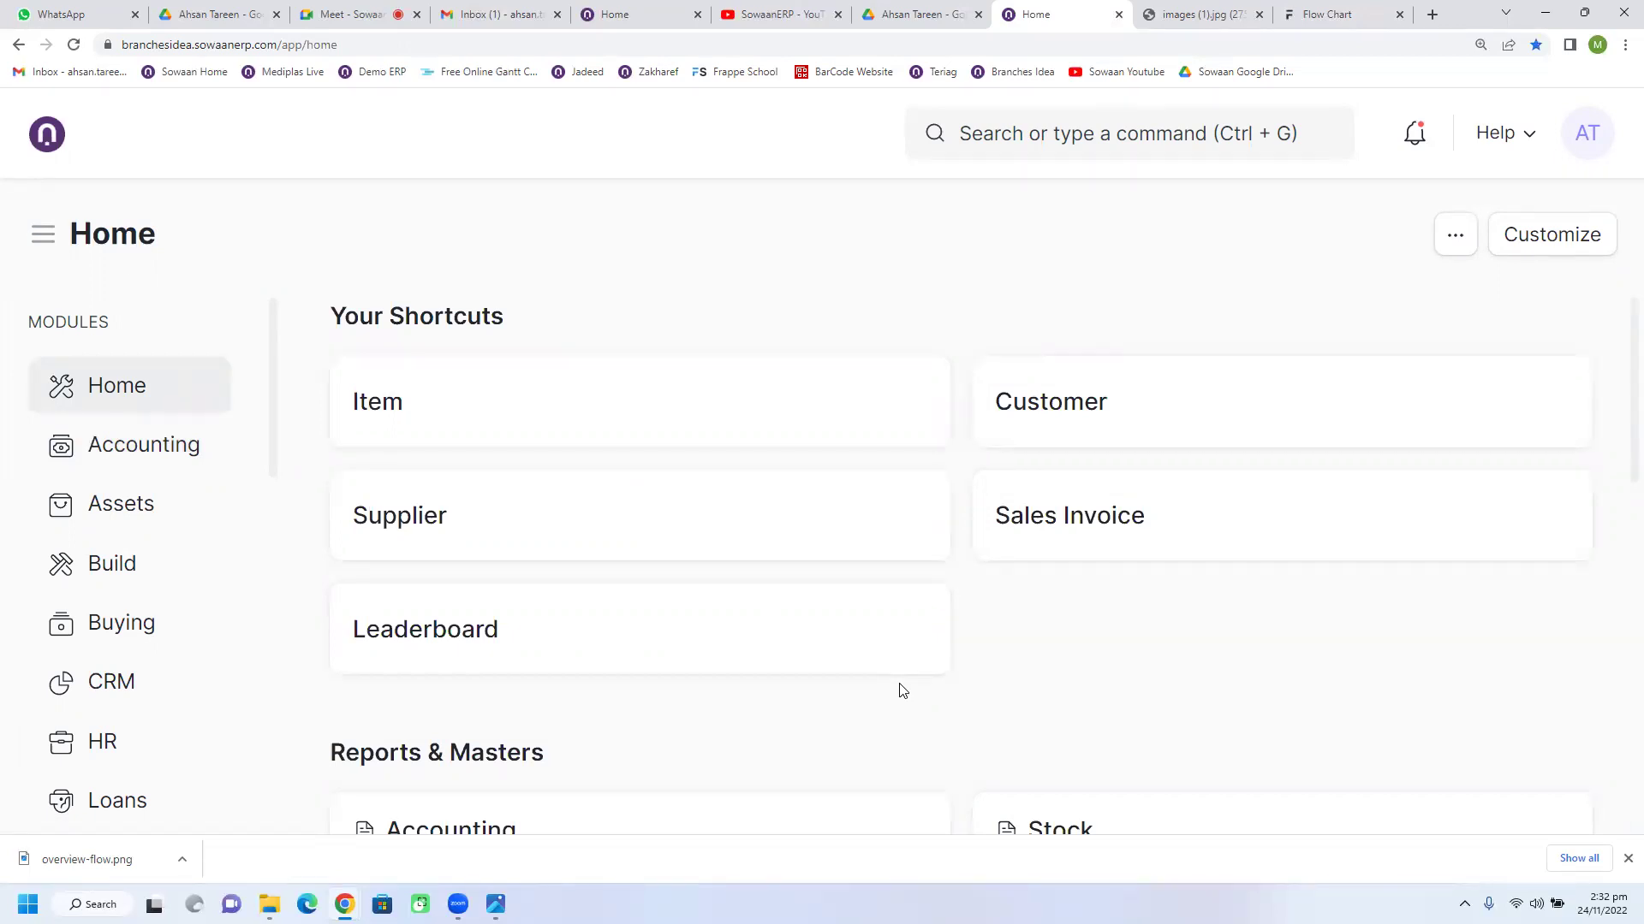
scroll(902, 691, down, 3)
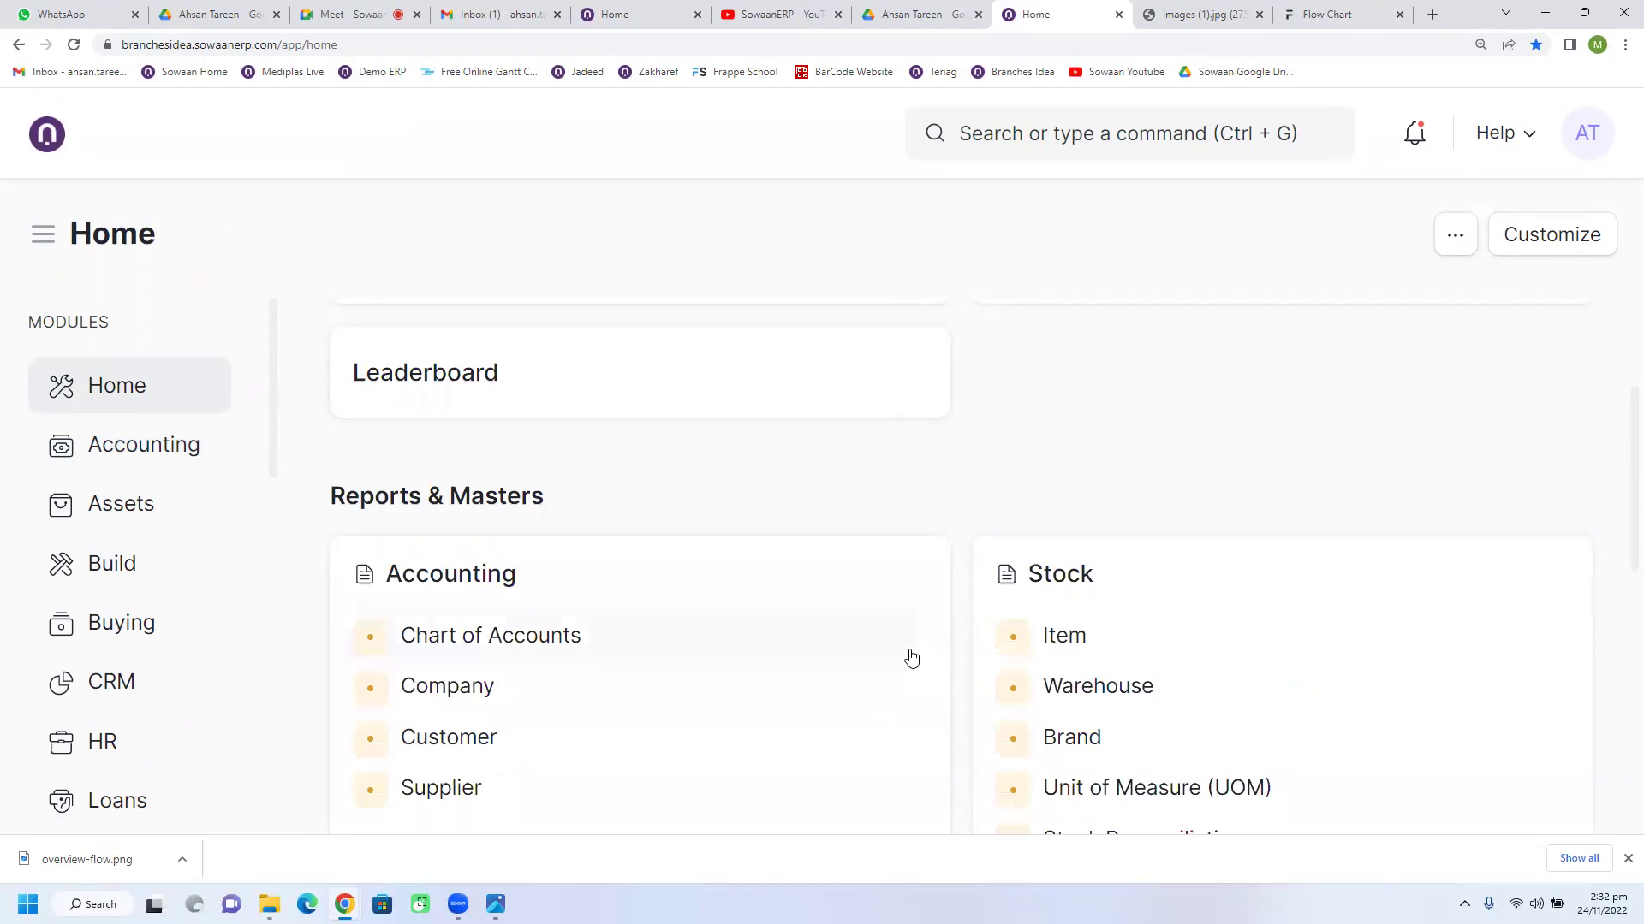
scroll(909, 664, down, 2)
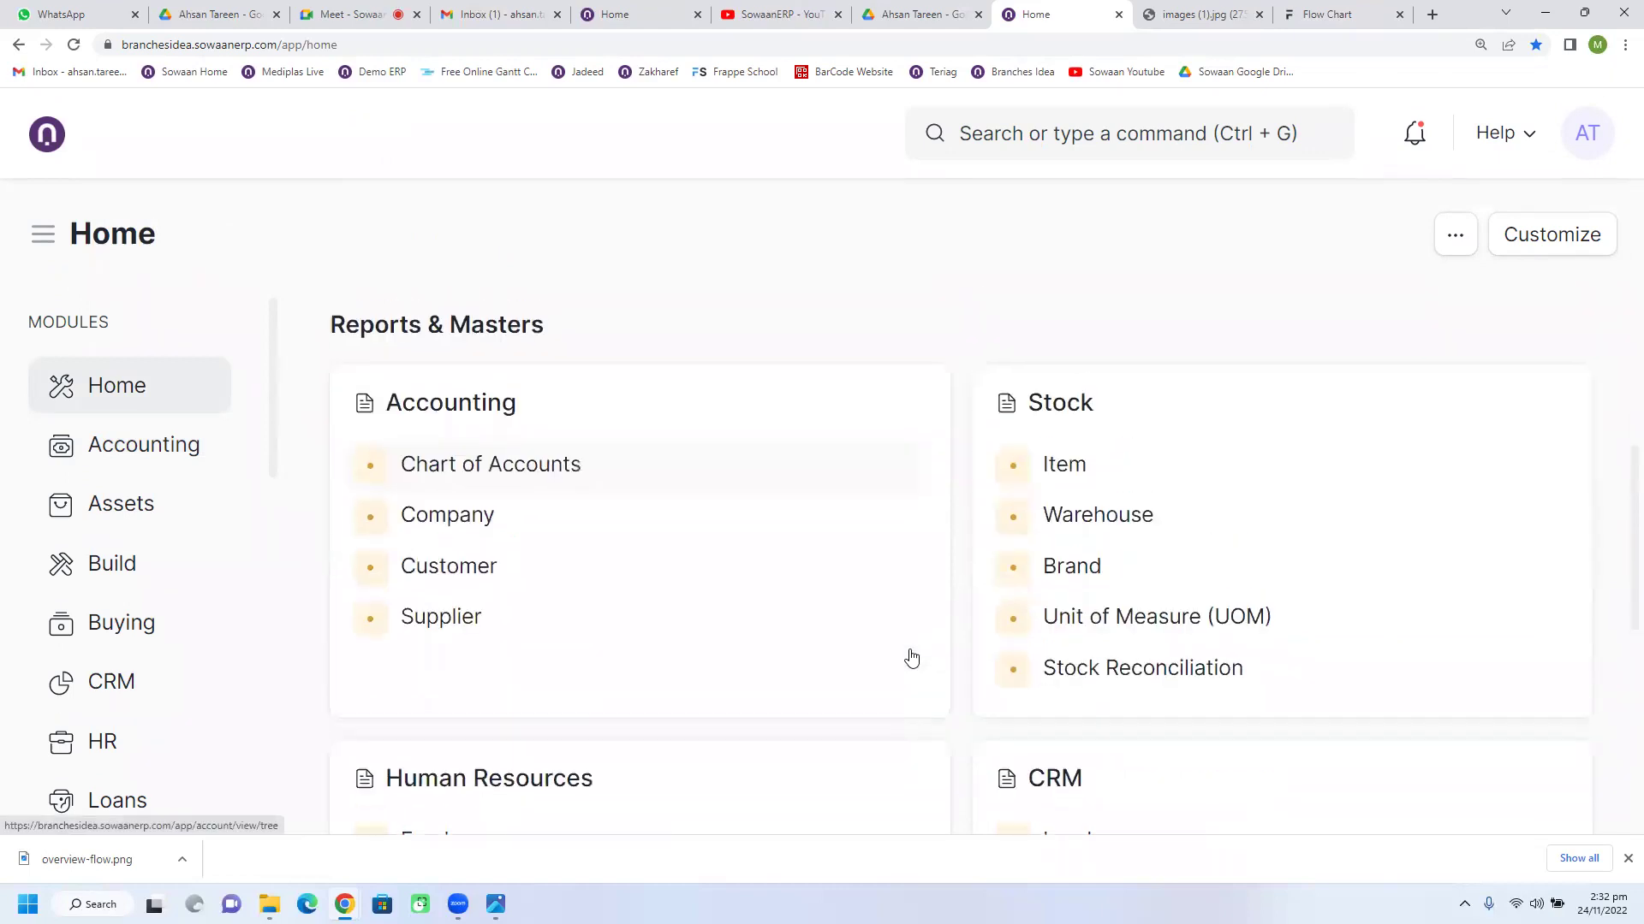
scroll(561, 444, up, 5)
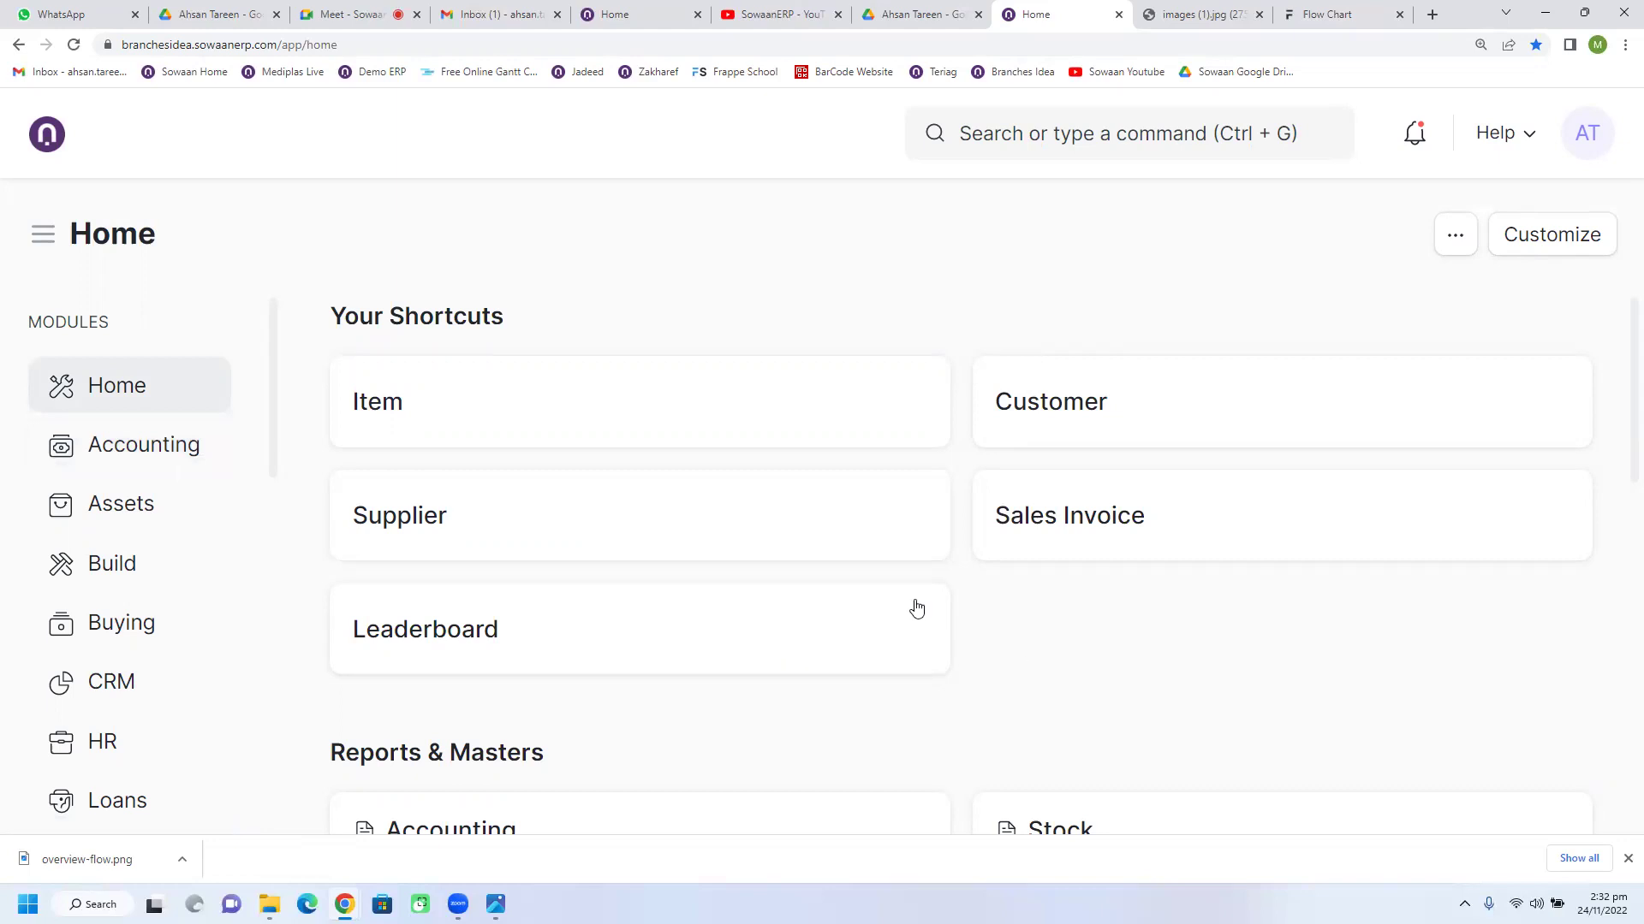
click(116, 444)
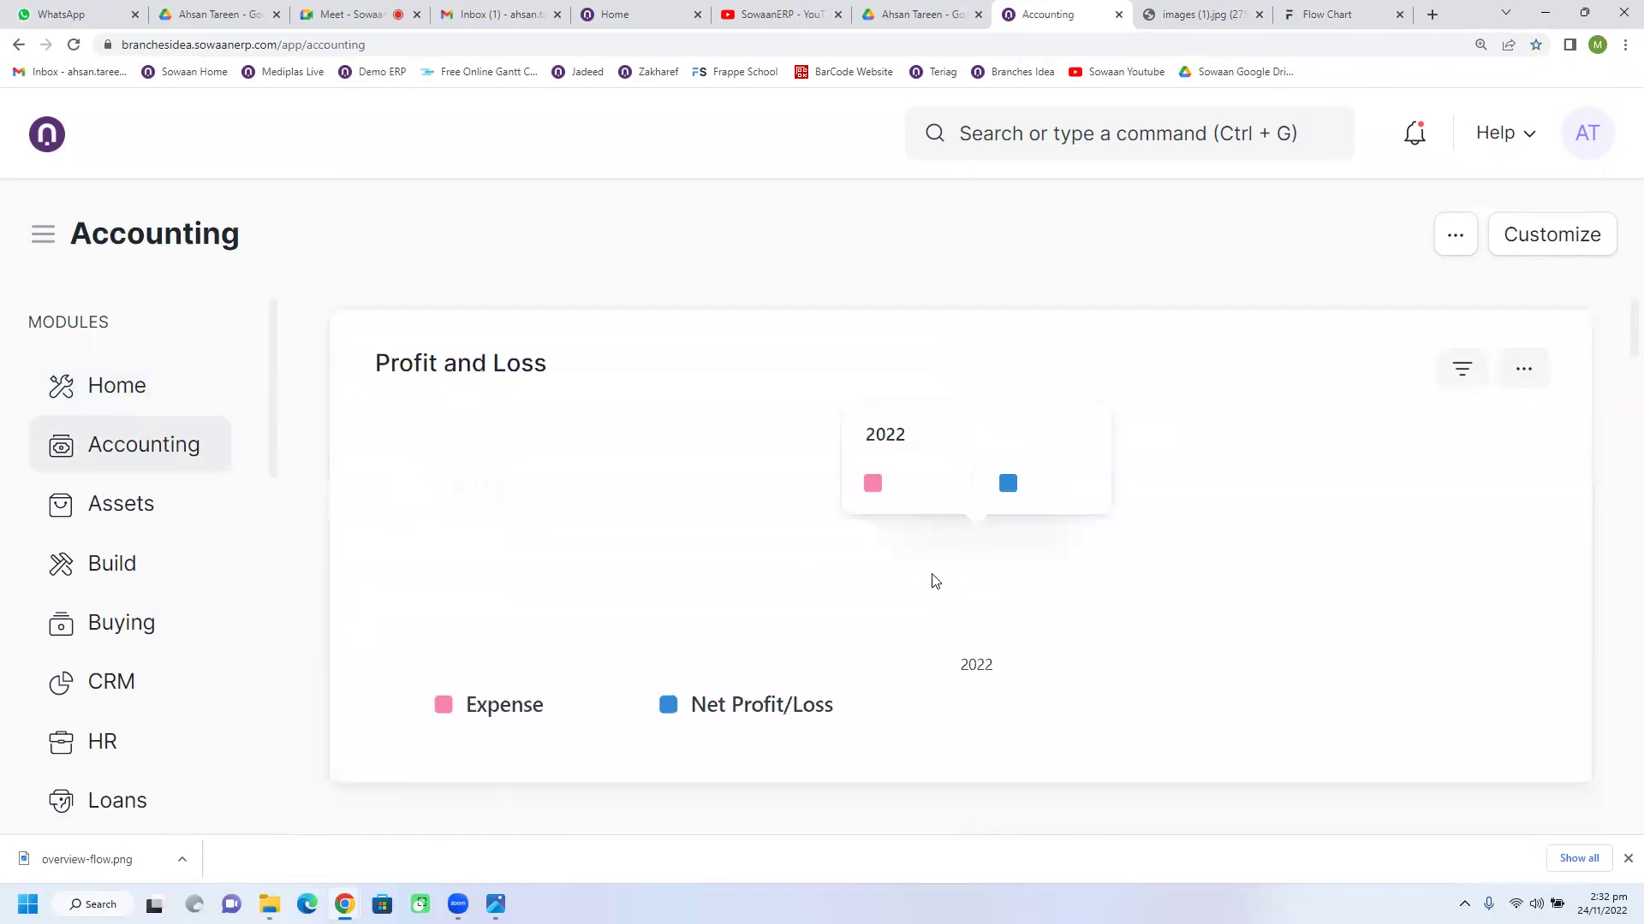
scroll(984, 575, down, 3)
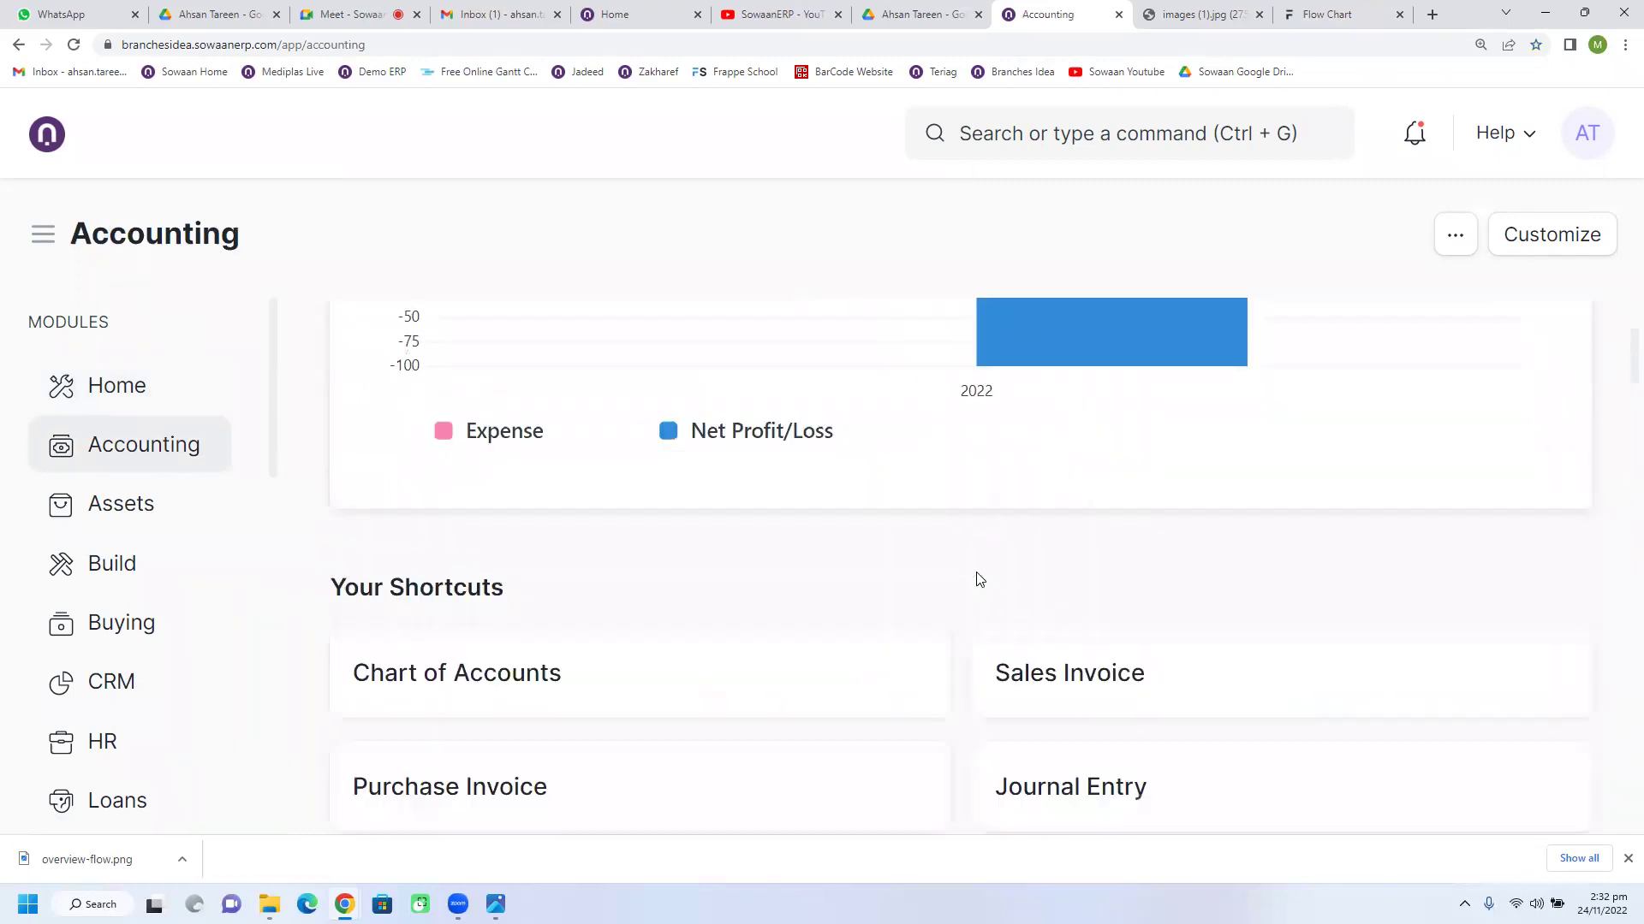
scroll(985, 590, down, 2)
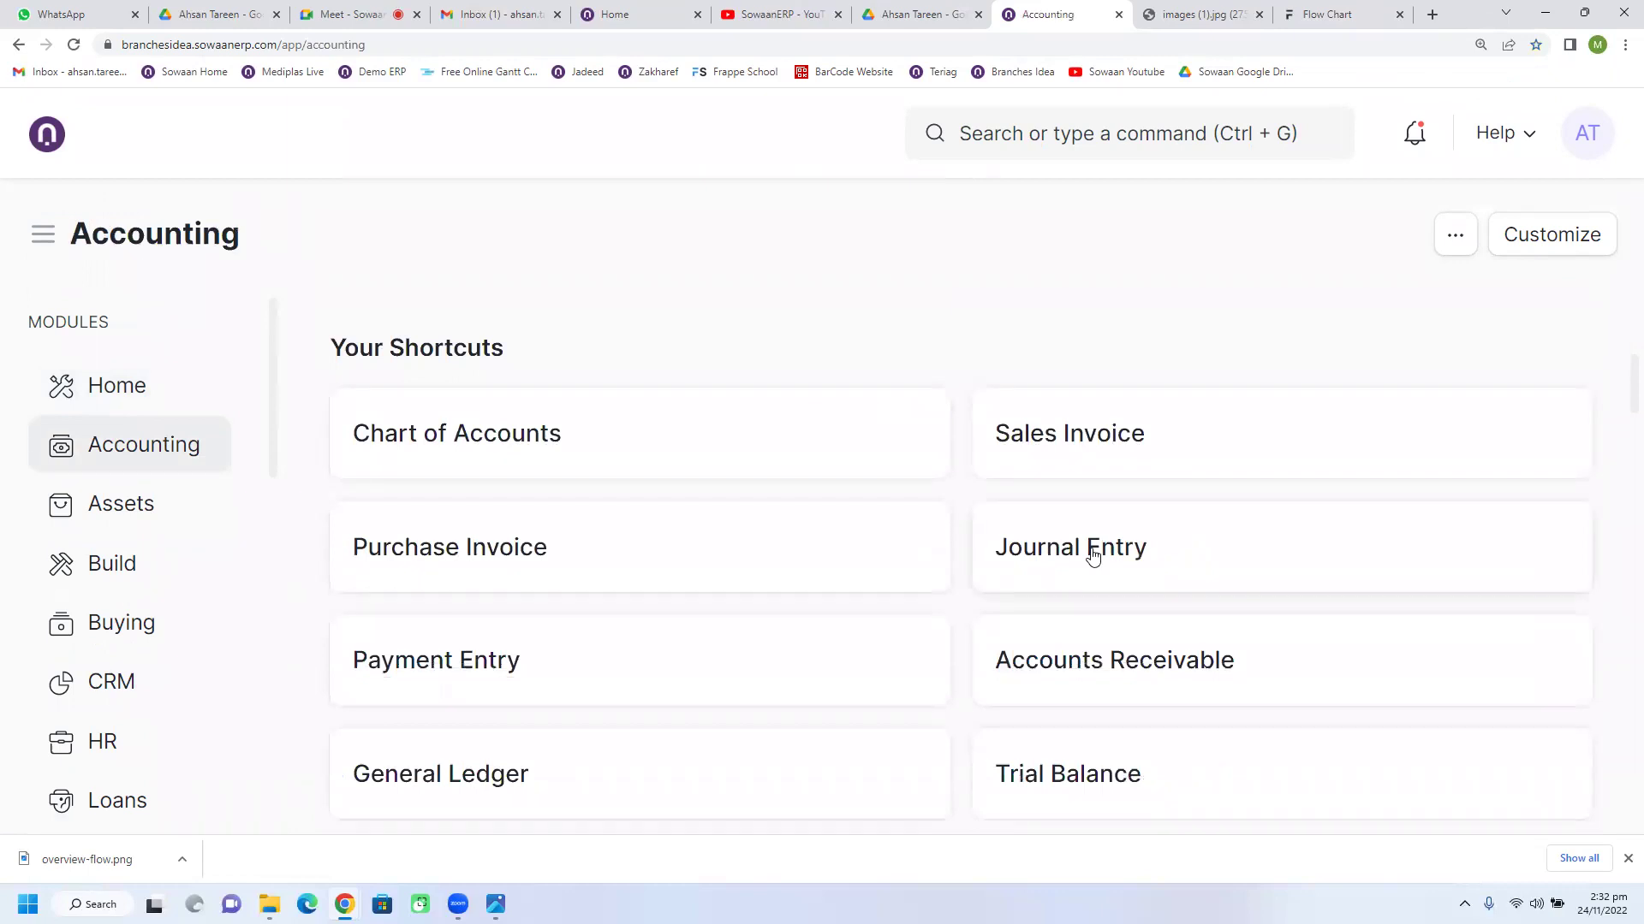
Step: Start a new journal entry from the Journal Entry list
click(994, 583)
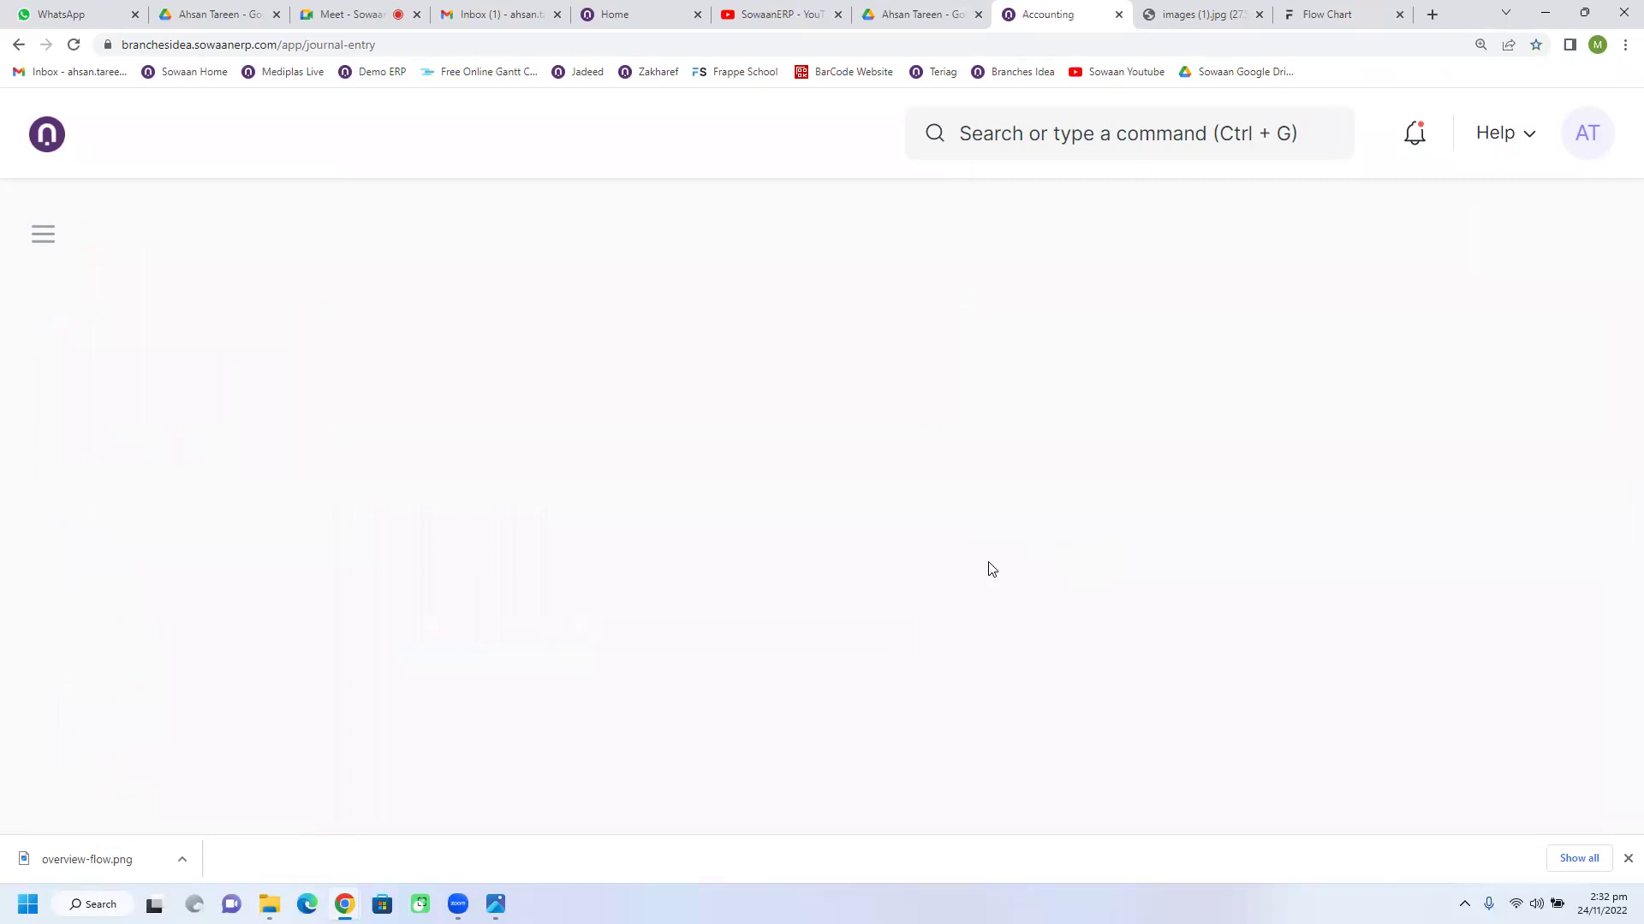
click(1426, 245)
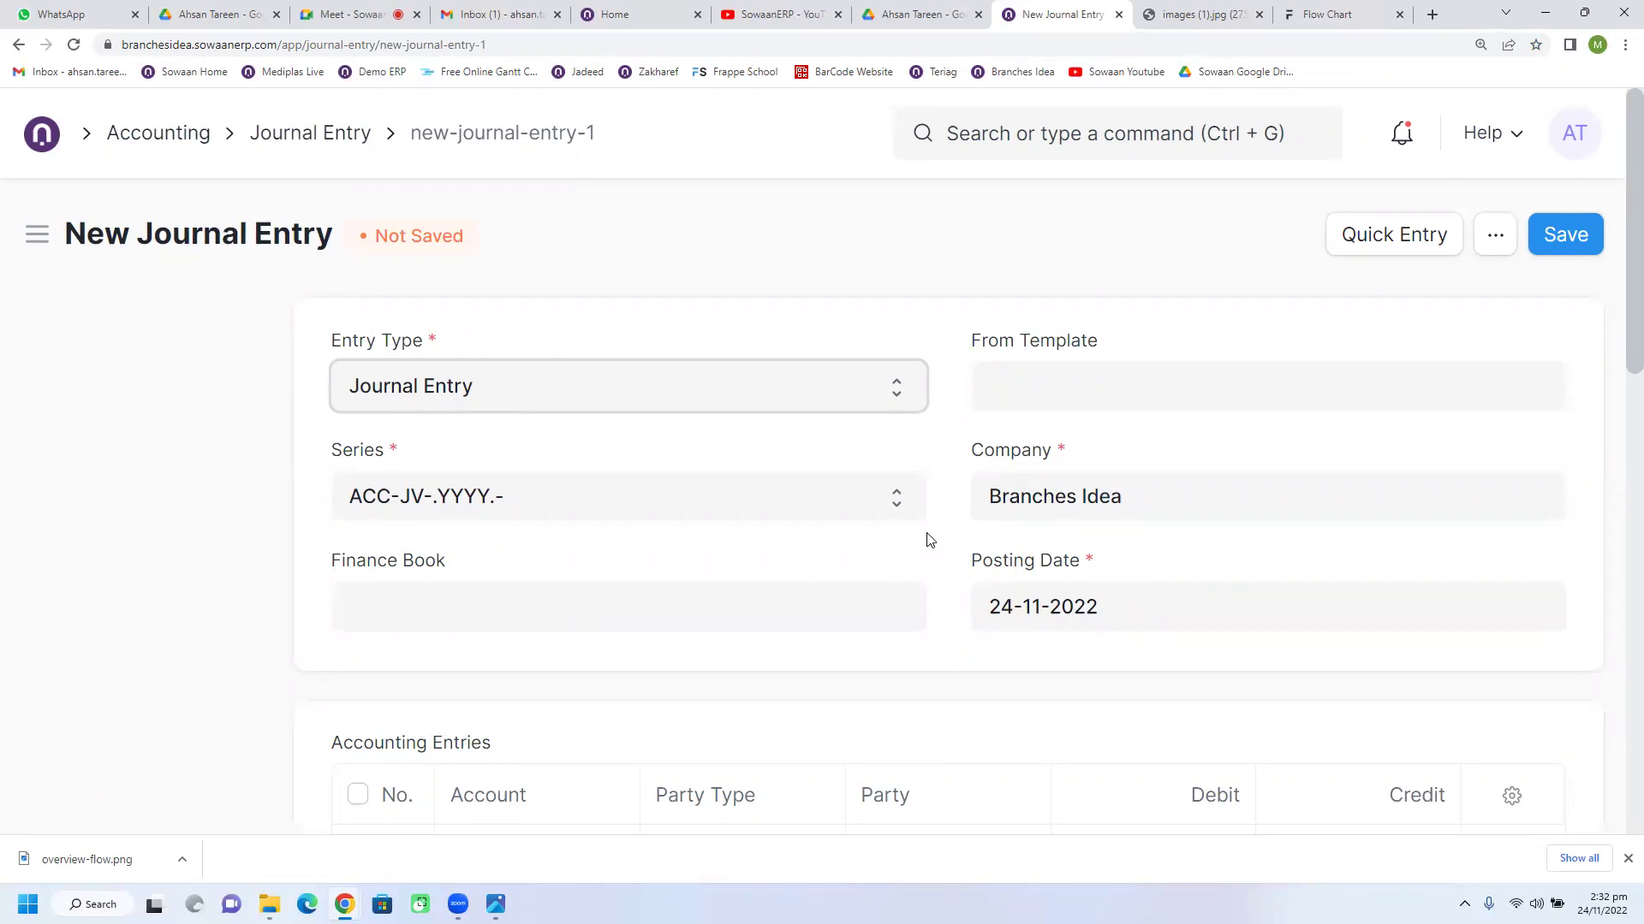
scroll(929, 541, down, 3)
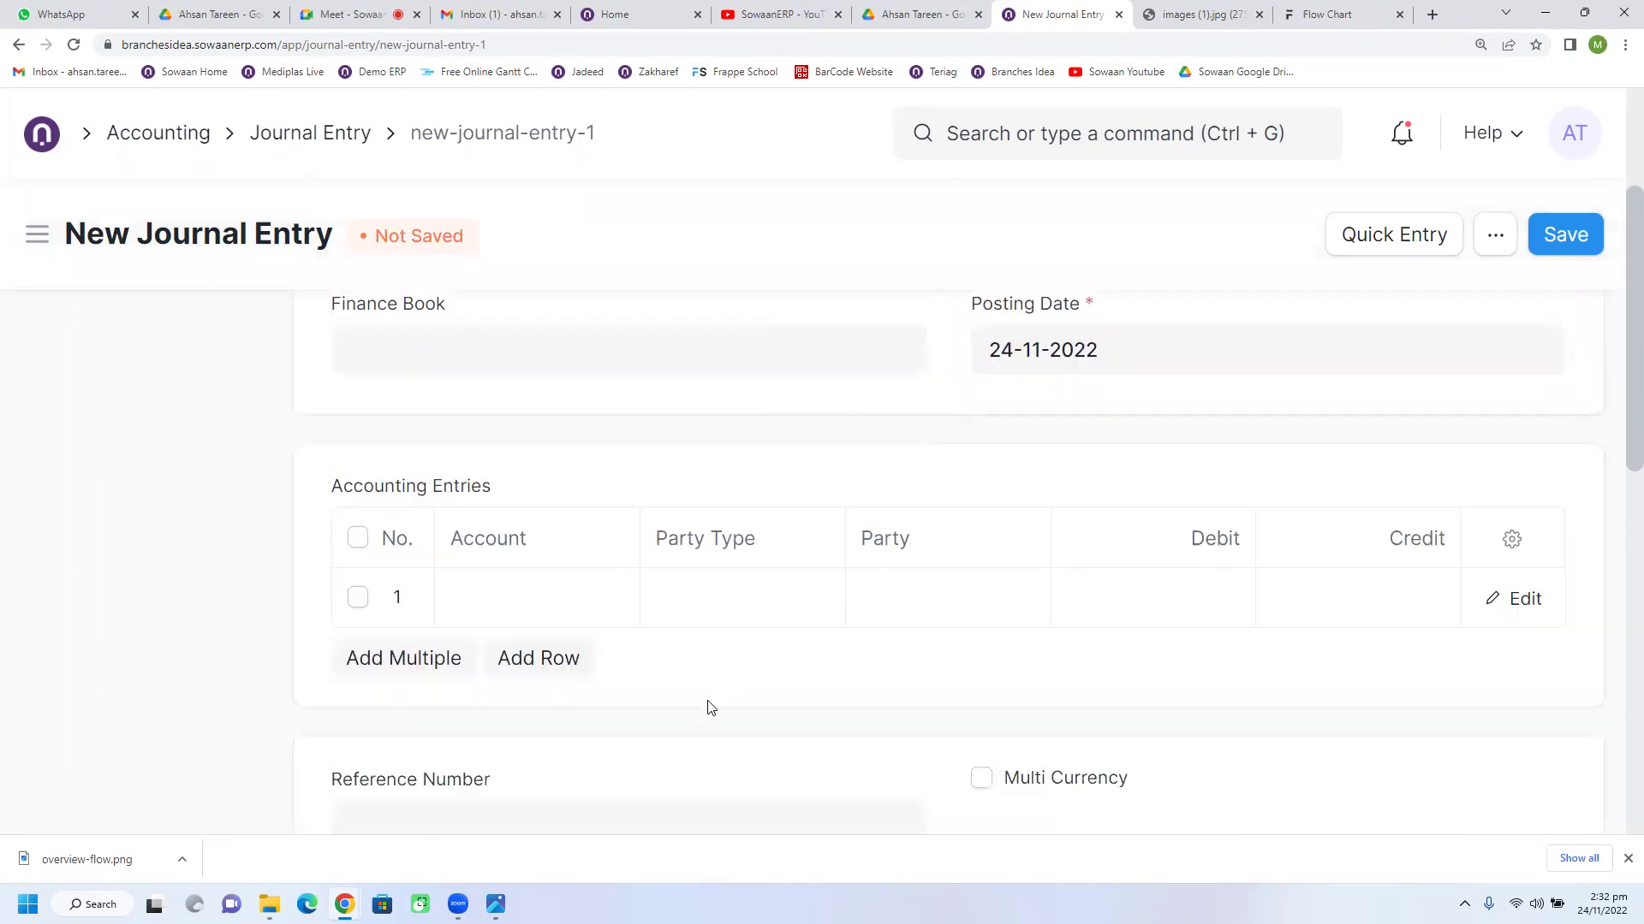
Step: Set row 1's account to 1186 - Other Prepaid Expenses - BI and add a second row
click(561, 618)
text(sund)
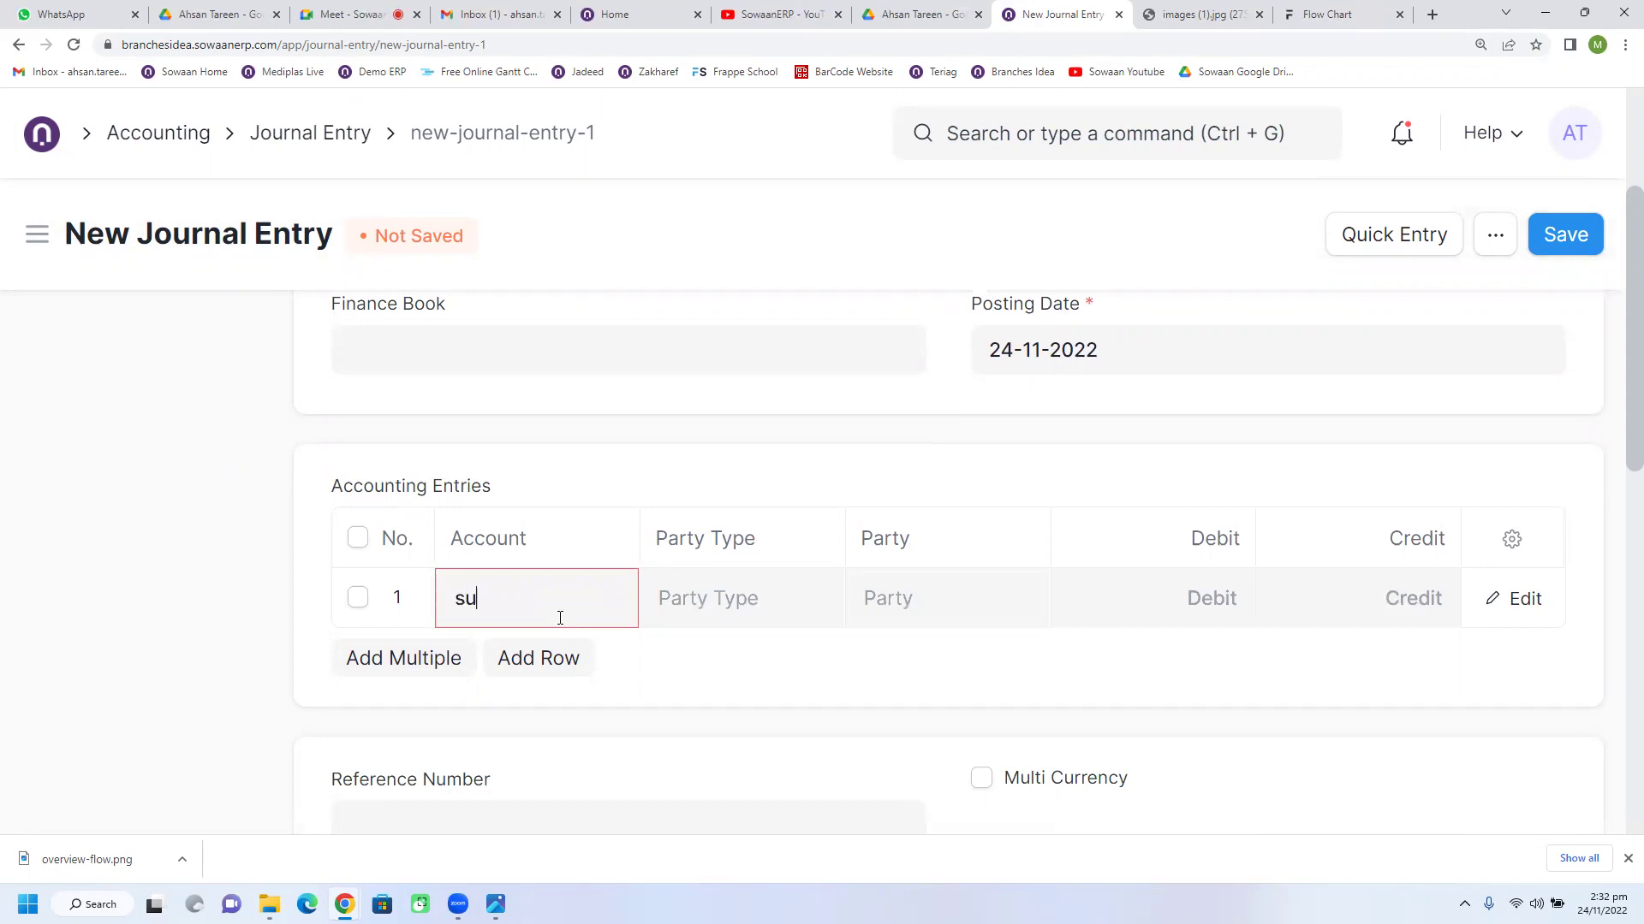
key(BackSpace)
key(BackSpace)
key(BackSpace)
key(BackSpace)
text(expn)
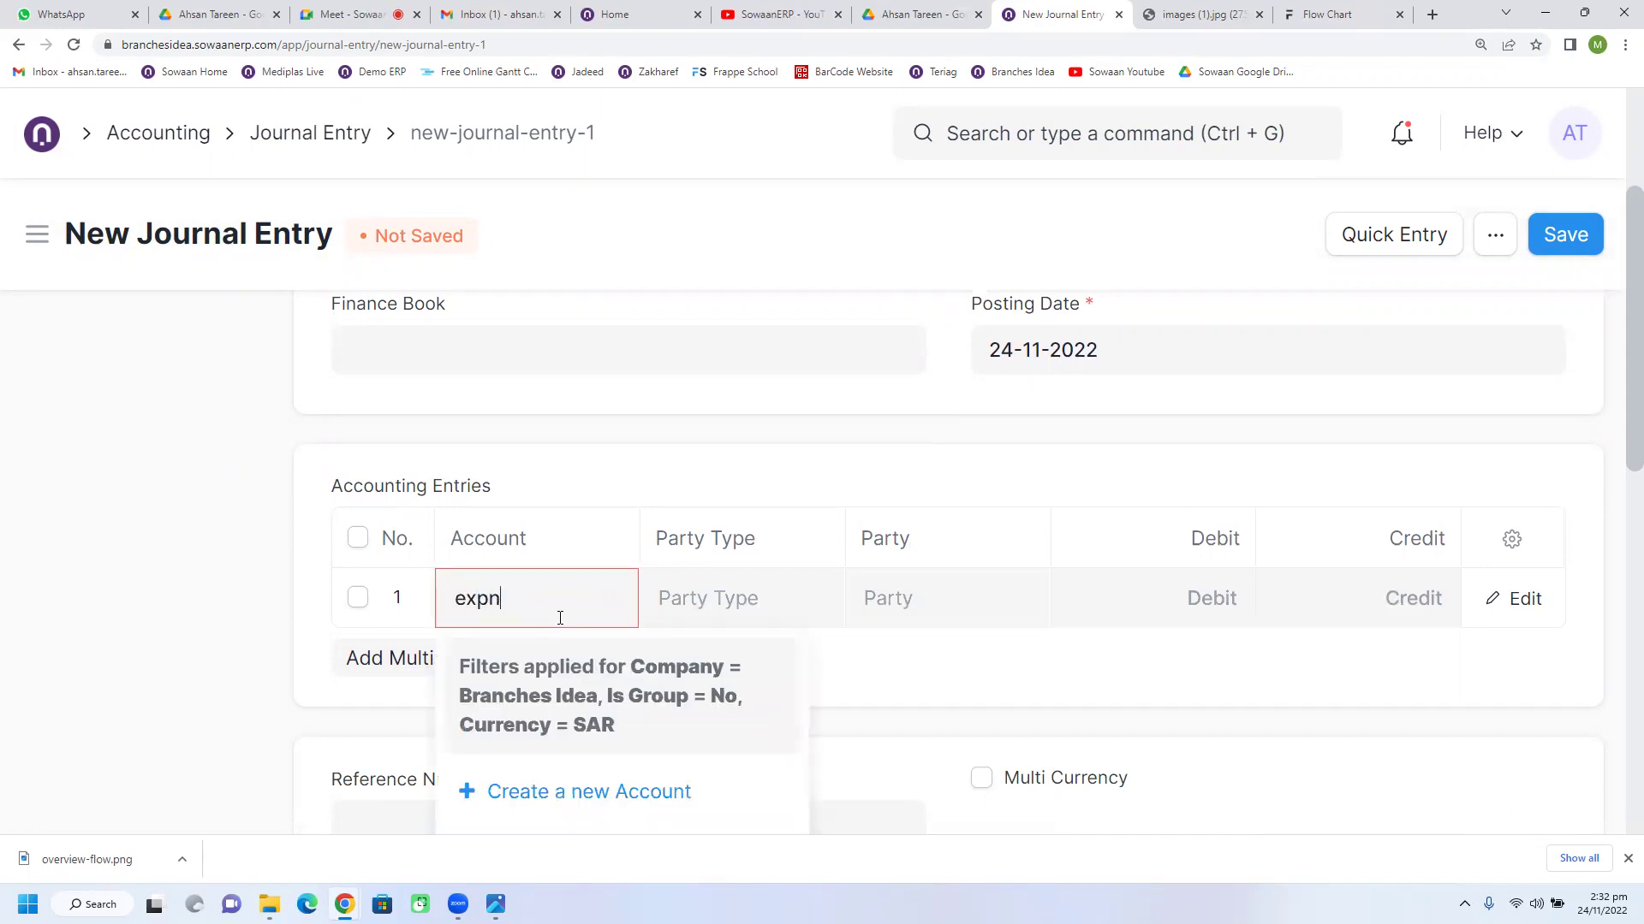
key(BackSpace)
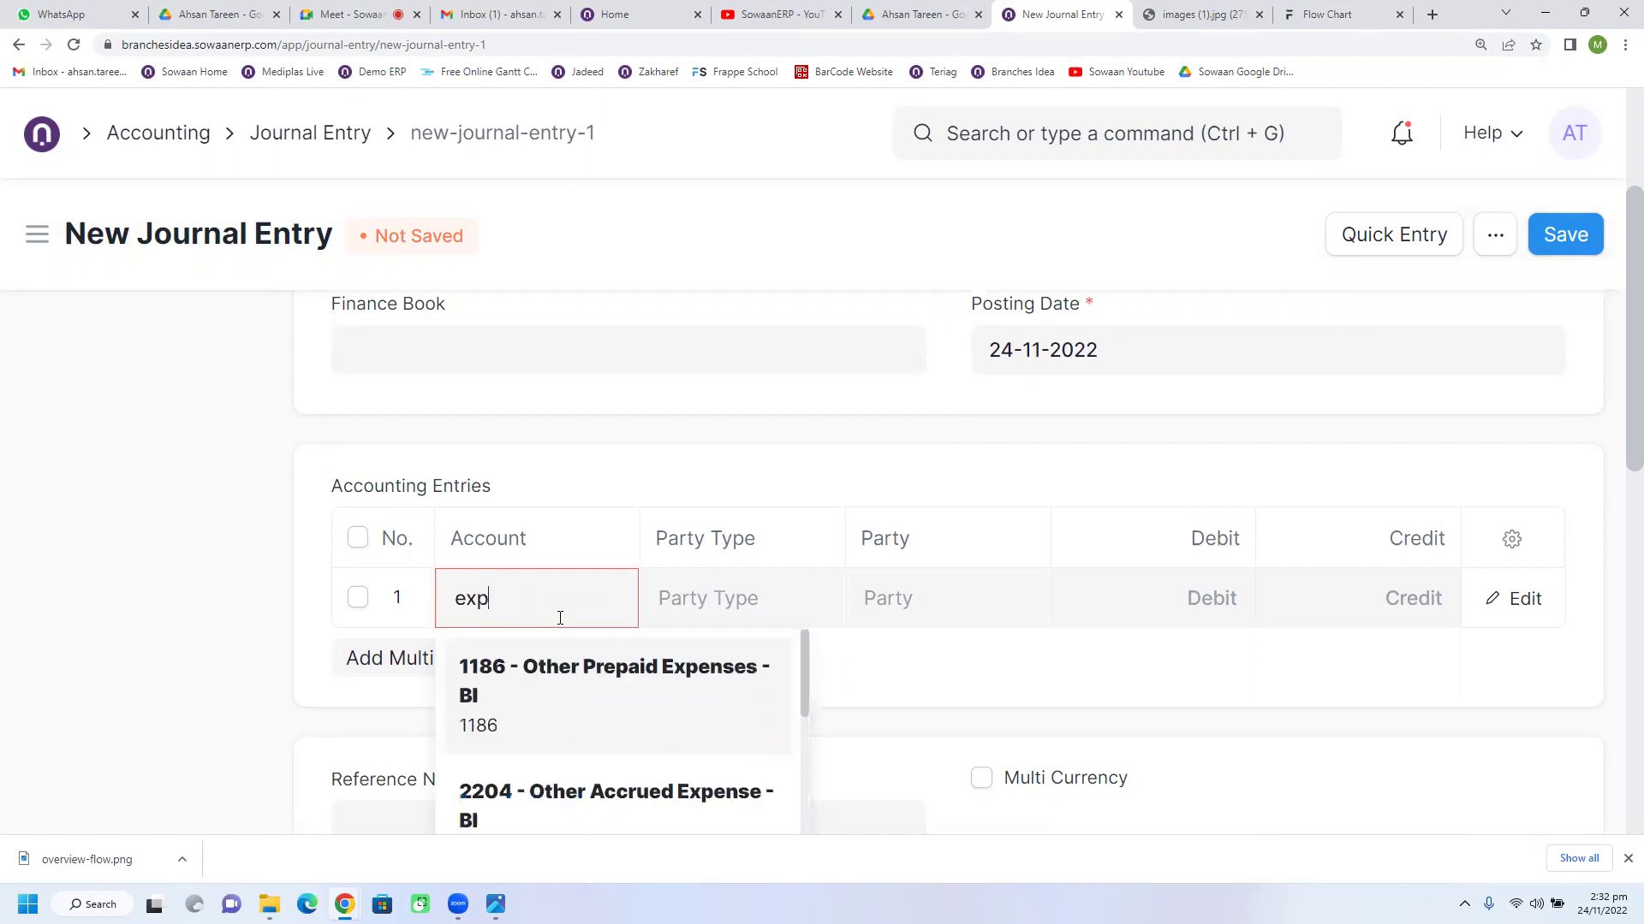
click(543, 675)
click(523, 669)
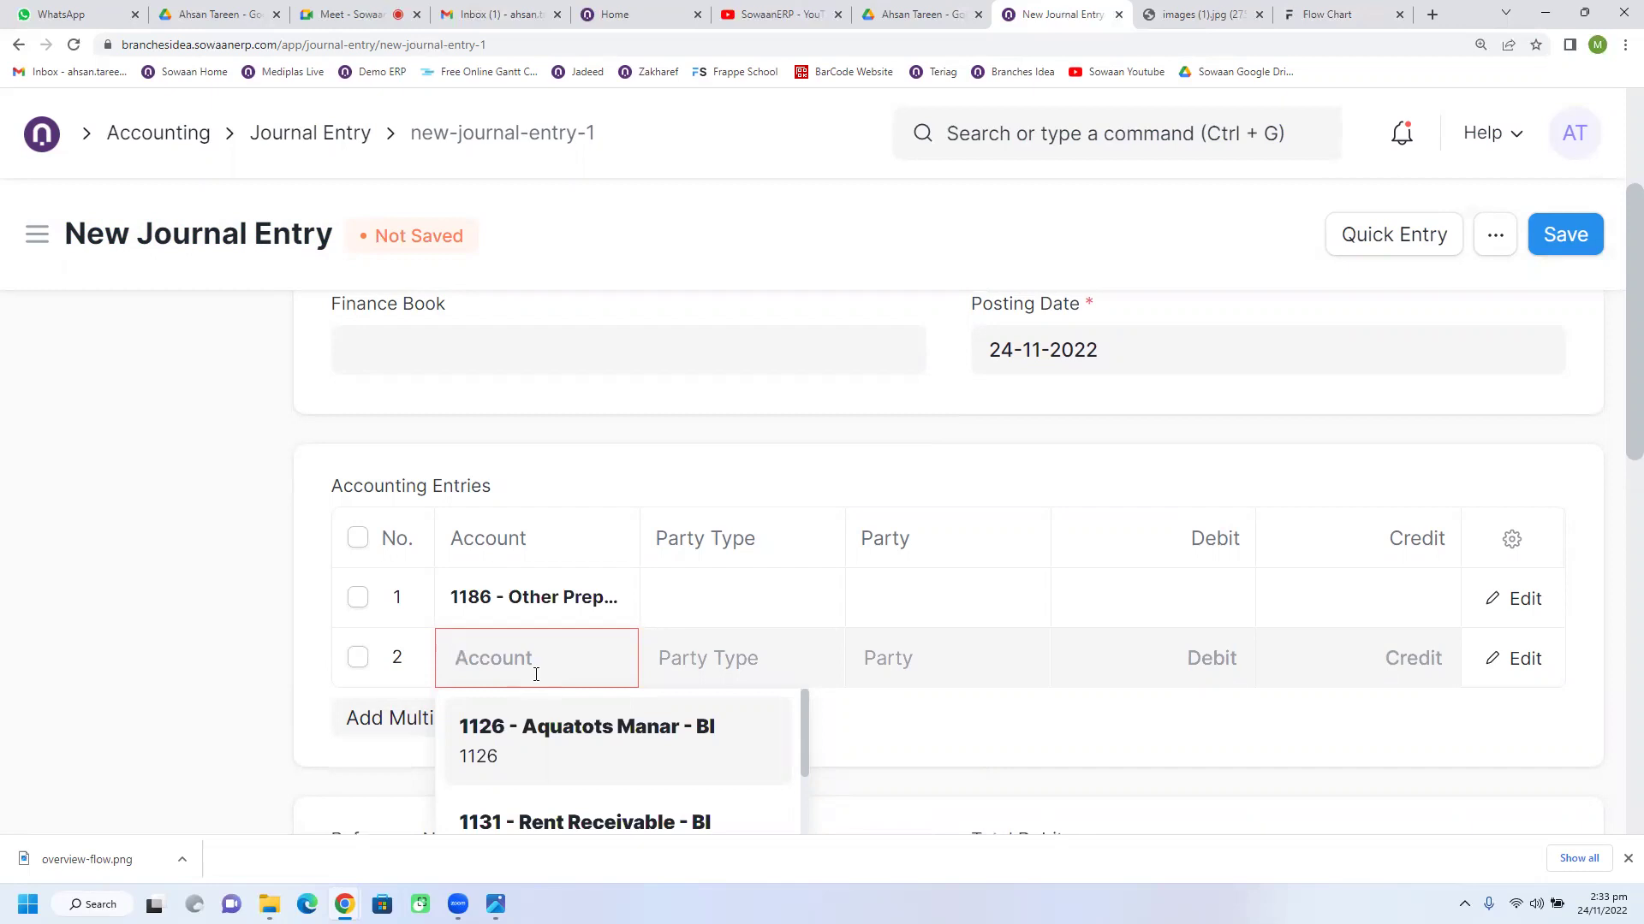
scroll(536, 676, down, 1)
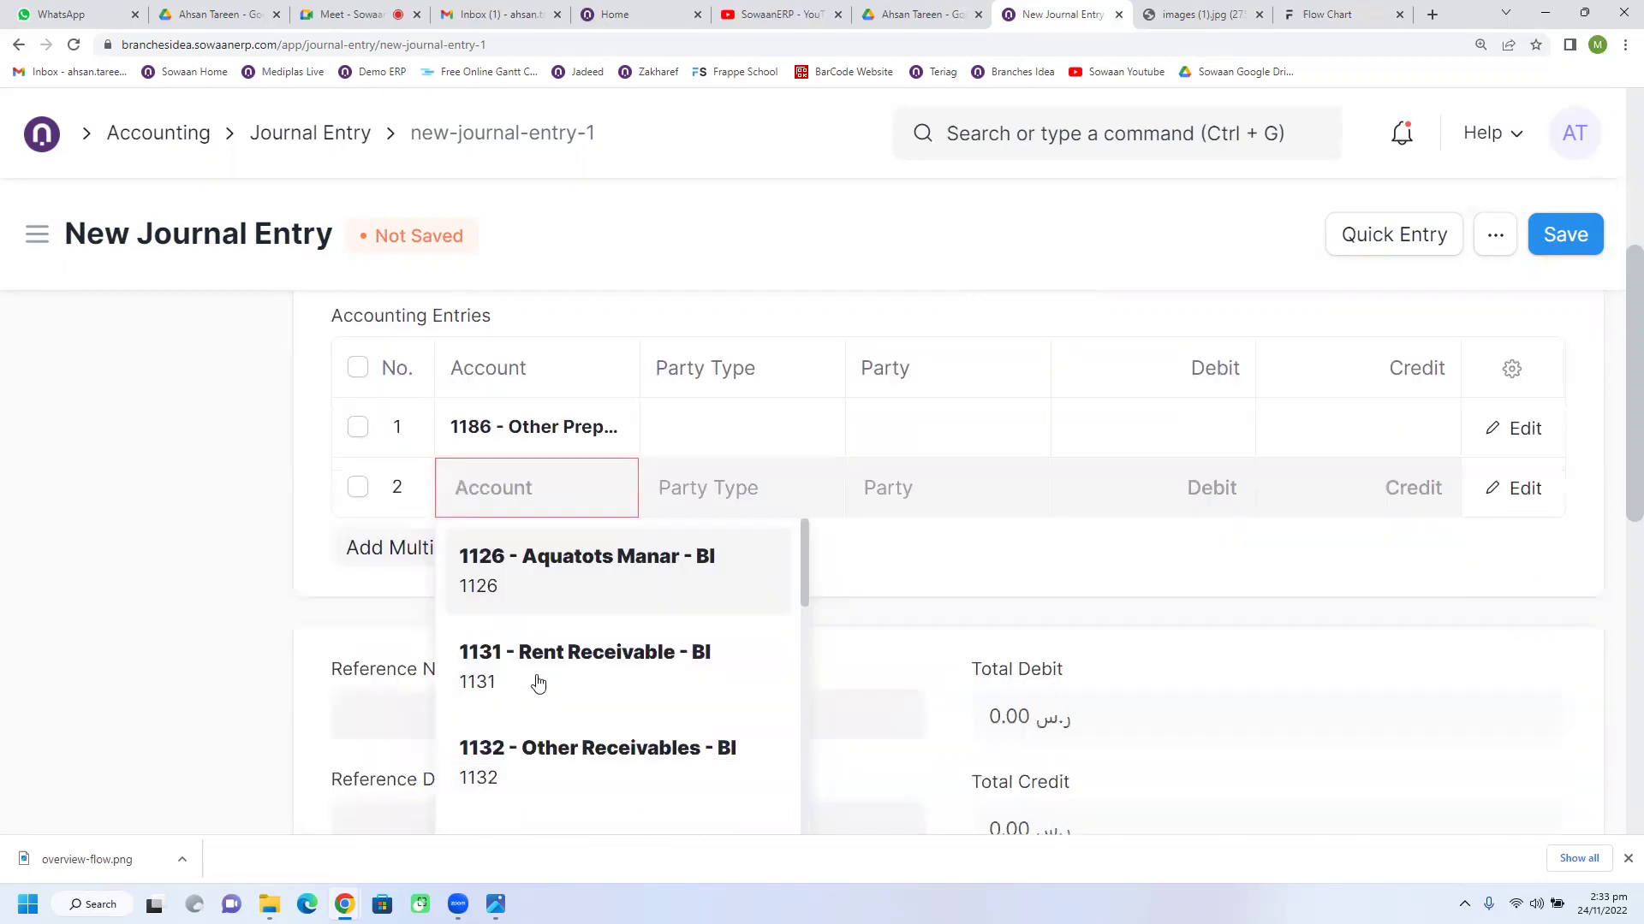
scroll(537, 683, up, 3)
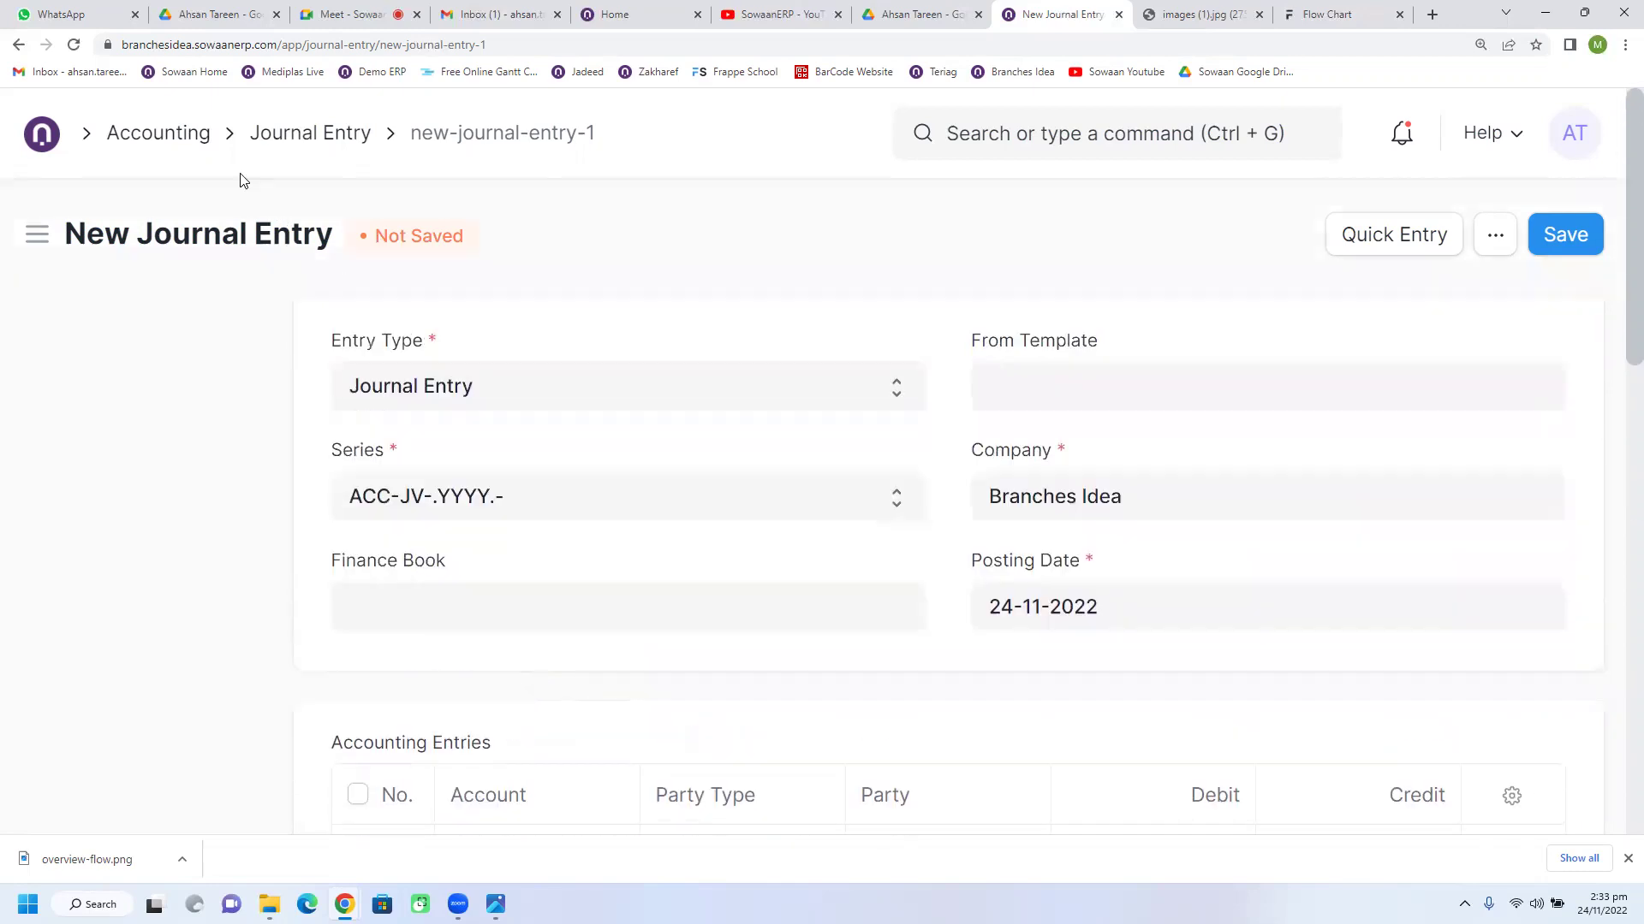
Step: Open the Chart of Accounts, expanding Application Of Funds and collapsing Sources Of Funds
click(178, 135)
click(458, 441)
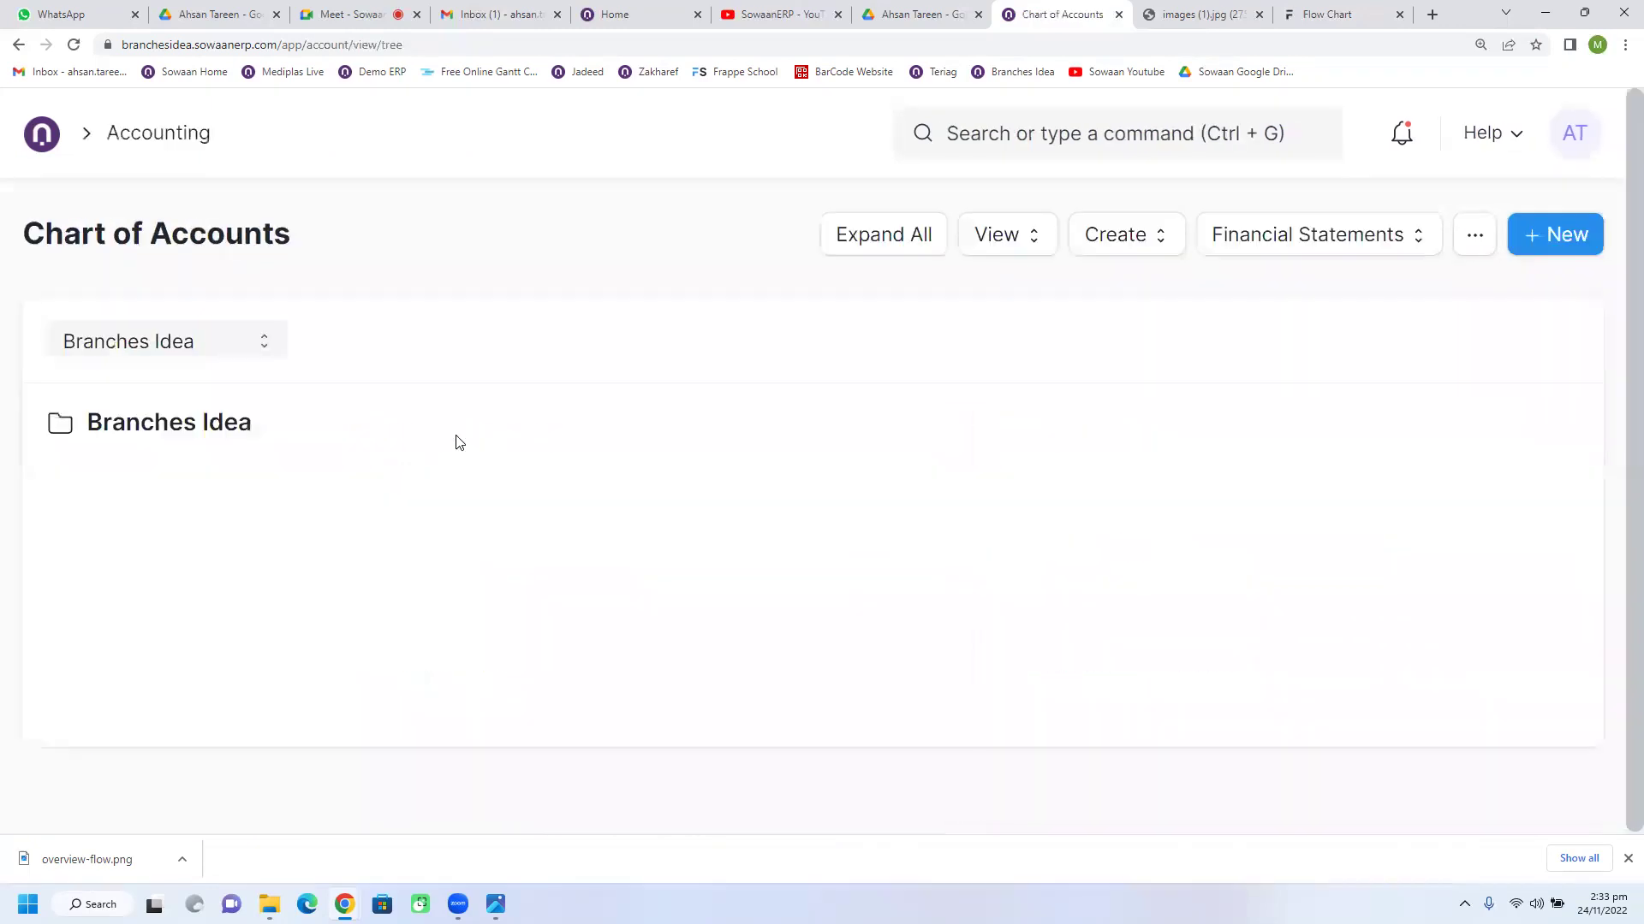
click(220, 529)
click(255, 484)
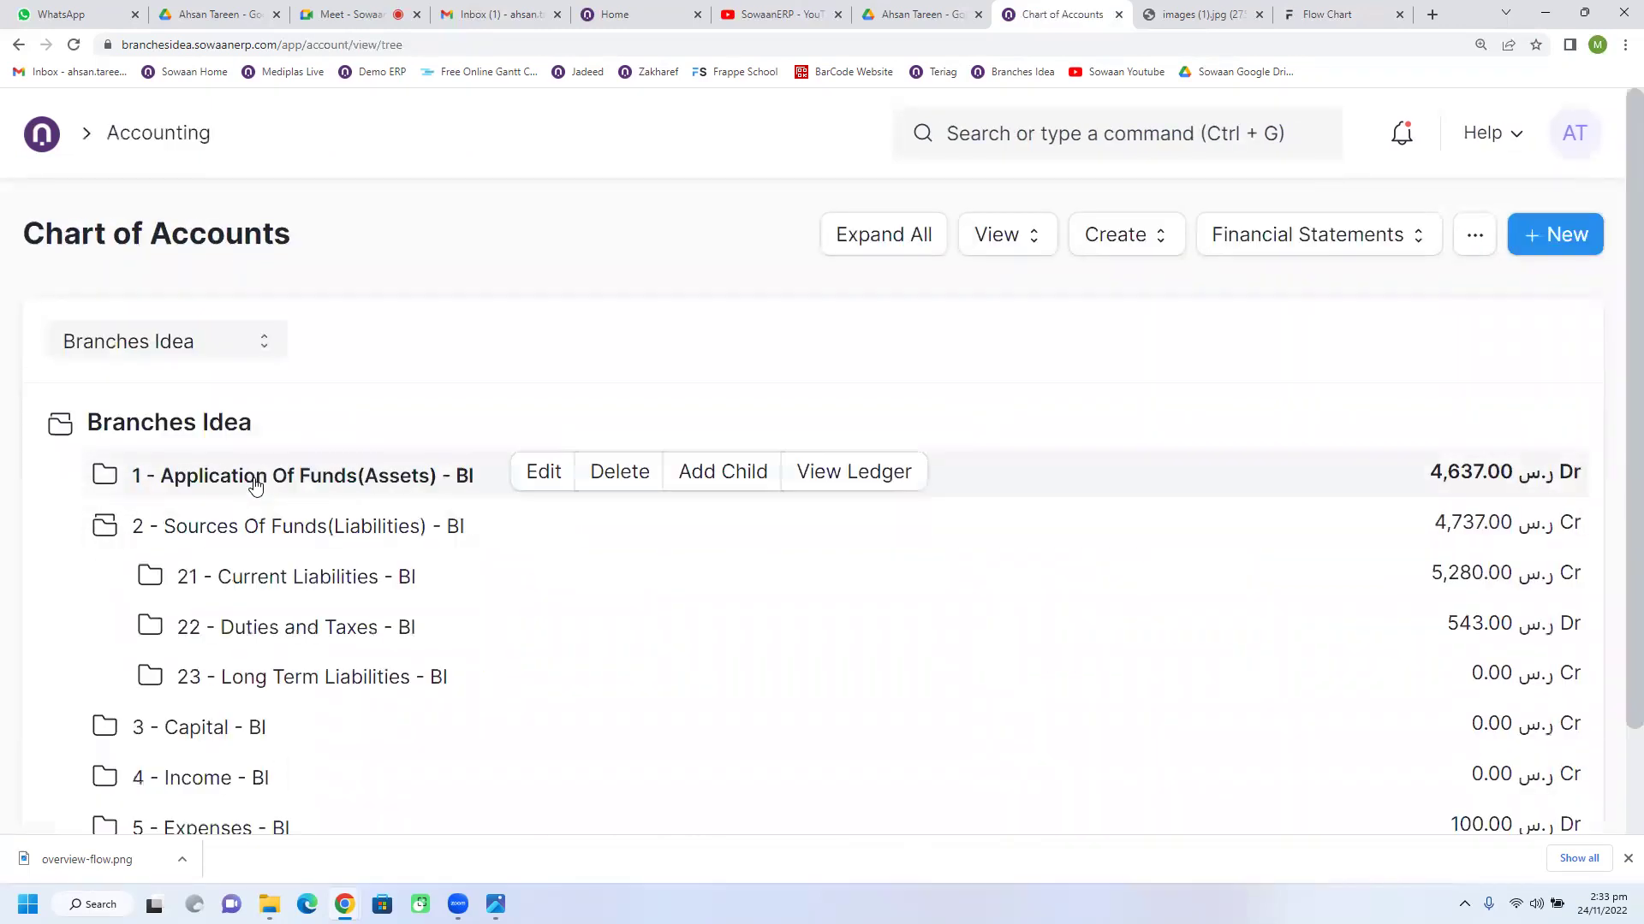
click(118, 721)
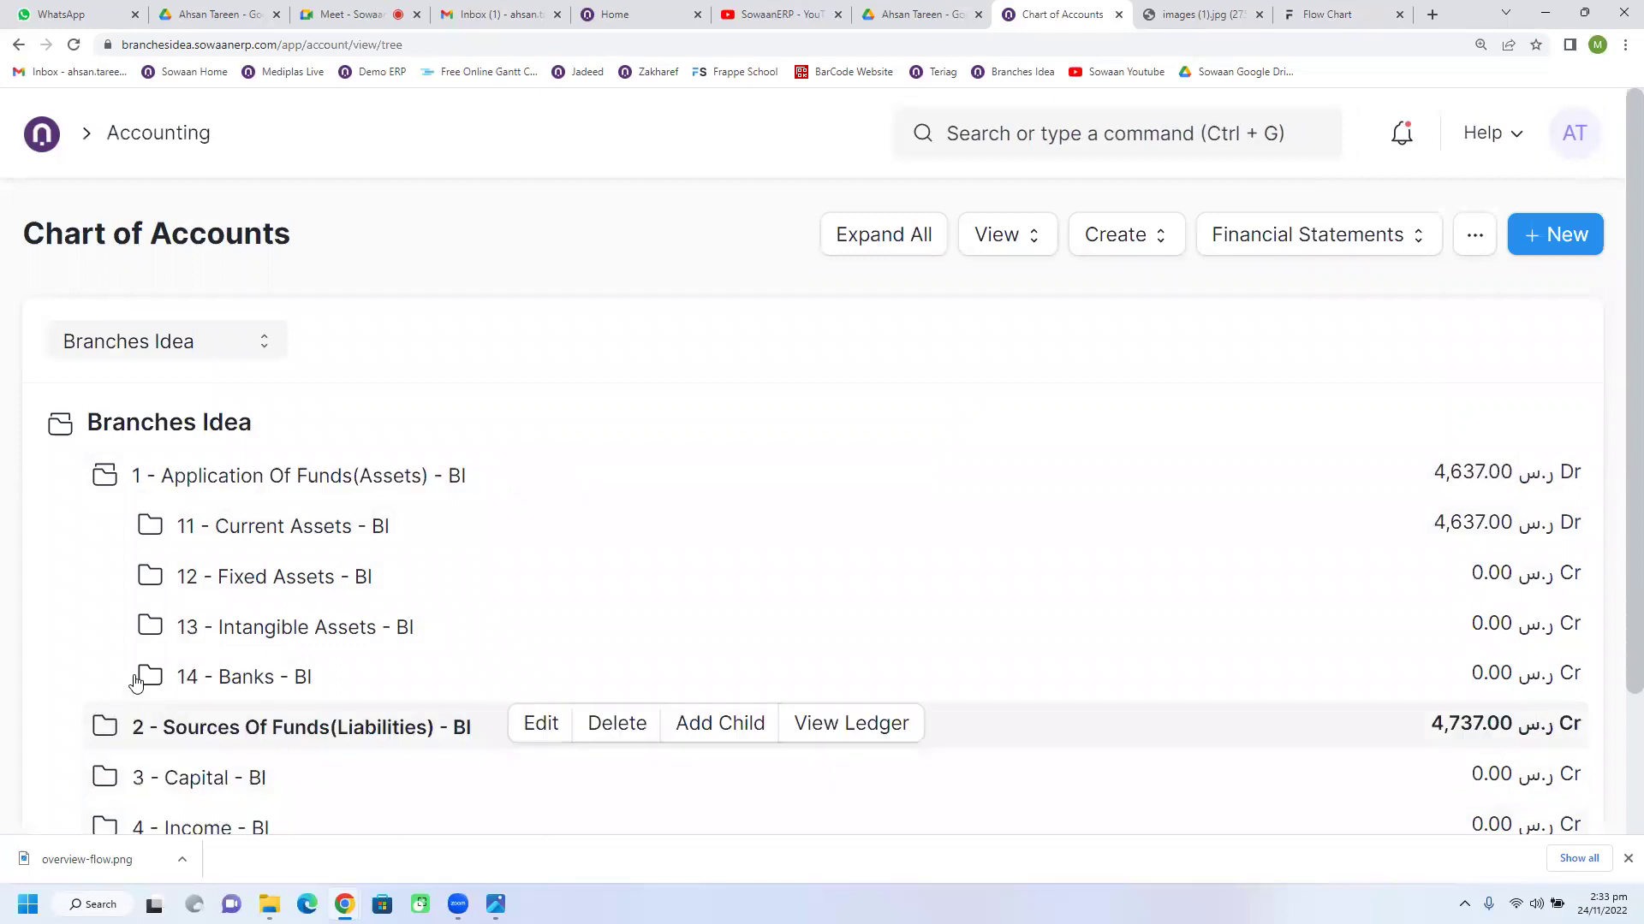
Step: Expand Current Assets, Cash And Bank, Petty Cash and the 1121 Branches Idea group
click(343, 530)
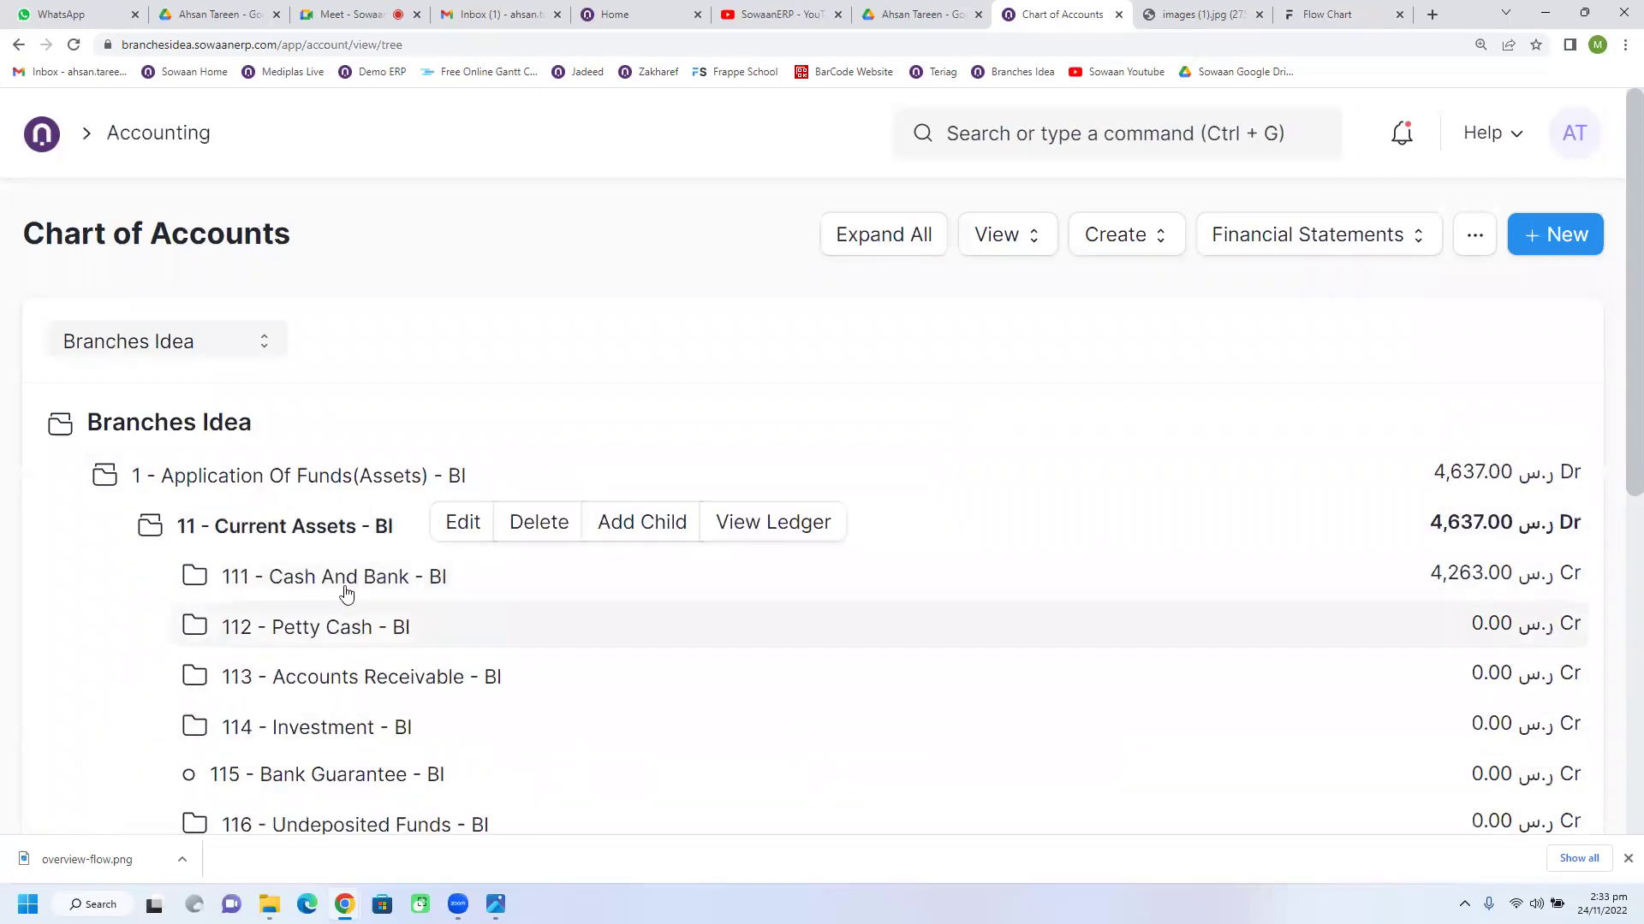
click(347, 577)
scroll(374, 655, down, 1)
scroll(374, 655, down, 3)
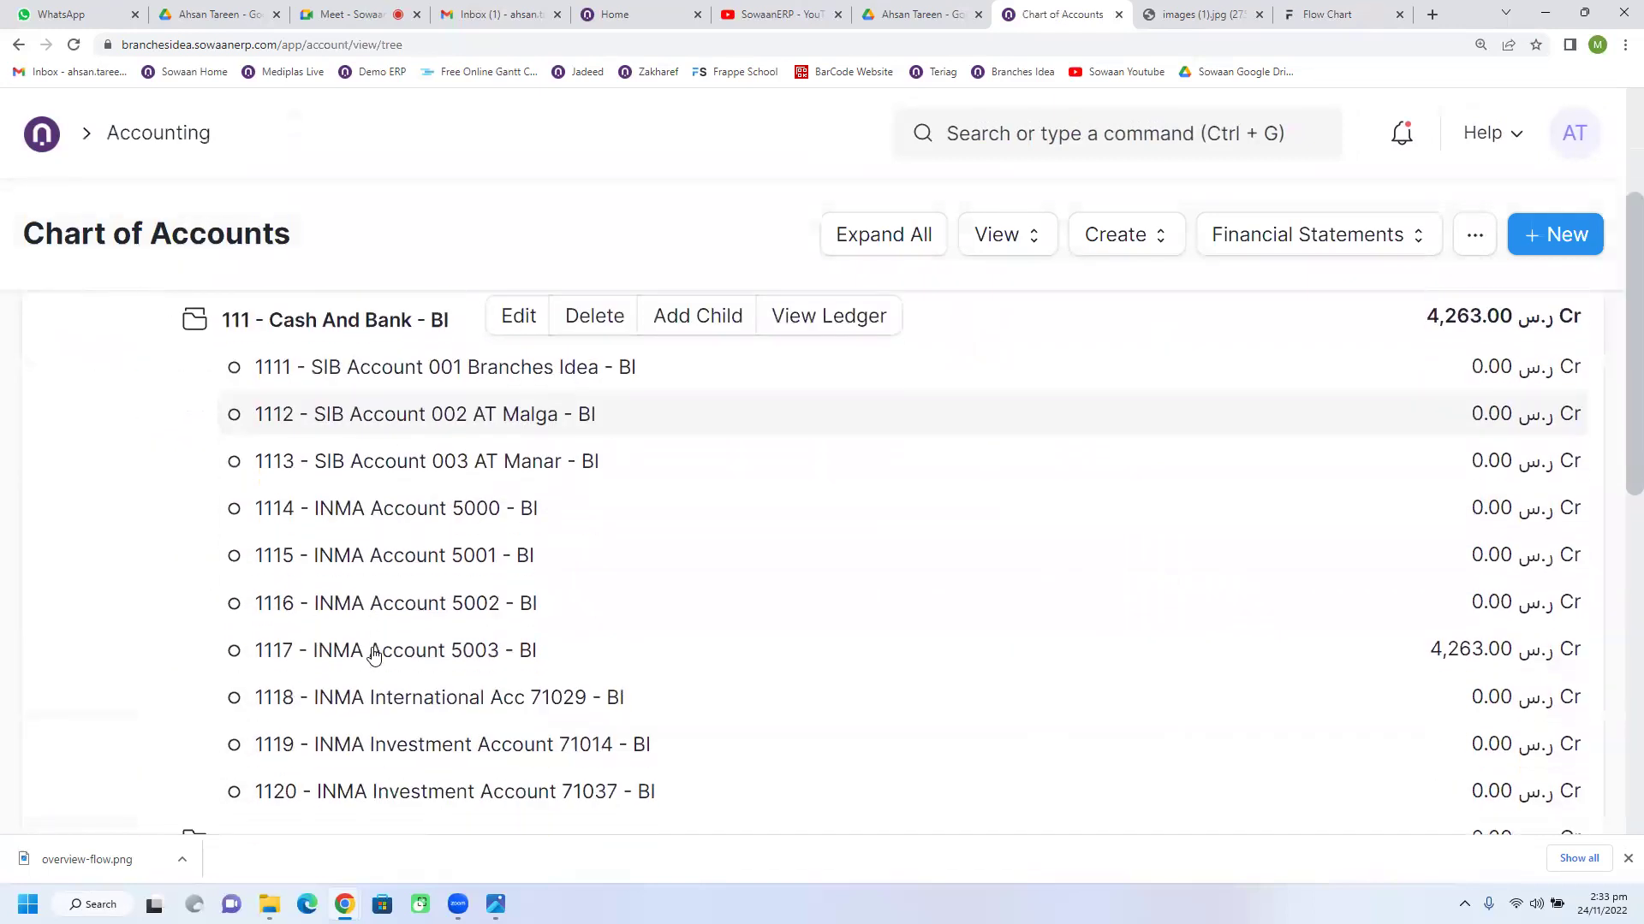
scroll(342, 642, down, 2)
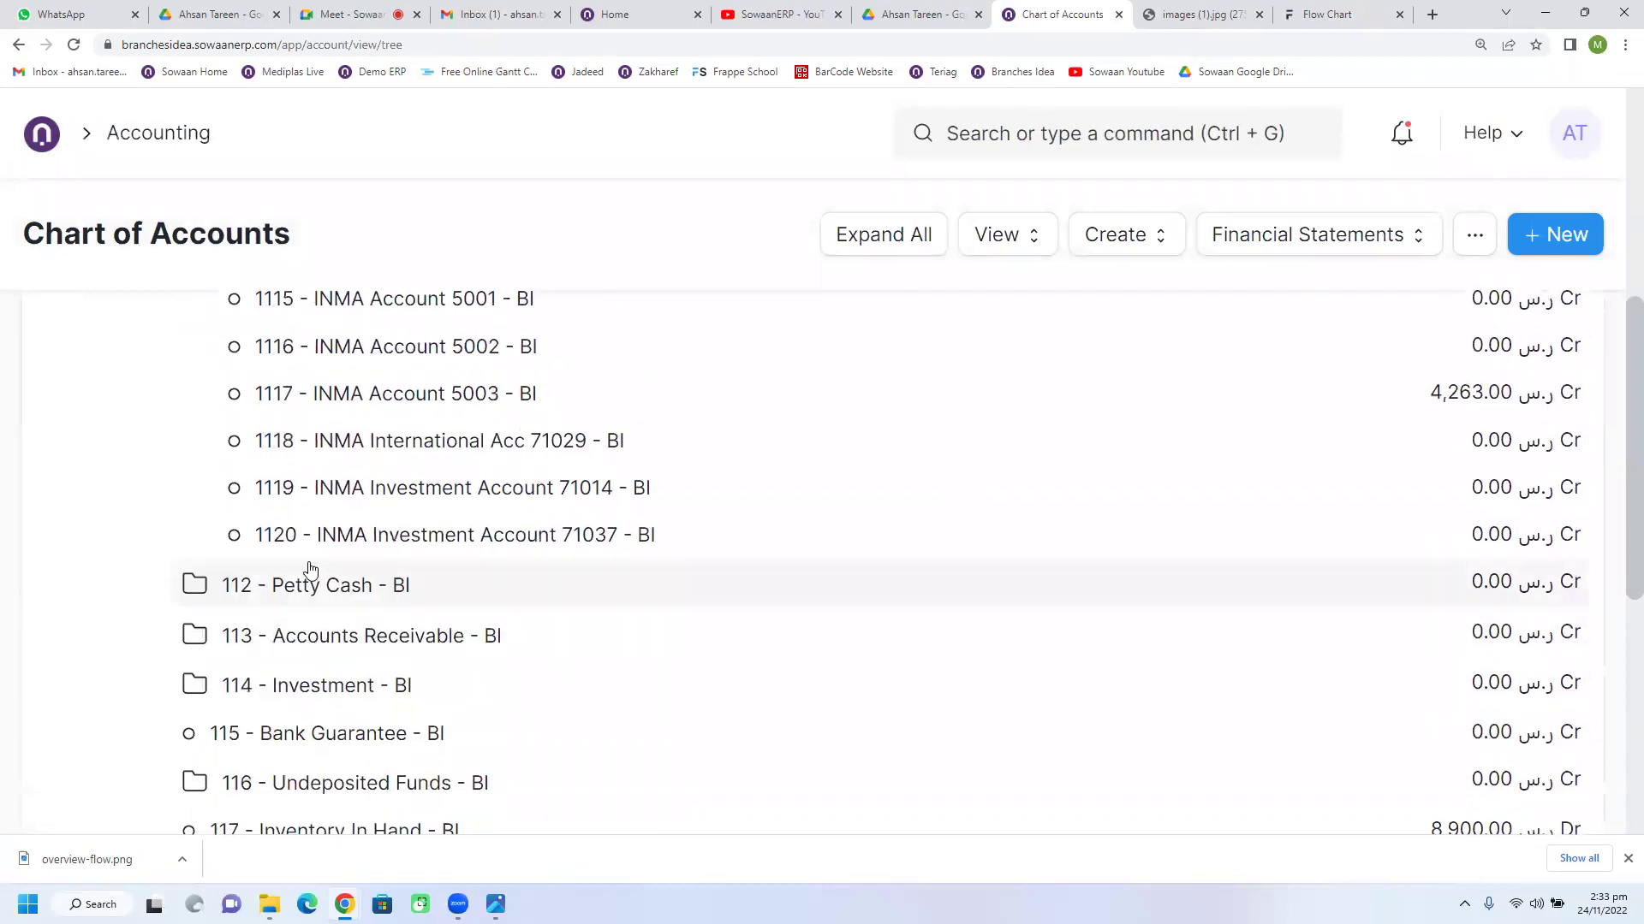
click(316, 585)
scroll(368, 565, down, 2)
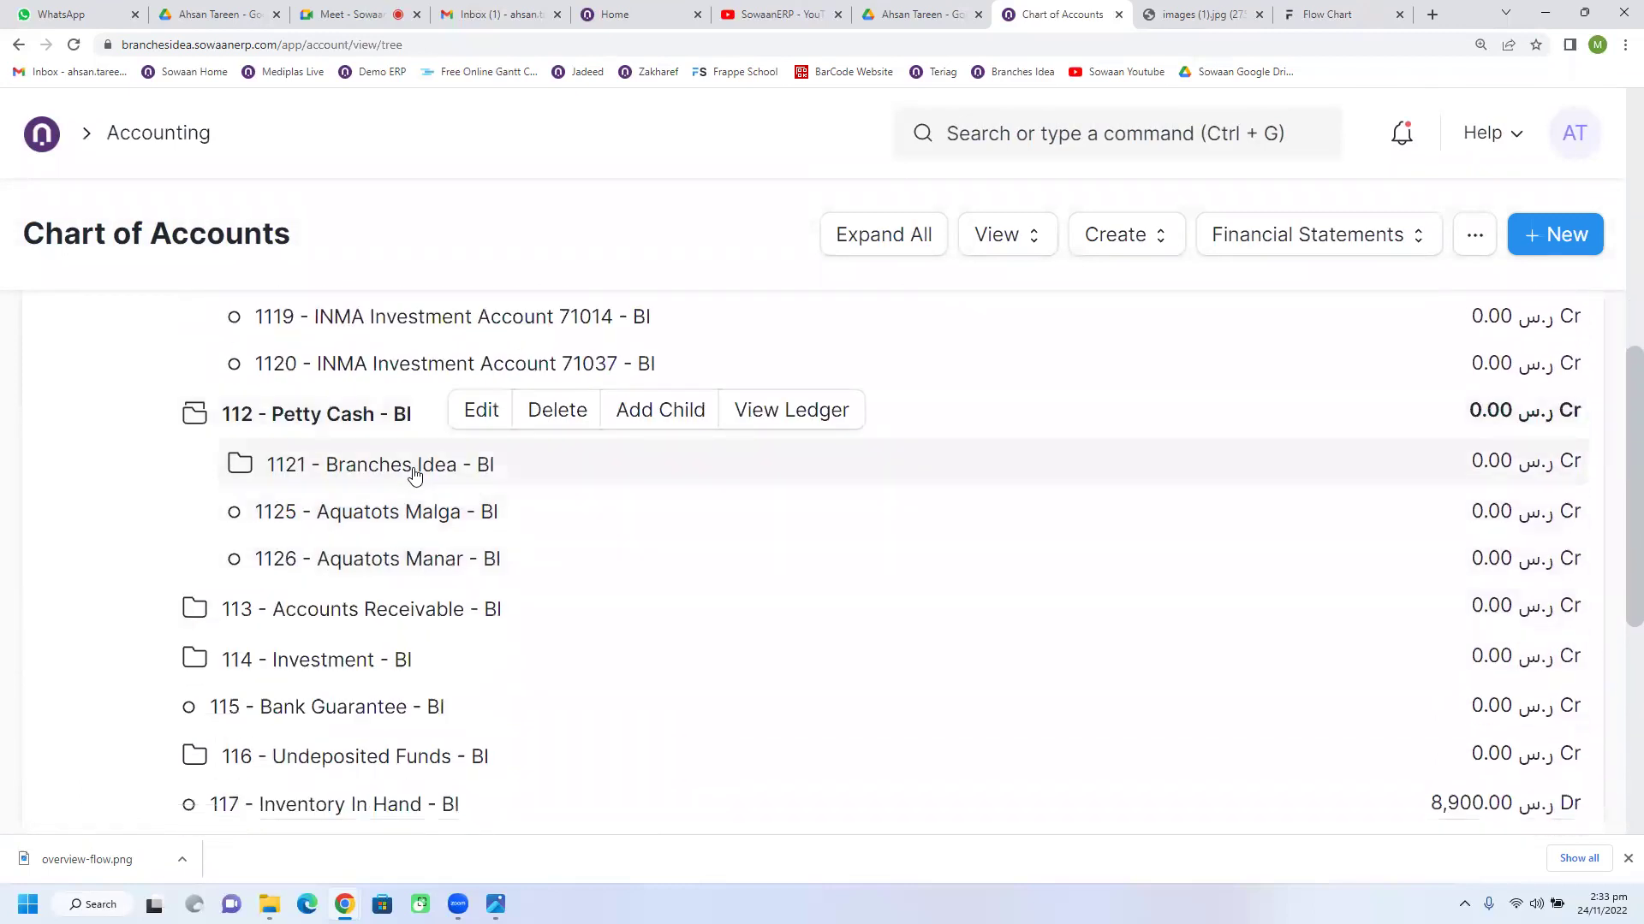
click(413, 471)
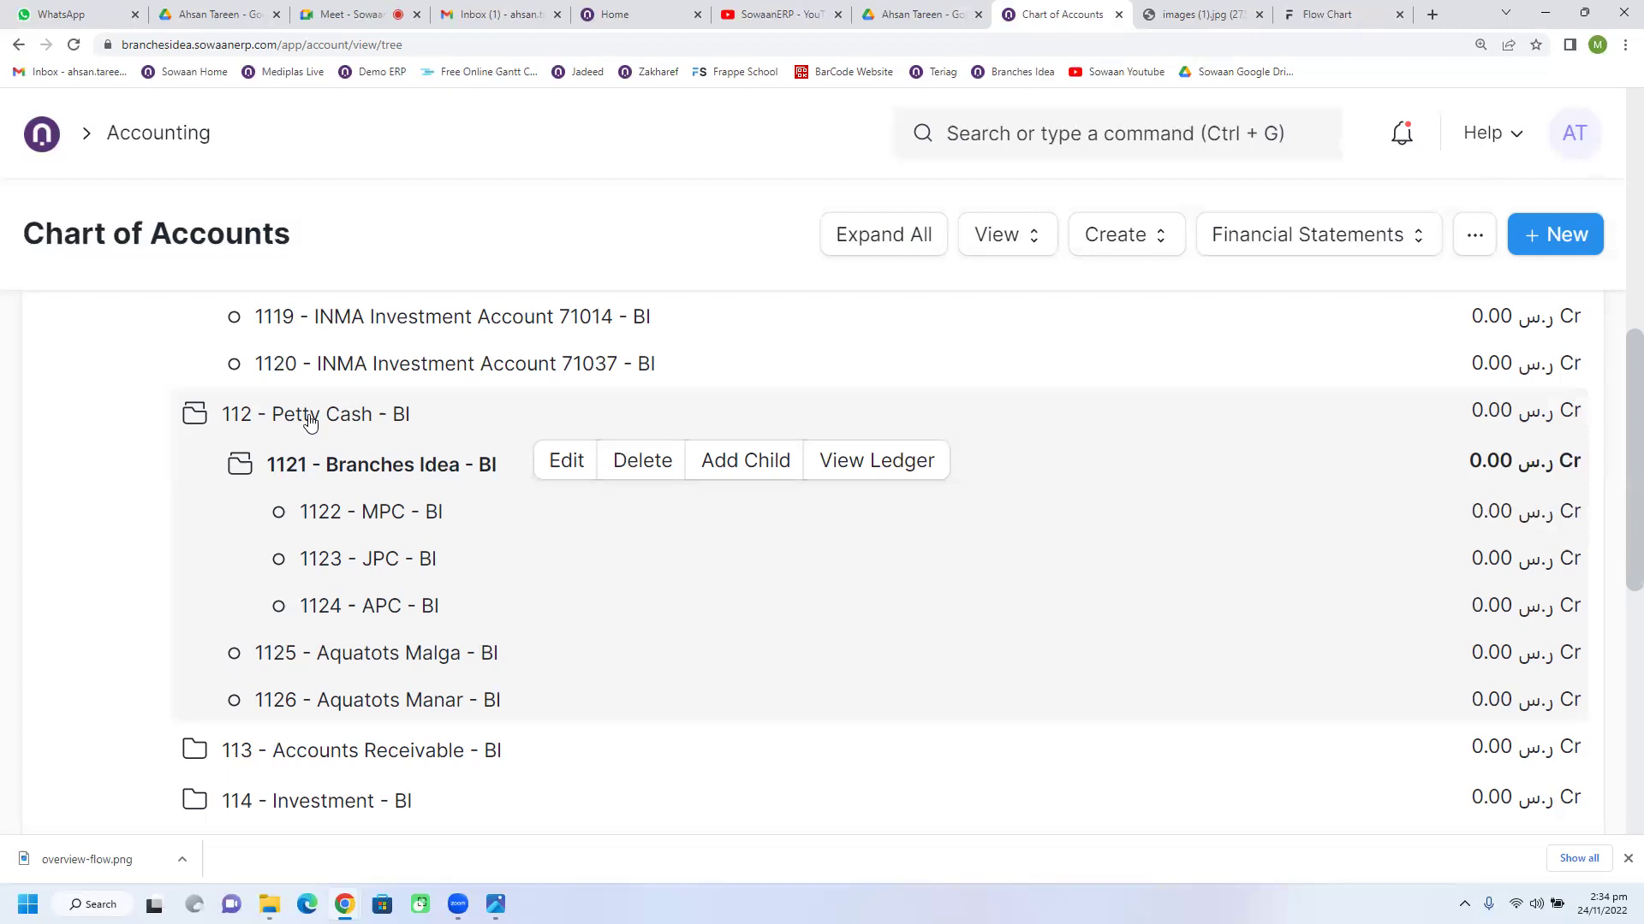
scroll(341, 567, down, 3)
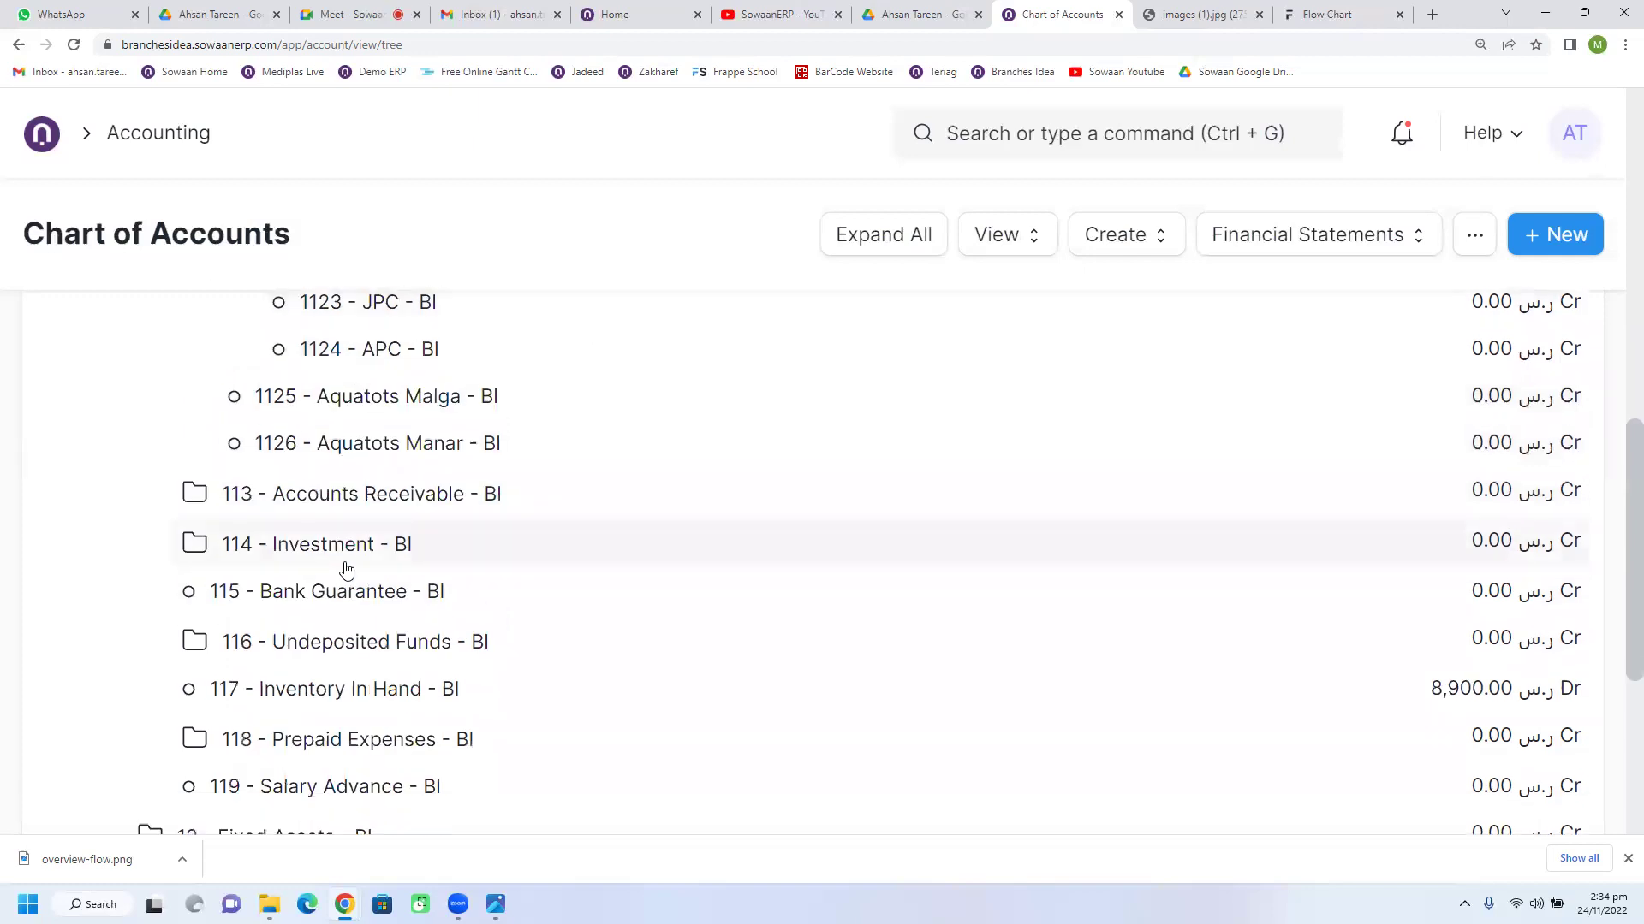
scroll(346, 569, up, 2)
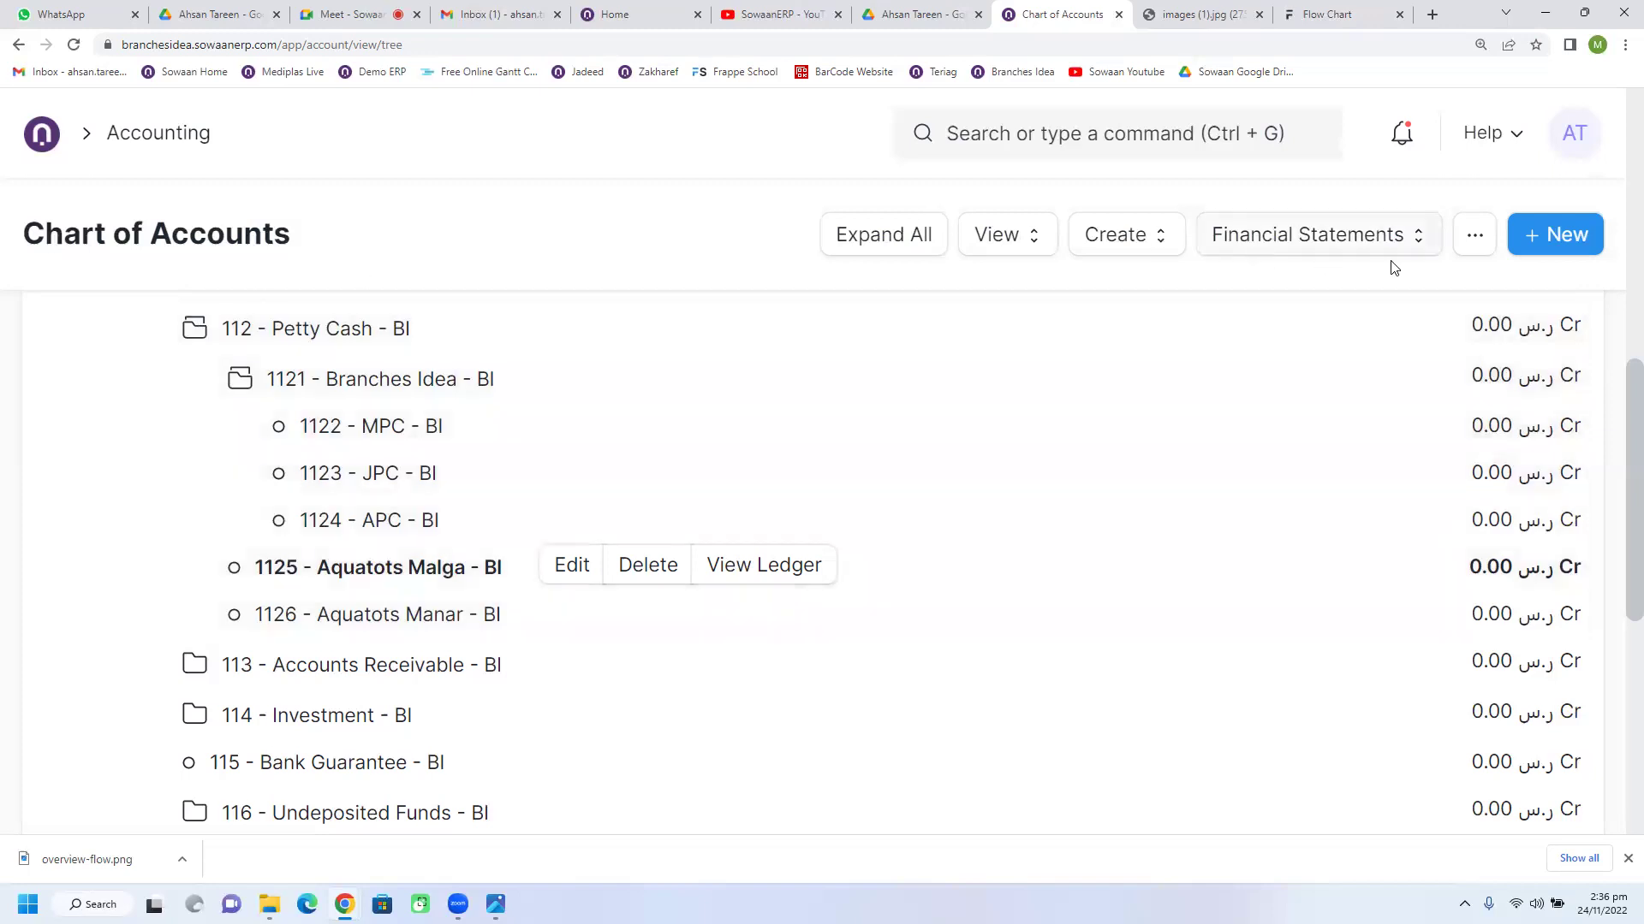
click(1408, 248)
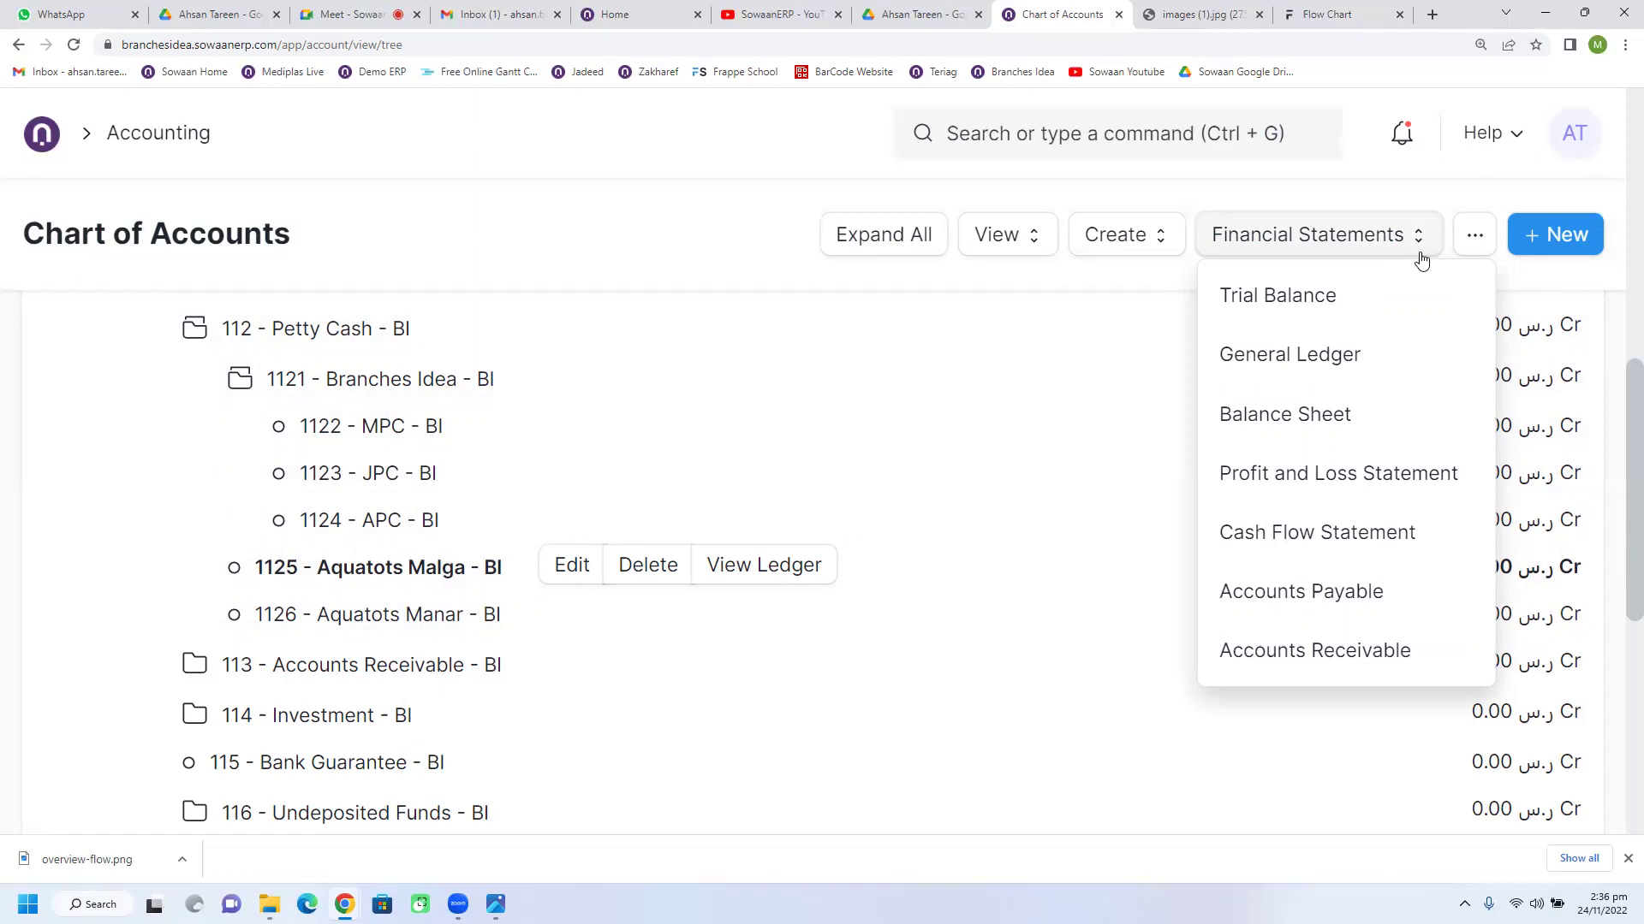
Step: Close Financial Statements, visit the Buying workspace, and switch to the ERPNext Flow Chart docs
click(683, 180)
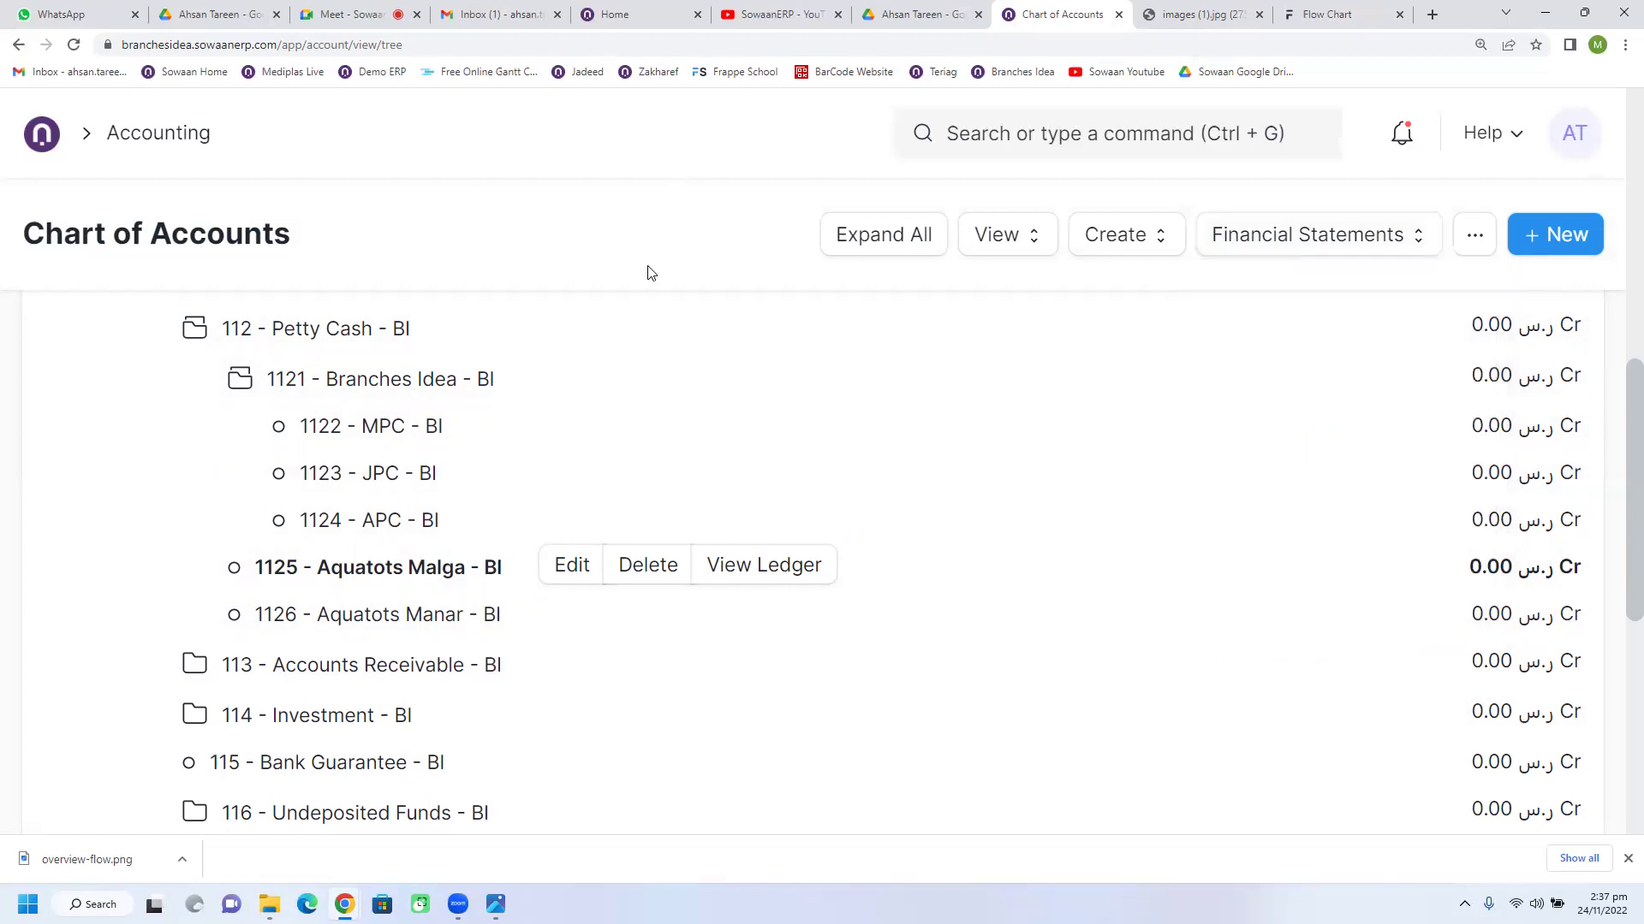
scroll(378, 538, up, 1)
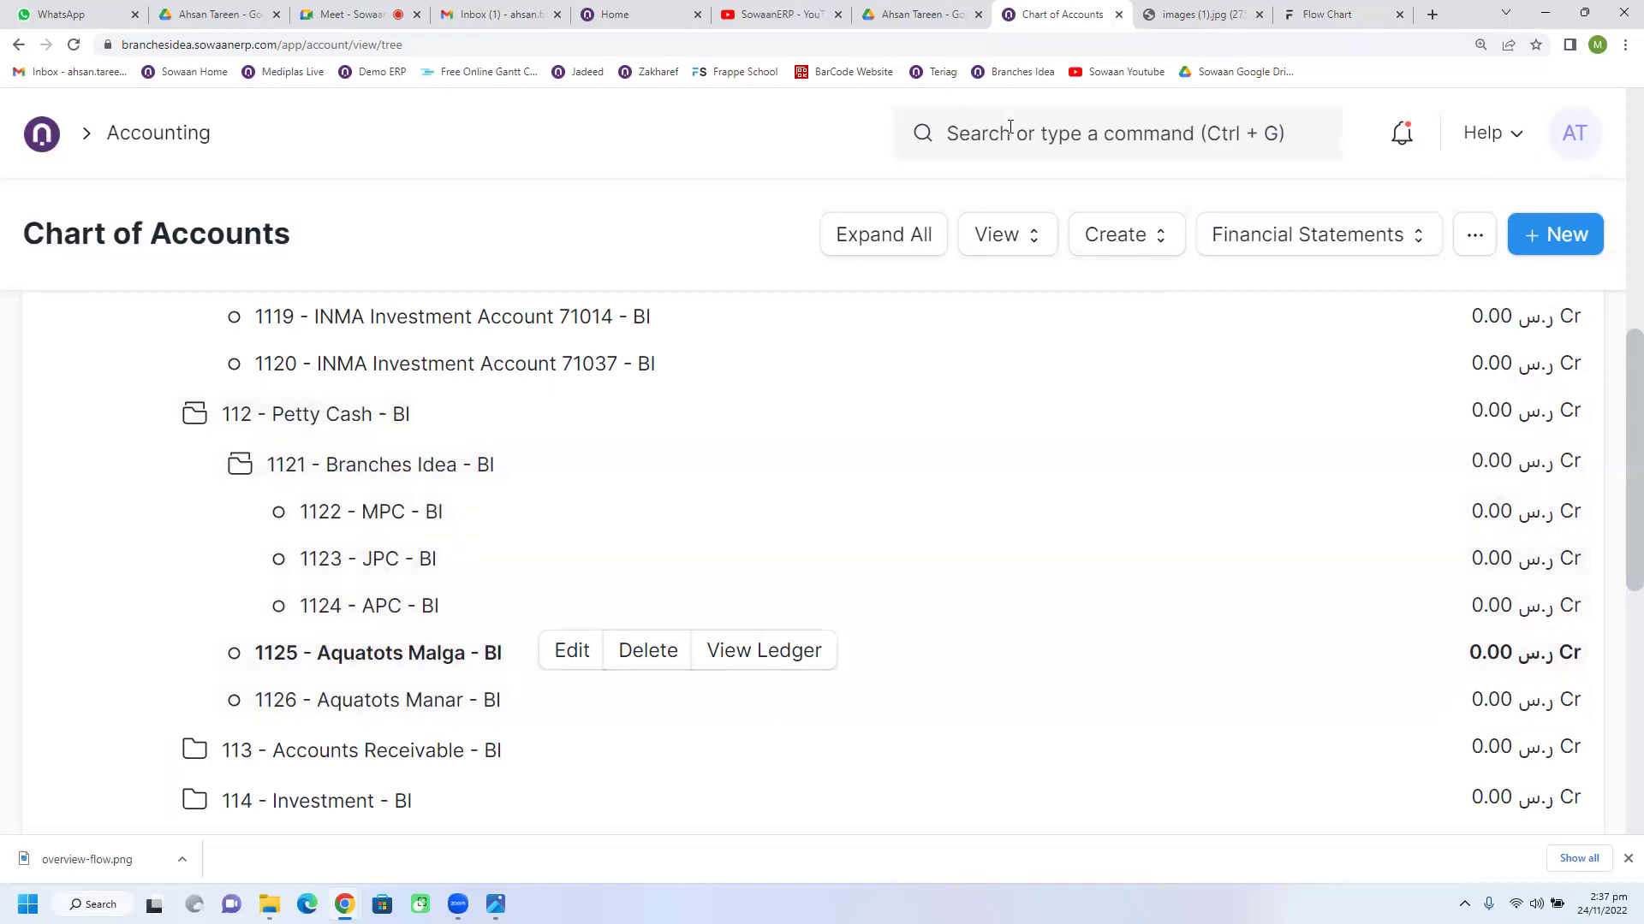
click(42, 134)
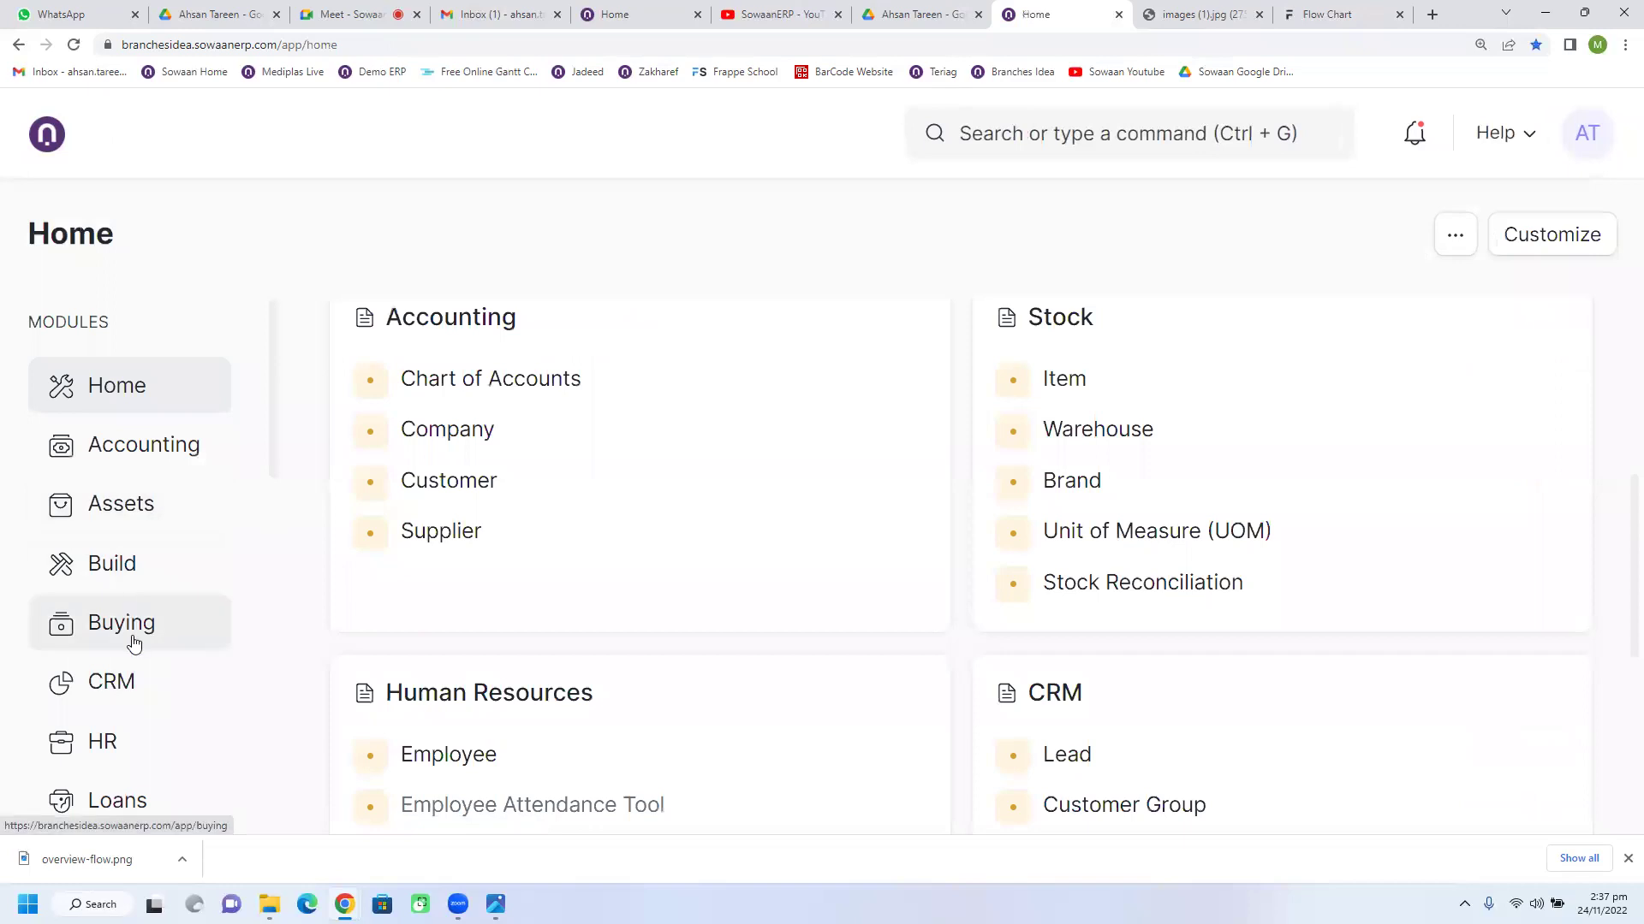
click(132, 642)
scroll(569, 613, down, 2)
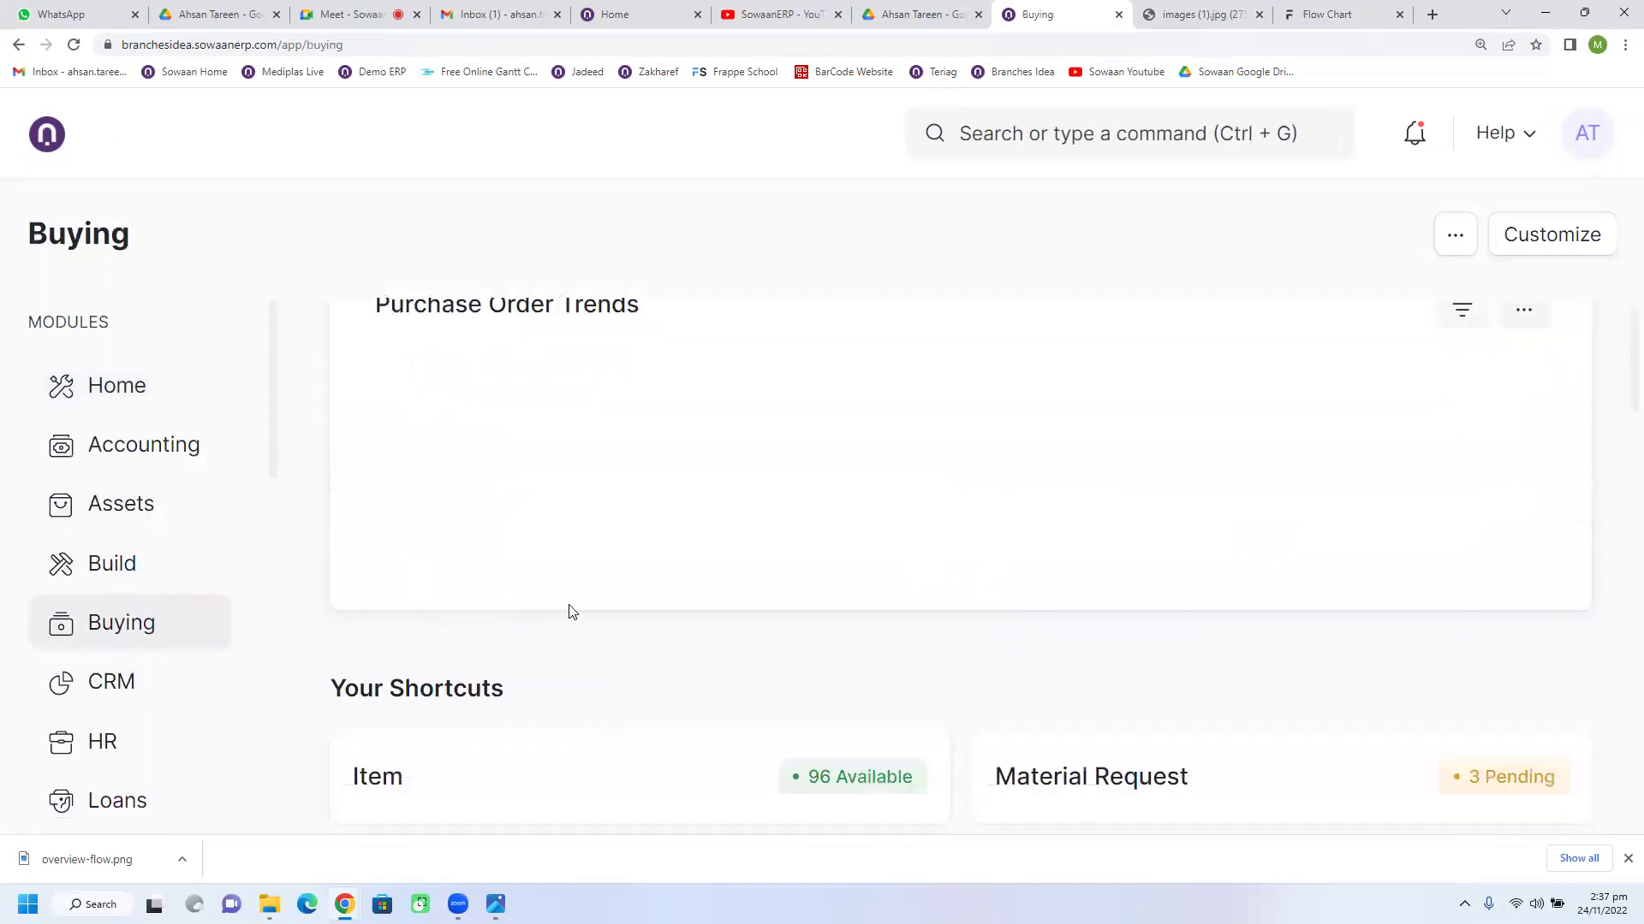
click(1327, 14)
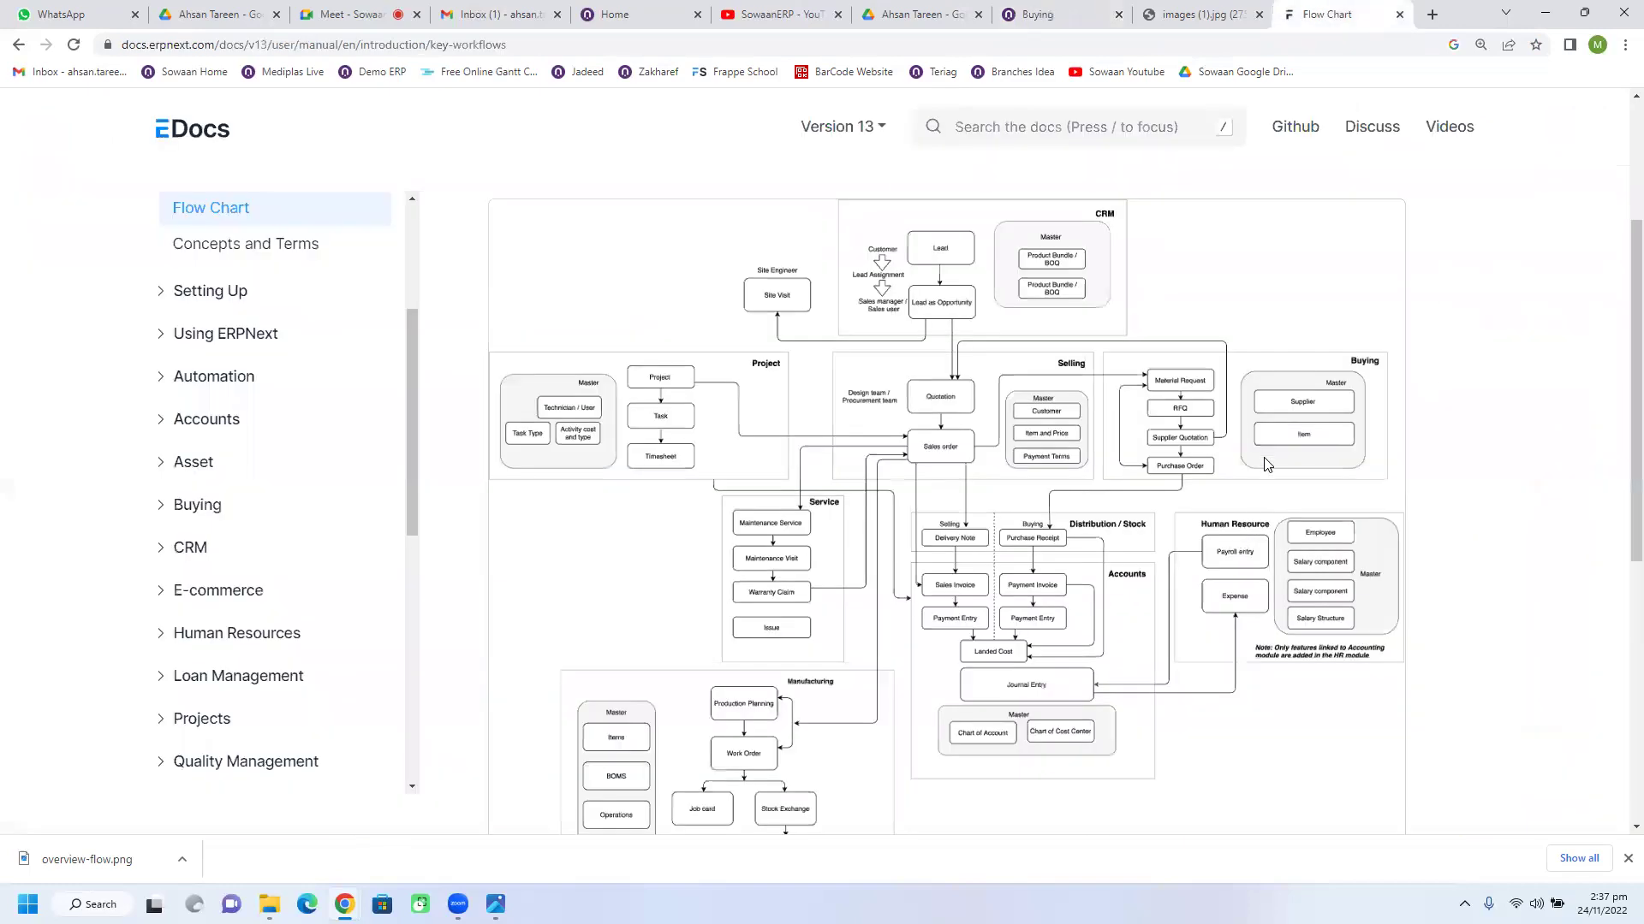
Step: Zoom the flow chart page in twice, then open overview-flow.png from the desktop
key(ctrl+plus)
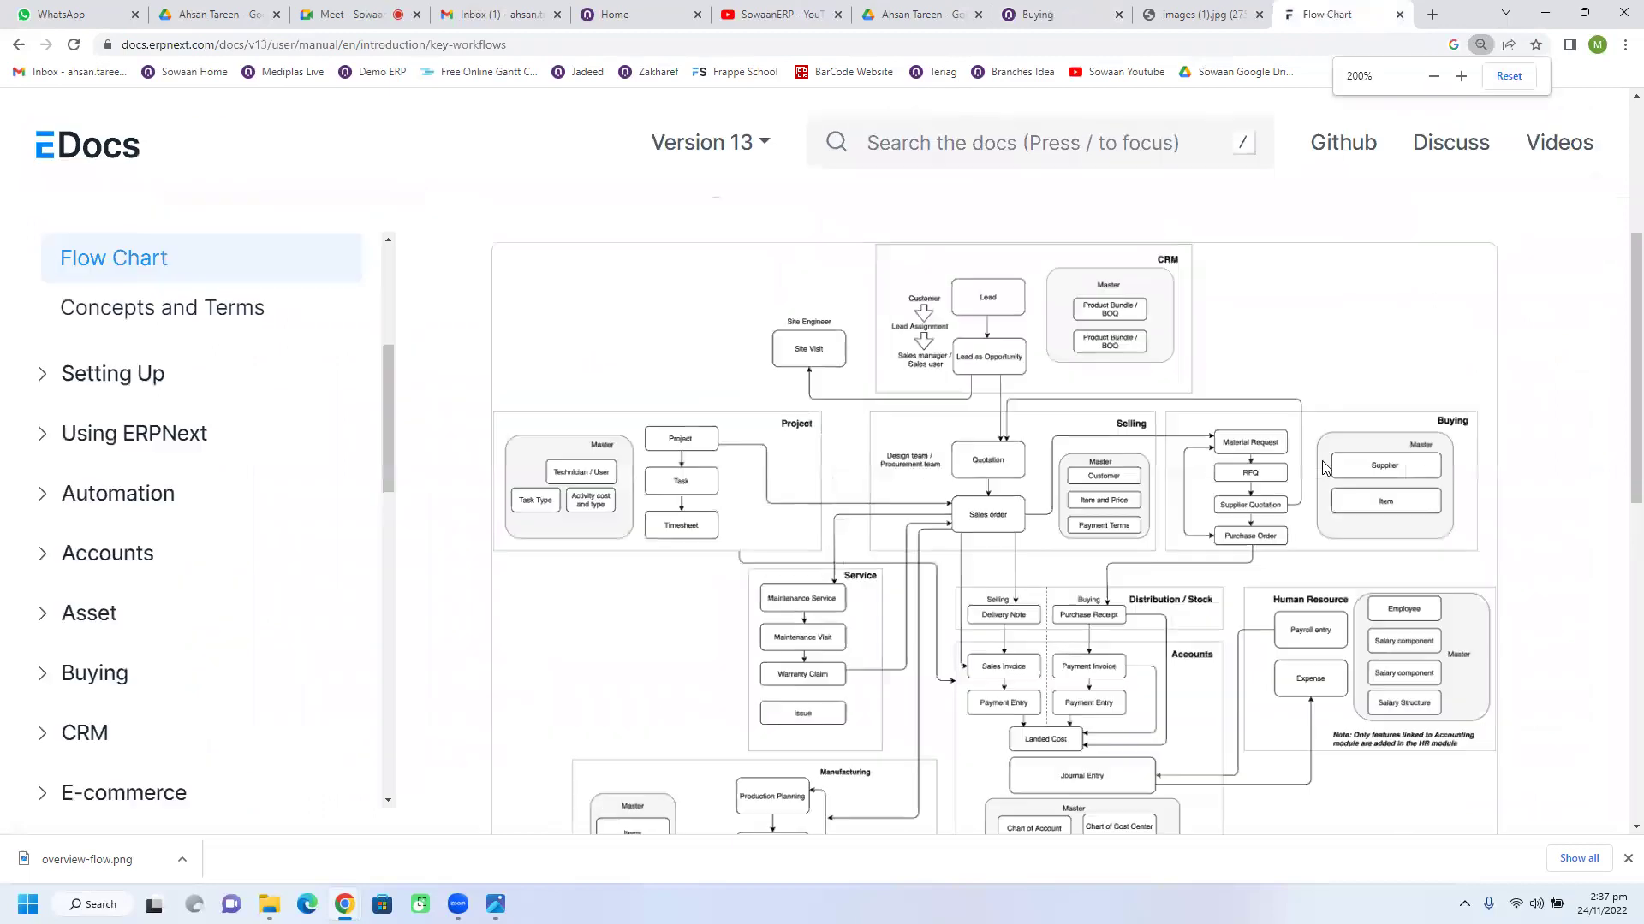
key(ctrl+plus)
key(super+d)
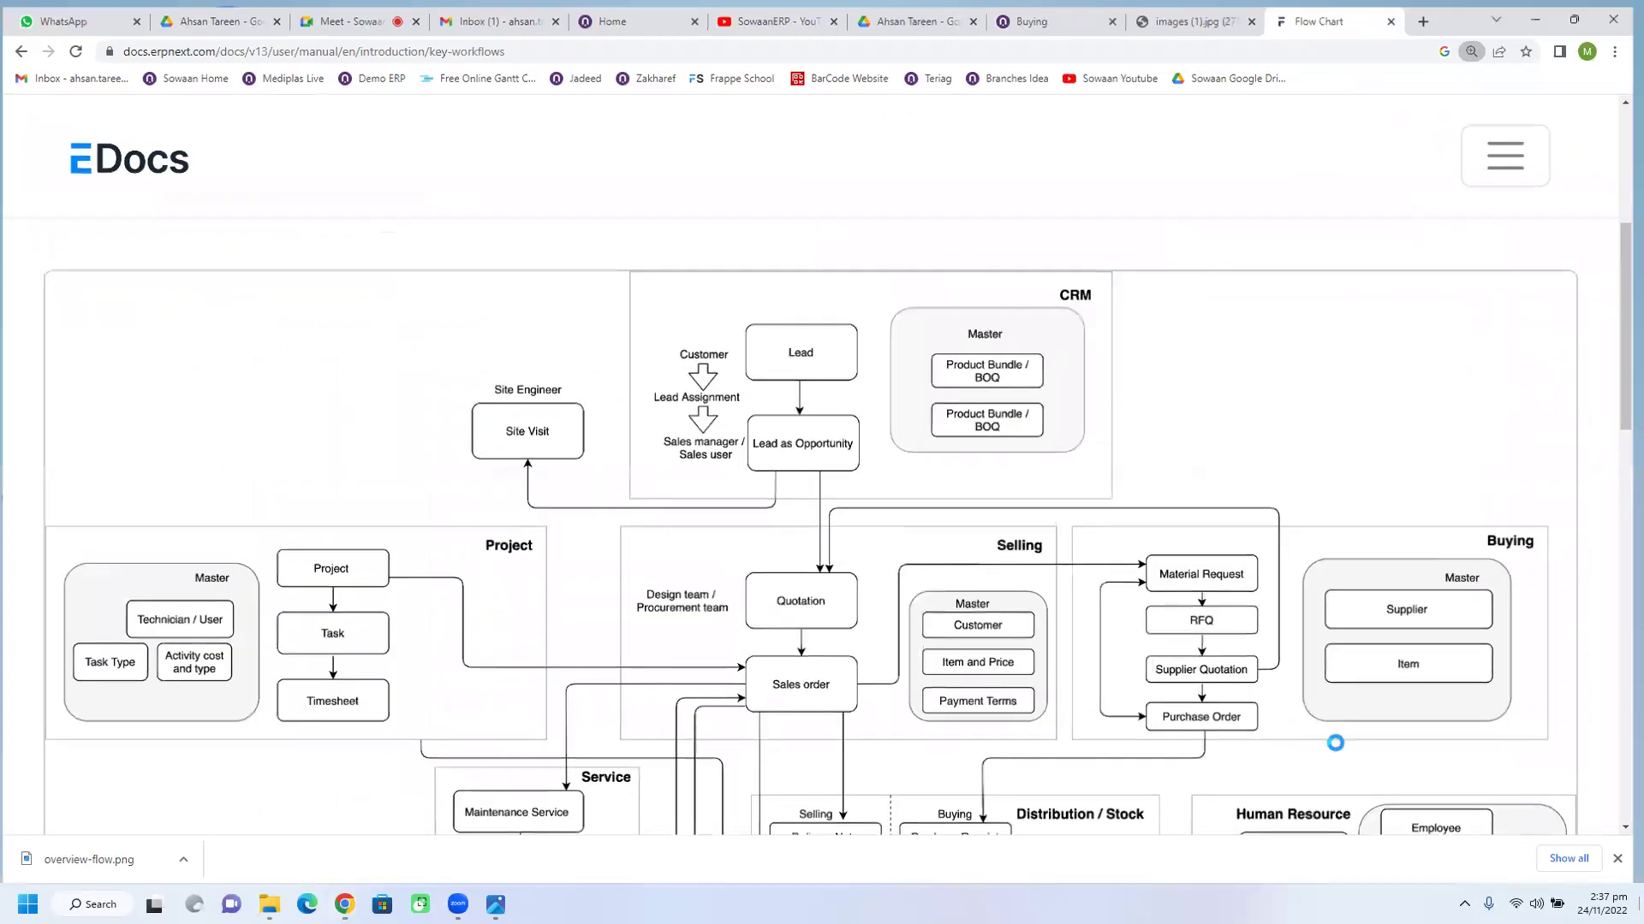
double_click(271, 469)
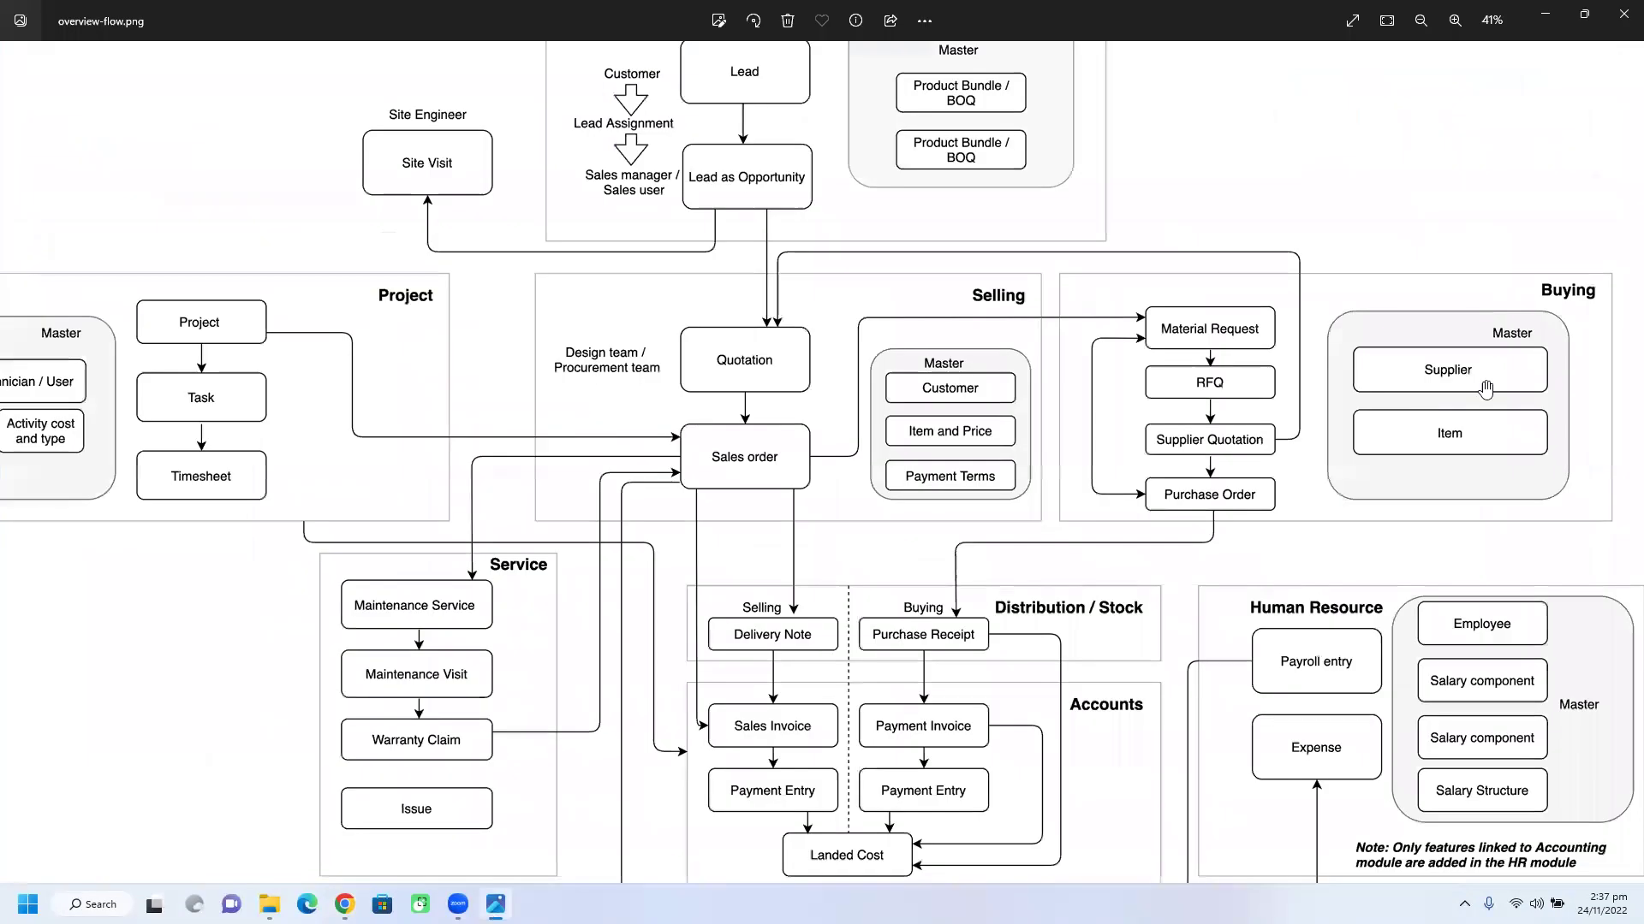